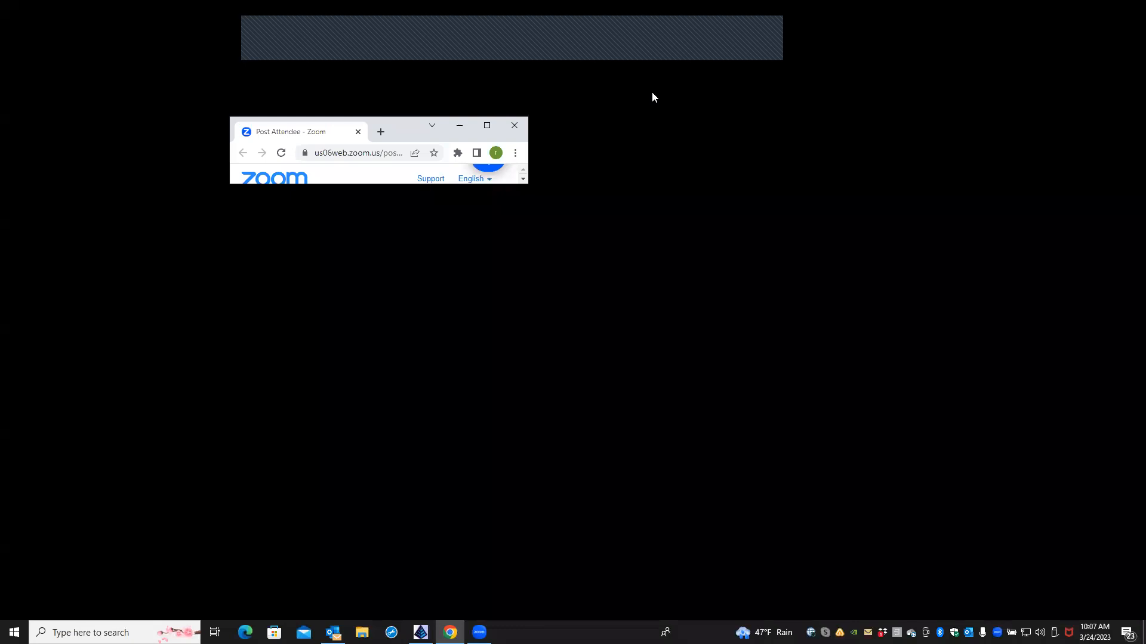
Step: Drag the 'Post Attendee - Zoom' browser window aside to uncover the desktop icons
left_click_drag(480, 130, 230, 108)
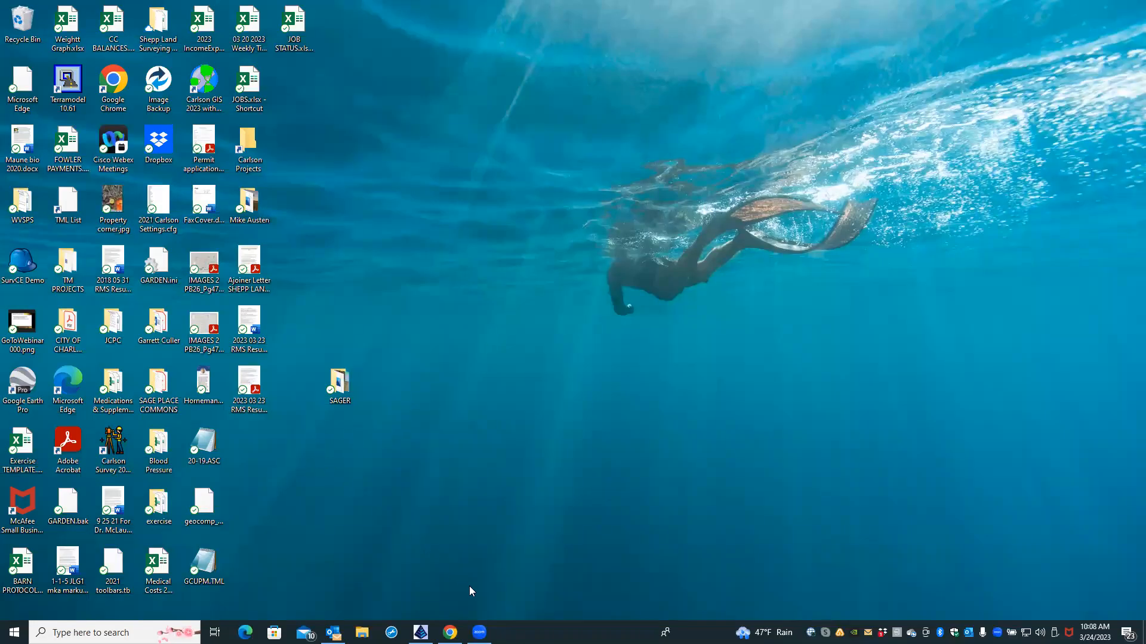
mouse_move(450, 633)
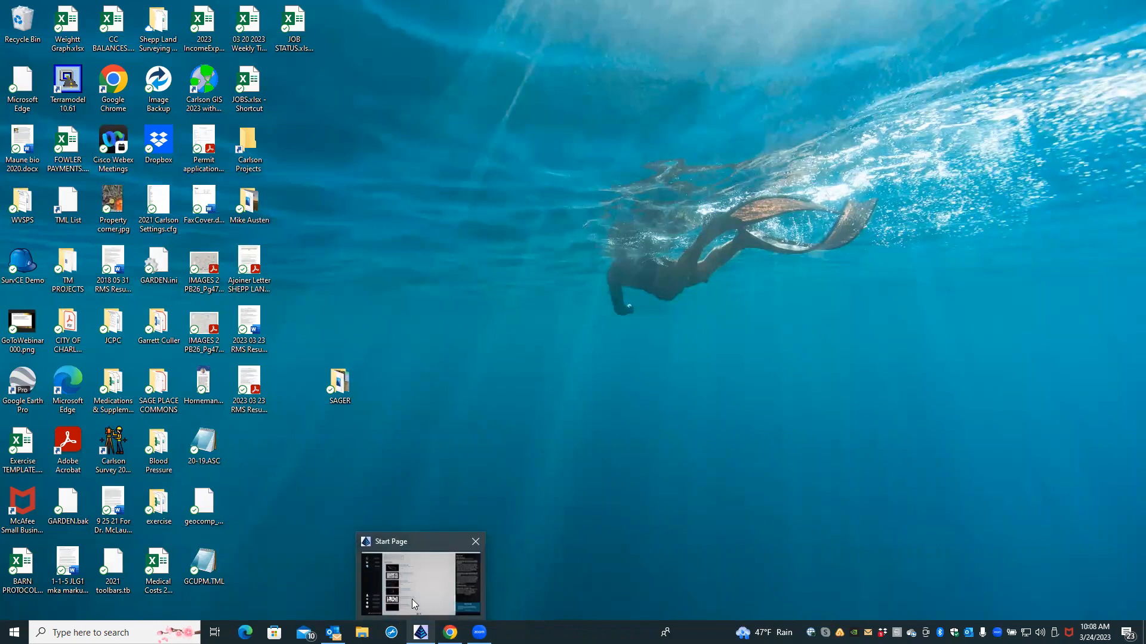
Step: View IMG_3607.jpg from the SAGER folder, then return to the Carlson Survey Start Page
double_click(338, 382)
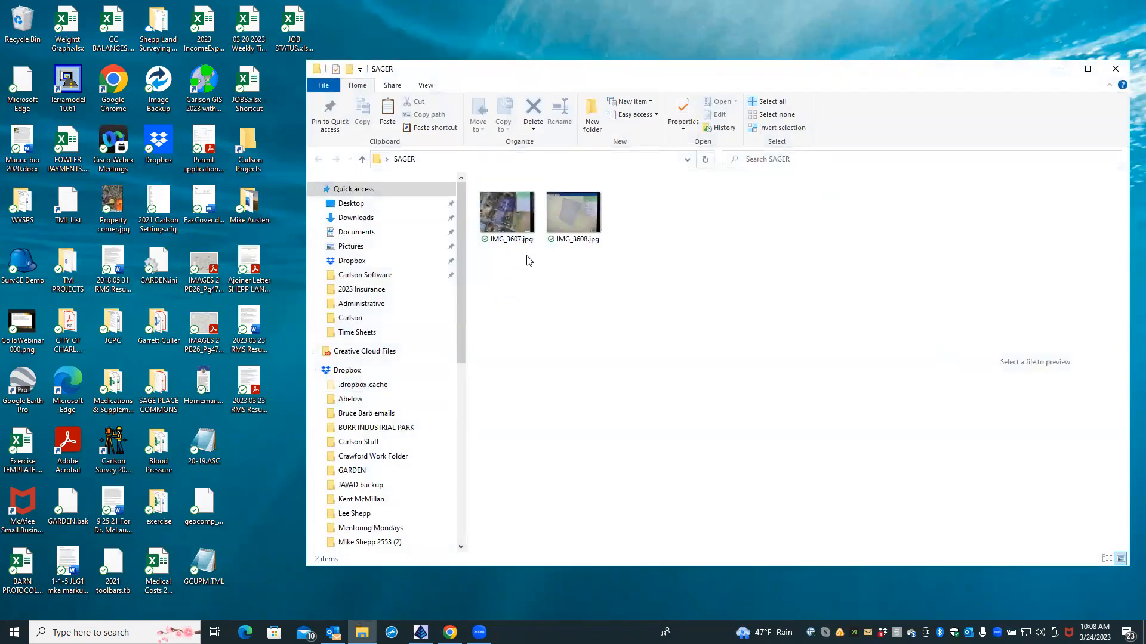
double_click(517, 217)
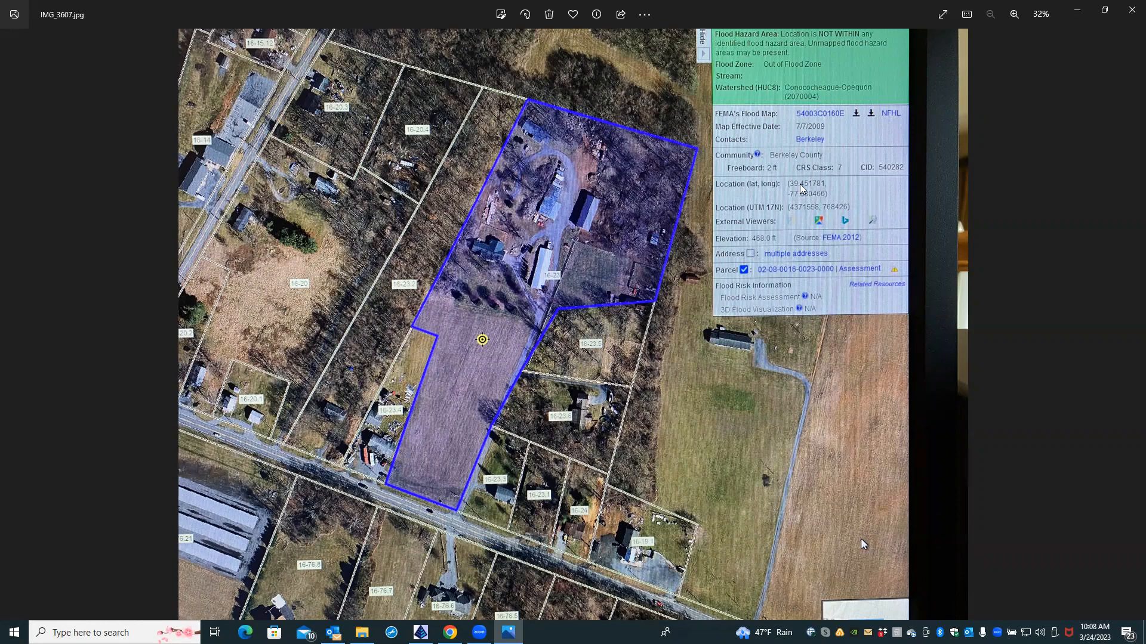
left_click(1131, 11)
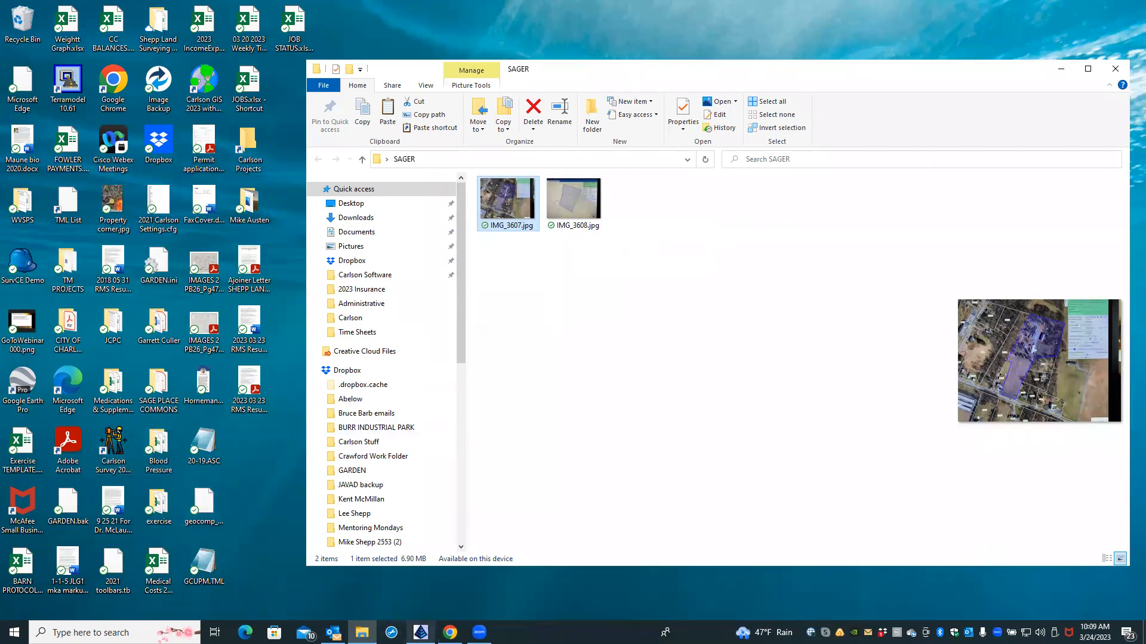
mouse_move(428, 627)
left_click(420, 582)
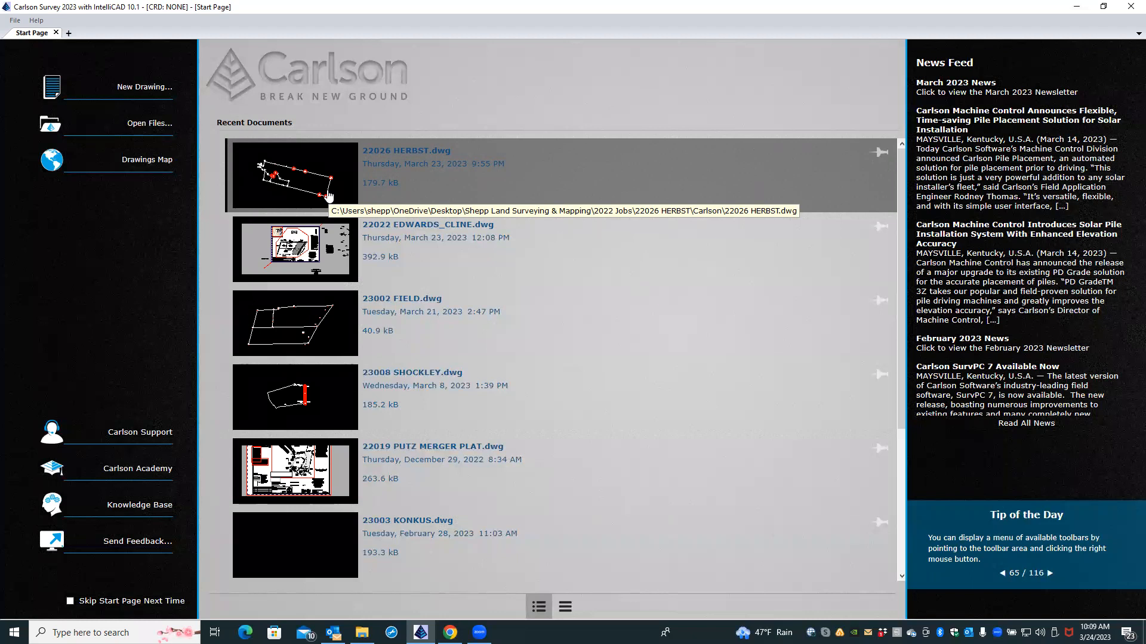
Step: Open 22026 HERBST.dwg from Recent Documents and switch to its SURVEY PLAT layout
left_click(329, 197)
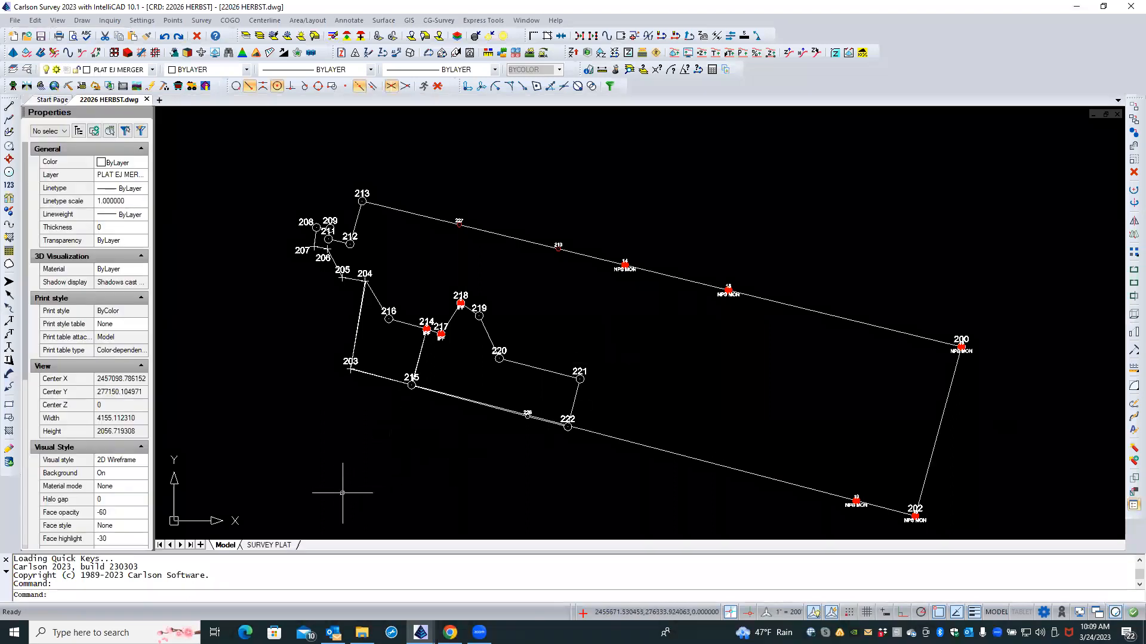
left_click(267, 546)
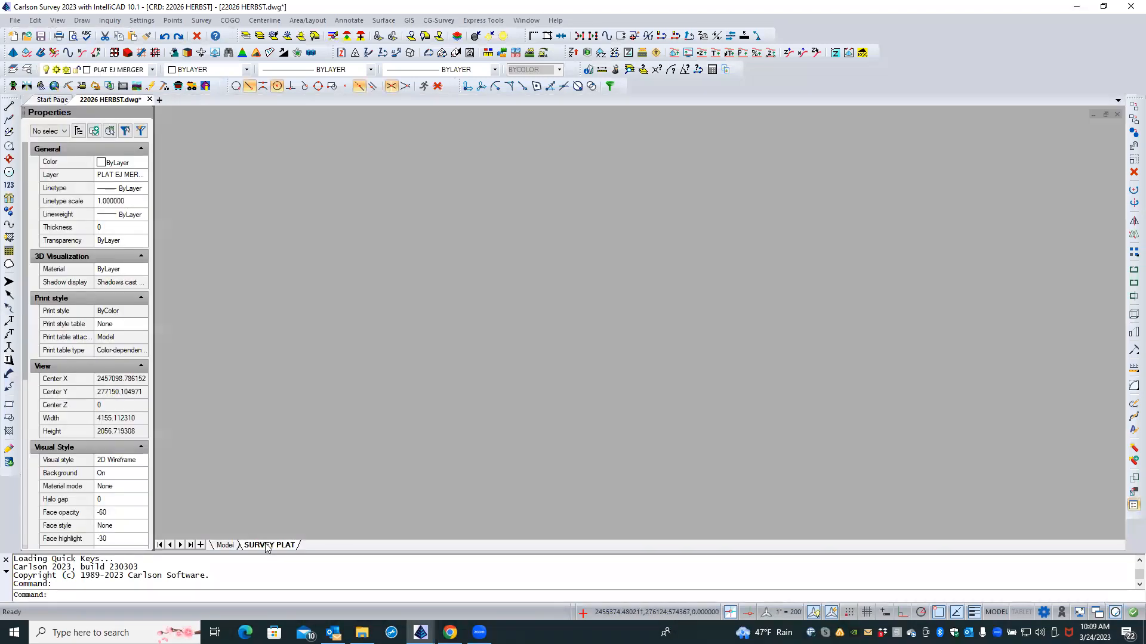
left_click(401, 416)
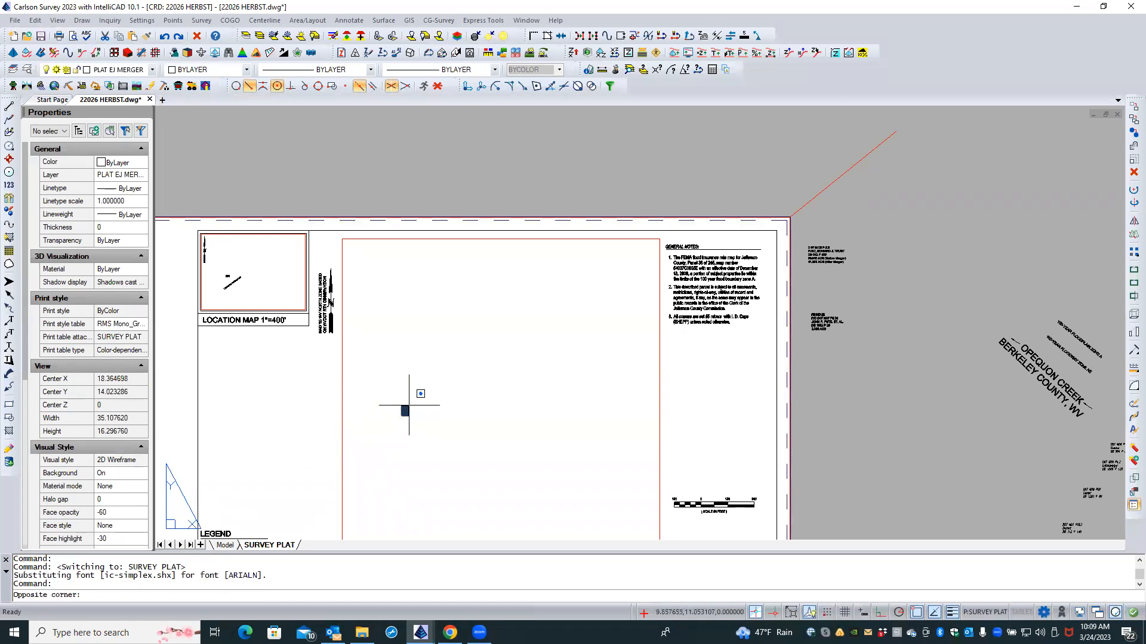
middle_click_drag(431, 387, 534, 304)
key("Escape")
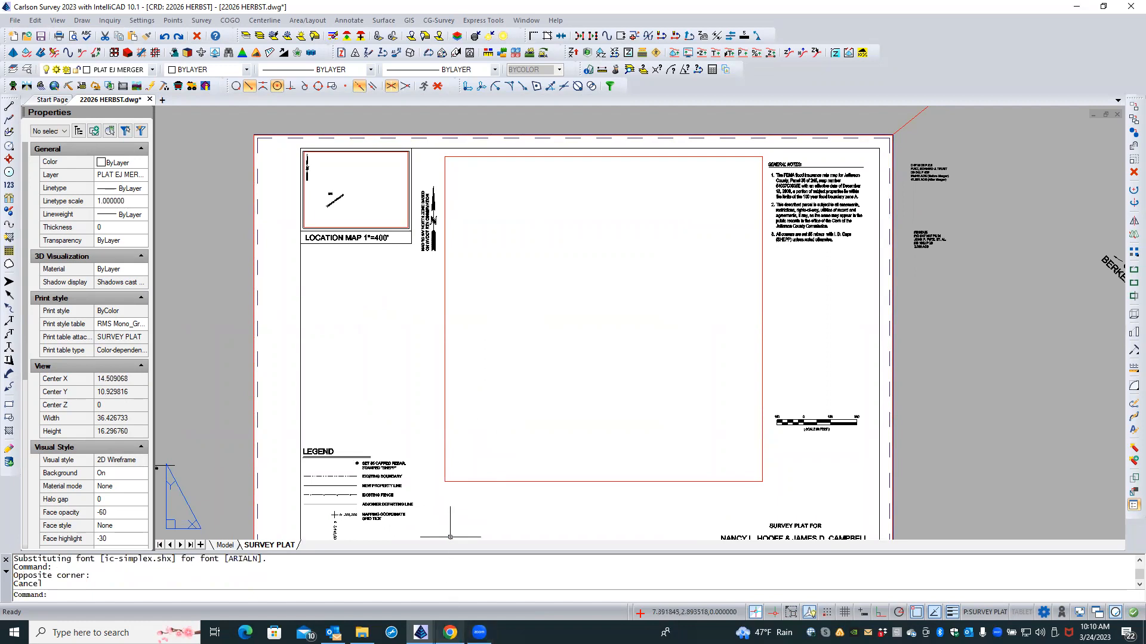
left_click(225, 545)
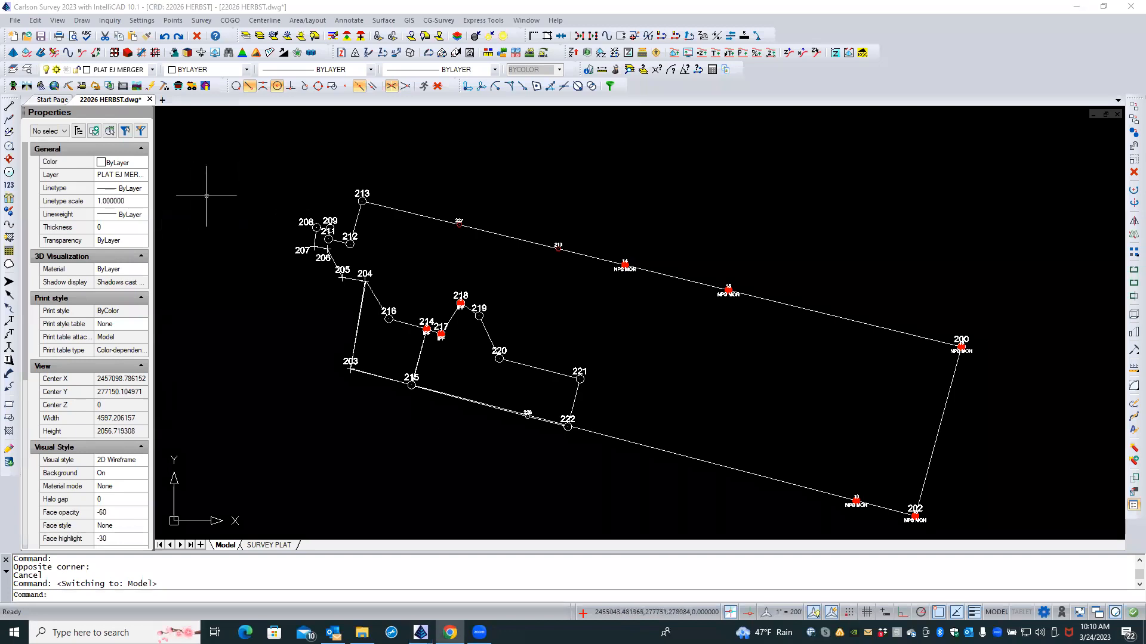
left_click(142, 20)
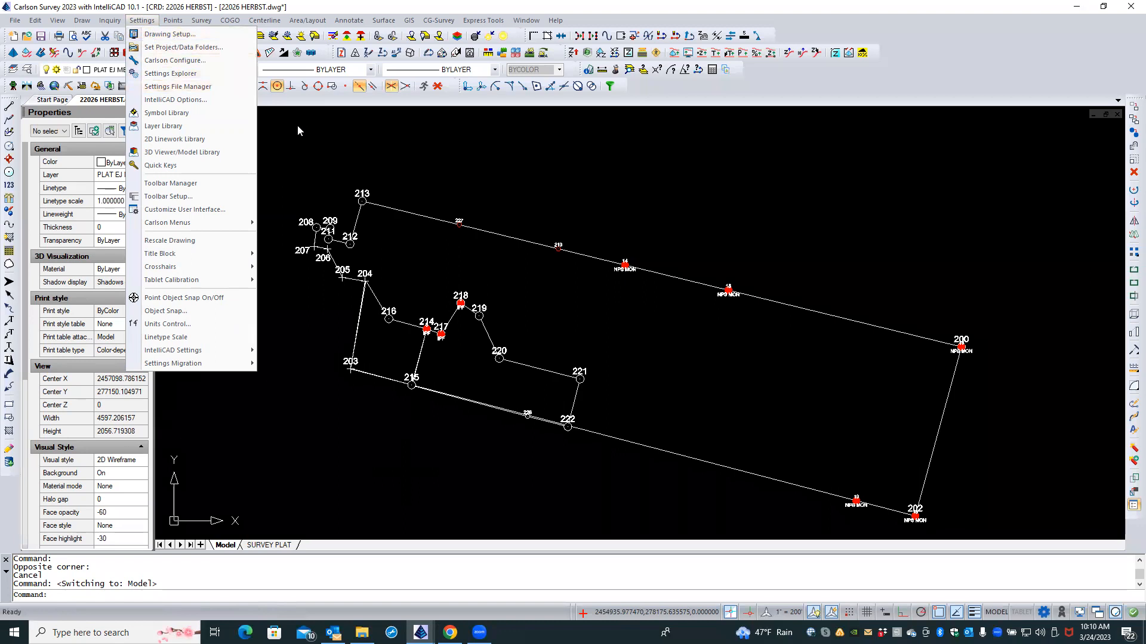
key("Escape")
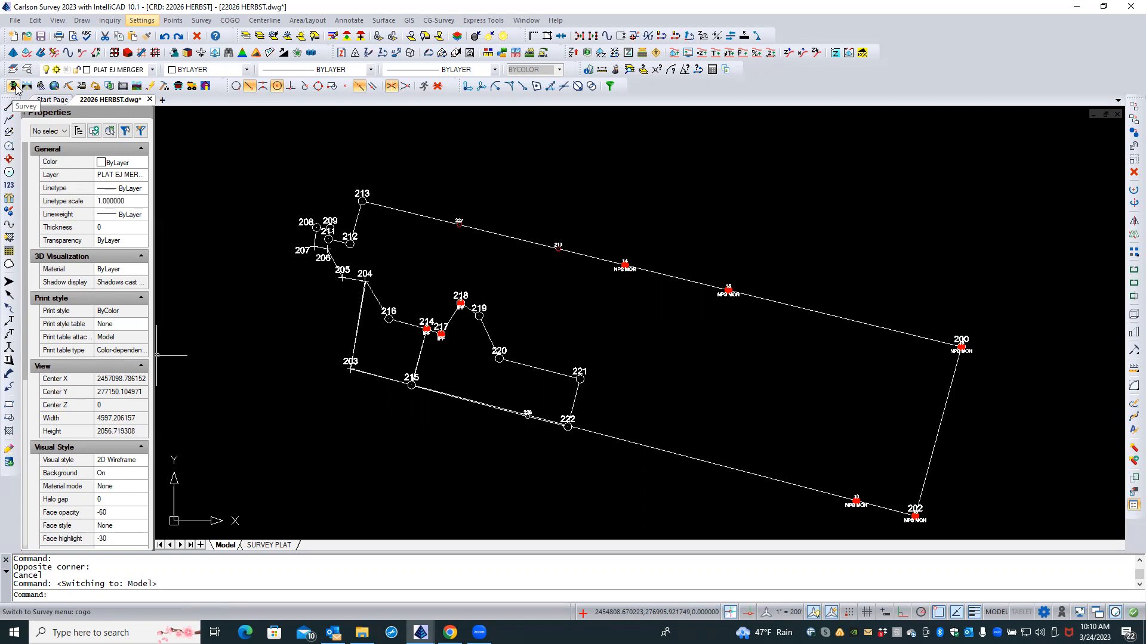
left_click(54, 88)
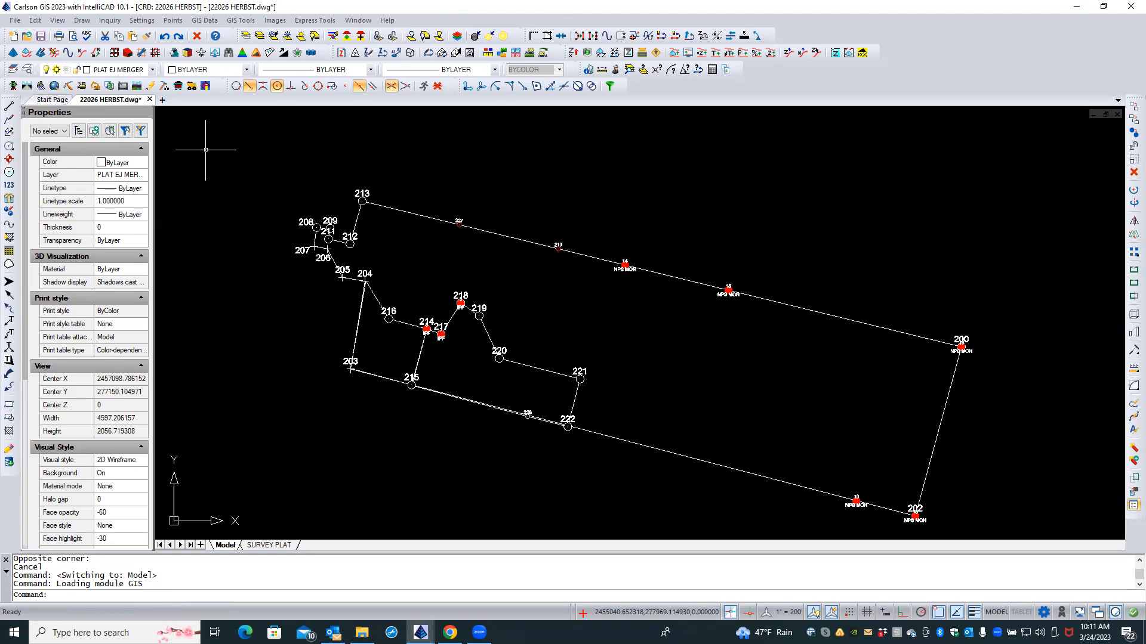
Step: Open GIS Data > GIS Settings, showing Gis files.gis as the features file
left_click(209, 21)
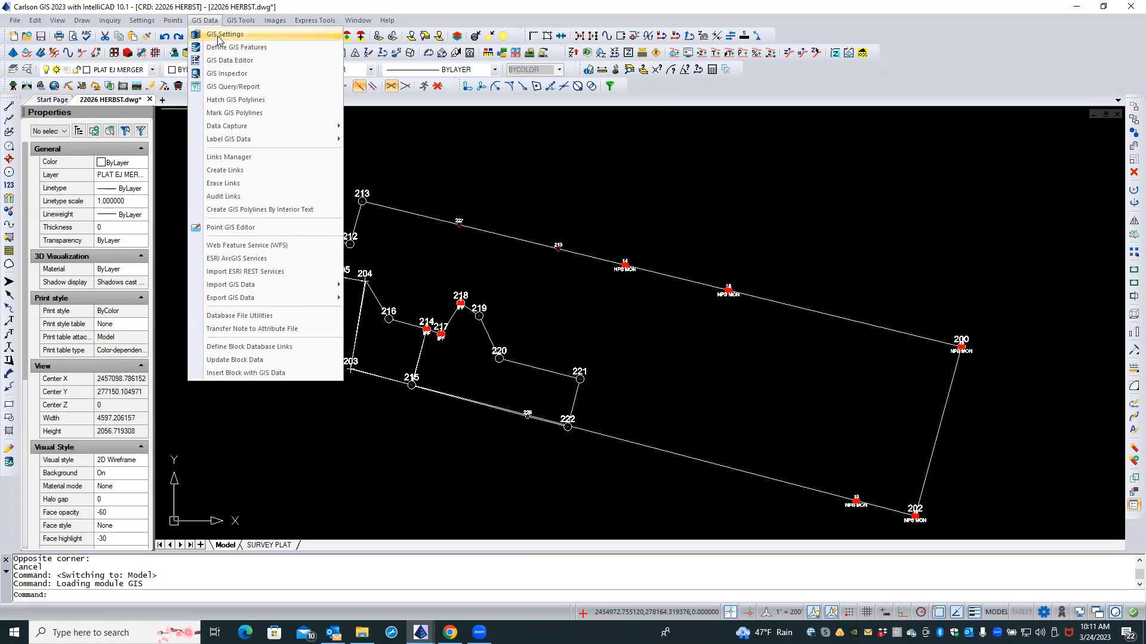
left_click(221, 35)
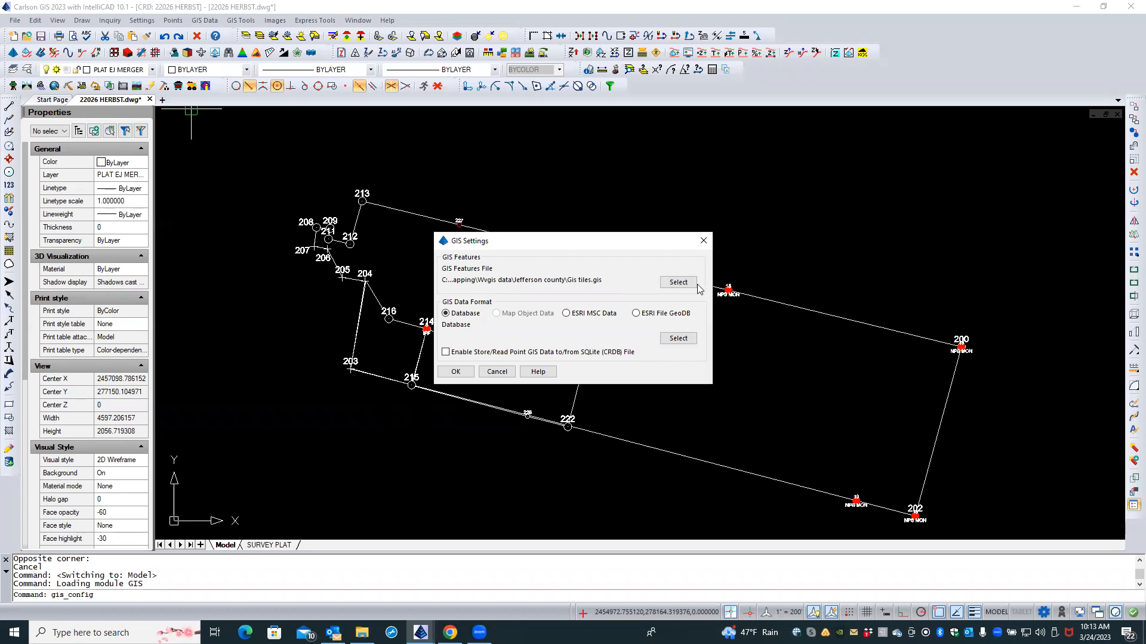
Step: Start a new GIS features file named 22026 WVGIS in Select GIS Feature File
left_click(679, 282)
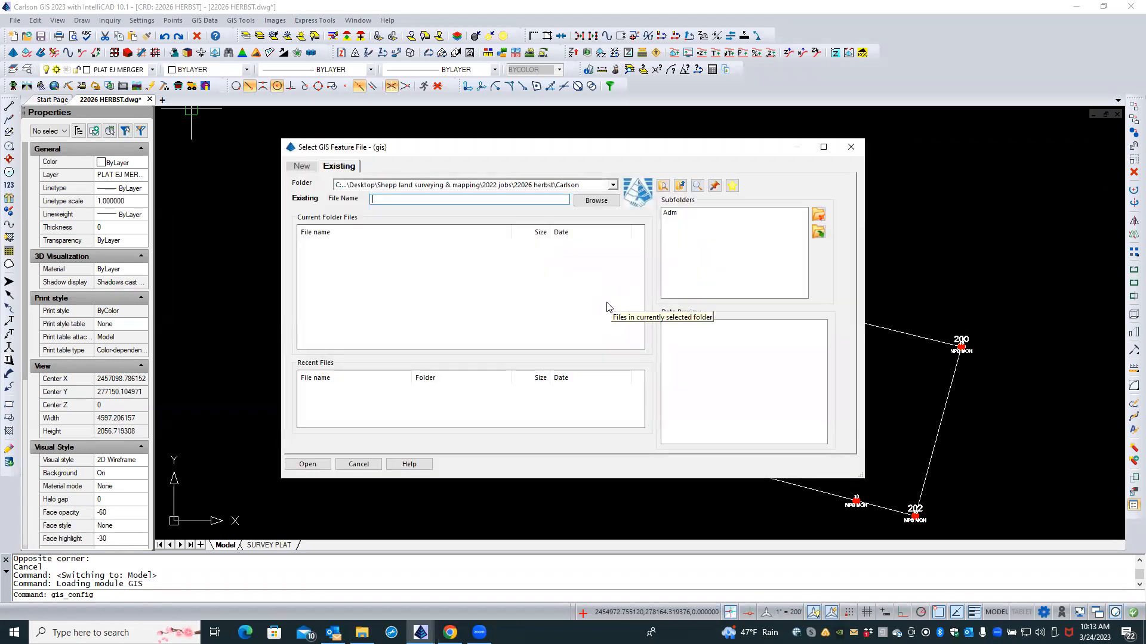
left_click(308, 172)
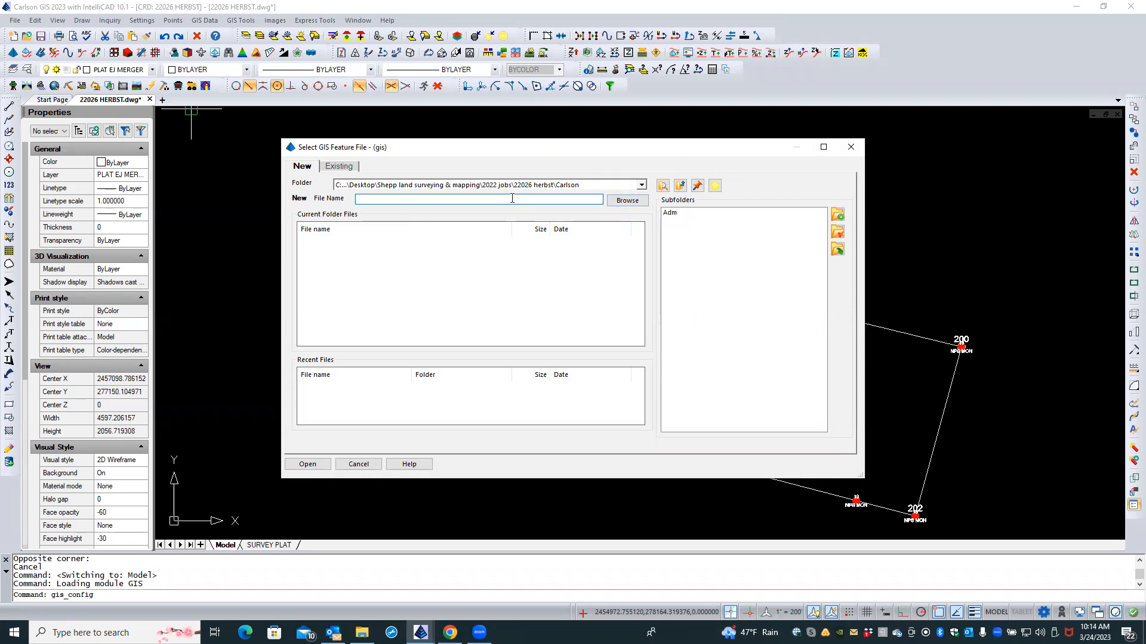
type("22026")
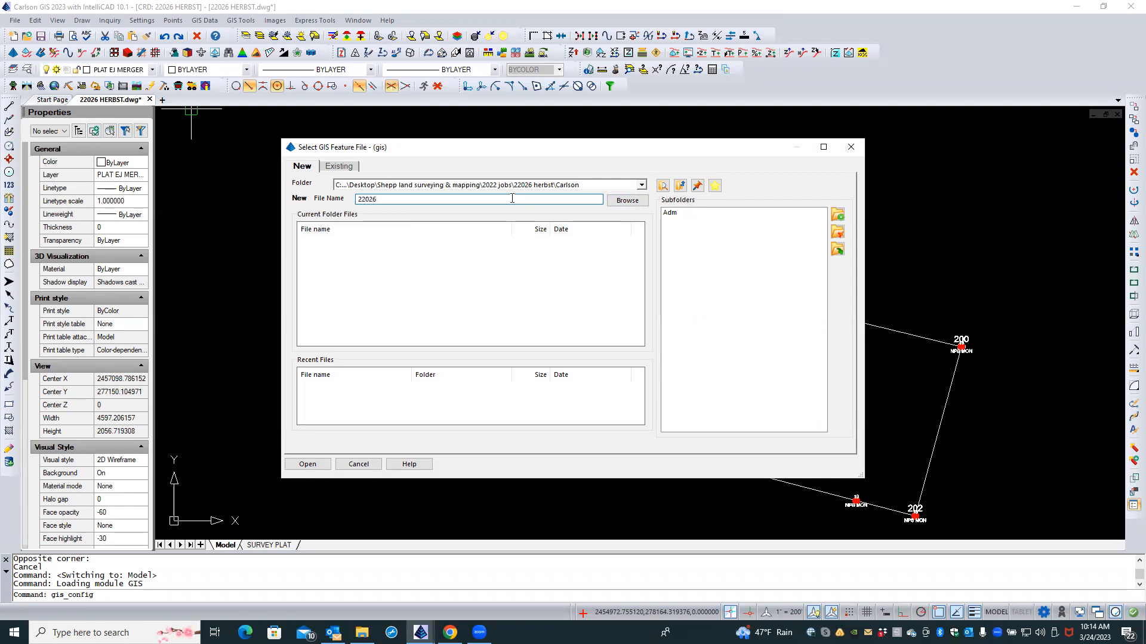
type(" WVGIS")
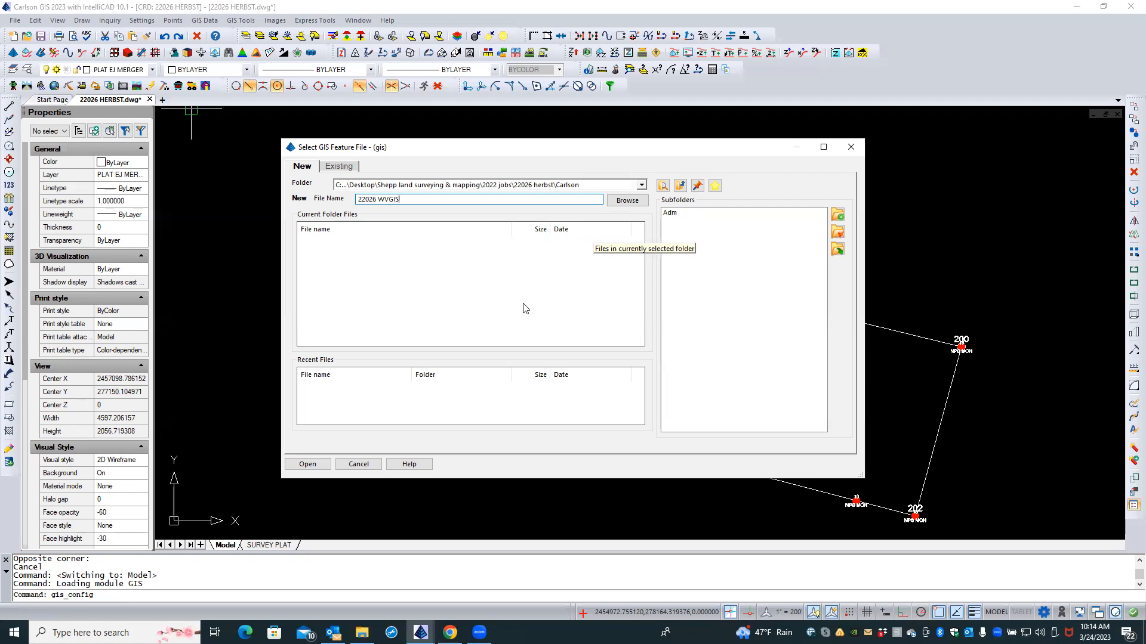
Step: Create the 22026 wvgis.gis features file and open Database Setup from GIS Settings
left_click(320, 465)
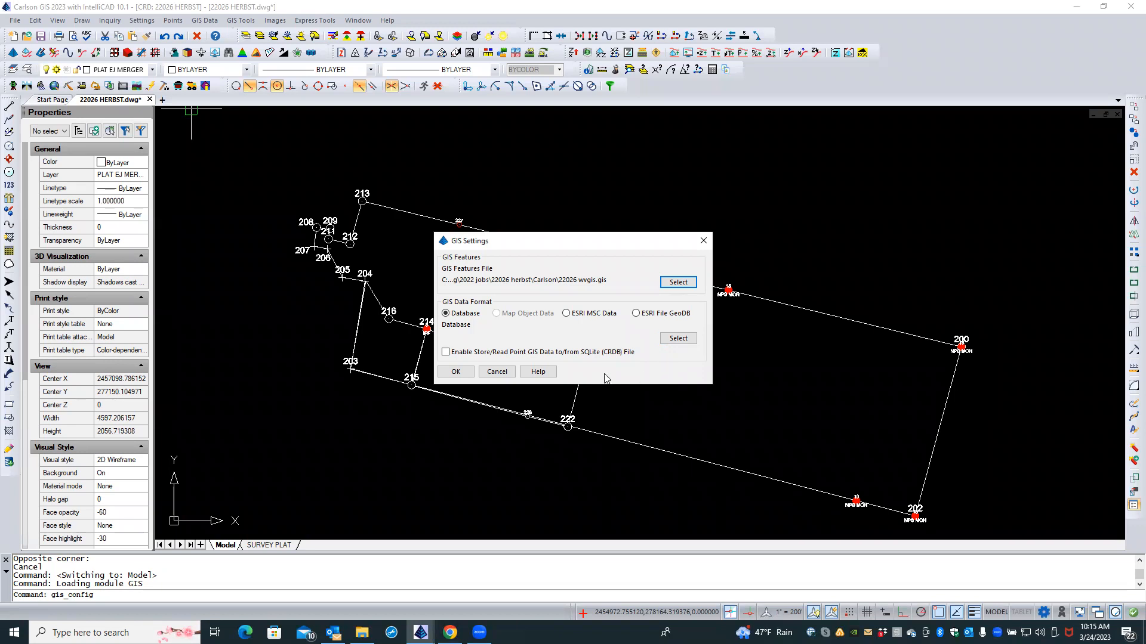
left_click(676, 341)
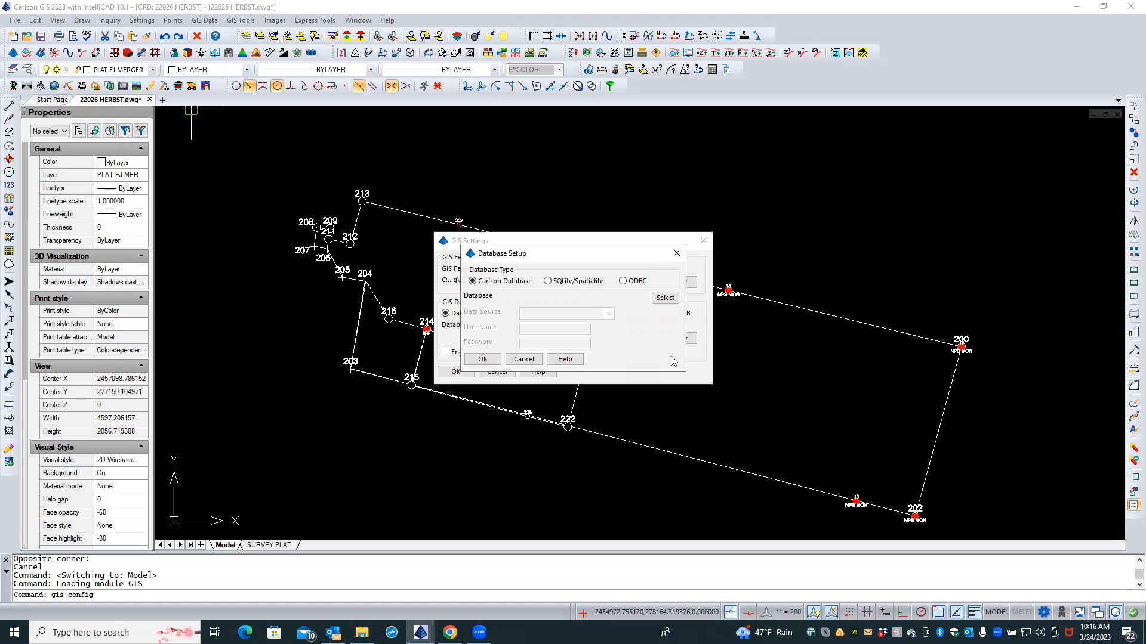
Step: Create the Carlson database 22026 GIS DATA, then confirm Database Setup and GIS Settings
left_click(666, 298)
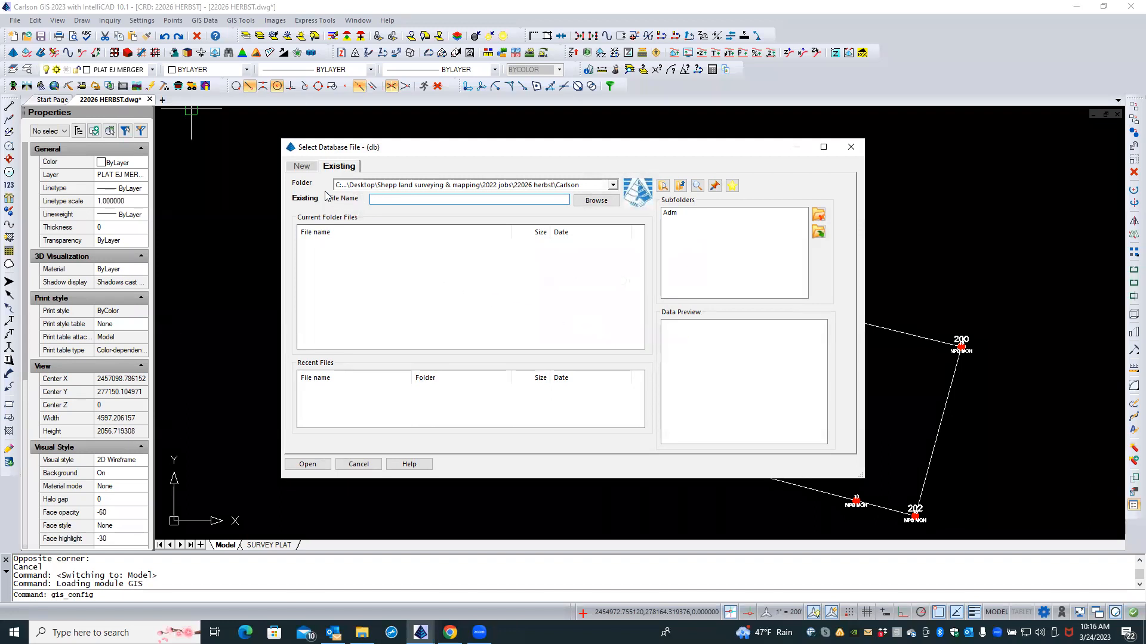
left_click(301, 168)
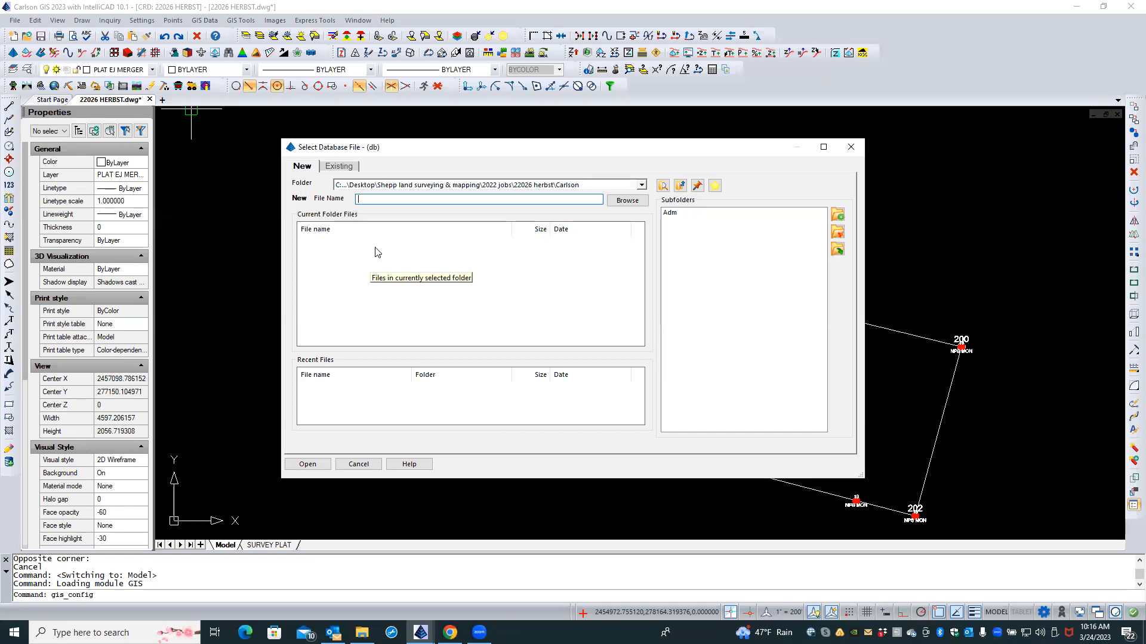
type("22026")
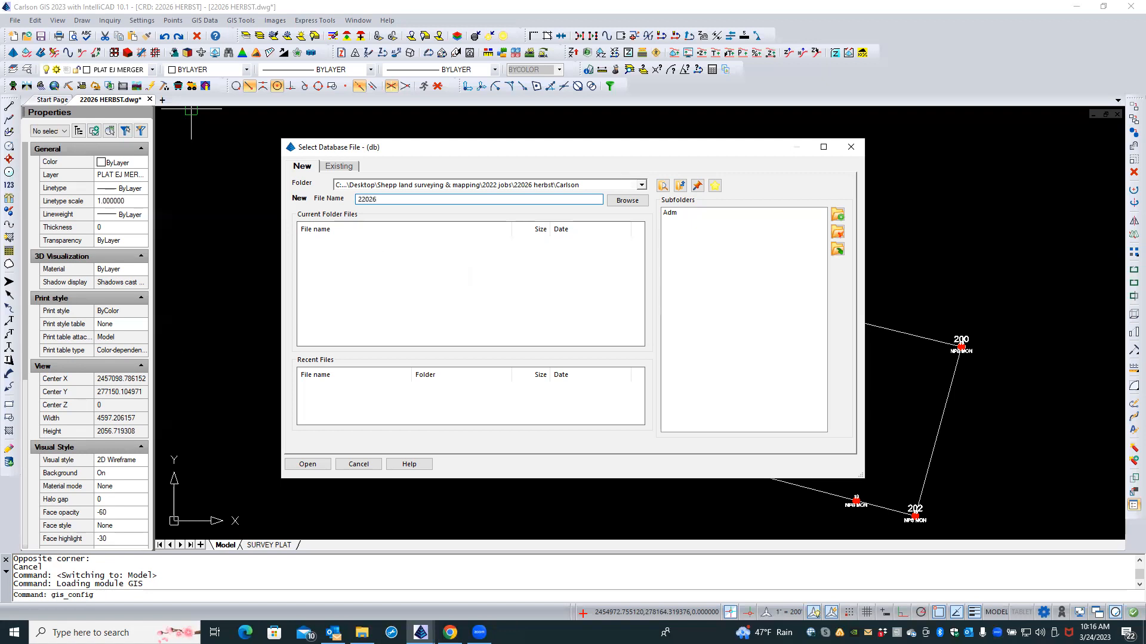
type(" GIS DATA")
left_click(308, 465)
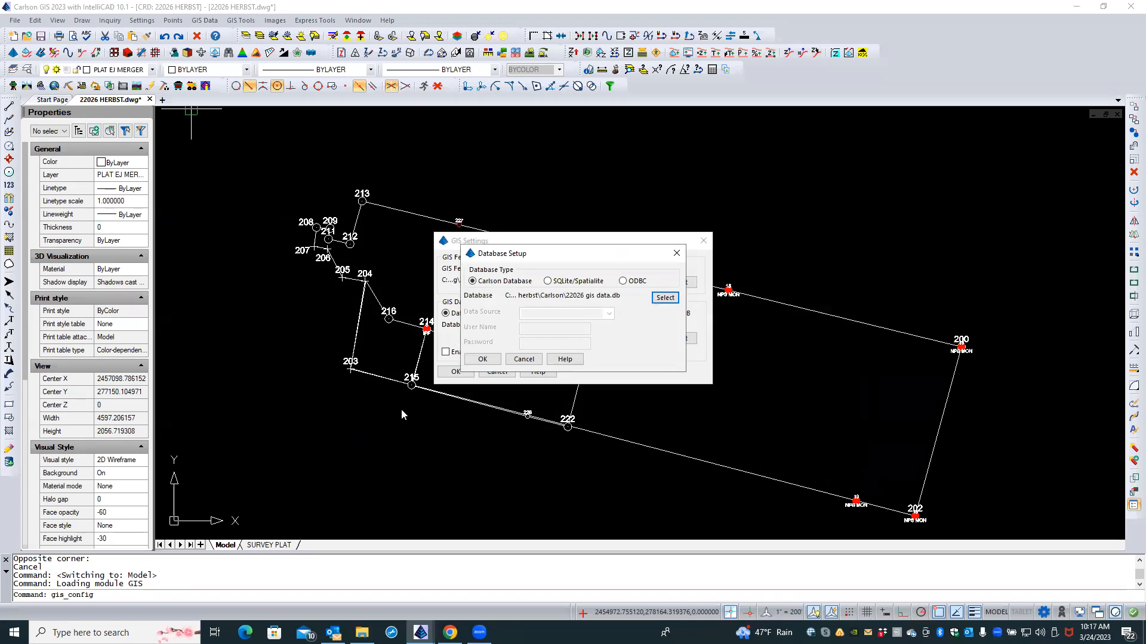
left_click(482, 359)
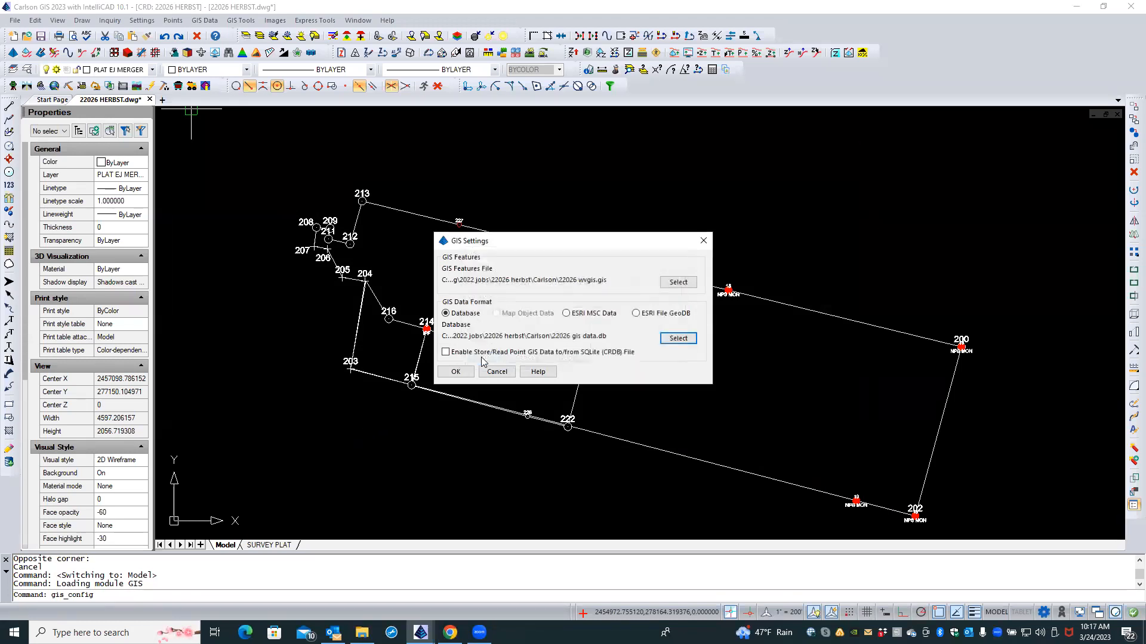
left_click(455, 372)
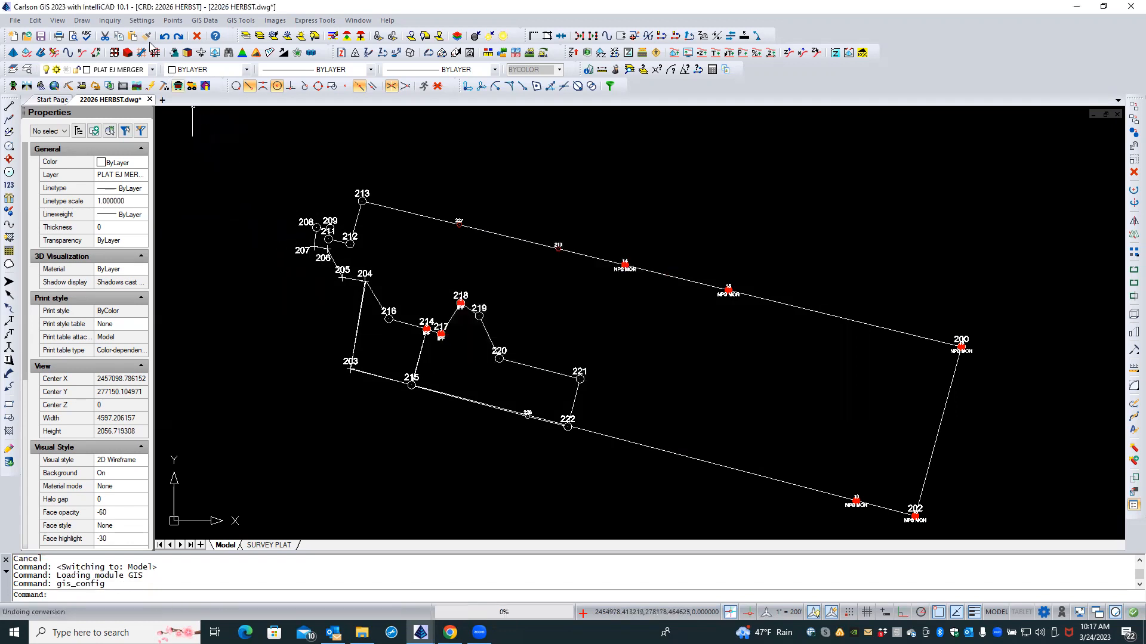
Step: Accept Drawing Setup with scale 200, State Plane 83 WV North, project HERBST 22026
left_click(145, 22)
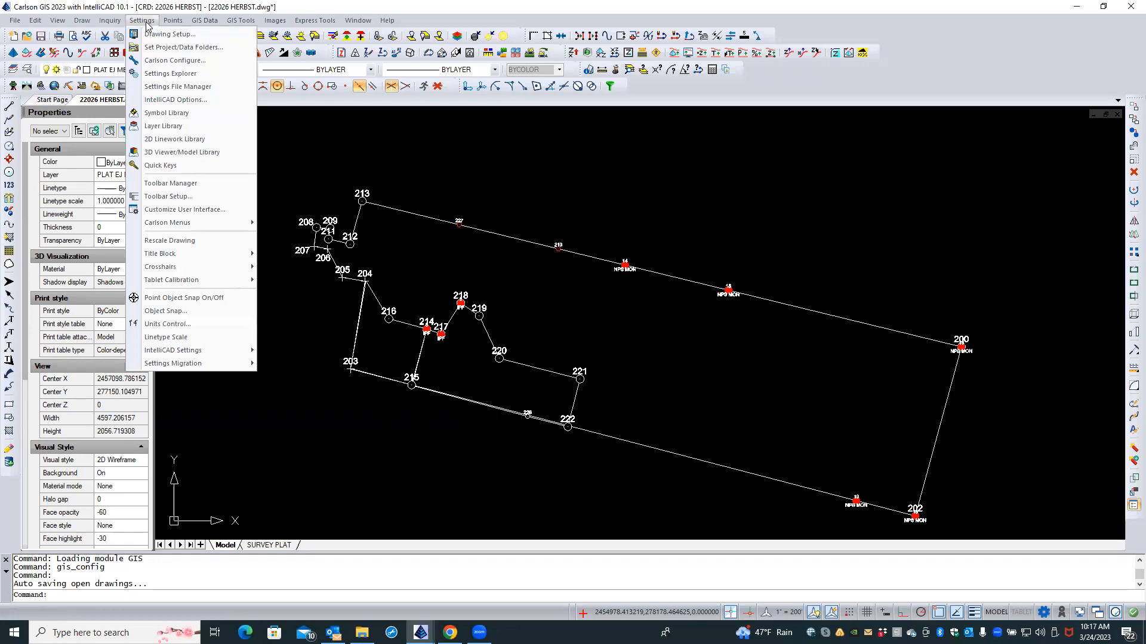
left_click(161, 34)
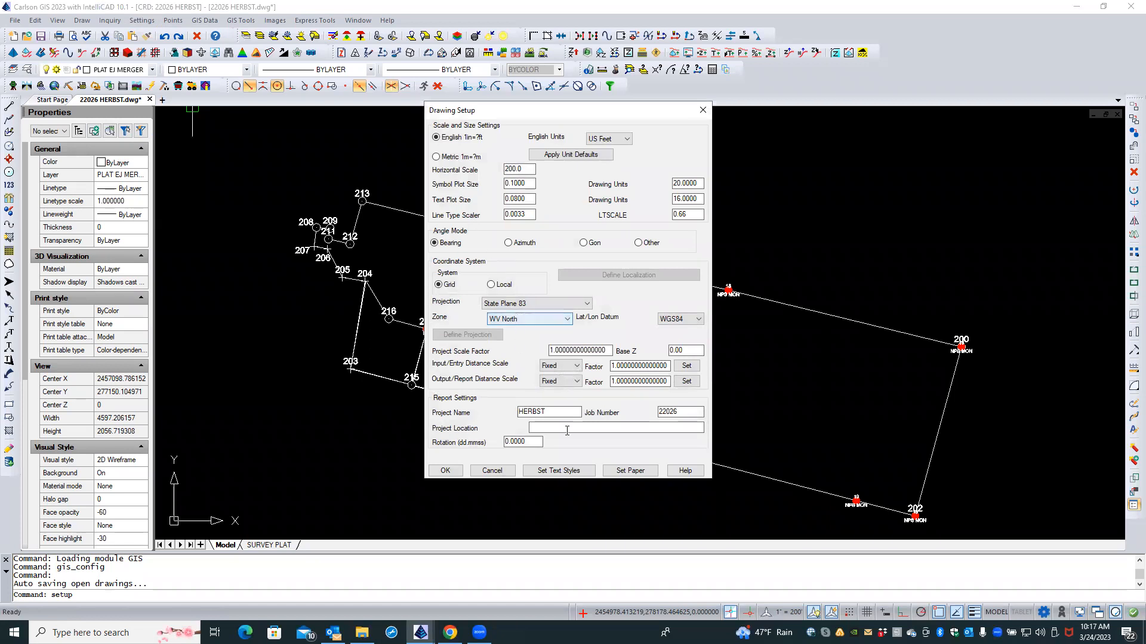
left_click(445, 471)
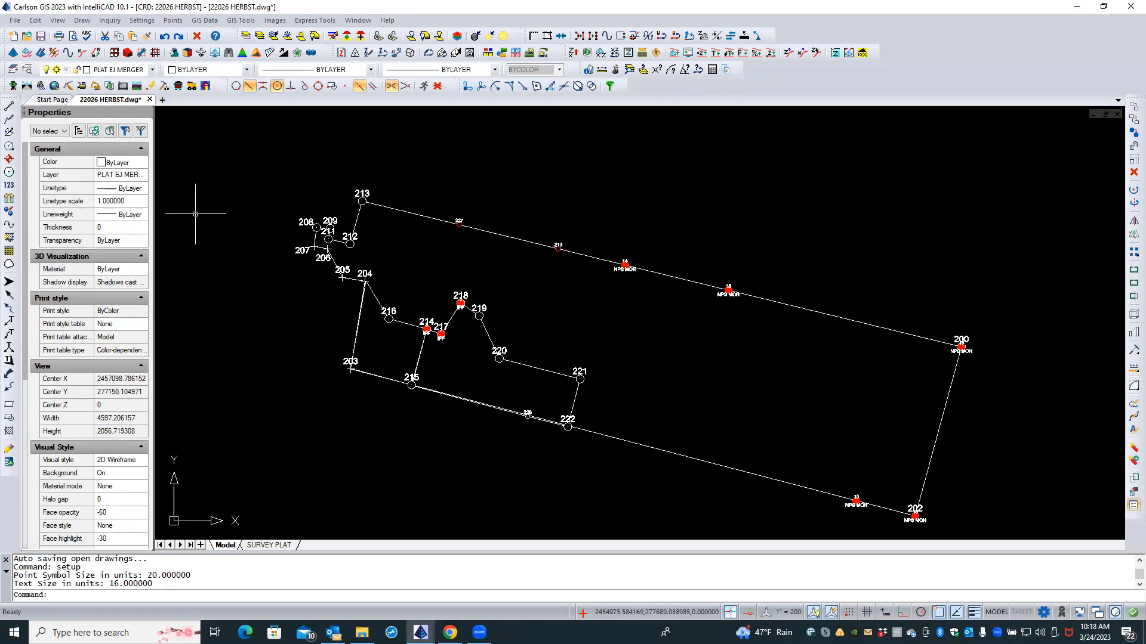
Step: Set BOUNDARY as the current layer in the Layers explorer, then close it
left_click(26, 71)
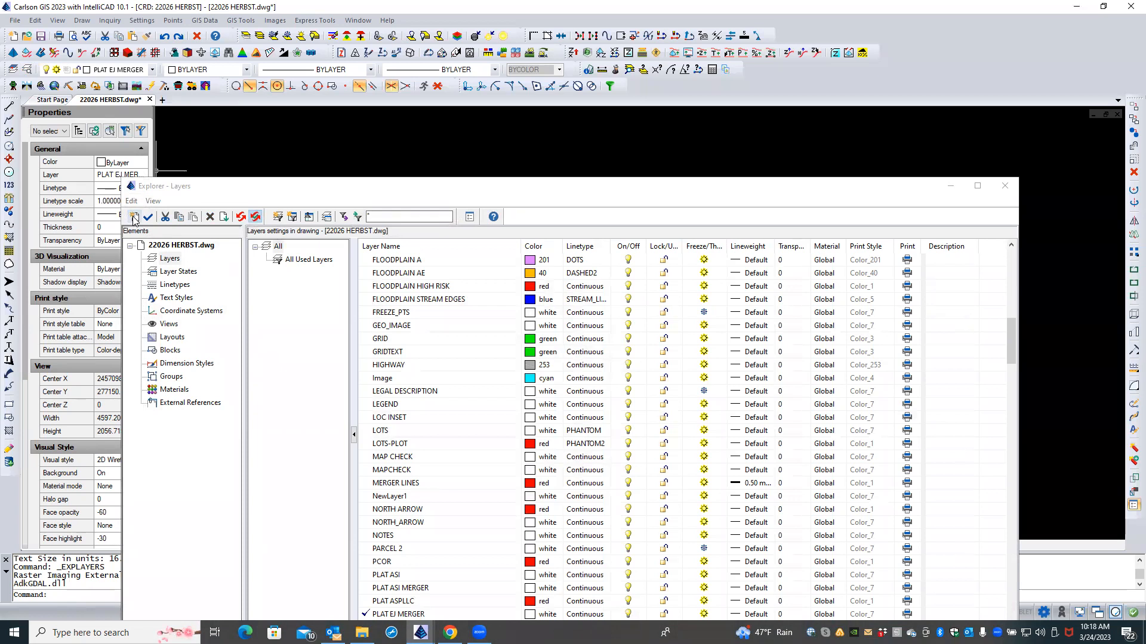
scroll(409, 332, "up", 7)
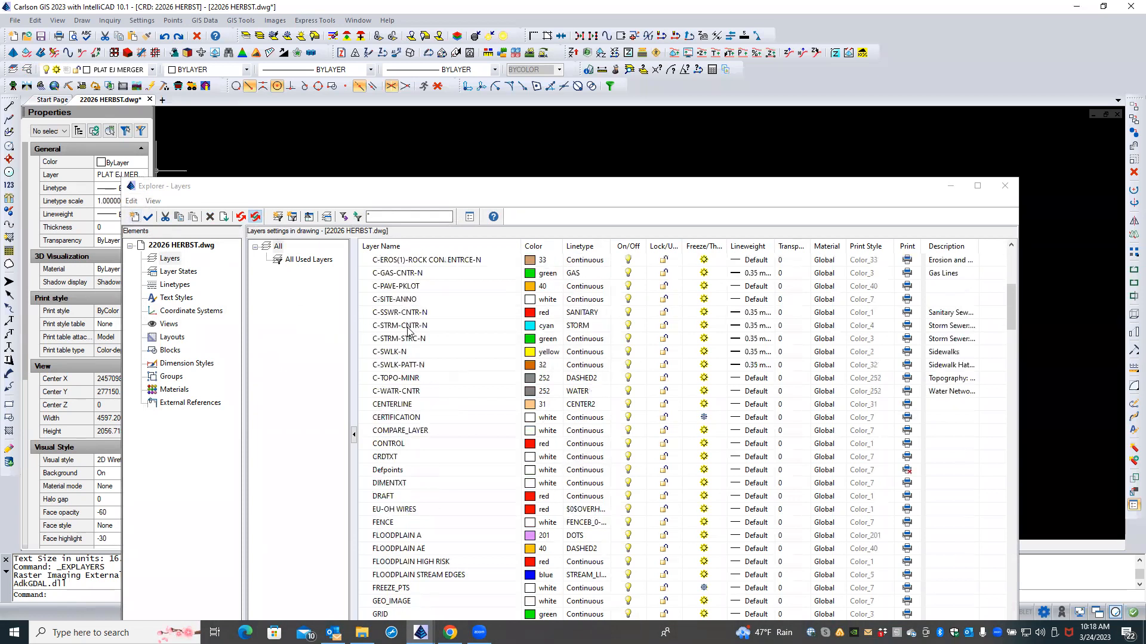
scroll(409, 331, "up", 7)
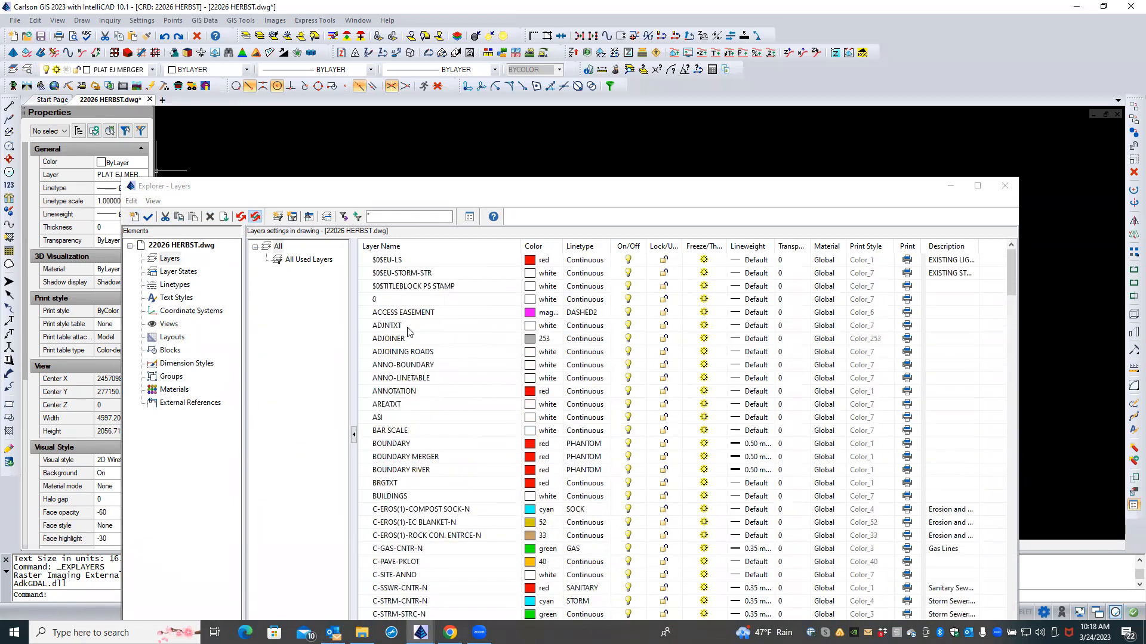
scroll(409, 331, "down", 1)
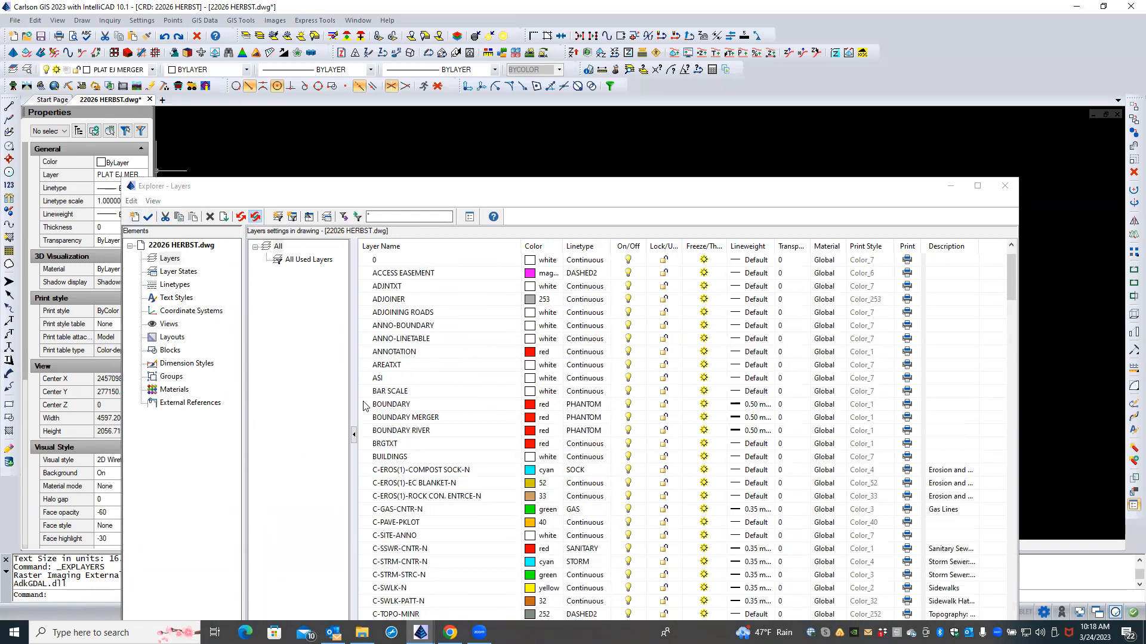
left_click(365, 405)
left_click(366, 404)
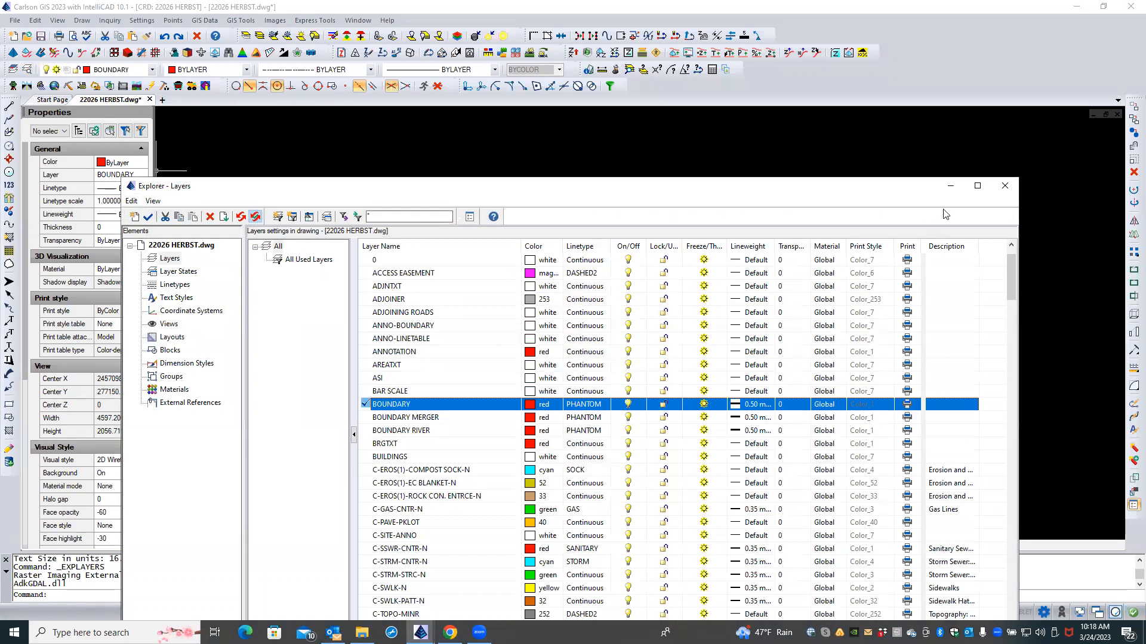
left_click(1005, 186)
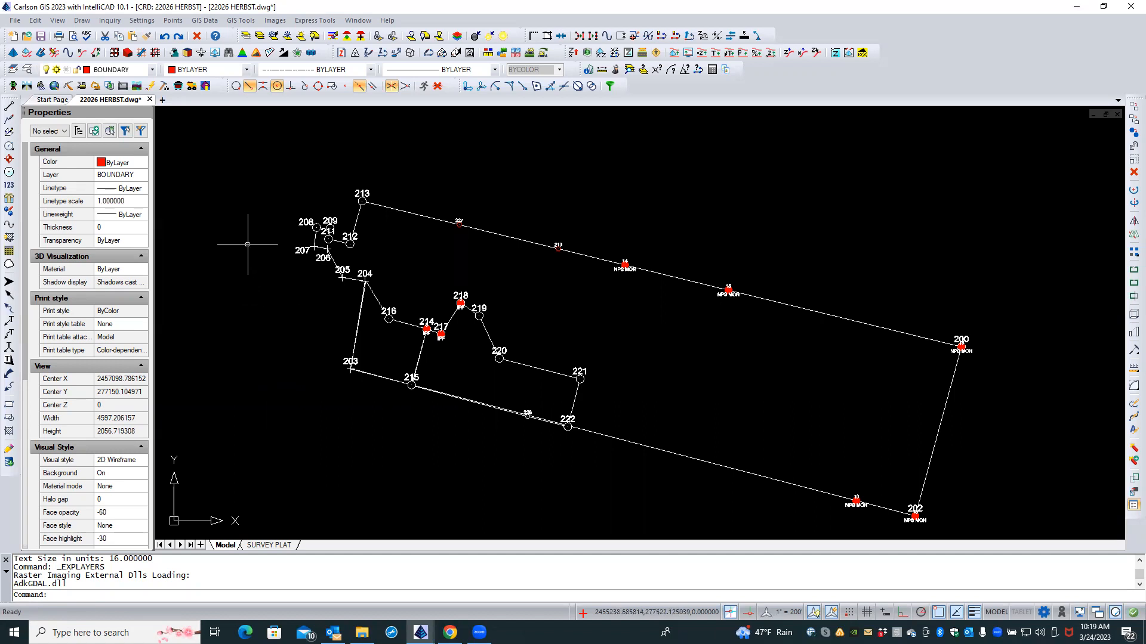
Step: Open the GIS Data menu in the menu bar
left_click(208, 21)
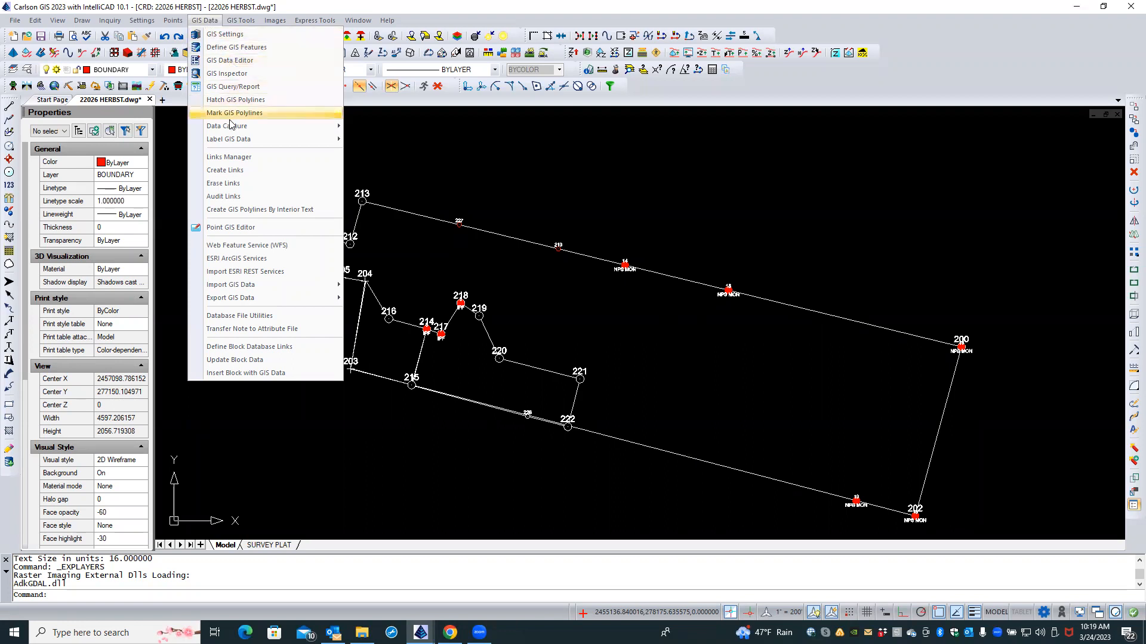
mouse_move(230, 141)
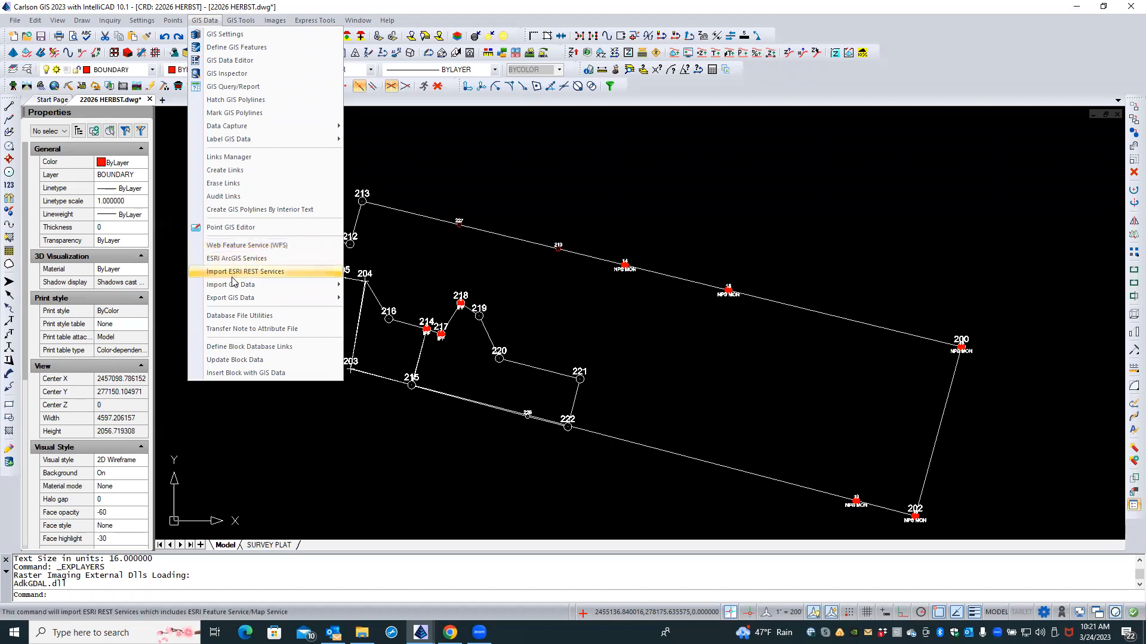
mouse_move(234, 286)
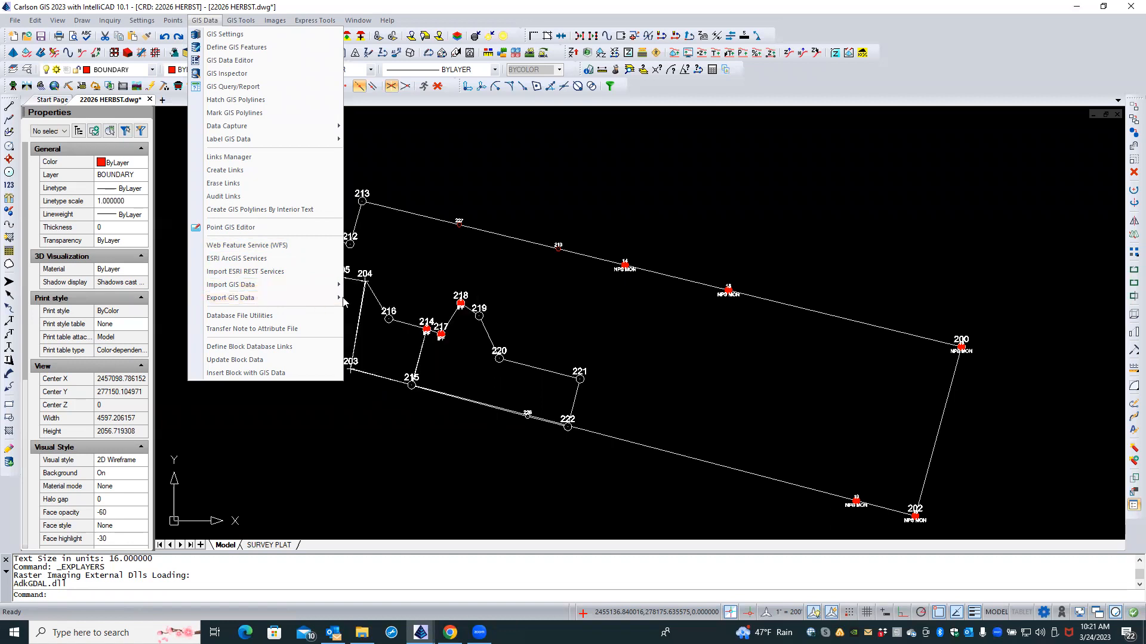
Step: Show the Import GIS Data submenu with SQLite, ODBC, ESRI SHP File and GeoJSON formats
mouse_move(335, 290)
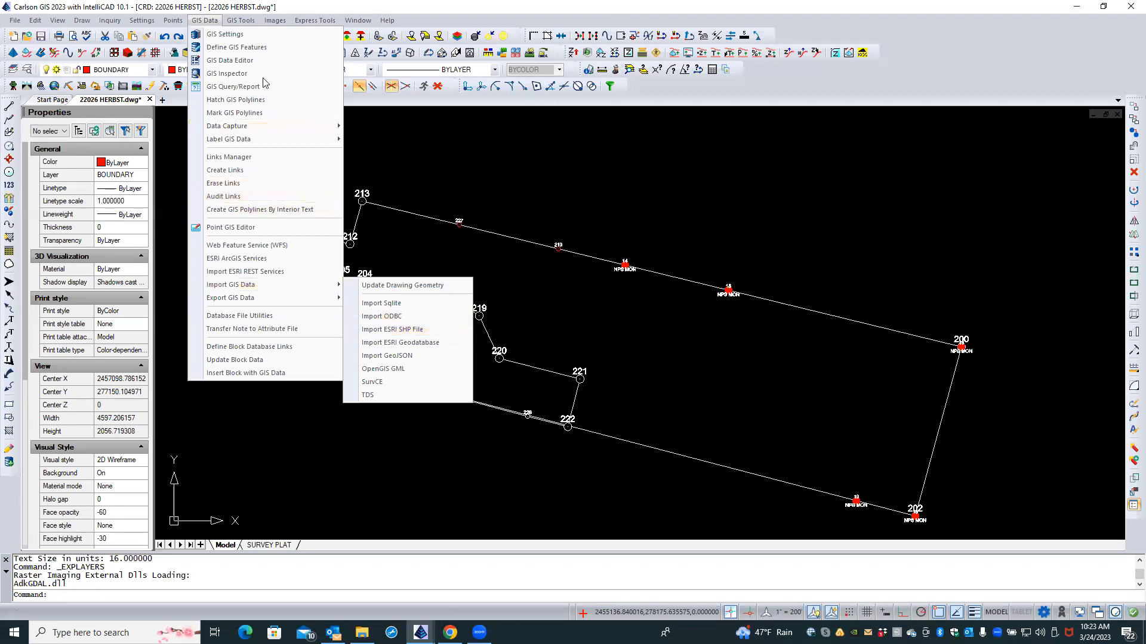
Step: Switch to the GIS Tools menu showing Polygon Processor and Topology Area Check
mouse_move(233, 21)
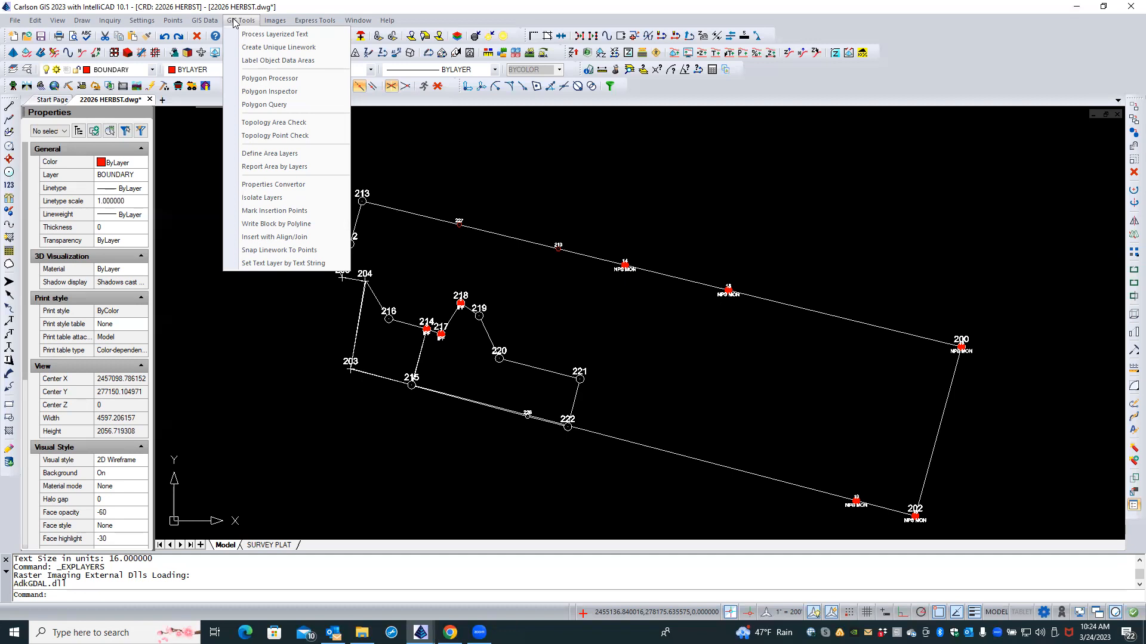
Step: Switch to the Images menu showing Place Google Earth Image and Image Set Manager
mouse_move(271, 23)
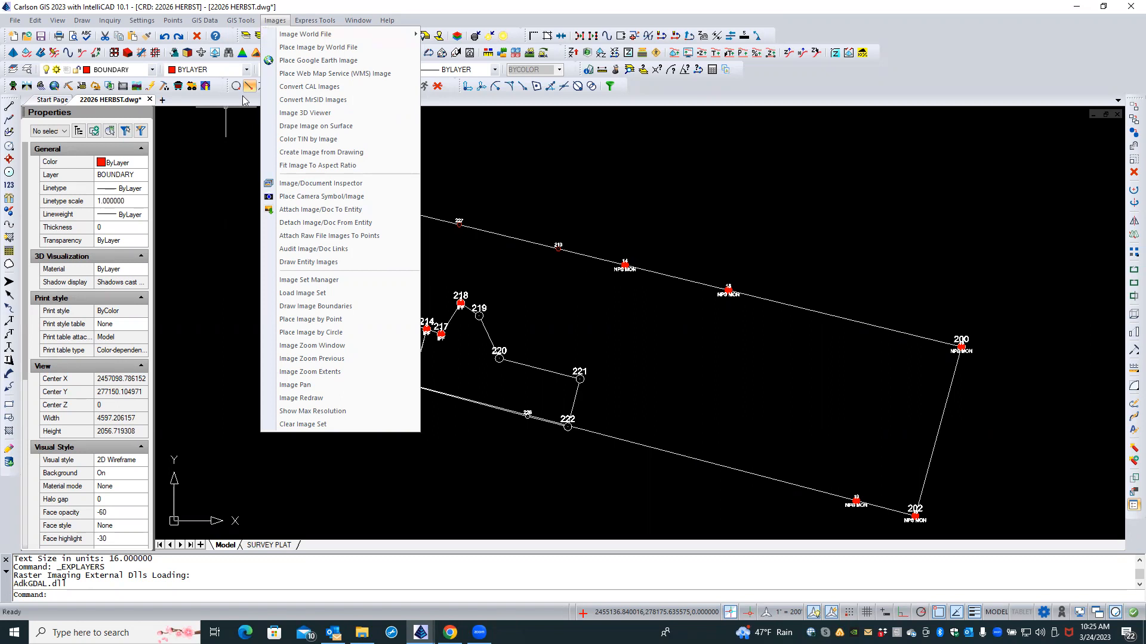
left_click(219, 142)
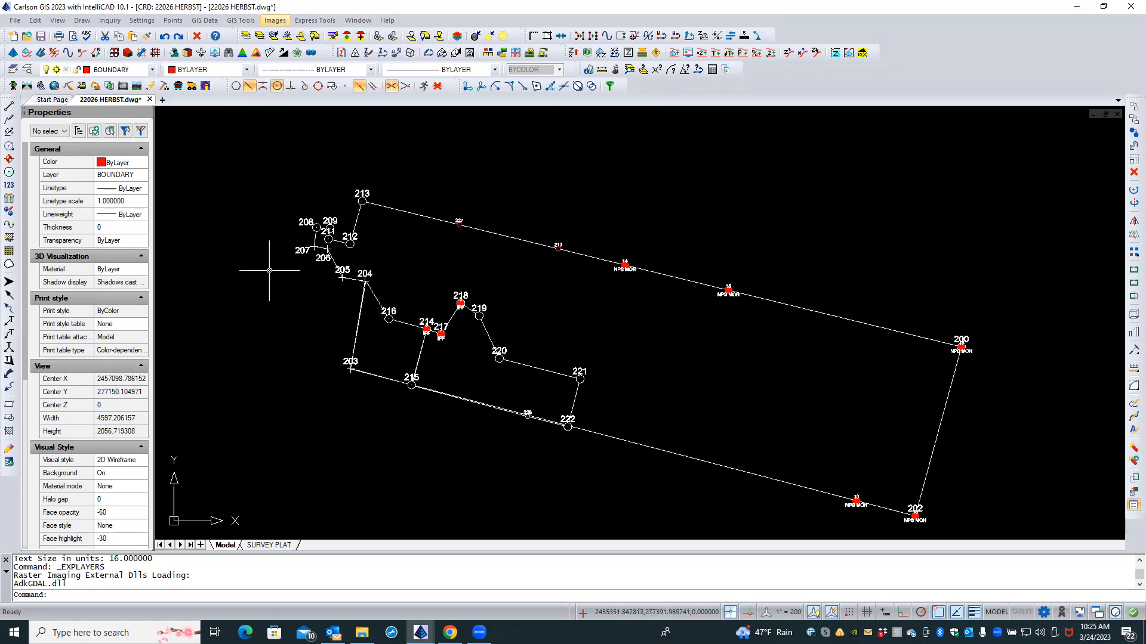
Step: Zoom out and shift the parcel drawing right, then bring up the GIS Data menu
scroll(285, 308, "down", 4)
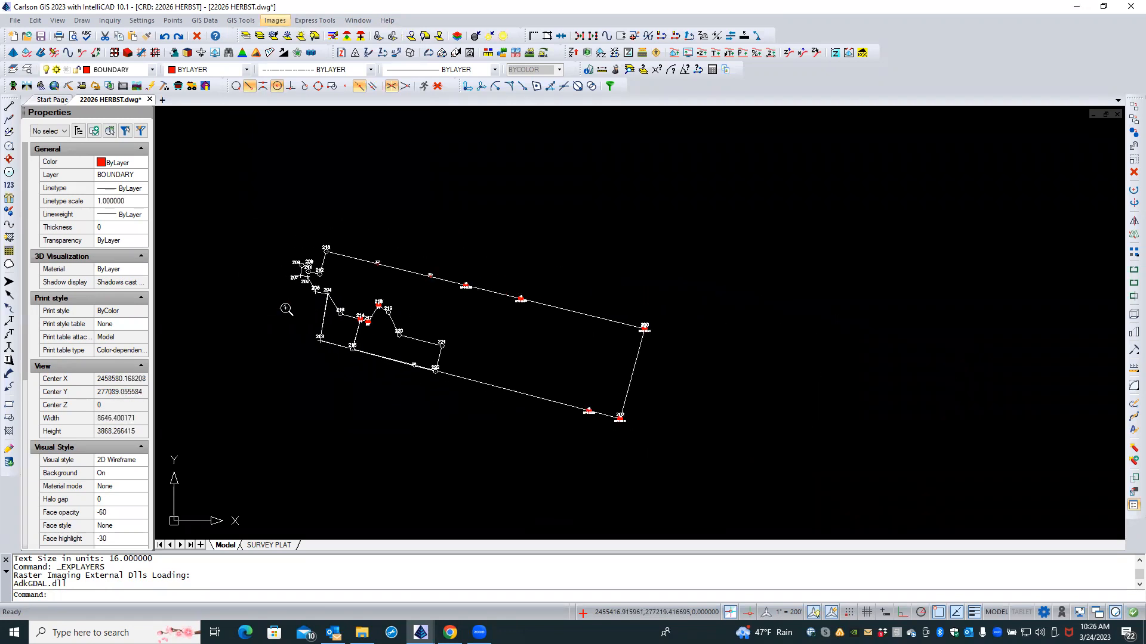
middle_click_drag(355, 376, 455, 384)
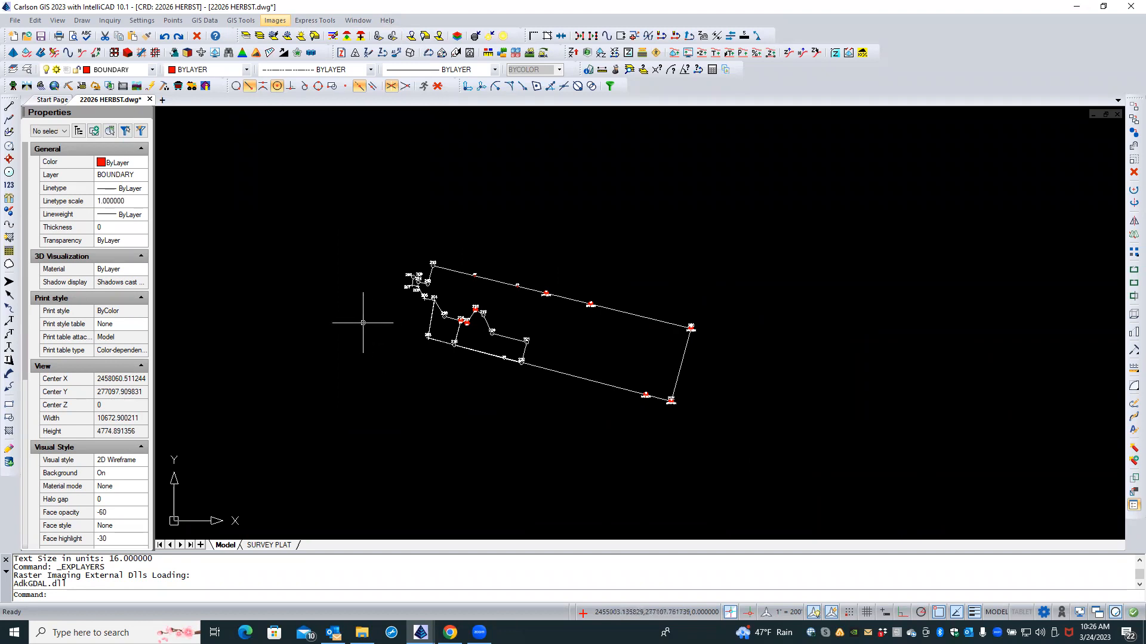
left_click(204, 21)
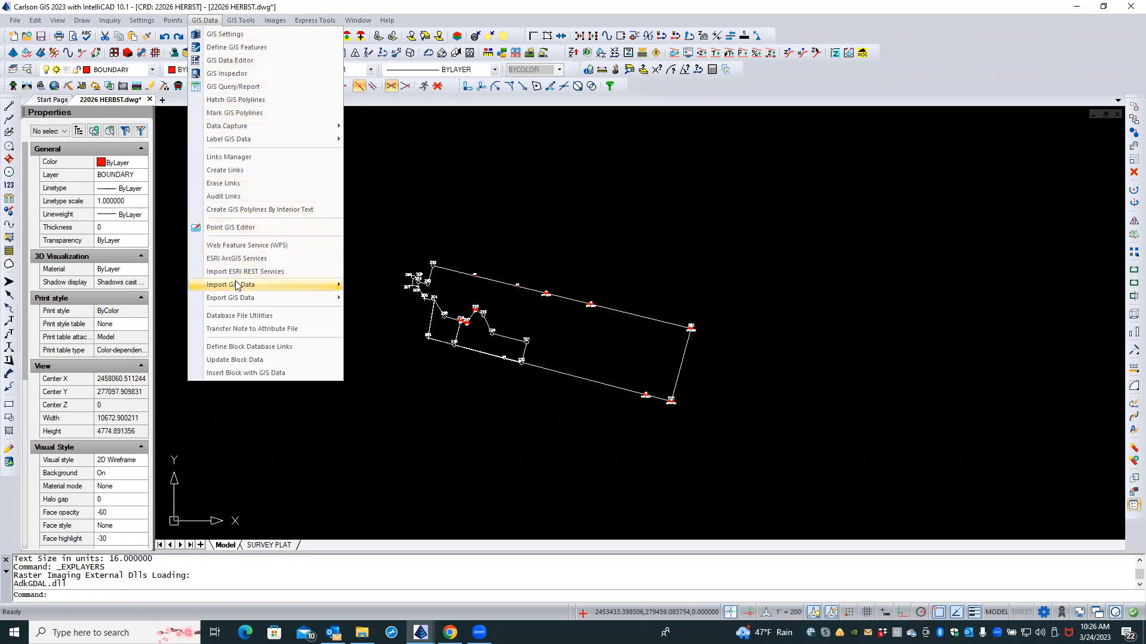
Step: Start Import ESRI SHP File and bring up the Select SHP Files to Import window
mouse_move(237, 287)
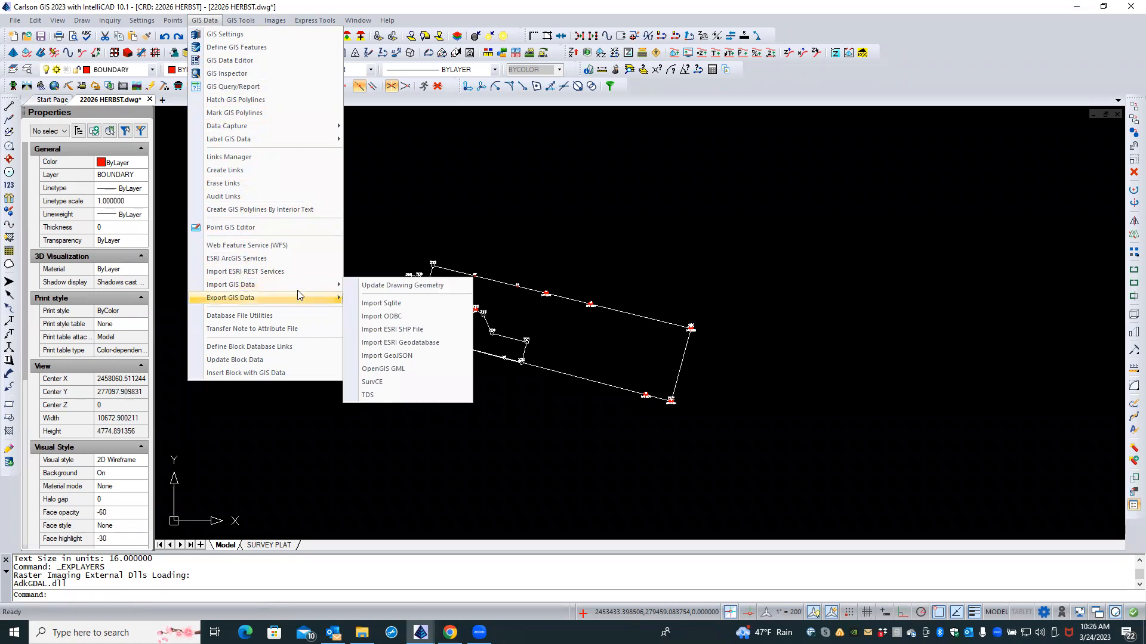
left_click(370, 331)
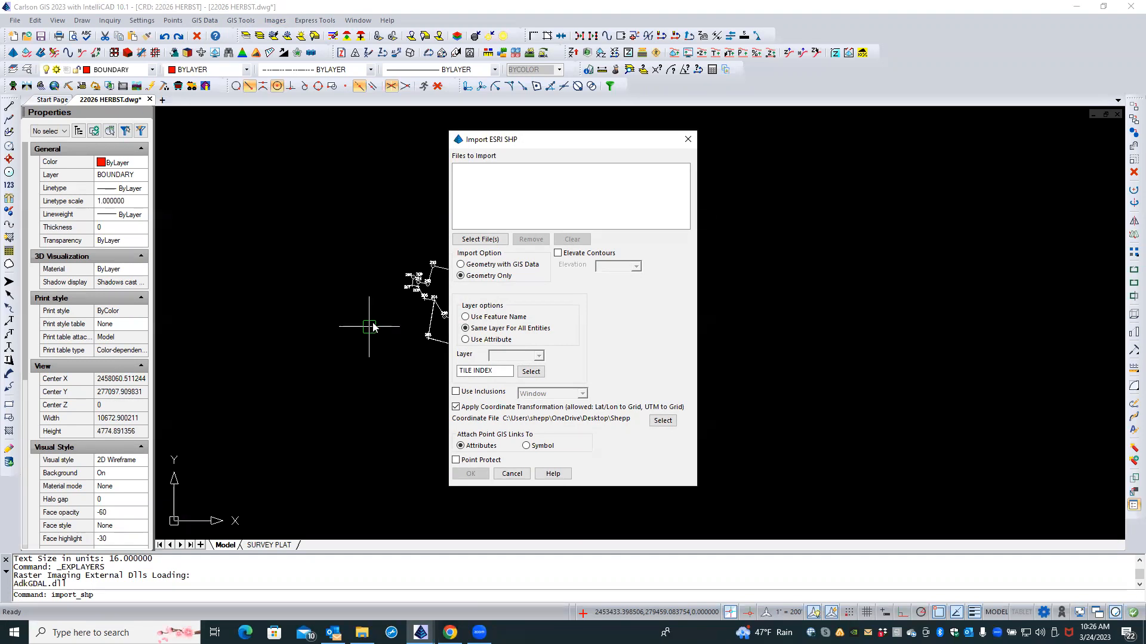
left_click(480, 240)
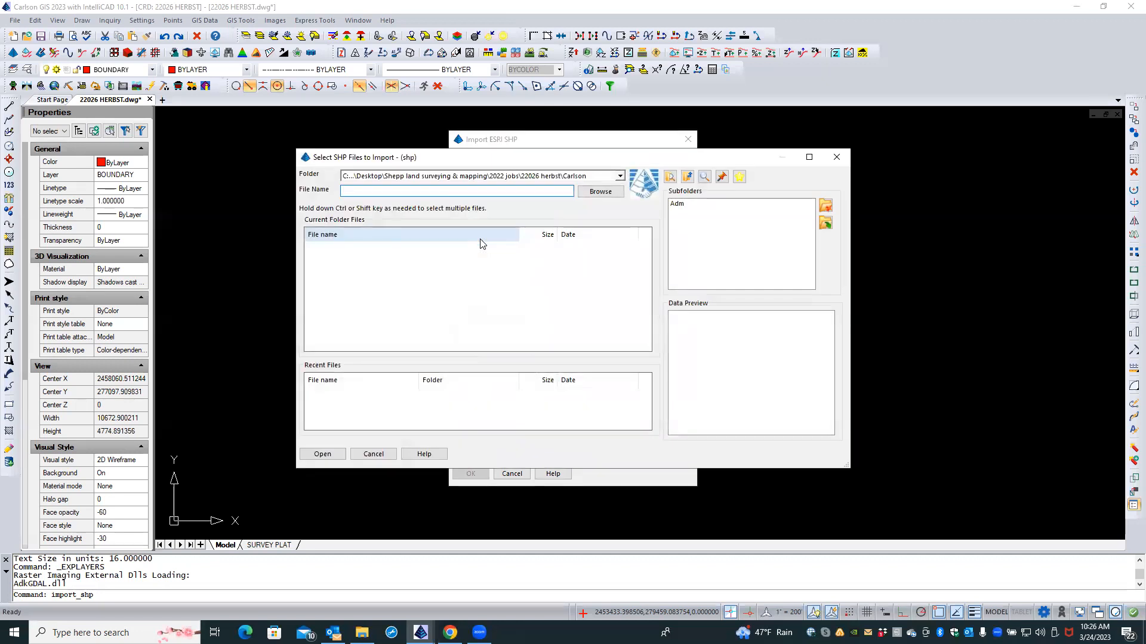
Step: Browse to Shepp Land Surveying & Mapping > WVGIS DATA, find no shapefiles, and cancel the import
left_click(596, 193)
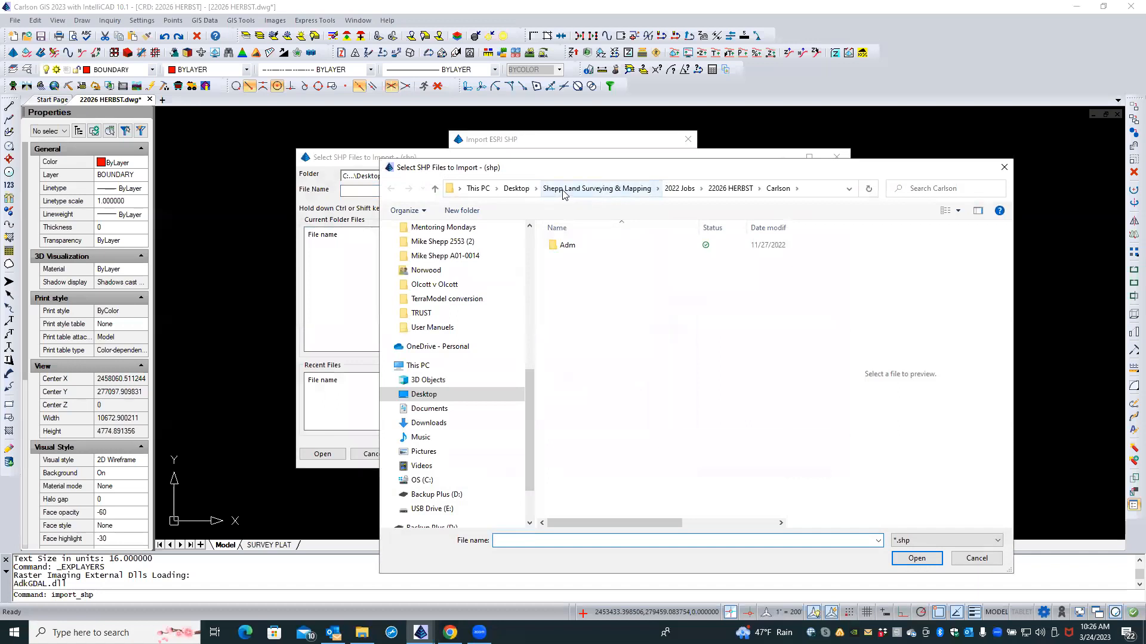
left_click(563, 190)
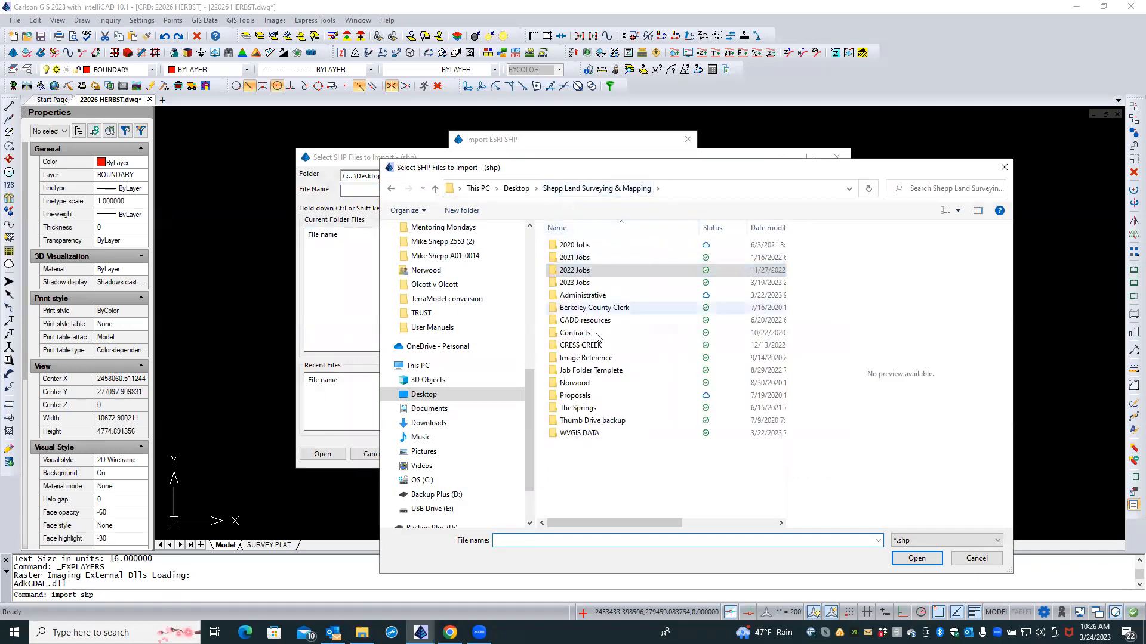
double_click(594, 432)
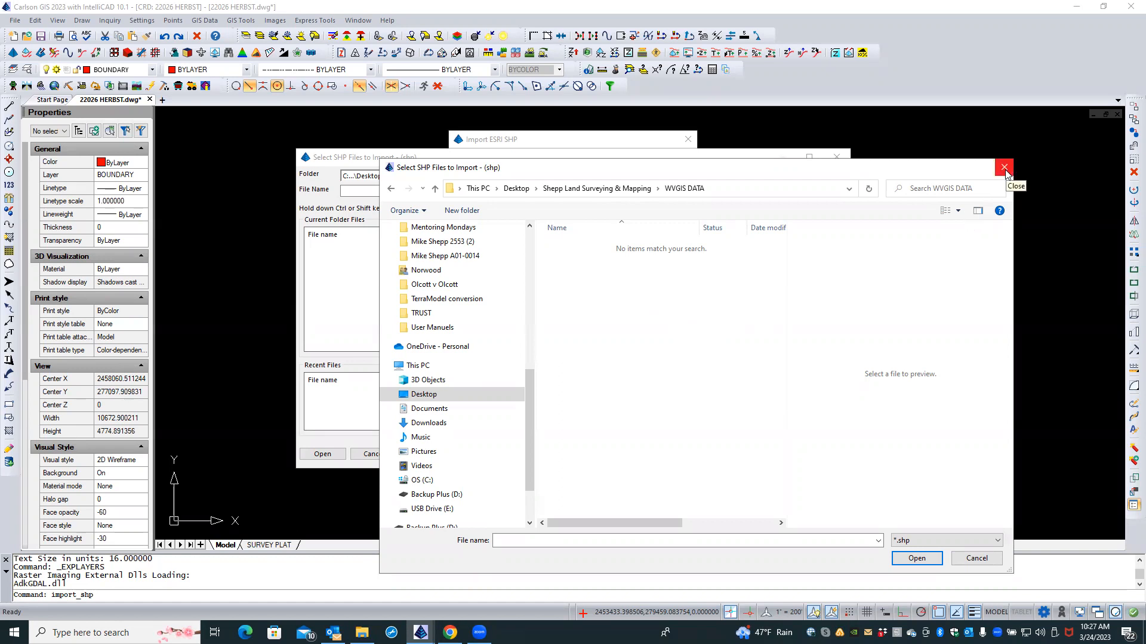
left_click(977, 557)
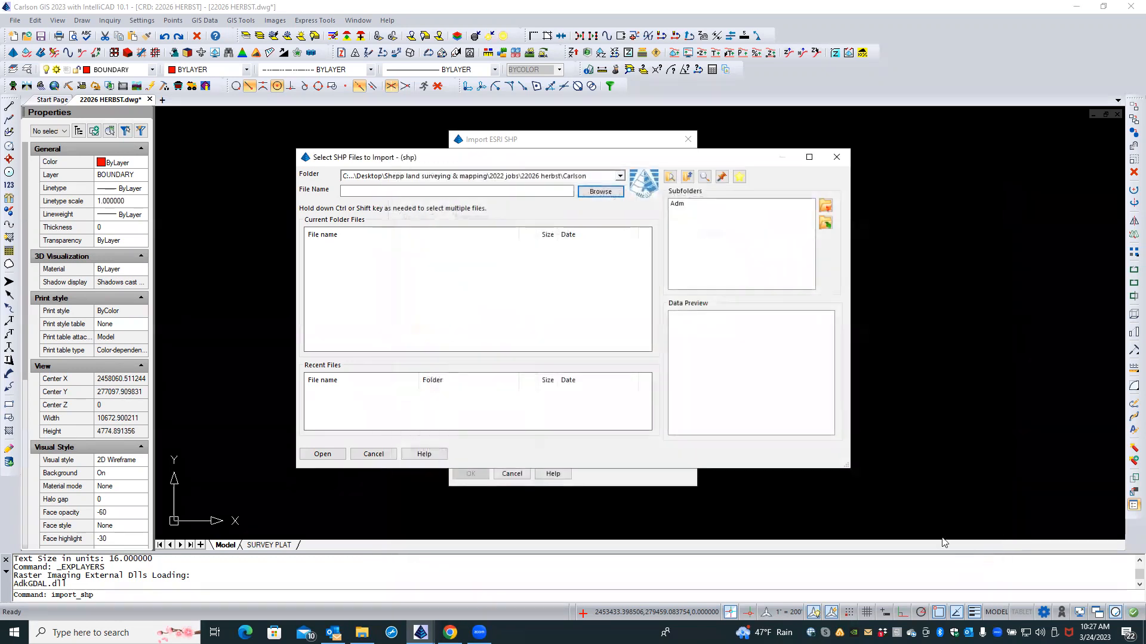
left_click(374, 454)
left_click(512, 477)
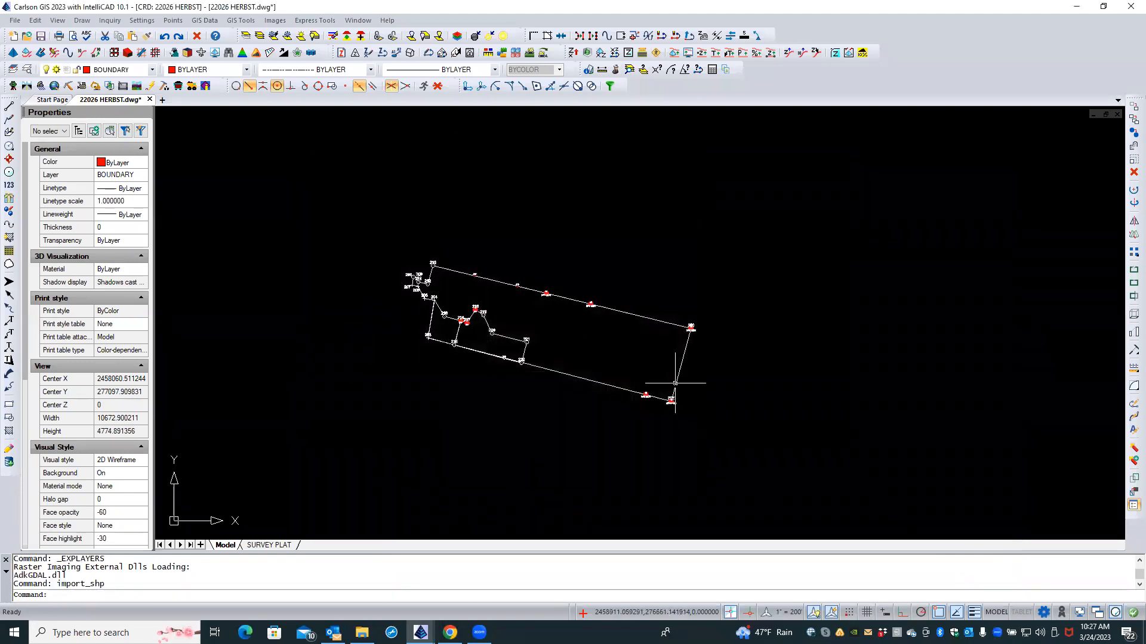
Step: Minimize Carlson GIS and close the SAGER folder window
left_click(1079, 7)
left_click(1114, 70)
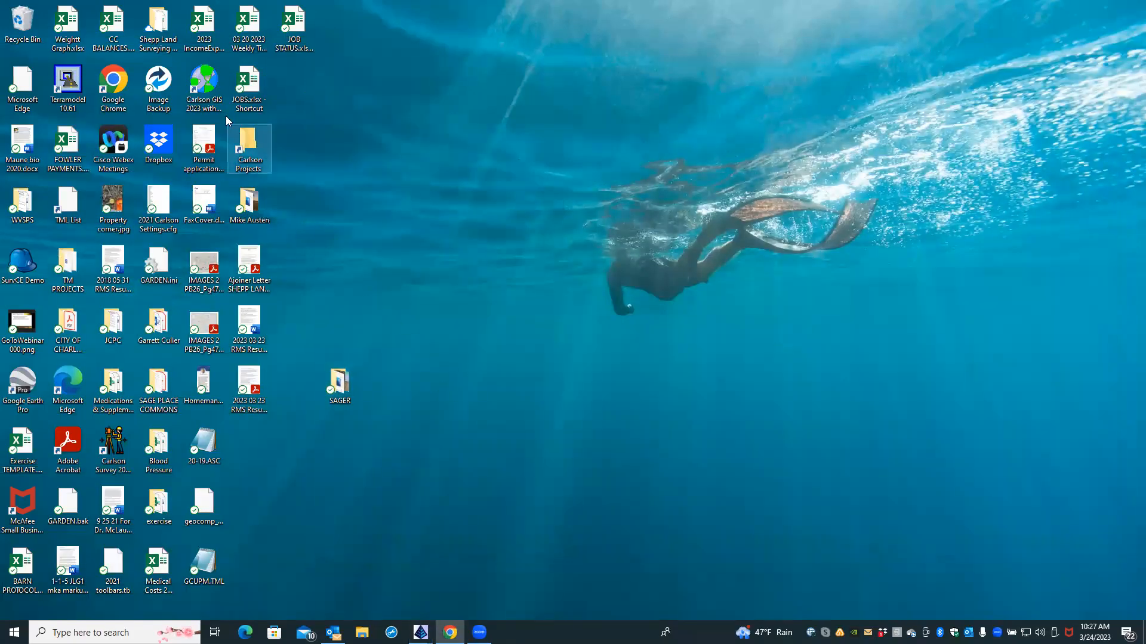
Step: Go to Shepp Land Surveying & Mapping > WVGIS DATA and open Jefferson_Berkeley GIS Data - 2ft Contours.zip
double_click(158, 34)
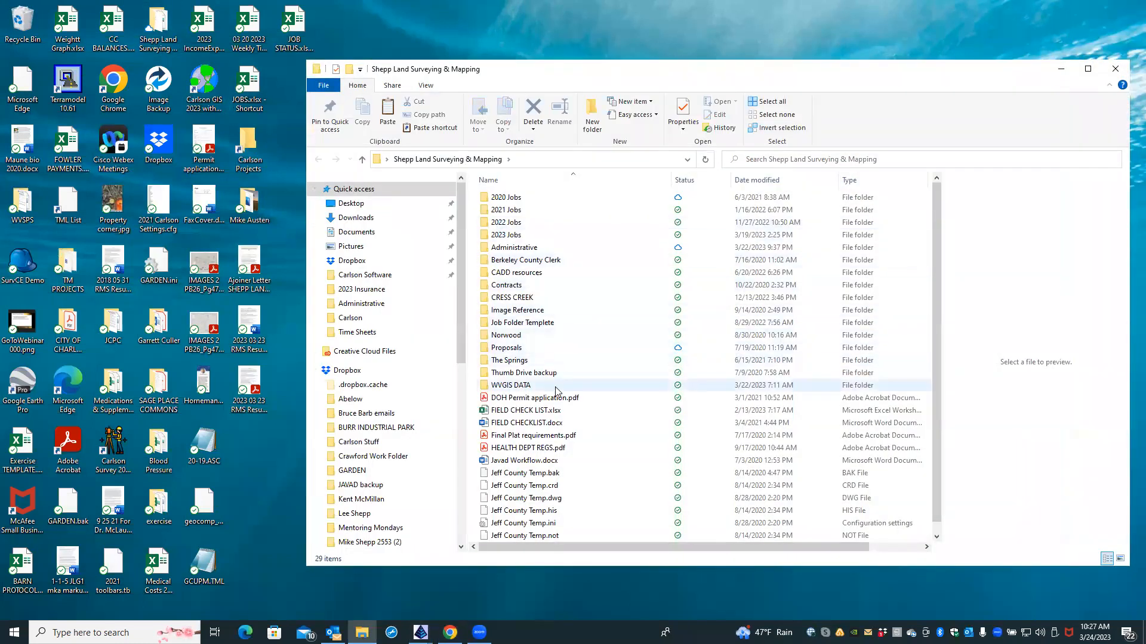
double_click(555, 387)
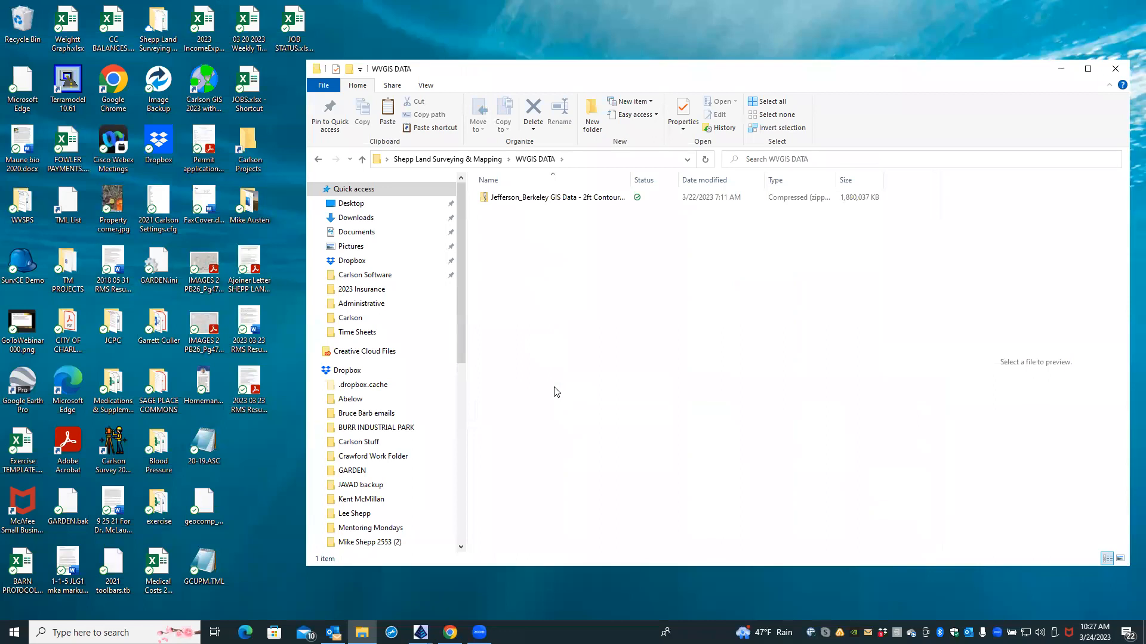
left_click(526, 198)
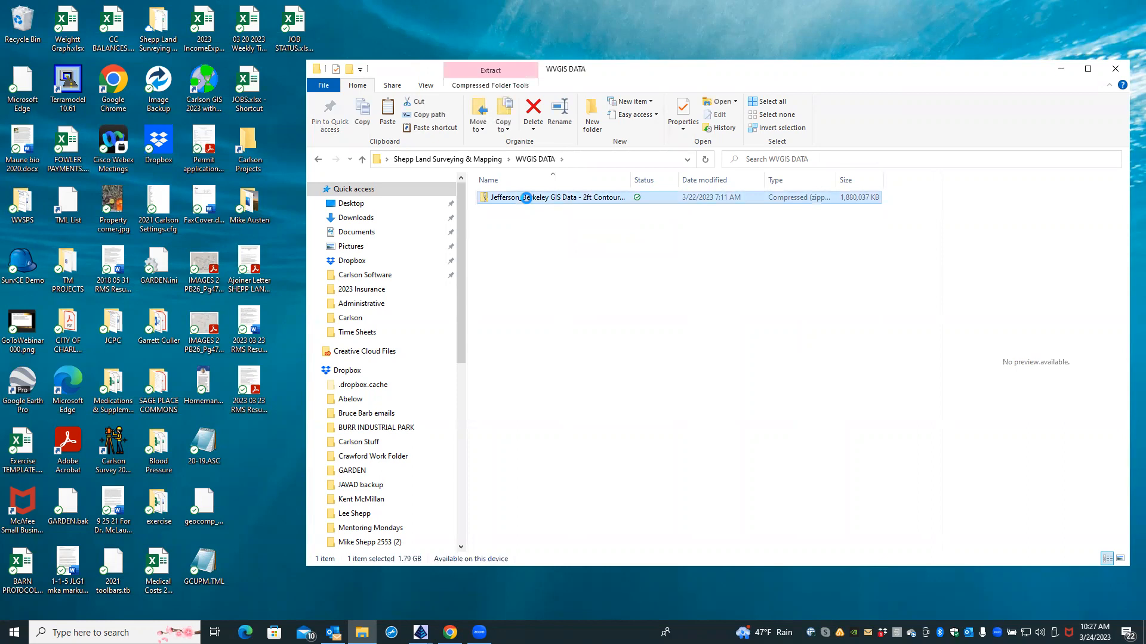
double_click(527, 197)
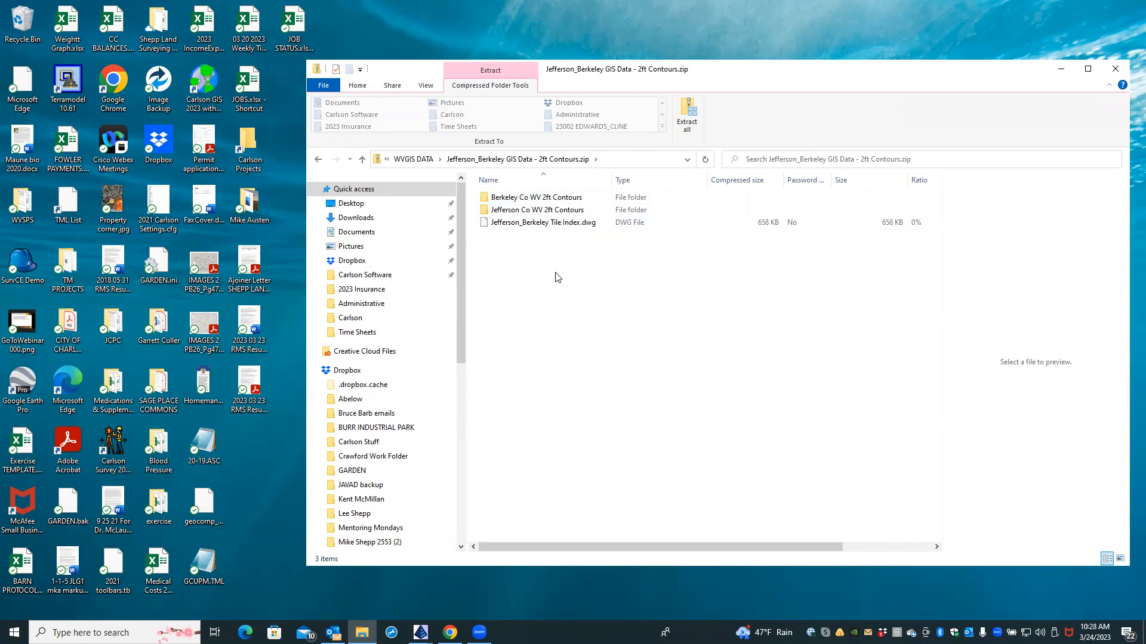
Step: Maximize the contours archive window and launch Extract all for it
double_click(489, 69)
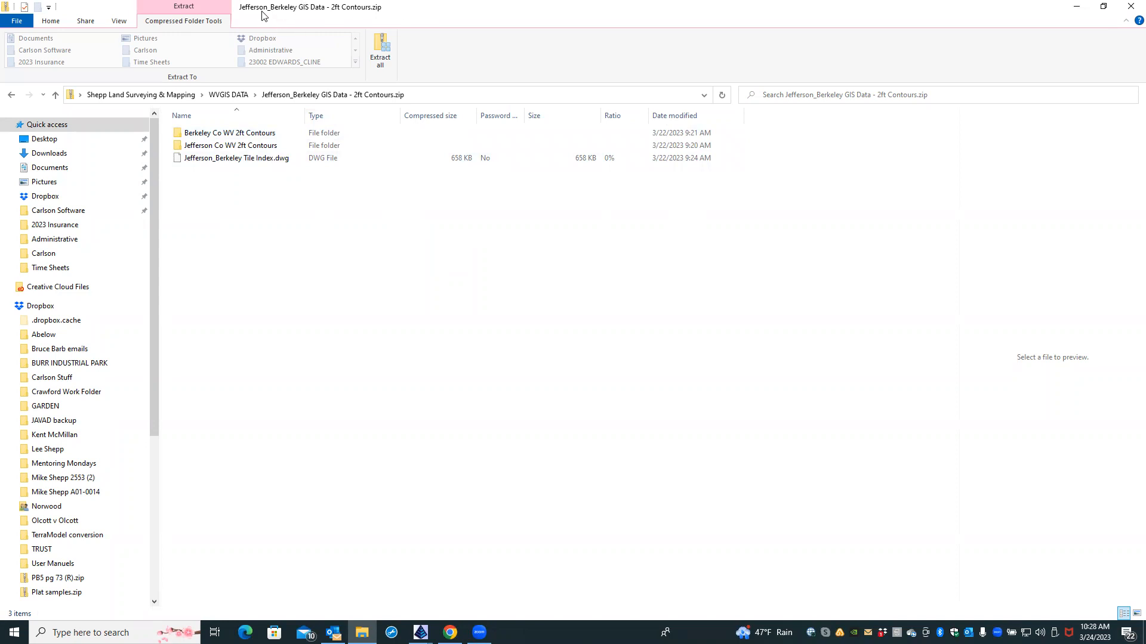
left_click(378, 46)
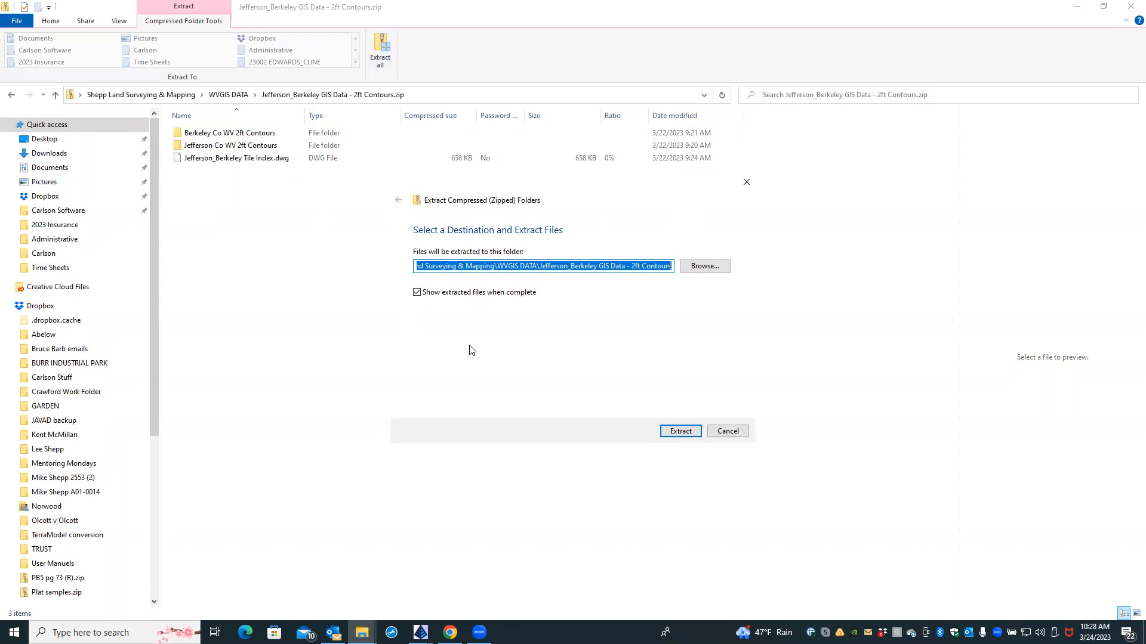
Step: Extract the archive into a Jefferson_Berkeley GIS Data - 2ft Contours folder in WVGIS DATA
left_click(689, 433)
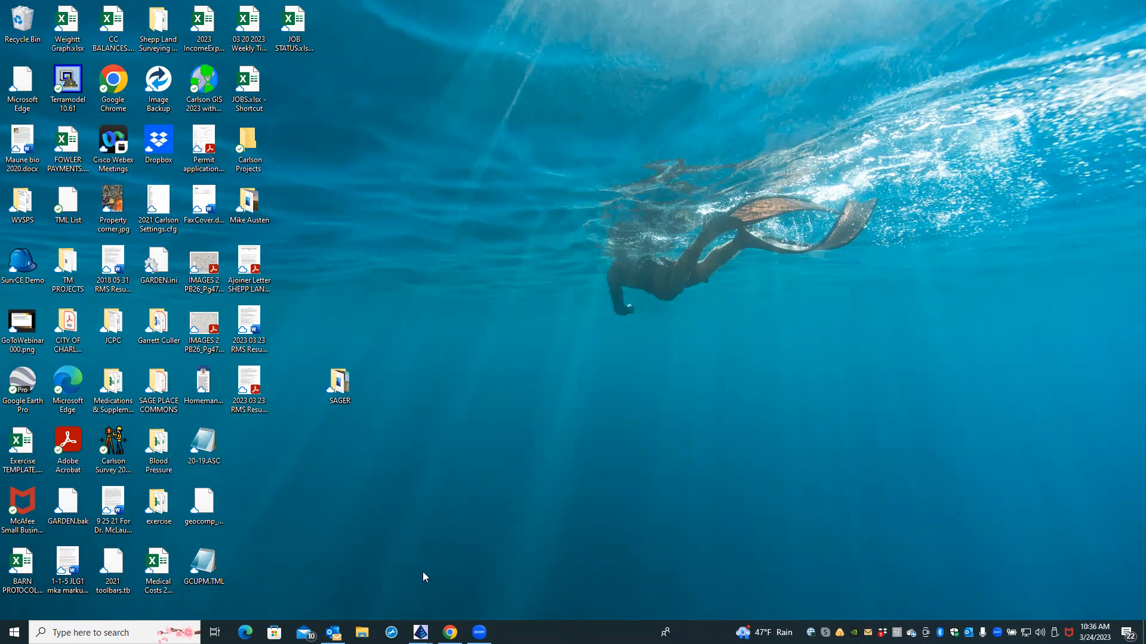
Step: Go into Shepp Land Surveying & Mapping, then WVGIS DATA, and select the original contours zip
double_click(162, 25)
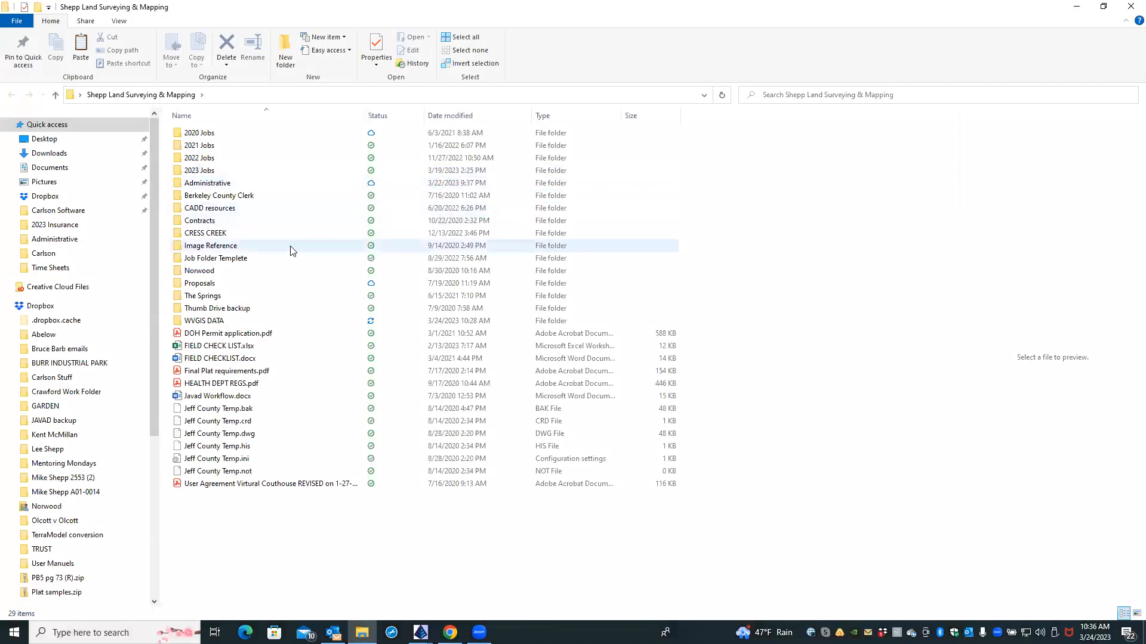
left_click(277, 322)
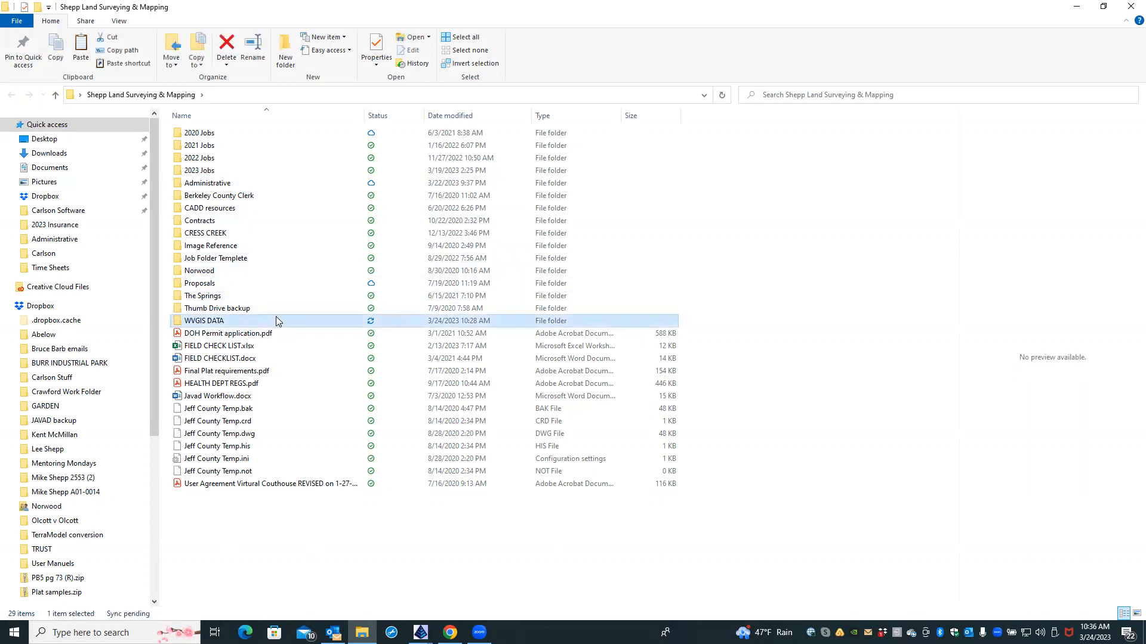
double_click(258, 323)
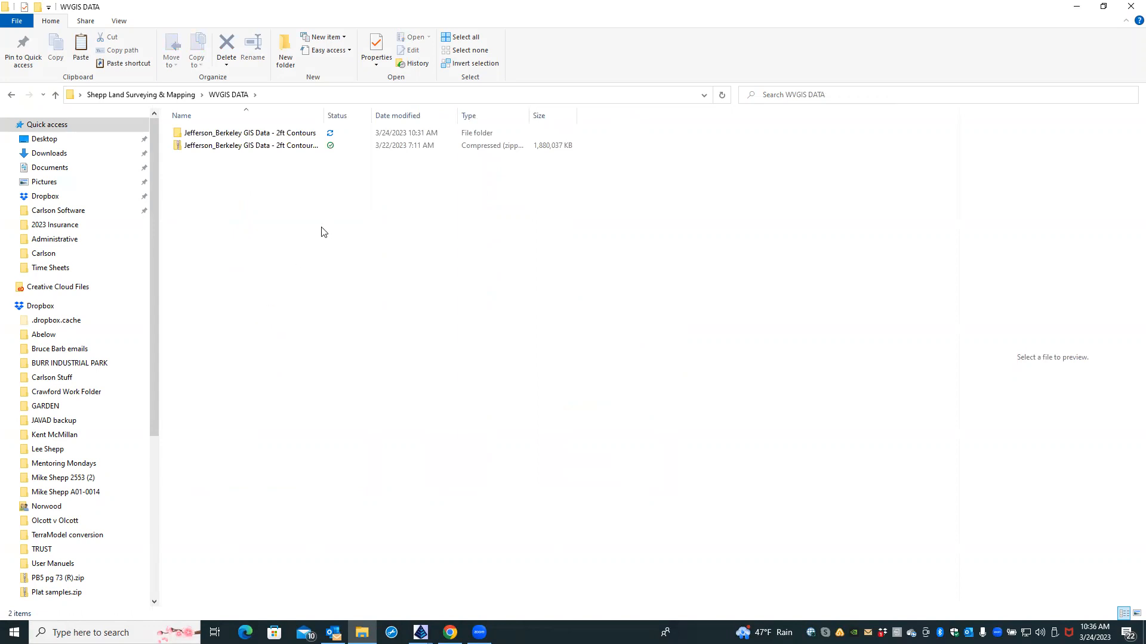
left_click(203, 149)
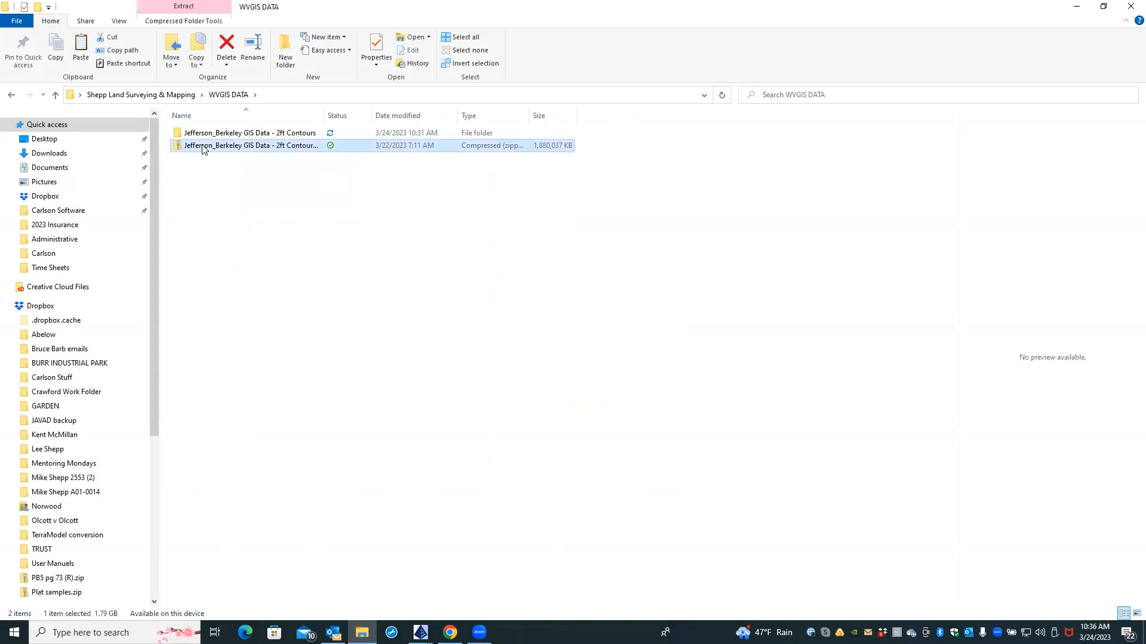
Step: Delete the contours zip from WVGIS DATA and close File Explorer
right_click(203, 149)
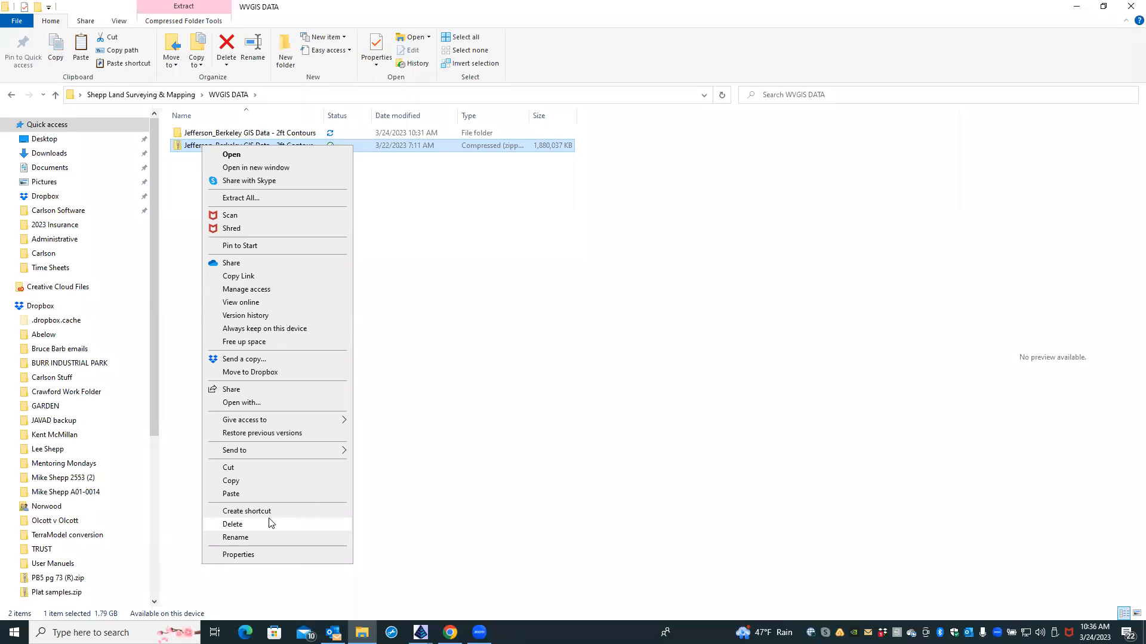
left_click(233, 524)
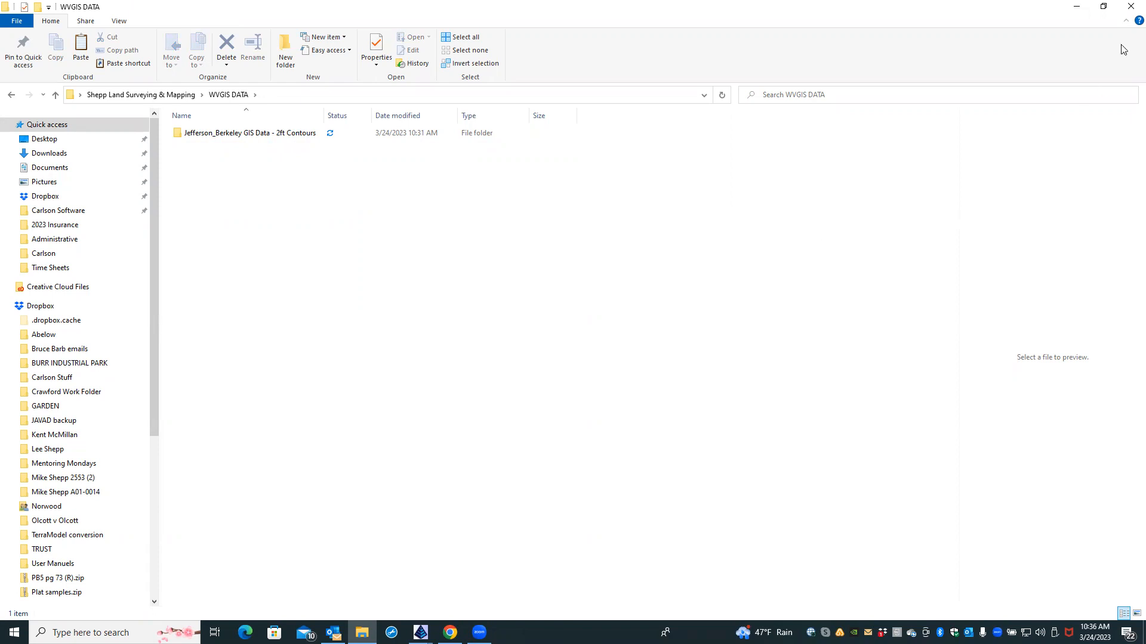
left_click(1127, 8)
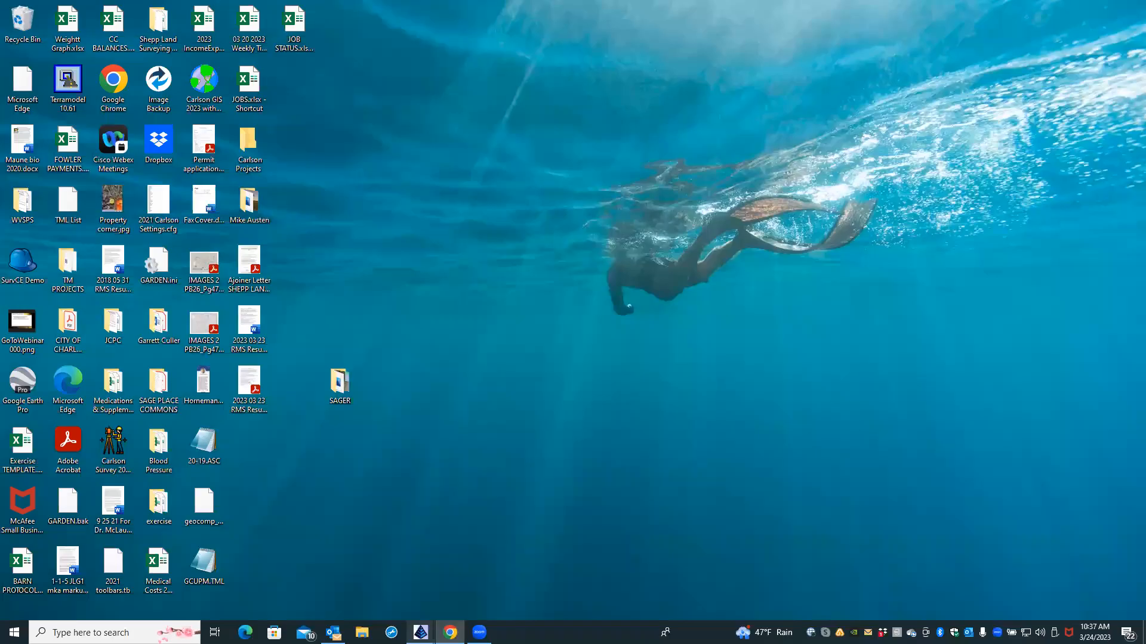
Step: Back in the drawing, launch GIS Data > Import GIS Data > Import ESRI SHP File and choose Select File(s)
mouse_move(420, 632)
left_click(462, 589)
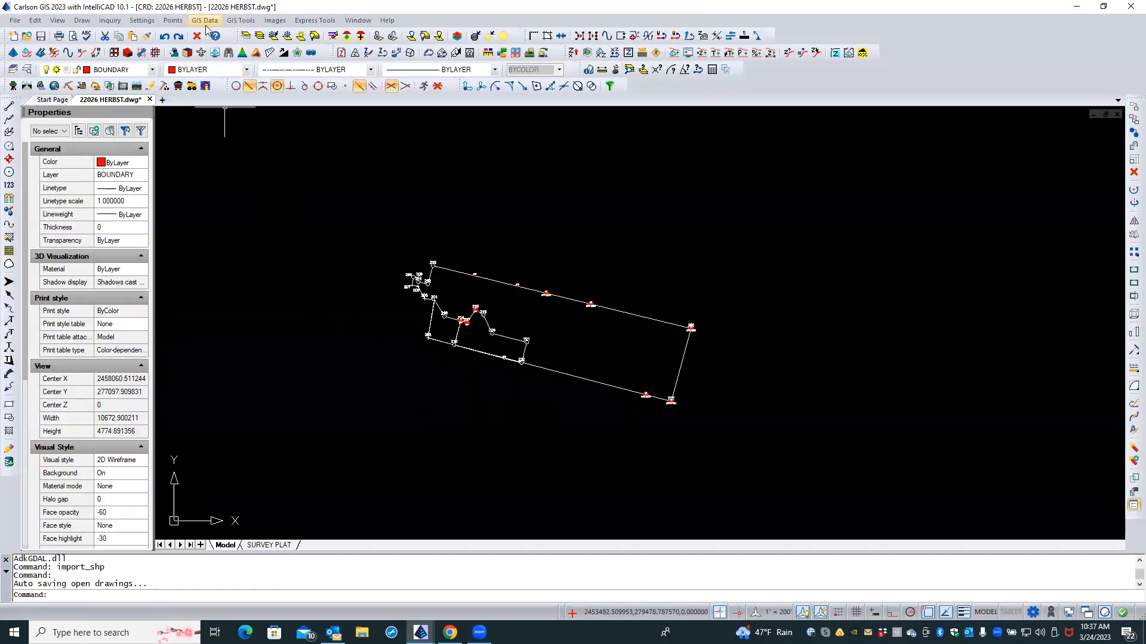
left_click(206, 21)
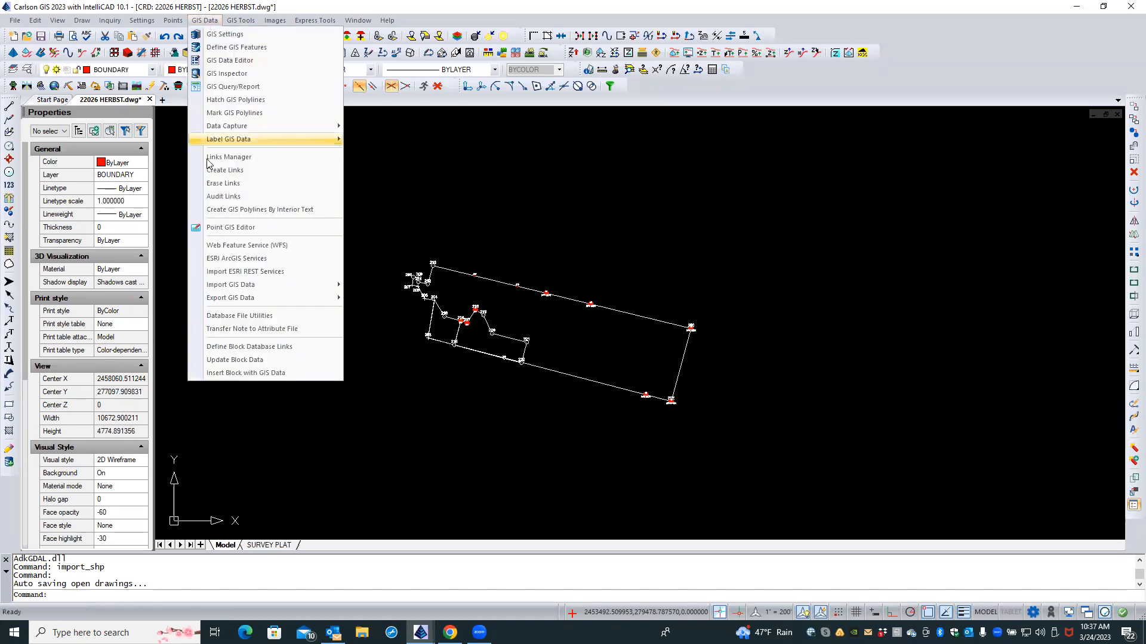
mouse_move(221, 285)
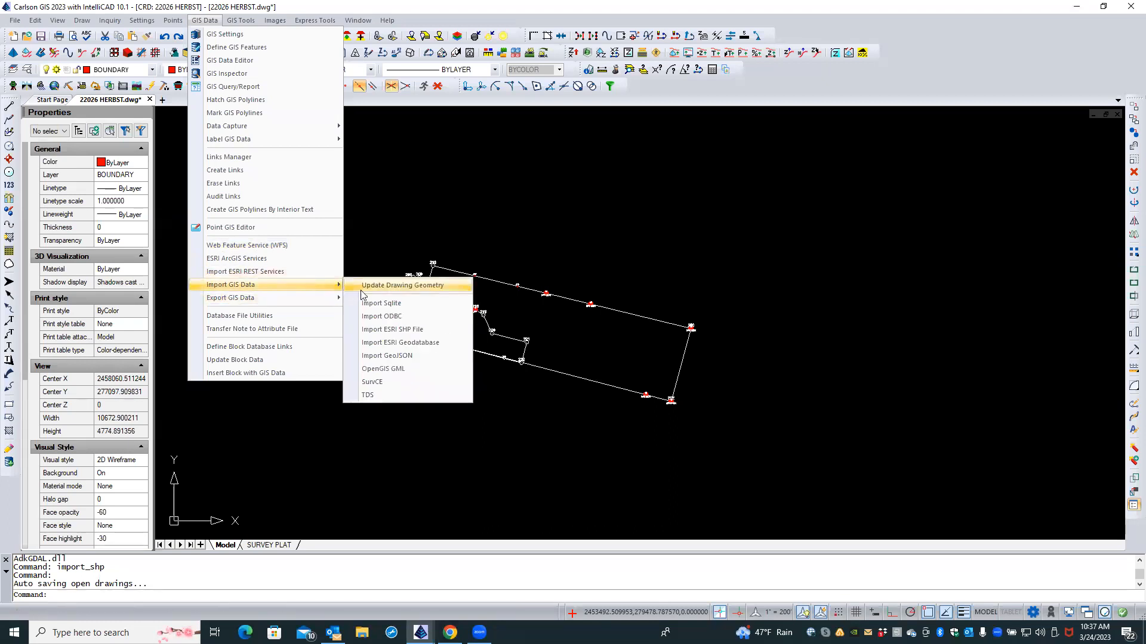
left_click(410, 330)
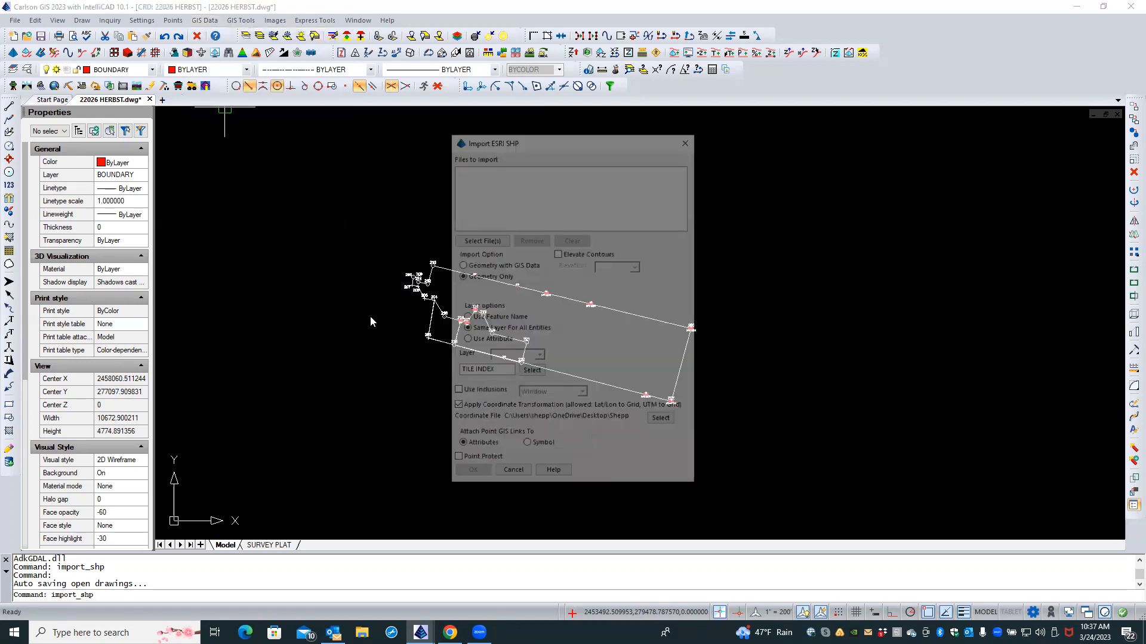
left_click(462, 243)
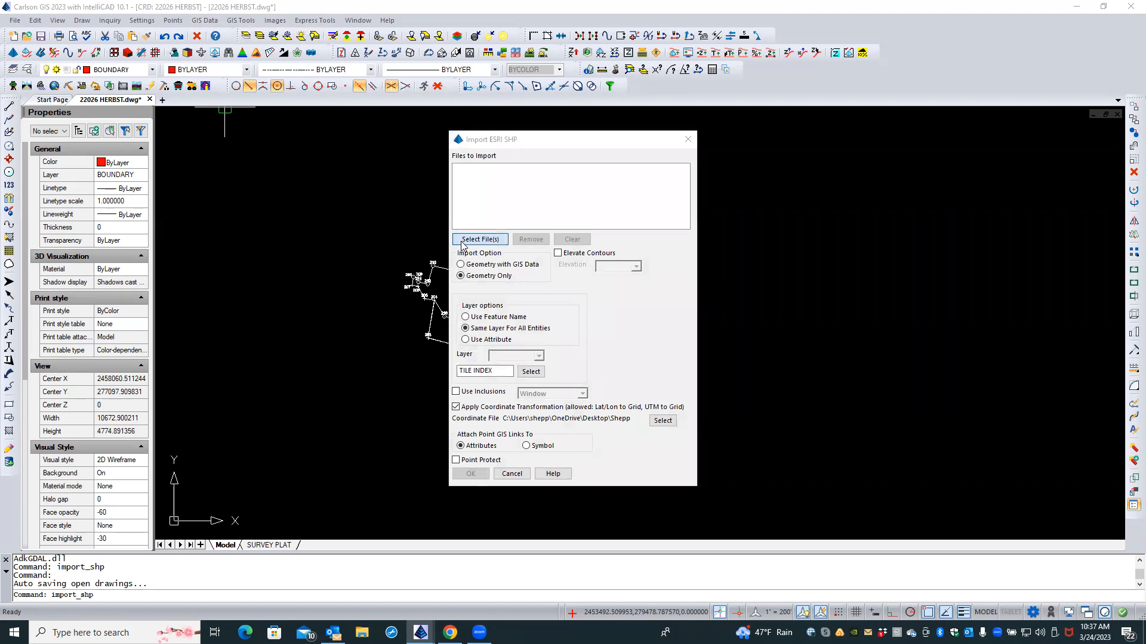
Step: Browse from Desktop through WVGIS DATA and Jefferson Co WV 2ft Contours into the Ctr_Shpfiles folder
left_click(601, 195)
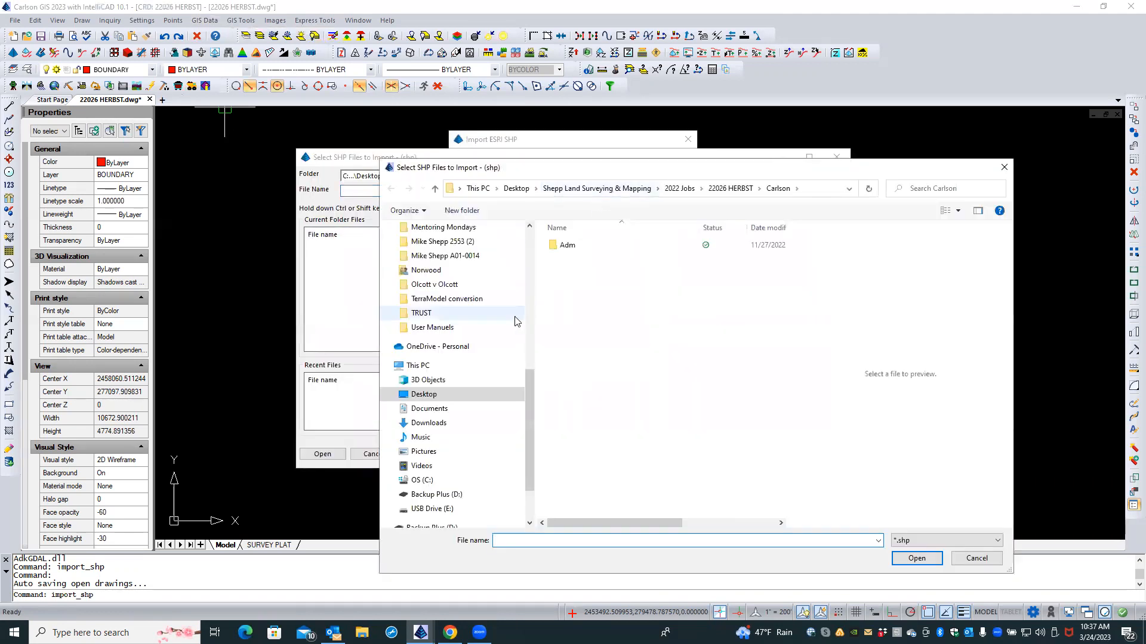
scroll(506, 310, "up", 1)
scroll(506, 311, "up", 5)
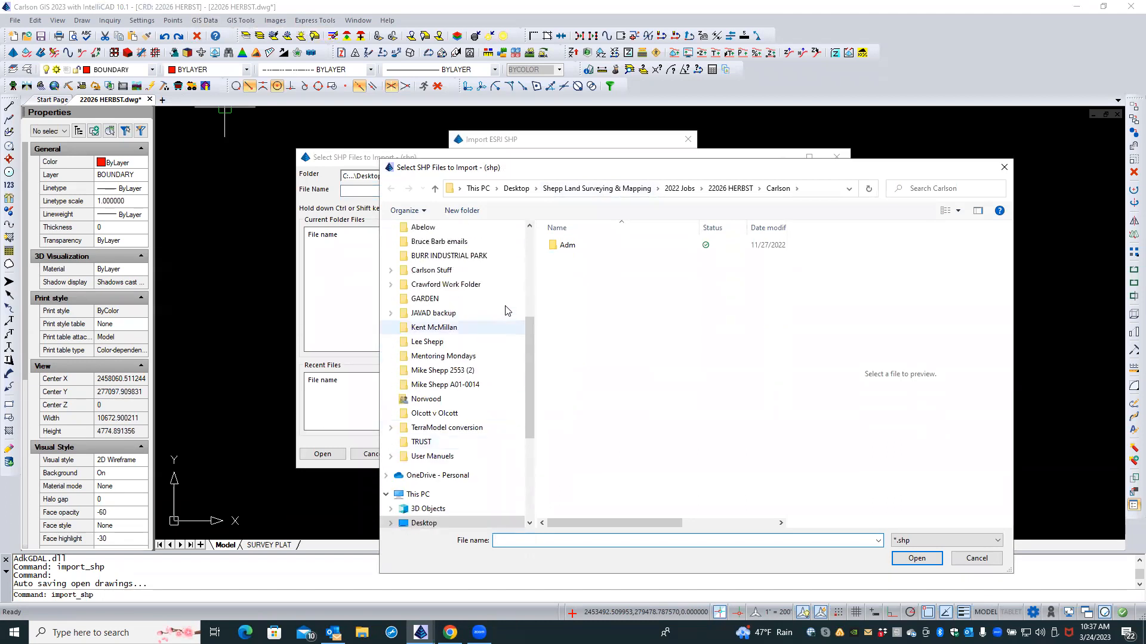
scroll(506, 311, "up", 3)
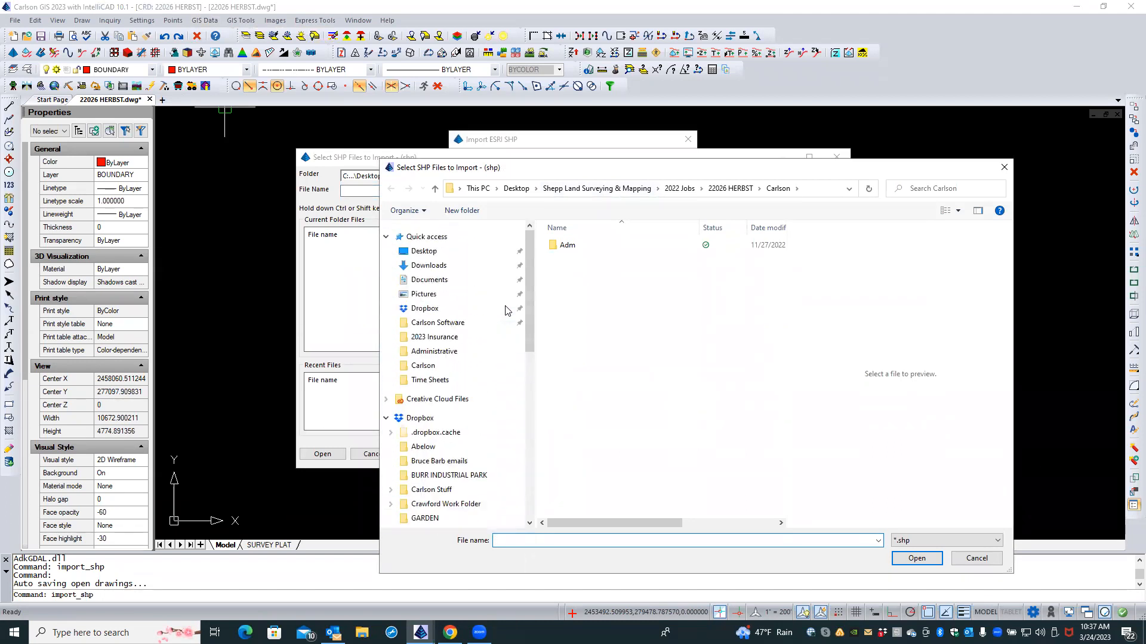
left_click(445, 255)
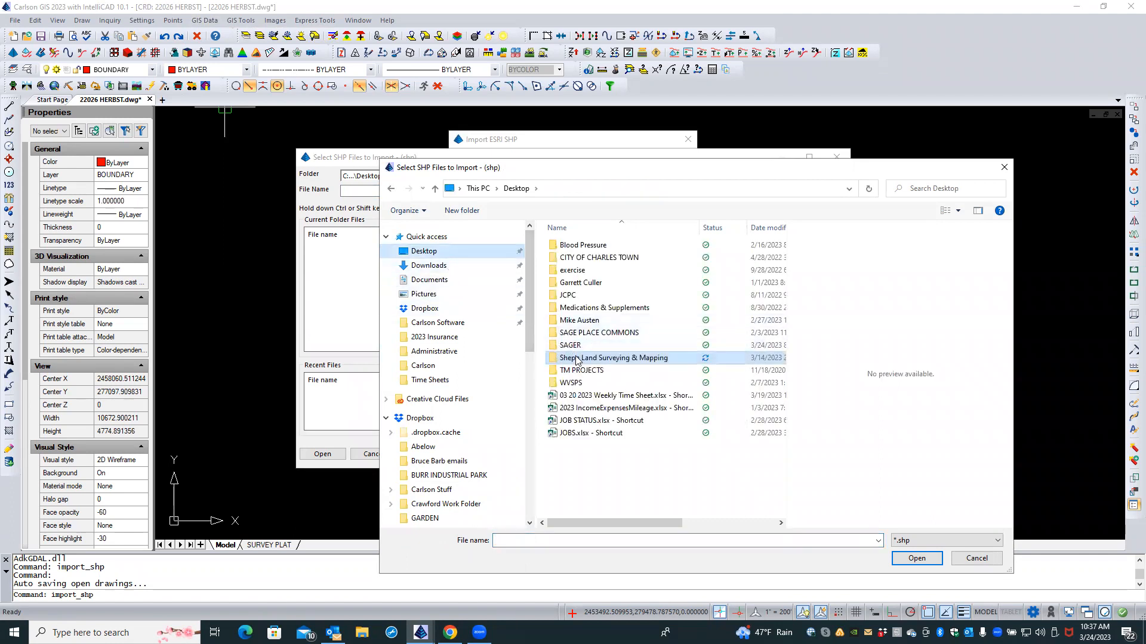
double_click(576, 358)
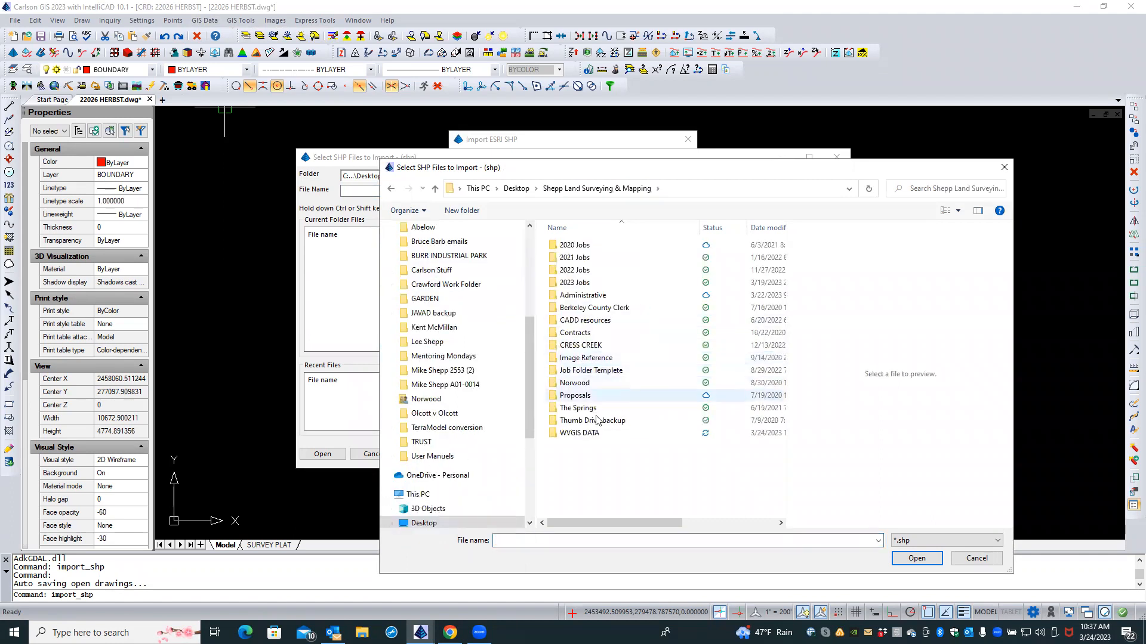
double_click(596, 433)
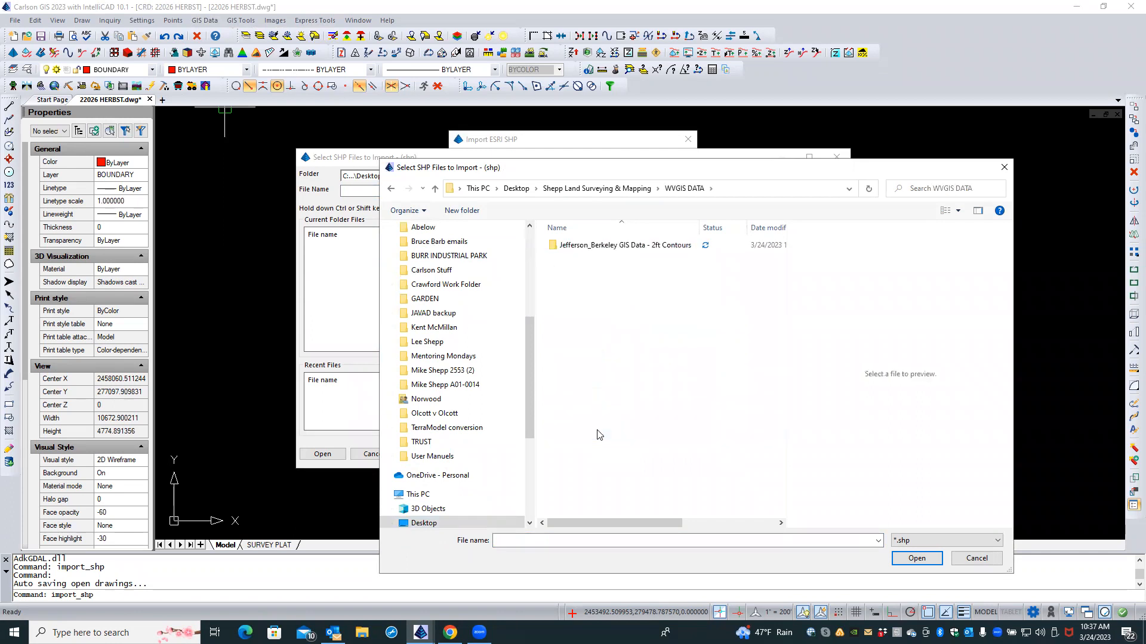
double_click(605, 246)
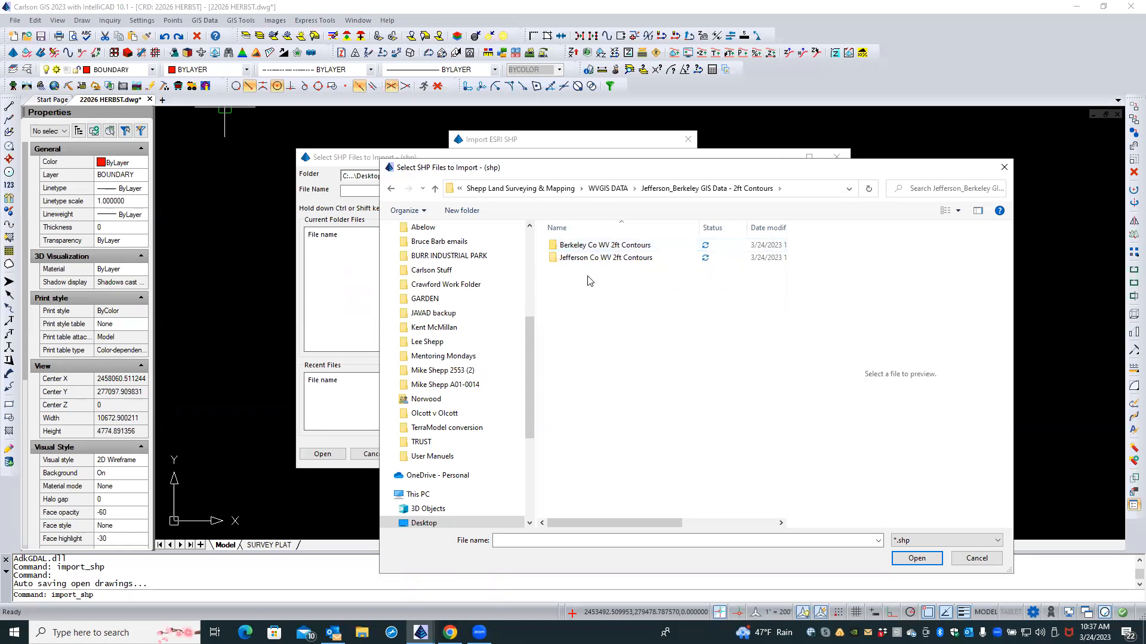
double_click(584, 258)
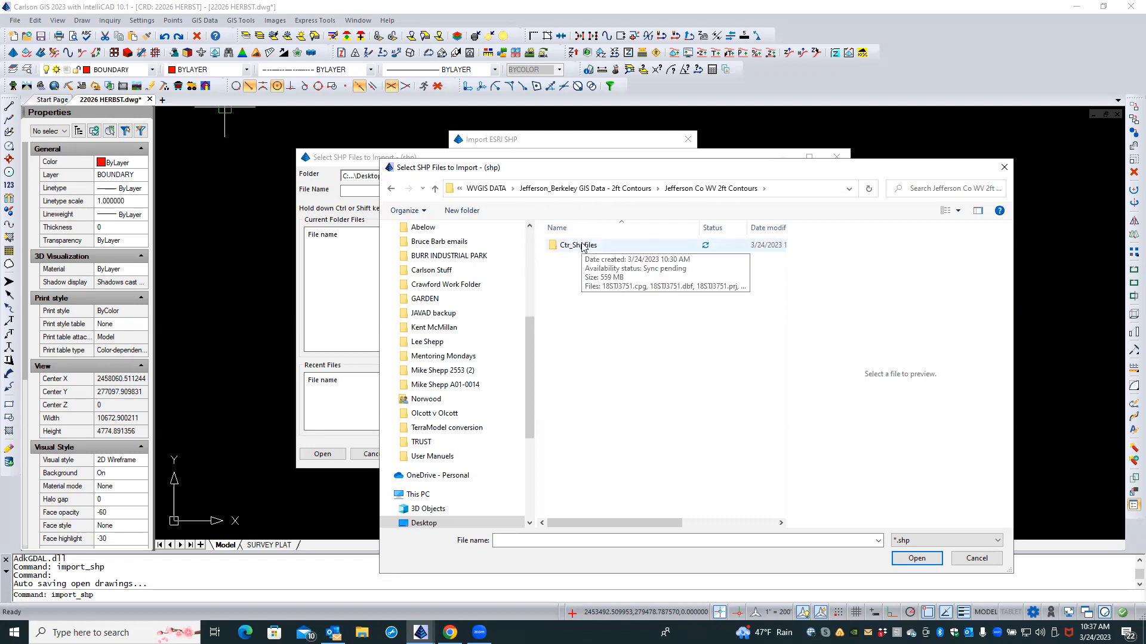
double_click(582, 245)
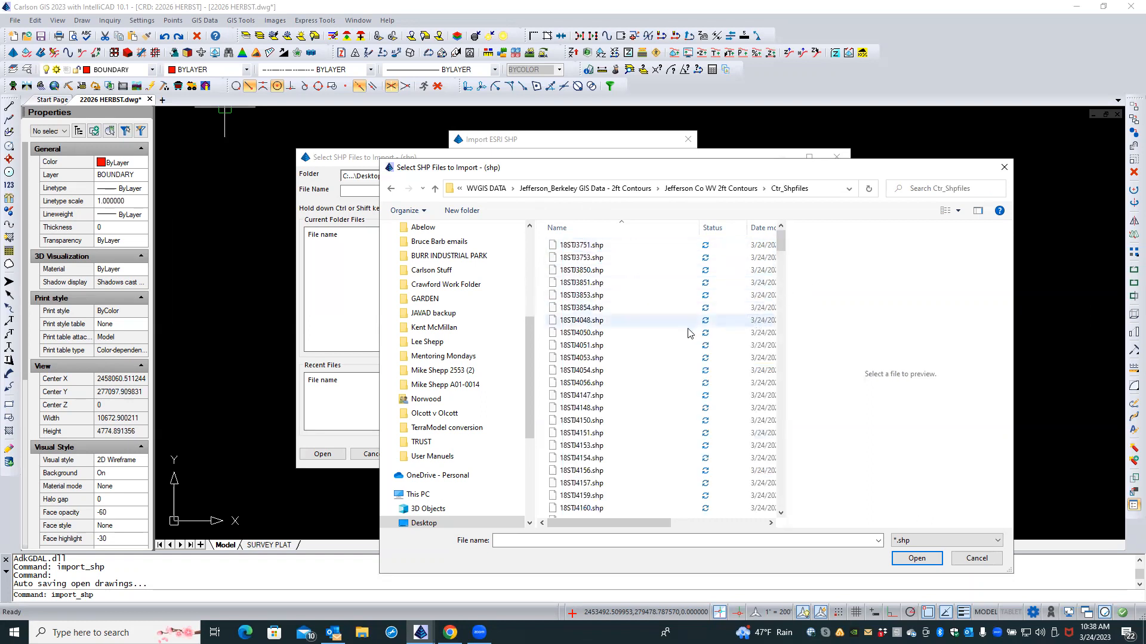
Step: Pick Jefferson_TileIndex.shp at the bottom of the list and add it to the import list
scroll(681, 339, "down", 10)
scroll(681, 339, "down", 10)
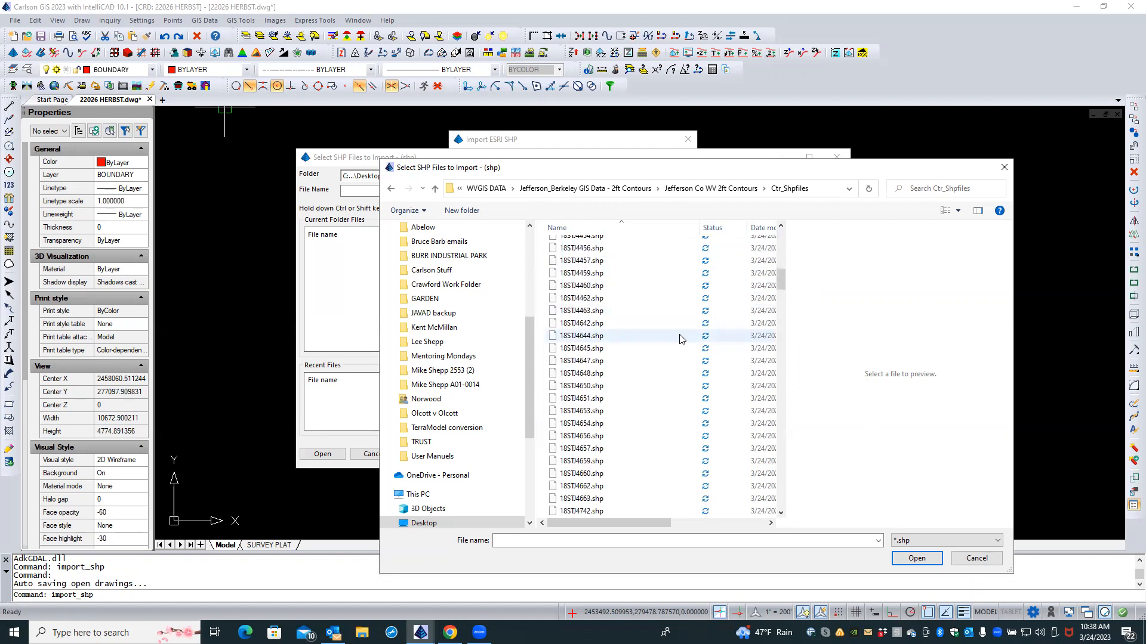
scroll(681, 339, "down", 6)
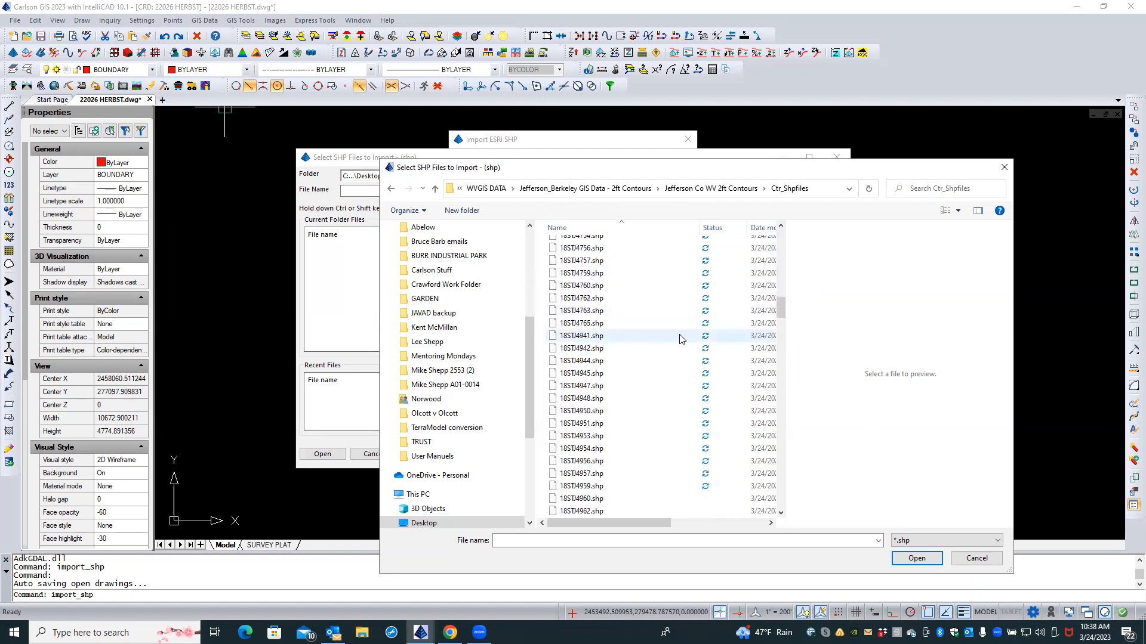
scroll(681, 338, "down", 9)
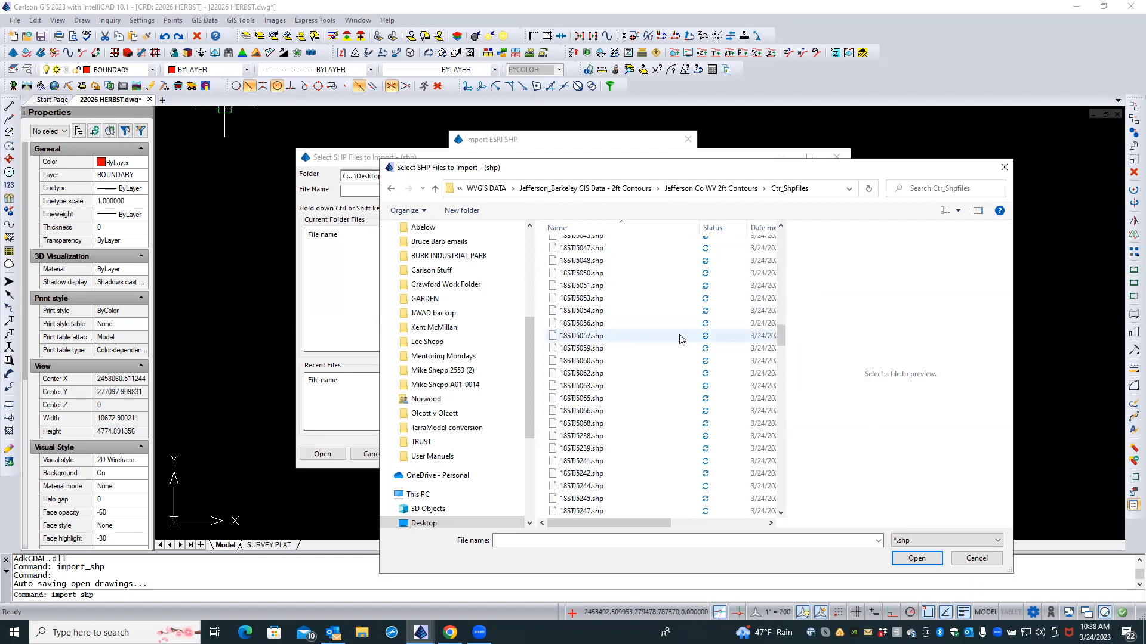
scroll(682, 339, "down", 10)
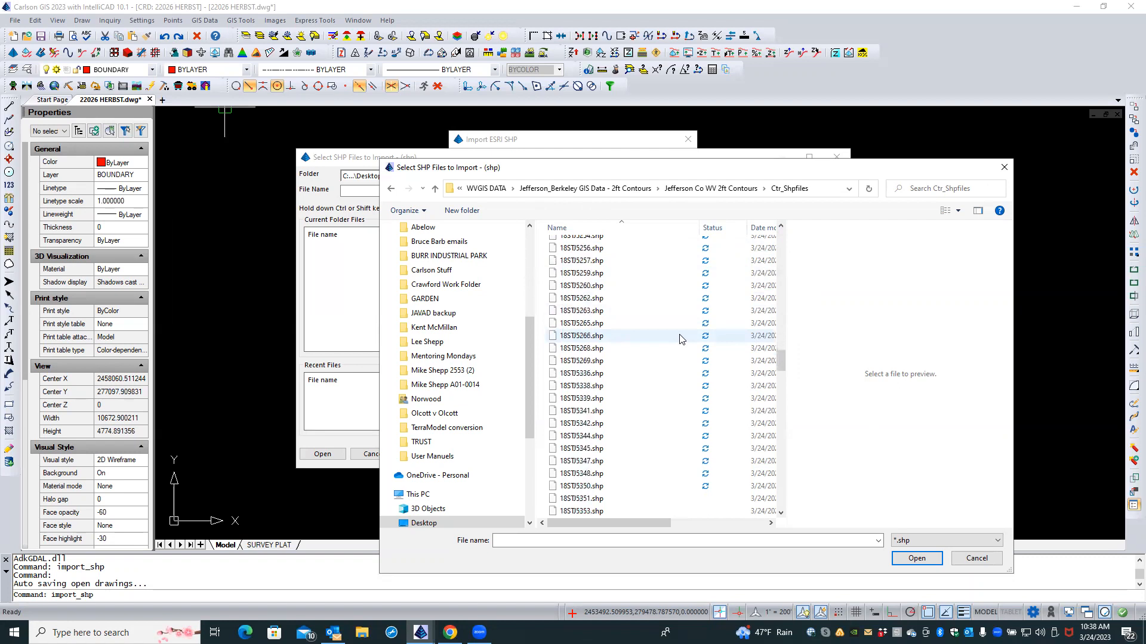
scroll(682, 339, "down", 10)
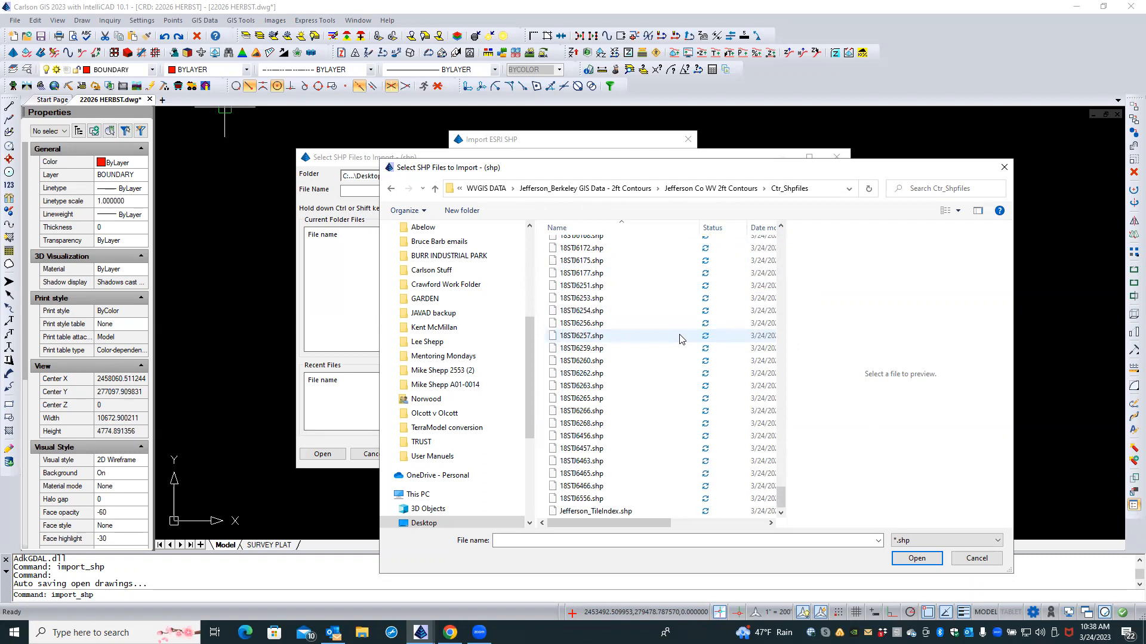
left_click(631, 514)
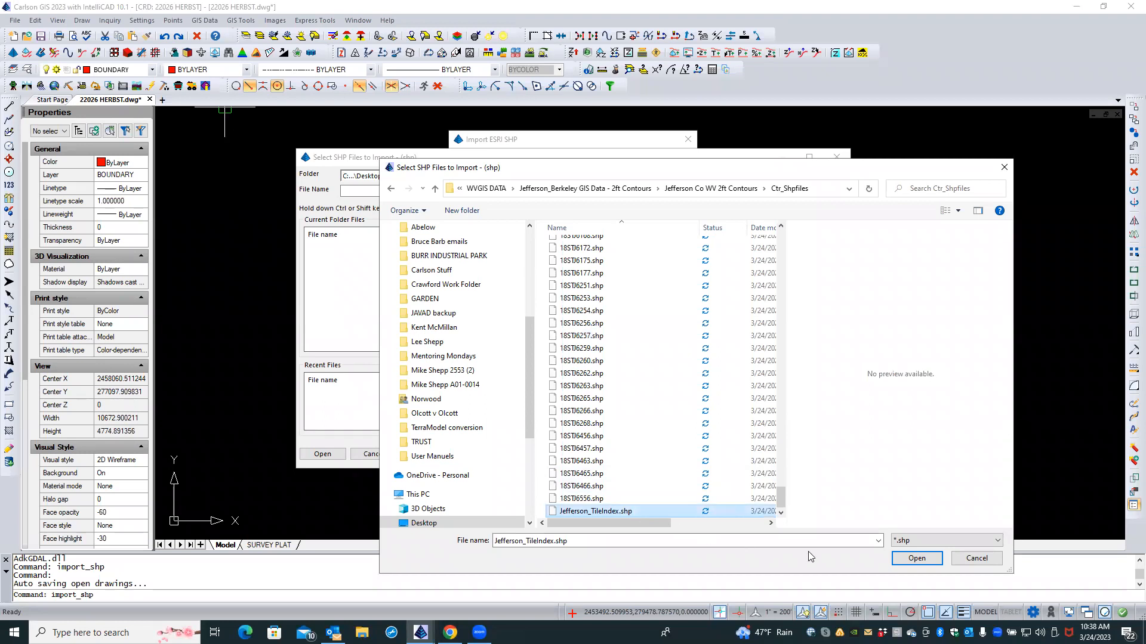
left_click(916, 561)
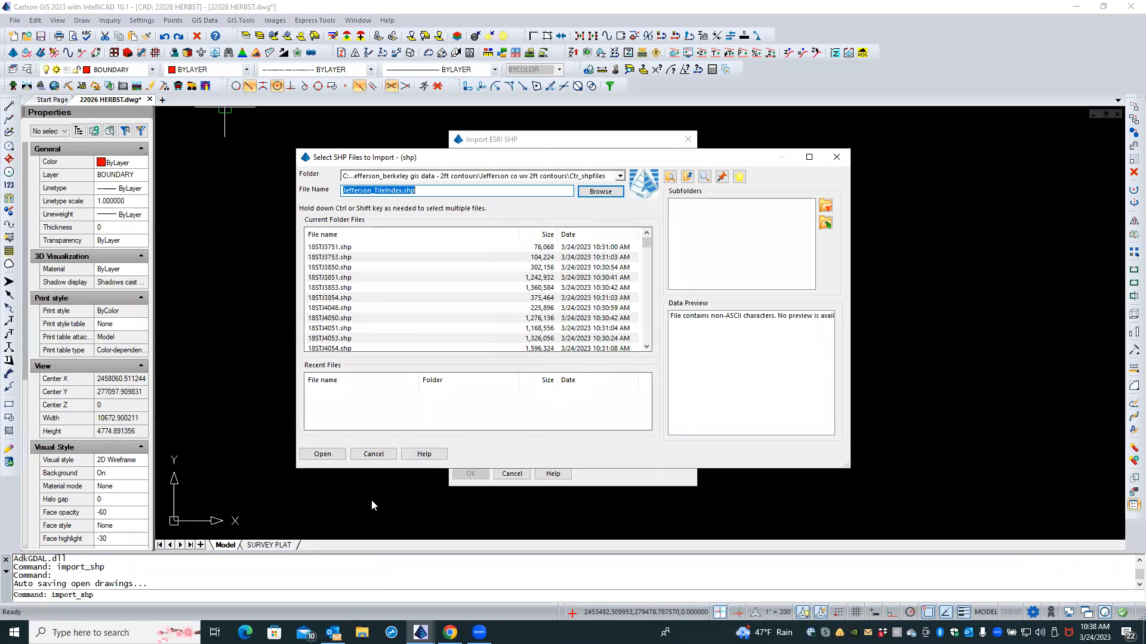
left_click(322, 454)
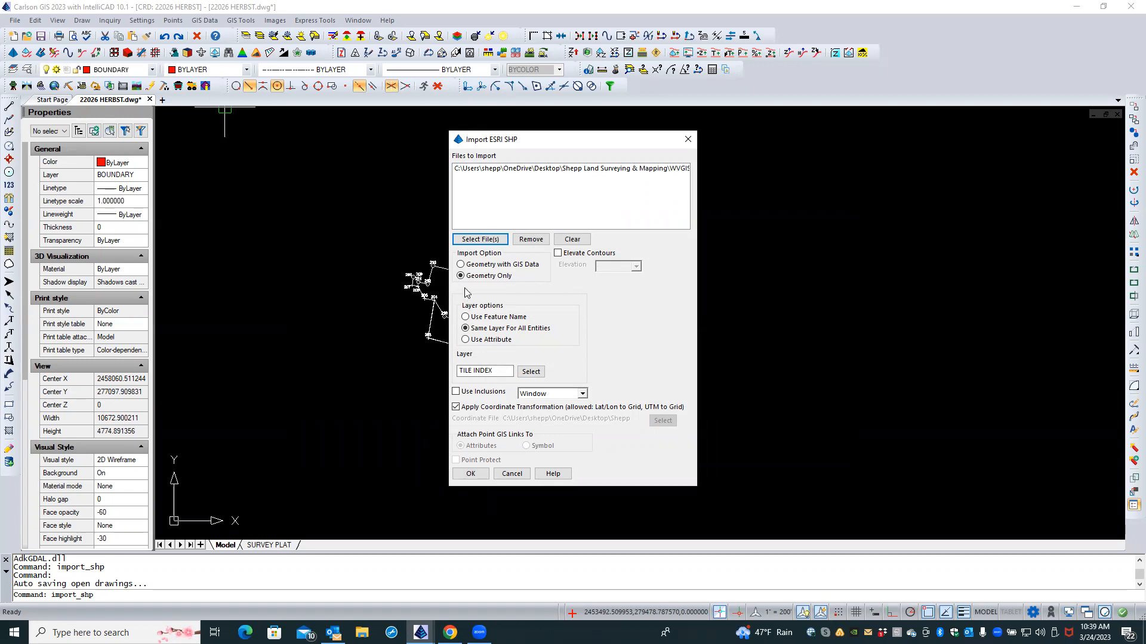
Step: Set the import option to Geometry with GIS Data, after briefly trying Geometry Only
left_click(460, 264)
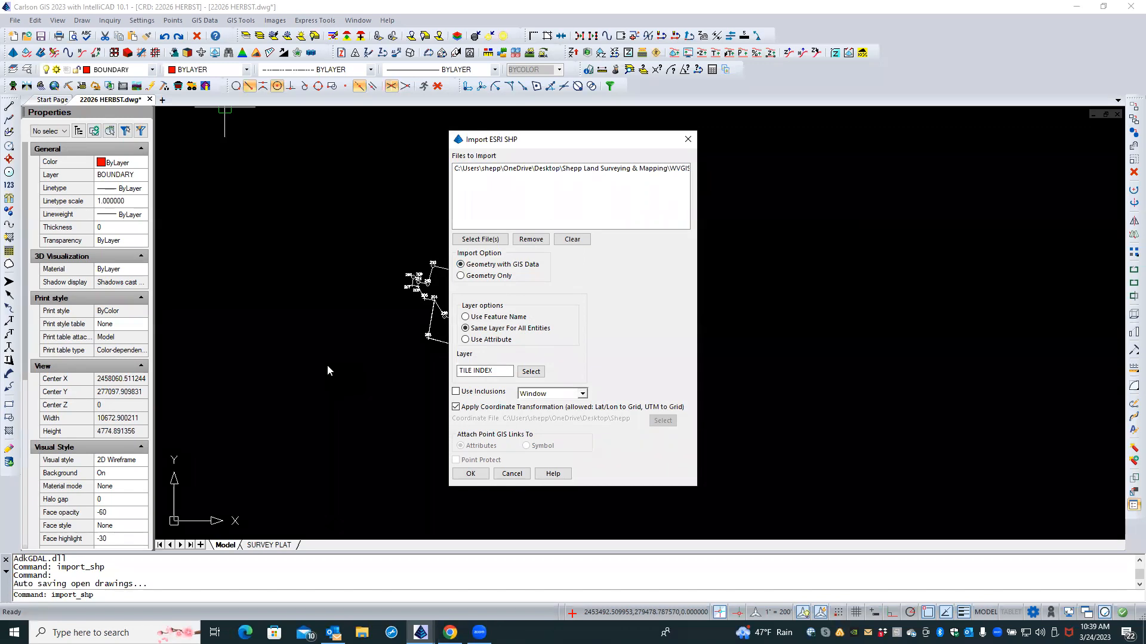
left_click(460, 276)
left_click(460, 265)
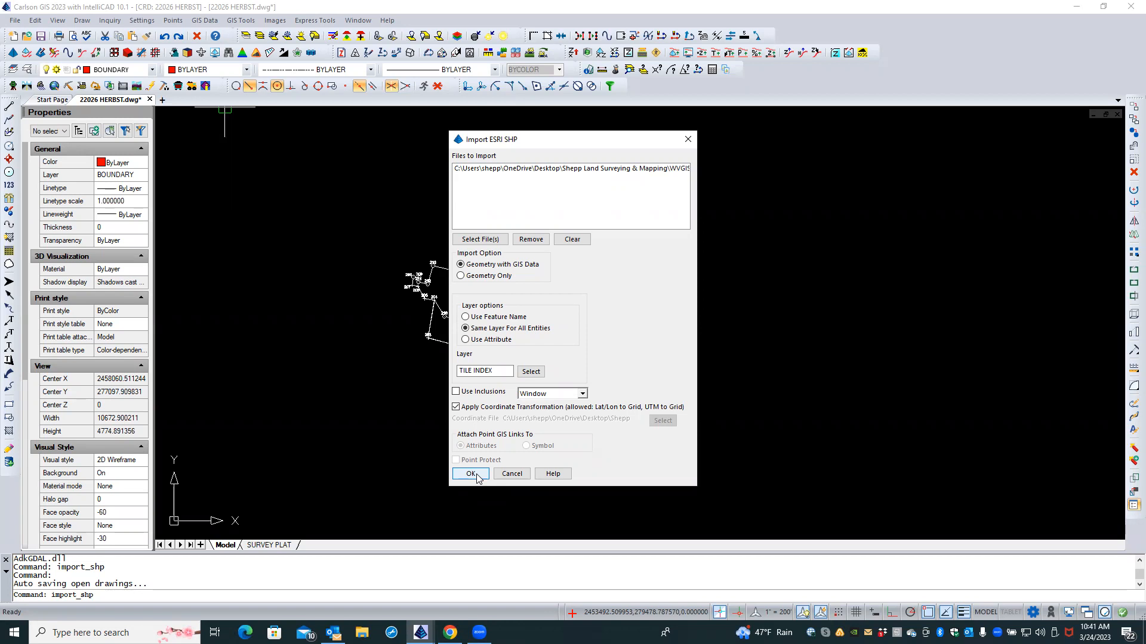
Step: Import Jefferson_TileIndex.shp with its GIS data as 296 closed polylines
left_click(470, 474)
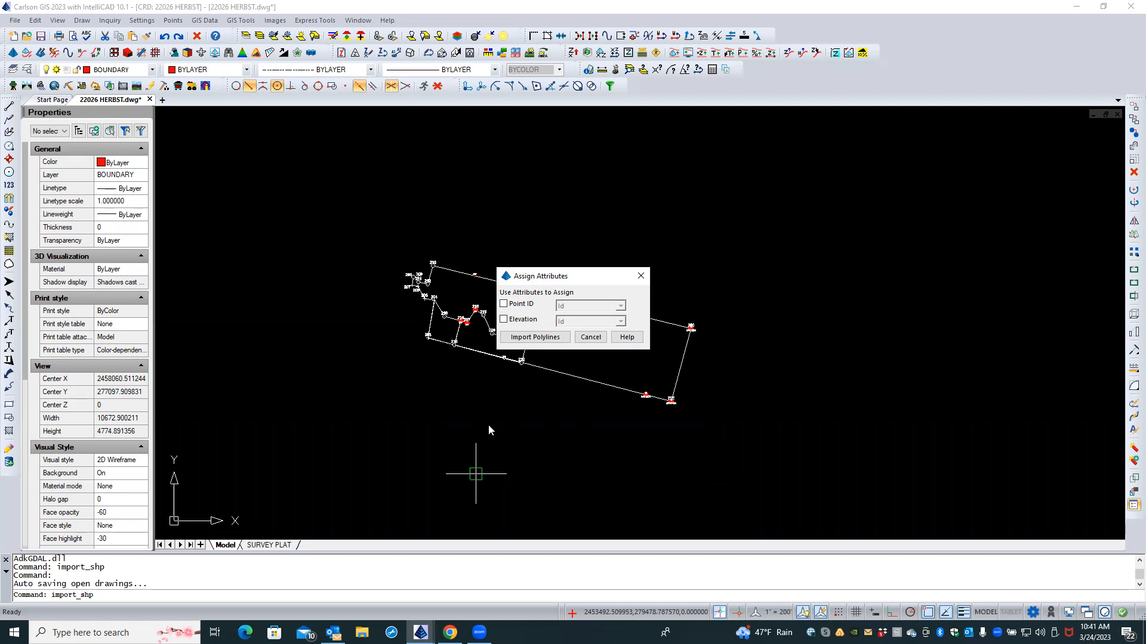
left_click(533, 337)
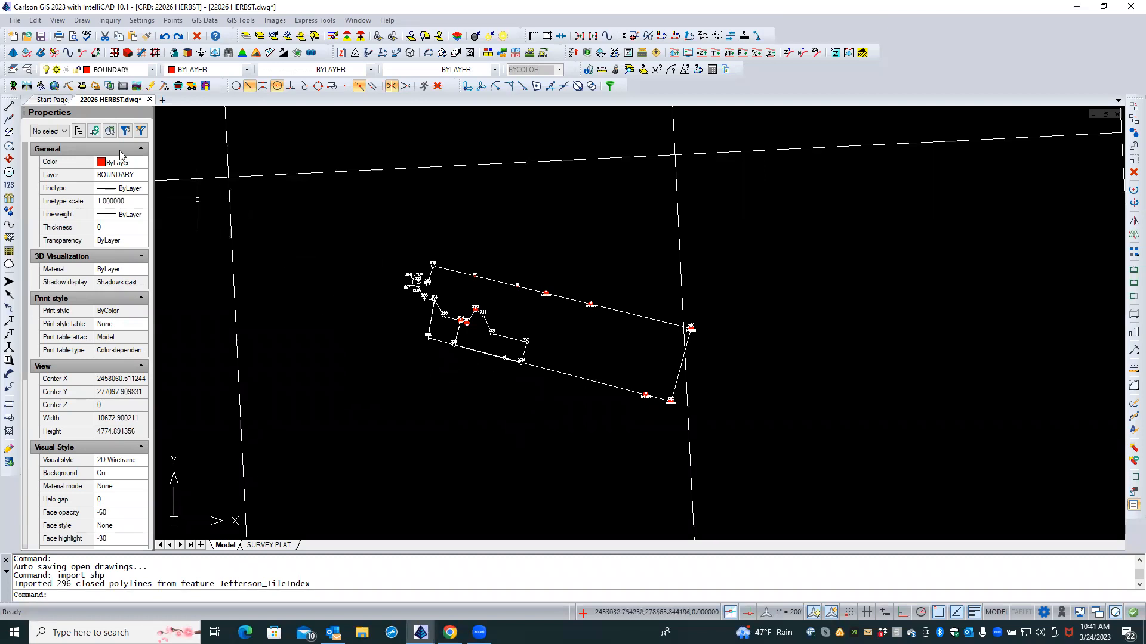
left_click(30, 71)
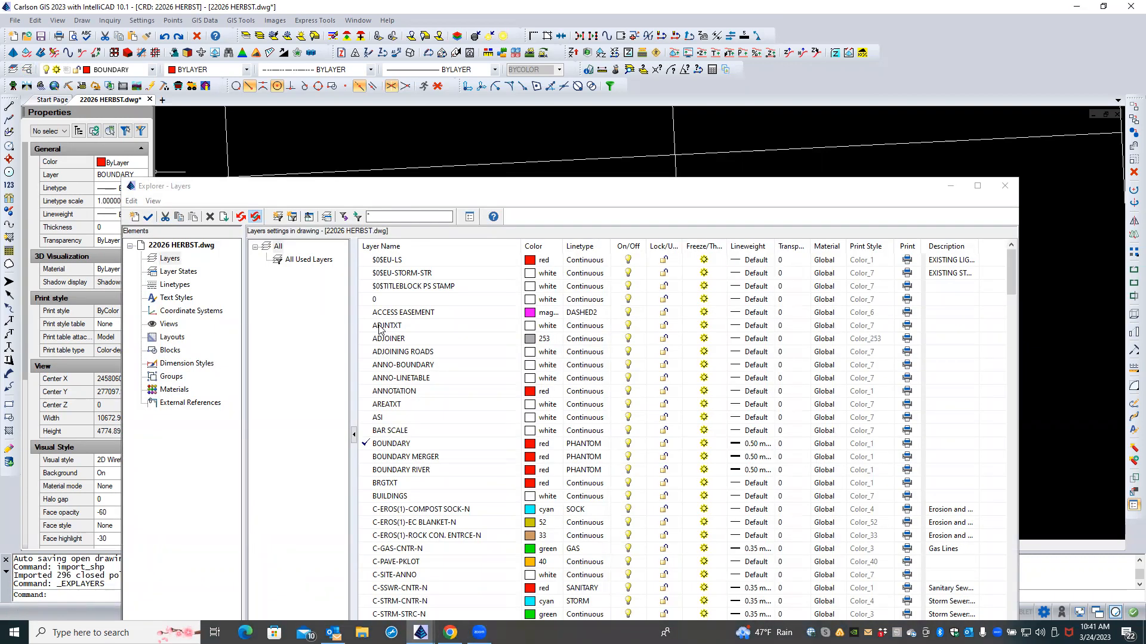
Step: Change the TILE INDEX layer colour from white to yellow in the Layers explorer
scroll(379, 329, "down", 15)
scroll(378, 329, "down", 7)
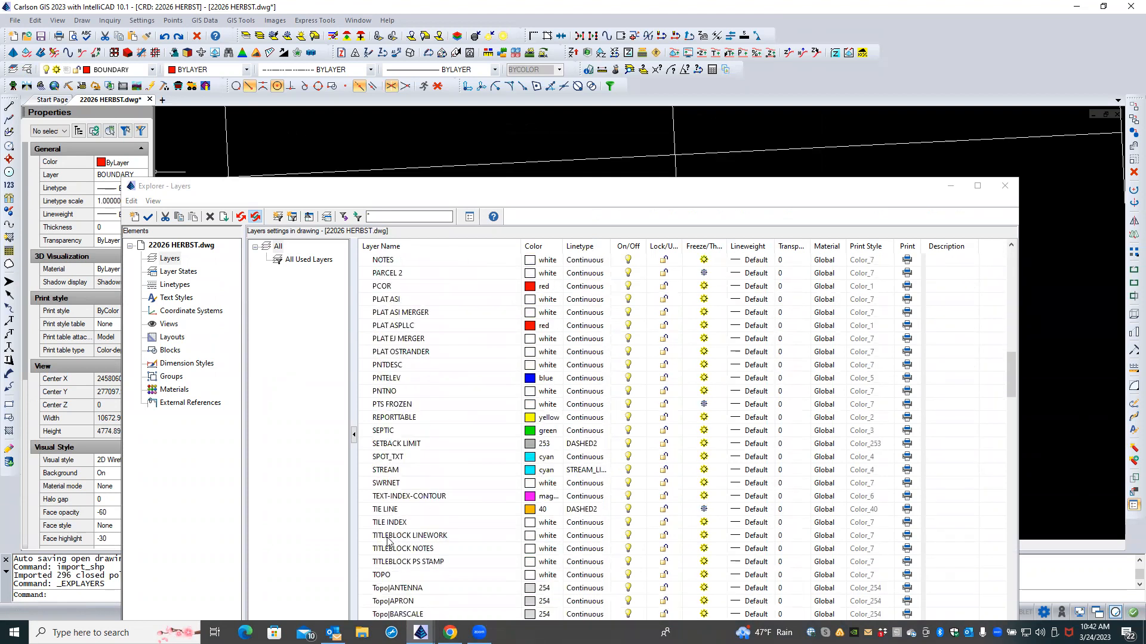
left_click(380, 524)
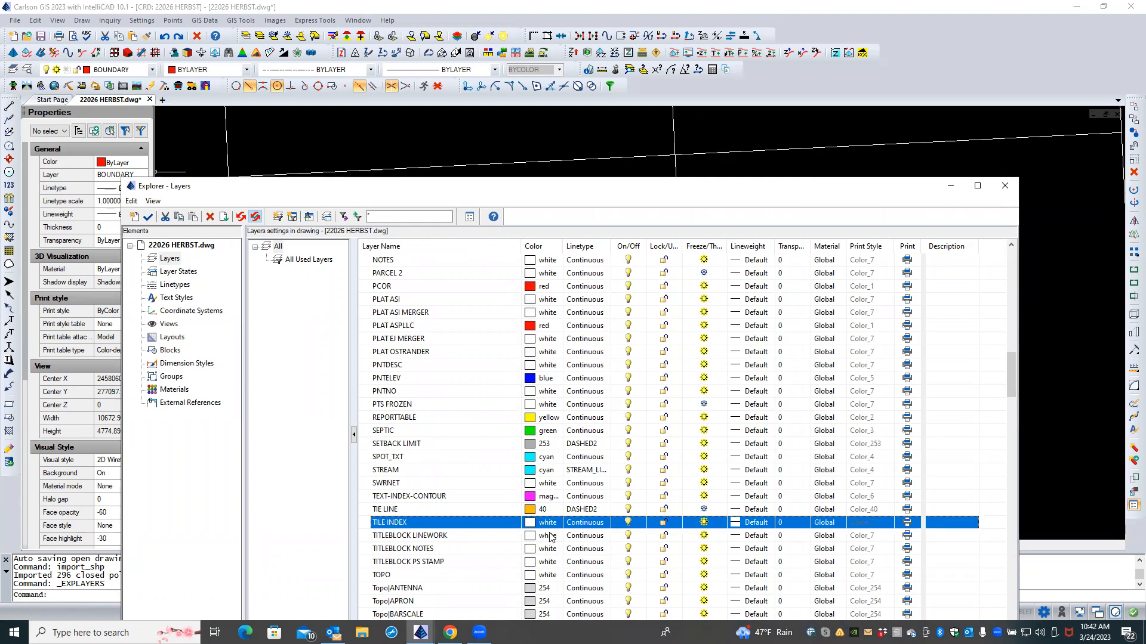
left_click(549, 523)
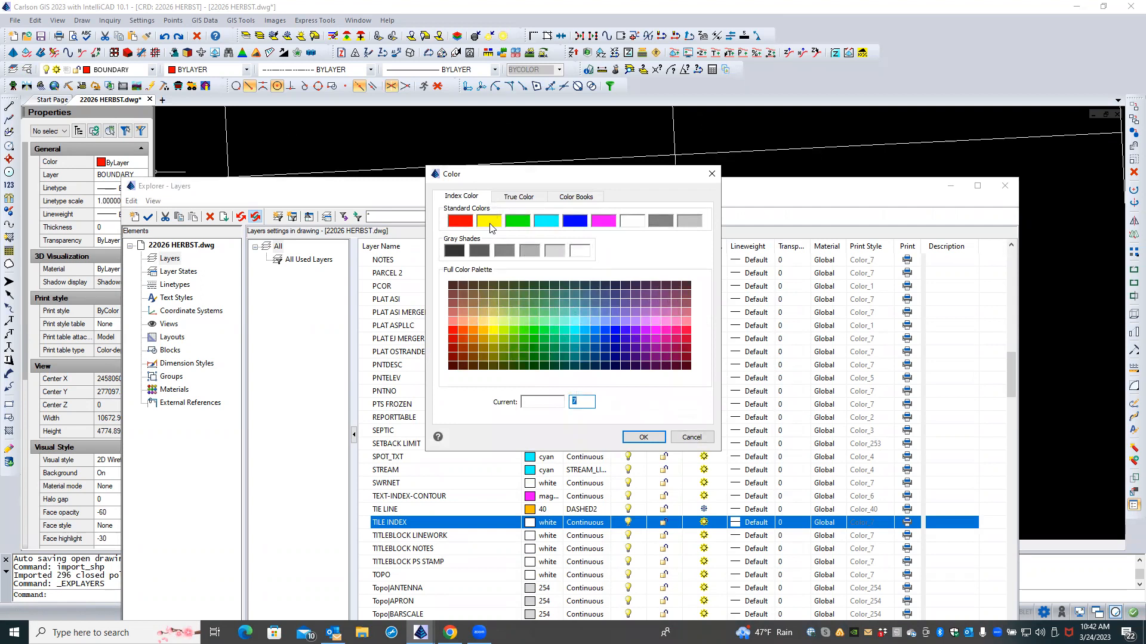
left_click(489, 222)
left_click(634, 440)
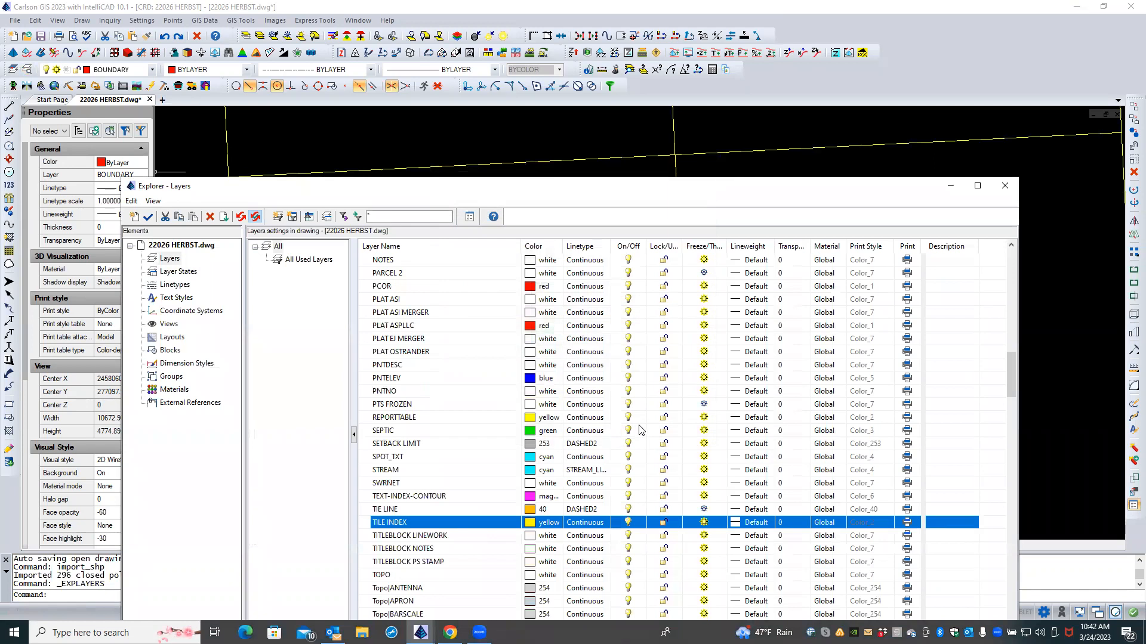
left_click(1003, 186)
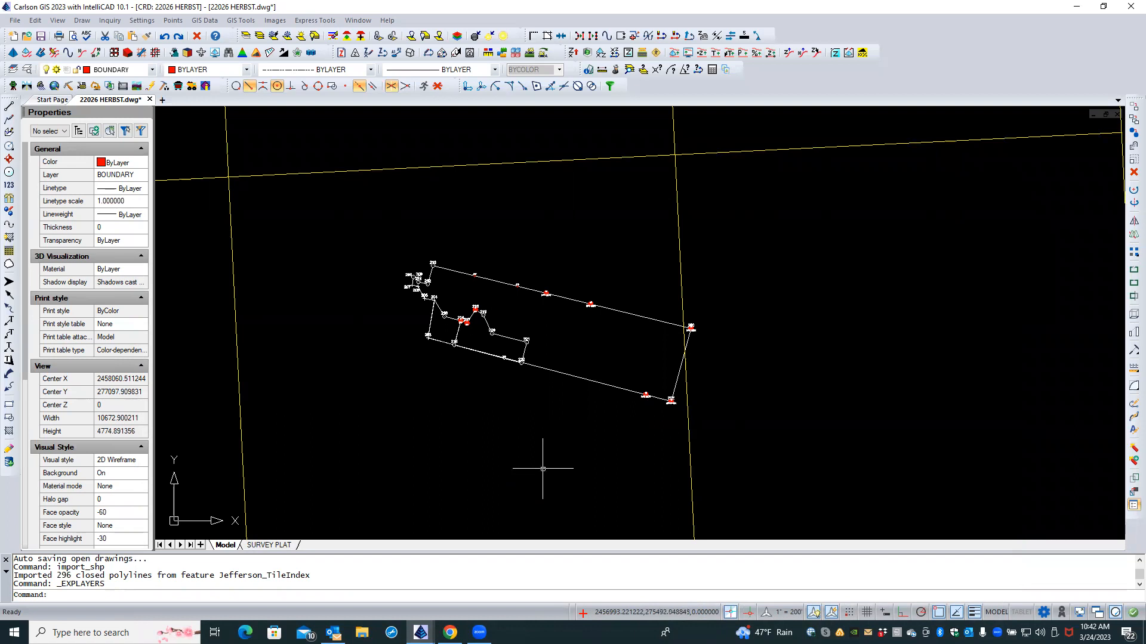
Step: Zoom extents with ZE to show the whole yellow tile-index grid
type("ZE")
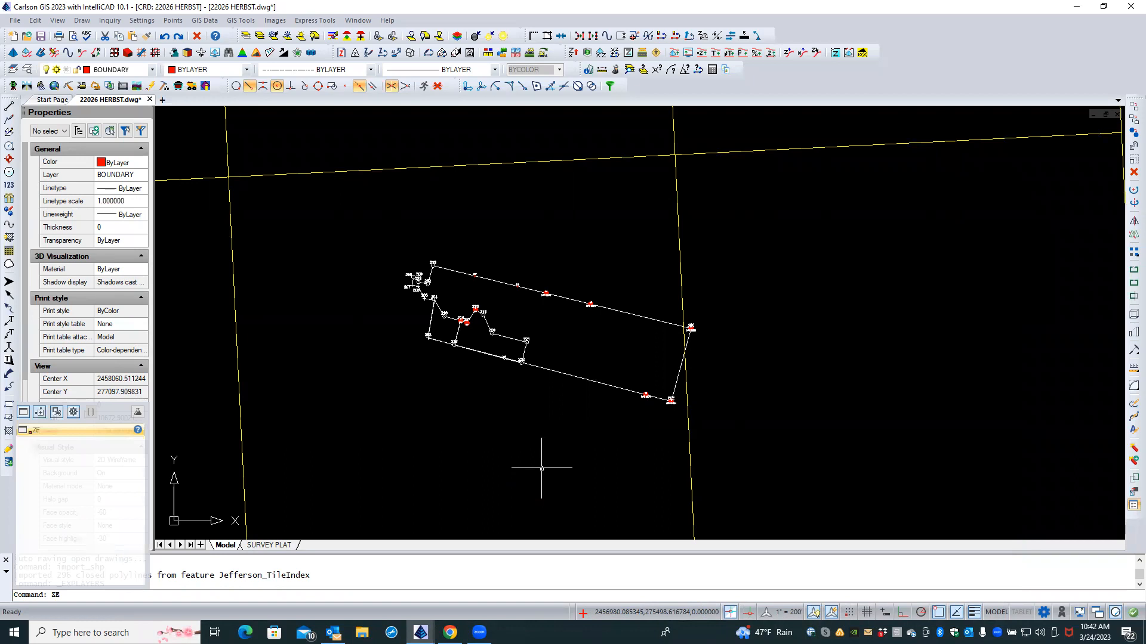
key("Return")
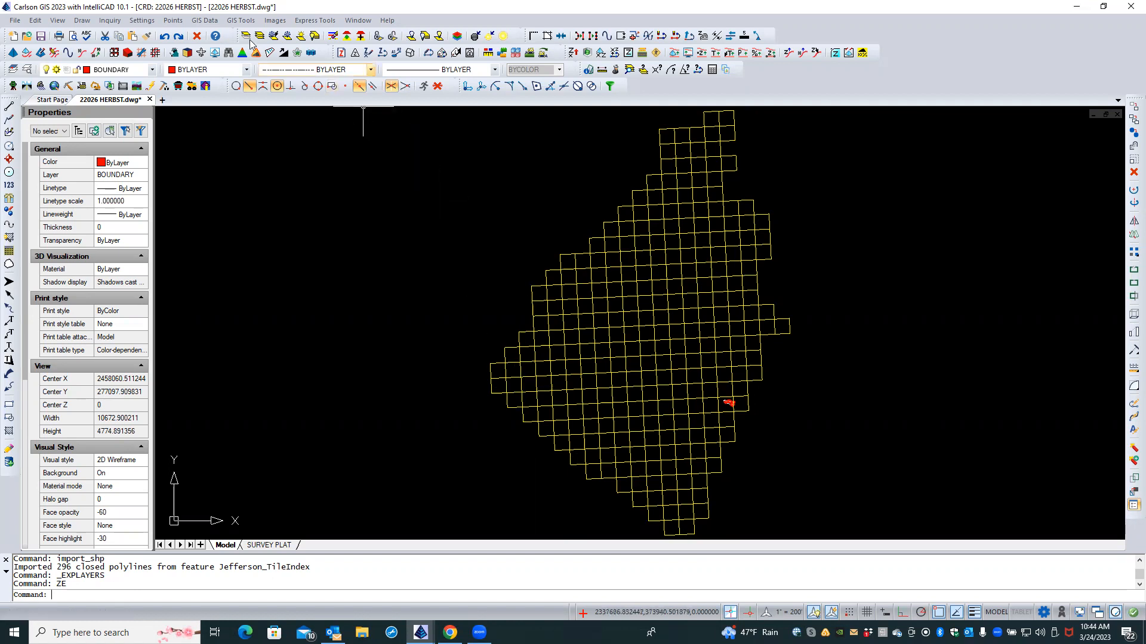
Step: Start Label GIS Data Inside Closed Polyline and window-select all 395 tile polygons
left_click(206, 21)
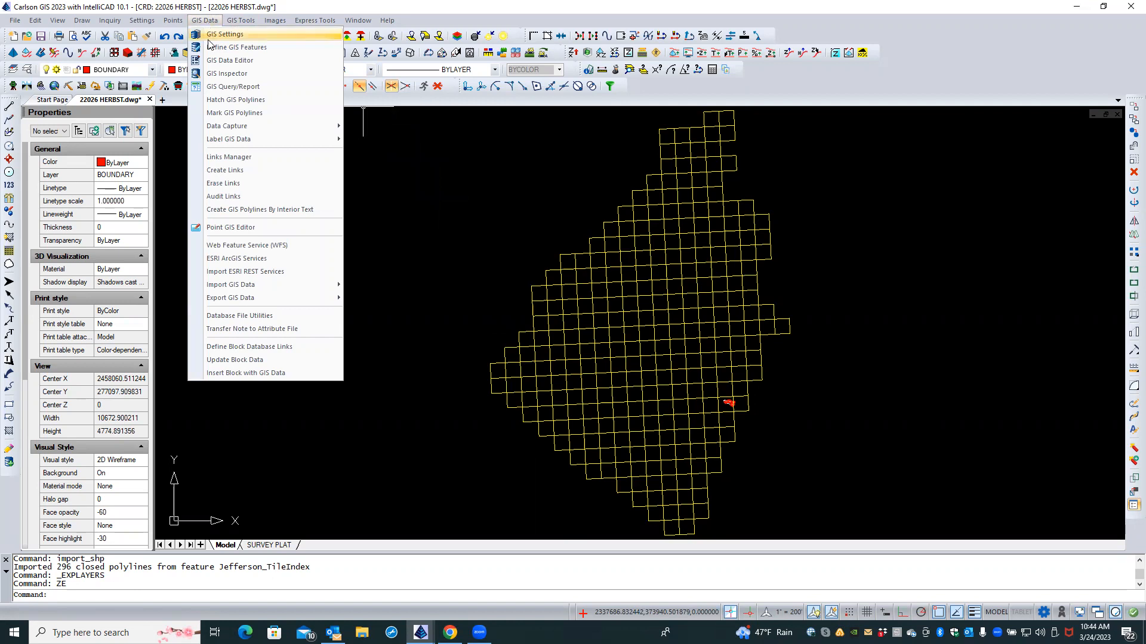
mouse_move(249, 141)
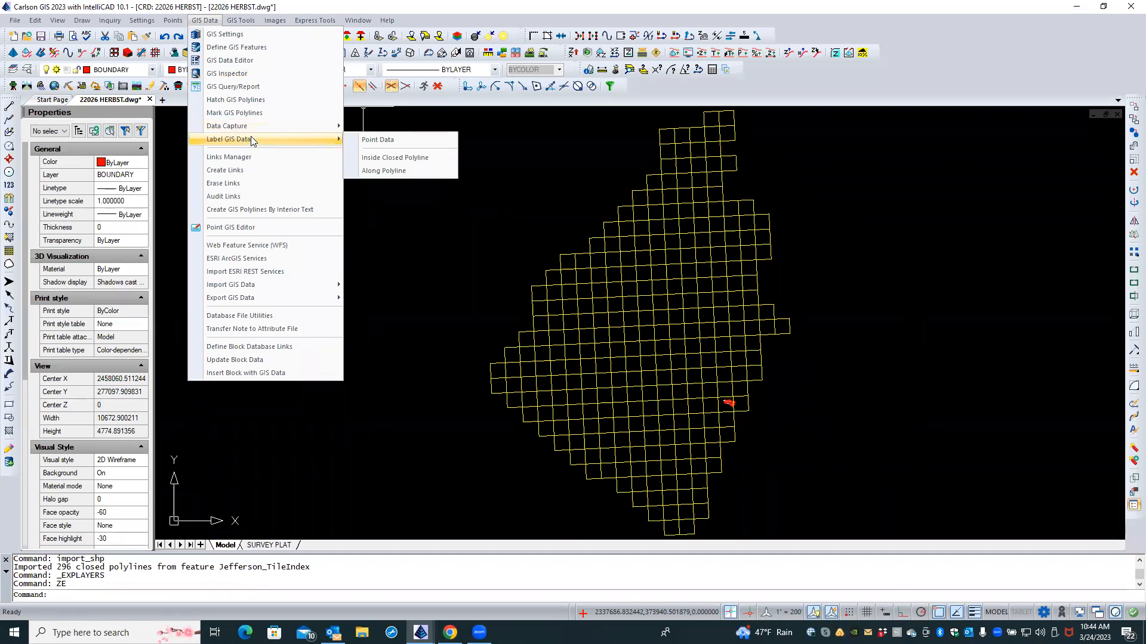
left_click(379, 159)
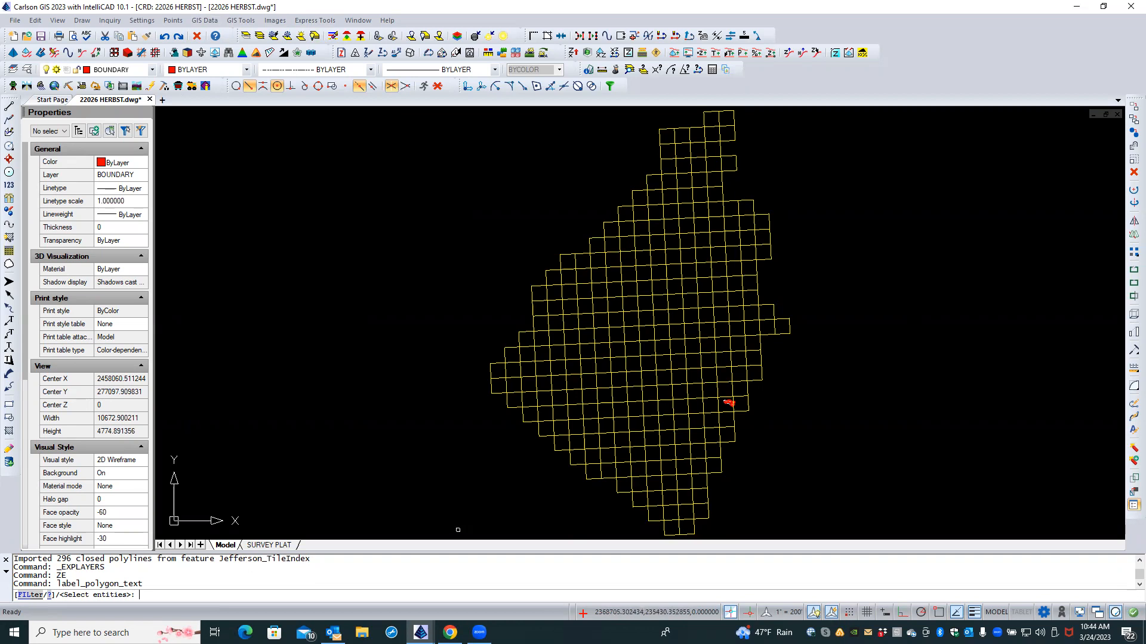
left_click(457, 530)
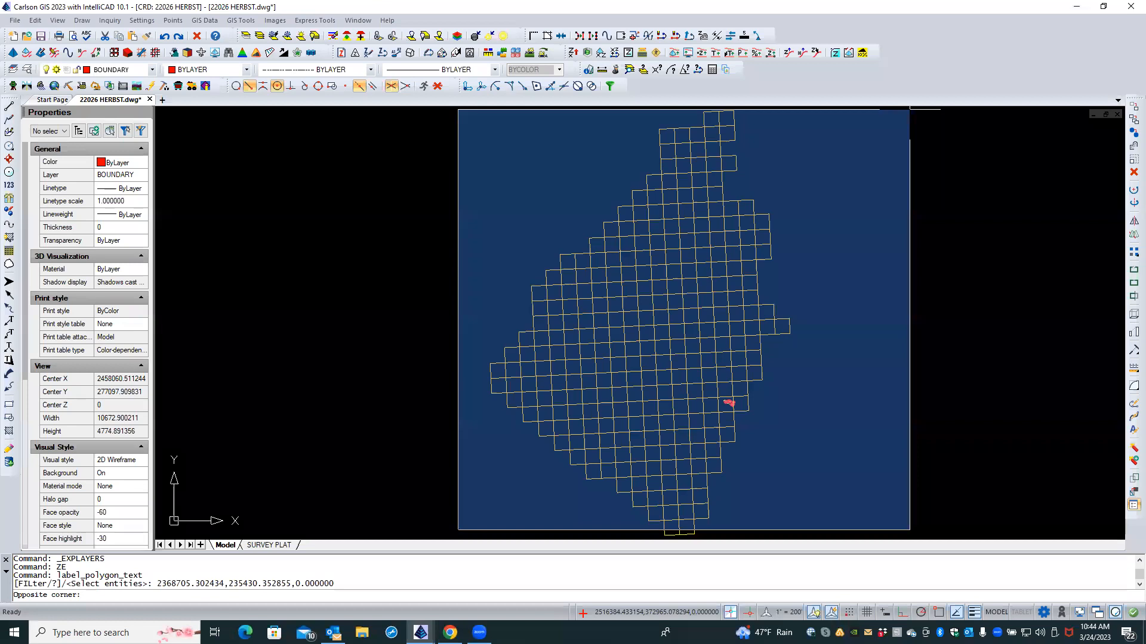
left_click(909, 109)
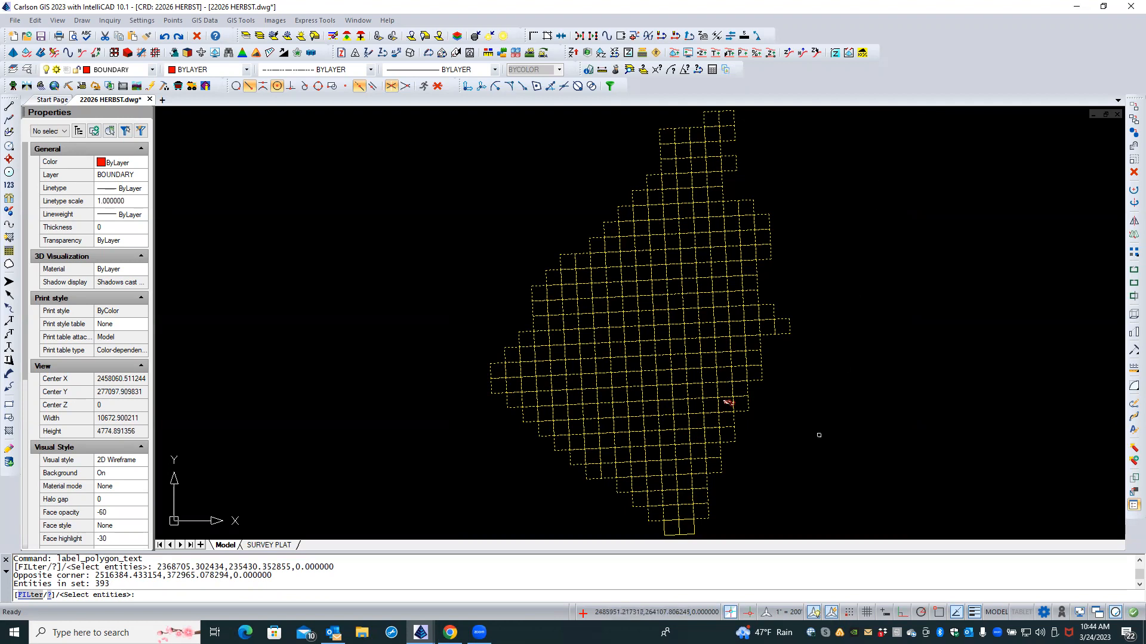
left_click(699, 529)
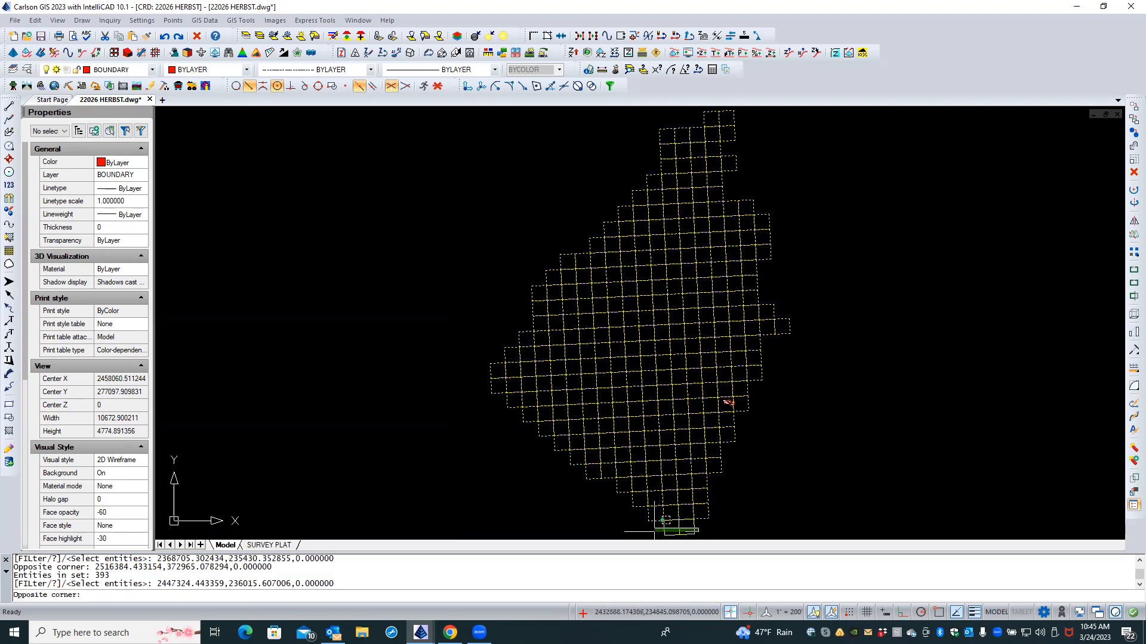
left_click(655, 533)
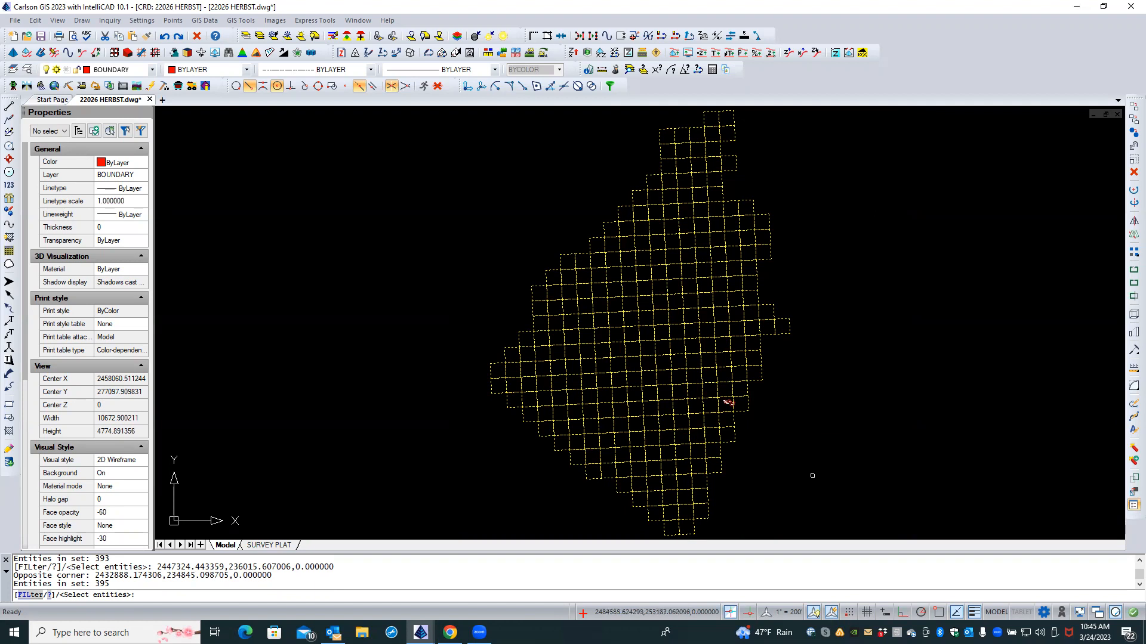
key("Return")
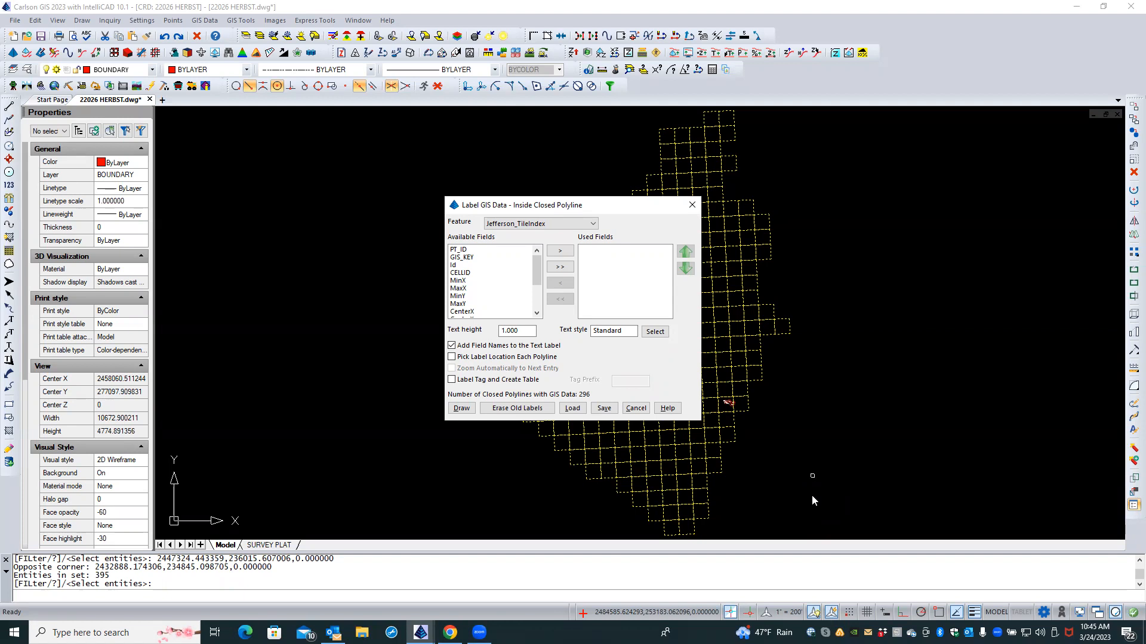
Step: Add USNG_Name as the label field from the Available Fields list
left_click(537, 312)
left_click(537, 313)
left_click(537, 313)
left_click(536, 313)
left_click(536, 313)
left_click(537, 313)
left_click(537, 312)
left_click(537, 312)
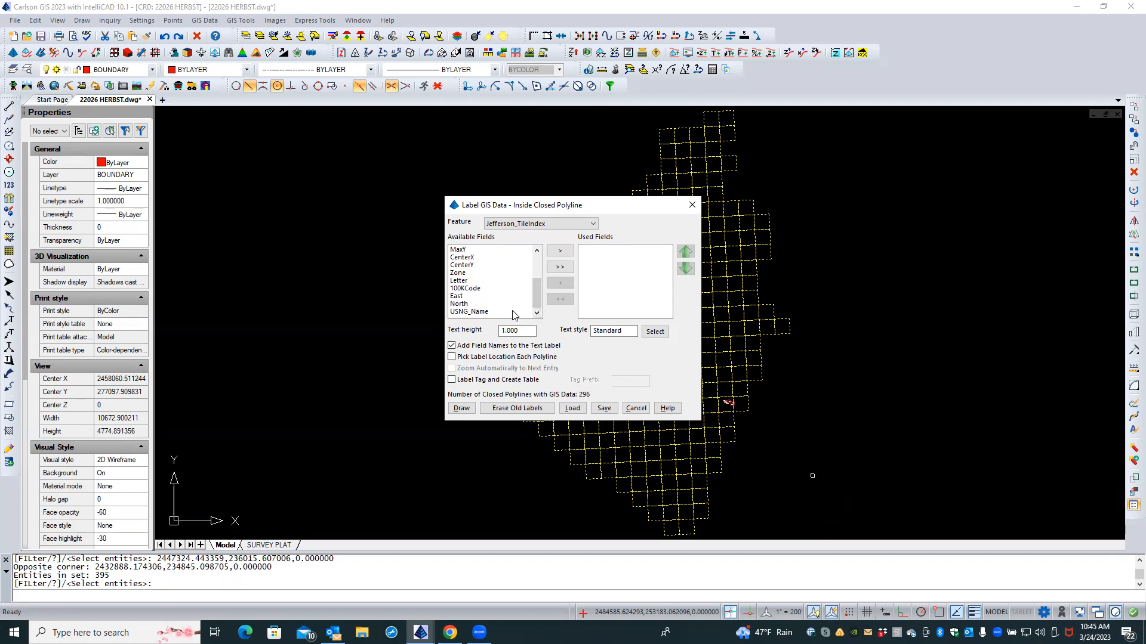
left_click(512, 312)
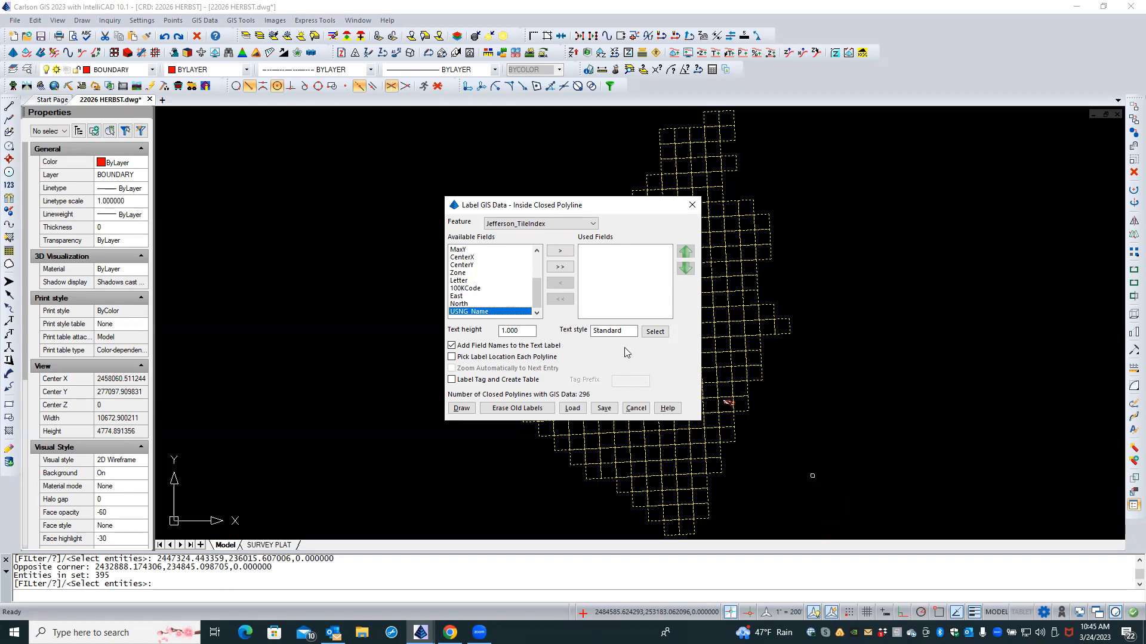
left_click(559, 252)
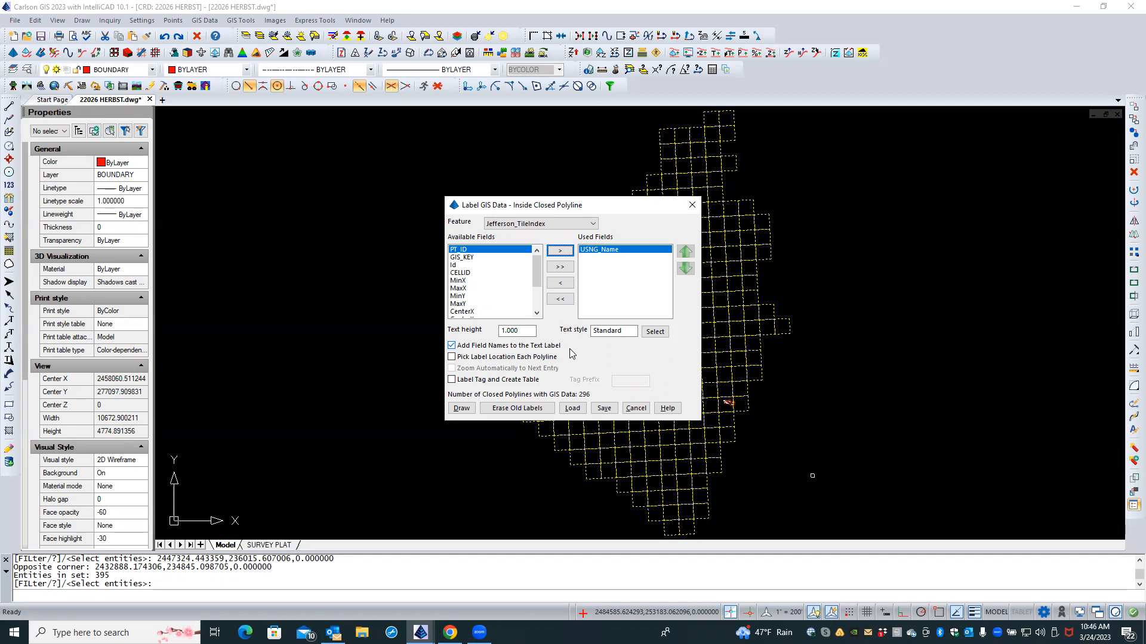
Step: Set label text height to 50, omit field names, and draw the tile labels
double_click(523, 330)
type("50")
left_click(455, 347)
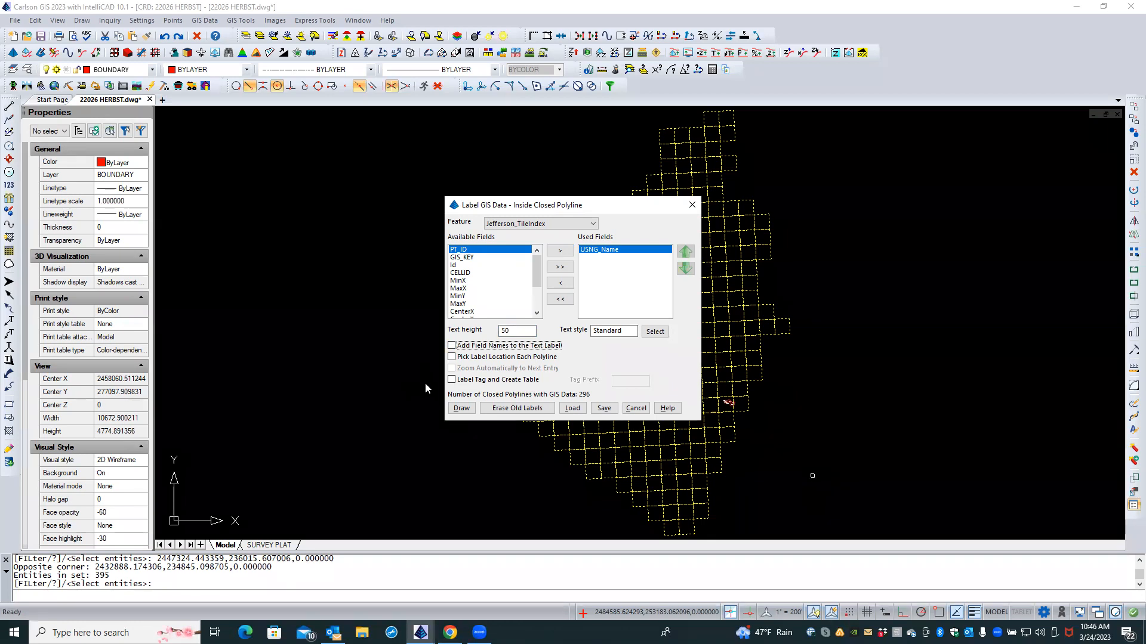
left_click(459, 408)
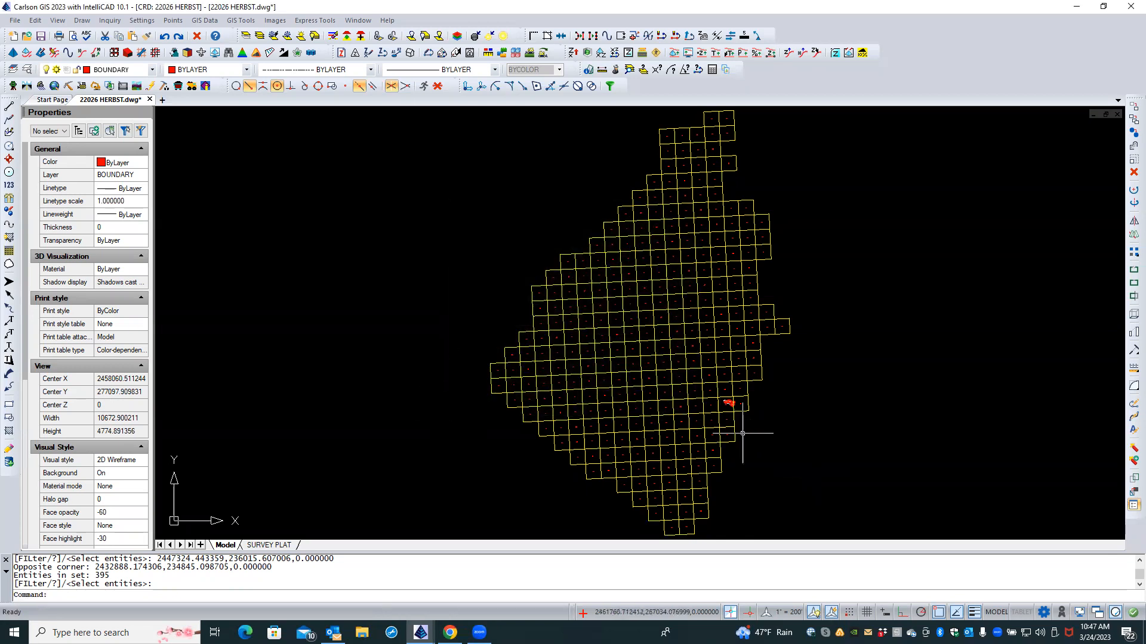
Step: Zoom out and pan to frame the survey parcel among the labelled yellow tile cells
scroll(743, 418, "up", 3)
scroll(742, 411, "up", 6)
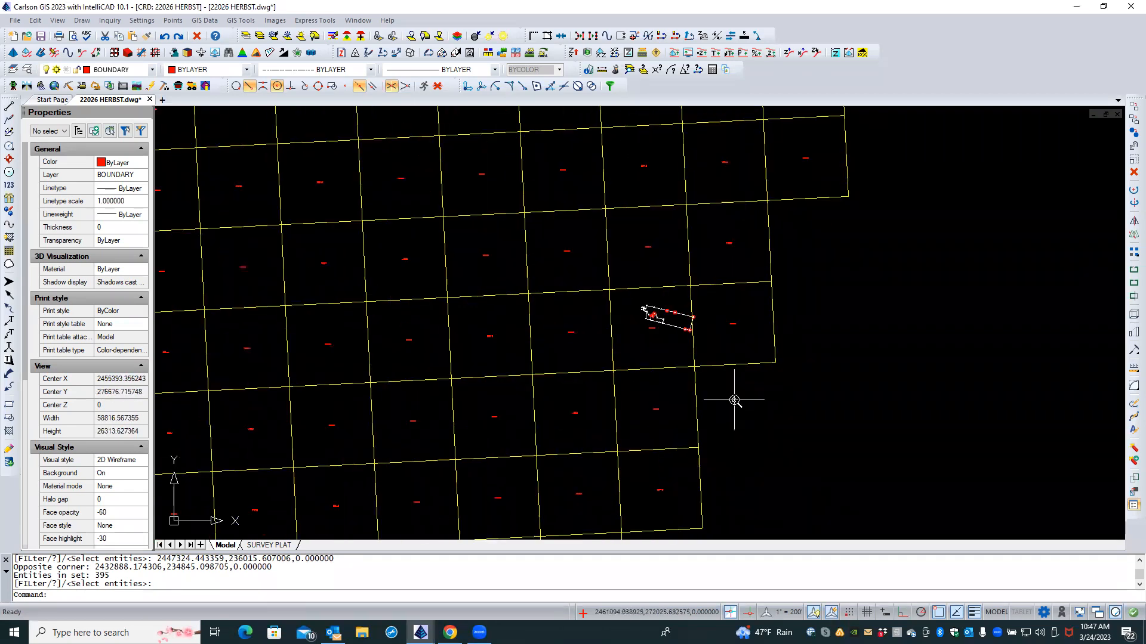
middle_click_drag(701, 380, 798, 491)
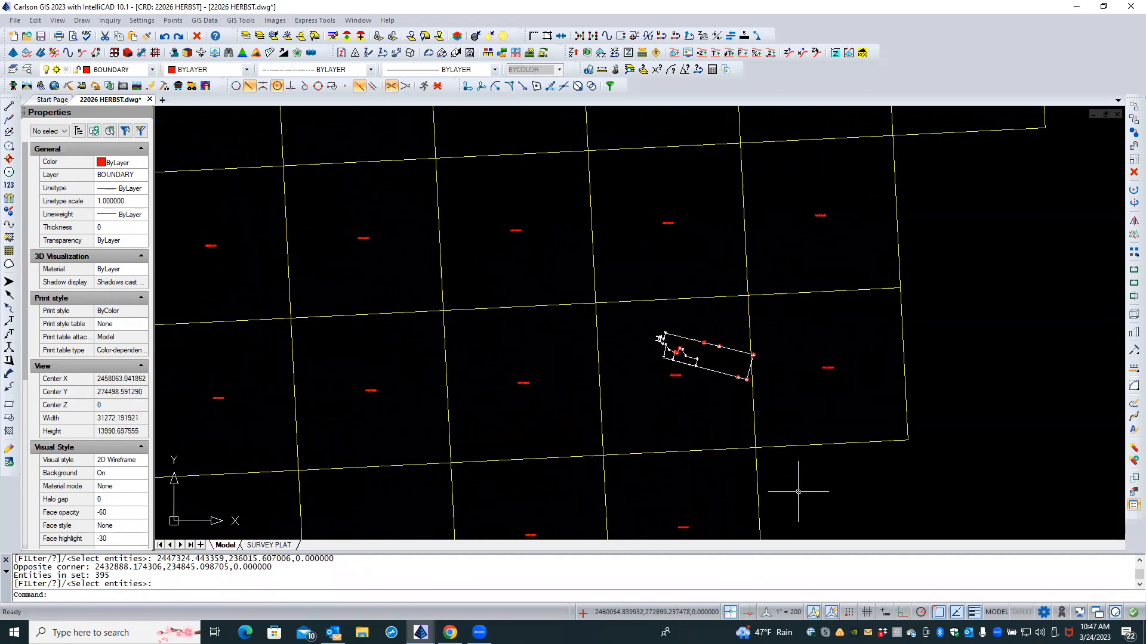
scroll(707, 427, "up", 2)
scroll(701, 418, "up", 5)
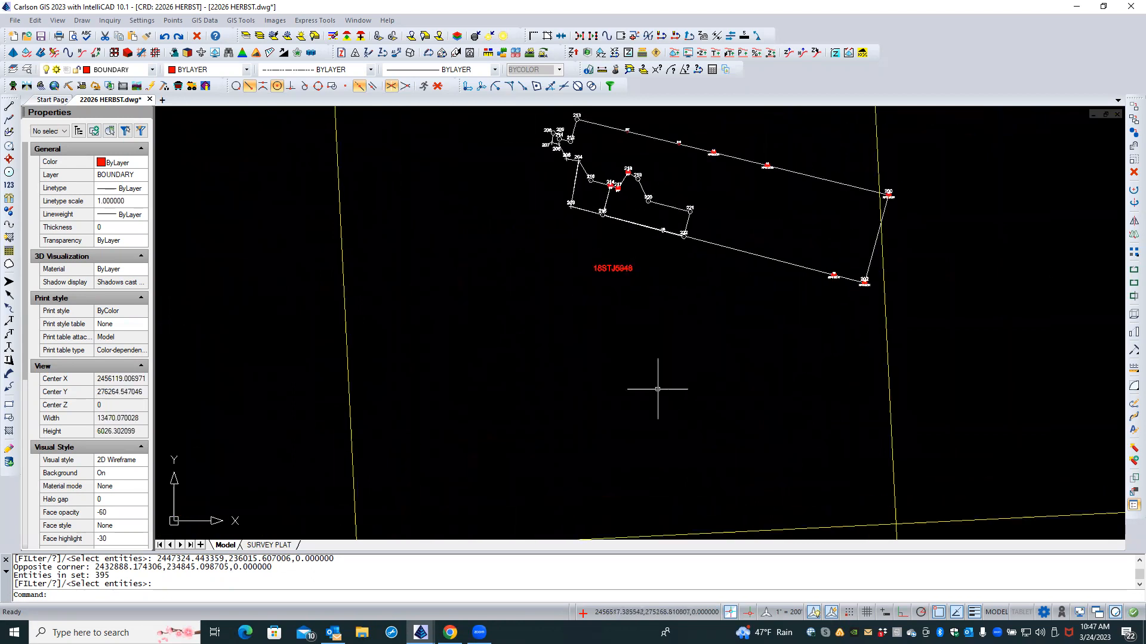
middle_click_drag(649, 383, 719, 531)
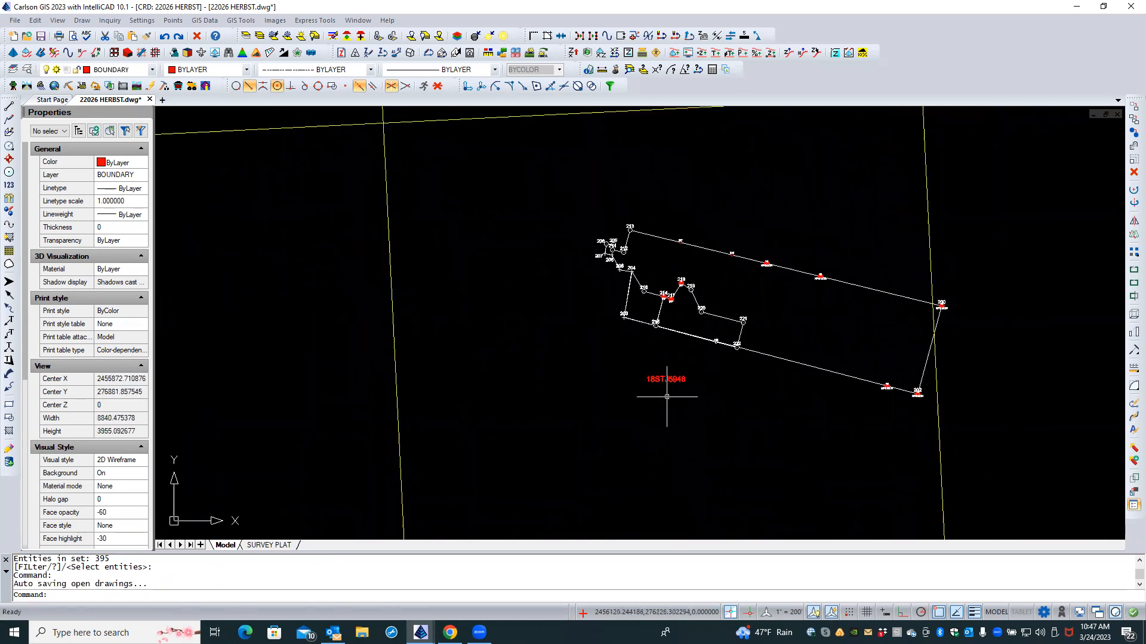
left_click(665, 379)
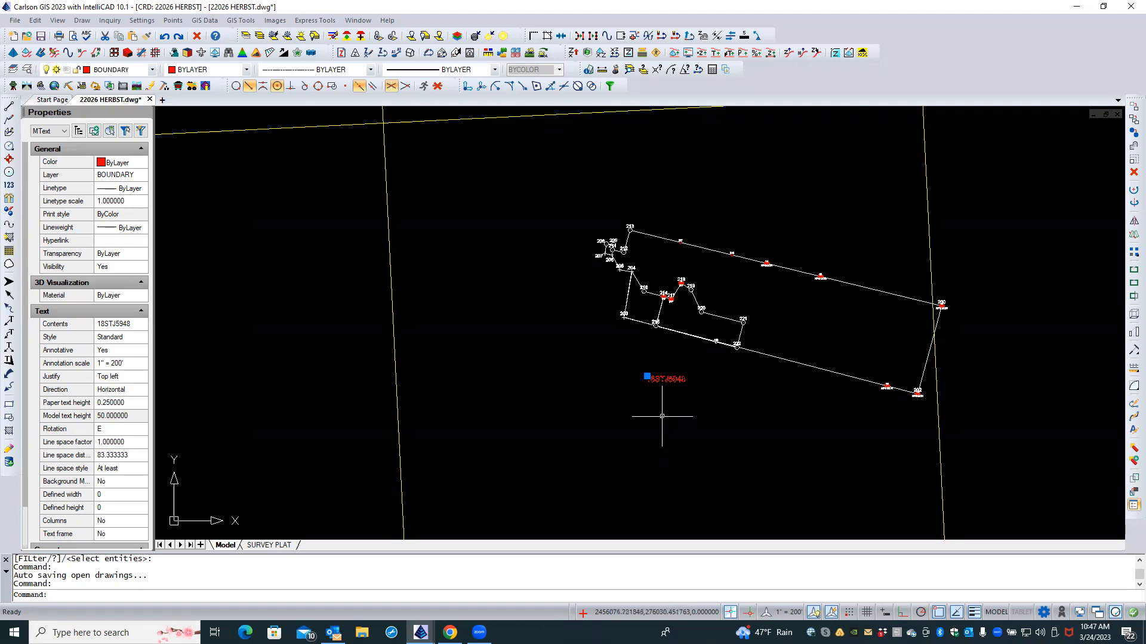
key("Escape")
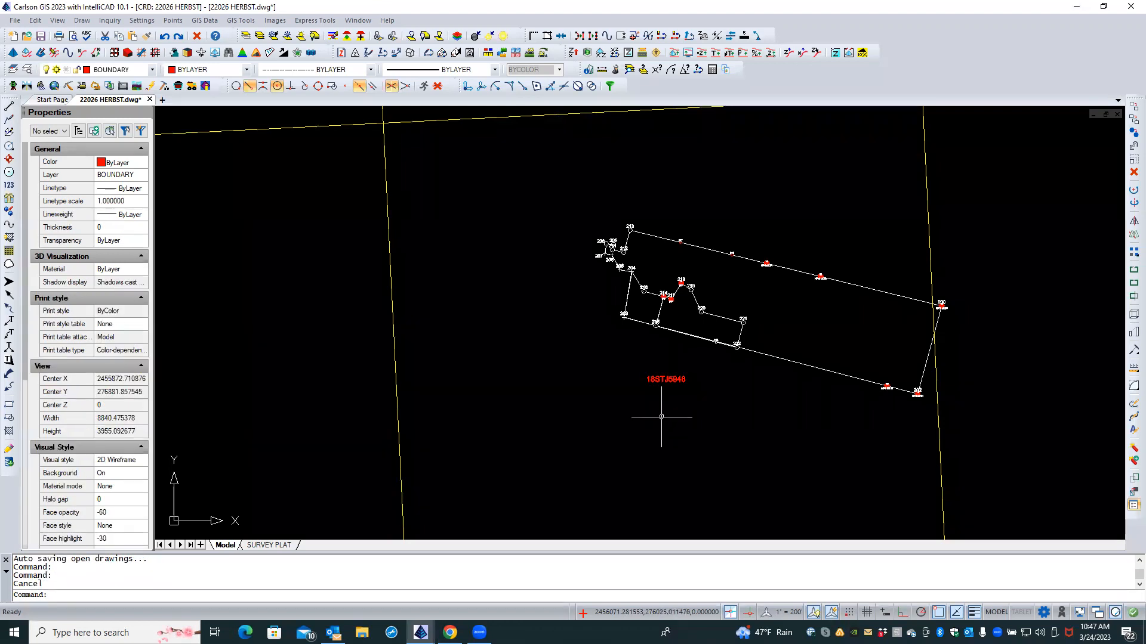
scroll(661, 417, "down", 2)
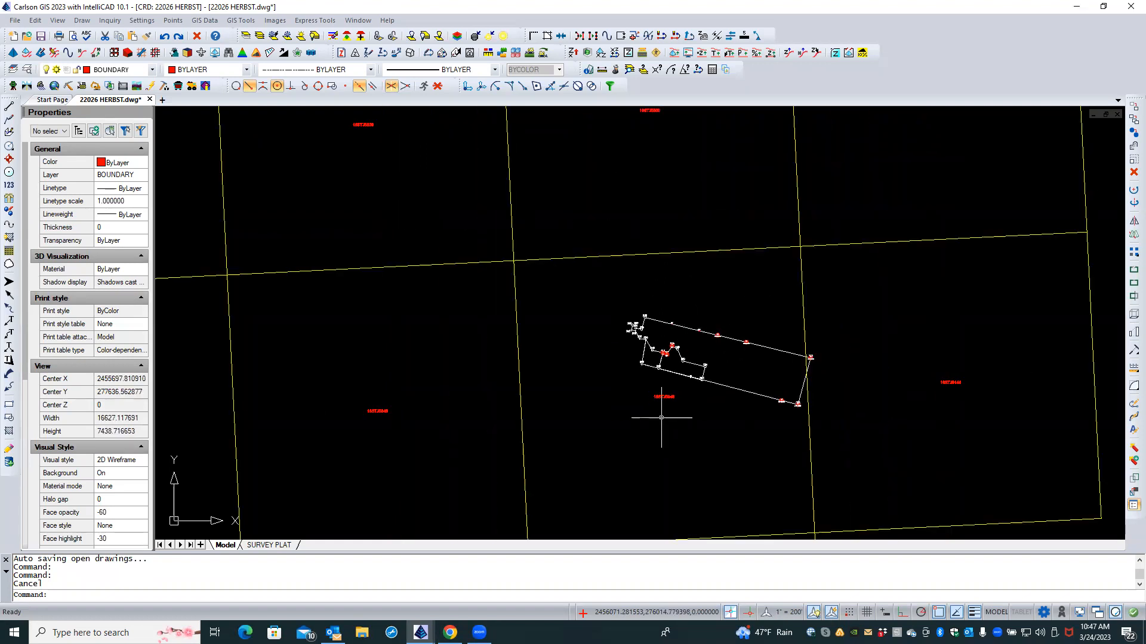
middle_click_drag(660, 441, 652, 393)
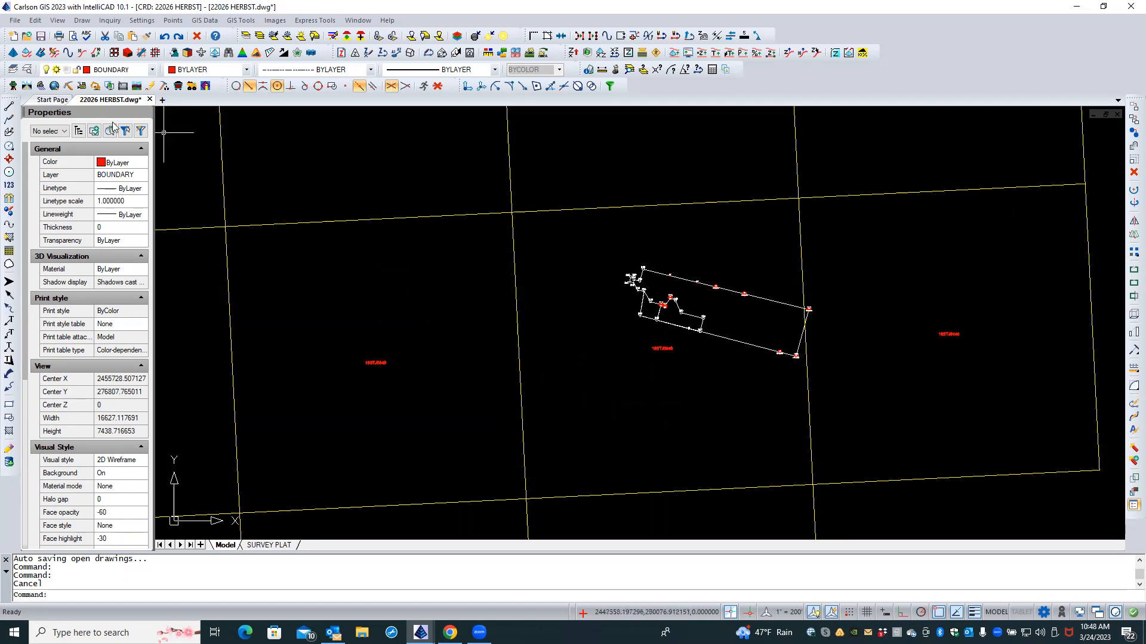
Step: Add a new layer named TRIM BDY coloured cyan and set it current
left_click(26, 70)
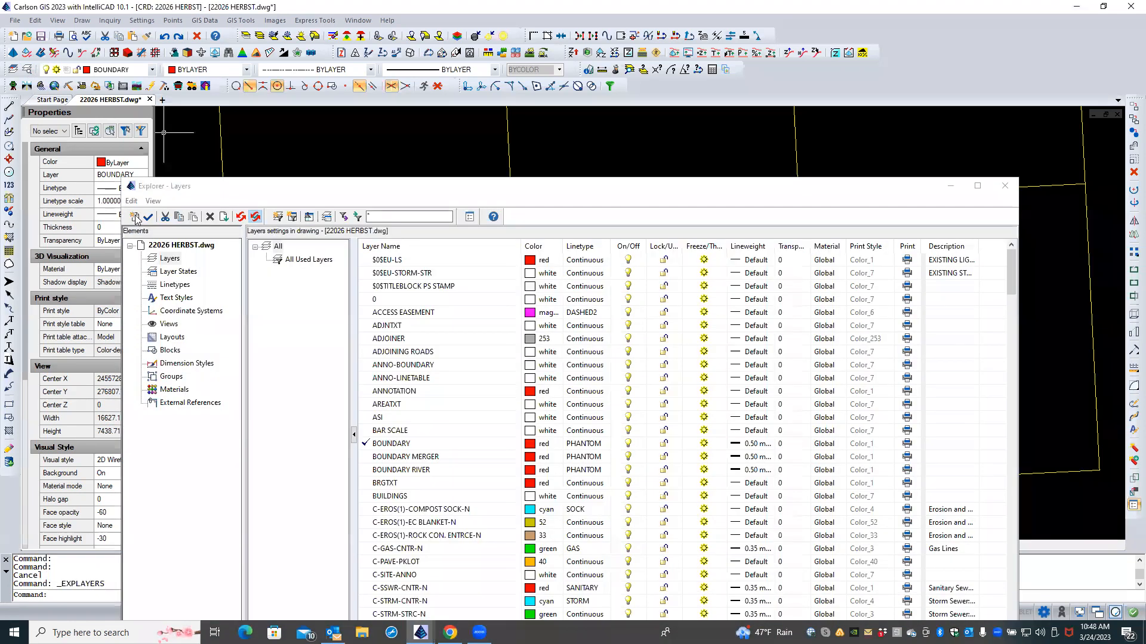
left_click(135, 216)
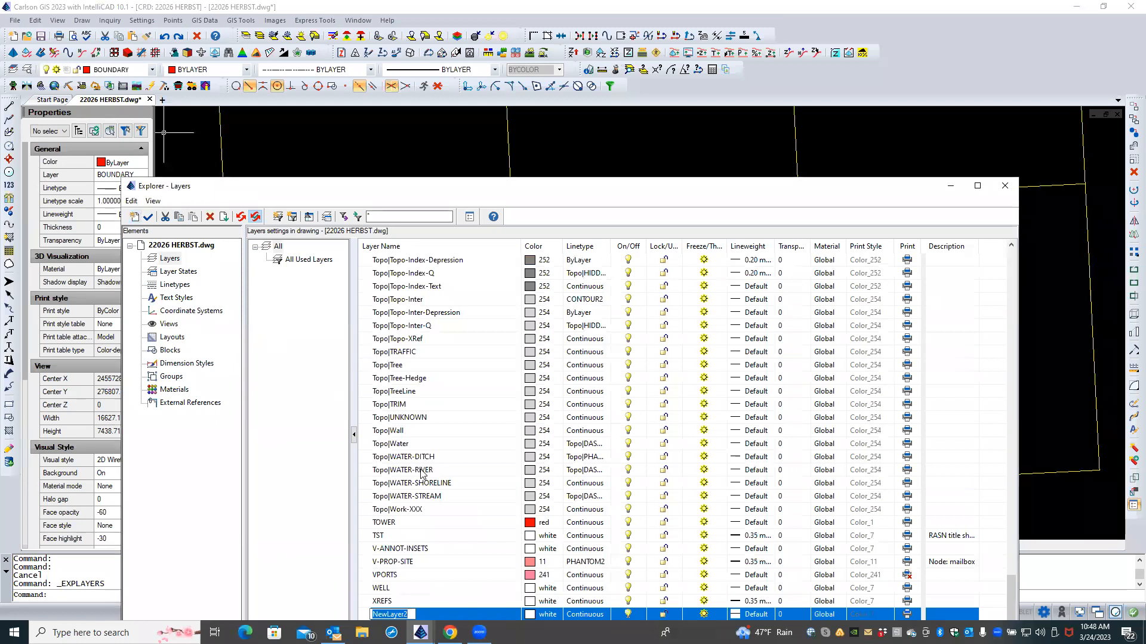
type("TRIM BDY")
left_click(541, 619)
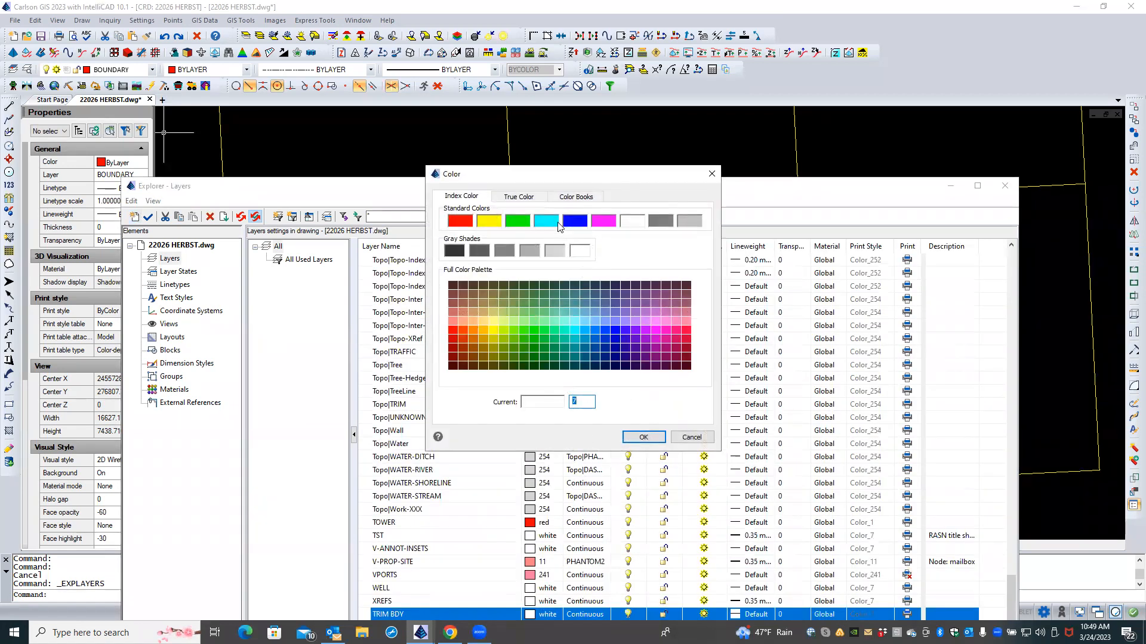
left_click(558, 224)
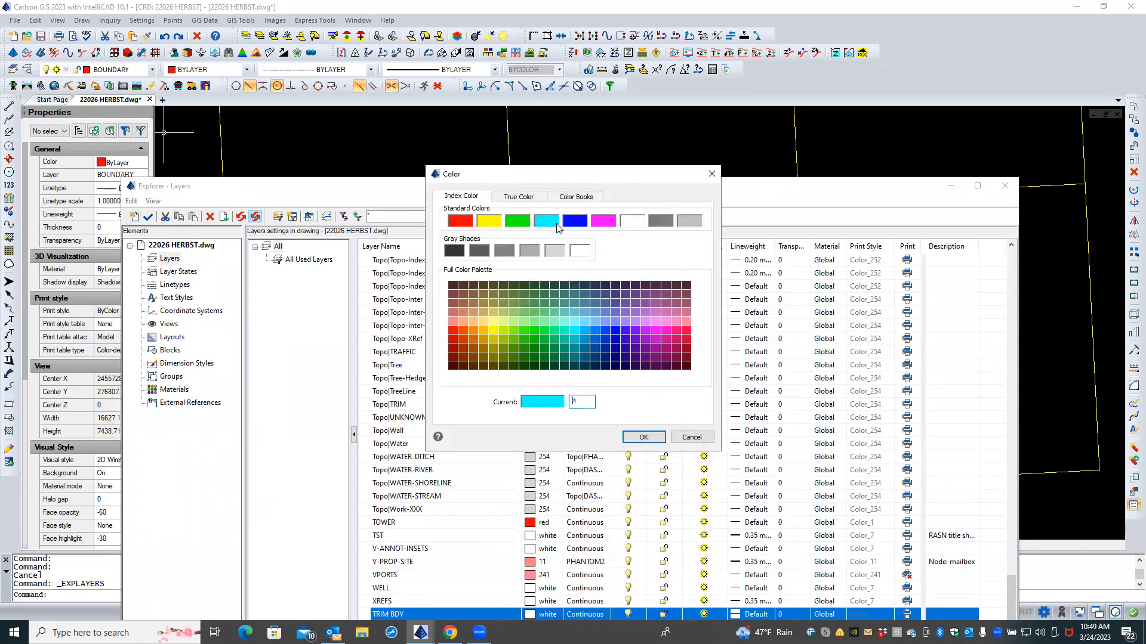
left_click(656, 440)
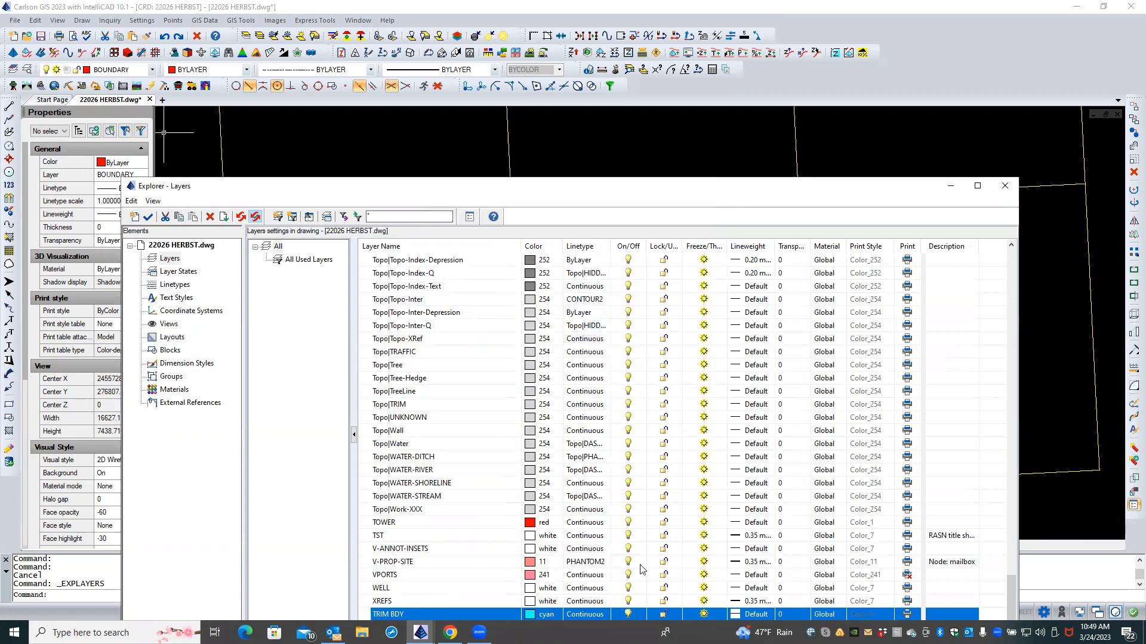
double_click(365, 615)
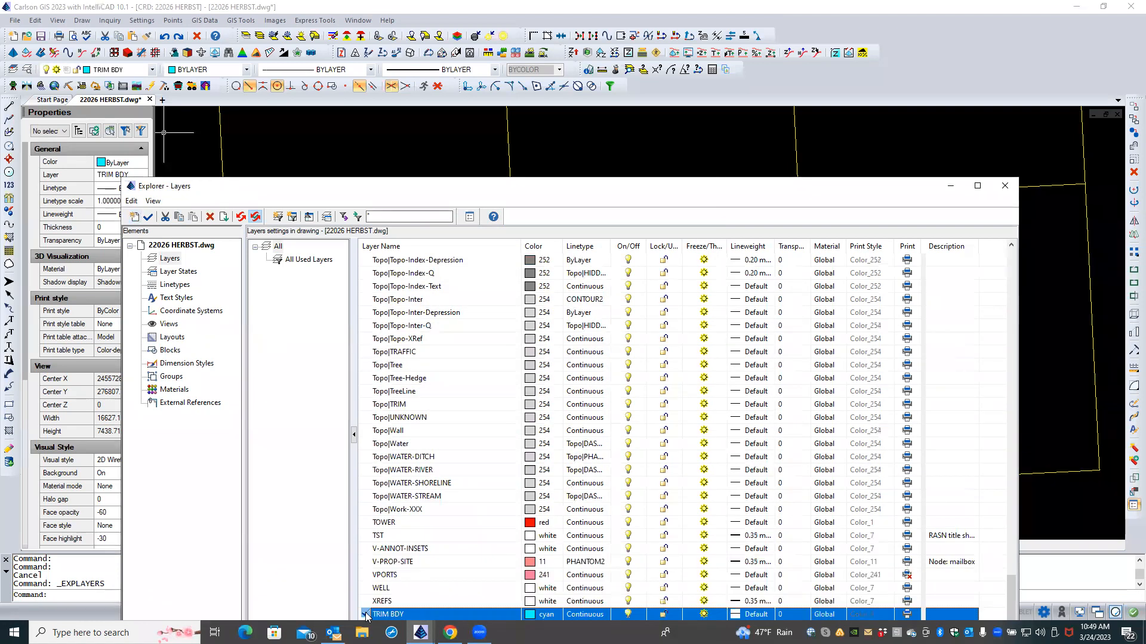
left_click(1005, 186)
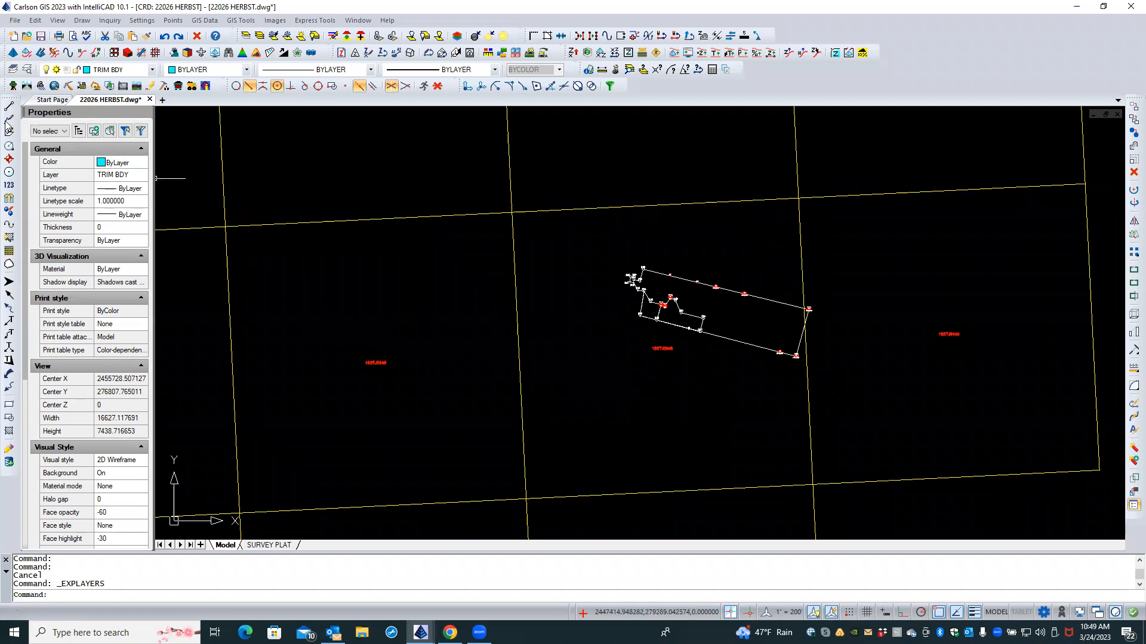
type("2dp")
key("Return")
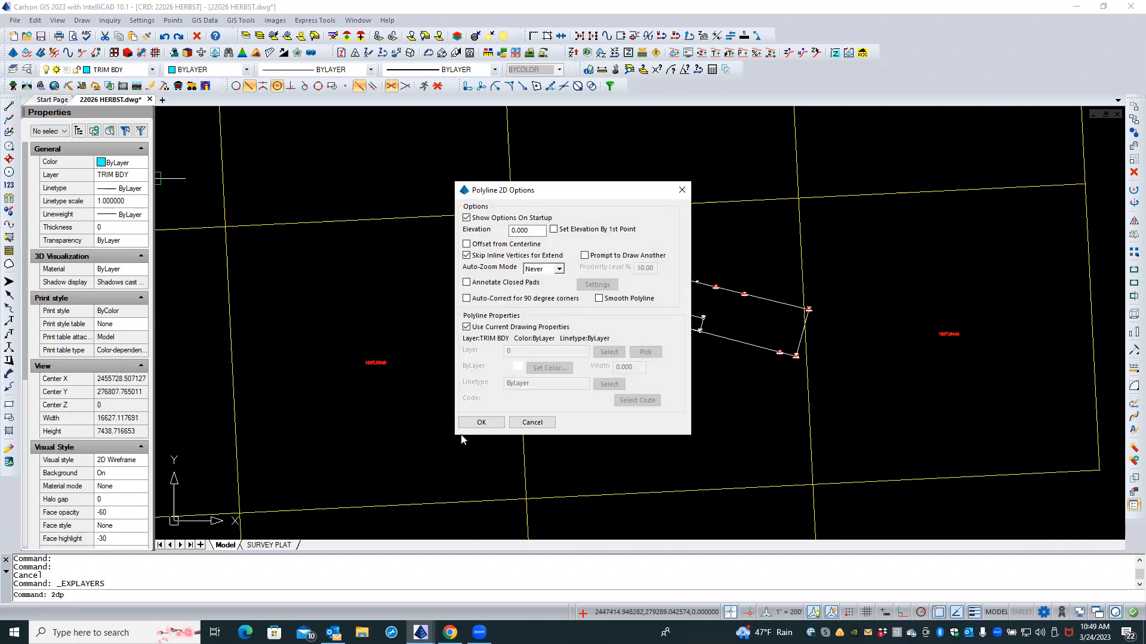
Step: Draw a closed four-corner 2D polyline around the survey parcel, 8081.75 long
left_click(481, 425)
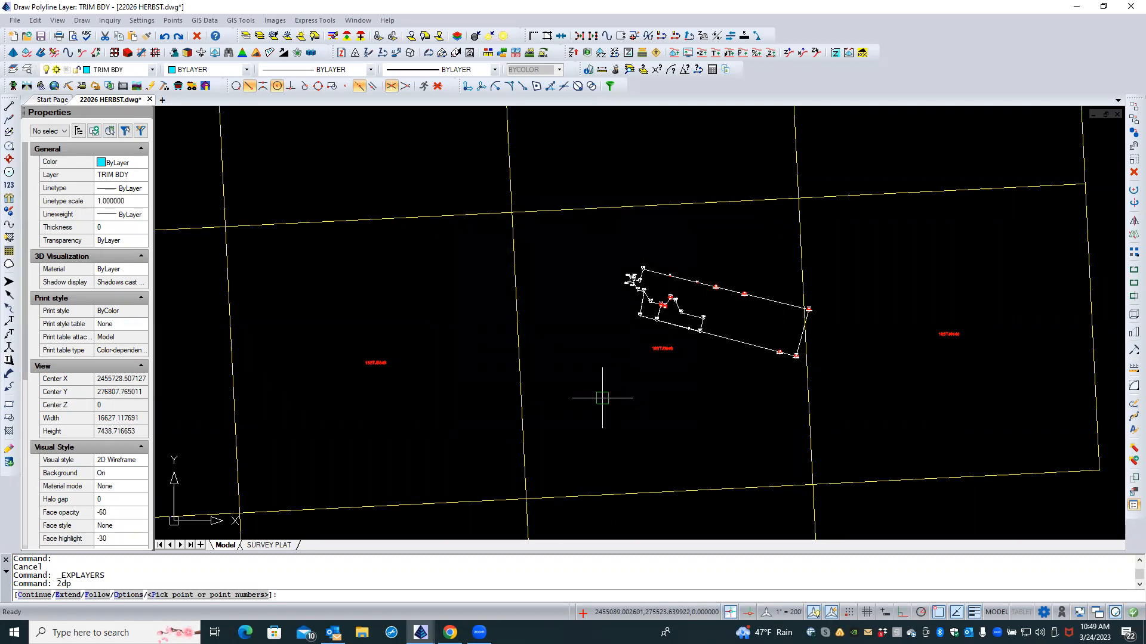
left_click(603, 398)
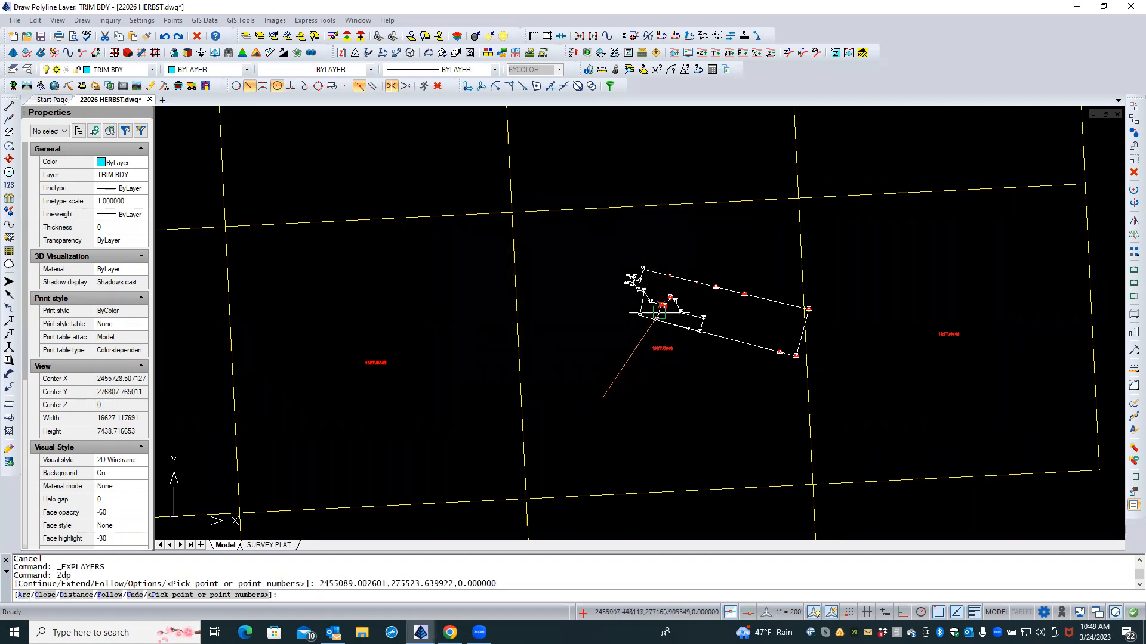
left_click(617, 253)
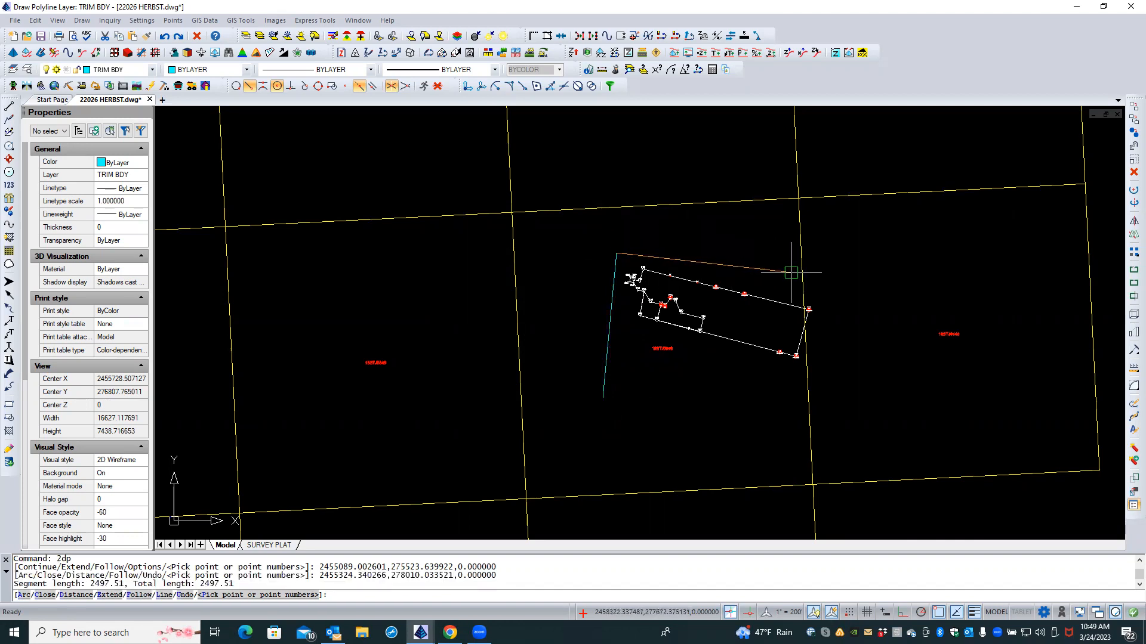
left_click(826, 274)
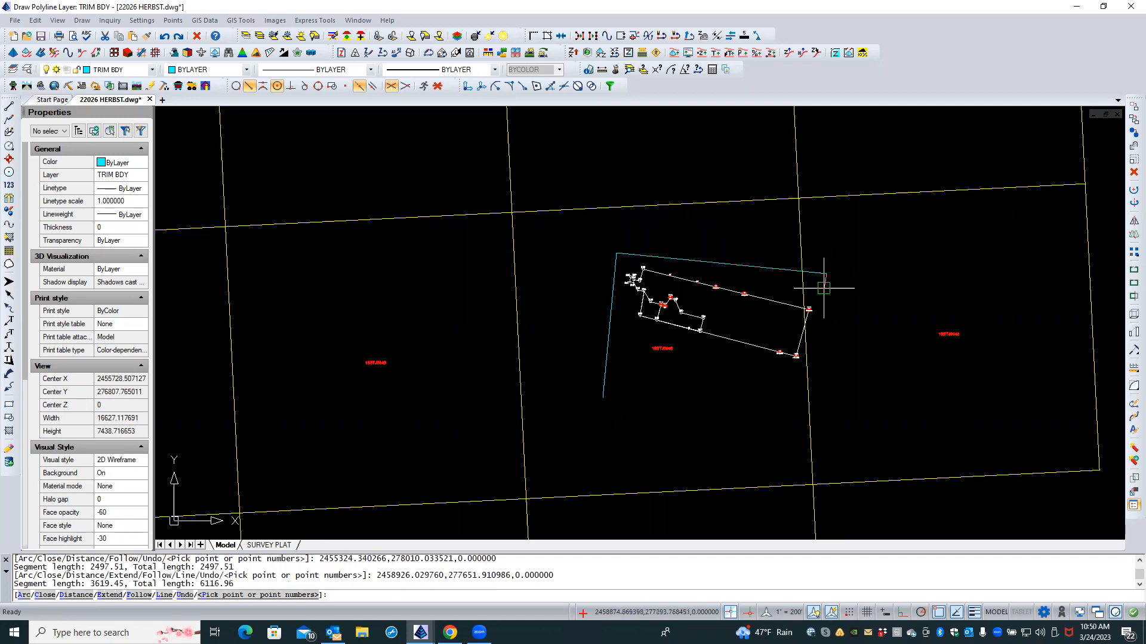
left_click(825, 388)
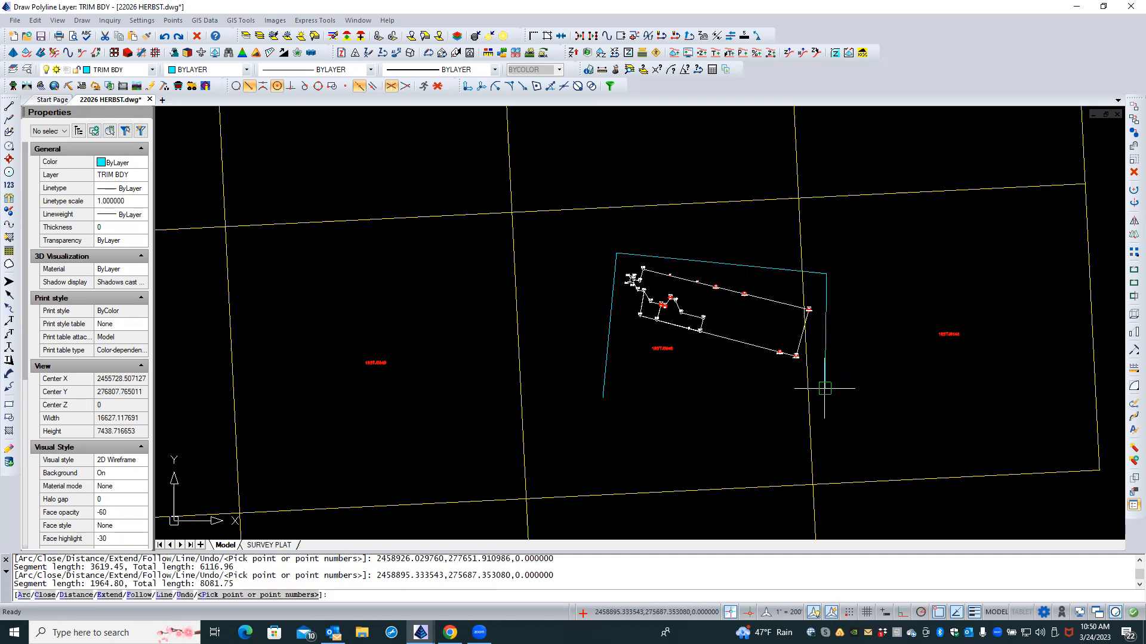
type("C")
key("Return")
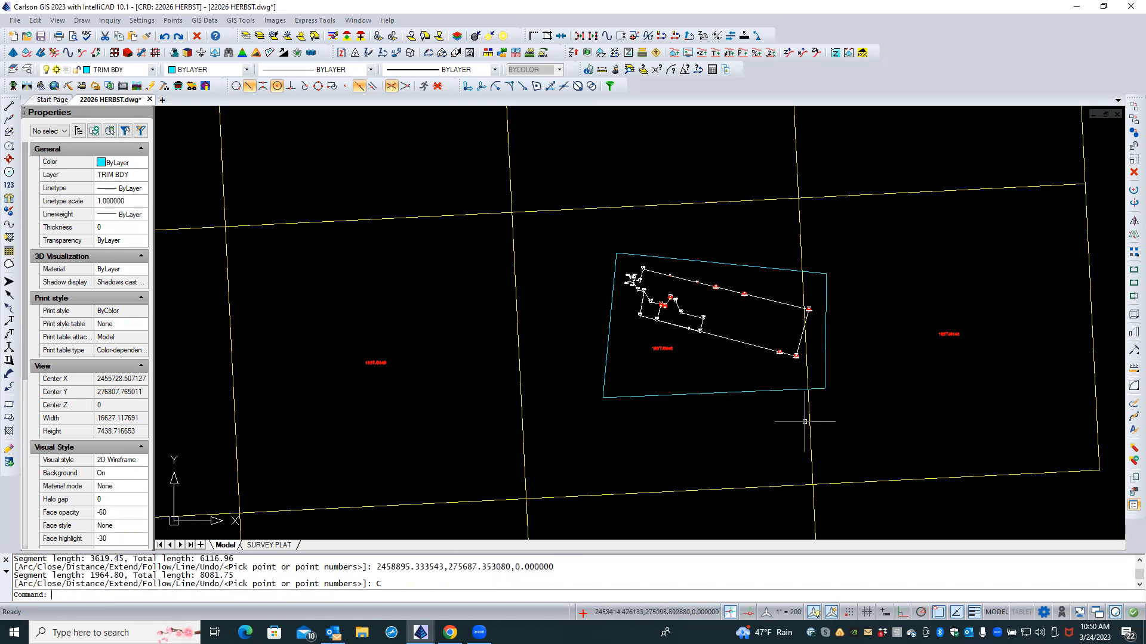
Step: Stretch the trim boundary's lower-left corner upward toward the parcel
left_click(658, 396)
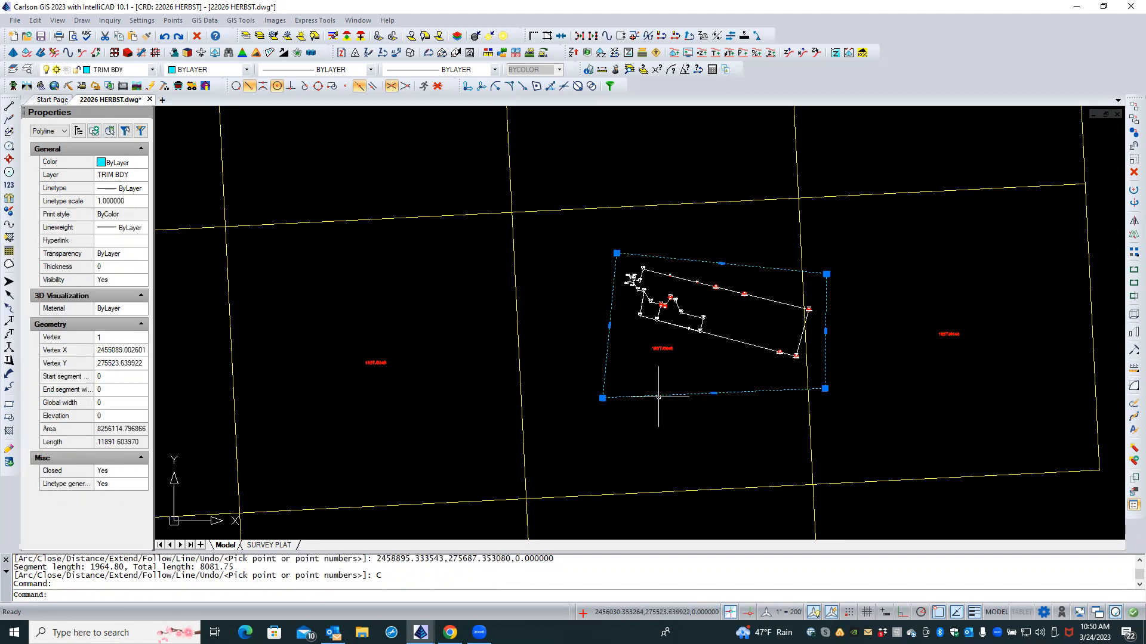
left_click(602, 398)
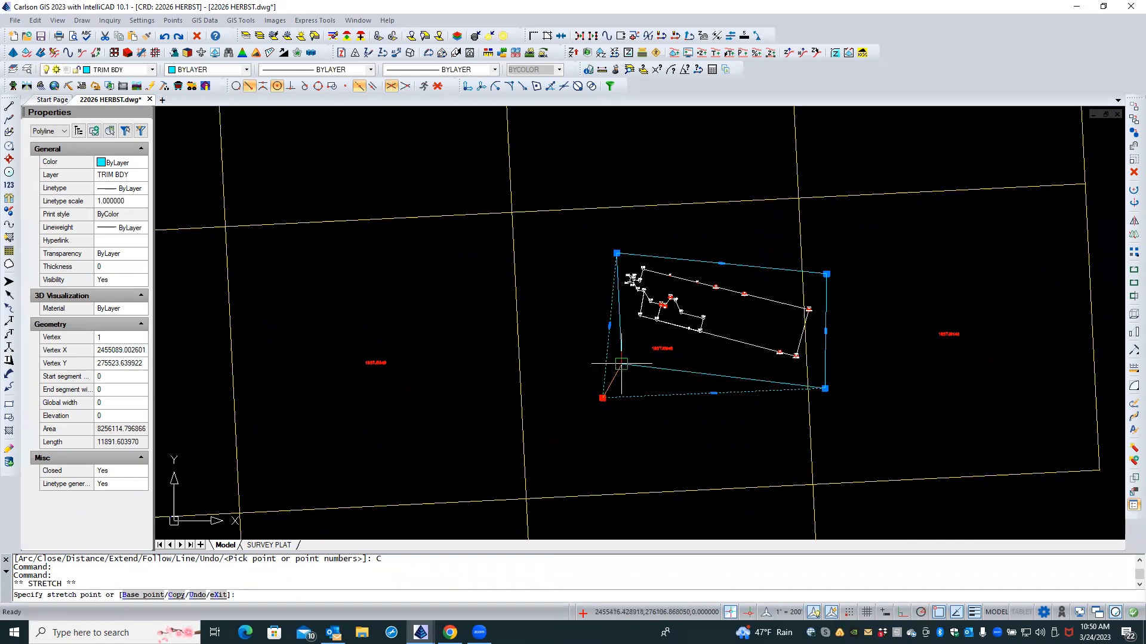
left_click(622, 364)
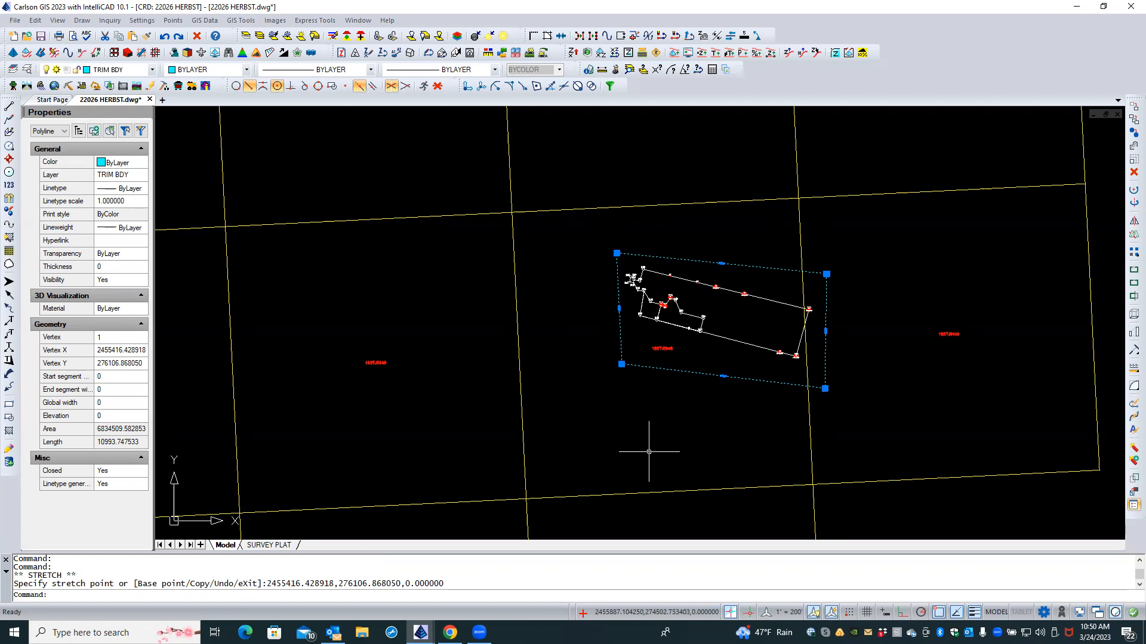
key("Escape")
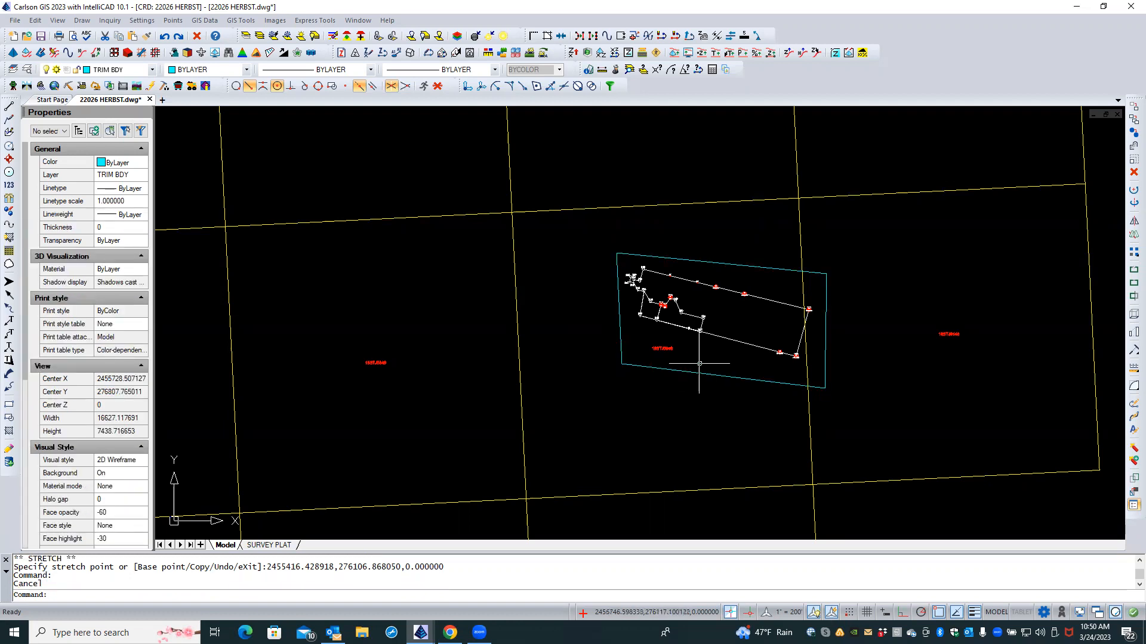
scroll(695, 363, "up", 2)
scroll(697, 362, "up", 2)
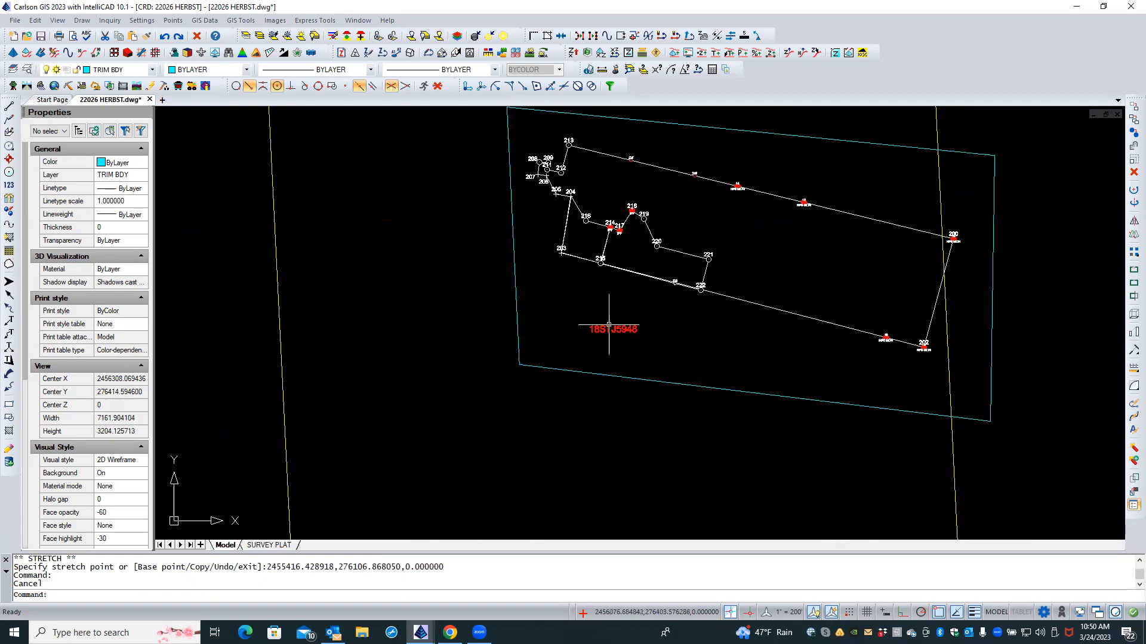
scroll(637, 356, "up", 2)
scroll(637, 352, "up", 3)
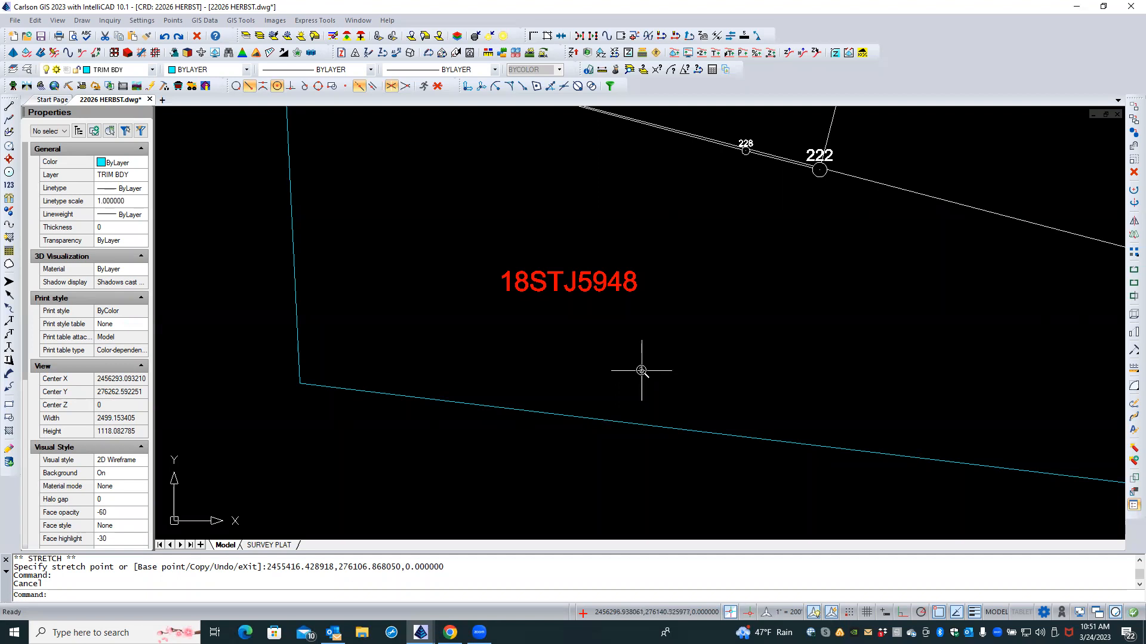
scroll(639, 378, "down", 3)
scroll(955, 376, "down", 8)
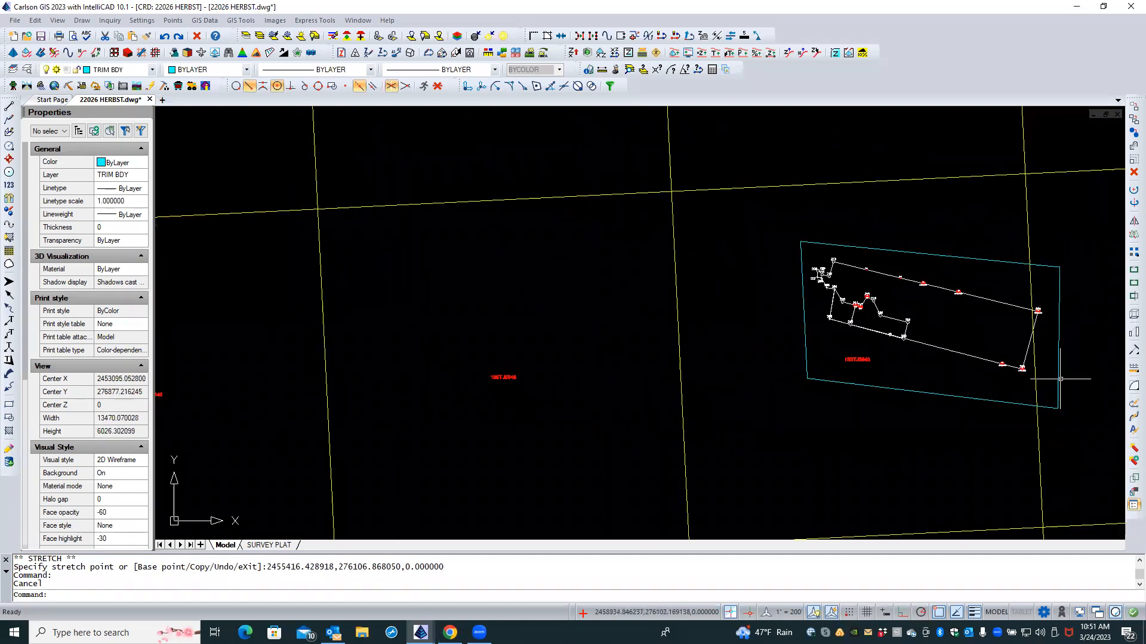
scroll(875, 355, "up", 4)
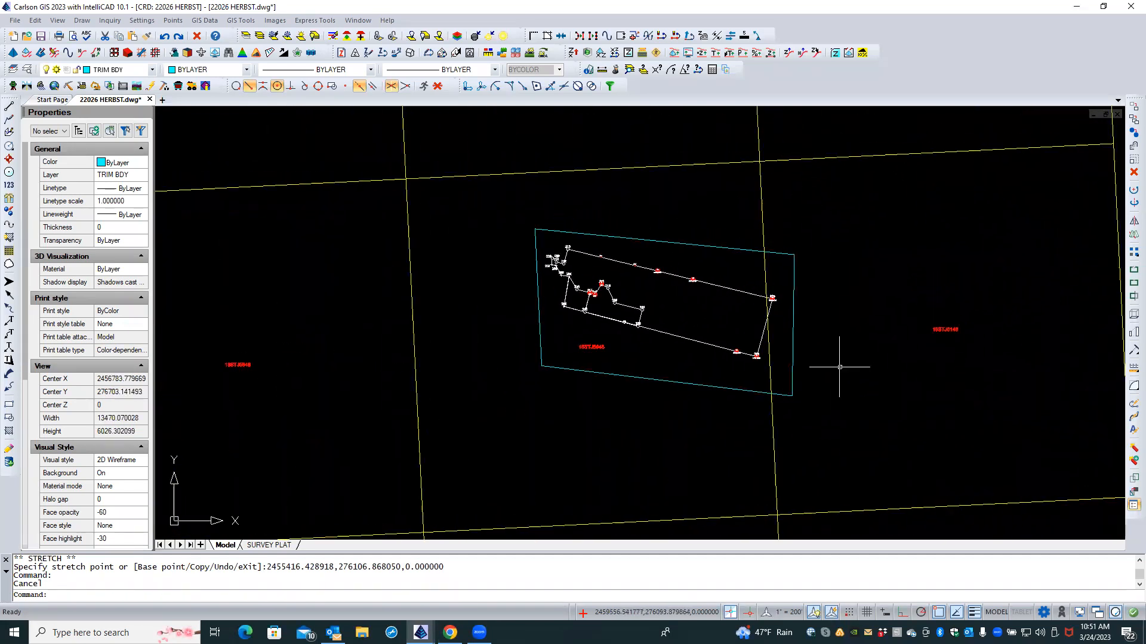
scroll(961, 349, "up", 5)
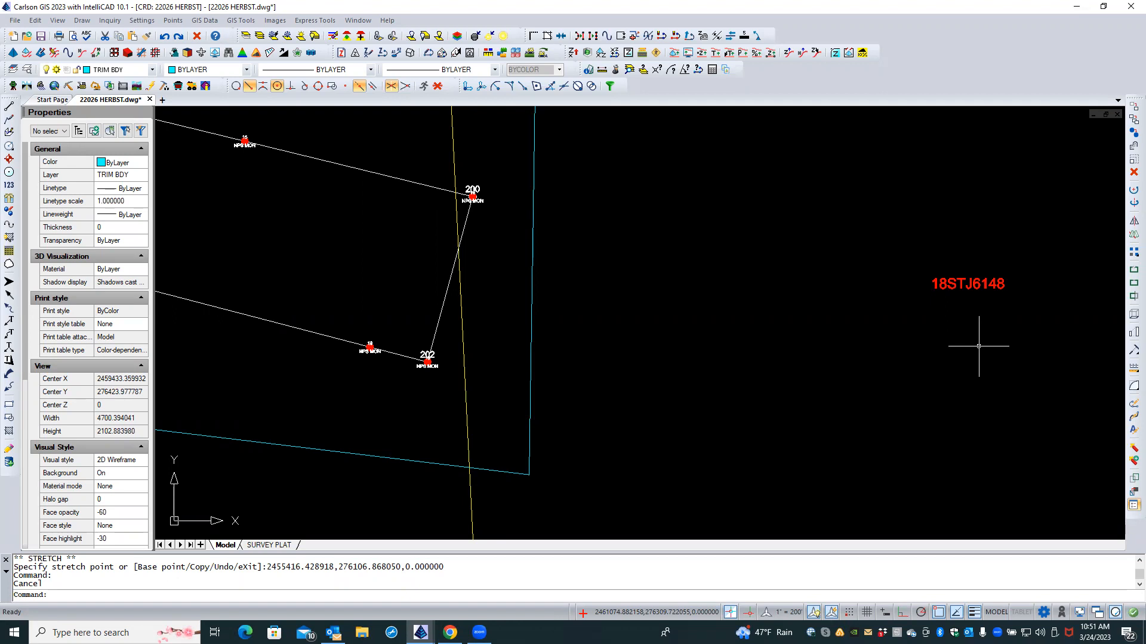
scroll(814, 392, "down", 5)
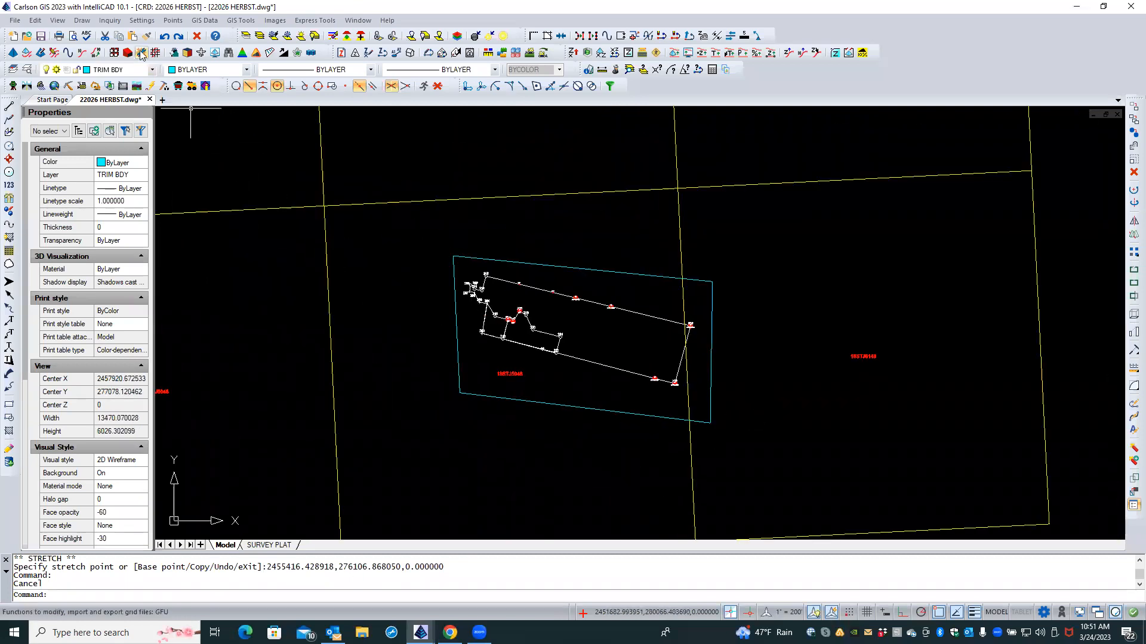
Step: Open Import ESRI SHP File from the GIS Data > Import GIS Data menu
left_click(193, 21)
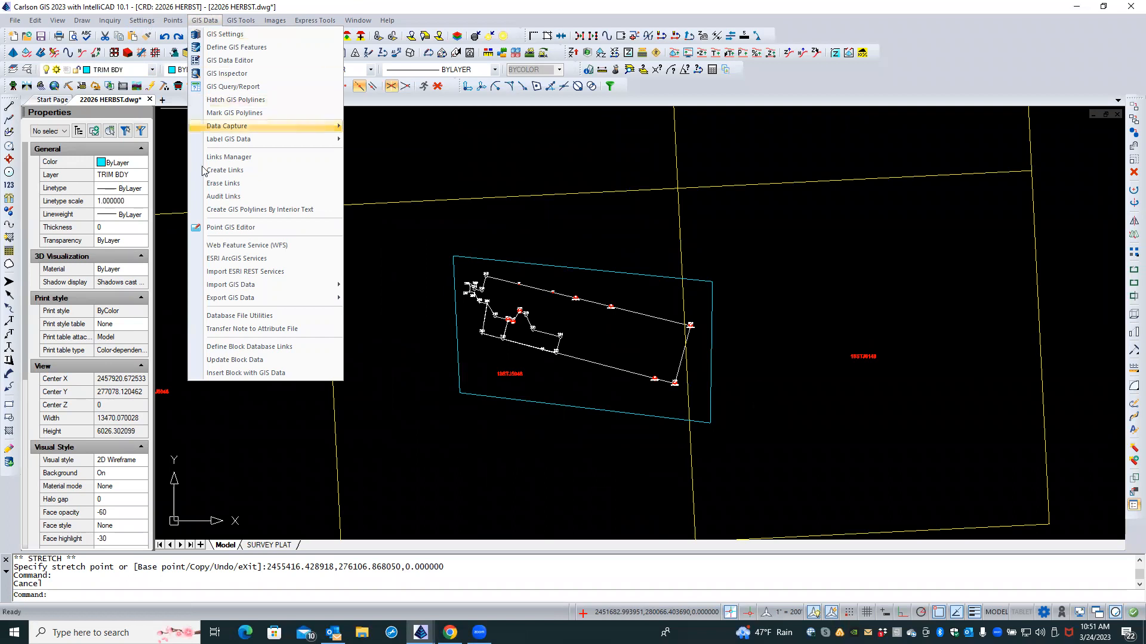
mouse_move(242, 286)
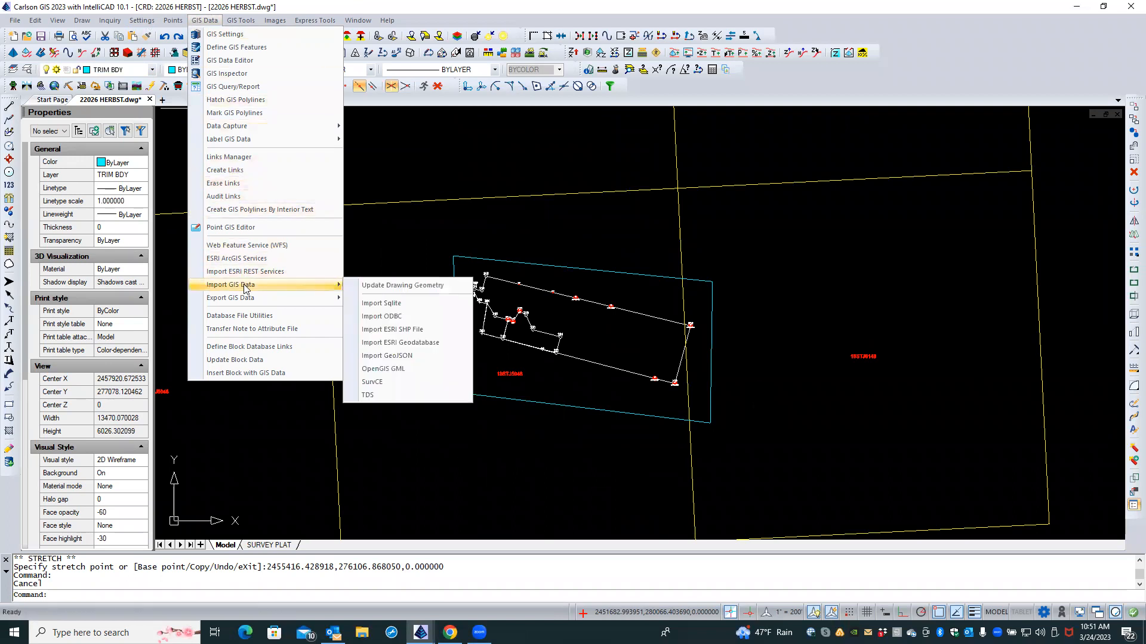
left_click(368, 331)
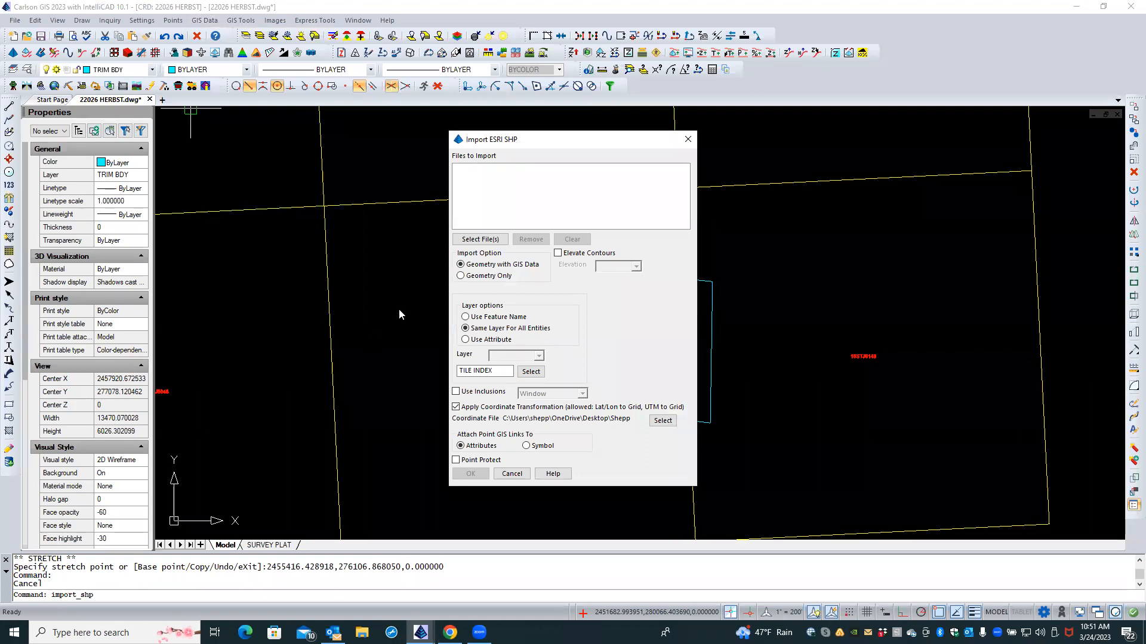
Step: In the shapefile picker, select the 18STJ5948.shp contour file
left_click(476, 239)
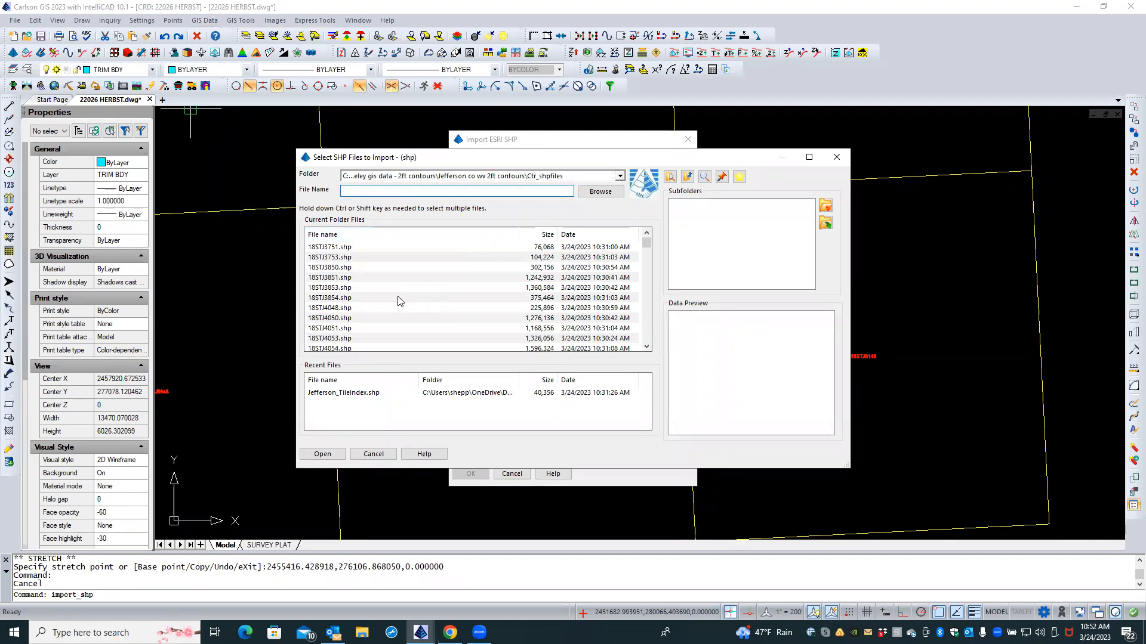
scroll(394, 306, "down", 1)
scroll(394, 305, "down", 1)
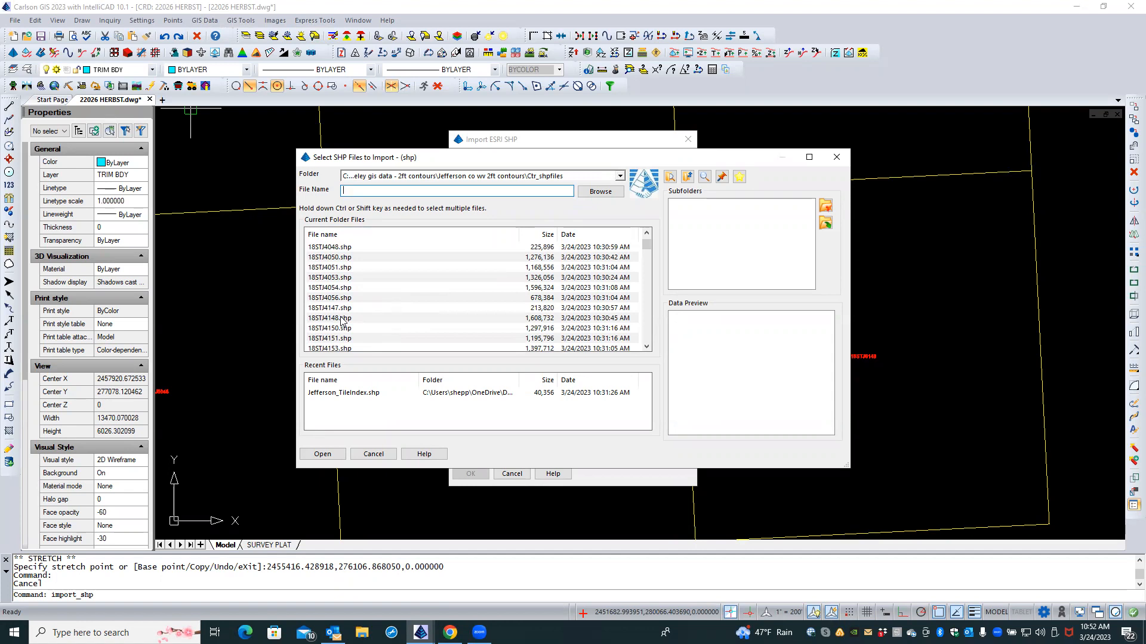
scroll(343, 322, "down", 10)
scroll(342, 322, "down", 10)
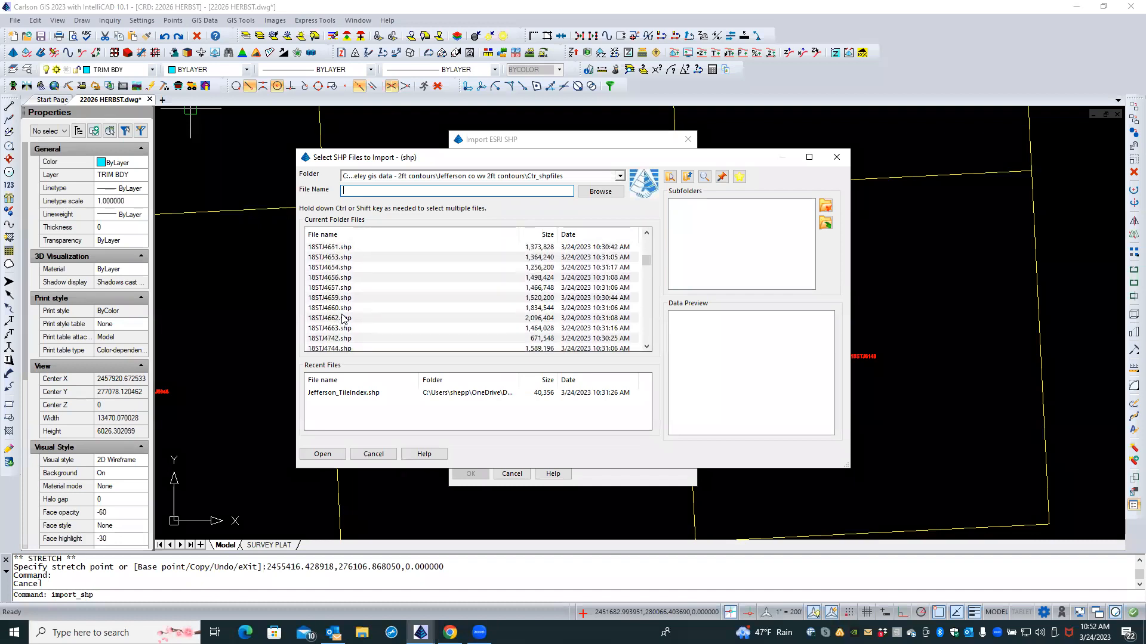
scroll(344, 318, "down", 10)
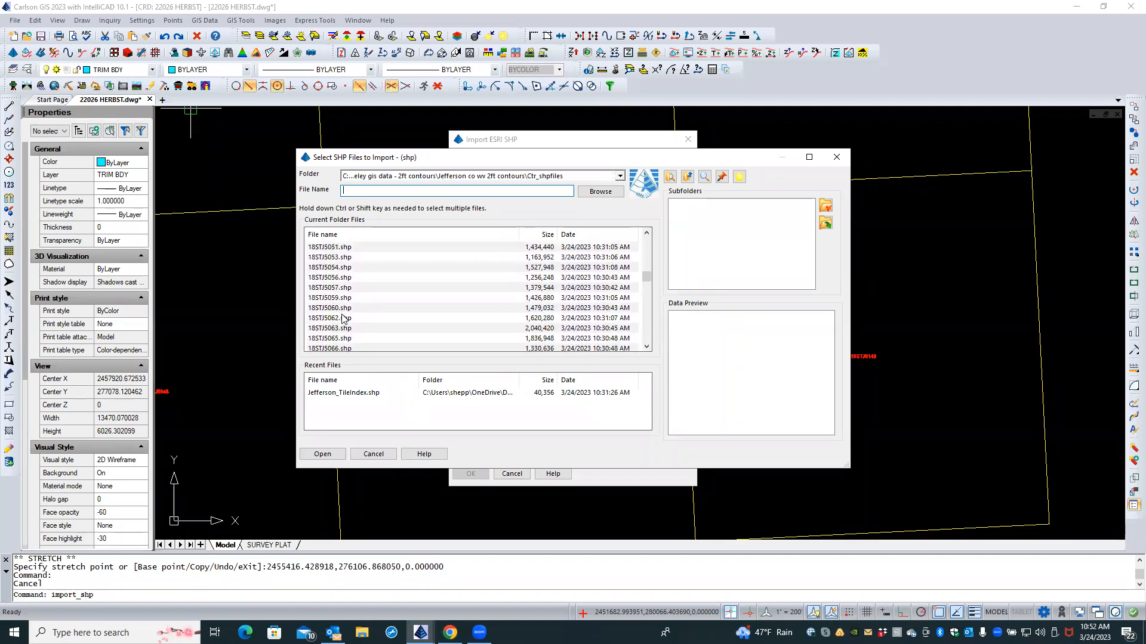
scroll(343, 318, "down", 10)
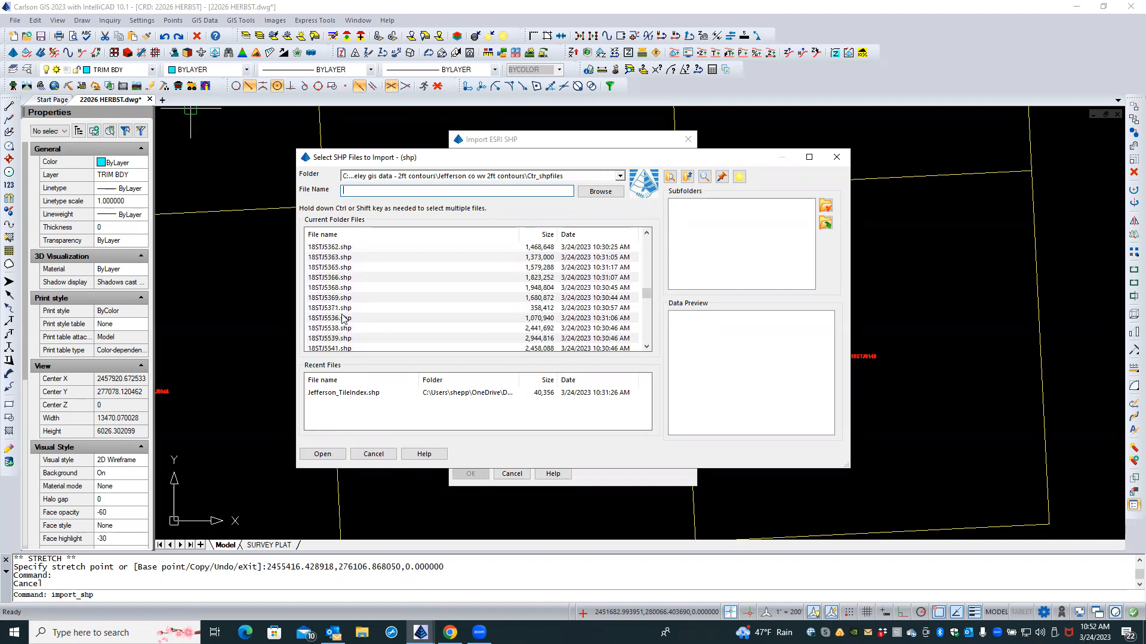
scroll(343, 318, "down", 8)
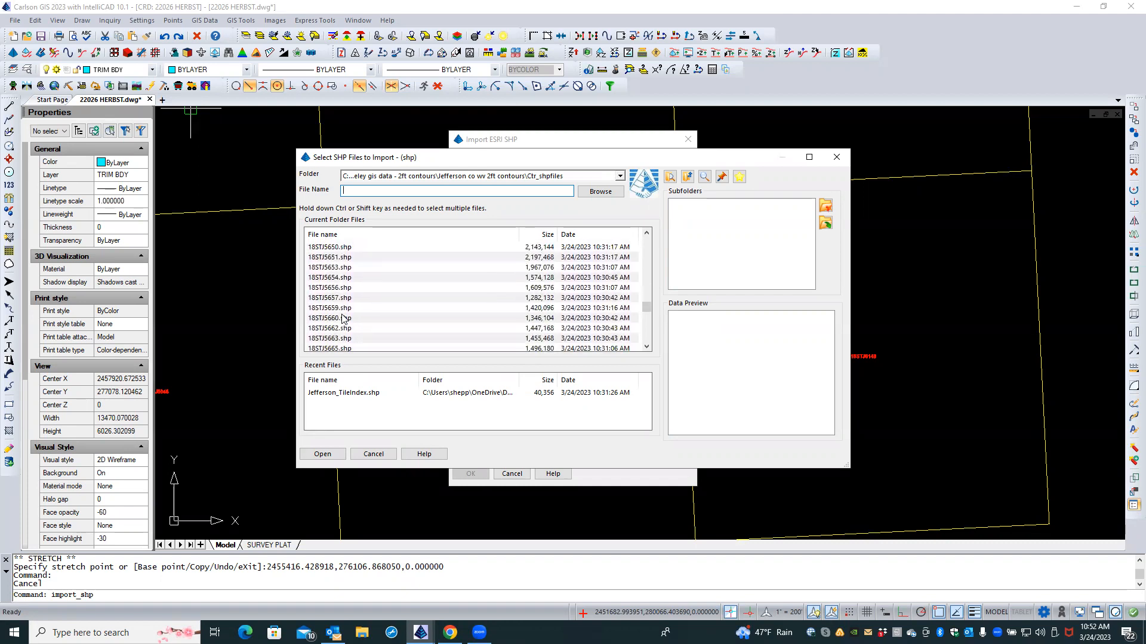
scroll(343, 318, "down", 10)
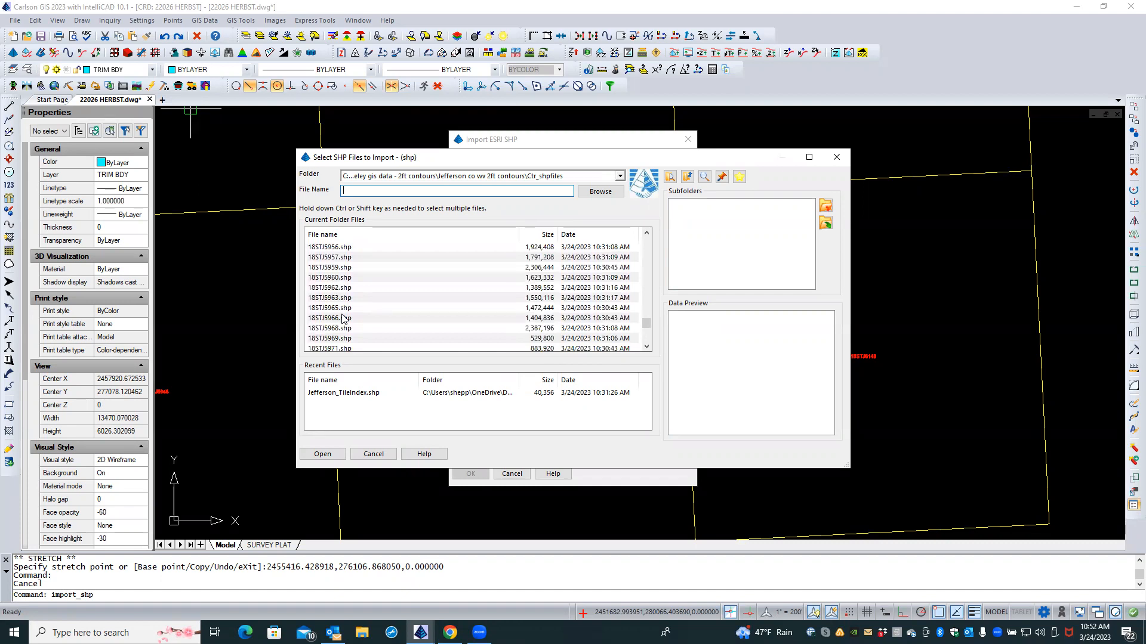
scroll(343, 318, "up", 2)
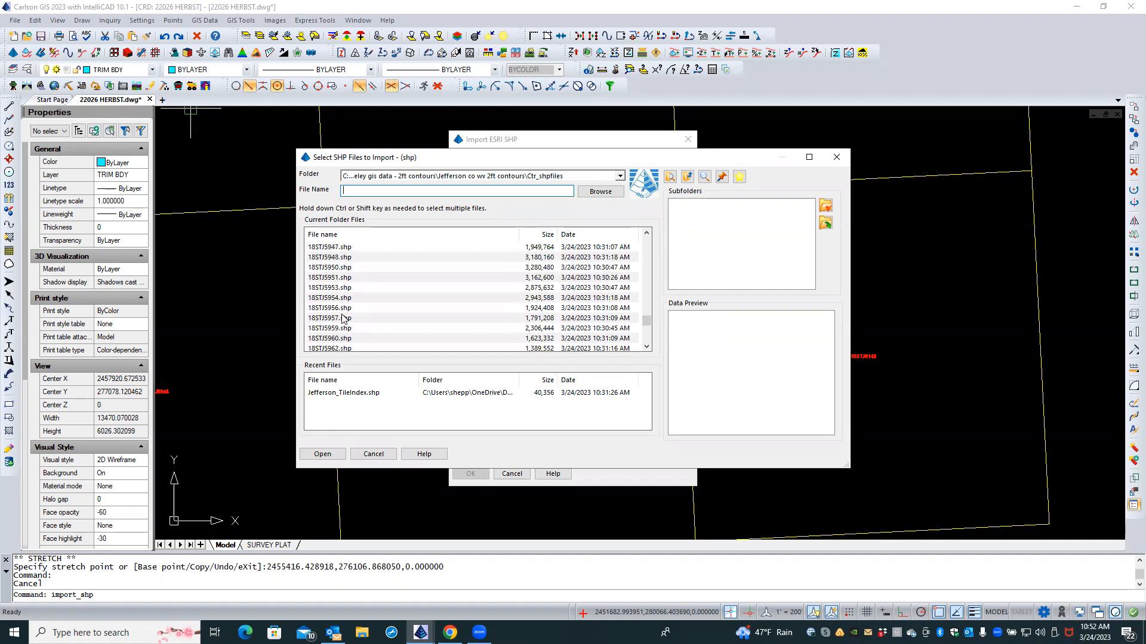
left_click(322, 257)
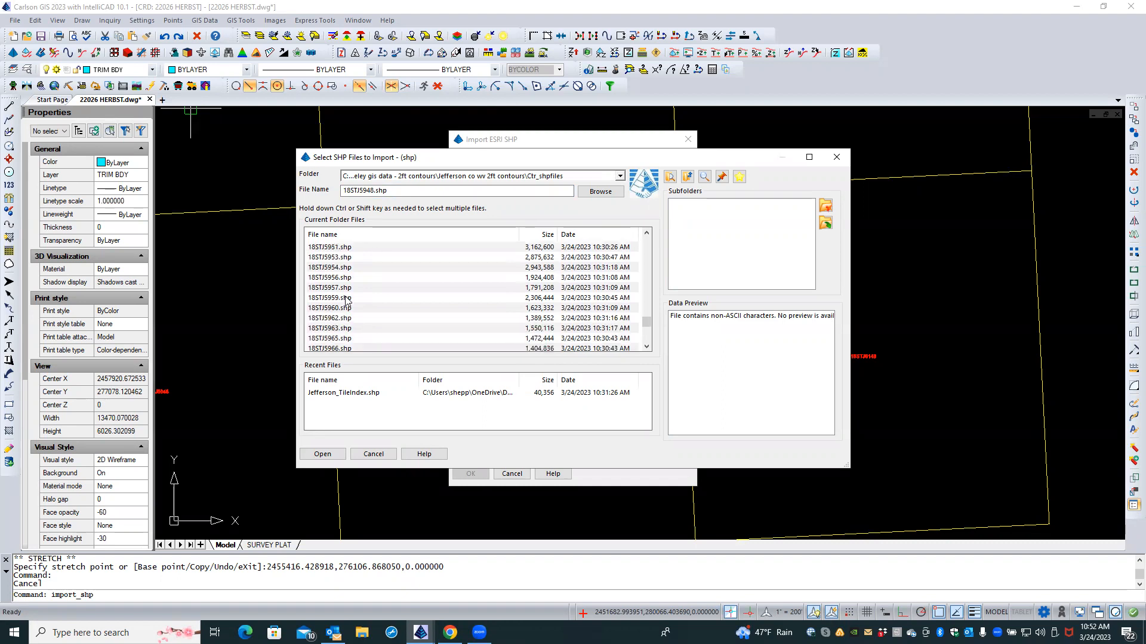
Step: Add 18STJ6148.shp to the selection and confirm both shapefiles
scroll(346, 300, "down", 1)
scroll(343, 307, "down", 5)
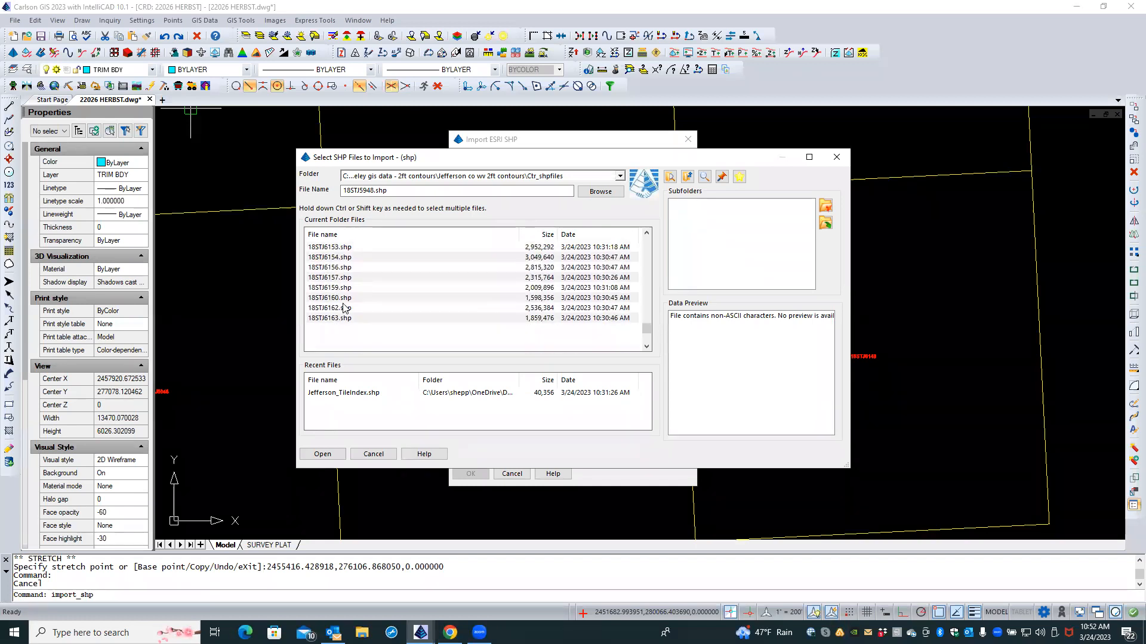
scroll(343, 307, "up", 2)
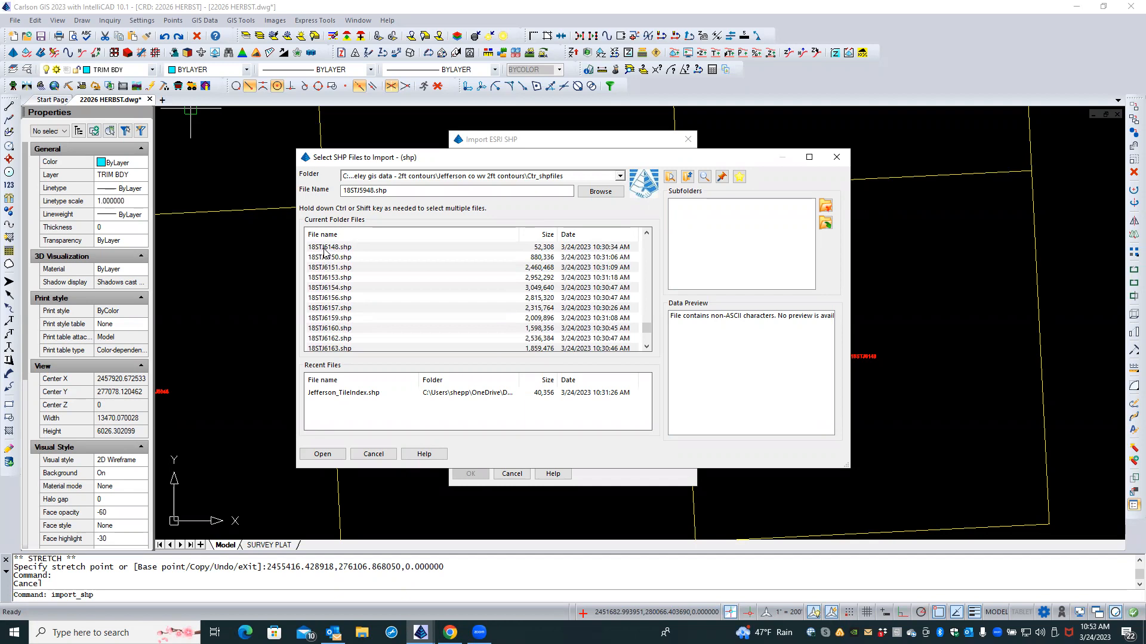
left_click(325, 248, "ctrl")
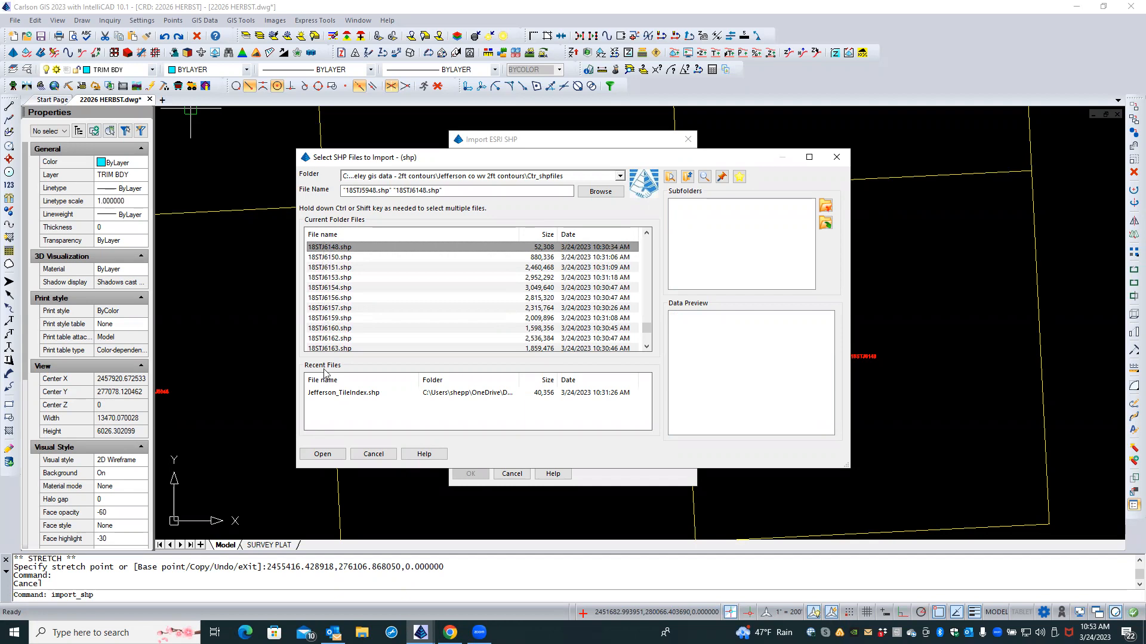
left_click(323, 454)
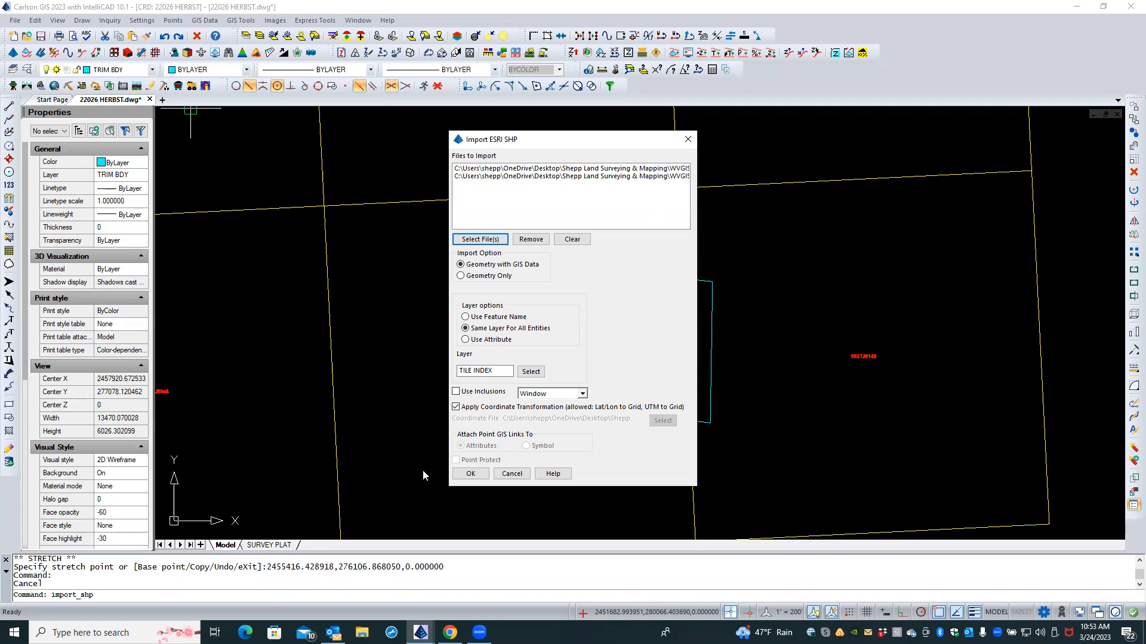
Step: Import Geometry Only, elevating contours by the Elevation attribute
left_click(460, 276)
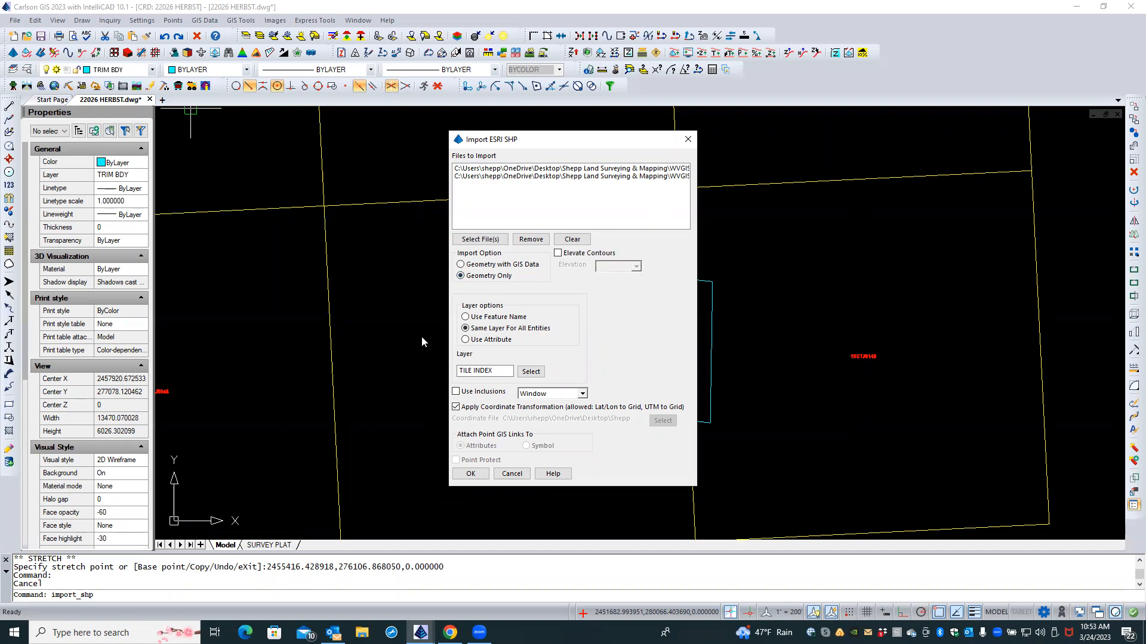
left_click(558, 254)
left_click(636, 268)
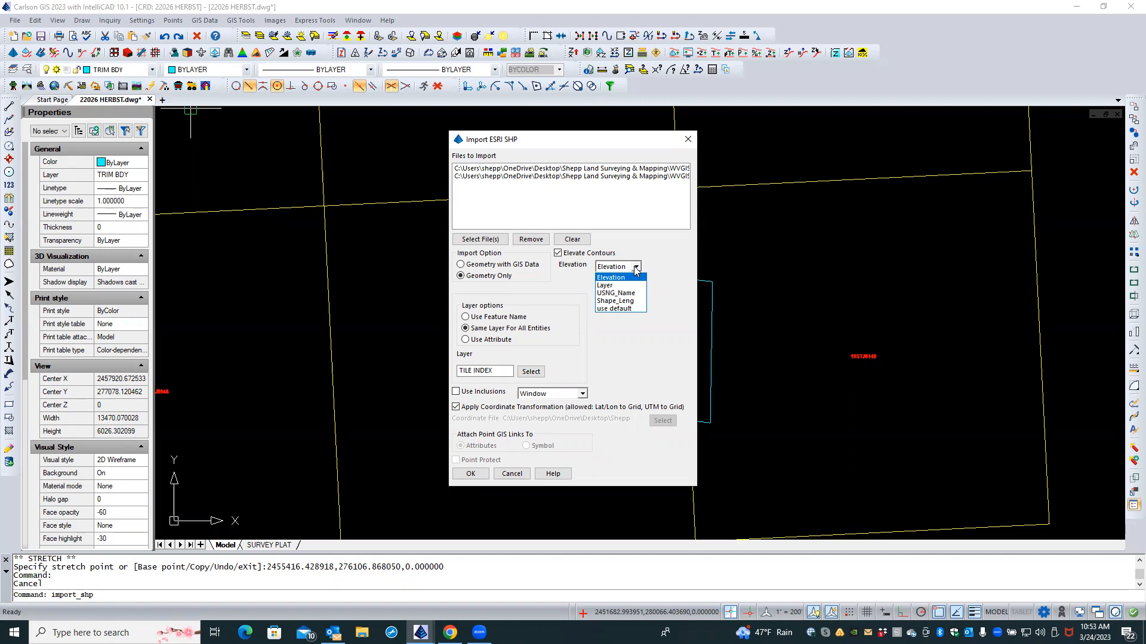
left_click(634, 277)
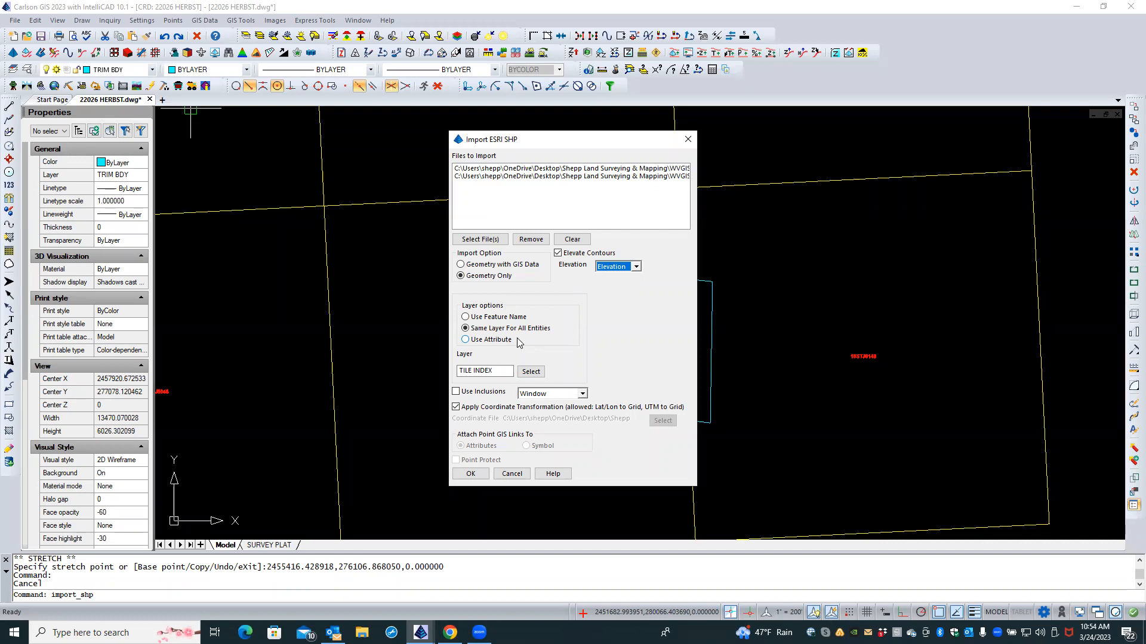
Step: Take layer names from the Layer attribute, use Crossing inclusions, and accept the settings
left_click(466, 340)
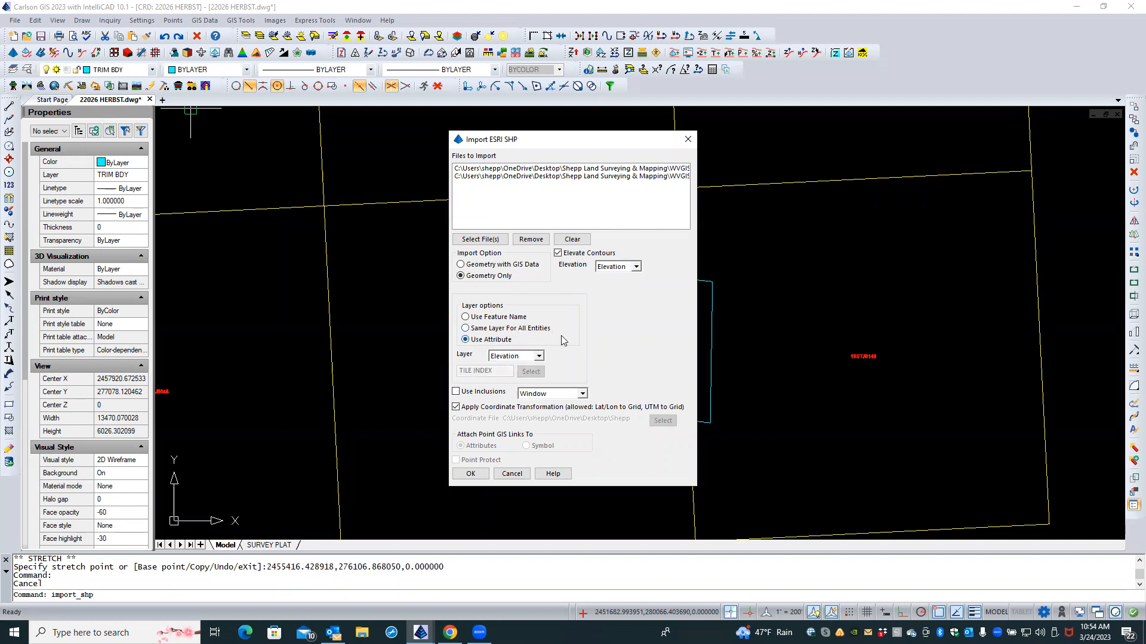
left_click(539, 357)
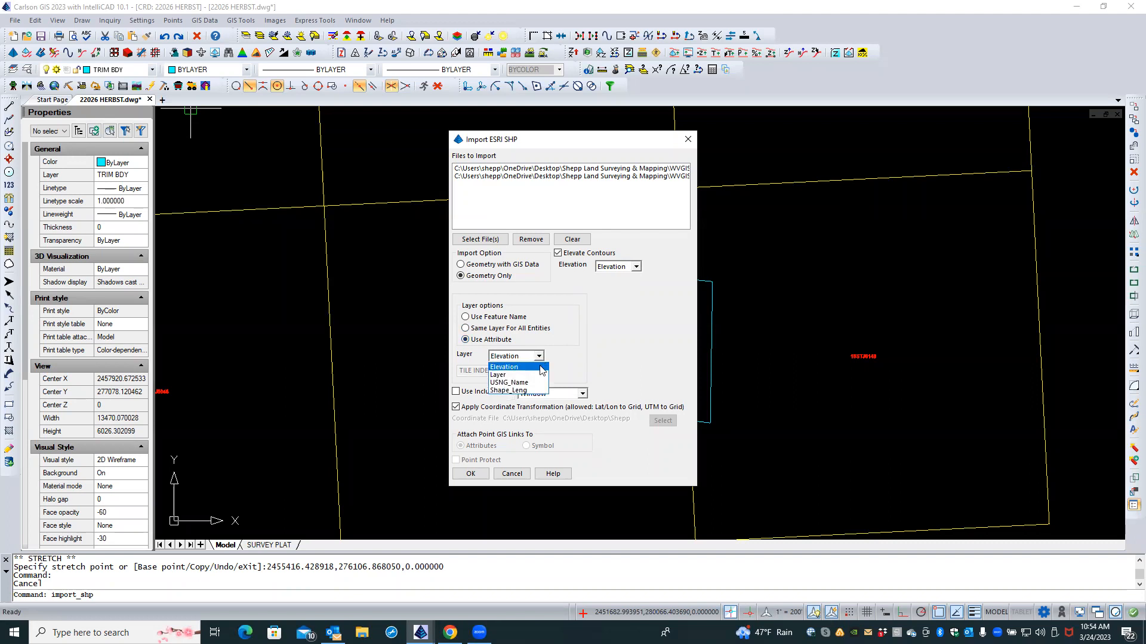
left_click(540, 374)
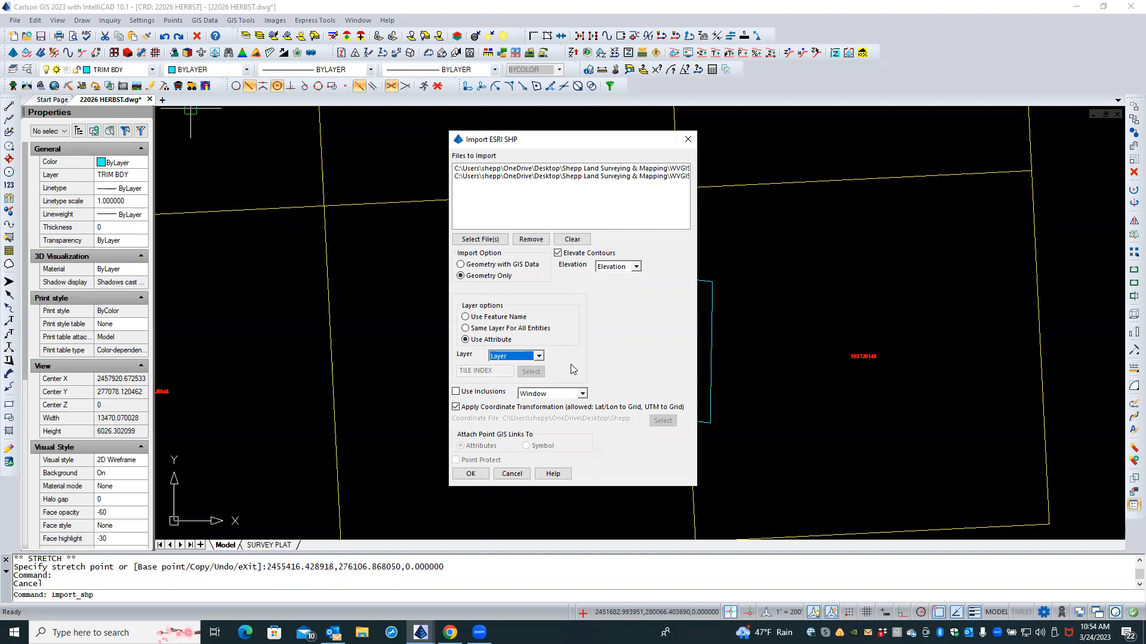
left_click(456, 392)
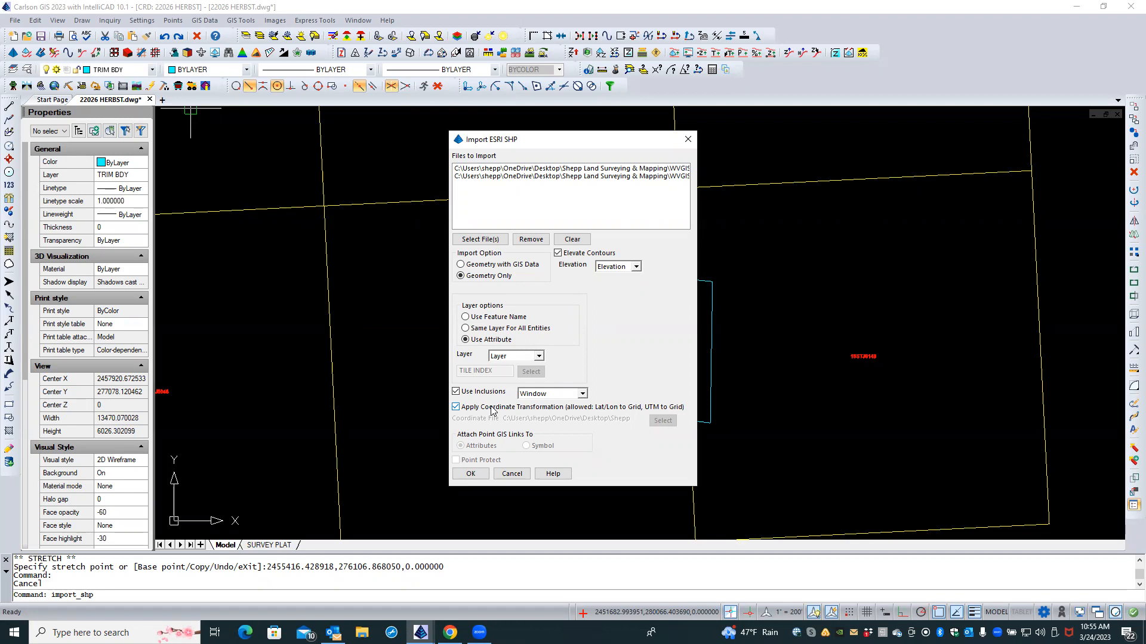
left_click(583, 393)
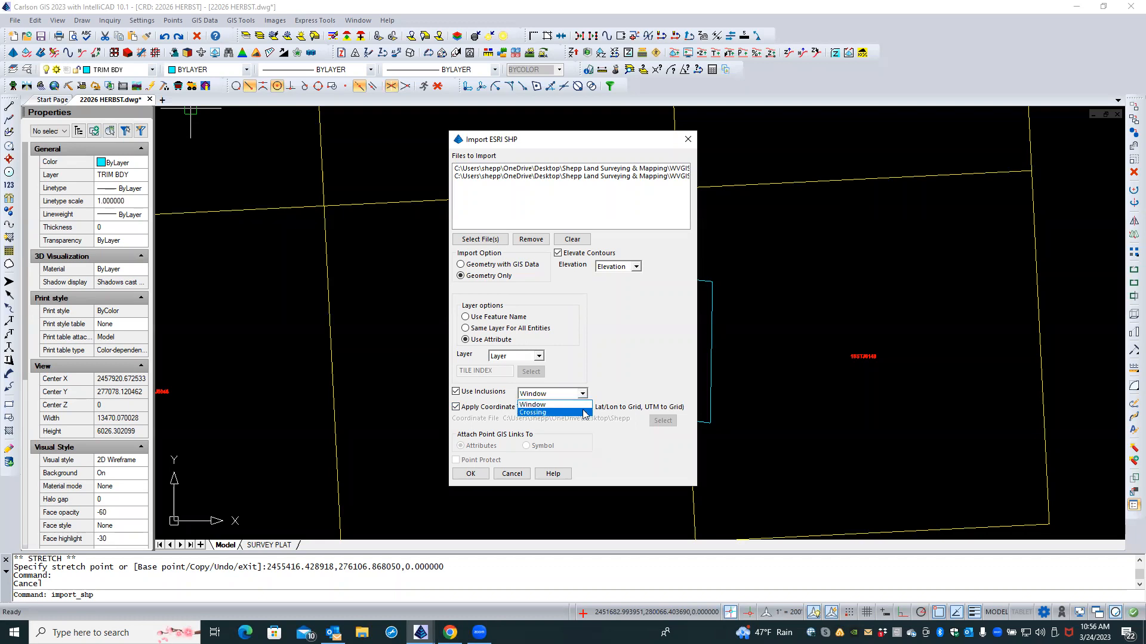
left_click(584, 413)
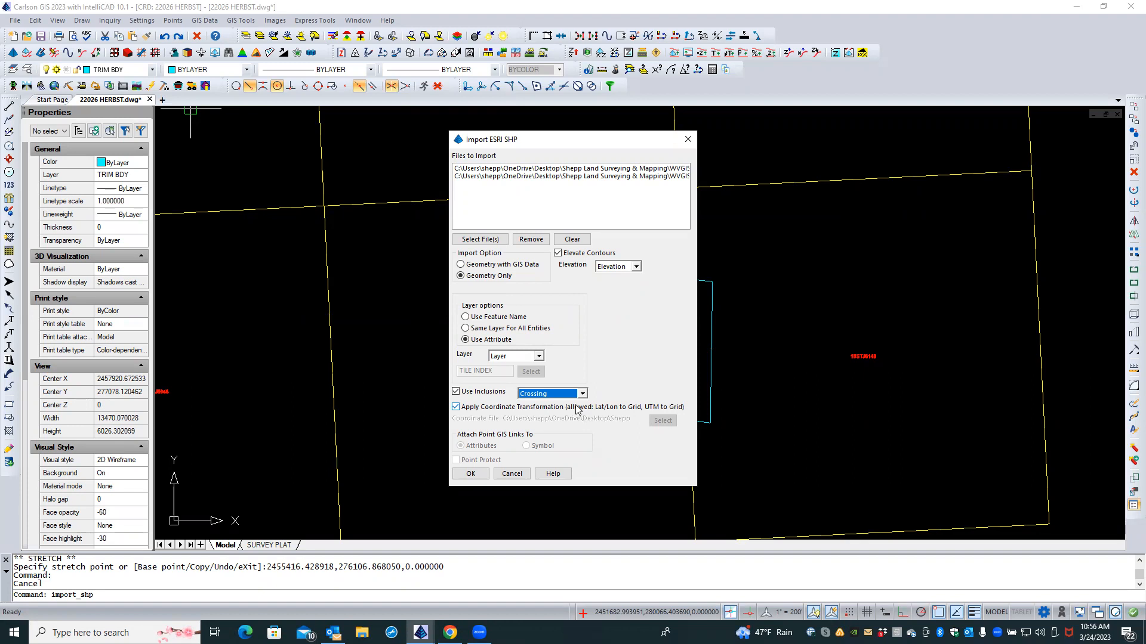
left_click(471, 473)
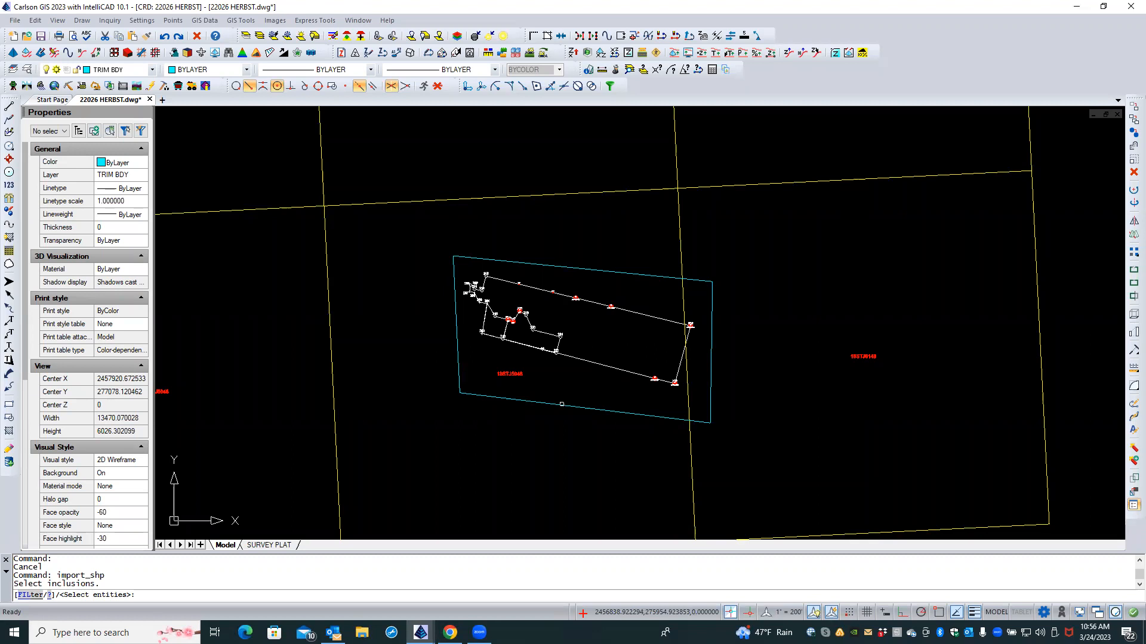
Step: Use the cyan survey boundary as the inclusion area and run the contour import
left_click(561, 403)
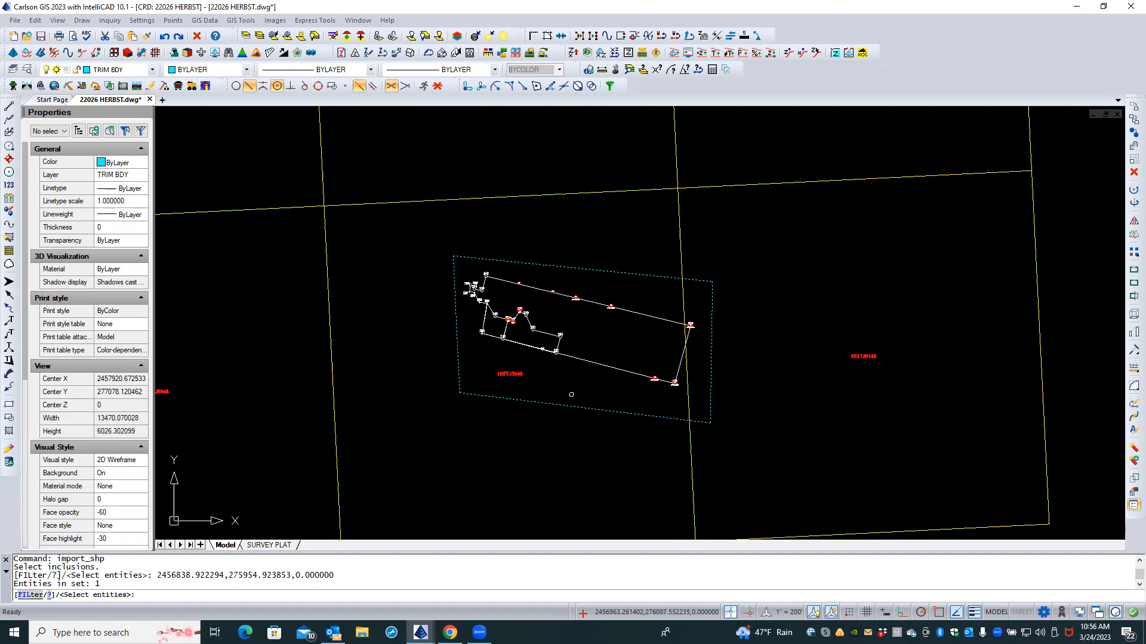
key("Return")
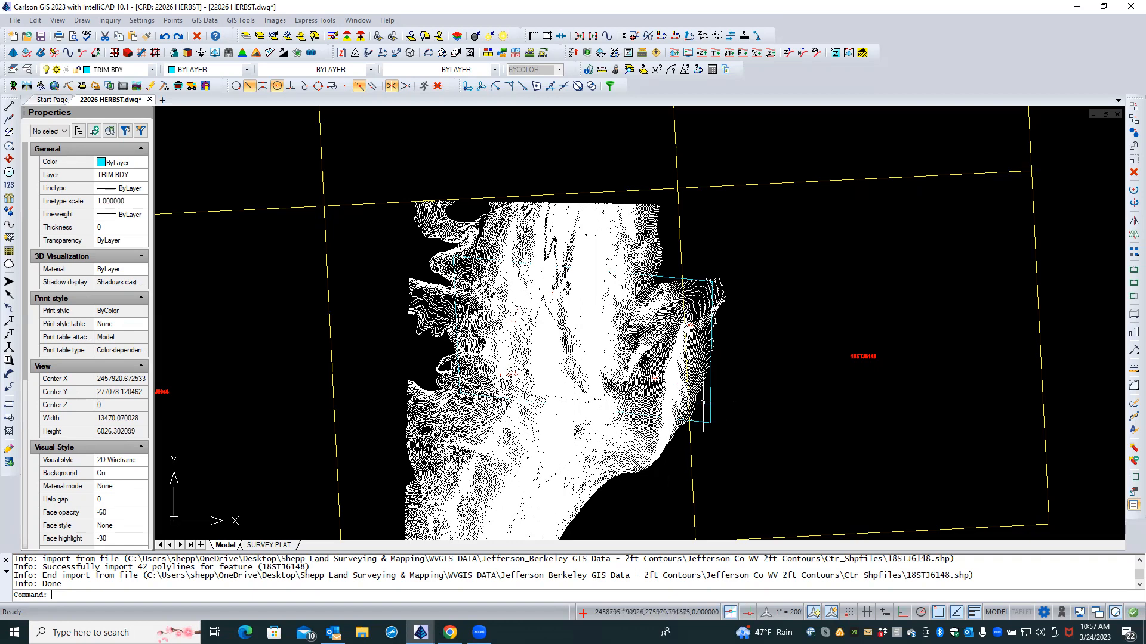
scroll(703, 402, "up", 5)
scroll(703, 402, "up", 3)
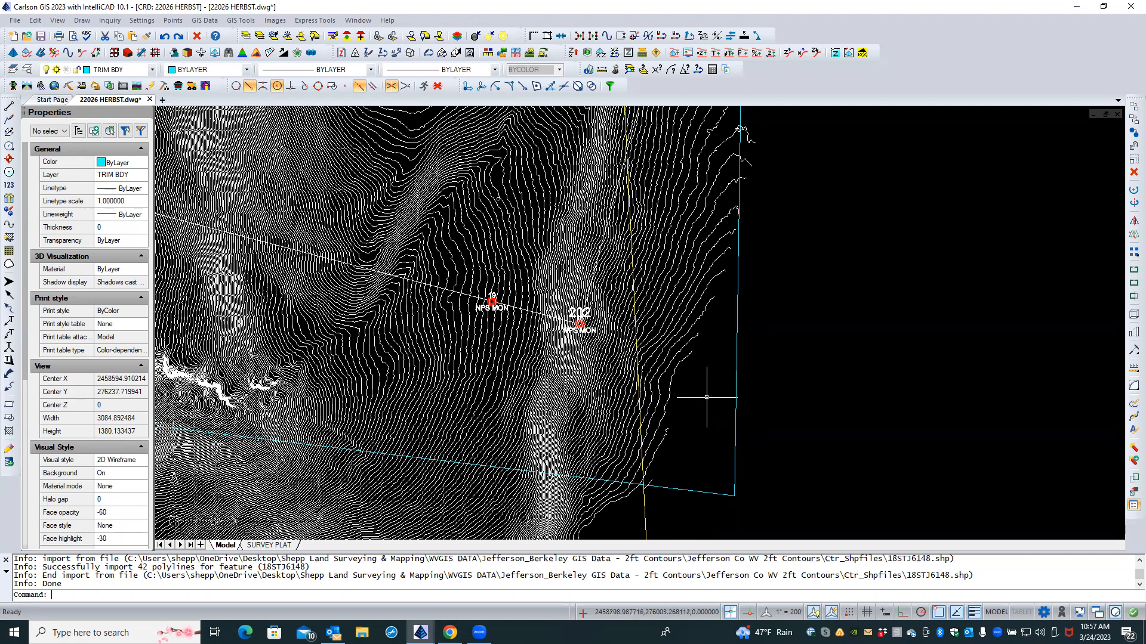
left_click(247, 36)
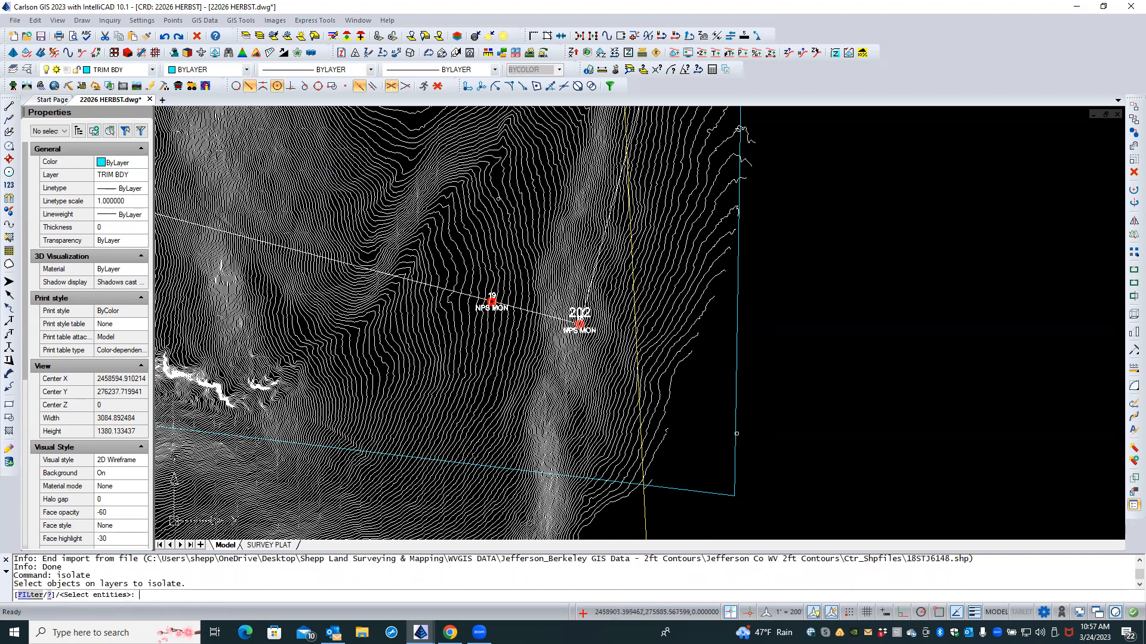
left_click(735, 435)
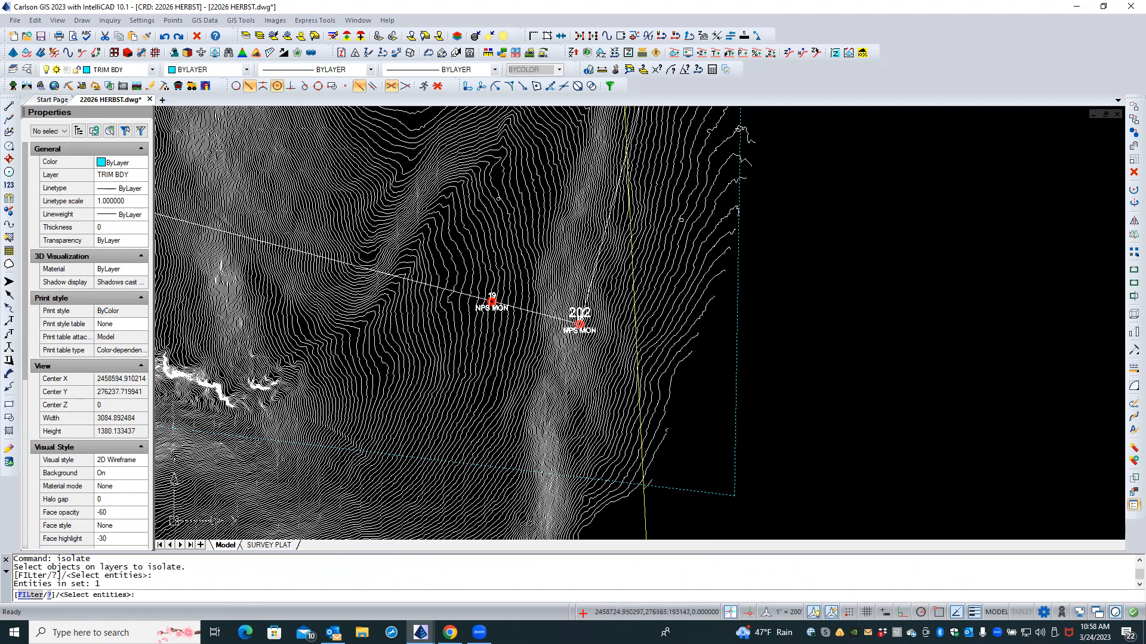
left_click(677, 208)
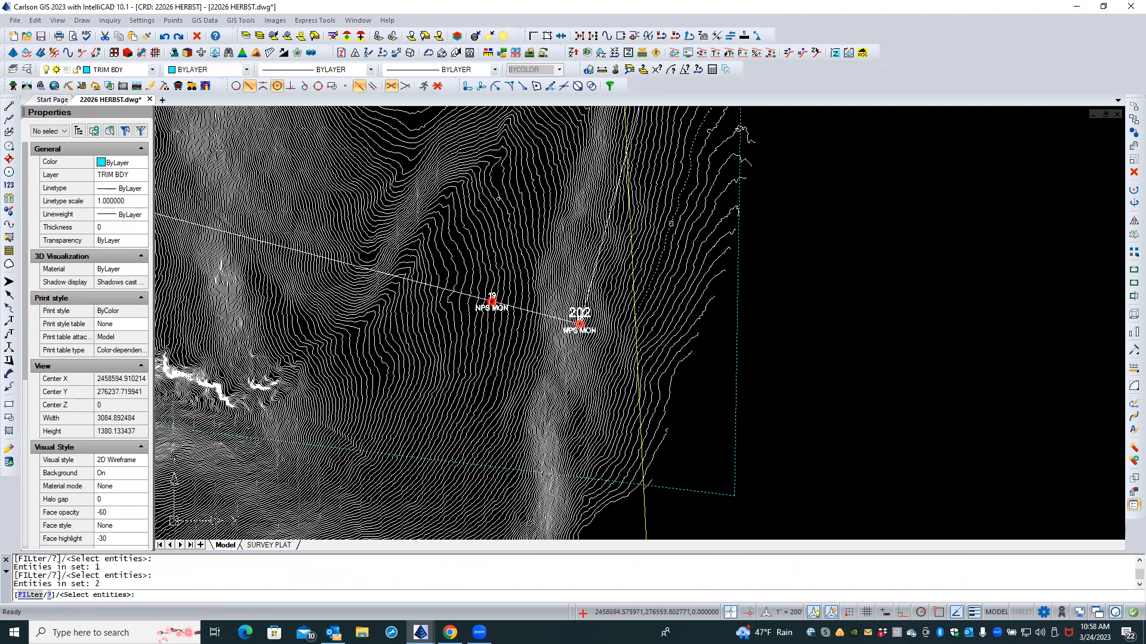
left_click(674, 237)
left_click(677, 268)
left_click(680, 278)
left_click(683, 287)
left_click(684, 296)
left_click(685, 301)
left_click(687, 305)
left_click(697, 331)
key("Return")
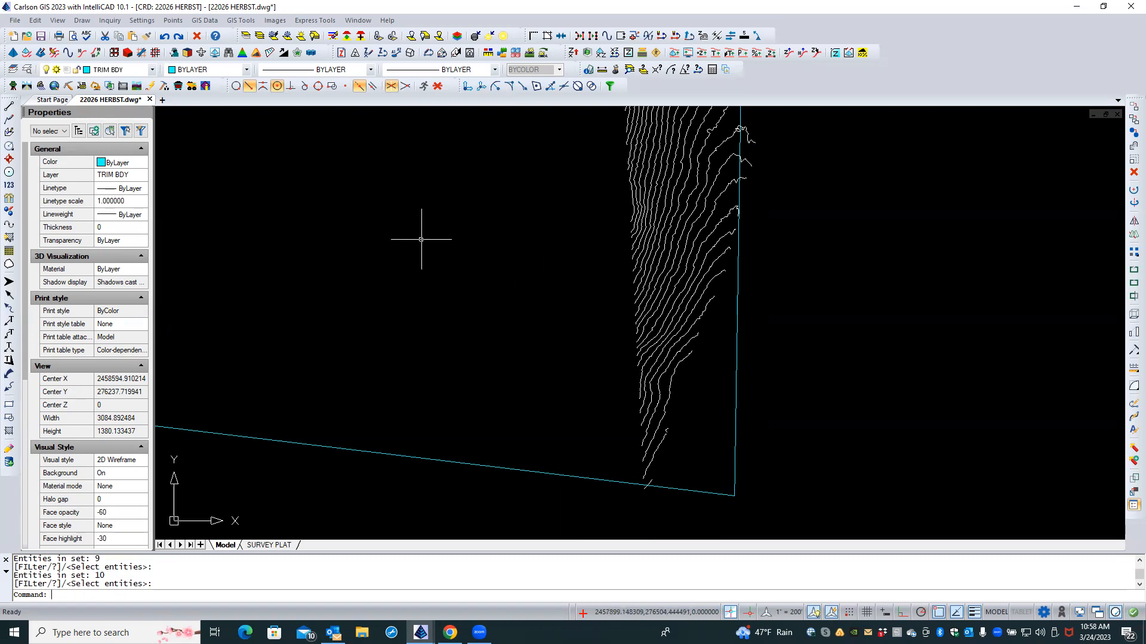
key("Caps_Lock")
left_click(556, 265)
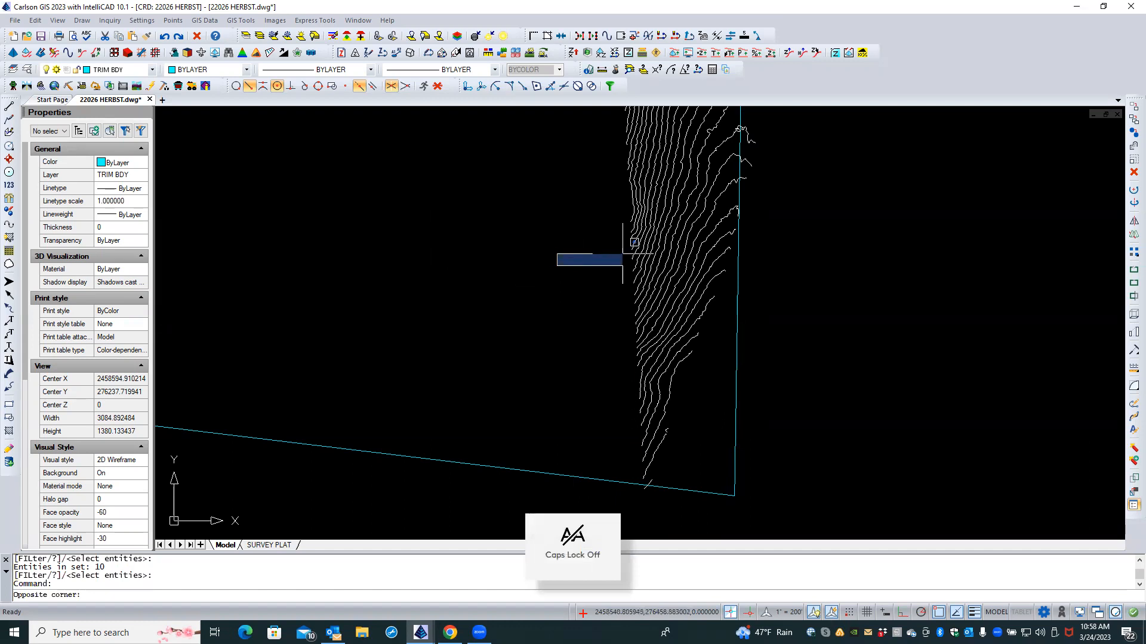
left_click(622, 254)
left_click(649, 224)
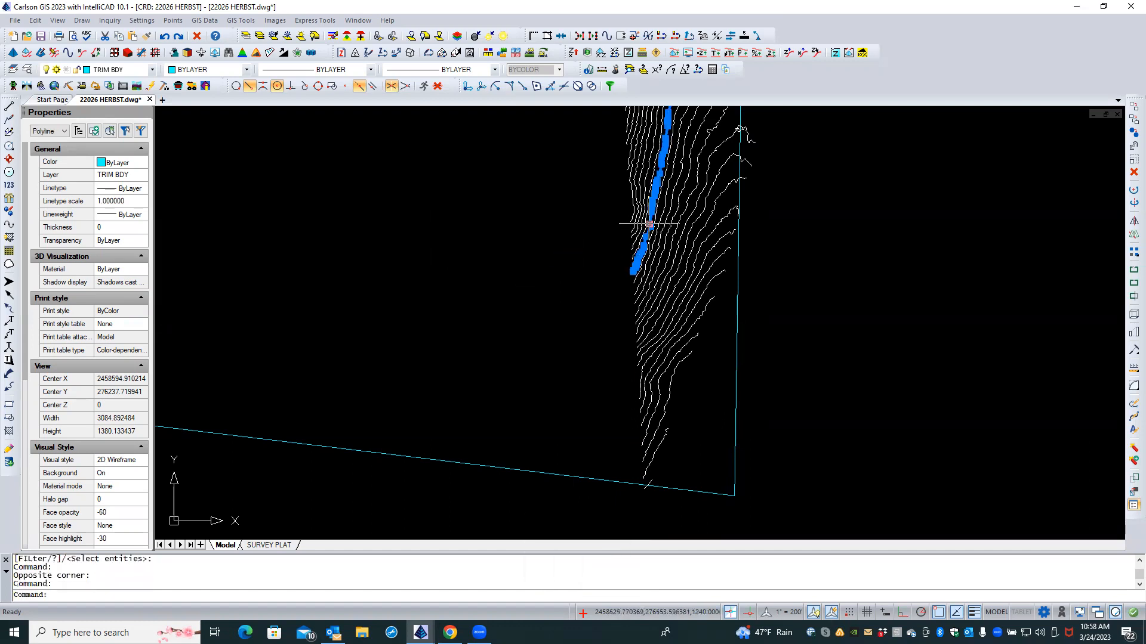
mouse_move(650, 226)
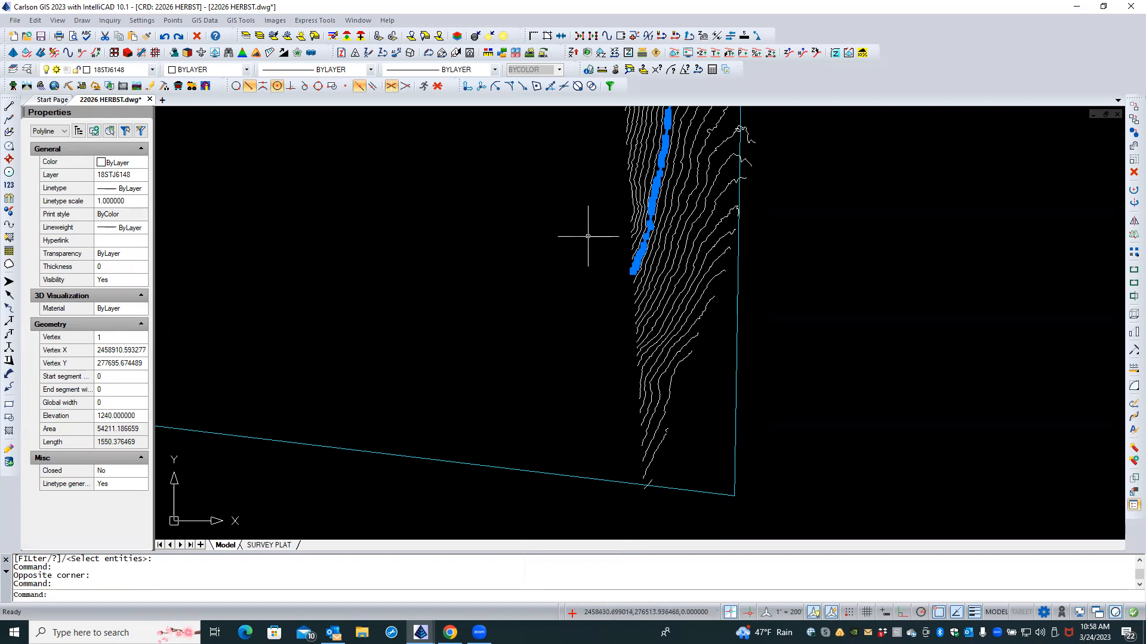
key("Escape")
key("Escape")
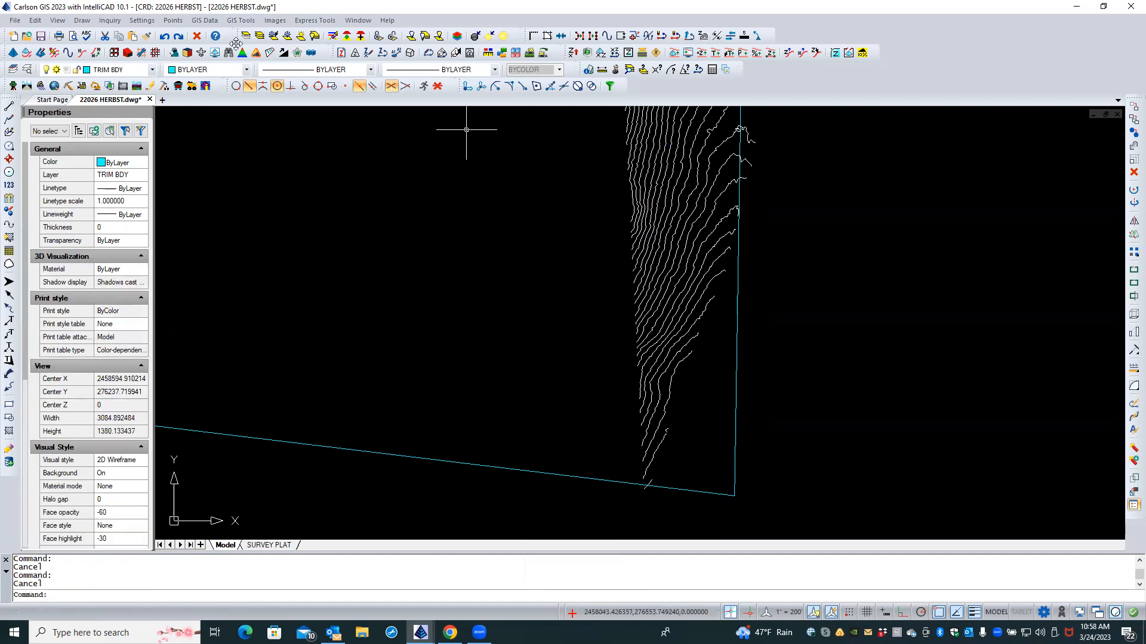
left_click(164, 37)
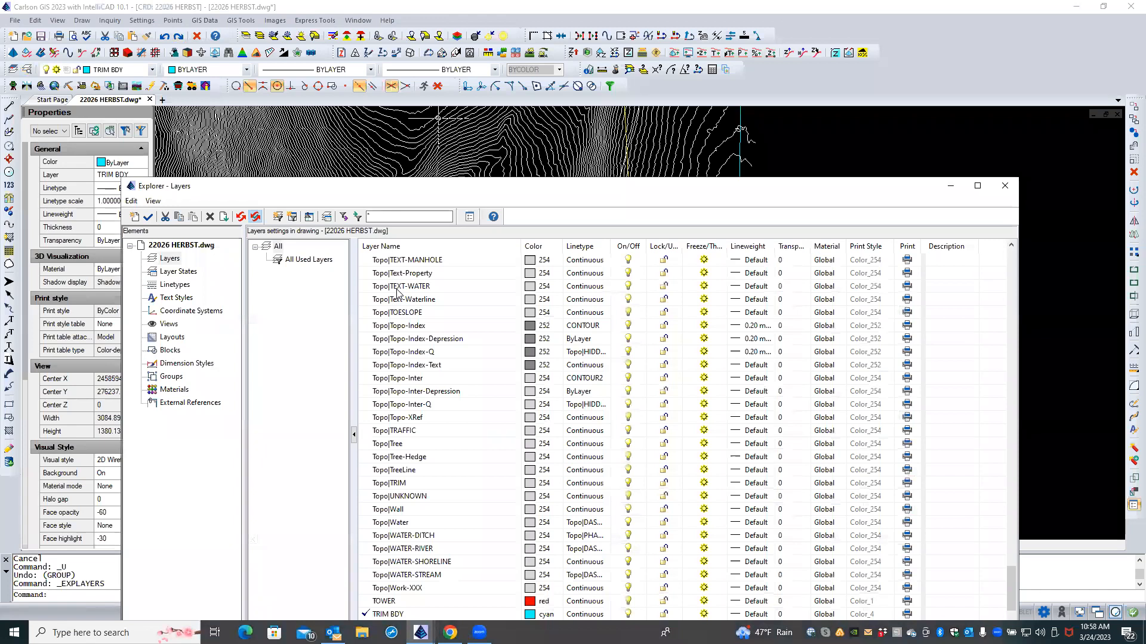
Step: Enlarge the Layers explorer and sort the list by Layer Name
left_click_drag(460, 190, 503, 107)
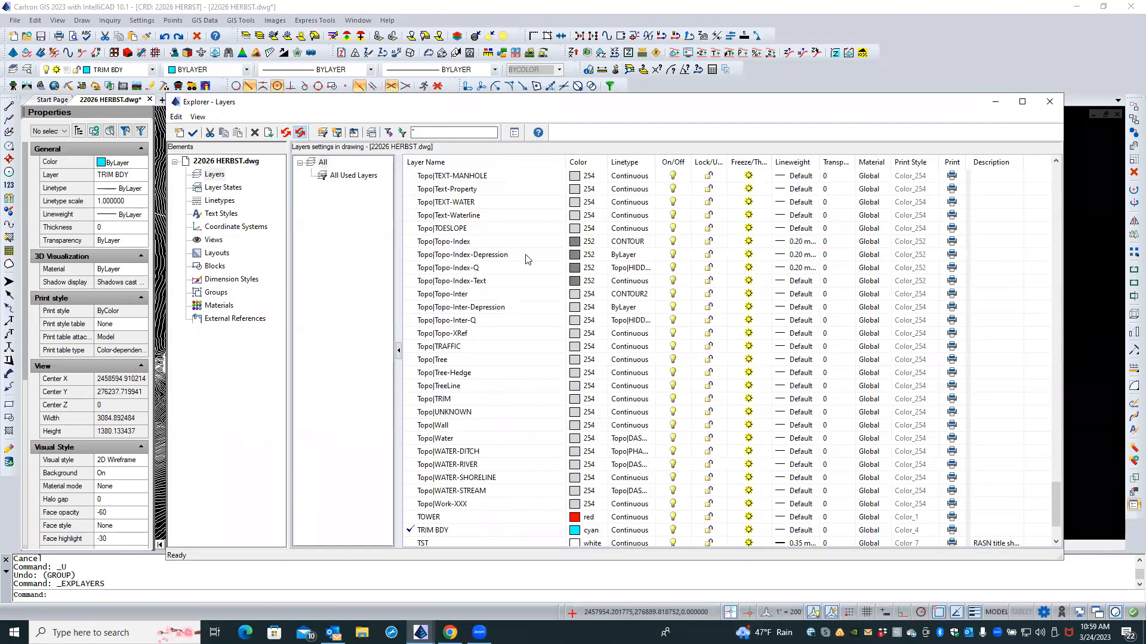
left_click_drag(1055, 504, 1041, 162)
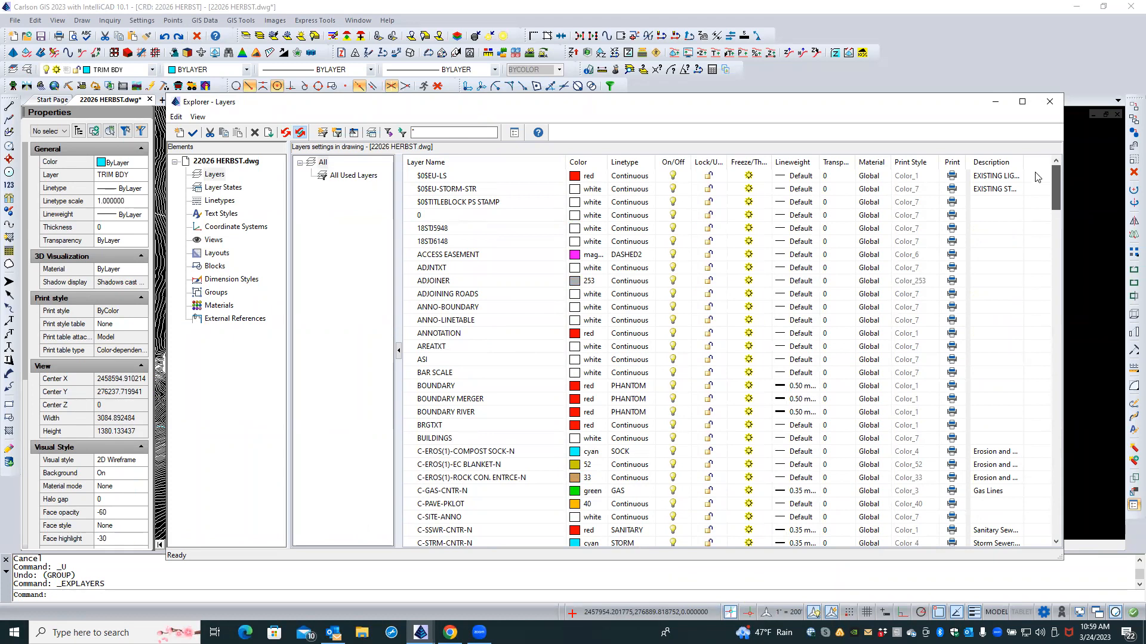
scroll(1040, 186, "down", 1)
left_click_drag(1040, 185, 1043, 99)
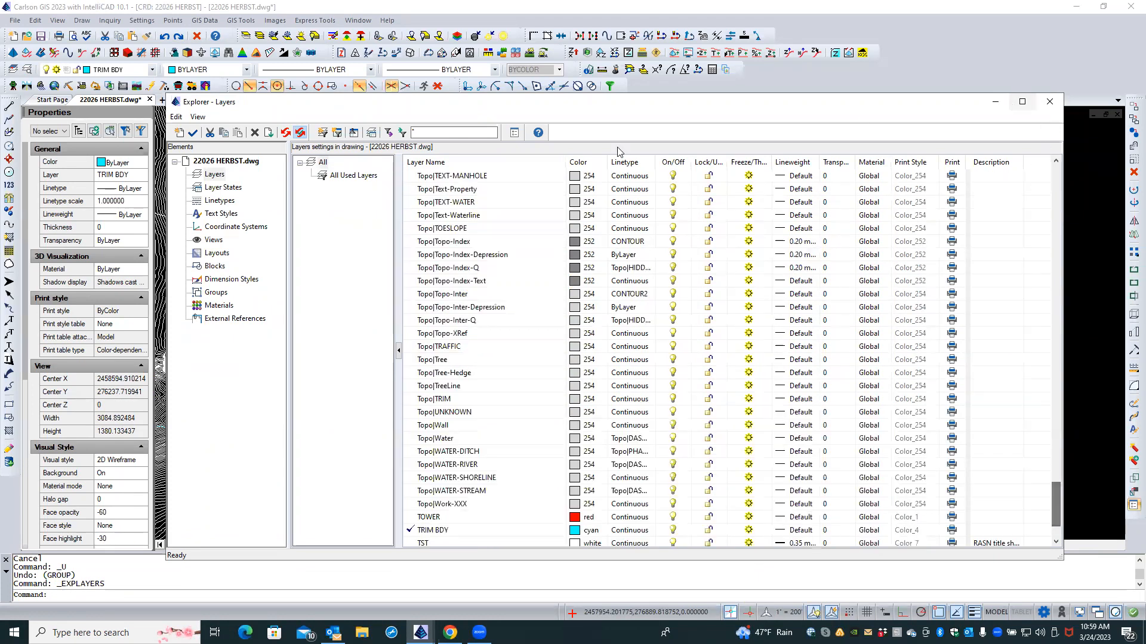
left_click(512, 164)
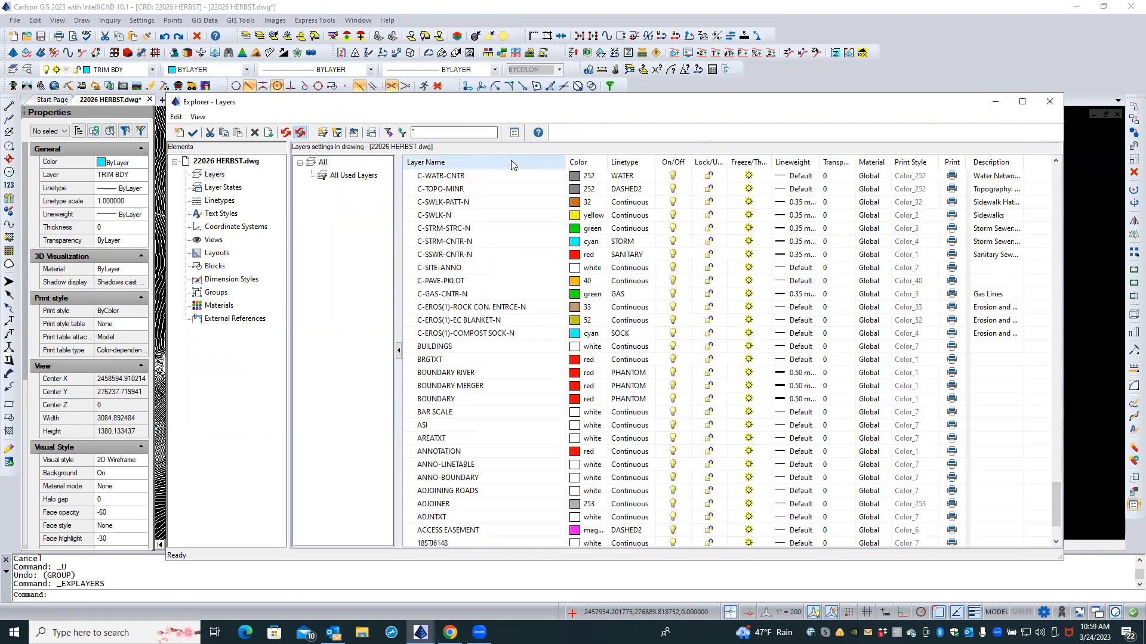
left_click(511, 162)
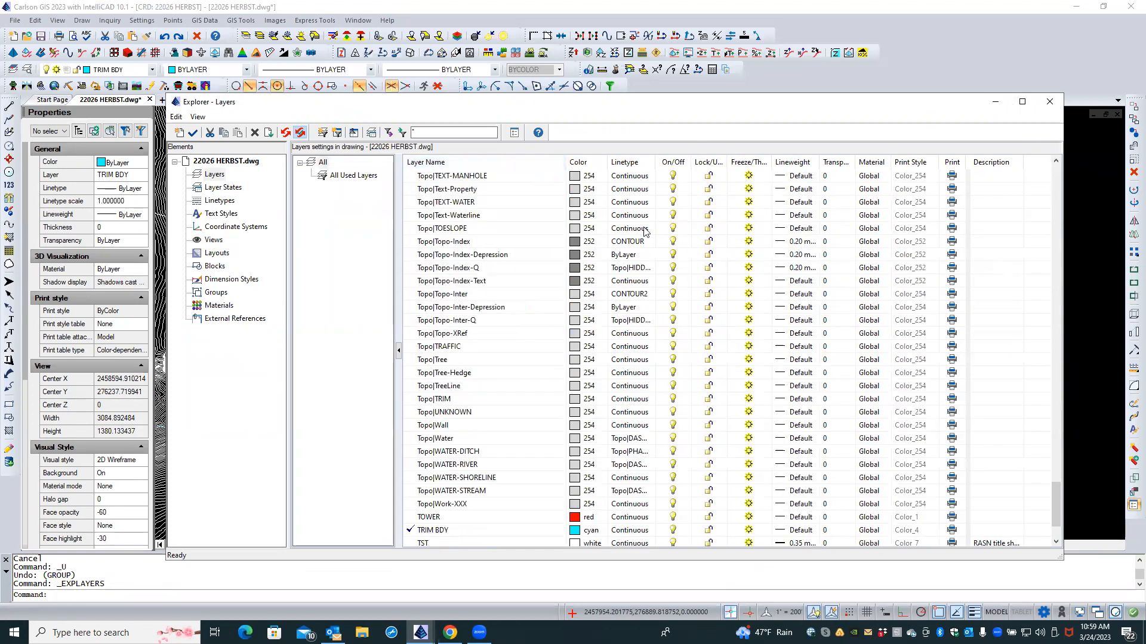
left_click_drag(1057, 482, 1062, 184)
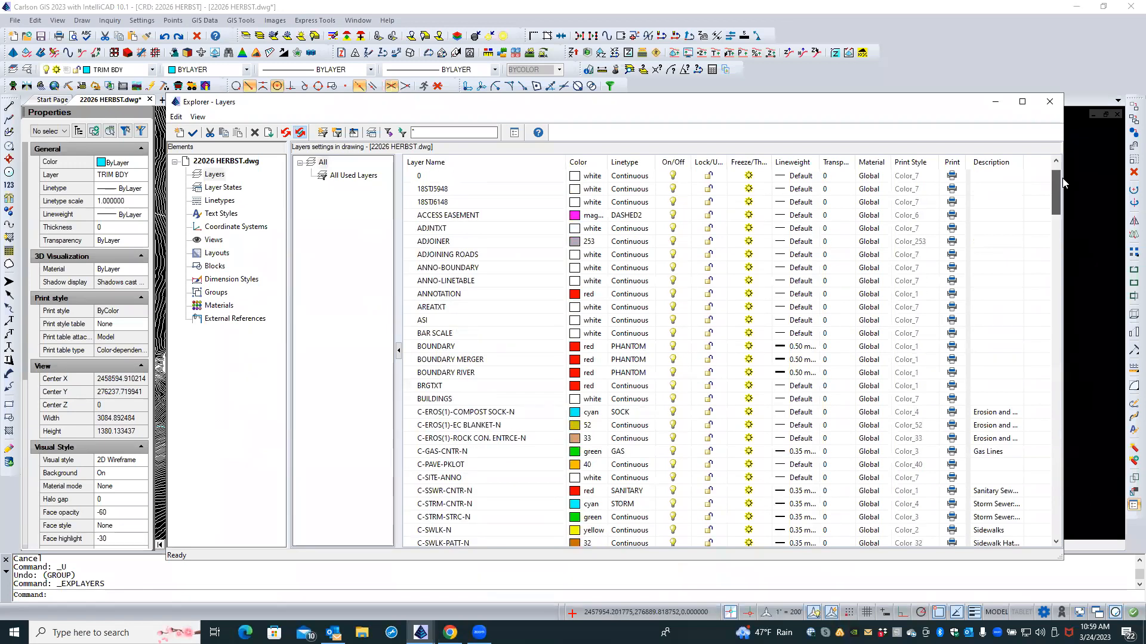
Step: Delete layers 18STJ5948 and 18STJ6148 with all their entities, applied to both
left_click(470, 191)
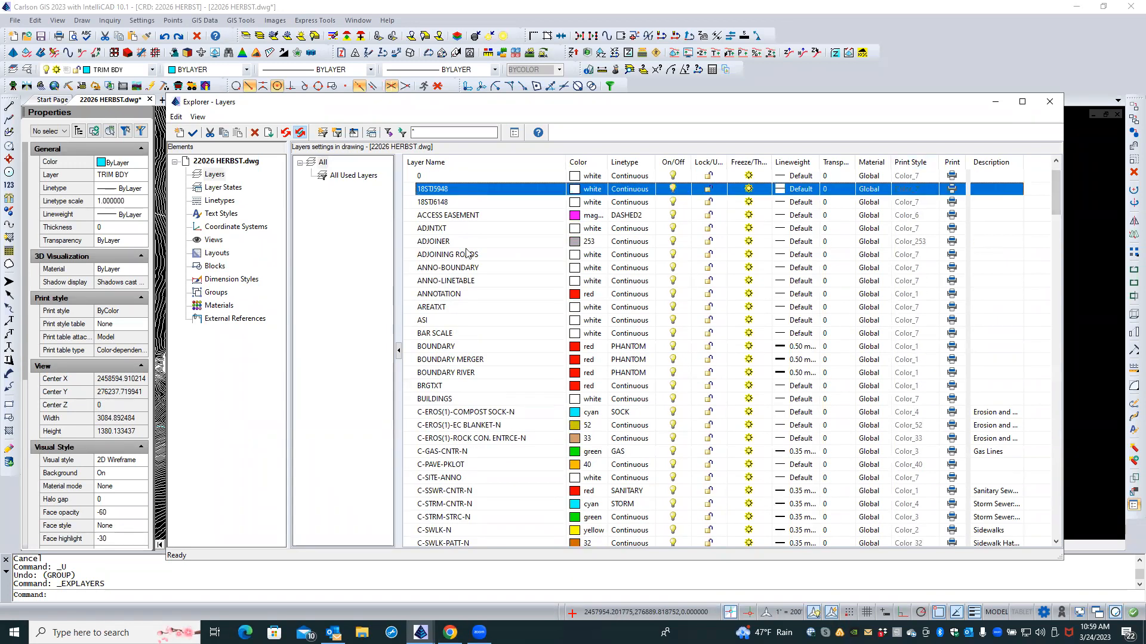
scroll(467, 253, "up", 1)
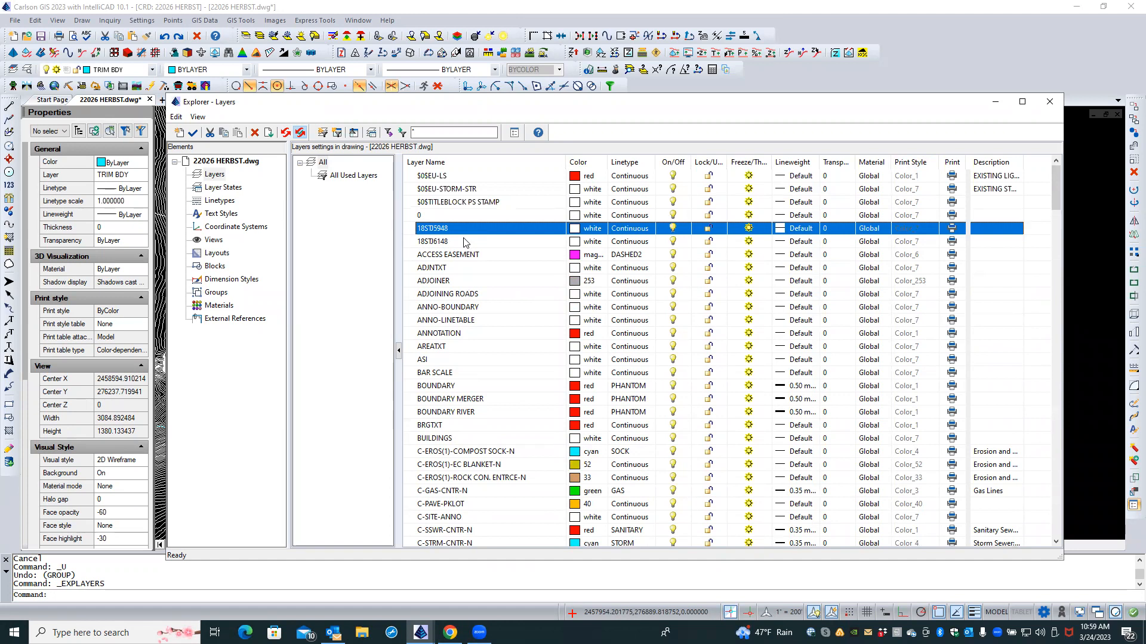
left_click(464, 242)
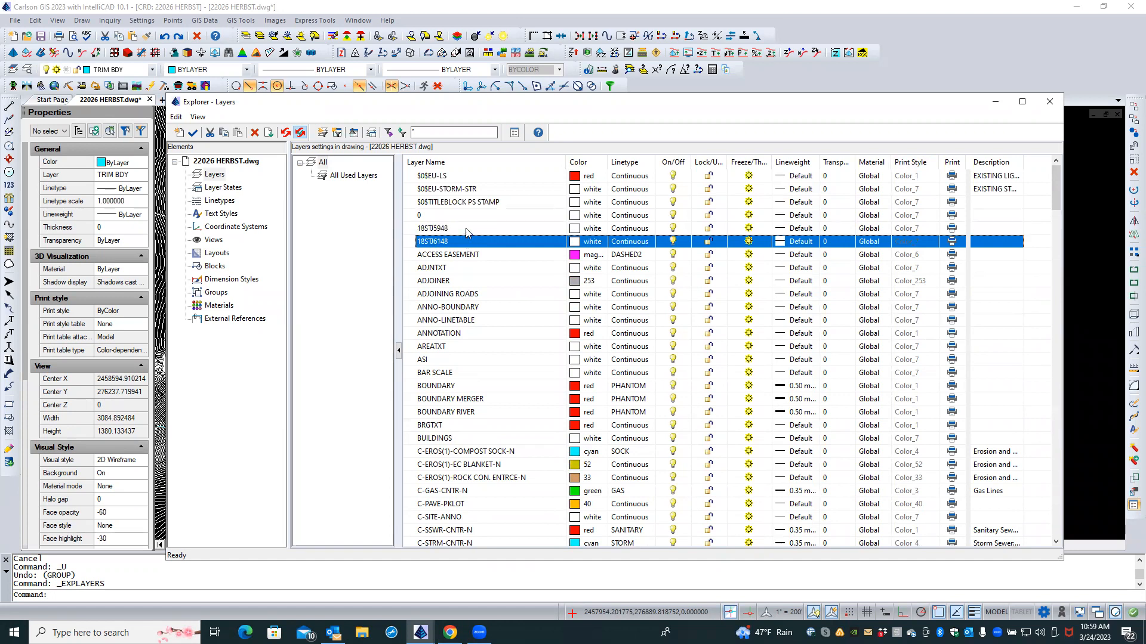
left_click(466, 229)
left_click(472, 242, "shift")
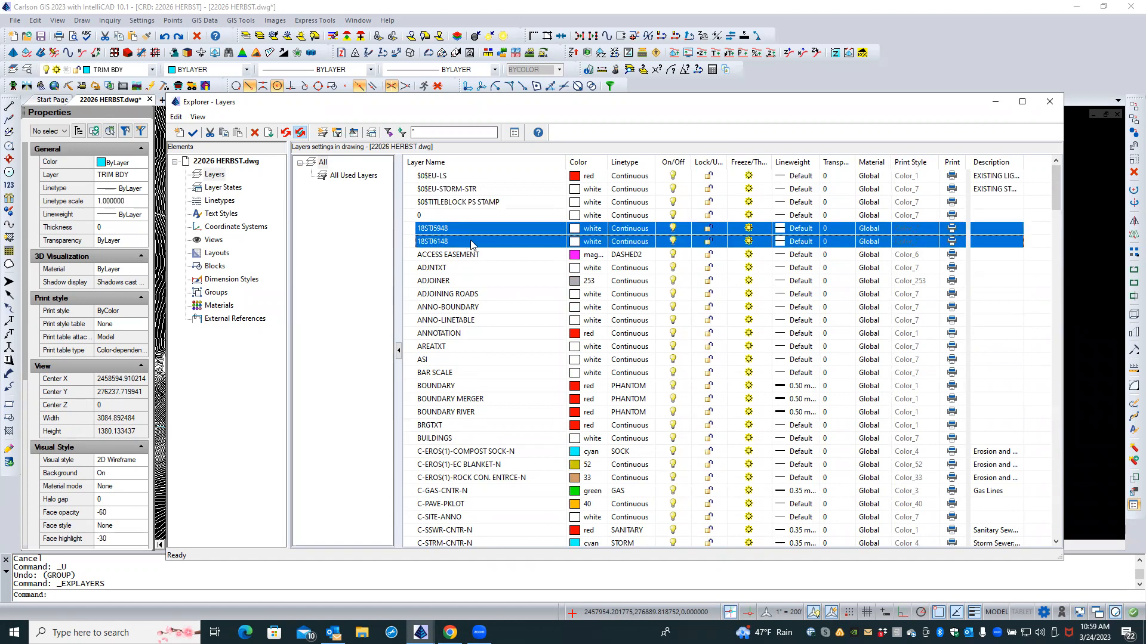
right_click(472, 244)
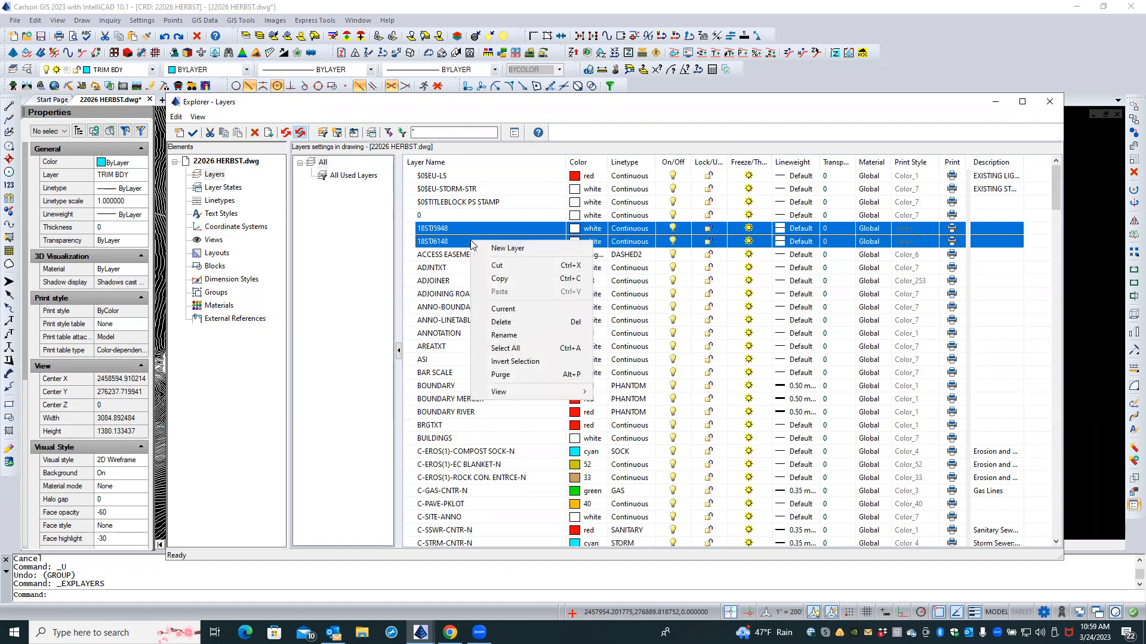
left_click(507, 322)
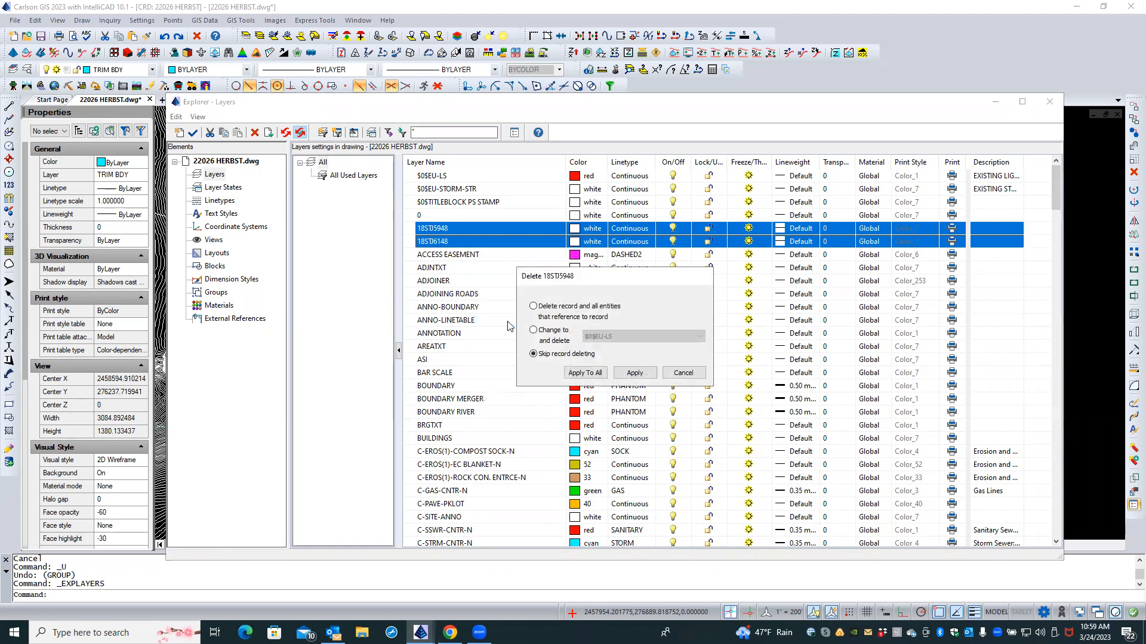
left_click(574, 307)
left_click(594, 373)
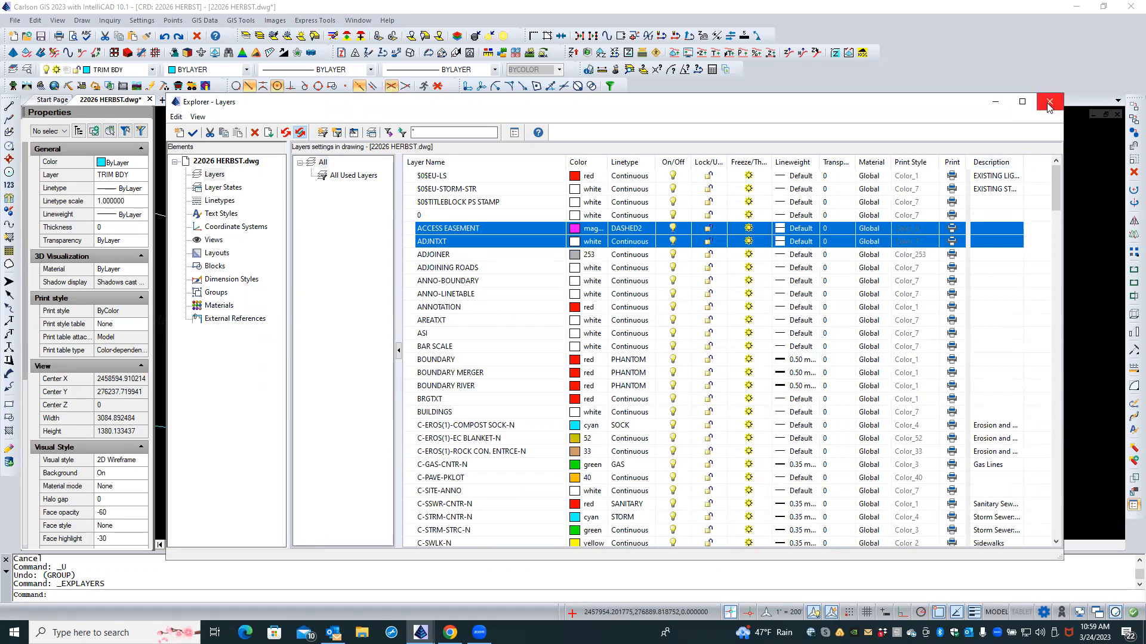
left_click(1049, 103)
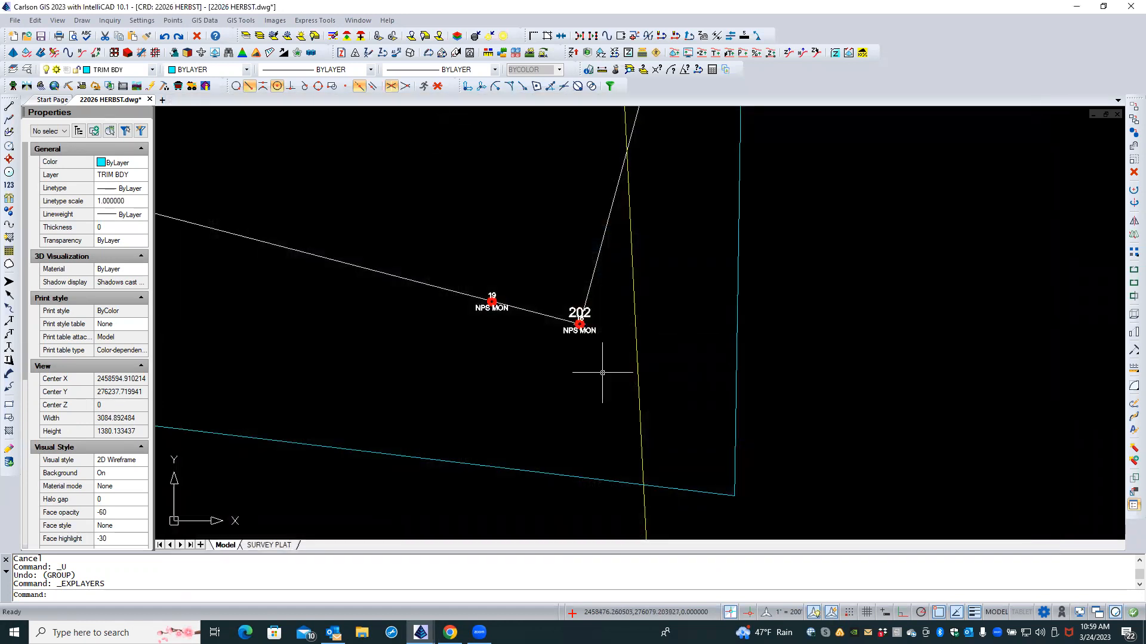
Step: Clear the stray selection and start the Import ESRI SHP command from GIS Data
left_click(563, 388)
left_click(537, 403)
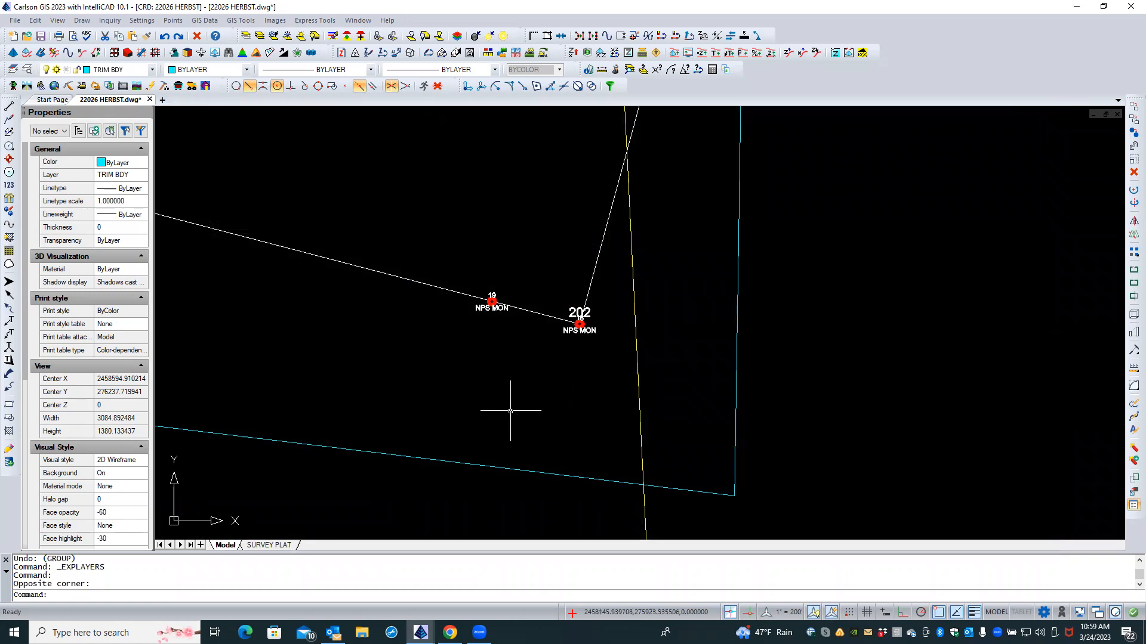
scroll(495, 407, "down", 5)
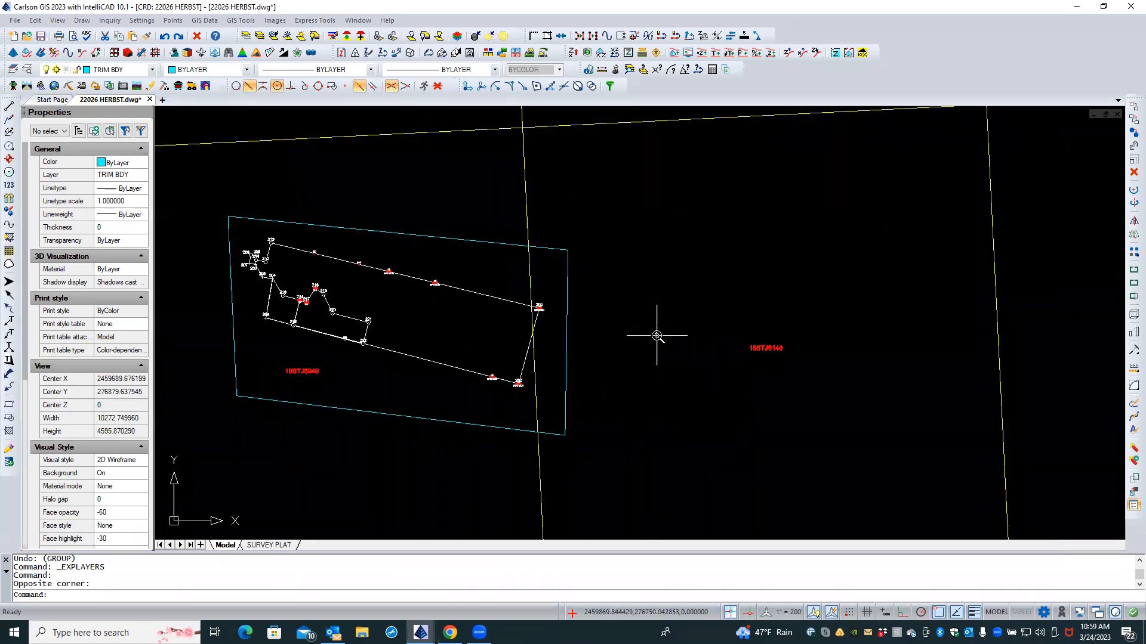
scroll(657, 335, "down", 1)
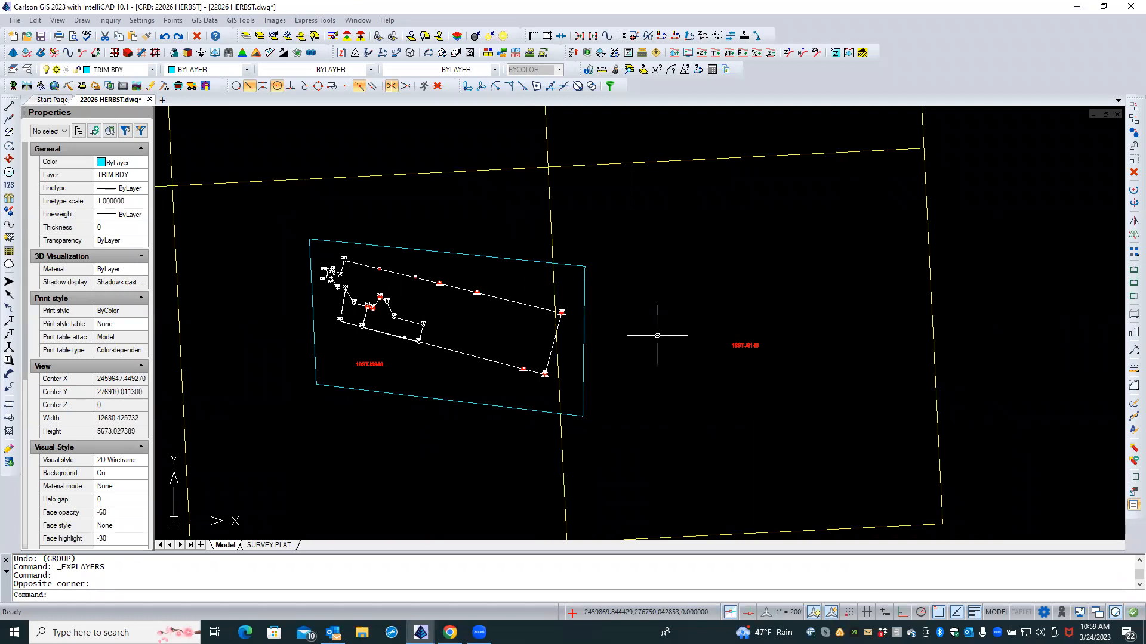
left_click(209, 22)
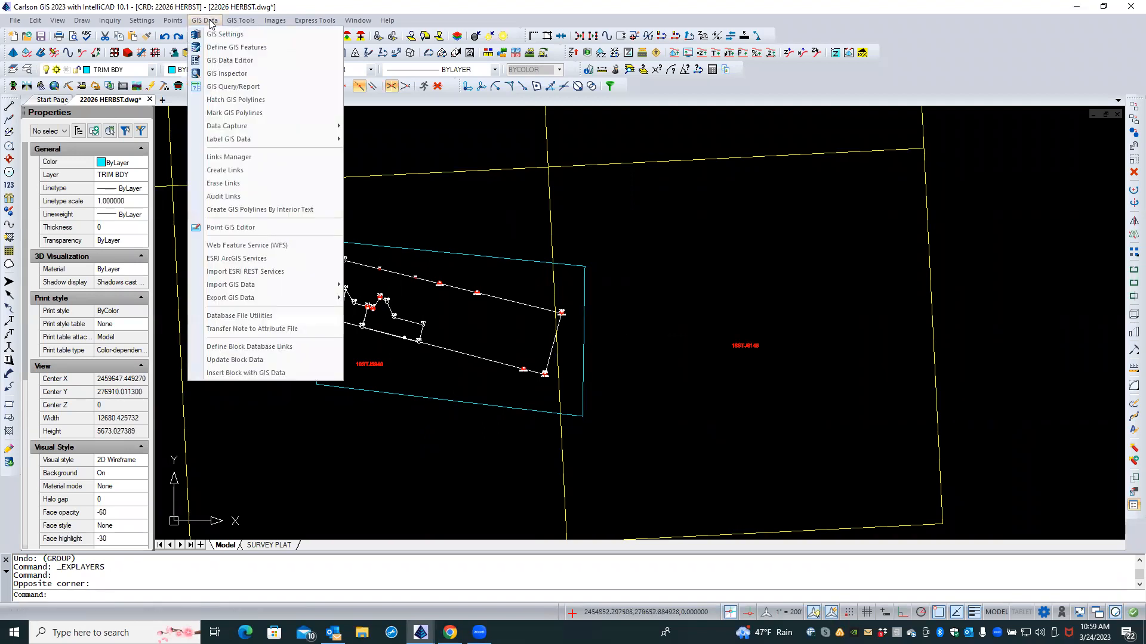
mouse_move(284, 287)
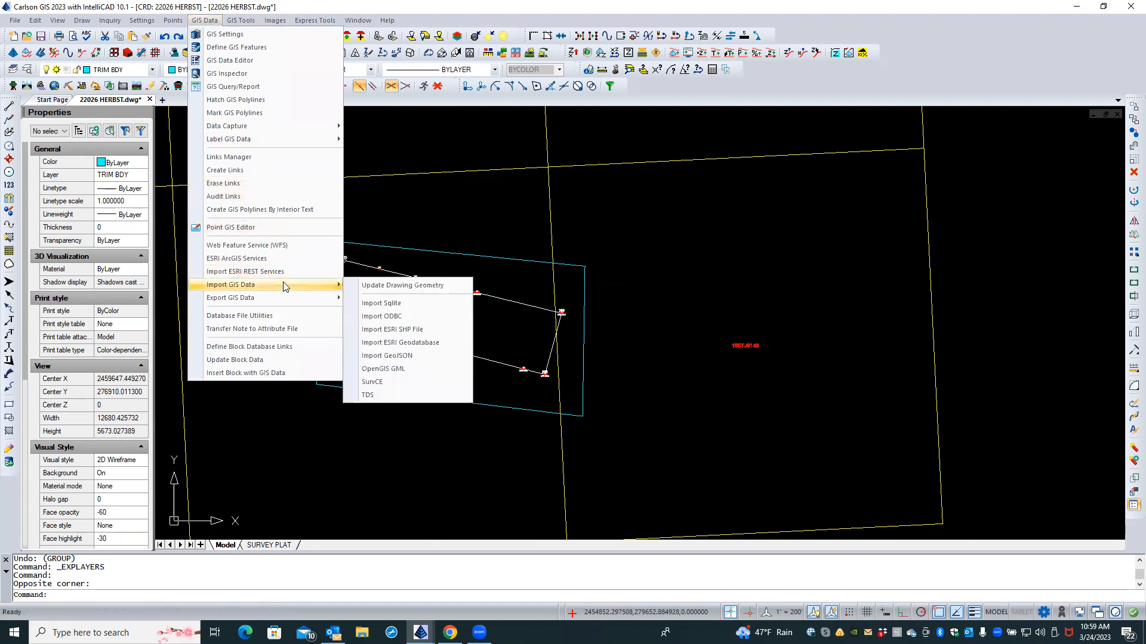
left_click(381, 330)
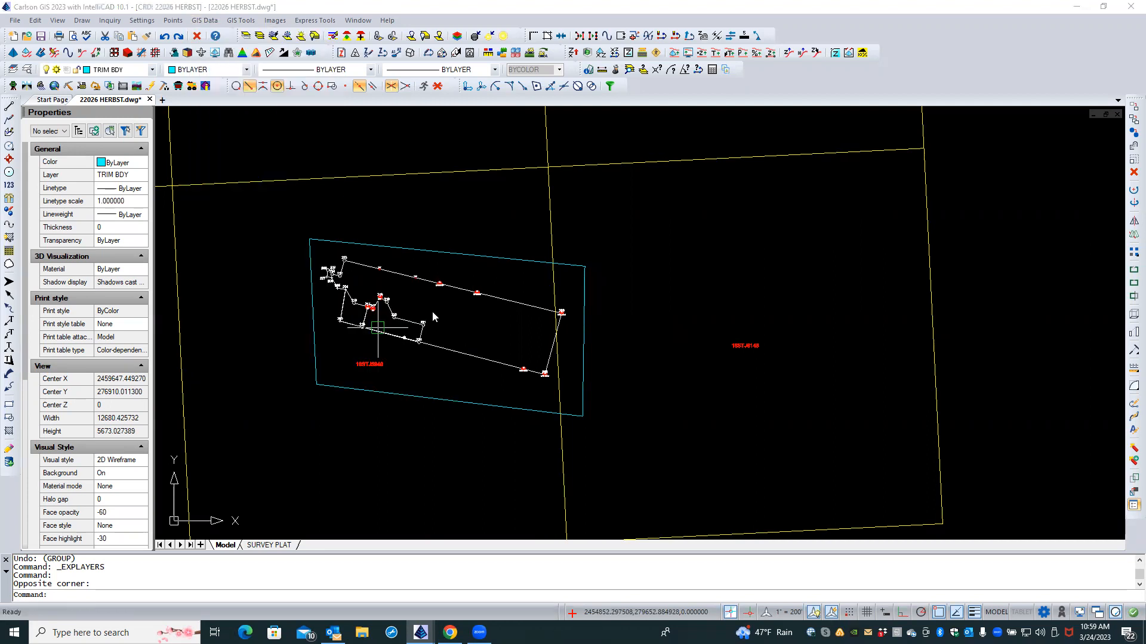
Step: Select 18STJ5948.shp and 18STJ6148.shp as the shapefiles to import
left_click(476, 241)
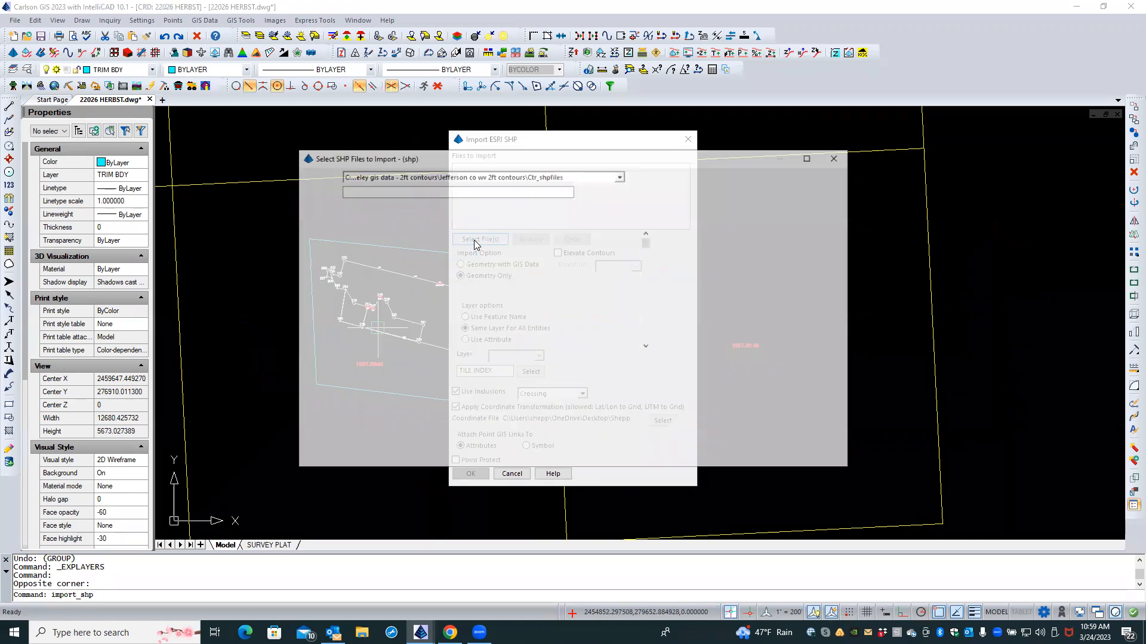
left_click_drag(650, 244, 654, 293)
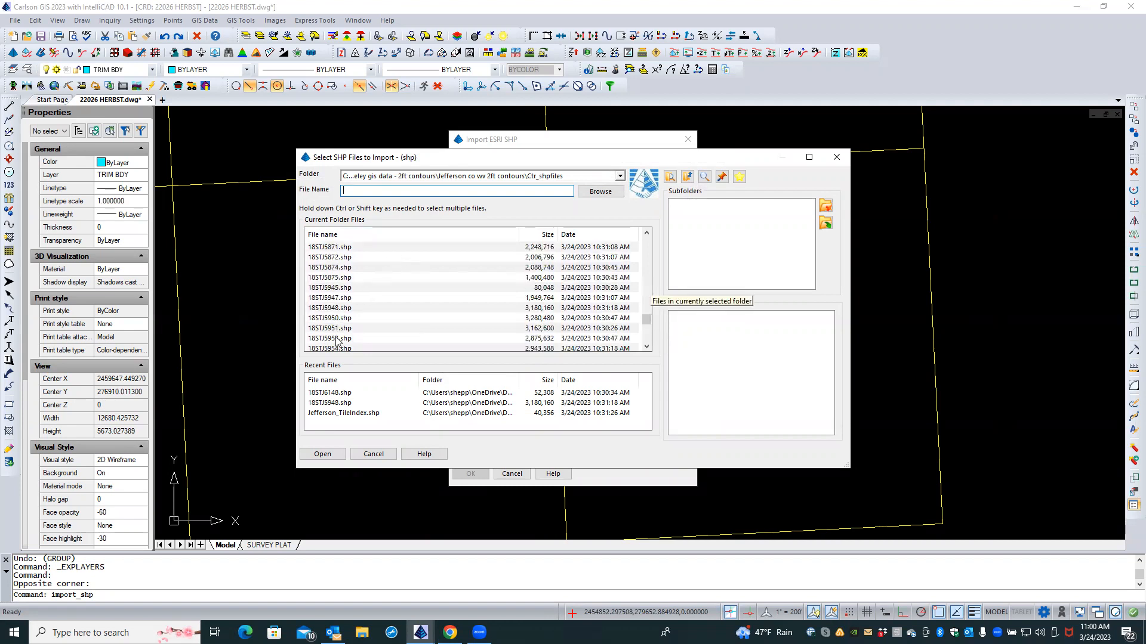
left_click(334, 307)
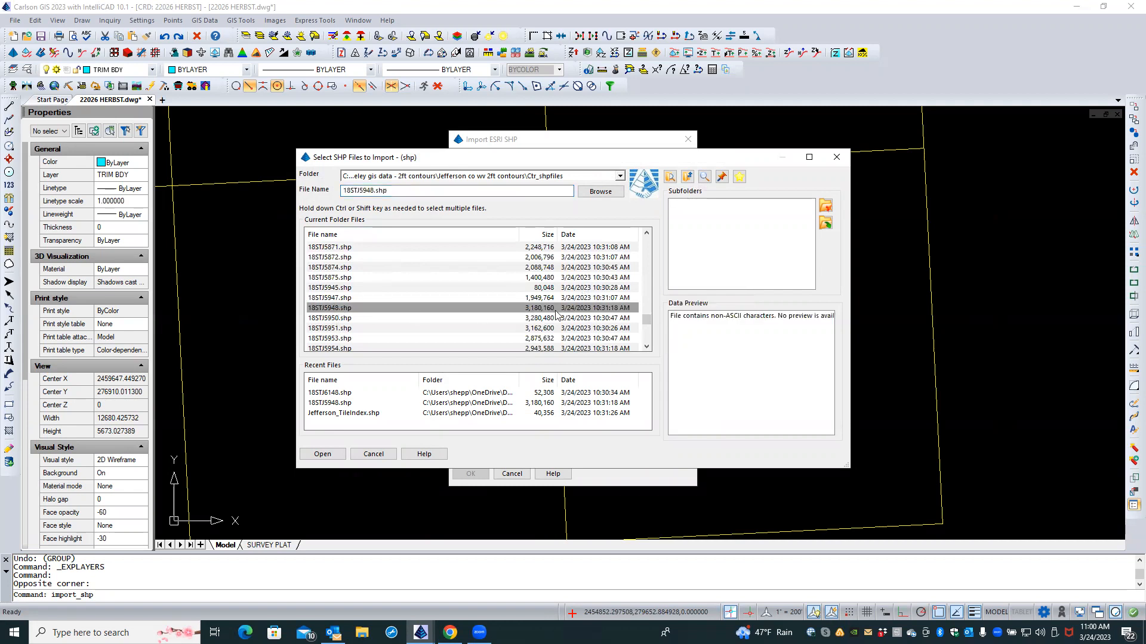
left_click_drag(647, 319, 645, 331)
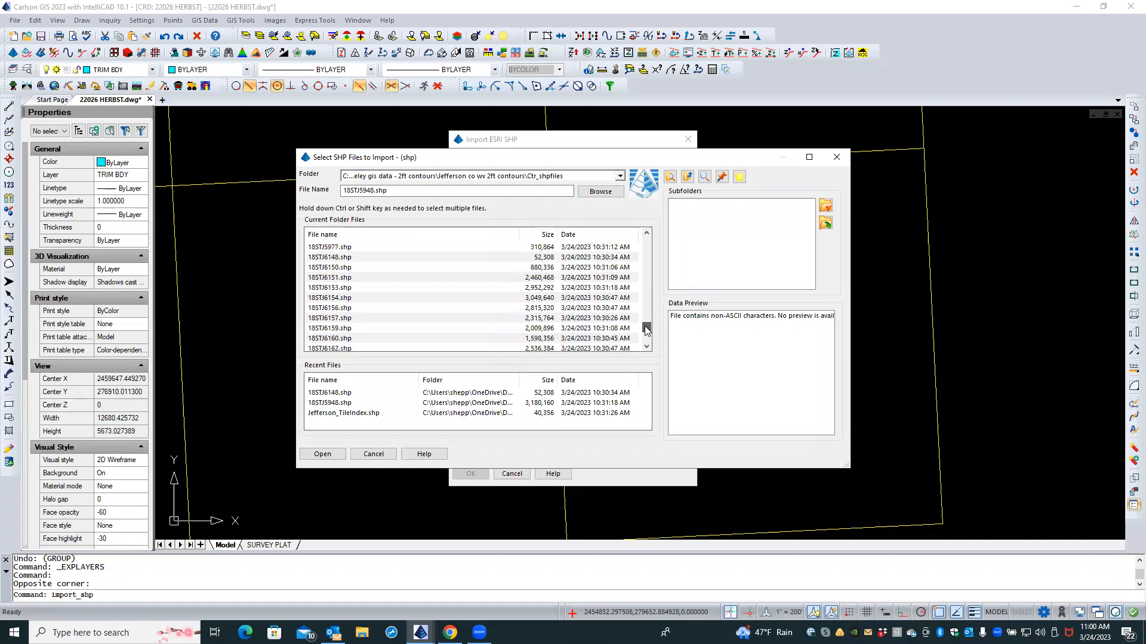
left_click(350, 258, "ctrl")
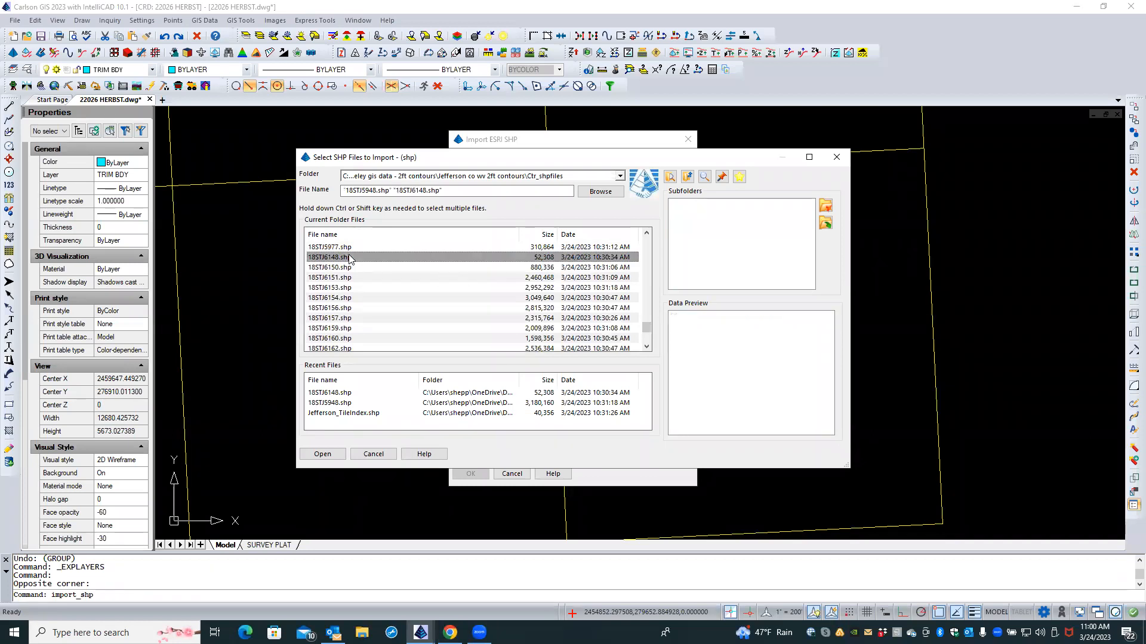
left_click(341, 454)
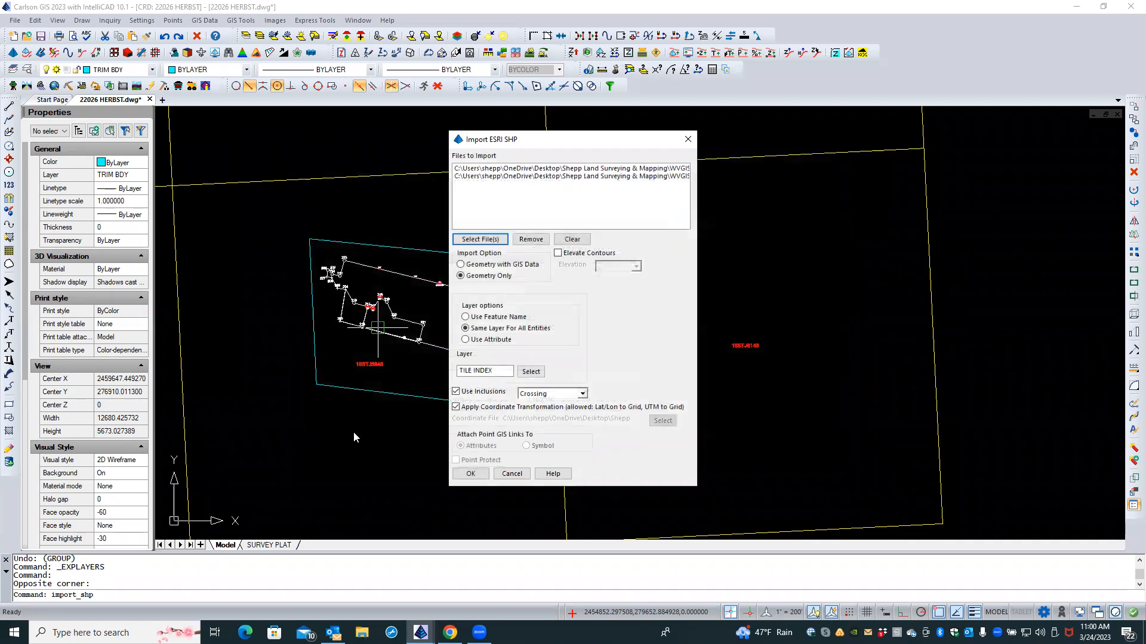
Step: Take layers from the Layer attribute, import Geometry with GIS Data, and accept
left_click(465, 340)
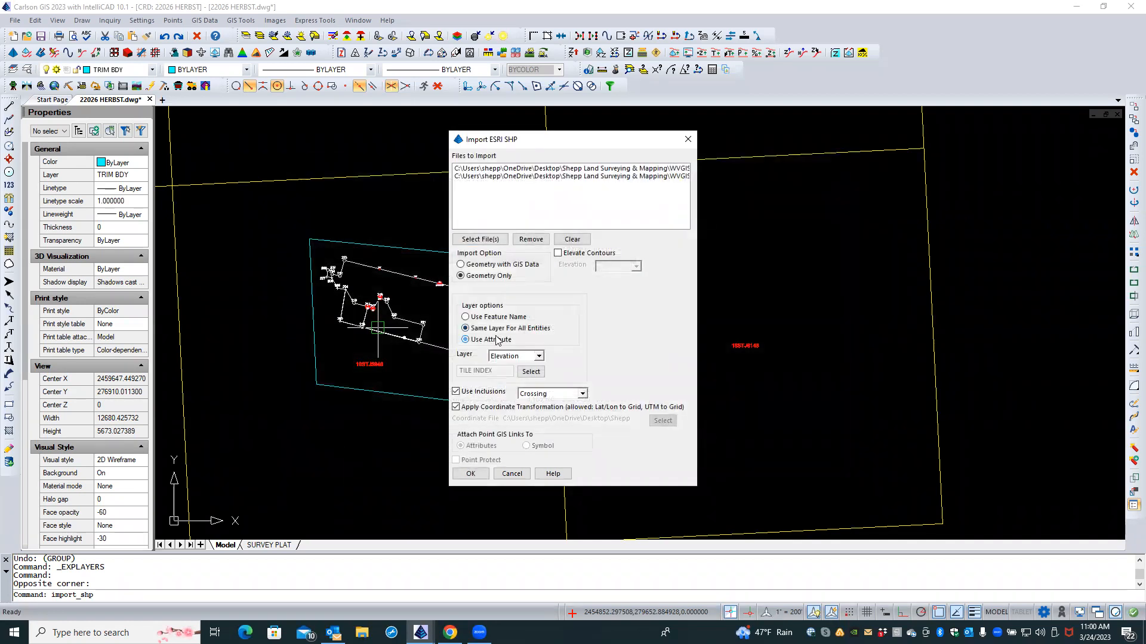
left_click(540, 356)
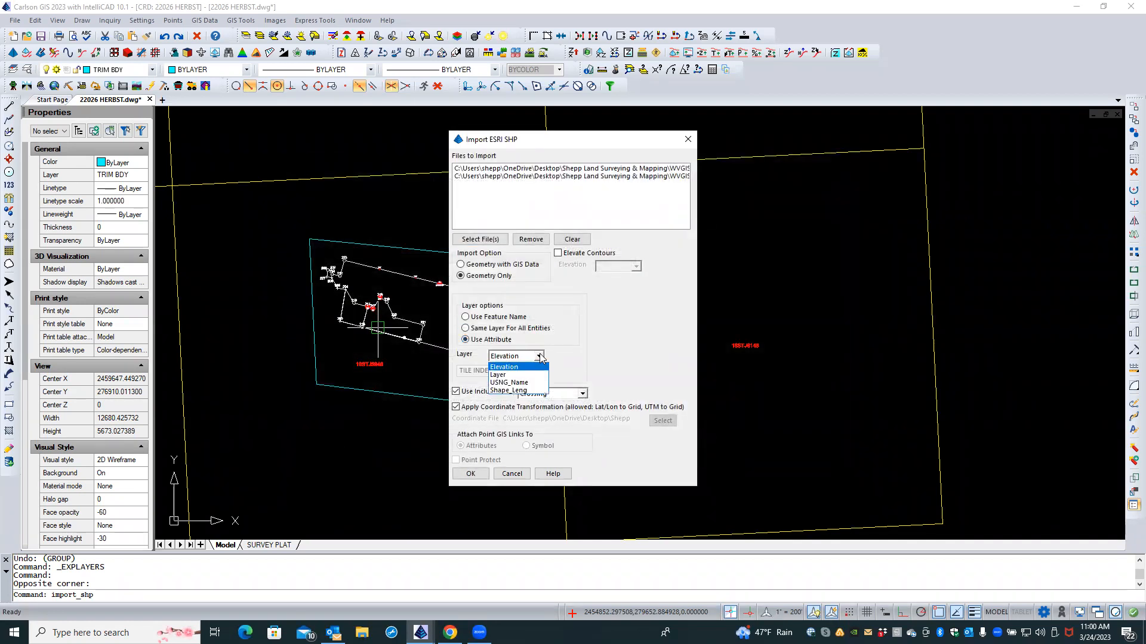
left_click(500, 375)
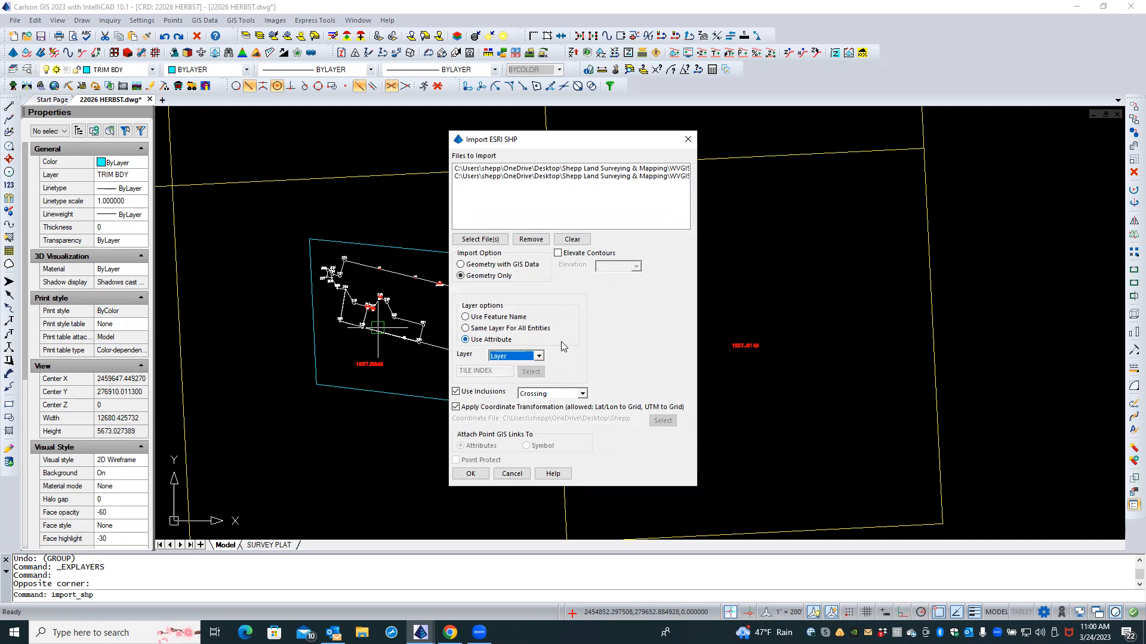
left_click(529, 265)
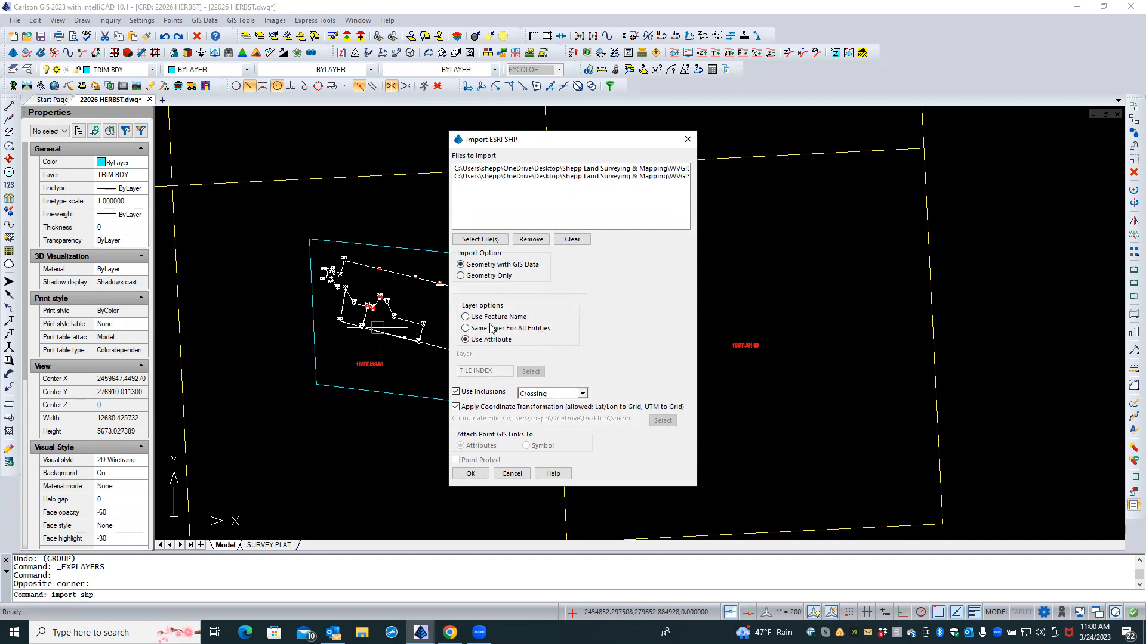
left_click(476, 471)
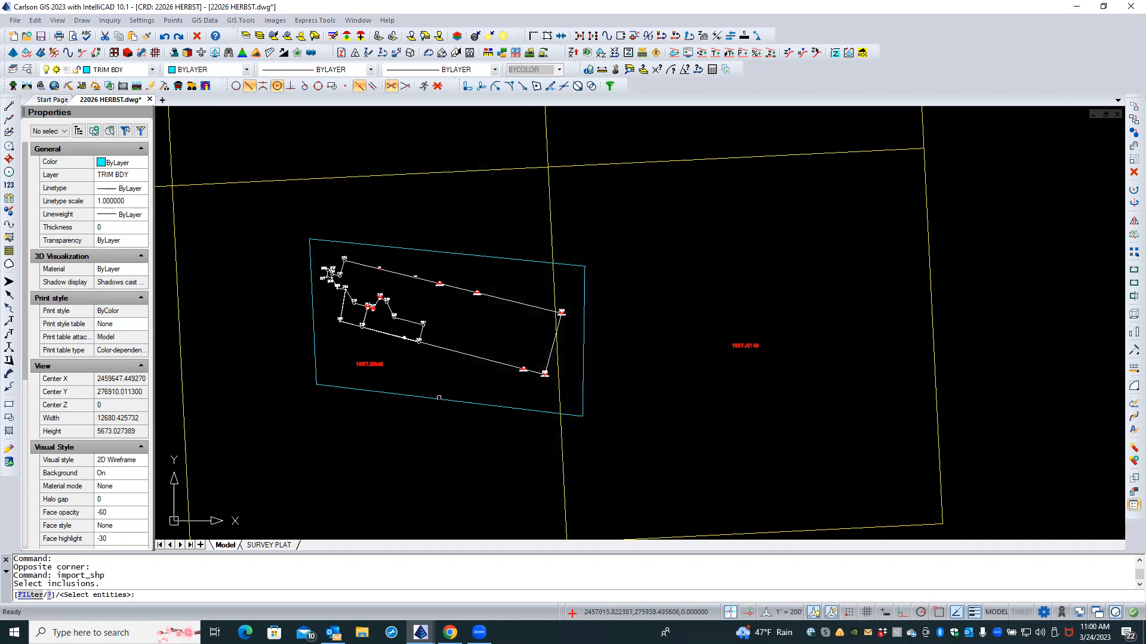
Step: Pick the cyan boundary as the inclusion area, then cancel the Assign Attributes dialog
left_click(439, 398)
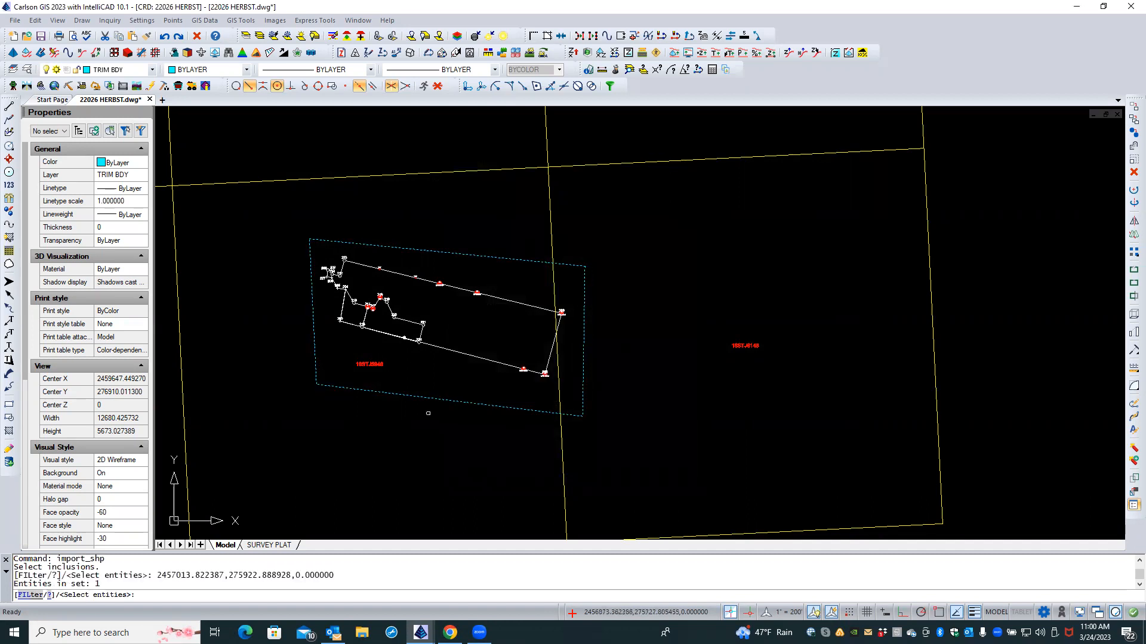
key("Return")
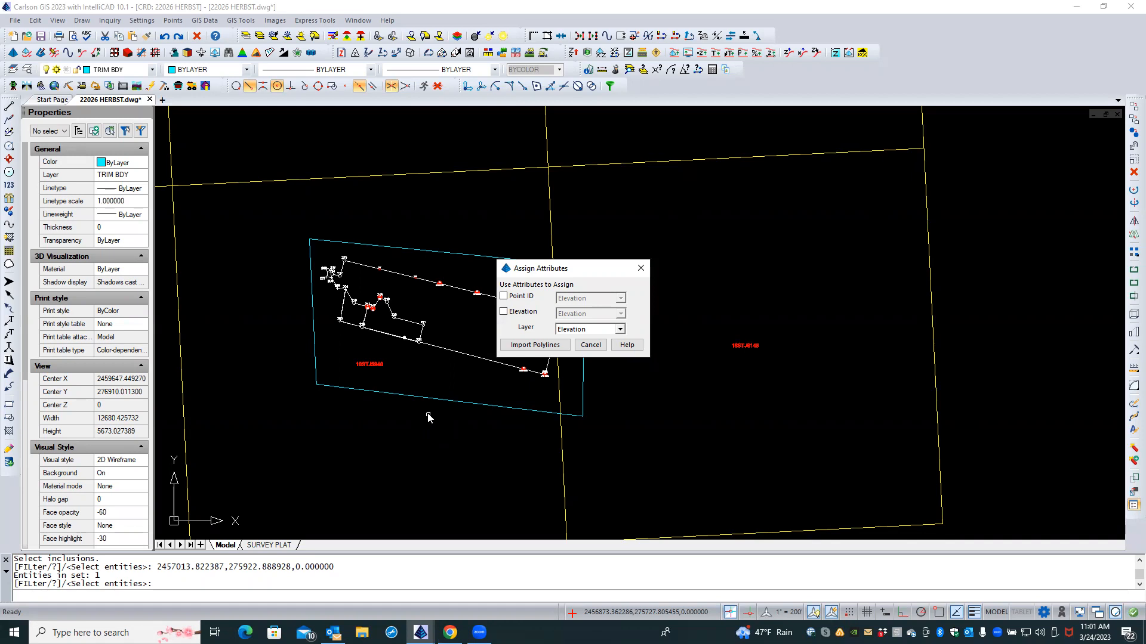
left_click(590, 345)
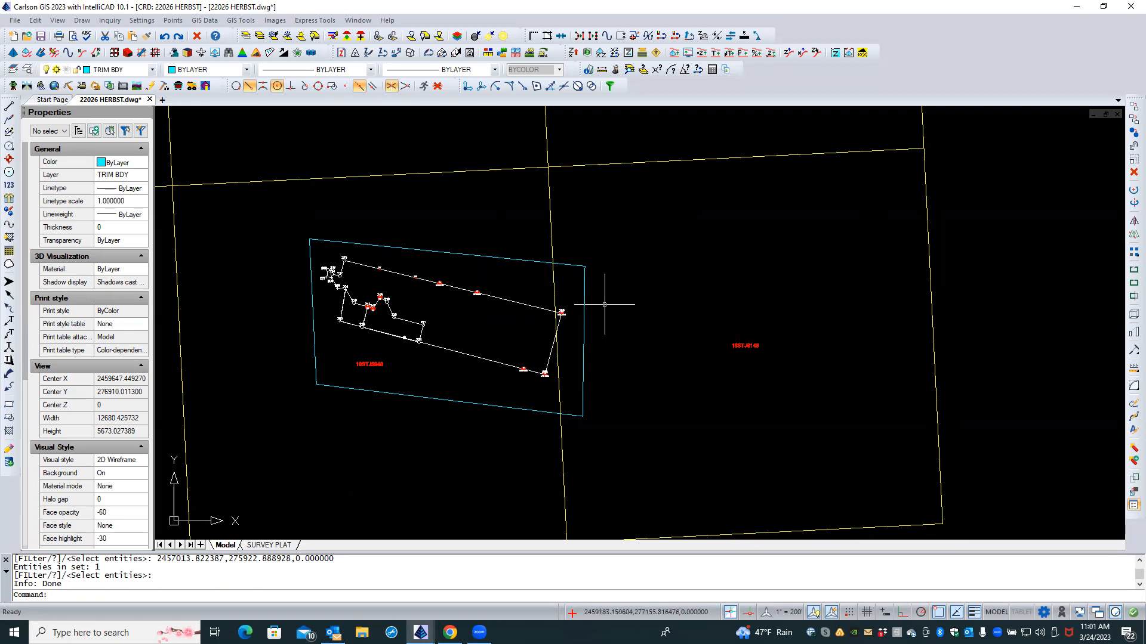
Step: Reopen the Import ESRI SHP dialog from the GIS Data menu
left_click(203, 20)
key("Caps_Lock")
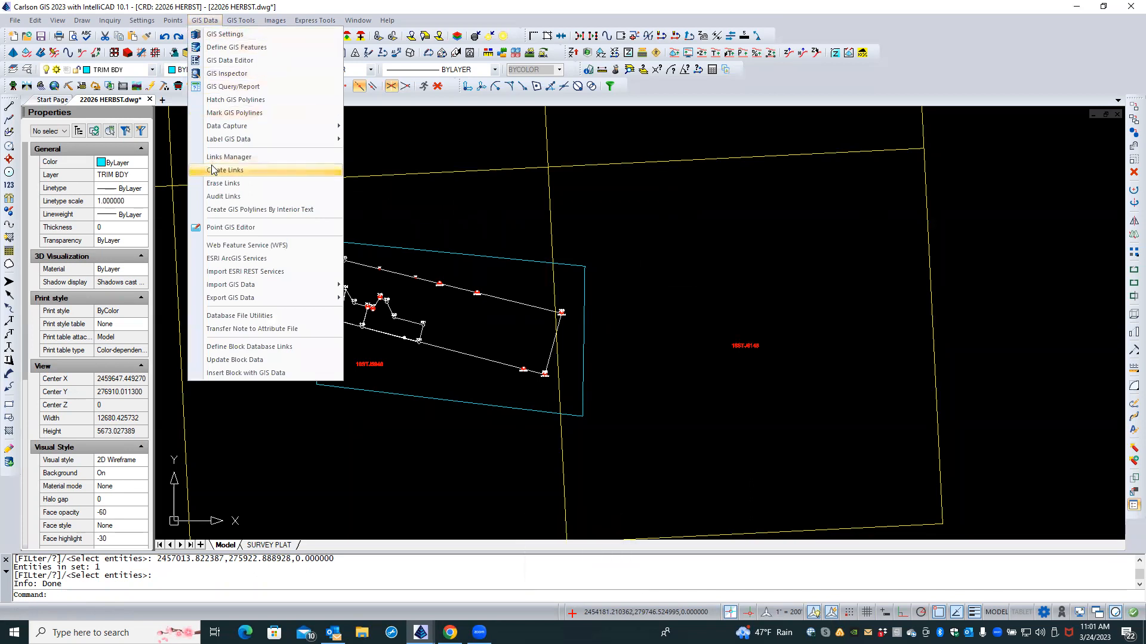
mouse_move(250, 289)
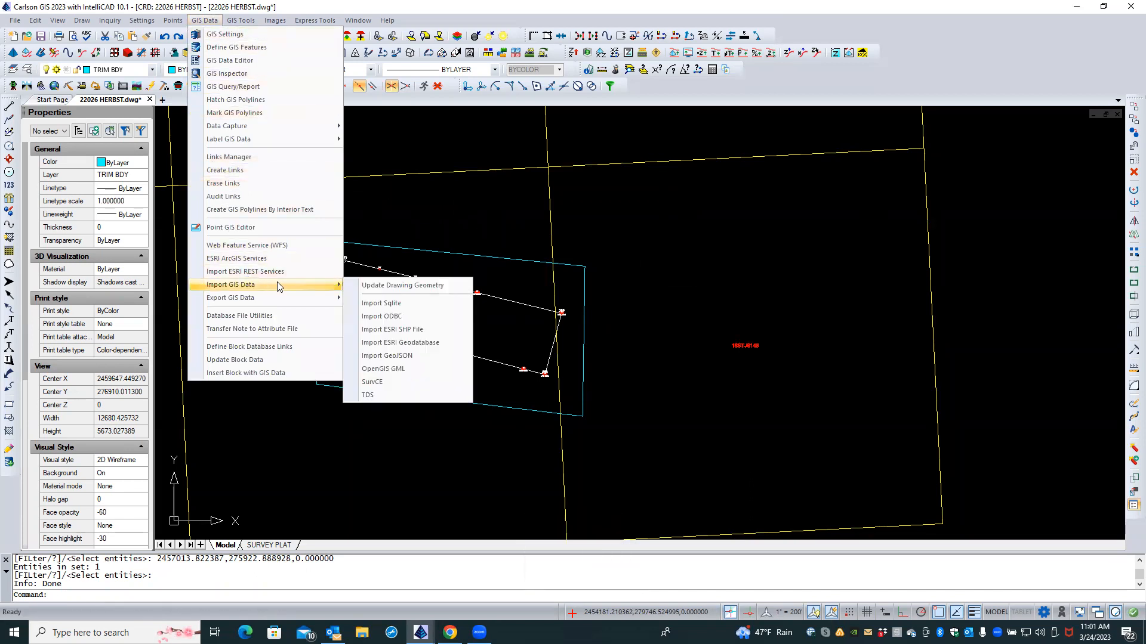
left_click(376, 329)
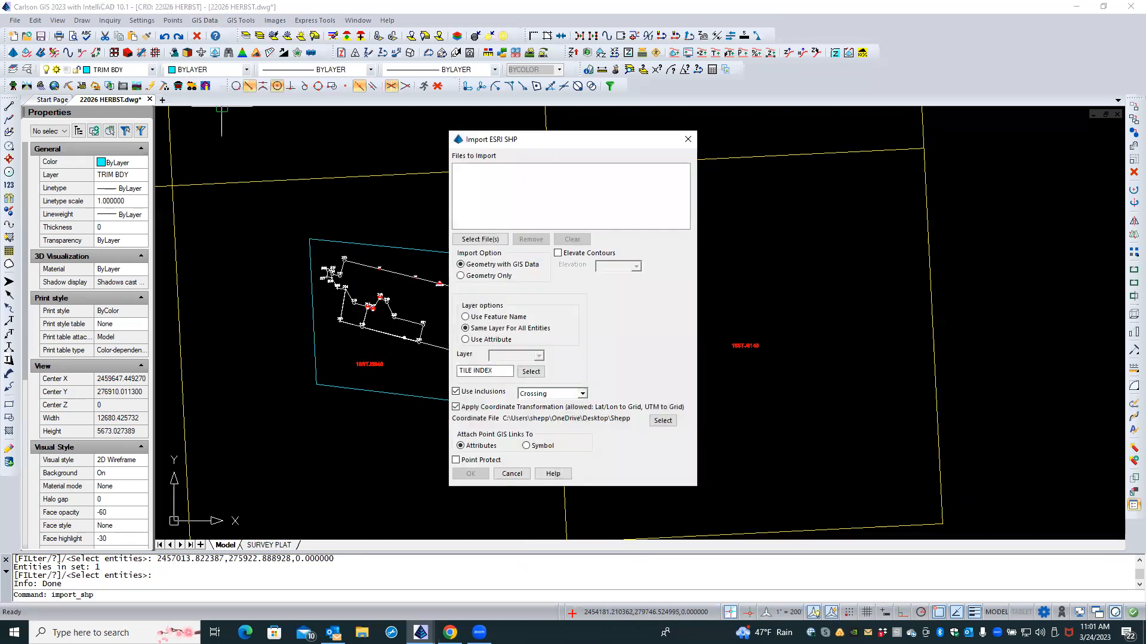
Step: Select 18STJ5948.shp and 18STJ6148.shp as the shapefiles to import
left_click(486, 239)
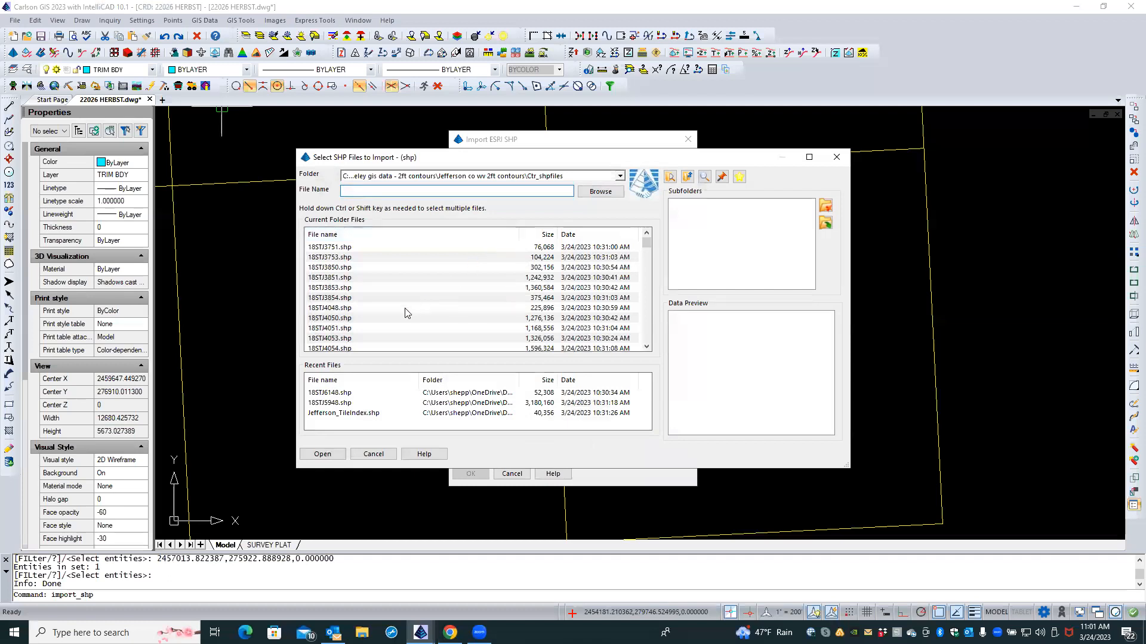
scroll(364, 312, "down", 10)
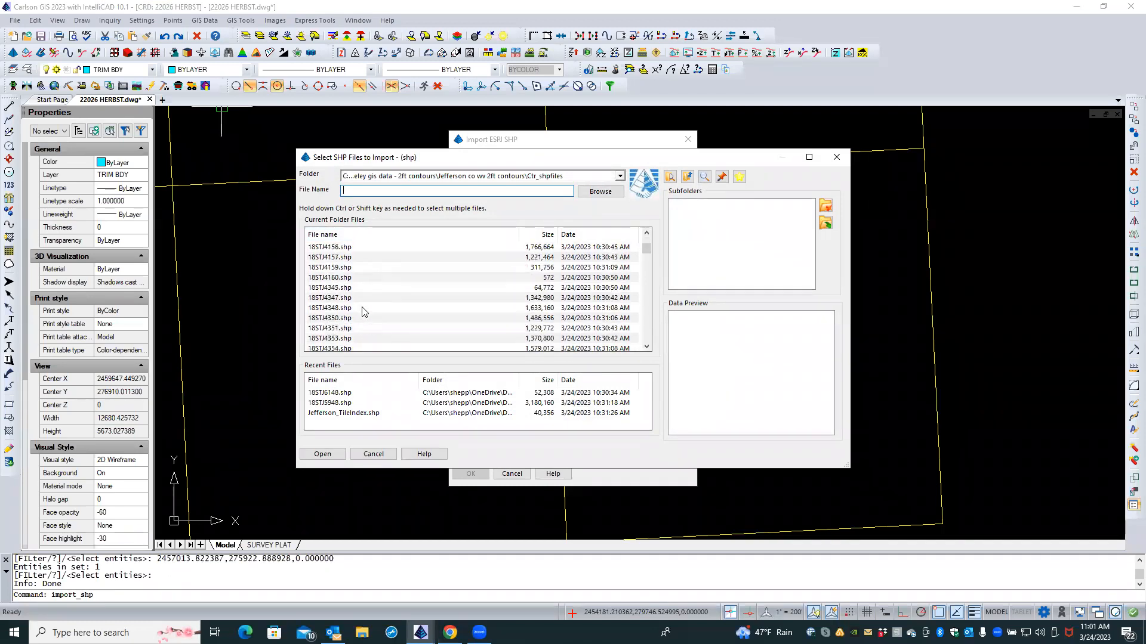
scroll(364, 311, "down", 10)
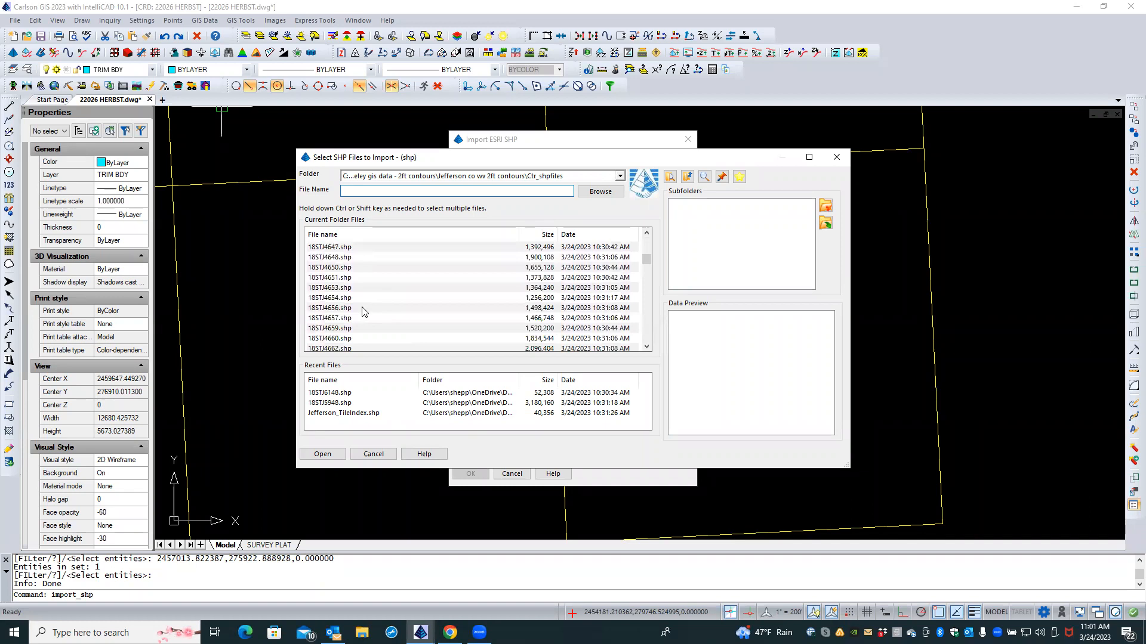
scroll(364, 312, "down", 5)
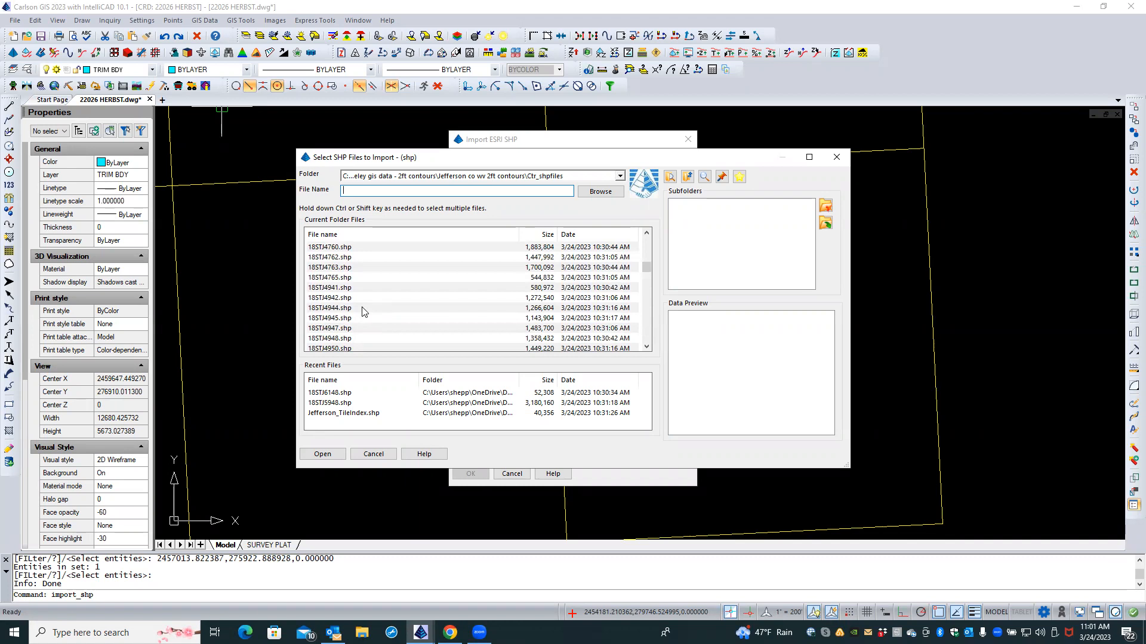
scroll(364, 312, "down", 8)
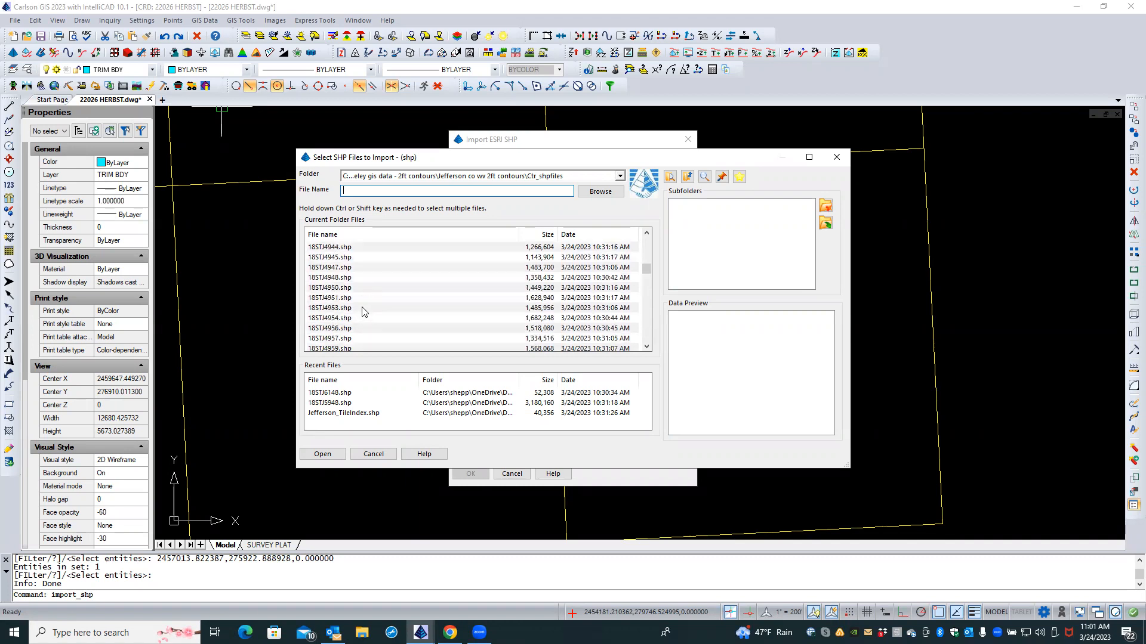
scroll(363, 312, "down", 8)
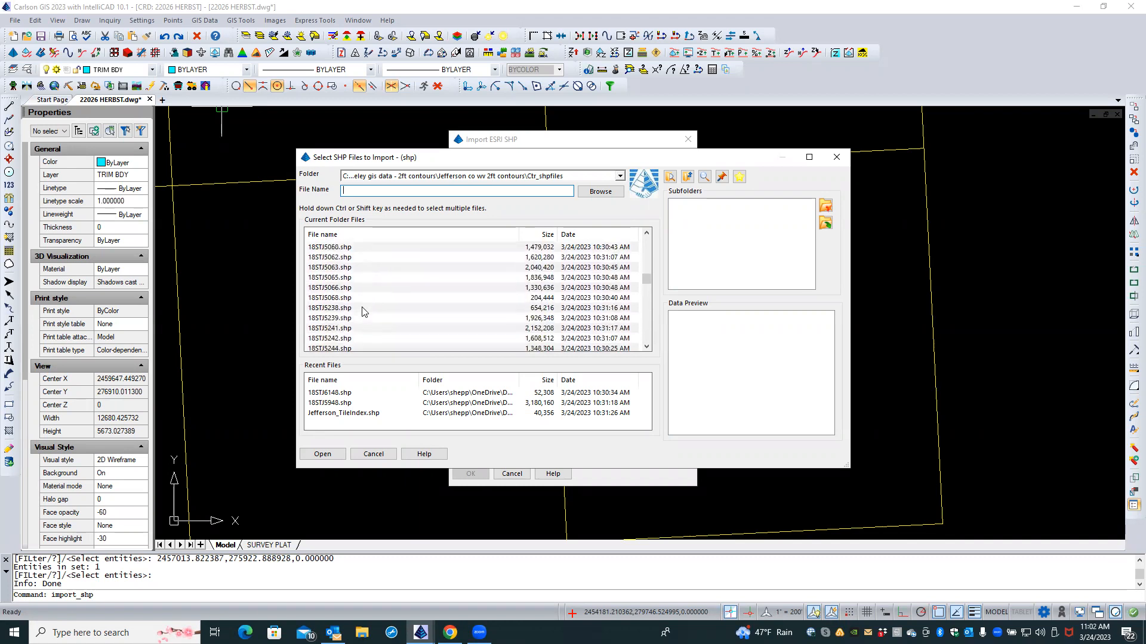
scroll(363, 312, "down", 8)
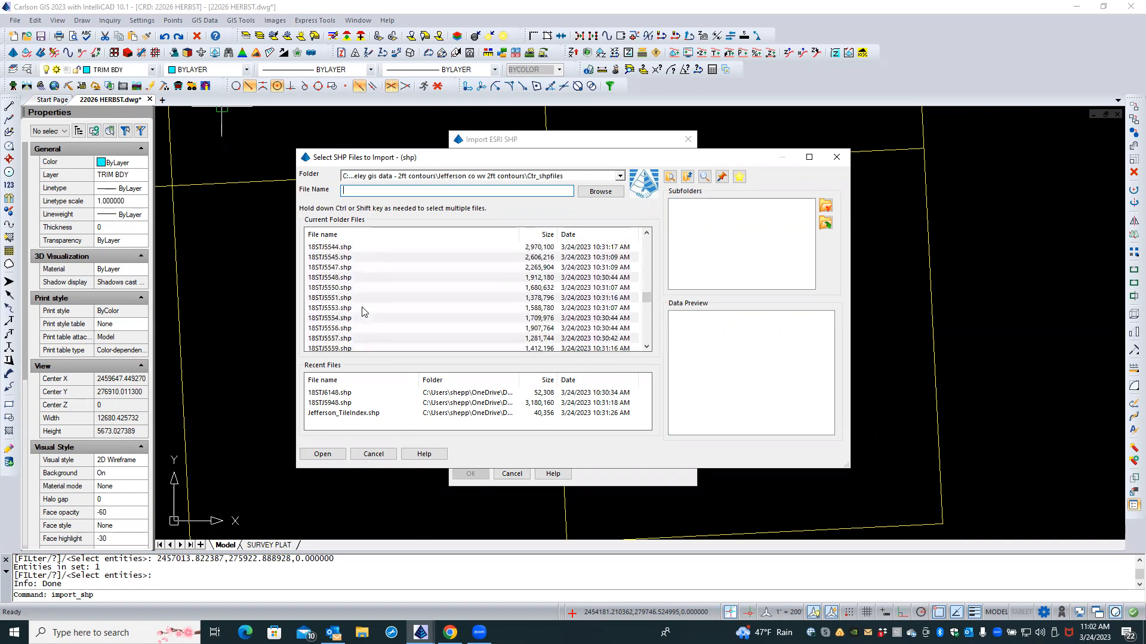
scroll(363, 311, "down", 6)
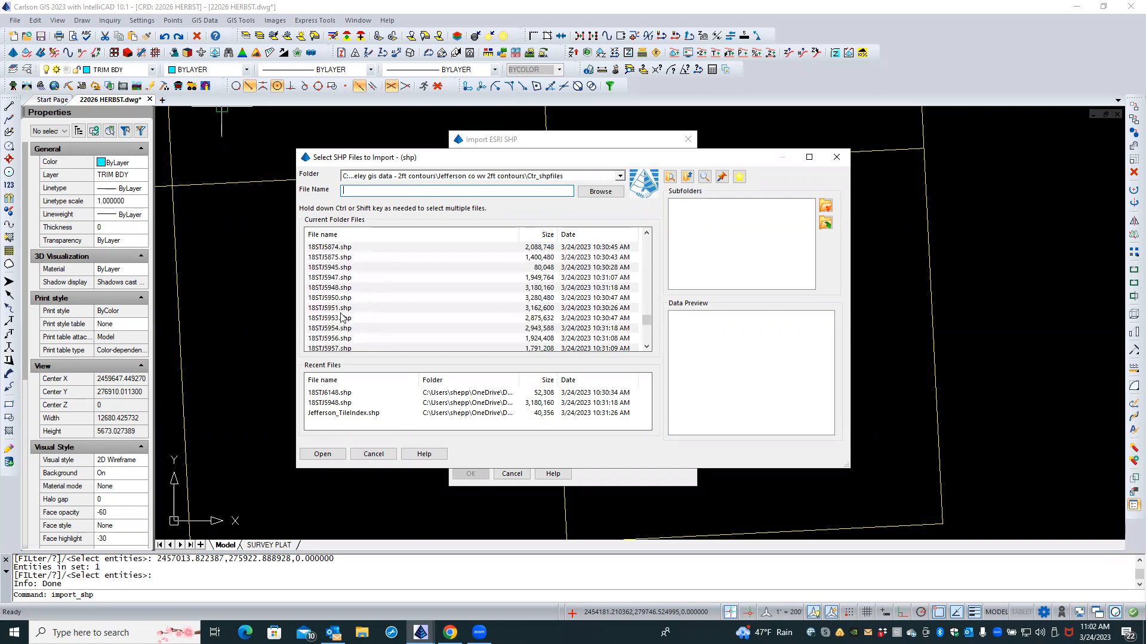
left_click(338, 290)
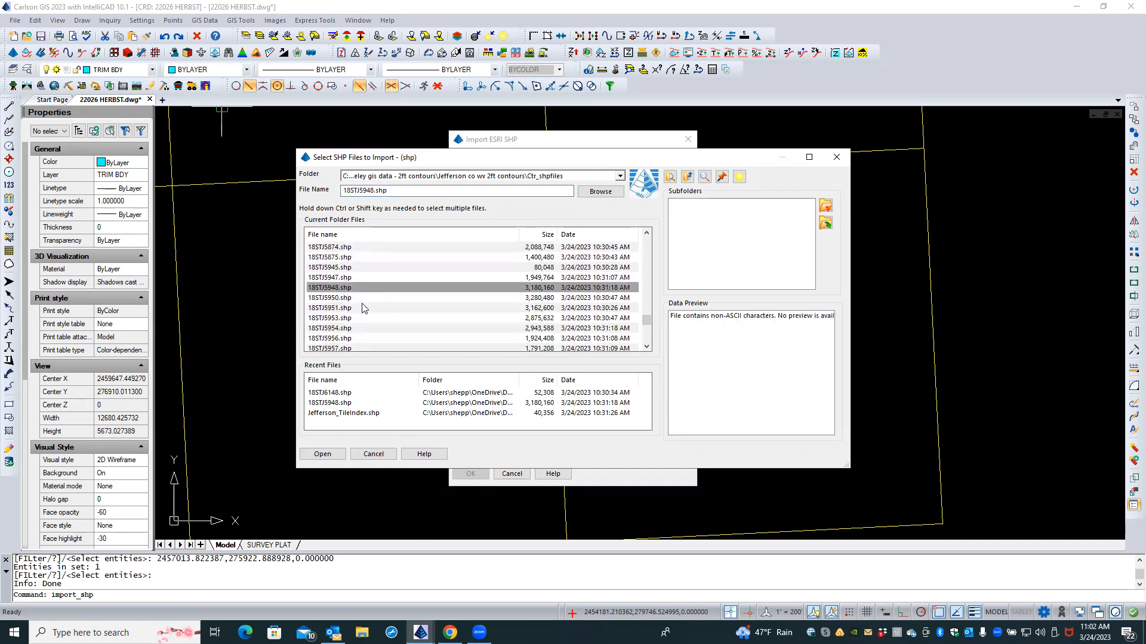
scroll(363, 308, "down", 5)
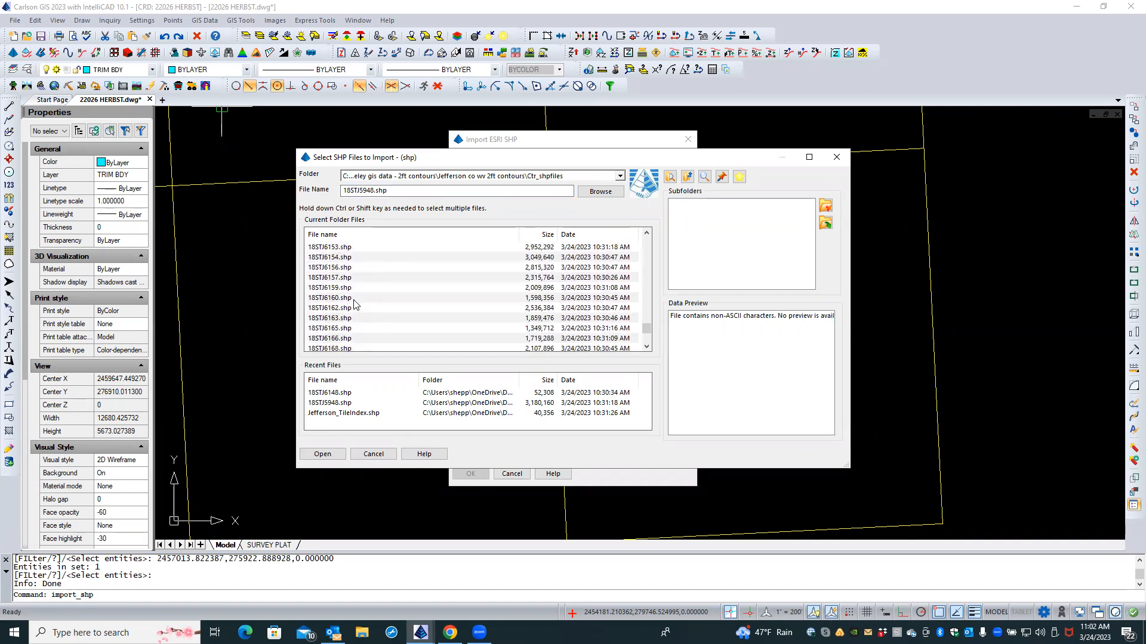
scroll(354, 302, "up", 2)
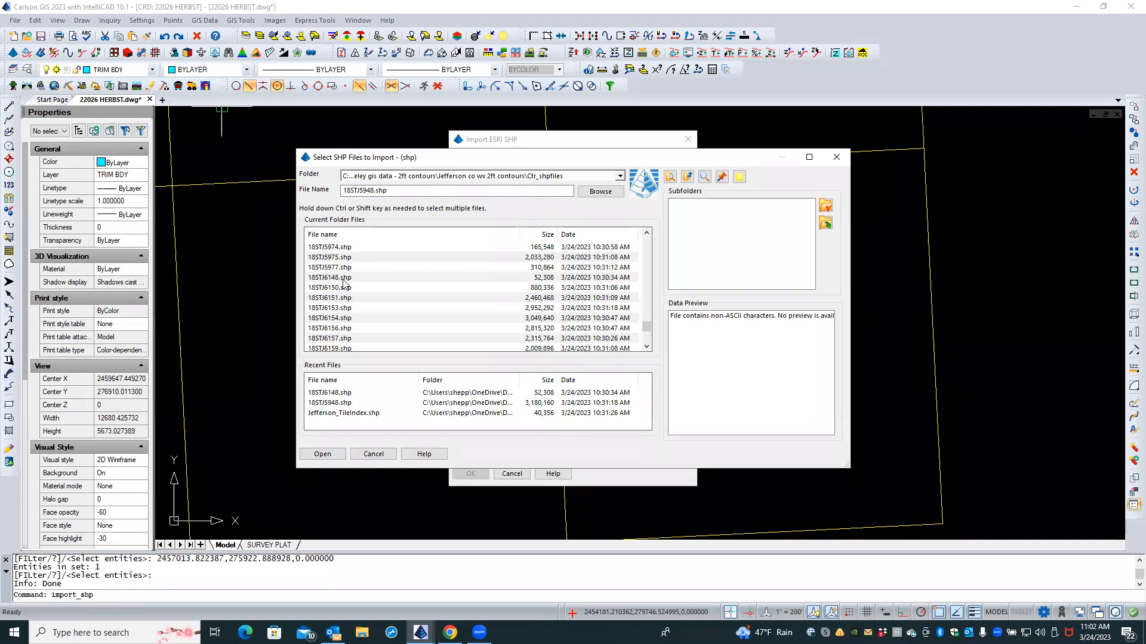
left_click(343, 278, "ctrl")
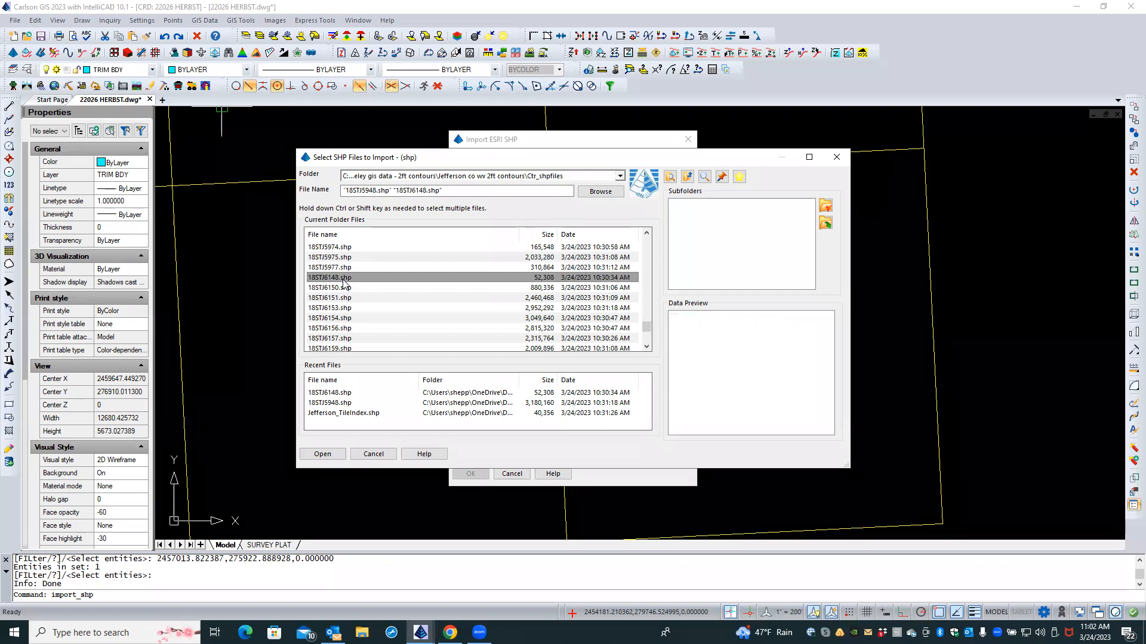
left_click(321, 455)
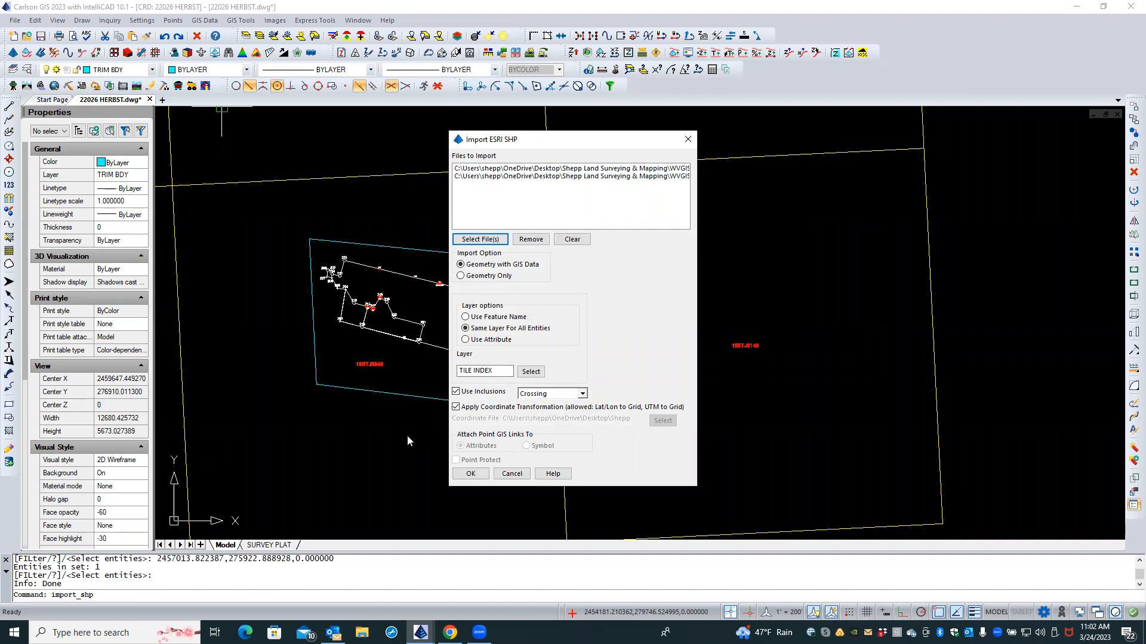
Step: Choose Use Attribute for layer names and accept the Import ESRI SHP settings
left_click(464, 339)
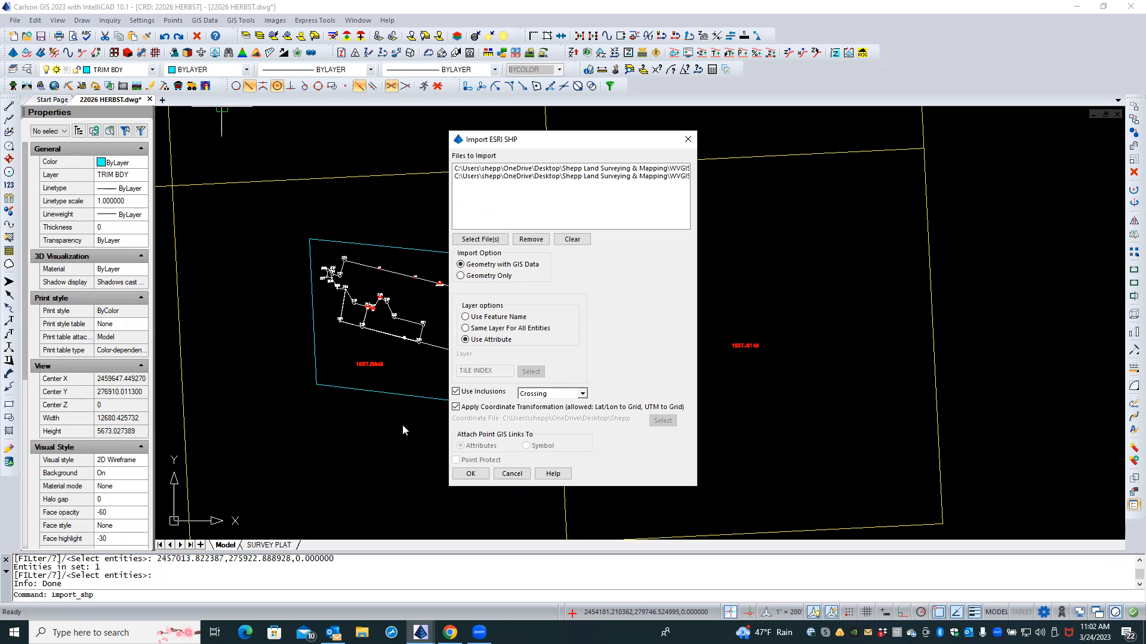
left_click(470, 474)
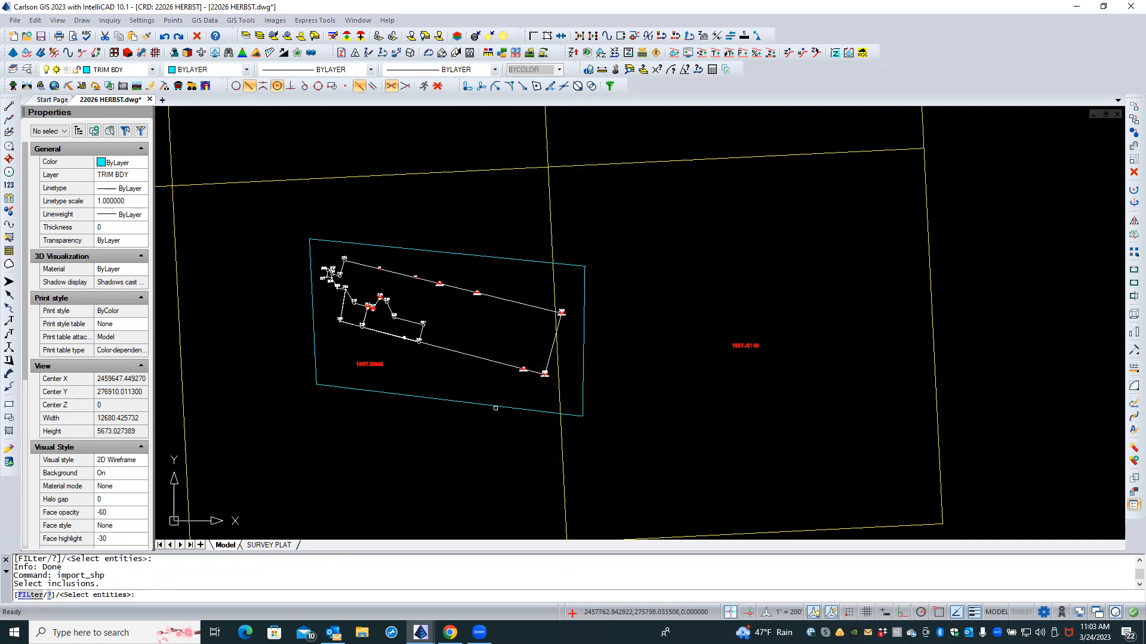
Step: Import polylines inside the cyan boundary, with elevations from Elevation and layers from Layer
left_click(495, 406)
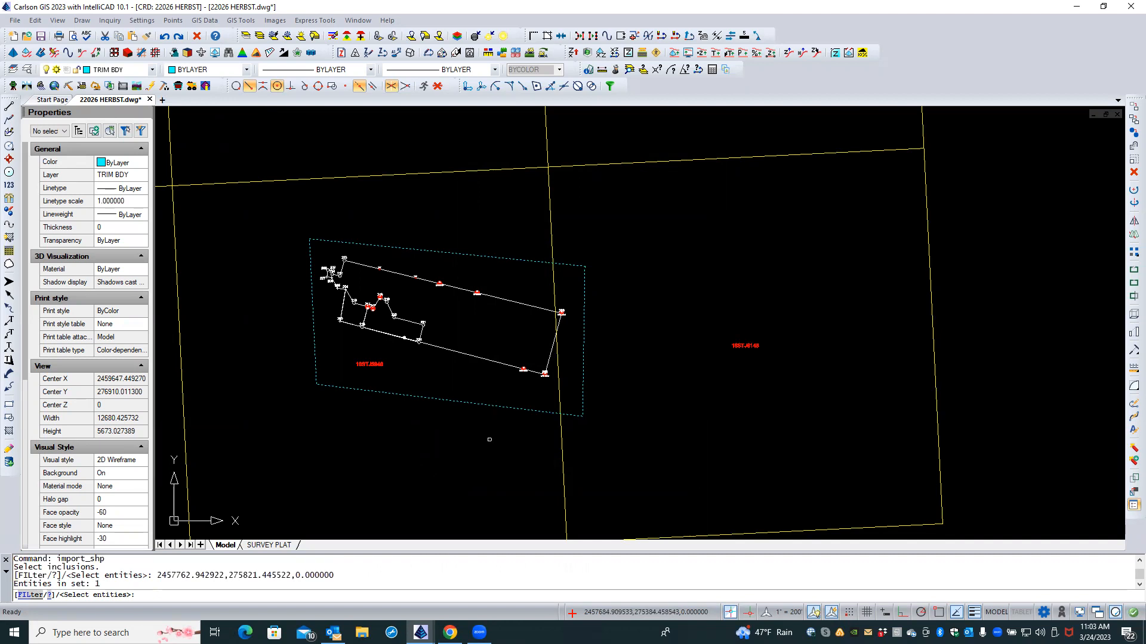
key("Return")
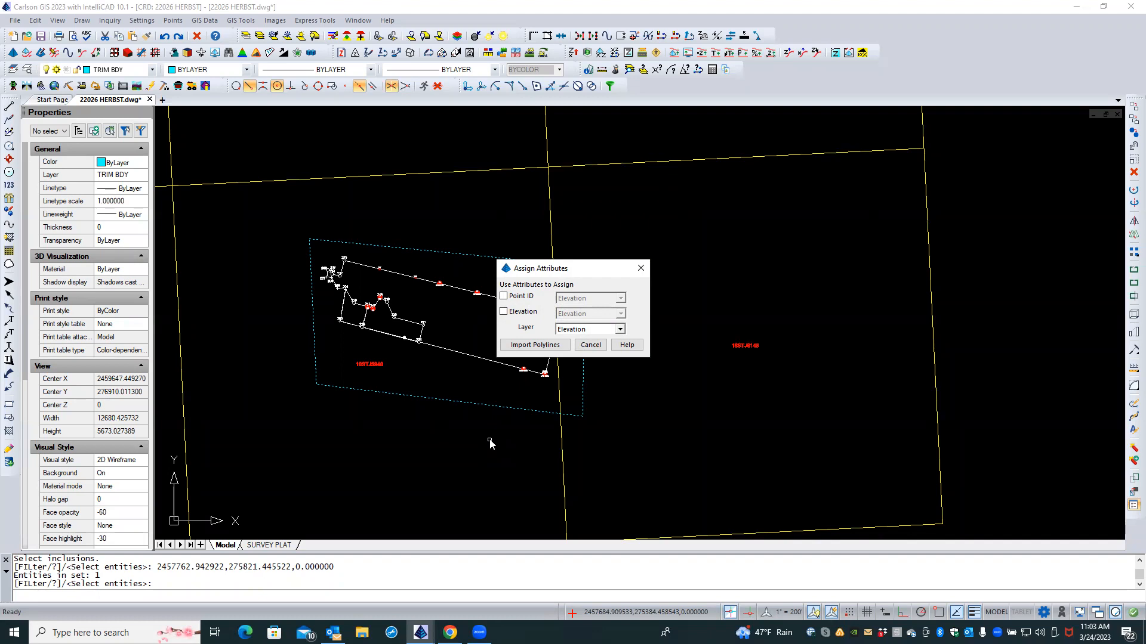
left_click(503, 312)
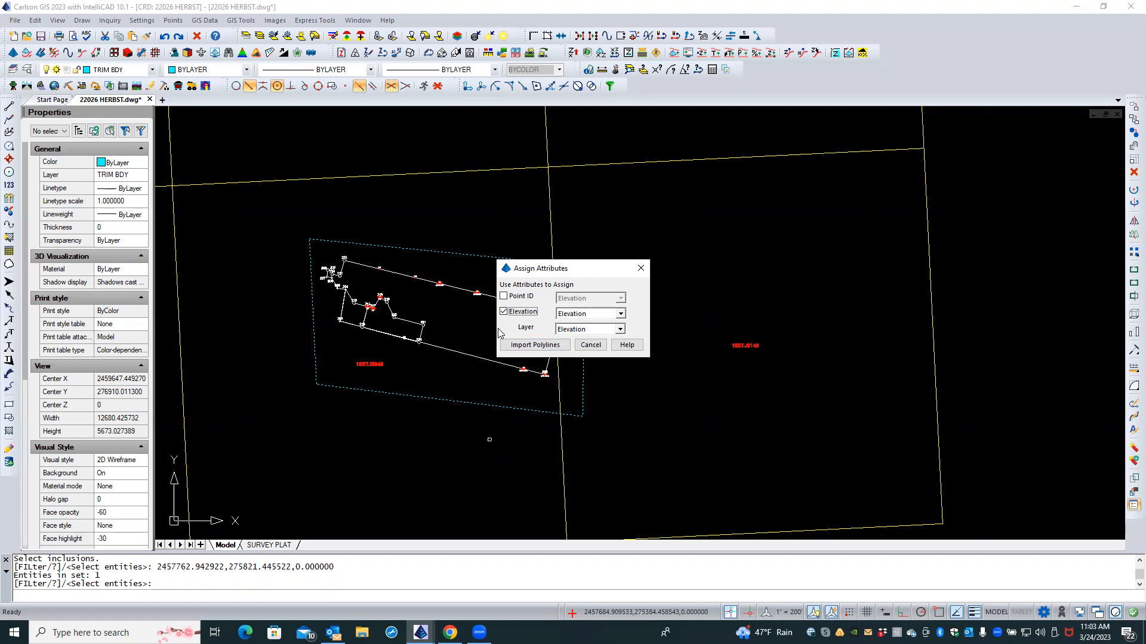
left_click(621, 315)
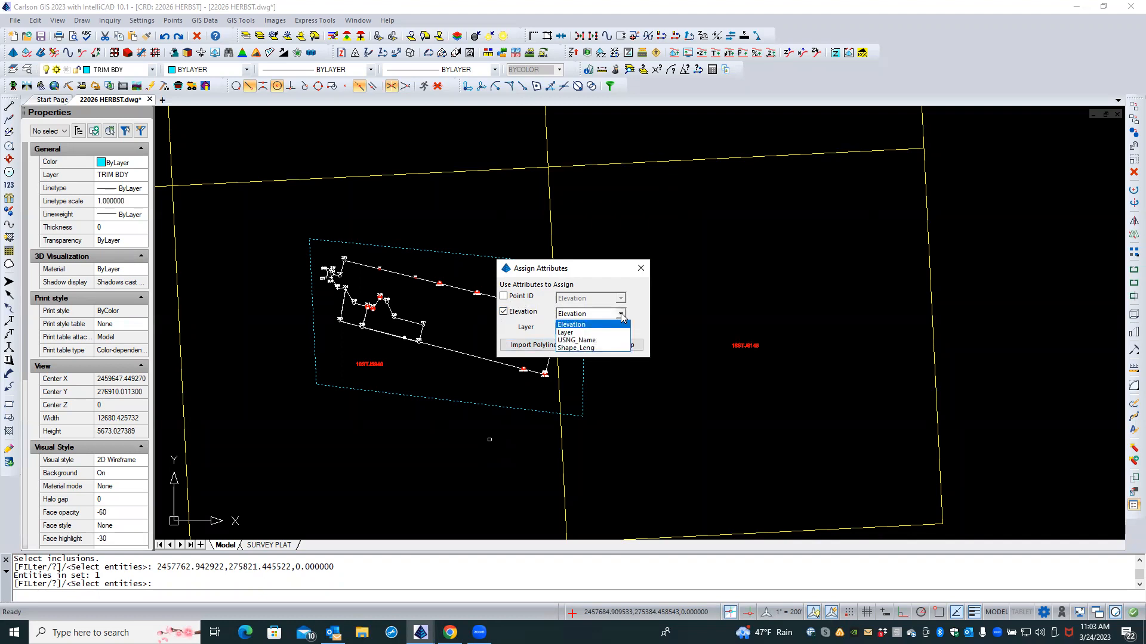
left_click(617, 325)
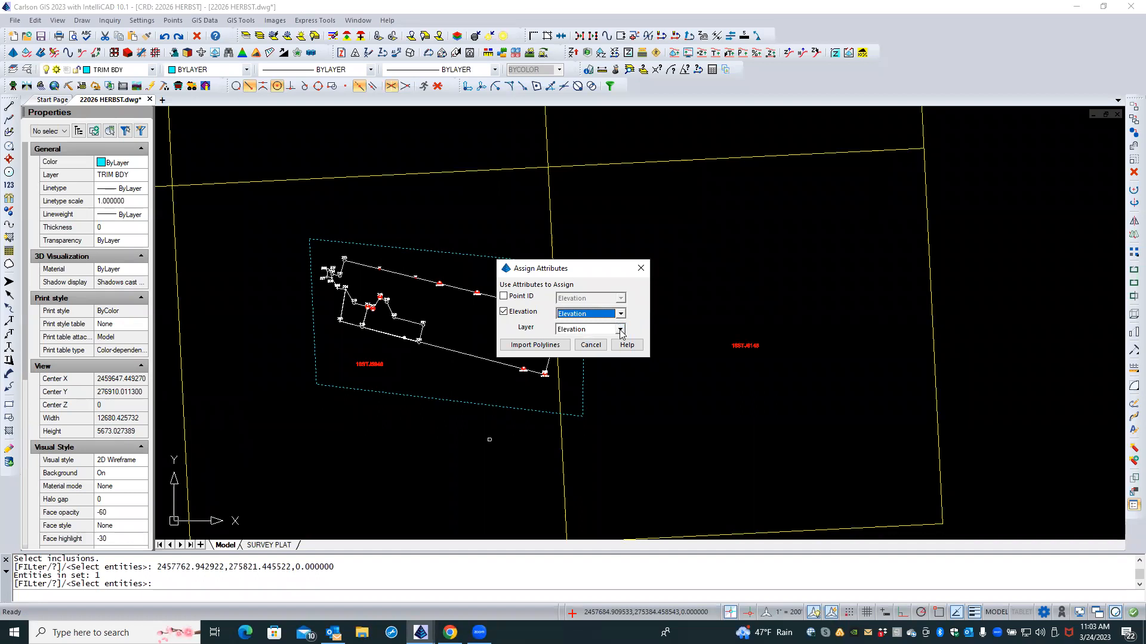
left_click(620, 330)
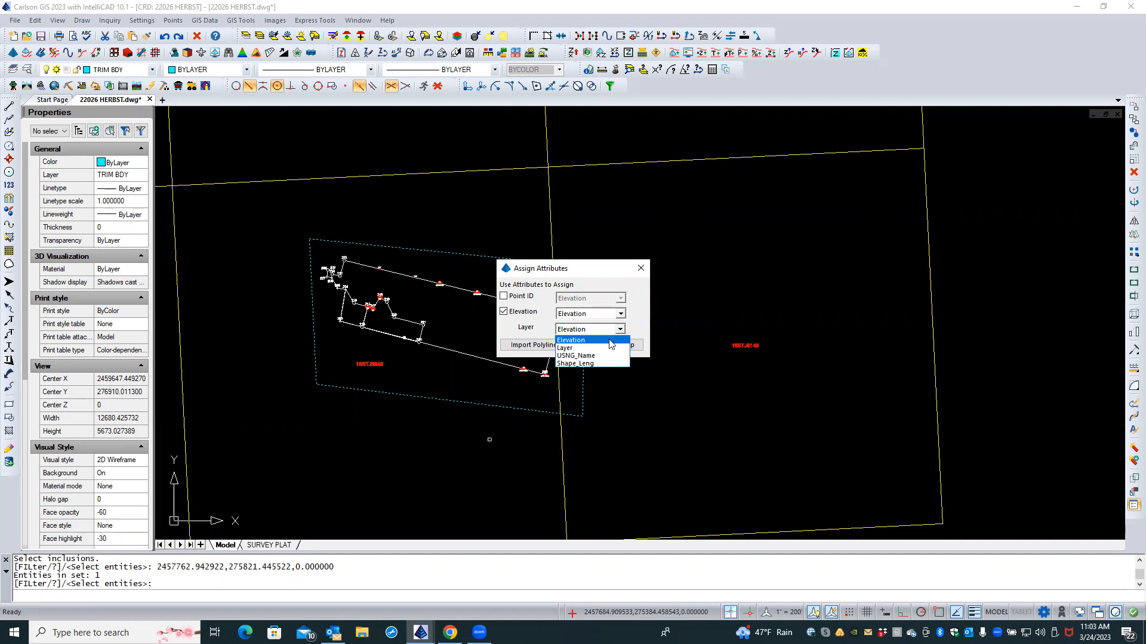
left_click(608, 348)
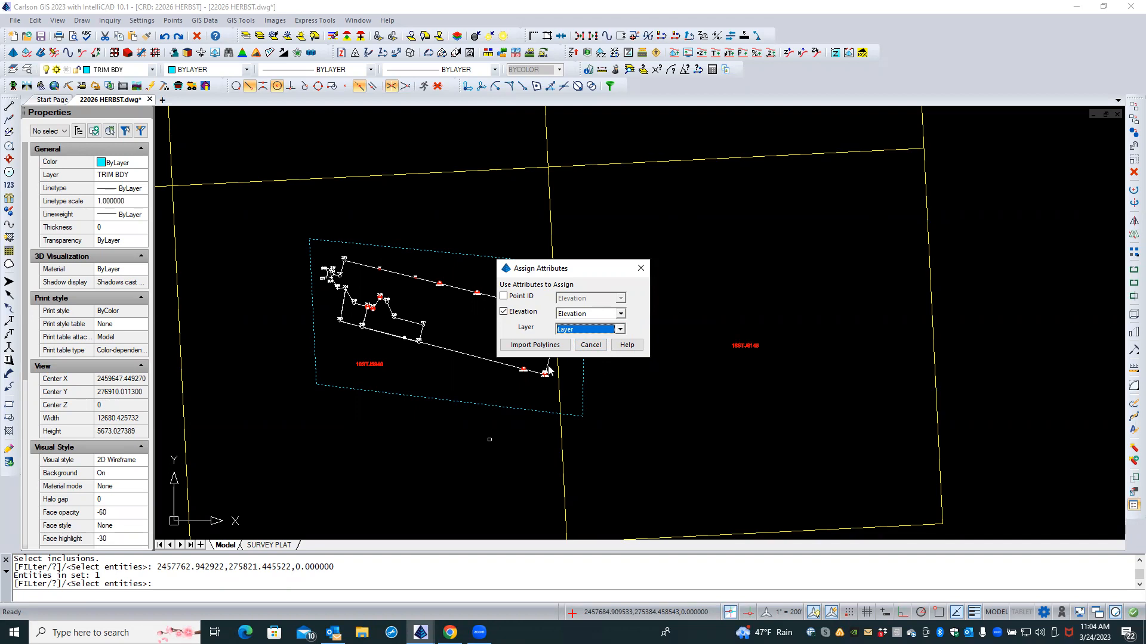
left_click(535, 346)
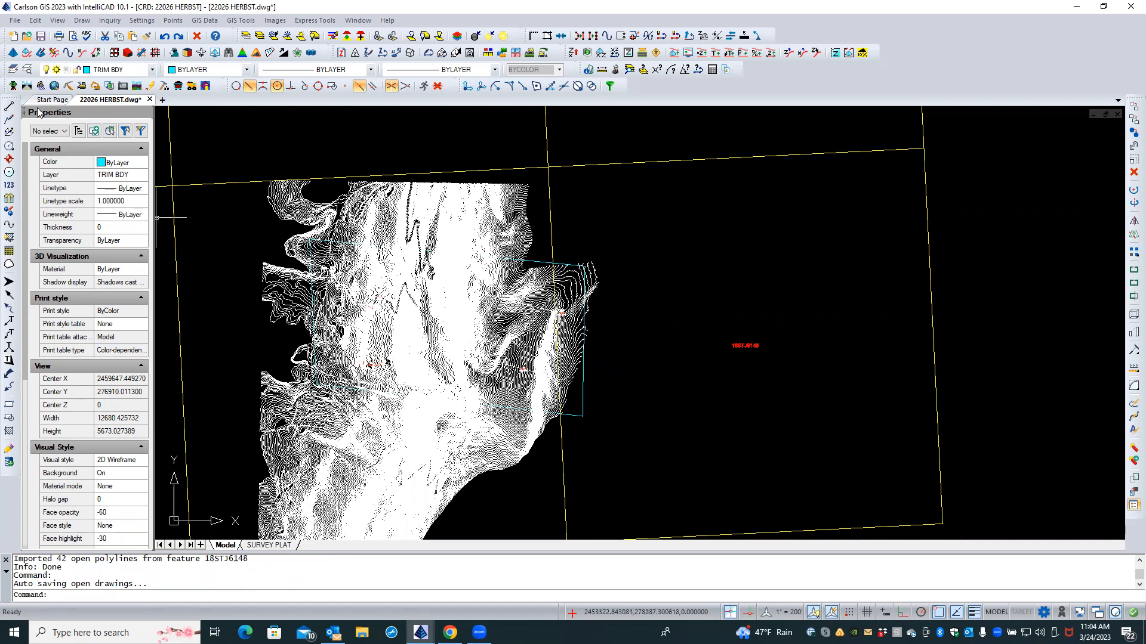
left_click(26, 71)
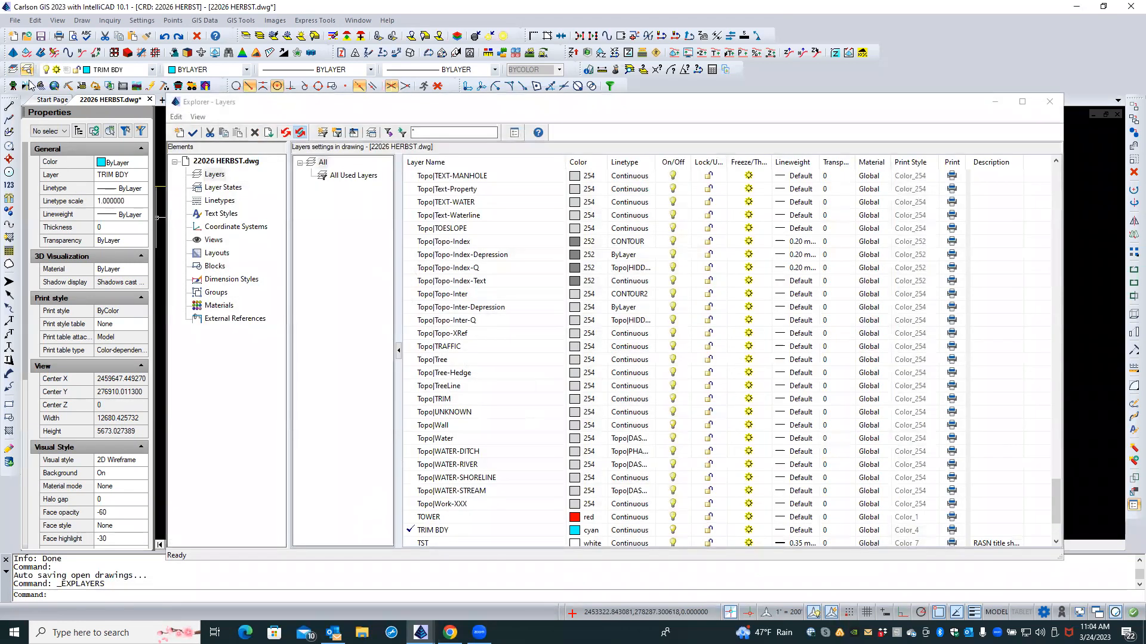
Step: Colour wvgis-cont-idx green (3) and wvgis-cont-int magenta (6)
scroll(453, 366, "down", 3)
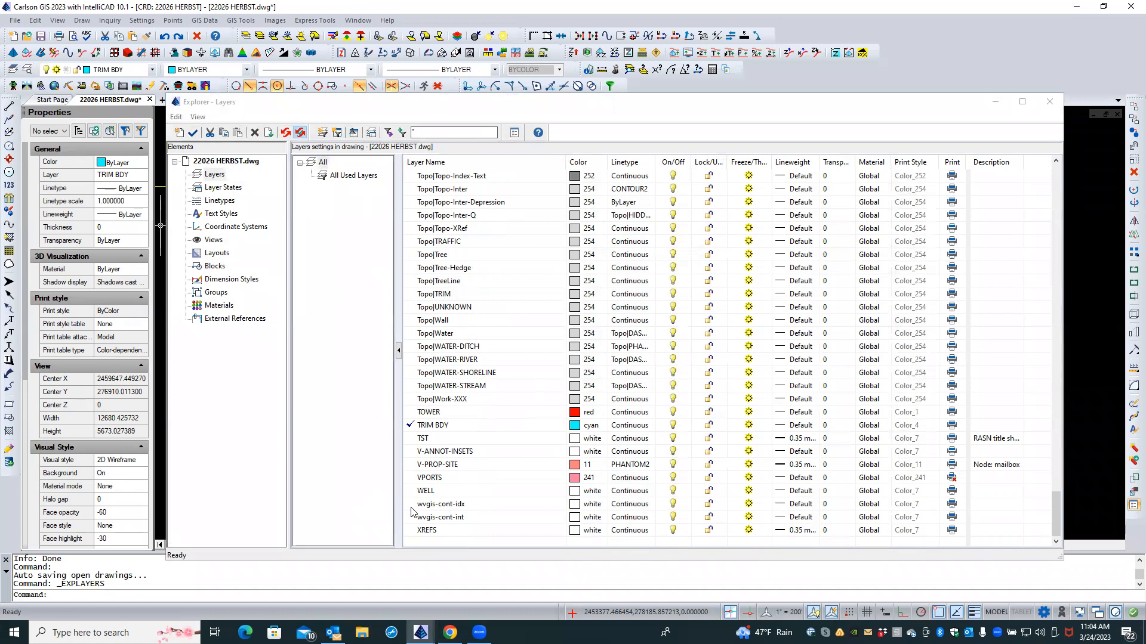
left_click(415, 507)
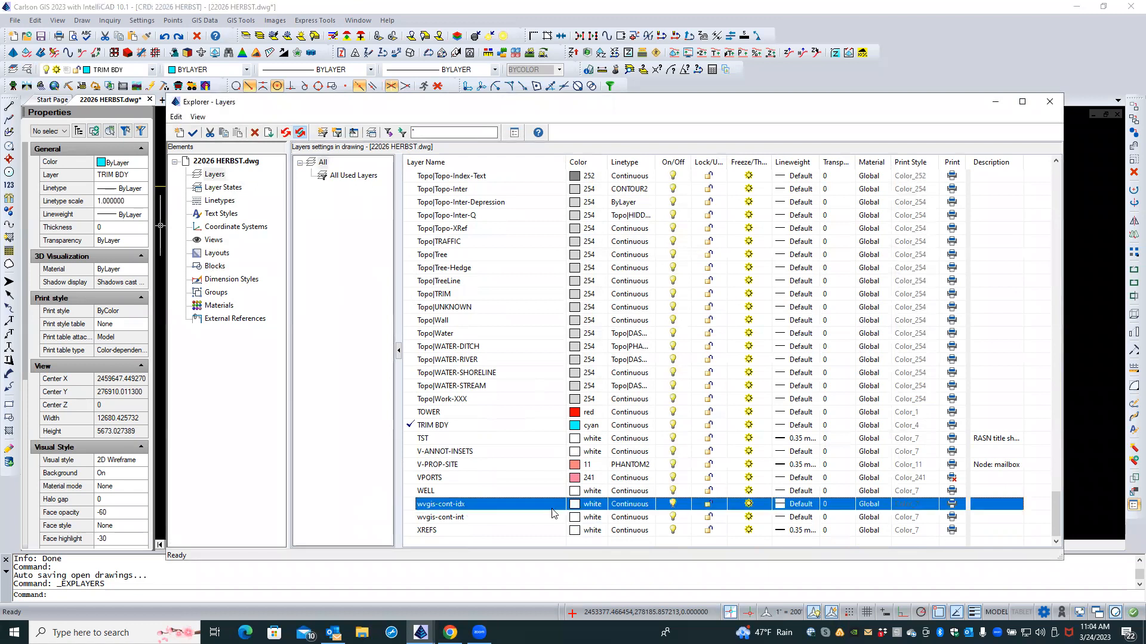
left_click(595, 504)
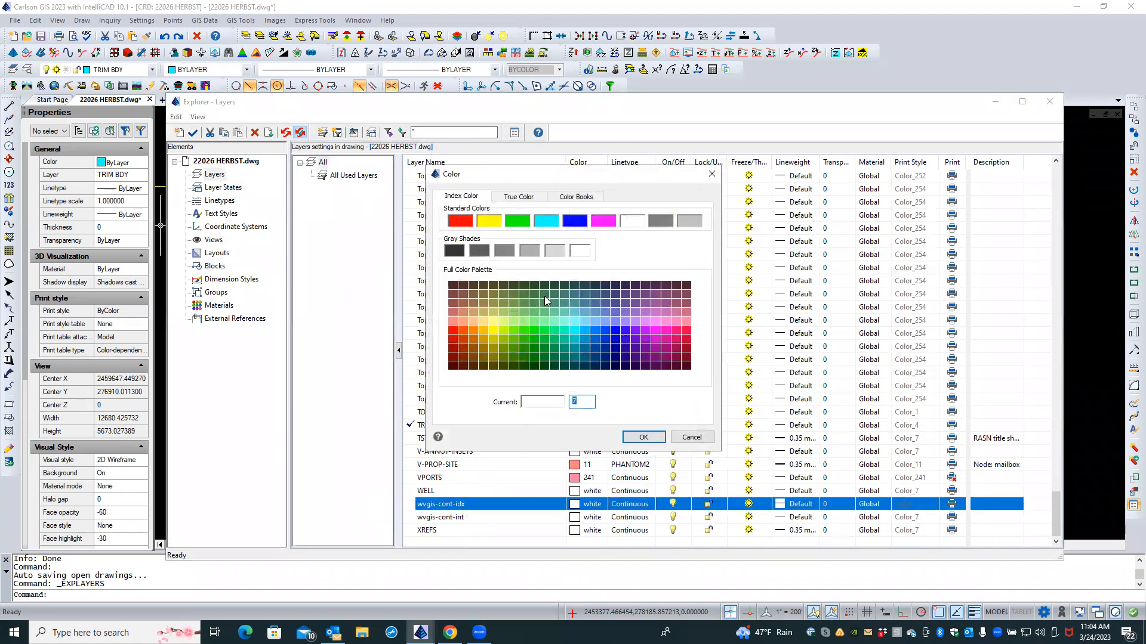
left_click(518, 225)
left_click(633, 441)
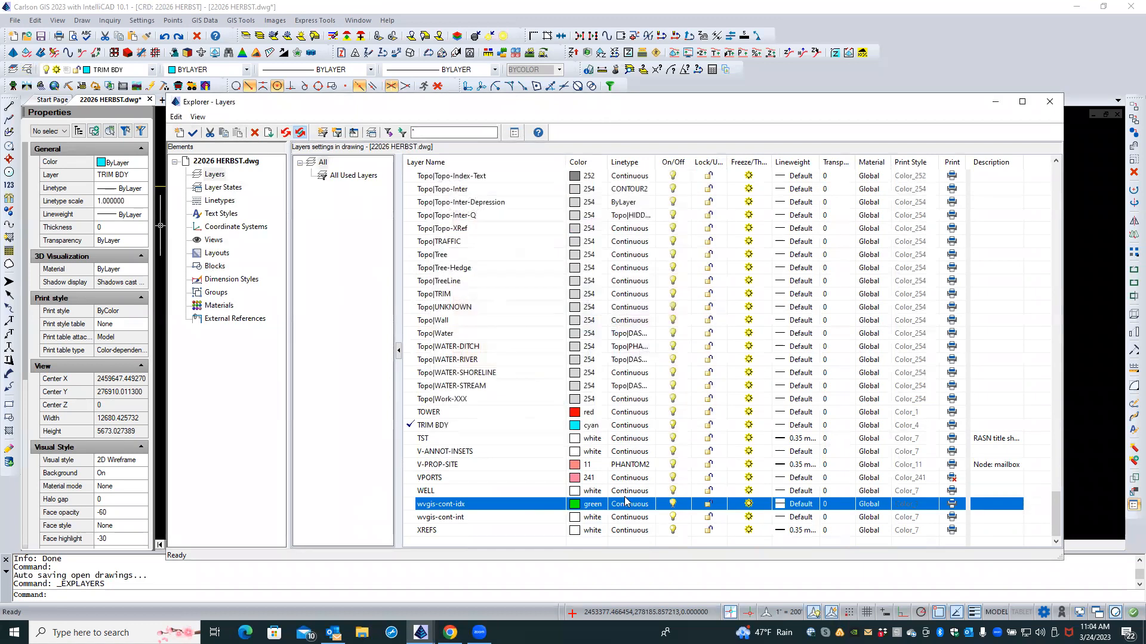
left_click(577, 518)
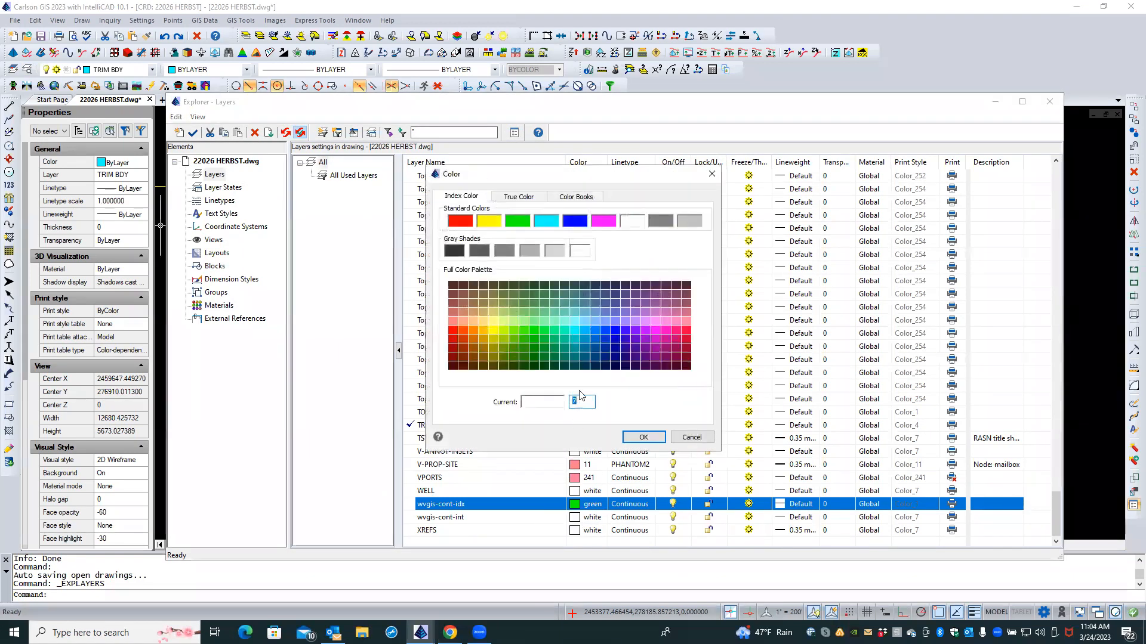
left_click(603, 223)
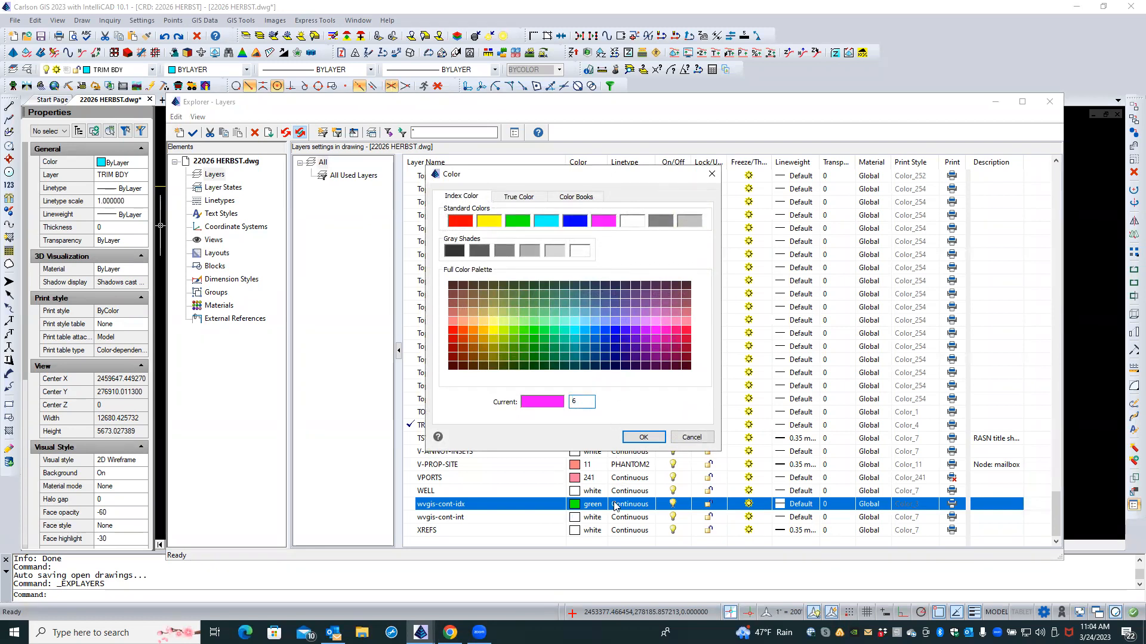
left_click(636, 438)
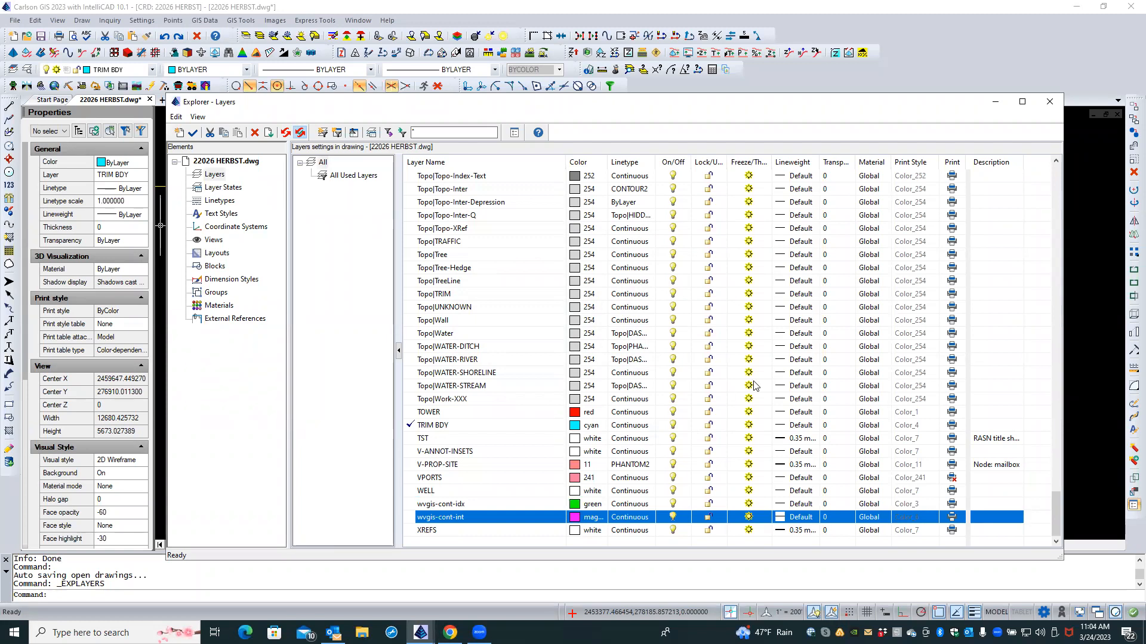
left_click(1050, 102)
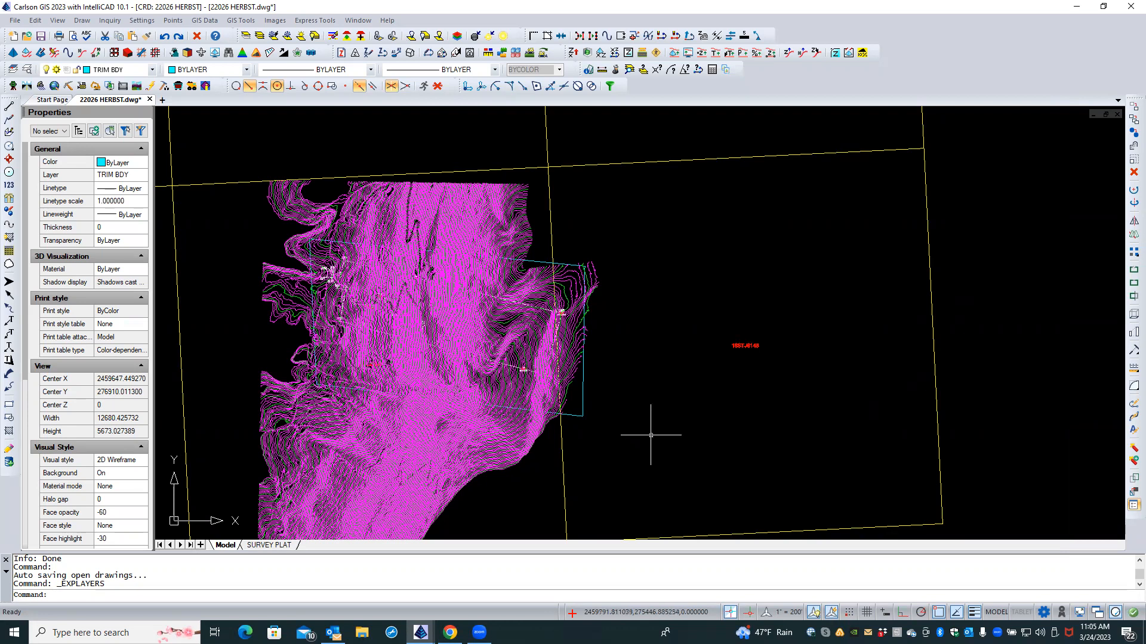
Step: Zoom in, check a contour's layer in Properties, then clear the selection
scroll(642, 435, "up", 3)
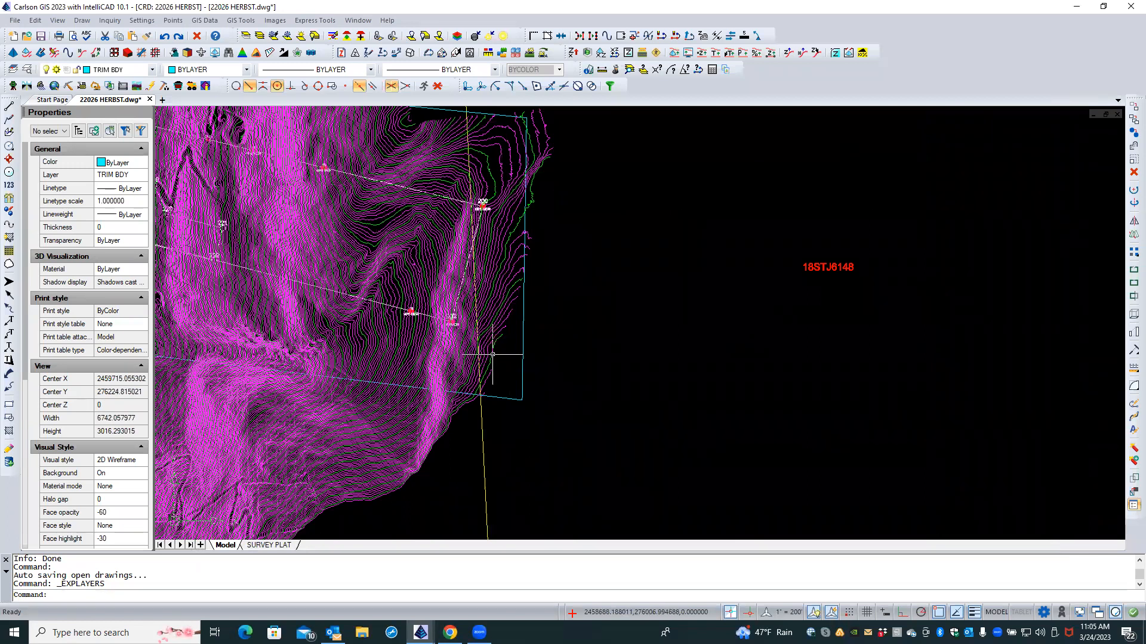
left_click(492, 353)
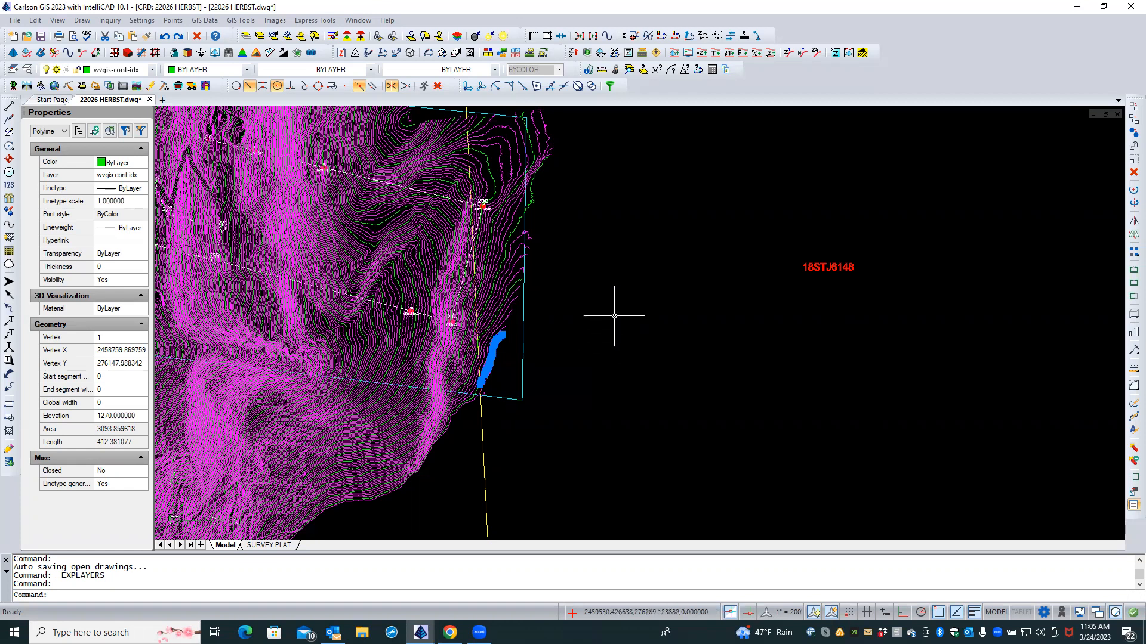
key("Escape")
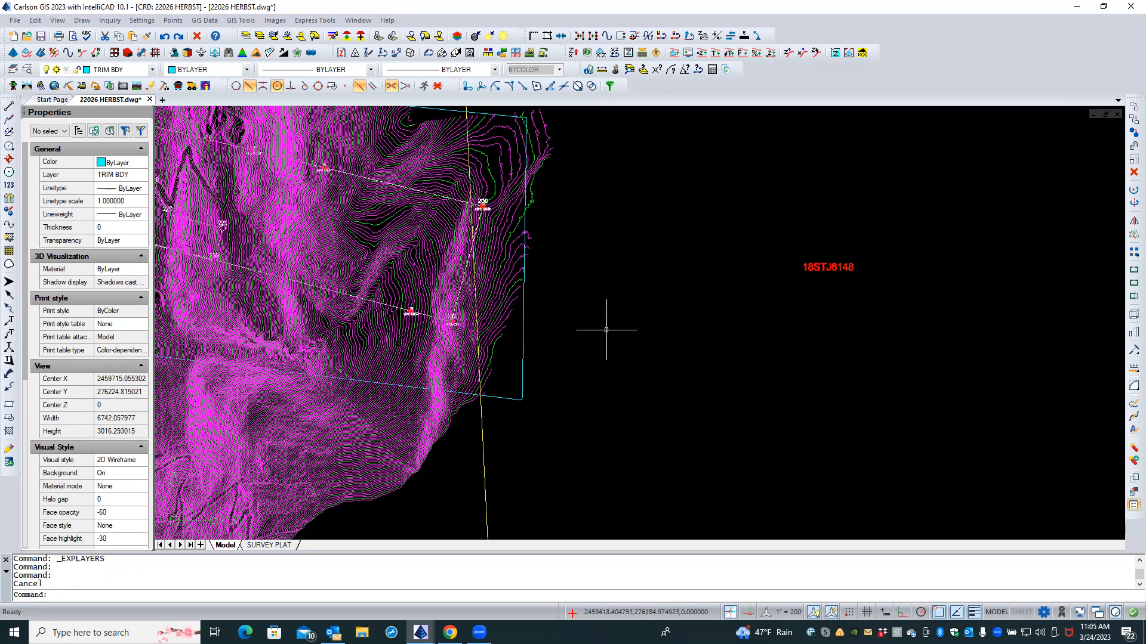
left_click(247, 37)
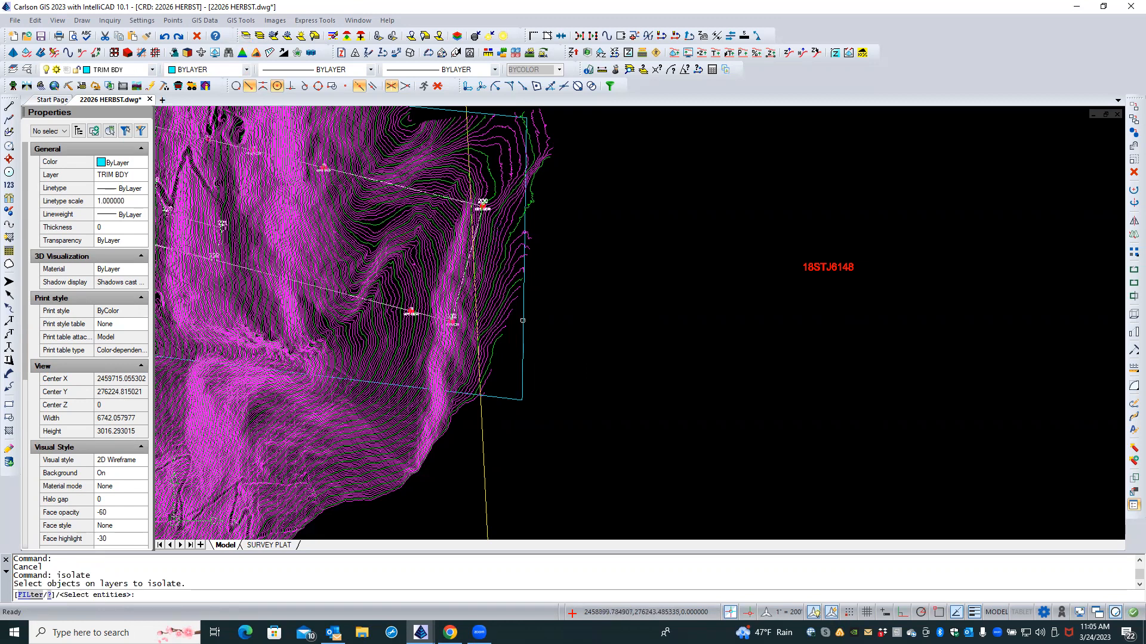
Step: Isolate the cyan boundary layer plus the index and intermediate contour layers, hiding everything else
left_click(523, 321)
scroll(503, 289, "up", 2)
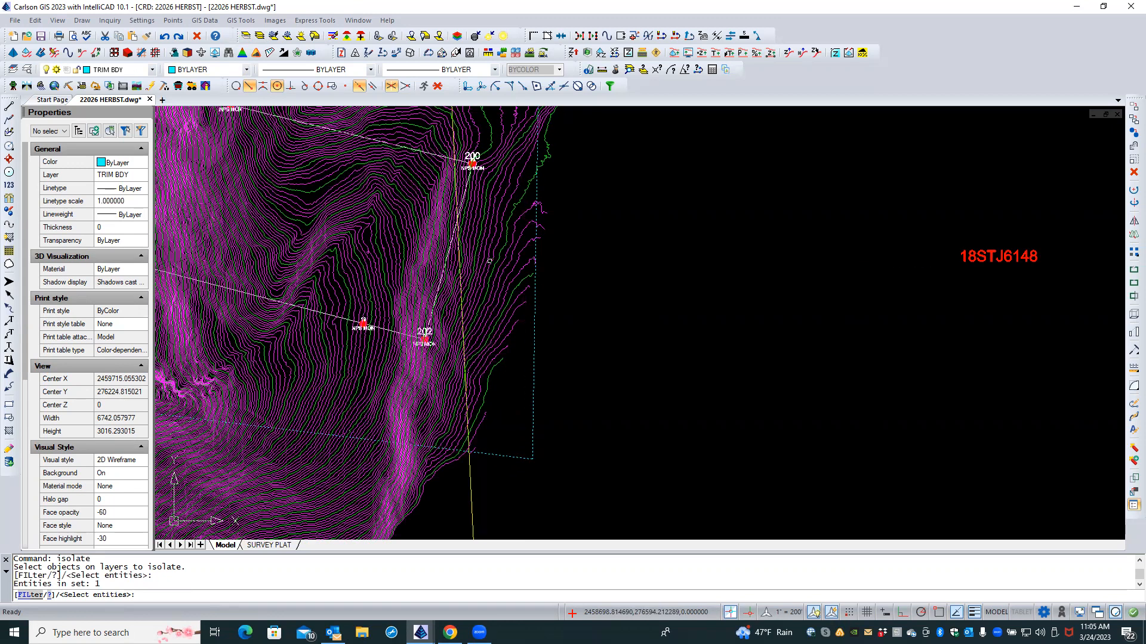
left_click(489, 261)
left_click(489, 261)
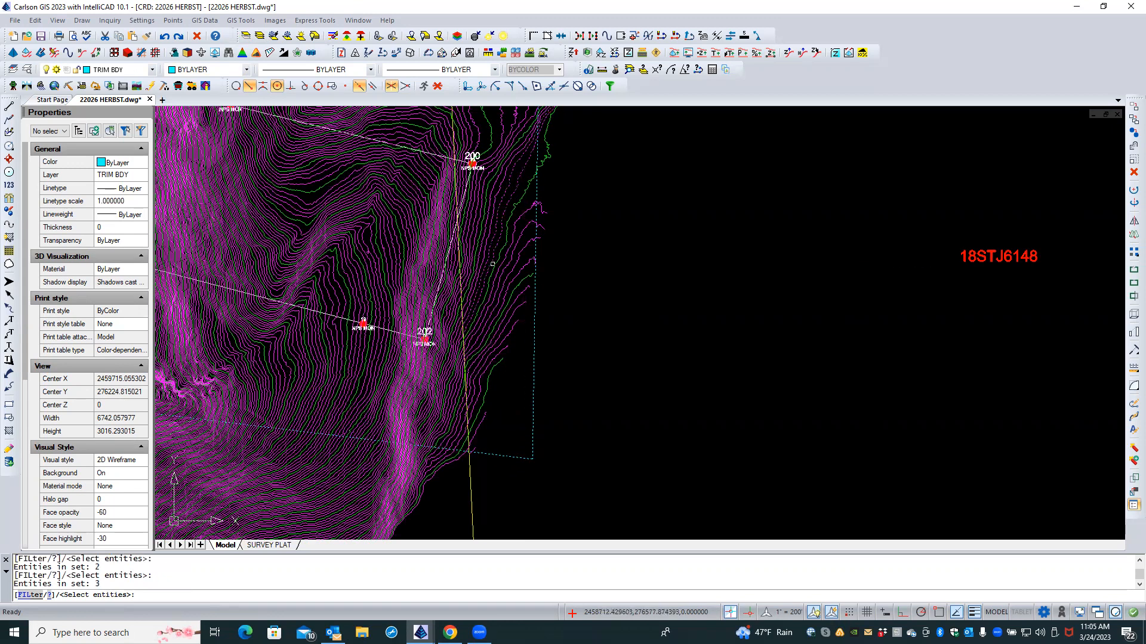
left_click(494, 265)
key("Return")
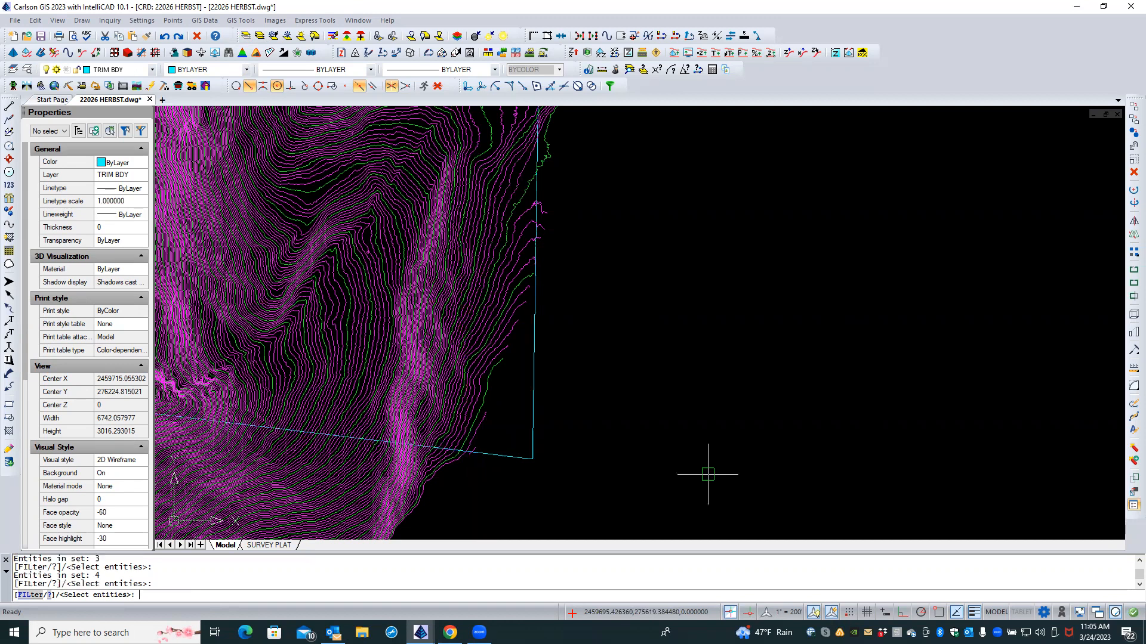
key("Return")
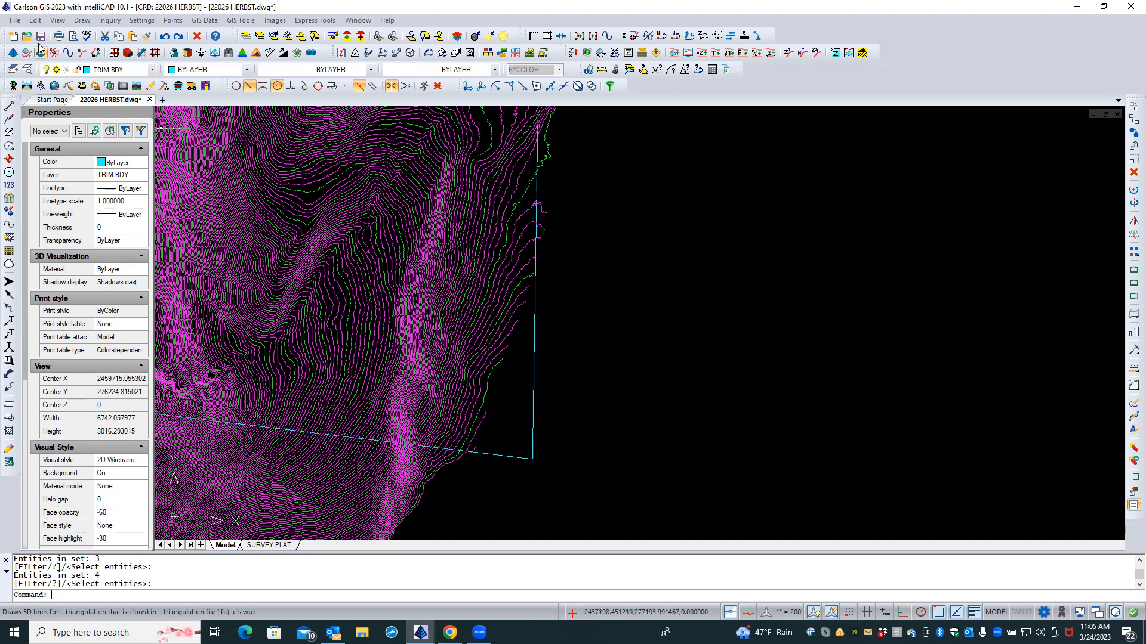
Step: Erase the 399 contours outside the TRIM BDY polyline, then delete the boundary itself
left_click(35, 22)
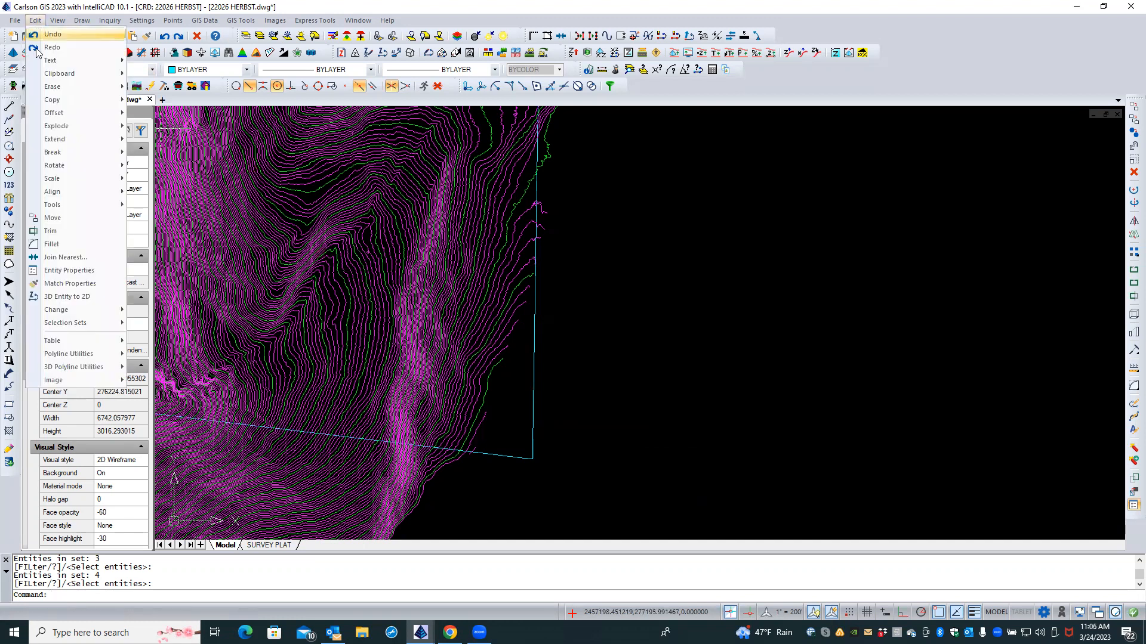
mouse_move(47, 88)
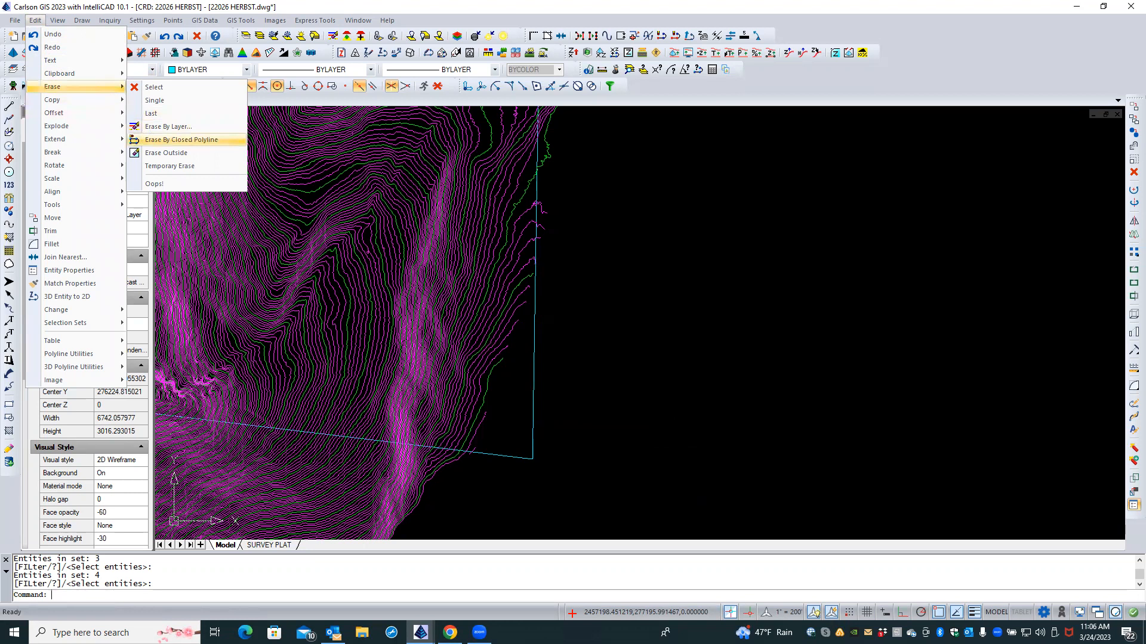
left_click(149, 139)
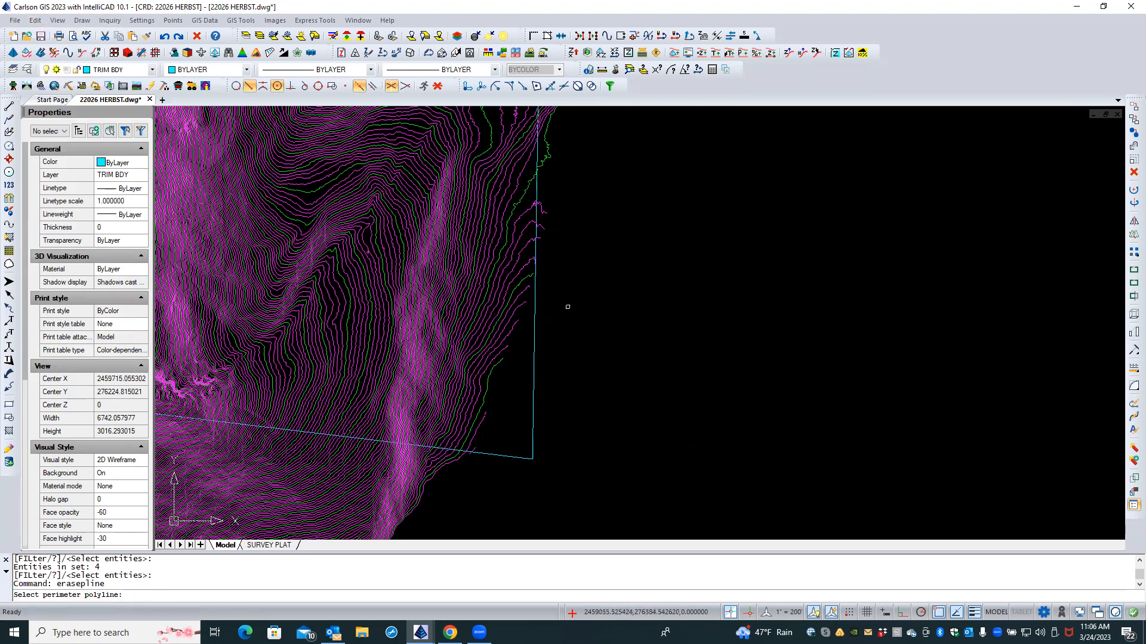
left_click(534, 326)
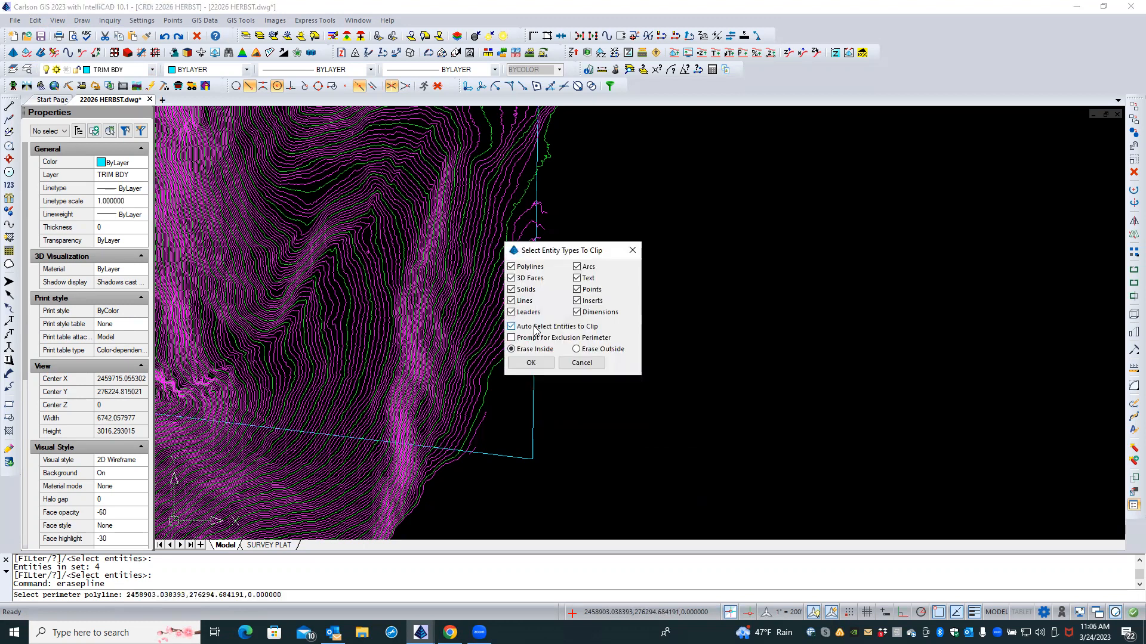
left_click(577, 350)
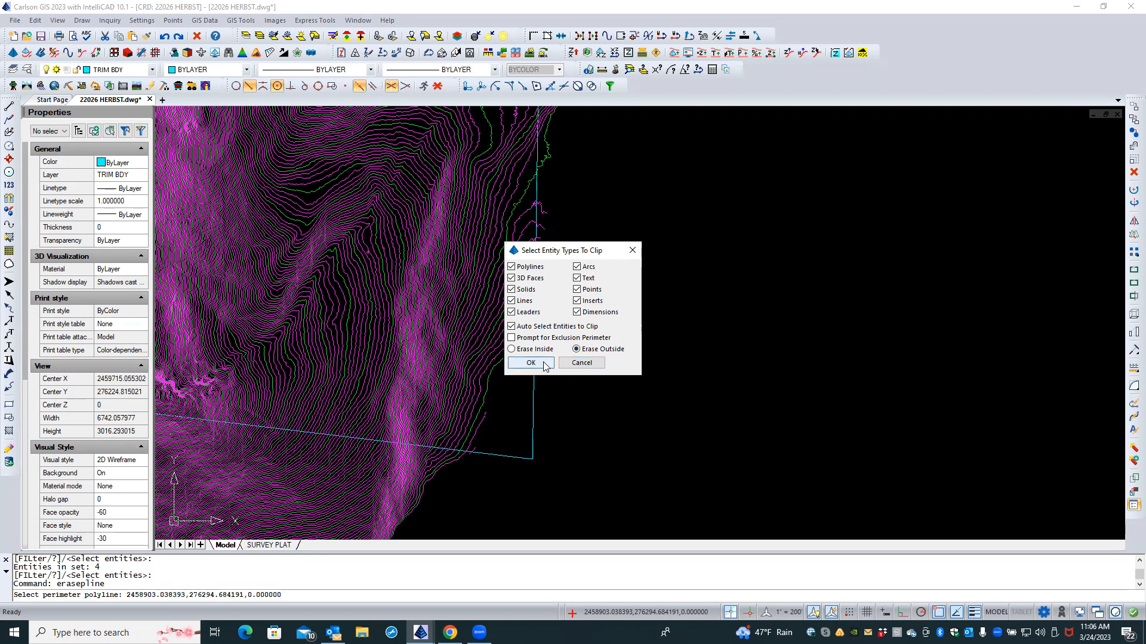
left_click(544, 364)
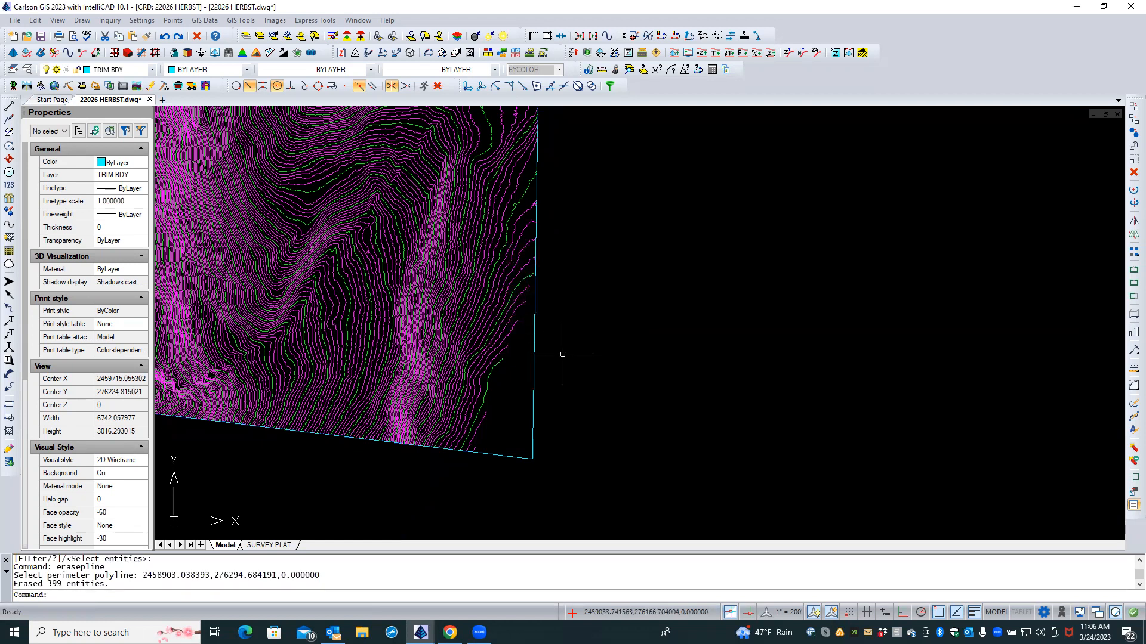
left_click(535, 382)
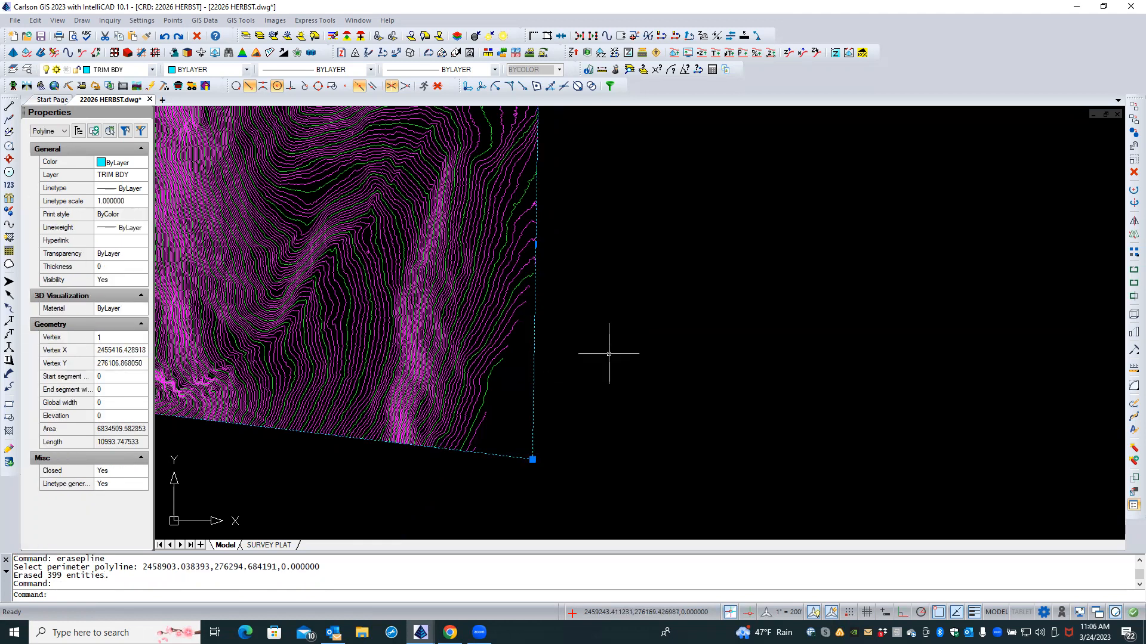
key("Delete")
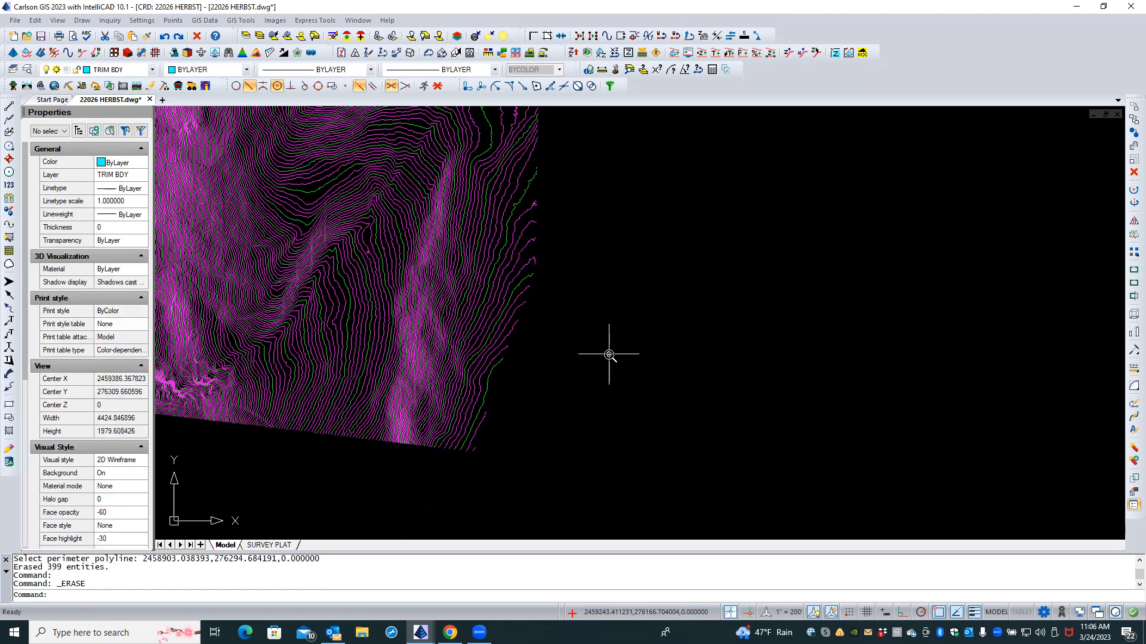
Step: Restore the hidden layers and pan to centre the clipped contours
scroll(609, 355, "down", 5)
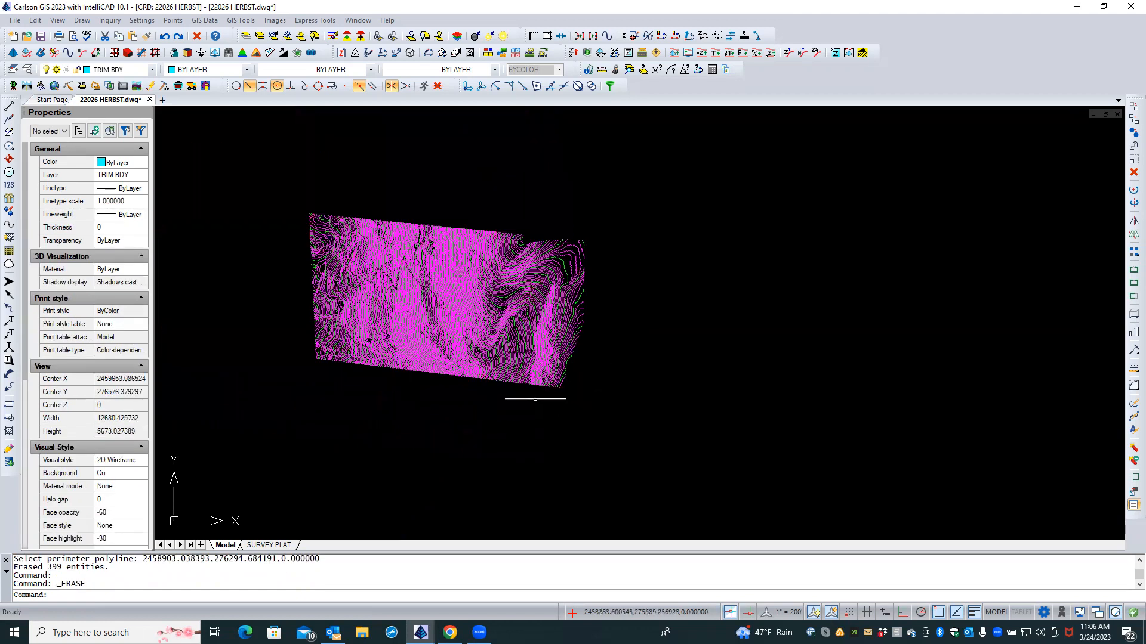
left_click(258, 37)
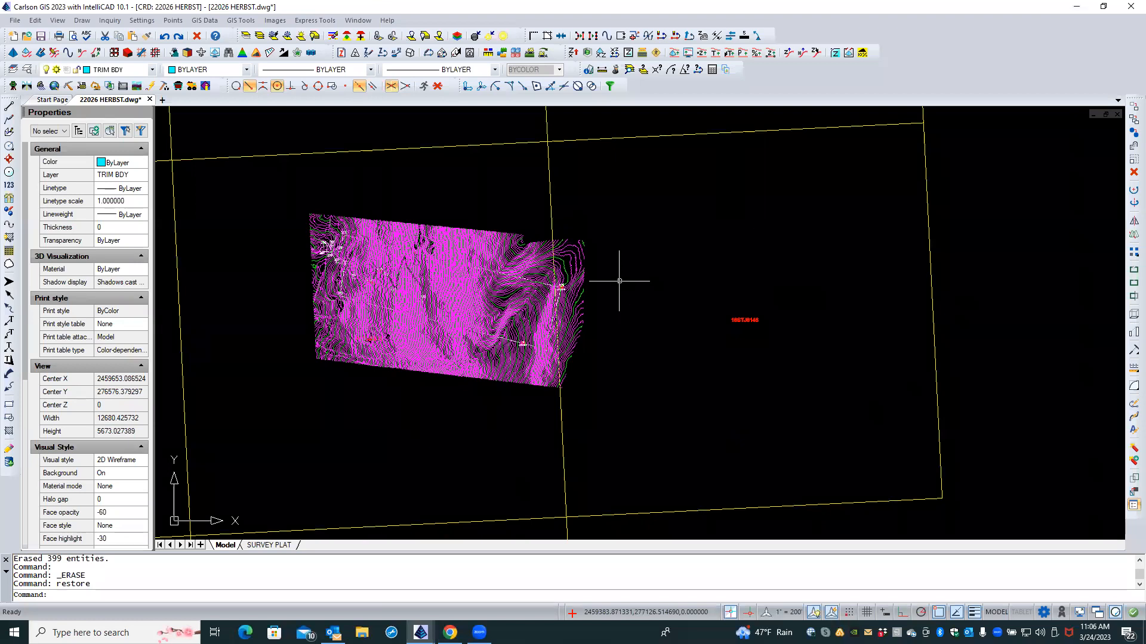
scroll(548, 307, "up", 3)
mouse_move(457, 314)
middle_mouse_down()
mouse_move(602, 327)
mouse_move(575, 327)
middle_mouse_up()
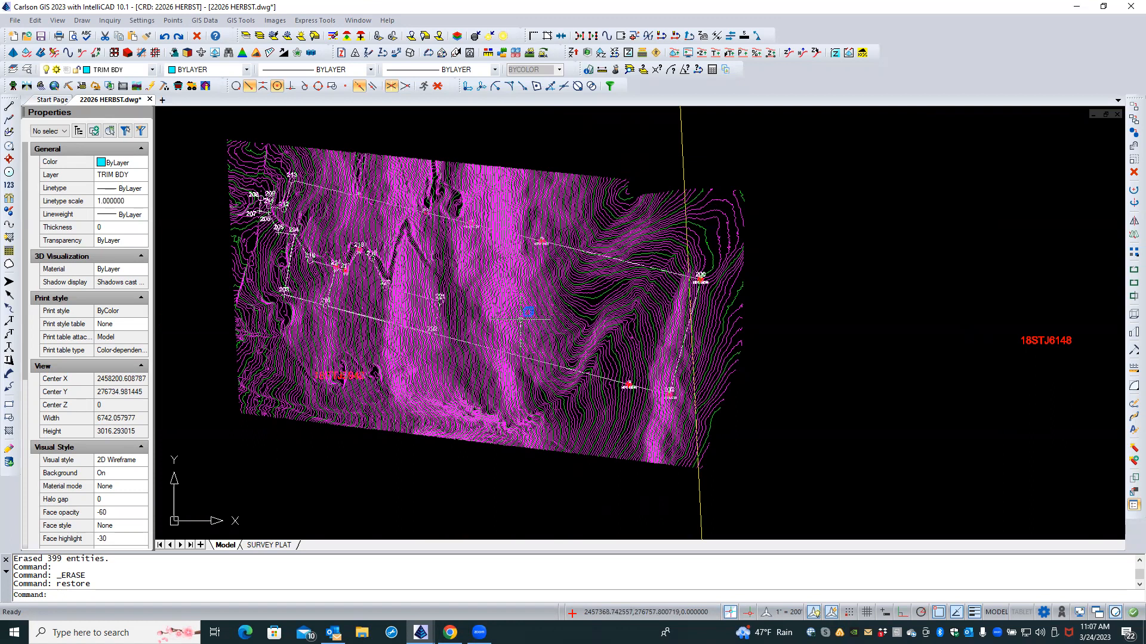
key("Escape")
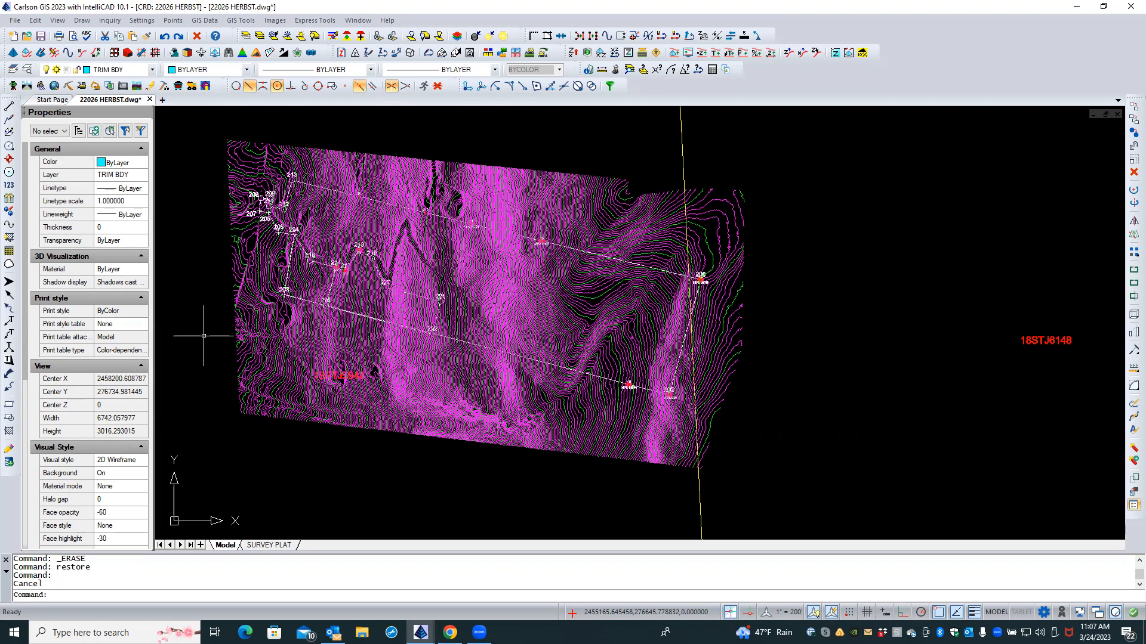
key("Caps_Lock")
Step: Draw a closed 2D polyline (2dp) around the survey points on TRIM BDY, 7761.71 long
left_click(179, 122)
key("Escape")
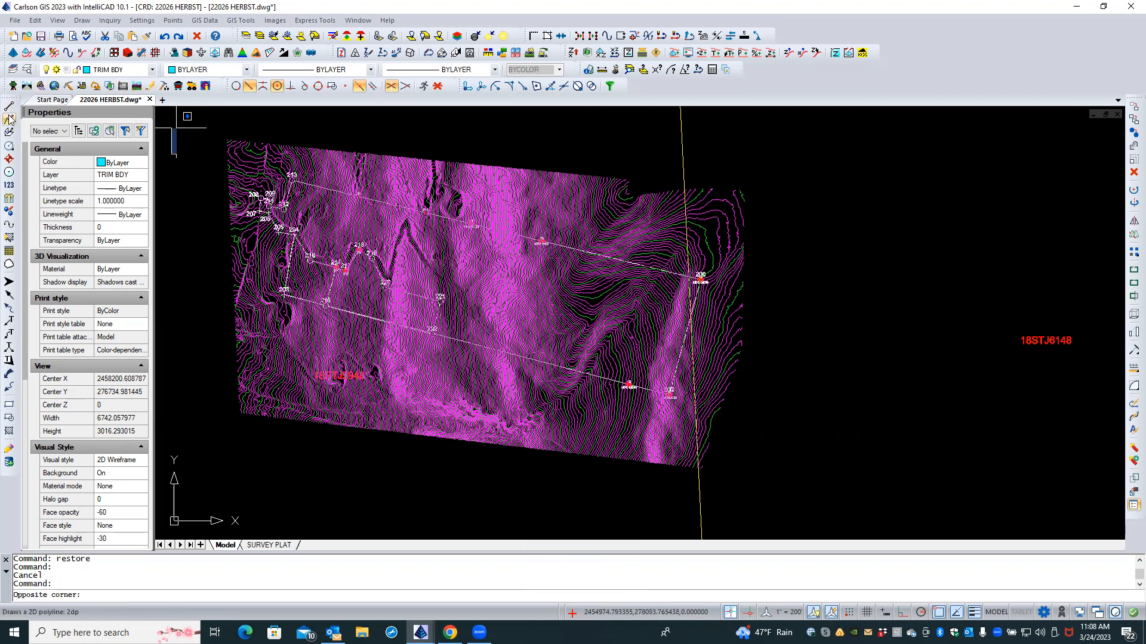
type("2dp")
key("Return")
left_click(479, 422)
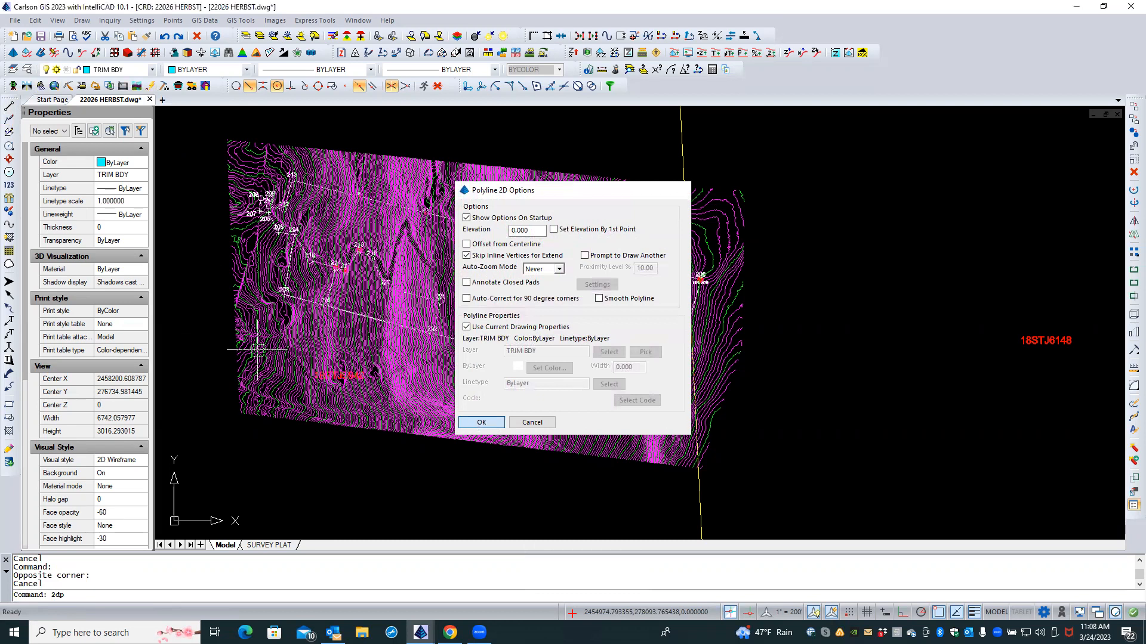
left_click(278, 161)
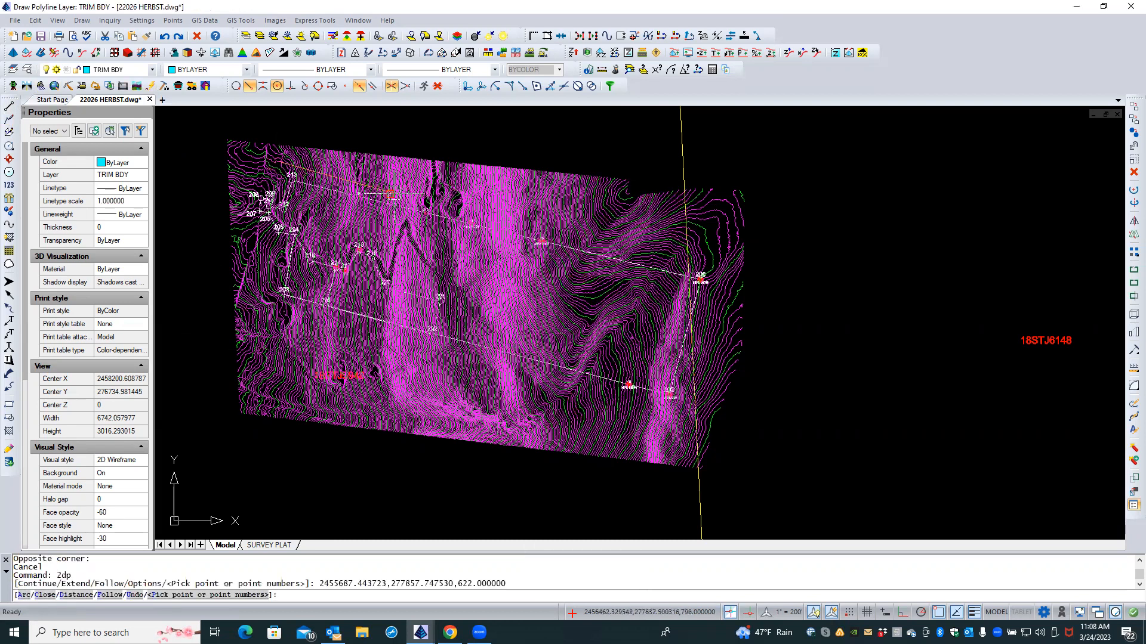
left_click(723, 271)
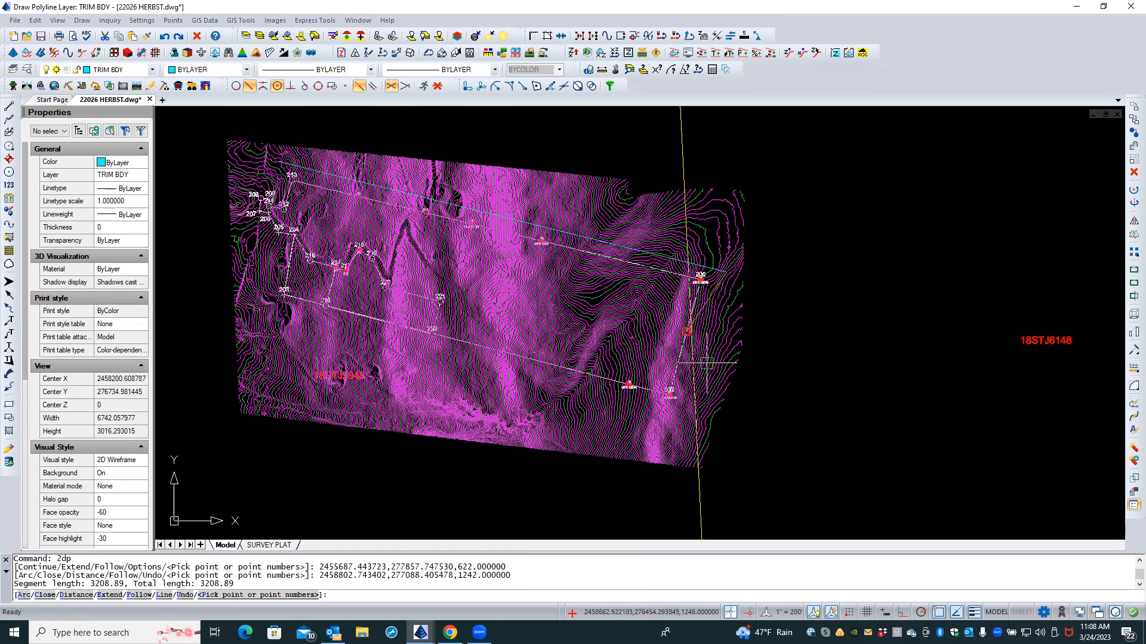
left_click(695, 411)
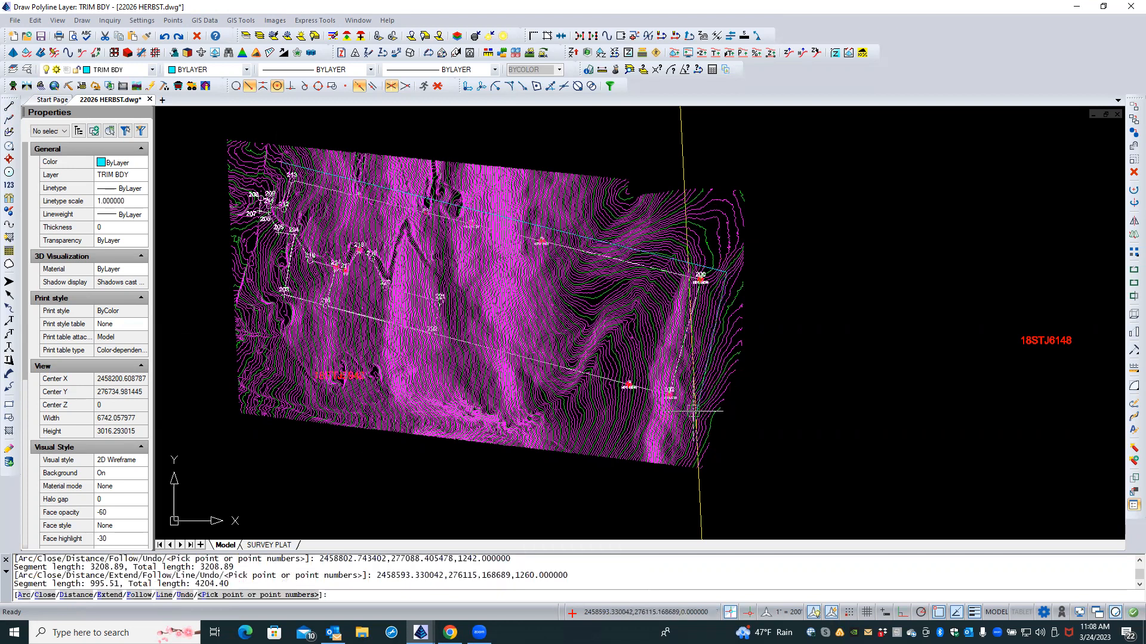
left_click(281, 288)
left_click(279, 238)
left_click(269, 239)
type("c")
key("Return")
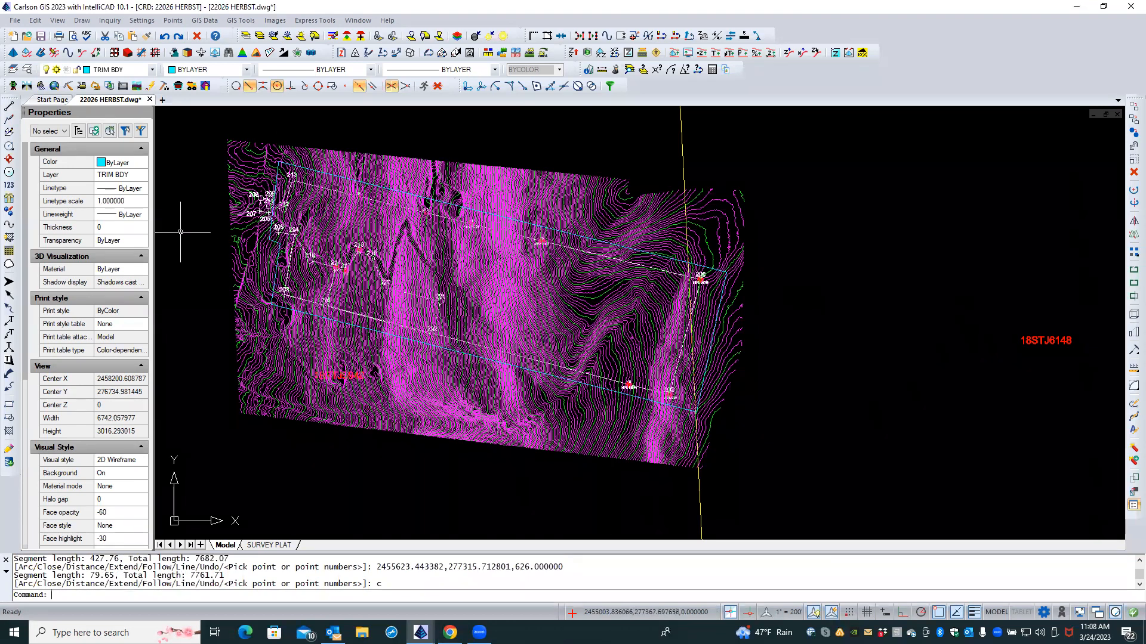
Step: Isolate the layers of the clipped contours and the new cyan boundary
left_click(245, 37)
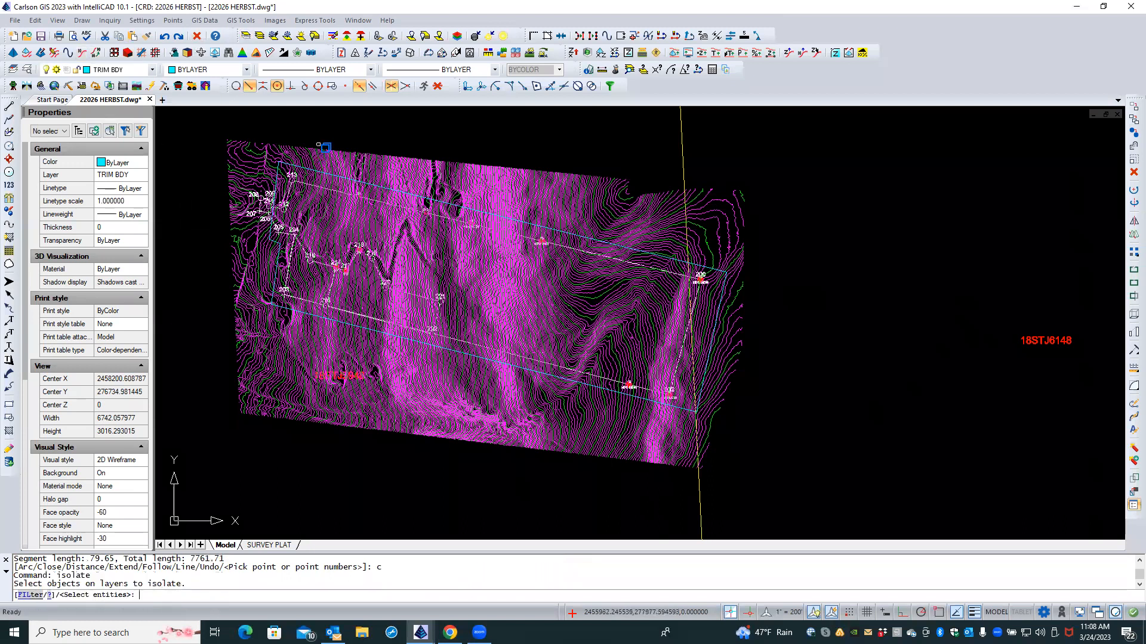
left_click(317, 140)
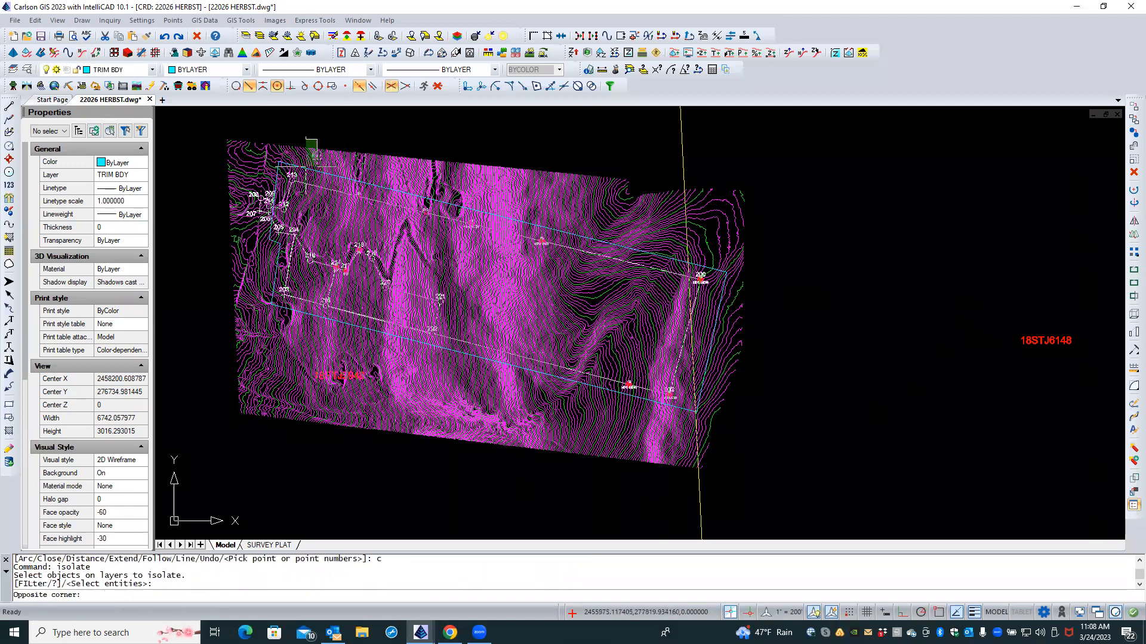
left_click(306, 167)
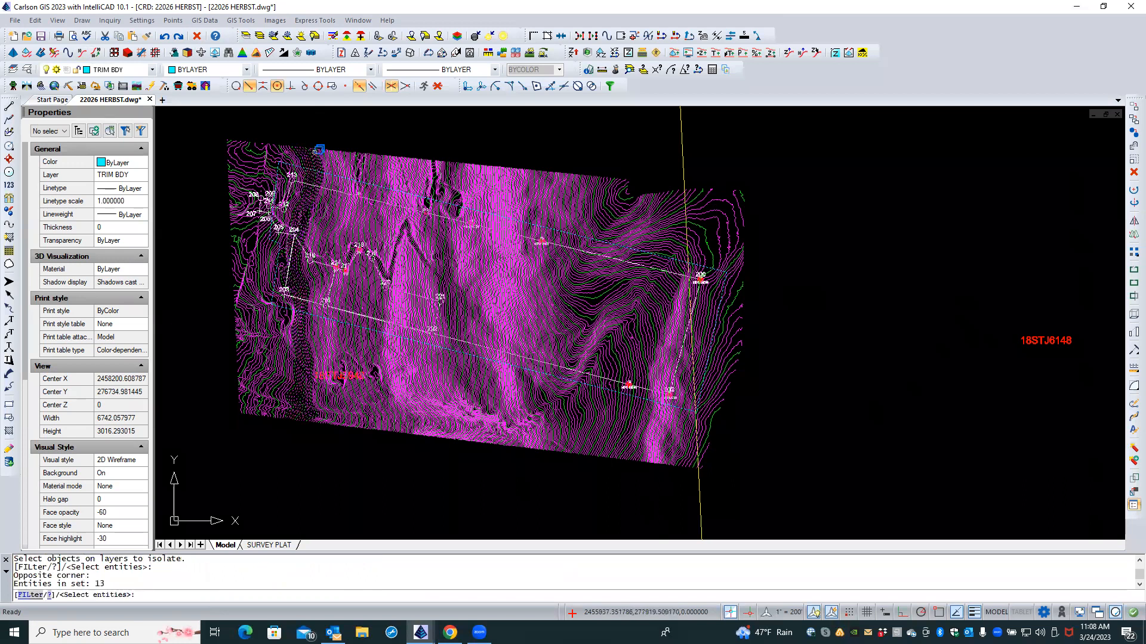
key("Return")
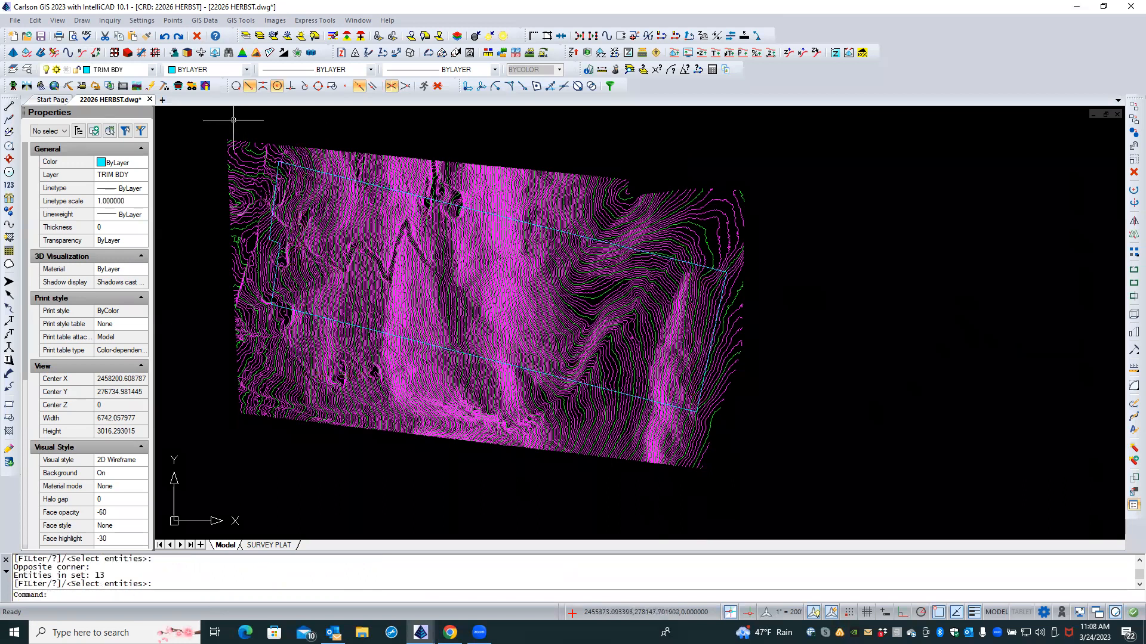
left_click(58, 20)
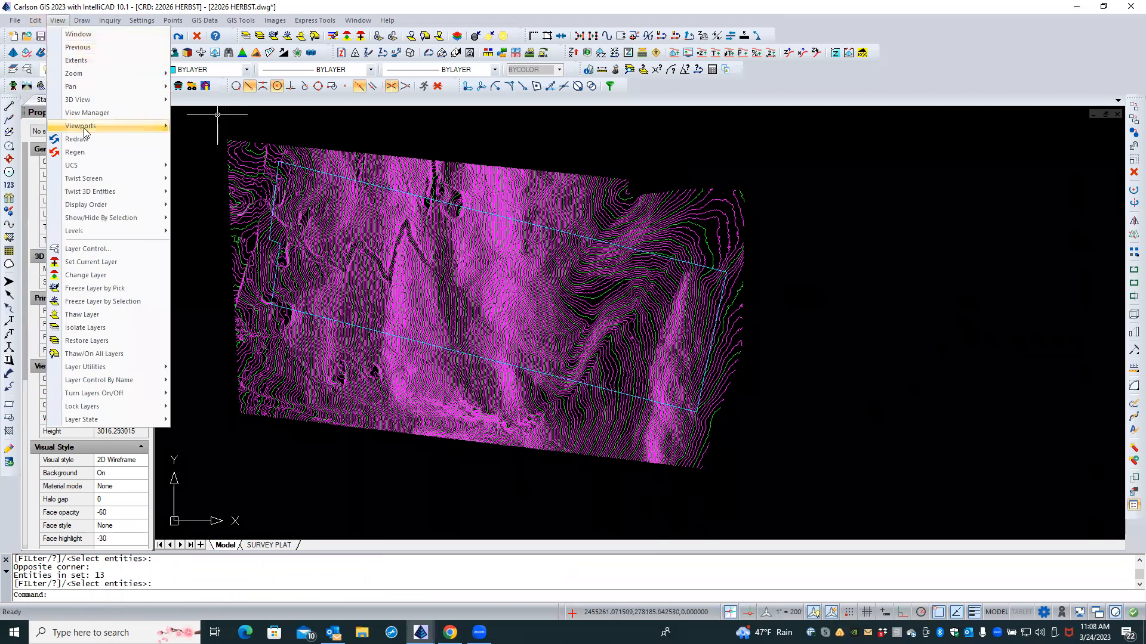
mouse_move(40, 22)
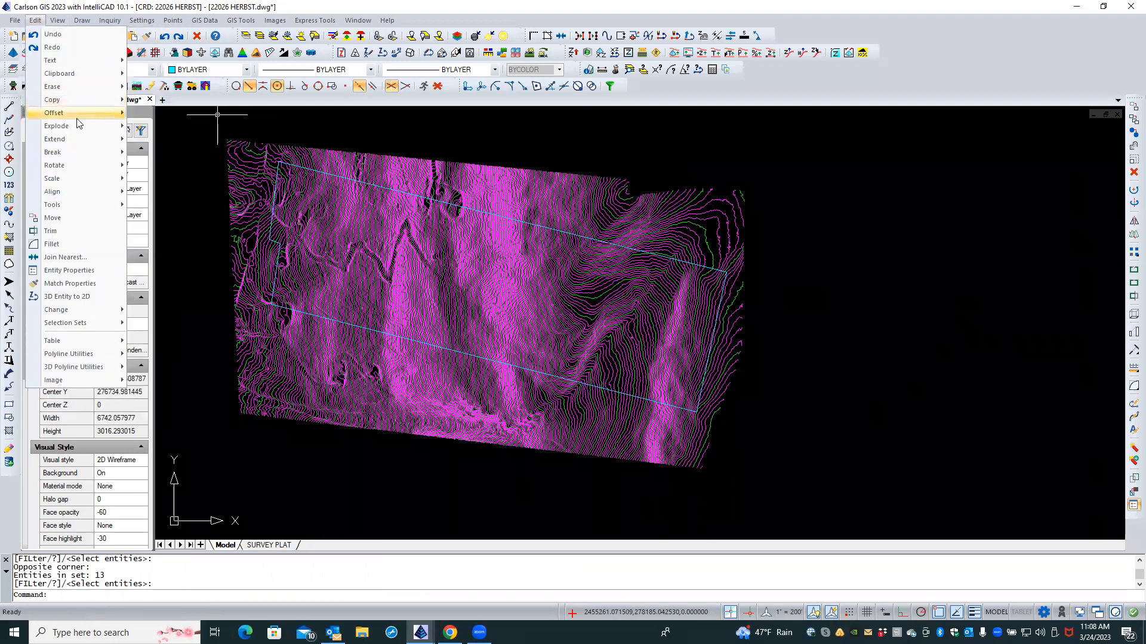
Step: Erase the 465 contours lying outside the new boundary using Erase Outside
mouse_move(88, 89)
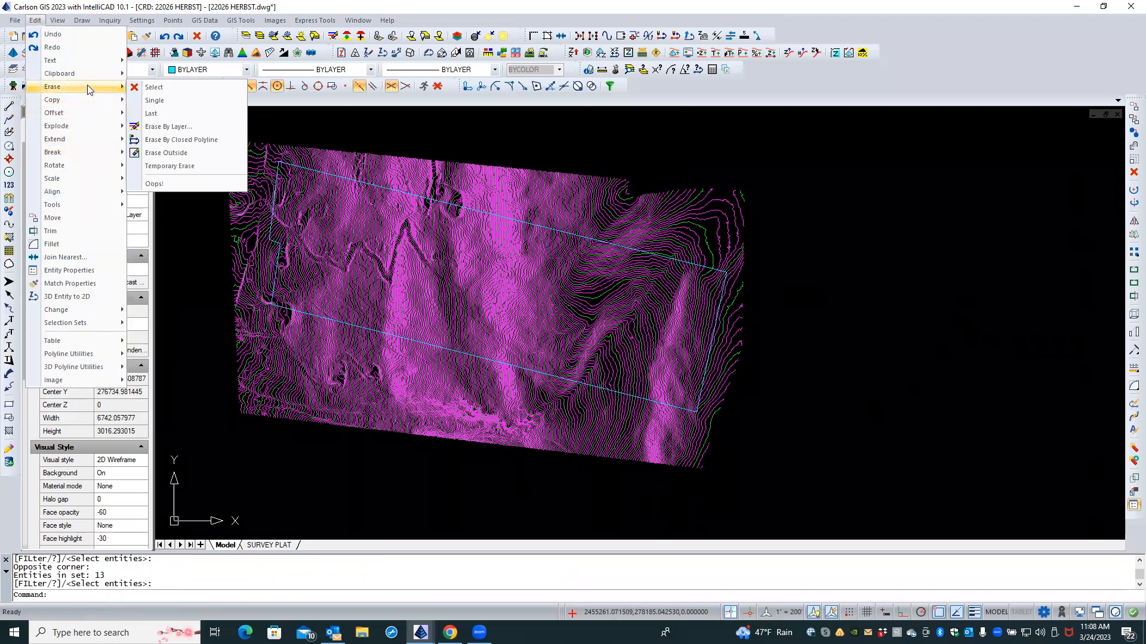
left_click(181, 140)
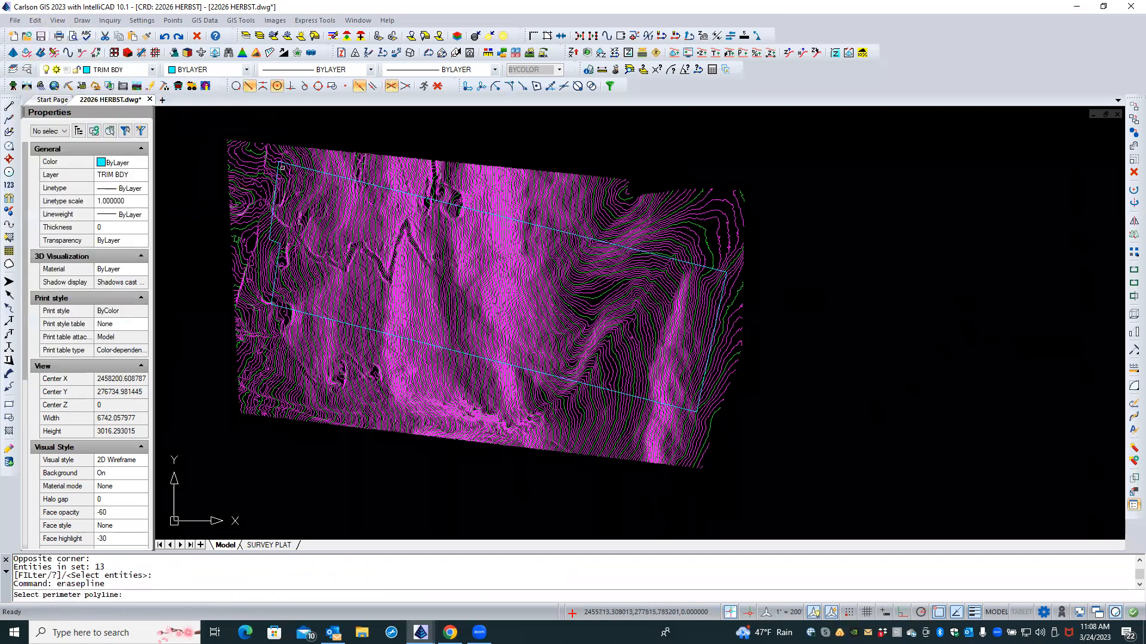
scroll(278, 191, "up", 3)
scroll(276, 189, "up", 3)
left_click(252, 196)
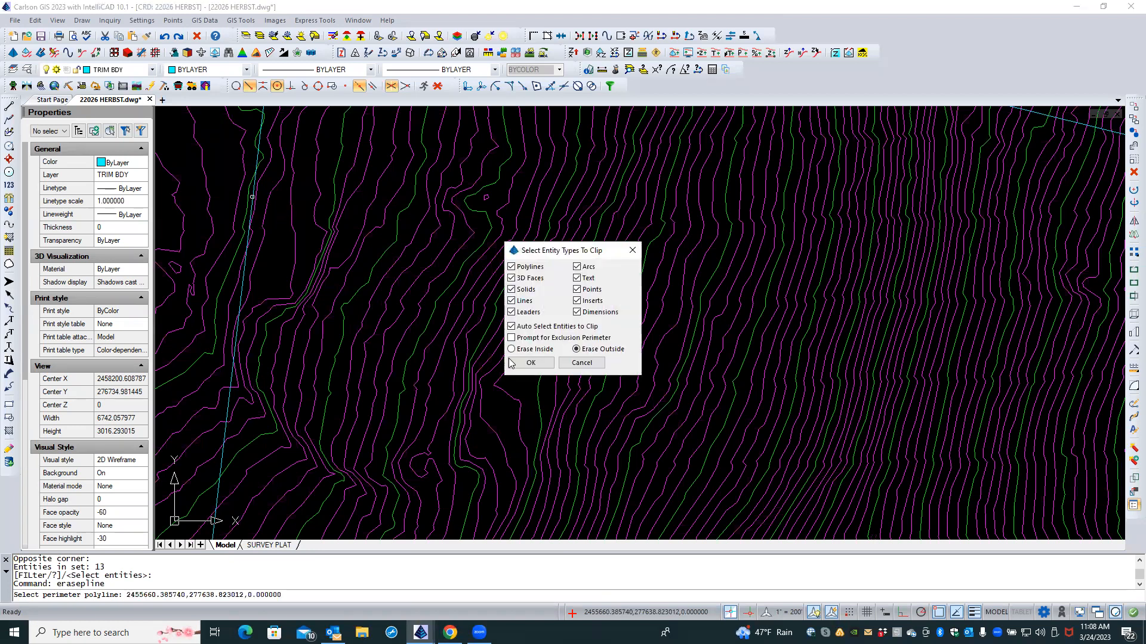
left_click(531, 362)
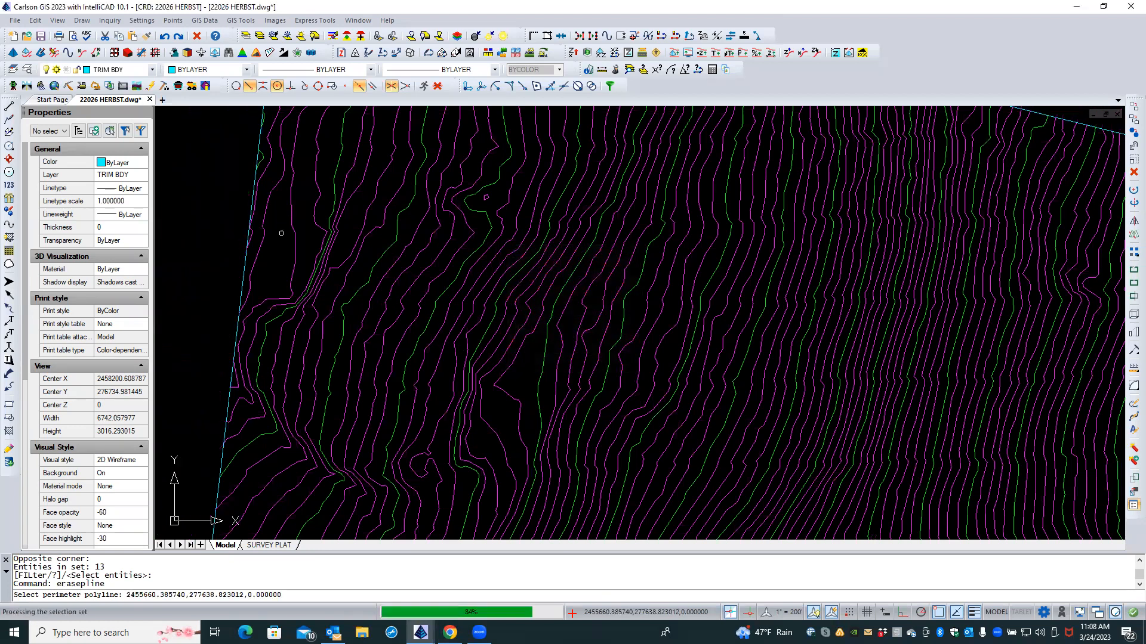
scroll(274, 225, "down", 5)
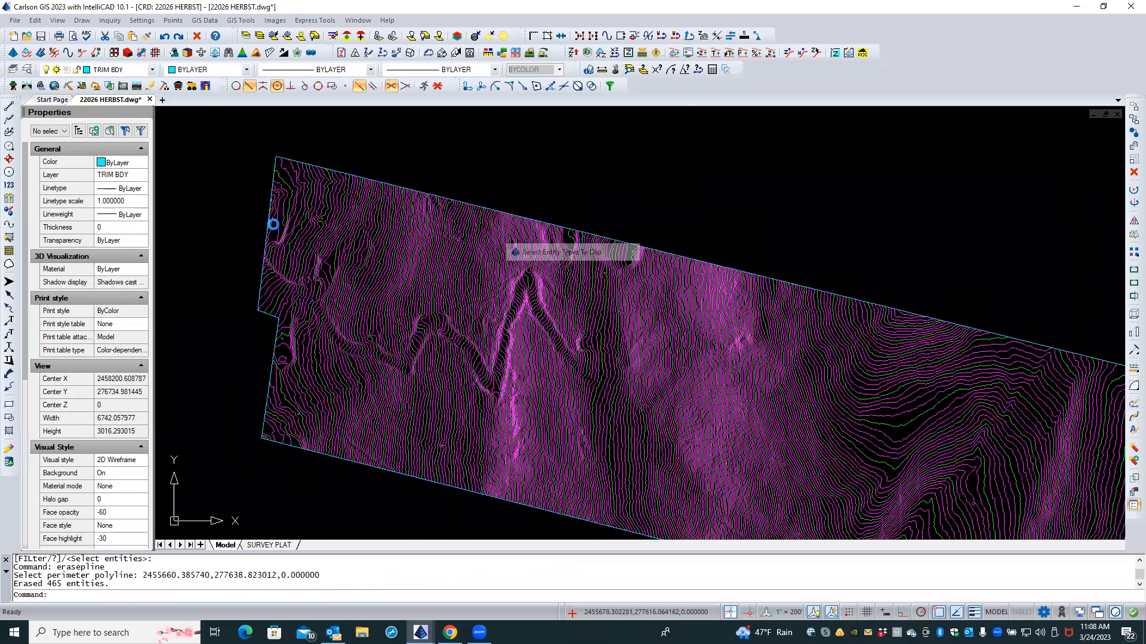
Step: Select the TRIM BDY polyline from the overlapping objects and delete it
right_click(223, 232)
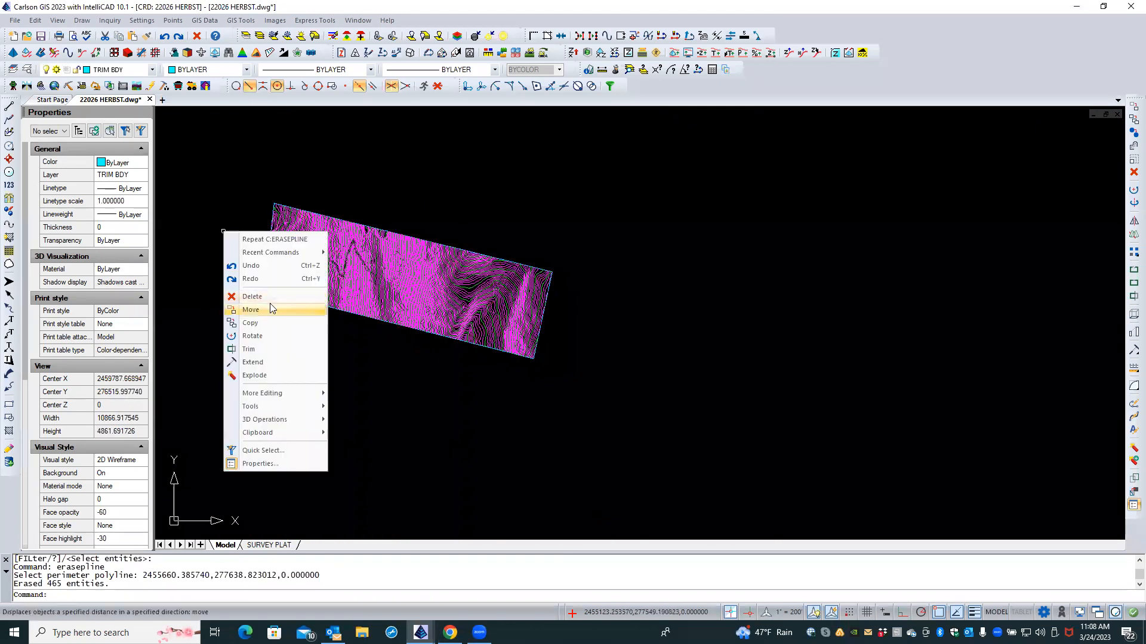
left_click(335, 350)
left_click(335, 363)
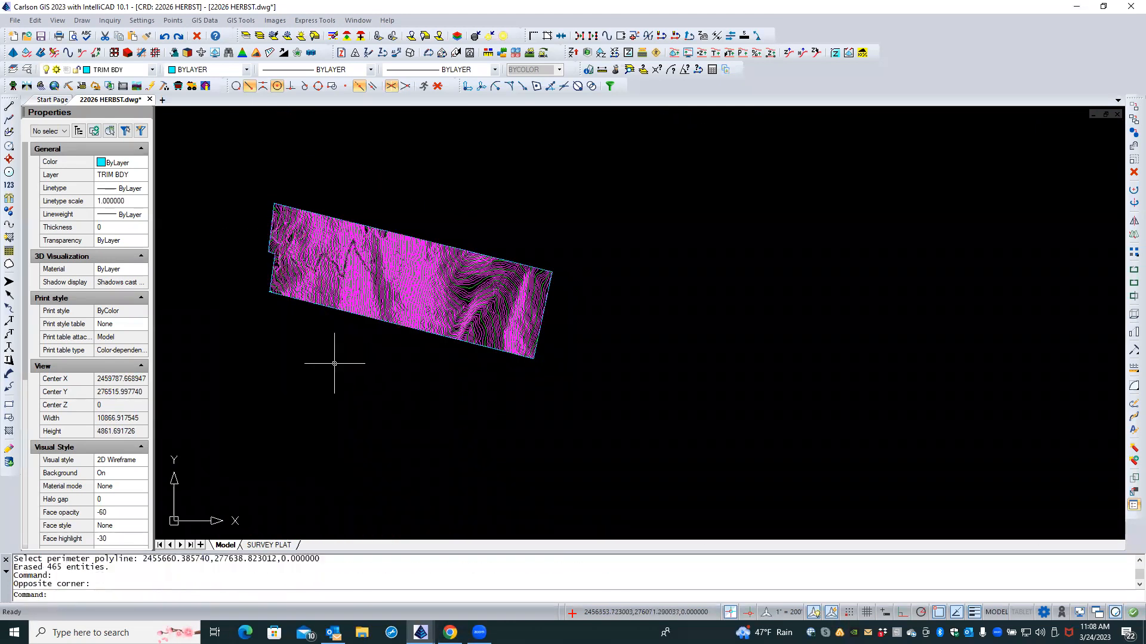
double_click(330, 308)
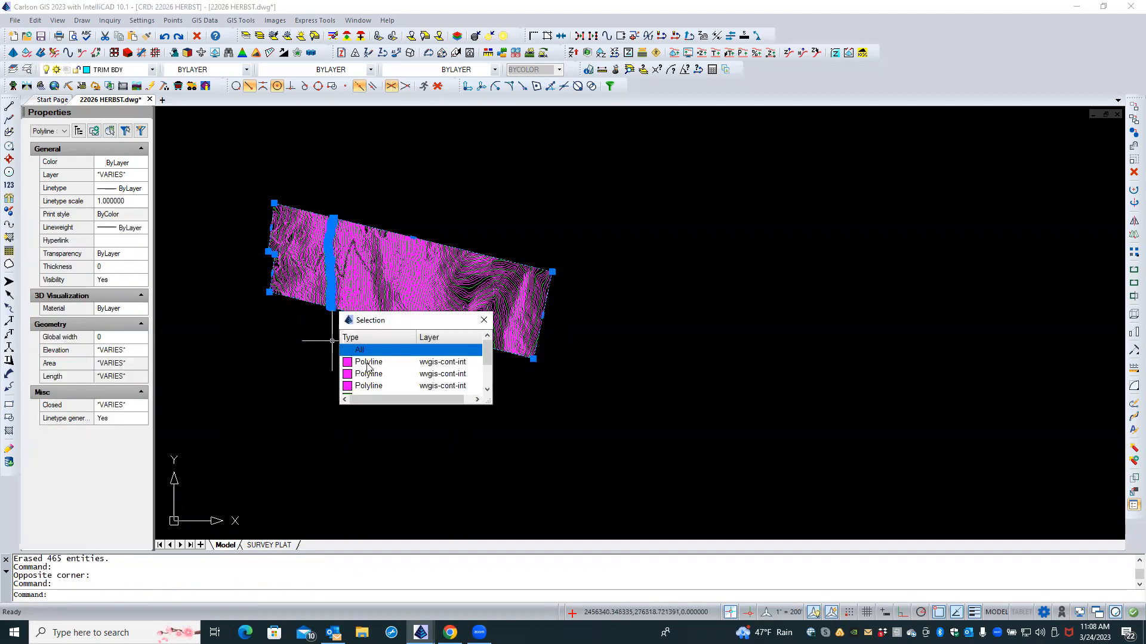
scroll(471, 367, "down", 1)
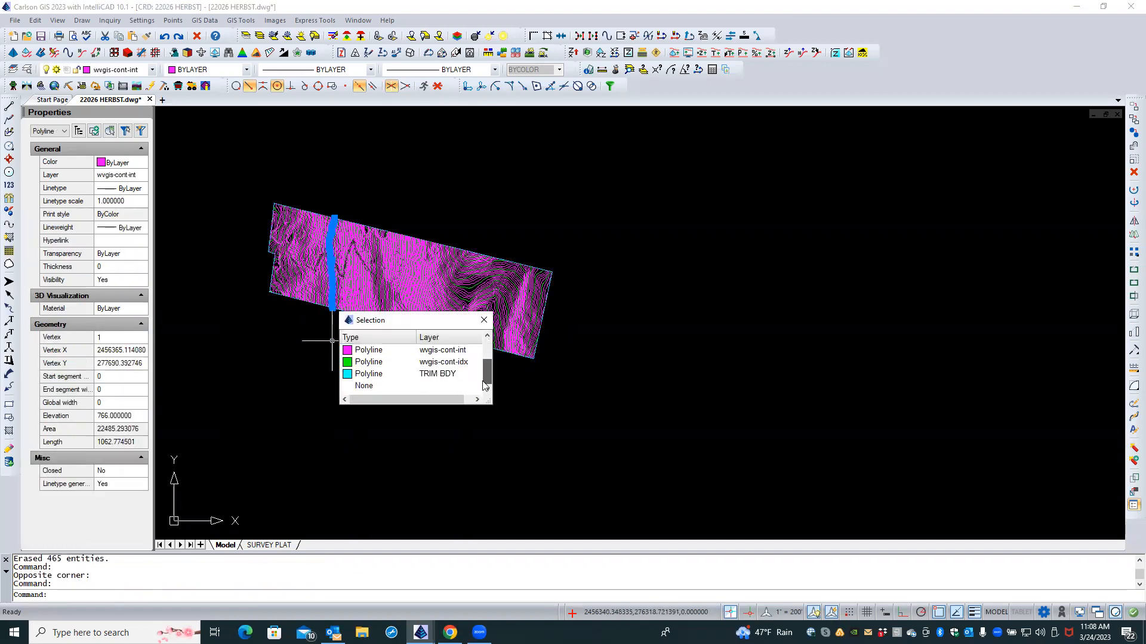
left_click(425, 375)
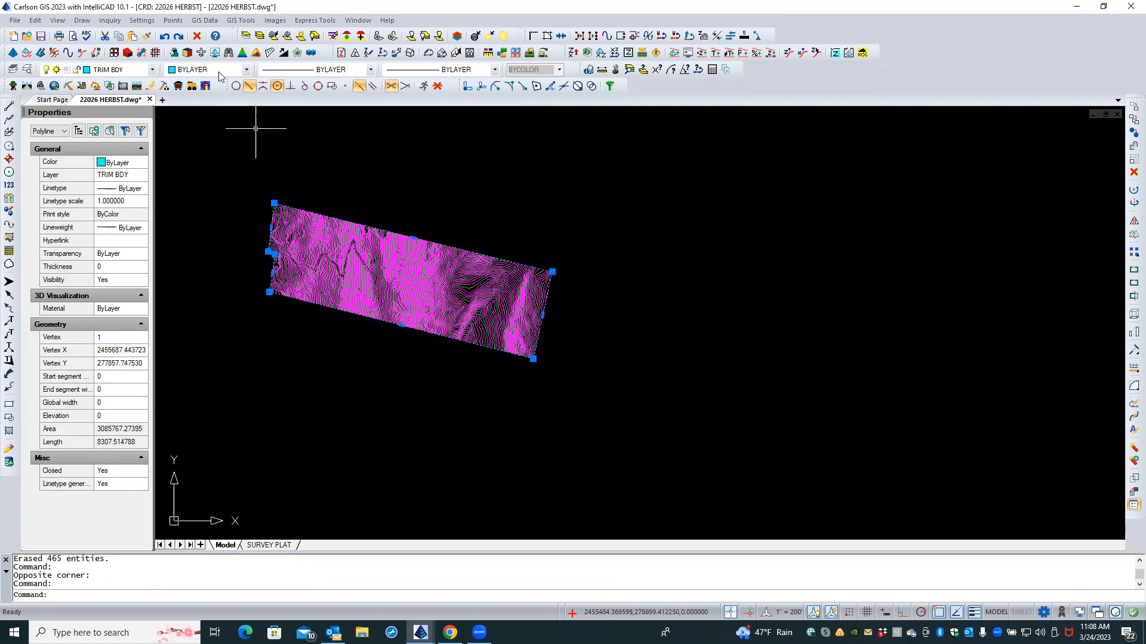
left_click(197, 37)
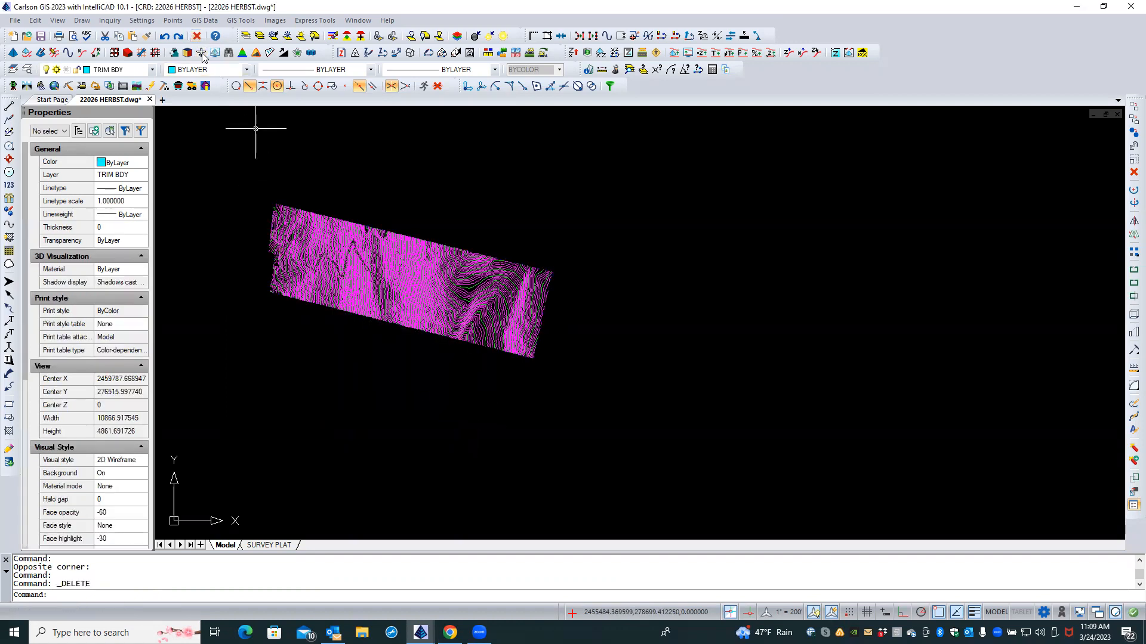
Step: Restore the hidden tile lines, tile labels and survey points
left_click(259, 37)
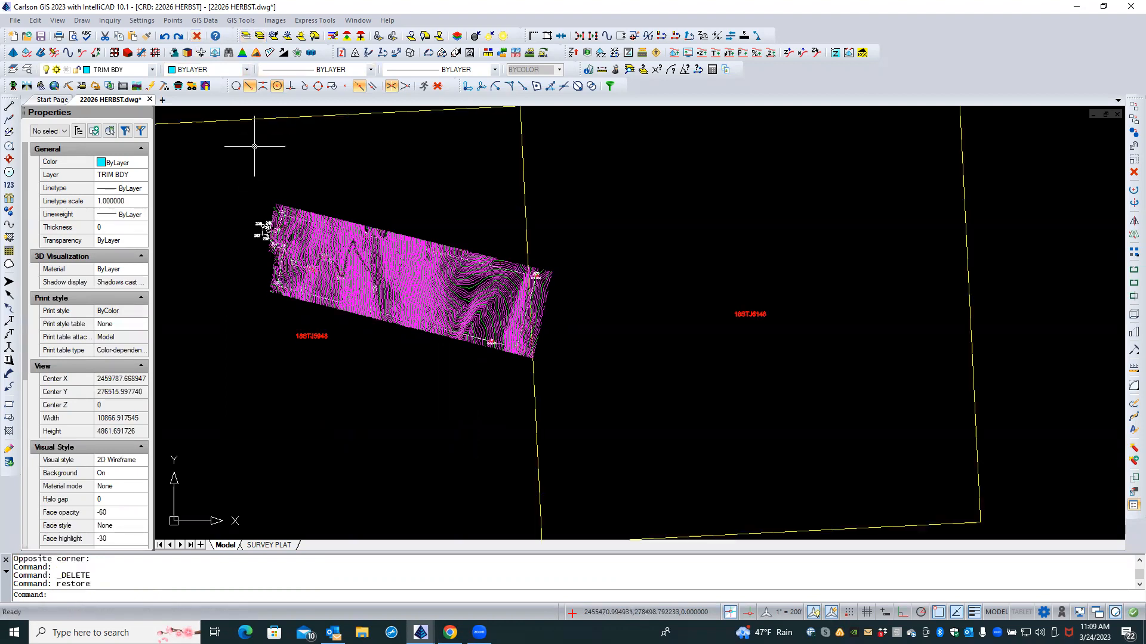
scroll(258, 203, "up", 1)
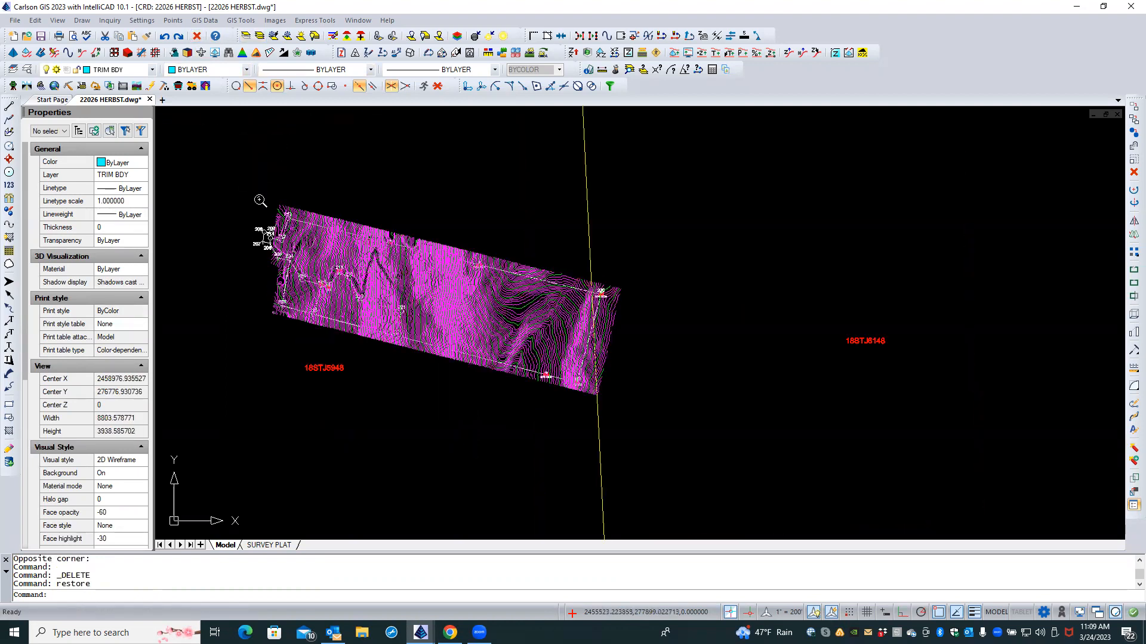
scroll(259, 201, "up", 1)
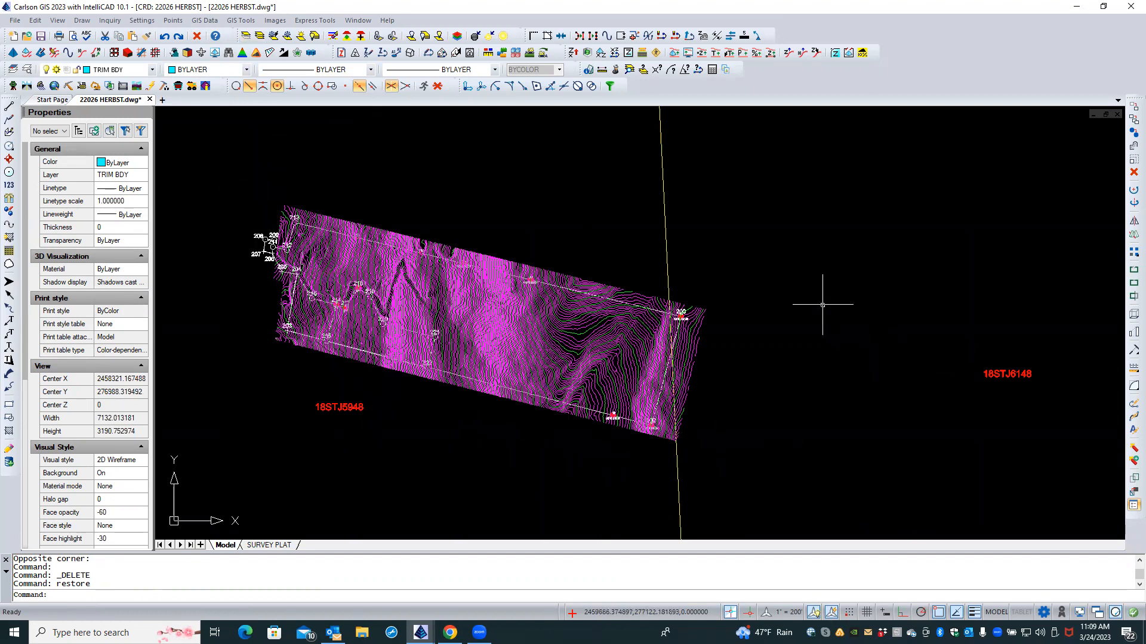
scroll(720, 219, "down", 2)
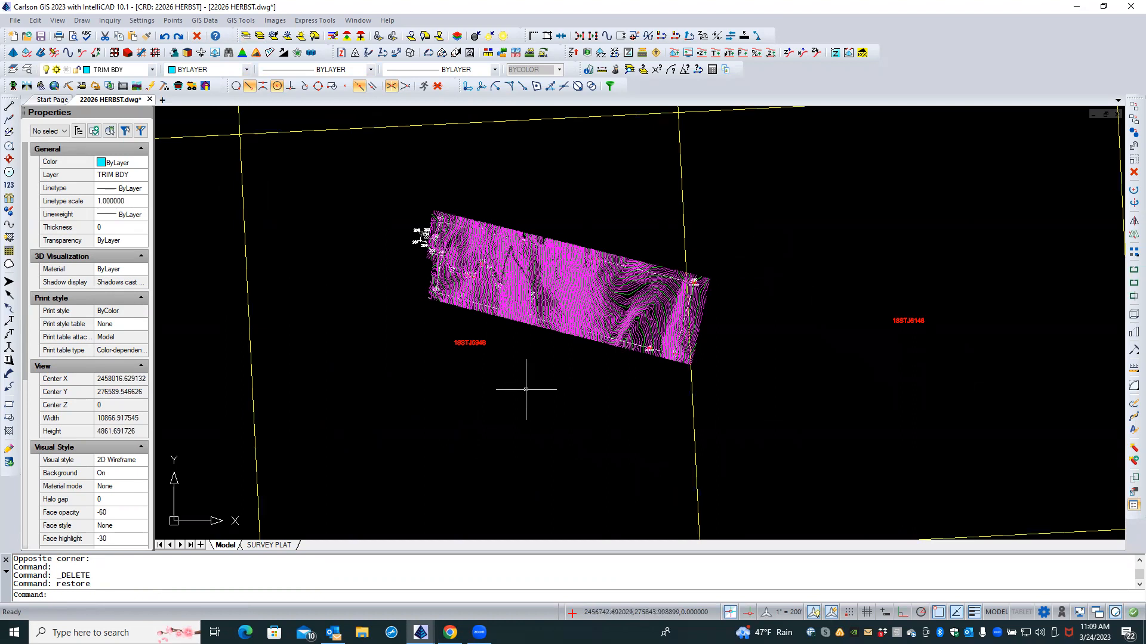
left_click(331, 37)
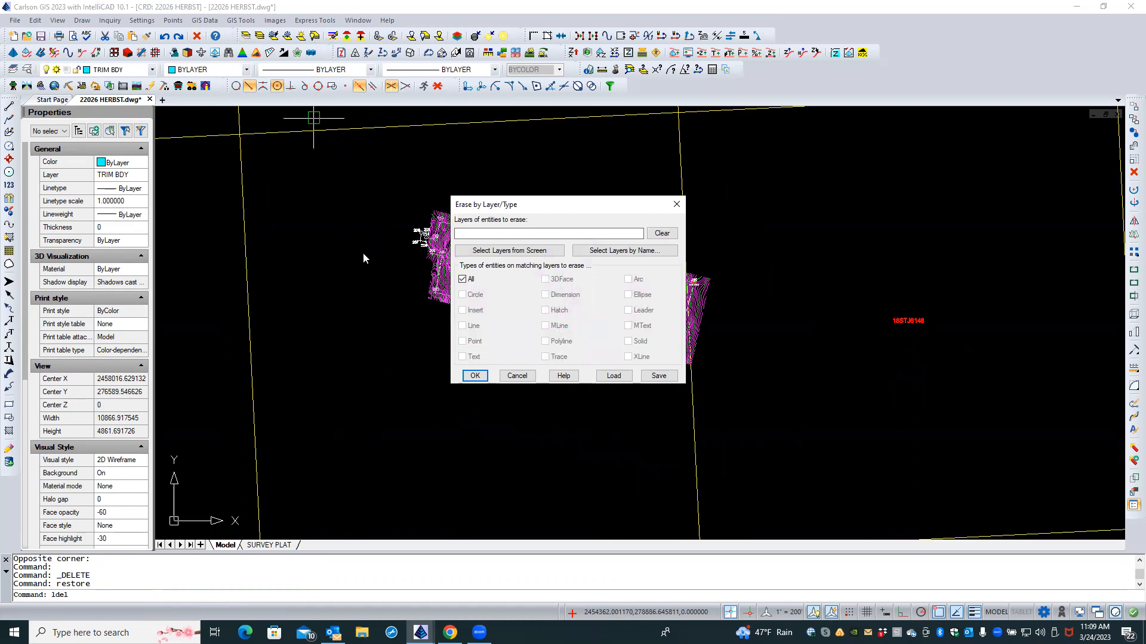
Step: Erase all 296 polylines on the TILE INDEX layer by picking one from screen
left_click(511, 250)
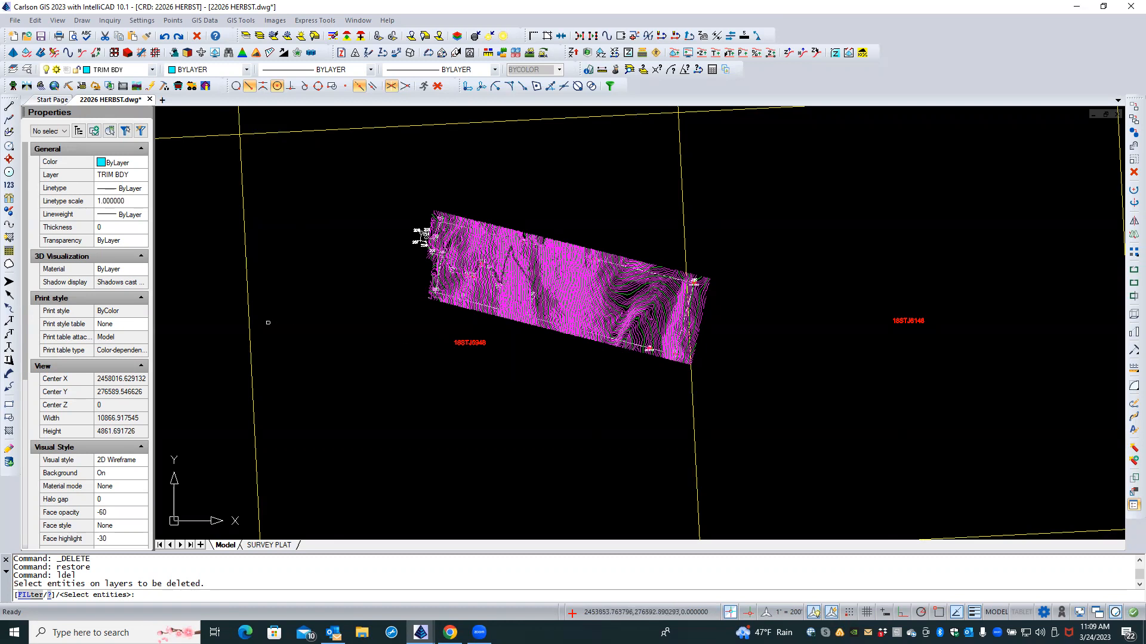
left_click(251, 326)
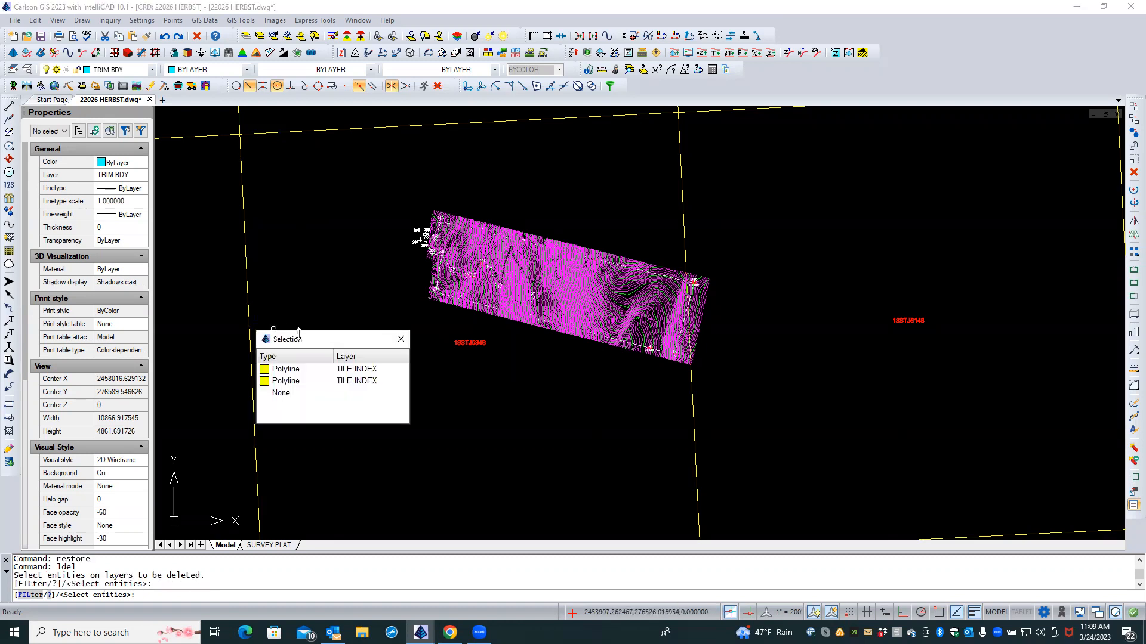
left_click(292, 370)
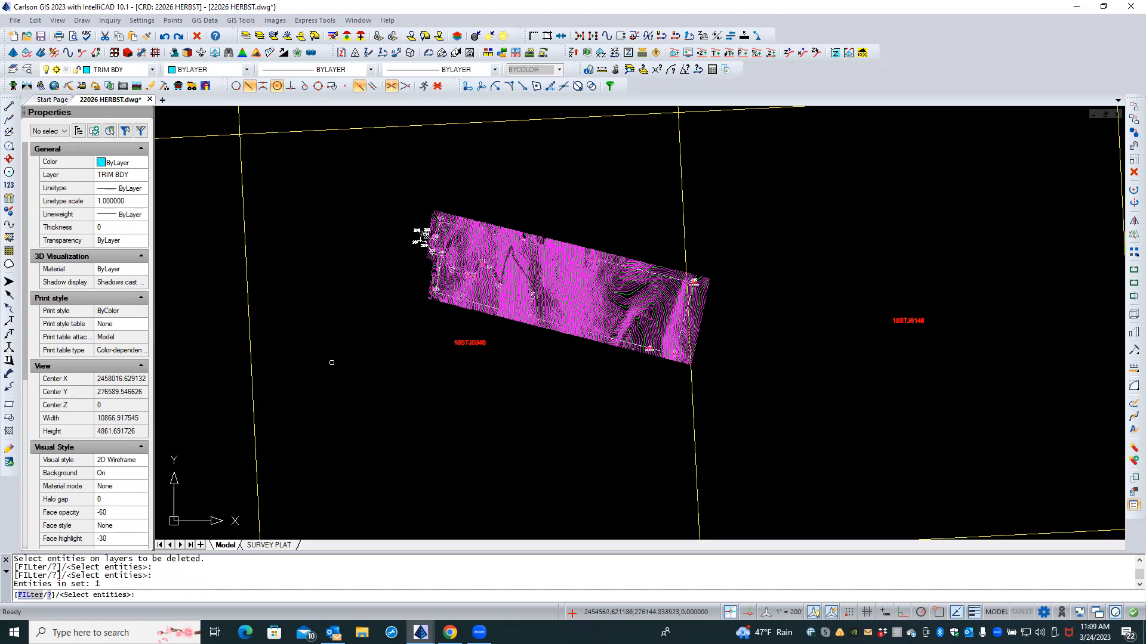
key("Return")
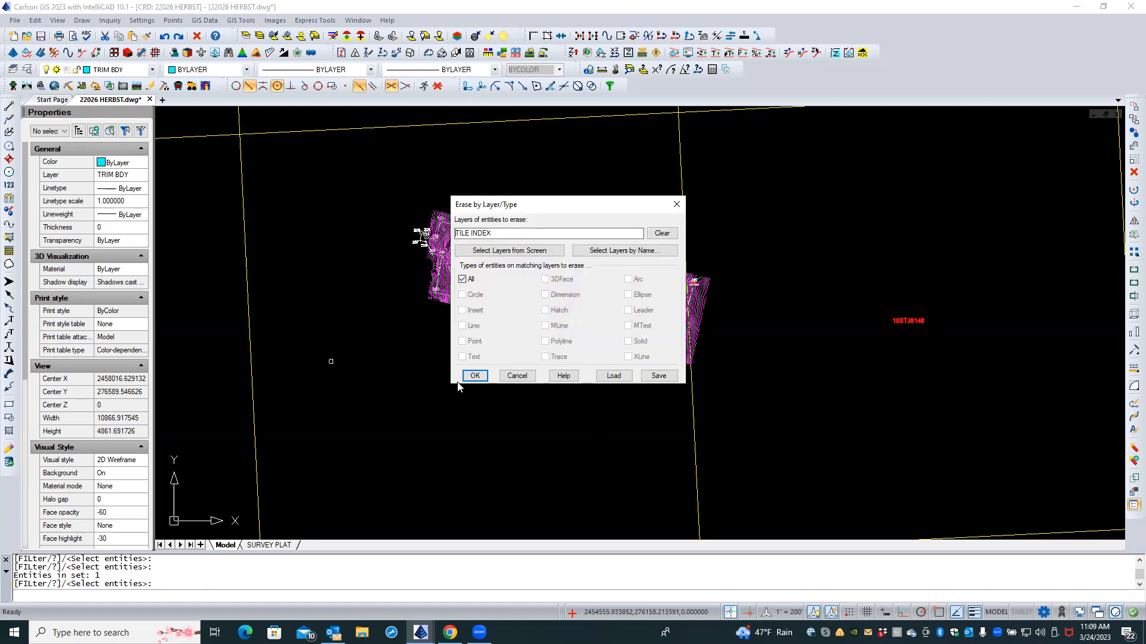
left_click(473, 376)
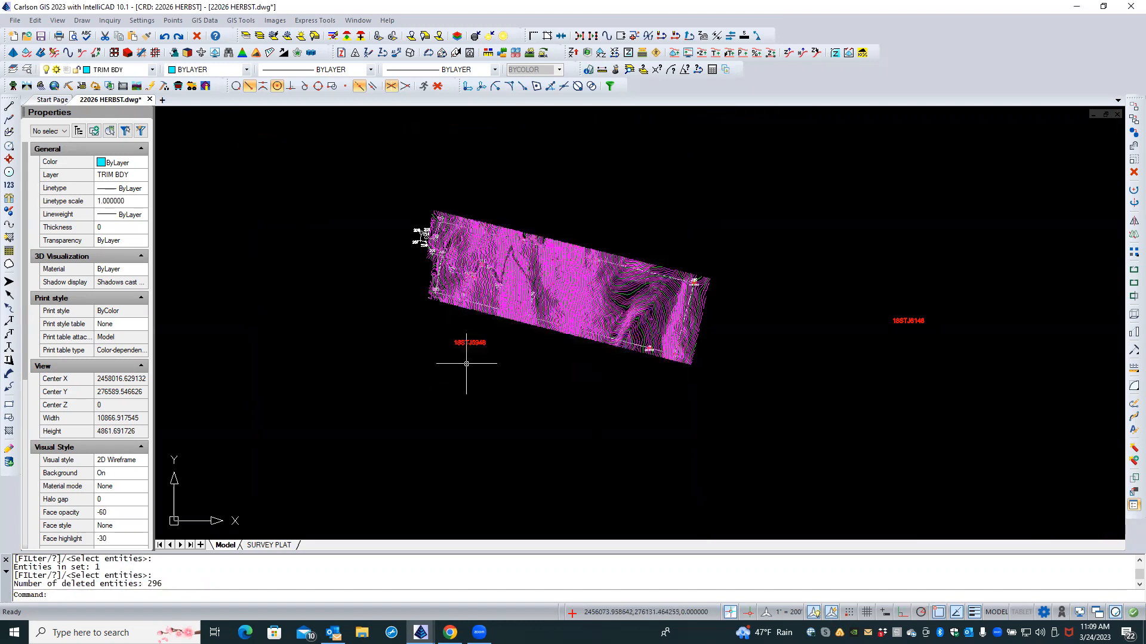
left_click(457, 351)
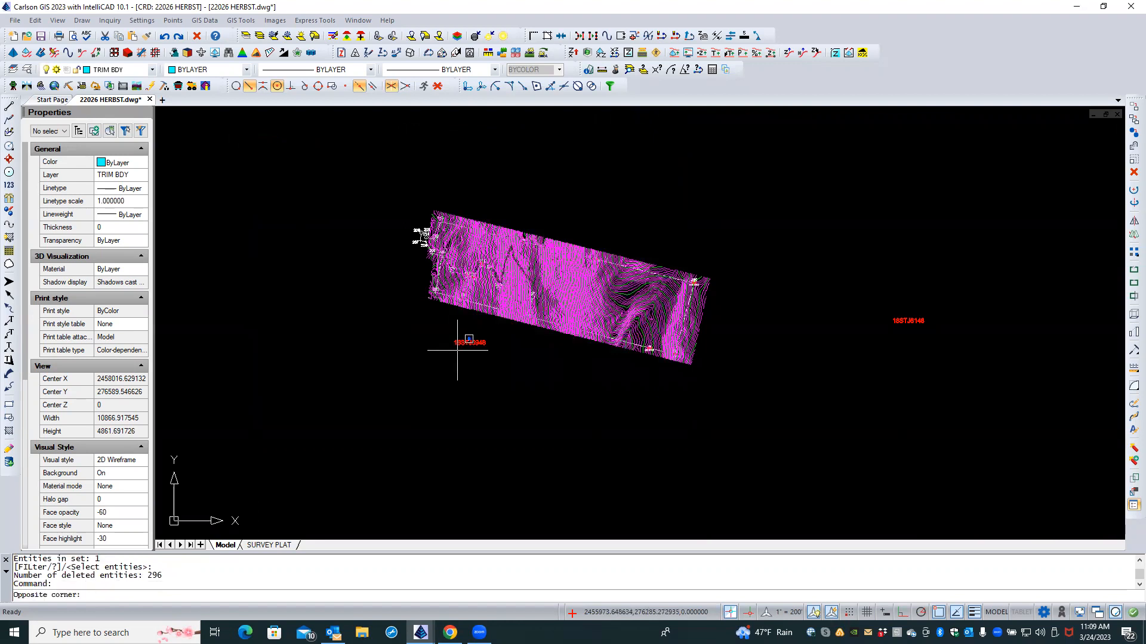
Step: Select the 18STJ5948 label and all similar tile labels, then delete them
left_click(466, 338)
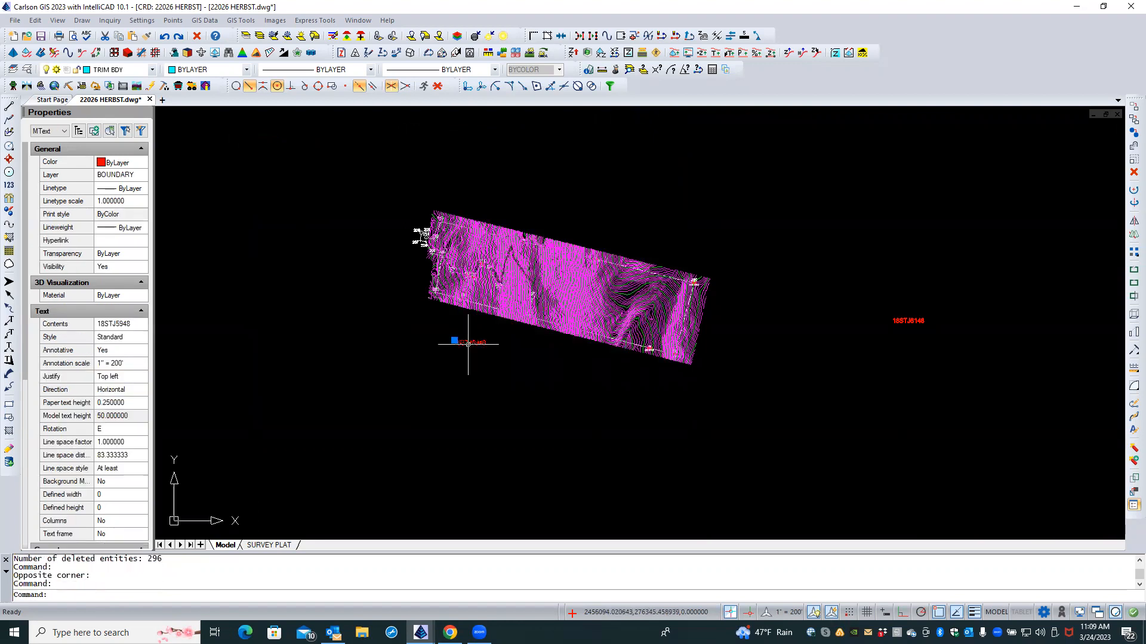
right_click(386, 338)
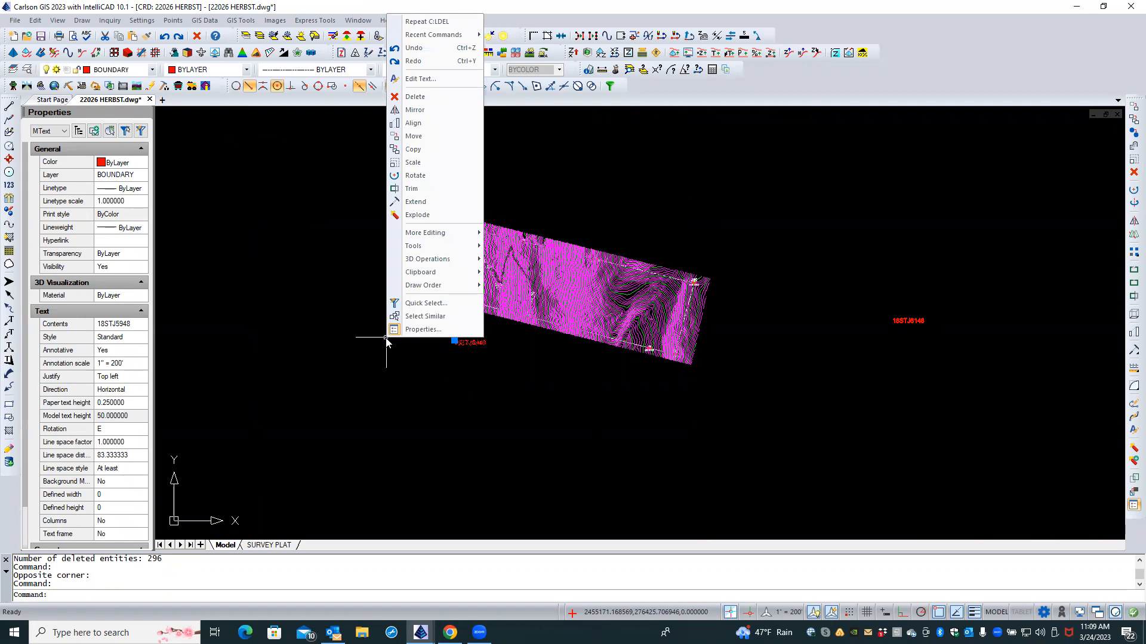
left_click(421, 316)
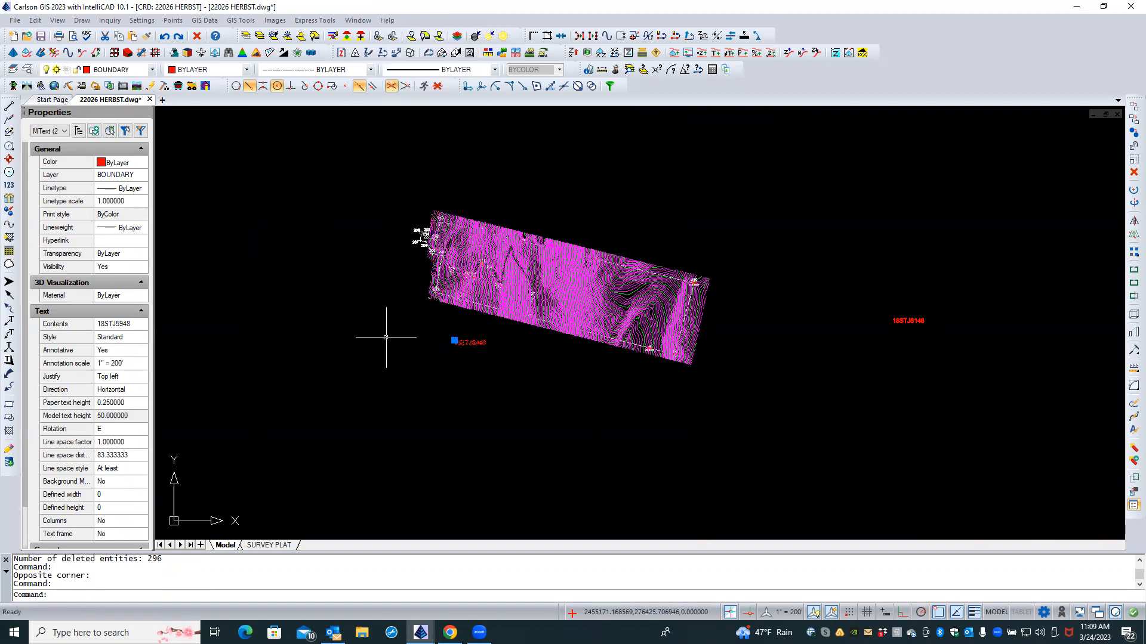
scroll(442, 250, "up", 1)
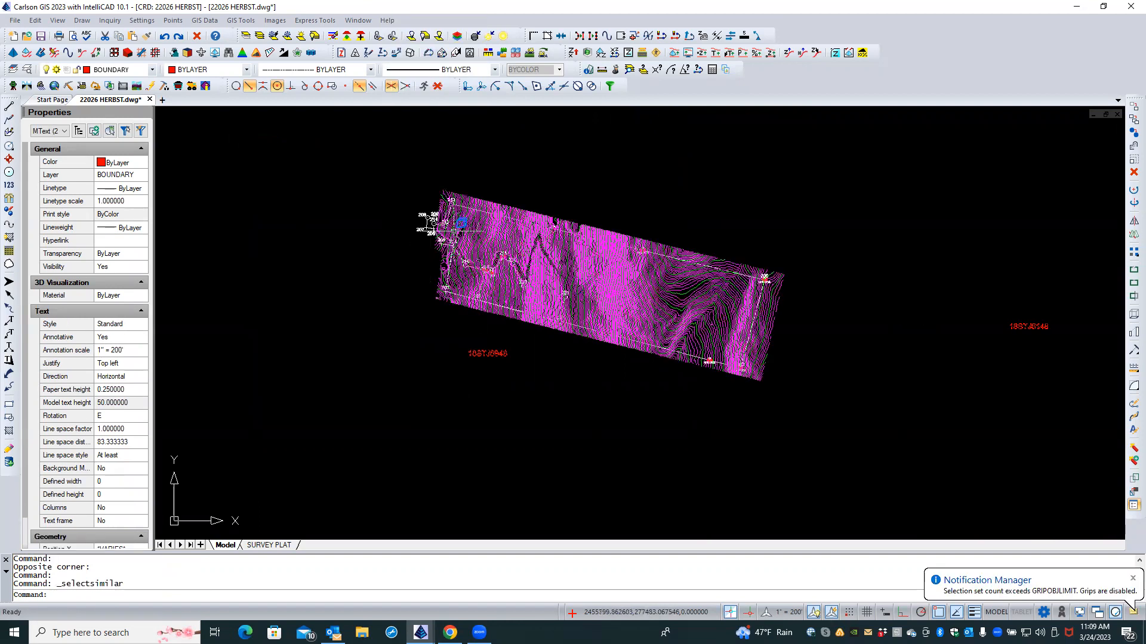
scroll(457, 203, "up", 3)
scroll(507, 289, "up", 6)
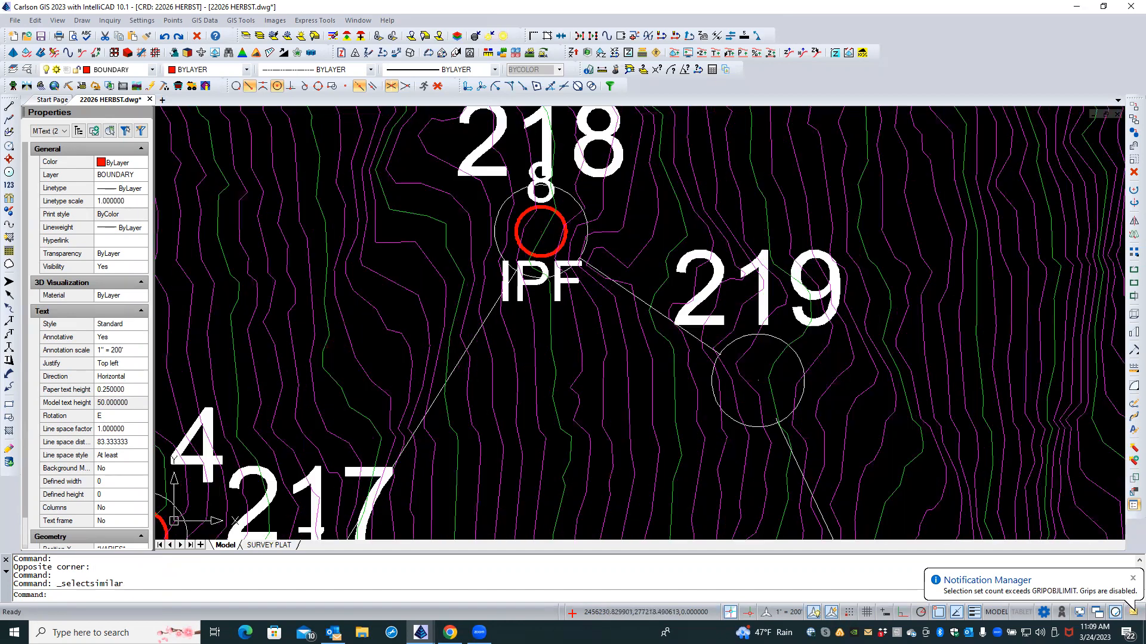
scroll(465, 330, "down", 4)
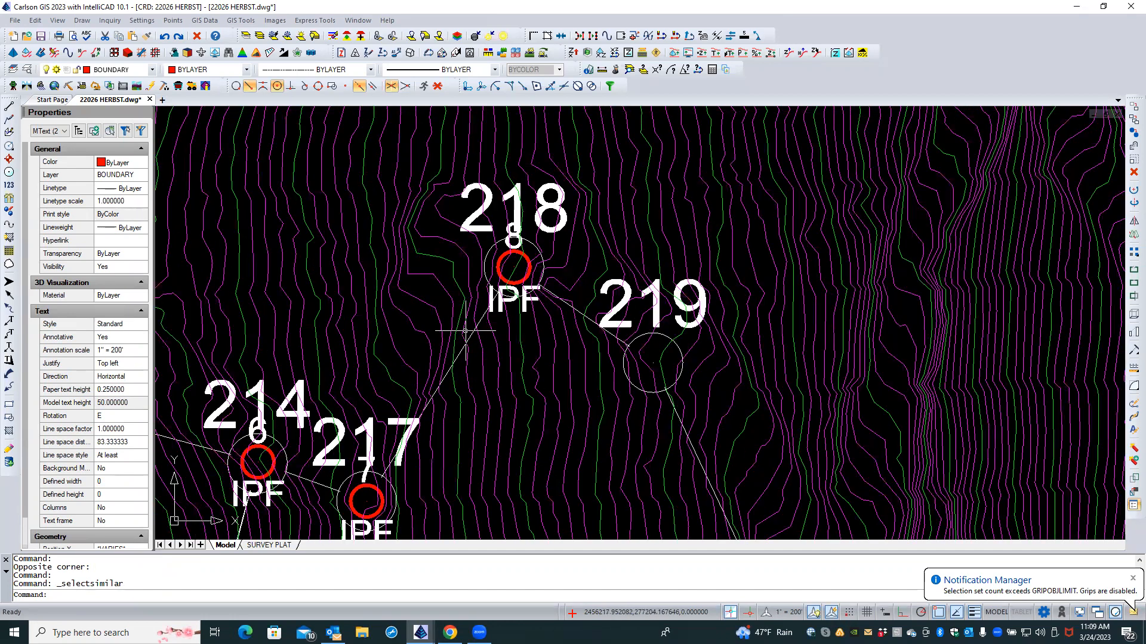
scroll(465, 330, "down", 2)
scroll(465, 330, "down", 4)
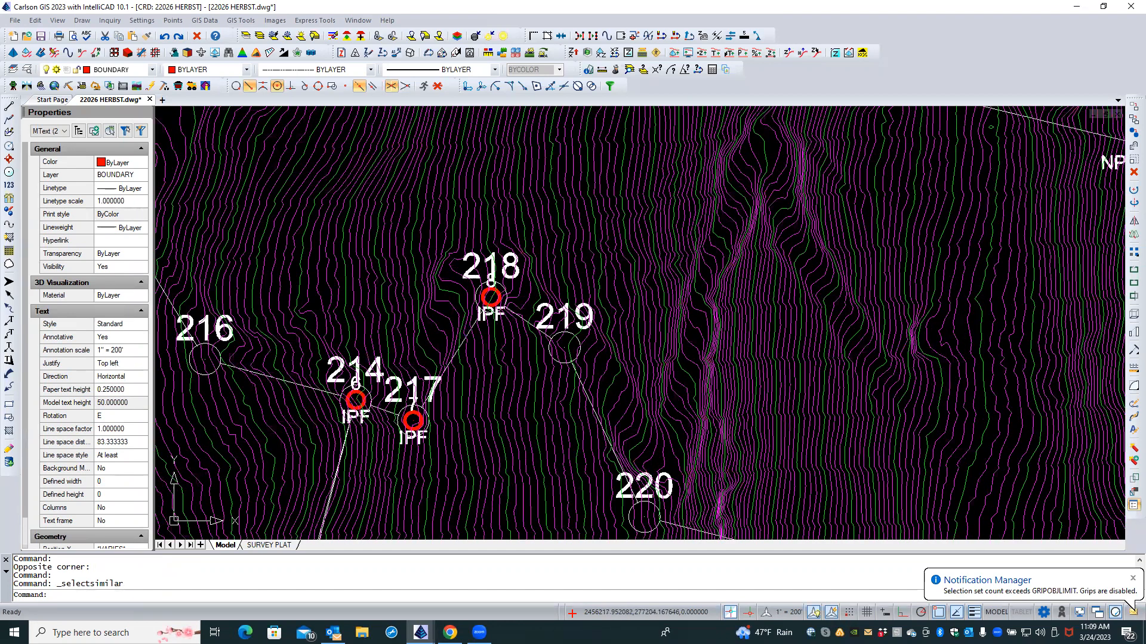
scroll(466, 336, "down", 4)
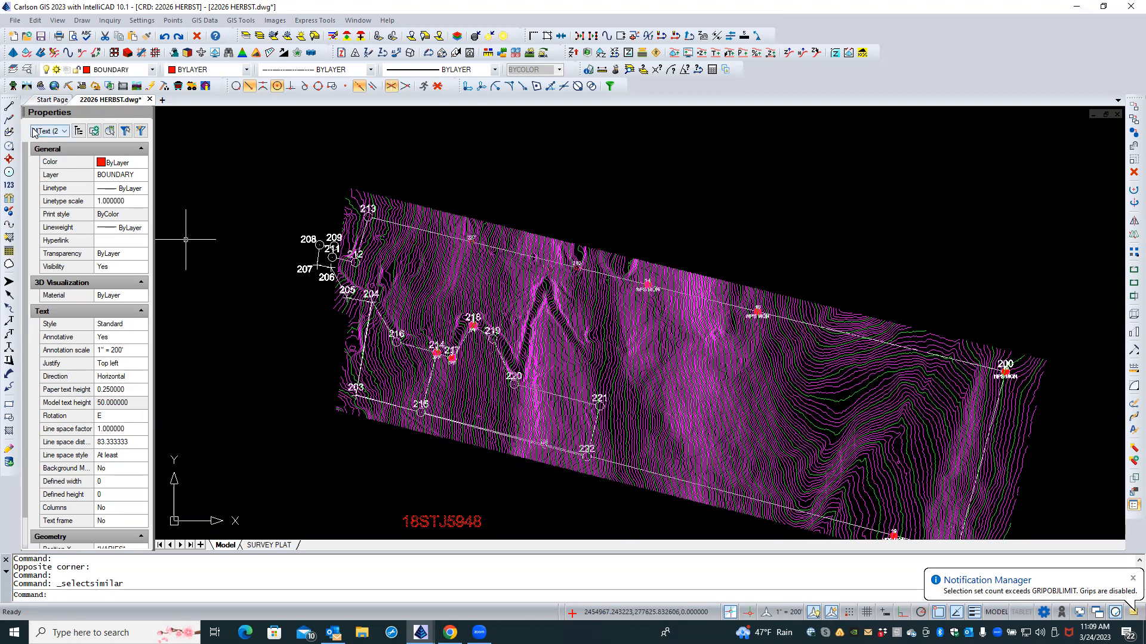
scroll(123, 280, "down", 1)
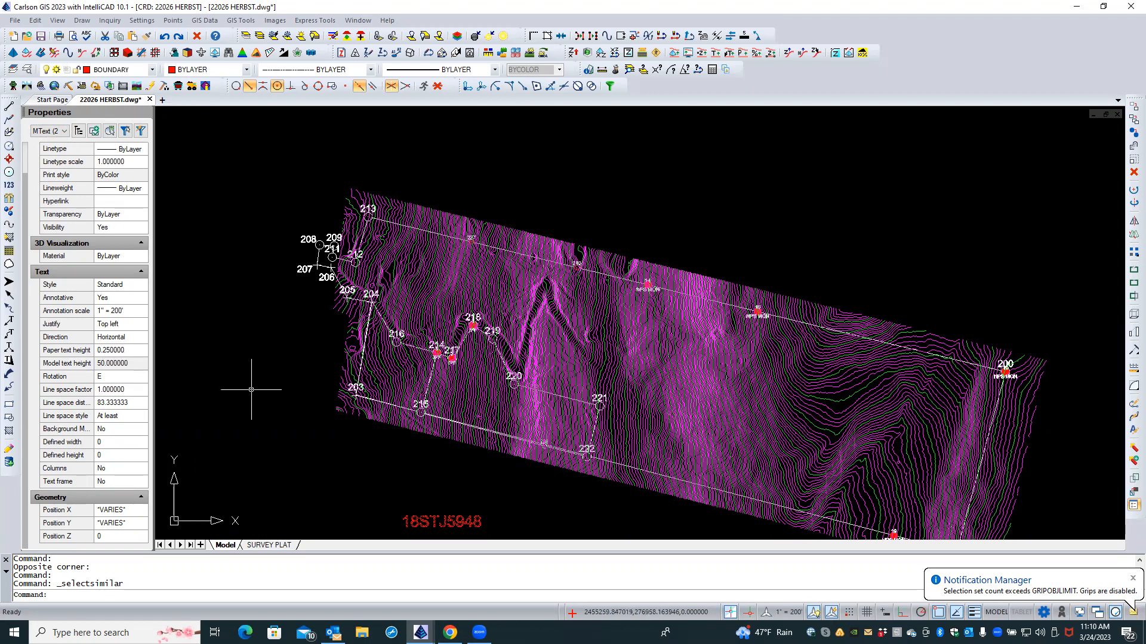
left_click(198, 41)
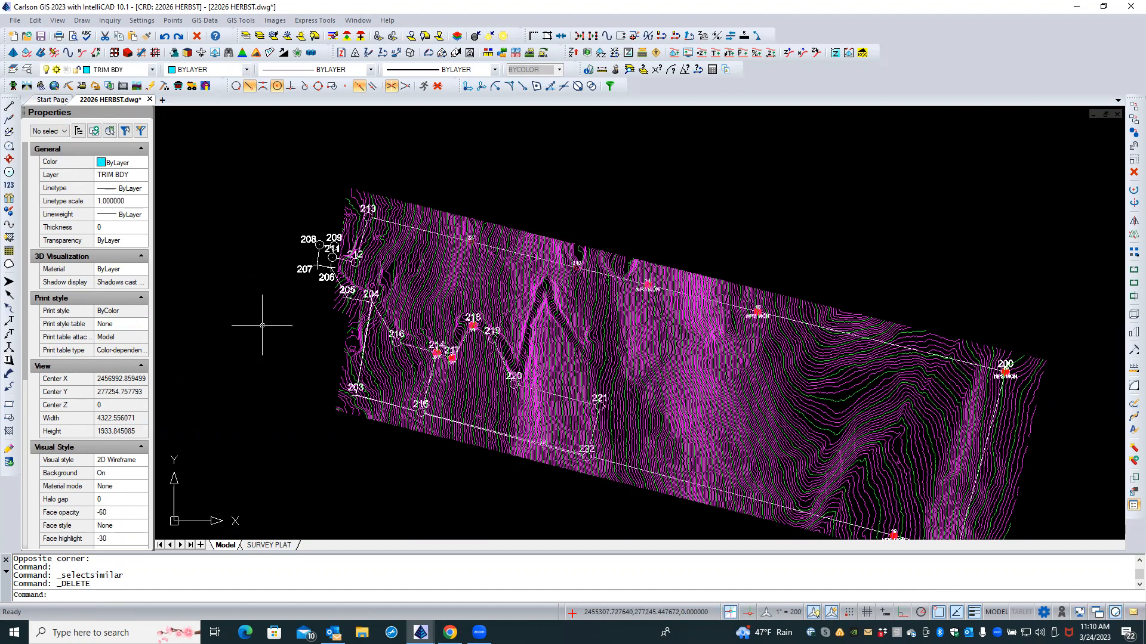
scroll(386, 157, "down", 1)
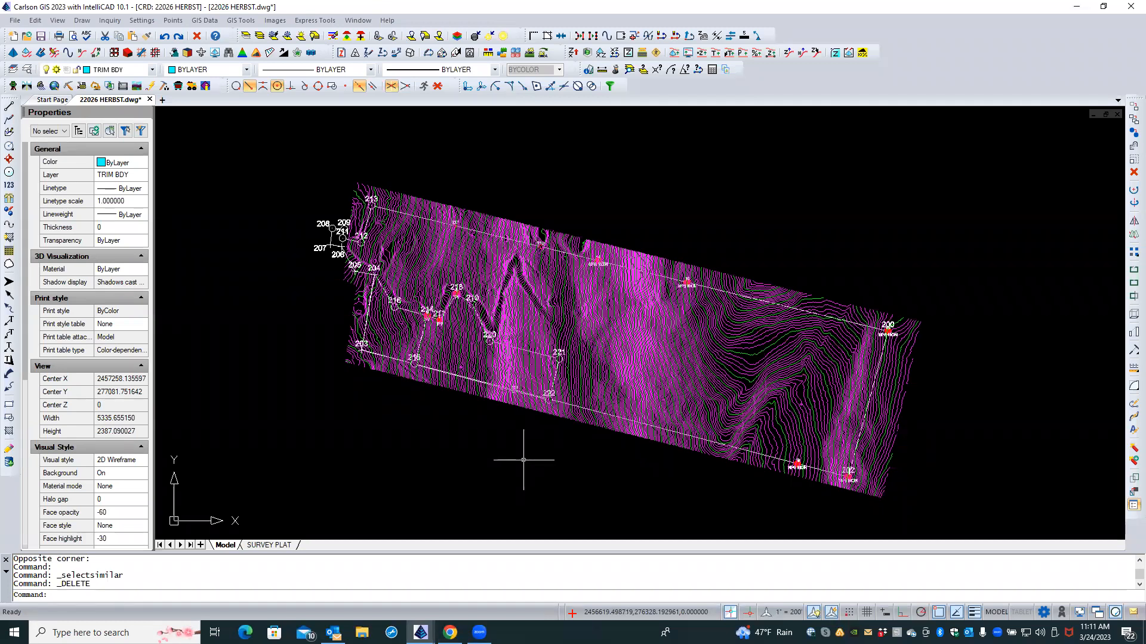
Step: Zoom out briefly, then zoom into the strip's east end around points 200 and 202
scroll(523, 460, "down", 1)
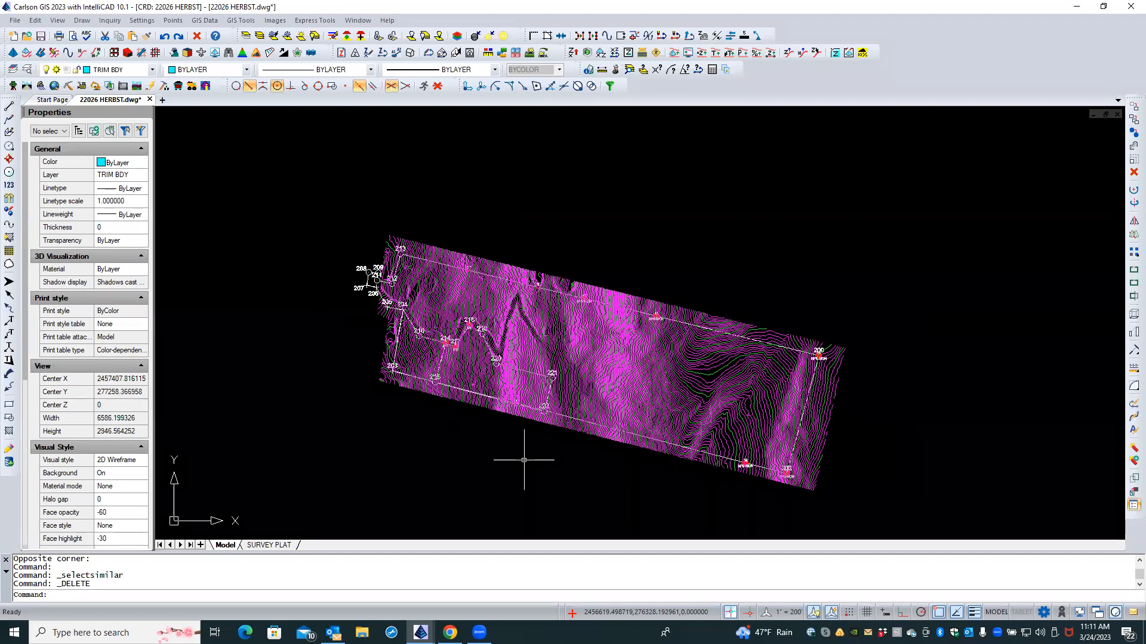
scroll(524, 460, "up", 1)
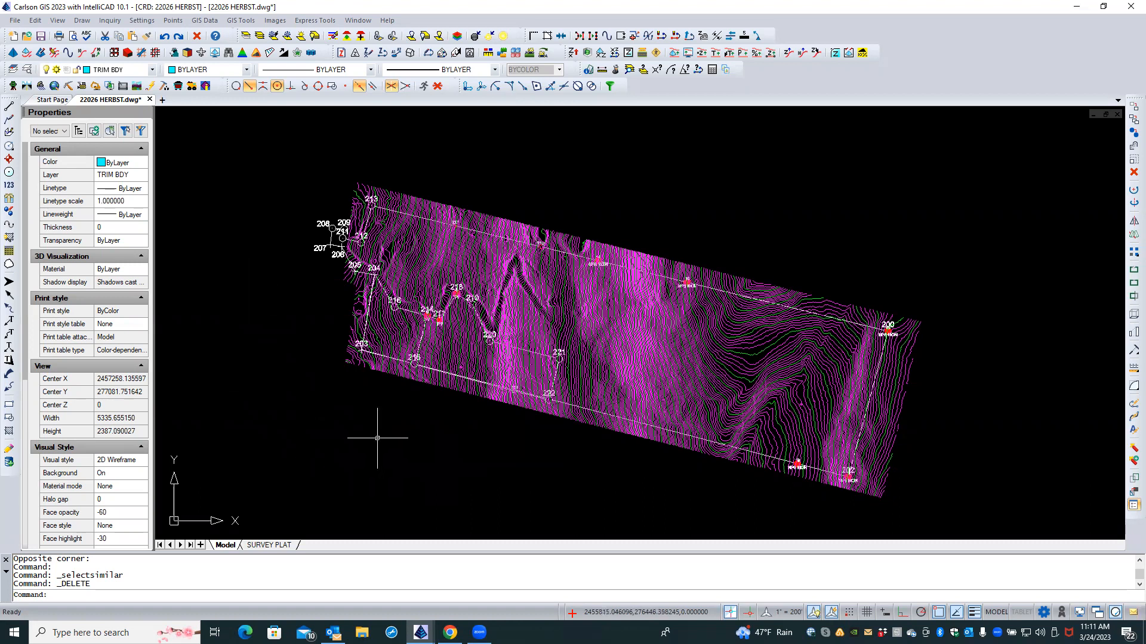
scroll(794, 513, "up", 1)
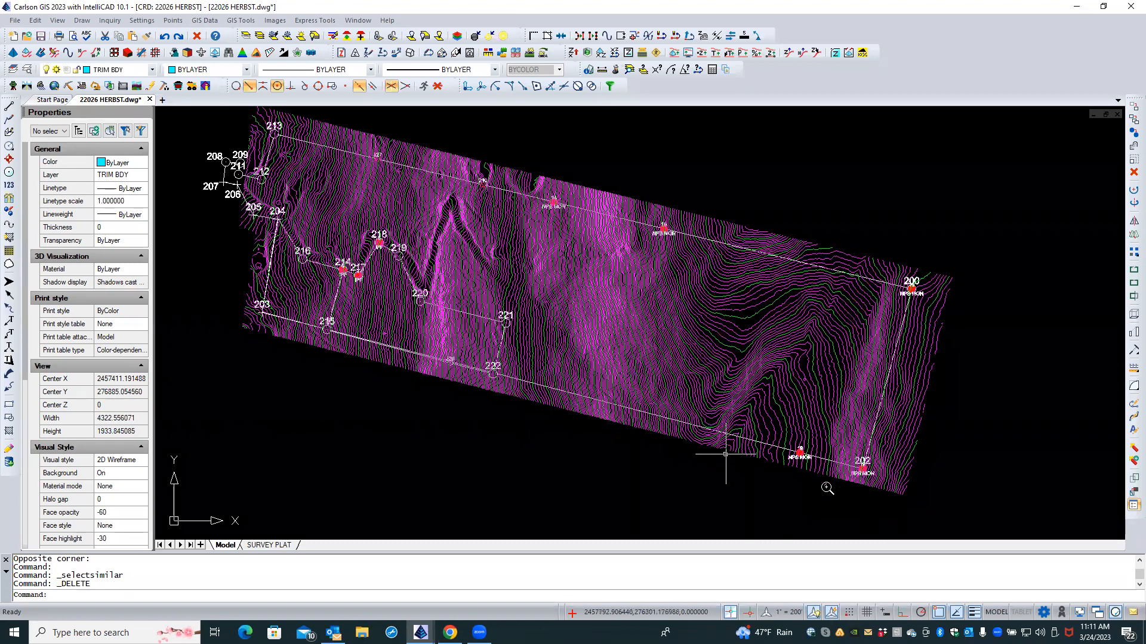
scroll(770, 403, "up", 3)
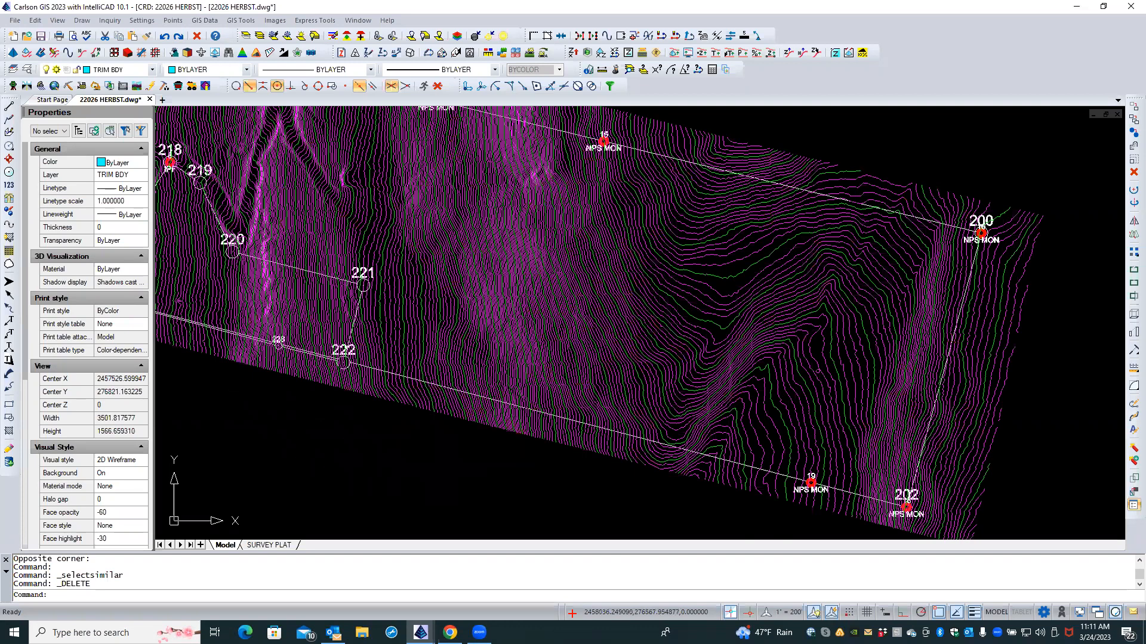
scroll(676, 391, "up", 1)
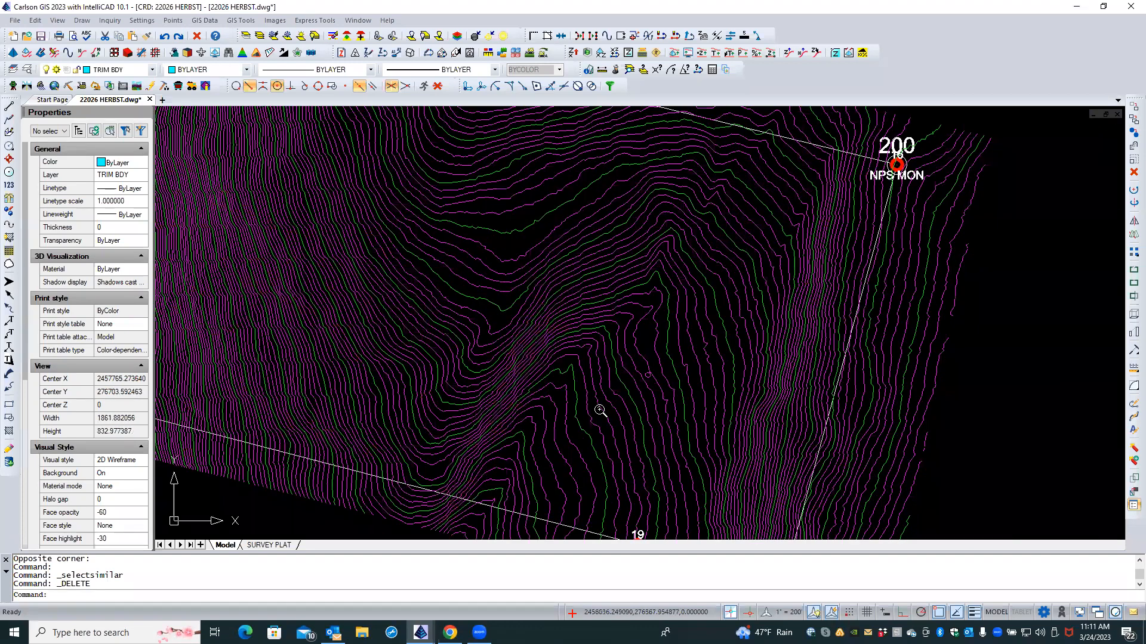
scroll(596, 413, "down", 2)
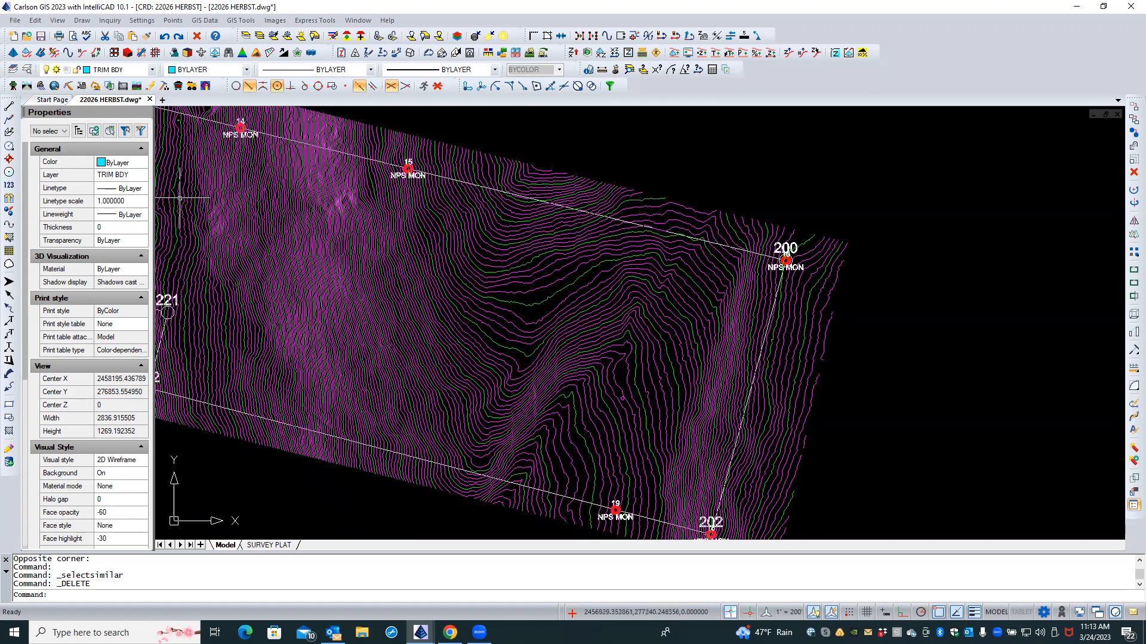
Step: Switch to Carlson Survey and launch Surface > Contour Utilities > Contour Elevation Label
left_click(12, 86)
key("Caps_Lock")
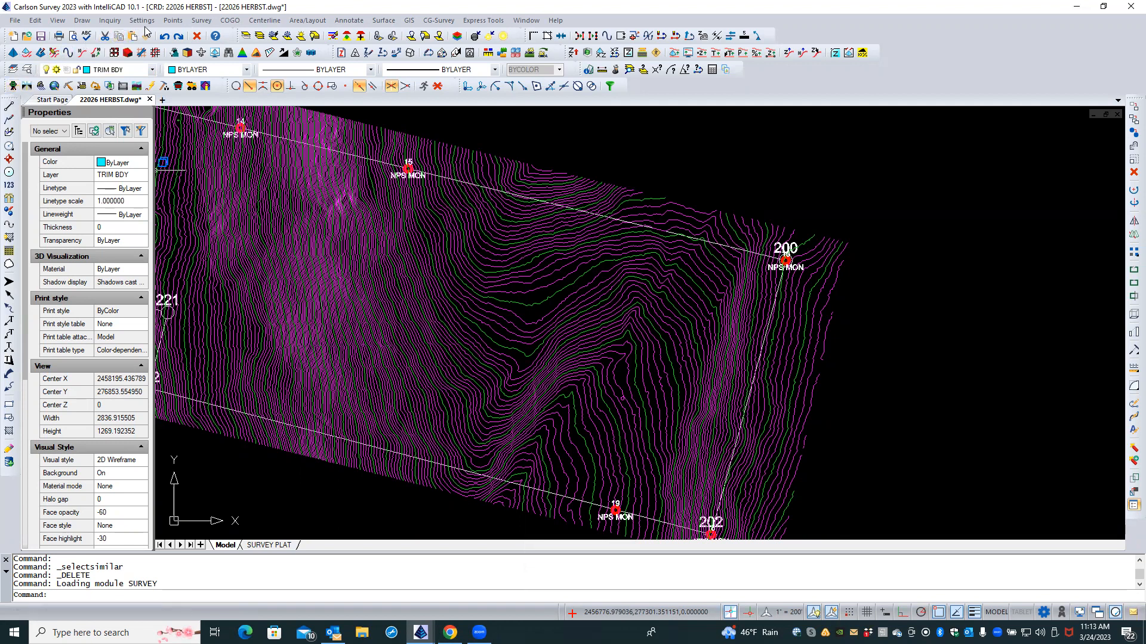
left_click(380, 21)
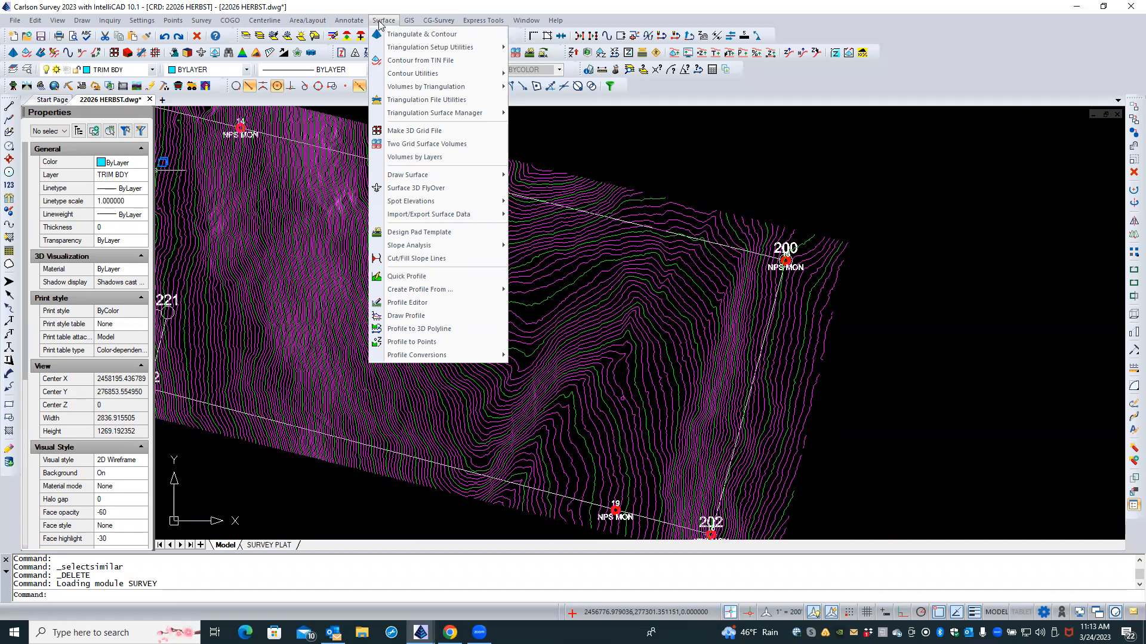
mouse_move(415, 77)
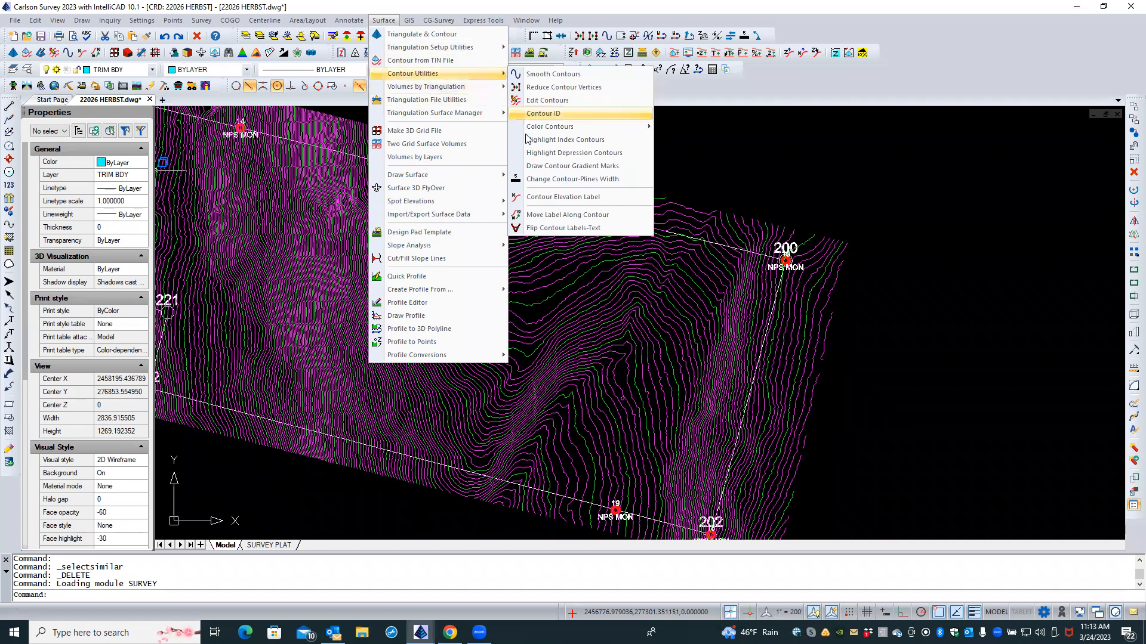
left_click(563, 197)
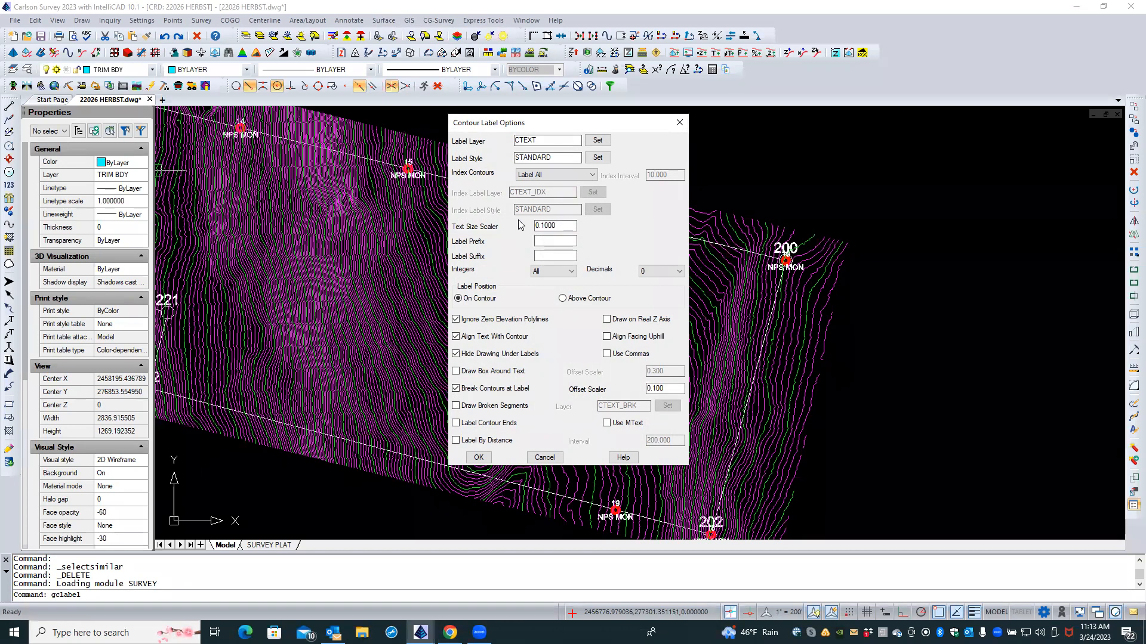
Step: Change the contour label layer from CTEXT to wvgis-cont-idx
left_click(590, 140)
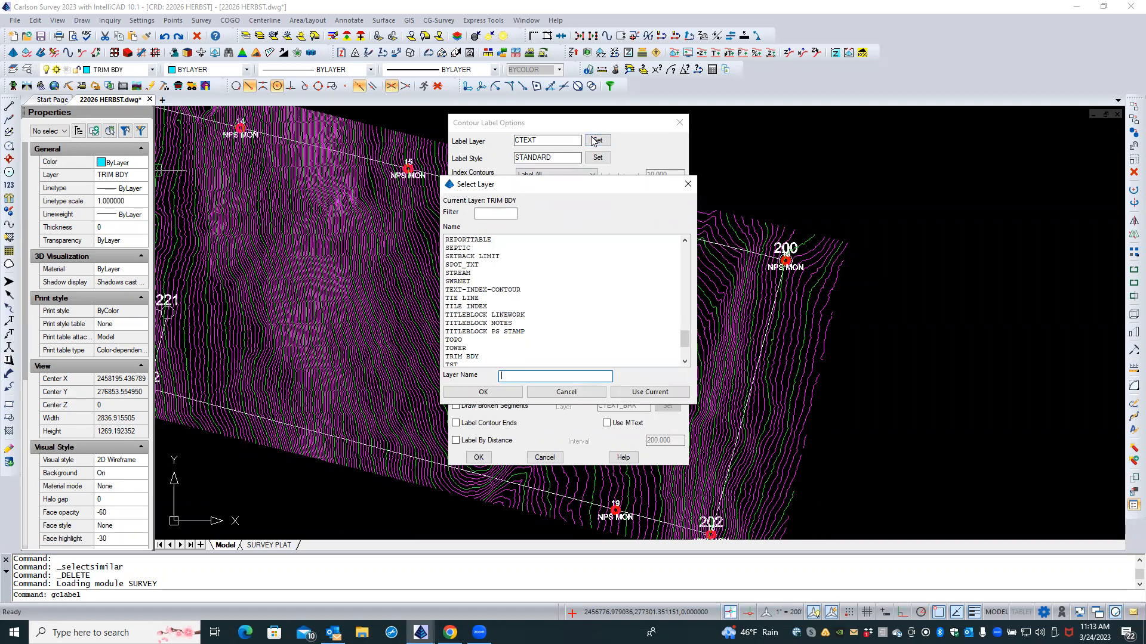
scroll(618, 291, "down", 2)
scroll(619, 291, "down", 1)
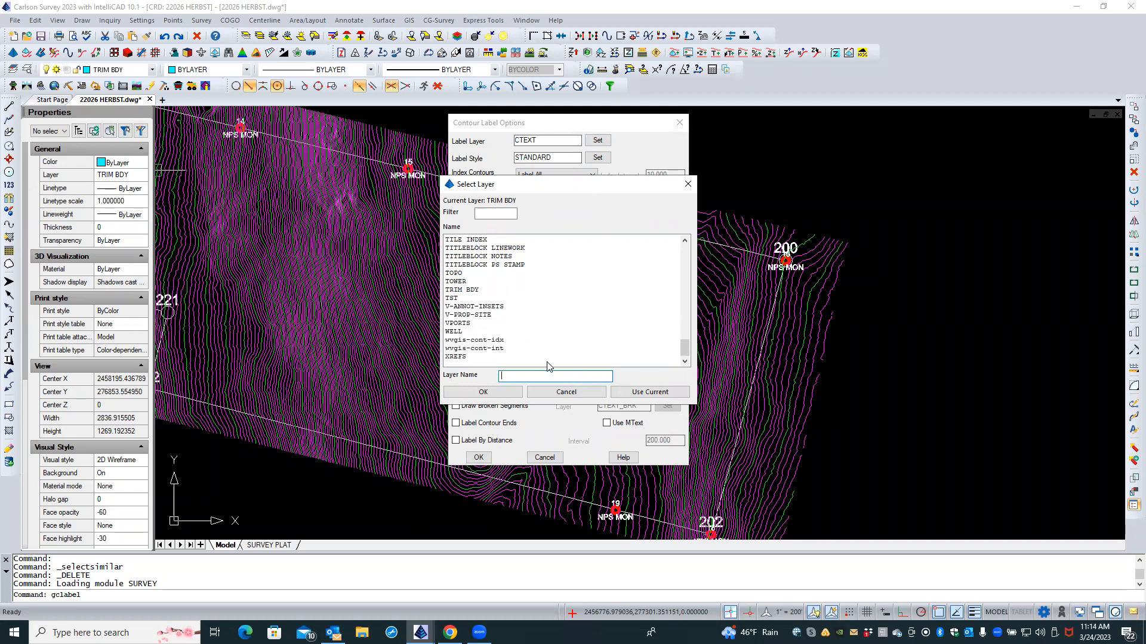
left_click(503, 342)
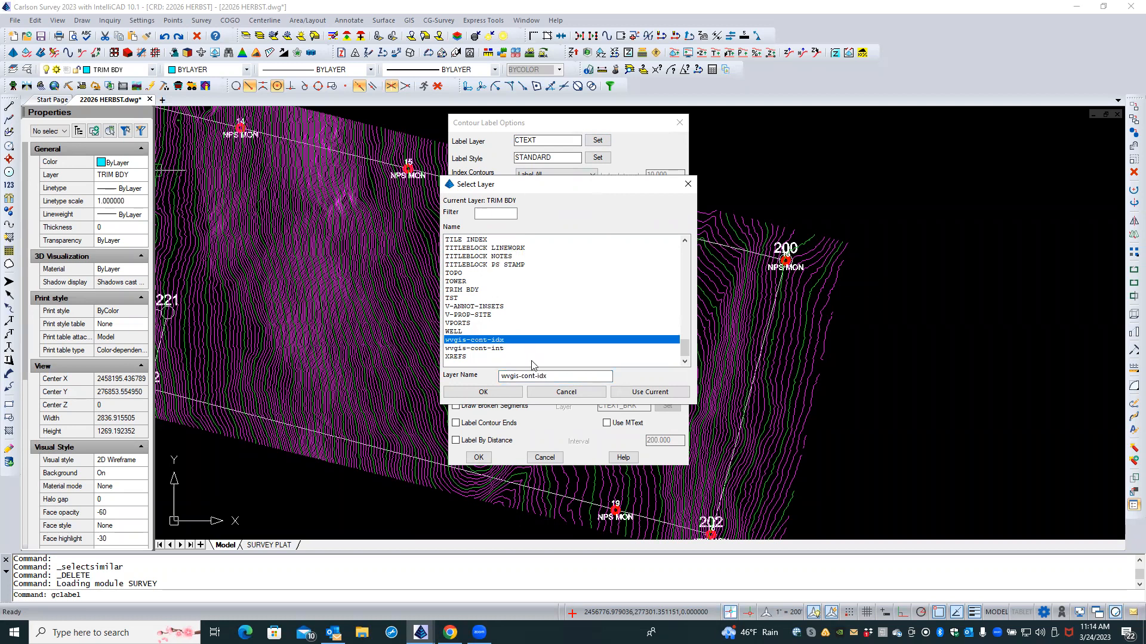
left_click(511, 395)
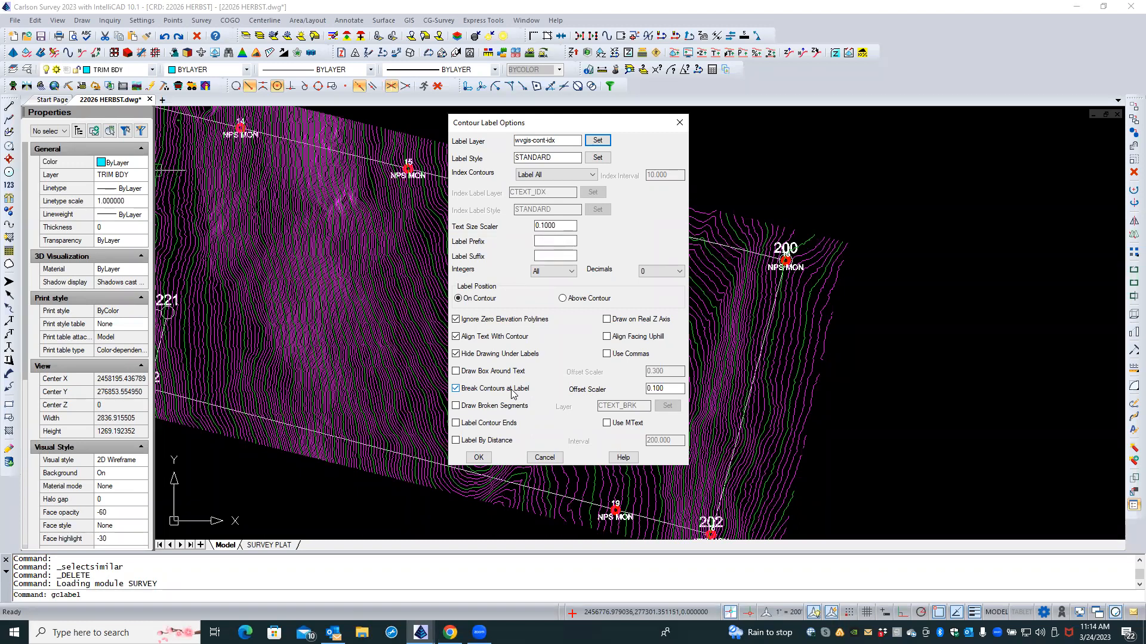
Step: Label index contours only: text scaler 0.08, real Z, no contour breaks, 500-unit spacing
left_click(595, 177)
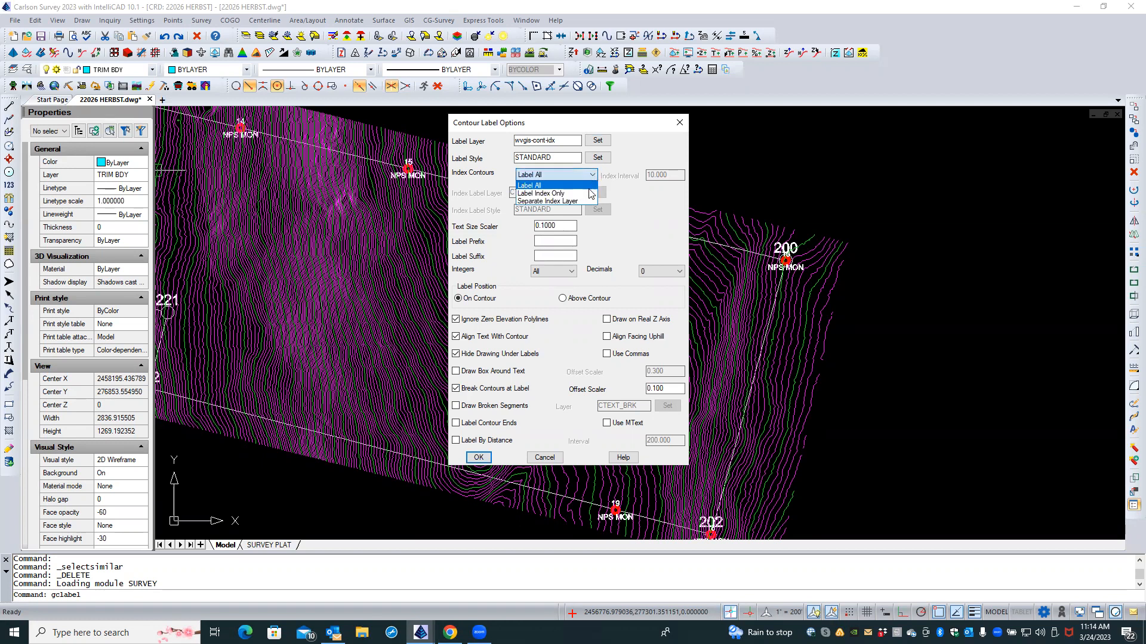
left_click(591, 193)
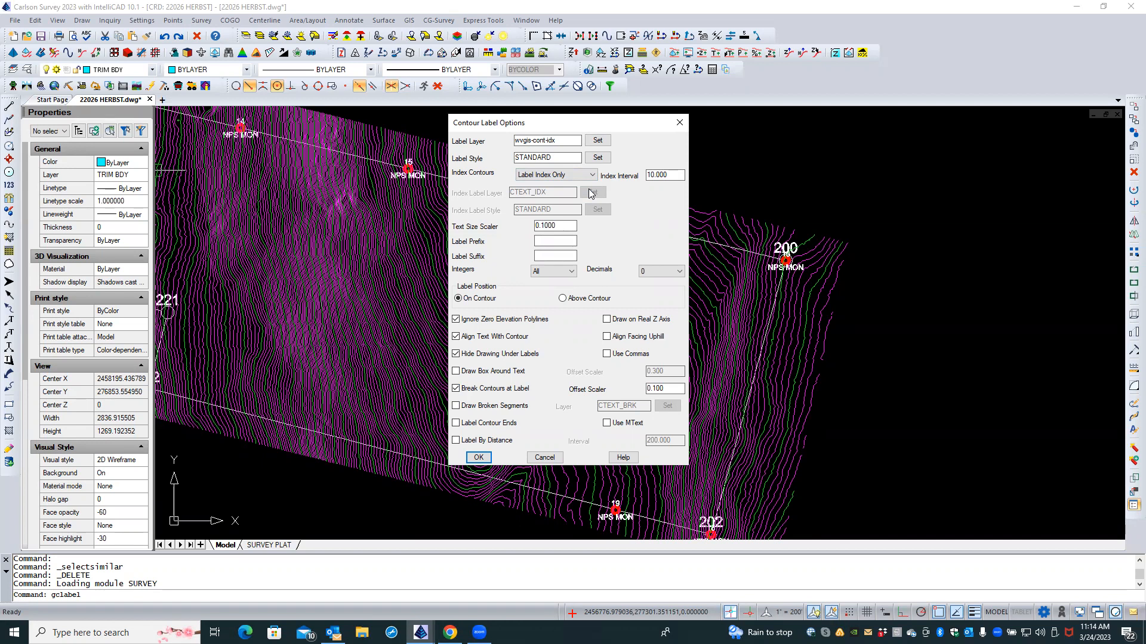
double_click(573, 226)
type(".08")
left_click(606, 320)
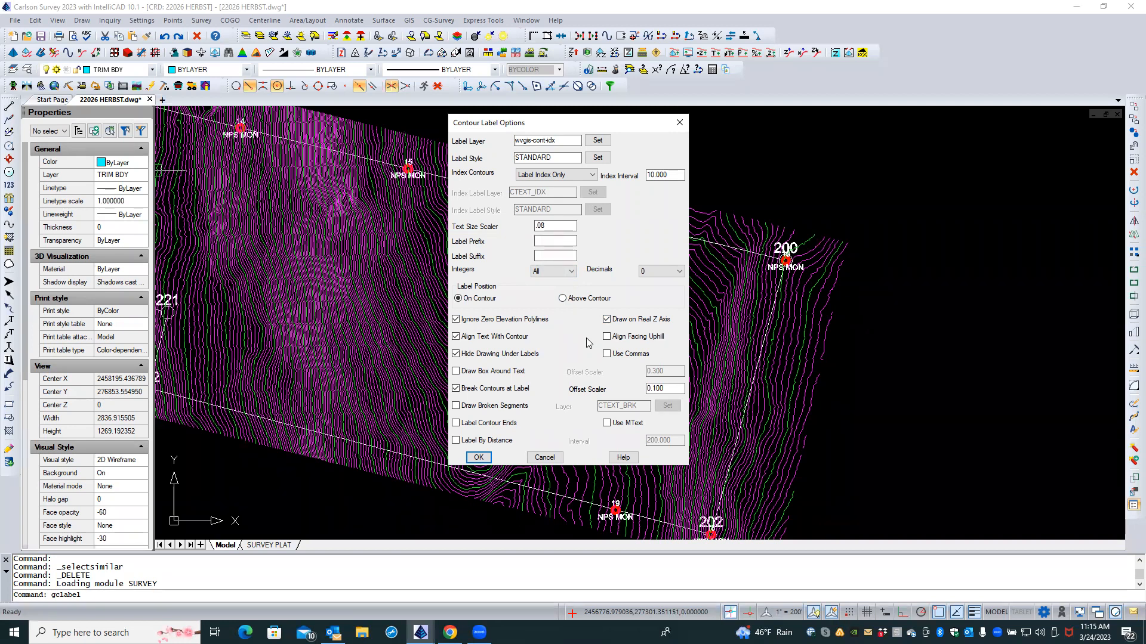
left_click(457, 389)
left_click(456, 441)
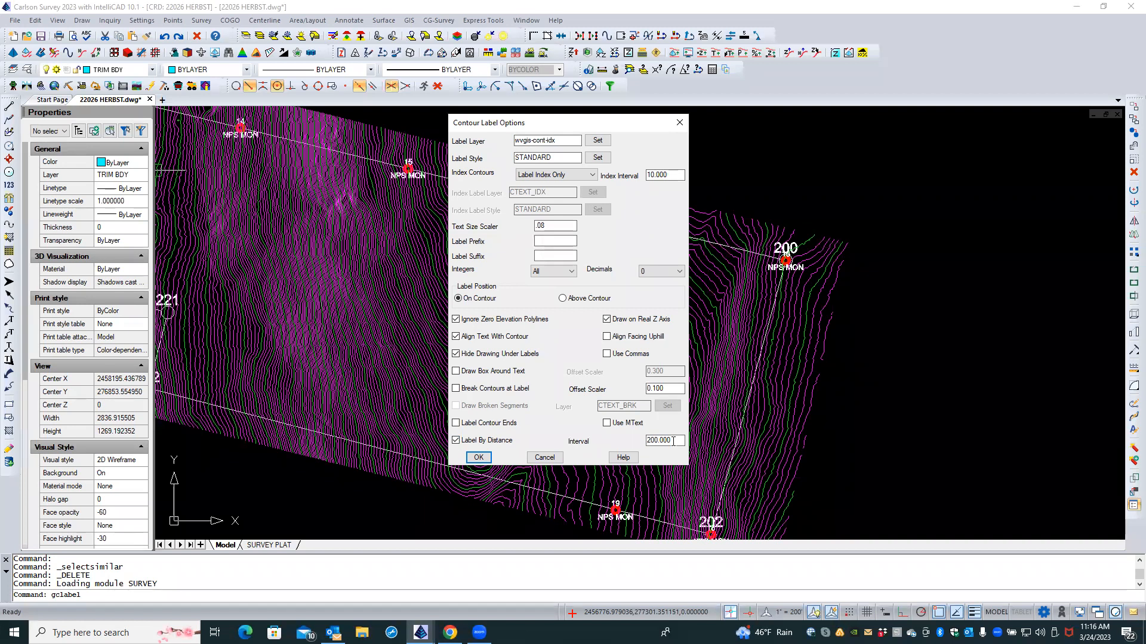
left_click_drag(673, 441, 642, 445)
type("500")
left_click(486, 458)
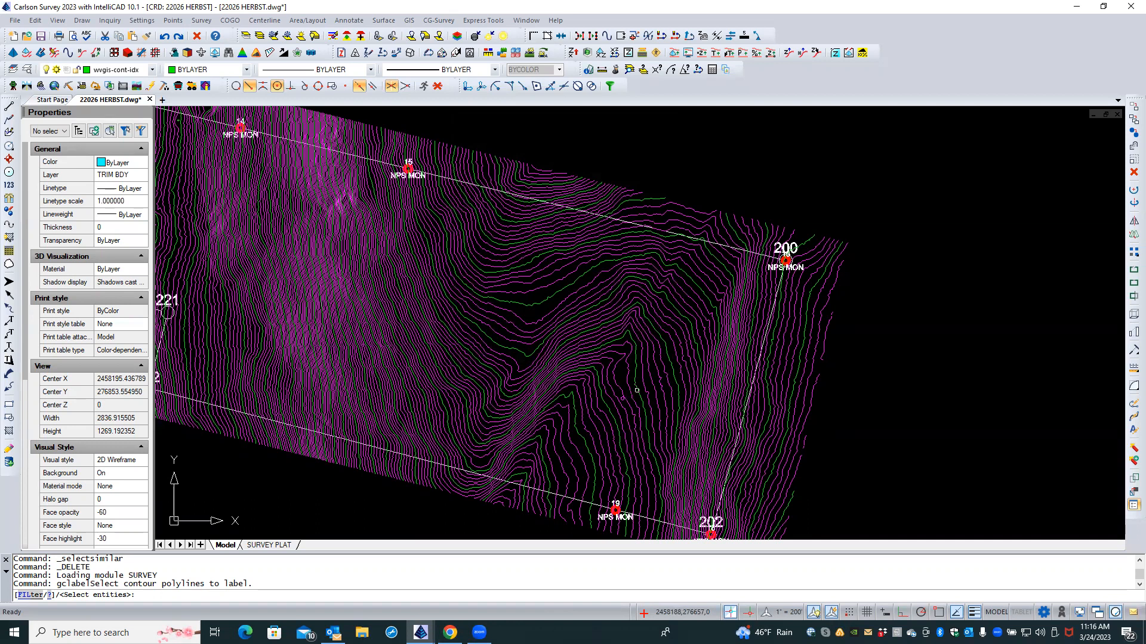
Step: Window-select the 81 eastern index contours and place their elevation labels
left_click(733, 153)
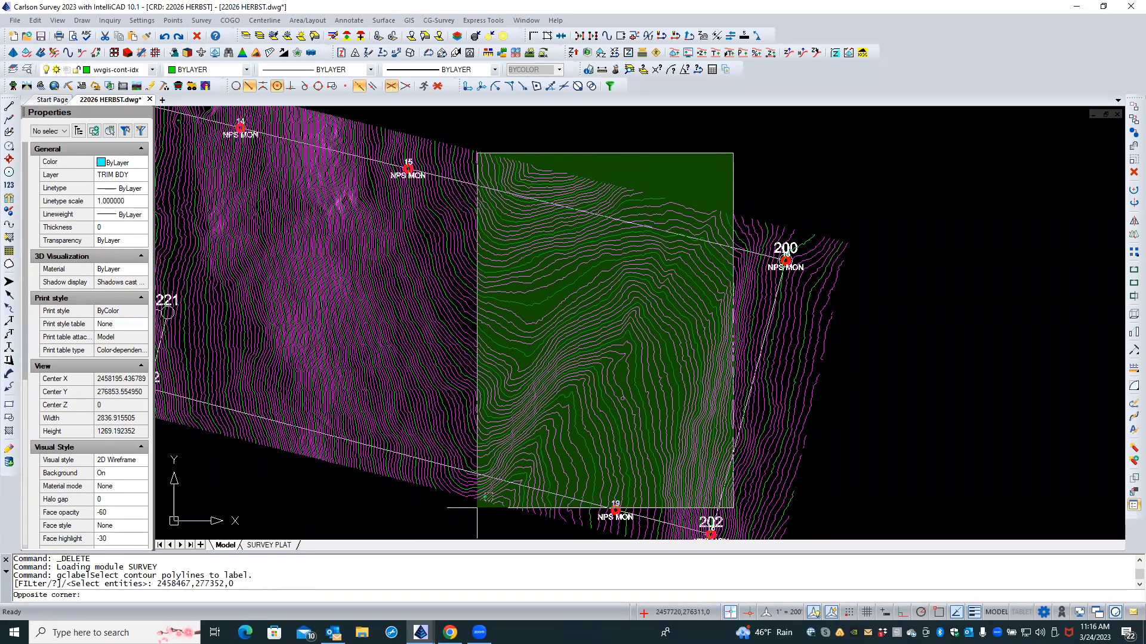
left_click(477, 508)
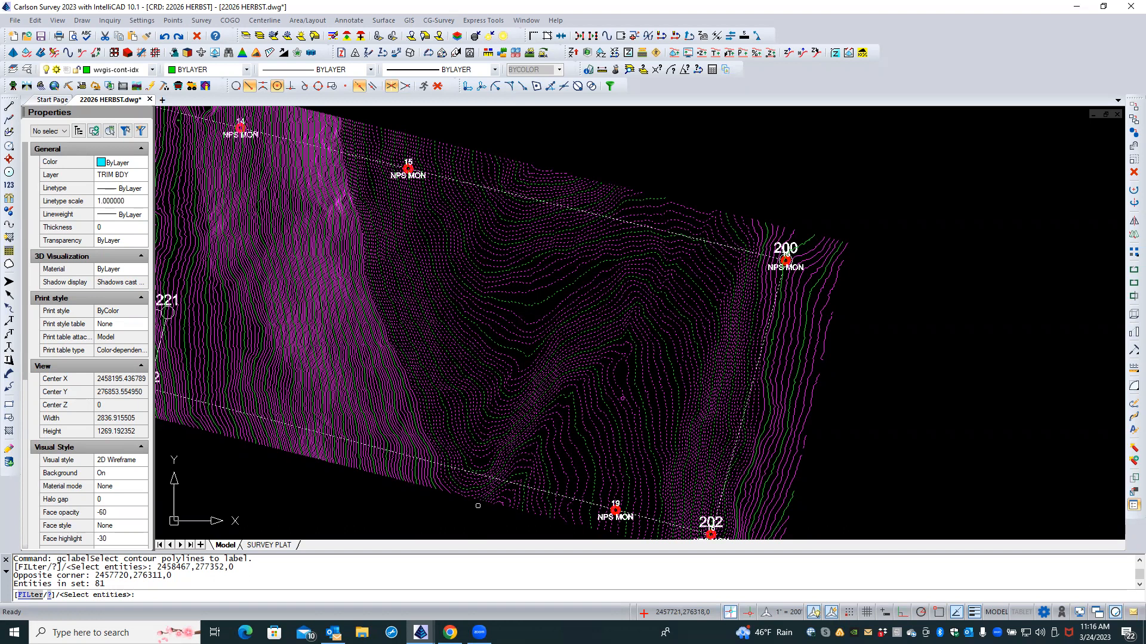
key("Return")
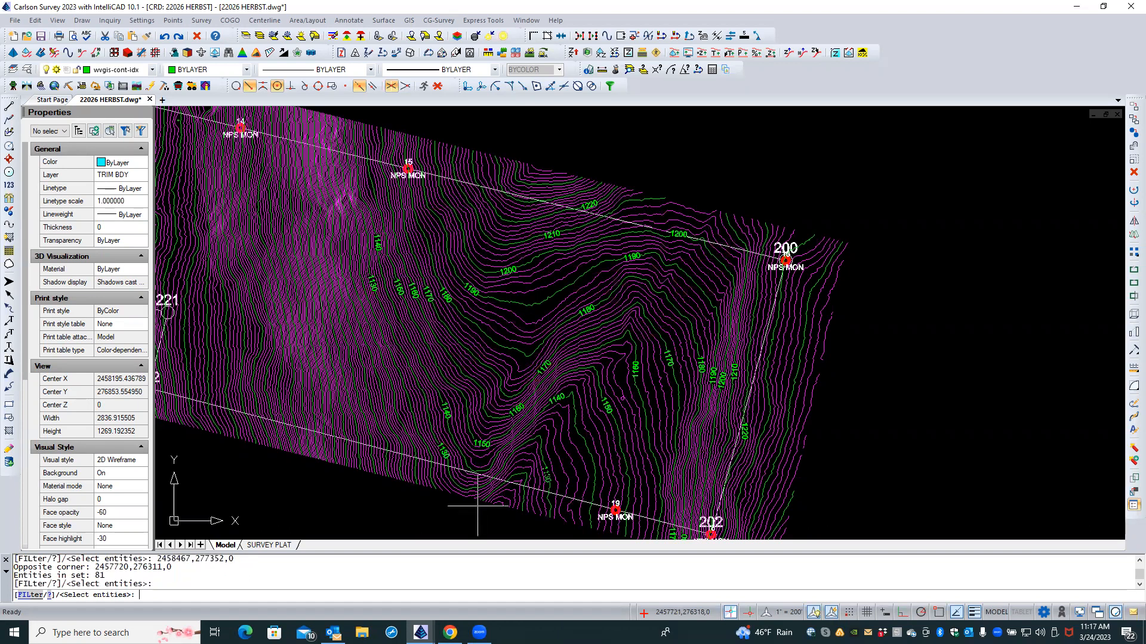
key("Return")
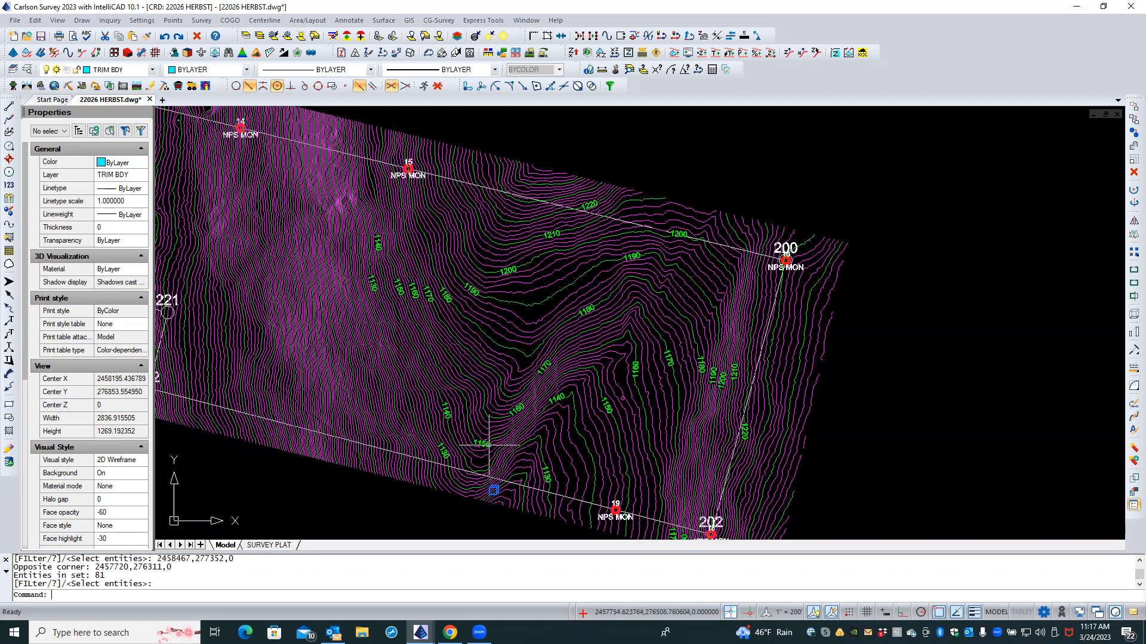
Step: Launch Erase by Layer/Type from the Edit menu's Erase submenu
left_click(37, 22)
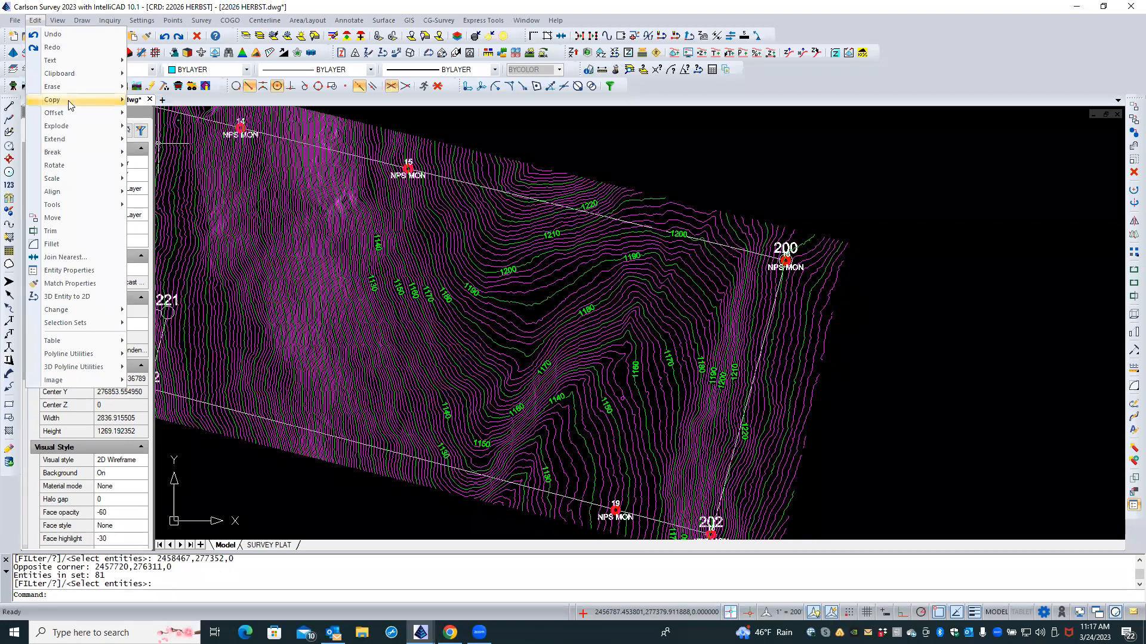
mouse_move(73, 89)
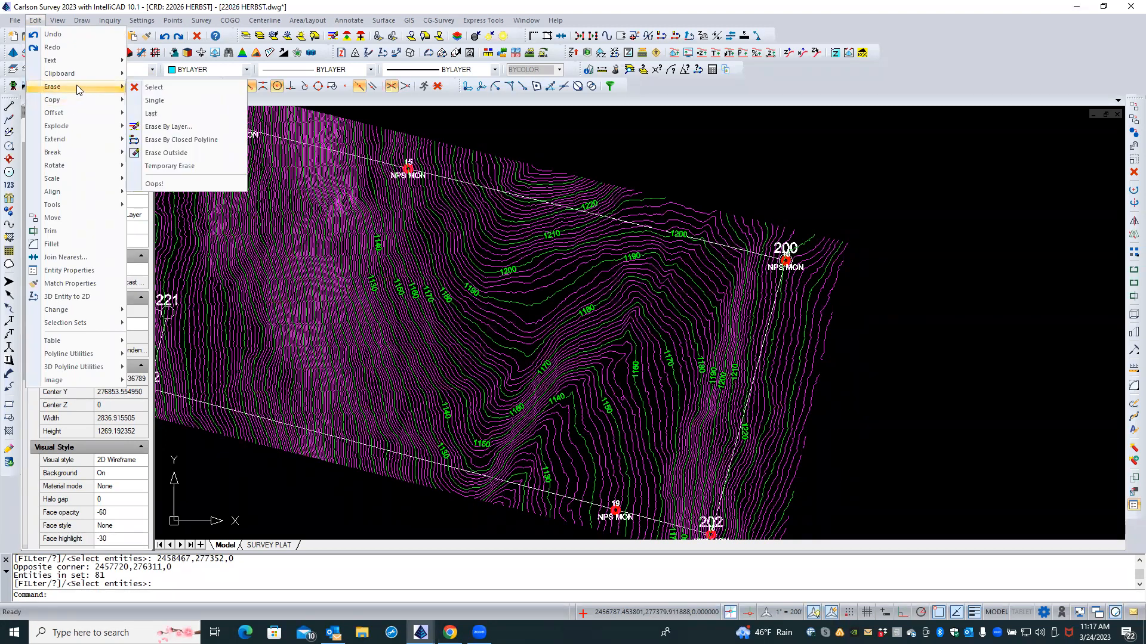
left_click(164, 127)
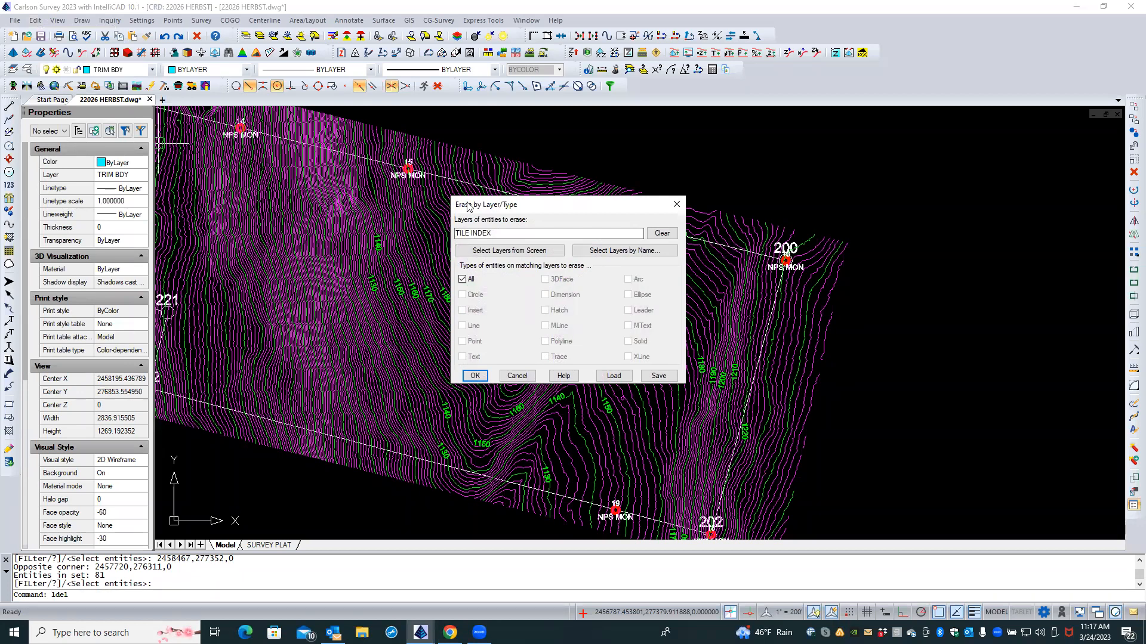
Step: Erase only the Text and MText entities on layer wvgis-cont-idx, 31 labels in all
left_click(667, 241)
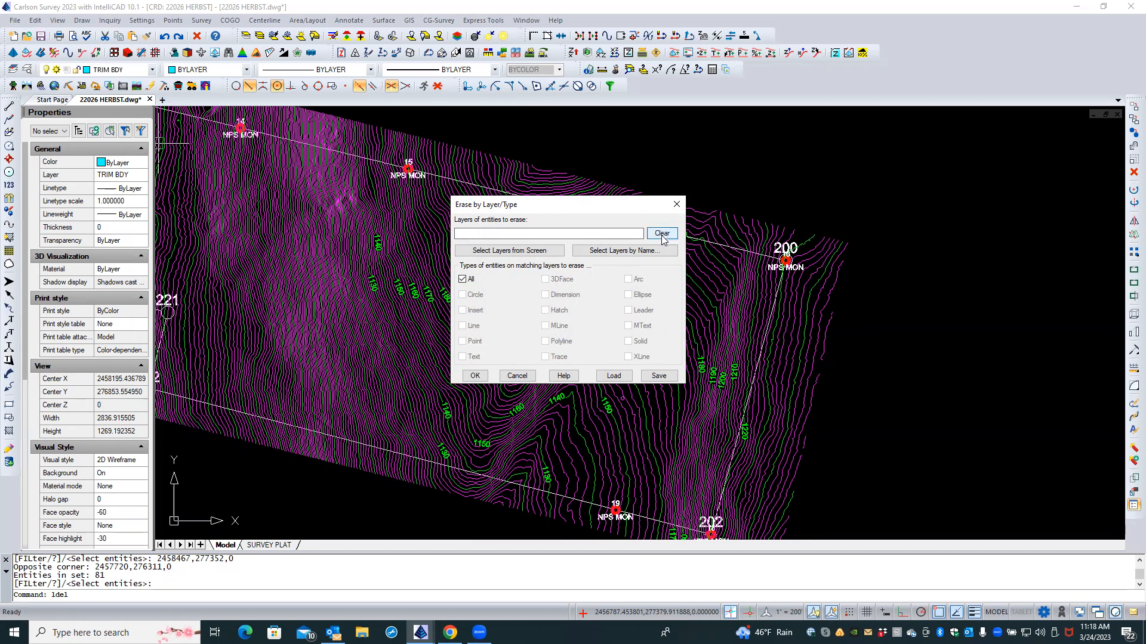
left_click(501, 251)
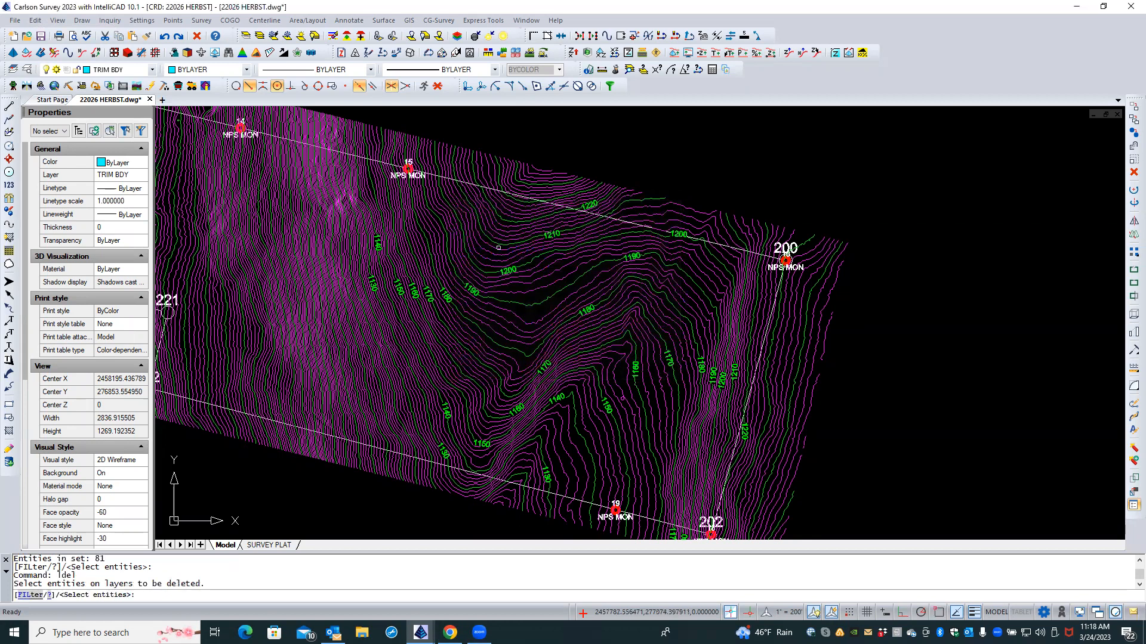
left_click(520, 302)
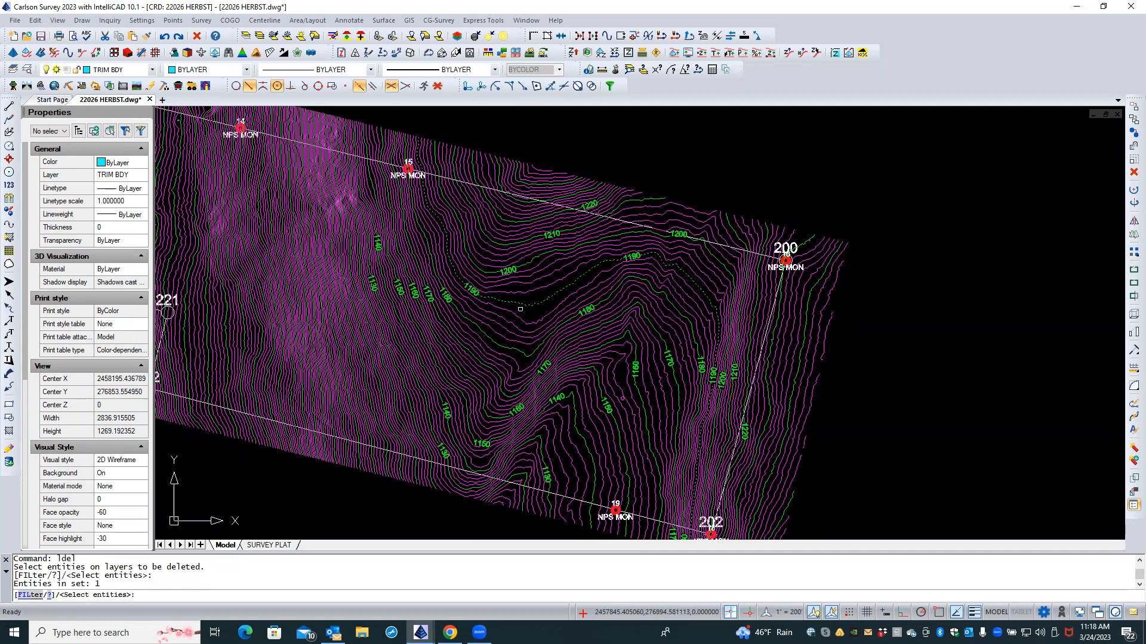
key("Return")
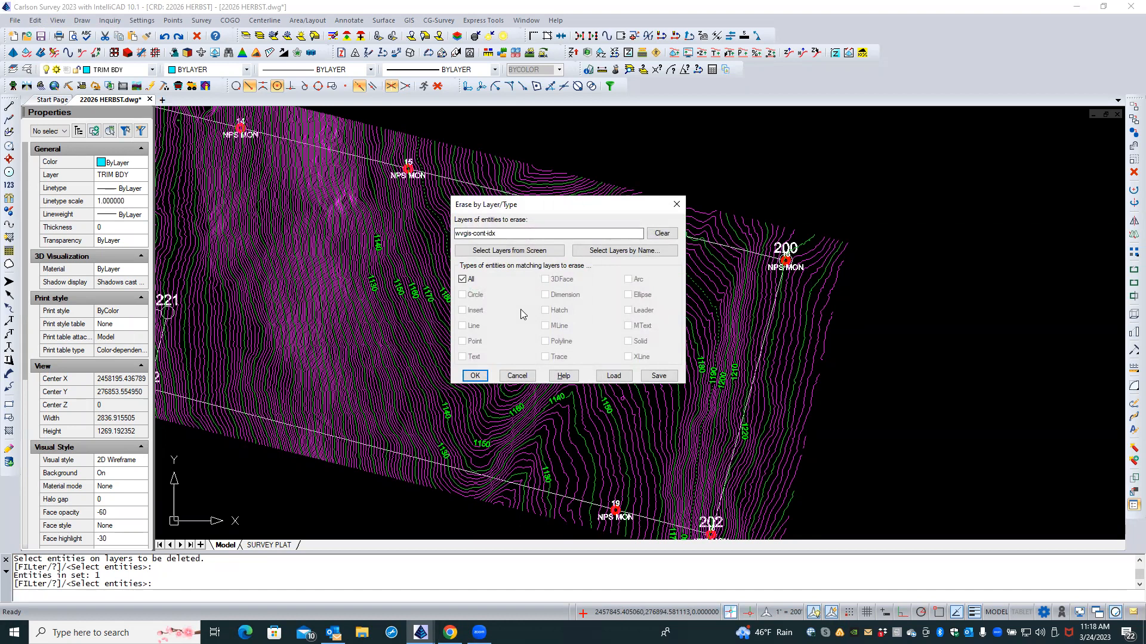
left_click(462, 279)
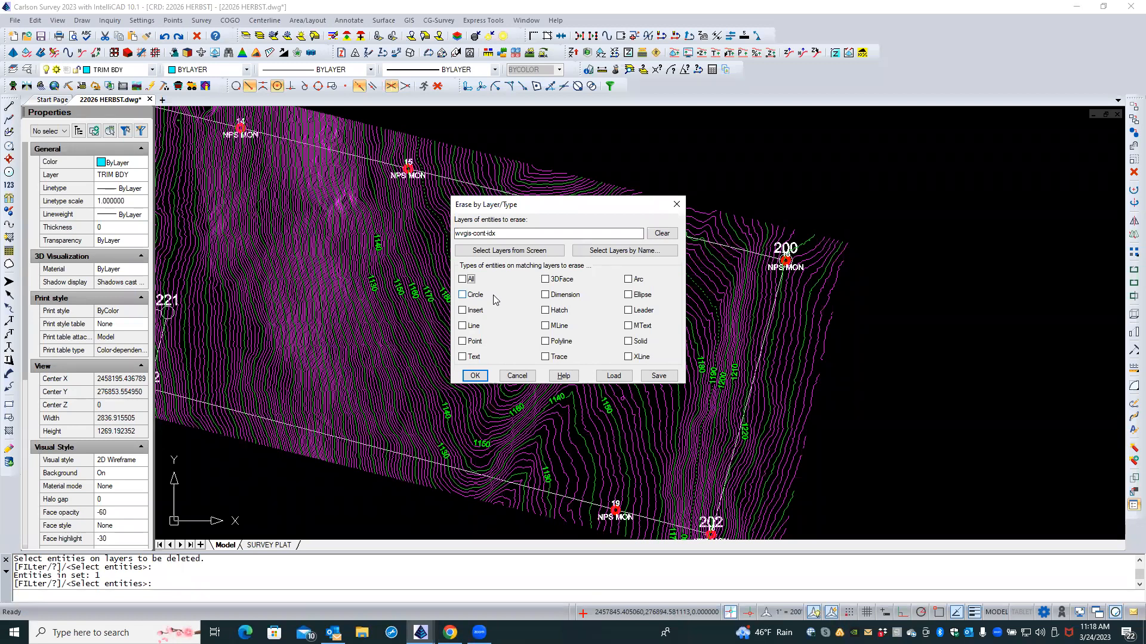
left_click(463, 357)
left_click(629, 327)
left_click(475, 376)
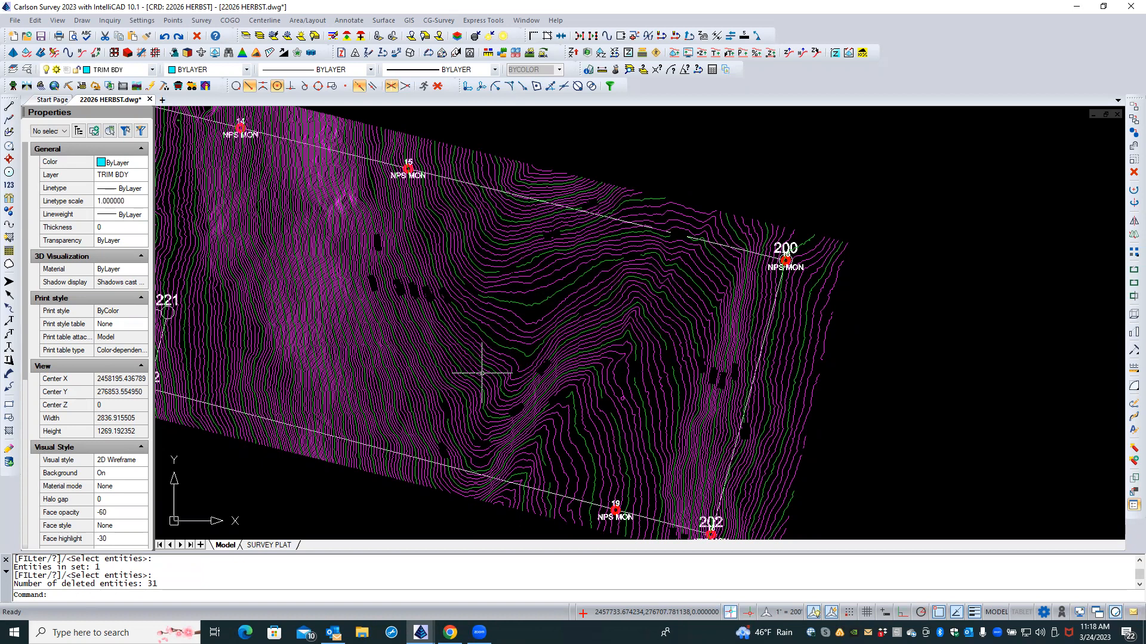
key("Caps_Lock")
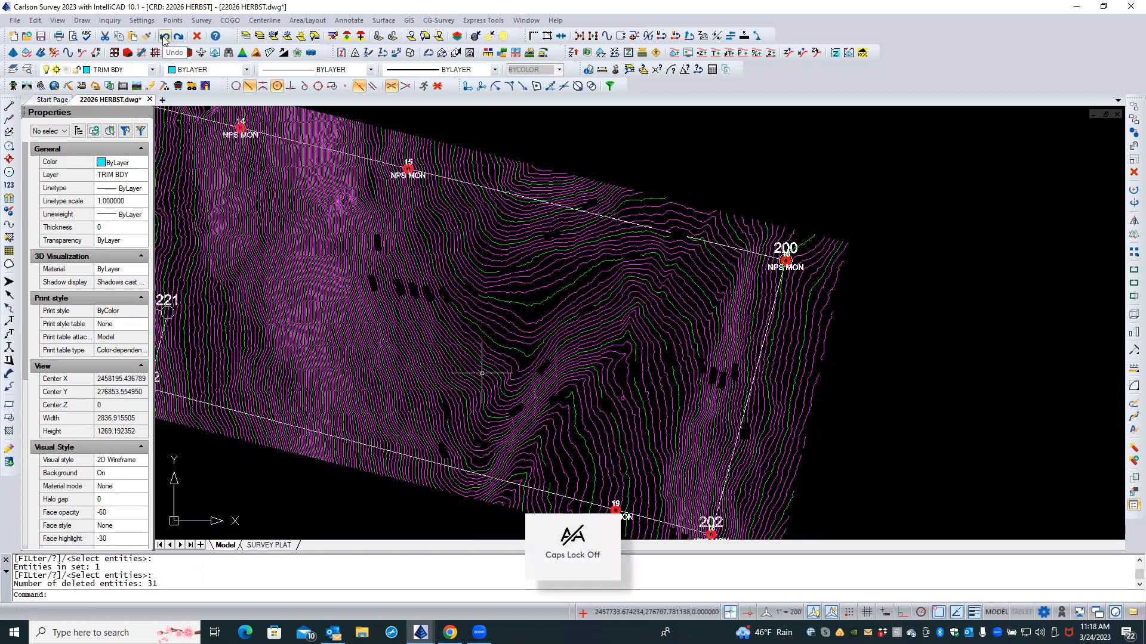
Step: Undo the erase to restore labels like 1130–1160, then zoom in on them
left_click(165, 37)
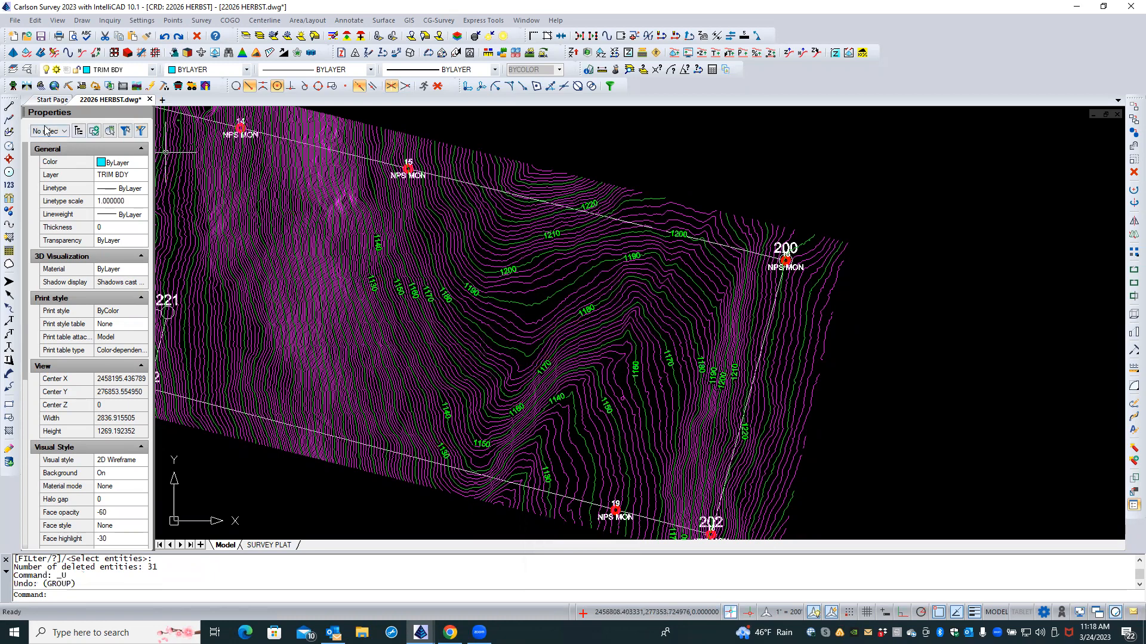
scroll(409, 307, "down", 2)
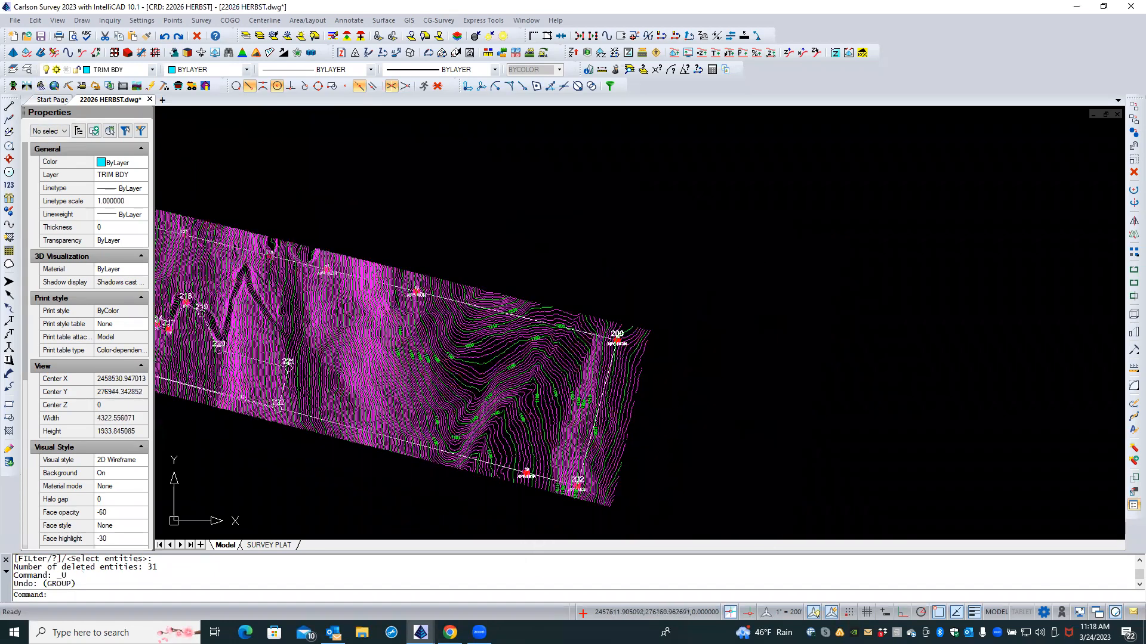
scroll(436, 450, "up", 5)
scroll(440, 346, "up", 6)
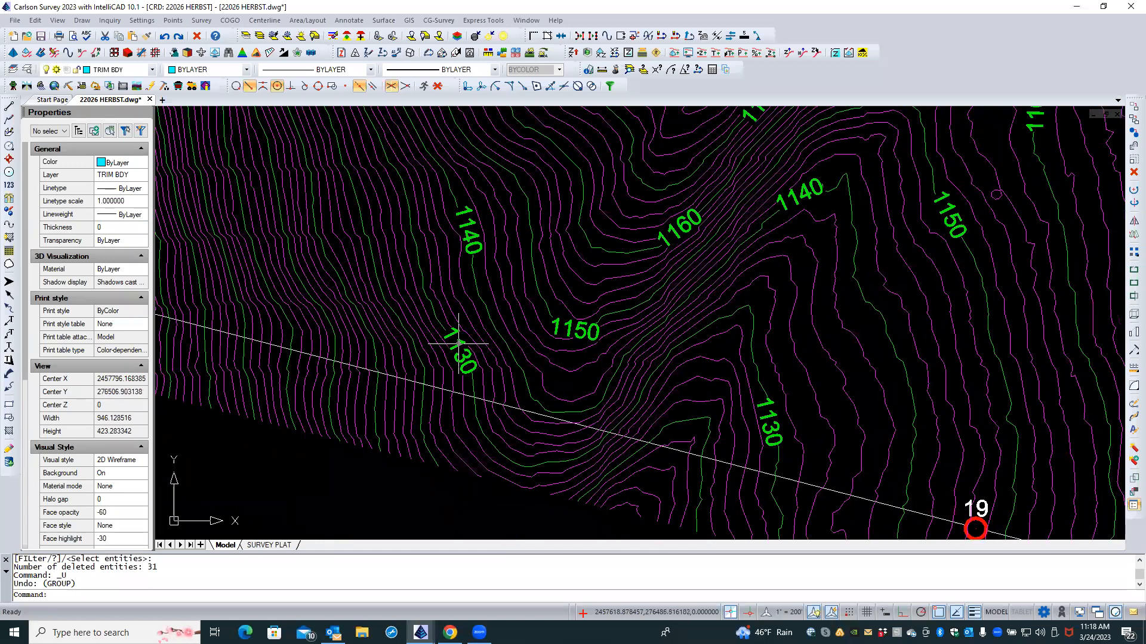
Step: Select the 1130 label plus all similar labels and erase them, then zoom back out
left_click(385, 474)
left_click(508, 318)
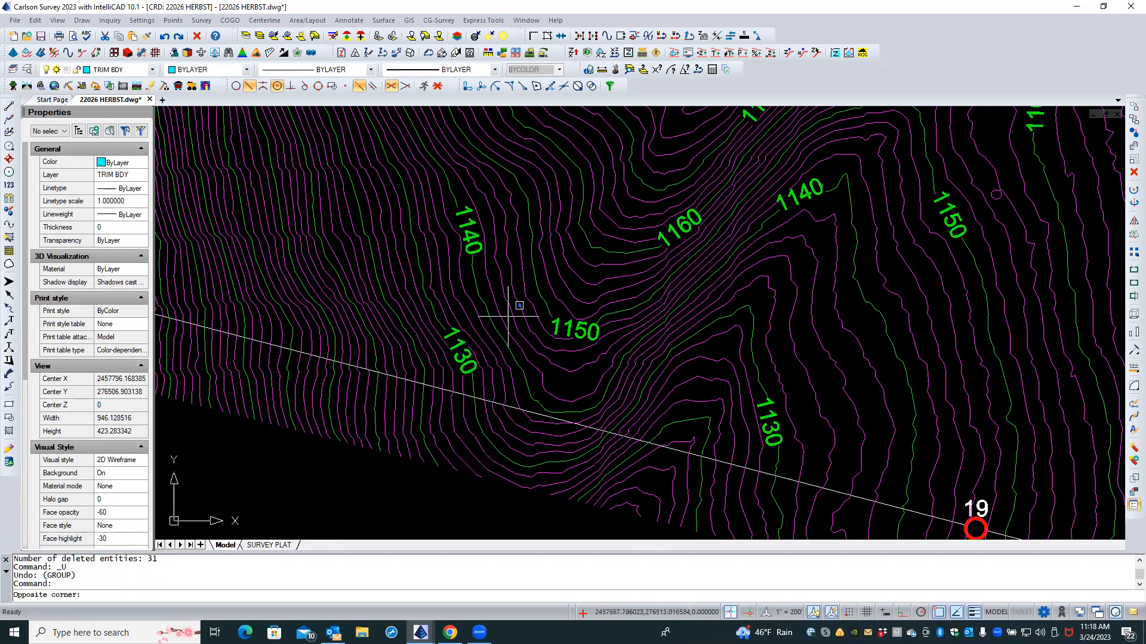
right_click(327, 461)
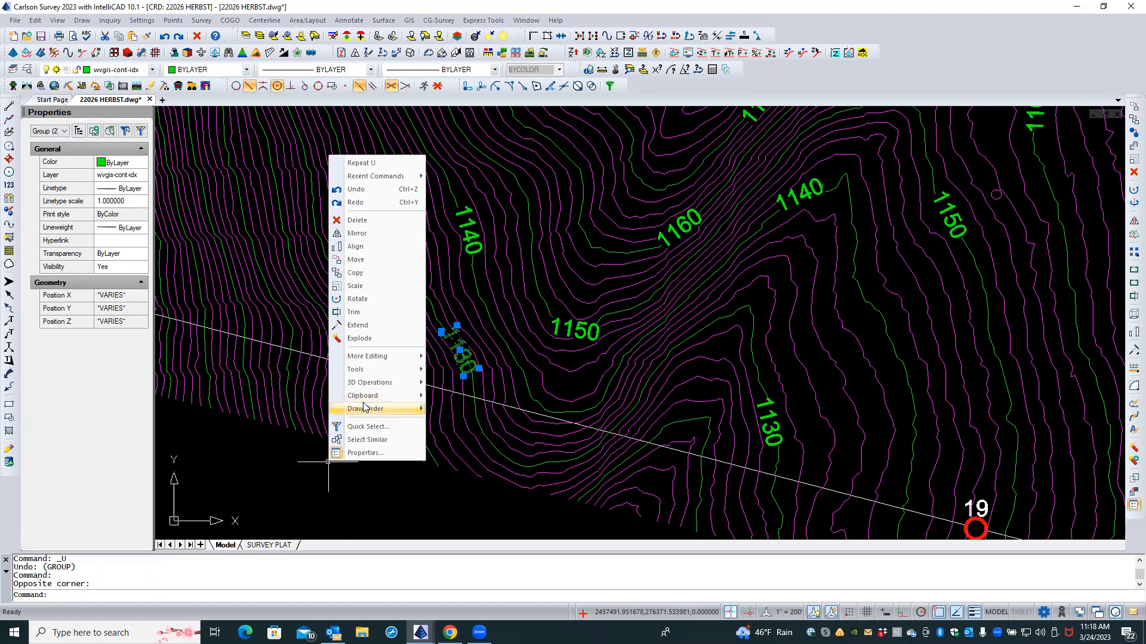
left_click(371, 441)
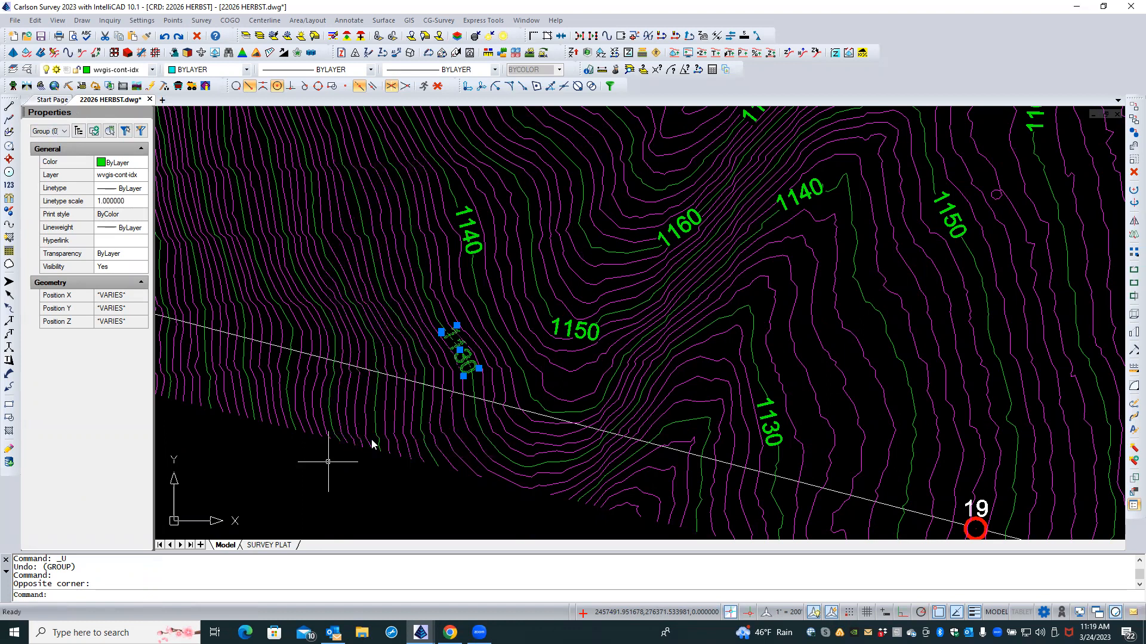
left_click(196, 36)
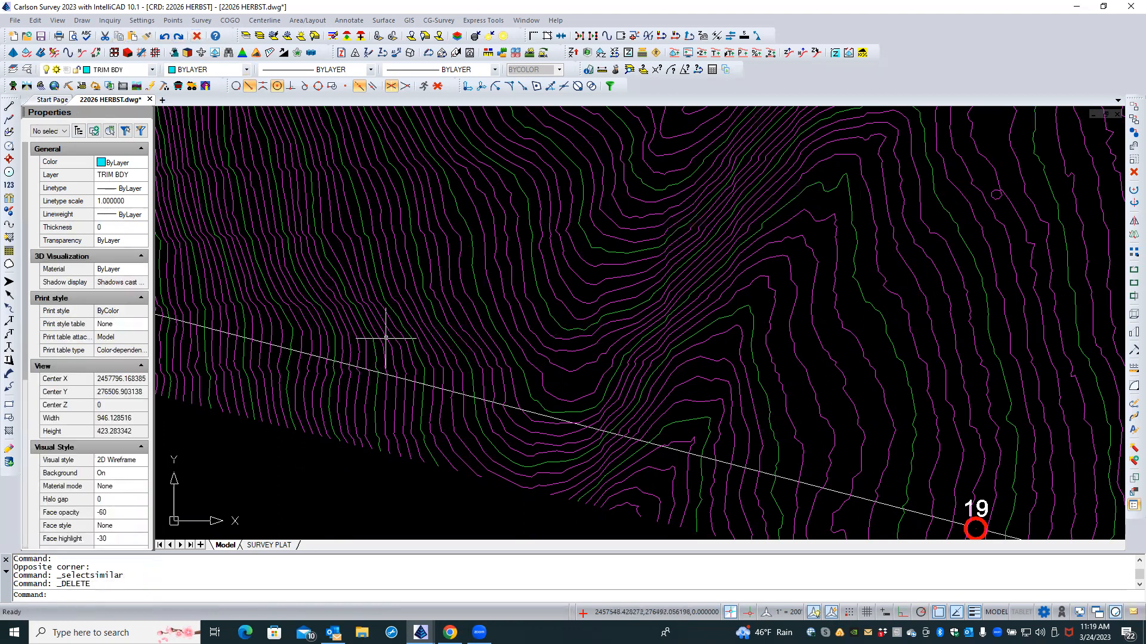
scroll(390, 341, "down", 3)
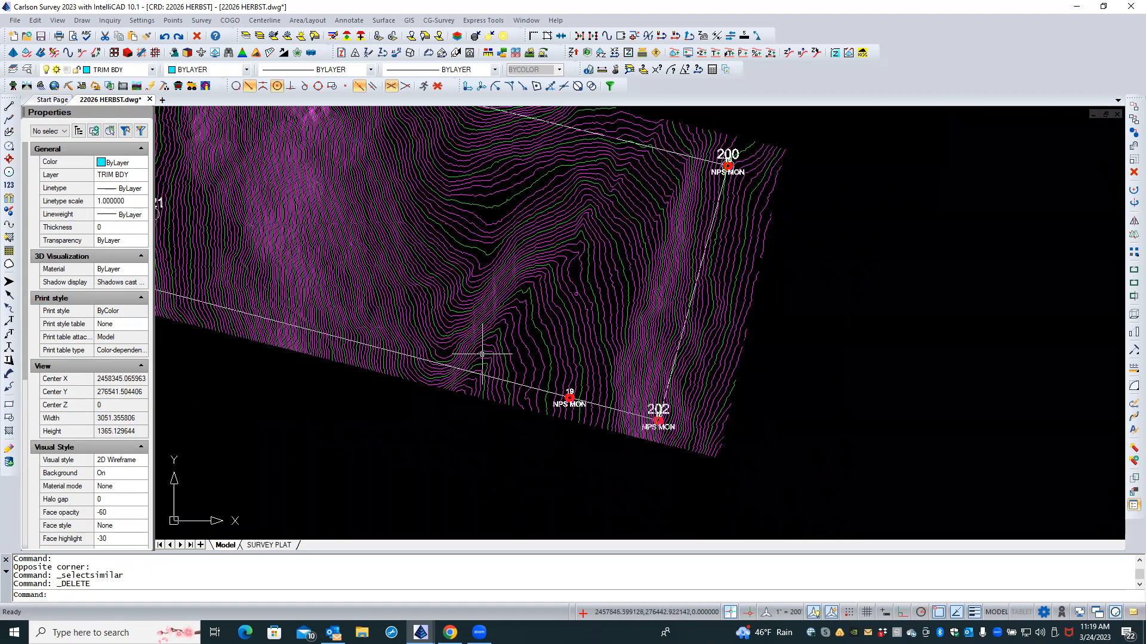
middle_click_drag(474, 317, 471, 326)
scroll(470, 327, "down", 1)
scroll(470, 328, "up", 2)
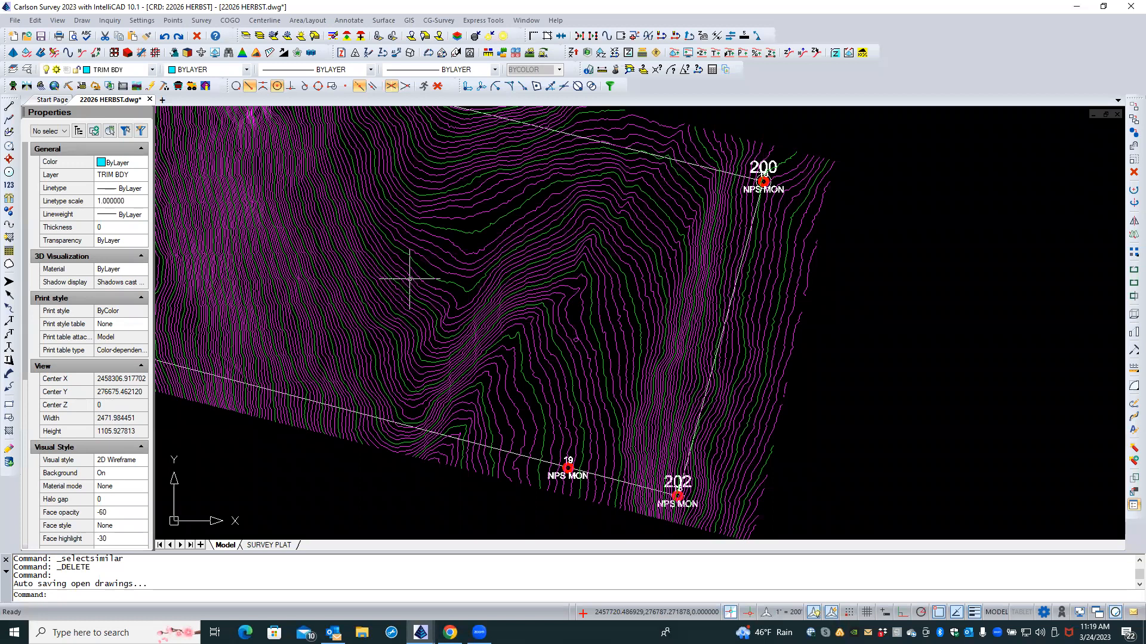
Step: Relaunch Contour Elevation Label from Surface > Contour Utilities
left_click(382, 22)
key("Caps_Lock")
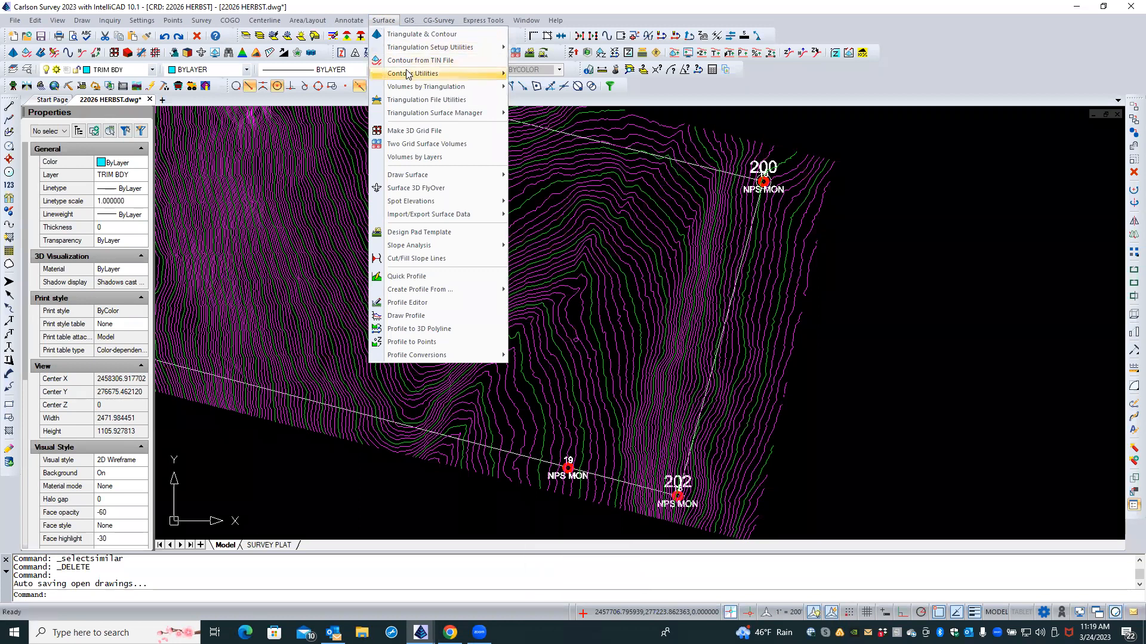
mouse_move(408, 74)
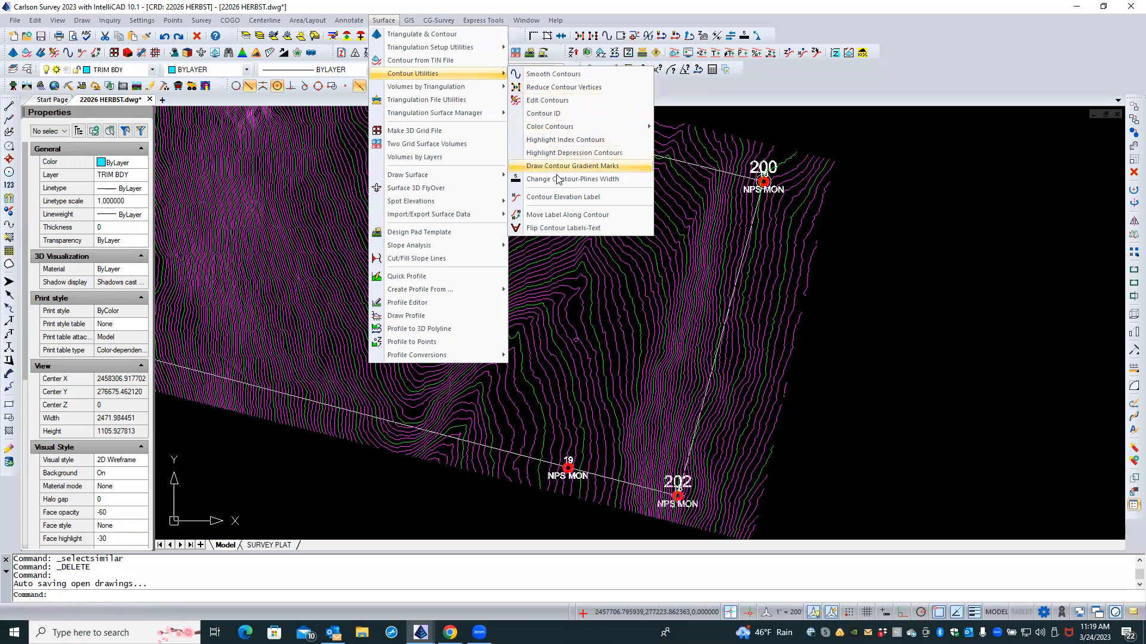
left_click(565, 202)
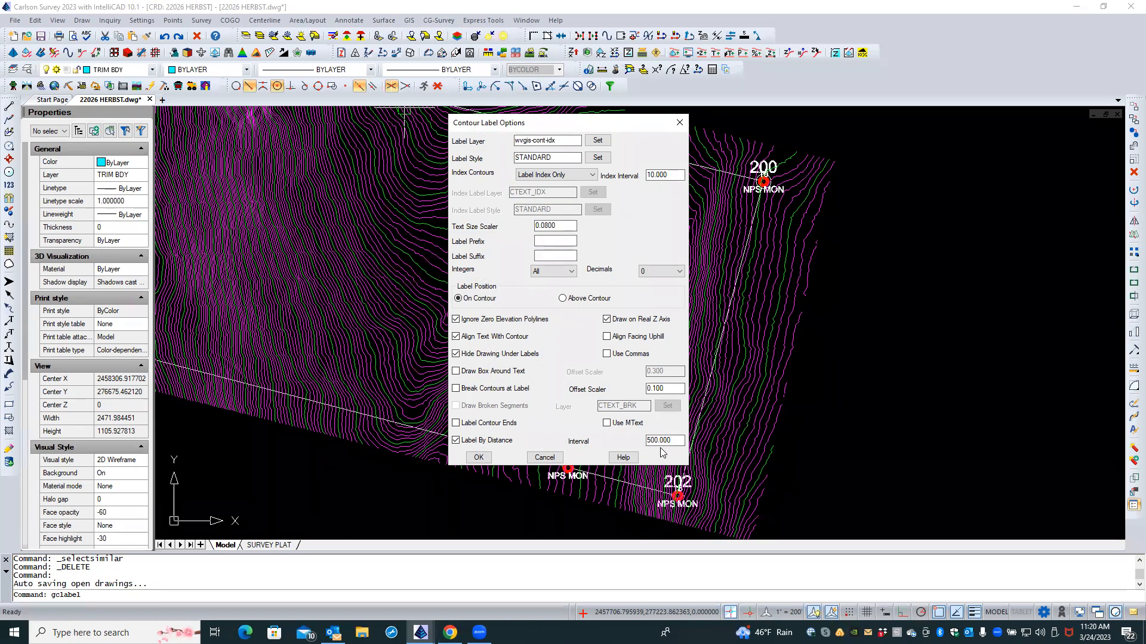
Step: Keep index-only contour labels at interval 500, turn on Break Contours at Label, and accept
key("Caps_Lock")
left_click_drag(511, 123, 638, 142)
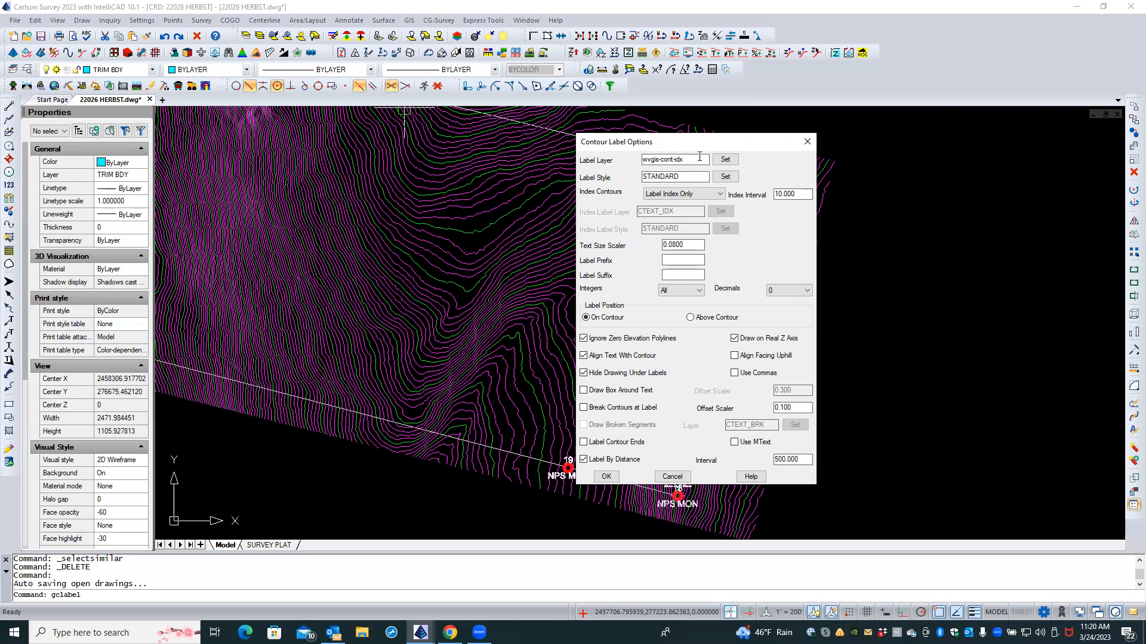
left_click(717, 198)
left_click(759, 175)
left_click(645, 411)
double_click(798, 459)
left_click(801, 459)
left_click(606, 477)
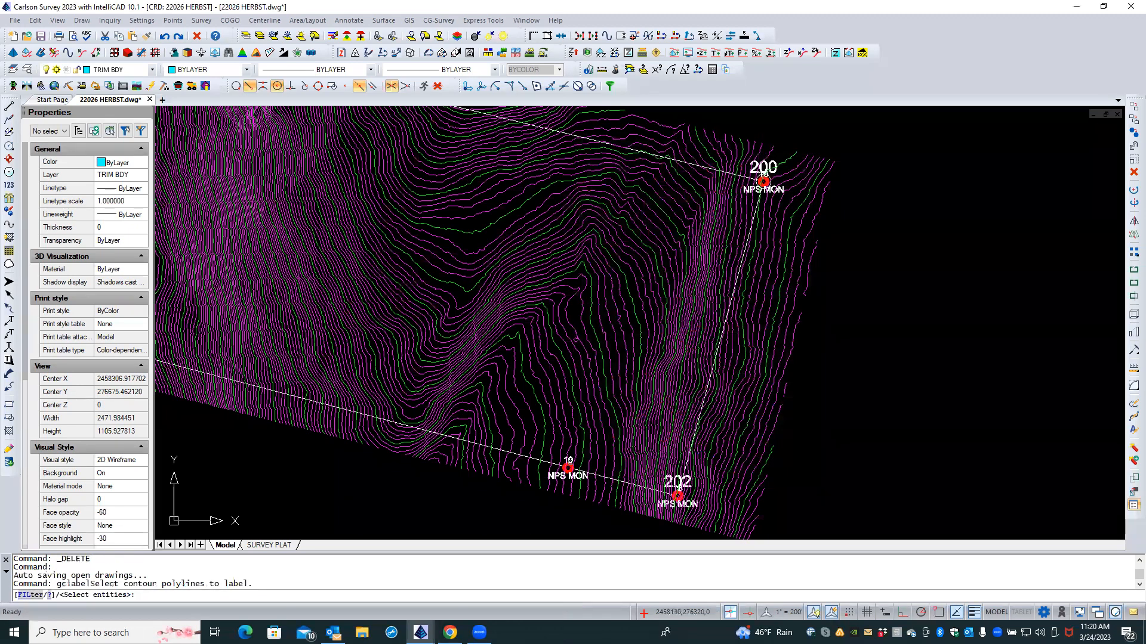
scroll(543, 377, "down", 5)
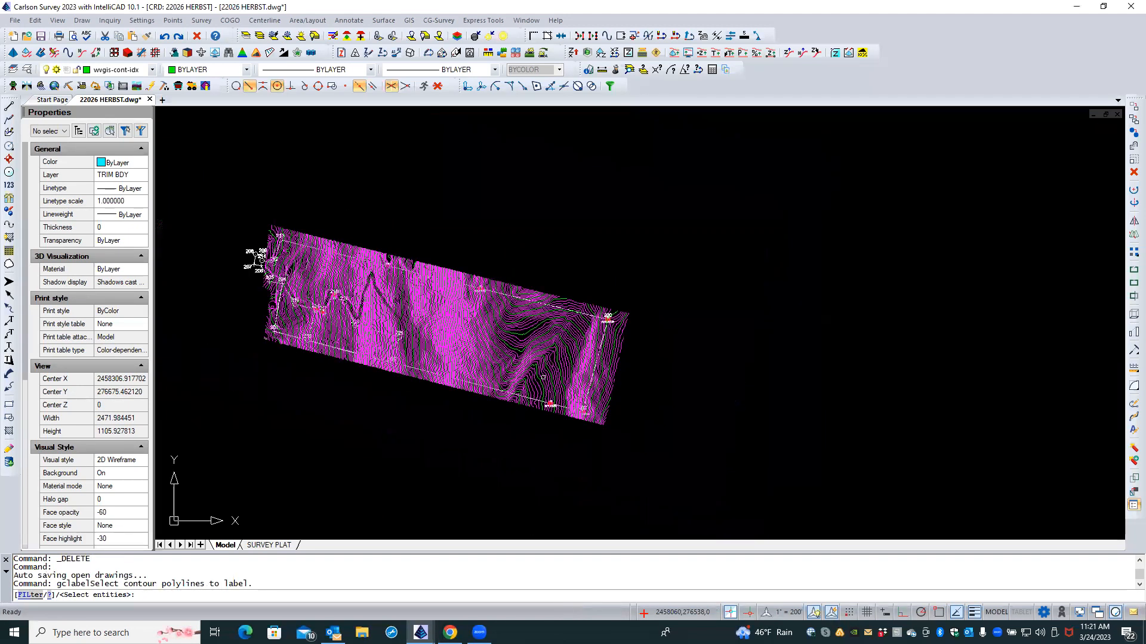
left_click(236, 213)
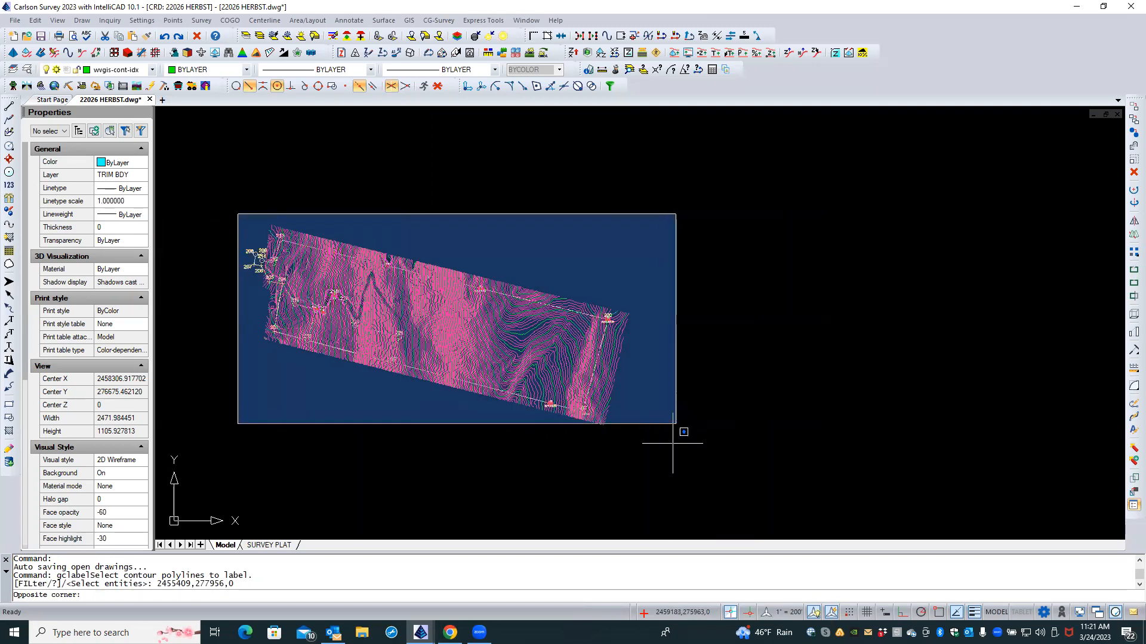
left_click(671, 444)
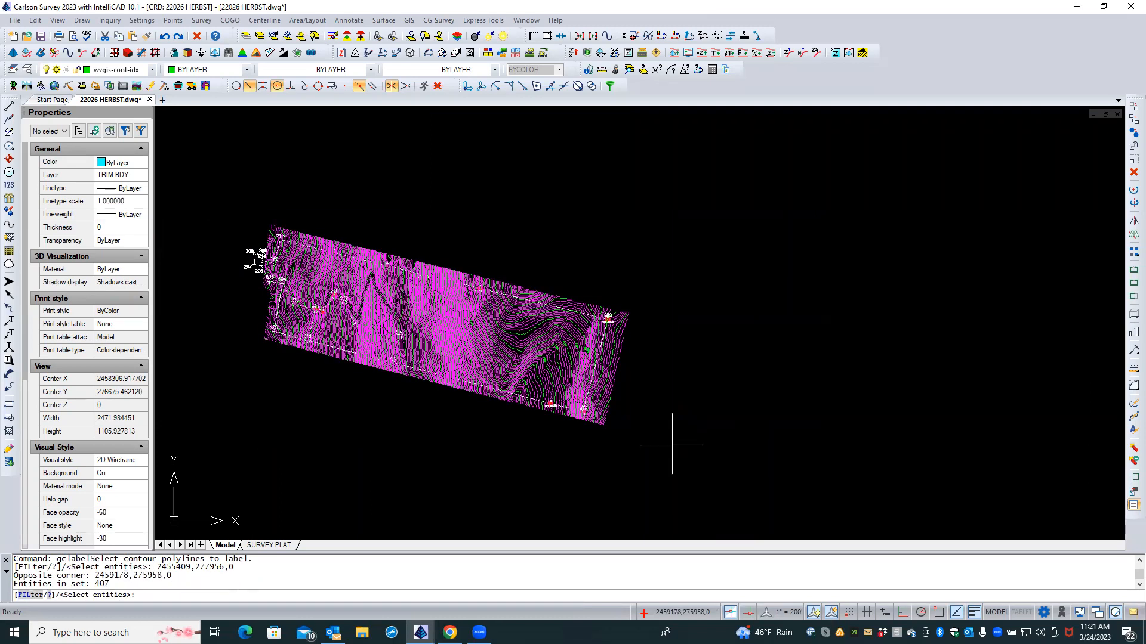
key("Return")
scroll(504, 338, "up", 5)
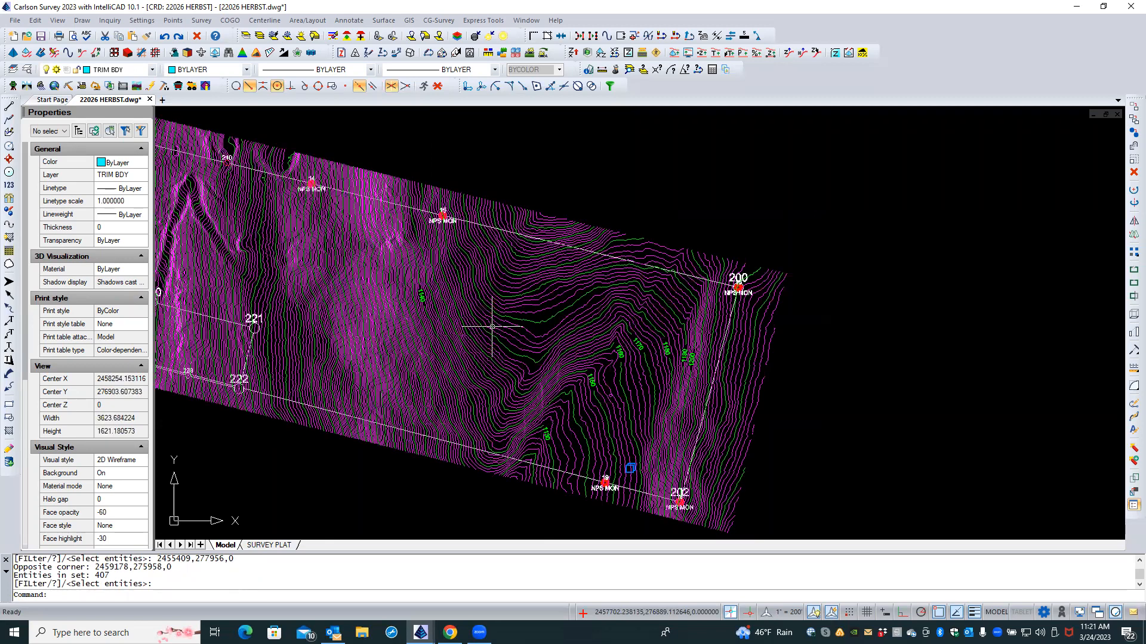
scroll(562, 287, "down", 2)
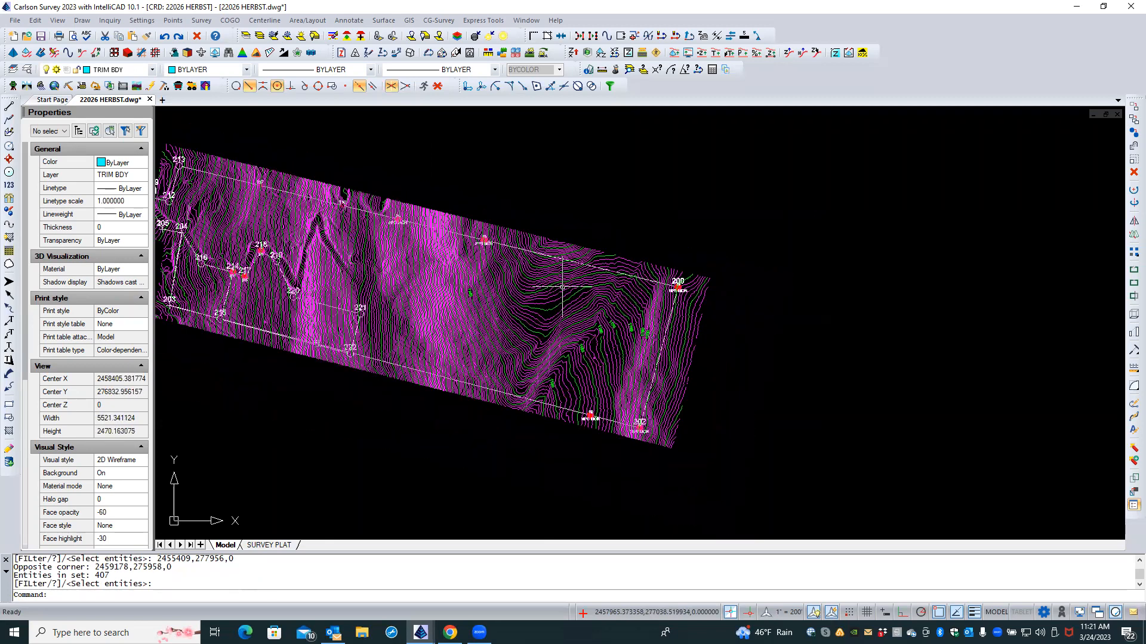
scroll(241, 245, "up", 2)
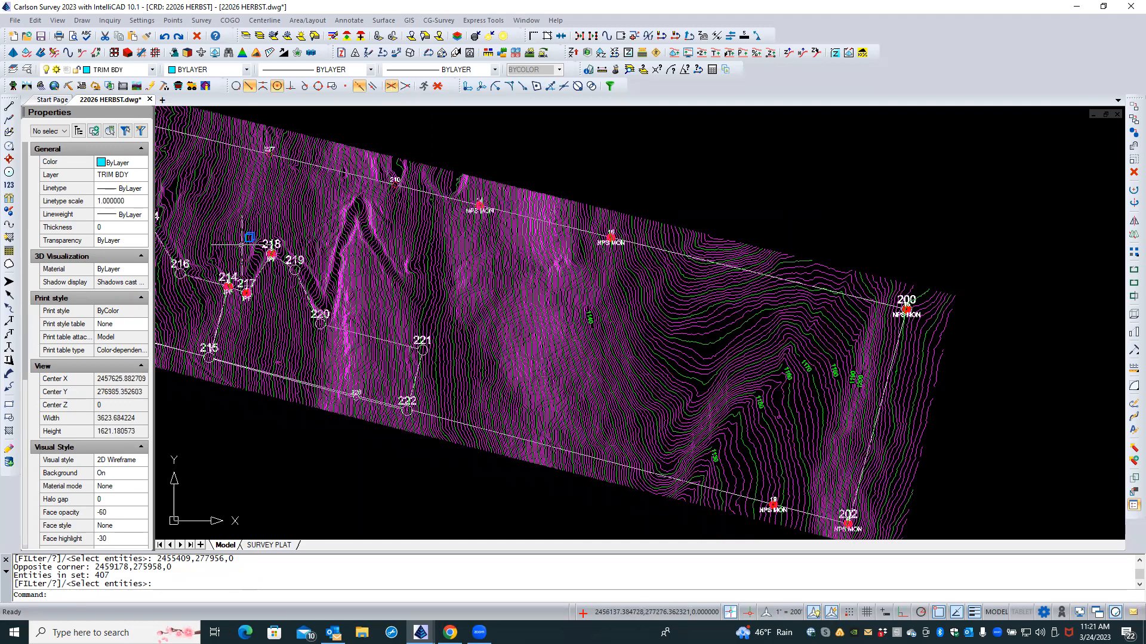
scroll(263, 227, "up", 3)
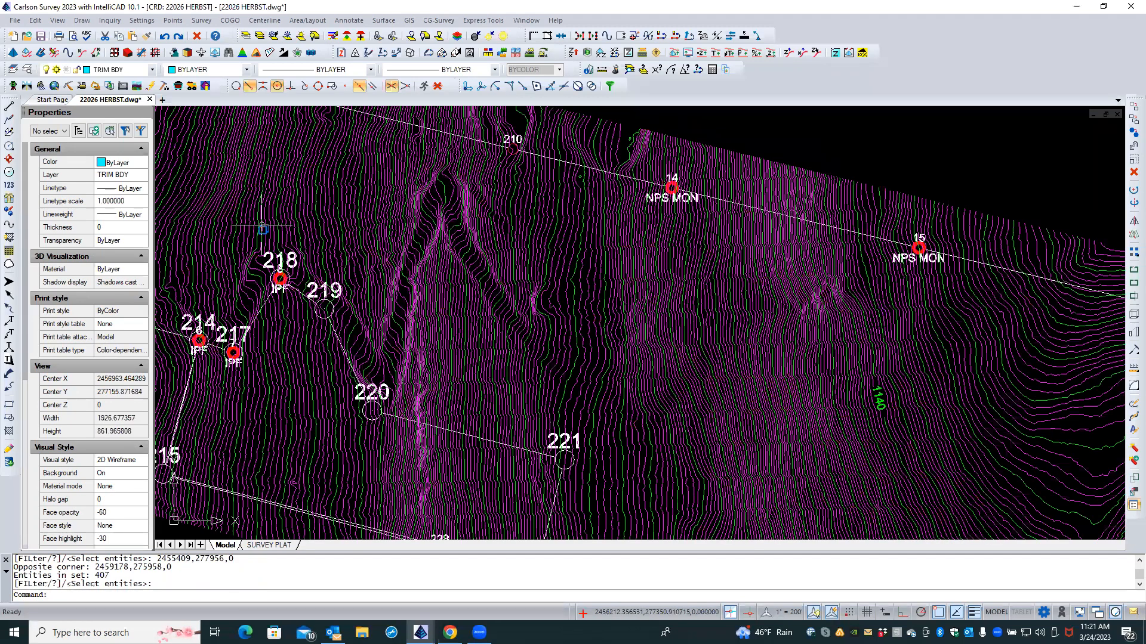
left_click(573, 298)
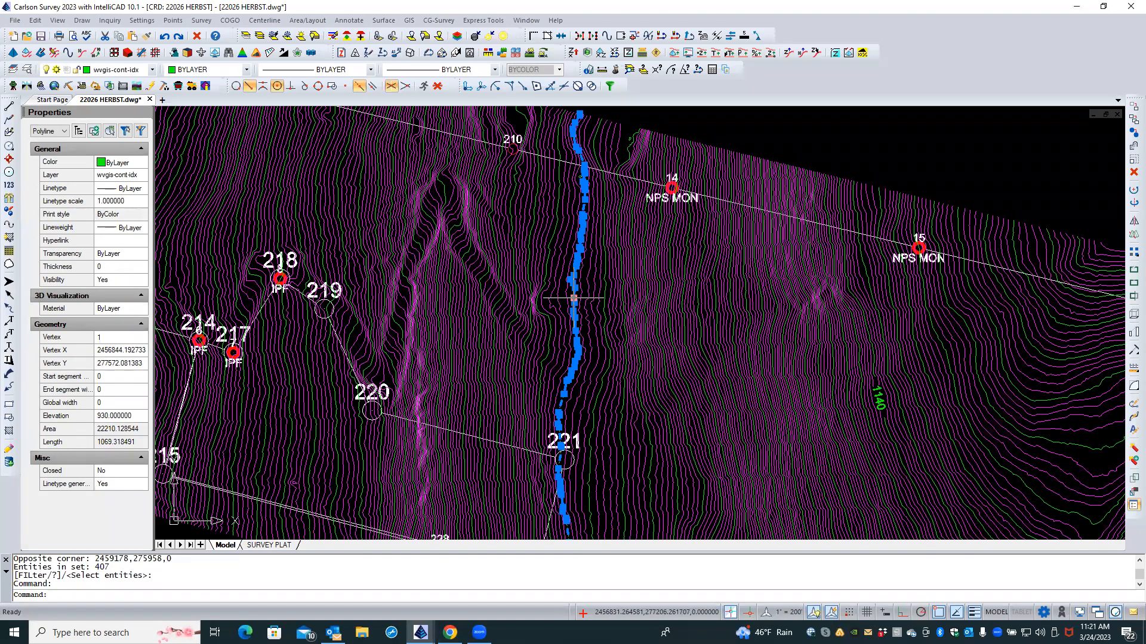
right_click(574, 297)
key("Escape")
key("Escape")
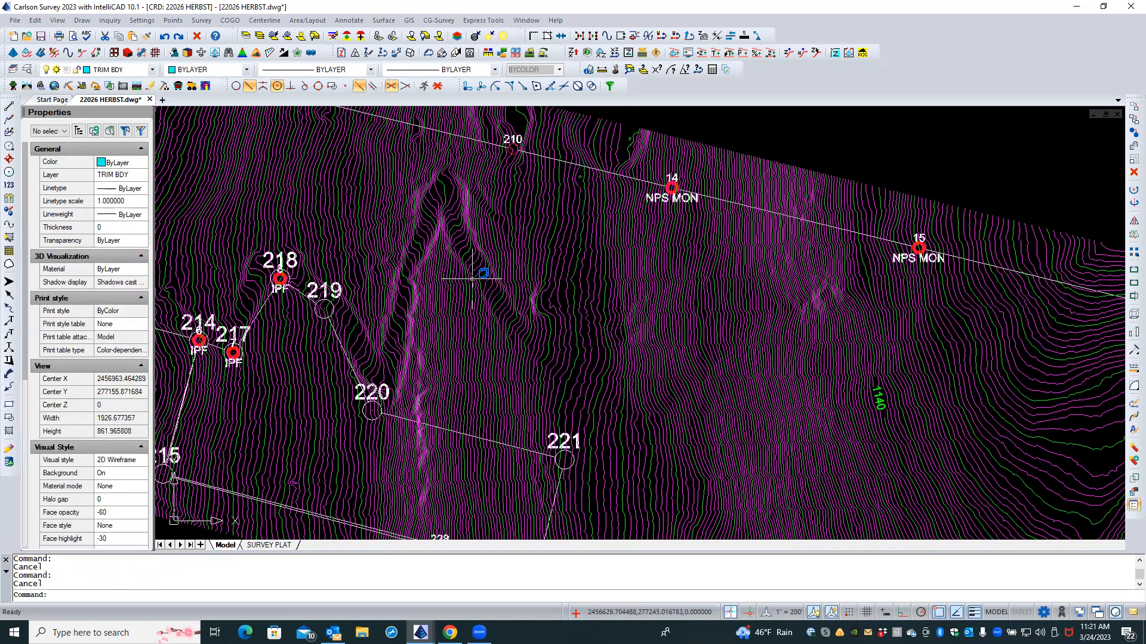
scroll(437, 249, "down", 2)
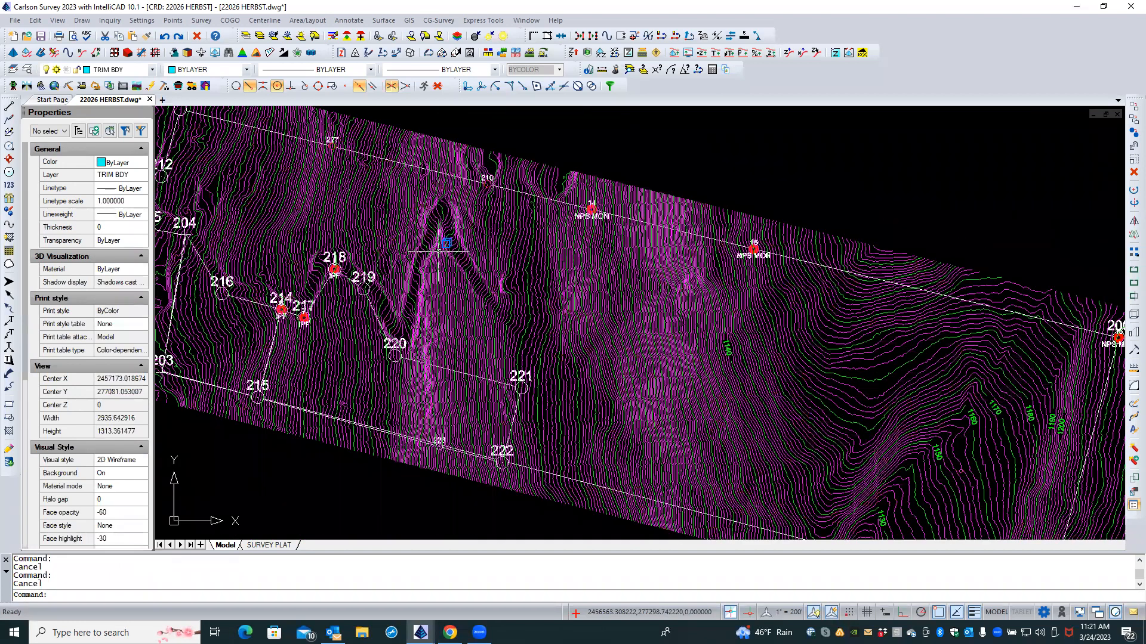
scroll(443, 242, "down", 1)
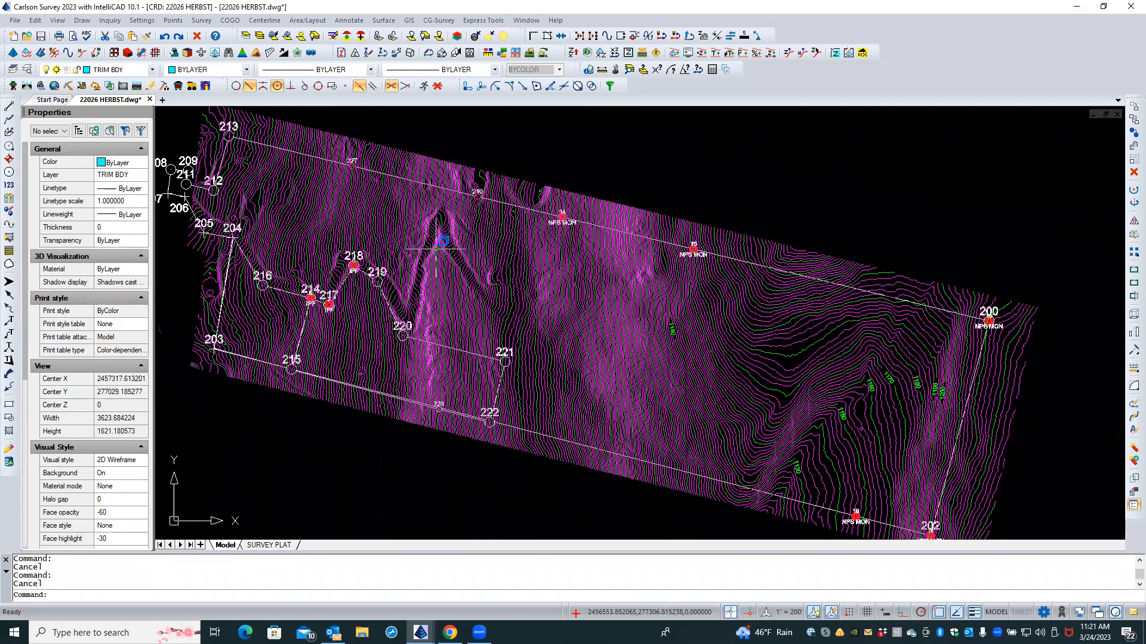
scroll(418, 197, "down", 1)
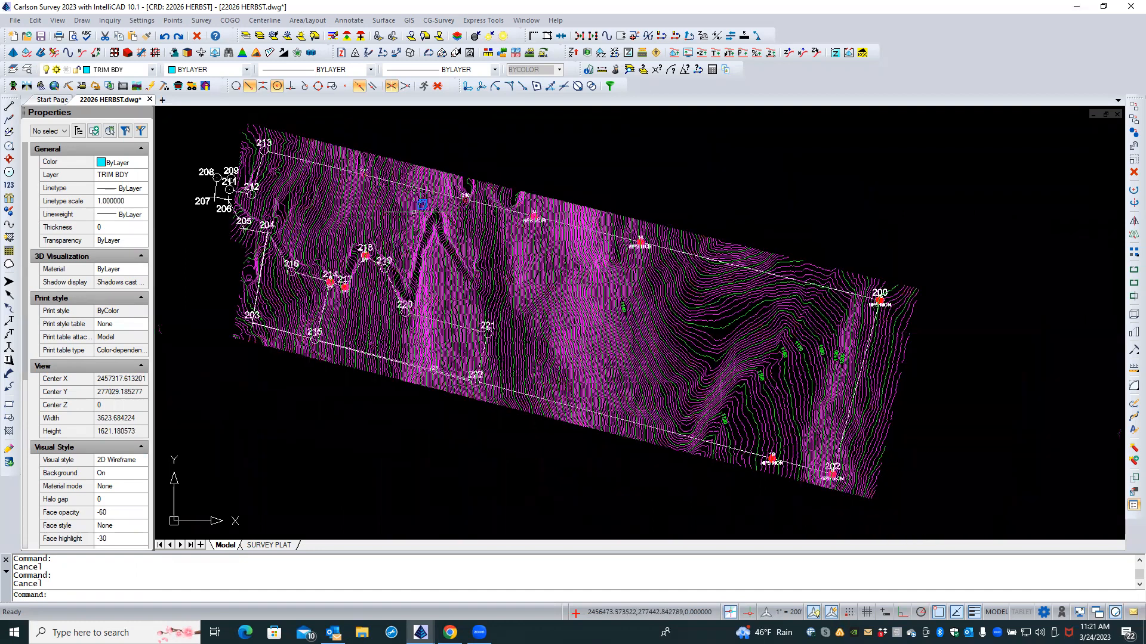
scroll(619, 318, "down", 1)
scroll(779, 412, "up", 2)
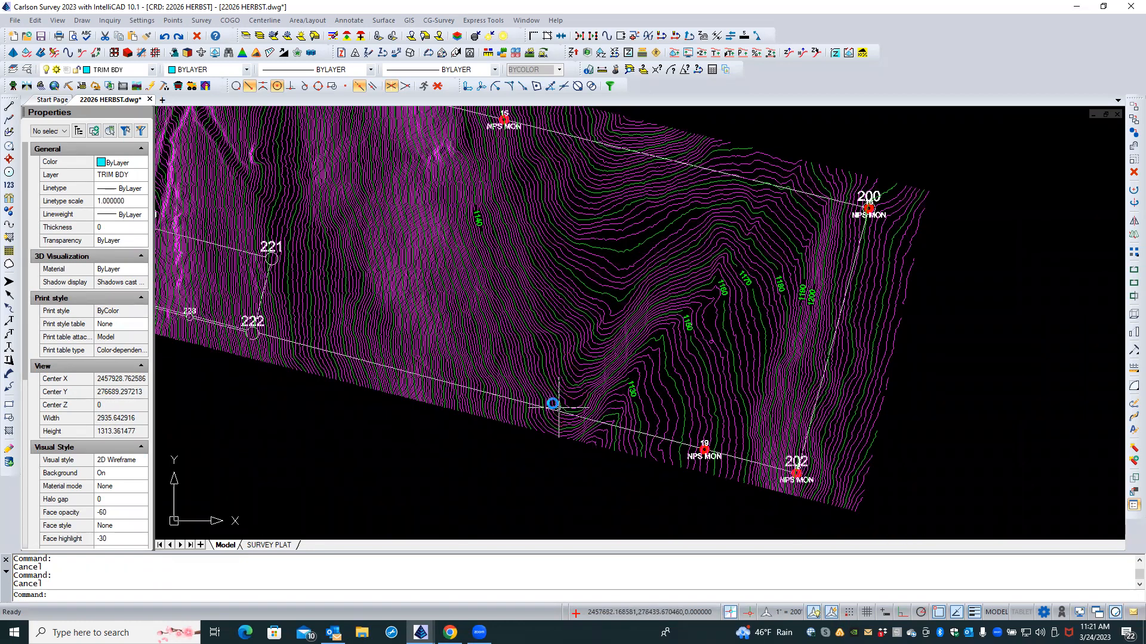
scroll(553, 406, "down", 1)
scroll(535, 307, "down", 1)
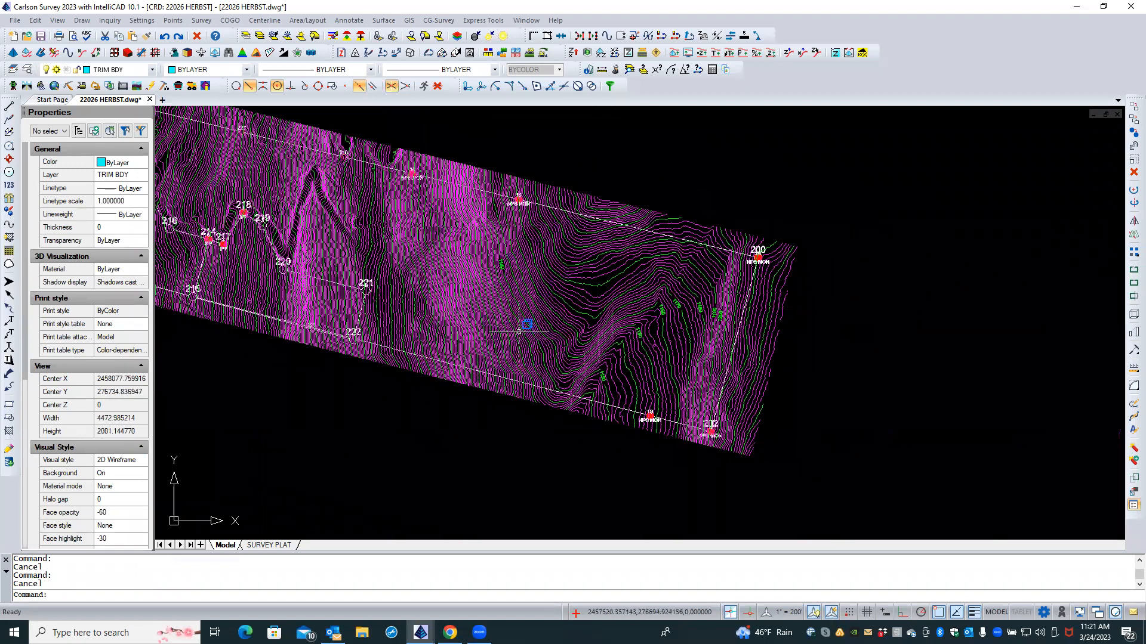
scroll(529, 263, "down", 2)
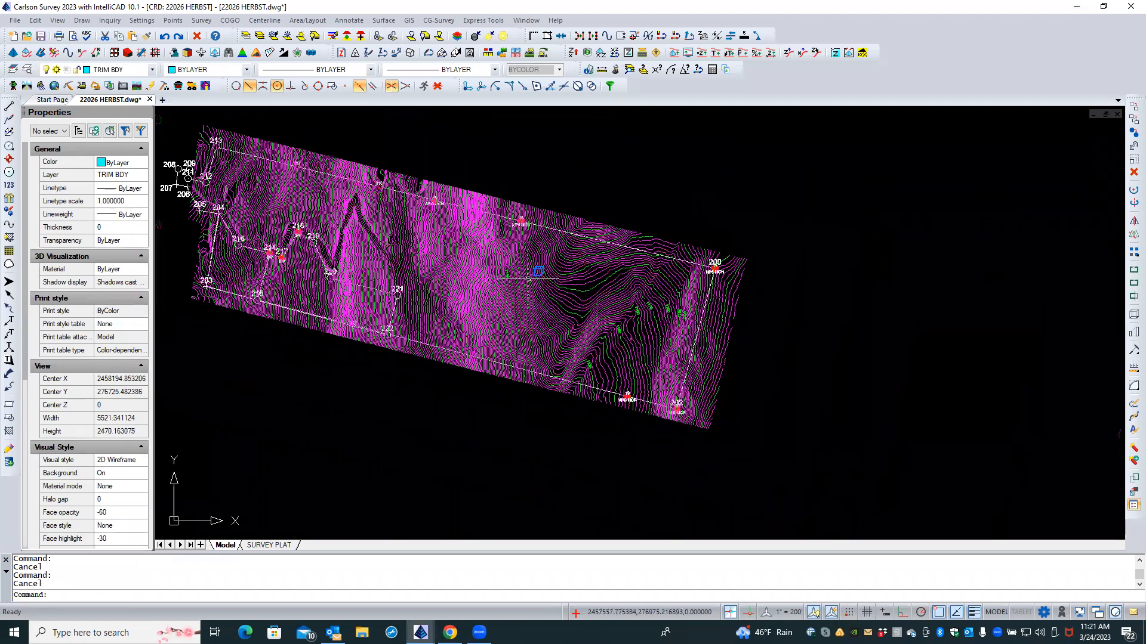
Step: Erase the old text and mtext labels on layer wvgis-cont-idx with LDEL
left_click(332, 37)
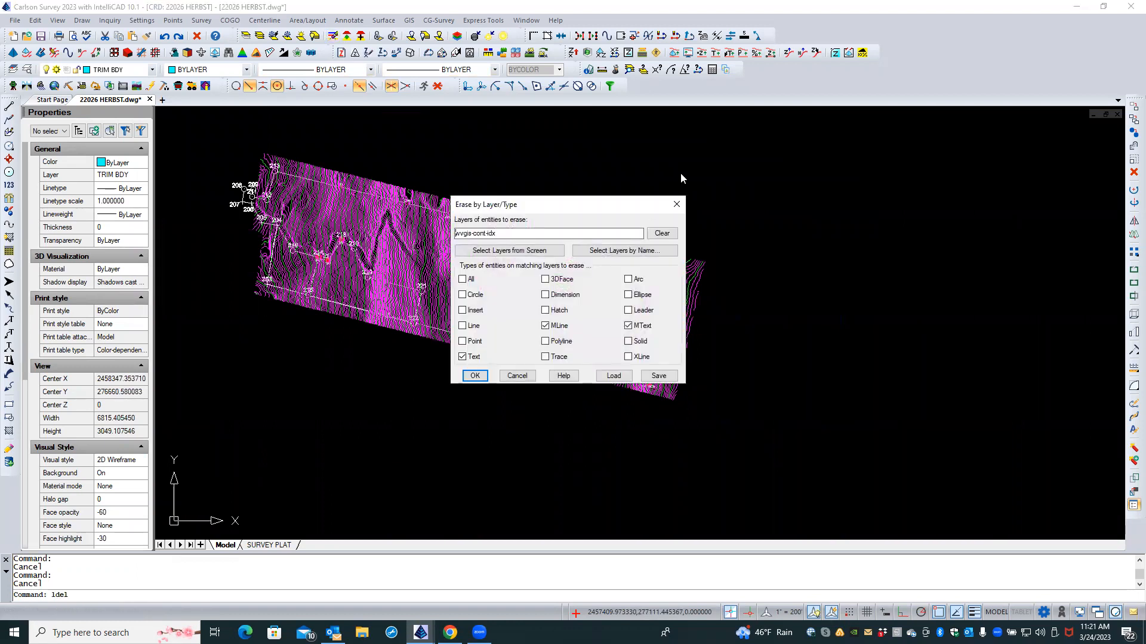
left_click(475, 375)
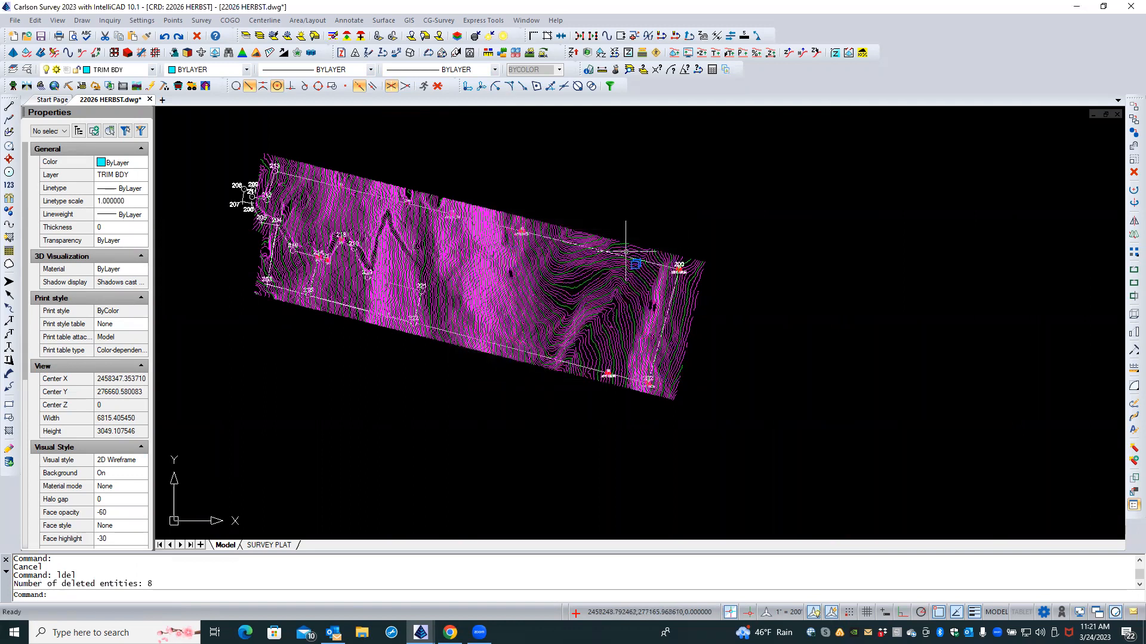
scroll(557, 199, "up", 3)
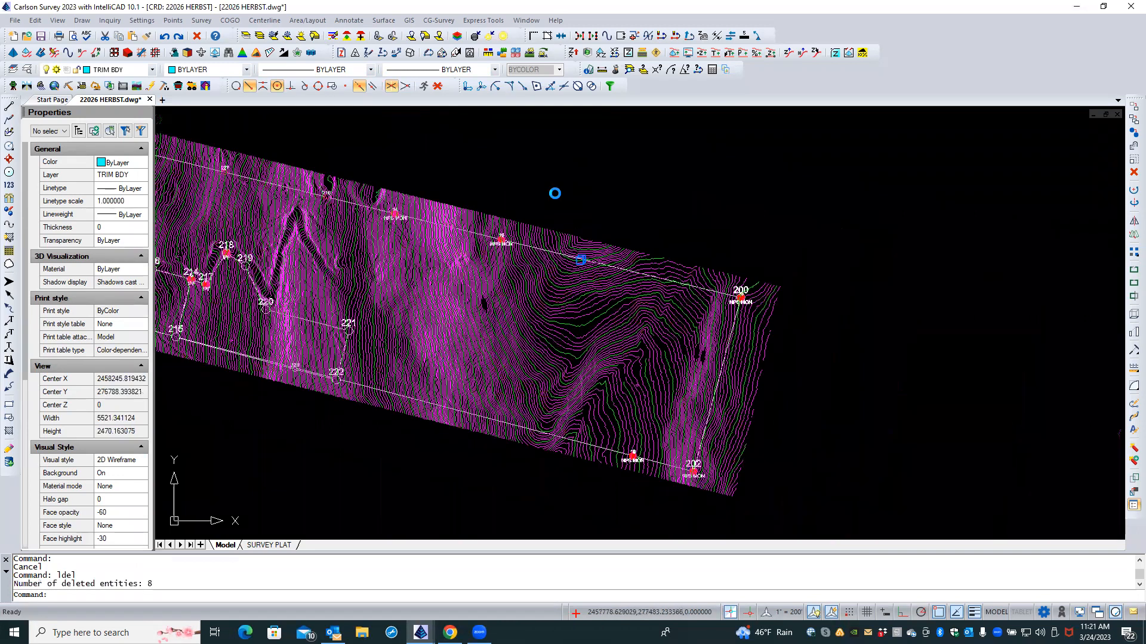
Step: Isolate the two contour layers by picking an index and a second contour
left_click(245, 35)
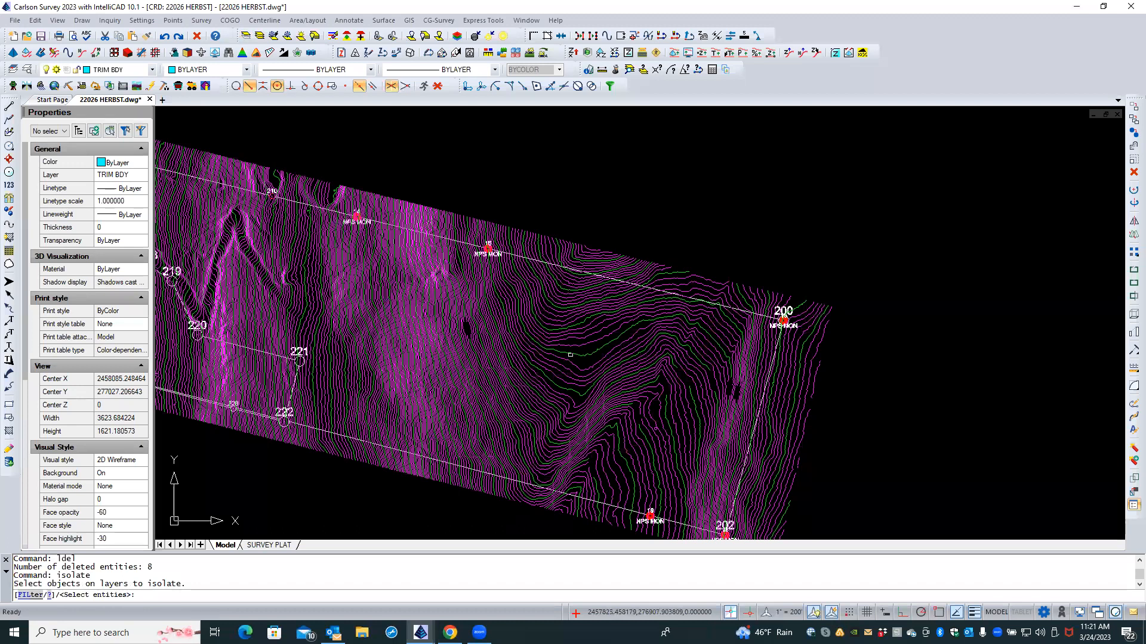
left_click(570, 358)
left_click(564, 333)
key("Return")
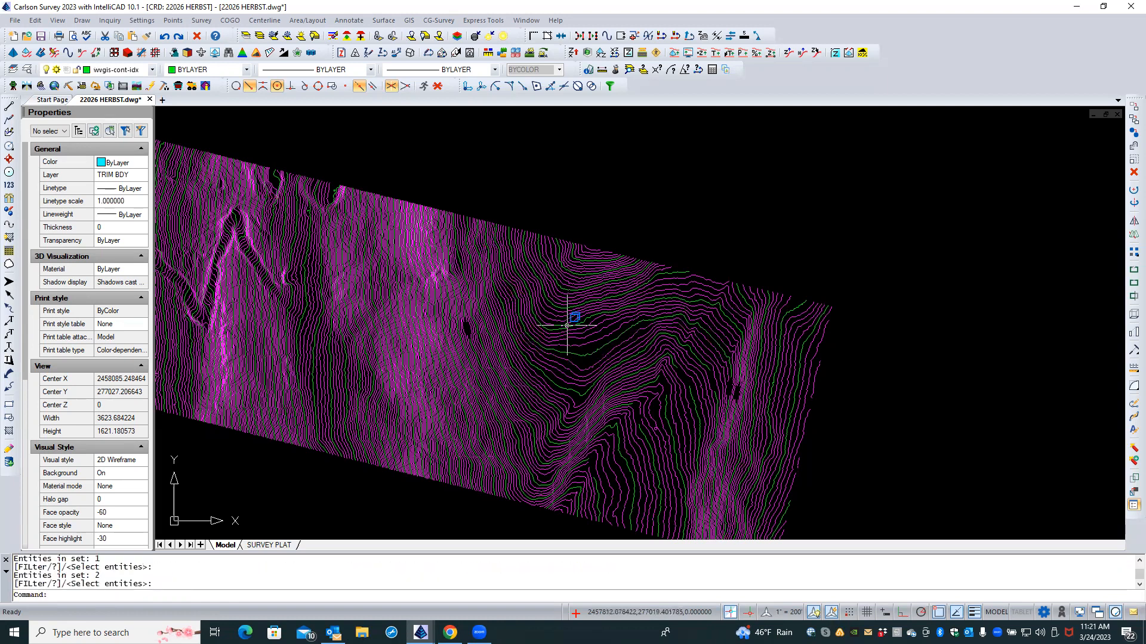
scroll(591, 294, "down", 3)
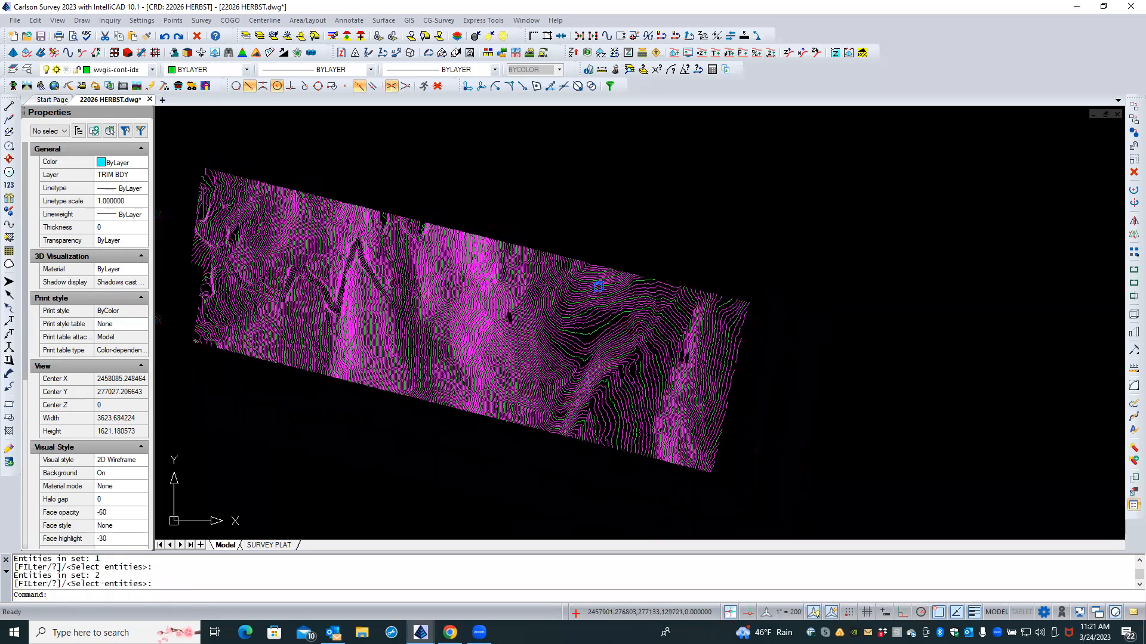
Step: Rerun C:GCLABEL with Break Contours at Label and Label By Distance both turned off
right_click(452, 204)
mouse_move(526, 230)
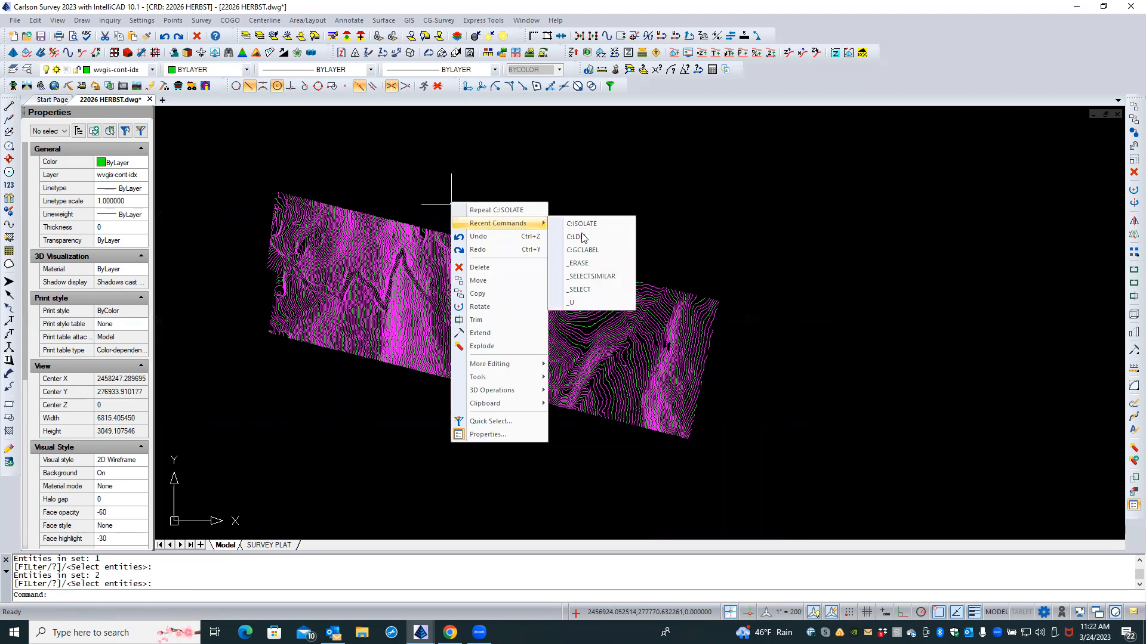
left_click(610, 250)
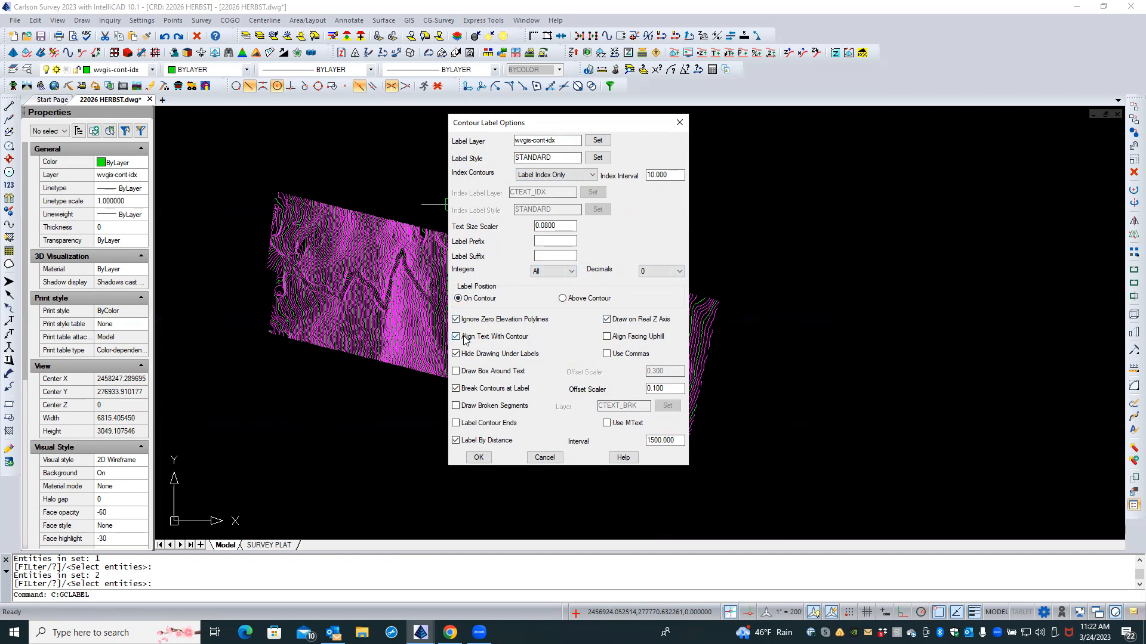
left_click(455, 389)
left_click(456, 440)
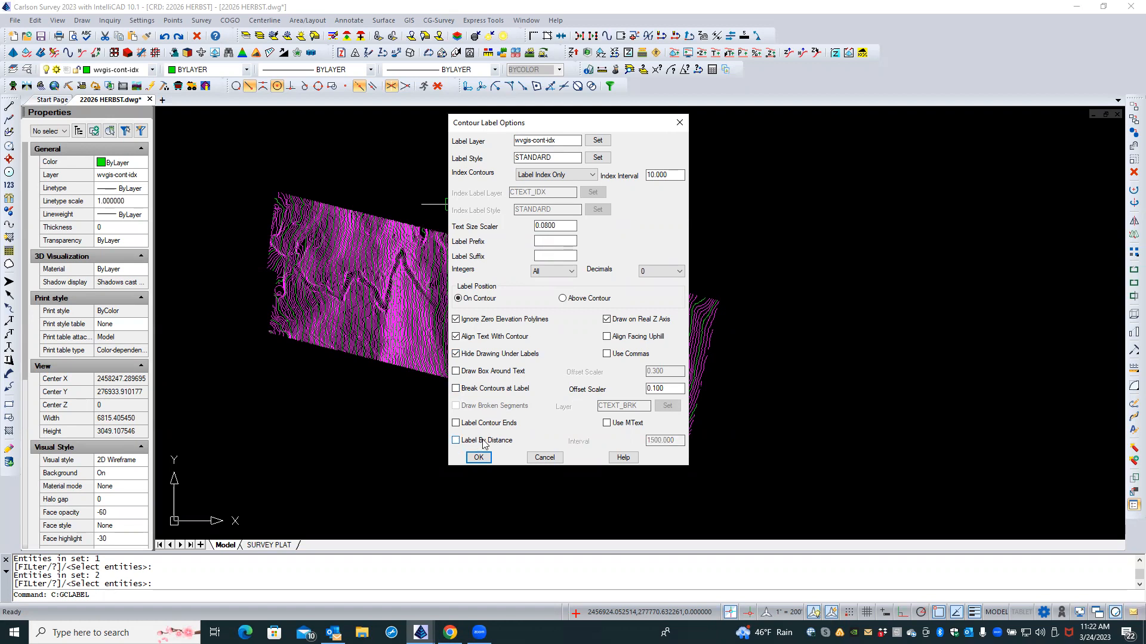
left_click(479, 458)
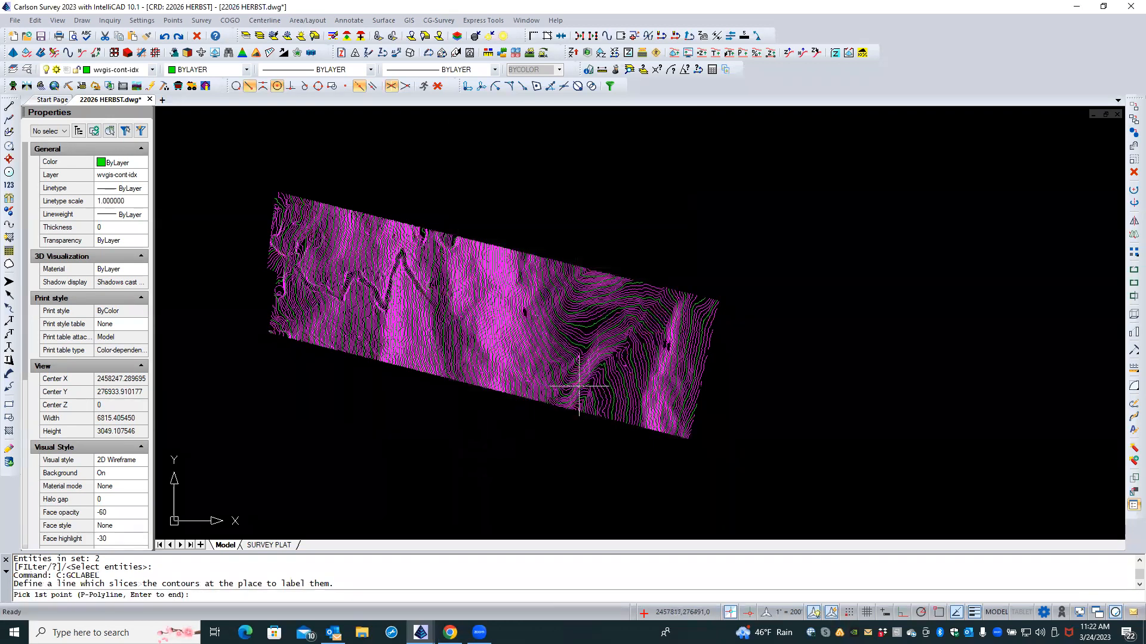
scroll(590, 405, "up", 1)
scroll(588, 409, "up", 2)
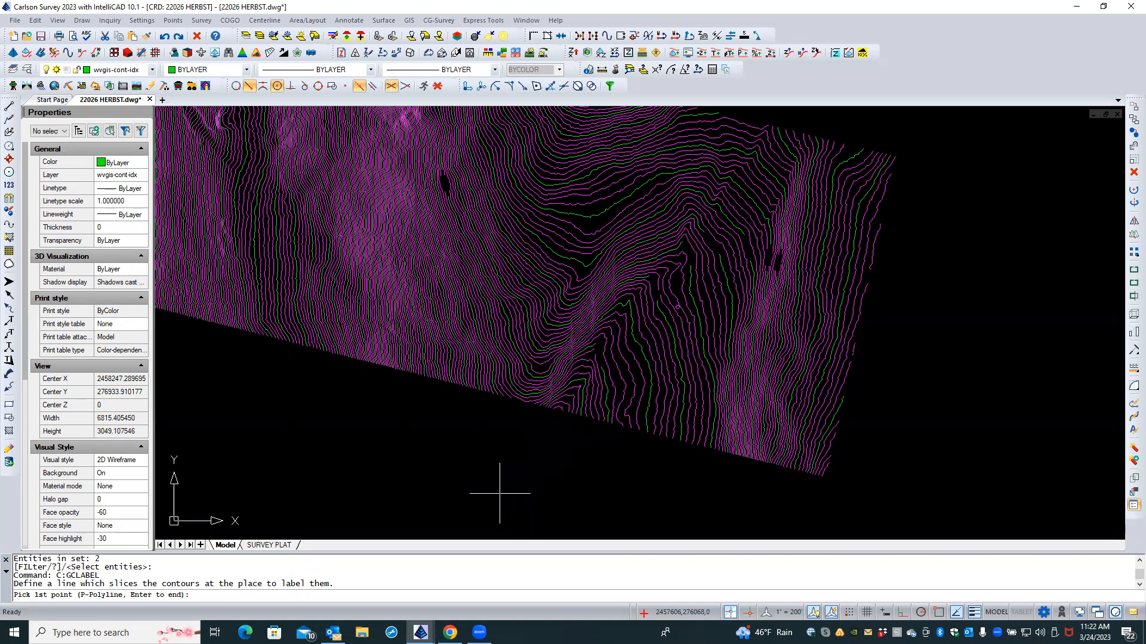
key("Escape")
key("Escape")
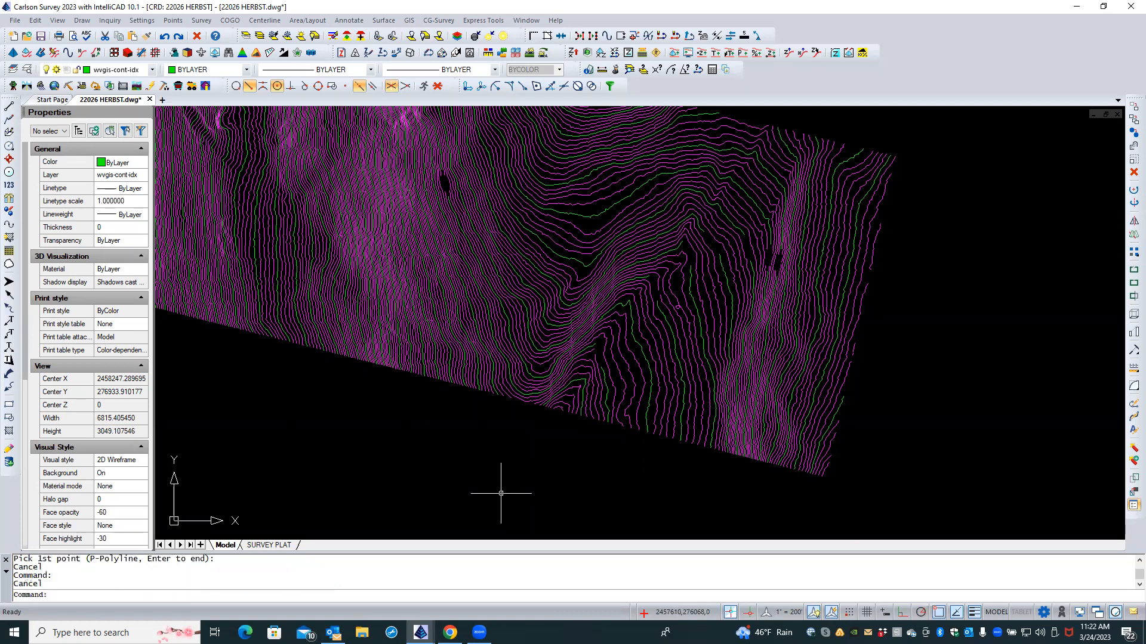
scroll(600, 358, "up", 1)
scroll(600, 358, "up", 3)
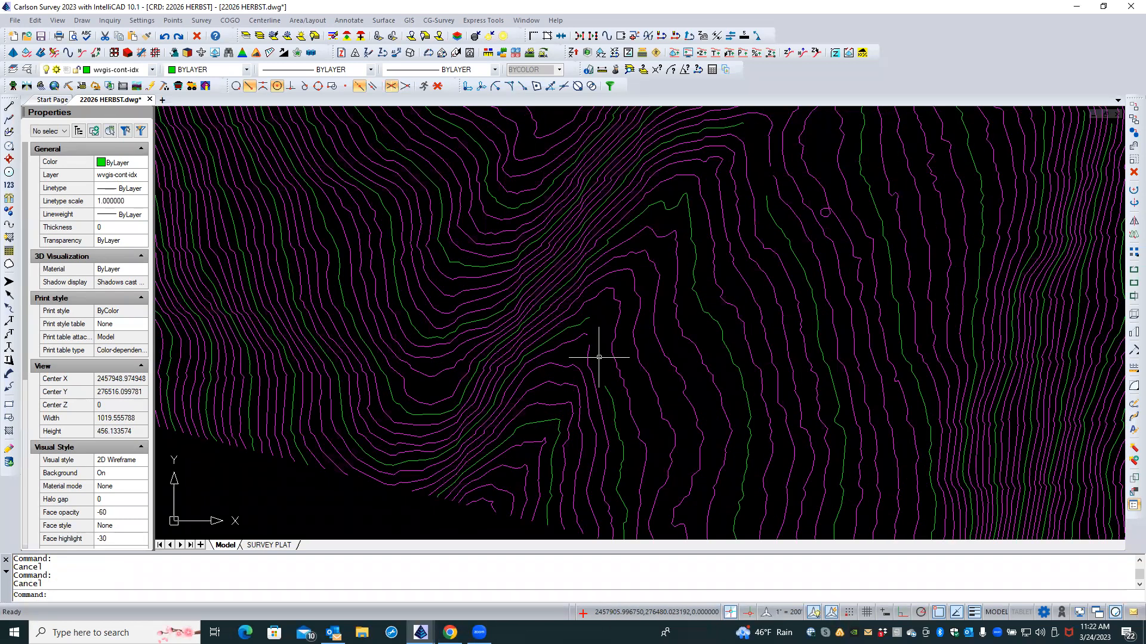
scroll(695, 452, "down", 1)
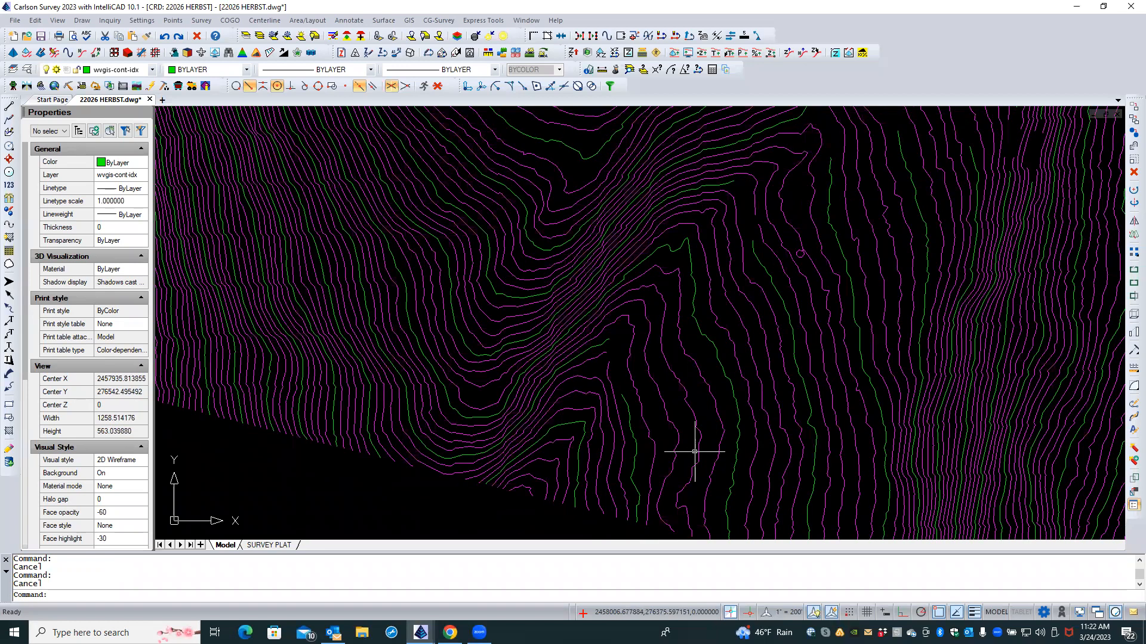
scroll(694, 452, "down", 4)
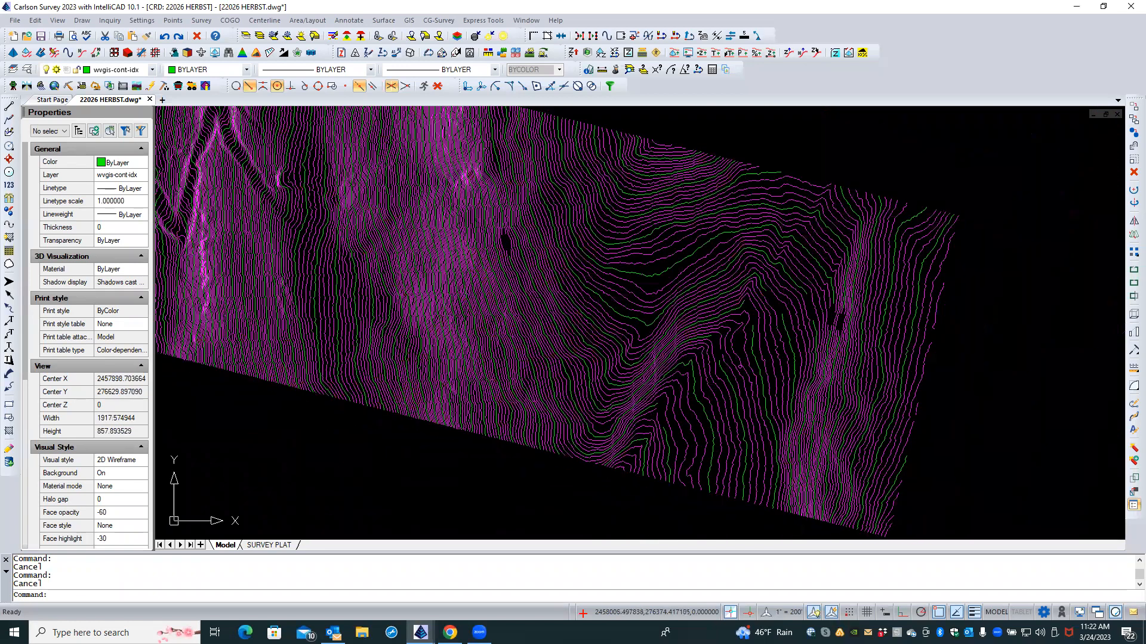
scroll(517, 231, "up", 2)
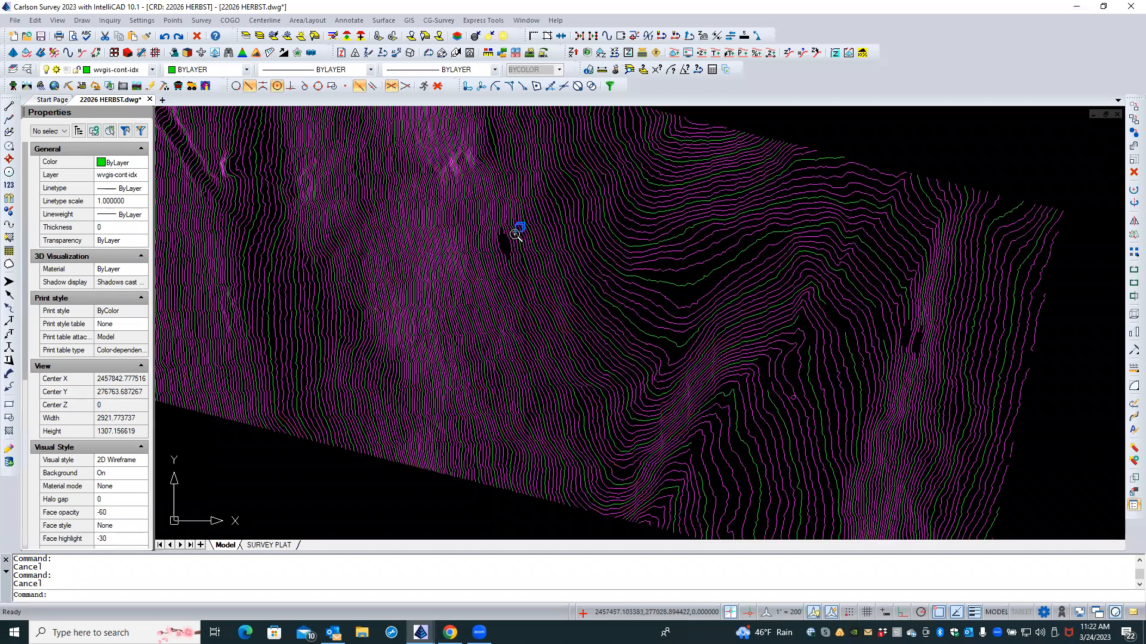
scroll(517, 231, "up", 1)
scroll(579, 261, "up", 1)
scroll(683, 281, "down", 5)
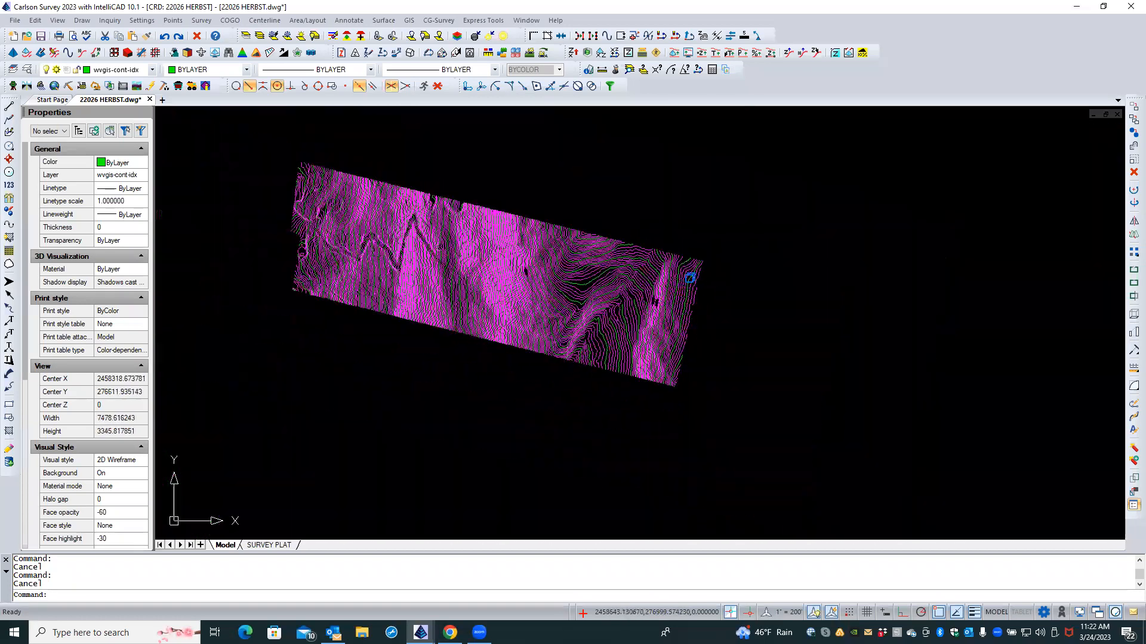
Step: Run Contour Elevation Label keeping all integer digits, index-only, interval 10, Label By Distance off
left_click(385, 21)
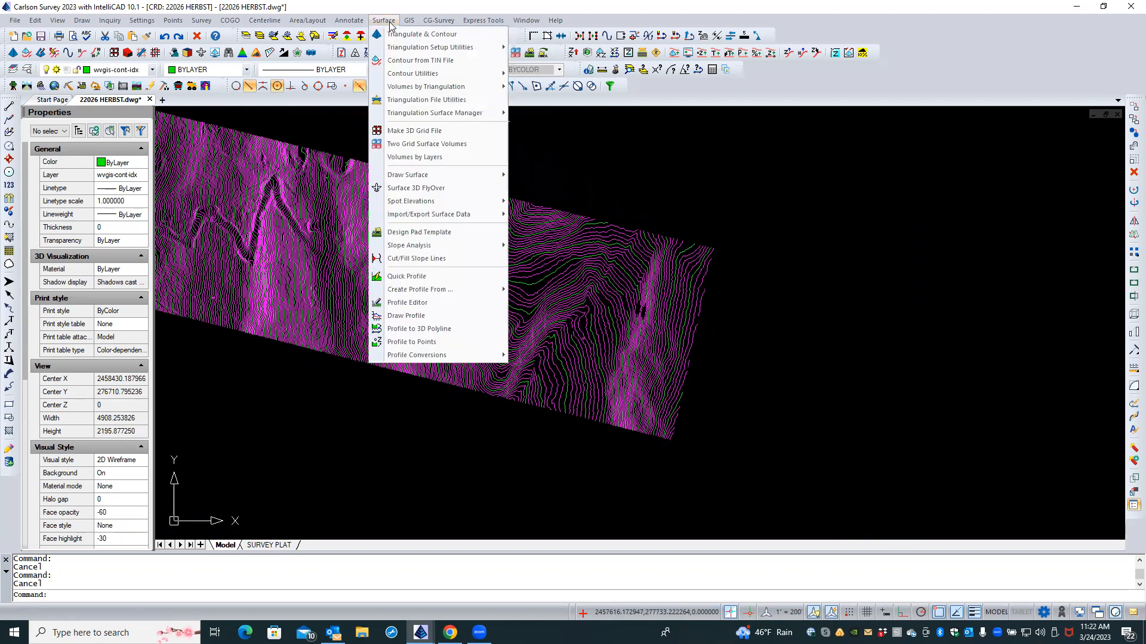
mouse_move(482, 77)
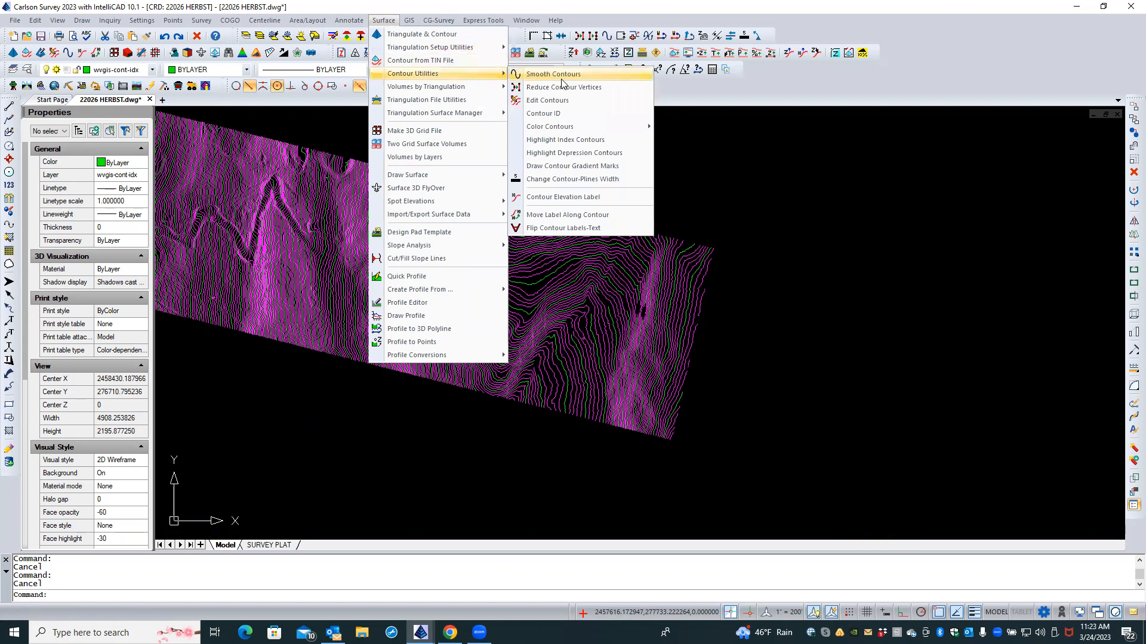
left_click(598, 194)
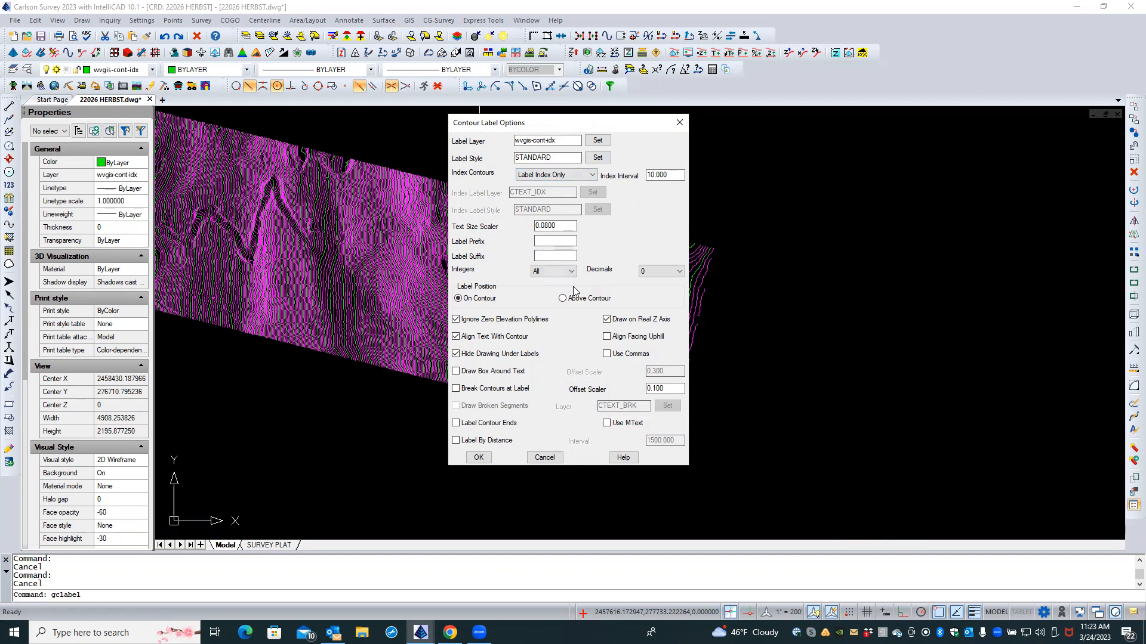
left_click(539, 273)
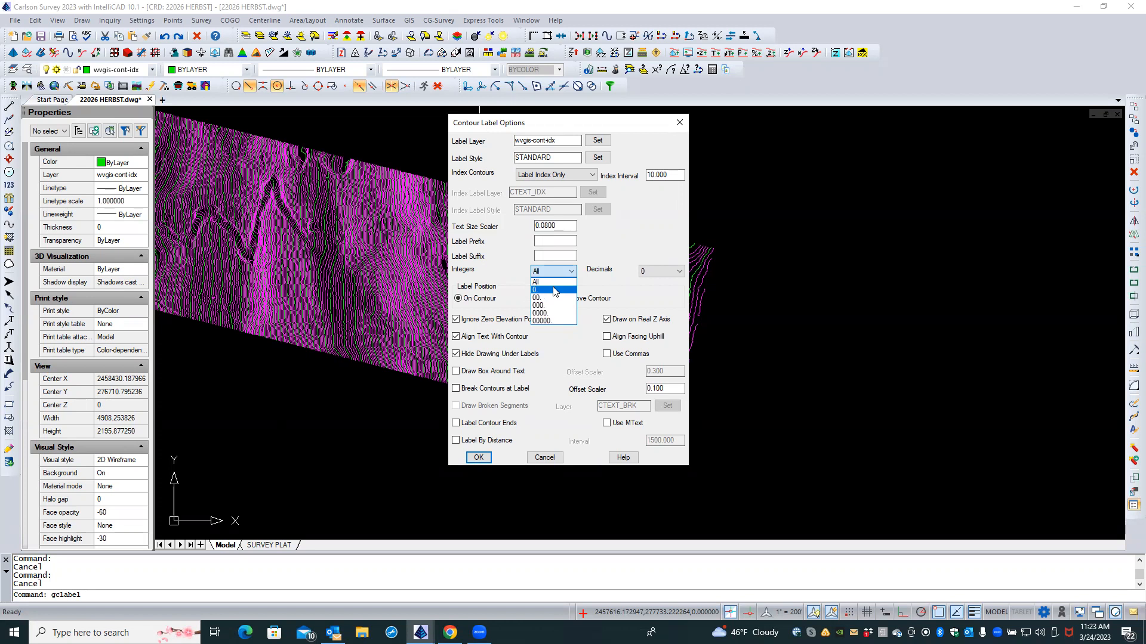
left_click(589, 285)
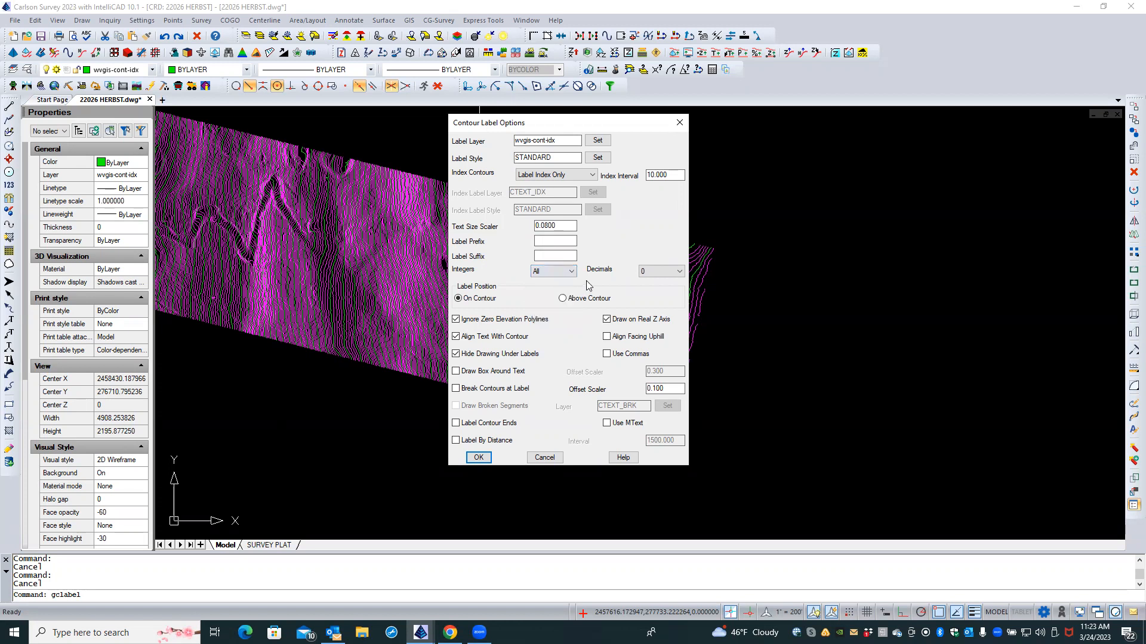
left_click(642, 275)
left_click_drag(475, 123, 619, 130)
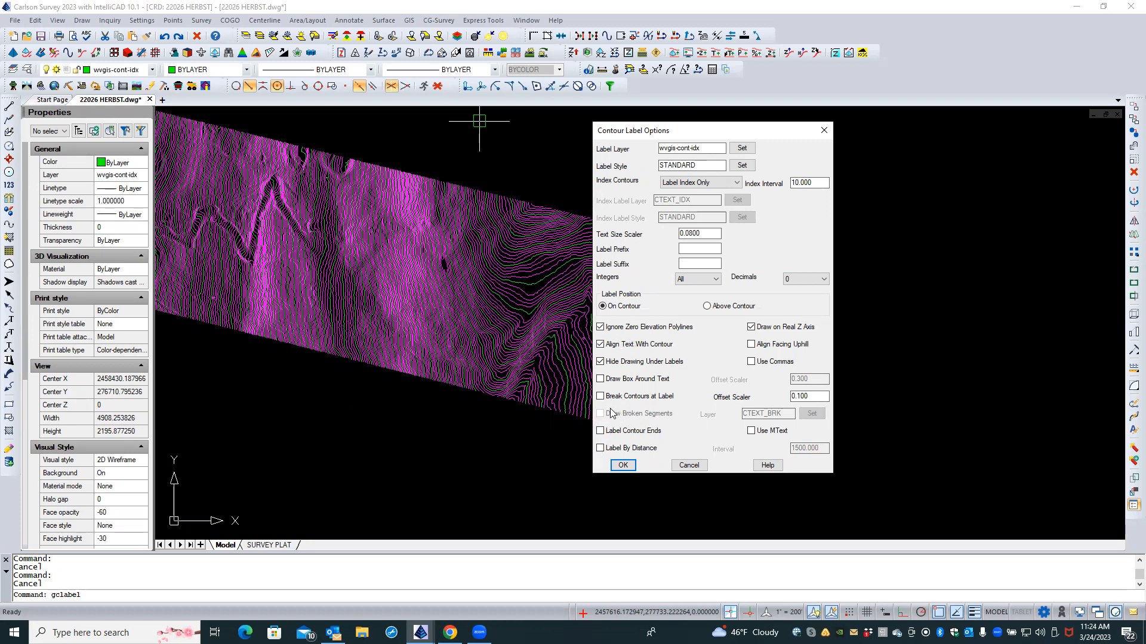
left_click(600, 448)
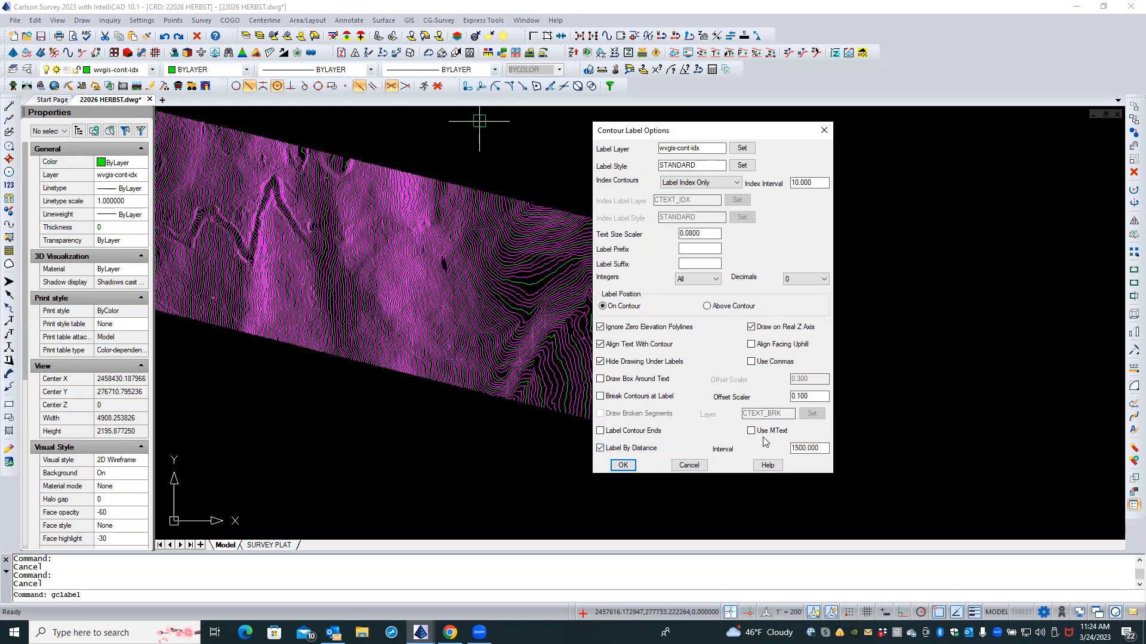
left_click(600, 449)
left_click(600, 449)
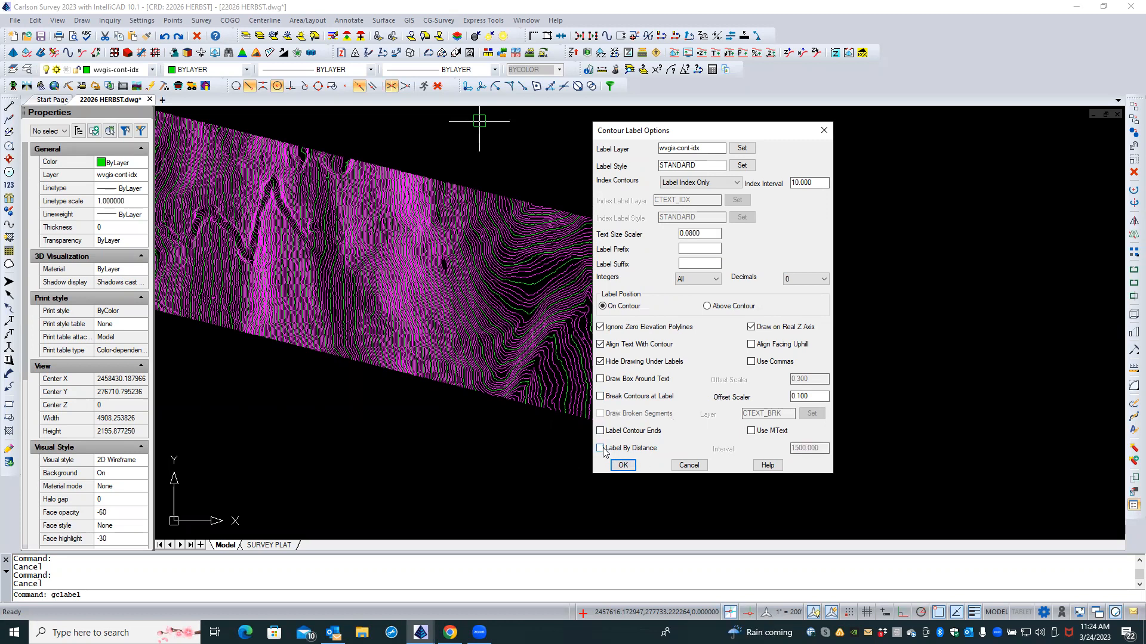
left_click(621, 465)
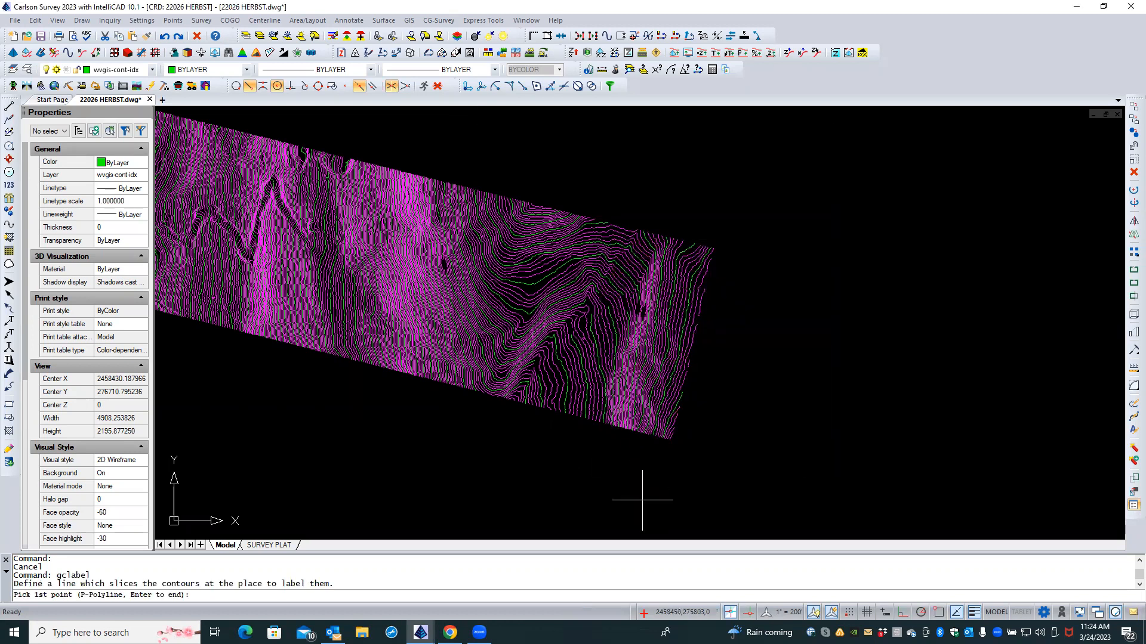
Step: Label index contours along two slice lines crossing the strip's middle and top
scroll(542, 332, "up", 3)
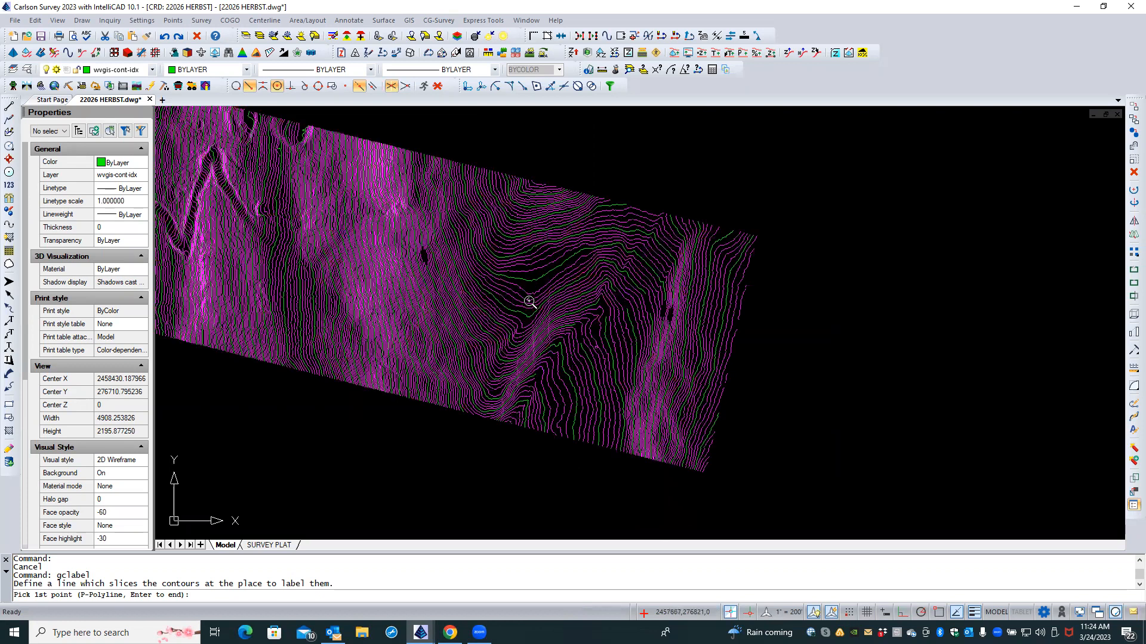
scroll(532, 268, "up", 2)
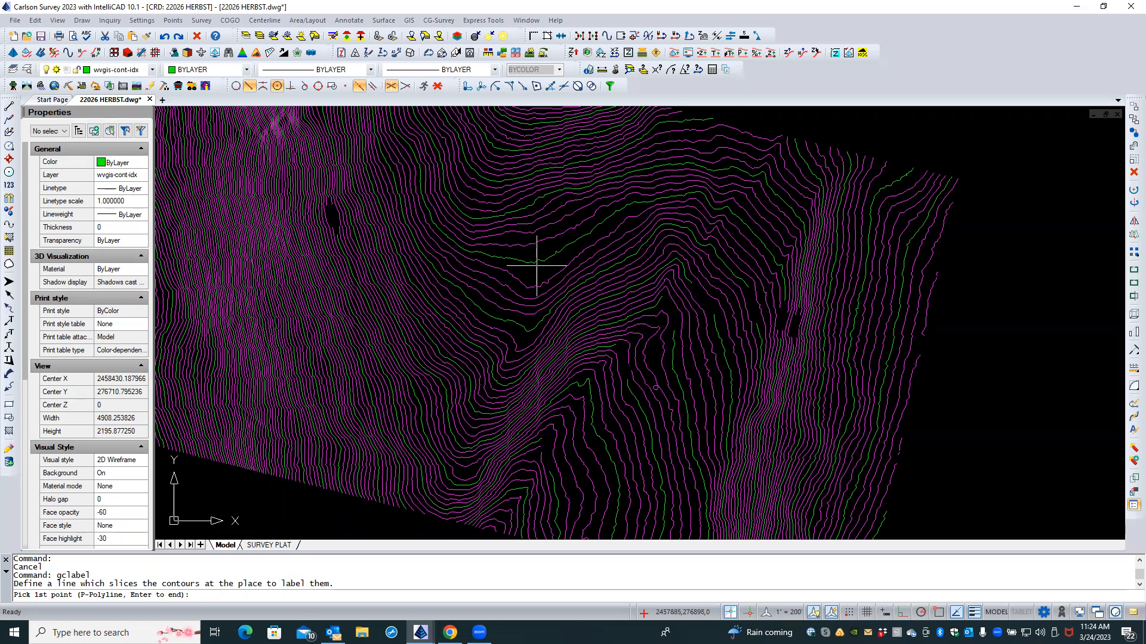
scroll(543, 270, "down", 1)
scroll(543, 269, "down", 2)
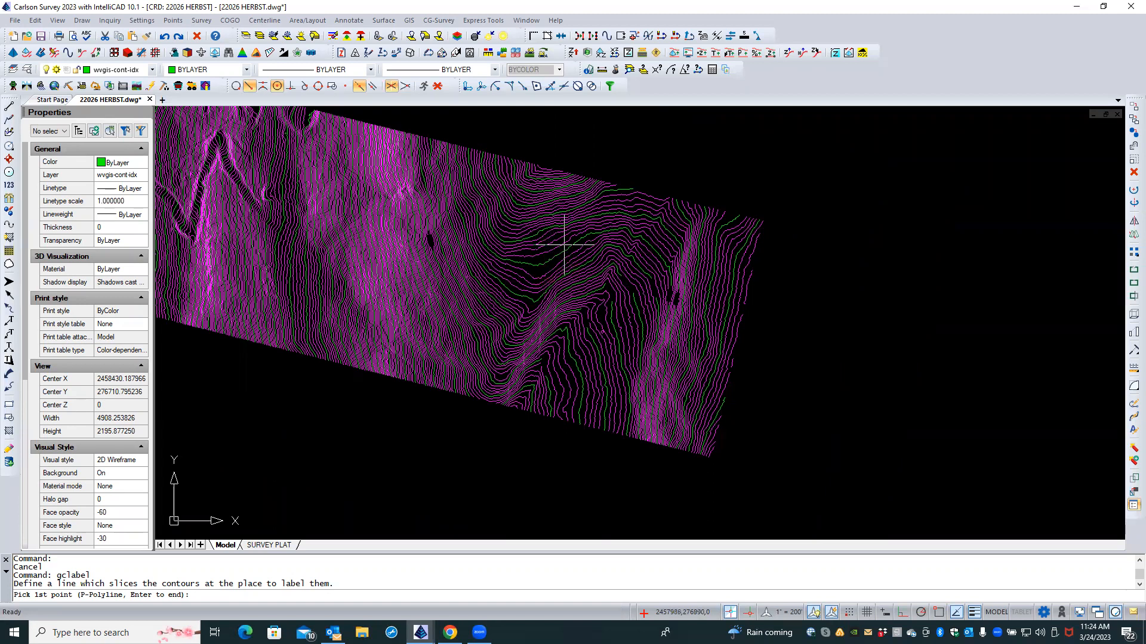
left_click(636, 164)
key("Caps_Lock")
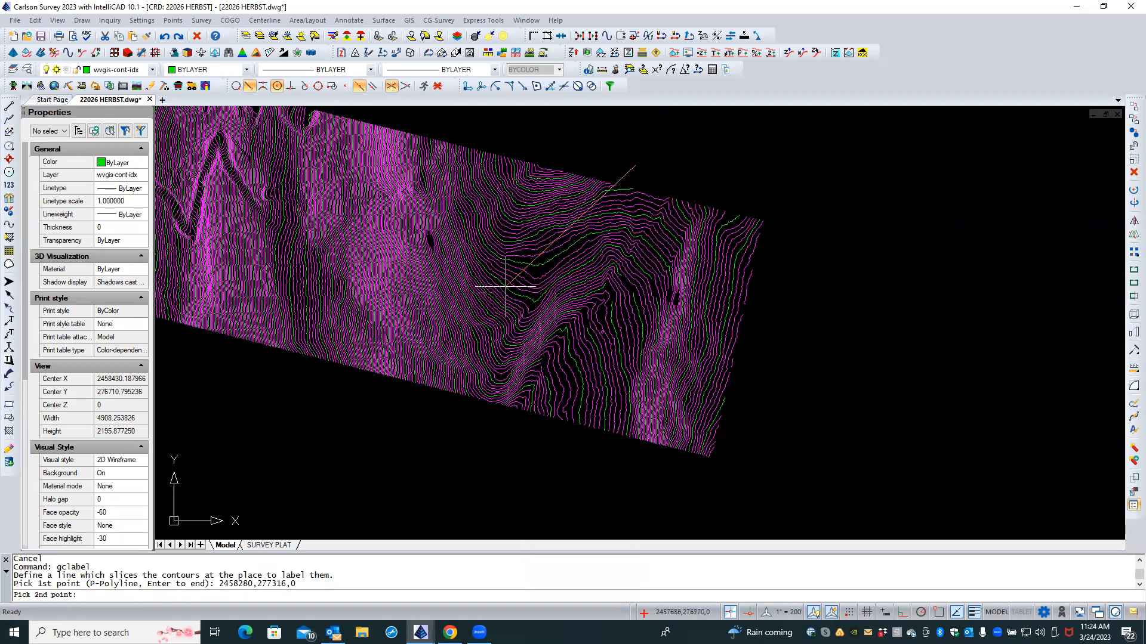
left_click(365, 393)
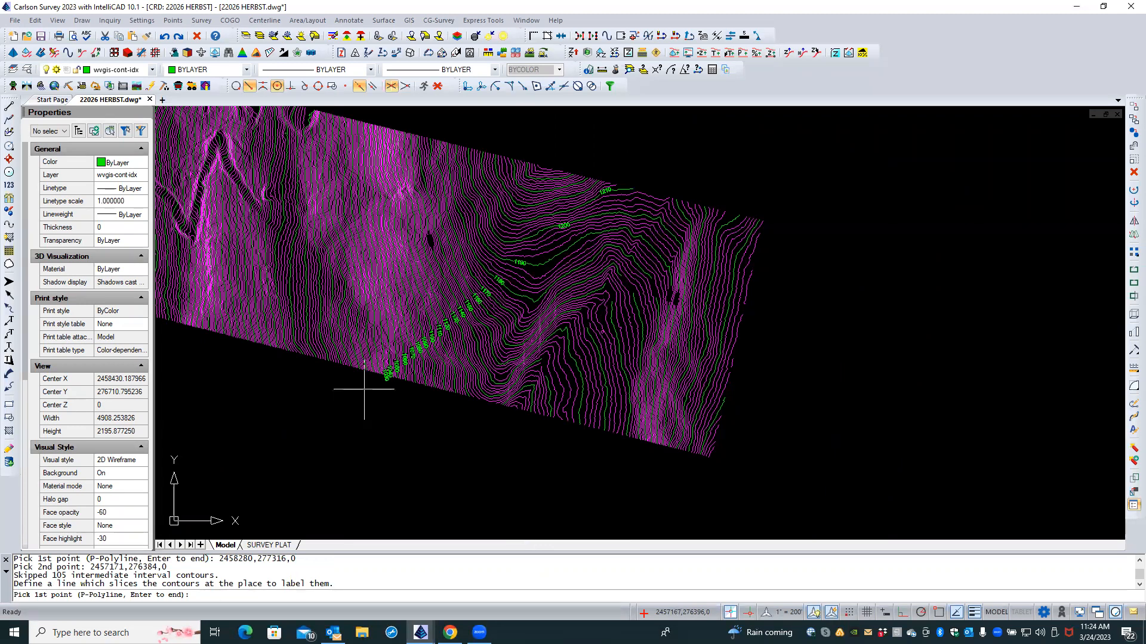
left_click(423, 121)
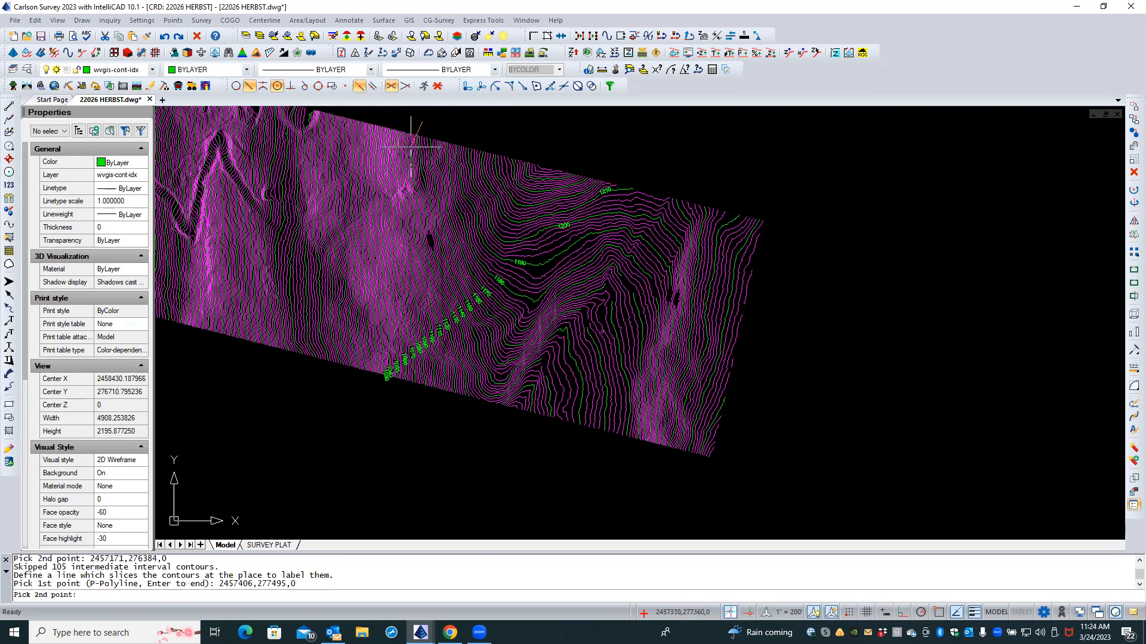
left_click(199, 345)
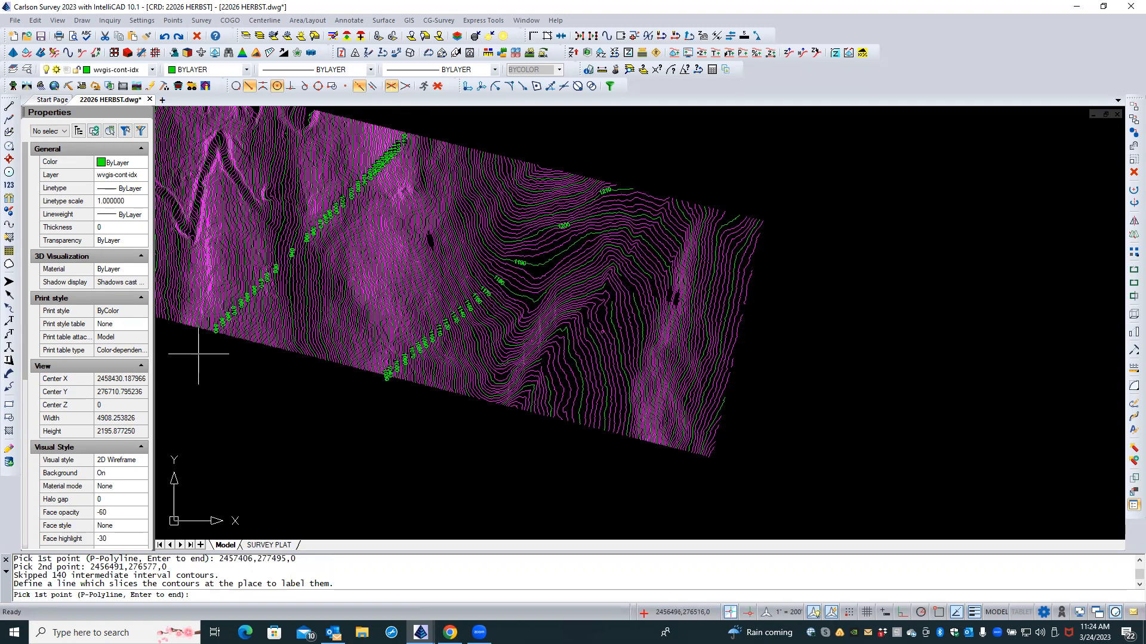
Step: Add four more slice lines at the upper-right, right edge, left end and top-left, then finish
middle_click_drag(247, 397, 515, 462)
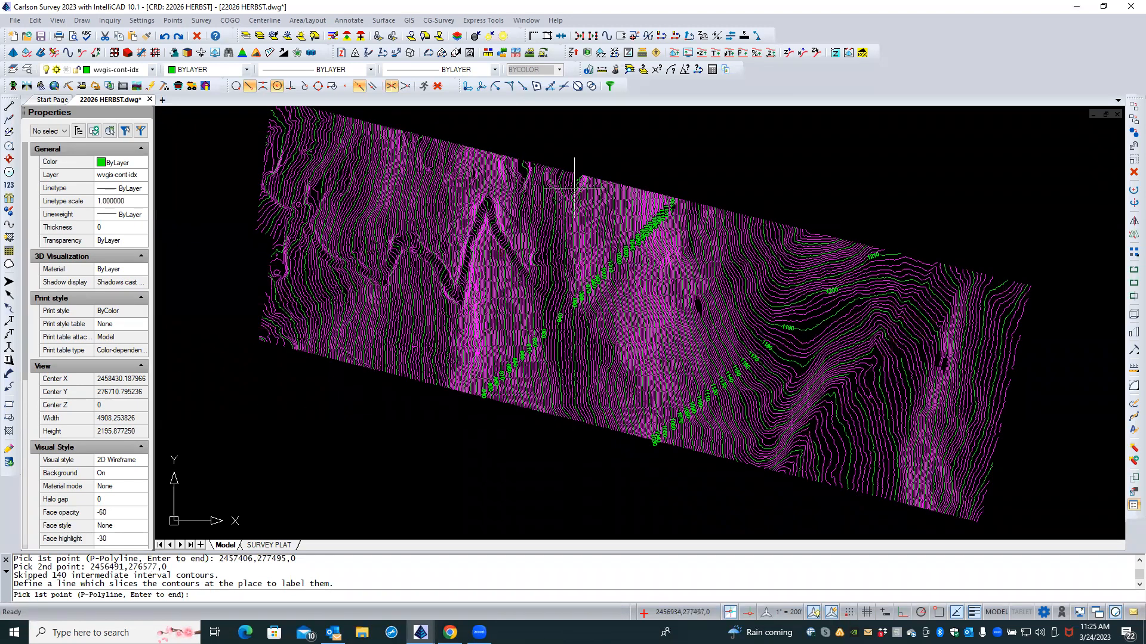
left_click(637, 169)
left_click(243, 284)
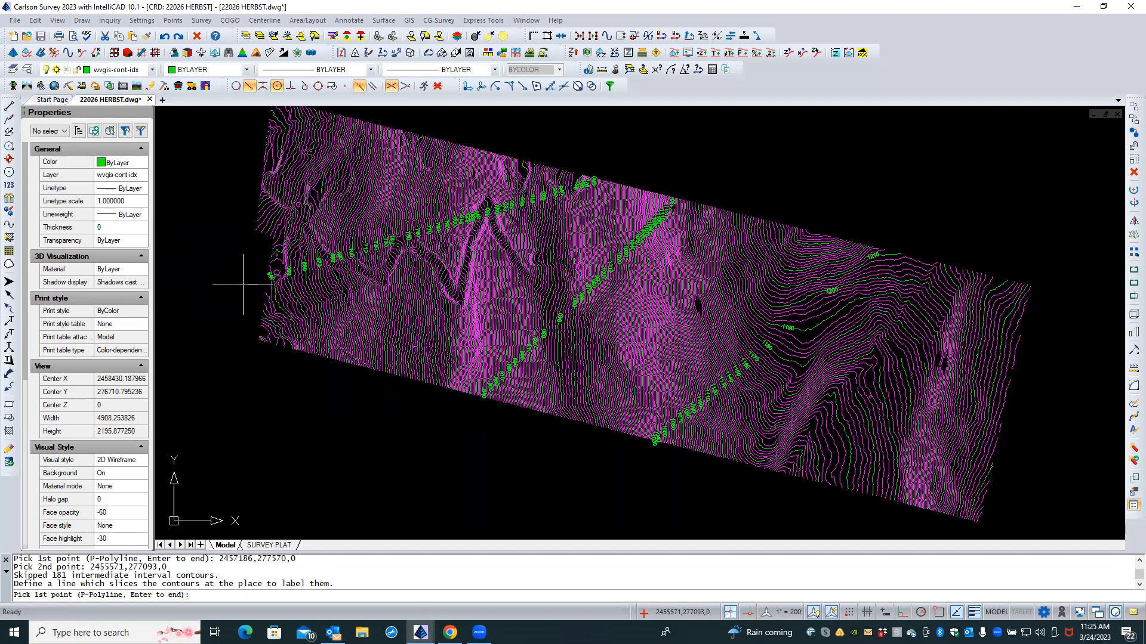
left_click(1055, 353)
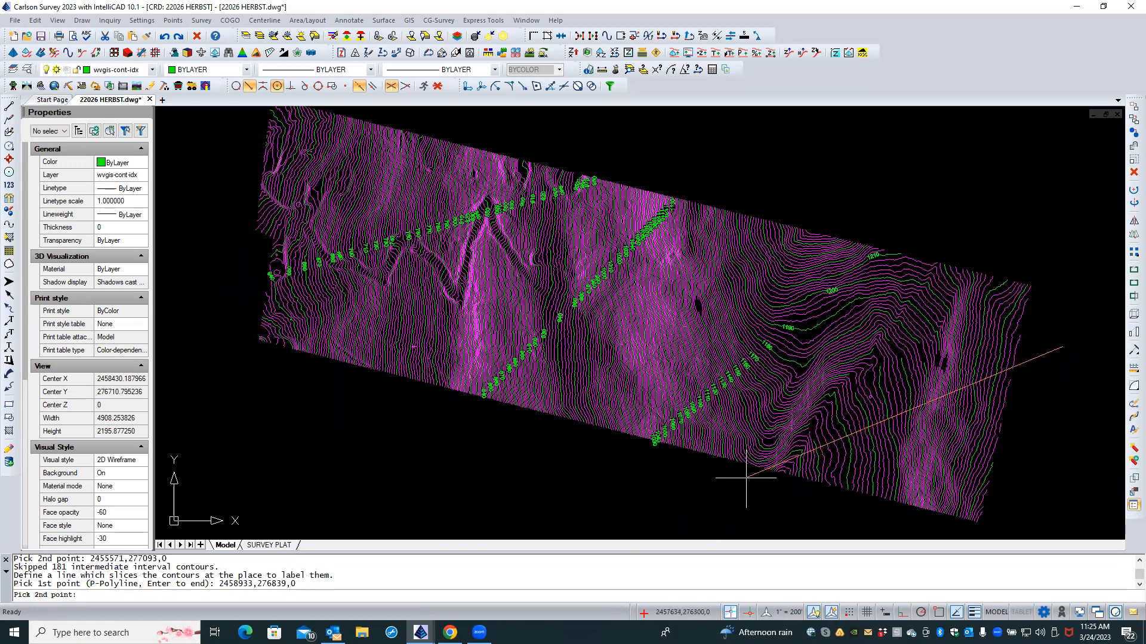
left_click(716, 477)
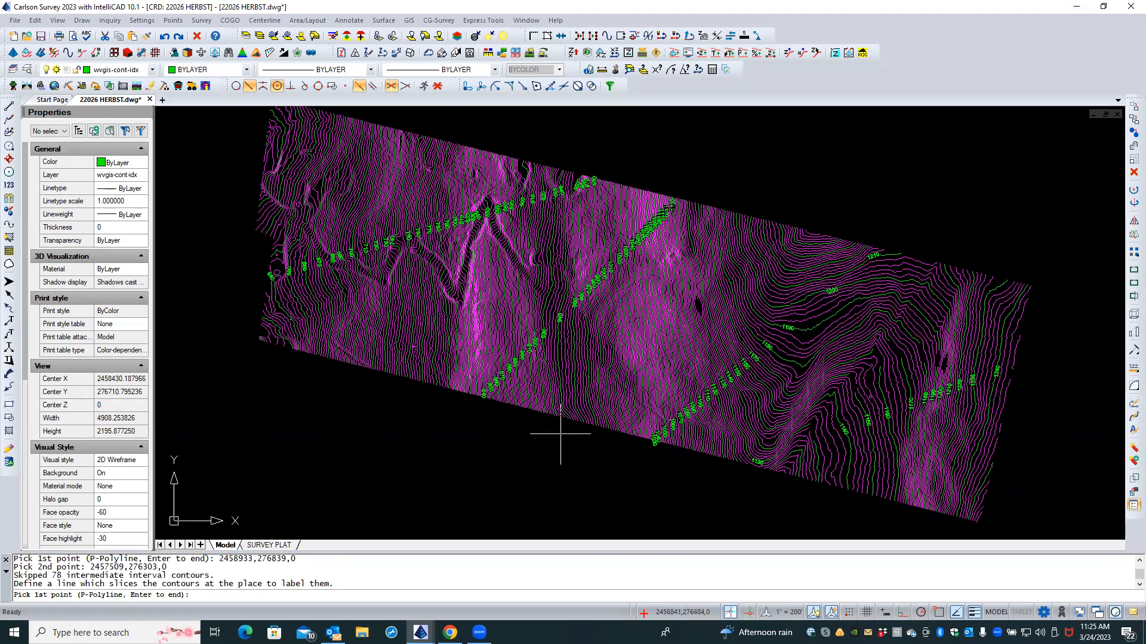
left_click(290, 325)
left_click(266, 345)
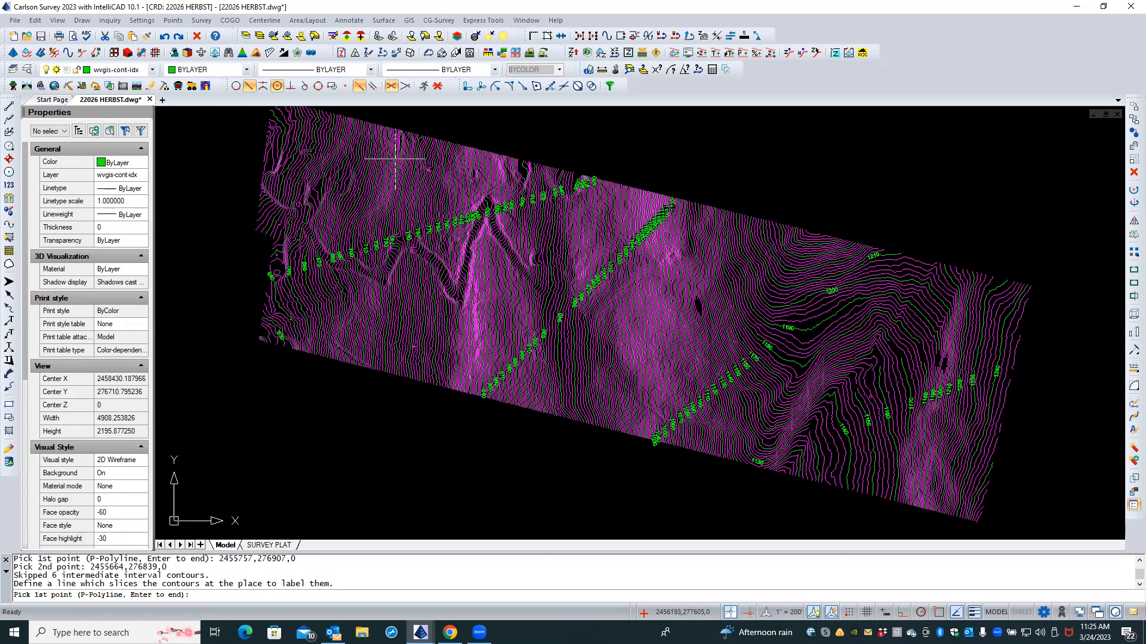
left_click(329, 152)
left_click(252, 150)
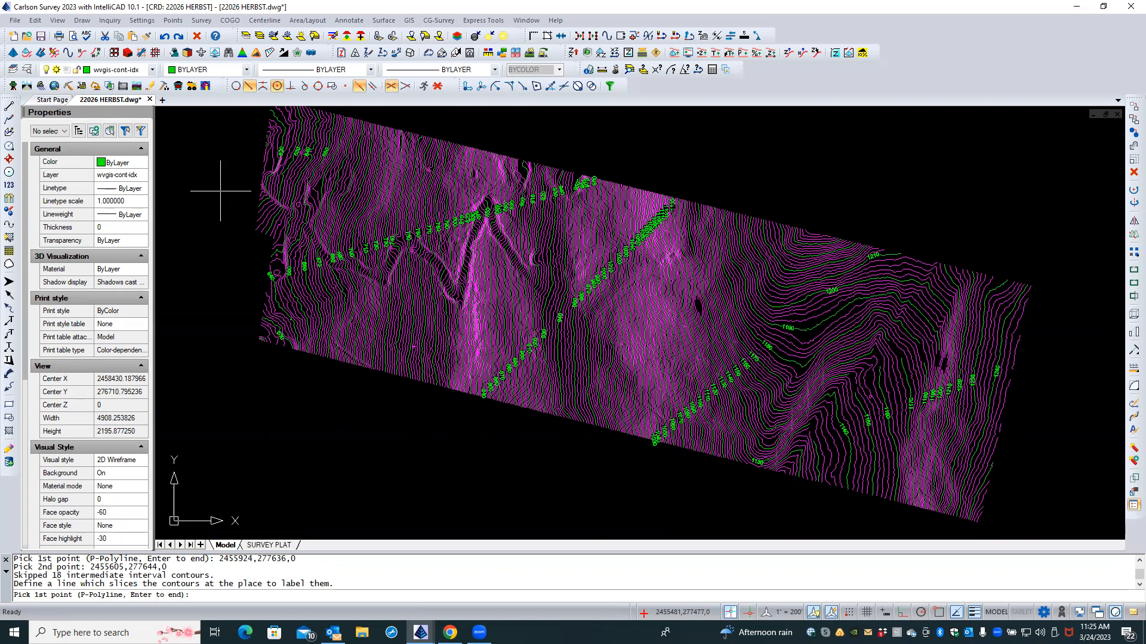
key("Return")
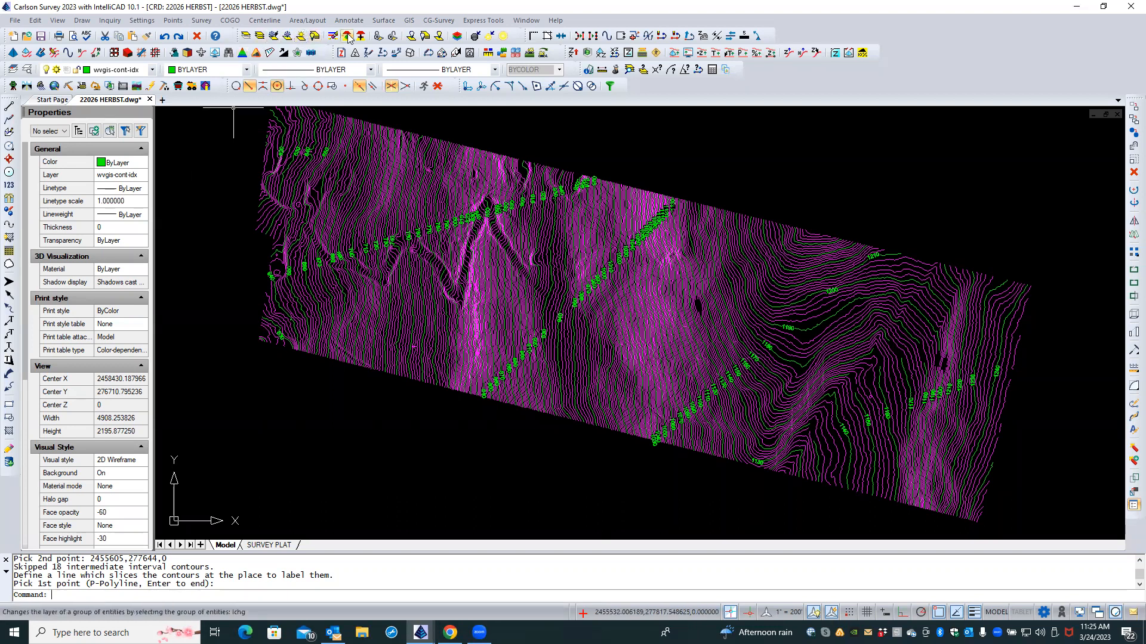
left_click(377, 23)
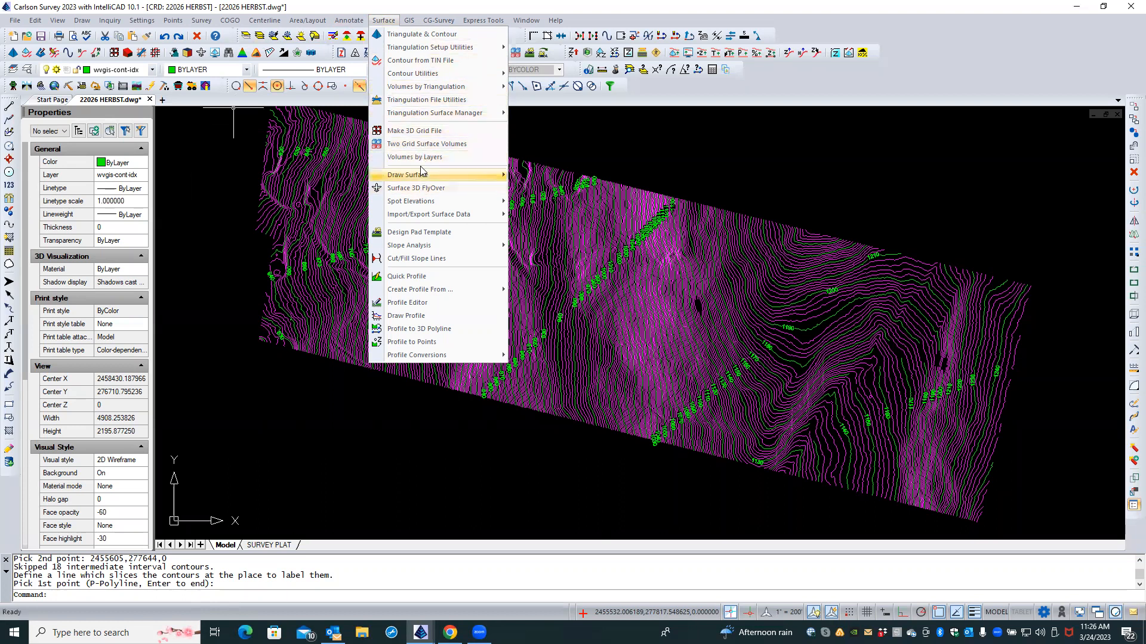
mouse_move(429, 76)
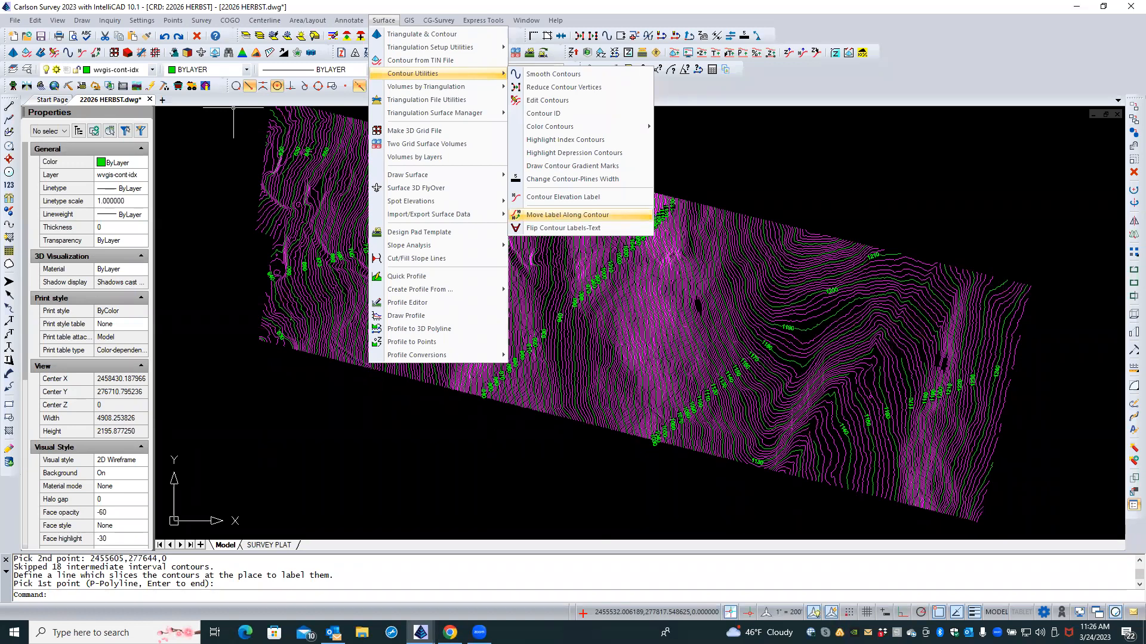
left_click(550, 216)
scroll(559, 267, "up", 3)
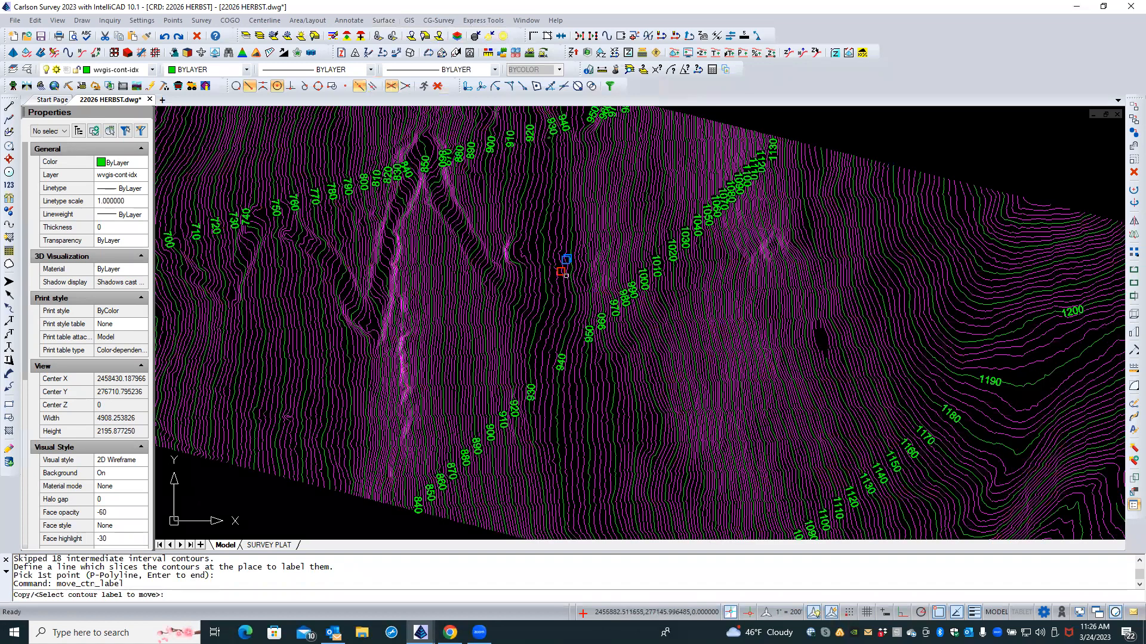
scroll(597, 277, "up", 2)
scroll(713, 301, "up", 3)
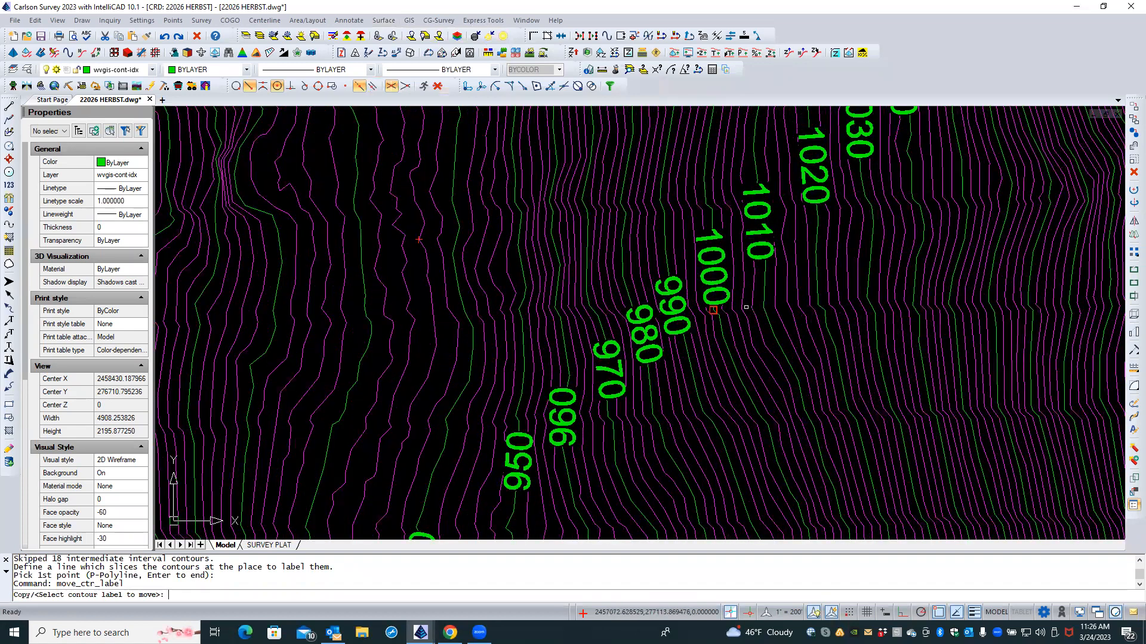
scroll(746, 307, "down", 4)
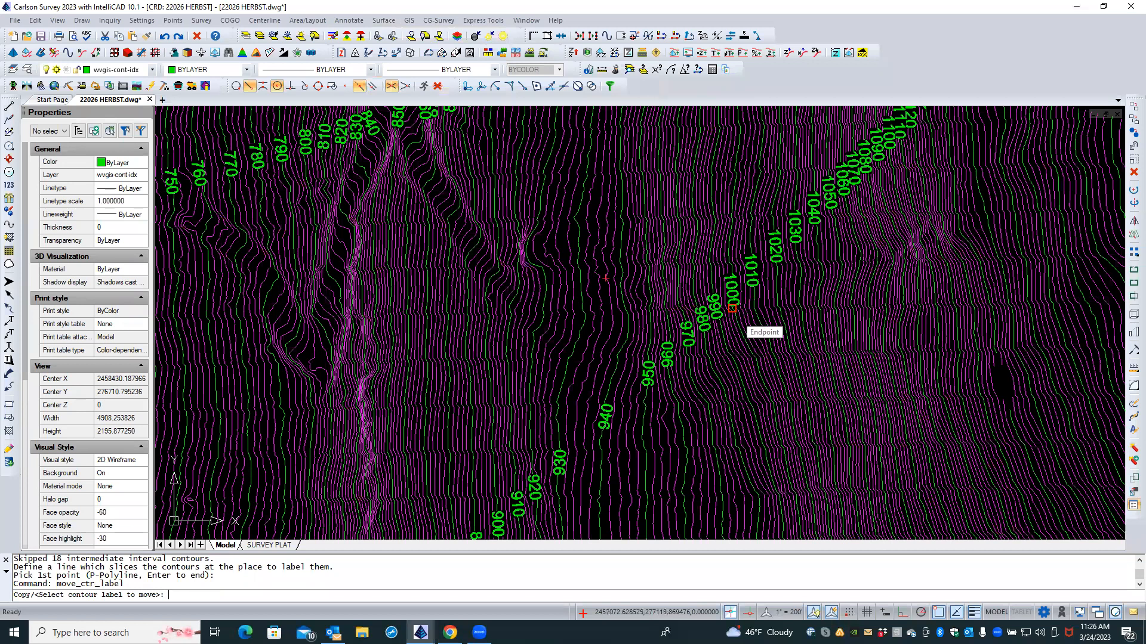
scroll(732, 308, "down", 1)
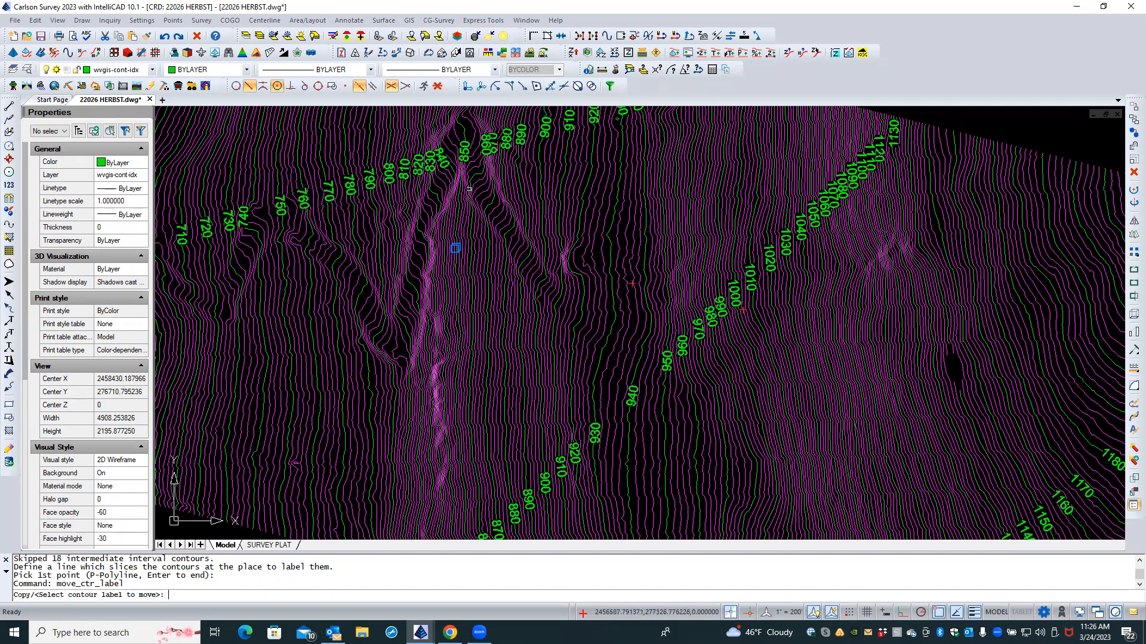
left_click(472, 145)
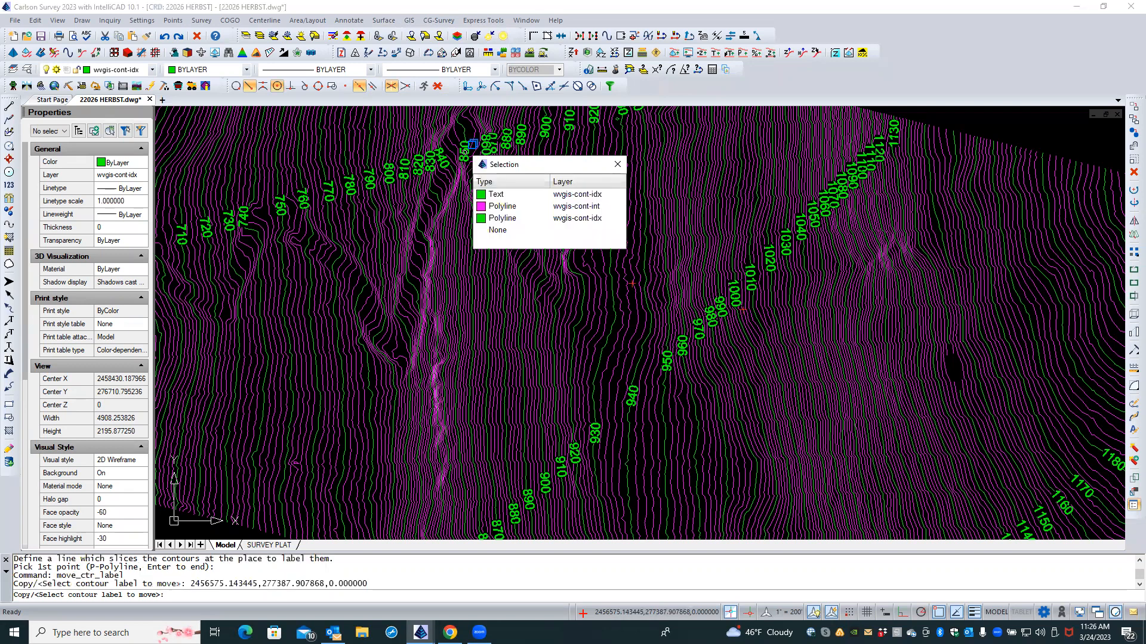
Step: Move the 850 and 840 contour labels to new spots, choosing Text among overlapping objects
left_click(496, 194)
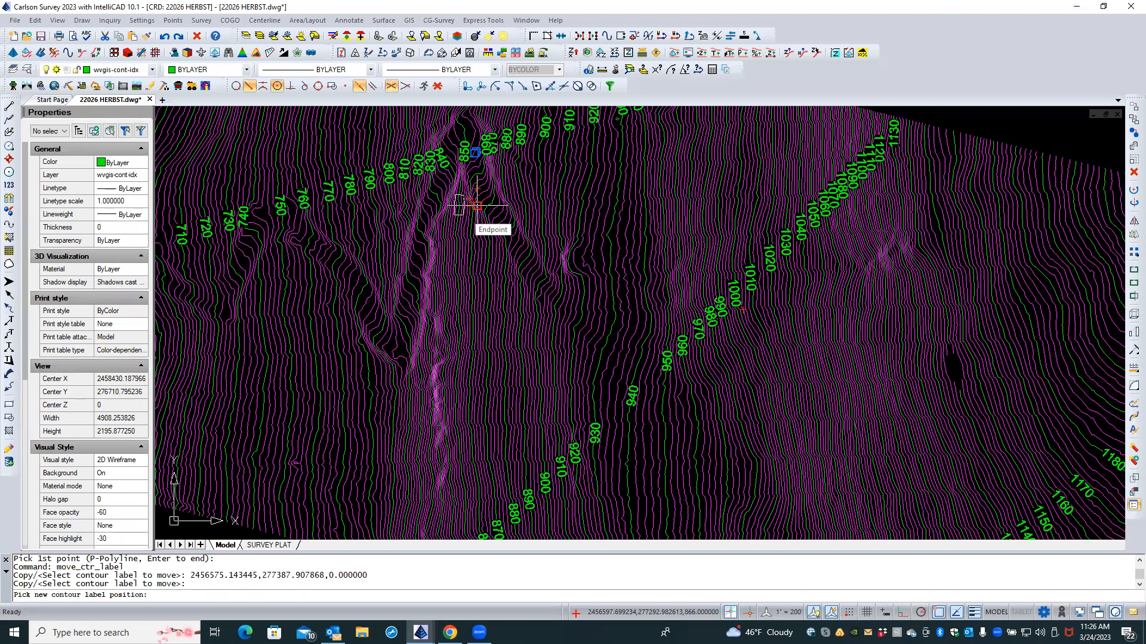
left_click(477, 206)
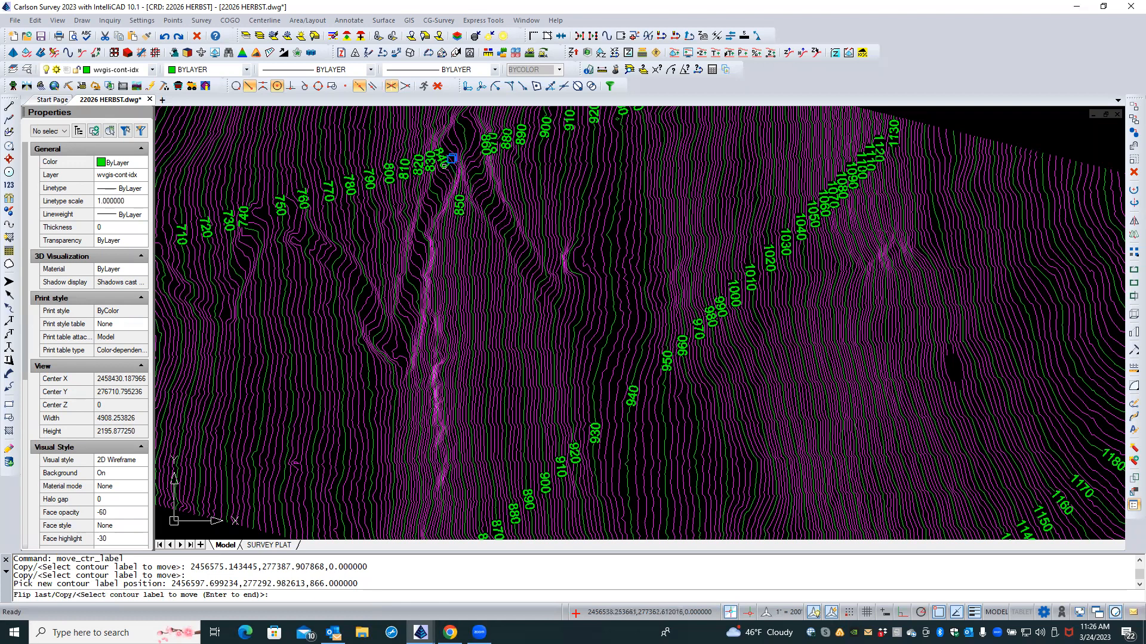
left_click(452, 158)
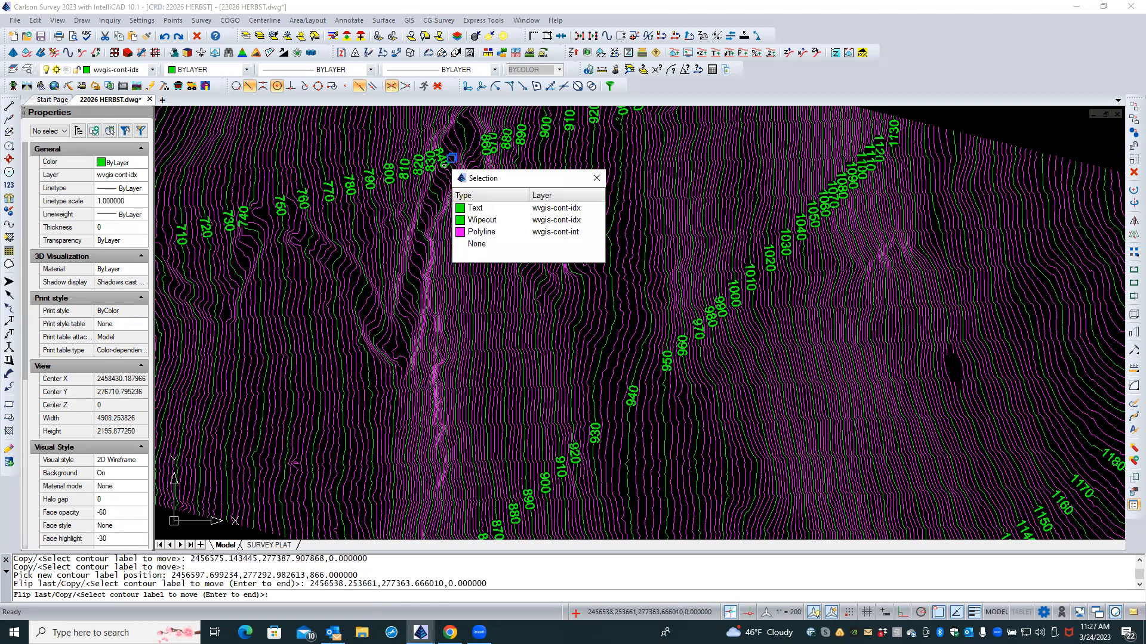
left_click(472, 208)
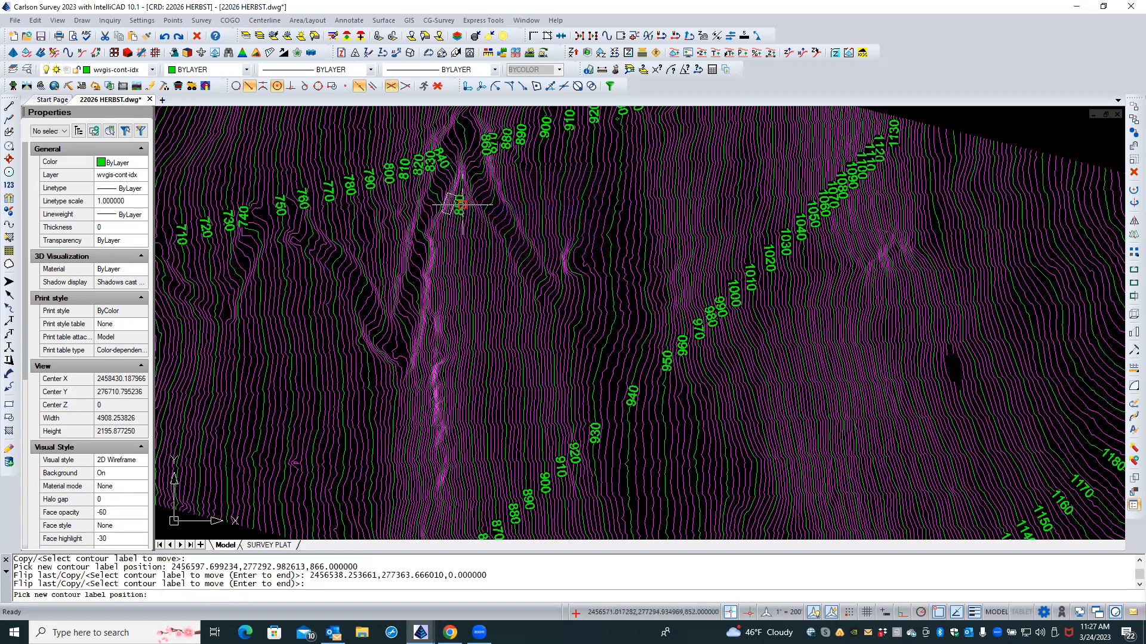
left_click(440, 137)
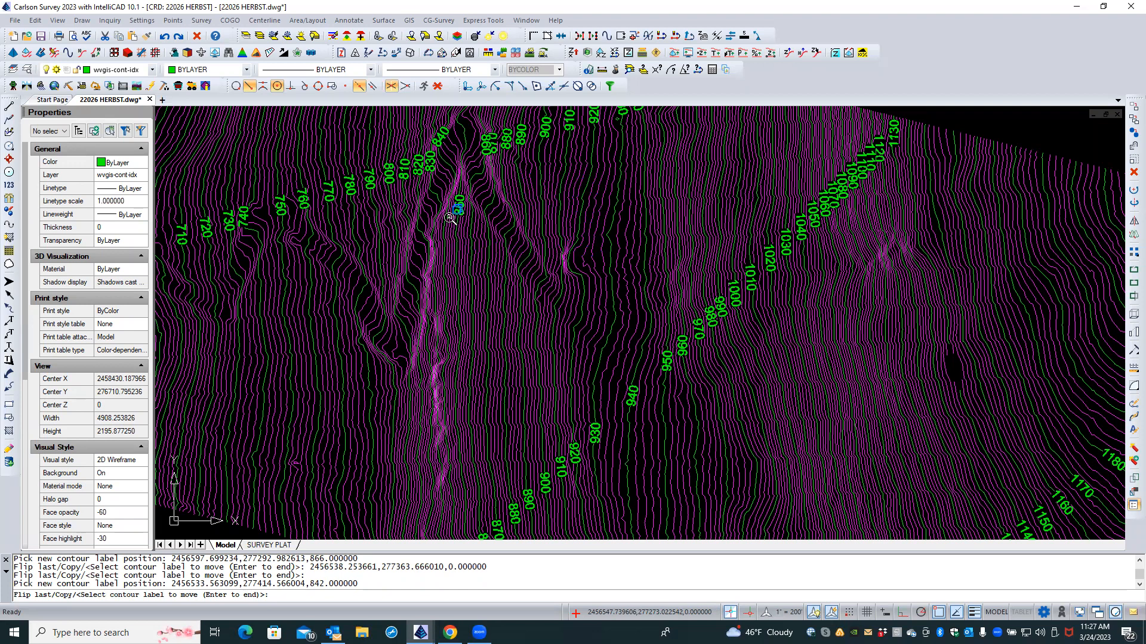
Step: Reposition the 840 label higher along its contour and finish the move
scroll(451, 216, "down", 1)
middle_click_drag(449, 216, 497, 338)
middle_click_drag(449, 218, 486, 321)
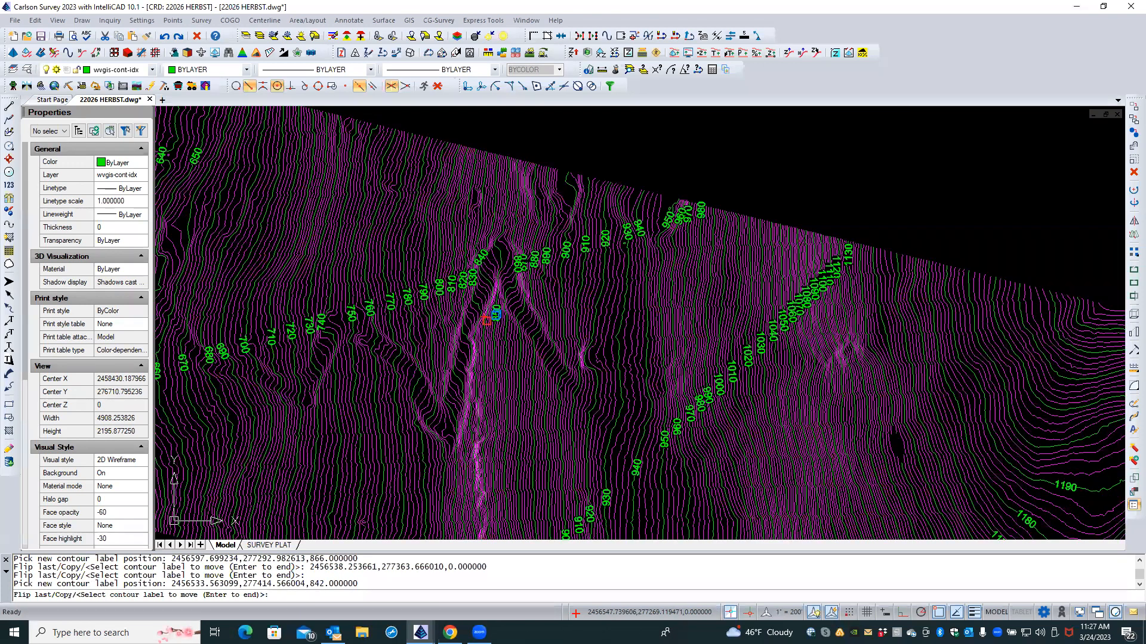
left_click(495, 256)
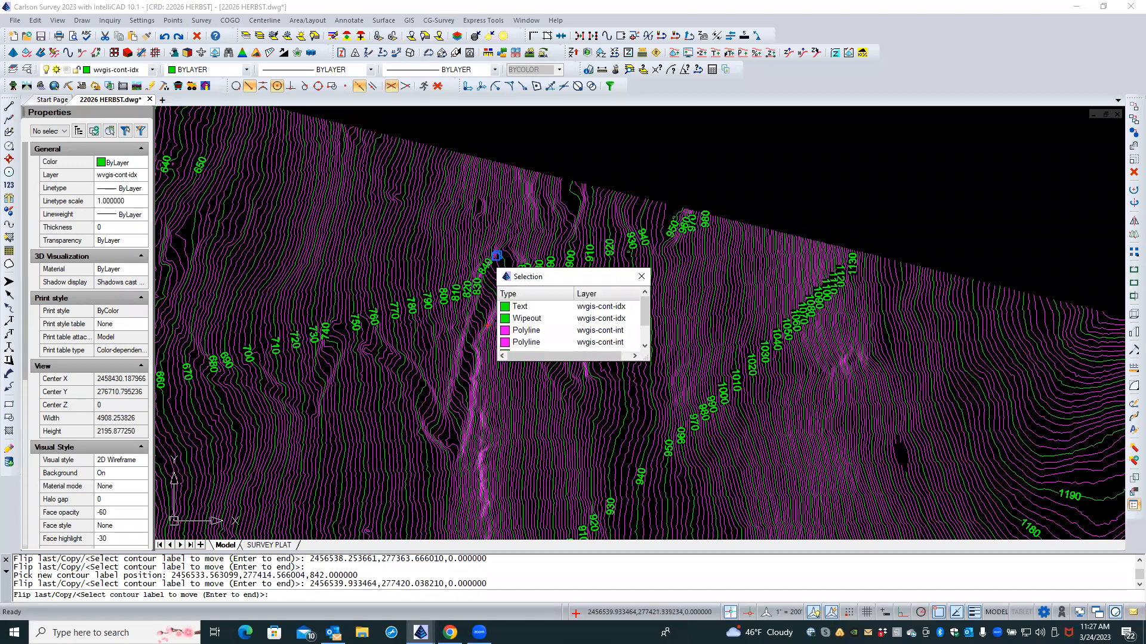
left_click(519, 306)
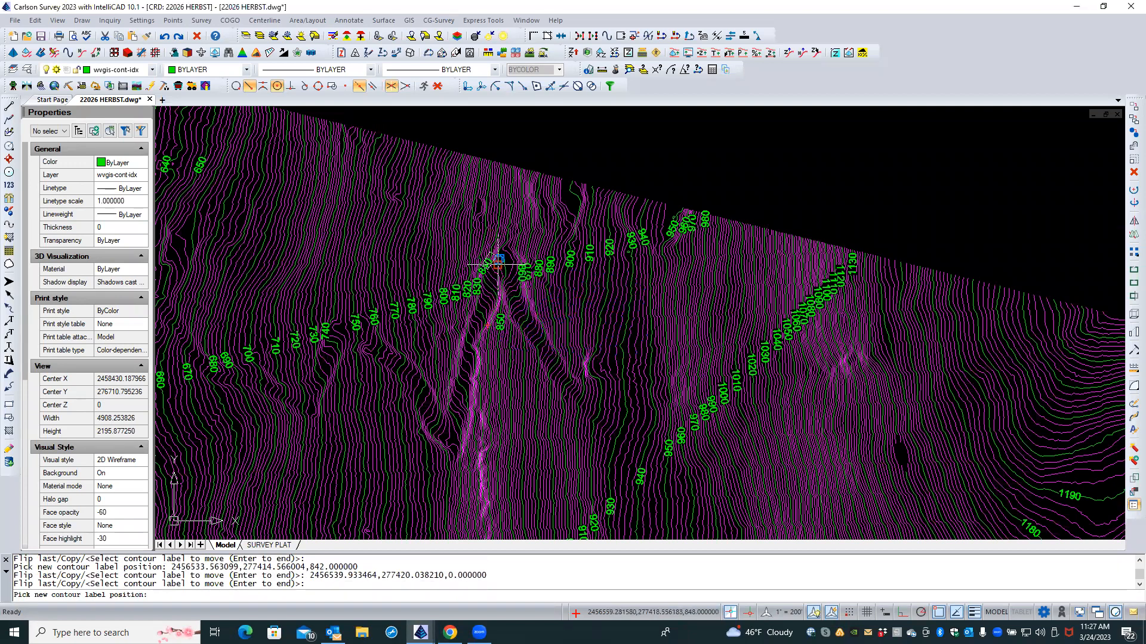
left_click(499, 222)
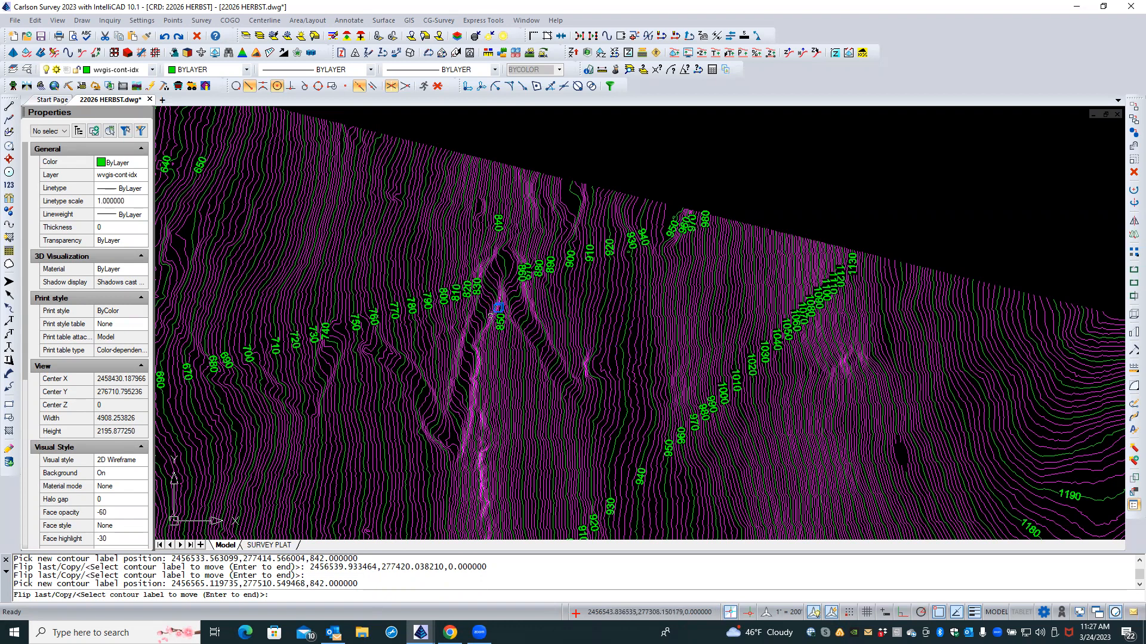
key("Return")
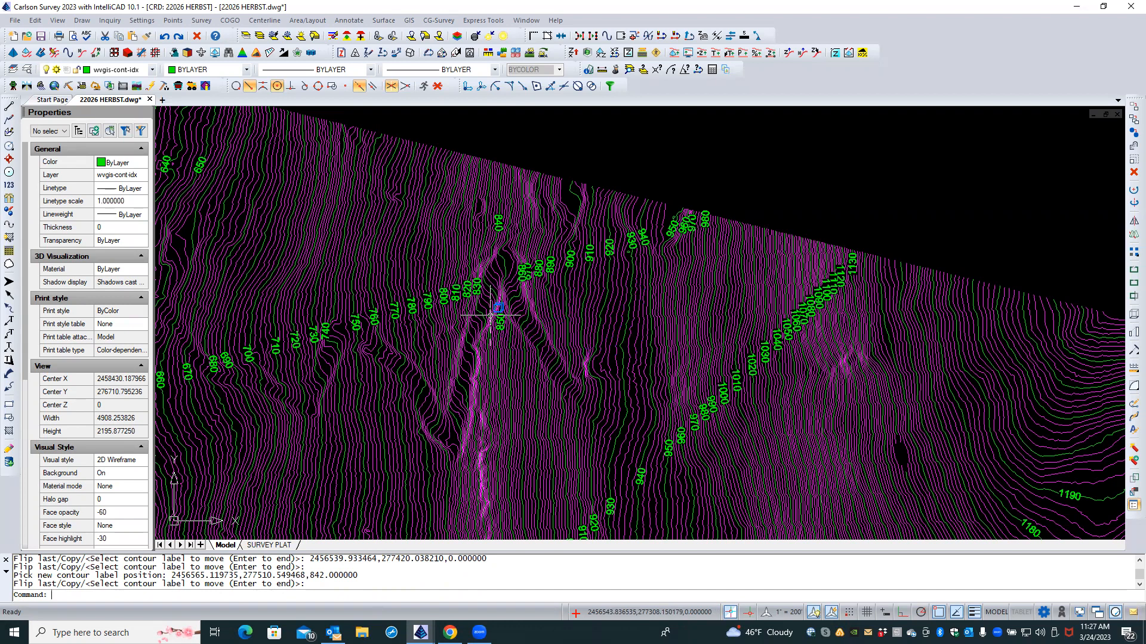
Step: Move the 740 contour label farther down its contour
key("Caps_Lock")
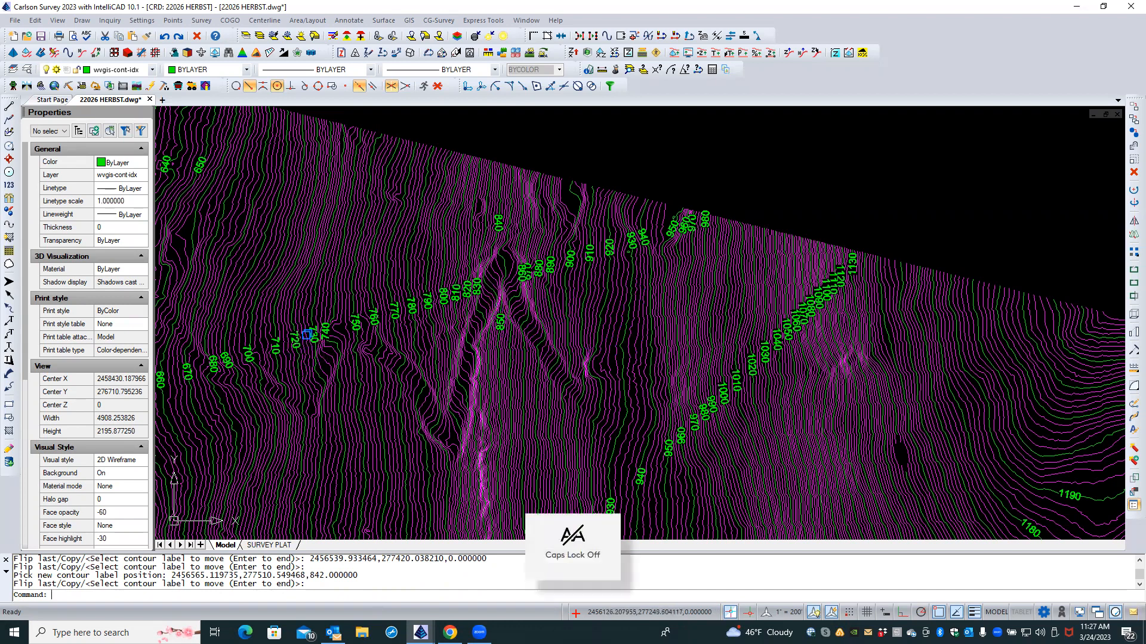
scroll(306, 334, "up", 10)
key("Escape")
key("Escape")
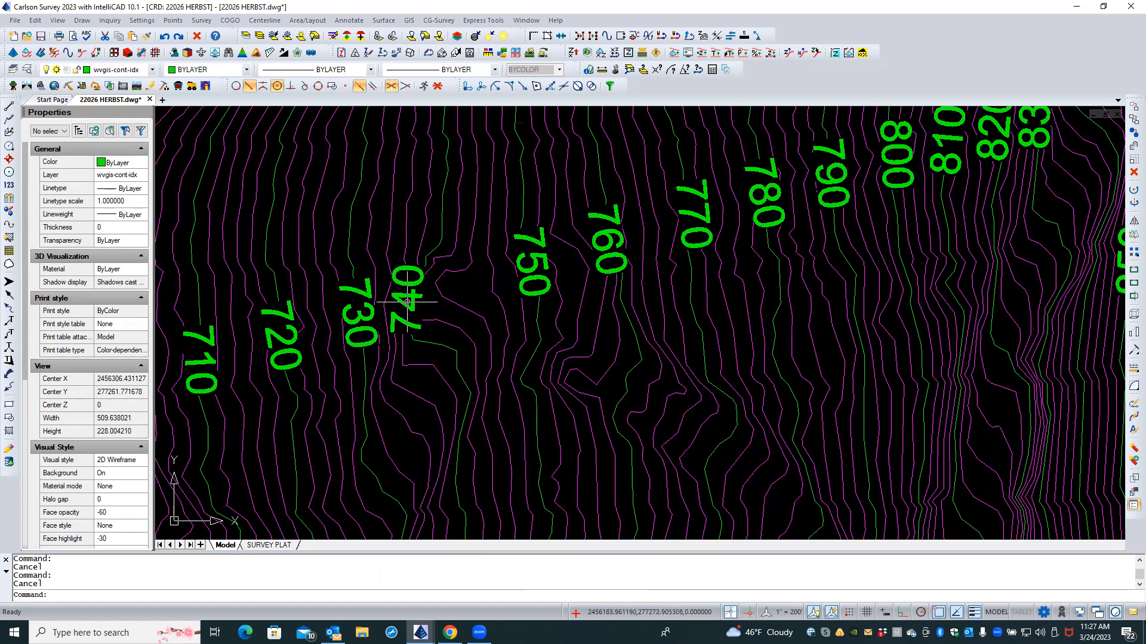
right_click(421, 362)
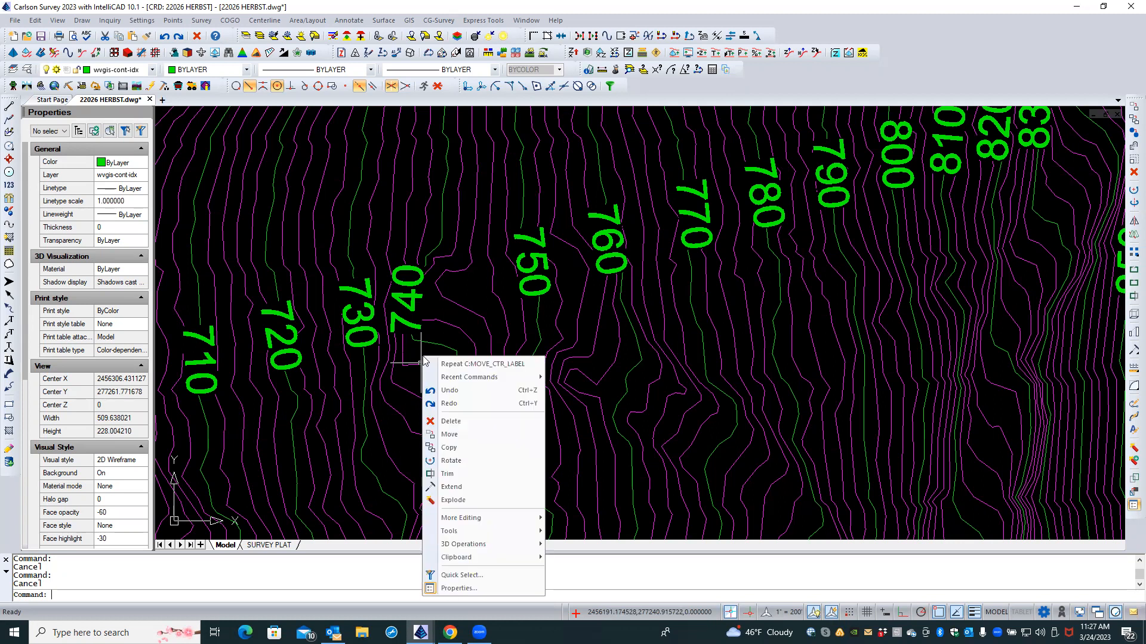
left_click(507, 363)
left_click(420, 298)
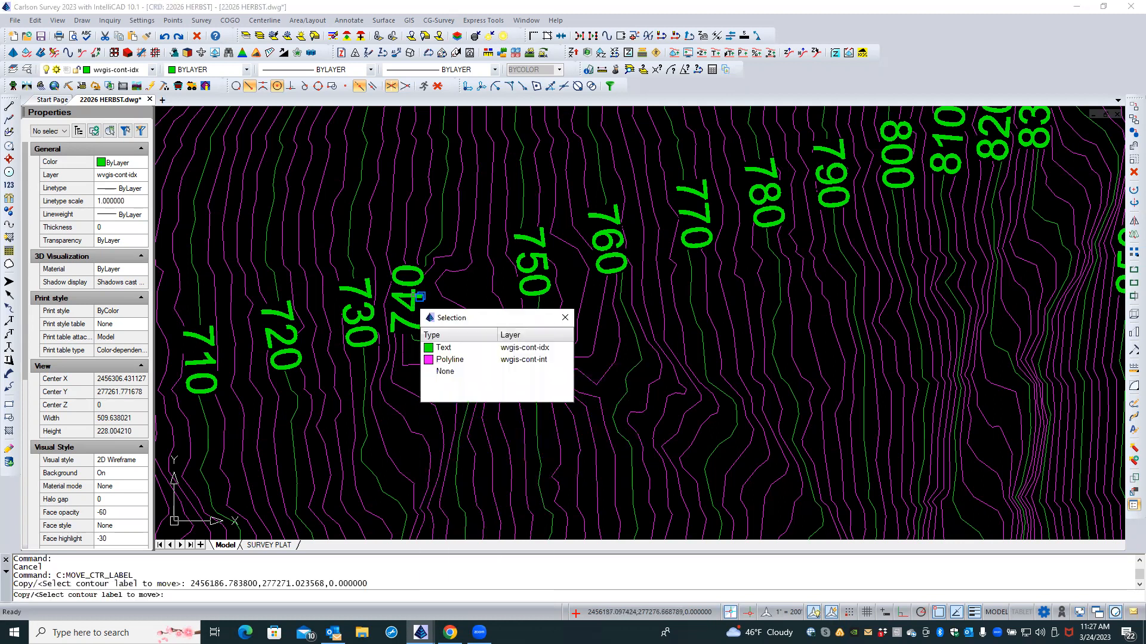
left_click(471, 349)
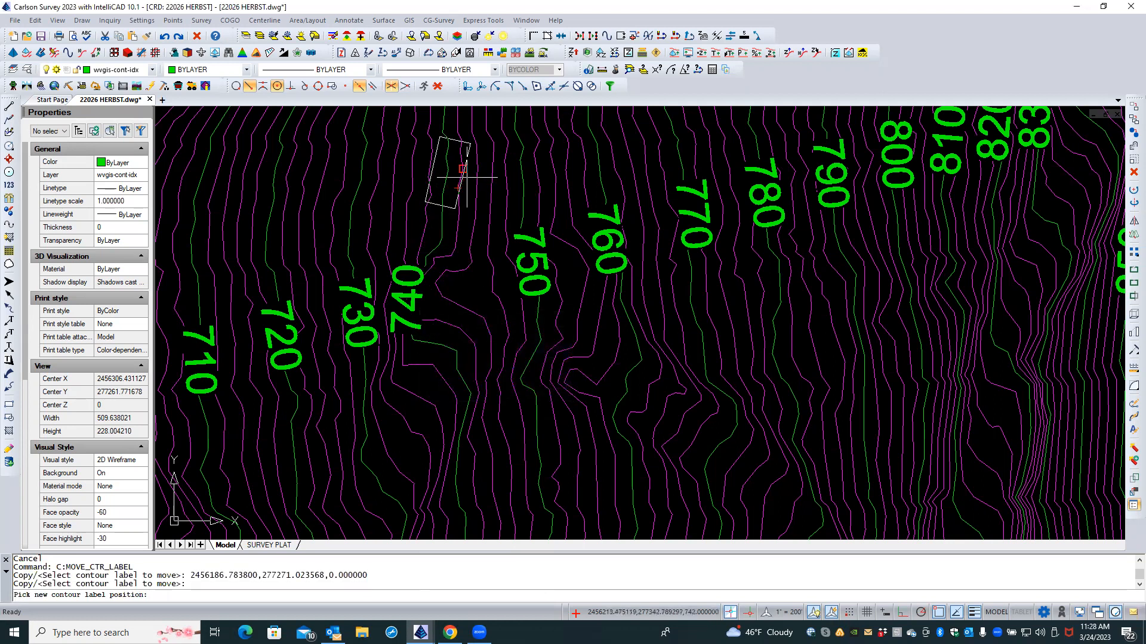
left_click(492, 455)
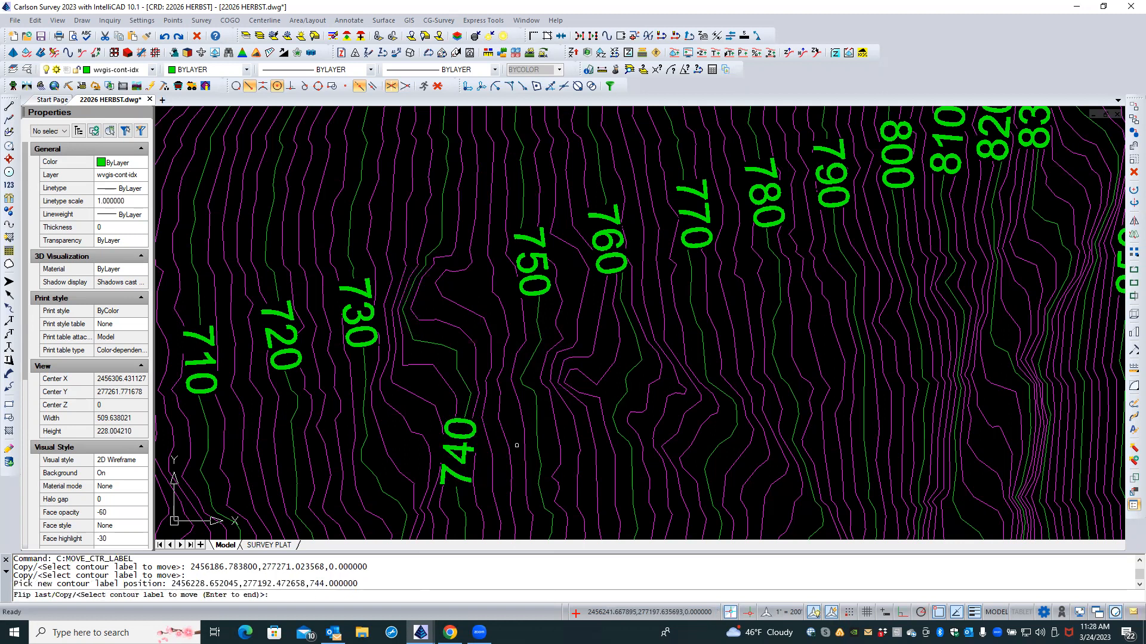
key("Return")
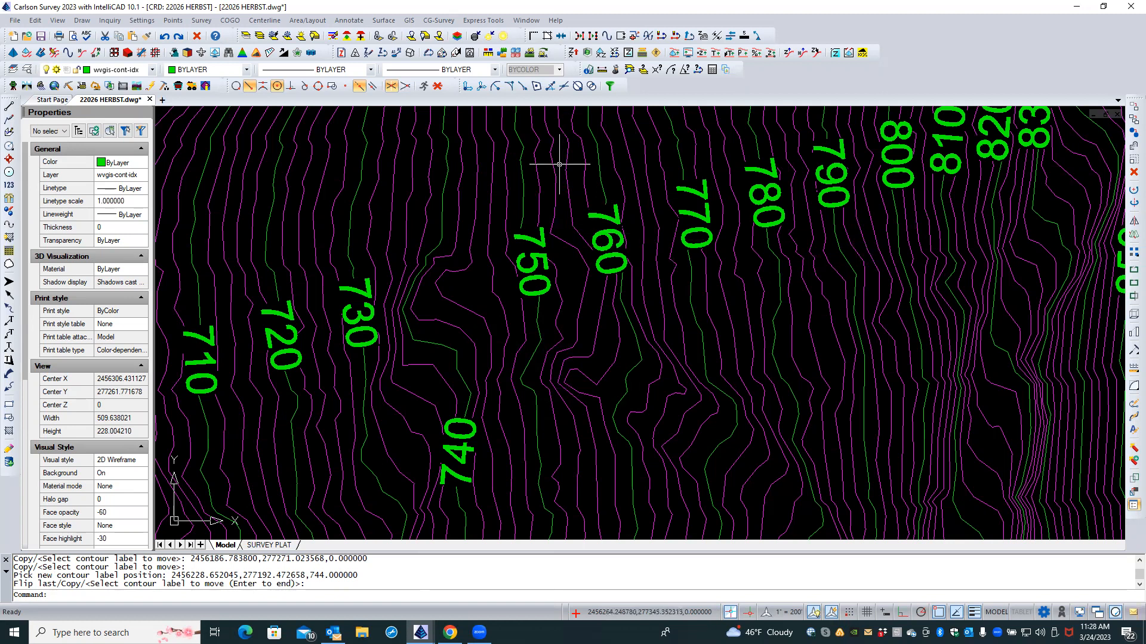
left_click(383, 20)
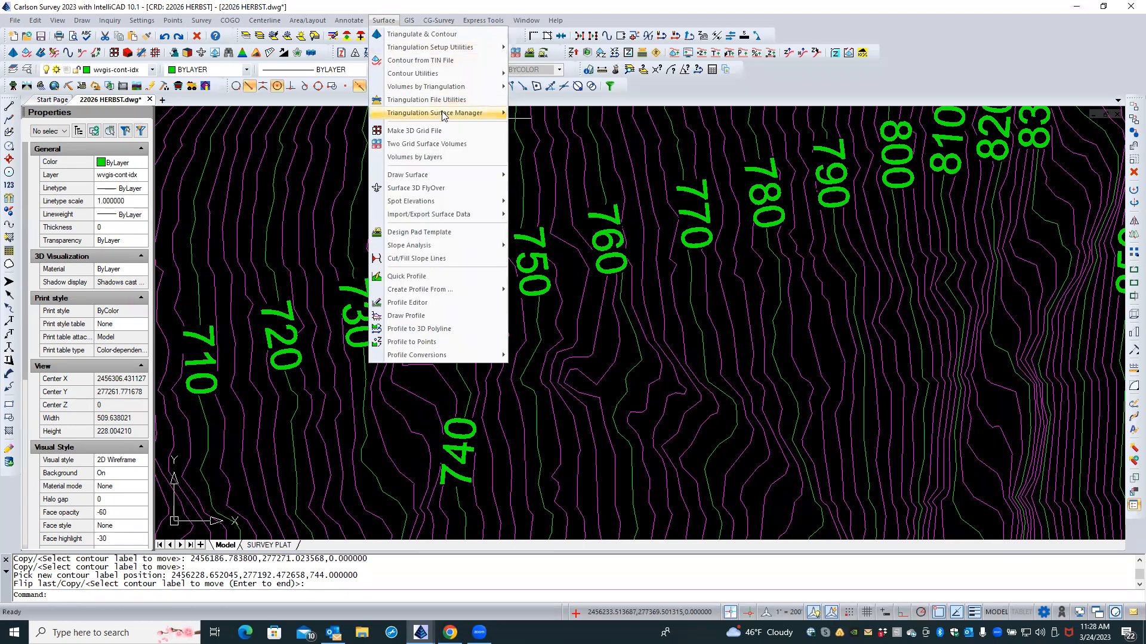
Step: Flip the upside-down 740 contour label so it reads upright
mouse_move(462, 76)
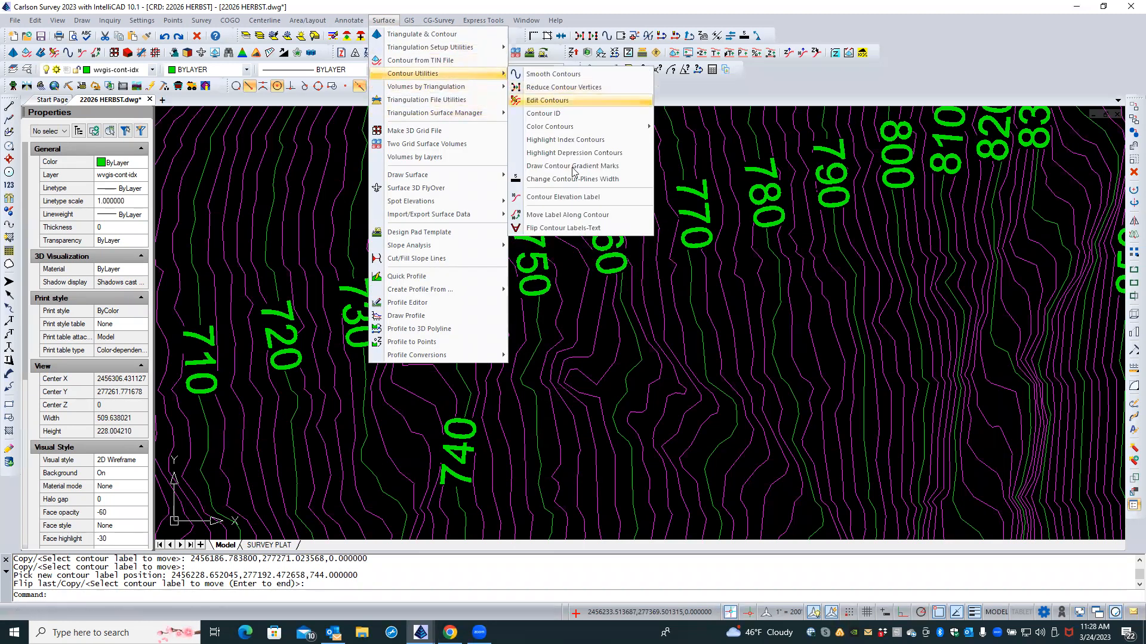
left_click(559, 229)
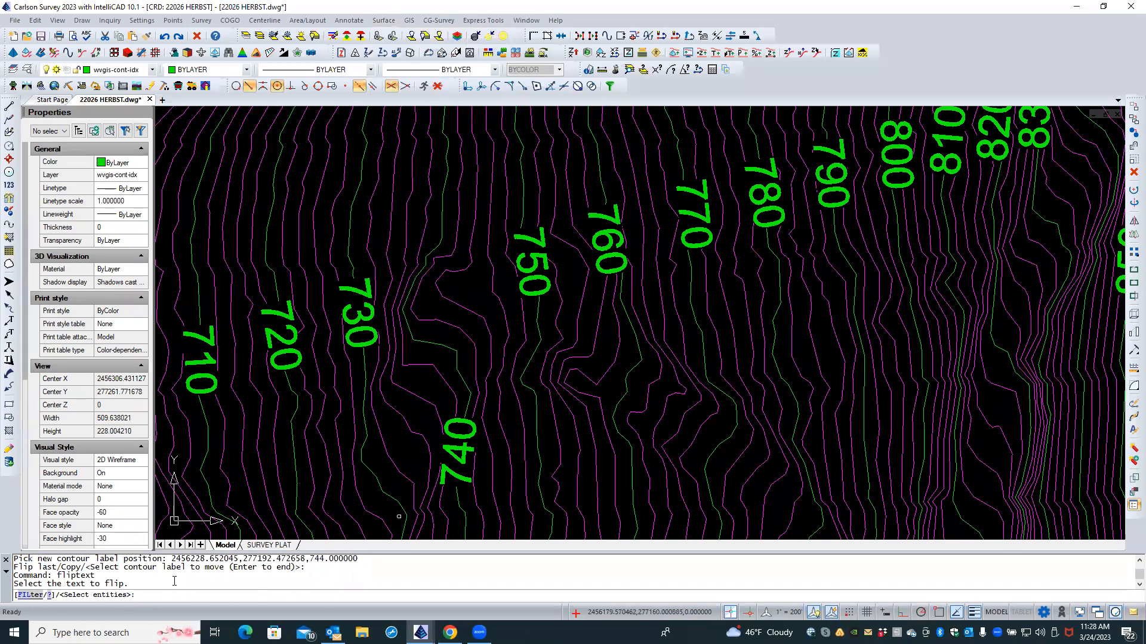
left_click(464, 449)
key("Return")
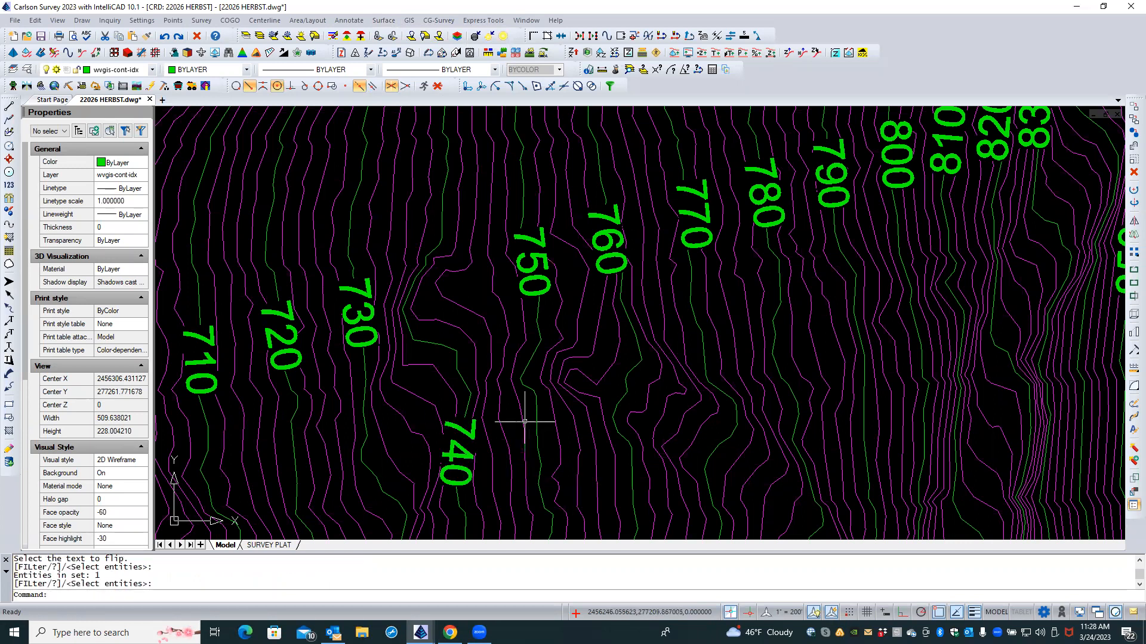
Step: Zoom out to show the whole labelled contour strip
scroll(524, 421, "down", 2)
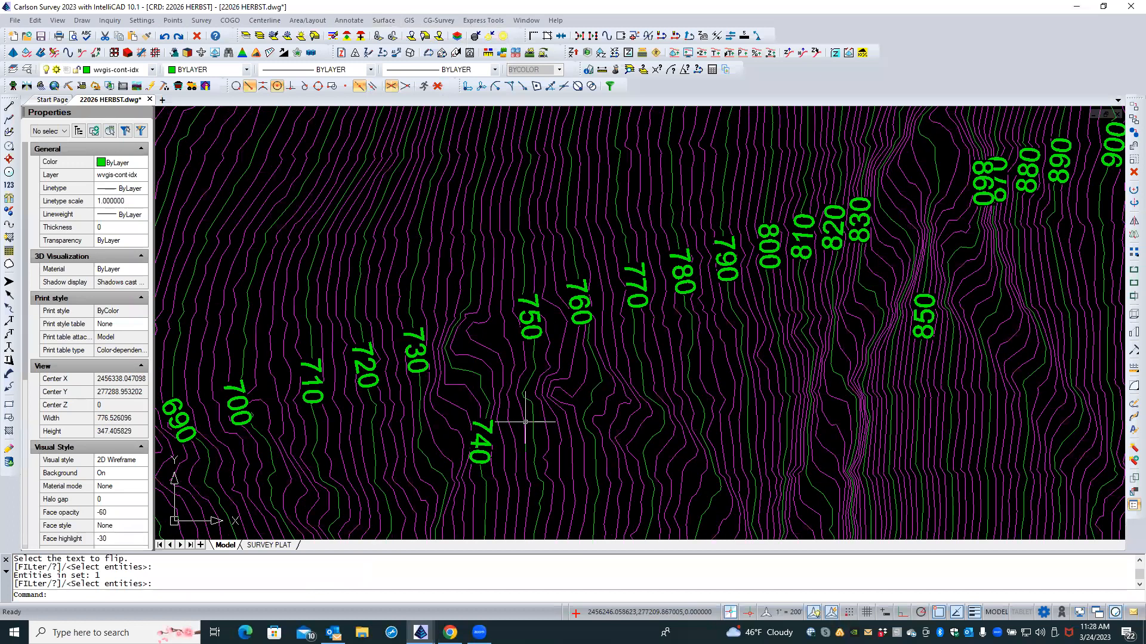
scroll(525, 421, "down", 2)
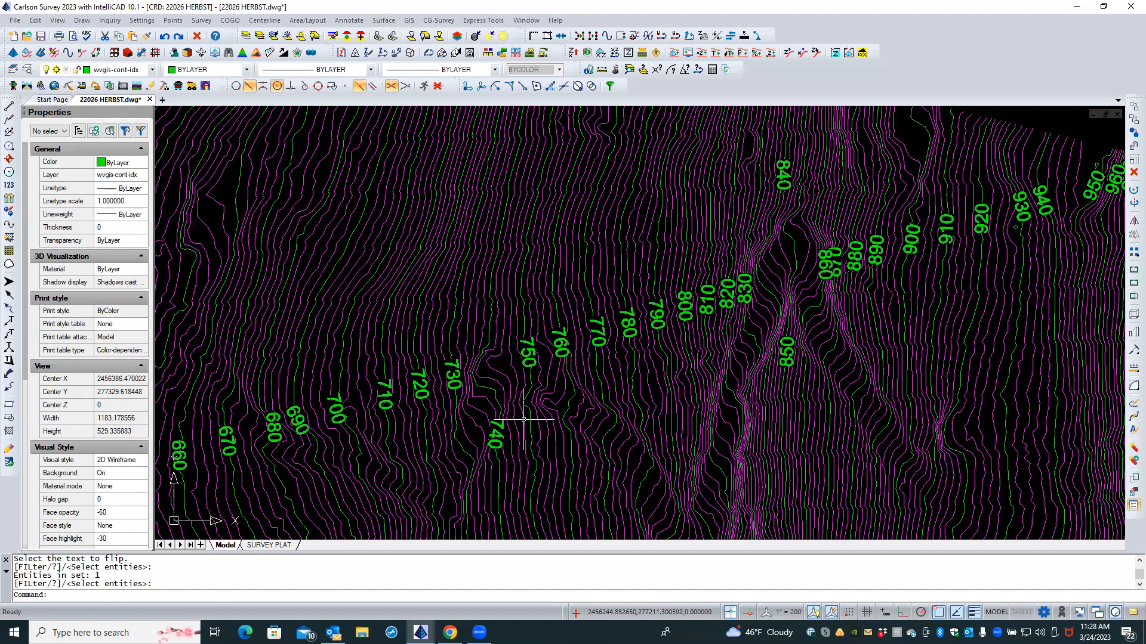
scroll(524, 420, "down", 3)
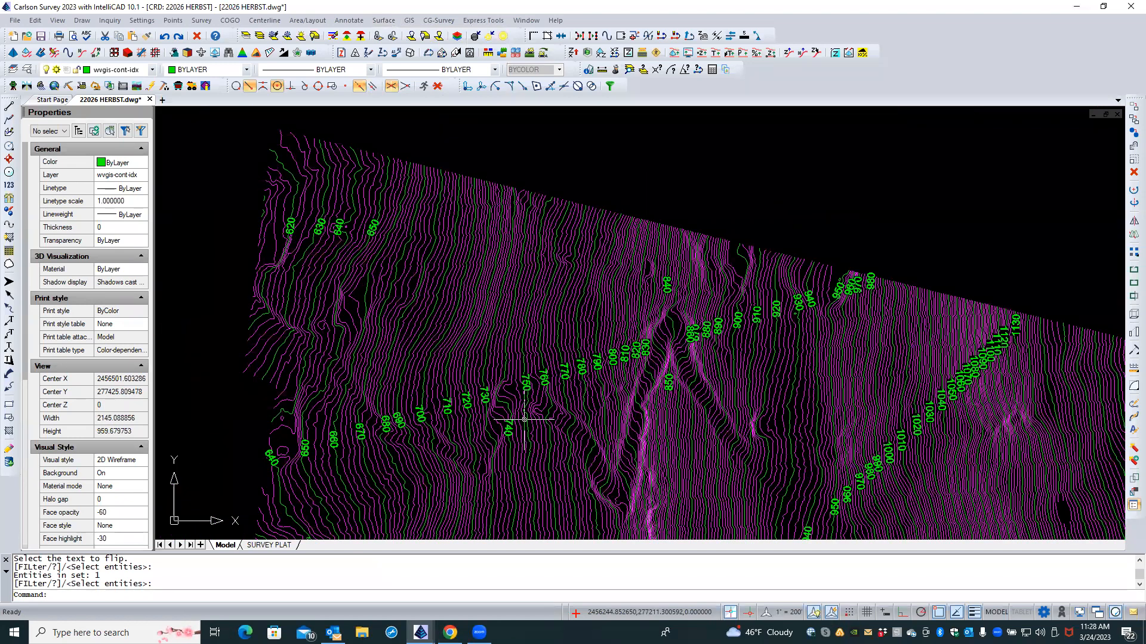
scroll(426, 261, "down", 1)
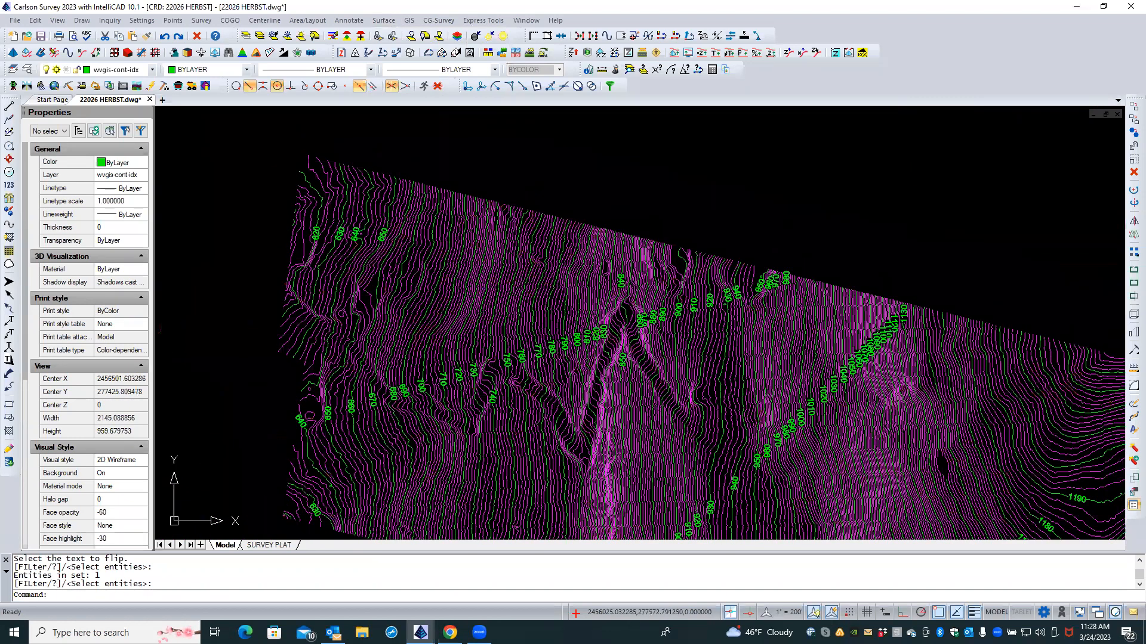
Step: Zoom and pan to view the whole site with survey points and boundary shown over the contours
scroll(426, 263, "down", 1)
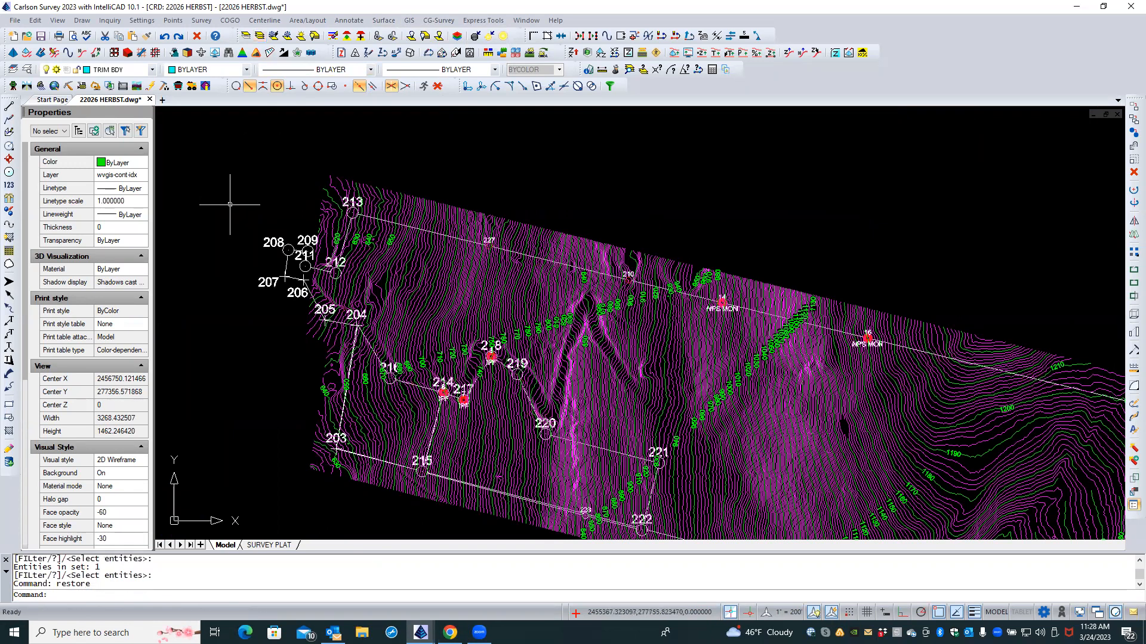
scroll(189, 170, "down", 2)
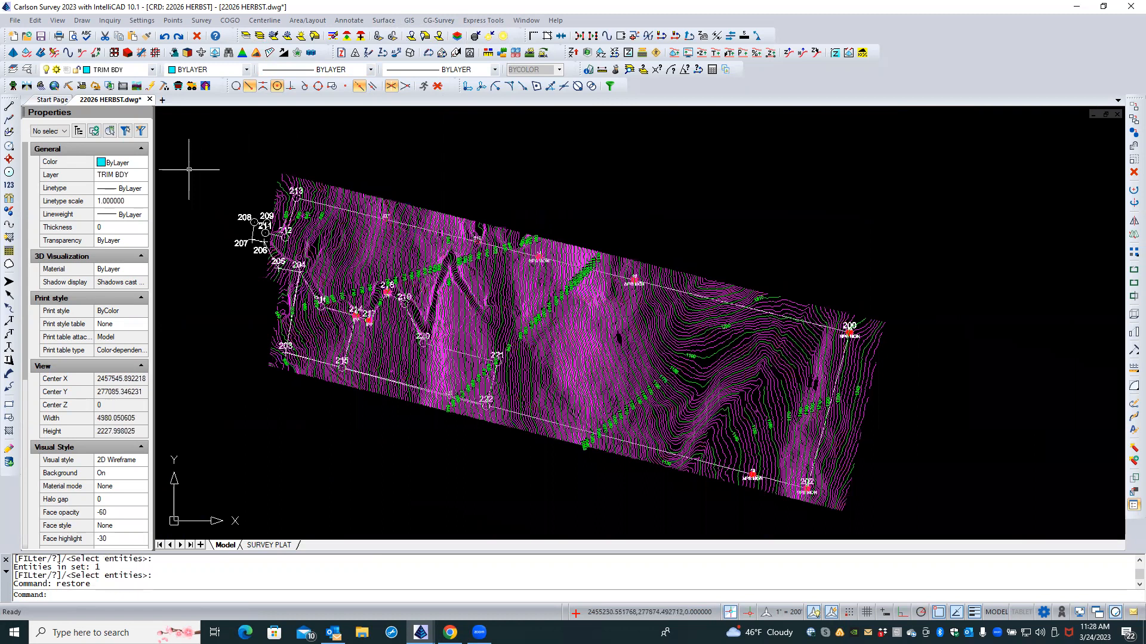
scroll(455, 325, "up", 1)
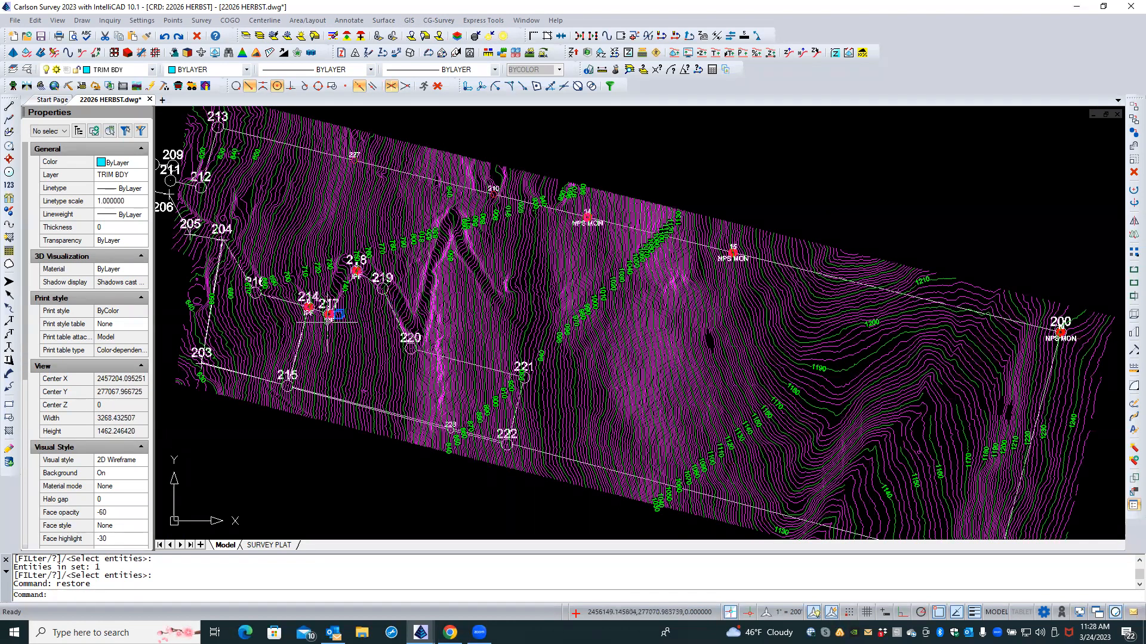
scroll(273, 294, "up", 1)
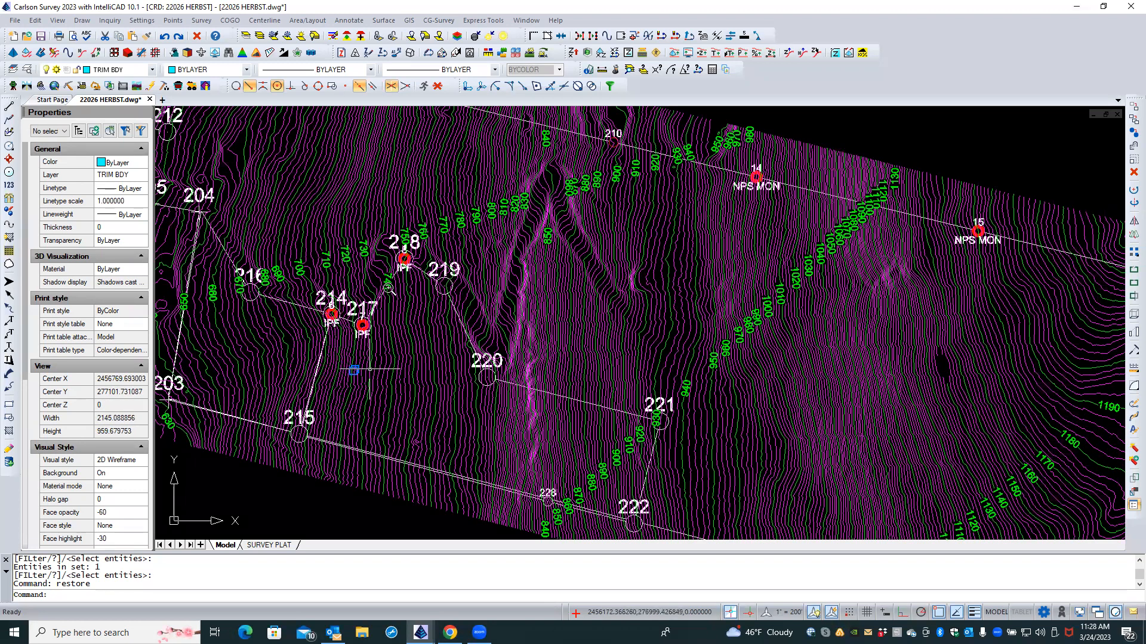
scroll(371, 366, "up", 1)
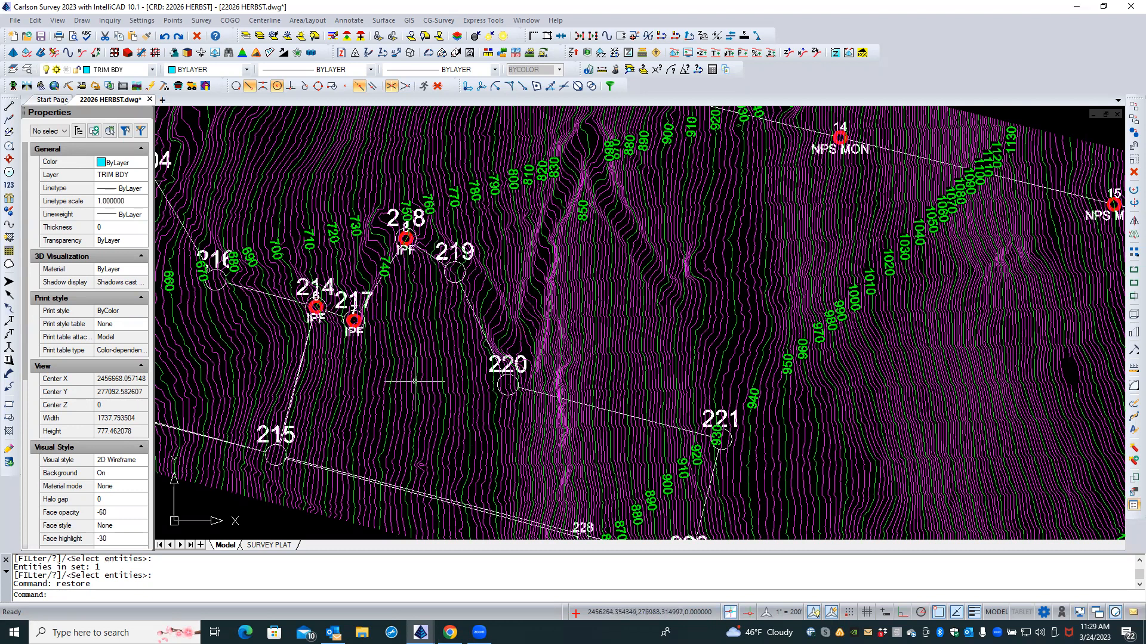
scroll(415, 381, "down", 3)
scroll(575, 325, "up", 1)
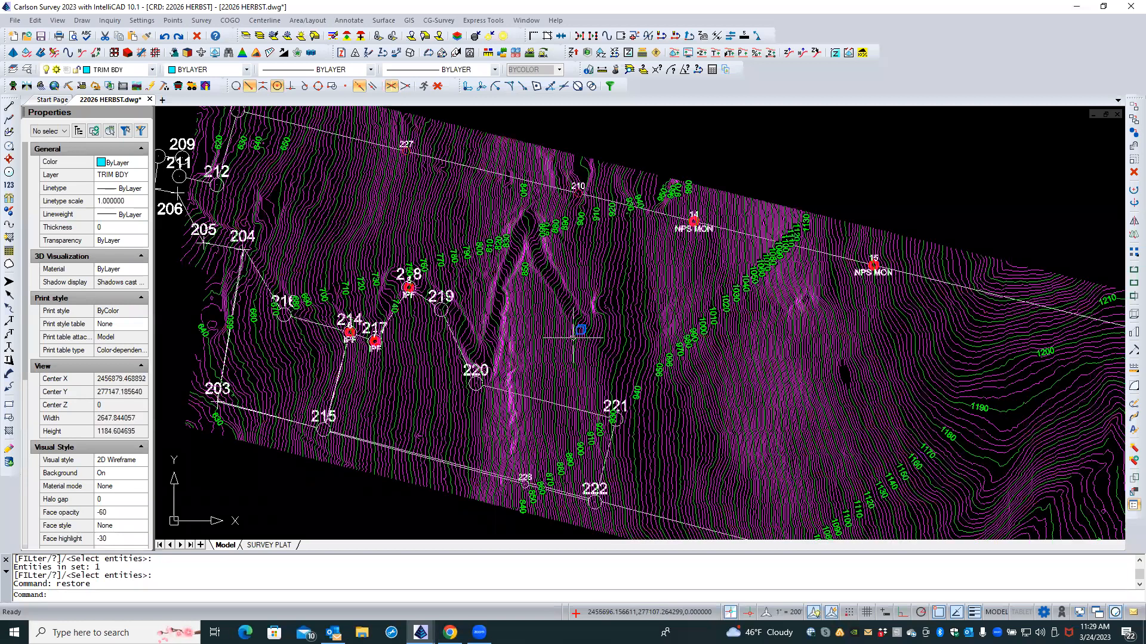
scroll(568, 338, "down", 1)
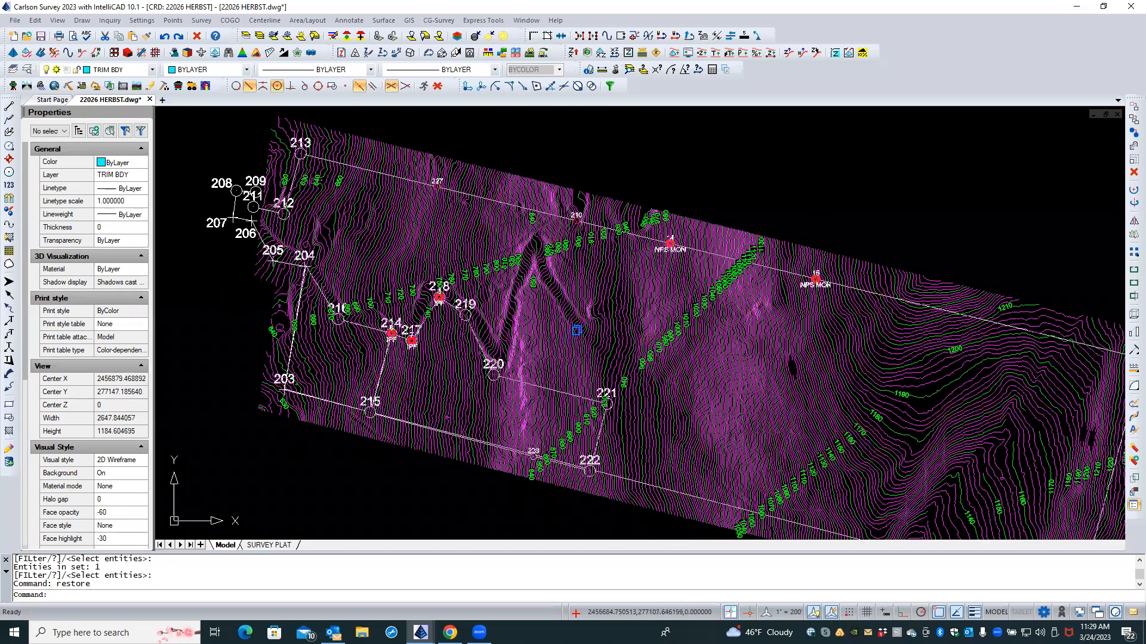
scroll(568, 338, "up", 1)
scroll(672, 207, "down", 2)
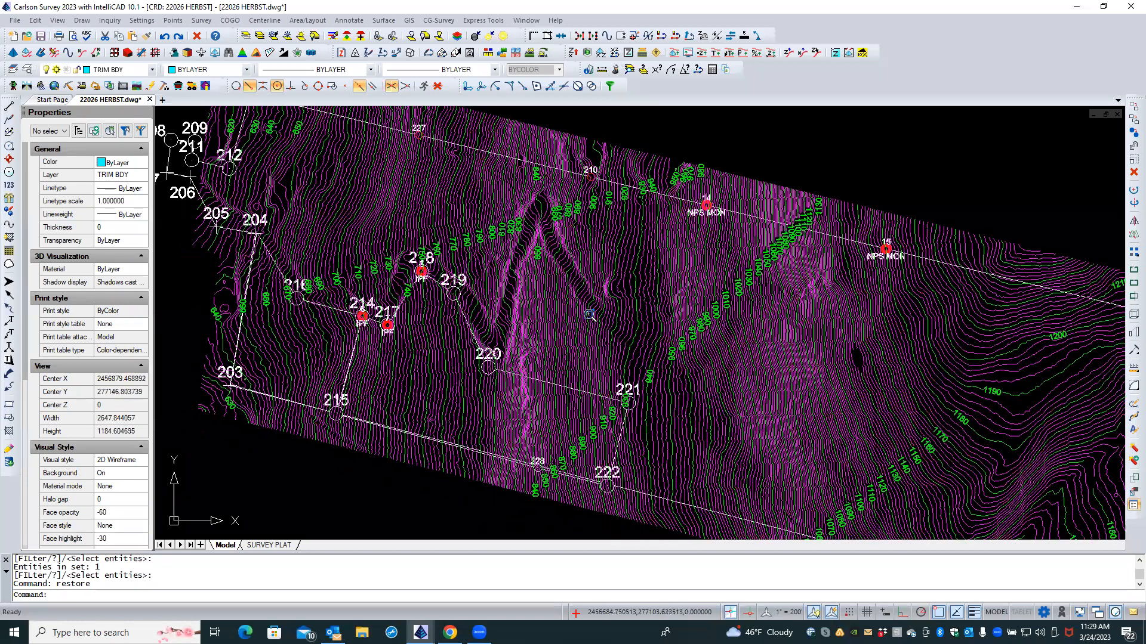
scroll(590, 309, "down", 2)
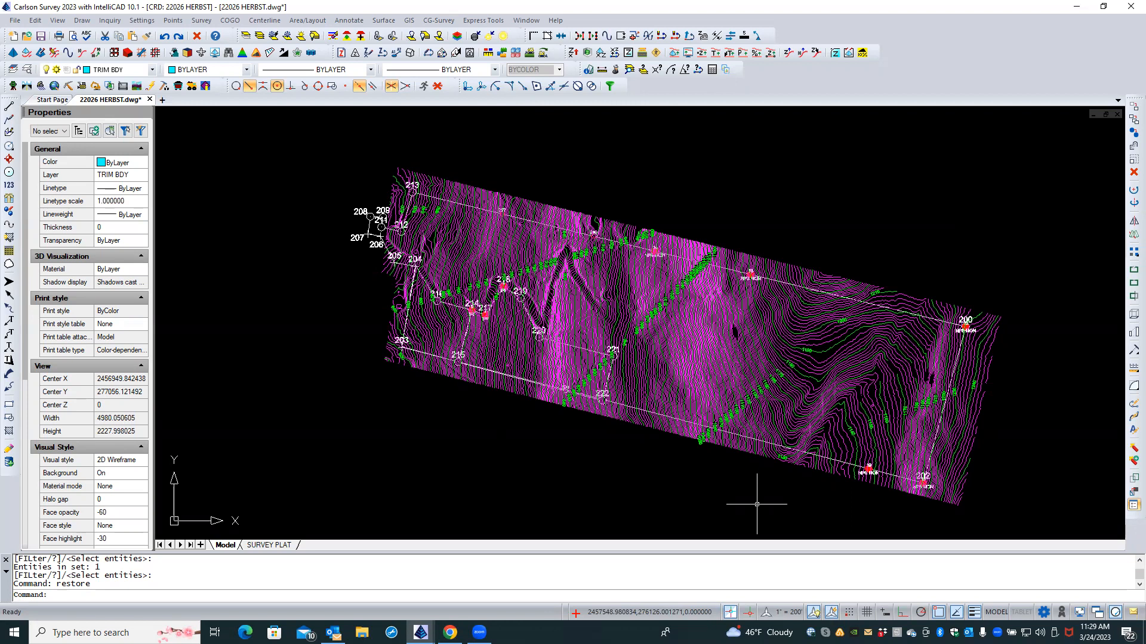
middle_click_drag(510, 442, 420, 415)
scroll(512, 452, "down", 1)
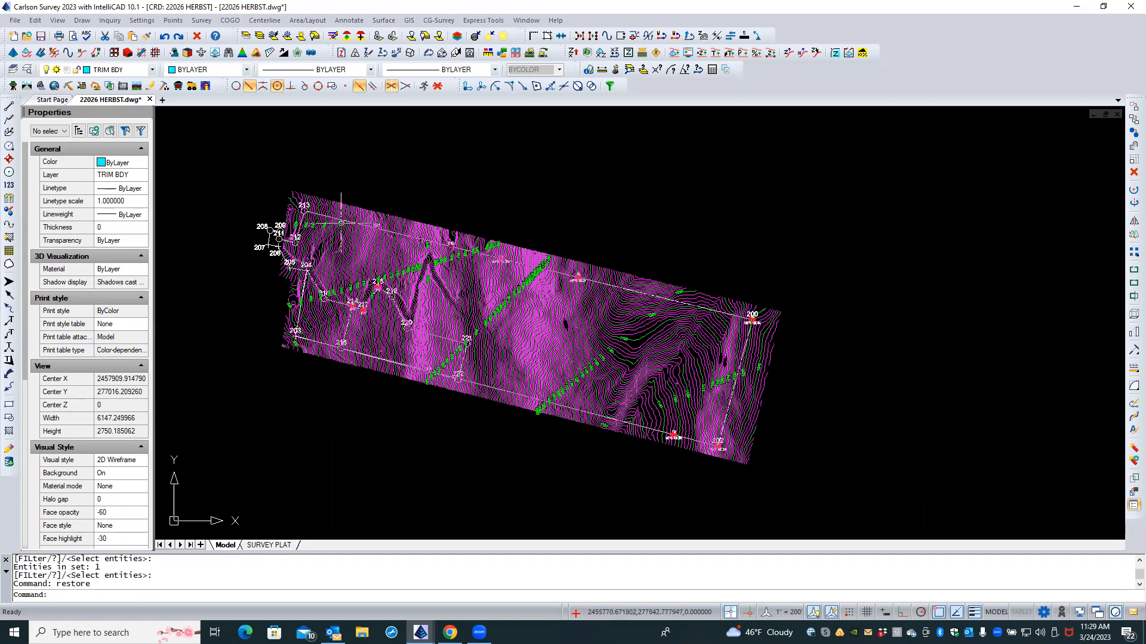
Step: Load the Carlson GIS module and bring up the GIS Data menu
left_click(54, 86)
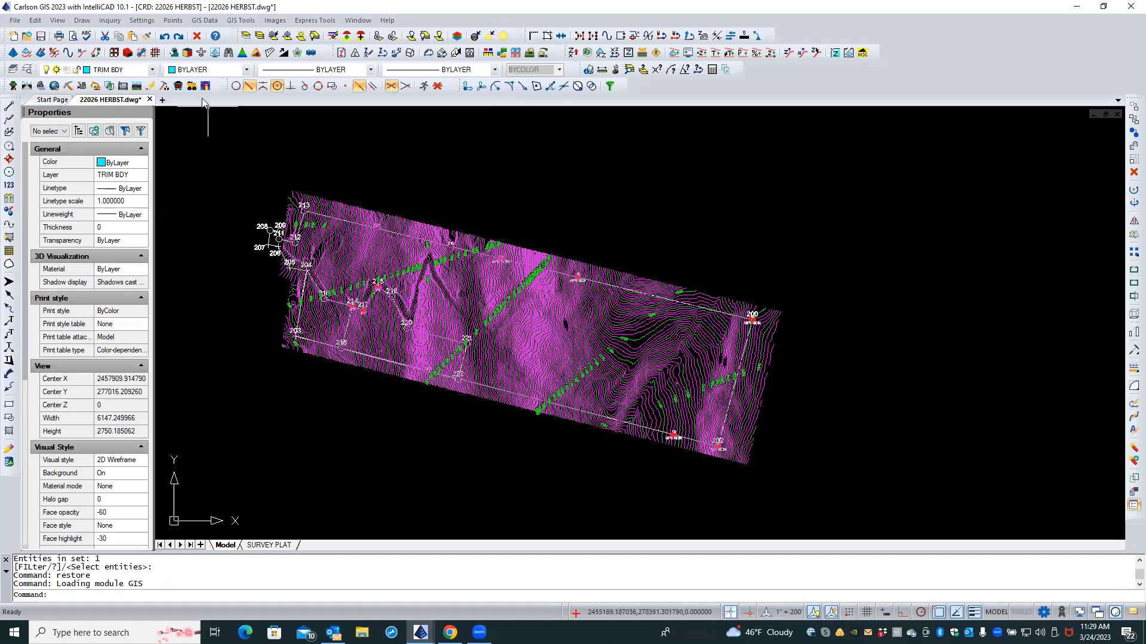
left_click(212, 22)
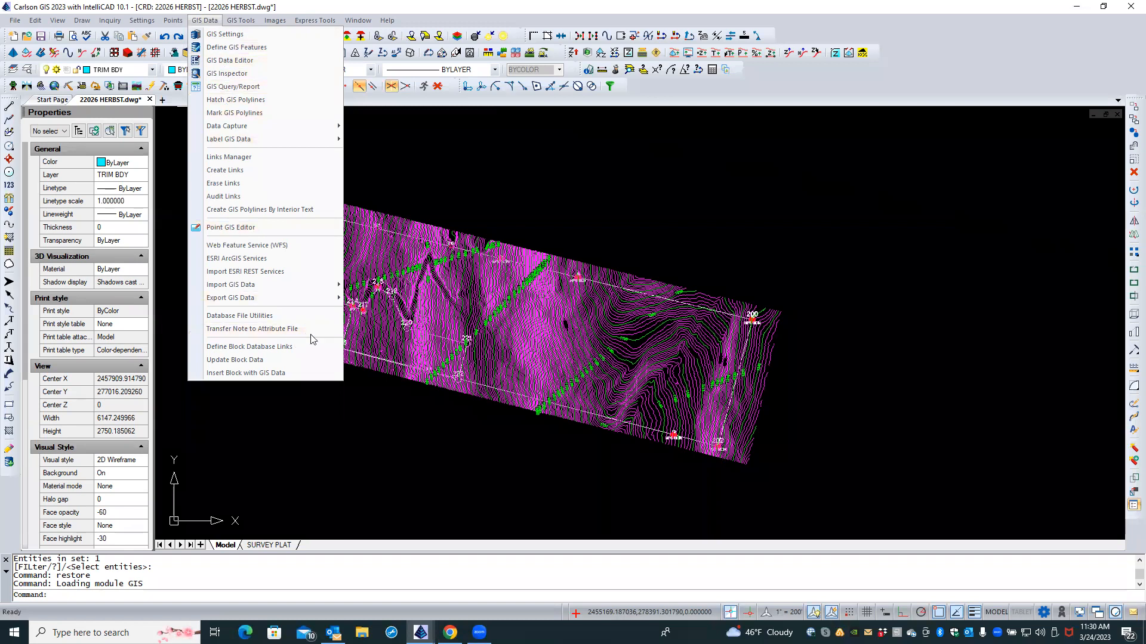
Step: Set up an ESRI ArcGIS World Imagery image at High resolution, drawn in background
left_click(269, 258)
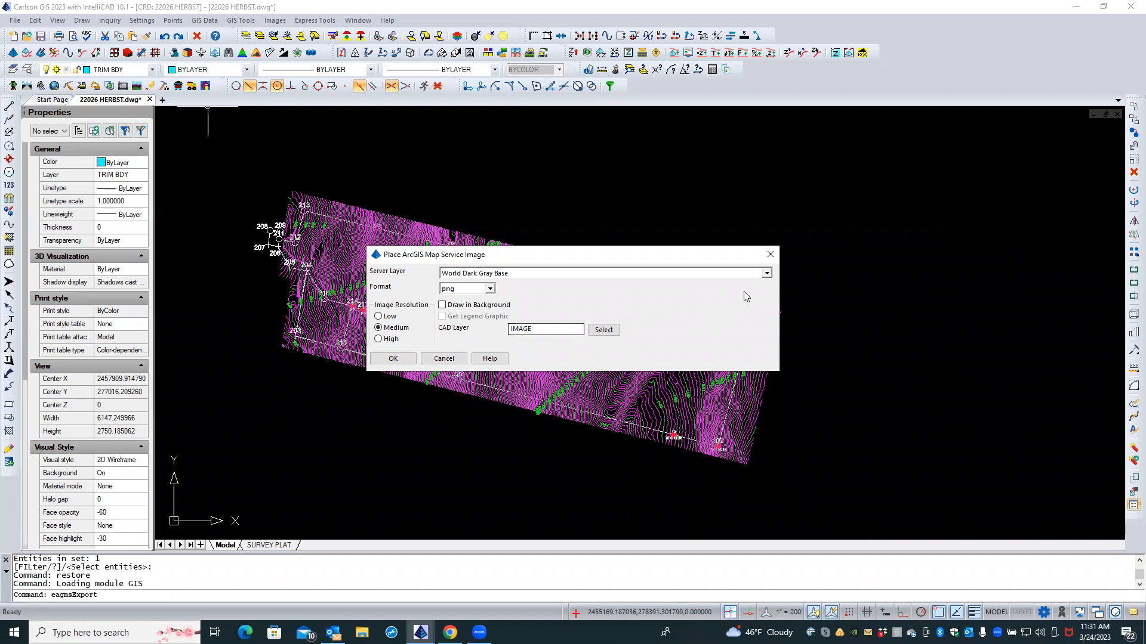
left_click(769, 274)
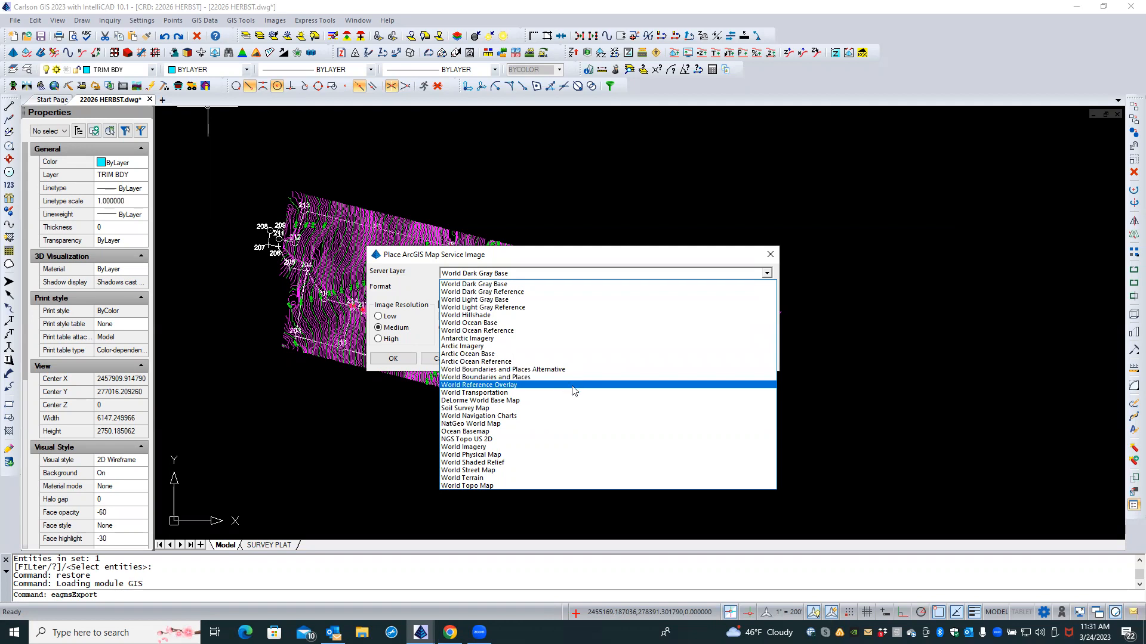
left_click(533, 448)
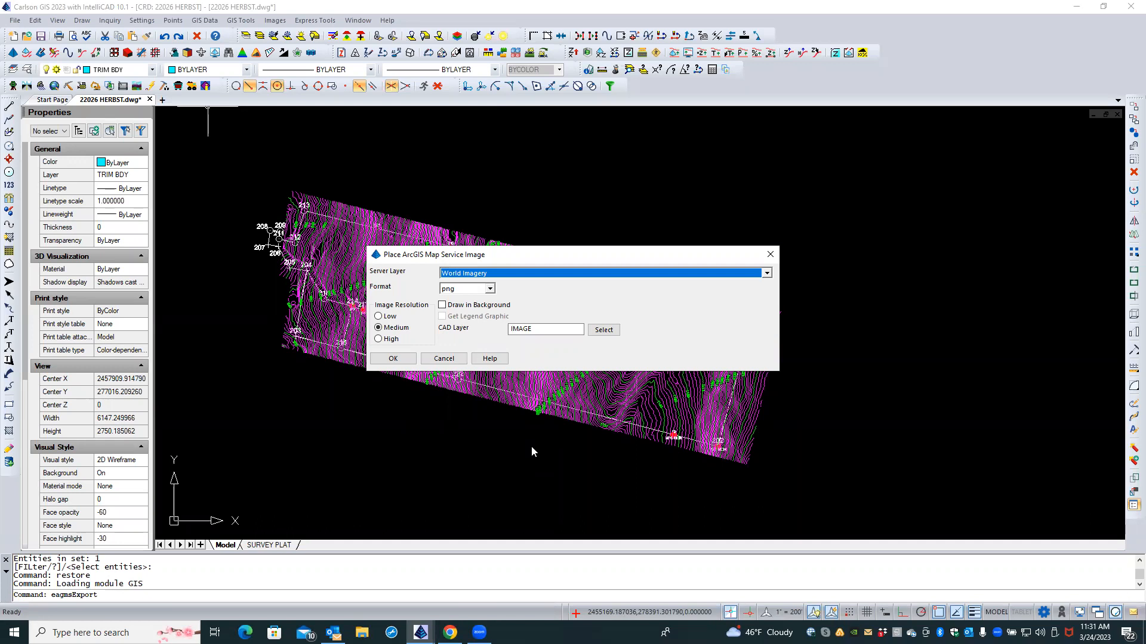
left_click(387, 339)
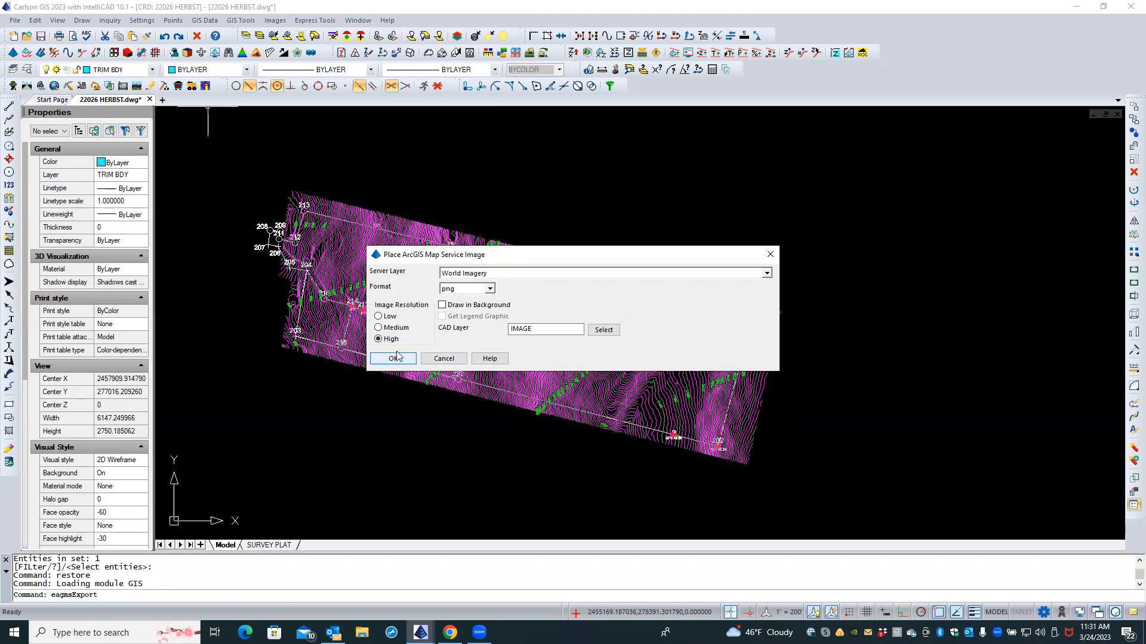
left_click(441, 305)
left_click(393, 360)
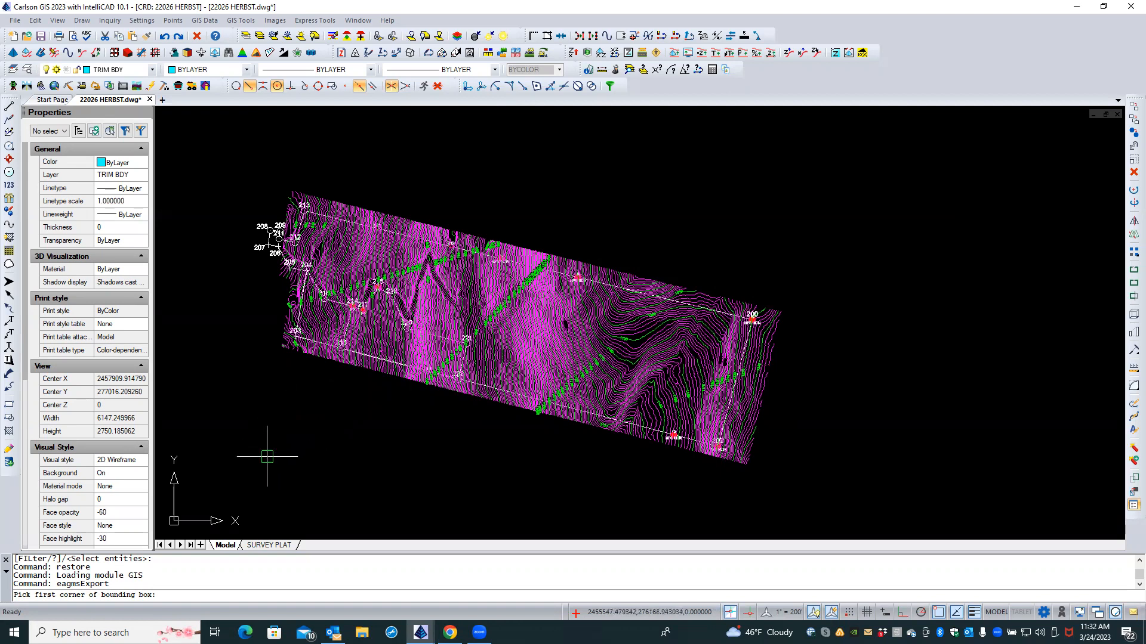
Step: Box the site from lower-left to upper-right and save the ArcGIS imagery as SITE BACKGROUND png
left_click(222, 459)
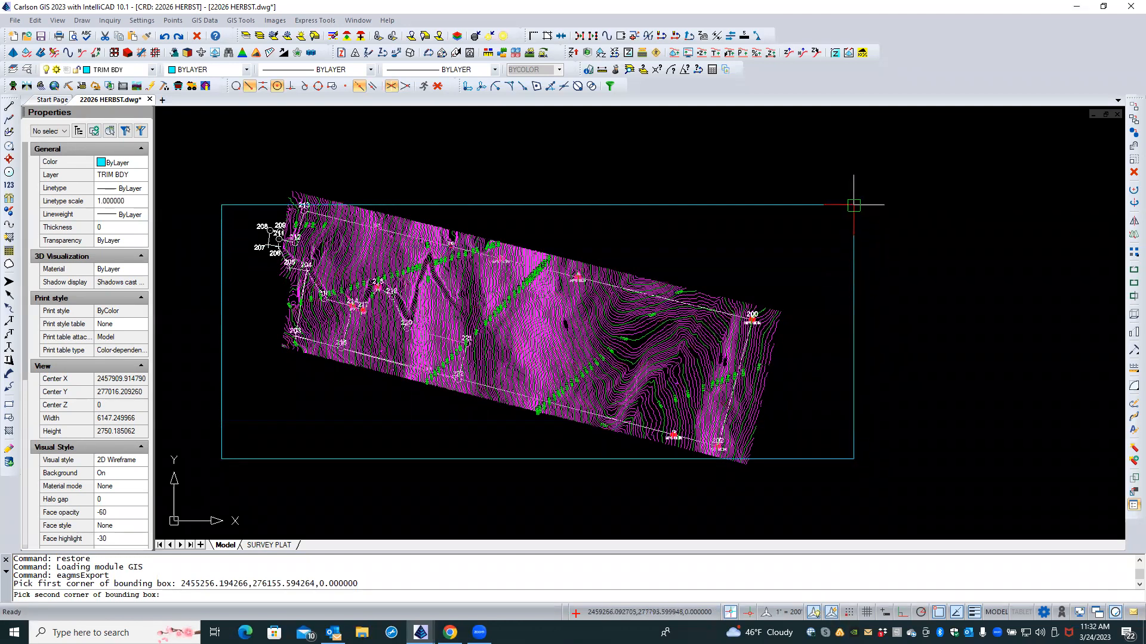
left_click(857, 169)
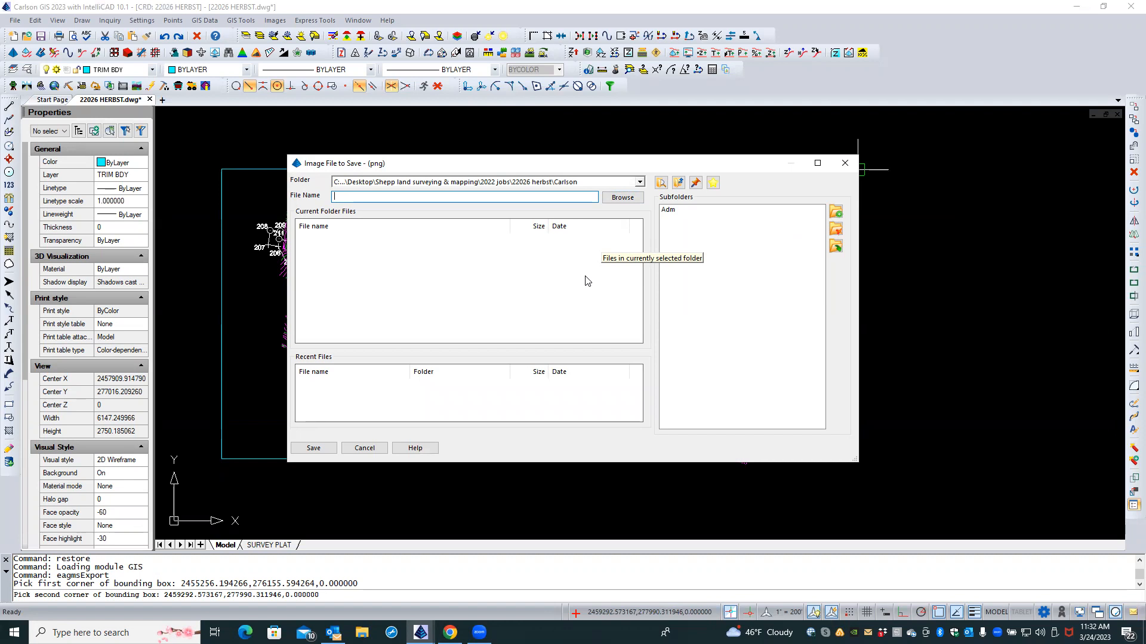
type("SIT")
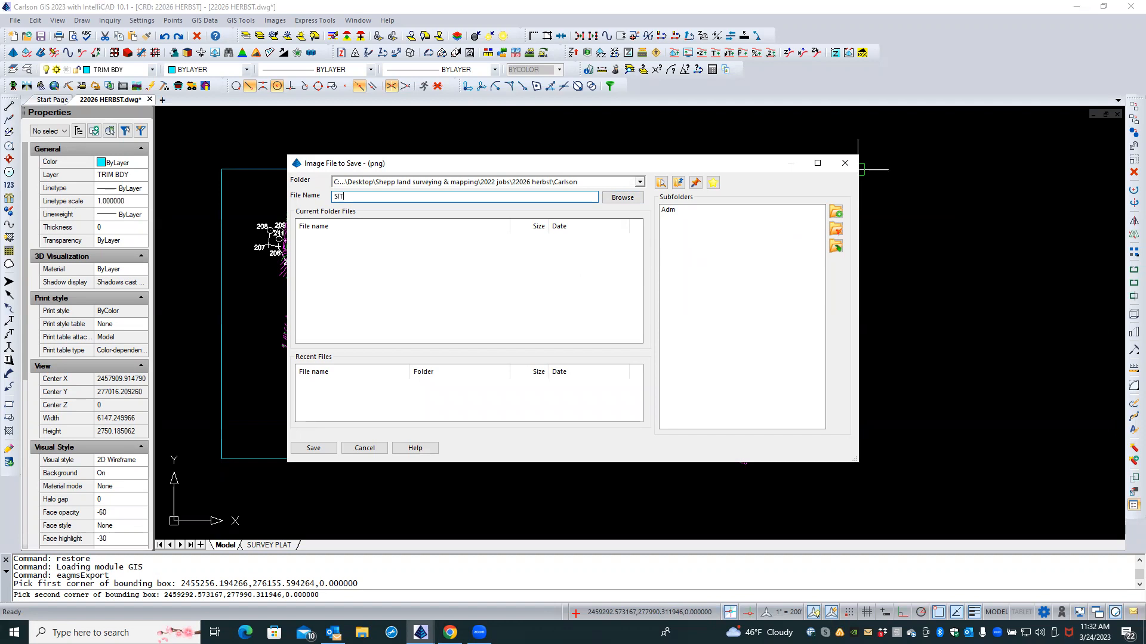
type("E BACKGROUND")
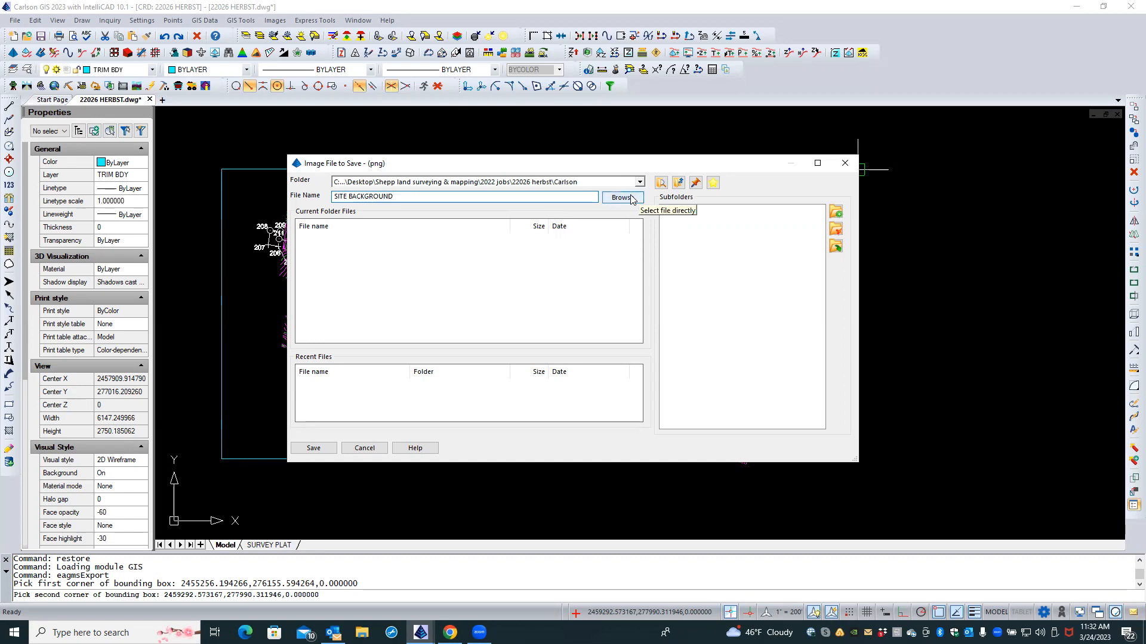
left_click(313, 448)
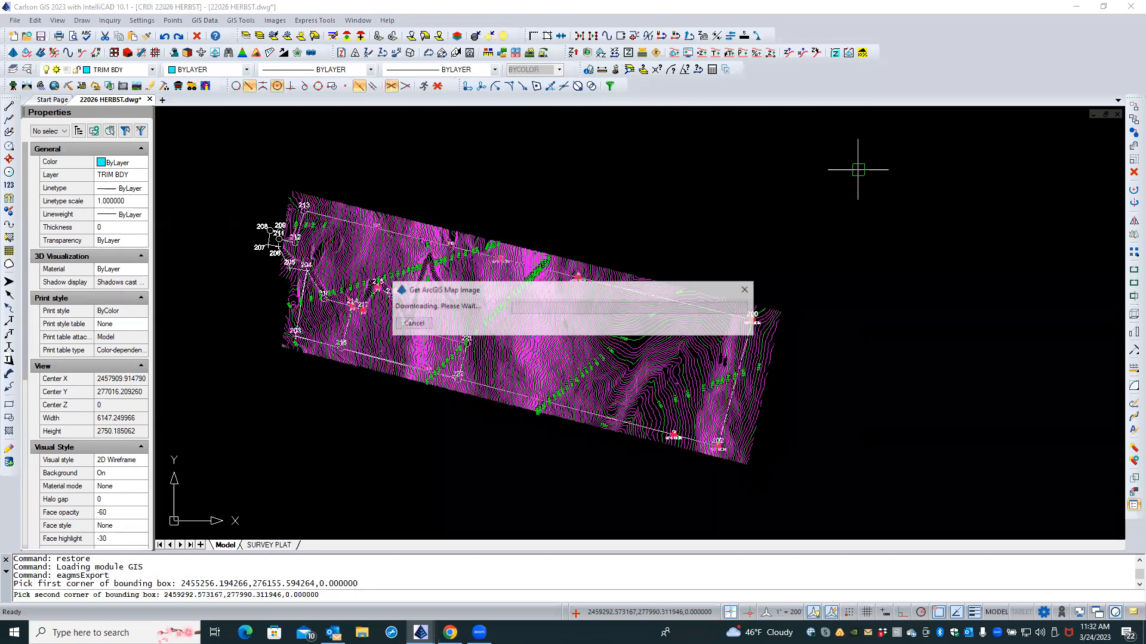
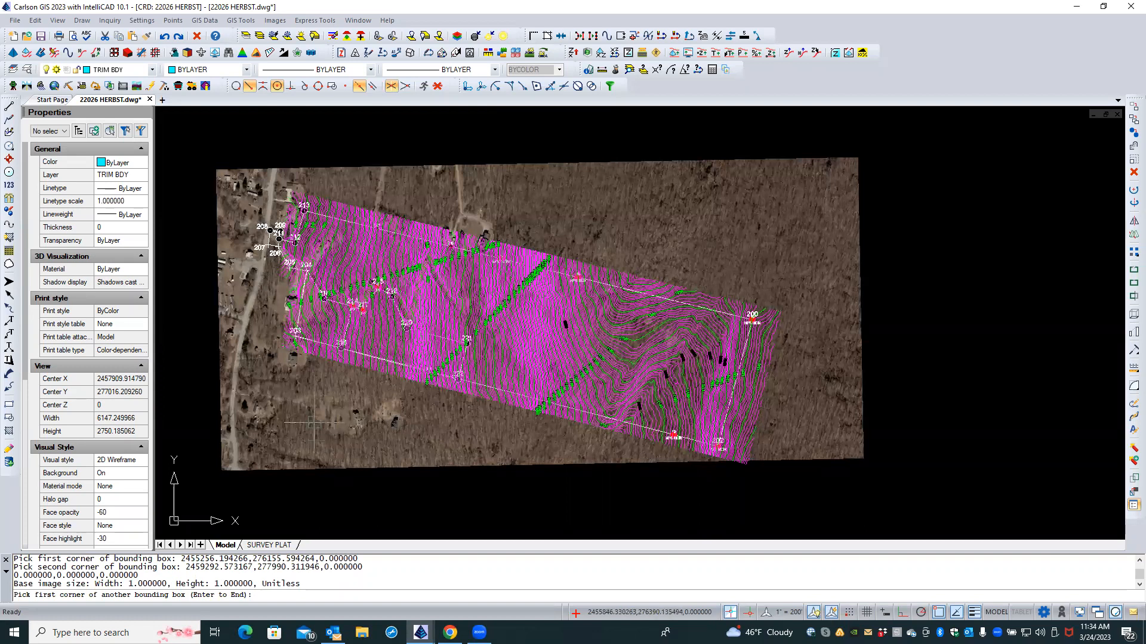
Step: Zoom in on the parcel and end the pending image bounding-box prompt
scroll(341, 357, "up", 1)
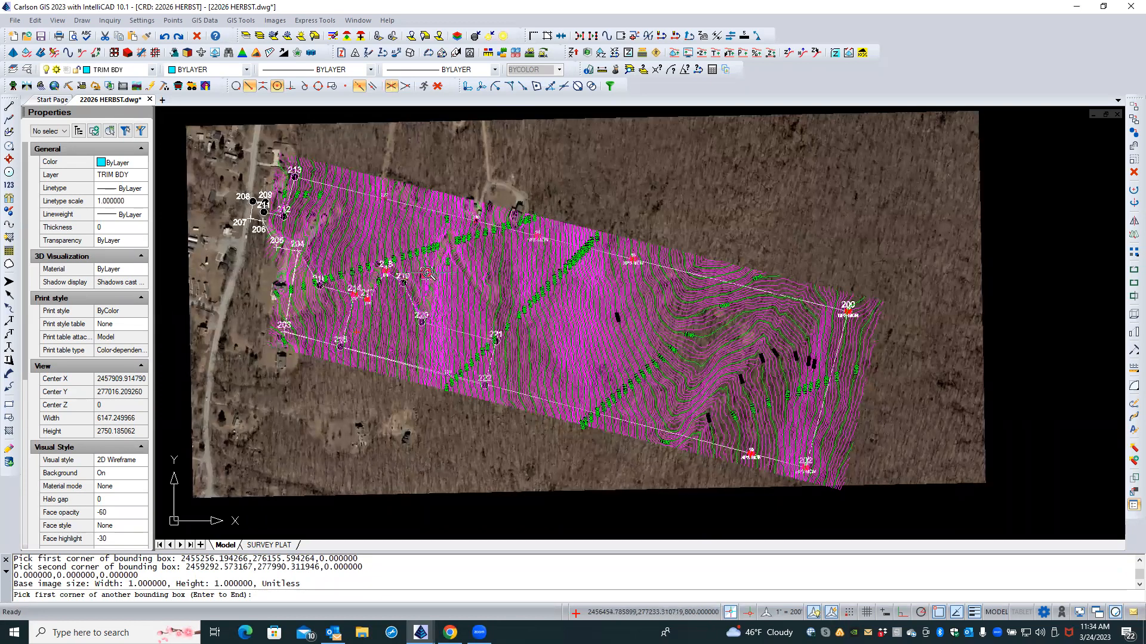
scroll(426, 275, "up", 2)
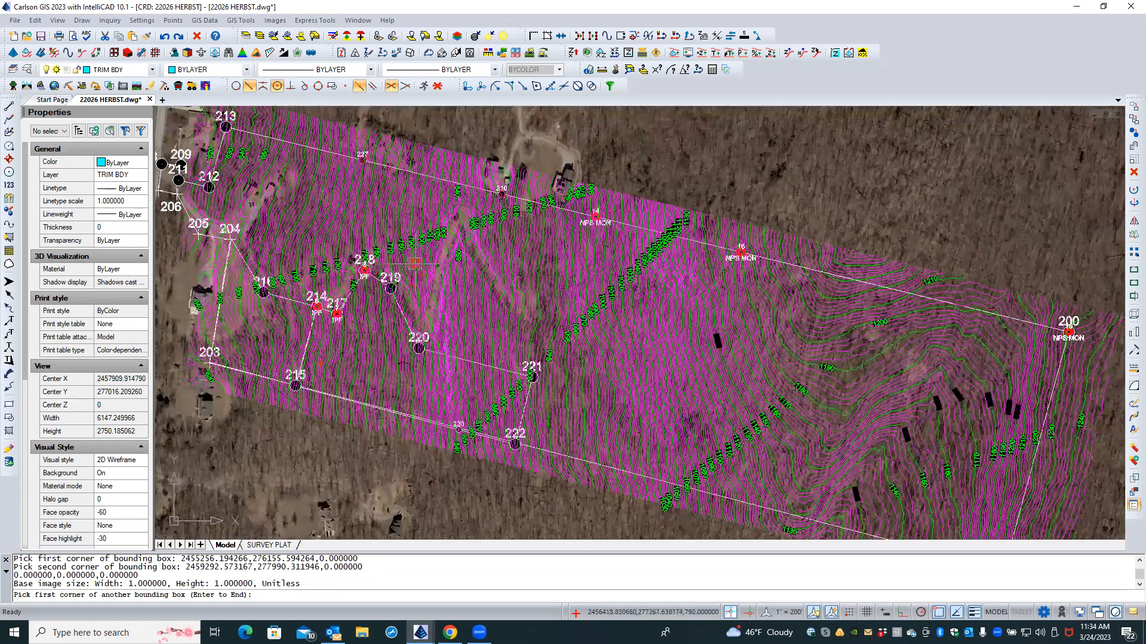
scroll(287, 197, "up", 1)
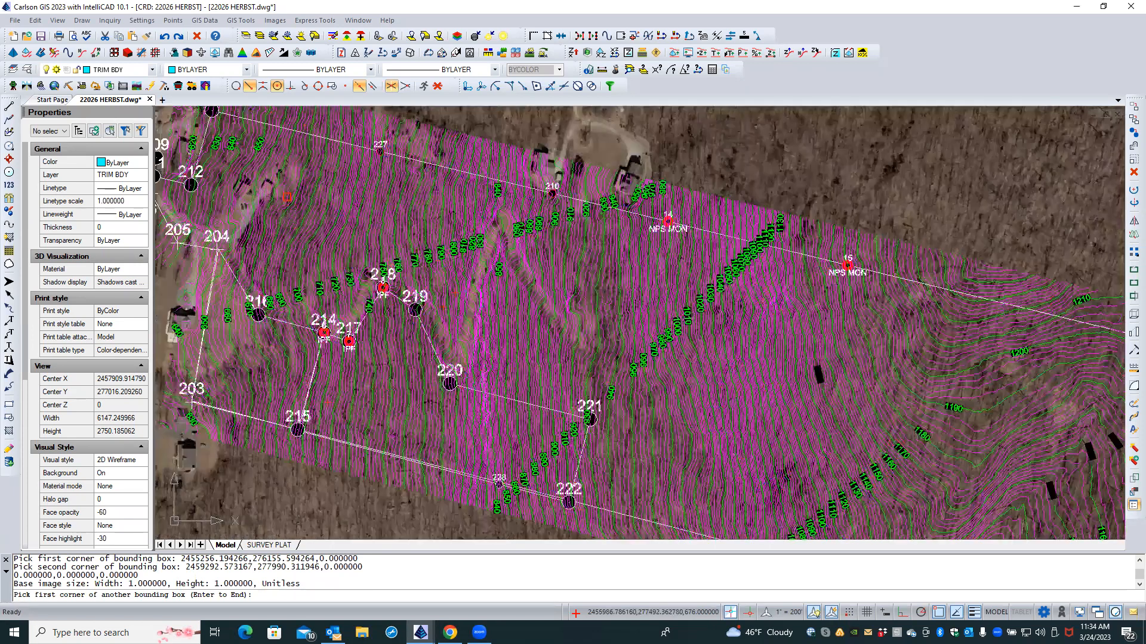
scroll(287, 197, "up", 1)
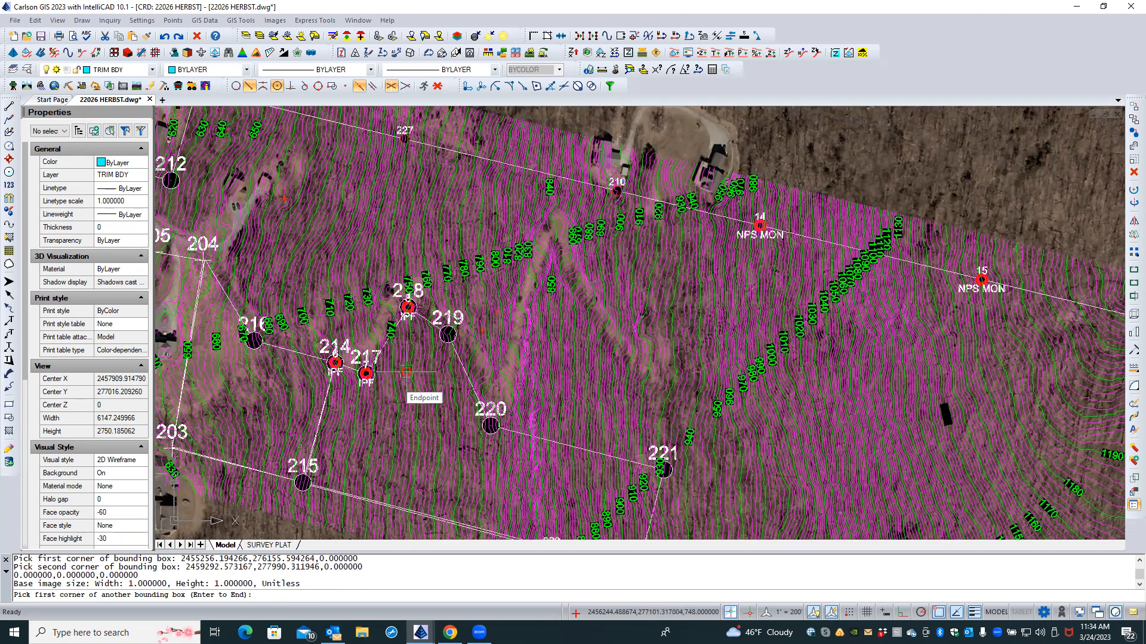
scroll(406, 372, "down", 1)
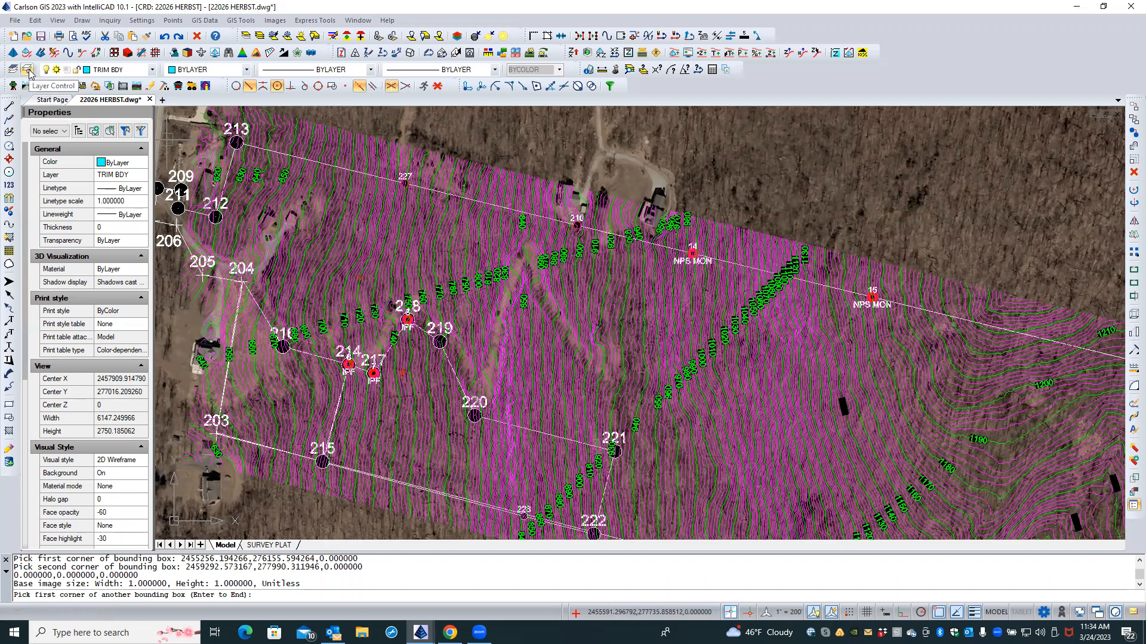
key("Return")
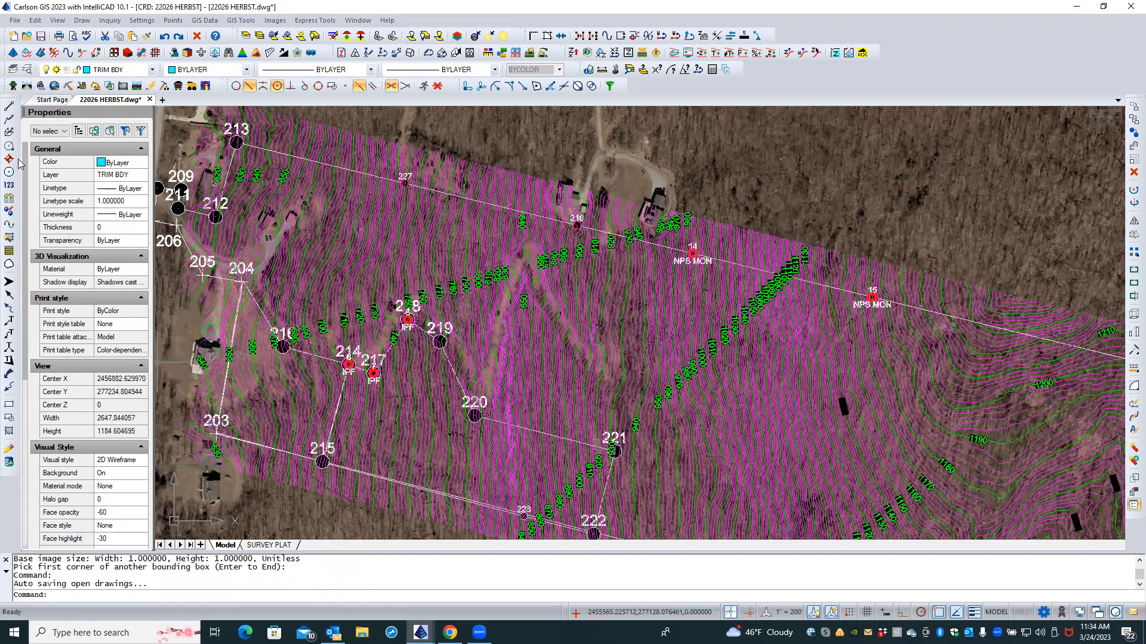
Step: Freeze the wvgis-cont-idx and wvgis-cont-int contour layers in the layer list
left_click(31, 71)
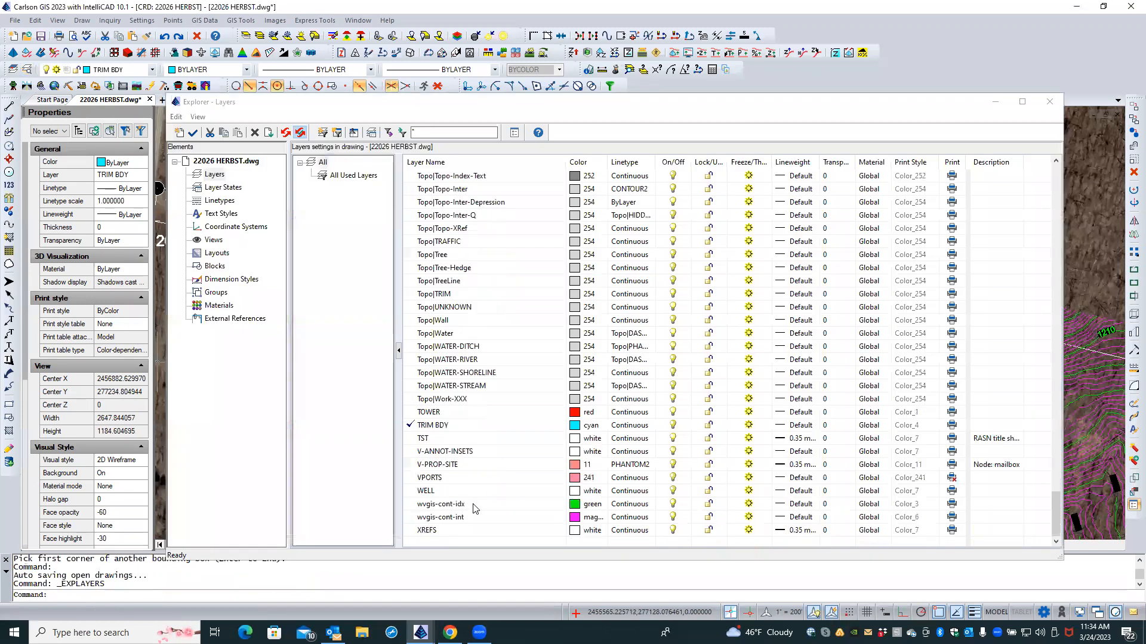
left_click(427, 506)
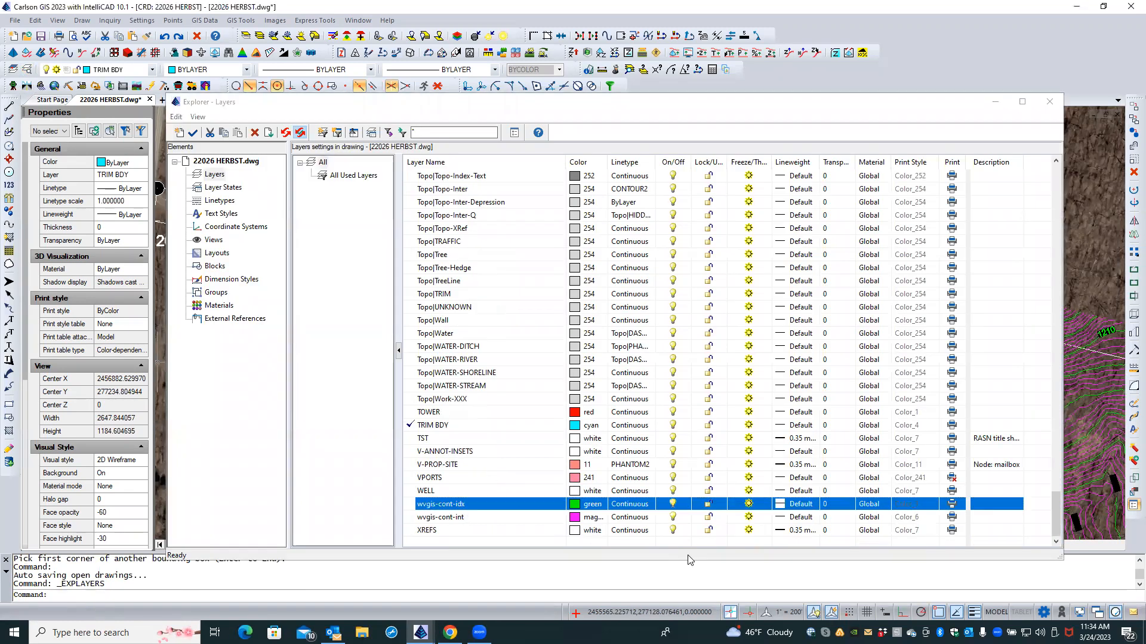
left_click(748, 506)
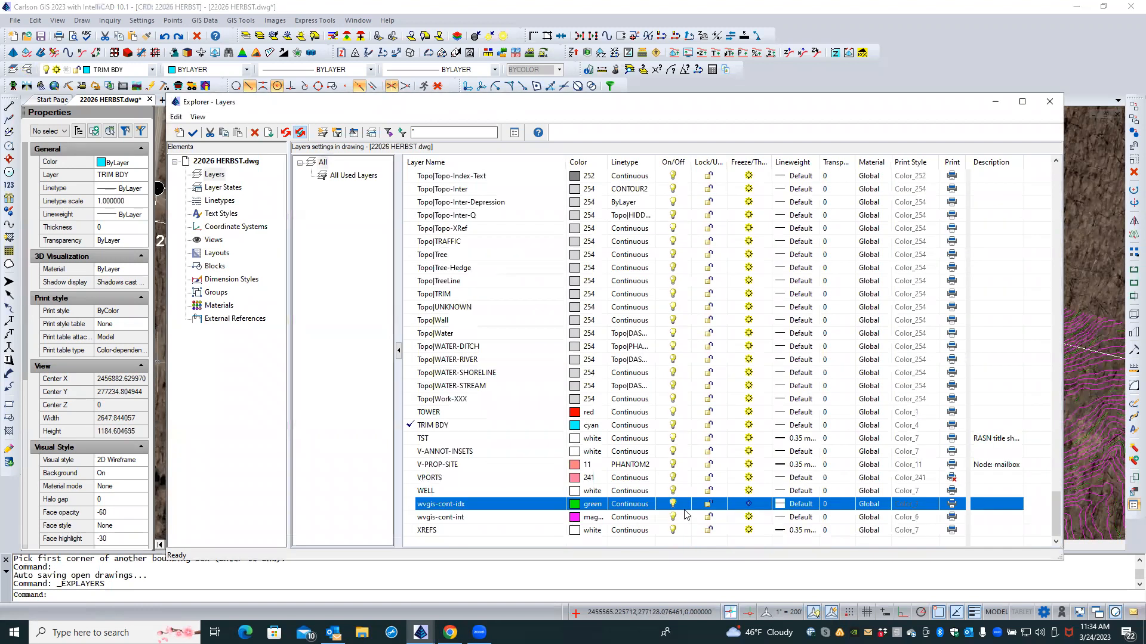
left_click(507, 518)
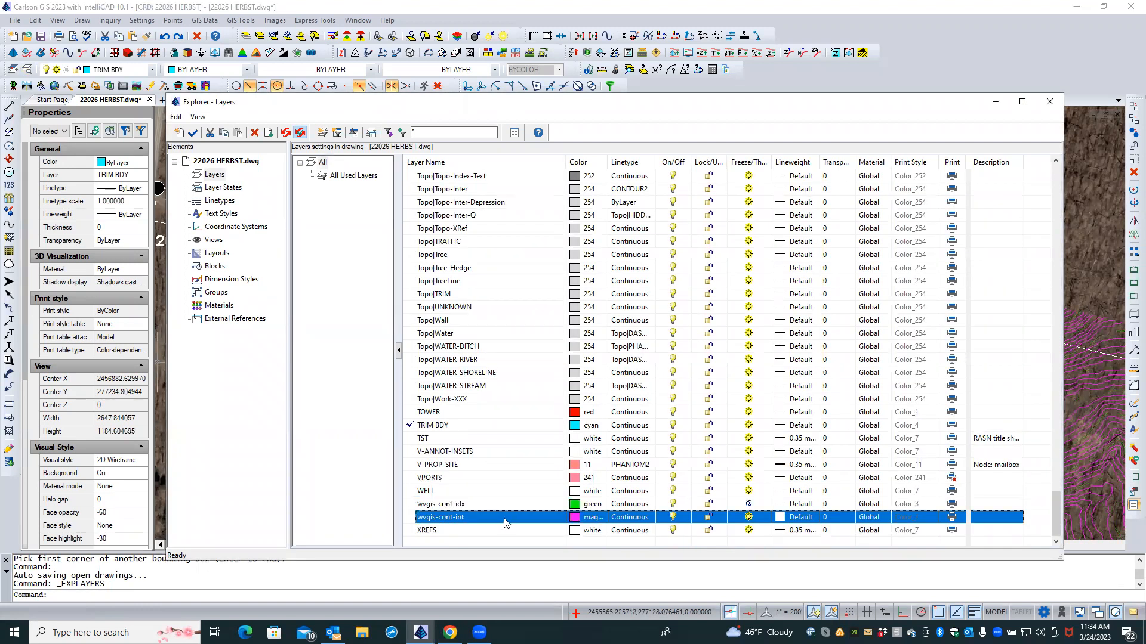
left_click(749, 517)
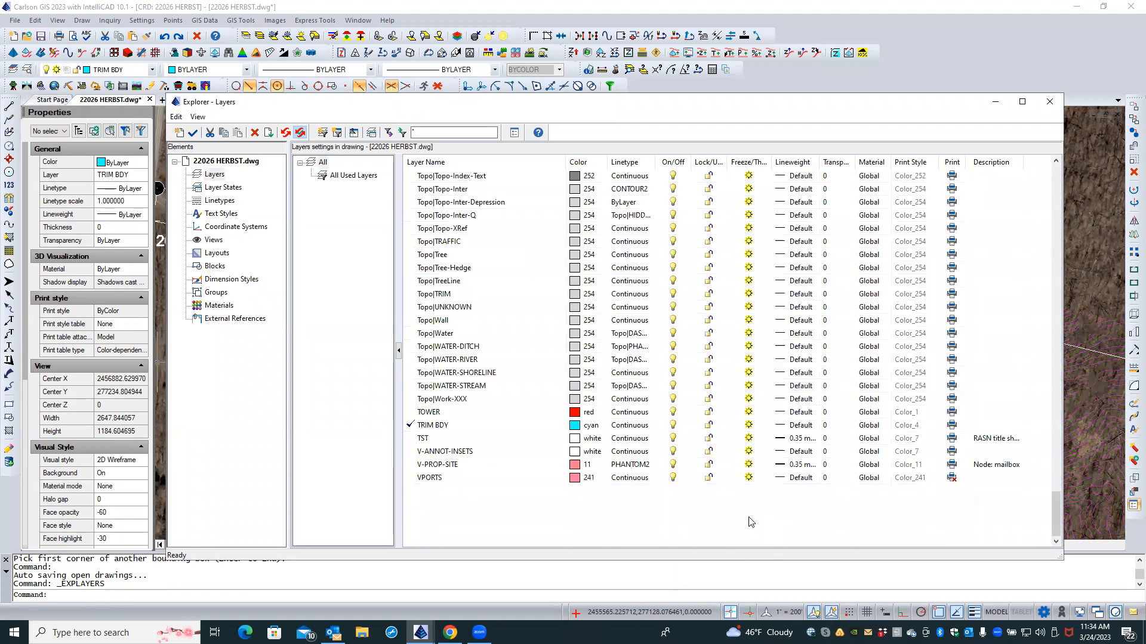
left_click(1050, 102)
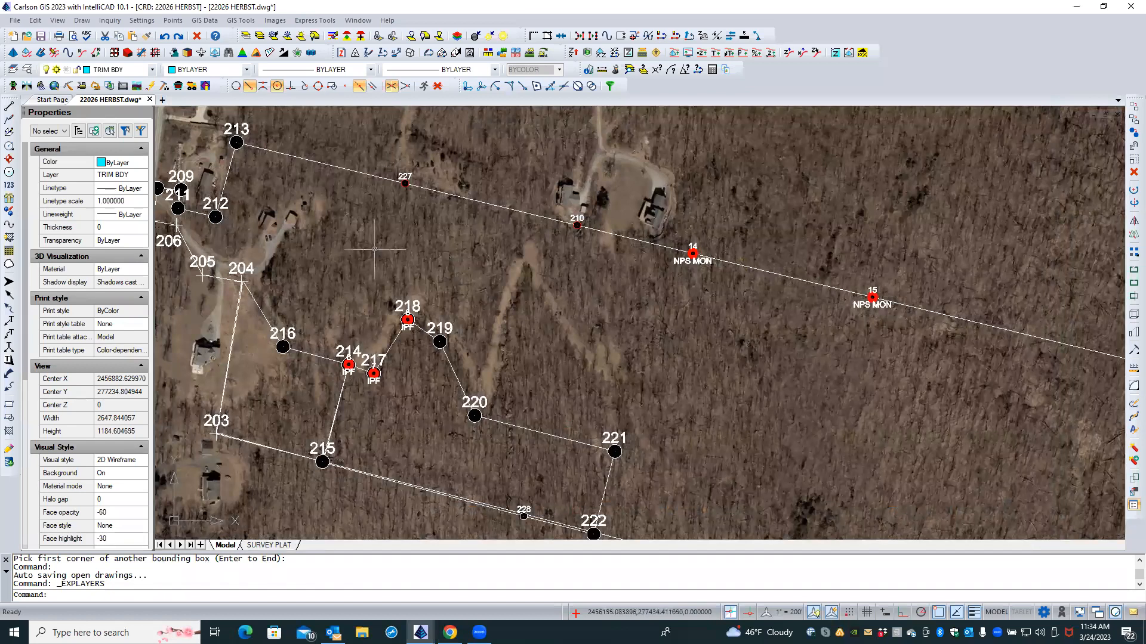
Step: Review the boundary over the aerial and save 22026 HERBST.dwg
middle_click_drag(337, 262, 509, 313)
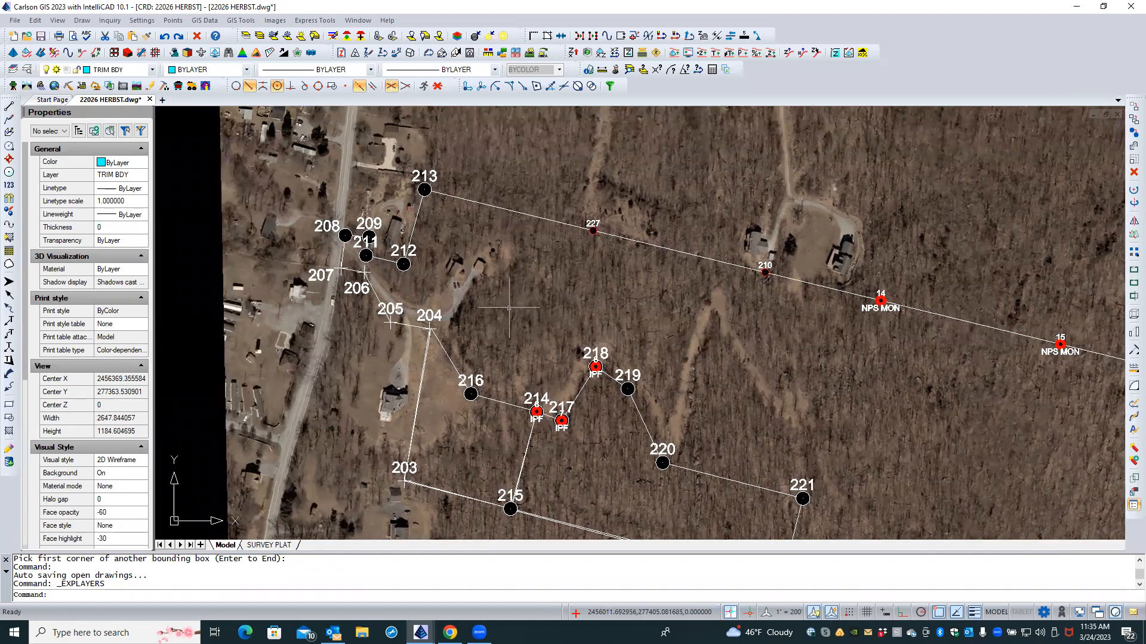
scroll(509, 308, "up", 2)
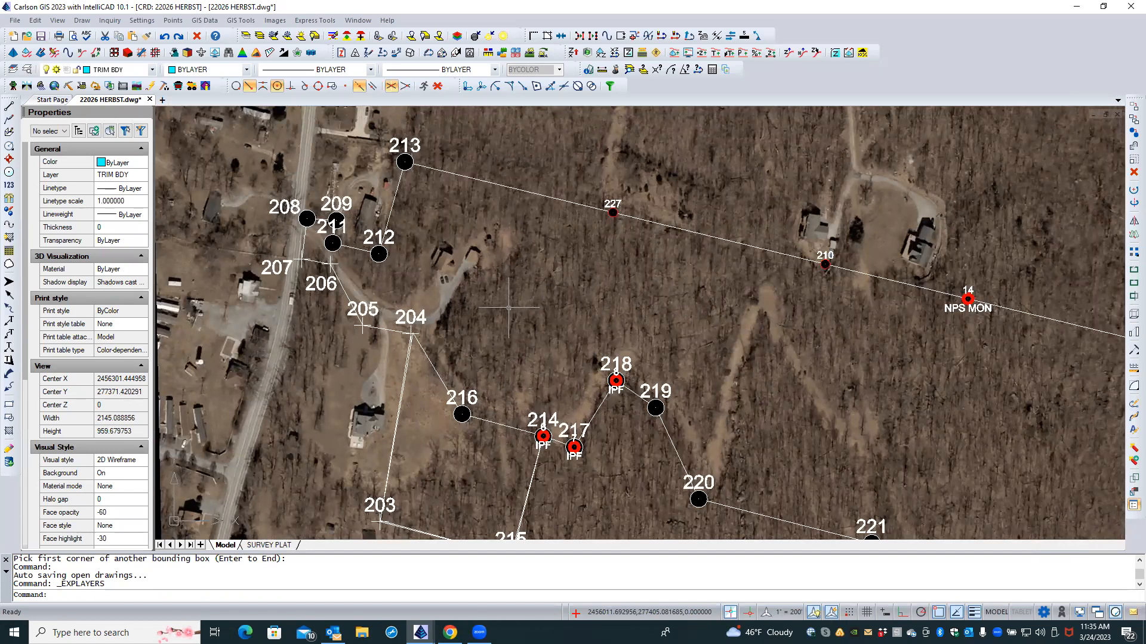
scroll(509, 308, "up", 1)
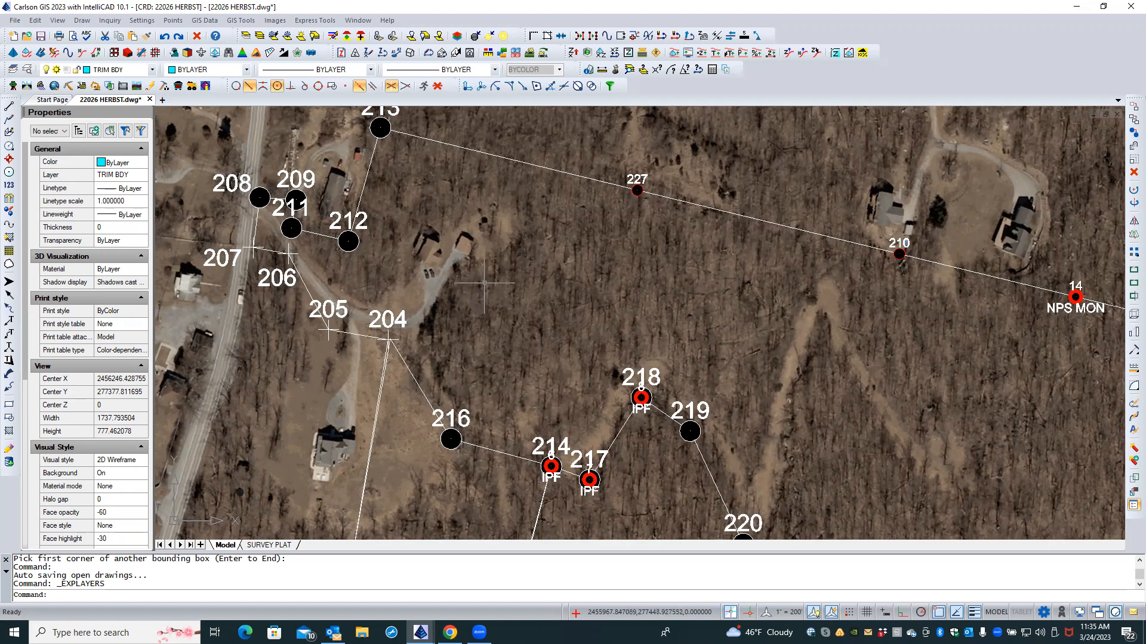
scroll(485, 283, "down", 3)
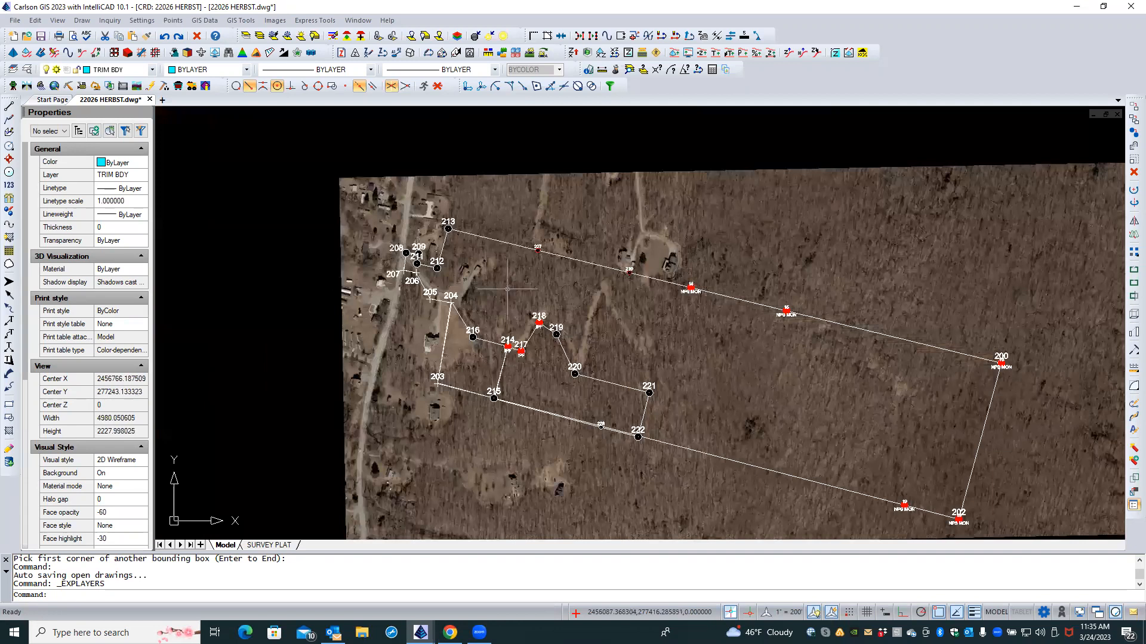
scroll(593, 327, "down", 1)
middle_click_drag(624, 338, 578, 290)
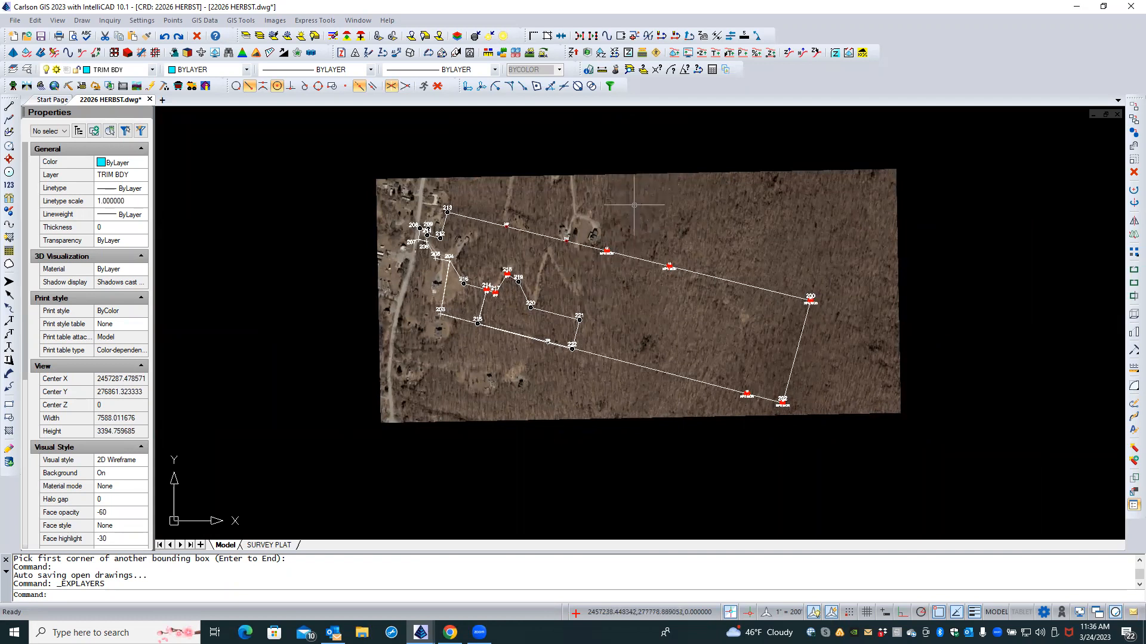
scroll(542, 270, "up", 2)
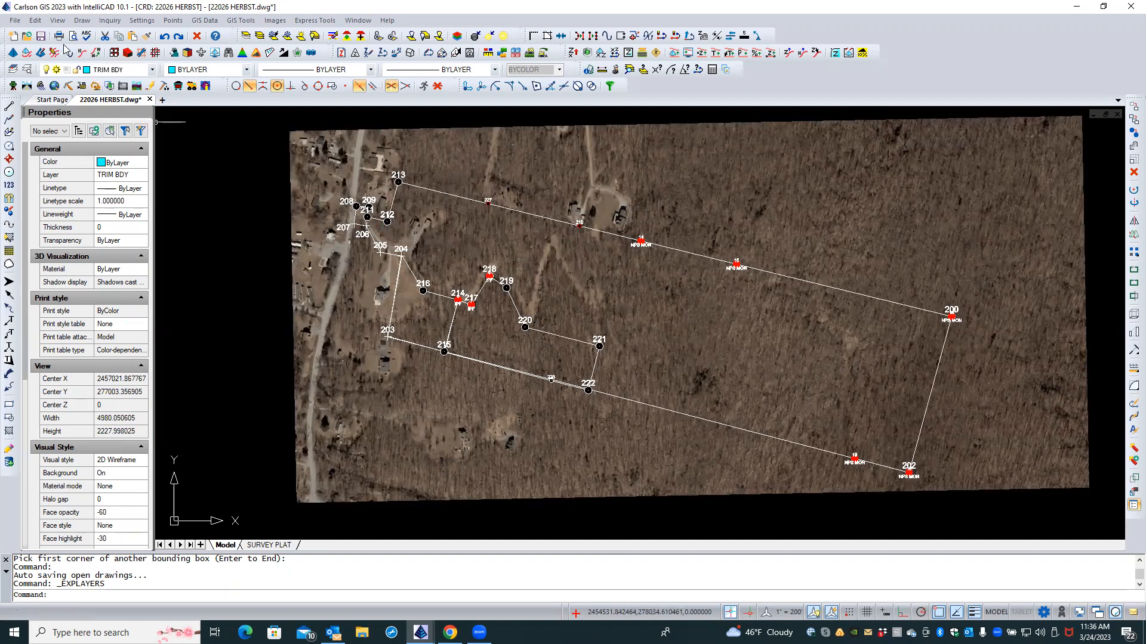
left_click(40, 39)
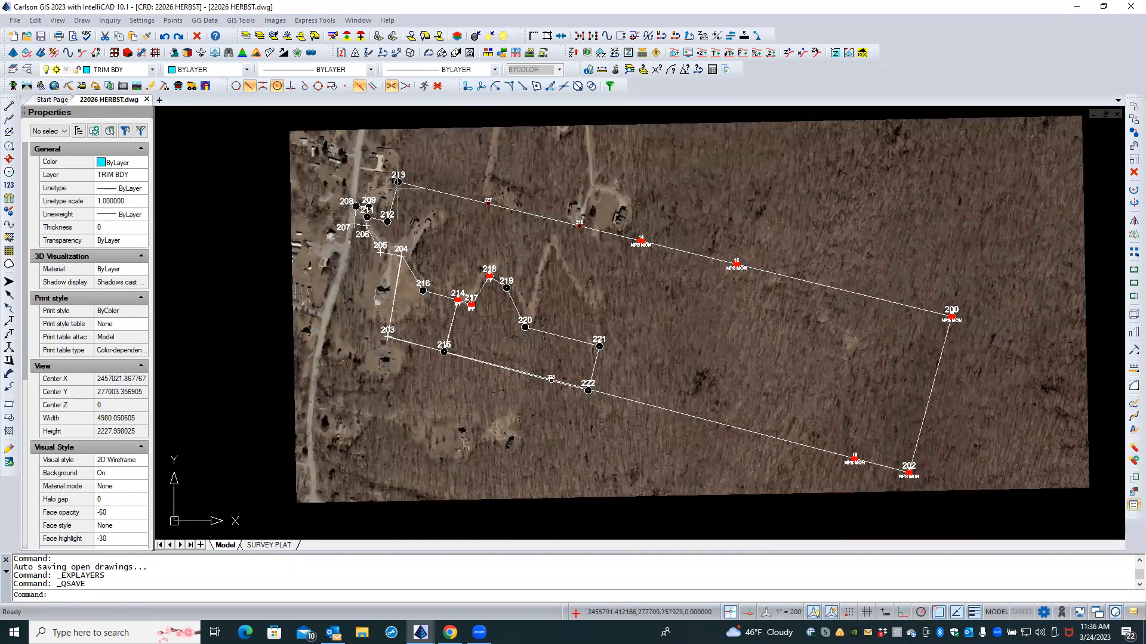
left_click(416, 171)
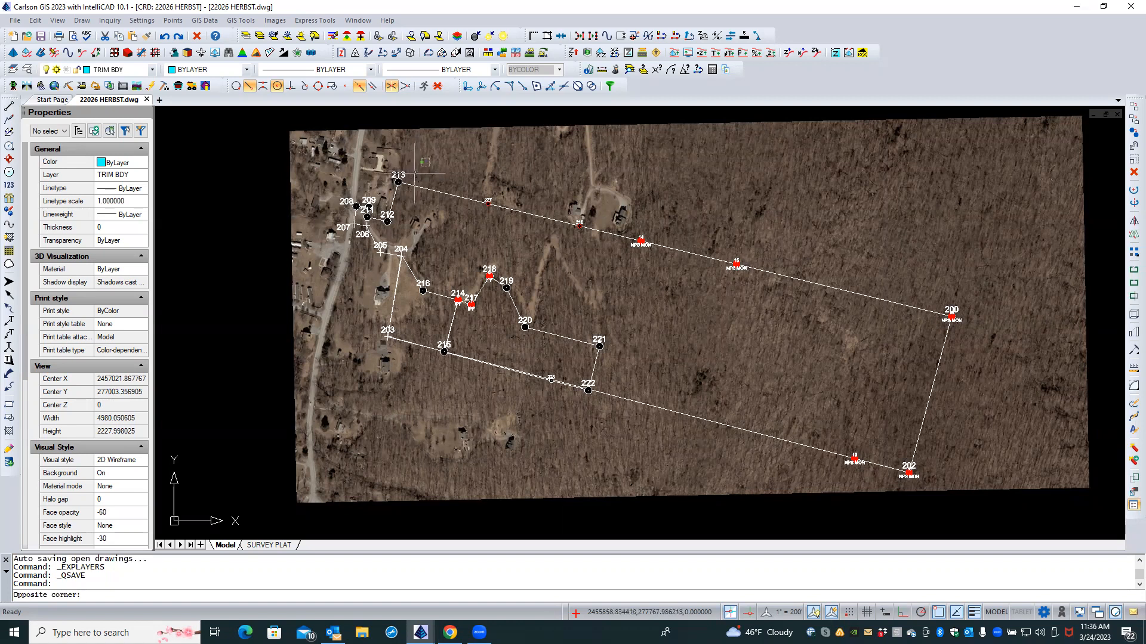
Step: Select the aerial background image, then clear the selection
left_click(413, 175)
key("Escape")
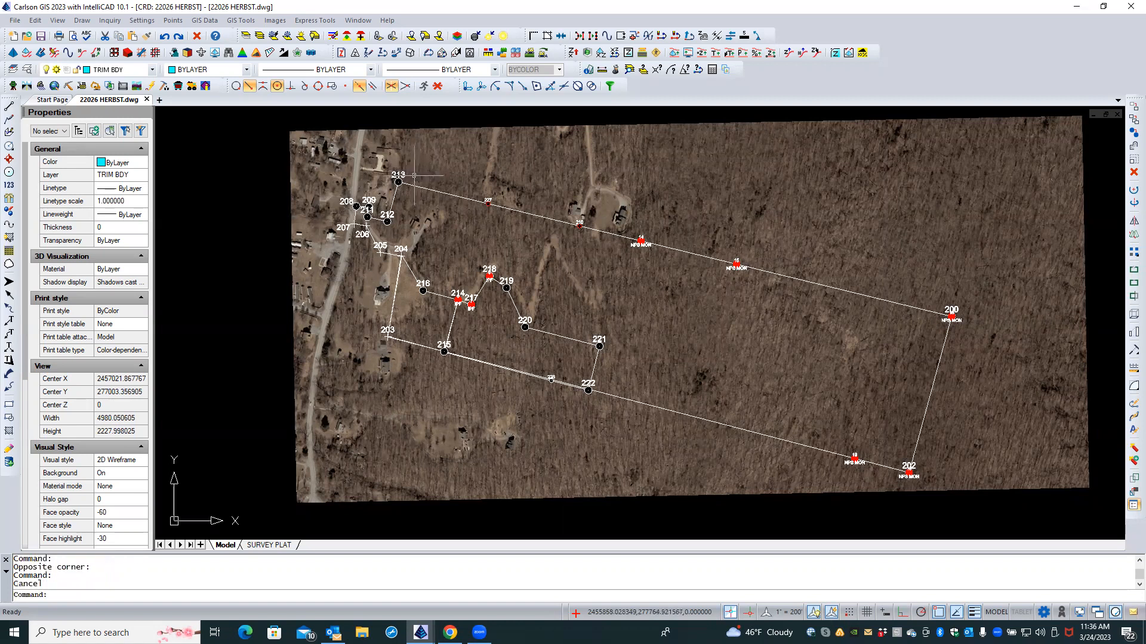
left_click(466, 127)
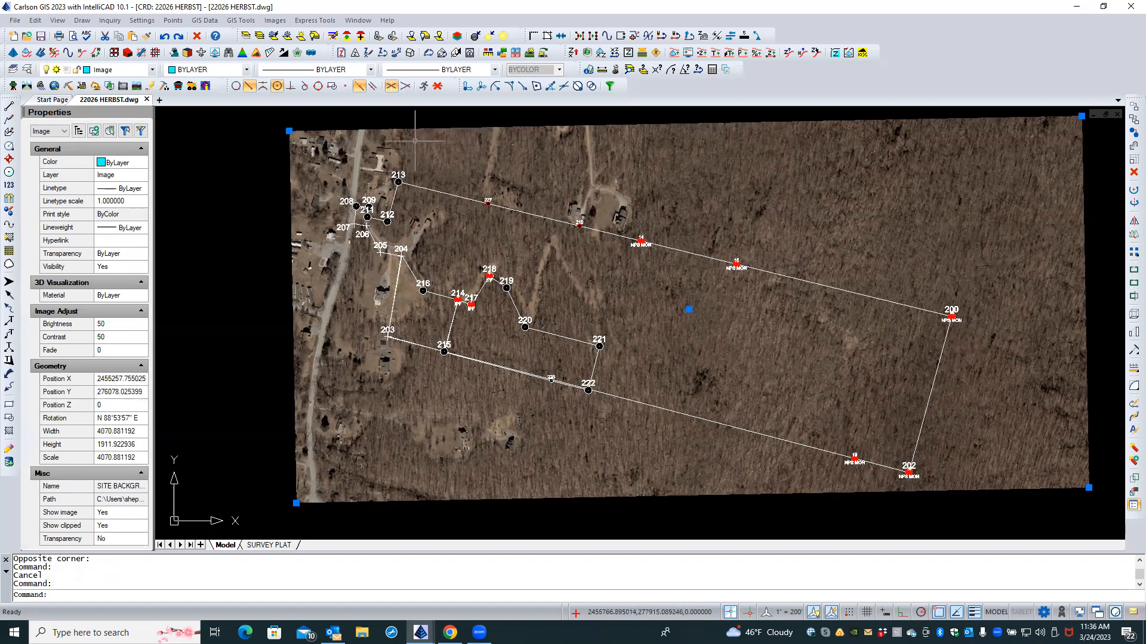
key("Escape")
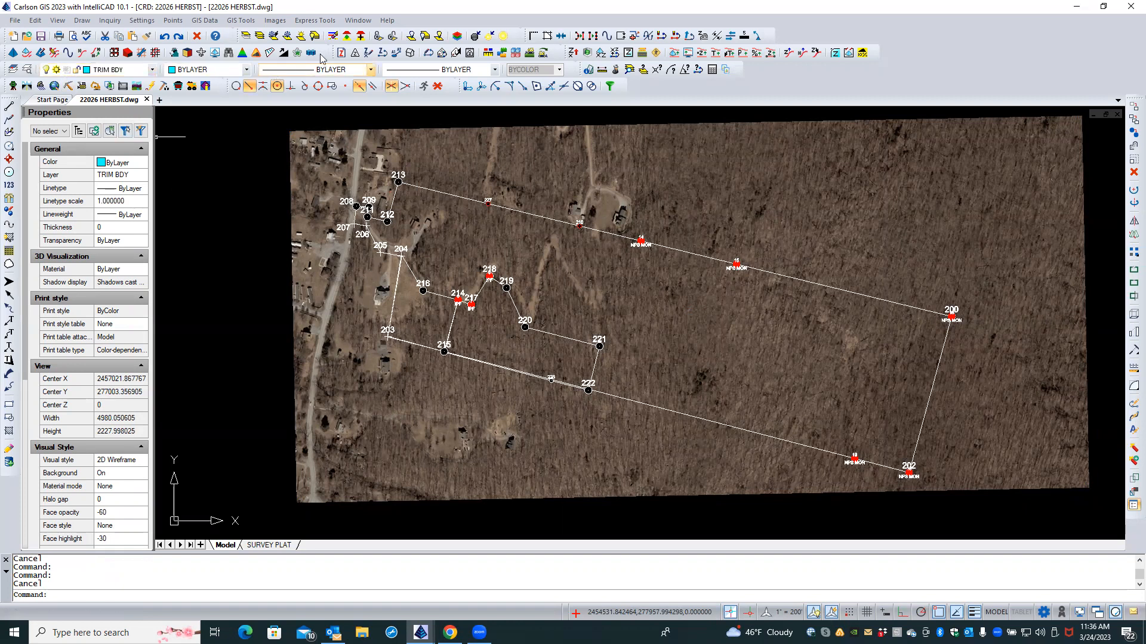
Step: Freeze the Image layer by picking the aerial with Freeze Layer by Pick
left_click(273, 37)
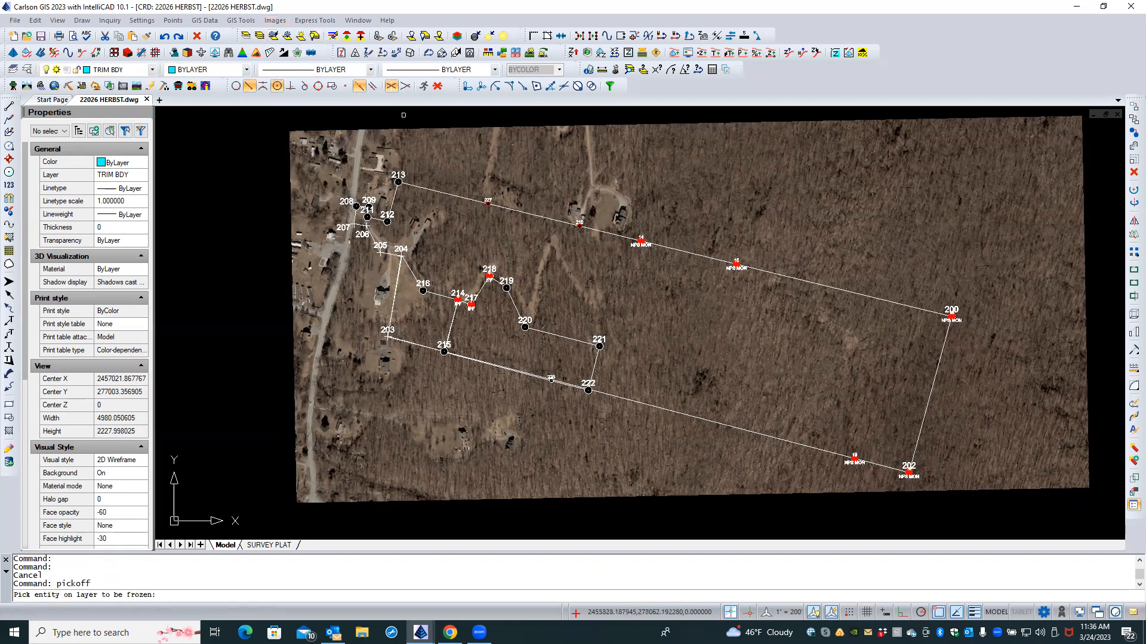
left_click(525, 147)
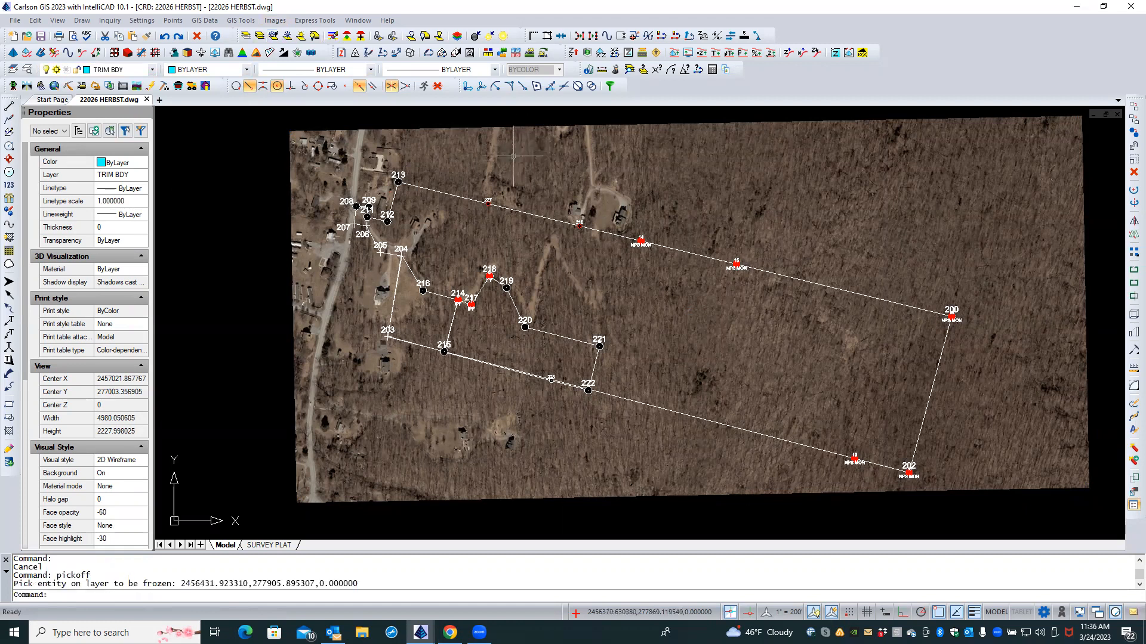
left_click(518, 125)
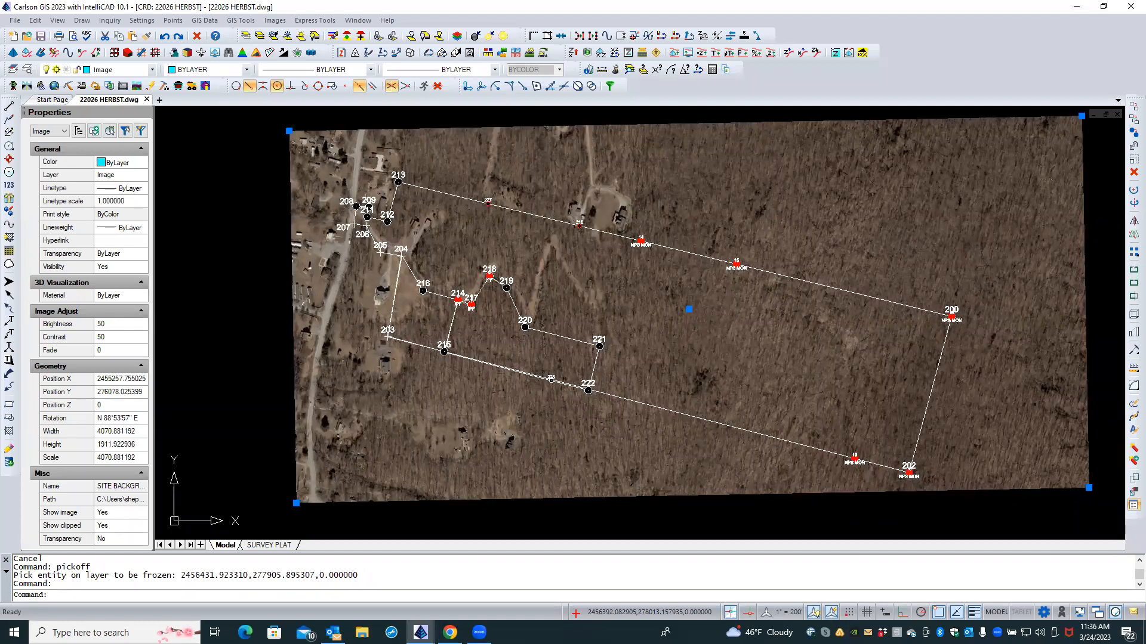
key("Escape")
key("Escape")
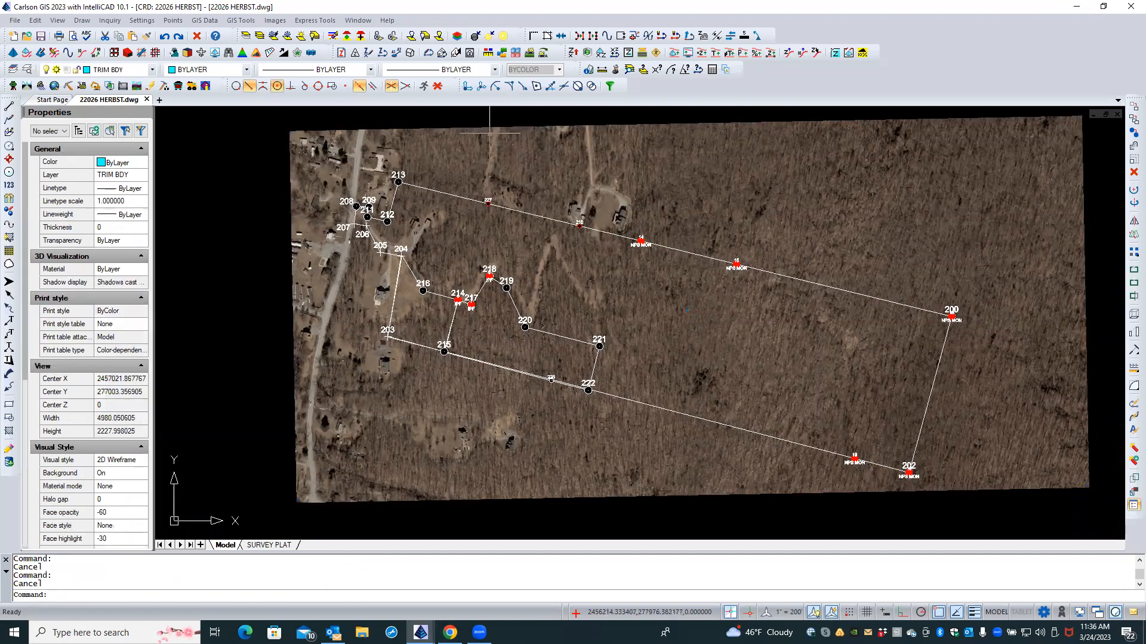
left_click(273, 36)
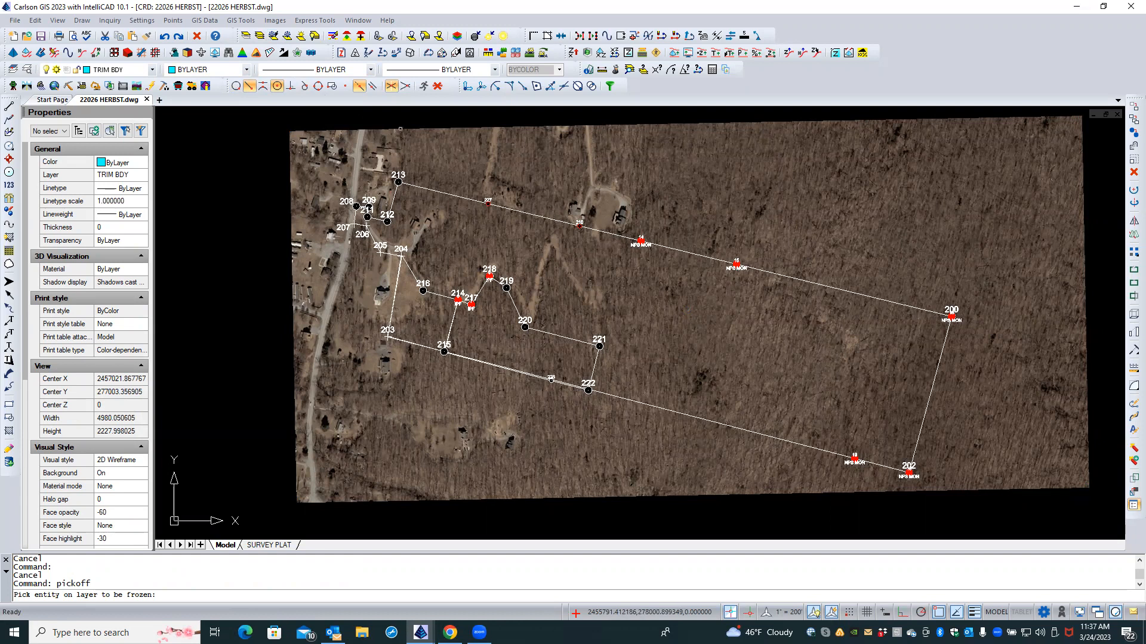
left_click(400, 128)
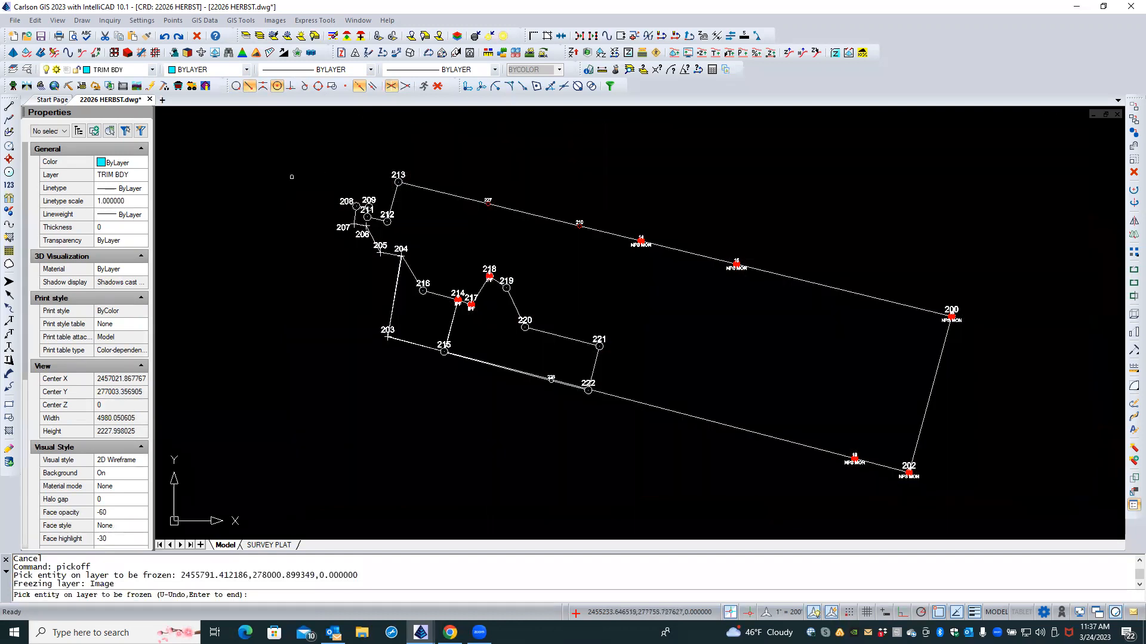
key("Return")
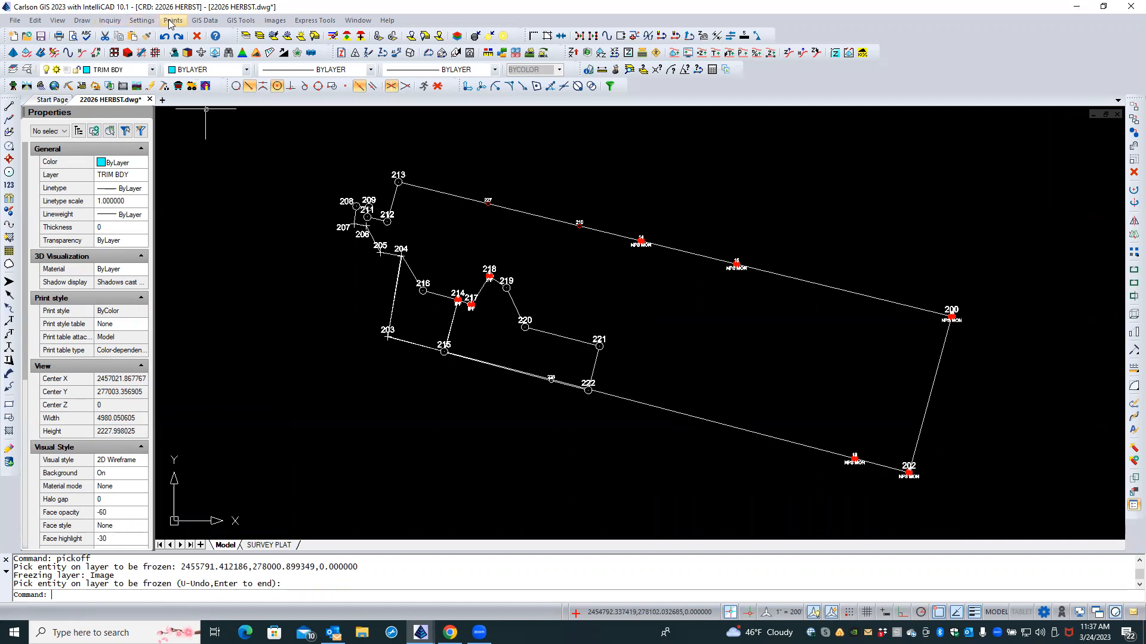
Step: Start placing an image from GIS Data > ESRI ArcGIS Services
left_click(200, 21)
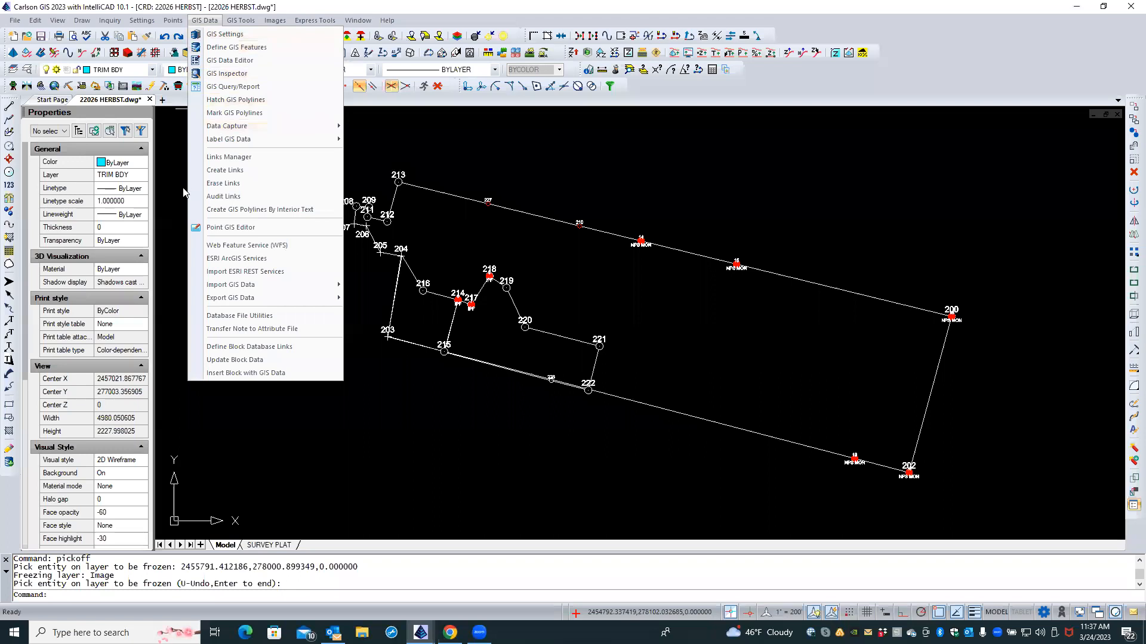
left_click(228, 273)
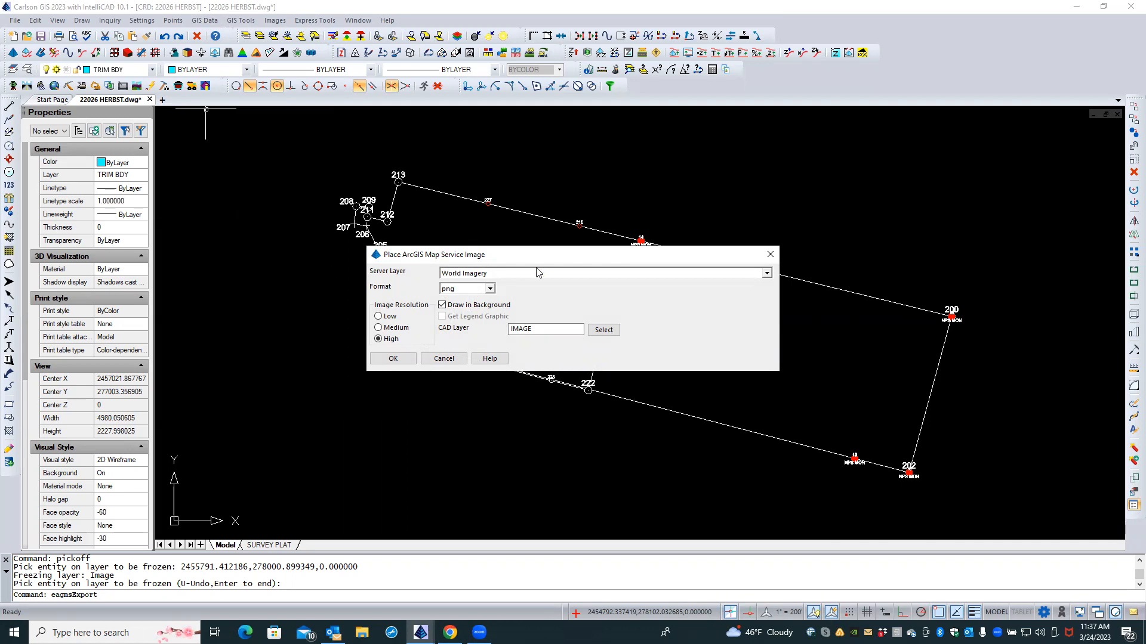
Step: Choose Soil Survey Map as the map service server layer
left_click(766, 276)
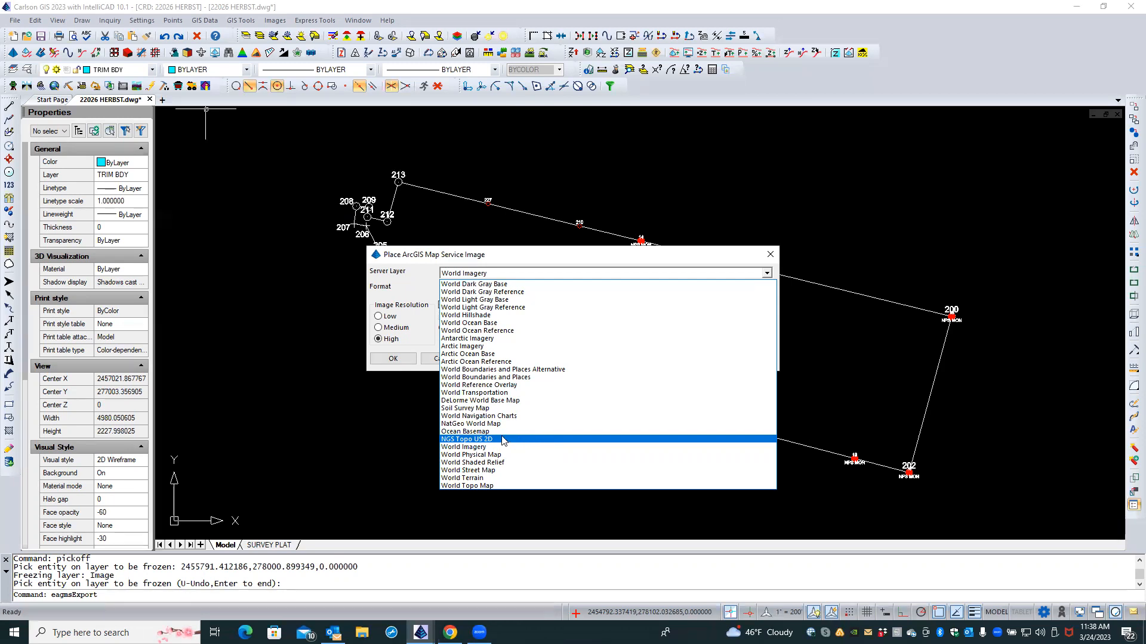
left_click(461, 409)
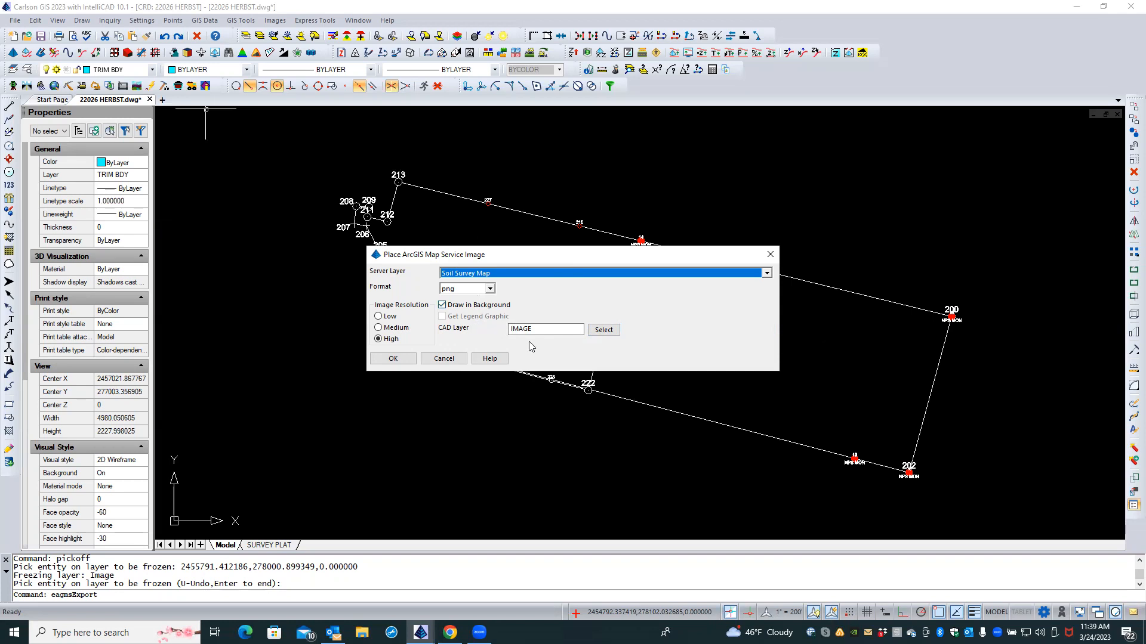
Step: Put the soil map image on layer IMAGE-SOILS and accept the settings
left_click(602, 331)
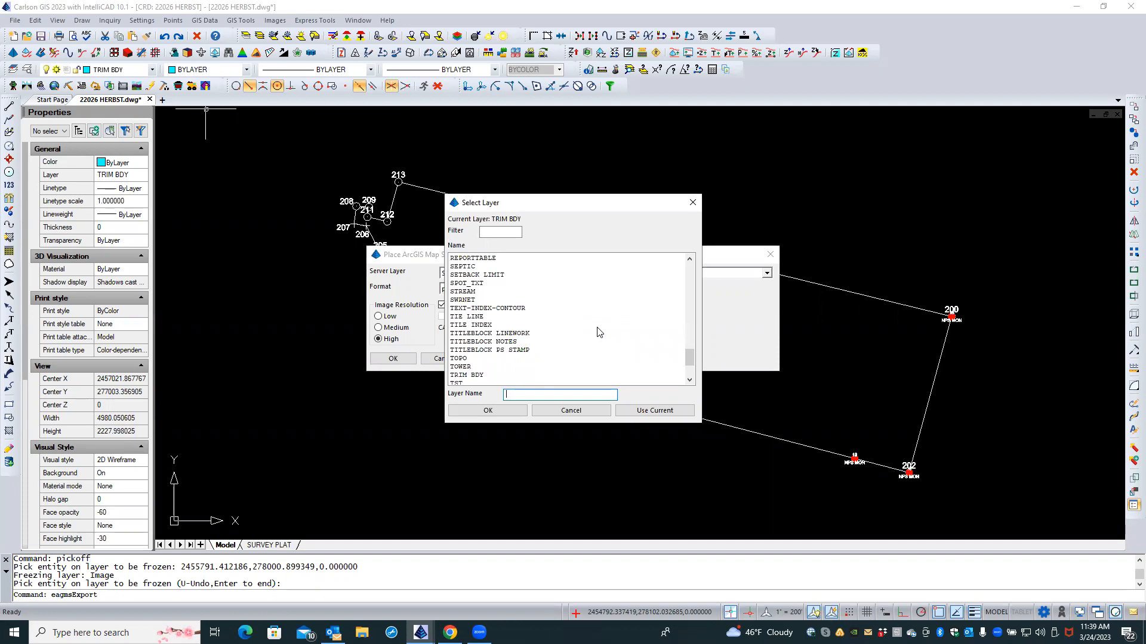
type("IMAGE-SOILS")
left_click(516, 411)
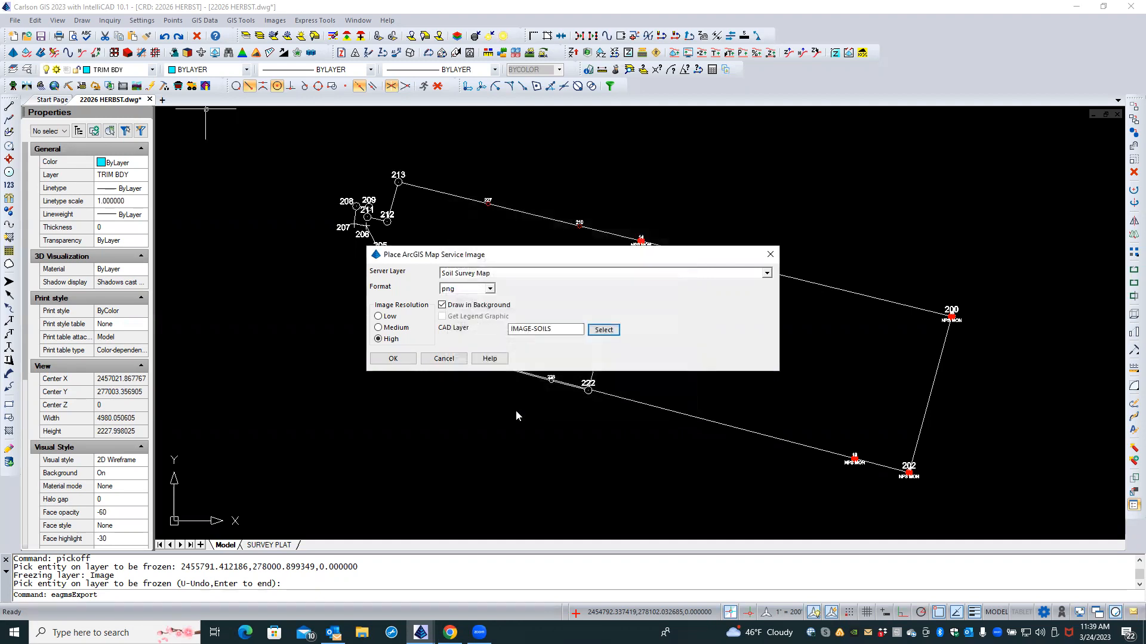
left_click(395, 357)
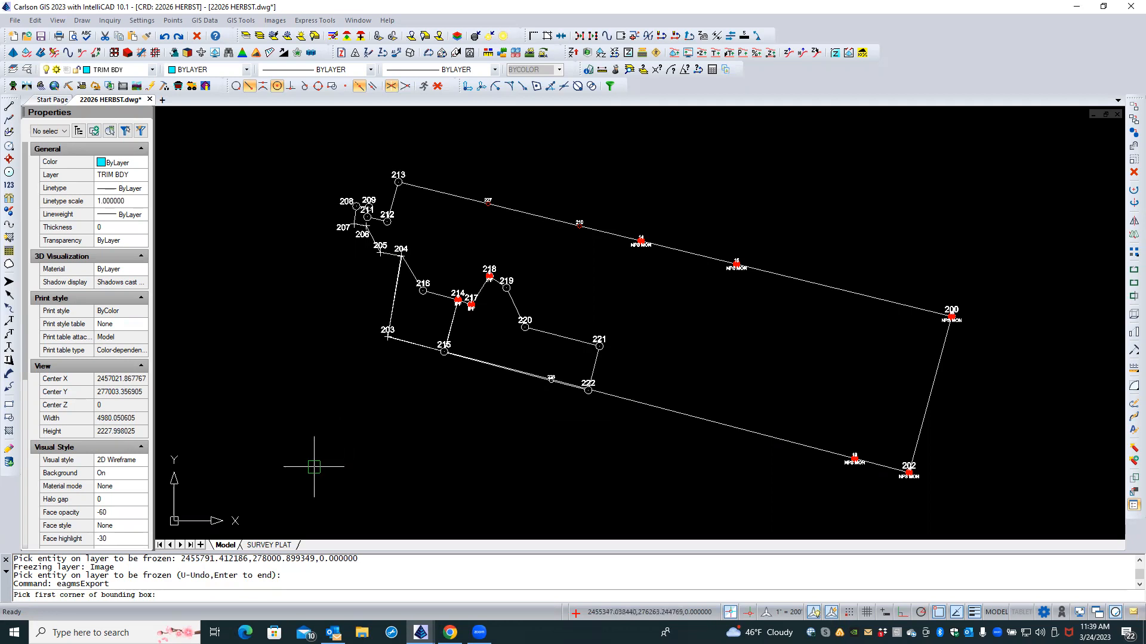
Step: Box the boundary, save the image as SOILS, and dismiss the HTTP error
left_click(254, 496)
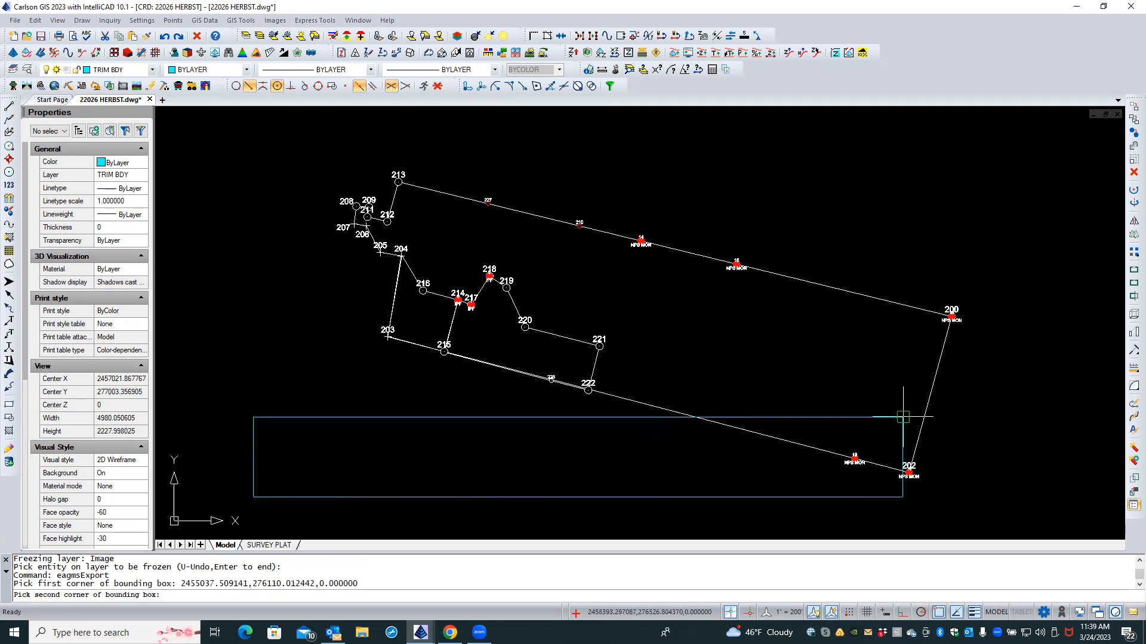
left_click(1006, 155)
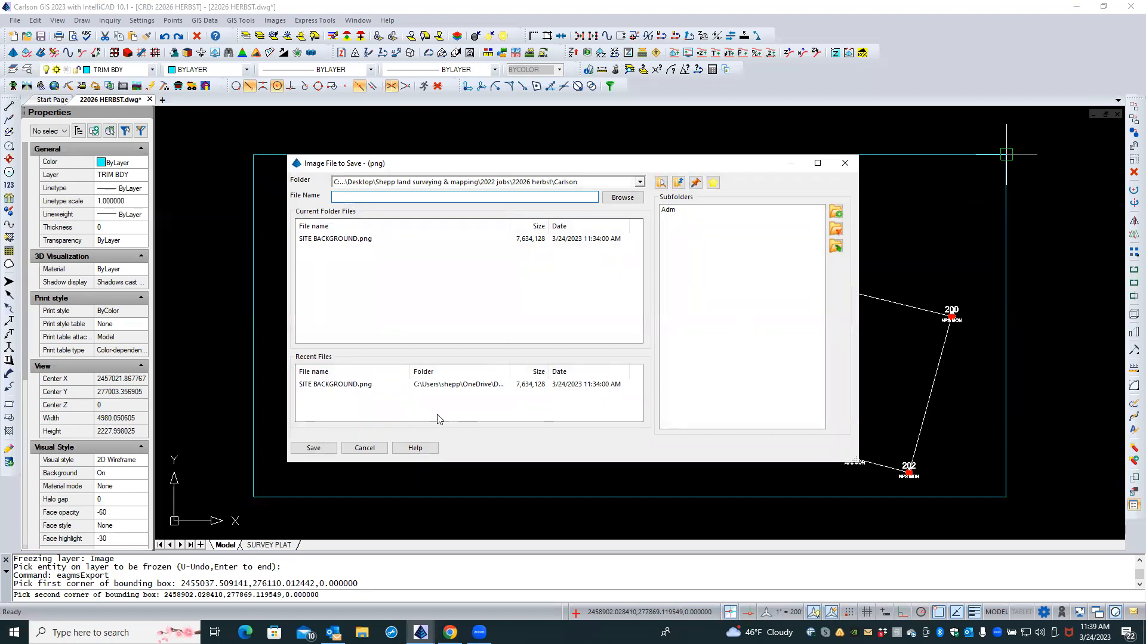
type("SOILS")
left_click(322, 449)
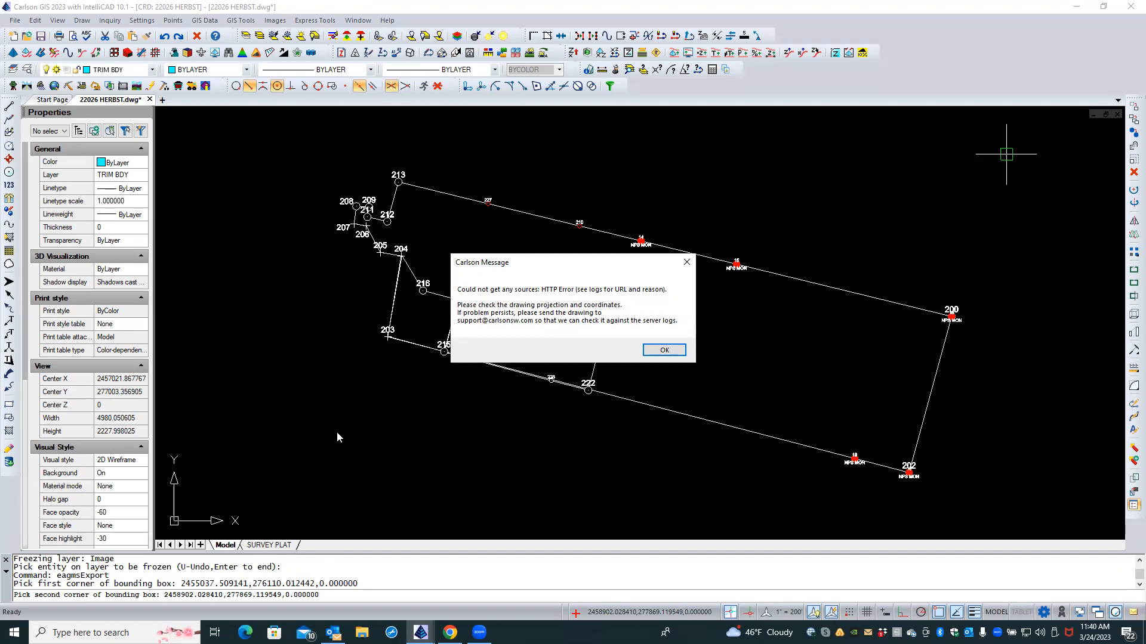
left_click(663, 350)
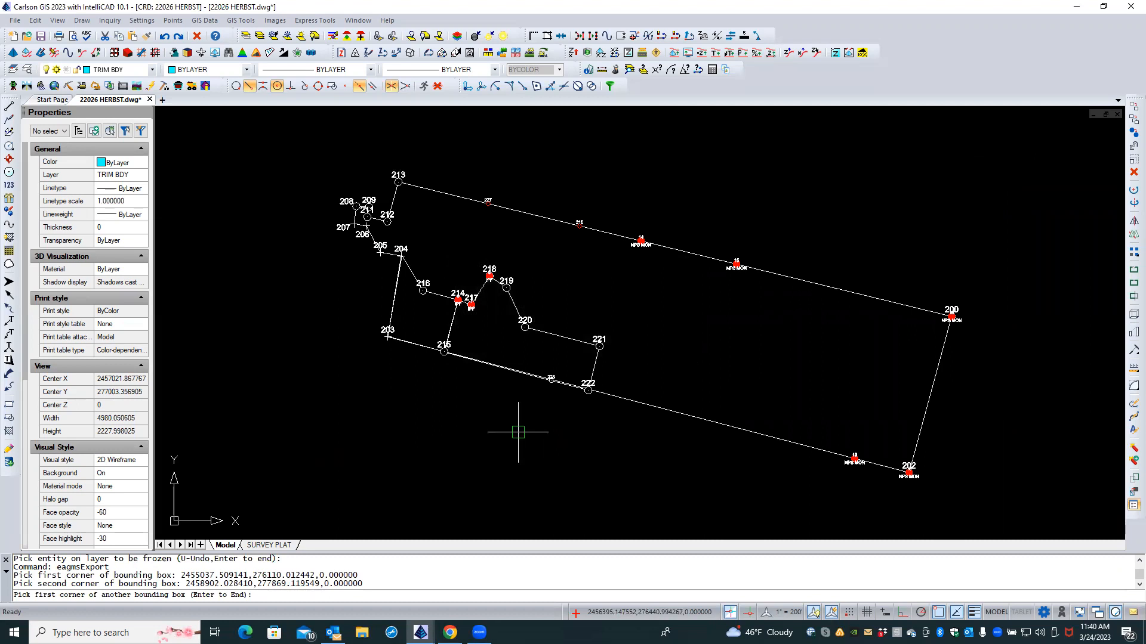
Step: End the failed soils request and start Images > Place Google Earth Image
key("Return")
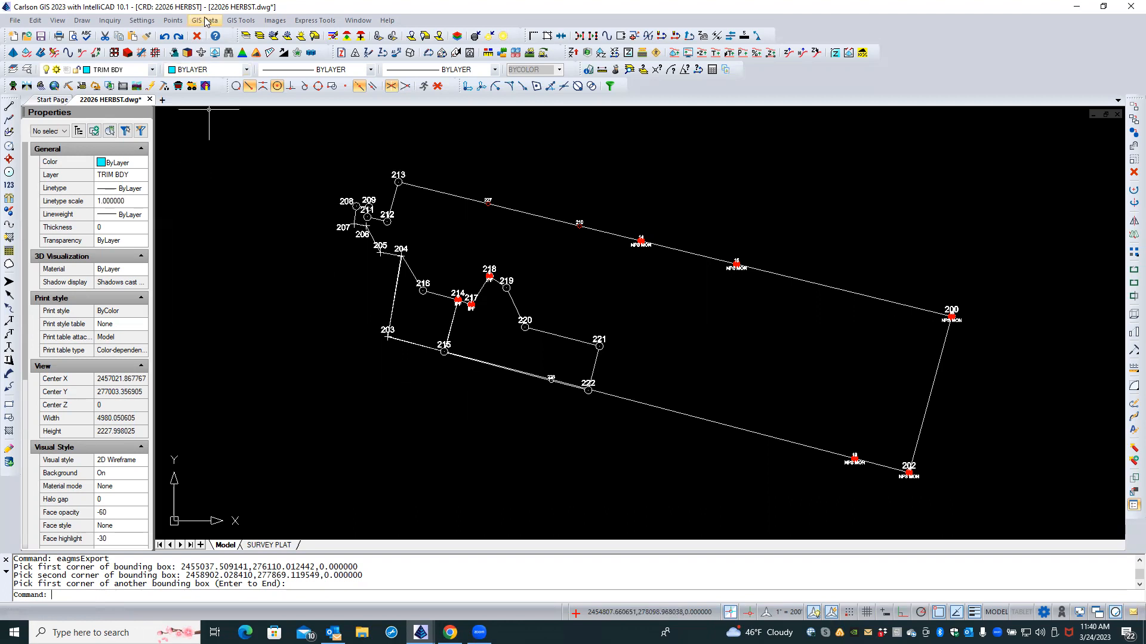
left_click(278, 21)
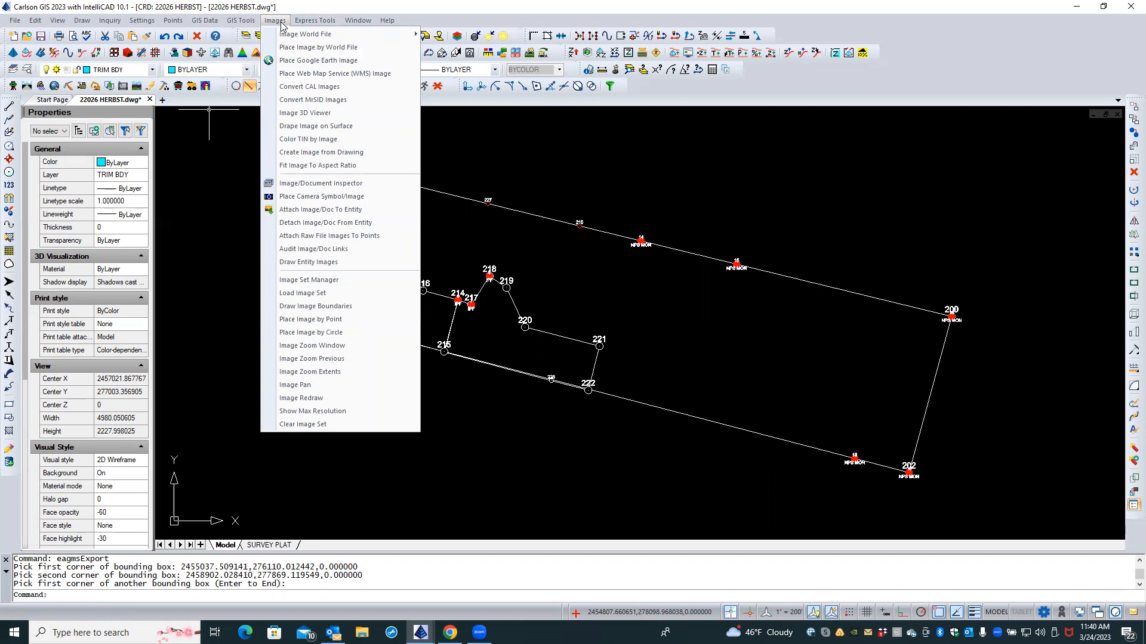
left_click(291, 60)
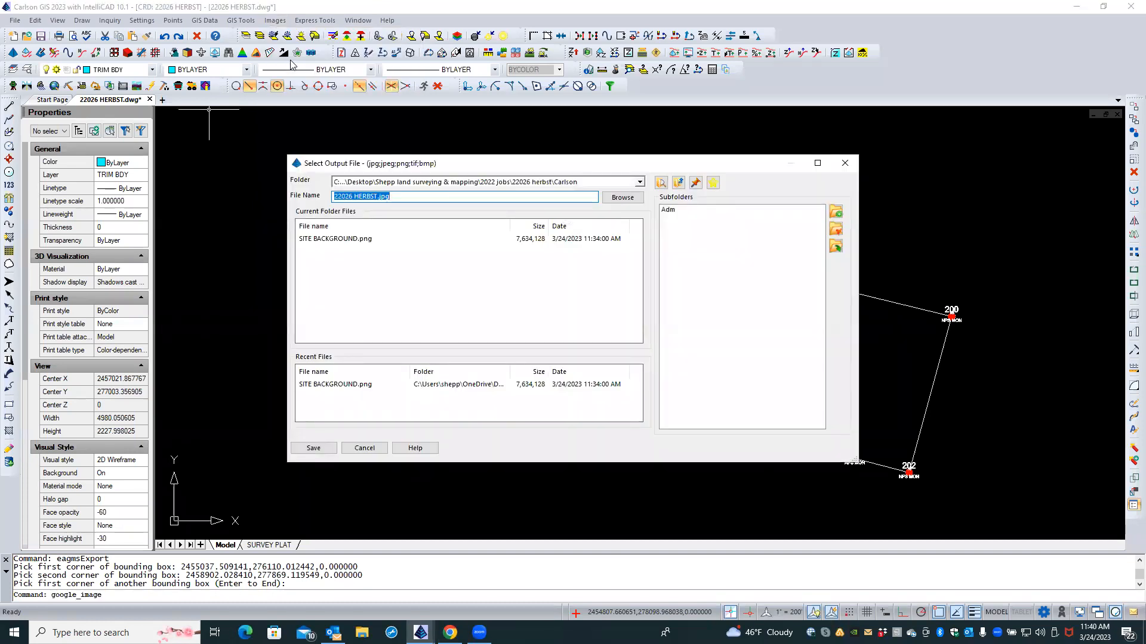
Step: Save the Google Earth image as GOOGLE.PNG and box the boundary area on screen
type("GOOGLE")
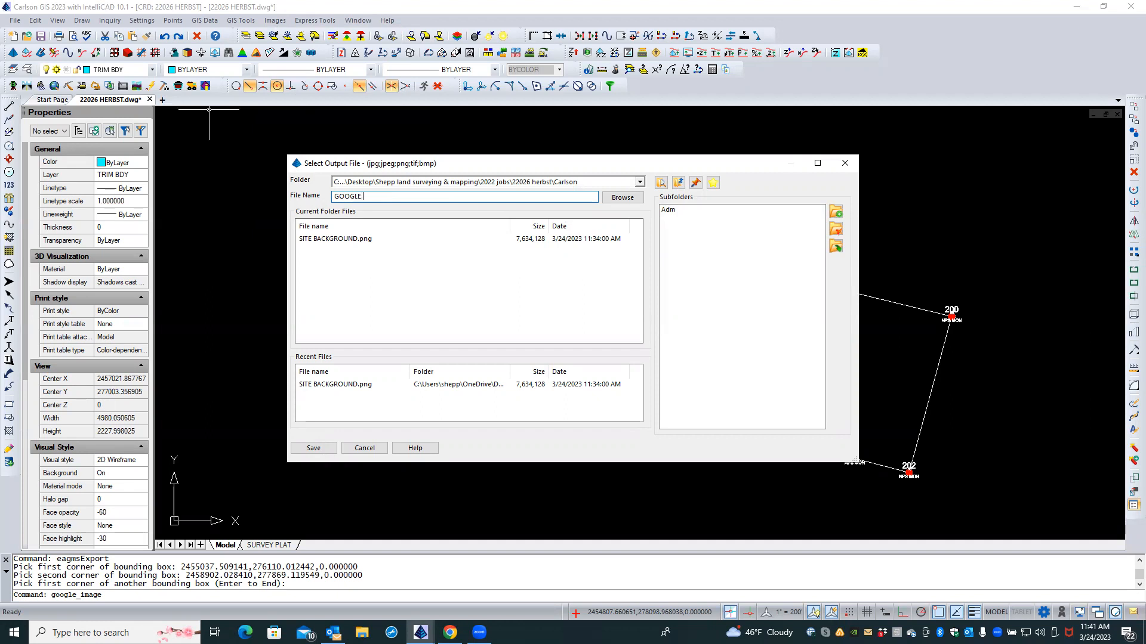
type("NG")
left_click(312, 449)
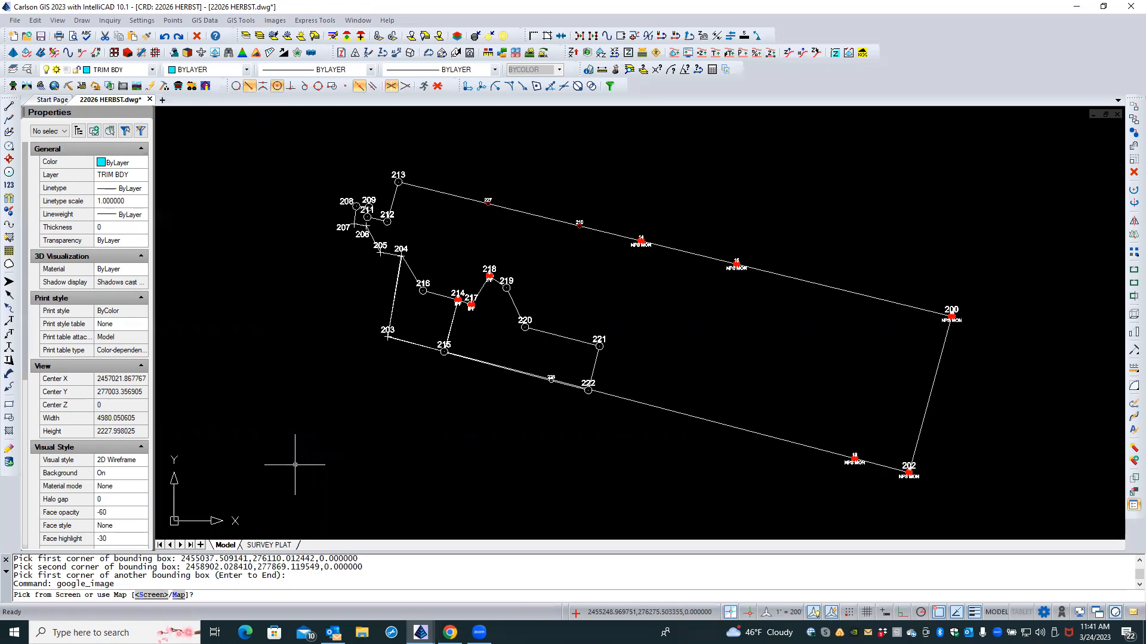
key("Return")
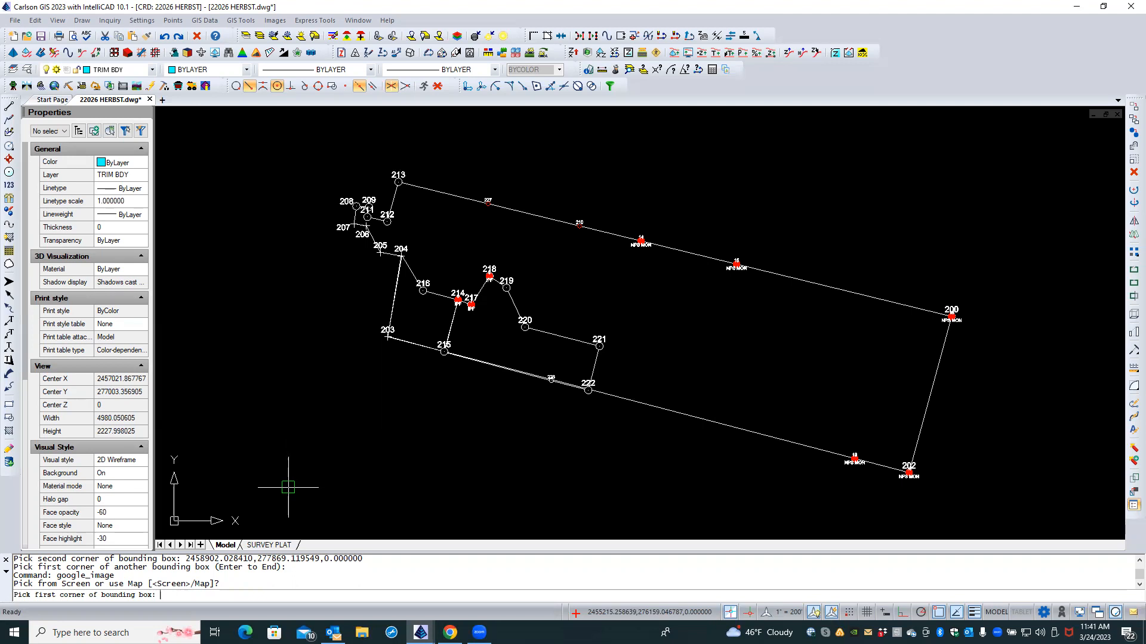
left_click(288, 488)
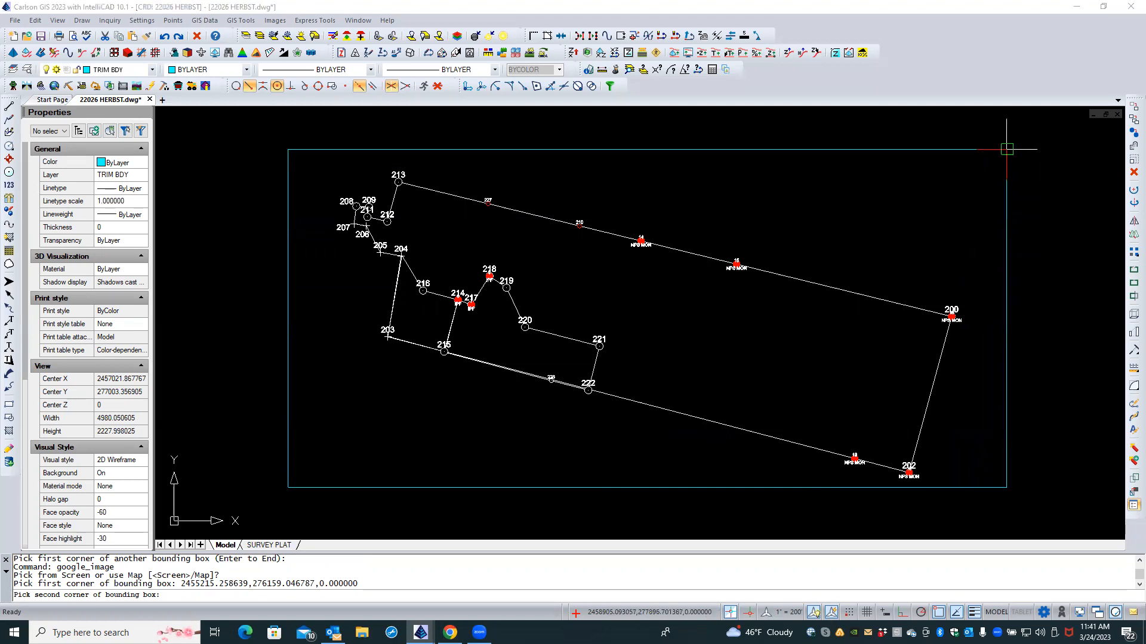
left_click(1006, 148)
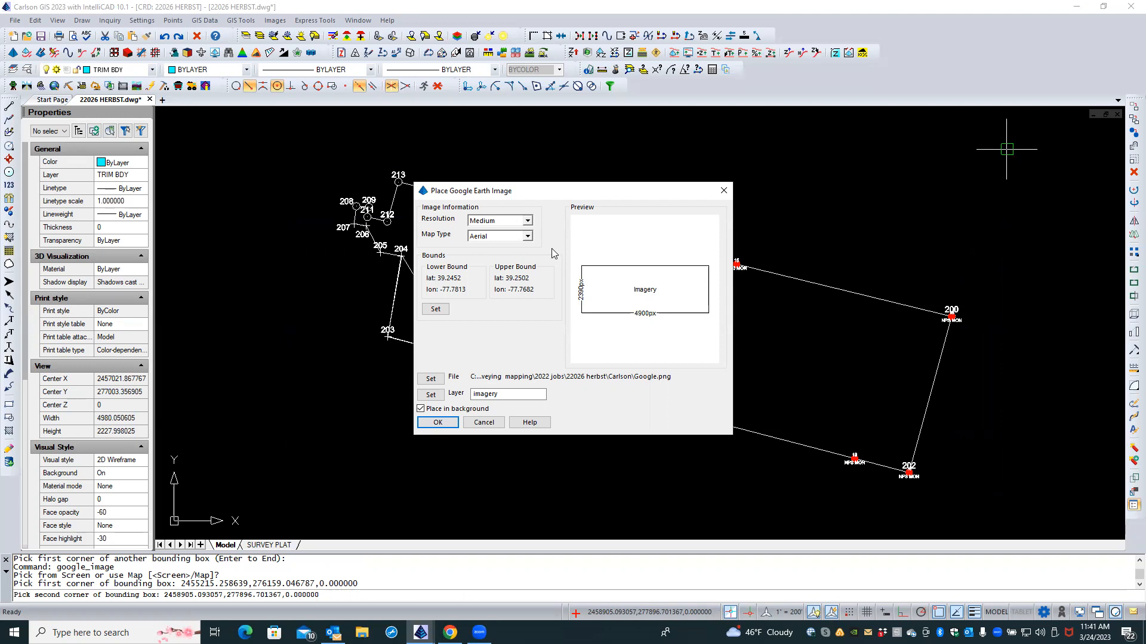
Step: Place a Medium-resolution Hybrid Google Earth image on layer imagery-GOOGLE behind the drawing
left_click(527, 221)
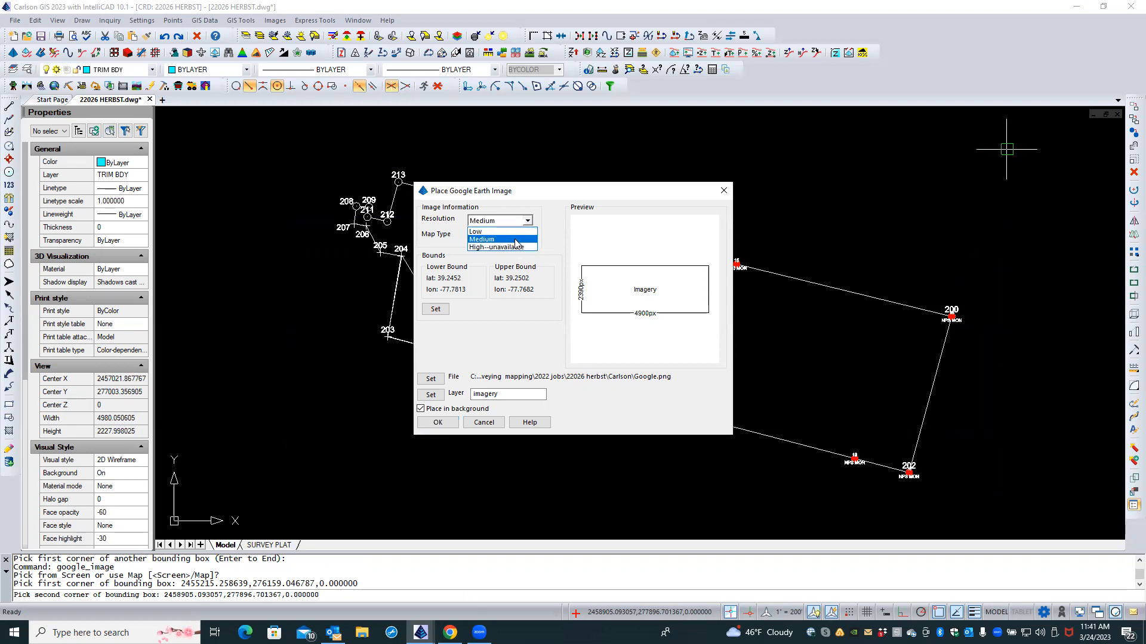
left_click(517, 242)
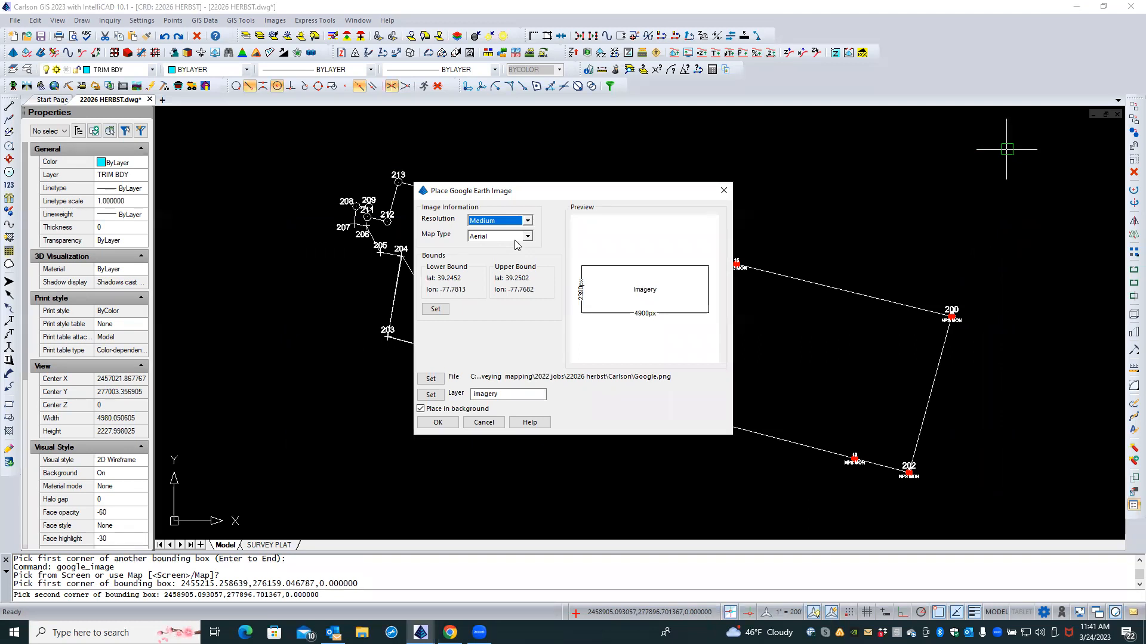
left_click(527, 237)
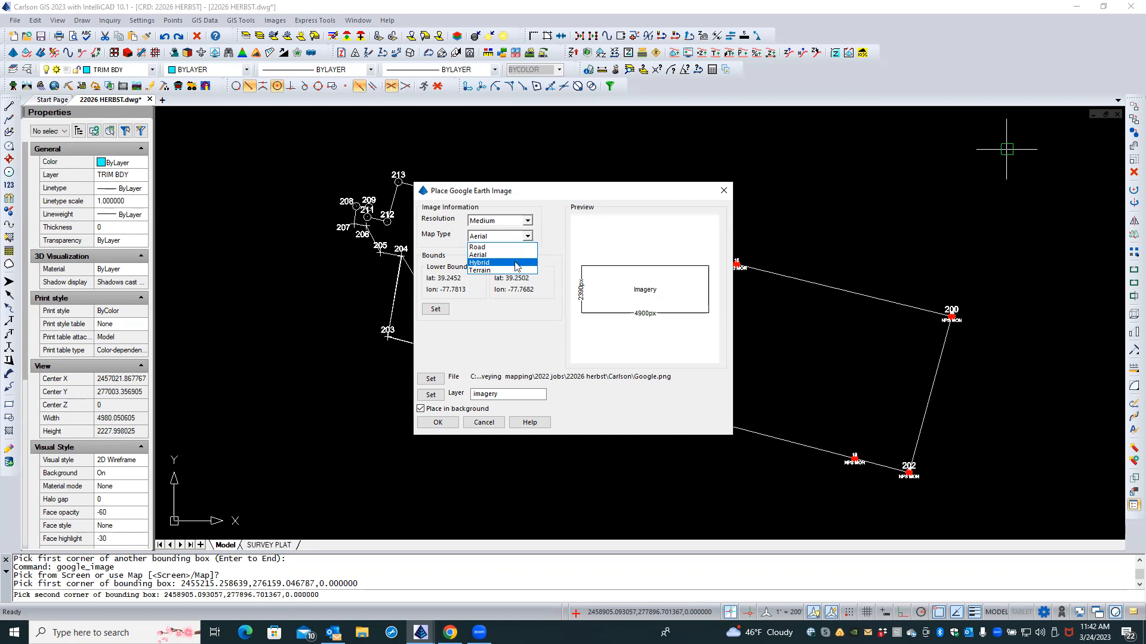
left_click(517, 263)
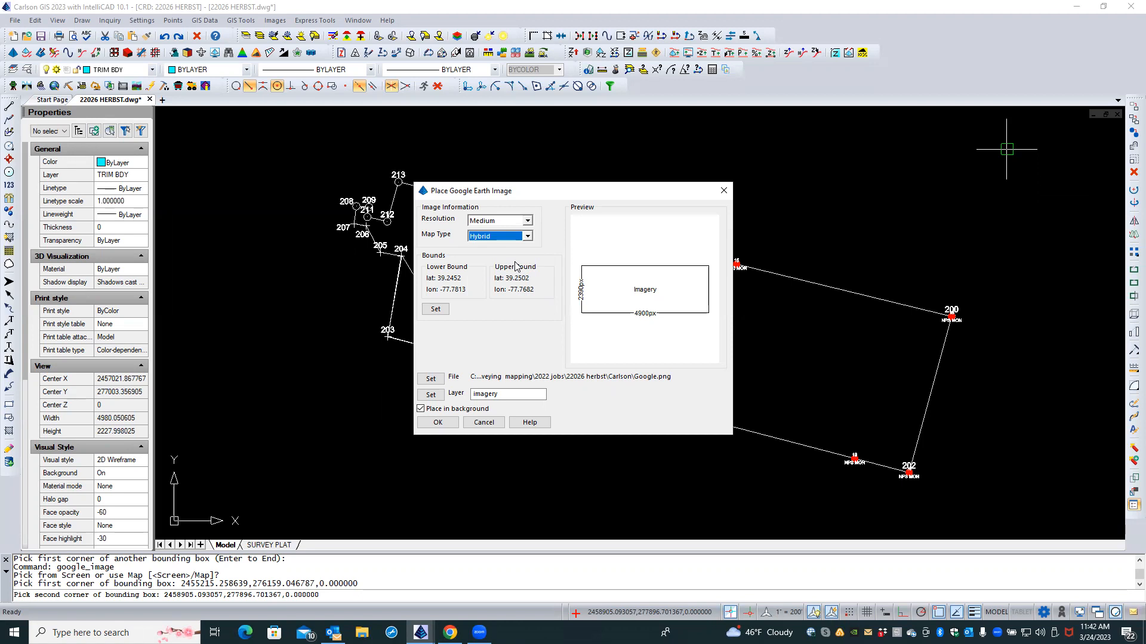
double_click(494, 393)
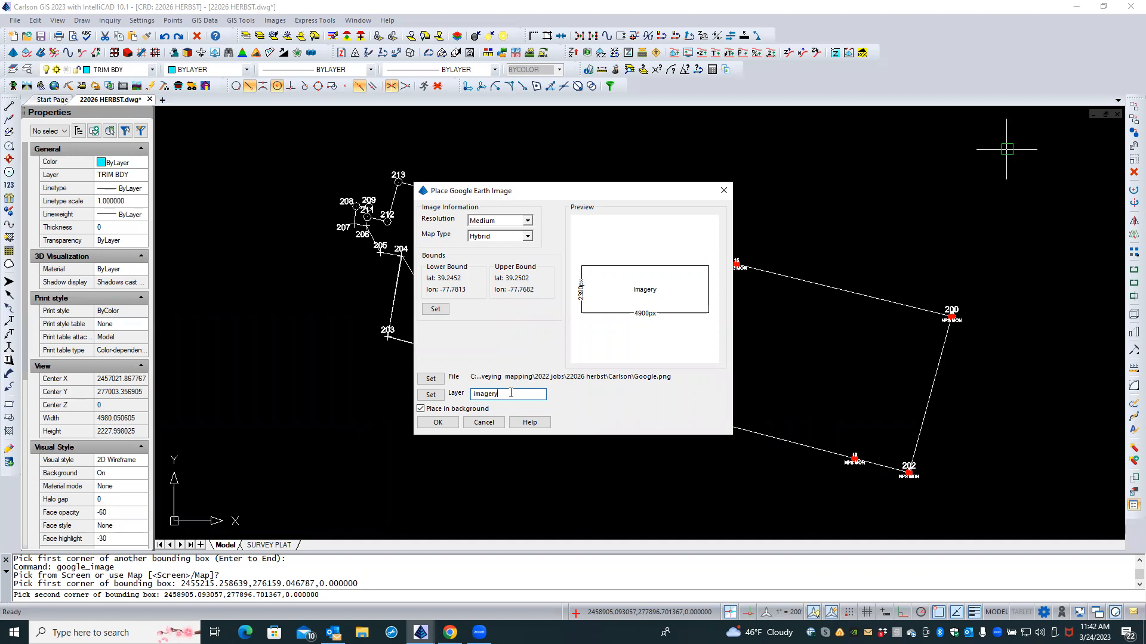
type("GOOGLE")
left_click(450, 424)
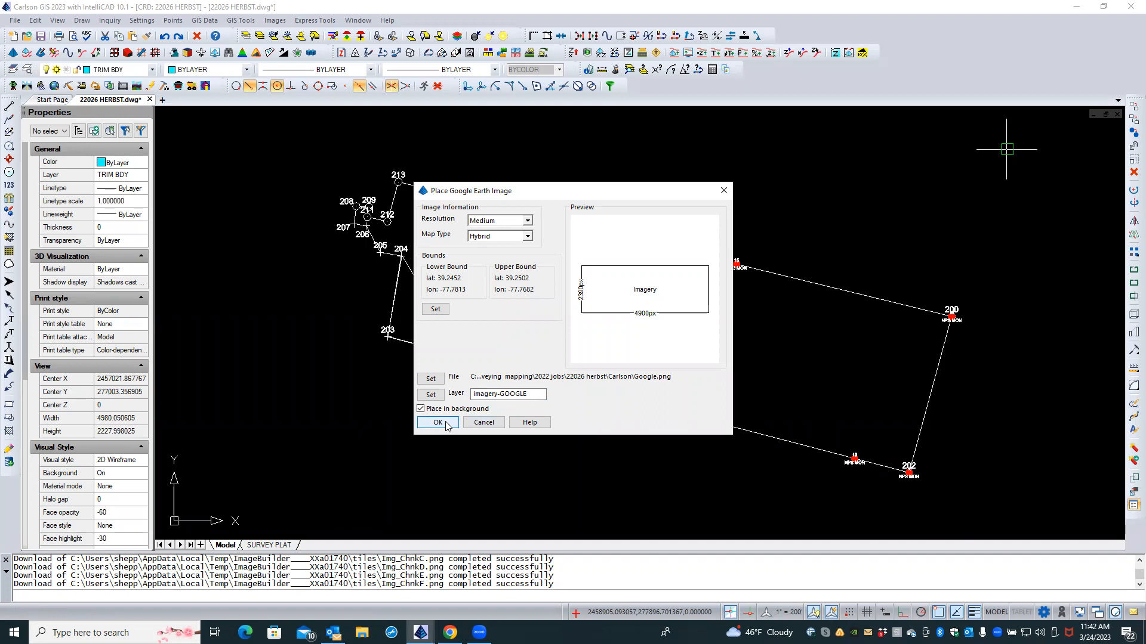
left_click(445, 423)
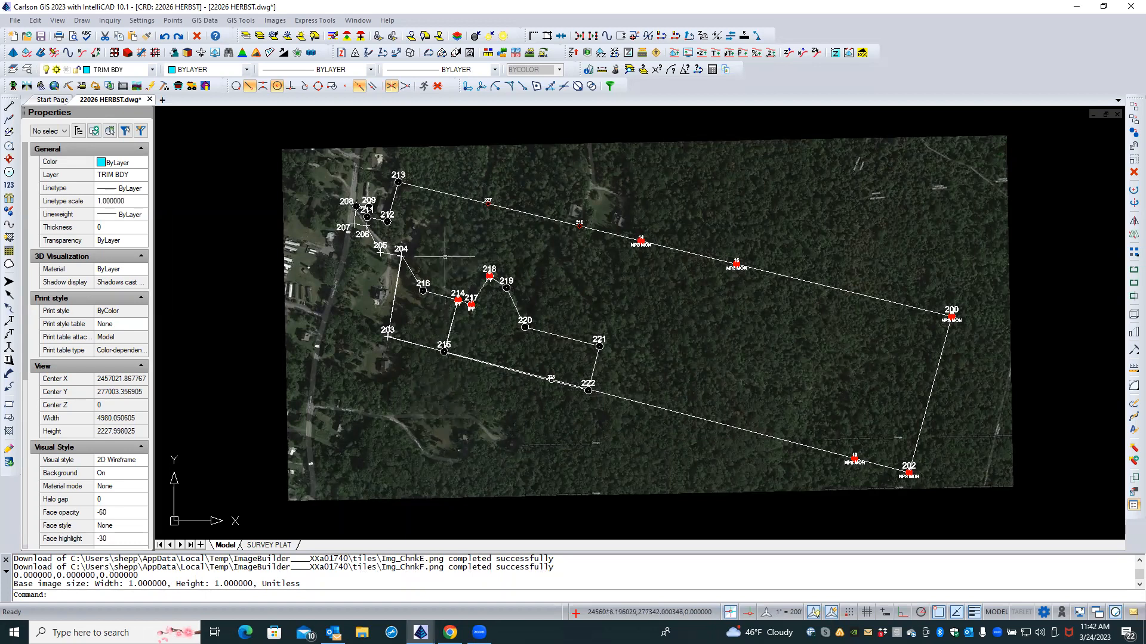
scroll(445, 257, "up", 1)
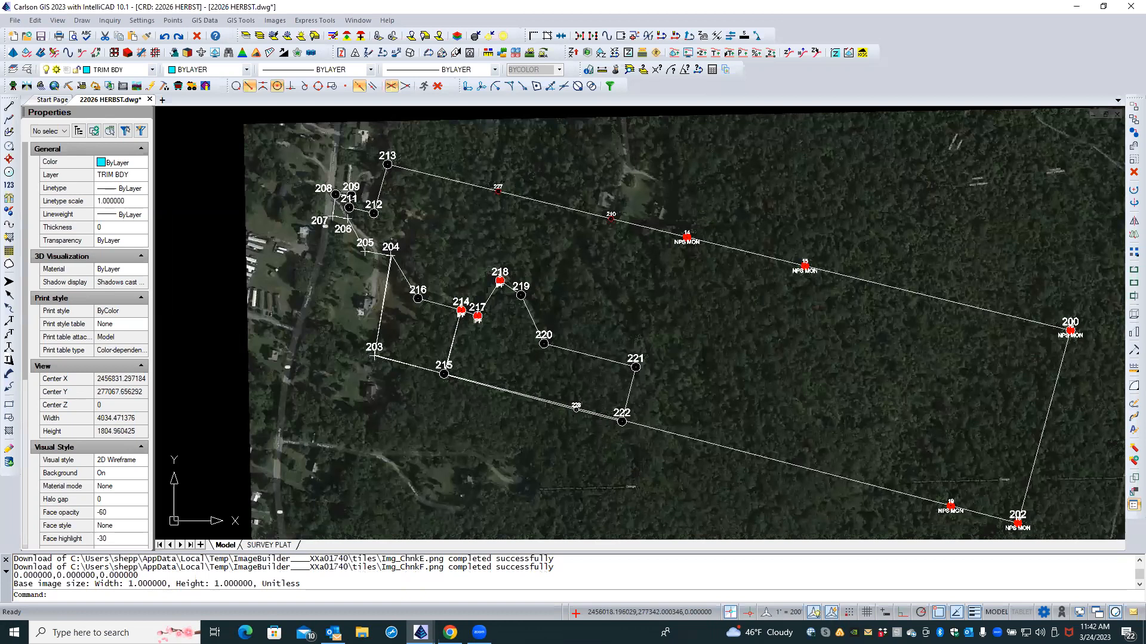
scroll(444, 257, "up", 1)
scroll(444, 257, "up", 2)
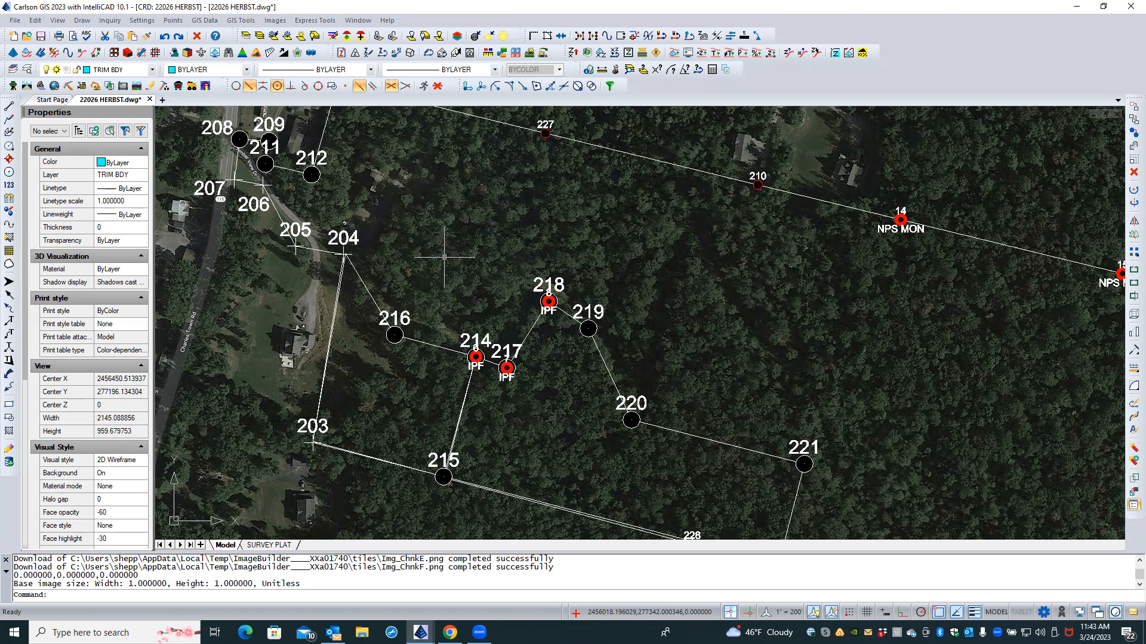
scroll(444, 258, "down", 2)
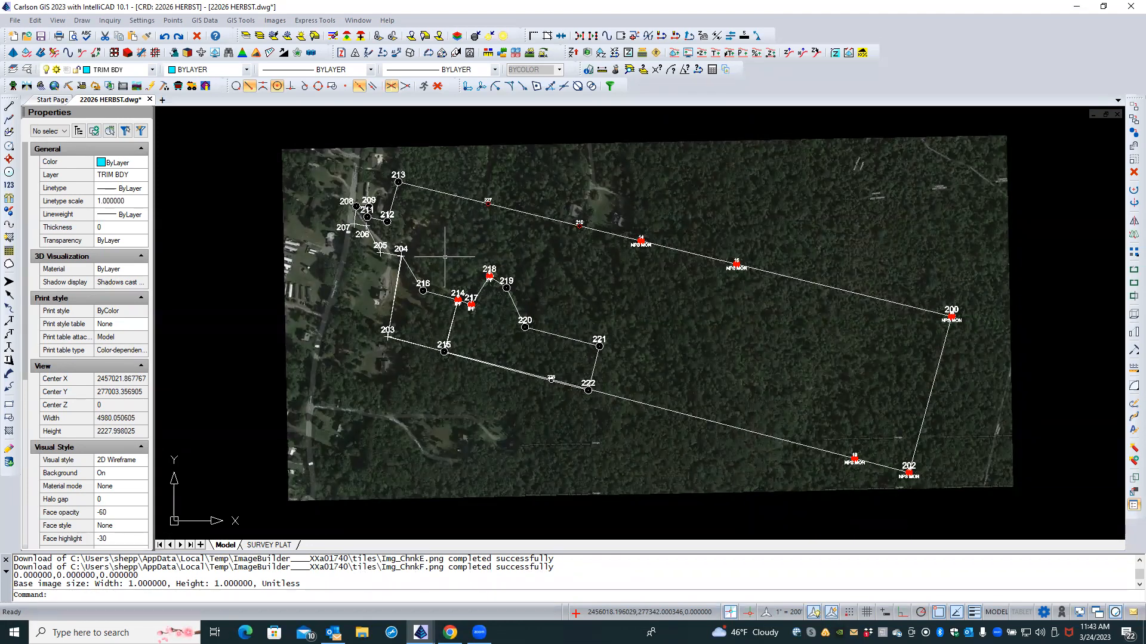
left_click(483, 145)
Step: Delete the Google aerial image and start Web Feature Service from the GIS Data menu
key("Delete")
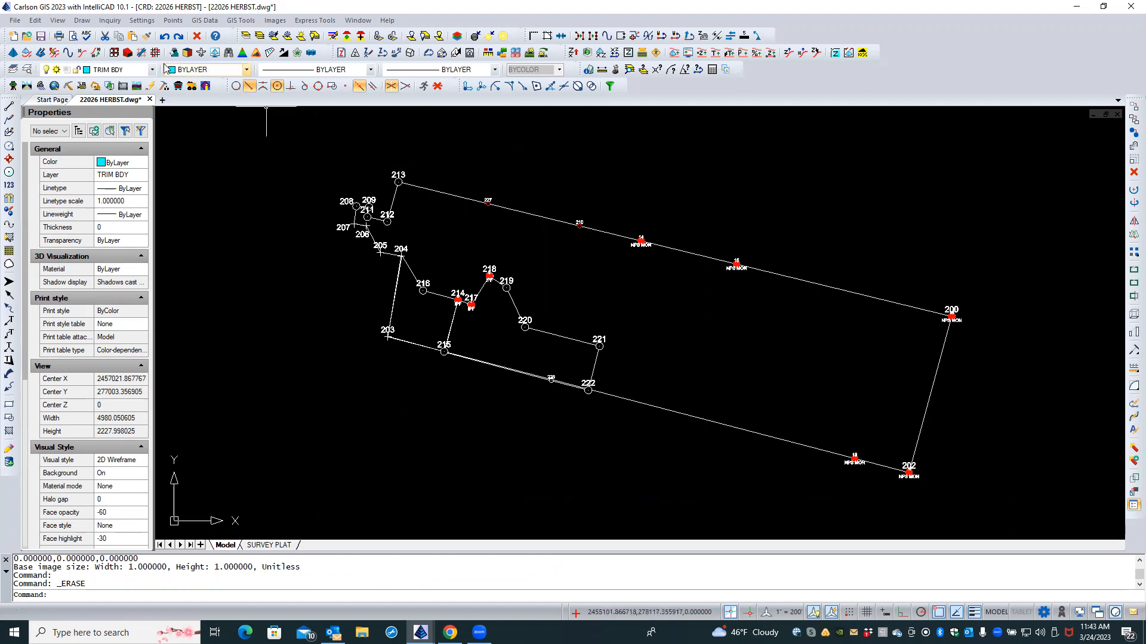
left_click(210, 23)
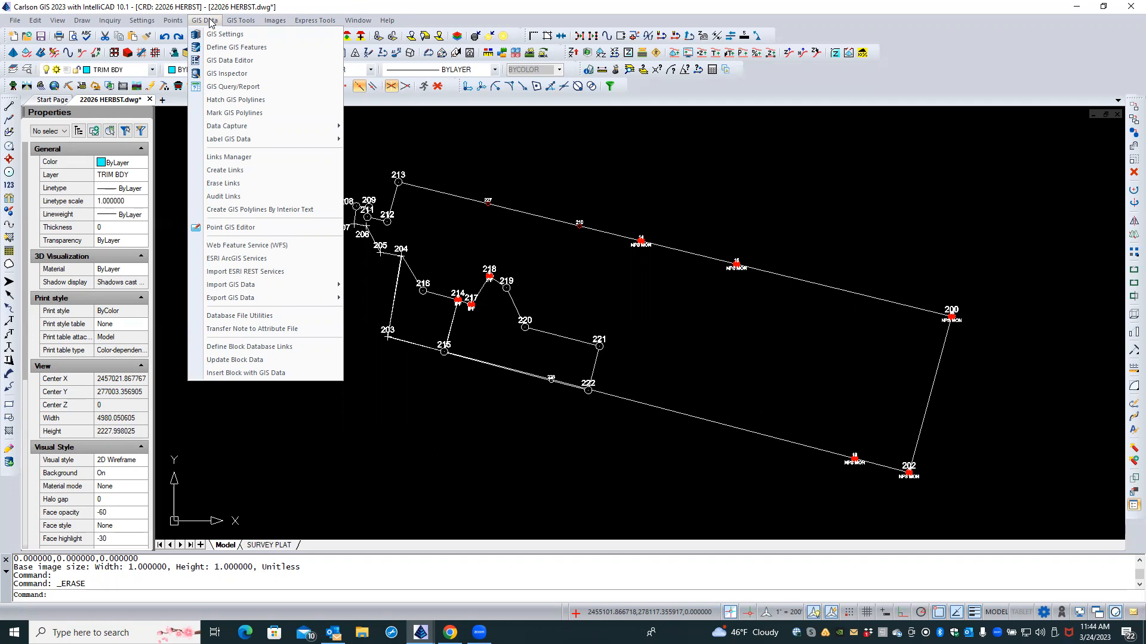
left_click(249, 250)
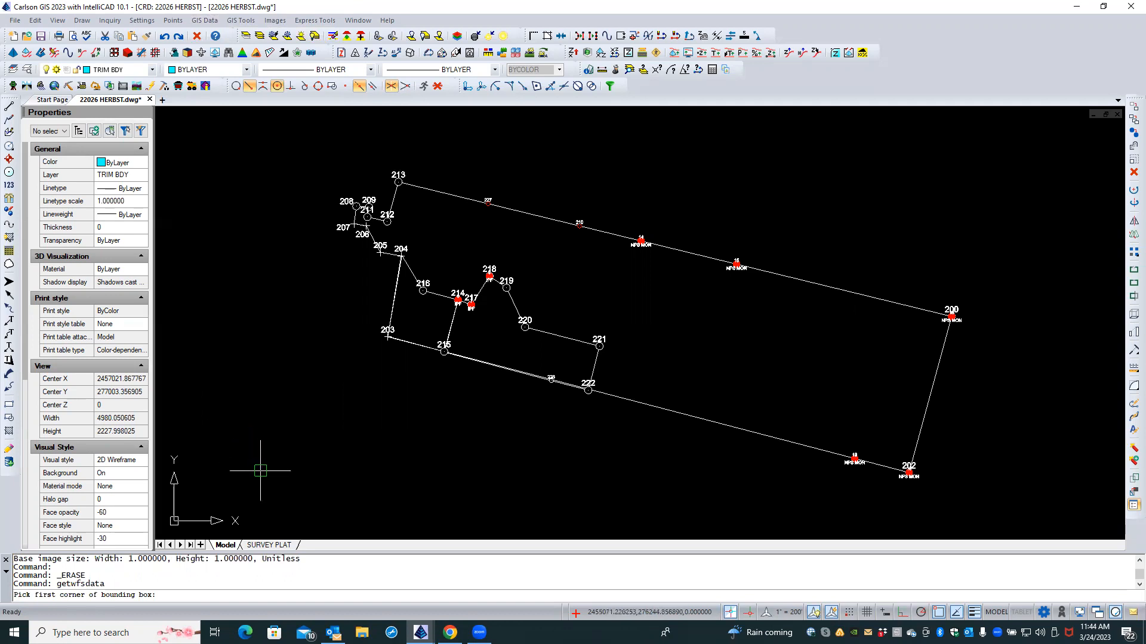
Step: Pick two bounding-box corners enclosing the whole survey and bring up the saved WFS server list
left_click(264, 496)
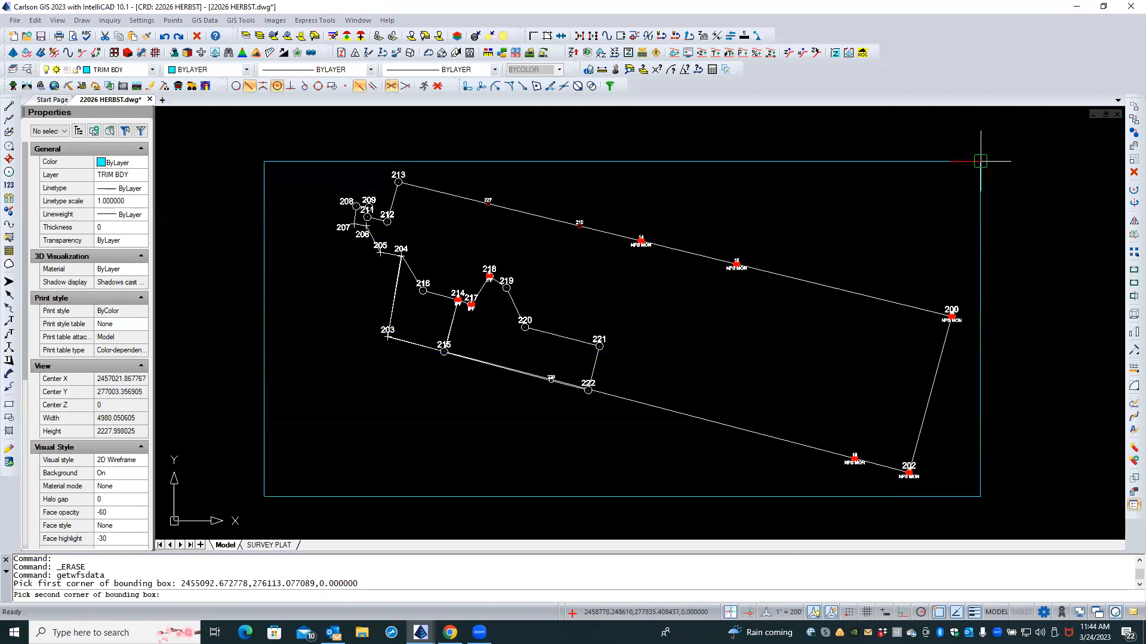
left_click(980, 161)
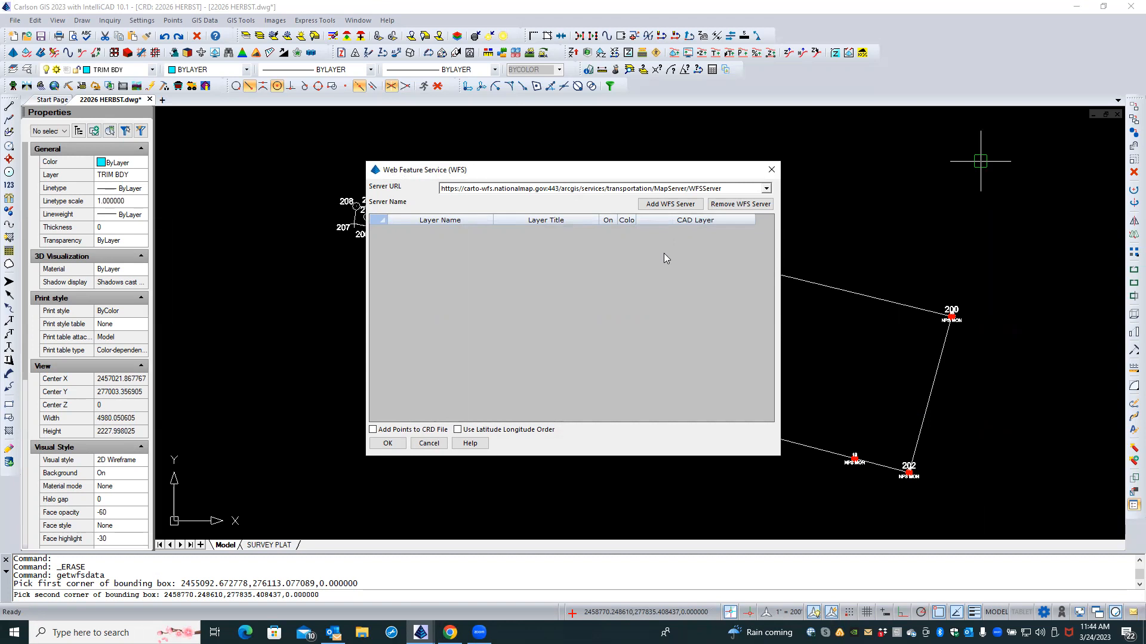
left_click(766, 189)
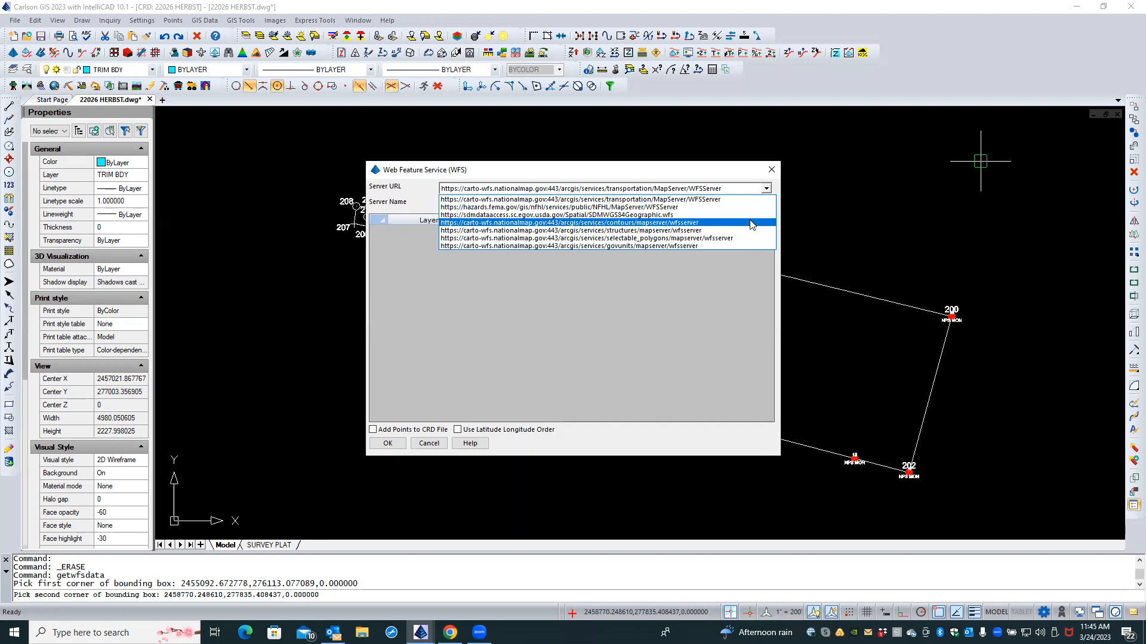
Step: Load the contours, transportation and structures WFS servers in turn to review them
left_click(750, 223)
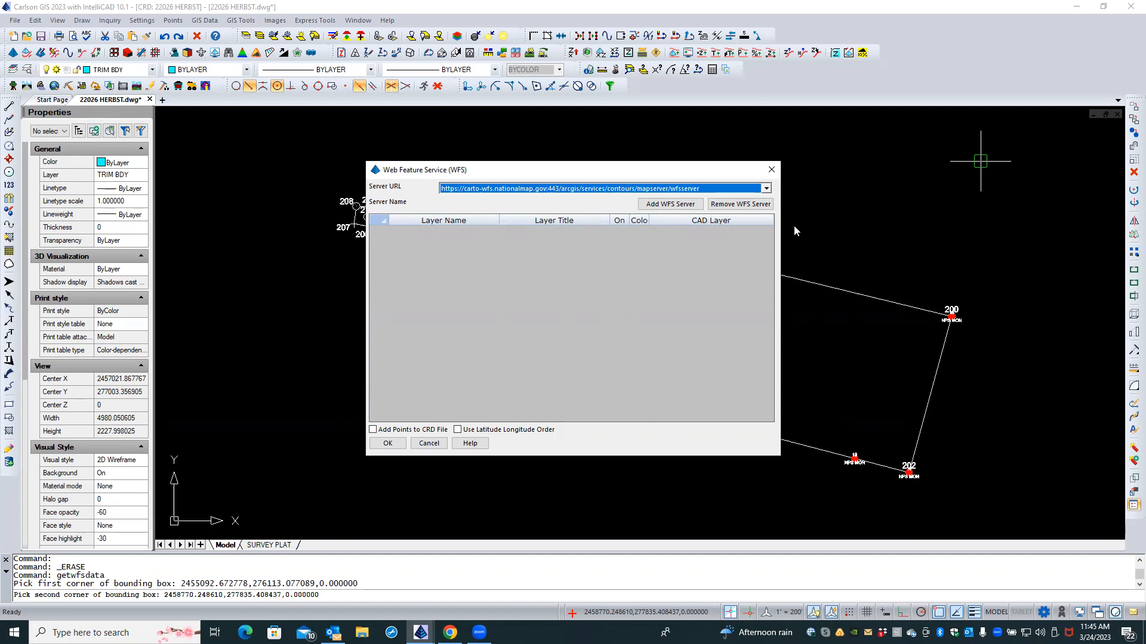
key("Caps_Lock")
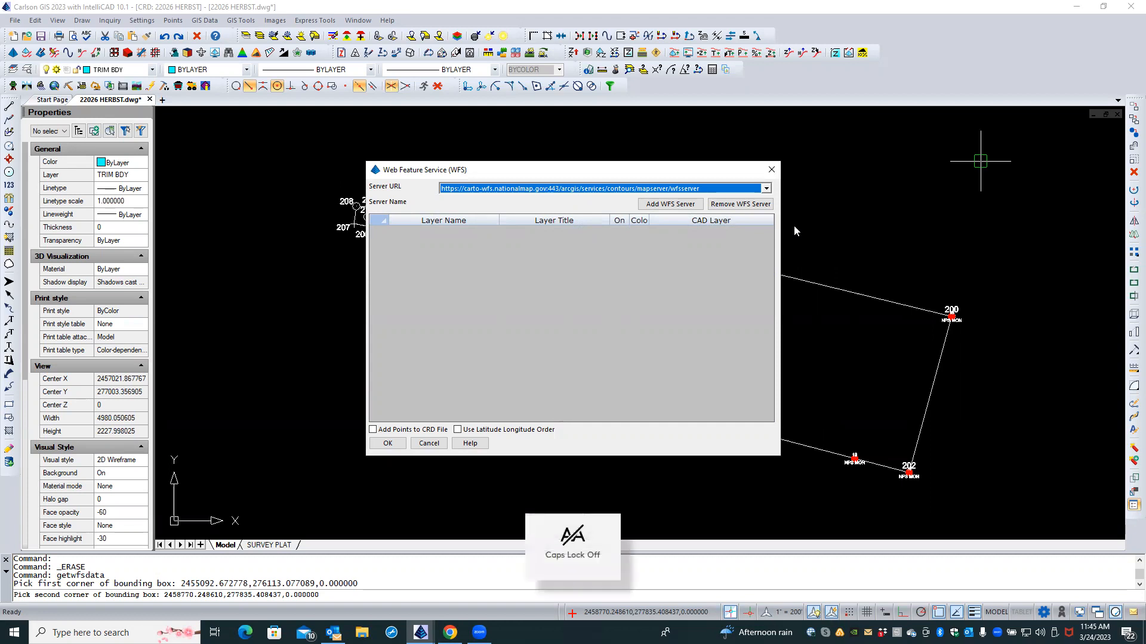
left_click(766, 188)
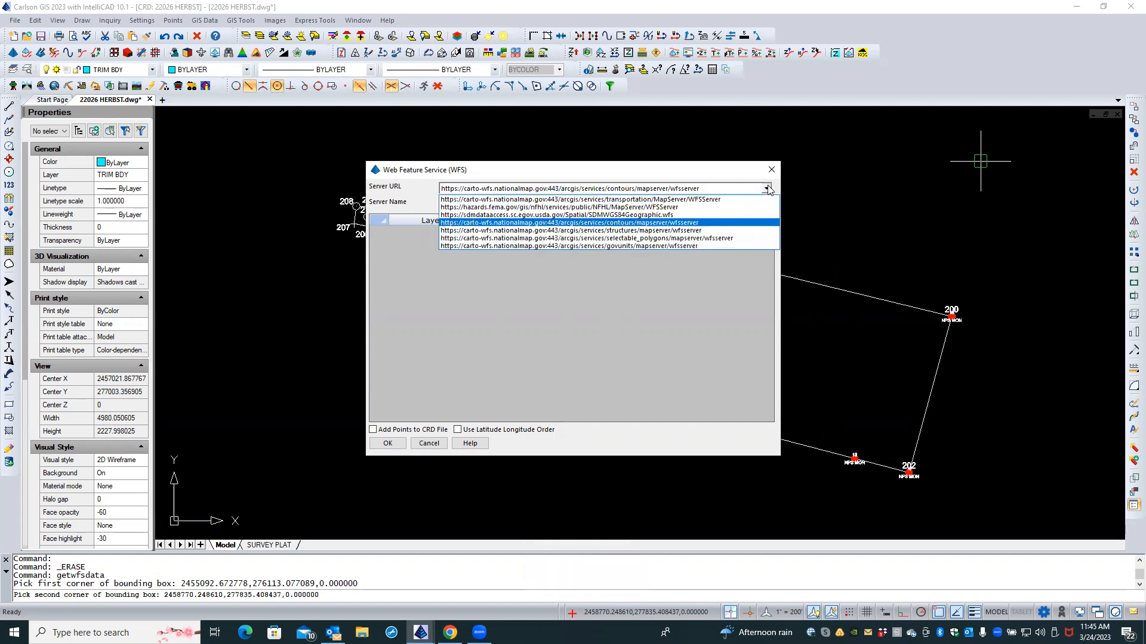
left_click(656, 199)
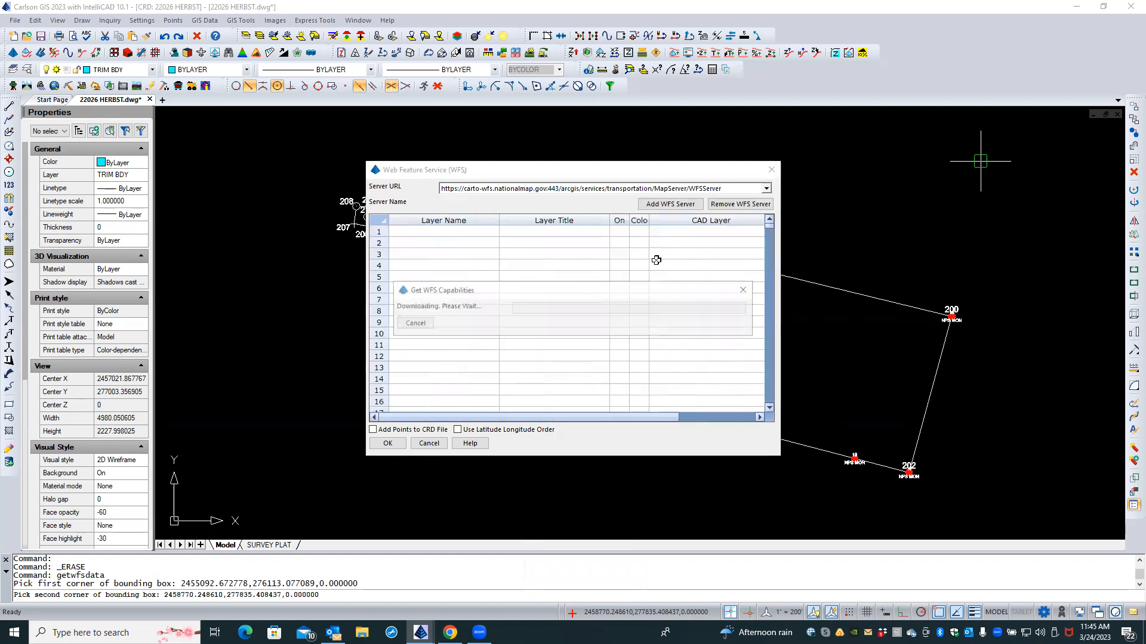
left_click(608, 264)
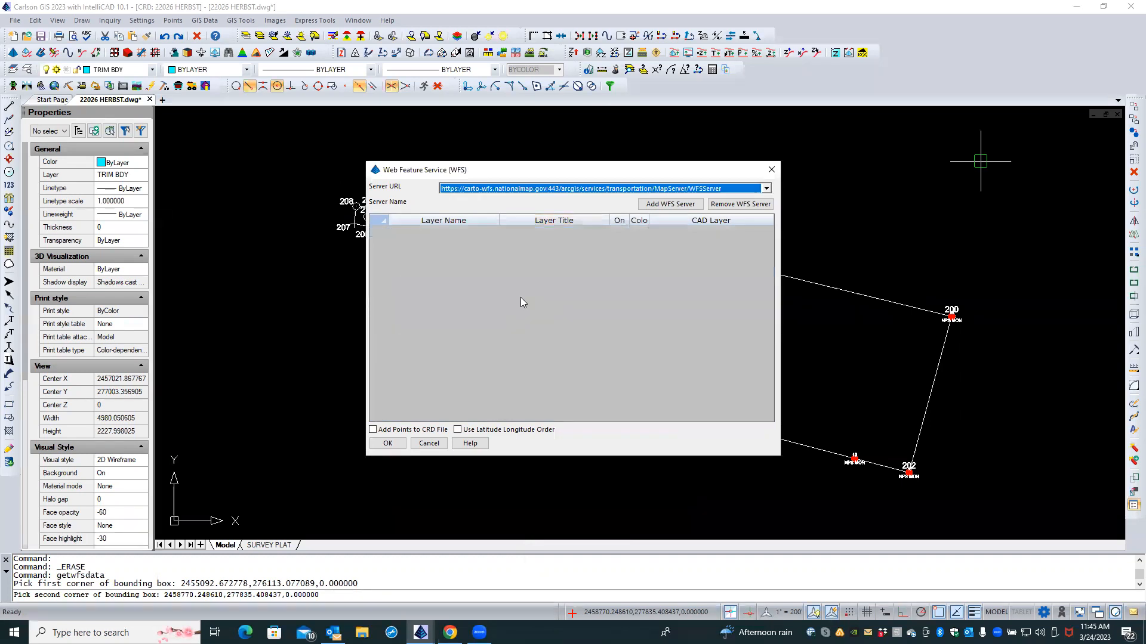
left_click(765, 188)
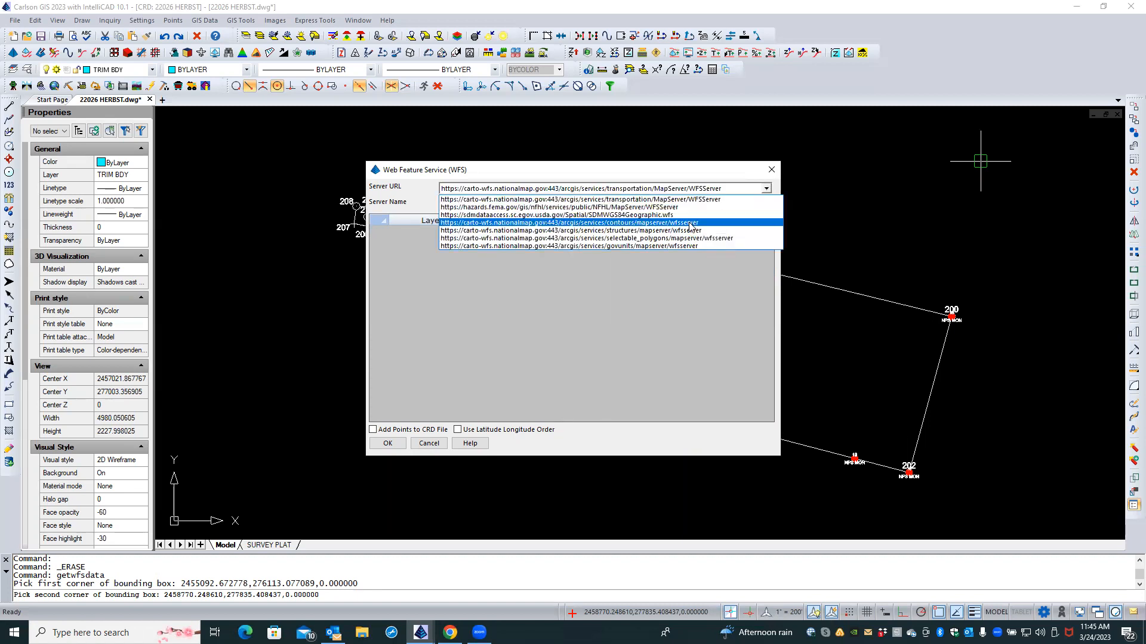
left_click(585, 230)
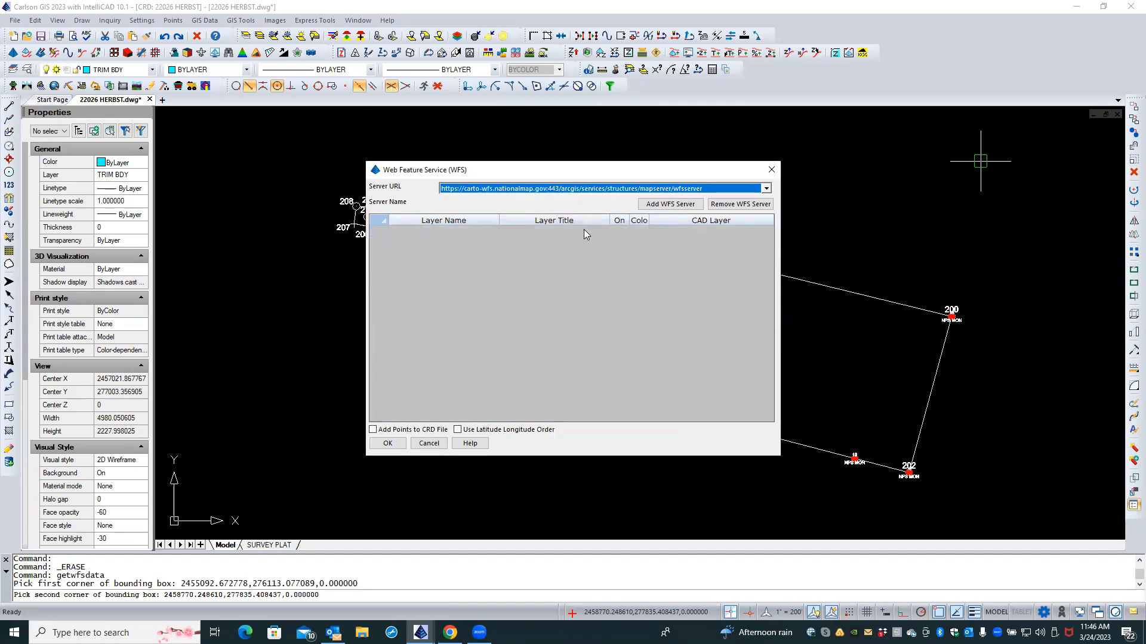
Step: Close the WFS window with Cancel, importing no layers
left_click(765, 188)
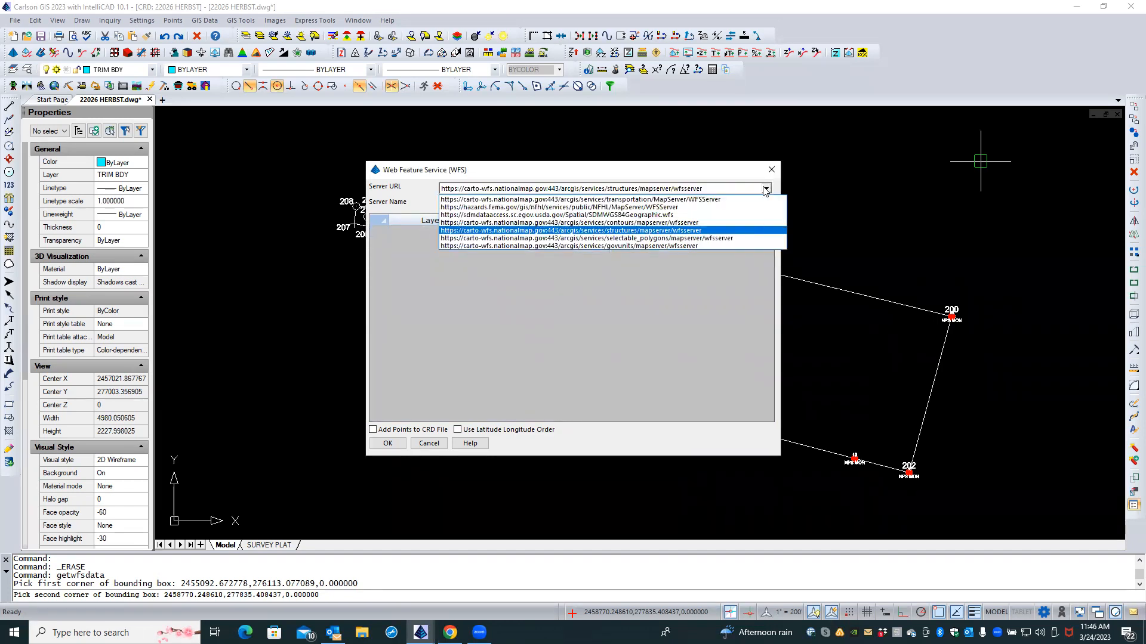
left_click(437, 446)
left_click(436, 447)
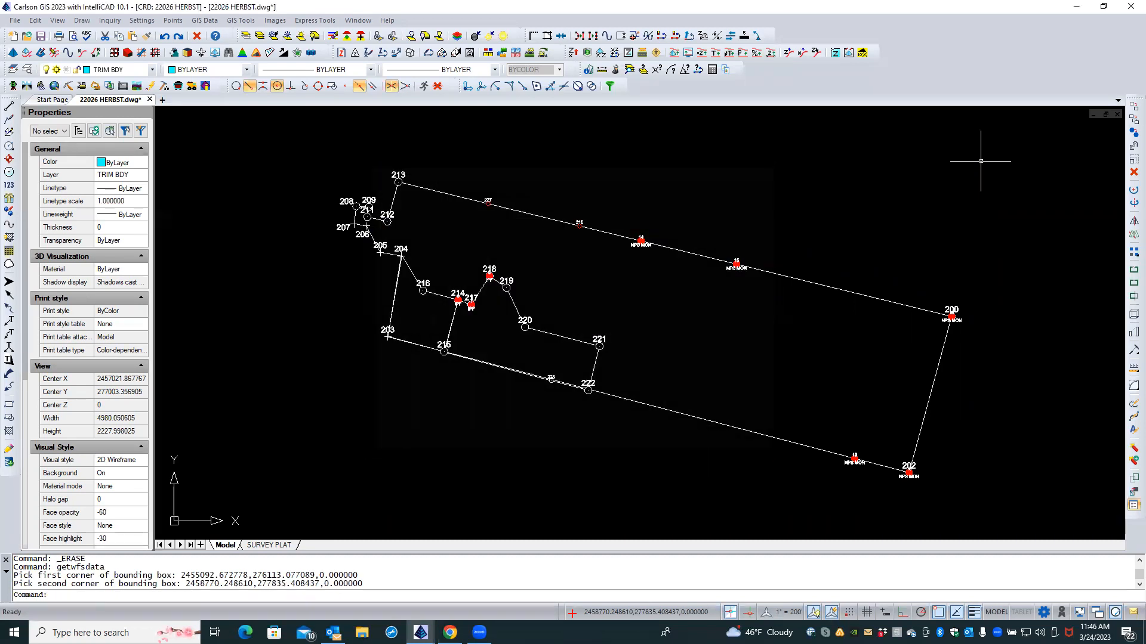
Step: Pan to the parcel, repeat GETWFSDATA, and pick a new bounding box around the parcel
scroll(444, 237, "down", 3)
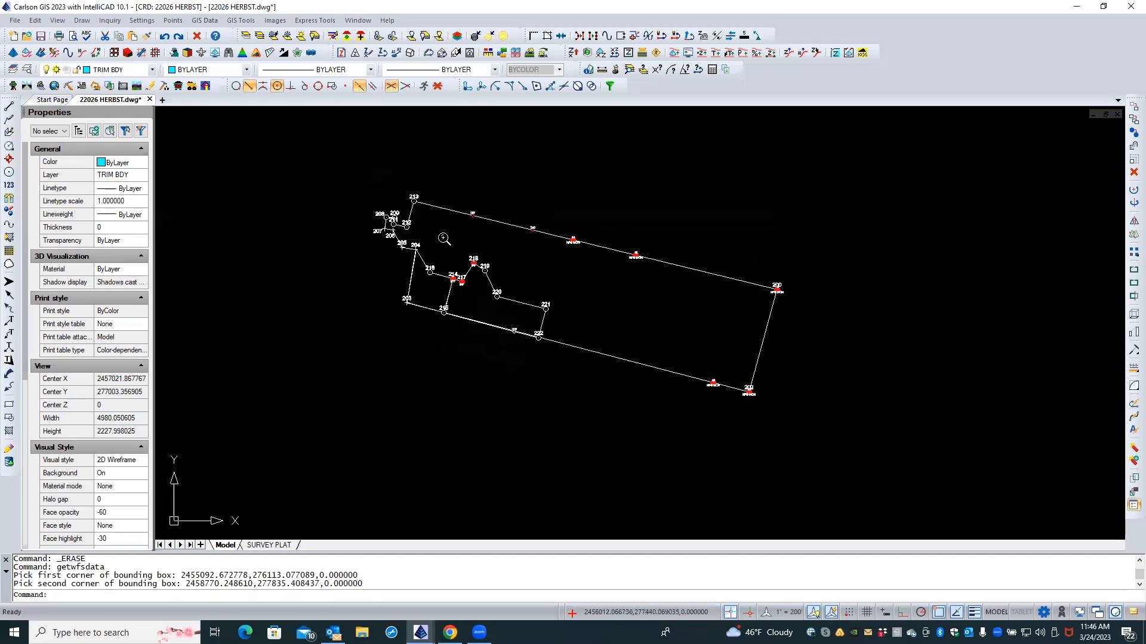
middle_click_drag(457, 255, 485, 299)
scroll(472, 281, "down", 2)
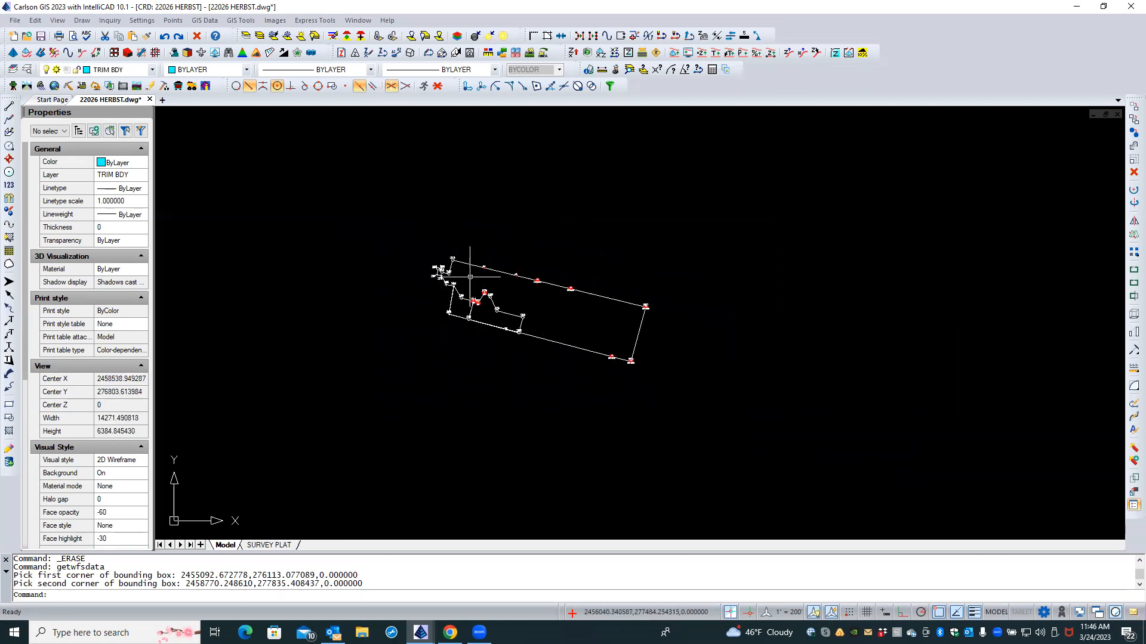
right_click(490, 186)
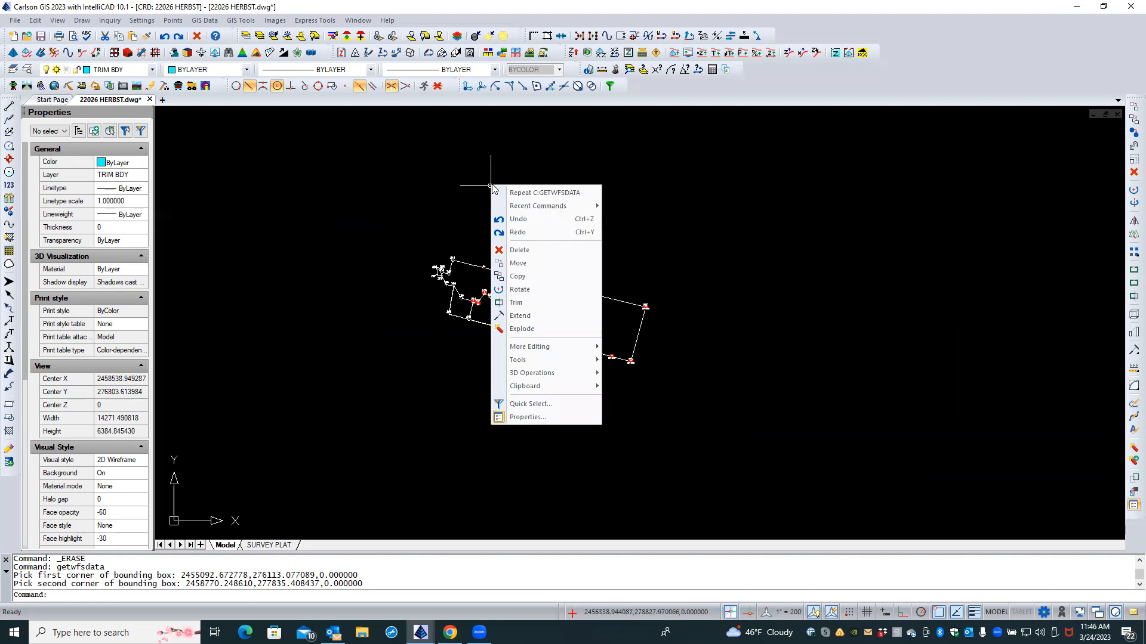
left_click(558, 192)
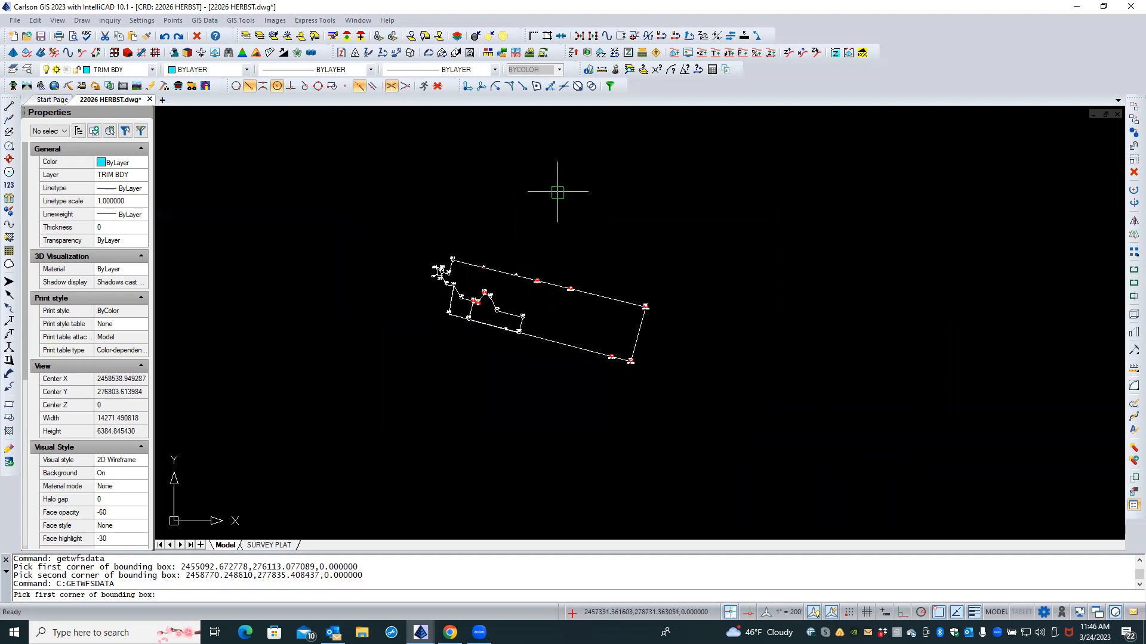
left_click(293, 399)
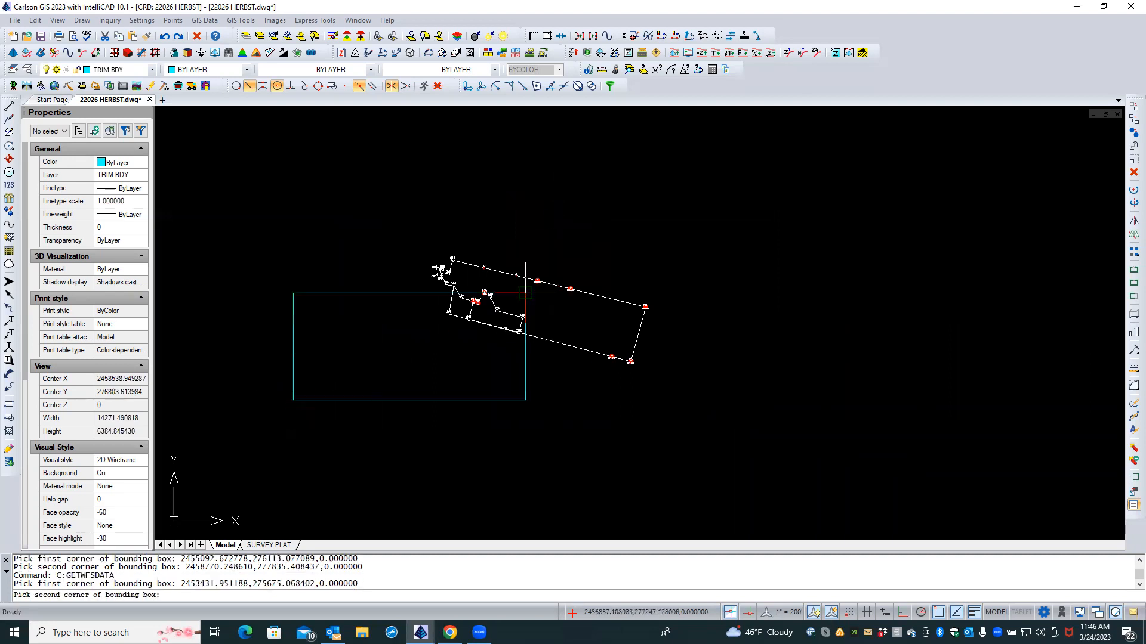
left_click(658, 224)
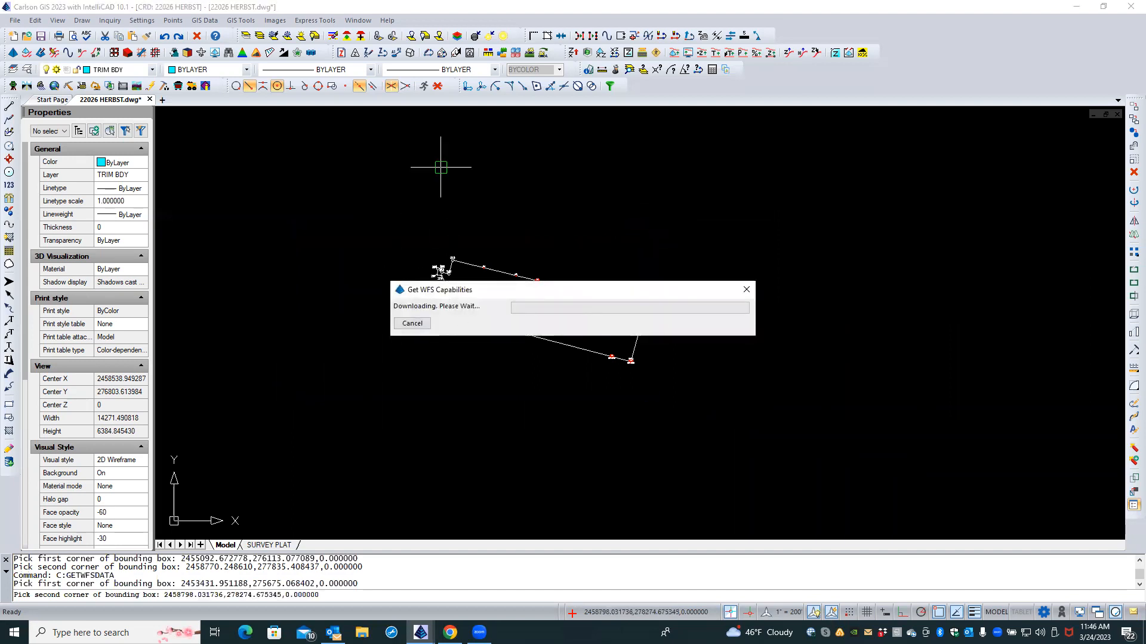
scroll(494, 236, "down", 2)
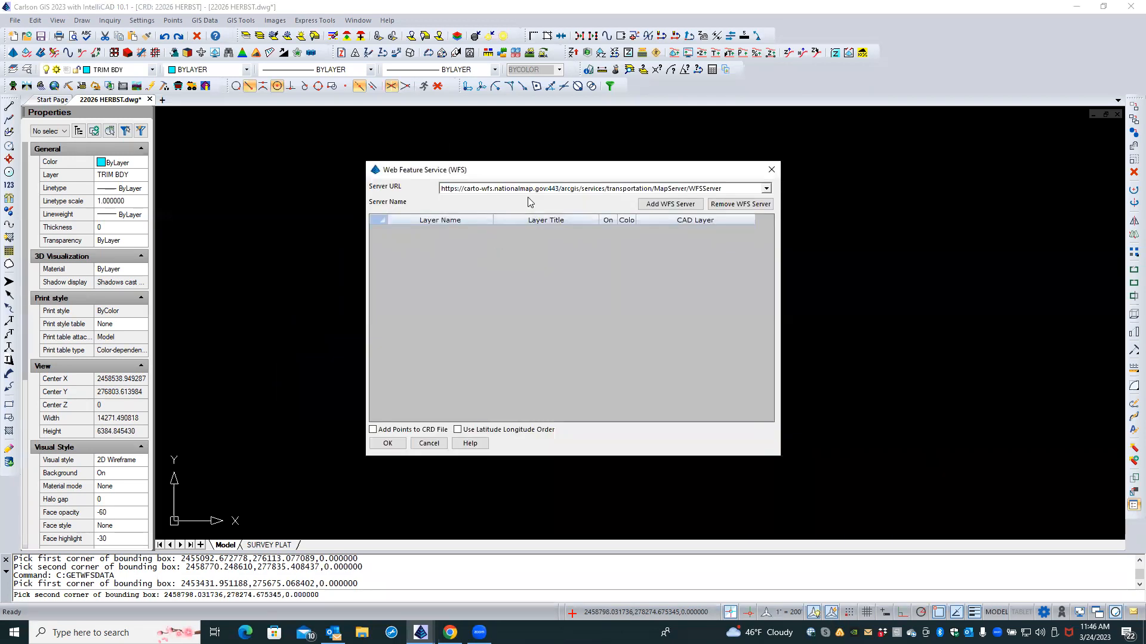
Step: Switch to the hazards.fema.gov NFHL WFSServer and browse its 33 flood-hazard layers
left_click(766, 189)
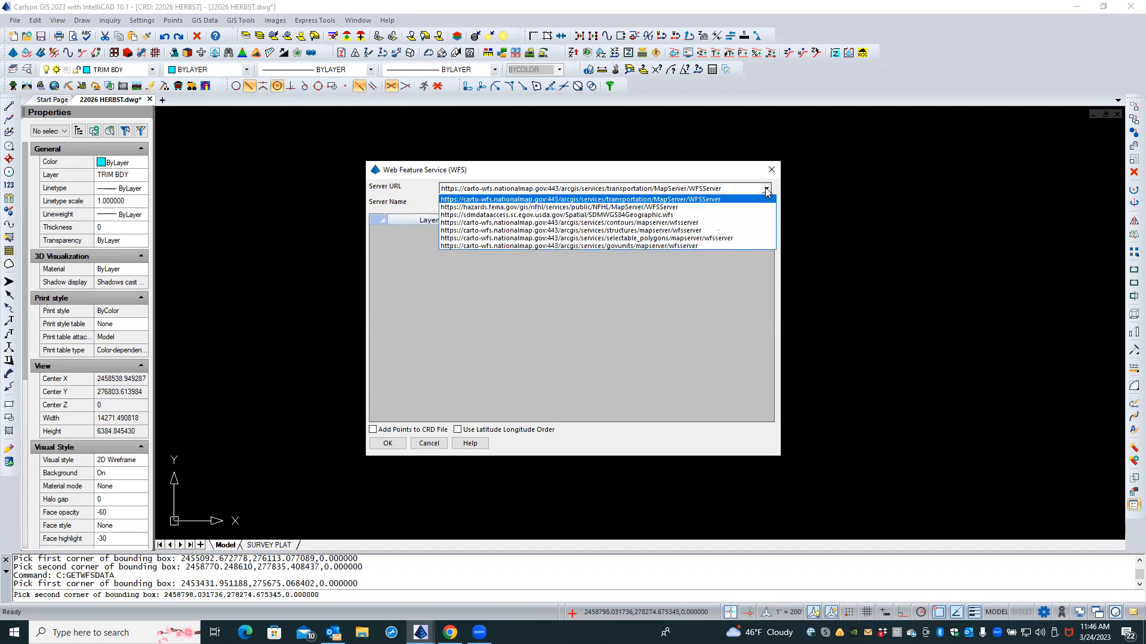
left_click(622, 207)
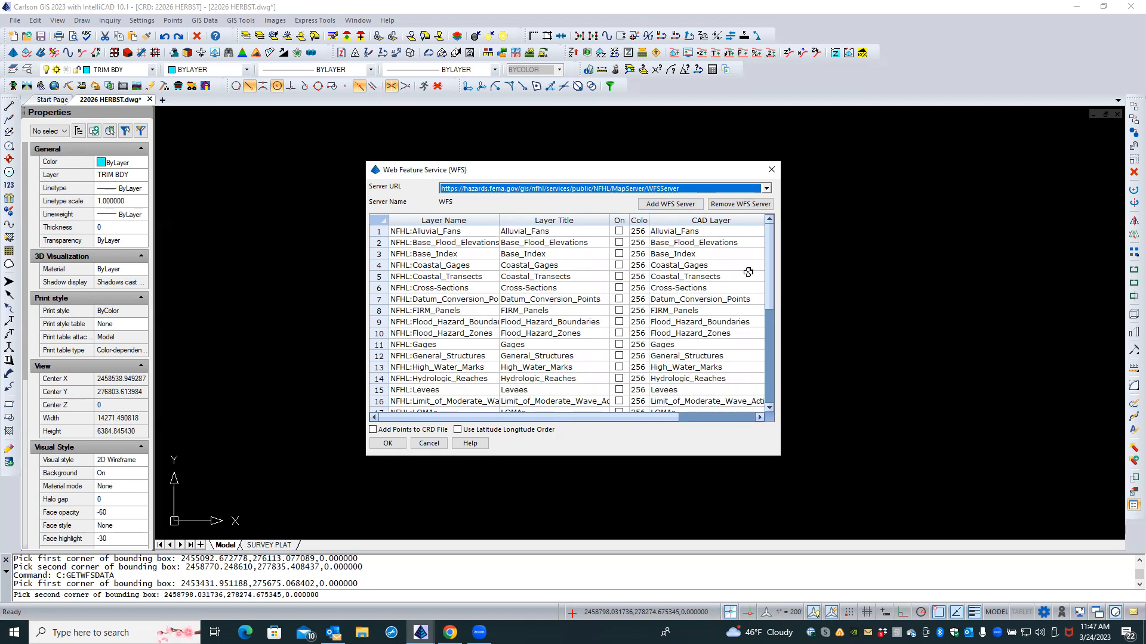
left_click_drag(770, 261, 766, 345)
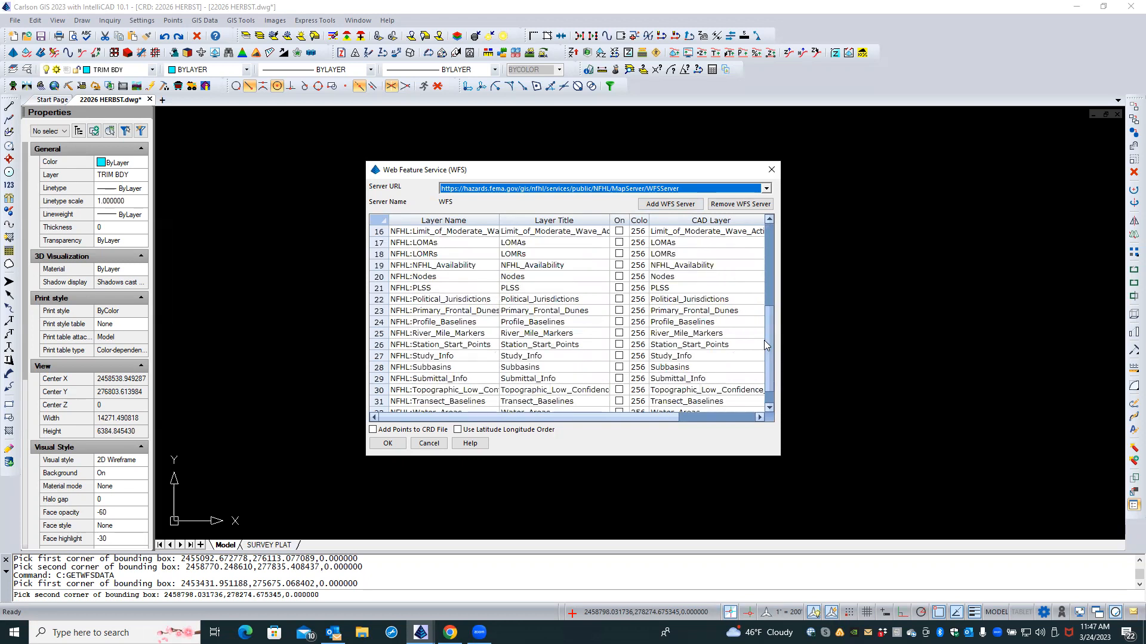
left_click_drag(768, 334, 768, 235)
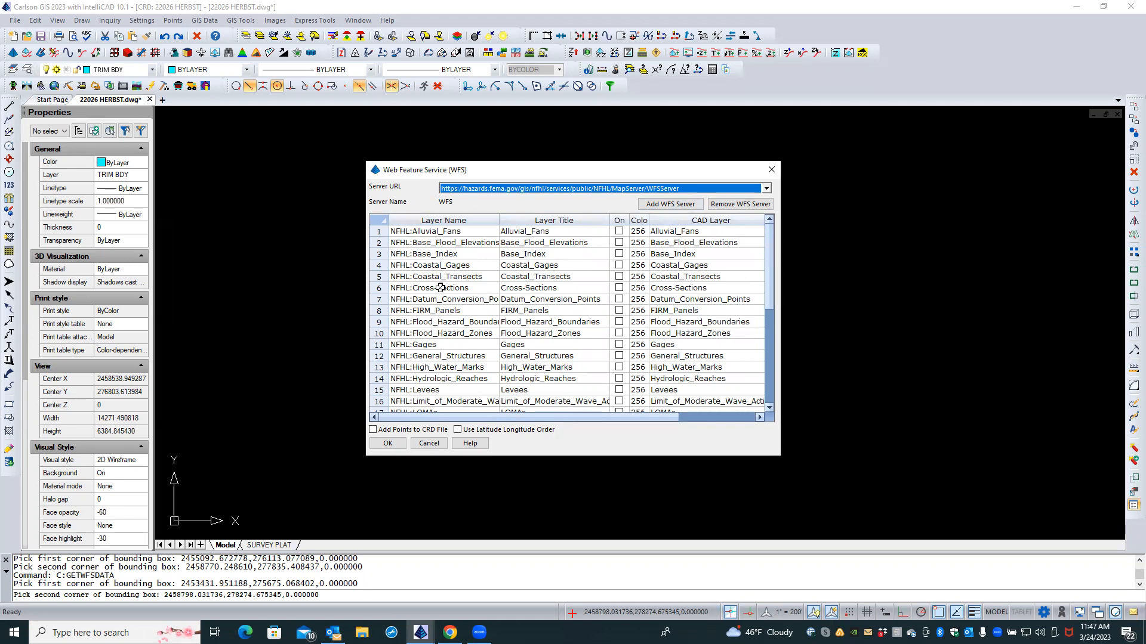
scroll(440, 289, "down", 3)
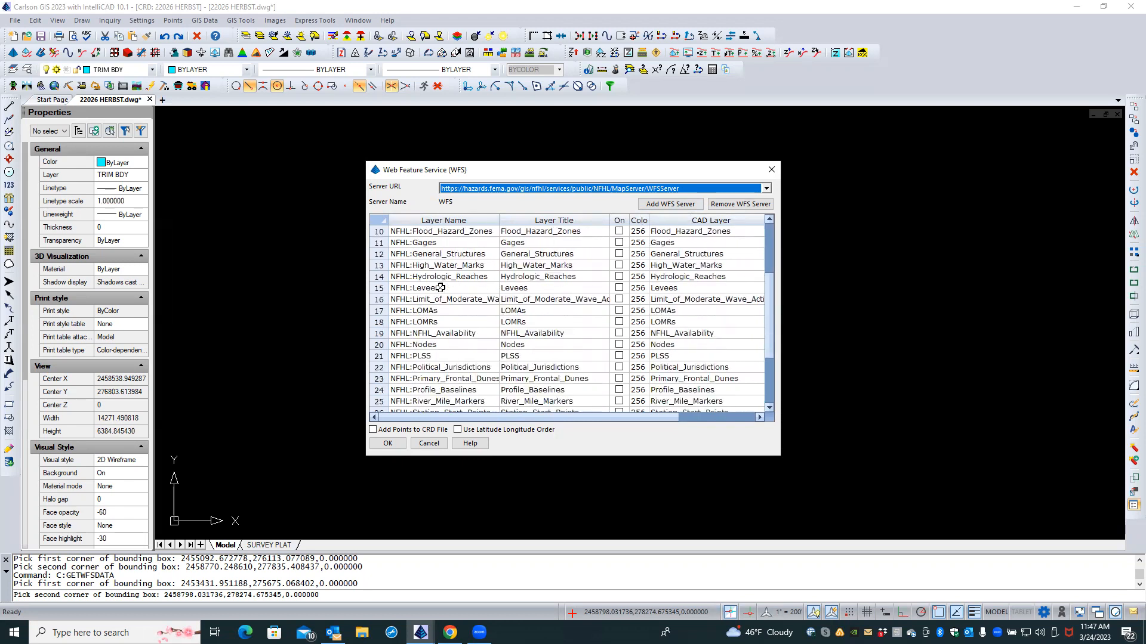
scroll(440, 288, "down", 3)
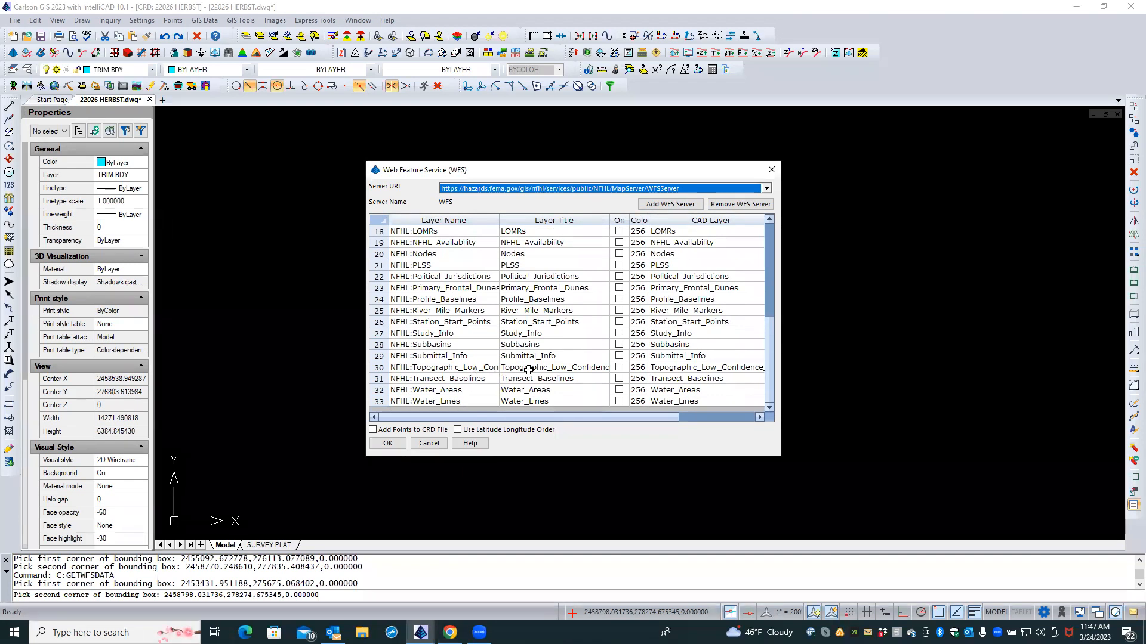
scroll(529, 368, "up", 1)
scroll(528, 368, "up", 2)
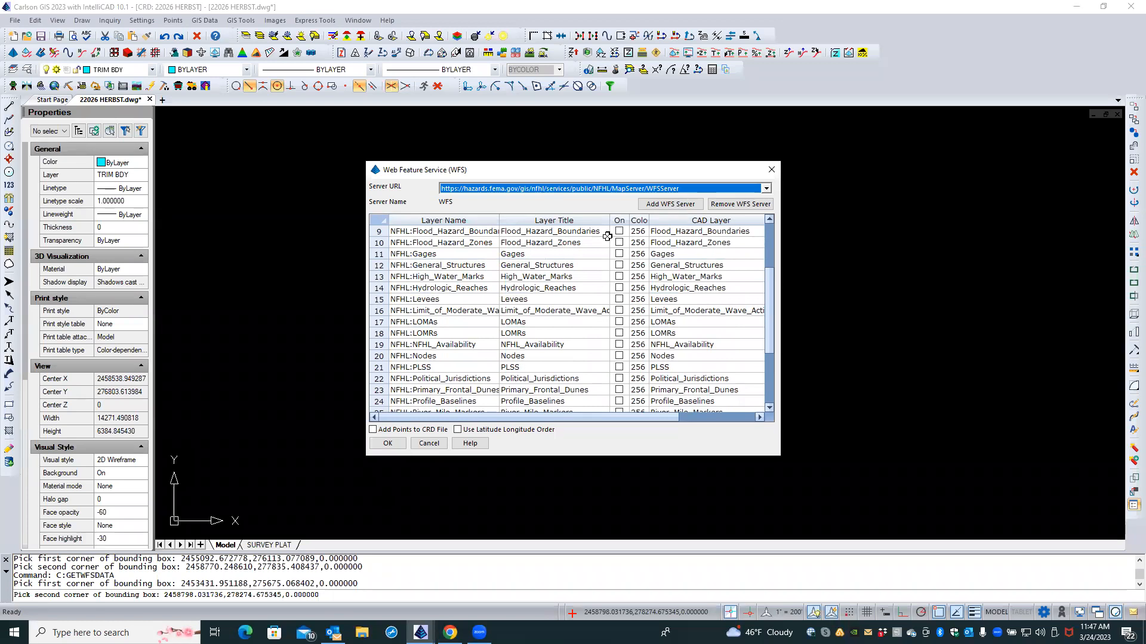
left_click(567, 242)
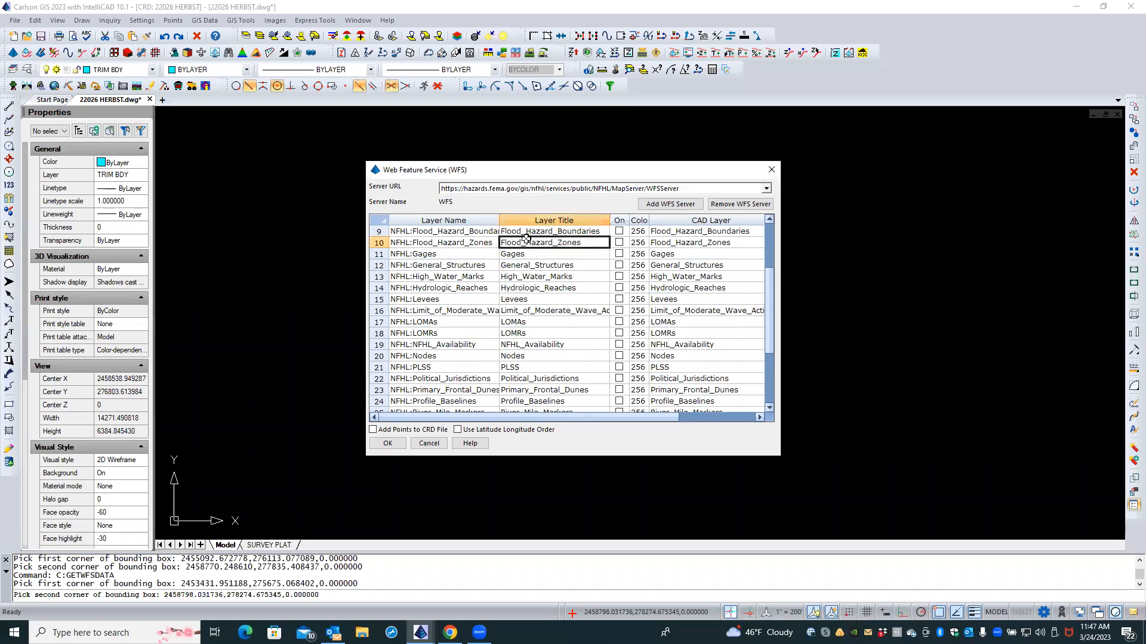
Step: Turn on the Flood_Hazard_Boundaries and Flood_Hazard_Zones layers for download
left_click(546, 231)
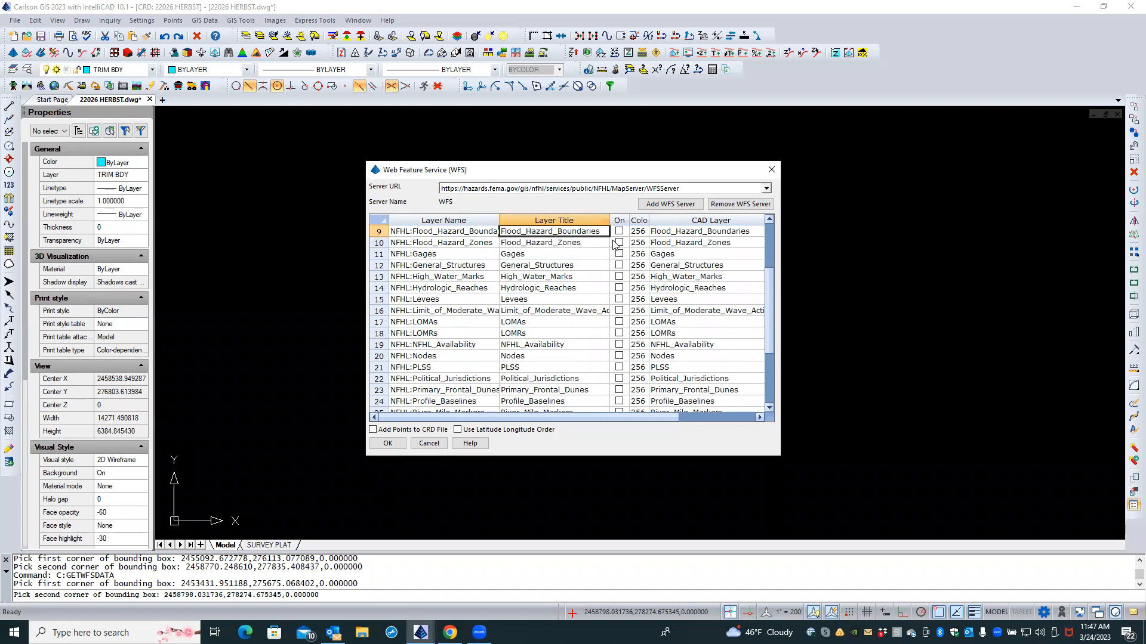
left_click(619, 232)
left_click(619, 243)
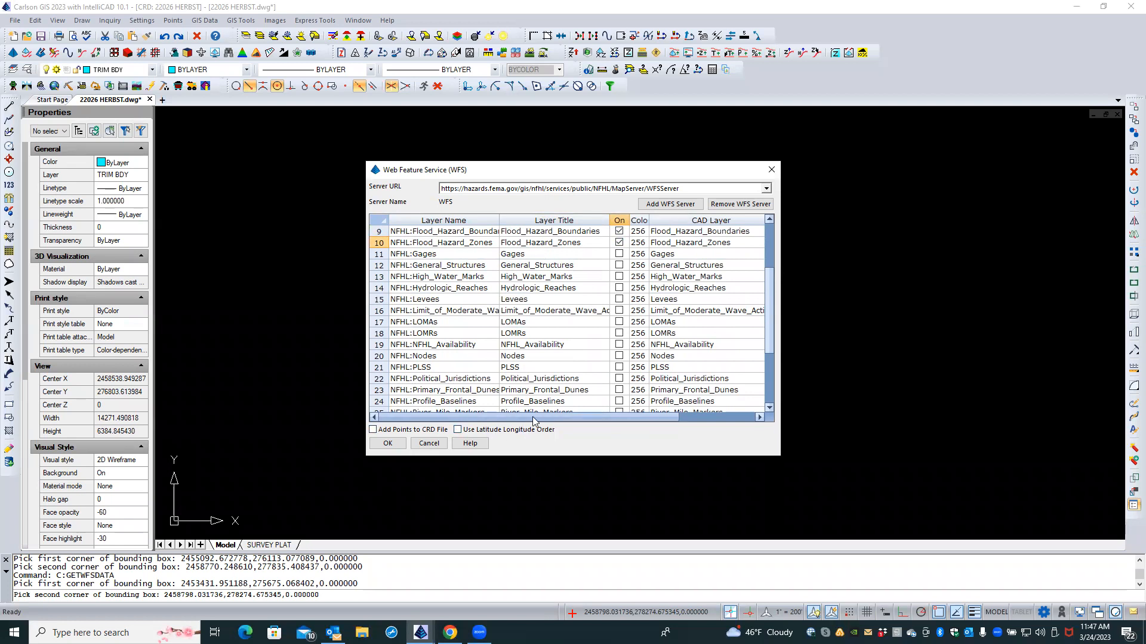
left_click_drag(604, 420, 623, 417)
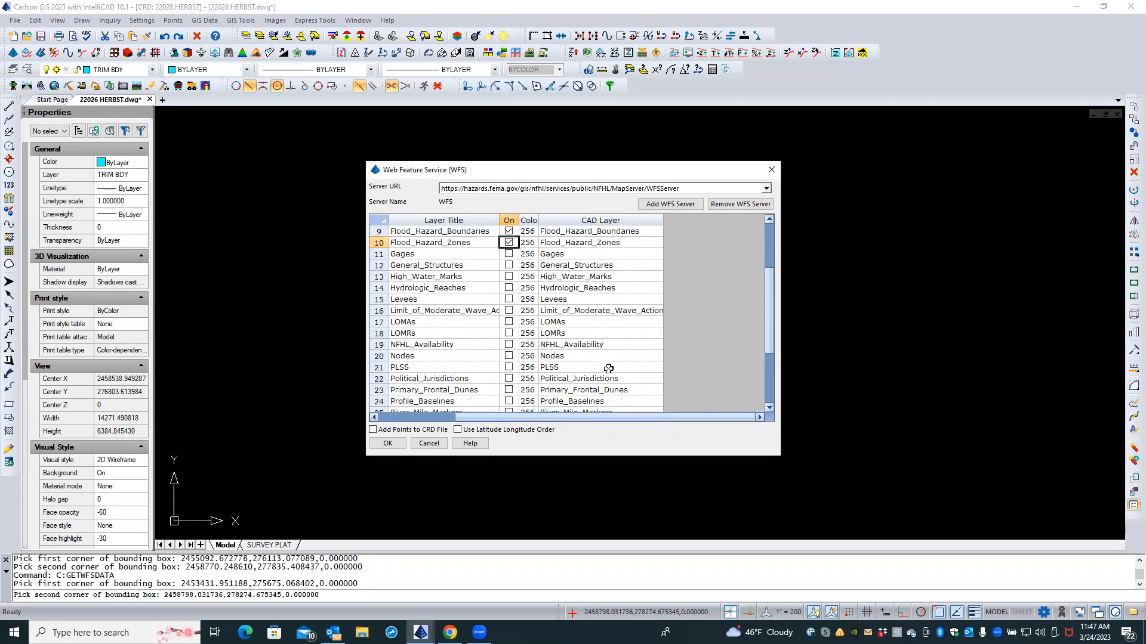
scroll(682, 327, "up", 3)
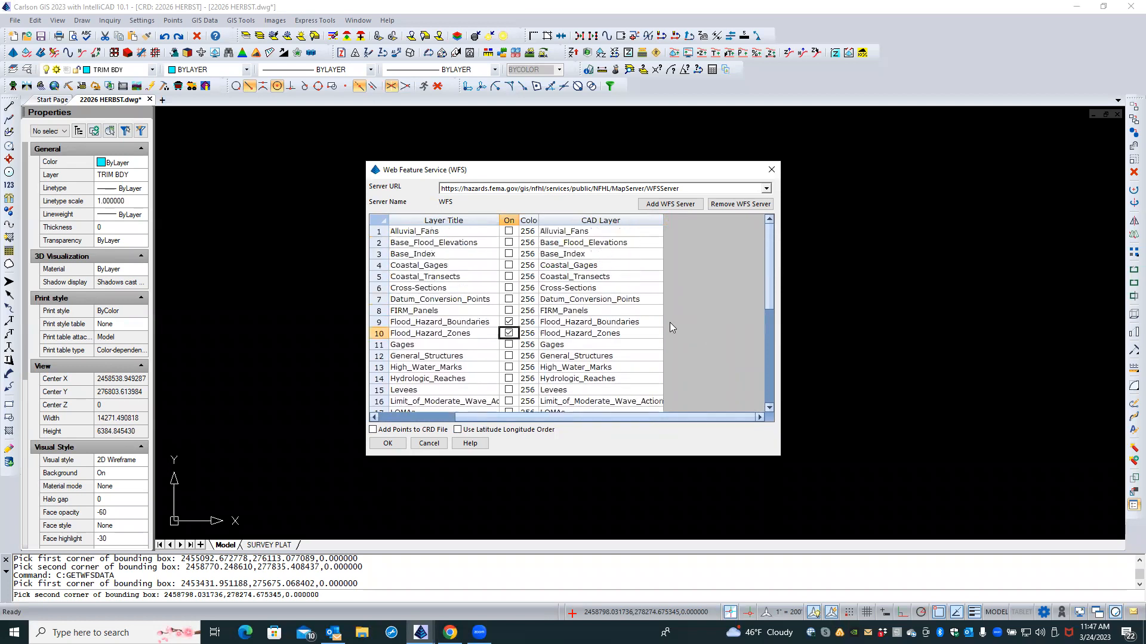
scroll(478, 422, "left", 3)
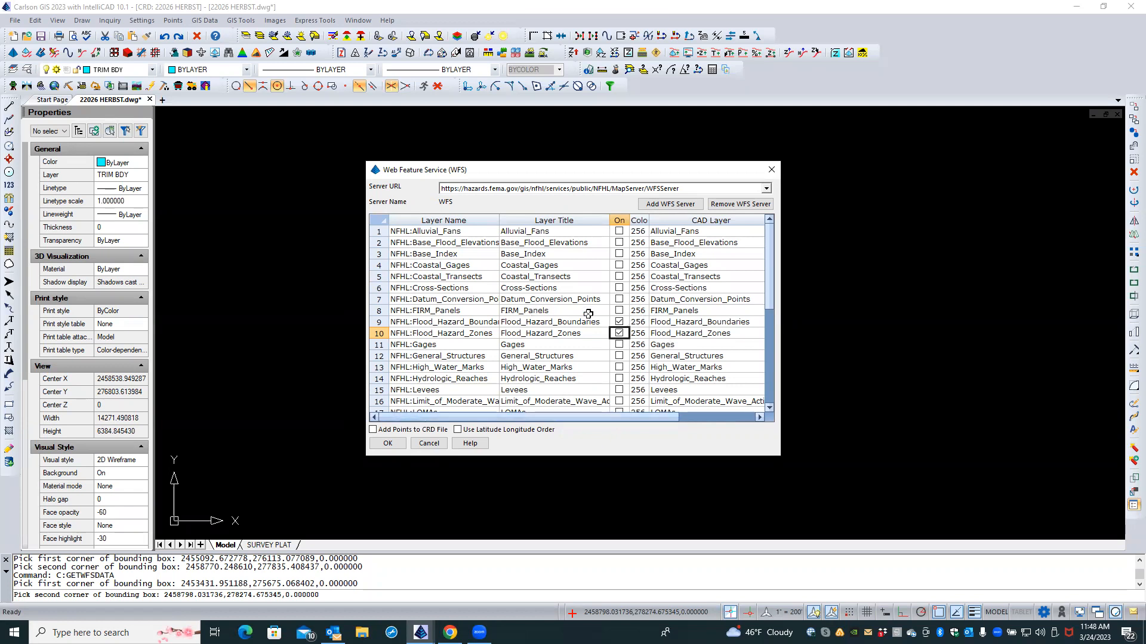
Step: Turn on FIRM_Panels and bring up its CAD Layer choices
left_click(619, 312)
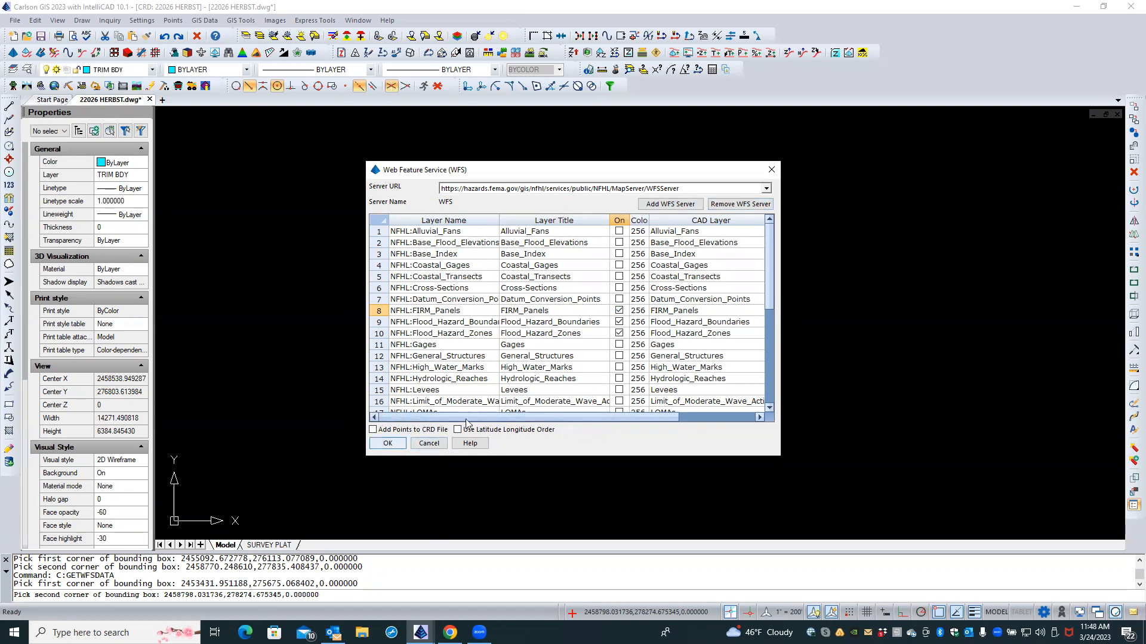
mouse_move(550, 416)
left_mouse_down()
mouse_move(627, 417)
mouse_move(535, 424)
left_mouse_up()
left_click(687, 310)
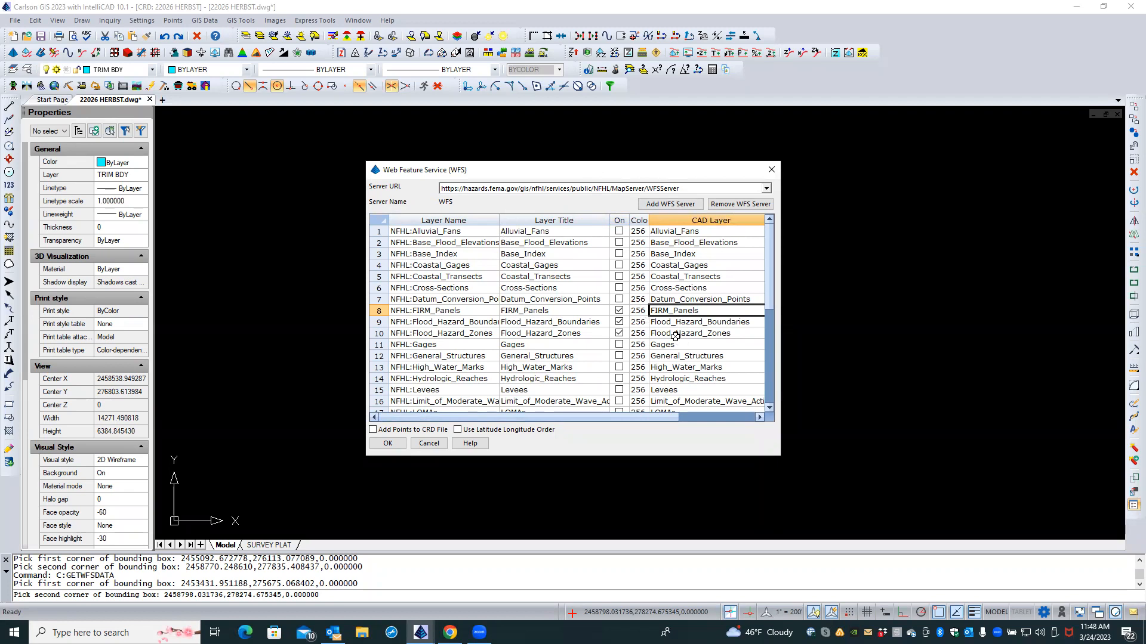
left_click_drag(637, 418, 728, 420)
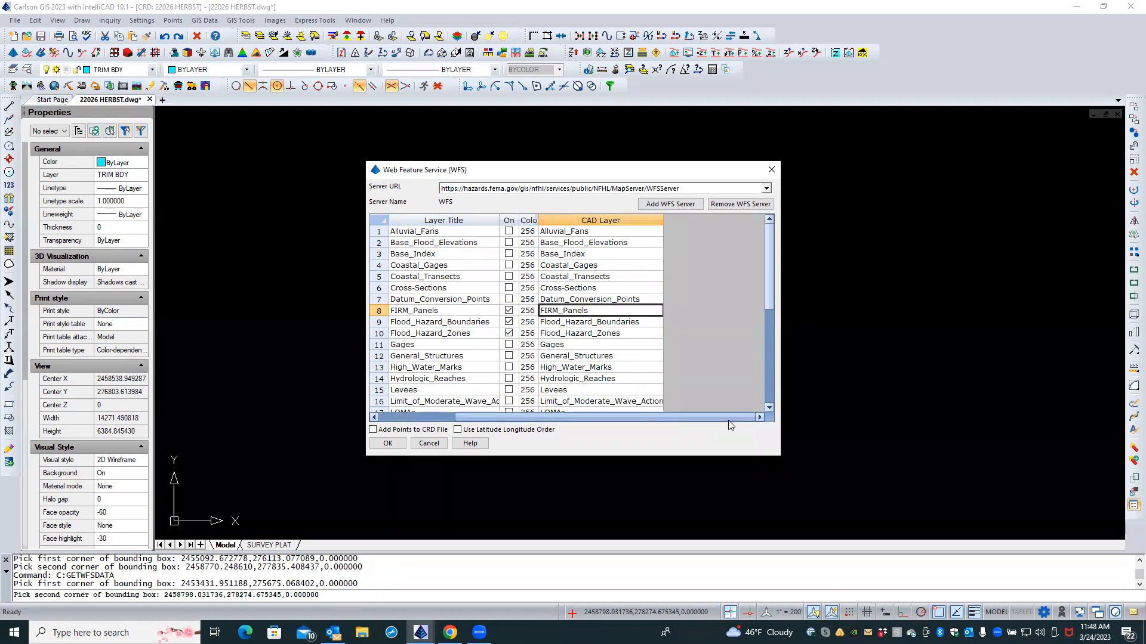
left_click(622, 311)
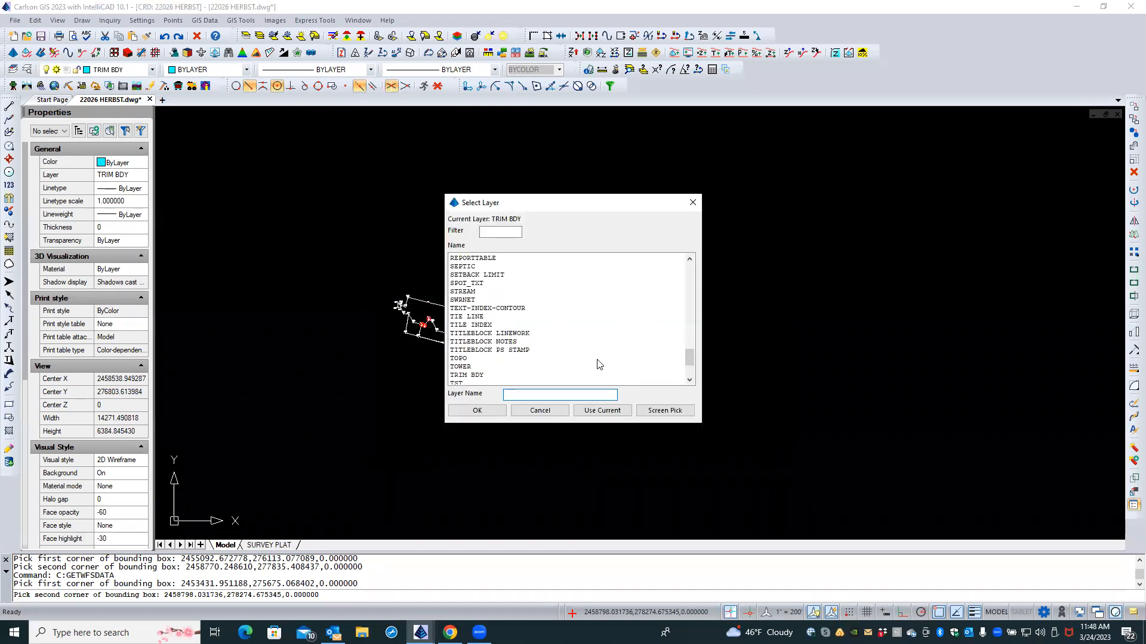
Step: Assign SEPTIC as FIRM_Panels' drawing layer and zoom back in on the parcel
double_click(485, 266)
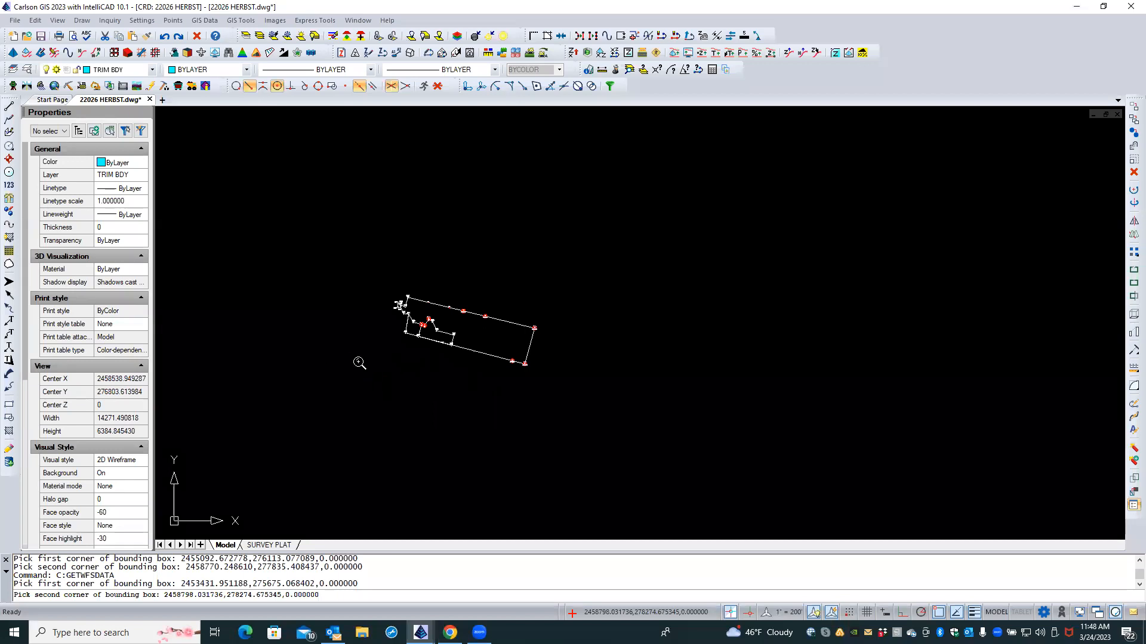
scroll(358, 362, "up", 3)
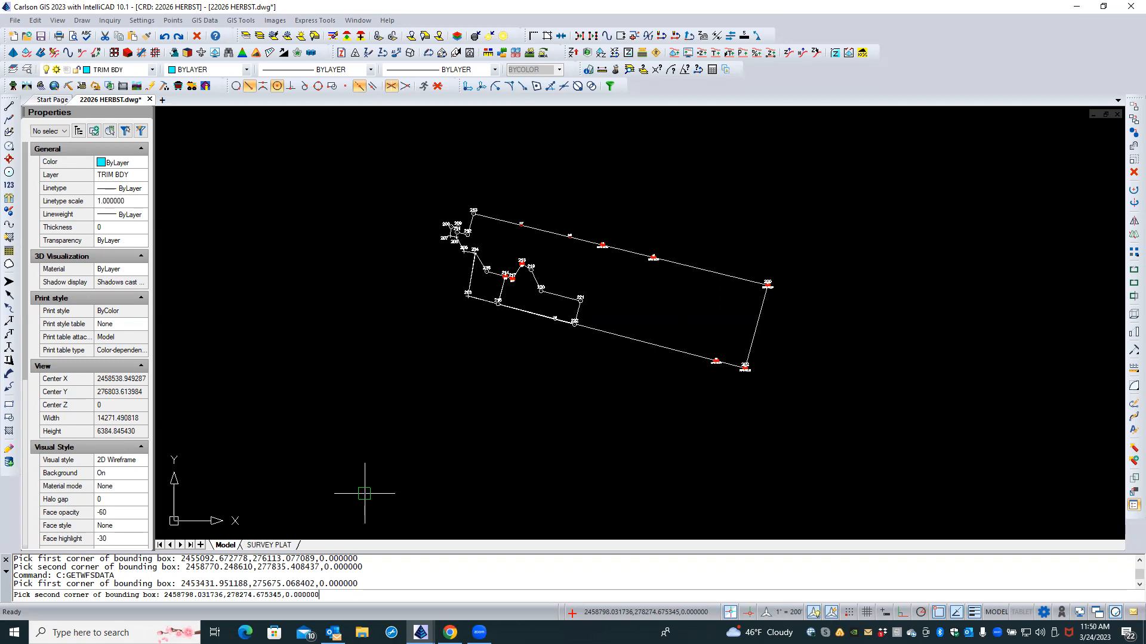
Step: Cancel the pending GETWFSDATA corner pick with Escape until the prompt is idle
key("Escape")
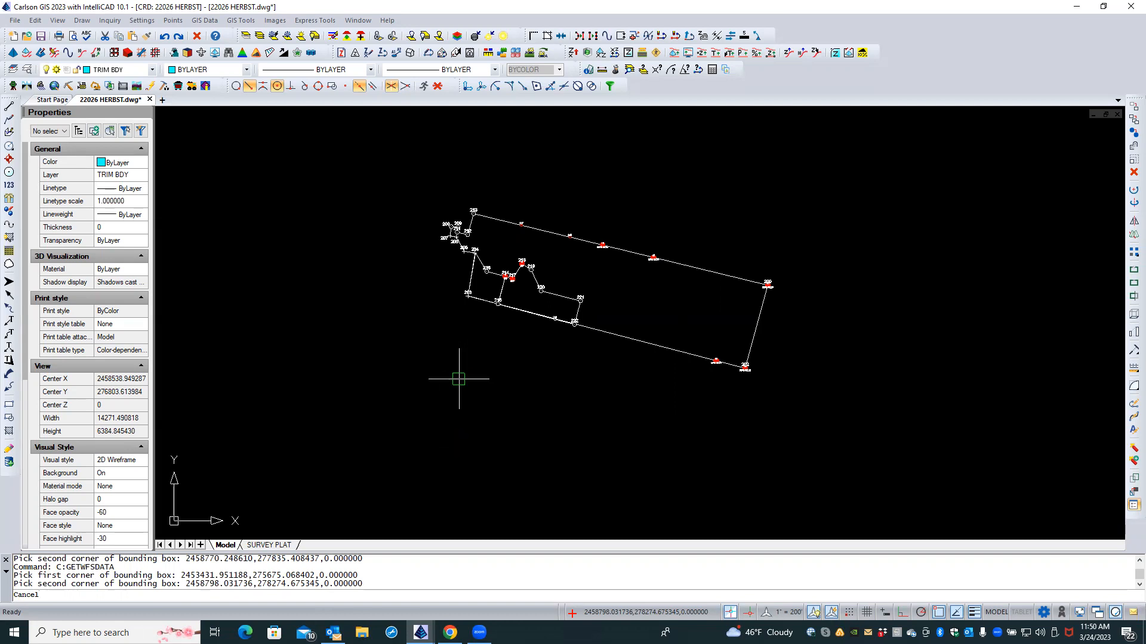
key("Escape")
key("Escape")
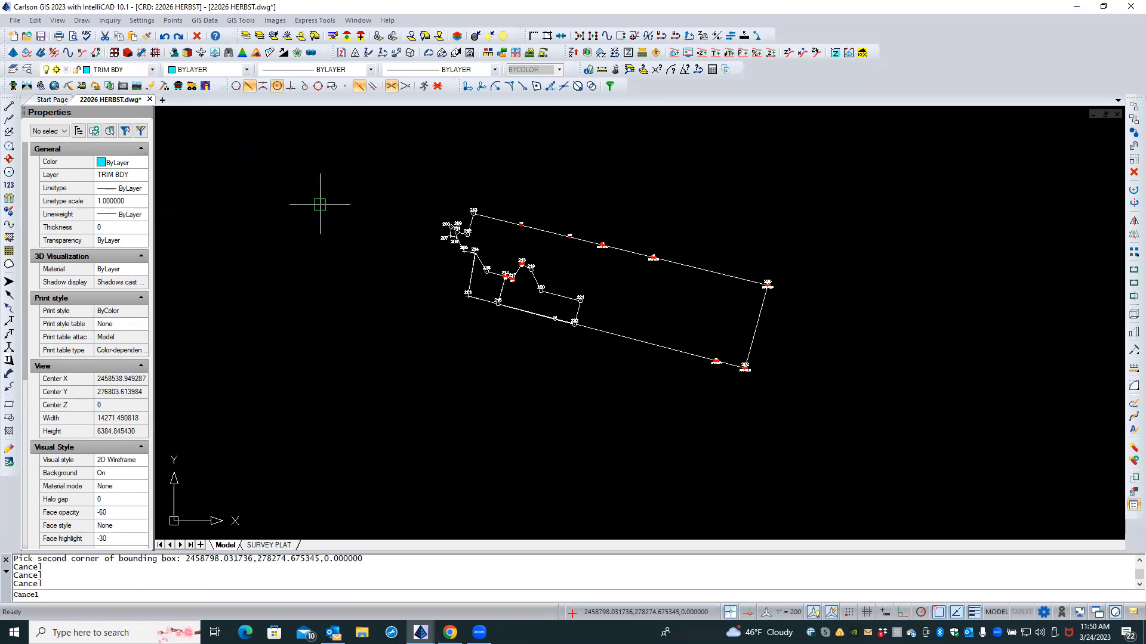
key("Escape")
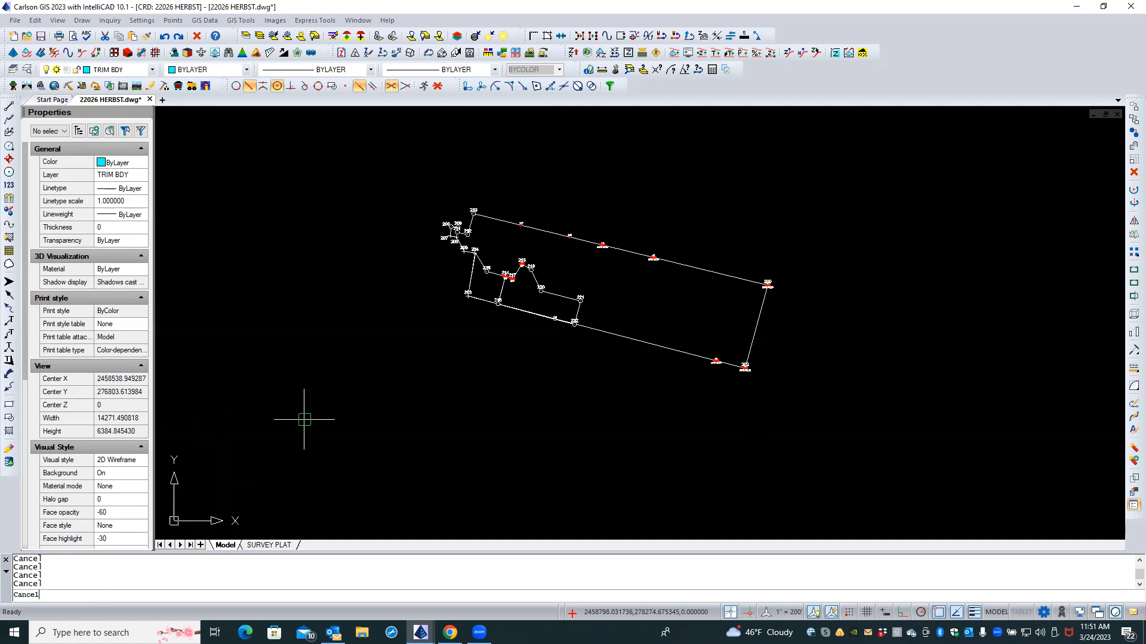
scroll(305, 418, "up", 1)
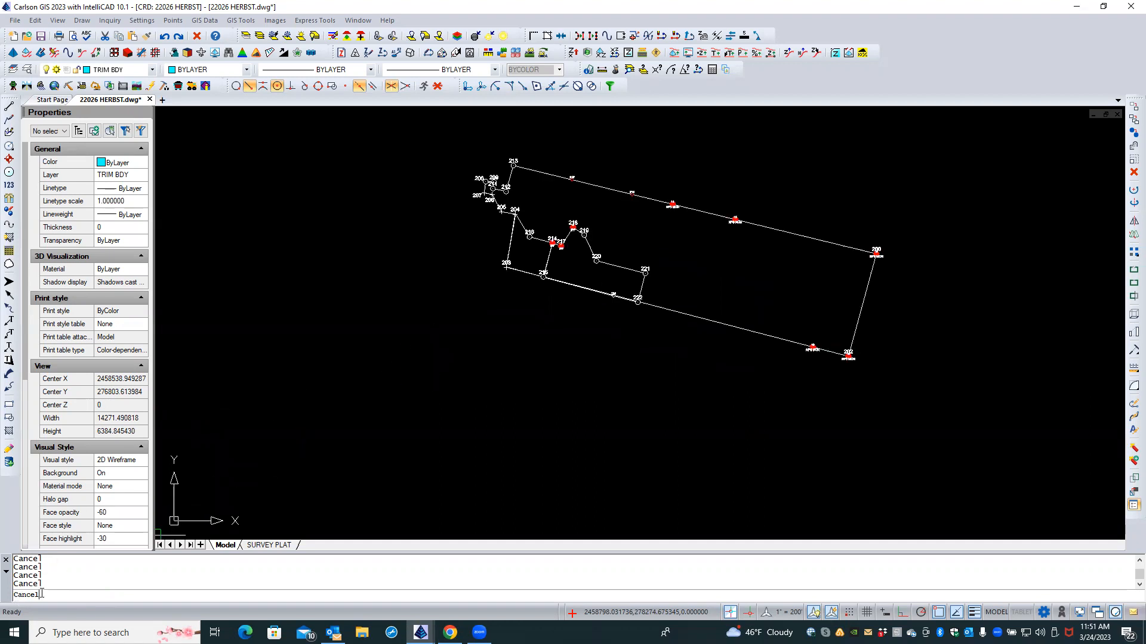
left_click(270, 546)
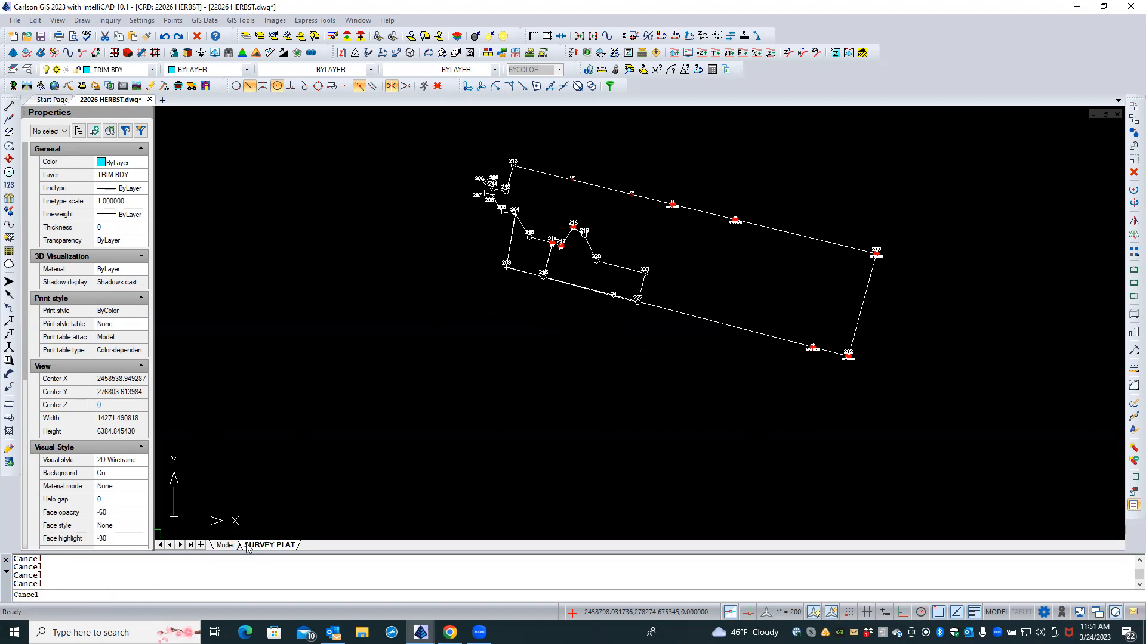
left_click(225, 546)
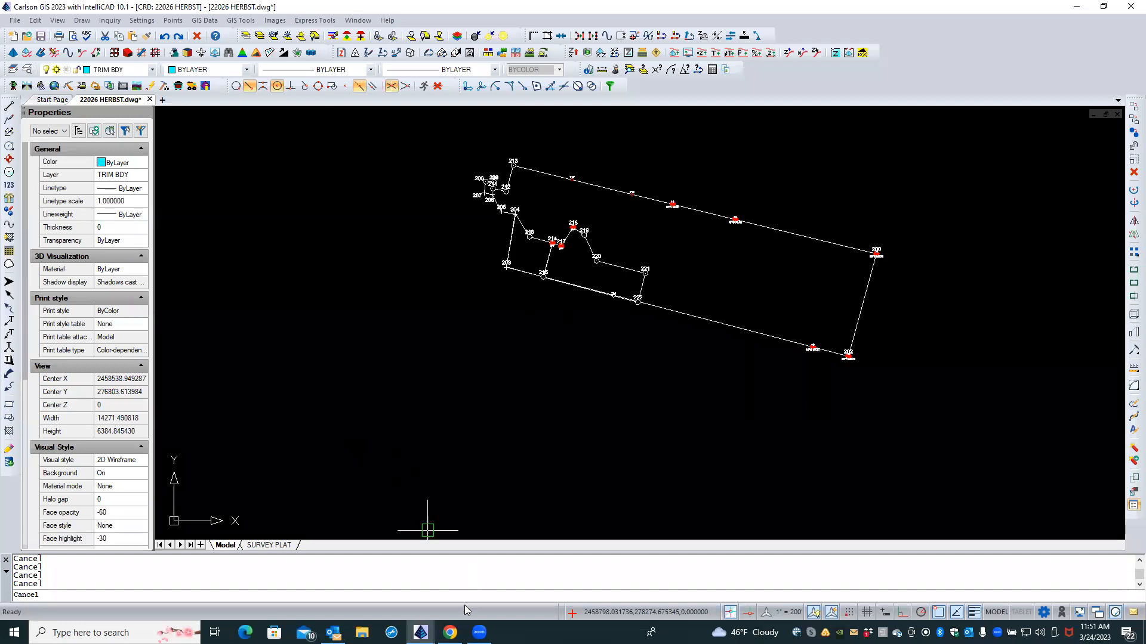
right_click(531, 633)
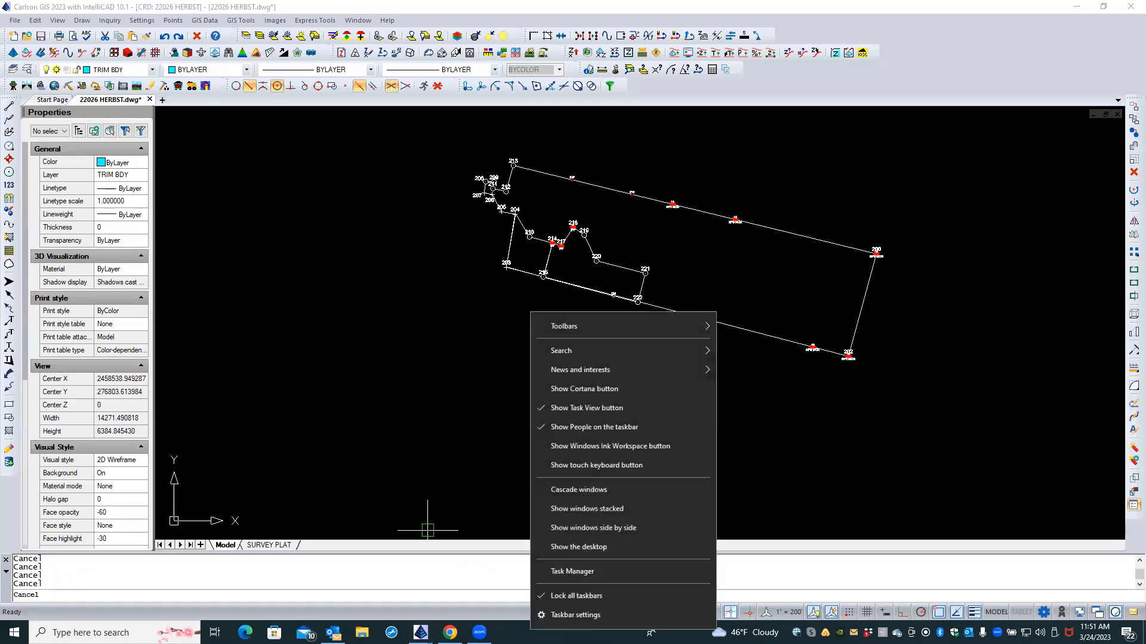
left_click(580, 572)
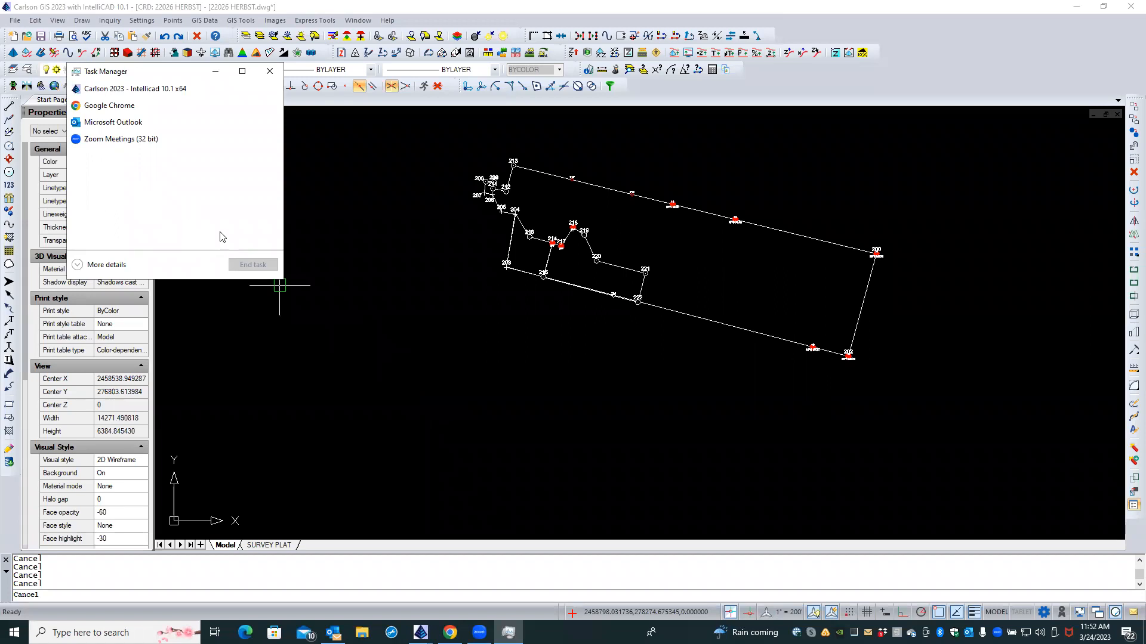
left_click(269, 71)
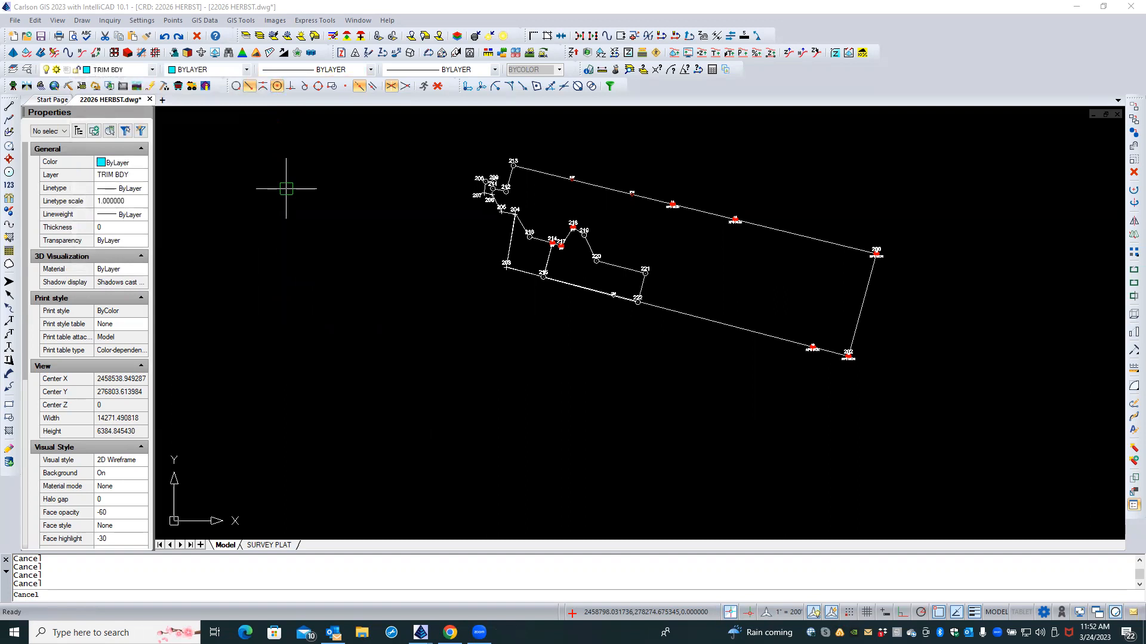
left_click(265, 598)
key("Caps_Lock")
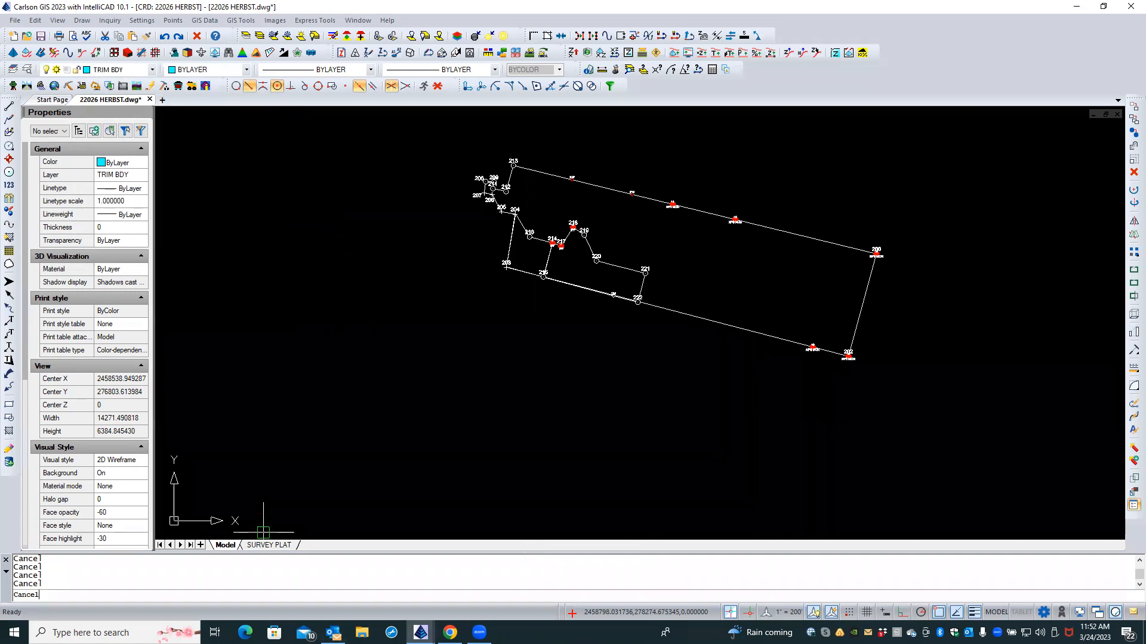
Step: End the Carlson 2023 task in Task Manager, then relaunch Carlson Survey 2023
right_click(527, 632)
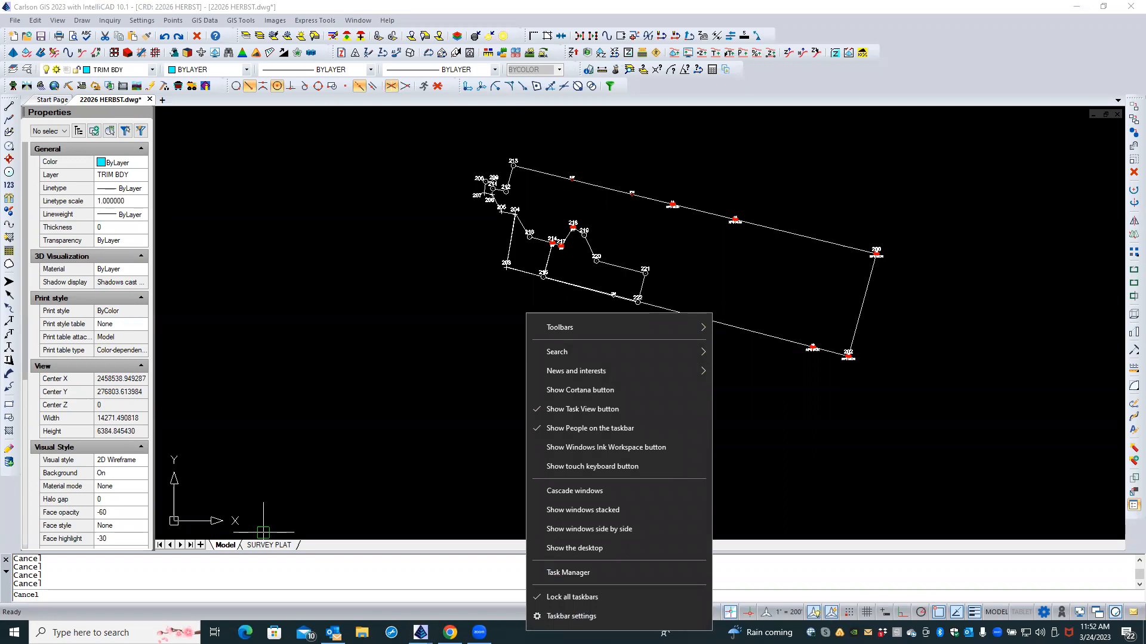
left_click(550, 574)
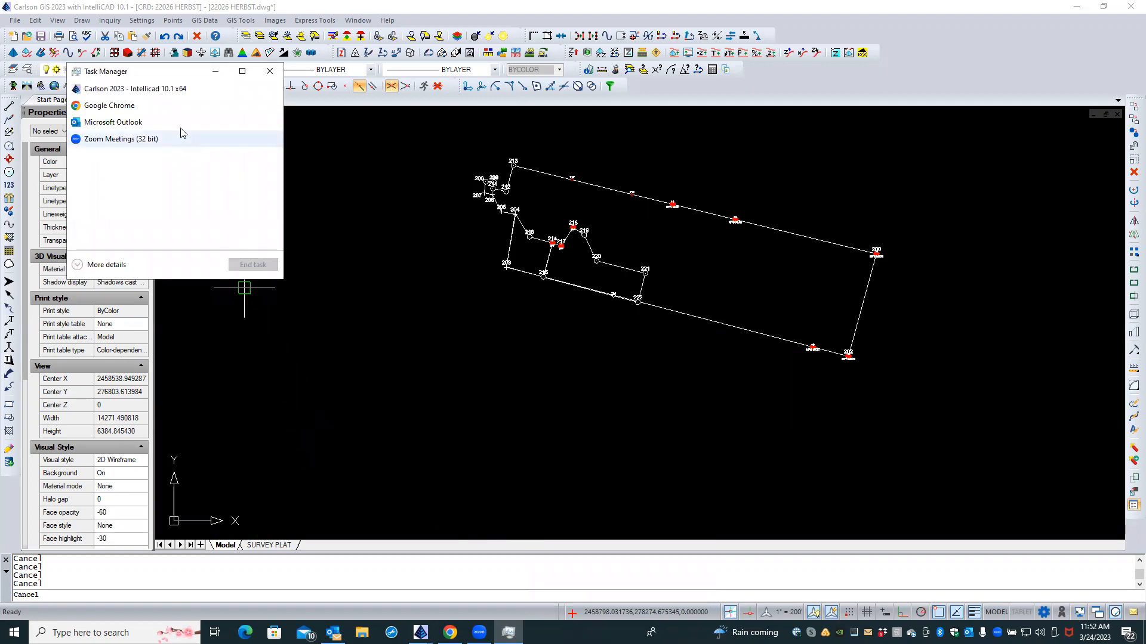
left_click(170, 91)
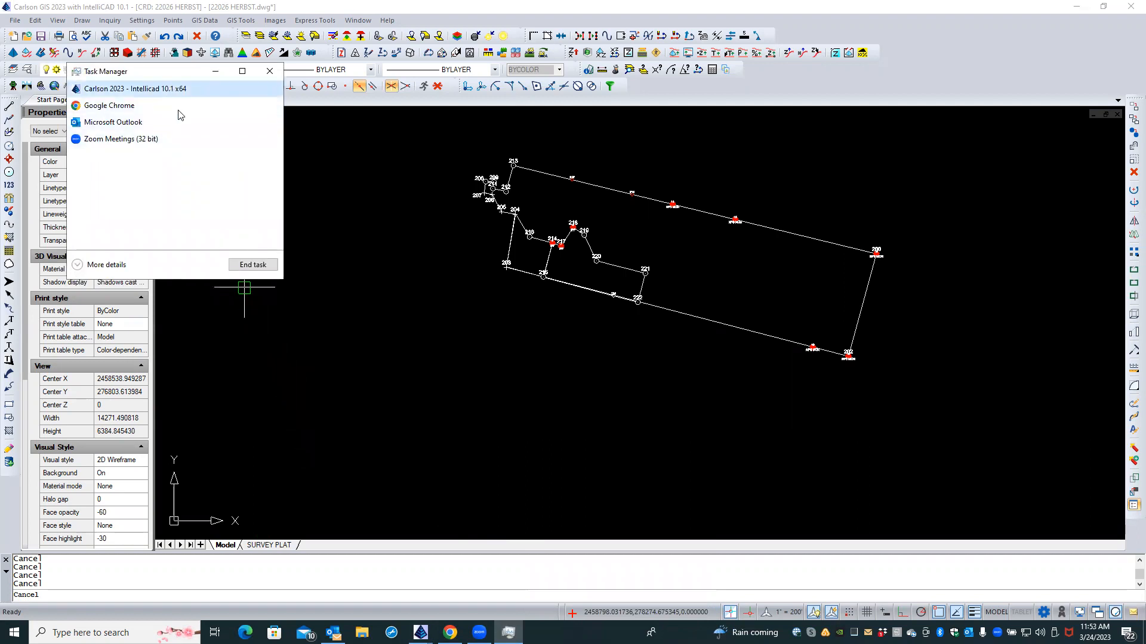
left_click(261, 265)
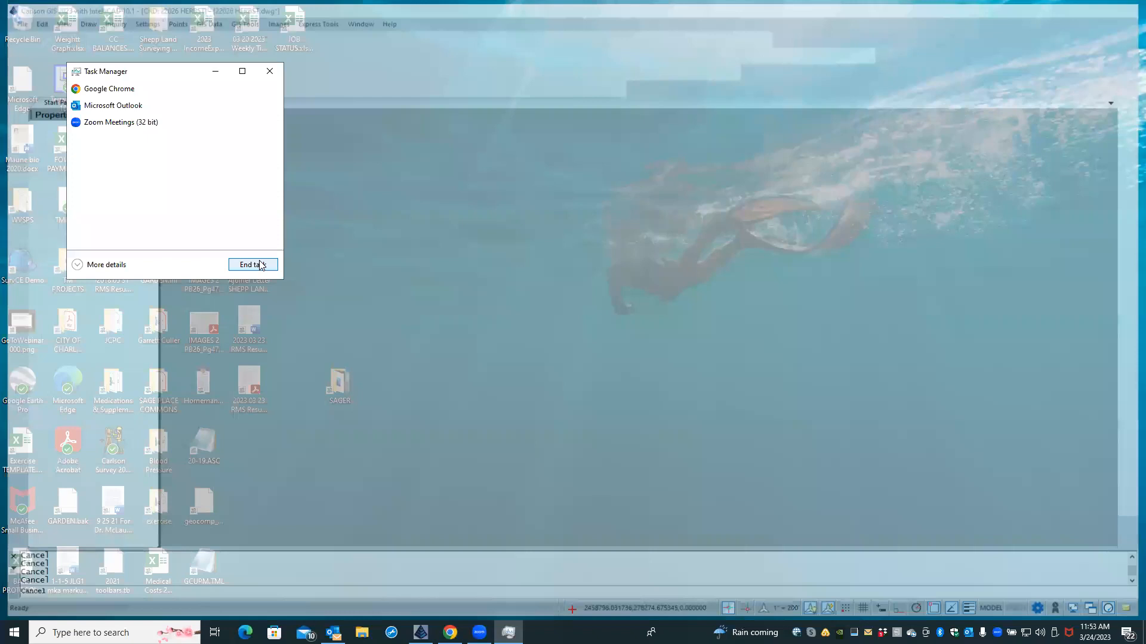
left_click(269, 71)
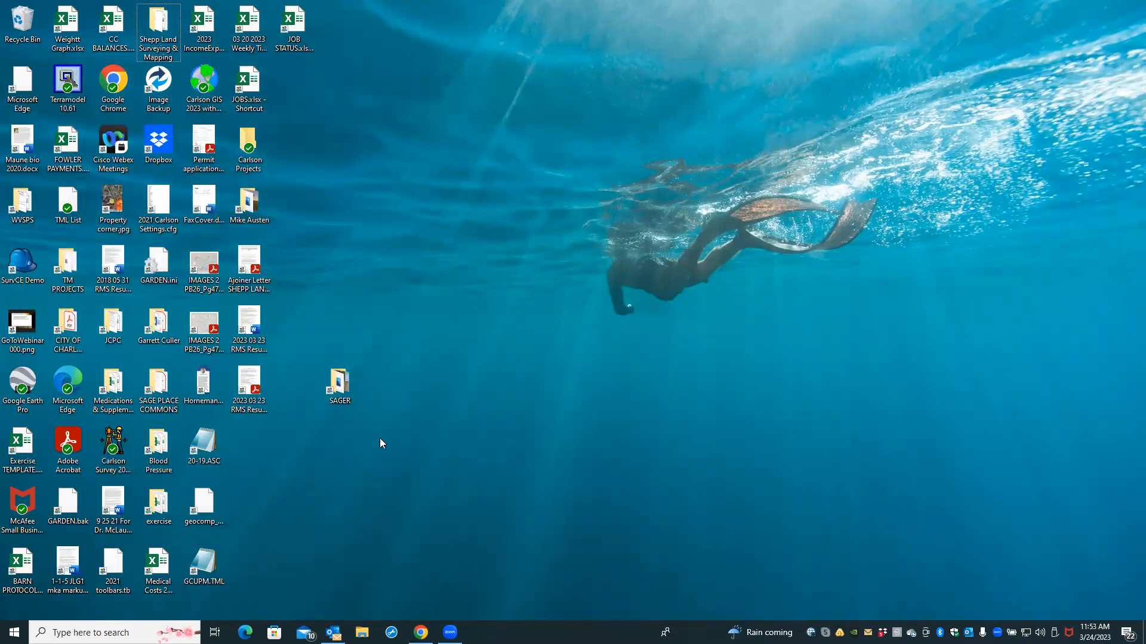
double_click(111, 452)
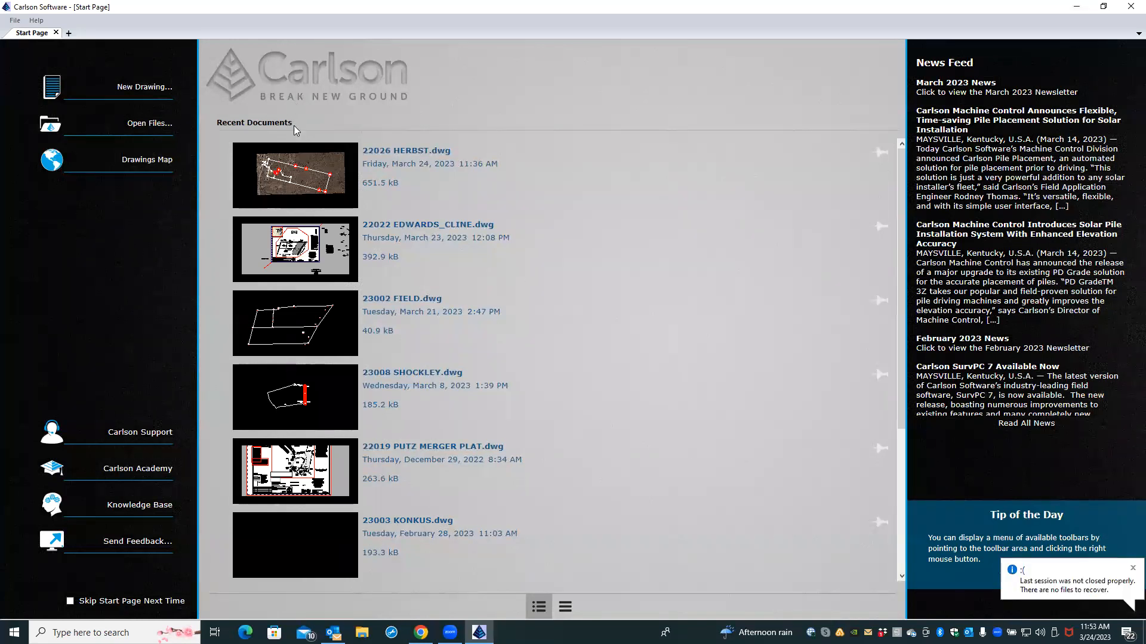
Step: Reopen 22026 HERBST.dwg from the Start Page's Recent Documents
left_click(286, 172)
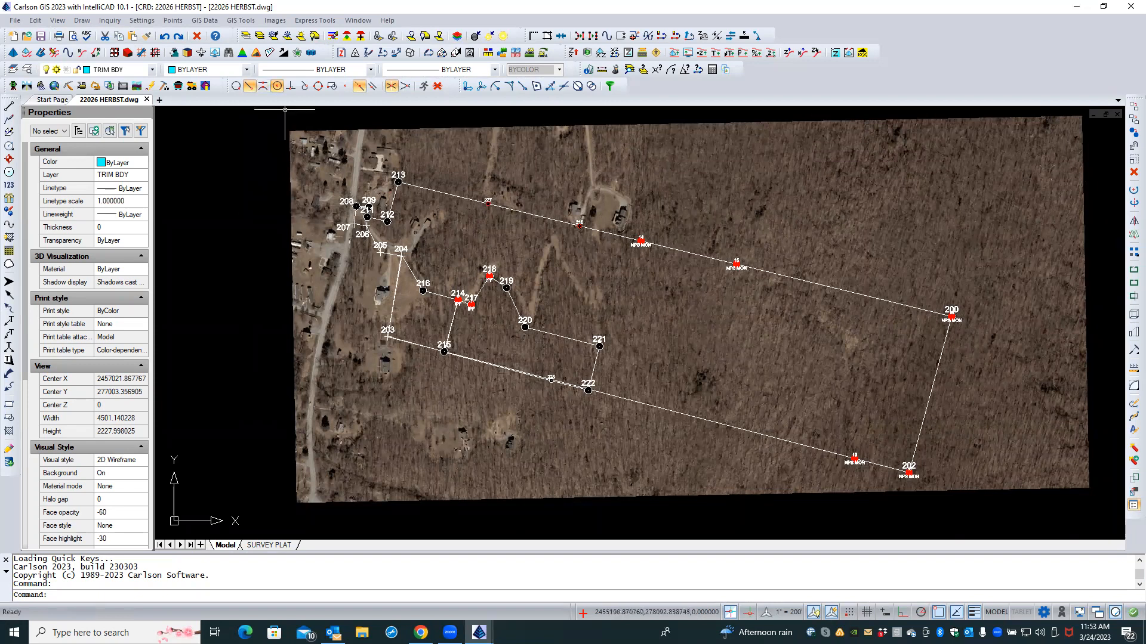
Step: Freeze the Image layer by picking the aerial photo to hide it behind the boundary
left_click(273, 36)
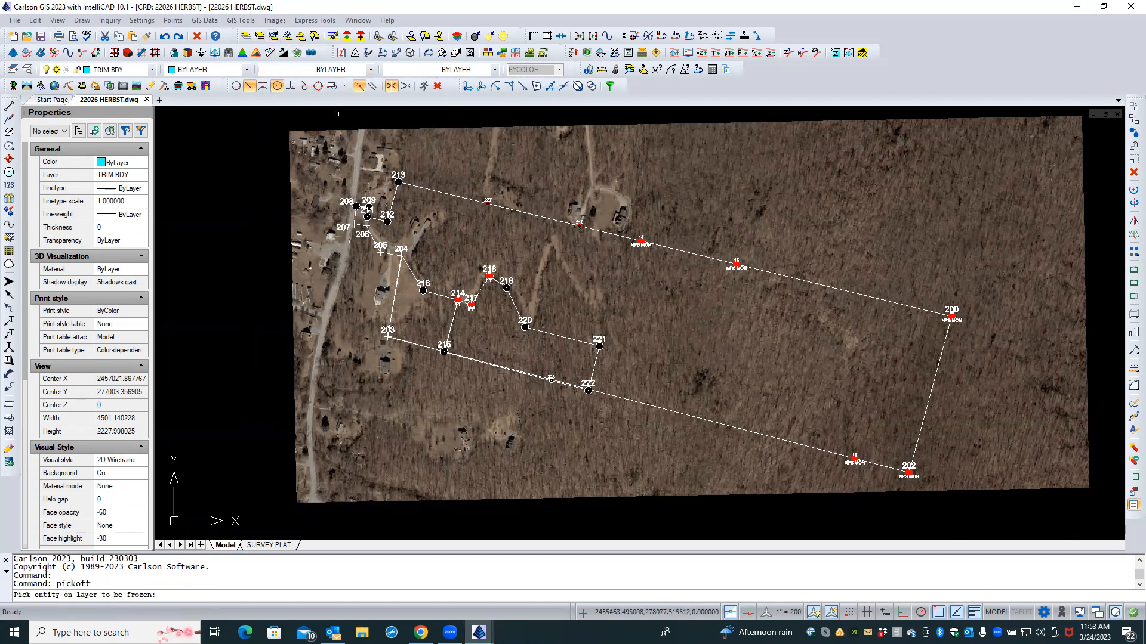
left_click(344, 129)
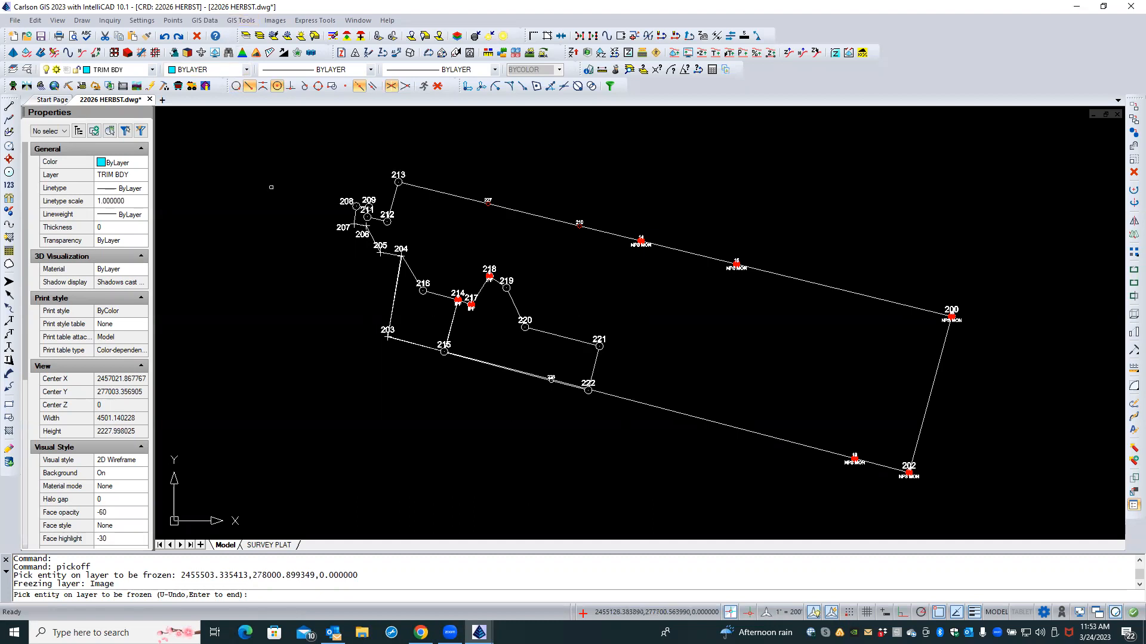
key("Return")
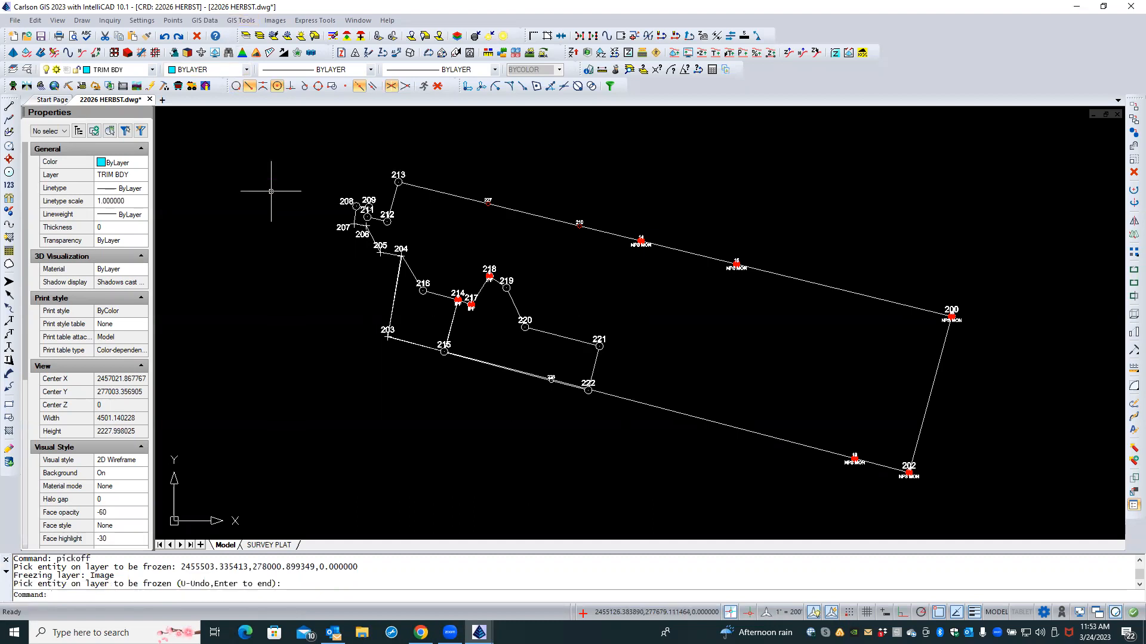
left_click(209, 23)
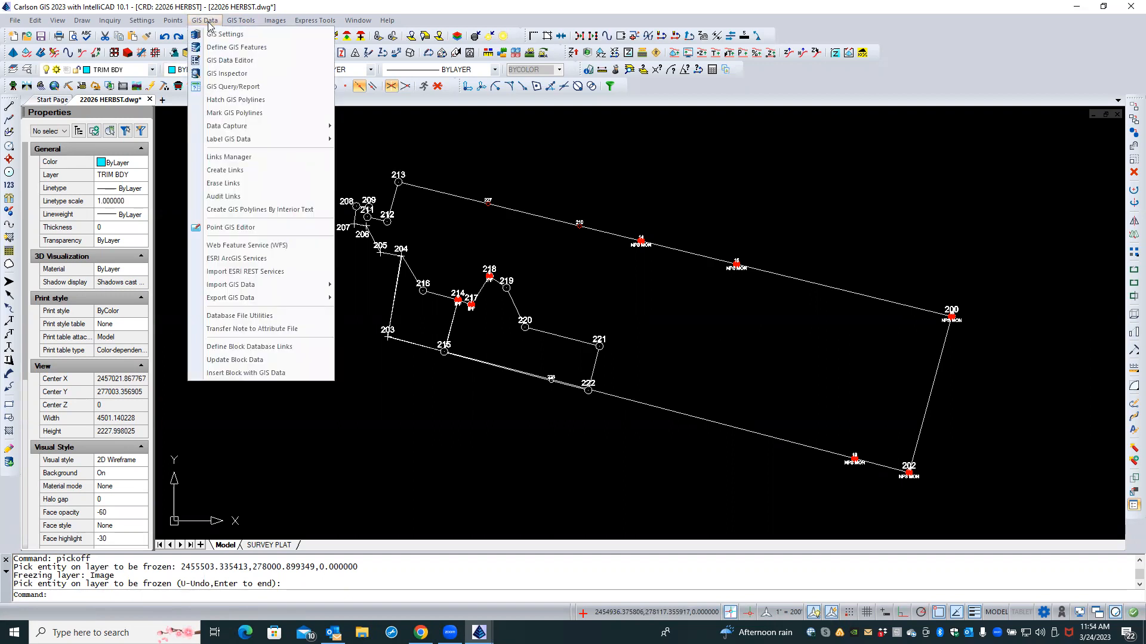
left_click(237, 261)
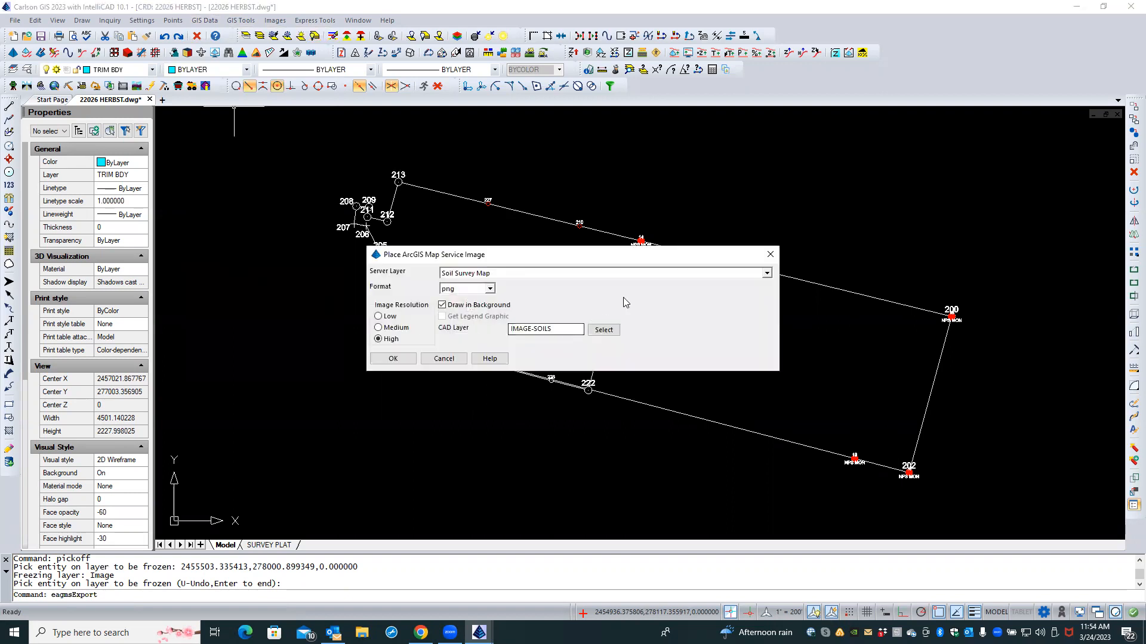
left_click(766, 274)
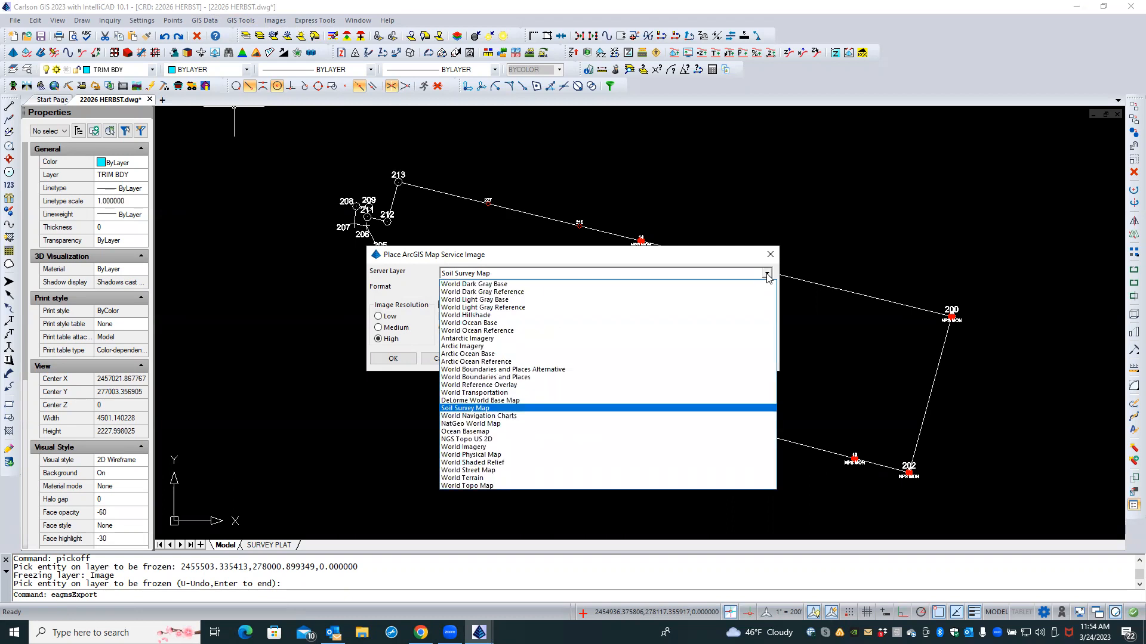
left_click(550, 448)
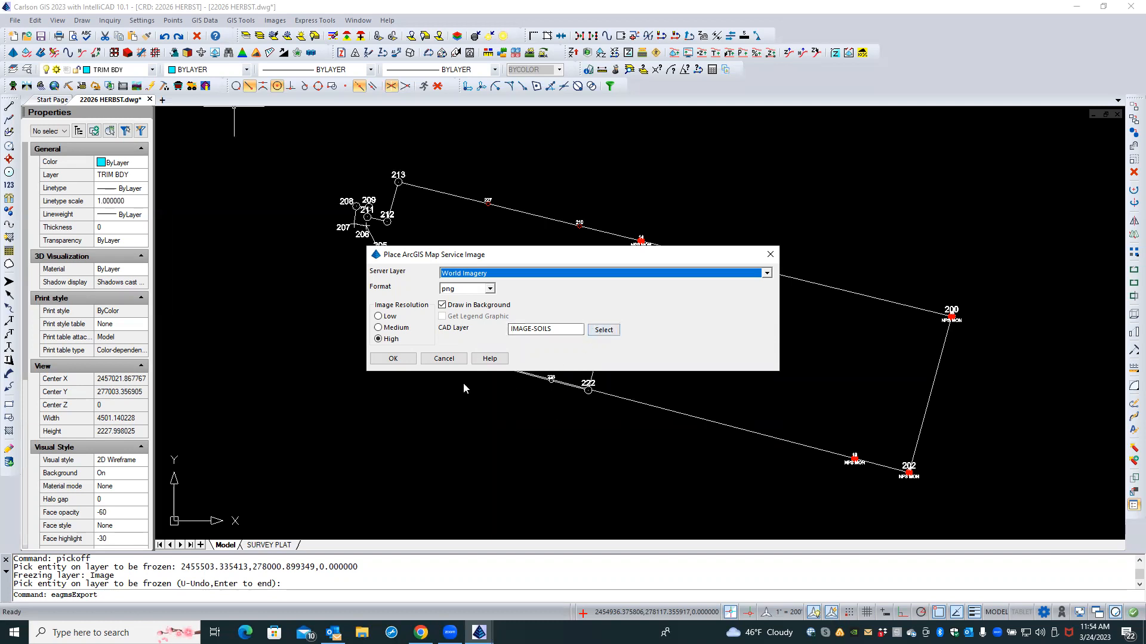
left_click(444, 359)
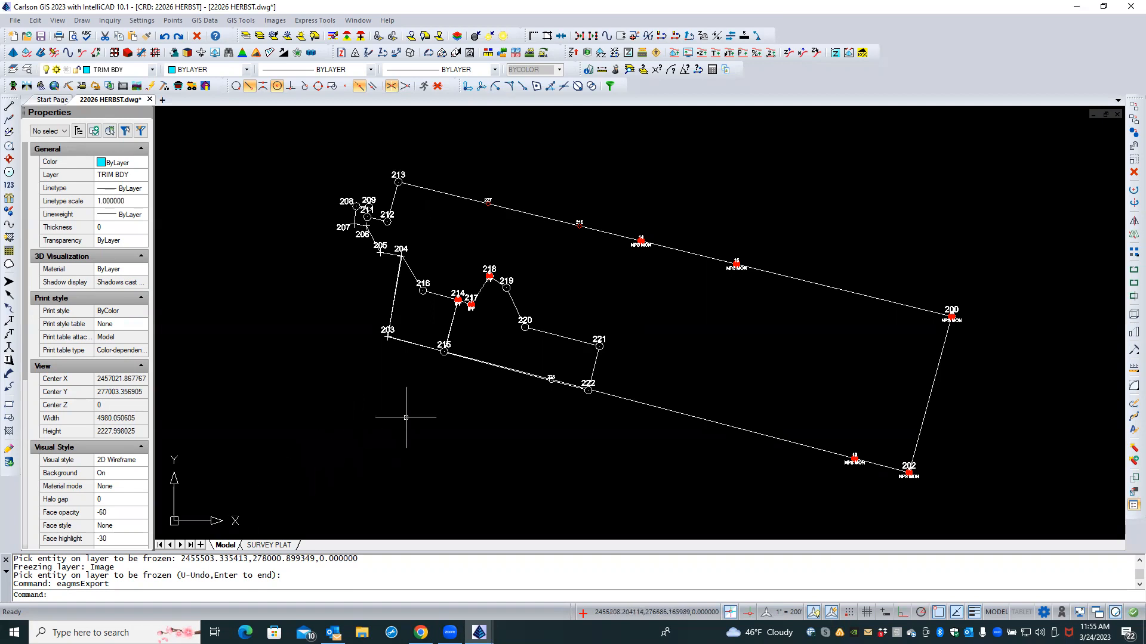
left_click(1077, 7)
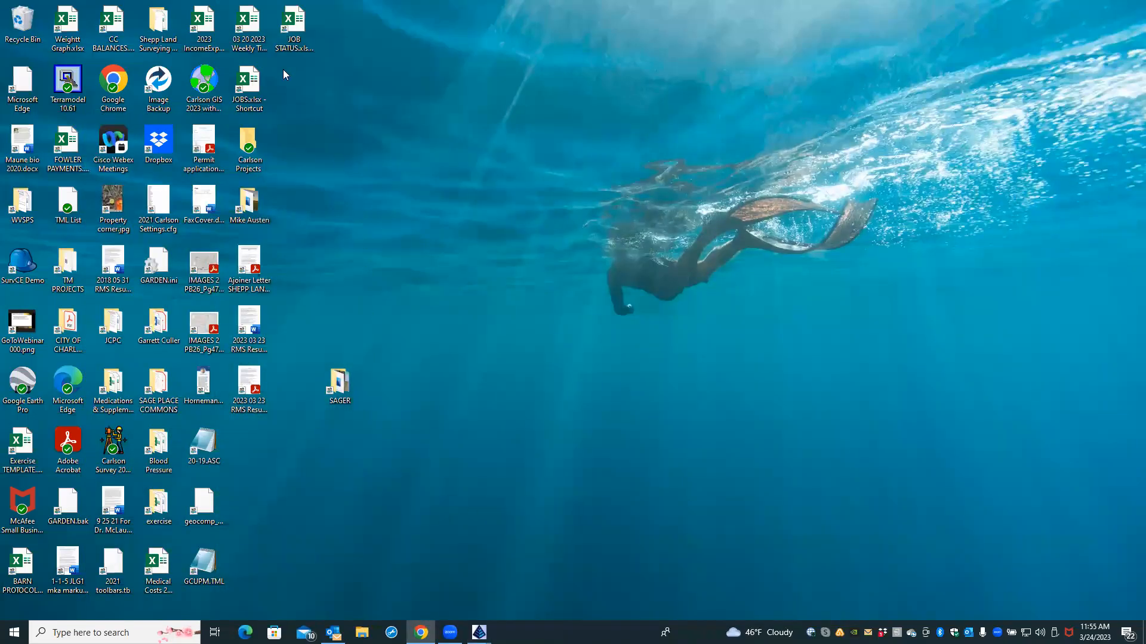
Step: Launch Google Chrome from its desktop icon and maximize the window
left_click(126, 90)
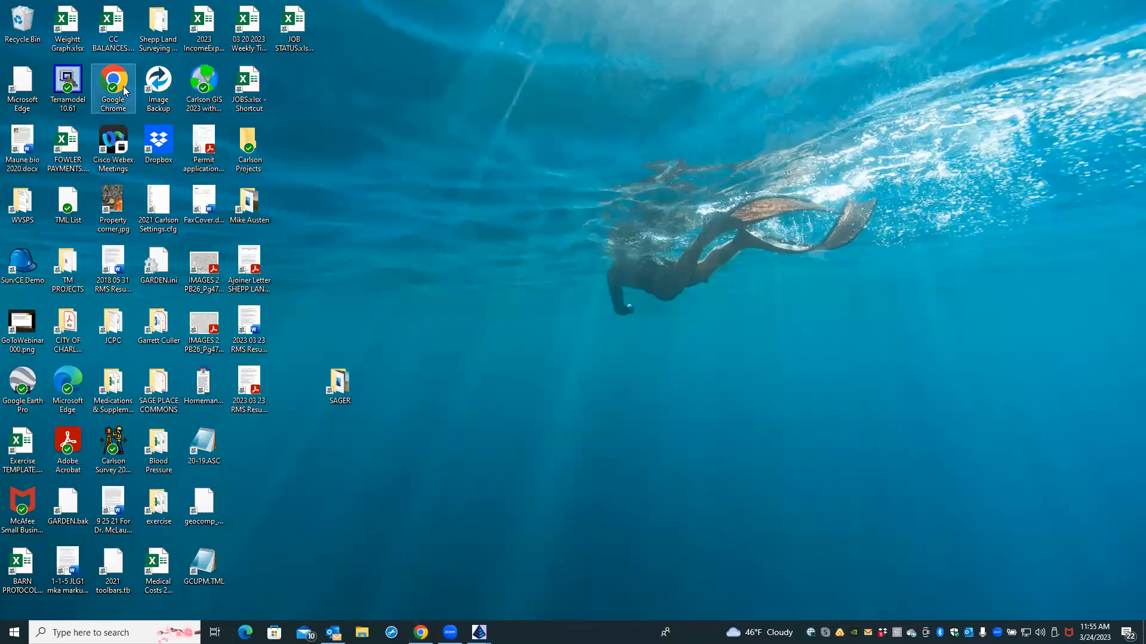
double_click(123, 84)
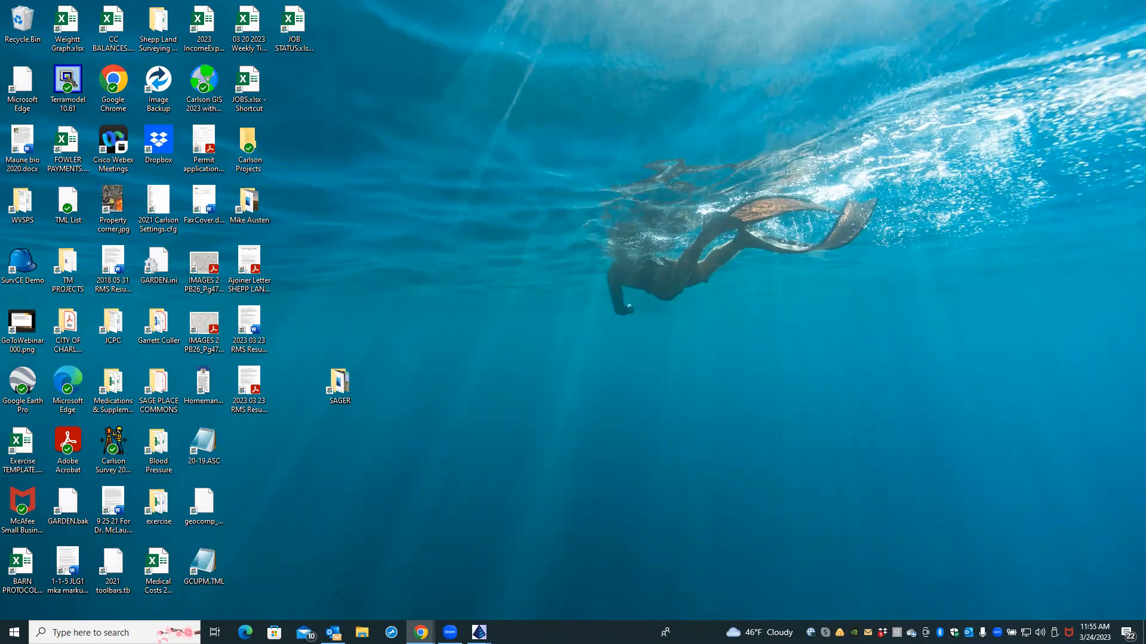
left_click_drag(0, 219, 649, 219)
left_click(726, 219)
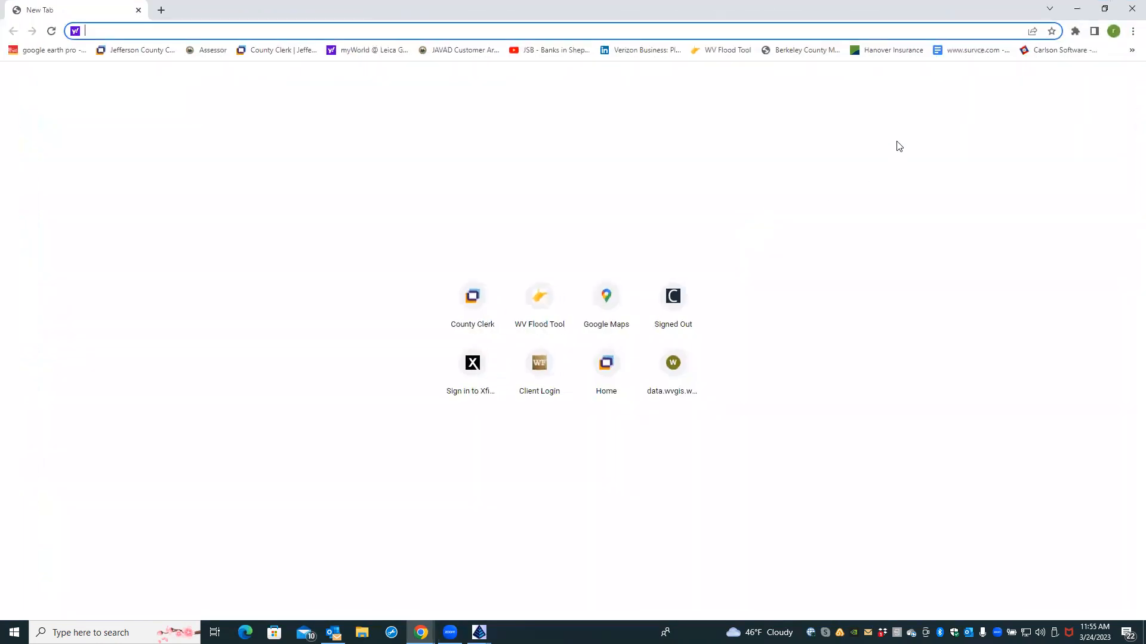
Step: Bookmark the New Tab page, then open the saved data.wvgis.wvu.edu Contours bookmark
left_click(1051, 31)
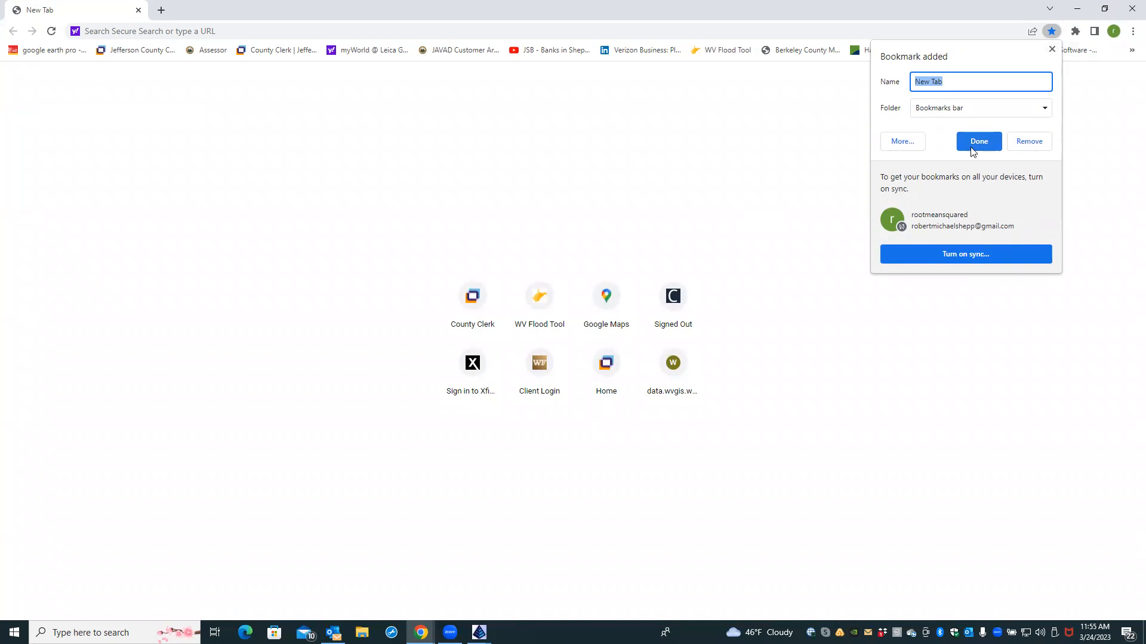
left_click(1078, 123)
left_click(1131, 50)
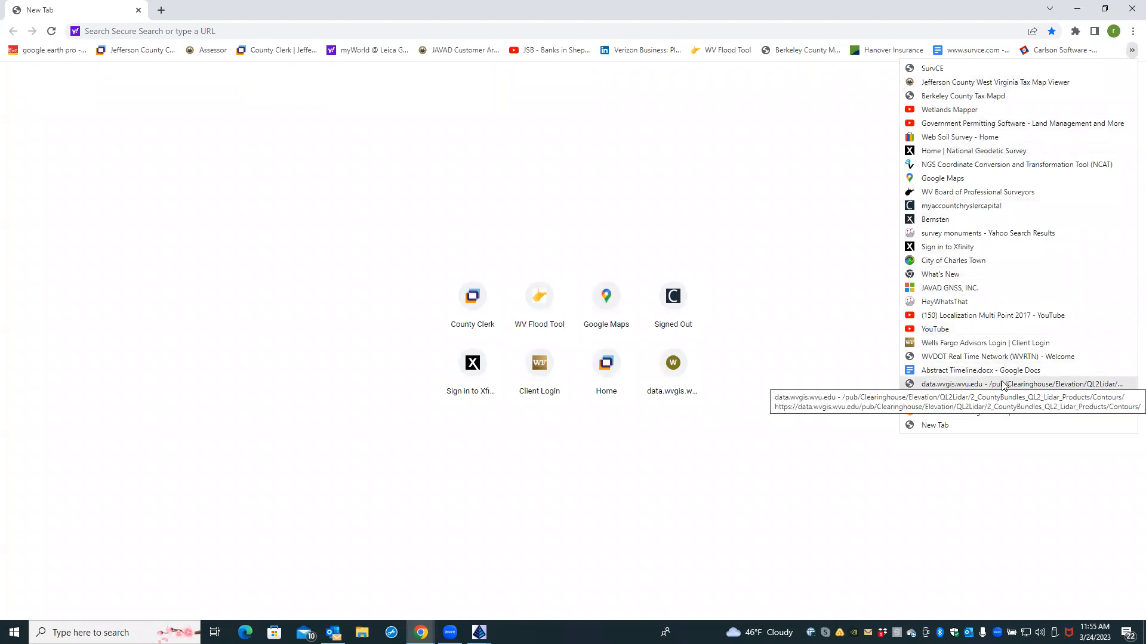
left_click(676, 371)
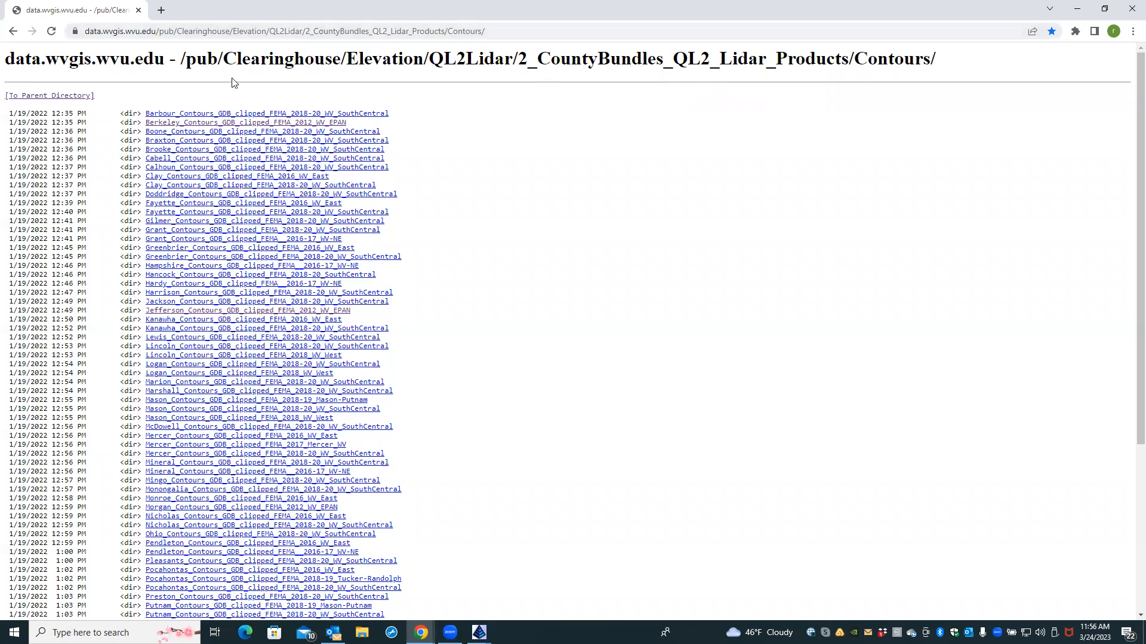
Step: Climb four parent directories to the Clearinghouse root, then open Boundaries › nationalParkServiceBoundaries › PADUSformat
left_click(87, 98)
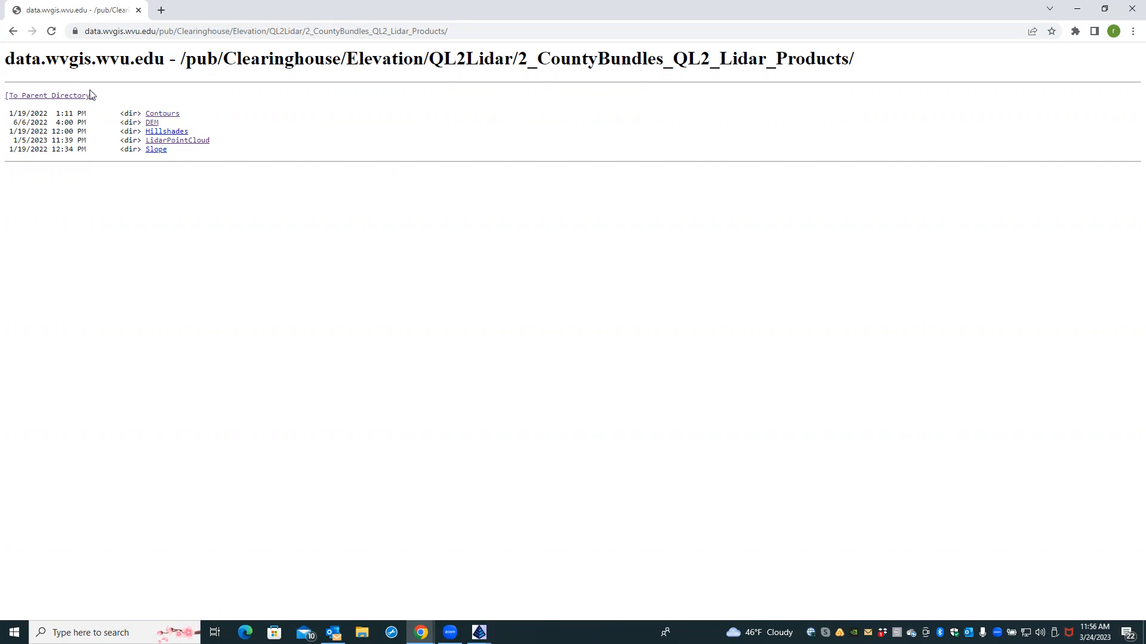
left_click(80, 98)
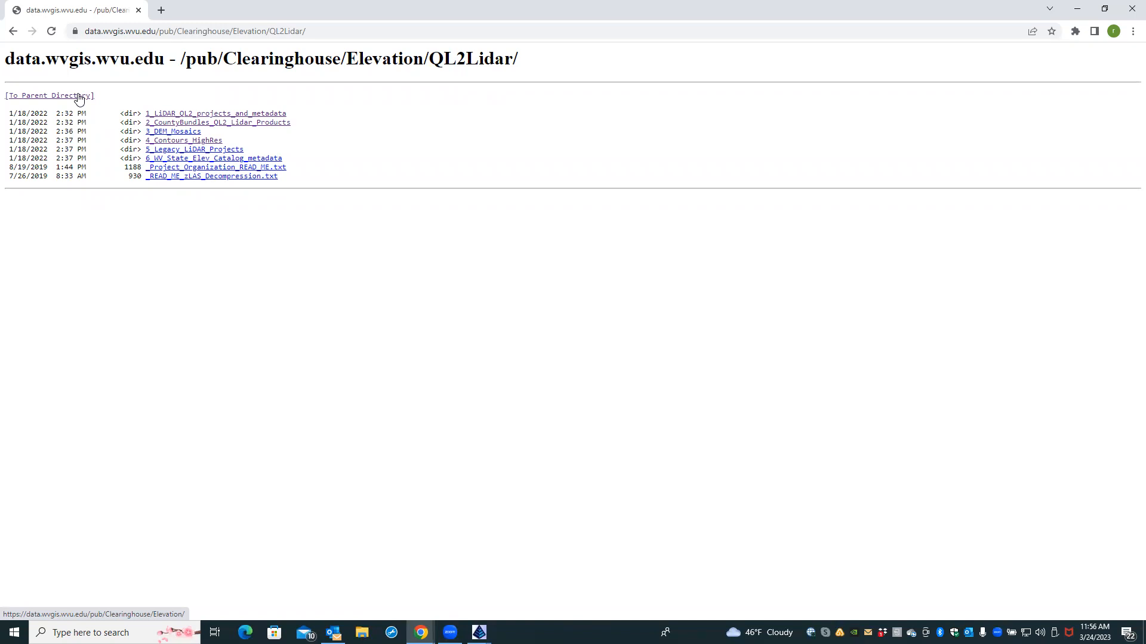
left_click(79, 96)
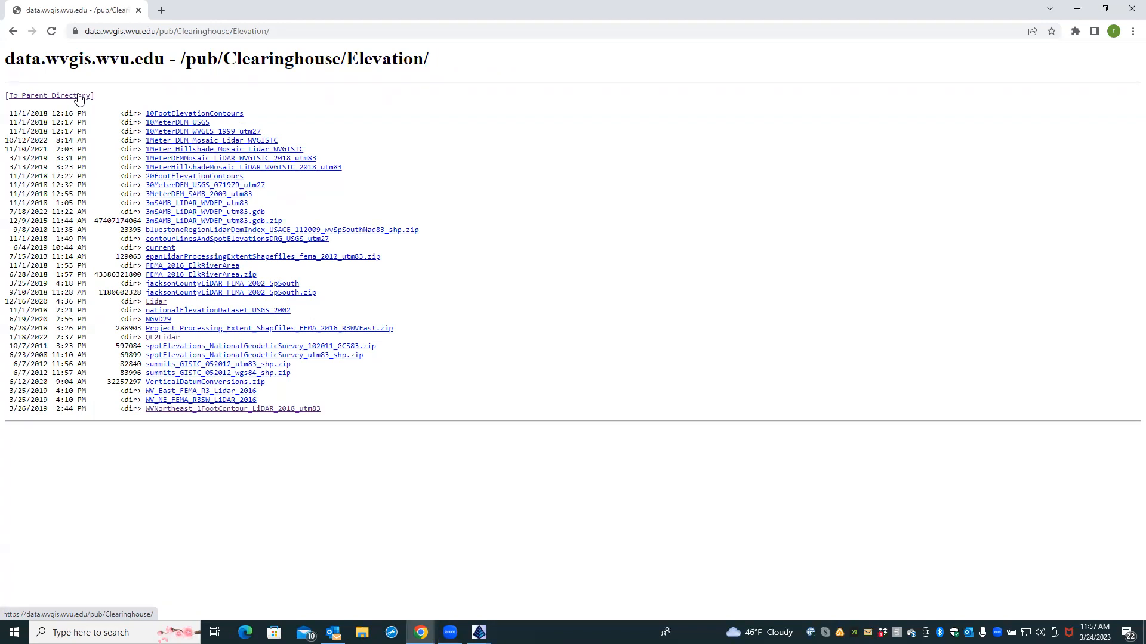
left_click(79, 99)
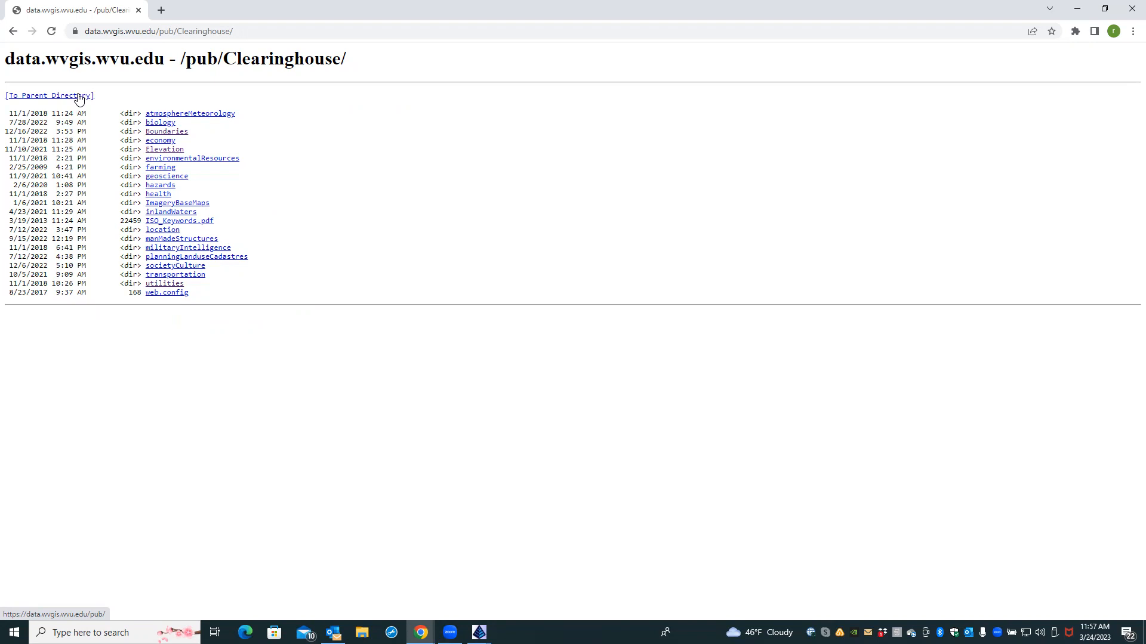
left_click(161, 131)
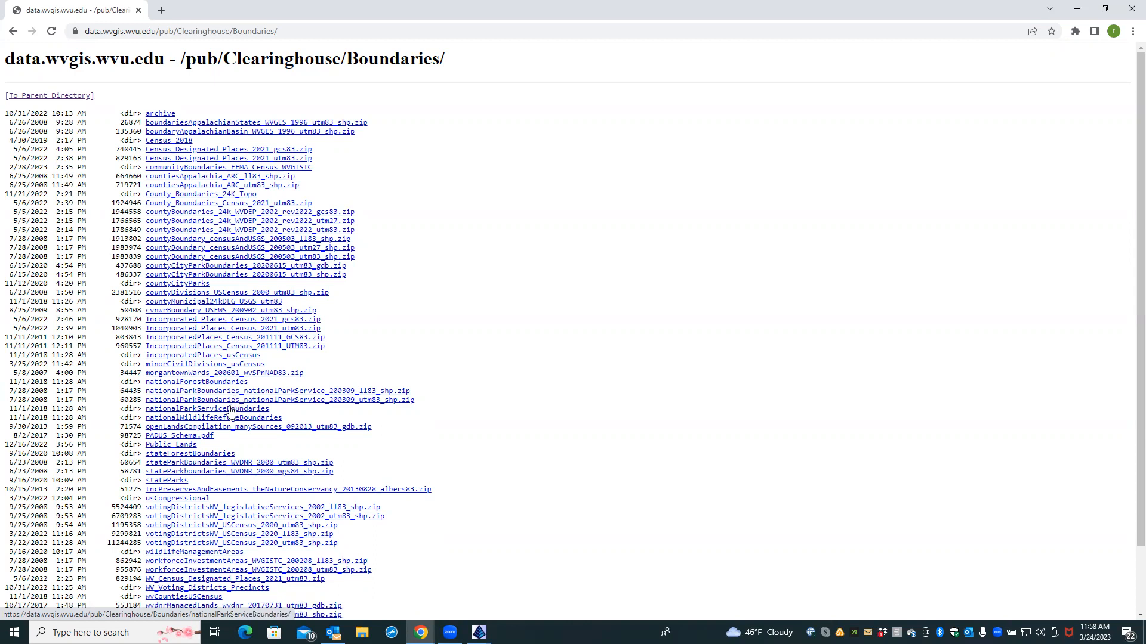
left_click(231, 410)
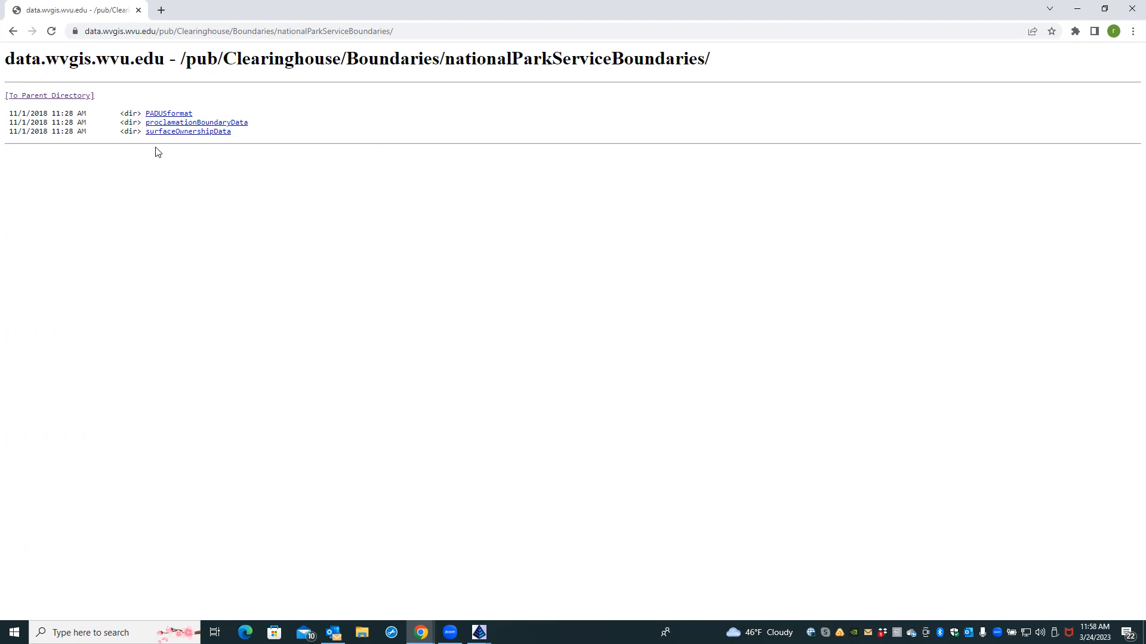
left_click(160, 115)
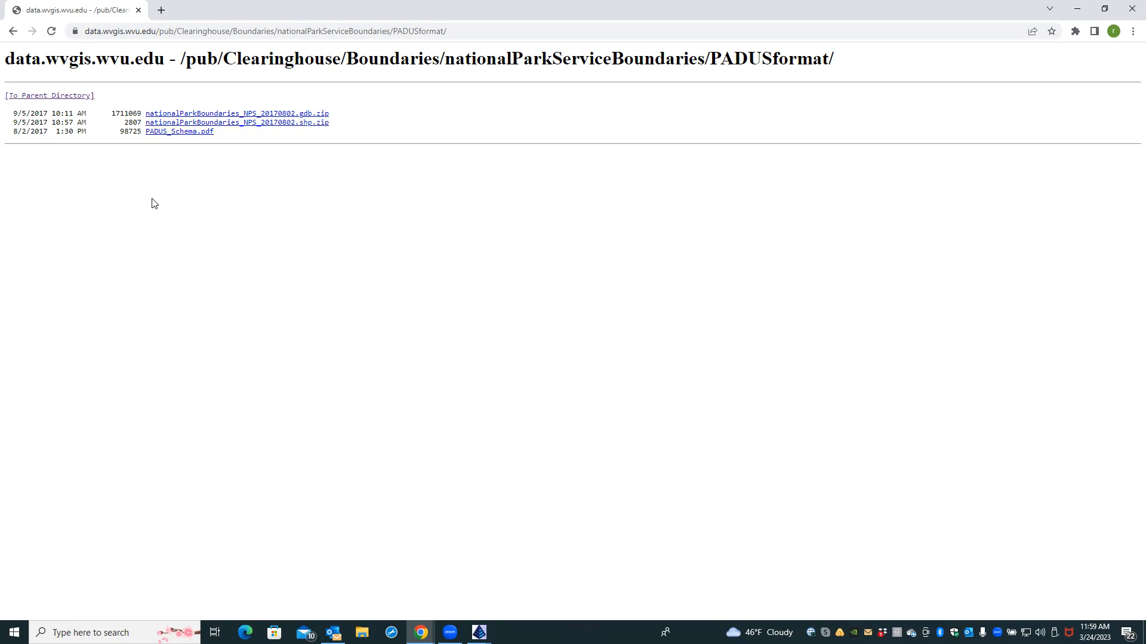
Step: Download the nationalParkBoundaries_NPS_20170802.shp.zip shapefile archive
left_click(177, 123)
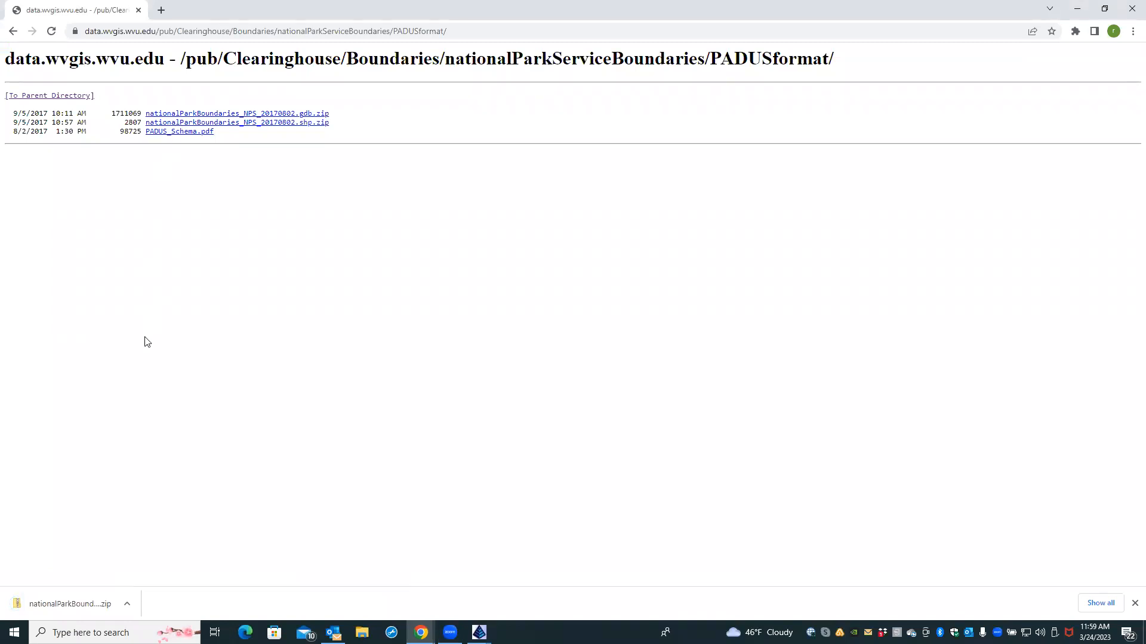
Step: Open the downloaded zip and run Extract All, browsing to the company's WVGIS DATA folder
left_click(96, 602)
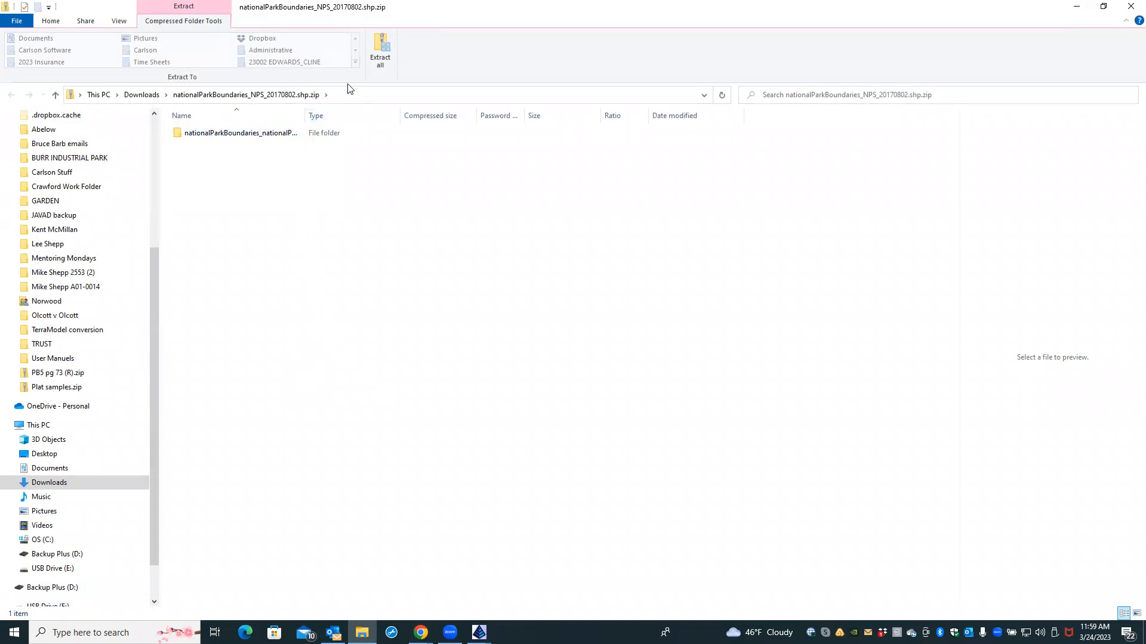
left_click(379, 47)
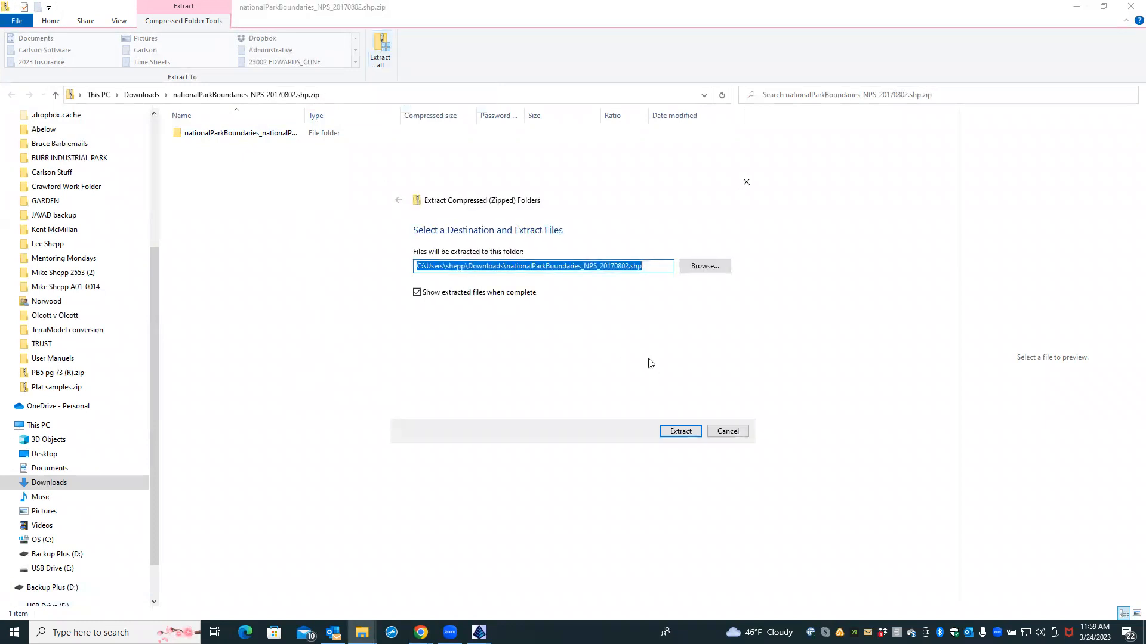
left_click(710, 269)
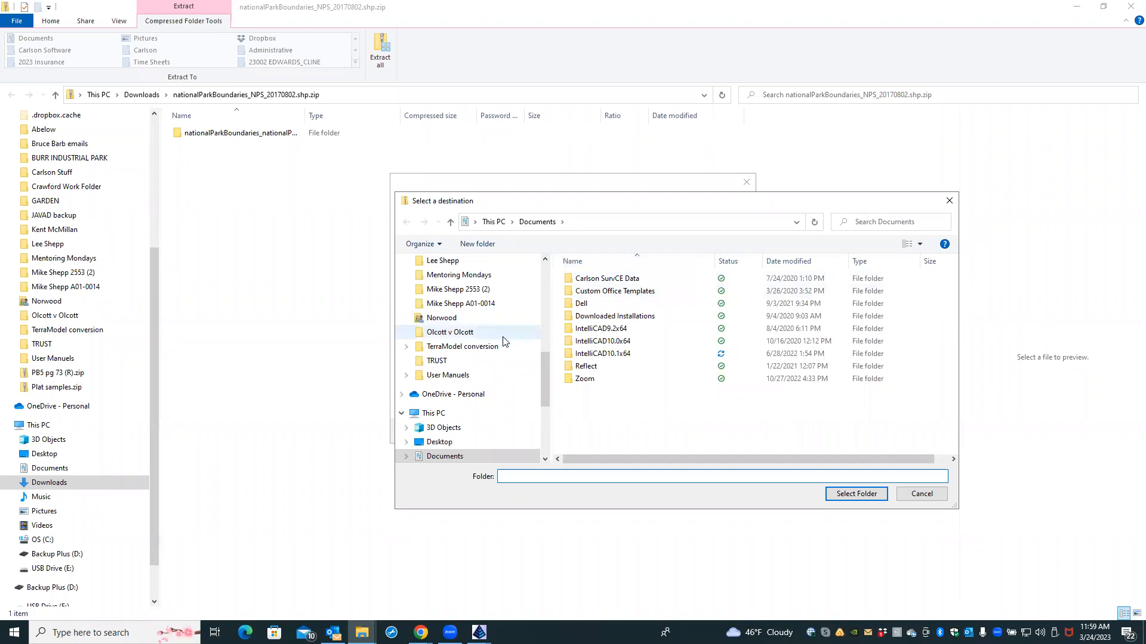
scroll(503, 341, "up", 1)
scroll(503, 341, "up", 3)
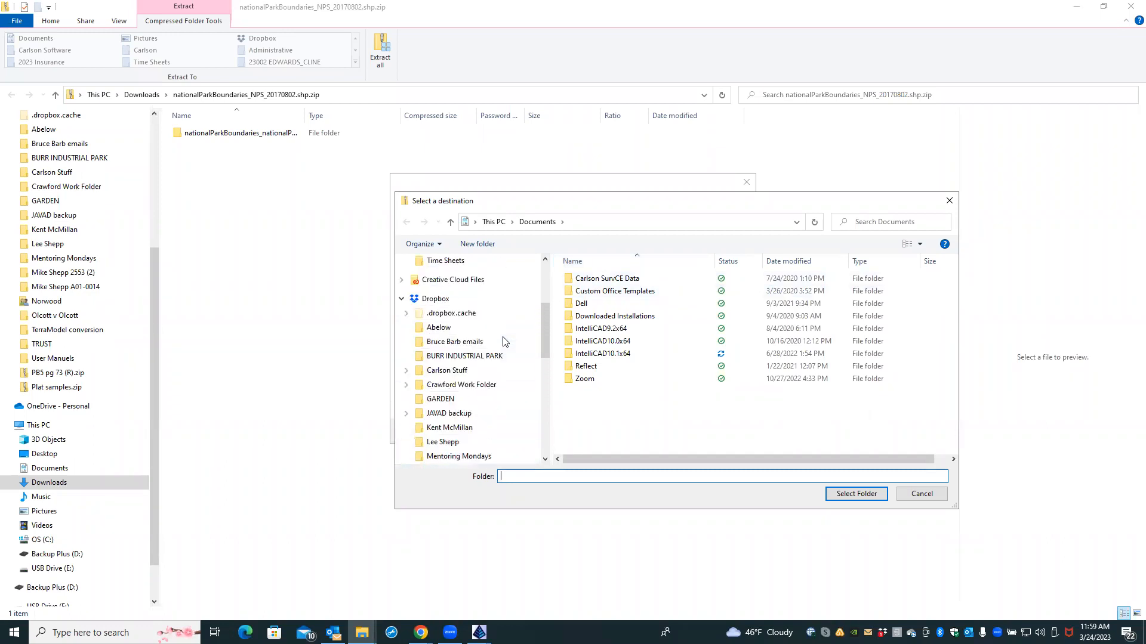
scroll(503, 342, "up", 4)
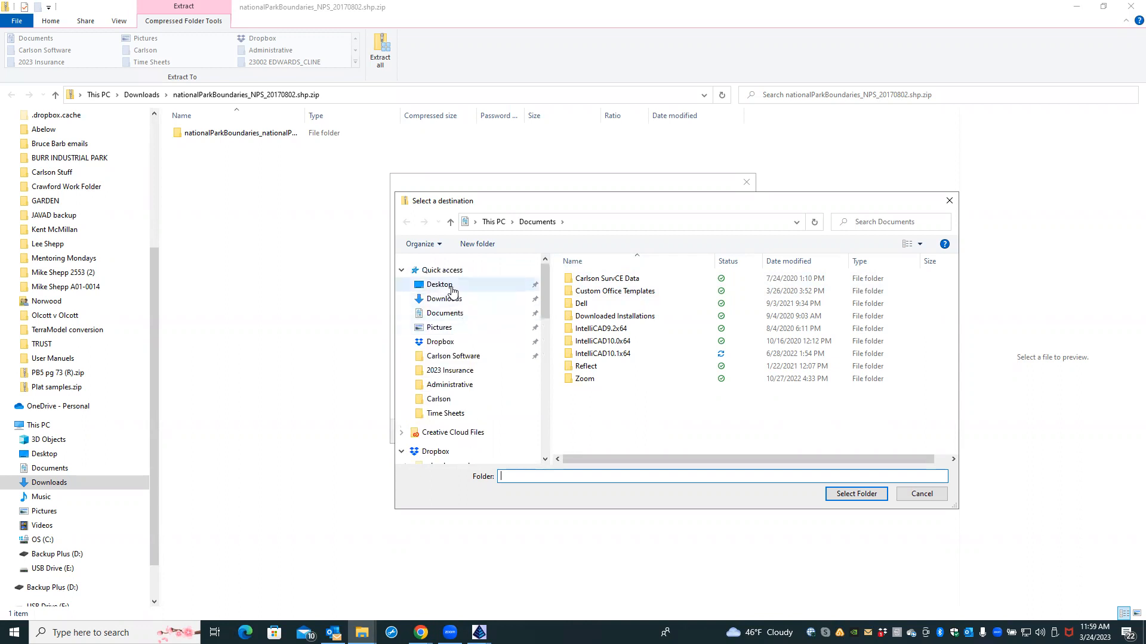
left_click(452, 287)
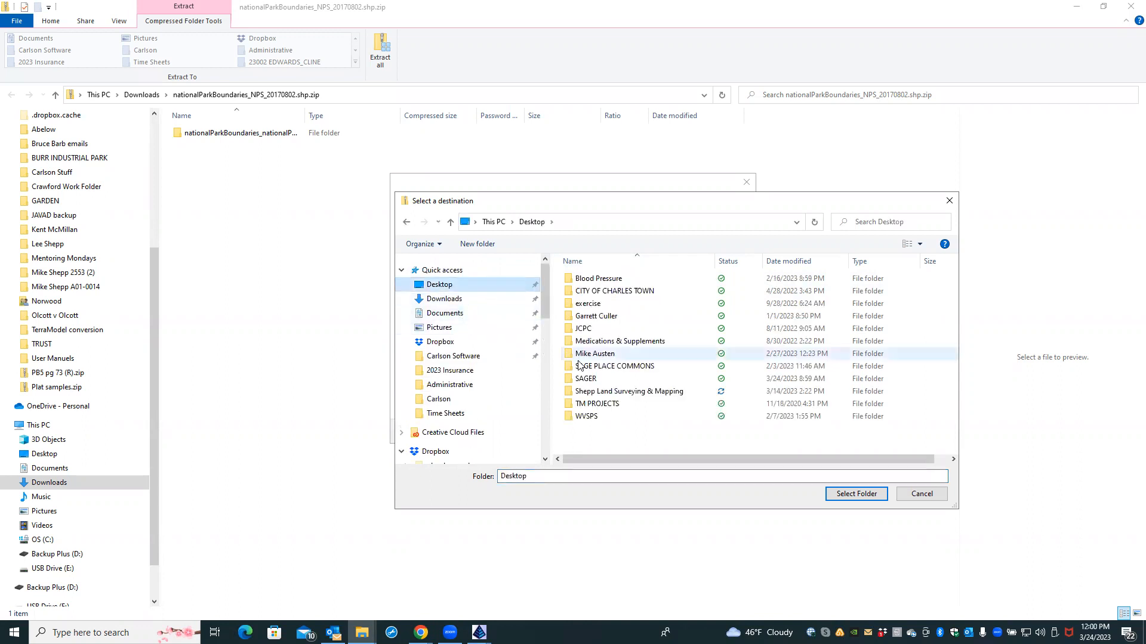
double_click(597, 391)
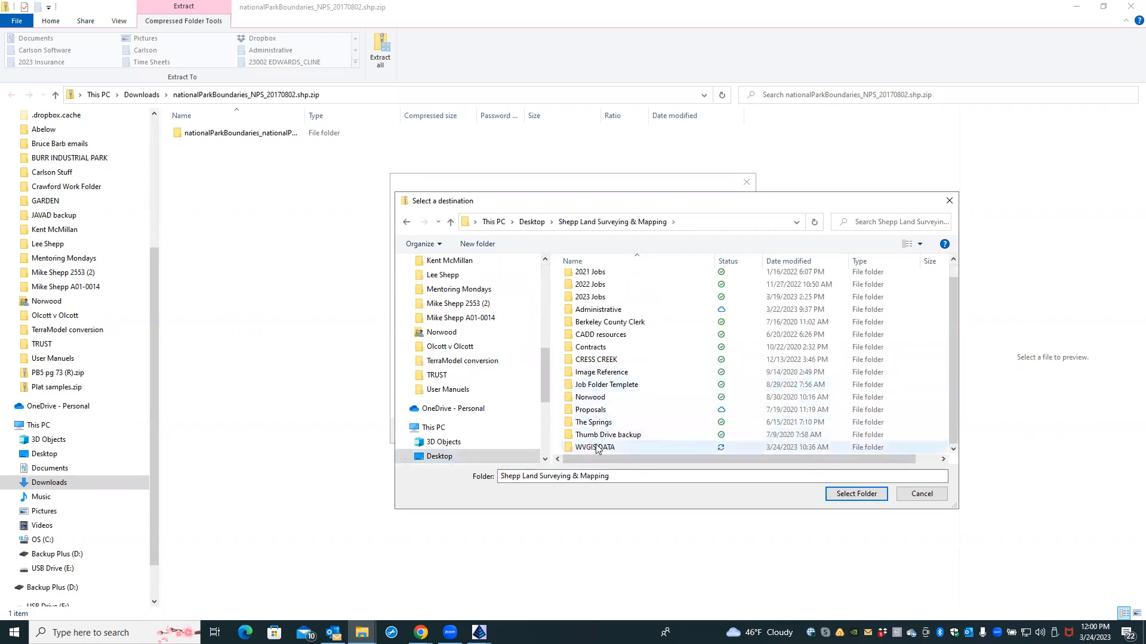
double_click(596, 447)
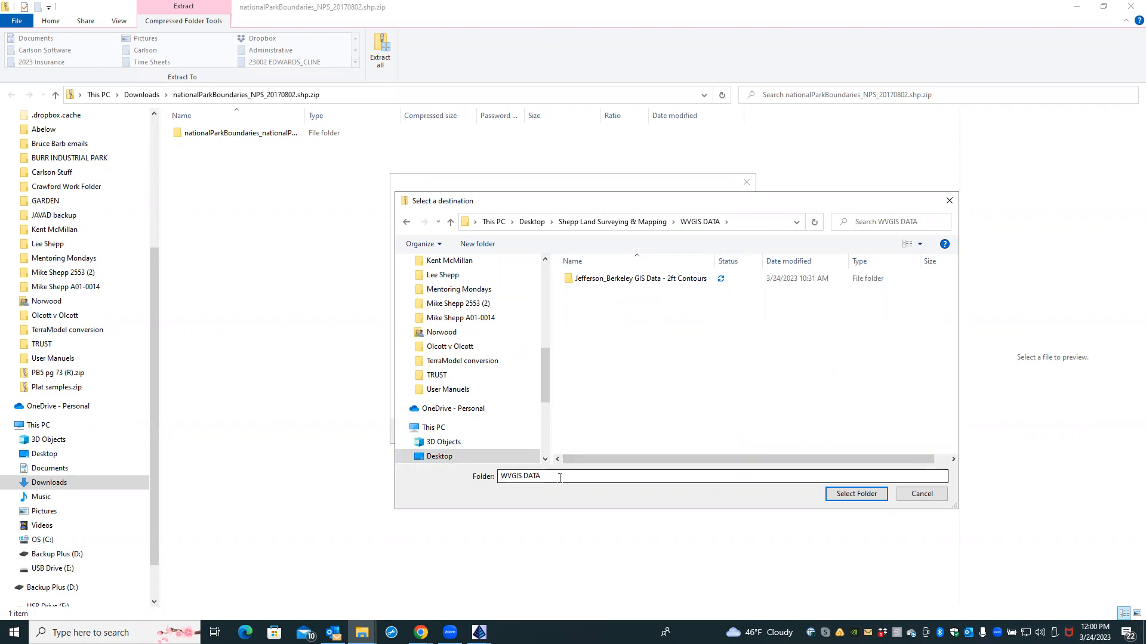
Step: Create a new NPS folder in WVGIS DATA and extract the shapefile zip into it
right_click(664, 344)
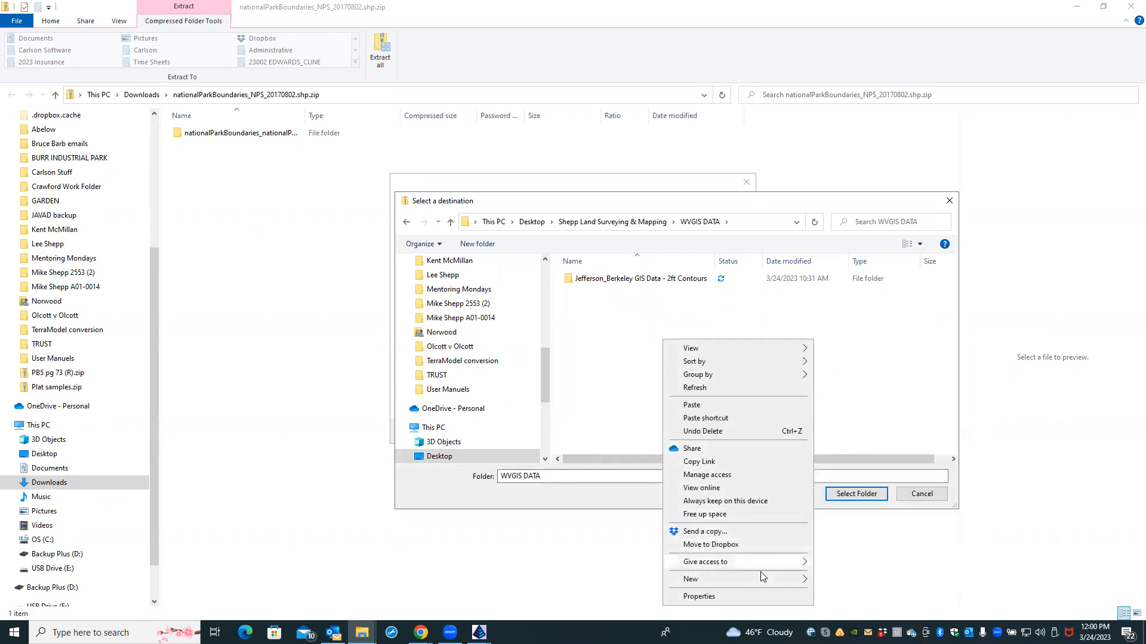
mouse_move(760, 577)
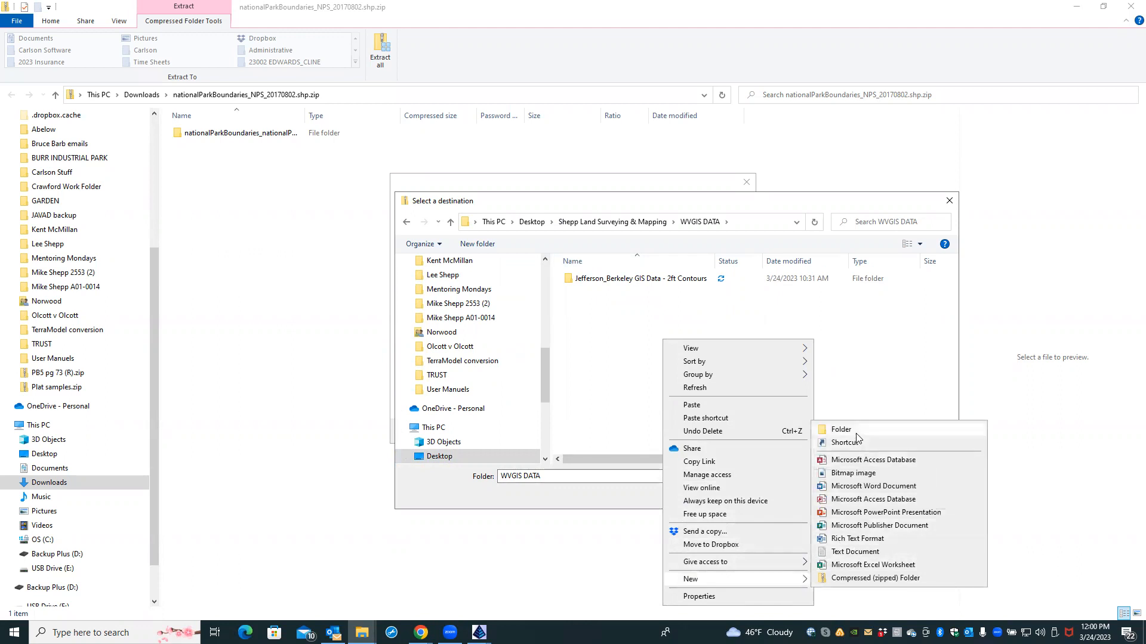
left_click(854, 430)
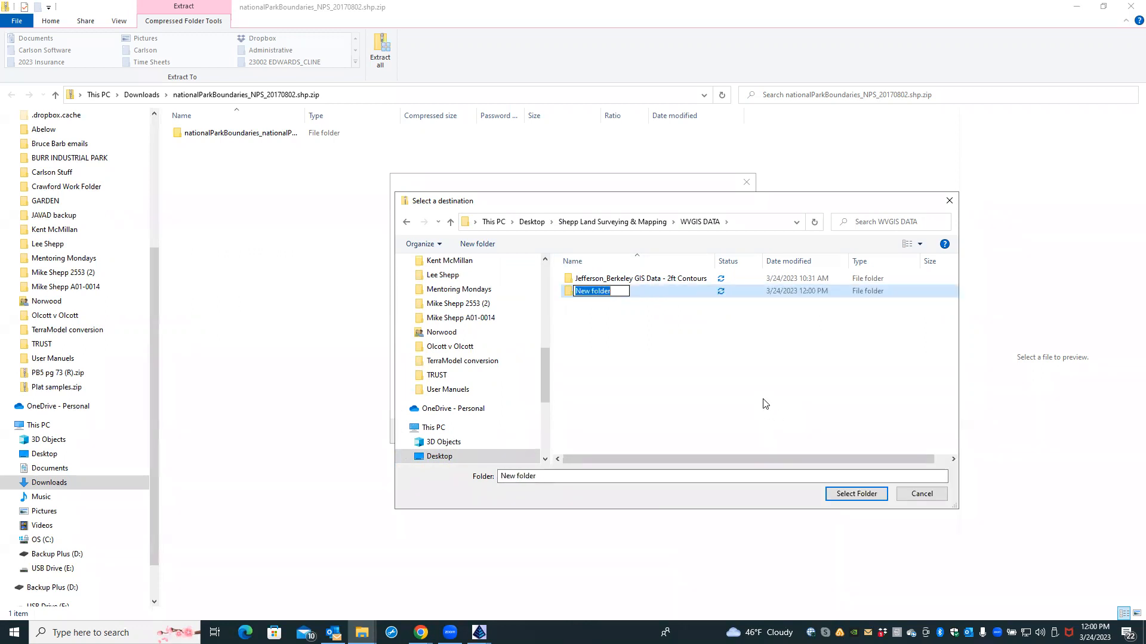
type("n")
key("BackSpace")
key("BackSpace")
type("NPS")
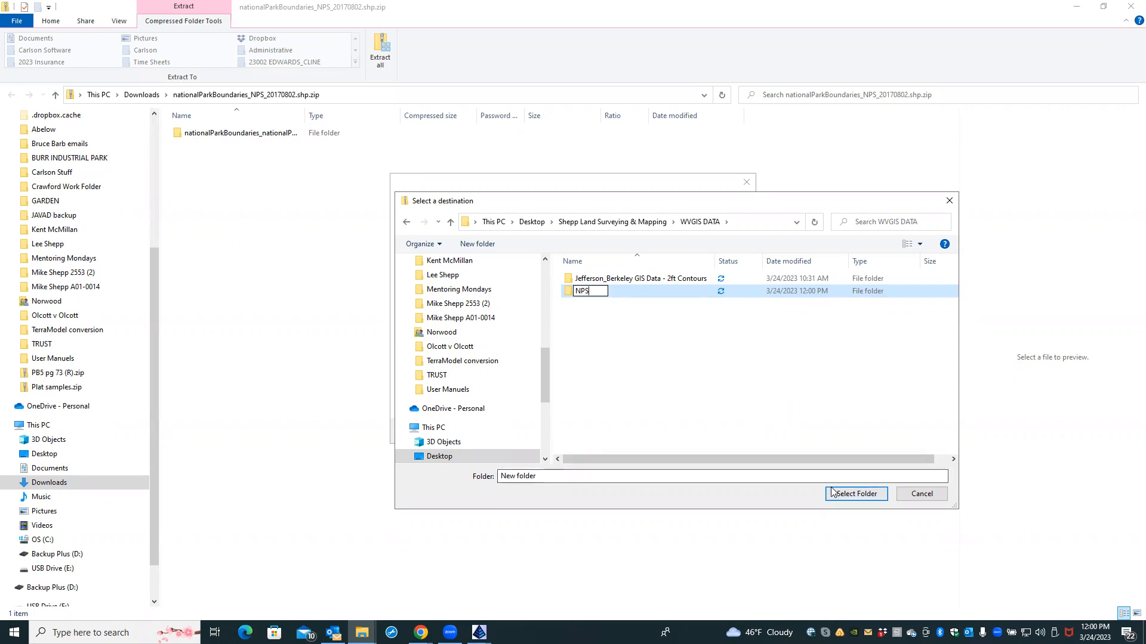
left_click(567, 297)
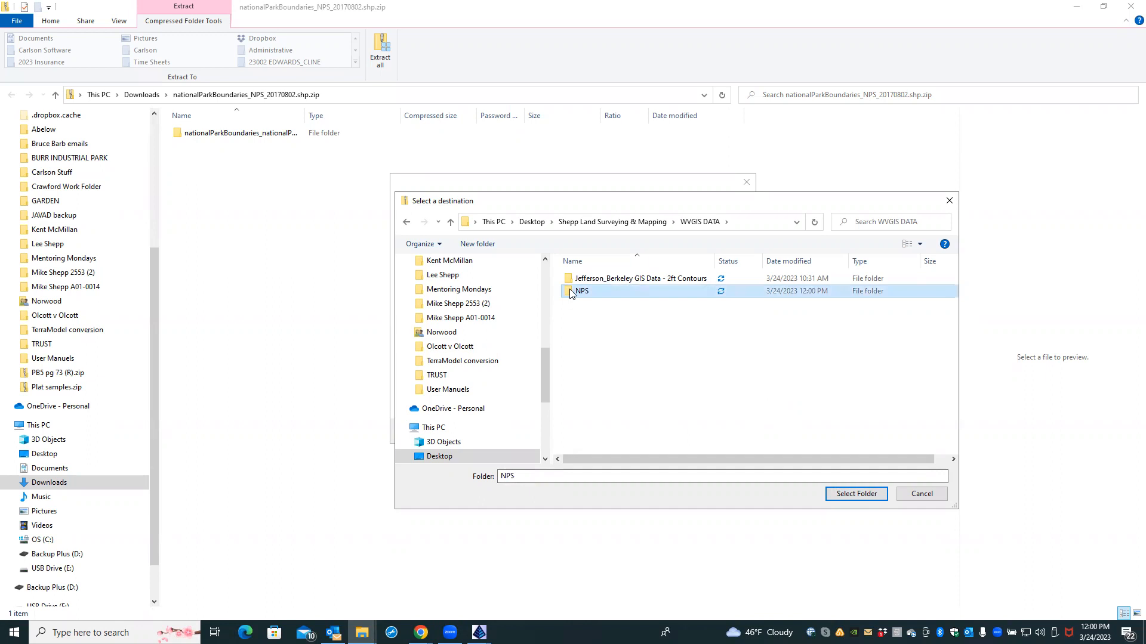
double_click(571, 293)
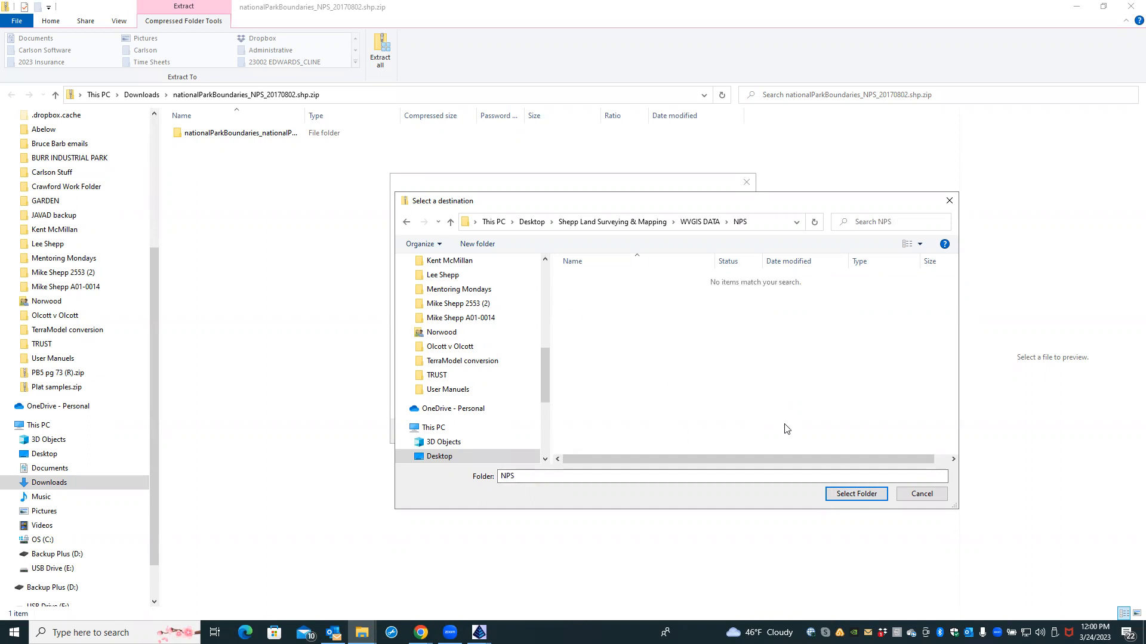
left_click(856, 494)
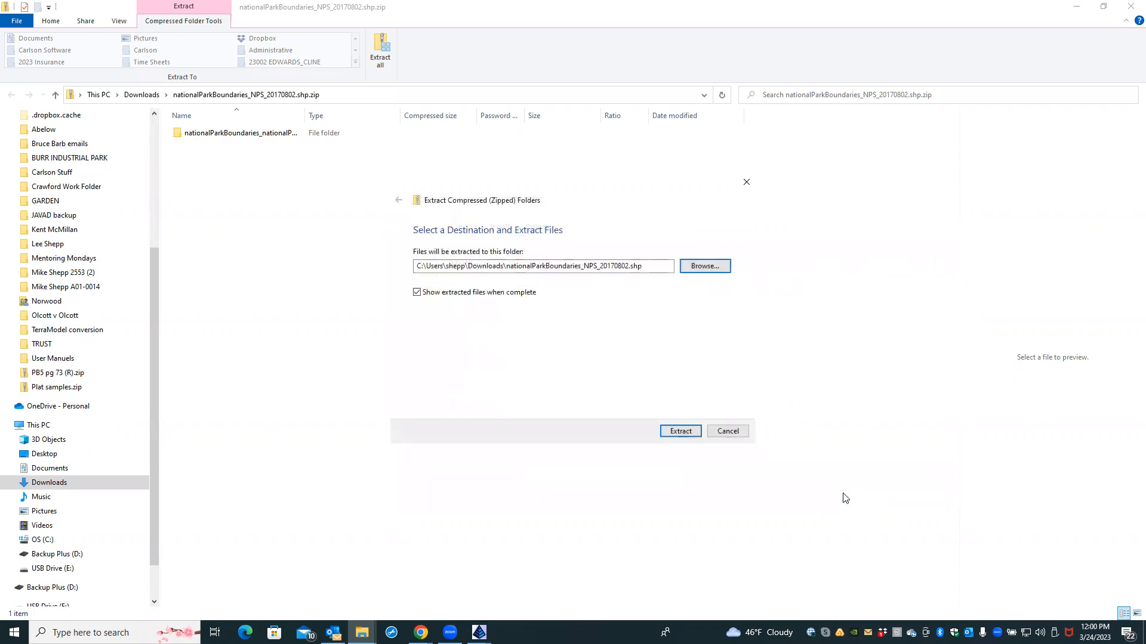
left_click(681, 430)
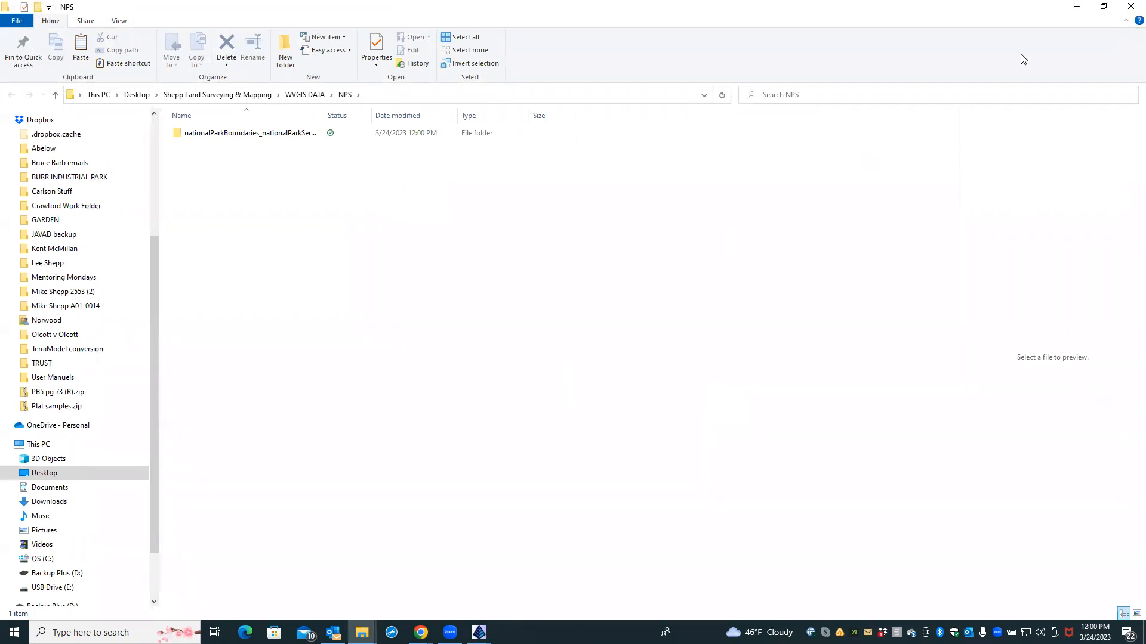
Step: Close both Explorer windows and Chrome, returning to the HERBST survey drawing
left_click(1129, 7)
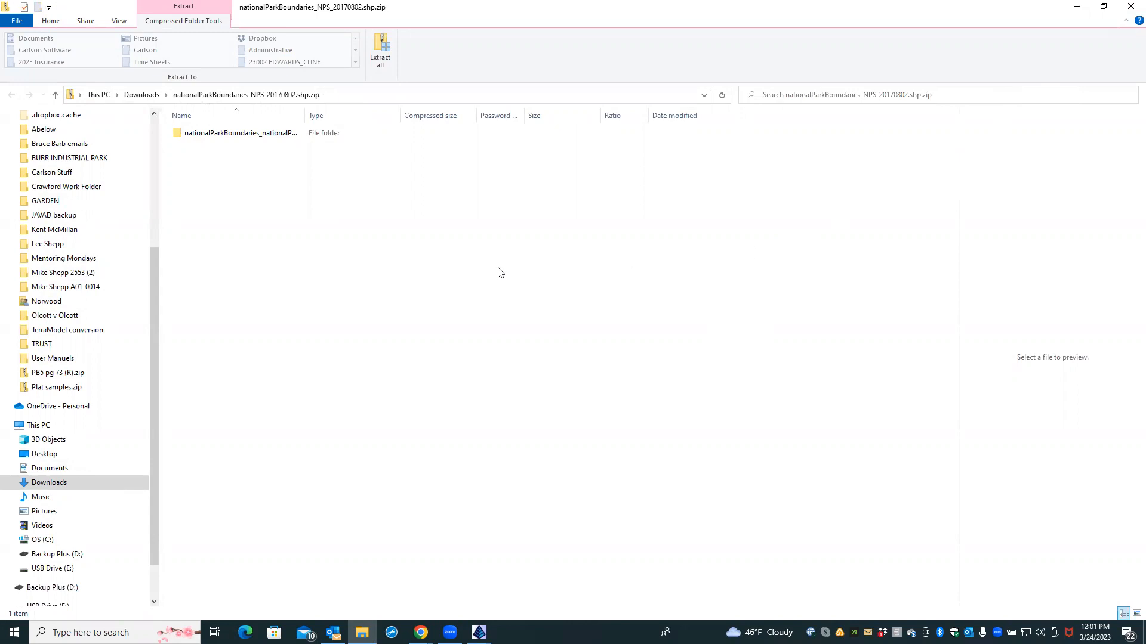
left_click(1129, 7)
left_click(1128, 14)
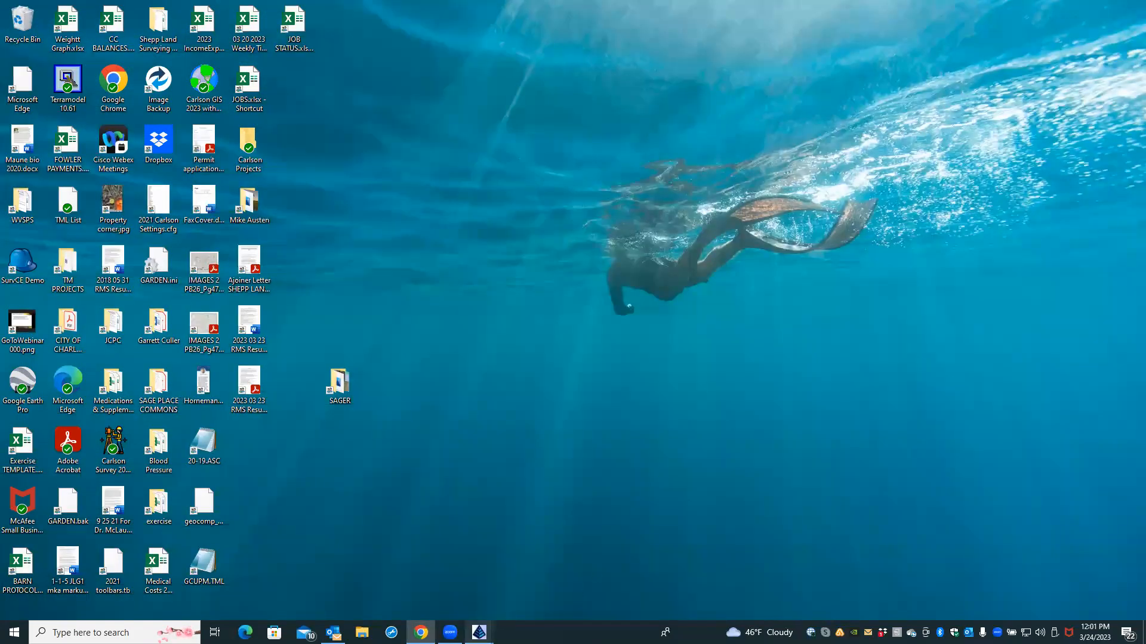
mouse_move(479, 632)
left_click(485, 609)
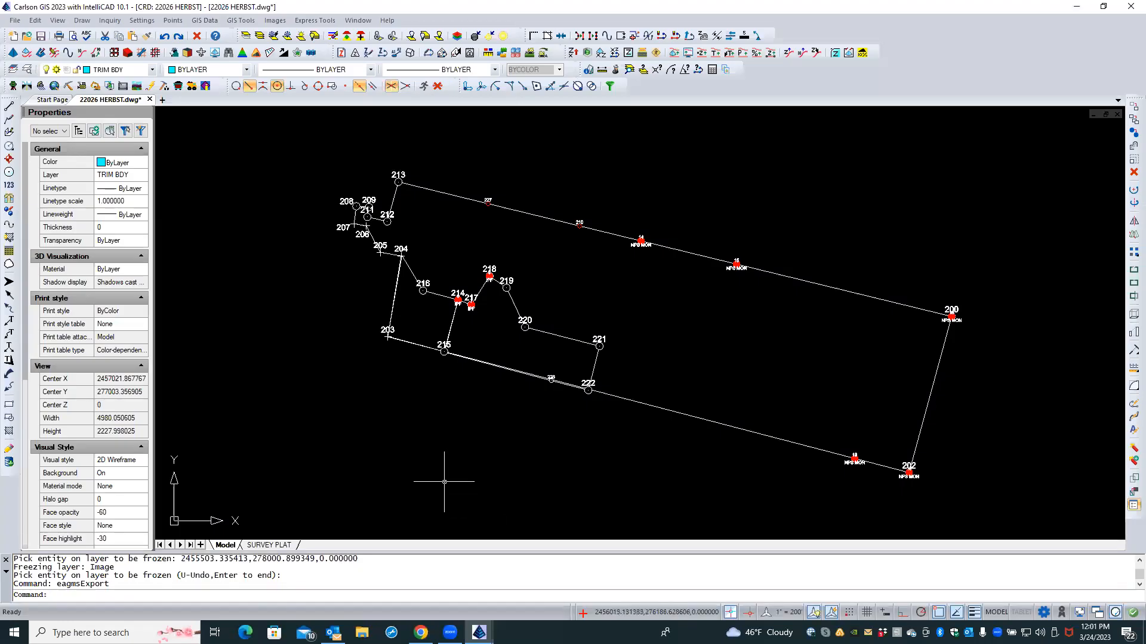
Step: Zoom out and pan around the parcel, then choose GIS Data › Import GIS Data › Import ESRI SHP File
scroll(408, 439, "down", 3)
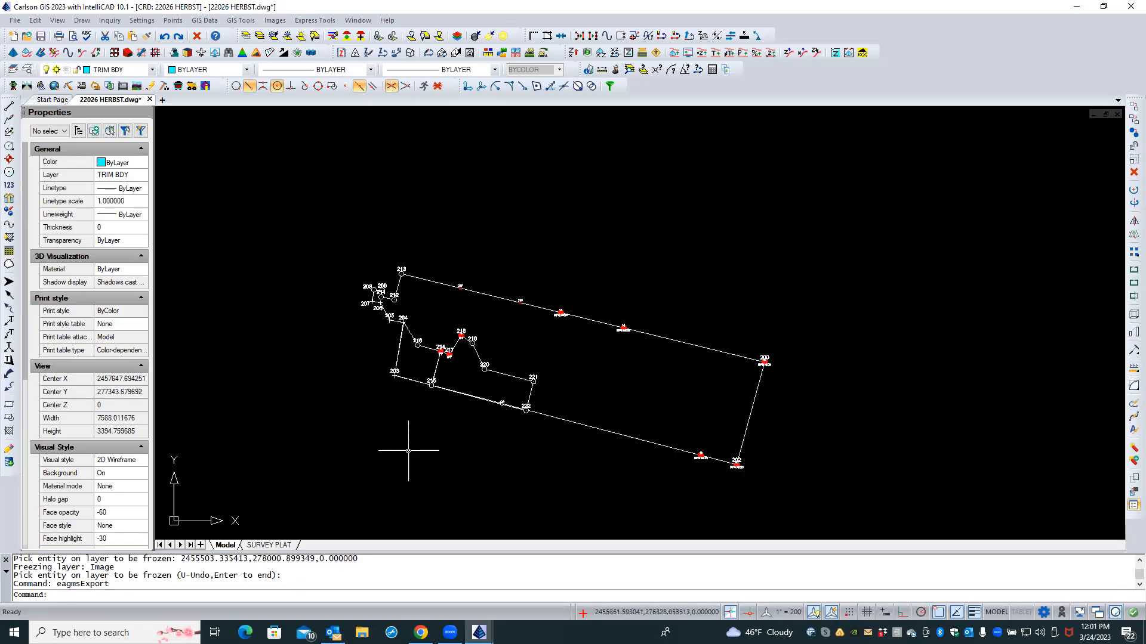
middle_click_drag(422, 458, 420, 389)
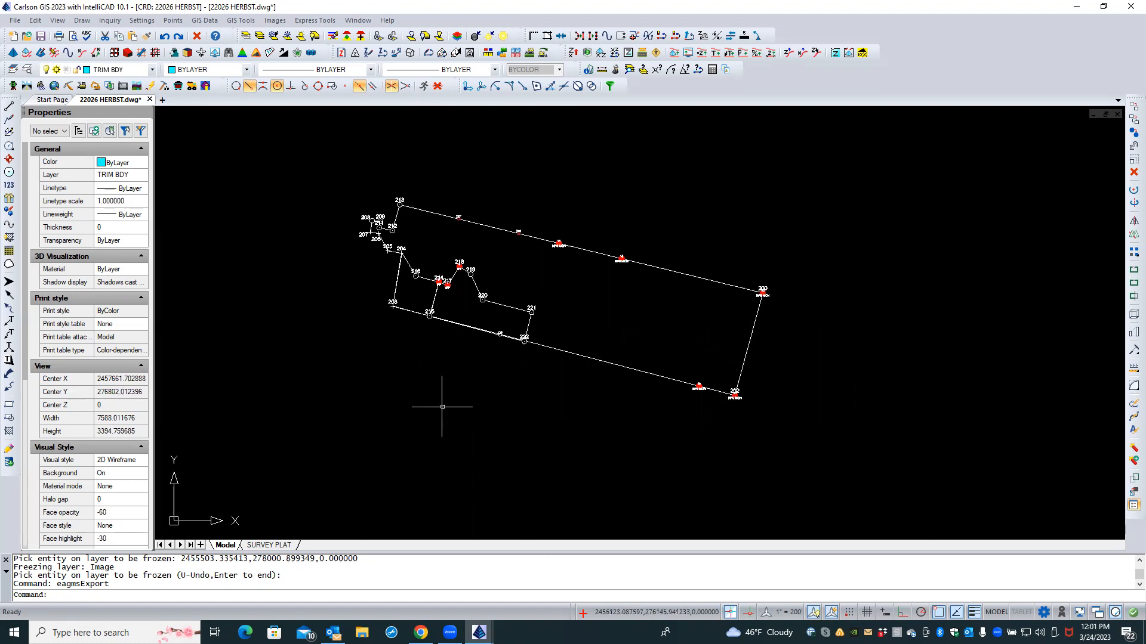
scroll(444, 408, "down", 3)
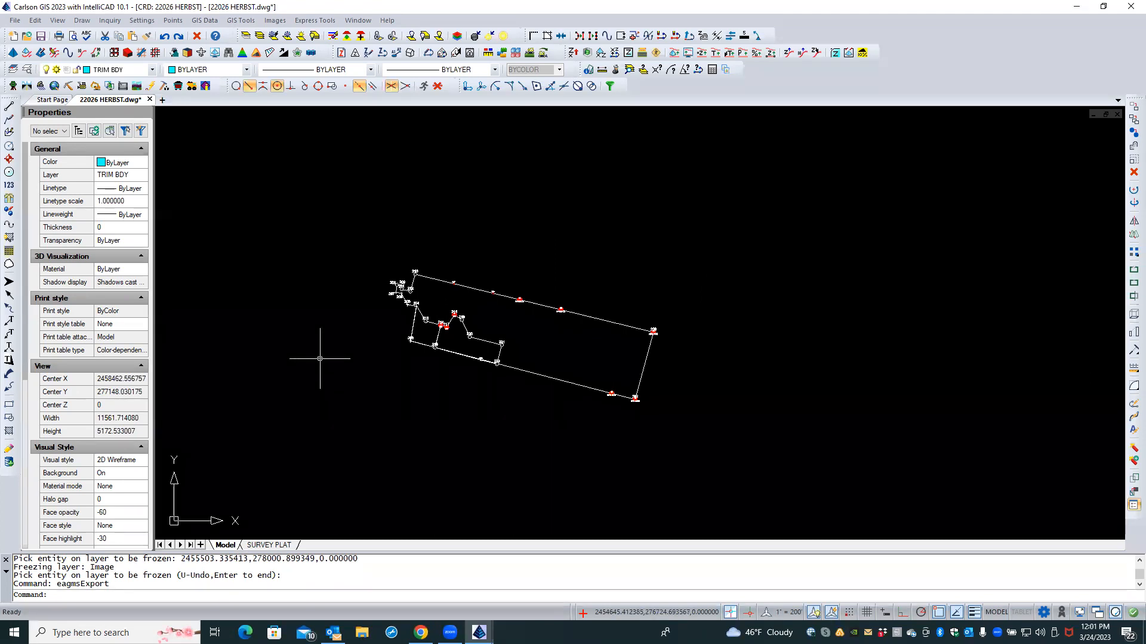
left_click(205, 21)
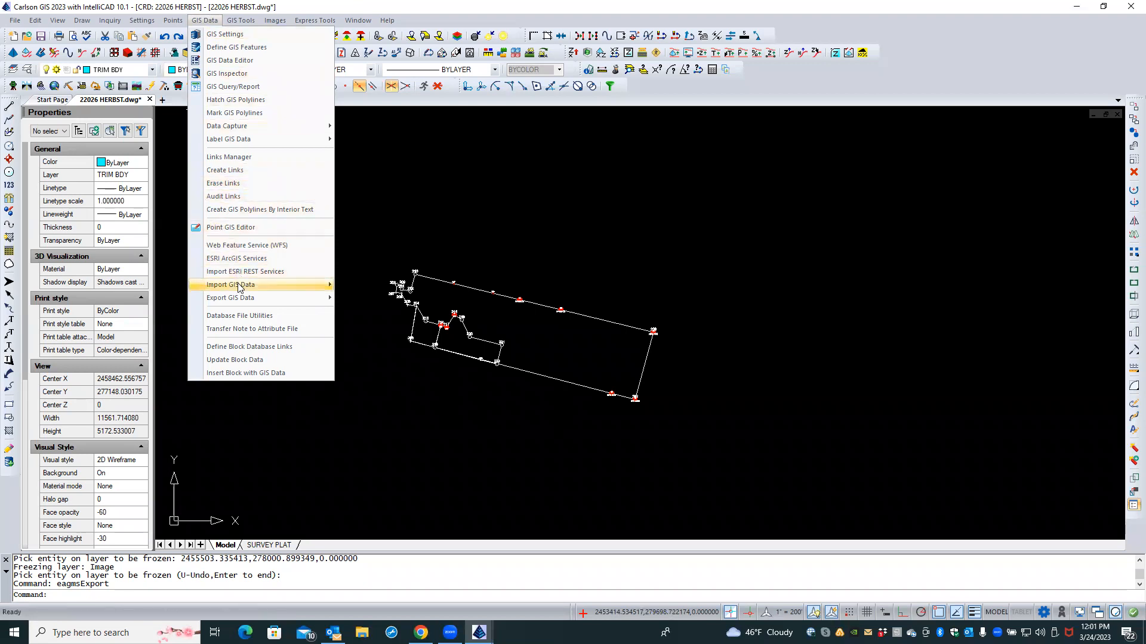
mouse_move(238, 285)
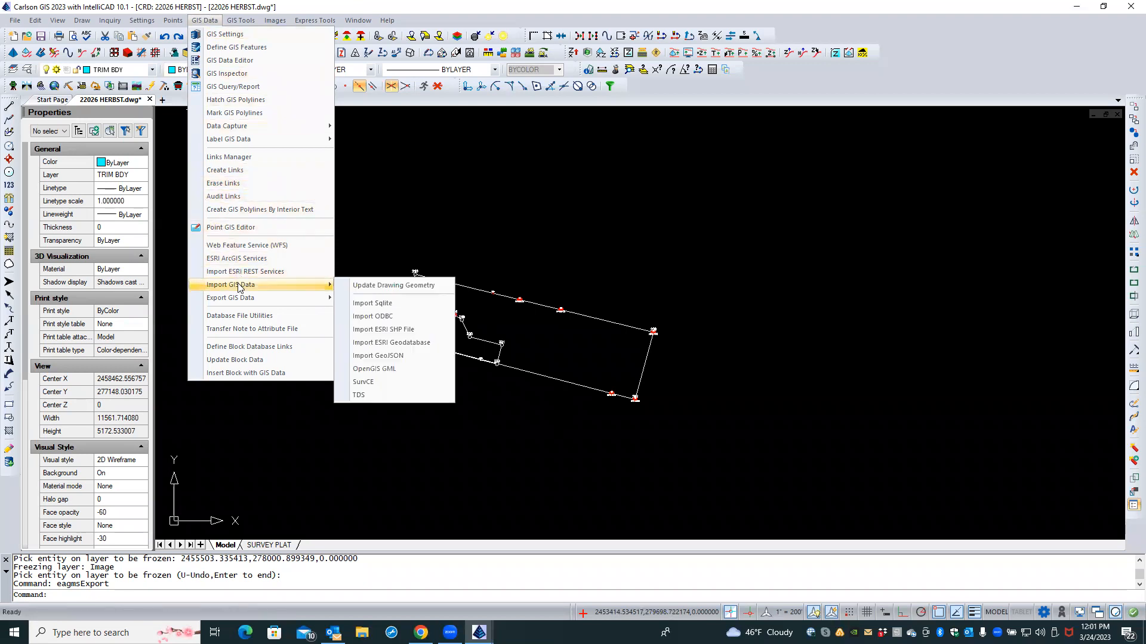
left_click(370, 330)
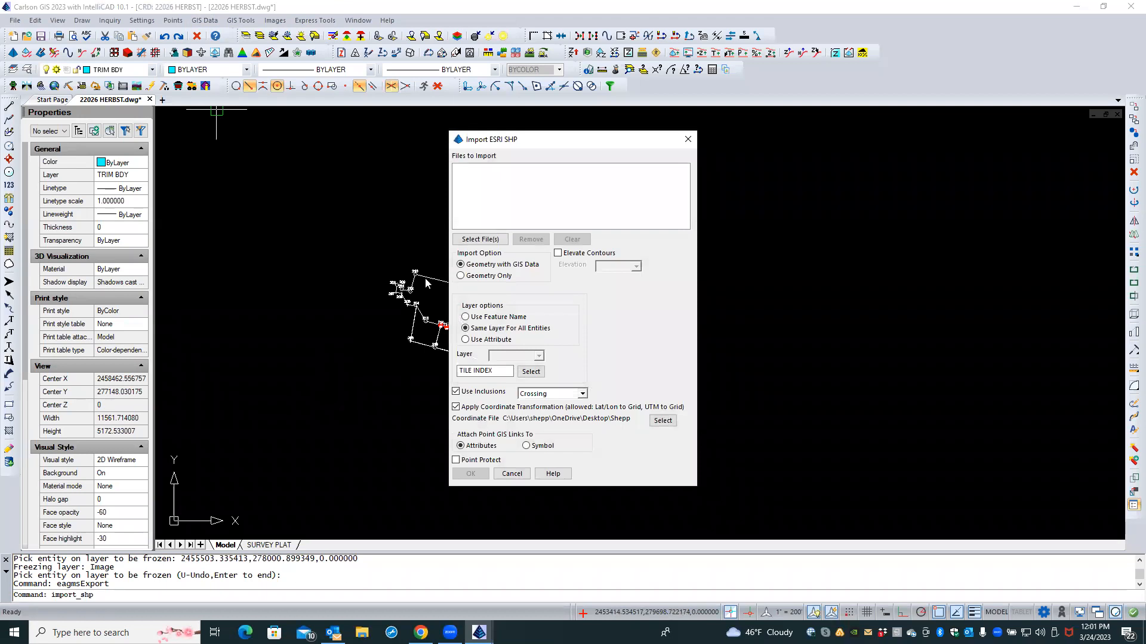
Step: Browse for shapefiles through Desktop › WVGIS DATA › NPS into the extracted nationalParkBoundaries folder
left_click(469, 239)
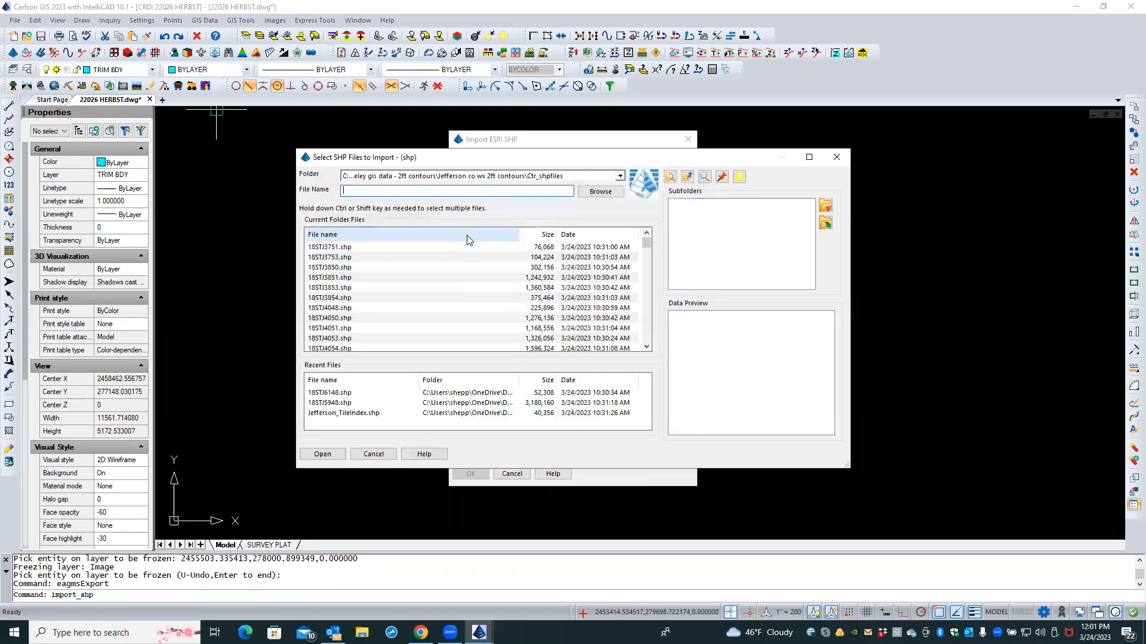
left_click(599, 191)
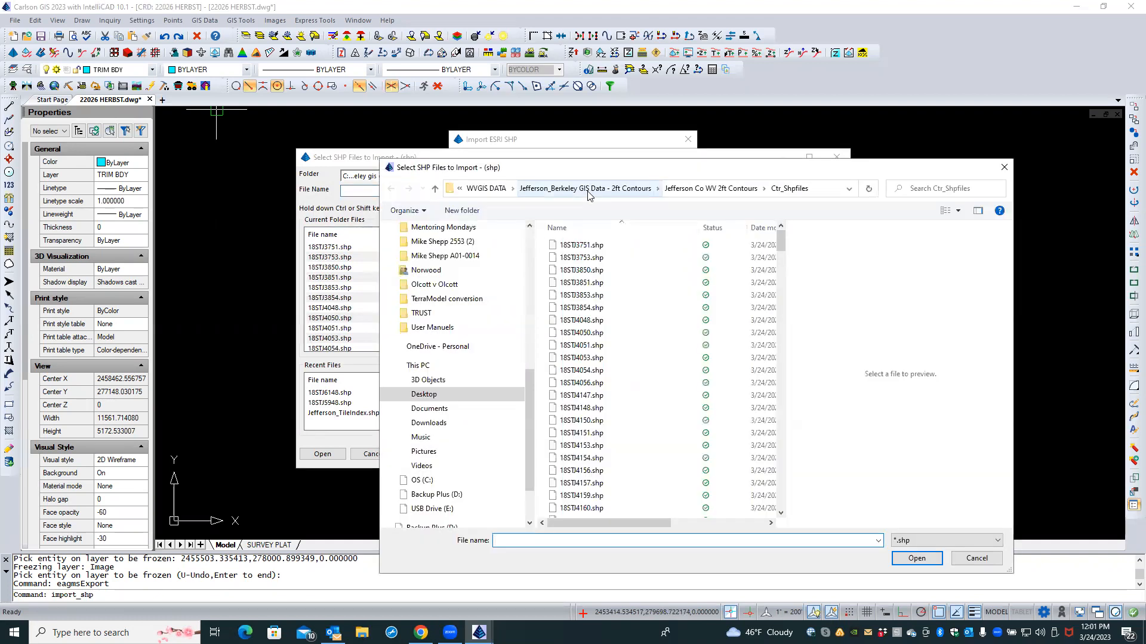
left_click(484, 393)
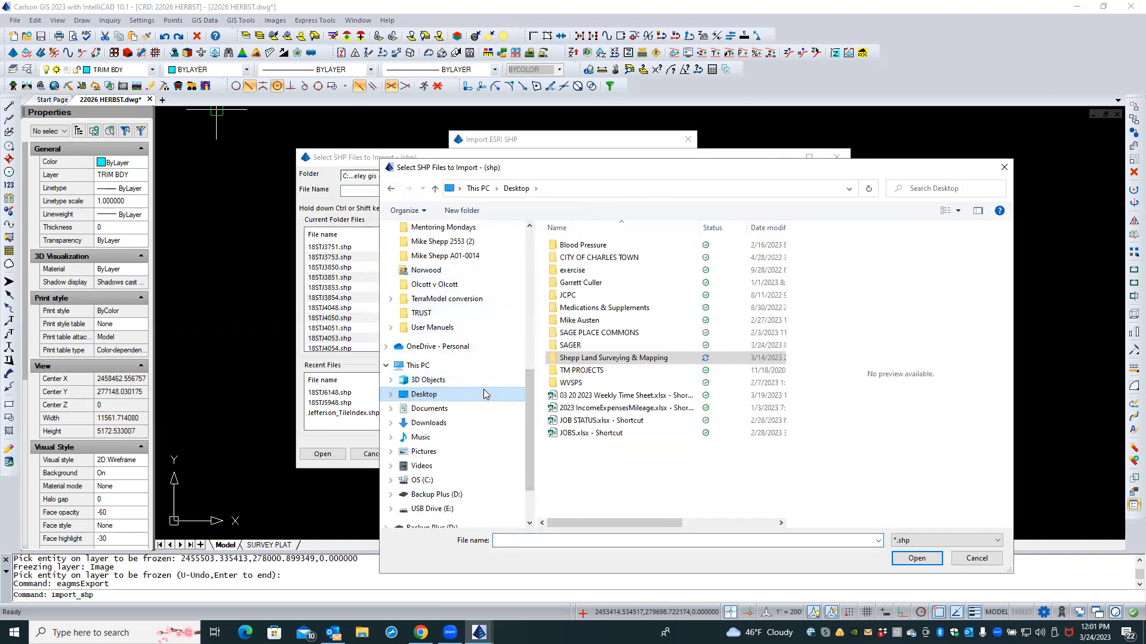
double_click(580, 359)
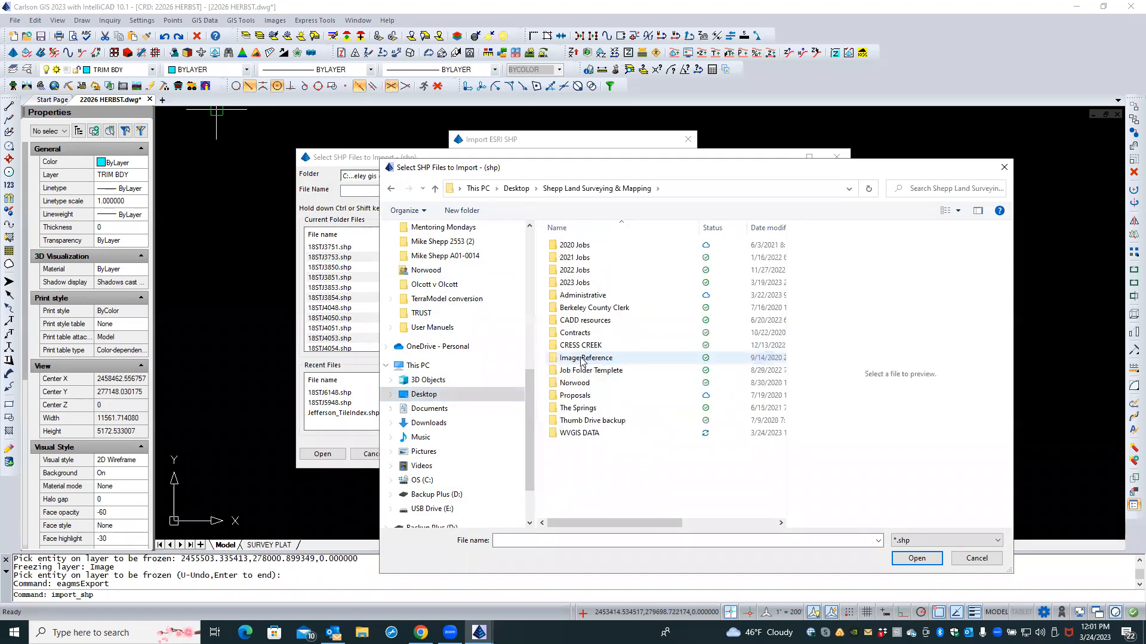
double_click(596, 431)
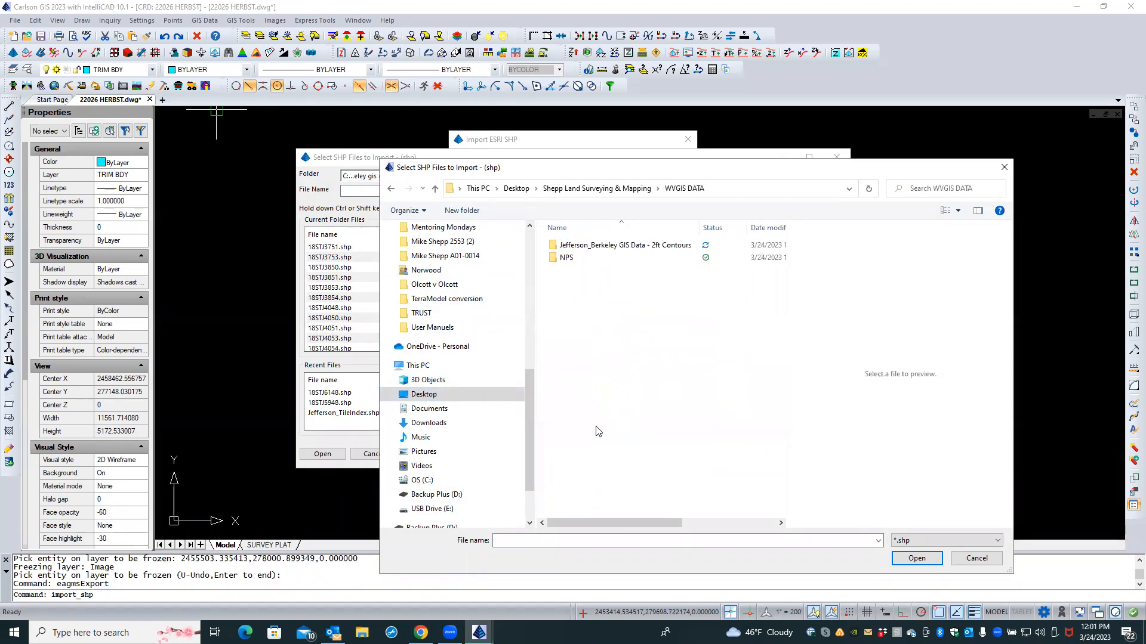
double_click(559, 263)
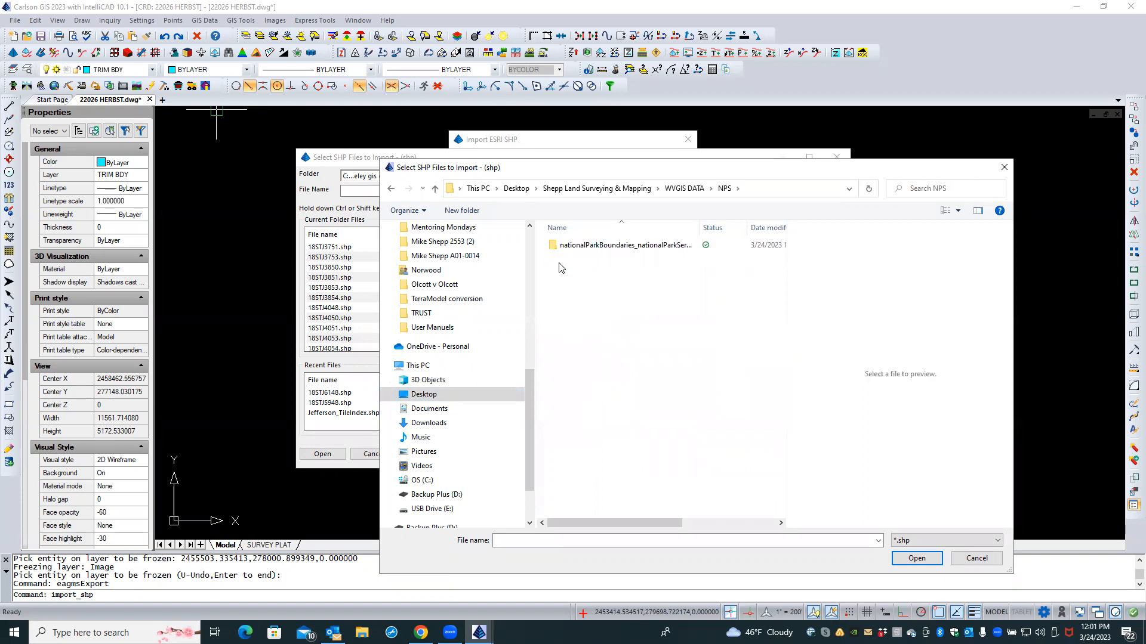
double_click(562, 250)
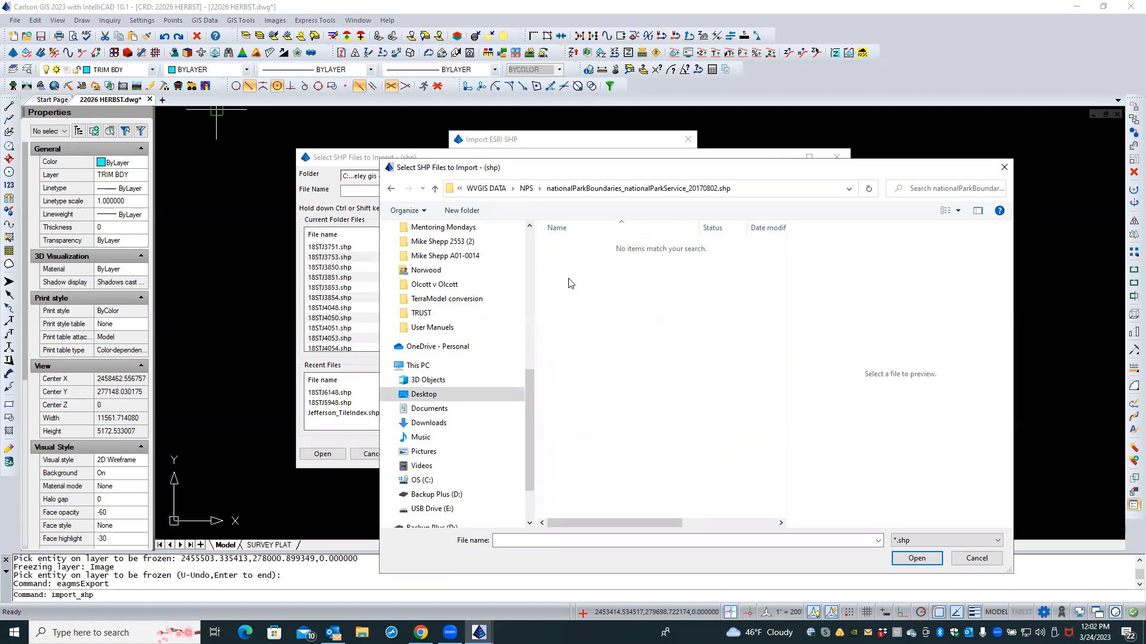
key("Caps_Lock")
left_click(362, 632)
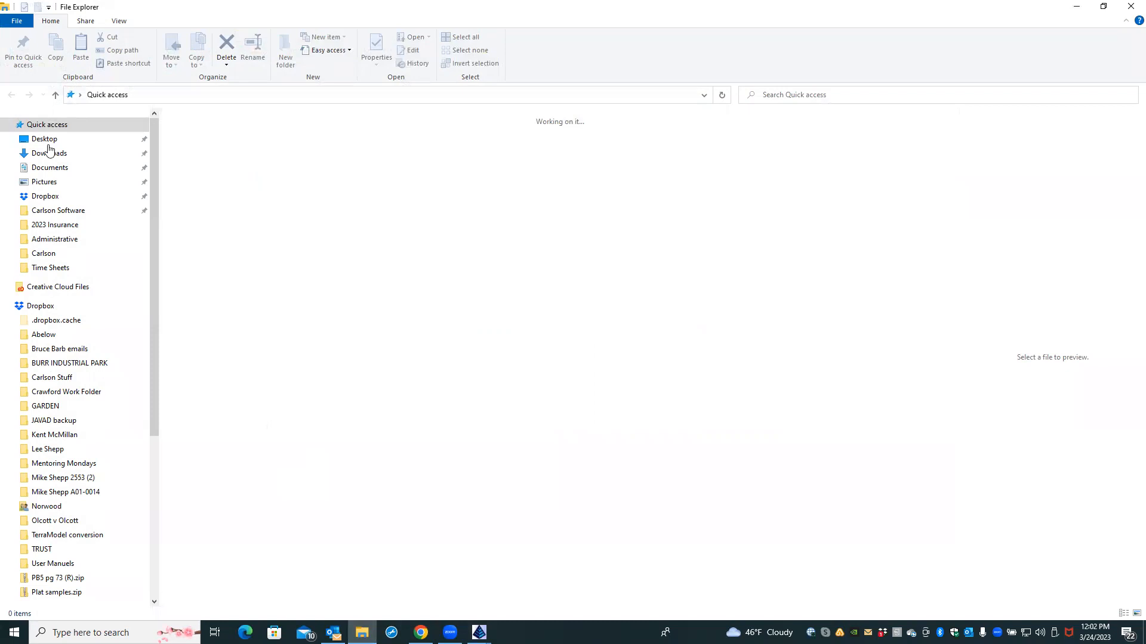
Step: Navigate File Explorer from Desktop through WVGIS DATA › NPS into the nationalParkBoundaries folder
left_click(46, 141)
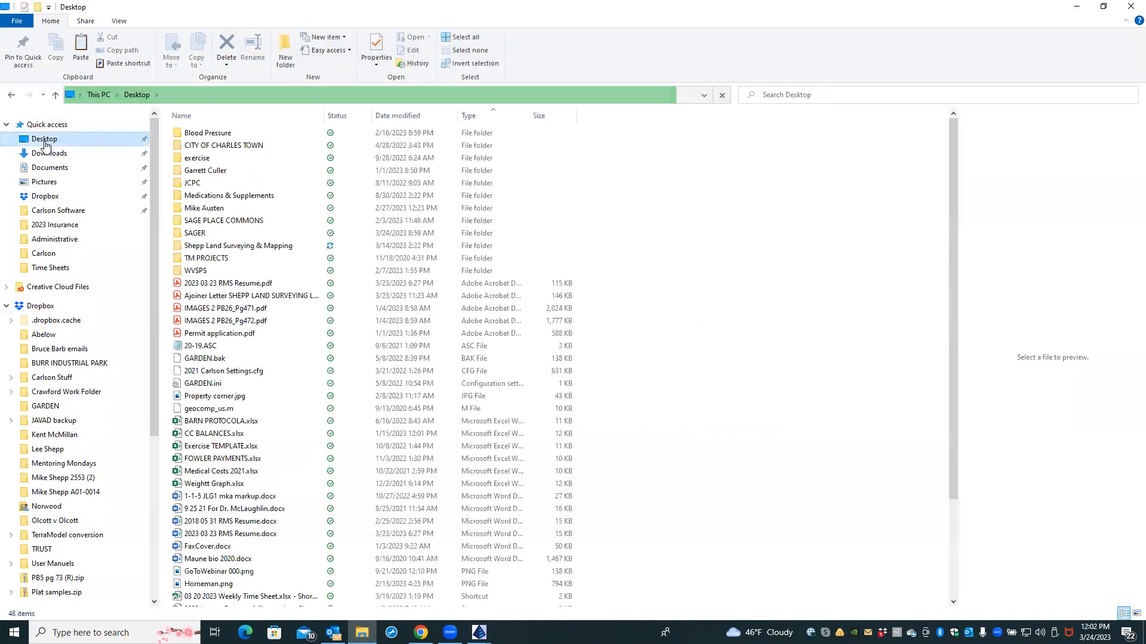
double_click(229, 245)
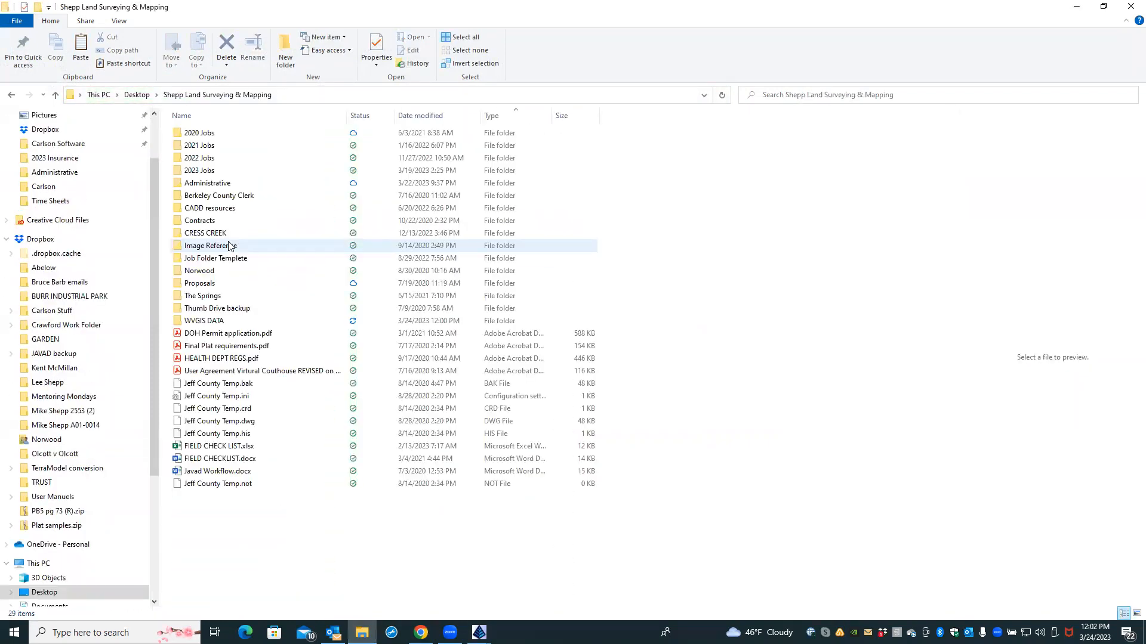
double_click(216, 321)
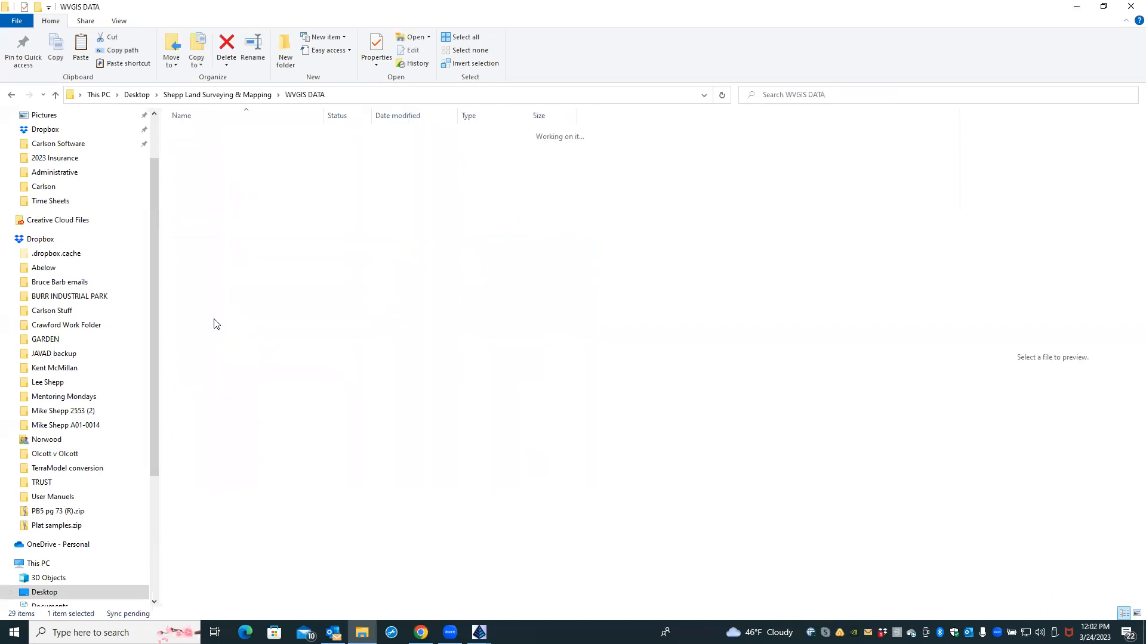
double_click(190, 147)
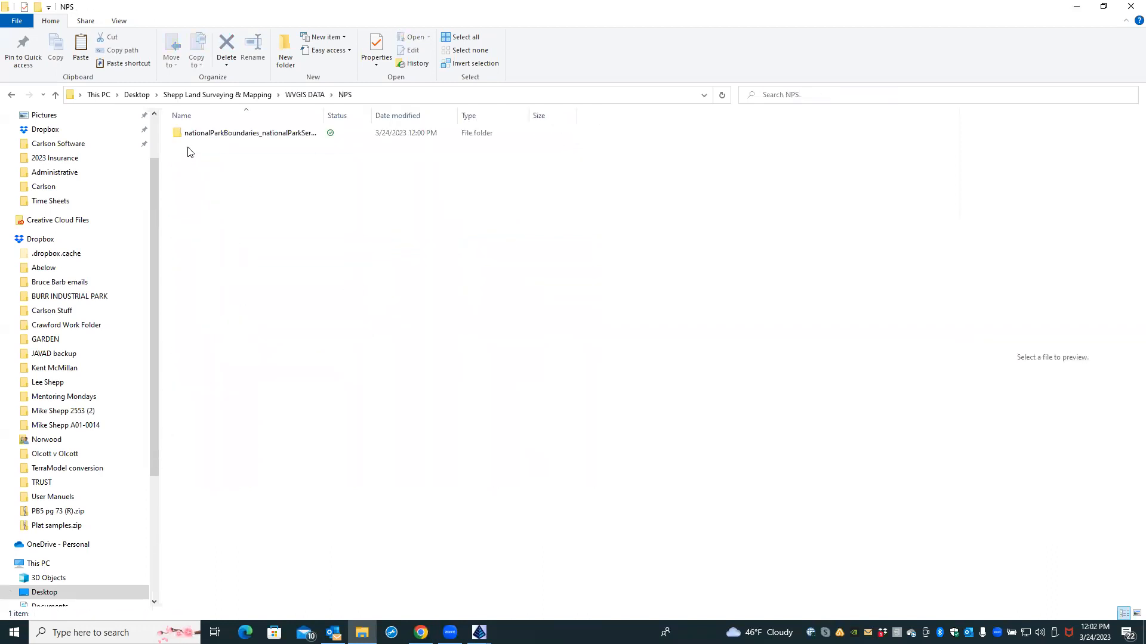
double_click(188, 134)
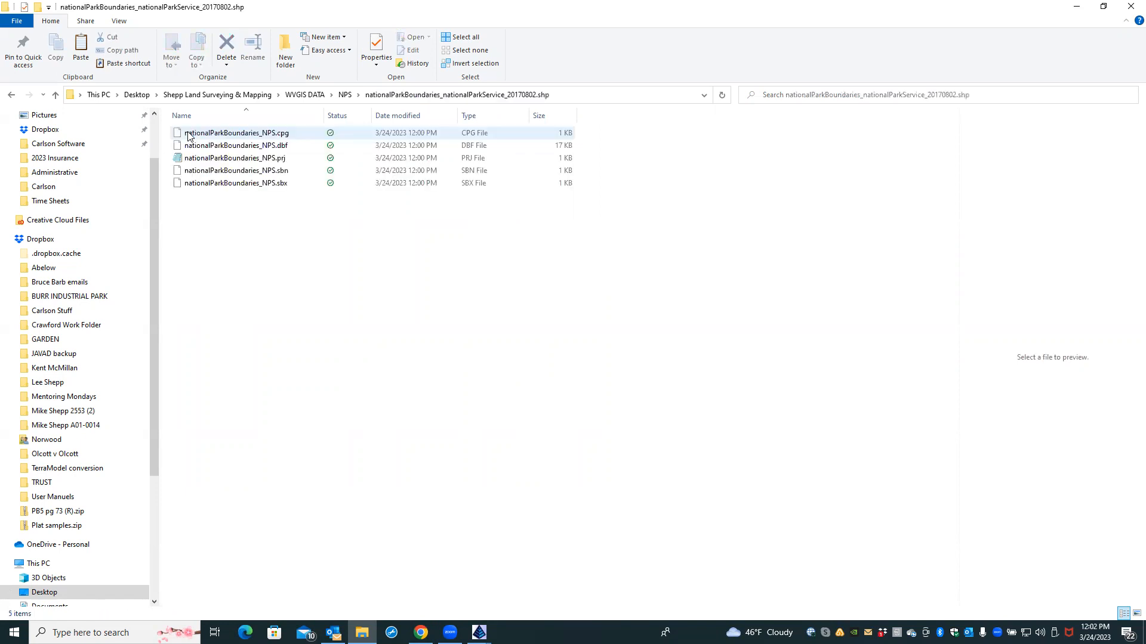
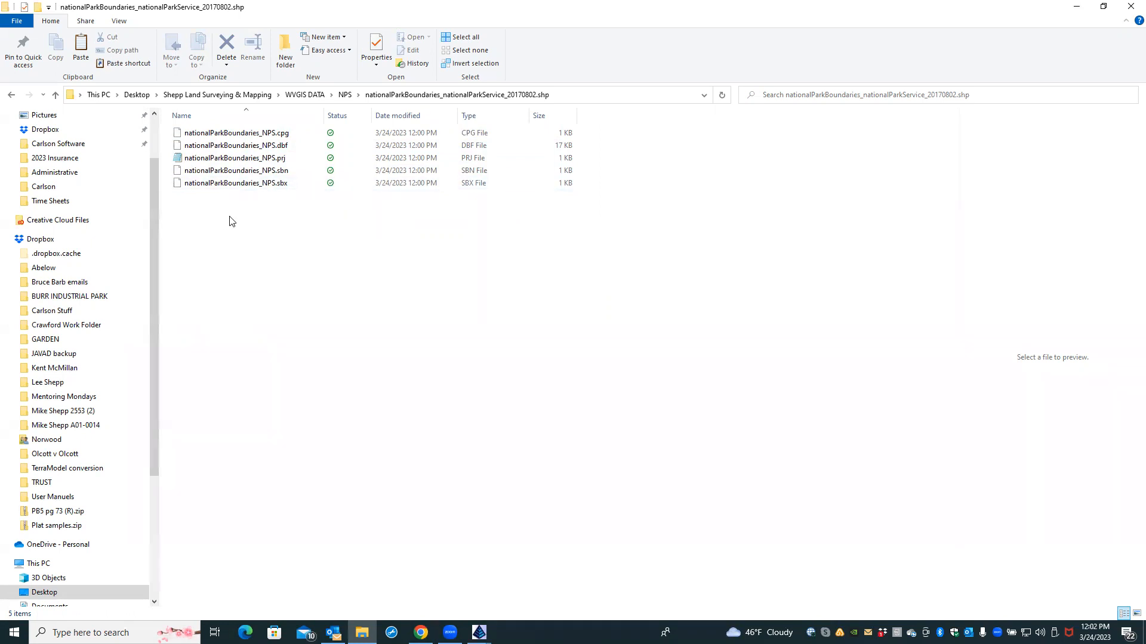
Step: Open a new Google Chrome window from the taskbar icon's jump list
left_click(421, 631)
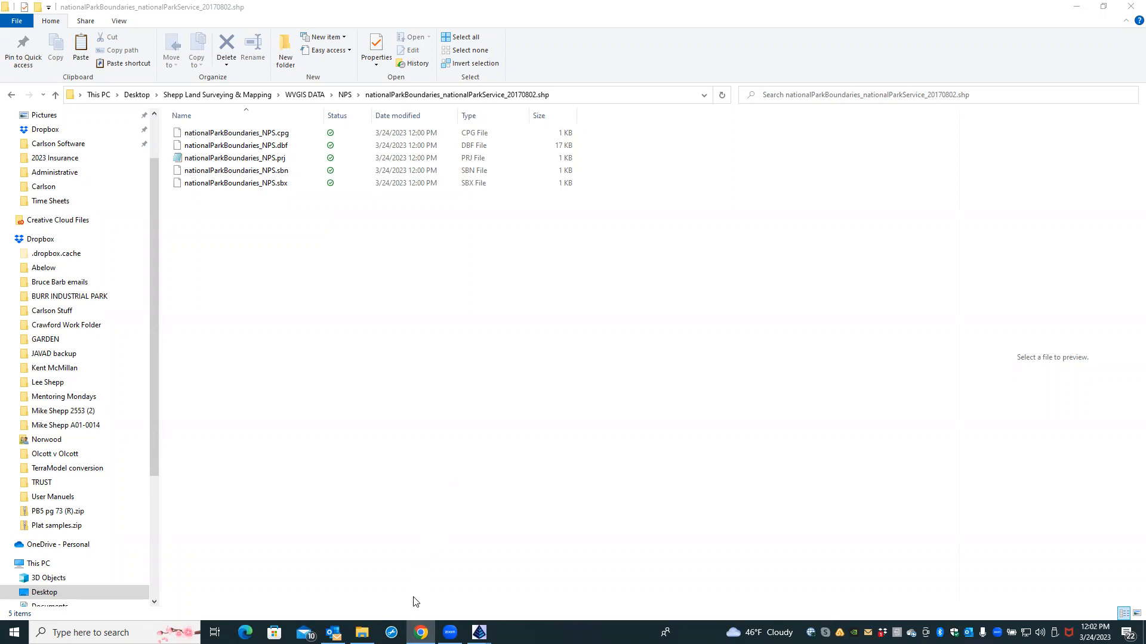
left_click(421, 633)
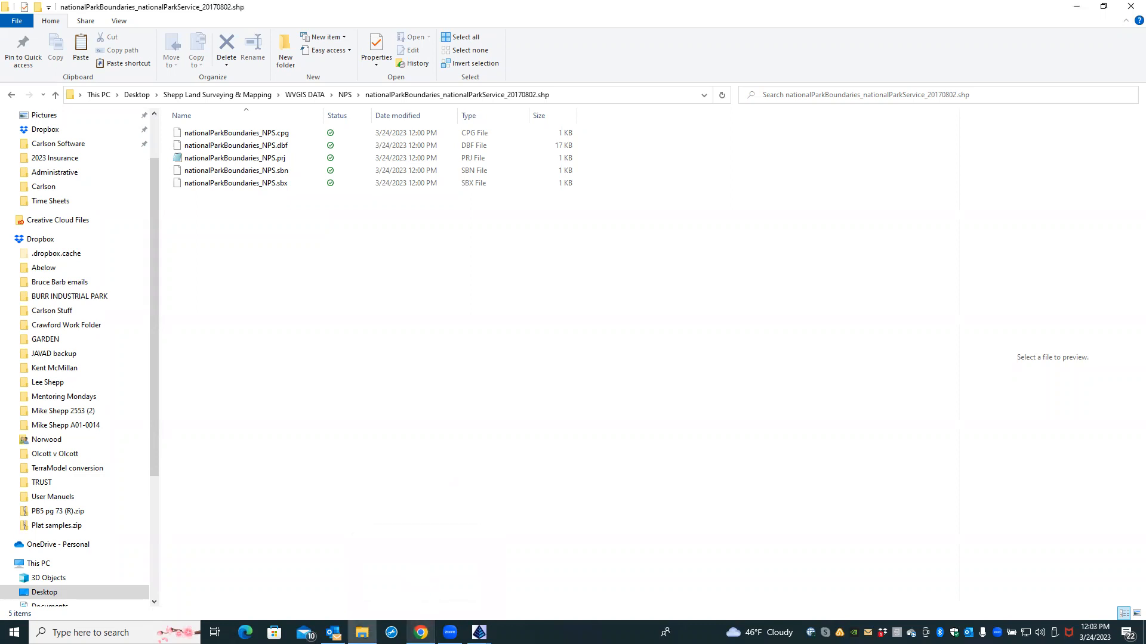
right_click(421, 633)
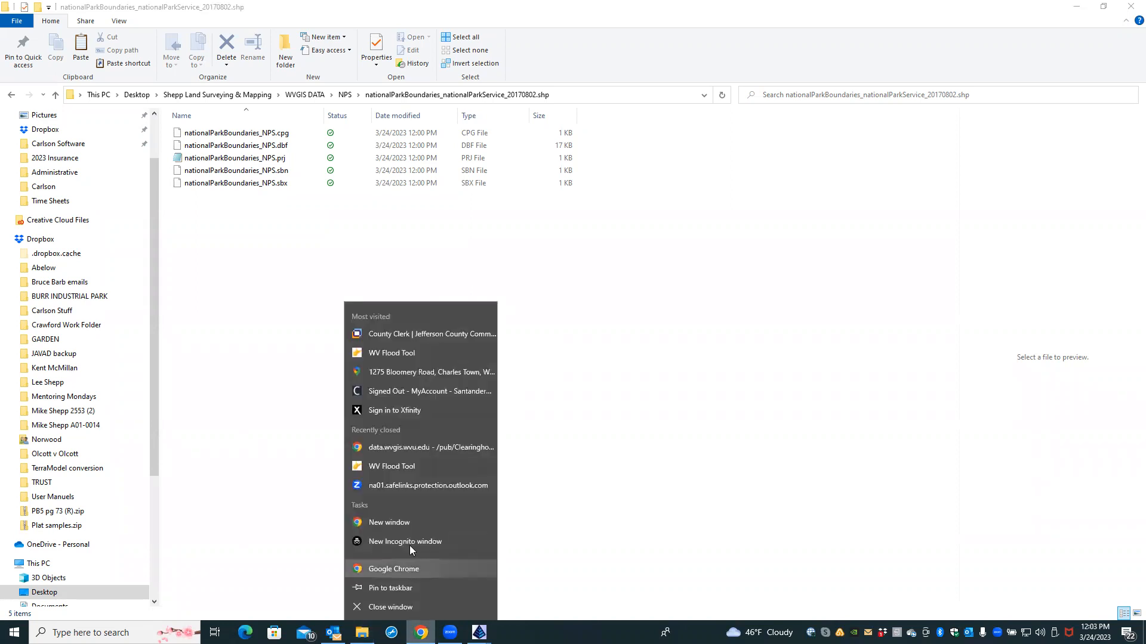
left_click(413, 523)
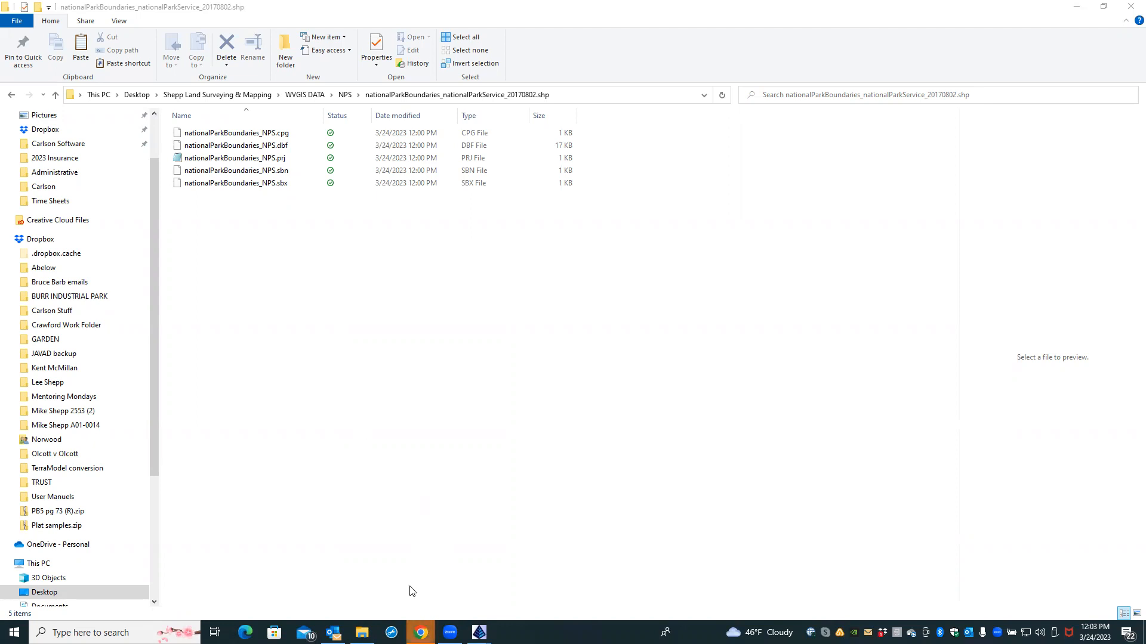
mouse_move(420, 632)
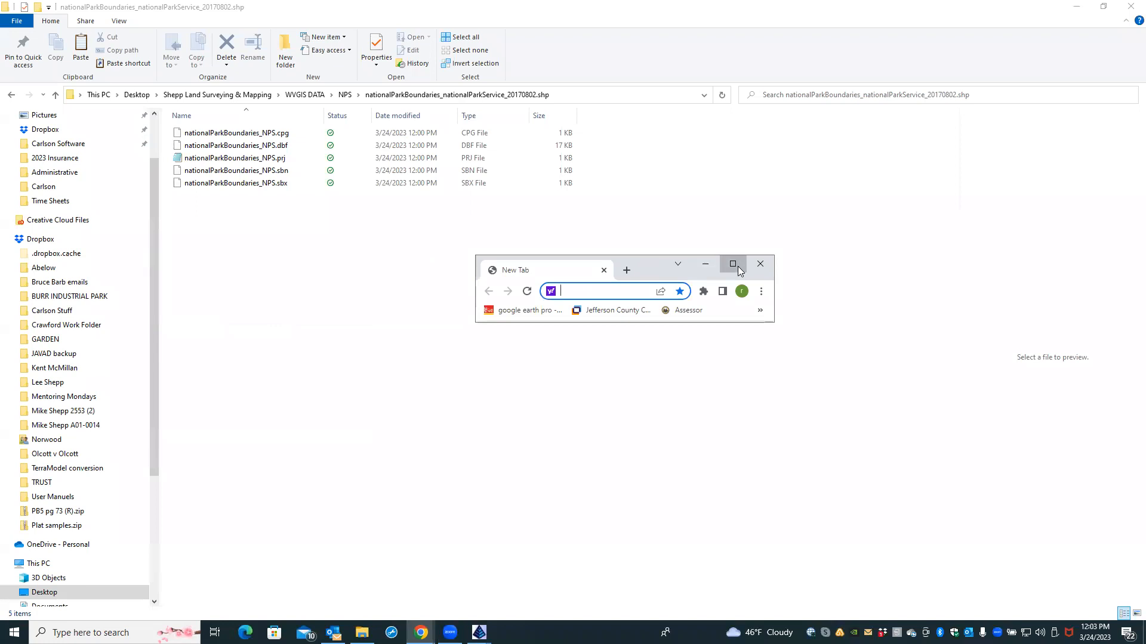
Step: Maximize Chrome, open data.wvgis.wvu.edu, and go up from Contours to the Clearinghouse listing
left_click(732, 264)
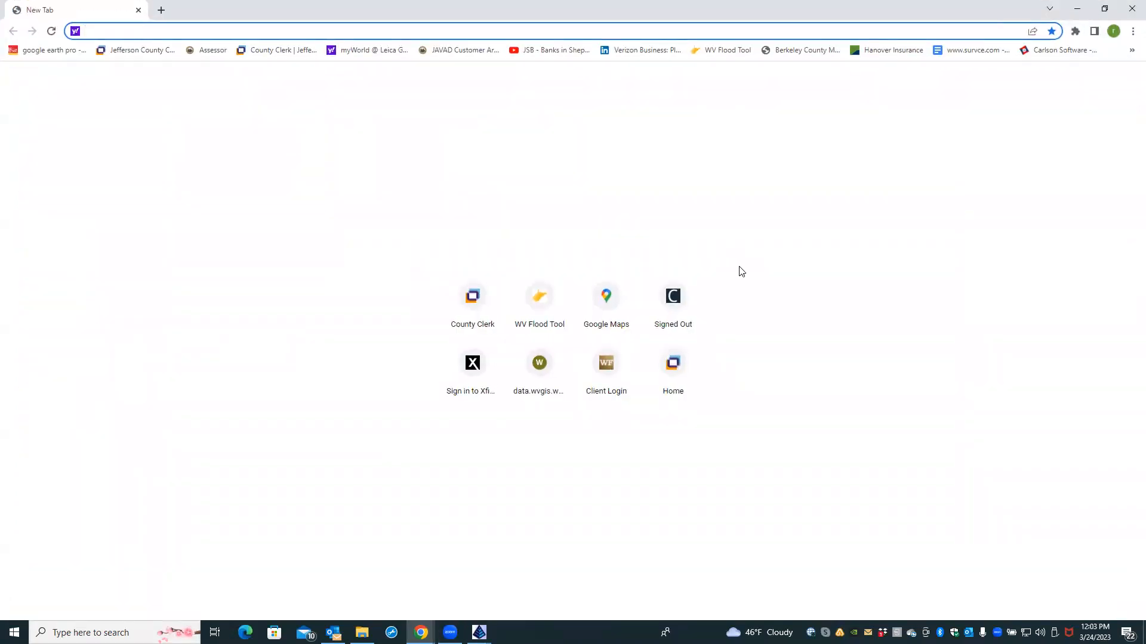
key("Caps_Lock")
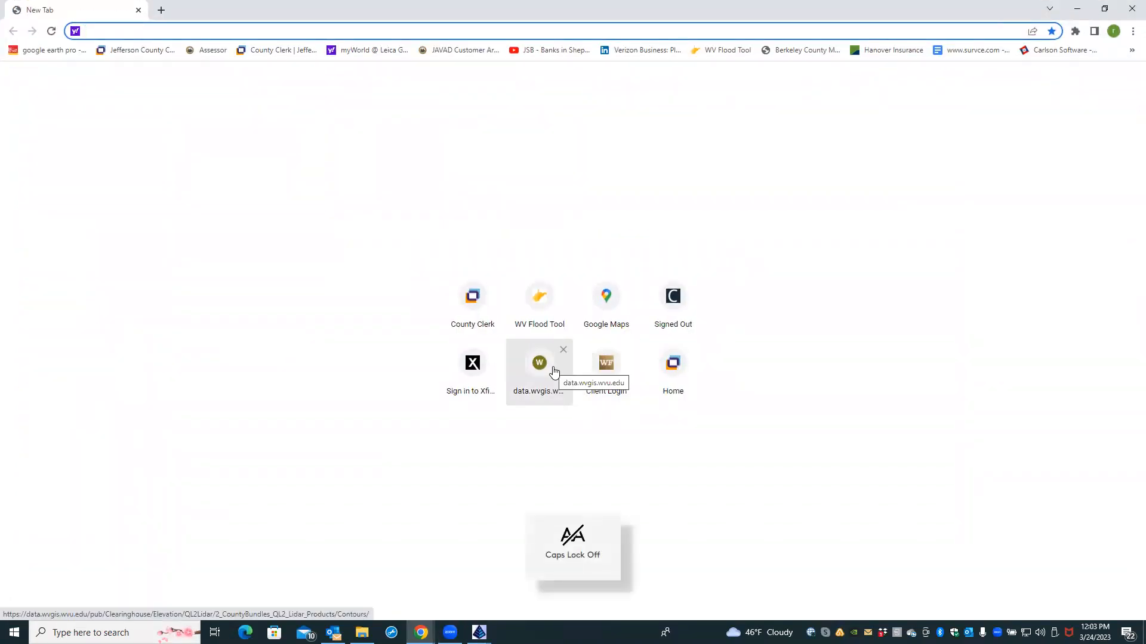
left_click(553, 367)
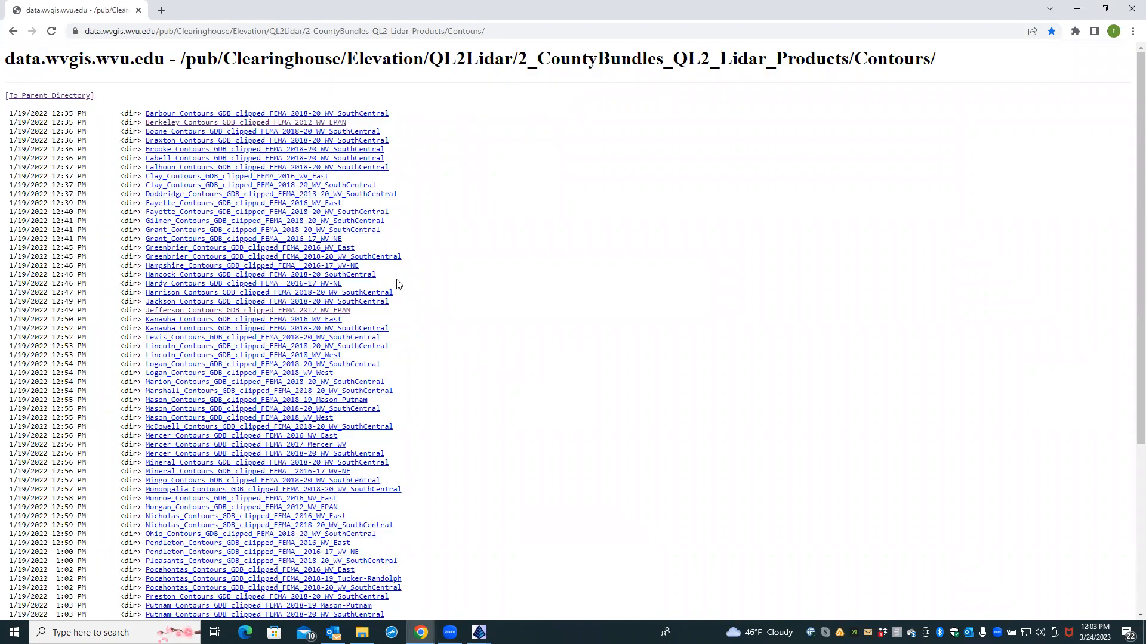
left_click(68, 96)
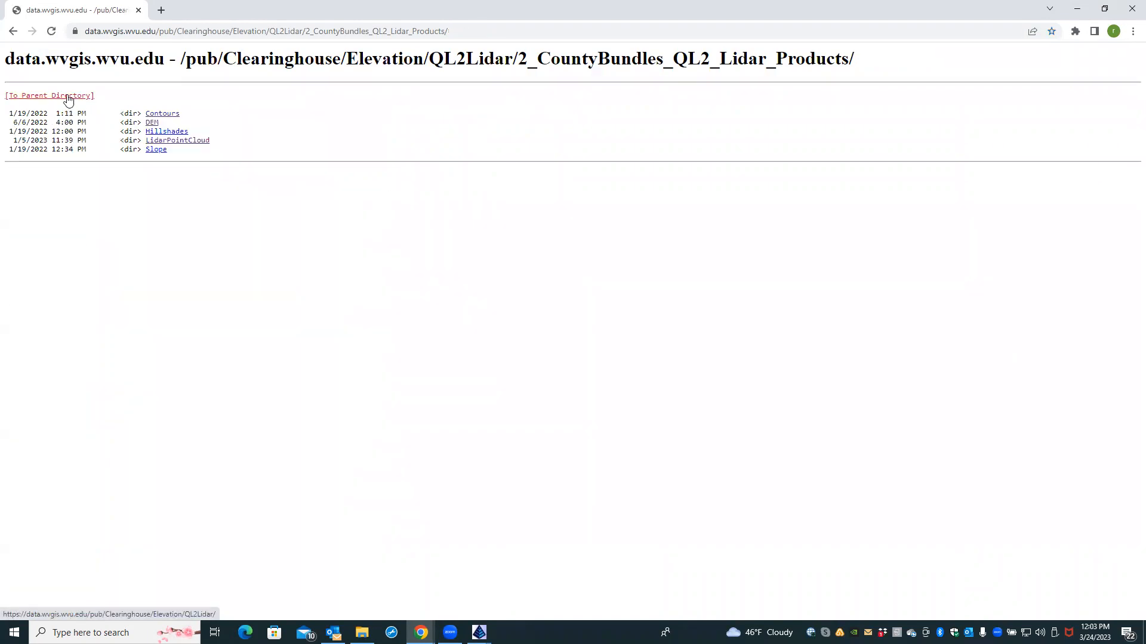
left_click(68, 97)
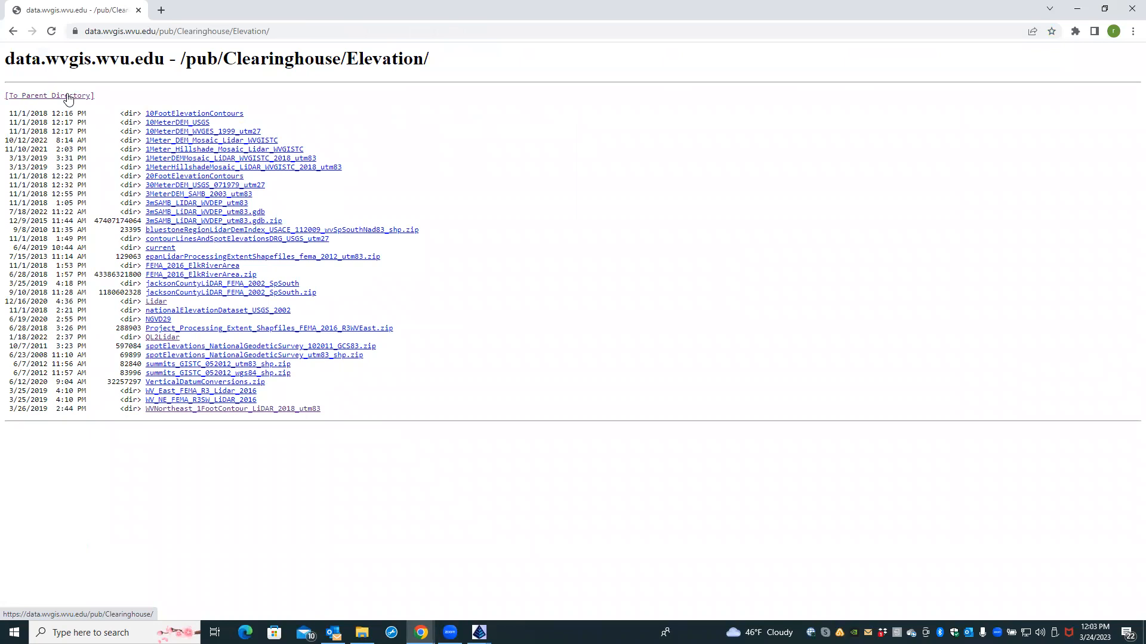
left_click(68, 97)
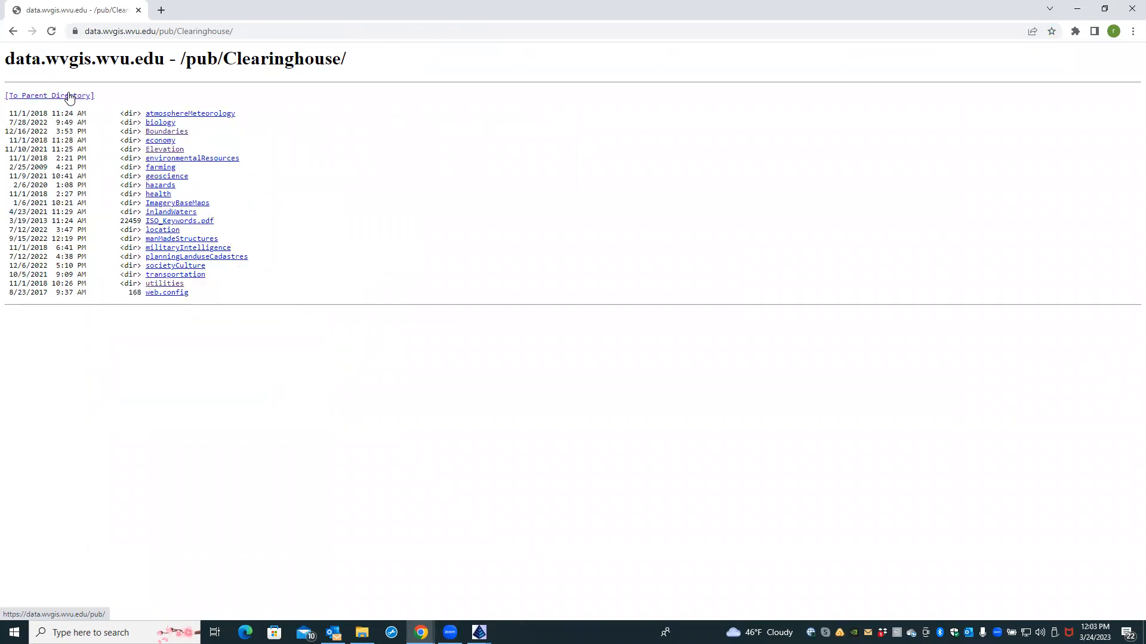
Step: Open Boundaries › nationalParkServiceBoundaries › PADUSformat, review PADUS_Schema.pdf, then go back
left_click(166, 132)
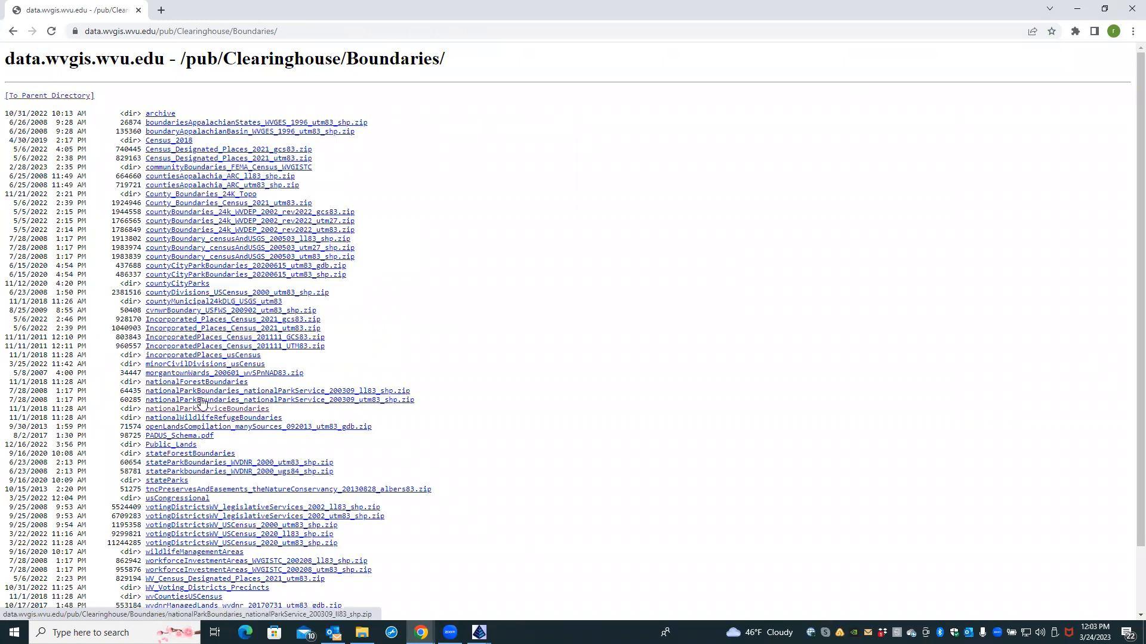
left_click(208, 409)
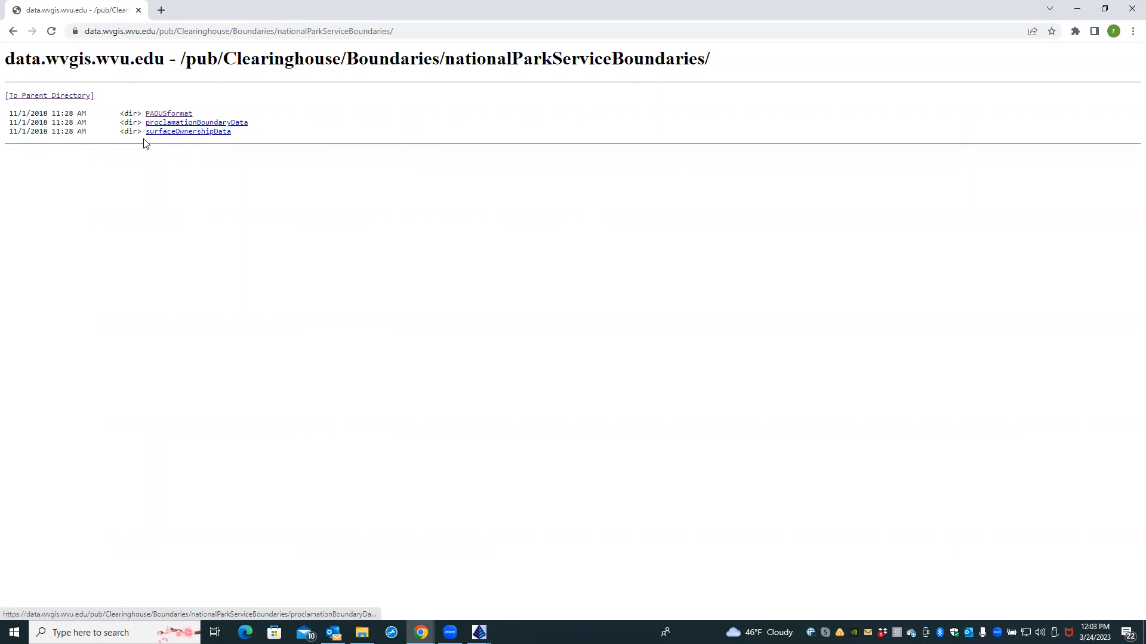
left_click(165, 114)
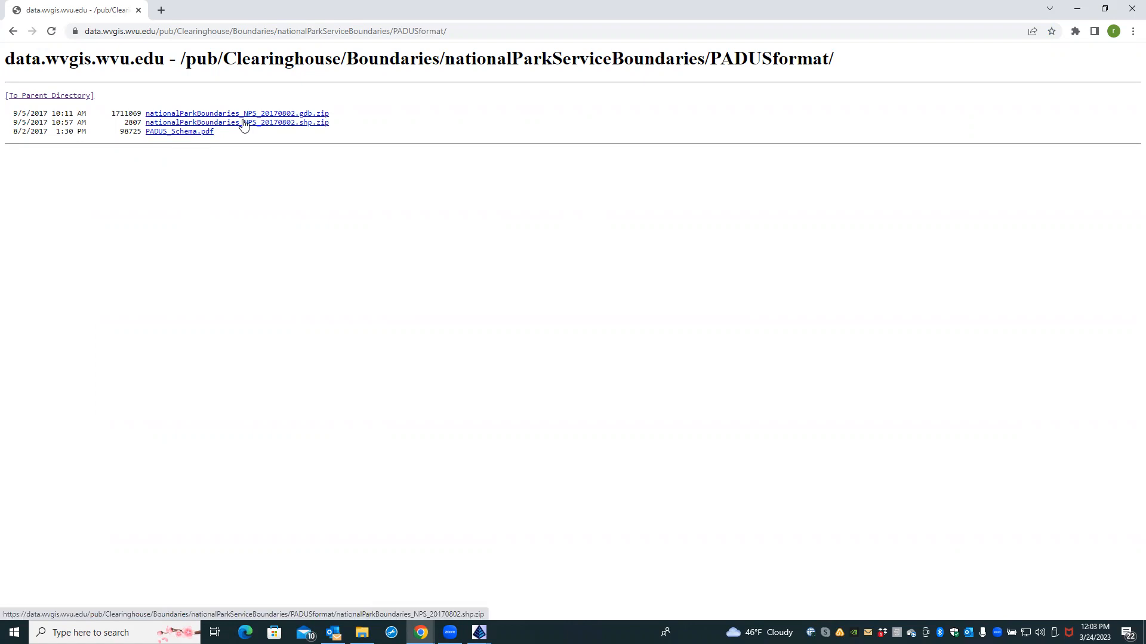
left_click(182, 132)
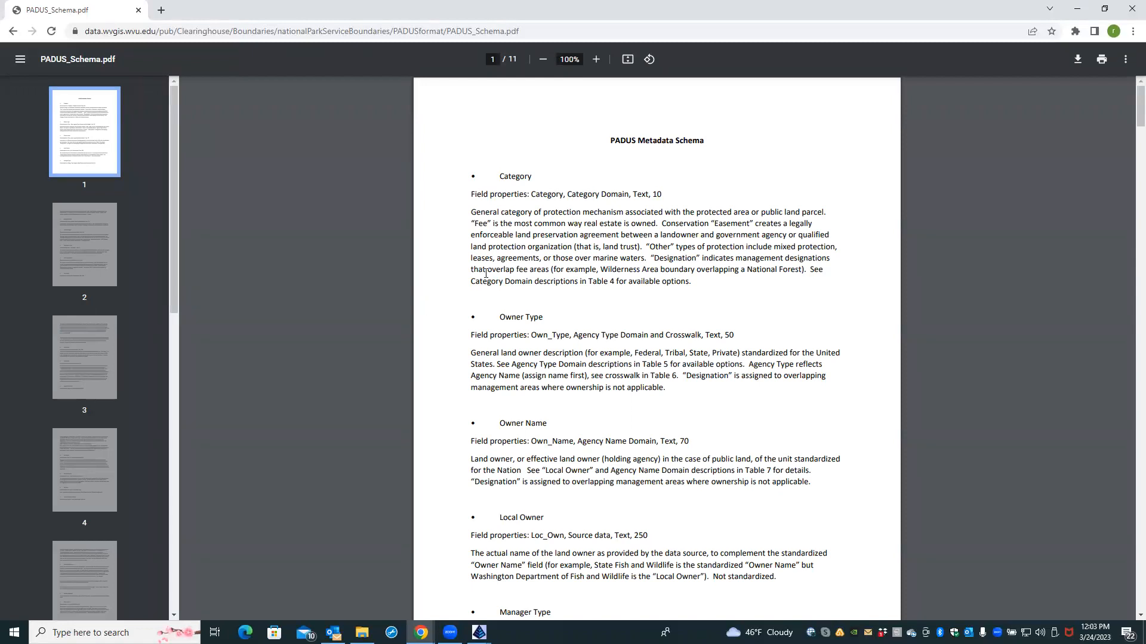
scroll(470, 284, "down", 9)
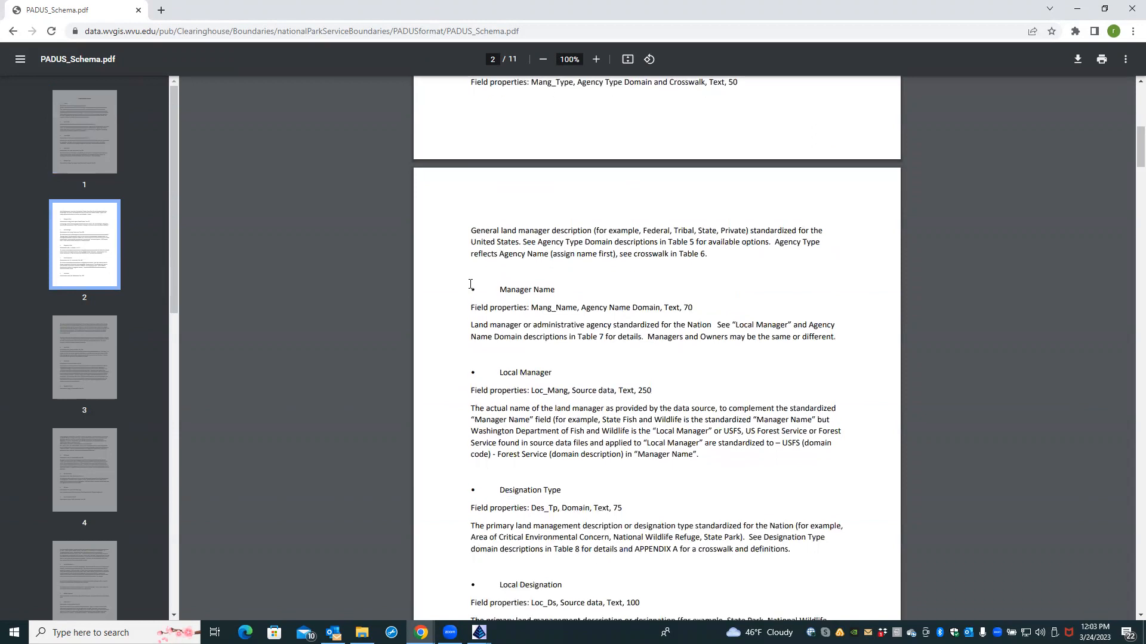
scroll(470, 284, "down", 1)
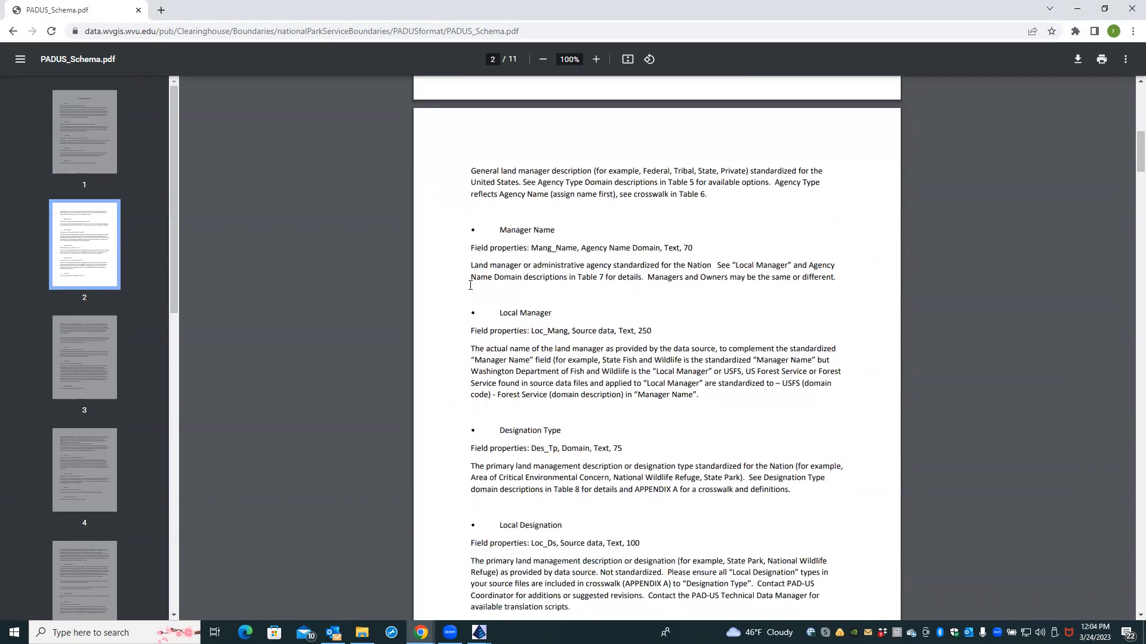
scroll(470, 284, "up", 10)
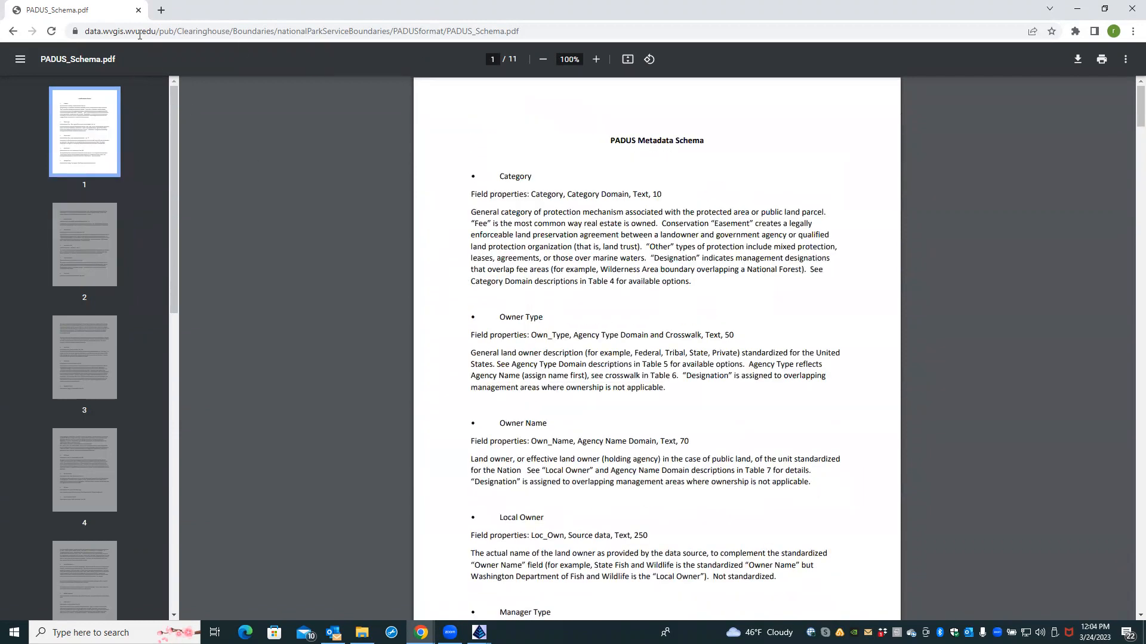
left_click(12, 31)
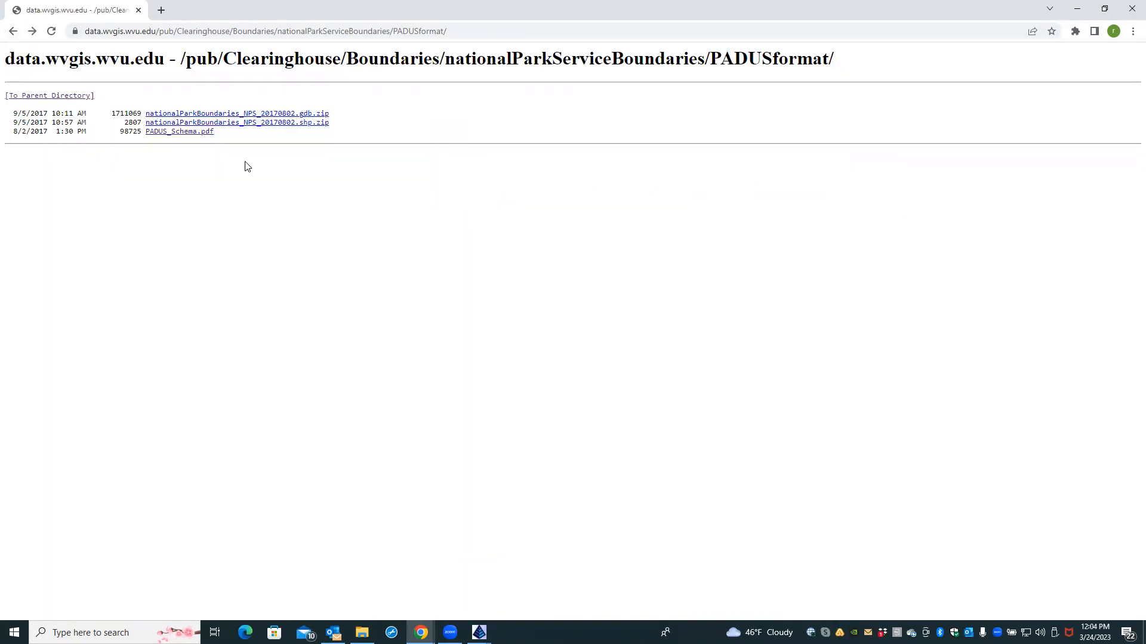
Step: Download the nationalParkBoundaries shapefile zip and show it in its folder
left_click(225, 123)
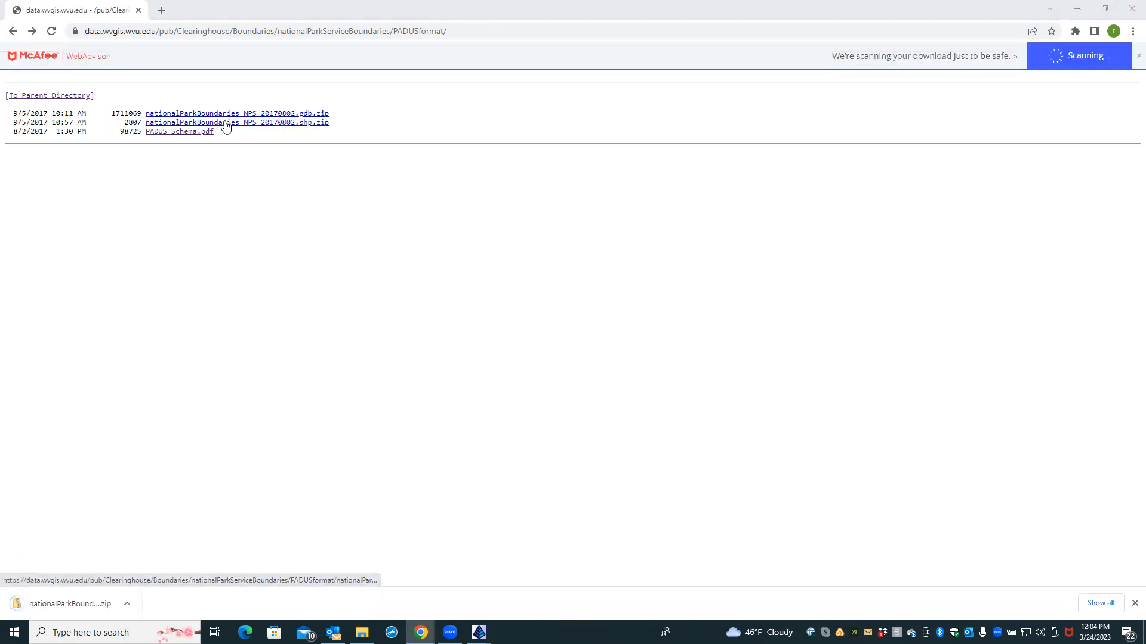
left_click(127, 606)
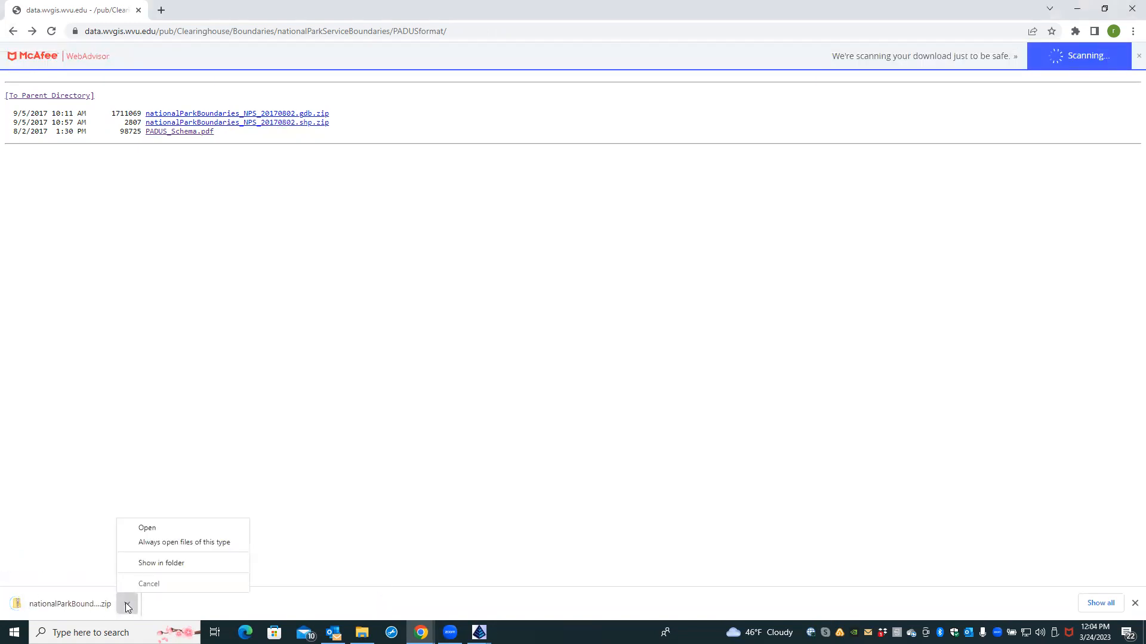
left_click(163, 564)
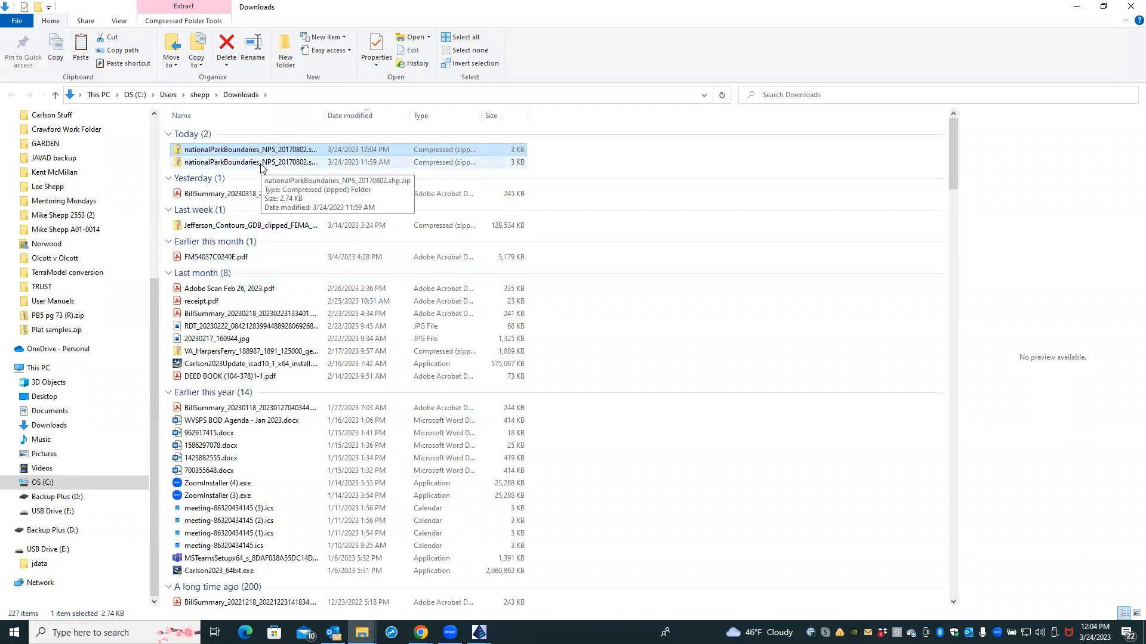
Step: Inspect the downloaded zip's shapefile folder, then return to Downloads
right_click(247, 148)
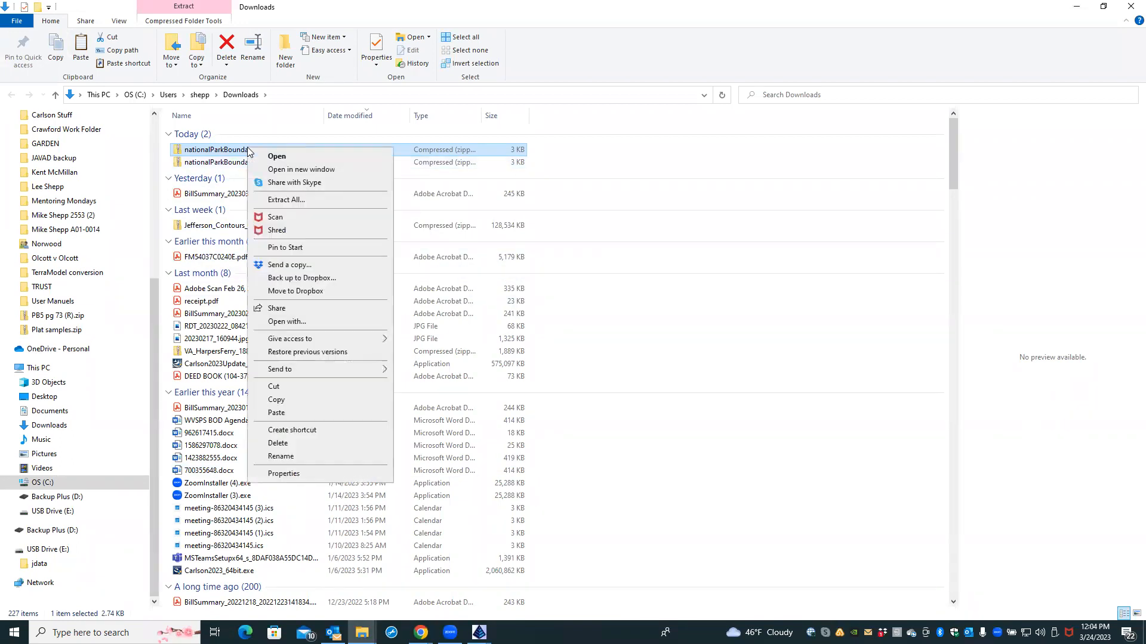
key("m")
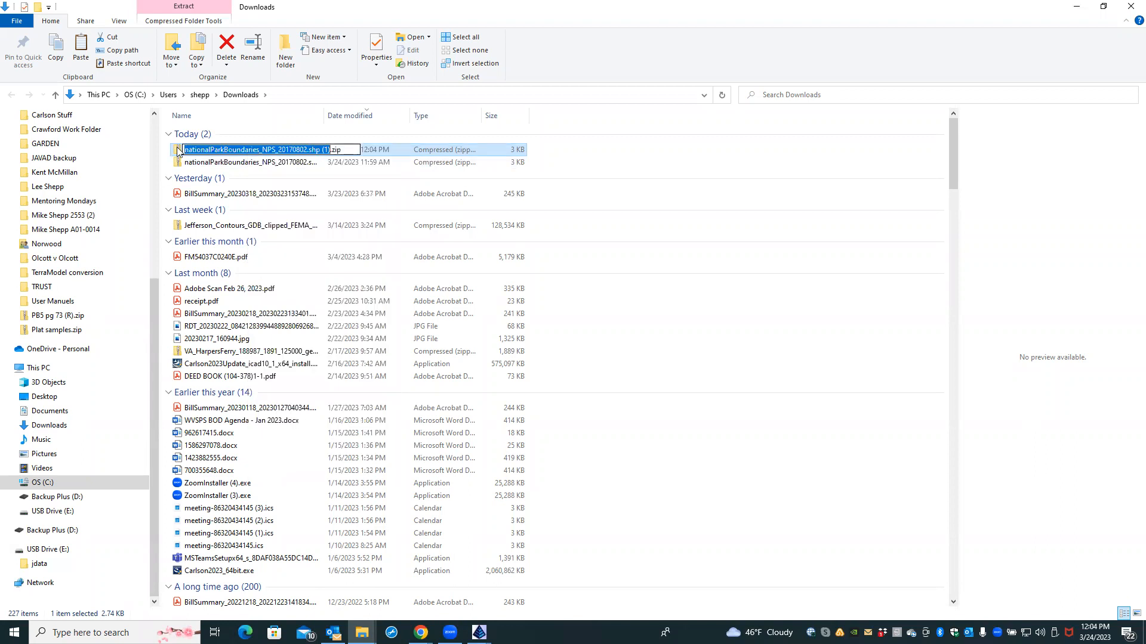
double_click(177, 150)
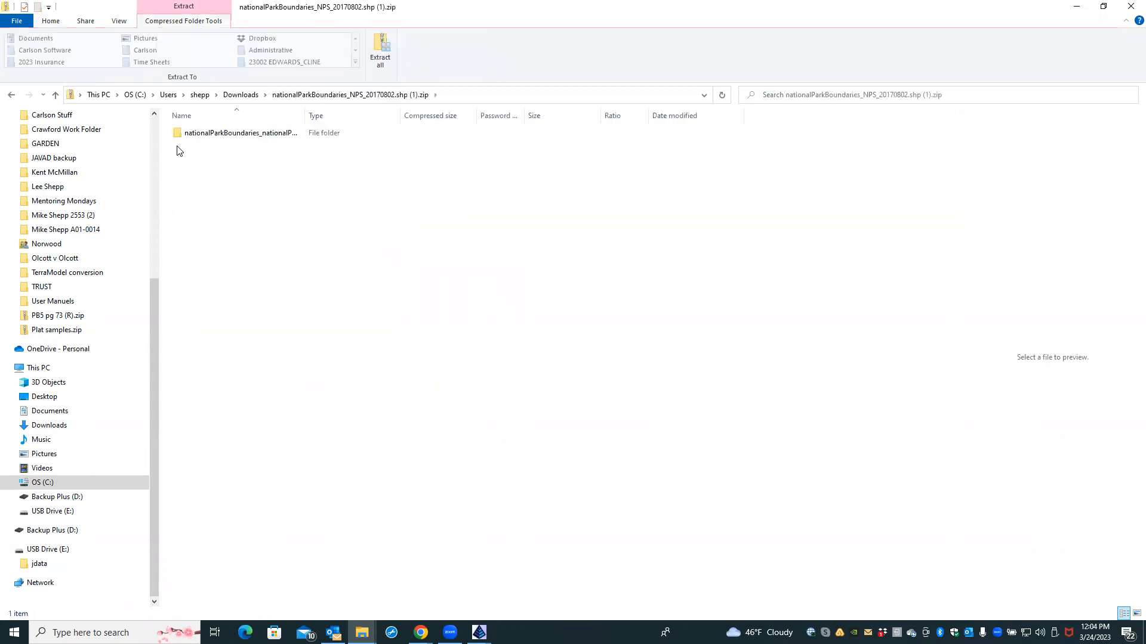
double_click(178, 135)
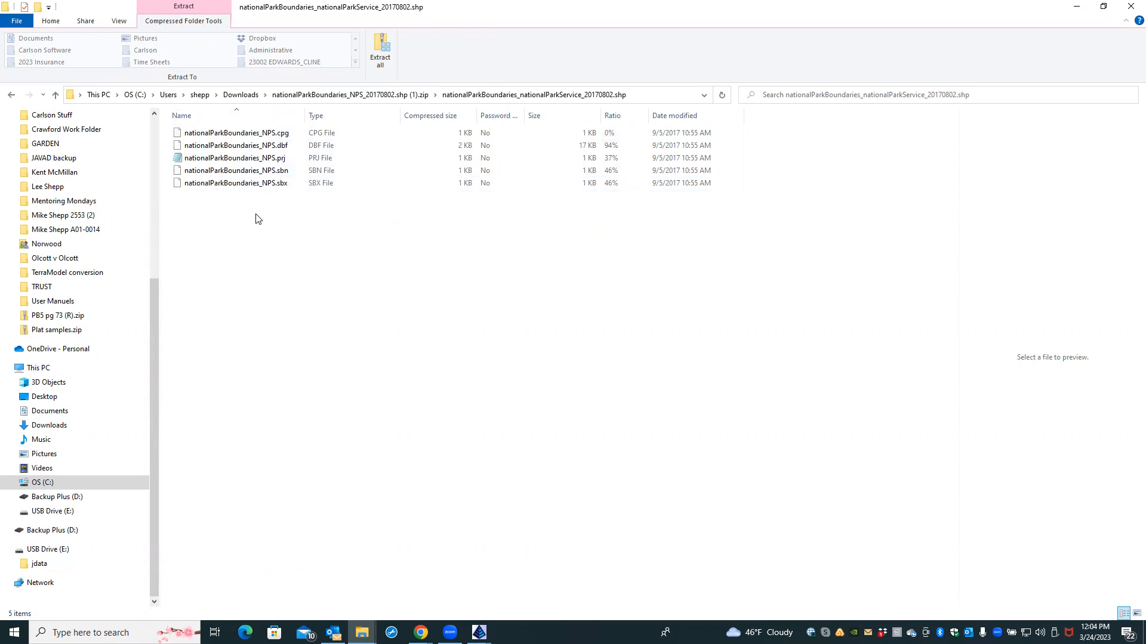
left_click(11, 97)
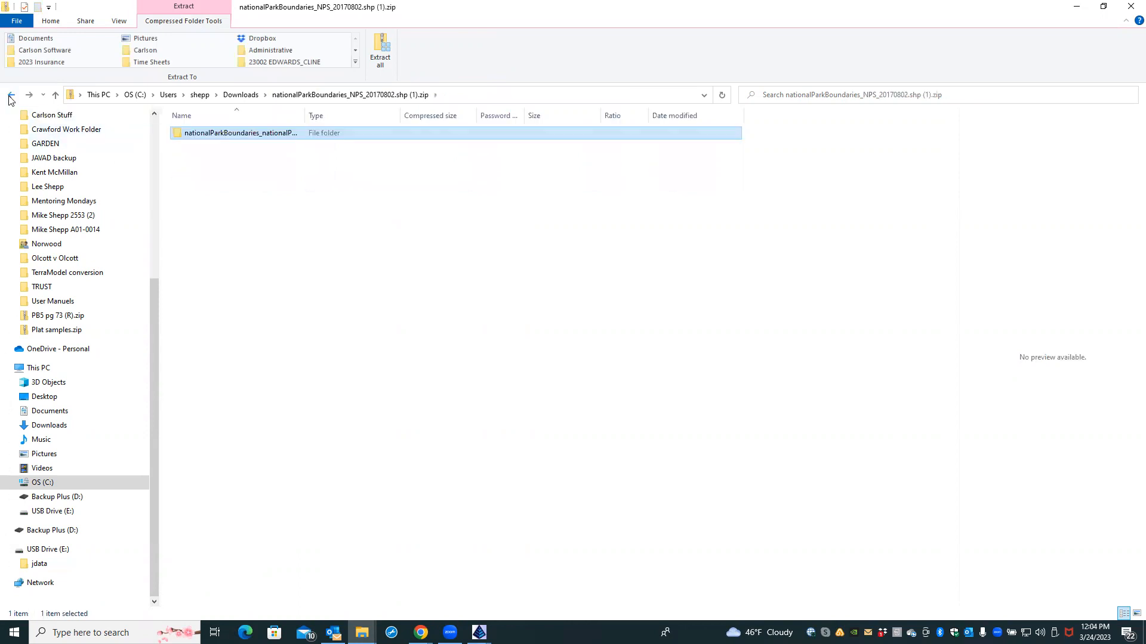
left_click(11, 97)
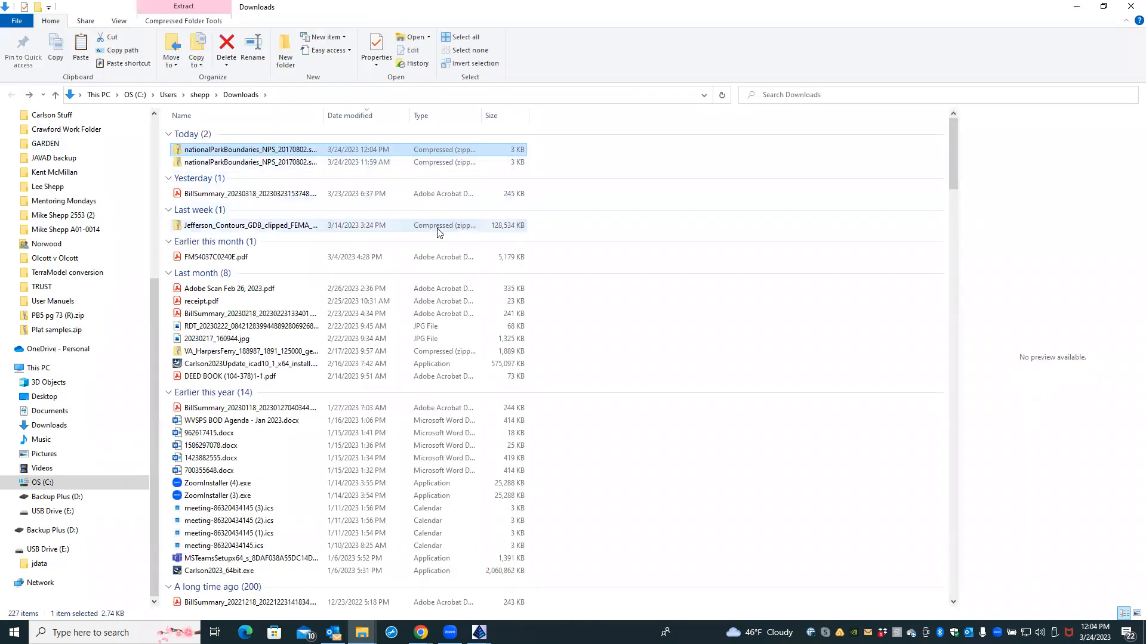
Step: Delete both national park zips and the Jefferson contours zip, then download the geodatabase zip
left_click(438, 230)
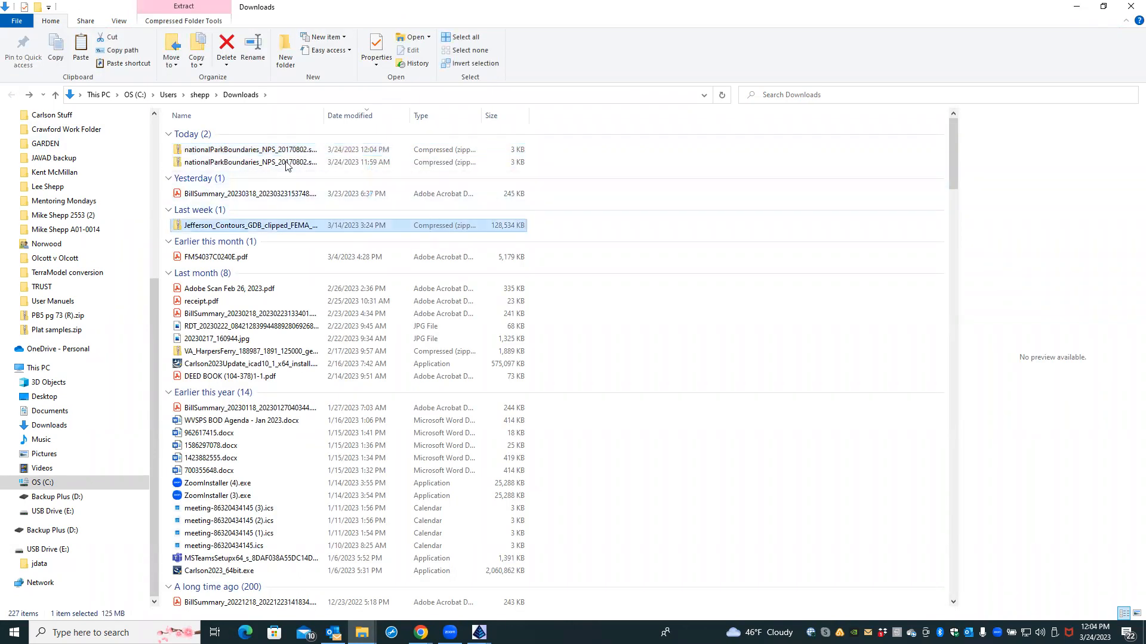
left_click(269, 151)
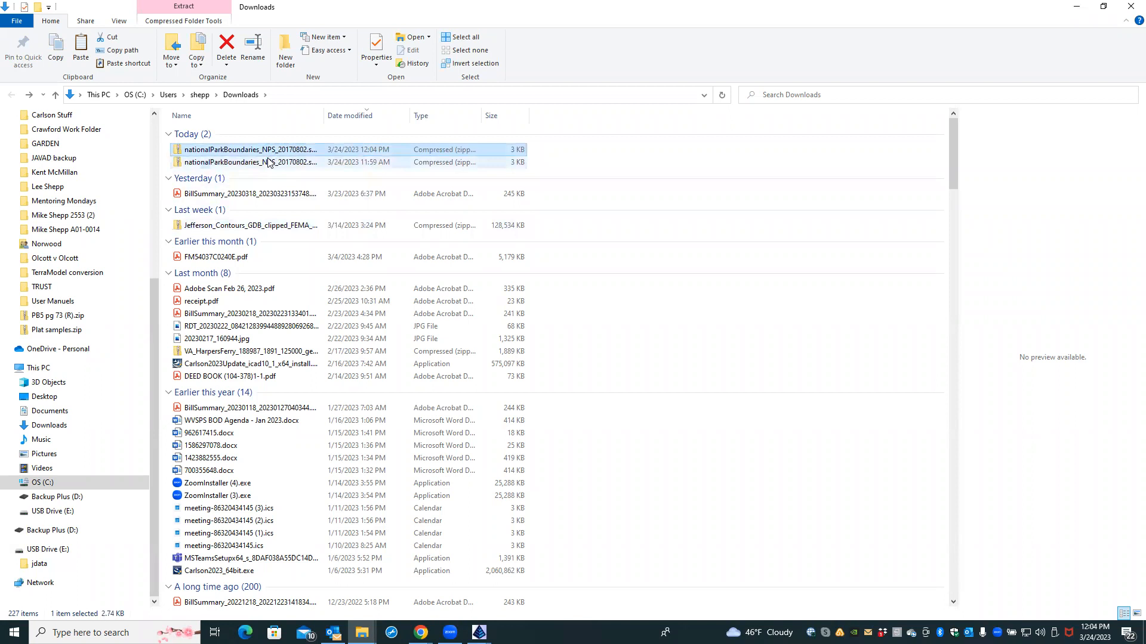
left_click(268, 163, "shift")
left_click(223, 44)
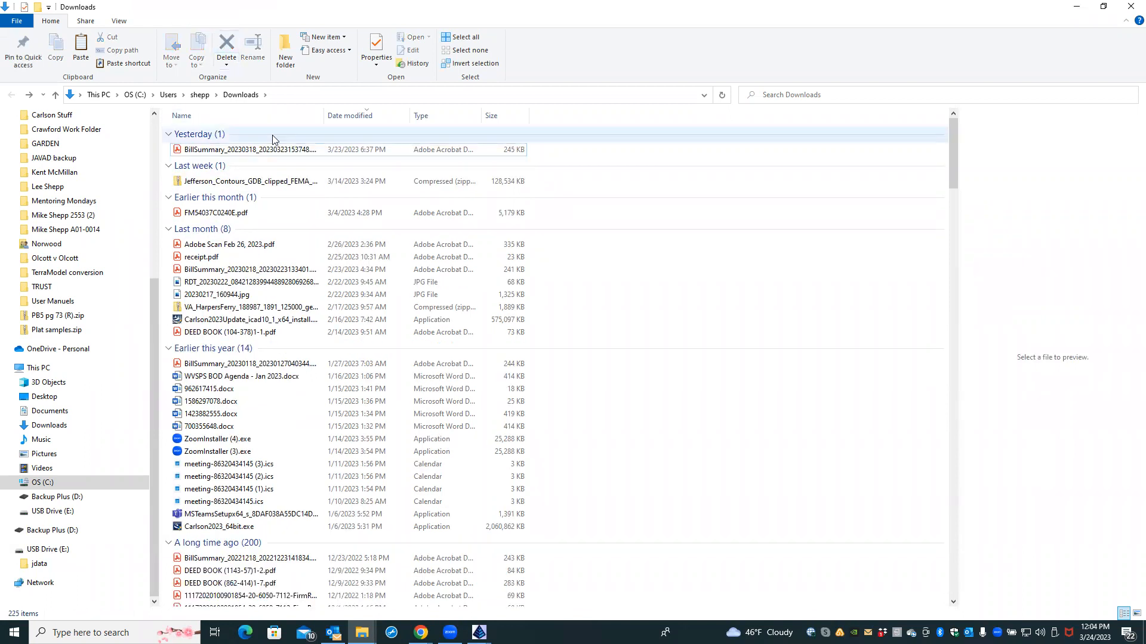
left_click(280, 185)
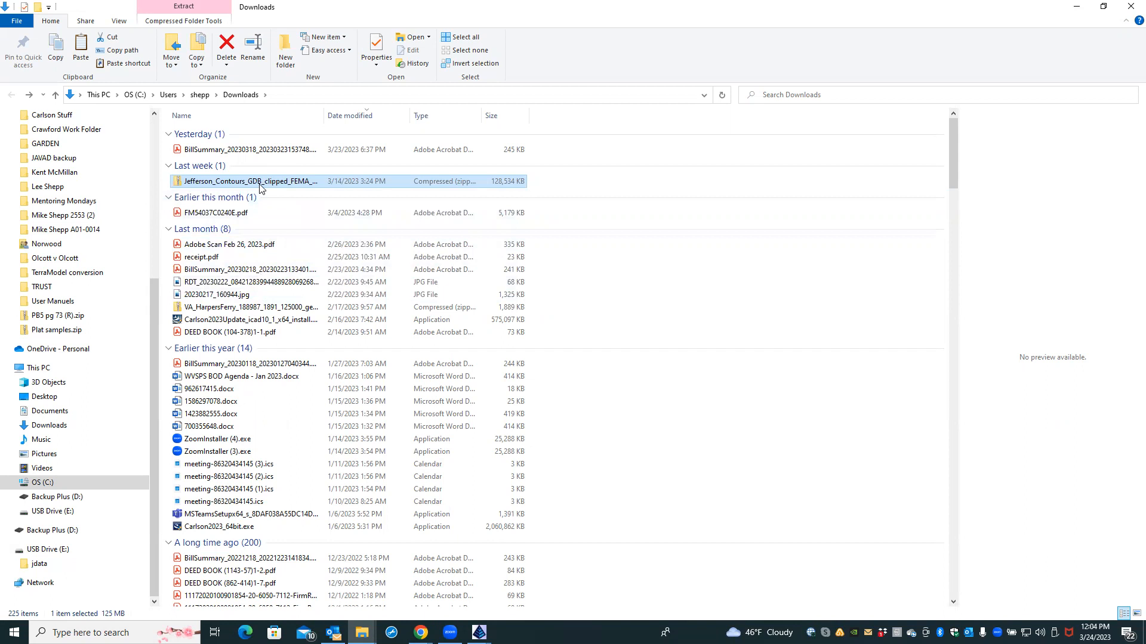
left_click(224, 47)
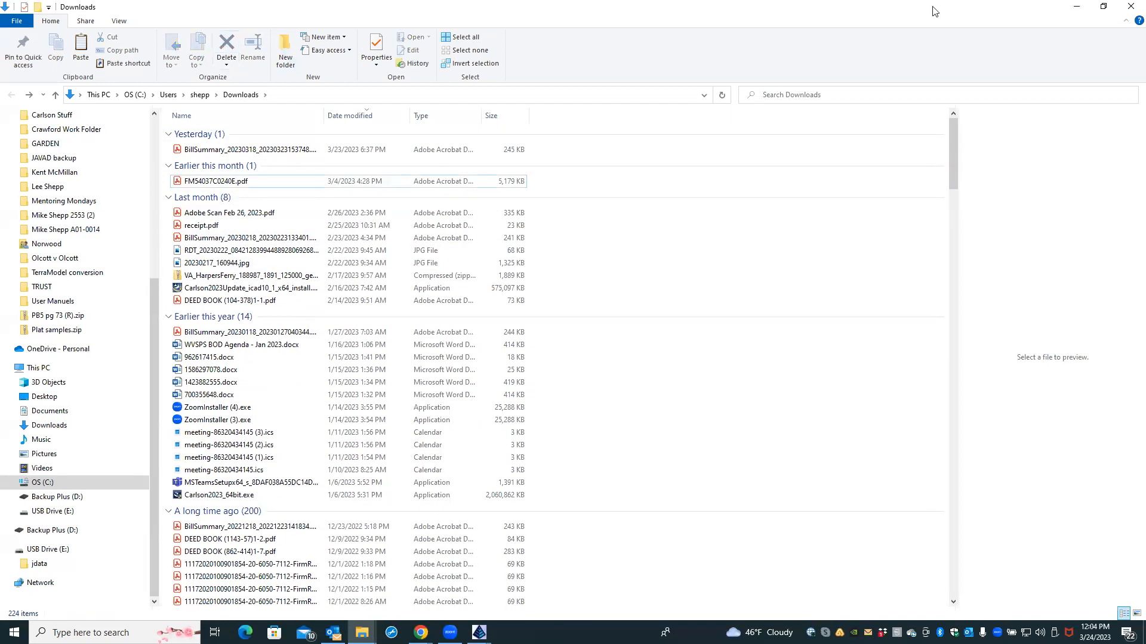
left_click(1079, 9)
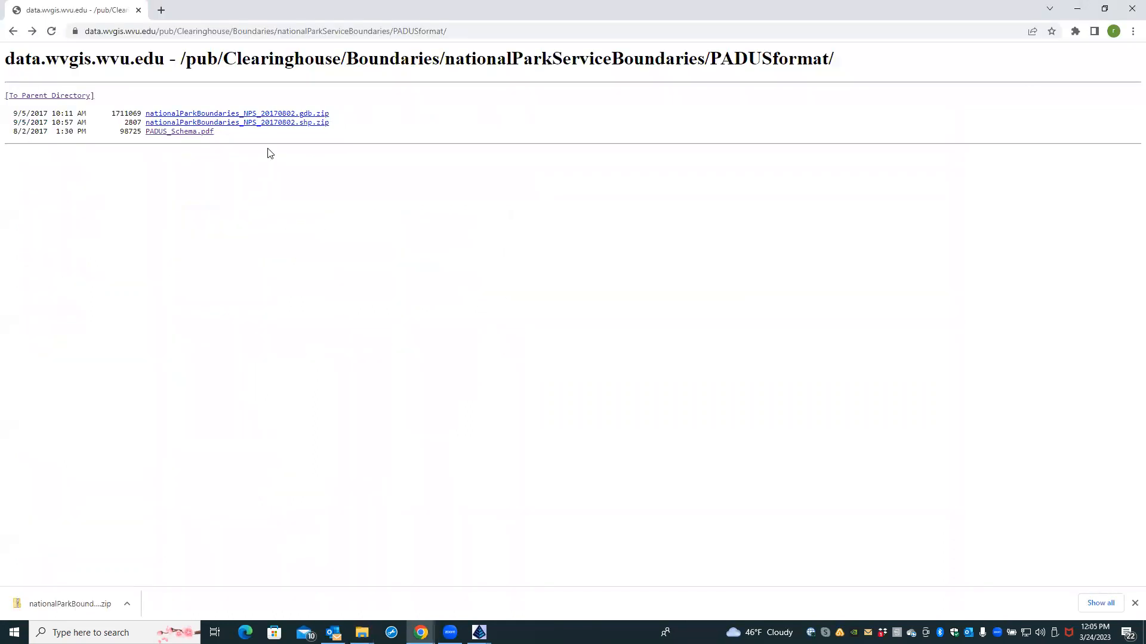
left_click(272, 114)
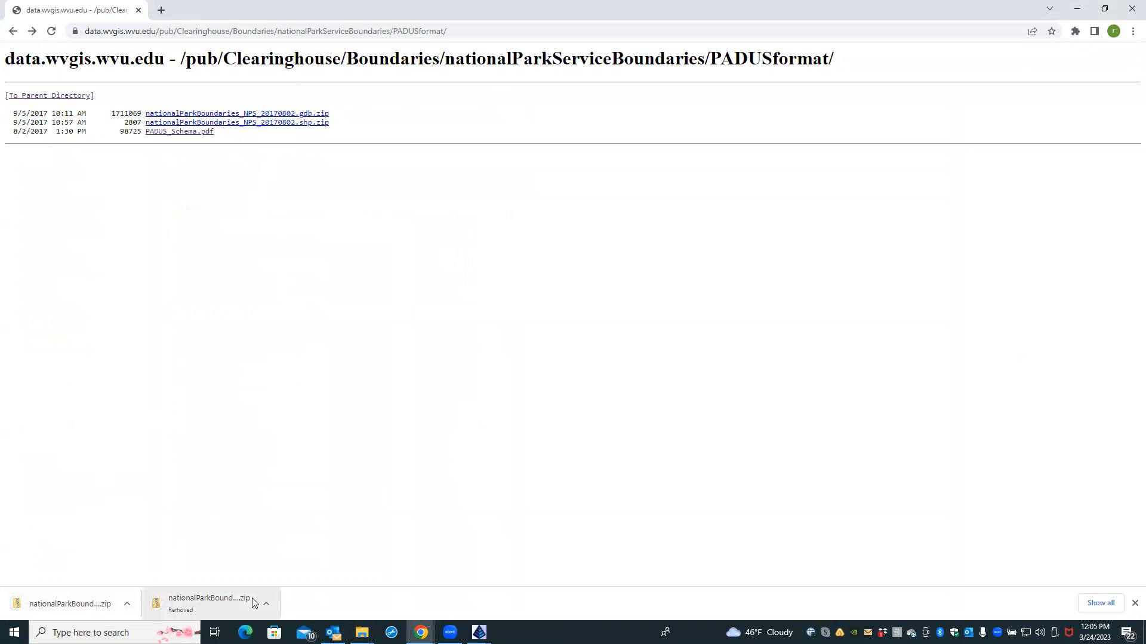
Step: Extract the downloaded geodatabase folder into Desktop › WVGIS DATA › NPS
left_click(101, 608)
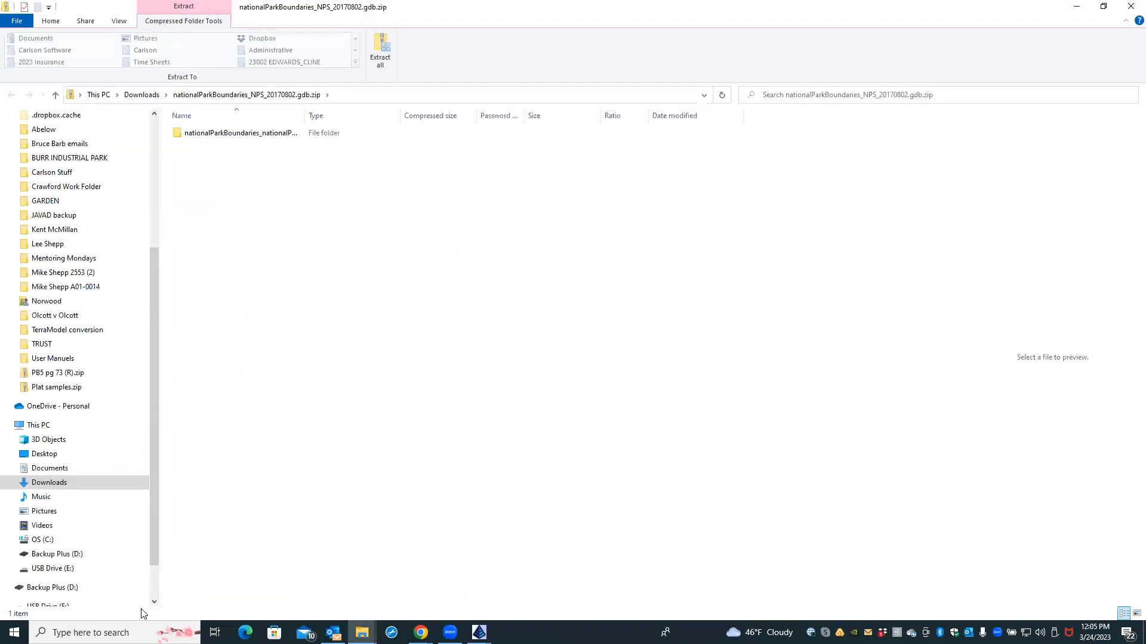
left_click(280, 137)
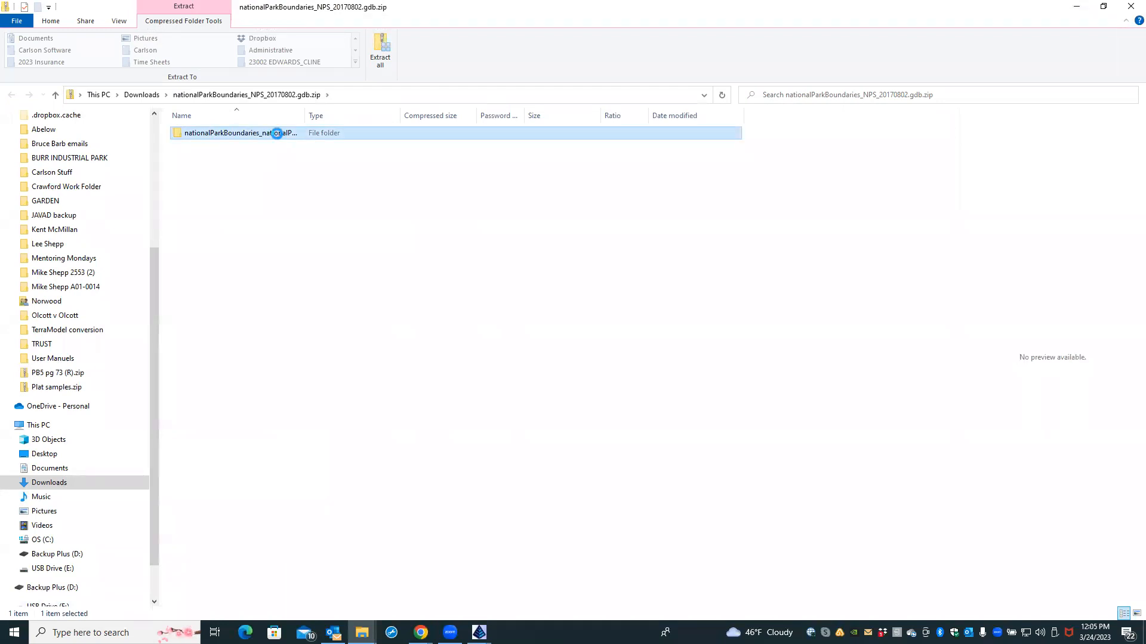
double_click(280, 136)
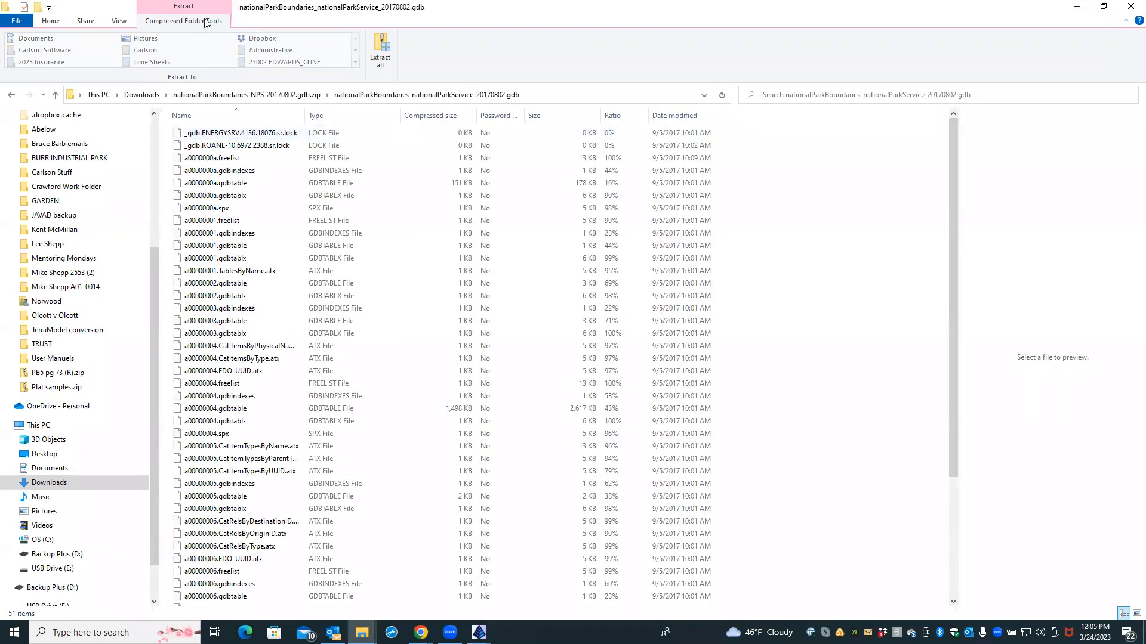
left_click(381, 54)
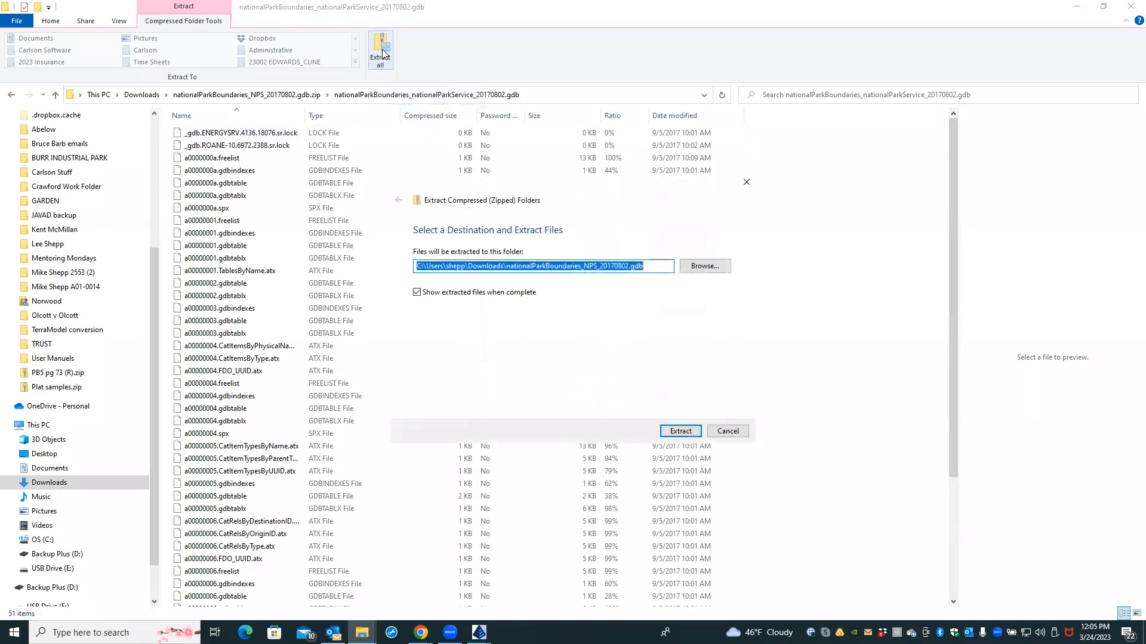
left_click(705, 266)
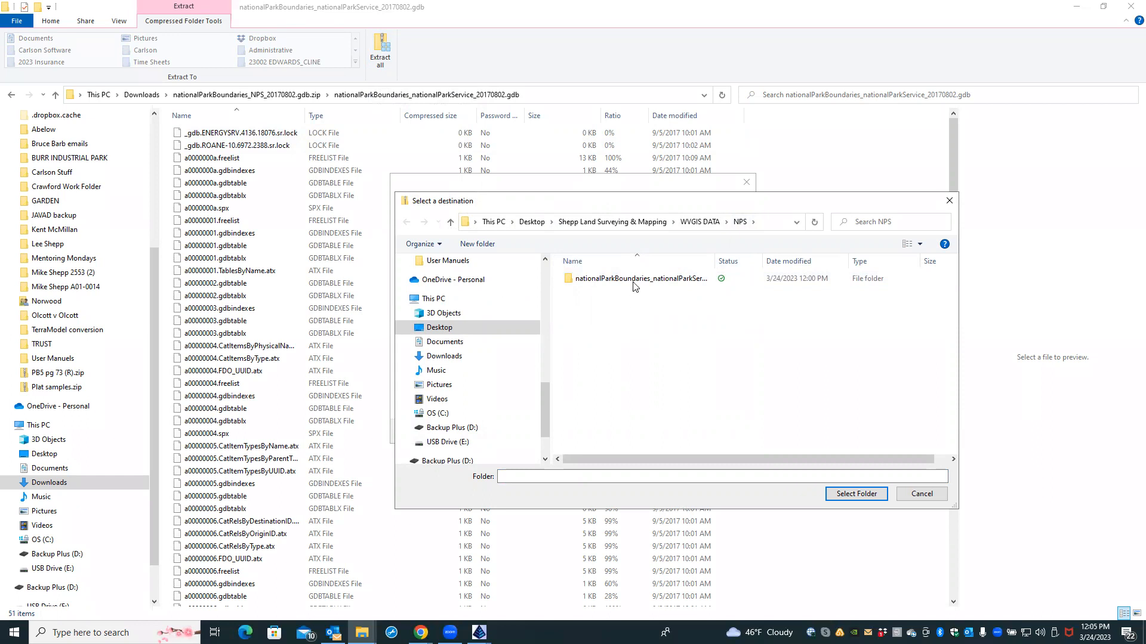
left_click(856, 494)
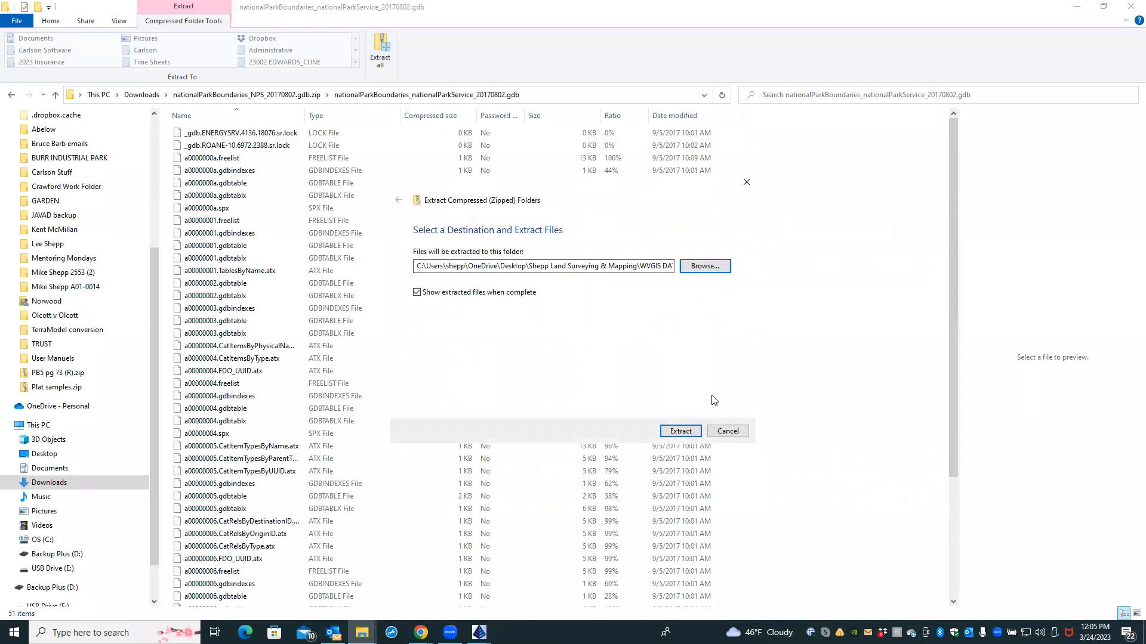
left_click(672, 429)
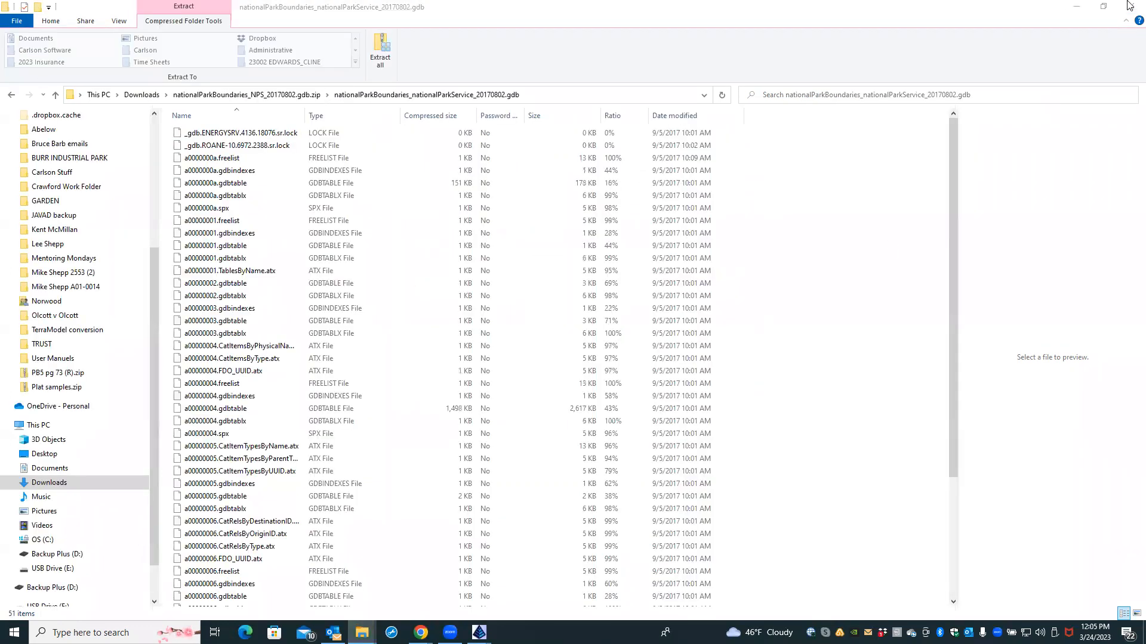
Step: Minimize the zip, NPS, browser and shapefile folder windows to return to Carlson
left_click(1075, 9)
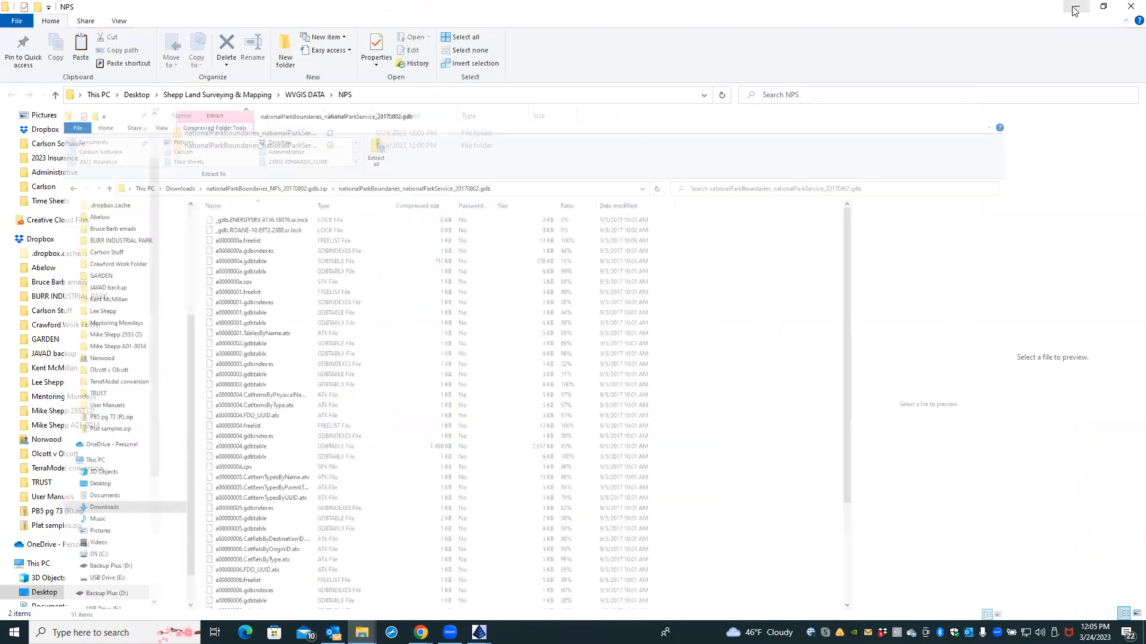
left_click(1076, 7)
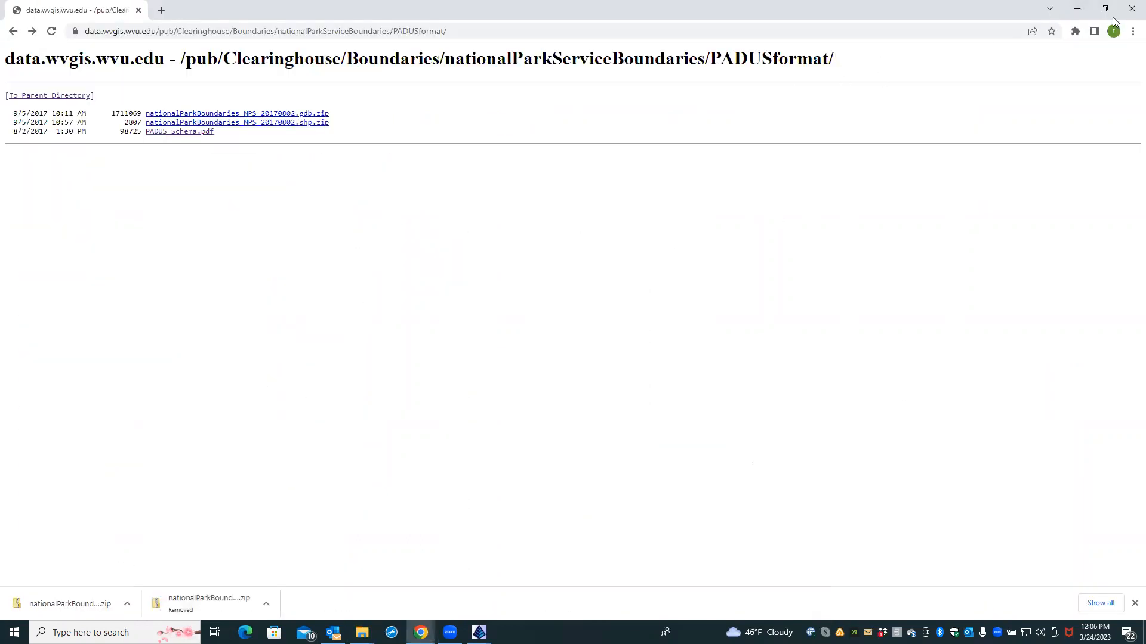
left_click(1077, 8)
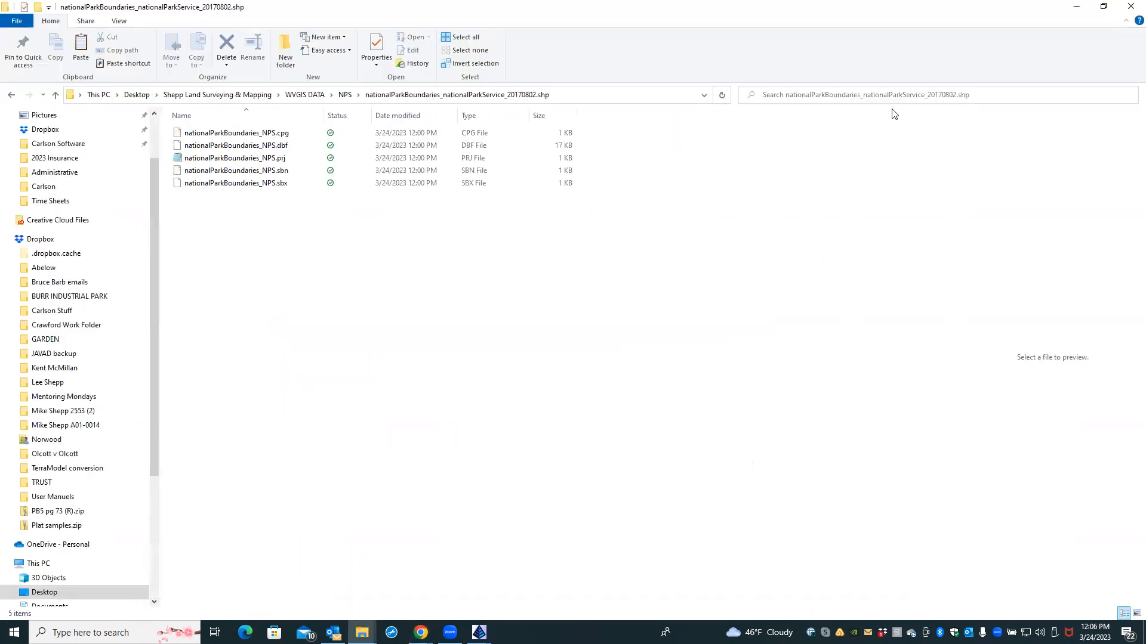
left_click(1080, 8)
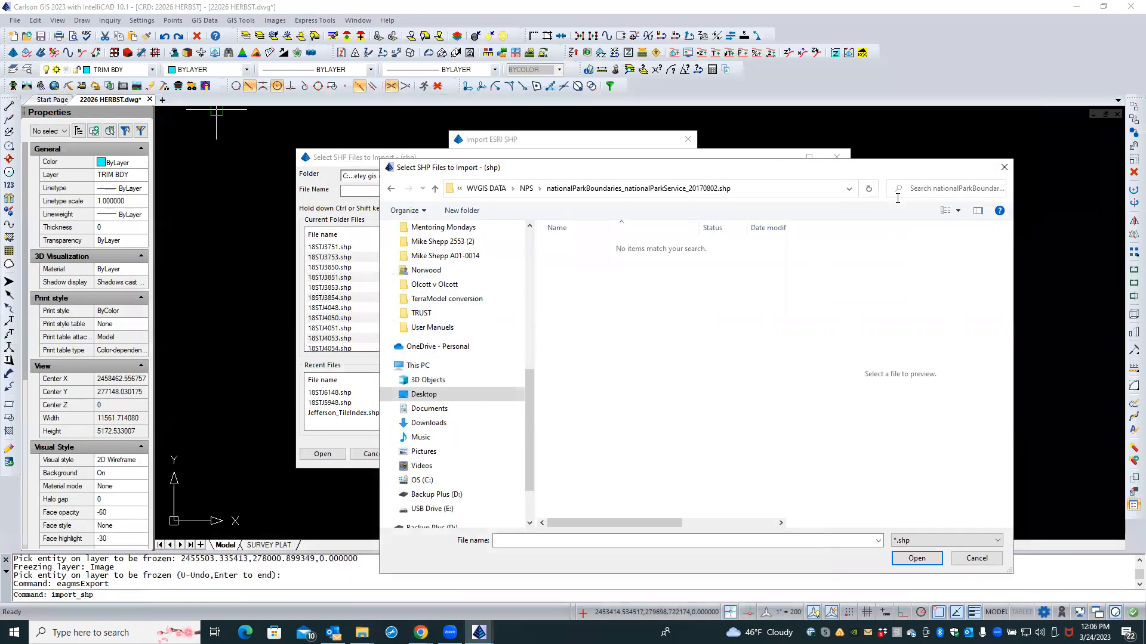
Step: Cancel the Select SHP Files picker and the ESRI shapefile import
left_click(982, 559)
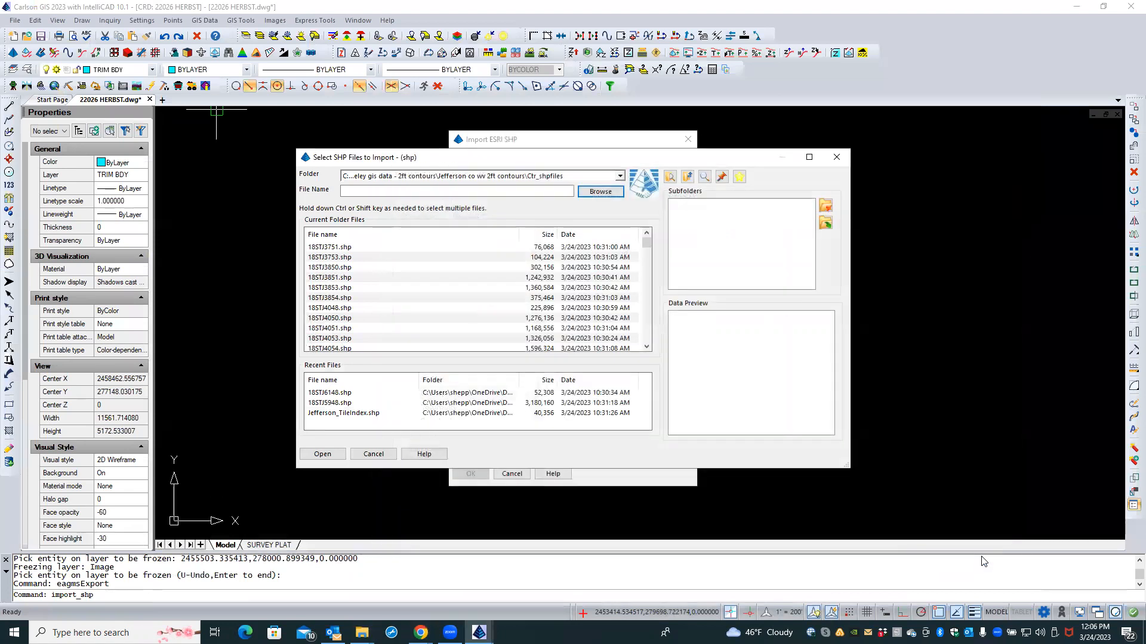
left_click(373, 454)
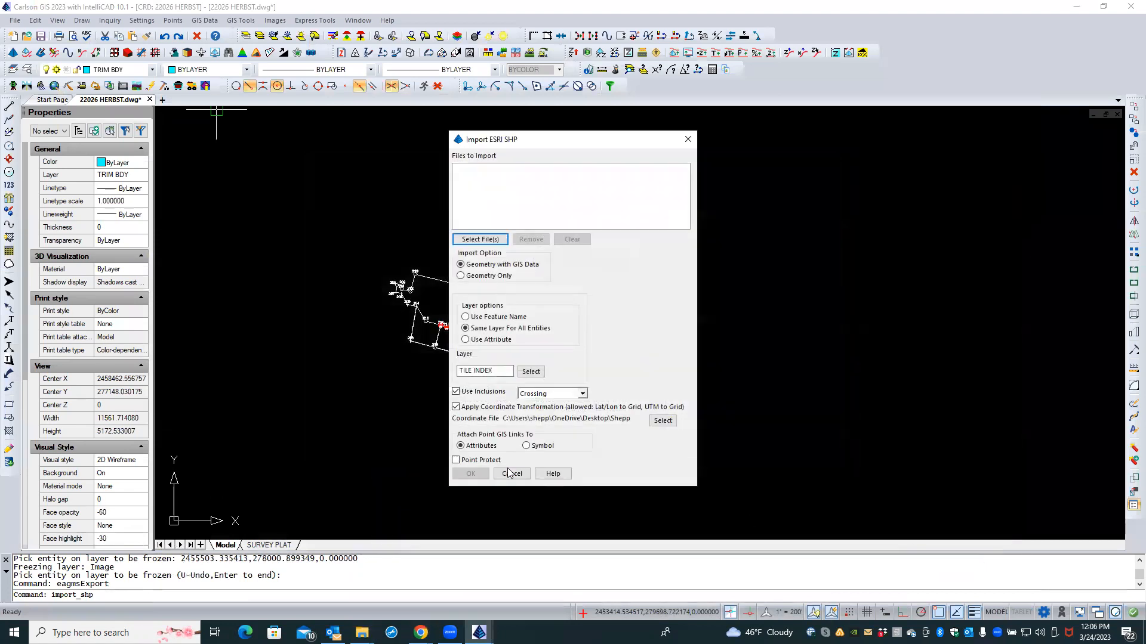
left_click(511, 473)
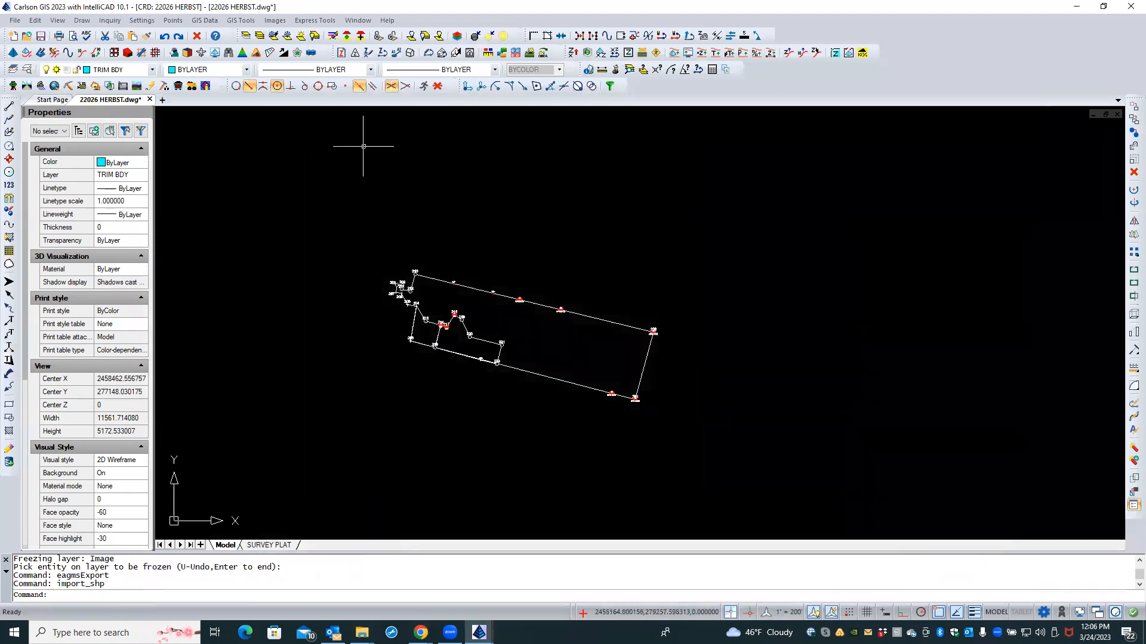
Step: Start Import ESRI Geodatabase and pick the national park .gdb folder under WVGIS DATA › NPS
left_click(204, 20)
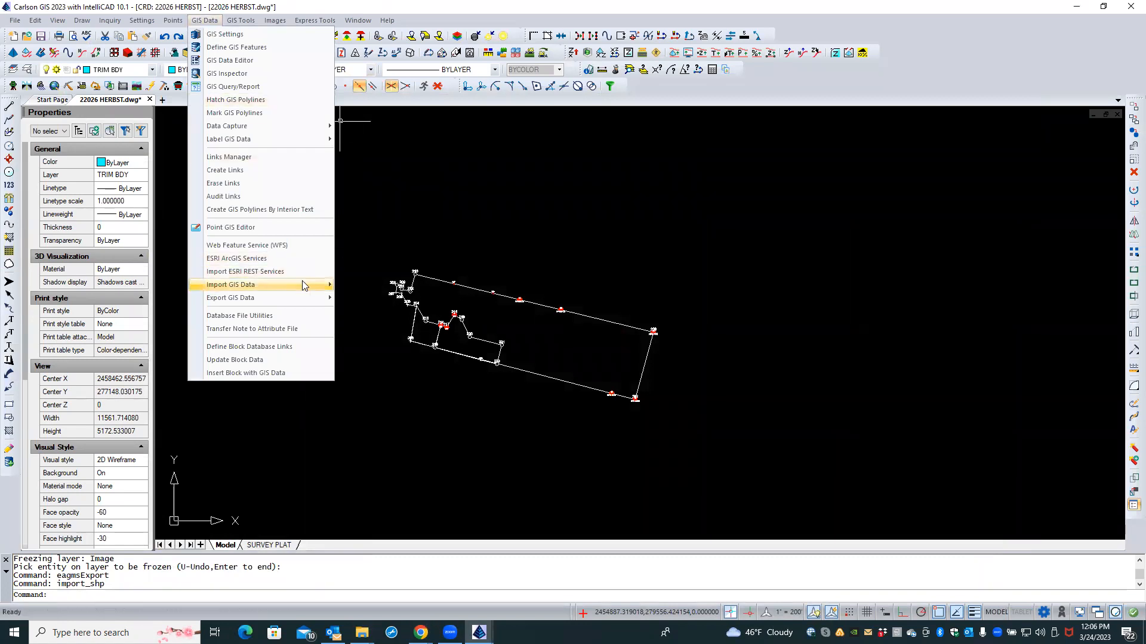
mouse_move(302, 283)
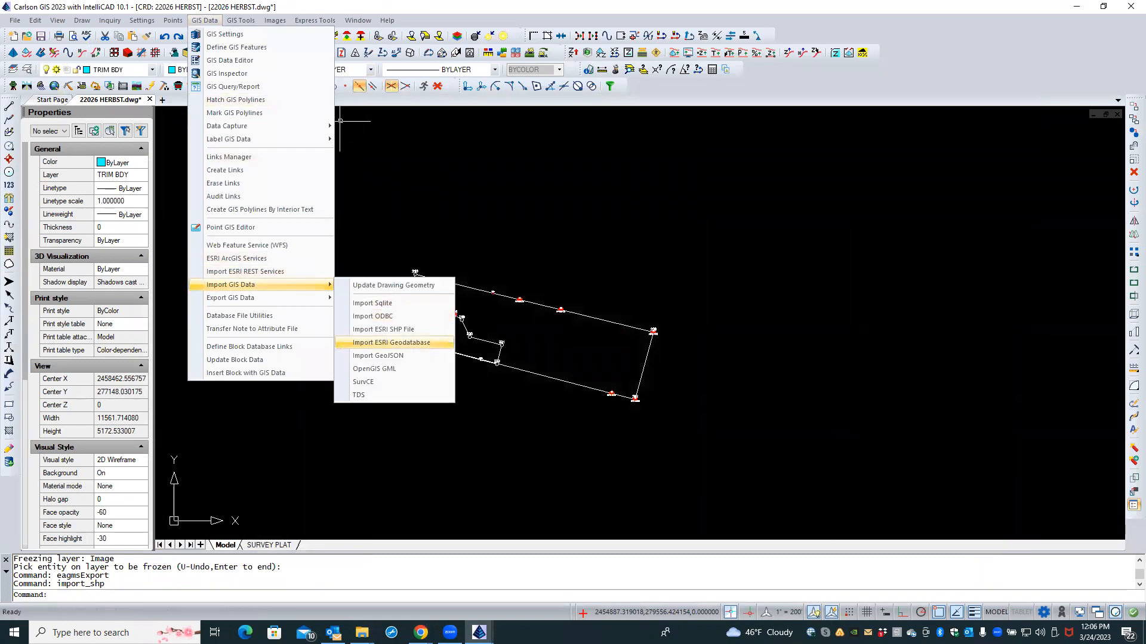
left_click(385, 343)
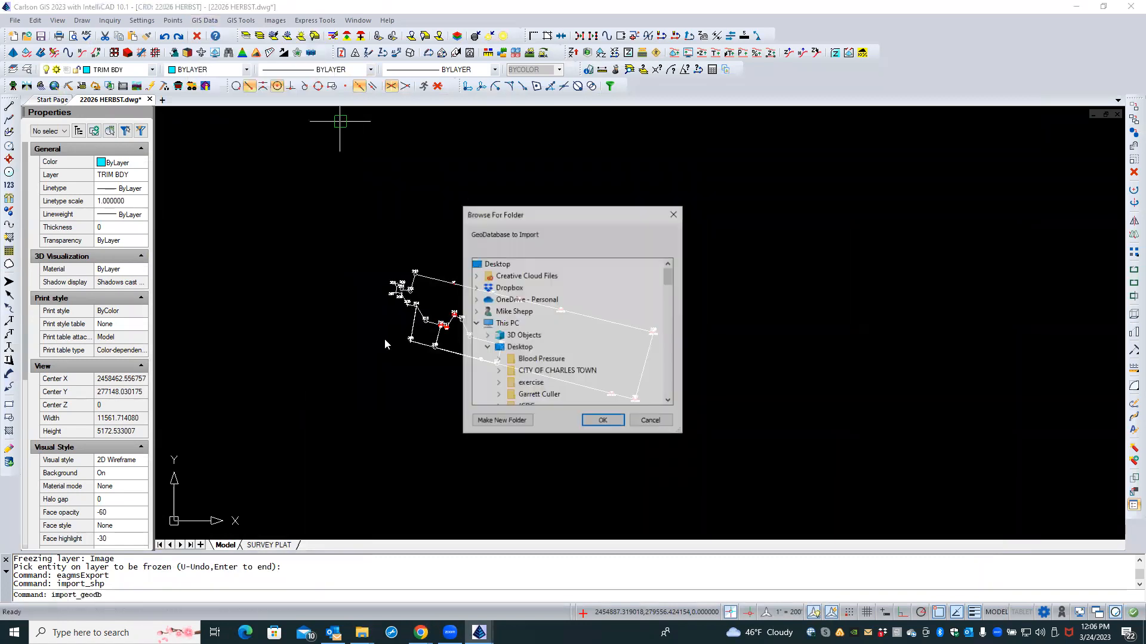
left_click_drag(670, 277, 666, 303)
left_click(514, 336)
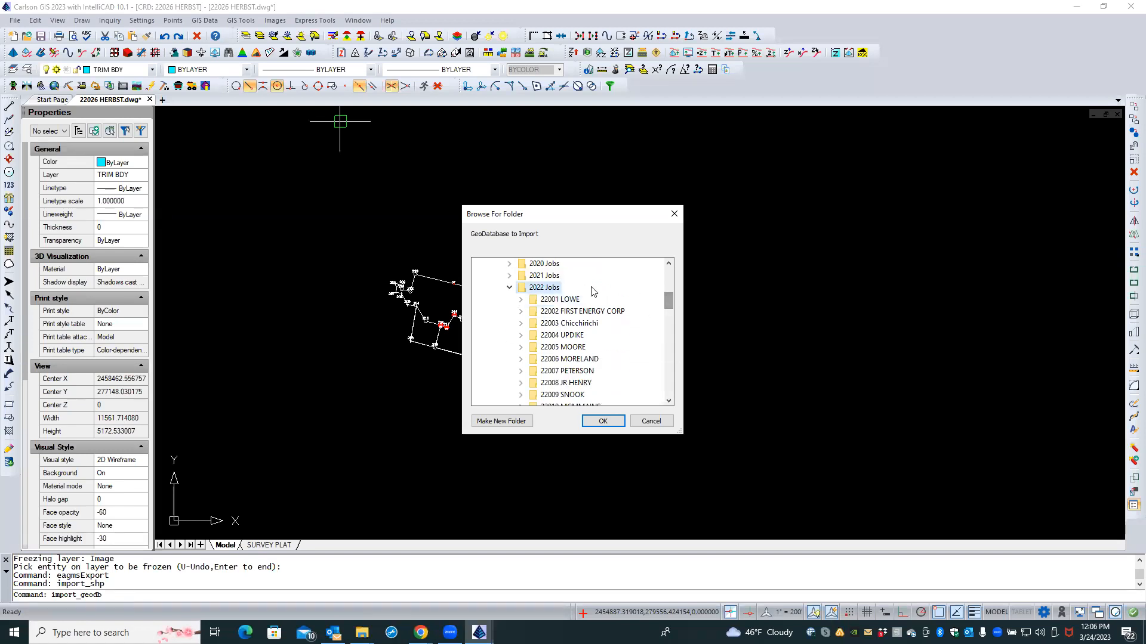
left_click(509, 288)
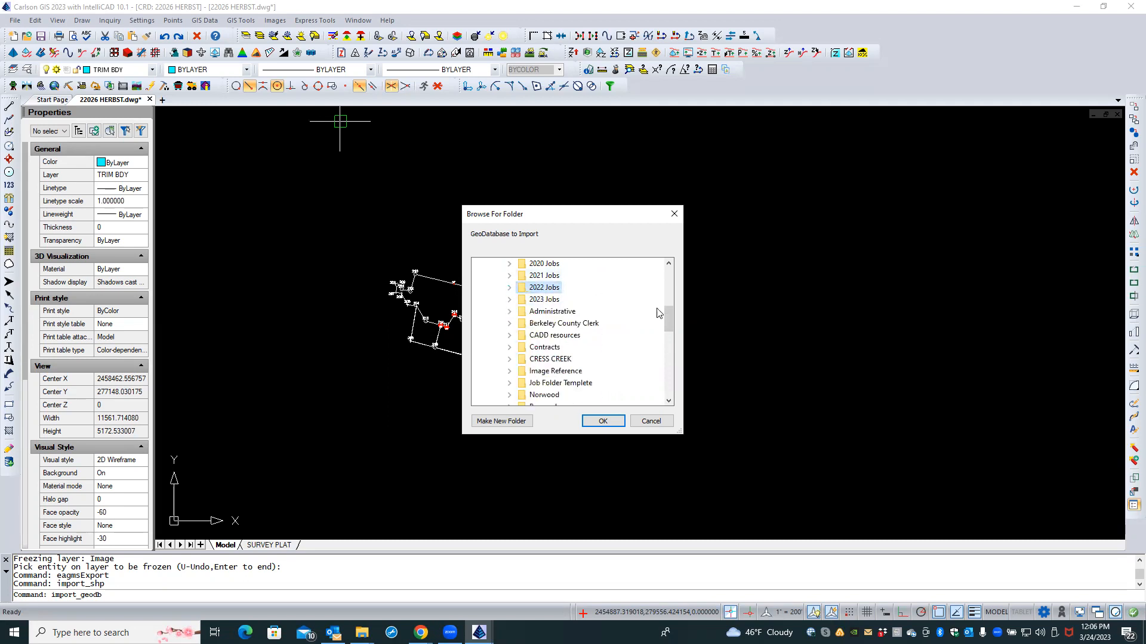
left_click_drag(665, 313, 666, 322)
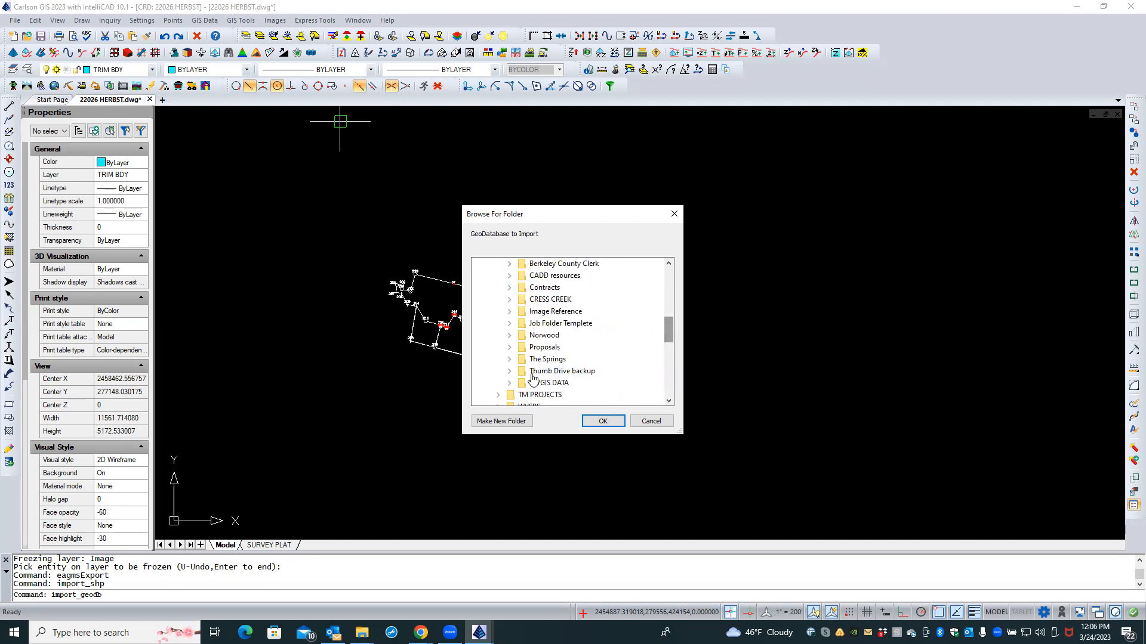
left_click(509, 383)
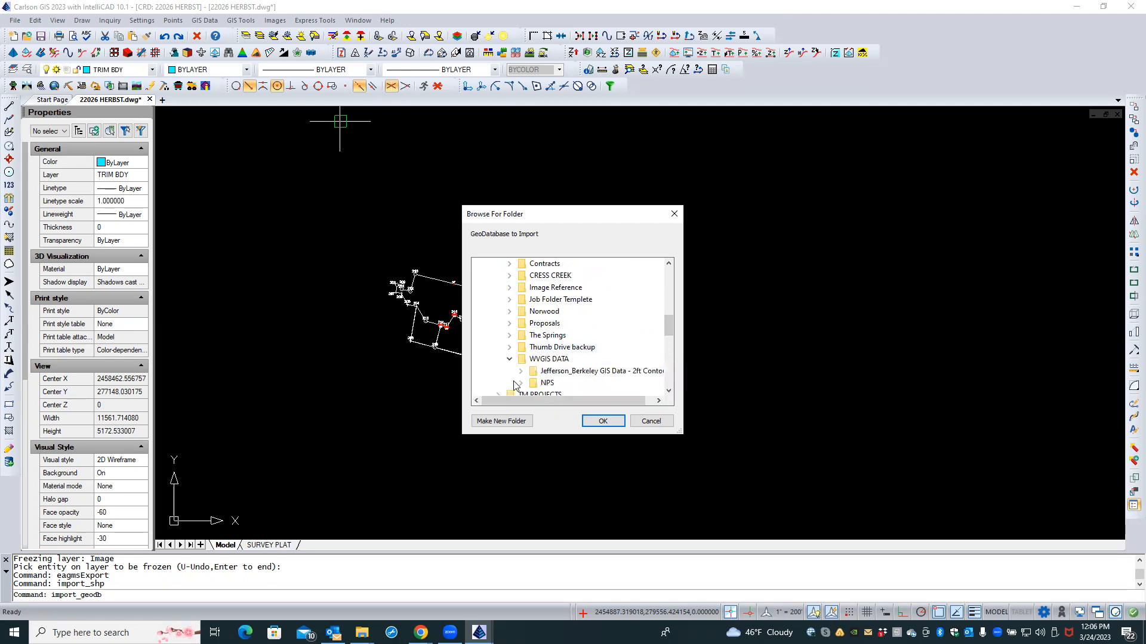
left_click(520, 384)
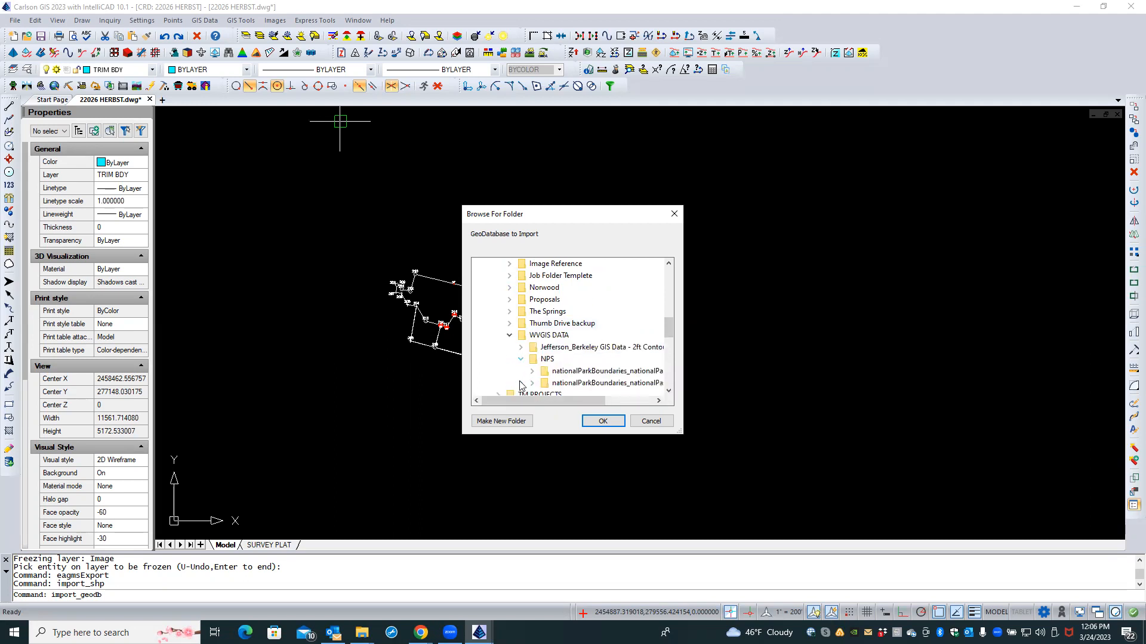
left_click(560, 372)
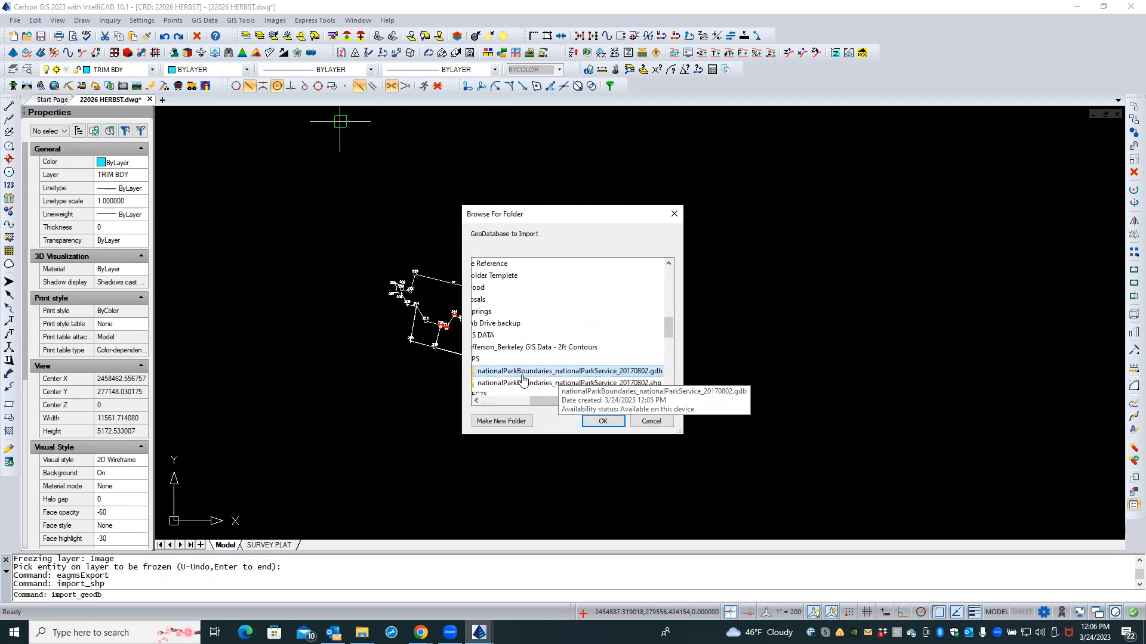
left_click_drag(528, 401, 478, 403)
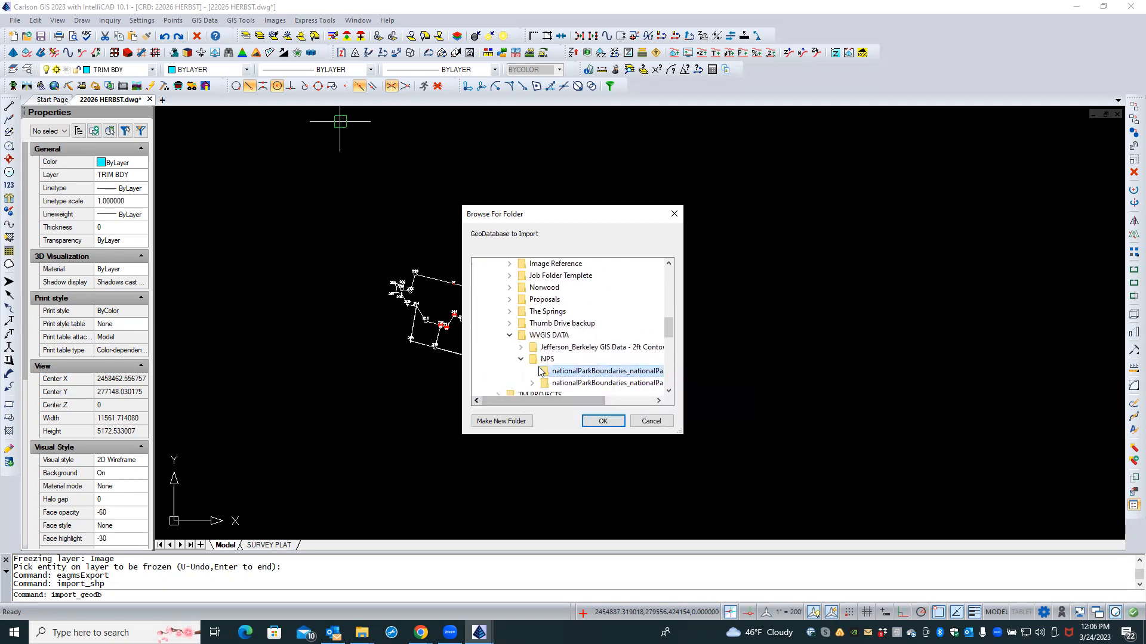
left_click(601, 421)
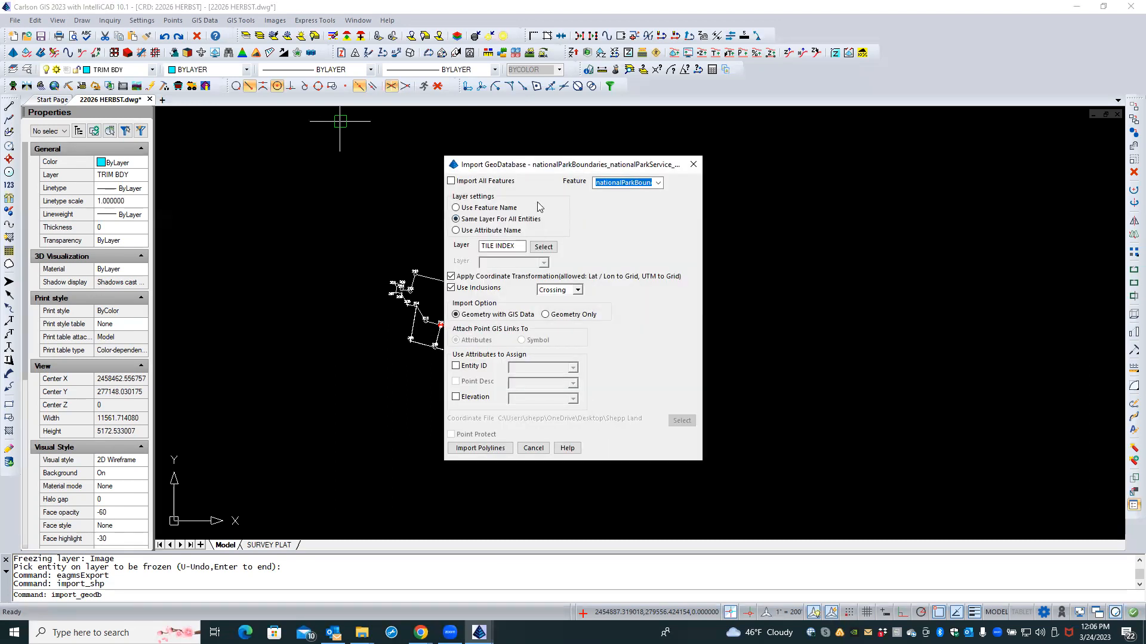
Step: Keep the nationalParkBoundaries feature, choose Use Attribute Name for layers, and import polylines
left_click(659, 184)
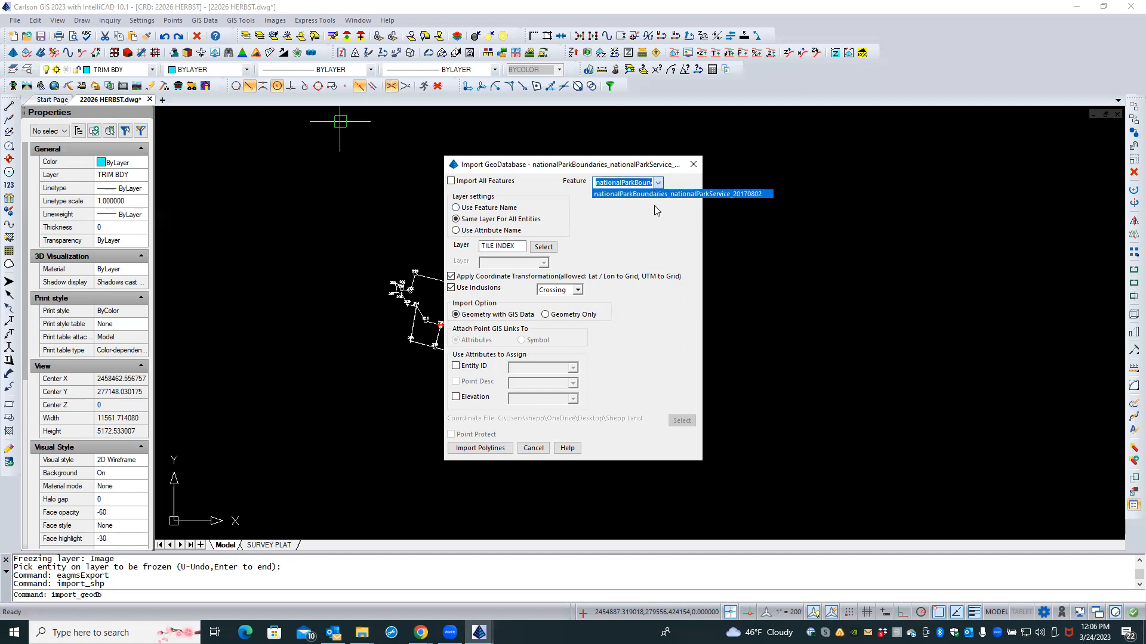
left_click(668, 206)
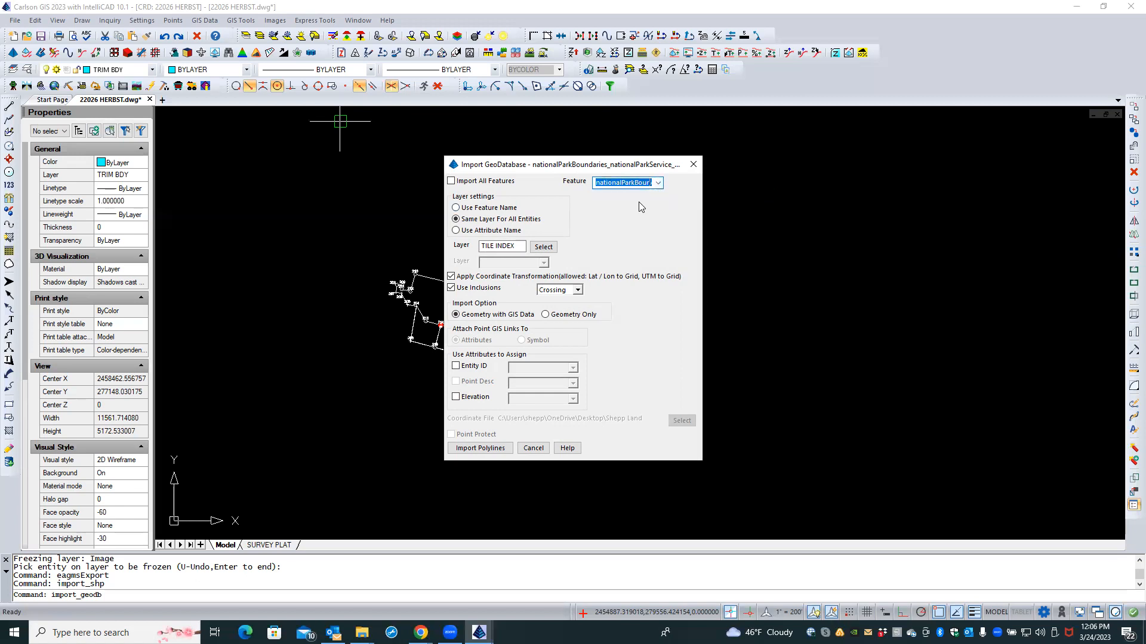
left_click(505, 232)
left_click(553, 247)
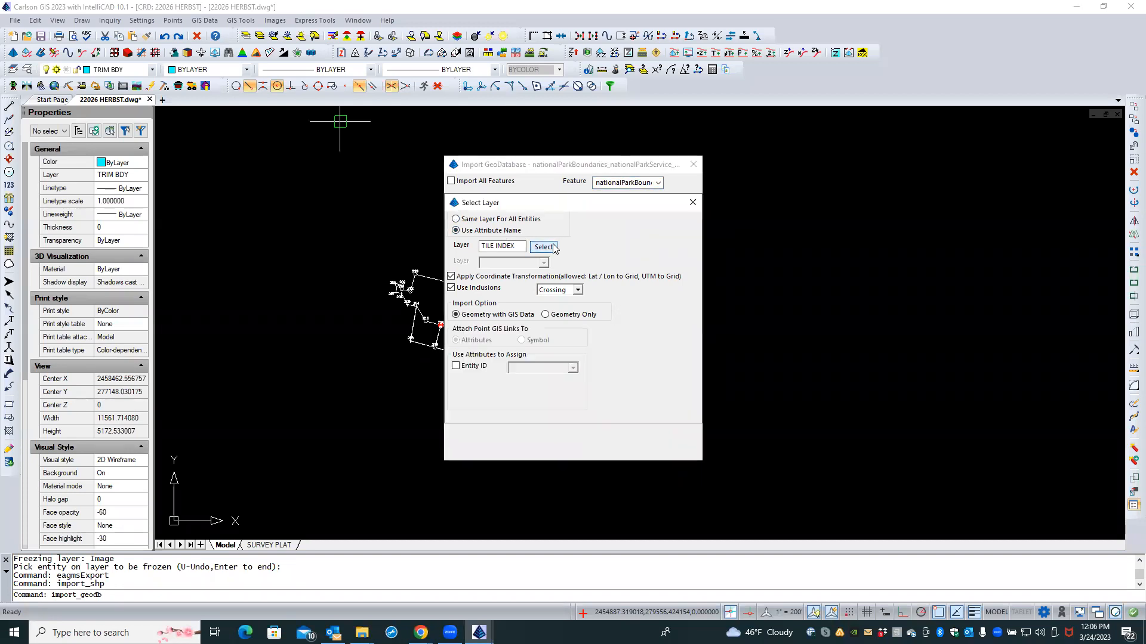
left_click(566, 412)
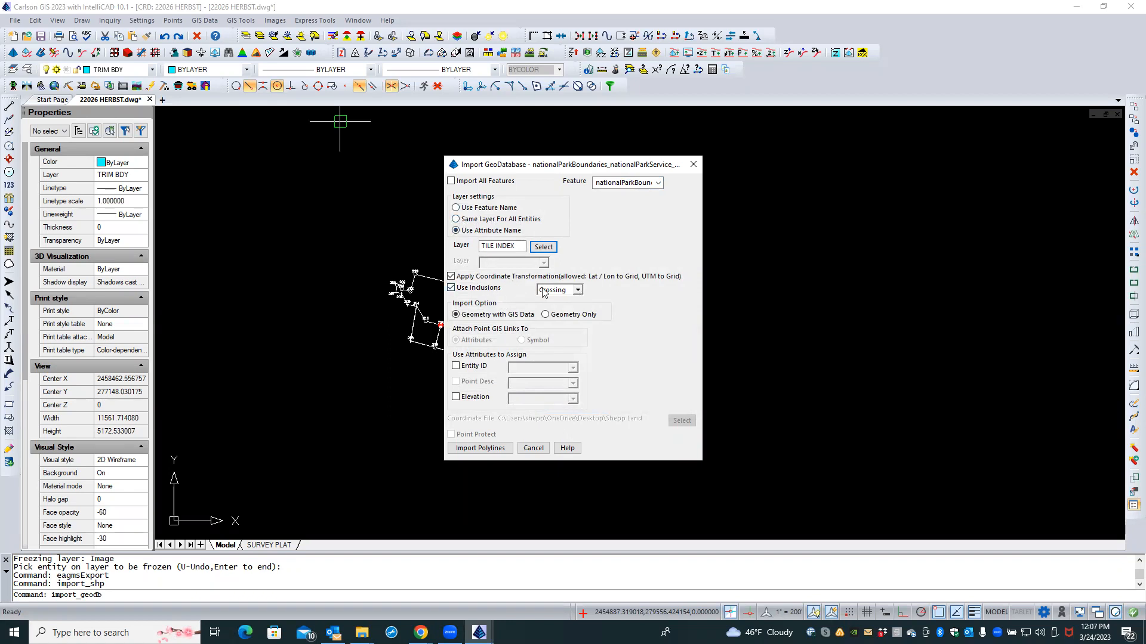
left_click(453, 288)
left_click(481, 448)
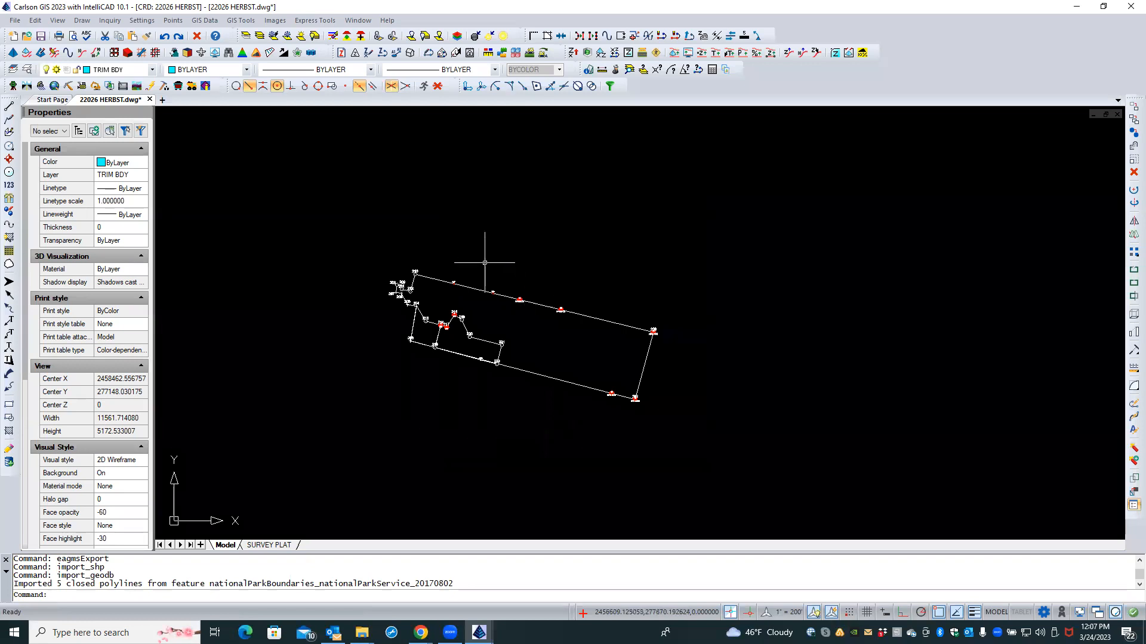
scroll(518, 216, "down", 2)
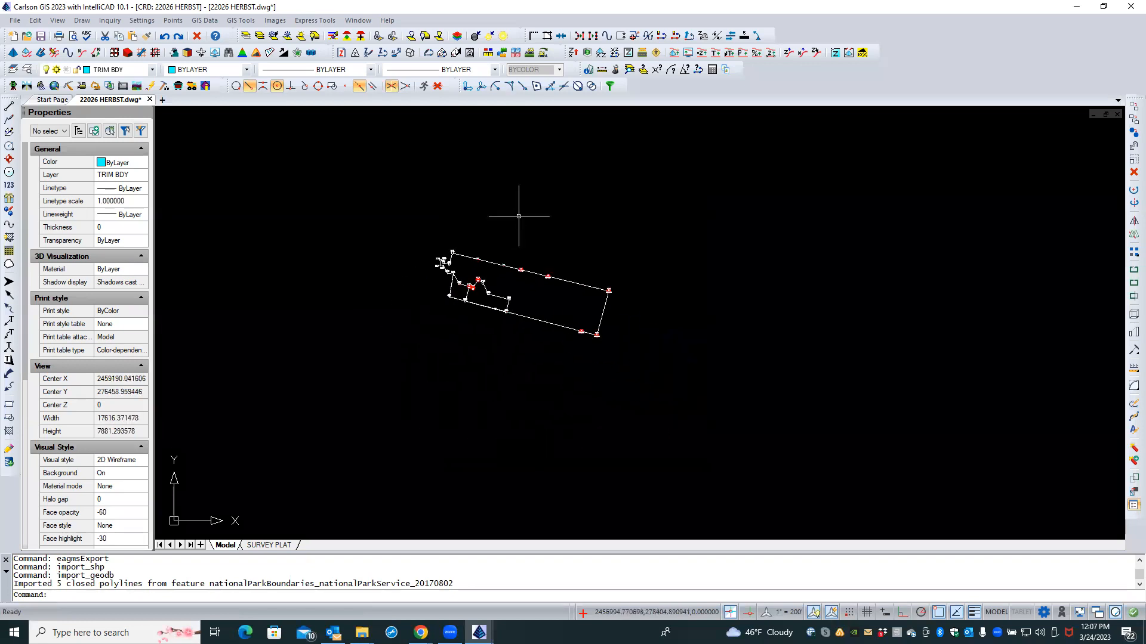
middle_click(518, 219)
middle_click(518, 219)
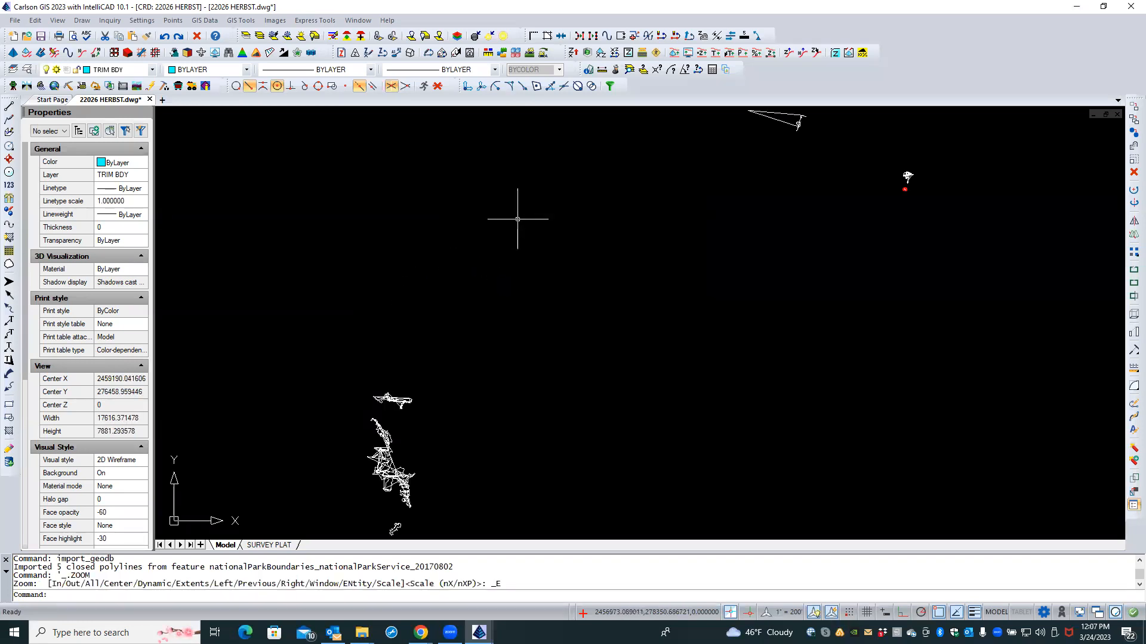
scroll(512, 234, "down", 2)
scroll(510, 237, "up", 1)
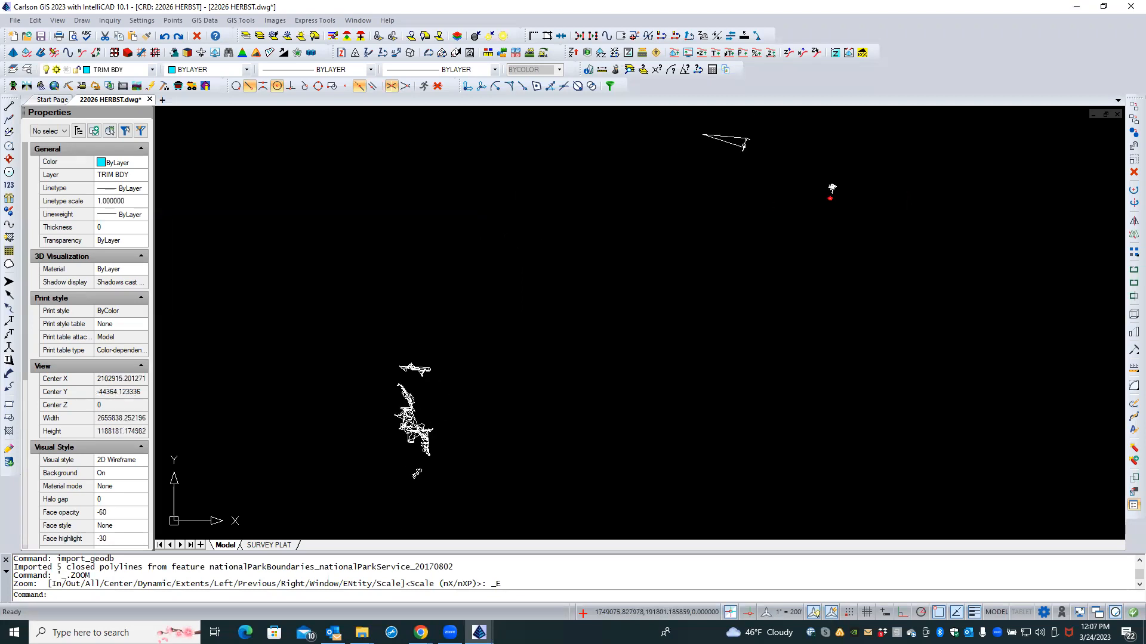
scroll(414, 404, "up", 5)
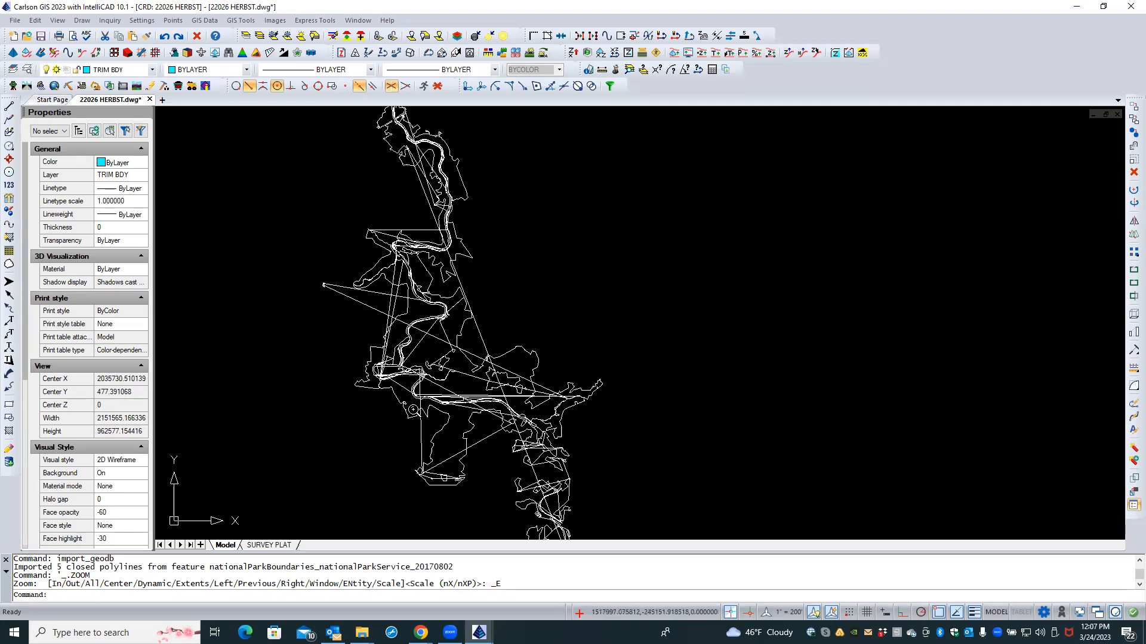
scroll(415, 404, "up", 4)
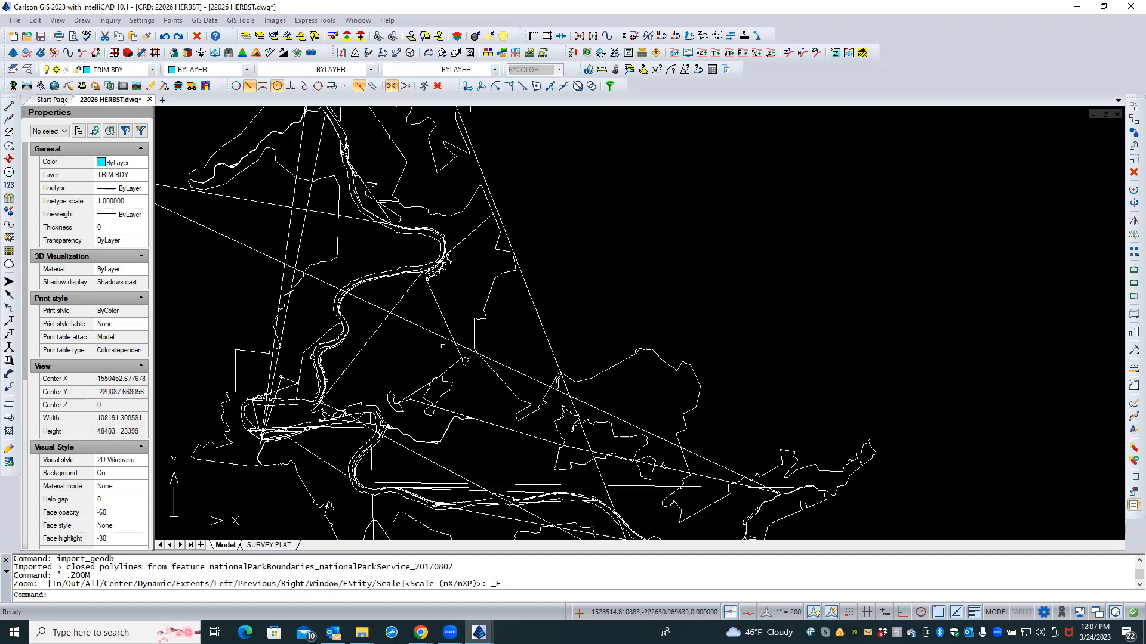
scroll(411, 346, "down", 2)
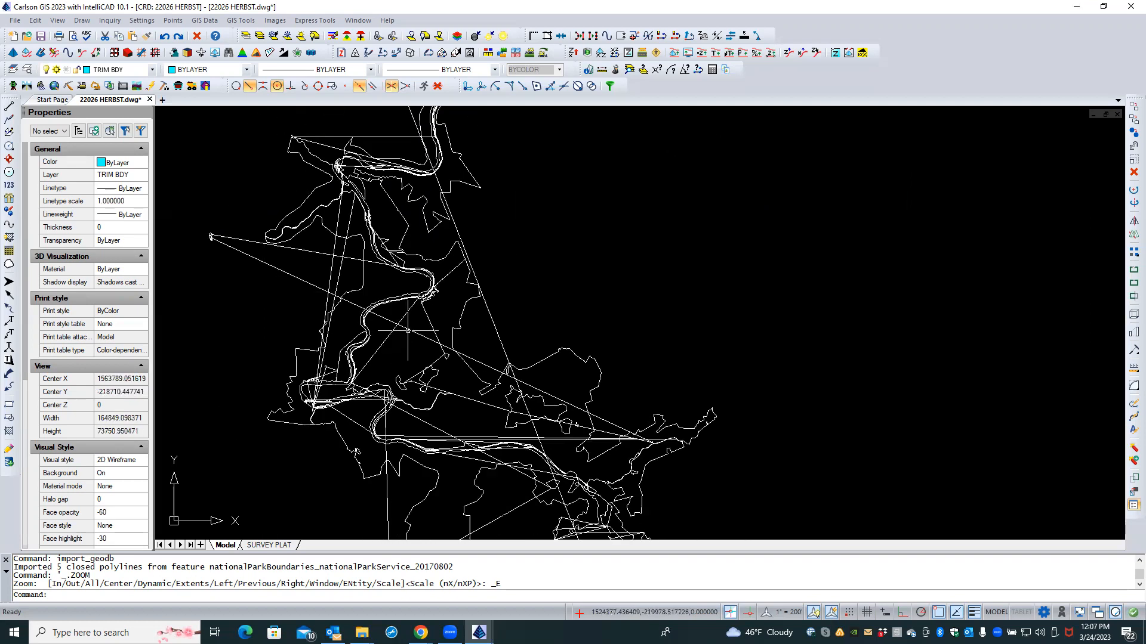
left_click(409, 330)
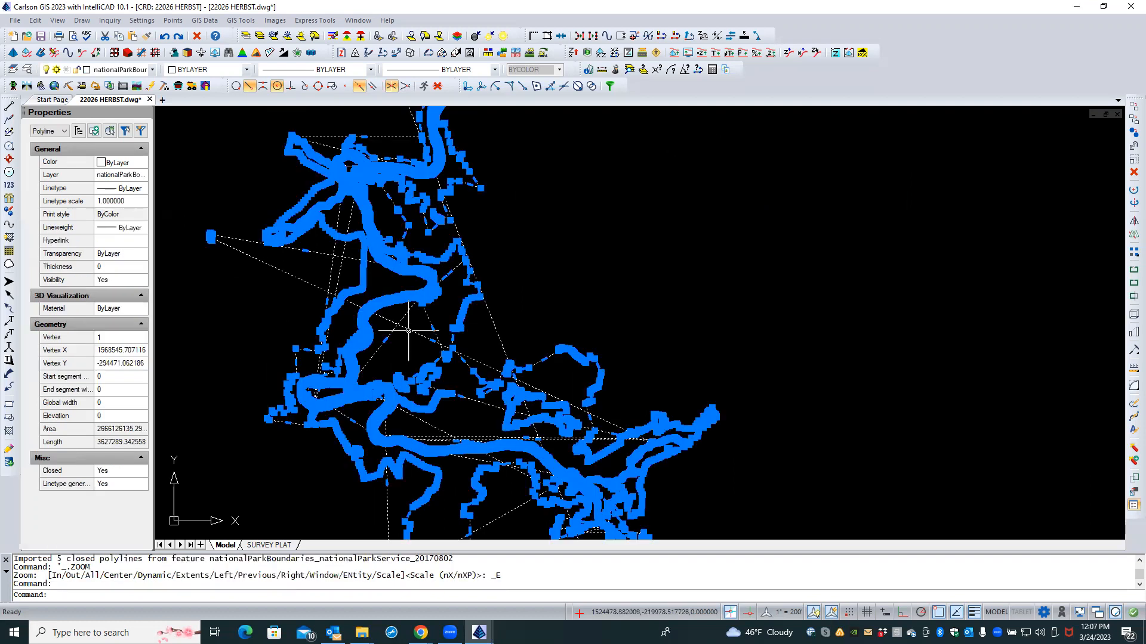
right_click(457, 328)
key("Escape")
key("Escape")
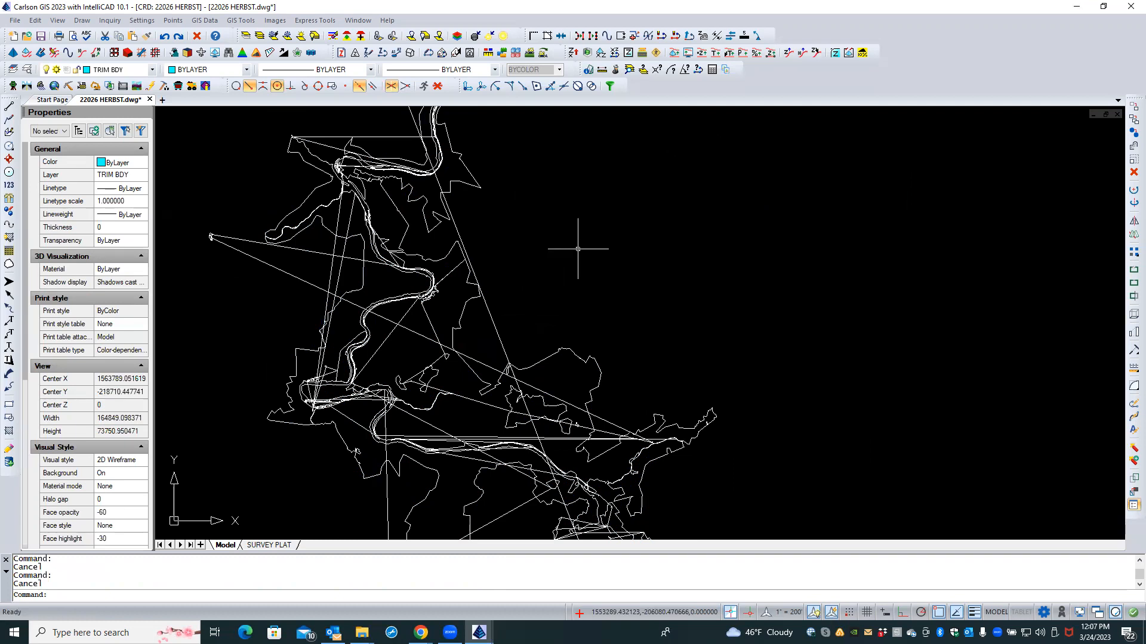
scroll(361, 317, "up", 3)
scroll(361, 317, "up", 5)
scroll(365, 318, "down", 3)
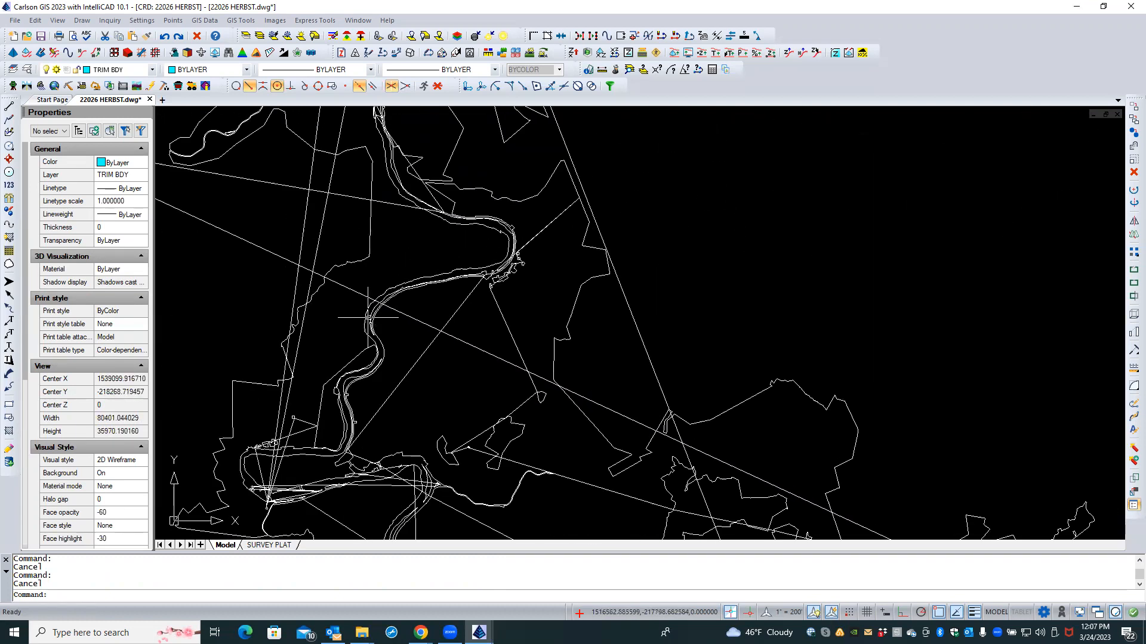
Step: Start the GIS Inspector and window-select the park boundary entity
left_click(195, 21)
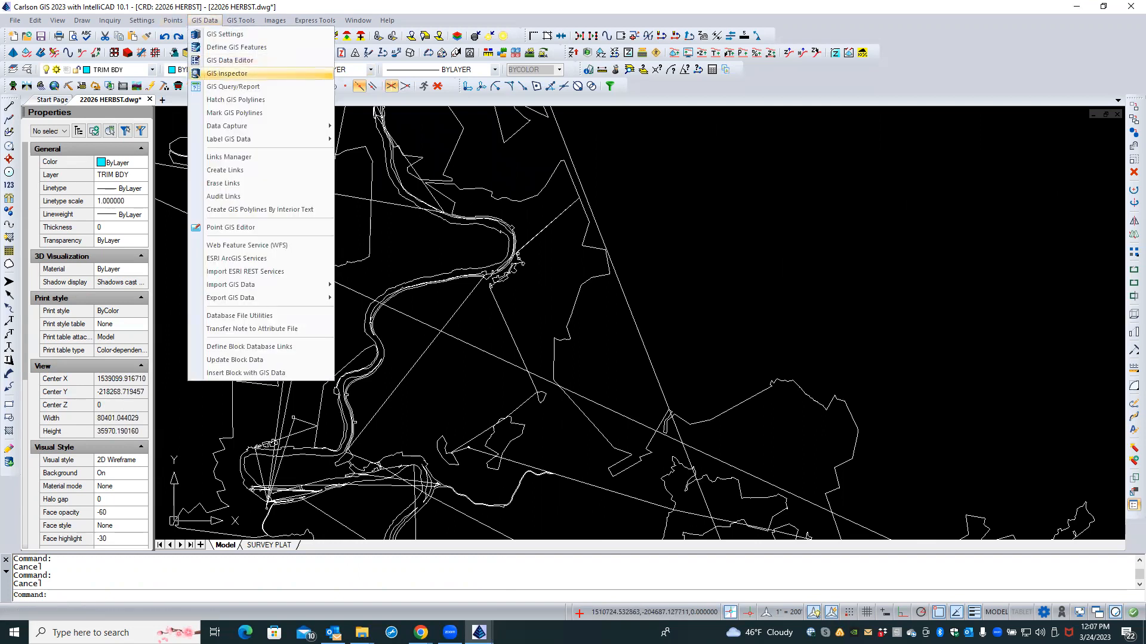
left_click(227, 73)
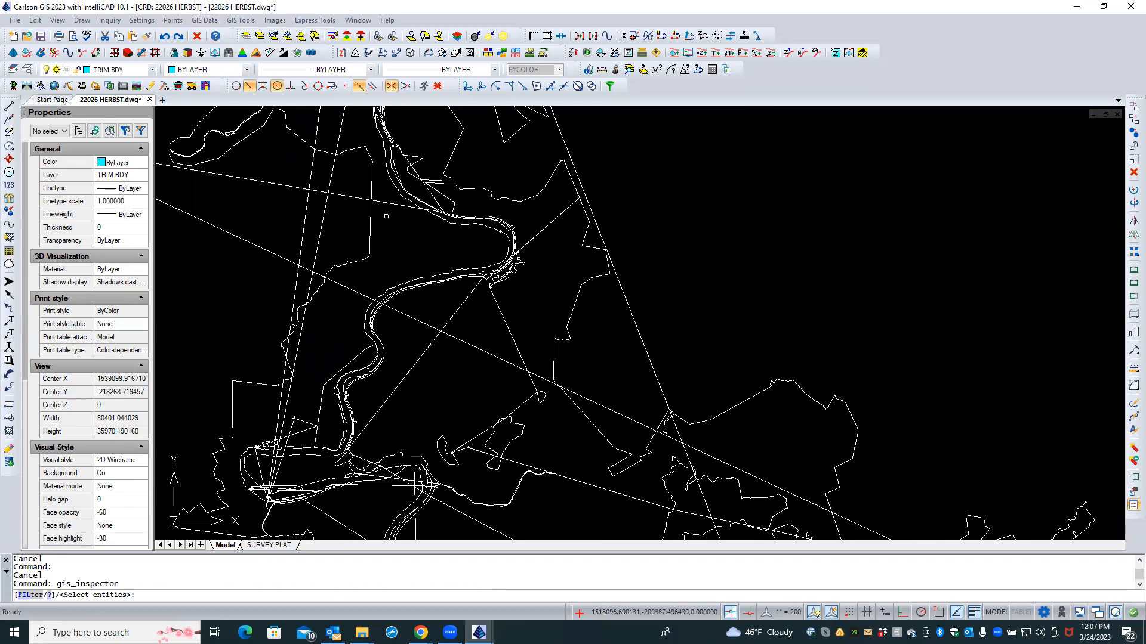
scroll(394, 221, "down", 5)
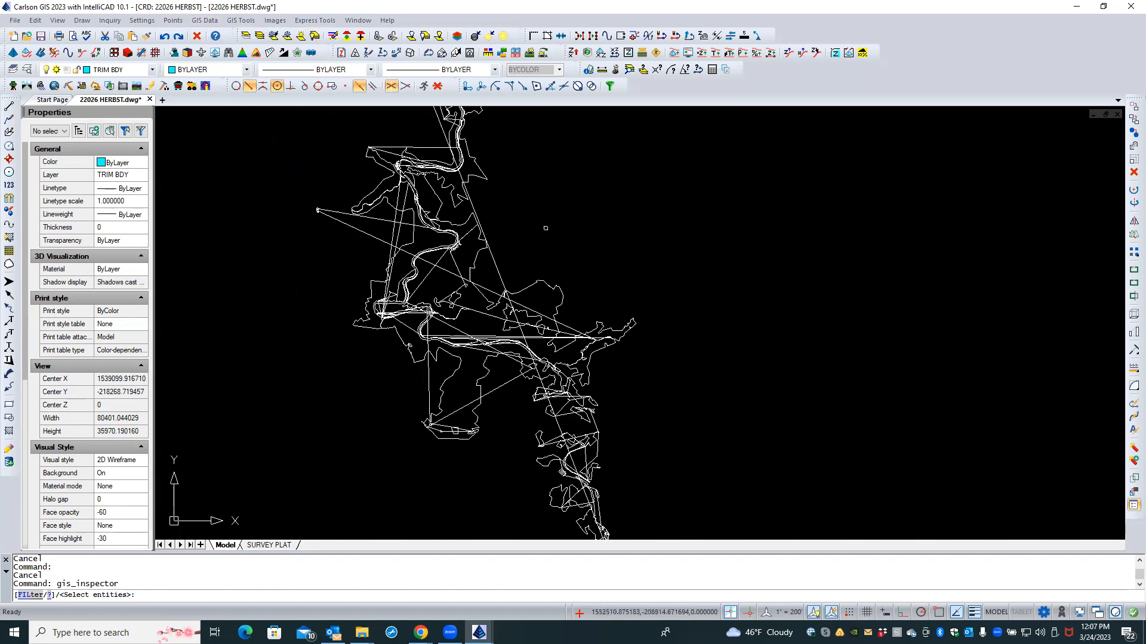
left_click(546, 228)
left_click(318, 304)
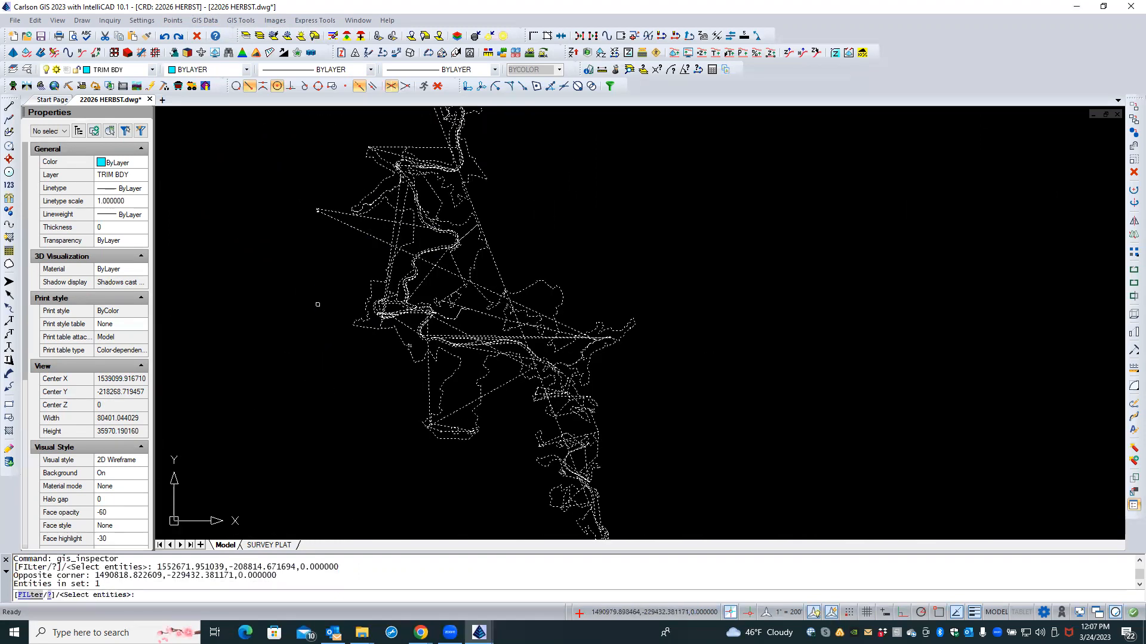
key("Return")
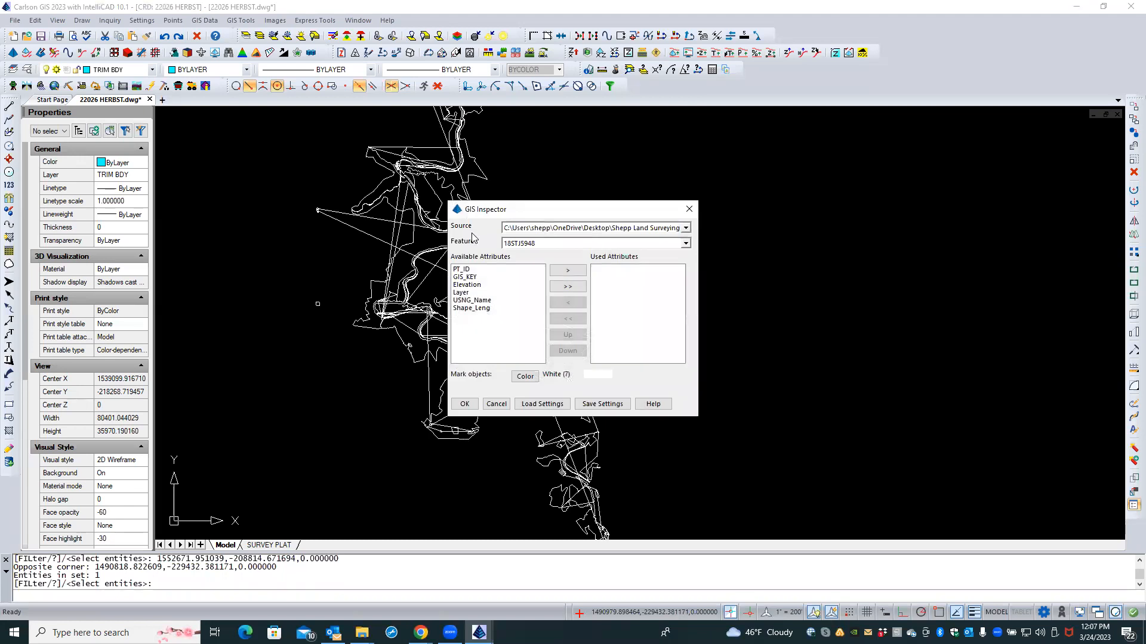
Step: Keep the project GIS database, choose the nationalParkBoundaries feature, and use all attributes
left_click(686, 229)
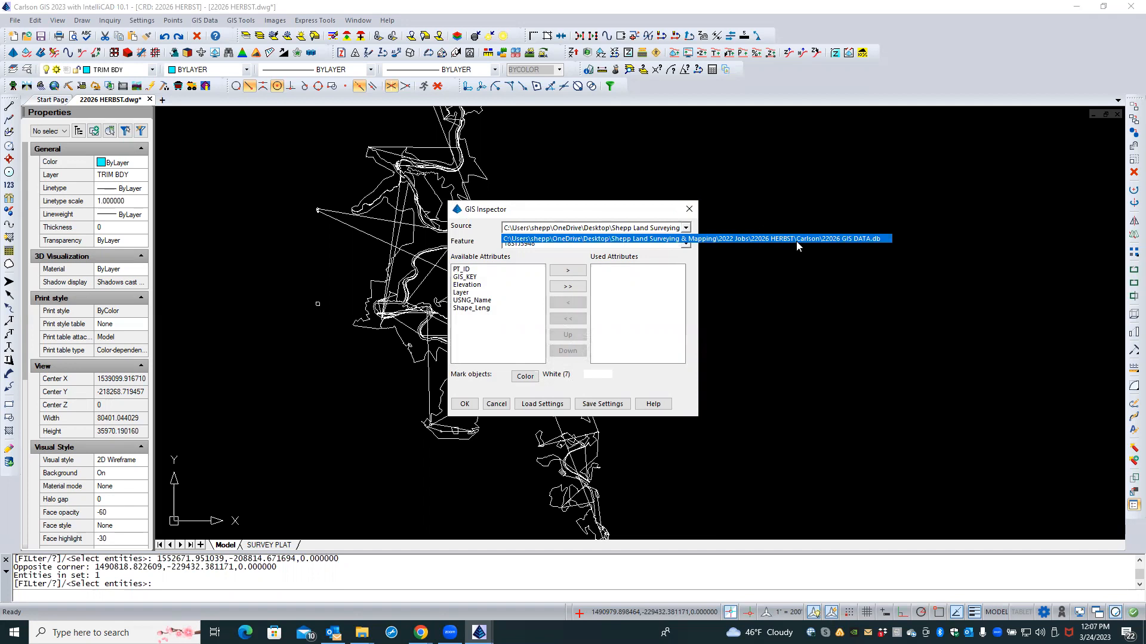
left_click(798, 206)
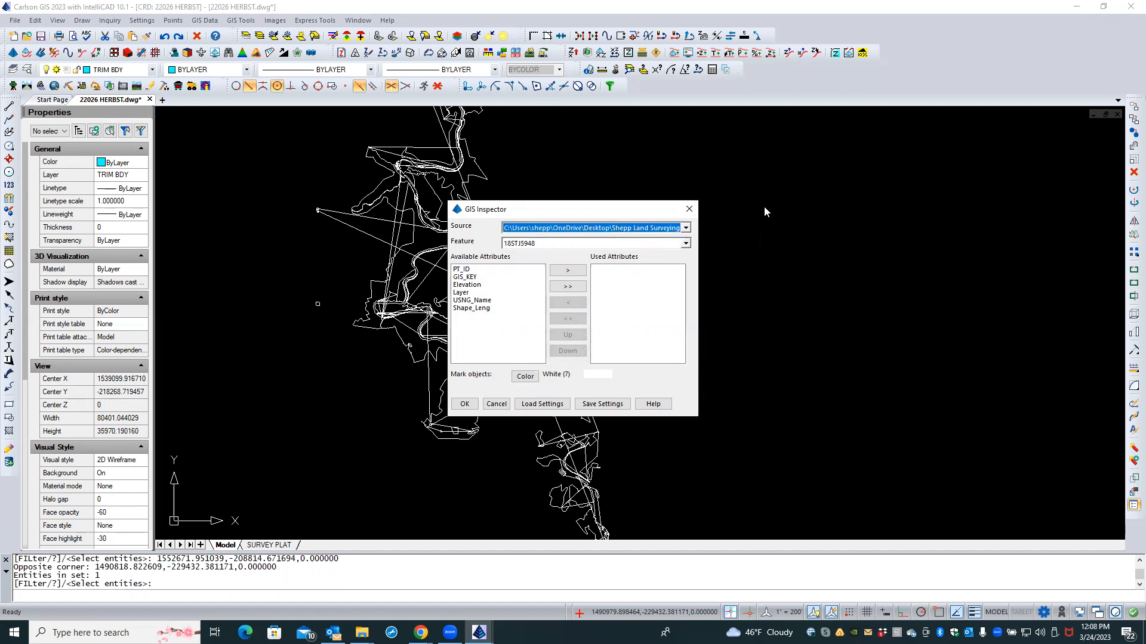
left_click(685, 244)
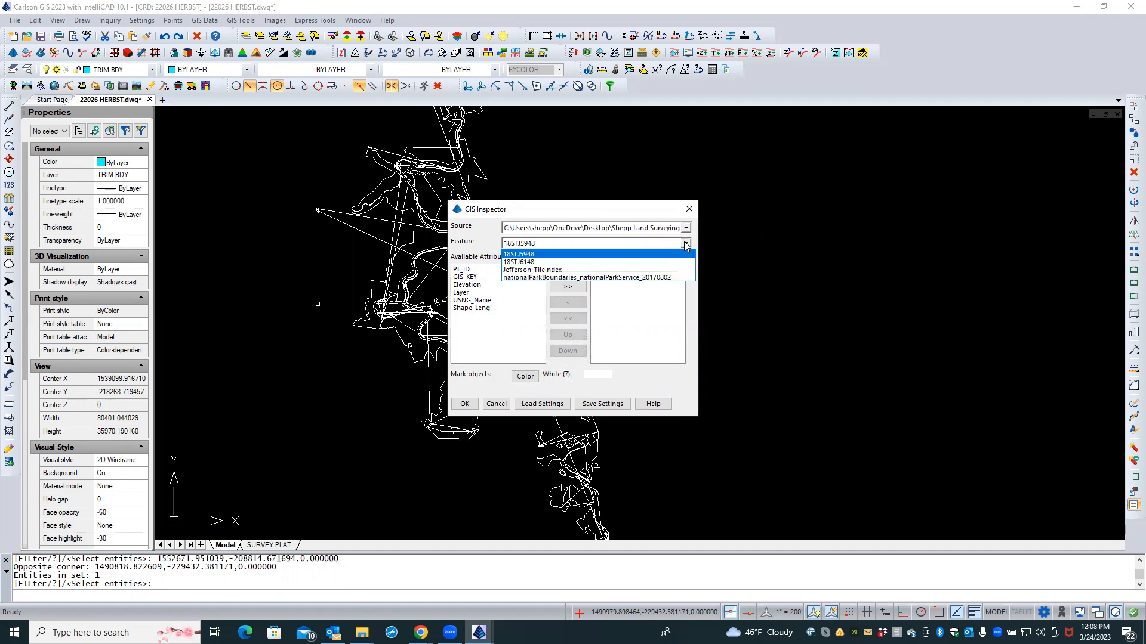
left_click(539, 278)
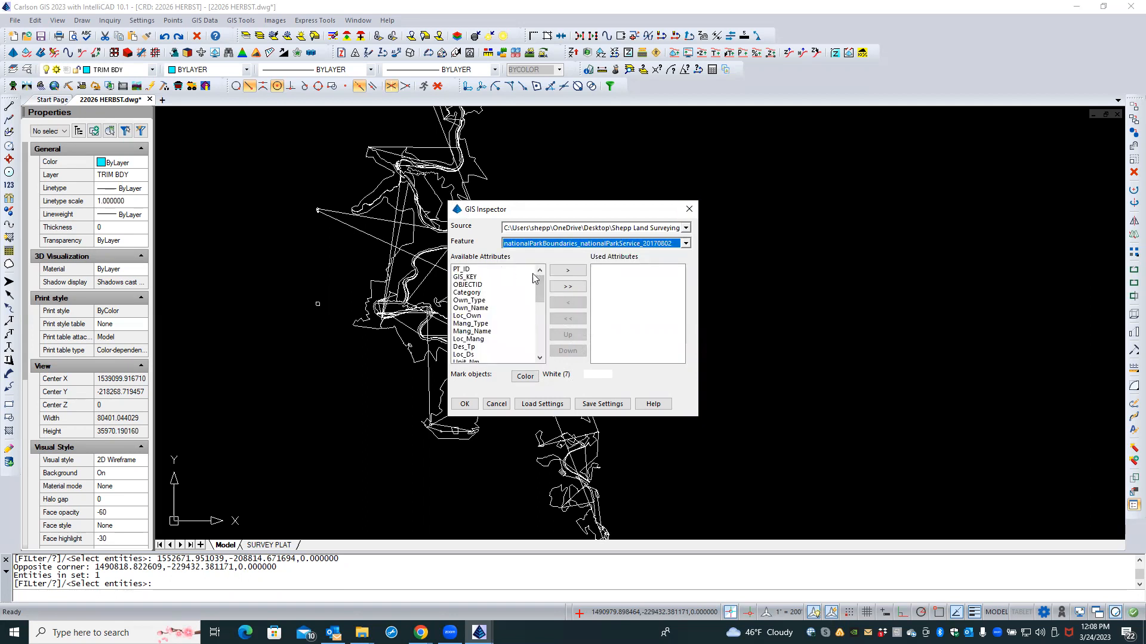
left_click(567, 287)
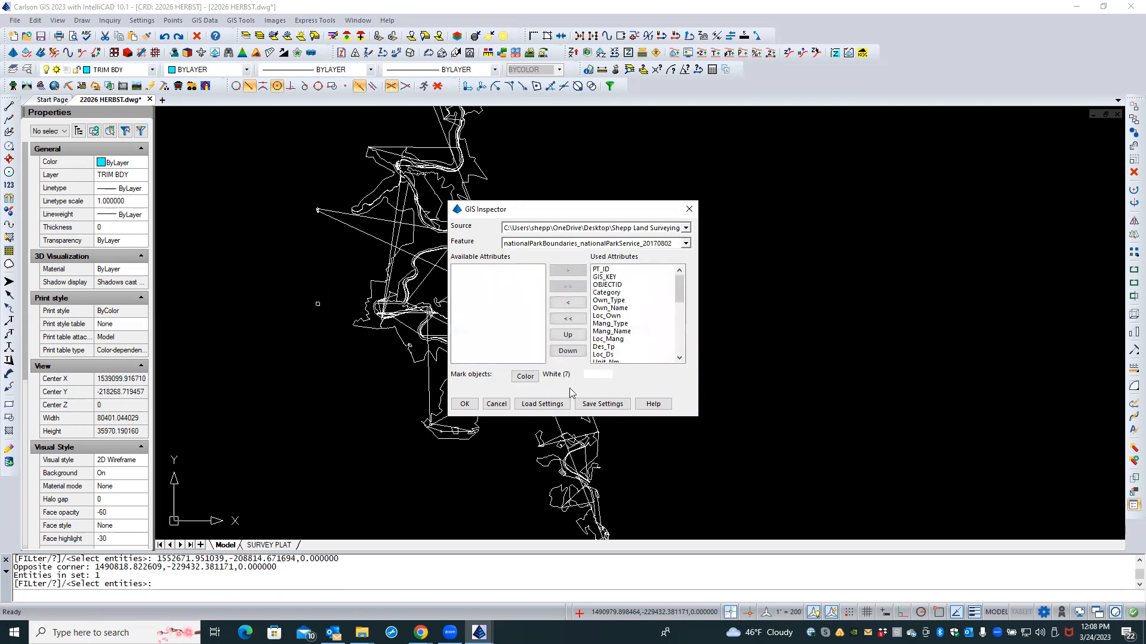
left_click(465, 404)
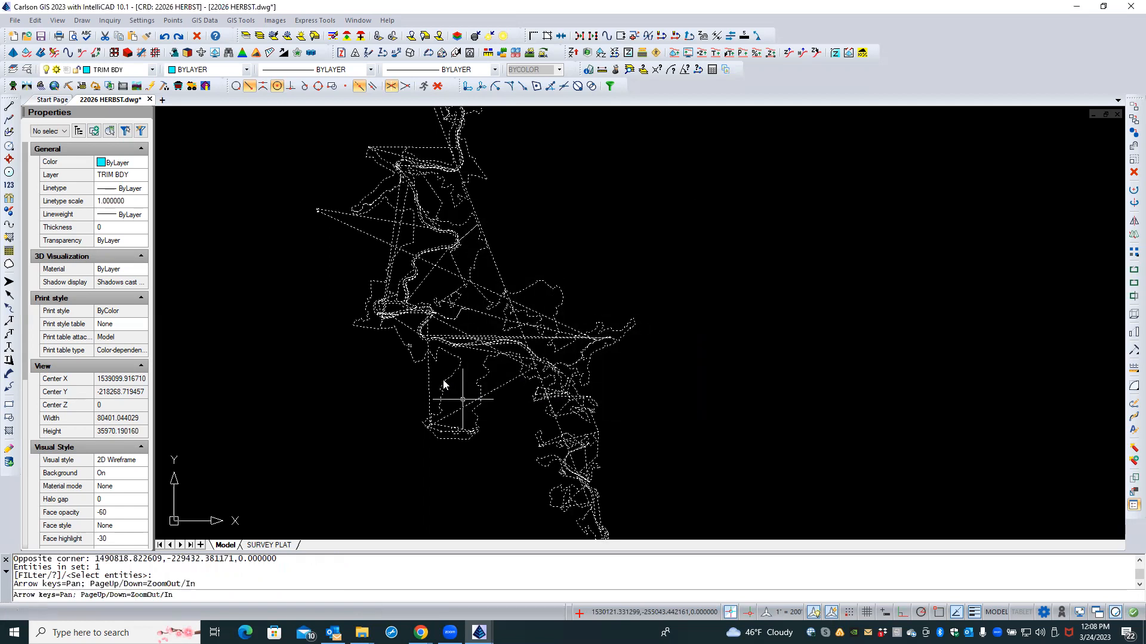
mouse_move(444, 385)
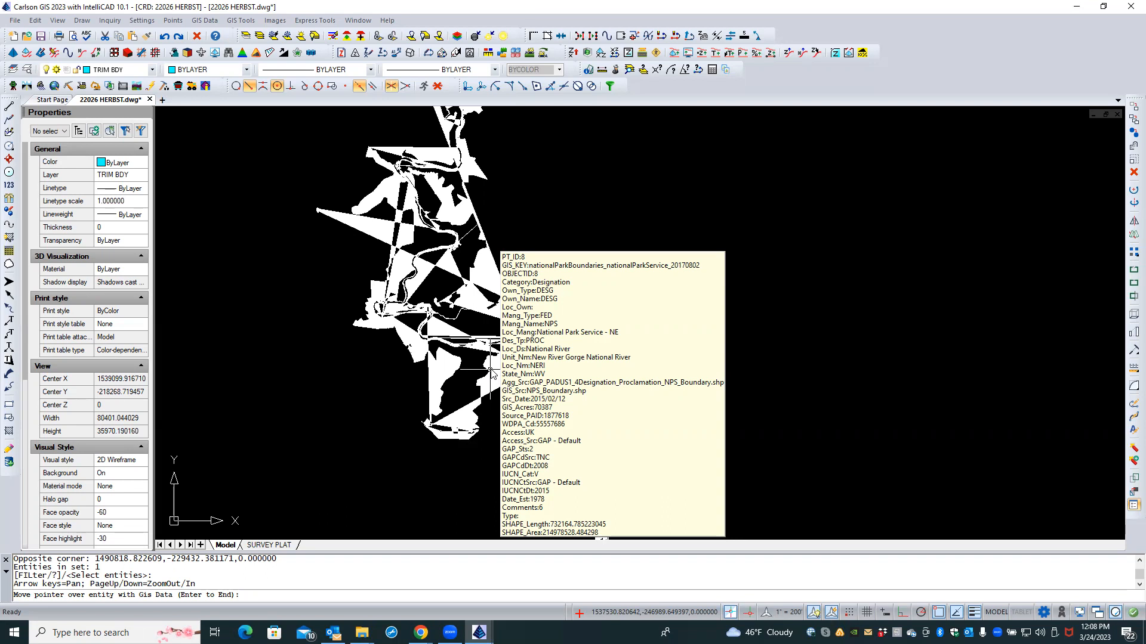
scroll(380, 374, "down", 2)
scroll(379, 374, "down", 3)
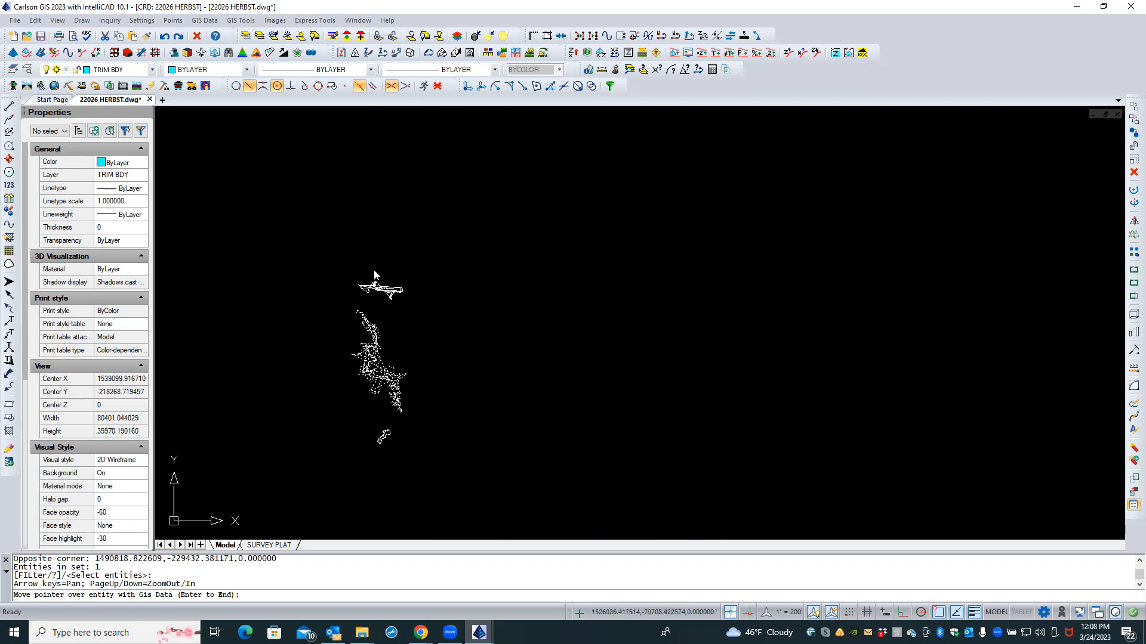
scroll(374, 274, "up", 3)
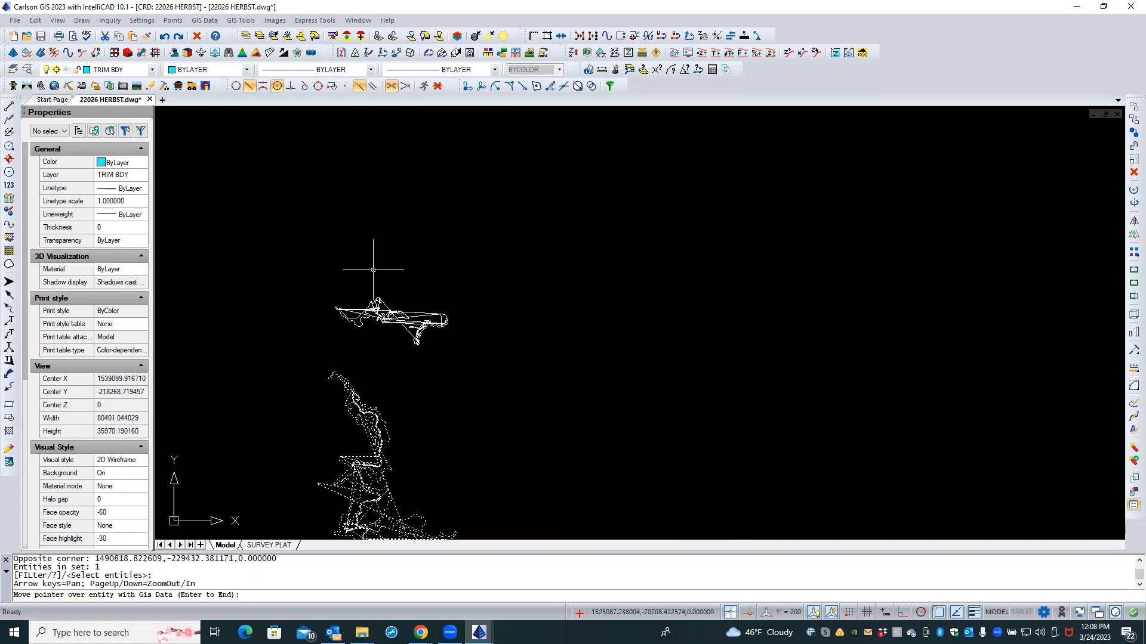
key("Return")
scroll(390, 240, "down", 2)
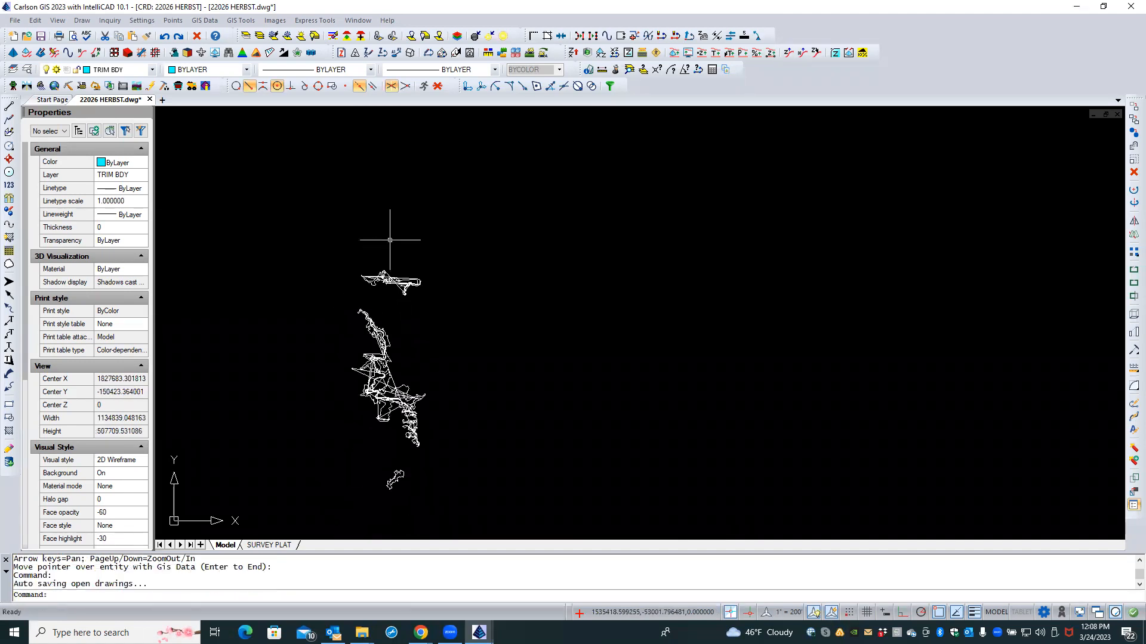
scroll(297, 346, "down", 3)
scroll(468, 208, "up", 3)
scroll(498, 237, "down", 3)
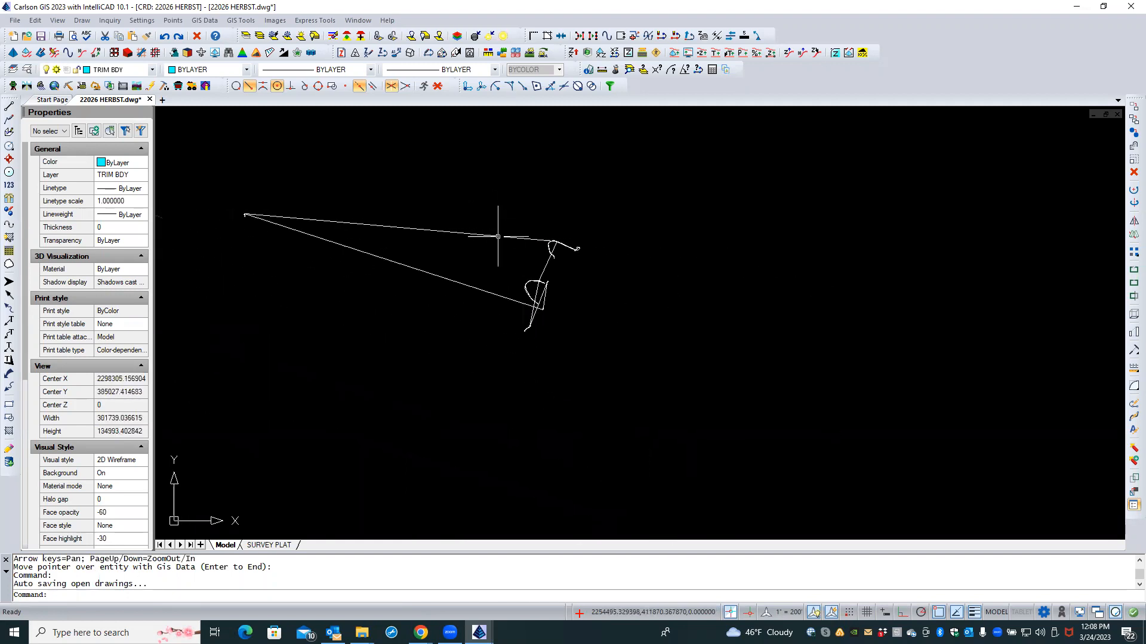
right_click(477, 203)
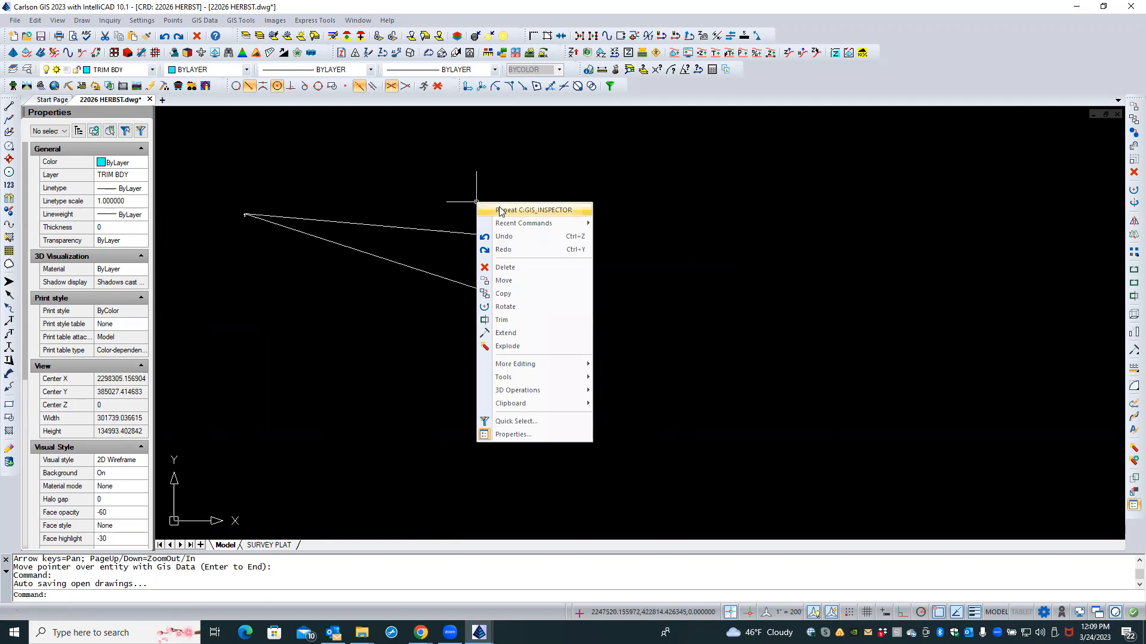
left_click(429, 167)
key("Escape")
left_click(460, 179)
left_click(350, 316)
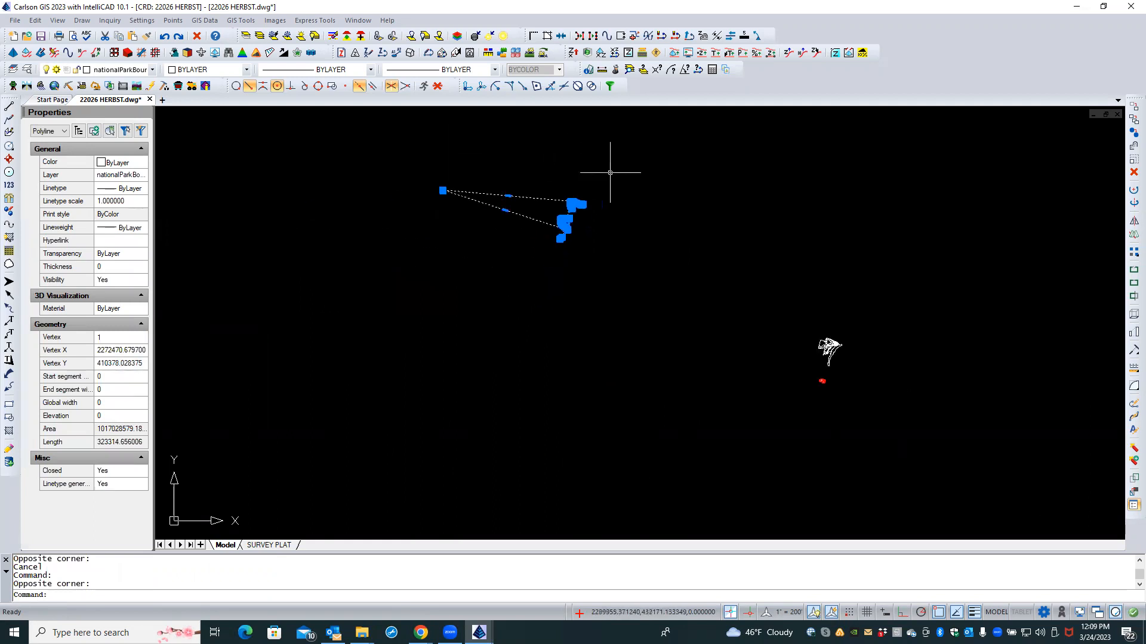
scroll(609, 173, "down", 3)
scroll(610, 172, "down", 3)
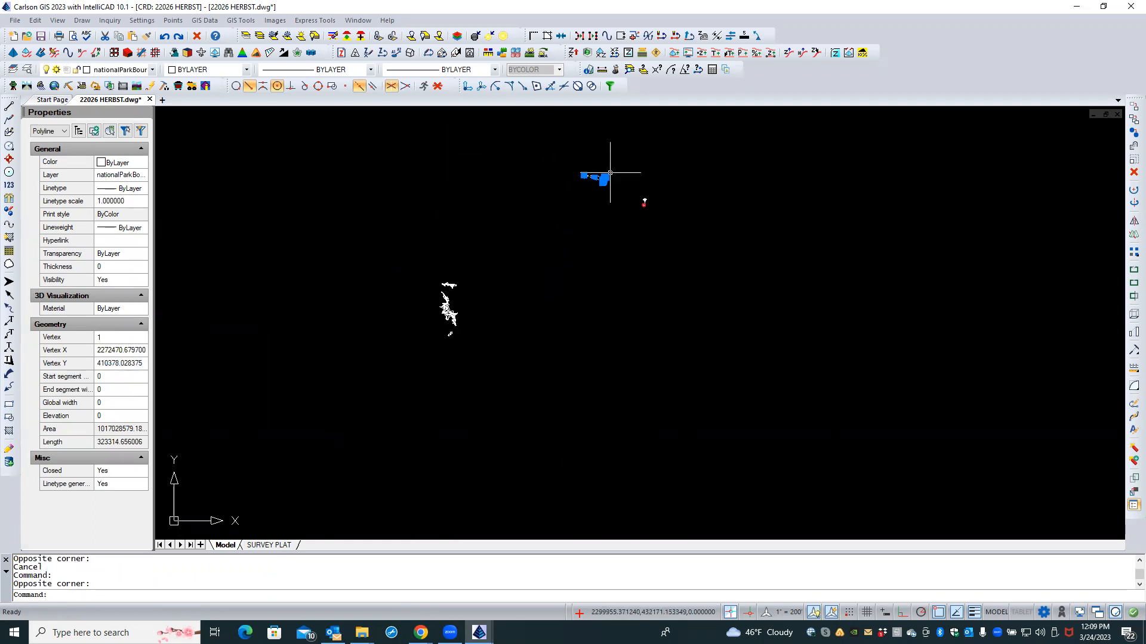
left_click(507, 247)
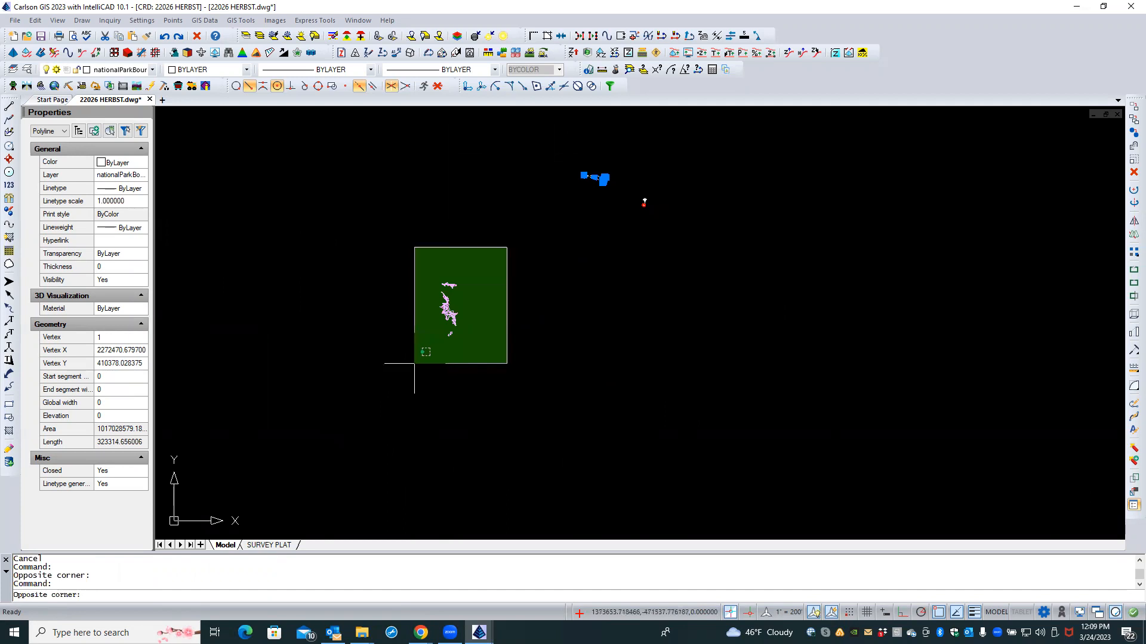
left_click(413, 365)
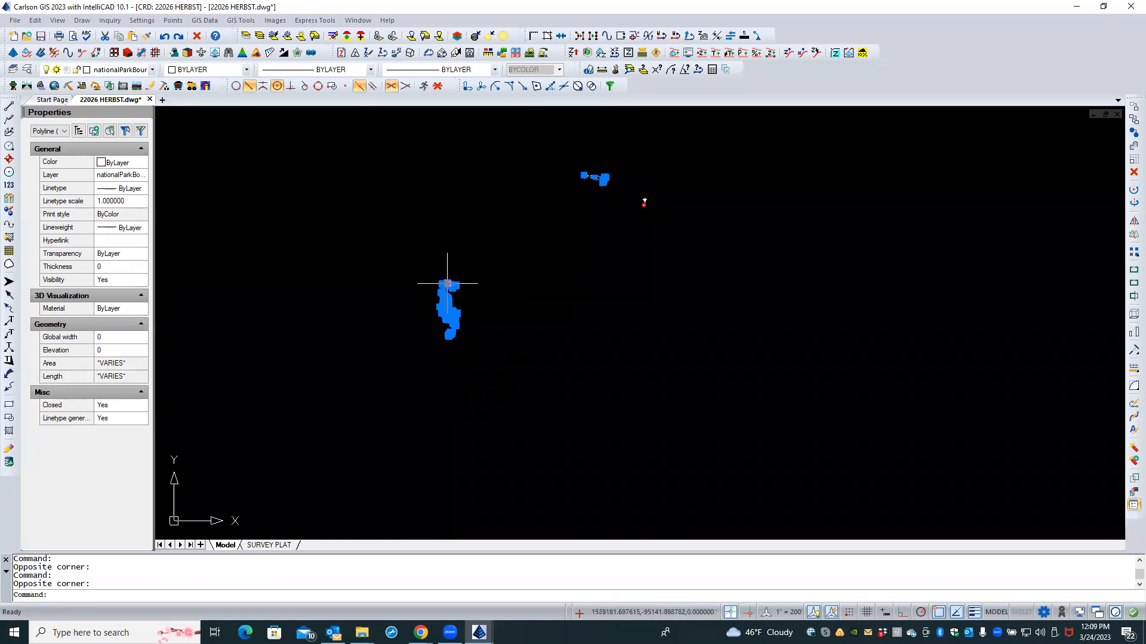
key("Escape")
key("Escape")
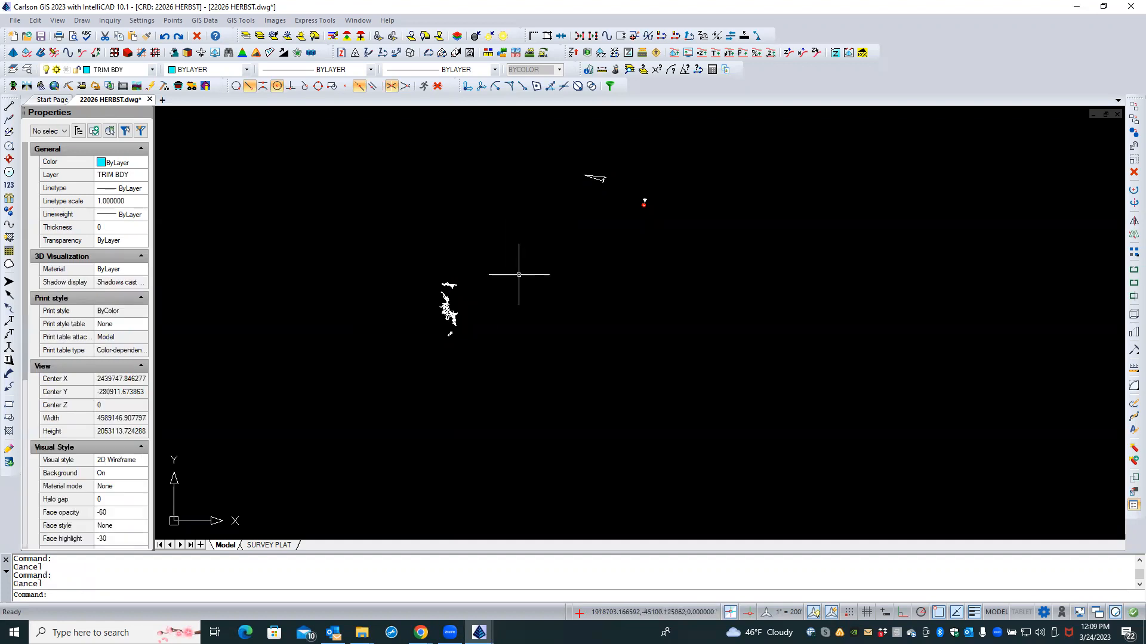
scroll(663, 212, "up", 2)
scroll(663, 210, "up", 3)
middle_click_drag(669, 197, 670, 391)
scroll(670, 390, "up", 1)
scroll(685, 334, "up", 5)
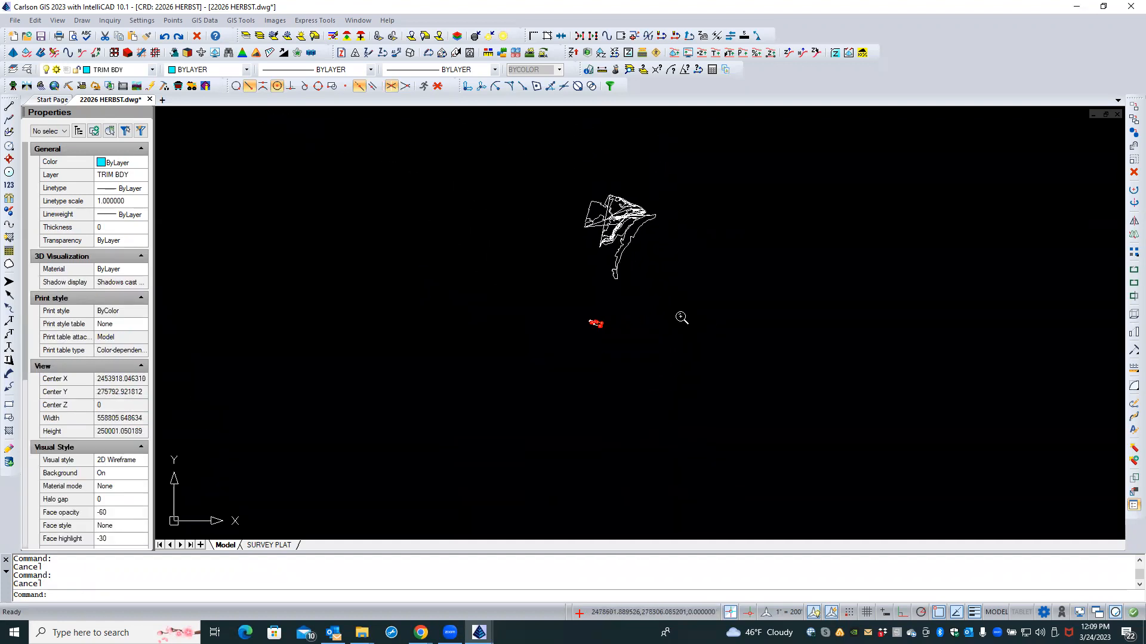
scroll(635, 280, "up", 1)
middle_click_drag(635, 281, 730, 370)
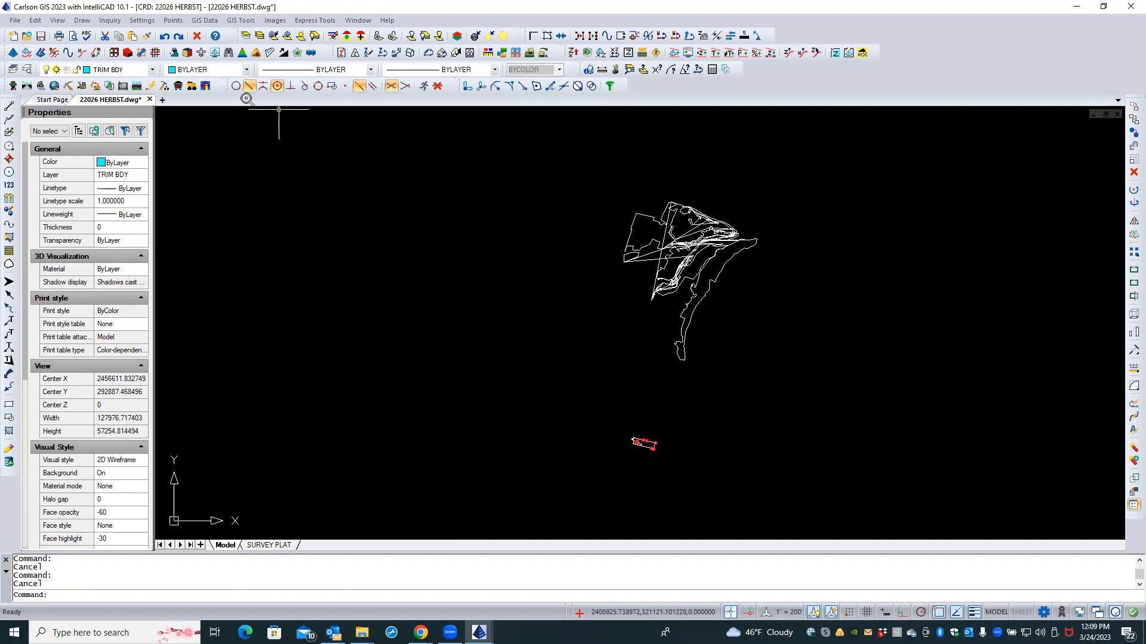
scroll(247, 102, "down", 3)
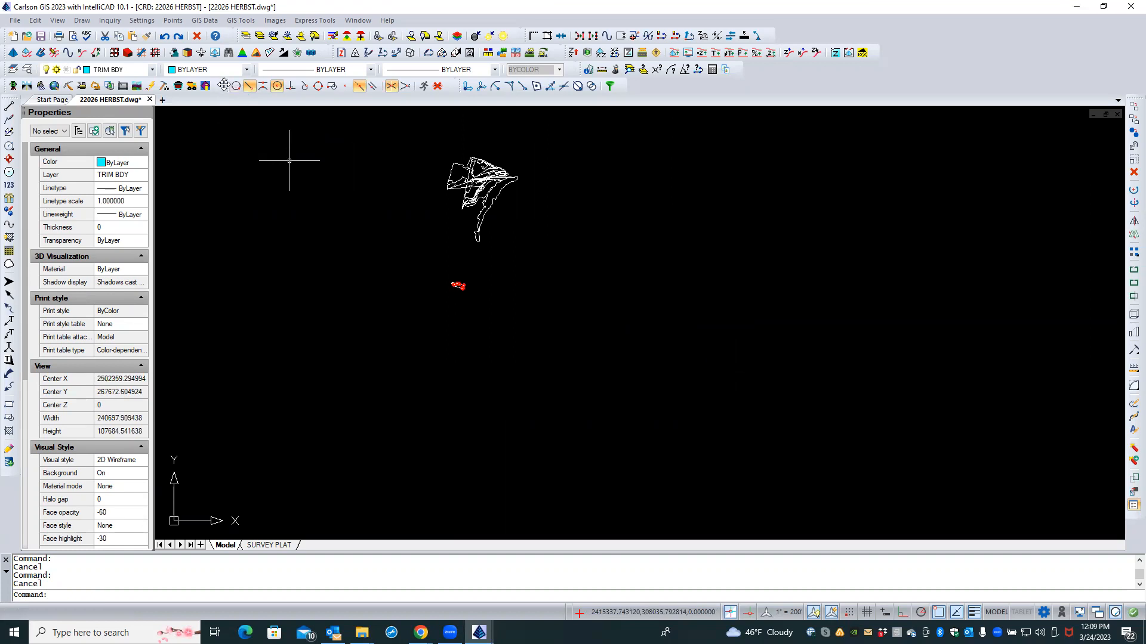
type("XREF")
key("Return")
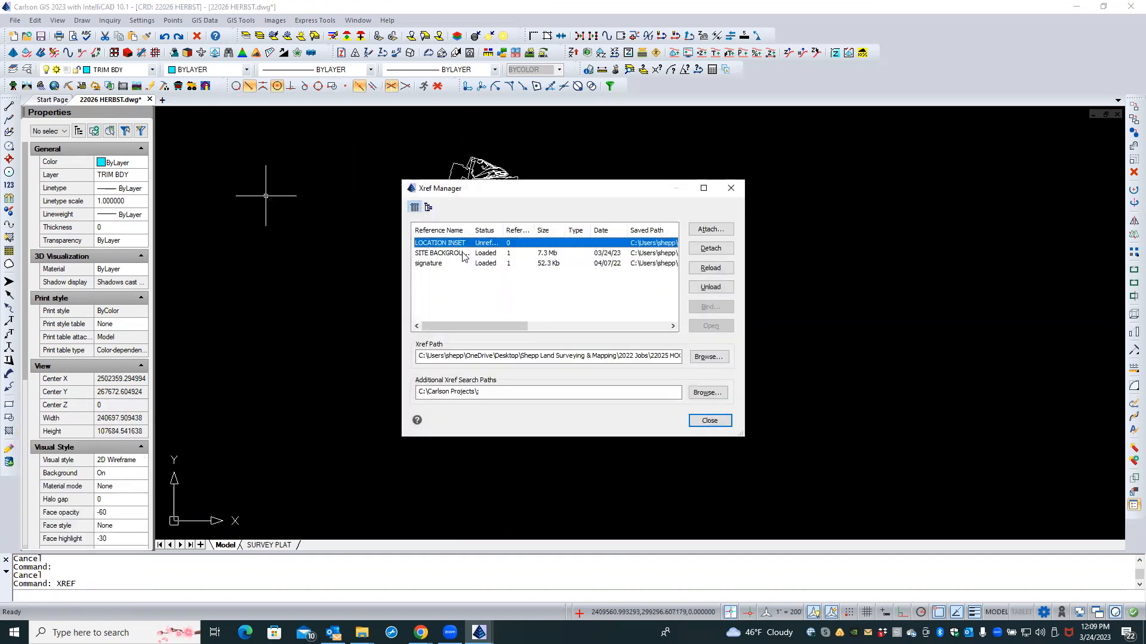
Step: Widen Reference Name and browse for LOCATION INSET into the Jefferson Co WV Ctr_Shpfiles folder
left_click_drag(469, 229, 511, 230)
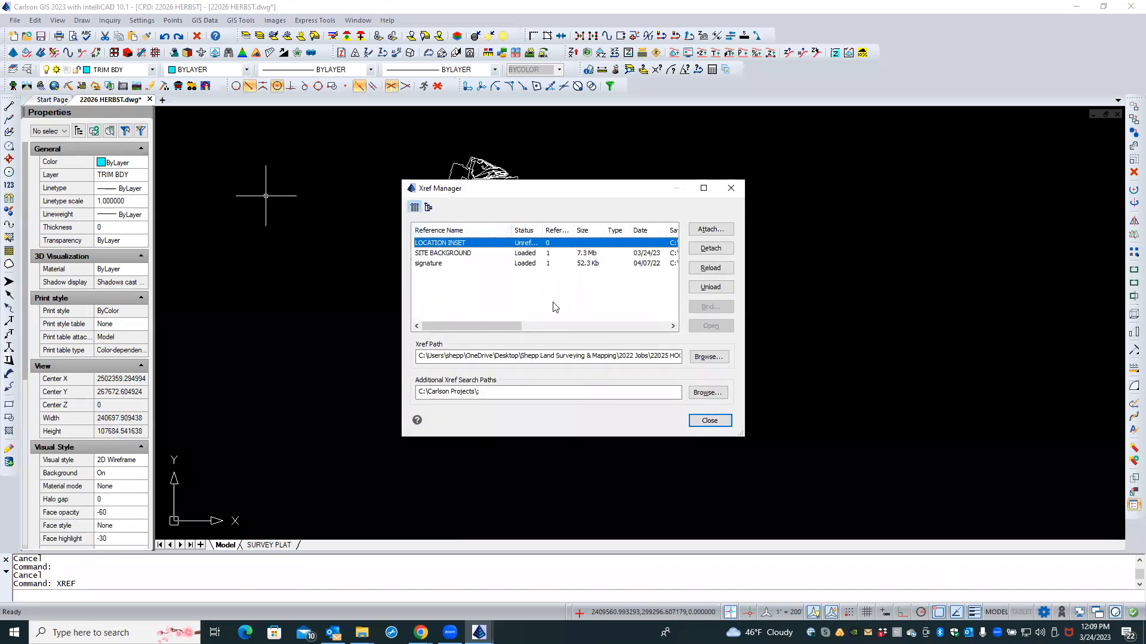
left_click(708, 357)
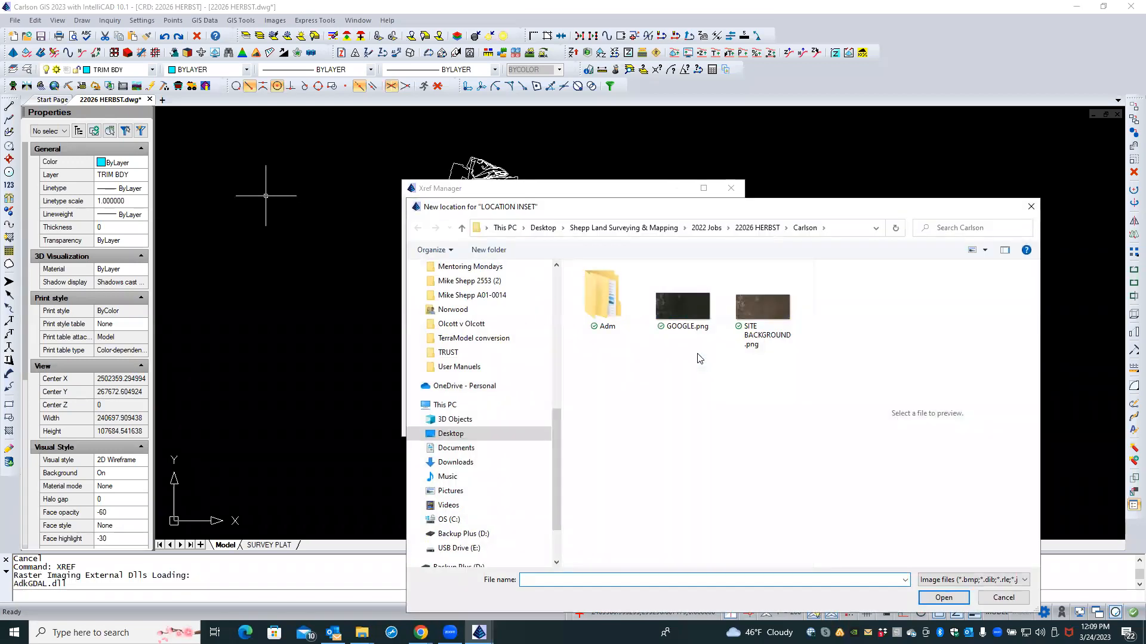
left_click(678, 229)
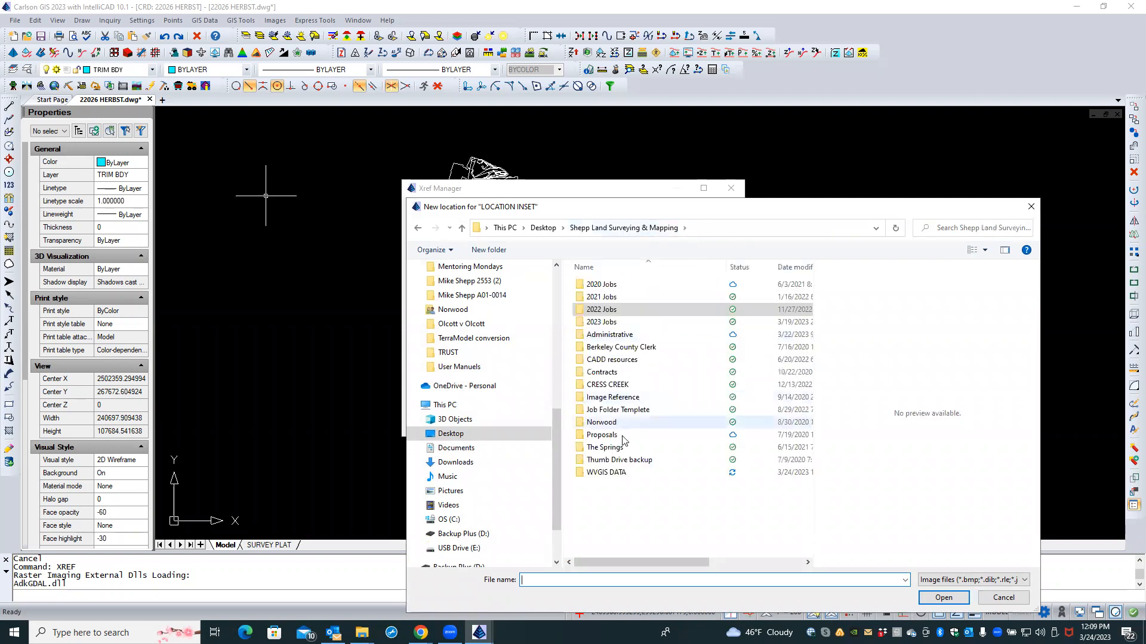
double_click(613, 472)
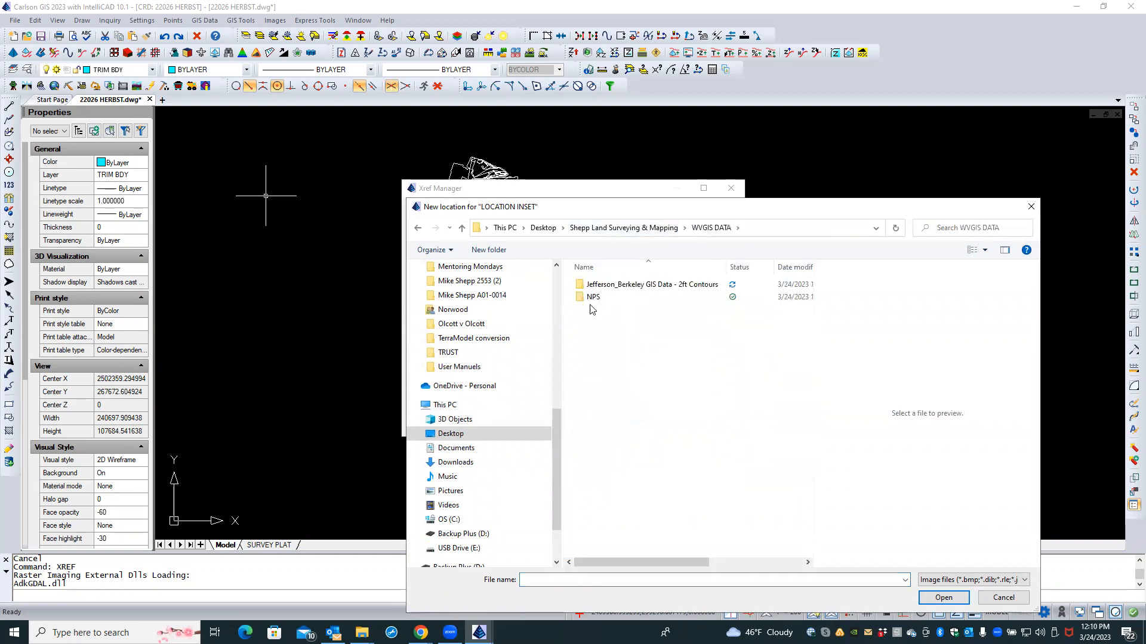
double_click(598, 285)
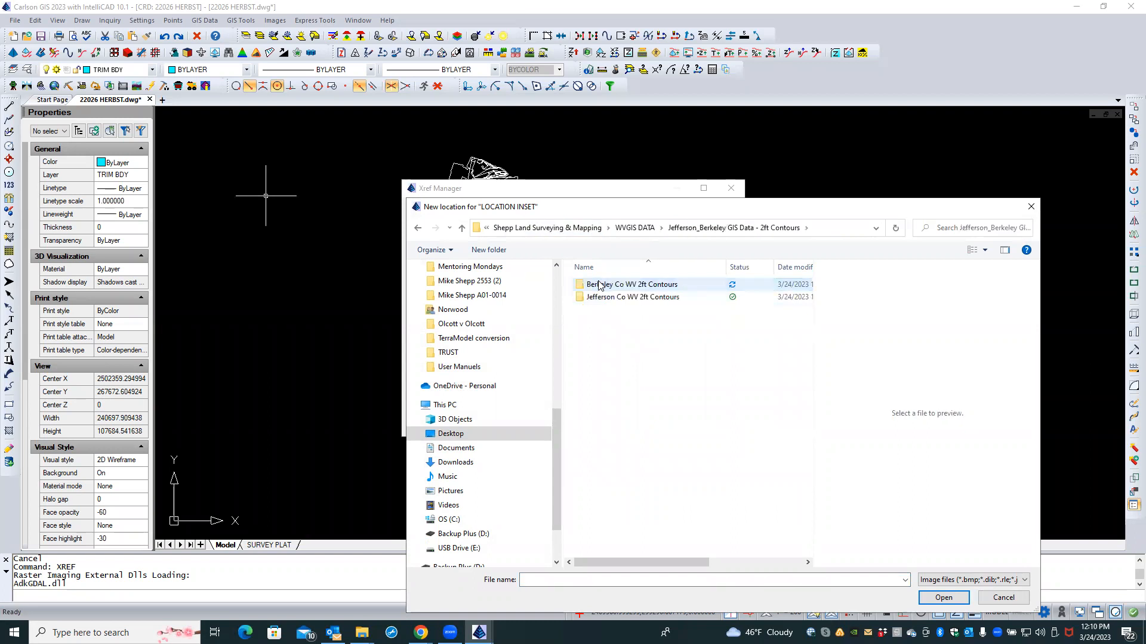
double_click(600, 297)
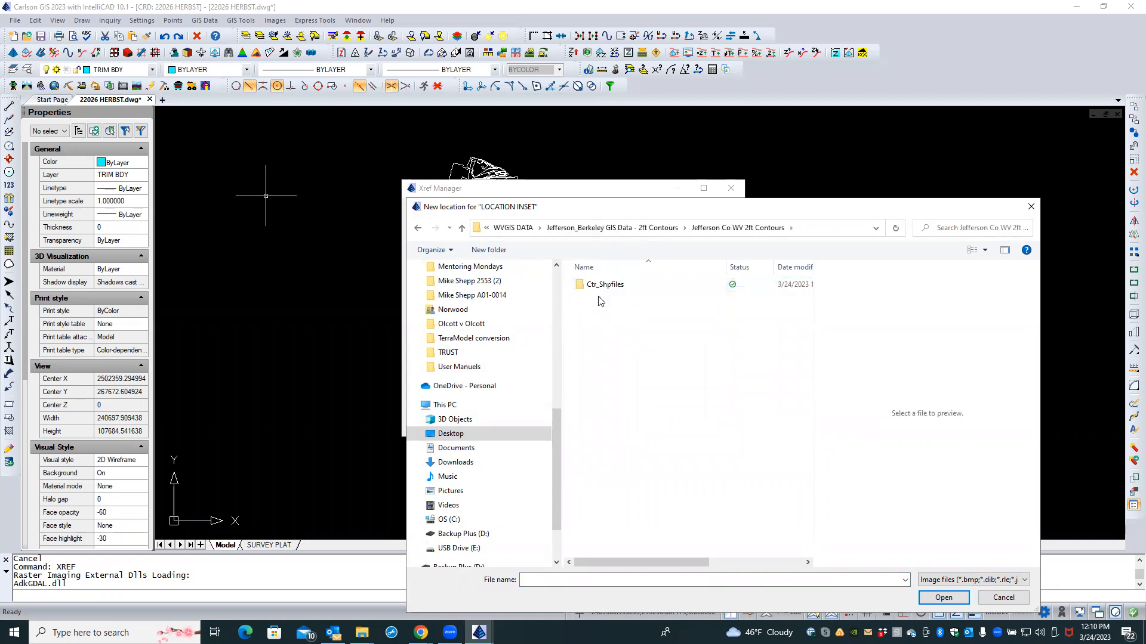
double_click(599, 285)
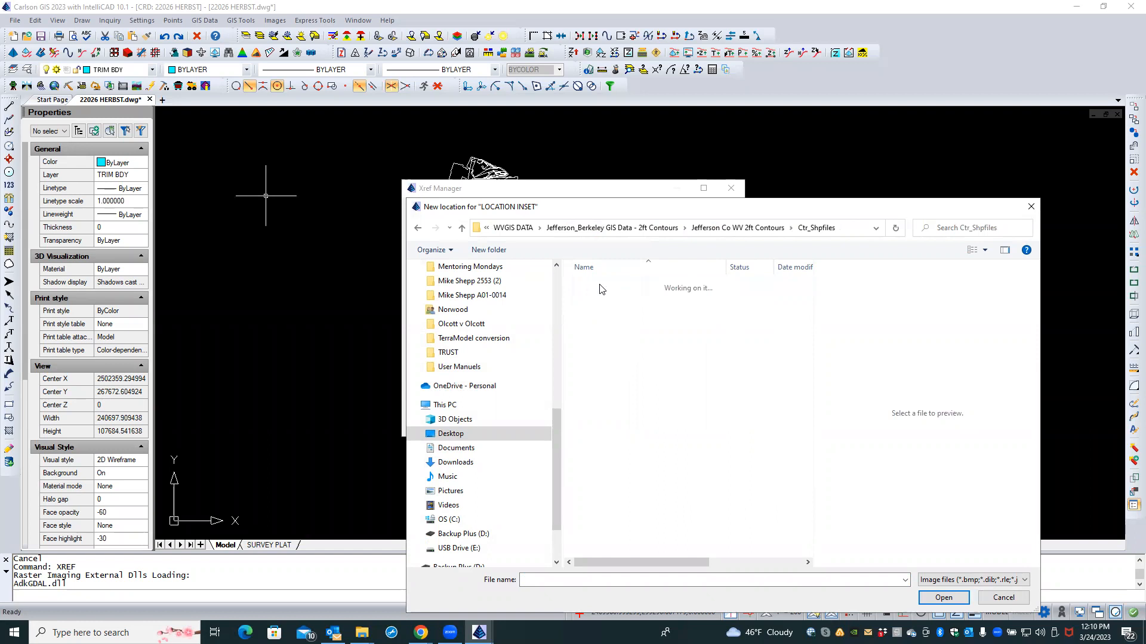
Step: Check the Berkeley Co WV Ctr_Shpfiles folder, cancel the browse, and close the Xref Manager
left_click(746, 230)
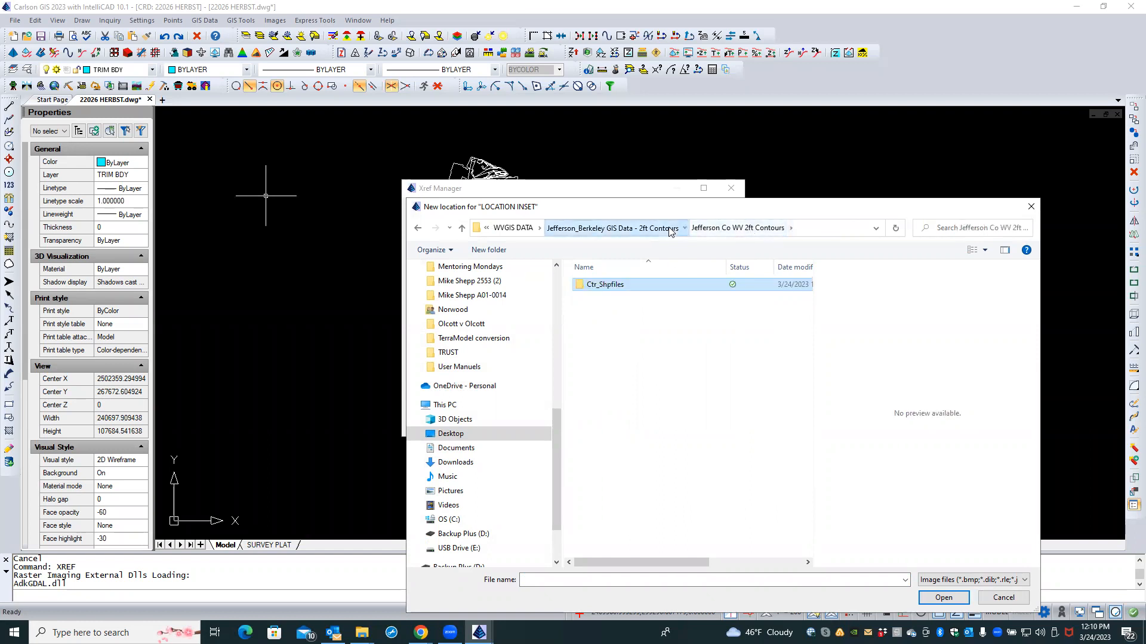
left_click(614, 228)
double_click(646, 284)
double_click(648, 285)
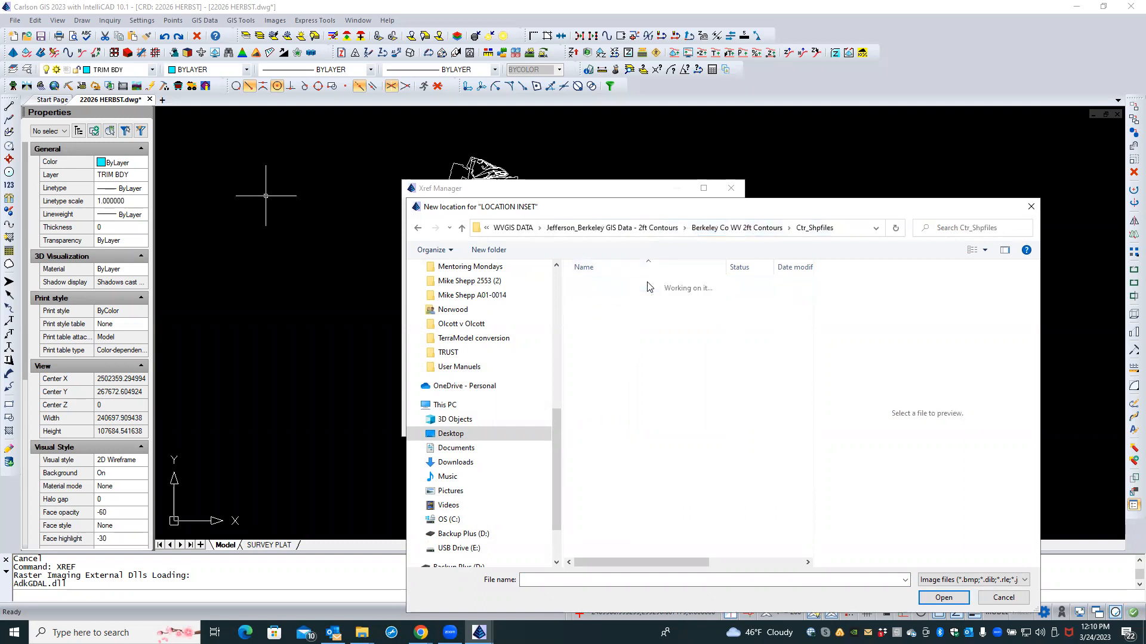
left_click(1007, 598)
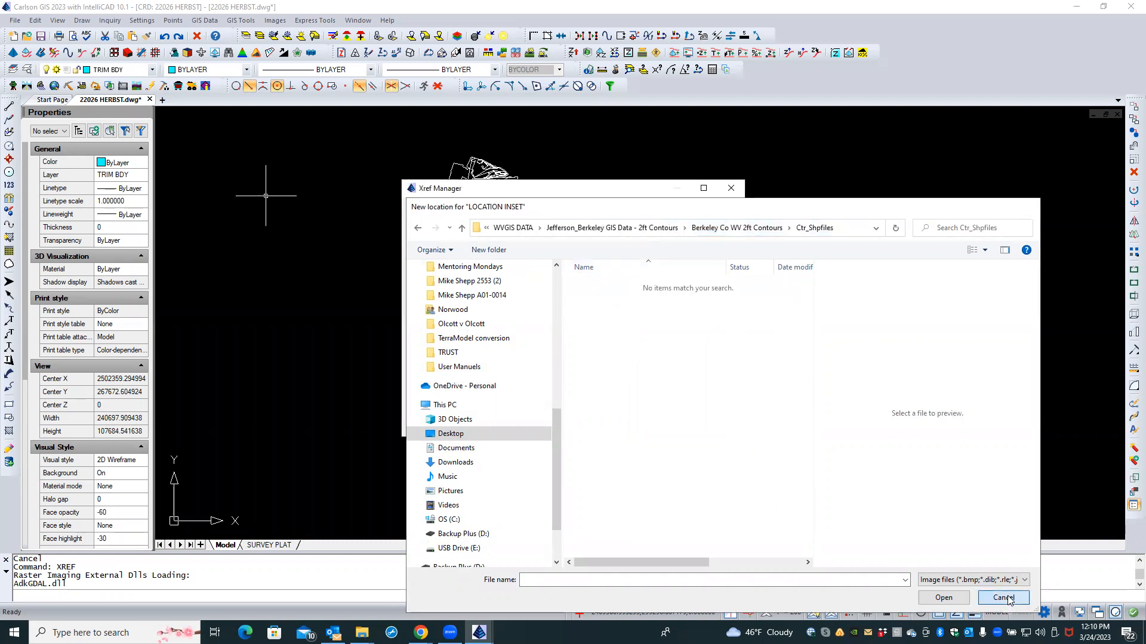
left_click(711, 421)
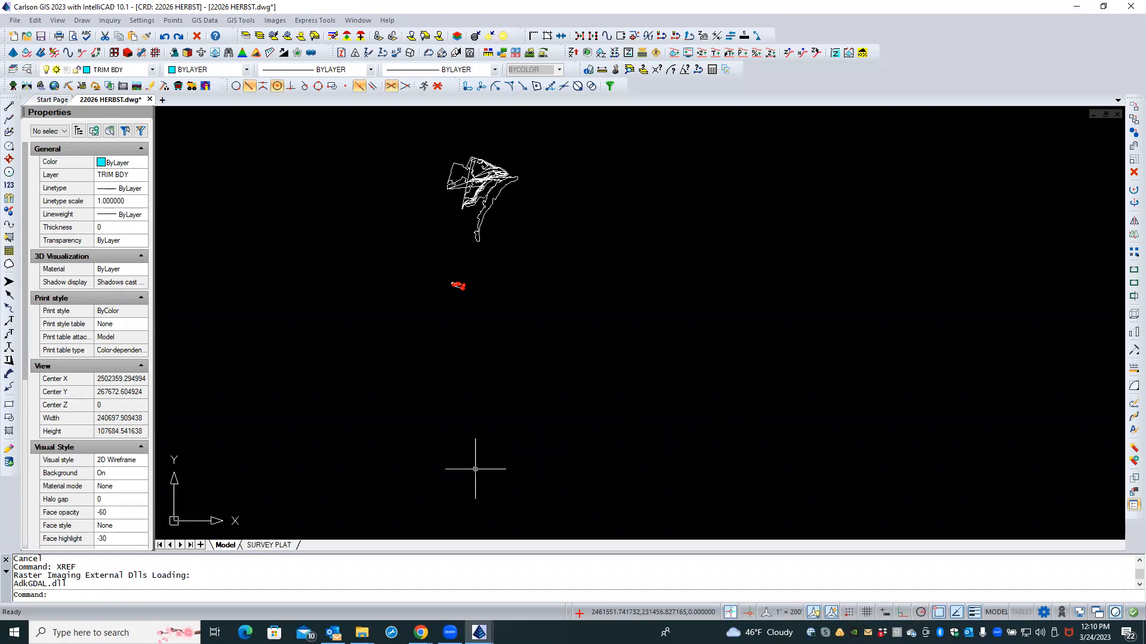
Step: Zoom out of the drawing with the mouse wheel
scroll(439, 440, "down", 3)
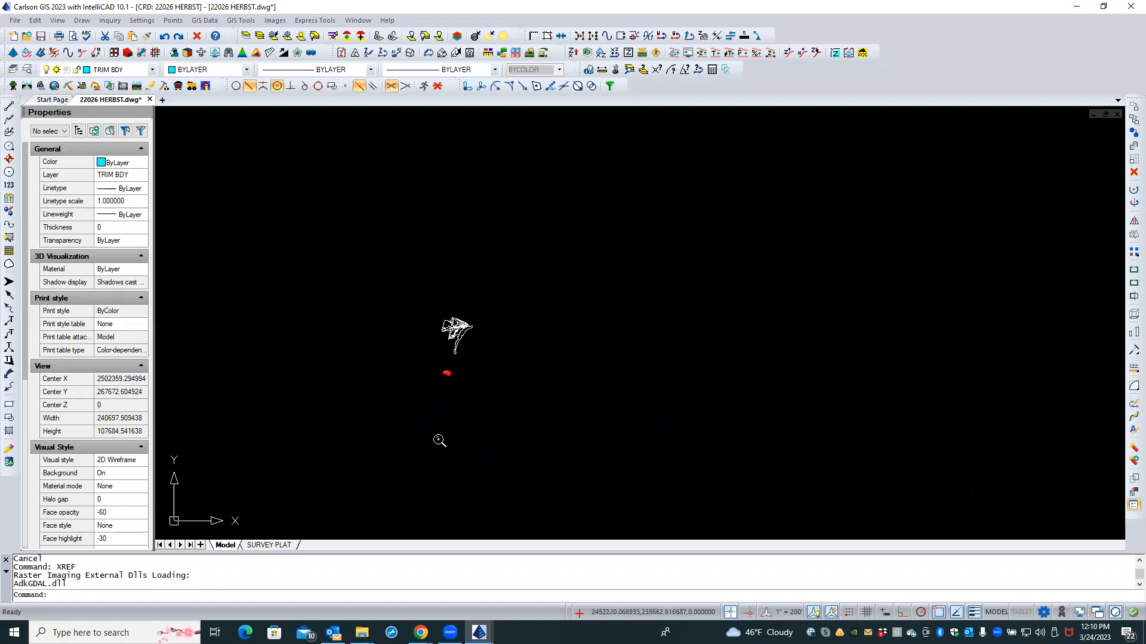
scroll(414, 447, "down", 2)
scroll(340, 427, "down", 3)
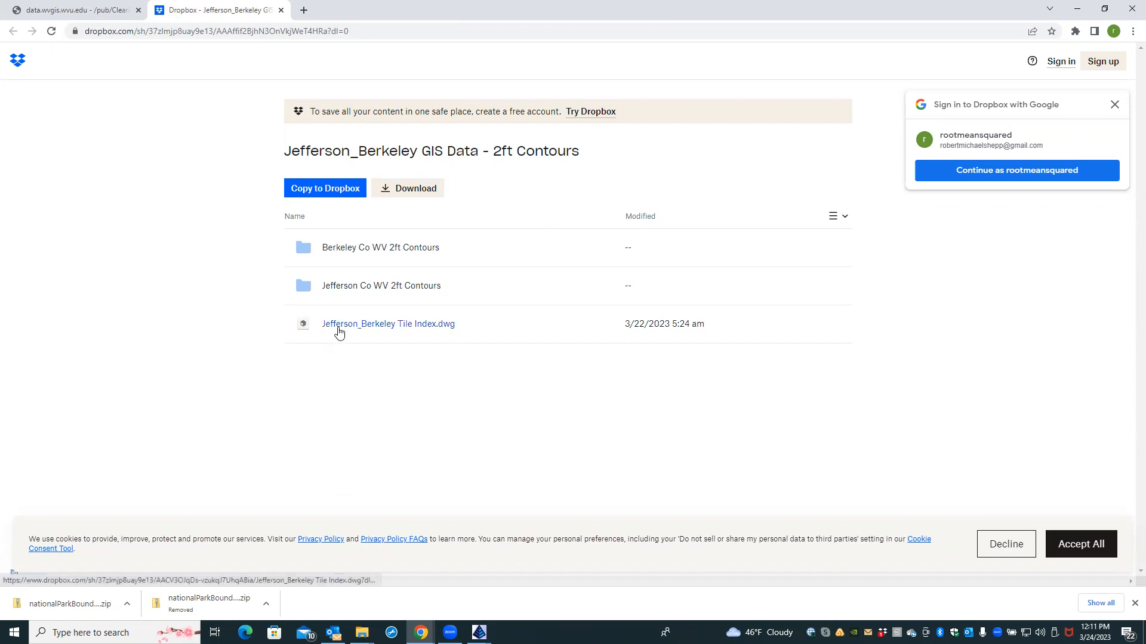
Step: Download Jefferson_Berkeley Tile Index.dwg from Dropbox, dismiss the notice, and close Chrome
left_click(338, 330)
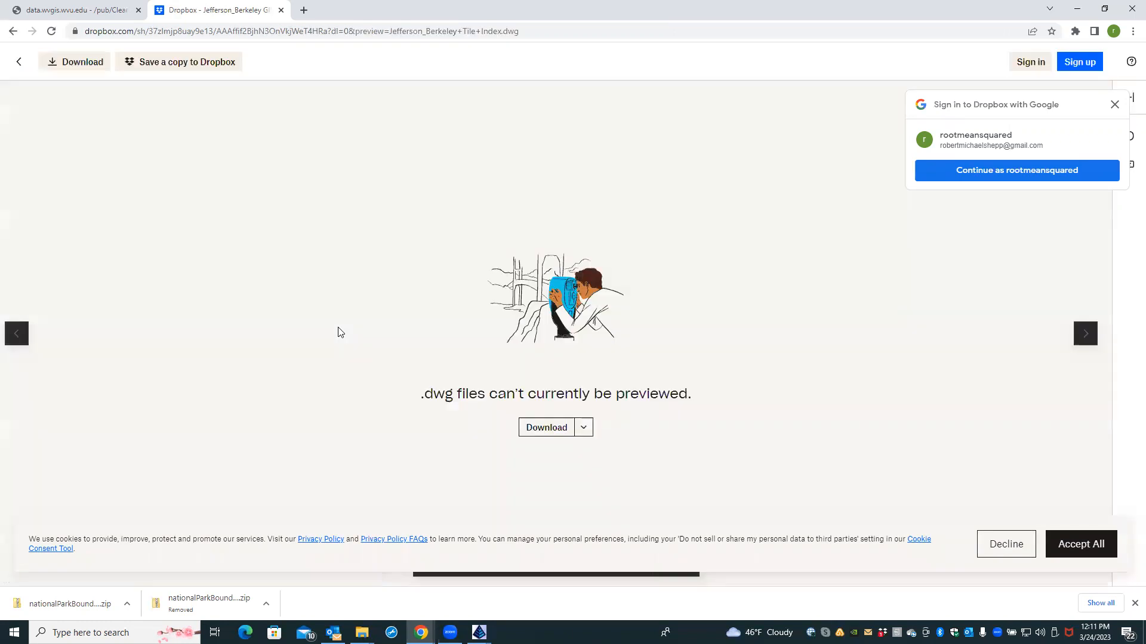
left_click(532, 428)
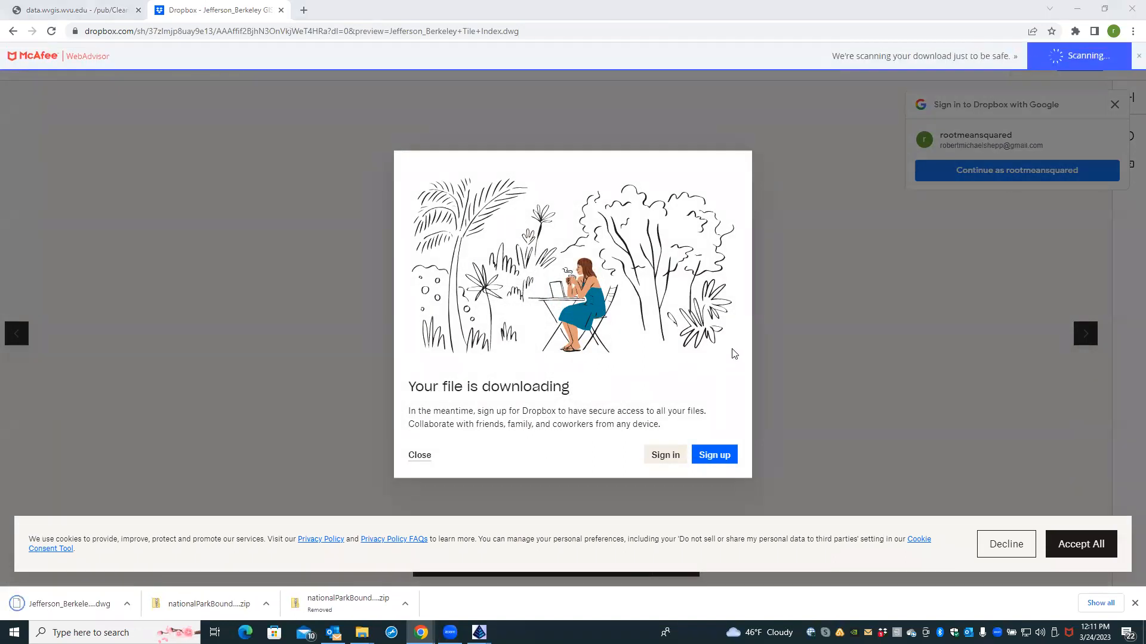
left_click(420, 456)
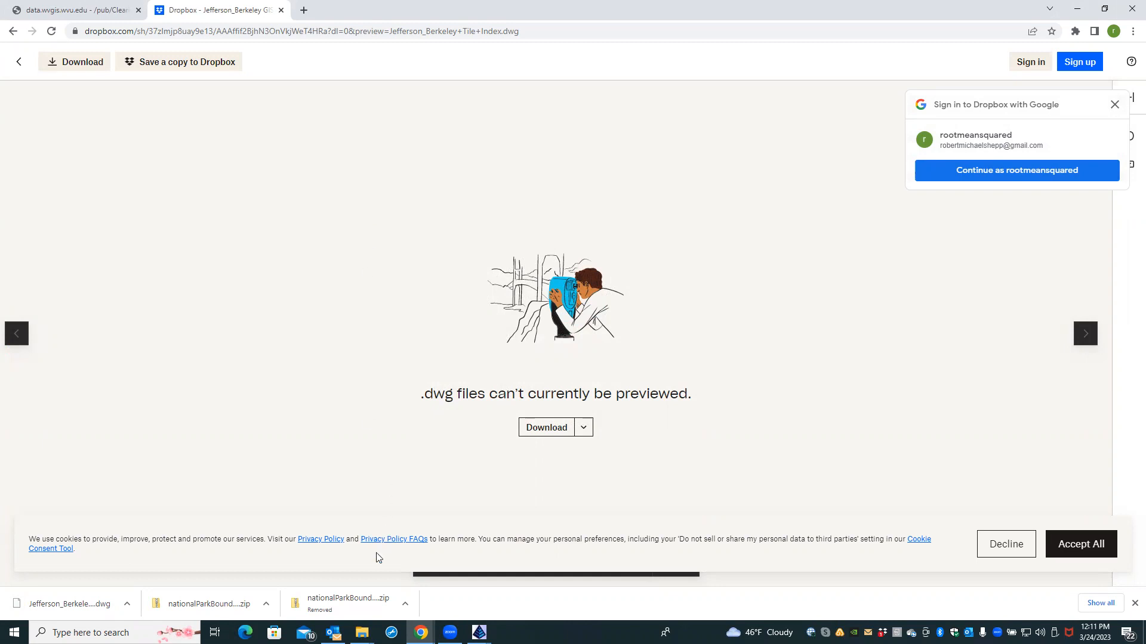
left_click(362, 632)
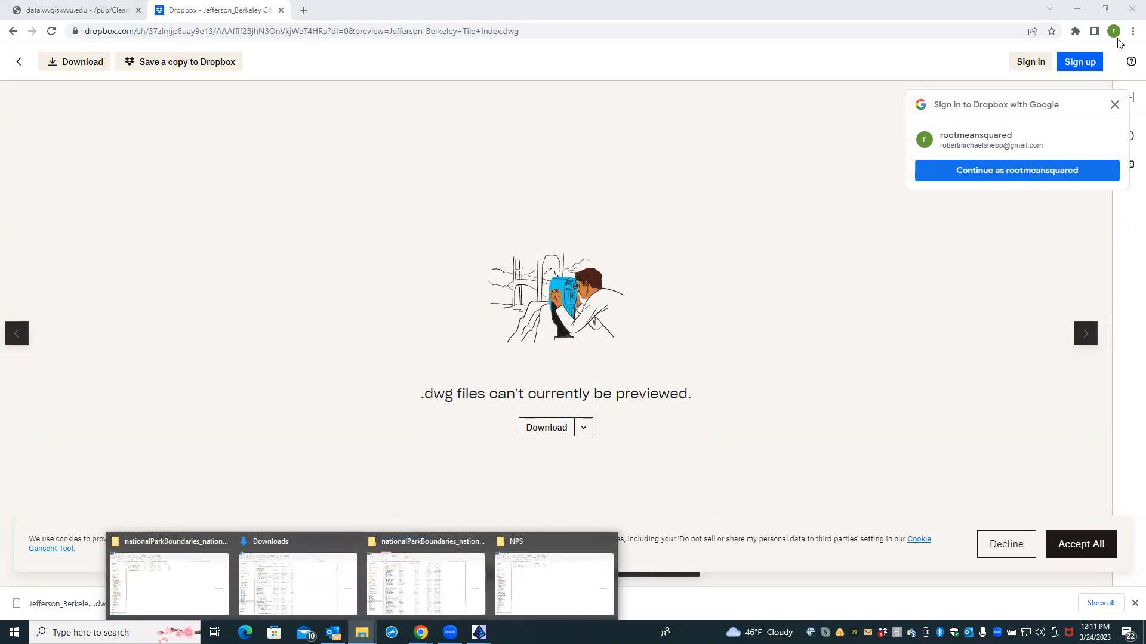
left_click(1129, 9)
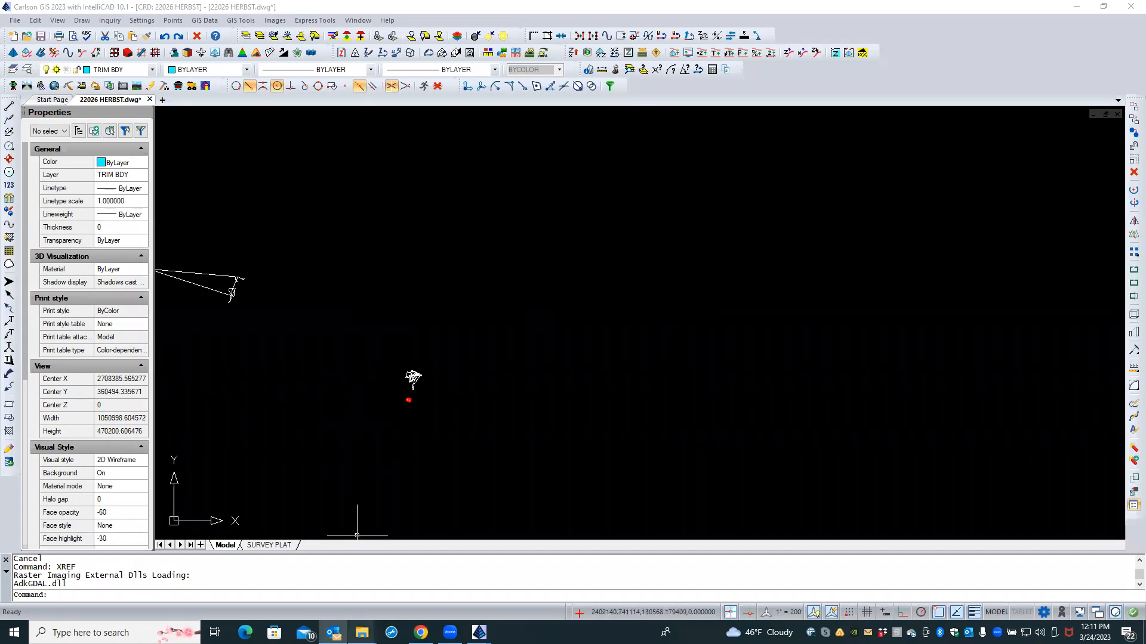
Step: Cut Jefferson_Berkeley Tile Index.dwg from the Downloads folder
mouse_move(362, 633)
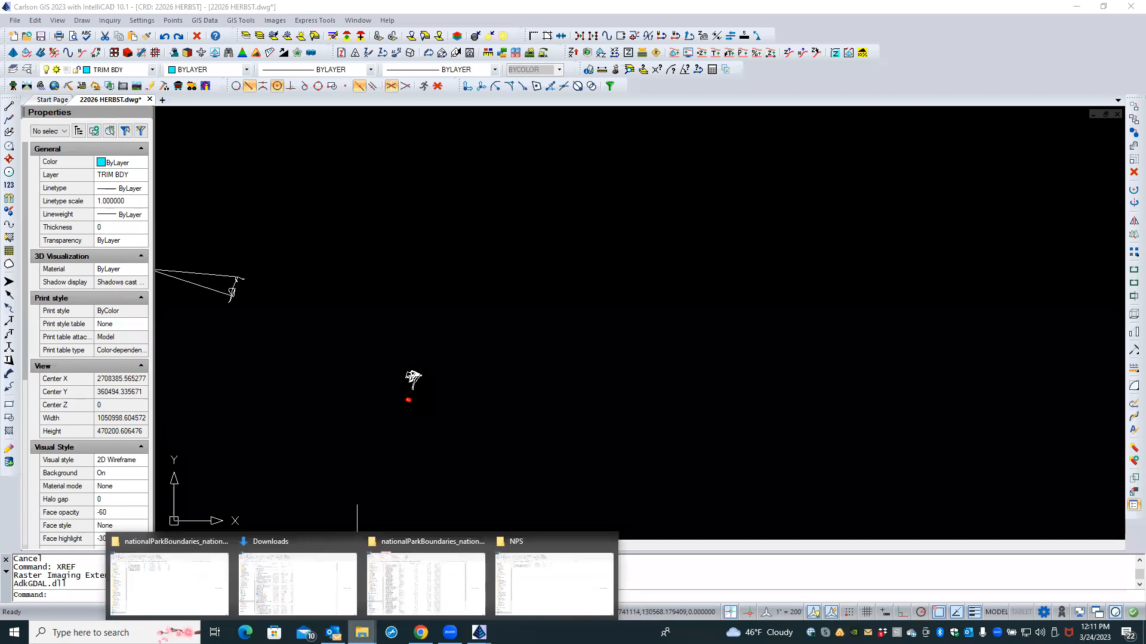
left_click(297, 579)
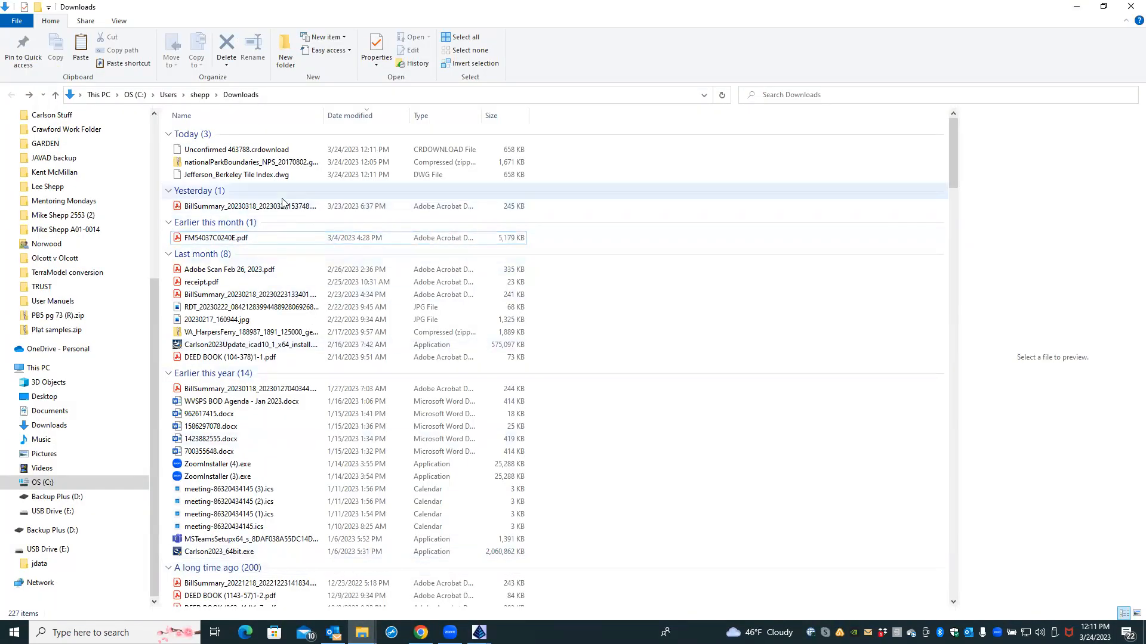
left_click(256, 175)
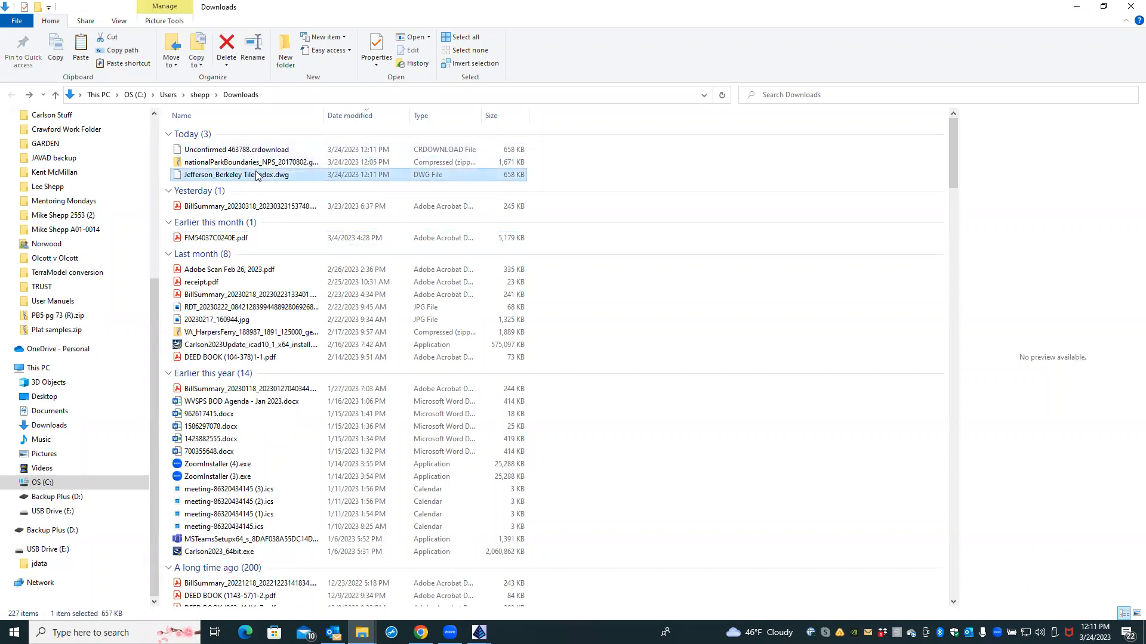
right_click(256, 175)
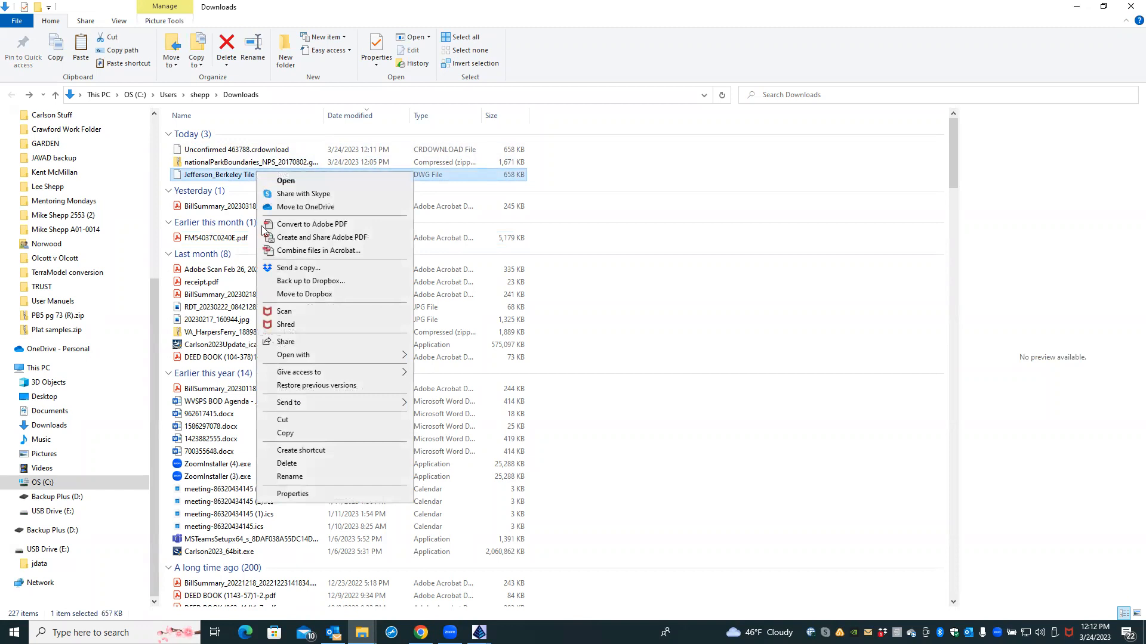
left_click(283, 422)
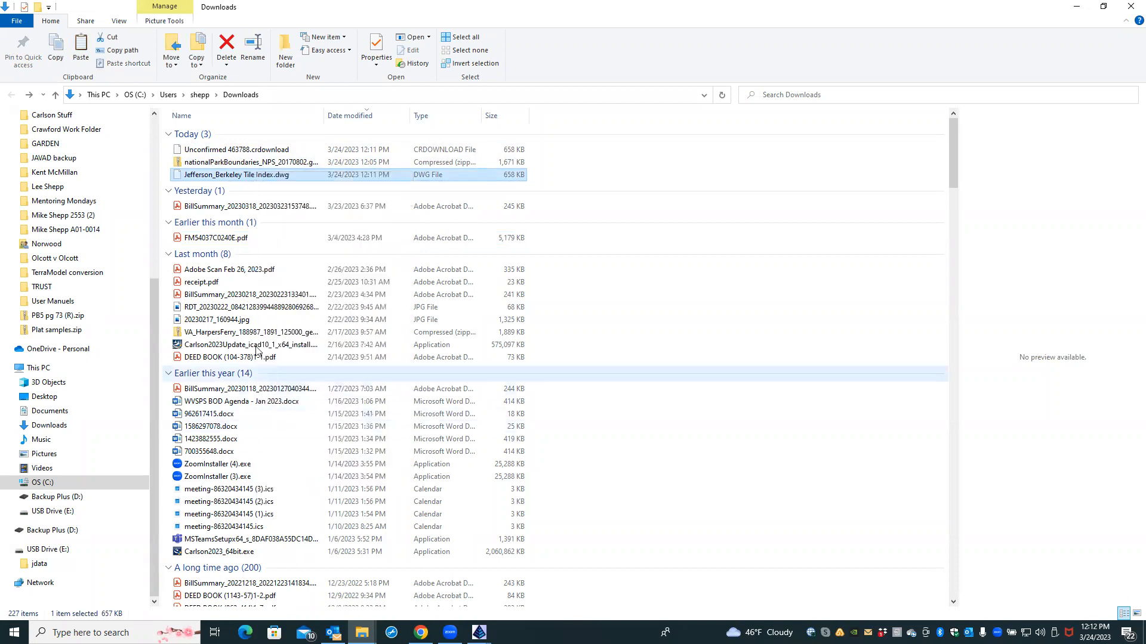
Step: Paste it into Desktop > Shepp Land Surveying & Mapping > WVGIS DATA > 2ft Contours folder, replacing the older copy
scroll(117, 251, "up", 5)
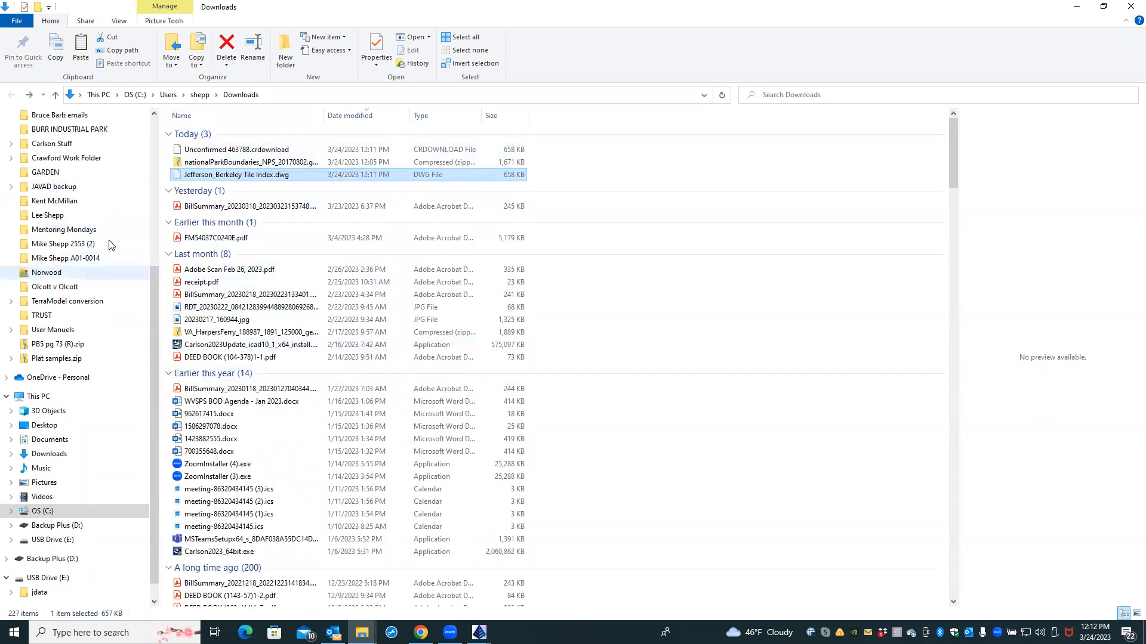
scroll(109, 245, "up", 2)
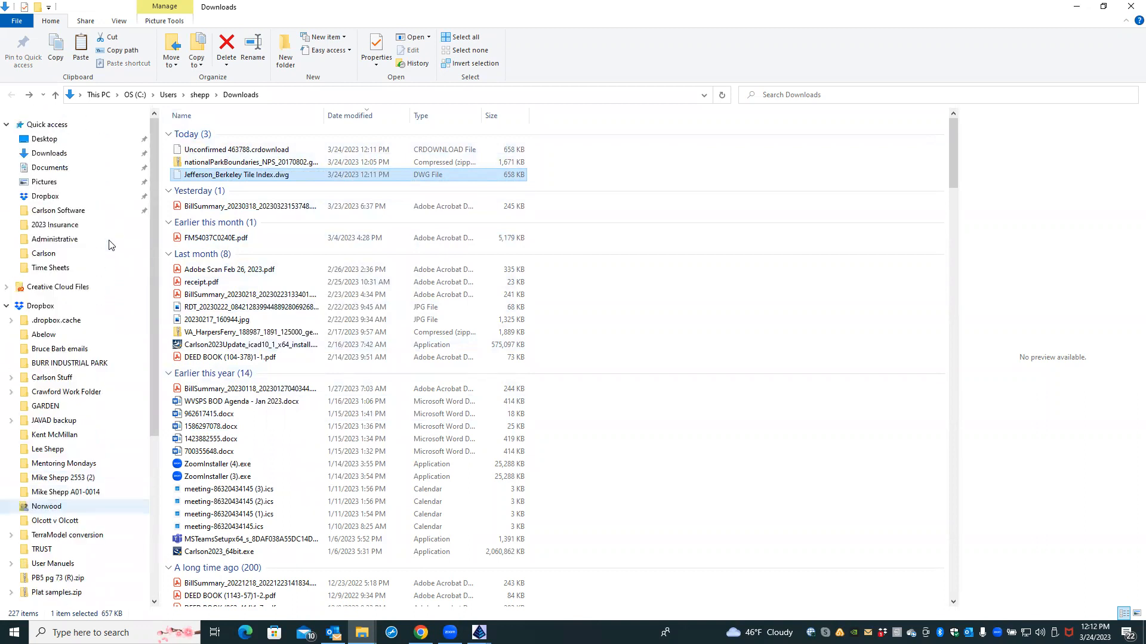
left_click(74, 145)
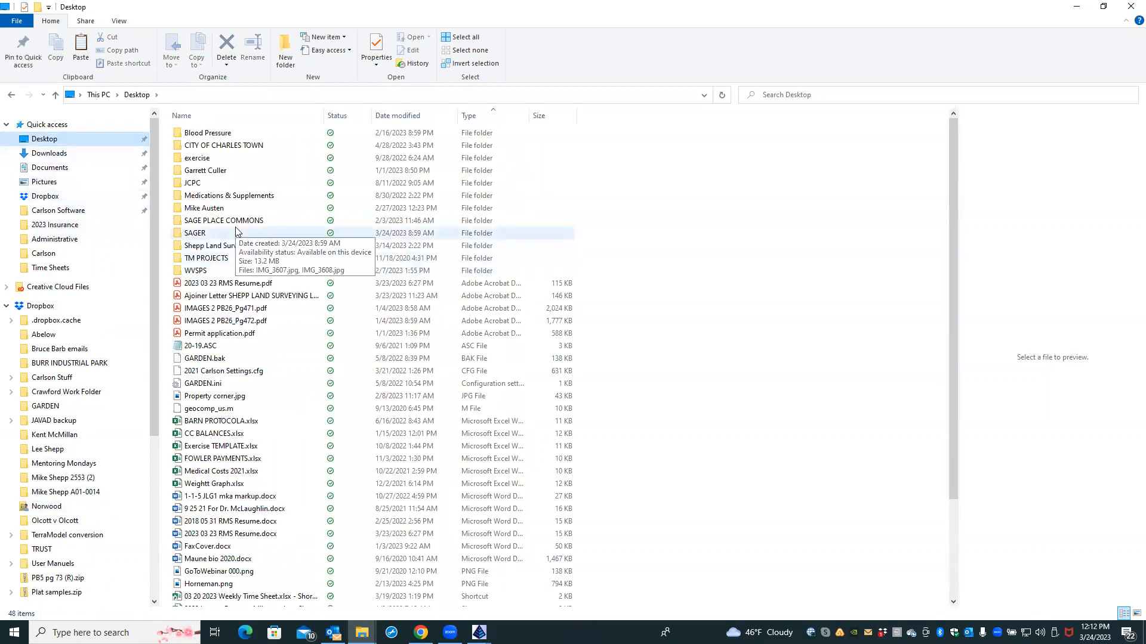
double_click(242, 247)
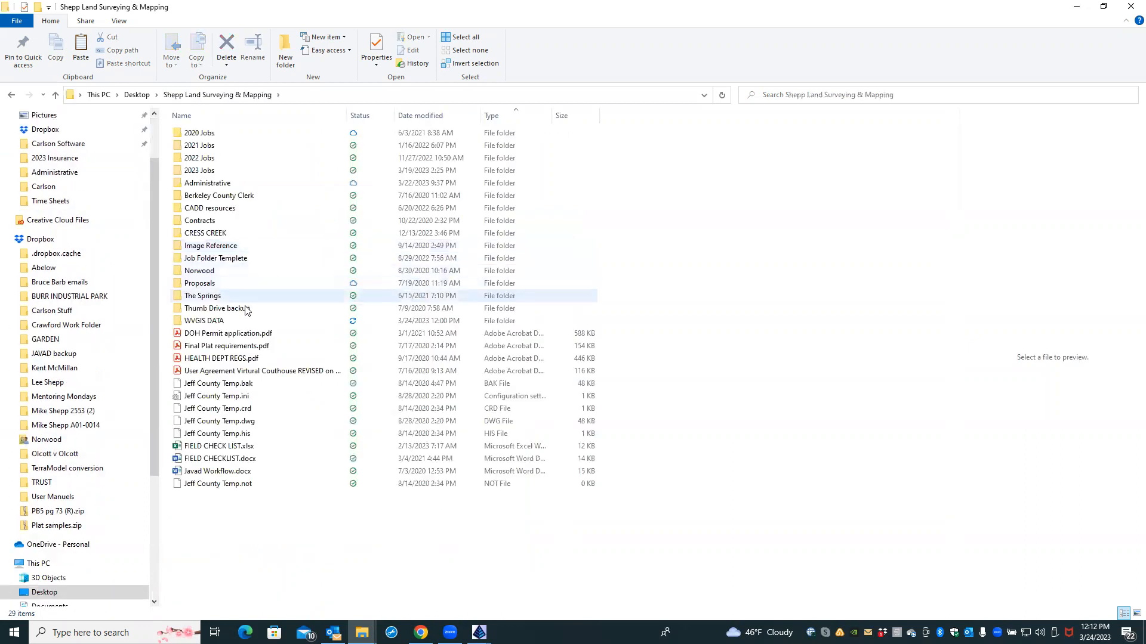
double_click(232, 321)
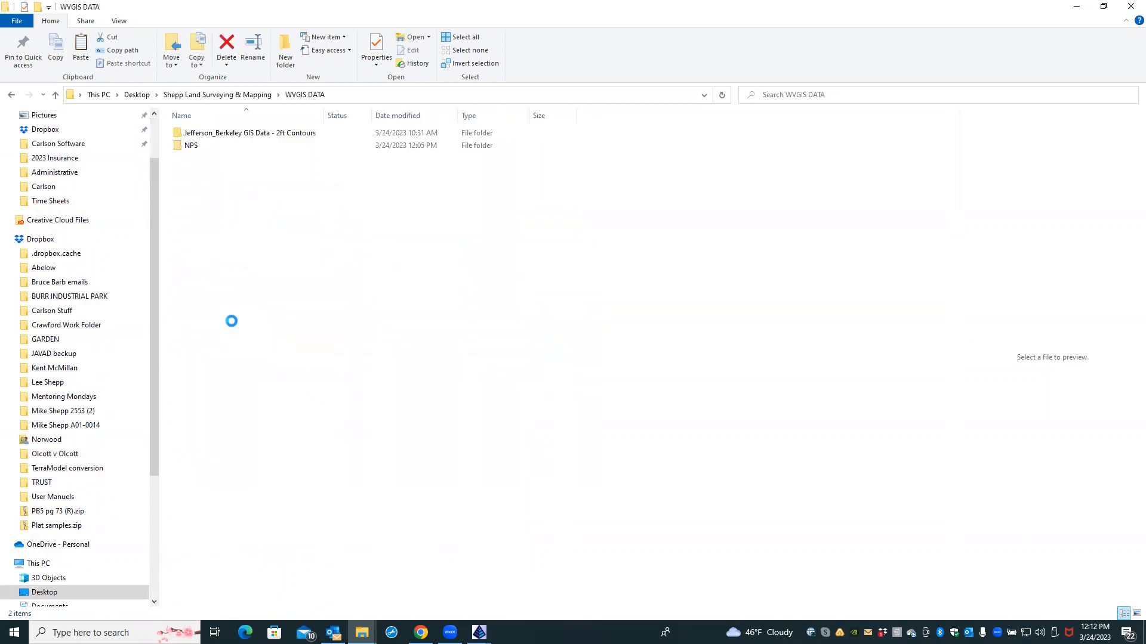
right_click(235, 257)
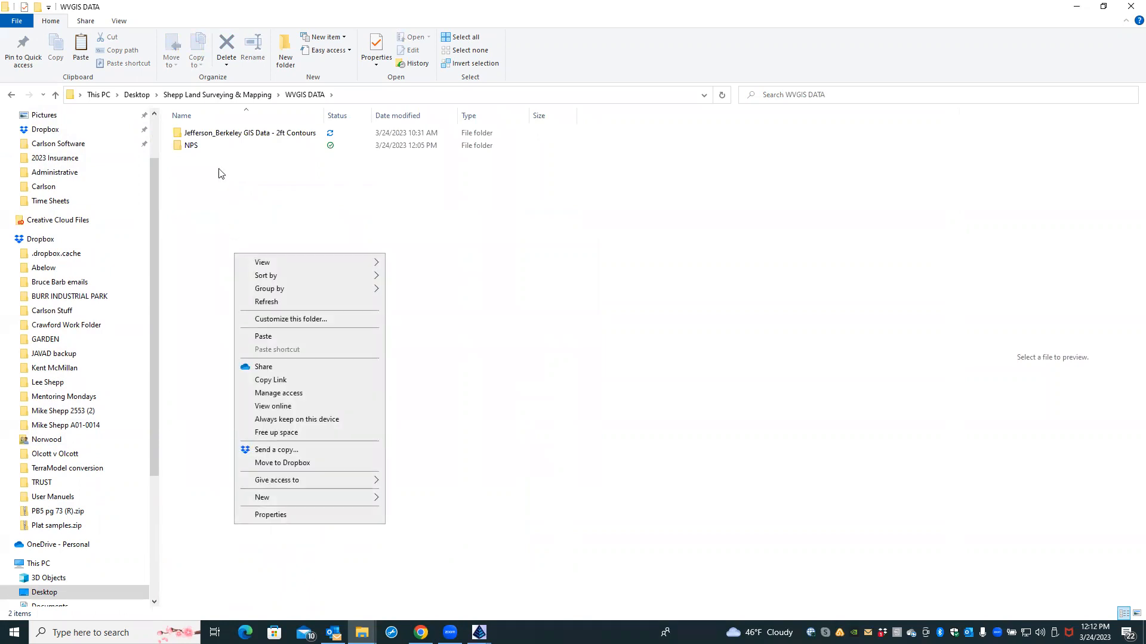
left_click(212, 133)
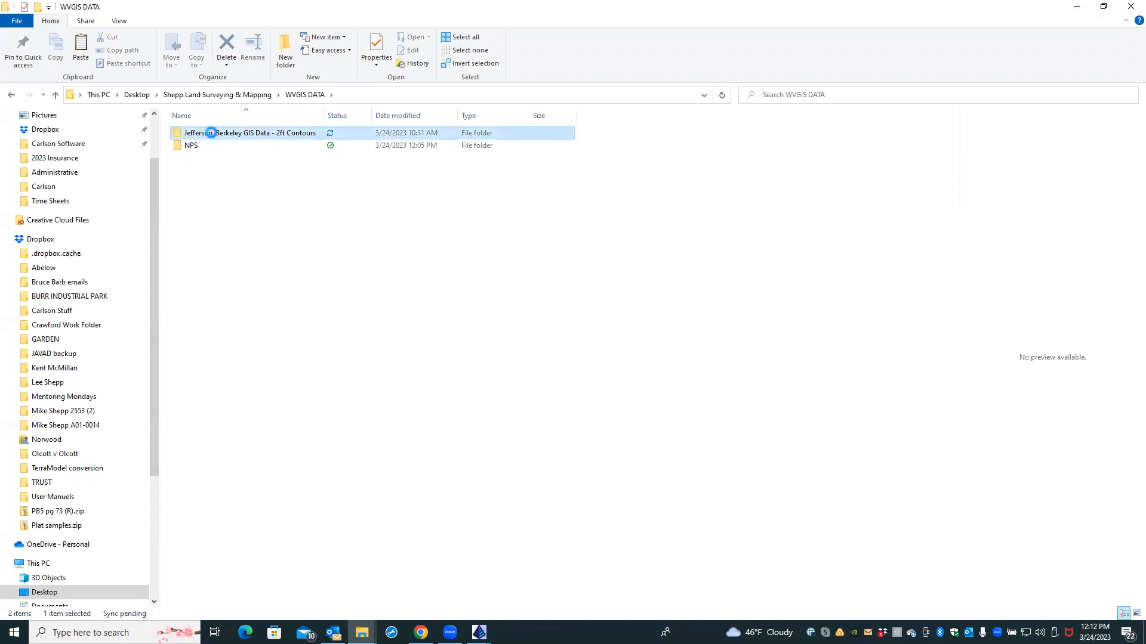
right_click(210, 202)
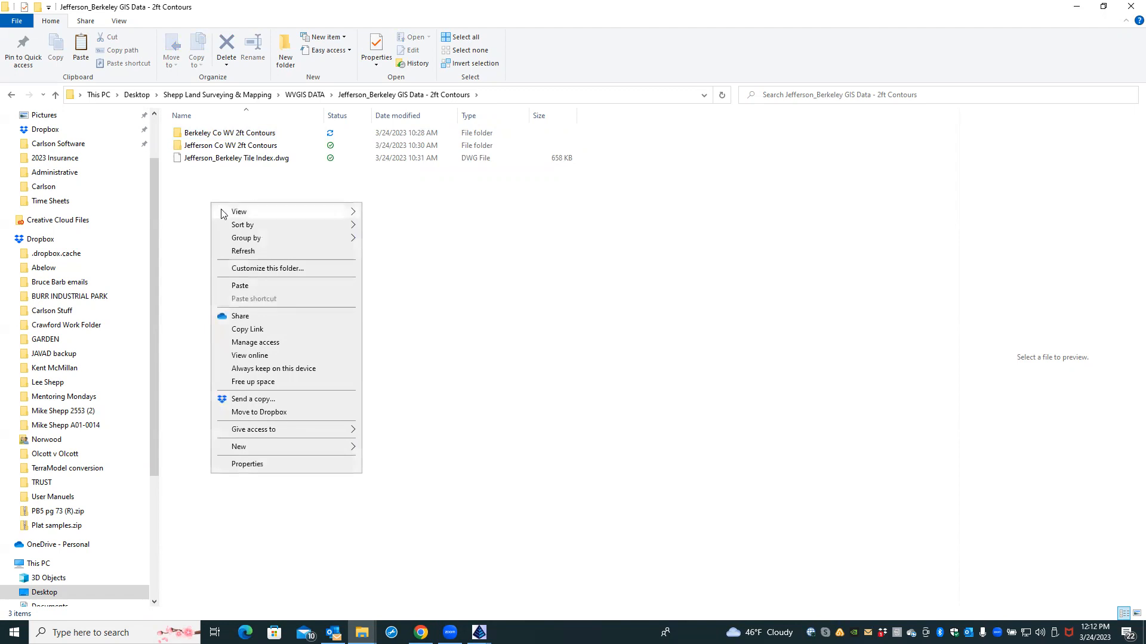
mouse_move(221, 213)
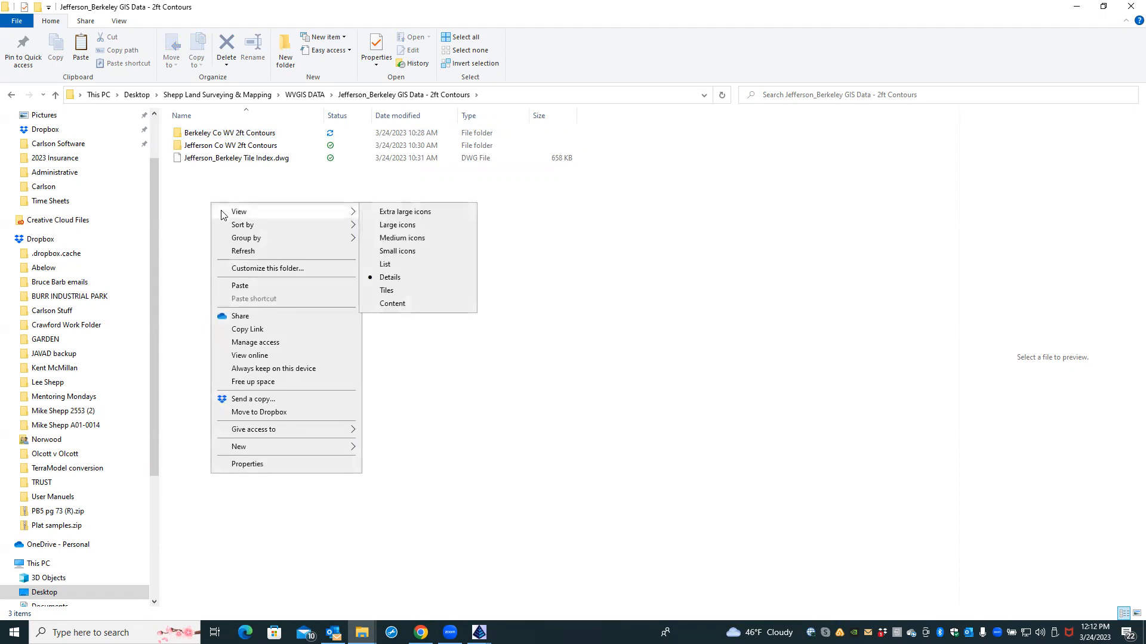
left_click(240, 286)
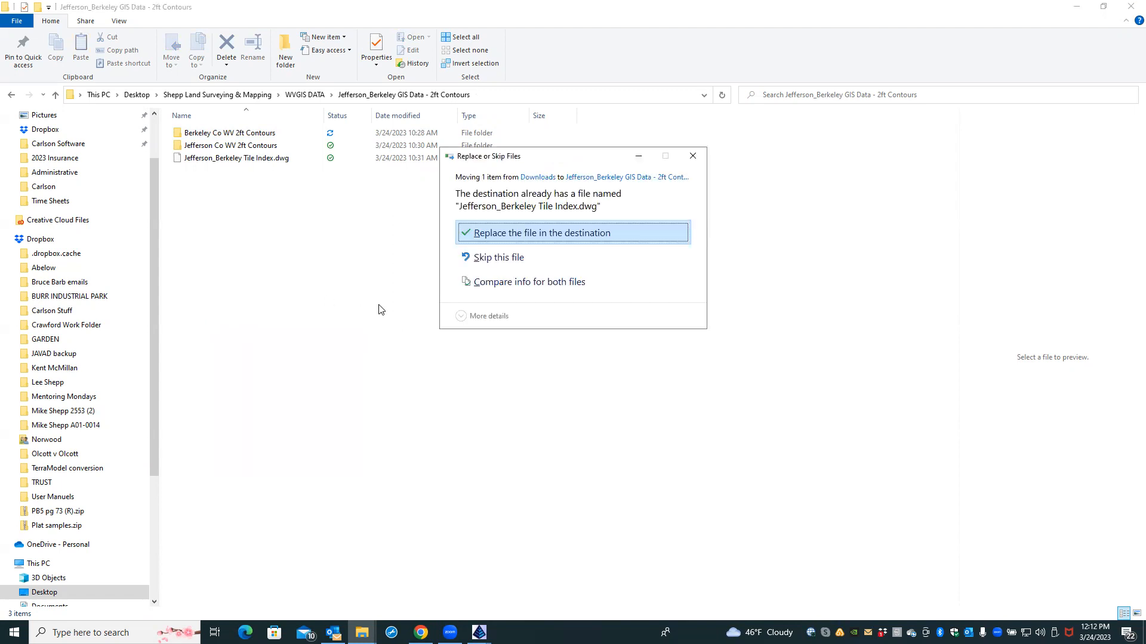
left_click(489, 235)
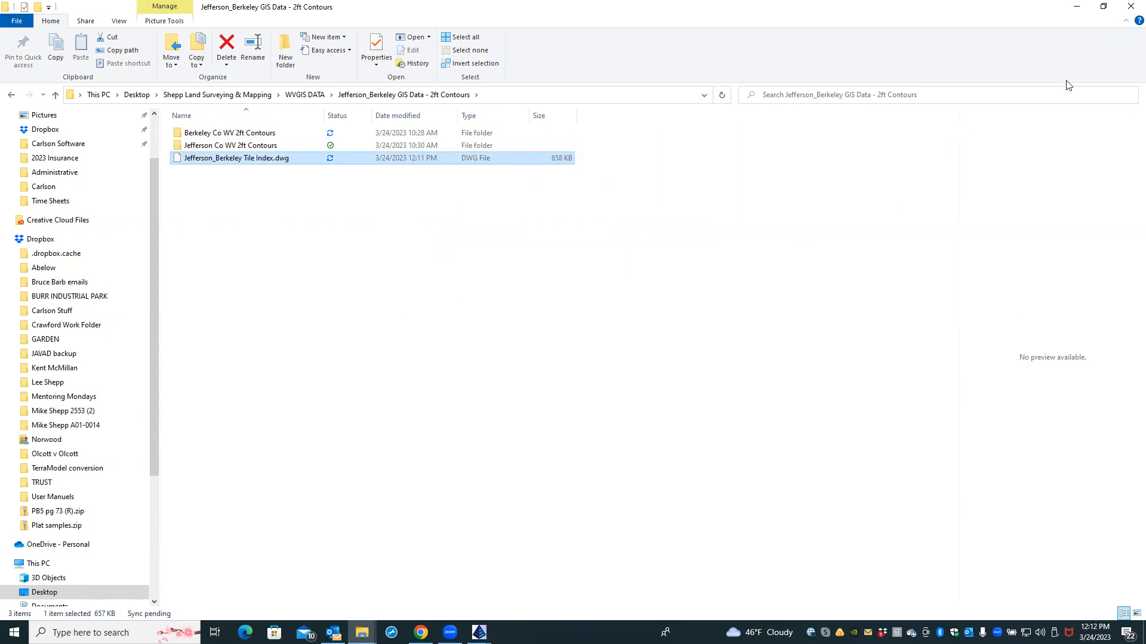
Step: Close File Explorer, then zoom and pan the 22026 HERBST drawing back onto its parcel linework
left_click(1130, 7)
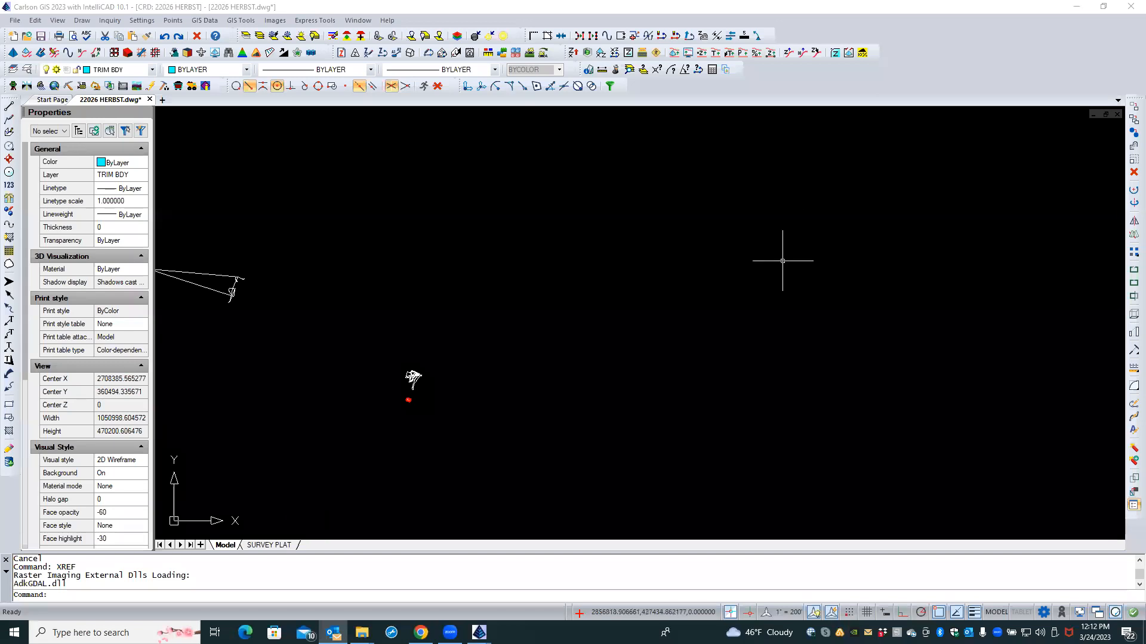
scroll(511, 447, "down", 1)
scroll(279, 388, "down", 2)
scroll(279, 389, "down", 5)
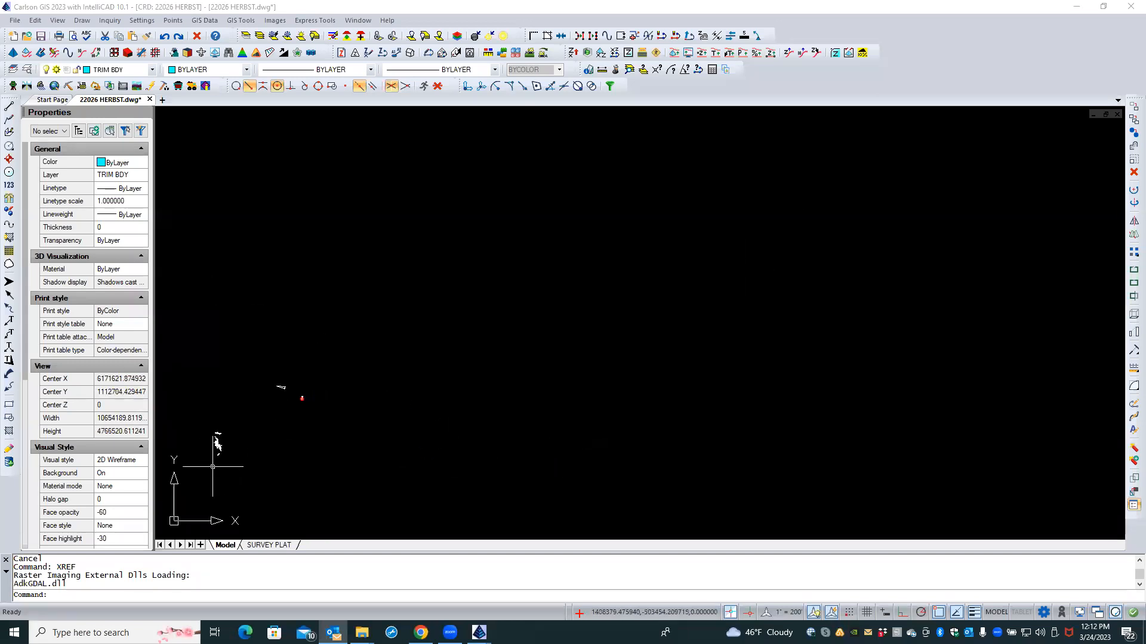
scroll(336, 382, "up", 2)
mouse_move(334, 381)
middle_mouse_down()
mouse_move(460, 350)
mouse_move(714, 322)
middle_mouse_up()
scroll(691, 369, "up", 3)
scroll(605, 360, "up", 4)
middle_click_drag(603, 360, 668, 411)
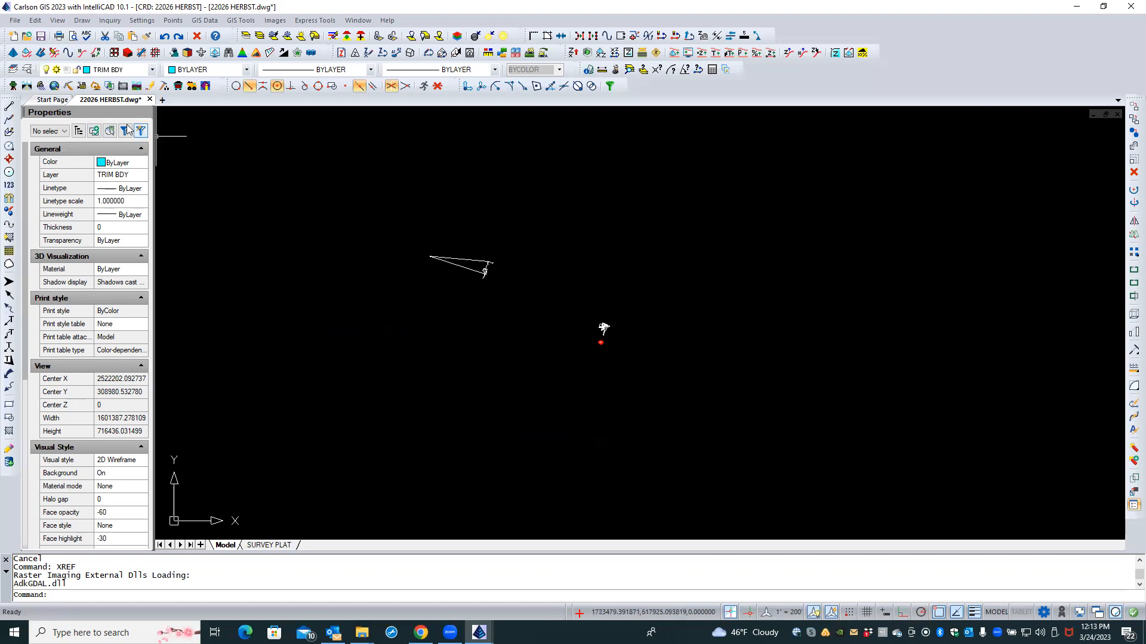
Step: Show External References in the Layer Explorer and choose Attach to add a new reference
left_click(28, 70)
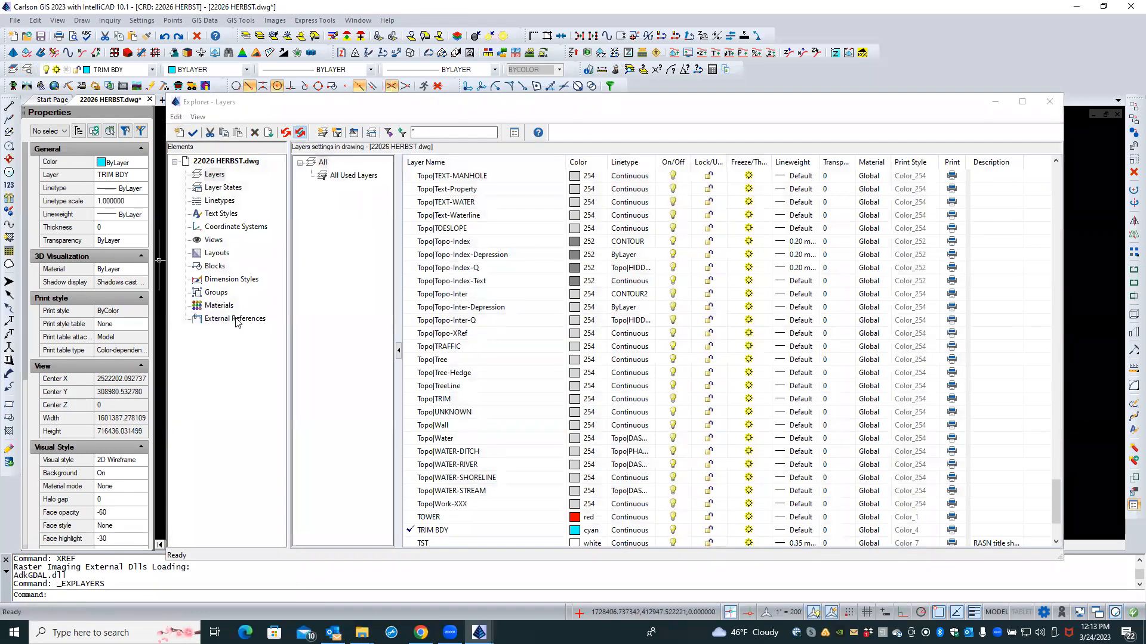
left_click(236, 320)
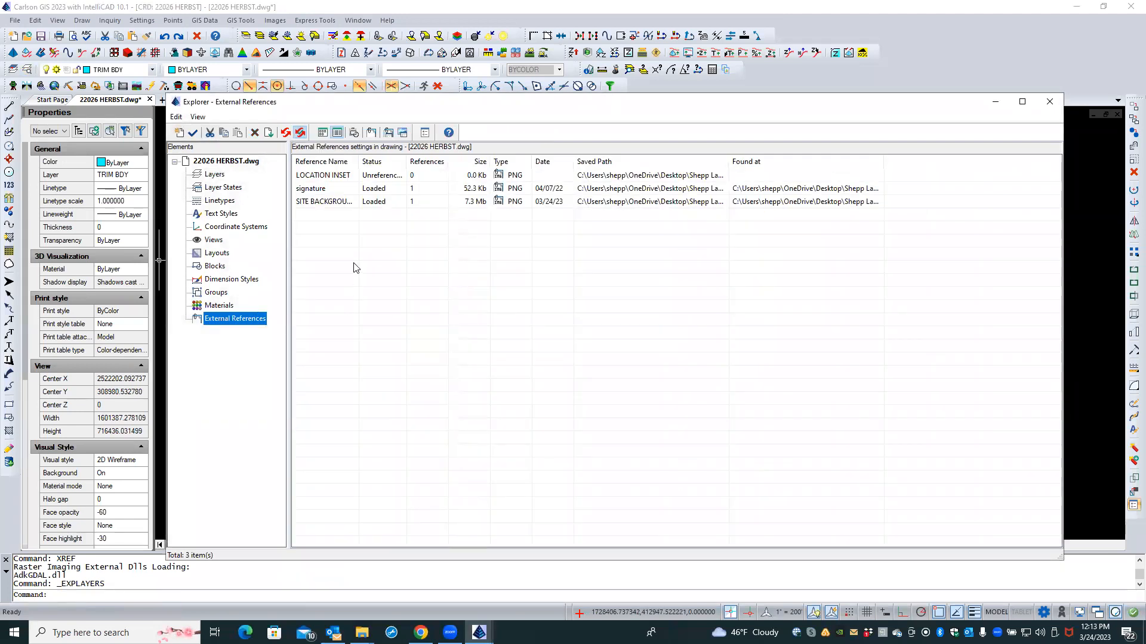
right_click(353, 262)
left_click(241, 320)
right_click(336, 325)
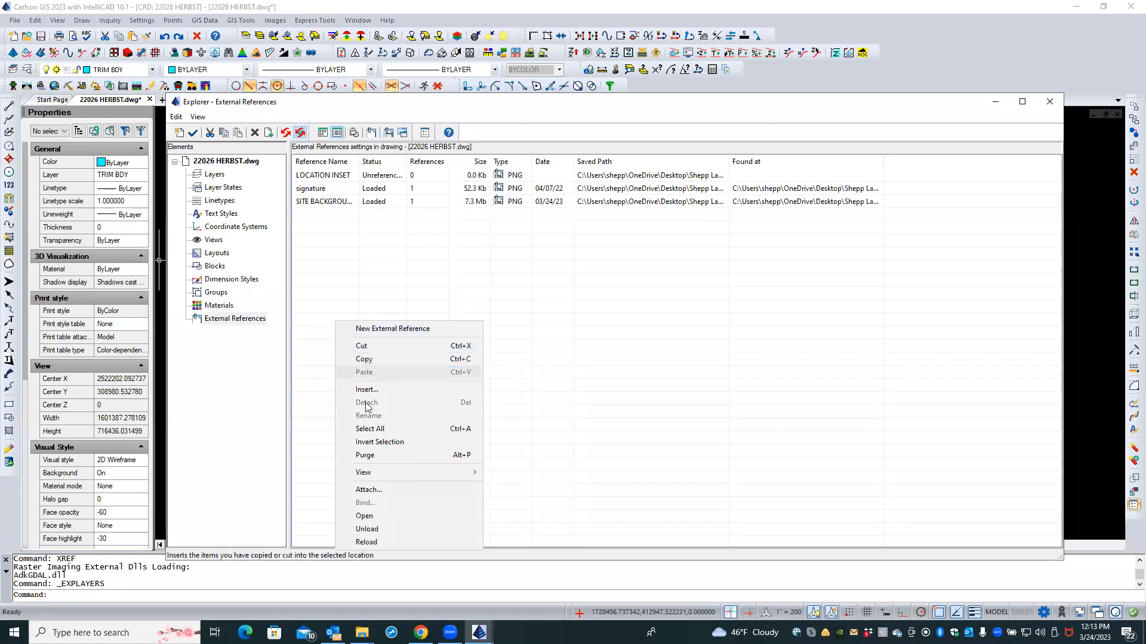
left_click(374, 490)
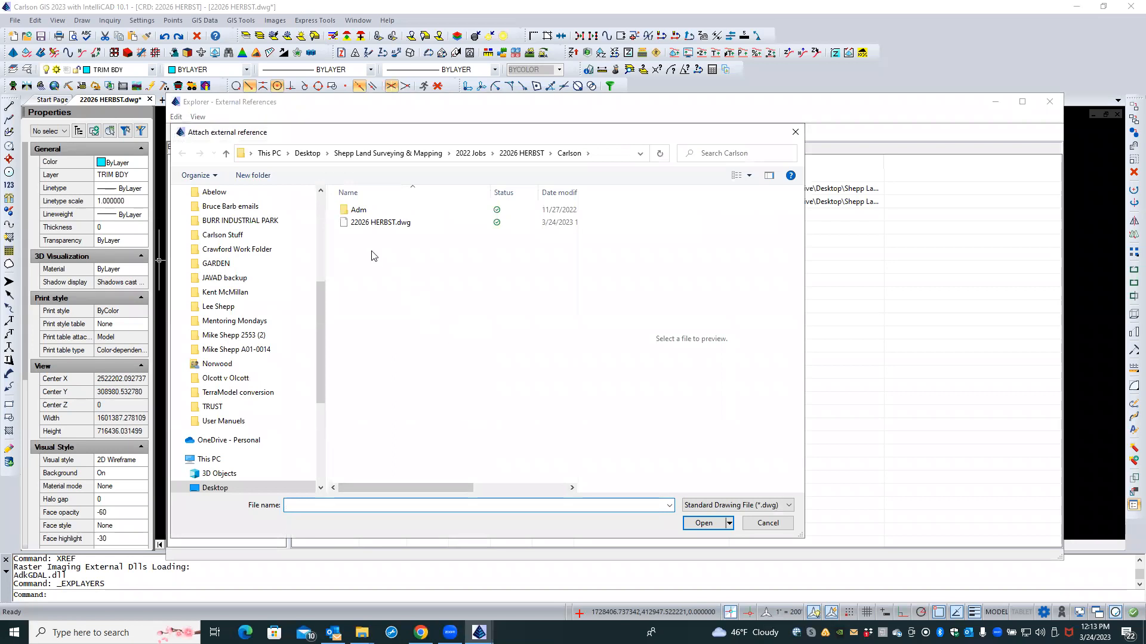
Step: Pick Jefferson_Berkeley Tile Index.dwg from WVGIS DATA's 2ft Contours folder as the reference to attach
left_click(366, 154)
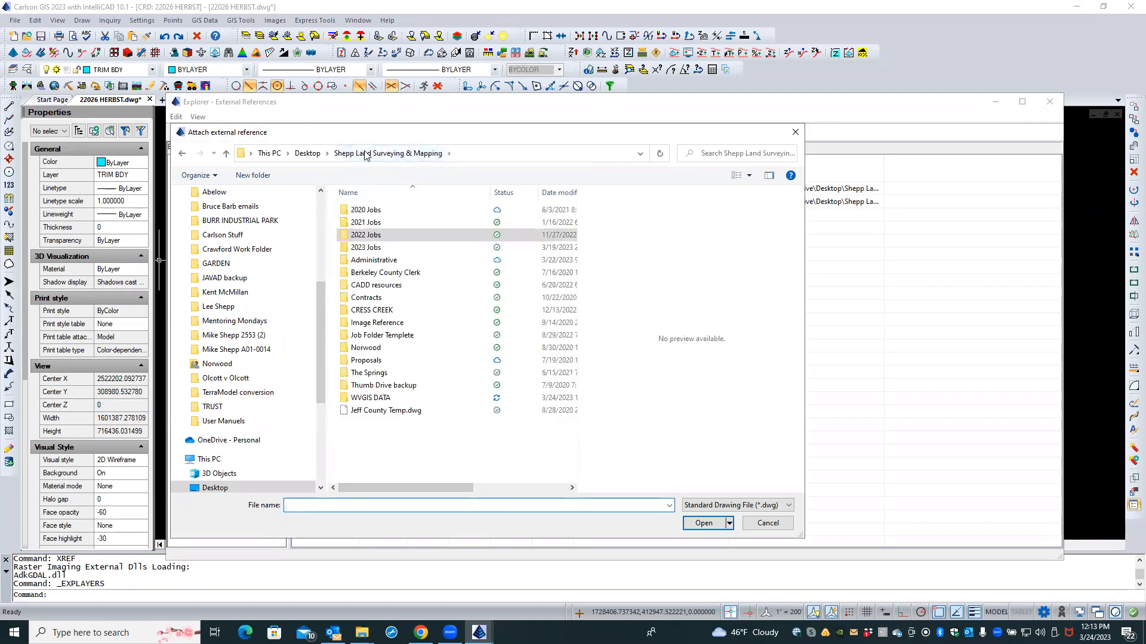
left_click(392, 400)
double_click(391, 401)
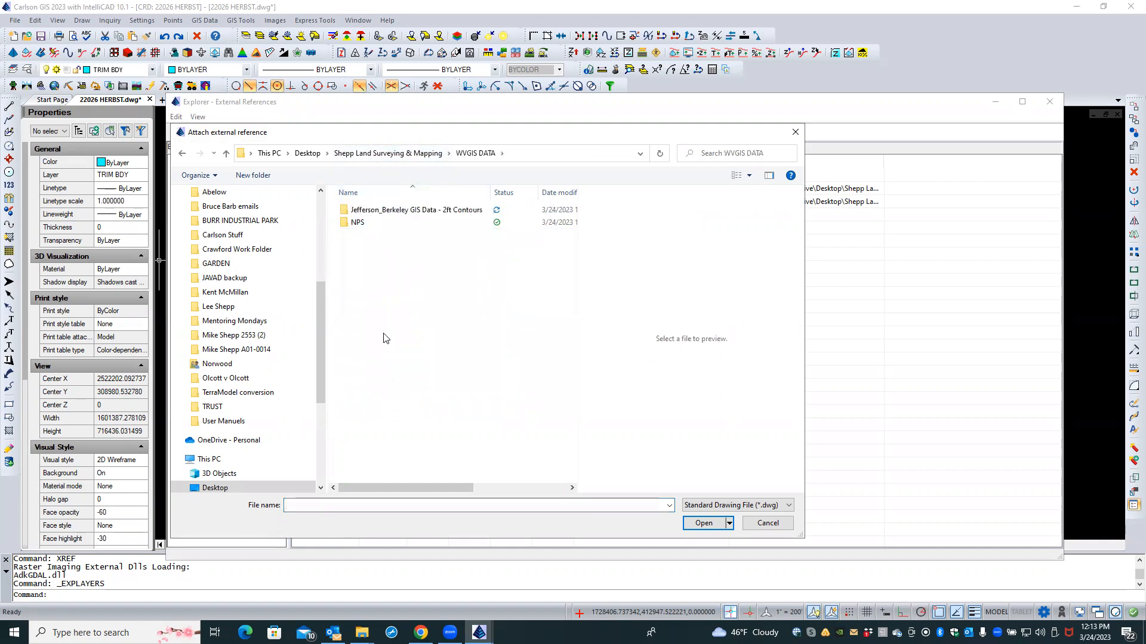
double_click(393, 213)
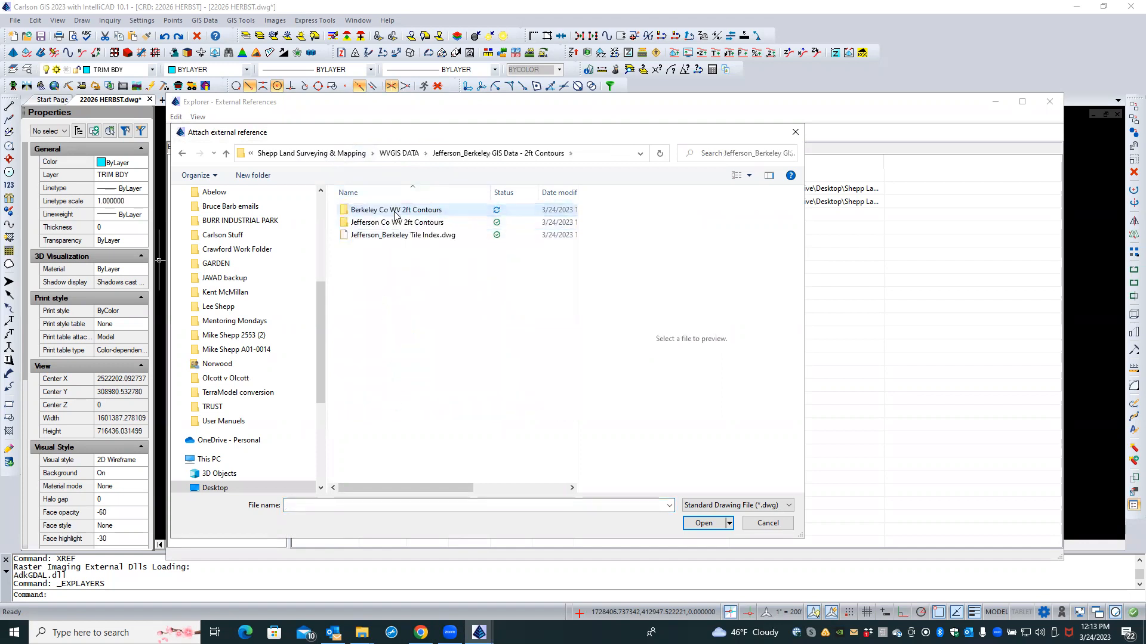
left_click(390, 237)
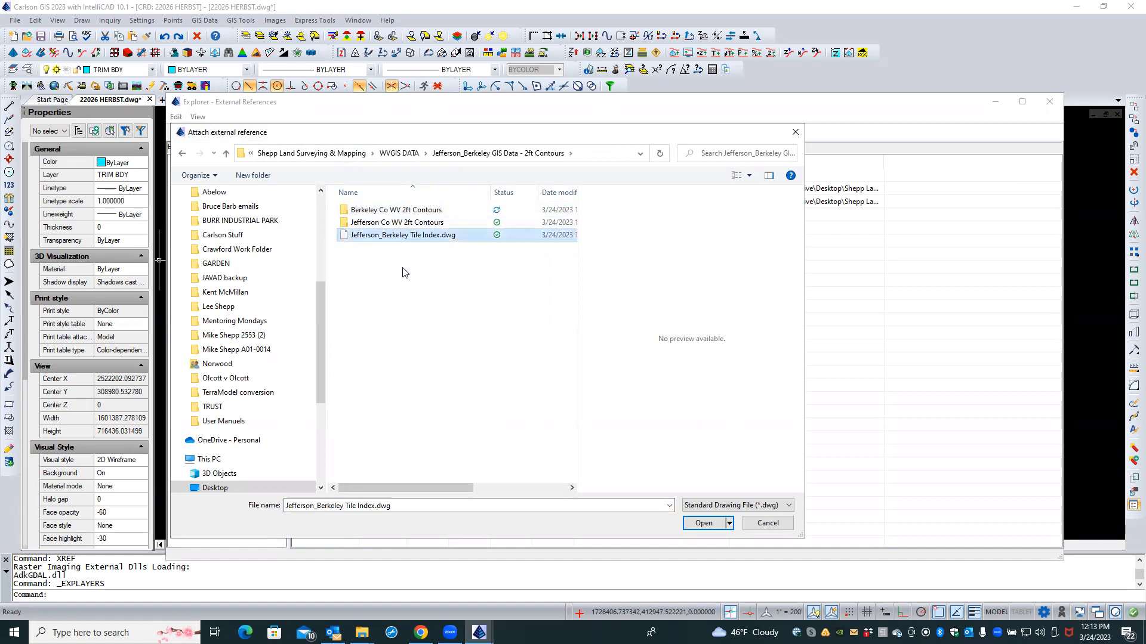
left_click(700, 527)
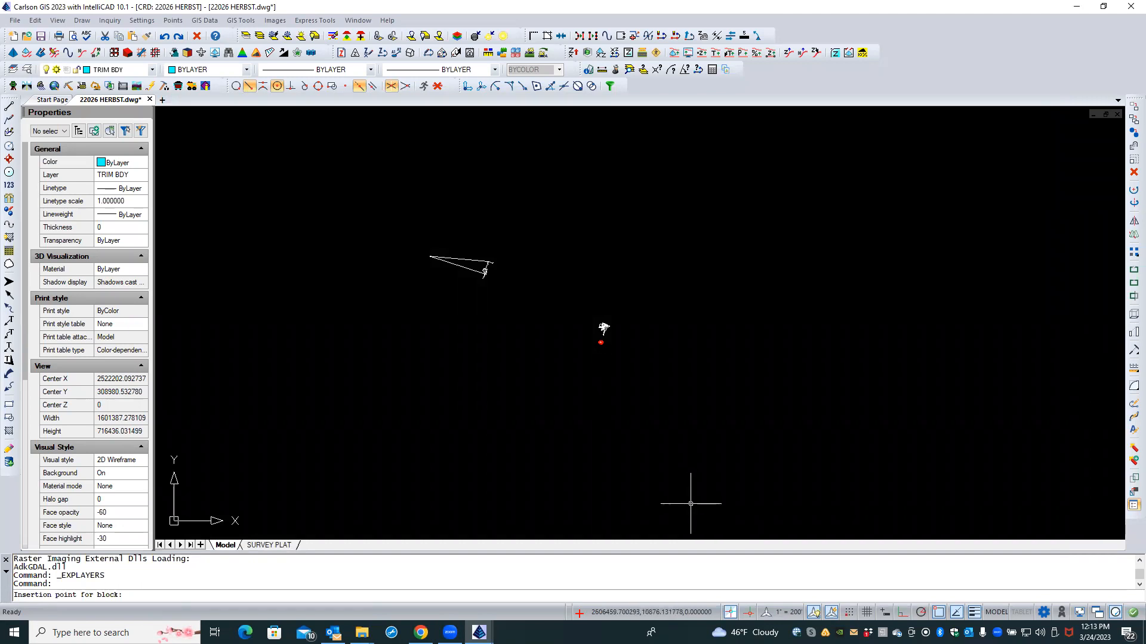
Step: Insert the tile index at 0,0 with scale 1 and rotation 0, then close the references list
type("0,0")
key("Return")
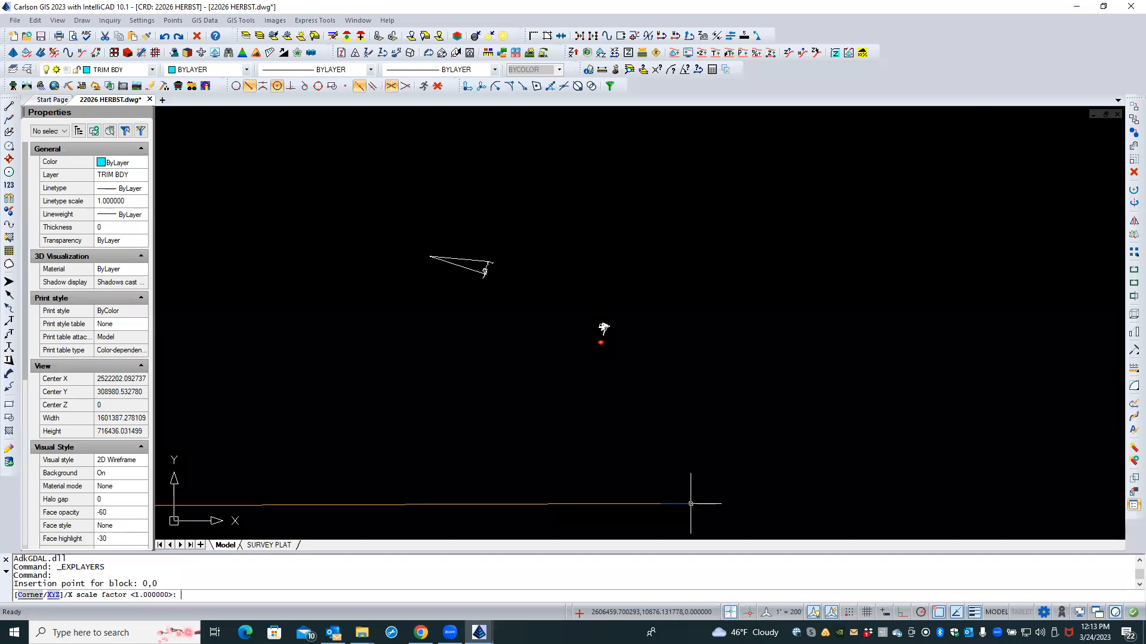
key("Return")
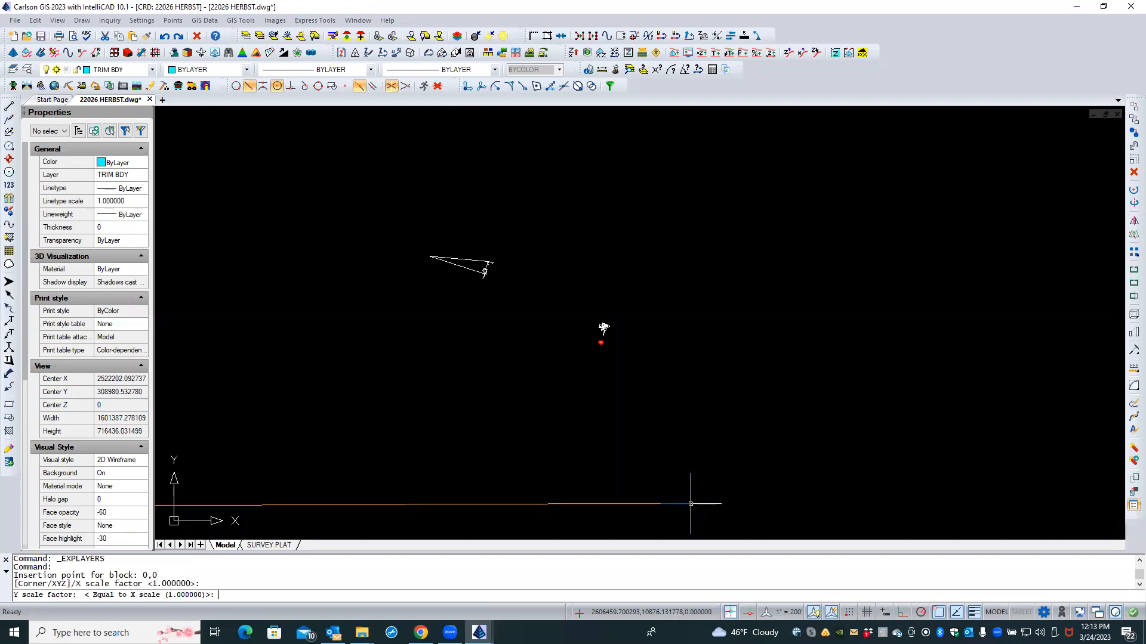
key("Return")
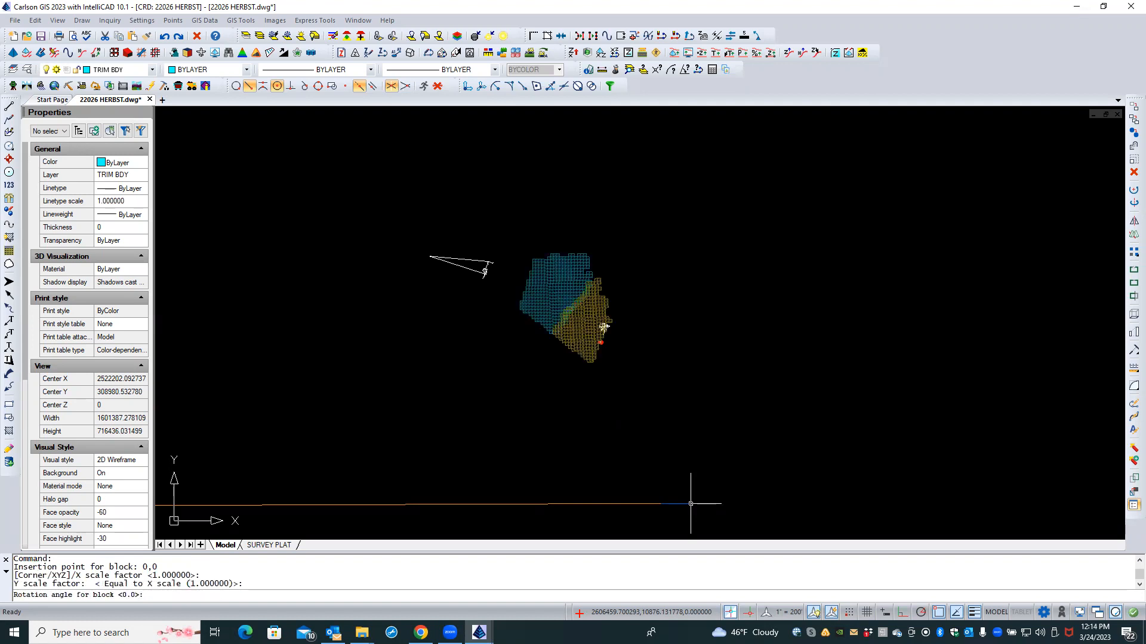
key("Return")
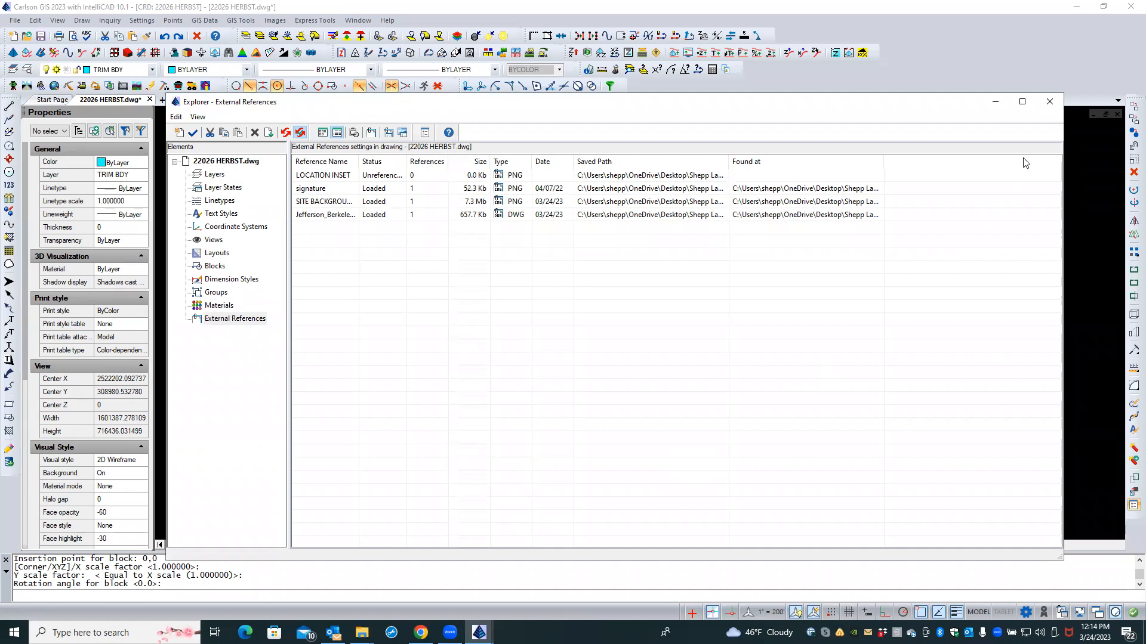
left_click(1055, 110)
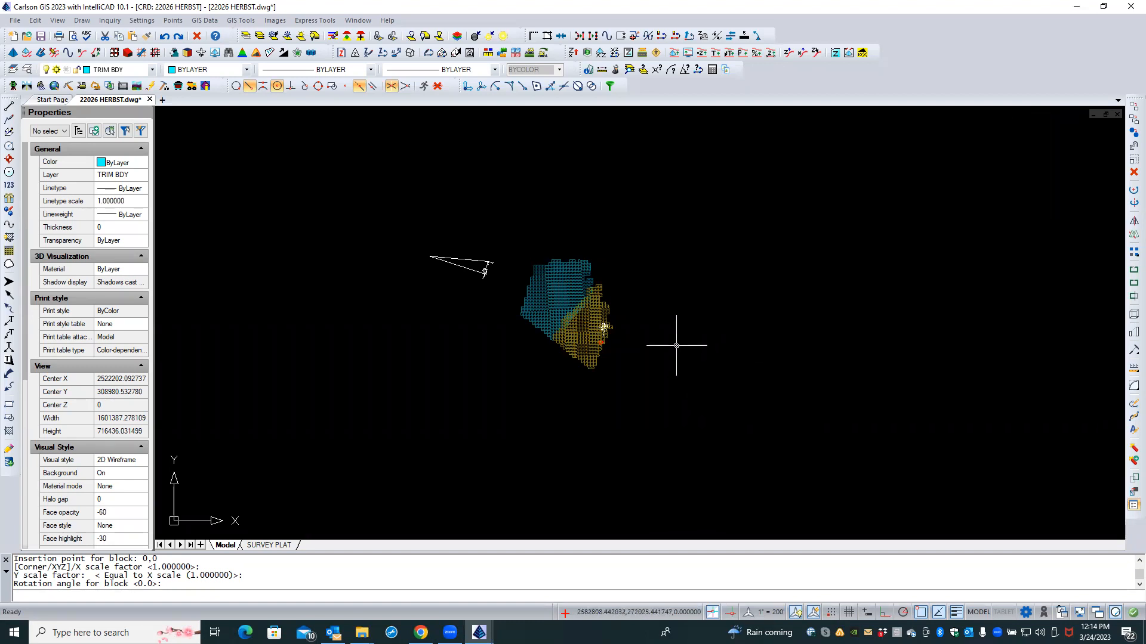
scroll(627, 343, "up", 5)
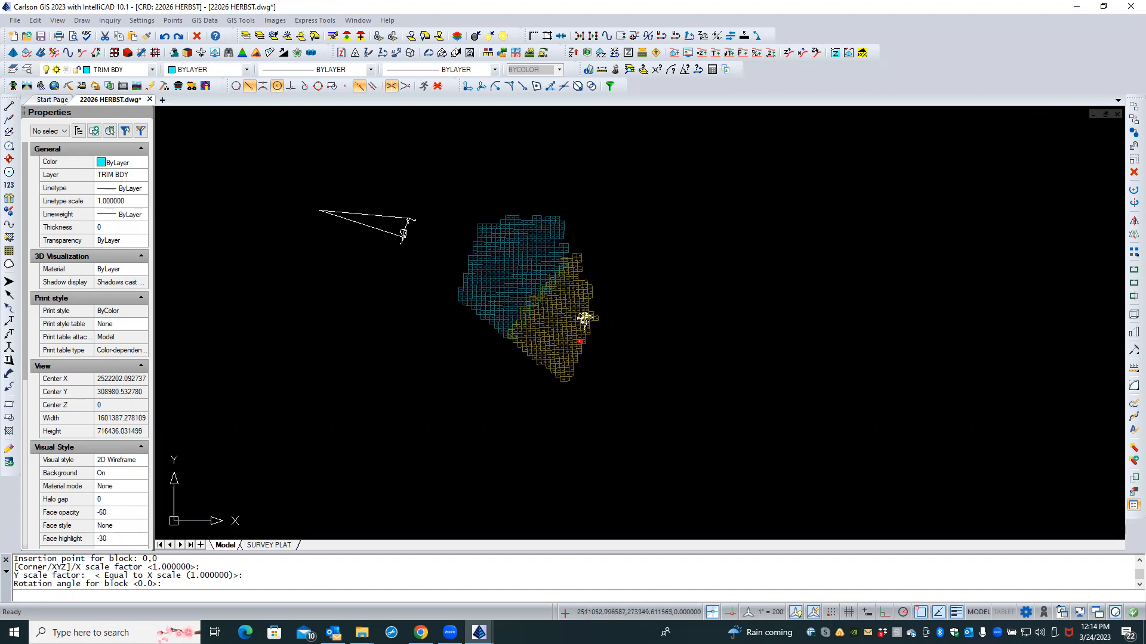
scroll(585, 334, "up", 7)
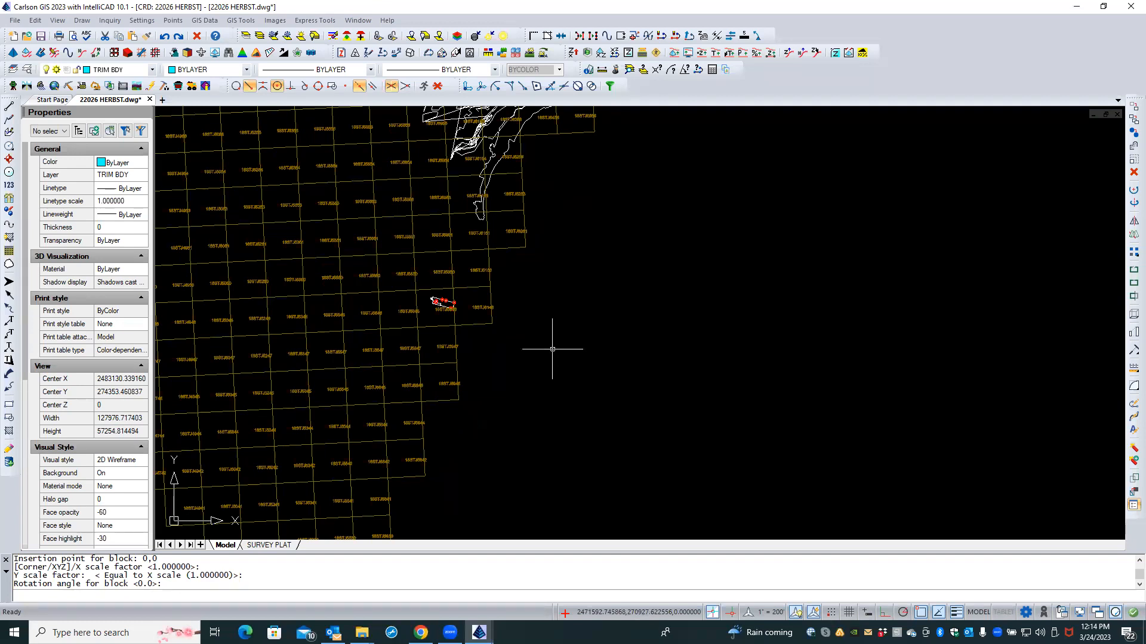
scroll(552, 349, "down", 1)
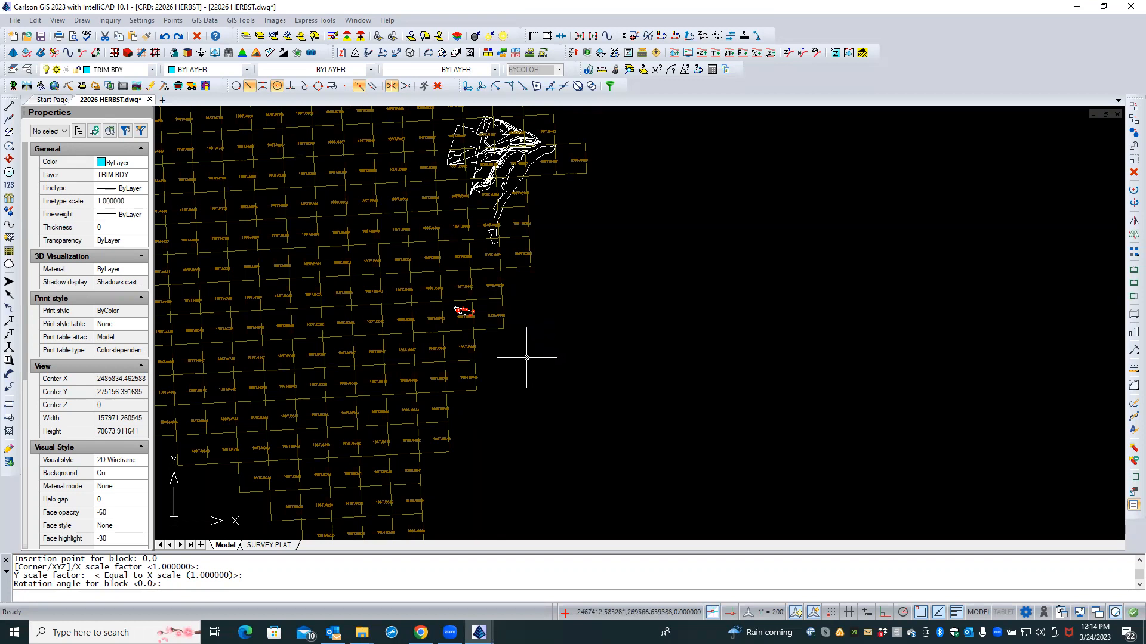
scroll(527, 357, "up", 3)
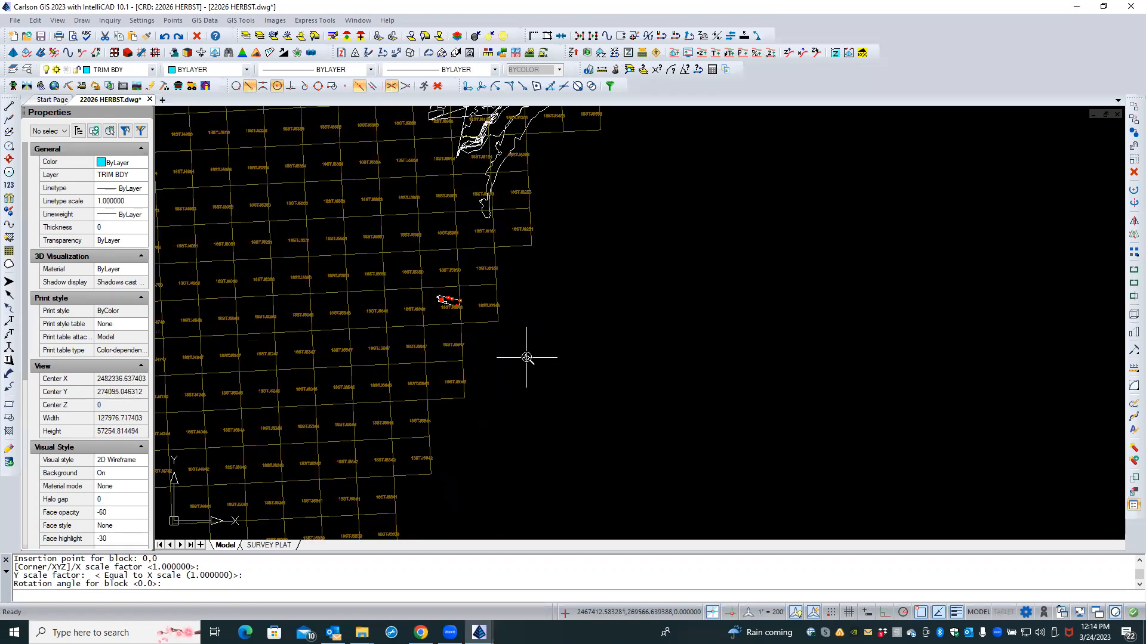
scroll(526, 358, "down", 5)
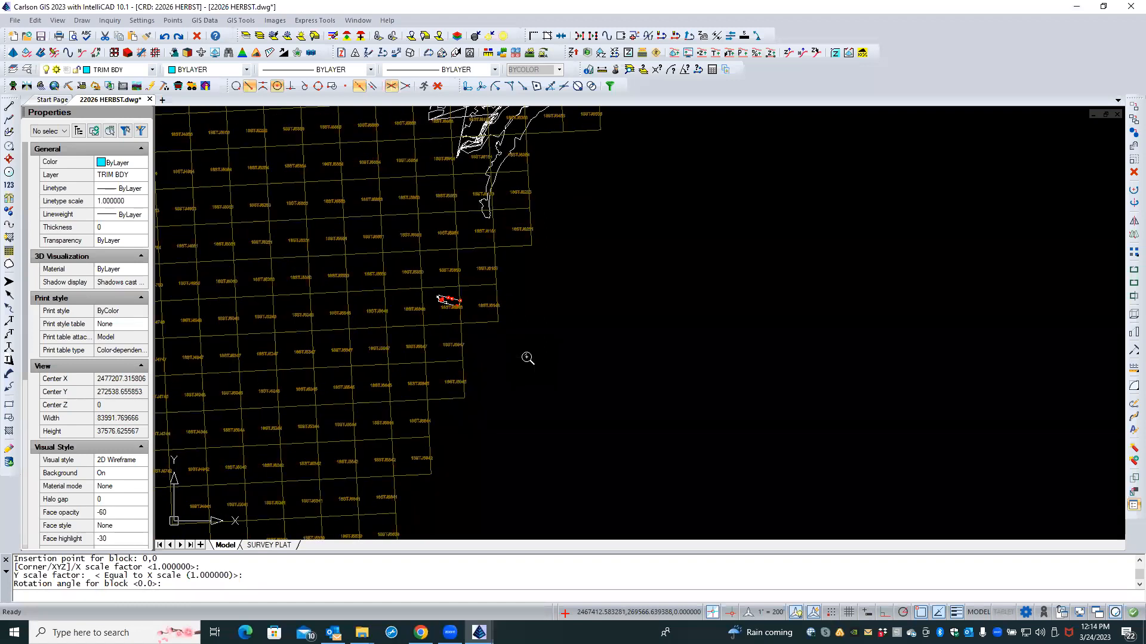
scroll(526, 357, "down", 2)
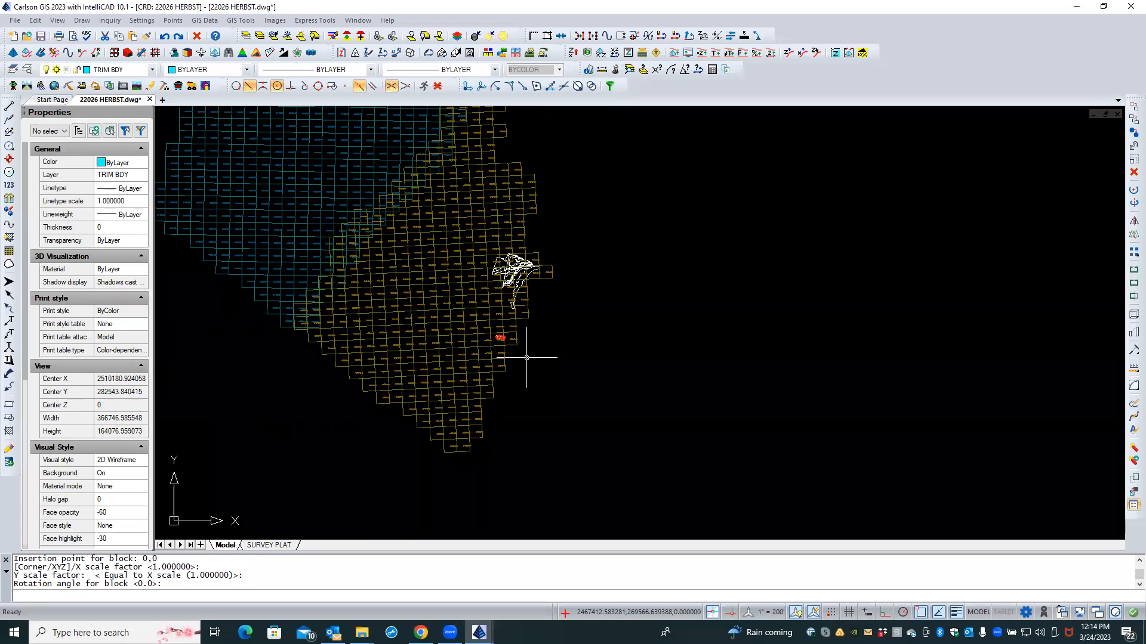
scroll(466, 406, "down", 3)
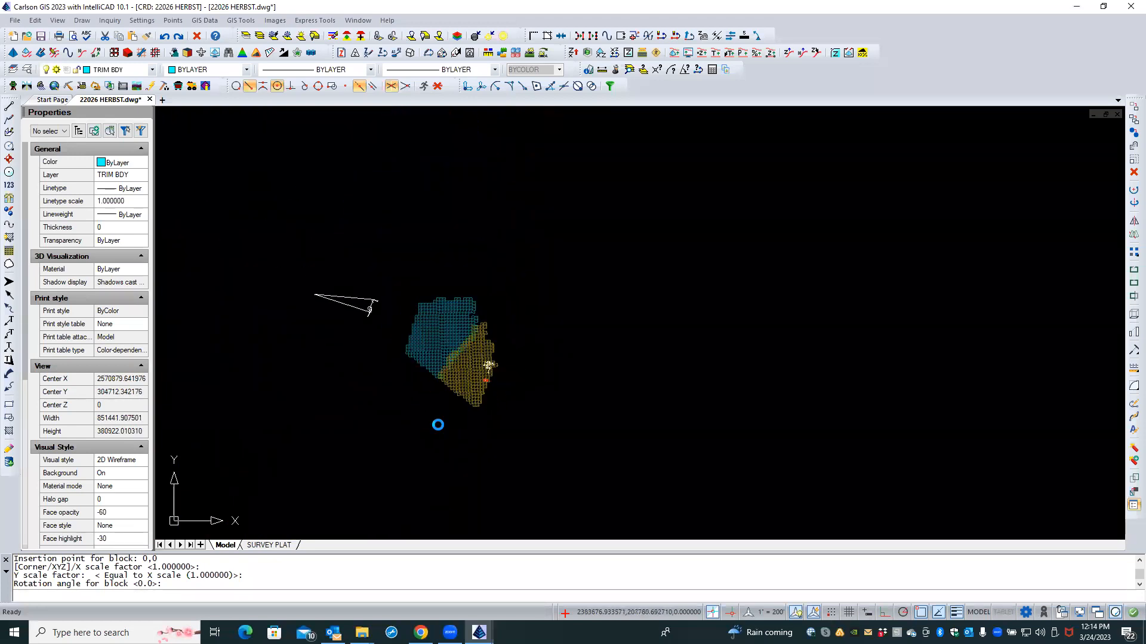
scroll(438, 425, "down", 4)
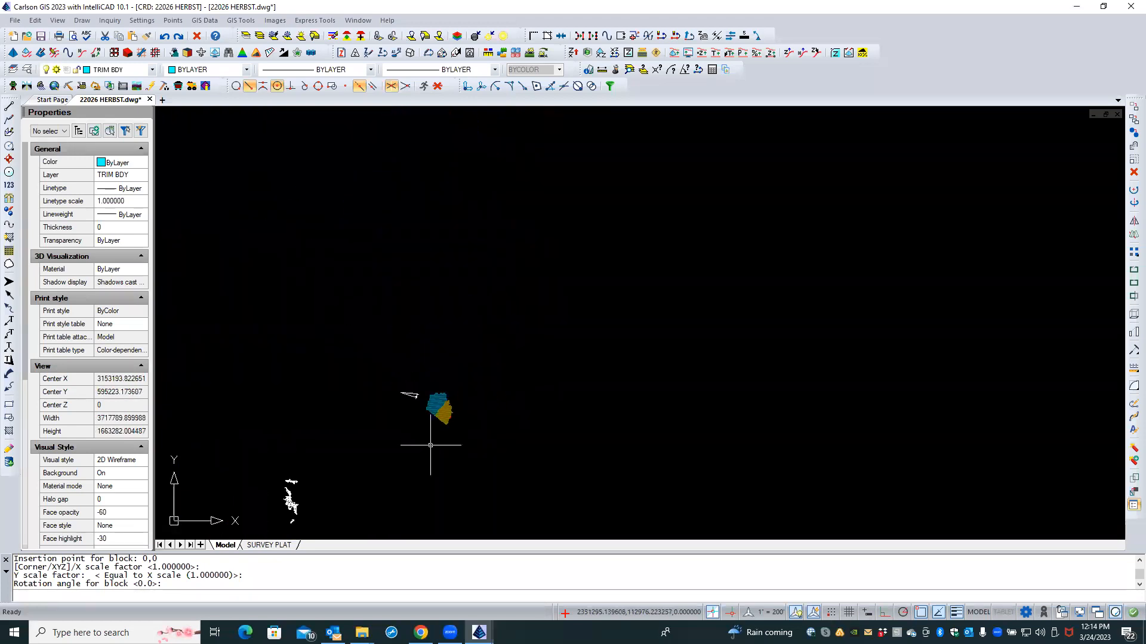
middle_click_drag(429, 459, 503, 390)
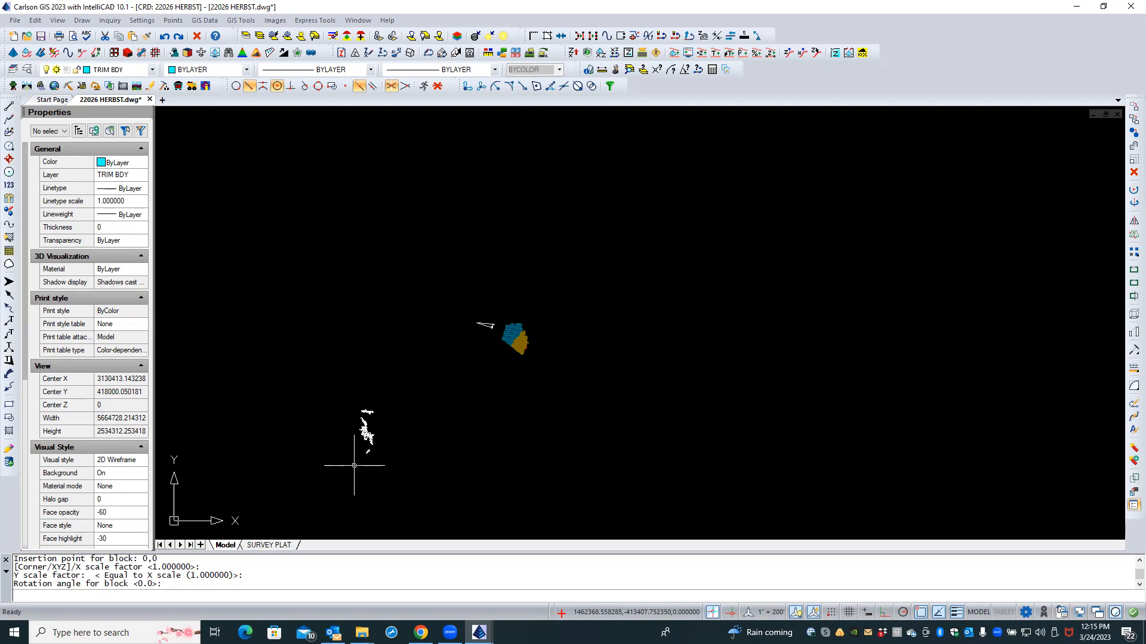
Step: Window-select and delete the lower-left park outline and the small outline
left_click(349, 466)
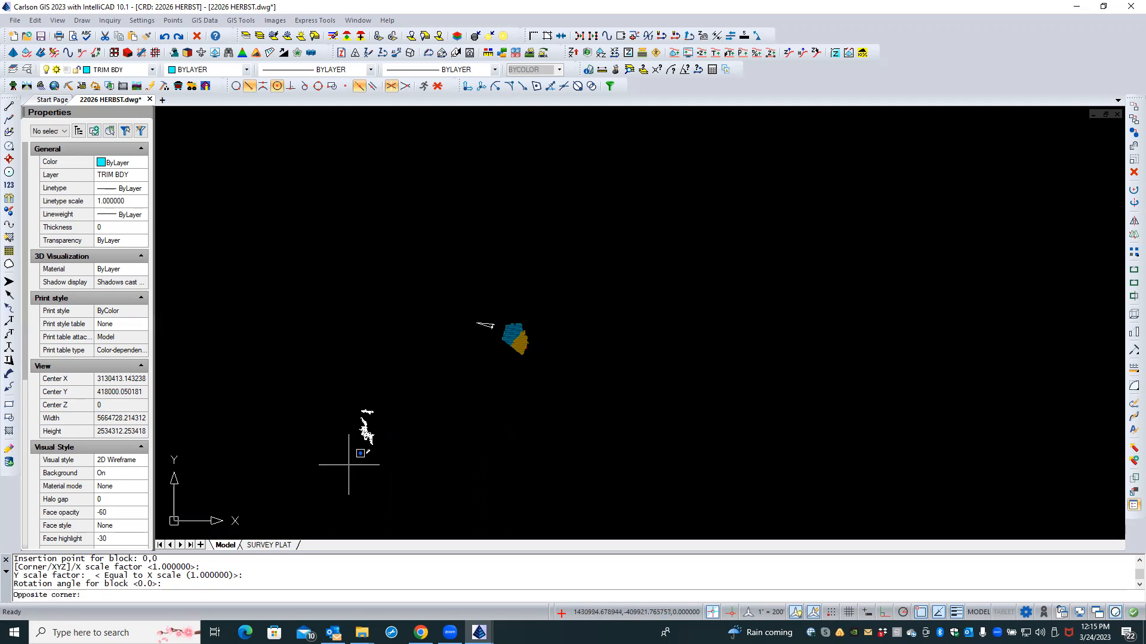
left_click(388, 391)
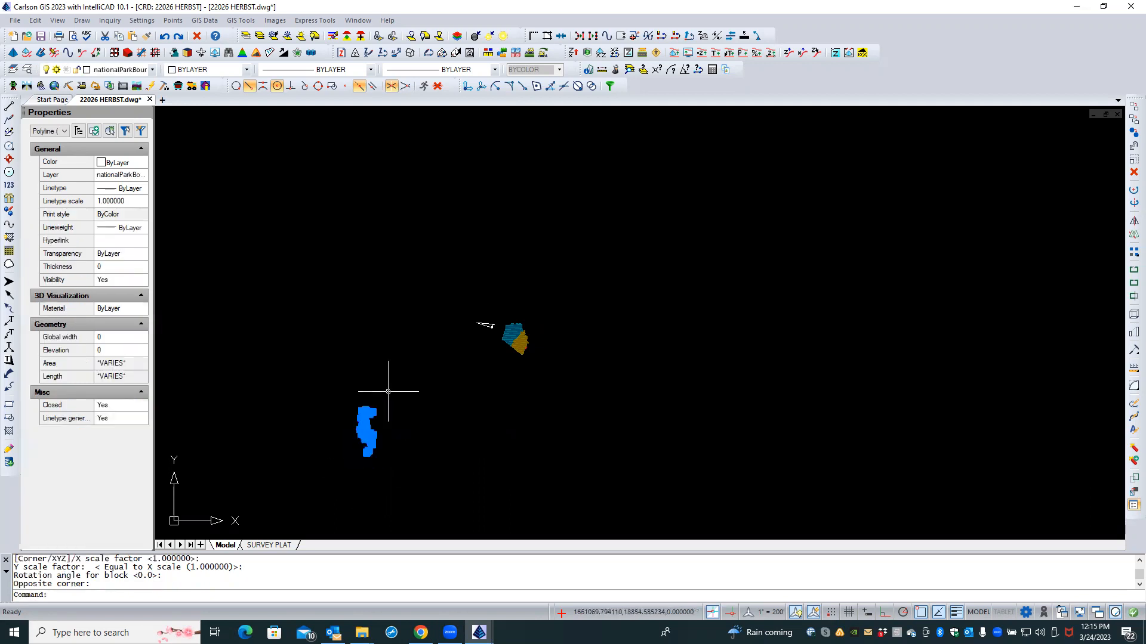
key("Delete")
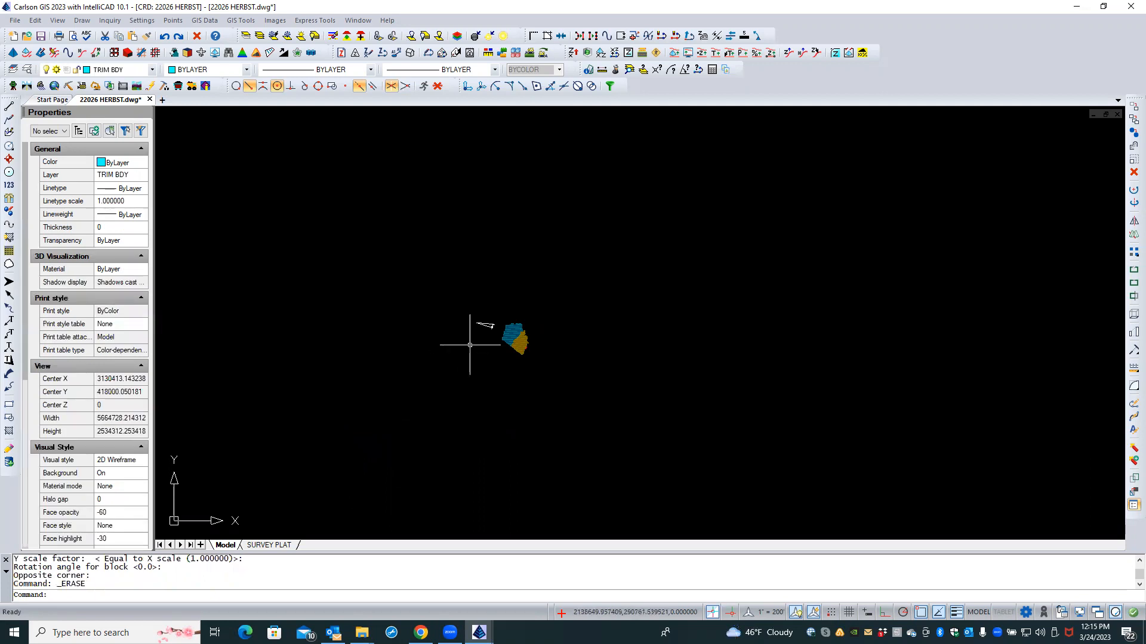
left_click(470, 344)
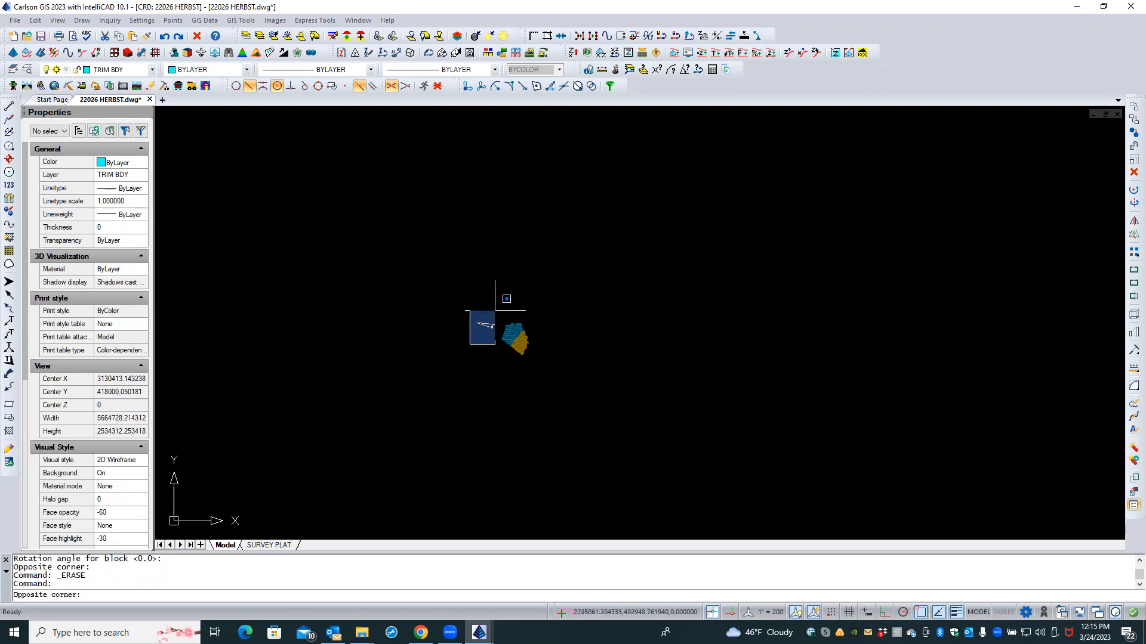
left_click(493, 317)
key("Delete")
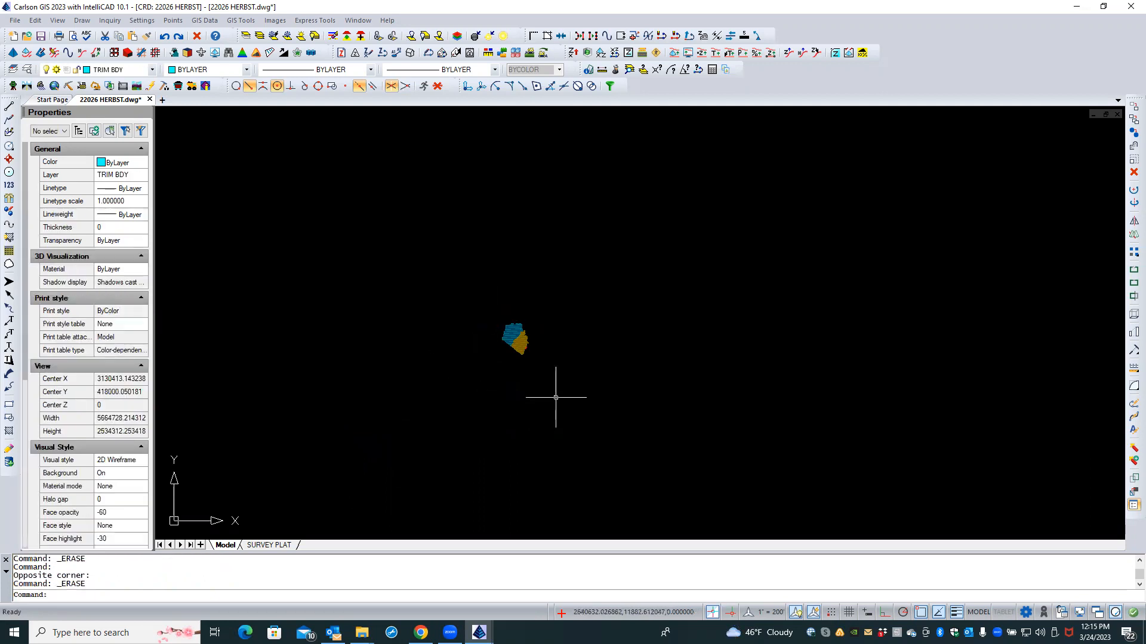
Step: Zoom in and delete the remaining park-boundary outline among the tiles
scroll(550, 371, "up", 4)
scroll(492, 342, "up", 3)
middle_click_drag(474, 280, 541, 404)
scroll(541, 403, "down", 1)
scroll(541, 400, "up", 7)
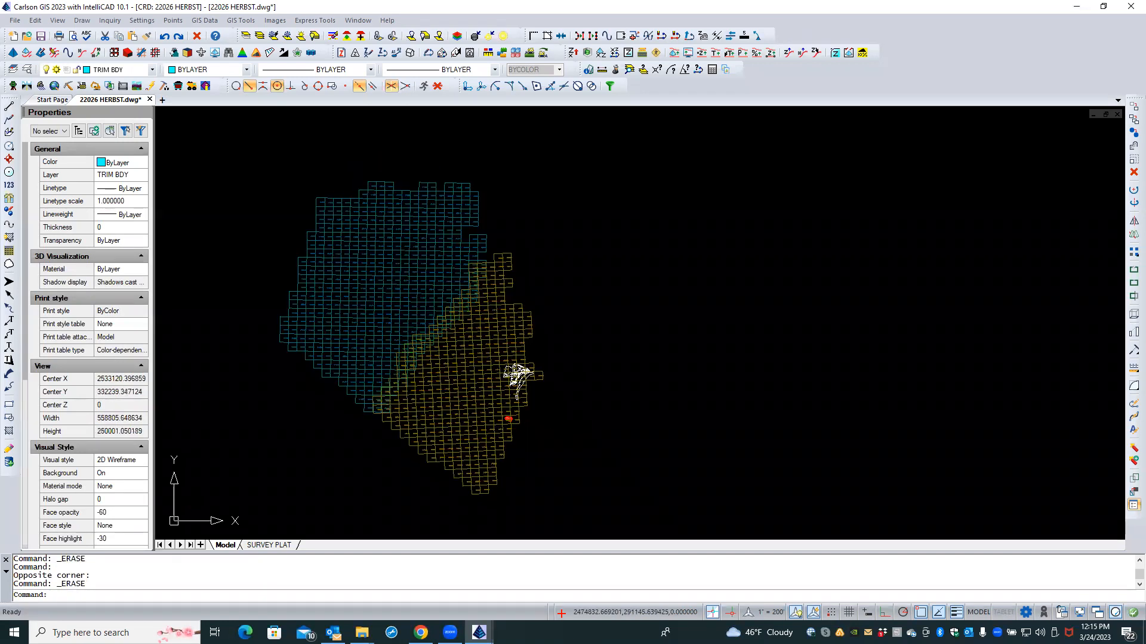
scroll(540, 395, "up", 2)
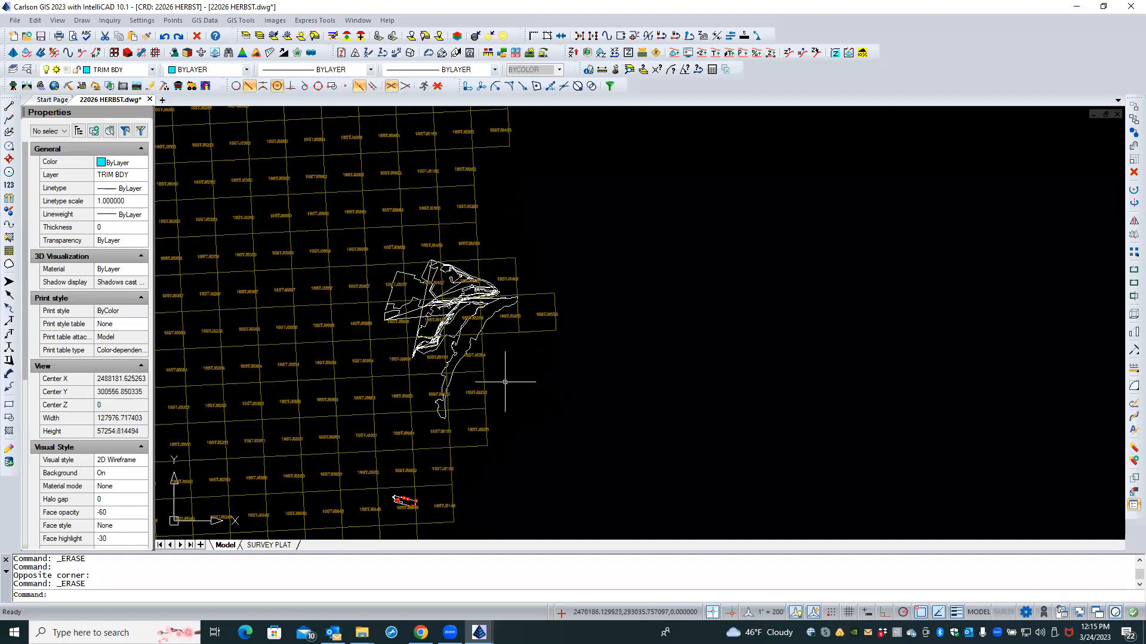
left_click(469, 344)
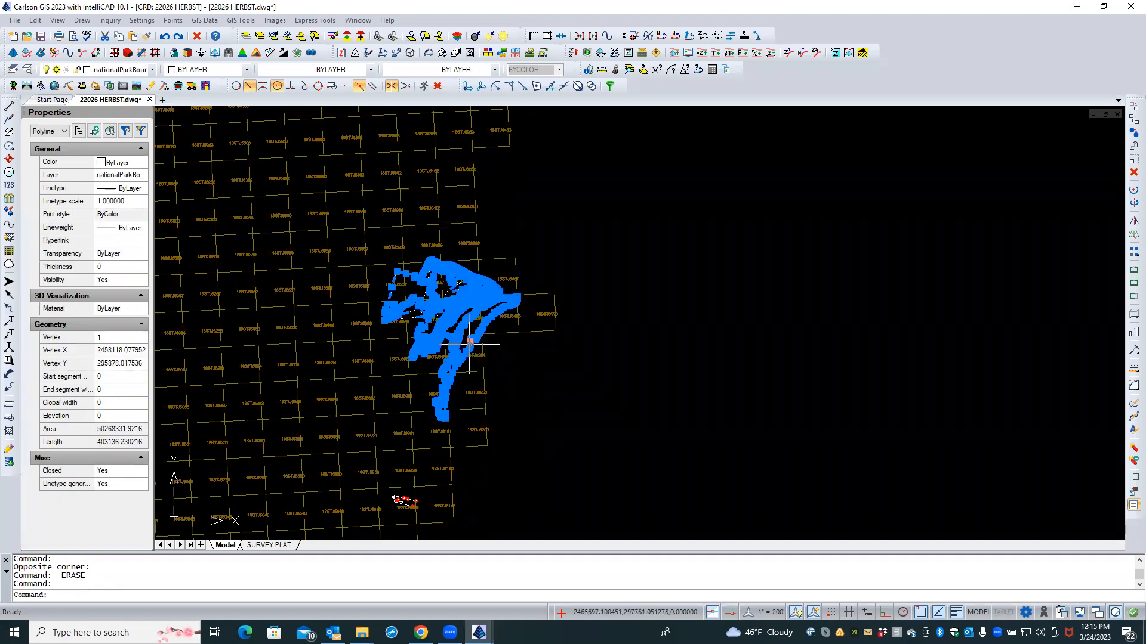
key("Delete")
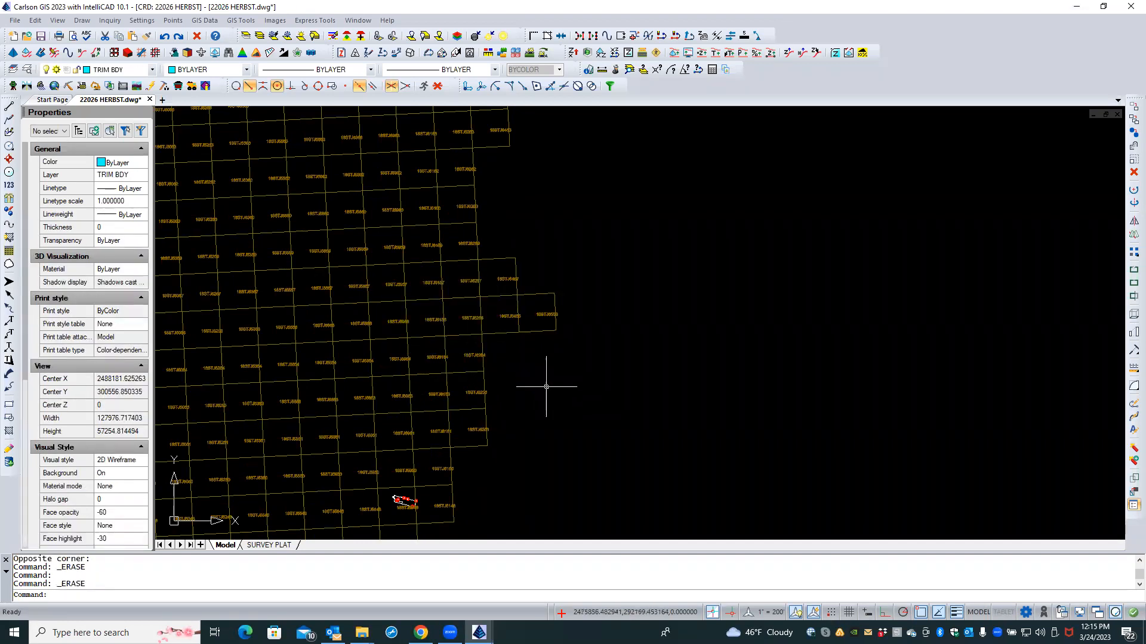
scroll(546, 387, "down", 5)
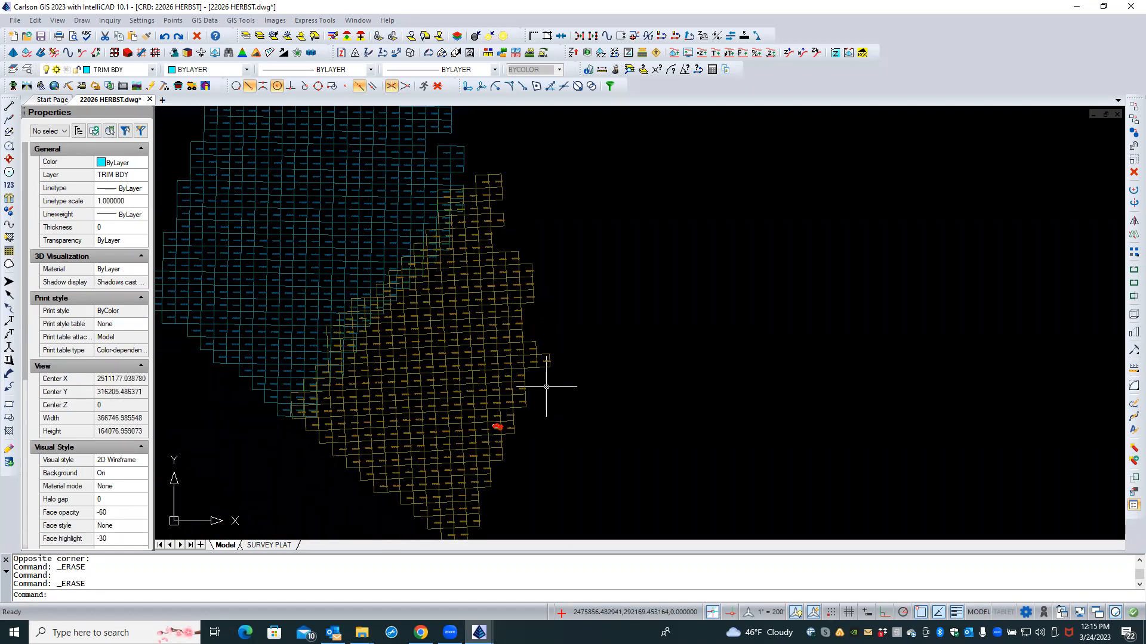
Step: Cancel the tile index selection and open the Explorer listing the drawing's external references
left_click(513, 372)
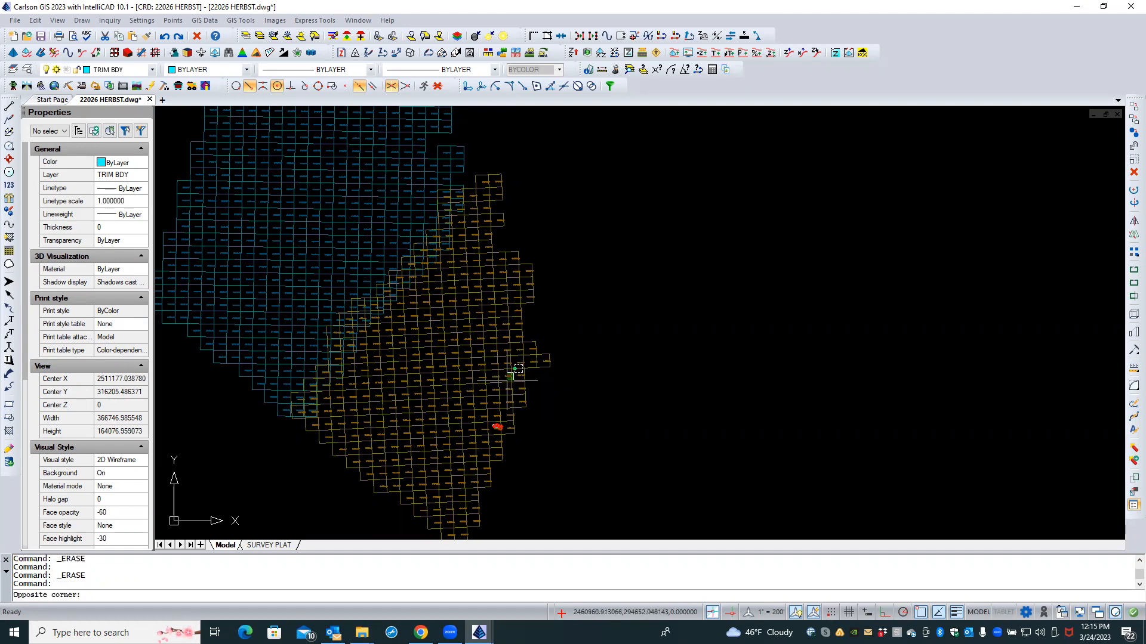
left_click(507, 380)
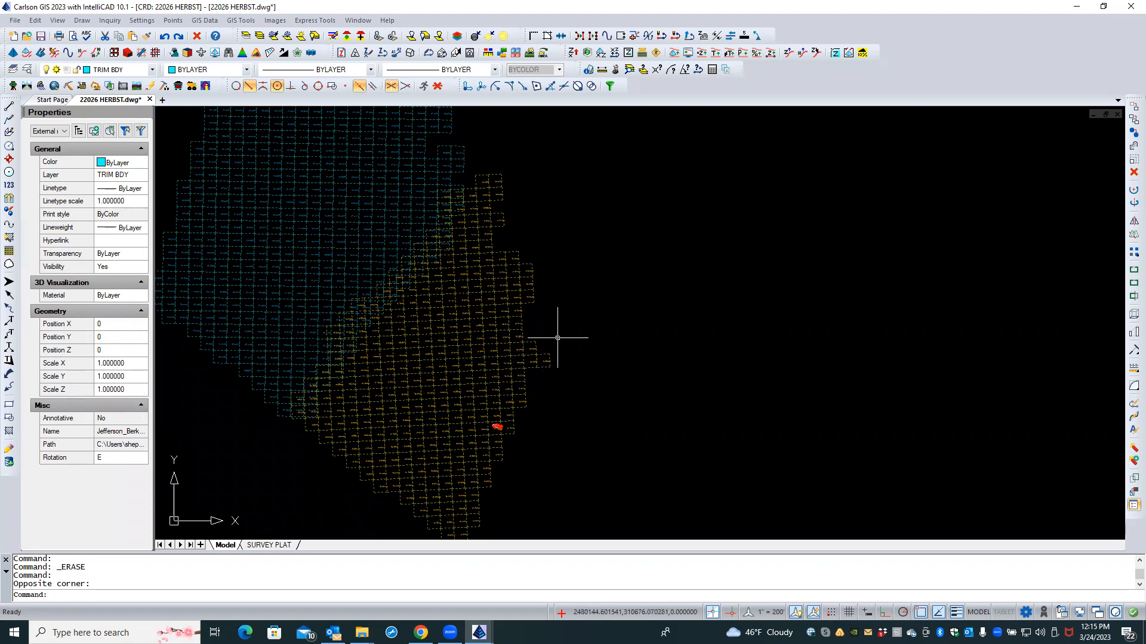
key("Escape")
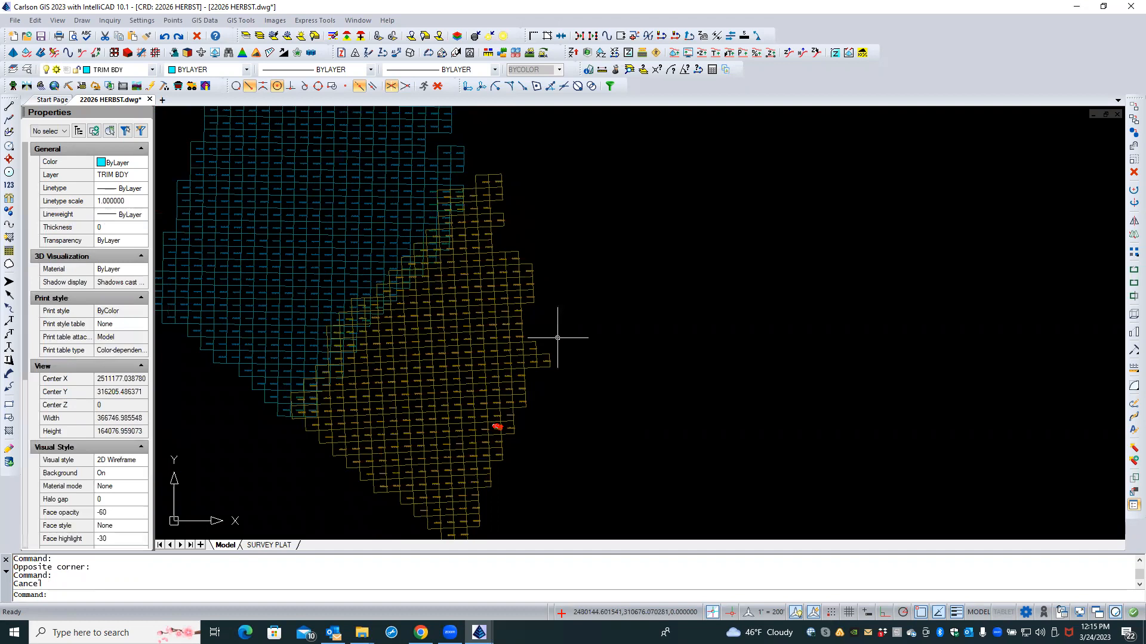
left_click(27, 71)
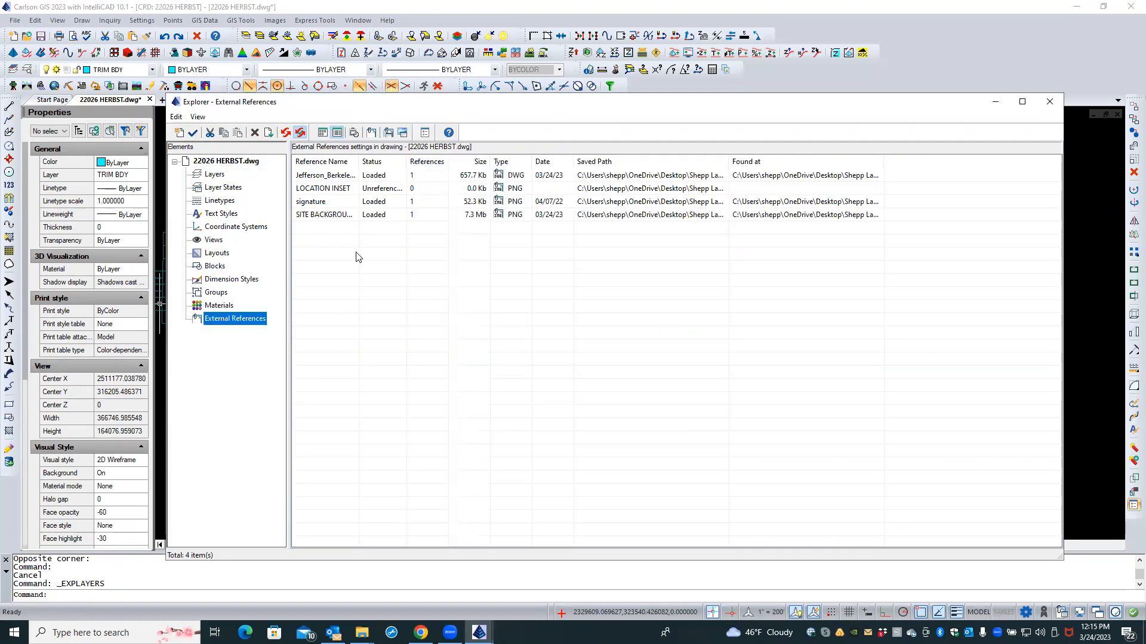
Step: Detach the Jefferson_Berkeley reference with Skip record deleting, apply, and close the Explorer
left_click(333, 177)
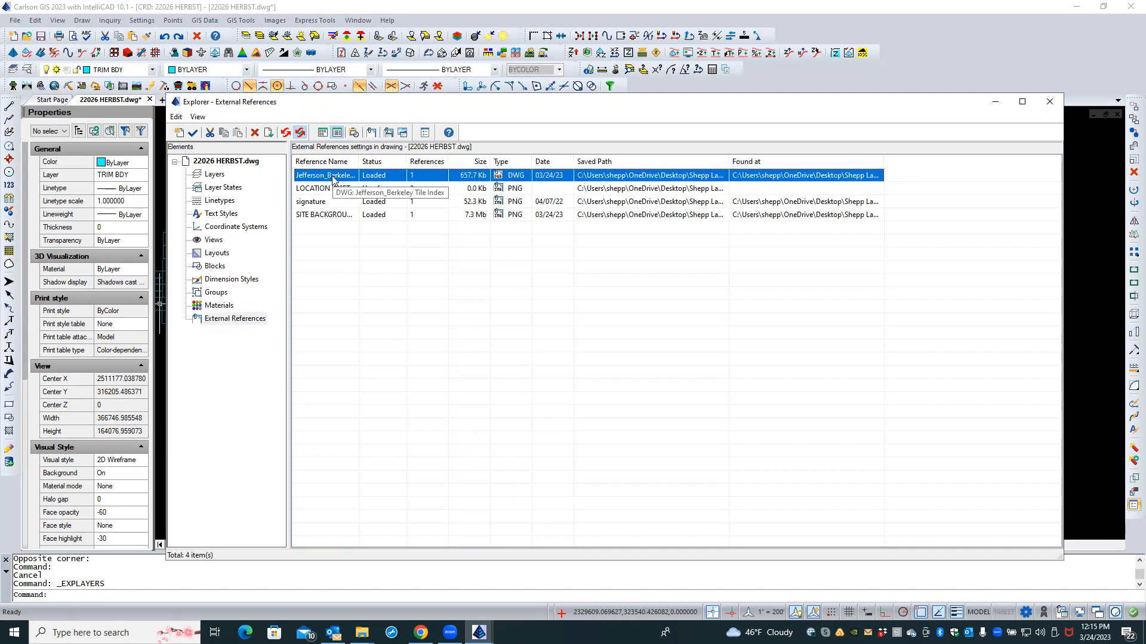
right_click(333, 179)
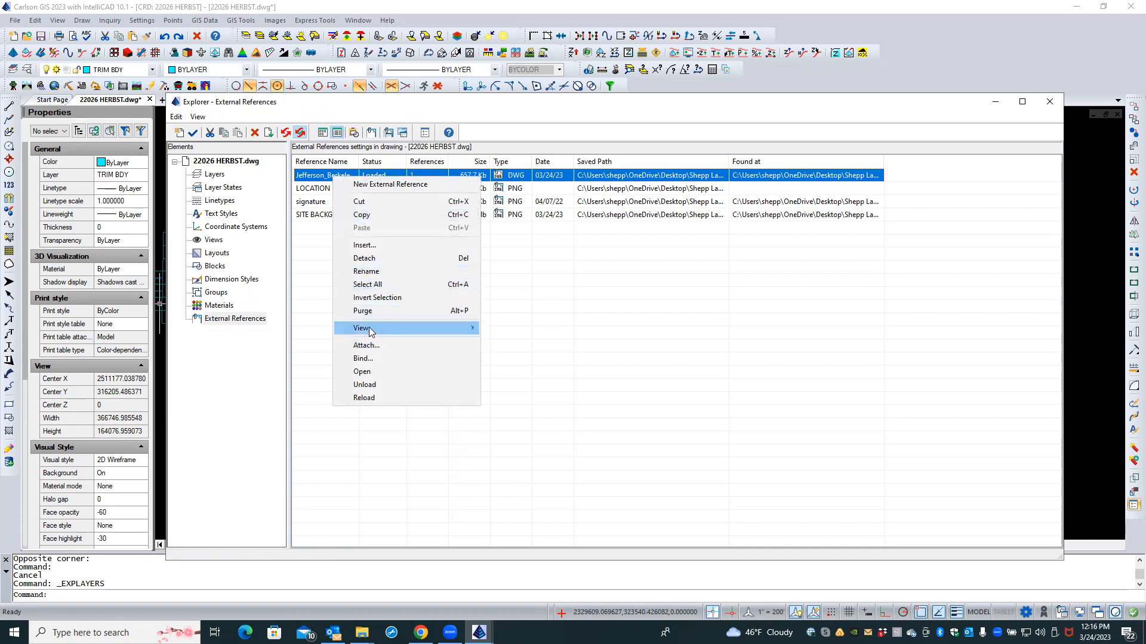
left_click(365, 258)
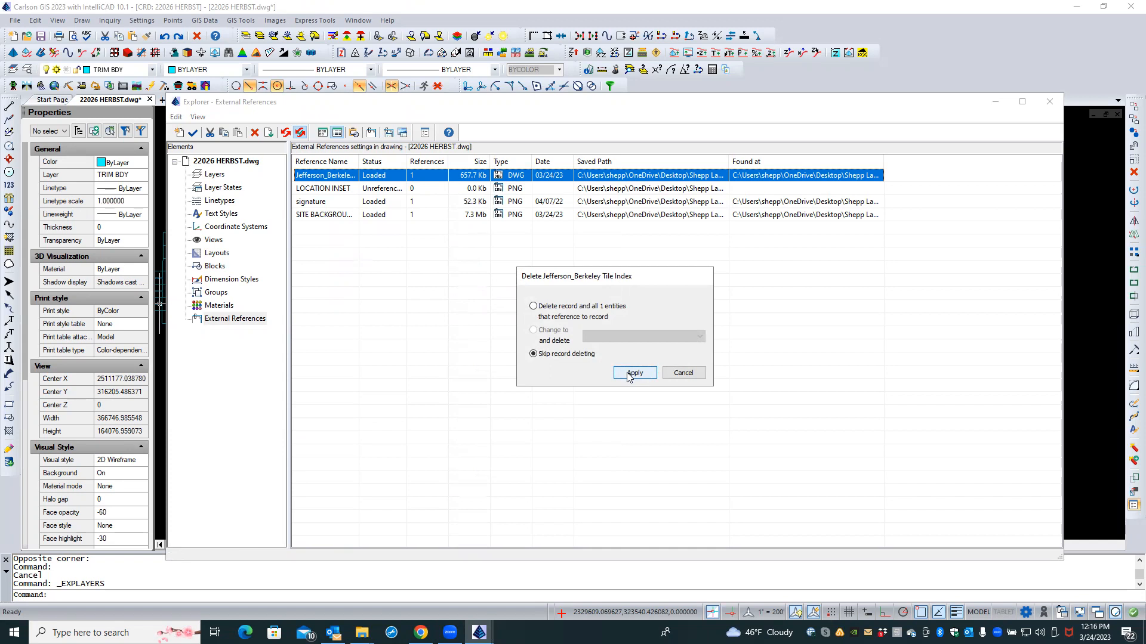
left_click(533, 306)
left_click(633, 374)
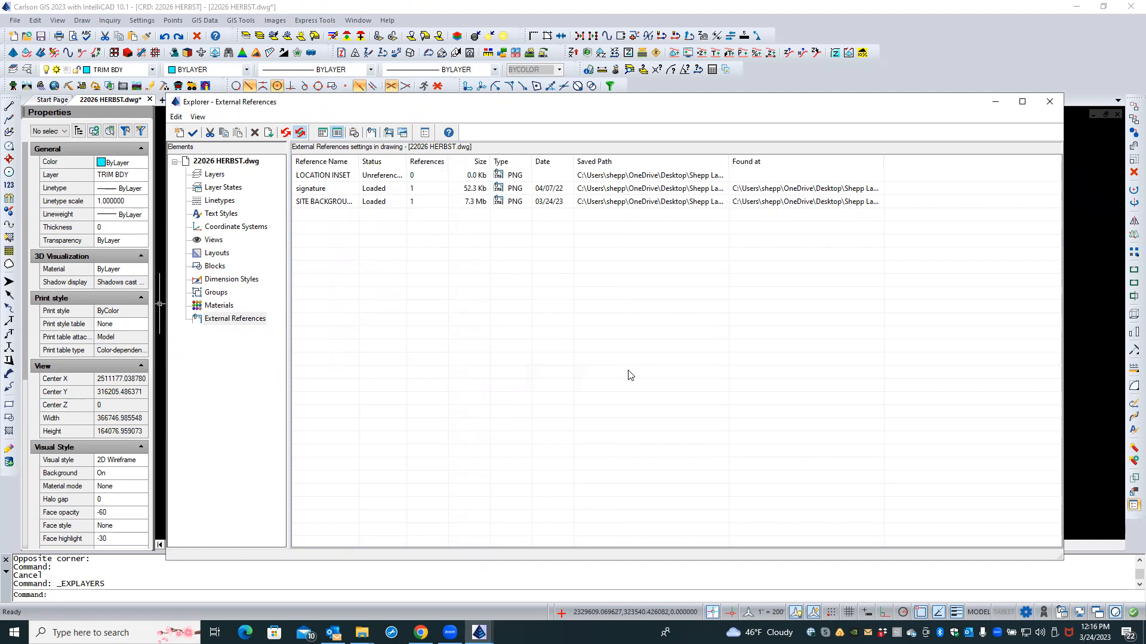
left_click(1050, 105)
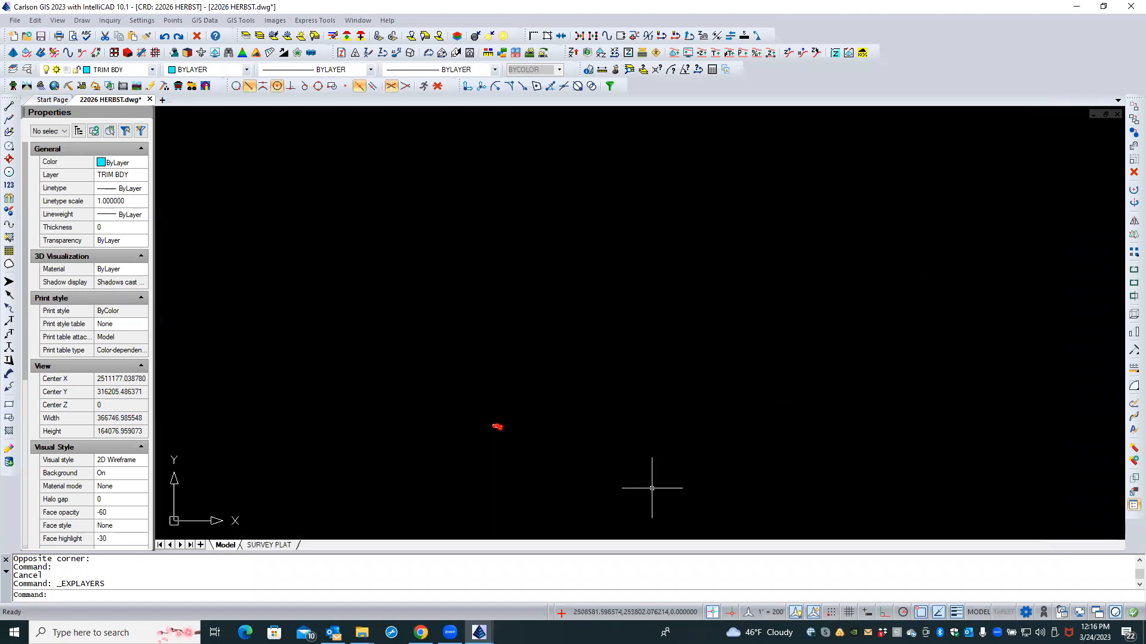
Step: Zoom and pan to centre the parcel boundary, and turn off Caps Lock
scroll(496, 491, "up", 6)
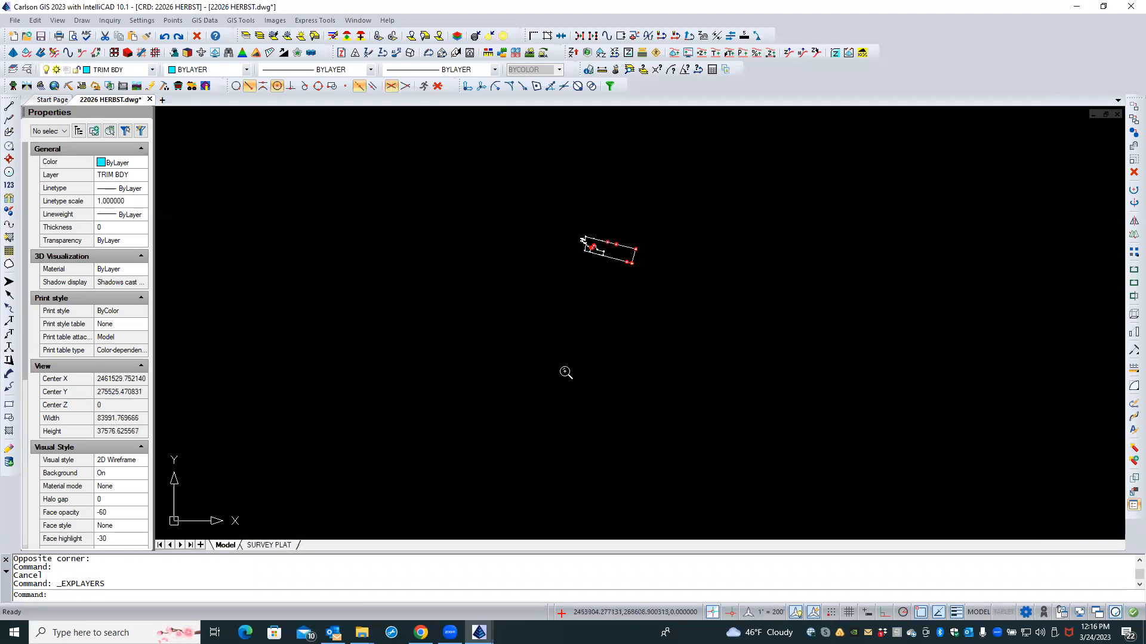
middle_click_drag(578, 332, 532, 453)
scroll(532, 400, "up", 4)
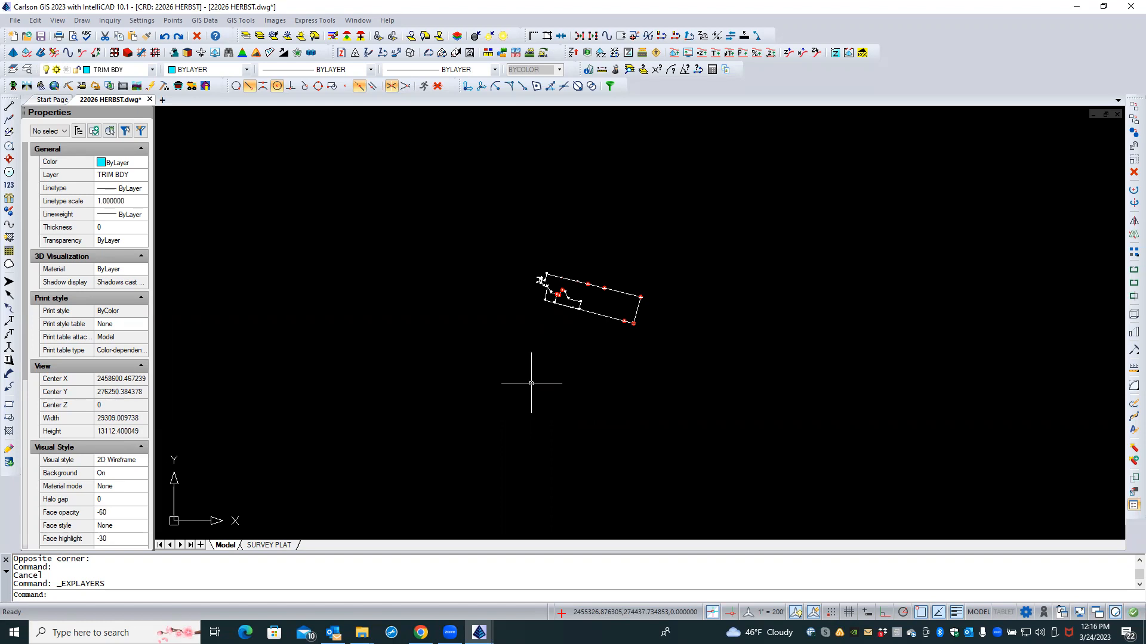
key("Caps_Lock")
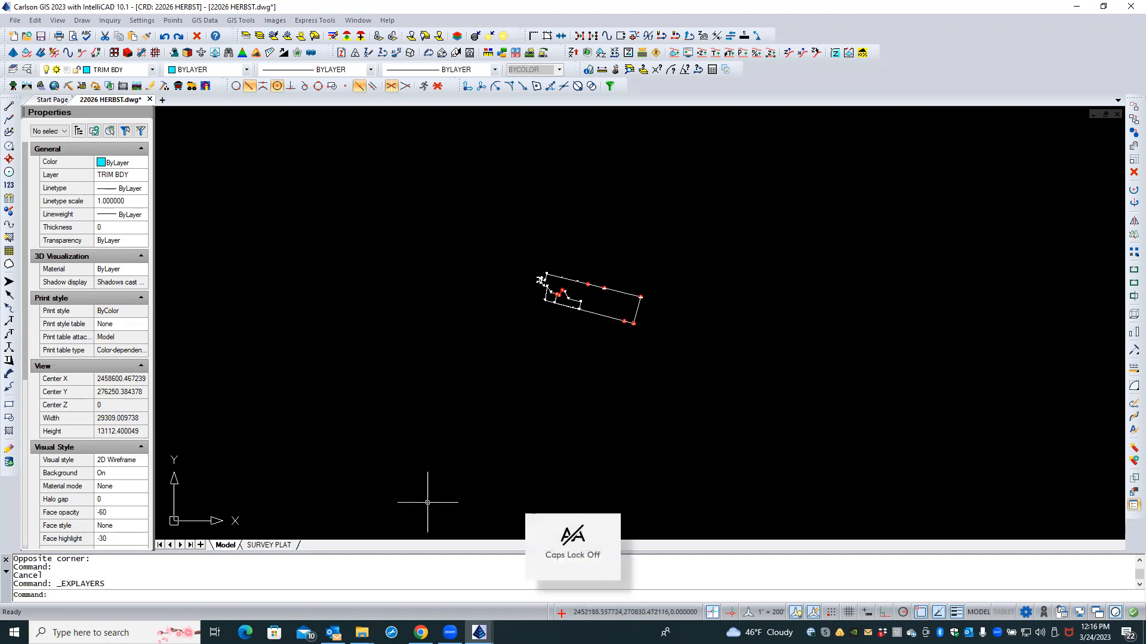
Step: Finish the stray selection window and bring up Chrome's recent-pages jump list
left_click(452, 499)
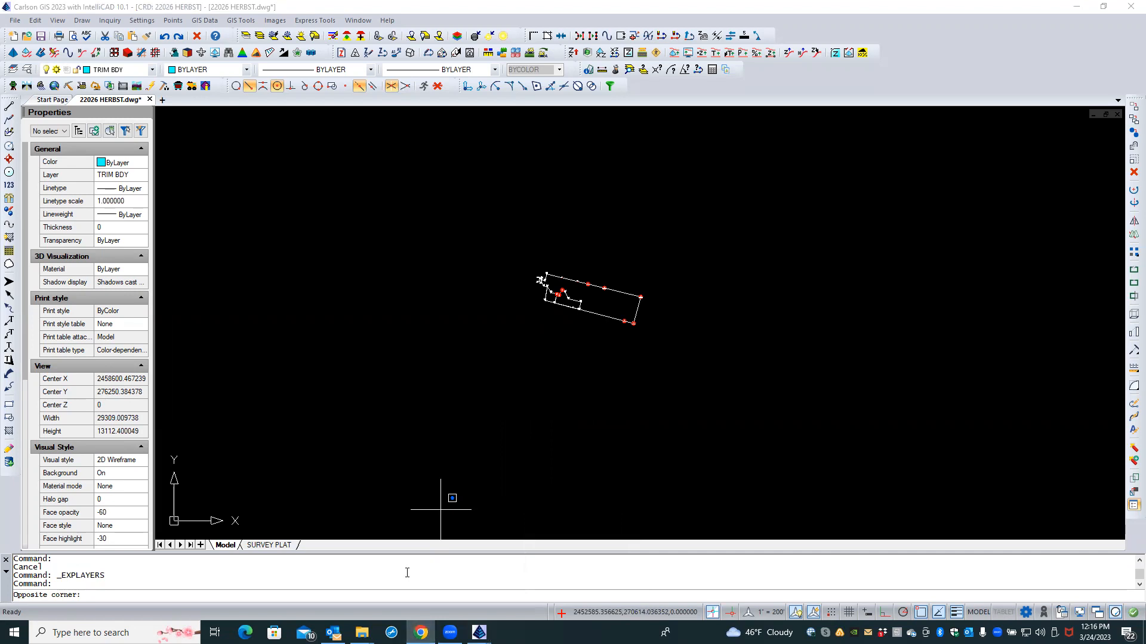
mouse_move(420, 633)
left_click(385, 526)
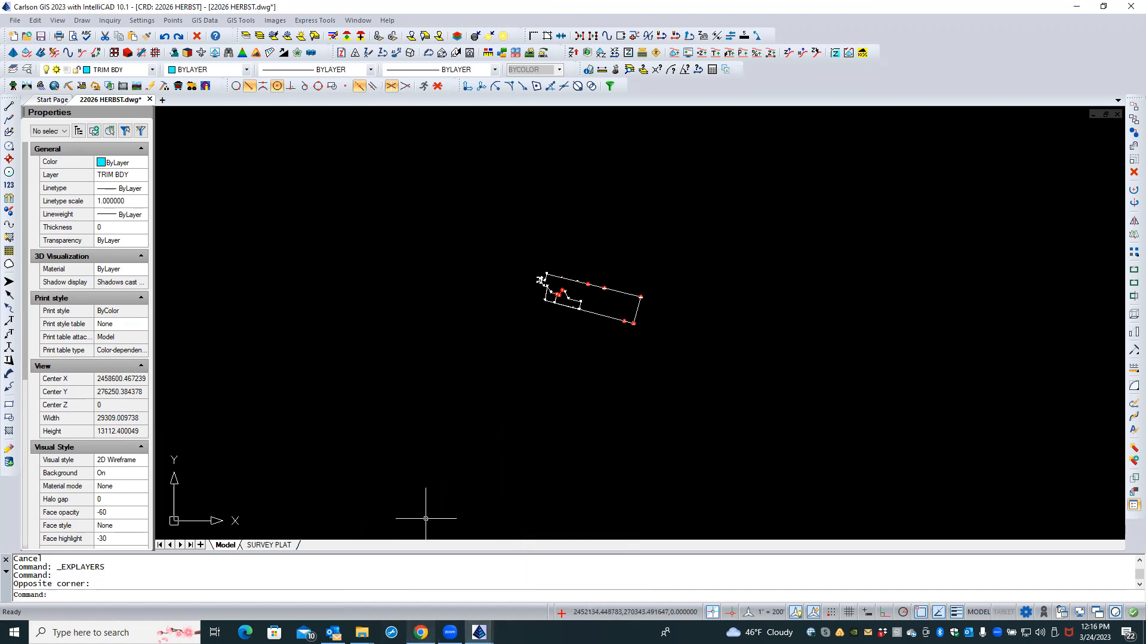
right_click(421, 632)
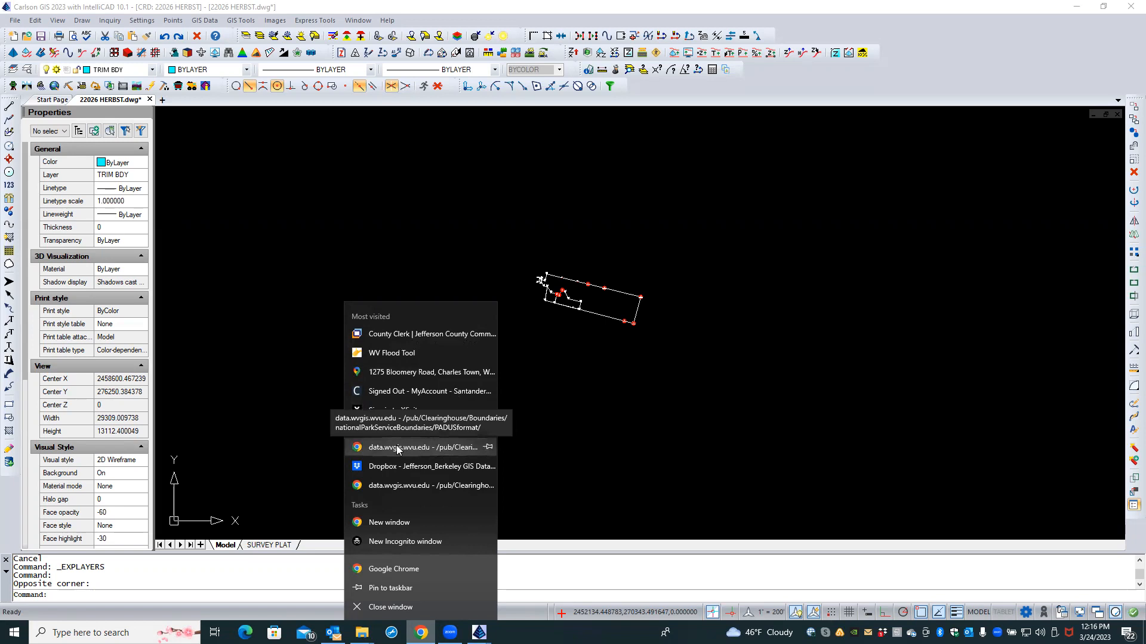
Step: Reopen the recently closed data.wvgis.wvu.edu page and drag the Chrome window onto the screen
left_click(455, 452)
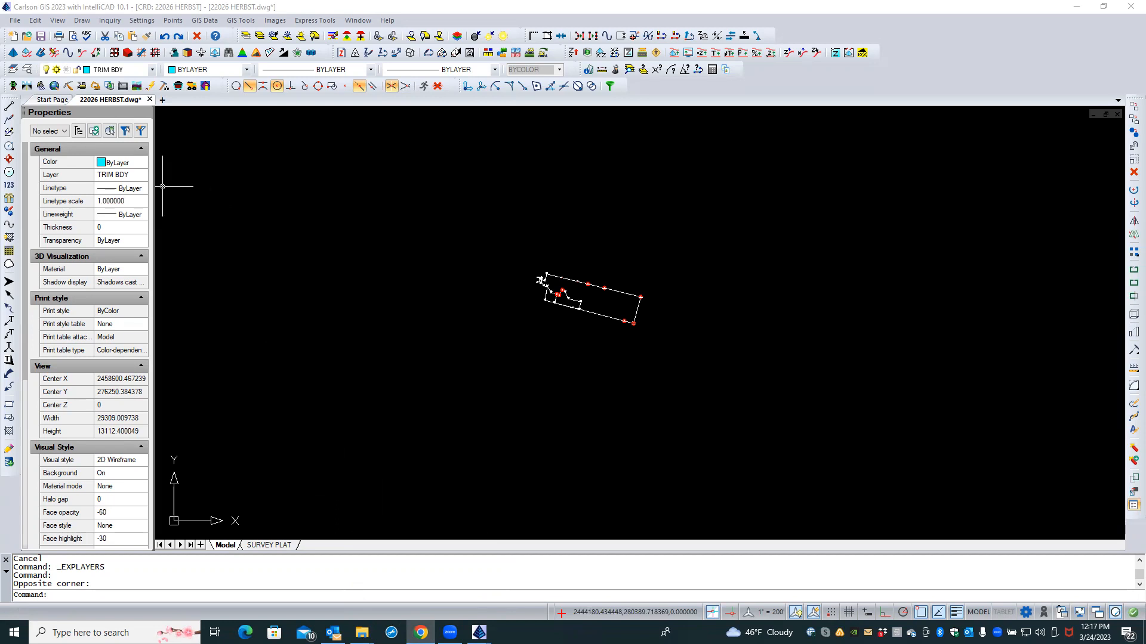
mouse_move(0, 173)
left_mouse_down()
mouse_move(489, 256)
mouse_move(686, 251)
left_mouse_up()
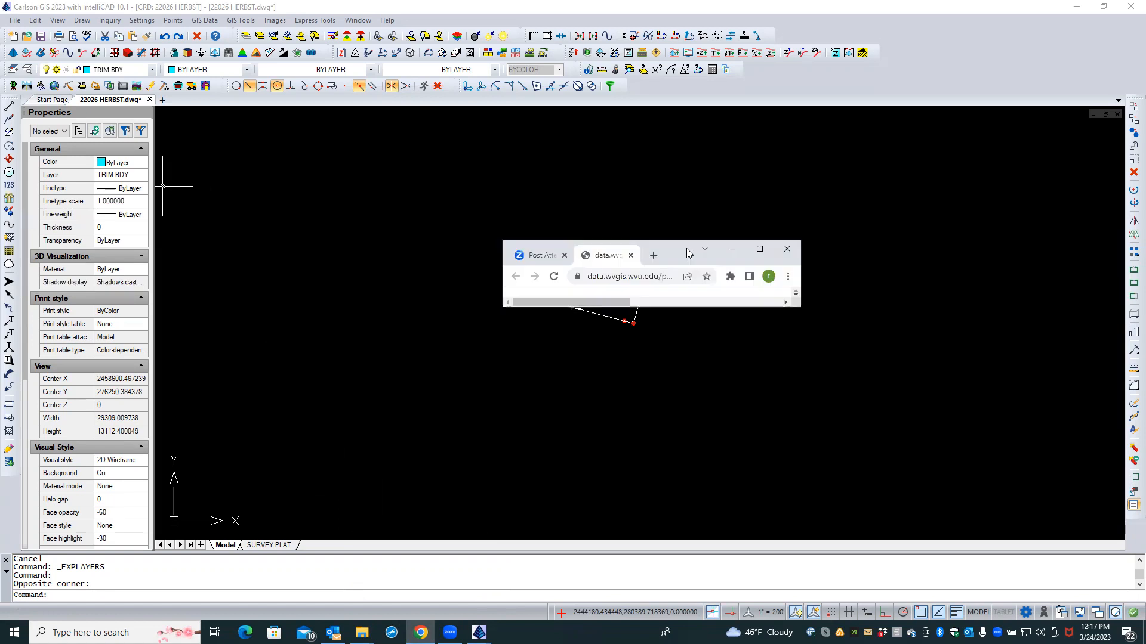
Step: Maximize Chrome and go up three folders from PADUSformat to the /pub/Clearinghouse/ listing
left_click(760, 249)
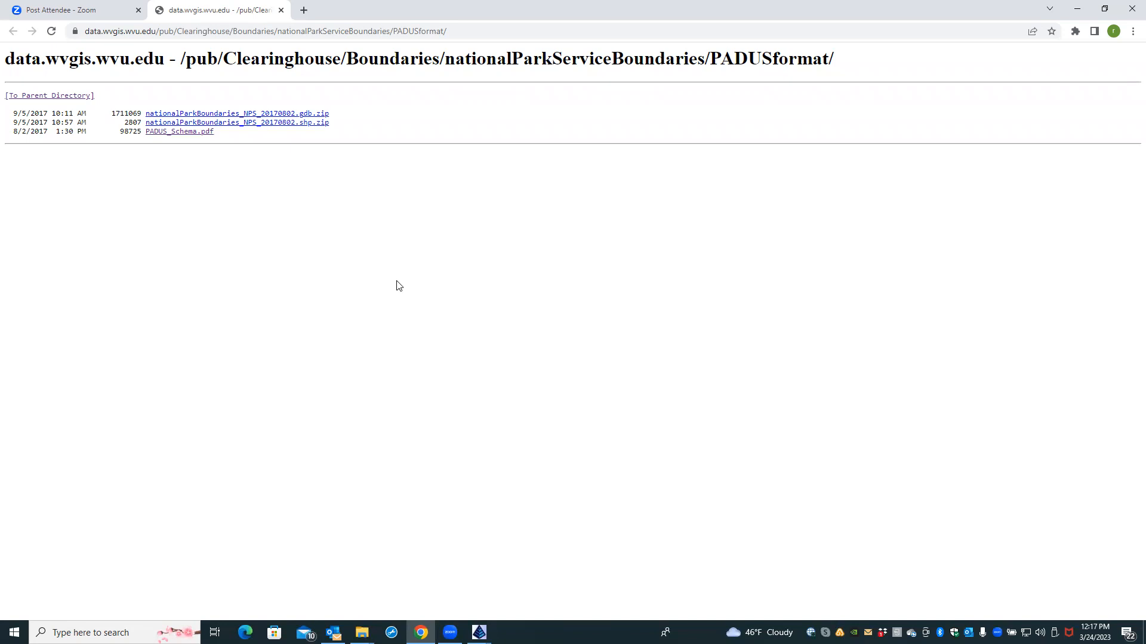
key("Caps_Lock")
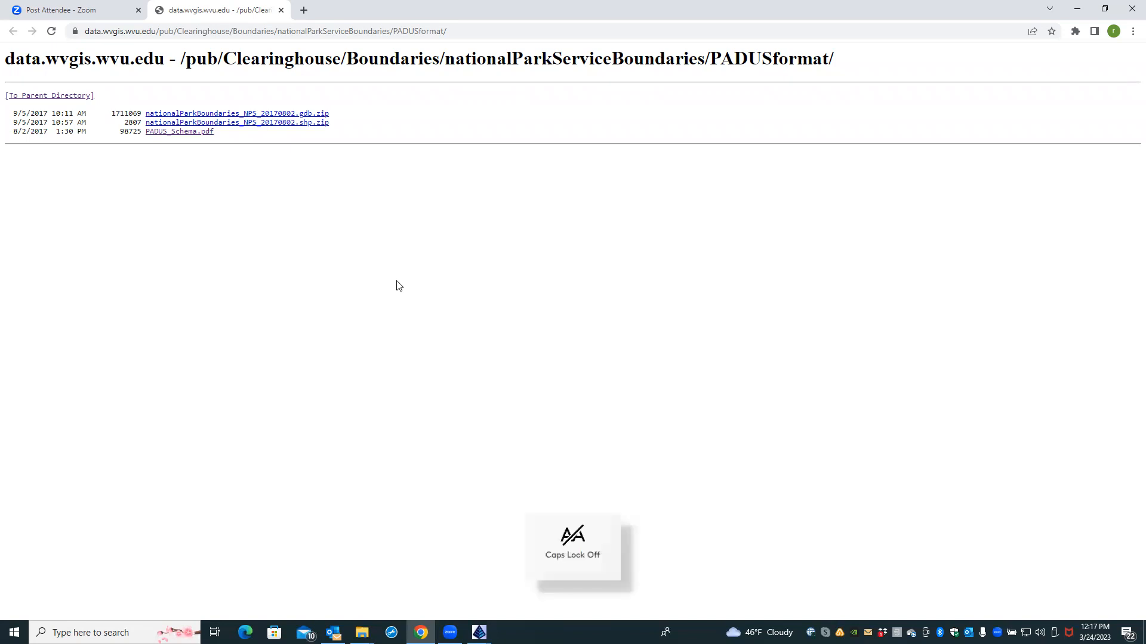
left_click(67, 97)
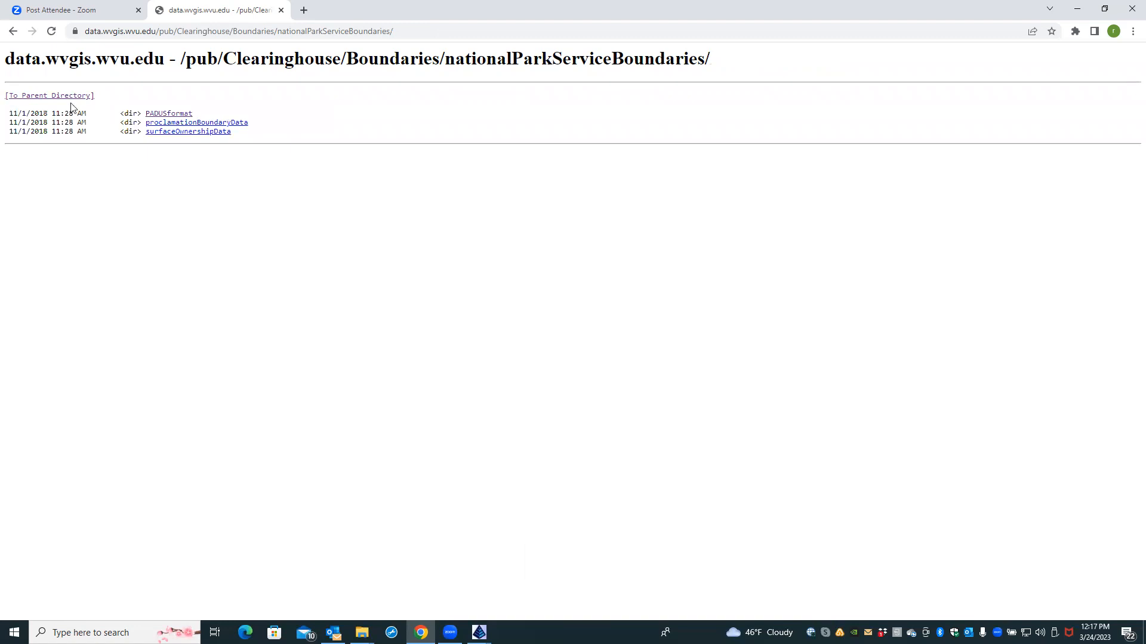
left_click(67, 96)
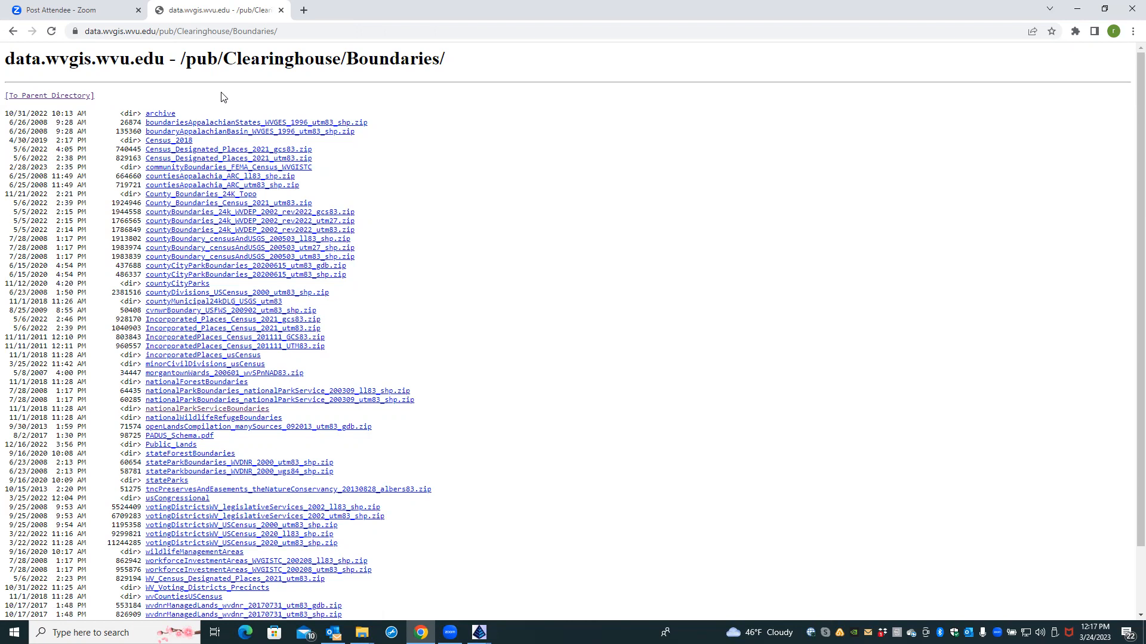
left_click(66, 97)
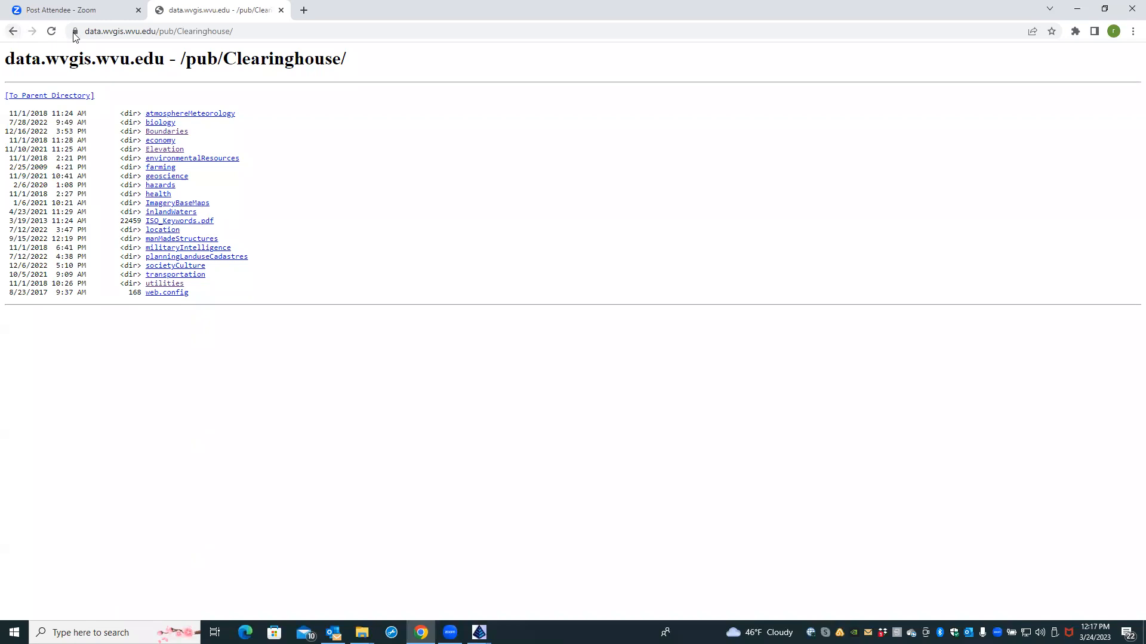
left_click(116, 33)
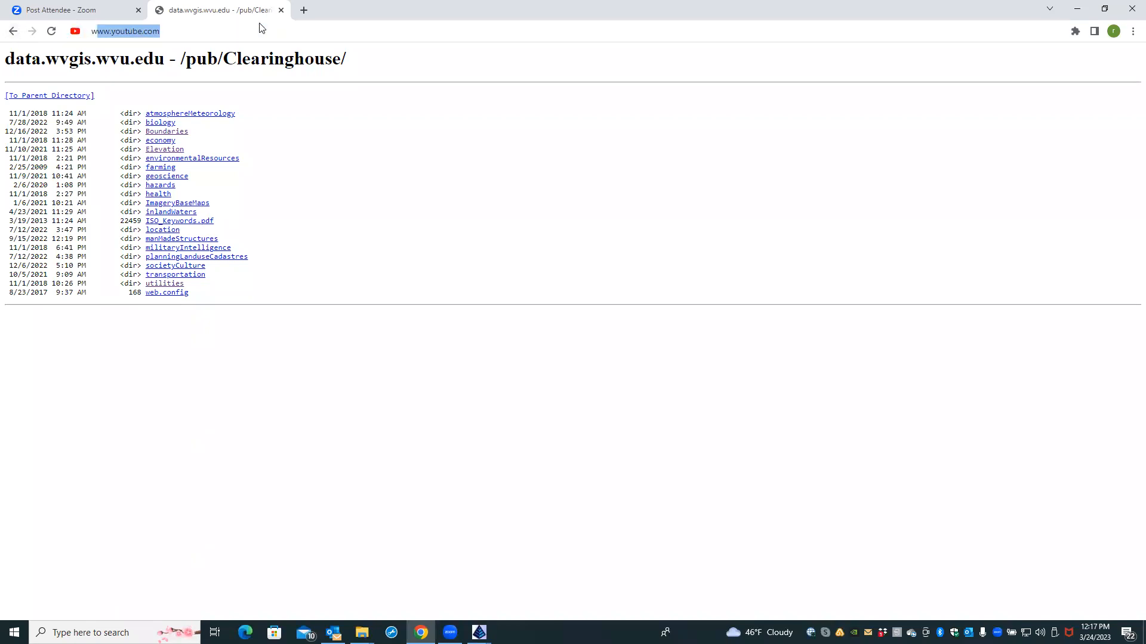
Step: Search Yahoo for 'wv gis' and reach the Map WV WV GIS Technical Center services list
type("wv gis")
key("Return")
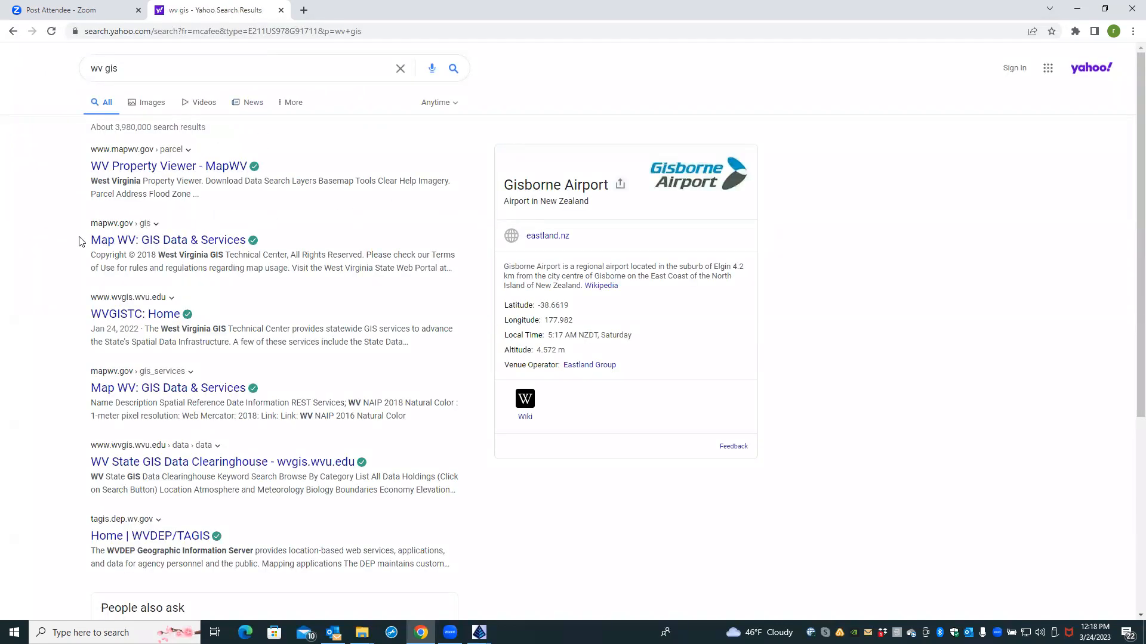
left_click(100, 240)
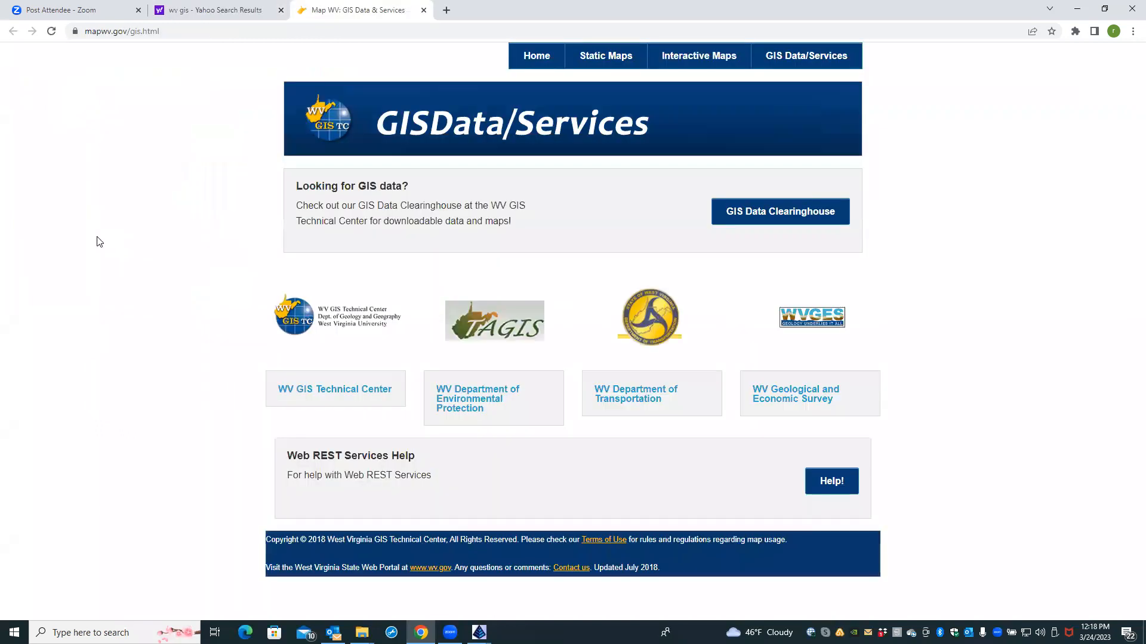
left_click(340, 391)
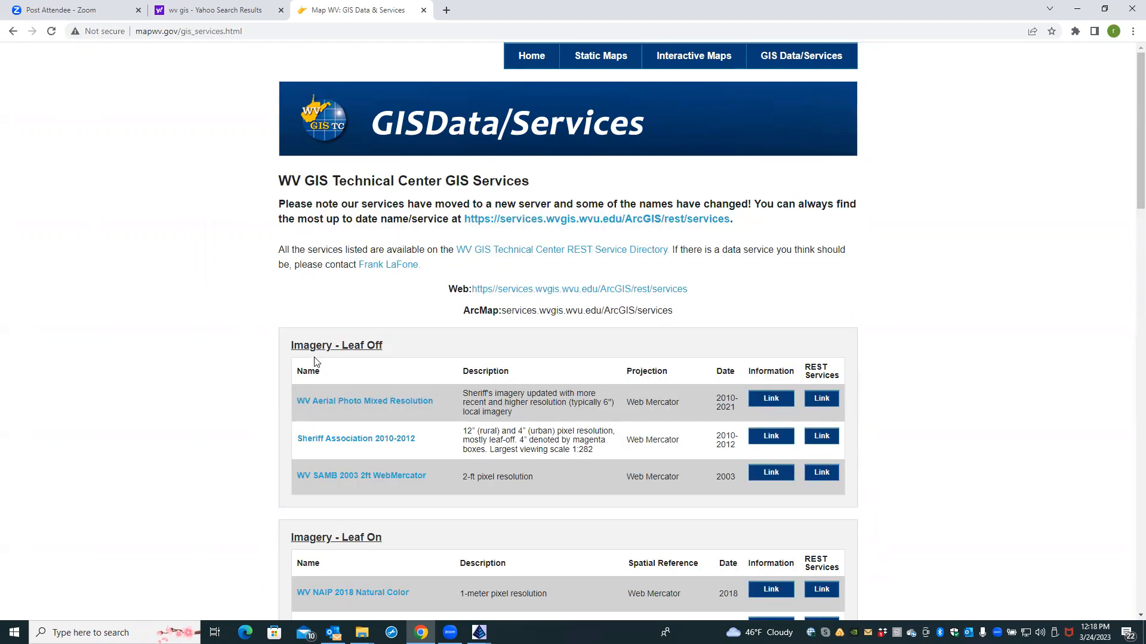
Step: Open the Information Link for the WV Aerial Photo Mixed Resolution imagery service
scroll(360, 519, "down", 1)
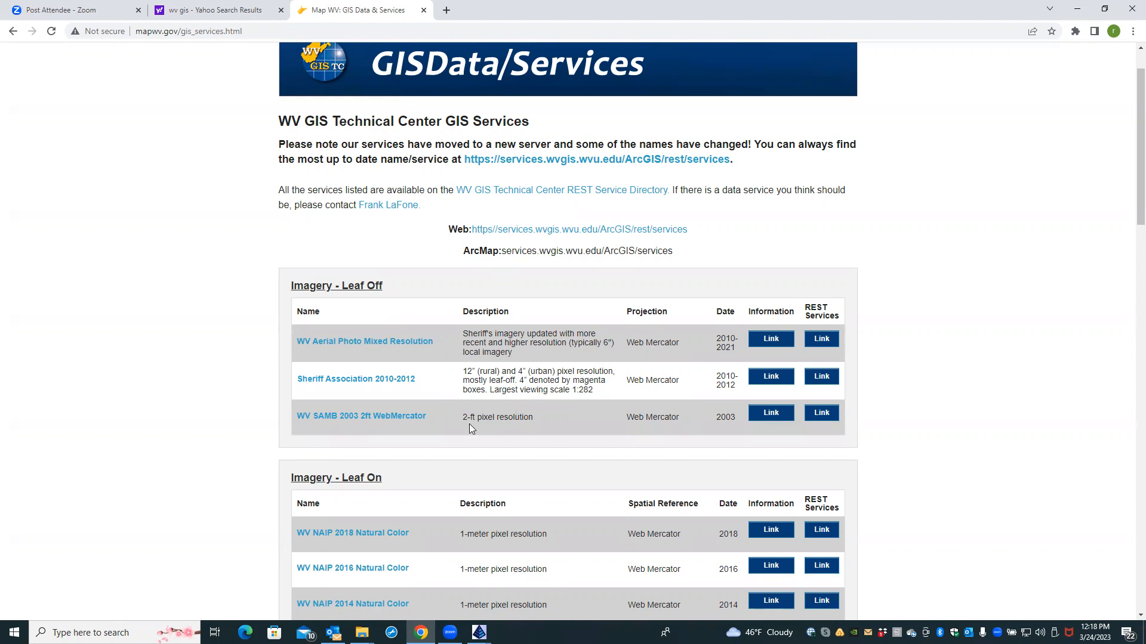
scroll(497, 538, "up", 1)
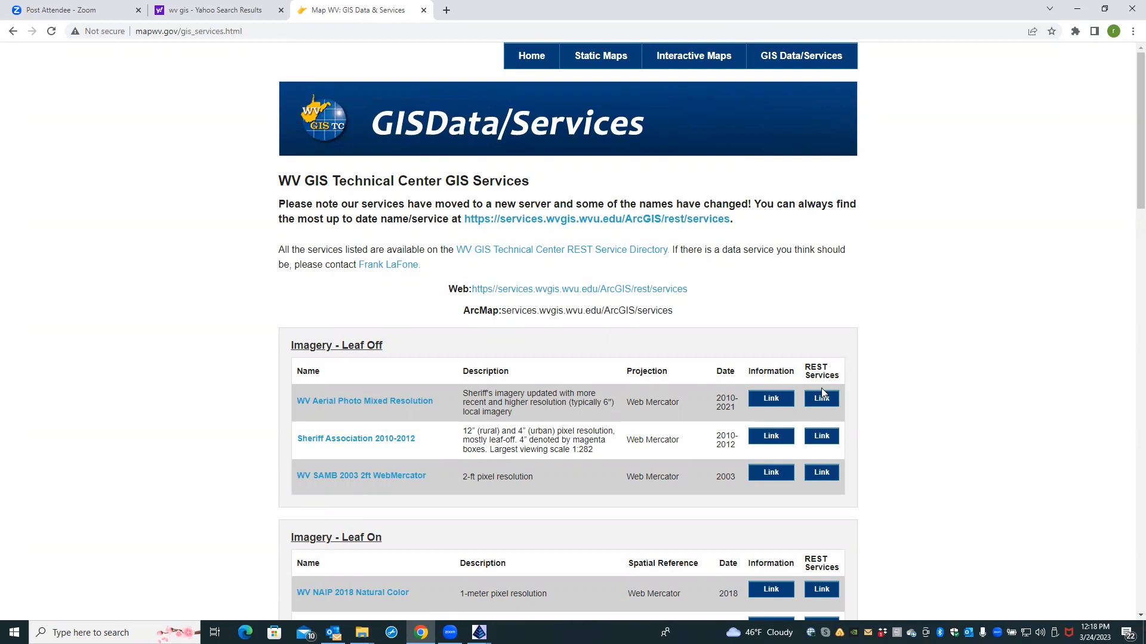
left_click(779, 406)
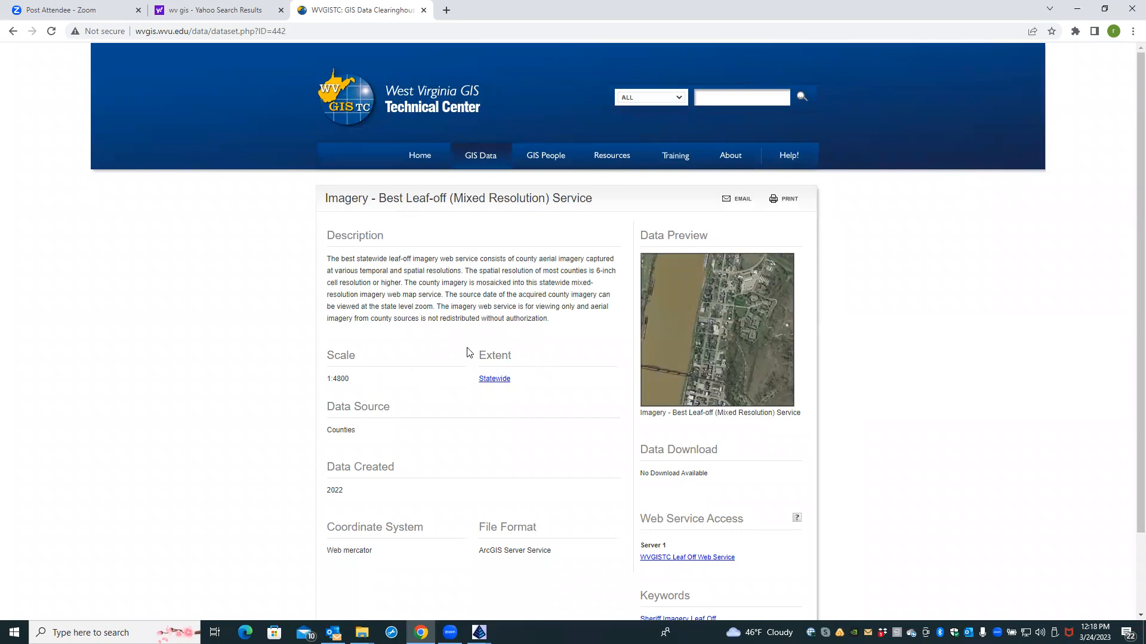
scroll(667, 415, "down", 1)
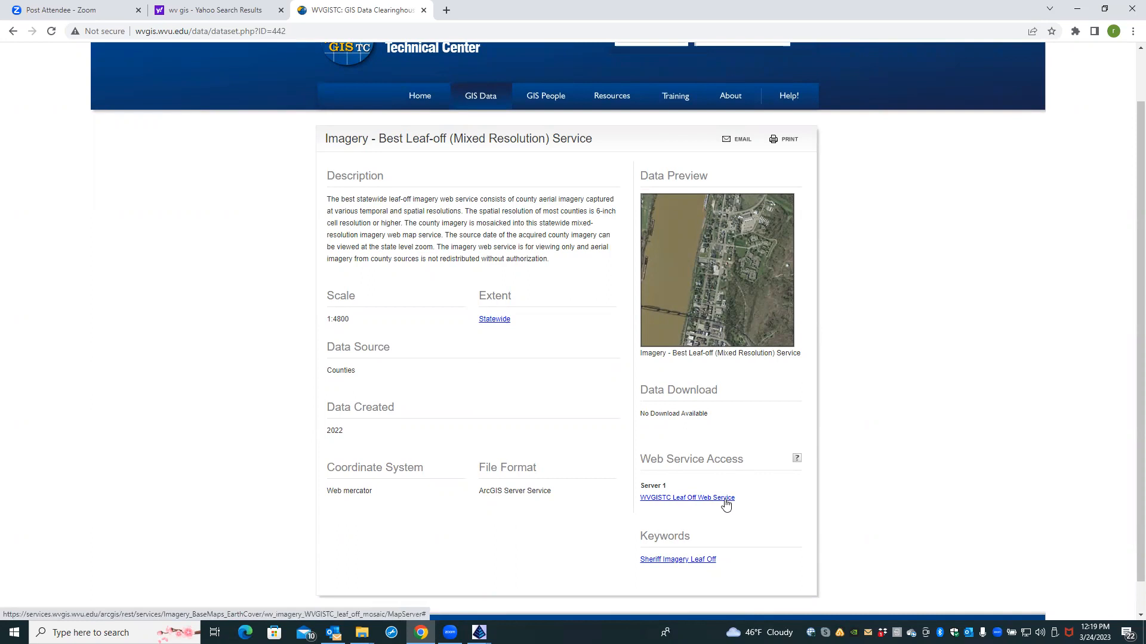
Step: Open the WVGISTC Leaf Off web service's ArcGIS REST page
left_click(725, 502)
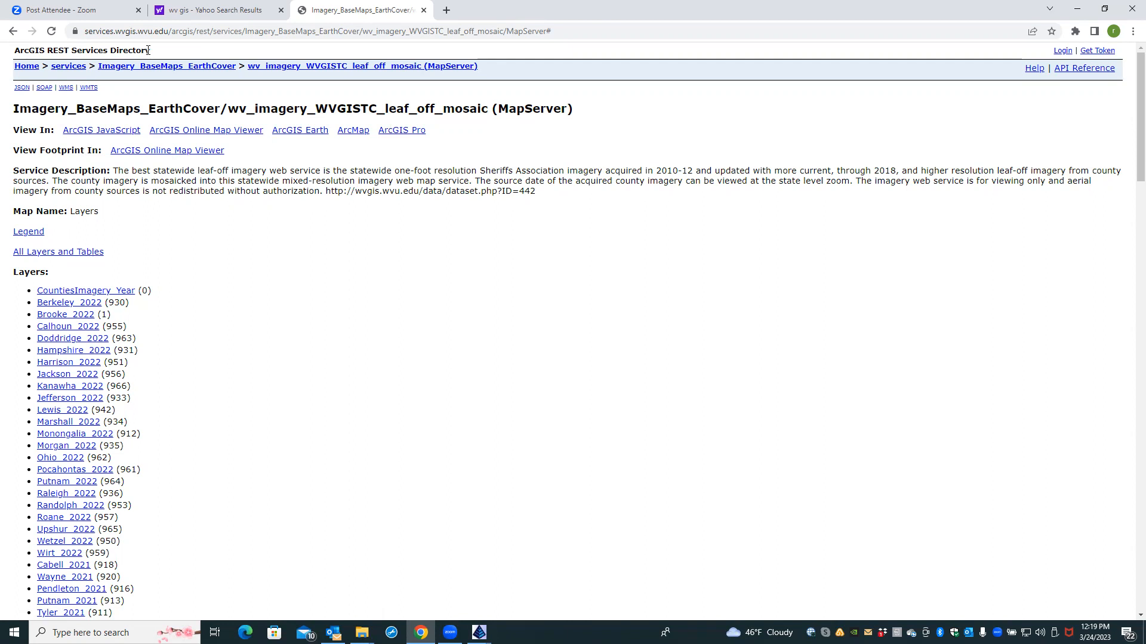
scroll(233, 298, "down", 5)
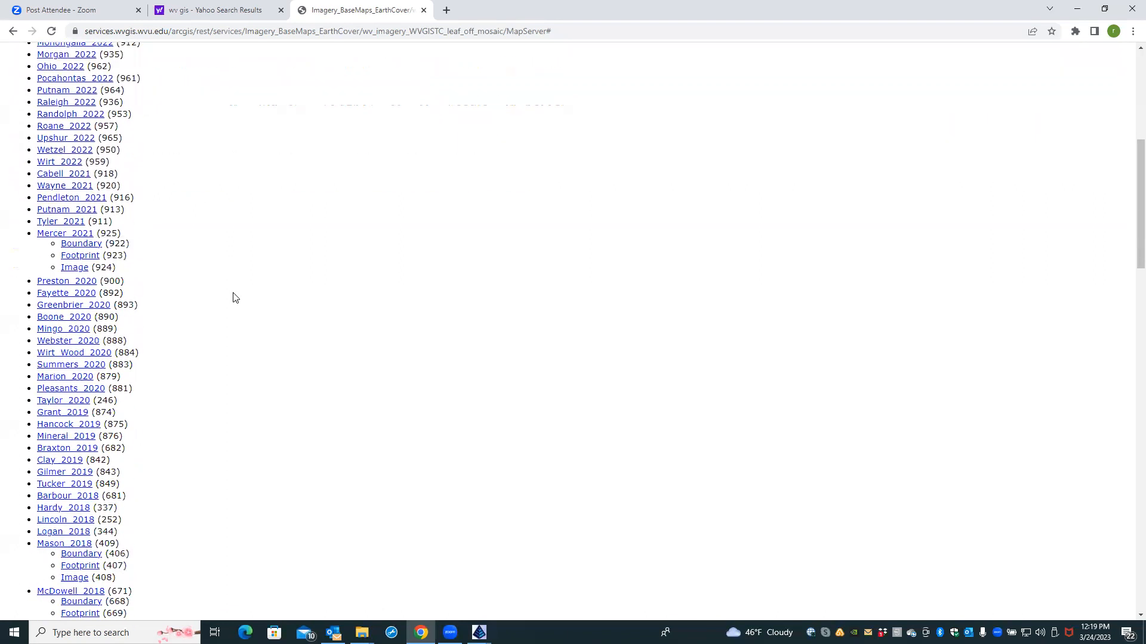
scroll(234, 297, "up", 5)
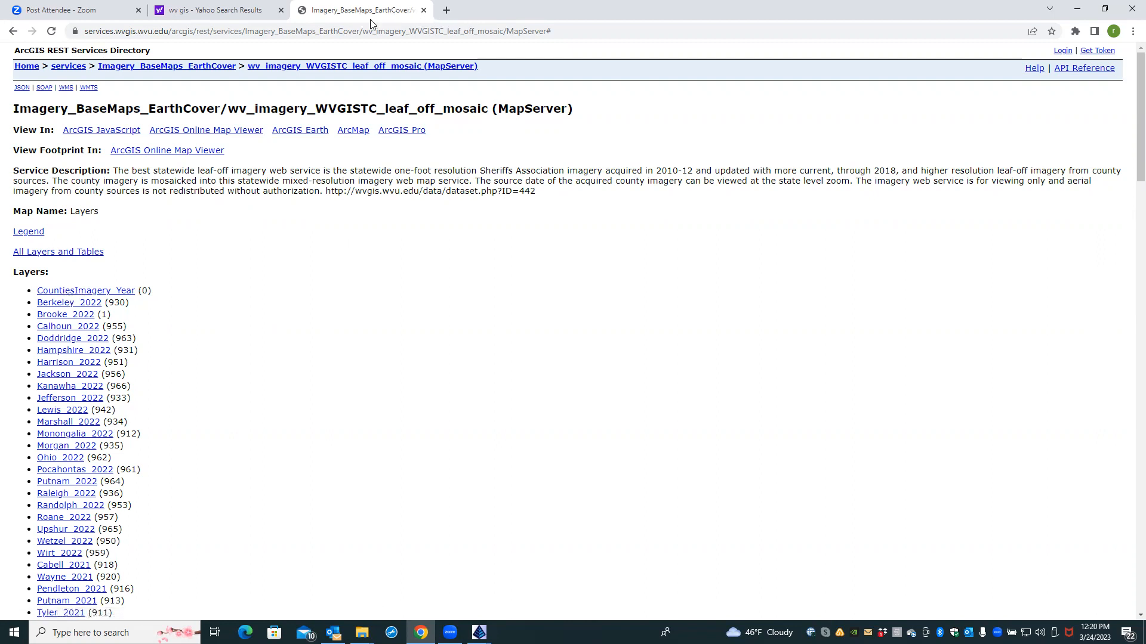
Step: Copy the leaf-off mosaic MapServer URL and switch back to the 22026 HERBST drawing
left_click(462, 28)
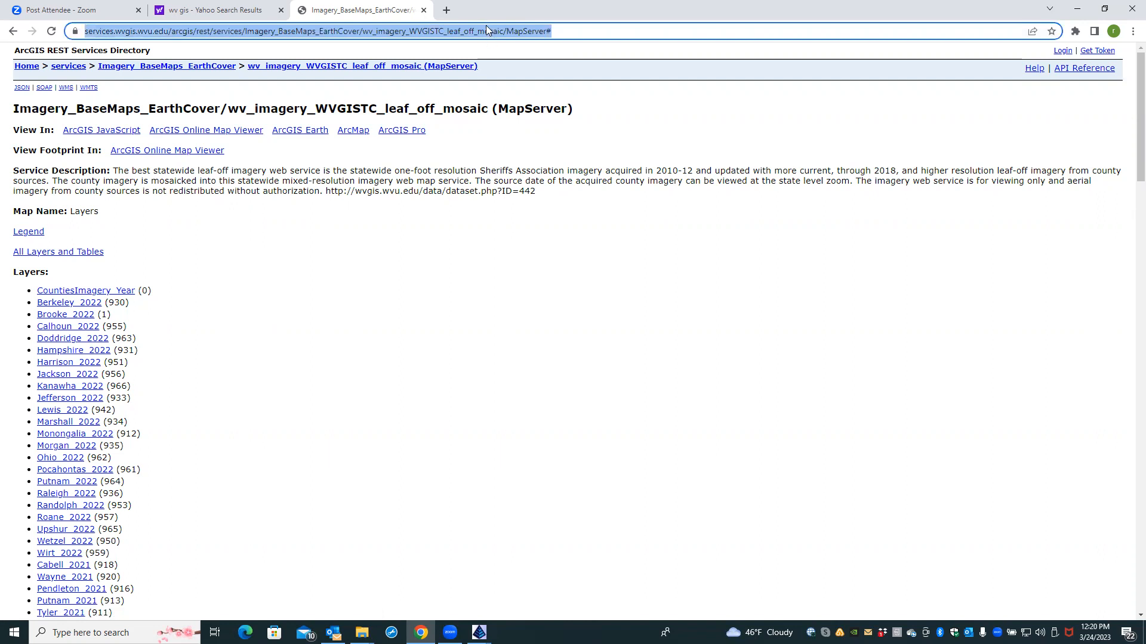
right_click(349, 33)
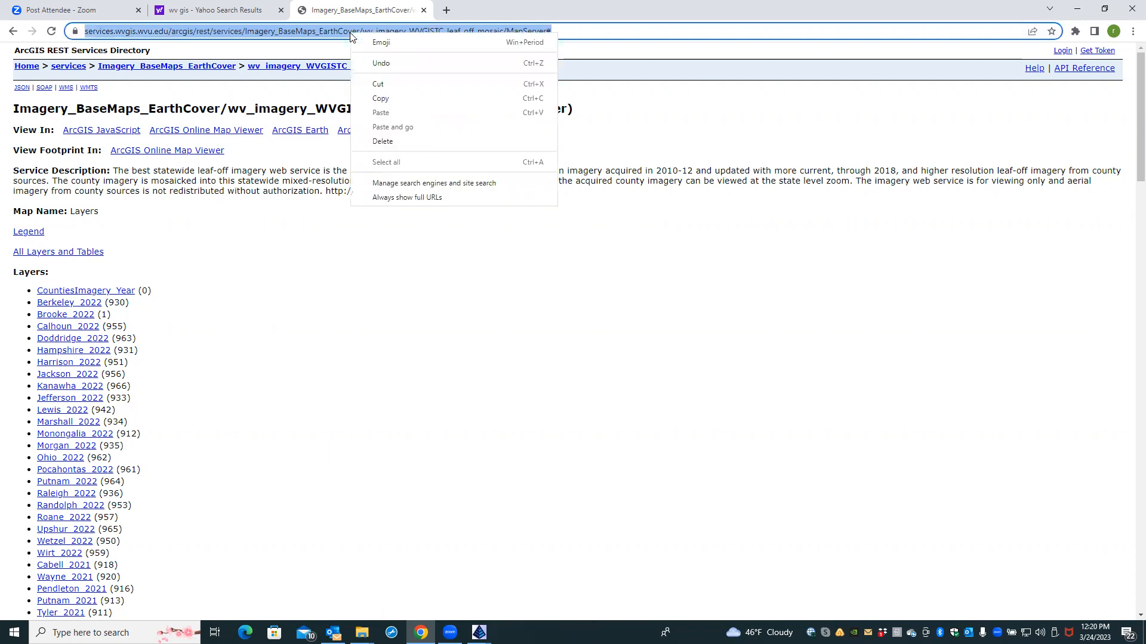
left_click(379, 98)
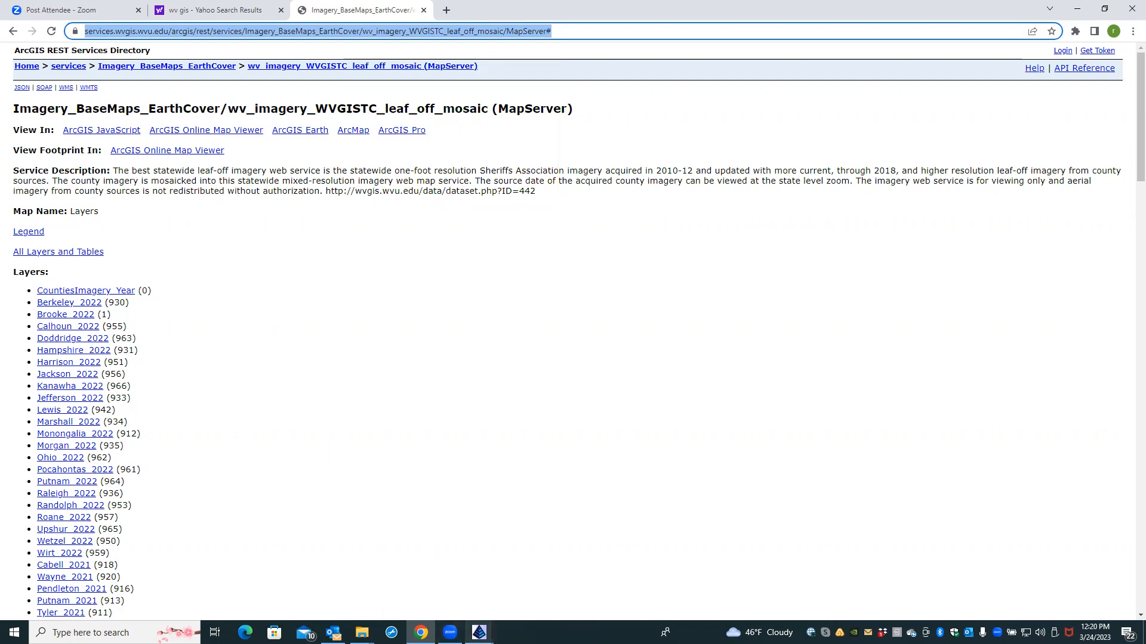
left_click(479, 633)
left_click(500, 605)
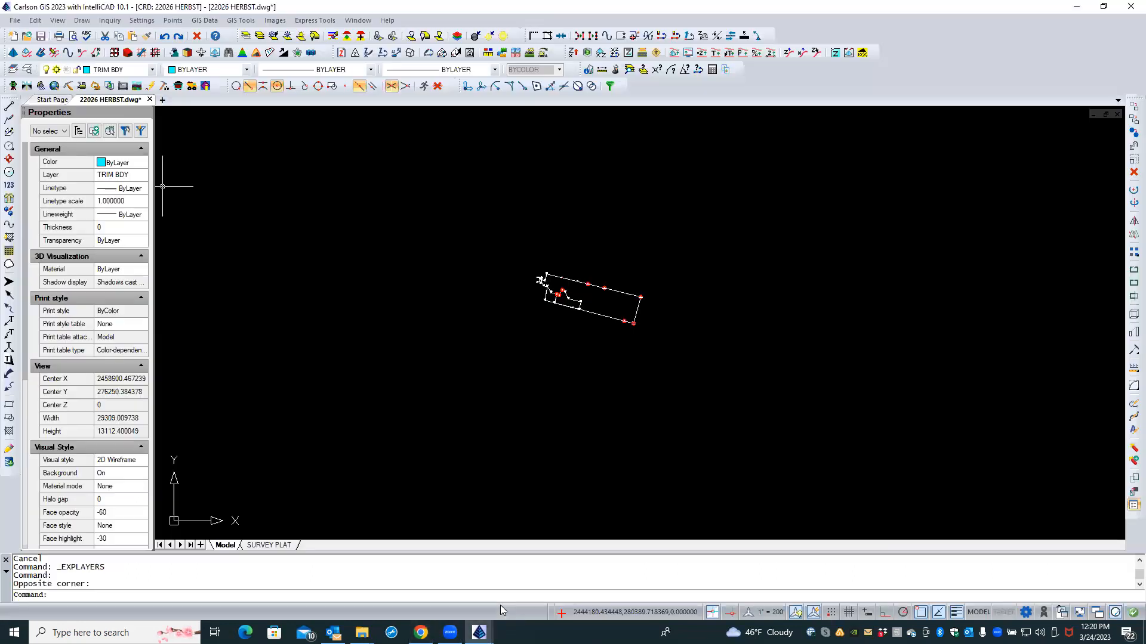
Step: Start the ESRI REST import and add the pasted leaf-off MapServer URL as a new service
left_click(199, 23)
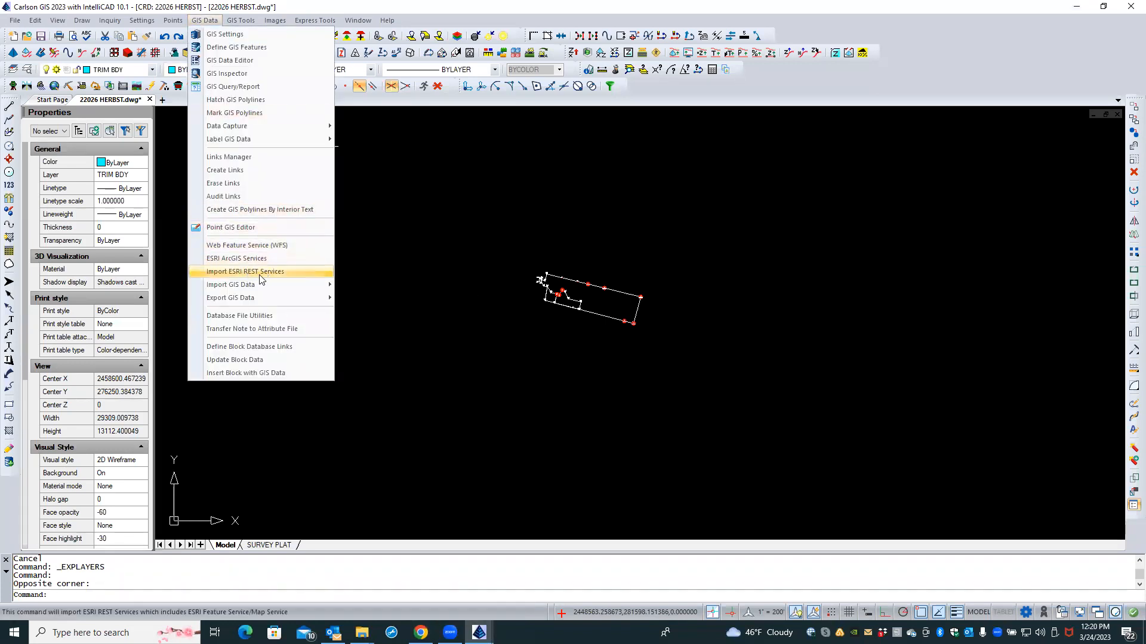
left_click(282, 270)
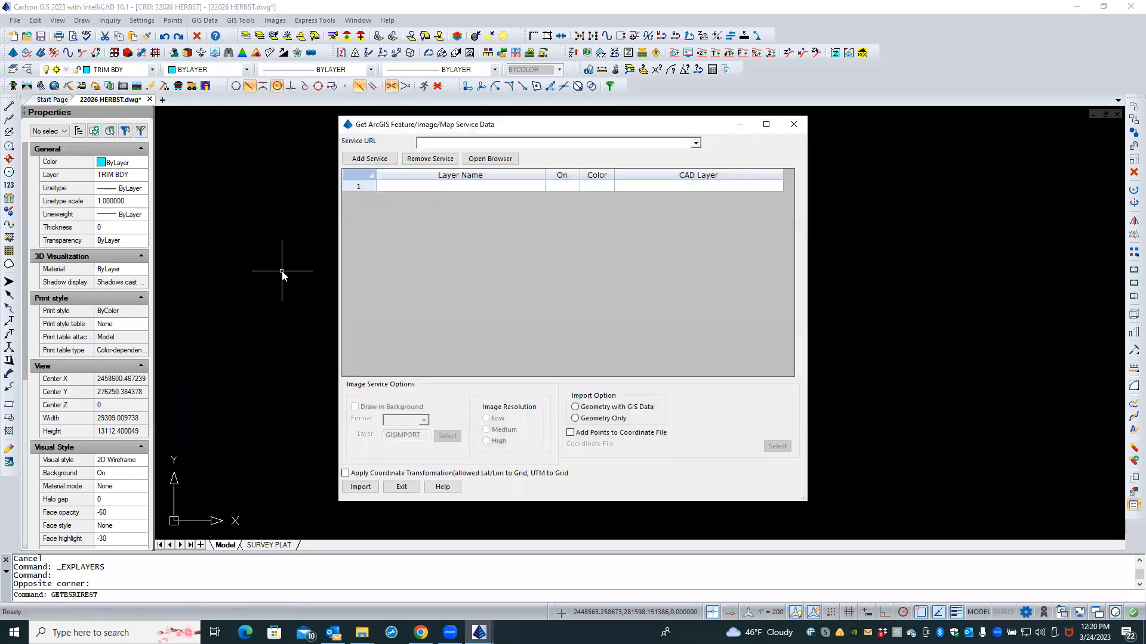
left_click(695, 144)
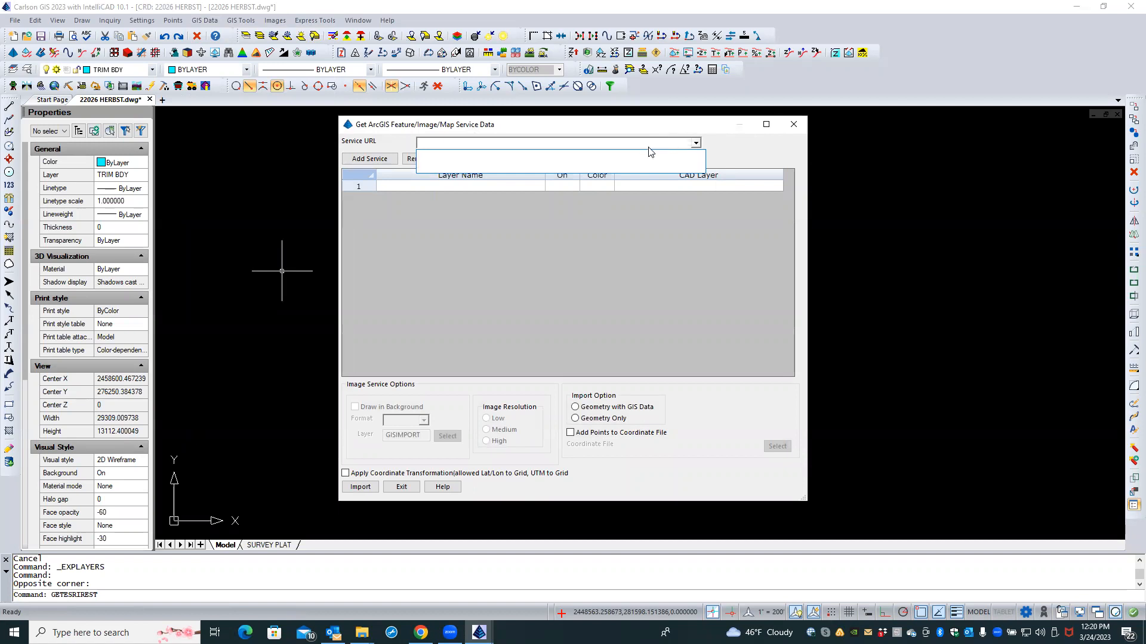
left_click(728, 150)
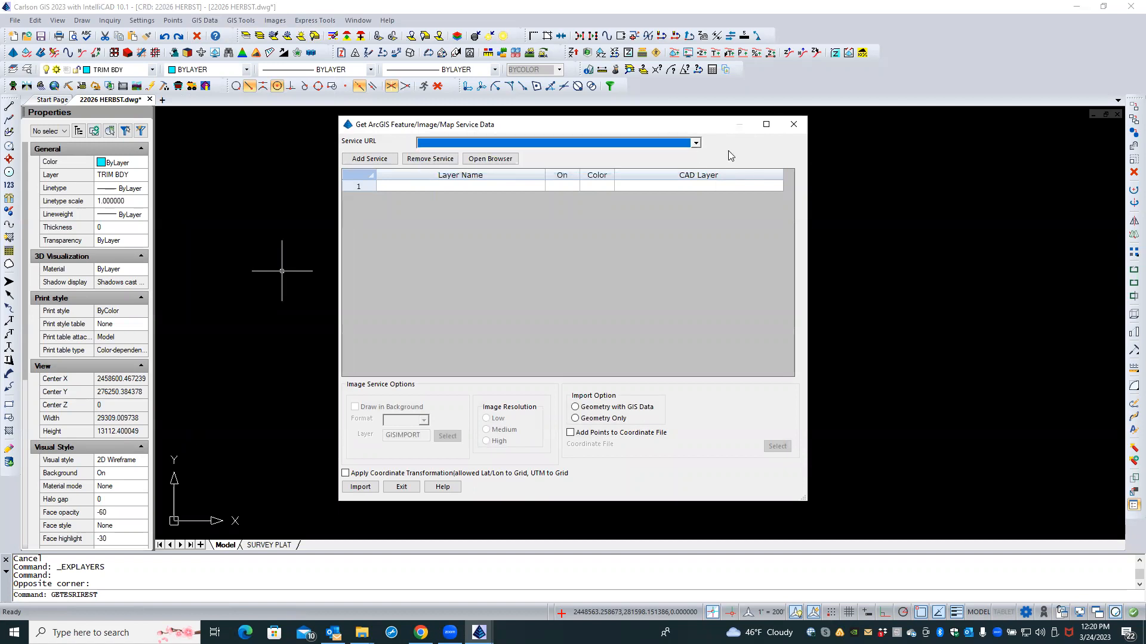
left_click(371, 160)
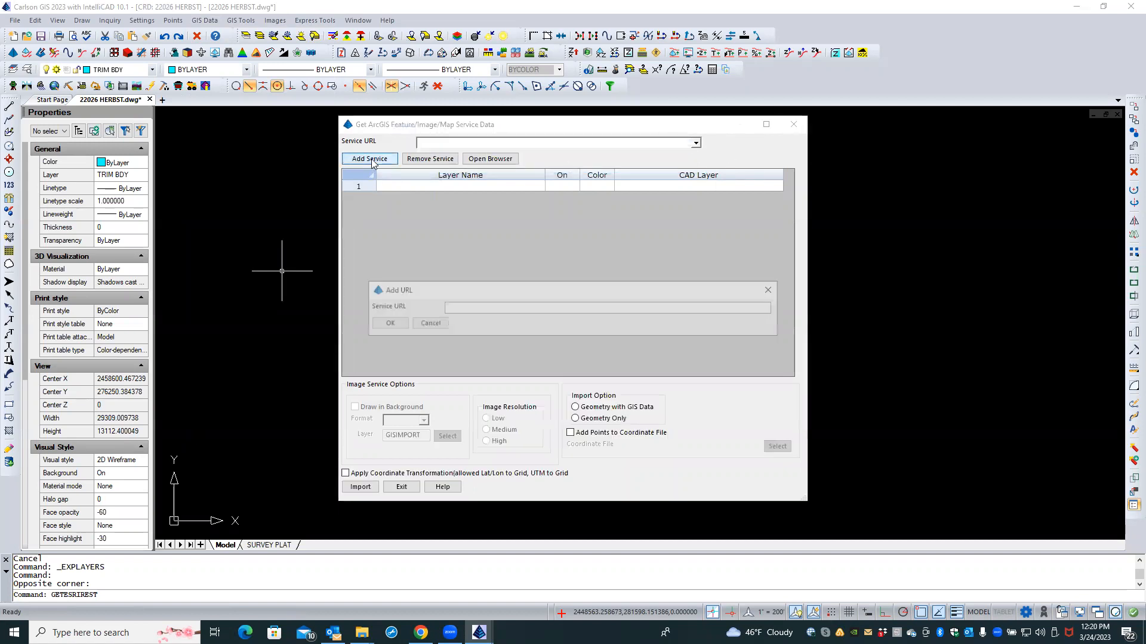
right_click(455, 311)
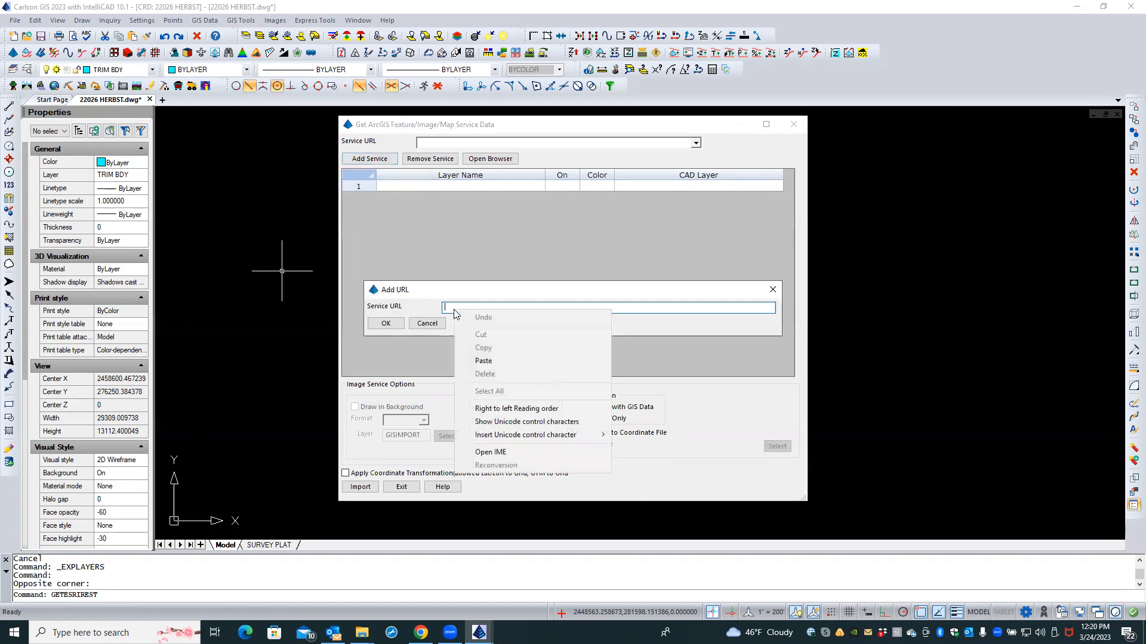
left_click(483, 361)
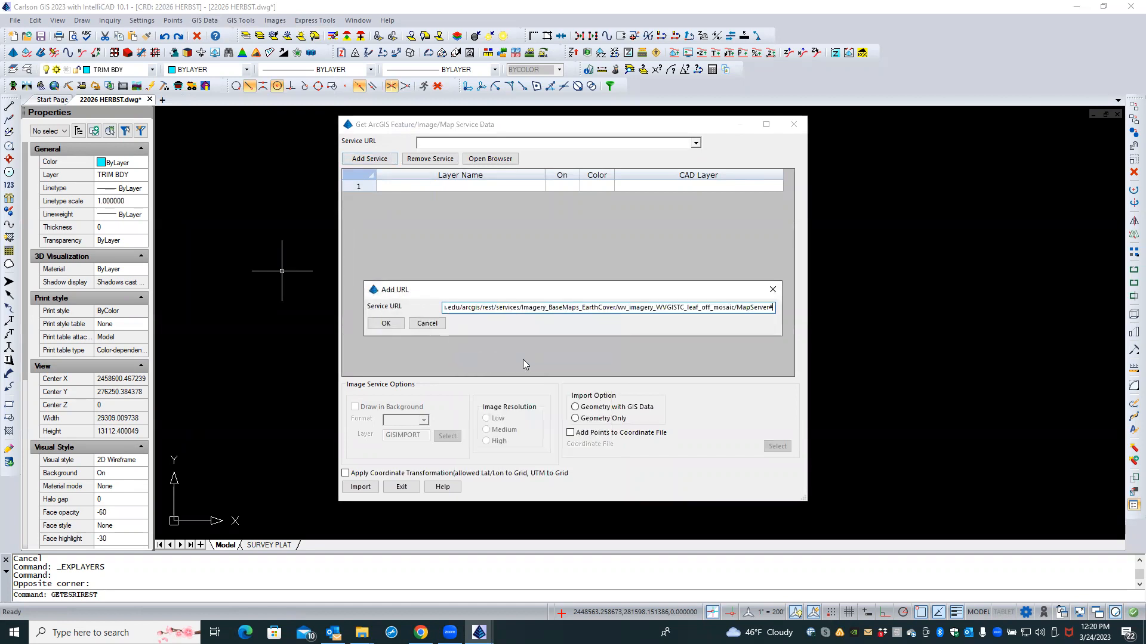
left_click(395, 323)
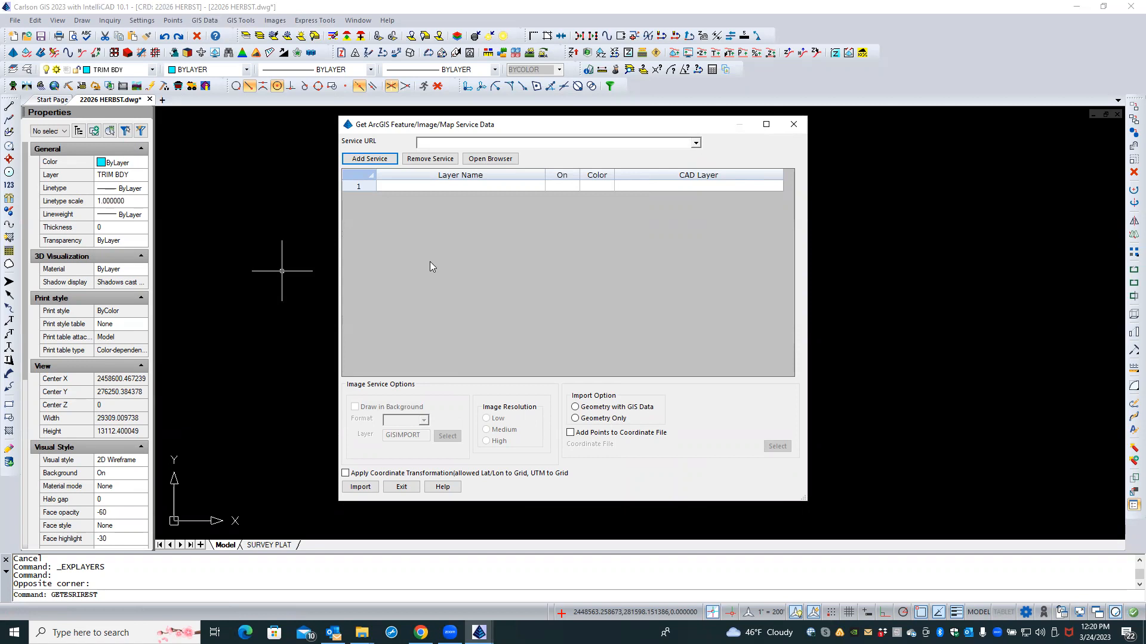
left_click(693, 144)
Step: Re-add the pasted MapServer URL, enable Apply Coordinate Transformation, and choose Geometry with GIS Data
left_click(714, 145)
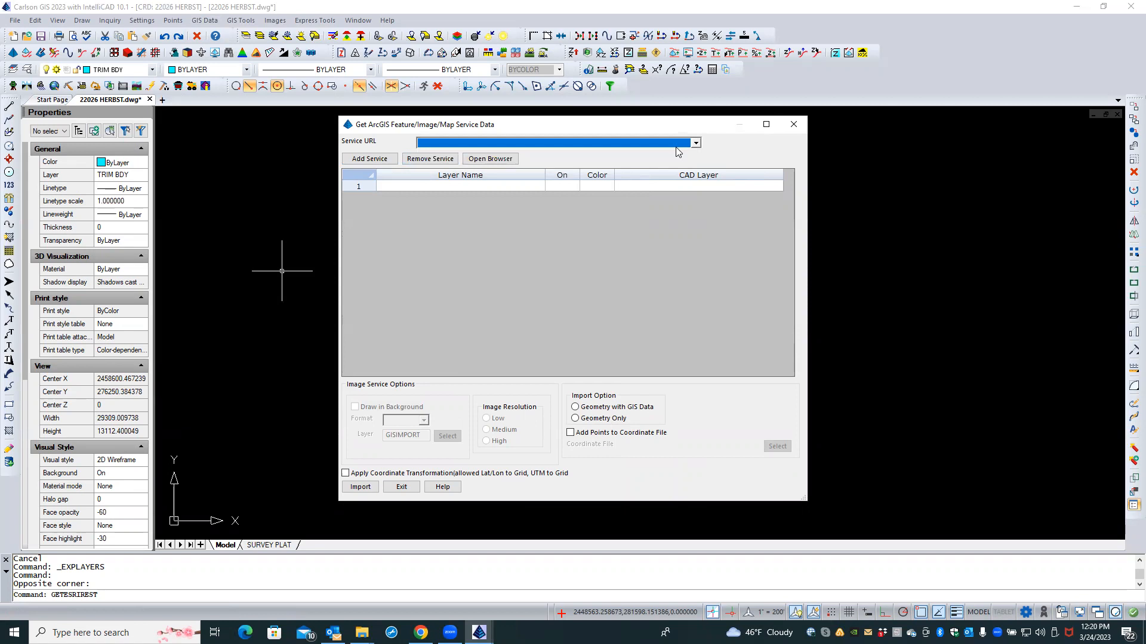
left_click(393, 159)
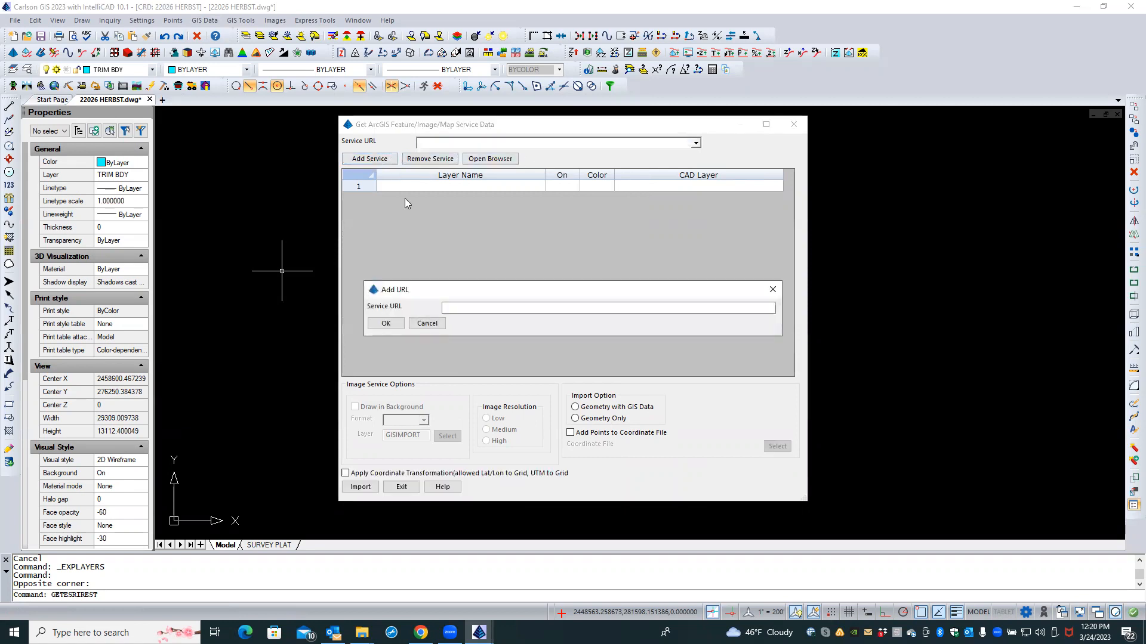
right_click(466, 310)
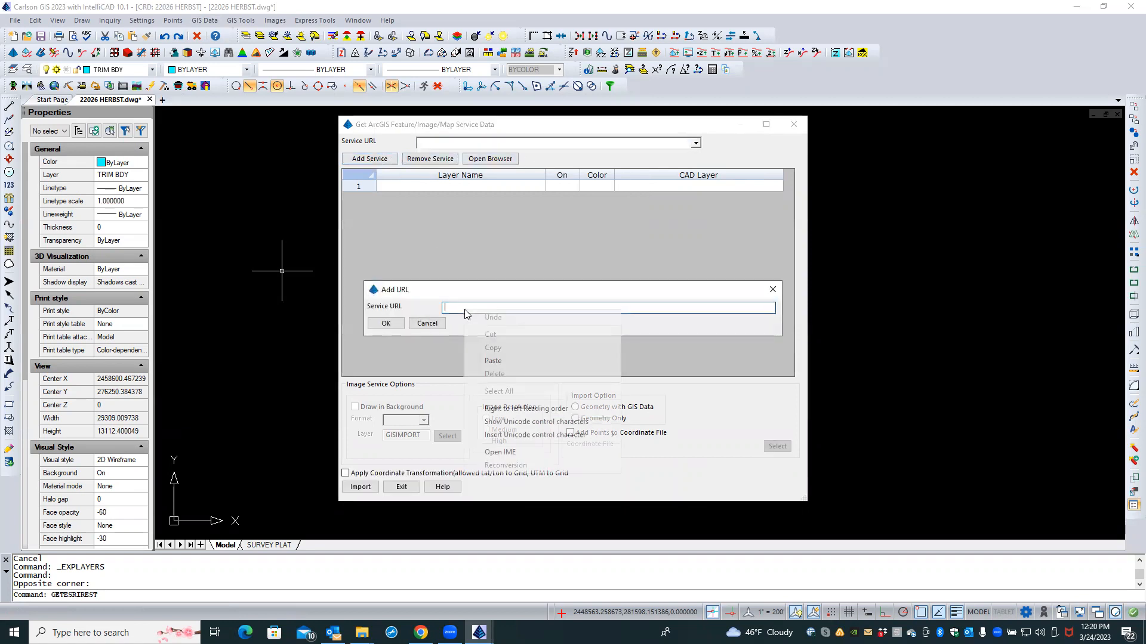
left_click(493, 360)
left_click(386, 324)
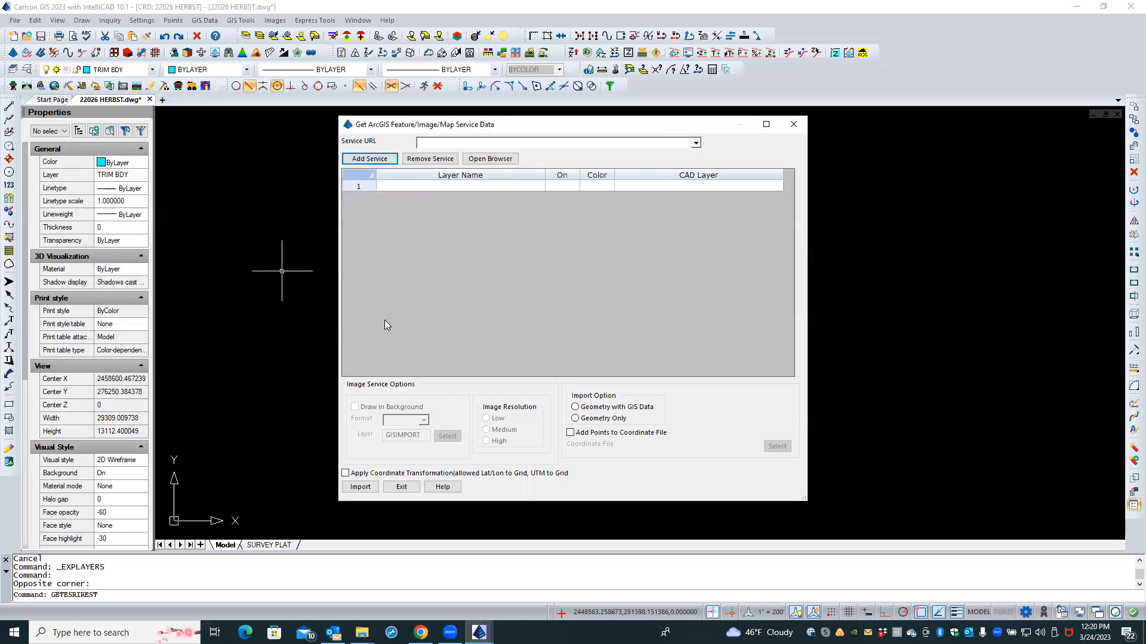
left_click(361, 474)
left_click(601, 409)
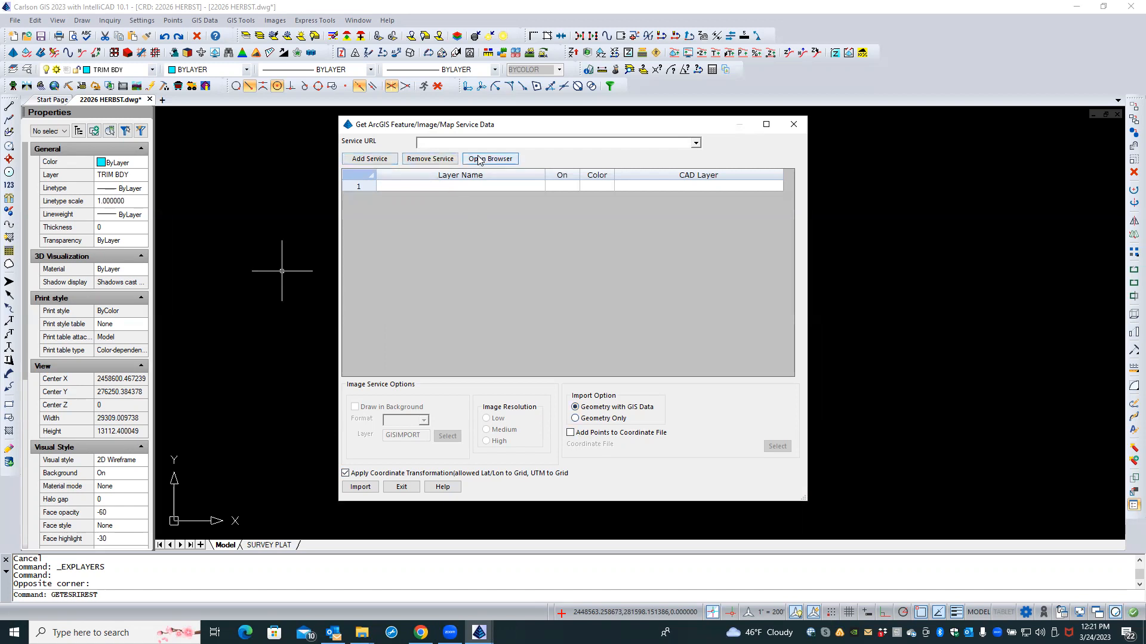
Step: Try Open Browser from the service list, then return to the 22026 HERBST import dialog
left_click(537, 144)
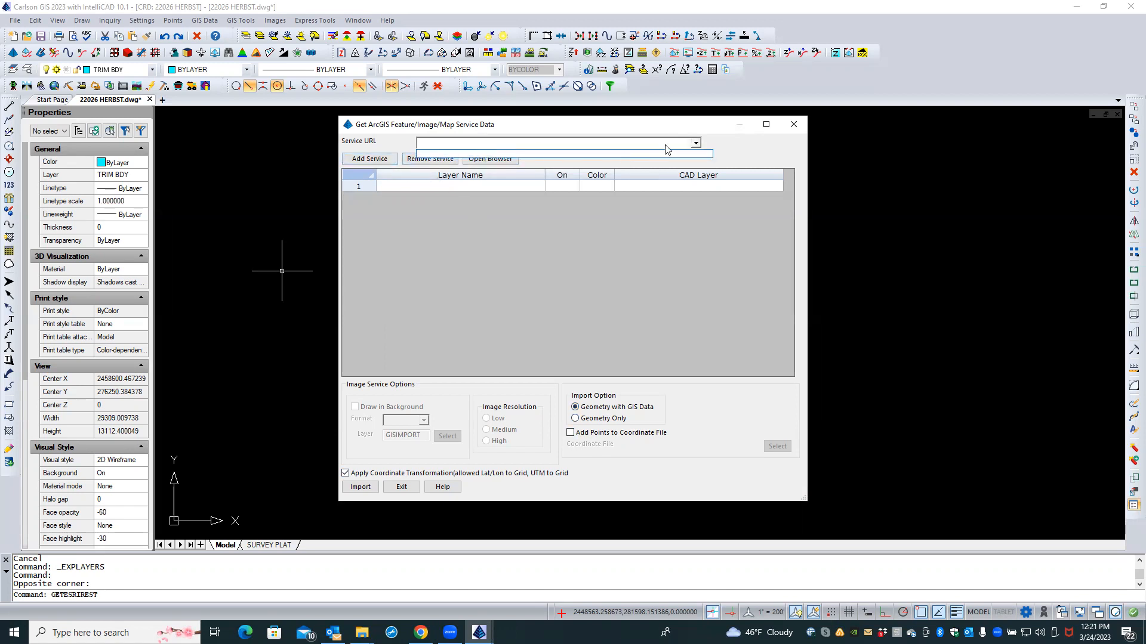
left_click(696, 144)
left_click(699, 143)
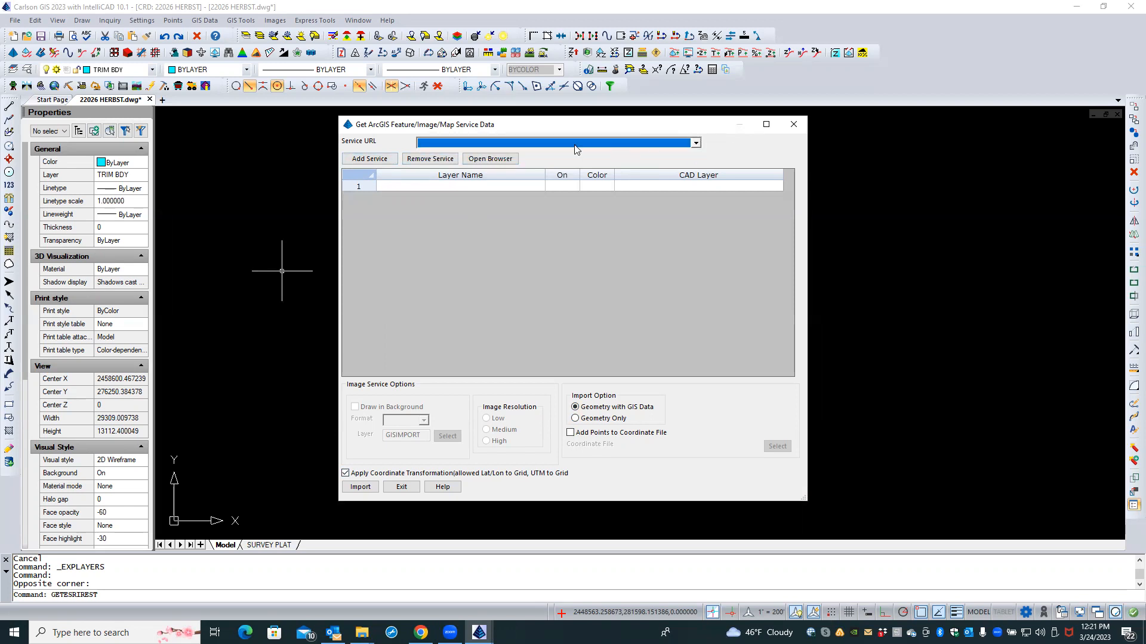
left_click(488, 160)
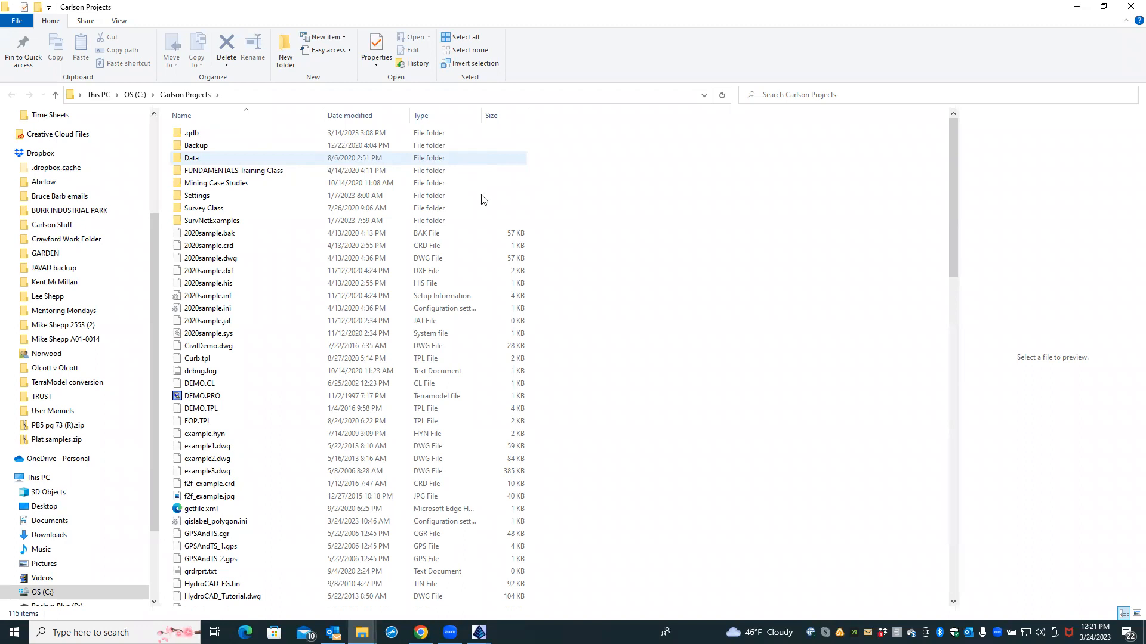
mouse_move(479, 632)
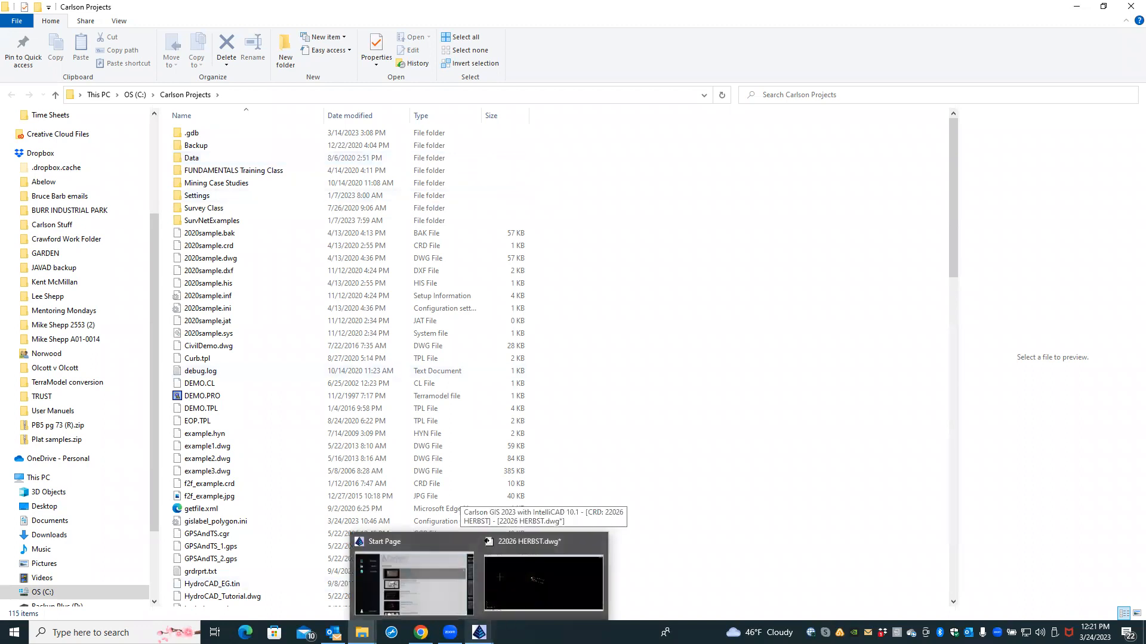
left_click(515, 587)
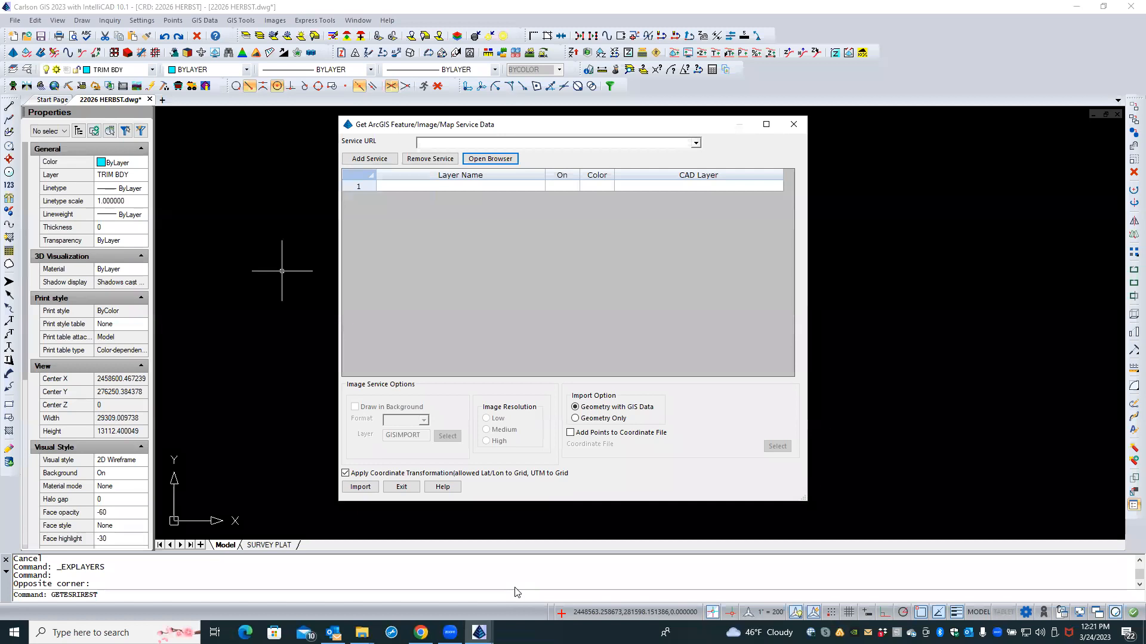
left_click(432, 146)
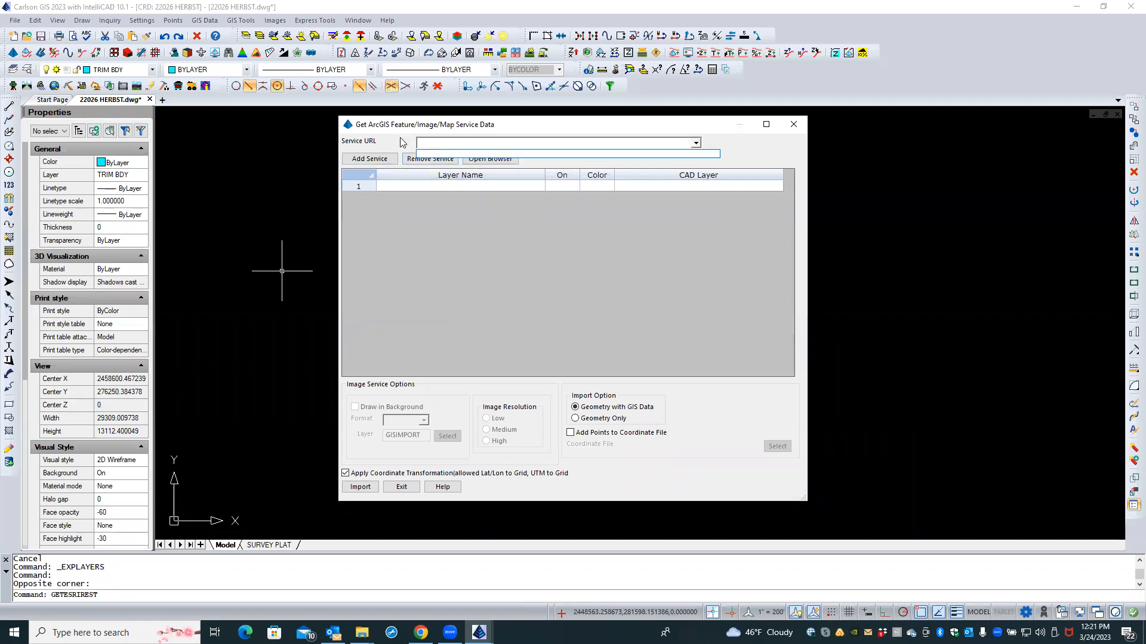
left_click(402, 143)
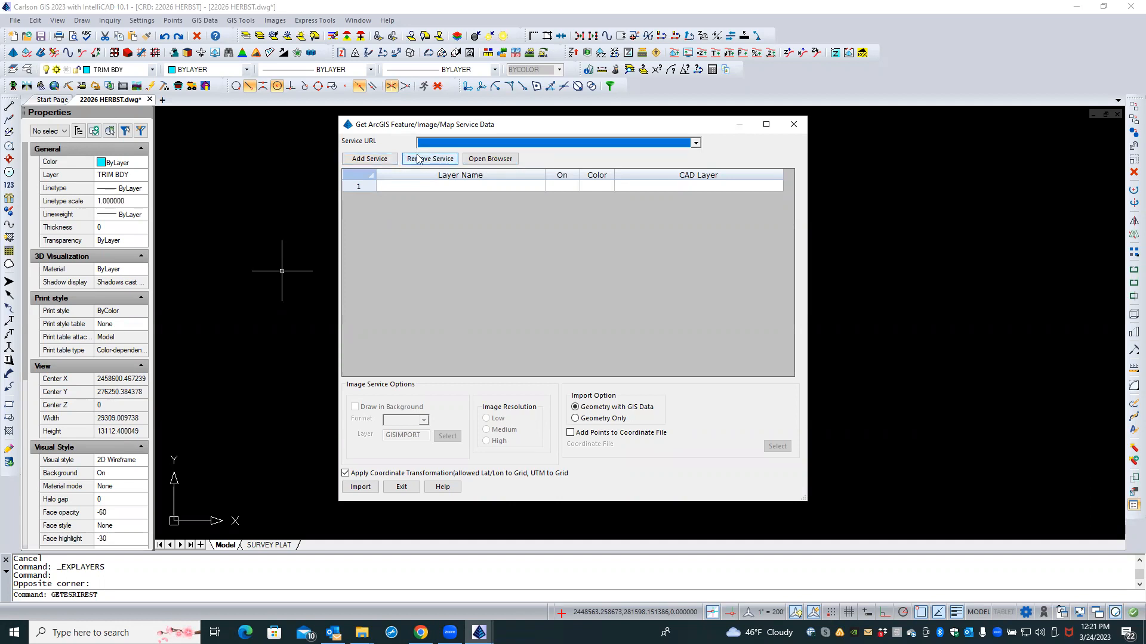
Step: Add the pasted leaf-off mosaic MapServer URL, minus its stray trailing character, as the service
left_click(370, 159)
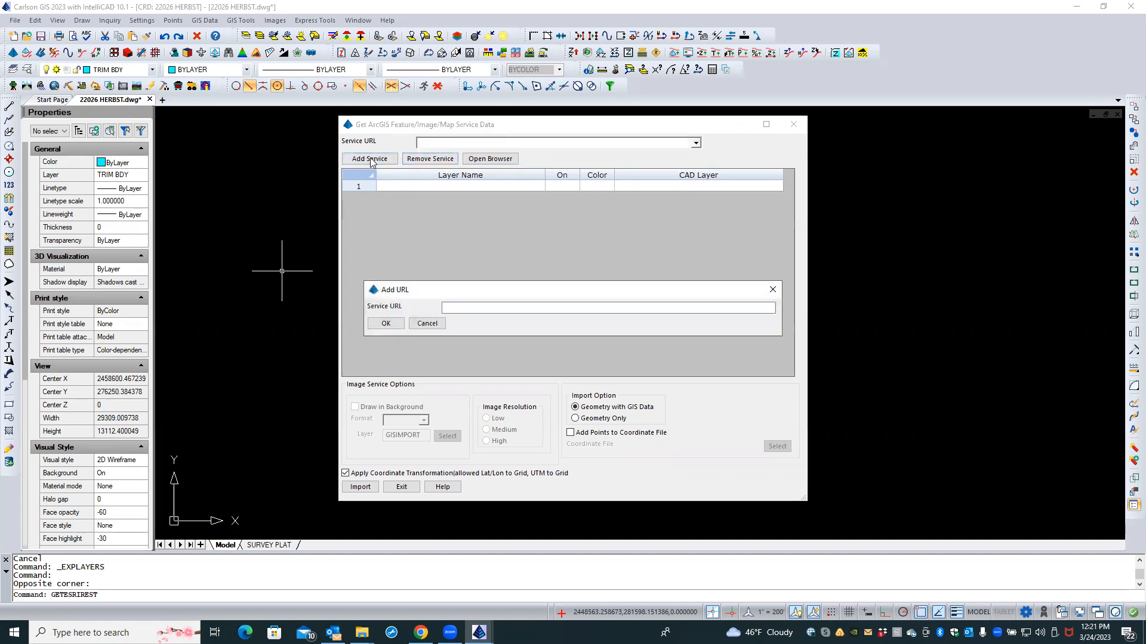
right_click(468, 309)
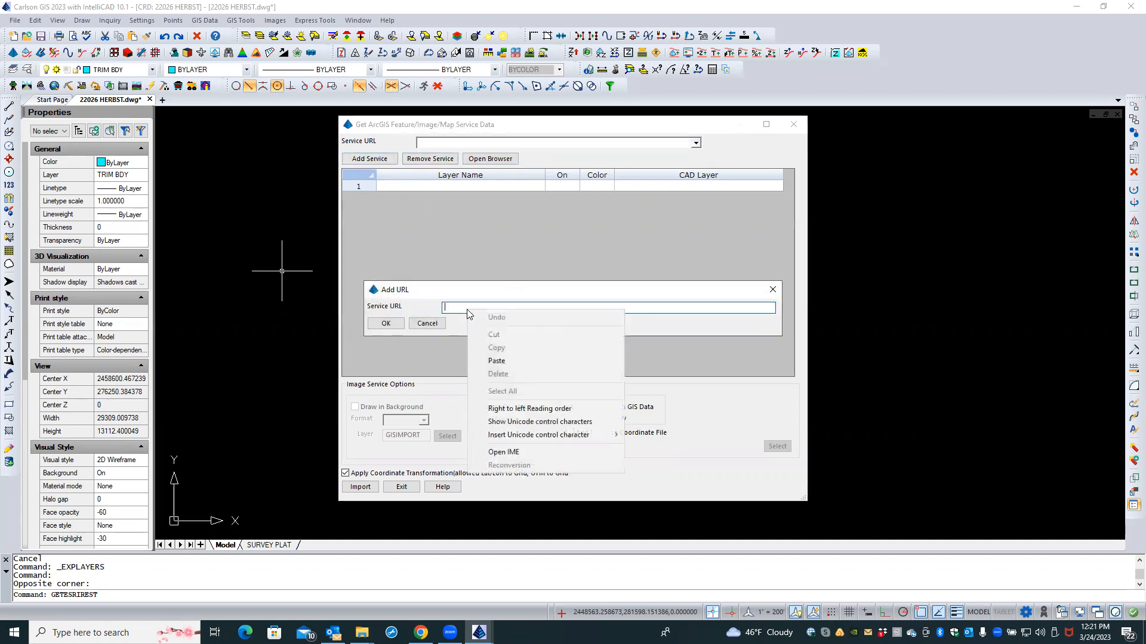
left_click(496, 361)
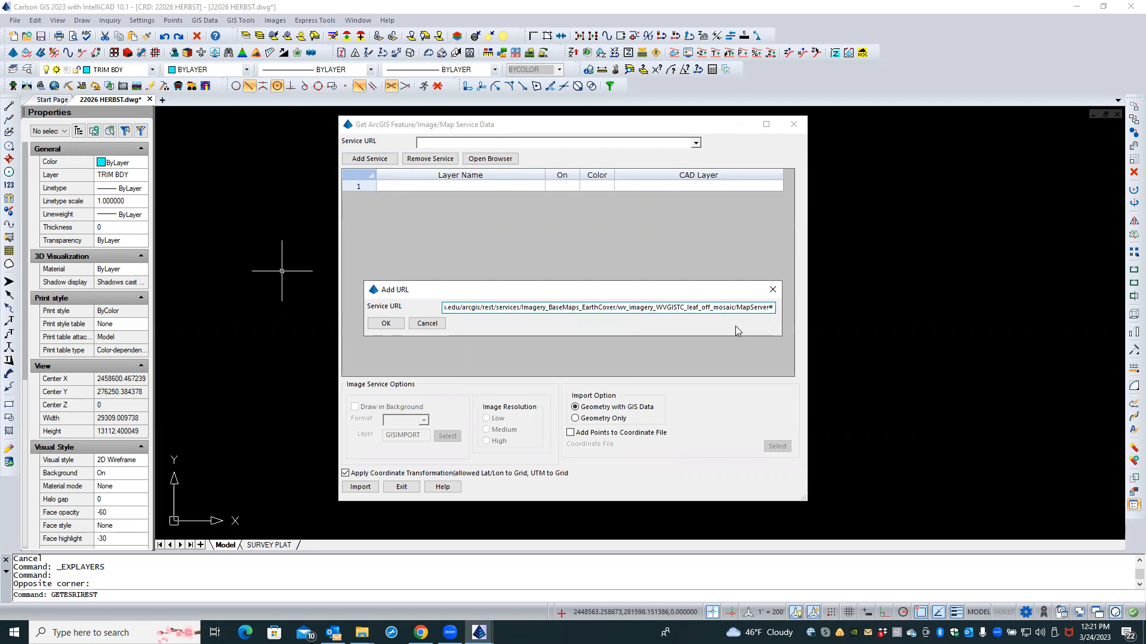
key("BackSpace")
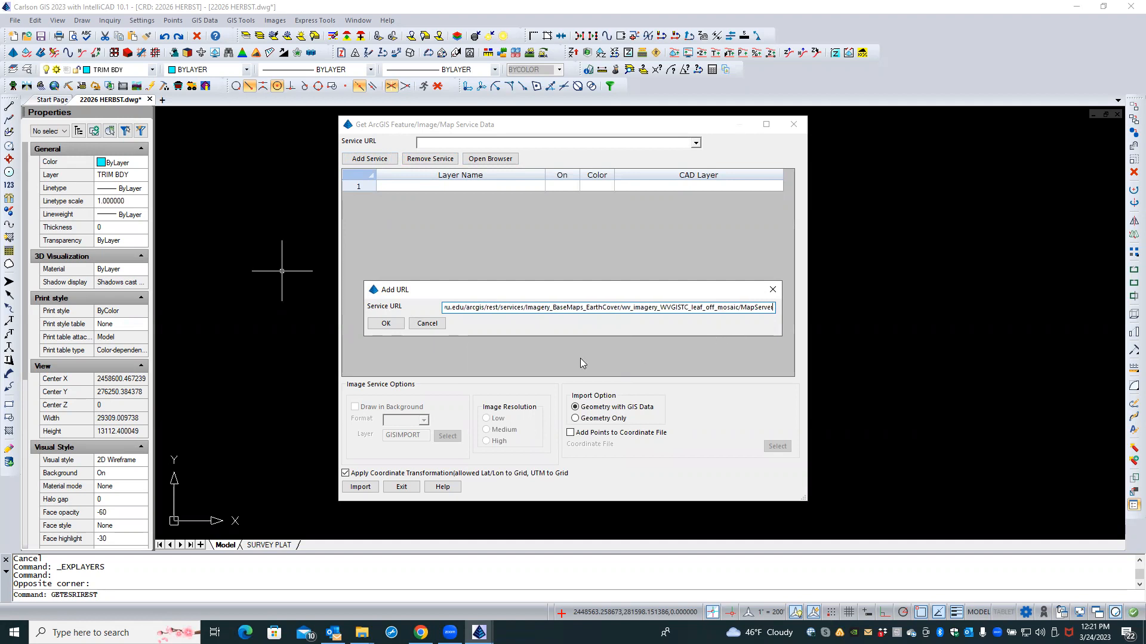
left_click(386, 323)
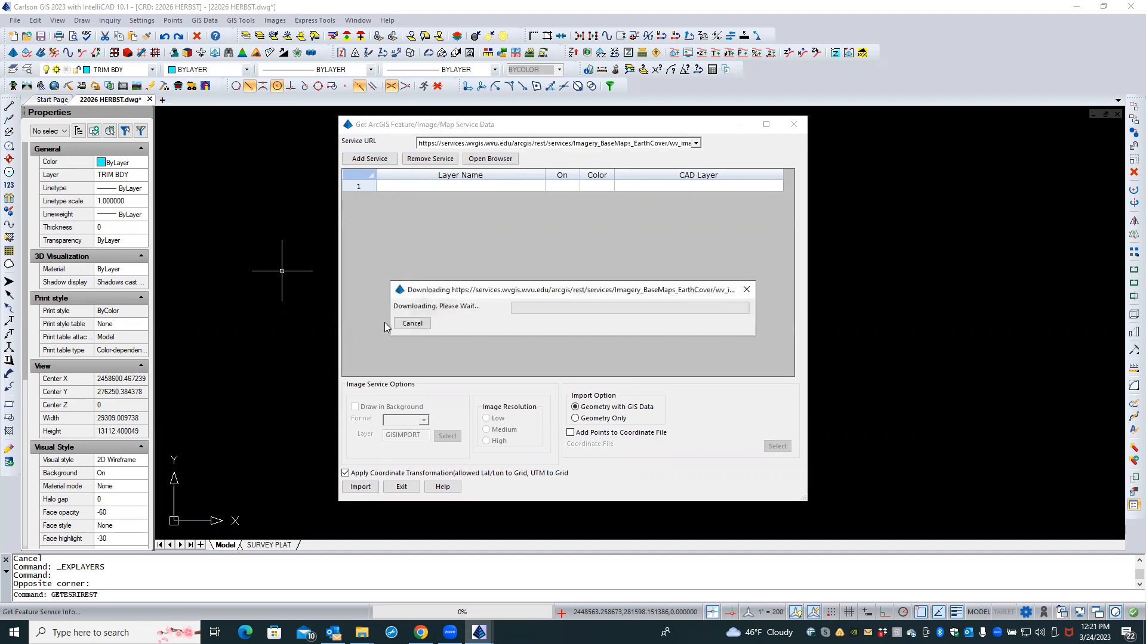
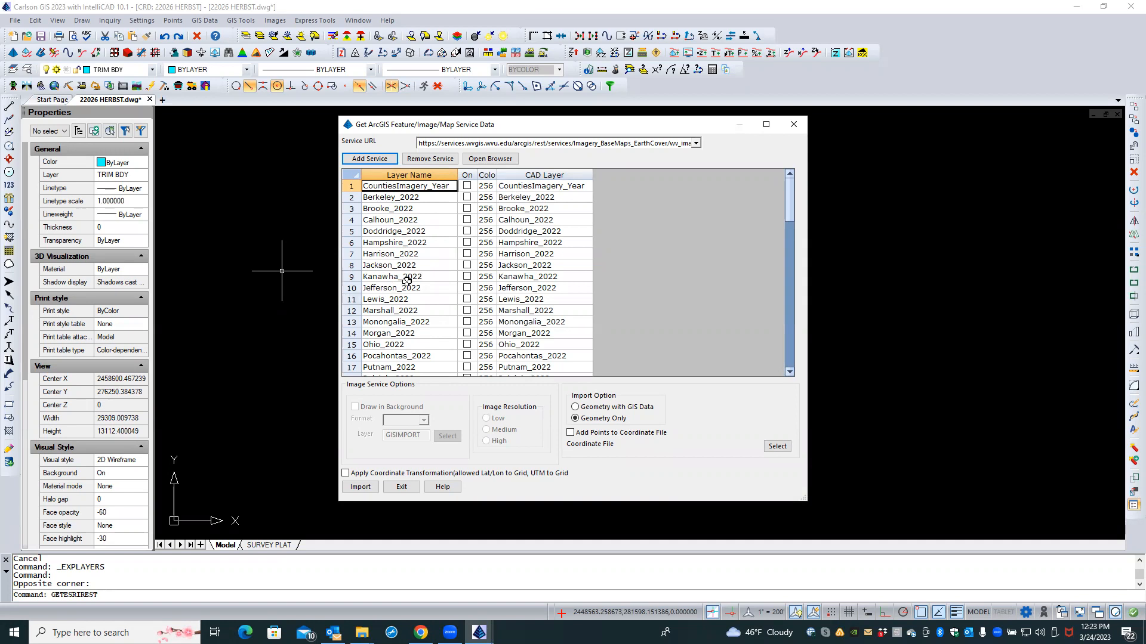
Step: Choose Geometry with GIS Data and turn on the Jefferson_2022 layer for import
left_click(468, 289)
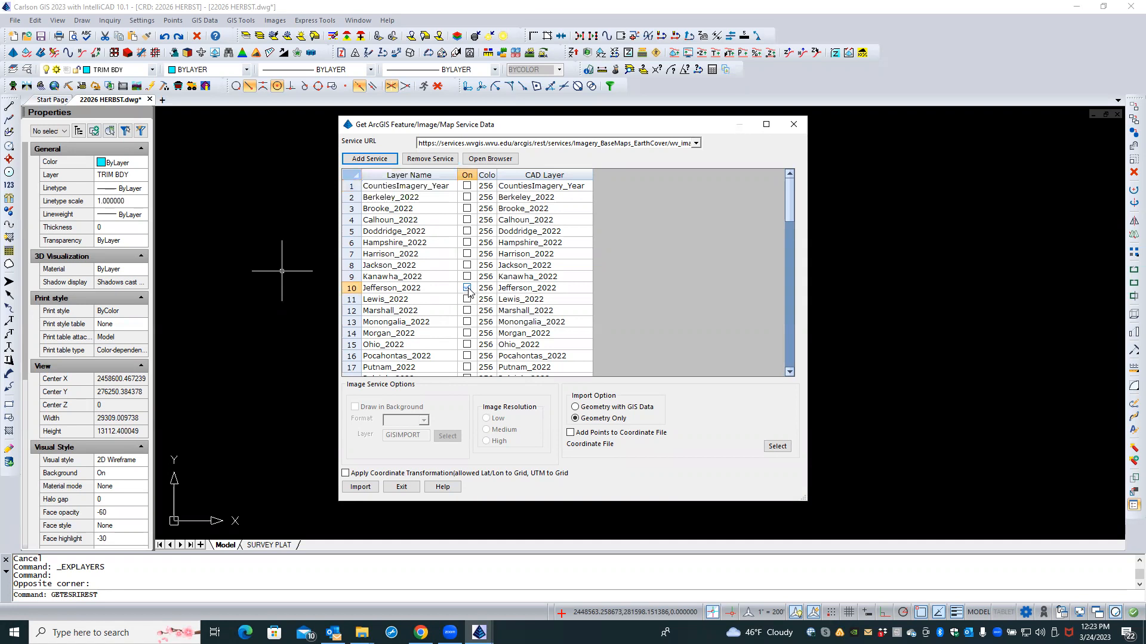
left_click(576, 408)
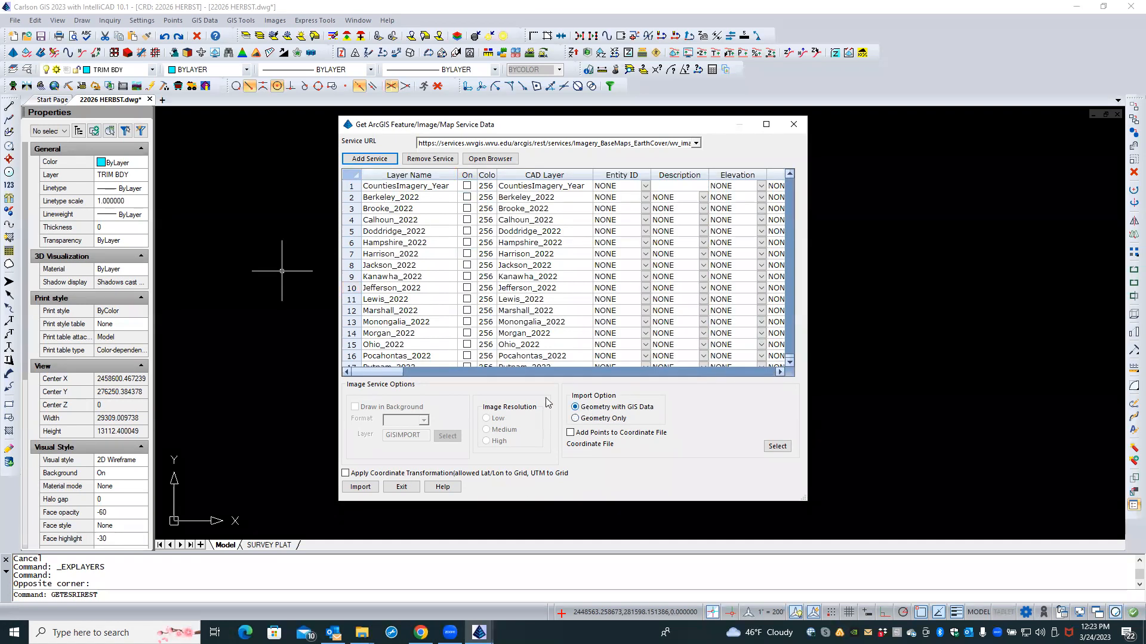
left_click(467, 289)
left_click(364, 289)
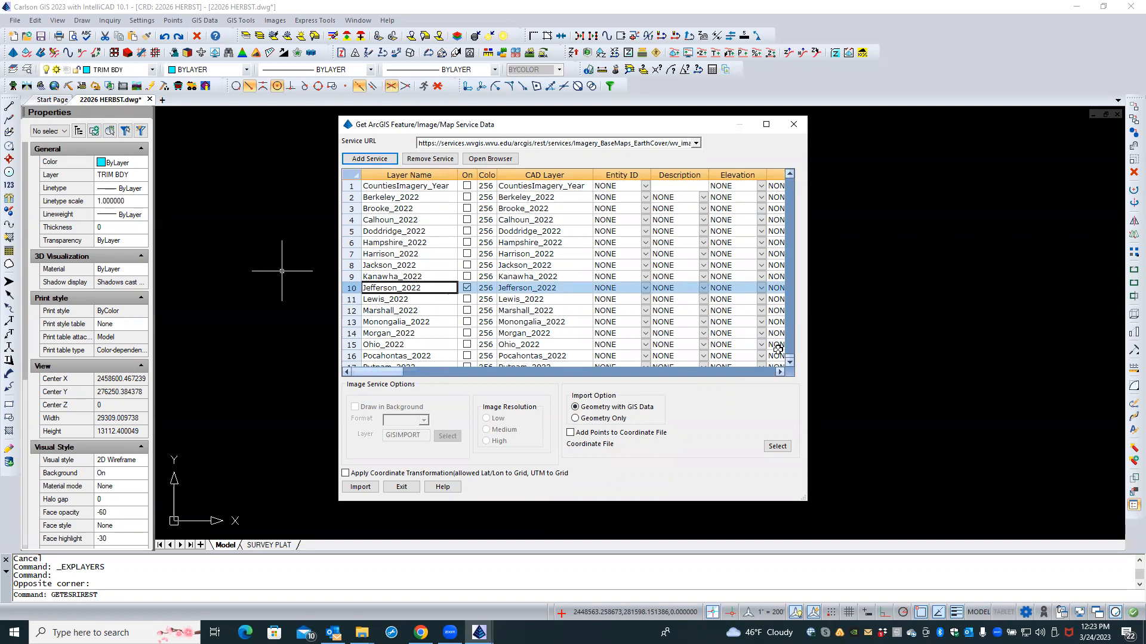
left_click(779, 371)
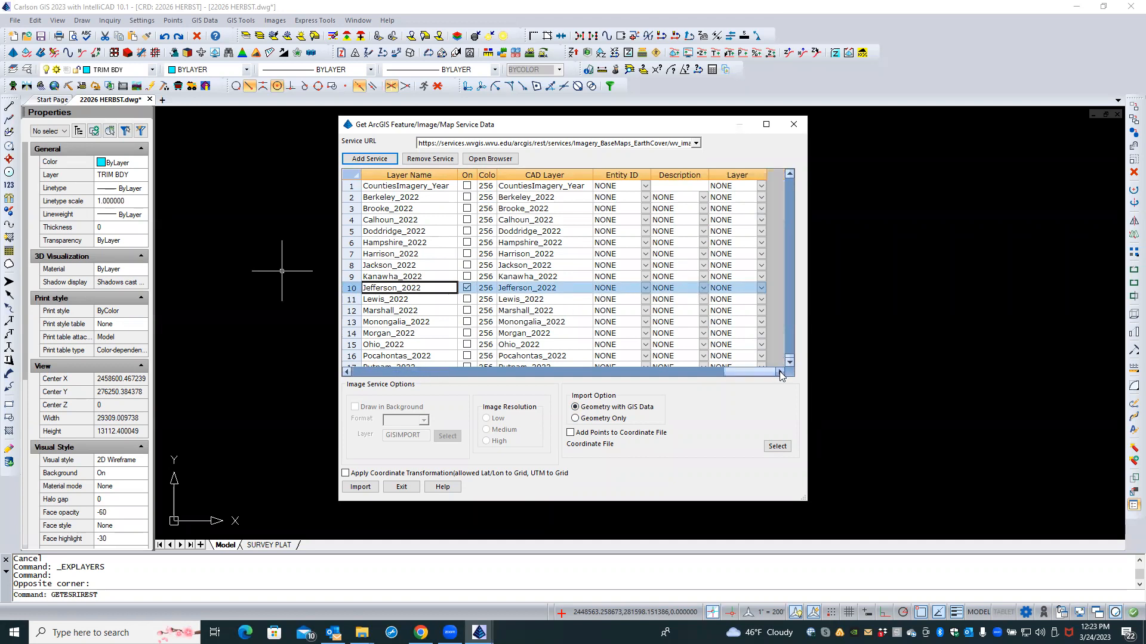
Step: Leave Jefferson_2022's Entity ID and target layer at NONE and run the import
left_click(618, 287)
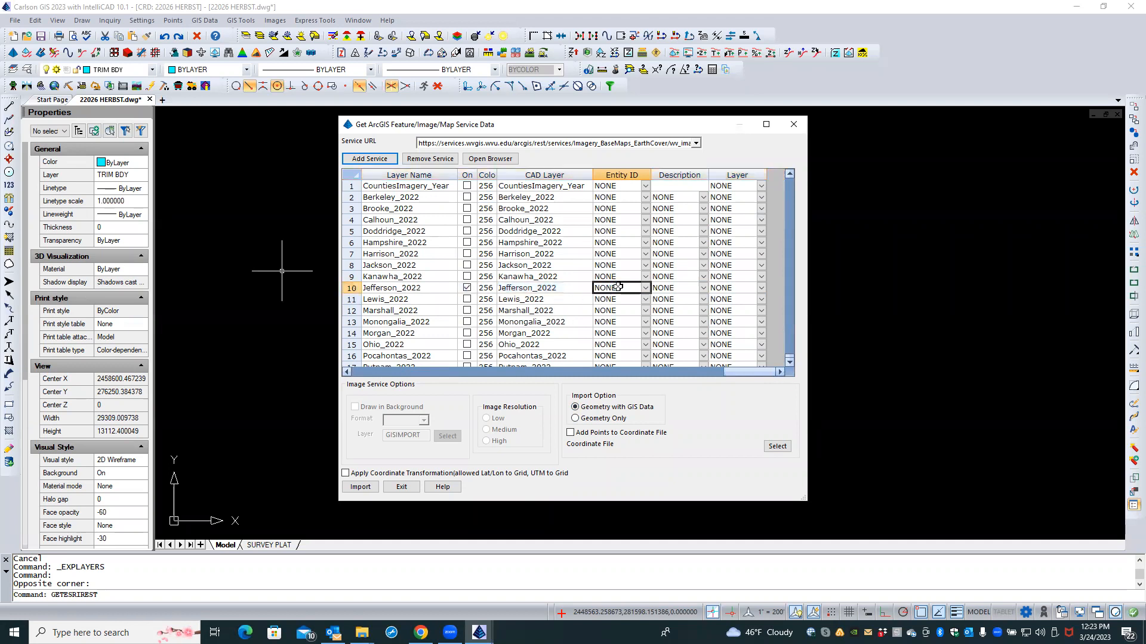
left_click(645, 288)
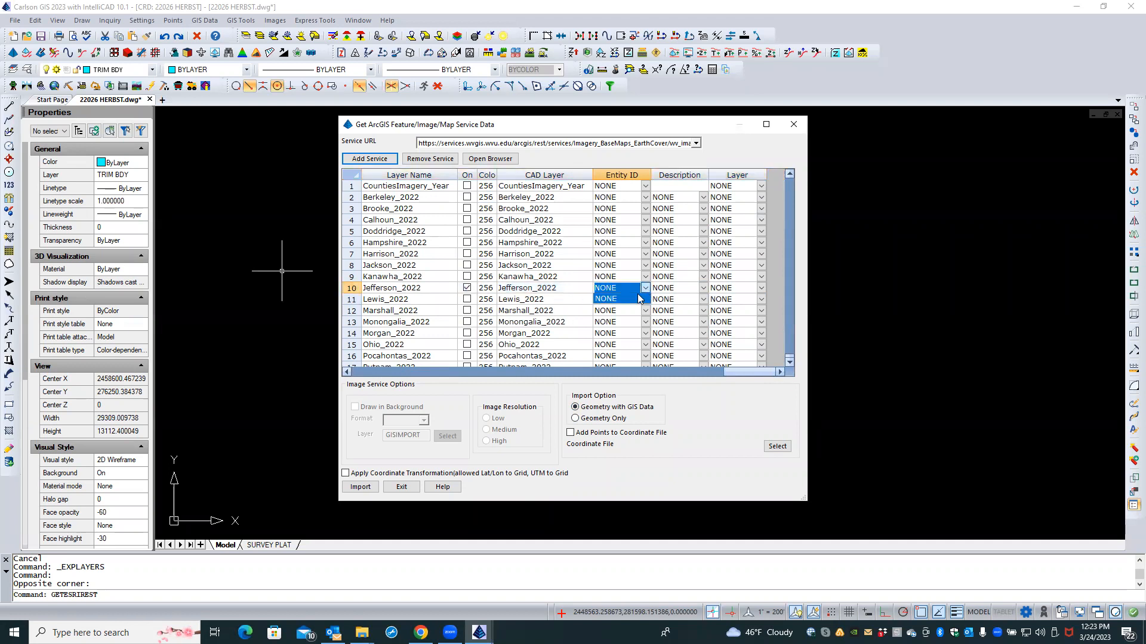
left_click(629, 299)
left_click(700, 287)
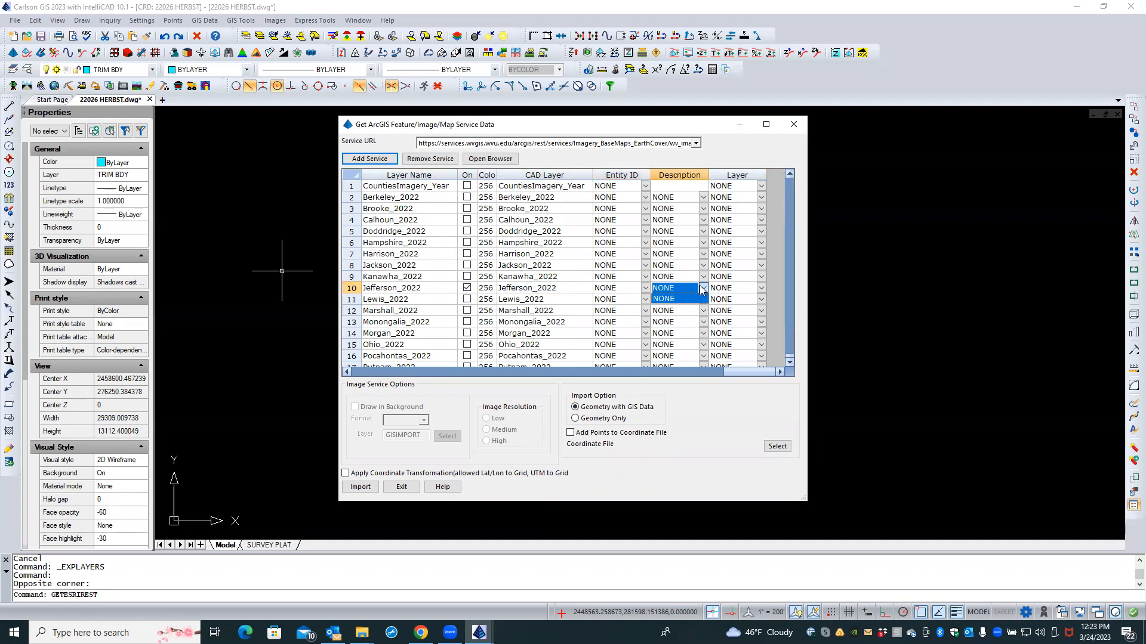
left_click(760, 288)
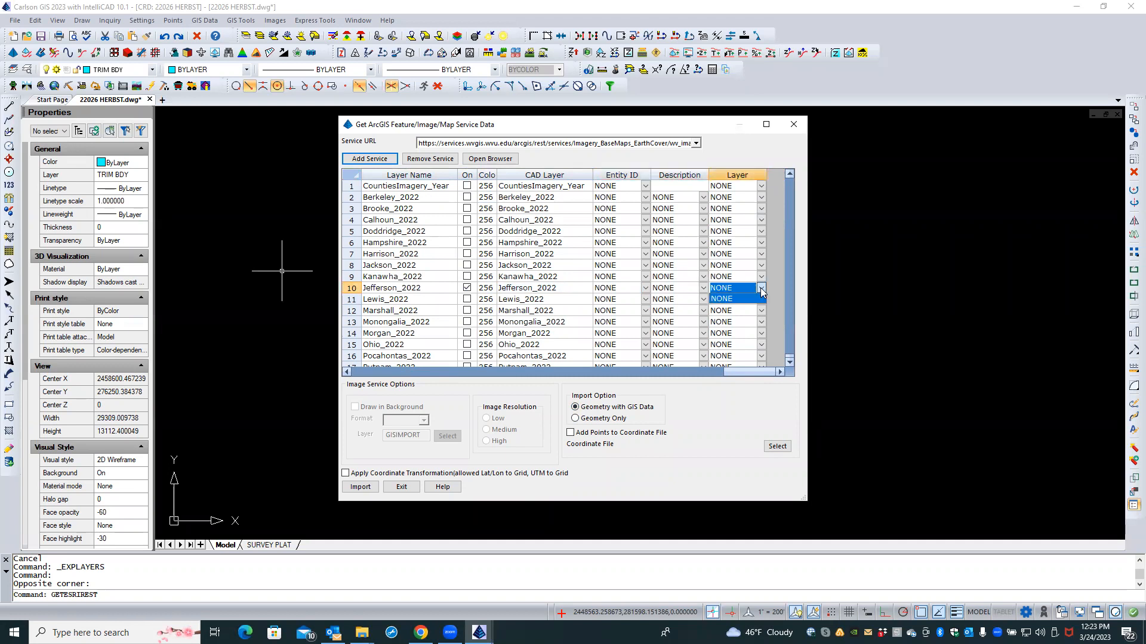
left_click(759, 290)
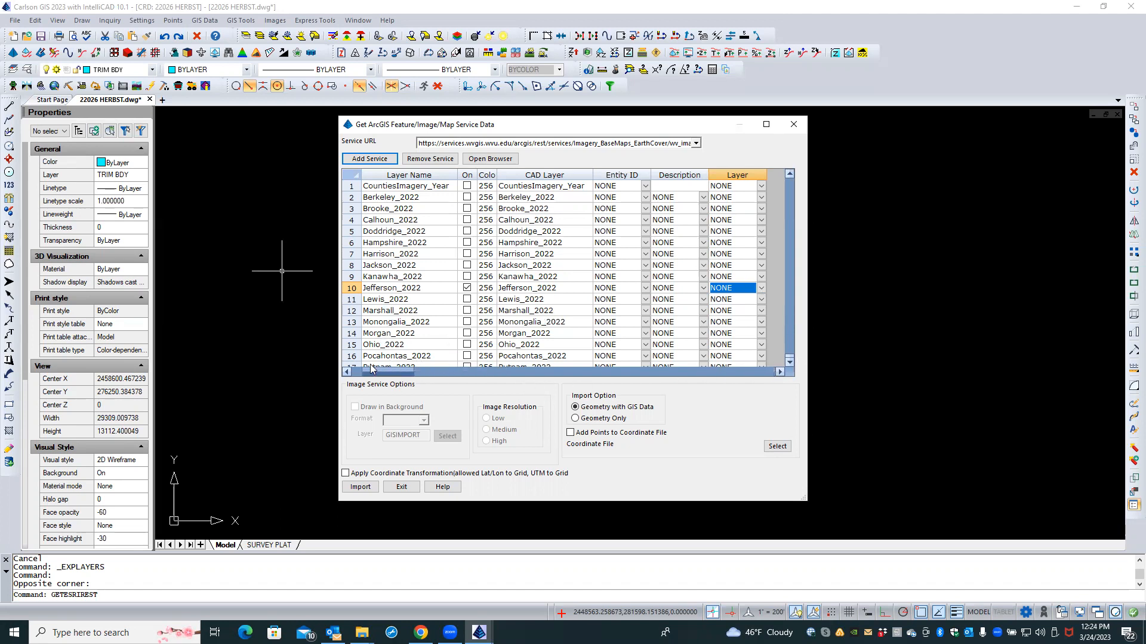
left_click_drag(356, 367, 345, 370)
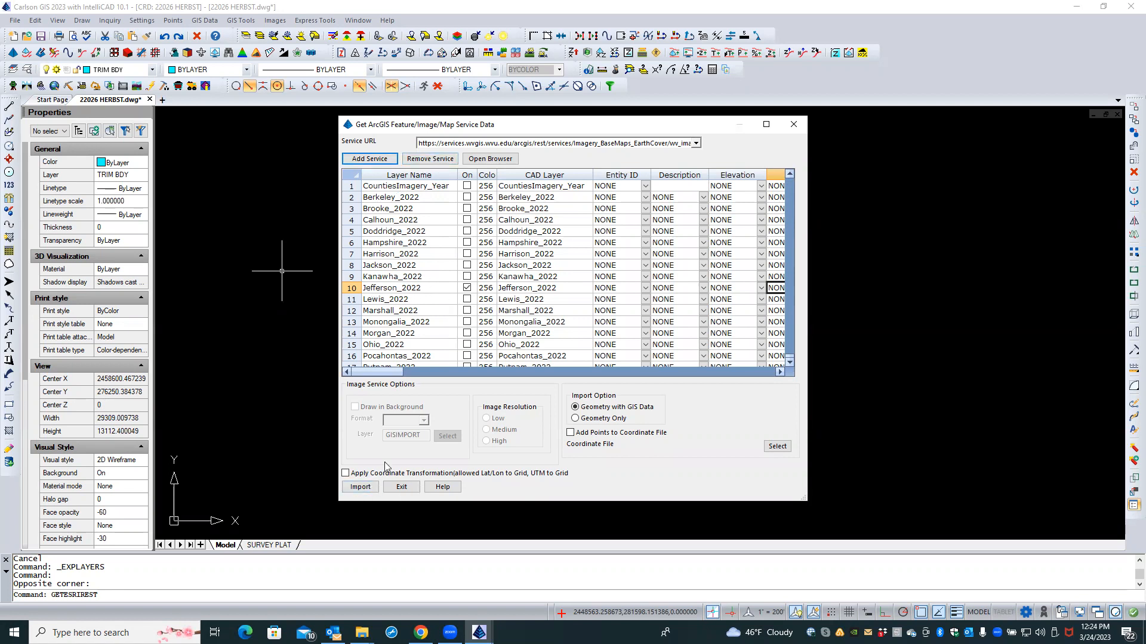
left_click(361, 488)
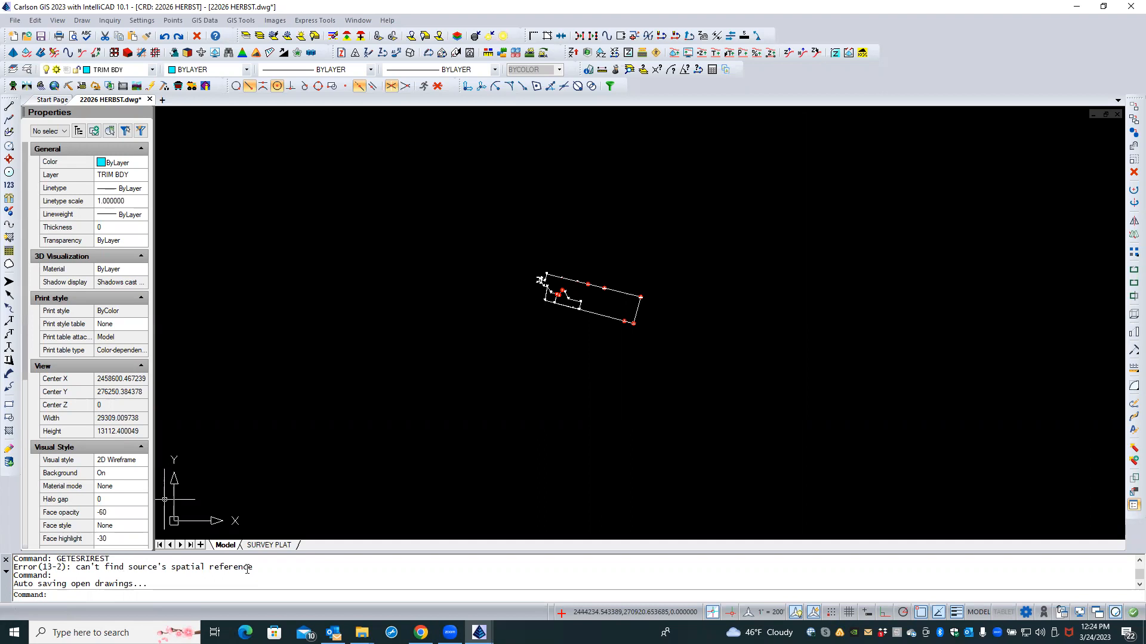
Step: Remove the wv_imagery_WVGISTC_leaf_off_mosaic service from the ArcGIS service import list
left_click(265, 569)
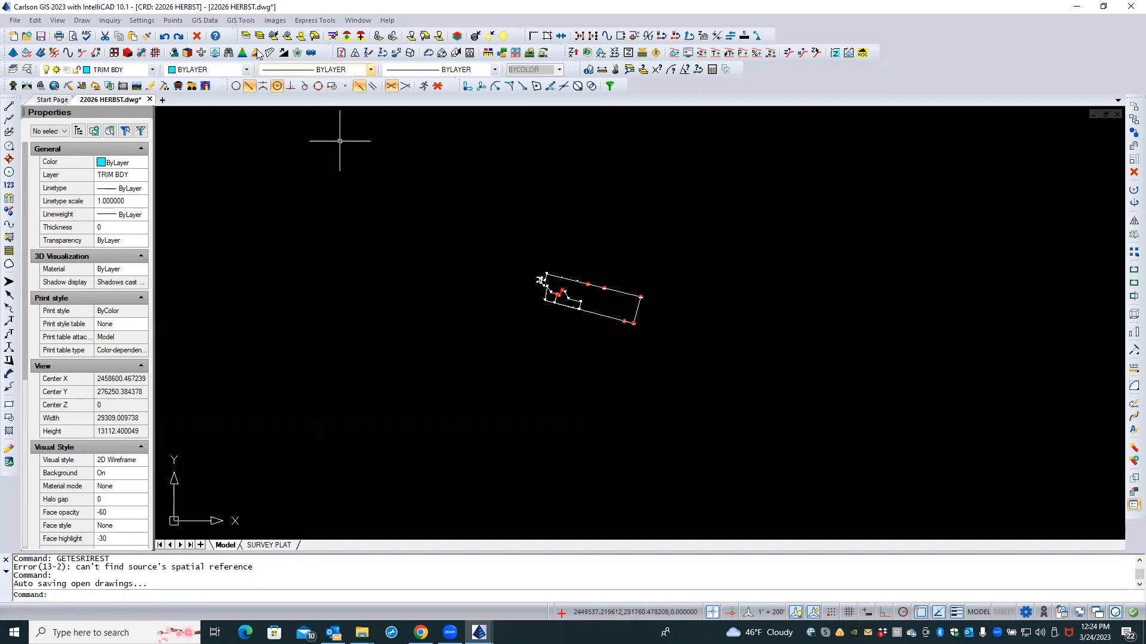
left_click(204, 20)
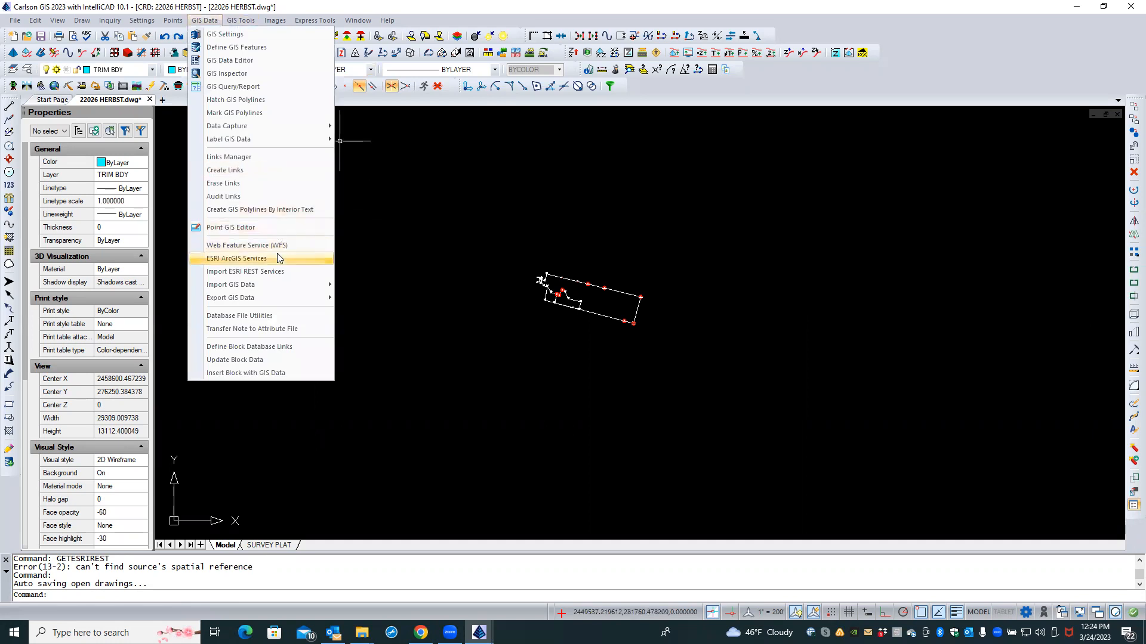
left_click(279, 273)
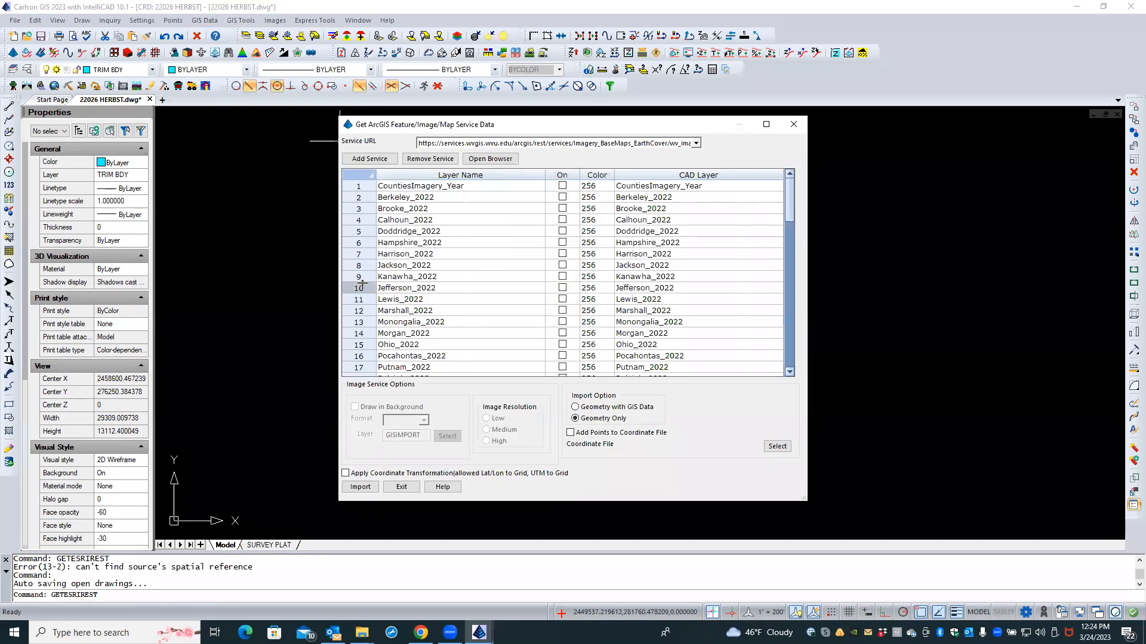
left_click(436, 159)
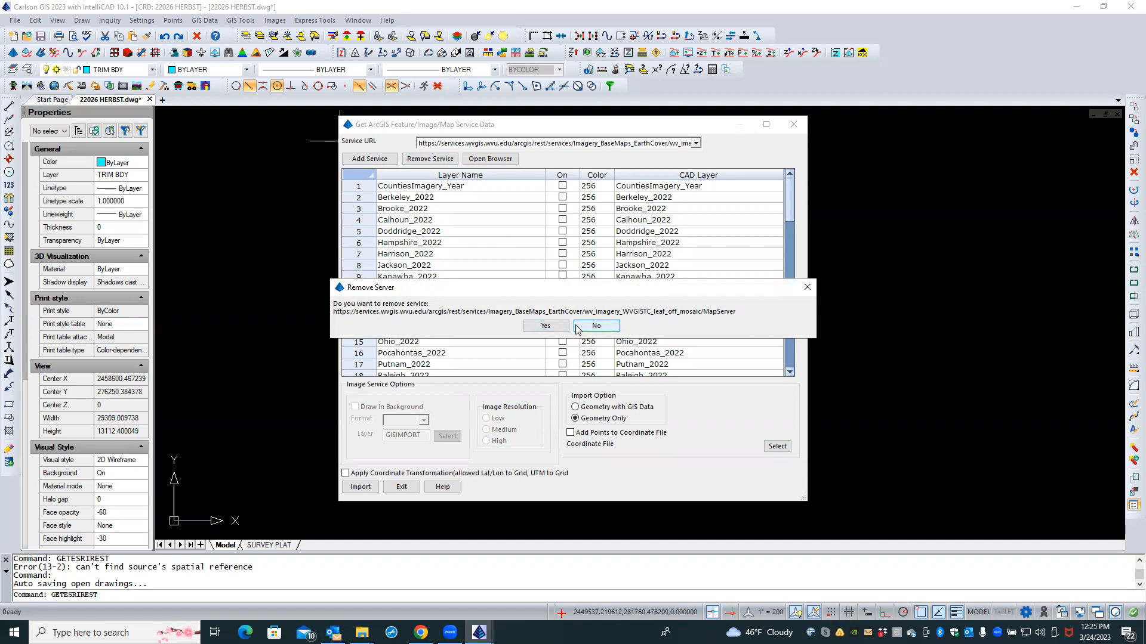
left_click(545, 326)
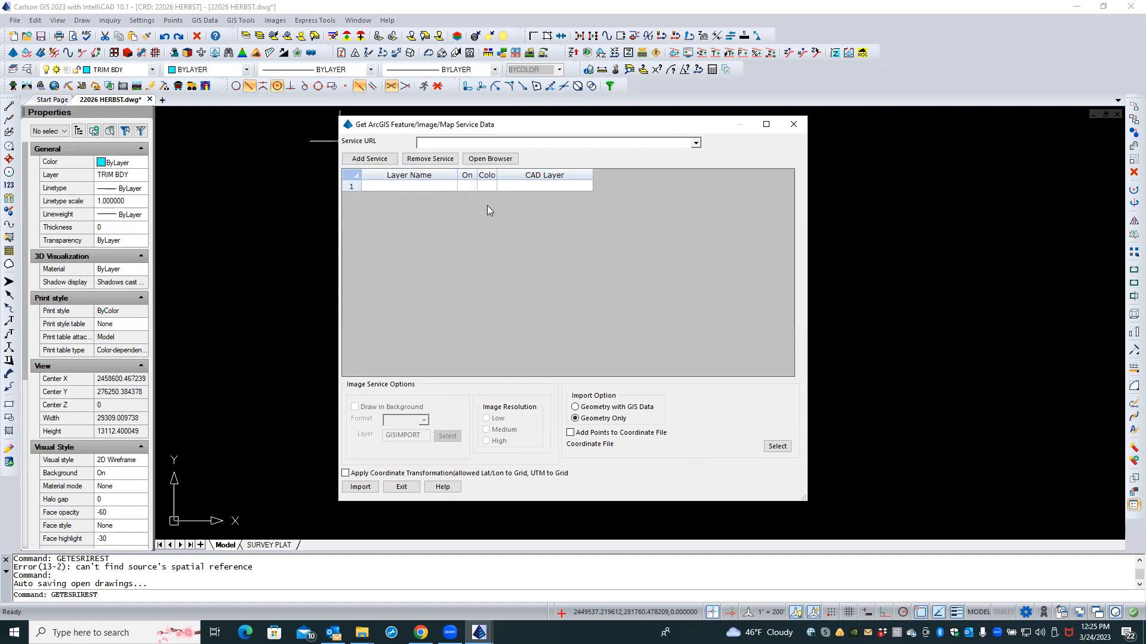
Step: Abandon adding a new service address and bring up the ArcGIS REST page in Chrome
left_click(391, 160)
left_click(447, 306)
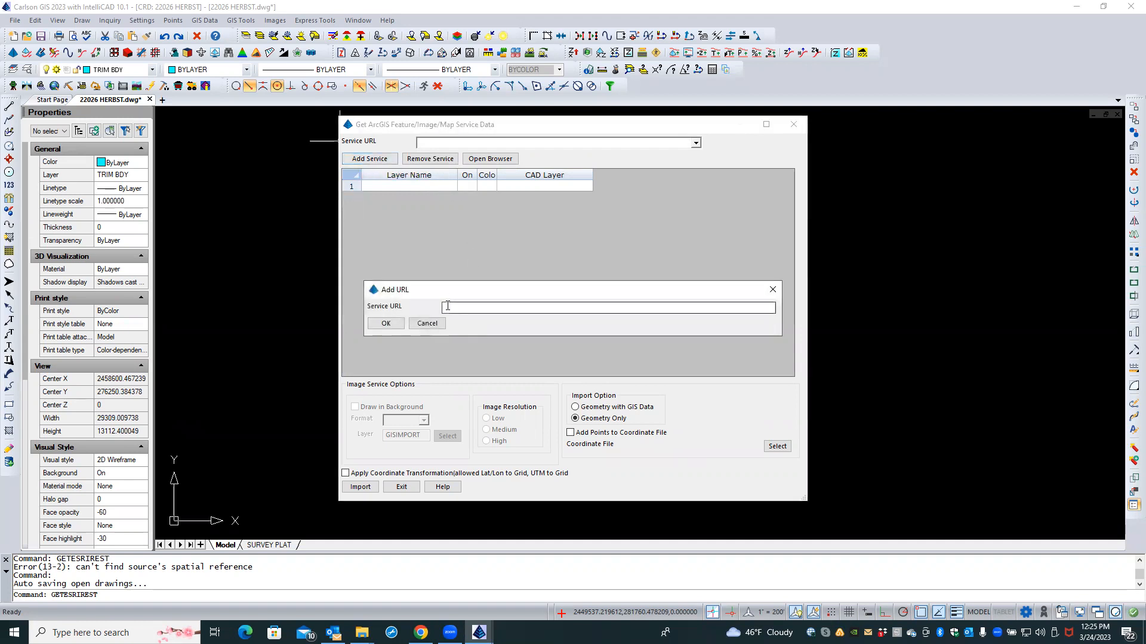
left_click(423, 325)
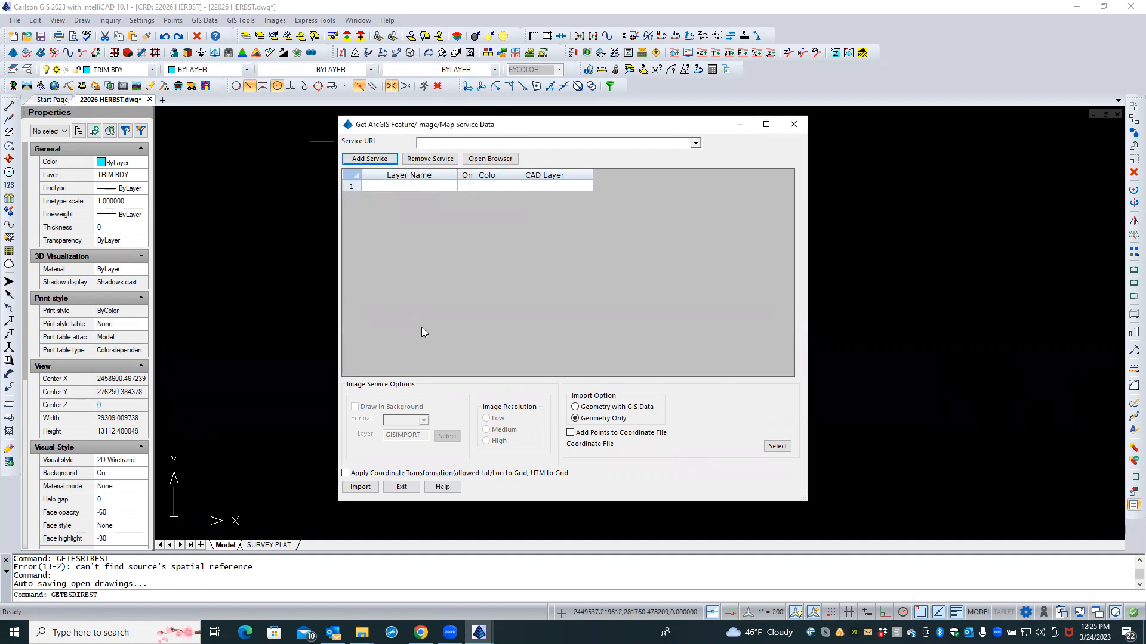
left_click(391, 487)
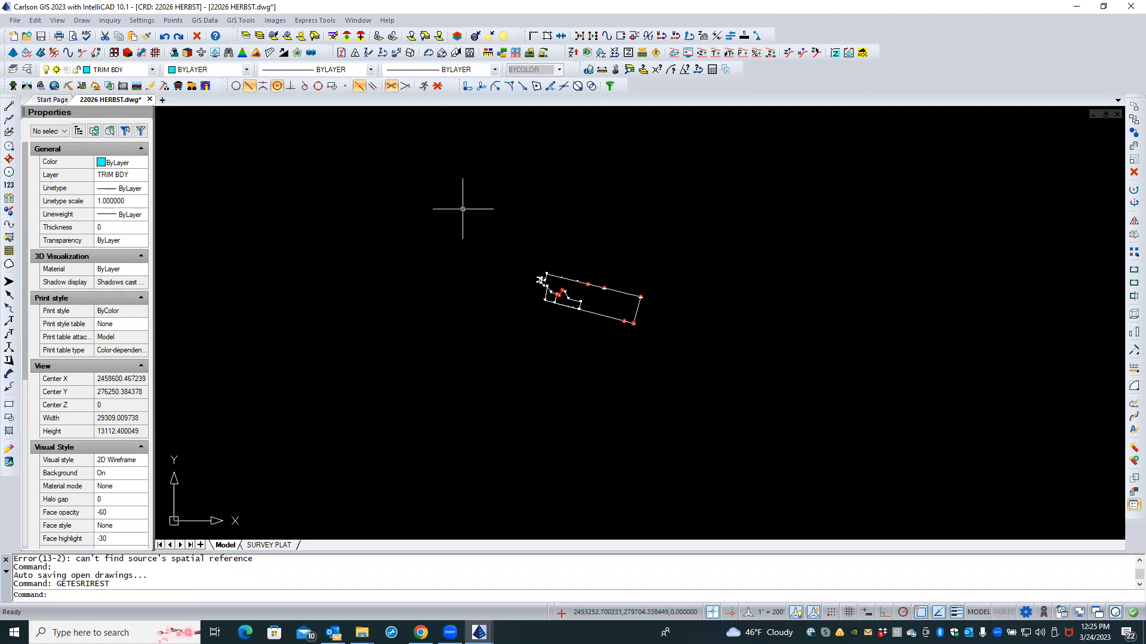
scroll(463, 209, "down", 2)
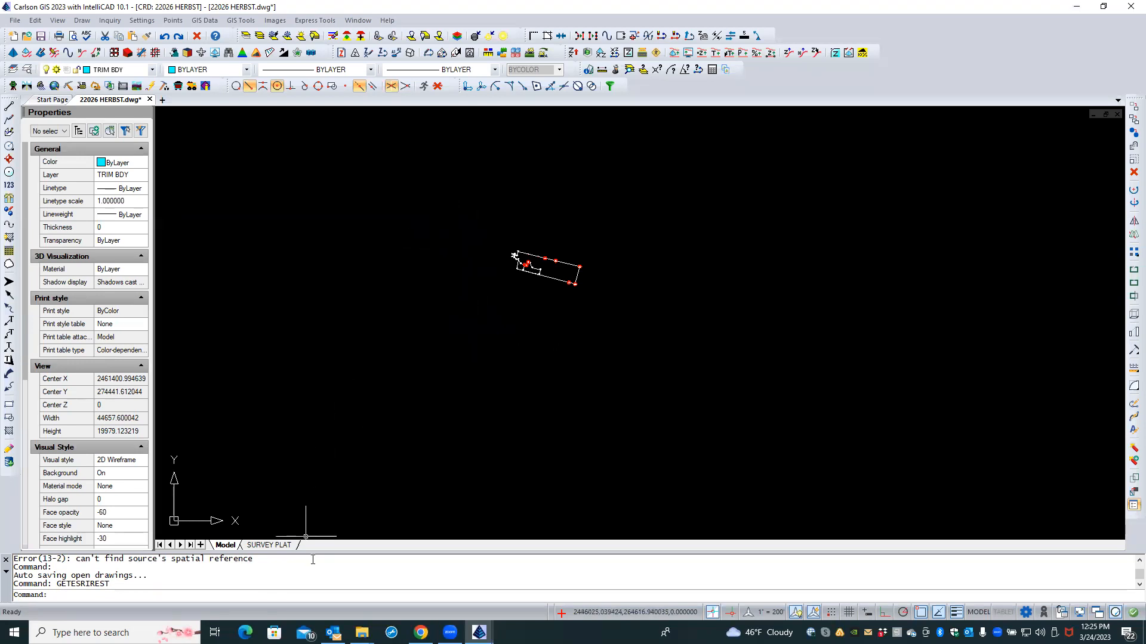
left_click(421, 632)
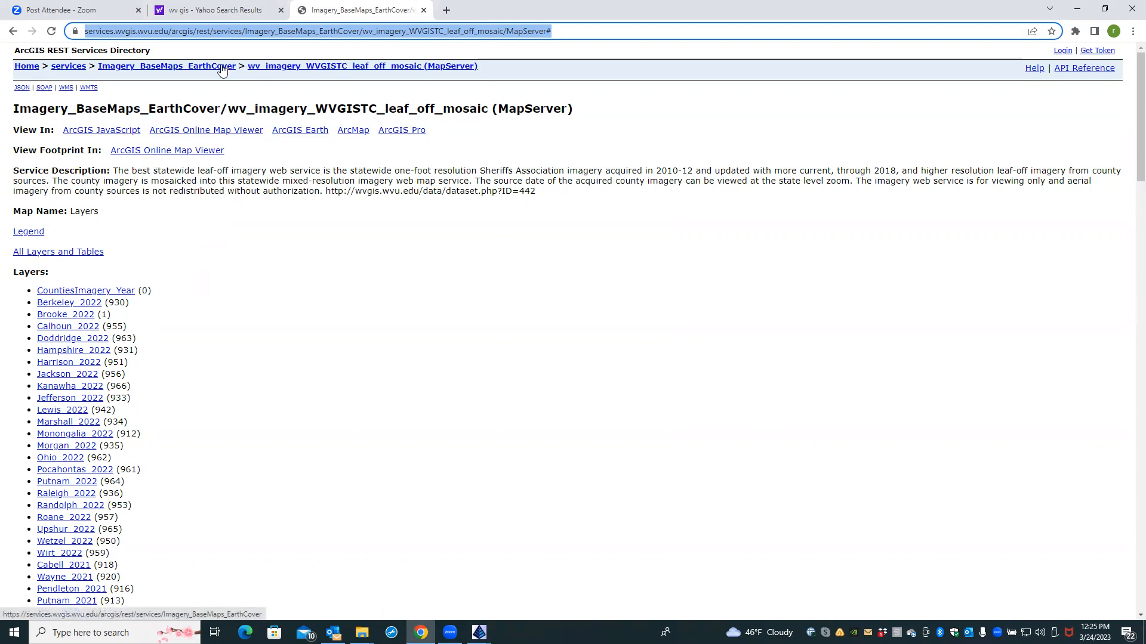
Step: Browse the REST services directory to the Transportation folder's JSON output
left_click(75, 67)
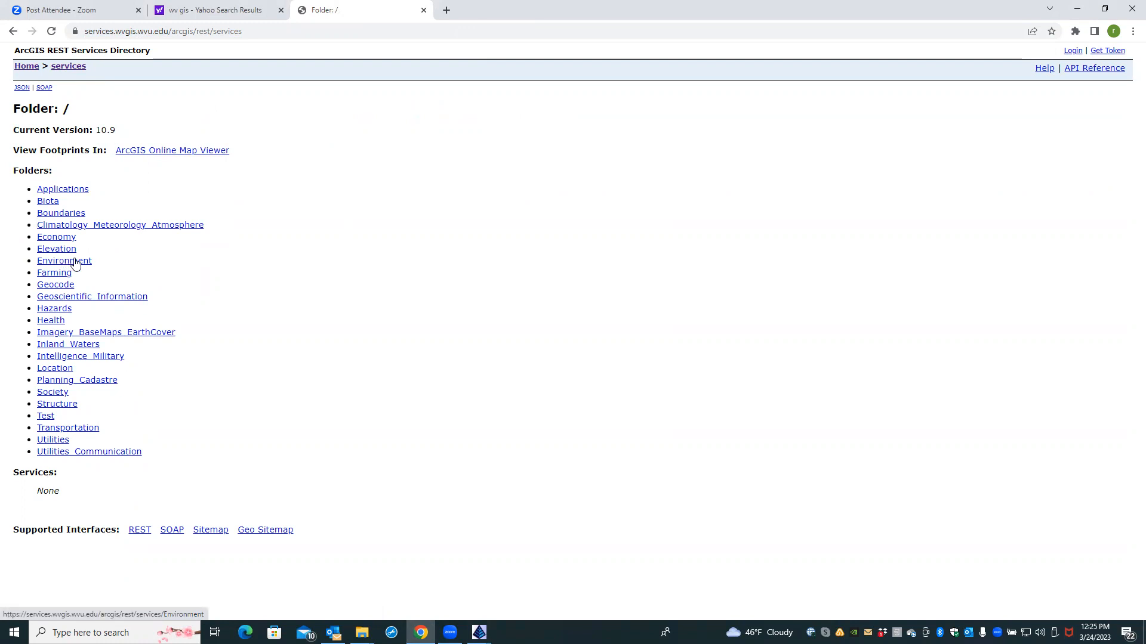
left_click(110, 333)
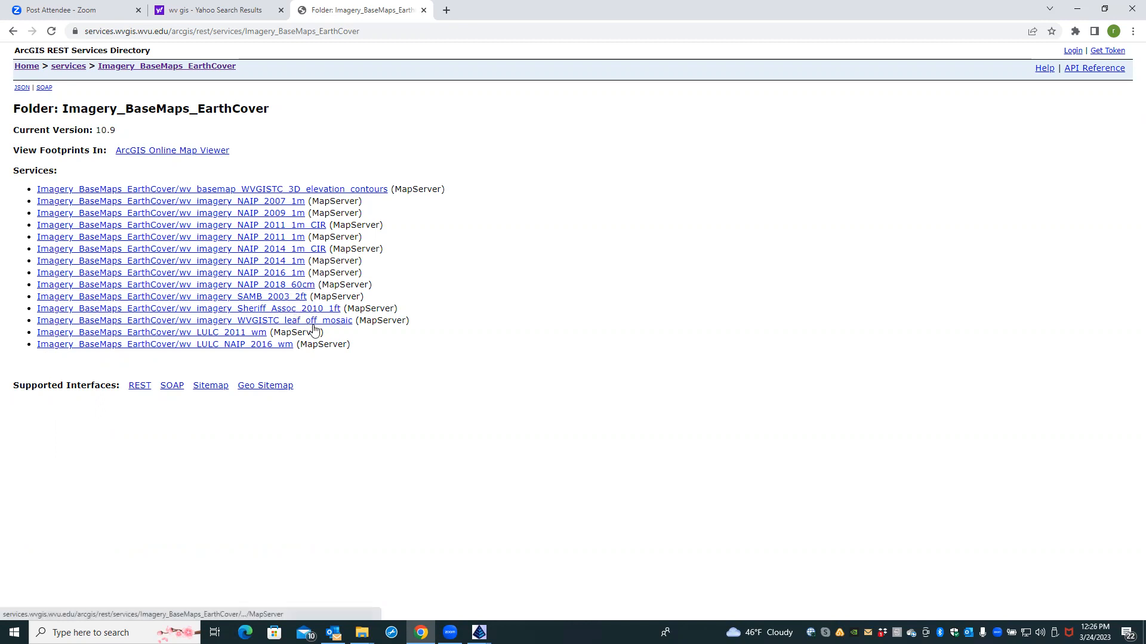
left_click(78, 66)
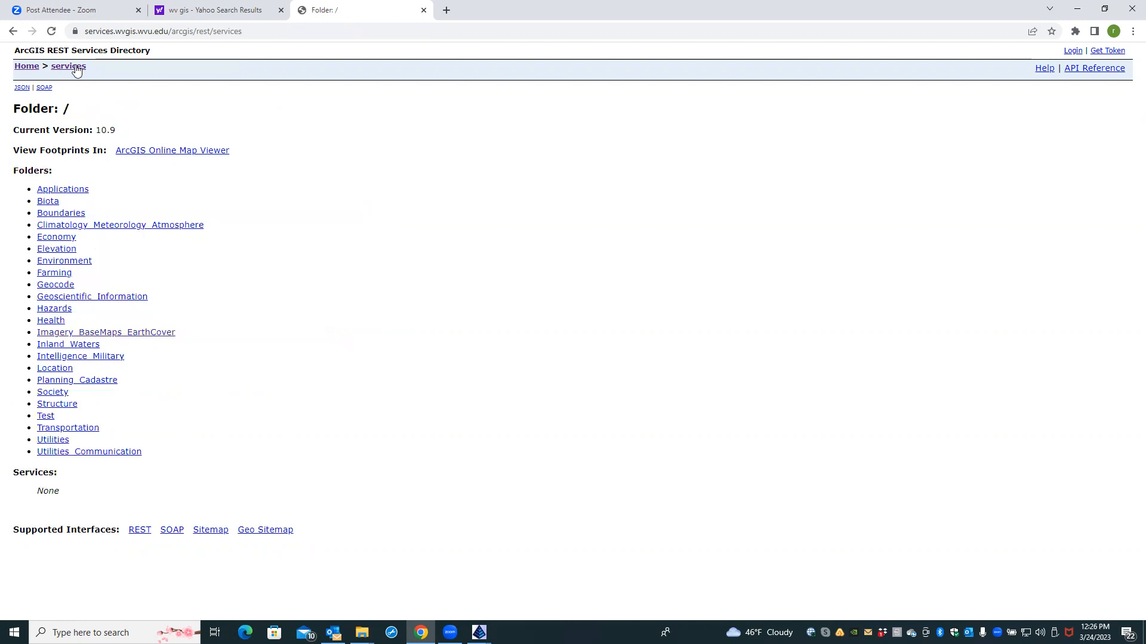
left_click(67, 429)
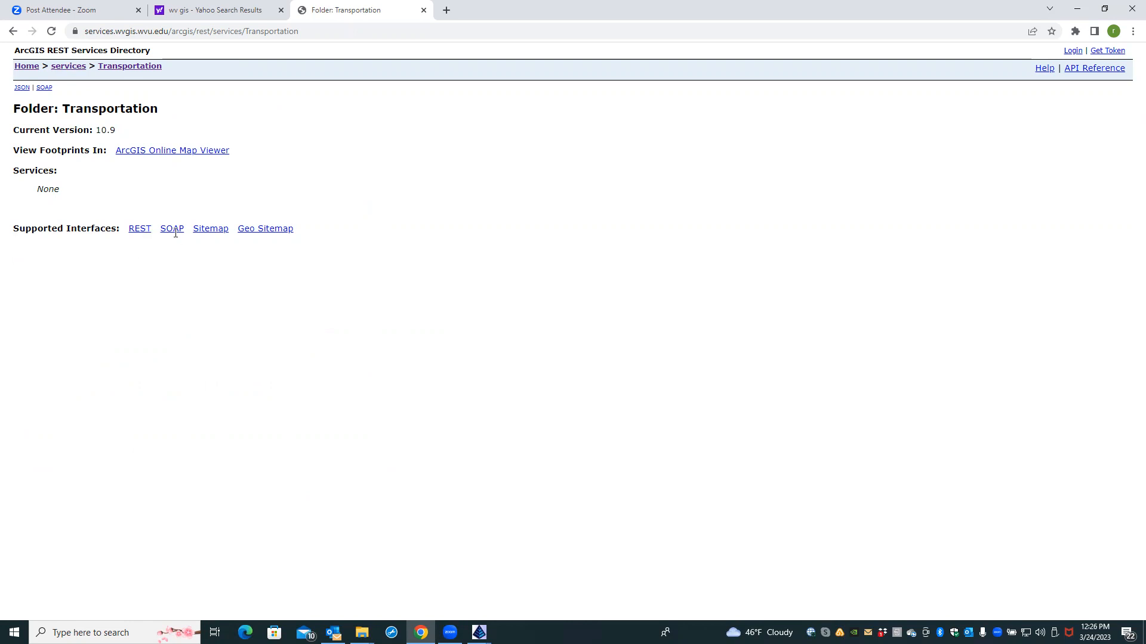
left_click(138, 230)
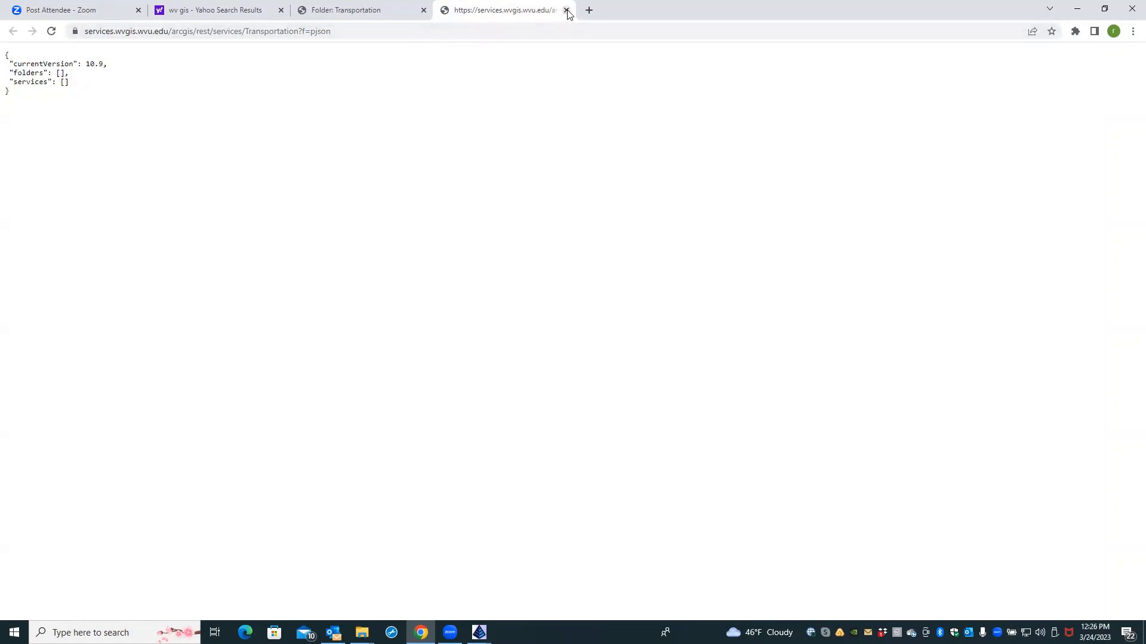
Step: Copy the Transportation JSON page address and switch to the 22026 HERBST drawing
left_click(346, 31)
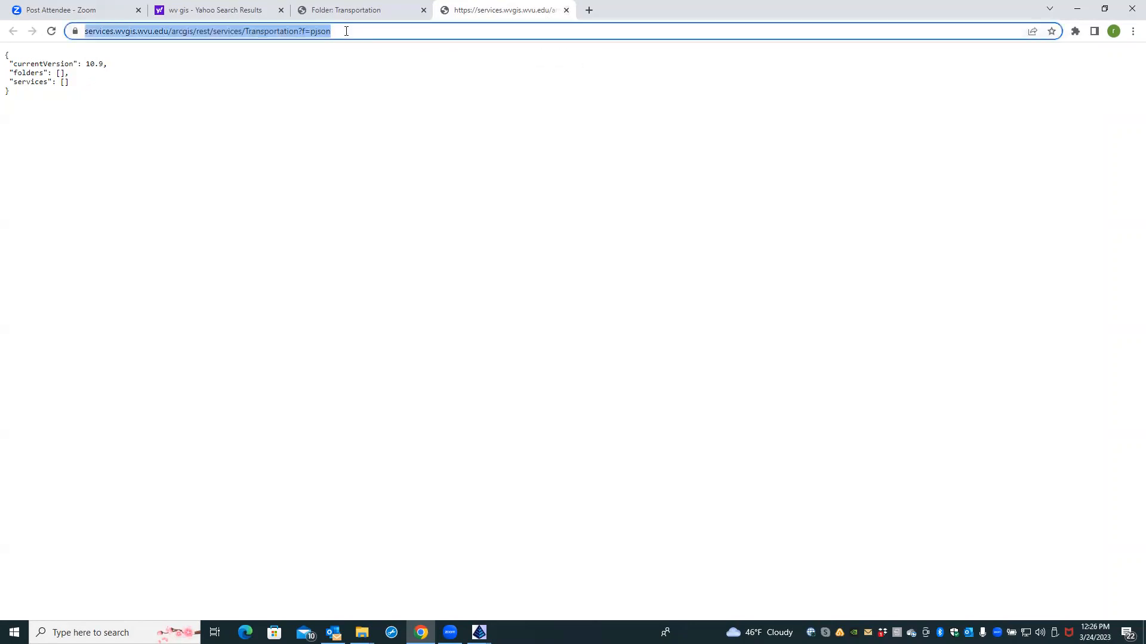
right_click(301, 31)
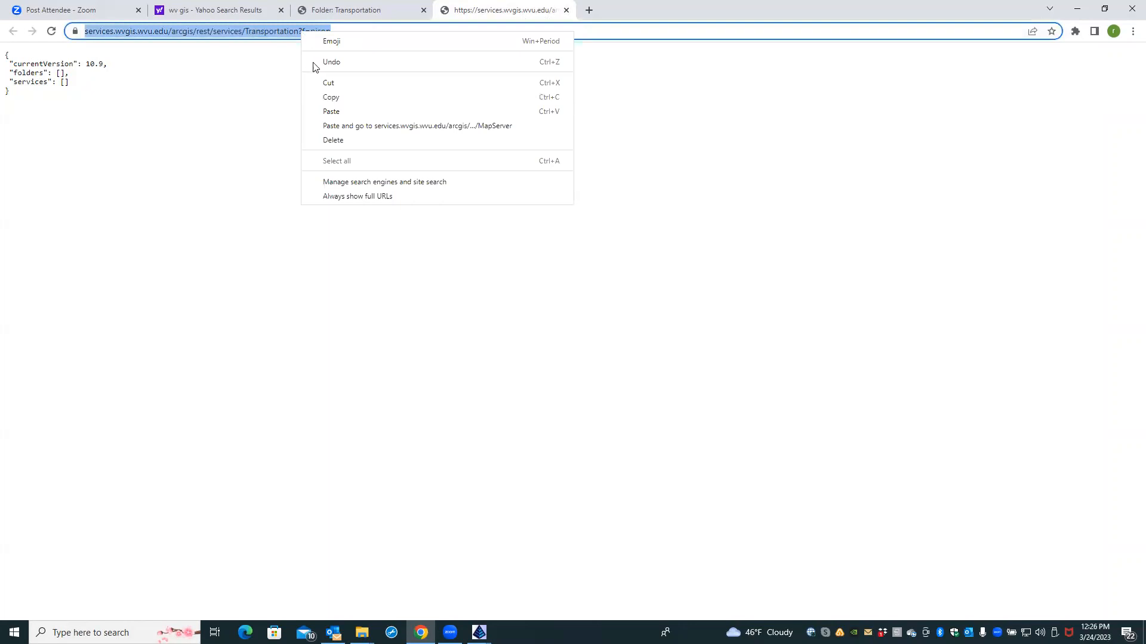
left_click(326, 97)
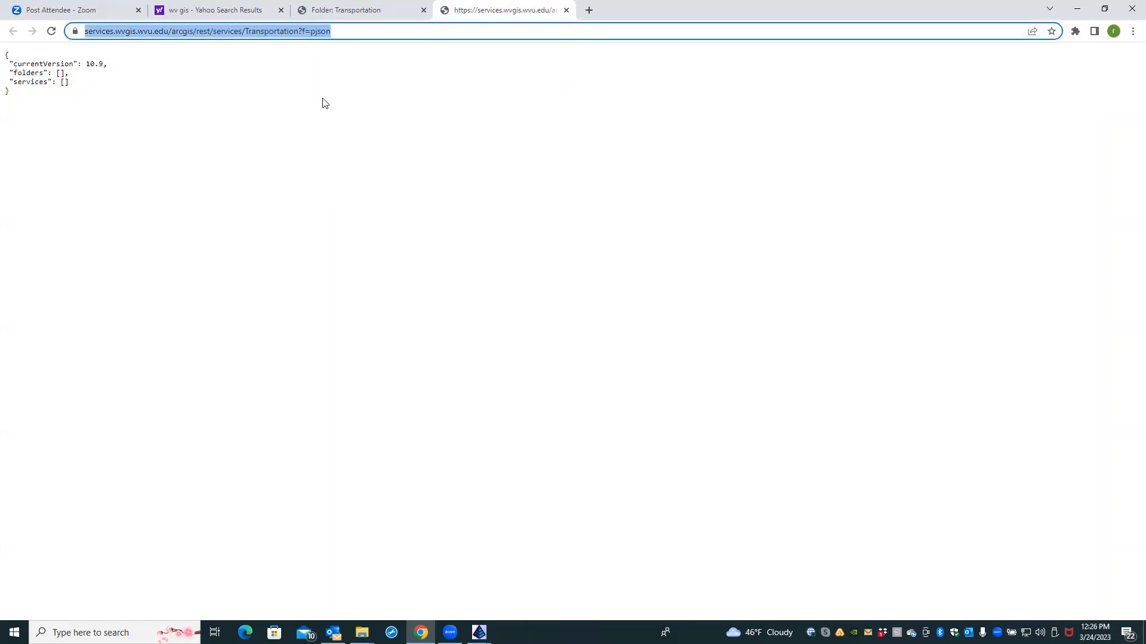
left_click(479, 632)
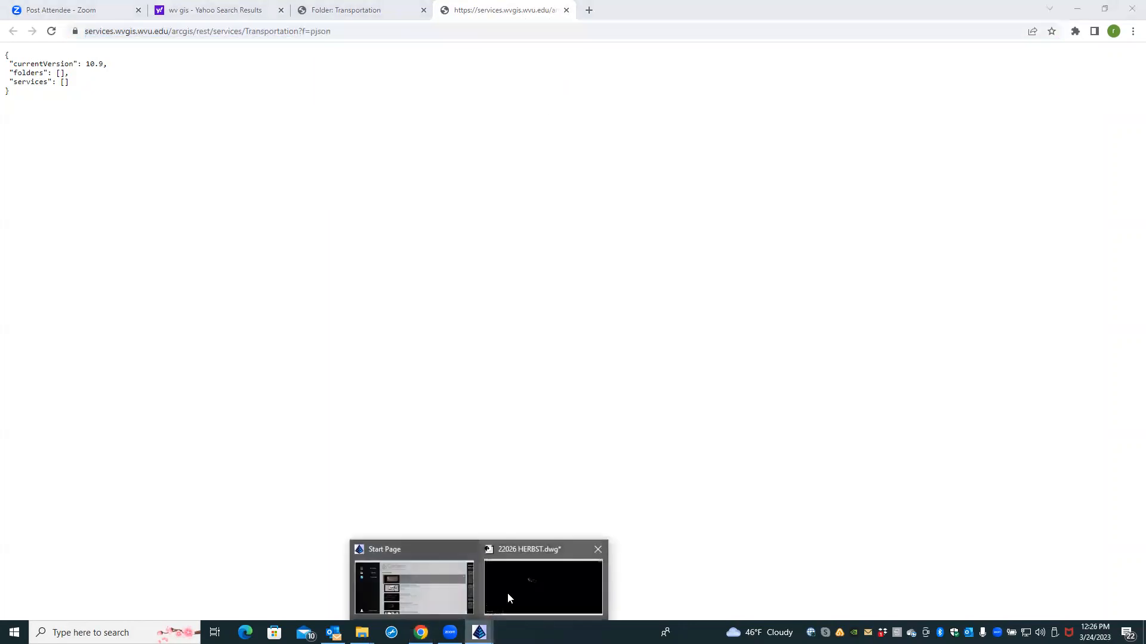
left_click(509, 597)
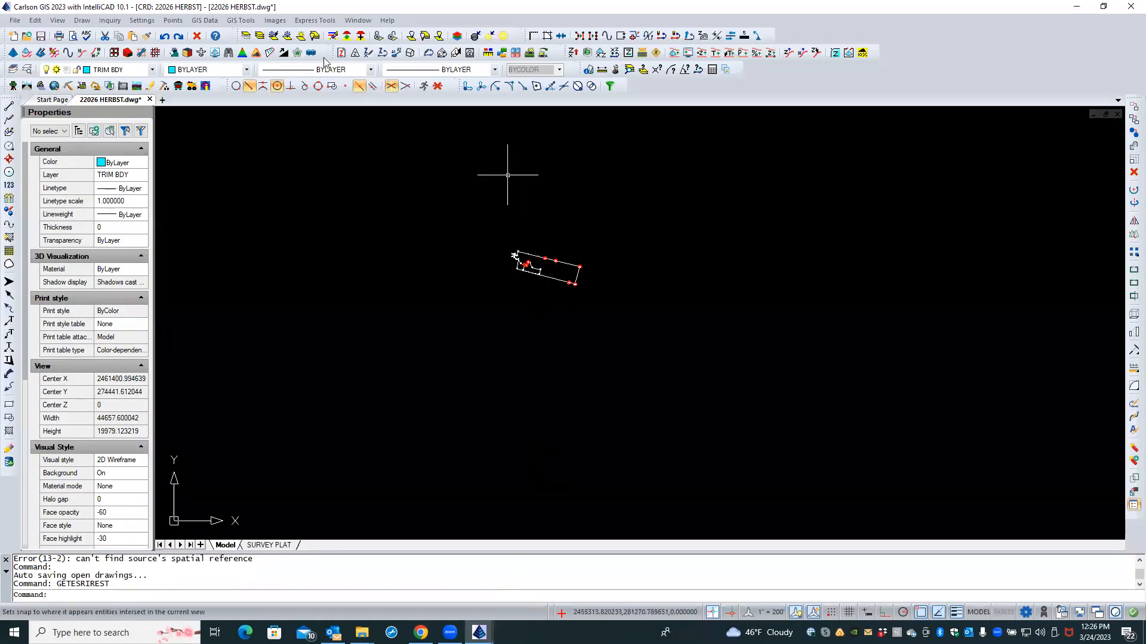
Step: Add the pasted Transportation address as an ArcGIS REST service; it's rejected as Invalid URL
left_click(218, 23)
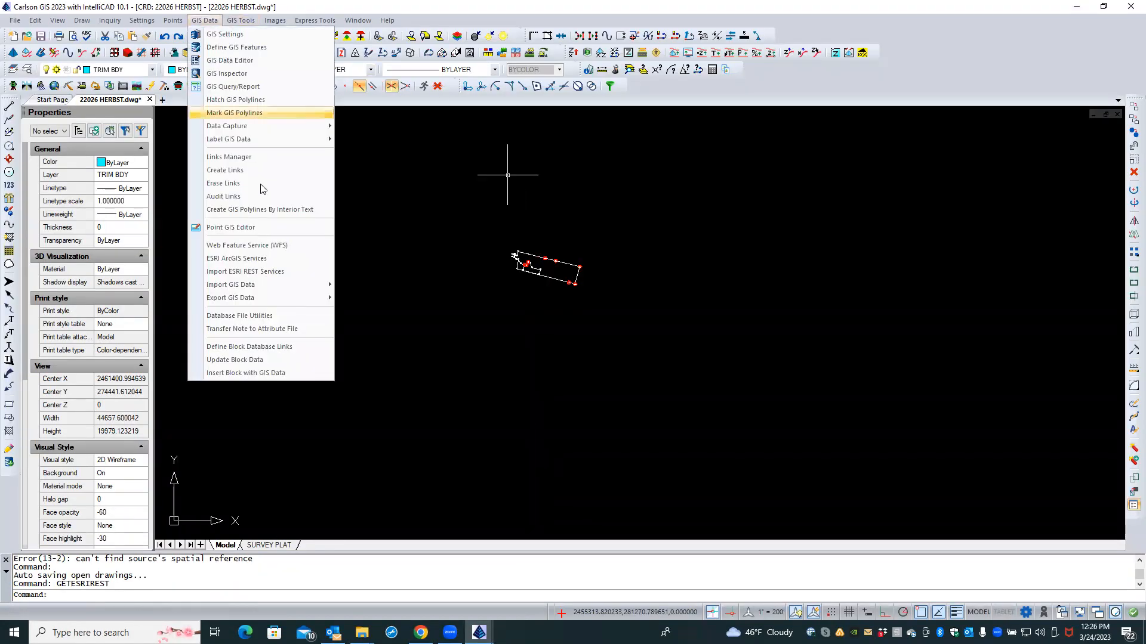
left_click(271, 273)
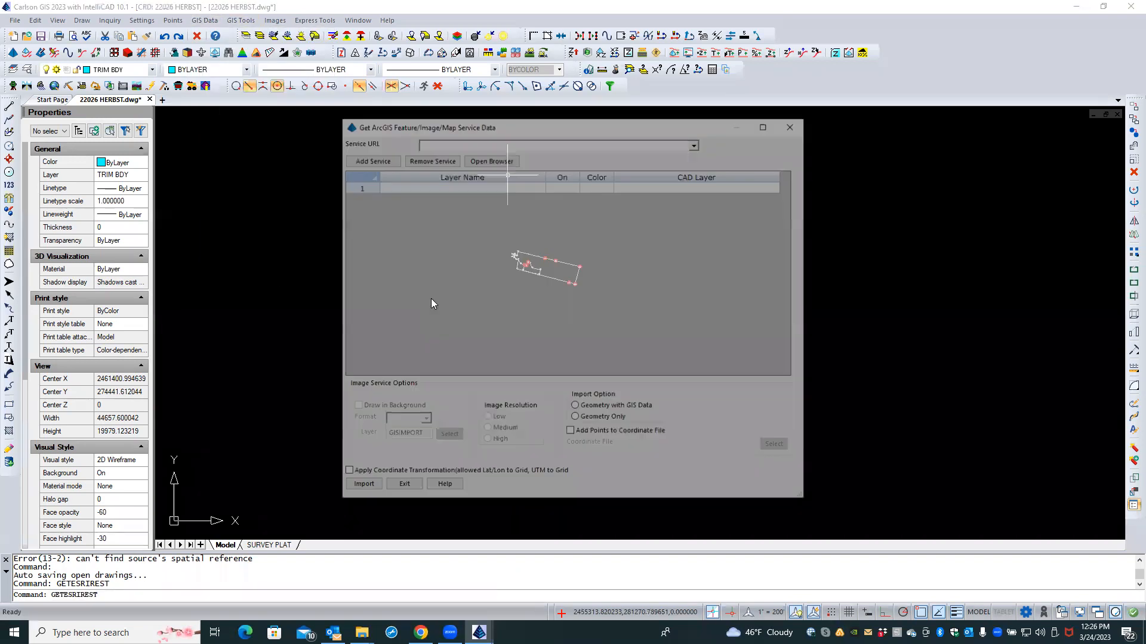
left_click(374, 160)
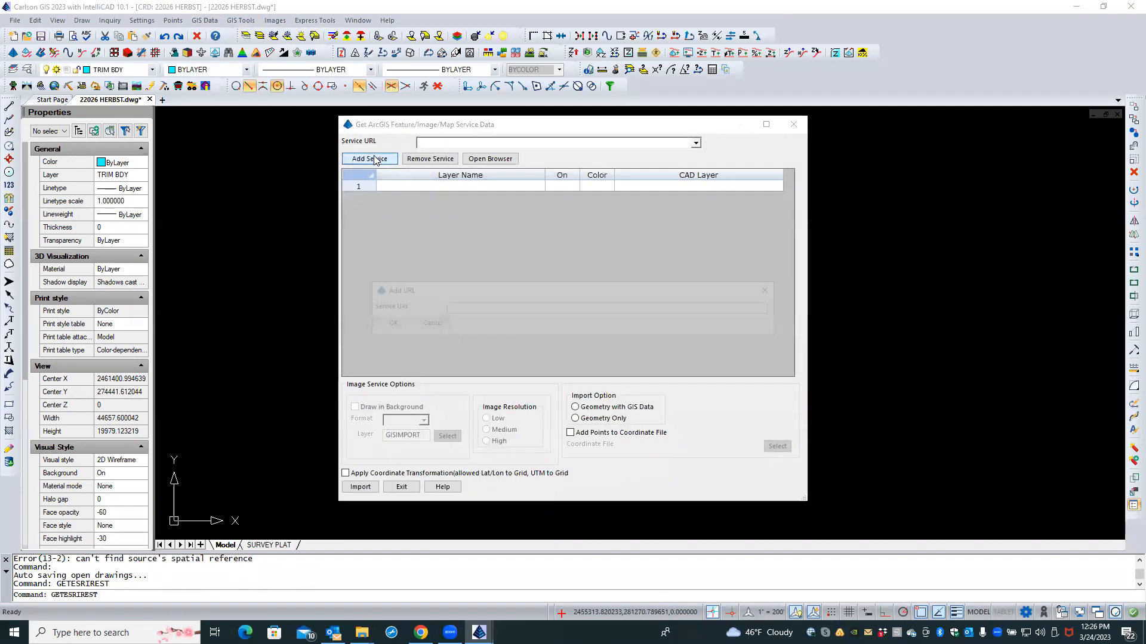
right_click(452, 310)
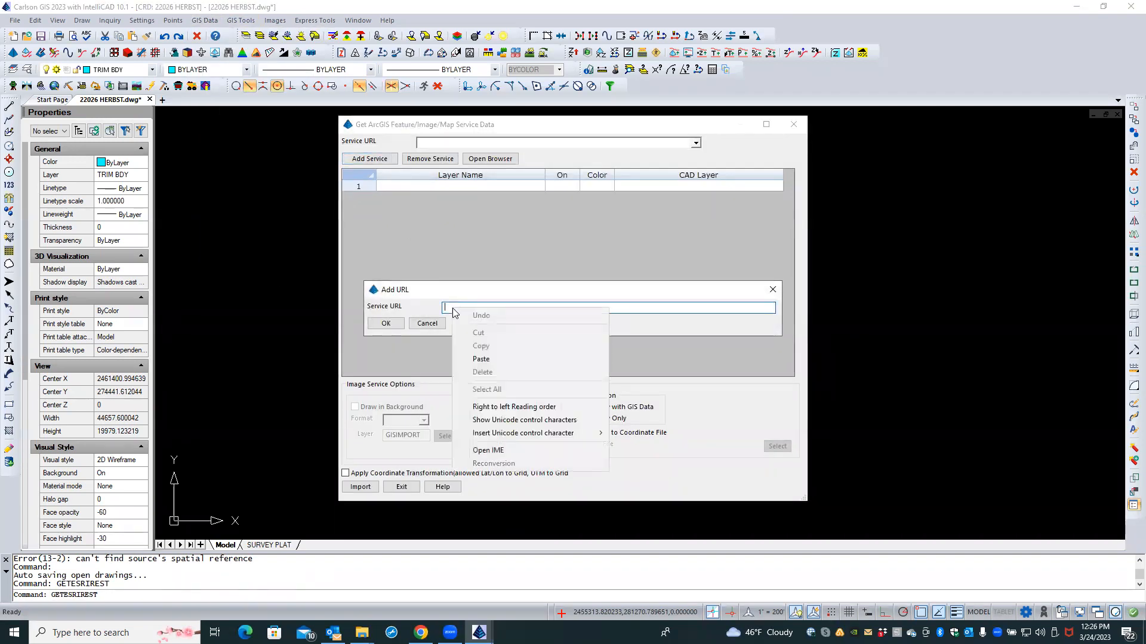
left_click(481, 359)
left_click(386, 323)
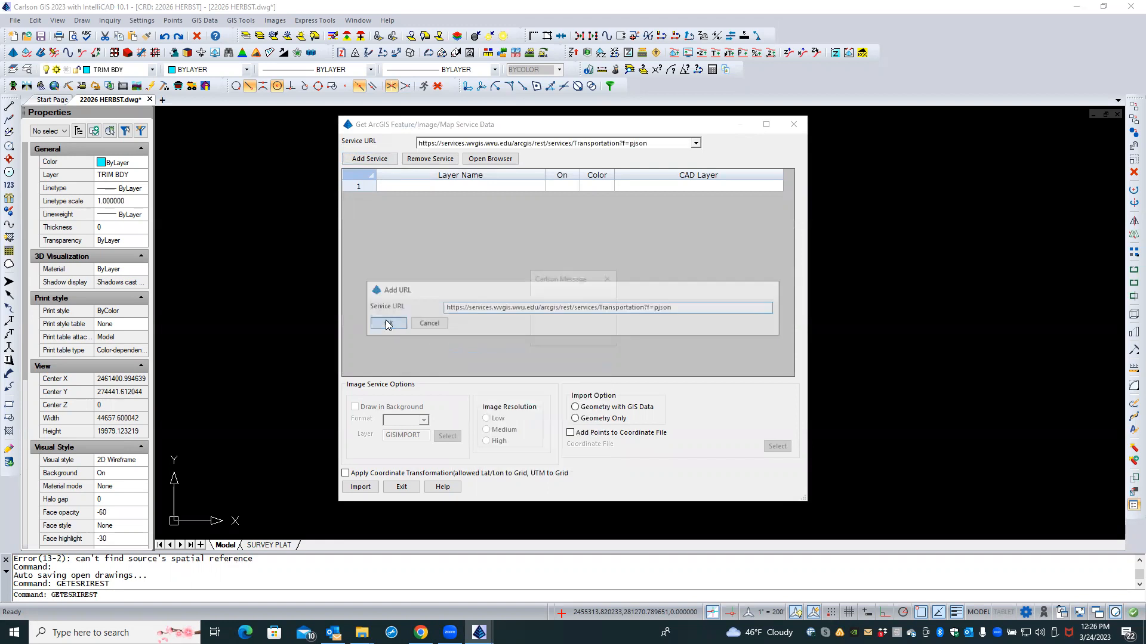
left_click(579, 339)
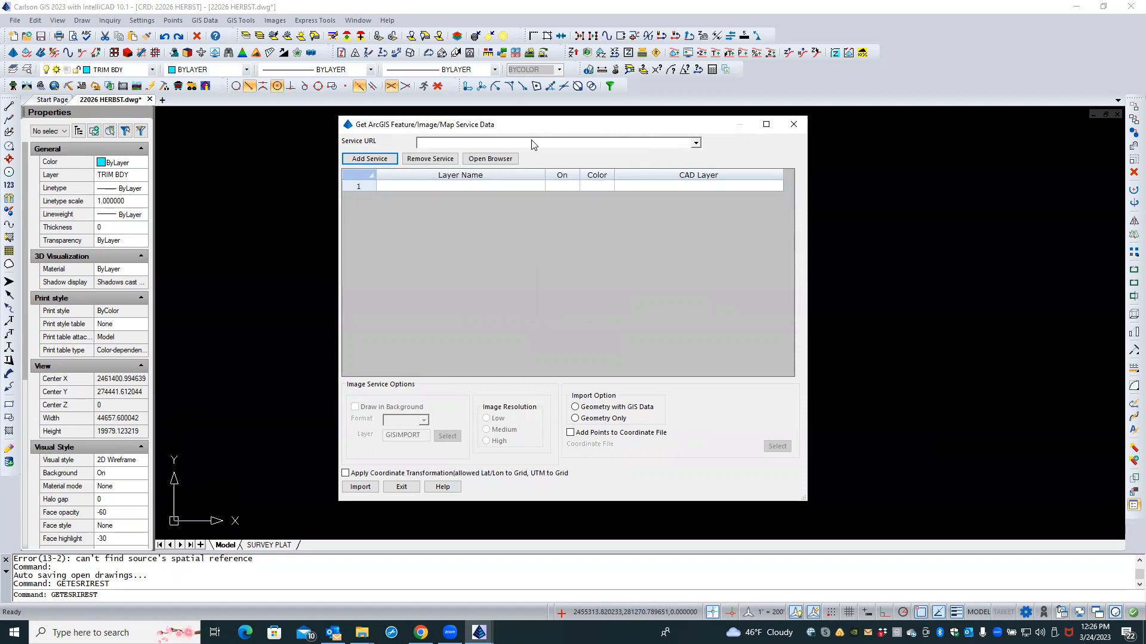
Step: Check the empty service list and retry the pasted address, which is rejected again
left_click(498, 144)
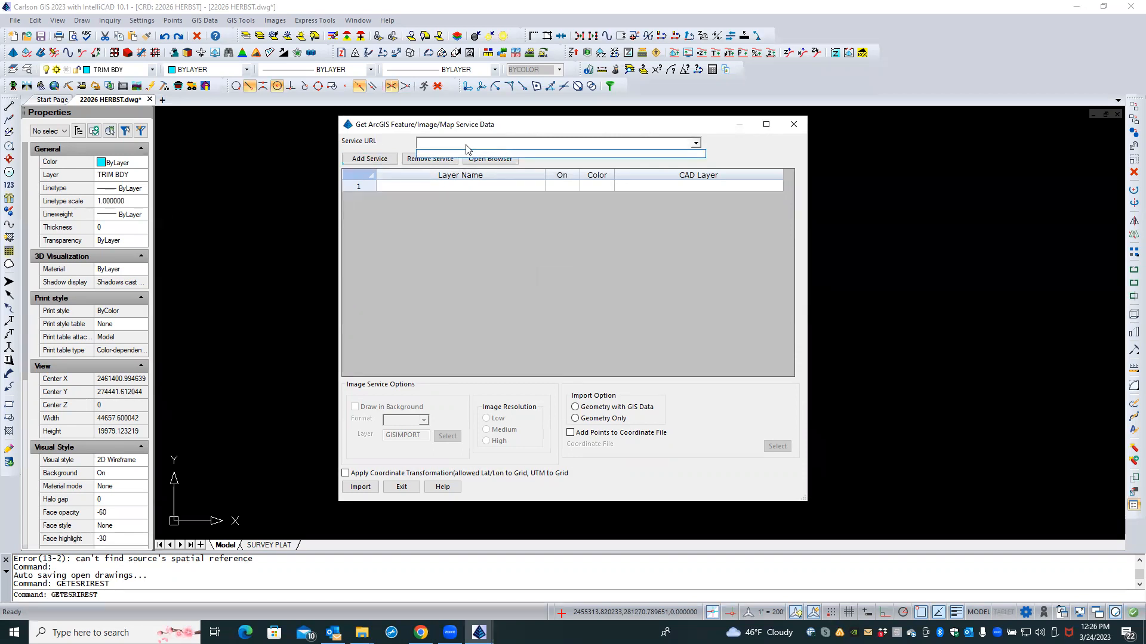
left_click(371, 160)
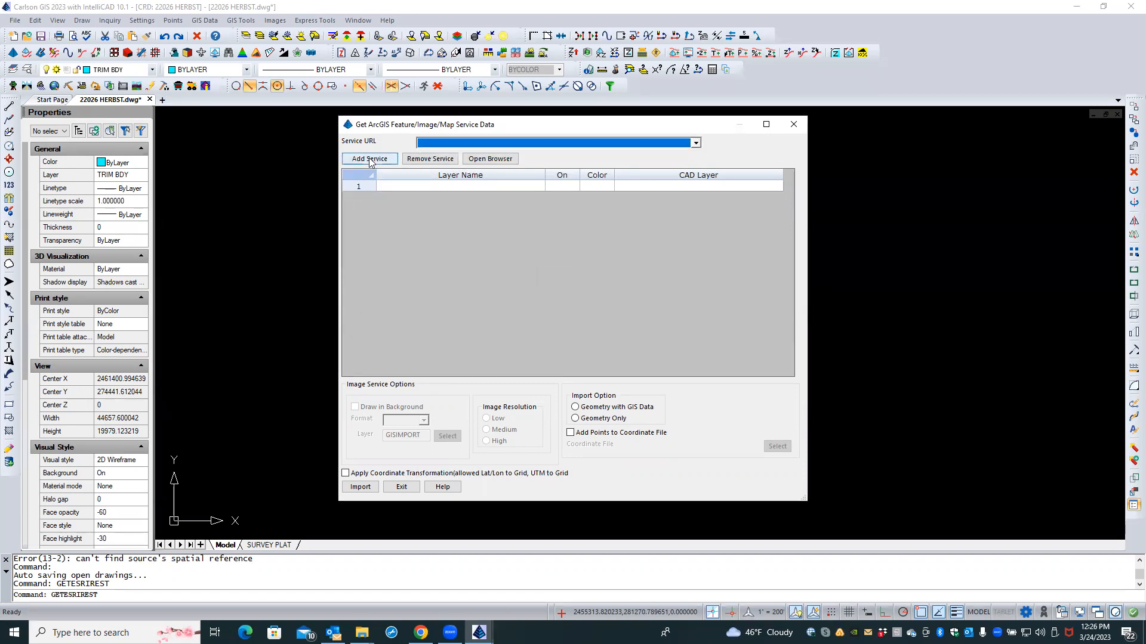
left_click(369, 159)
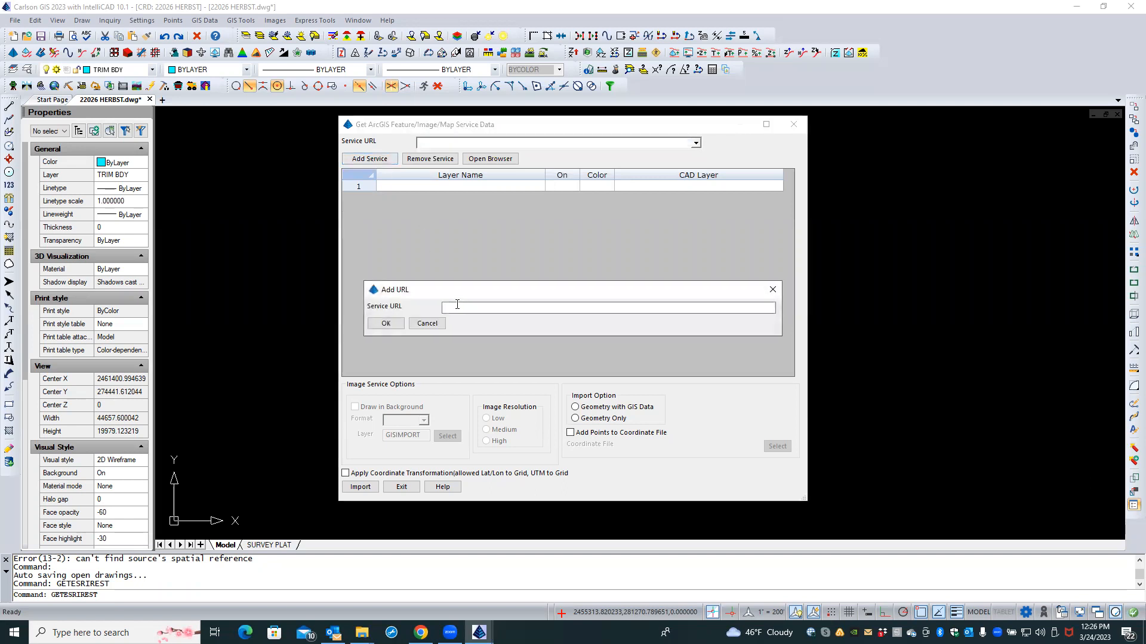
right_click(455, 311)
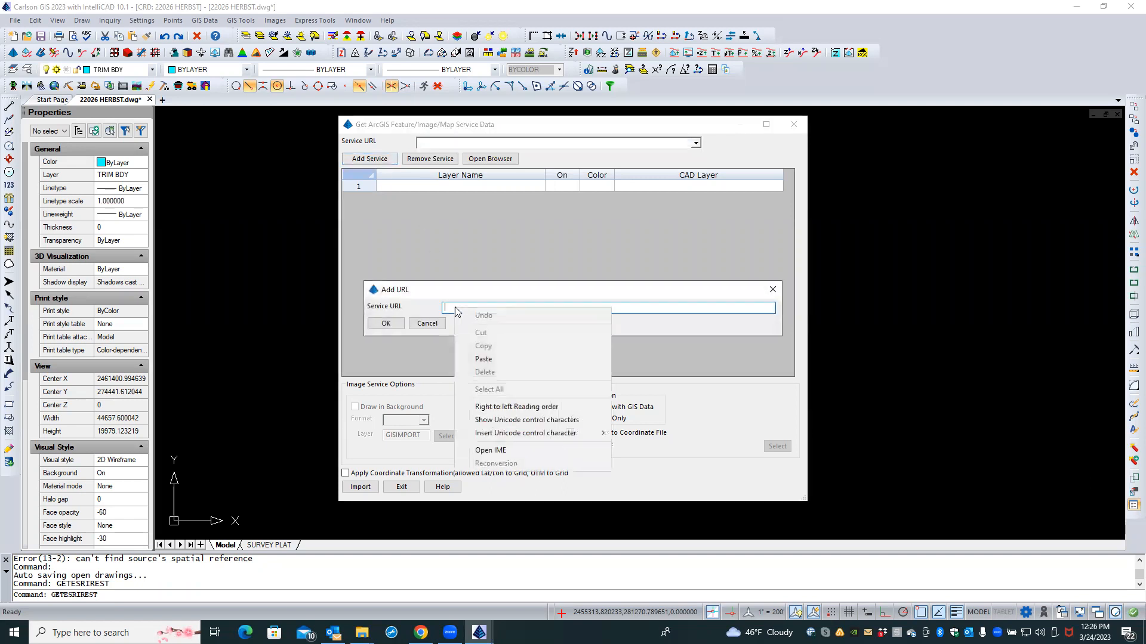
left_click(486, 359)
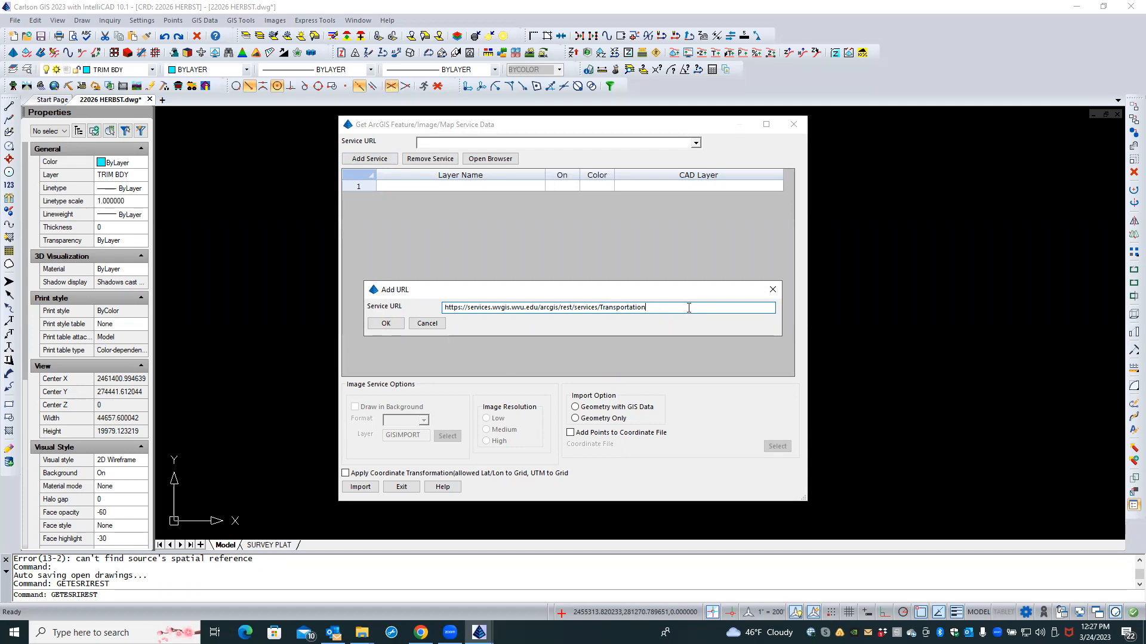
left_click(385, 324)
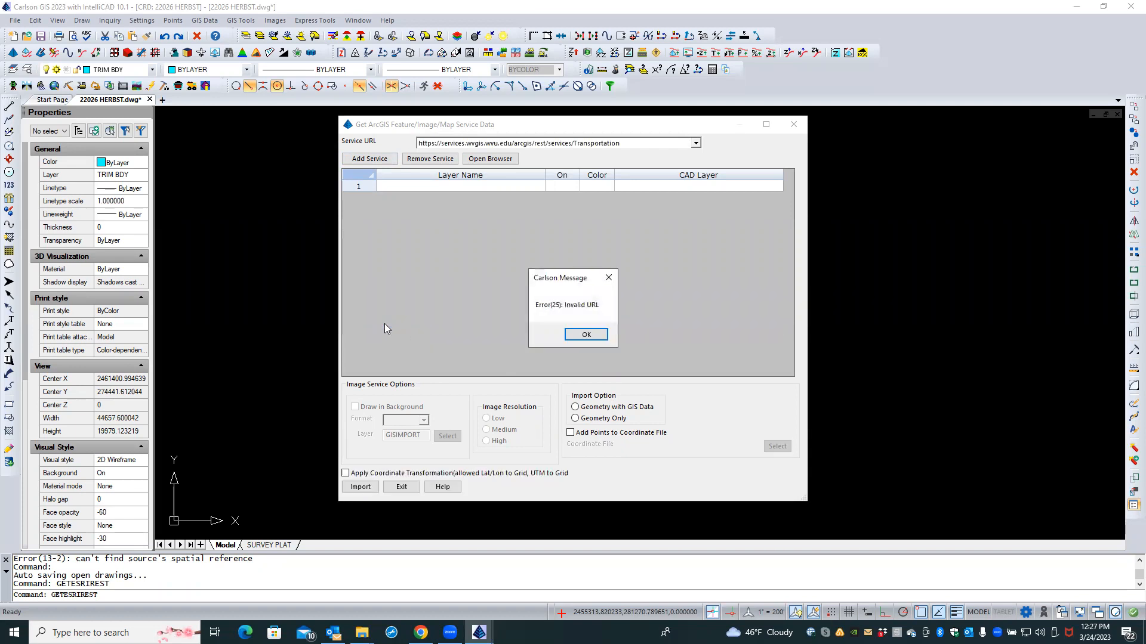
left_click(599, 337)
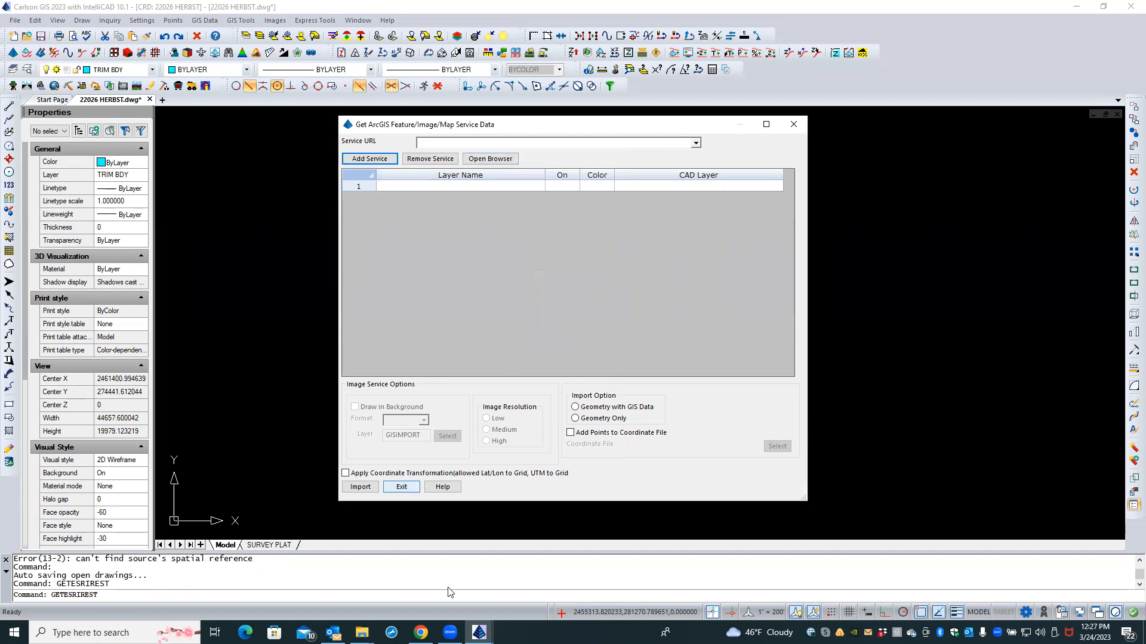
Step: Close Chrome's JSON tab, copy the Transportation folder page address, and return to the import dialog
mouse_move(421, 633)
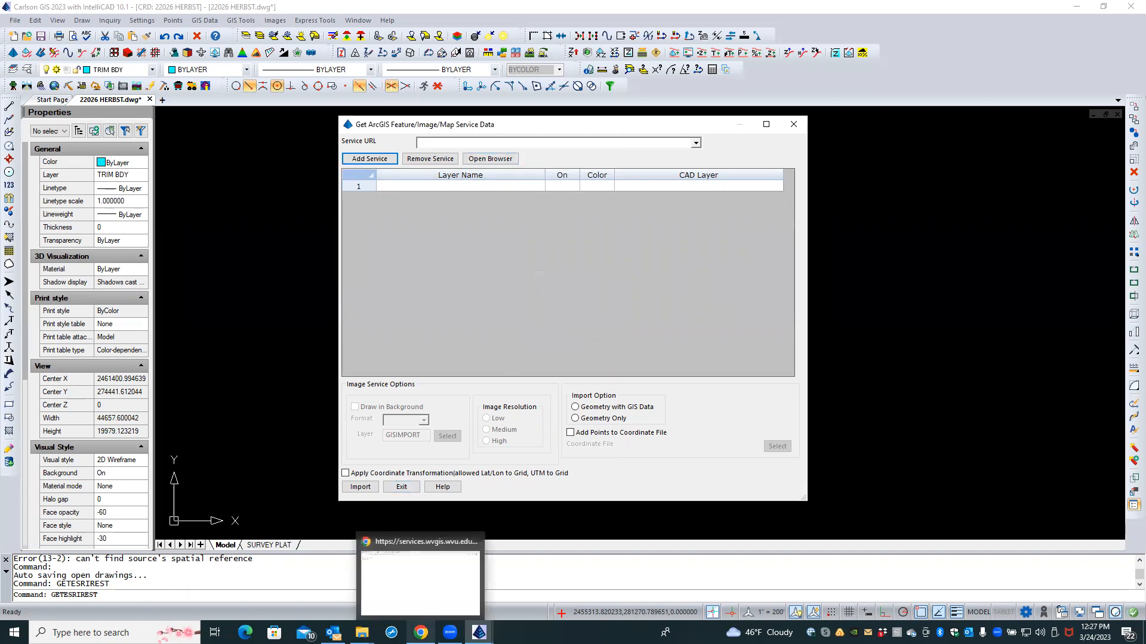
left_click(422, 587)
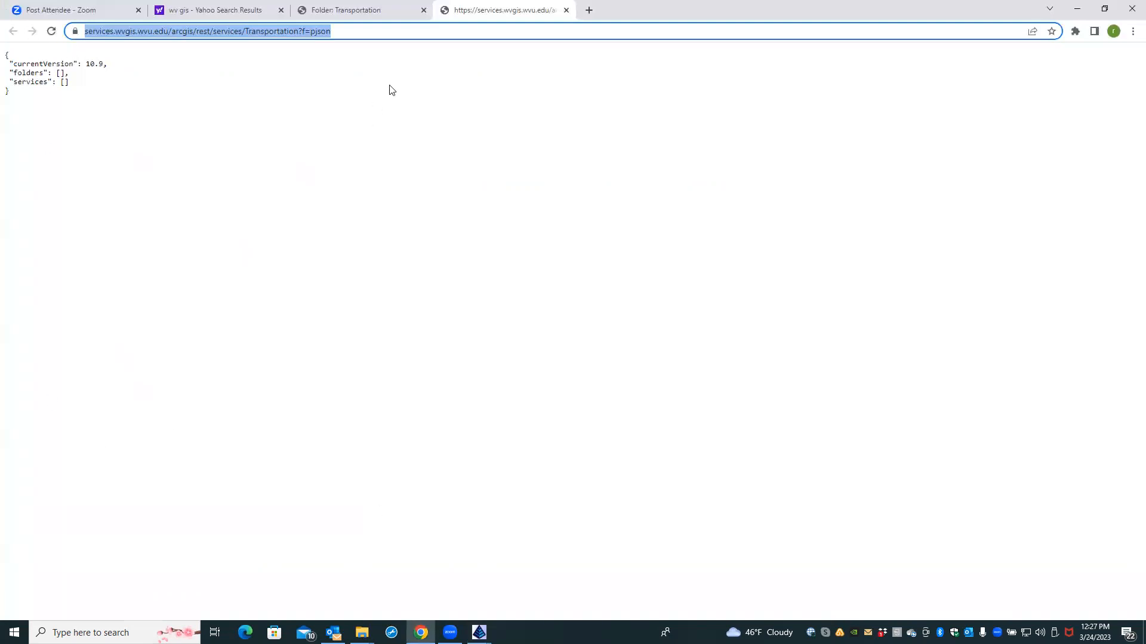
left_click(566, 11)
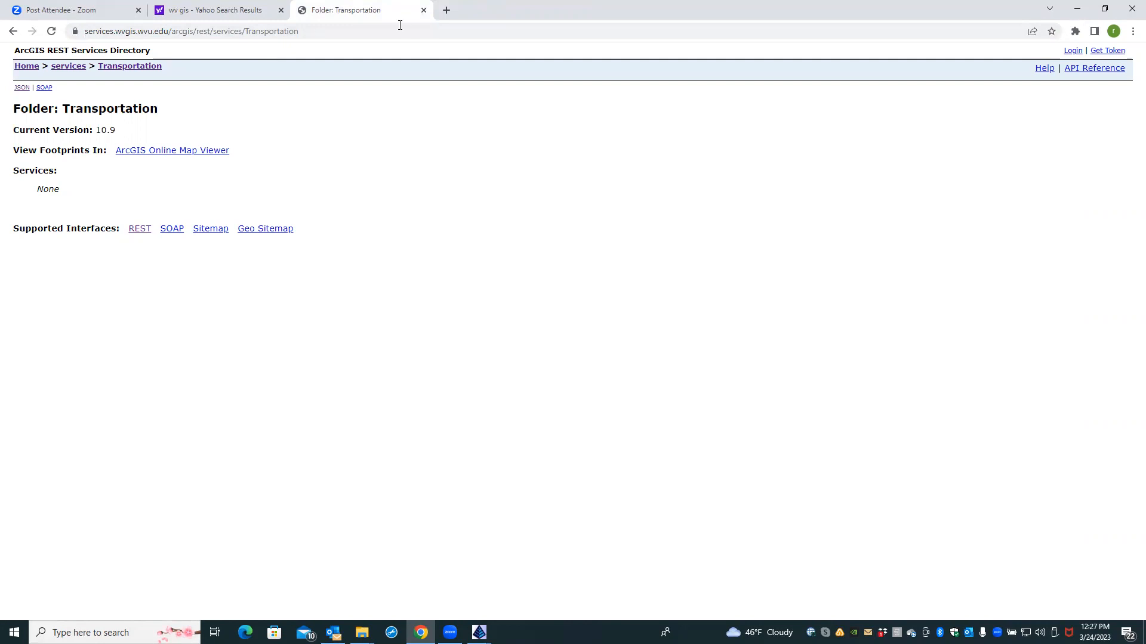
left_click(267, 30)
right_click(267, 29)
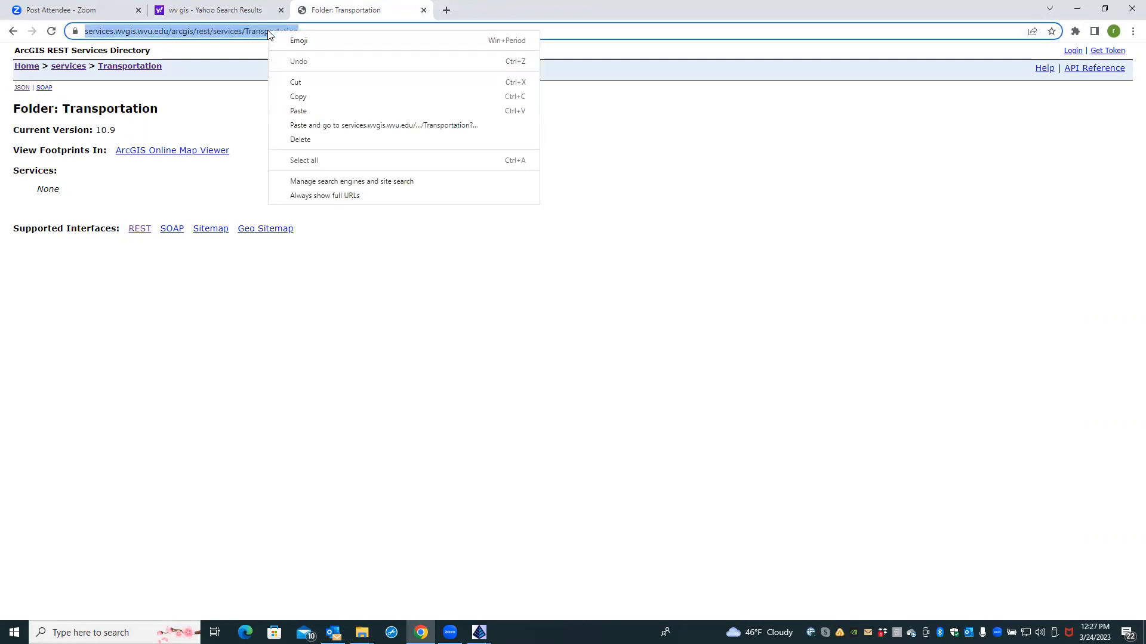
left_click(318, 94)
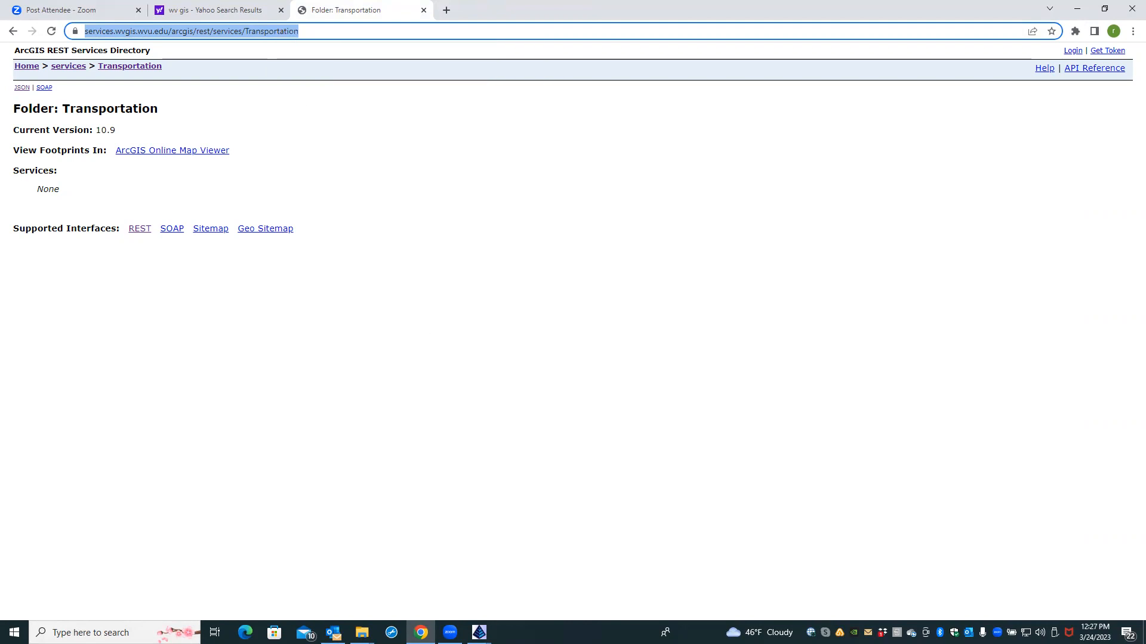
mouse_move(479, 632)
left_click(519, 593)
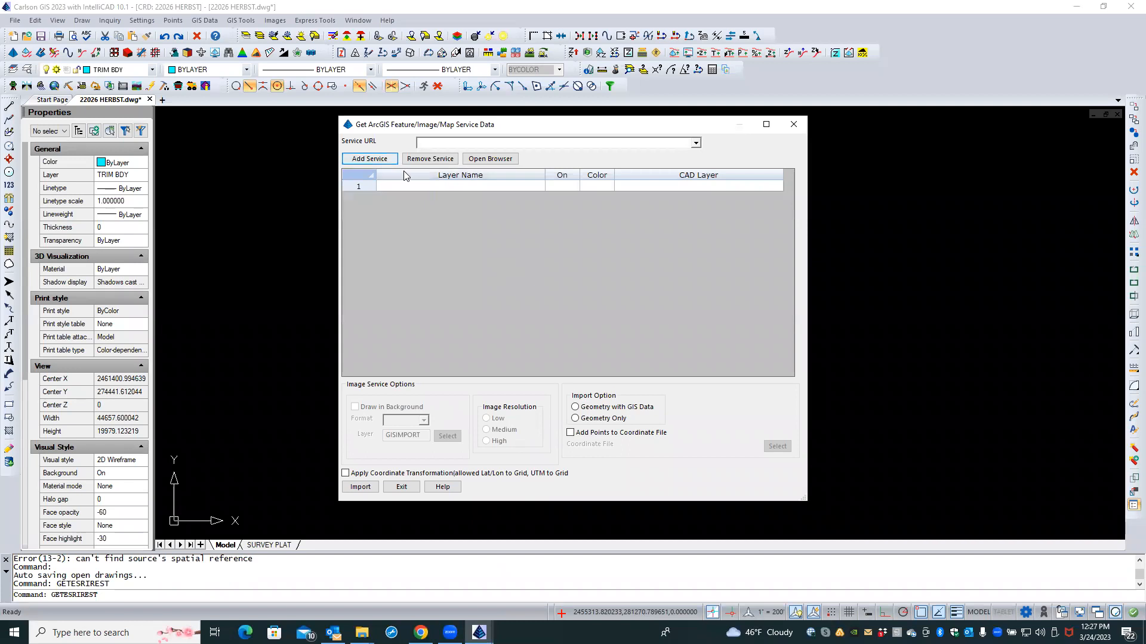
Step: Add the pasted Transportation folder address as a service; it's rejected as invalid
left_click(387, 160)
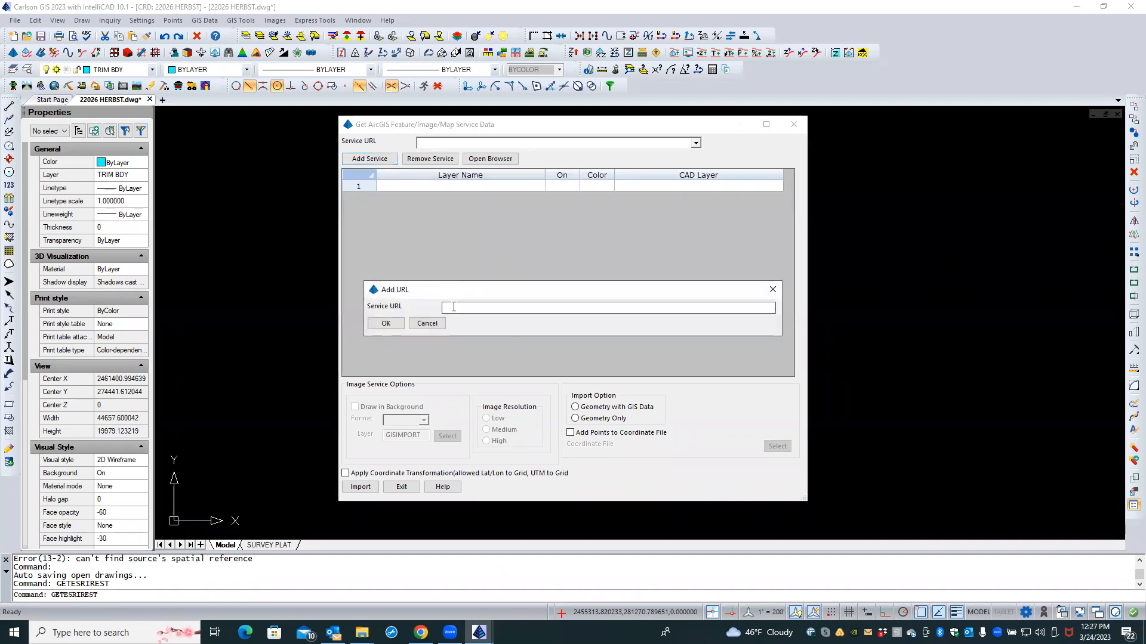
right_click(453, 307)
left_click(478, 359)
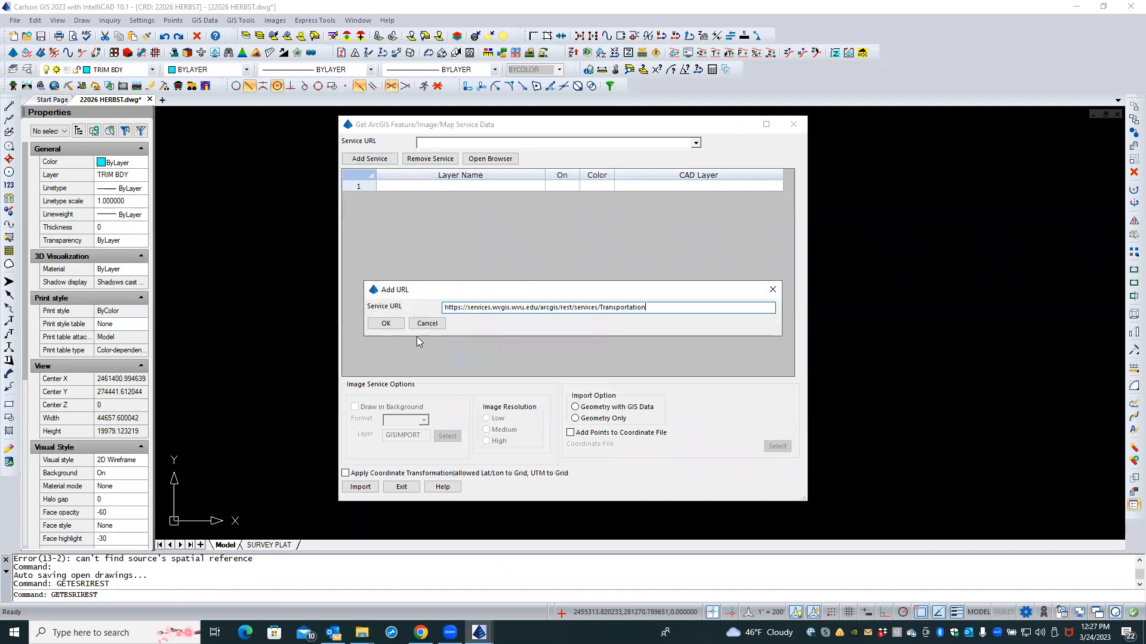
left_click(386, 323)
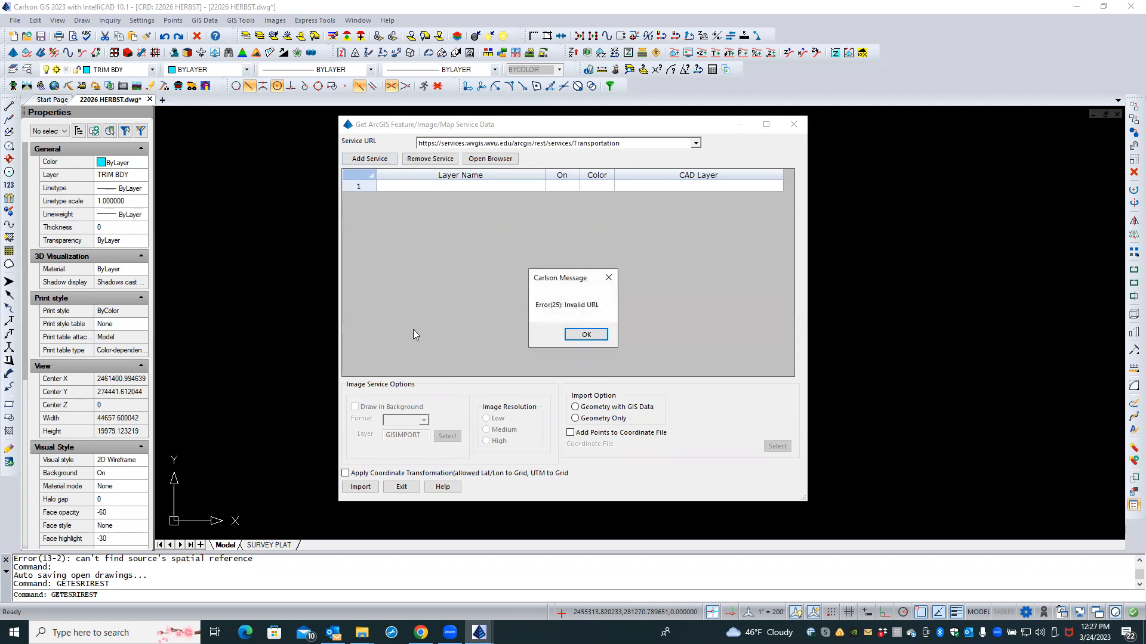
left_click(587, 334)
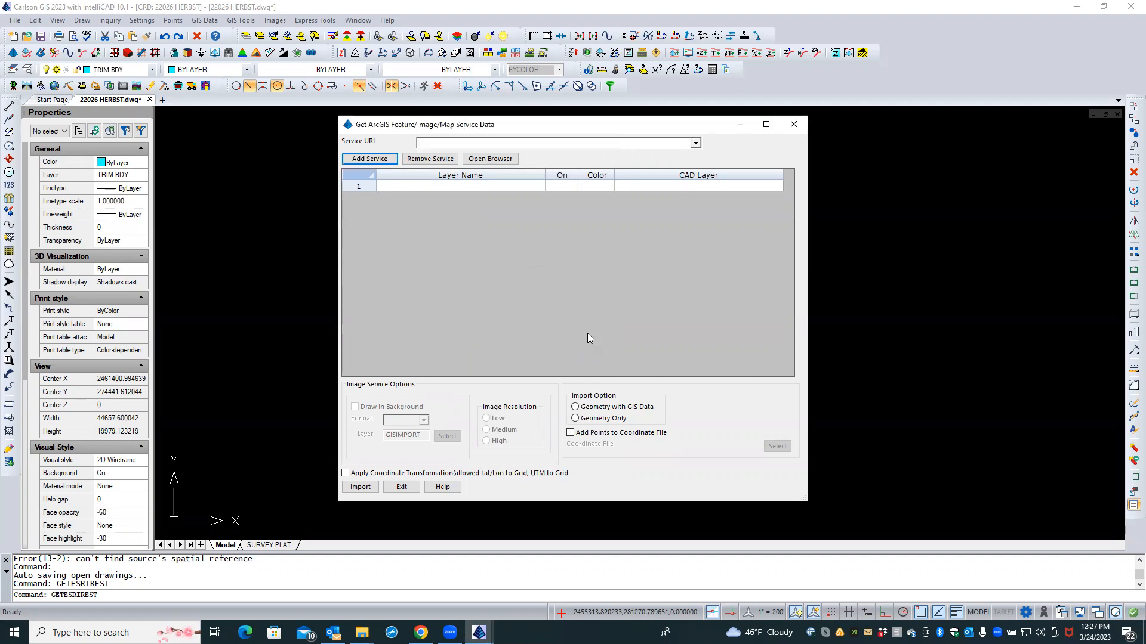
Step: Paste the address once more, then cancel the new URL and close the import window
left_click(380, 160)
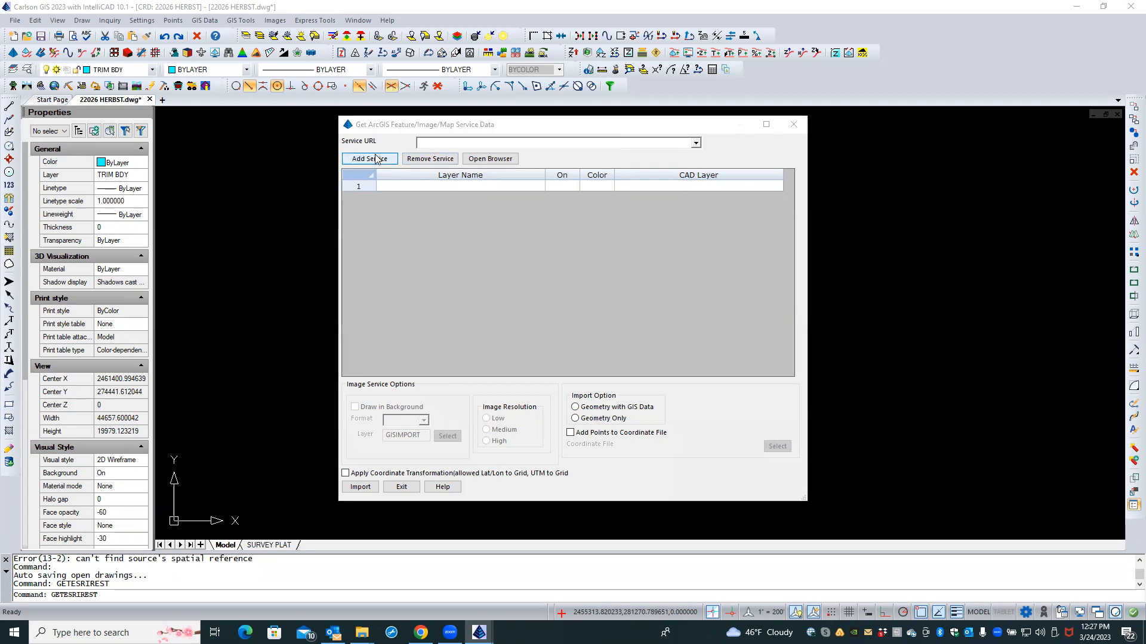
right_click(463, 309)
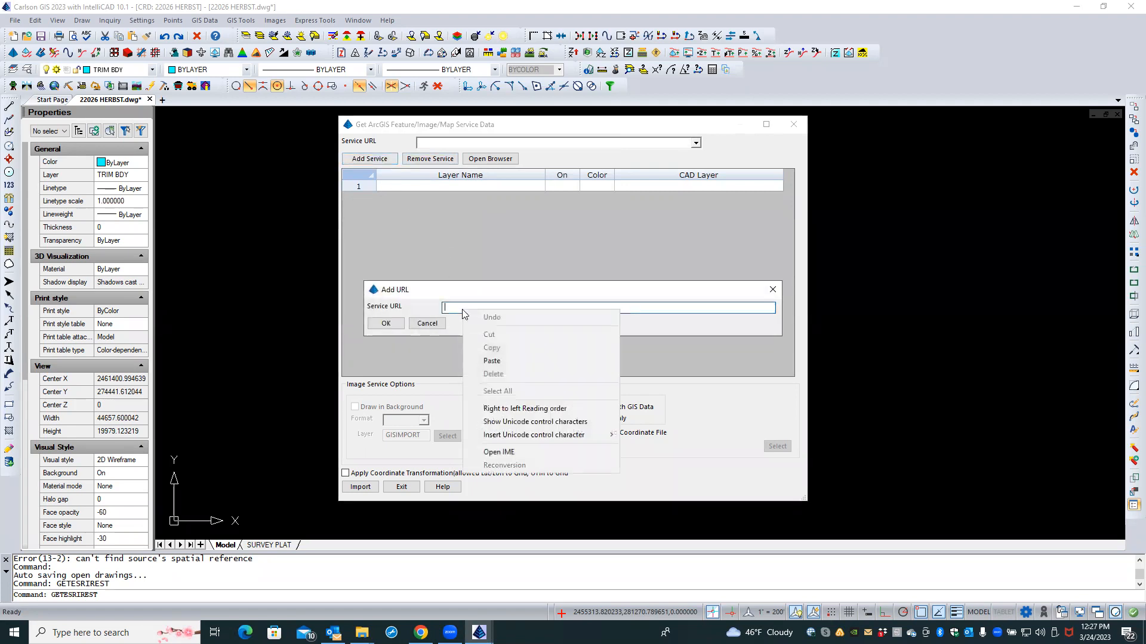
left_click(490, 361)
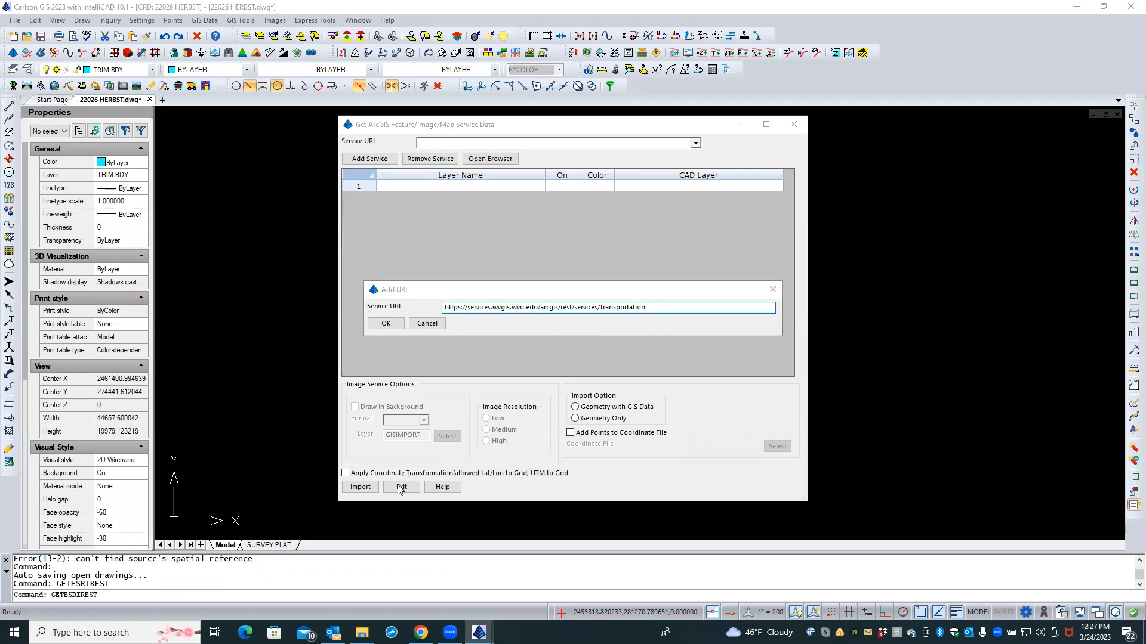
left_click(426, 324)
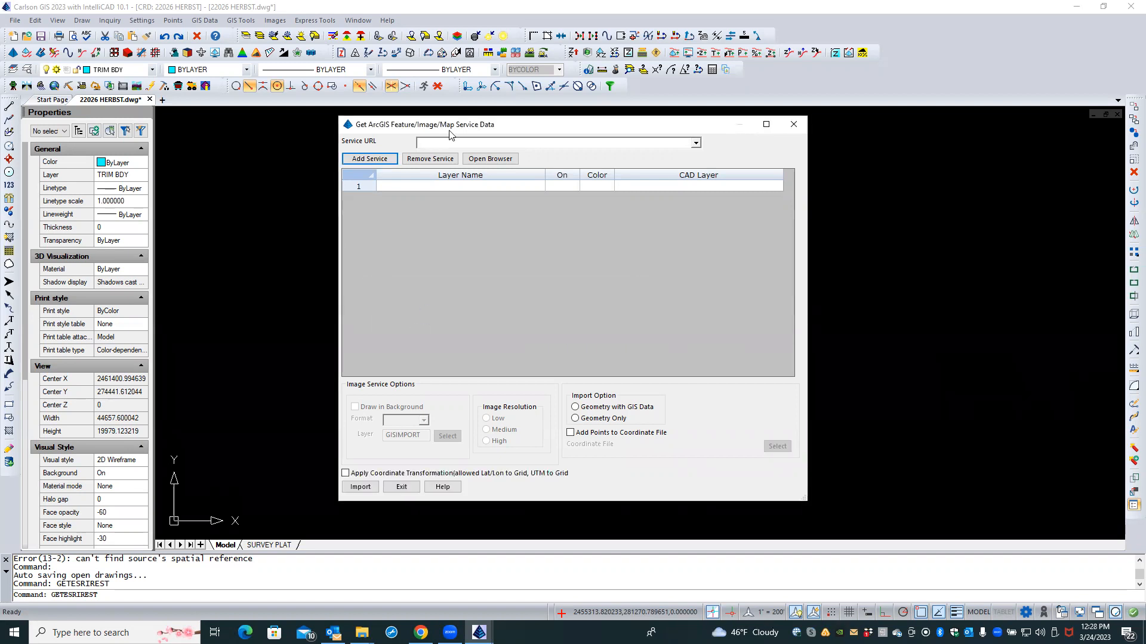
left_click(401, 487)
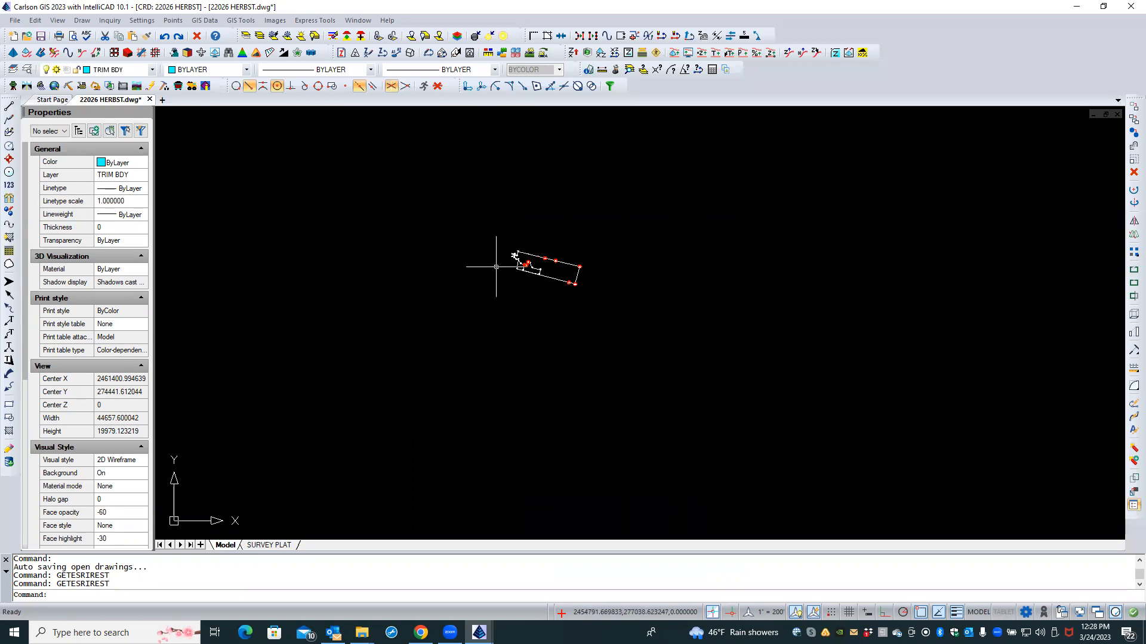
Step: Zoom in and pan so the numbered parcel boundary fills the middle of the view
scroll(528, 263, "up", 2)
scroll(531, 262, "up", 6)
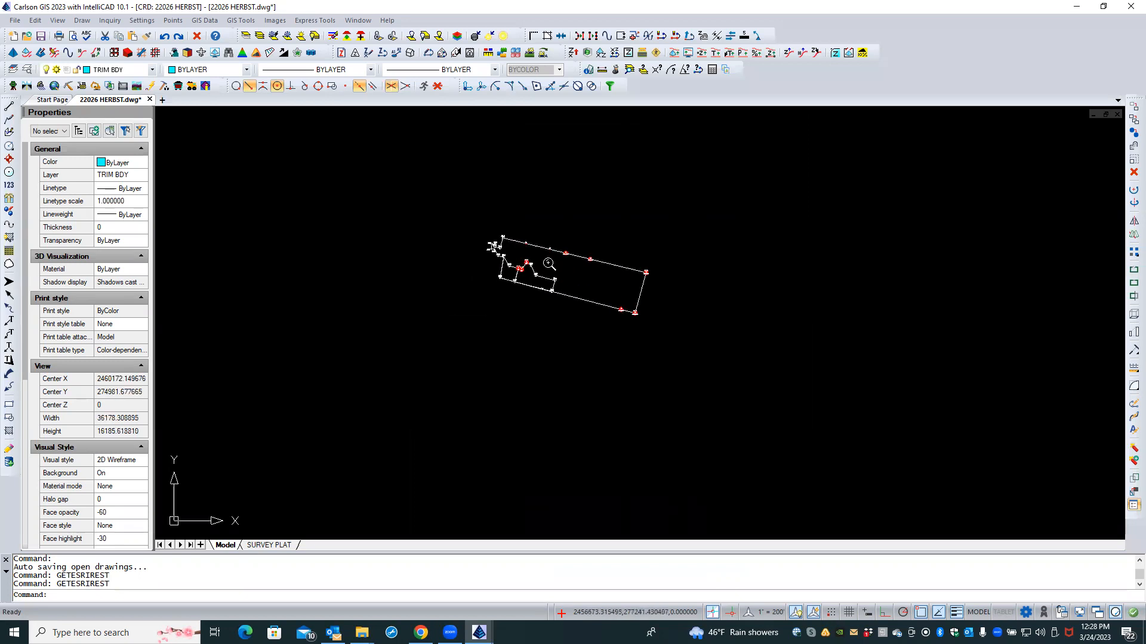
scroll(553, 268, "up", 2)
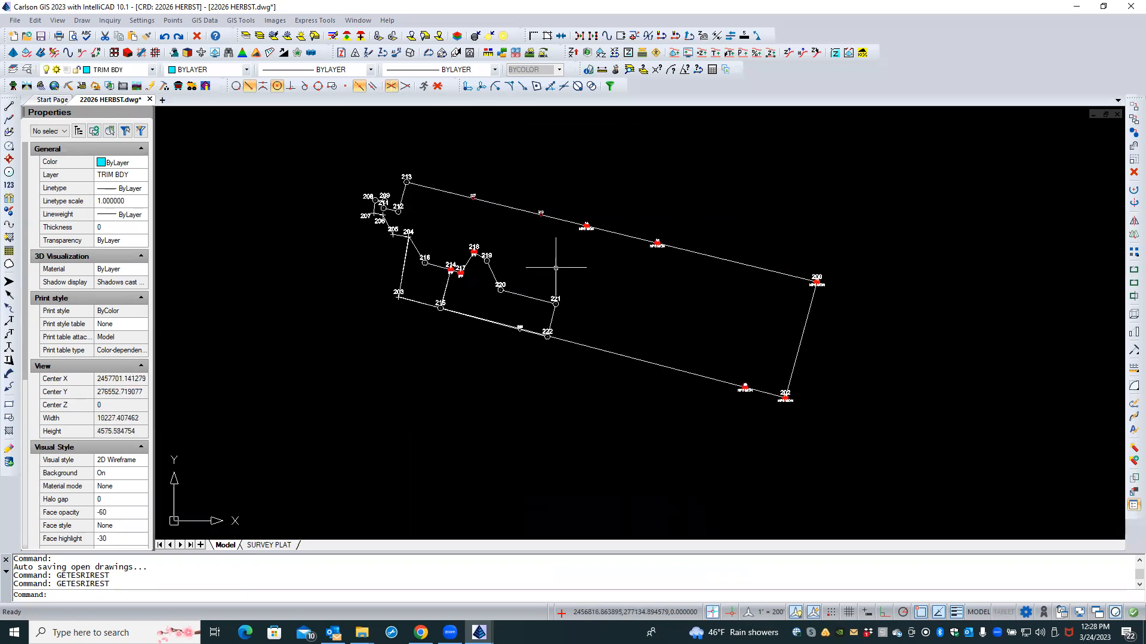
middle_click_drag(555, 264, 538, 279)
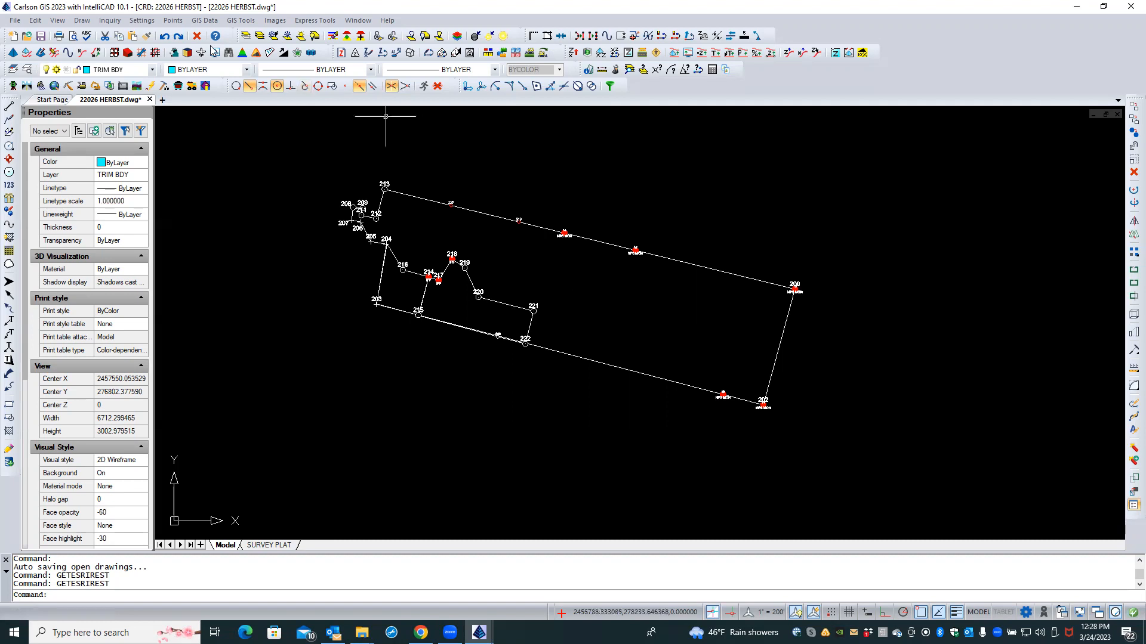
left_click(173, 20)
Step: Start a Web Feature Service import with a bounding box from below-left to above-right of the parcel
mouse_move(203, 24)
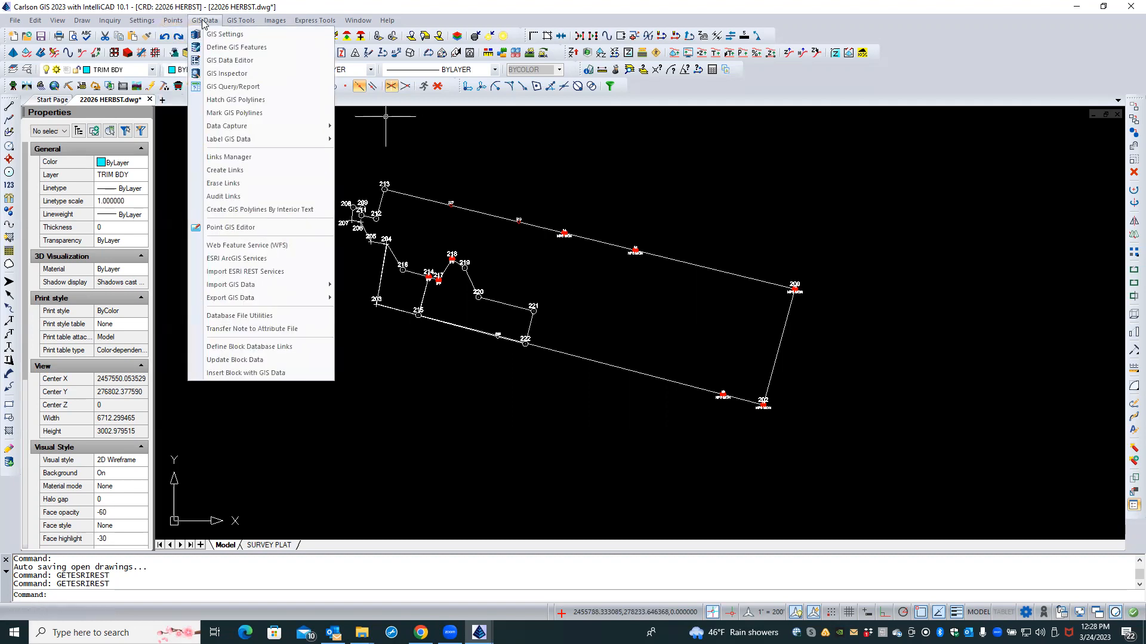
left_click(256, 245)
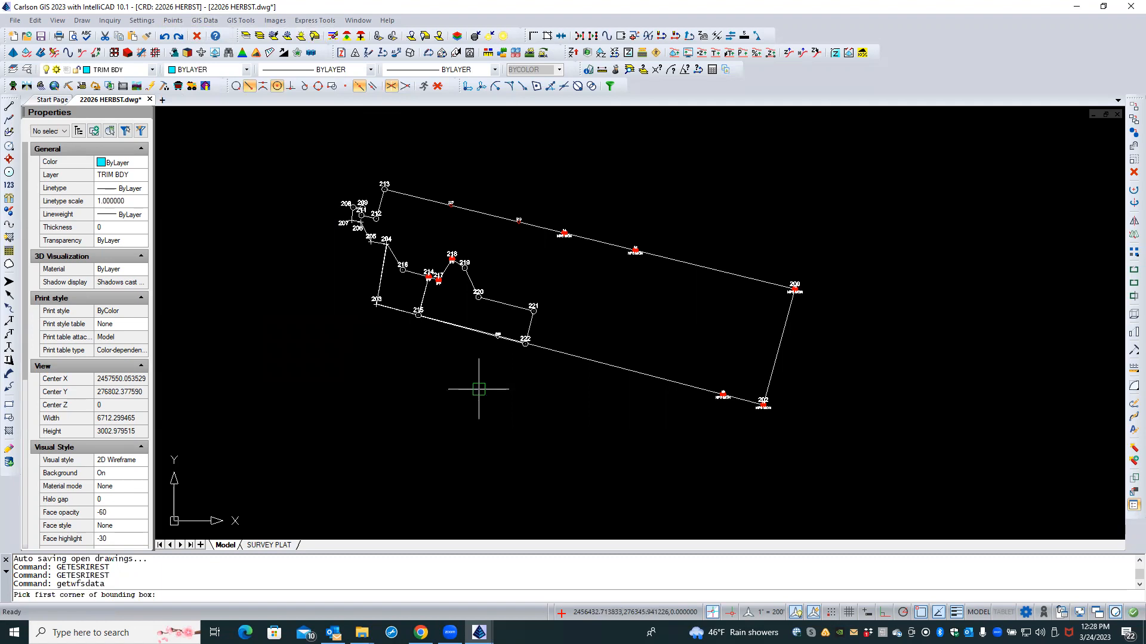
left_click(278, 486)
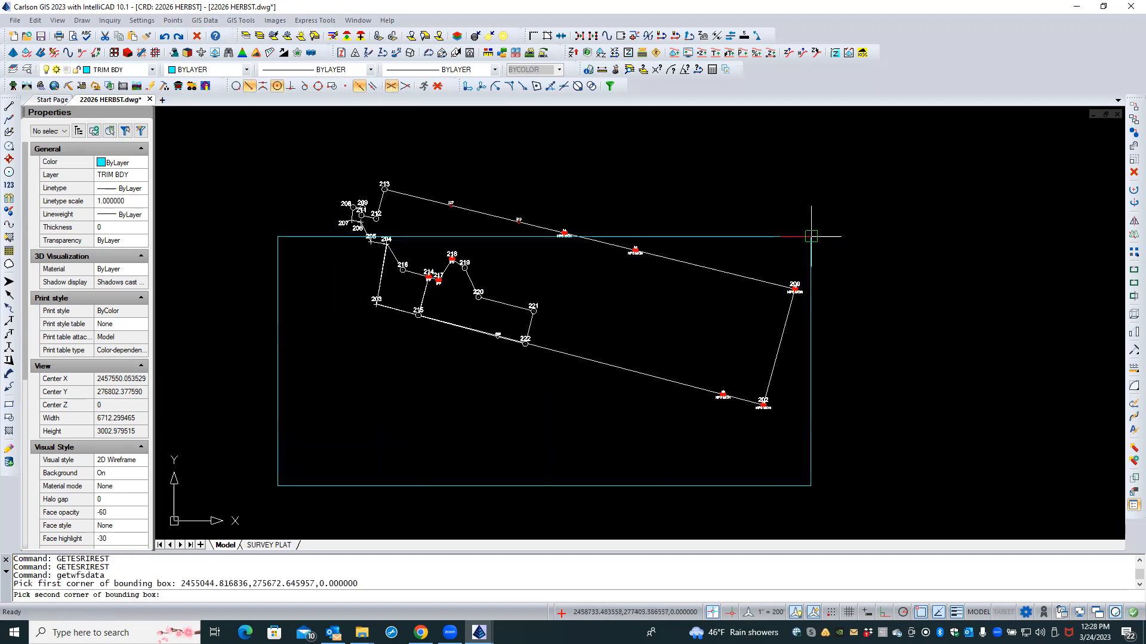
left_click(835, 170)
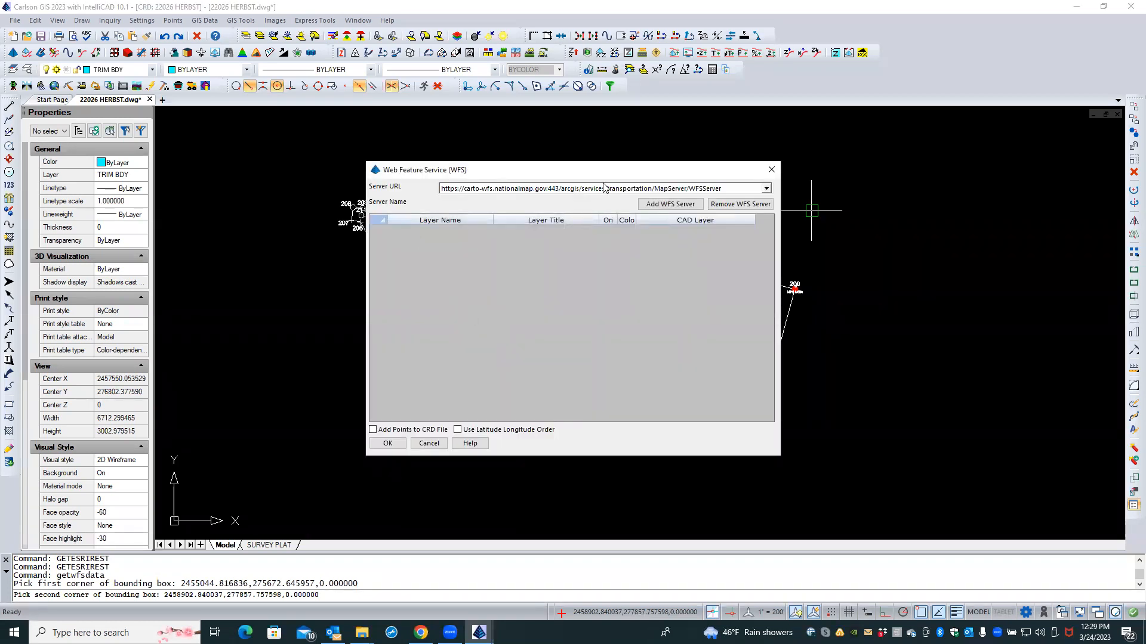
Step: Add the copied WVU Transportation URL as a WFS server; after the capabilities(3) error, cancel the import
left_click(766, 189)
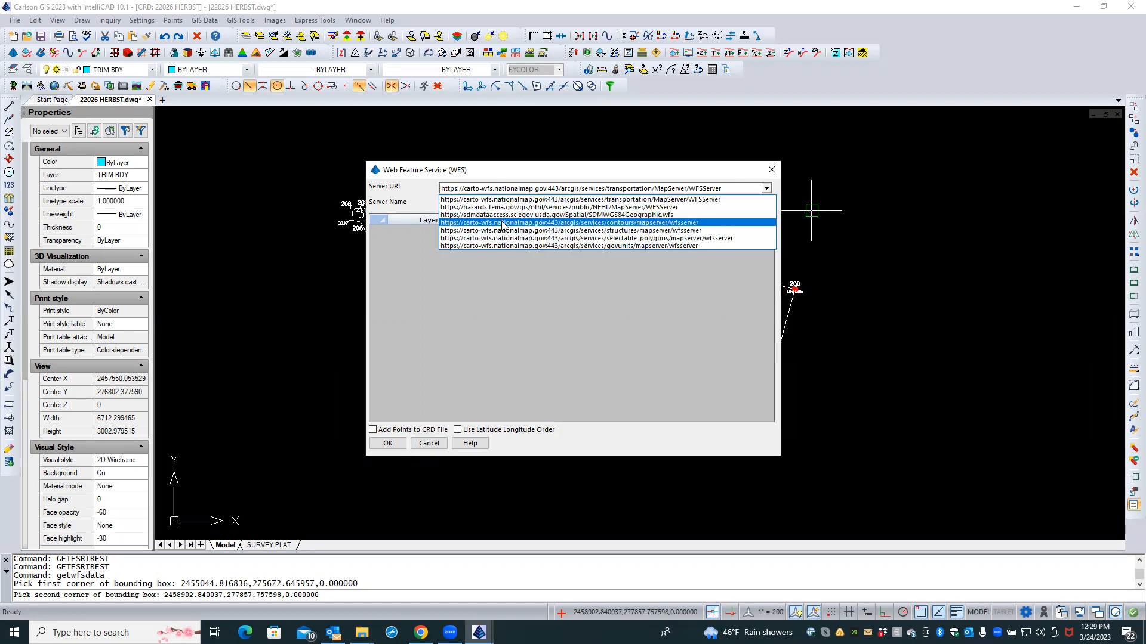
left_click(538, 287)
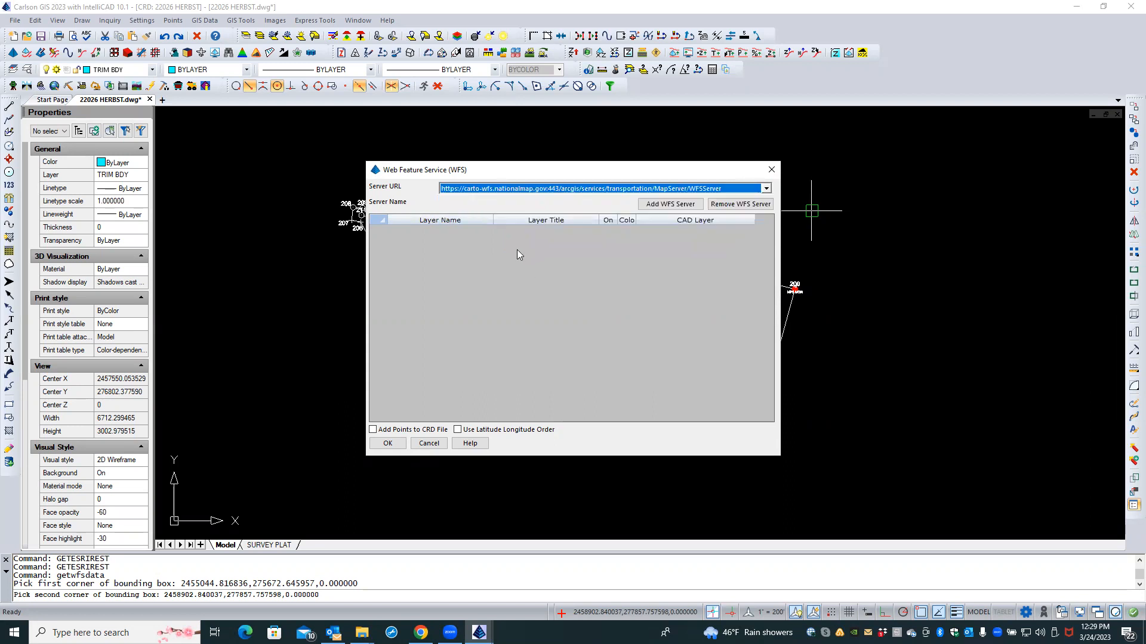
left_click(643, 204)
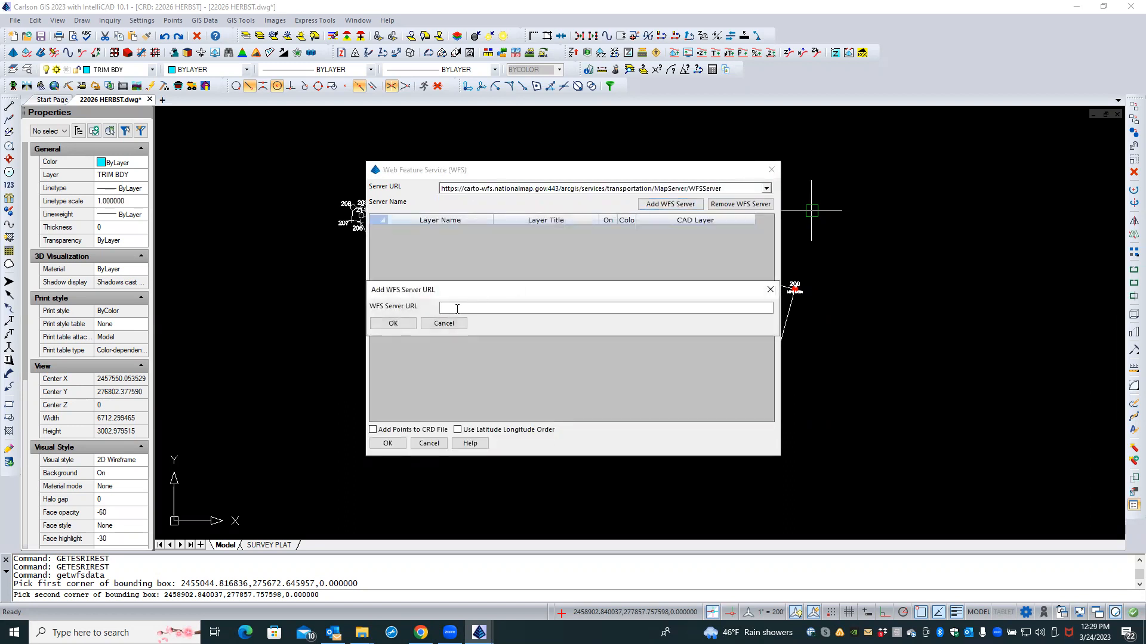
right_click(448, 311)
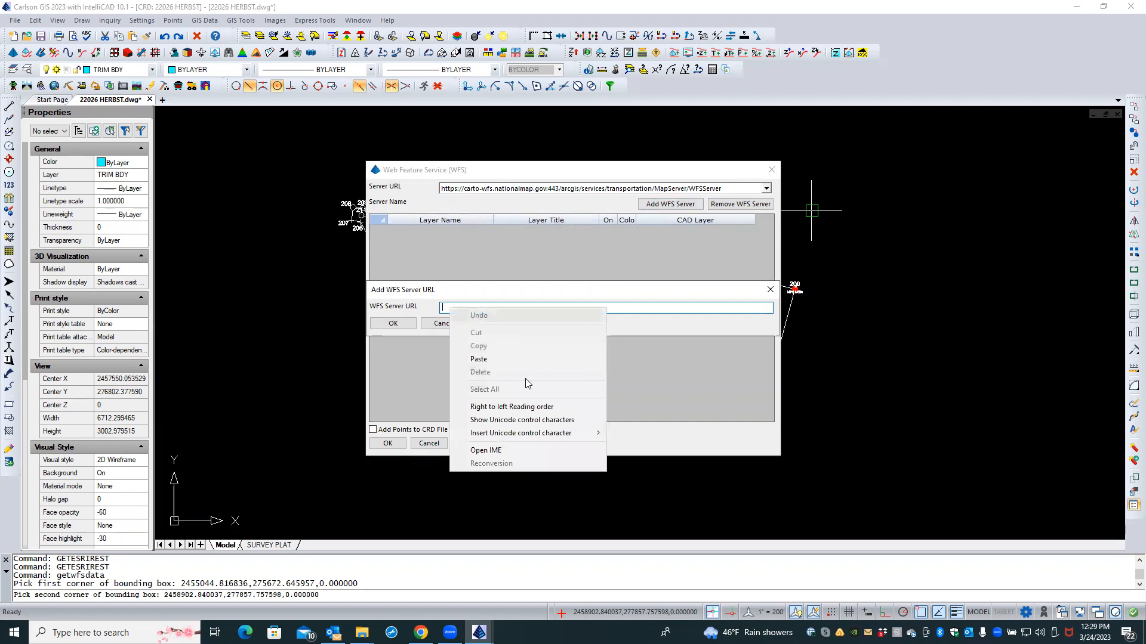
left_click(498, 360)
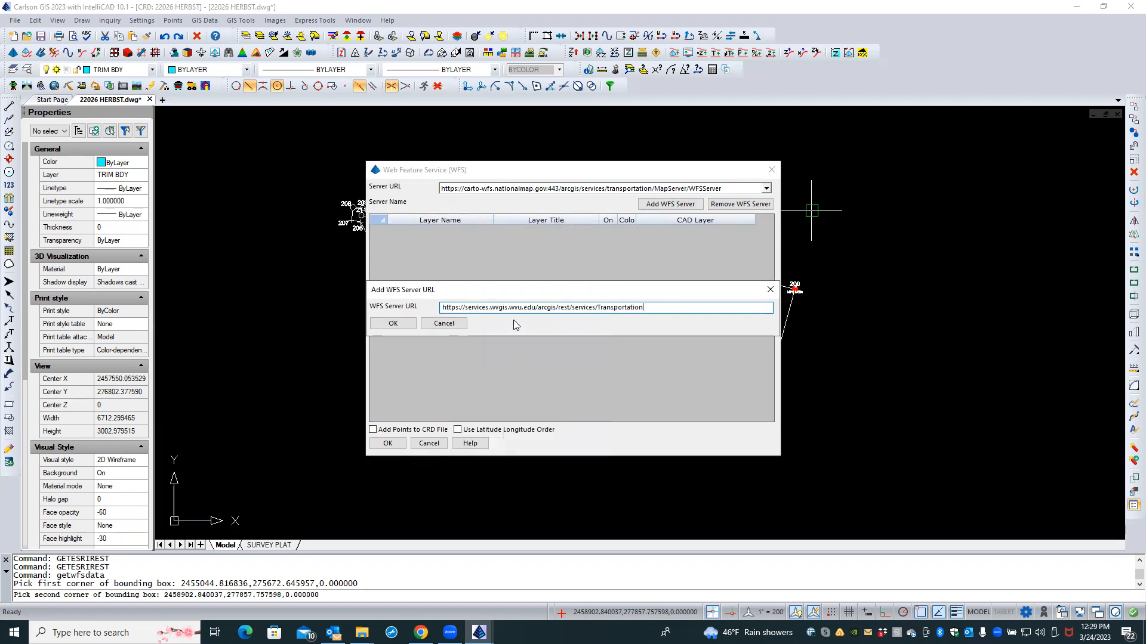
left_click(393, 324)
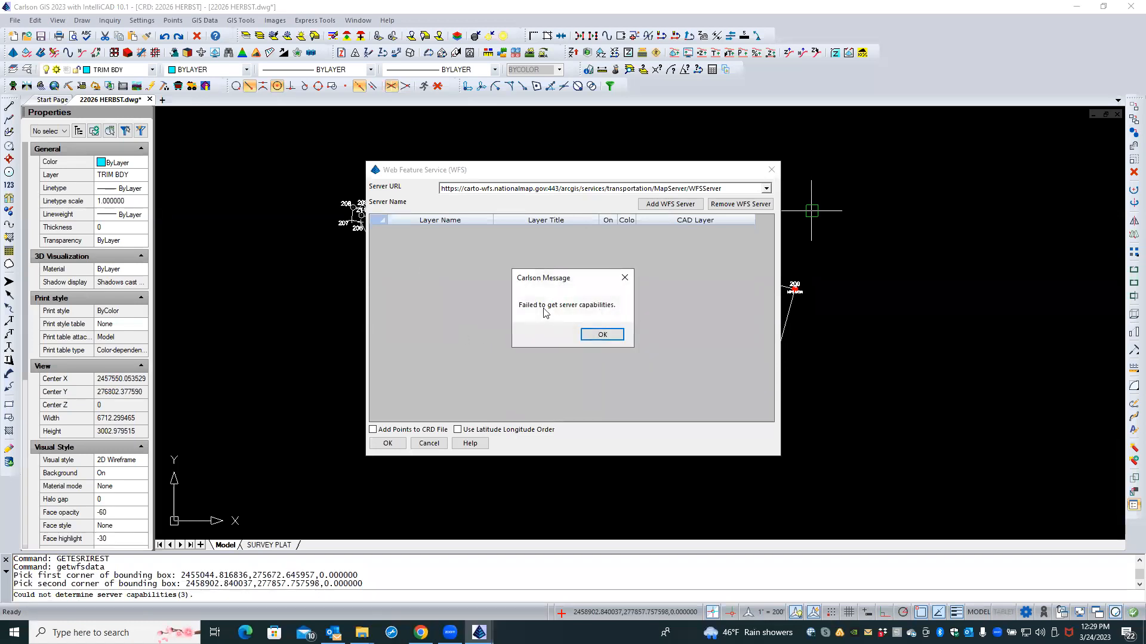
left_click(603, 338)
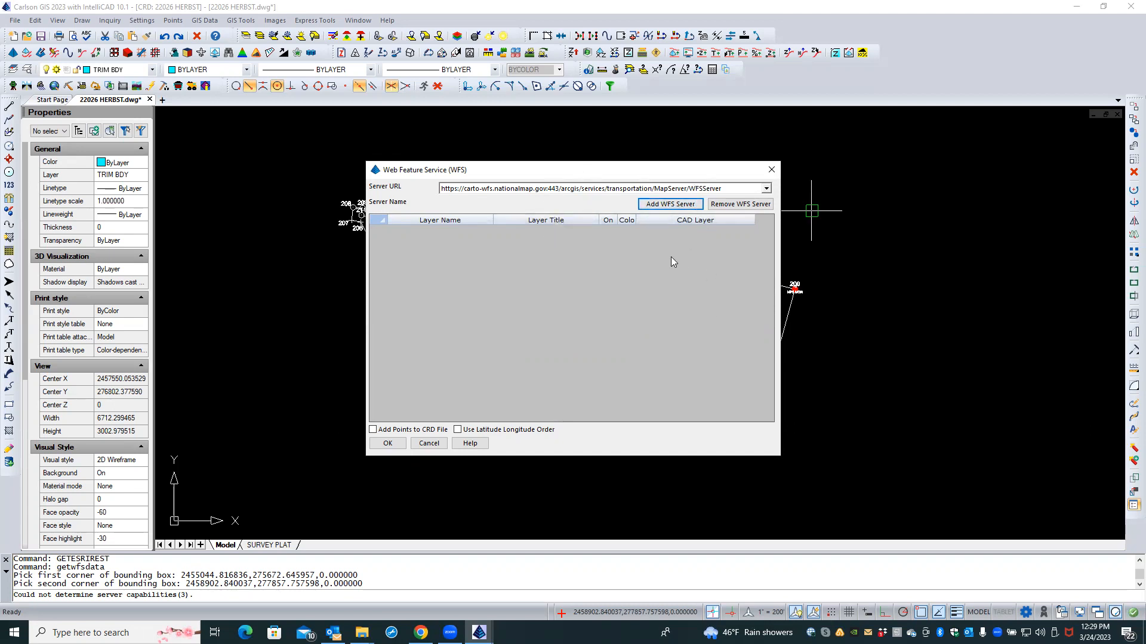
left_click(435, 444)
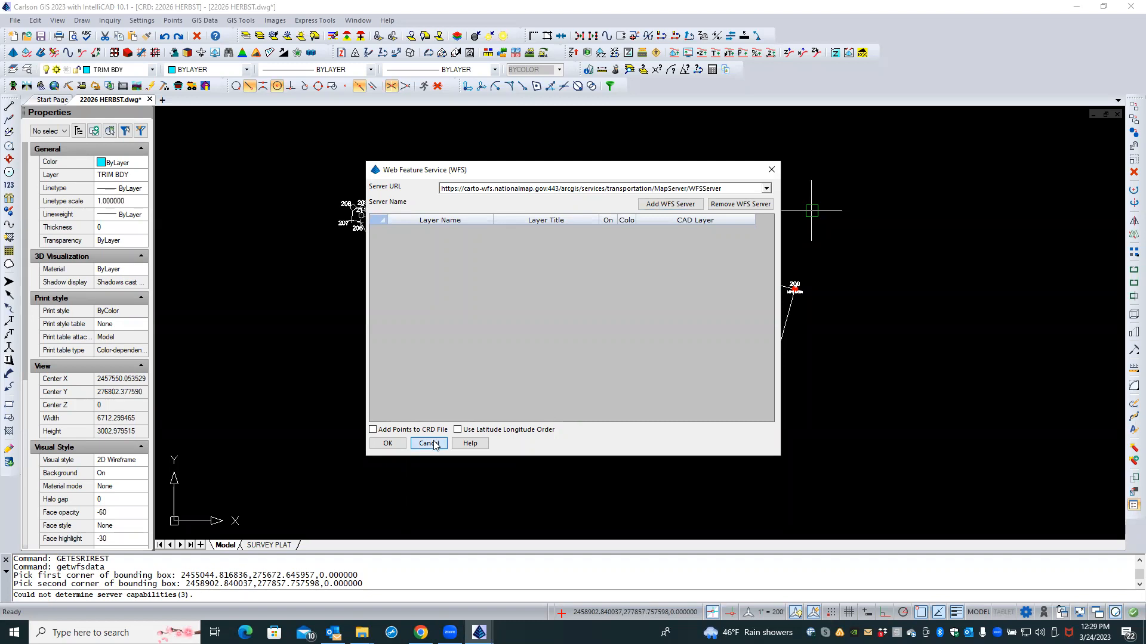
left_click(435, 444)
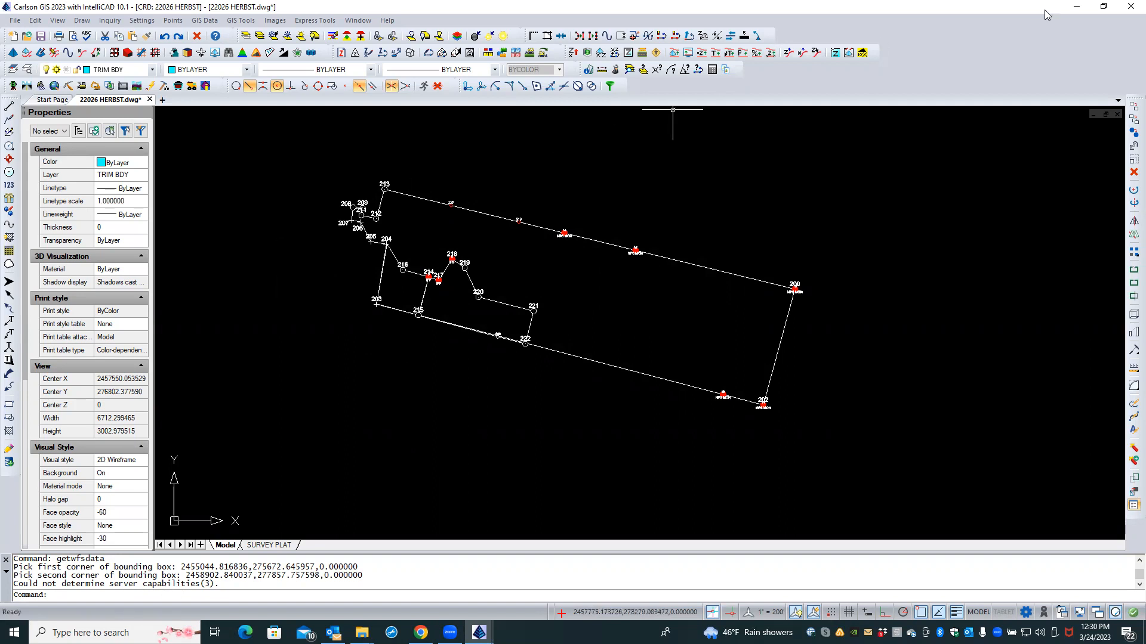
Step: Minimize Carlson, close Chrome and Carlson Projects, and open IMG_3607.jpg from the desktop SAGER folder
left_click(1077, 9)
key("Caps_Lock")
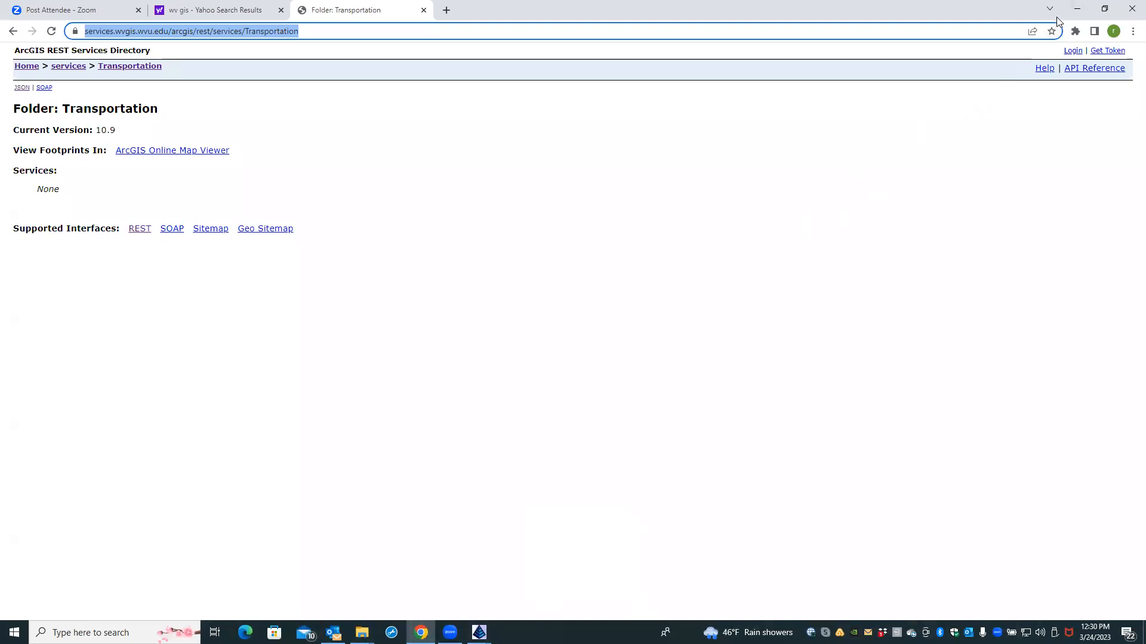
left_click(1129, 12)
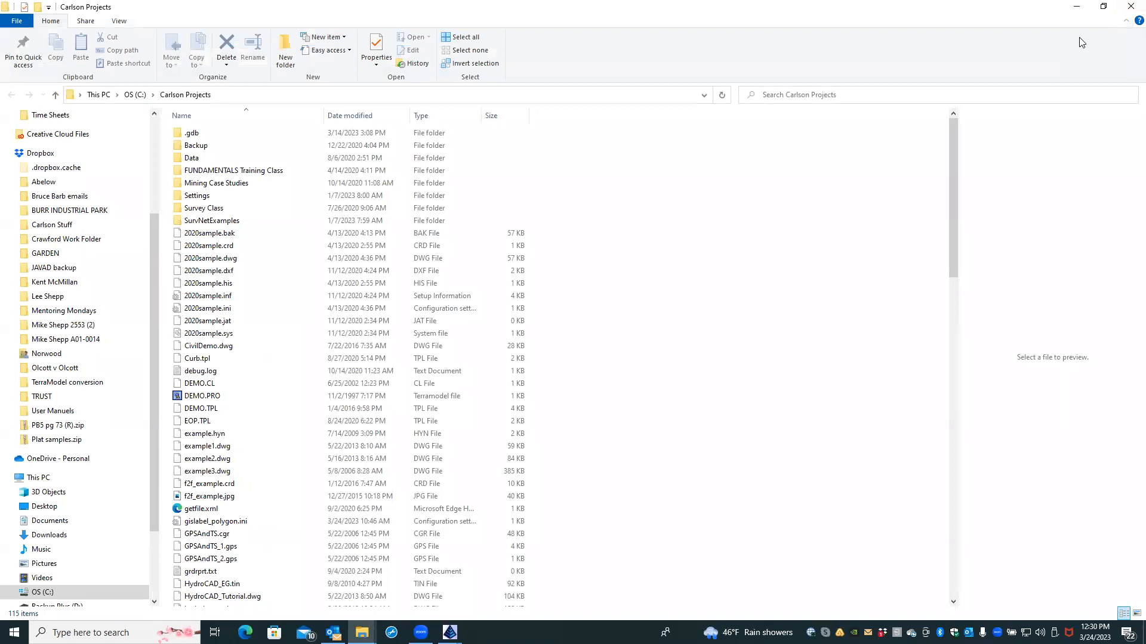
left_click(1129, 9)
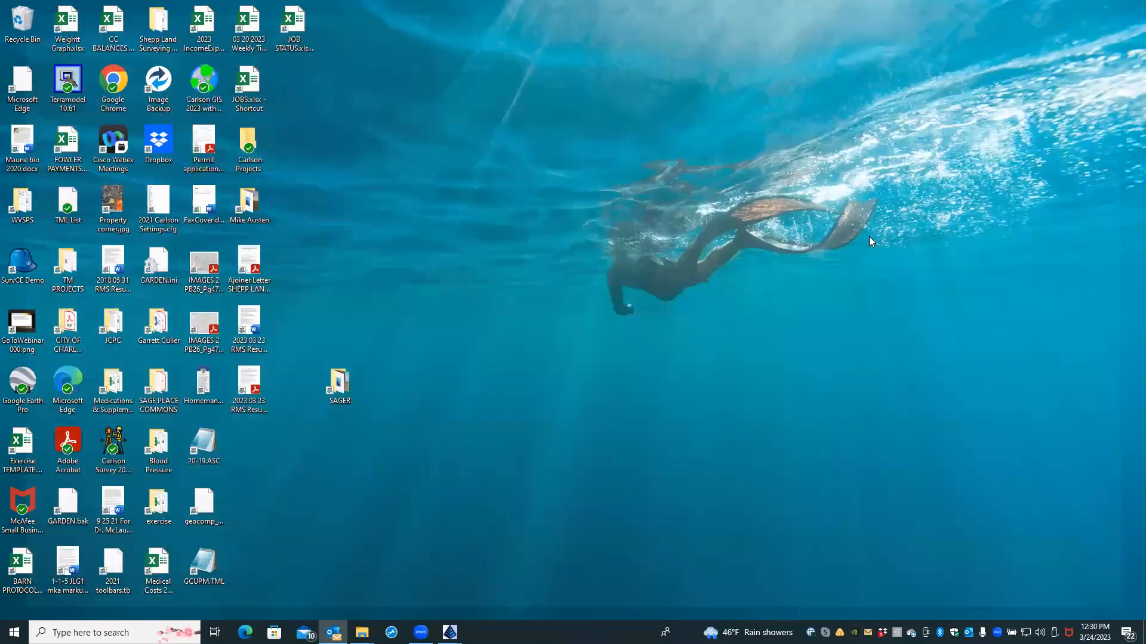
double_click(338, 388)
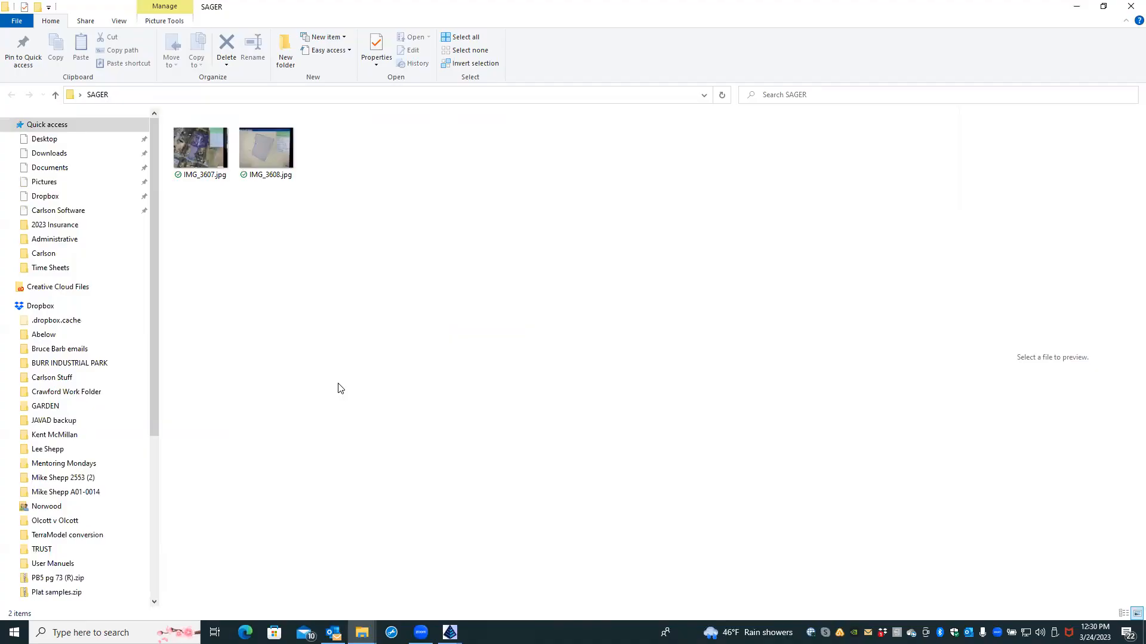
double_click(210, 161)
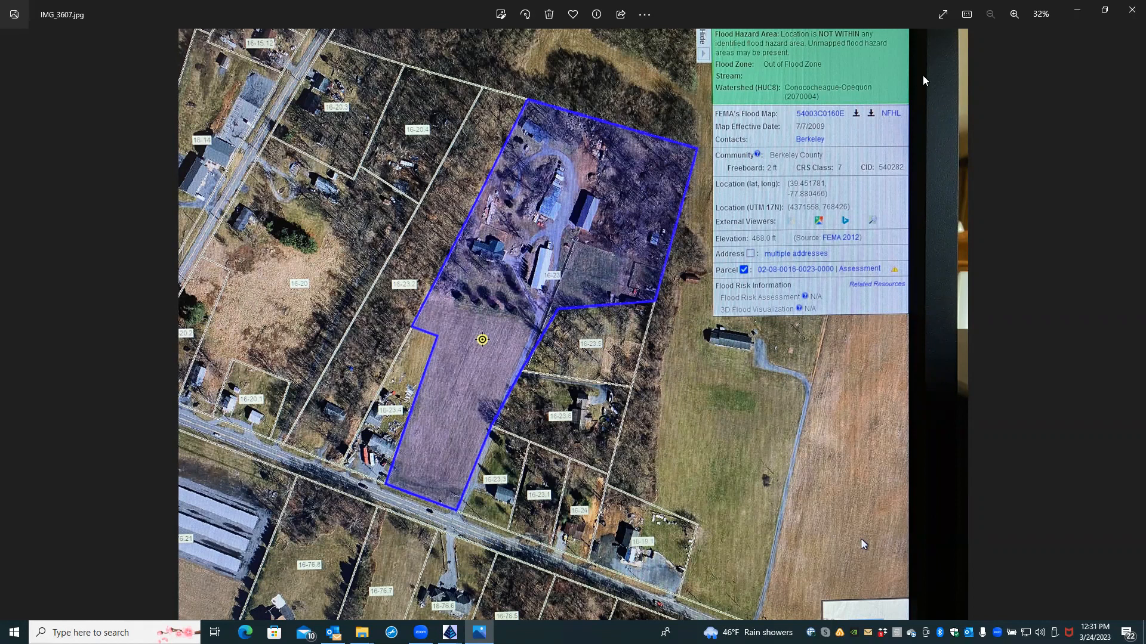
Step: Reopen IMG_3607.jpg in Photos to review the parcel aerial, close it, and select IMG_3608.jpg
left_click(1129, 11)
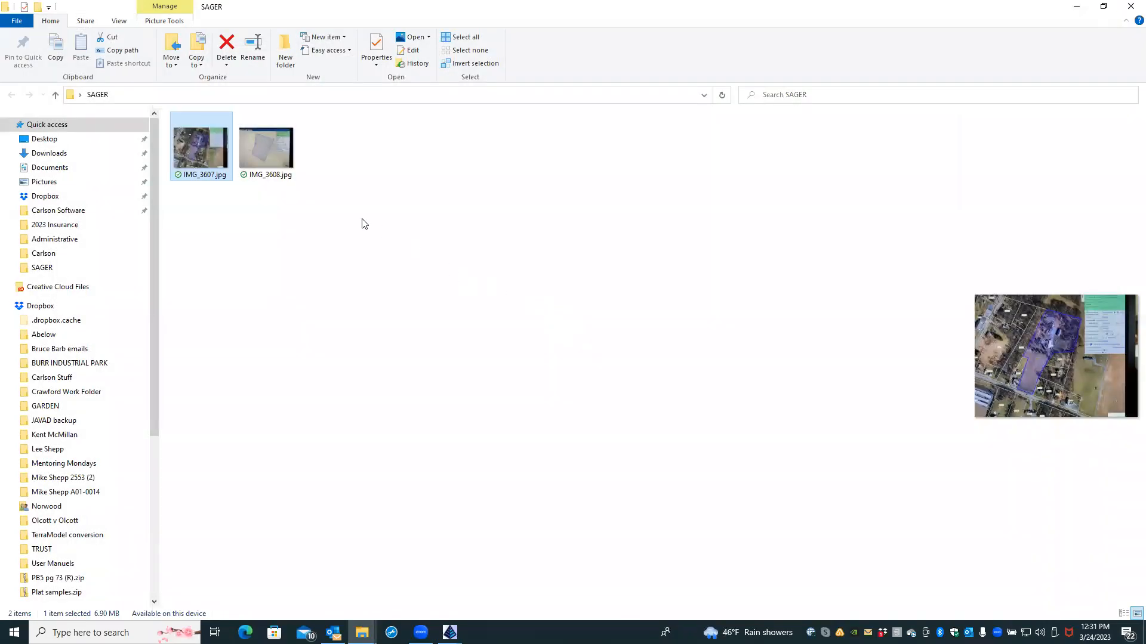
double_click(220, 152)
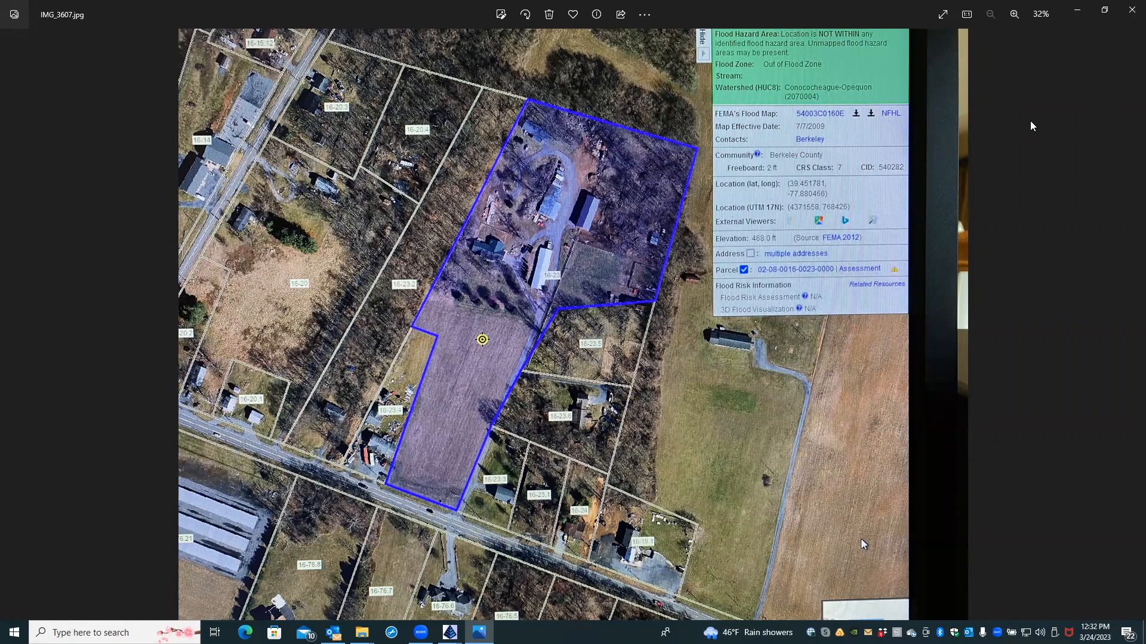
left_click(1129, 14)
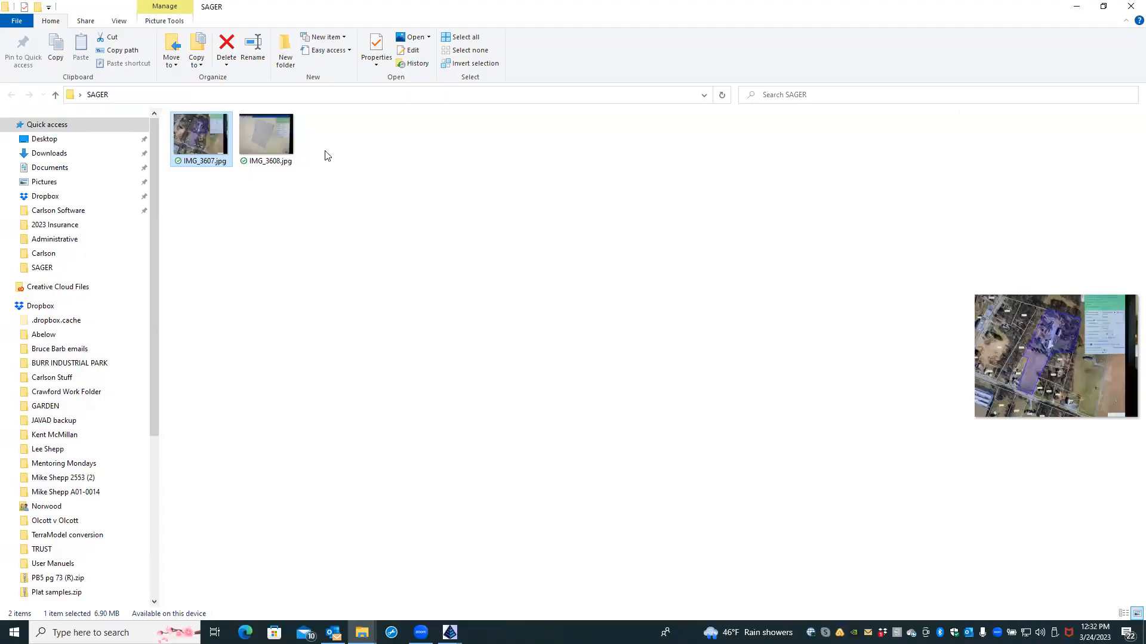
left_click(280, 145)
Step: View the IMG_3608.jpg tax-map image, then close Photos and the SAGER folder window
double_click(281, 144)
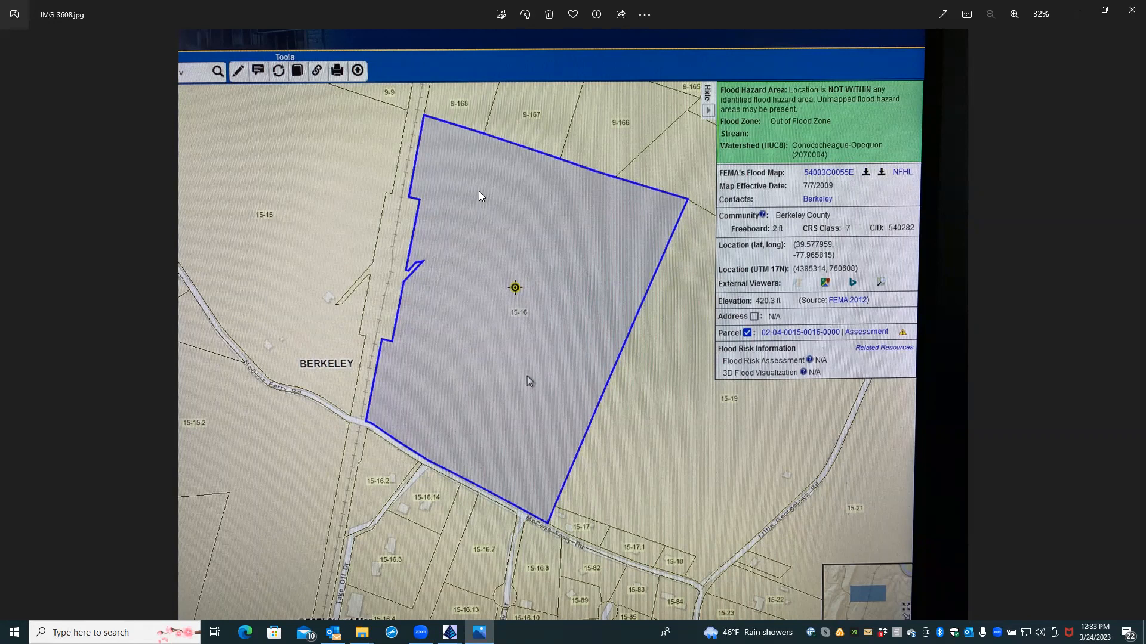
left_click(1131, 10)
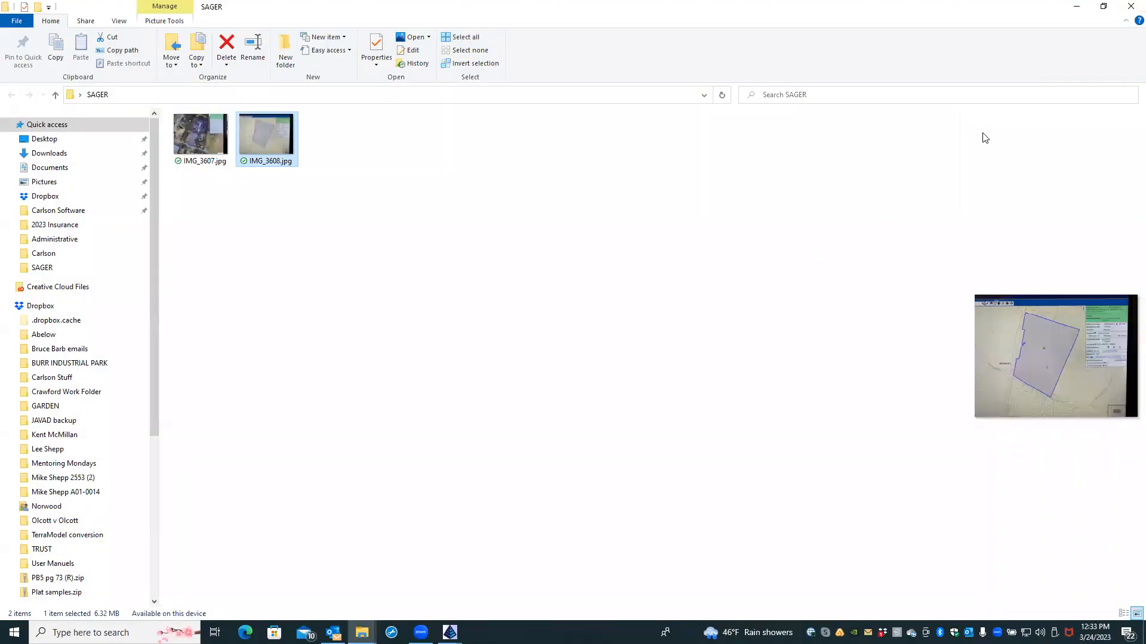
left_click(1131, 6)
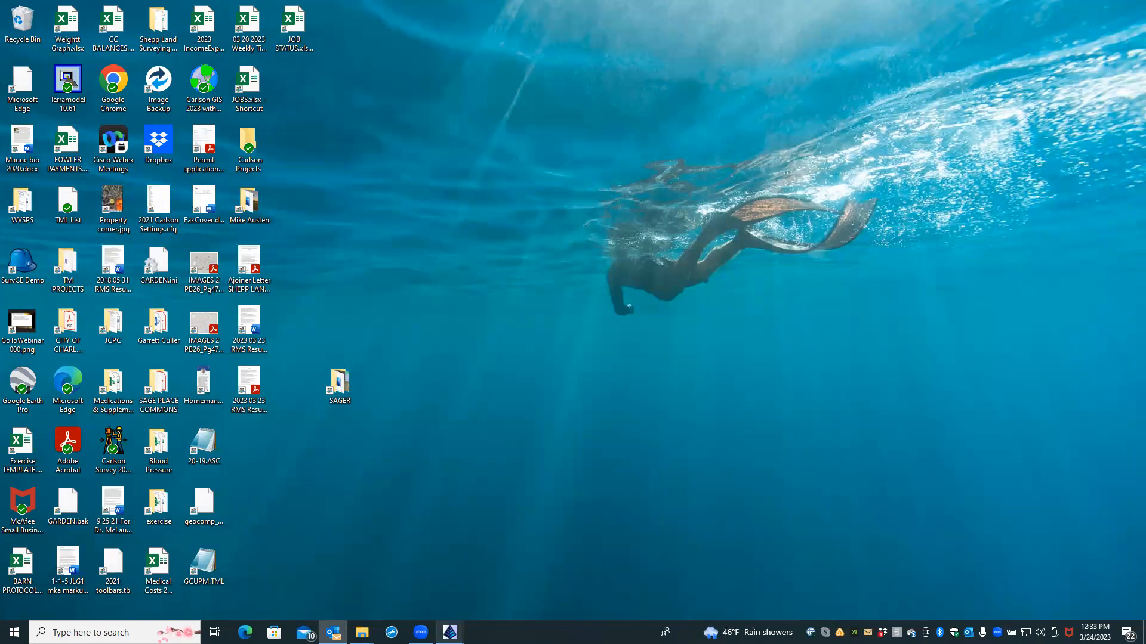
mouse_move(450, 632)
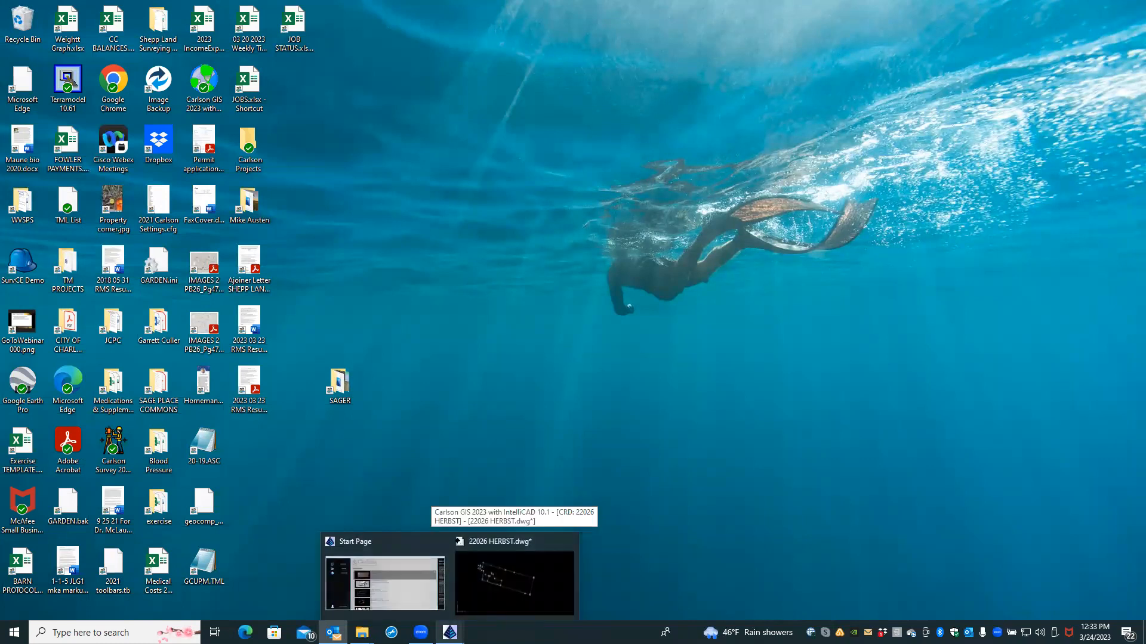
Step: Create a new Carlson drawing from the carlson.dwt template via the Start Page
left_click(427, 608)
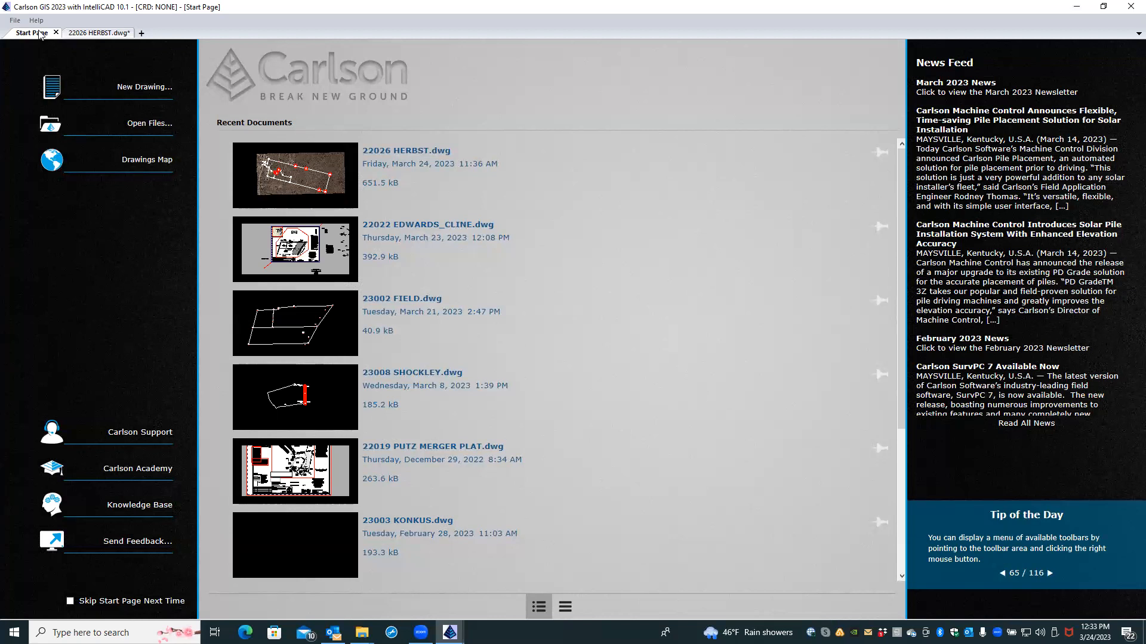
left_click(90, 86)
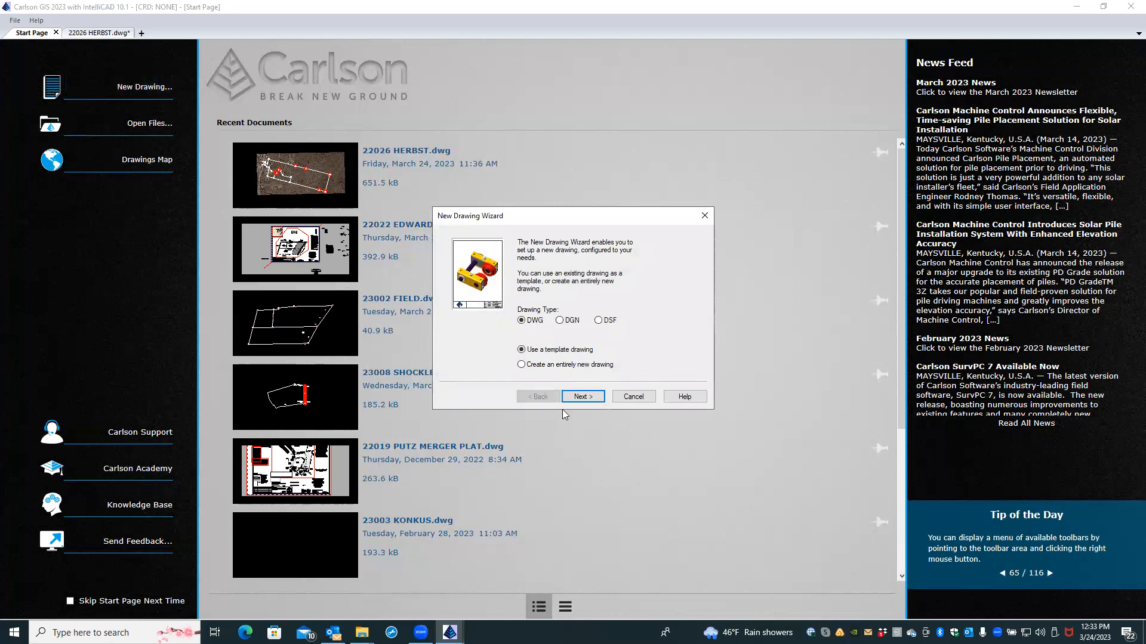
left_click(578, 397)
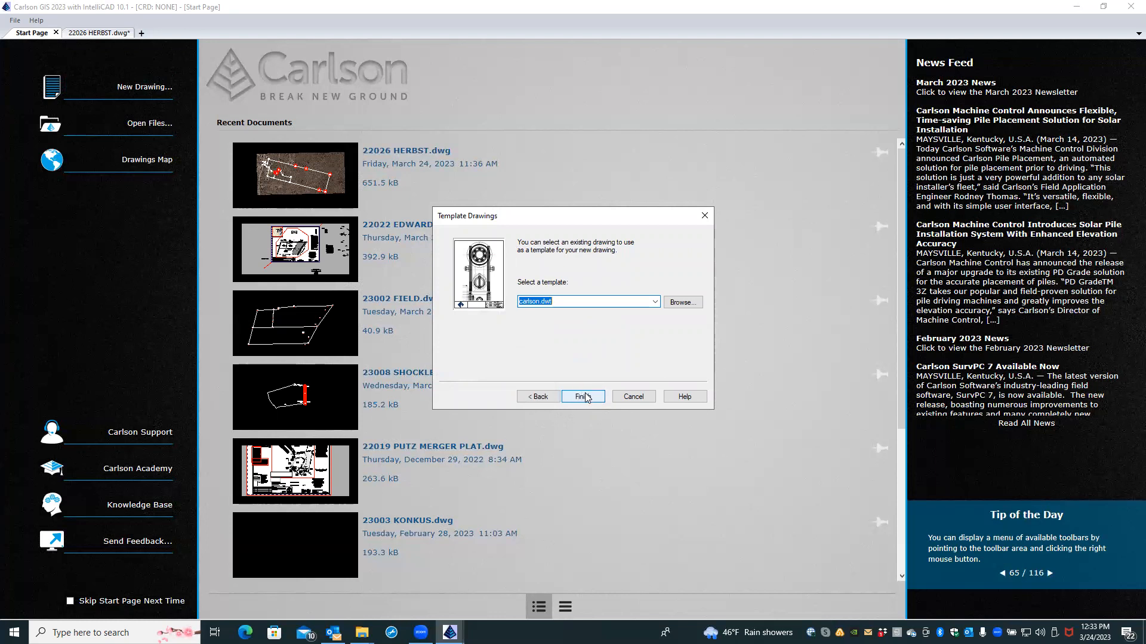
left_click(585, 397)
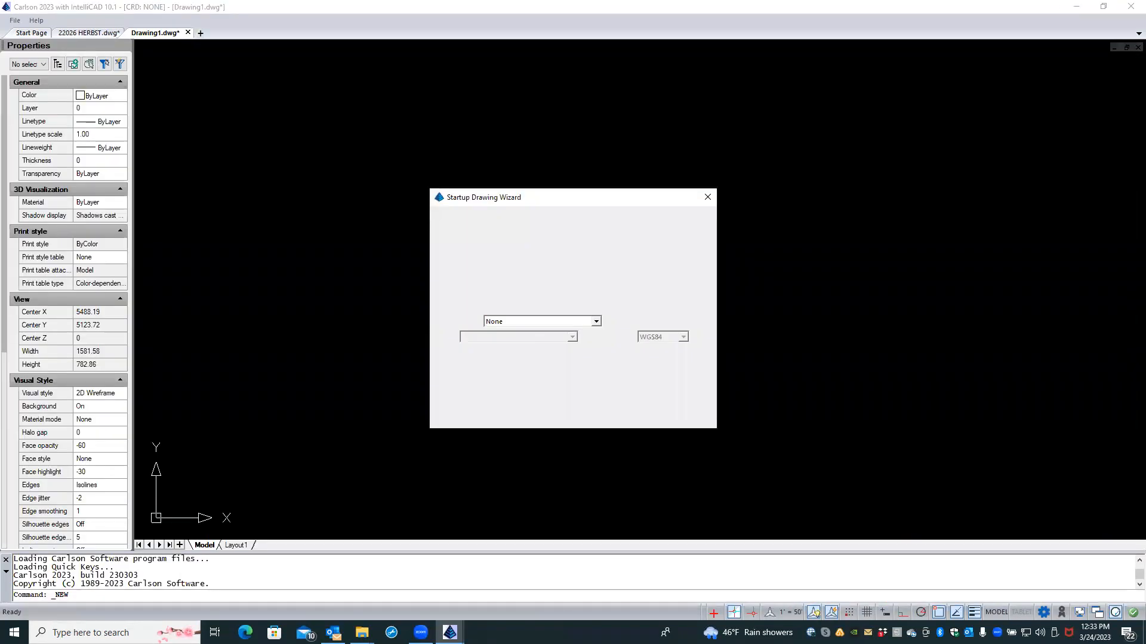
left_click(550, 216)
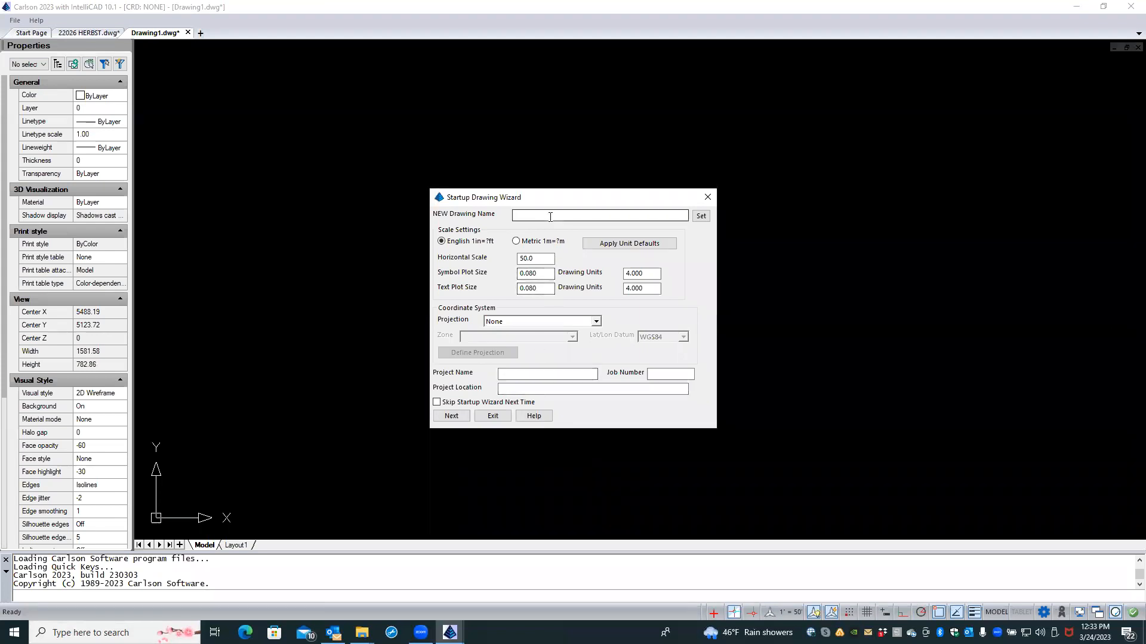
Step: Name the drawing SAGER with projection State Plane 83, zone WV North, and datum NAD83
type("SAGER")
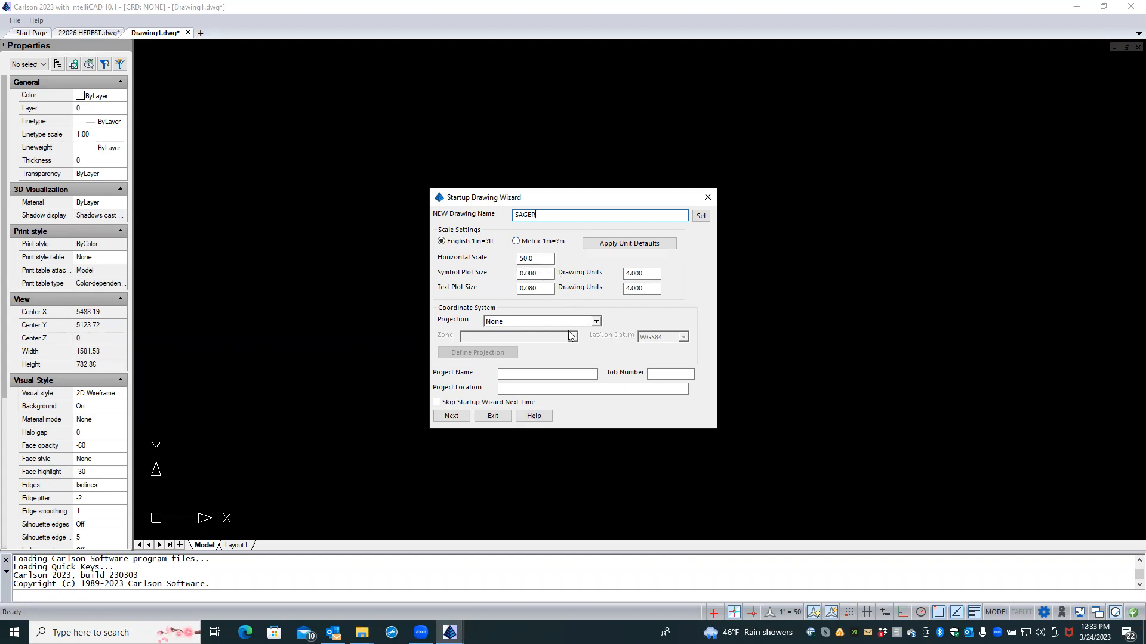
left_click(596, 322)
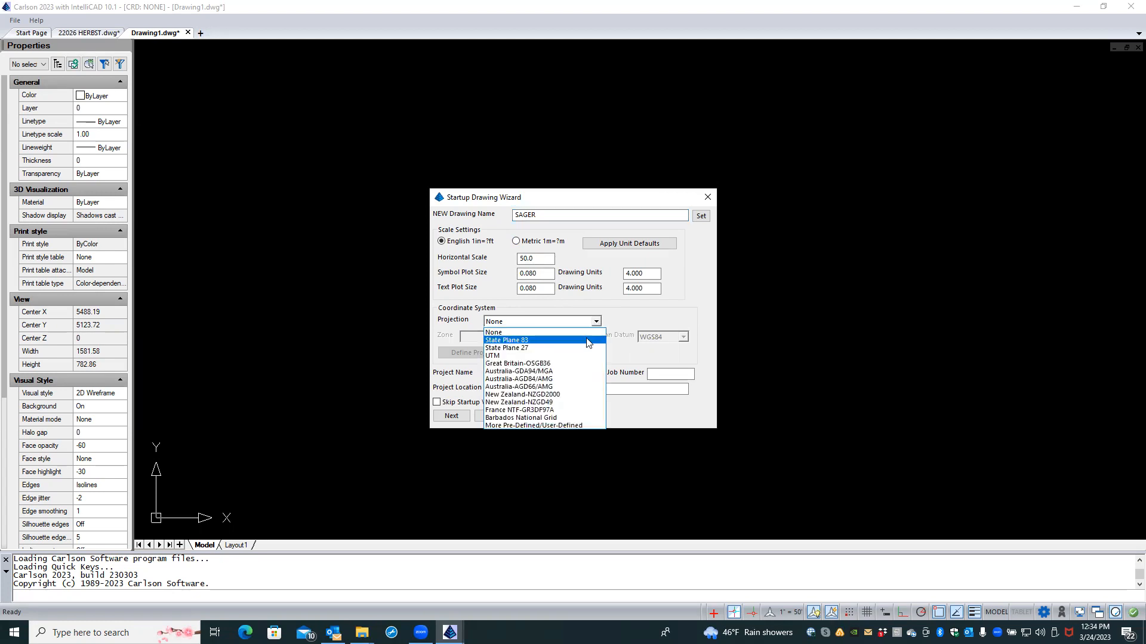
left_click(588, 340)
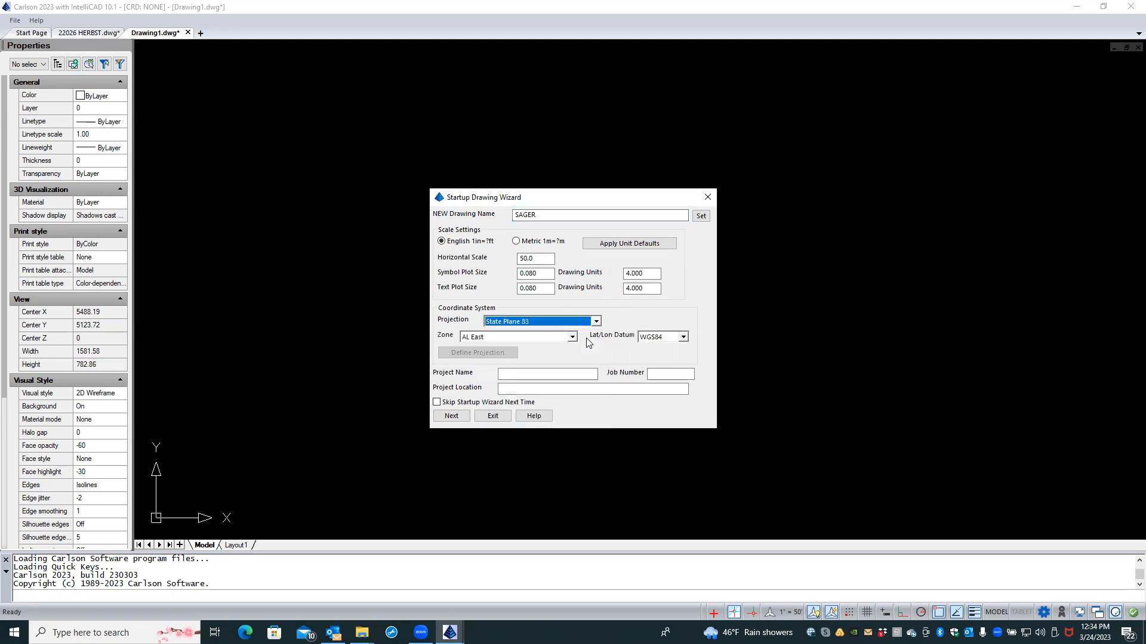
left_click(572, 338)
scroll(547, 469, "down", 10)
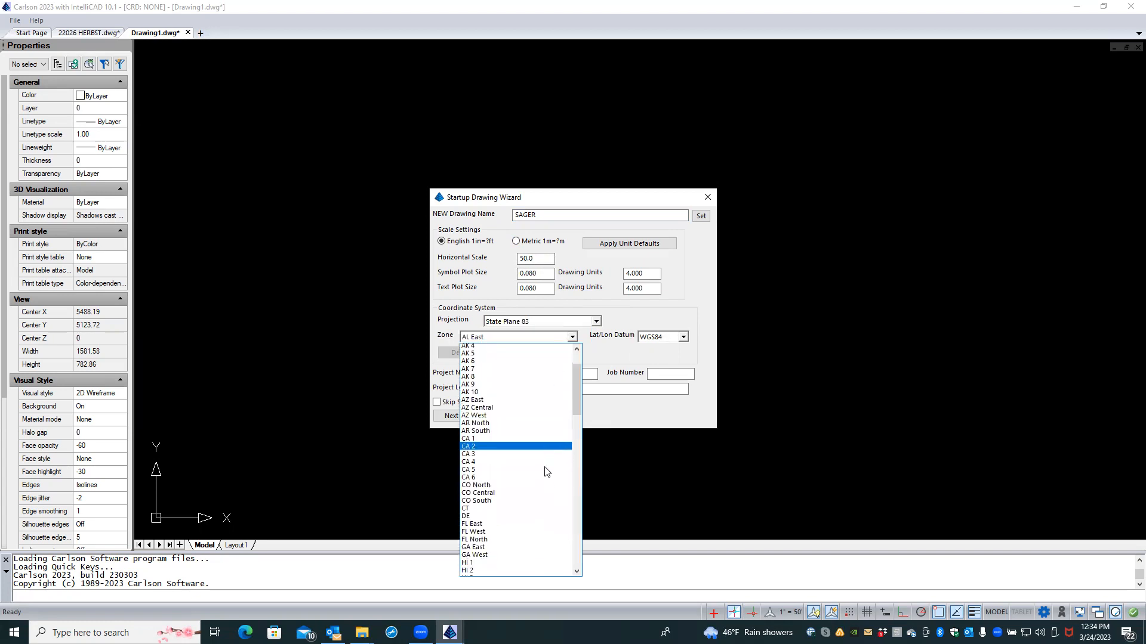
scroll(547, 472, "down", 9)
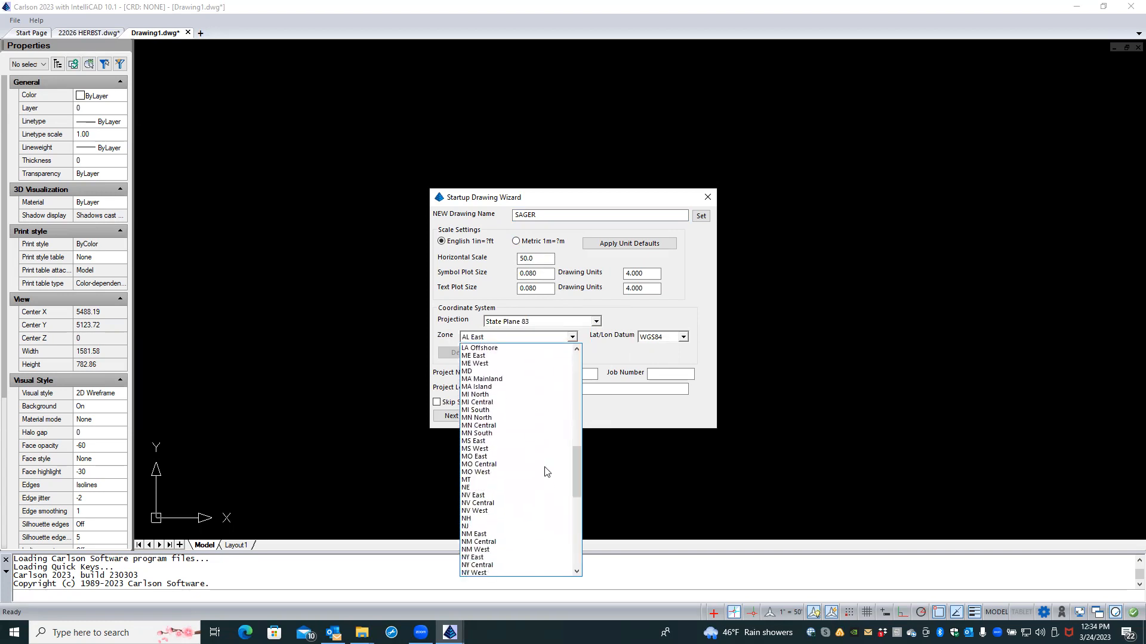
scroll(547, 472, "down", 11)
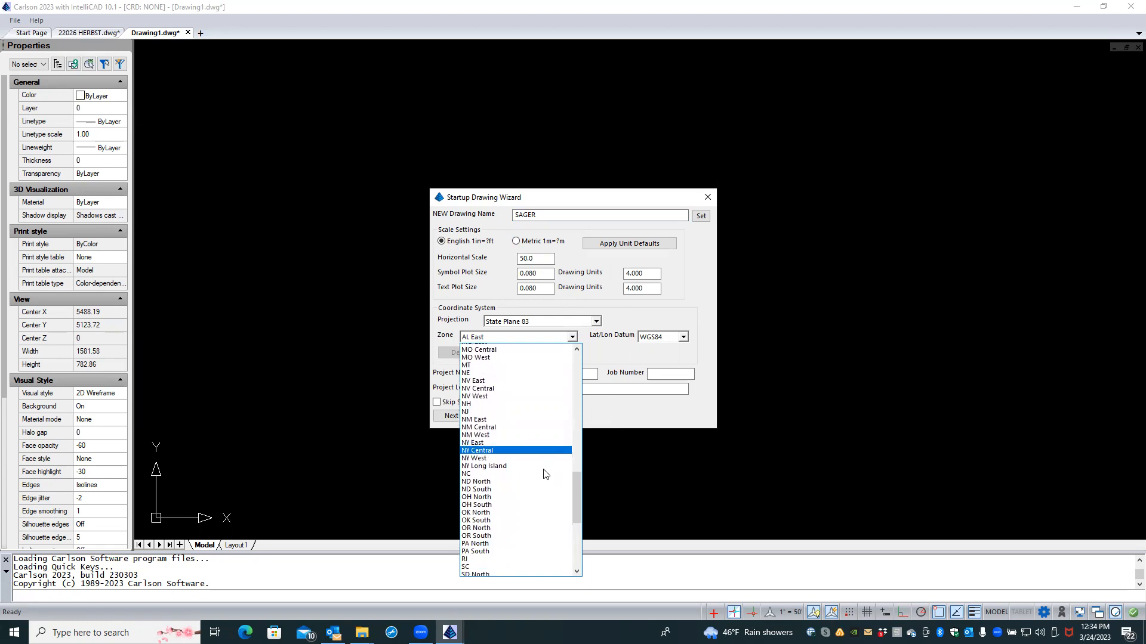
scroll(545, 475, "down", 2)
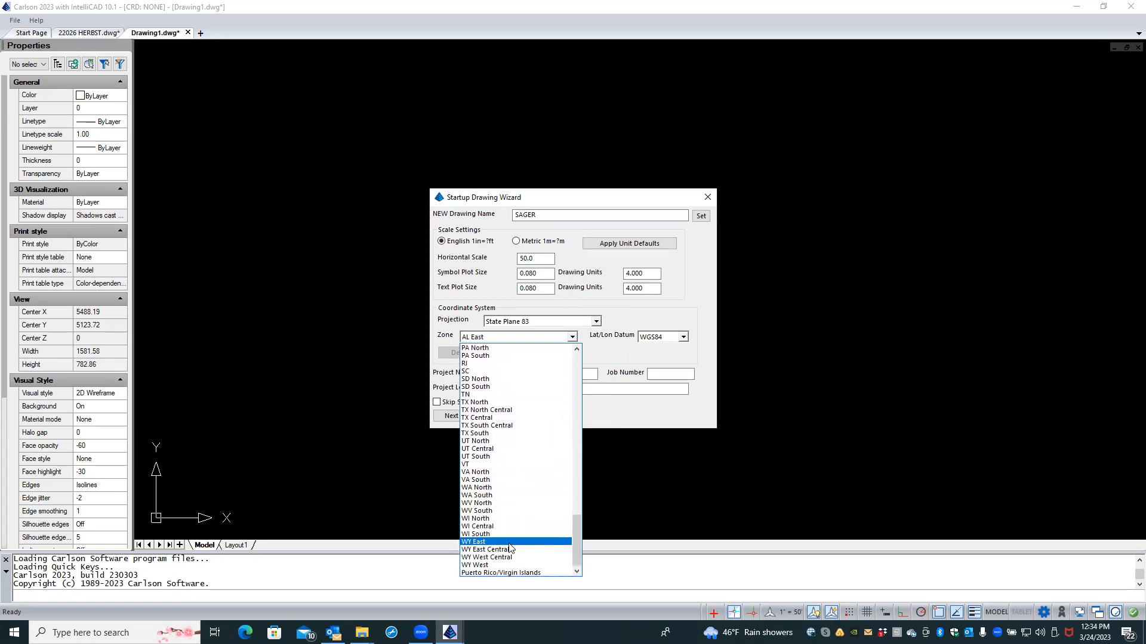
left_click(504, 504)
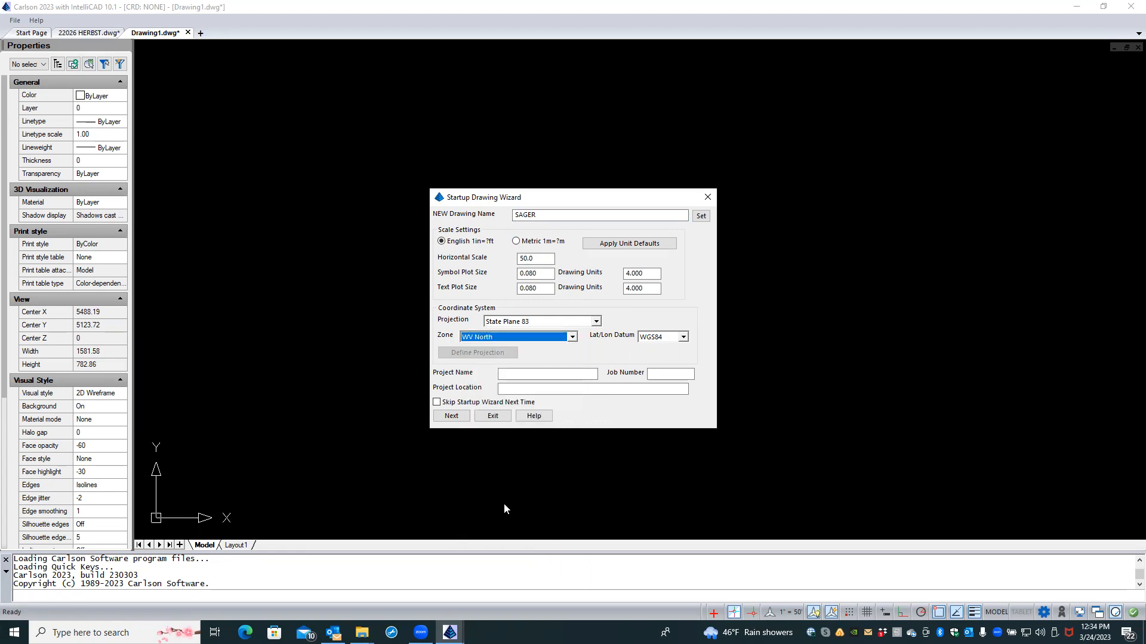
left_click(684, 338)
left_click(674, 358)
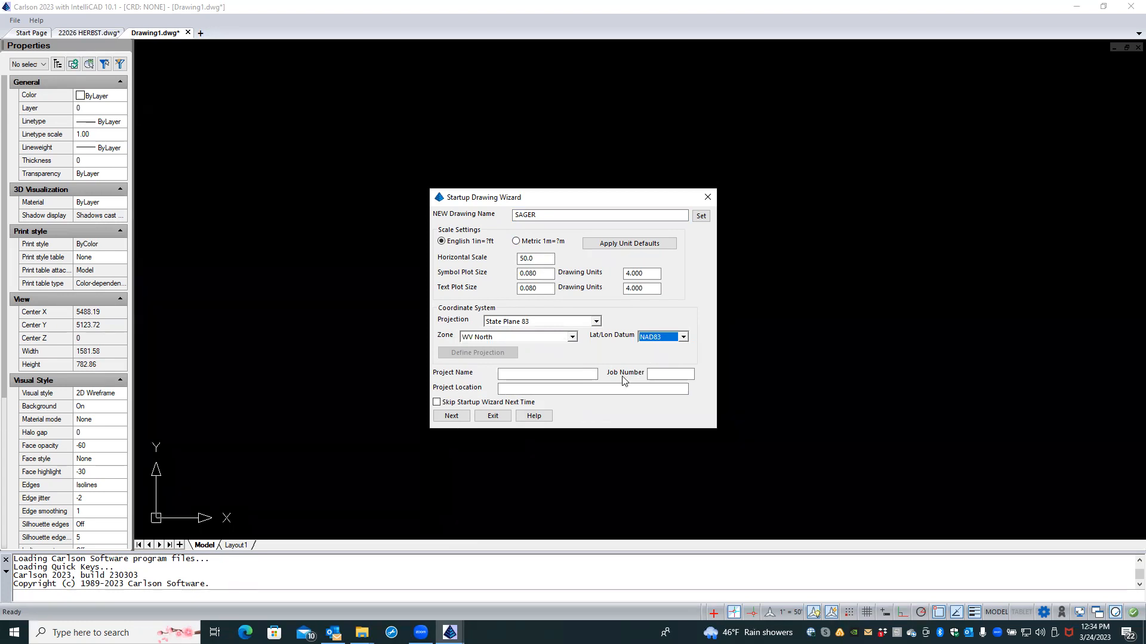
Step: Enter SAGER as the project name and accept the drawing settings
left_click(591, 374)
type("SAGER")
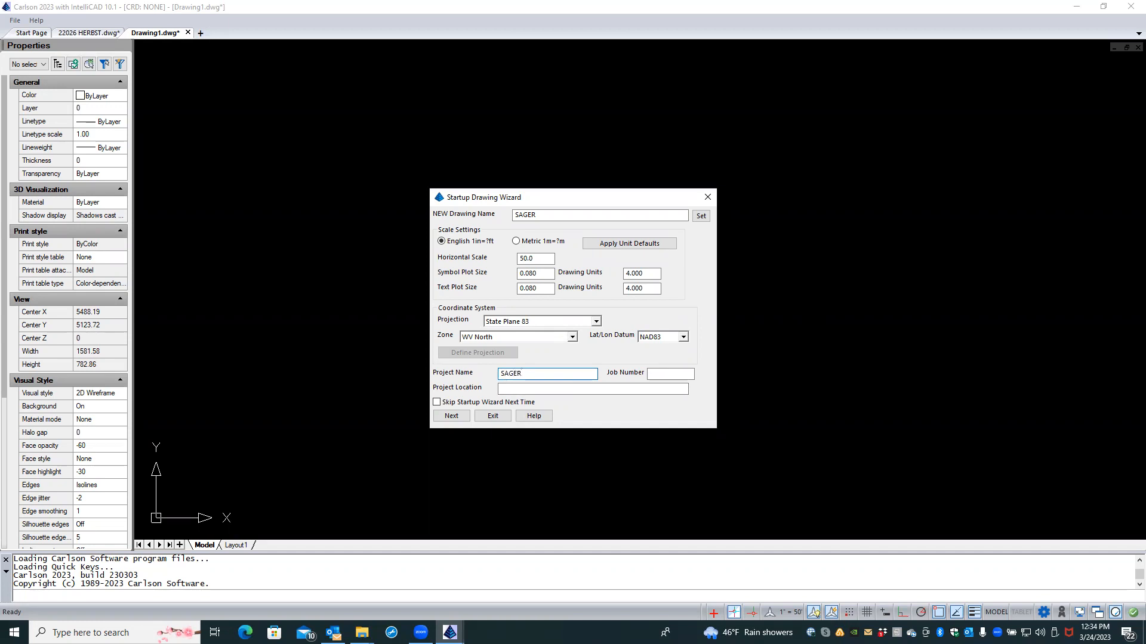
left_click(459, 418)
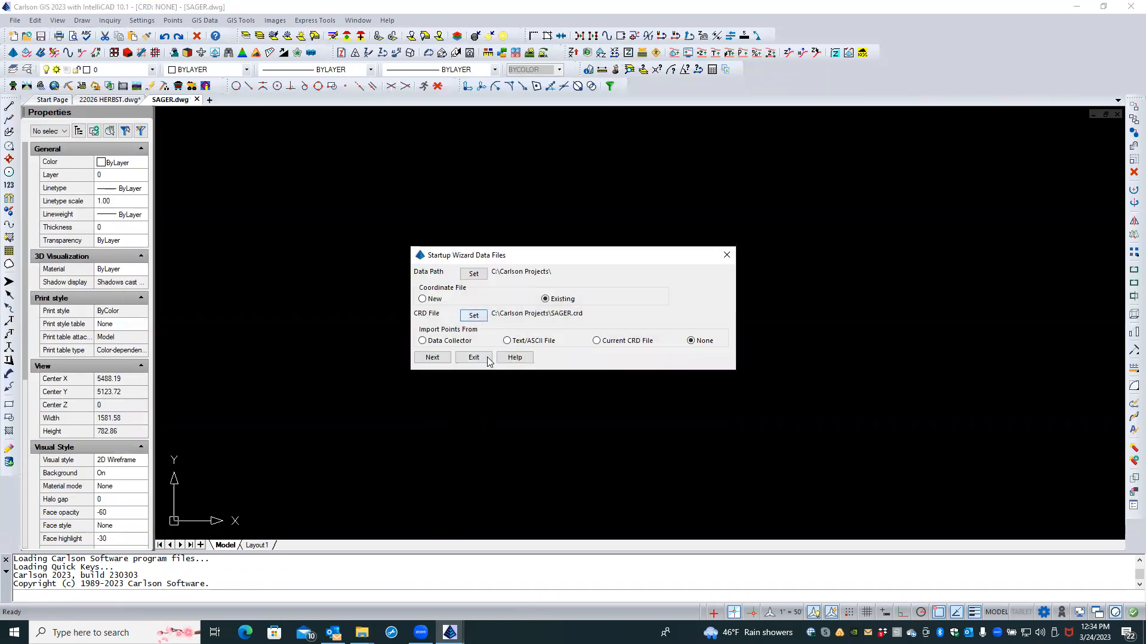
left_click(477, 318)
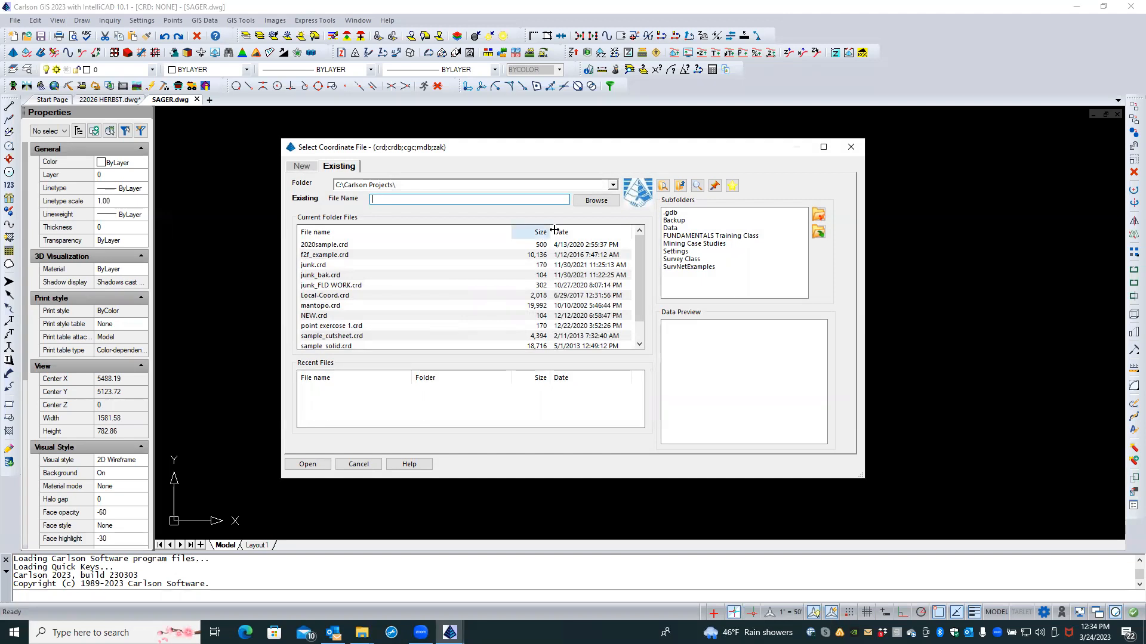
left_click(614, 186)
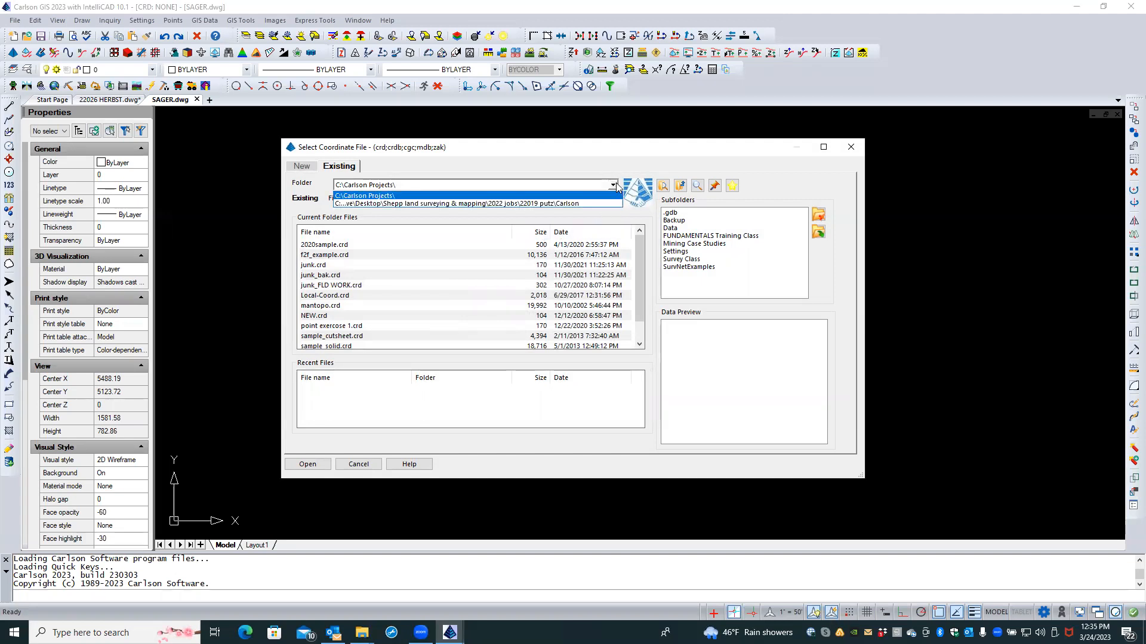
left_click(453, 194)
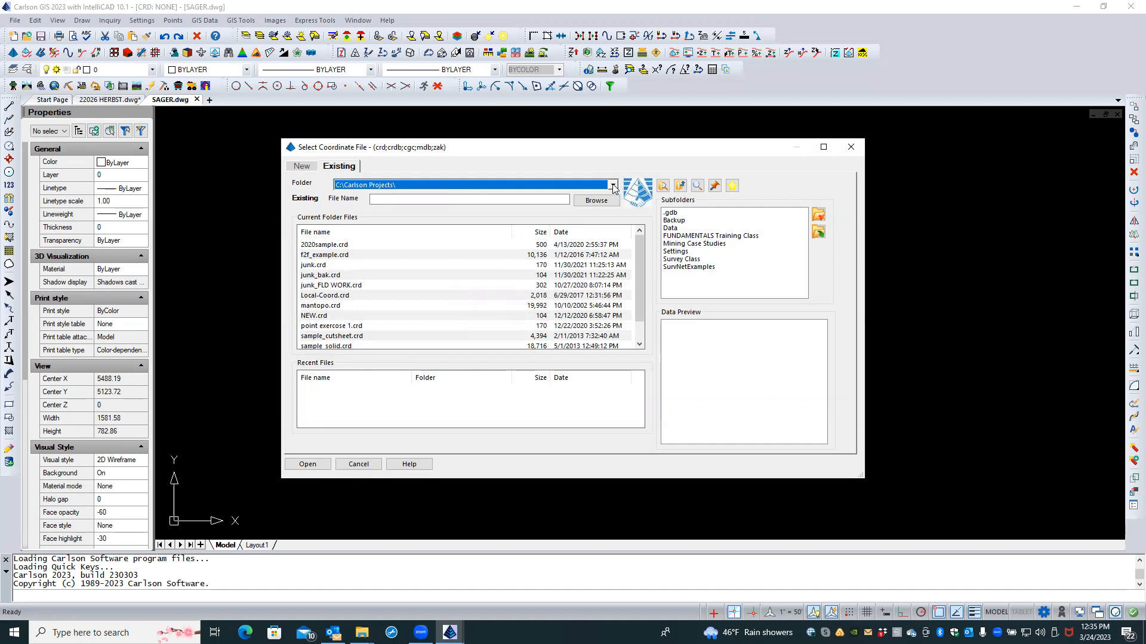
left_click(373, 463)
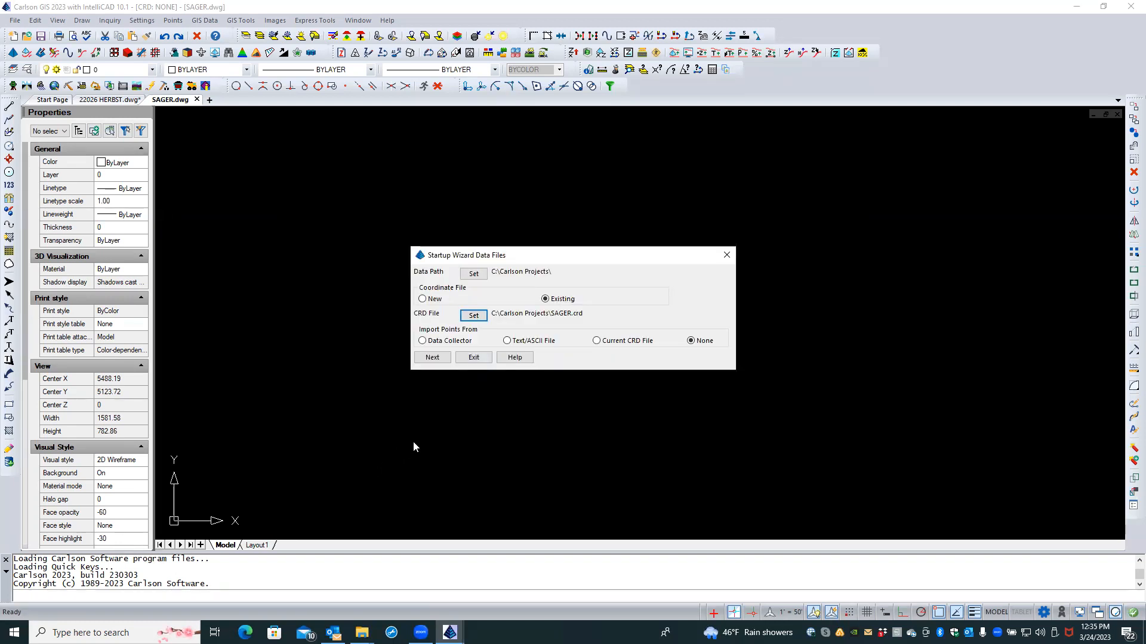
left_click(473, 273)
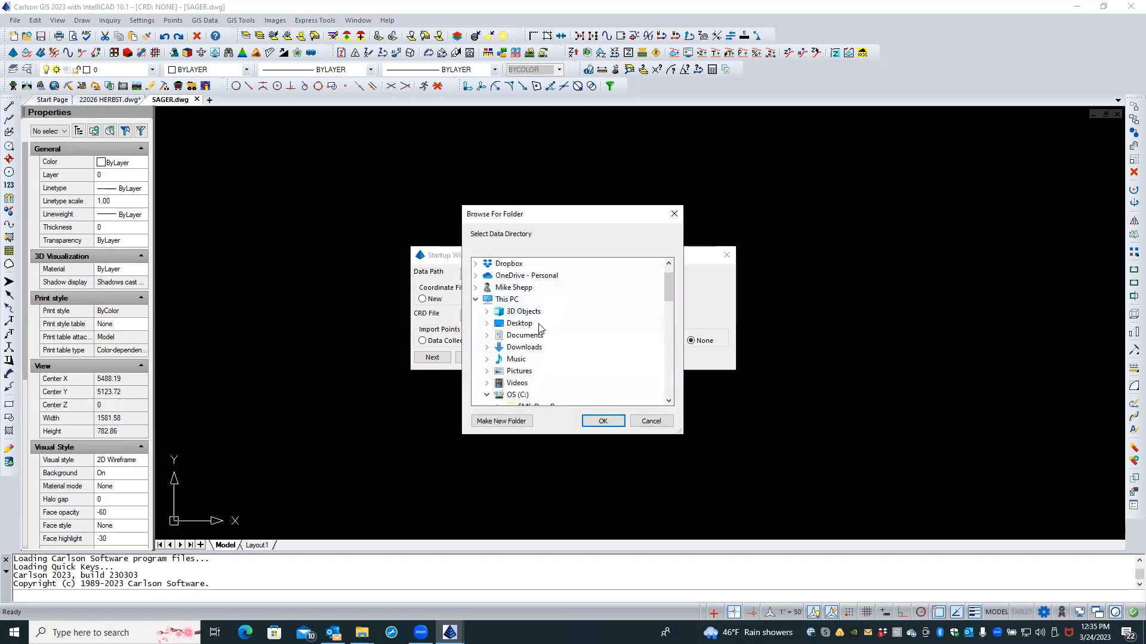
Step: Expand Desktop and Shepp Land Surveying & Mapping, then create a new folder typed 'SAG'
double_click(534, 325)
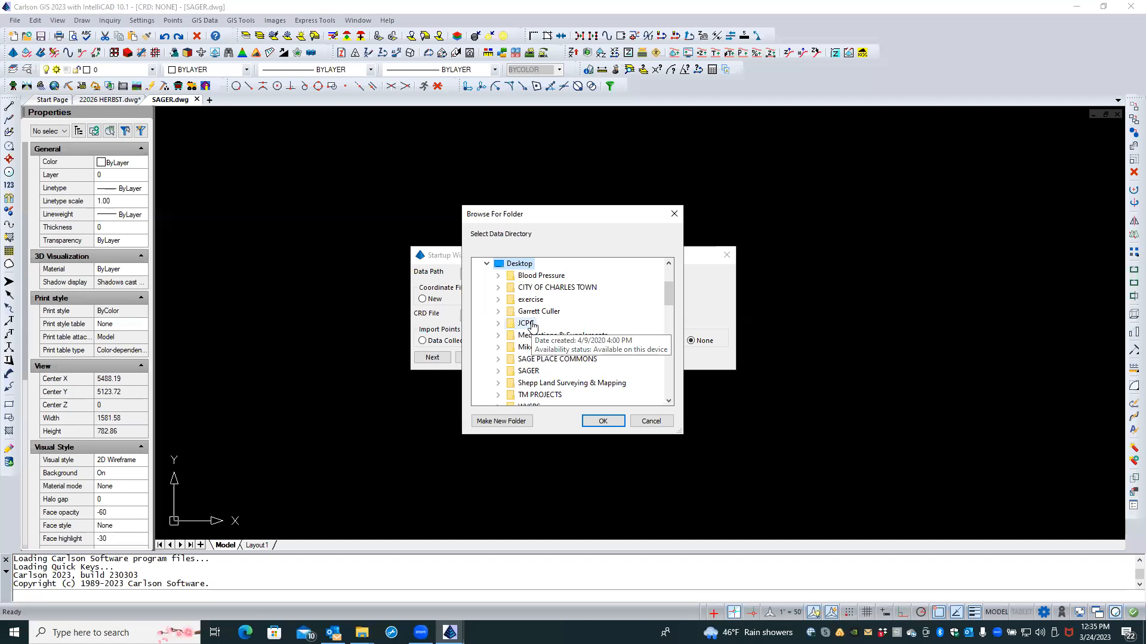
double_click(566, 384)
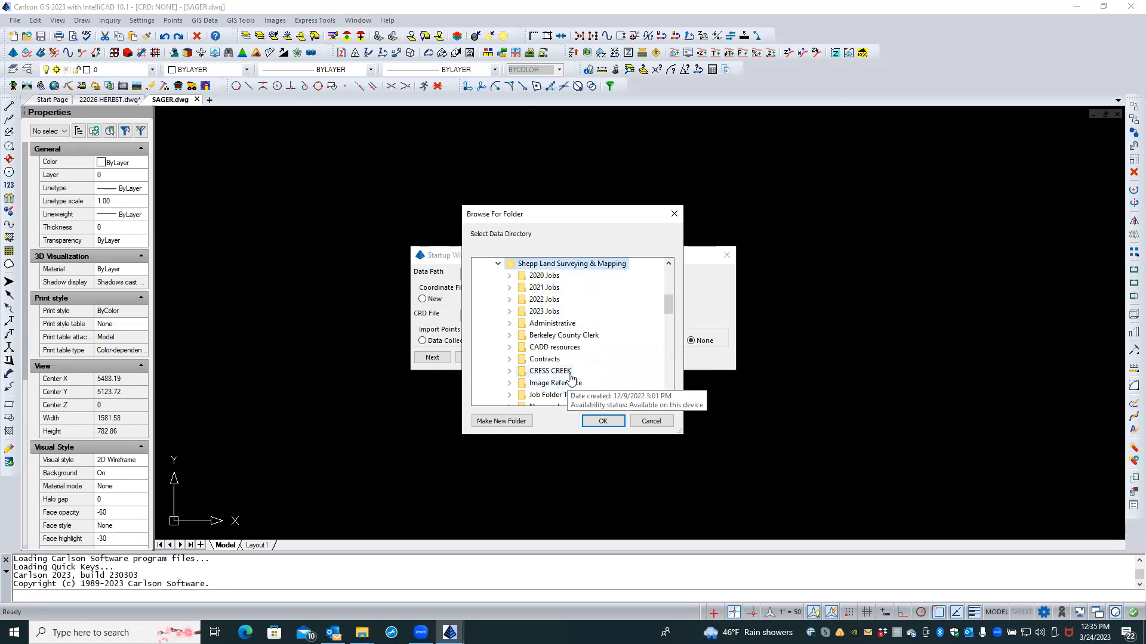
scroll(571, 377, "down", 3)
scroll(571, 377, "up", 5)
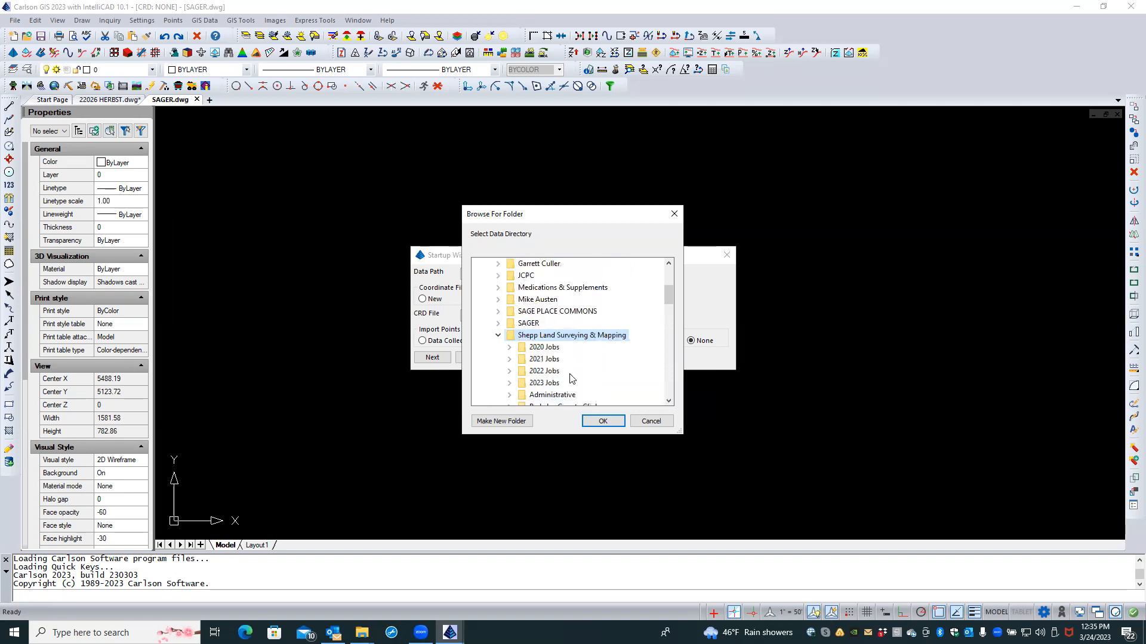
scroll(571, 378, "down", 2)
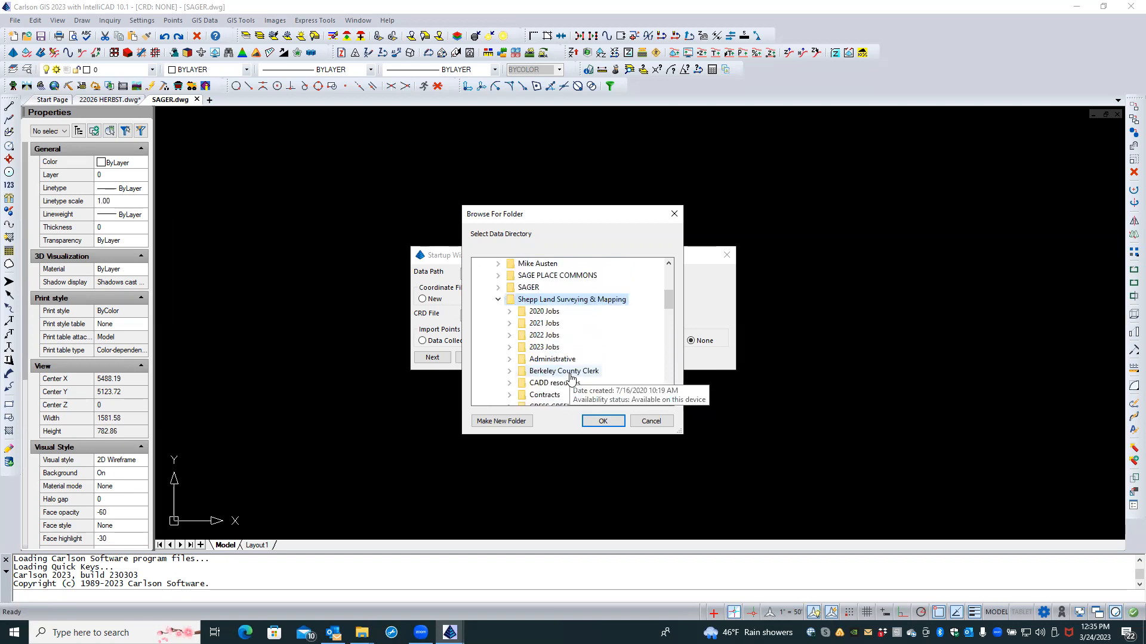
left_click(495, 421)
type("SAG")
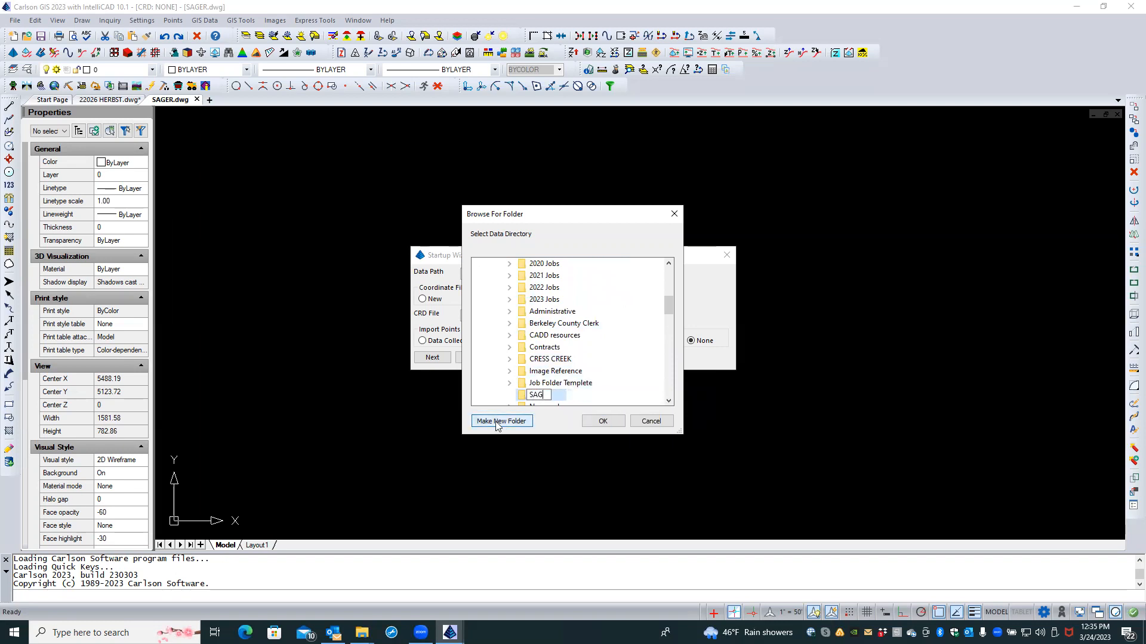
left_click(495, 421)
Step: Add another new folder in the tree and select the SAGER folder
left_click(495, 422)
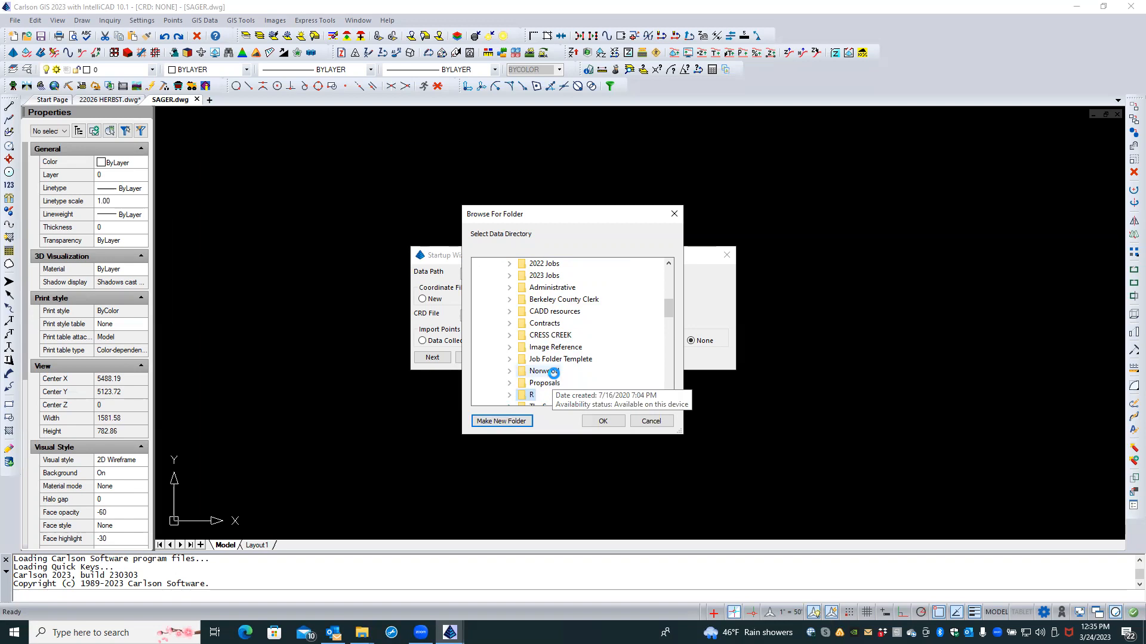
scroll(555, 377, "down", 3)
scroll(555, 378, "up", 1)
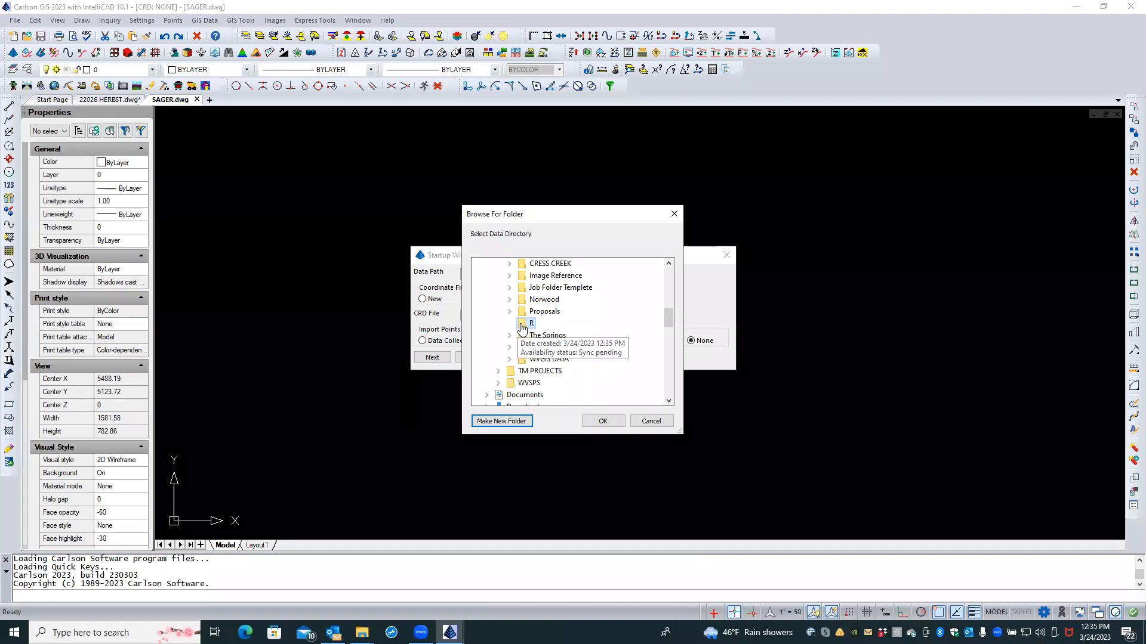
scroll(525, 328, "up", 3)
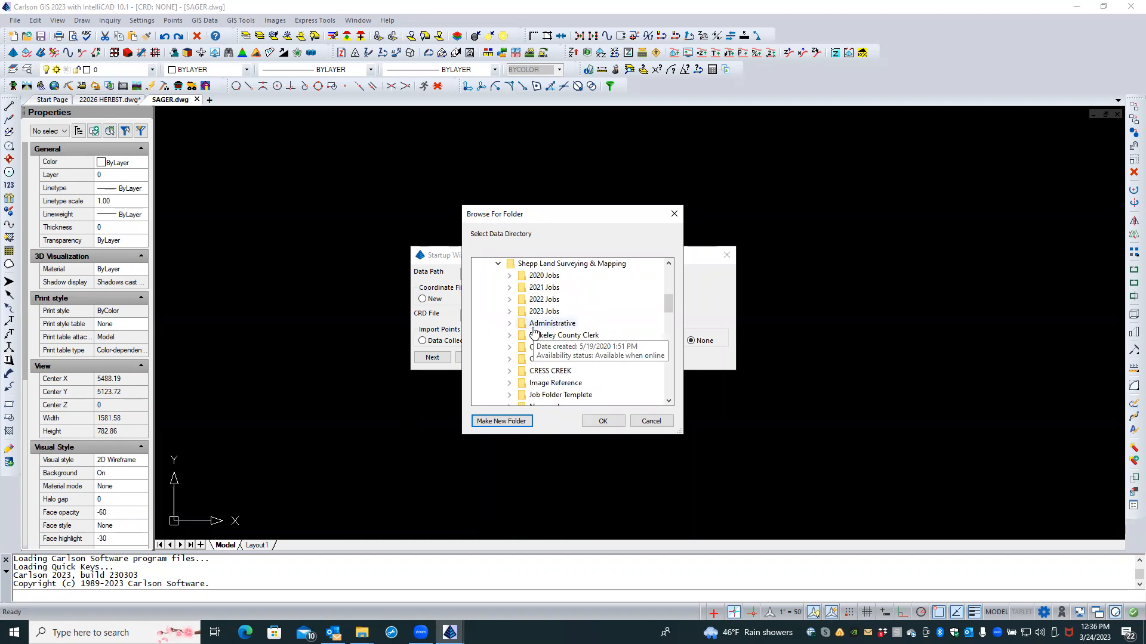
scroll(534, 332, "down", 2)
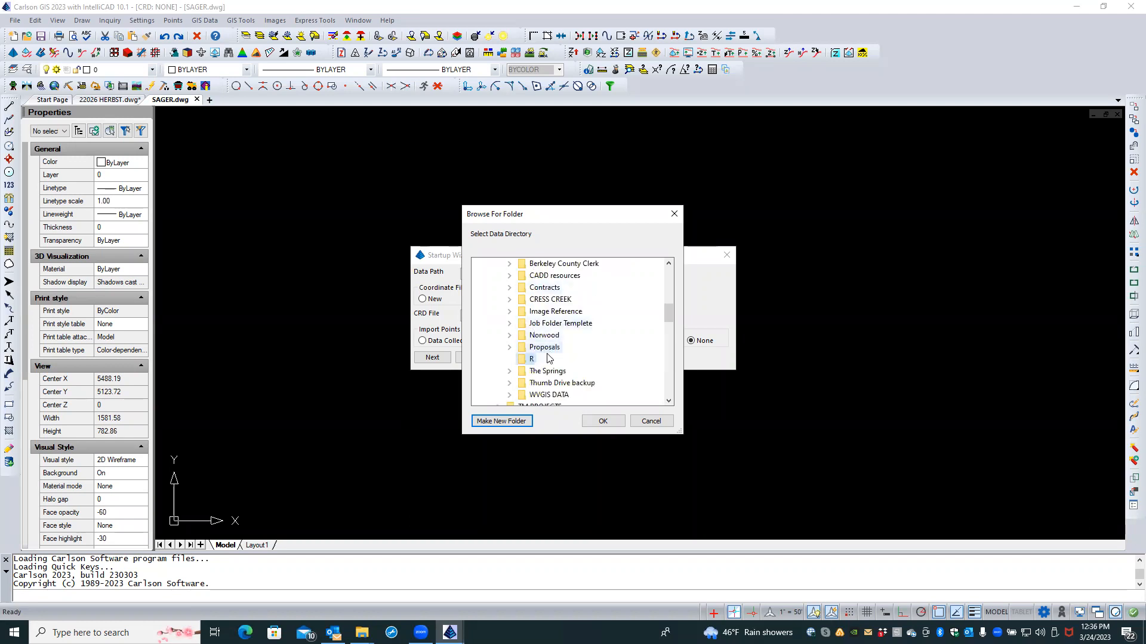
scroll(539, 356, "up", 3)
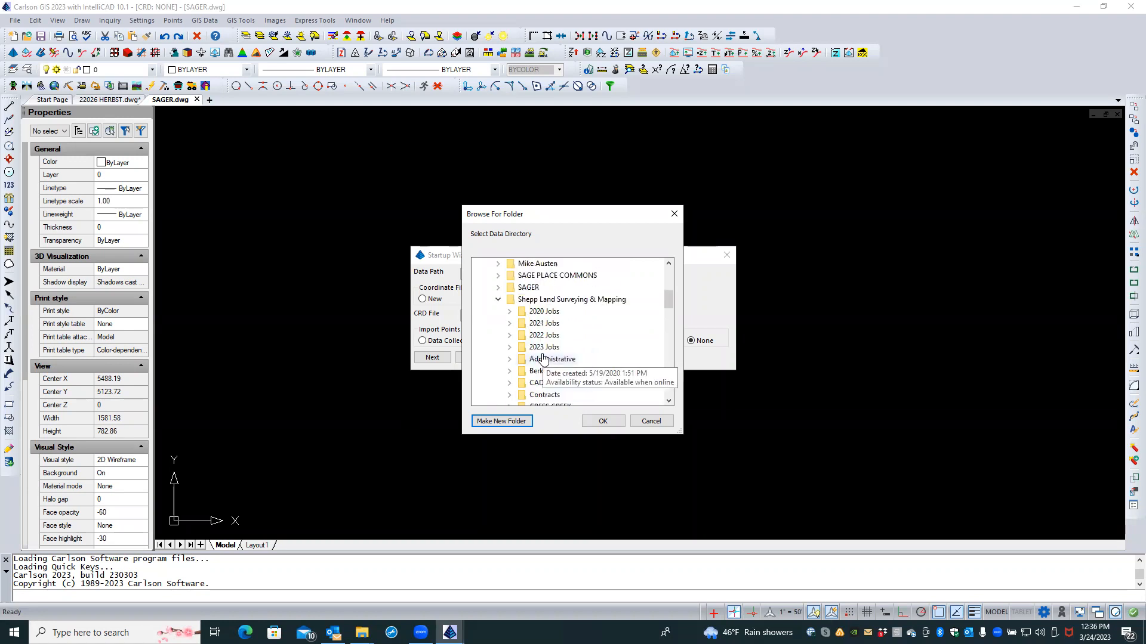
left_click(529, 289)
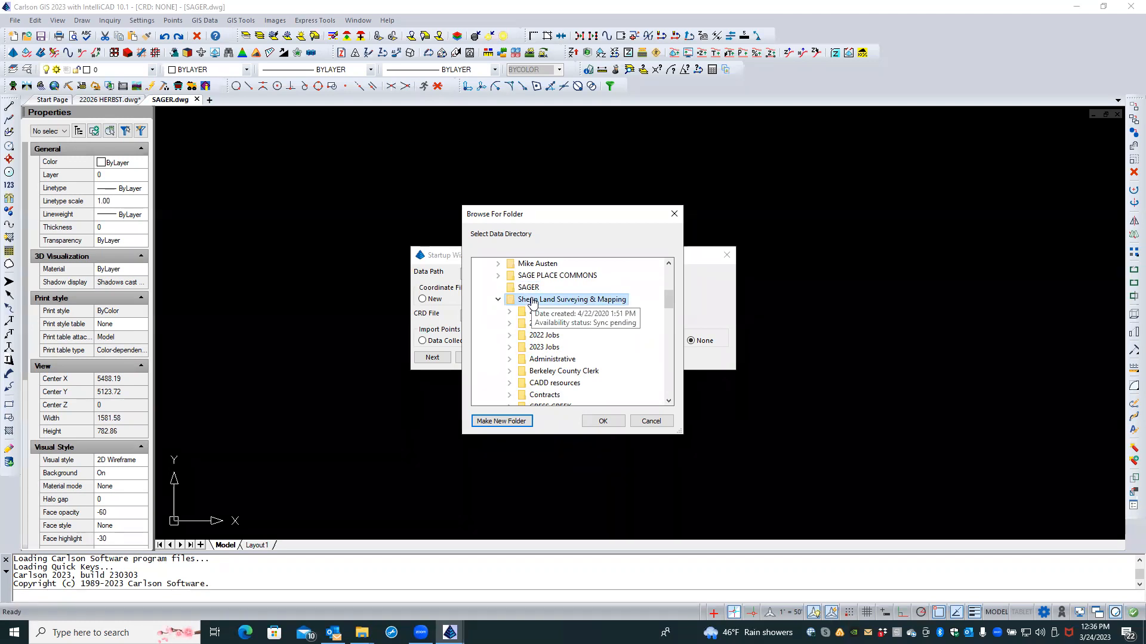
scroll(535, 328, "down", 2)
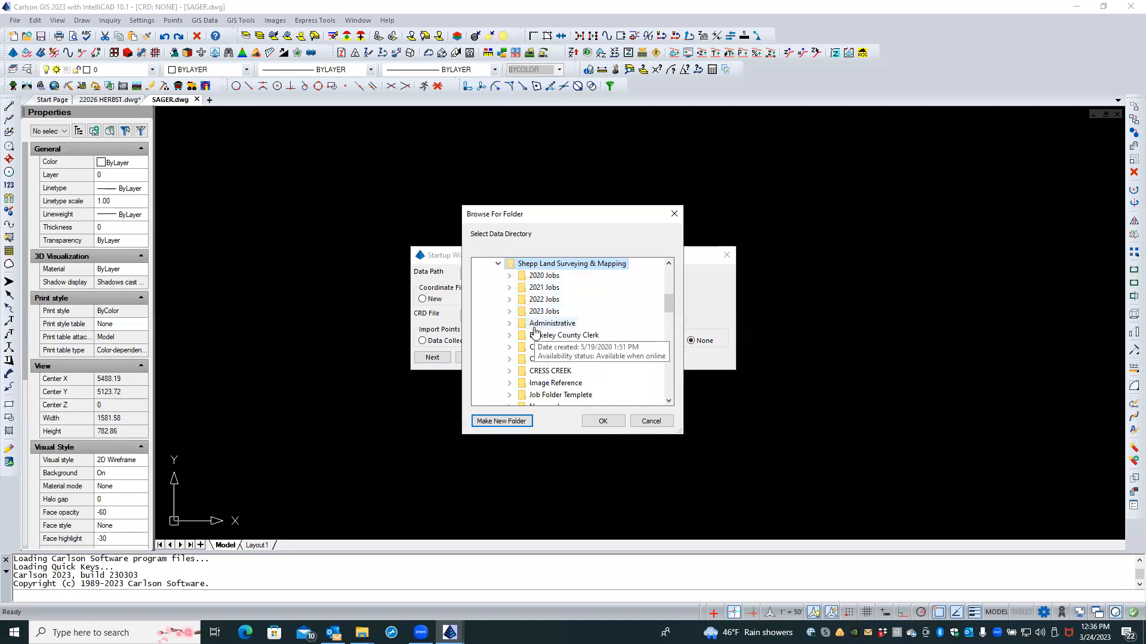
scroll(536, 331, "down", 1)
scroll(536, 332, "down", 1)
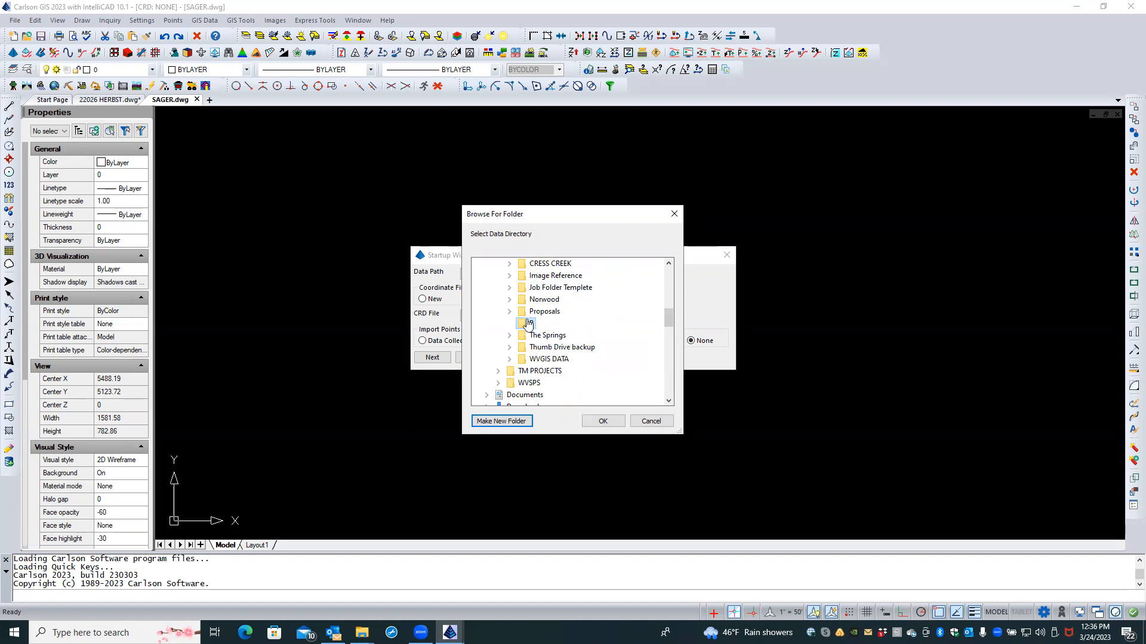
Step: Rename the R folder to SAGER, use it as the data directory, and finish the startup wizard
right_click(528, 325)
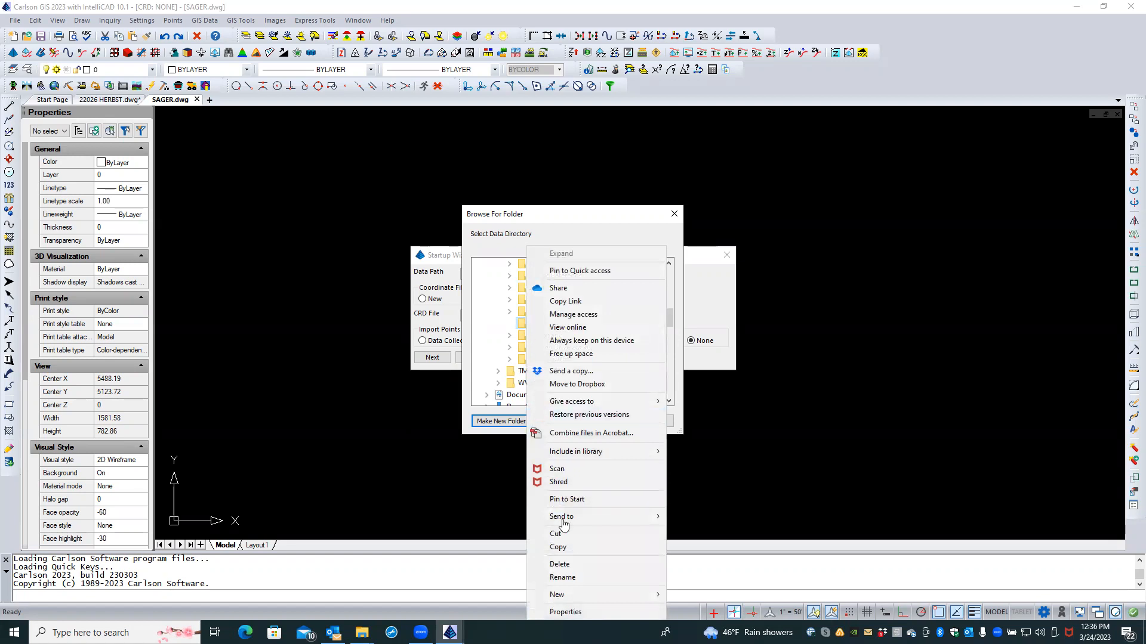
left_click(570, 577)
type("SAGER")
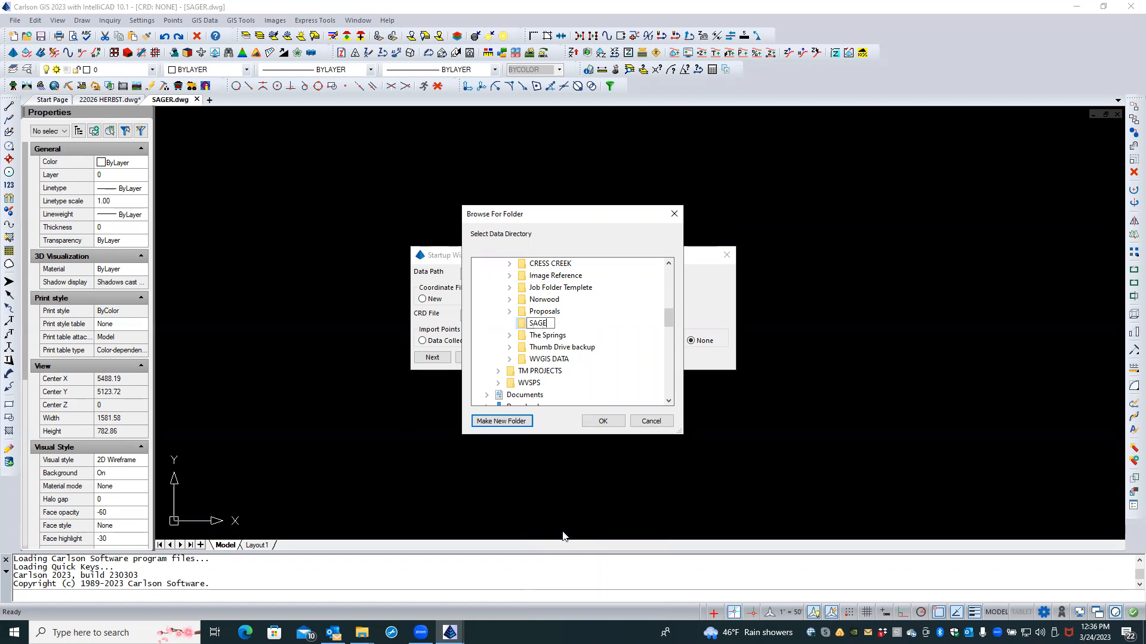
left_click(604, 421)
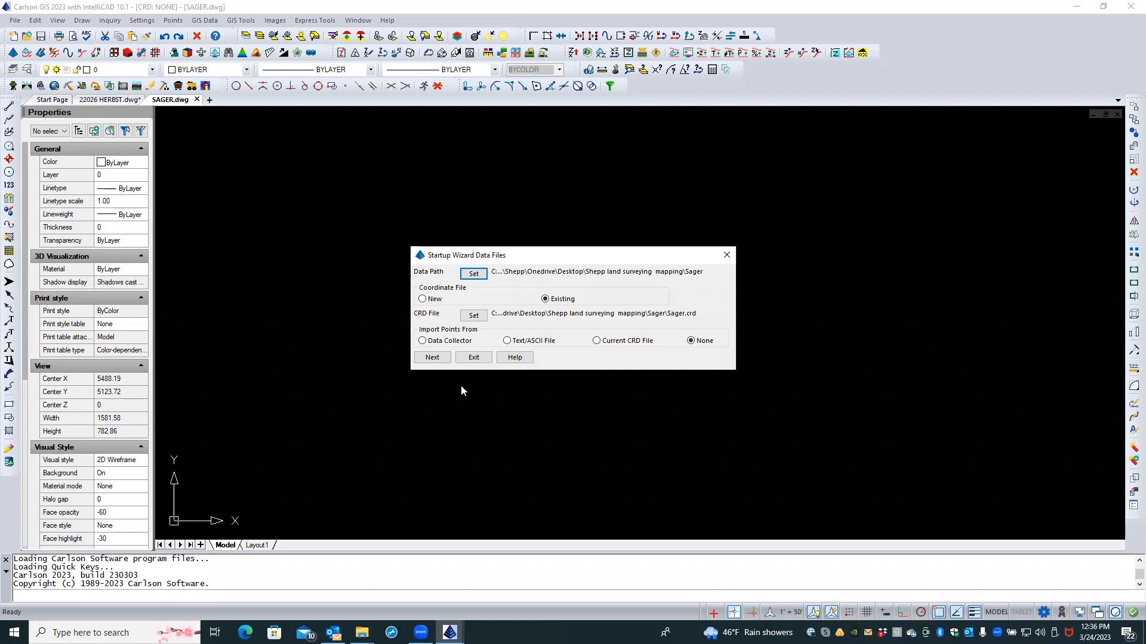
left_click(435, 358)
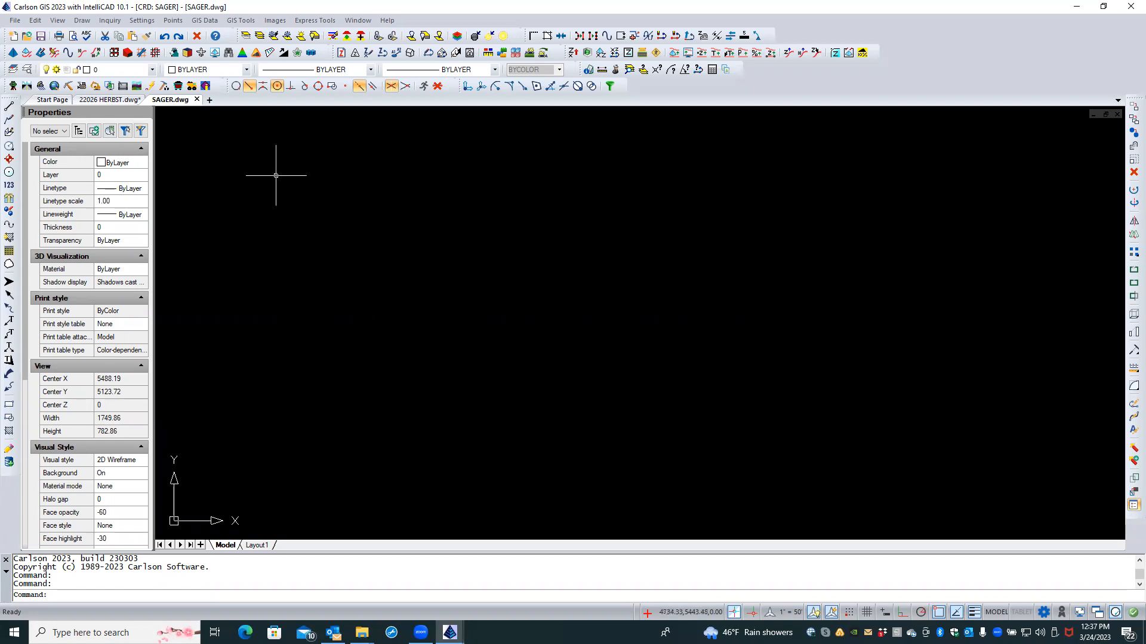
Step: Start a lat/lon point at 39.451781, -77.880466, then abandon it at the description prompt
left_click(172, 22)
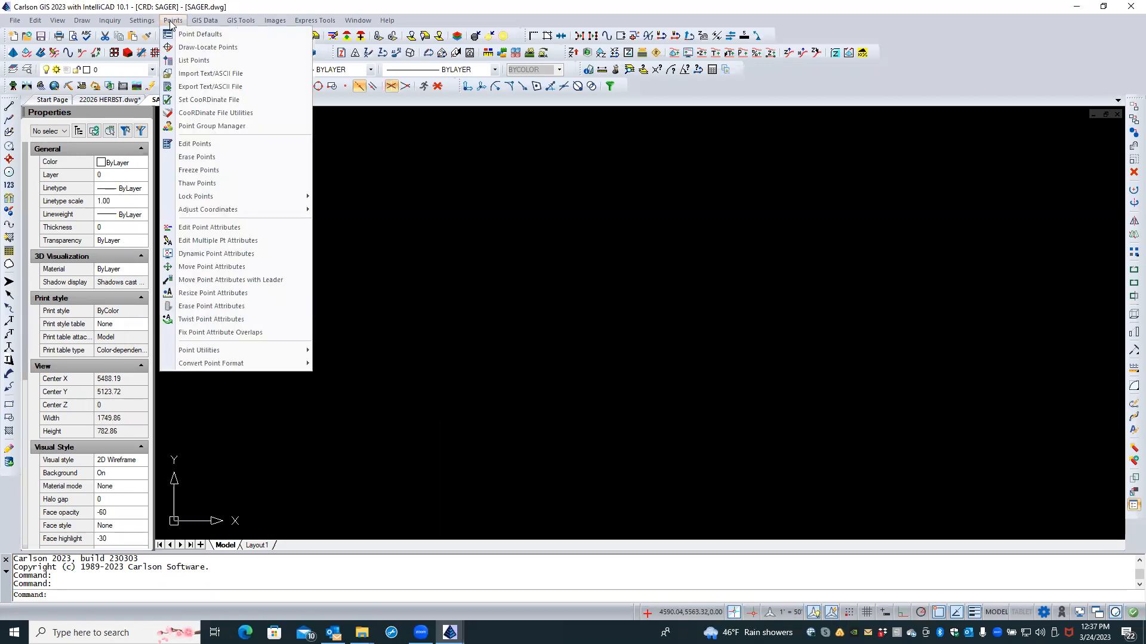
left_click(185, 48)
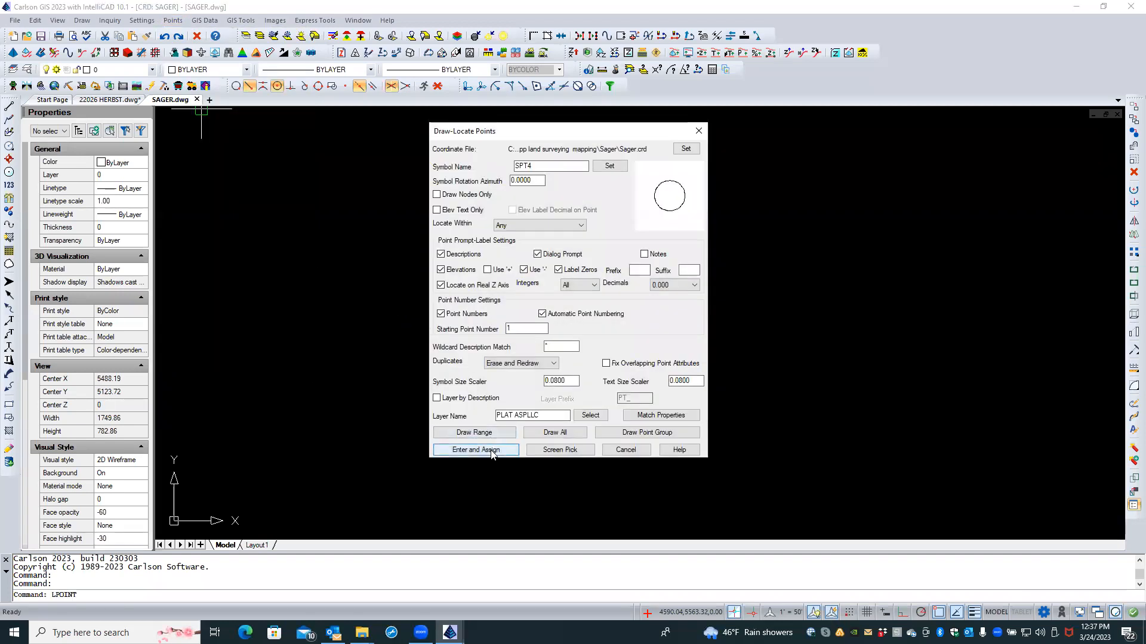
left_click(491, 451)
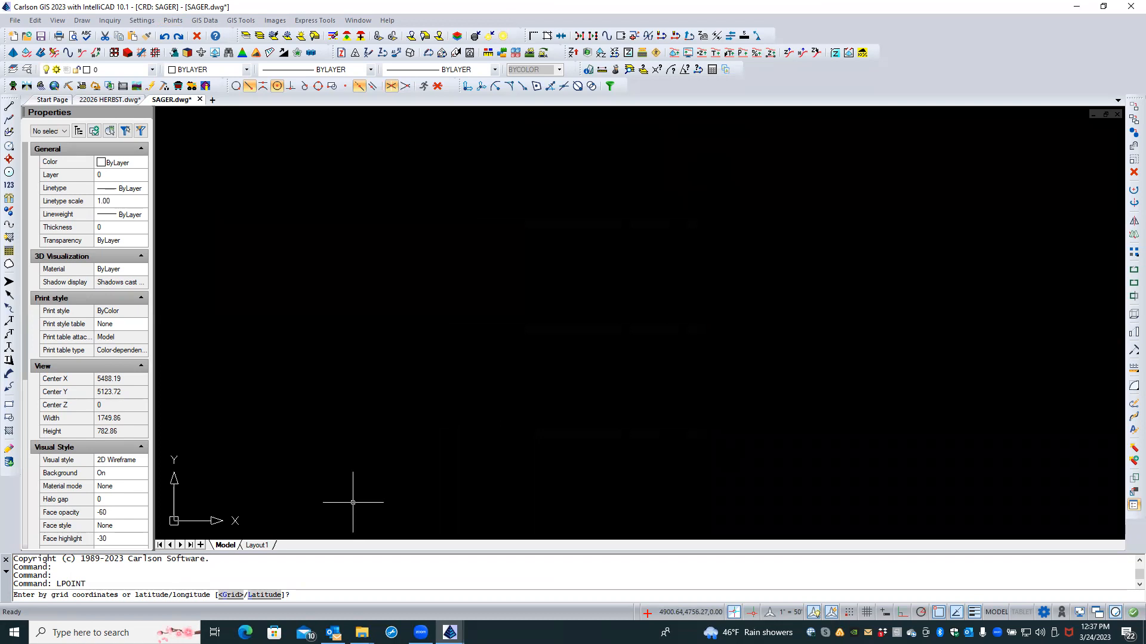
type("L")
key("Return")
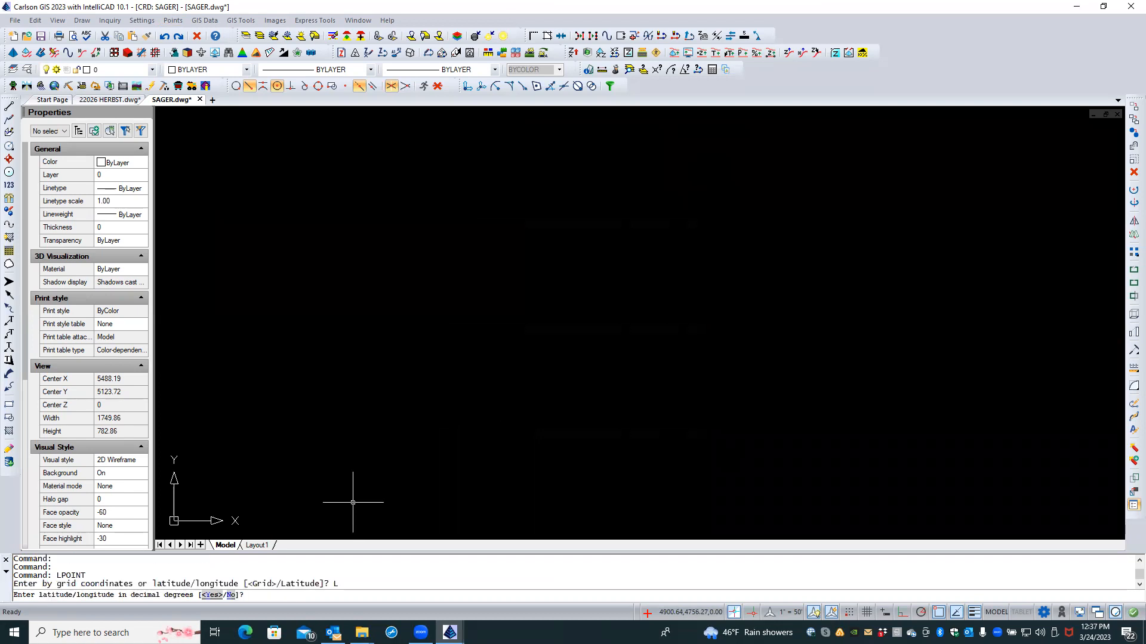
key("Return")
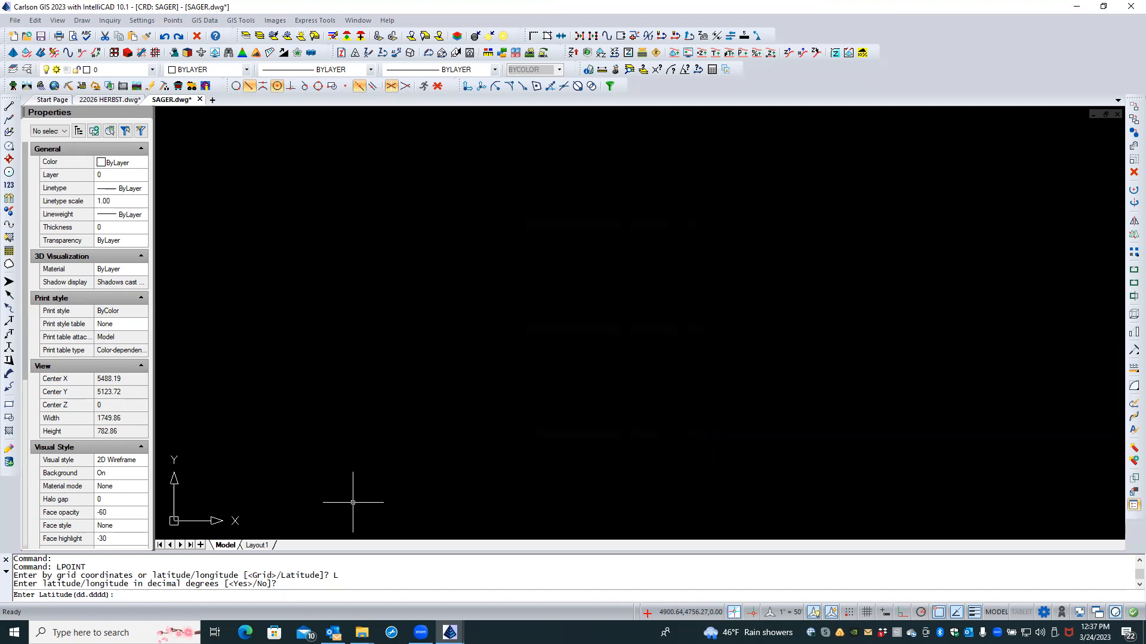
type("39.45")
type("1781")
key("Return")
type("-77")
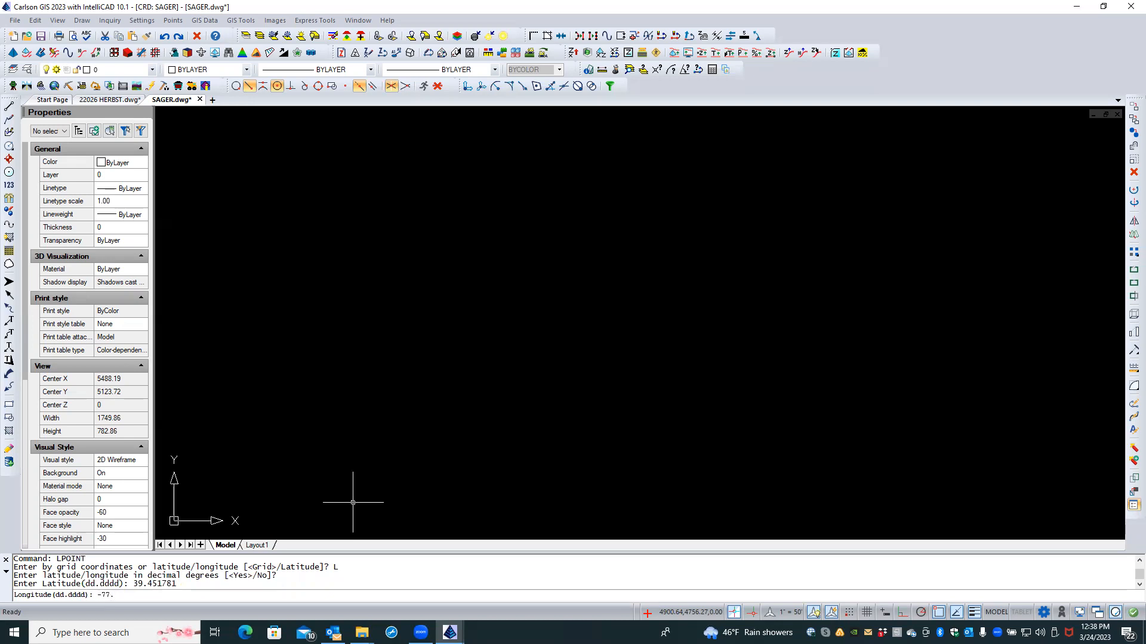
type(".880466")
key("Return")
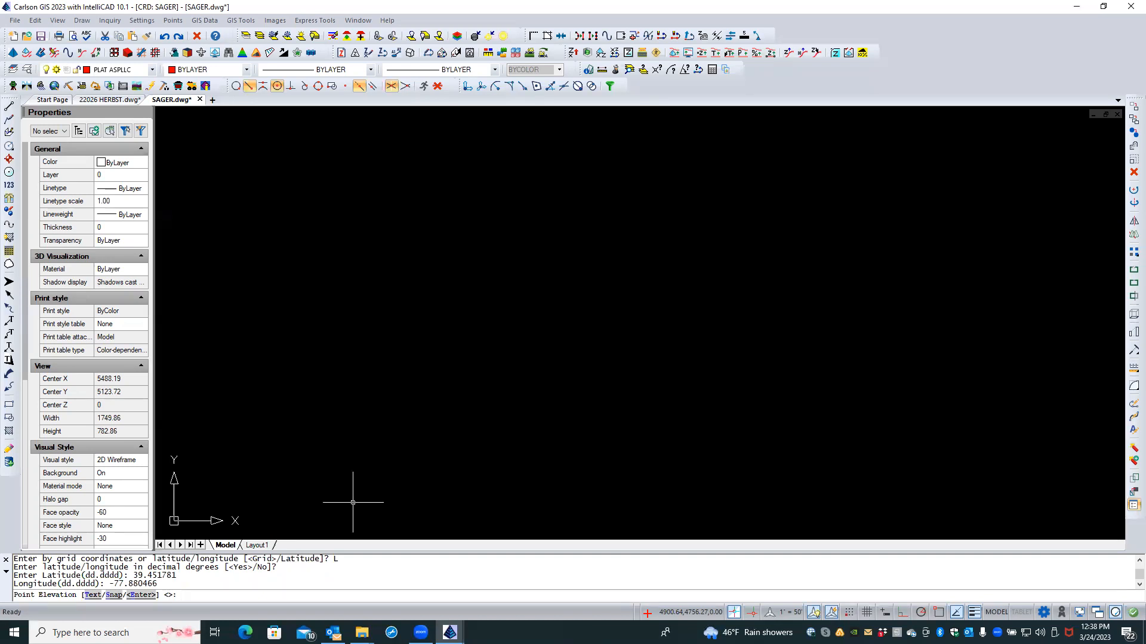
key("Return")
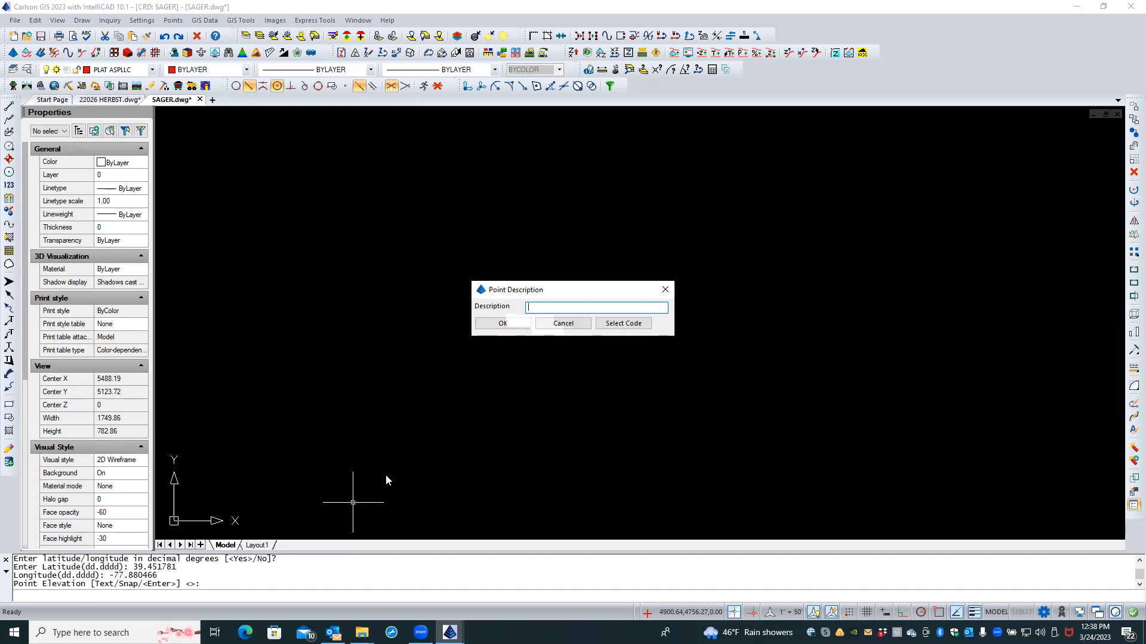
left_click(554, 325)
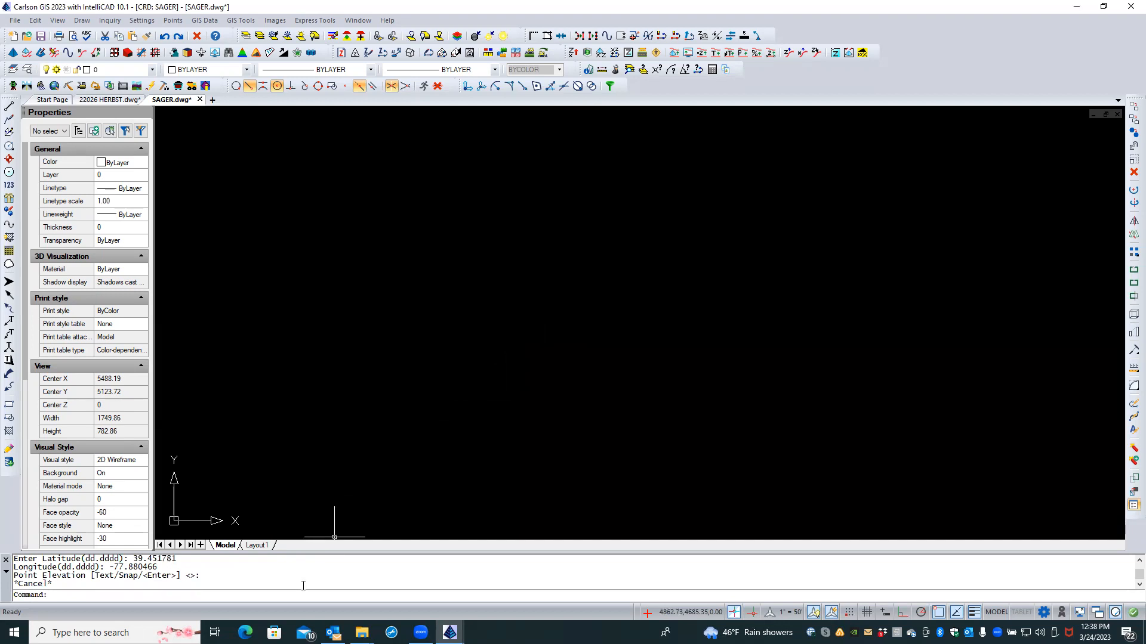
Step: Create point 1 at latitude 39.577959, longitude -77.965815, elevation 0.00, with no description
left_click(171, 22)
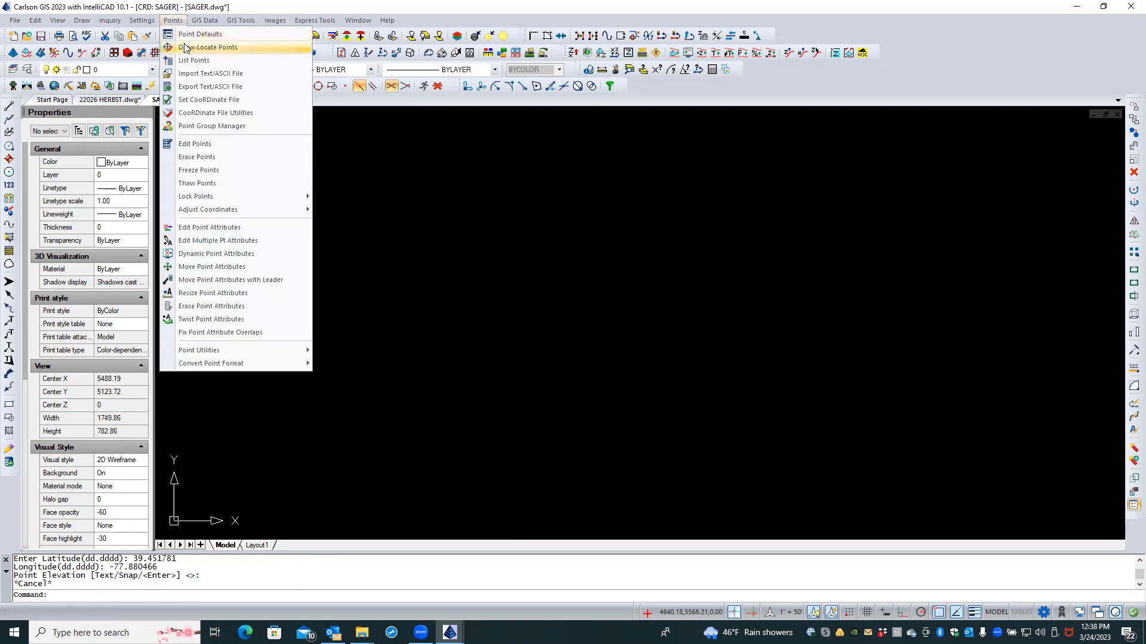
left_click(207, 48)
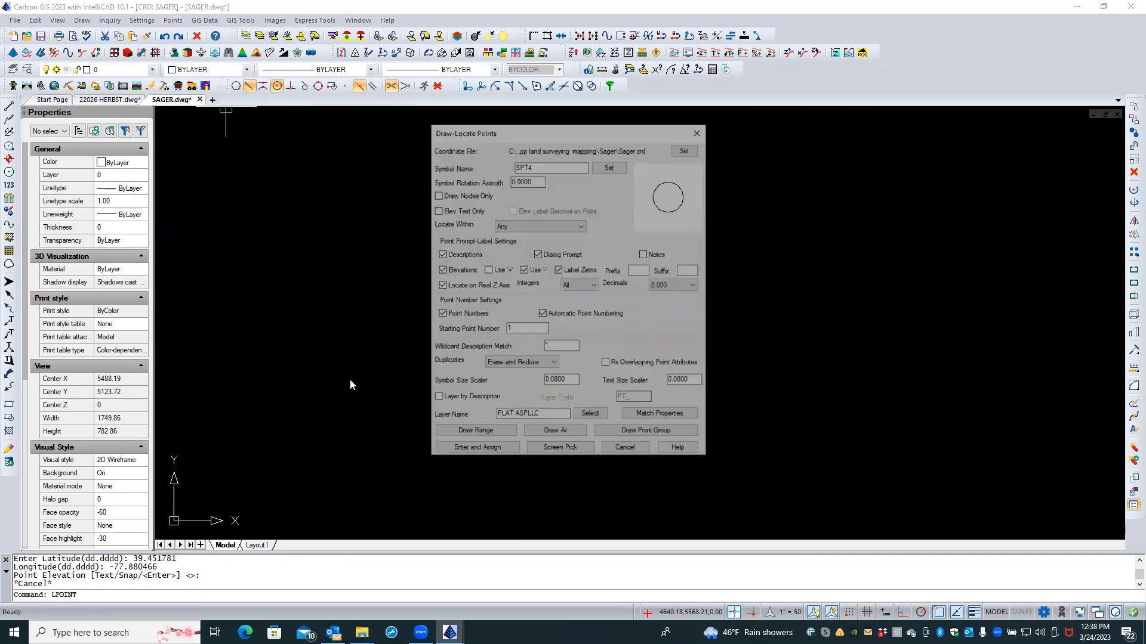
left_click(473, 435)
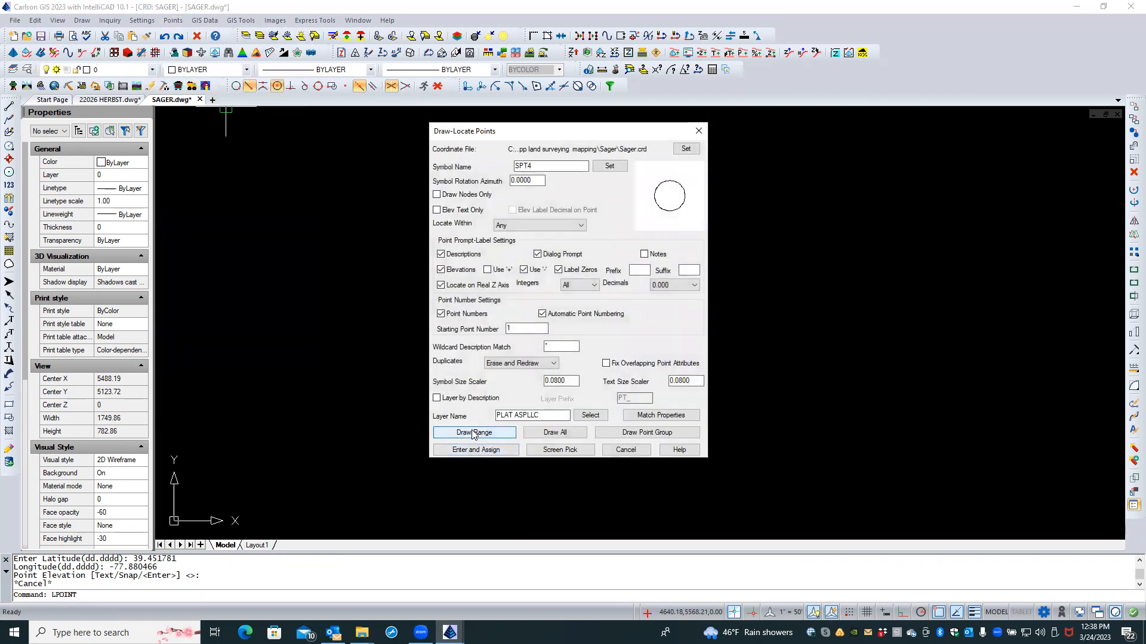
left_click(476, 448)
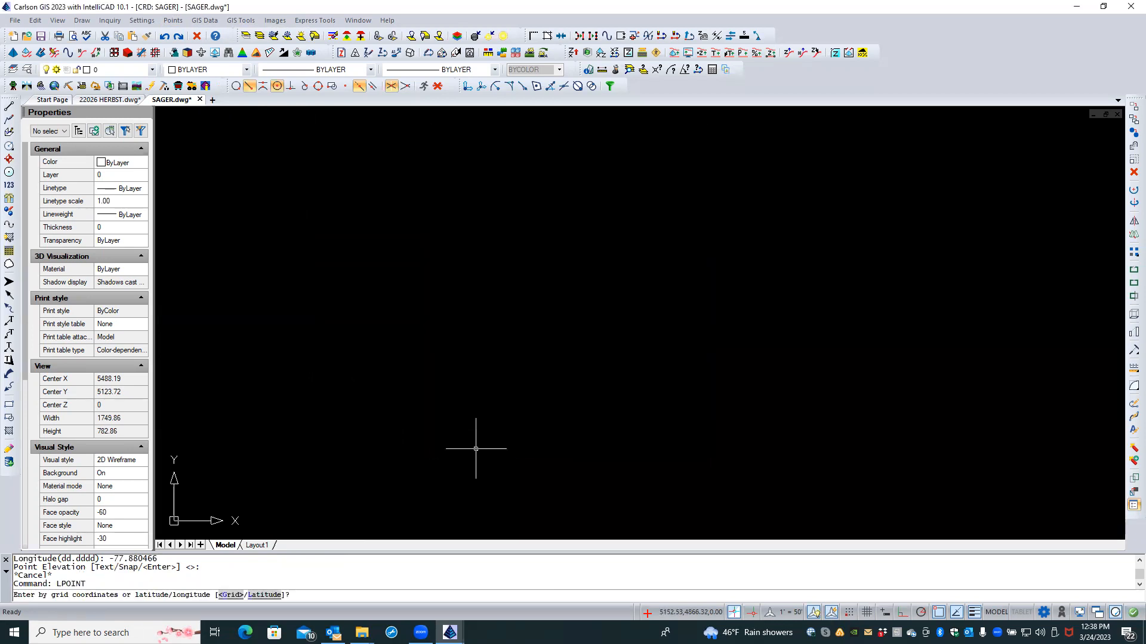
type("L")
key("Return")
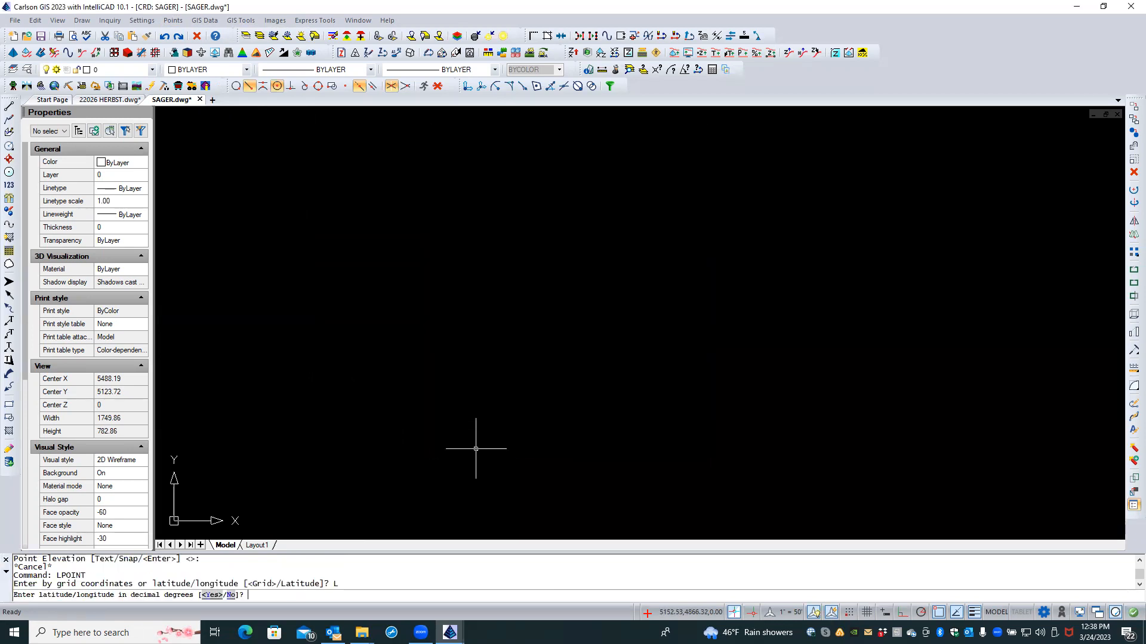
key("Return")
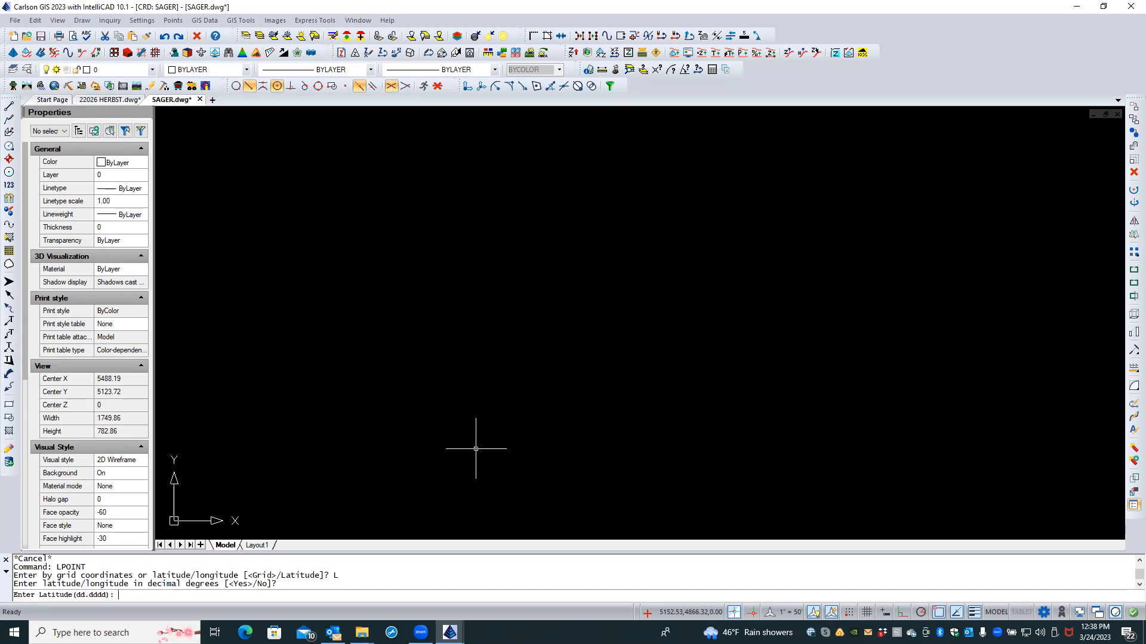
type("39.577959")
key("Return")
type("-77.96")
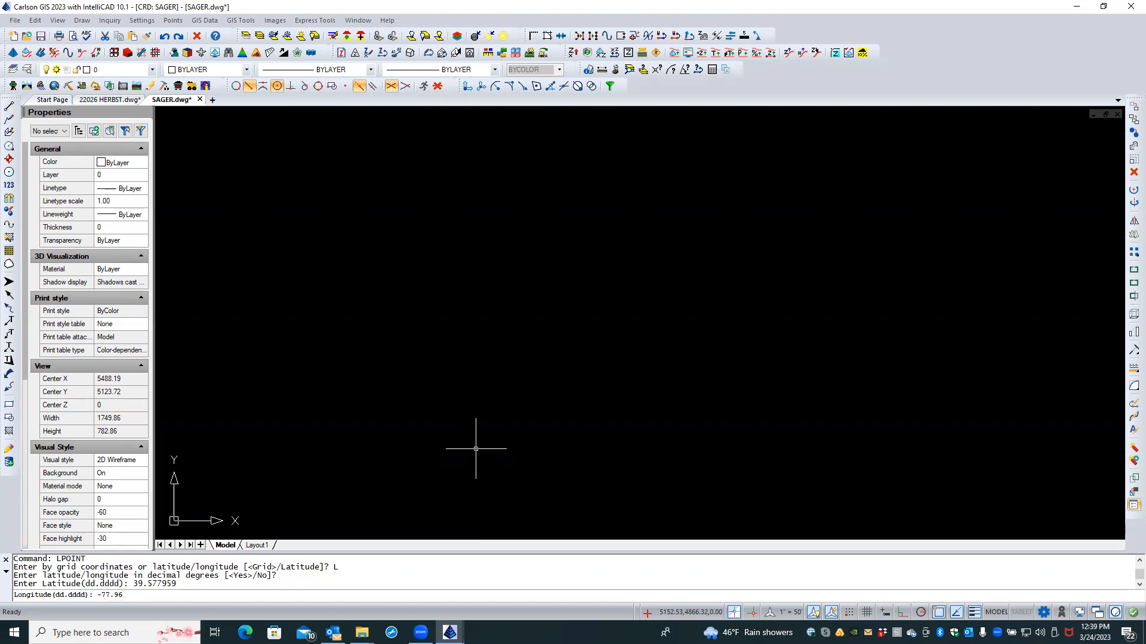
type("5815")
key("Return")
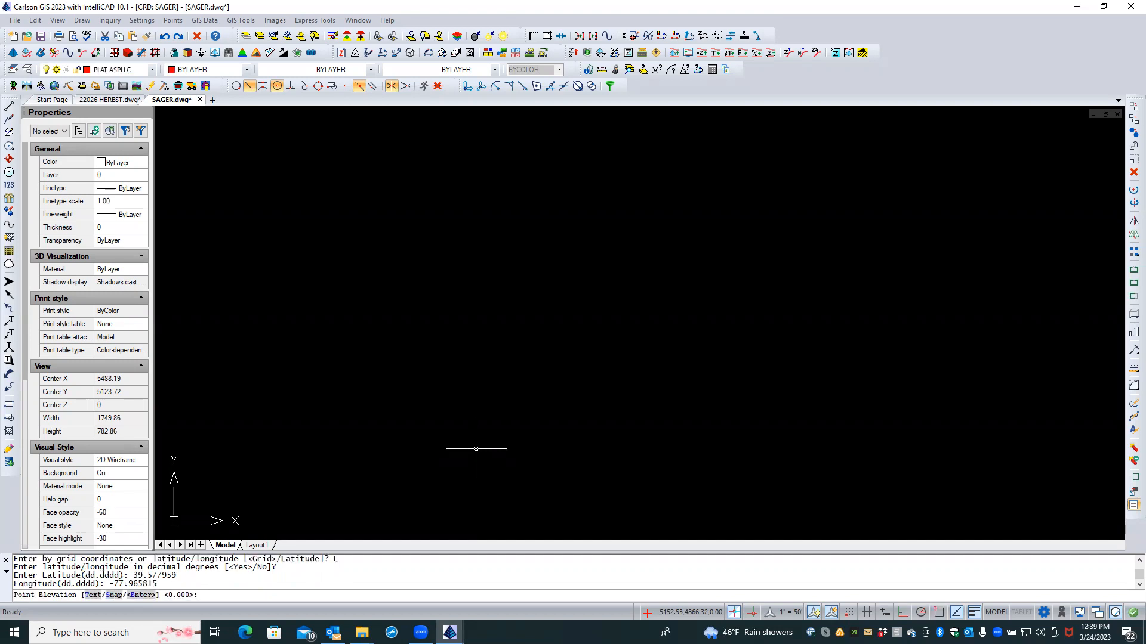
key("Return")
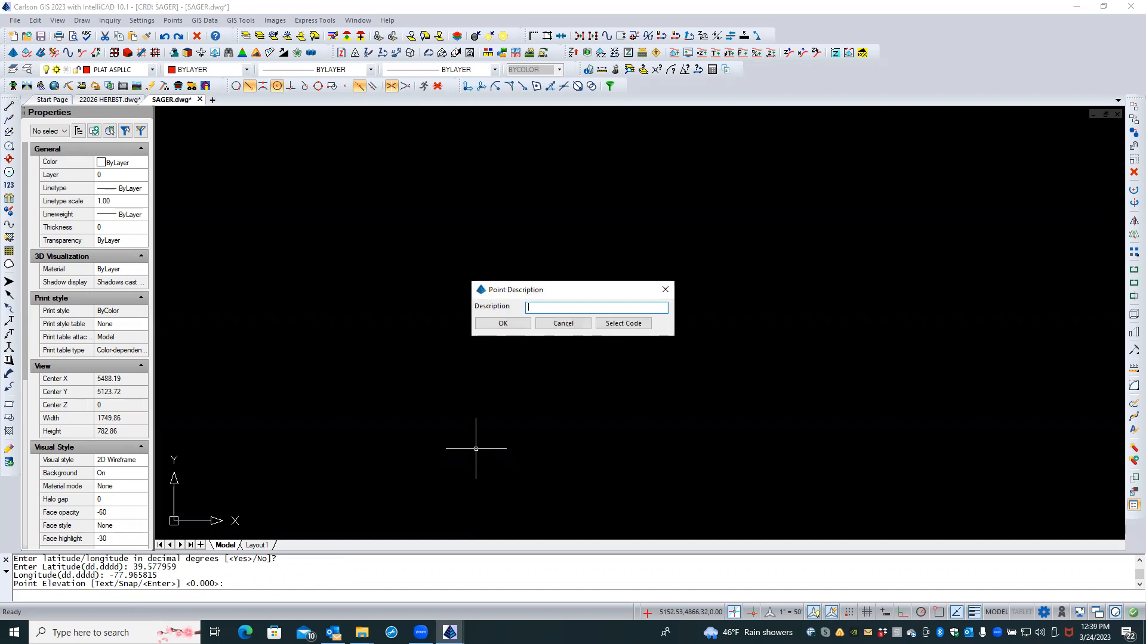
key("Return")
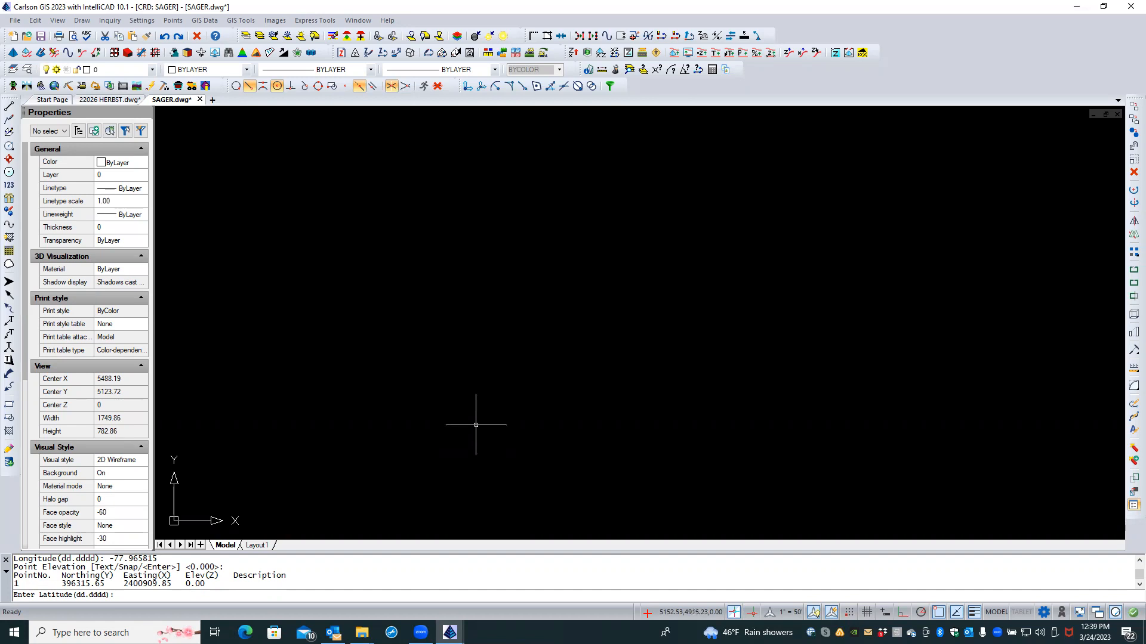
left_click(172, 21)
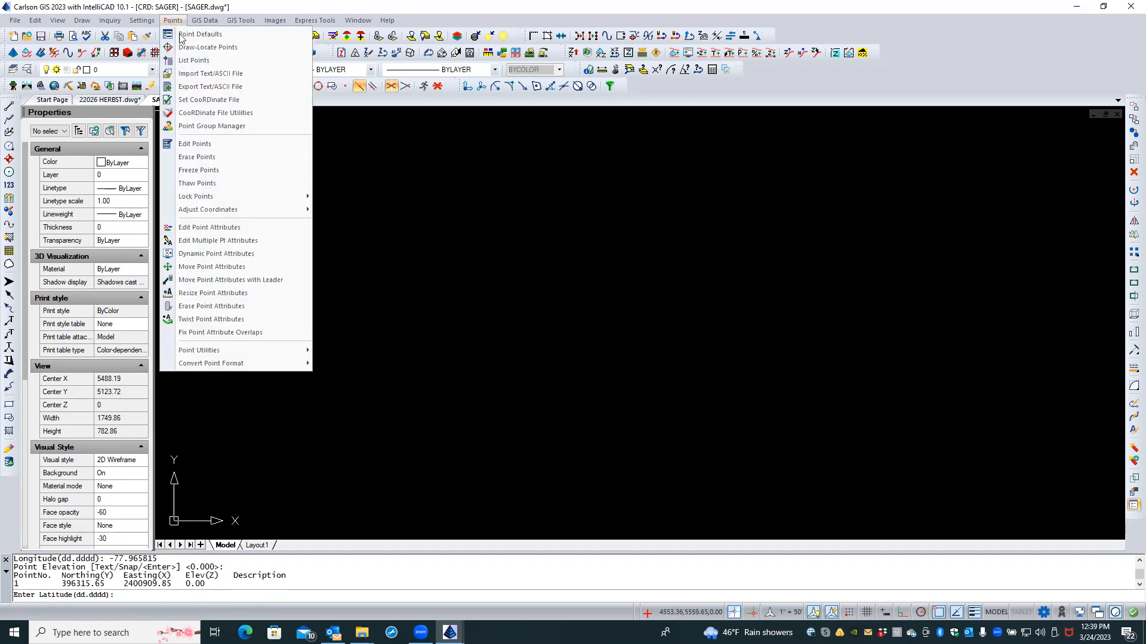
Step: Run List Points with the range set to ALL to report the stored points
left_click(194, 60)
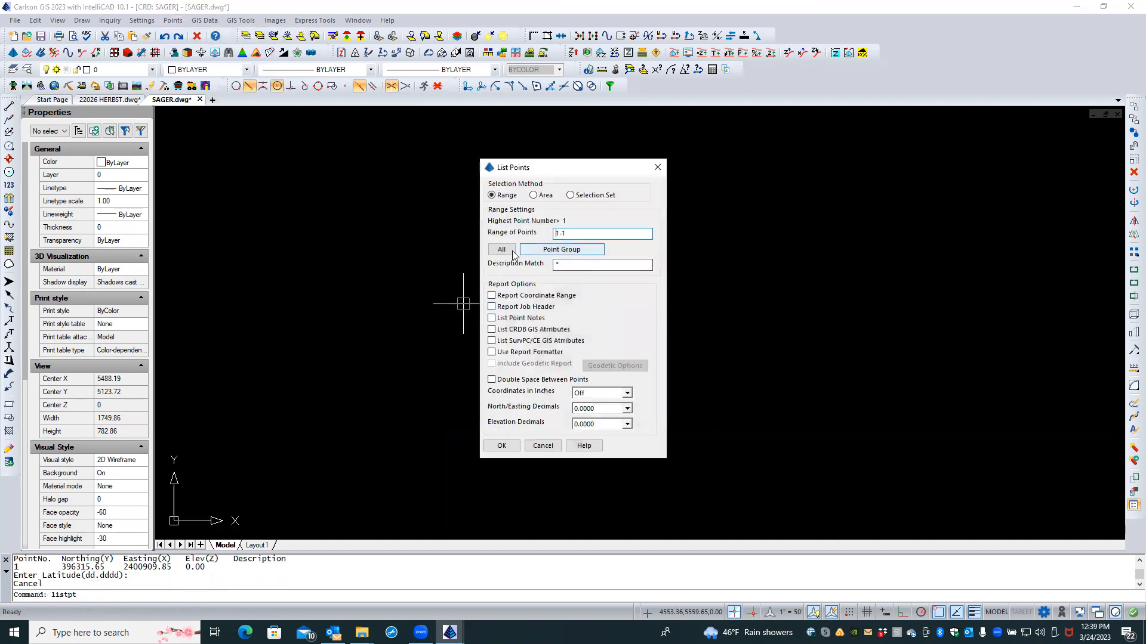
left_click(511, 252)
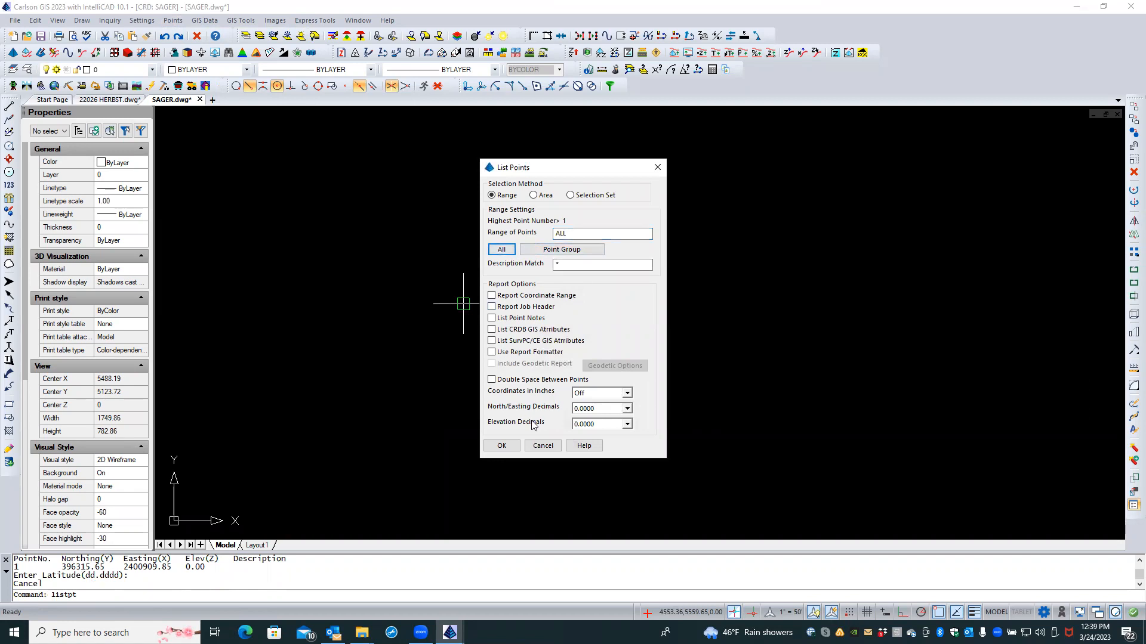
left_click(501, 446)
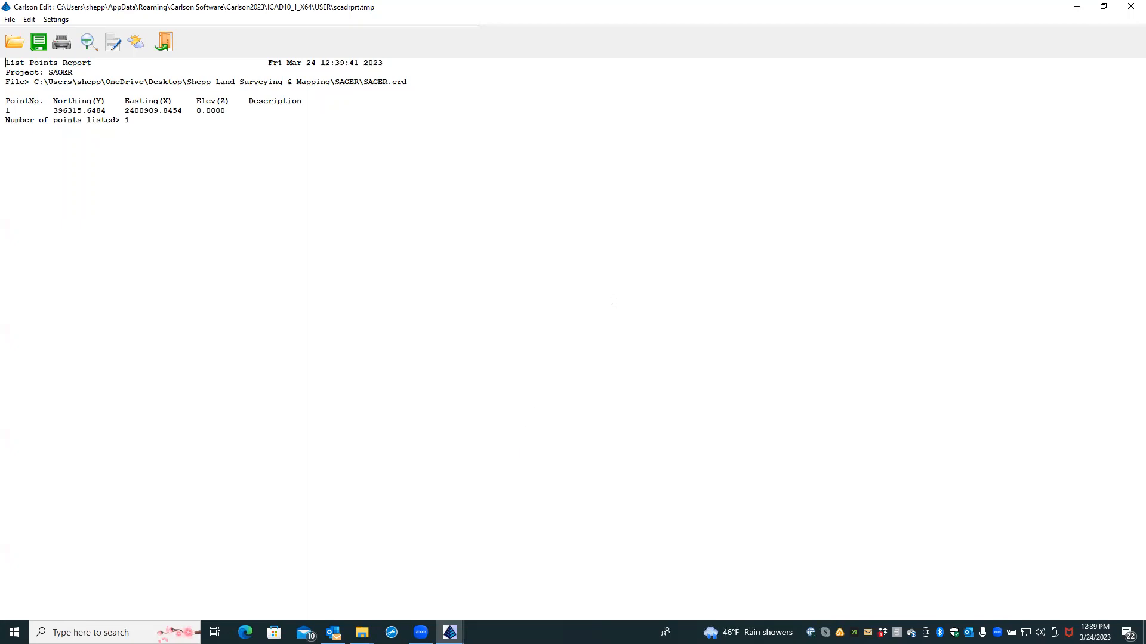
Step: Close the List Points Report after checking point 1 at northing 396315.65, easting 2400909.85
left_click(163, 41)
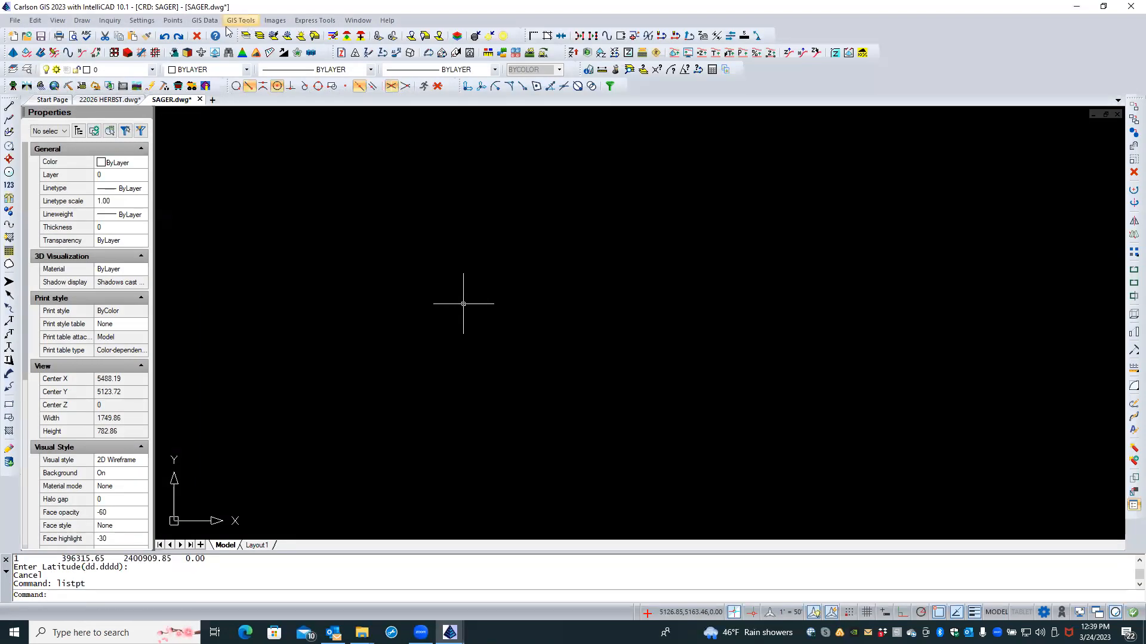
Step: Launch Draw-Locate Points Enter and Assign using latitude/longitude entry in decimal degrees
left_click(181, 21)
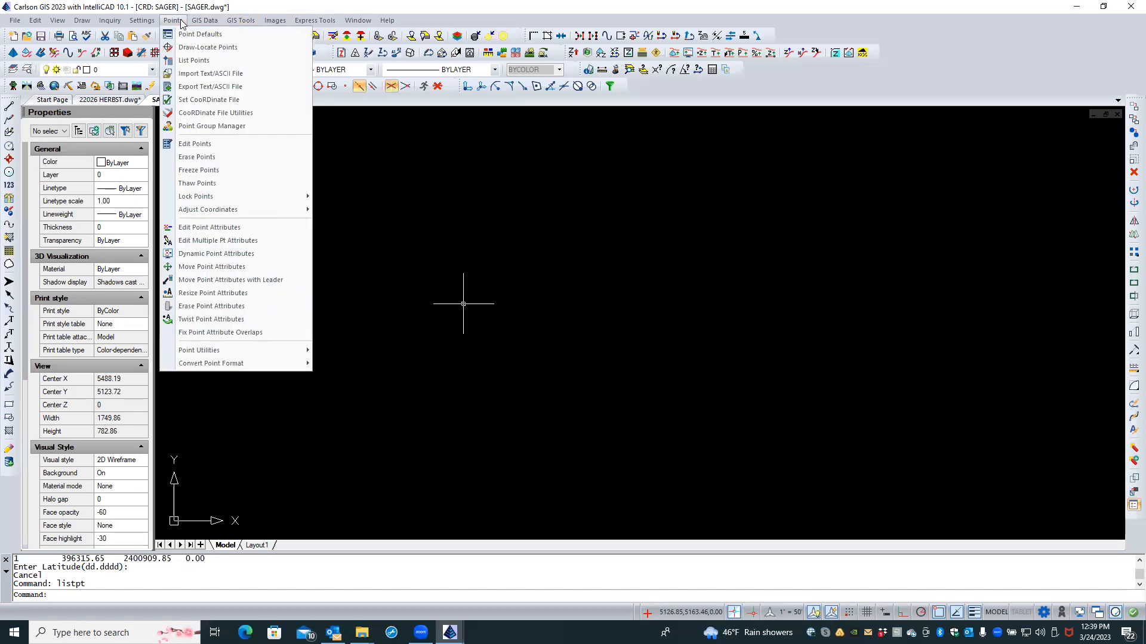
left_click(183, 47)
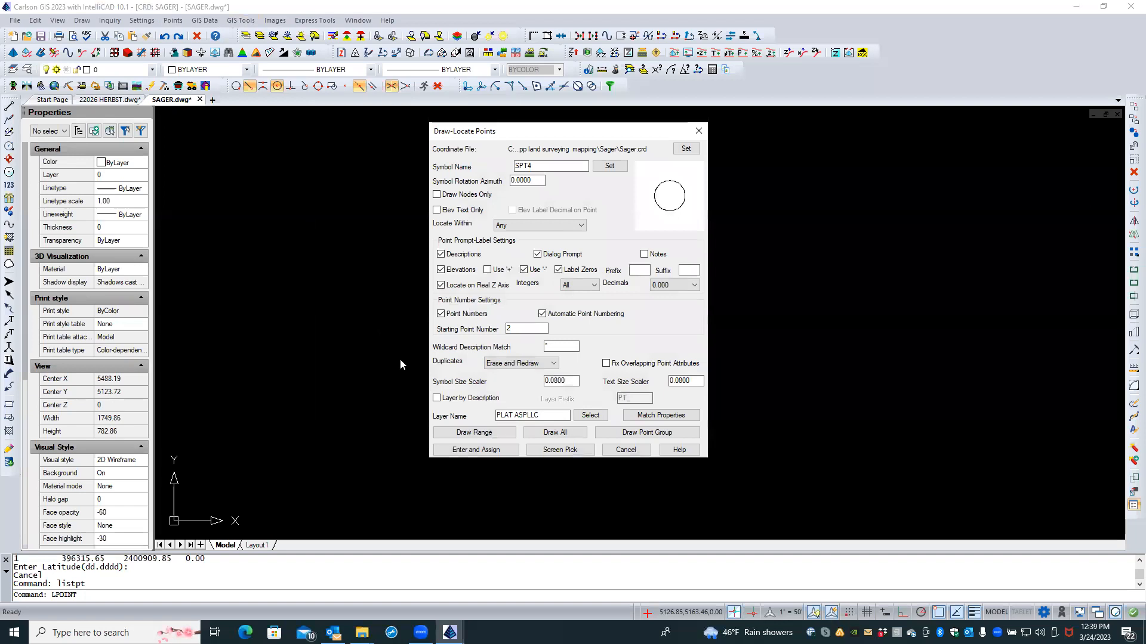
left_click(476, 450)
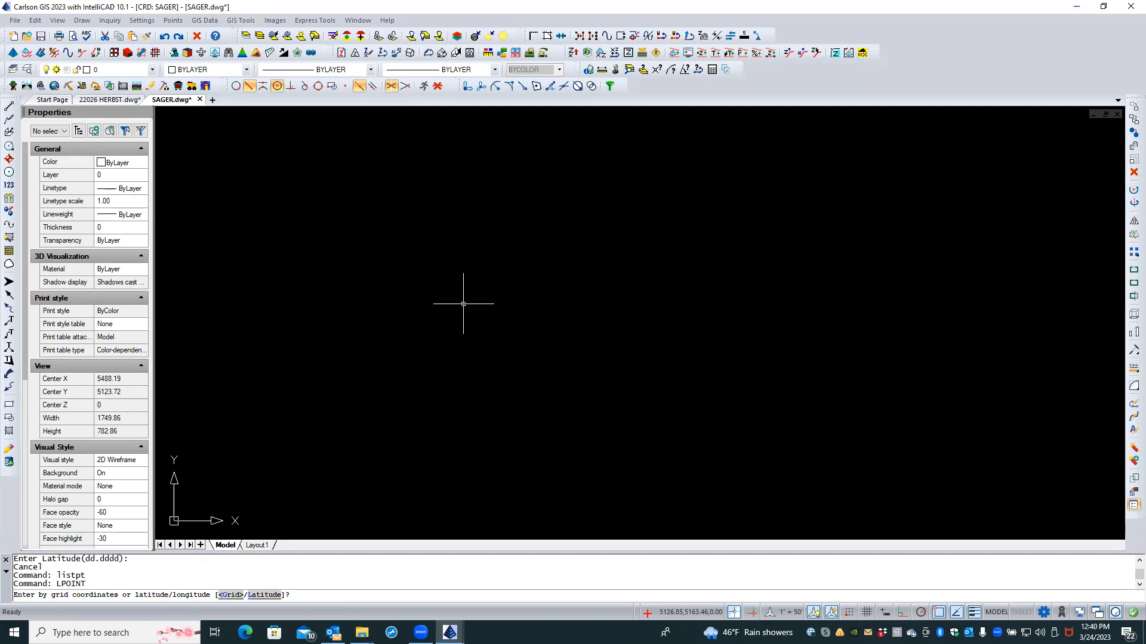
type("L")
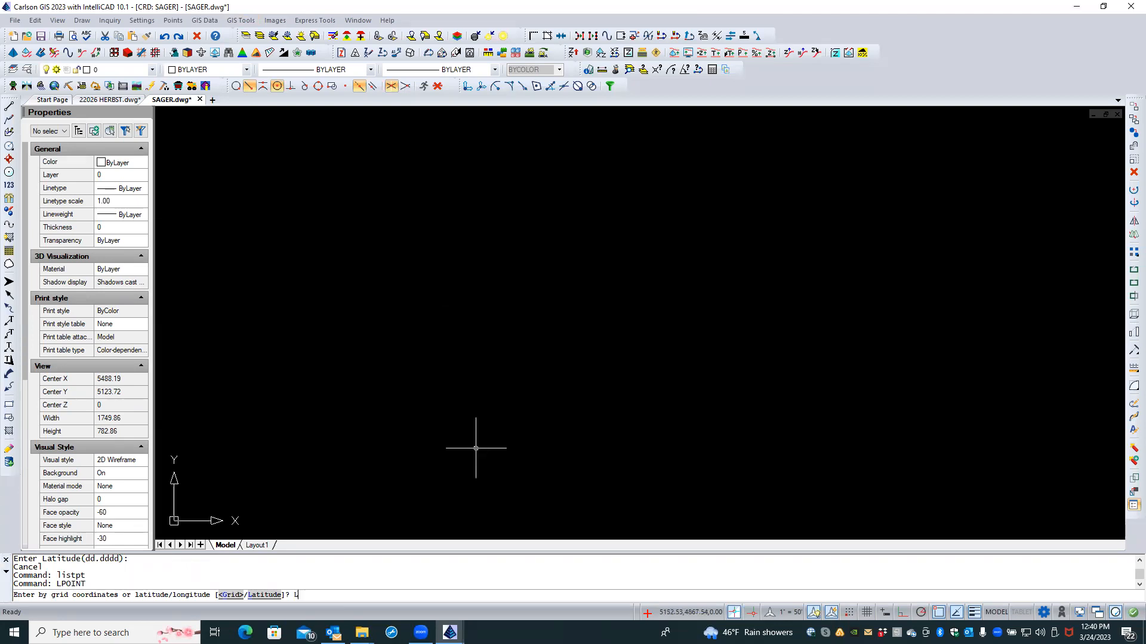
key("Return")
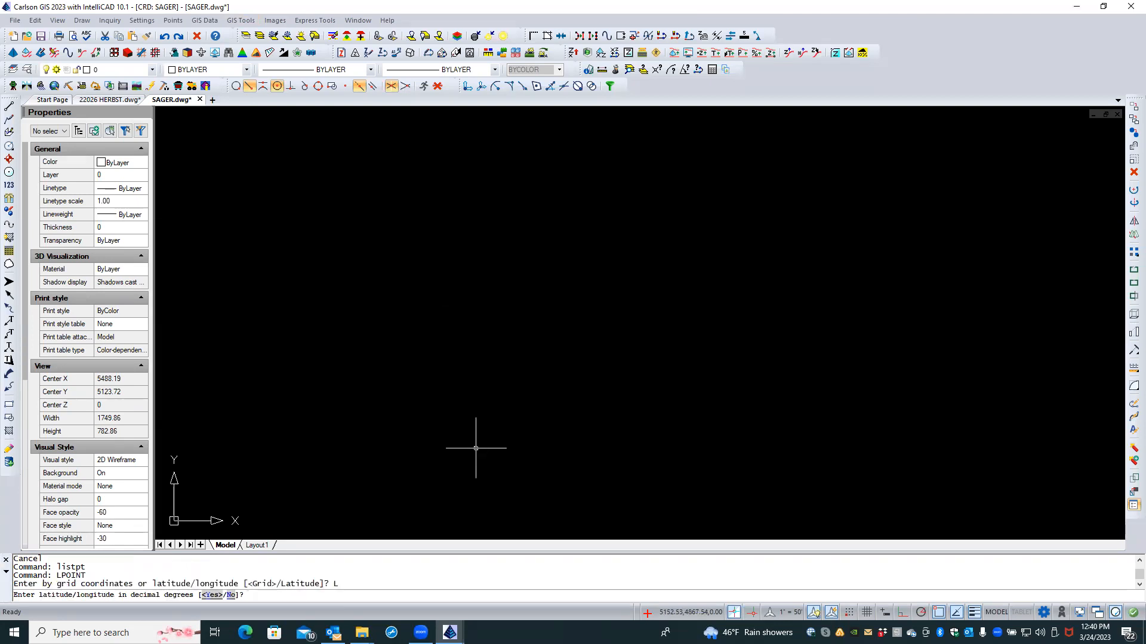
type("39.451781")
key("Return")
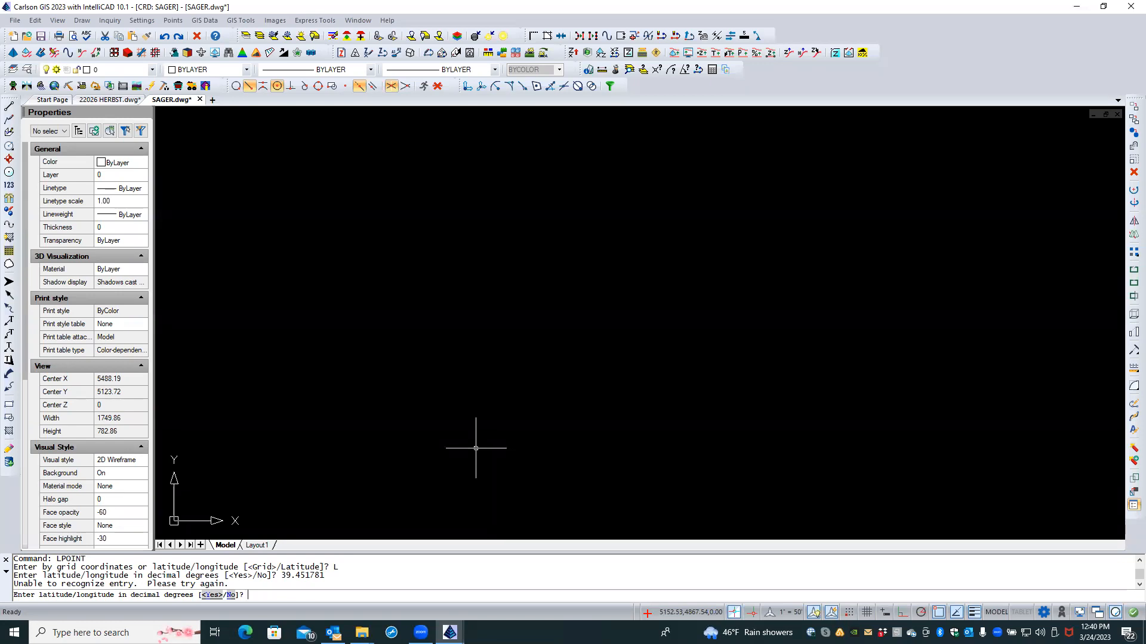
key("Return")
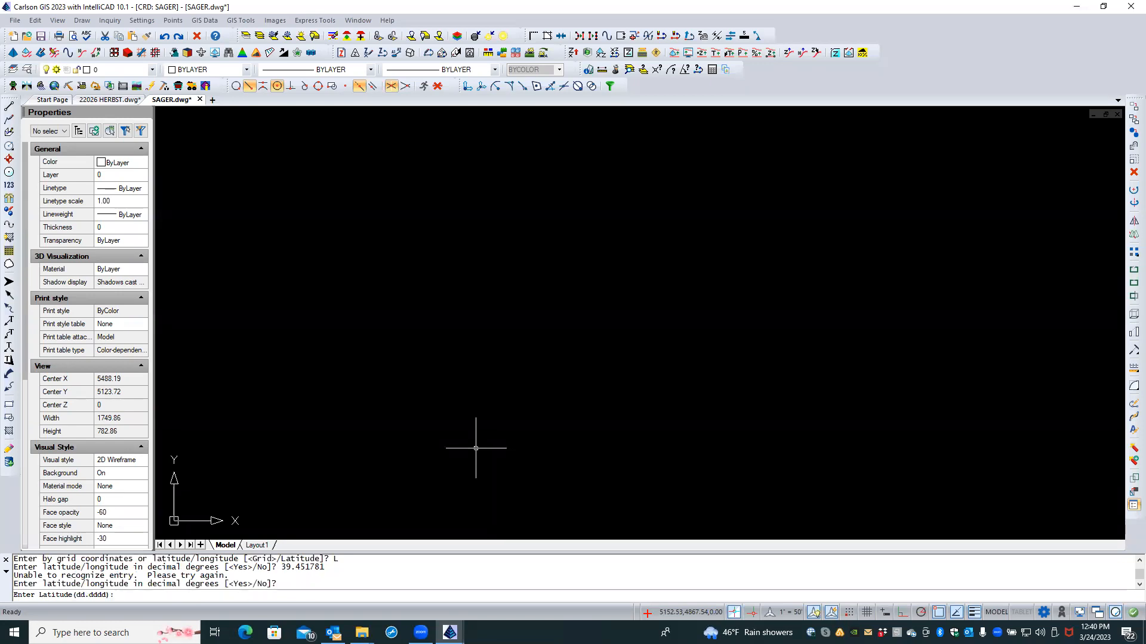
Step: Enter latitude 39.451781, longitude -77.880466, zero elevation for point 2, then end the command
type("39.451781")
key("Return")
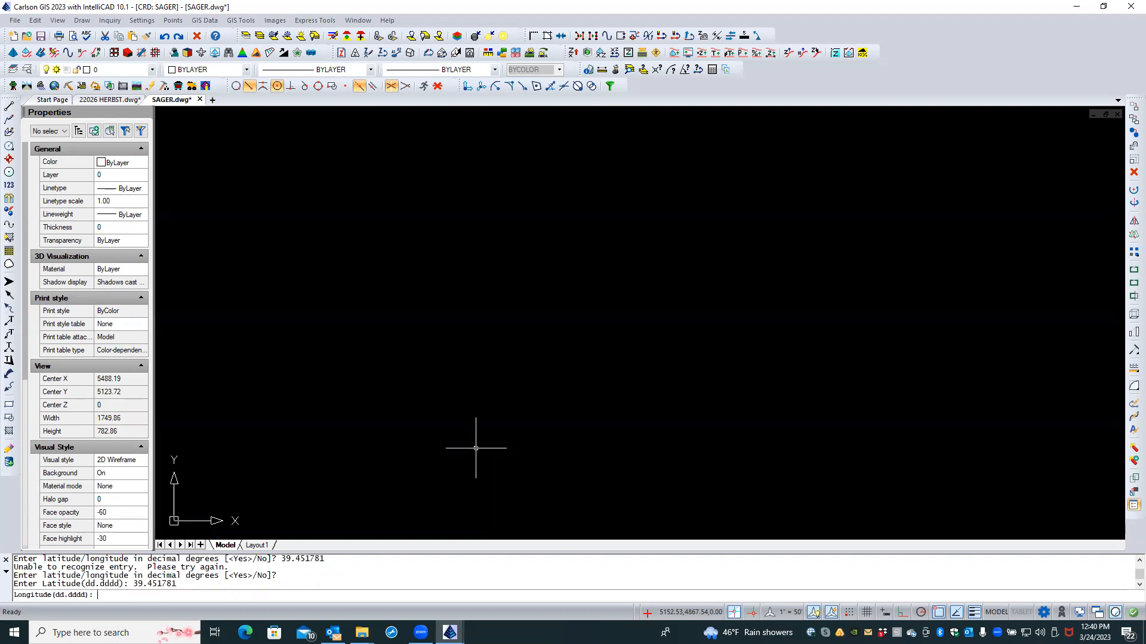
type("-77.880466")
key("Return")
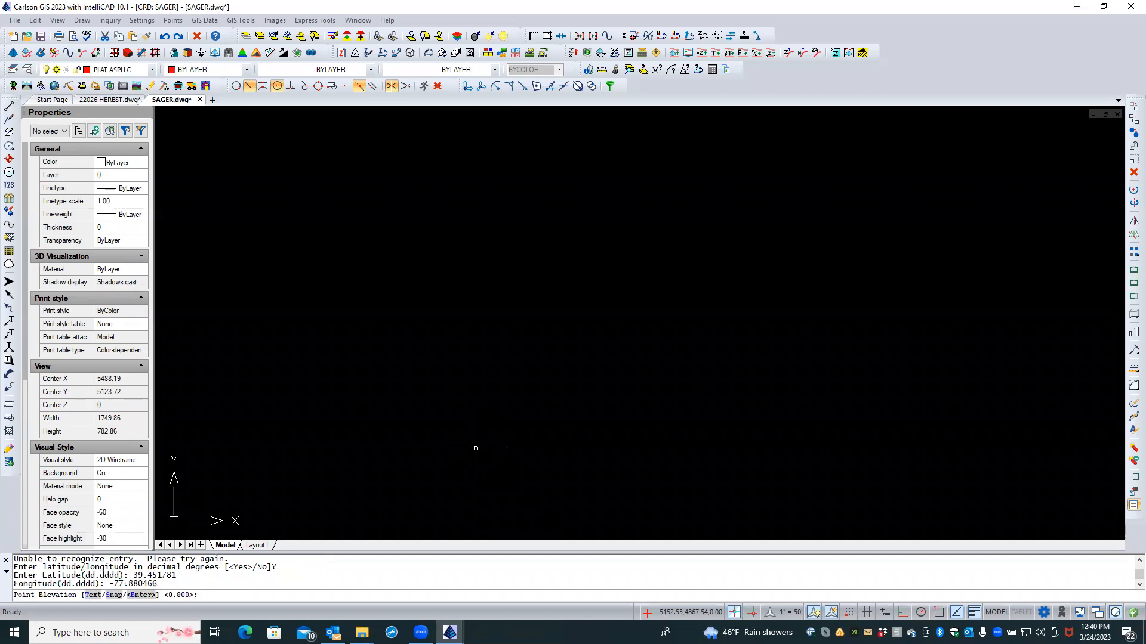
key("Return")
key("Return")
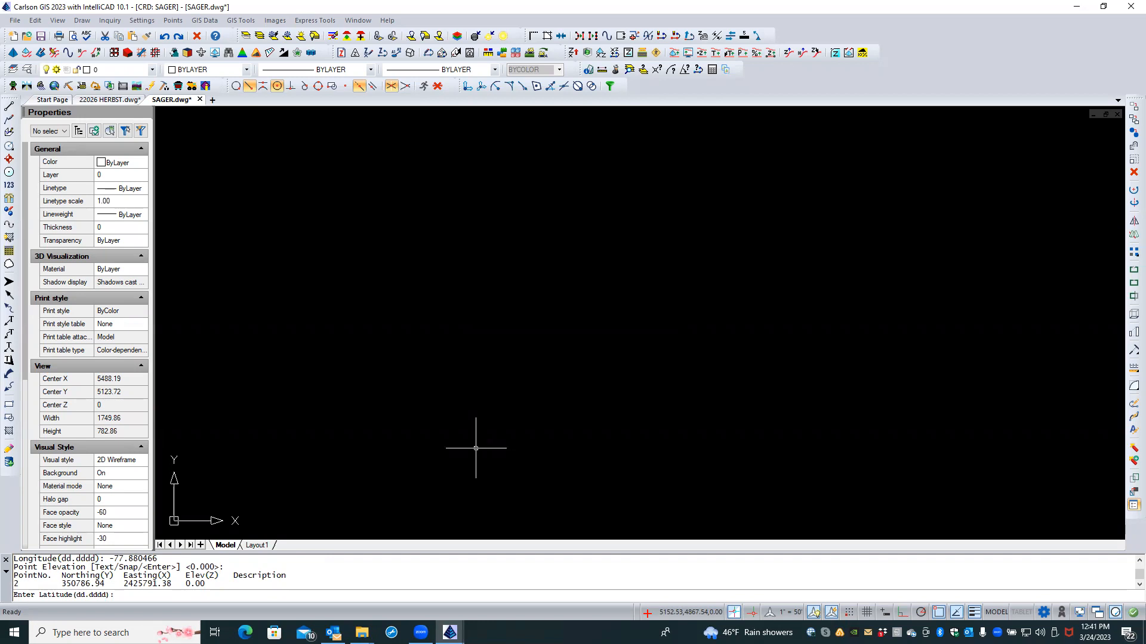
key("Escape")
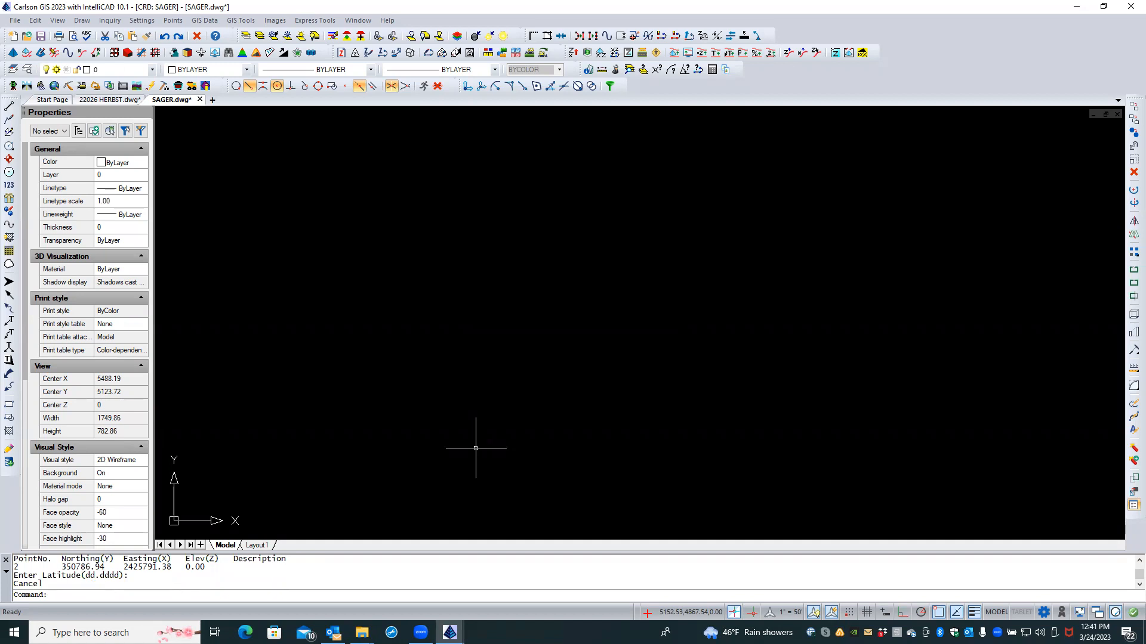
Step: Zoom to extents, then draw points 1-2 from the SAGER coordinate file with Draw Range
type("ZE")
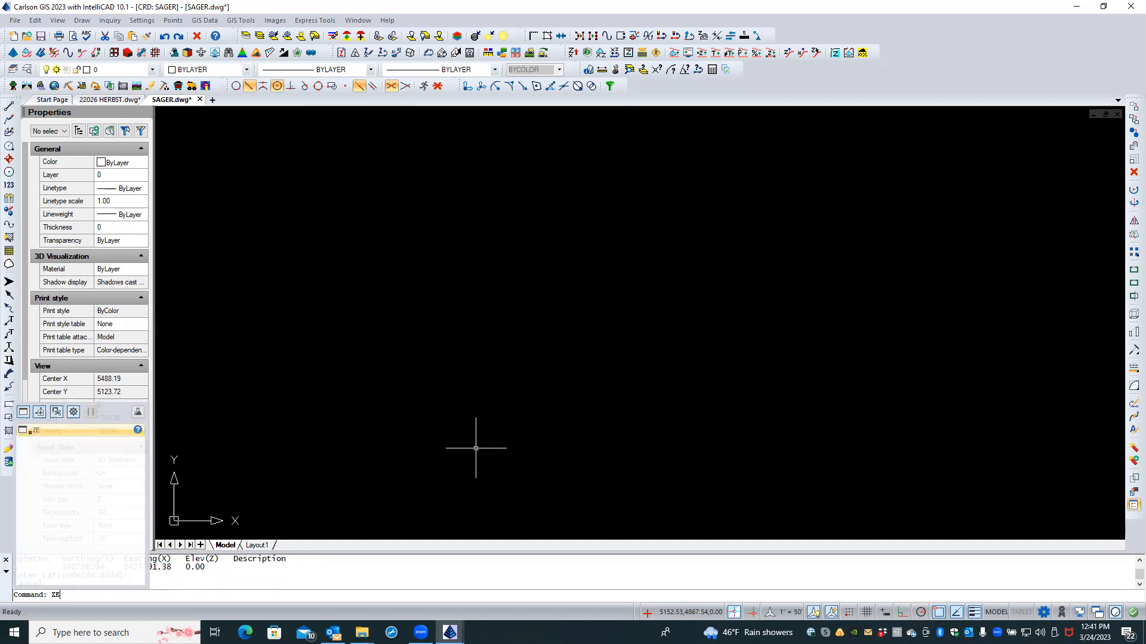
key("Return")
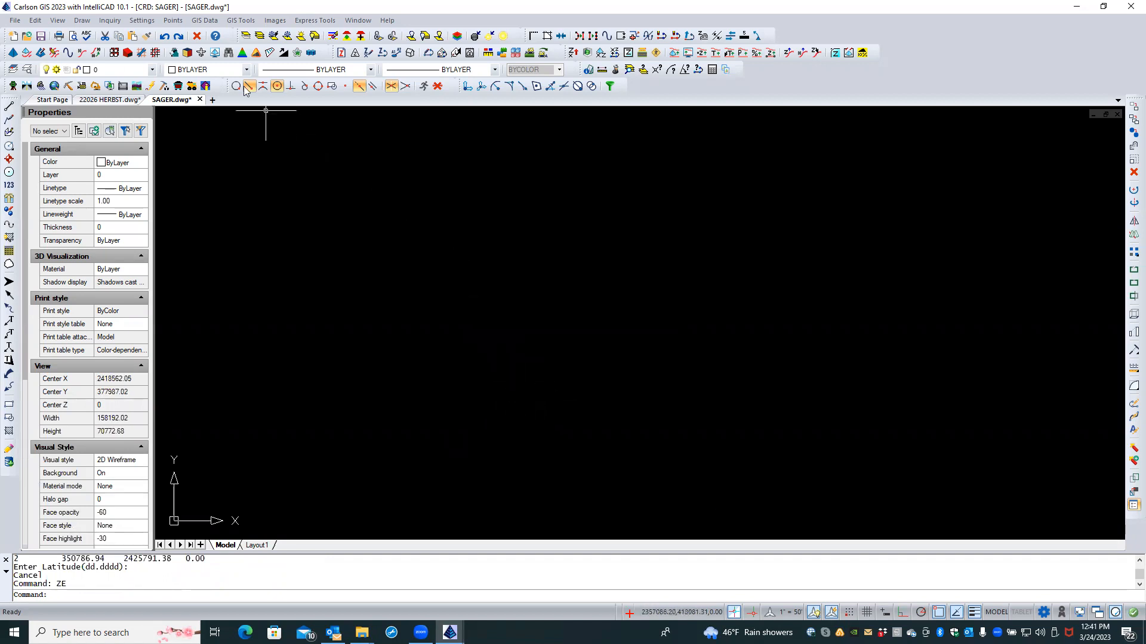
left_click(179, 21)
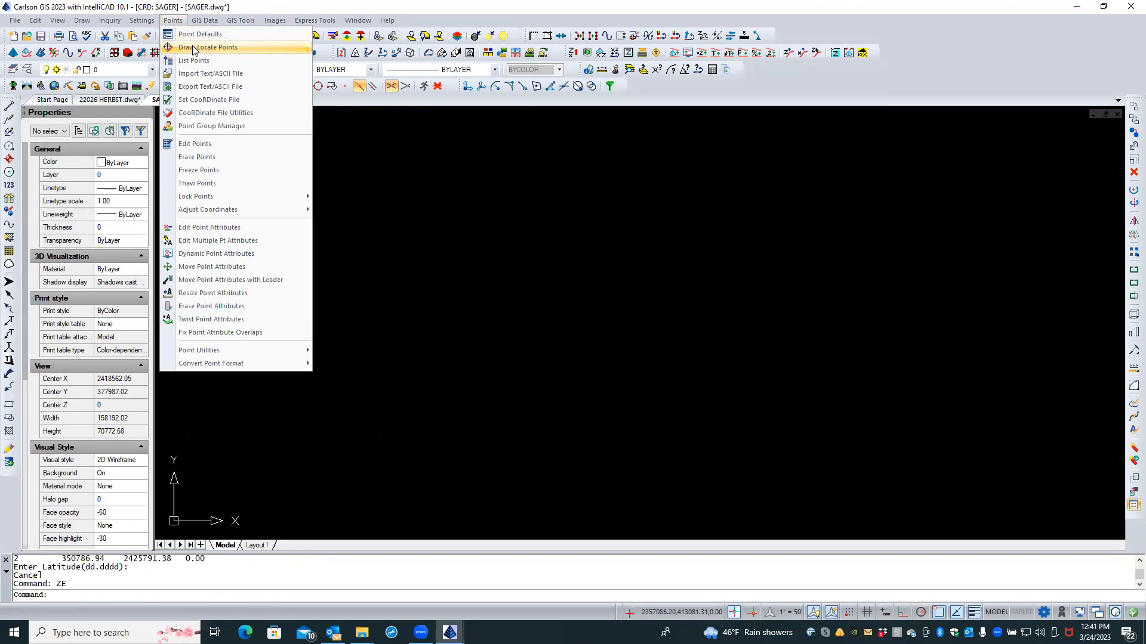
left_click(193, 47)
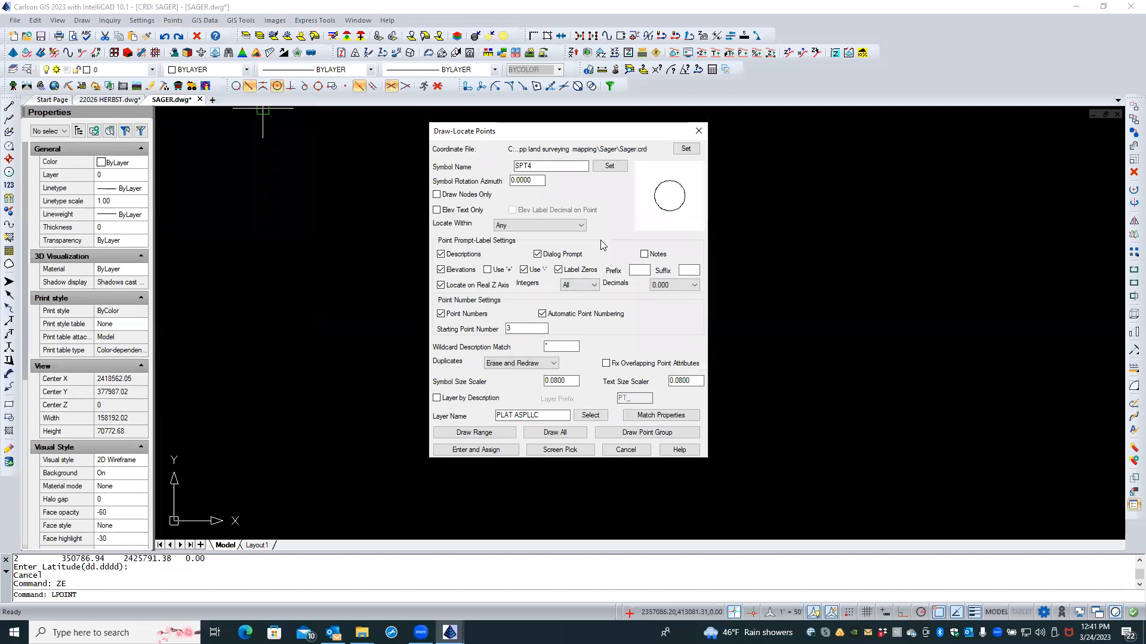
left_click(506, 435)
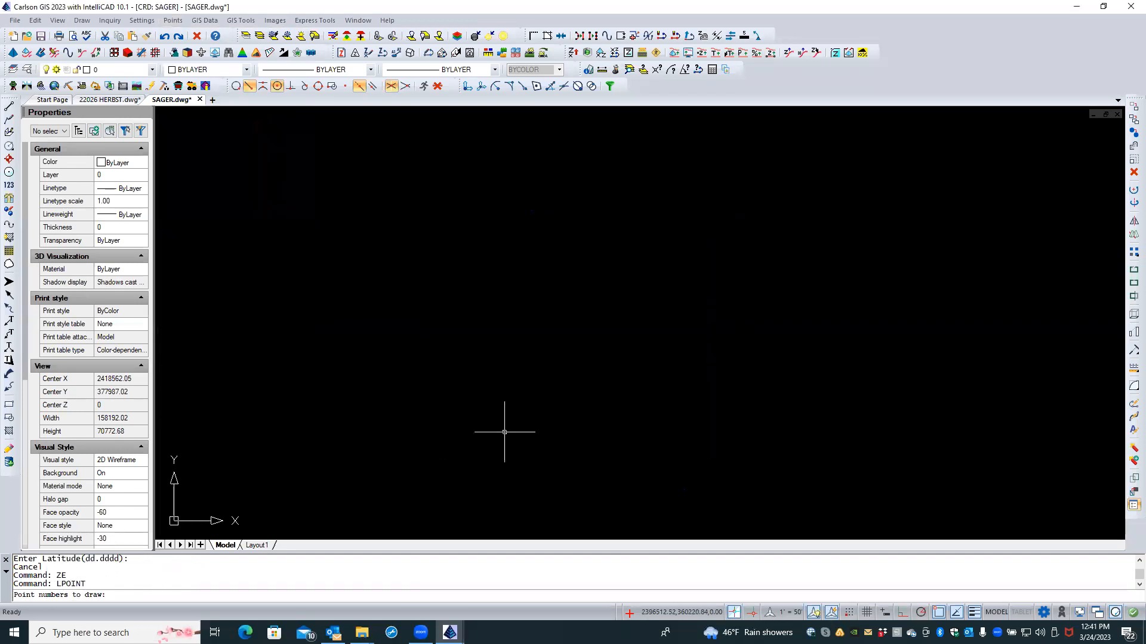
type("1-2")
key("Return")
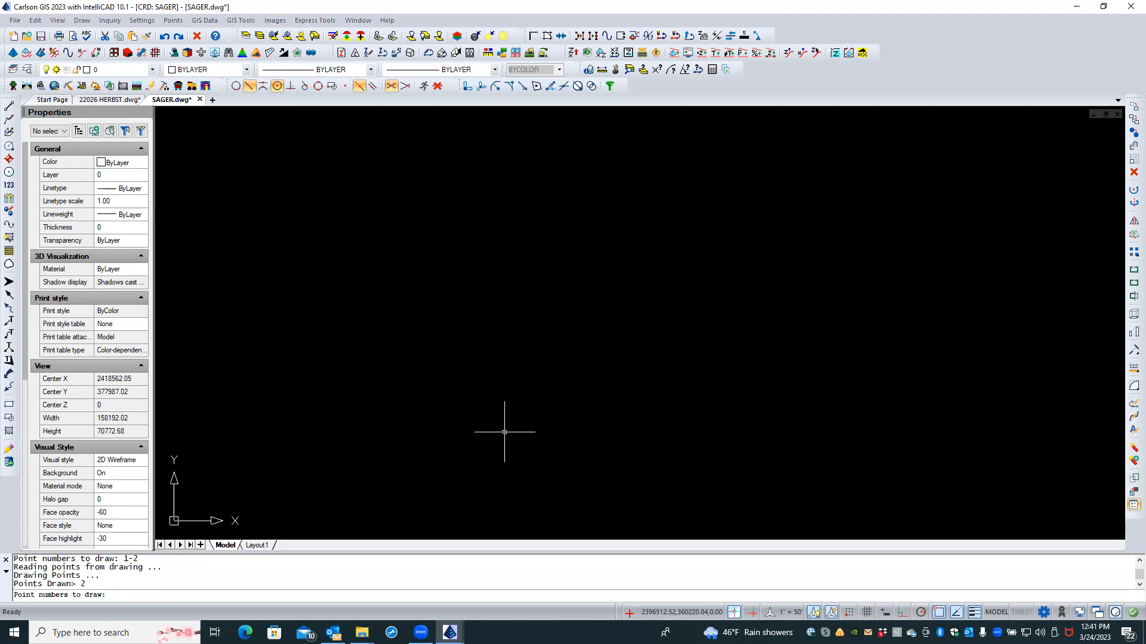
Step: Zoom to the drawing's full extents again with ZE and turn Caps Lock off
type("ZE")
key("Return")
key("Return")
type("ZE")
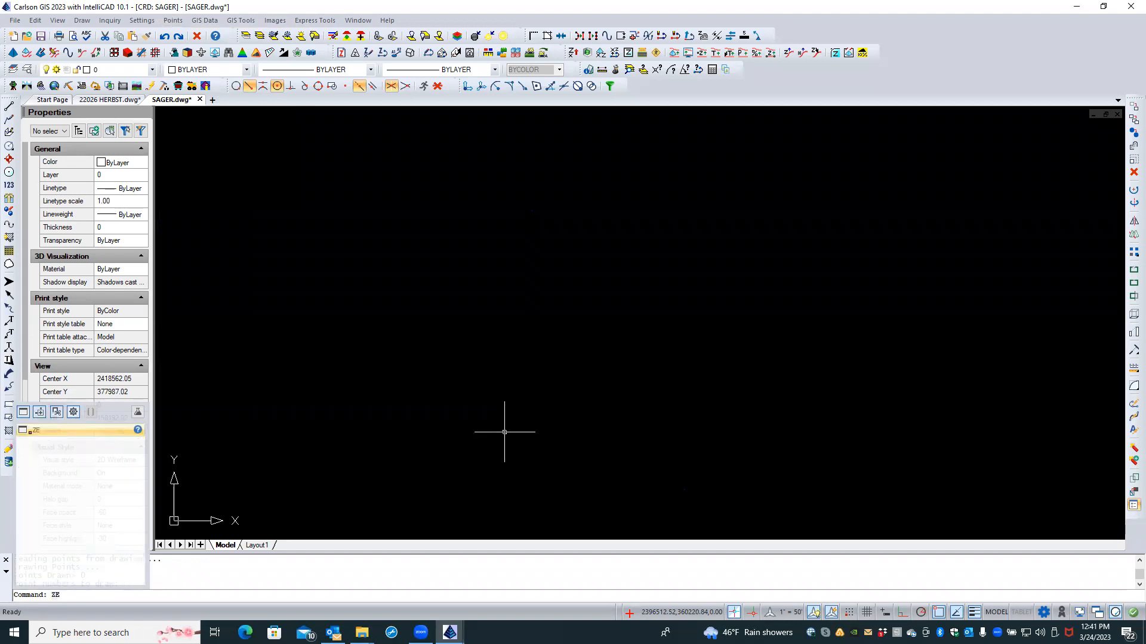
key("Return")
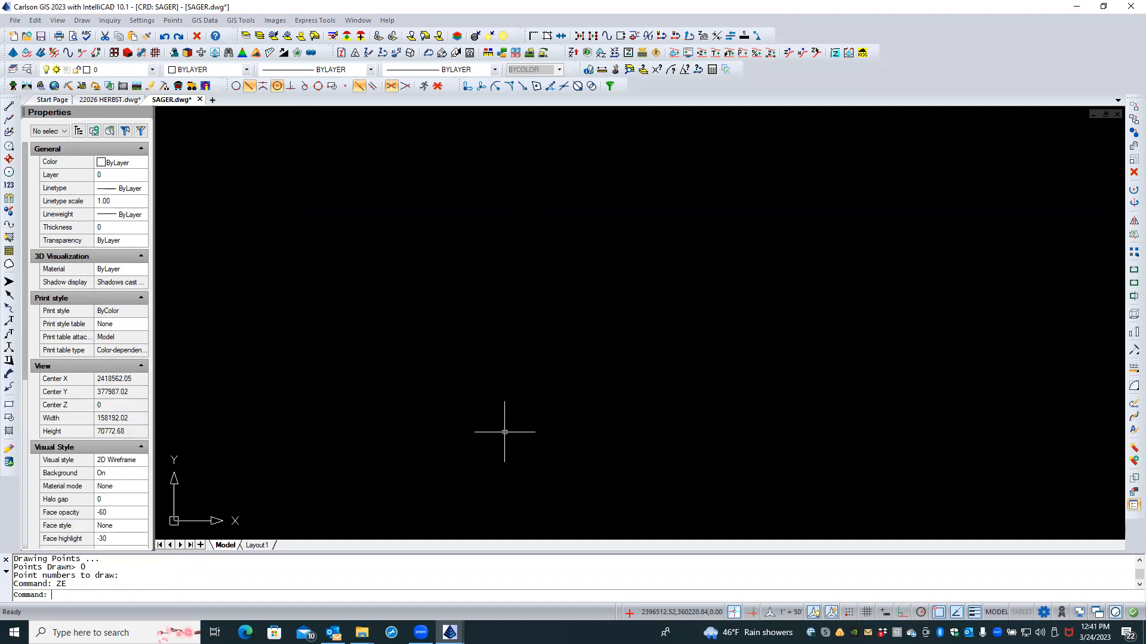
key("Caps_Lock")
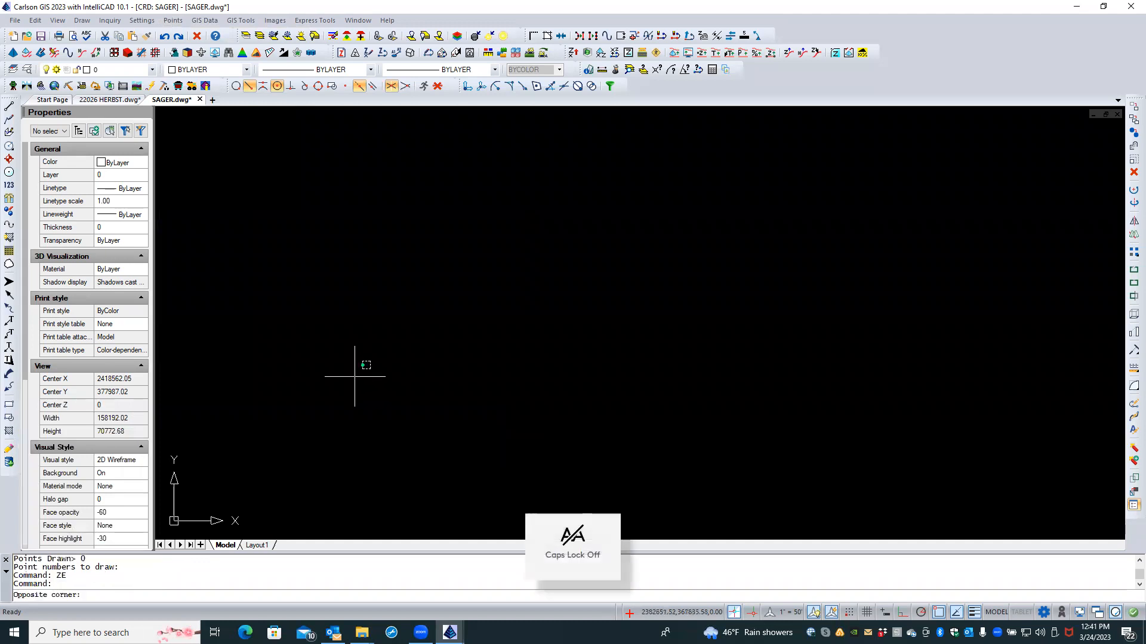
Step: Fit the drawing in view, select all six objects to locate them, then clear the selection
left_click(355, 377)
left_click(426, 293)
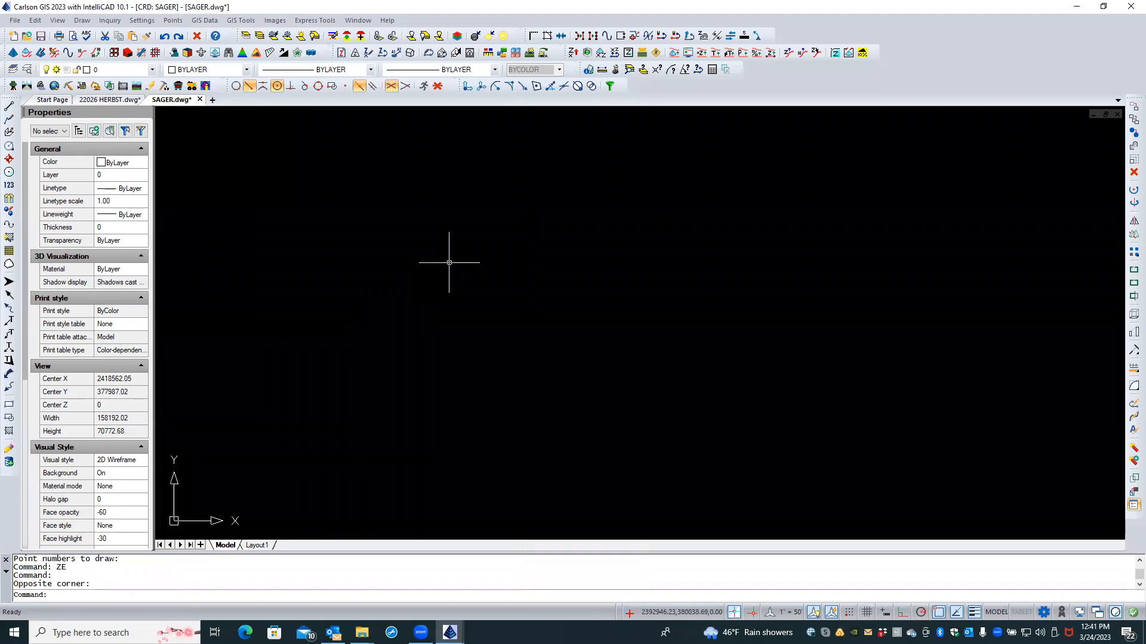
middle_click(448, 261)
middle_click(449, 260)
scroll(439, 281, "down", 5)
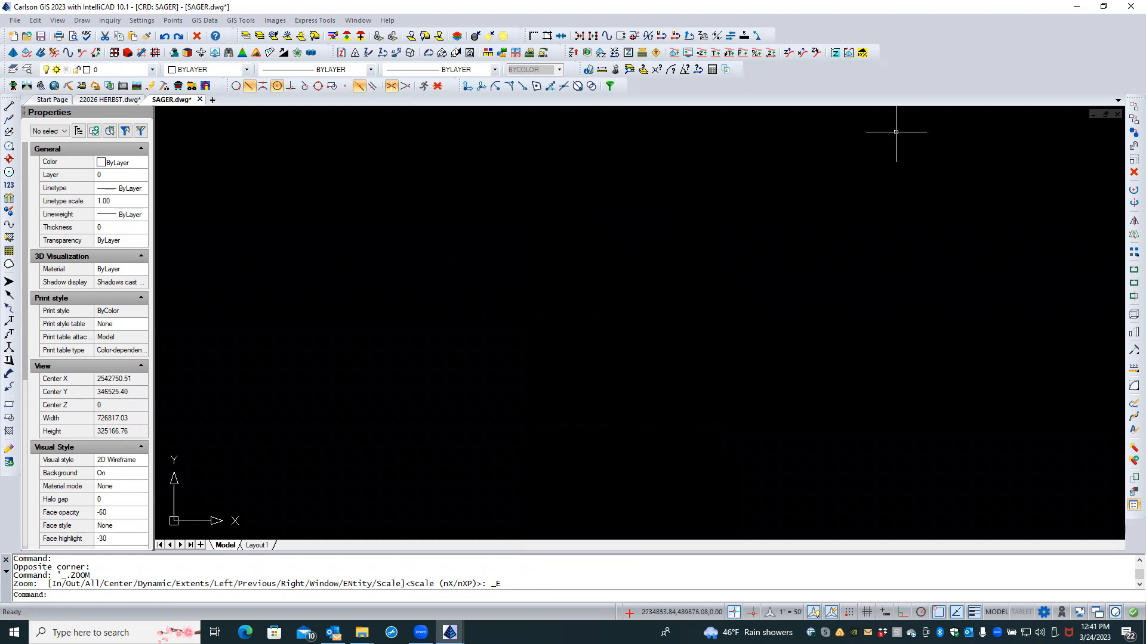
left_click(919, 128)
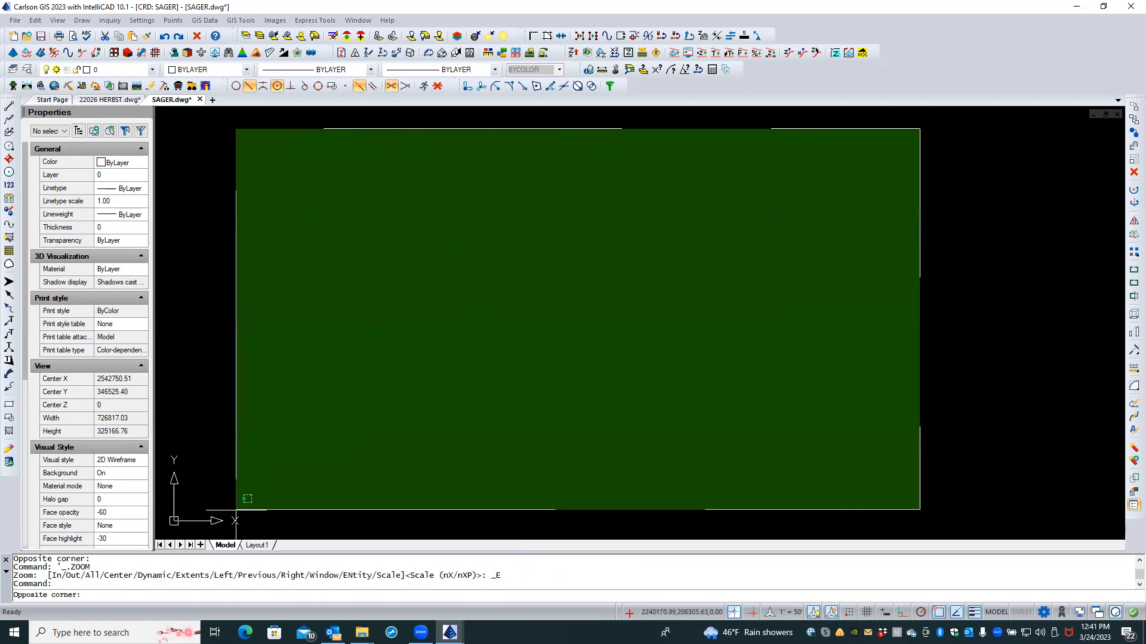
left_click(235, 510)
scroll(455, 285, "up", 1)
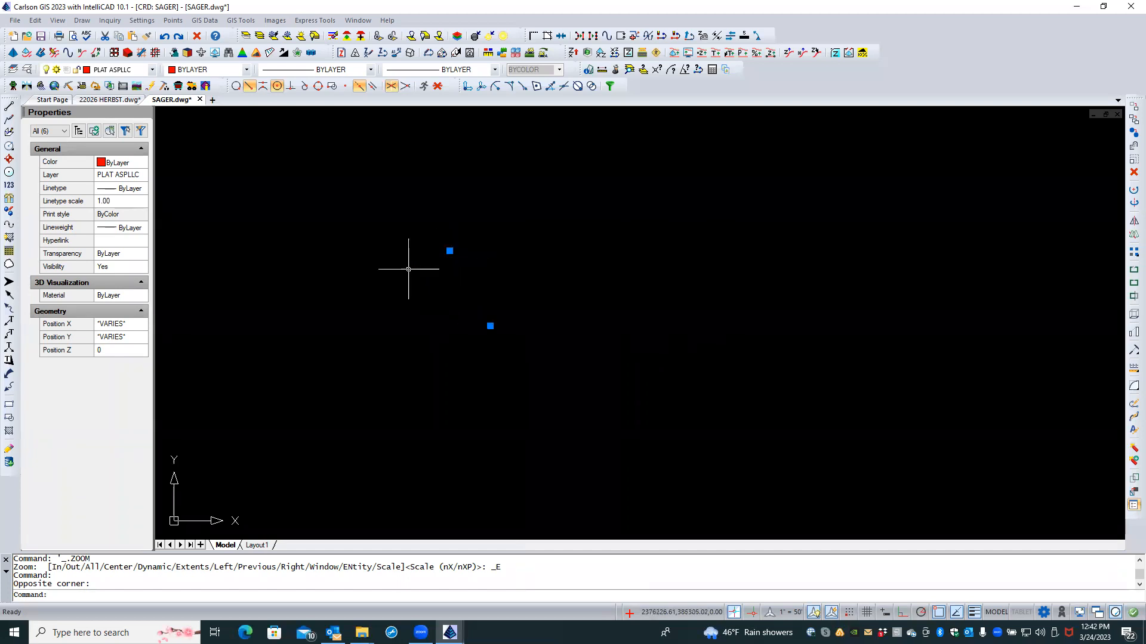
scroll(442, 237, "up", 7)
scroll(475, 345, "up", 10)
scroll(660, 238, "up", 10)
scroll(586, 258, "up", 2)
key("Escape")
key("Escape")
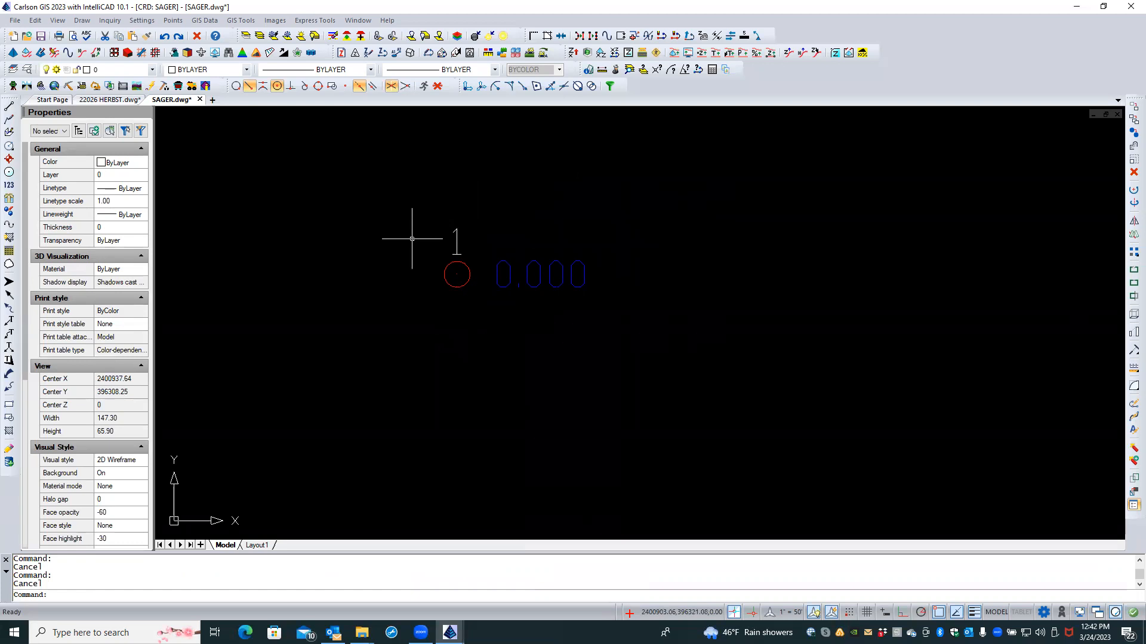
Step: Pan and zoom out until point 1 is a small mark near the view's centre
scroll(524, 238, "down", 5)
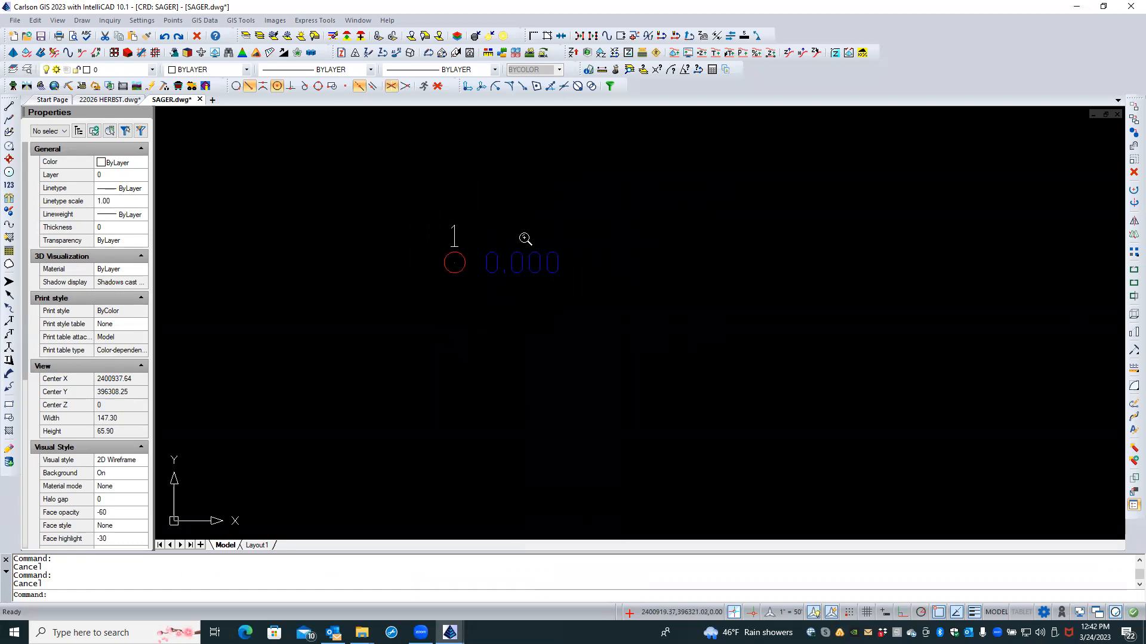
scroll(677, 327, "down", 5)
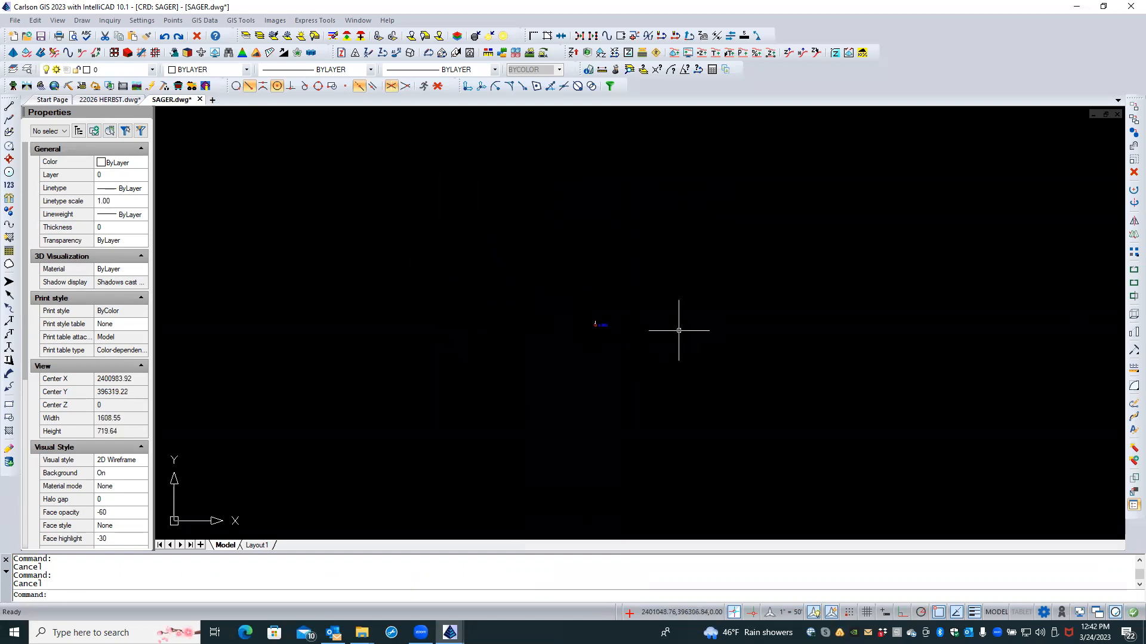
middle_click_drag(706, 330, 634, 330)
scroll(627, 328, "up", 2)
scroll(507, 327, "down", 1)
scroll(532, 325, "up", 1)
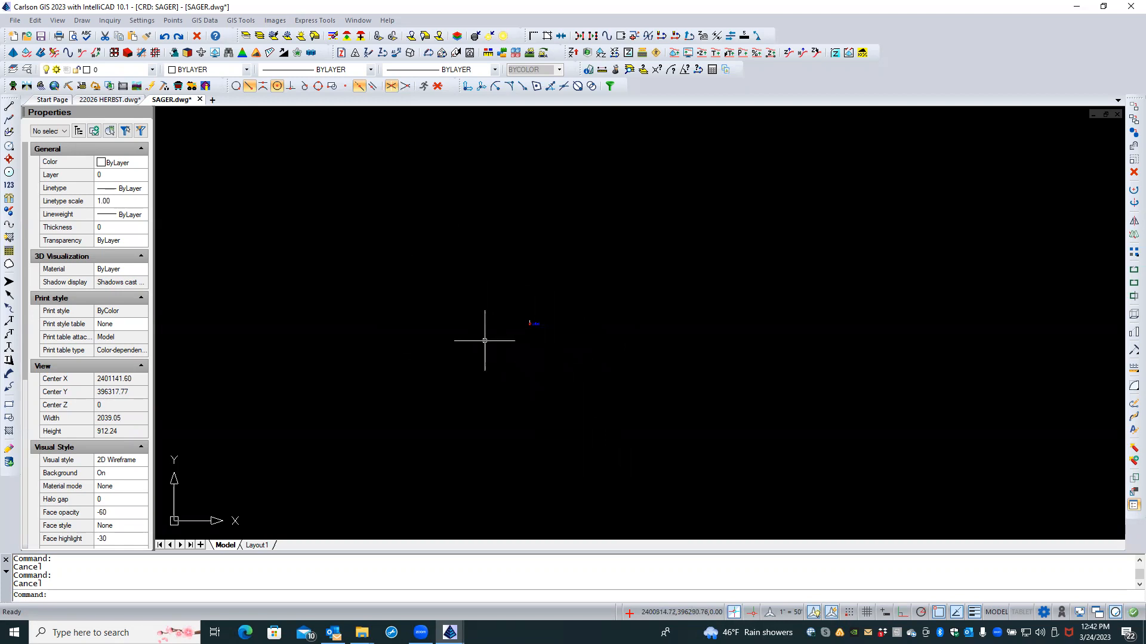
scroll(520, 382, "down", 2)
scroll(543, 342, "up", 2)
scroll(497, 327, "up", 3)
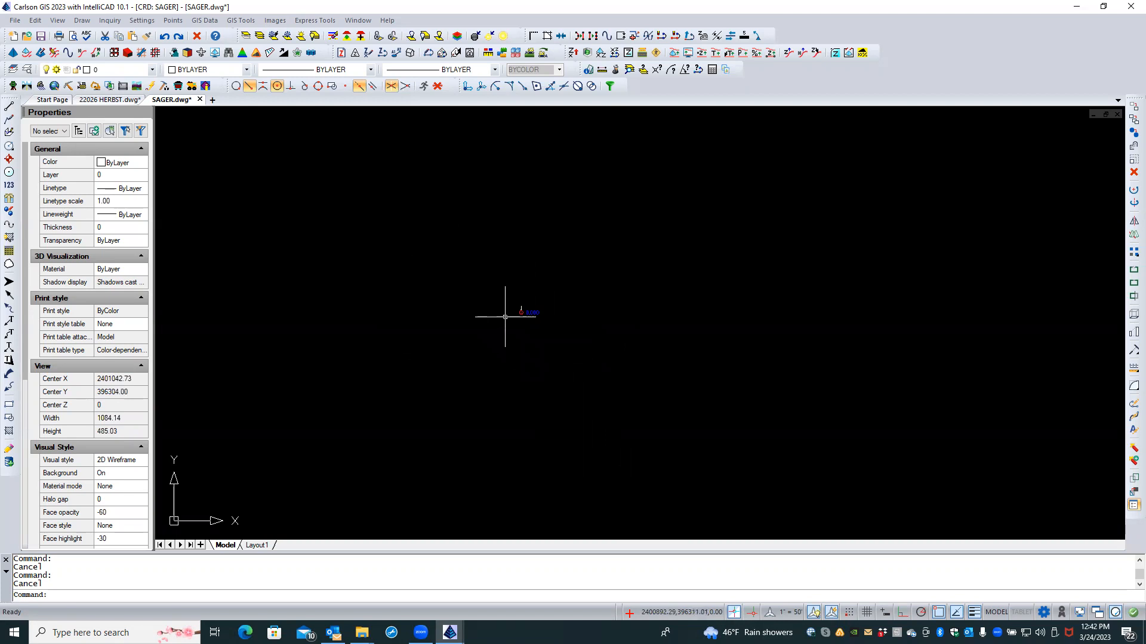
scroll(540, 302, "up", 1)
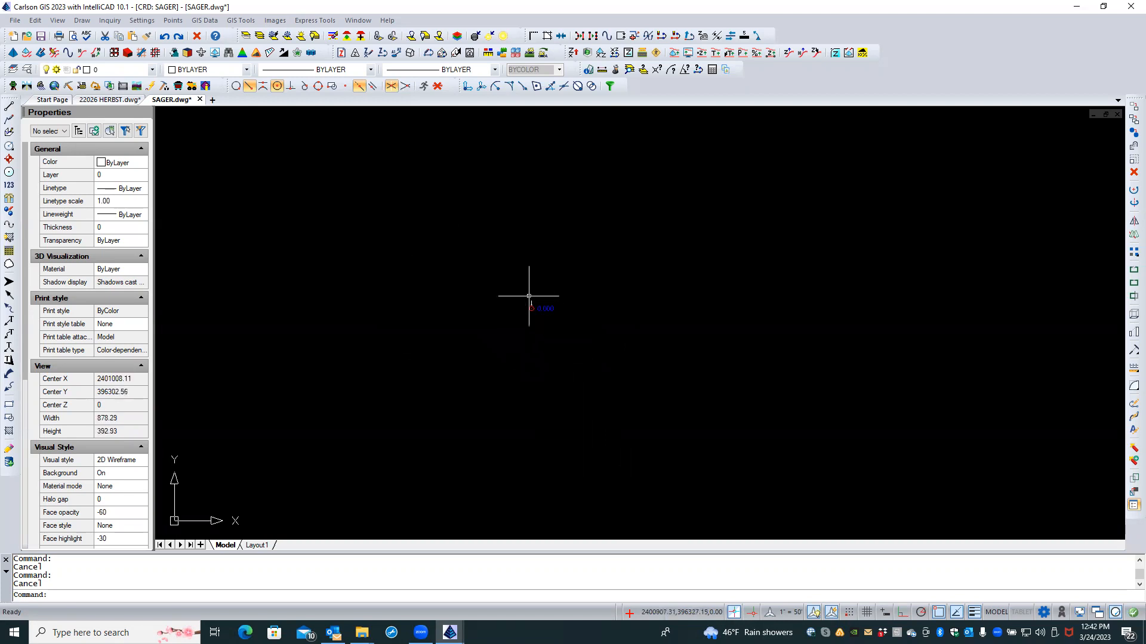
scroll(562, 285, "down", 2)
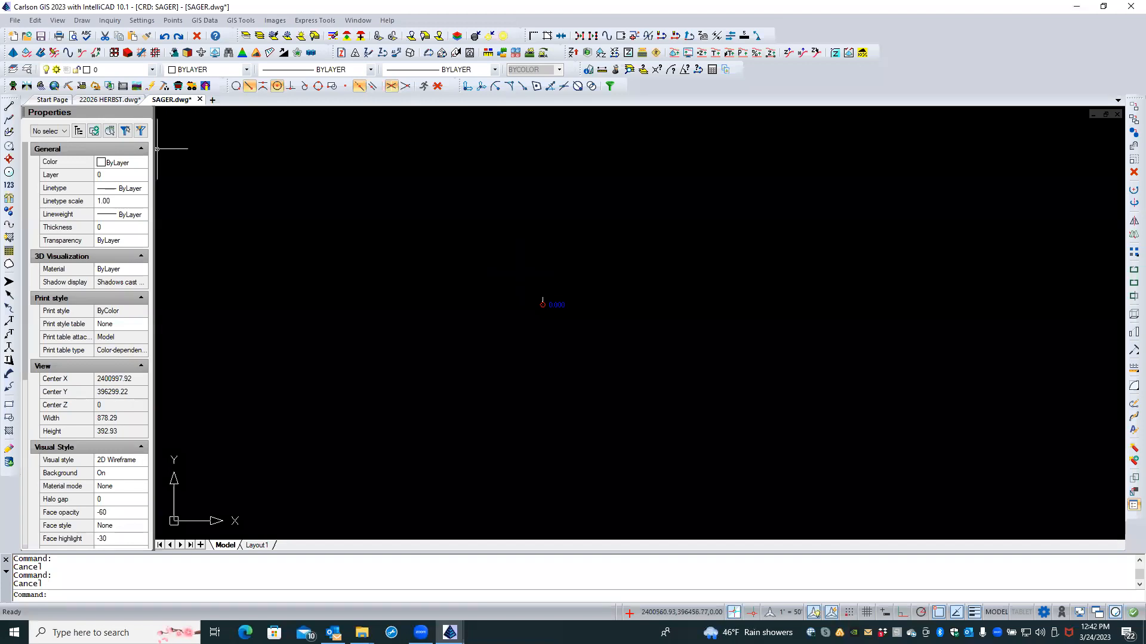
Step: Load the GIS module, start Place Google Earth Image, and name the output file SAGER-2
left_click(53, 87)
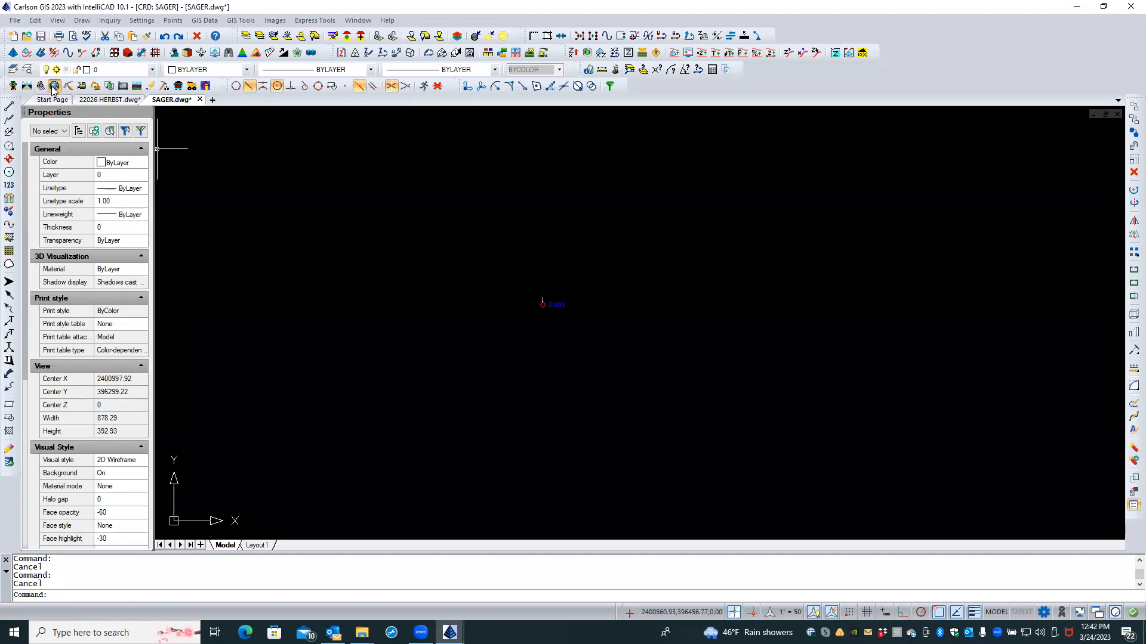
left_click(275, 21)
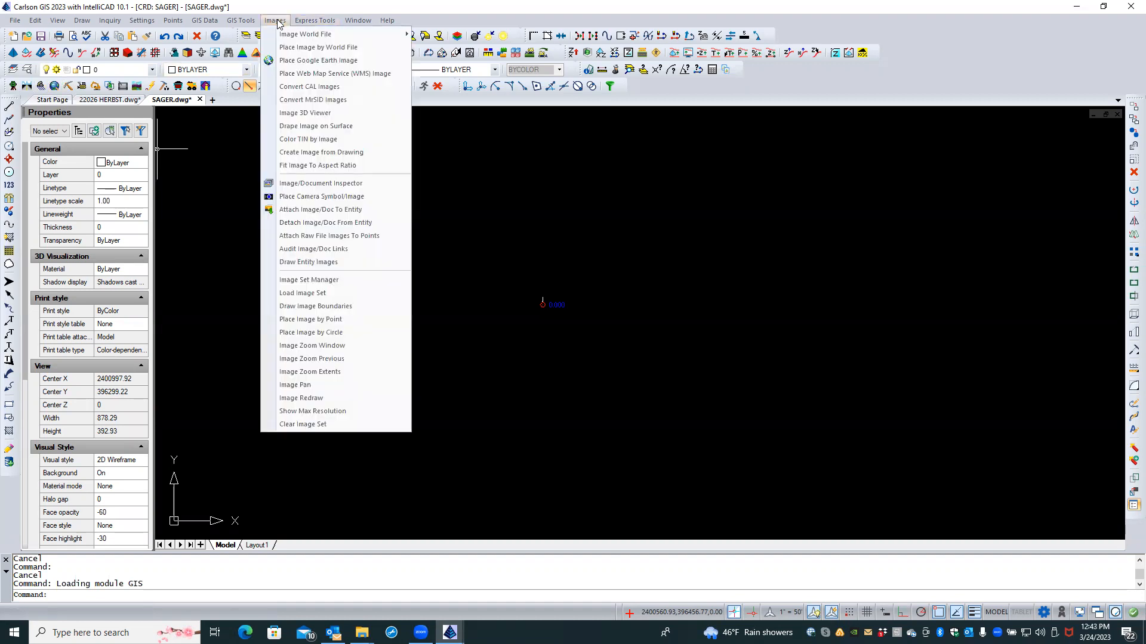
left_click(311, 61)
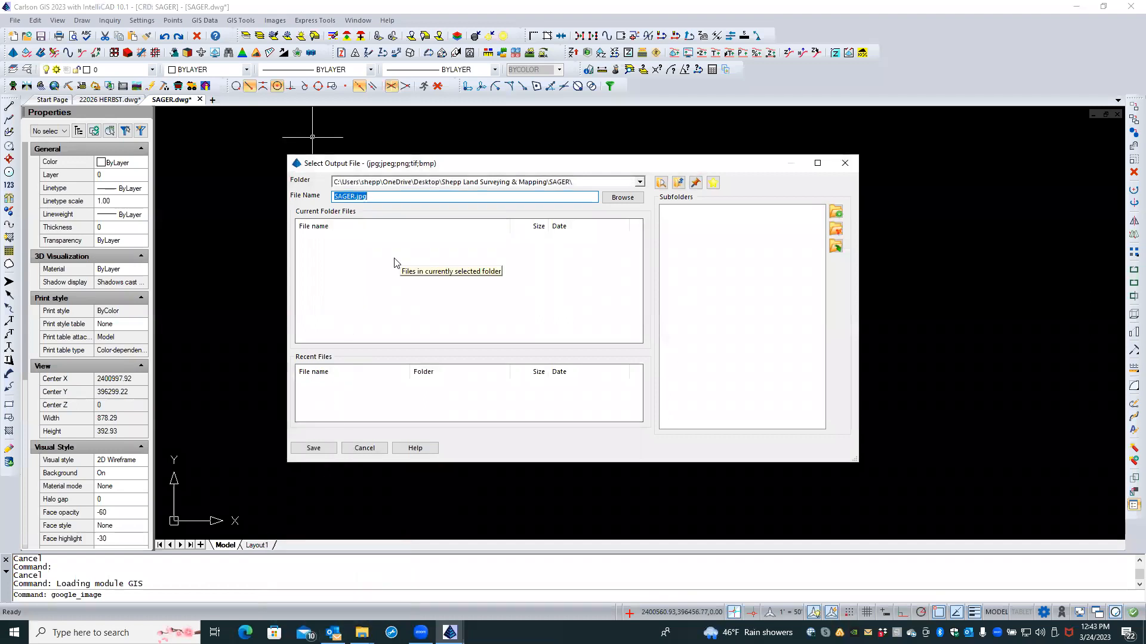
type("sager-")
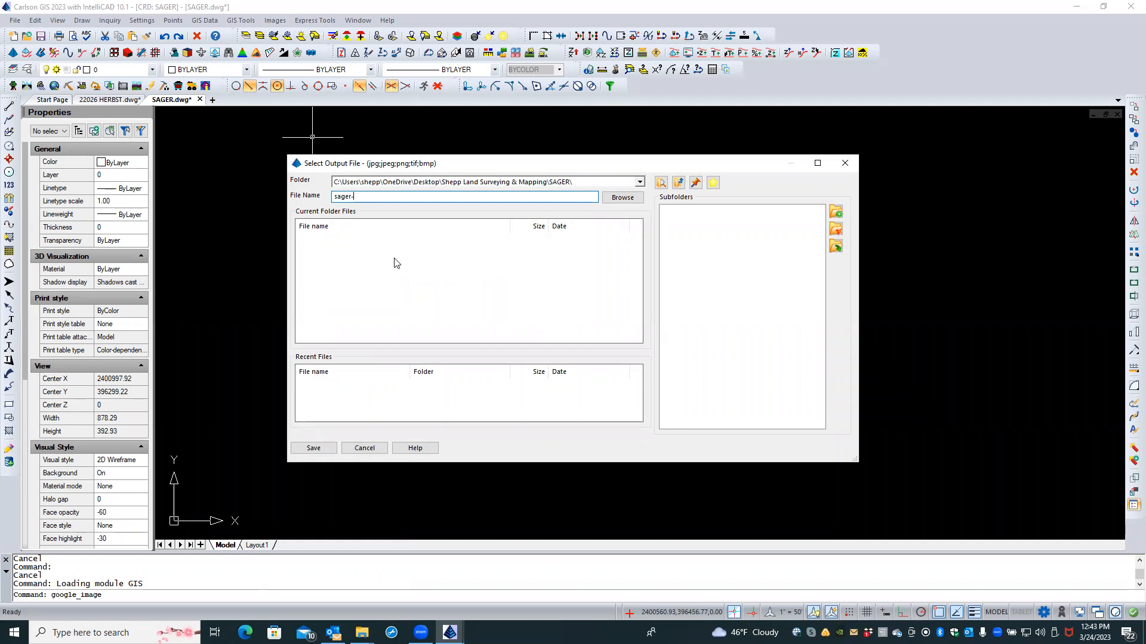
key("Caps_Lock")
key("BackSpace")
key("BackSpace")
key("BackSpace")
key("BackSpace")
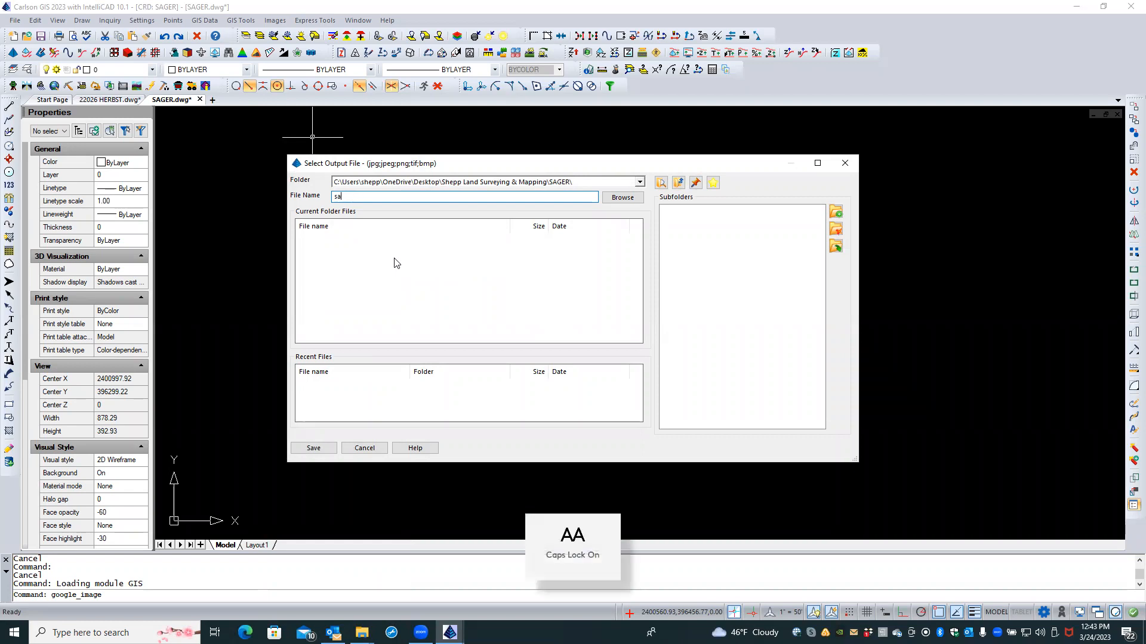
type("SAGER-")
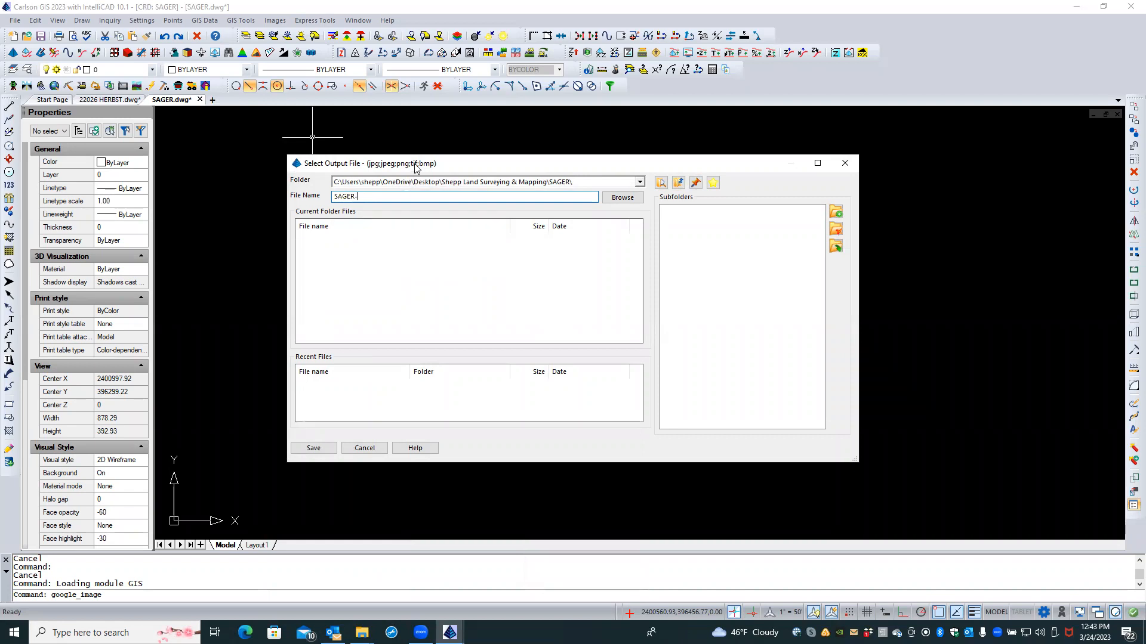
left_click_drag(413, 166, 415, 233)
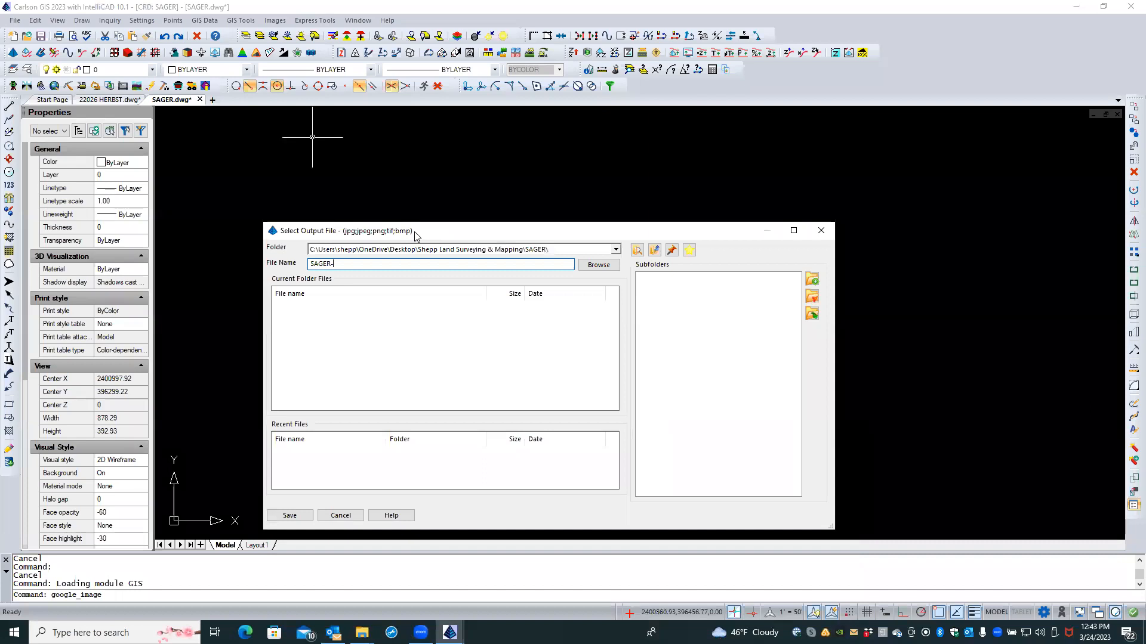
type("2")
key("Return")
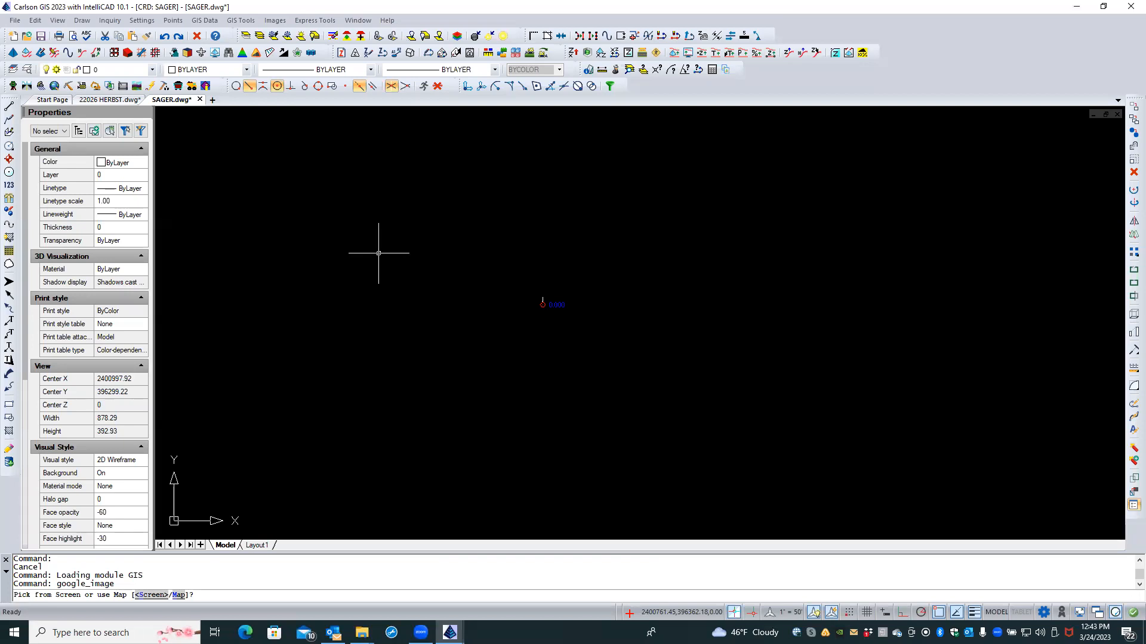
Step: Pick the image area on screen with two corners around the located point
type("S")
key("Return")
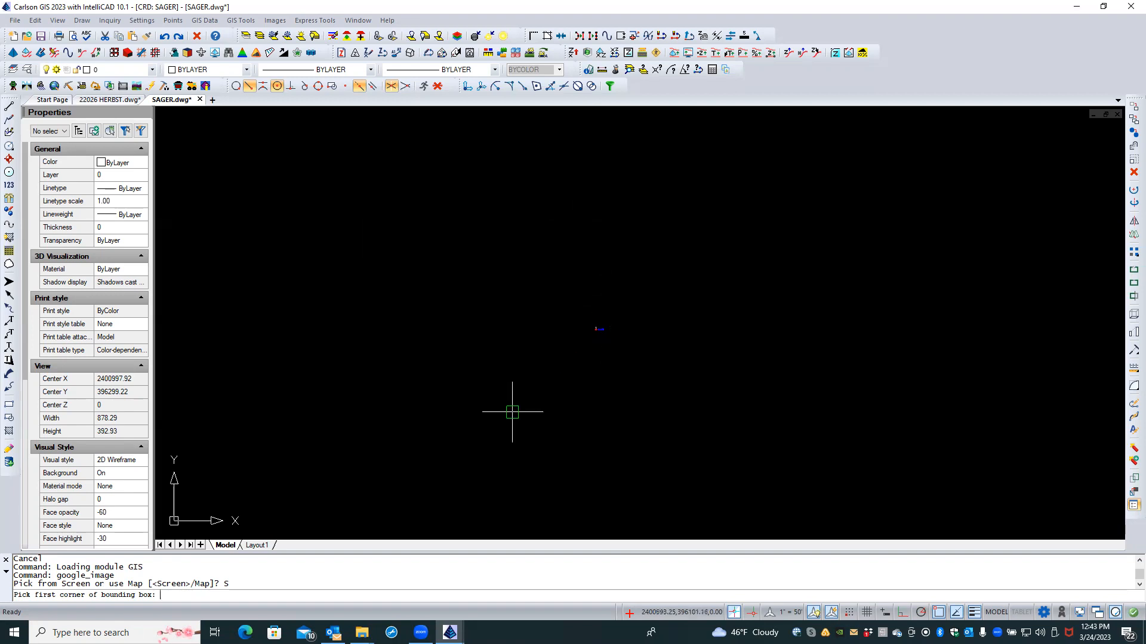
left_click(398, 492)
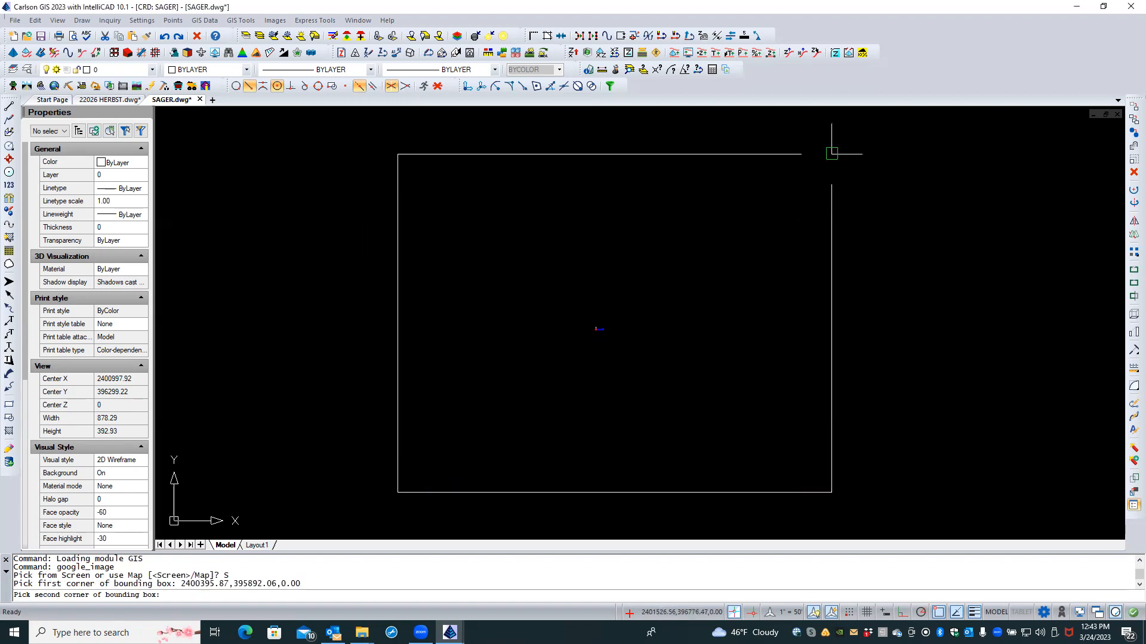
left_click(831, 154)
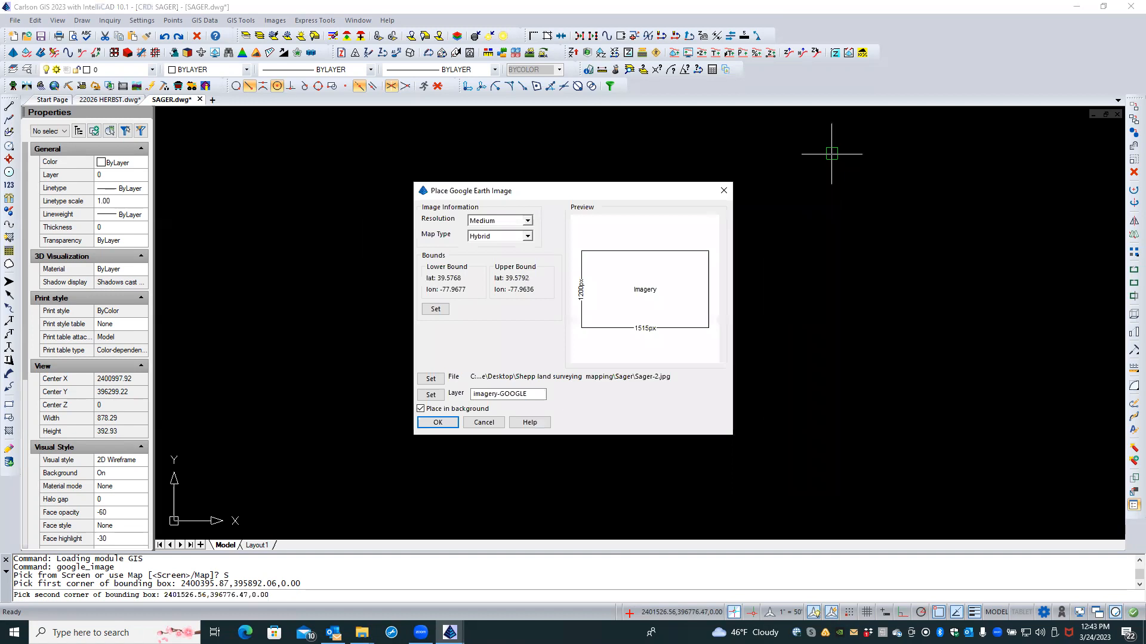
Step: Set resolution High and map type Hybrid, then download the image into the background
left_click(505, 222)
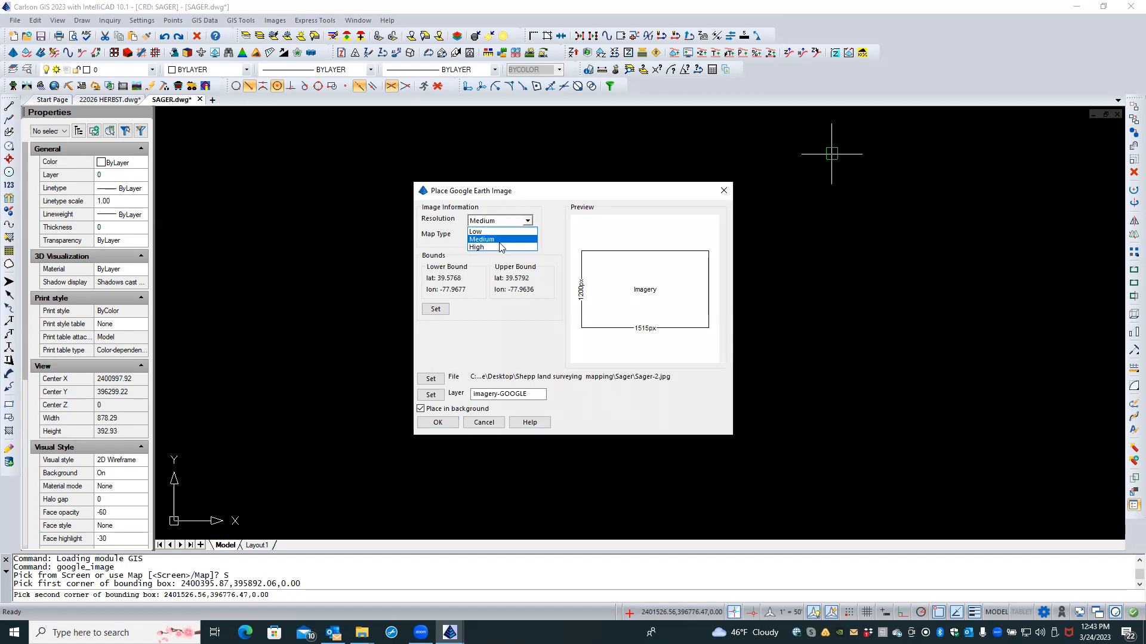
left_click(498, 243)
left_click(502, 237)
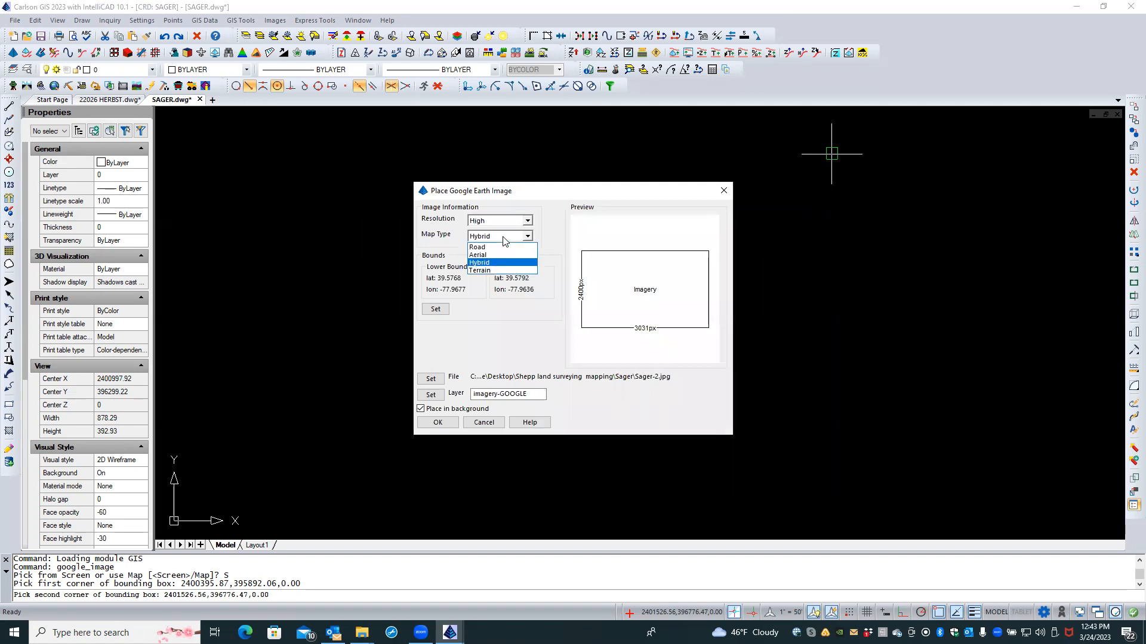
left_click(479, 262)
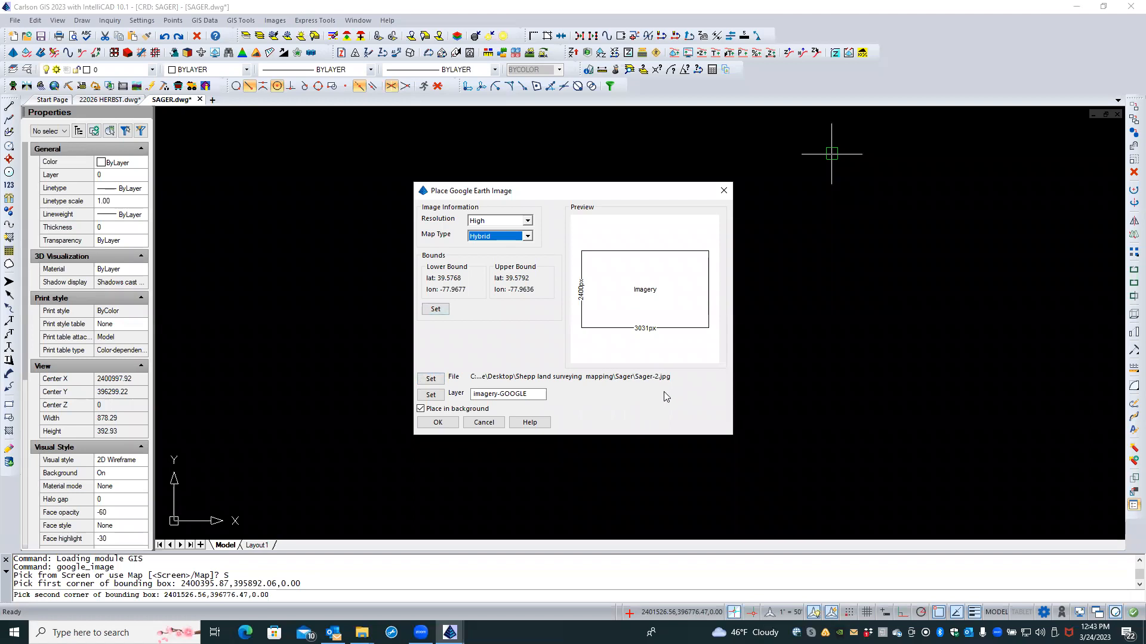
left_click(438, 423)
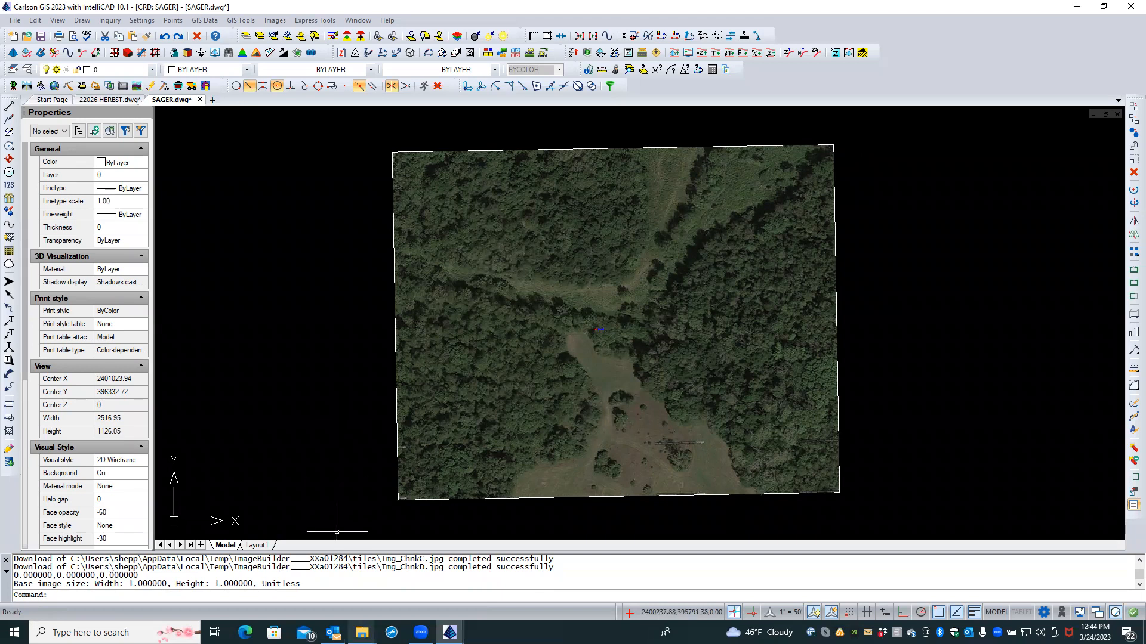
mouse_move(361, 633)
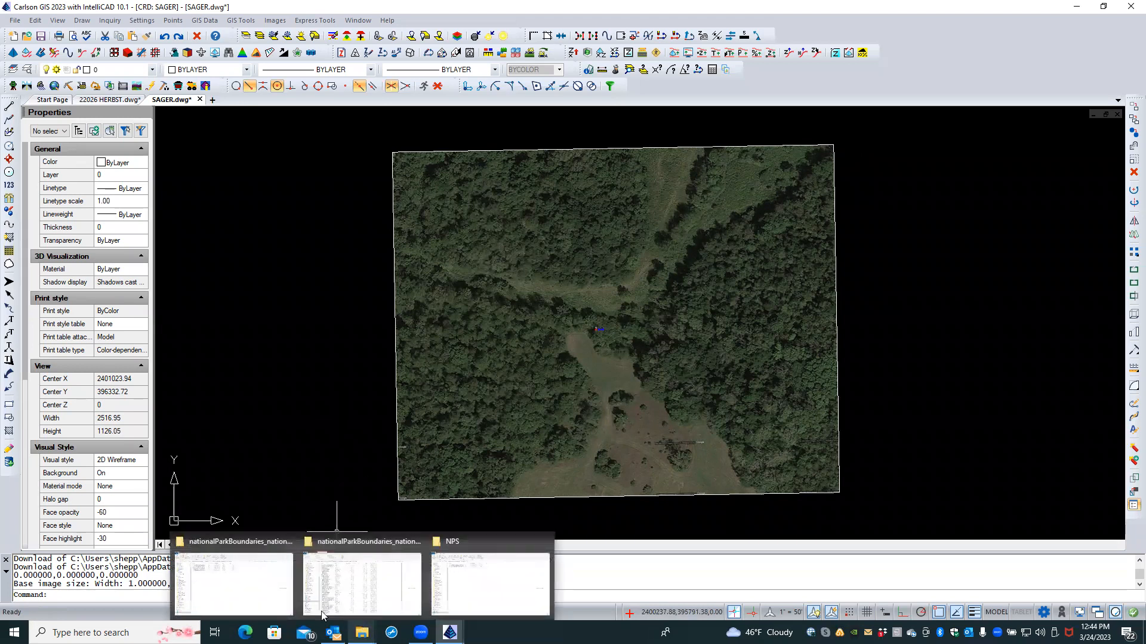
Step: Close the NPS boundaries folder, minimize Carlson, and open IMG_3608.jpg from the SAGER desktop folder
left_click(264, 598)
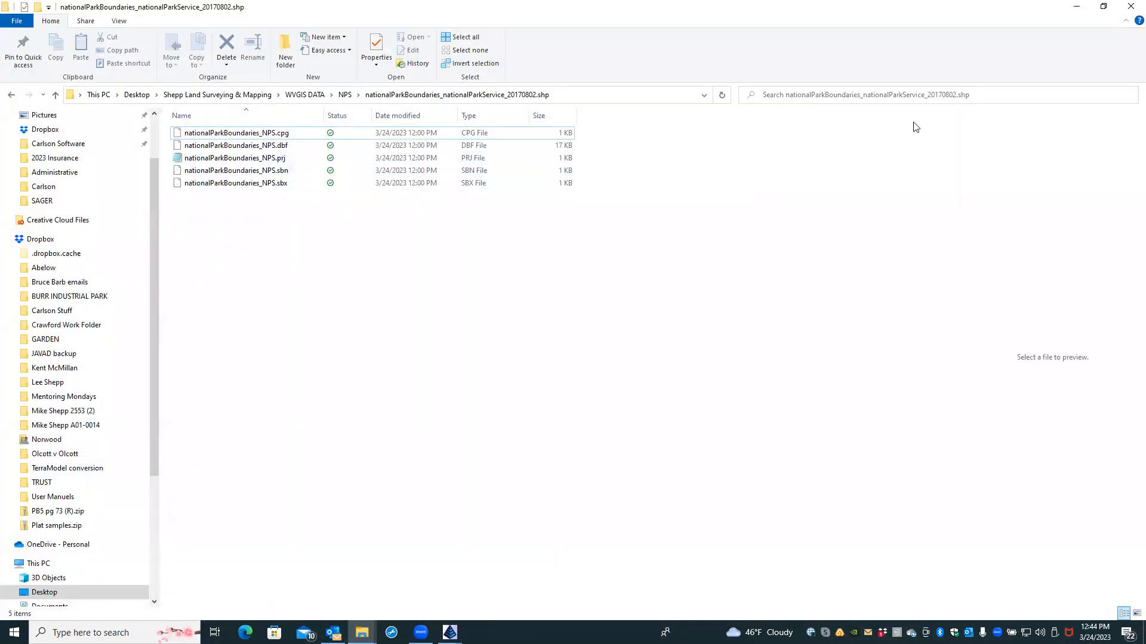
left_click(1130, 7)
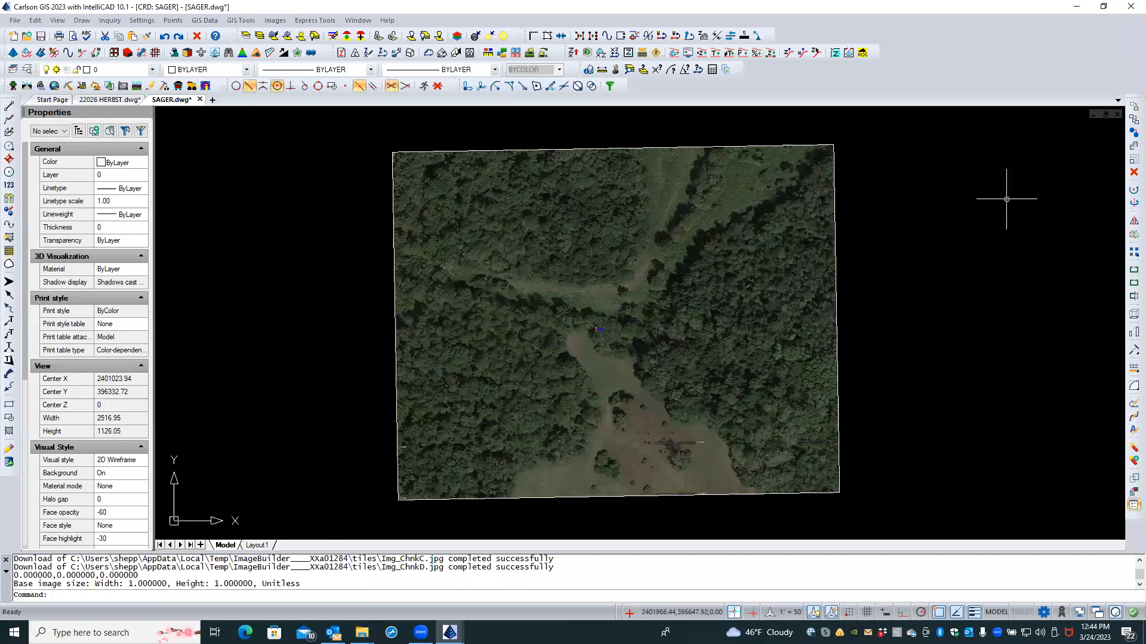
left_click(1076, 6)
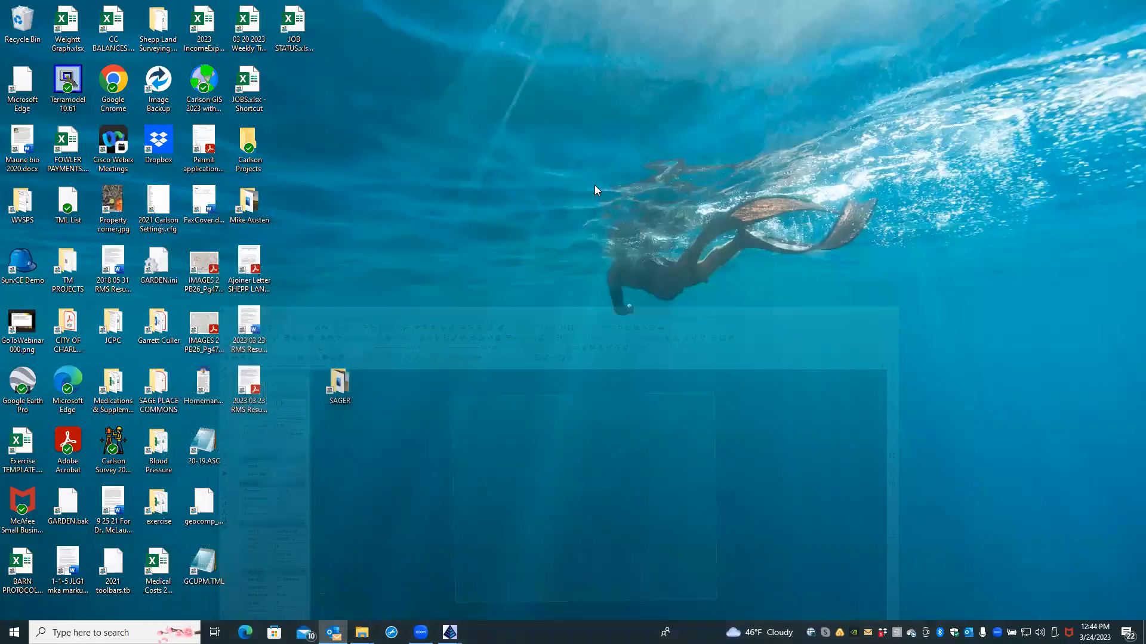
double_click(343, 399)
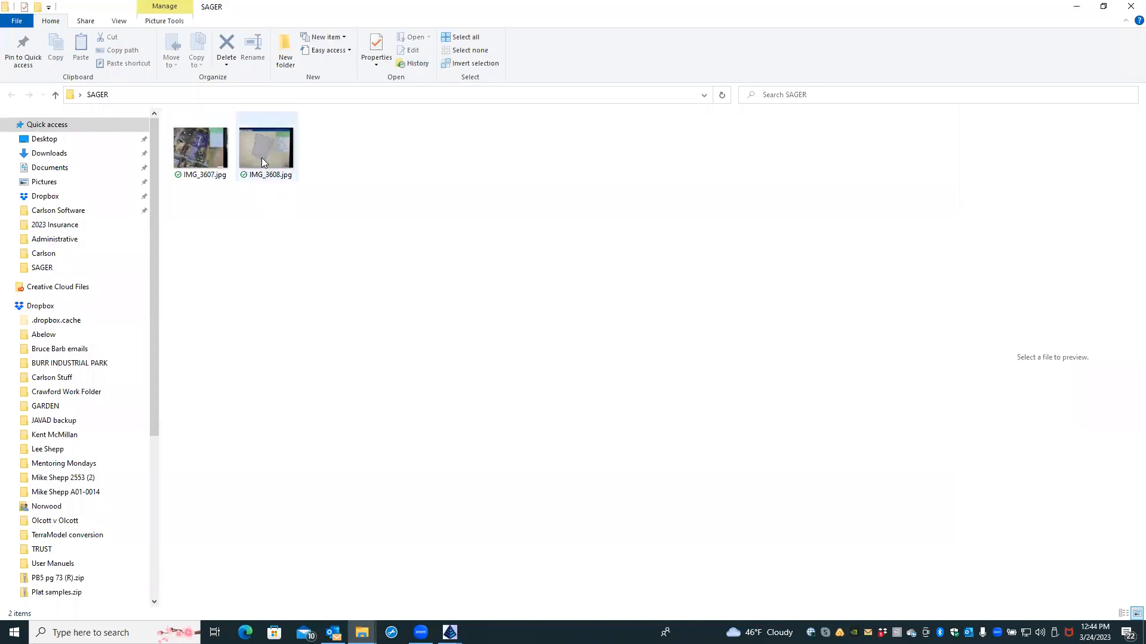
double_click(262, 157)
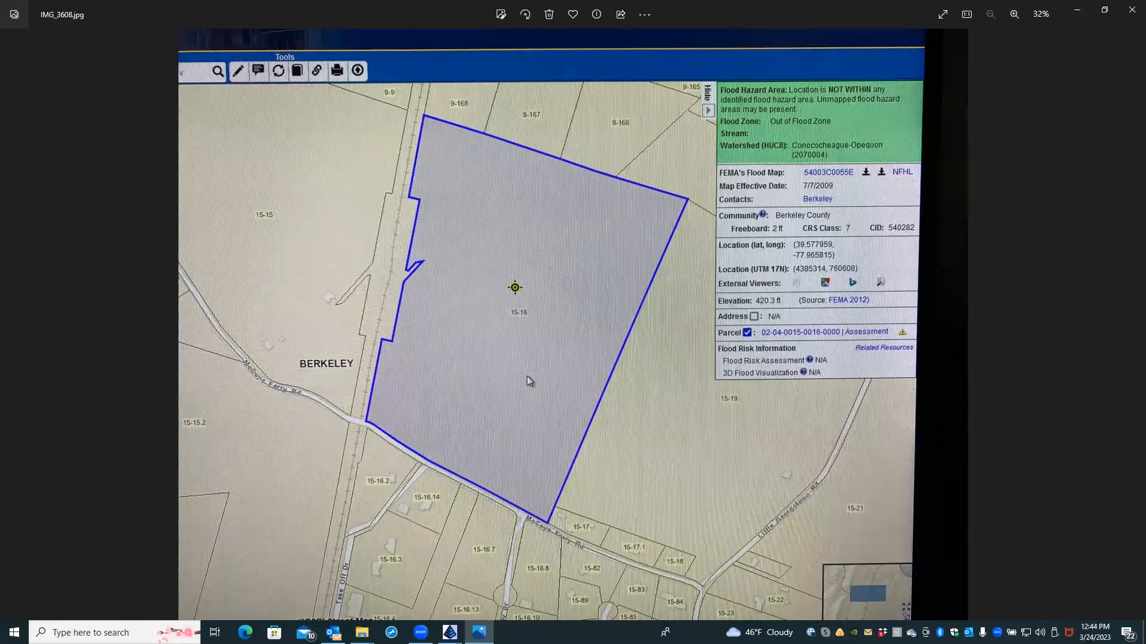
Step: Restore SAGER.dwg from the taskbar and start a selection window at the aerial image's corner
mouse_move(451, 634)
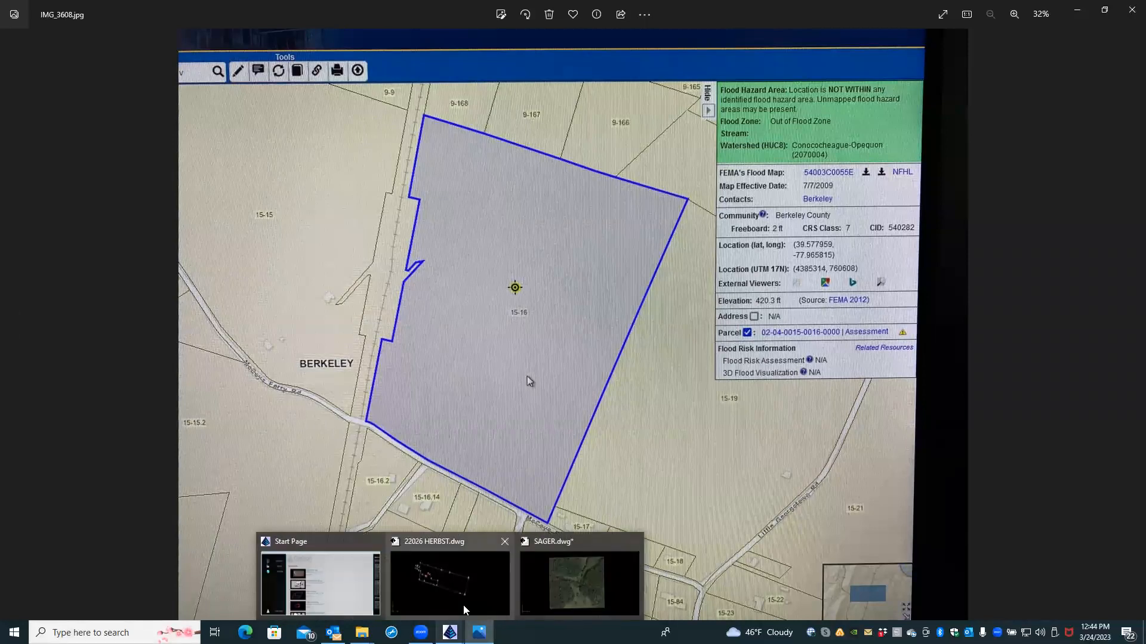
left_click(558, 583)
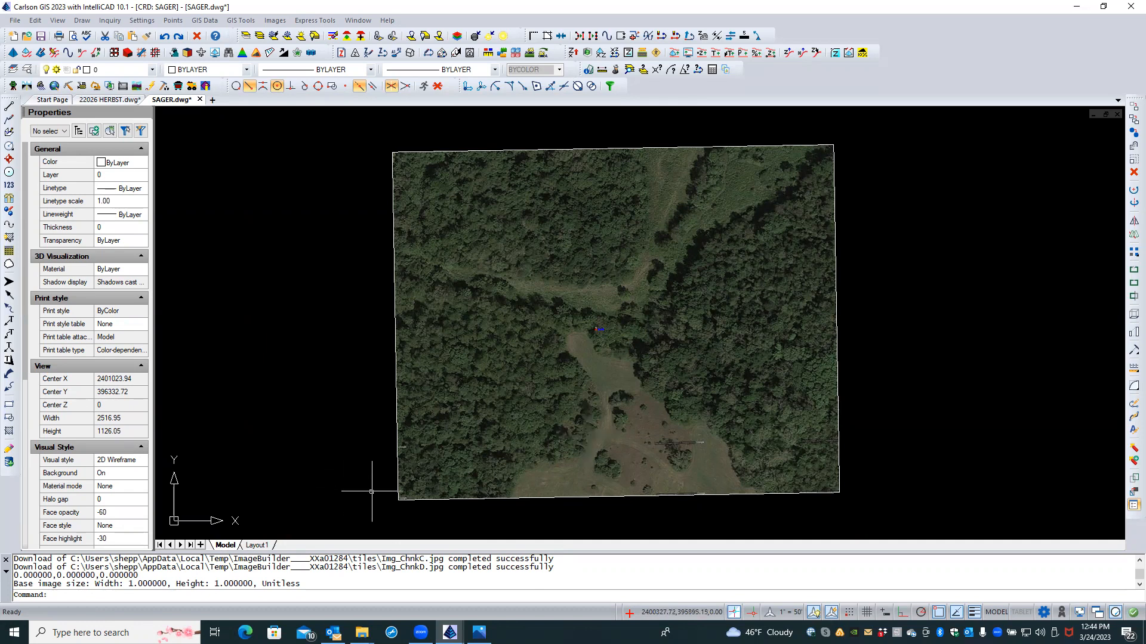
left_click(394, 497)
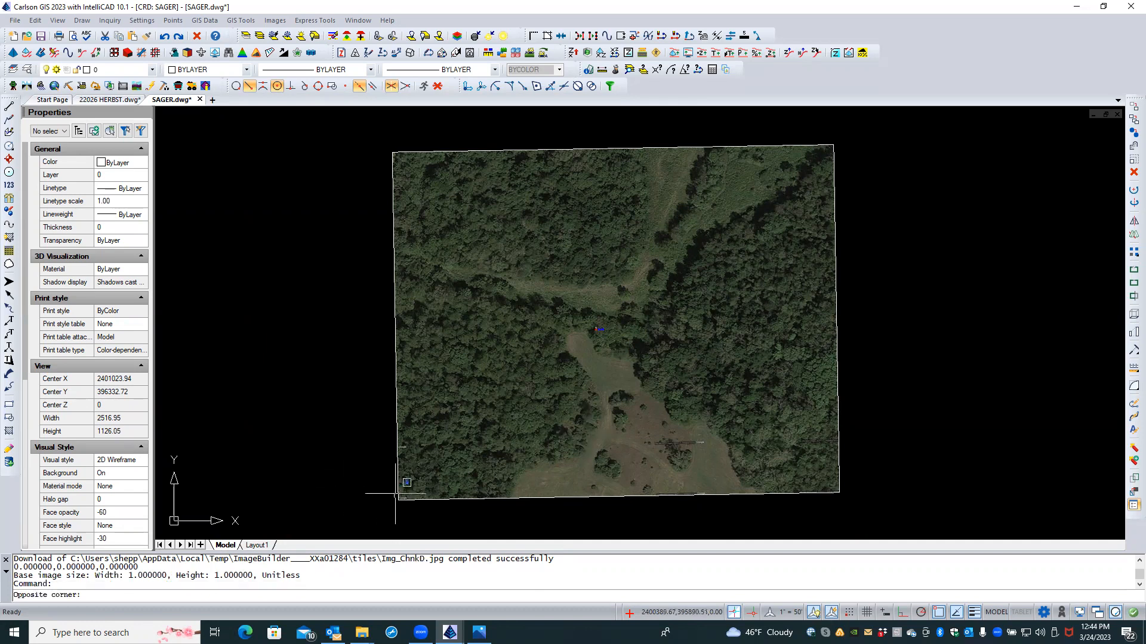
Step: Select the existing aerial image and erase it
left_click(395, 493)
left_click(395, 492)
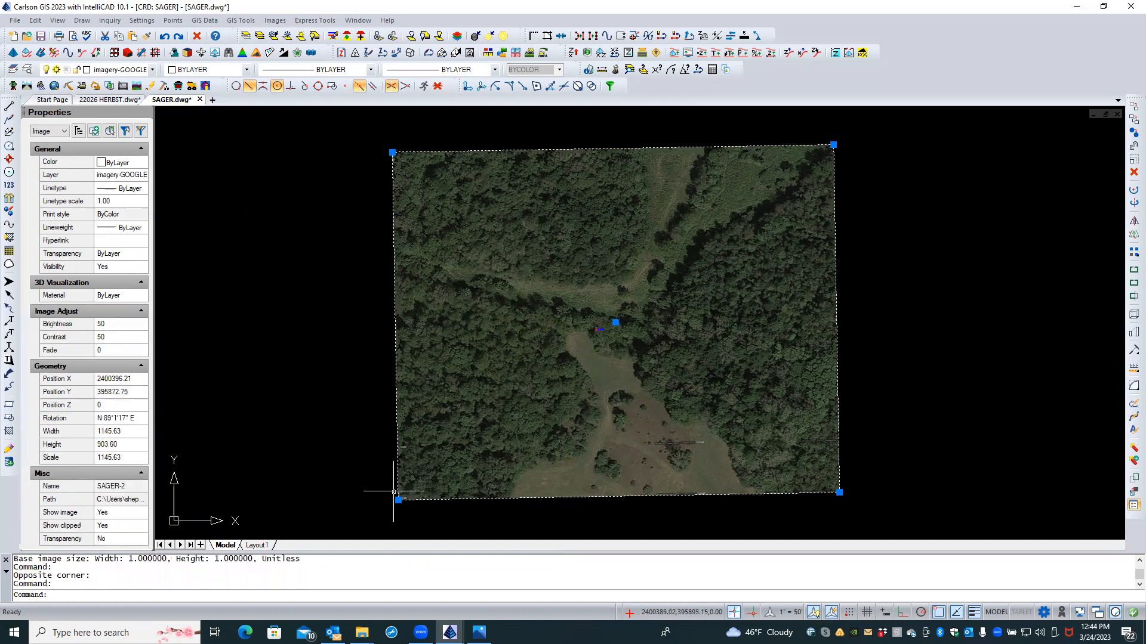
left_click(1133, 172)
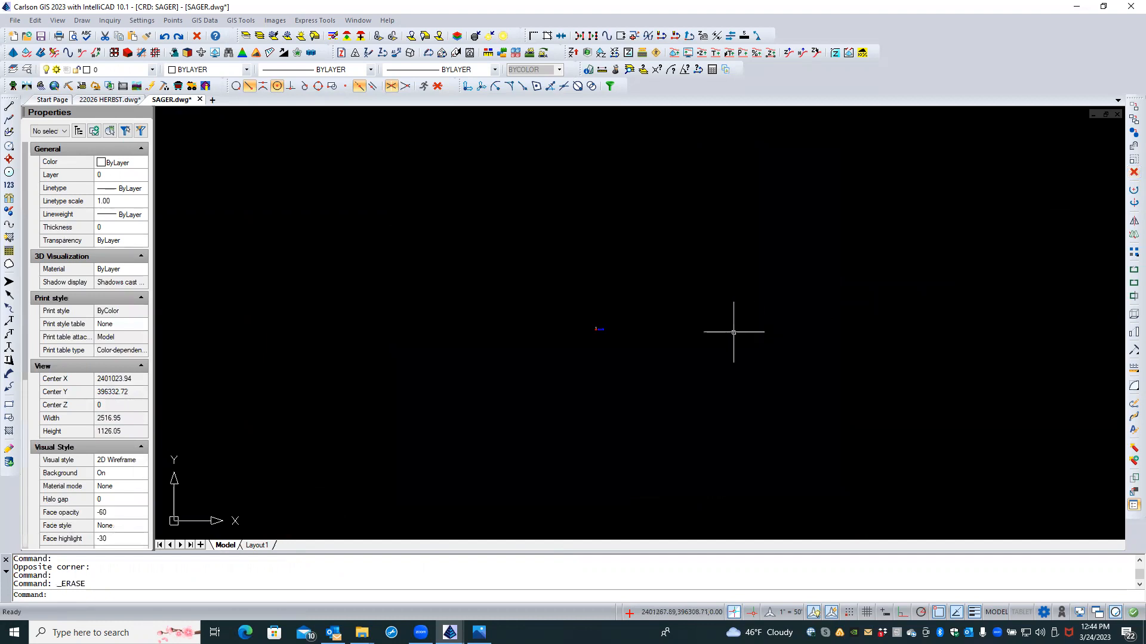
Step: Zoom out and start Place Google Earth Image with SAGER.jpg as the output file
scroll(549, 287, "down", 2)
scroll(570, 343, "down", 3)
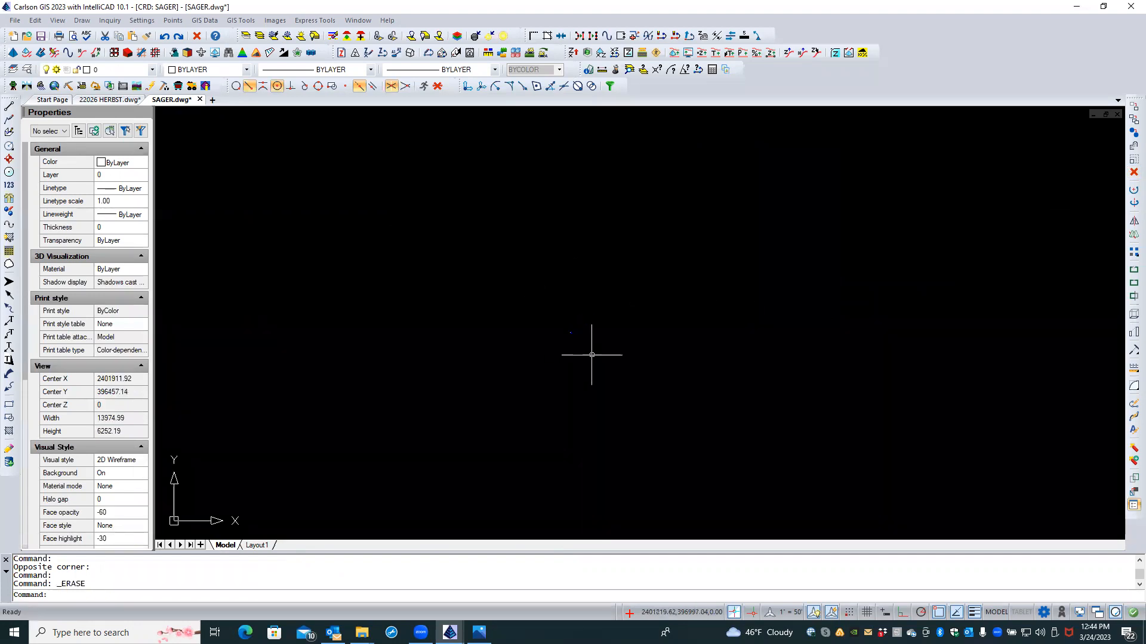
scroll(534, 262, "down", 4)
scroll(535, 262, "down", 2)
scroll(534, 261, "up", 2)
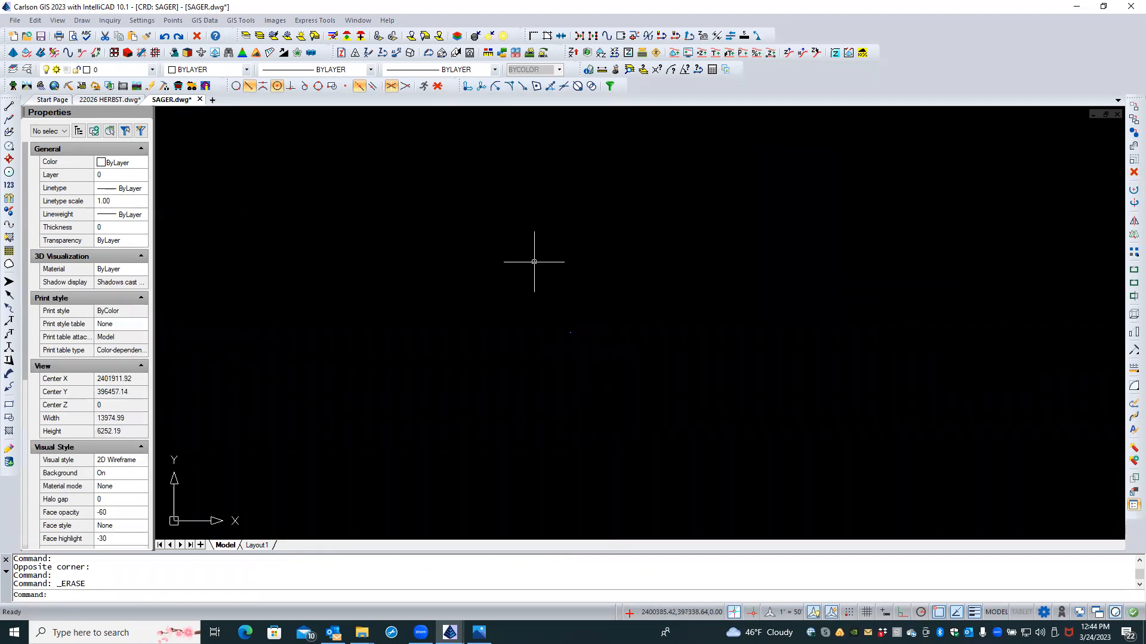
left_click(281, 20)
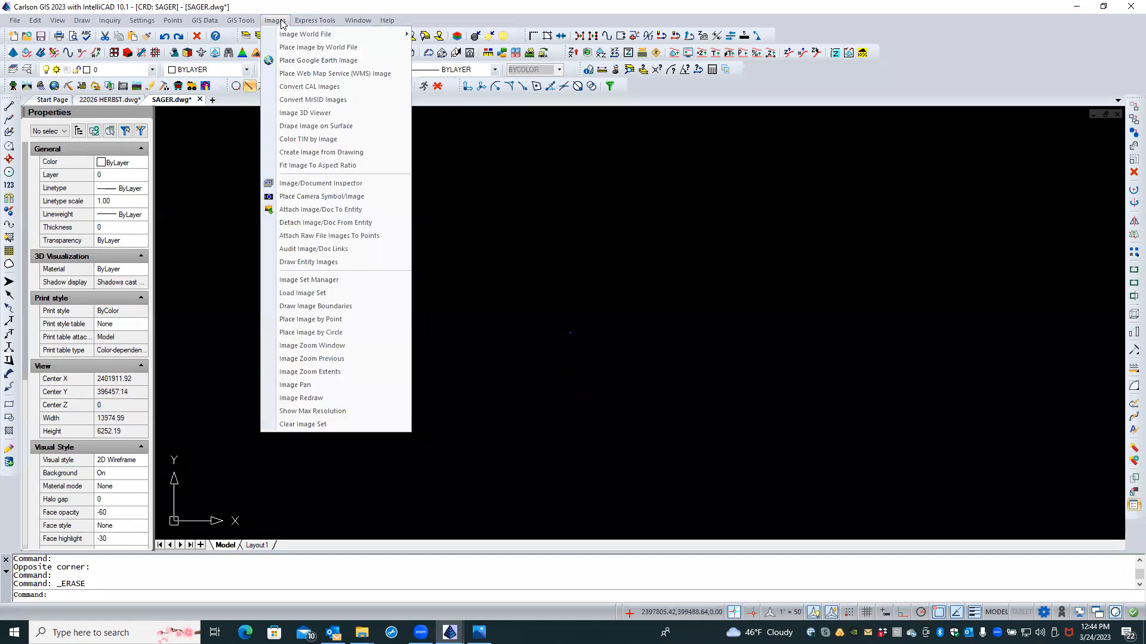
left_click(294, 60)
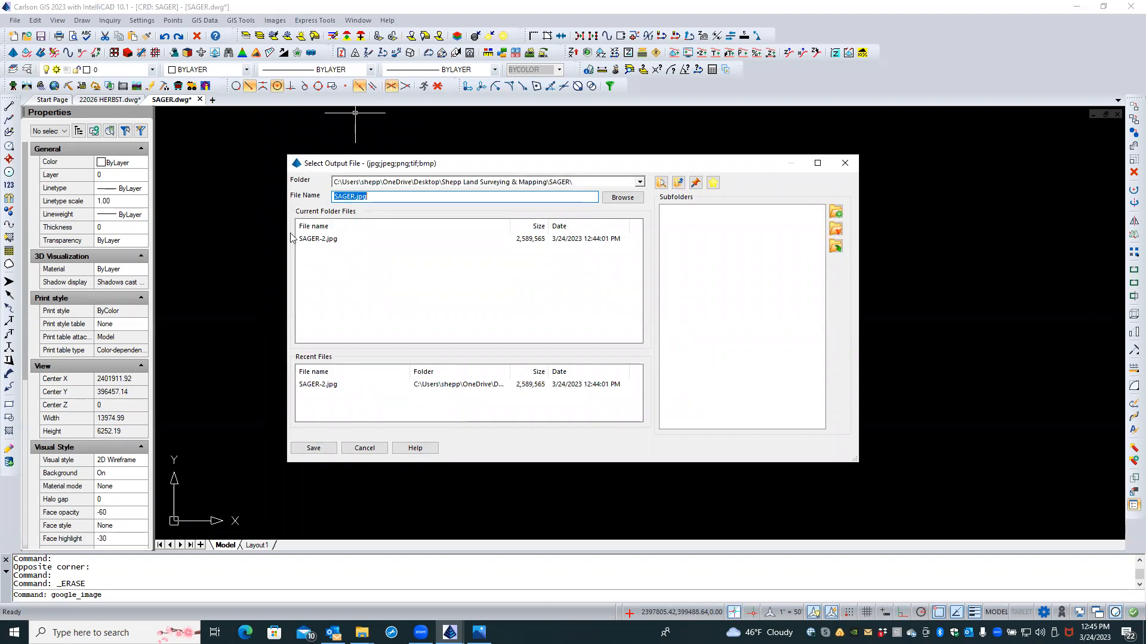
left_click(313, 448)
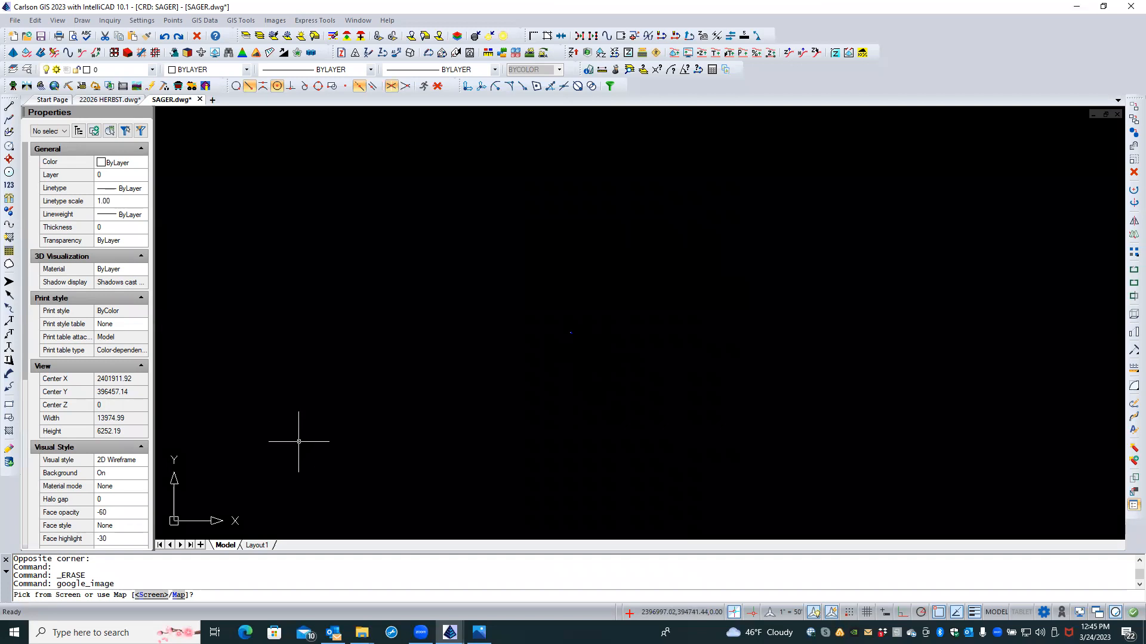
Step: Pick a much larger screen area around the point and download a Medium-resolution Hybrid image
type("S")
key("Return")
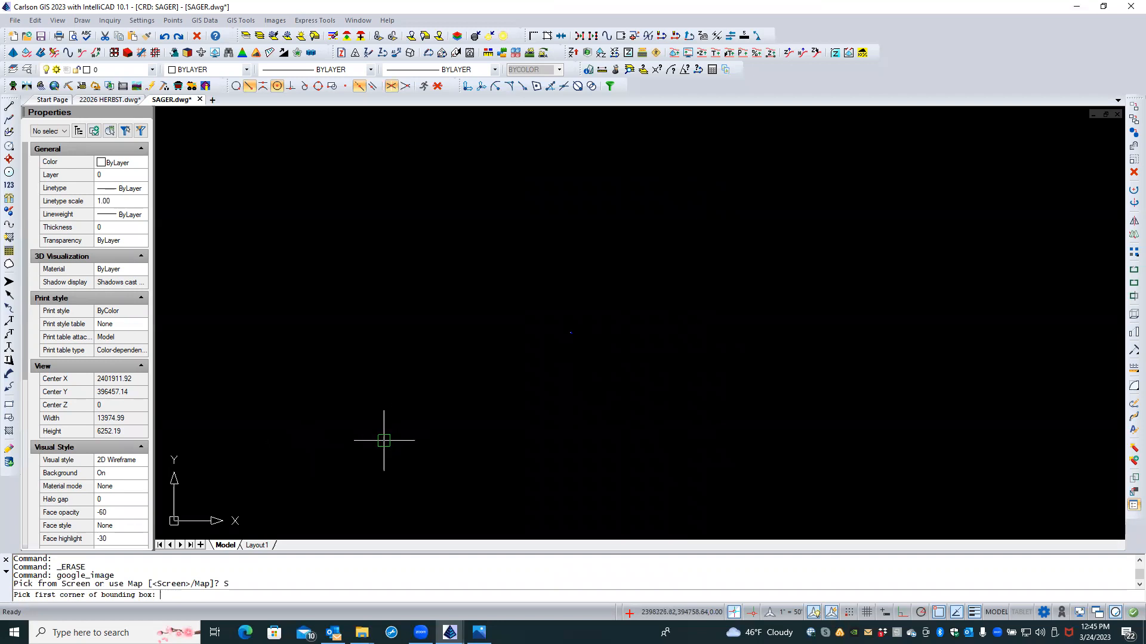
left_click(383, 441)
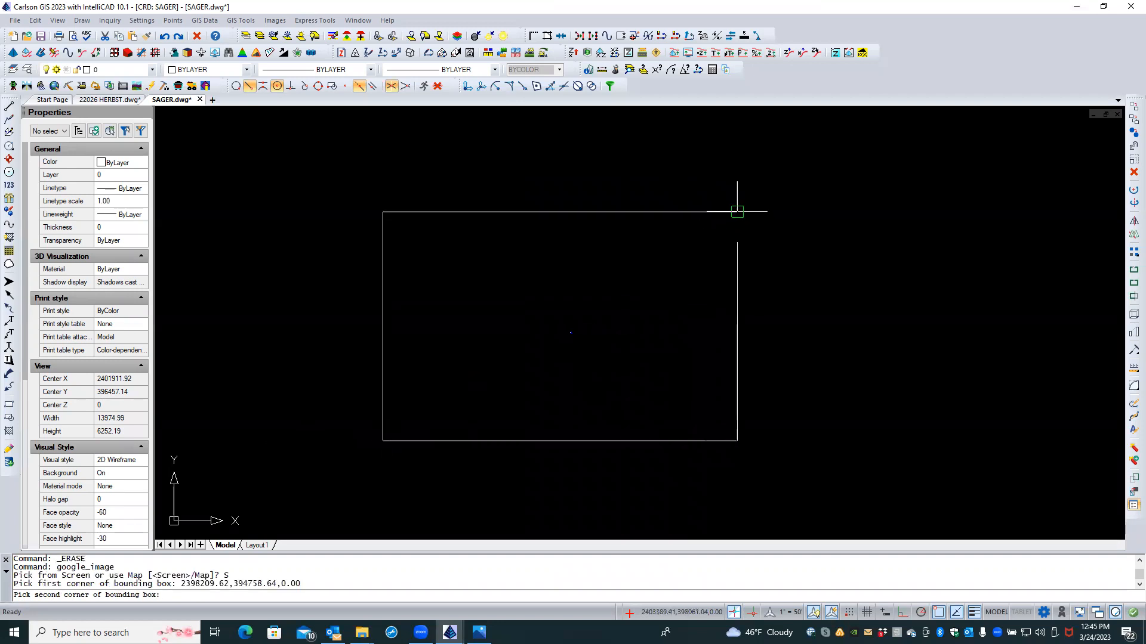
left_click(738, 212)
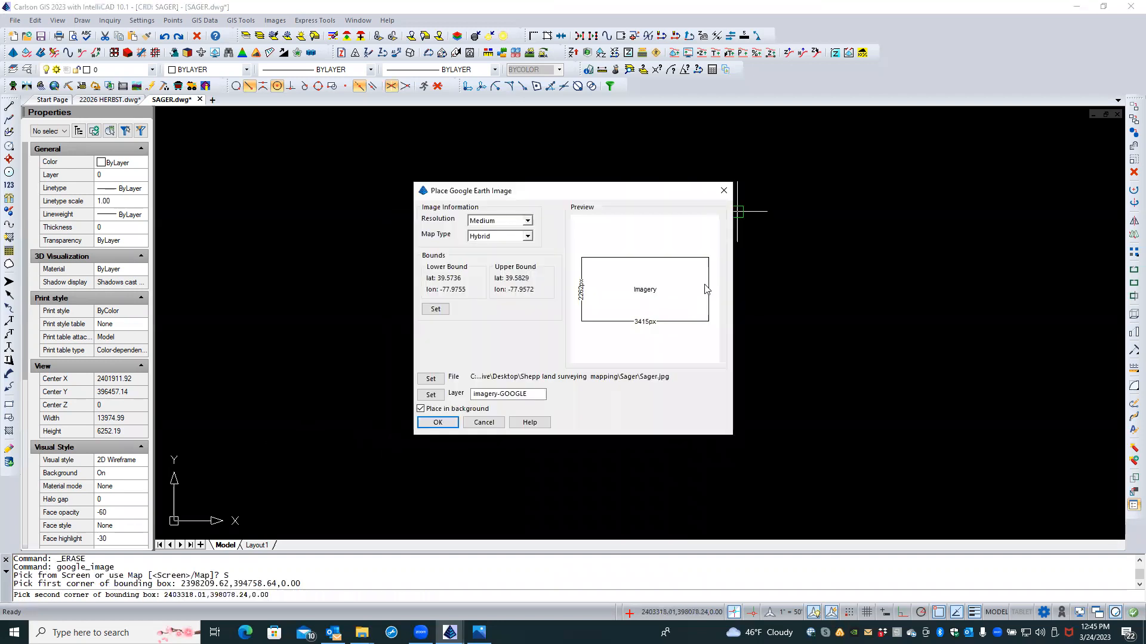
left_click(523, 221)
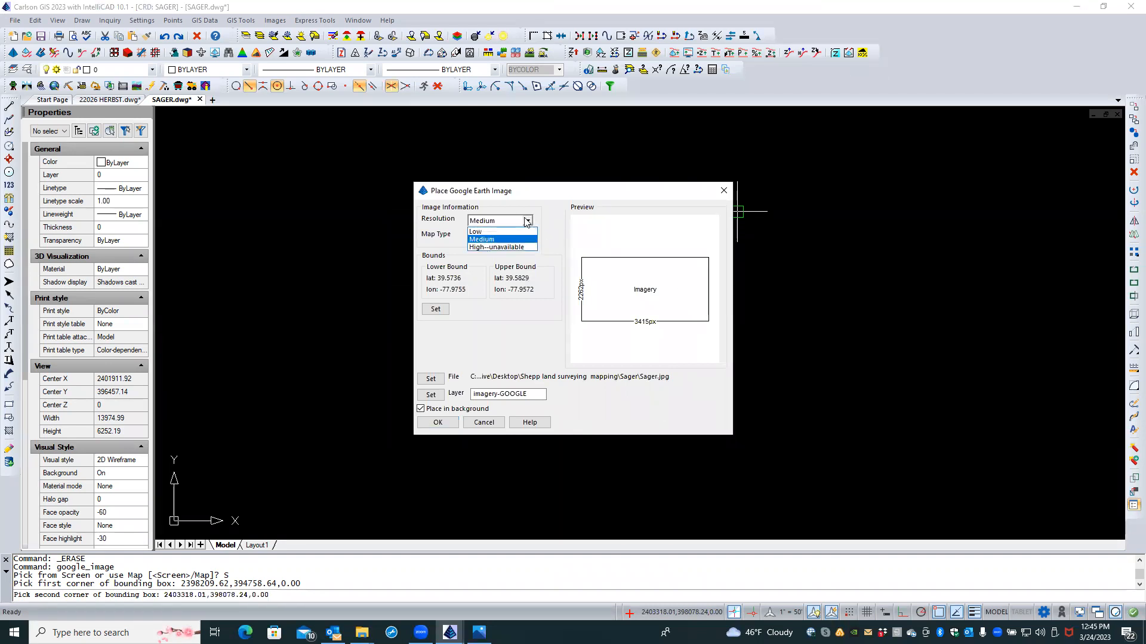
left_click(493, 247)
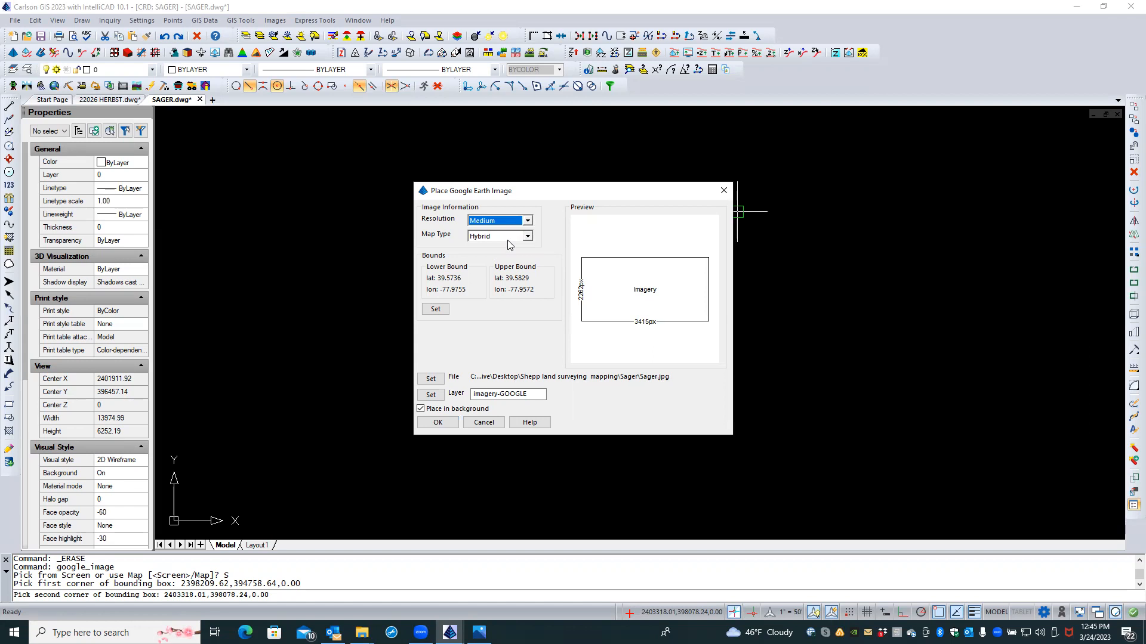
left_click(436, 423)
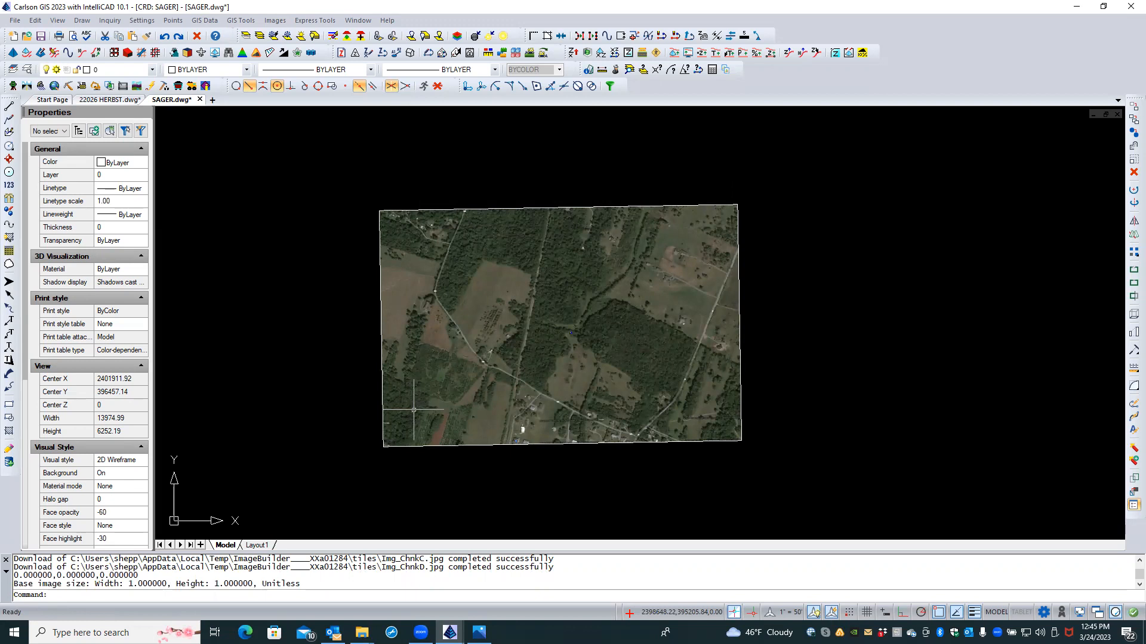
scroll(539, 275, "up", 4)
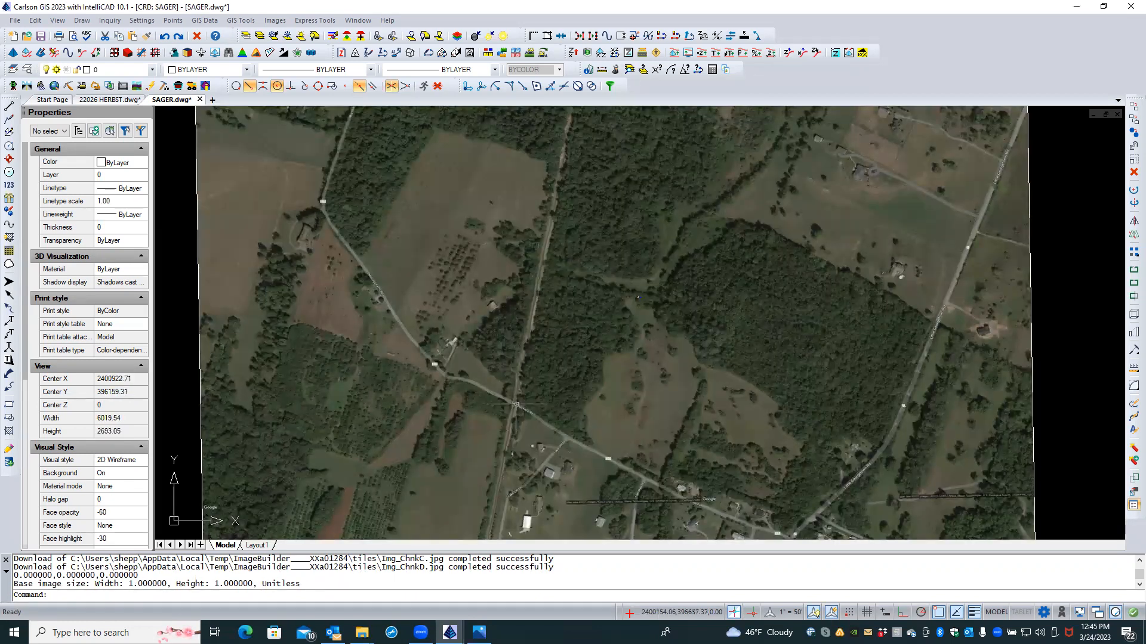
Step: Zoom in to inspect the new aerial imagery, zoom back out, and minimize Carlson
scroll(648, 296, "up", 2)
scroll(656, 280, "up", 3)
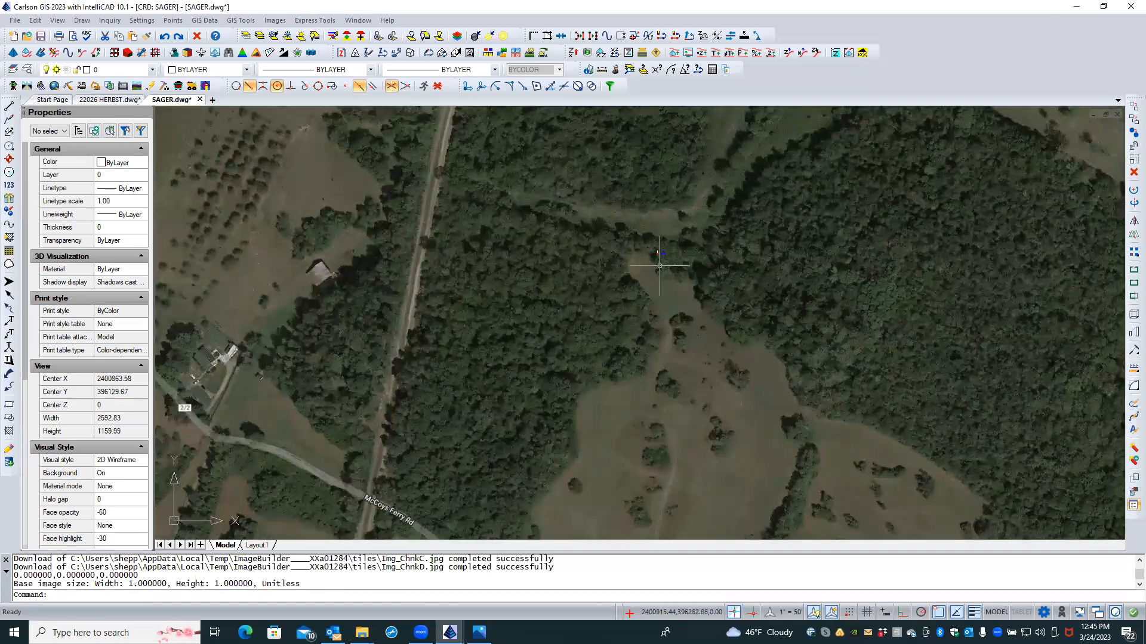
scroll(451, 307, "down", 5)
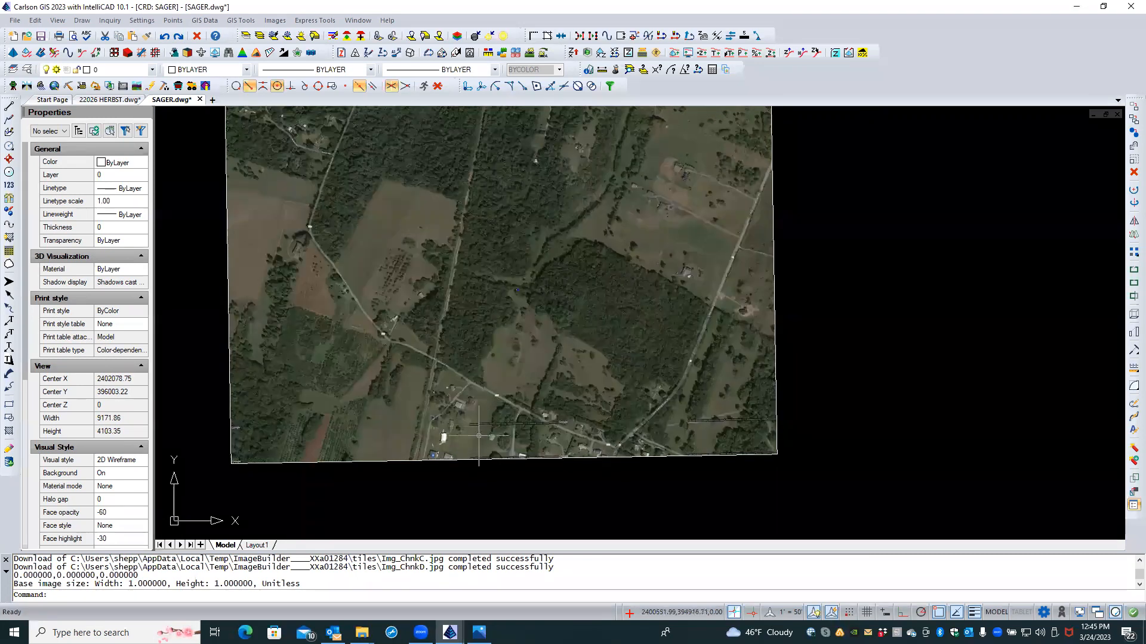
left_click(1076, 7)
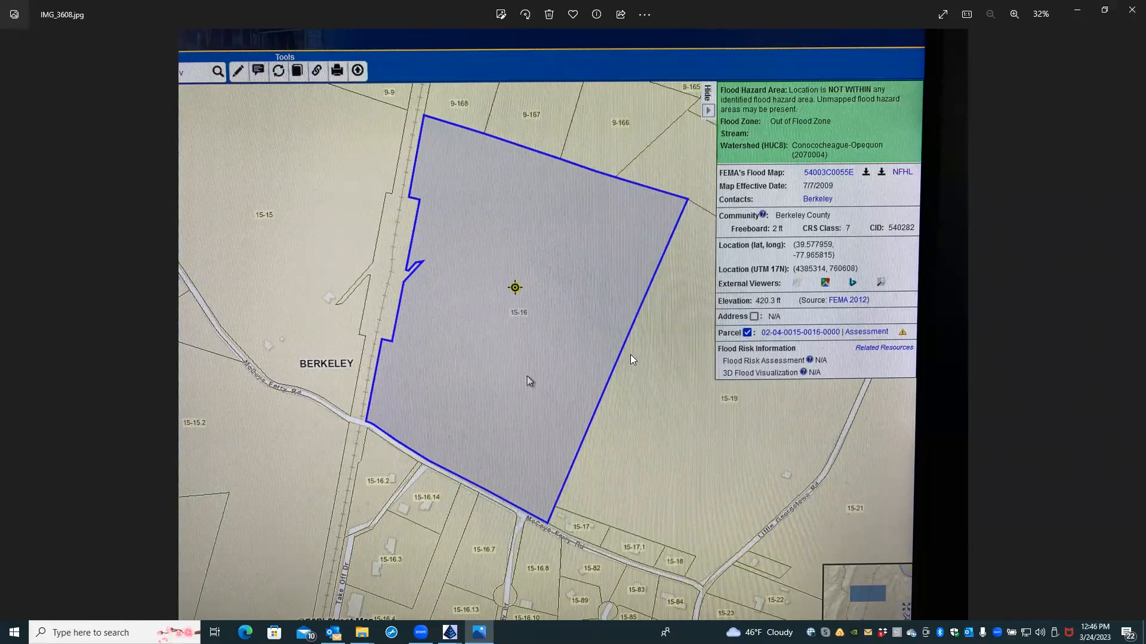
Step: Zoom the IMG_3608.jpg flood-map photo in and out, then restore SAGER.dwg from the taskbar
scroll(753, 519, "up", 1)
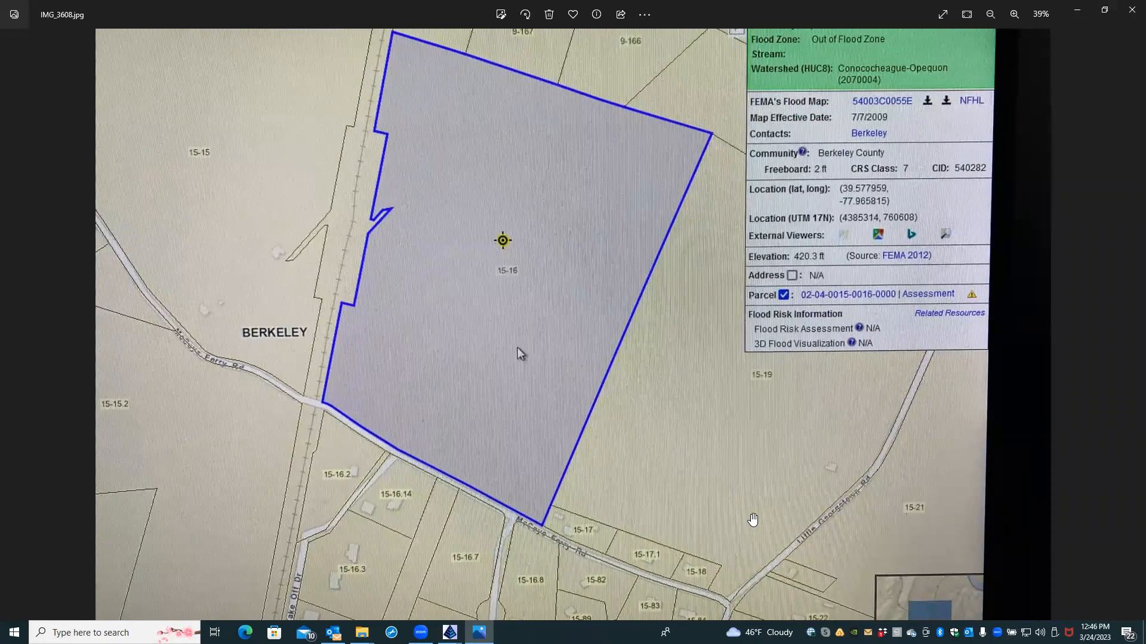
scroll(752, 519, "down", 1)
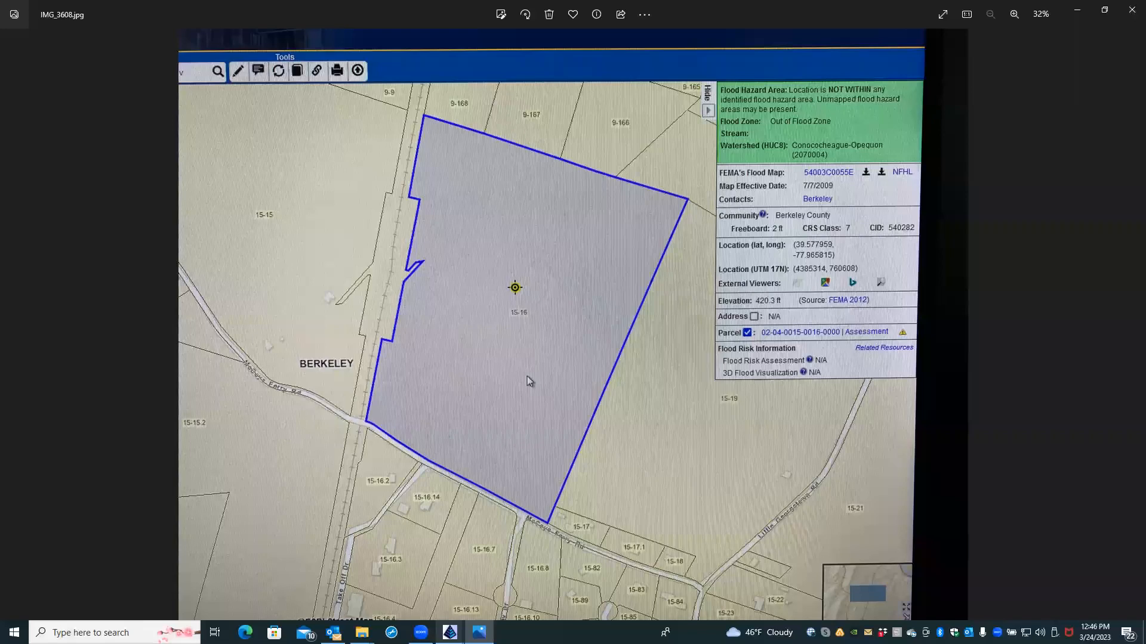
mouse_move(450, 633)
left_click(560, 596)
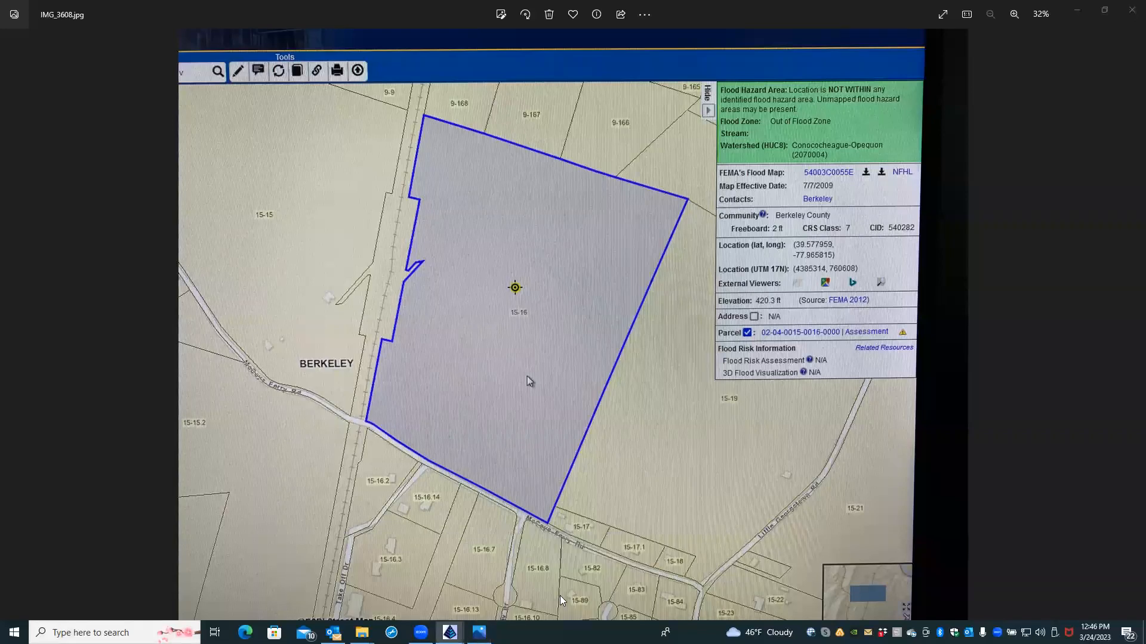
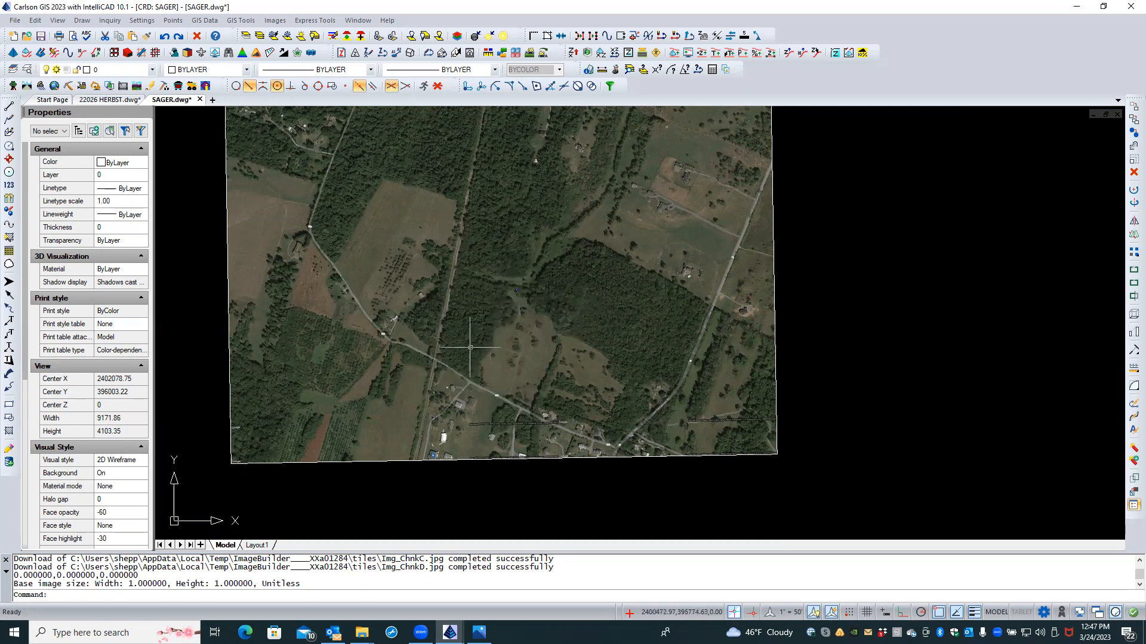
Step: Zoom the aerial image in and back out, then start the 2D Polyline tool (2dp)
scroll(436, 270, "up", 2)
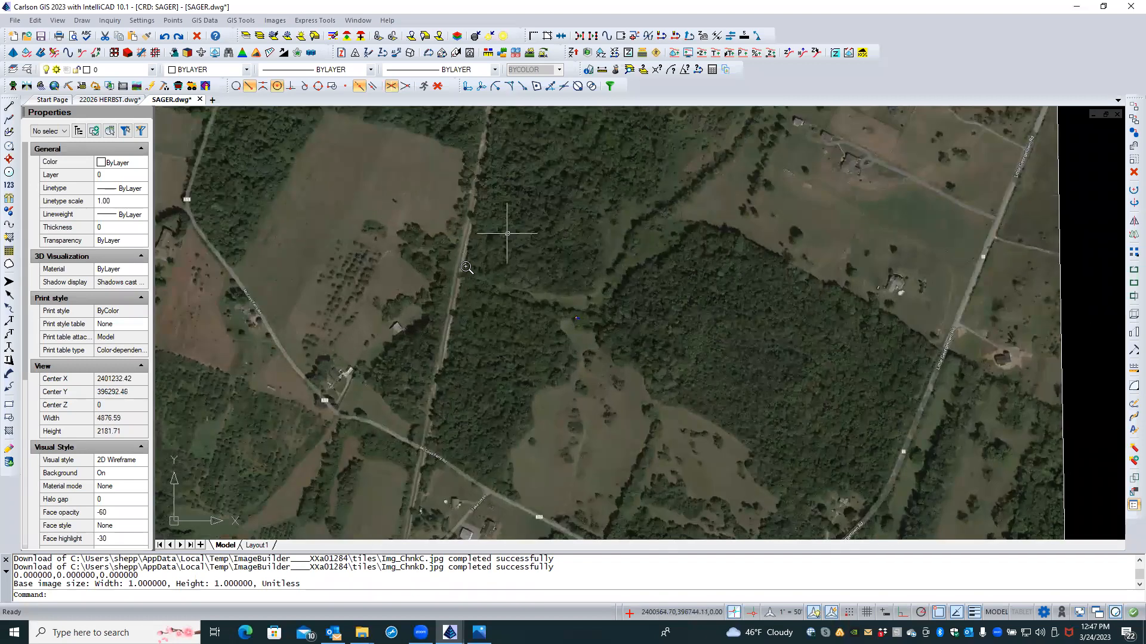
scroll(492, 320, "down", 2)
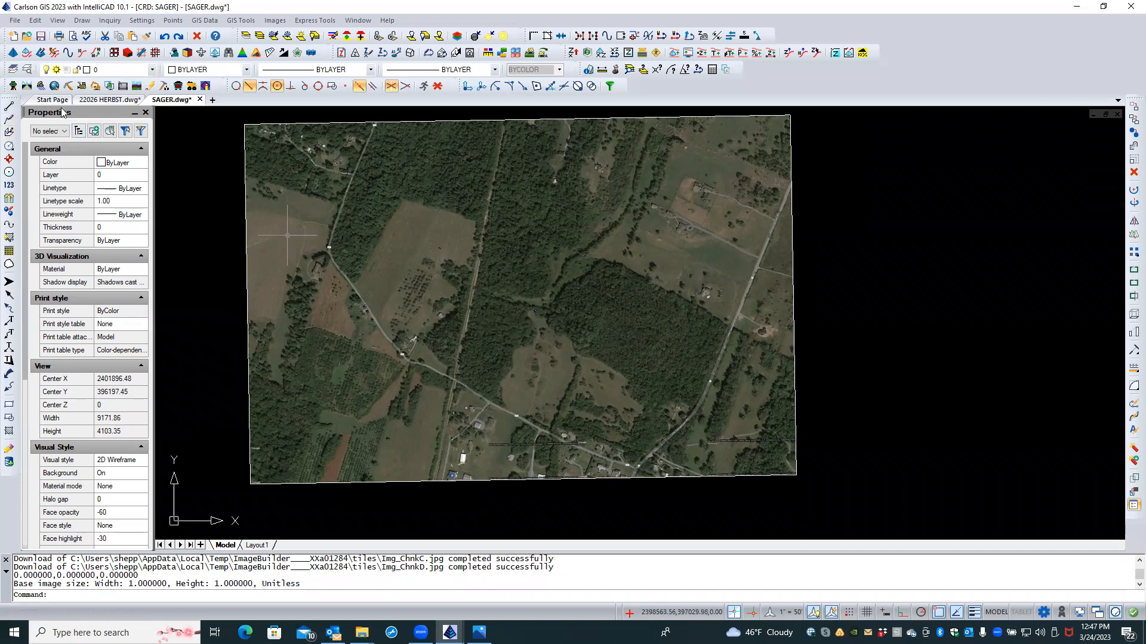
left_click(9, 119)
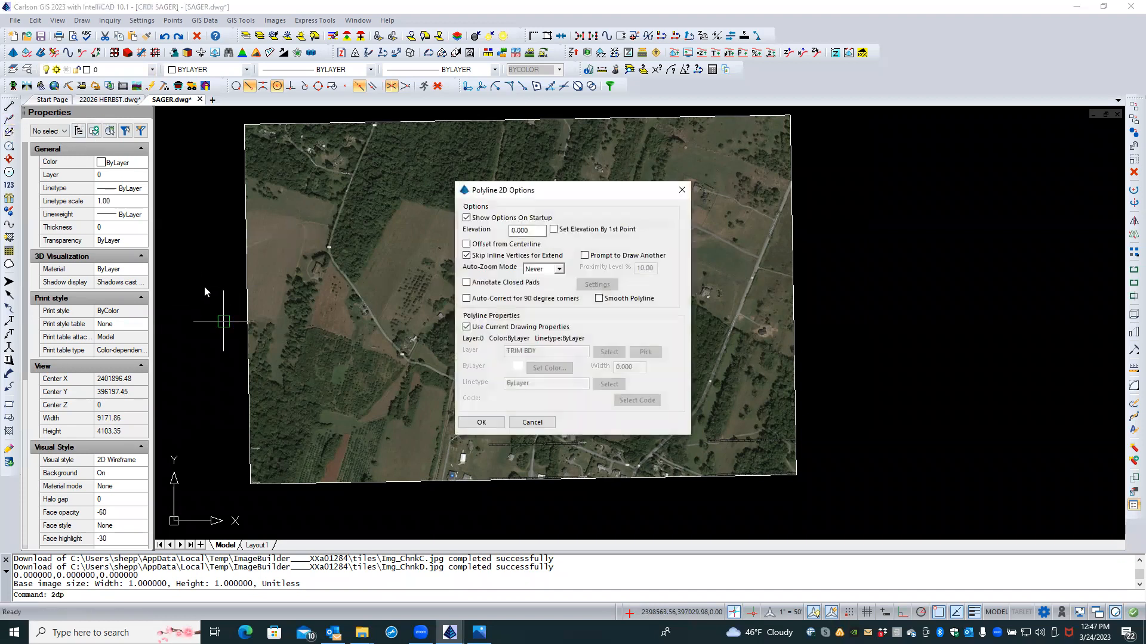
Step: Set the polyline to draw on layer BDY-TEMP in red (color 1) instead of current properties
left_click(516, 327)
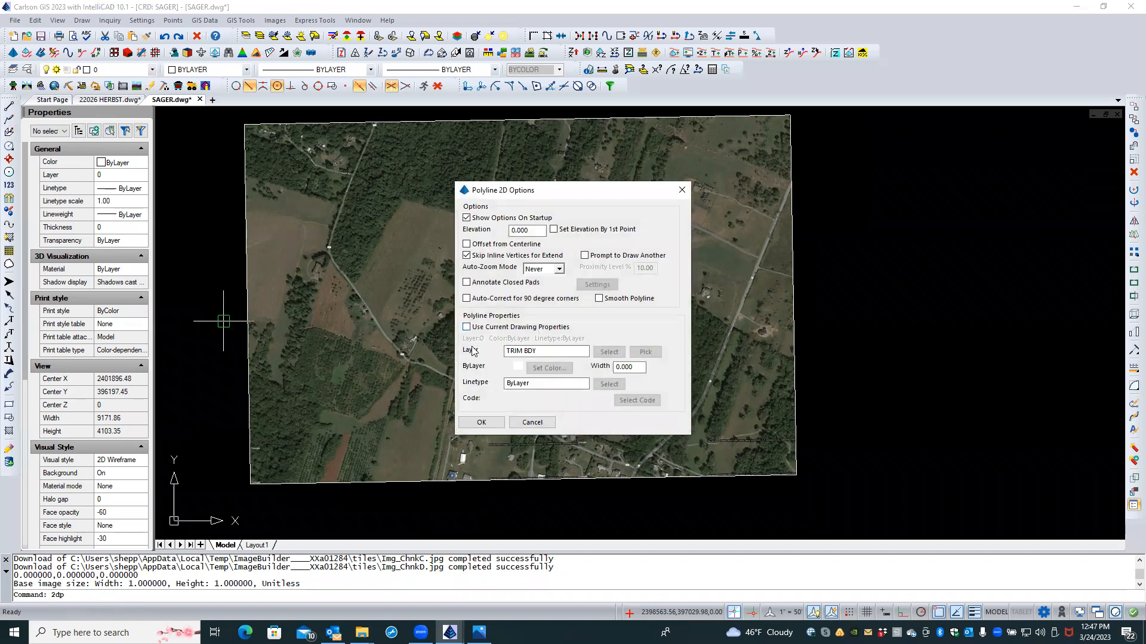
left_click(604, 353)
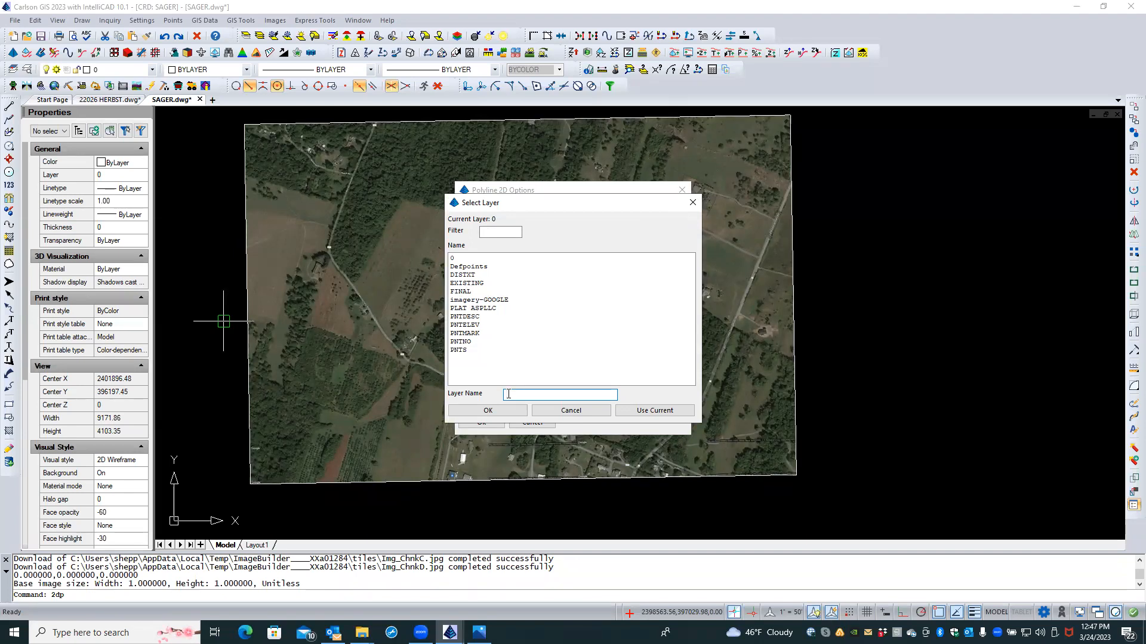
type("BDY-TEMP")
key("Return")
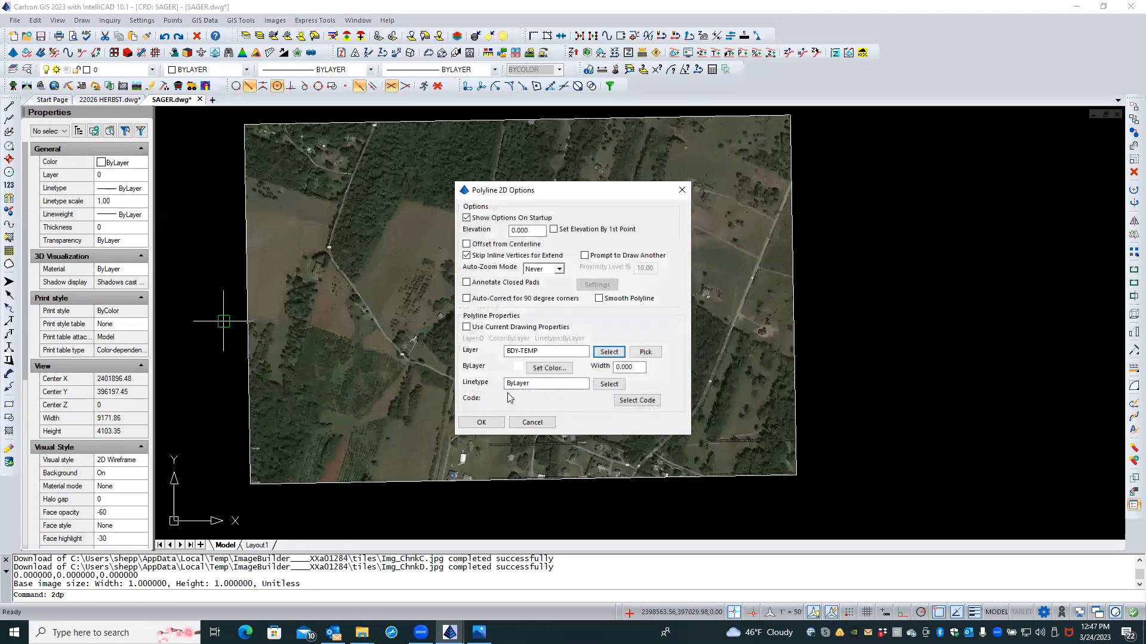
left_click(546, 368)
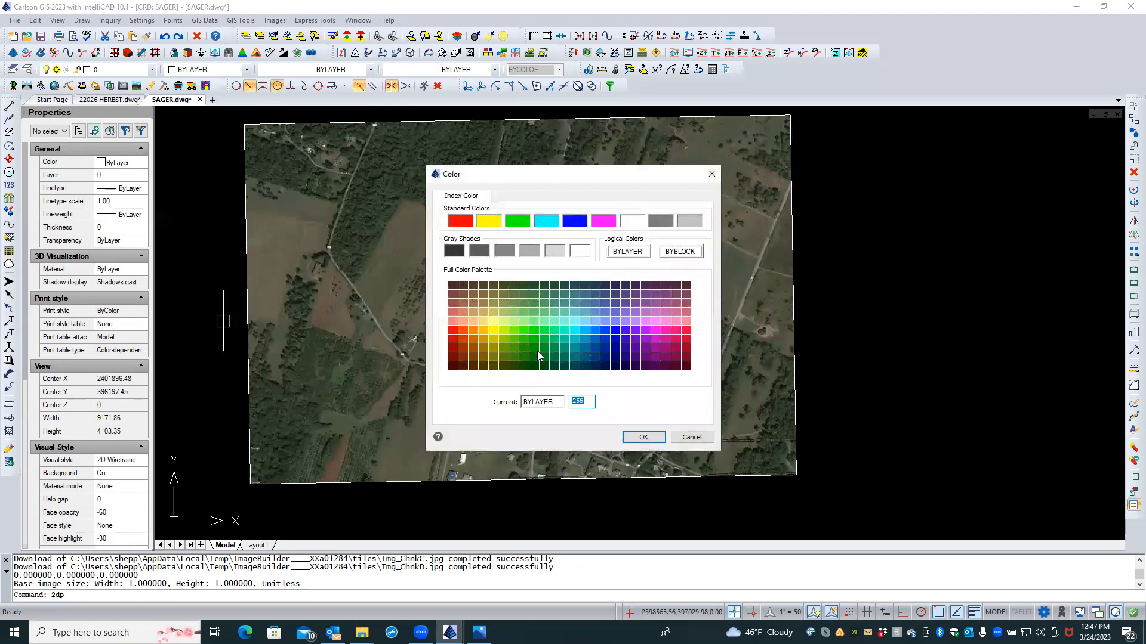
left_click(470, 225)
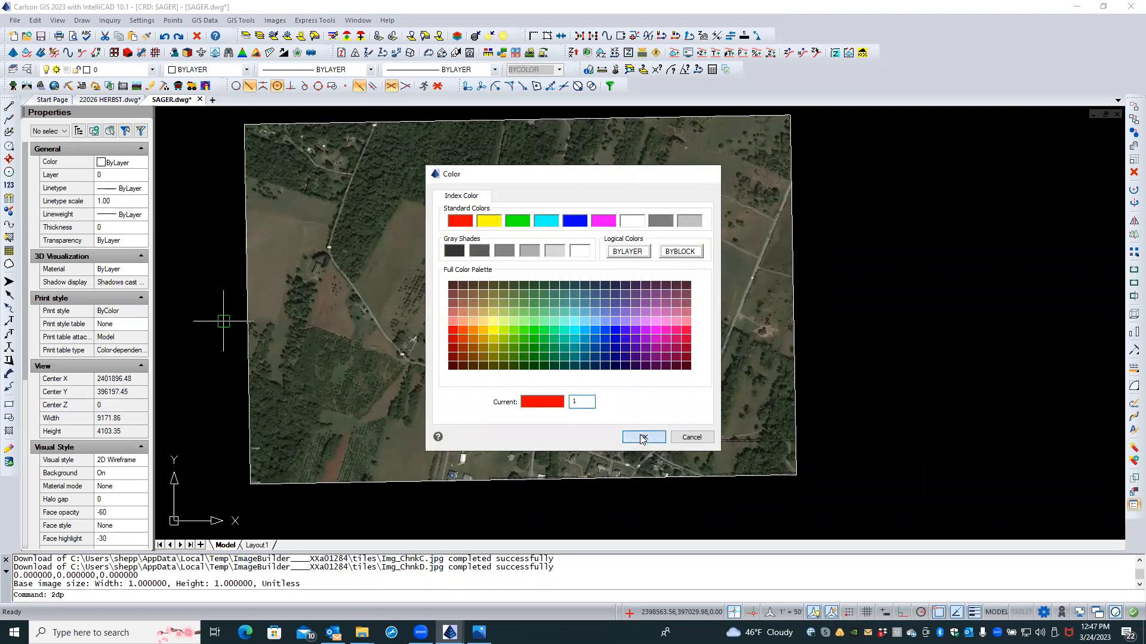
left_click(643, 438)
left_click(478, 420)
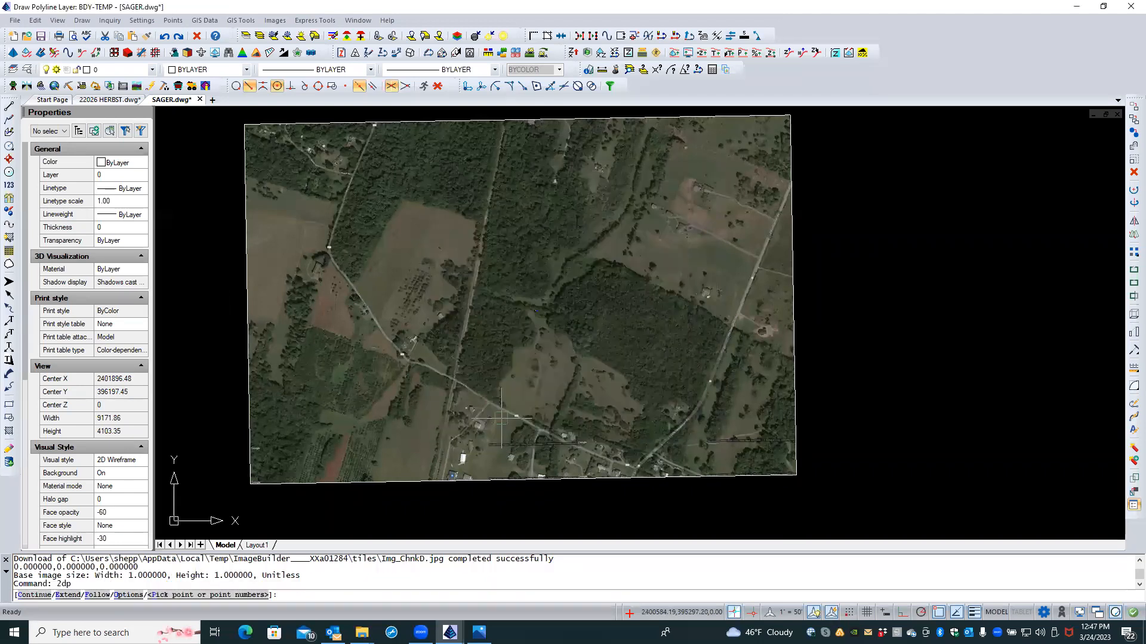
Step: Pick four corners around the wooded tract along the roads and close the boundary with C
left_click(452, 378)
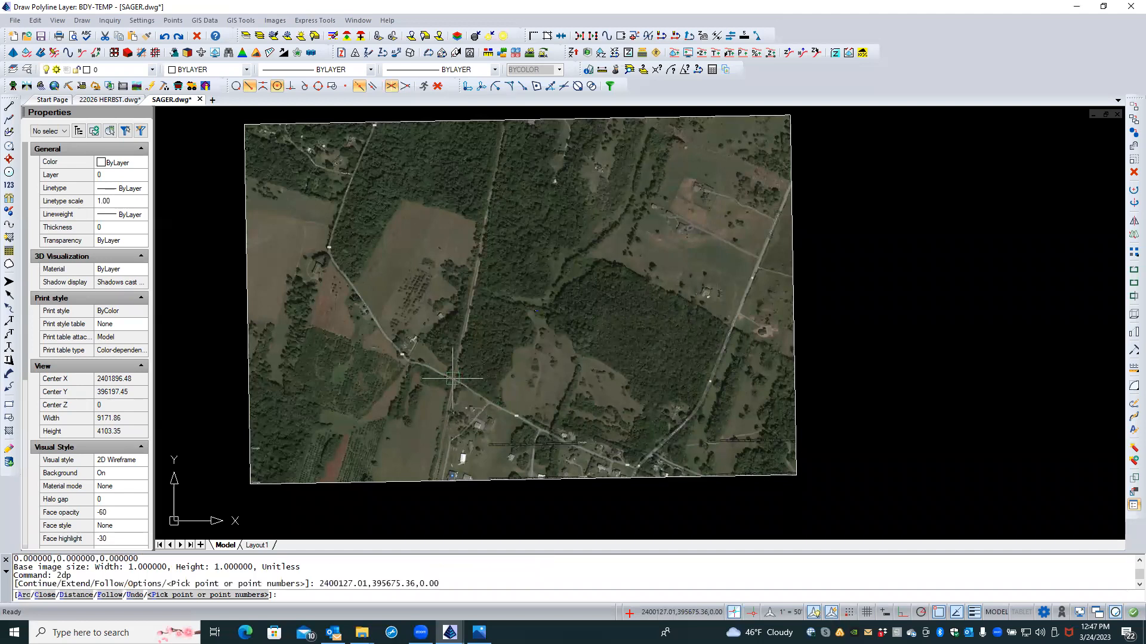
left_click(488, 200)
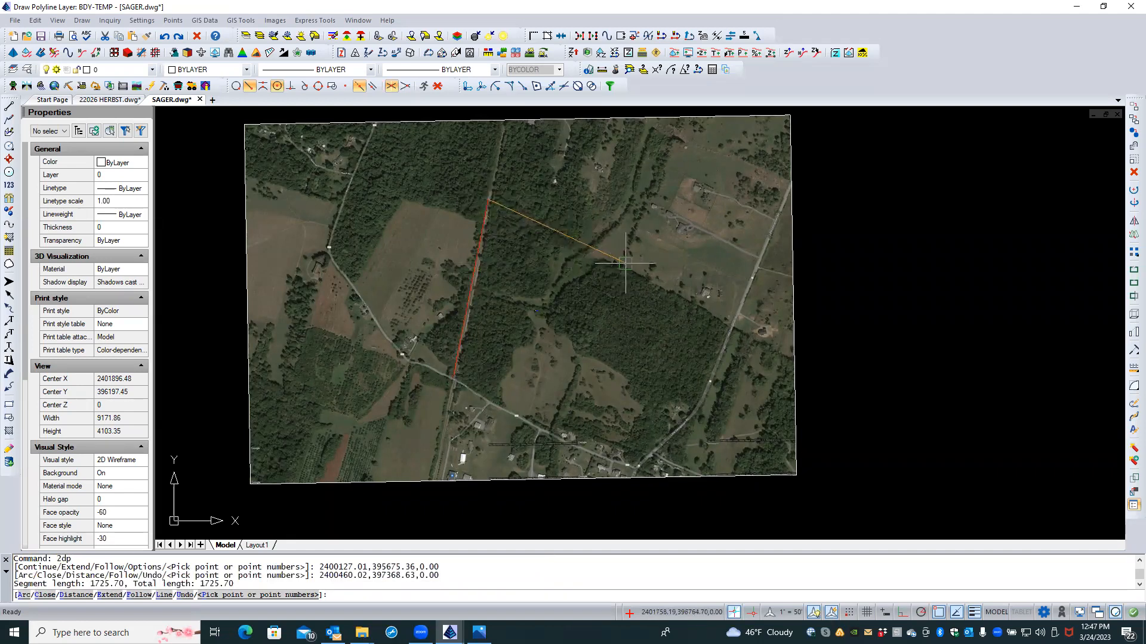
left_click(613, 276)
left_click(549, 429)
type("C")
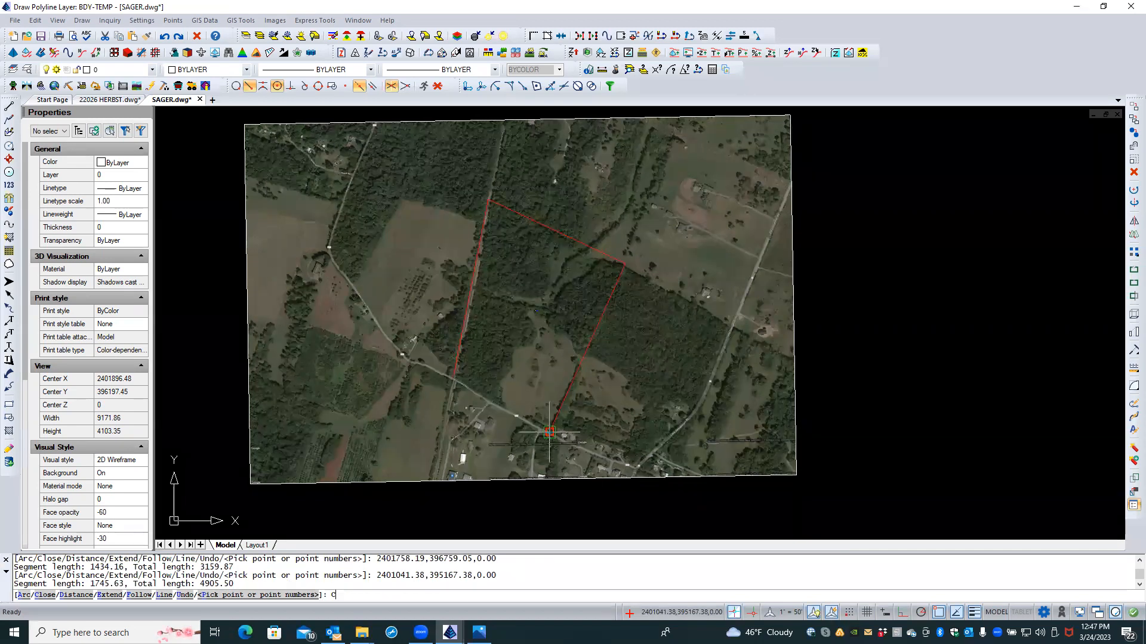
key("Return")
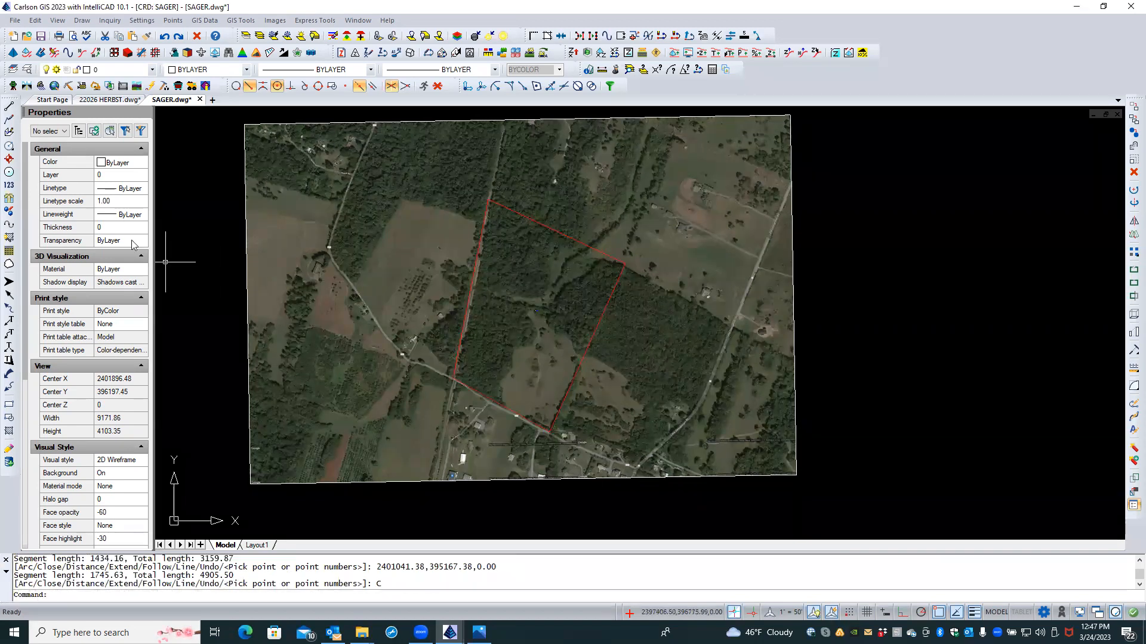
left_click(46, 70)
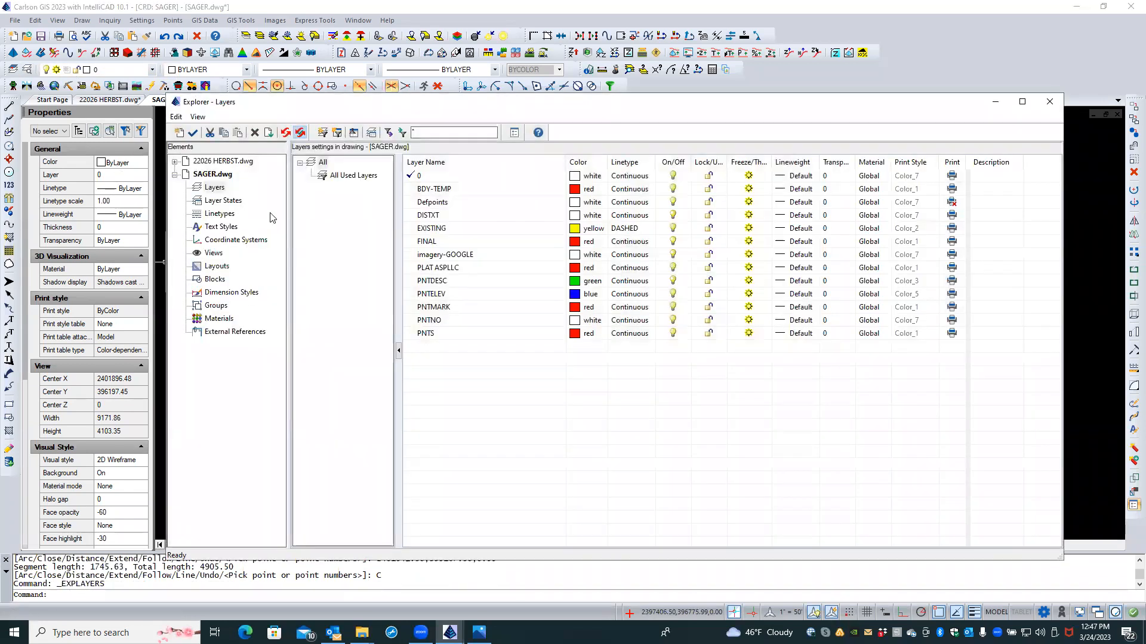
Step: Give layer BDY-TEMP a 0.50 mm lineweight, close the layer list, and zoom out
left_click(460, 191)
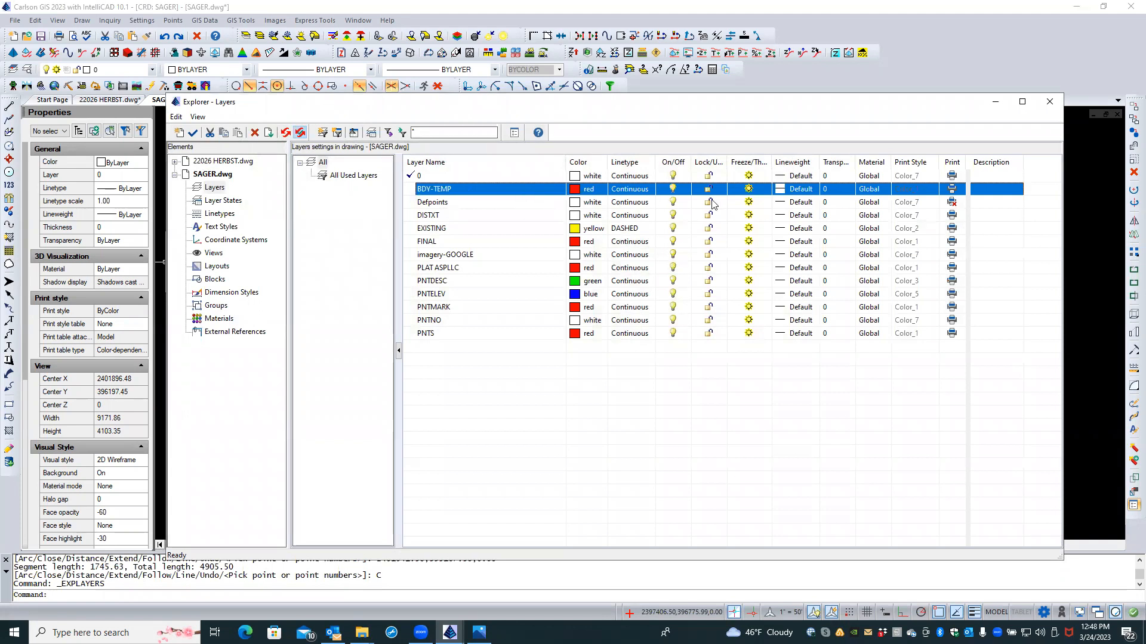
left_click(779, 189)
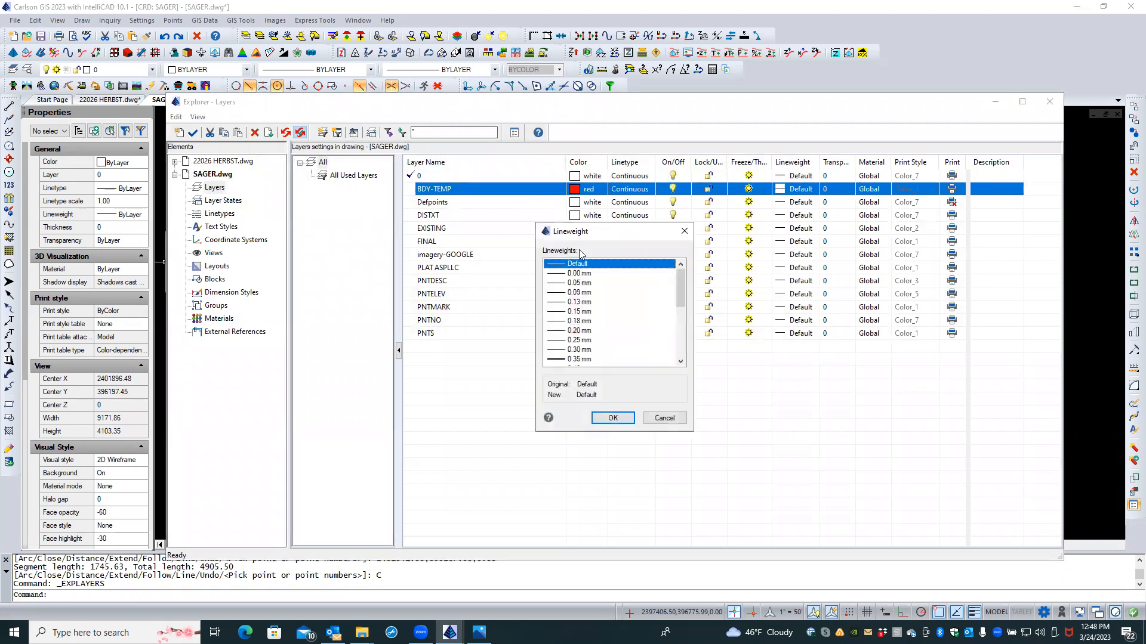
scroll(669, 334, "down", 3)
scroll(669, 334, "down", 1)
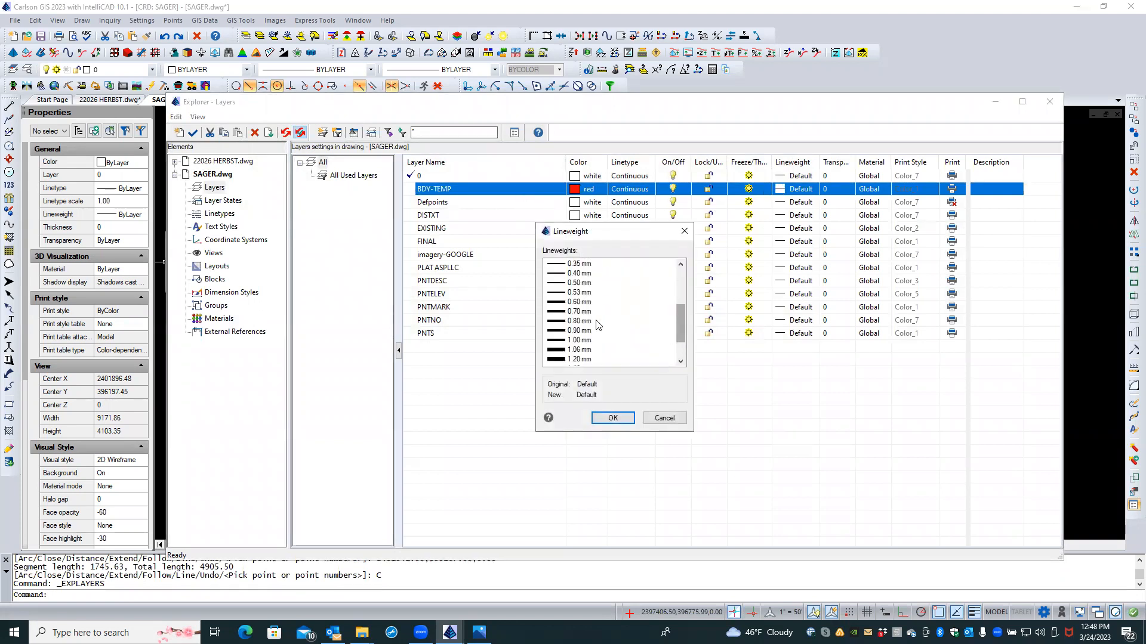
left_click(559, 283)
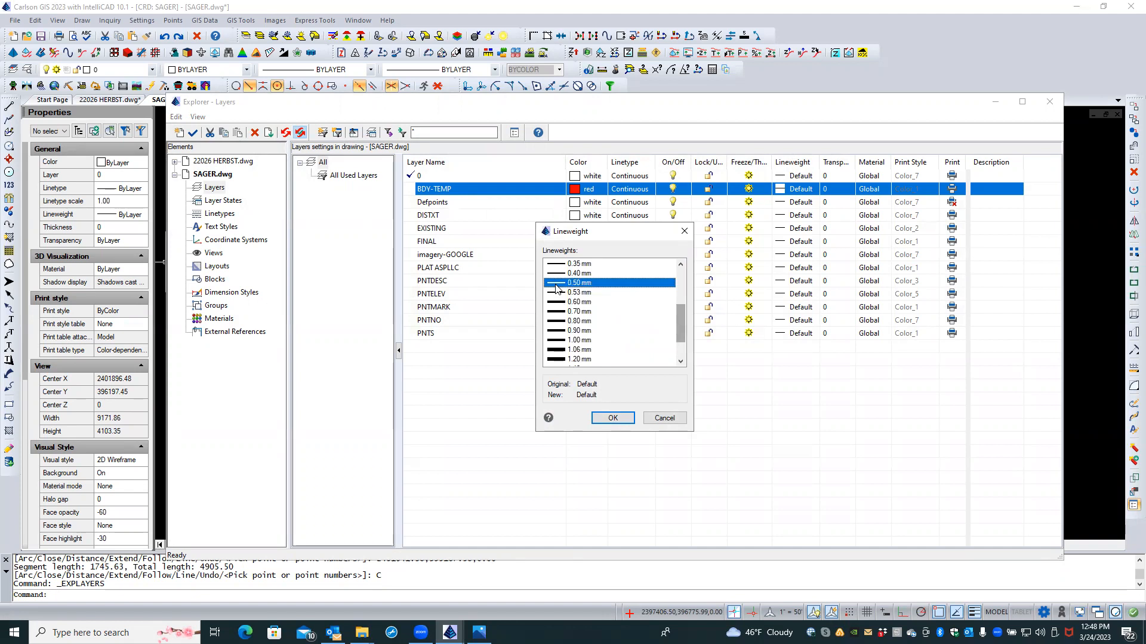
left_click(612, 418)
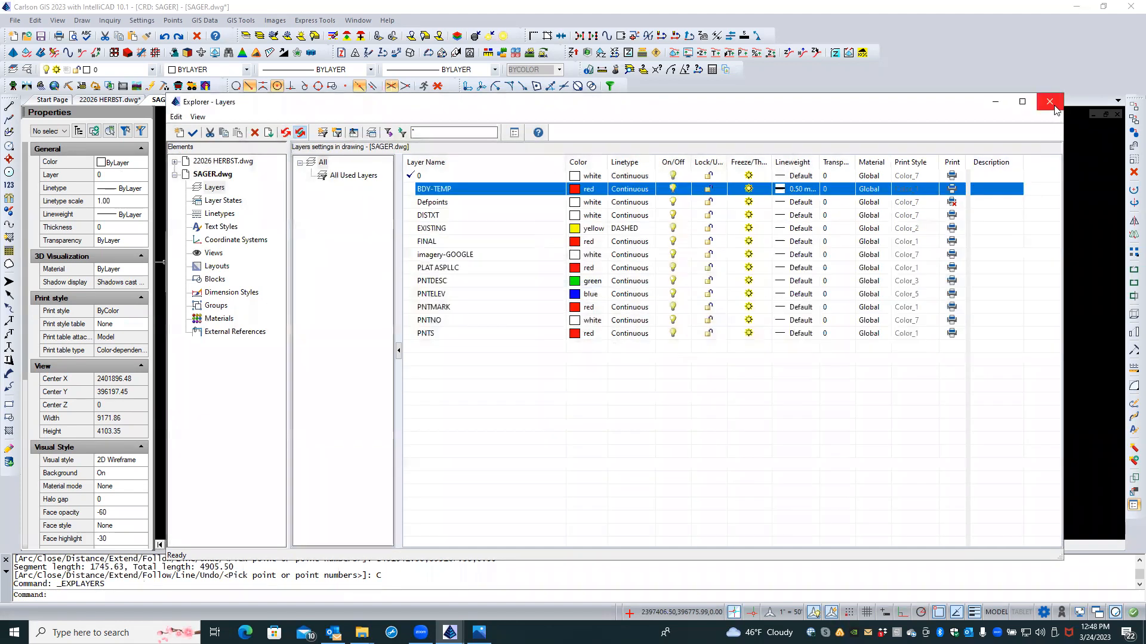
left_click(1050, 102)
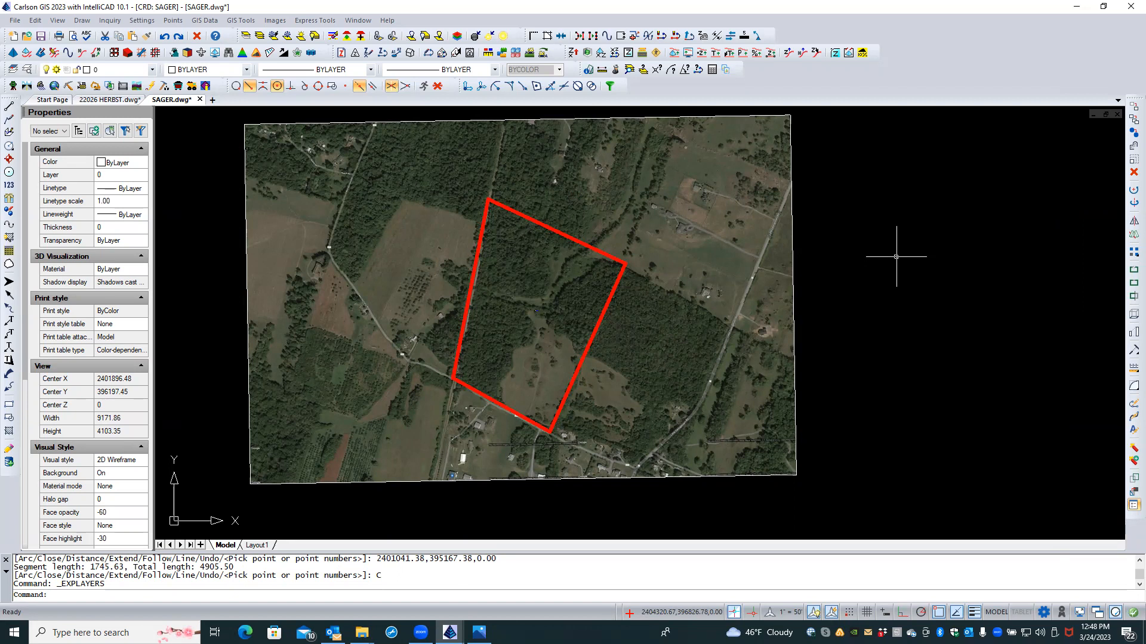
scroll(896, 256, "down", 1)
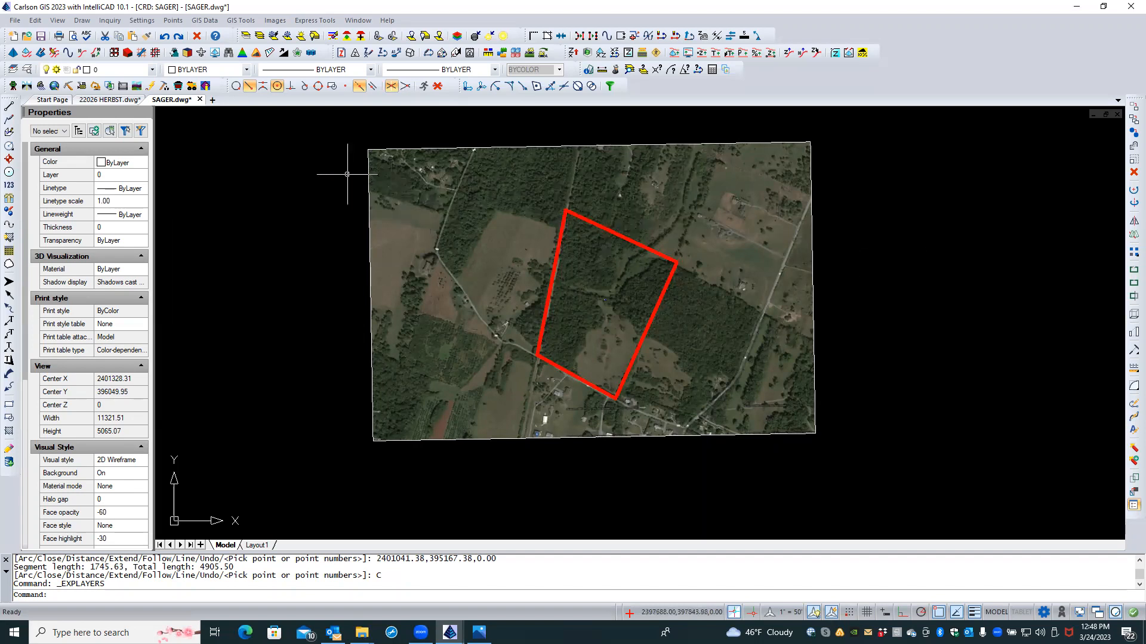
left_click(119, 23)
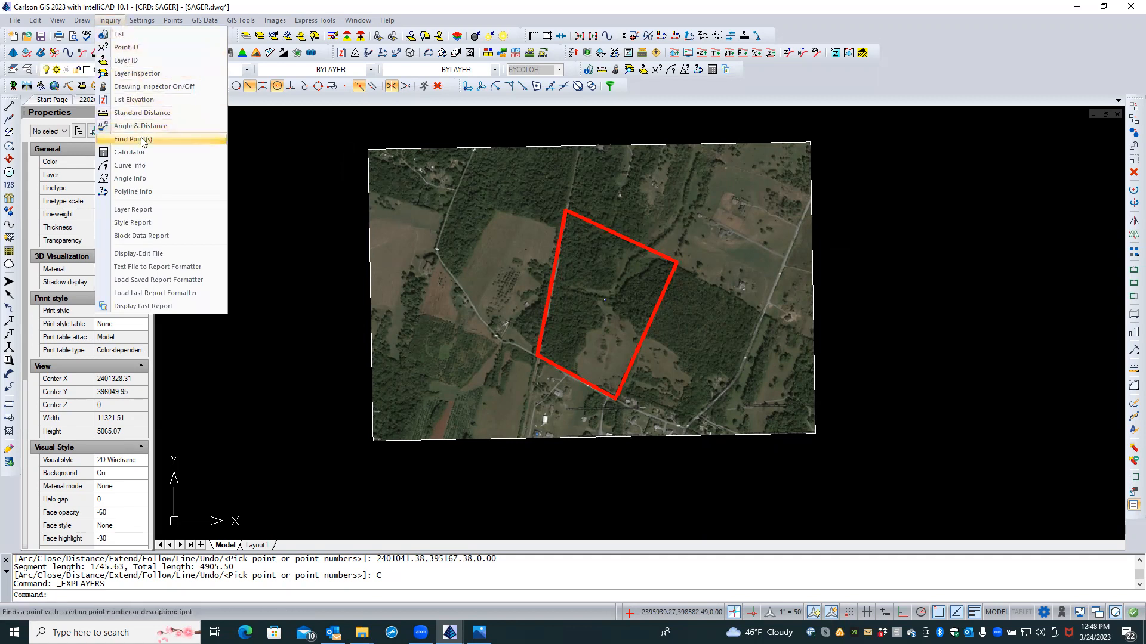
Step: Find point number 2 by number, zoom around its location, and browse the GIS Data menu
left_click(134, 139)
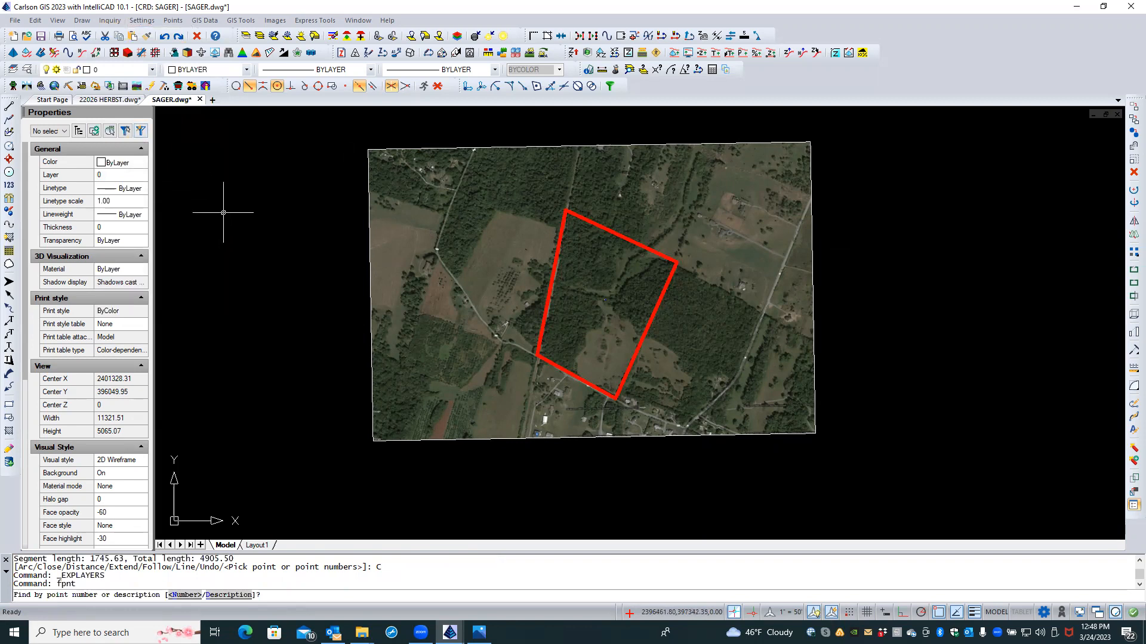
type("N")
key("Return")
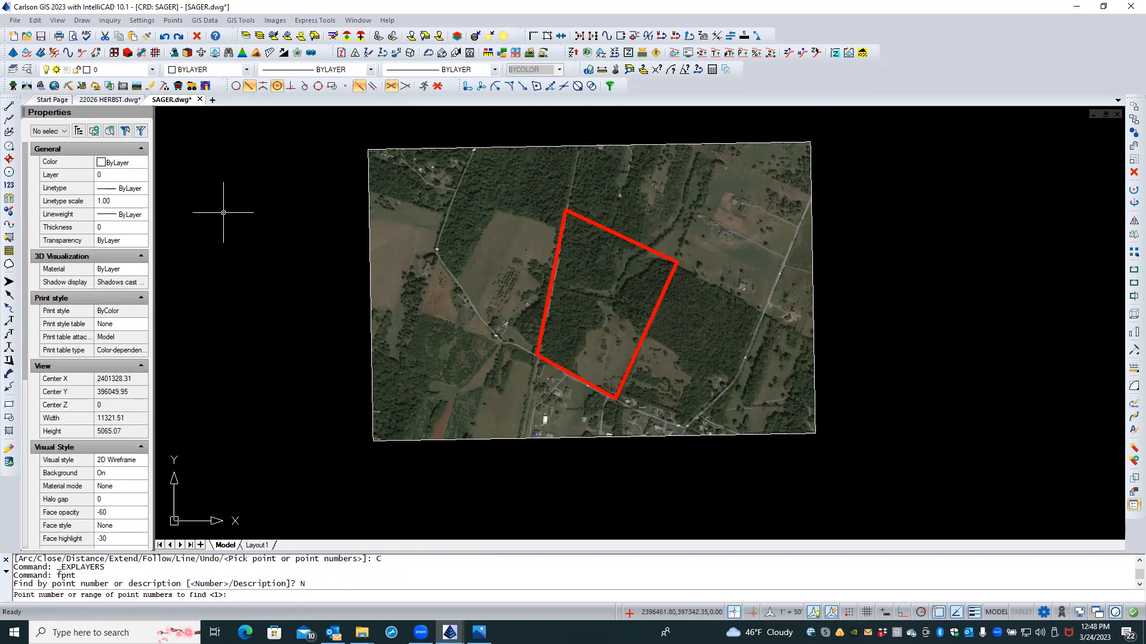
type("2")
key("Return")
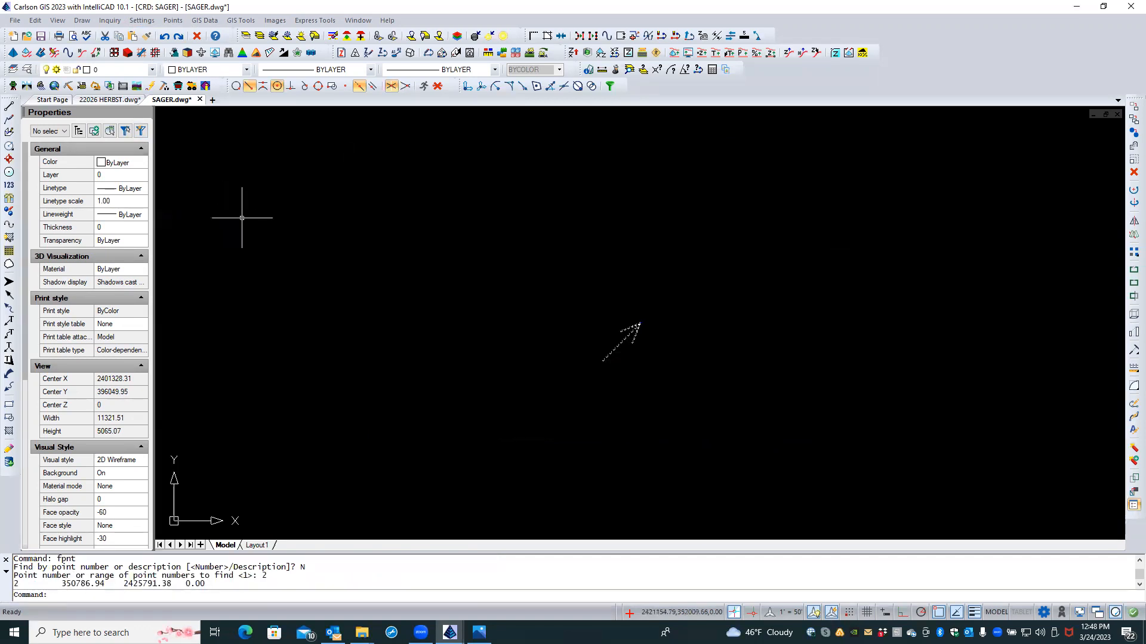
scroll(658, 329, "up", 4)
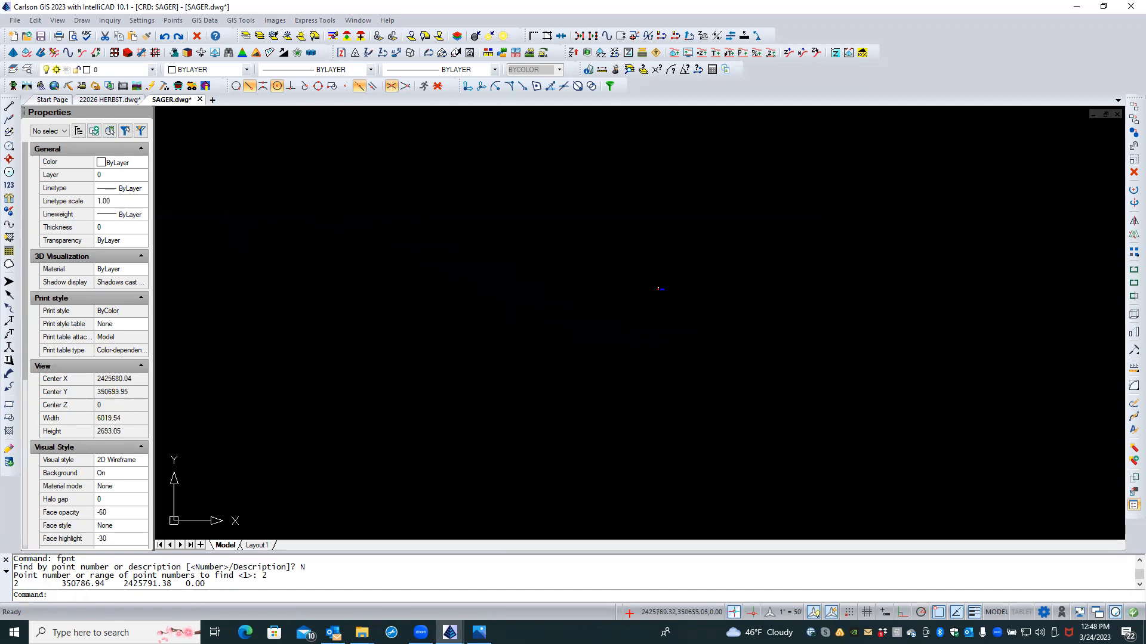
scroll(660, 313, "down", 2)
scroll(655, 361, "down", 4)
scroll(653, 368, "down", 1)
left_click(206, 21)
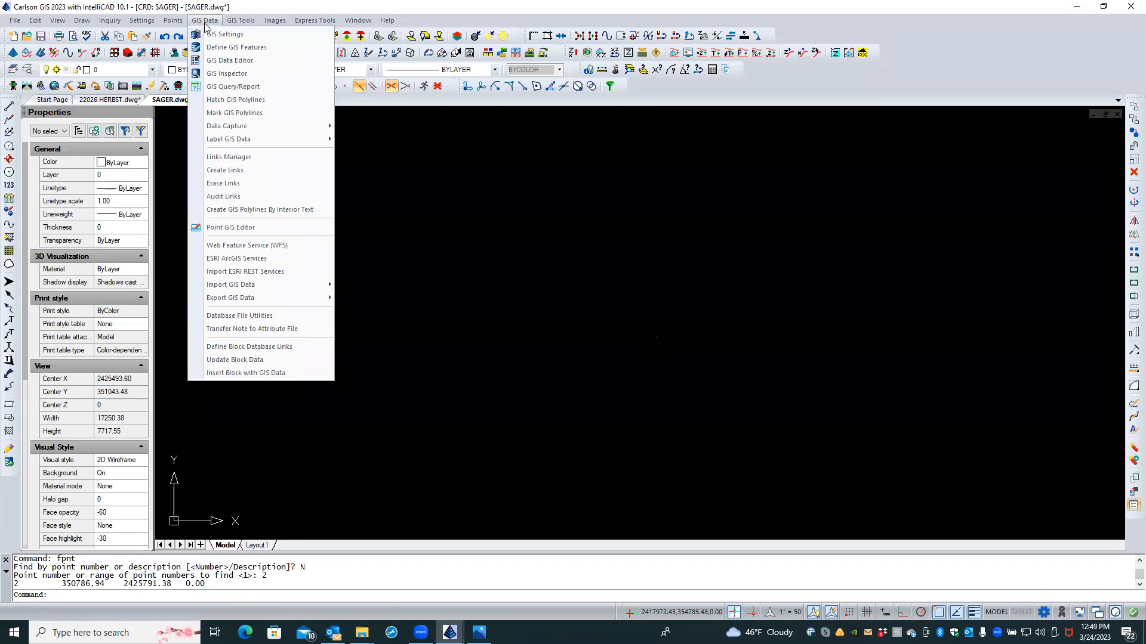
mouse_move(268, 23)
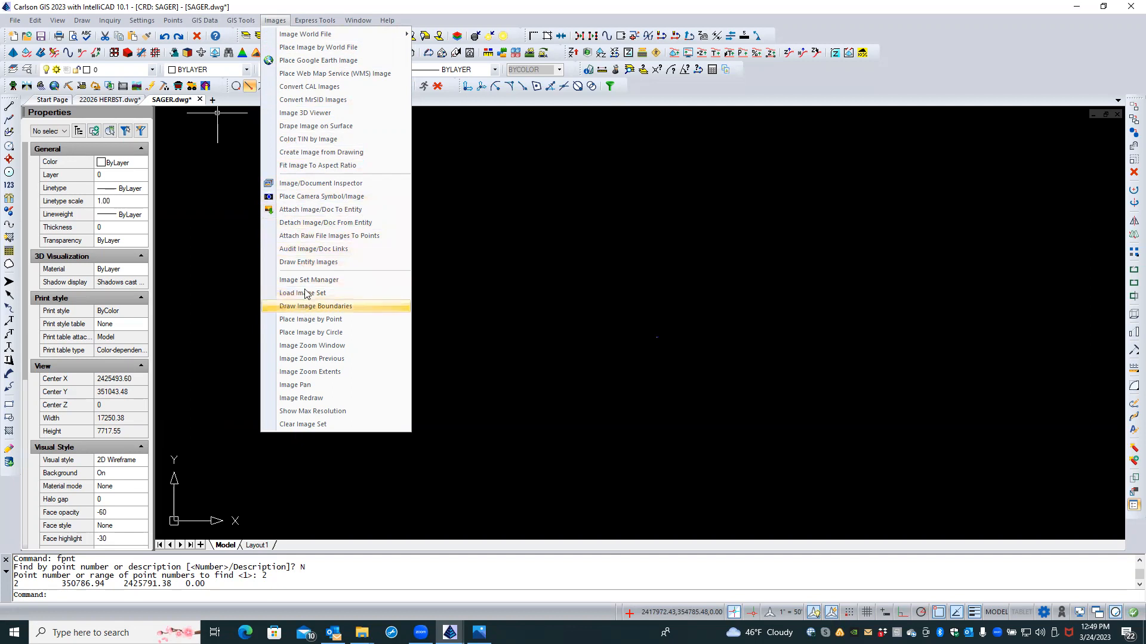
Step: Start a Google Earth image saved as SAGER1, choosing to pick its area on screen
left_click(311, 60)
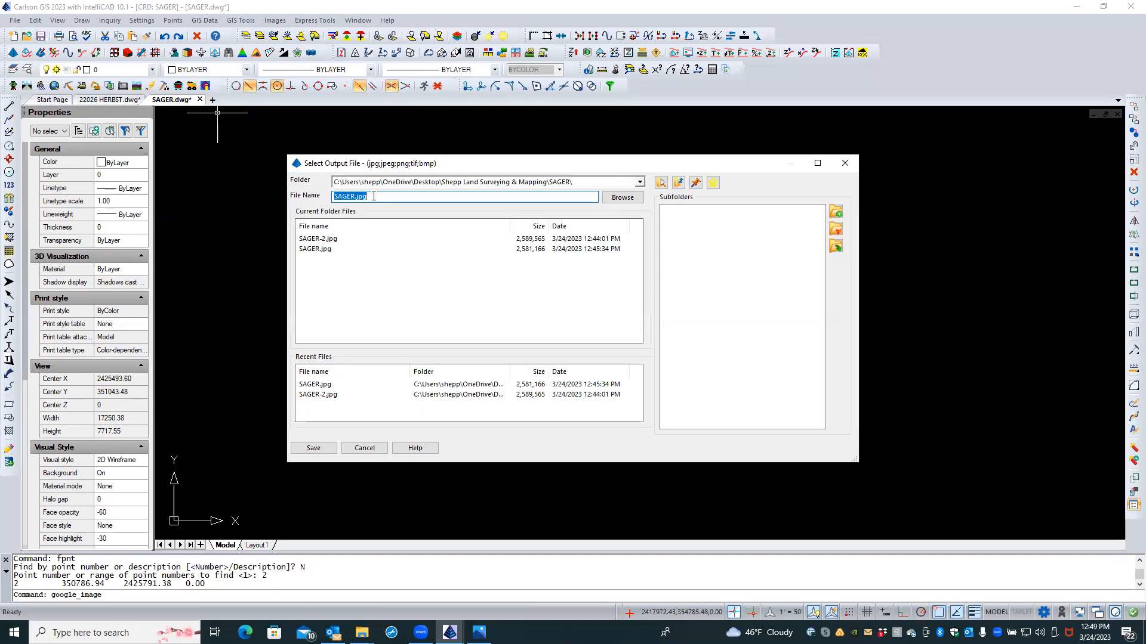
type("SAG")
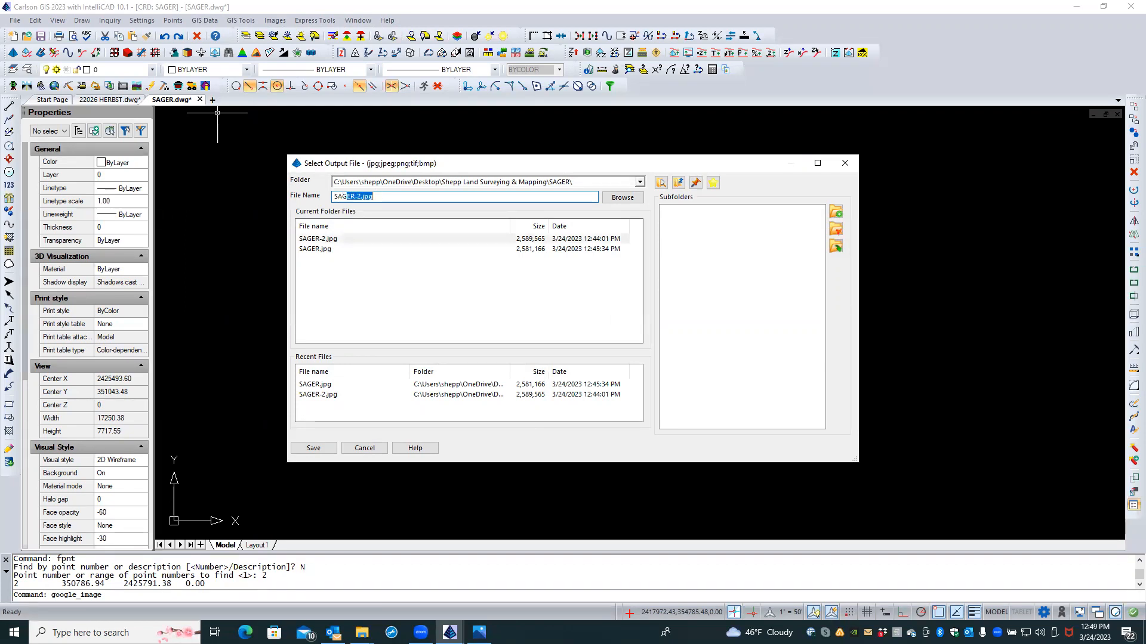
type("ER1")
left_click(329, 450)
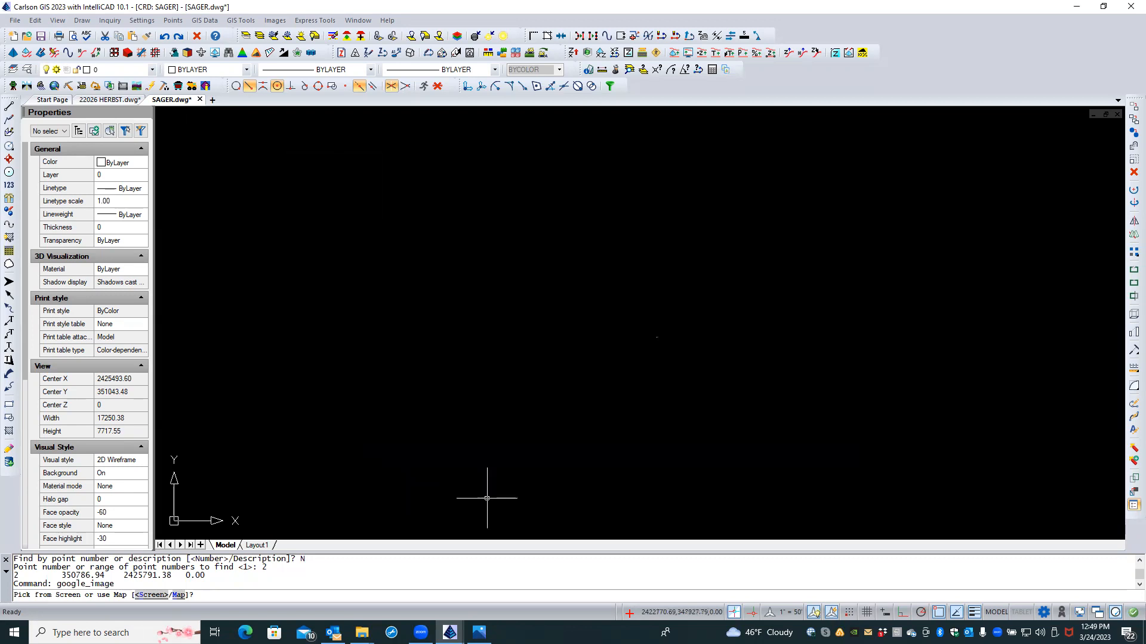
type("S")
key("Return")
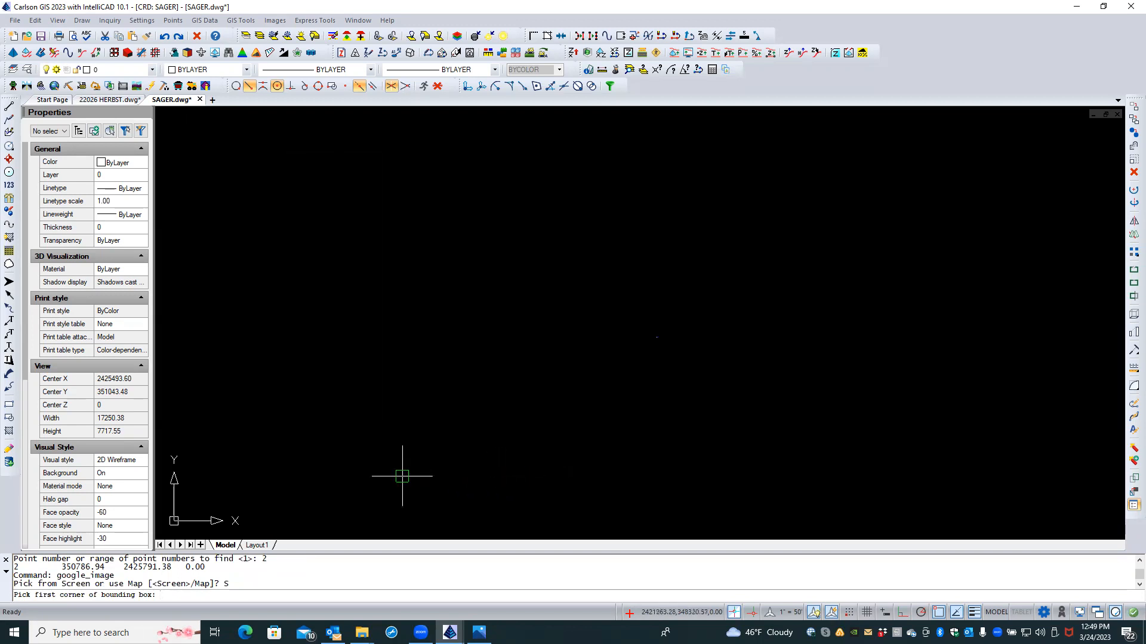
Step: Pick the two bounding-box corners and download a Medium-resolution Hybrid image
left_click(386, 494)
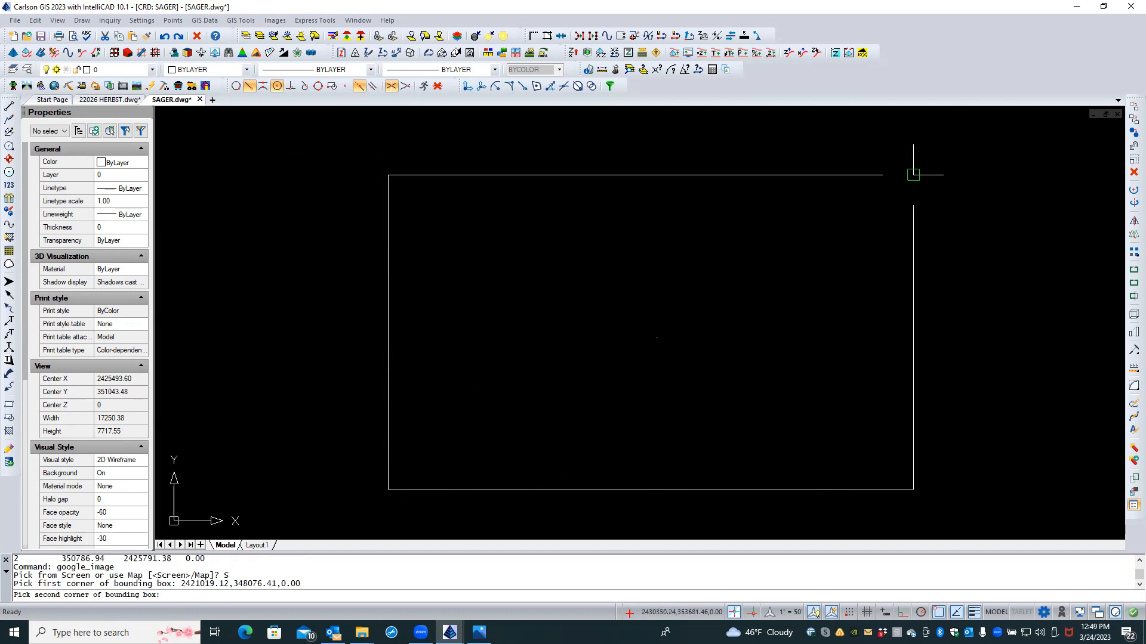
left_click(913, 174)
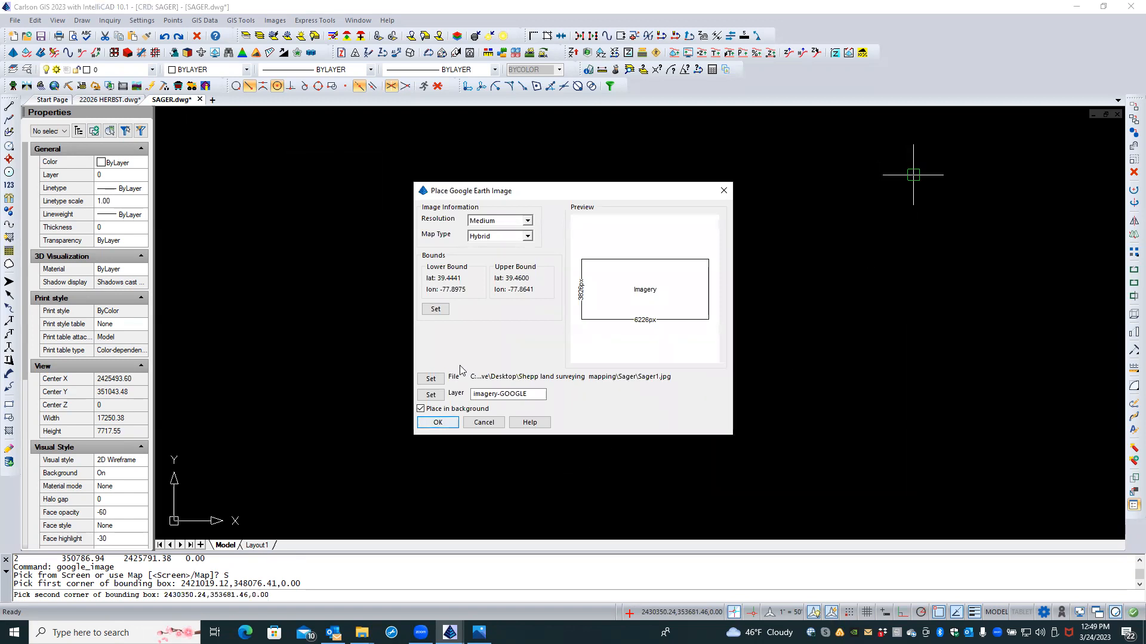
left_click(528, 222)
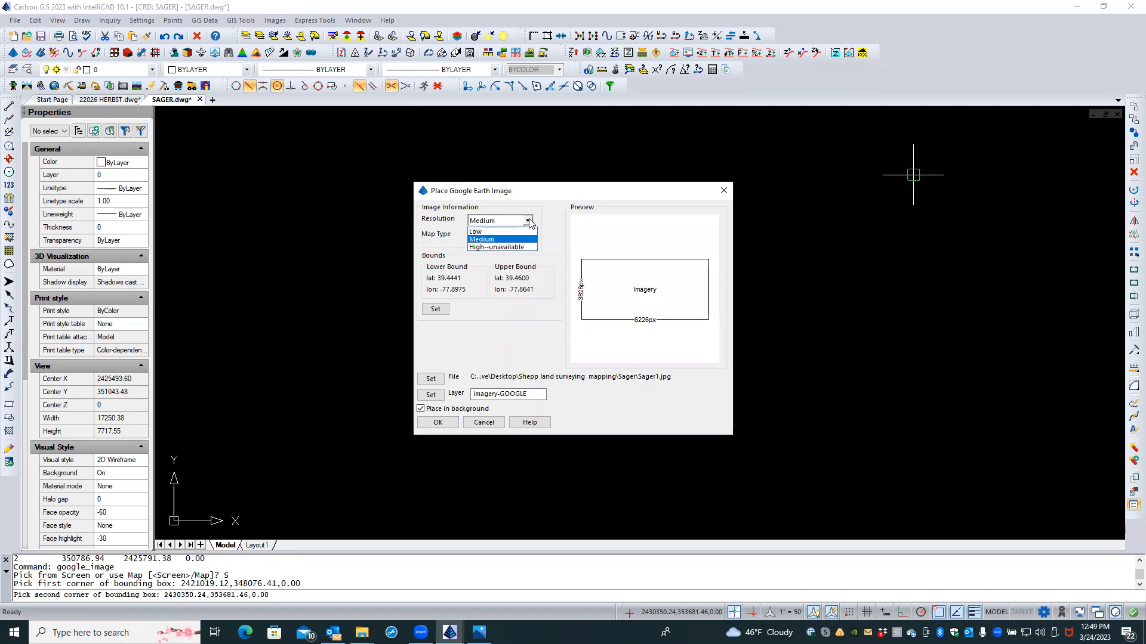
left_click(512, 247)
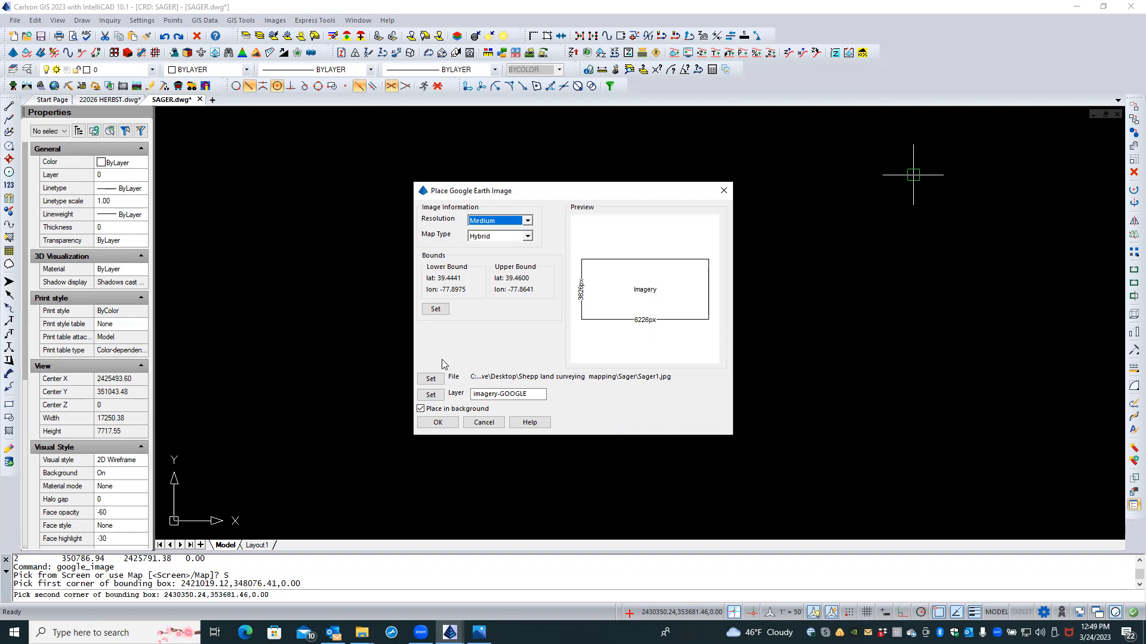
left_click(447, 422)
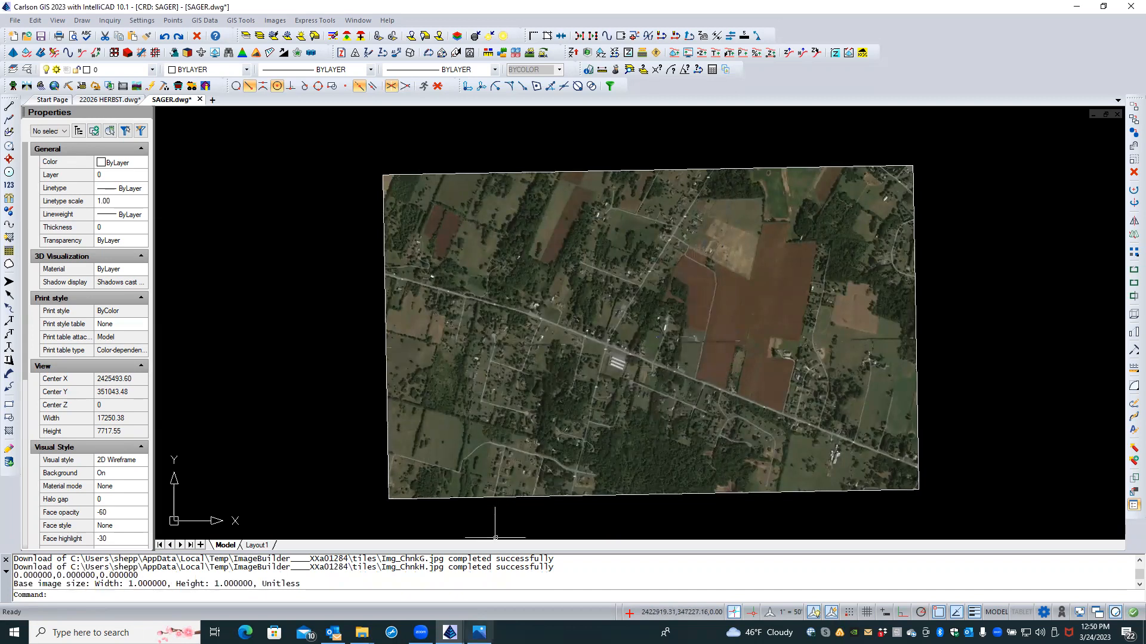
left_click(479, 633)
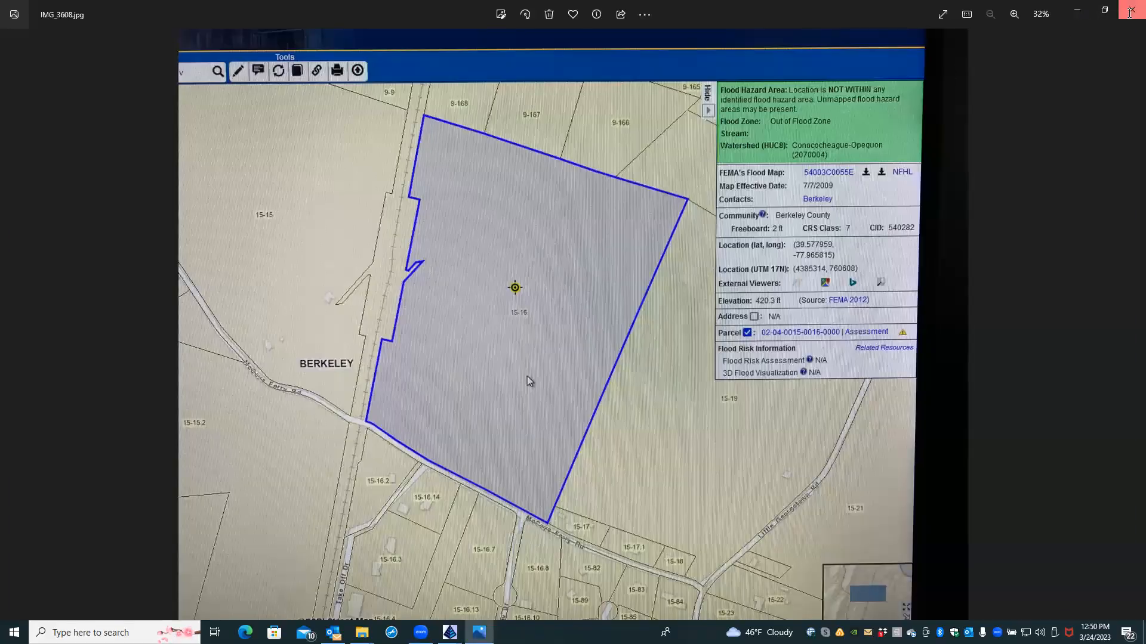
Step: Close IMG_3608, open IMG_3607.jpg from the SAGER folder, and return to SAGER.dwg
left_click(1132, 10)
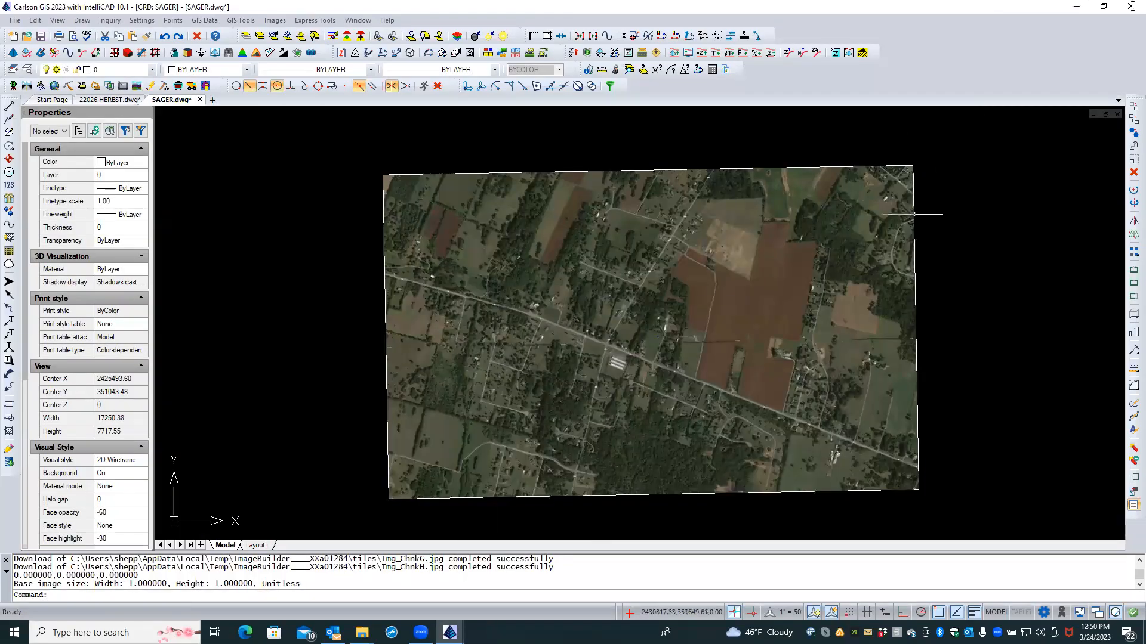
left_click(1071, 7)
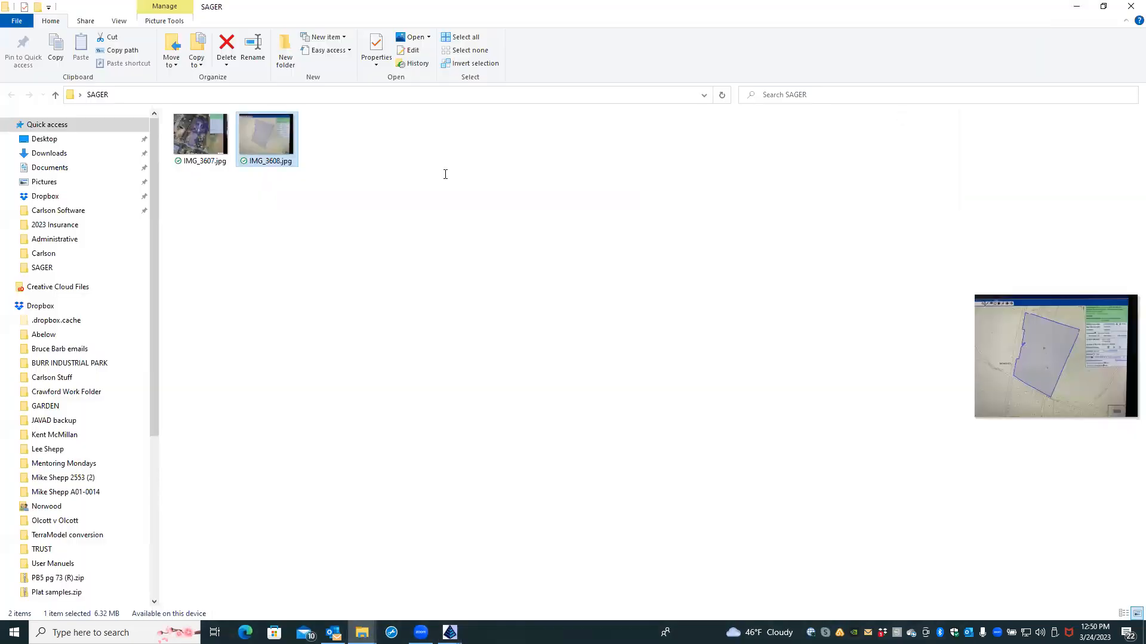
double_click(207, 141)
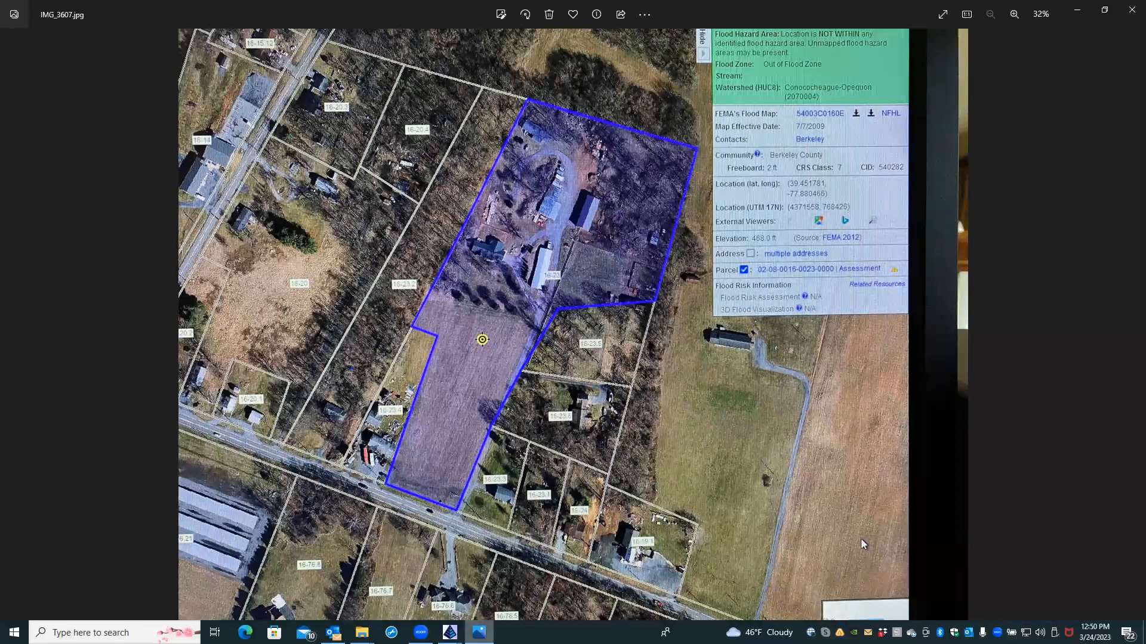
mouse_move(450, 633)
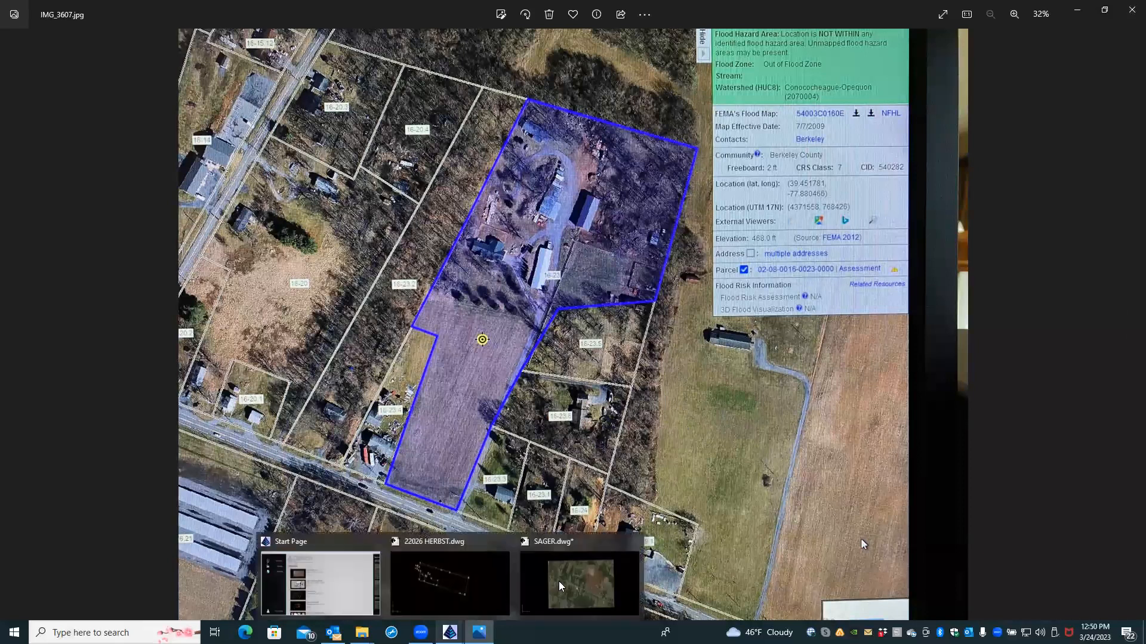
left_click(593, 574)
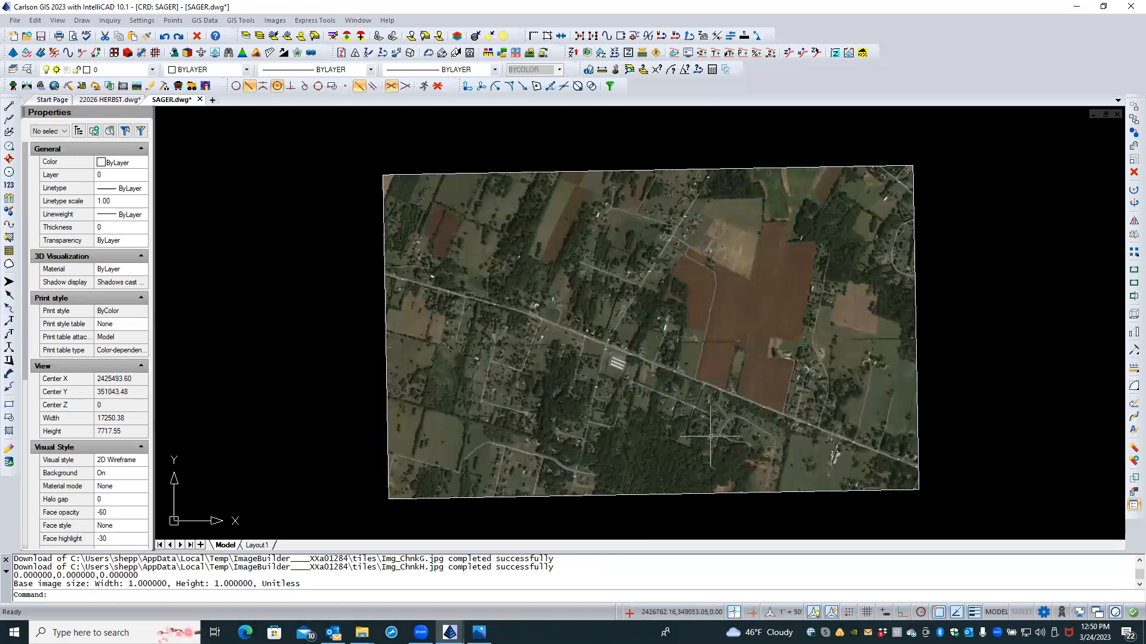
Step: Zoom into the aerial, compare it with the IMG_3607 parcel photo, then switch to 22026 HERBST.dwg
scroll(706, 384, "up", 2)
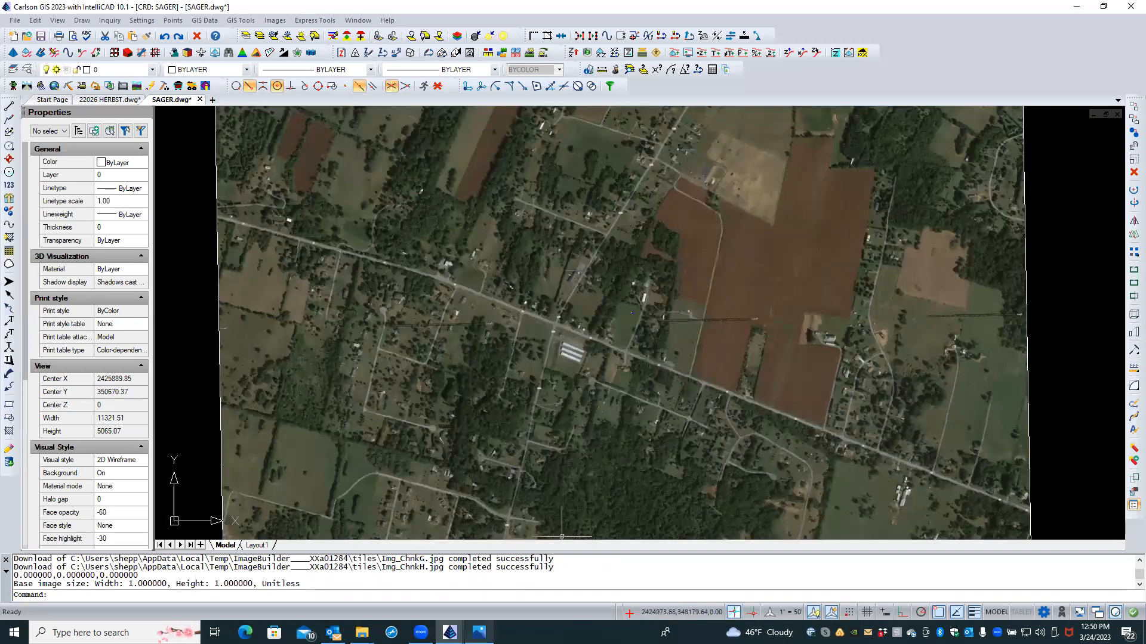
mouse_move(479, 632)
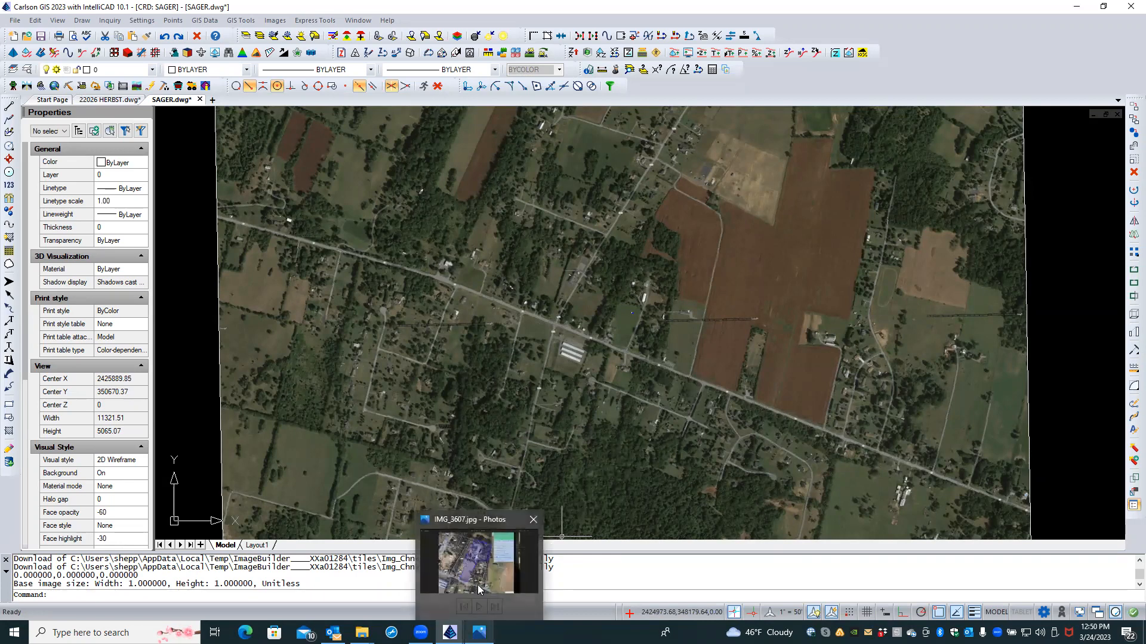
left_click(471, 557)
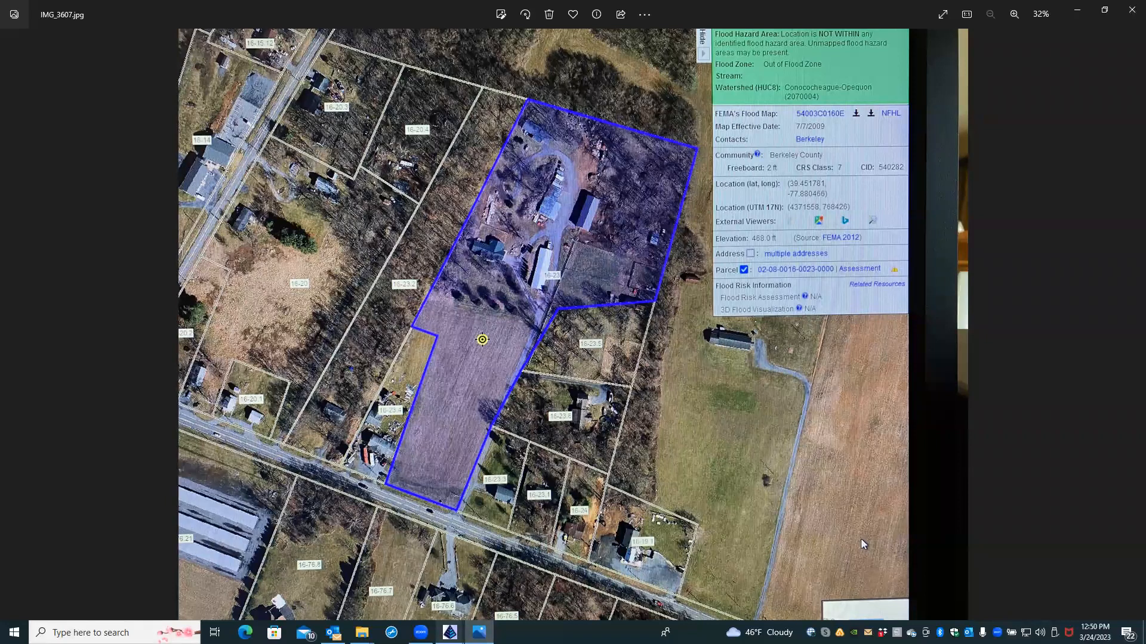
mouse_move(450, 632)
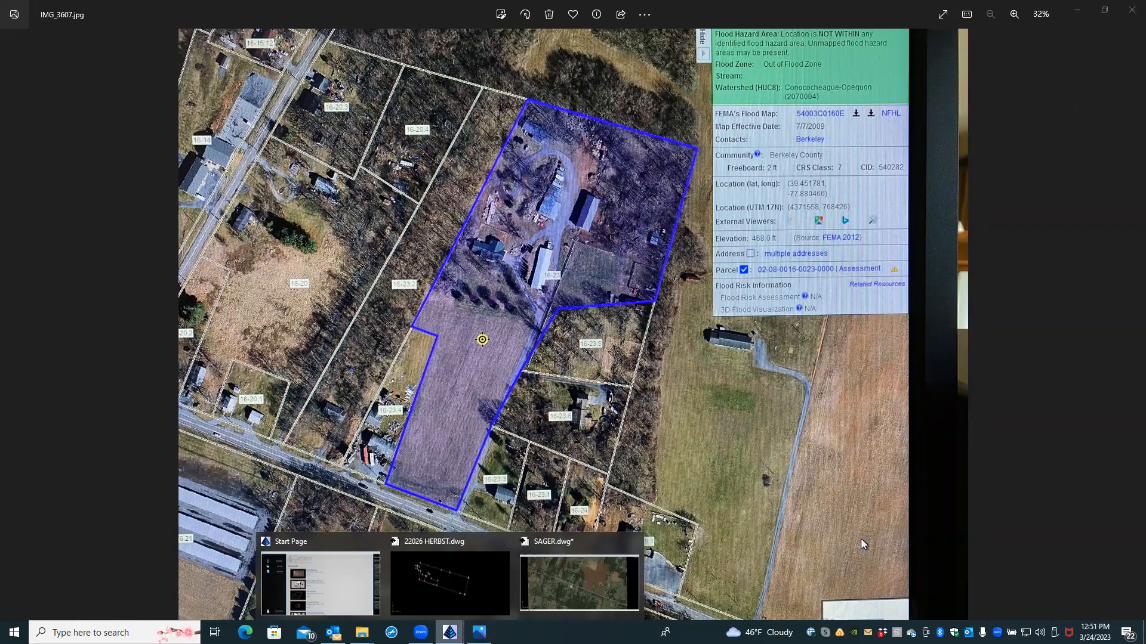
left_click(456, 591)
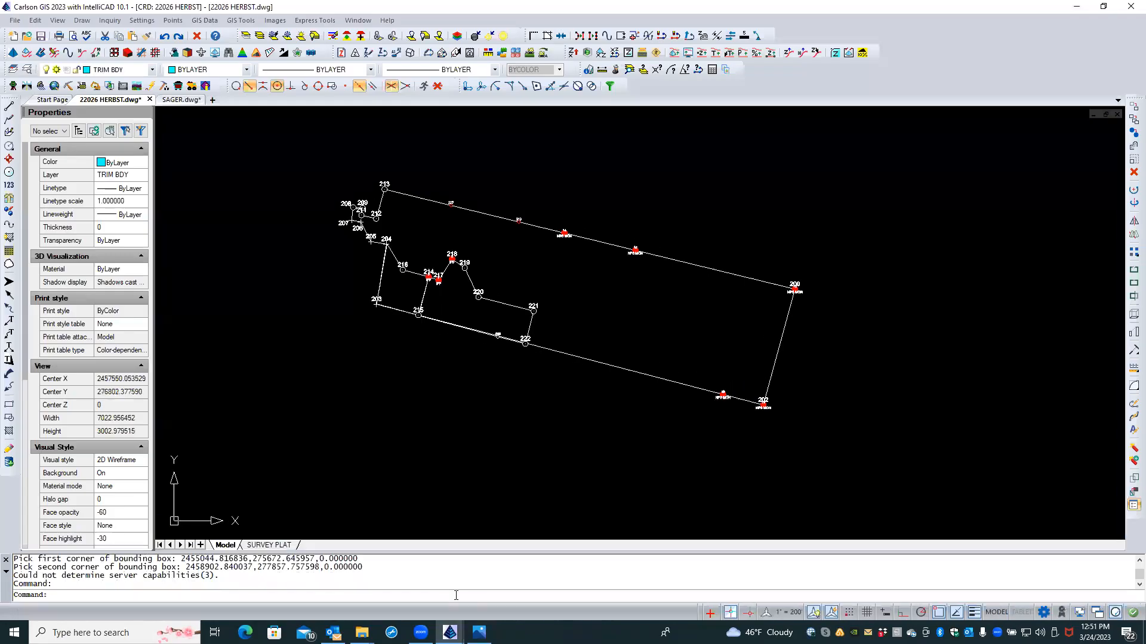
Step: Return to SAGER.dwg, zoom out to the full image, and start a red 2D polyline on BDY-TEMP
left_click(177, 100)
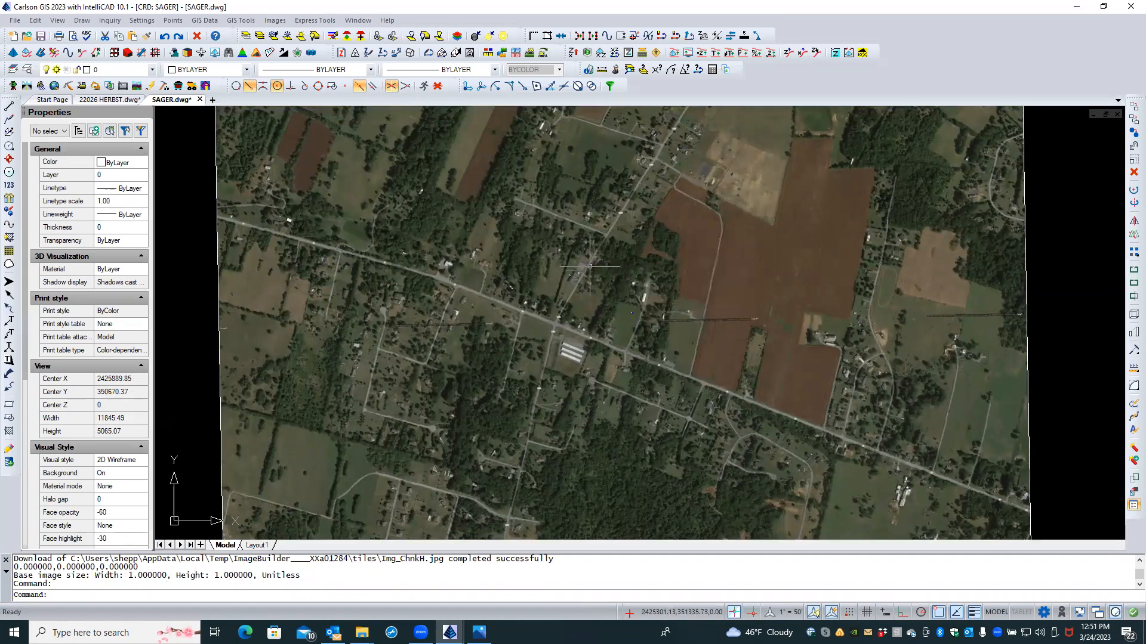
scroll(589, 267, "down", 1)
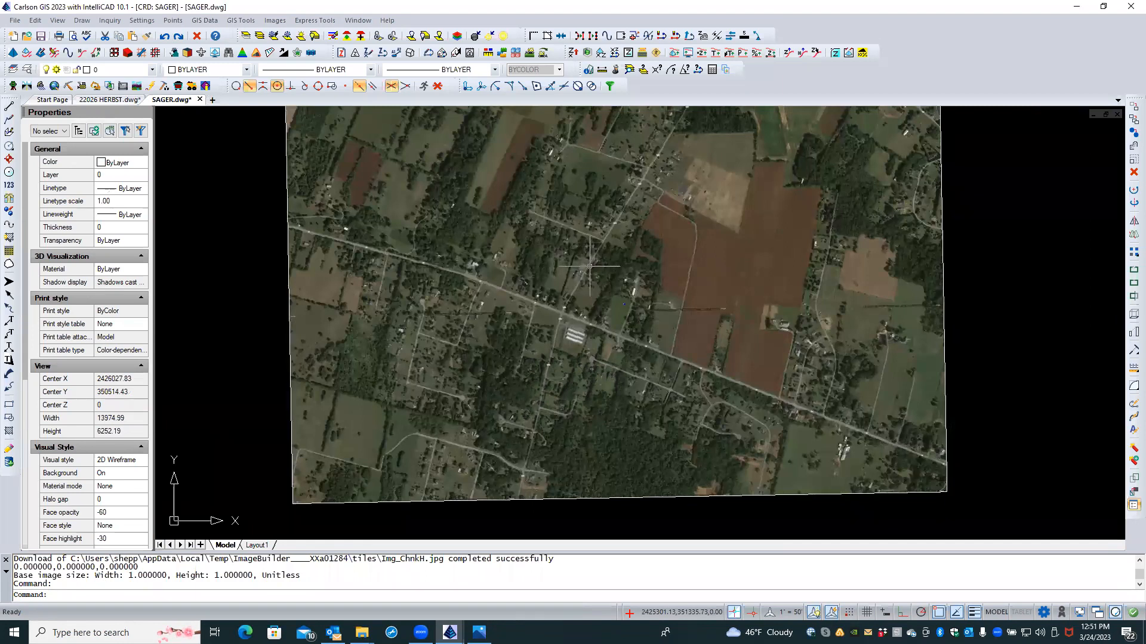
scroll(589, 267, "down", 1)
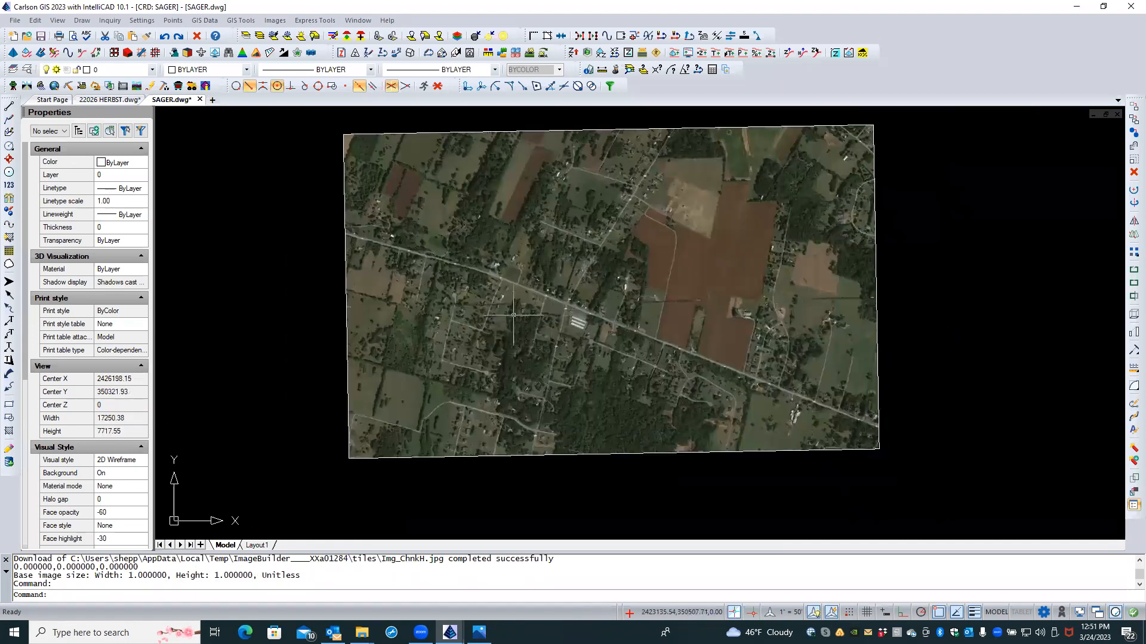
left_click(9, 122)
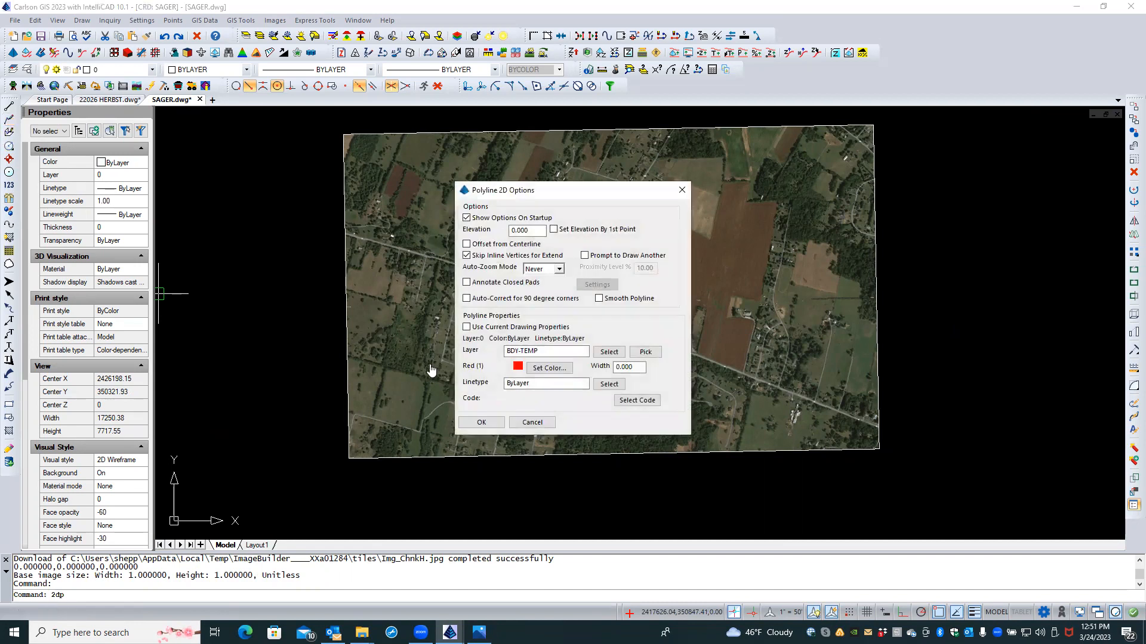
left_click(482, 422)
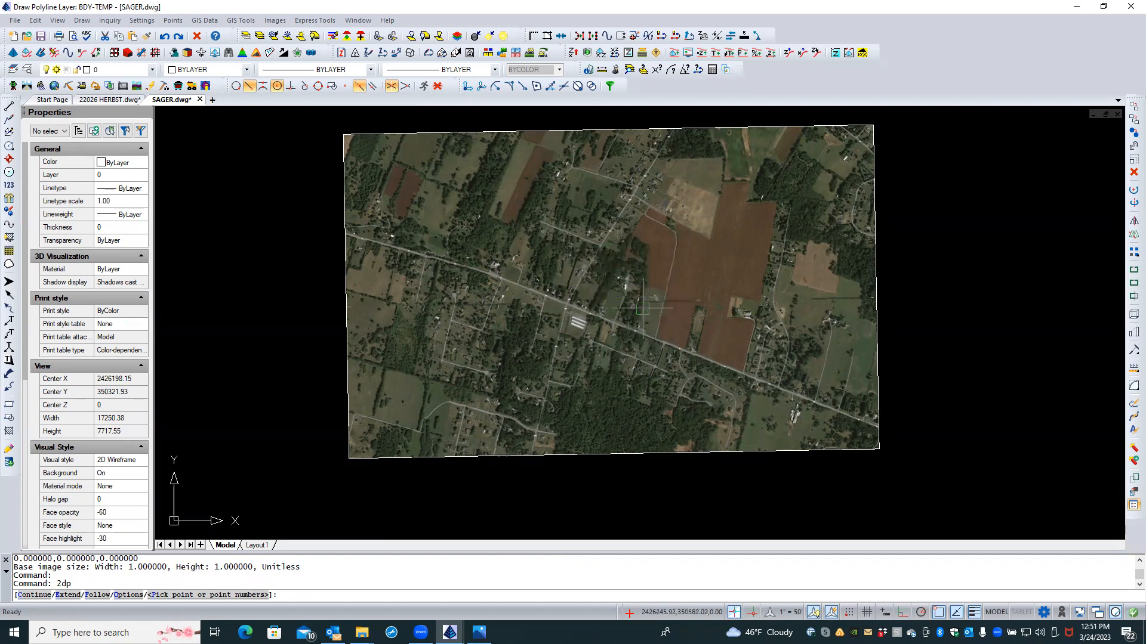
left_click(559, 300)
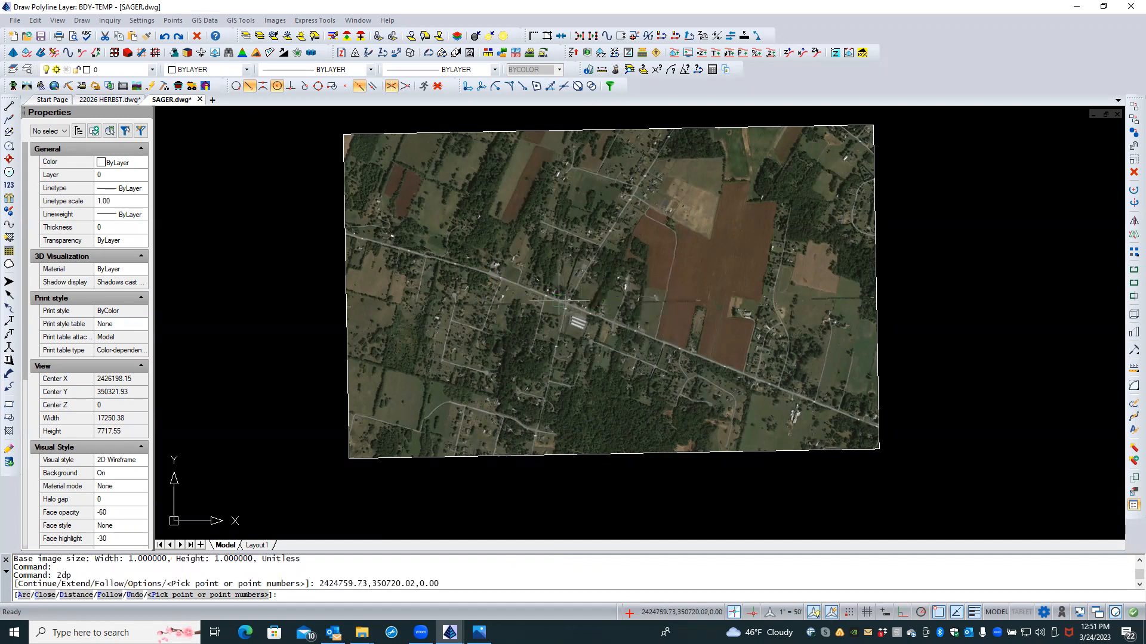
left_click(623, 172)
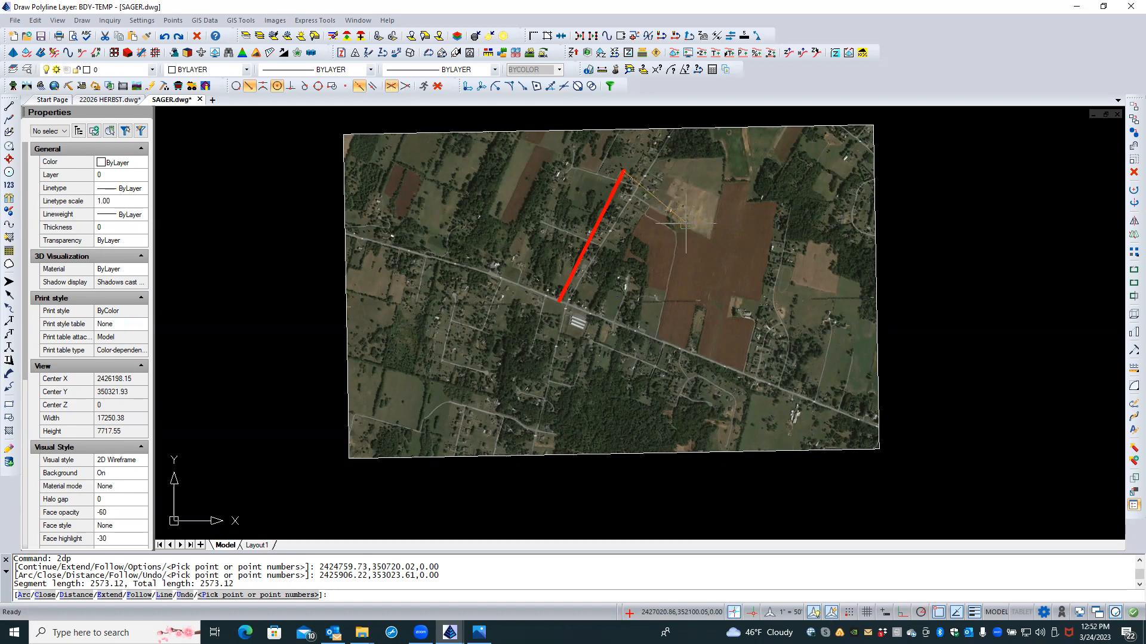
left_click(686, 223)
left_click(665, 338)
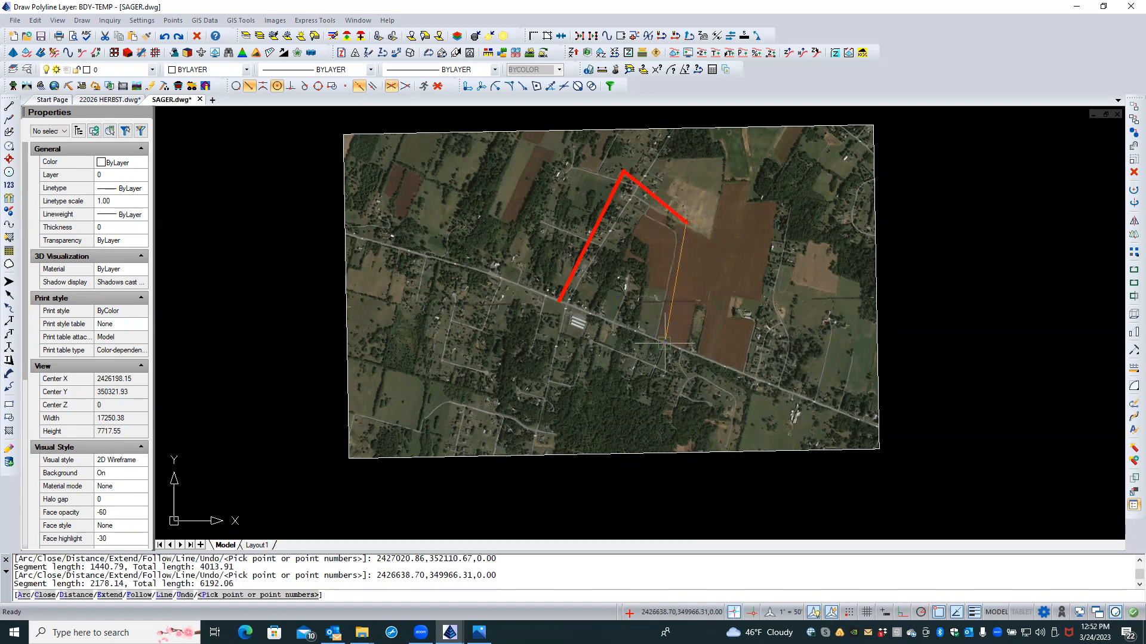
type("C")
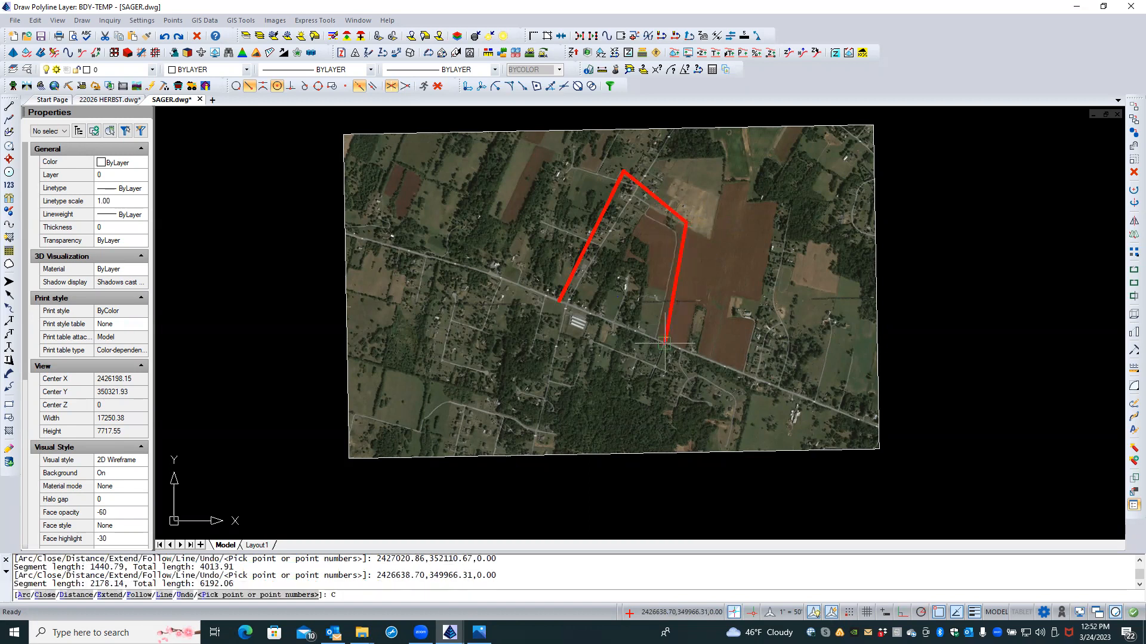
key("Return")
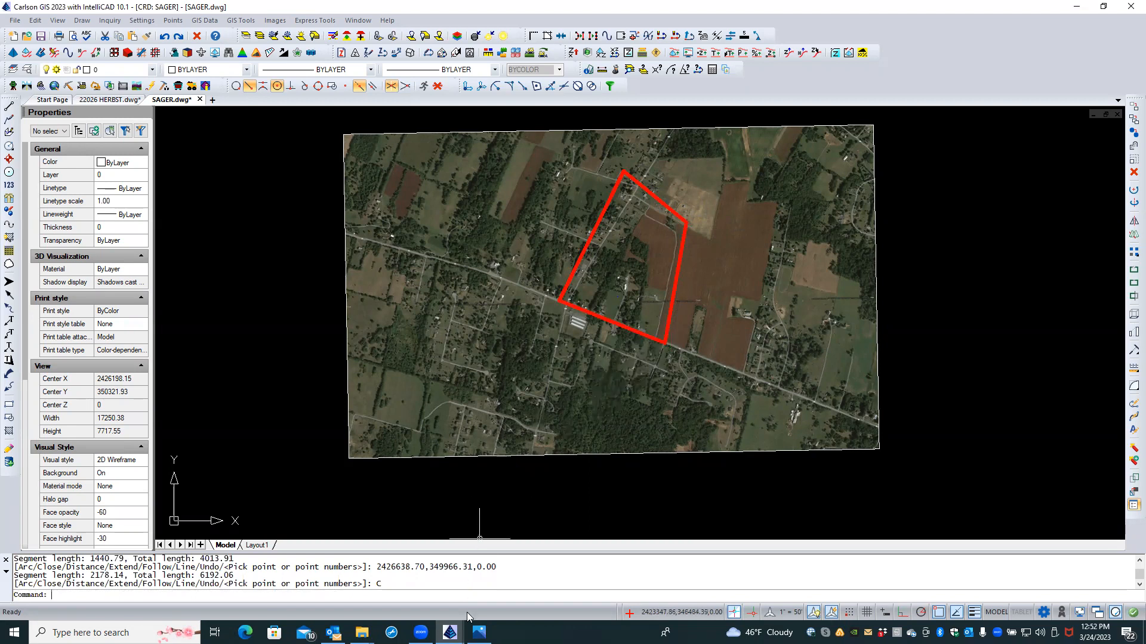
mouse_move(478, 632)
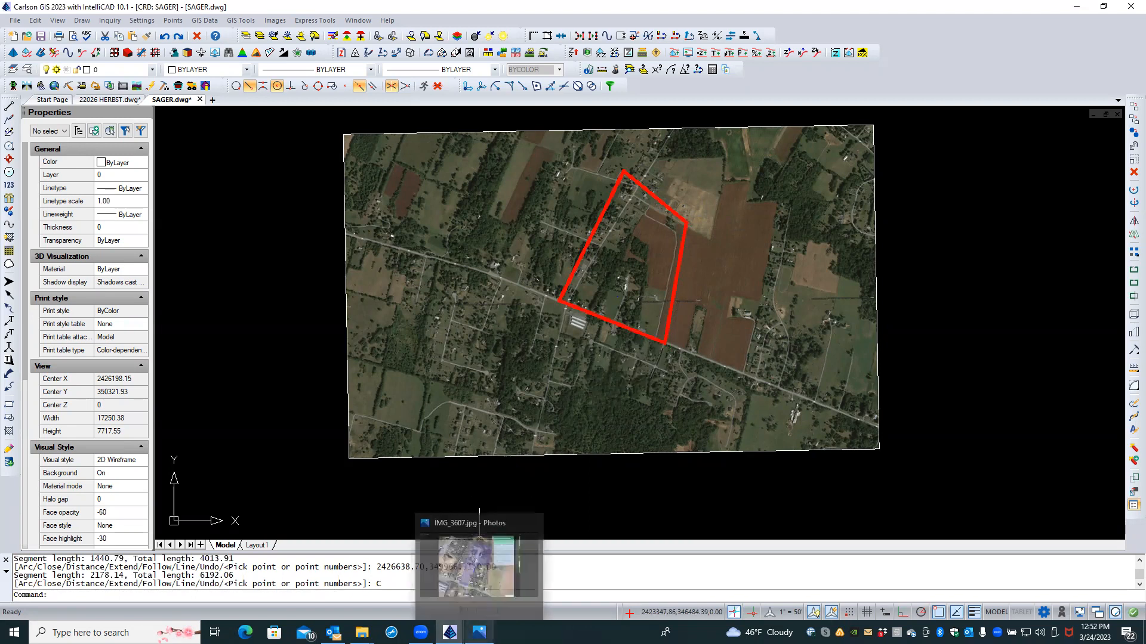
left_click(488, 565)
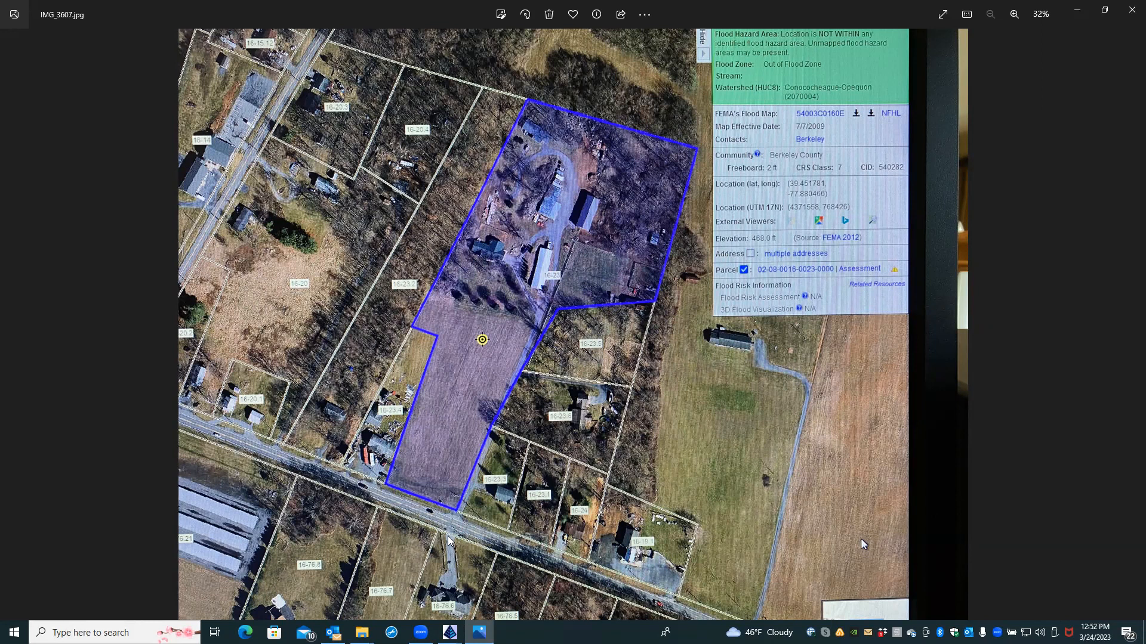
Step: Bring up the IMG_3607.jpg parcel map in Photos for reference
mouse_move(450, 632)
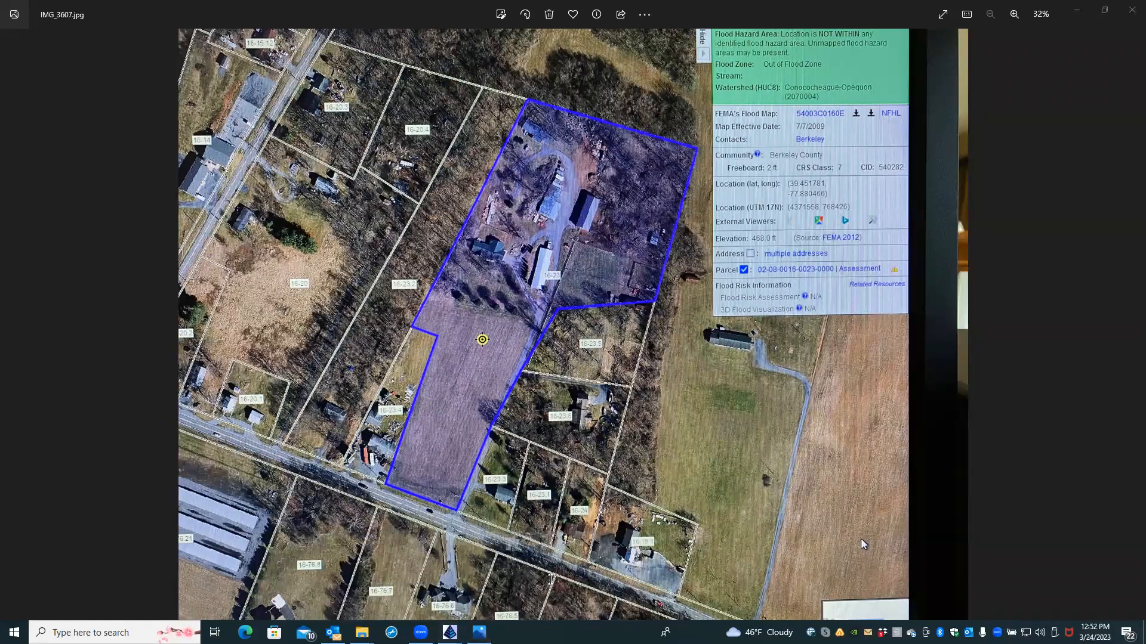
Step: Back in SAGER.dwg, zoom and pan along the roads, then select the red BDY-TEMP boundary
left_click(549, 578)
scroll(604, 320, "up", 5)
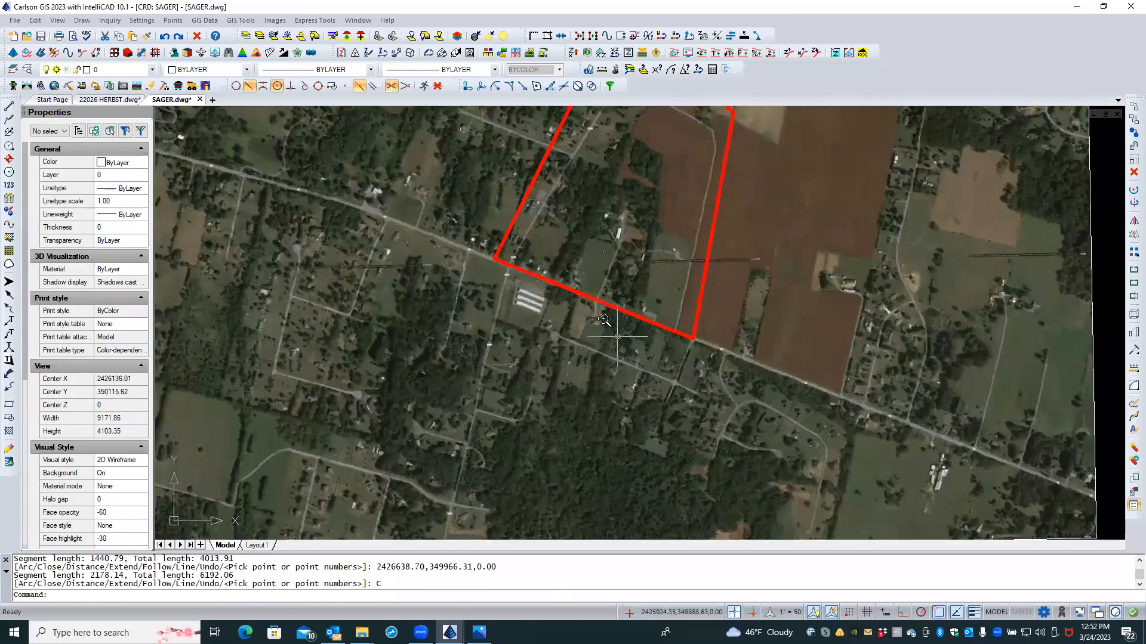
scroll(604, 320, "up", 2)
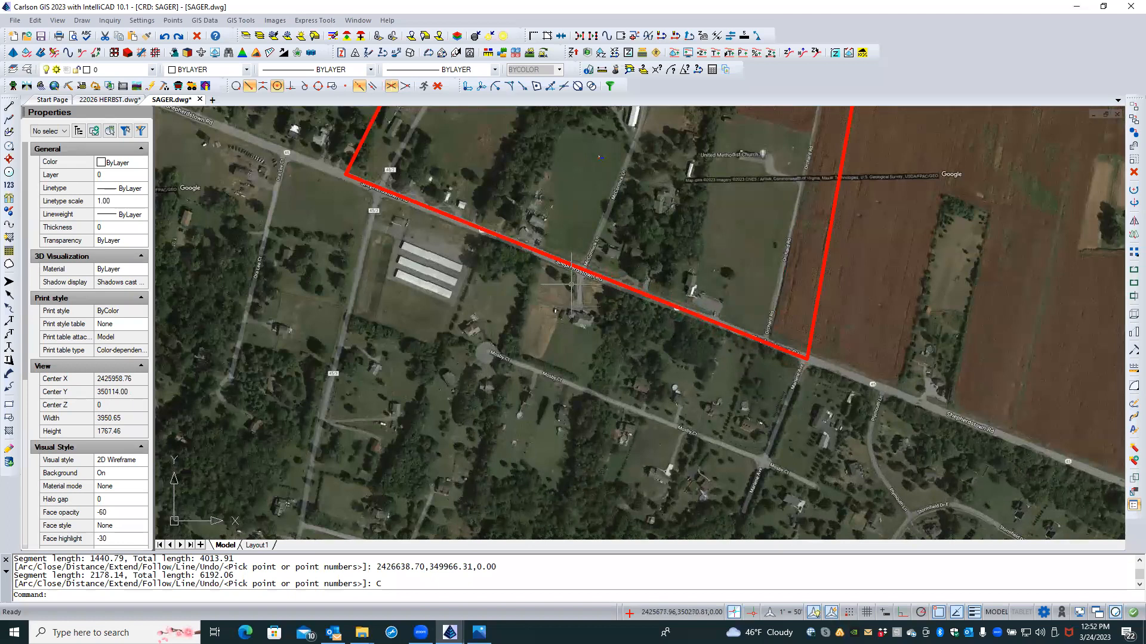
middle_click_drag(576, 364, 580, 612)
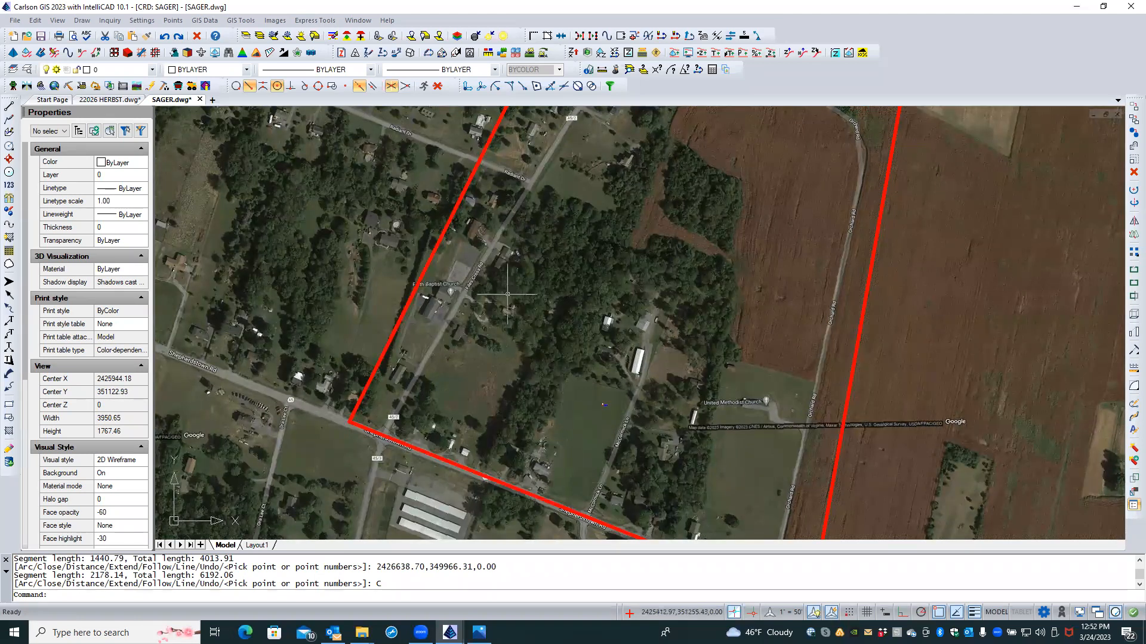
scroll(480, 304, "up", 3)
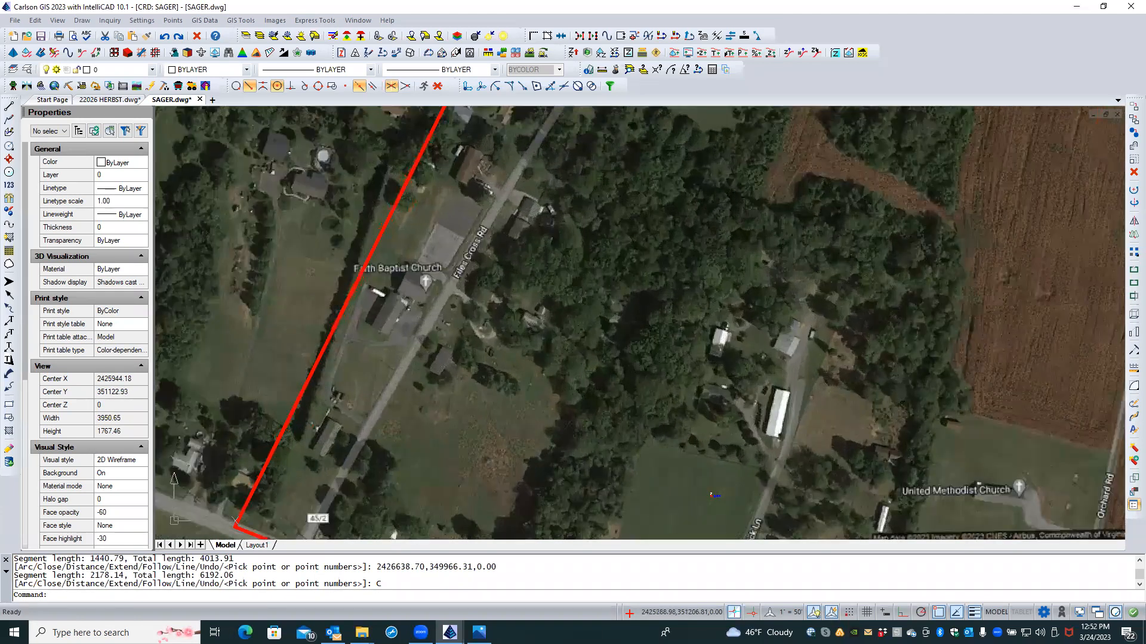
scroll(484, 301, "down", 3)
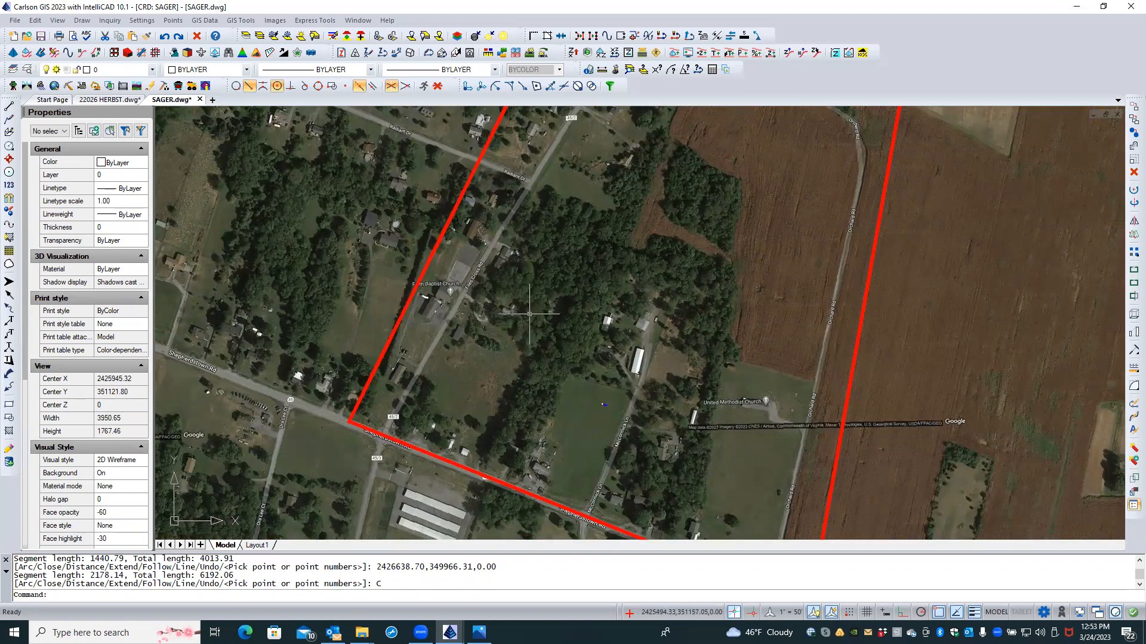
scroll(529, 314, "down", 1)
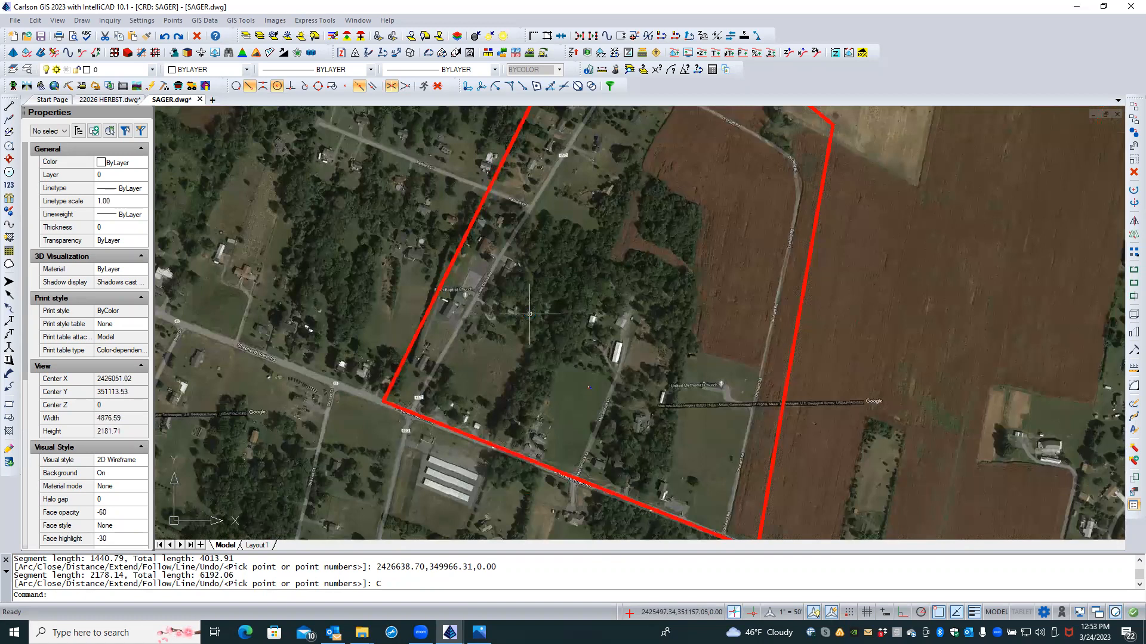
scroll(531, 314, "down", 1)
scroll(530, 315, "down", 1)
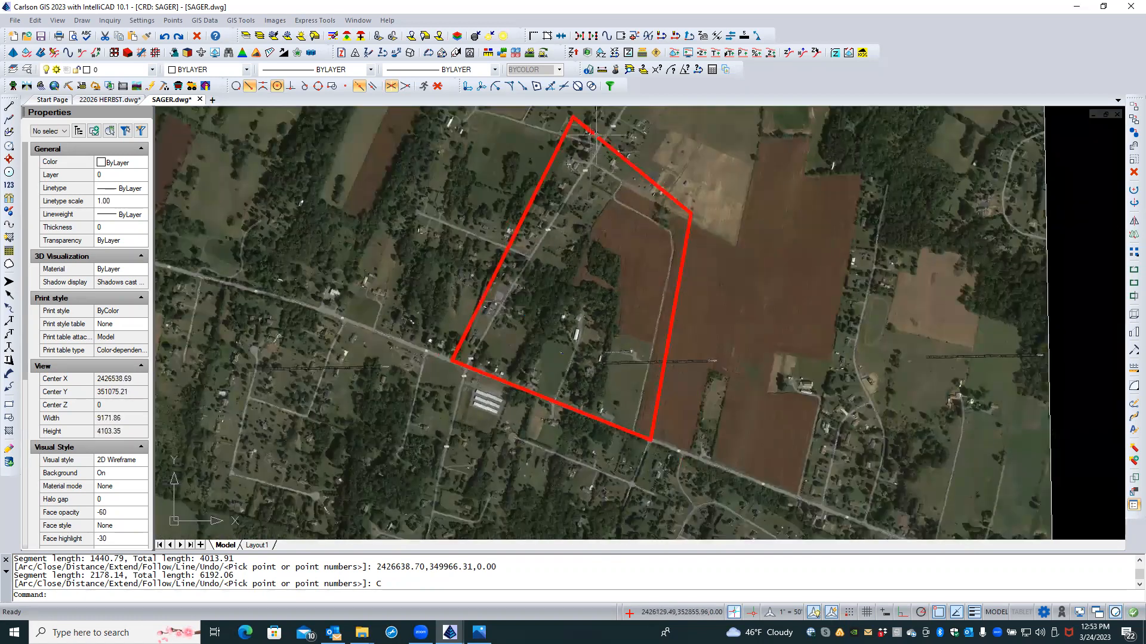
left_click(595, 136)
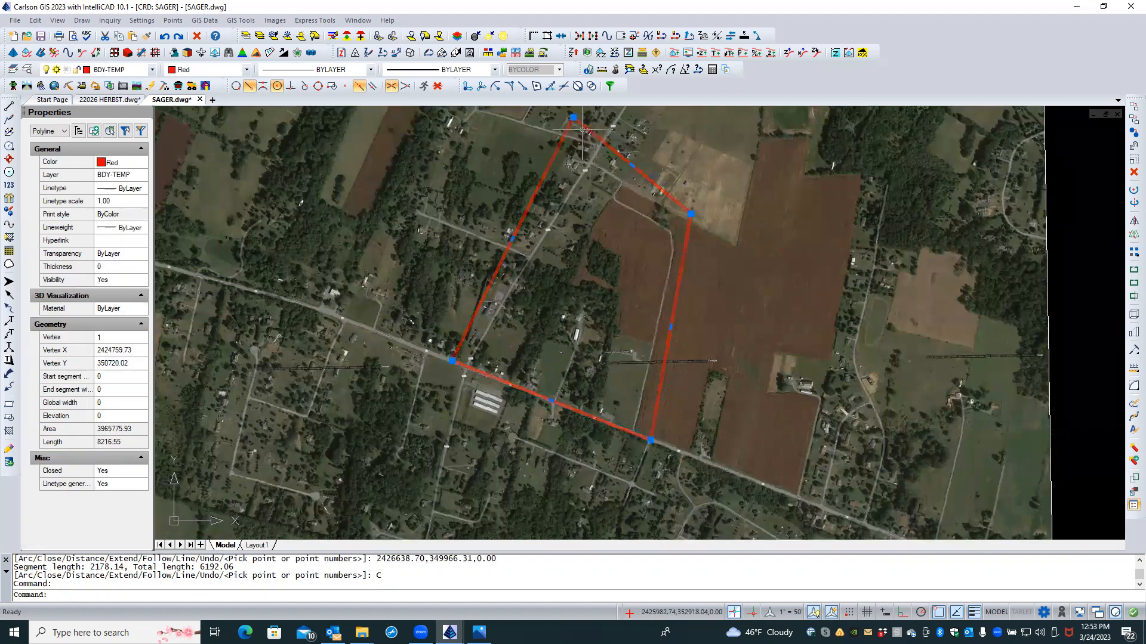
Step: Stretch the boundary's top, top-right and bottom-right corners inward, giving area 1724336.68 and length 5385.03
left_click(573, 118)
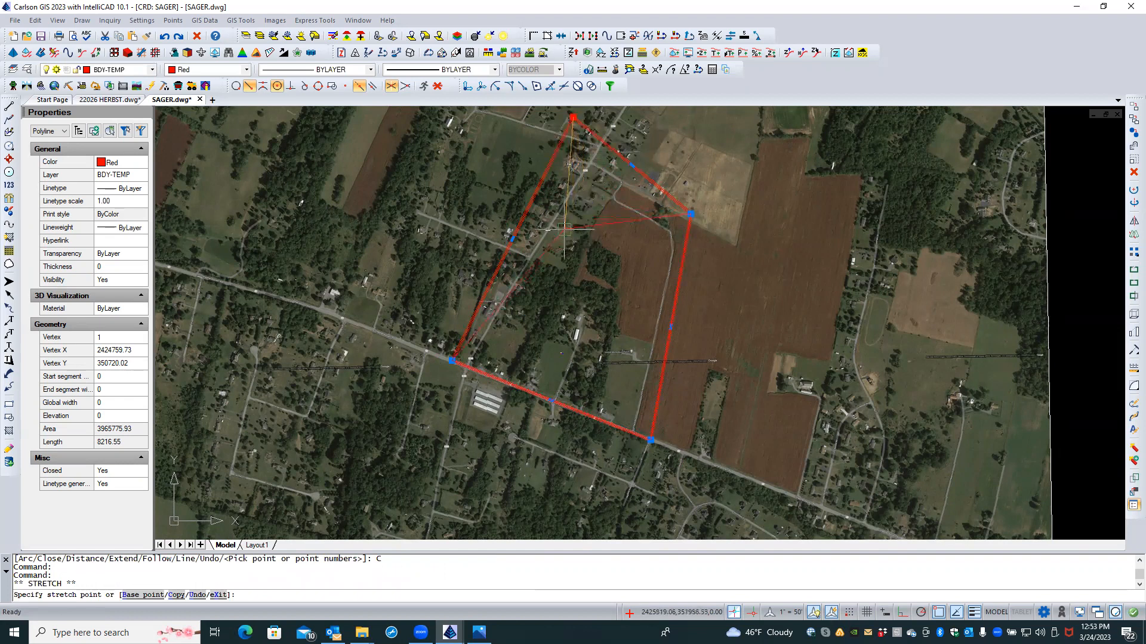
left_click(555, 237)
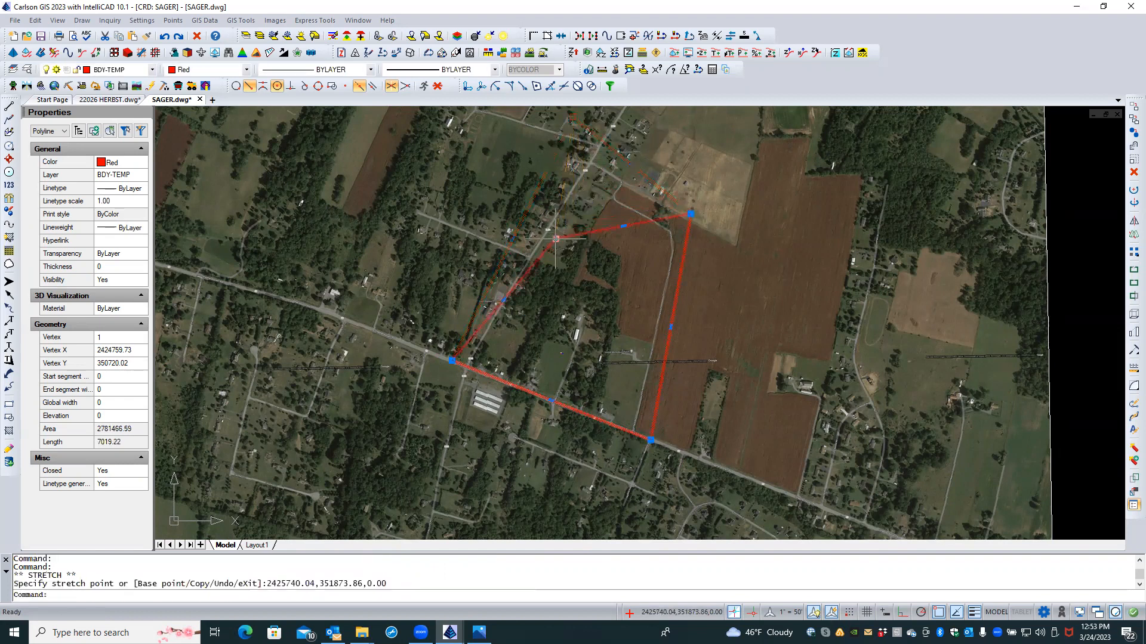
mouse_move(690, 213)
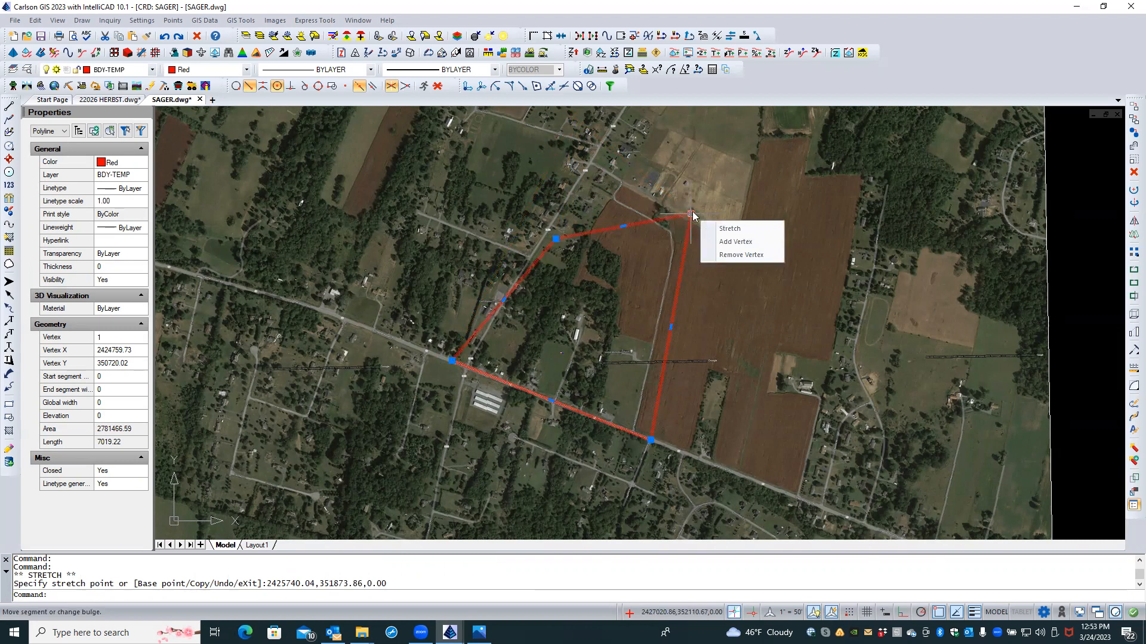
left_click(690, 214)
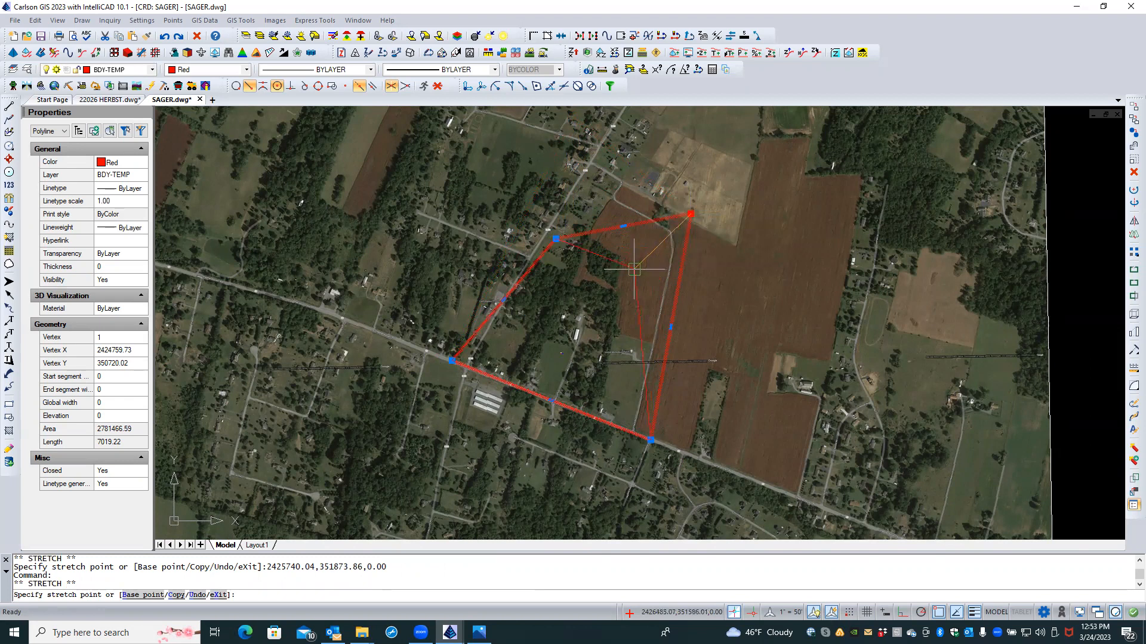
left_click(635, 269)
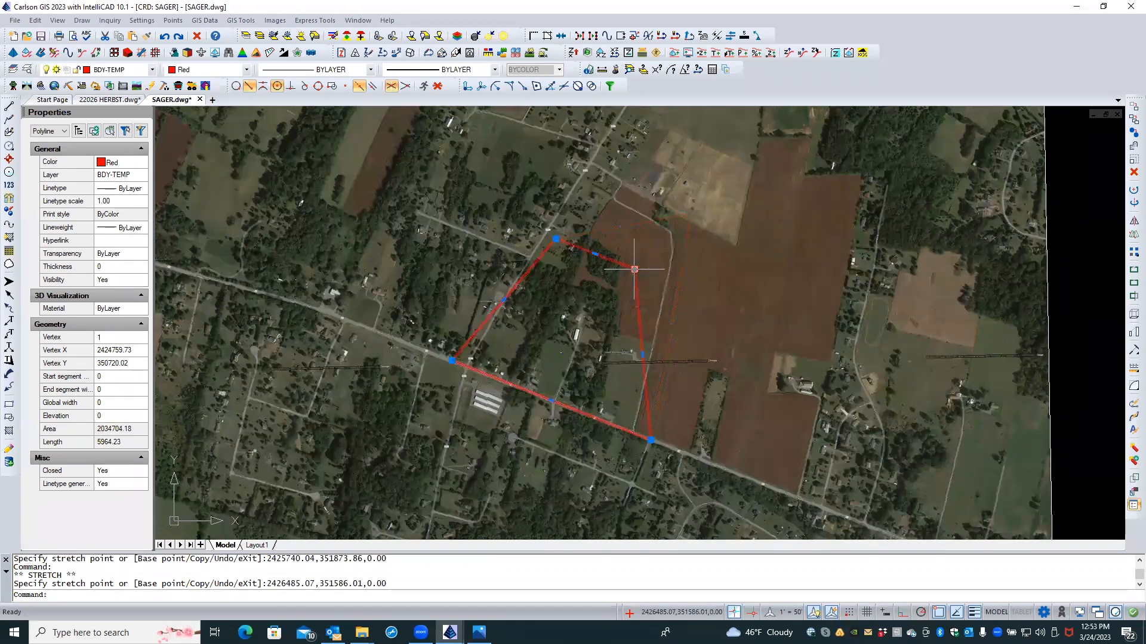
left_click(651, 440)
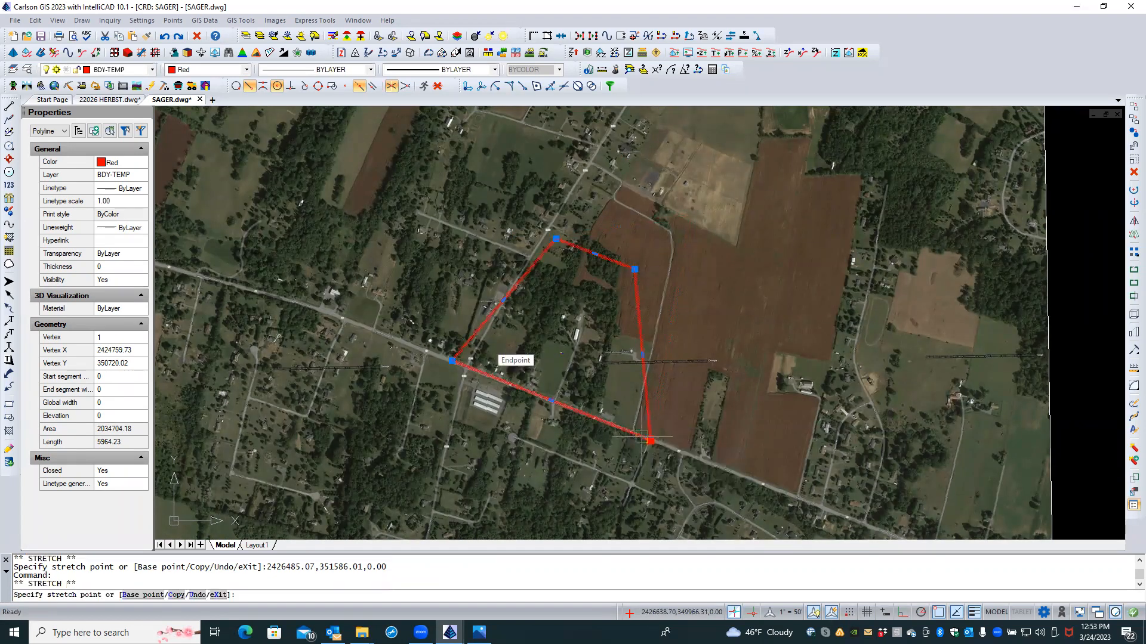
left_click(607, 425)
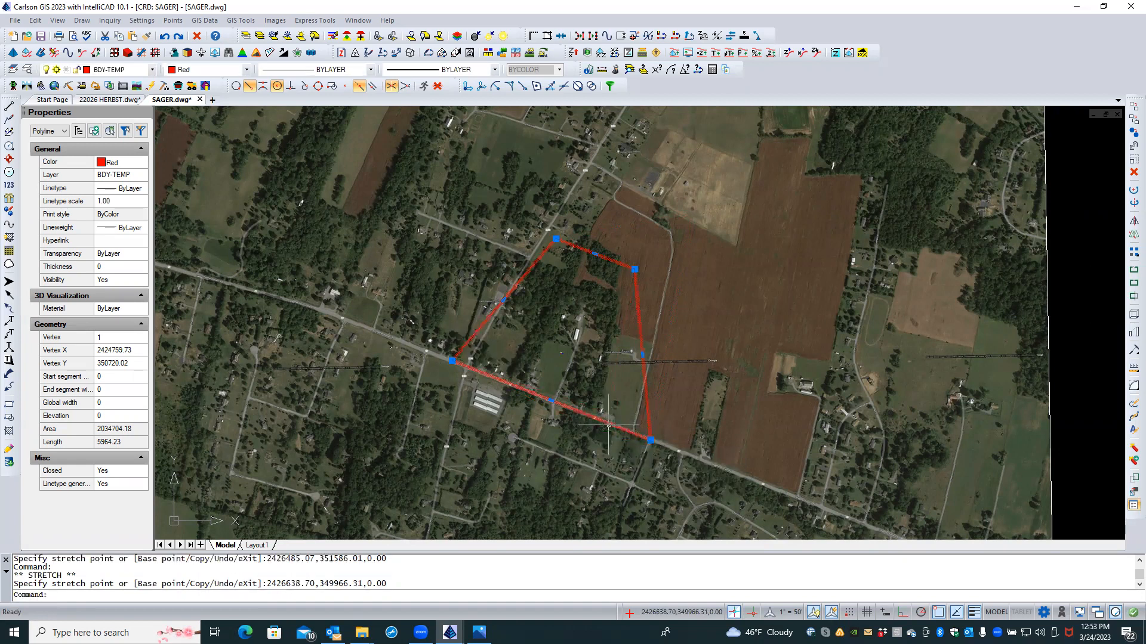
left_click(651, 440)
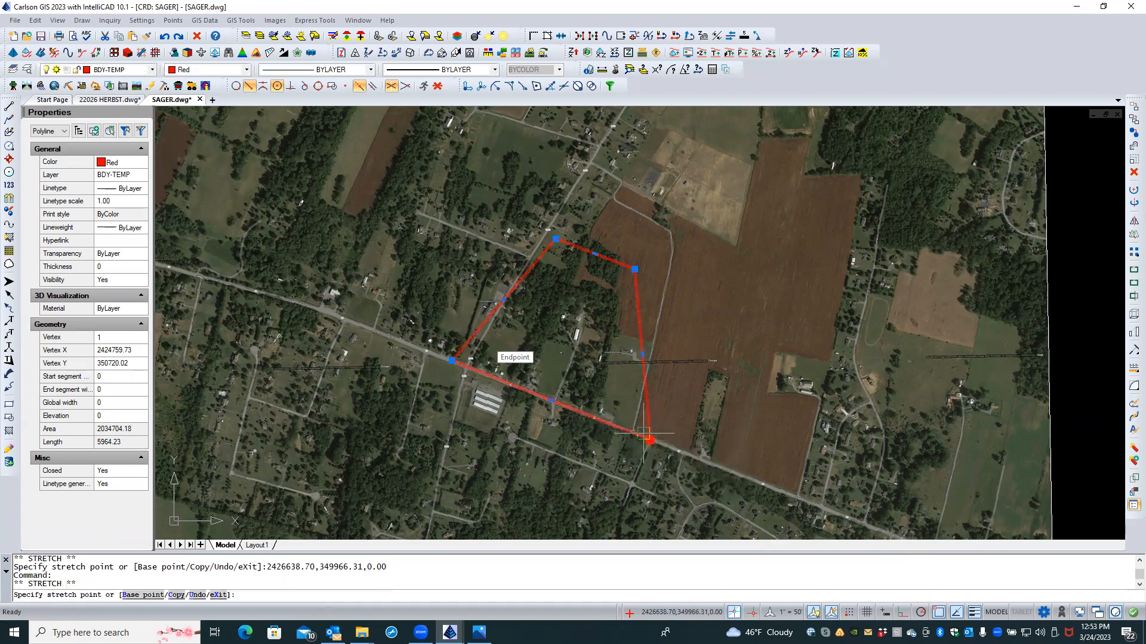
left_click(599, 428)
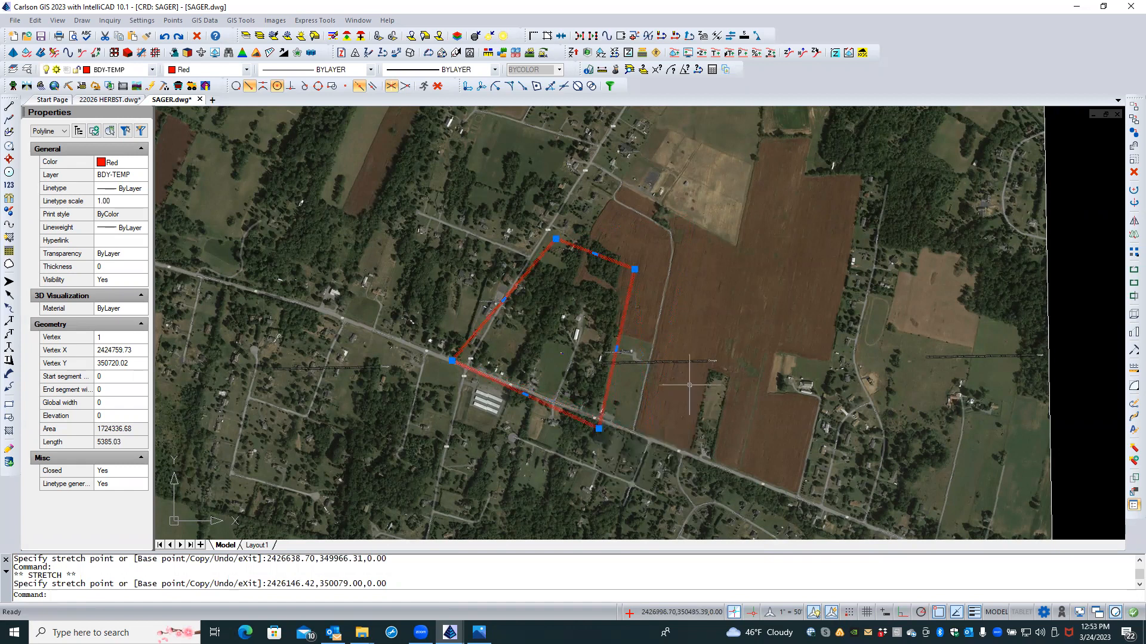
mouse_move(478, 632)
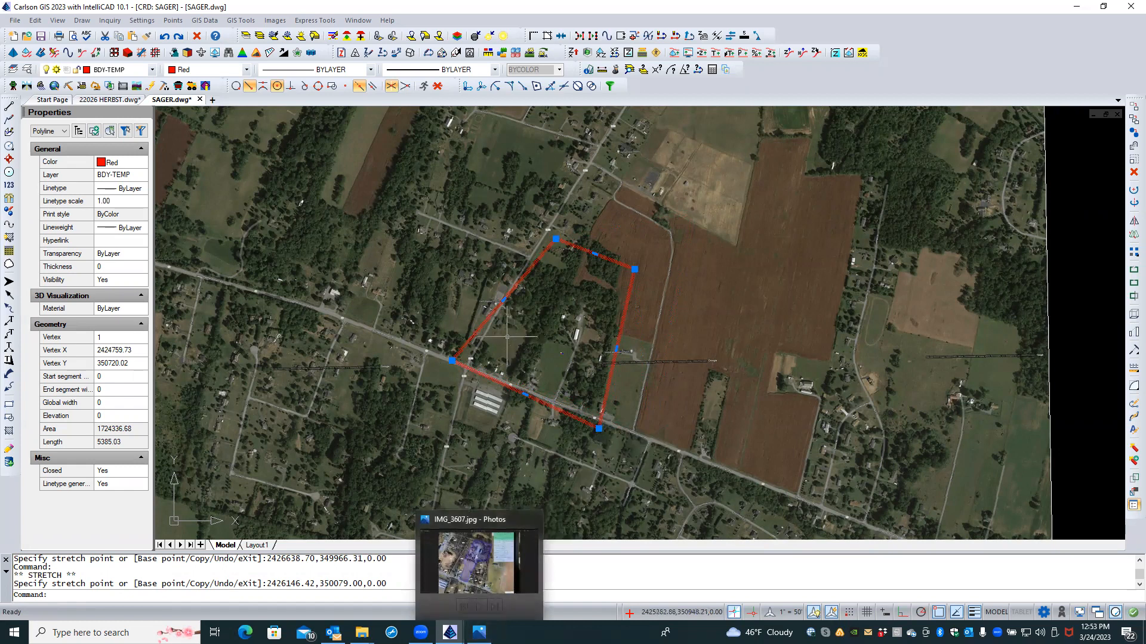
Step: With object snaps off, move the left corner east along the road and pull the top and top-right corners inward
left_click(451, 361)
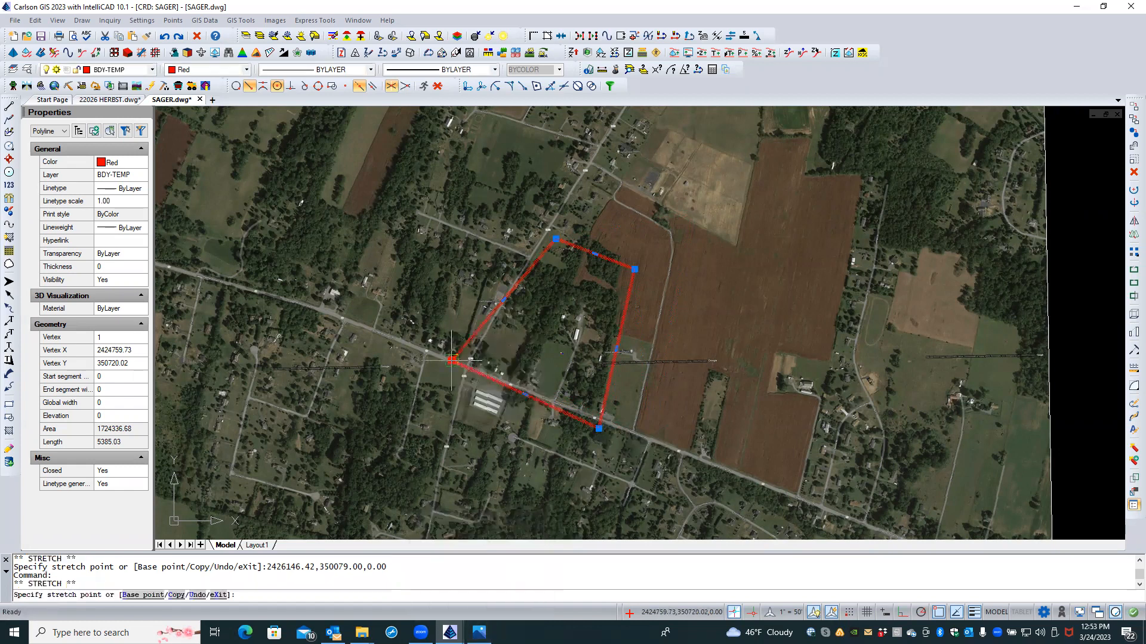
right_click(527, 371, "shift")
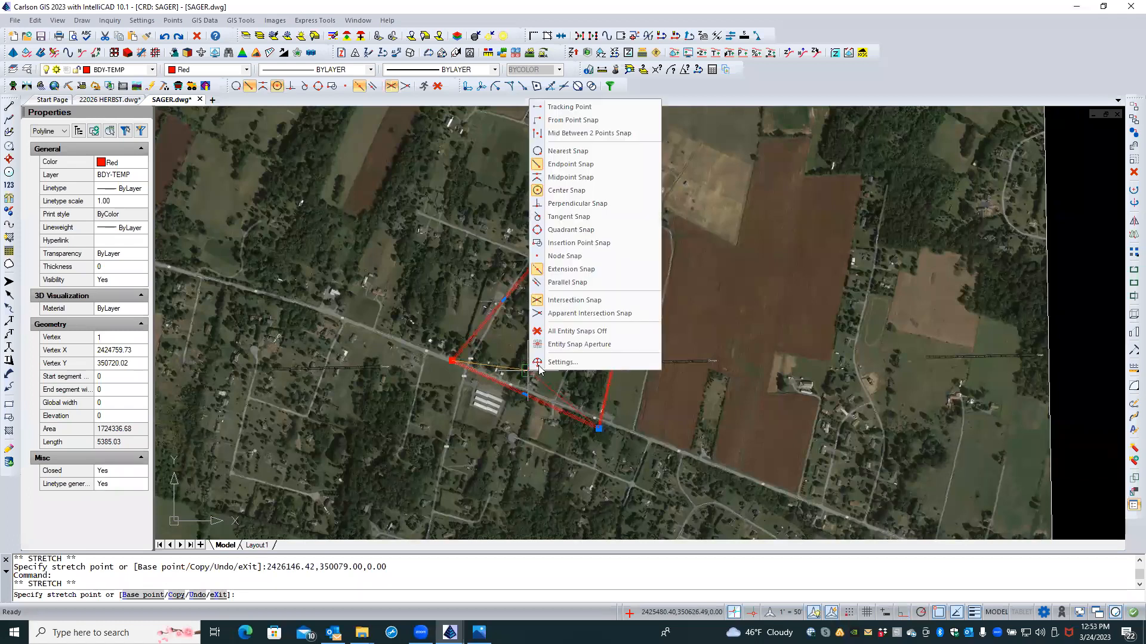
left_click(572, 332)
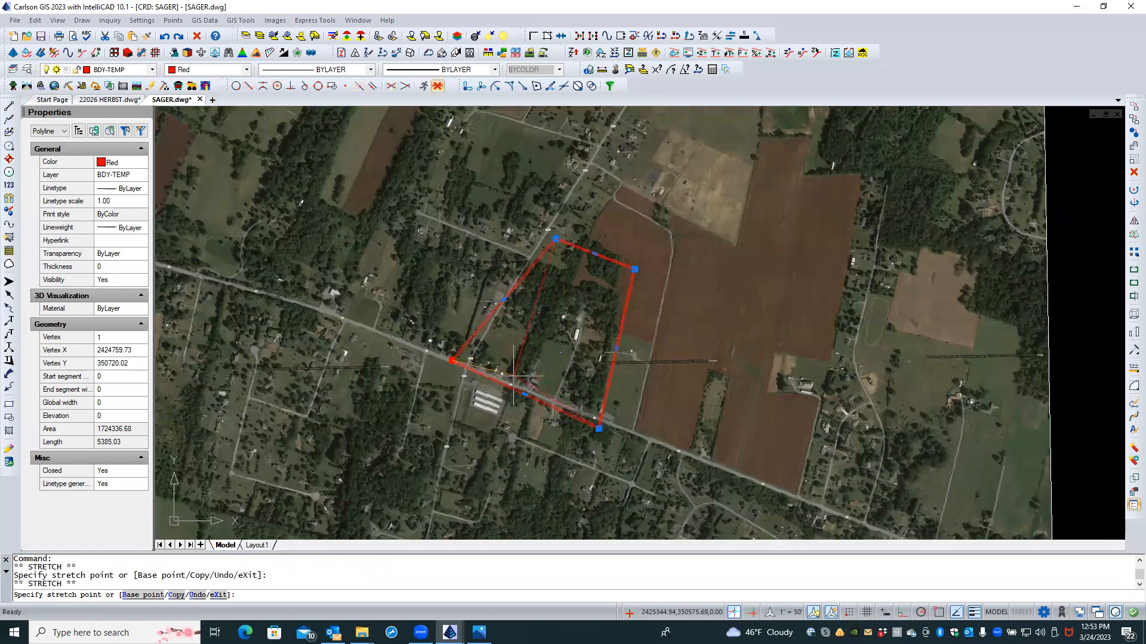
left_click(515, 383)
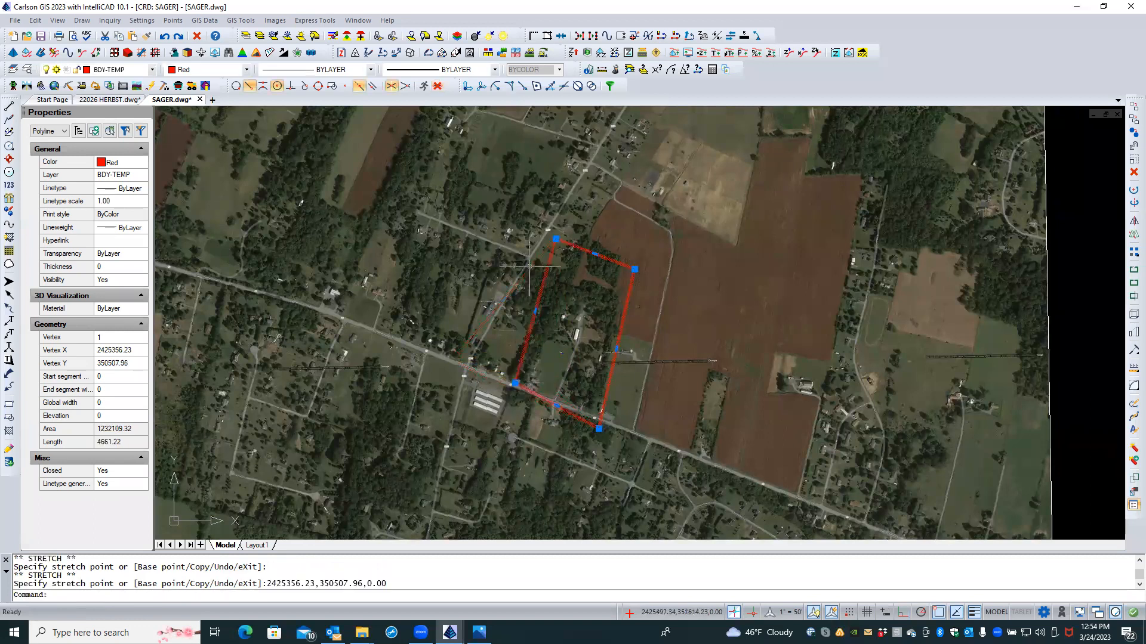
left_click(555, 238)
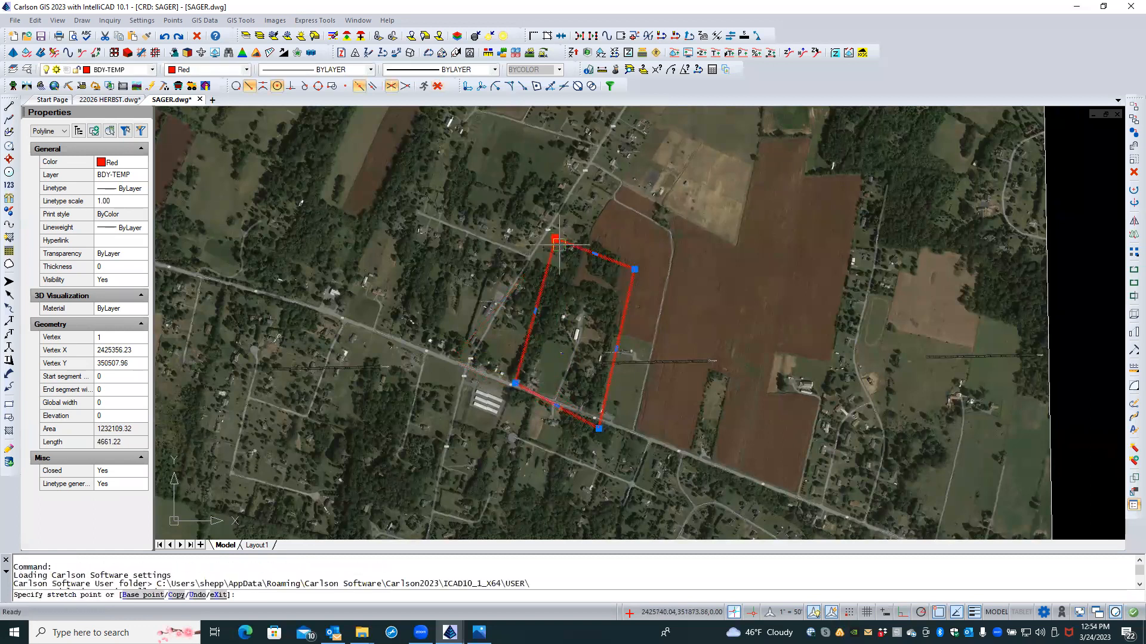
left_click(563, 283)
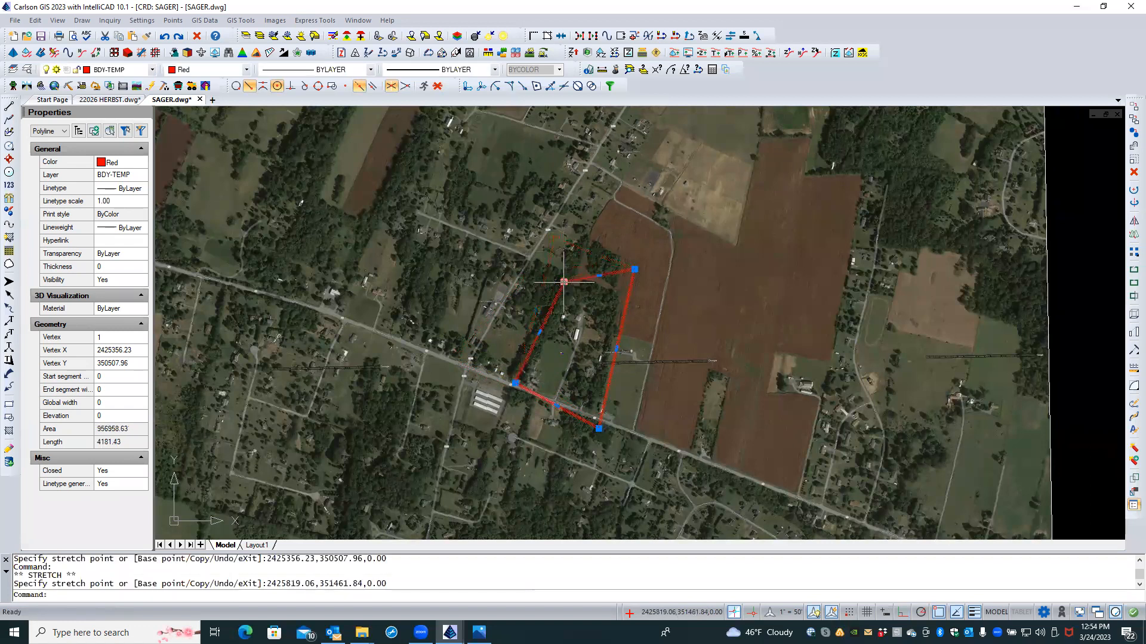
left_click(634, 270)
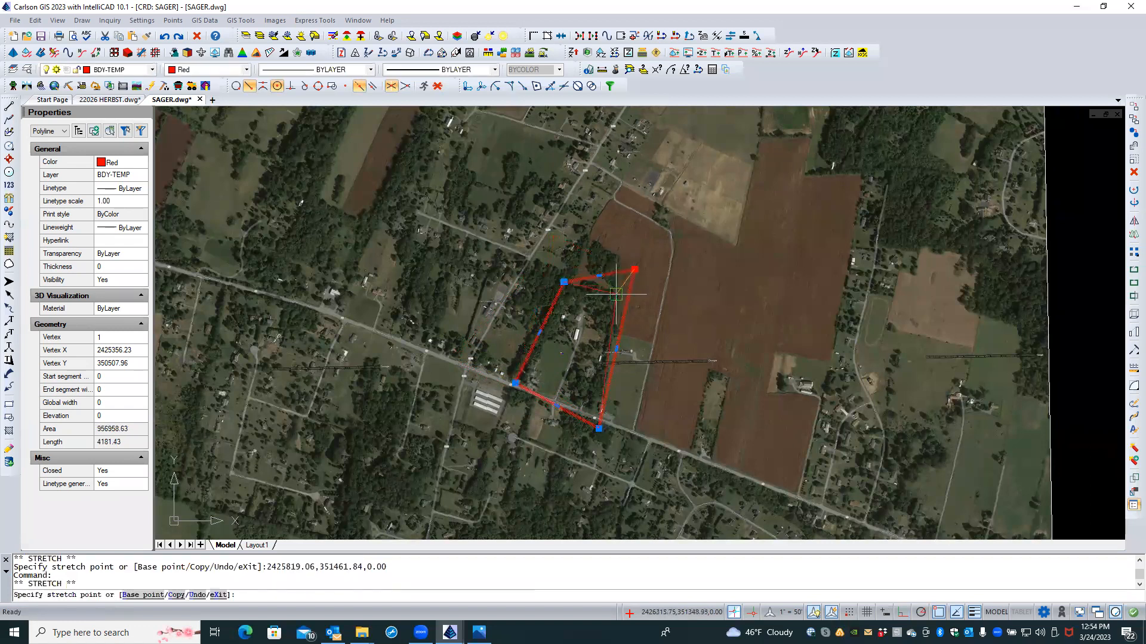
left_click(618, 297)
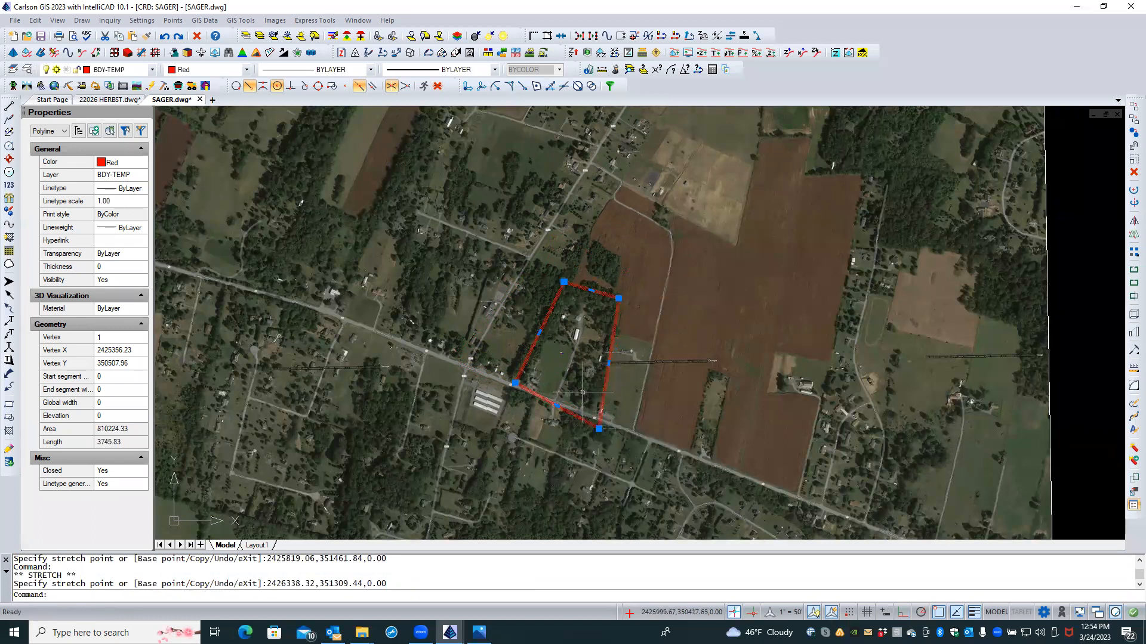
Step: Place the bottom-right corner on the road edge with all object snaps turned off
left_click(598, 427)
right_click(596, 420, "shift")
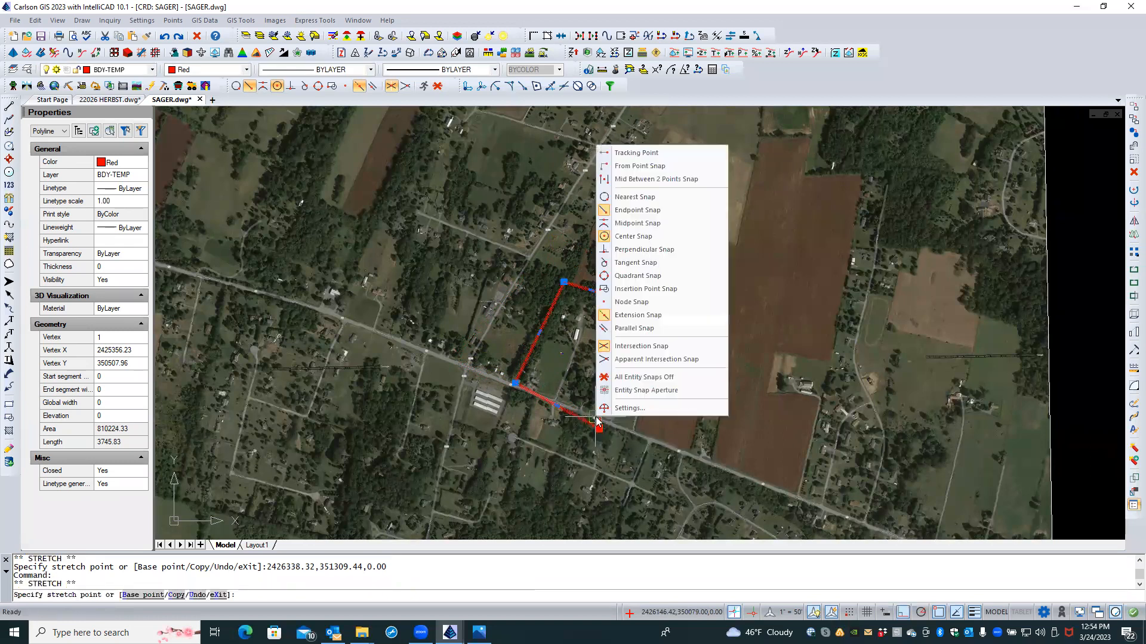
left_click(644, 377)
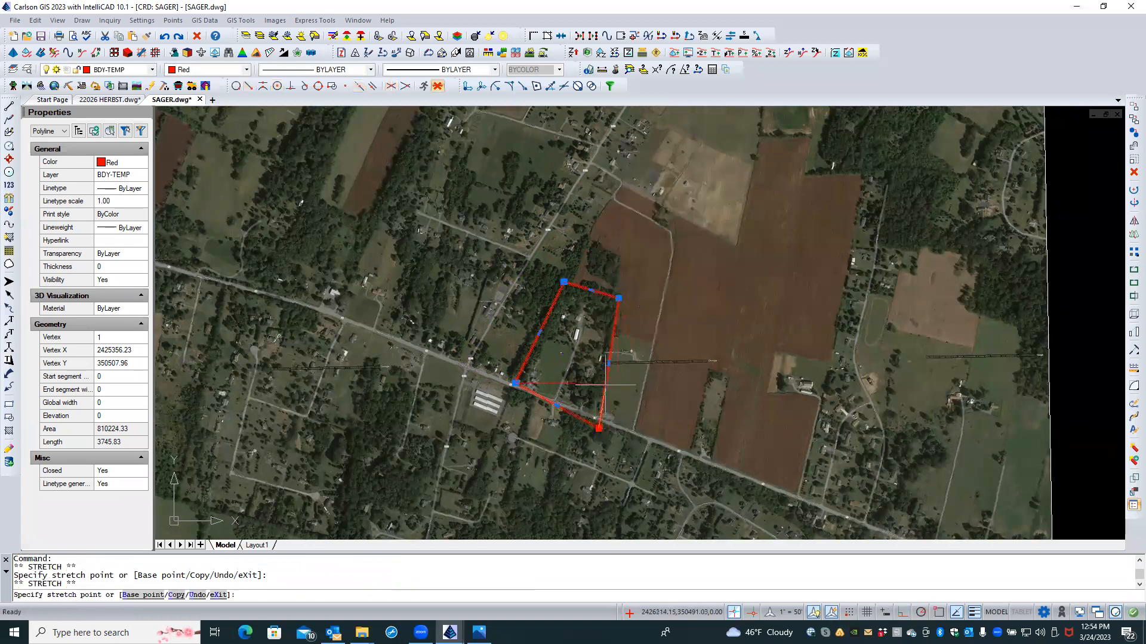
left_click(596, 418)
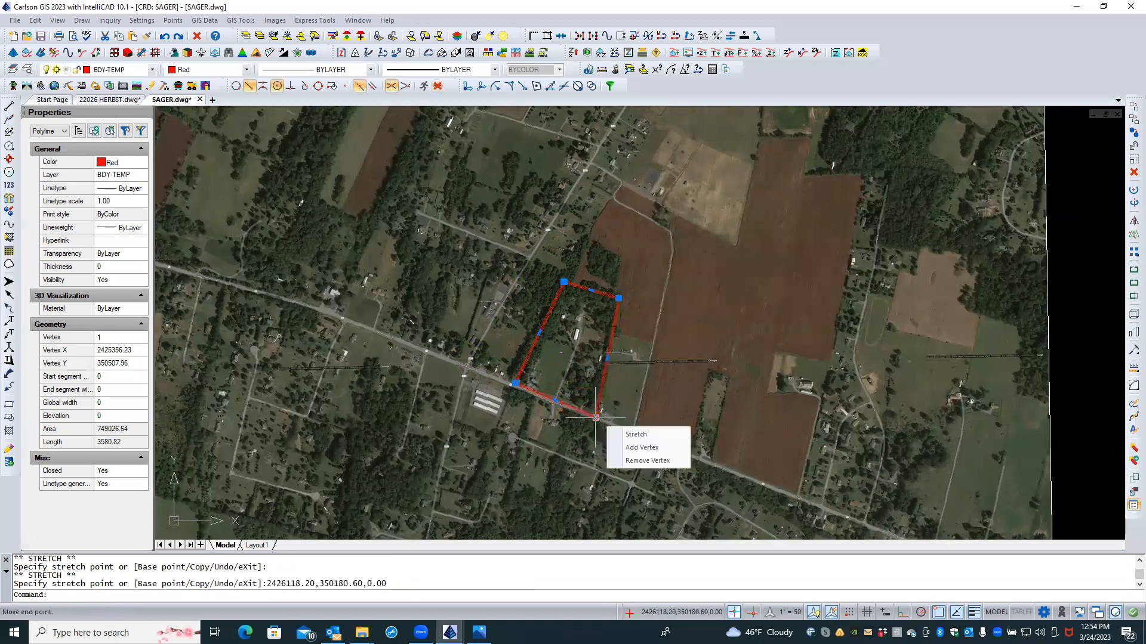
left_click(596, 418)
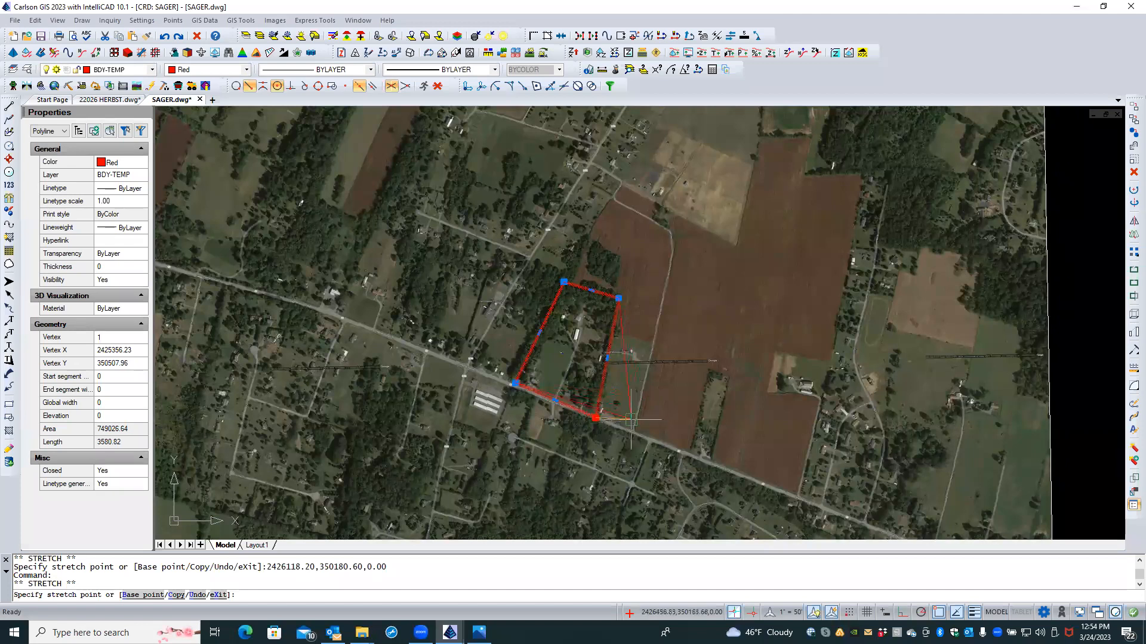
left_click(440, 87)
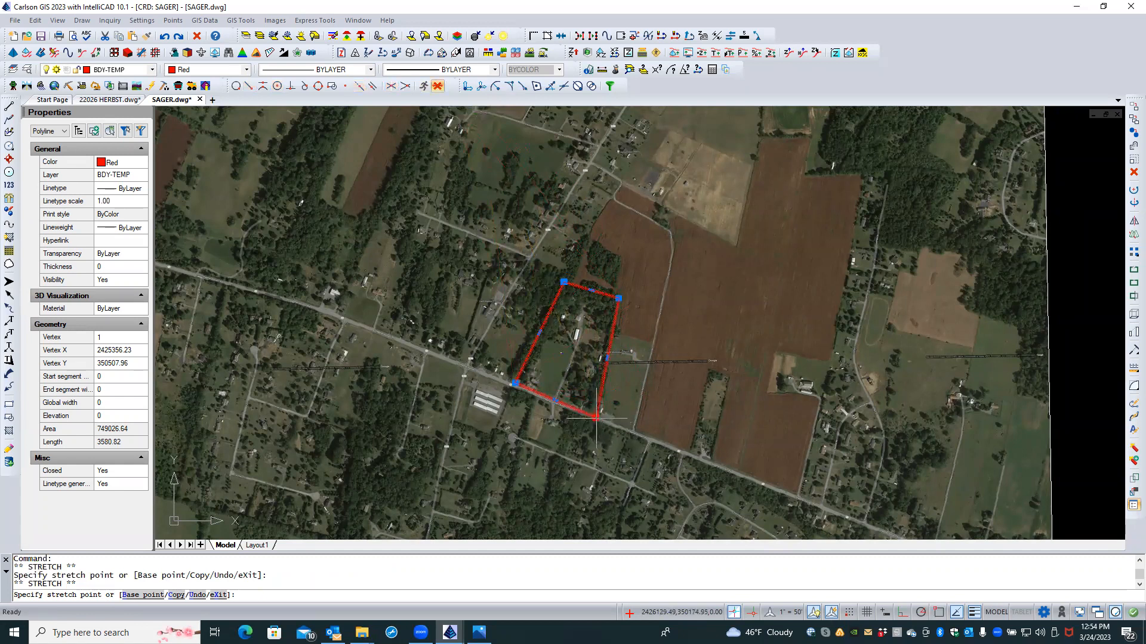
left_click(596, 418)
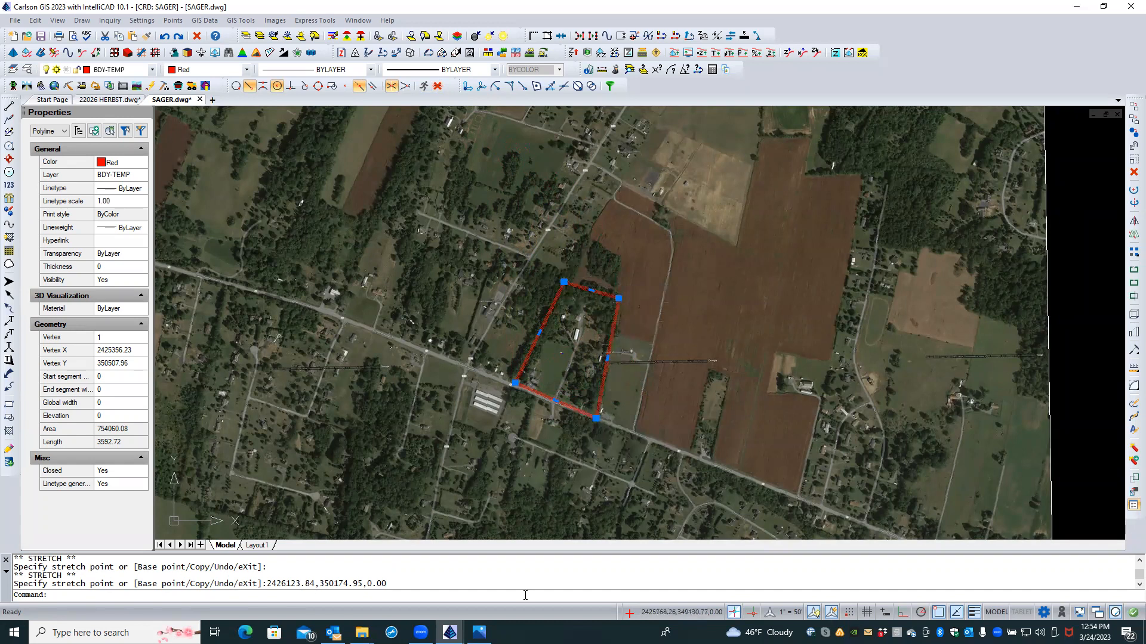
mouse_move(479, 632)
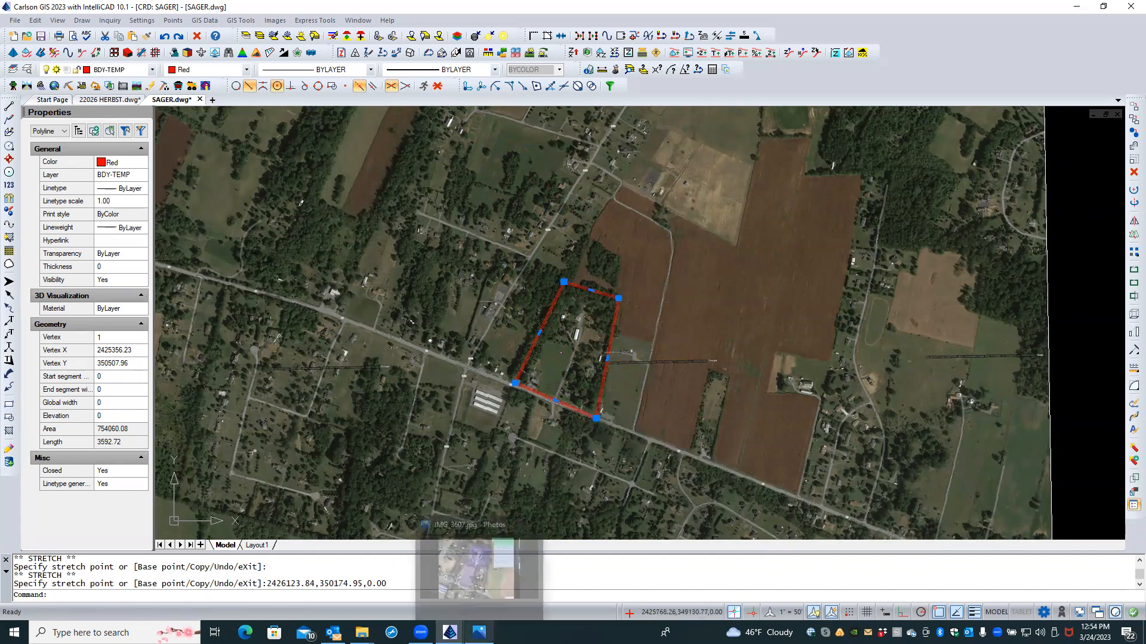
left_click(495, 579)
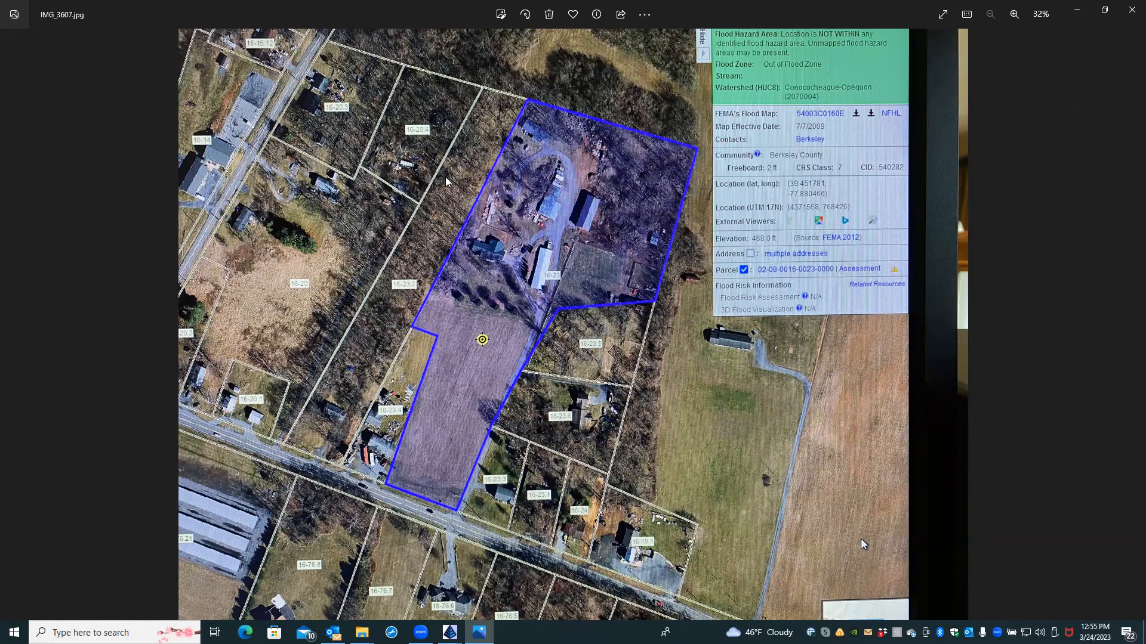
mouse_move(450, 632)
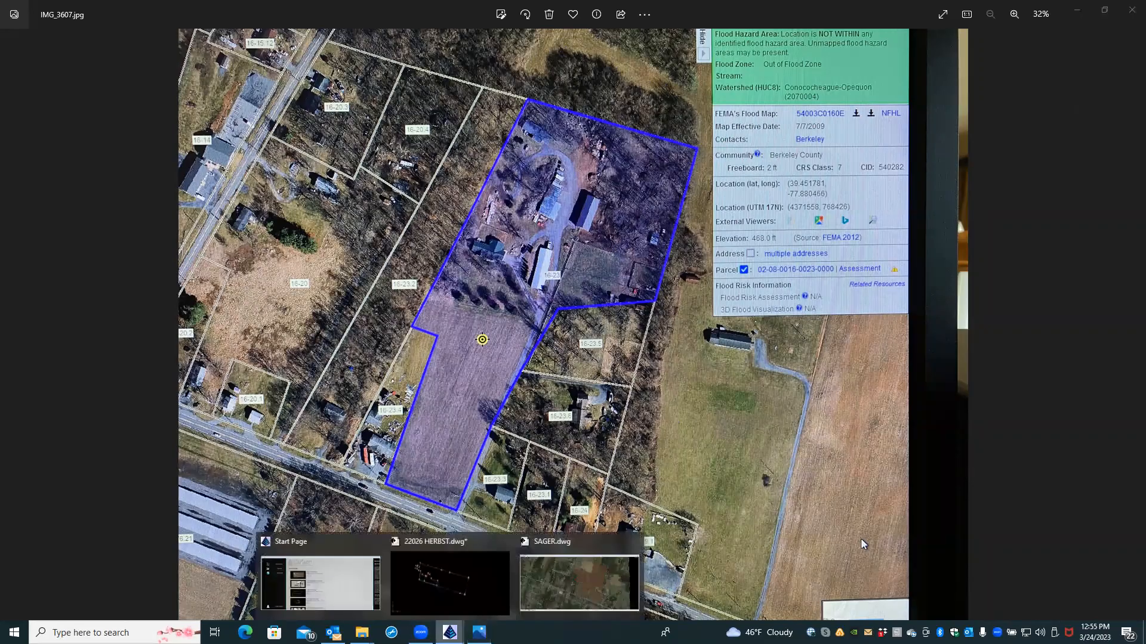
left_click(550, 594)
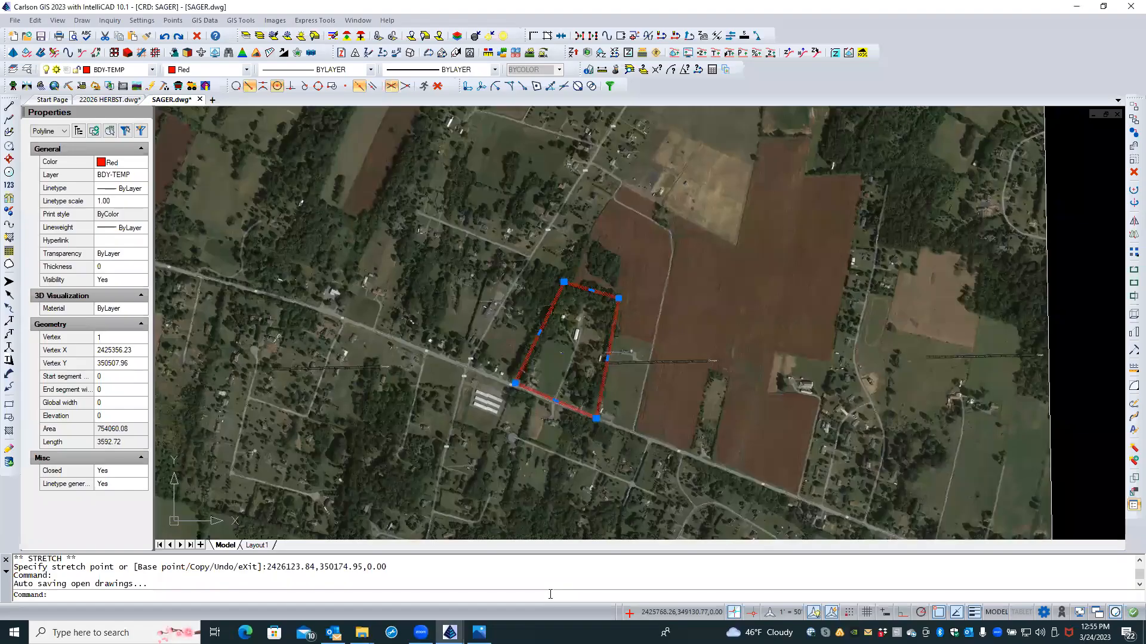
scroll(625, 386, "up", 2)
scroll(625, 387, "up", 1)
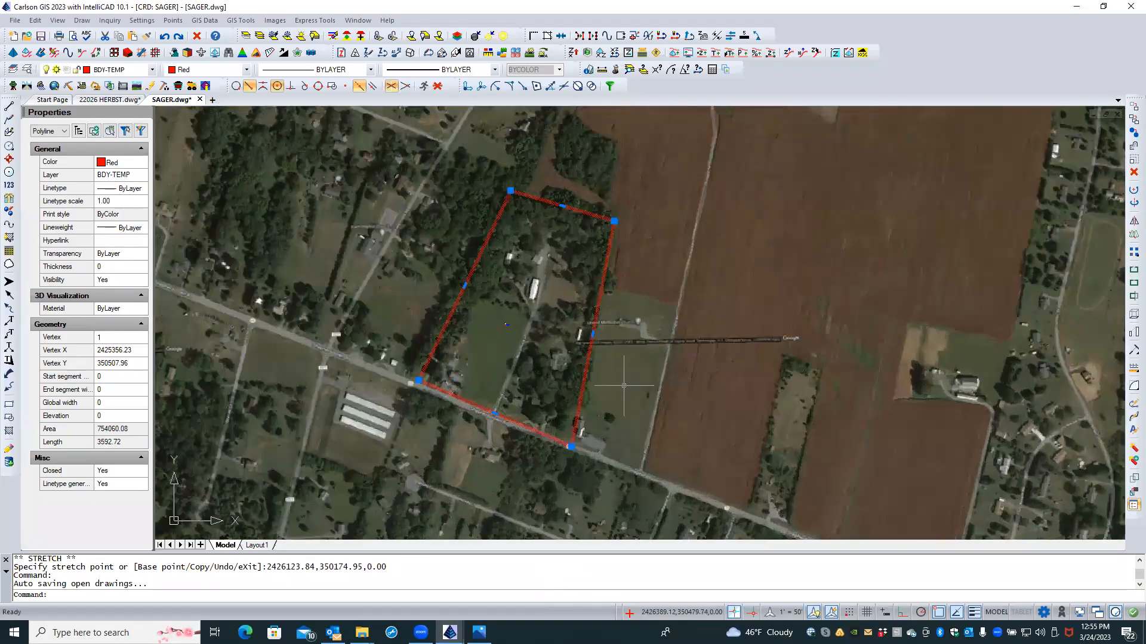
scroll(568, 240, "up", 2)
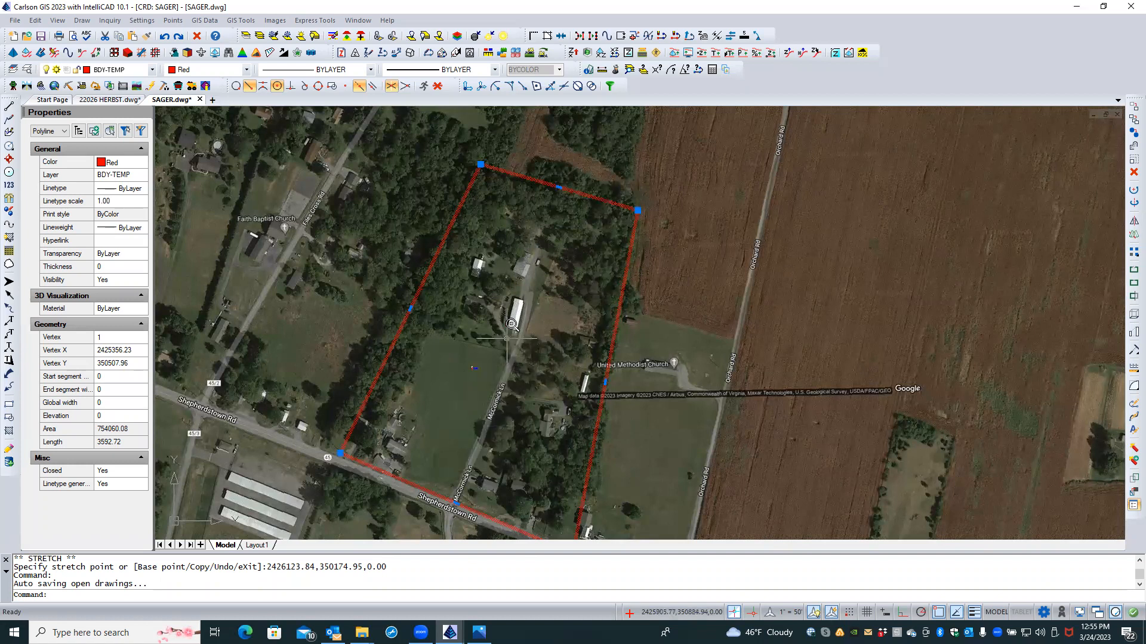
scroll(511, 326, "up", 1)
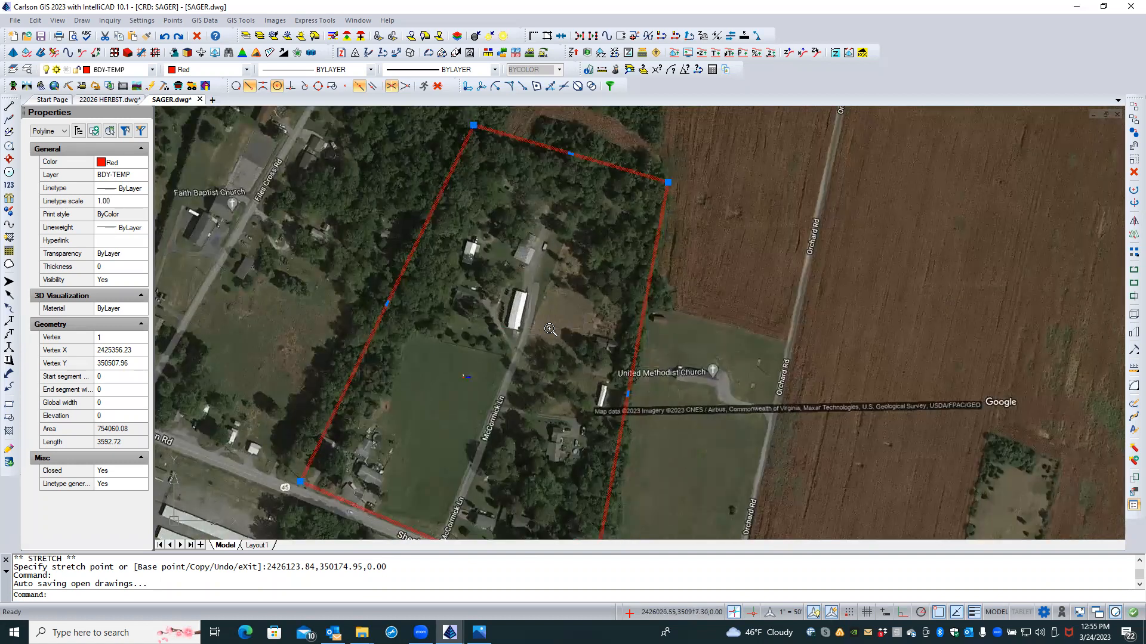
scroll(552, 328, "down", 1)
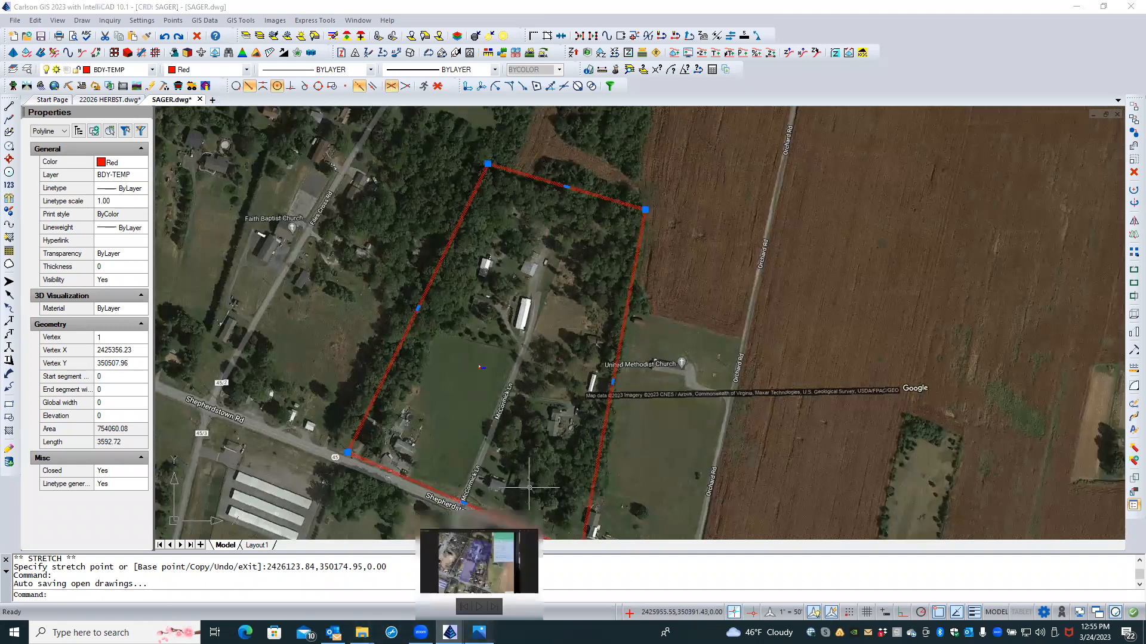
left_click(495, 578)
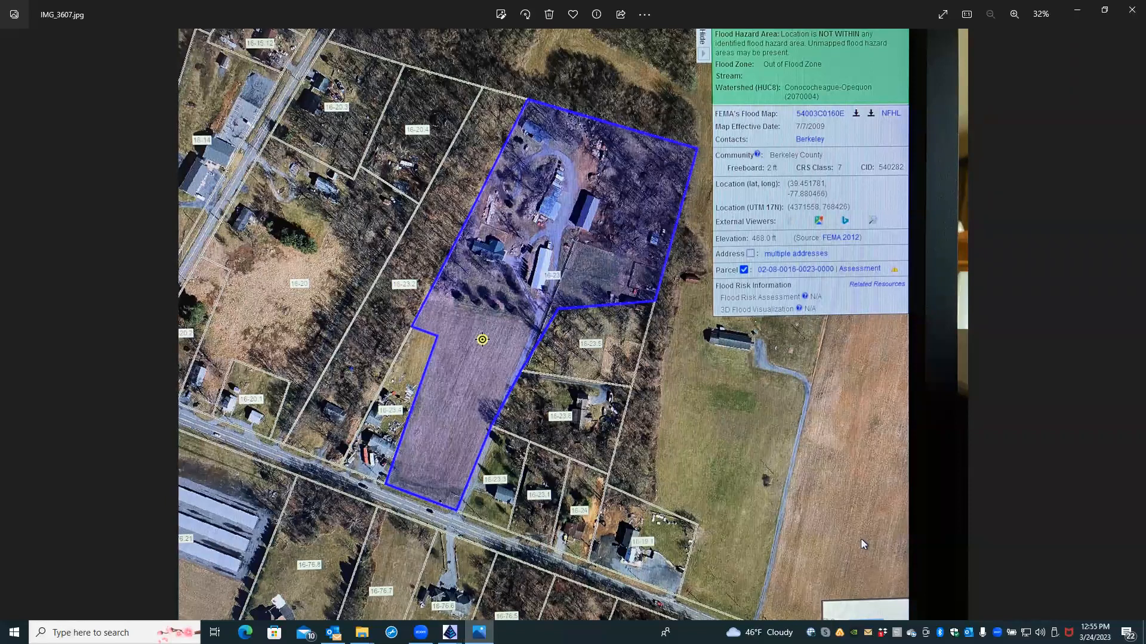
left_click(450, 633)
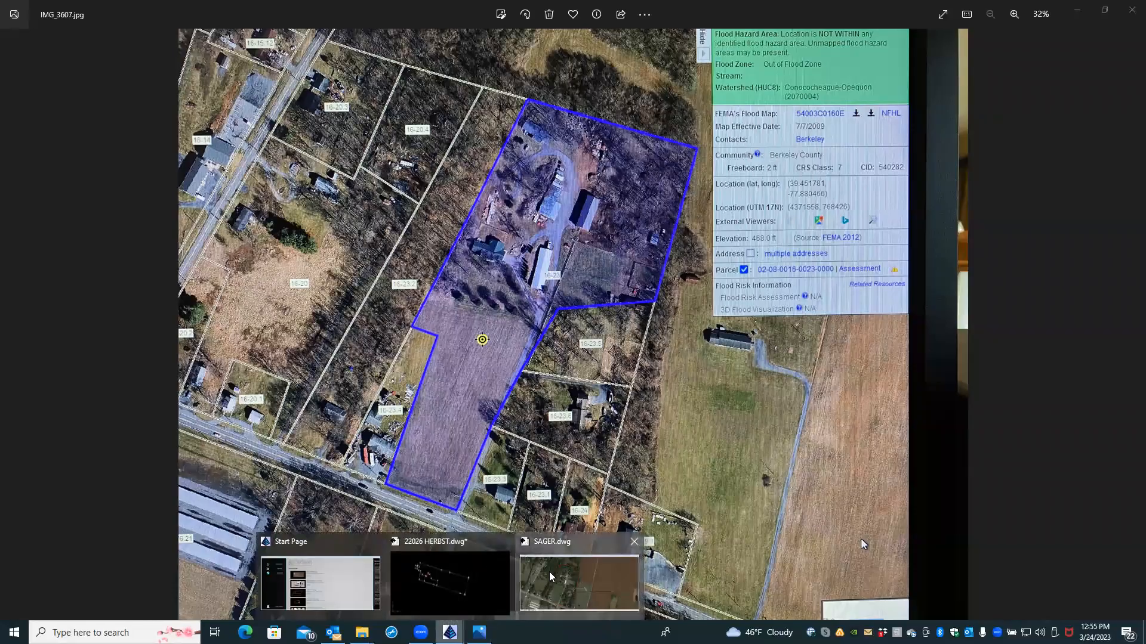
left_click(577, 582)
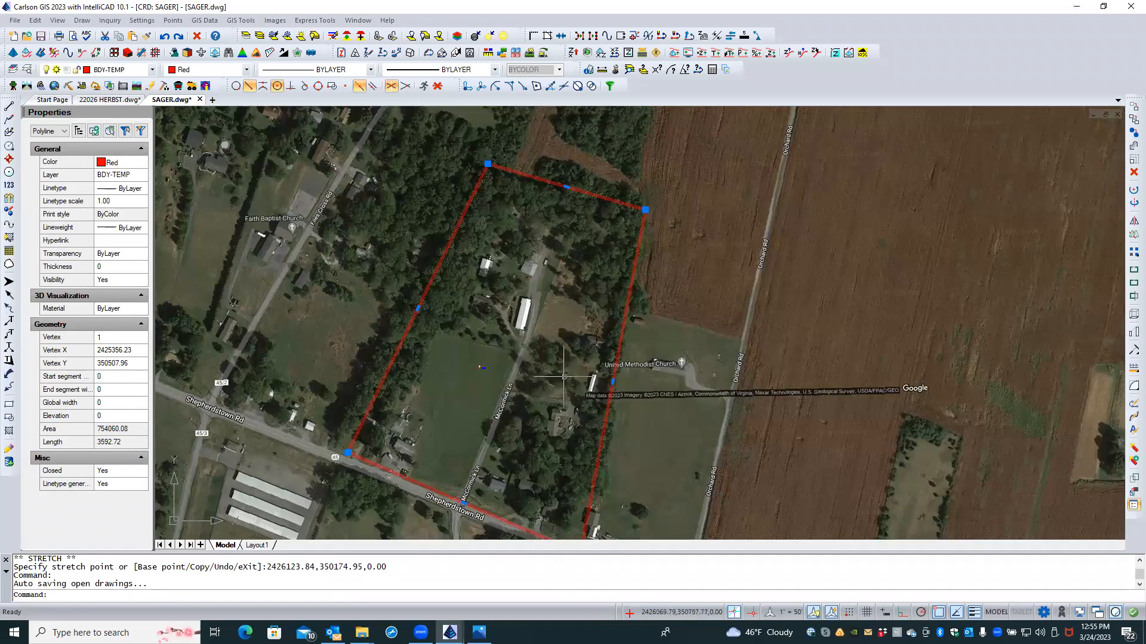
scroll(555, 314, "down", 2)
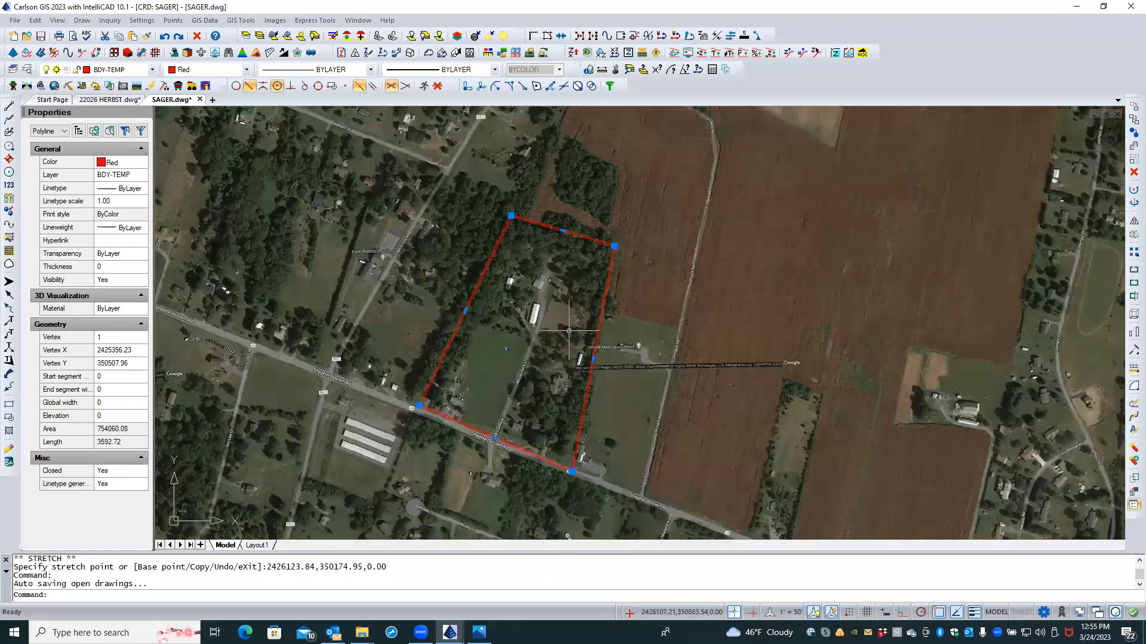
mouse_move(592, 359)
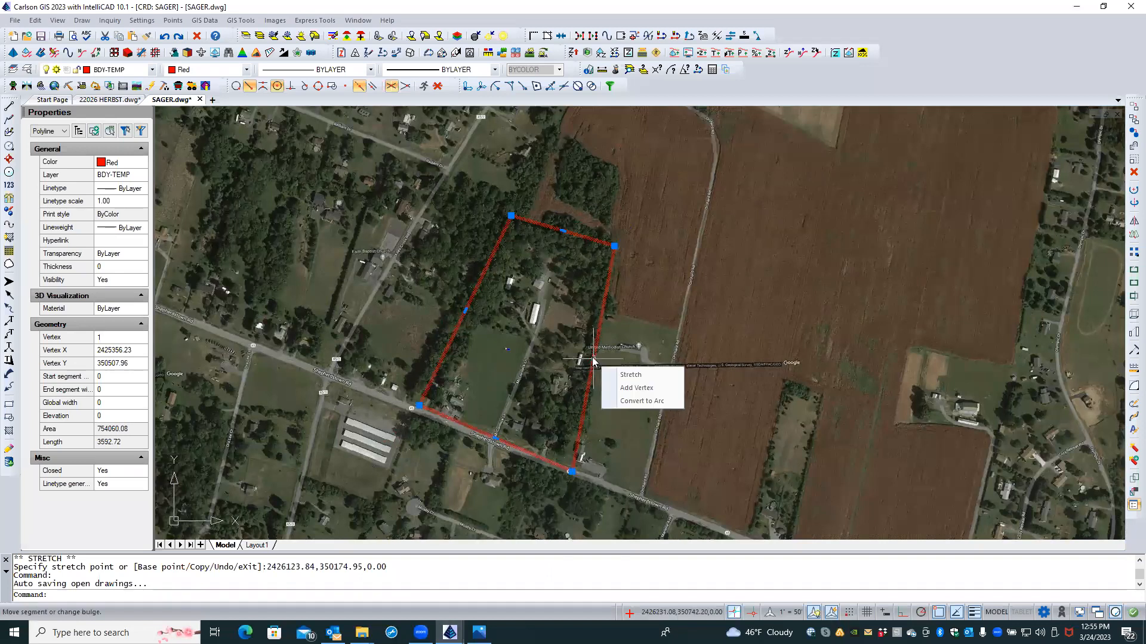
Step: Add a vertex on the boundary's right edge and pull it into the parcel to form a notch
left_click(616, 389)
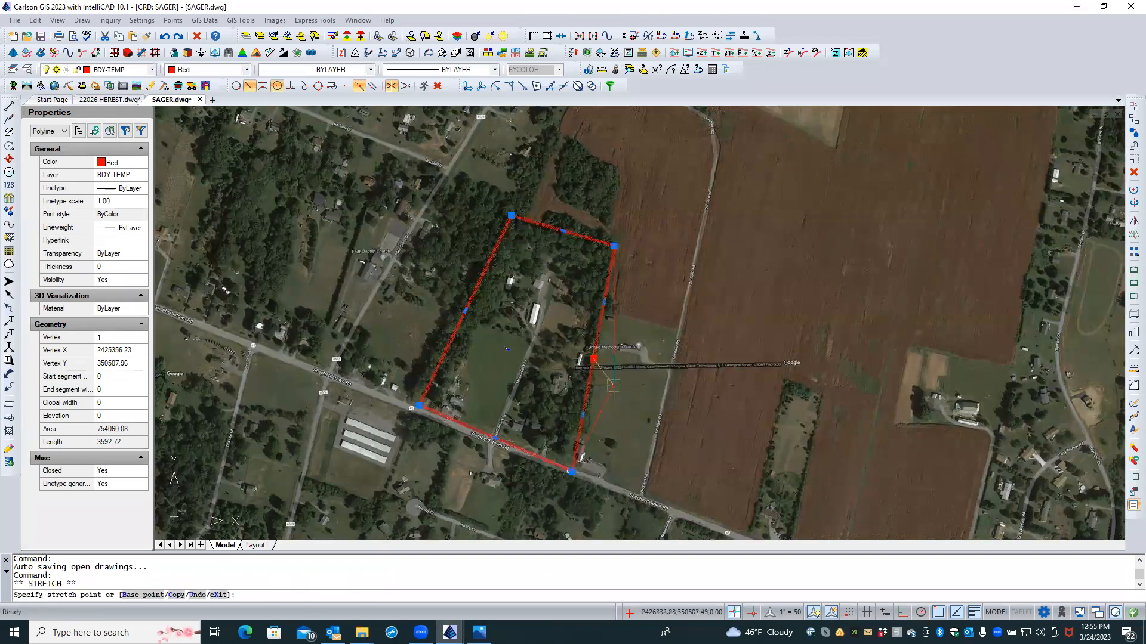
left_click(593, 358)
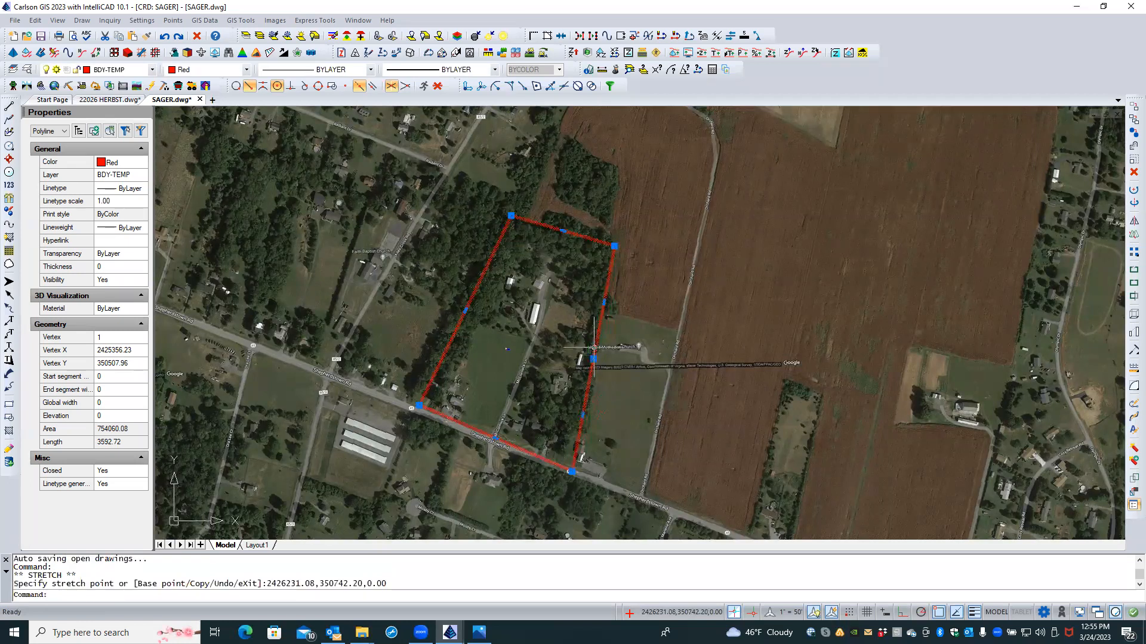
left_click(594, 359)
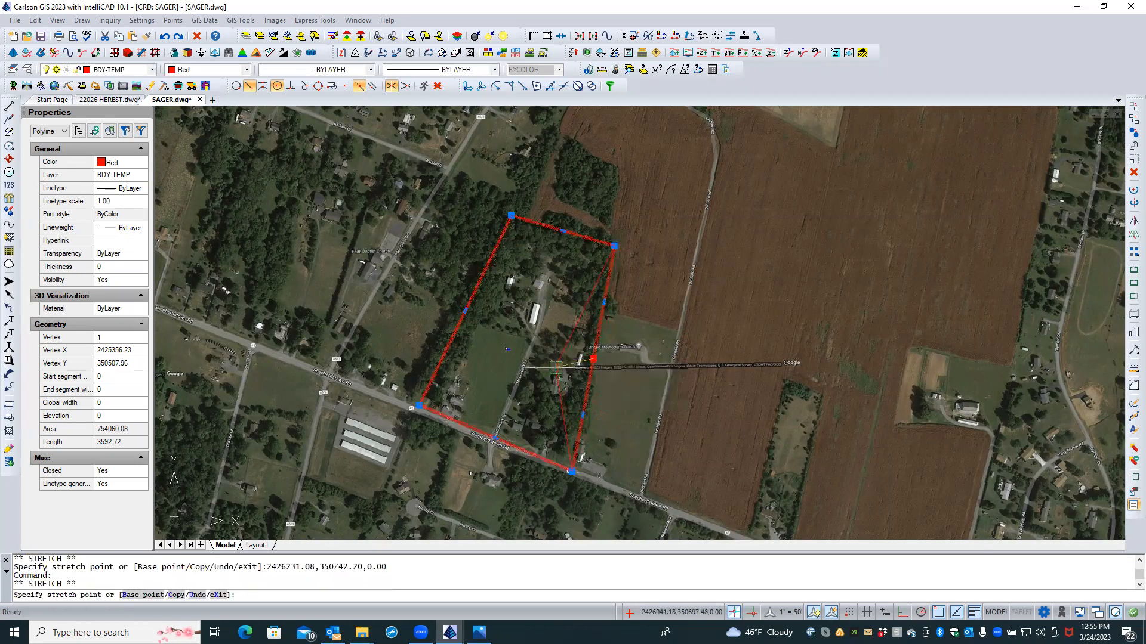
key("Escape")
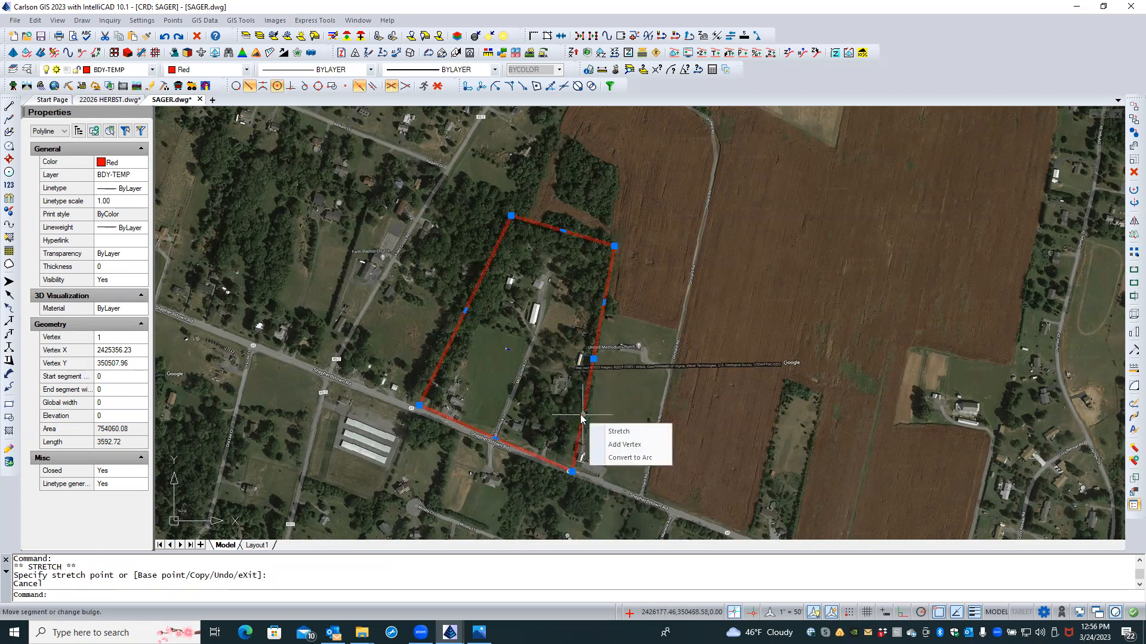
left_click(603, 432)
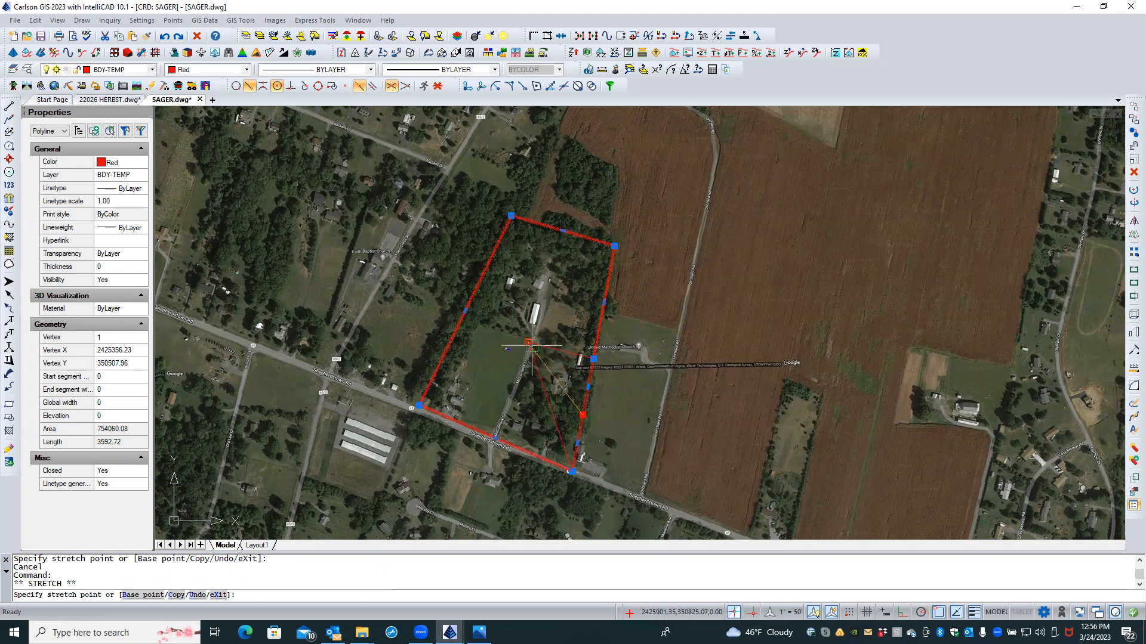
left_click(528, 342)
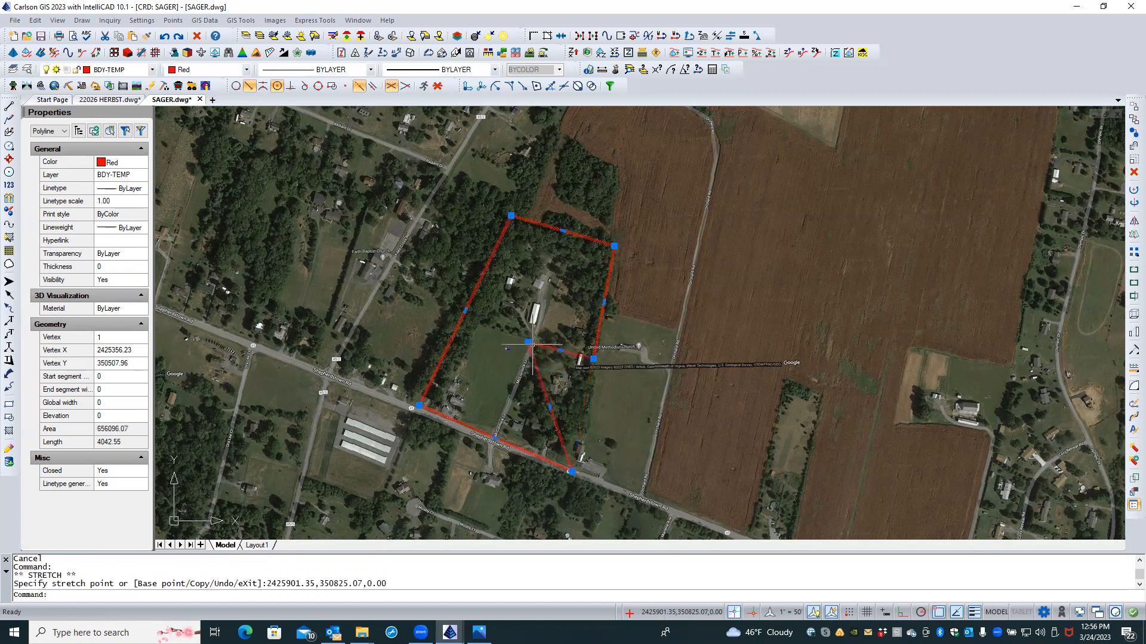
Step: Move the southern corner onto the road with object snapping off, giving area 656096.07
left_click(571, 471)
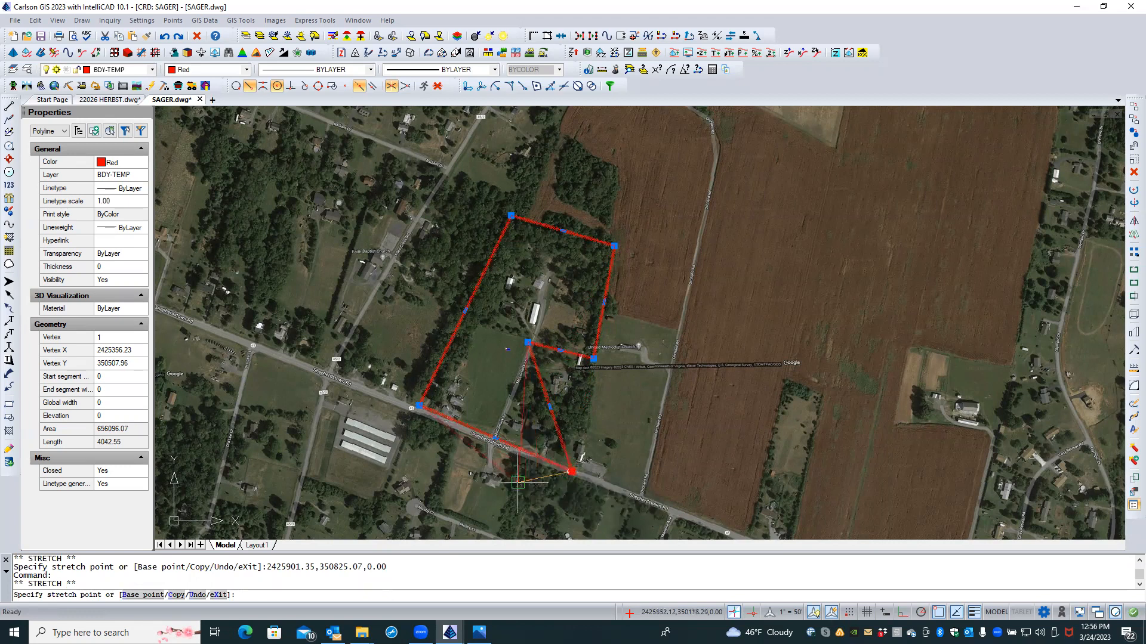
left_click(496, 439)
mouse_move(515, 447)
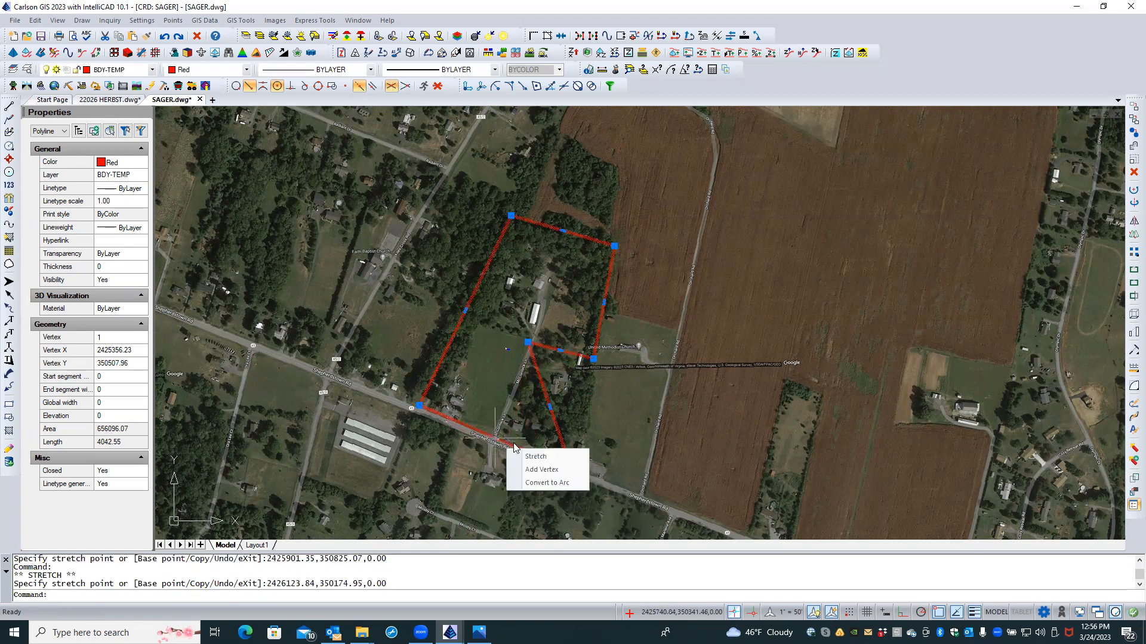
left_click(564, 476)
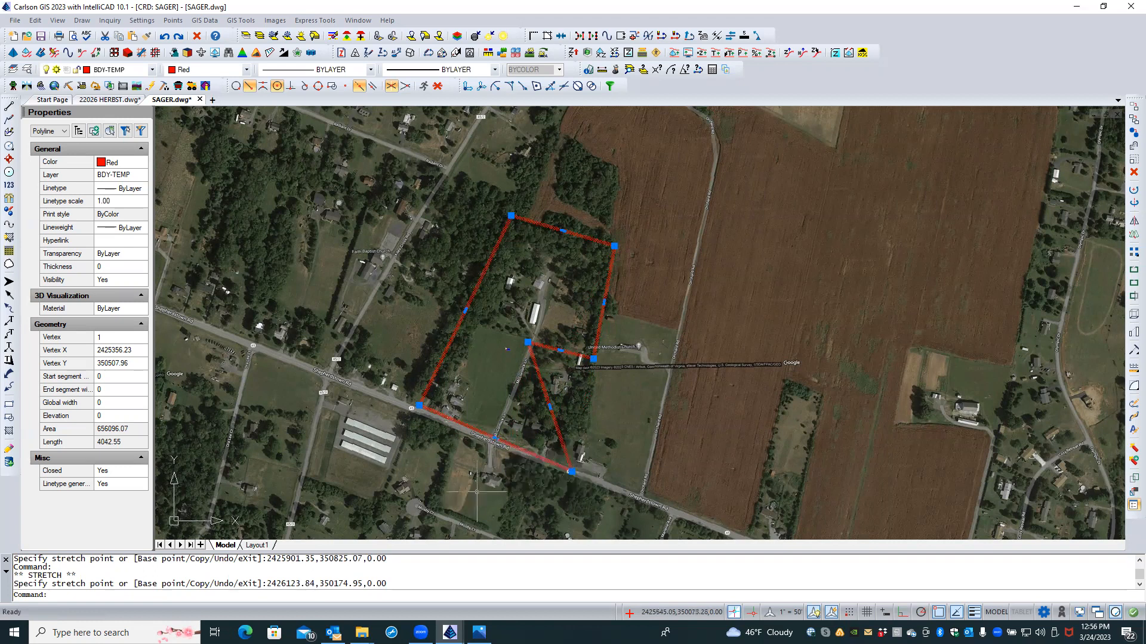
left_click(571, 471)
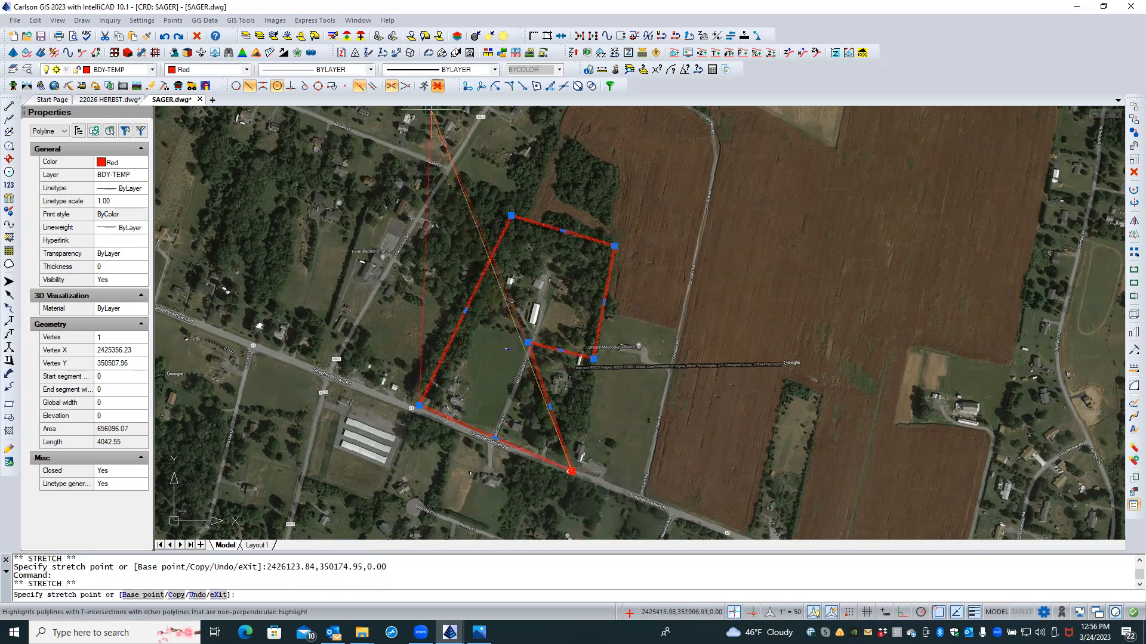
left_click(437, 87)
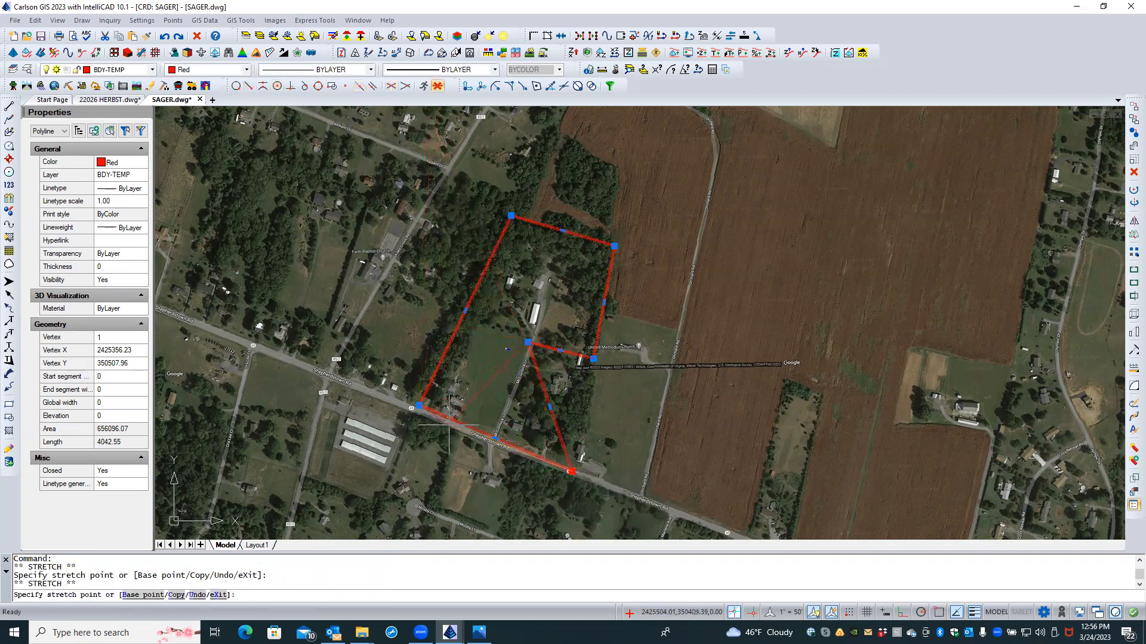
left_click(496, 439)
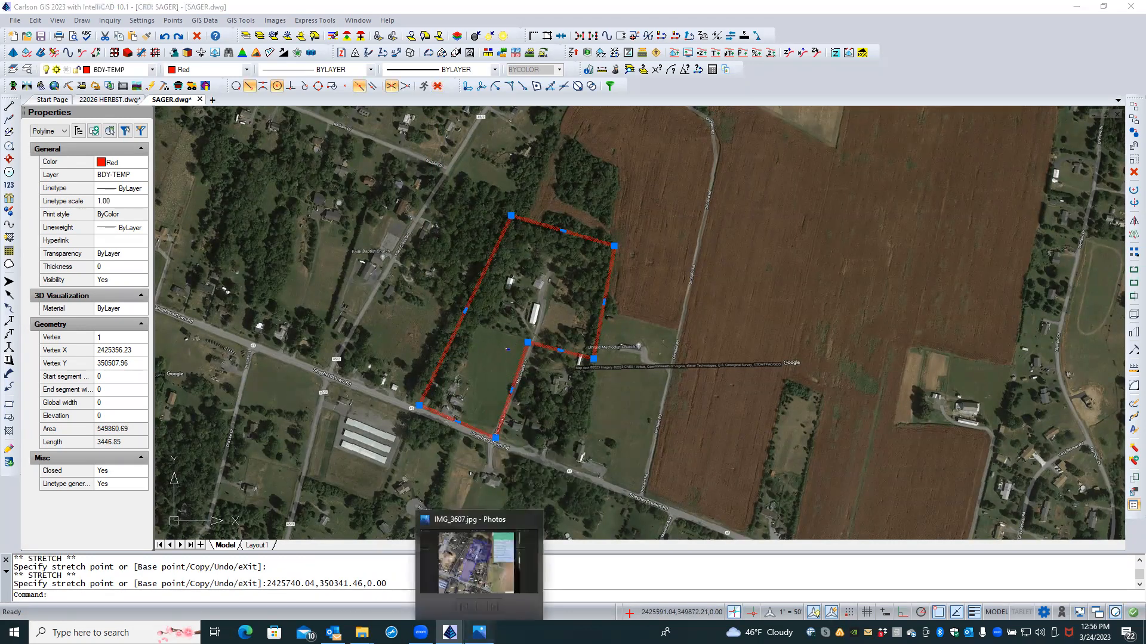
left_click(478, 632)
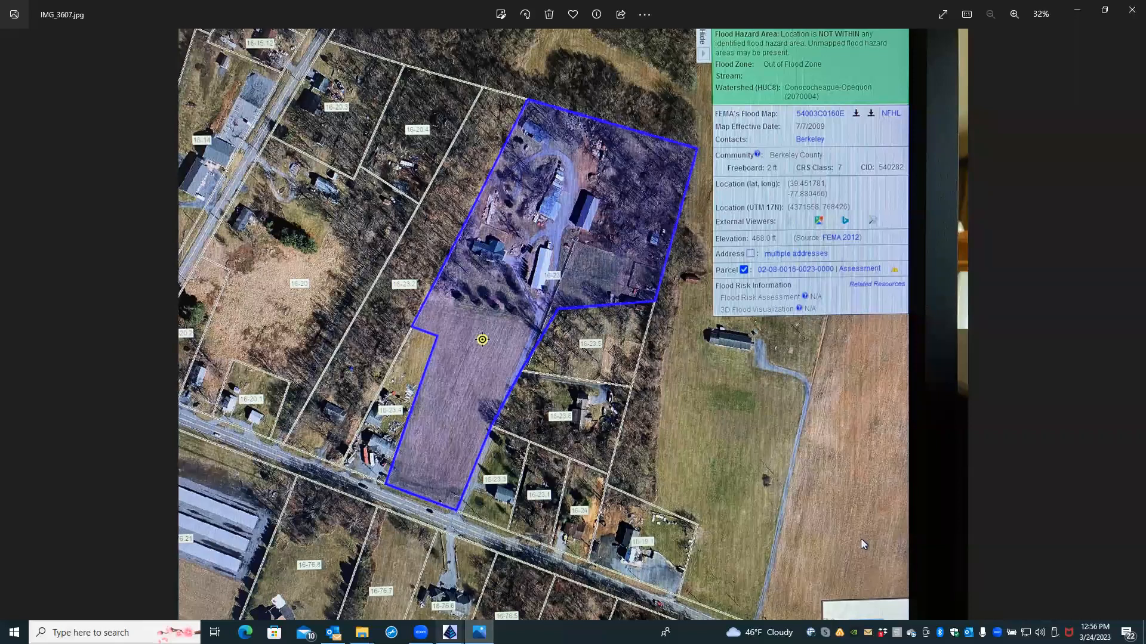
left_click(450, 633)
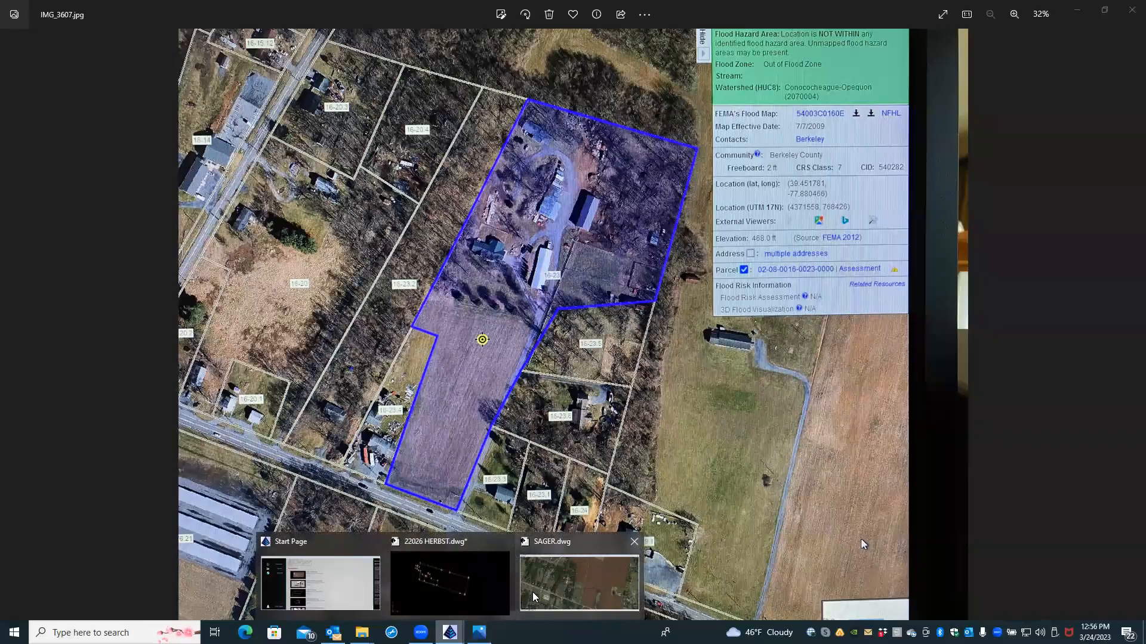
left_click(578, 582)
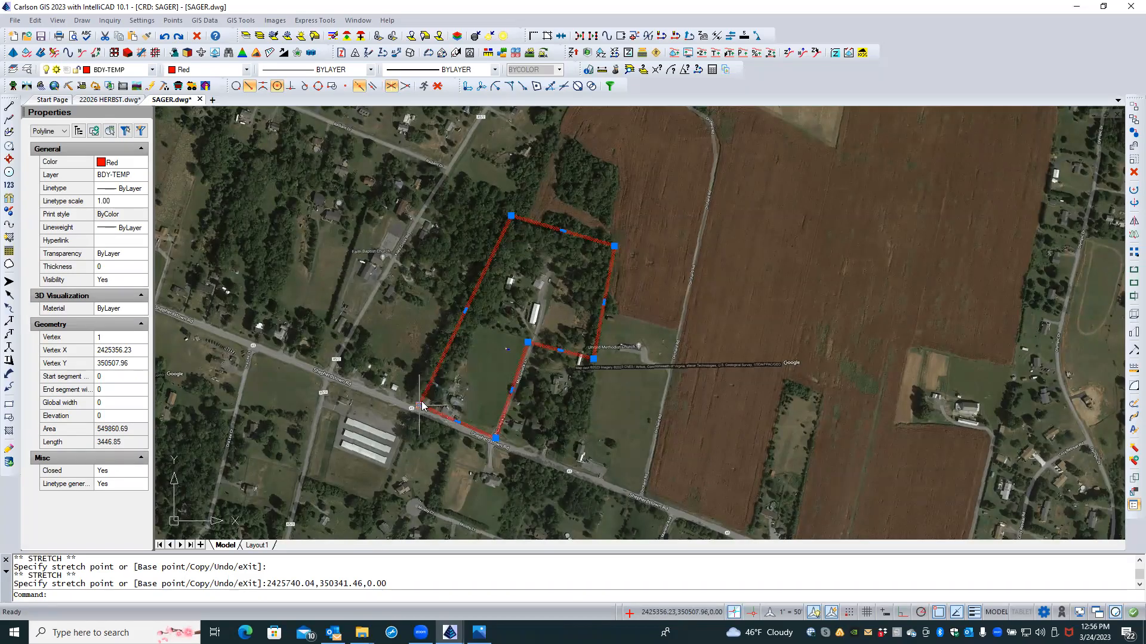
Step: Shift the west edge outward, align the southeast edge with McCormick Ln, and move a corner onto Shepherdstown Rd
left_click(464, 309)
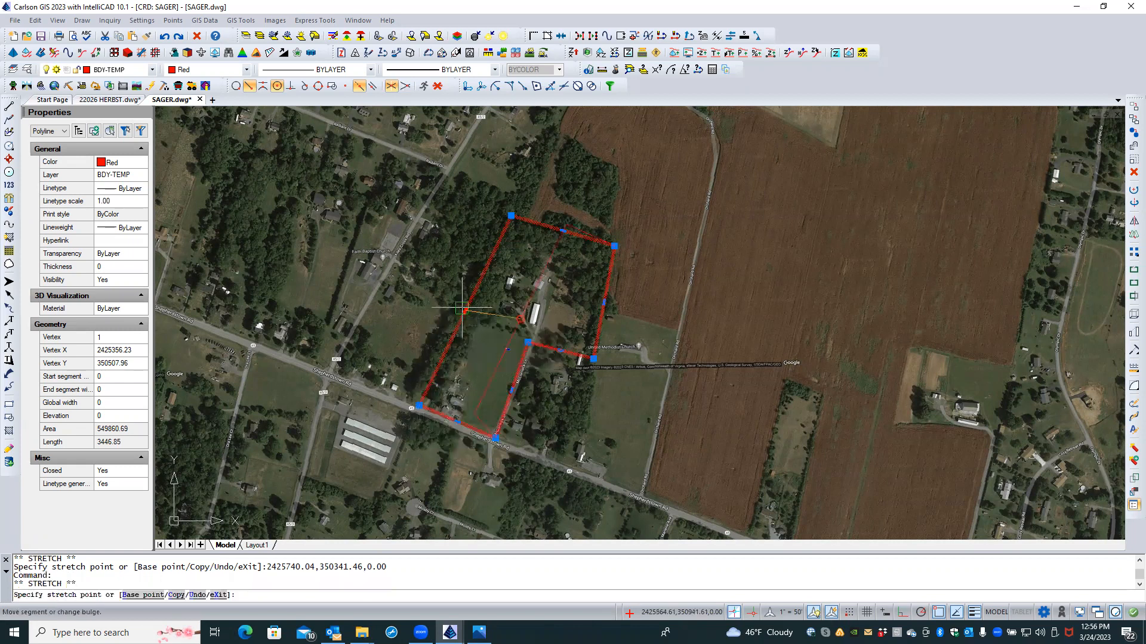
left_click(456, 304)
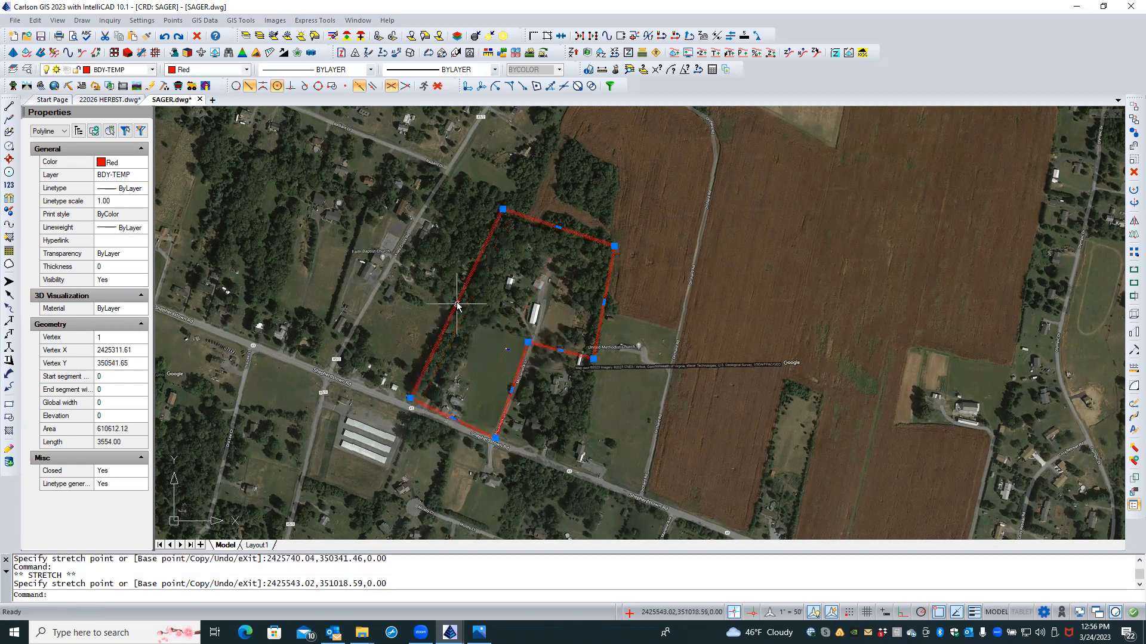
left_click(511, 391)
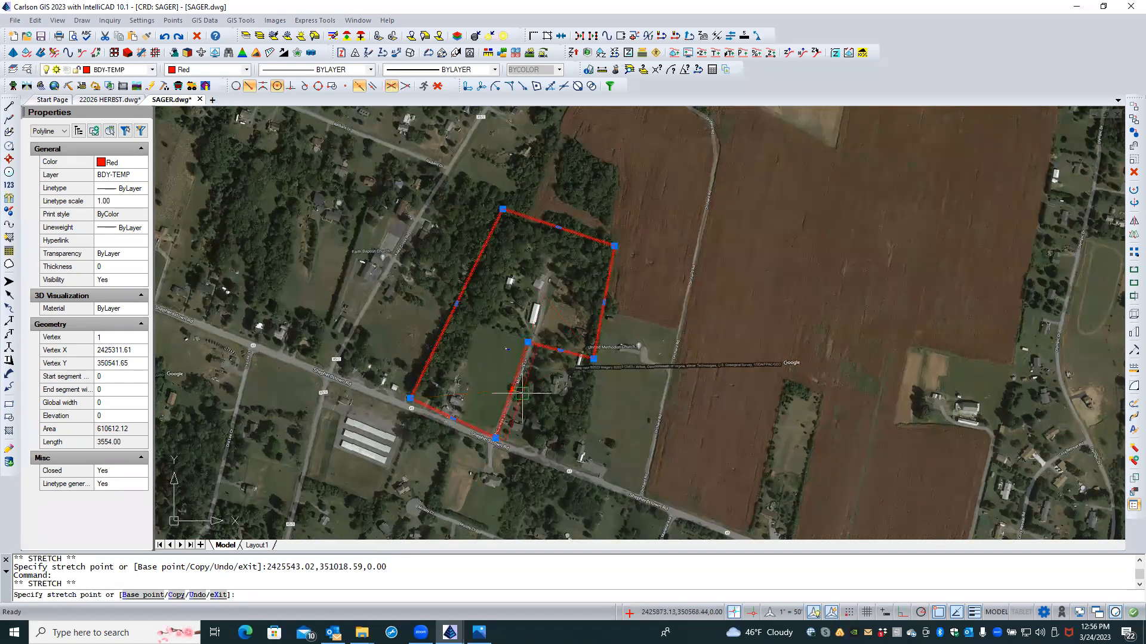
scroll(520, 393, "up", 4)
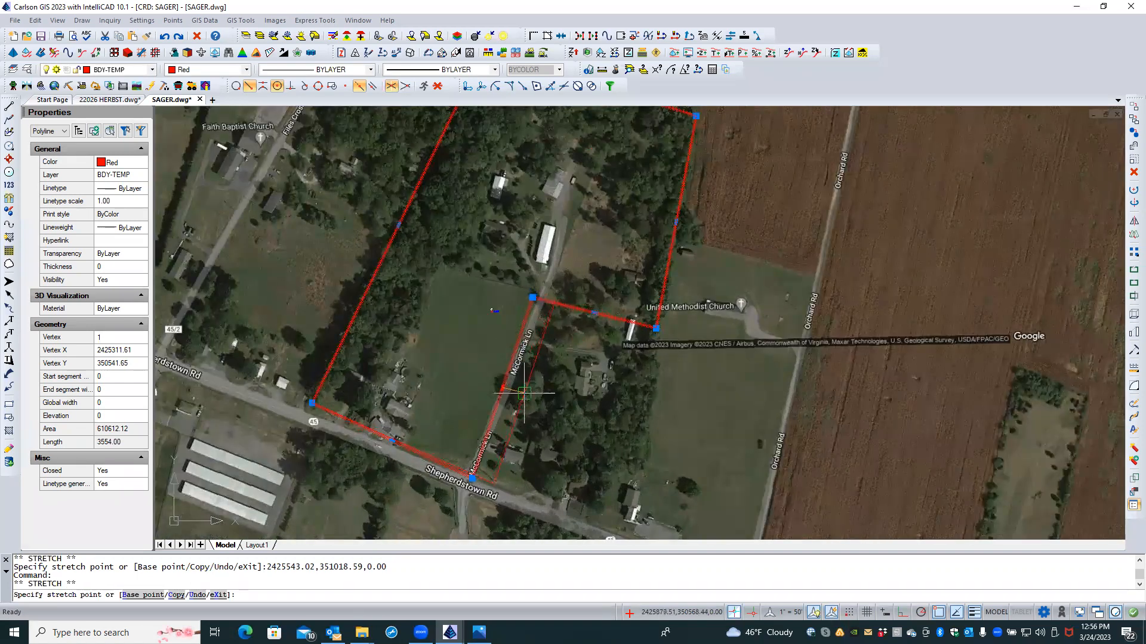
left_click(523, 396)
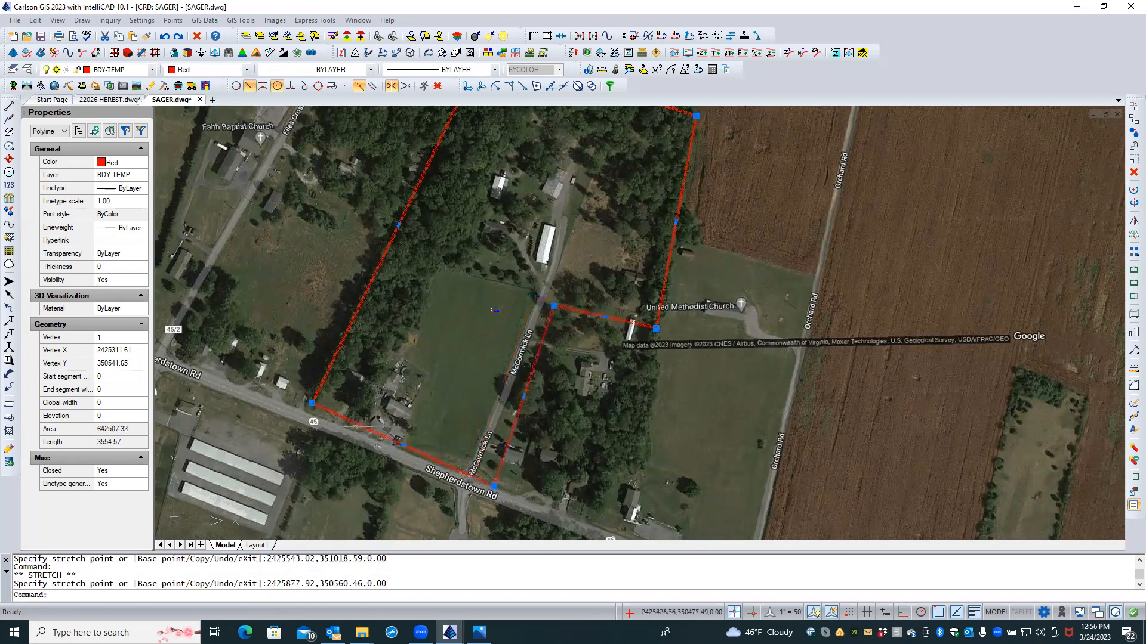
left_click(312, 404)
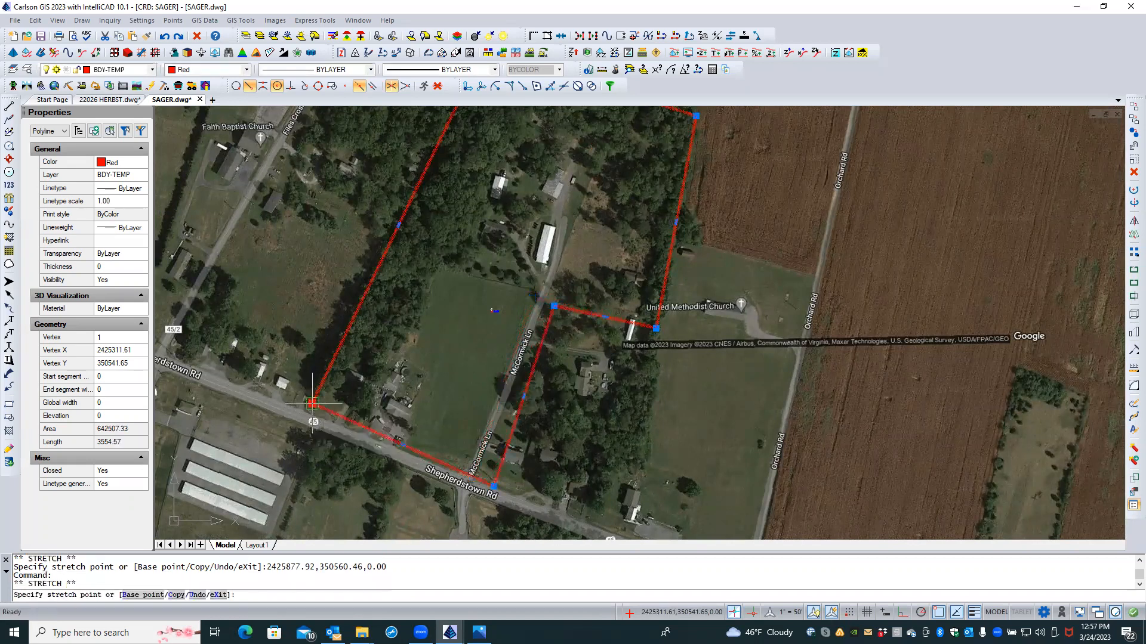
left_click(305, 416)
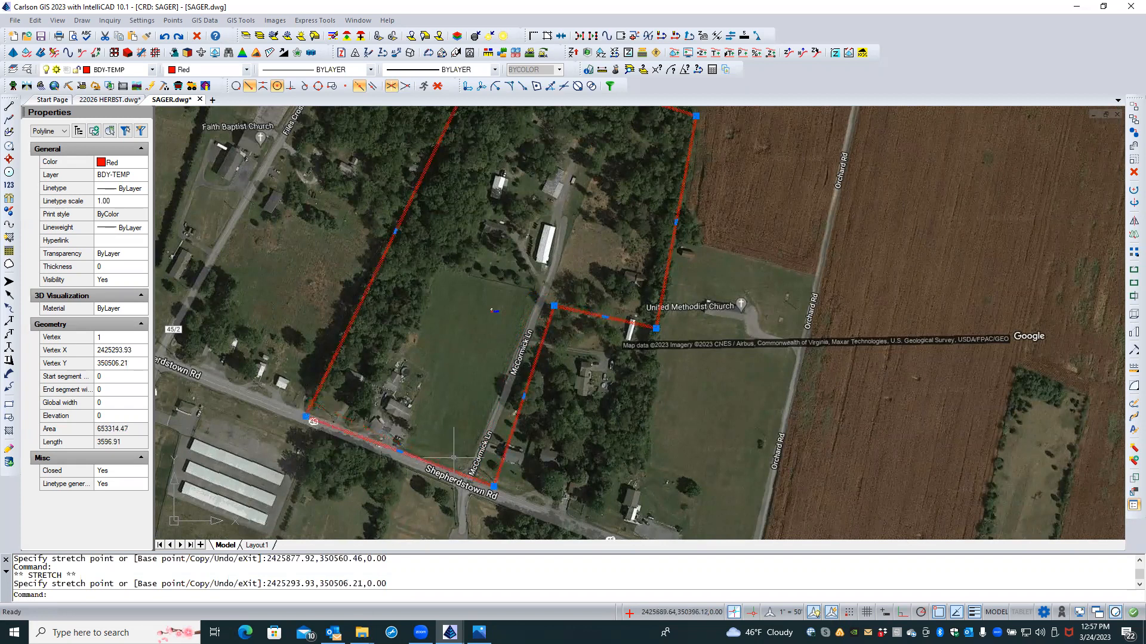
scroll(228, 428, "down", 2)
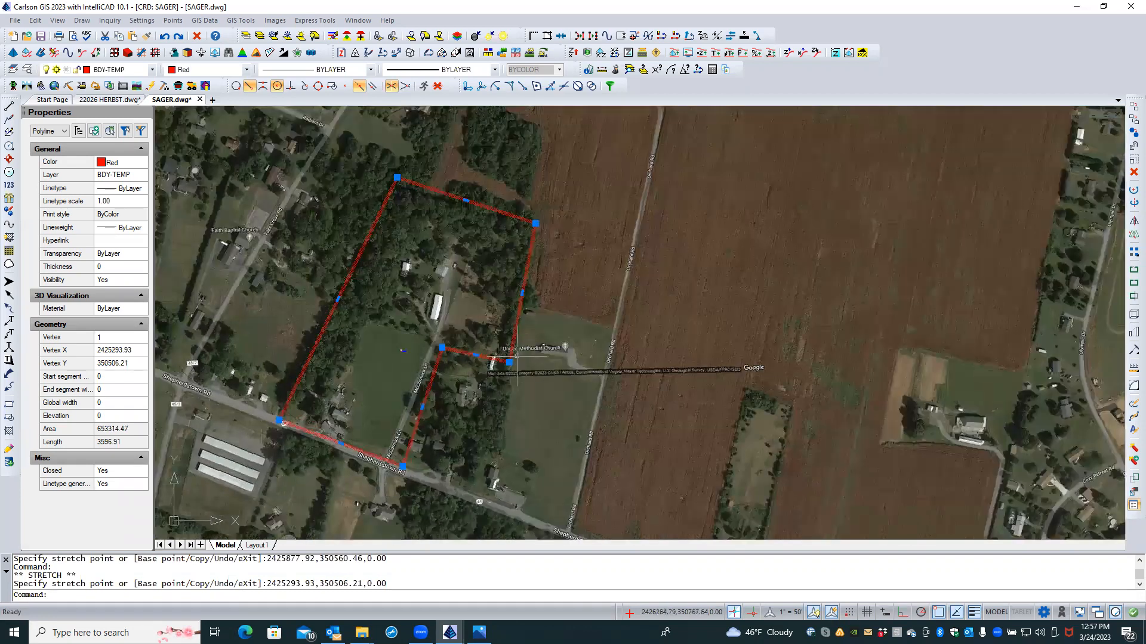
scroll(522, 356, "up", 2)
scroll(505, 366, "up", 1)
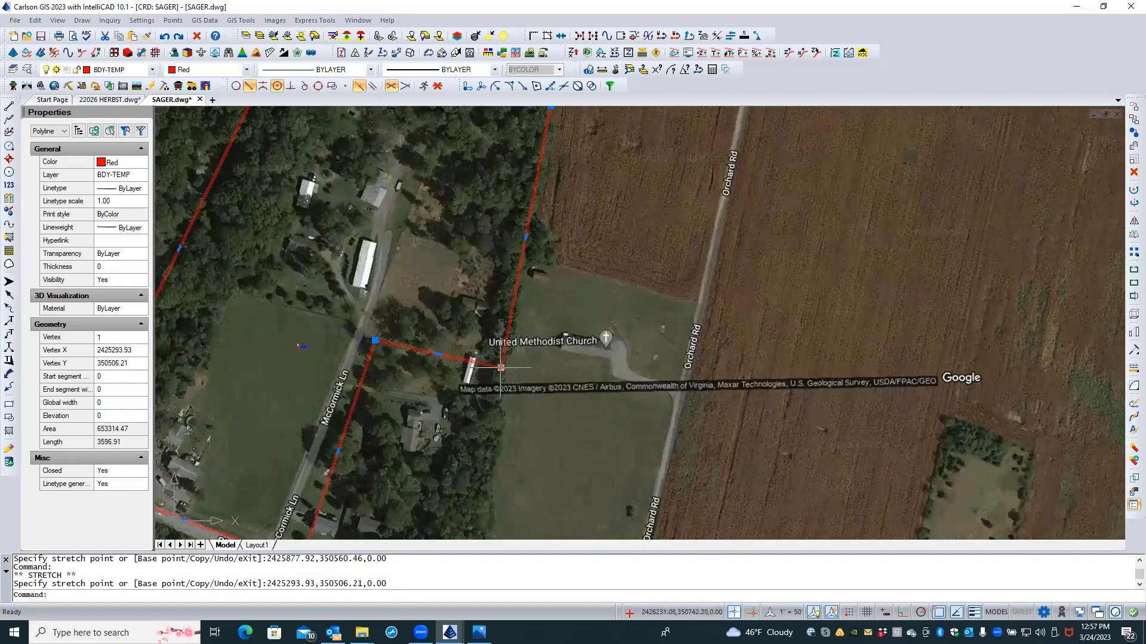
Step: Move the church-side, northeast and northwest corners outward, reaching area 719883.78 and length 3742.26
left_click(504, 365)
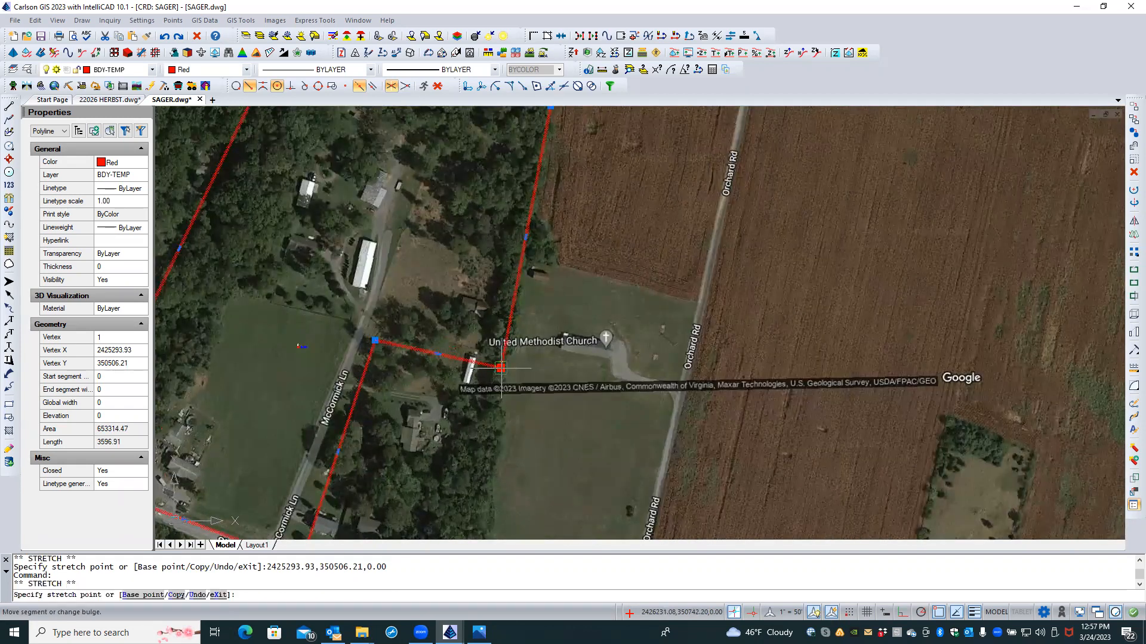
left_click(523, 325)
scroll(494, 338, "down", 3)
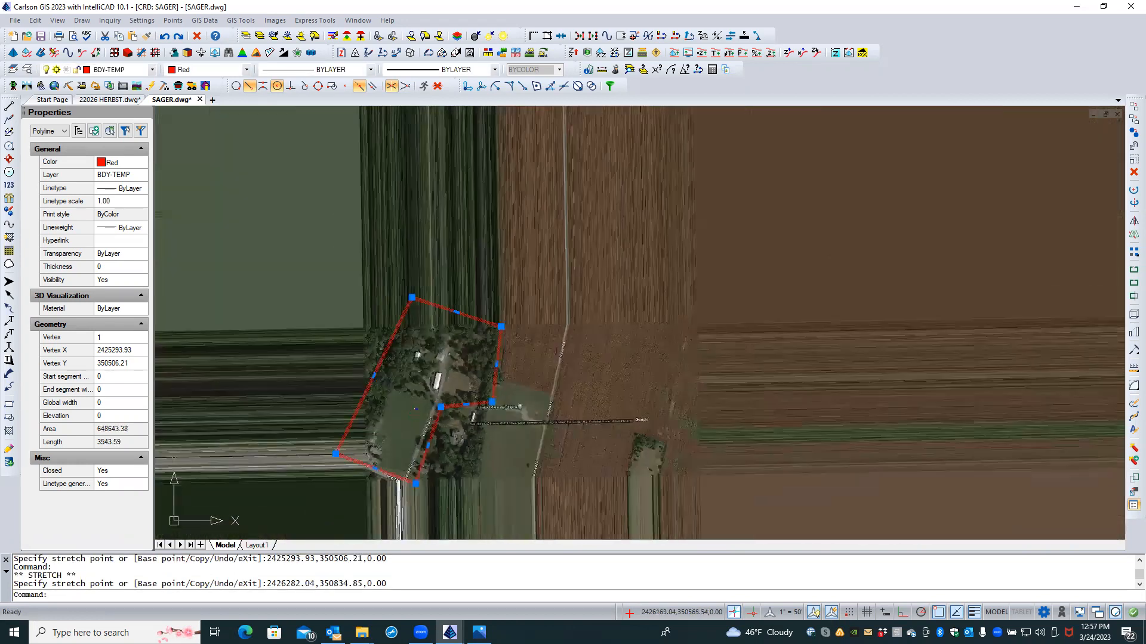
left_click(501, 327)
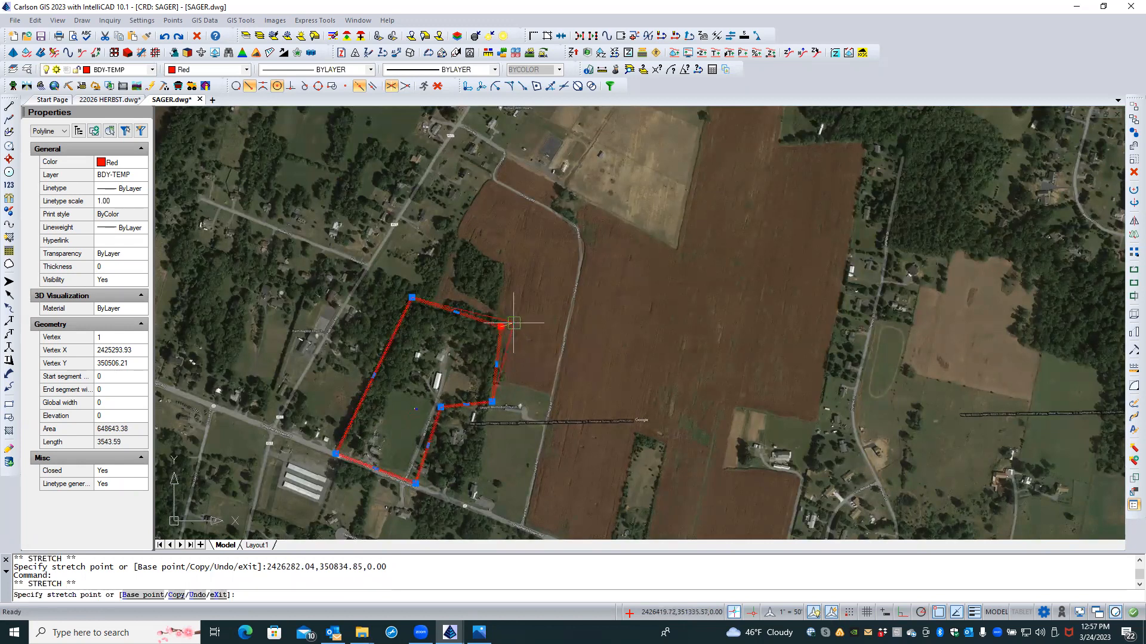
left_click(514, 322)
left_click(412, 297)
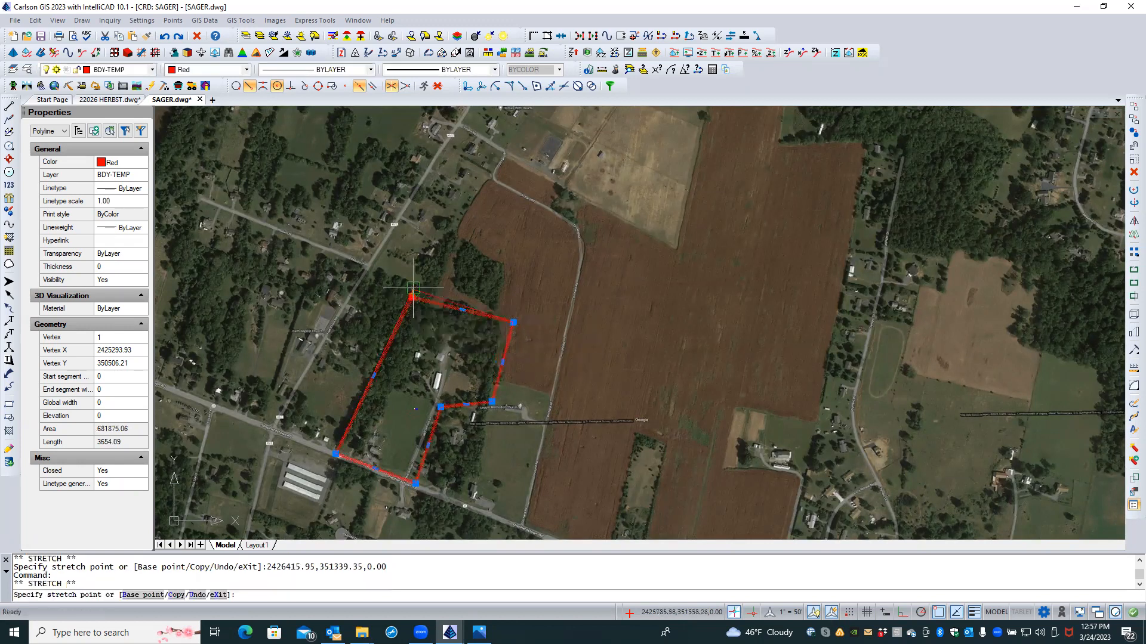
left_click(415, 285)
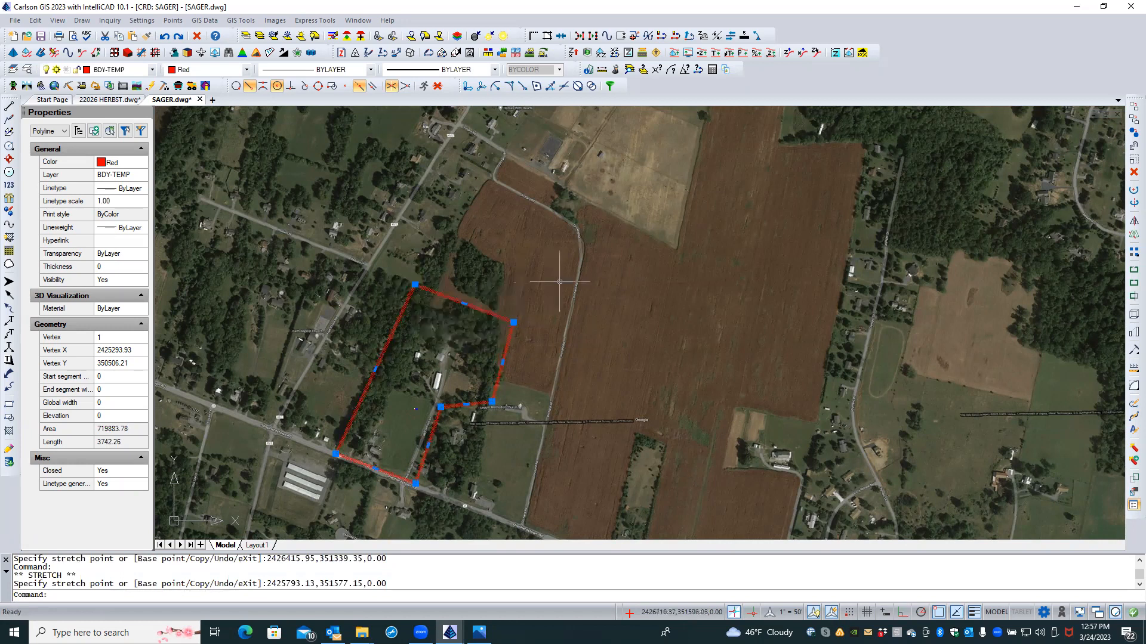
key("Escape")
key("Escape")
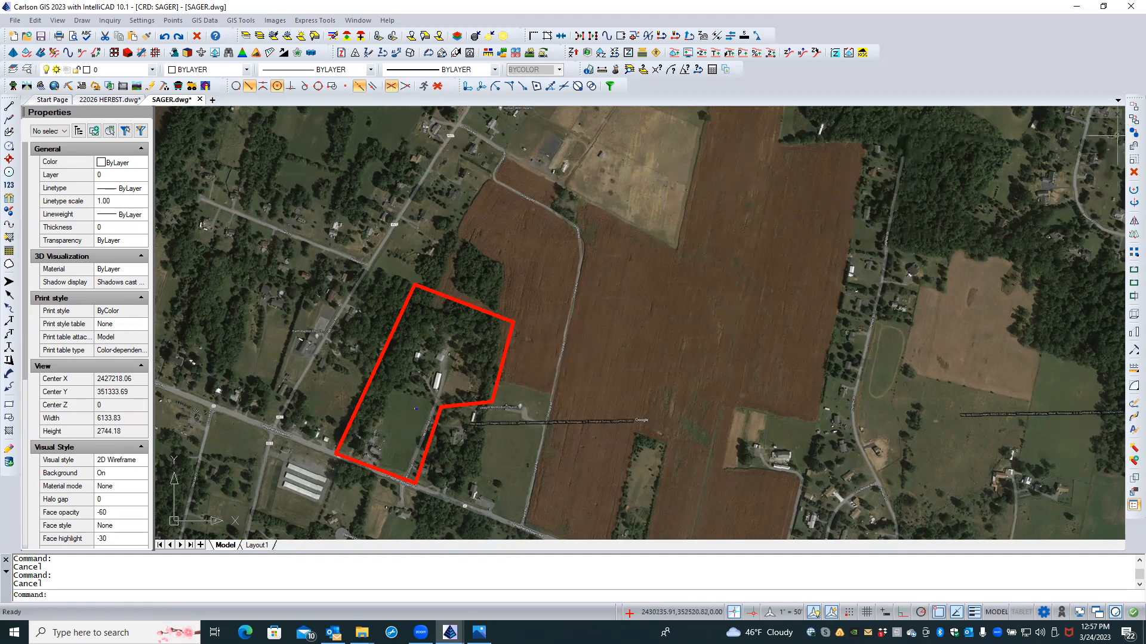
Step: Create a standard offset copy of the red boundary 50 units outward
left_click(37, 20)
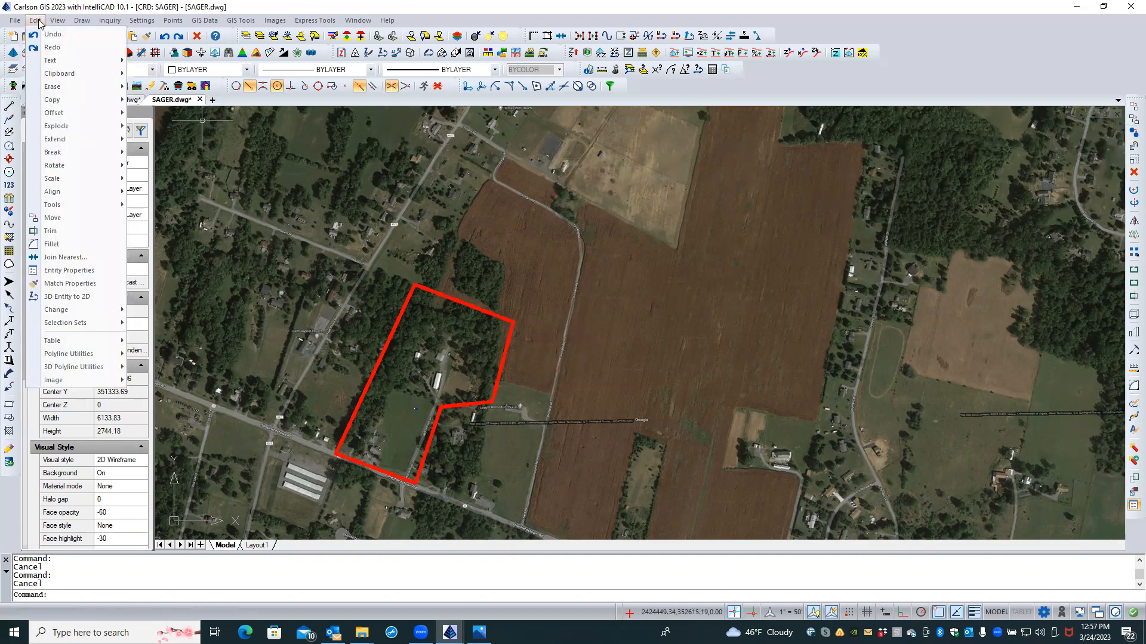
mouse_move(85, 119)
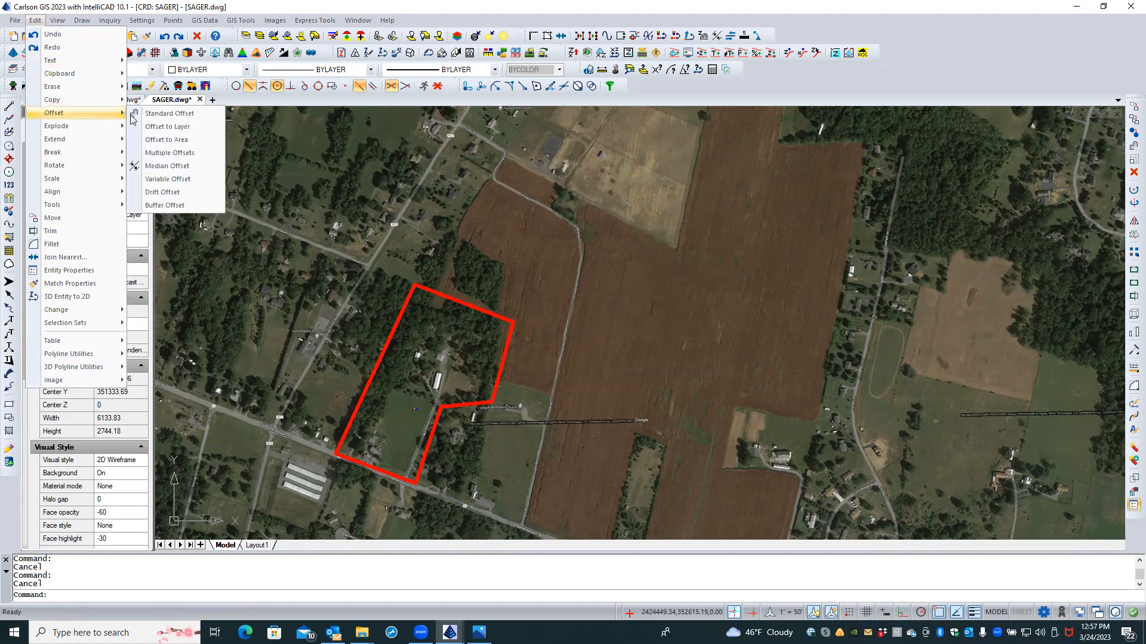
left_click(169, 114)
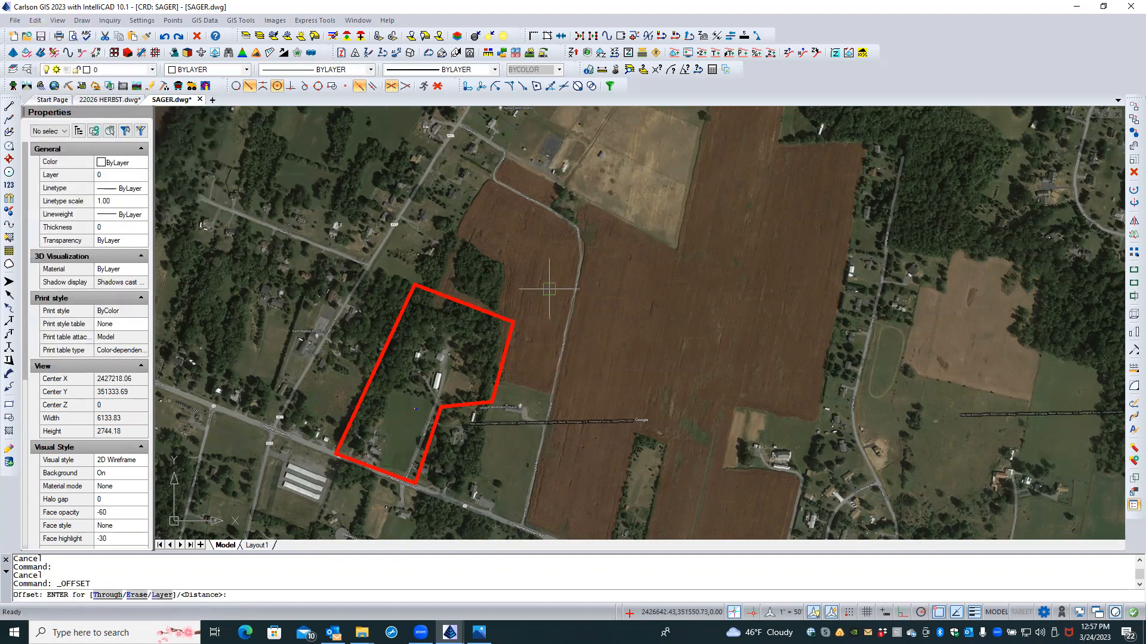
type("50")
key("Return")
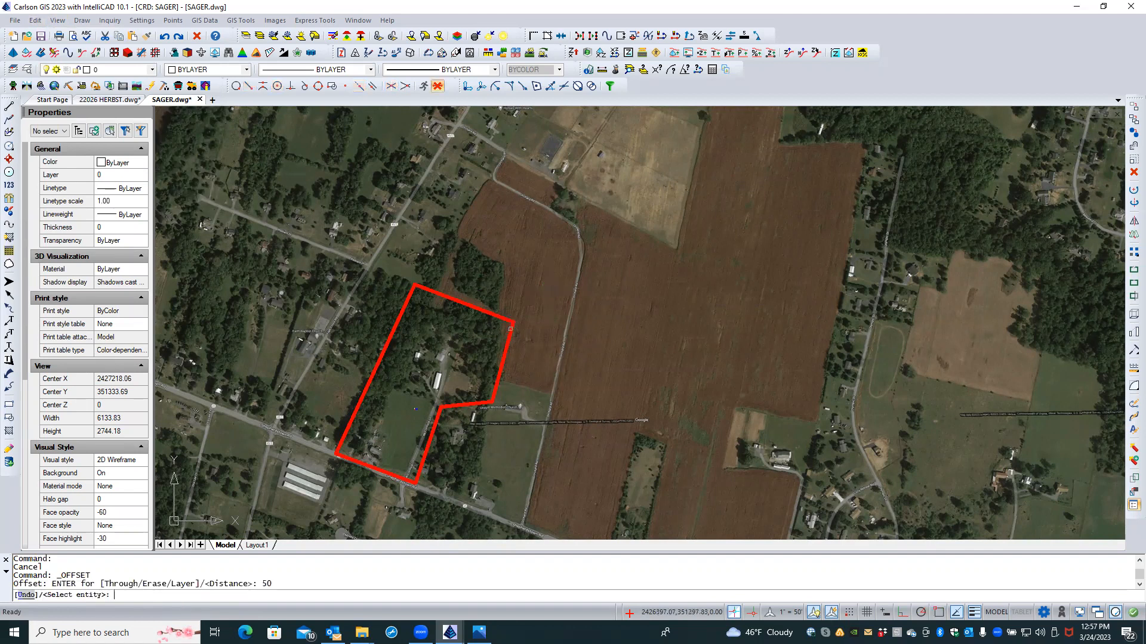
left_click(510, 328)
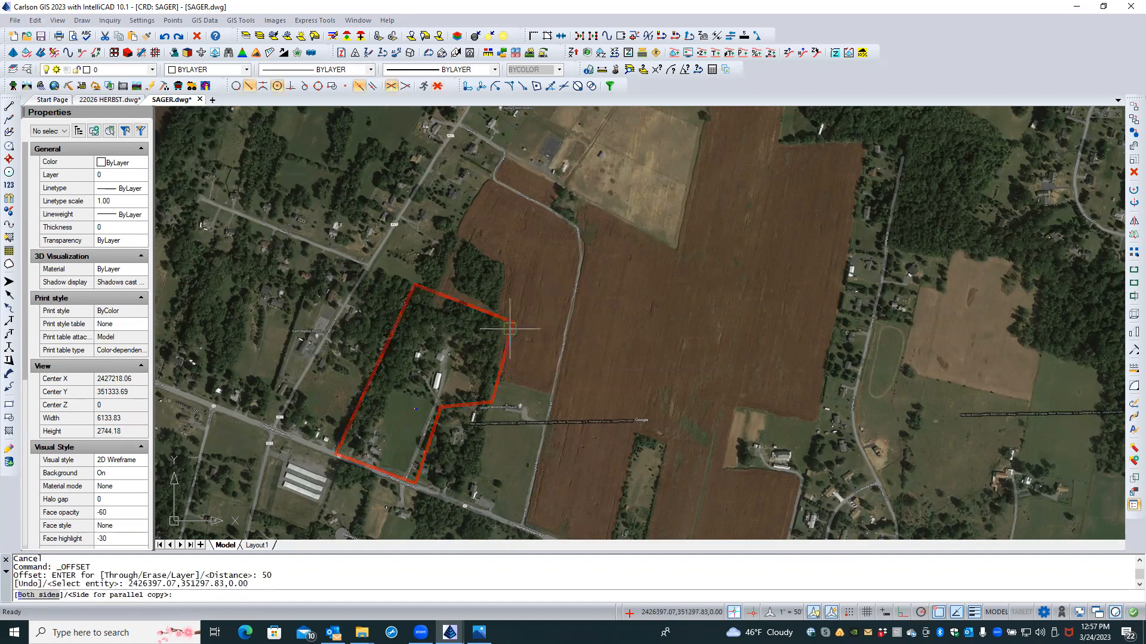
left_click(526, 293)
key("Return")
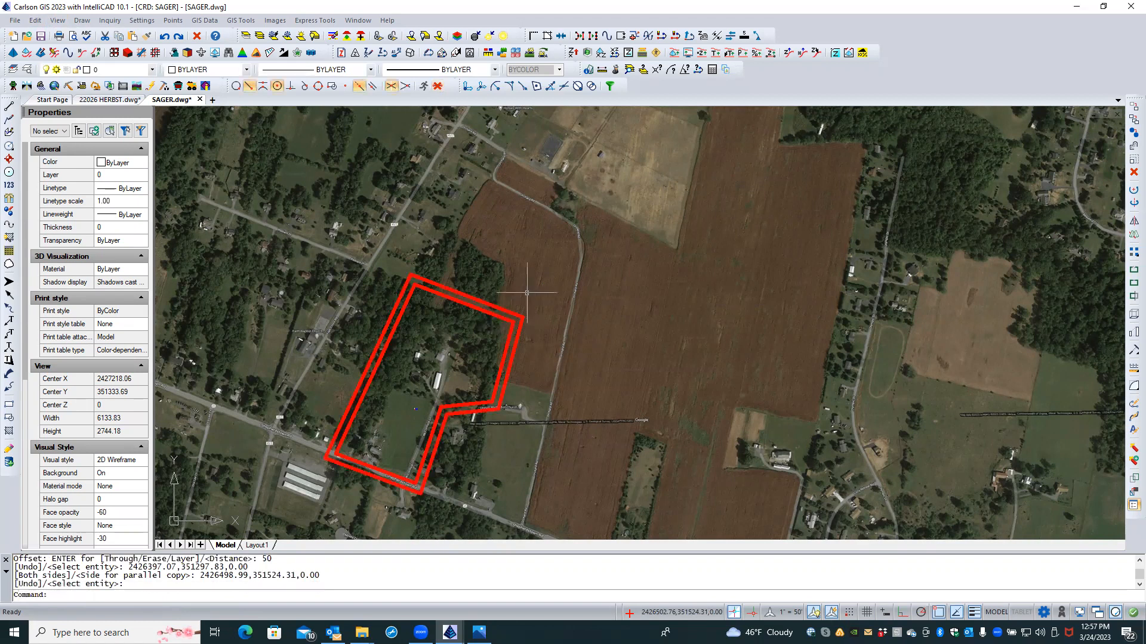
Step: Erase the original inner boundary, leaving the offset copy with area 916982.41
left_click(502, 316)
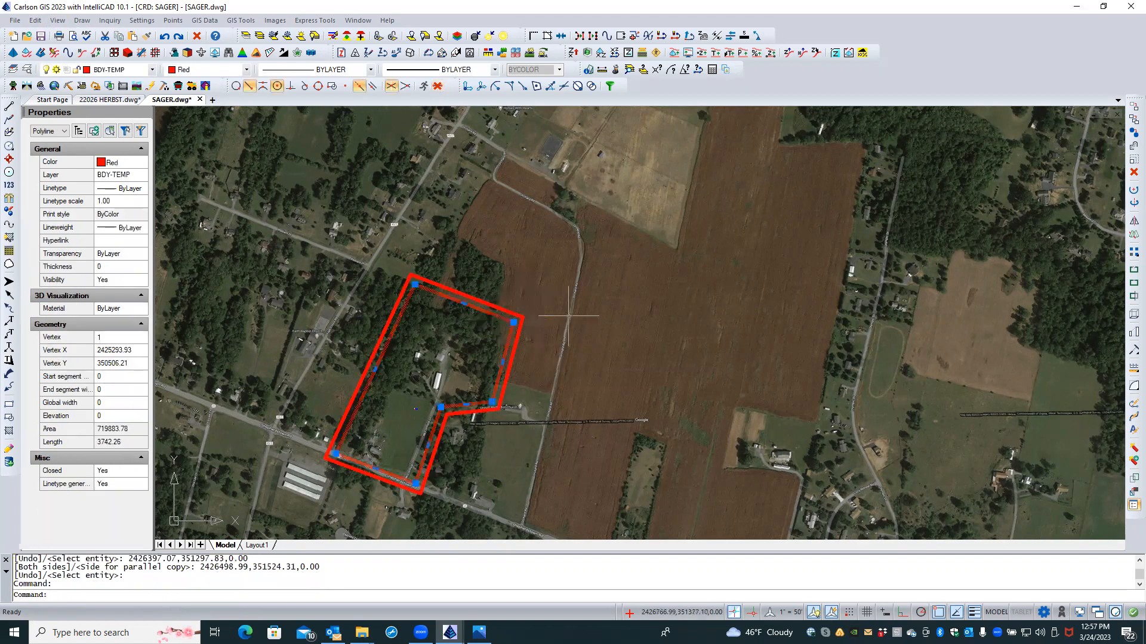
left_click(1132, 174)
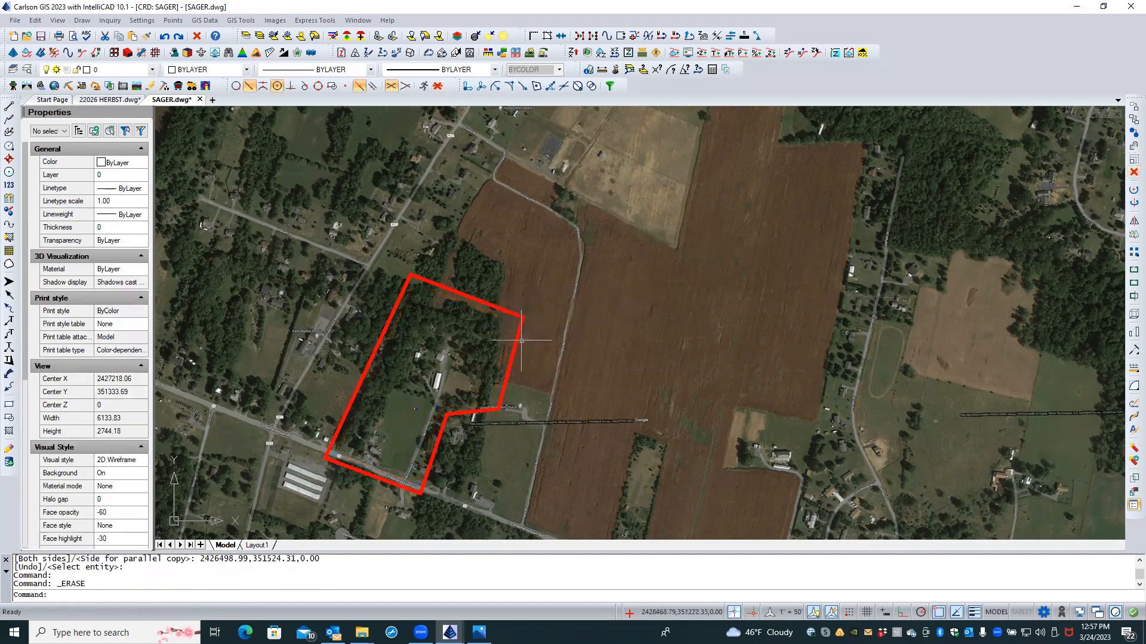
left_click(463, 296)
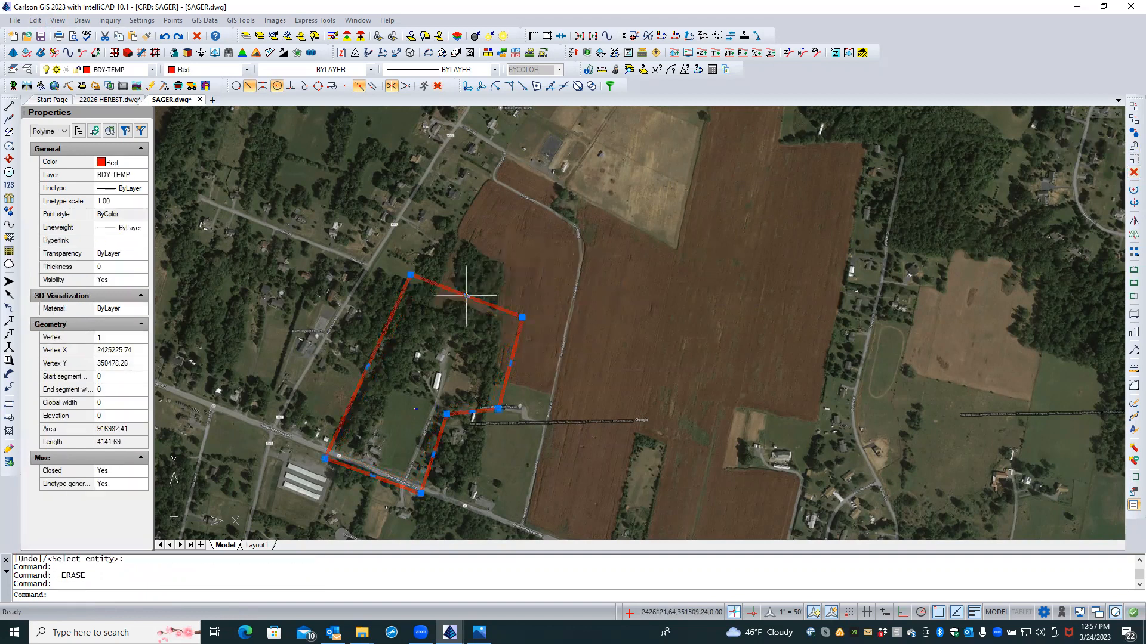
Step: Raise the top edge, move the lower-left corner left, and set a corner on Shepherdstown Rd's edge
left_click(466, 295)
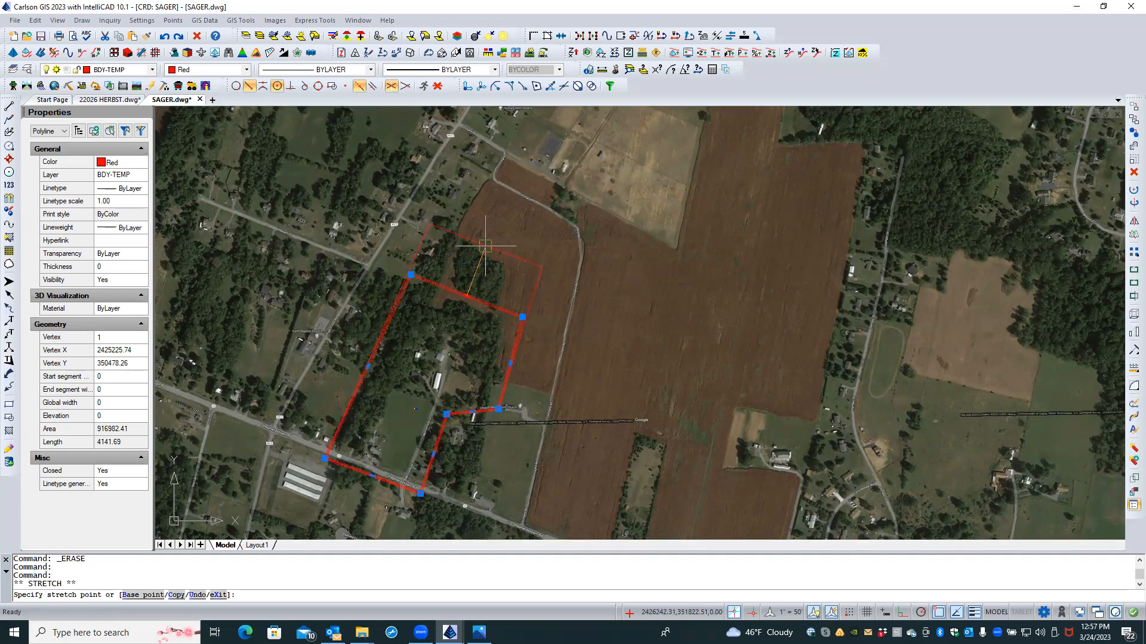
left_click(485, 245)
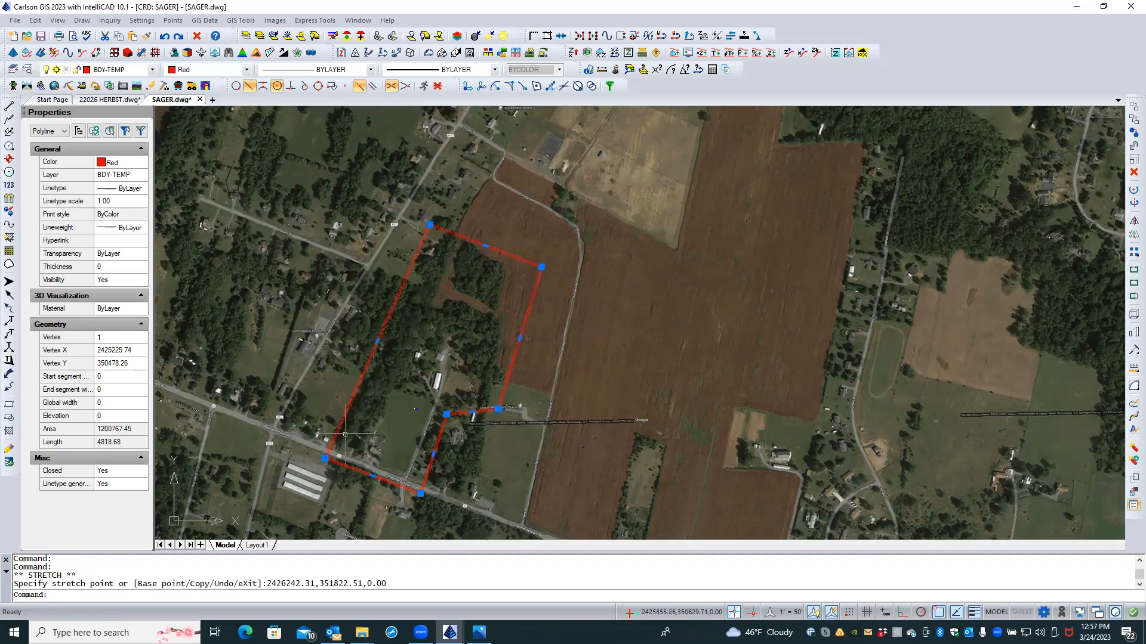
left_click(324, 458)
left_click(318, 458)
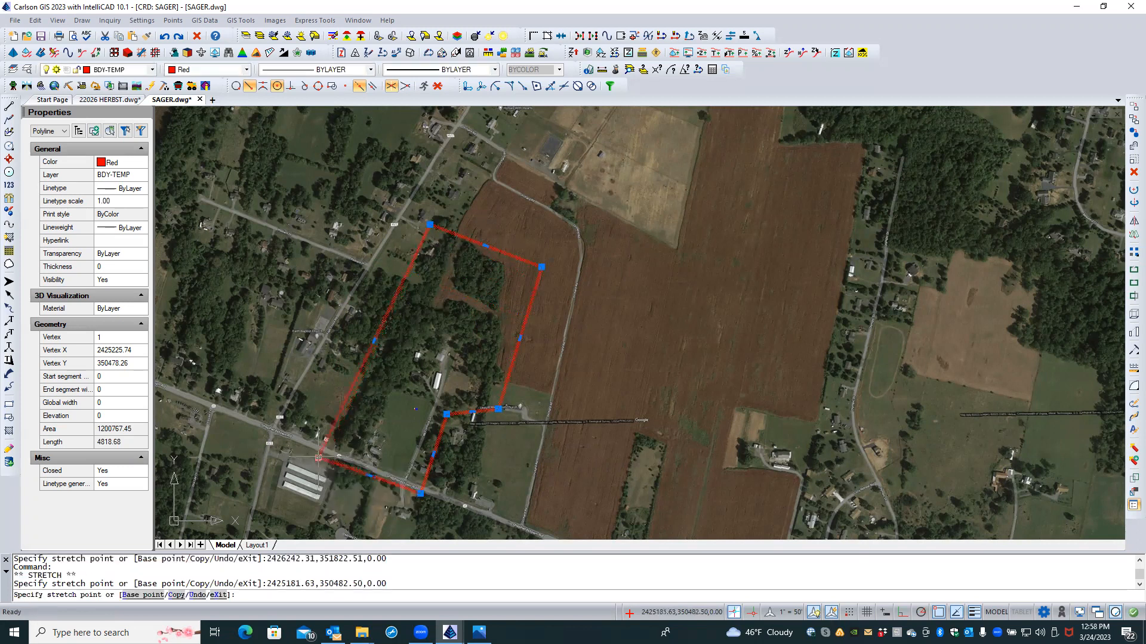
left_click(421, 493)
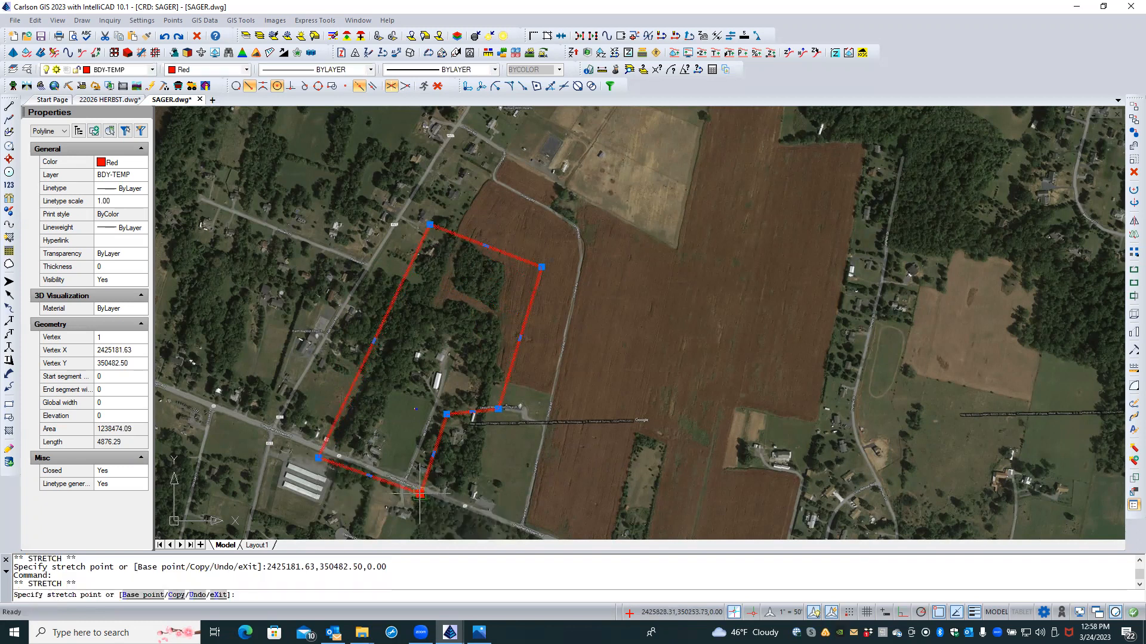
scroll(421, 493, "up", 5)
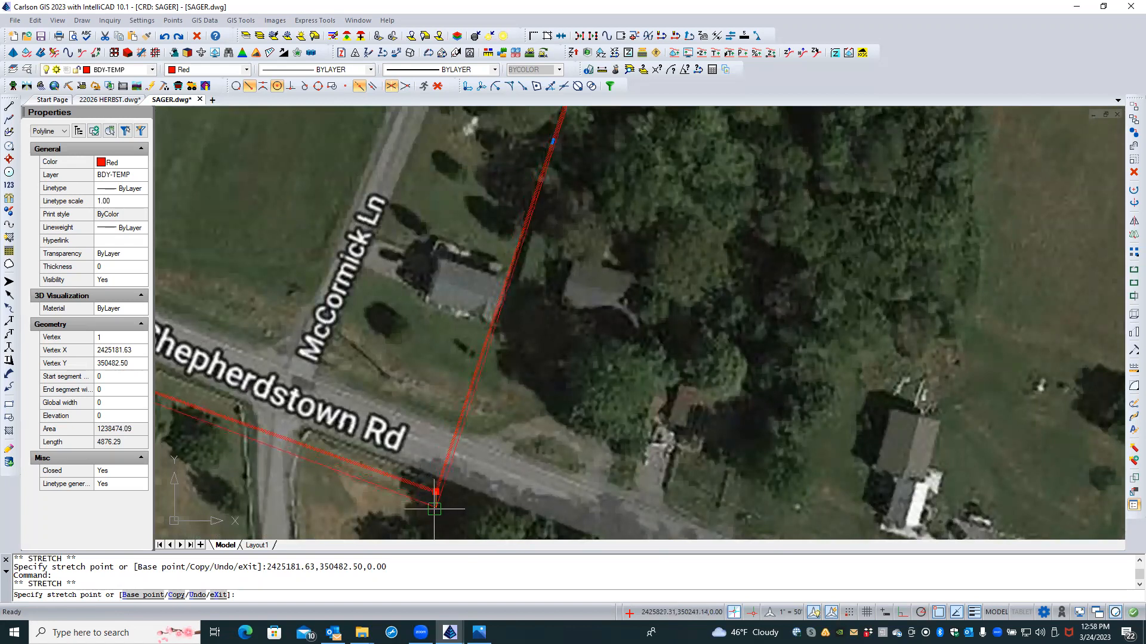
left_click(432, 508)
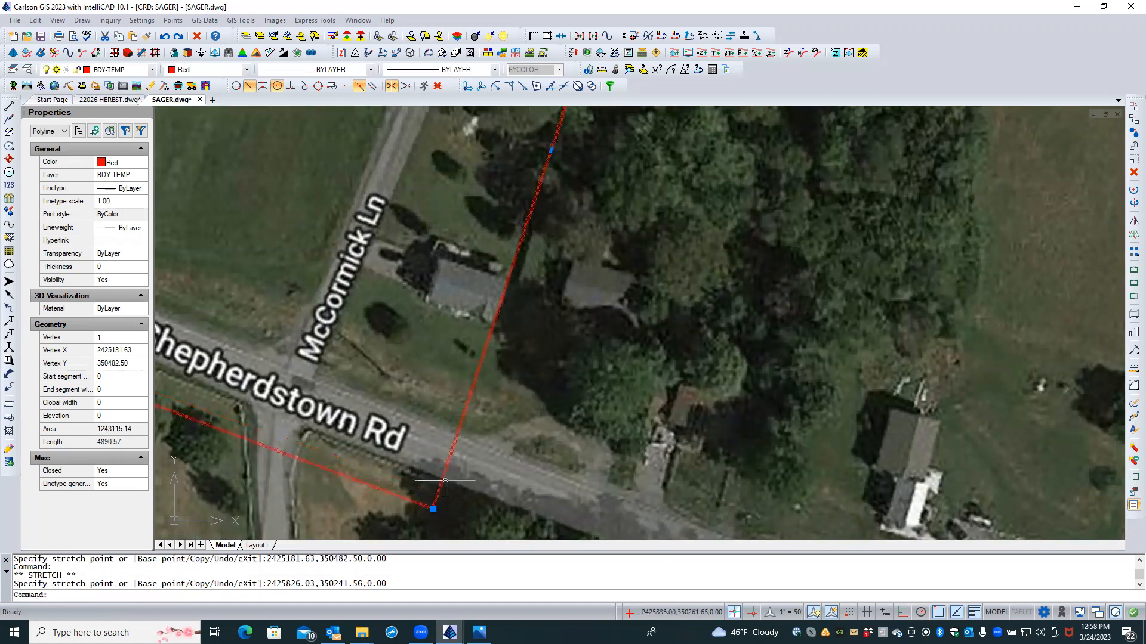
scroll(385, 433, "down", 5)
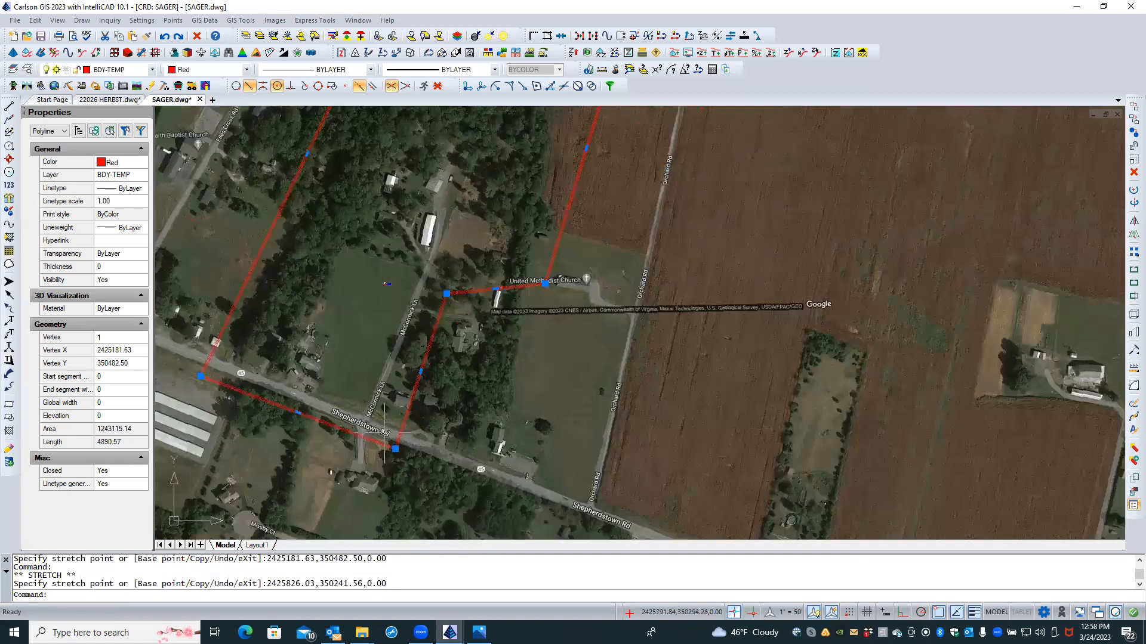
Step: Pull the top-right corner left toward the trees, bringing the area to 1138059.63 and length 4695.59
left_click(447, 294)
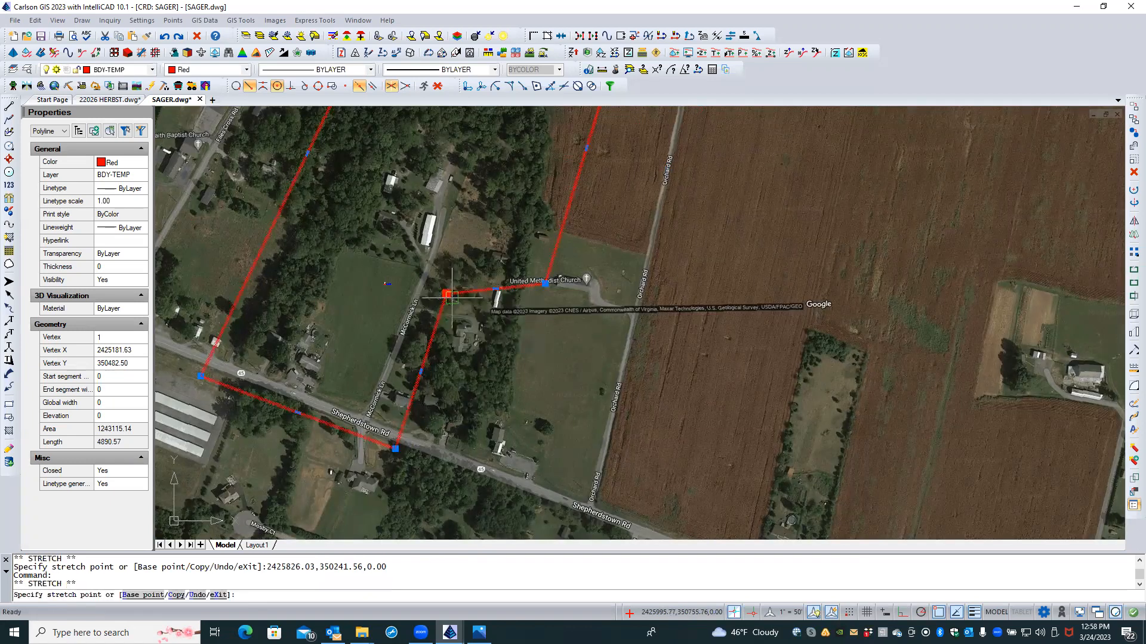
left_click(451, 298)
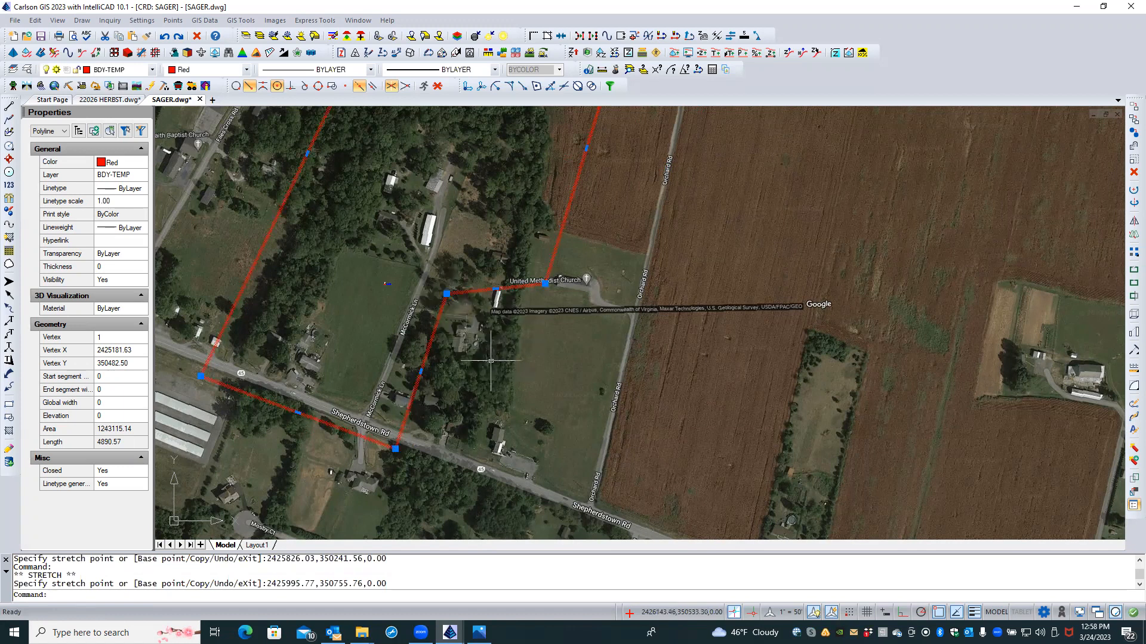
scroll(475, 385, "down", 1)
scroll(475, 384, "down", 2)
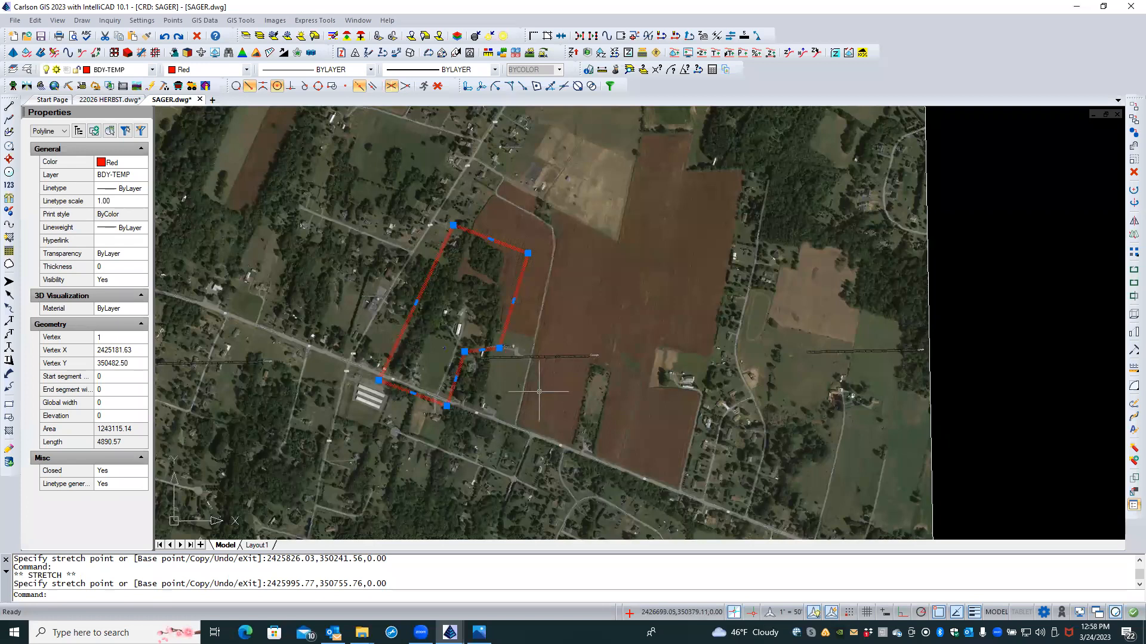
scroll(513, 256, "up", 2)
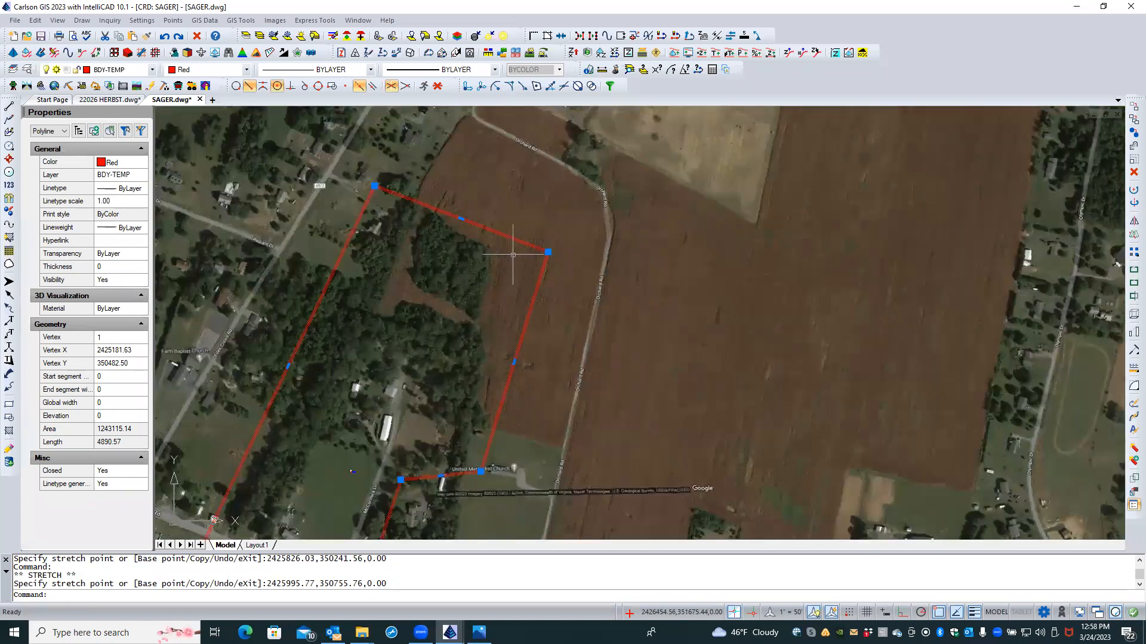
left_click(548, 252)
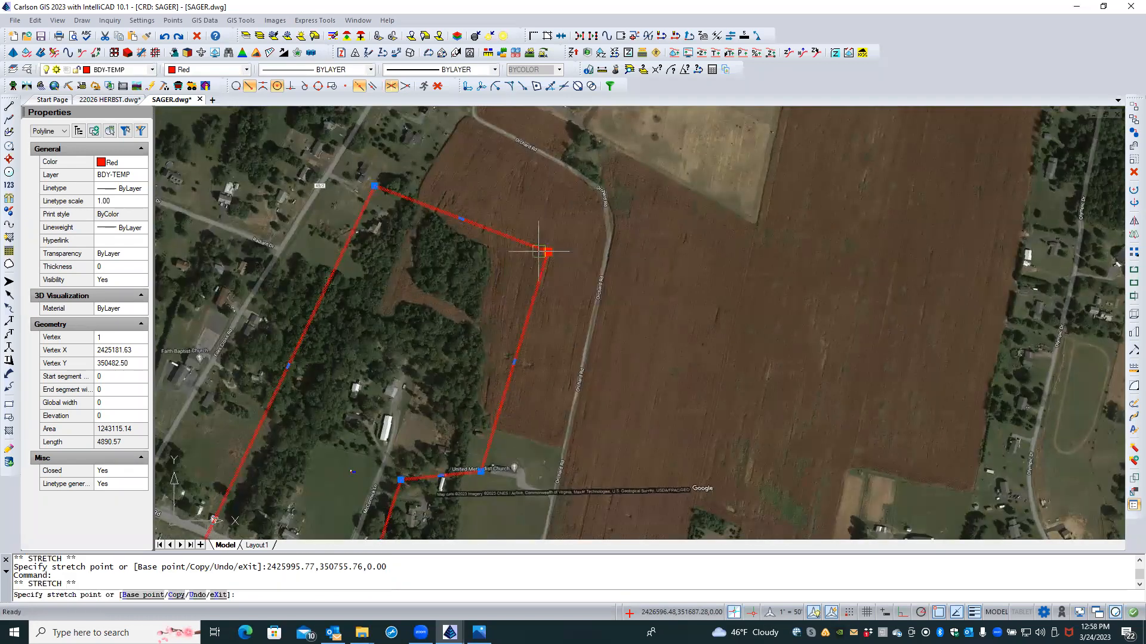
left_click(500, 245)
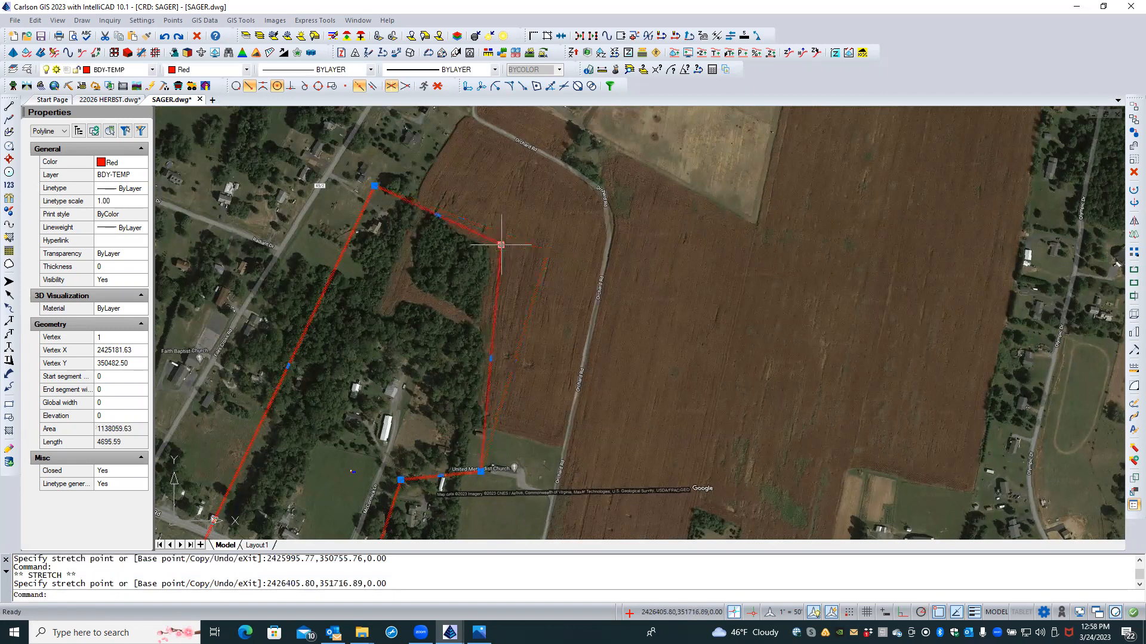
mouse_move(478, 633)
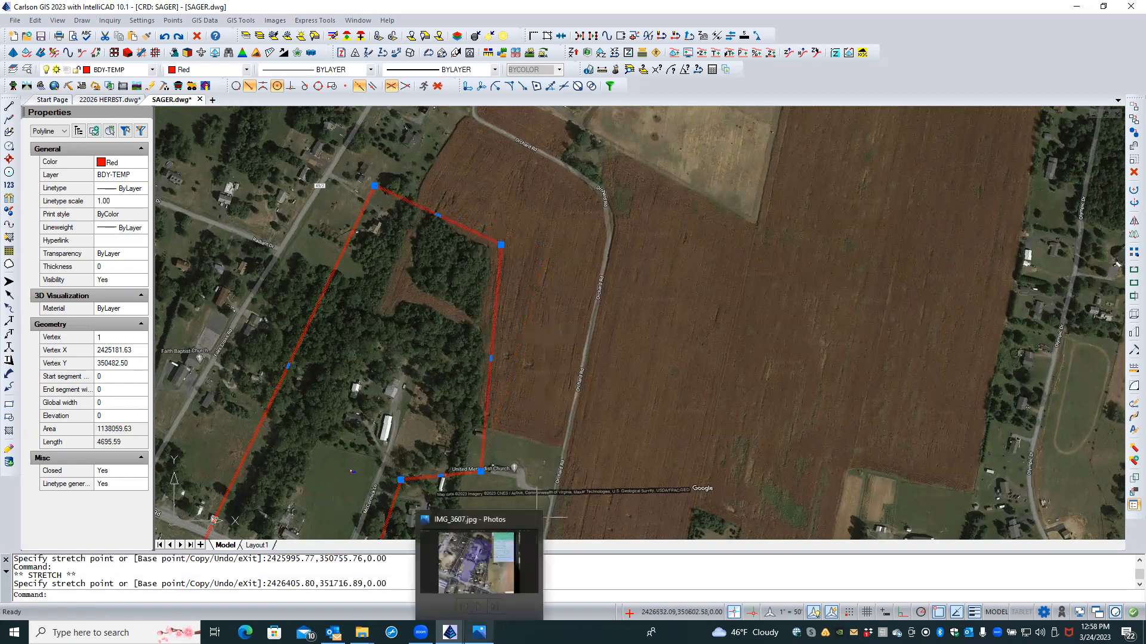
left_click(494, 568)
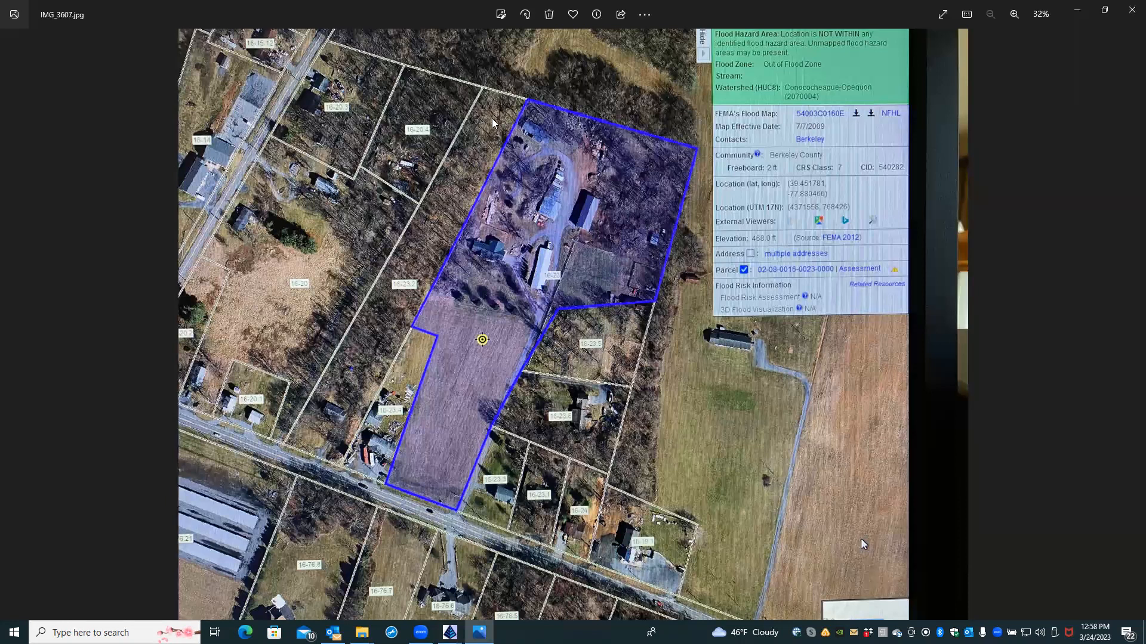
mouse_move(450, 633)
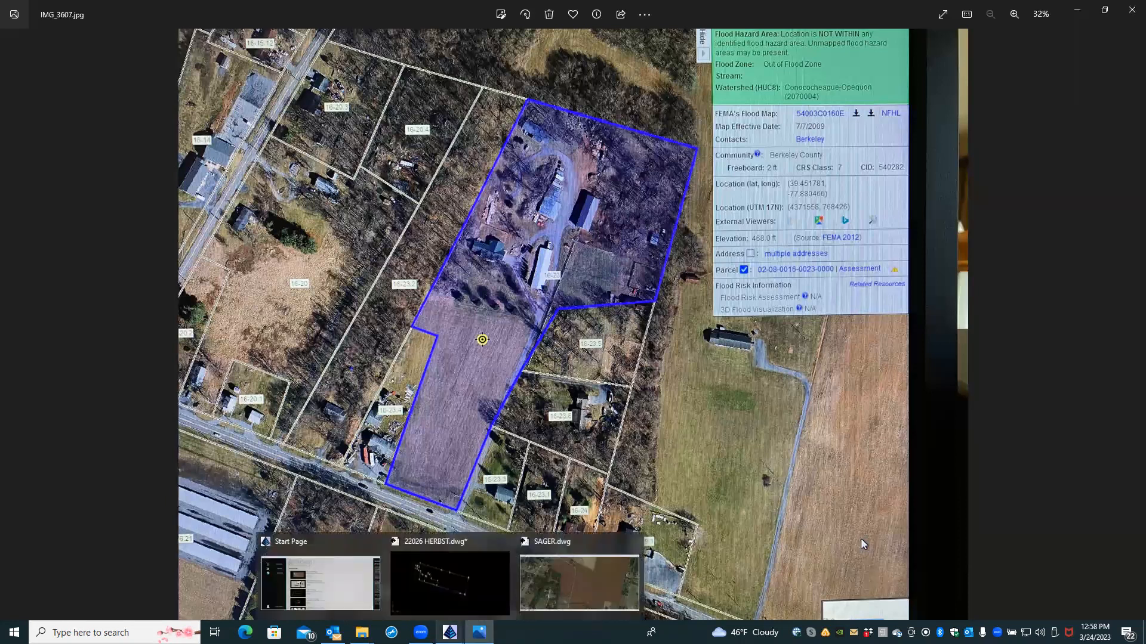
left_click(545, 577)
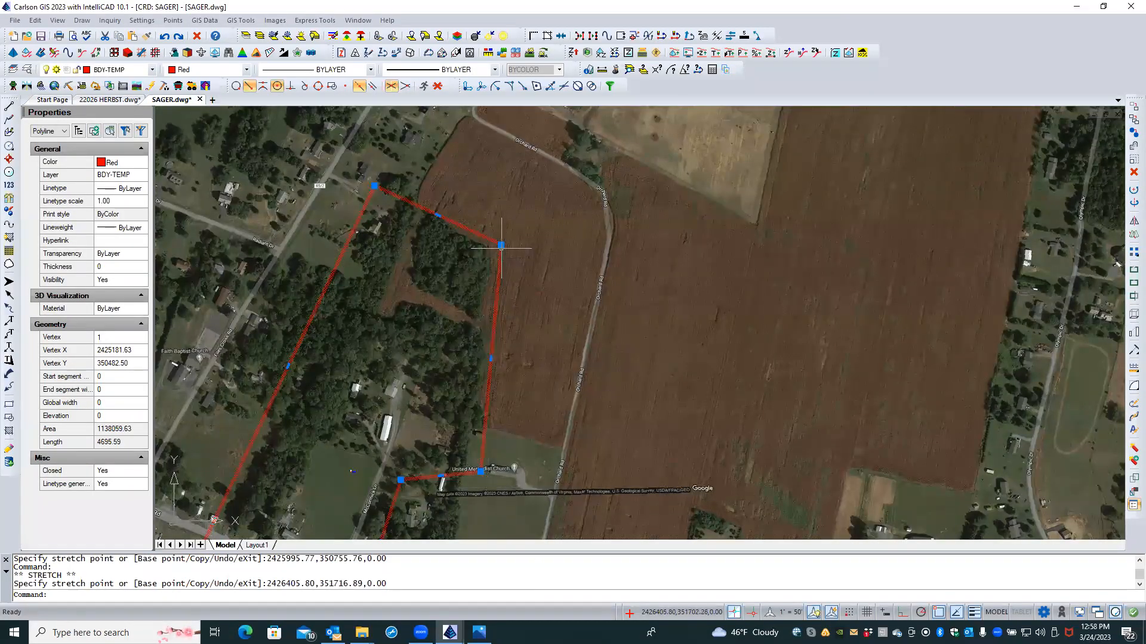
Step: Nudge the top-right corner slightly outward, giving area 1186352.66 and length 4770.98
left_click(522, 260)
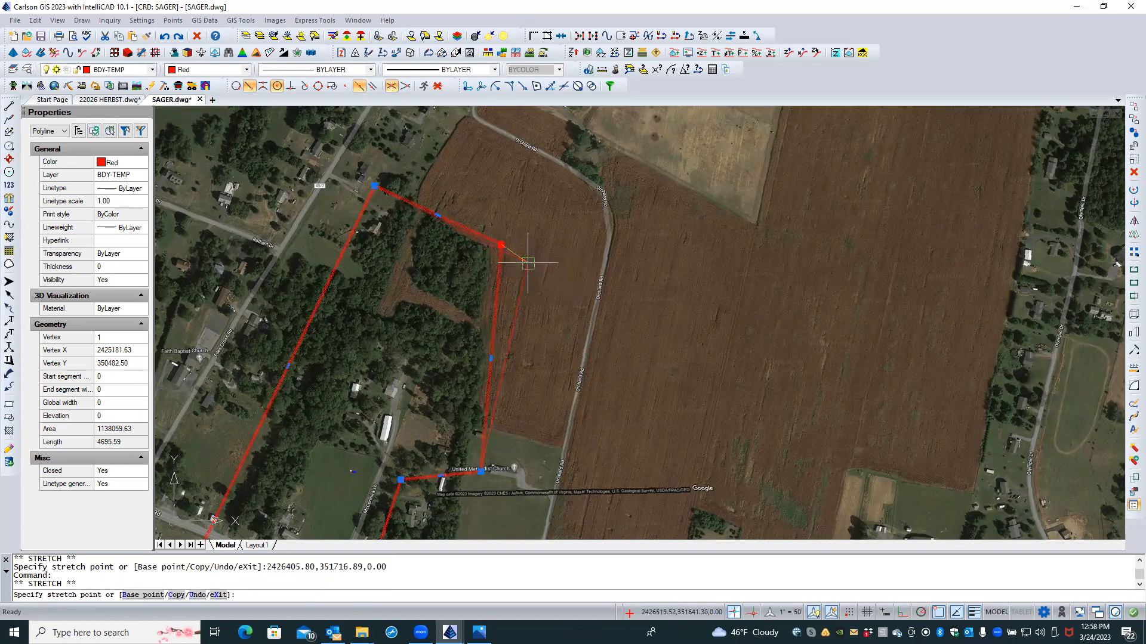
left_click(528, 262)
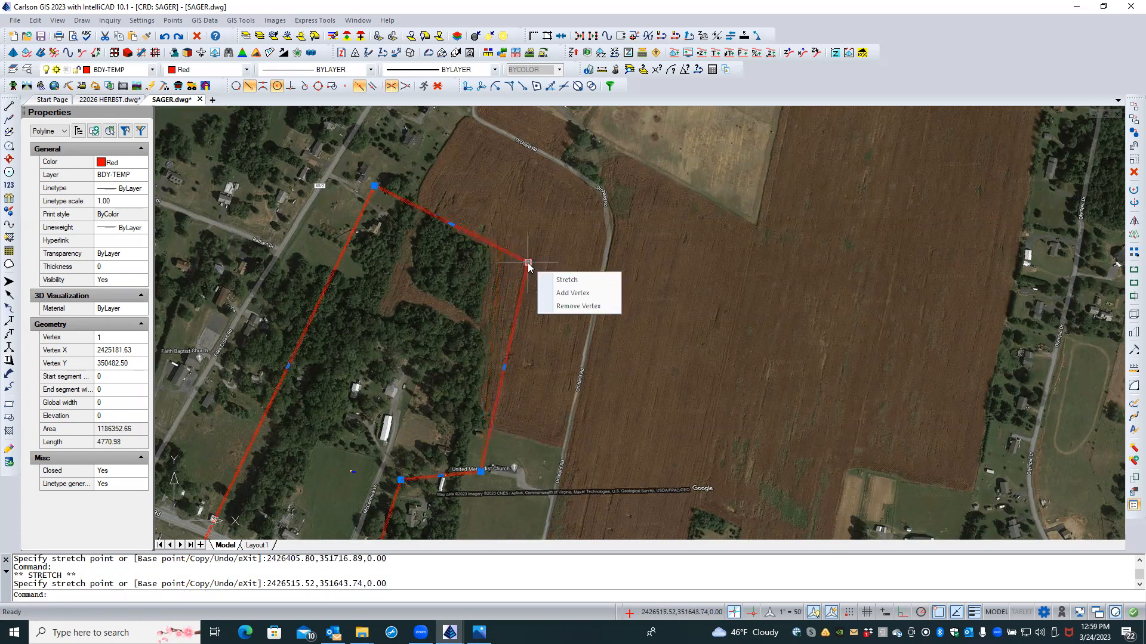
scroll(639, 233, "down", 2)
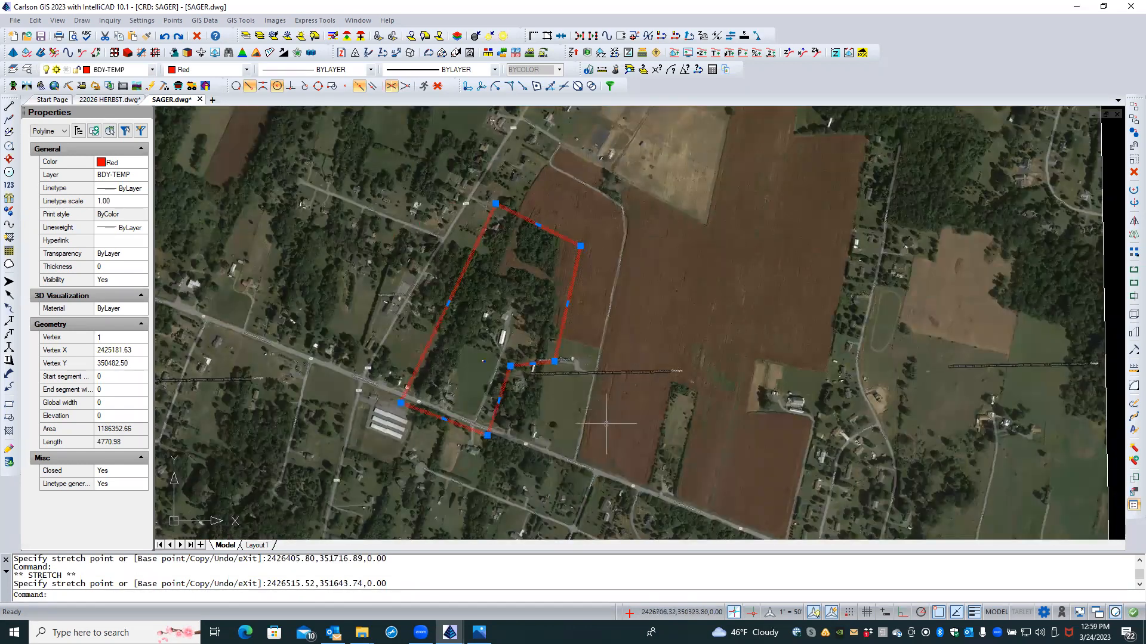
scroll(591, 462, "down", 5)
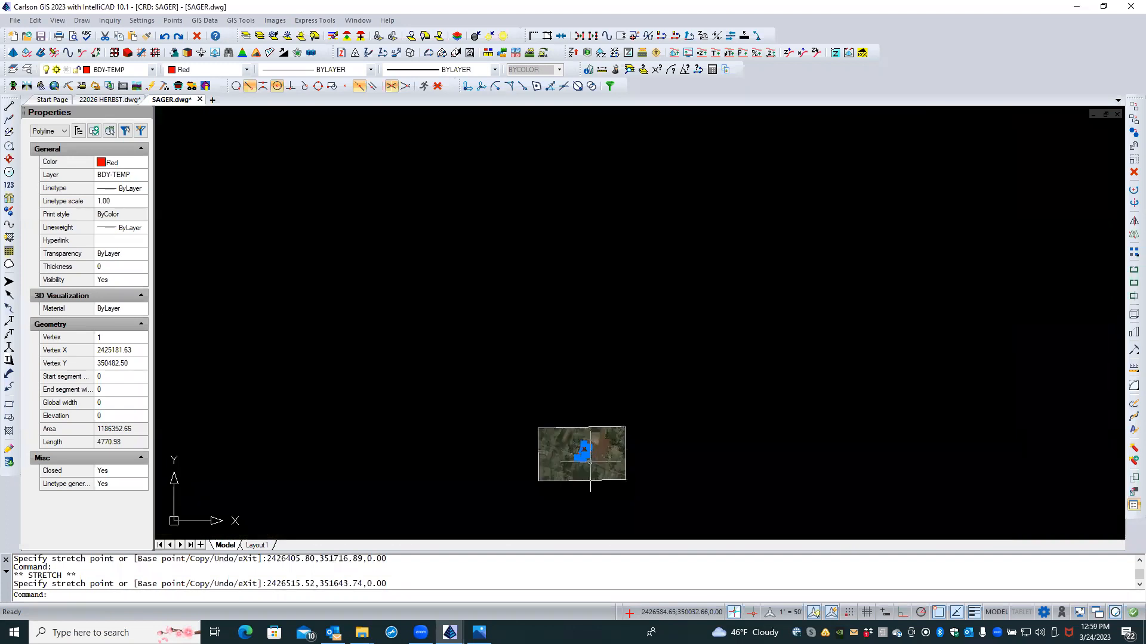
Step: Zoom to extents, center the other red boundary's aerial image, and bring up the IMG_3607.jpg parcel map
middle_click(569, 363)
middle_click(569, 364)
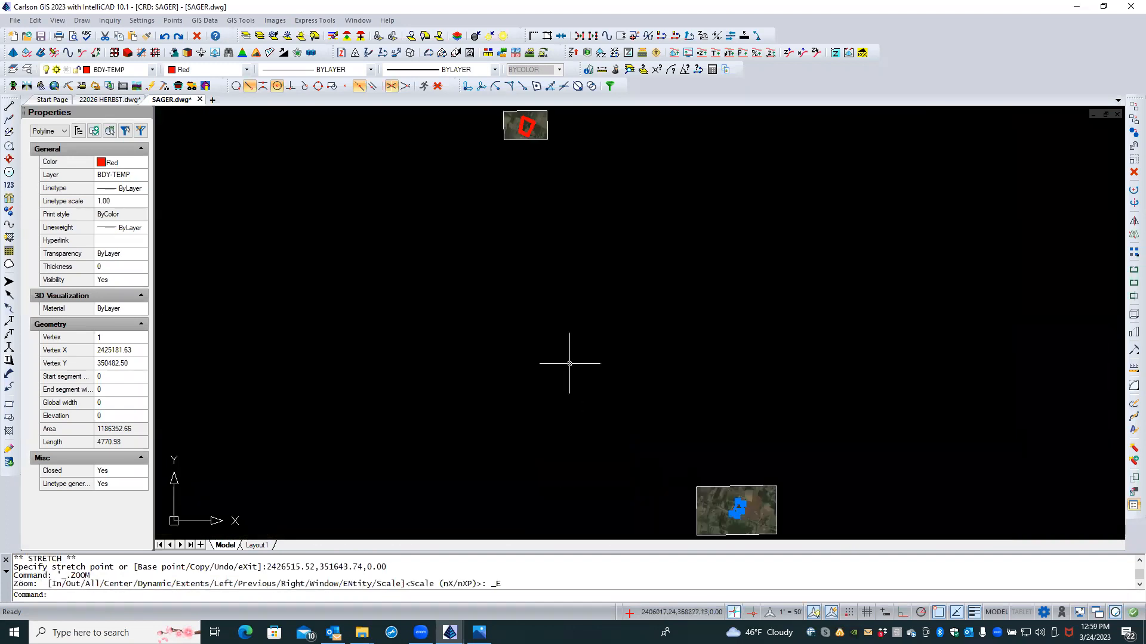
scroll(542, 115, "up", 5)
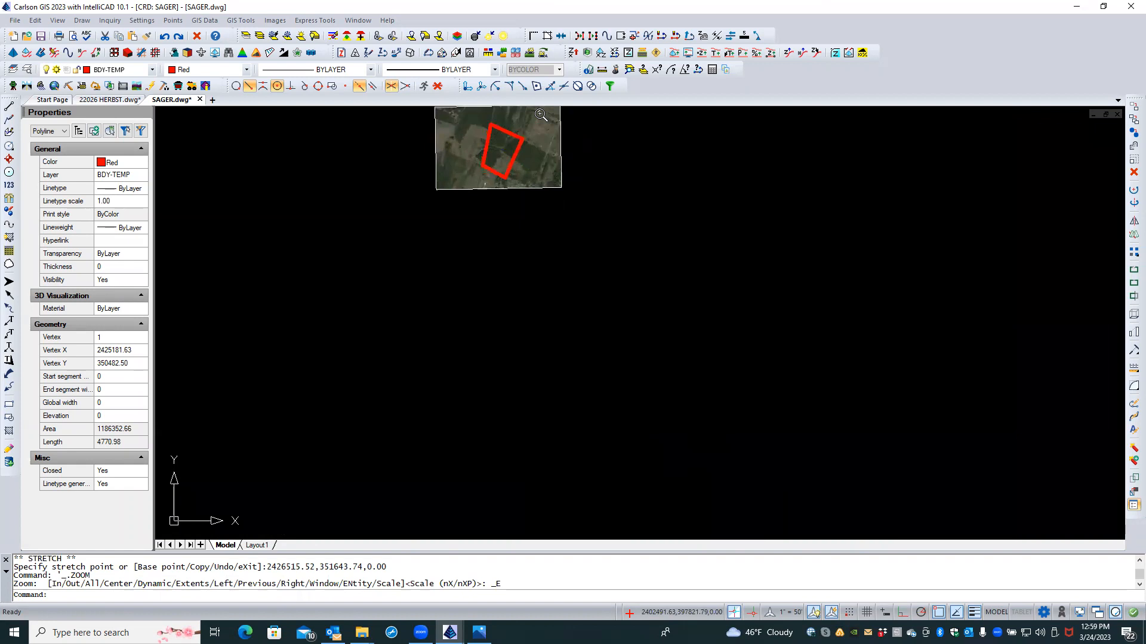
scroll(540, 114, "up", 5)
scroll(499, 134, "up", 1)
middle_click_drag(491, 149, 505, 218)
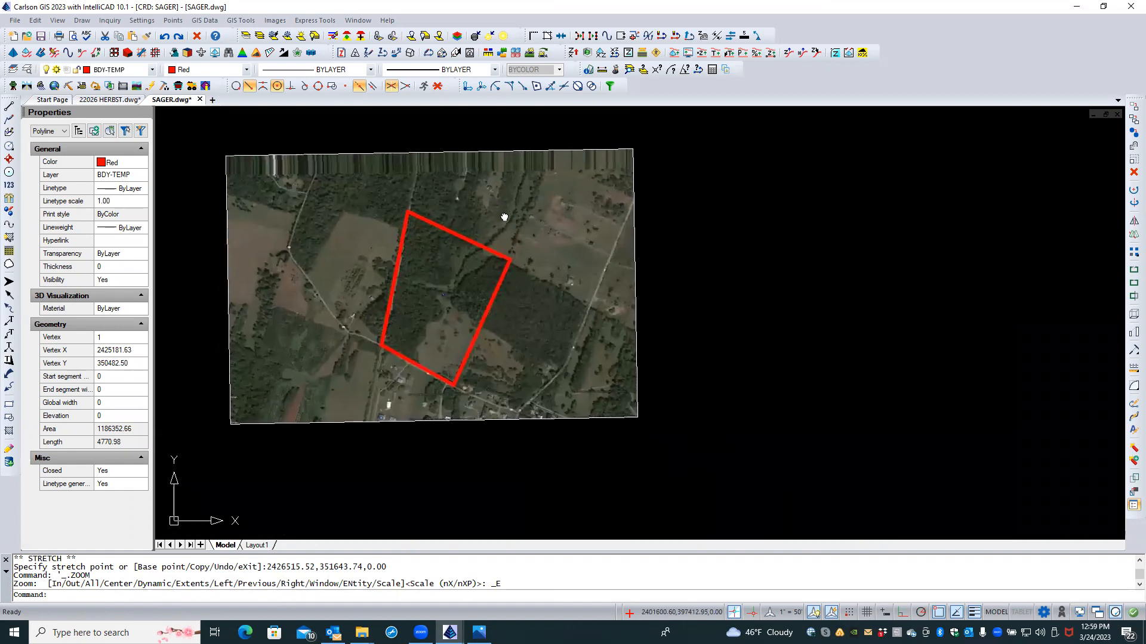
scroll(388, 266, "up", 5)
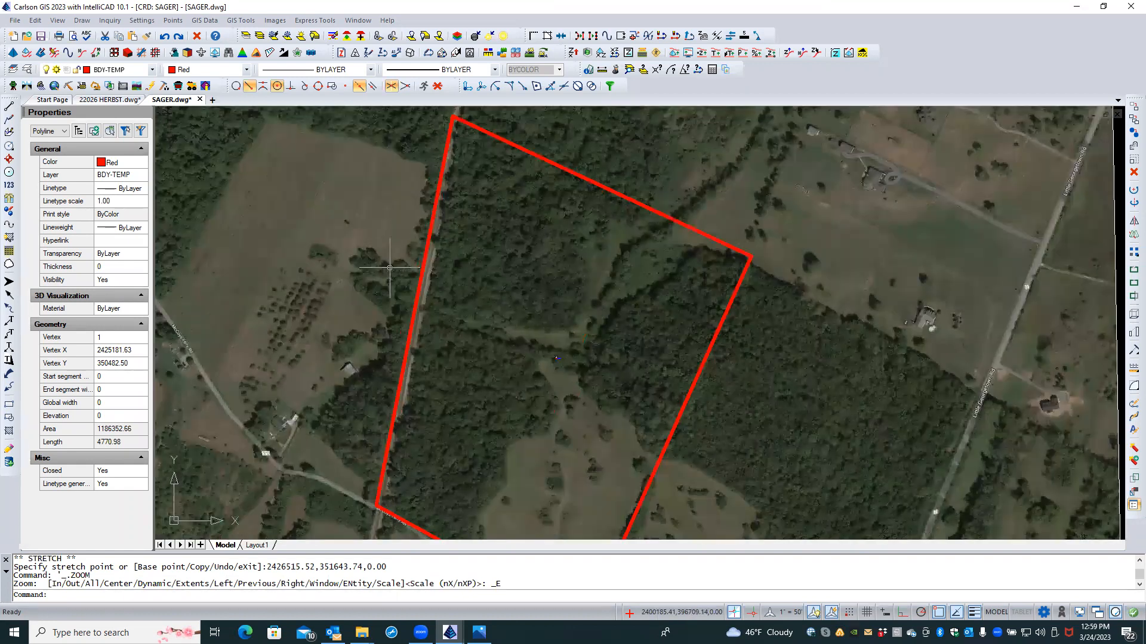
scroll(390, 268, "down", 2)
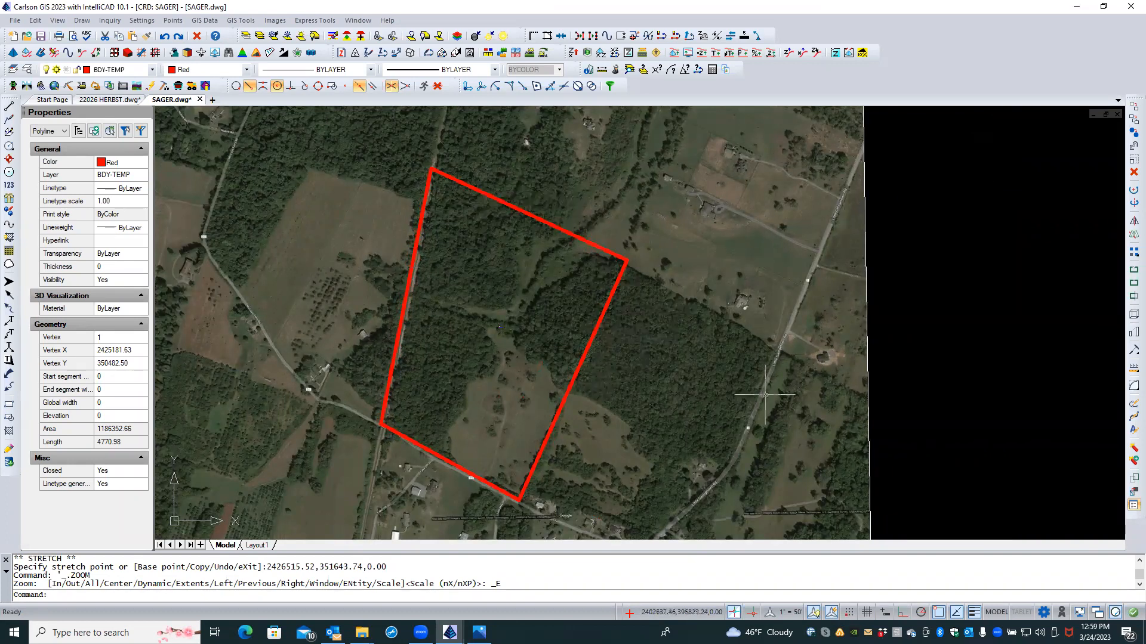
mouse_move(479, 632)
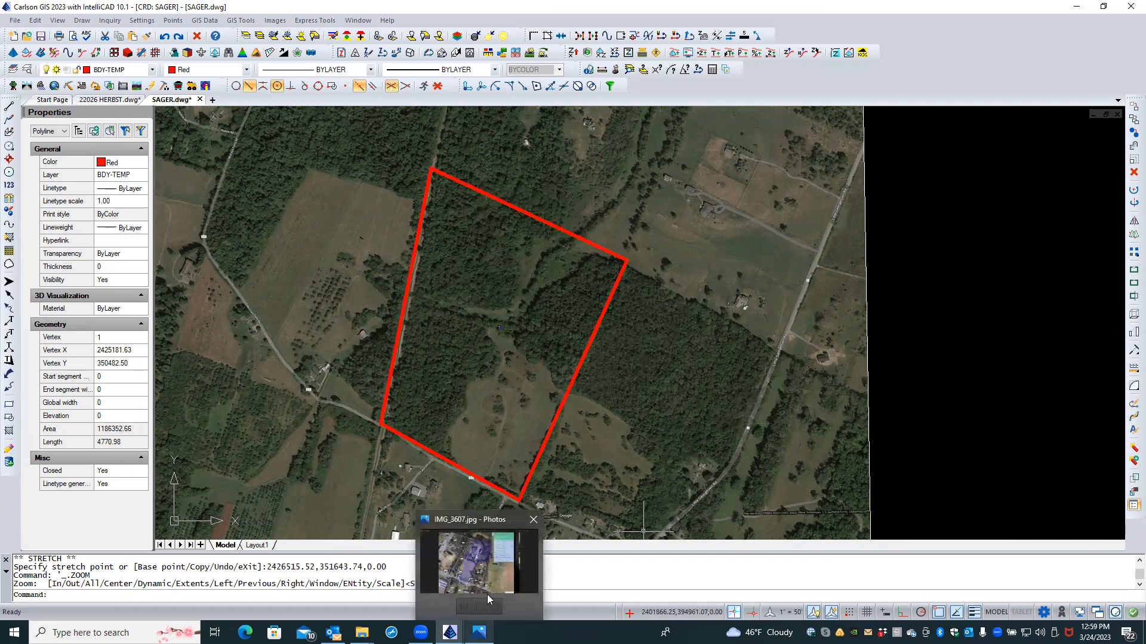
left_click(530, 541)
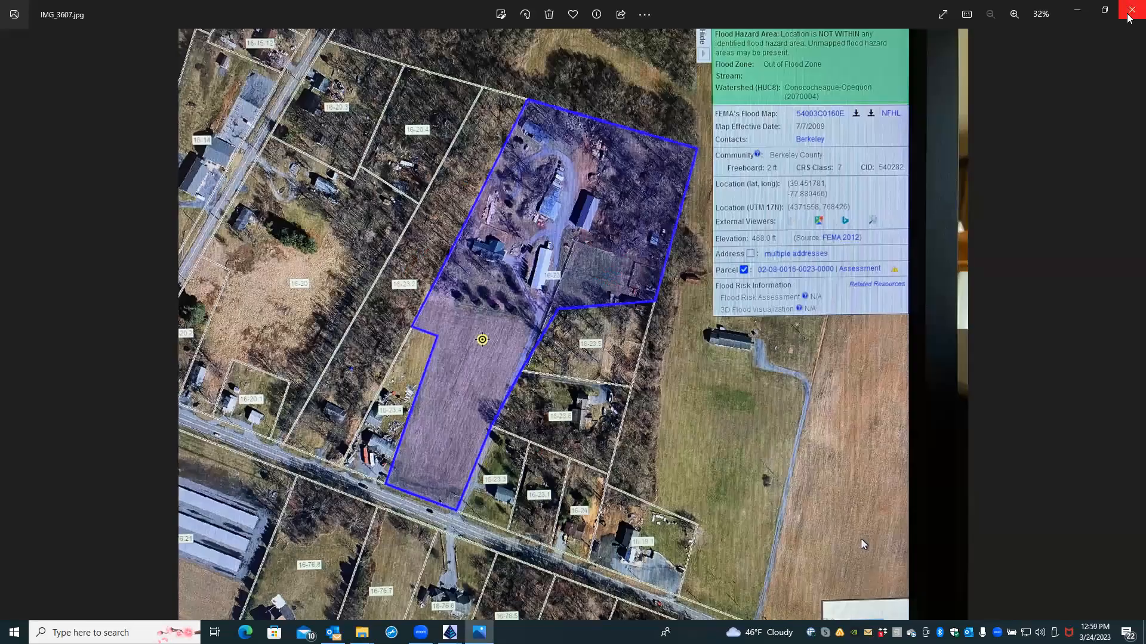
Step: Close the current photo, view IMG_3608.jpg's Berkeley parcel map, and return to the SAGER drawing
left_click(1130, 10)
left_click(1077, 7)
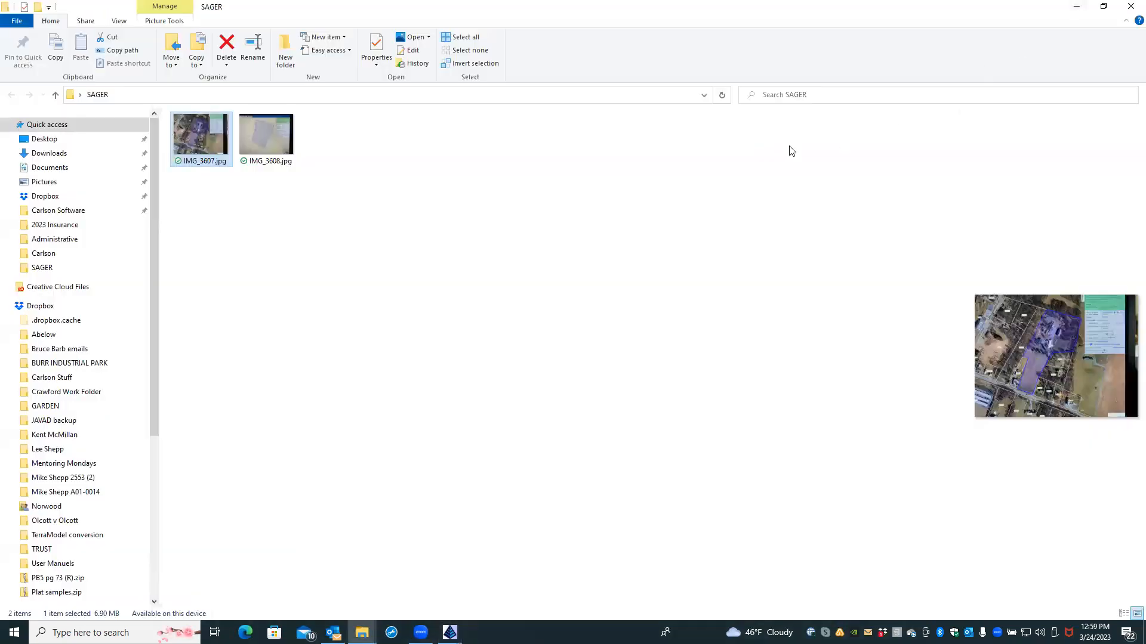
double_click(260, 139)
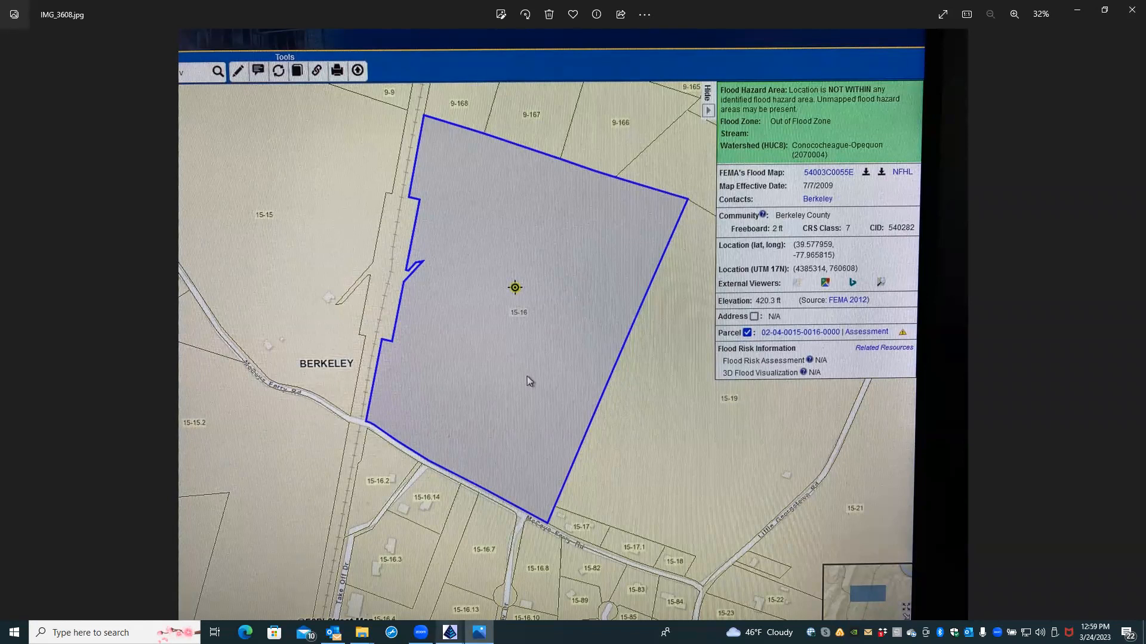
mouse_move(450, 632)
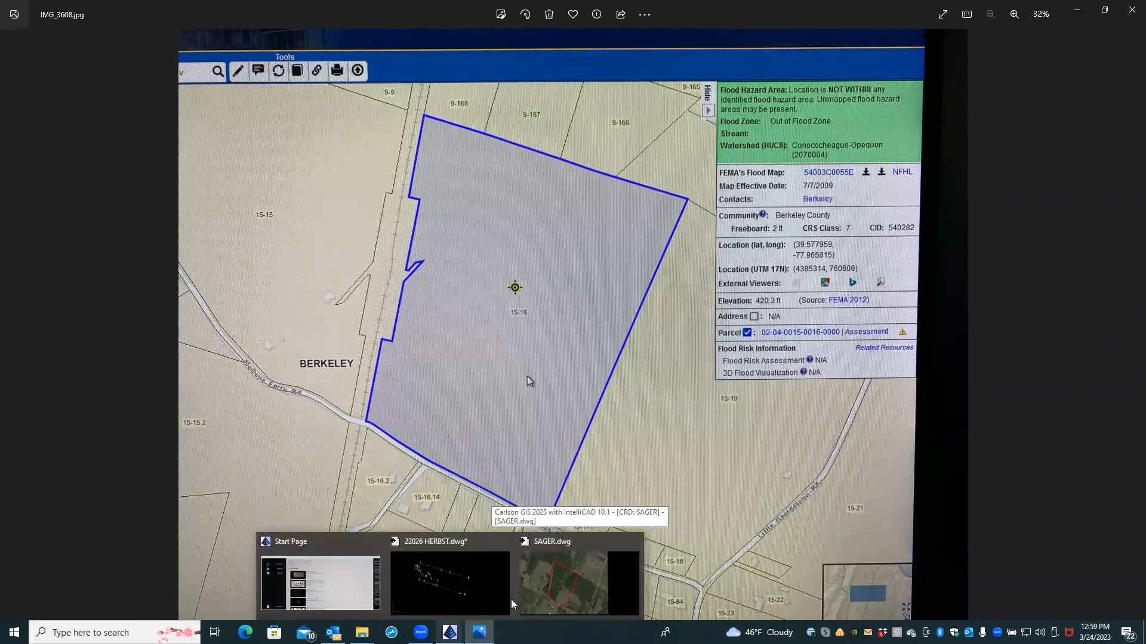
left_click(580, 586)
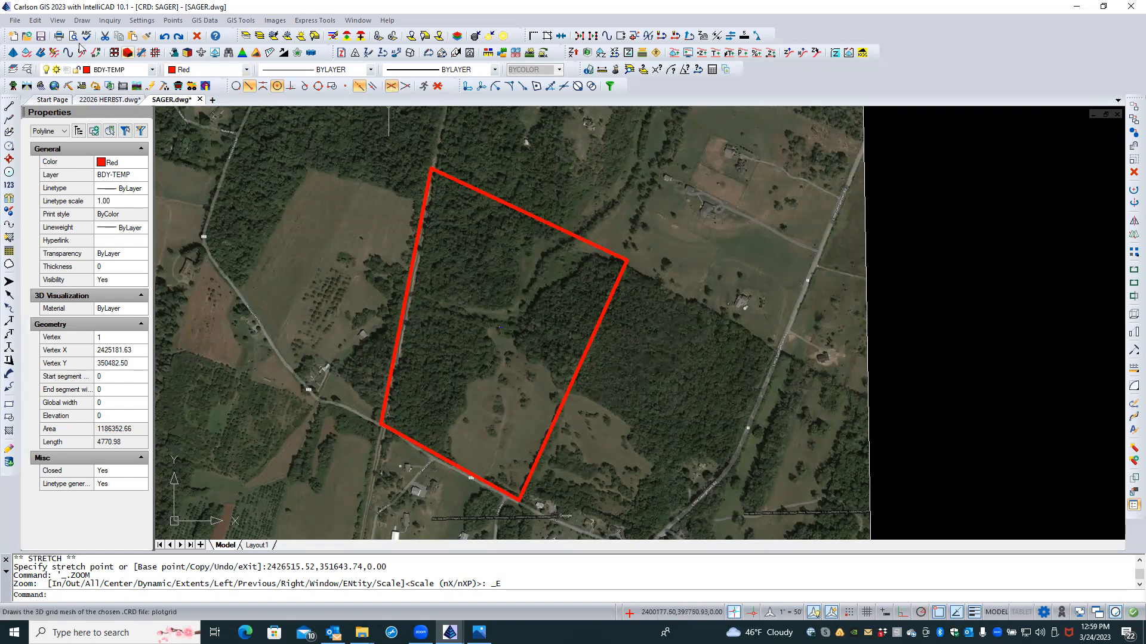
Step: Offset the red parcel boundary 50.00 outward, then delete the original inner boundary
left_click(39, 23)
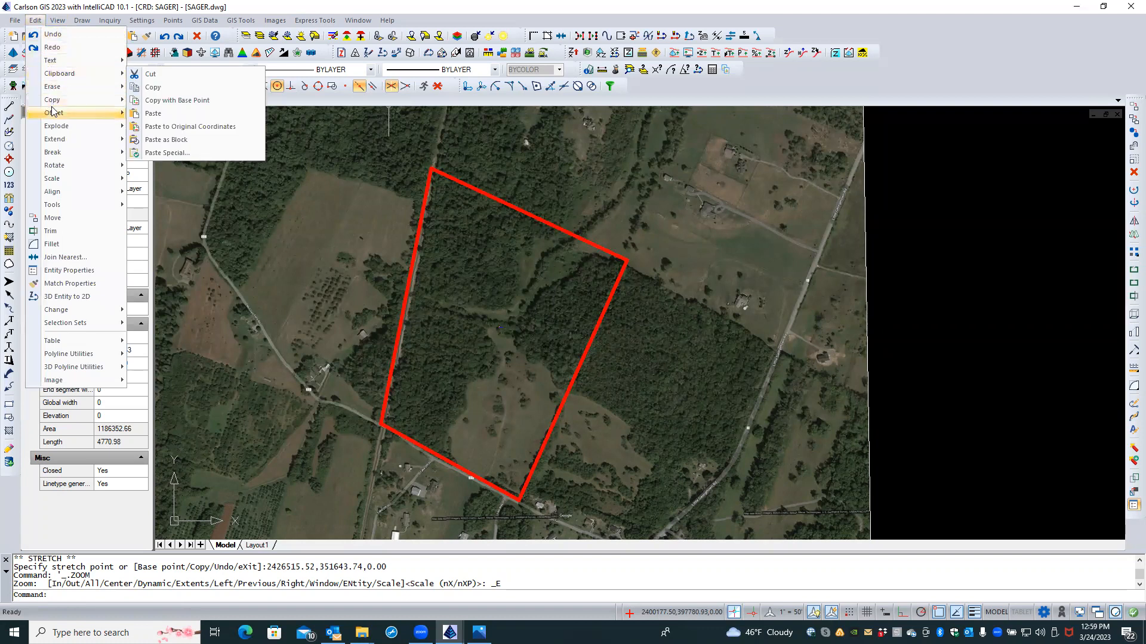
mouse_move(64, 114)
left_click(150, 114)
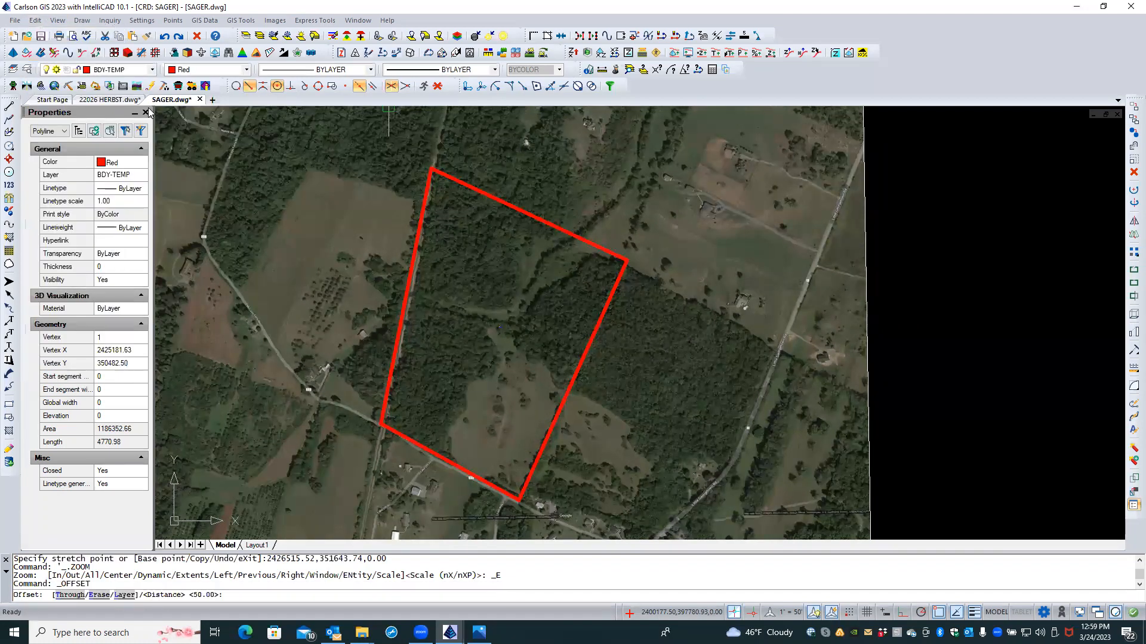
key("Return")
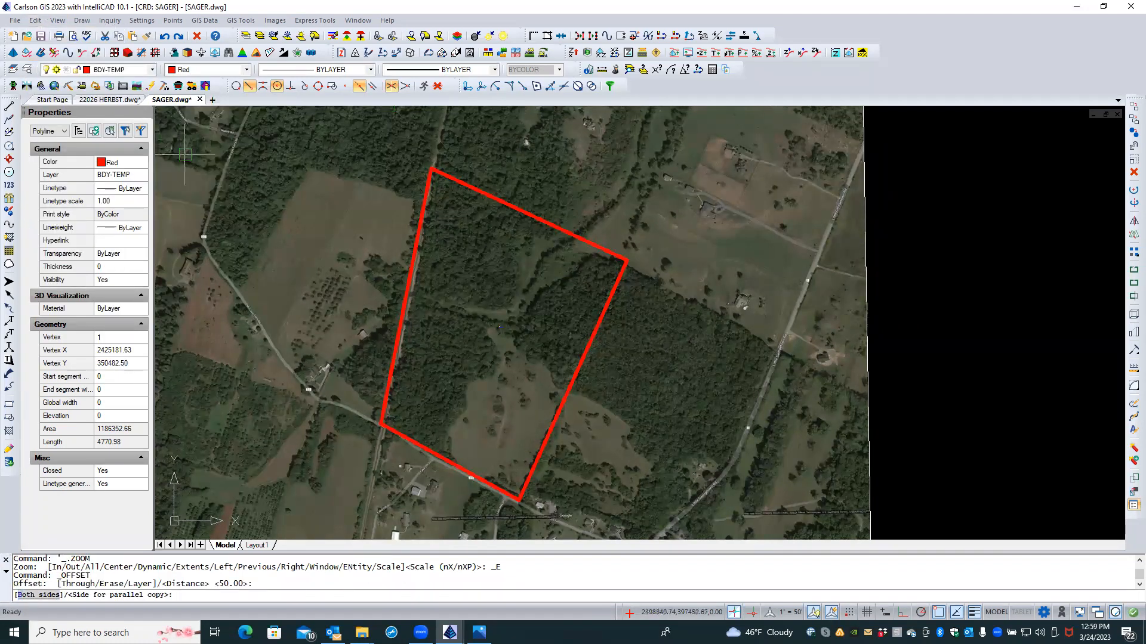
left_click(415, 224)
left_click(401, 224)
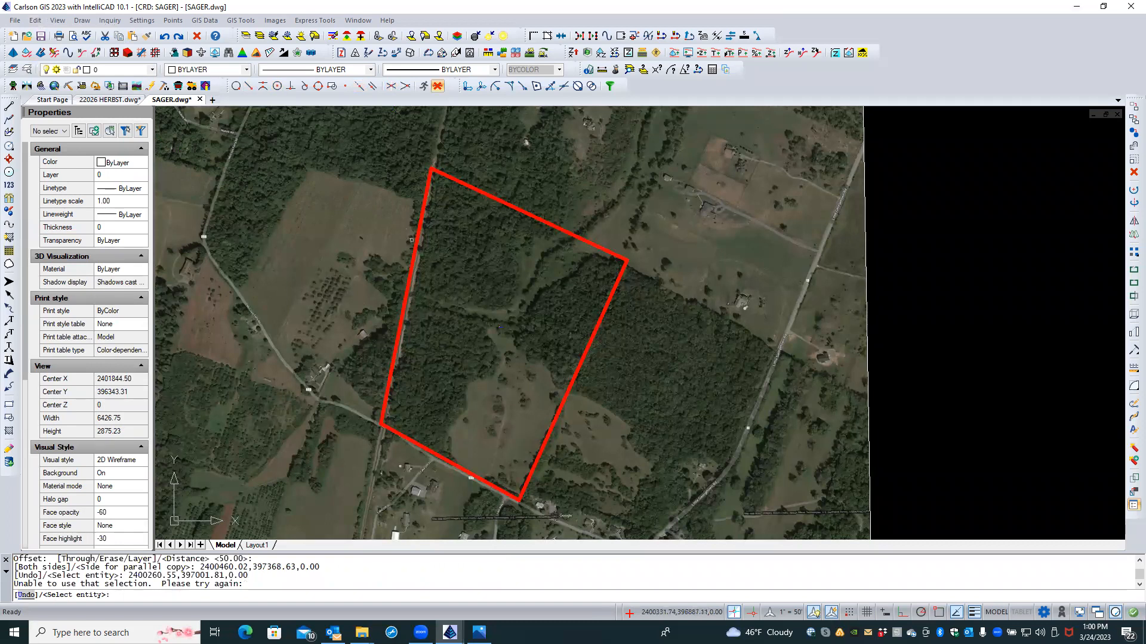
left_click(414, 242)
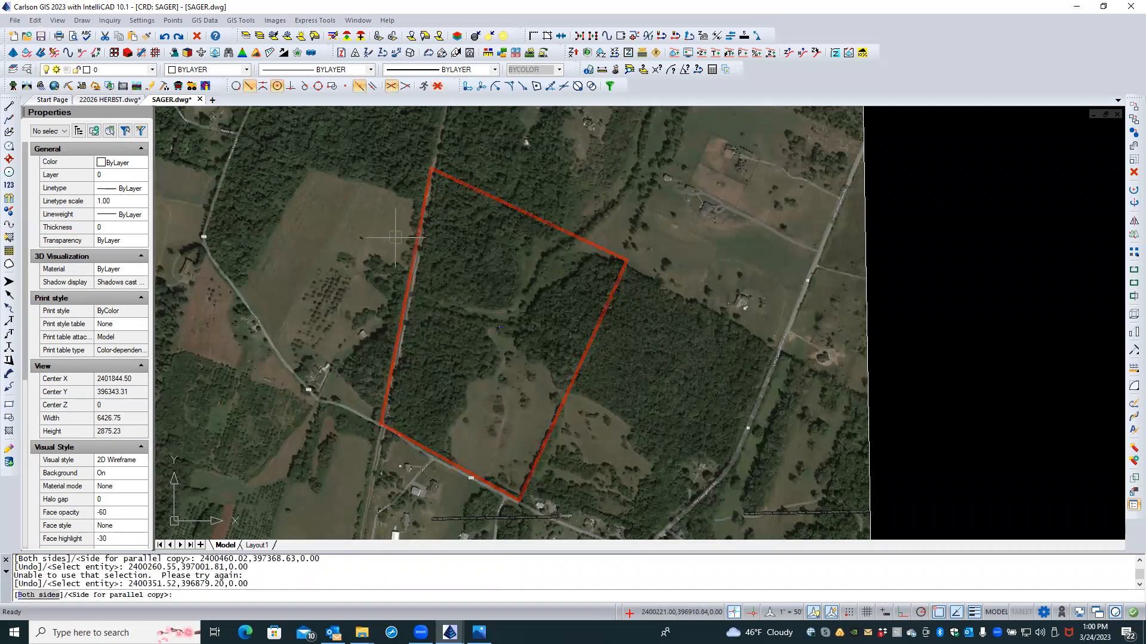
left_click(395, 237)
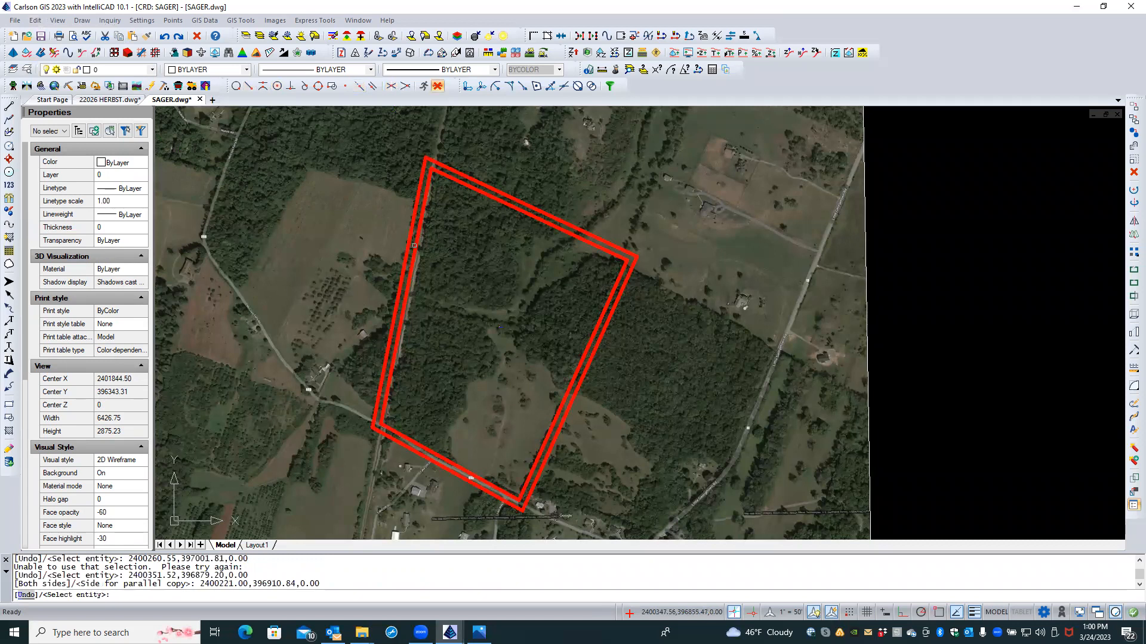
key("Escape")
left_click(414, 245)
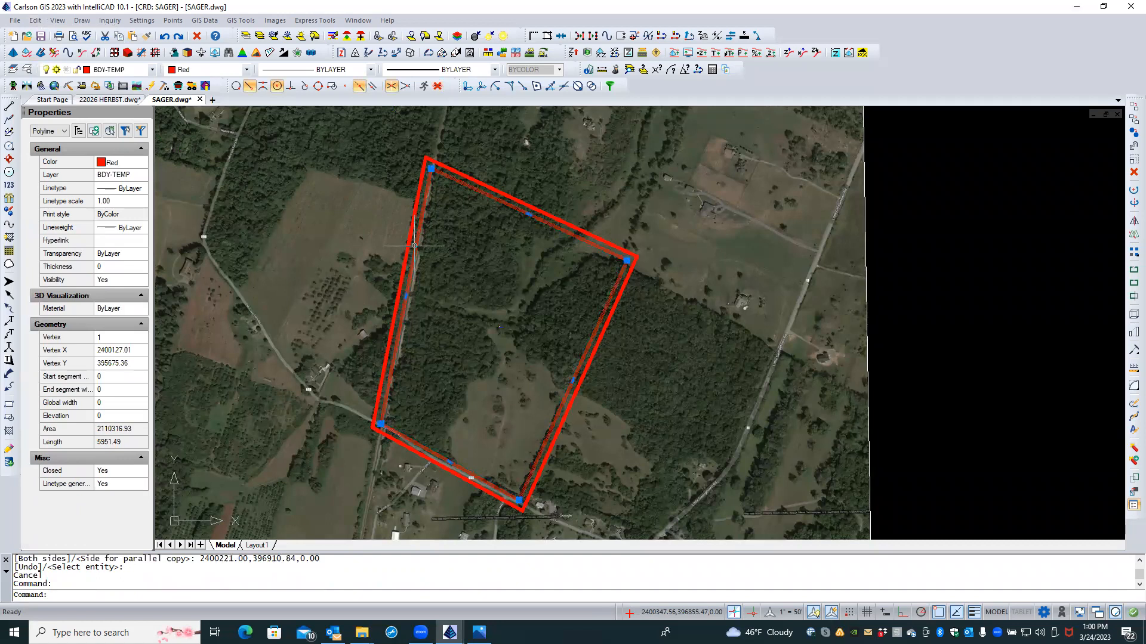
key("Delete")
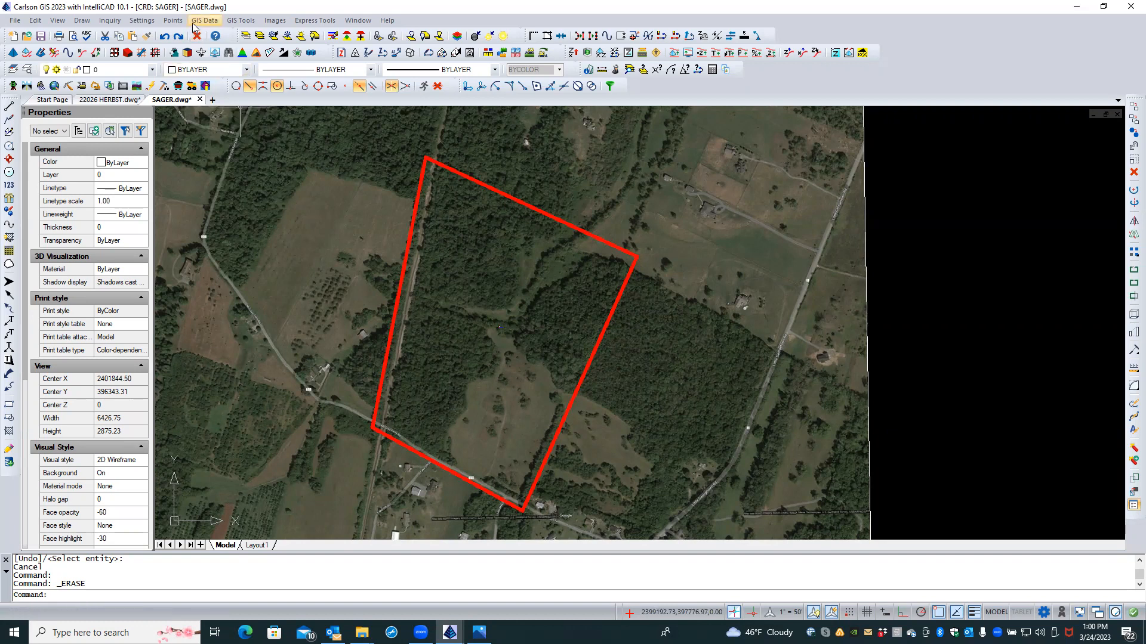
Step: Show the External References list for SAGER.dwg's three JPG images in the drawing explorer
left_click(26, 71)
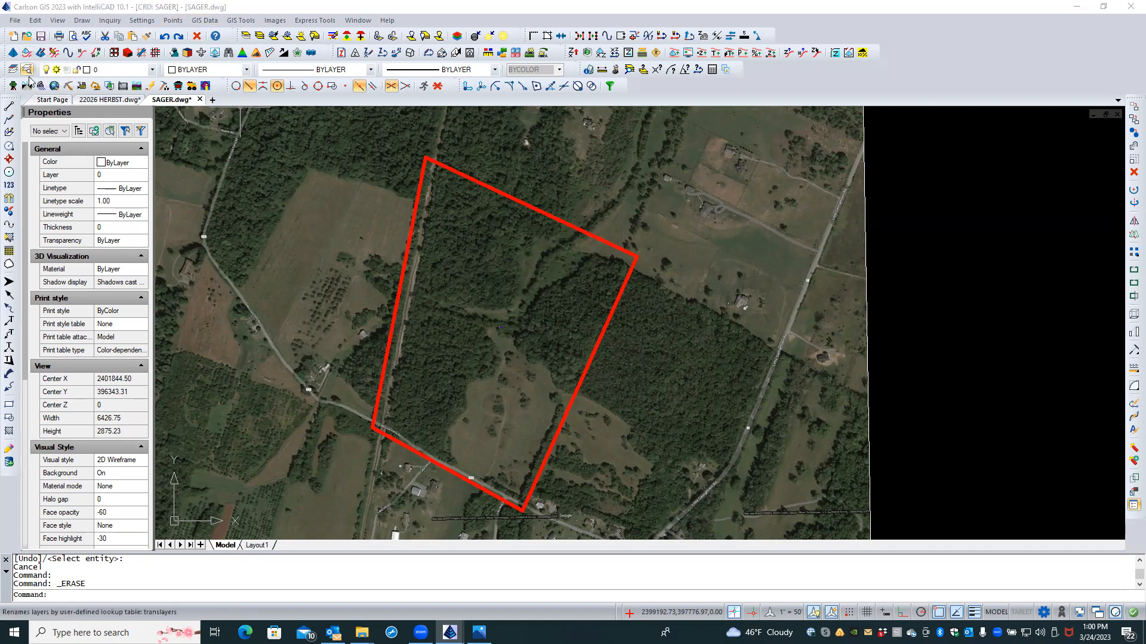
left_click(241, 332)
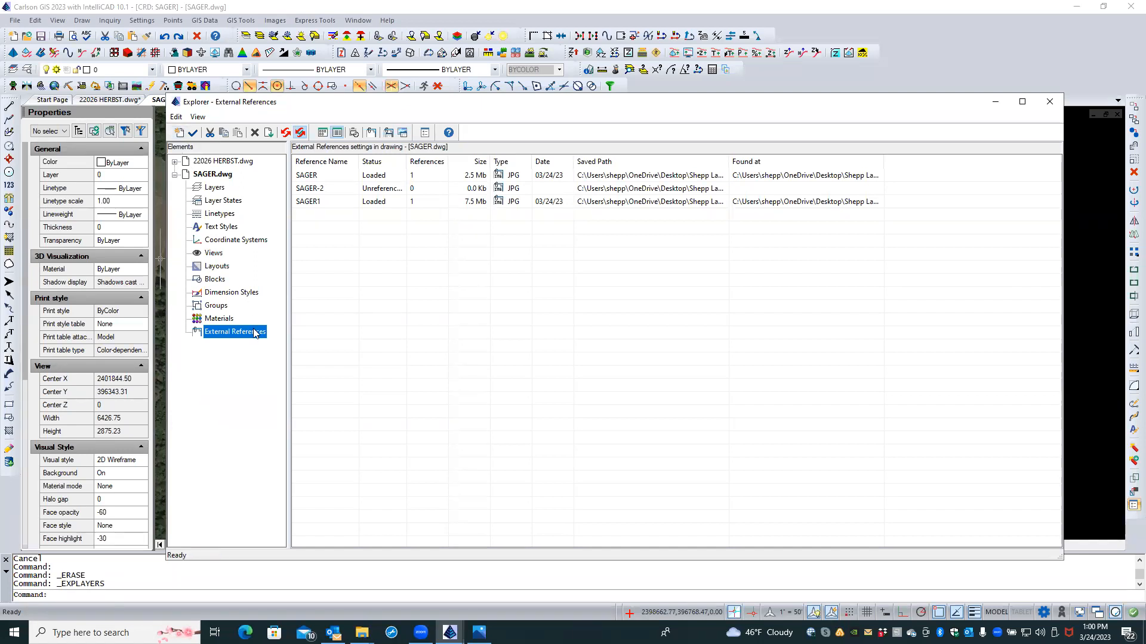
Step: From the External References list, start an attach at the Jefferson_Berkeley GIS Data folder
right_click(408, 317)
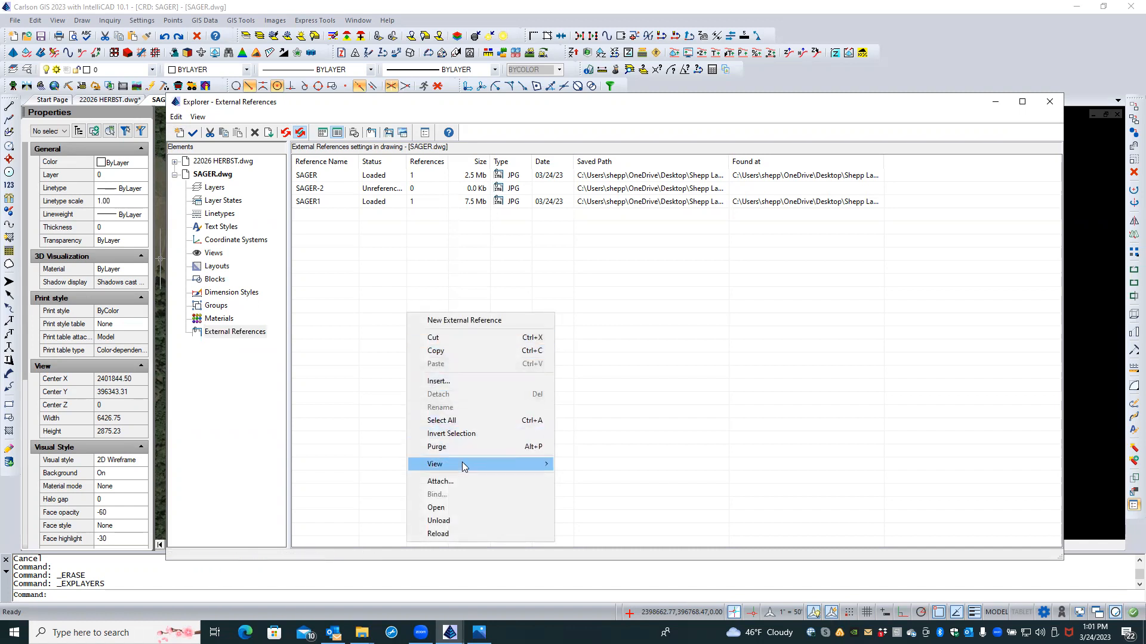
left_click(464, 481)
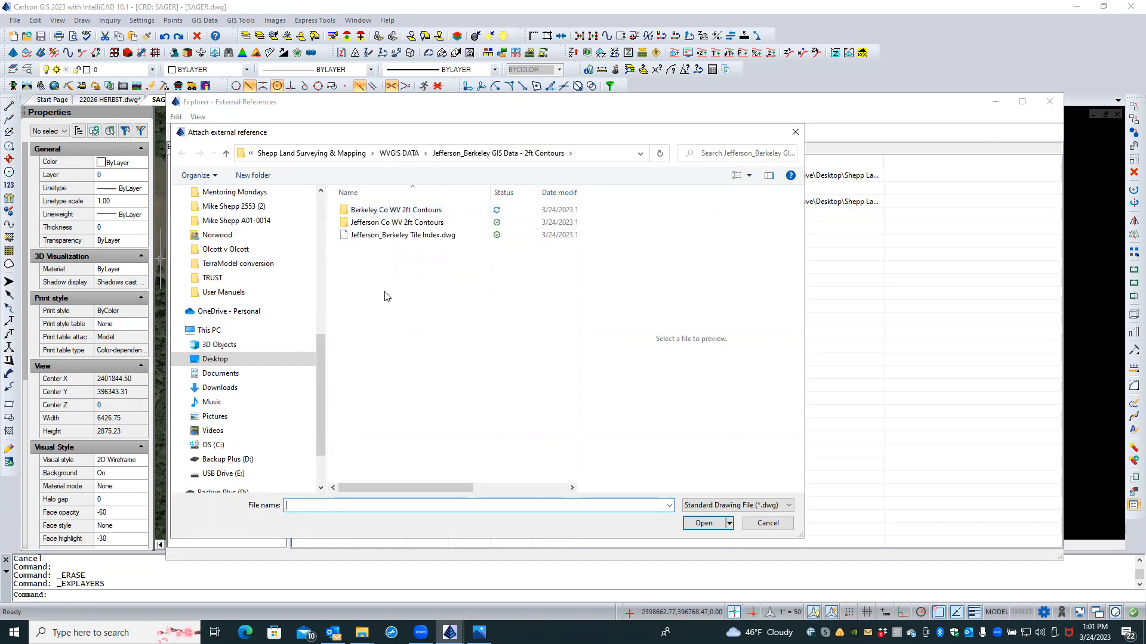
Step: Attach Jefferson_Berkeley Tile Index.dwg as an xref at 0,0, scale 1, rotation 0
left_click(403, 235)
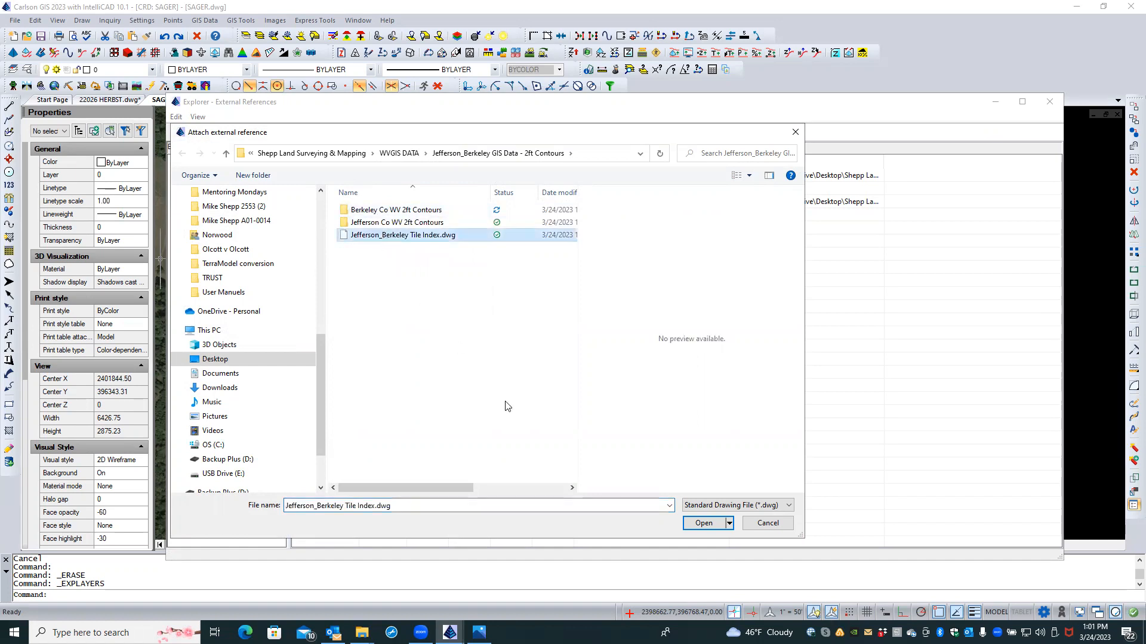
left_click(701, 525)
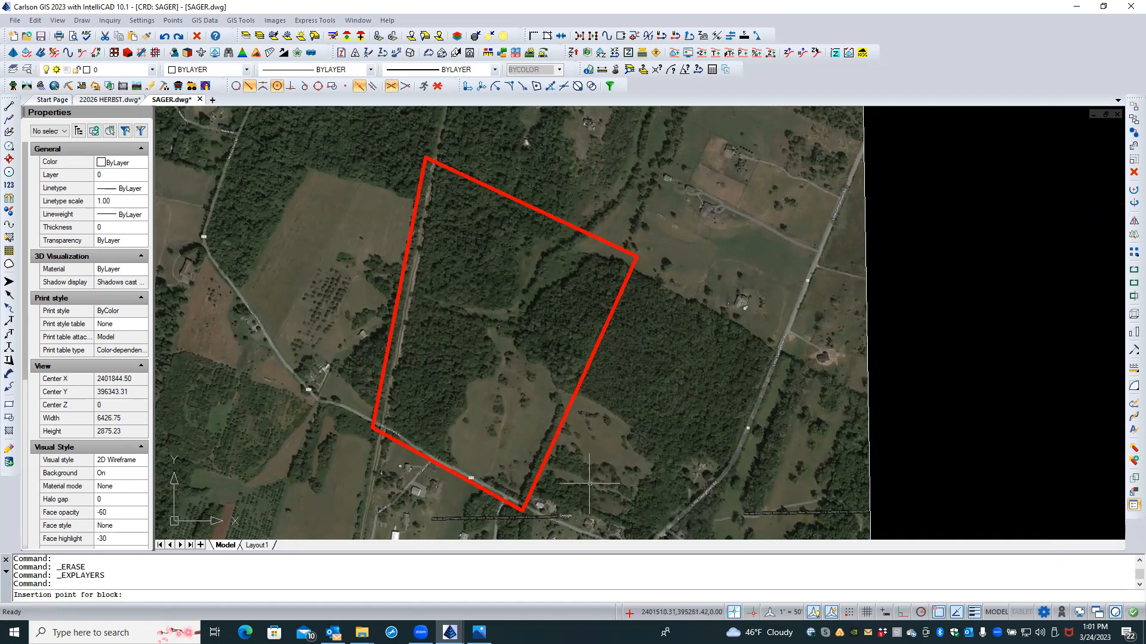
type("0")
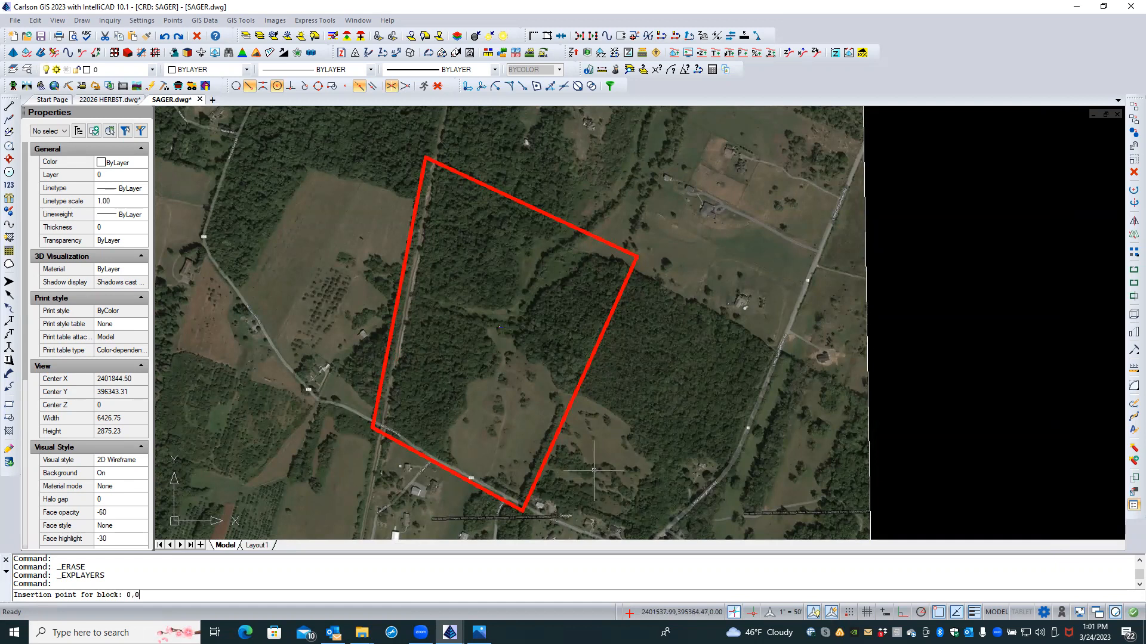
key("Return")
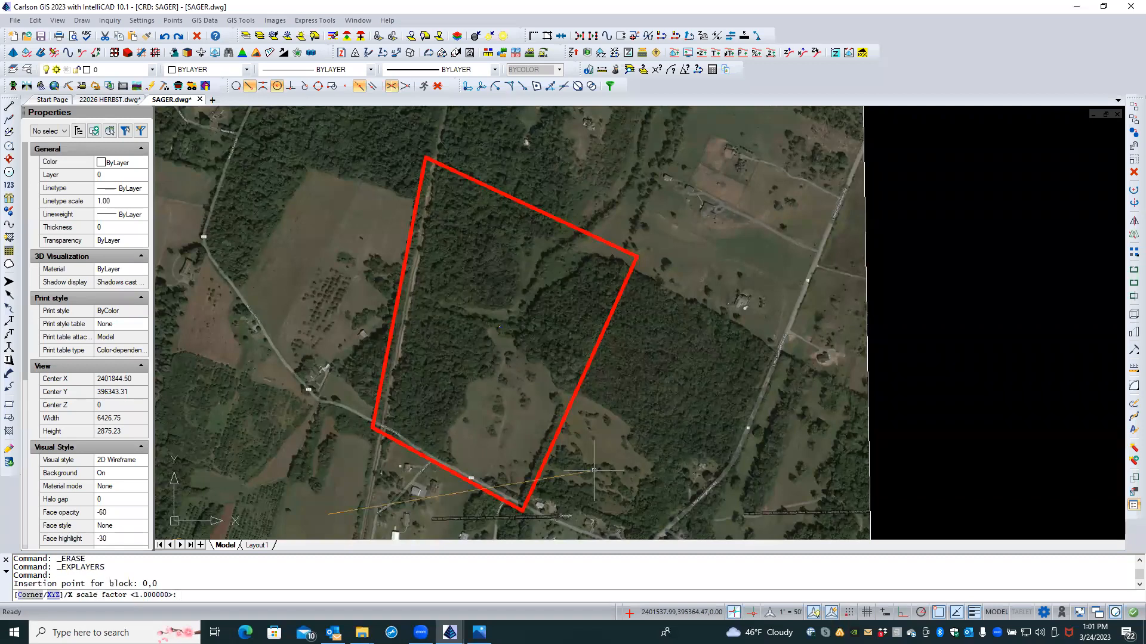
key("Return")
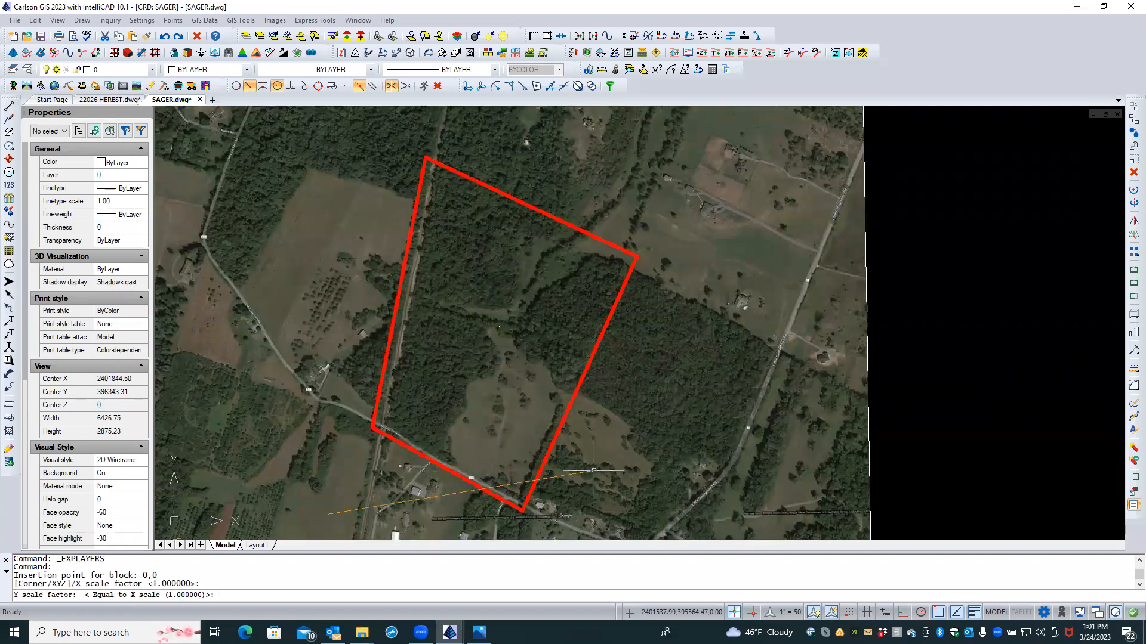
key("Return")
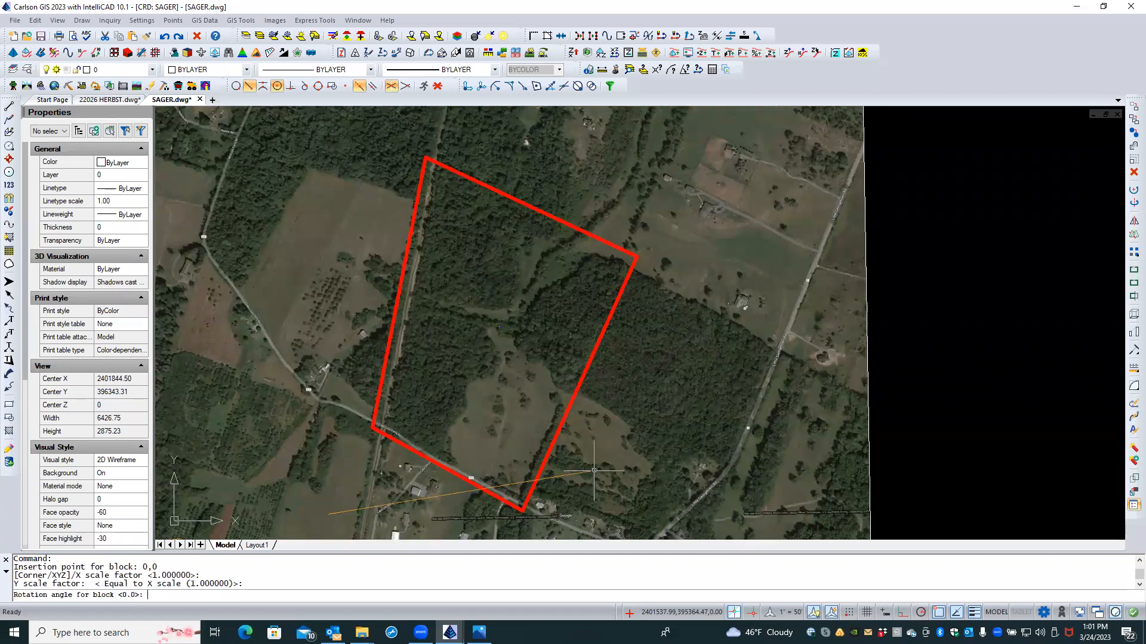
key("Return")
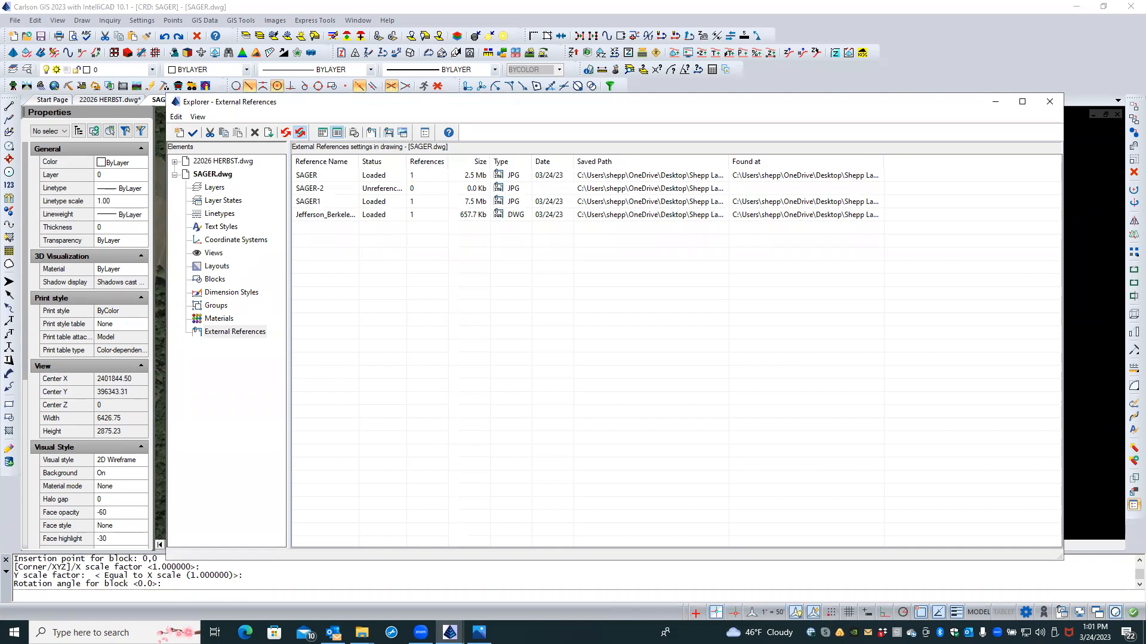
left_click(1051, 102)
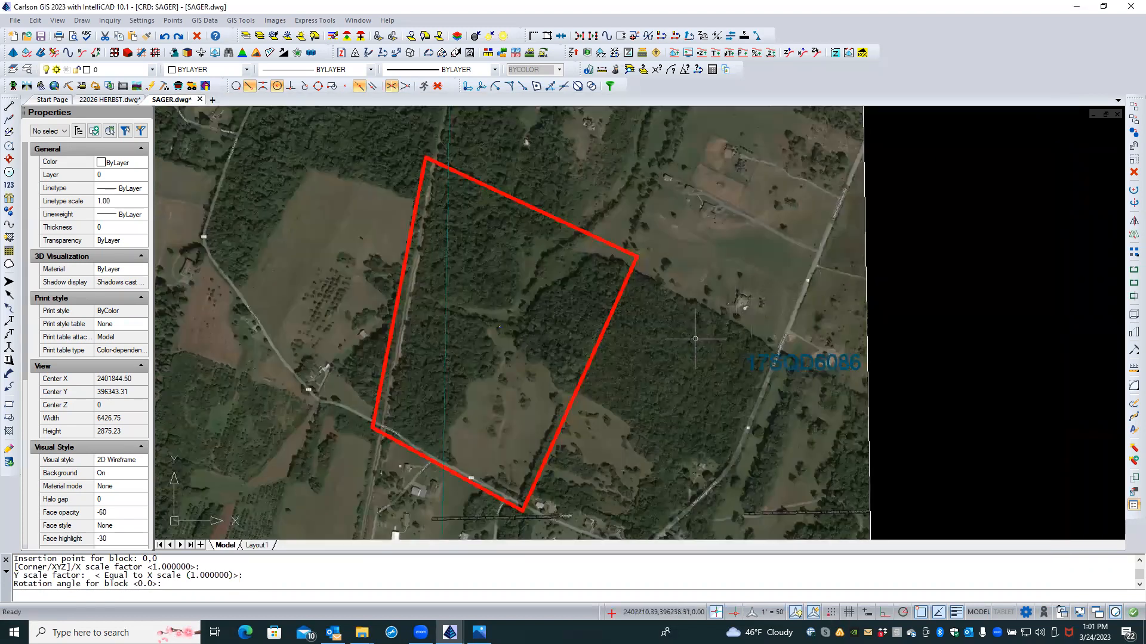
Step: Zoom out and pan across the attached tile grid toward the aerial imagery
scroll(695, 339, "down", 3)
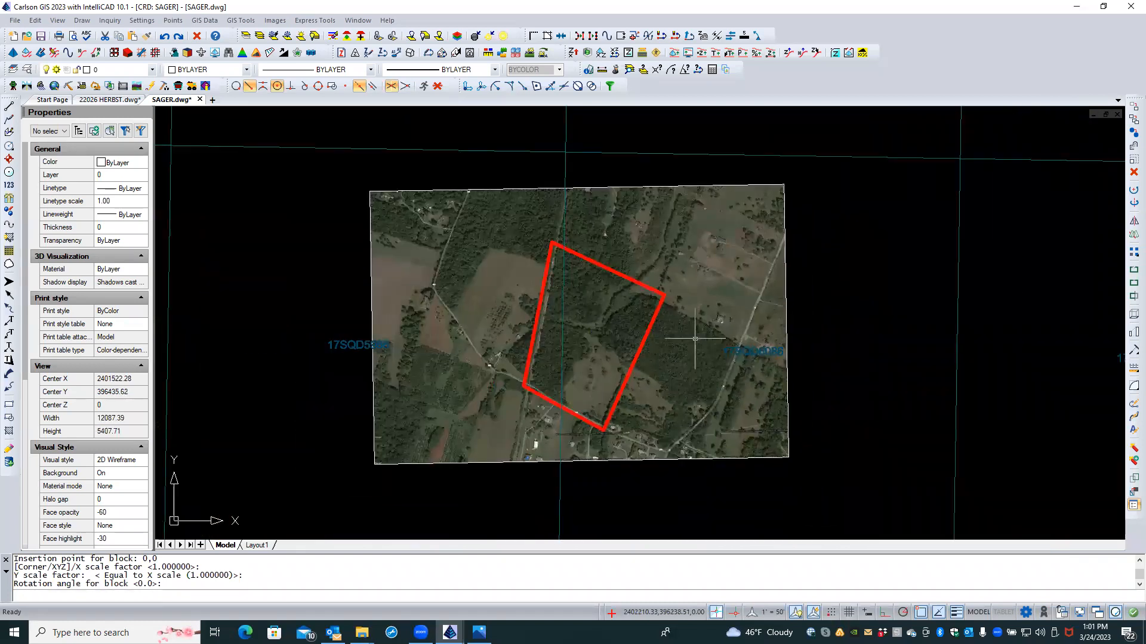
scroll(695, 339, "down", 1)
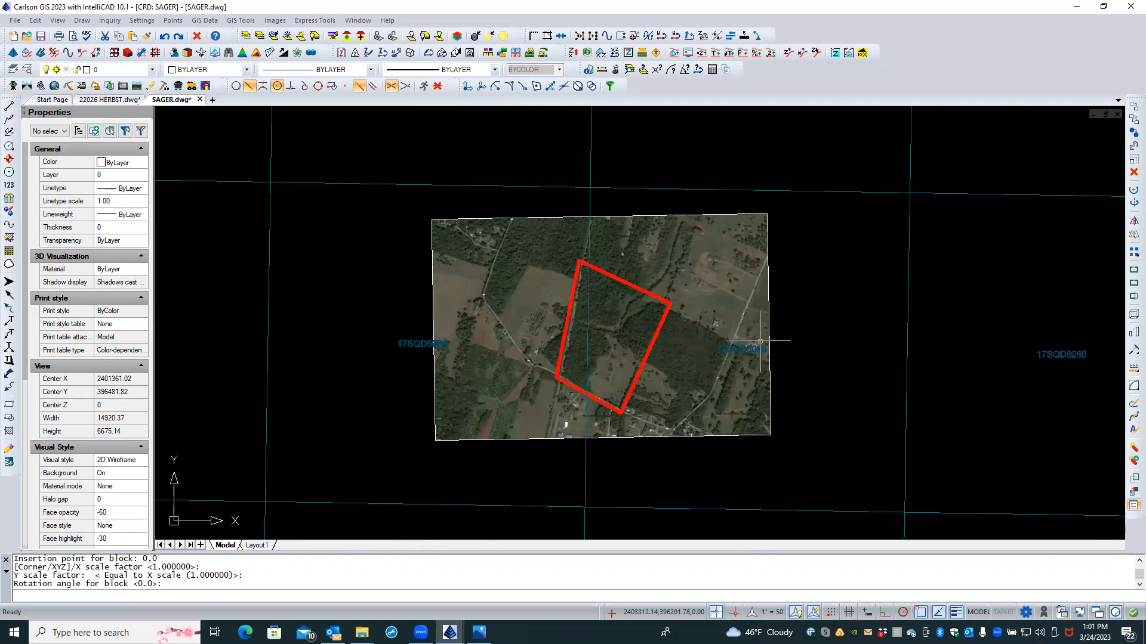
scroll(808, 339, "down", 3)
scroll(892, 378, "down", 9)
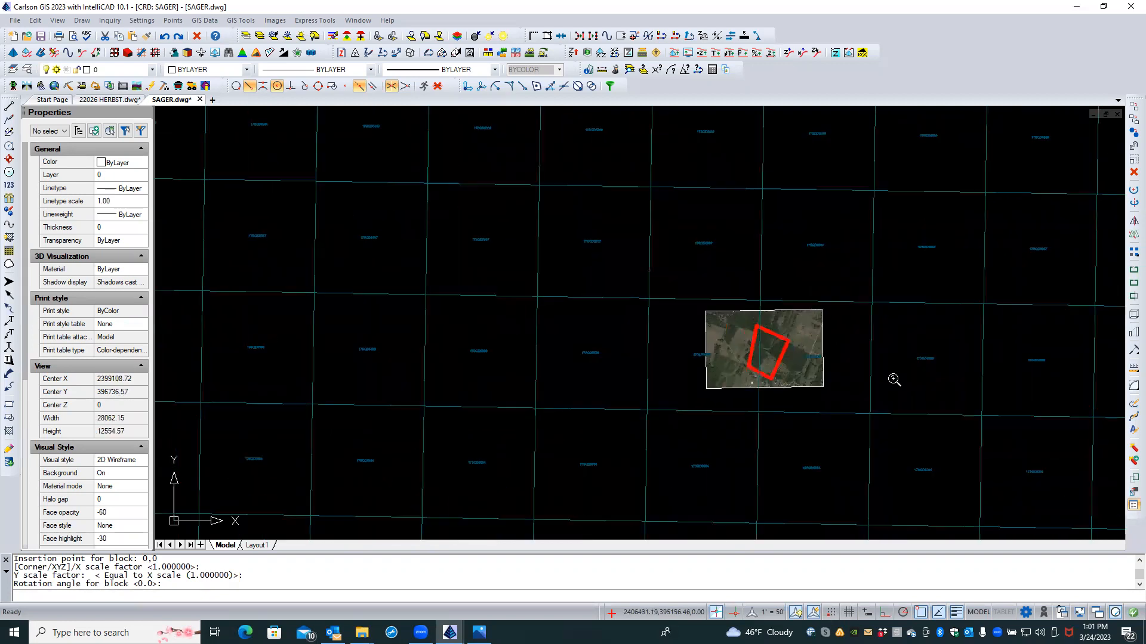
scroll(993, 394, "up", 1)
middle_click_drag(972, 338, 894, 202)
scroll(997, 403, "up", 2)
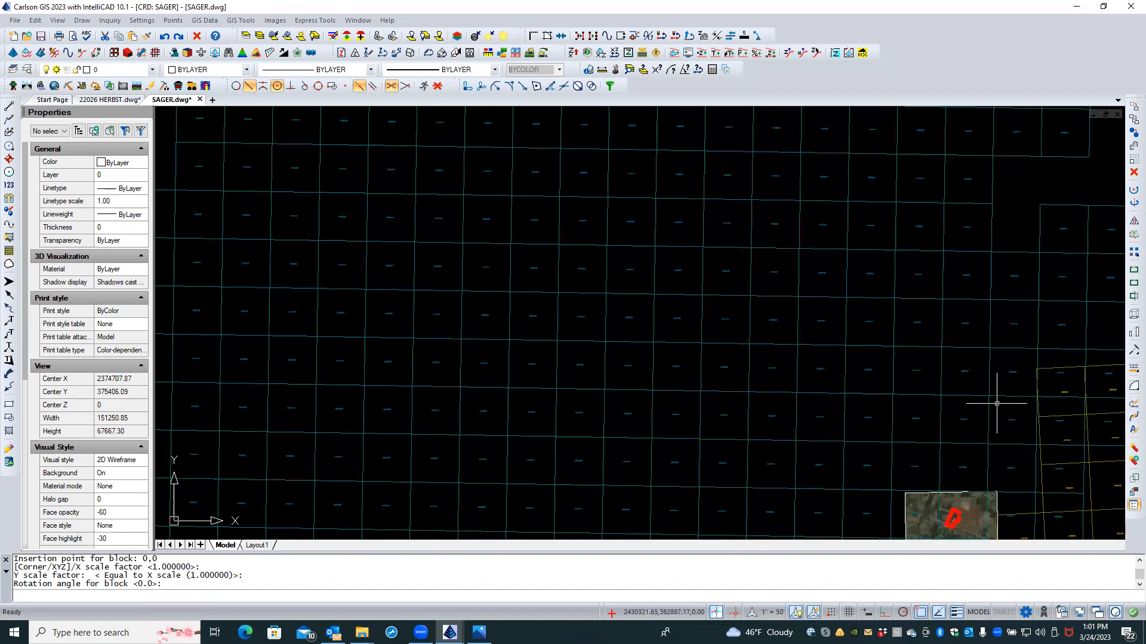
middle_click_drag(987, 358, 967, 273)
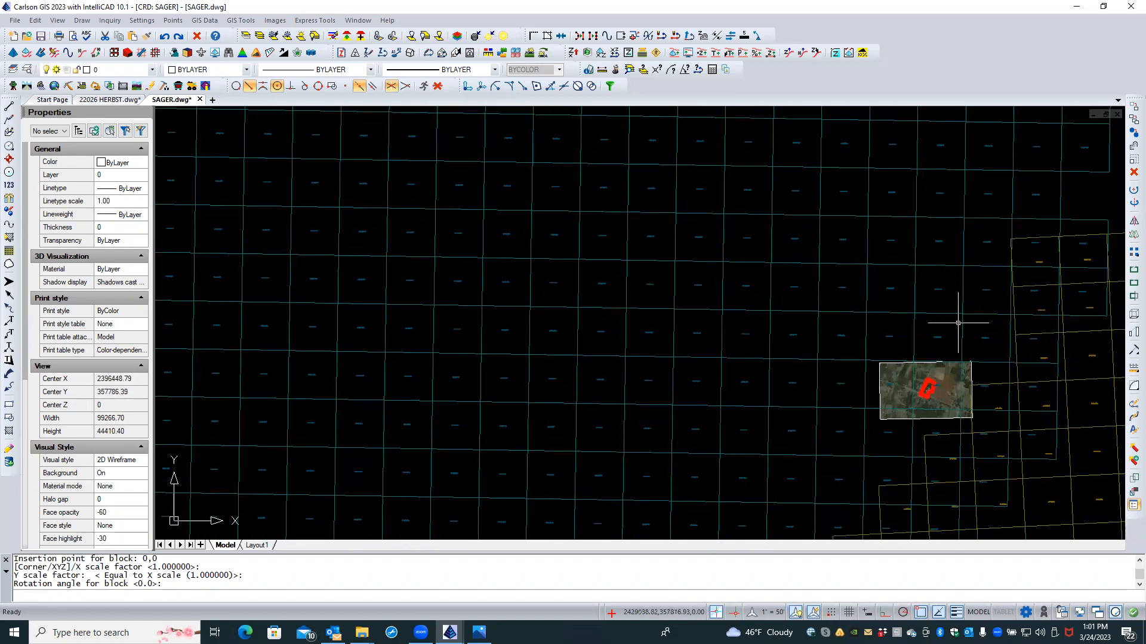
Step: Zoom into the northern parcel's red boundary within tile 17SQD6086
scroll(959, 323, "up", 2)
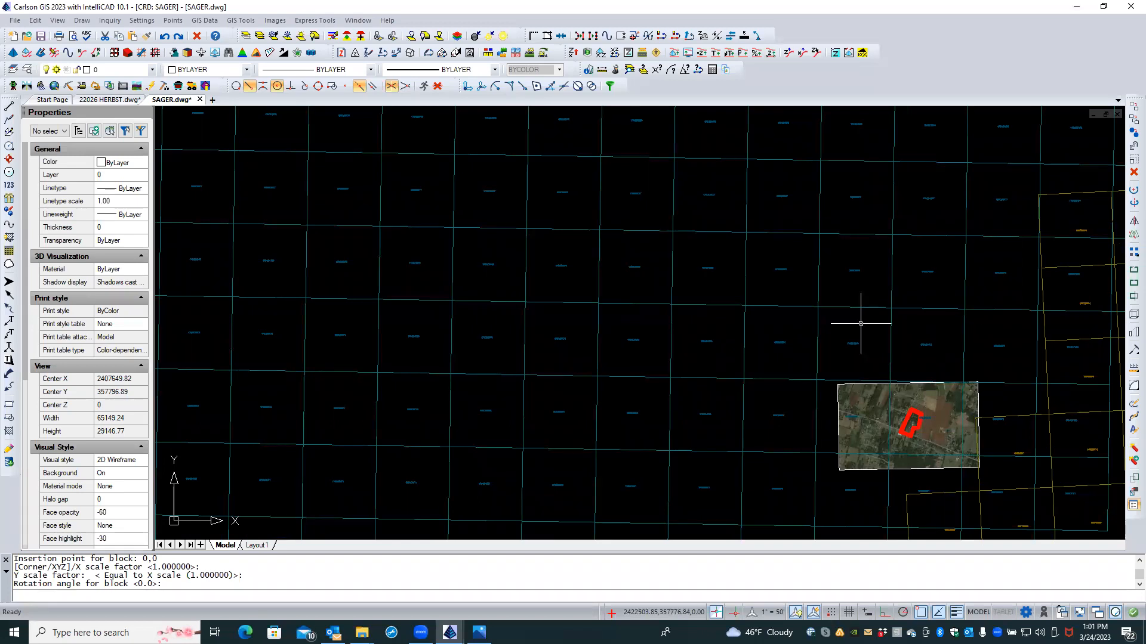
scroll(917, 450, "up", 2)
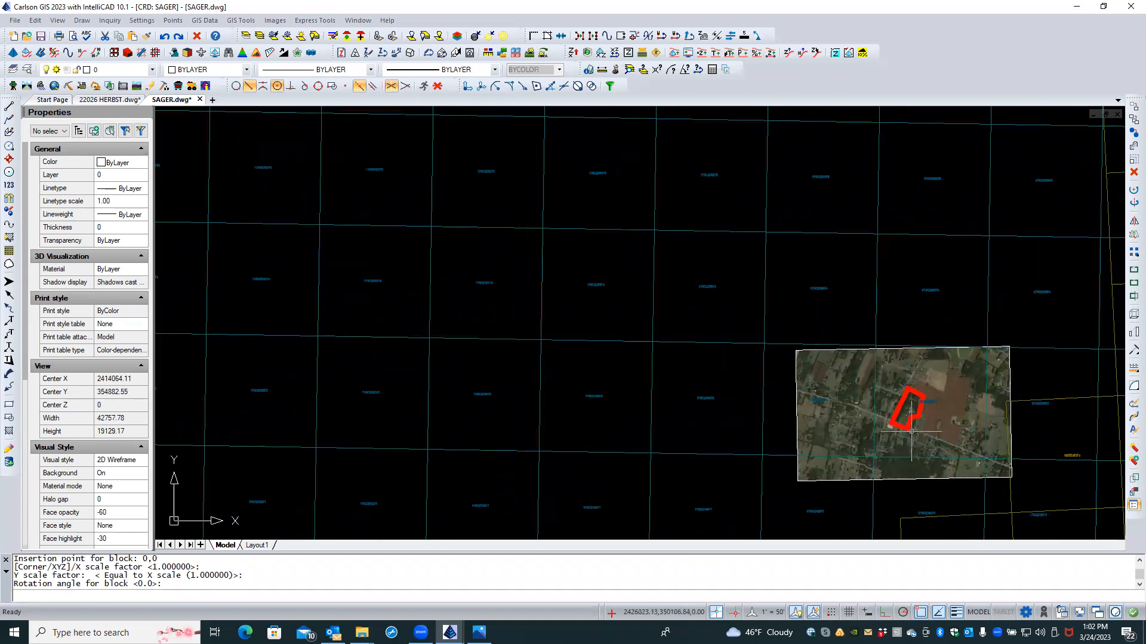
scroll(911, 431, "down", 1)
scroll(823, 404, "down", 4)
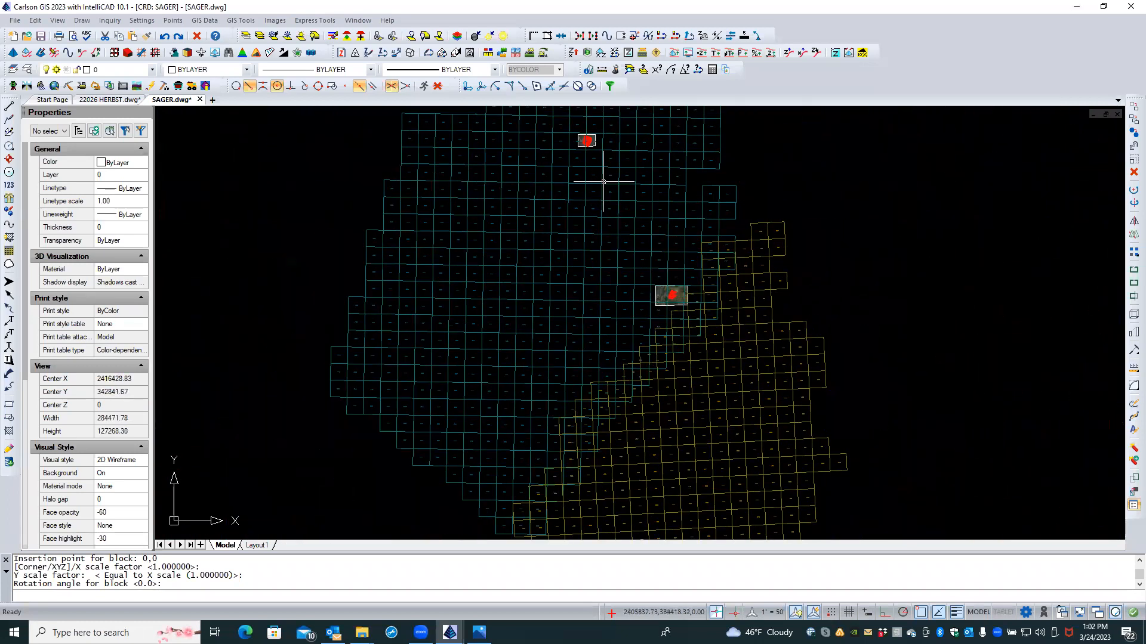
mouse_move(588, 149)
middle_mouse_down()
mouse_move(689, 326)
mouse_move(694, 400)
middle_mouse_up()
scroll(689, 325, "up", 10)
scroll(690, 326, "up", 1)
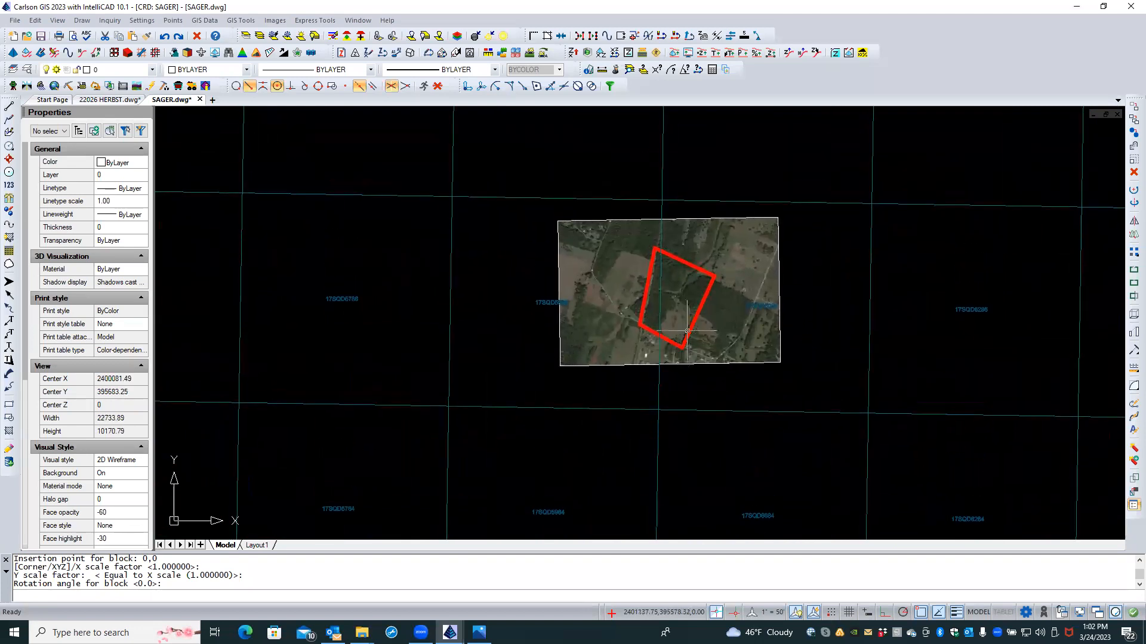
scroll(680, 321, "up", 1)
scroll(758, 320, "up", 1)
scroll(757, 320, "up", 4)
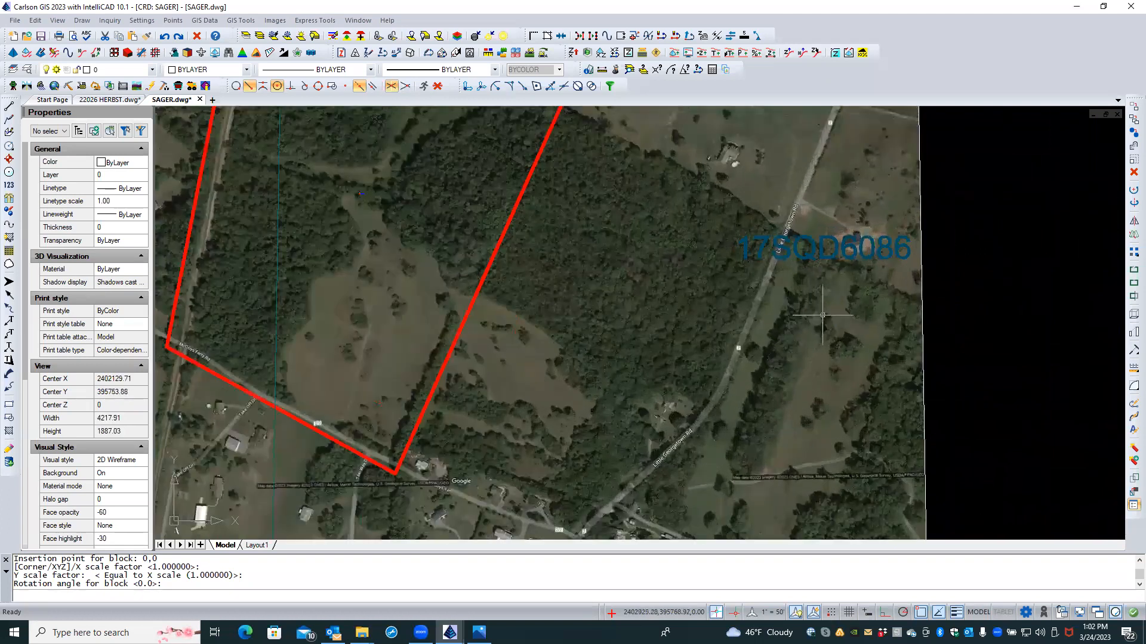
Step: Inspect the northern parcel, including its western side
scroll(822, 316, "up", 1)
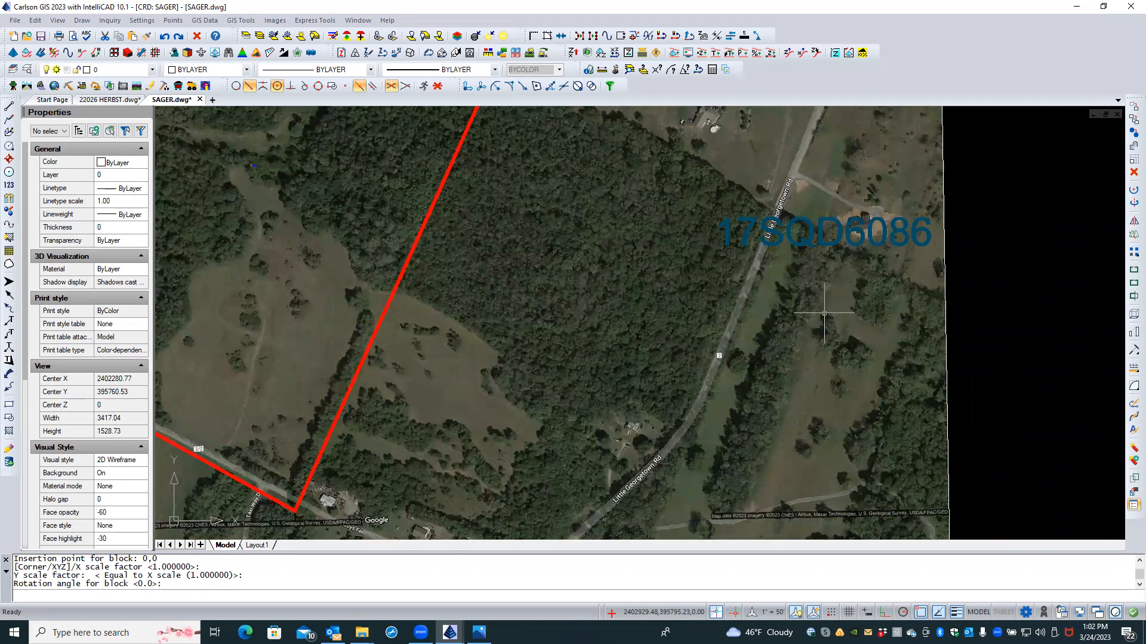
middle_click_drag(583, 327, 1145, 337)
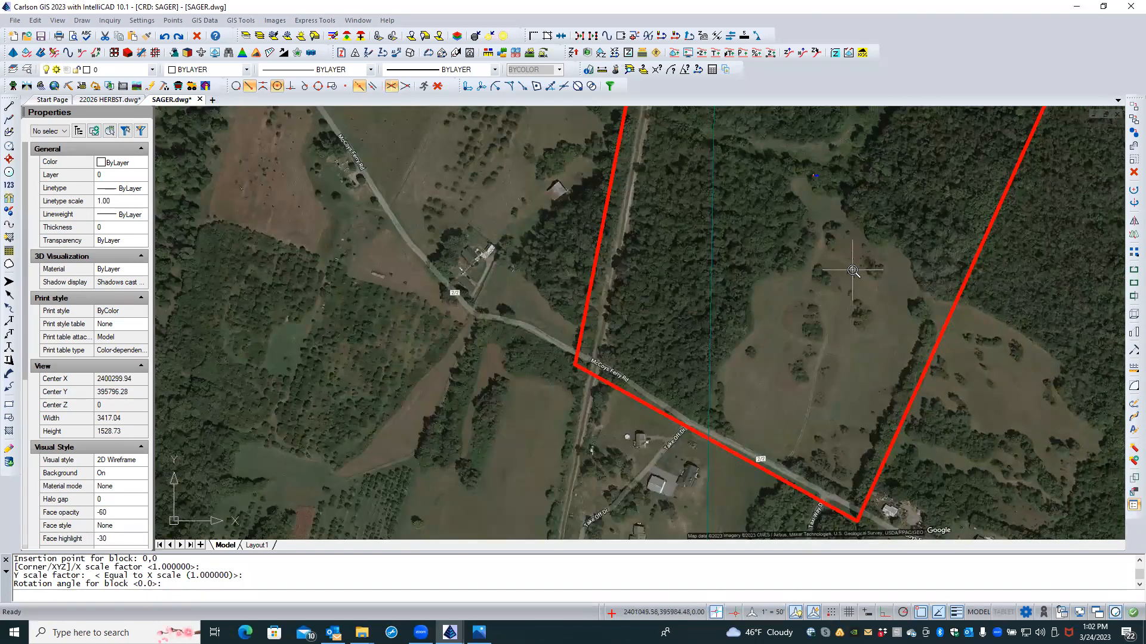
scroll(853, 271, "down", 1)
scroll(853, 271, "down", 1)
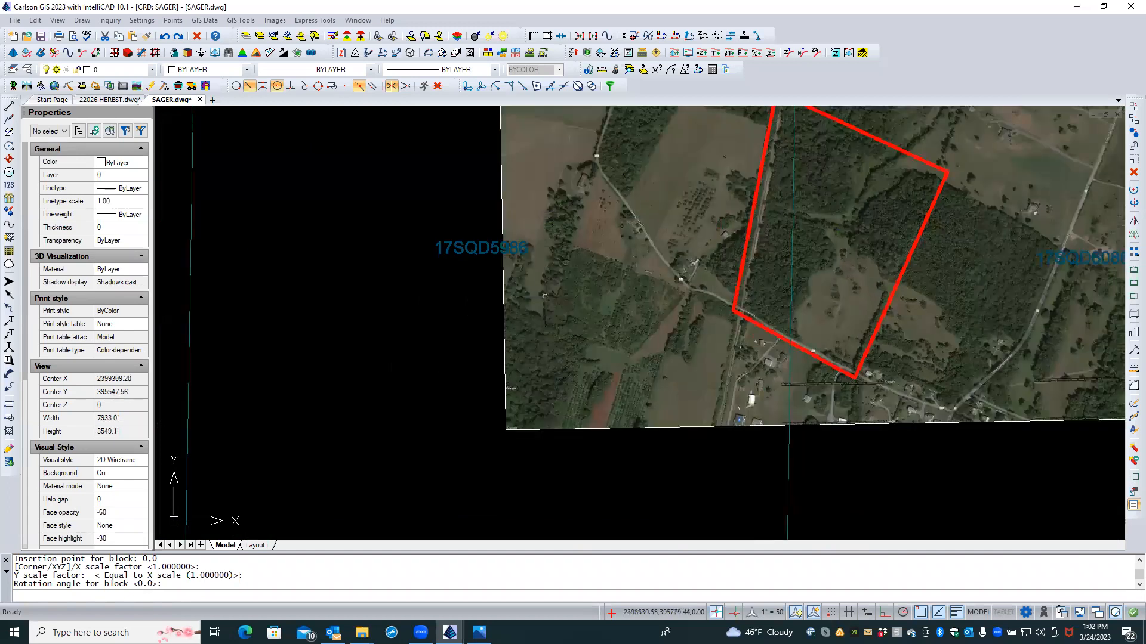
scroll(532, 280, "up", 2)
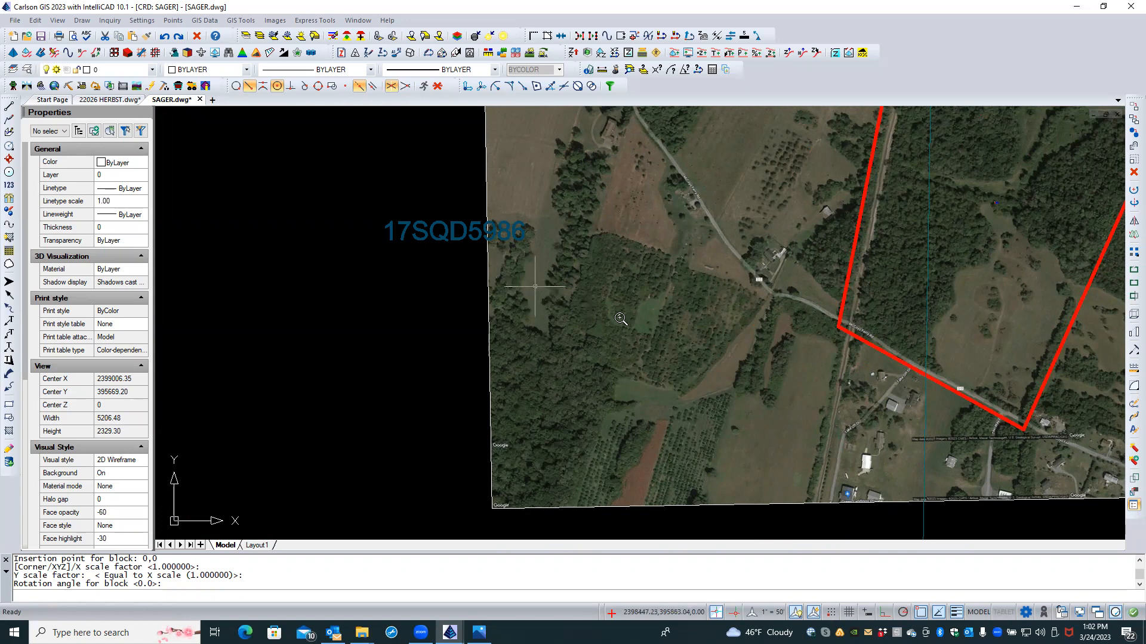
Step: Move to the southern parcel in tile 17SQD6872 and zoom in on its doubled red boundary
scroll(935, 394, "down", 5)
scroll(958, 417, "down", 3)
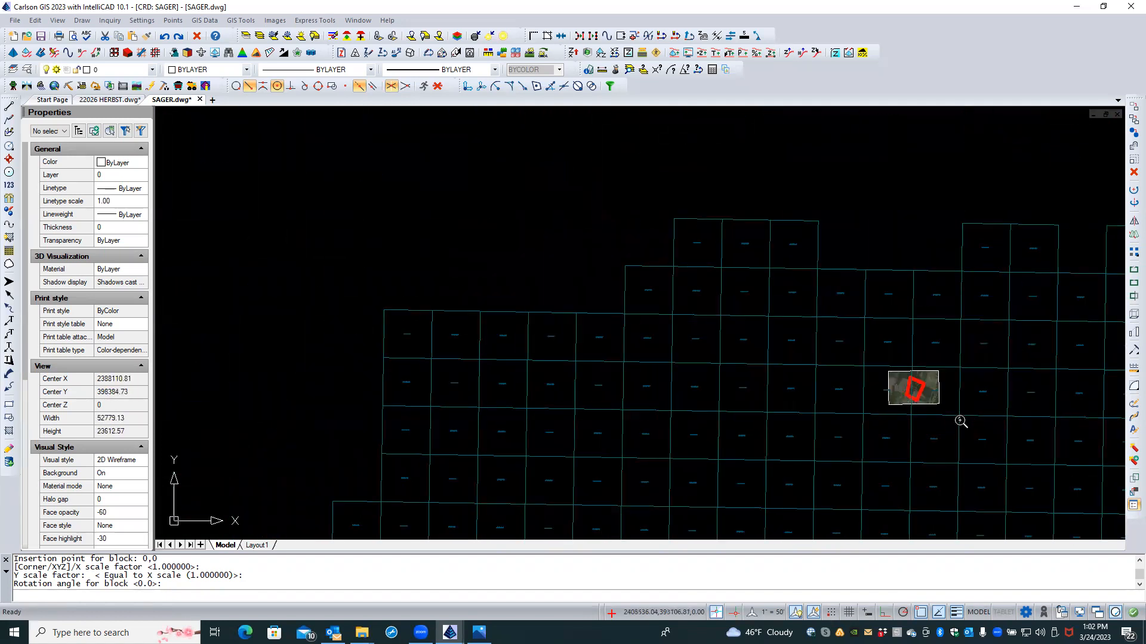
middle_click_drag(938, 410, 689, 258)
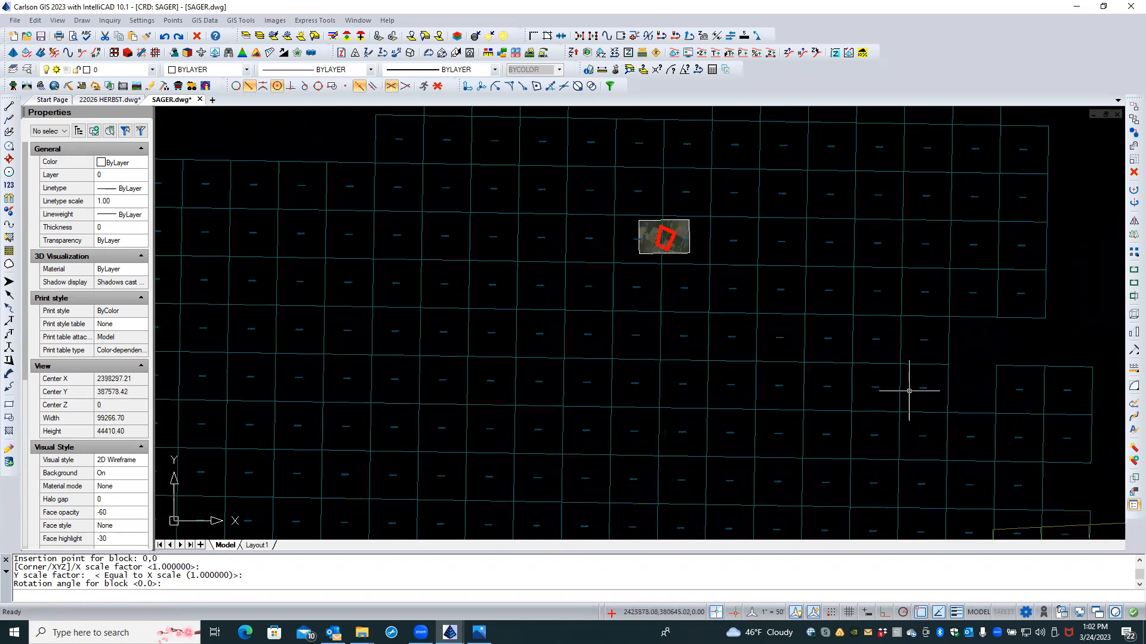
scroll(889, 346, "down", 3)
middle_click_drag(925, 389, 873, 225)
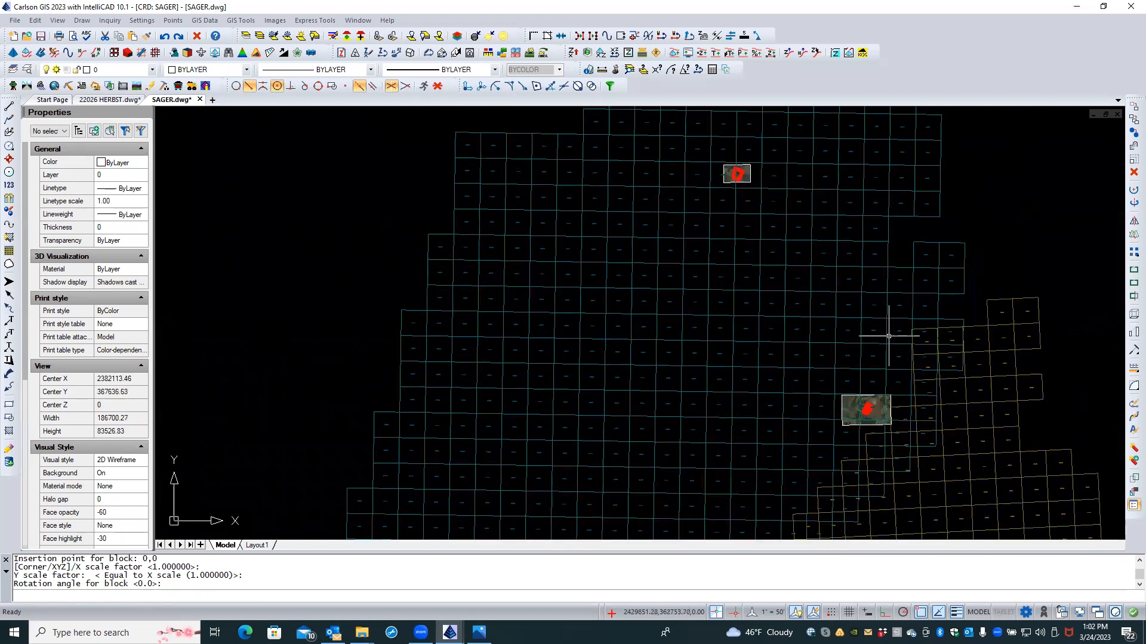
scroll(871, 415, "up", 4)
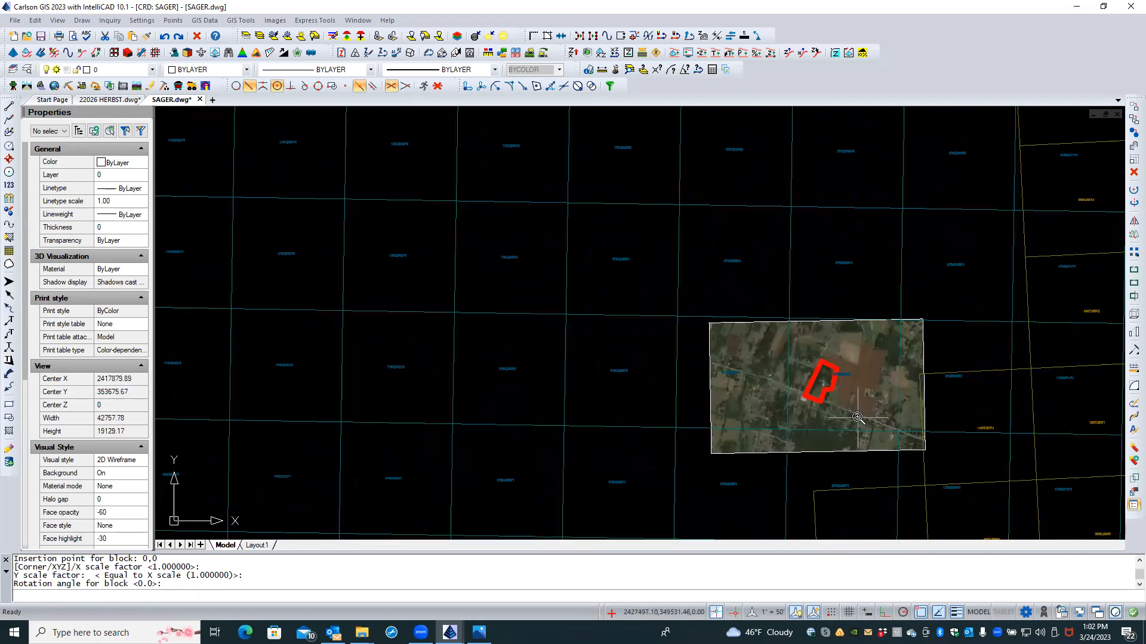
scroll(838, 388, "up", 8)
scroll(831, 338, "up", 3)
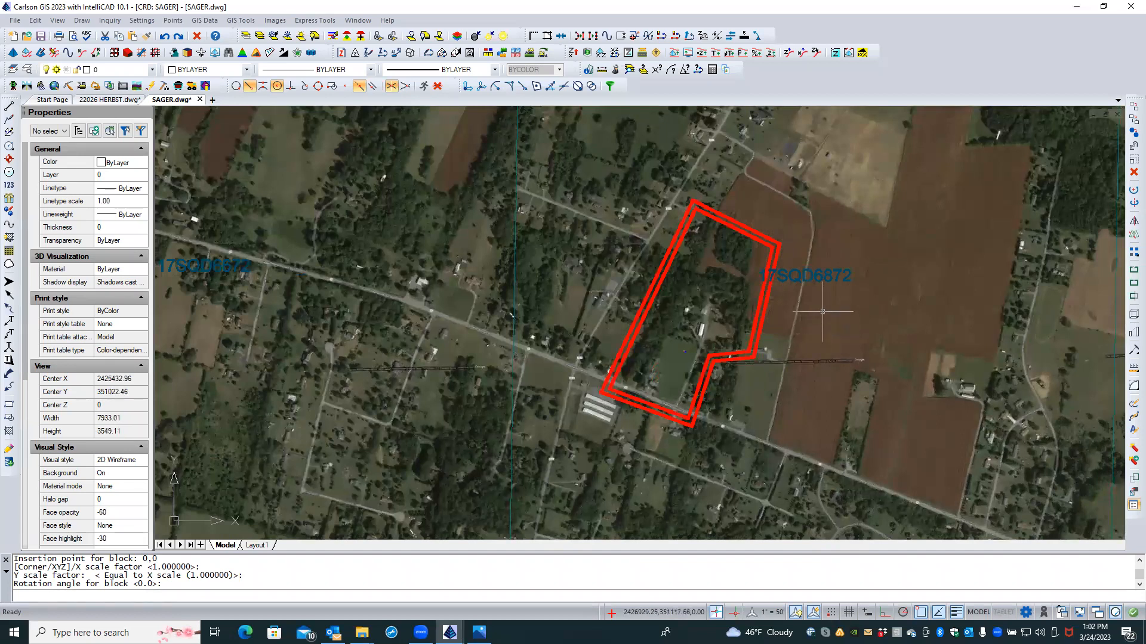
scroll(824, 309, "up", 2)
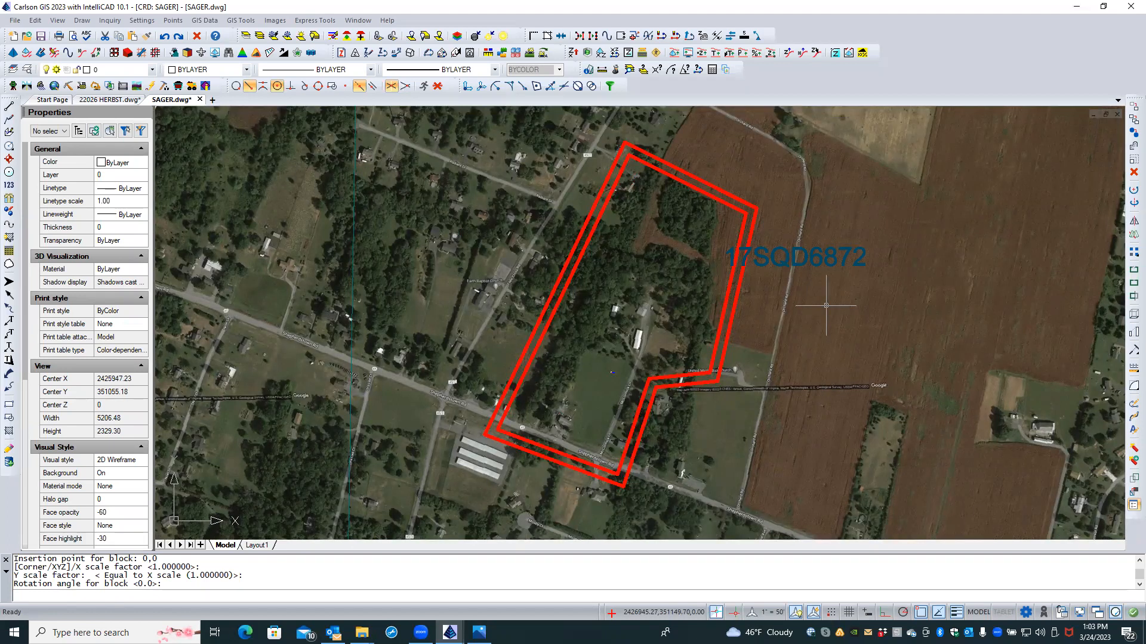
scroll(824, 310, "down", 4)
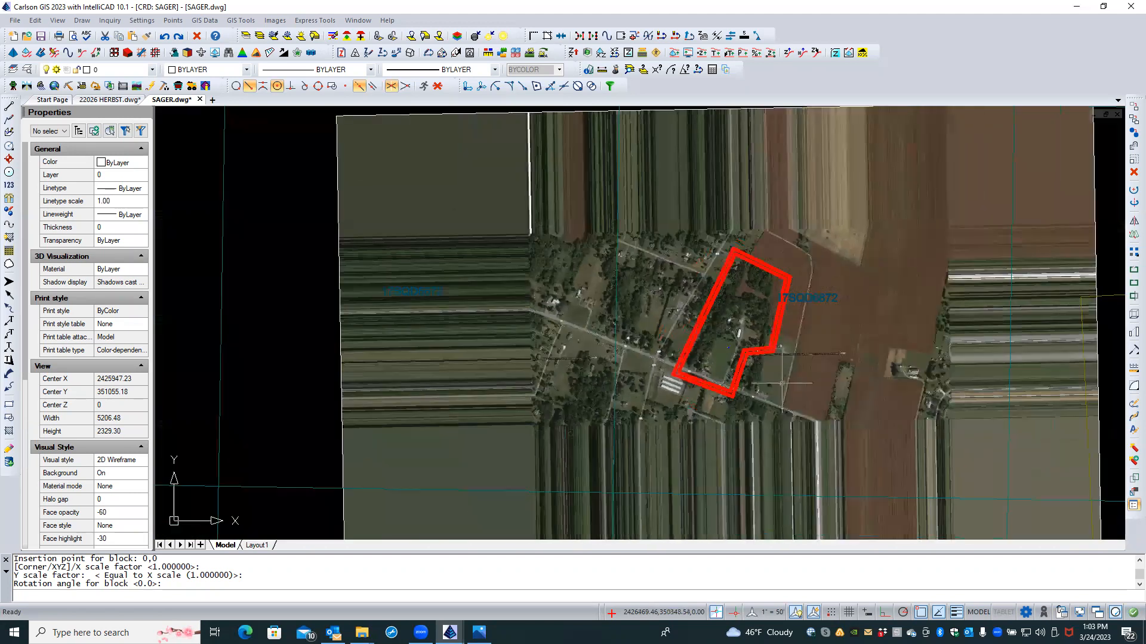
scroll(758, 371, "up", 5)
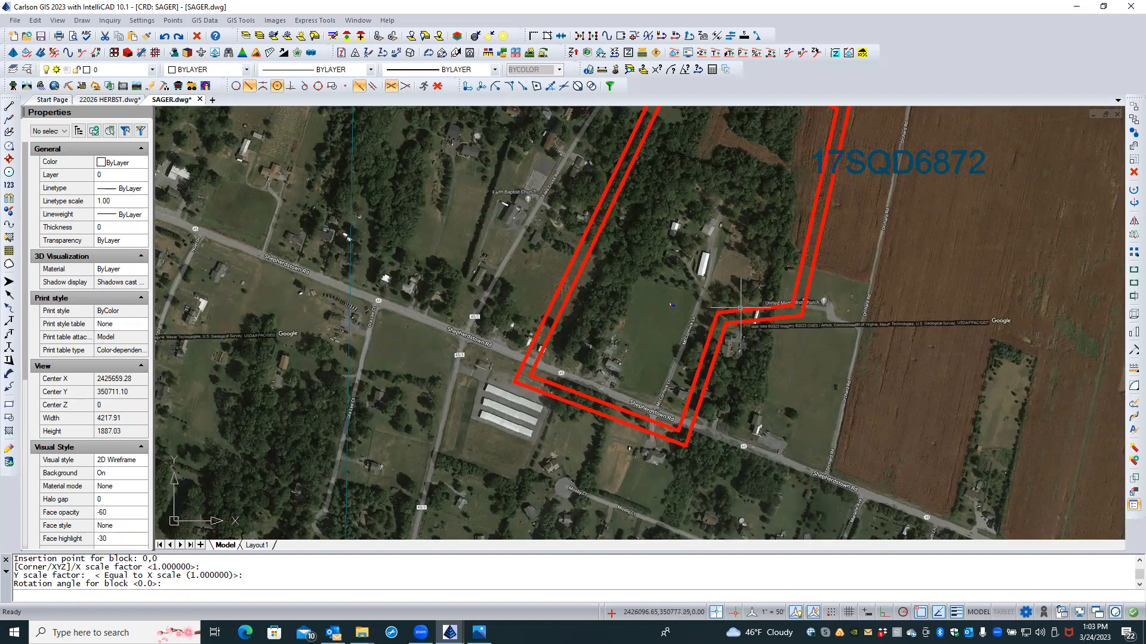
left_click(741, 309)
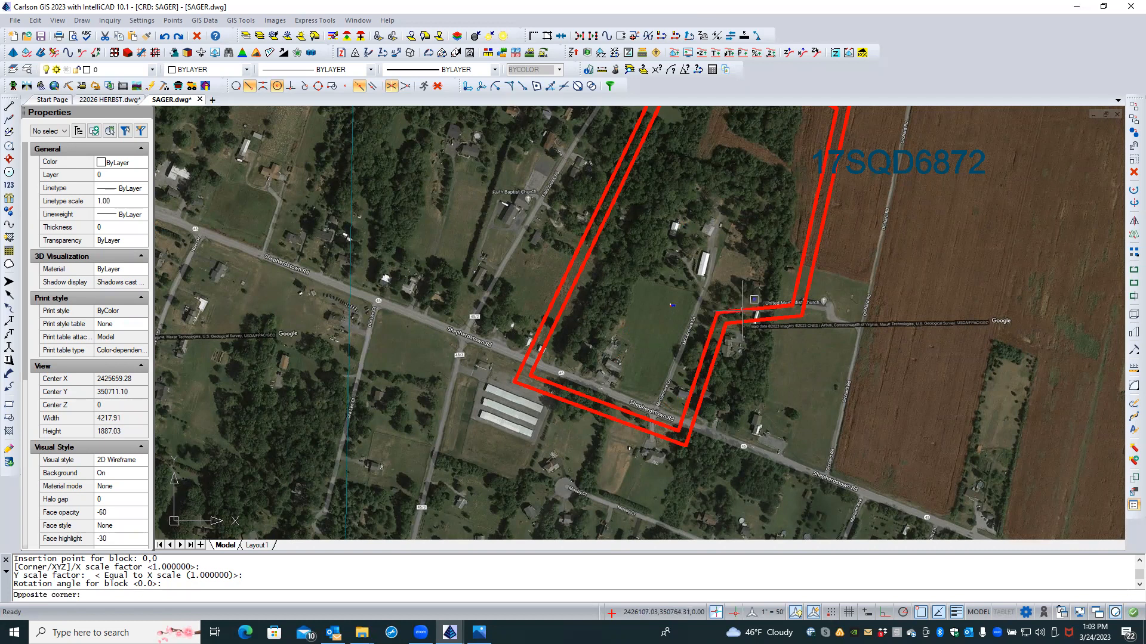
Step: Erase the duplicate red BDY-TEMP boundary polyline on the southern parcel
key("Escape")
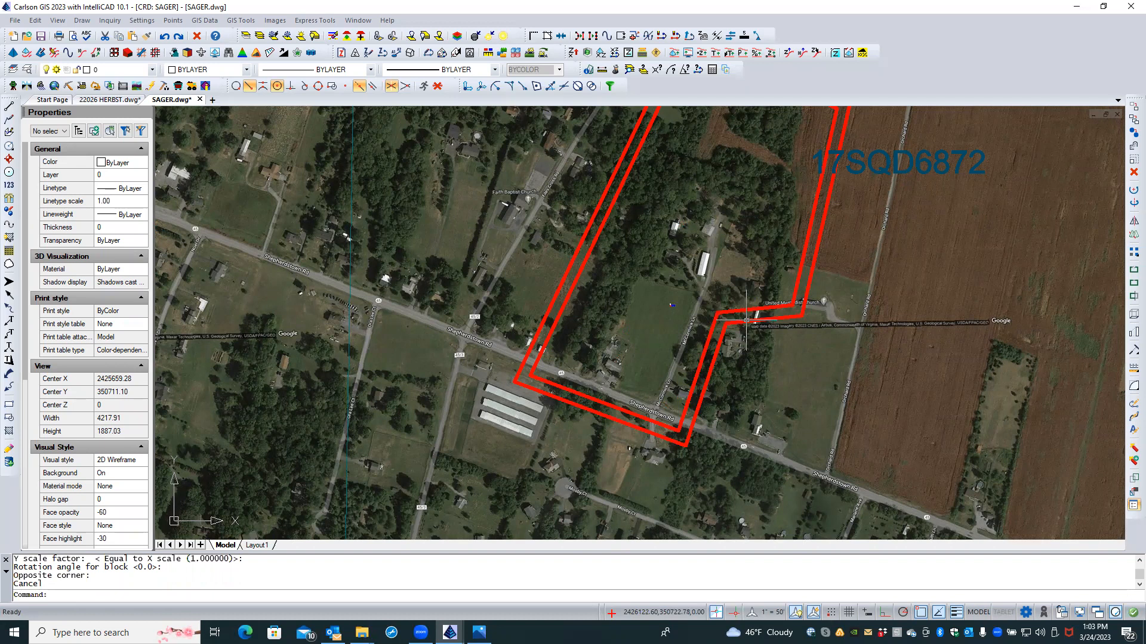
left_click(746, 321)
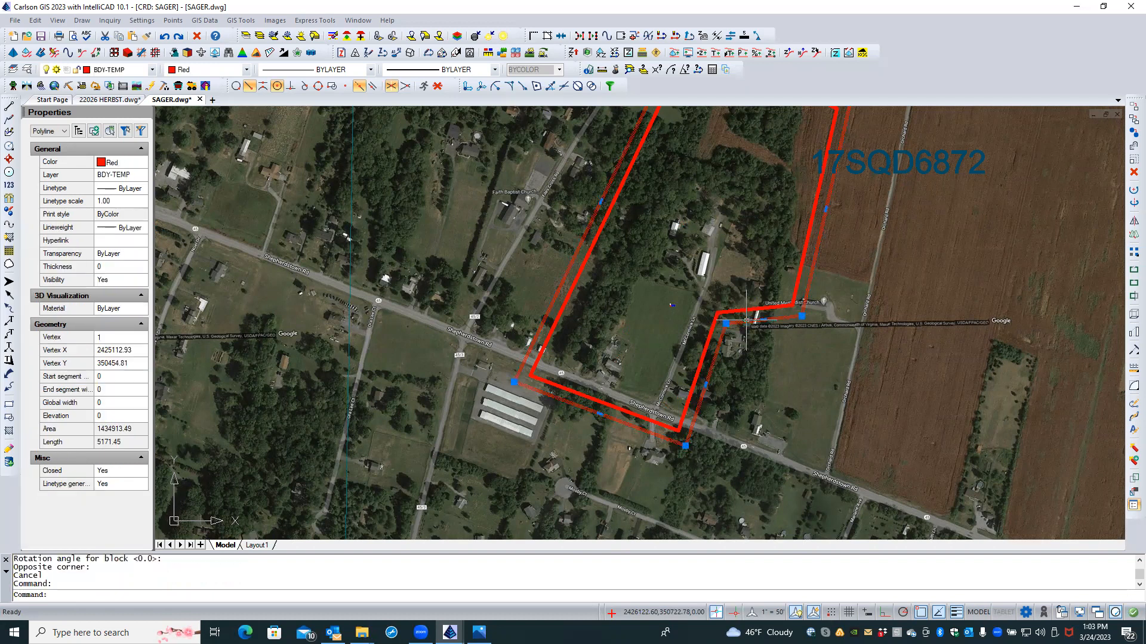
key("Delete")
Step: Zoom out to view the single red outline within the tile-index grid
scroll(747, 362, "down", 4)
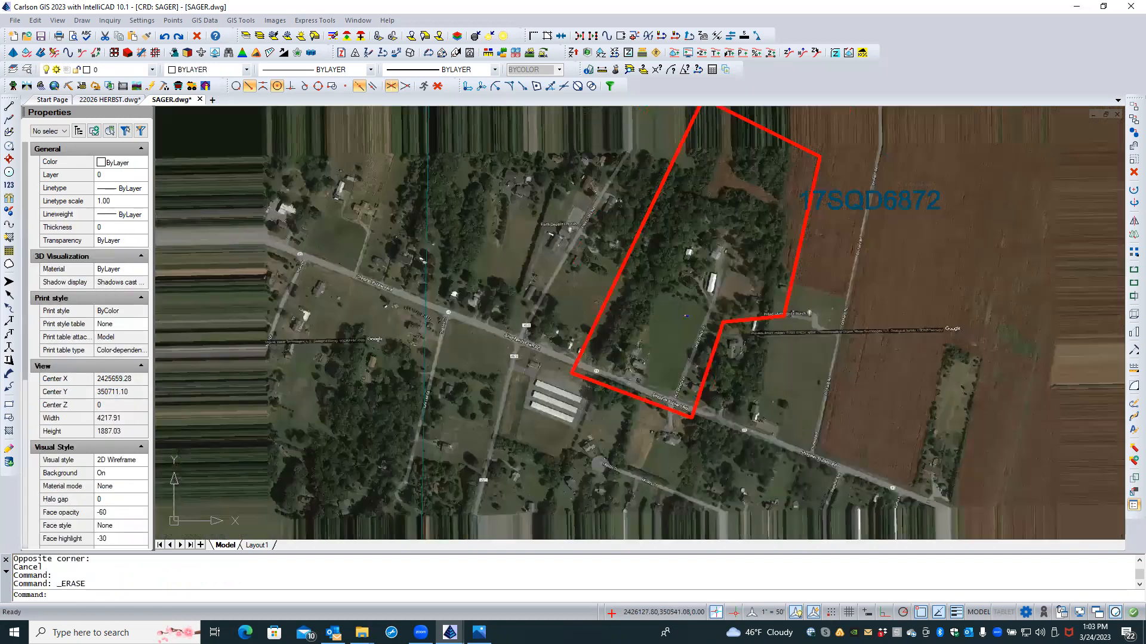
scroll(747, 362, "down", 6)
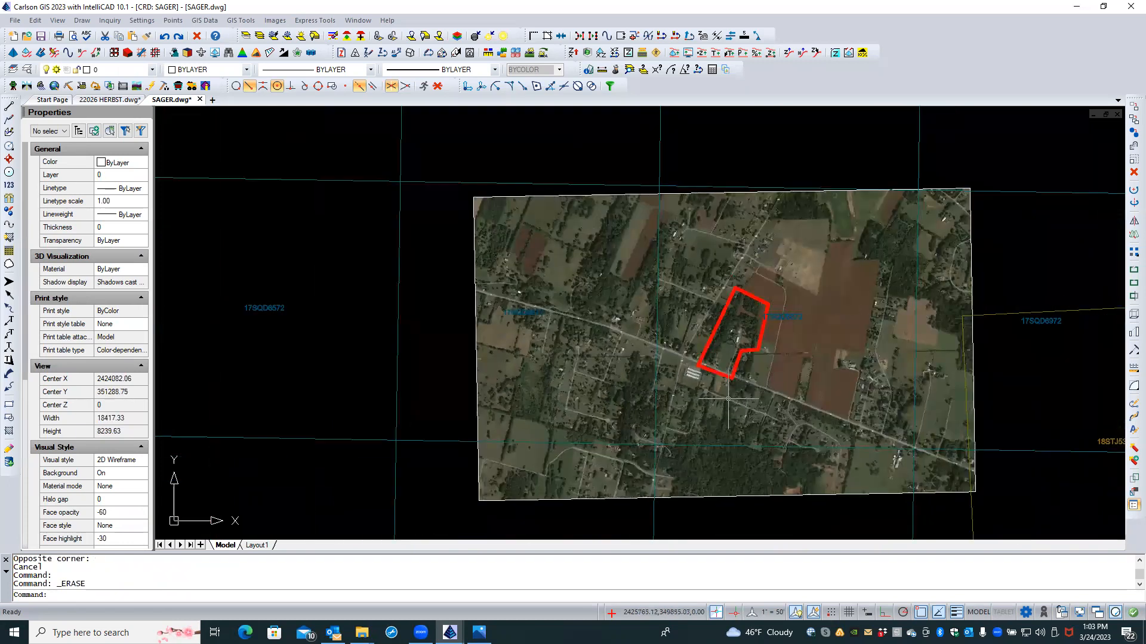
scroll(717, 399, "down", 3)
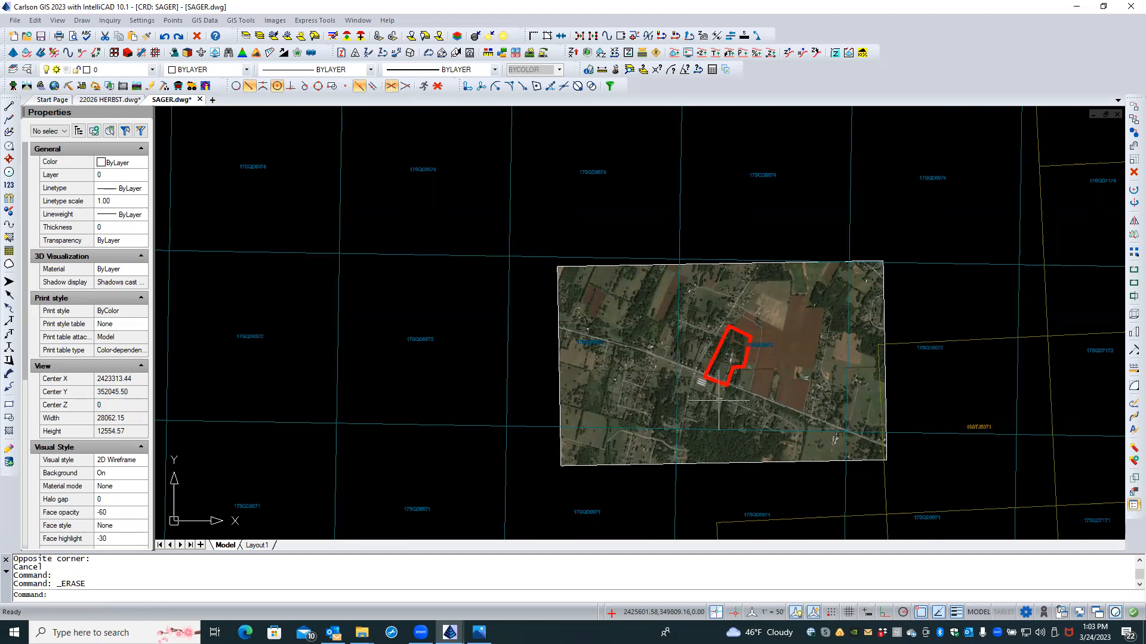
left_click(798, 496)
left_click(767, 479)
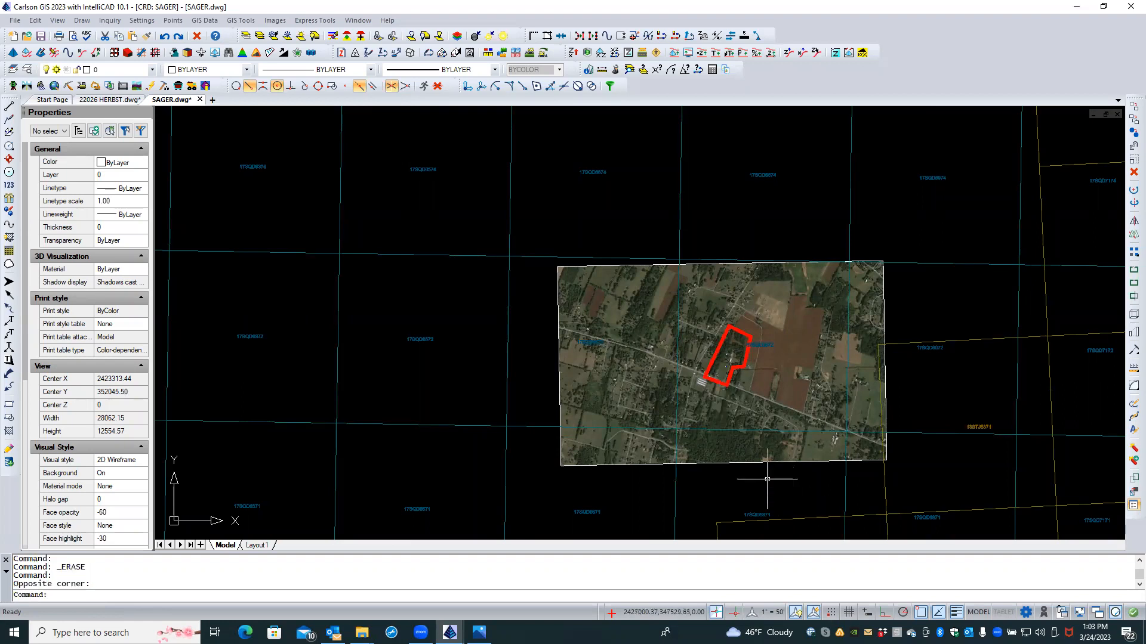
scroll(711, 217, "down", 3)
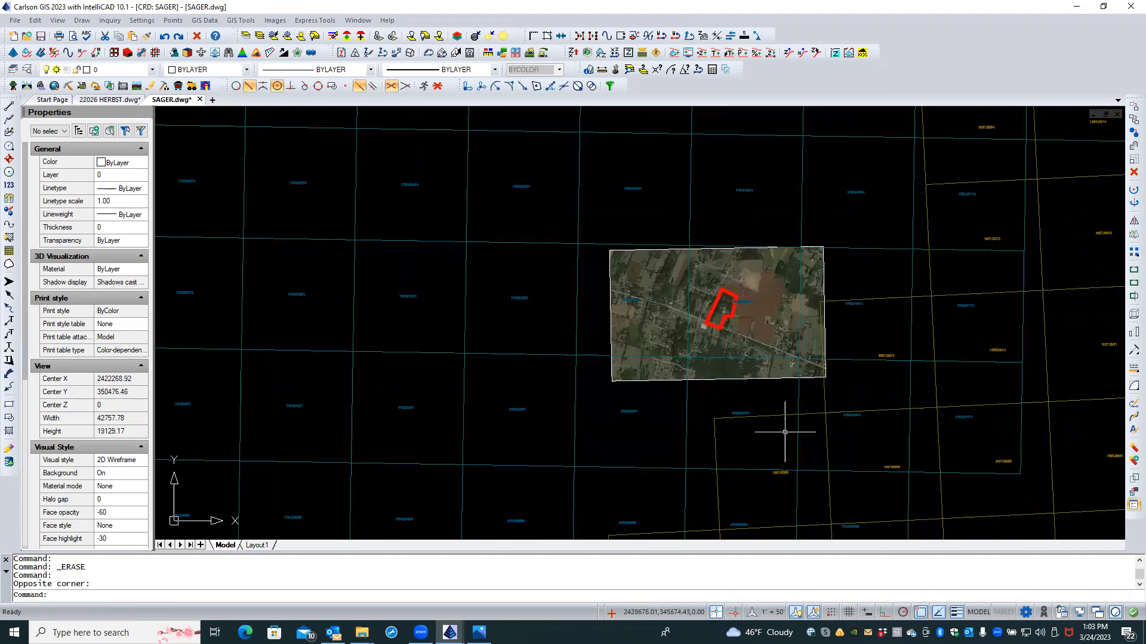
scroll(764, 433, "down", 3)
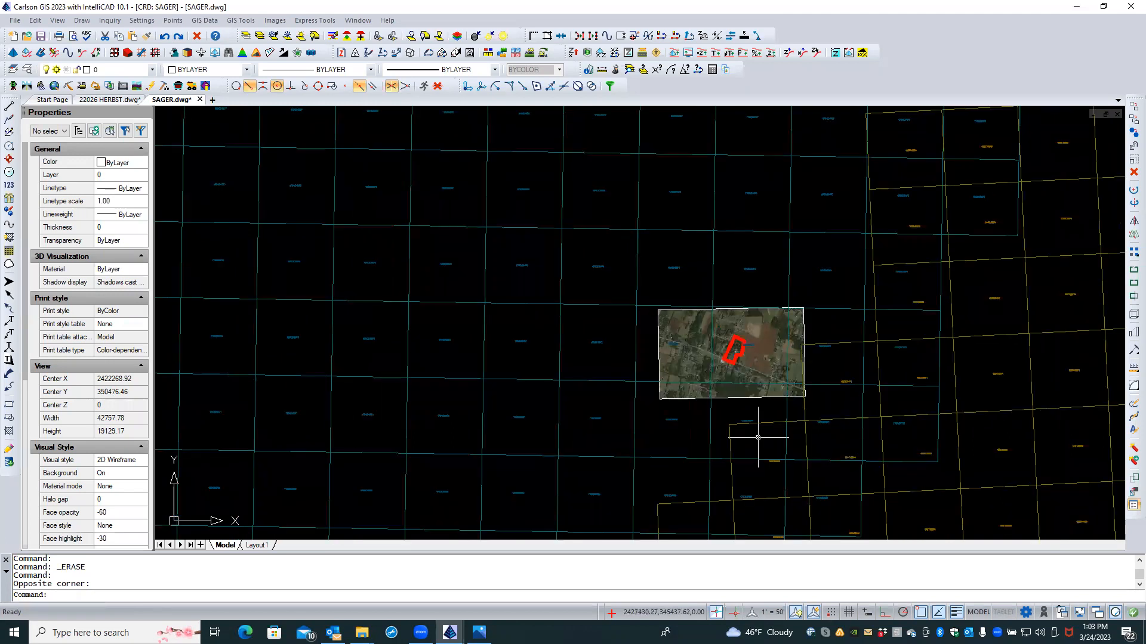
scroll(724, 386, "down", 3)
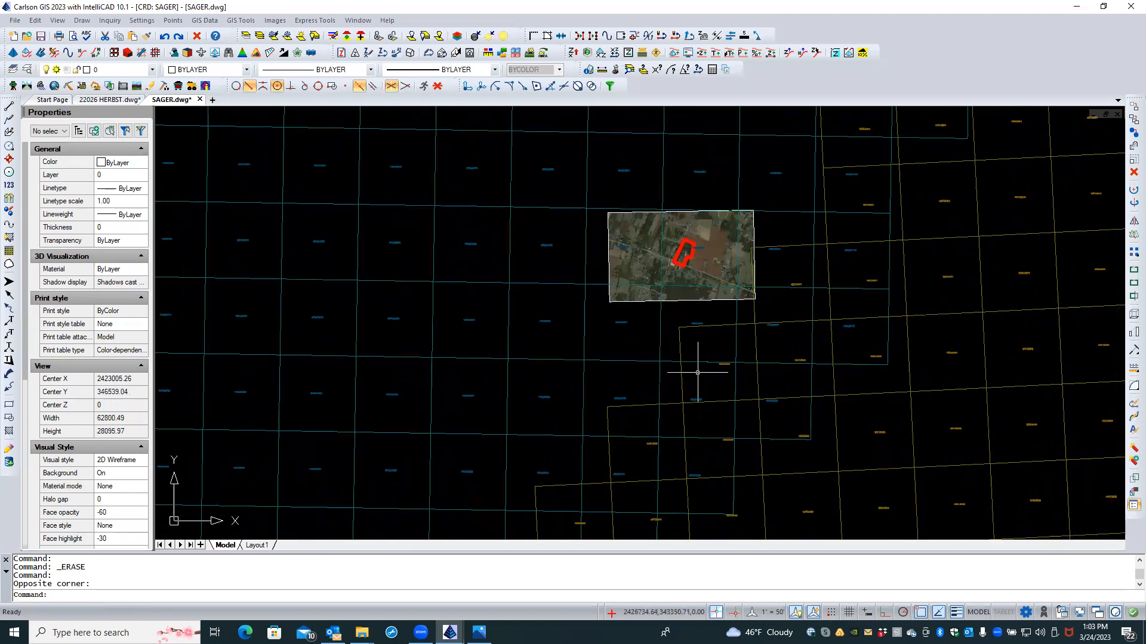
scroll(659, 406, "up", 5)
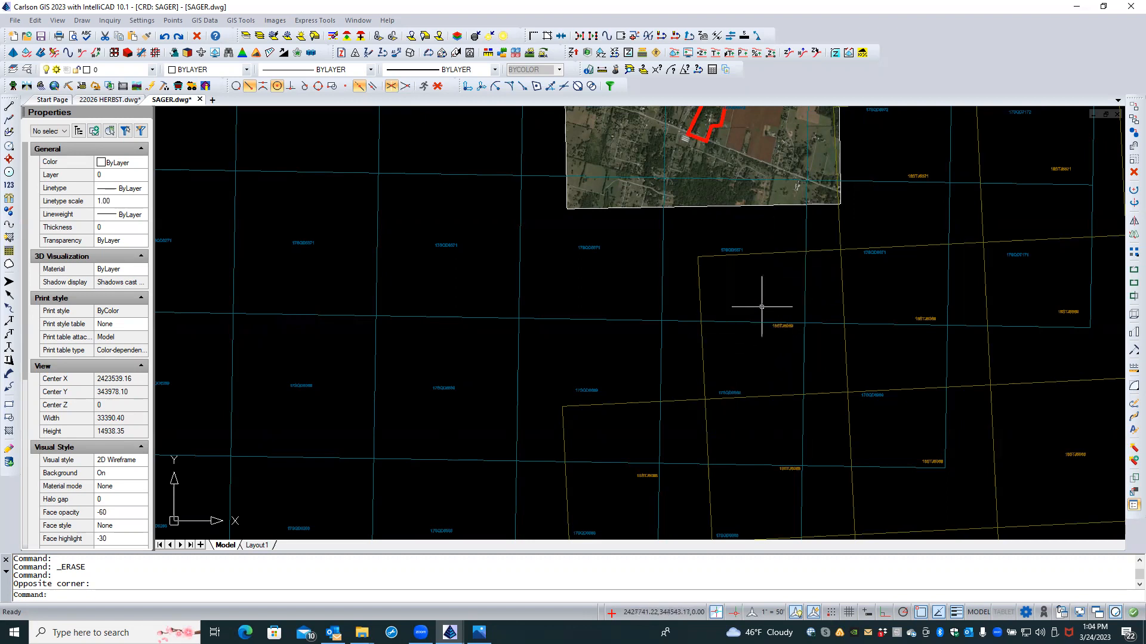
Step: Zoom out briefly, then zoom in until the aerial image under the red parcel fills the view
scroll(568, 453, "down", 2)
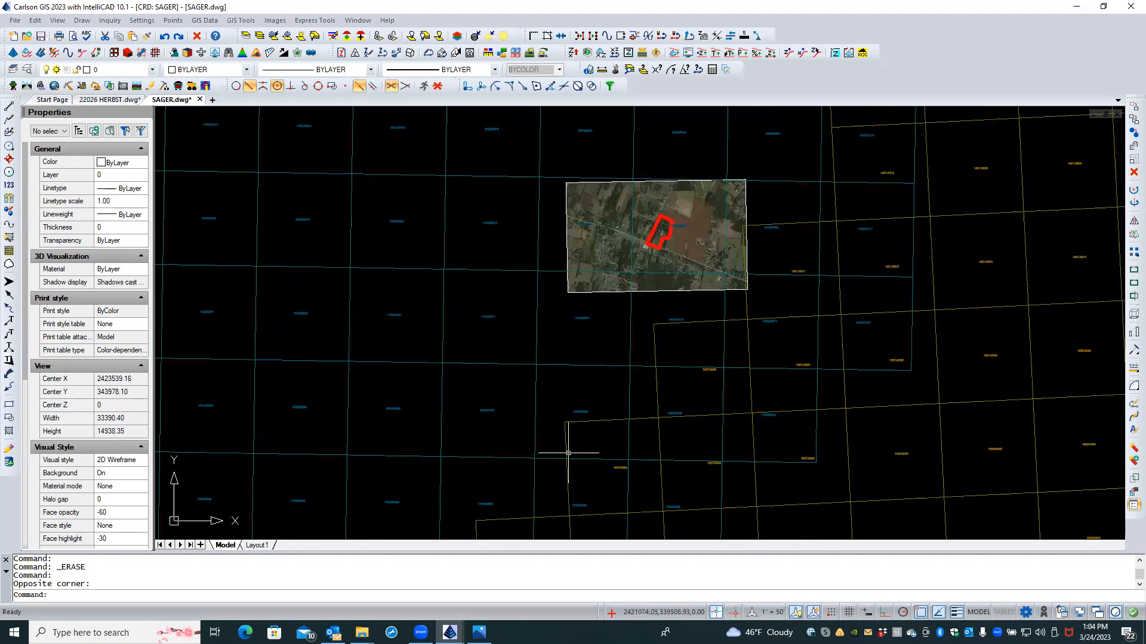
scroll(677, 215, "up", 2)
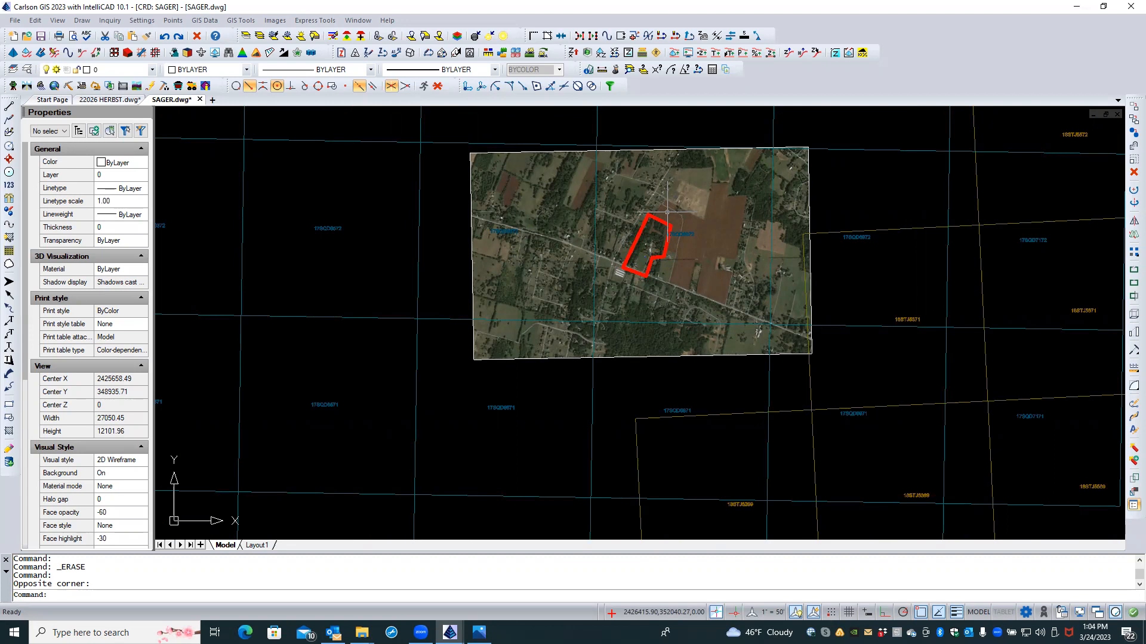
scroll(657, 242, "up", 2)
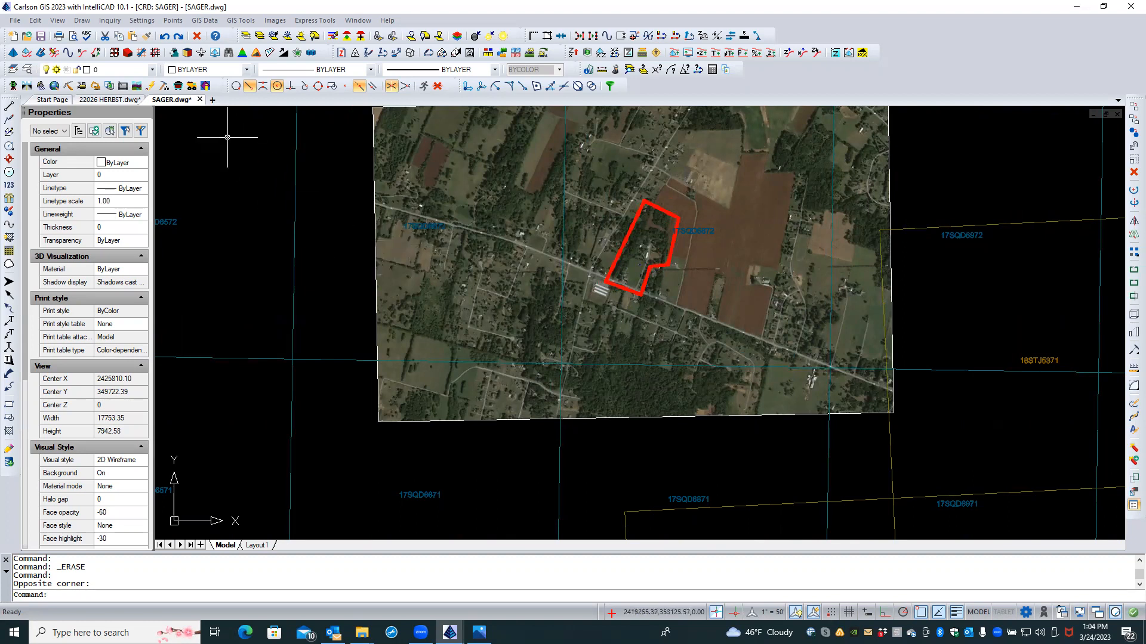
scroll(216, 136, "up", 1)
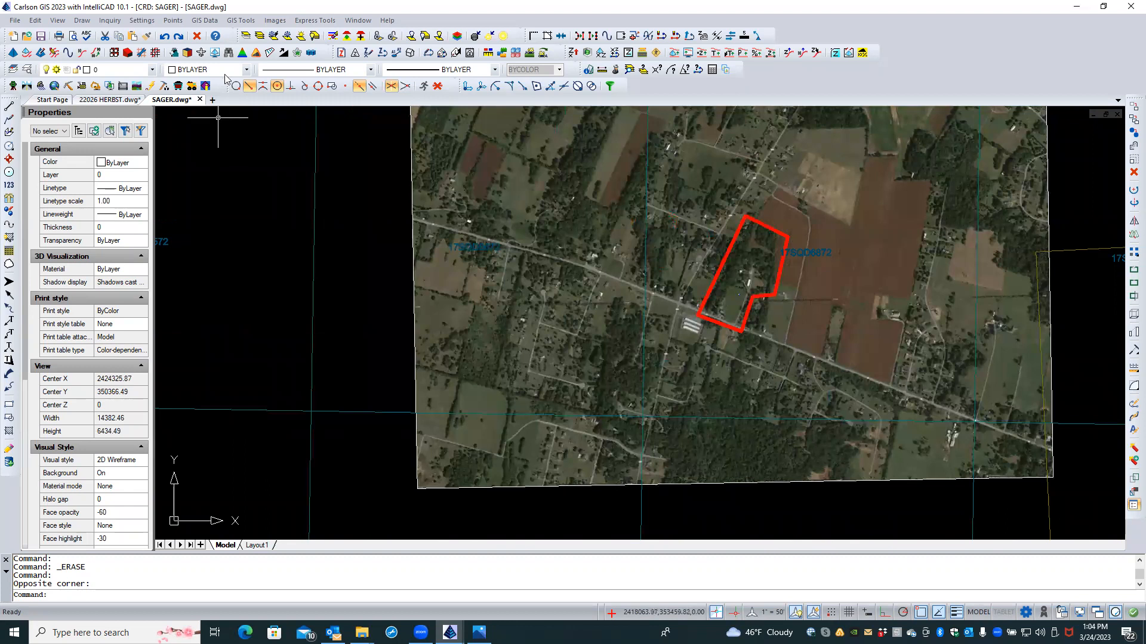
Step: Launch Import ESRI SHP File from GIS Data > Import GIS Data and begin selecting shapefiles
left_click(233, 24)
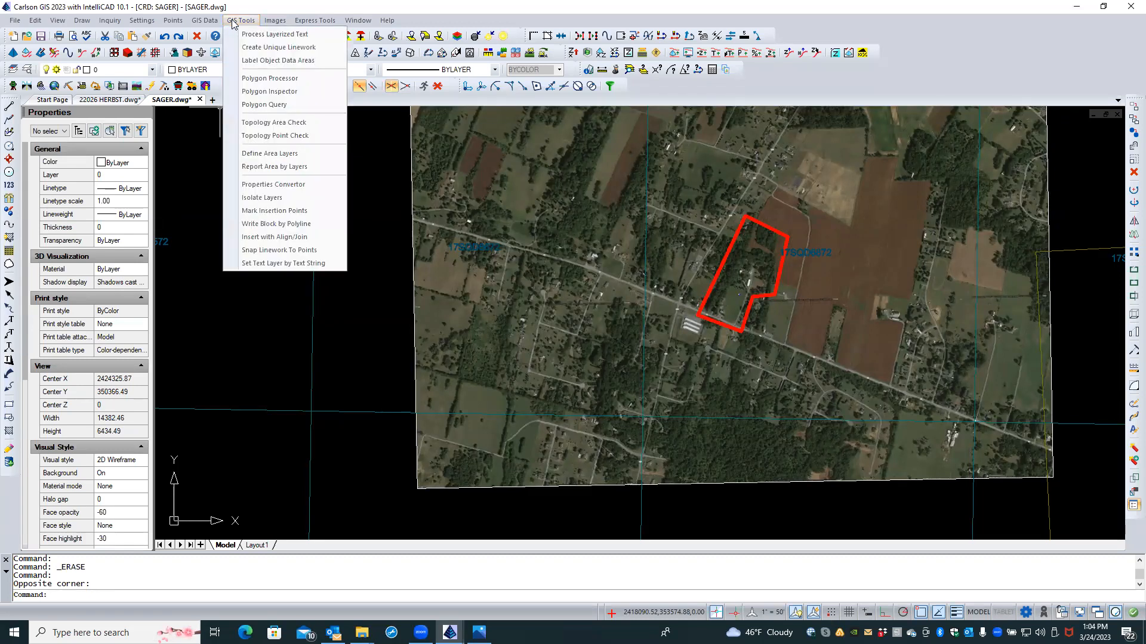
mouse_move(216, 25)
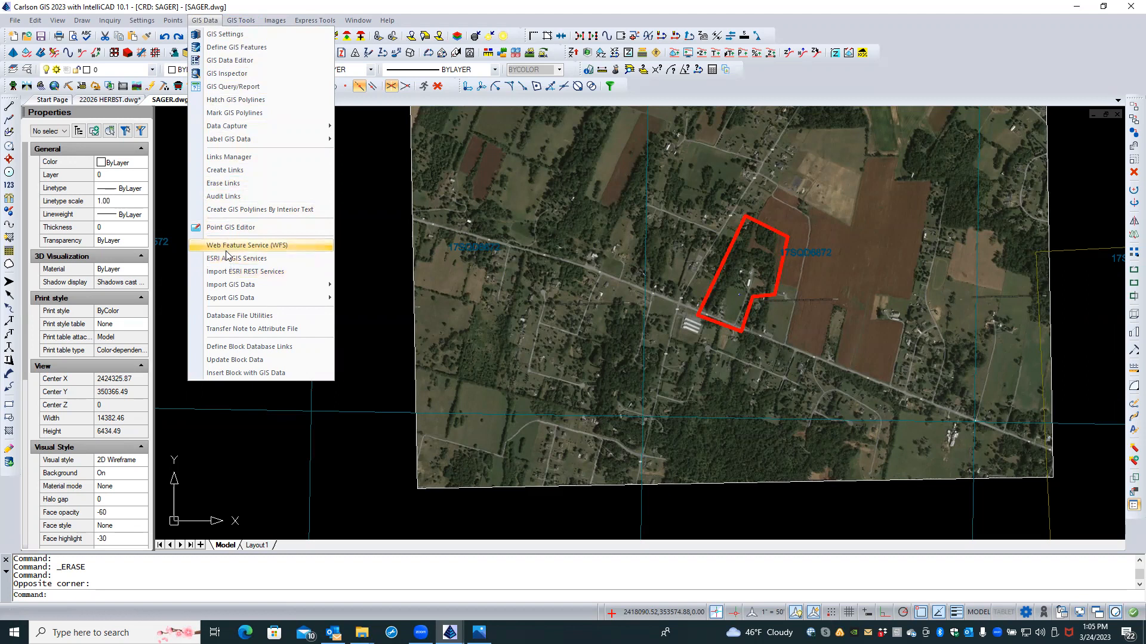
mouse_move(243, 288)
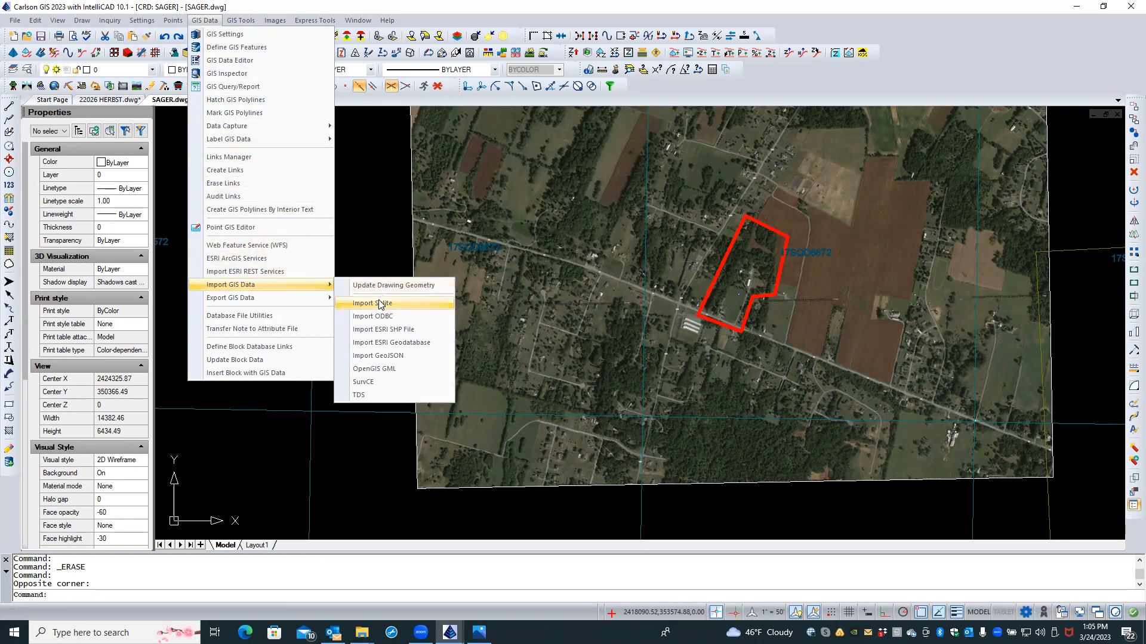
left_click(382, 331)
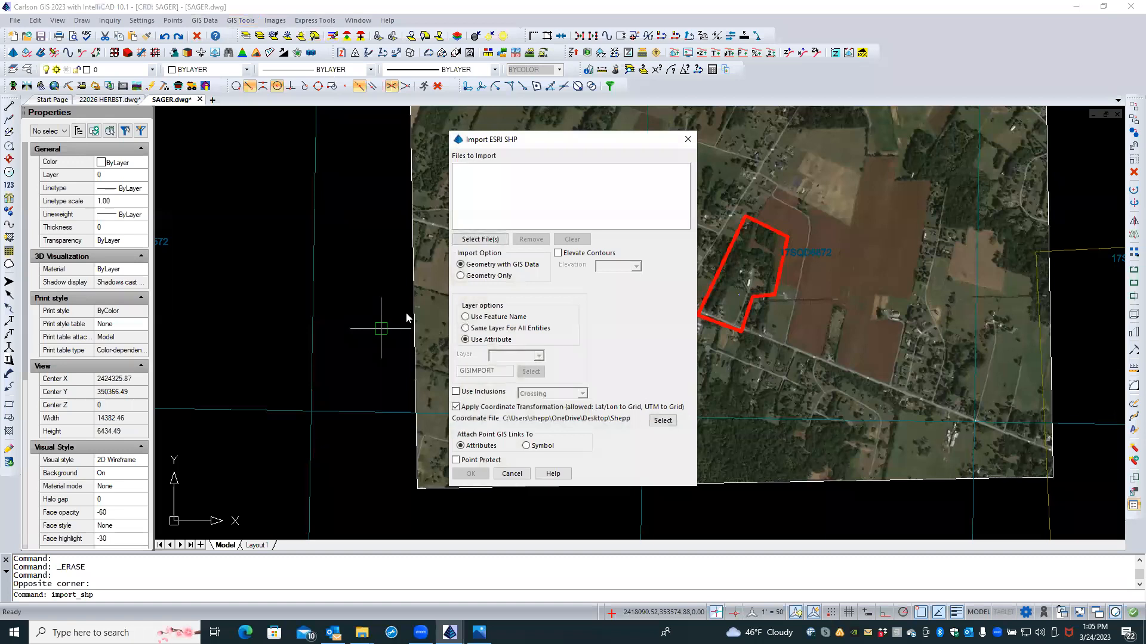
left_click(489, 240)
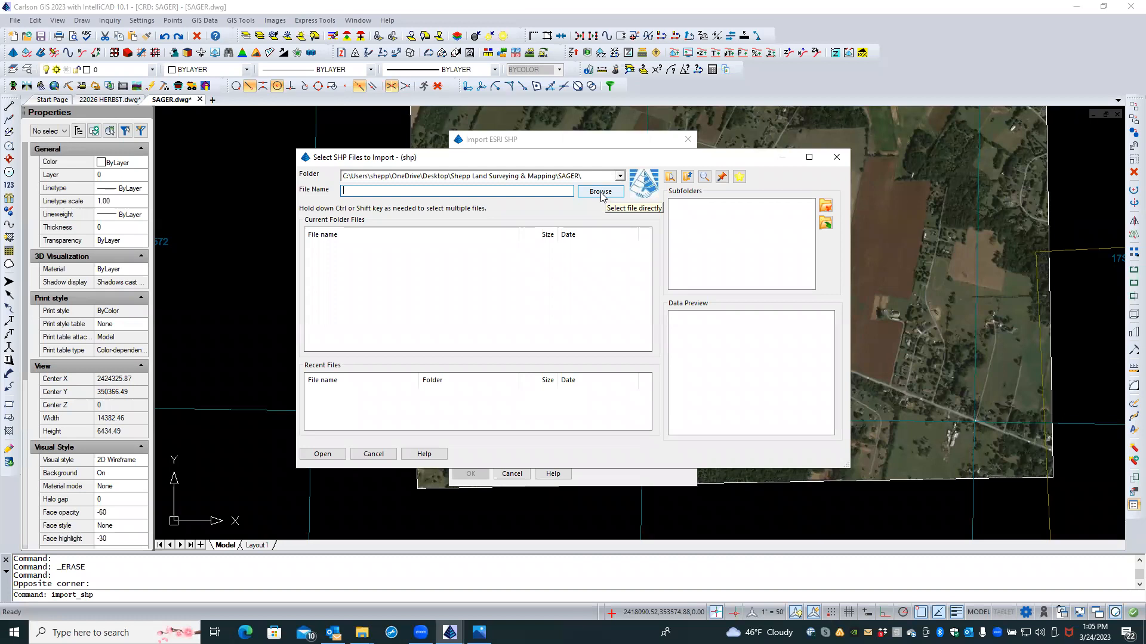
Step: Browse from the Desktop through WVGIS DATA to the Berkeley Co WV 2ft Contours Ctr_Shpfiles folder
left_click(600, 192)
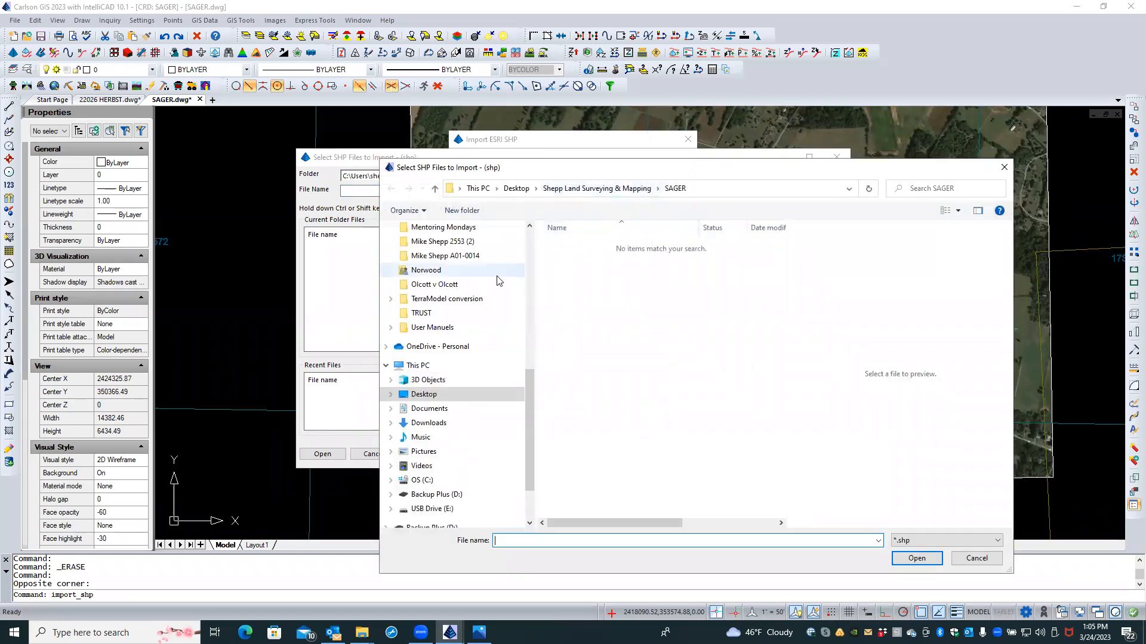
scroll(498, 281, "up", 1)
scroll(499, 281, "down", 5)
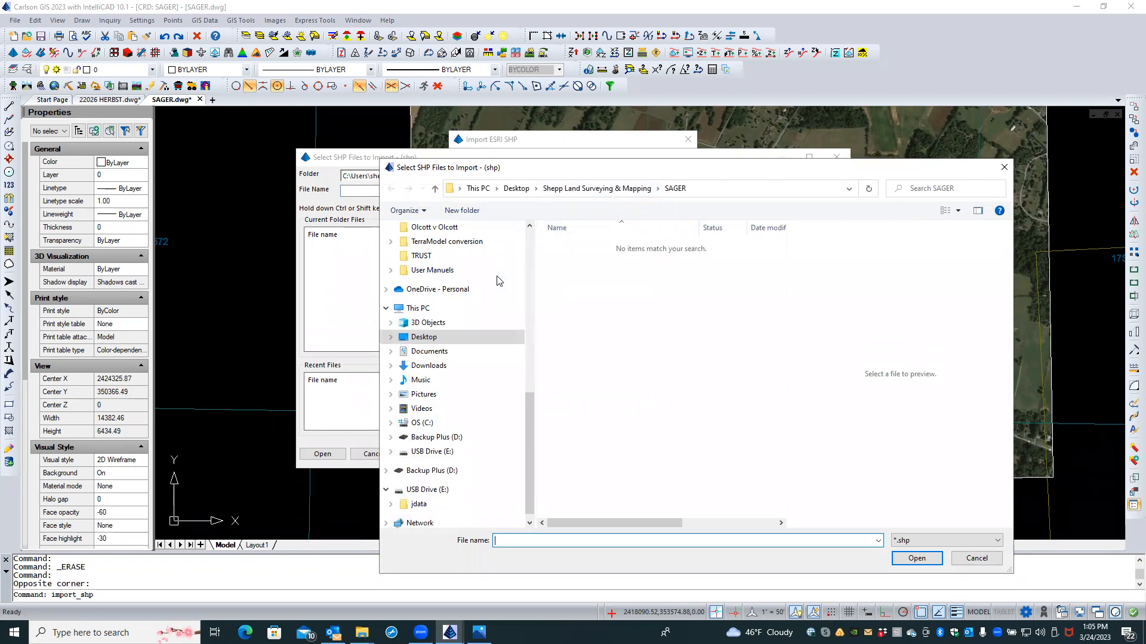
left_click(470, 340)
double_click(616, 360)
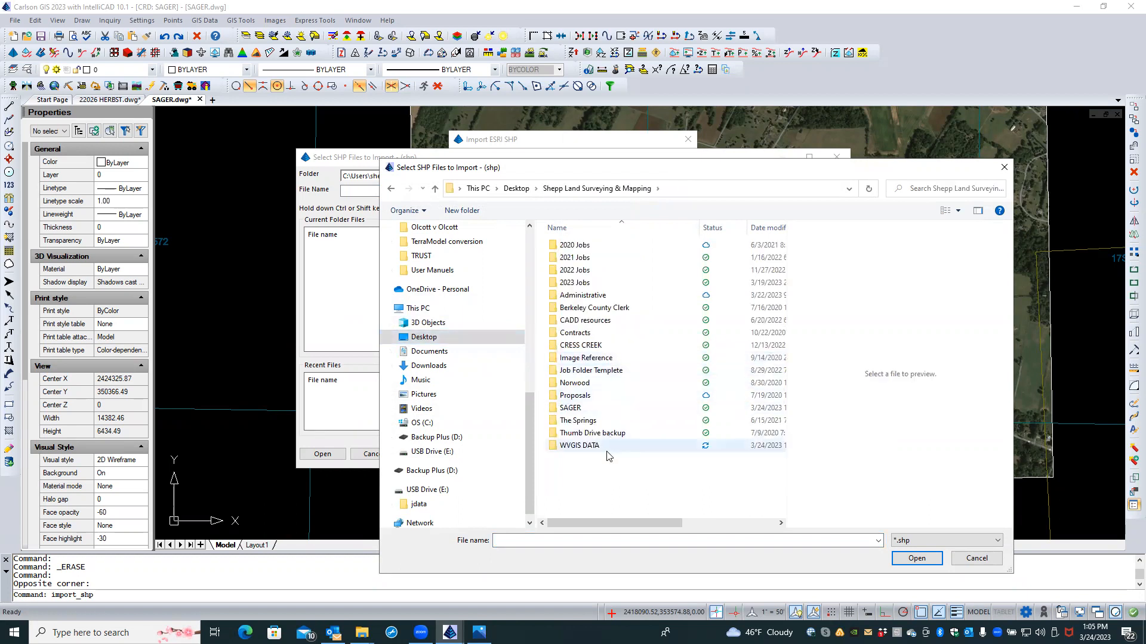
double_click(607, 448)
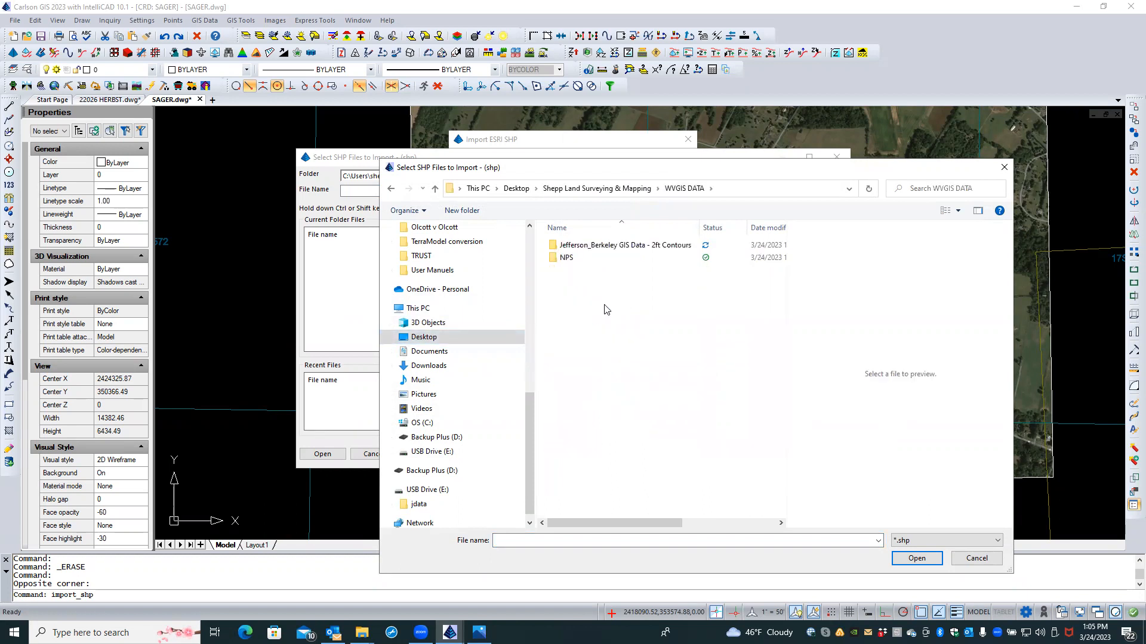
double_click(609, 247)
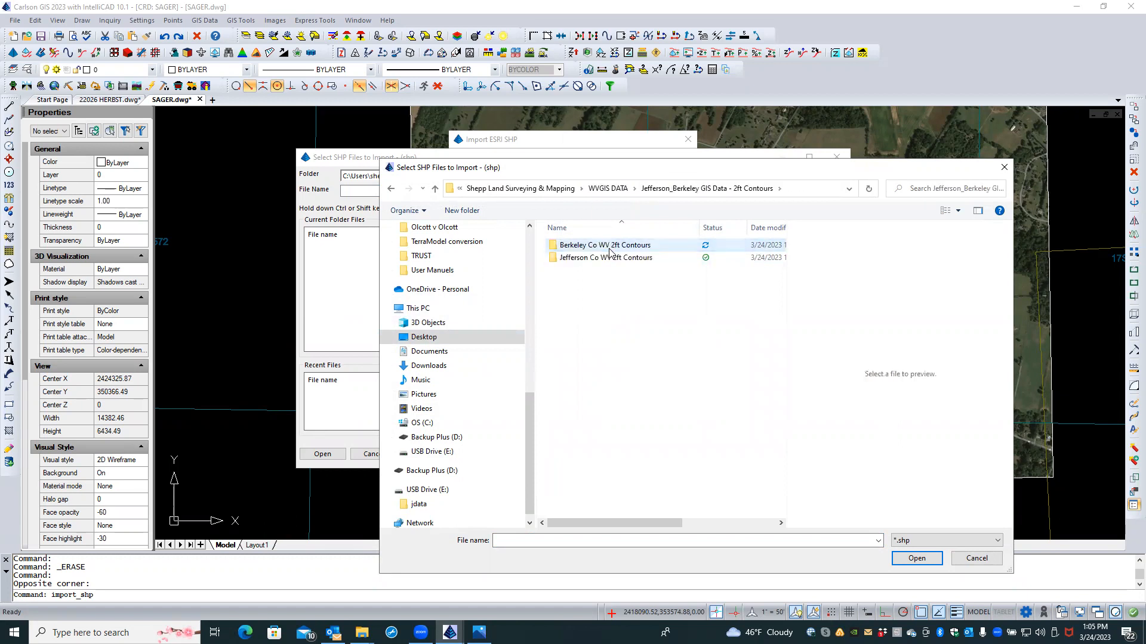
double_click(610, 245)
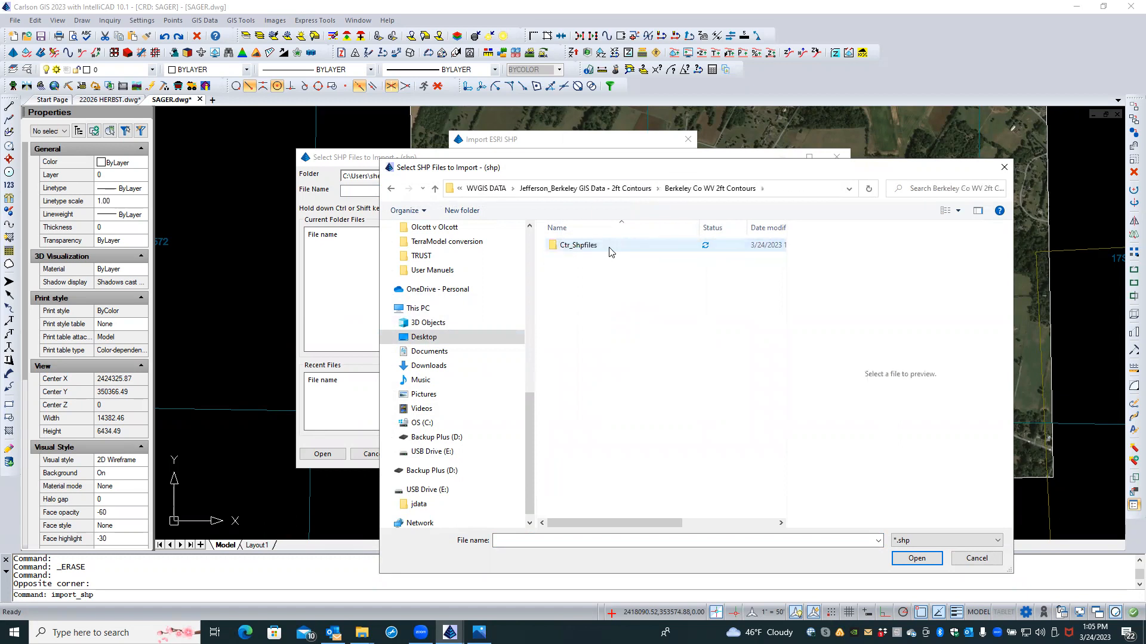
double_click(607, 246)
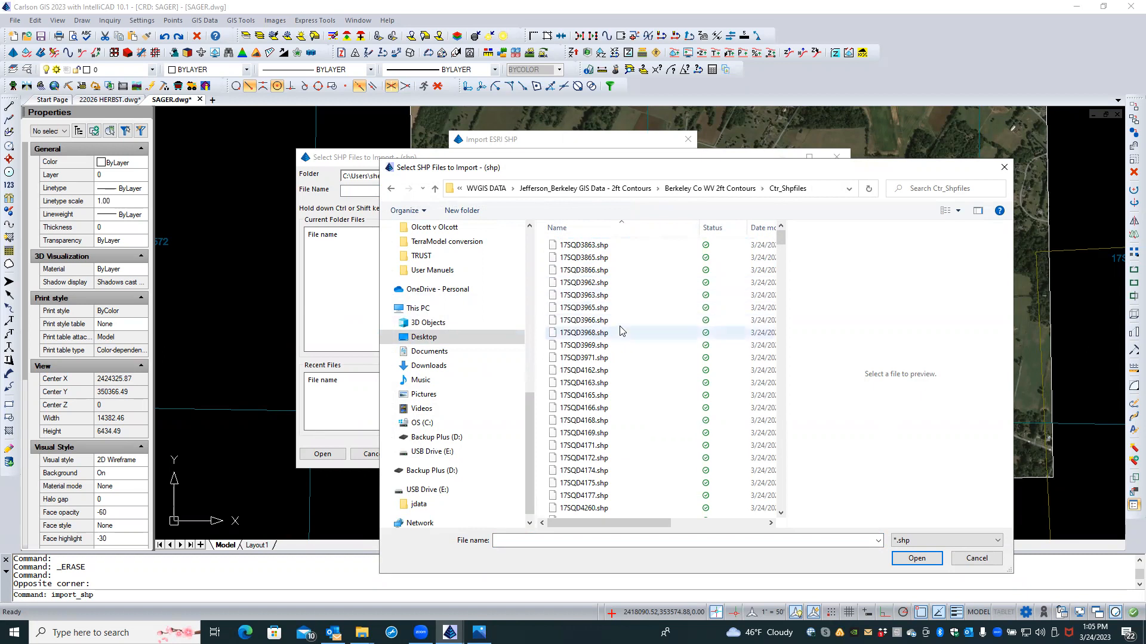
Step: Scroll down the shapefile list and select 17SQD5986.shp
scroll(620, 331, "down", 10)
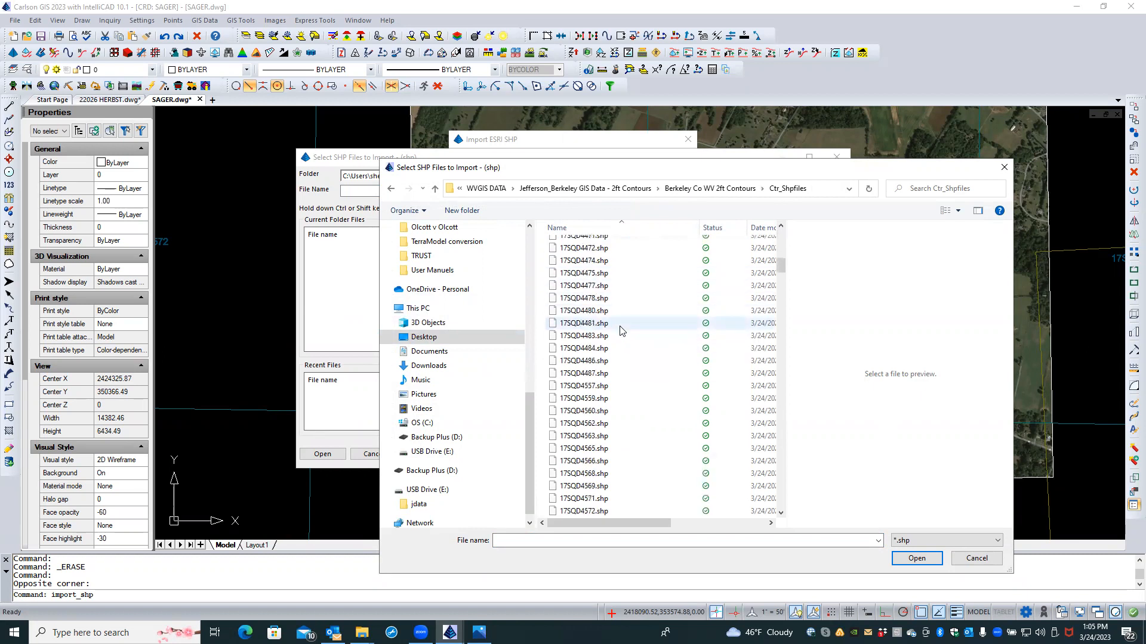
scroll(620, 331, "down", 8)
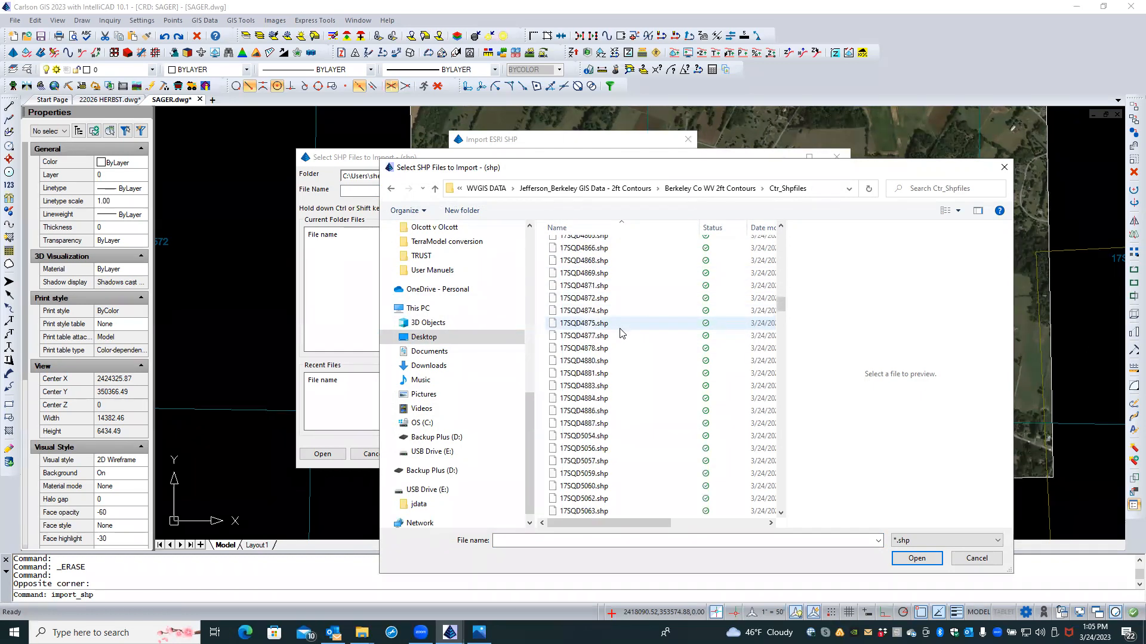
scroll(619, 332, "down", 9)
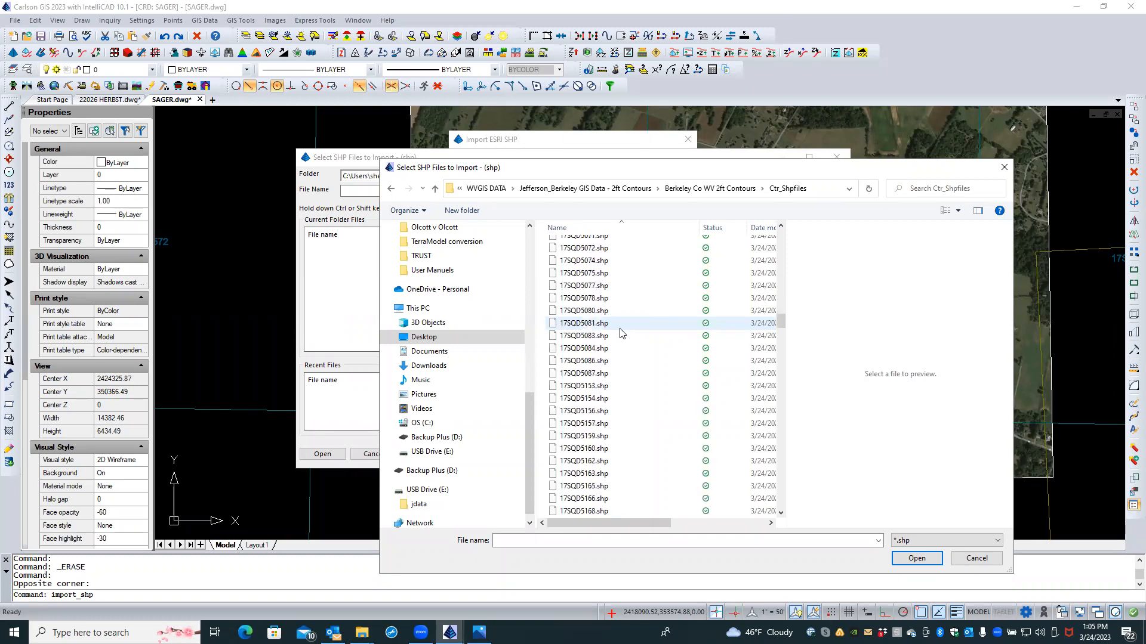
scroll(620, 332, "down", 10)
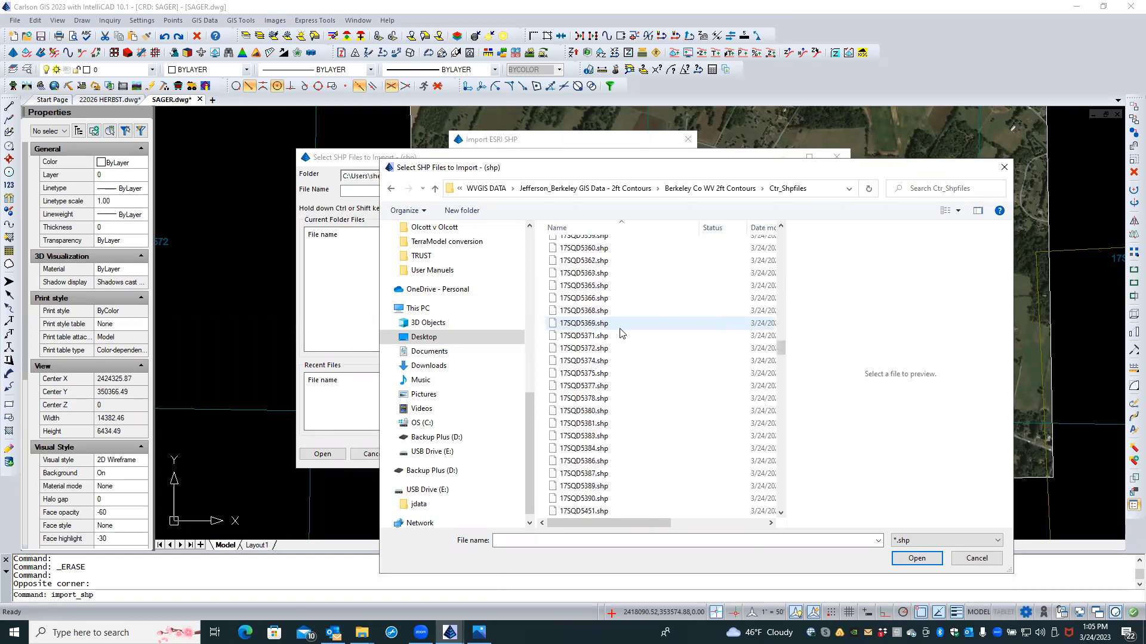
scroll(620, 332, "down", 6)
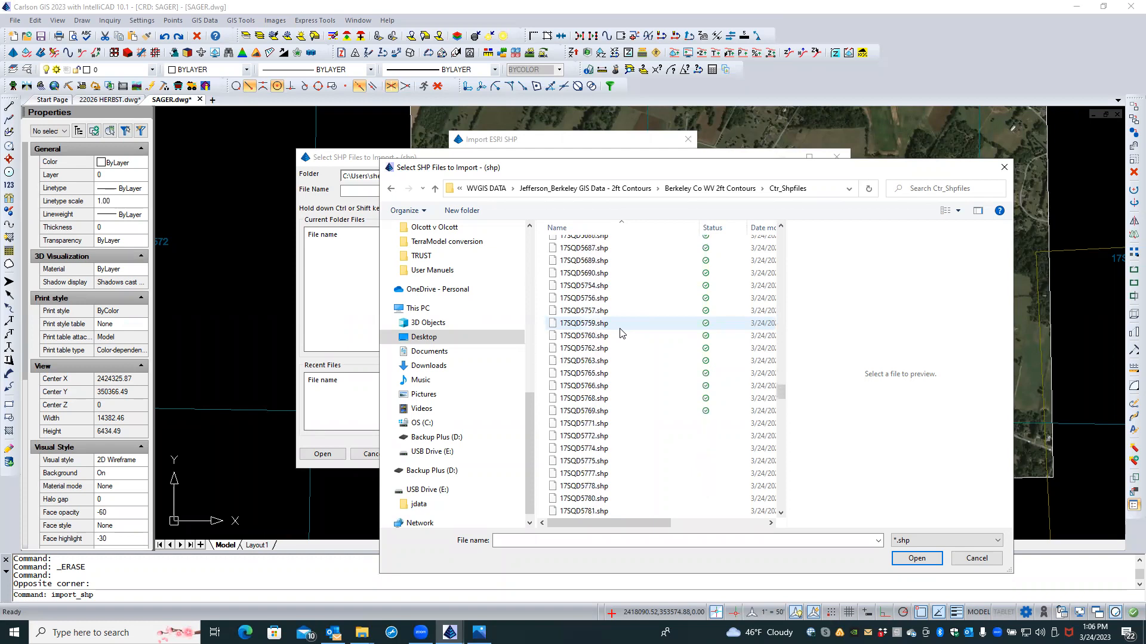
scroll(619, 333, "down", 7)
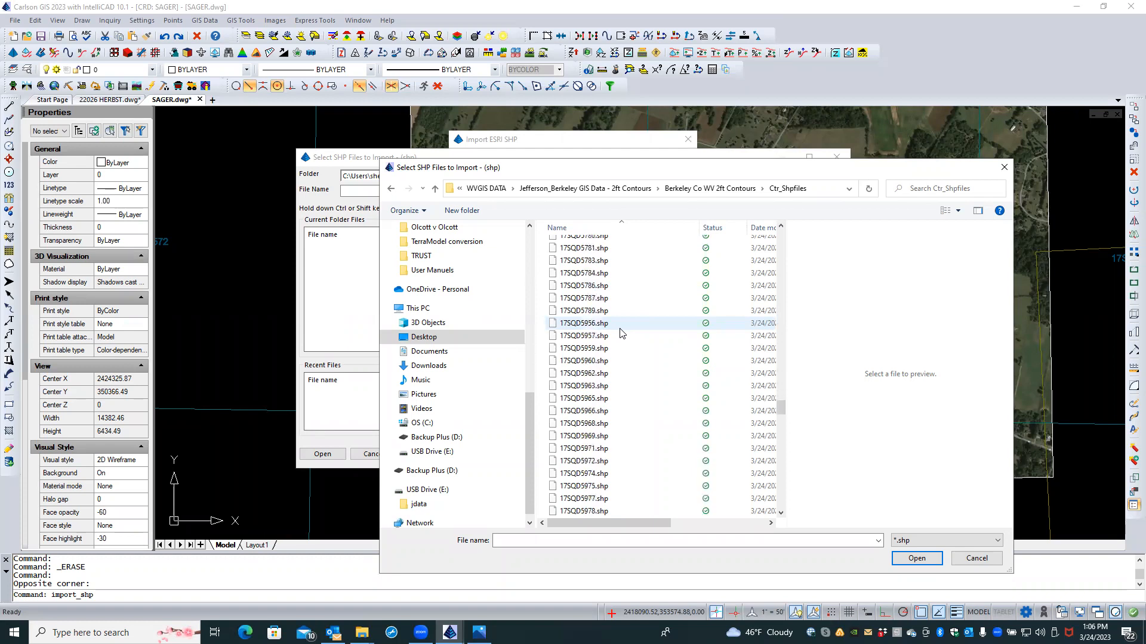
scroll(619, 332, "down", 1)
scroll(619, 332, "down", 1)
scroll(619, 332, "down", 1)
left_click(614, 464)
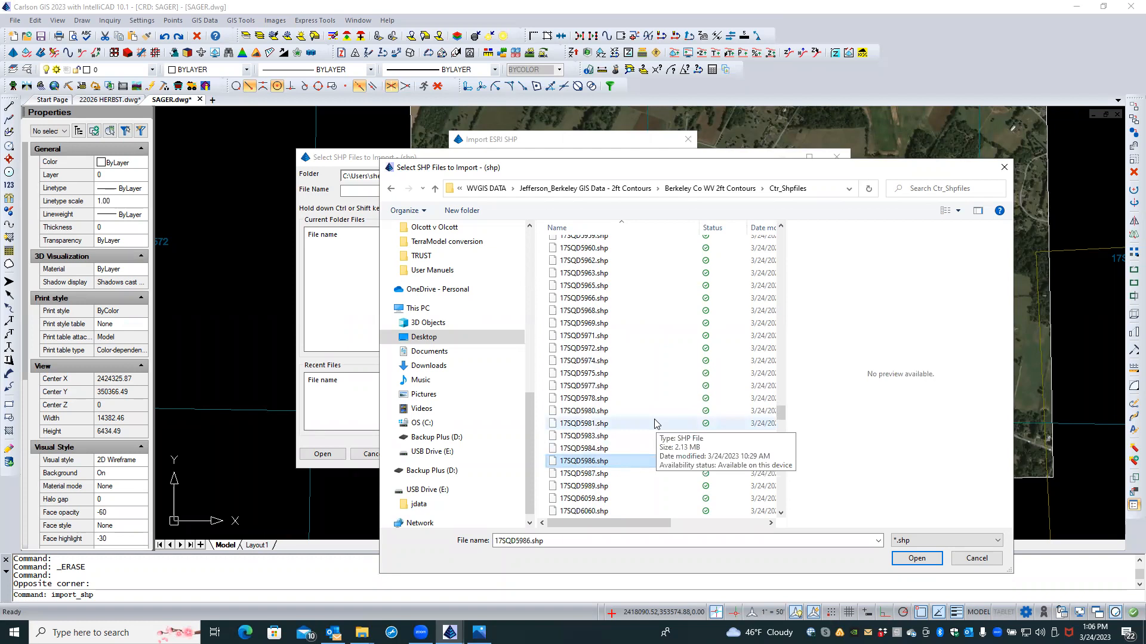
Step: Add 17SQD6086.shp and 17SQD6872.shp to the selection and confirm the three files
scroll(654, 424, "down", 6)
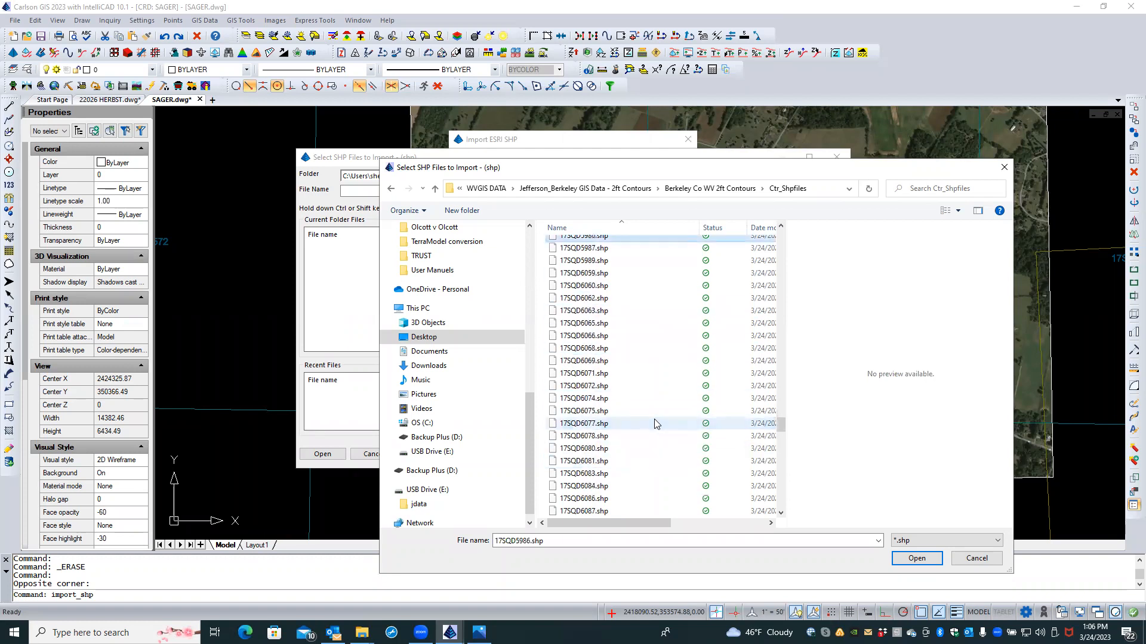
scroll(654, 423, "down", 1)
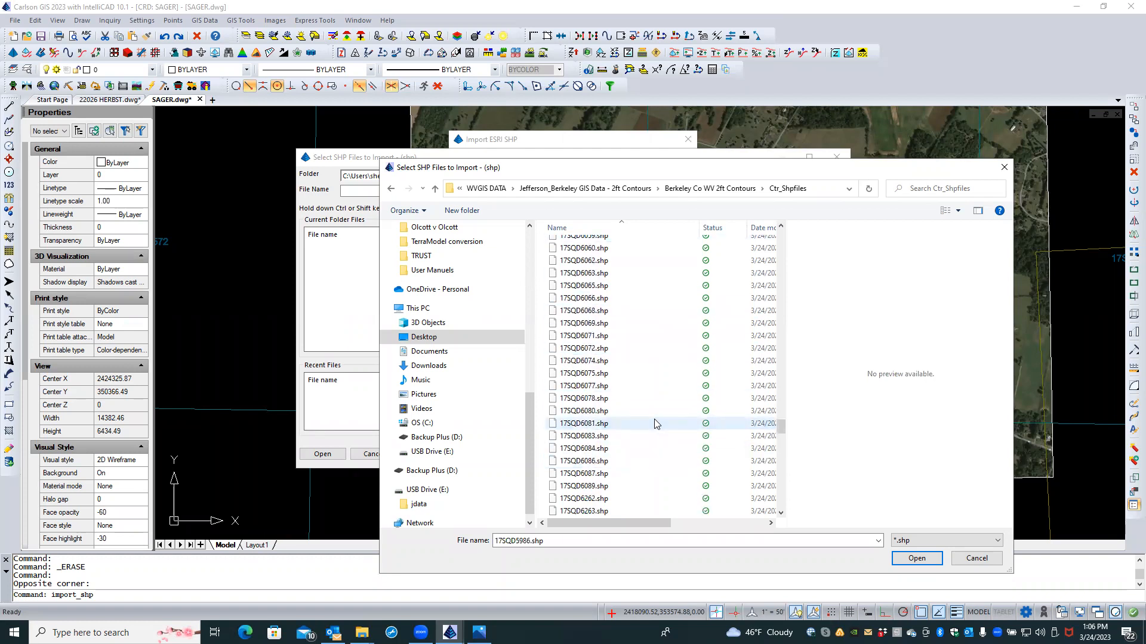
left_click(625, 462, "ctrl")
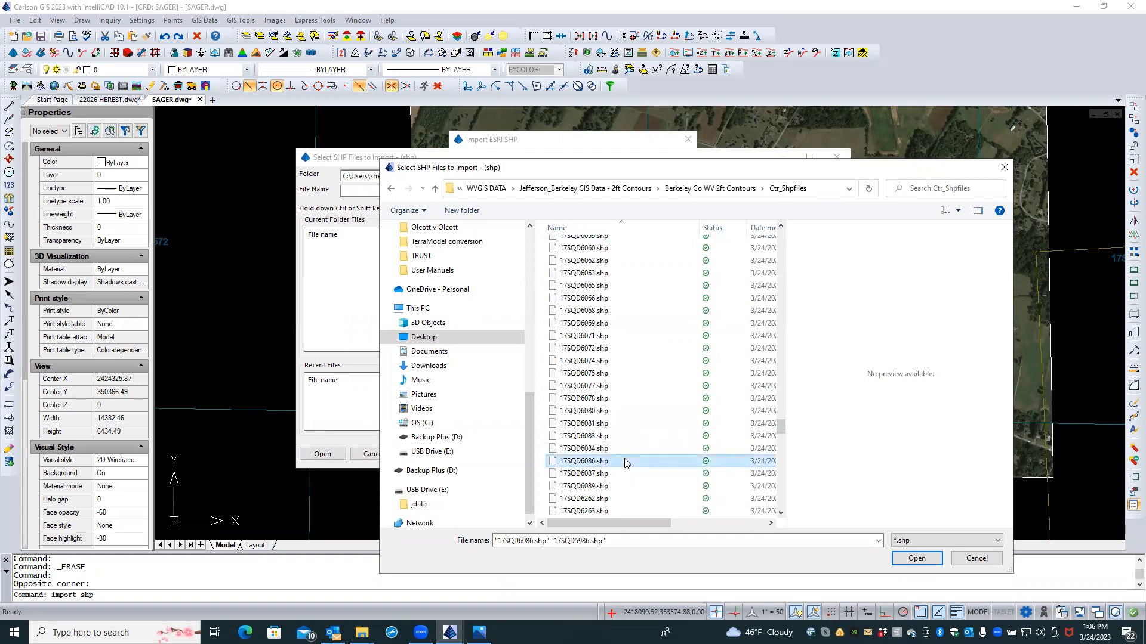
scroll(625, 464, "down", 1)
scroll(625, 464, "down", 4)
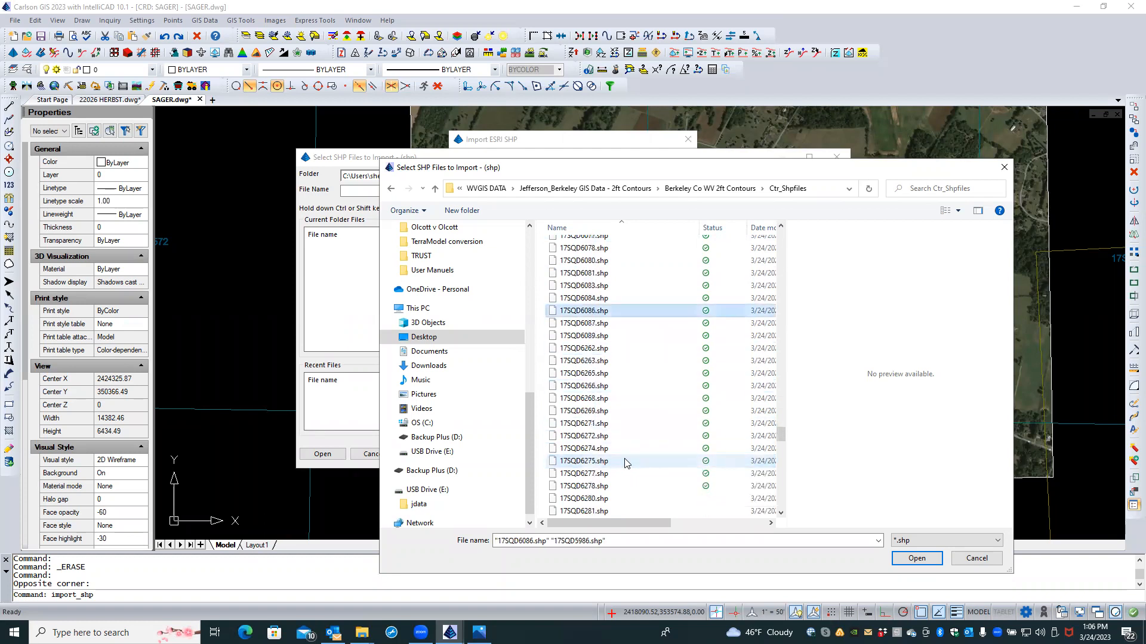
scroll(620, 441, "up", 1)
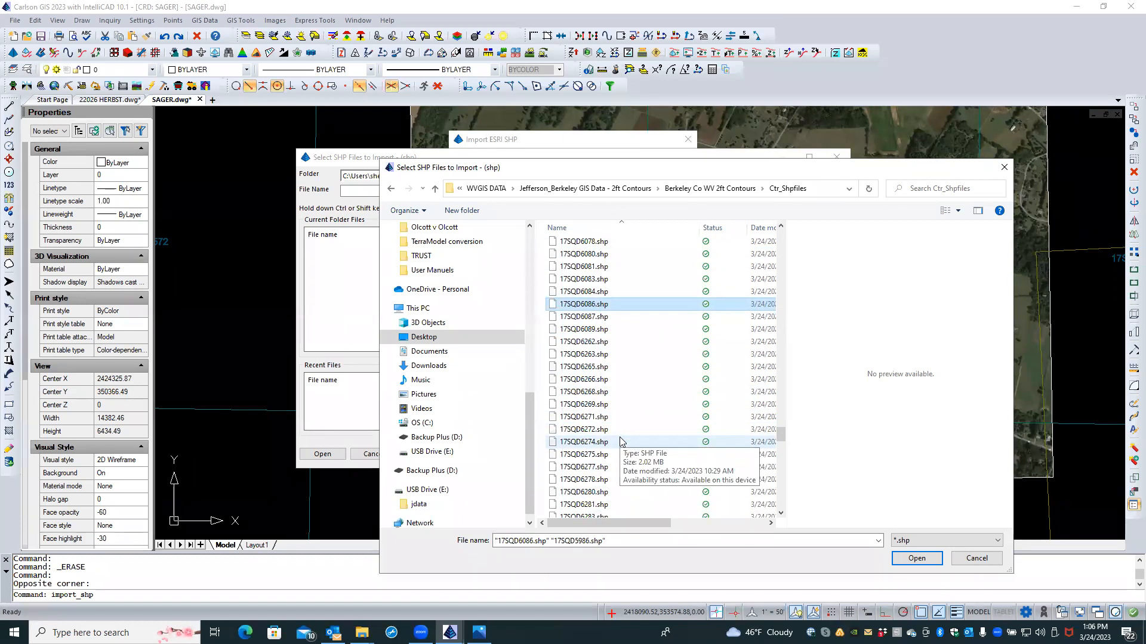
scroll(620, 442, "down", 5)
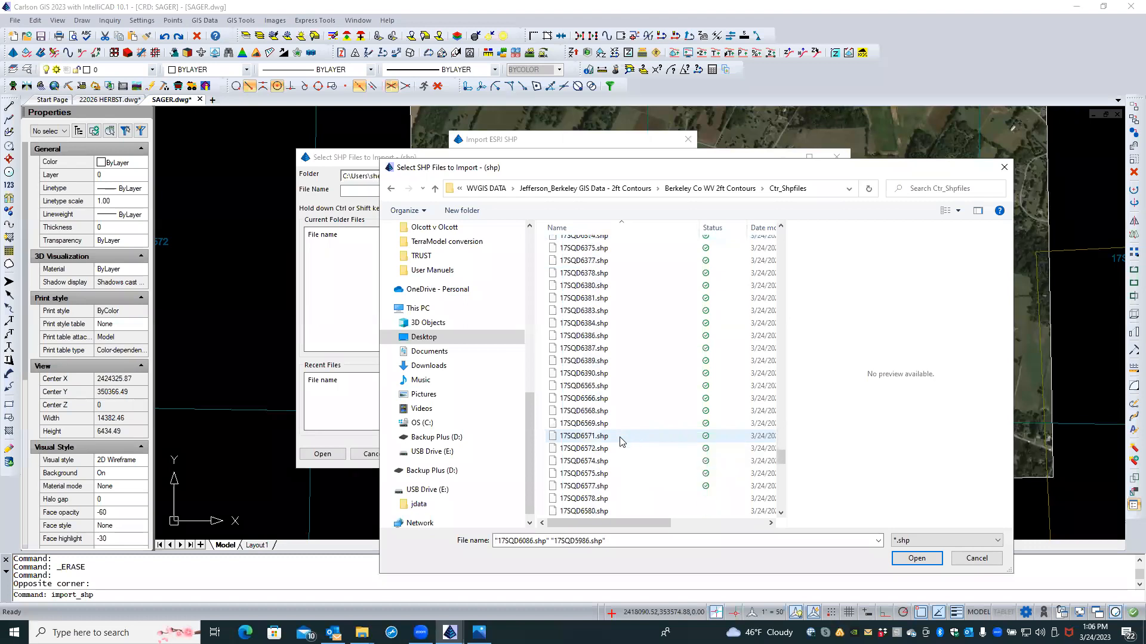
scroll(621, 442, "down", 6)
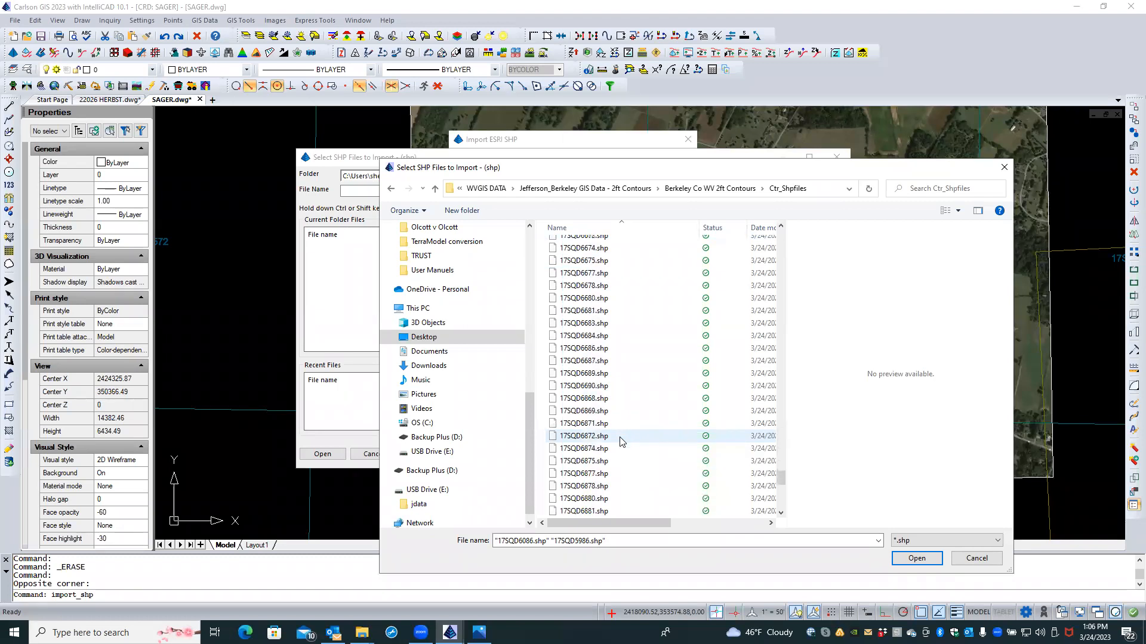
scroll(620, 442, "up", 1)
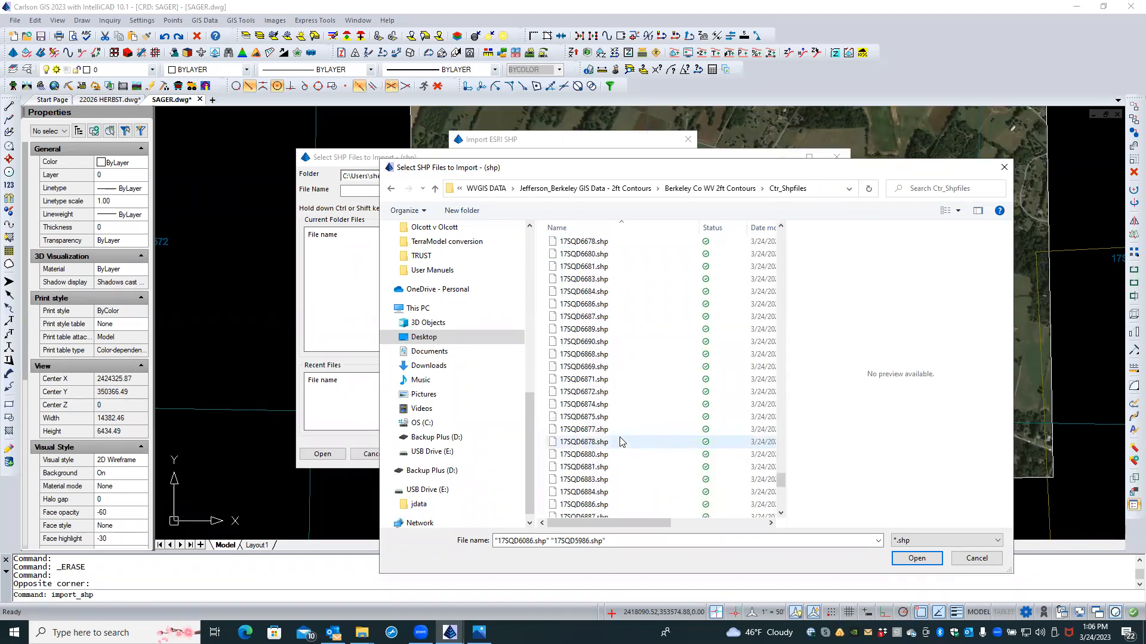
left_click(599, 392, "ctrl")
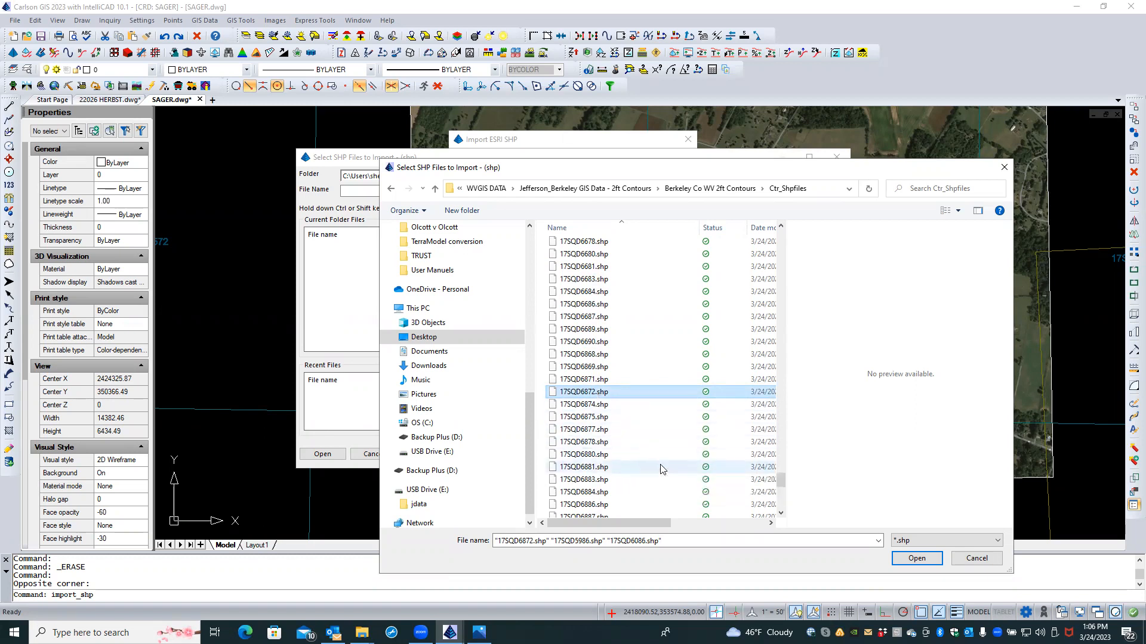
left_click(896, 562)
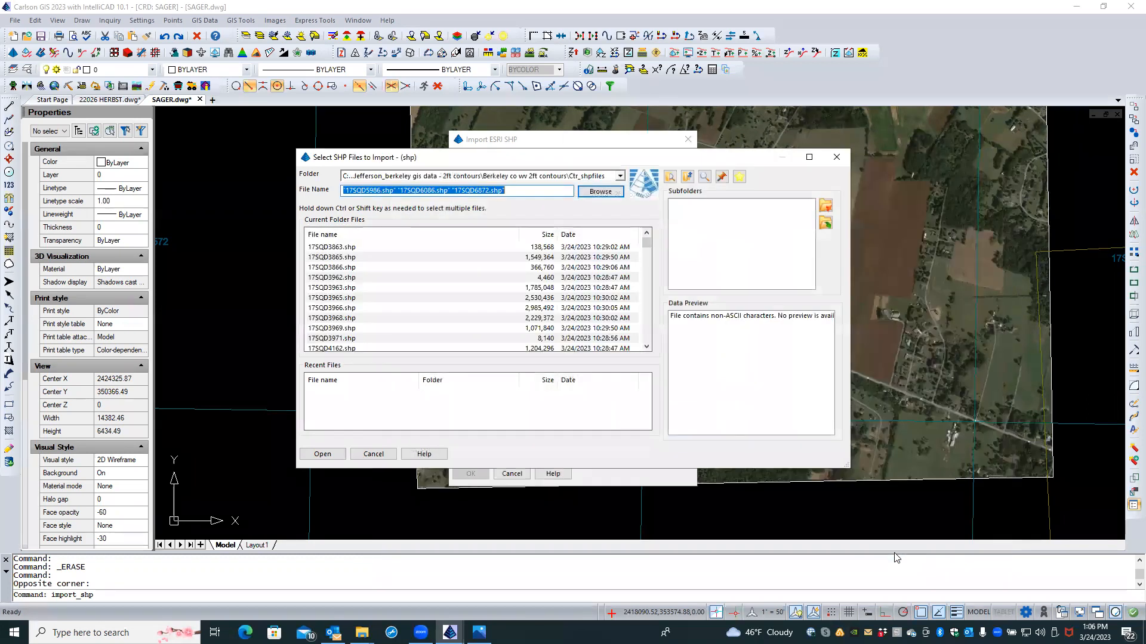
left_click(323, 454)
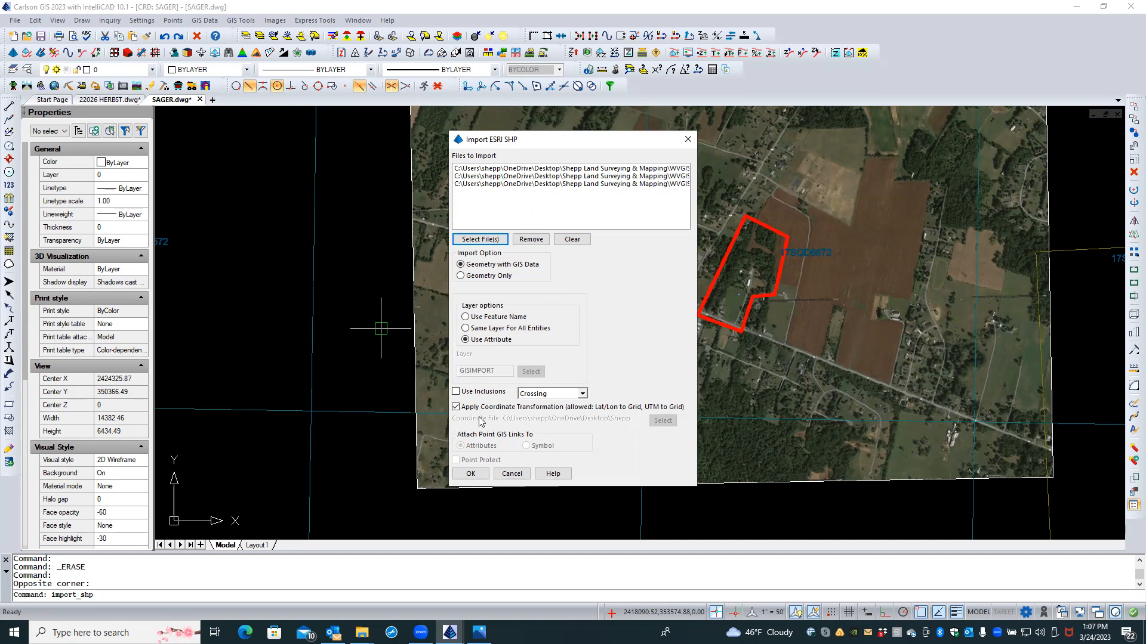
Step: Turn on Use Inclusions and start the shapefile import
left_click(457, 392)
left_click(471, 474)
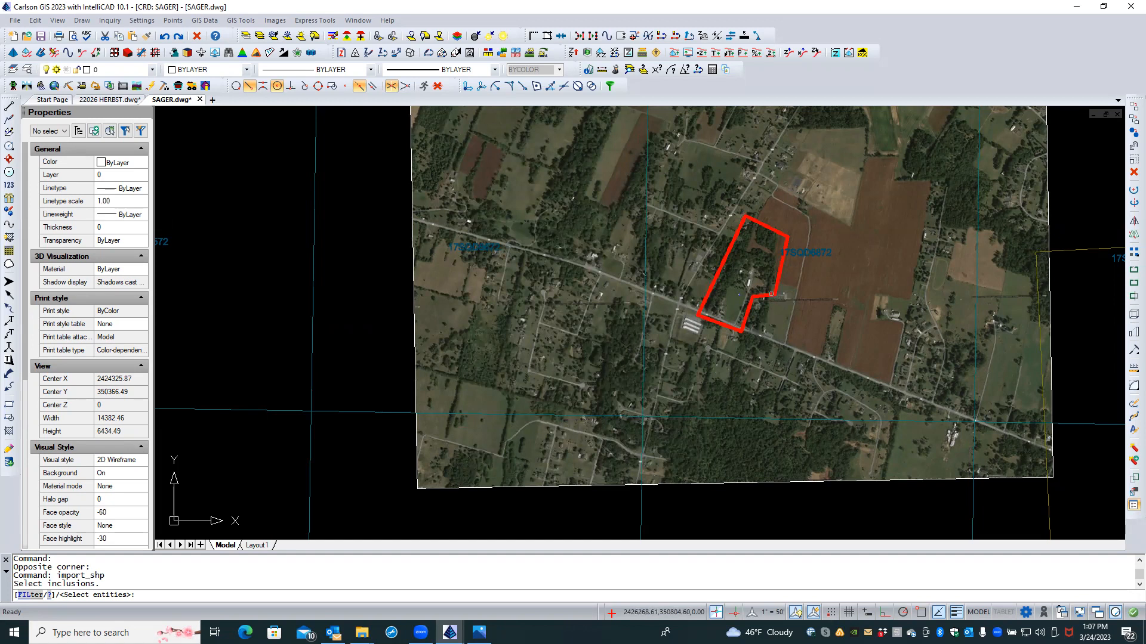
Step: Pick the red parcel outline and a second polyline as inclusion boundaries
left_click(771, 293)
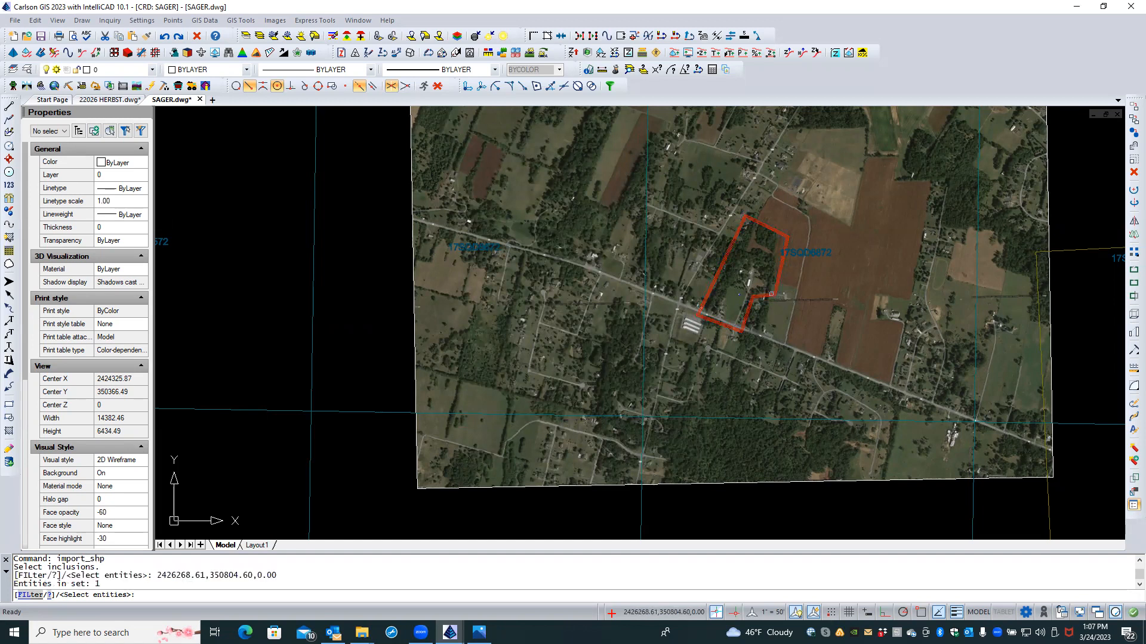
scroll(805, 355, "down", 6)
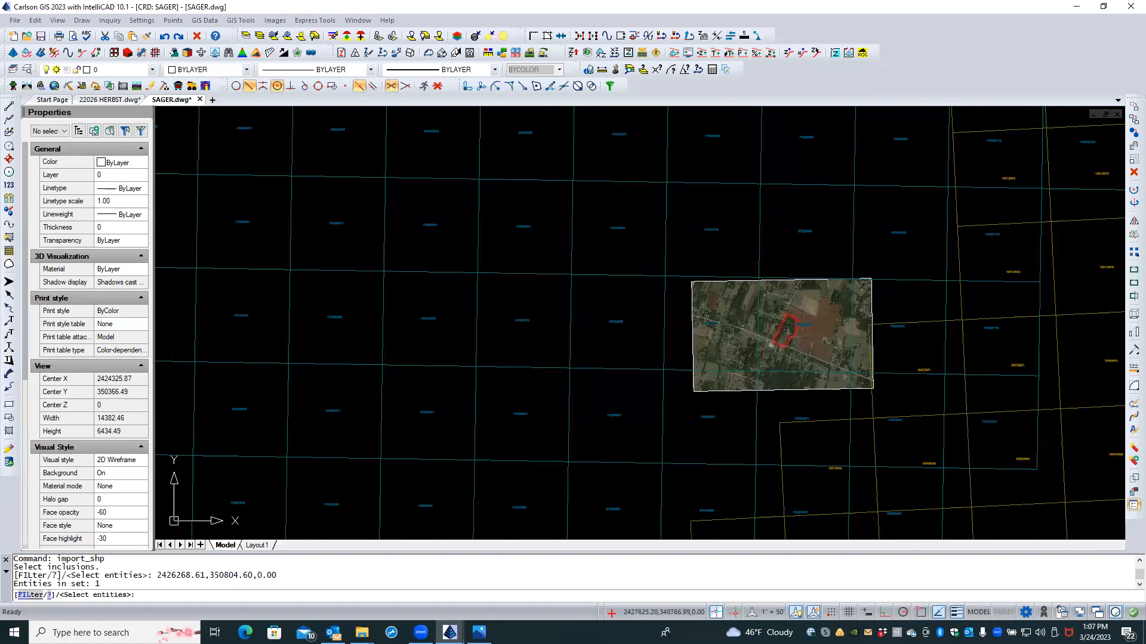
scroll(838, 395, "down", 5)
scroll(753, 267, "up", 1)
scroll(779, 358, "up", 5)
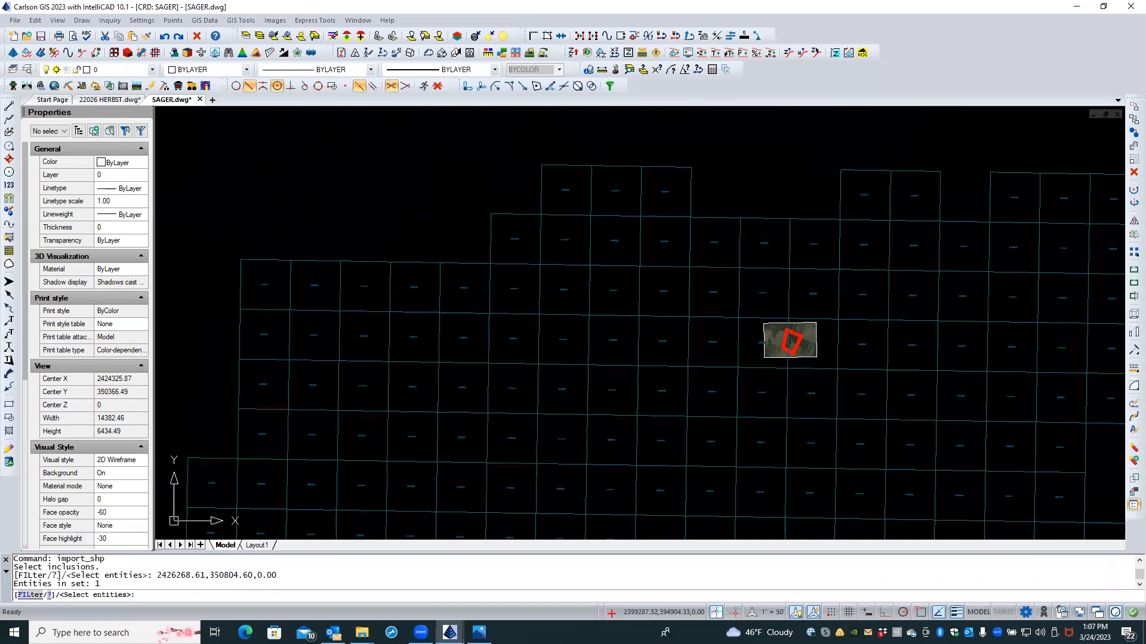
left_click(818, 348)
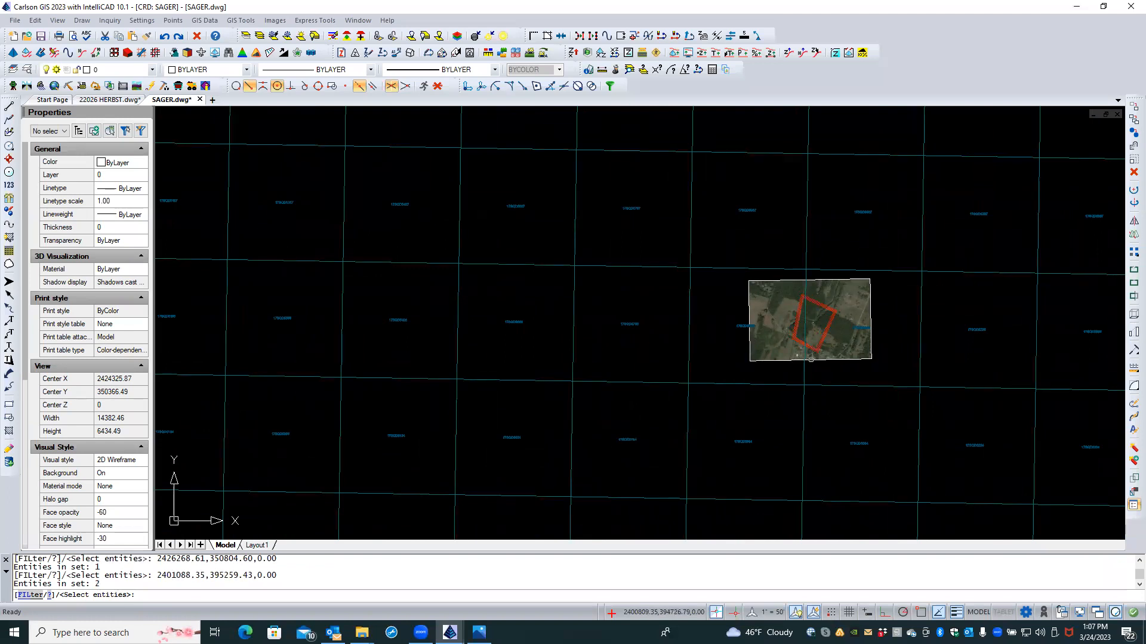
key("Return")
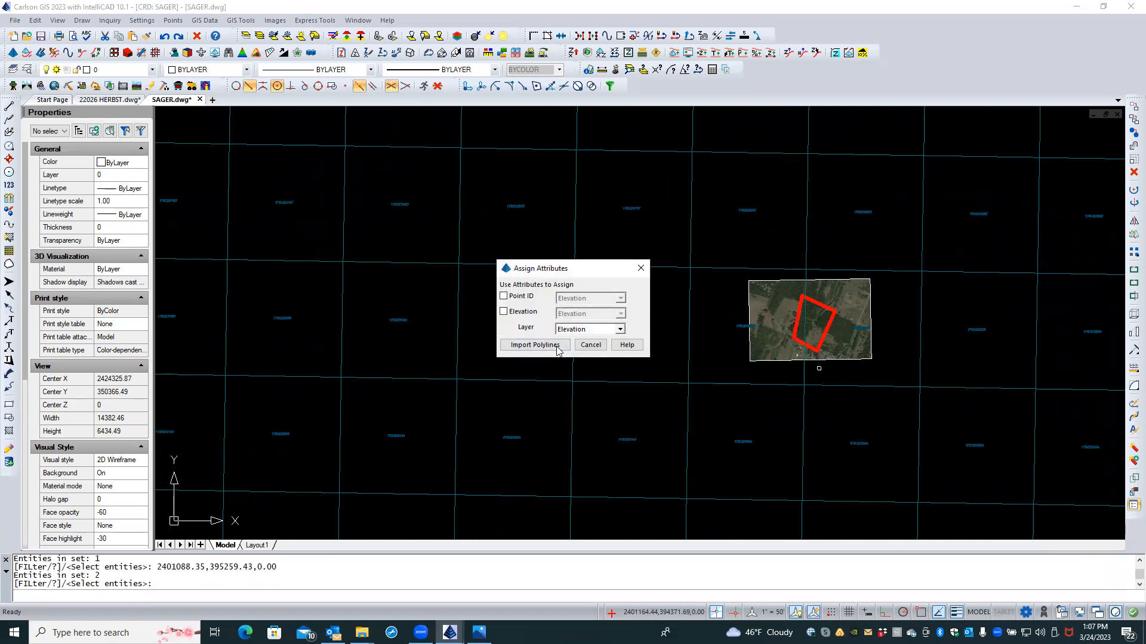
Step: Take elevation from the Elevation attribute and layer from the Layer attribute, then import polylines
left_click(504, 311)
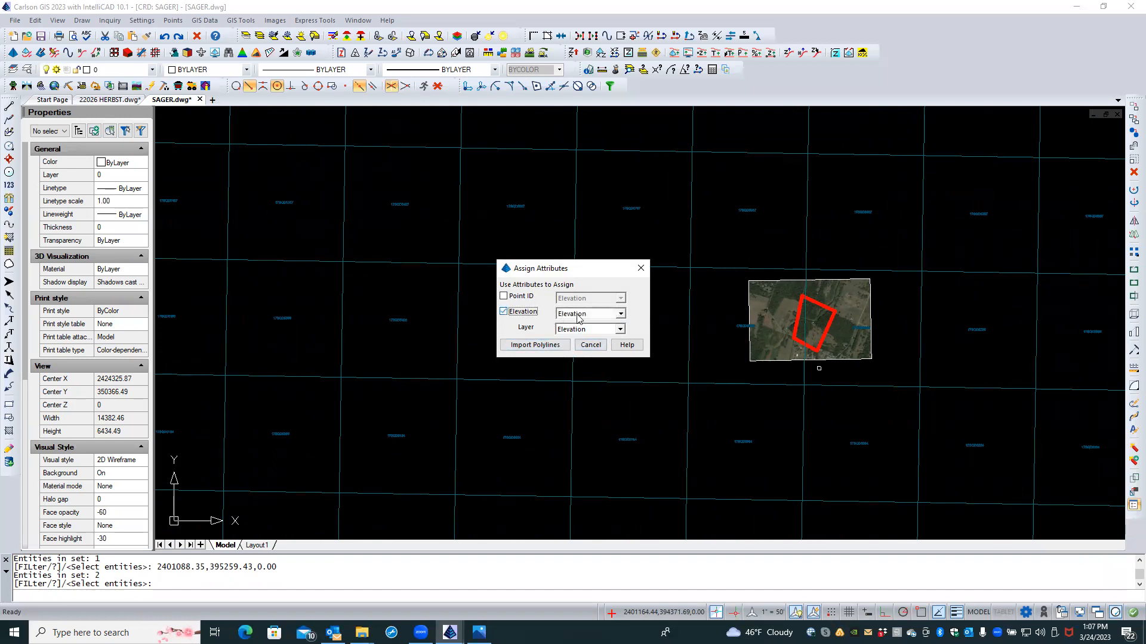
left_click(621, 314)
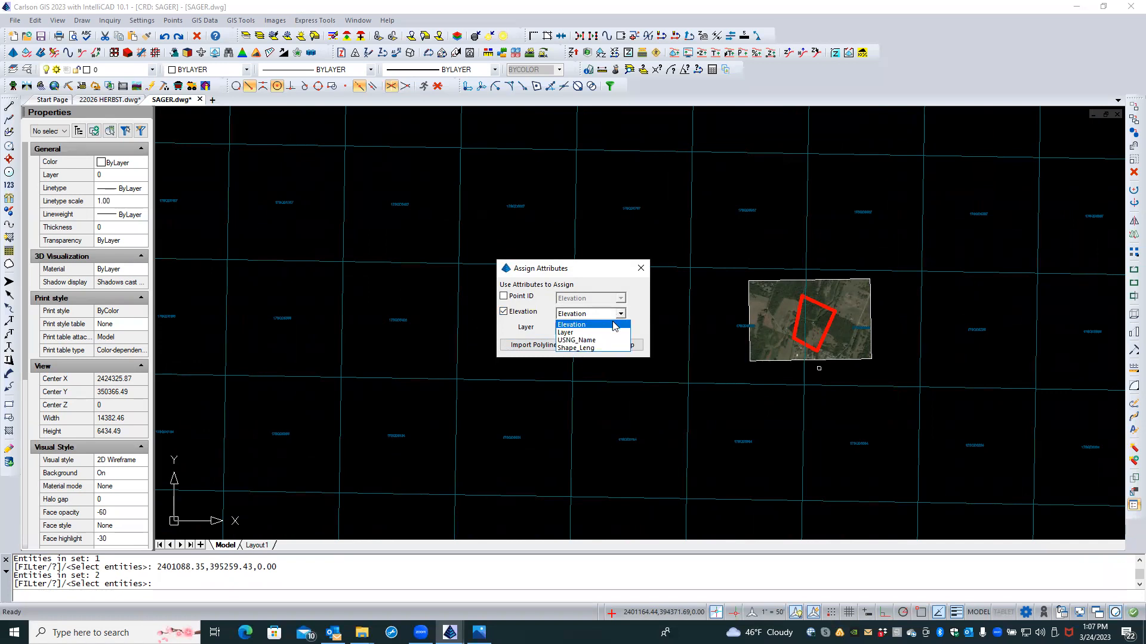
left_click(616, 325)
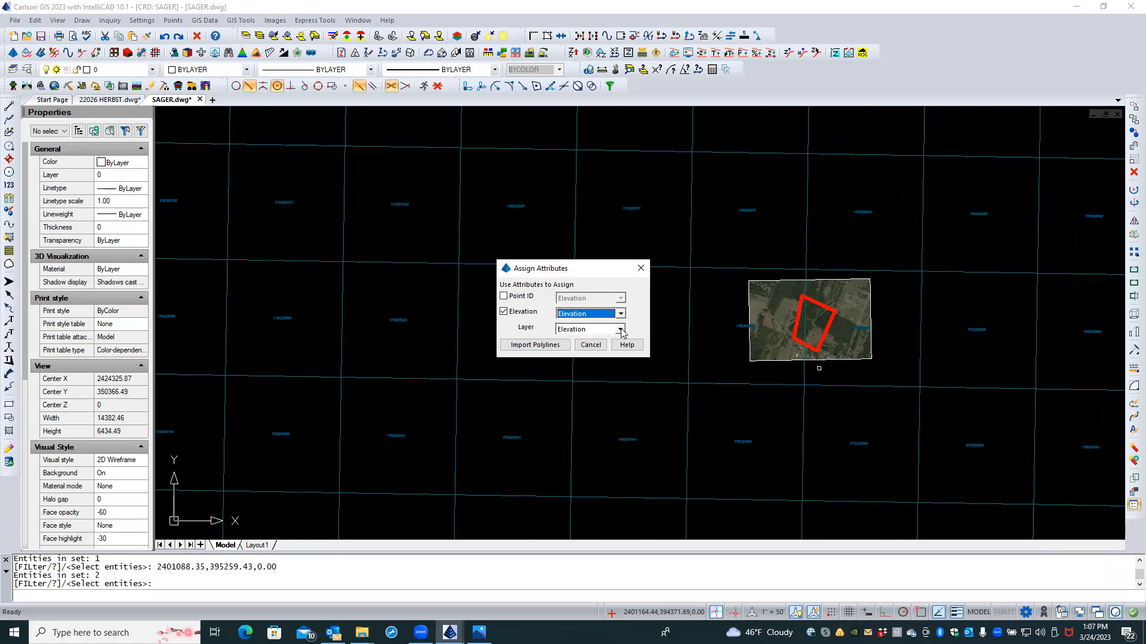
left_click(621, 330)
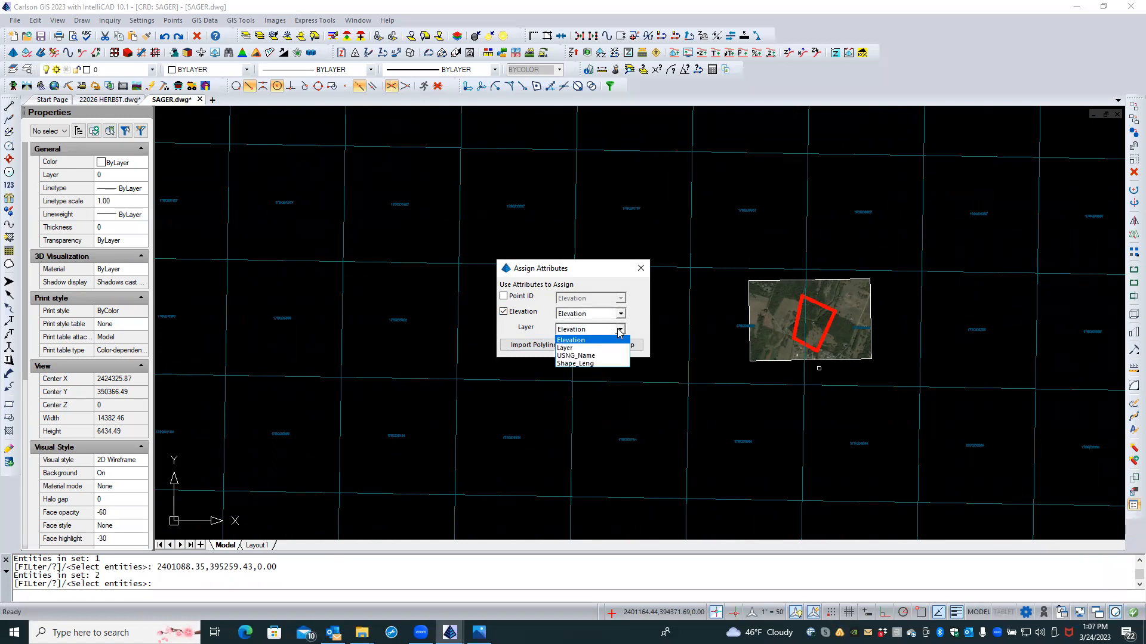
left_click(612, 349)
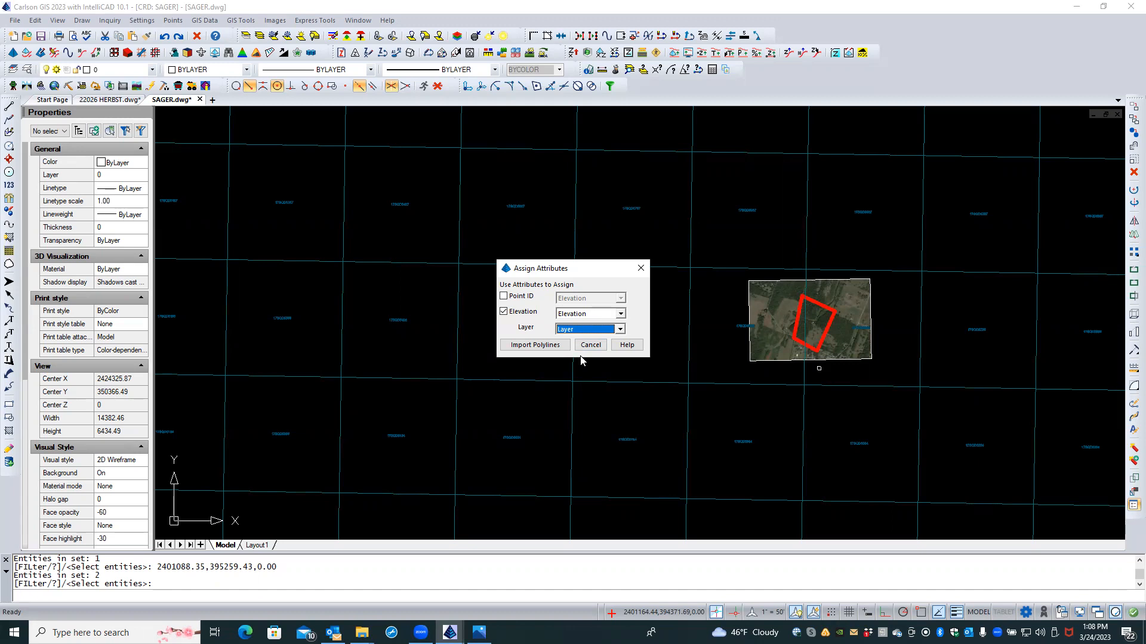
left_click(535, 346)
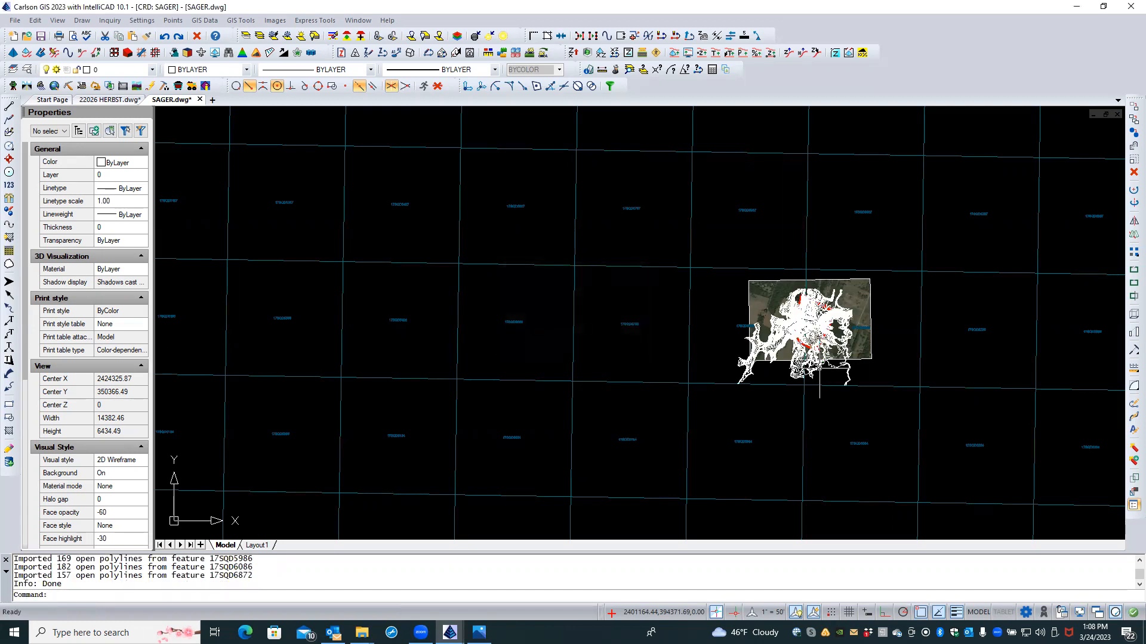
Step: Inspect the clipped contours over the aerial image, then save SAGER.dwg
scroll(850, 361, "up", 3)
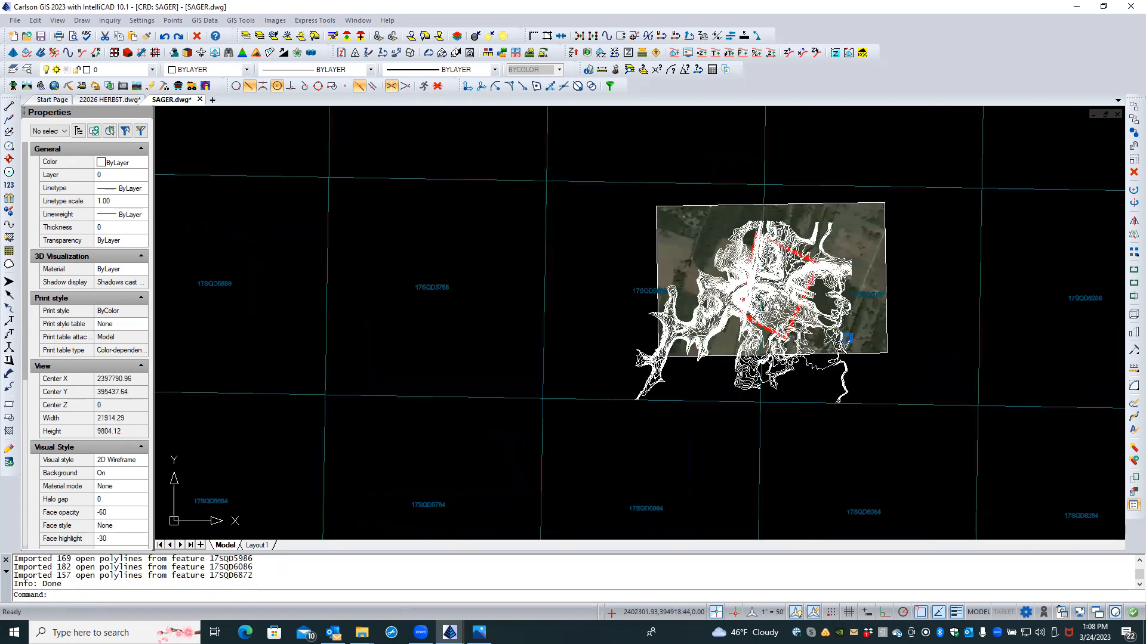
scroll(838, 345, "up", 4)
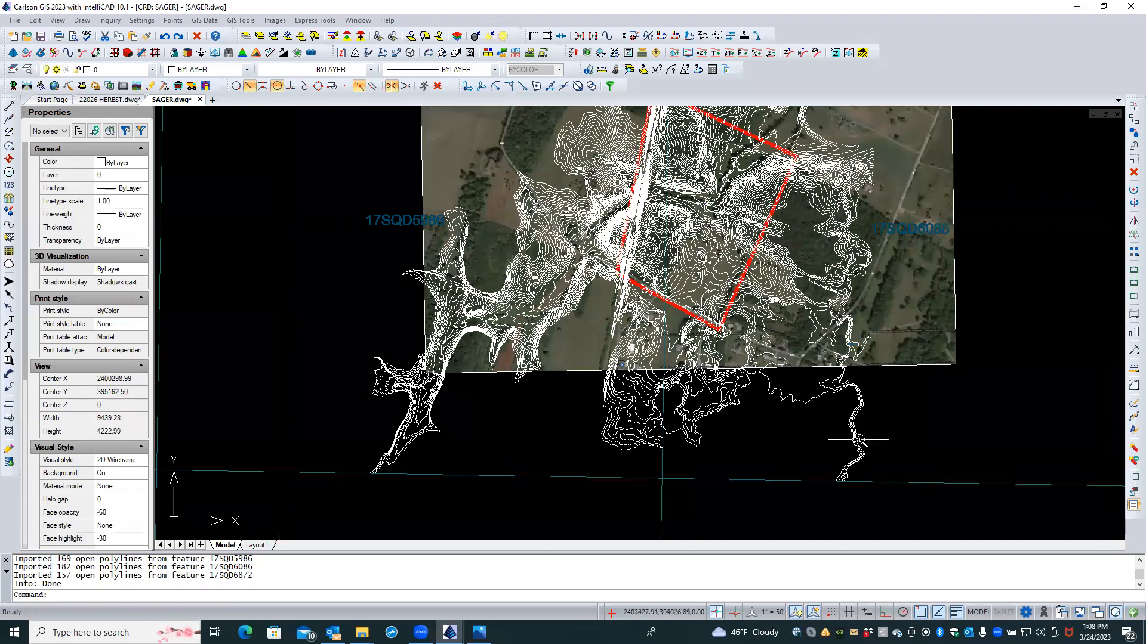
scroll(860, 440, "down", 5)
middle_click_drag(898, 479, 733, 318)
scroll(788, 399, "down", 6)
scroll(830, 441, "down", 3)
scroll(834, 449, "up", 1)
middle_click_drag(834, 449, 742, 336)
scroll(742, 336, "up", 1)
scroll(788, 409, "up", 8)
middle_click_drag(780, 376, 776, 311)
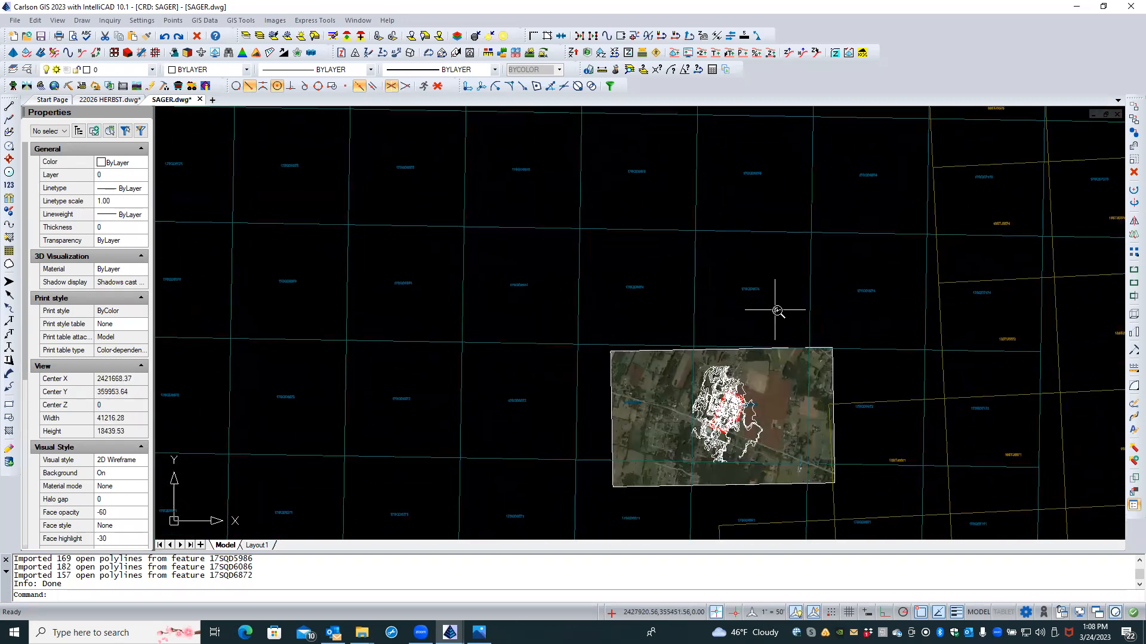
scroll(775, 346, "up", 2)
middle_click_drag(773, 405, 811, 307)
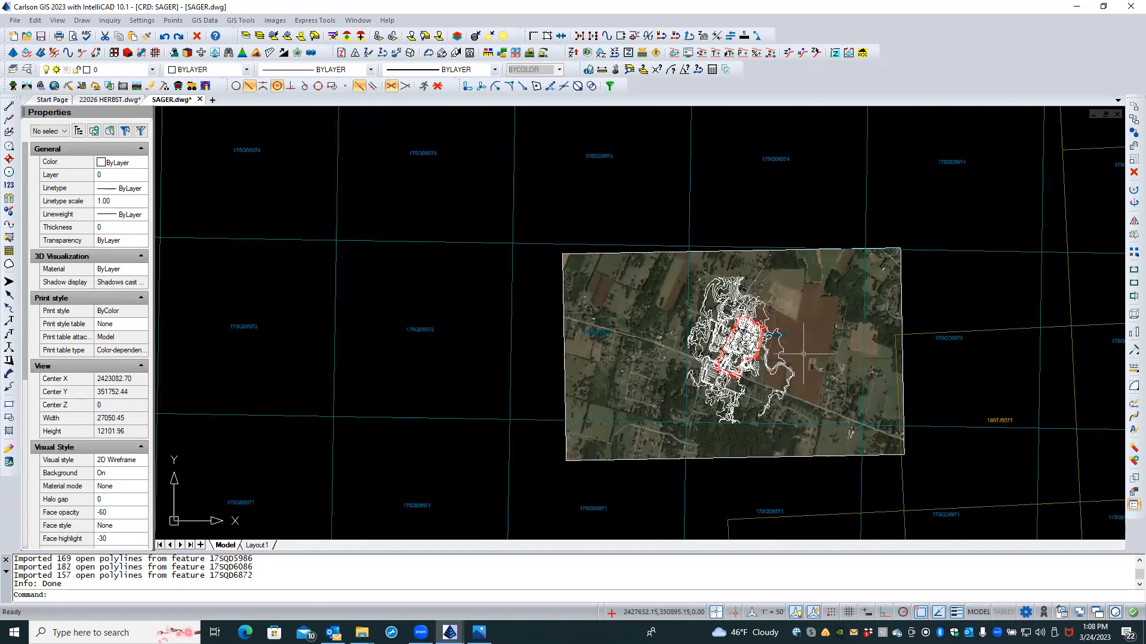
scroll(803, 354, "up", 1)
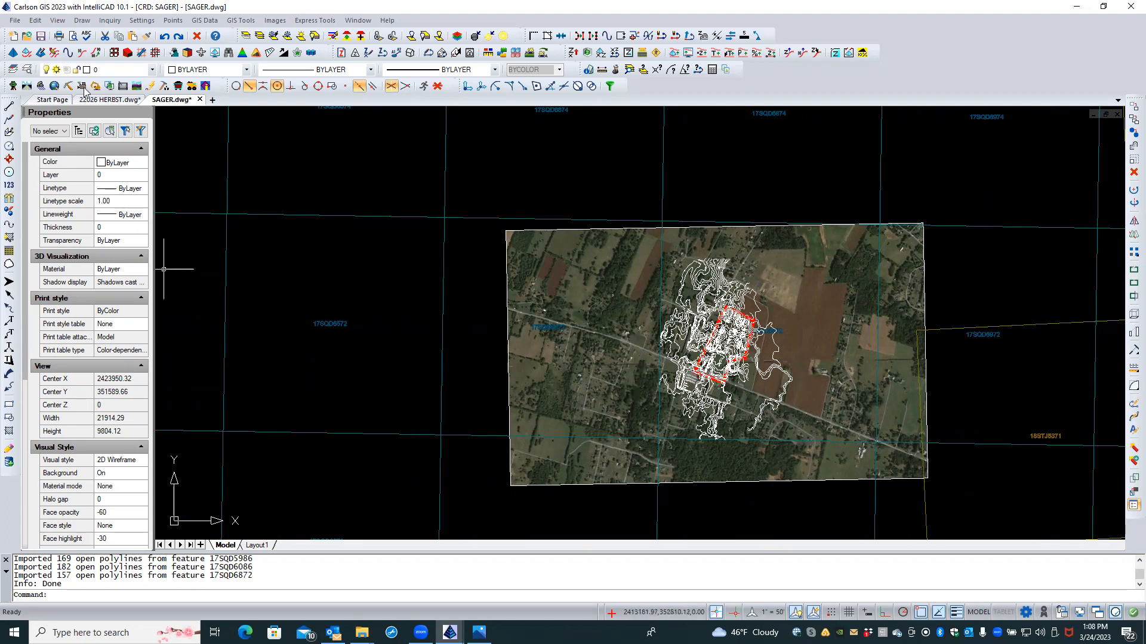
left_click(39, 37)
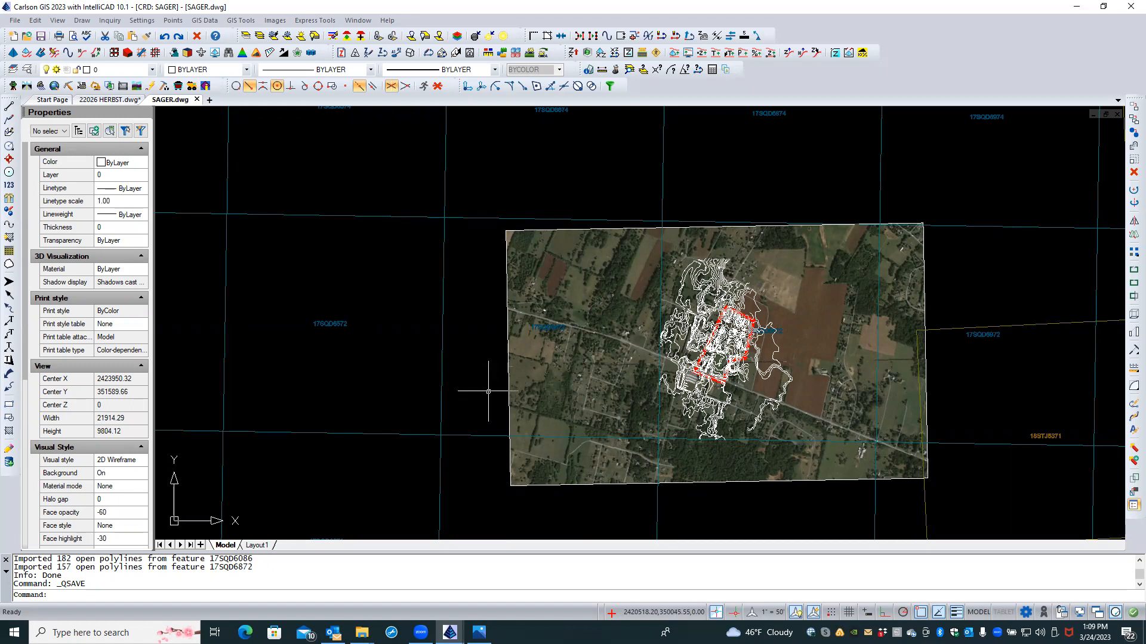
Step: Open Jefferson_Berkeley Tile Index.dwg from the Jefferson_Berkeley GIS Data - 2ft Contours folder
left_click(58, 101)
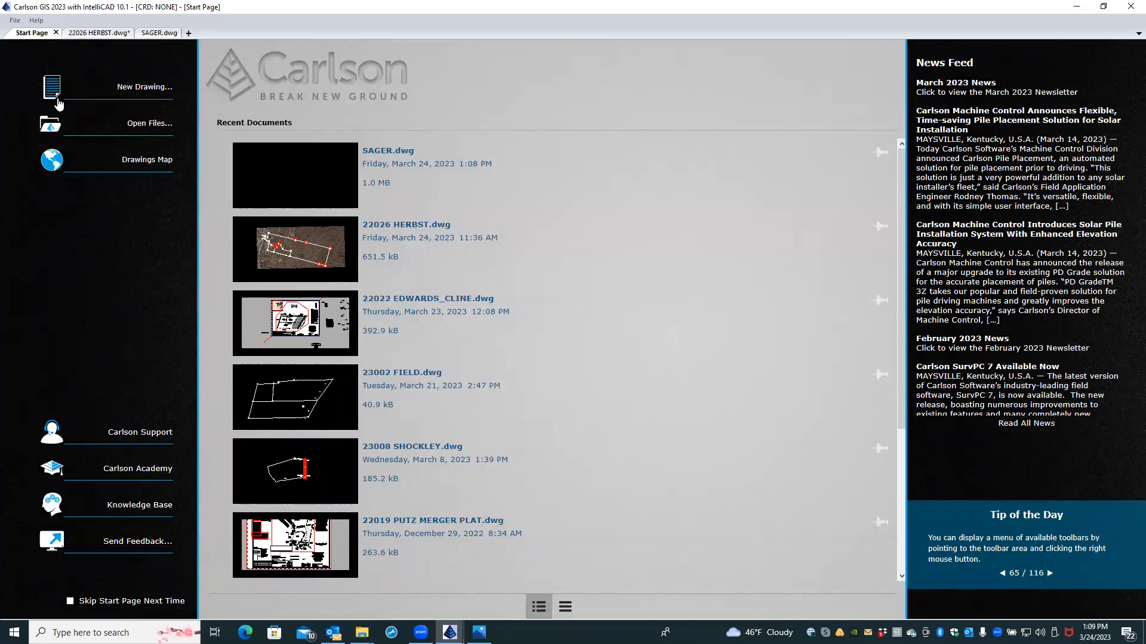
left_click(115, 127)
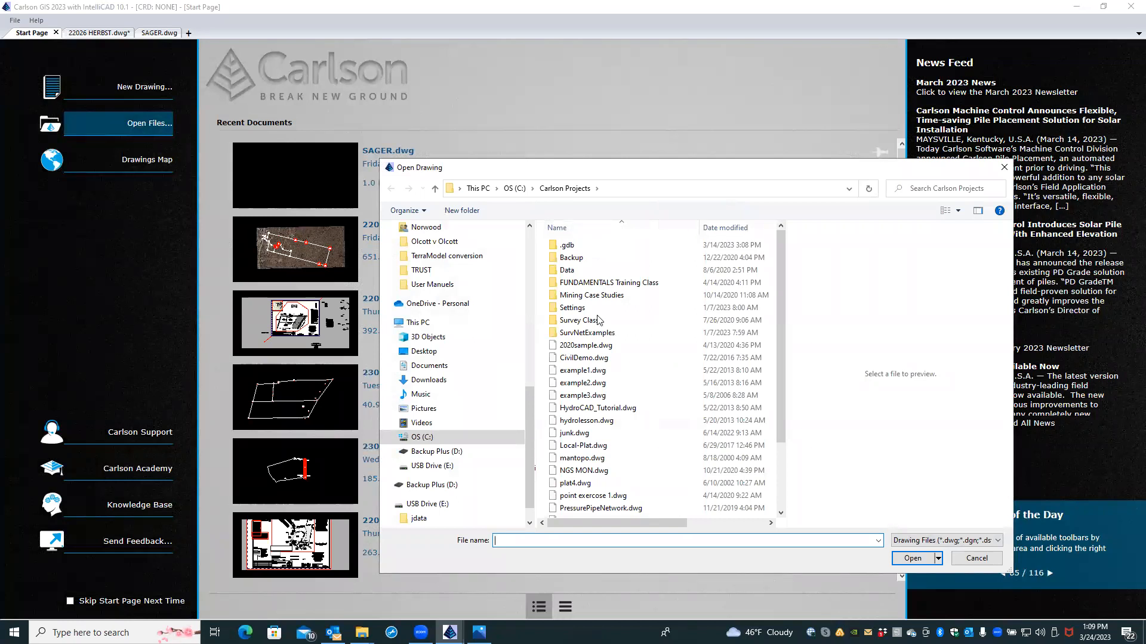
scroll(621, 341, "down", 2)
scroll(622, 340, "up", 2)
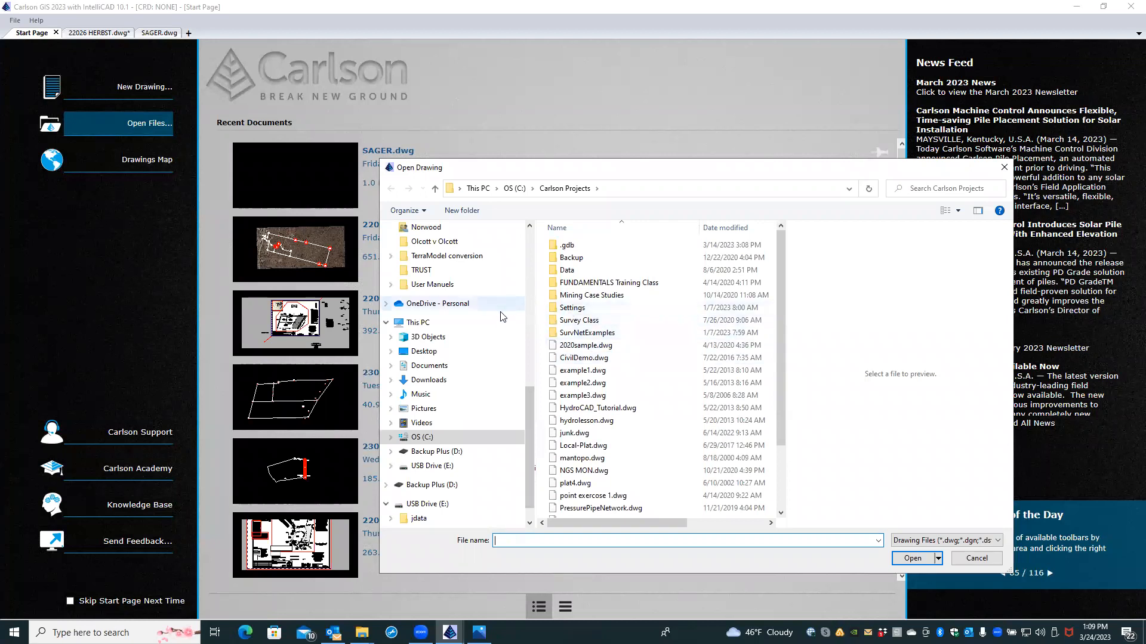
left_click(471, 351)
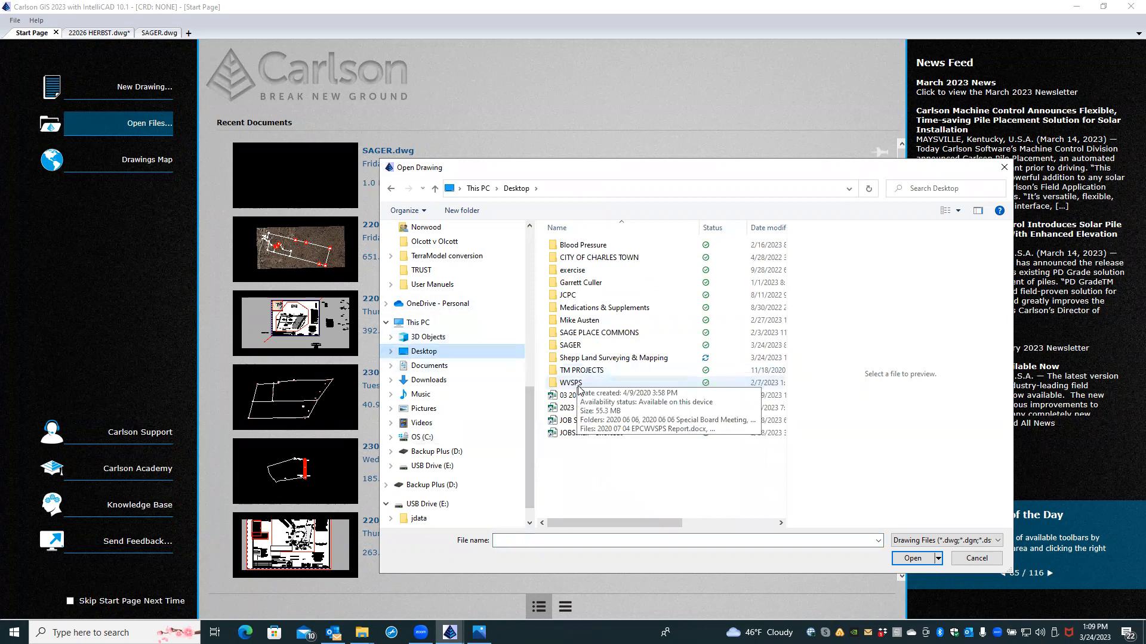
double_click(591, 358)
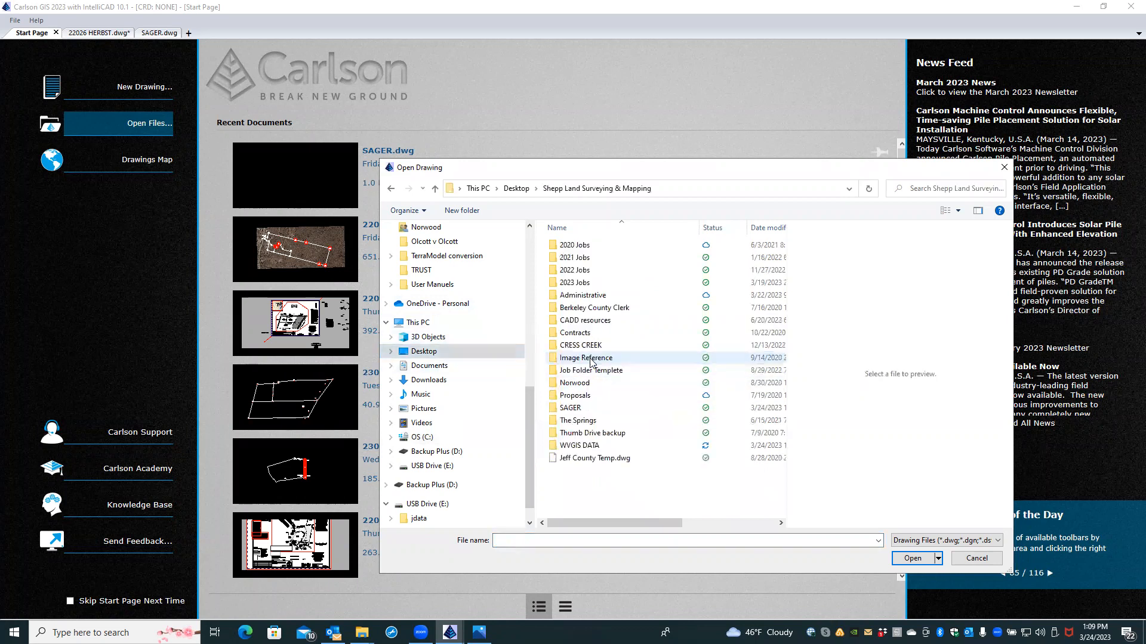
double_click(615, 445)
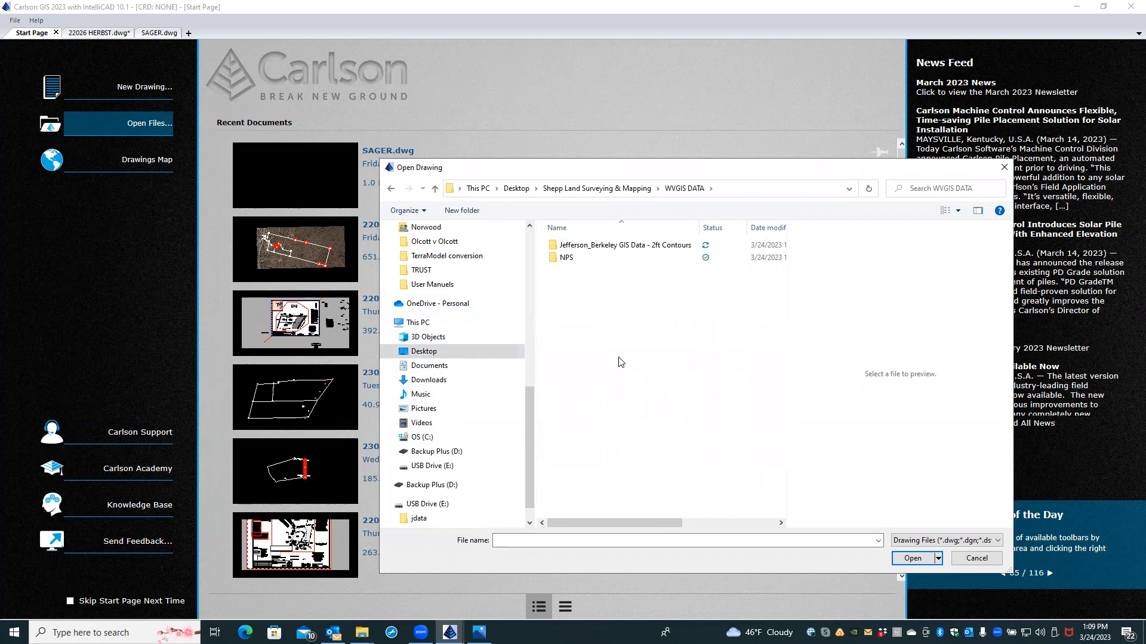
double_click(597, 249)
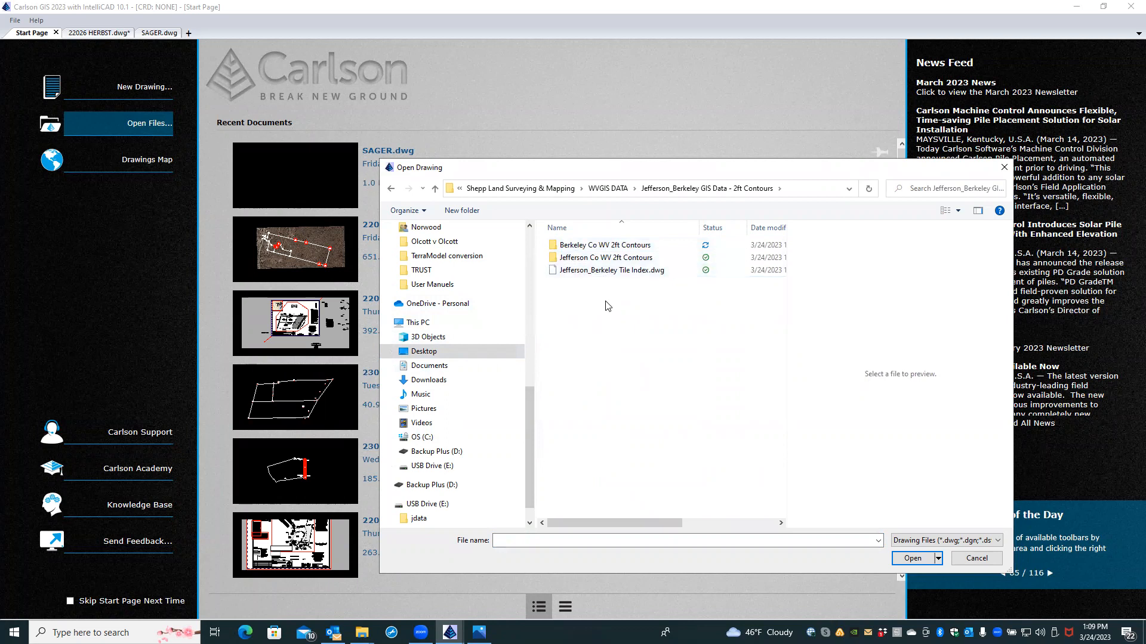
left_click(598, 275)
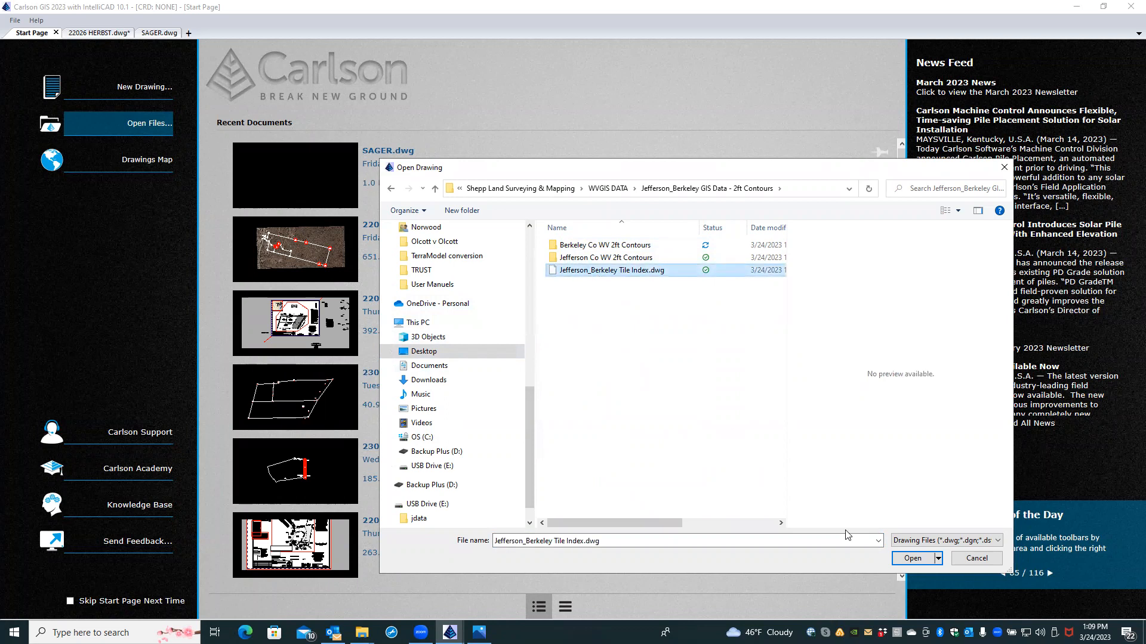
left_click(901, 559)
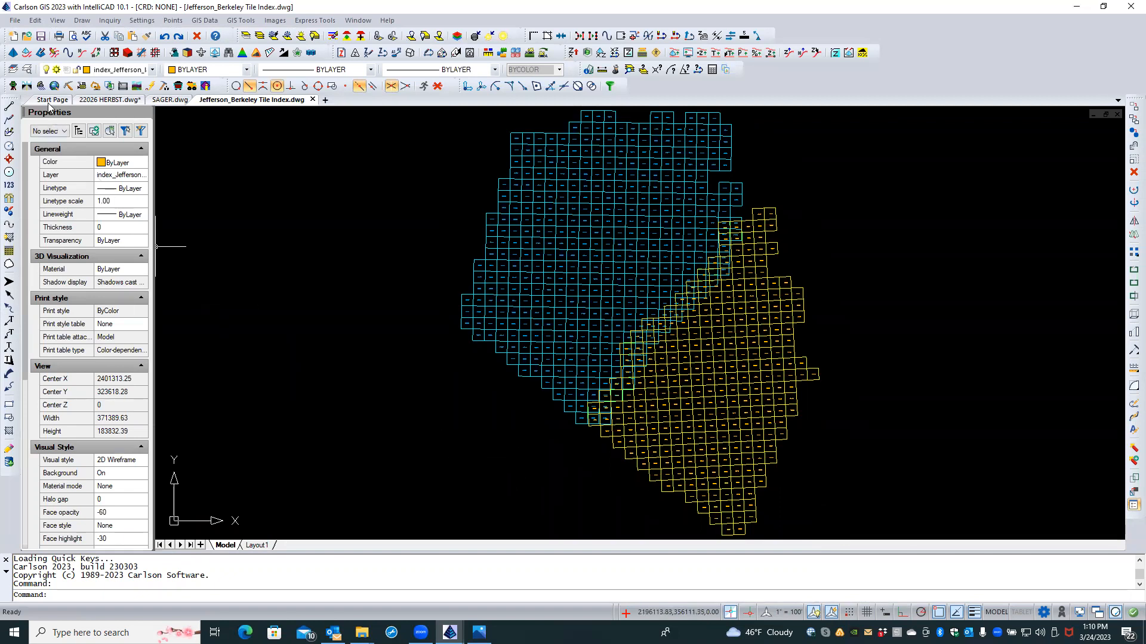
Step: Check the tile index layers, then save and close 22026 HERBST.dwg
left_click(27, 70)
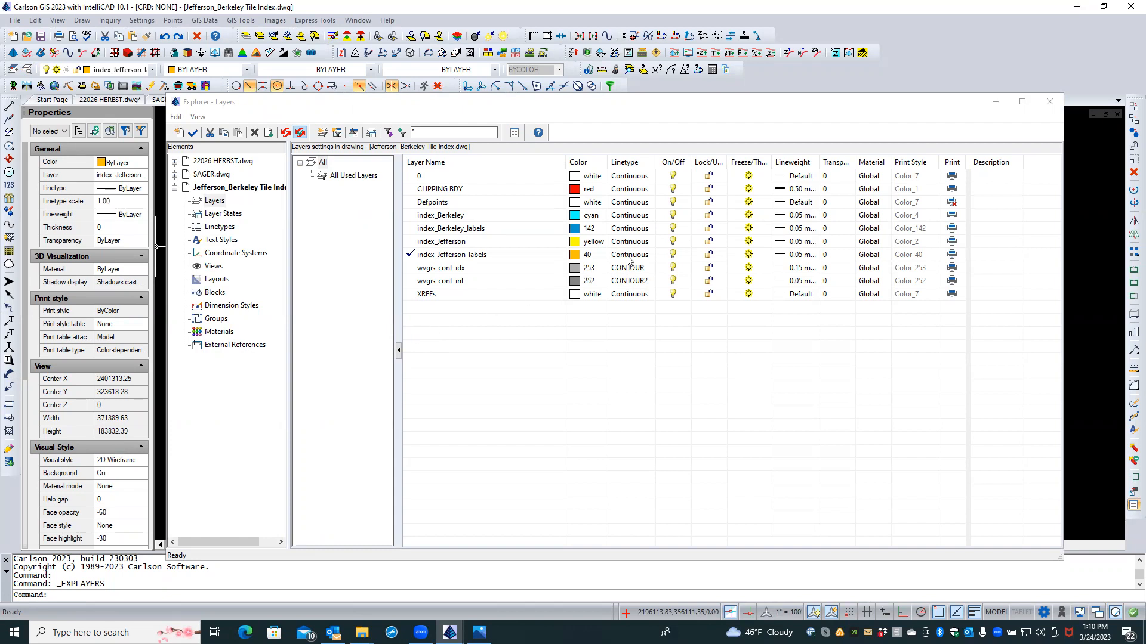
left_click(1050, 102)
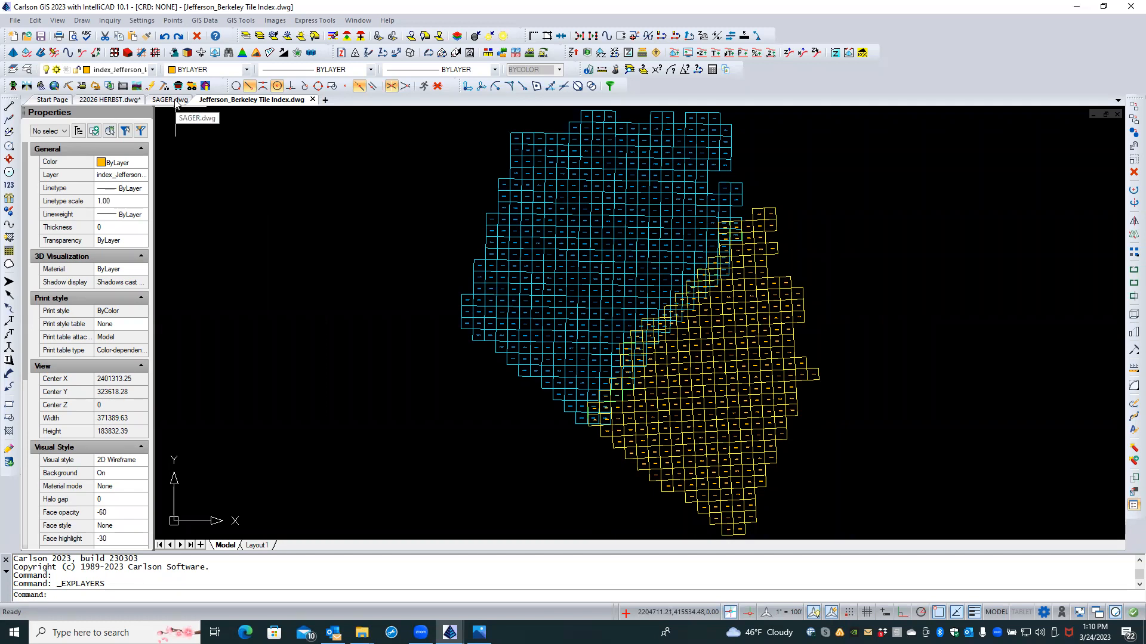
left_click(85, 99)
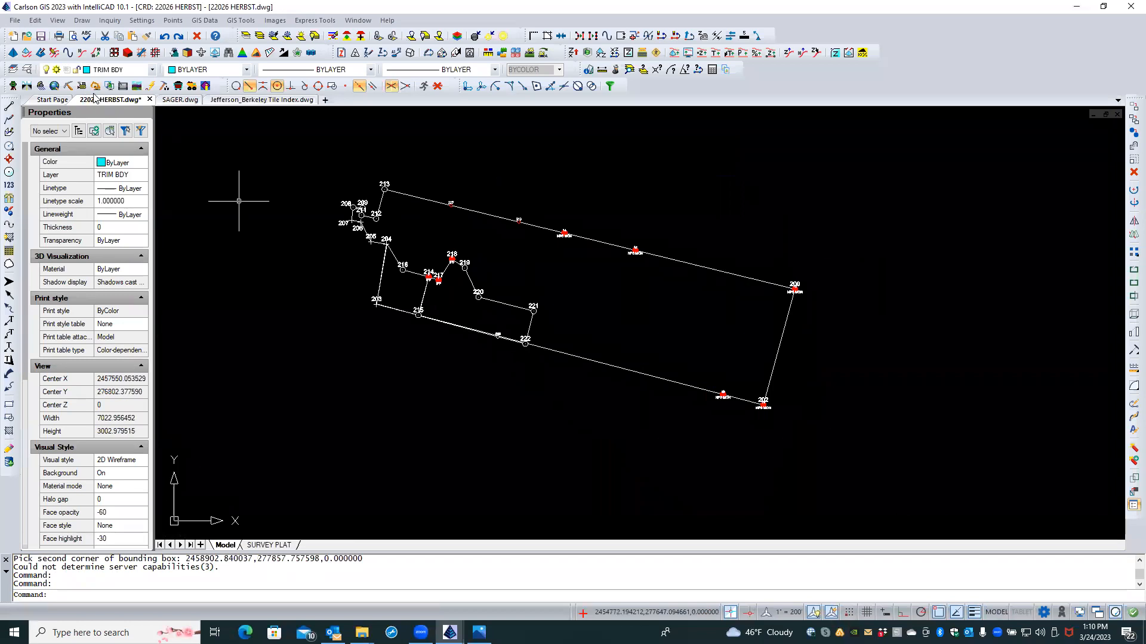
key("ctrl+s")
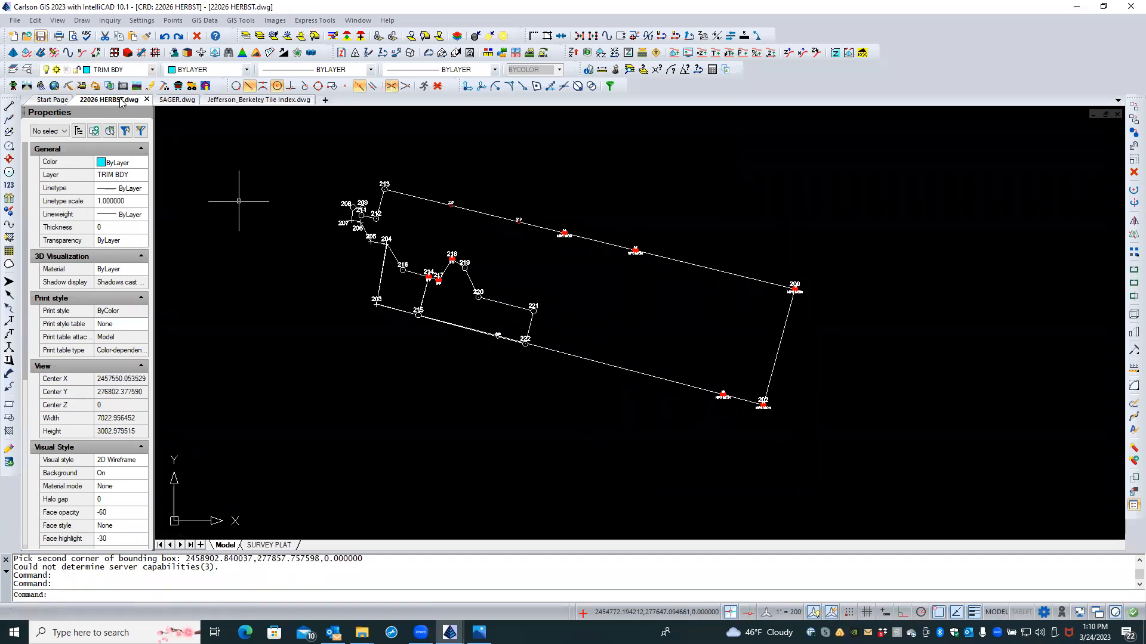
left_click(146, 99)
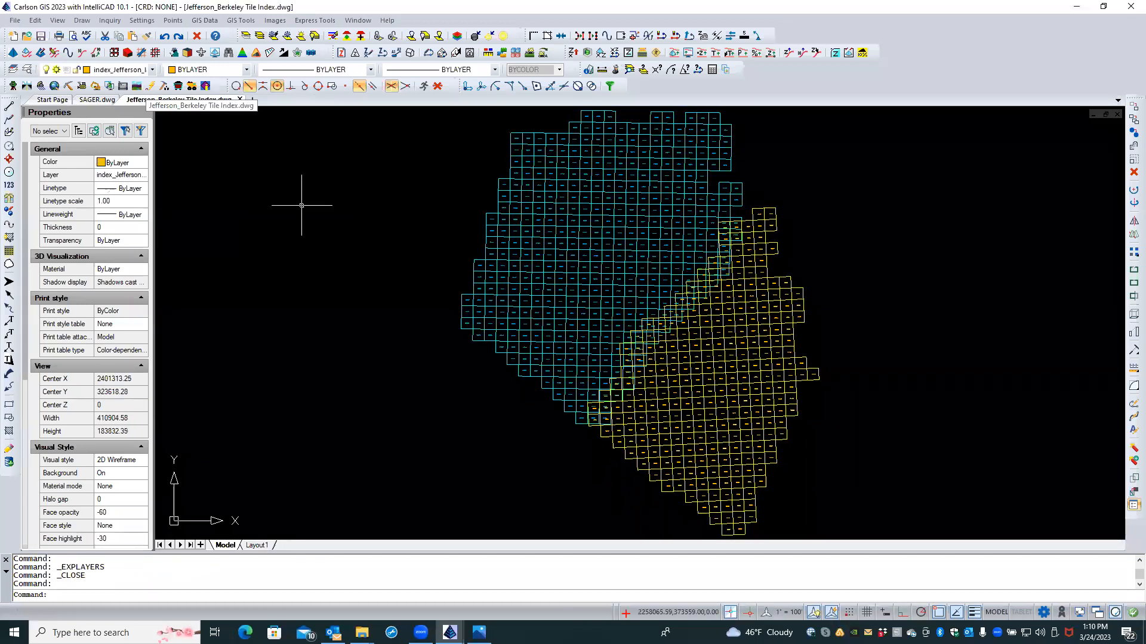
Step: Drag wvgis-cont-idx and wvgis-cont-int from the Tile Index layers onto SAGER in Explorer - Layers
left_click(97, 100)
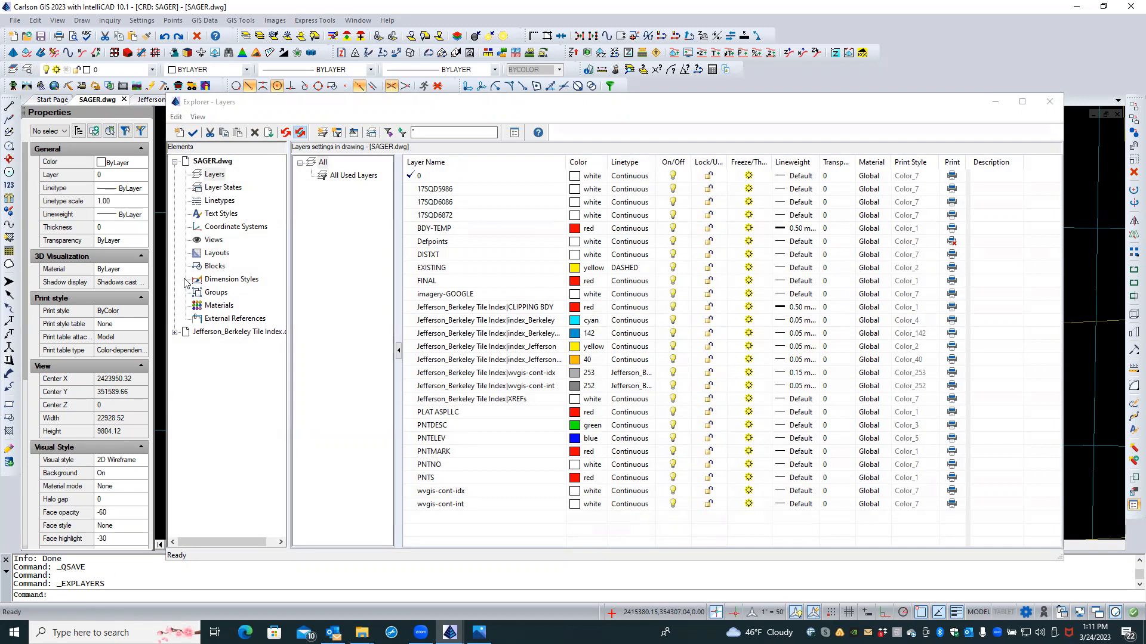
left_click(174, 333)
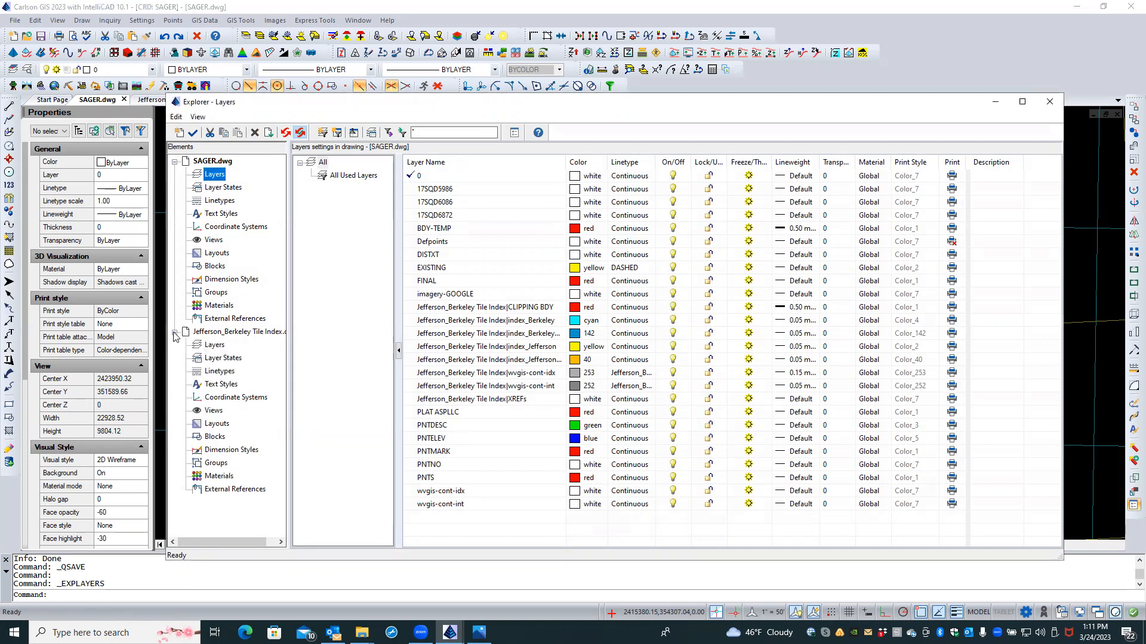
left_click(216, 346)
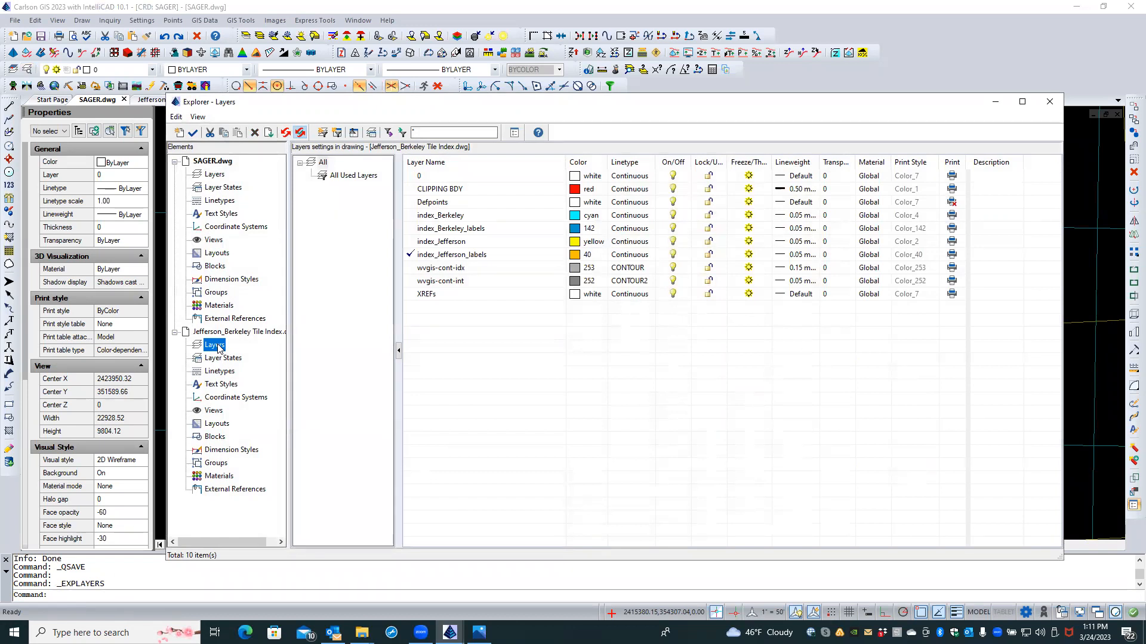
left_click(449, 269)
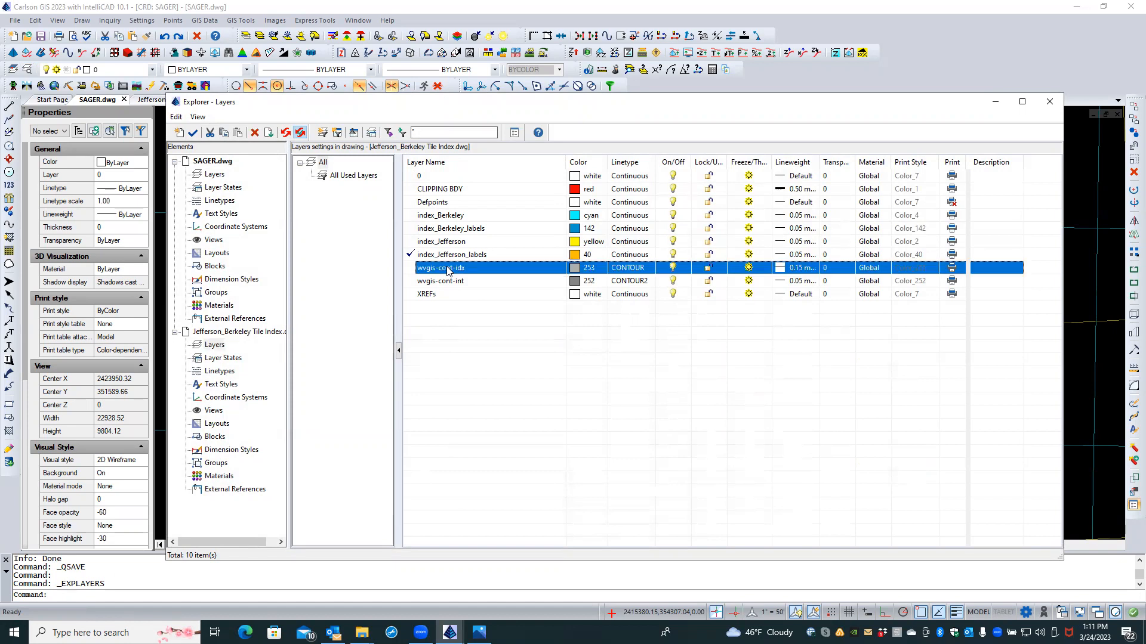
left_click(443, 282, "shift")
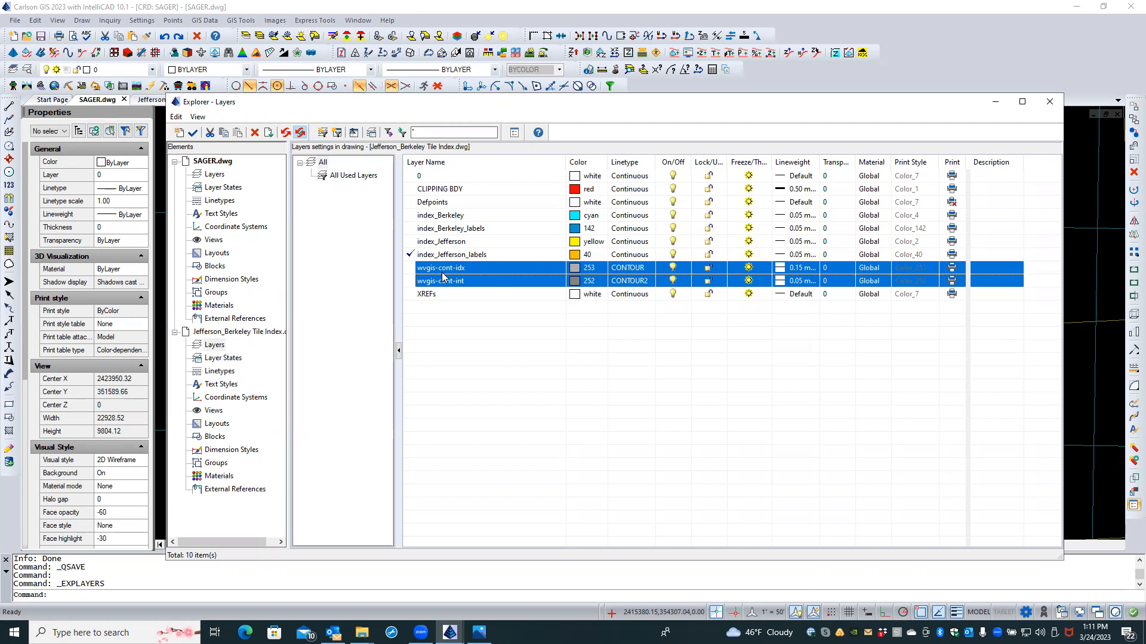
left_click_drag(442, 276, 237, 186)
left_click(1050, 97)
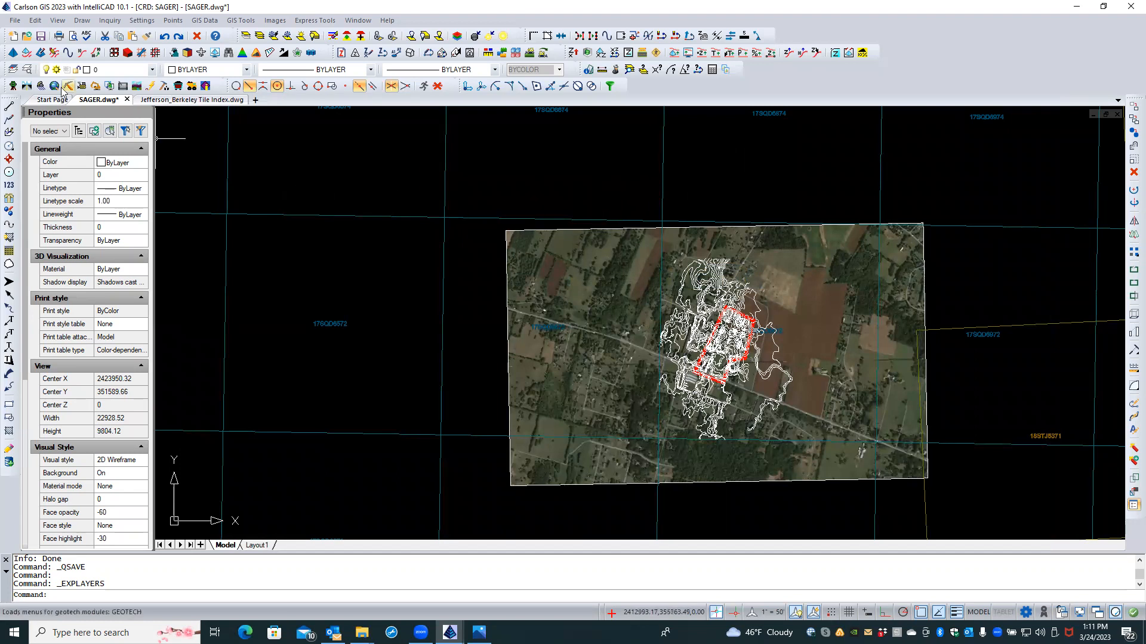
Step: Copy the CONTOUR and CONTOUR2 linetypes from the Jefferson_Berkeley Tile Index drawing into SAGER
left_click(27, 70)
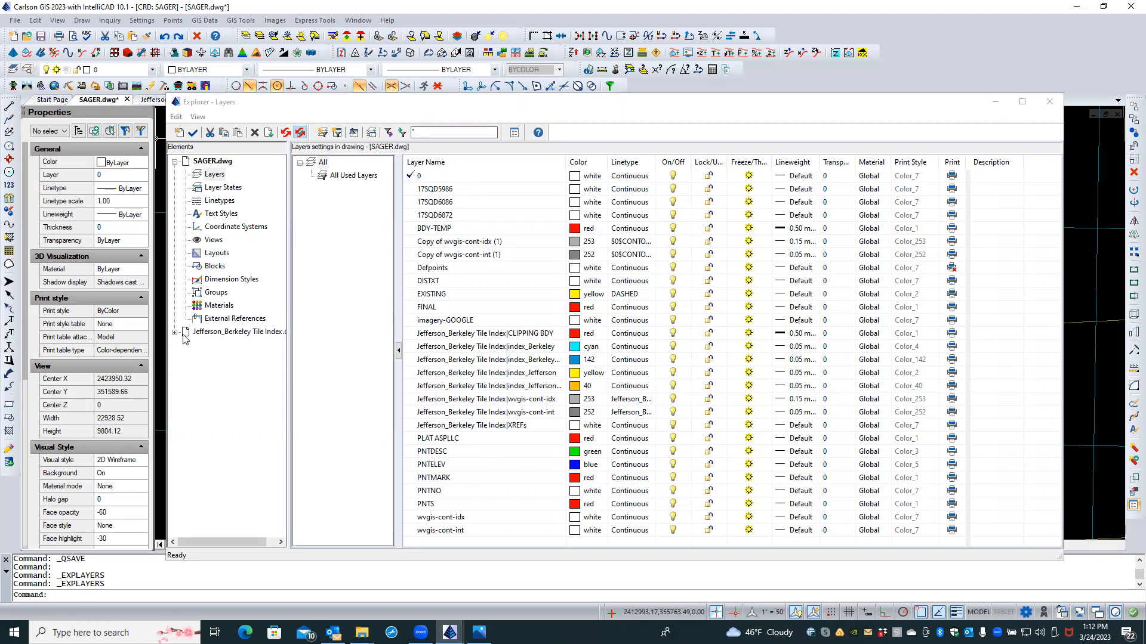
left_click(174, 332)
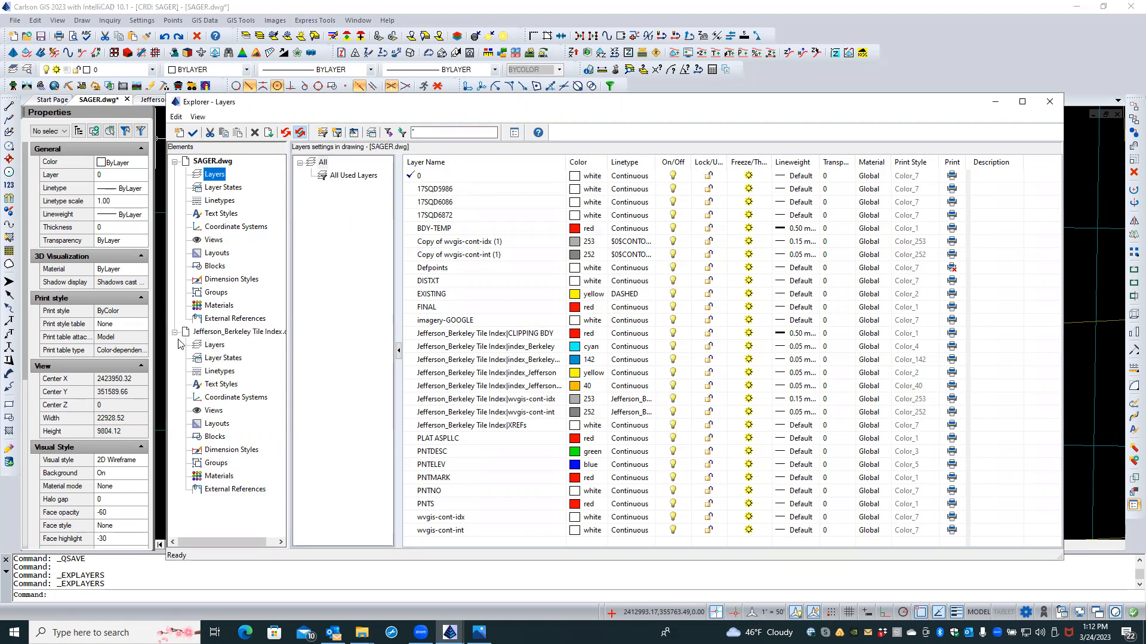
left_click(200, 345)
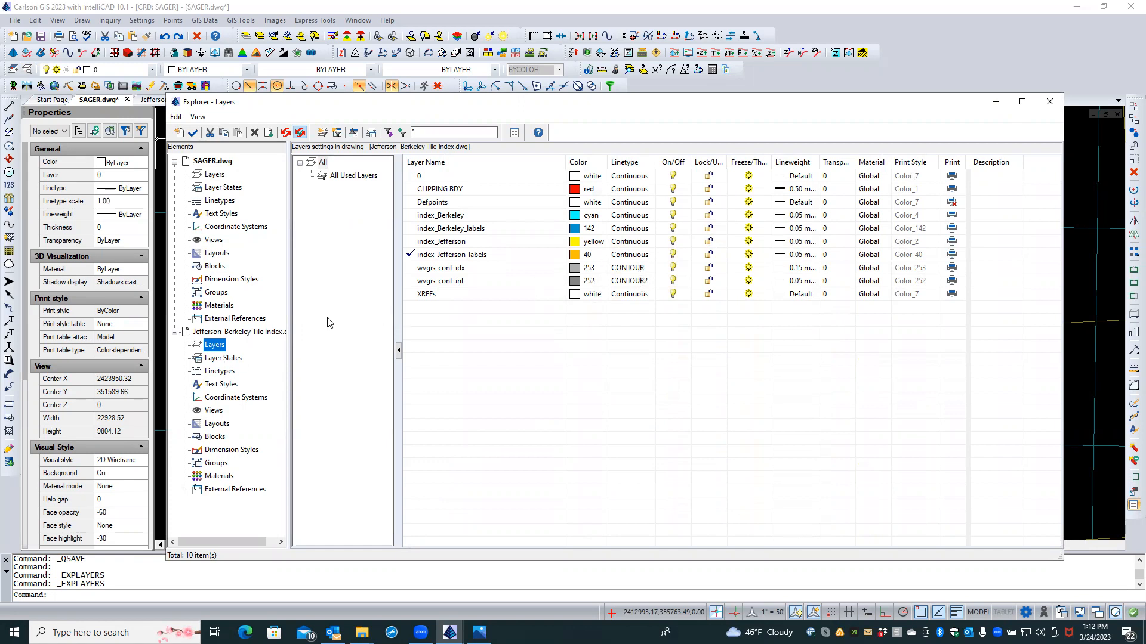
left_click(225, 375)
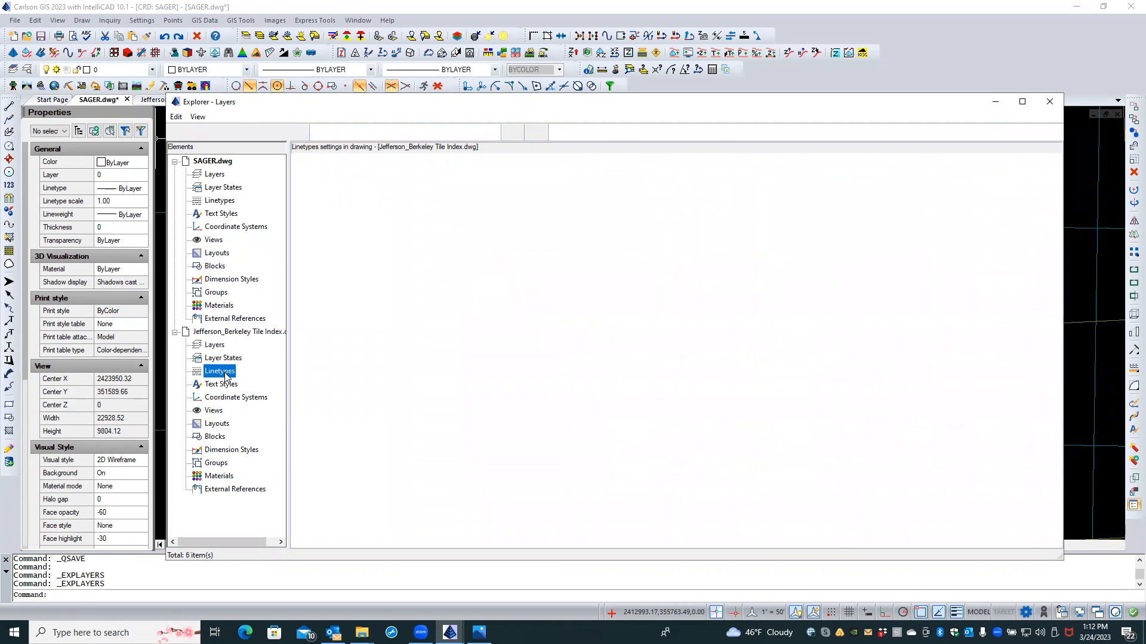
left_click(326, 215)
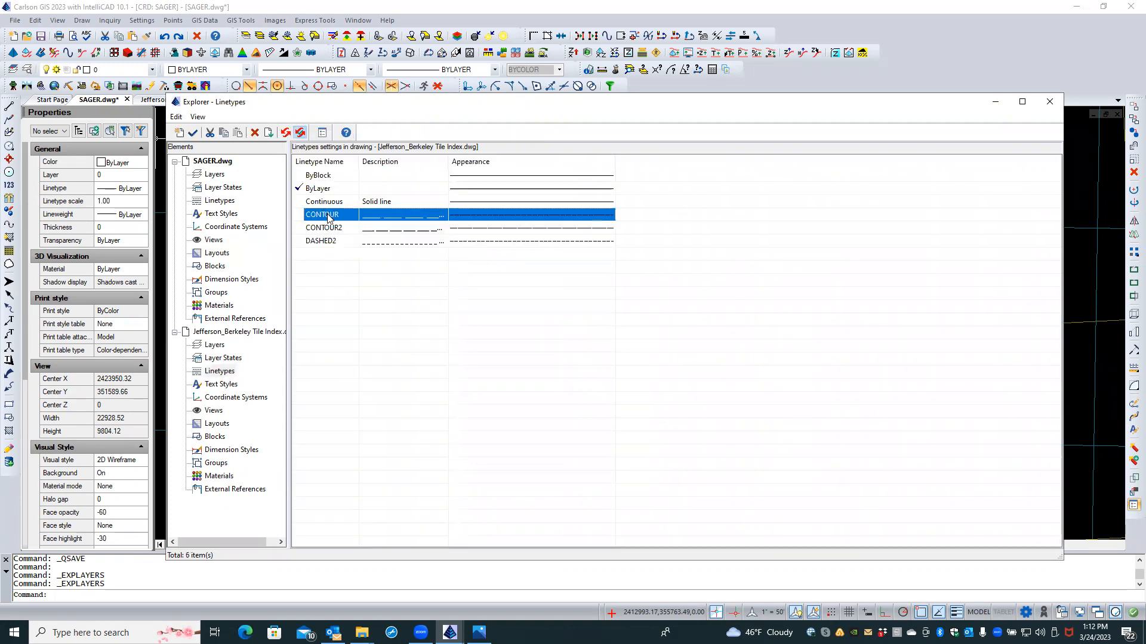
left_click(325, 228, "shift")
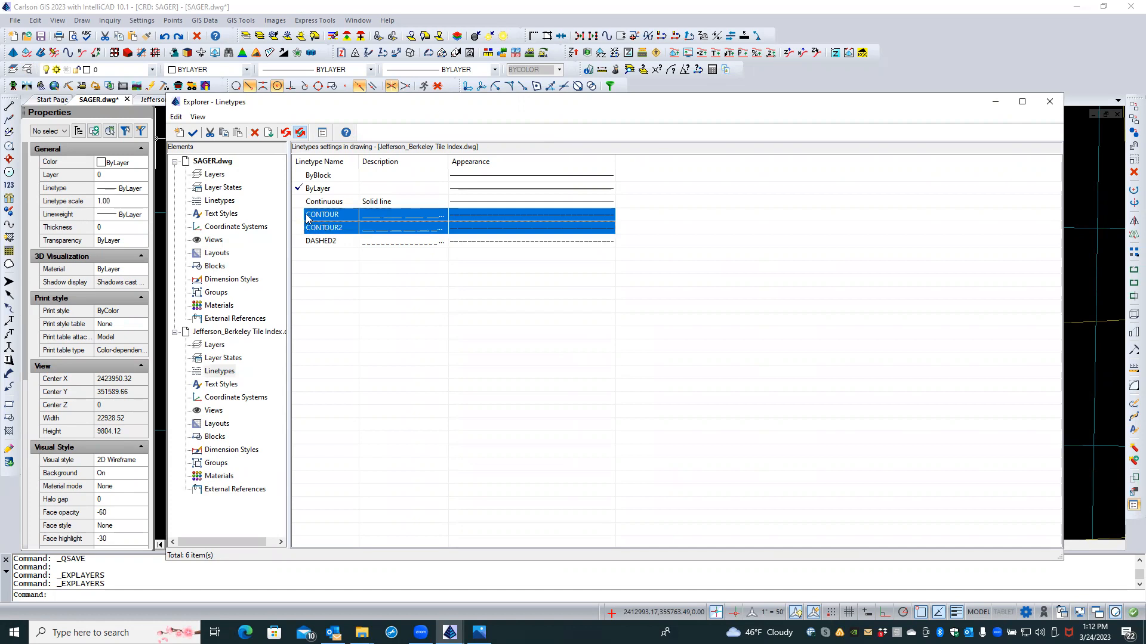
left_click_drag(306, 215, 226, 200)
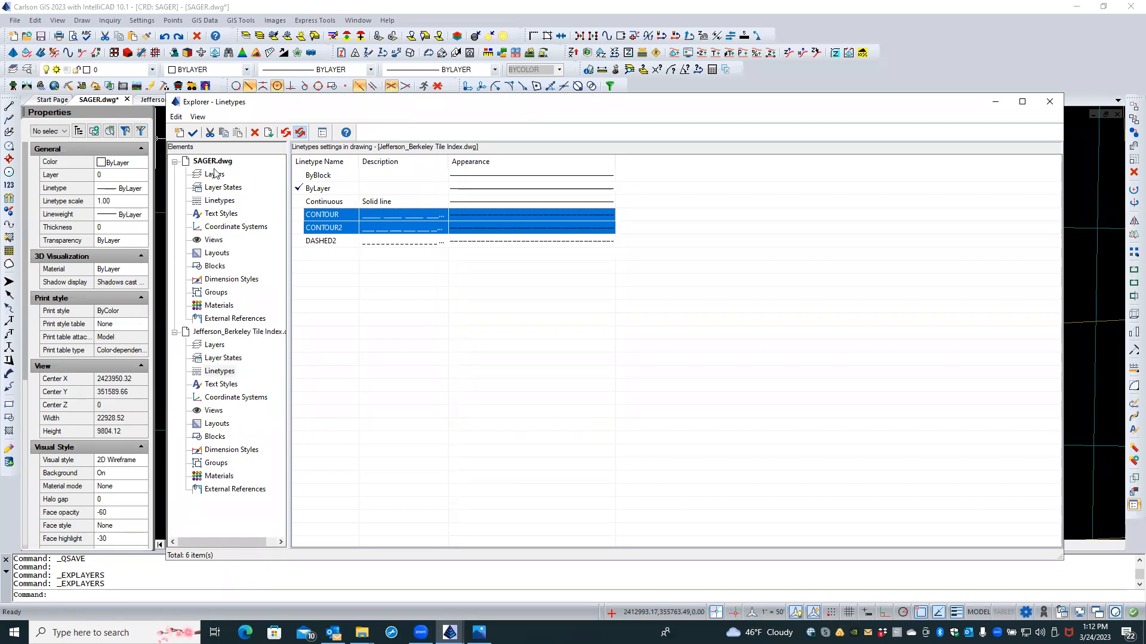
Step: Set layer wvgis-cont-idx to colour 253 and wvgis-cont-int to colour 252
left_click(214, 174)
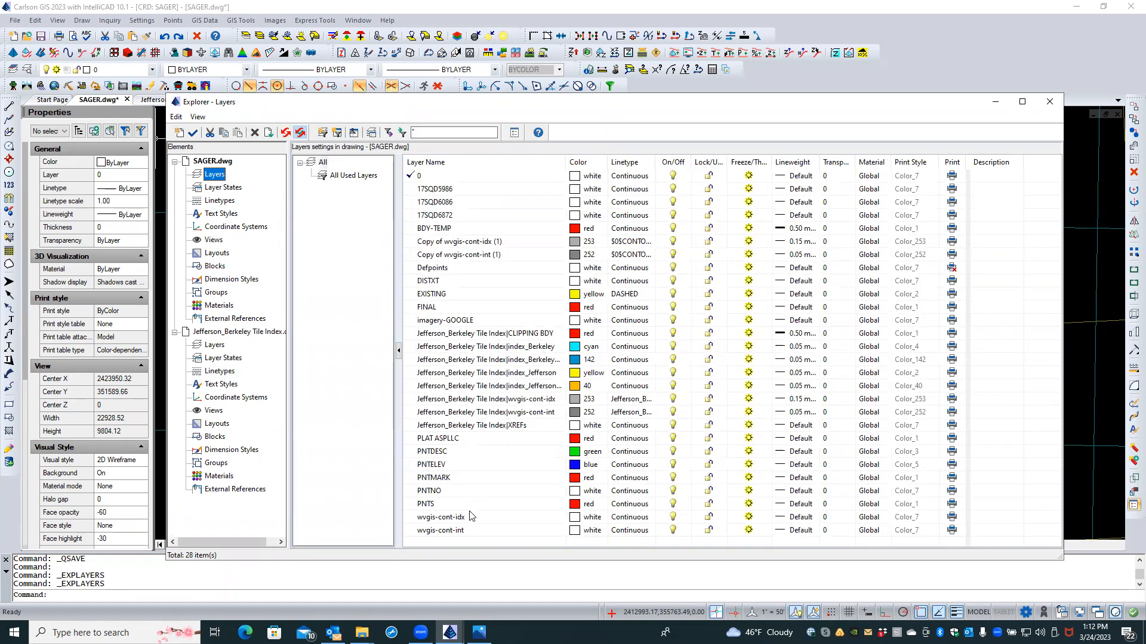
left_click(575, 518)
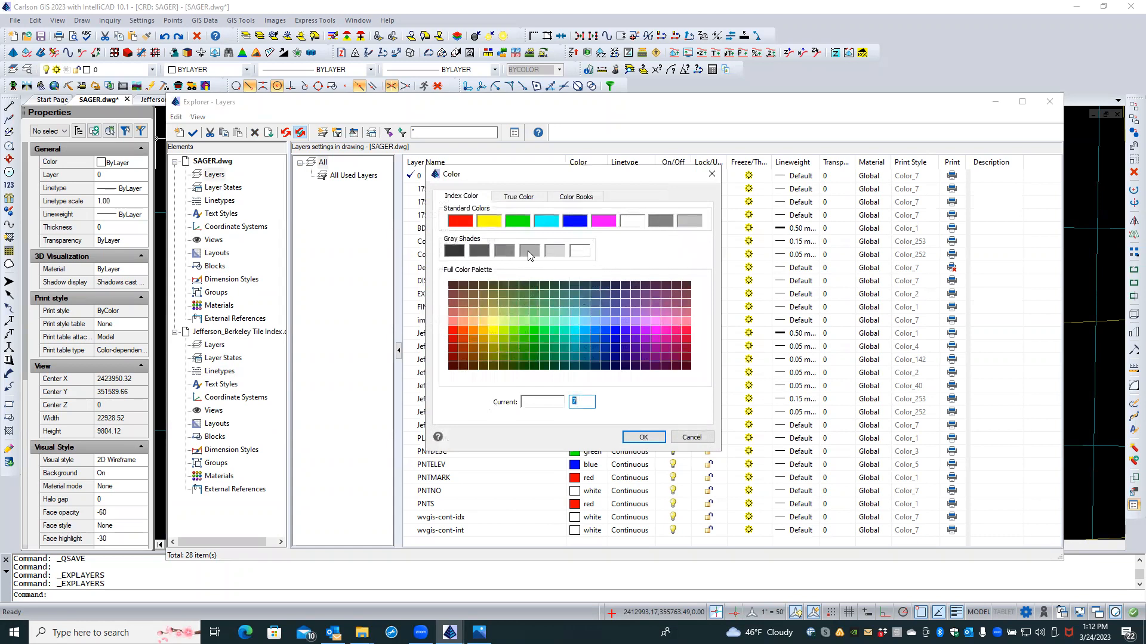
left_click(528, 251)
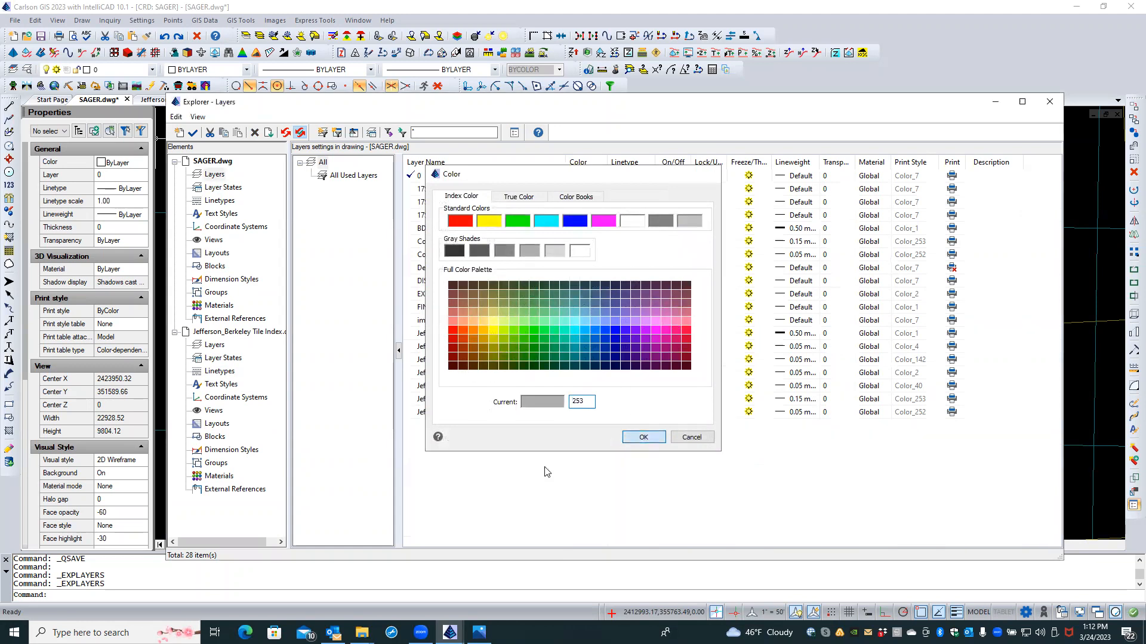
key("Return")
left_click(572, 531)
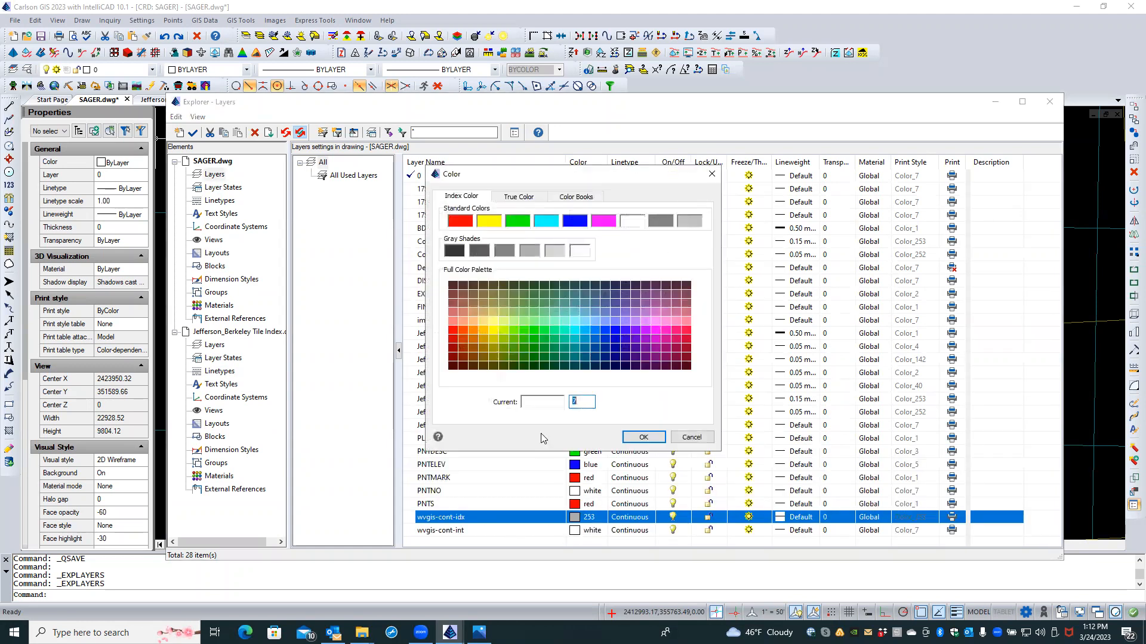
left_click(503, 250)
left_click(643, 437)
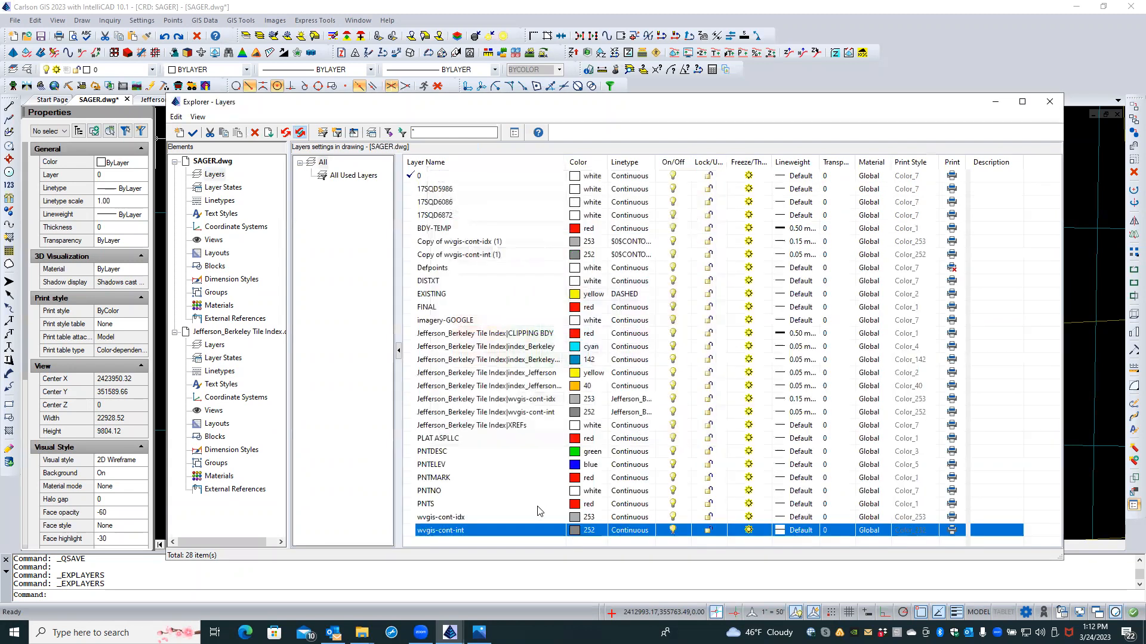
Step: Assign linetype CONTOUR to wvgis-cont-idx and CONTOUR2 to wvgis-cont-int
left_click(635, 530)
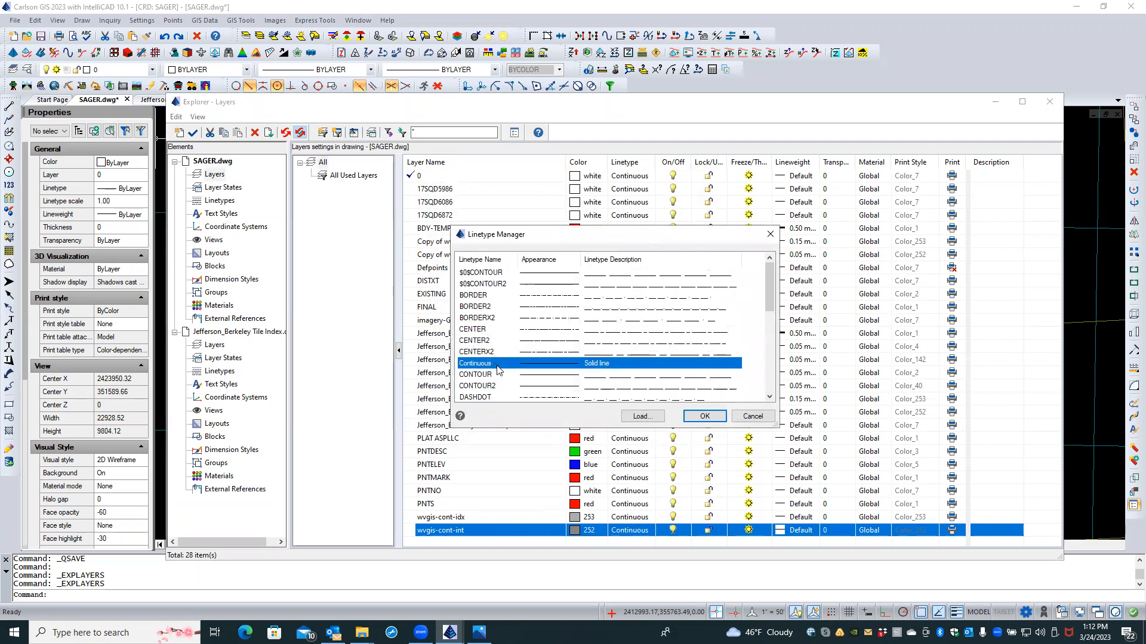
left_click(478, 374)
left_click(704, 415)
left_click(634, 530)
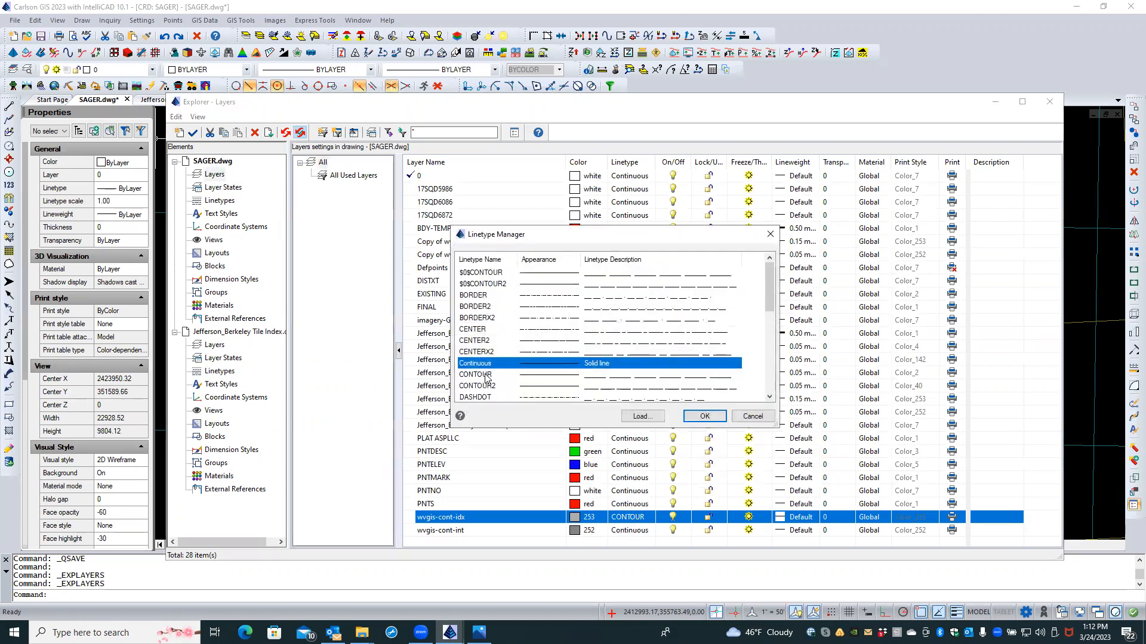
left_click(483, 386)
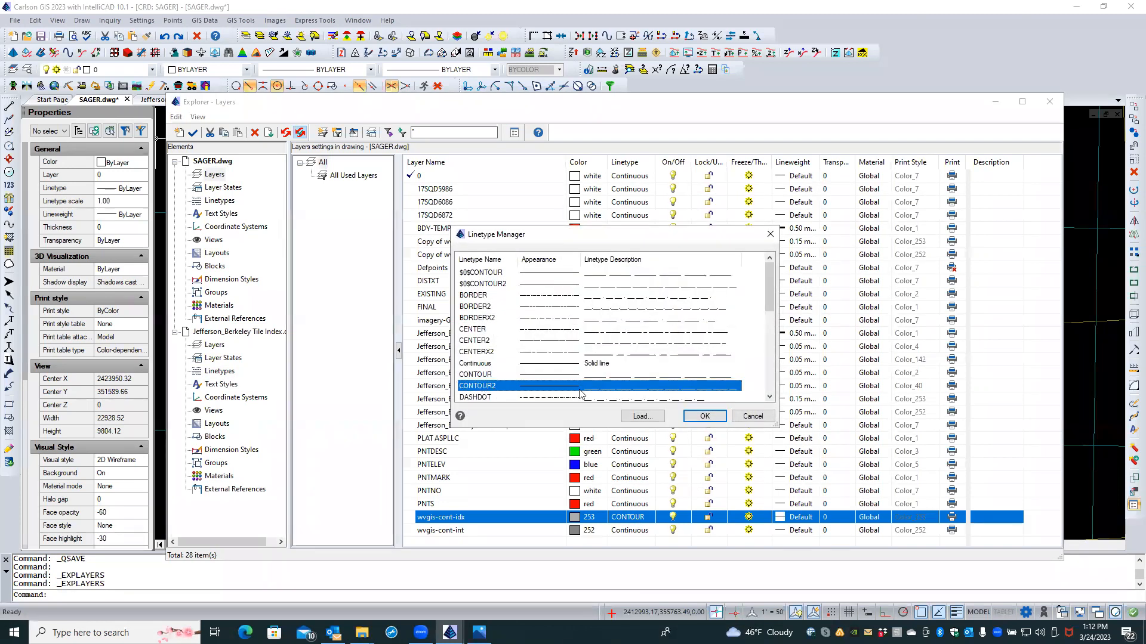
left_click(705, 417)
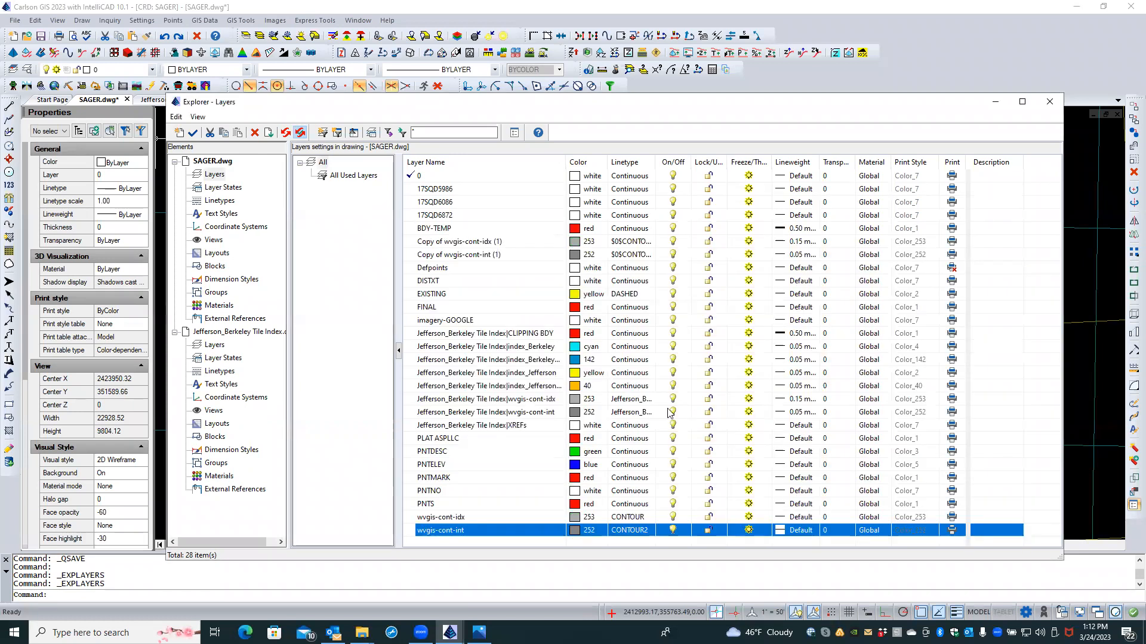
left_click(210, 346)
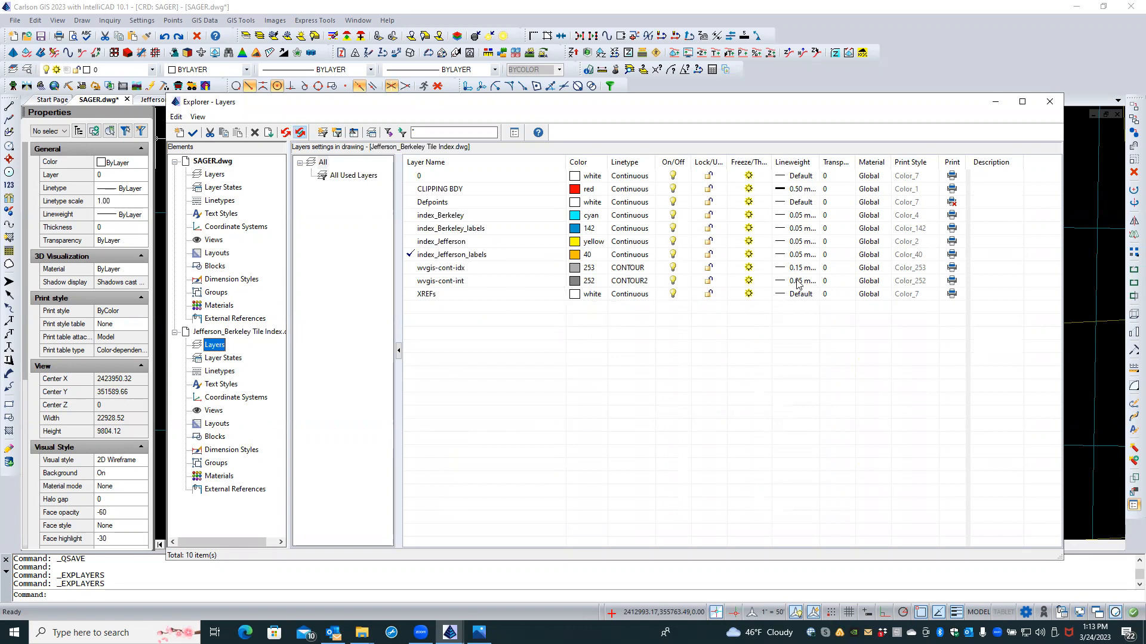
Step: Set wvgis-cont-idx lineweight to 0.15 mm and wvgis-cont-int to 0.05 mm, then list the Tile Index layers
left_click(213, 175)
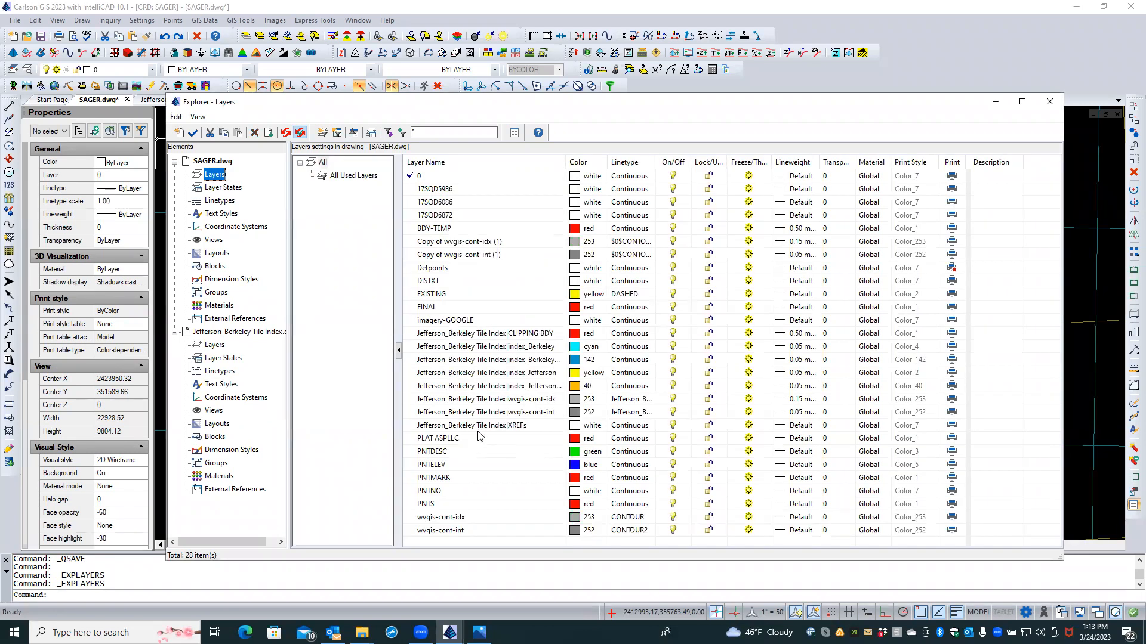
left_click(781, 519)
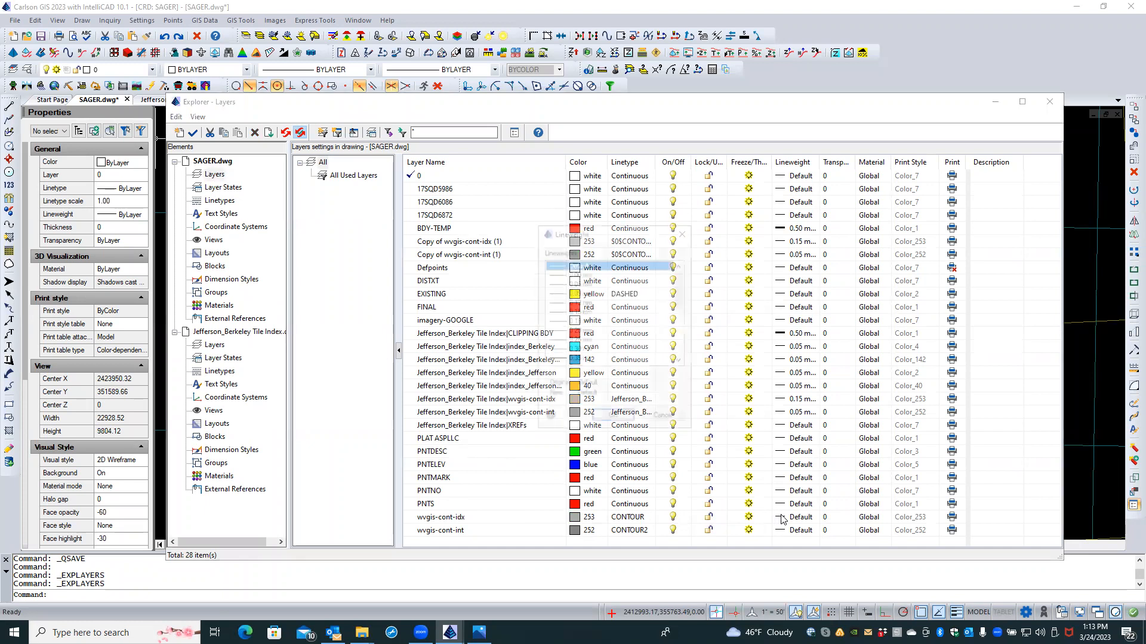
left_click(583, 311)
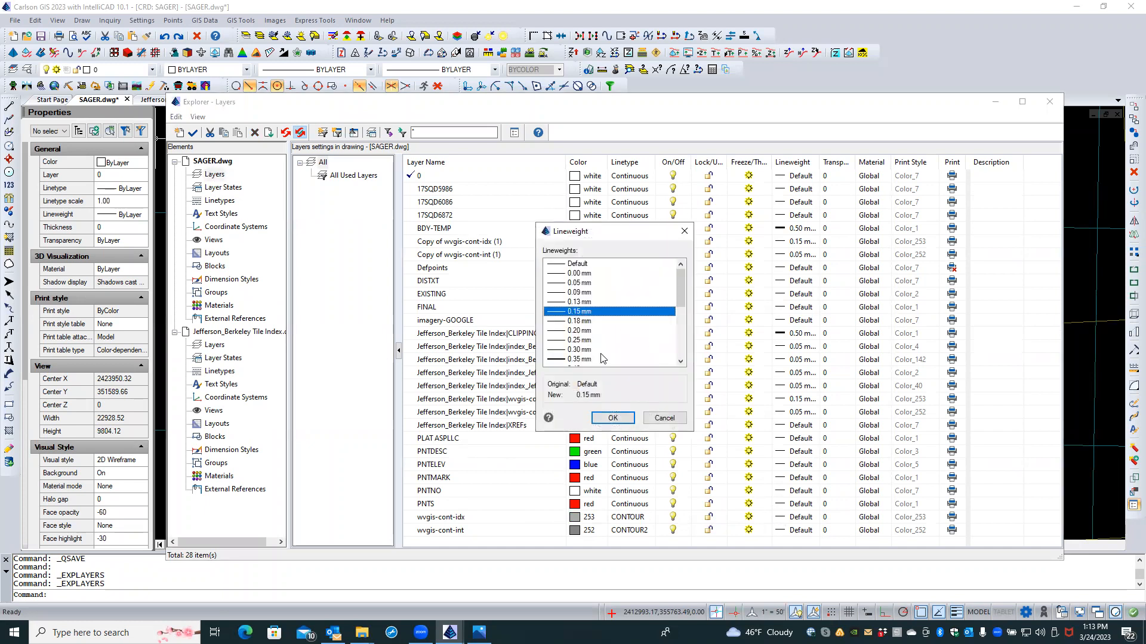
left_click(612, 417)
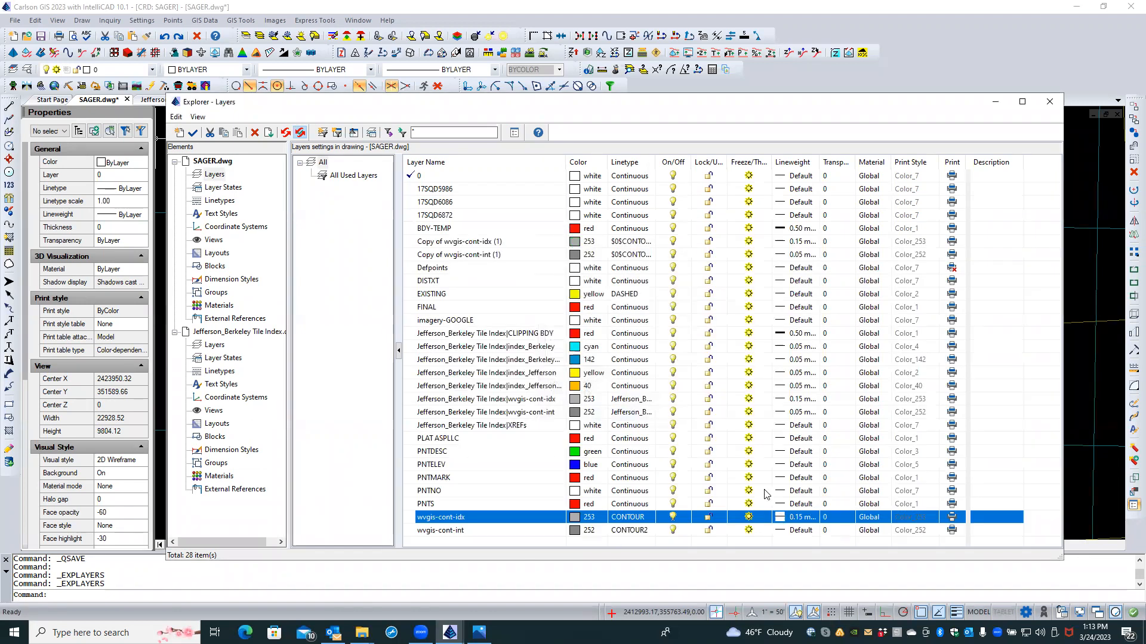
left_click(780, 530)
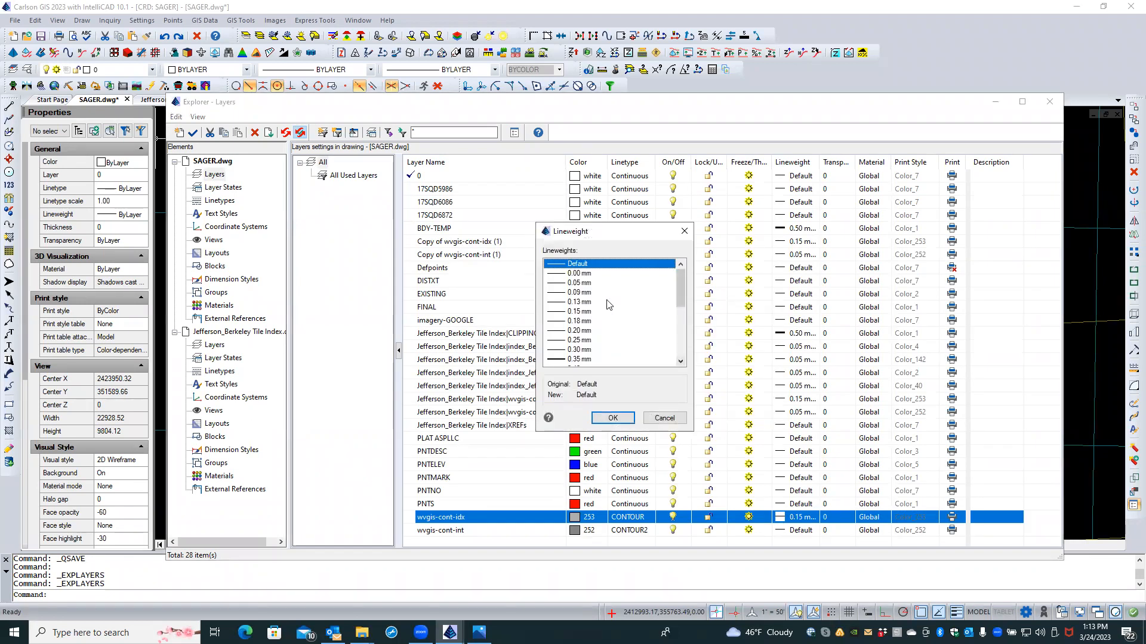
left_click(585, 284)
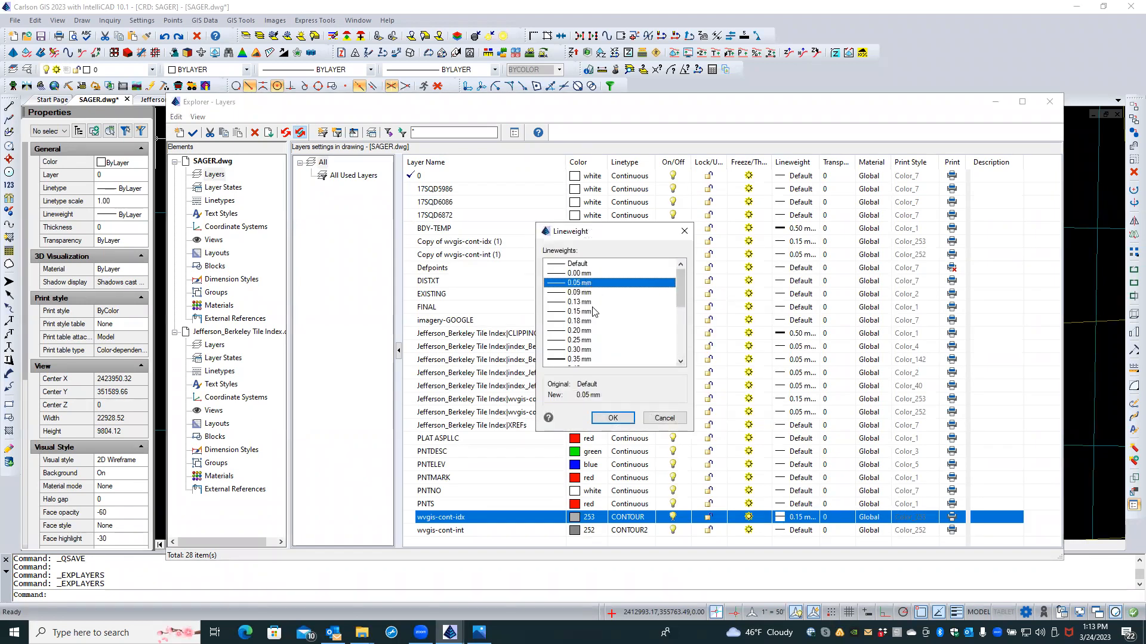
left_click(613, 418)
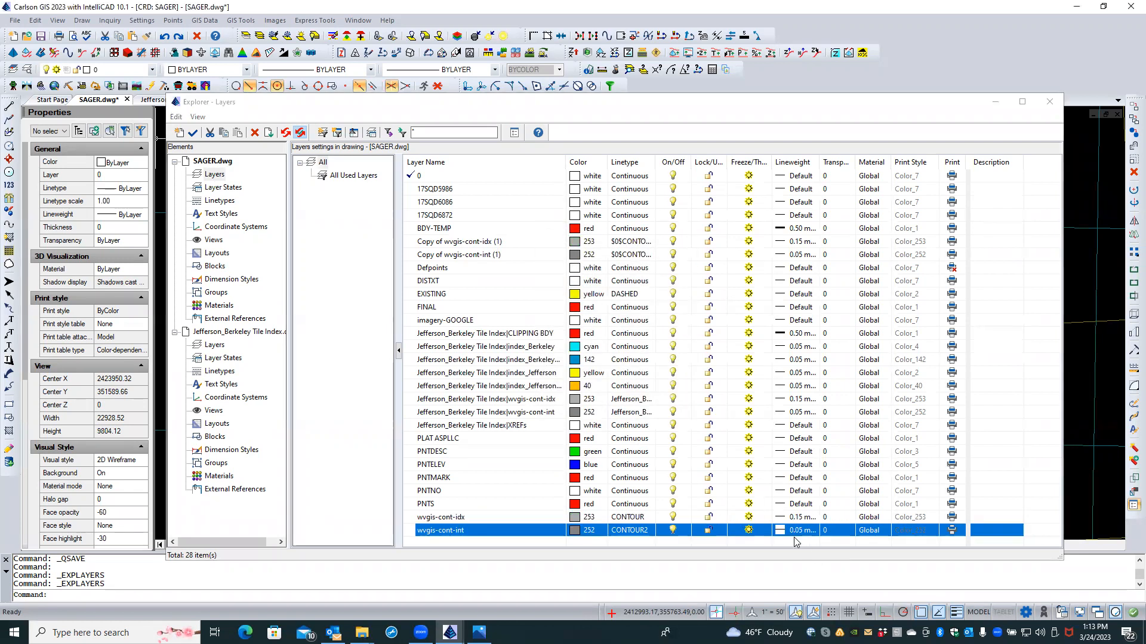
left_click(215, 344)
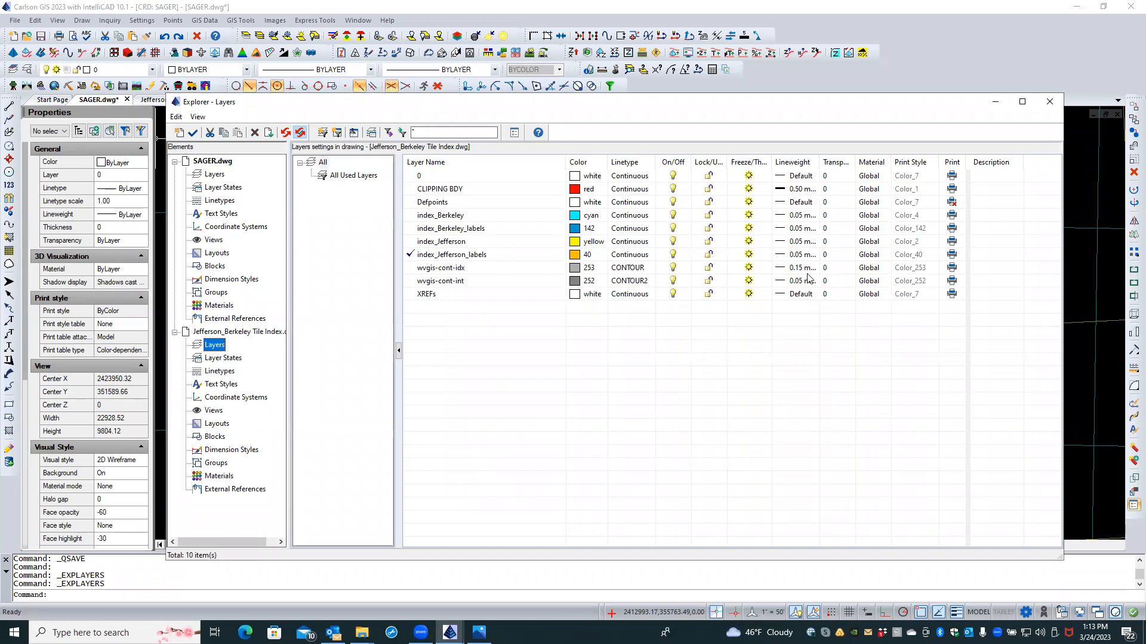
Step: Close the layer explorer and zoom in and out on the aerial around the red parcel
left_click(1048, 105)
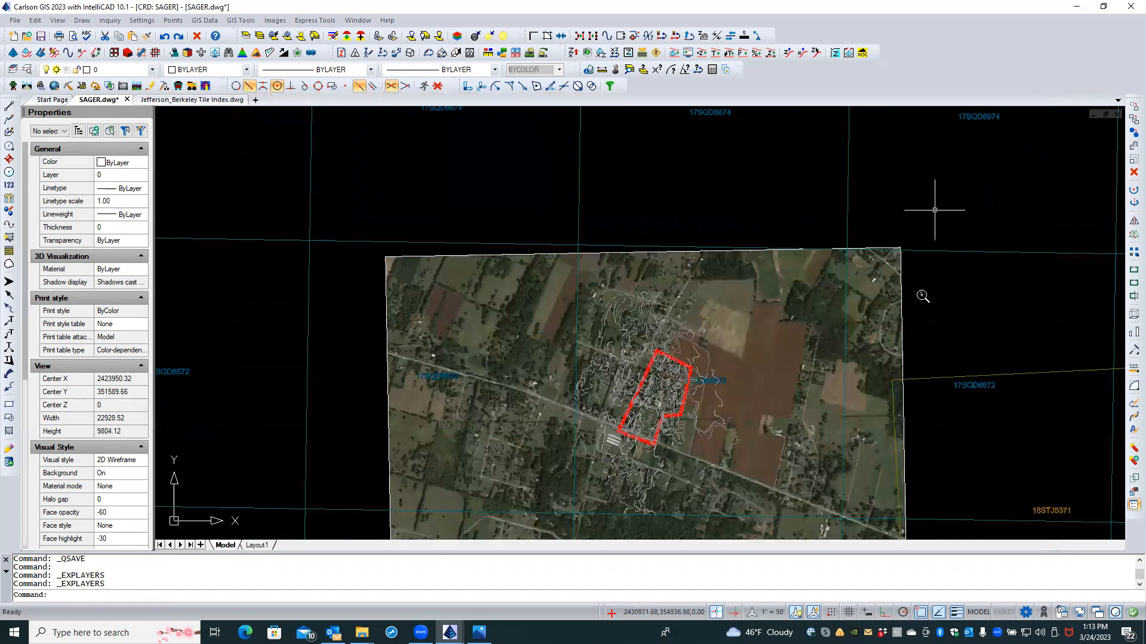
scroll(698, 410, "up", 8)
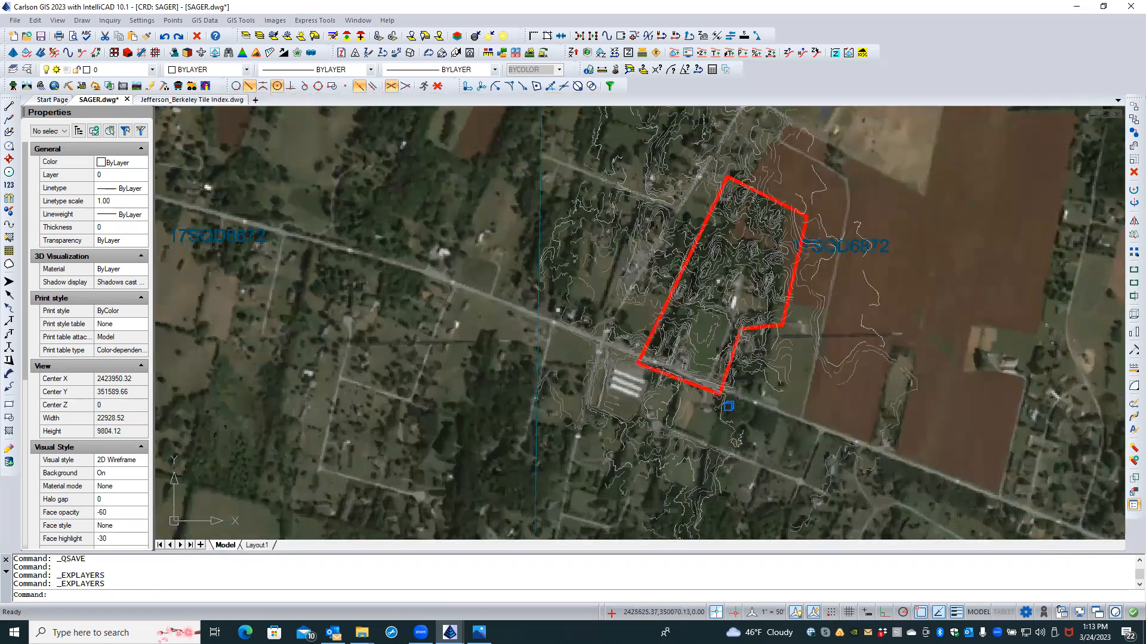
scroll(656, 407, "up", 3)
scroll(657, 403, "up", 3)
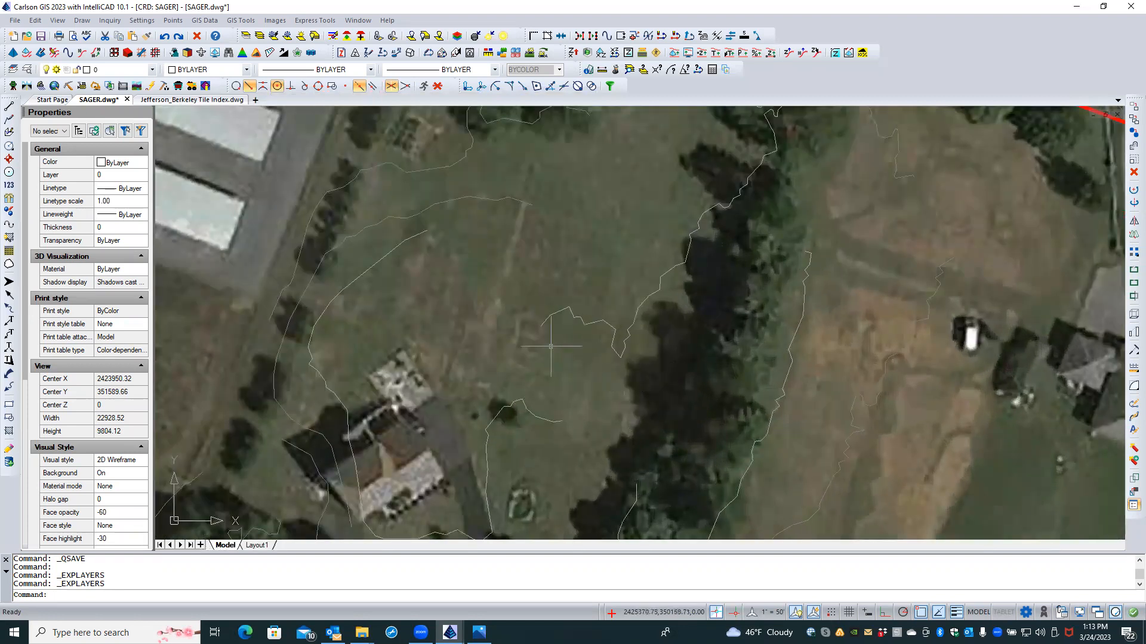
scroll(527, 344, "down", 1)
scroll(526, 344, "down", 2)
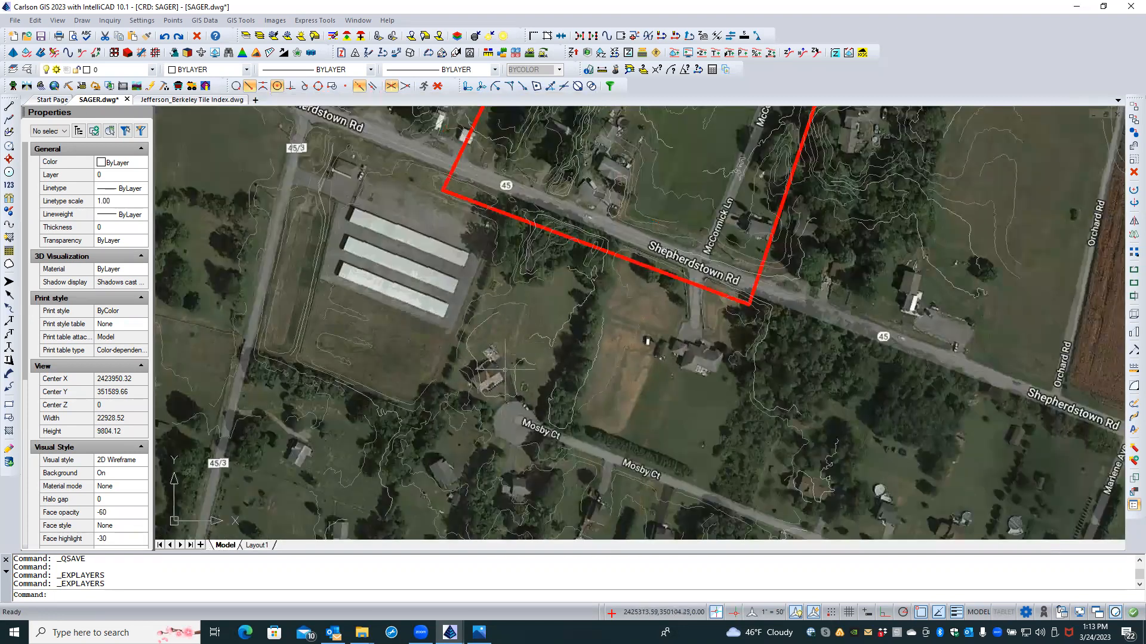
scroll(595, 298, "down", 2)
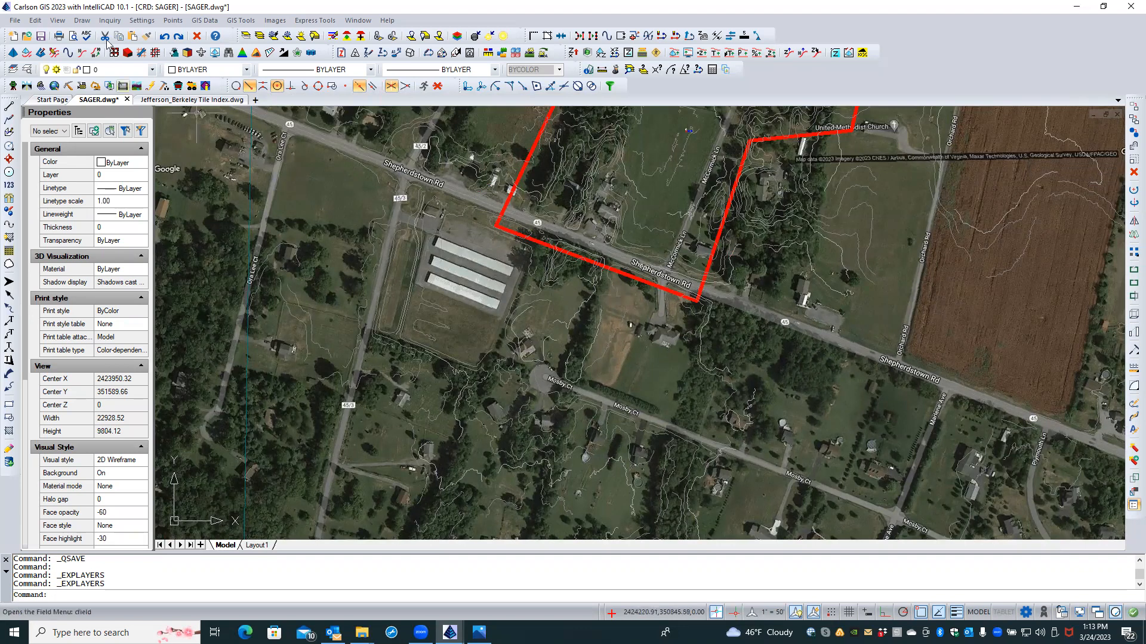
Step: In Drawing Setup, set the horizontal scale to 100 and LTSCALE to 1, and apply
left_click(115, 21)
mouse_move(141, 21)
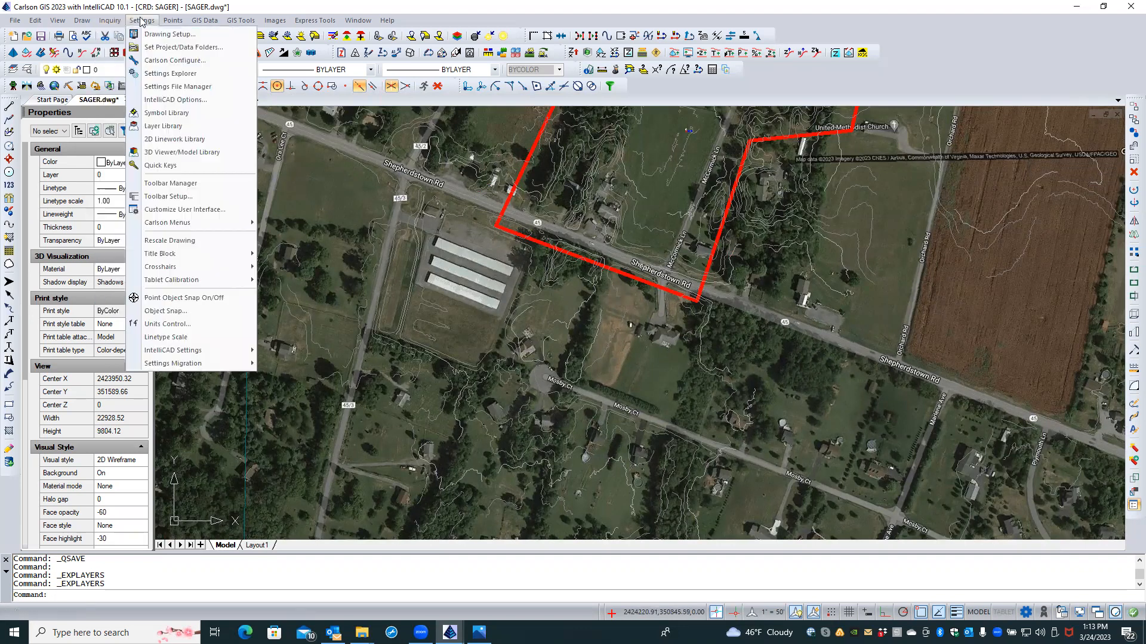
left_click(143, 36)
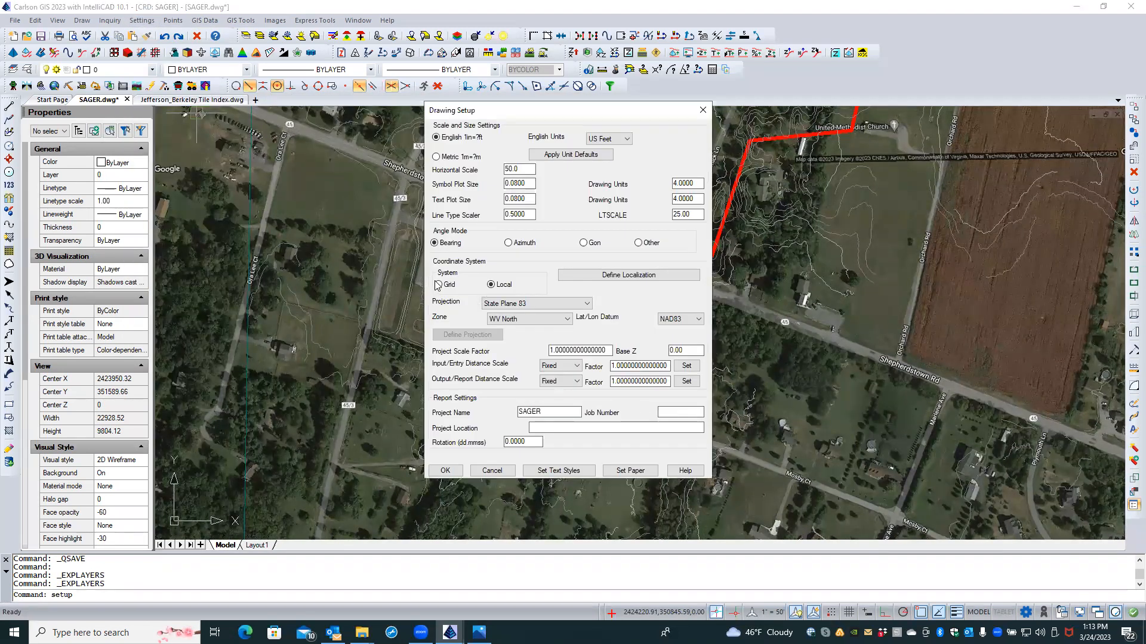
double_click(524, 170)
type("100")
key("Tab")
left_click(696, 216)
double_click(690, 214)
type("1")
left_click(691, 214)
left_click(456, 473)
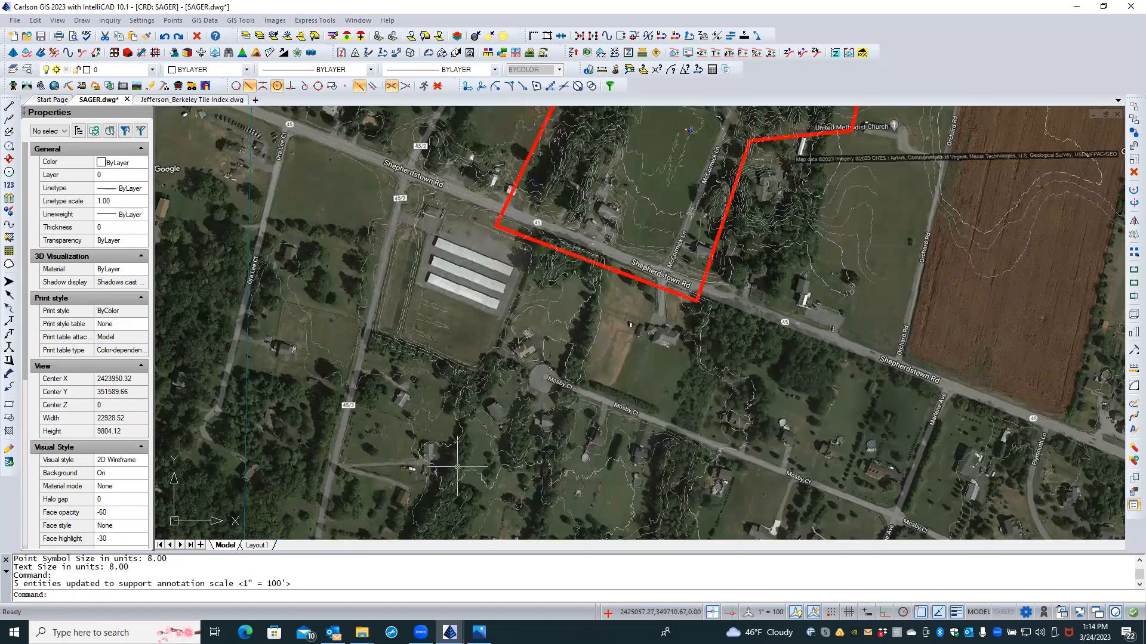
type("MSLTSCALE")
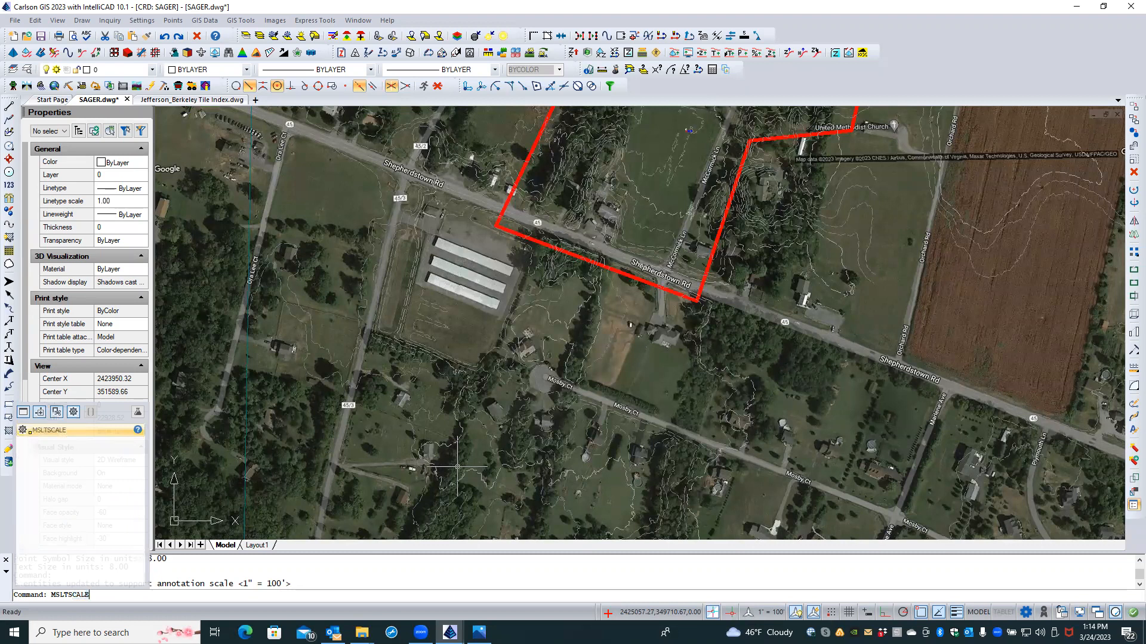
Step: Leave MSLTSCALE ON and switch PSLTSCALE ON
key("Return")
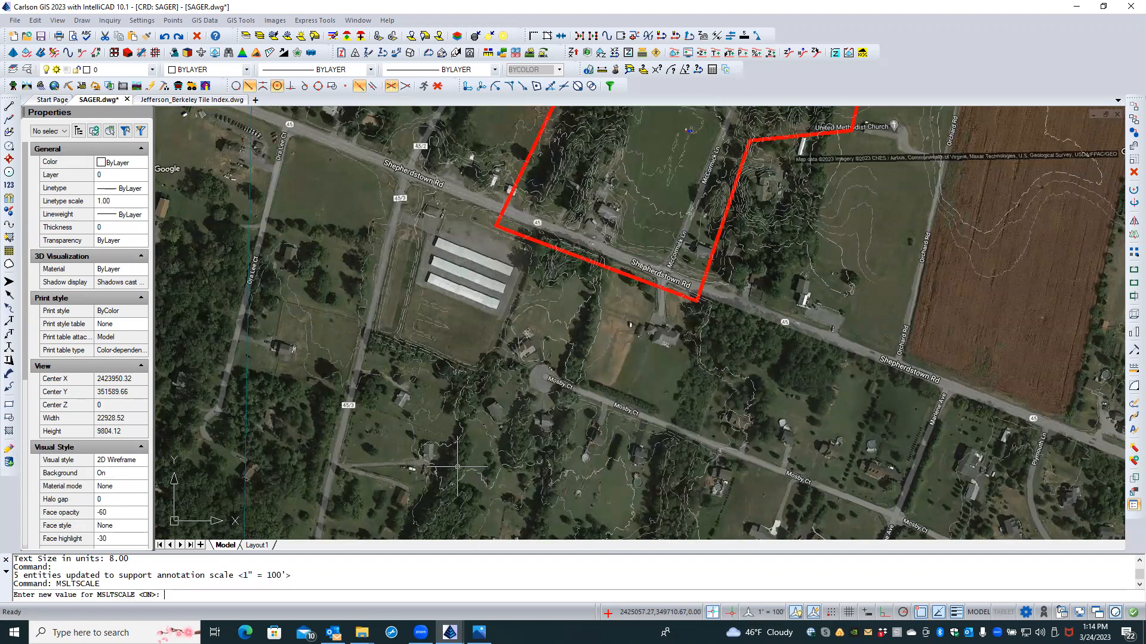
key("Return")
type("PSLTSCALE")
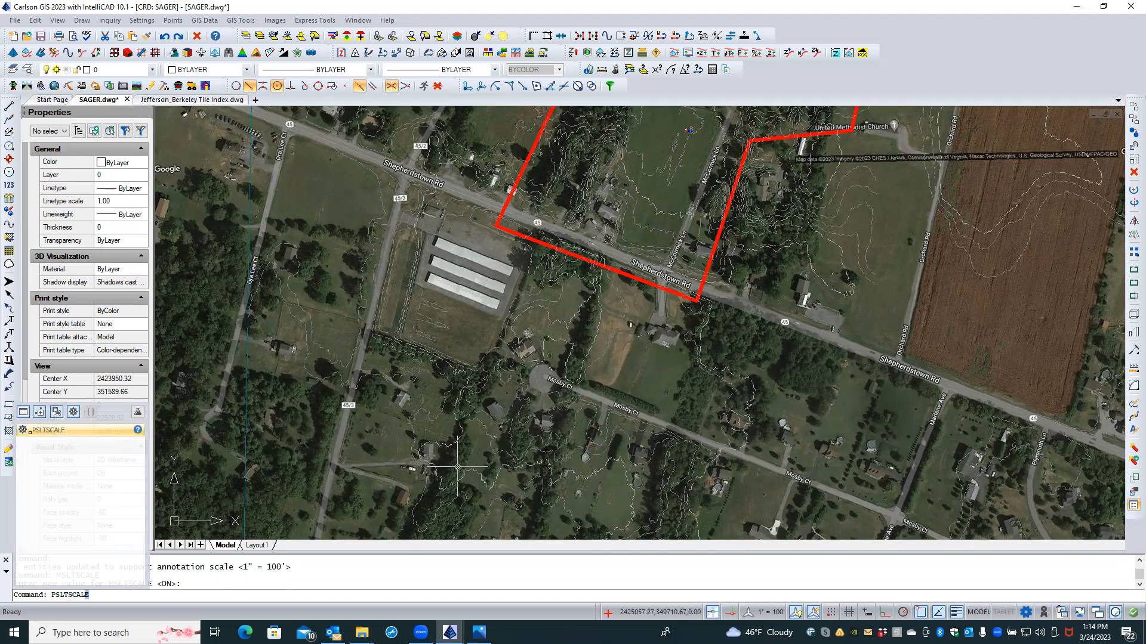
key("Return")
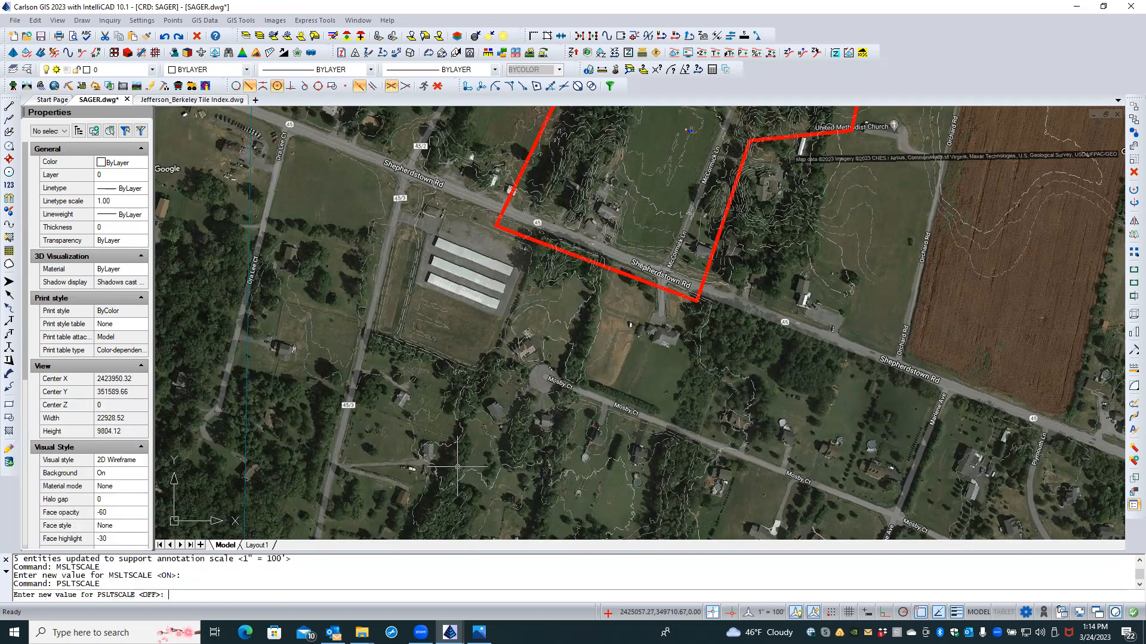
key("Return")
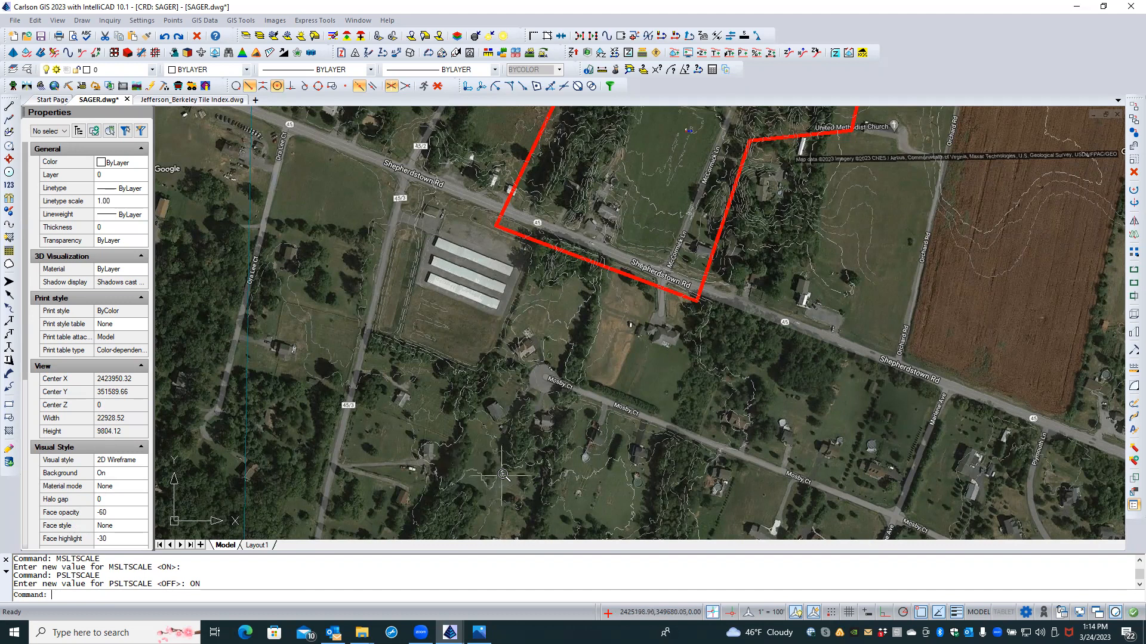
scroll(523, 473, "up", 5)
scroll(522, 474, "up", 3)
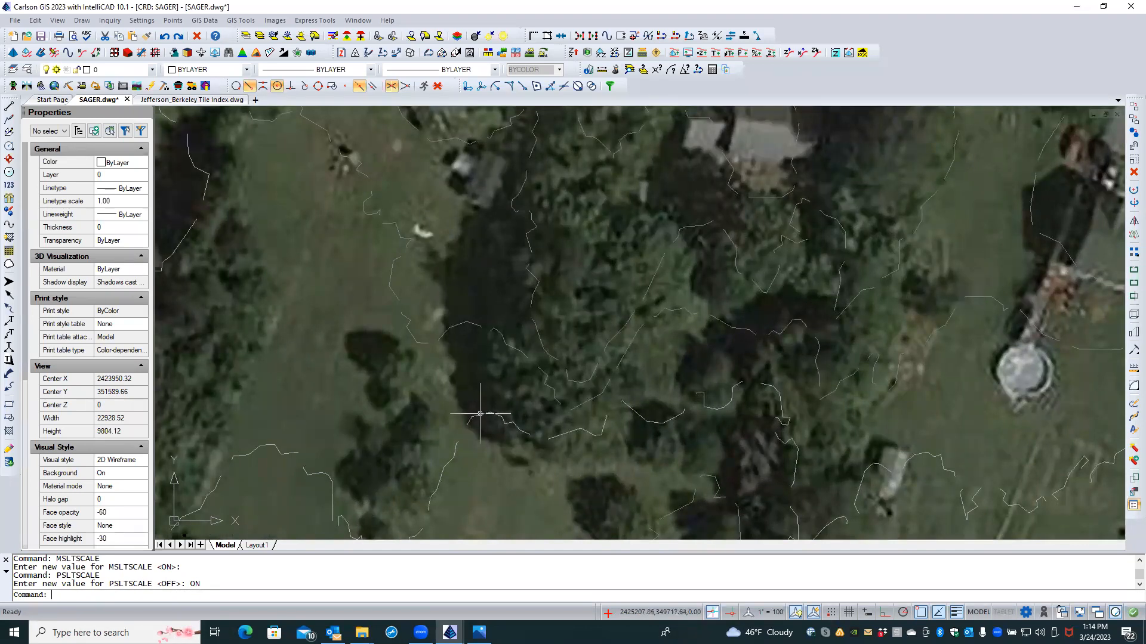
Step: Select all similar contour polylines and give them a linetype scale of 0.2
left_click(480, 413)
mouse_move(480, 413)
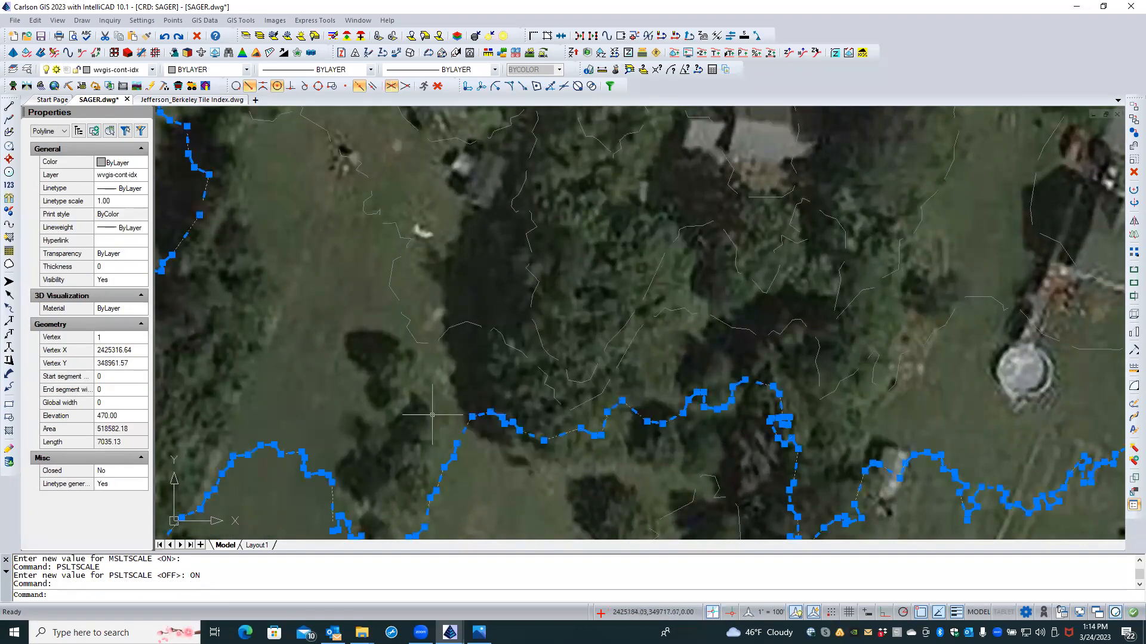
left_click(459, 323)
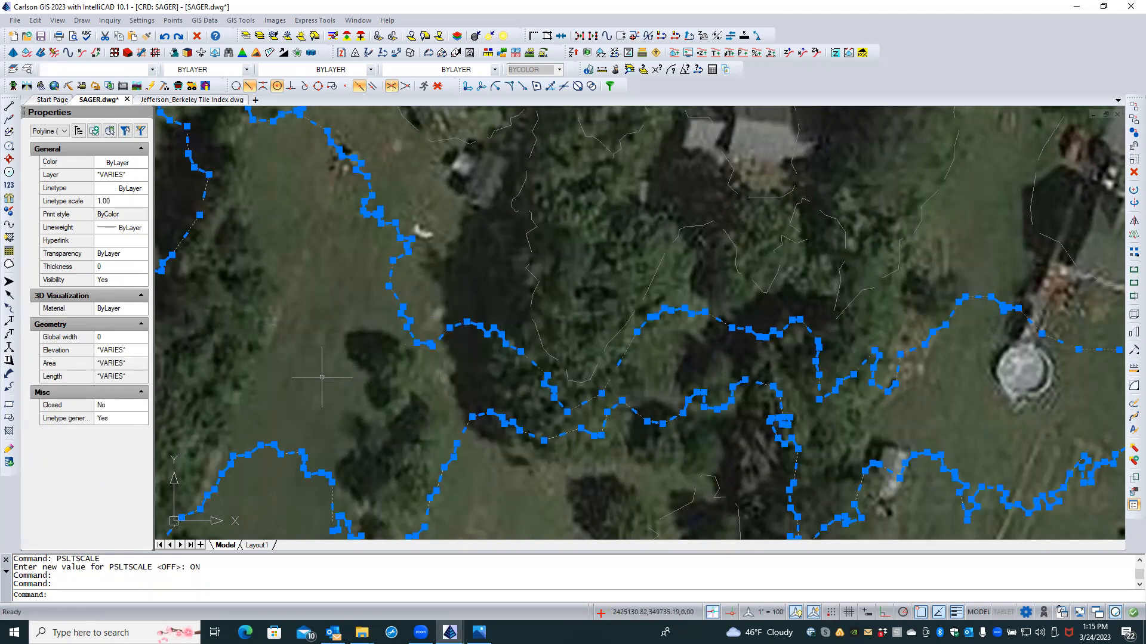
right_click(321, 377)
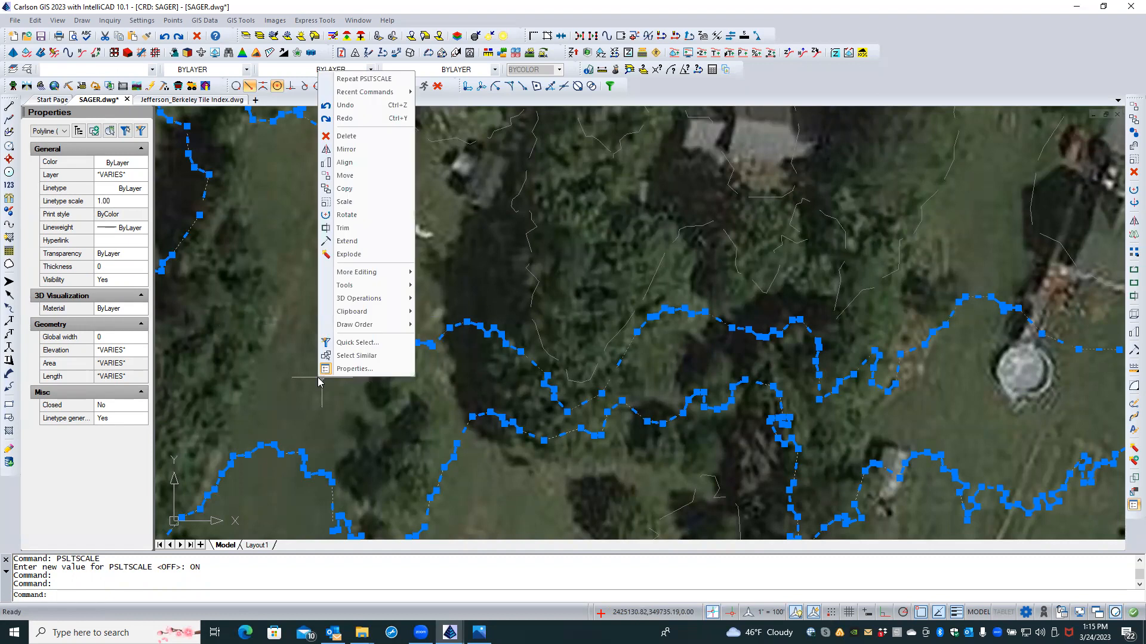
left_click(355, 356)
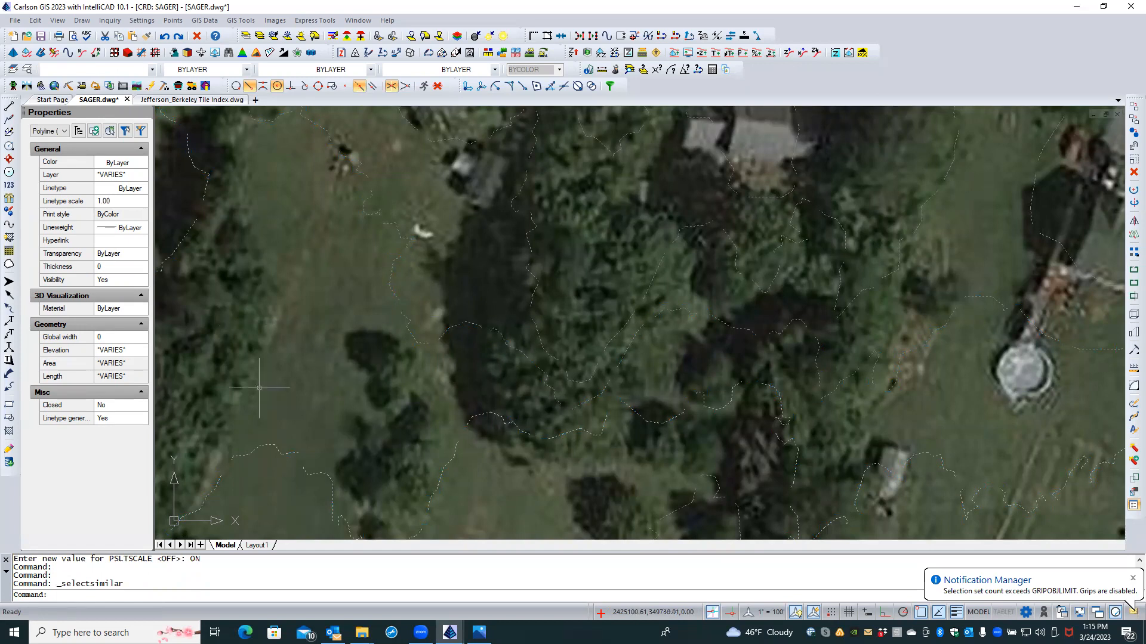
left_click(108, 422)
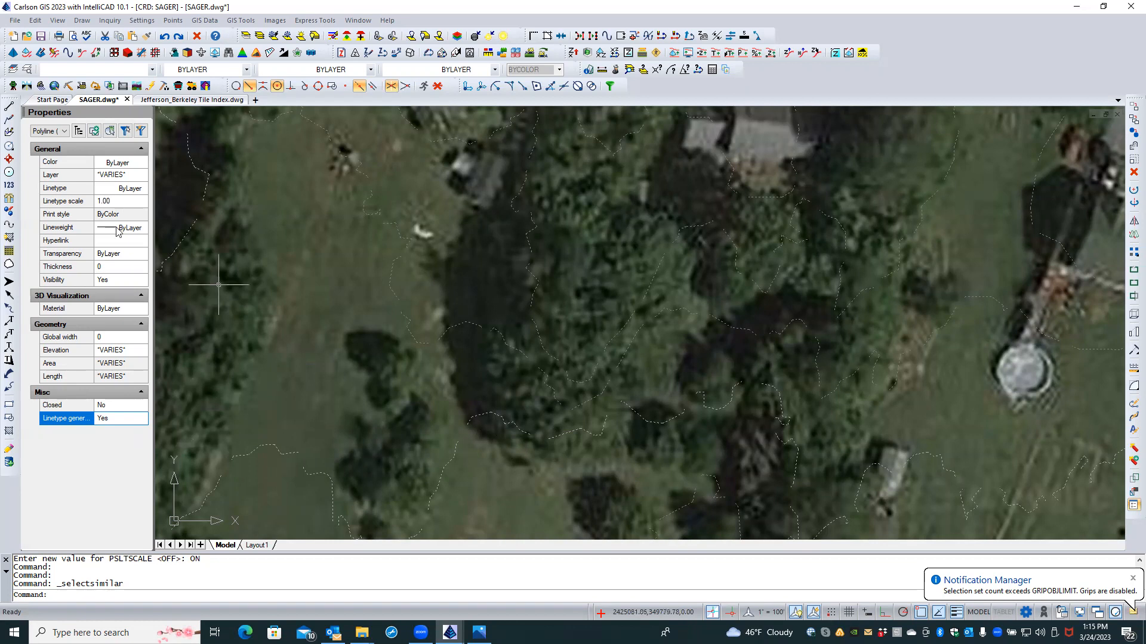
left_click(122, 199)
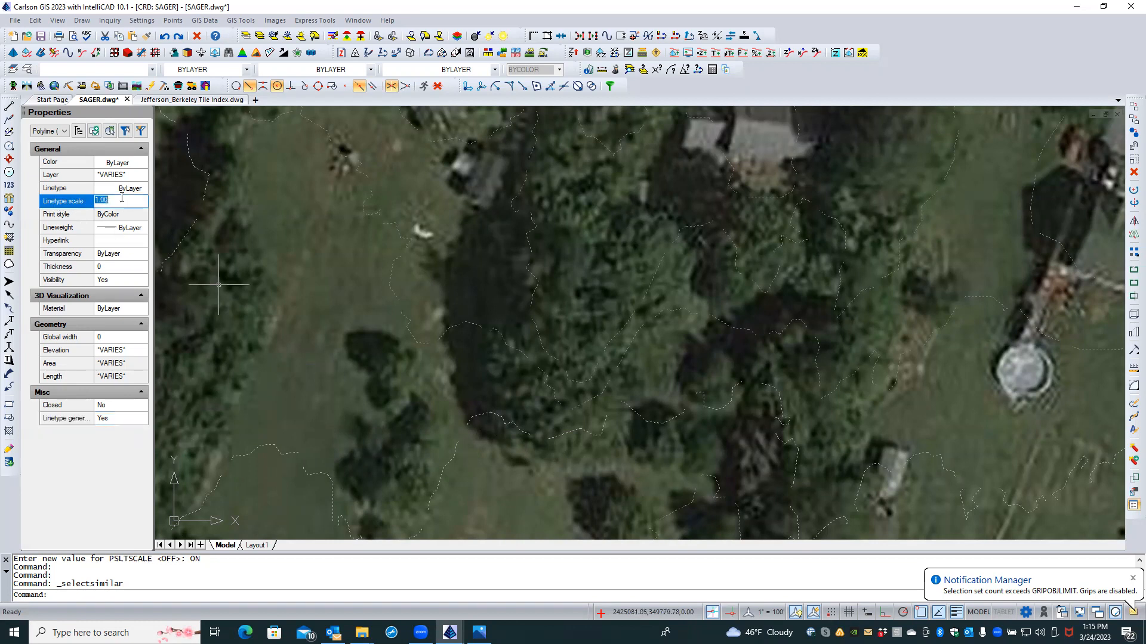
type("0.2")
key("Tab")
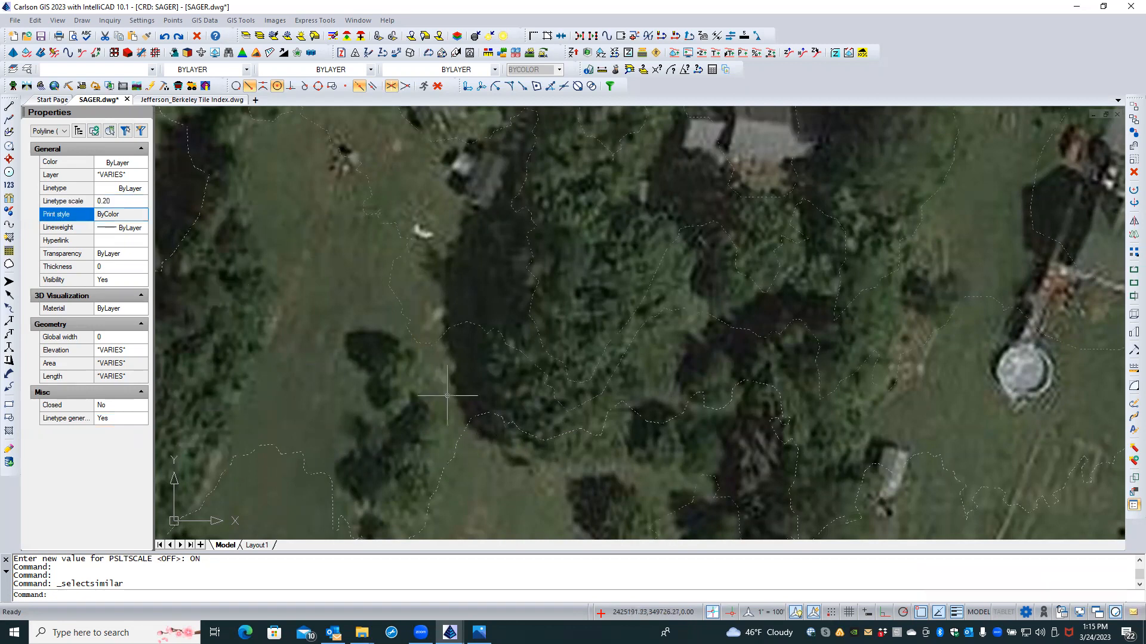
Step: Clear the selection, regenerate the drawing with REA, and zoom out
key("Escape")
key("Escape")
type("REA")
key("Return")
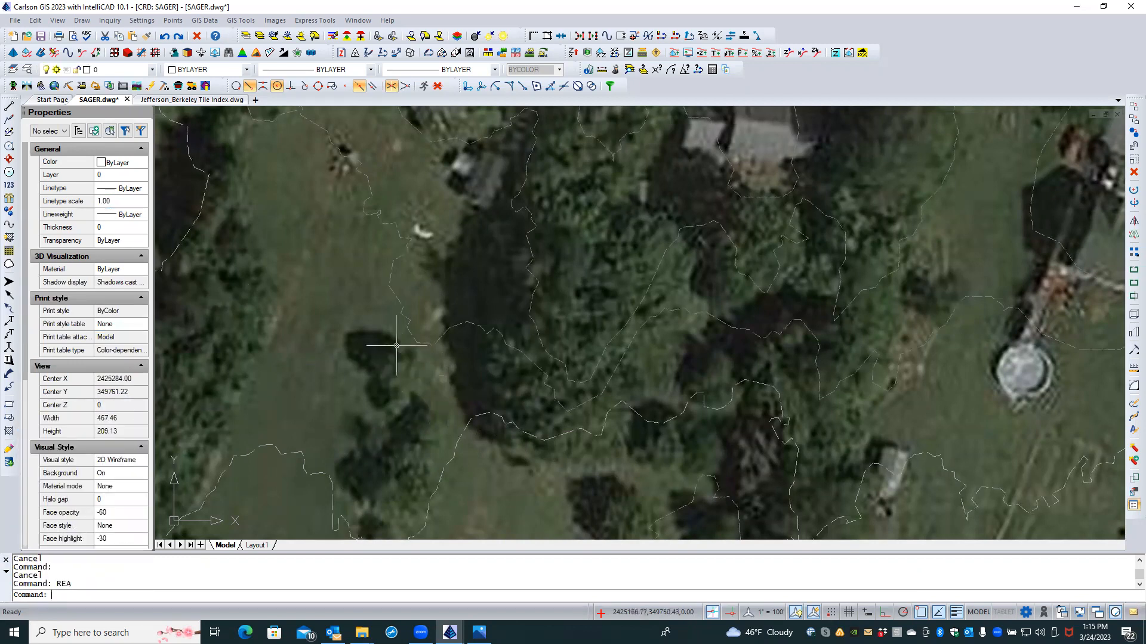
scroll(358, 286, "down", 3)
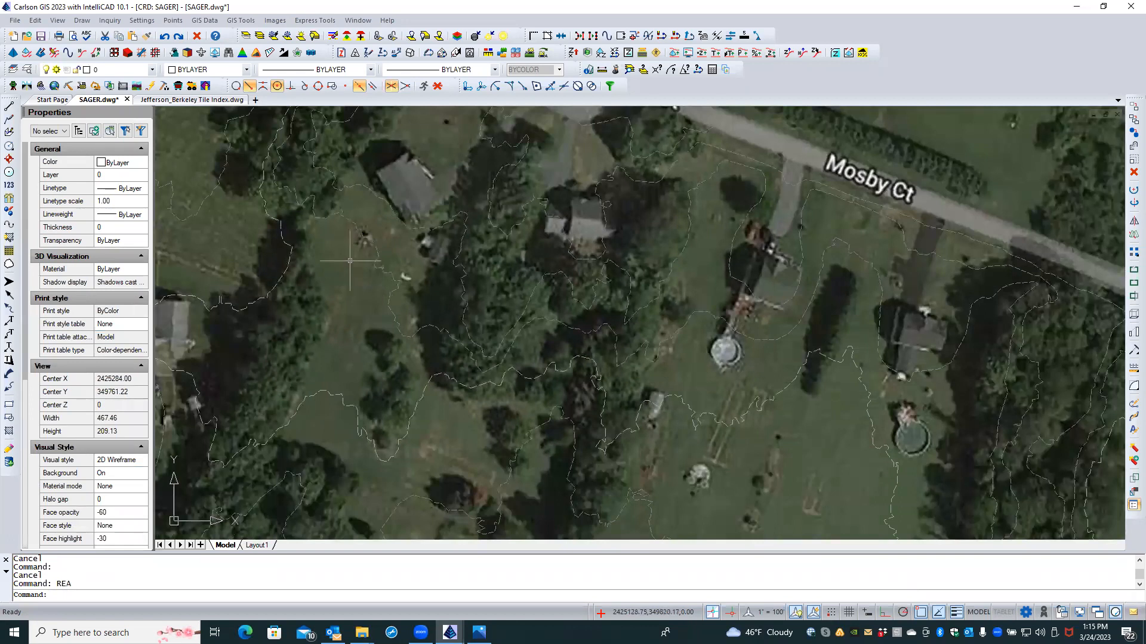
scroll(350, 260, "down", 3)
scroll(350, 260, "down", 3)
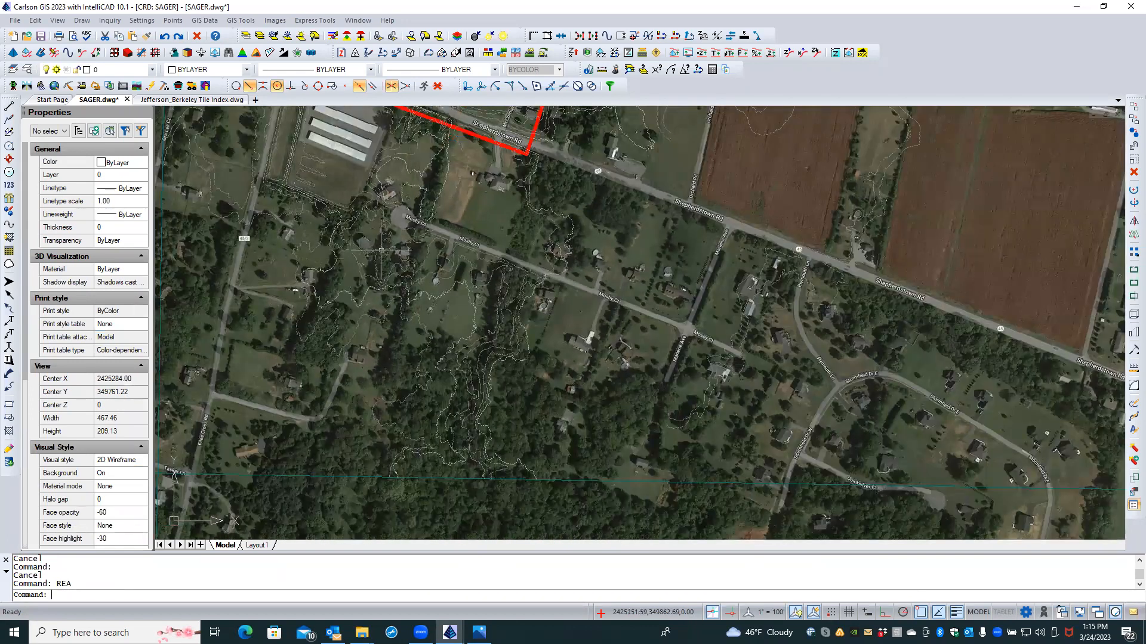
scroll(429, 287, "down", 3)
scroll(445, 314, "down", 1)
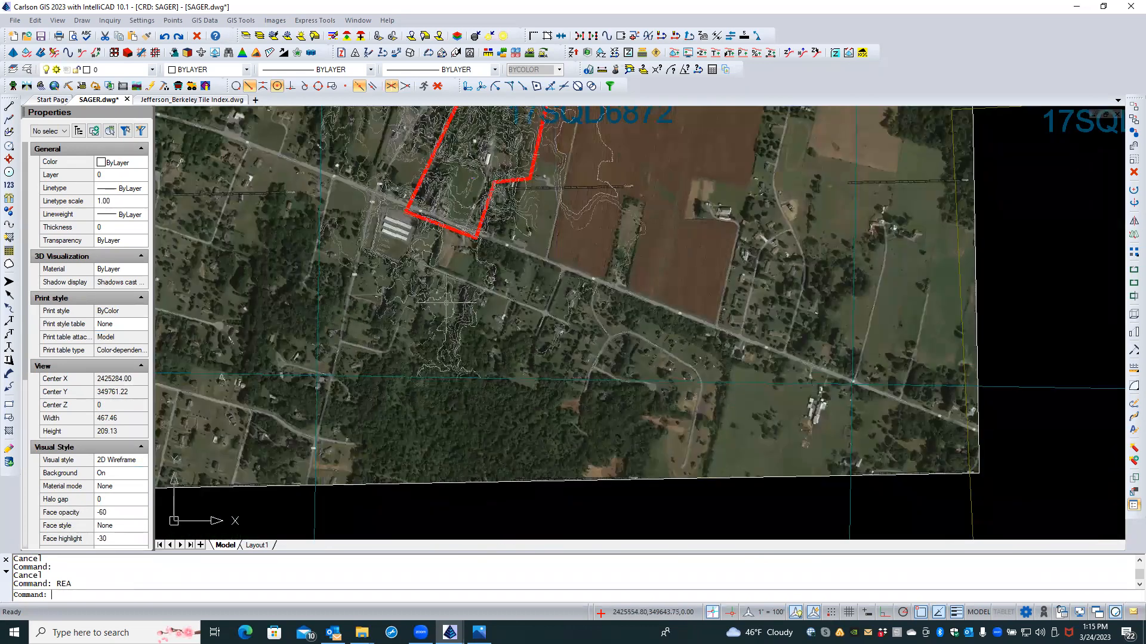
scroll(453, 256, "down", 2)
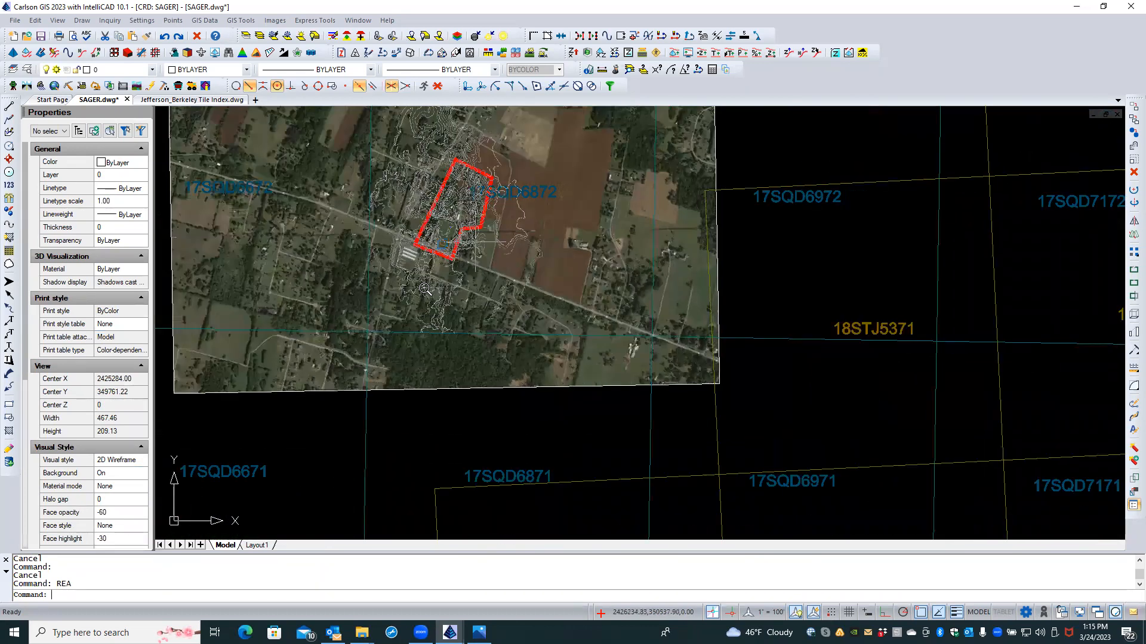
scroll(504, 203, "up", 1)
Step: Zoom around the drawing and start the Isolate Layers command
scroll(504, 203, "up", 4)
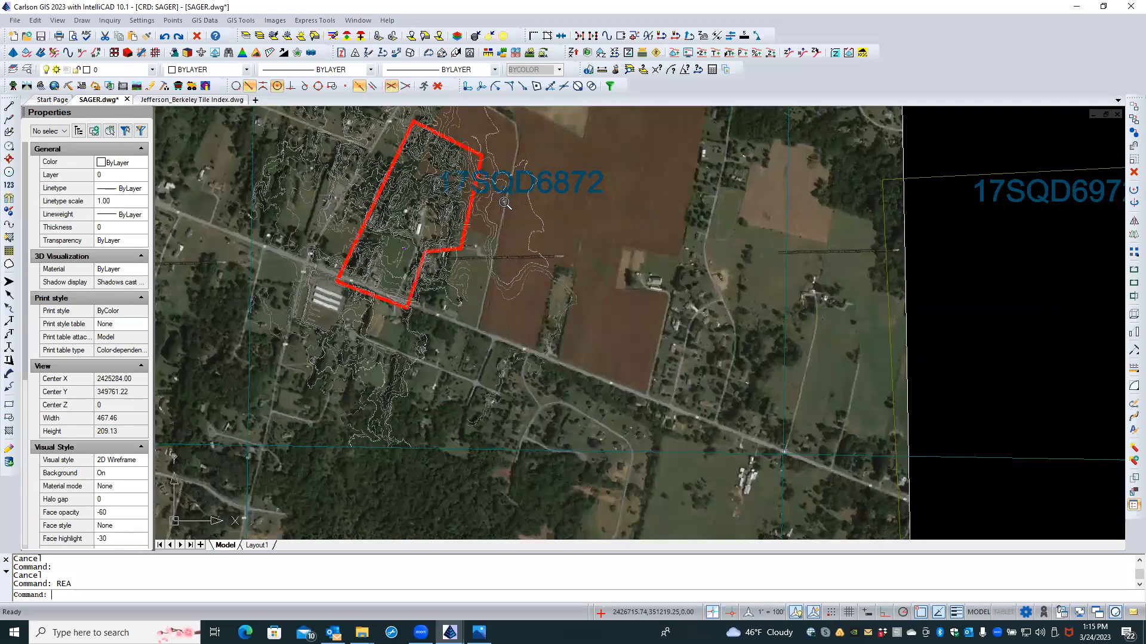
scroll(504, 203, "up", 1)
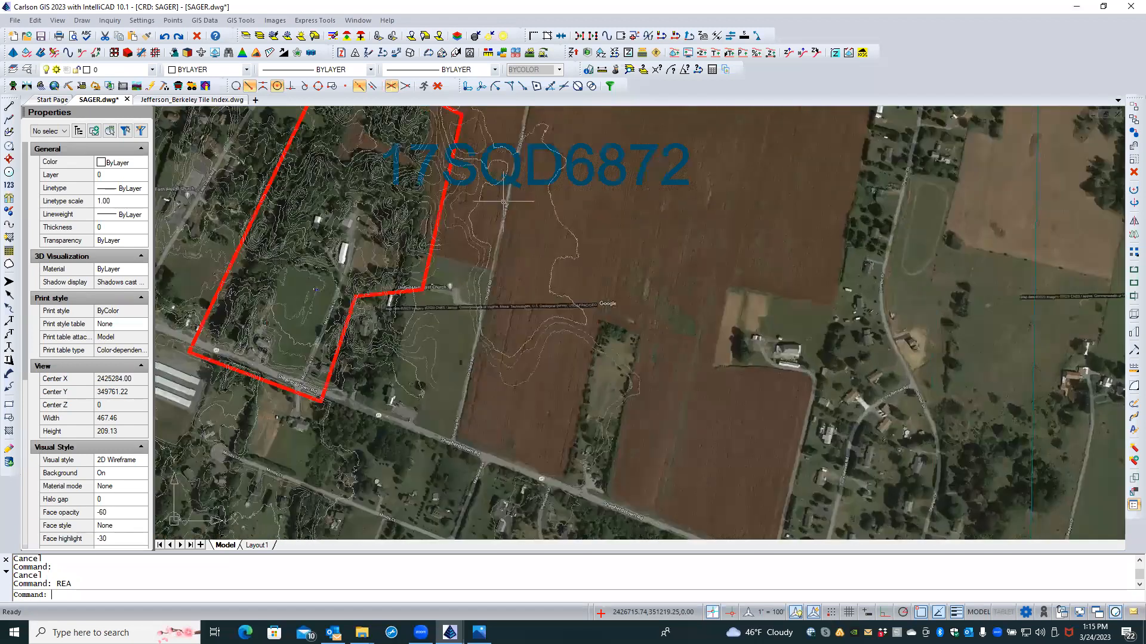
scroll(370, 381, "up", 1)
scroll(351, 385, "down", 1)
left_click(244, 36)
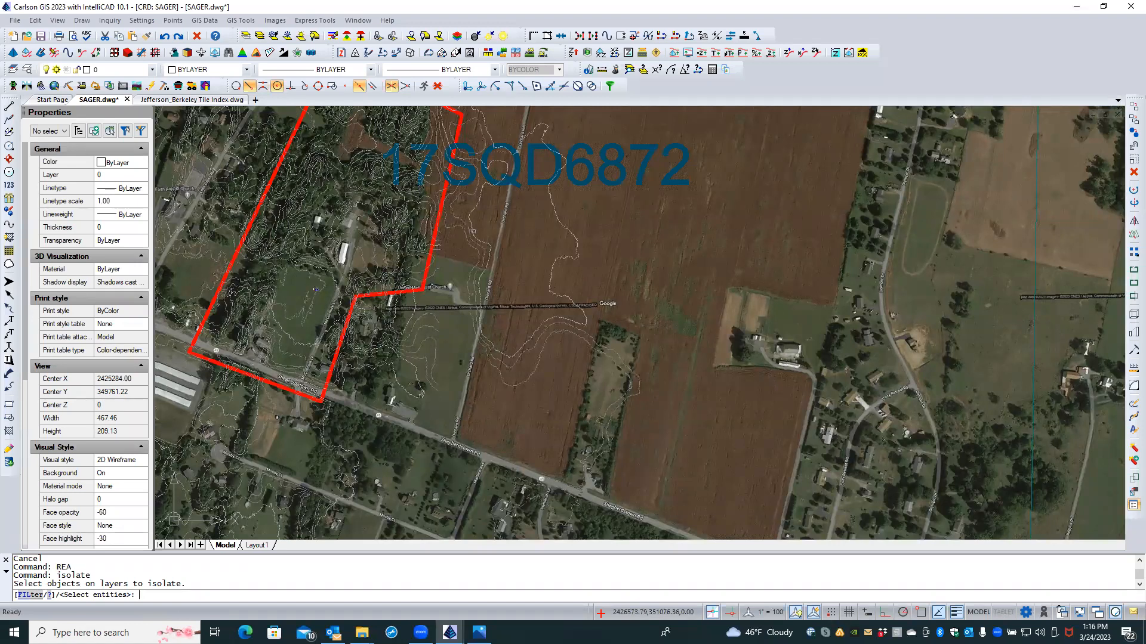
Step: Isolate the wvgis-cont-int and wvgis-cont-idx contour layers together with the red boundary
left_click(473, 233)
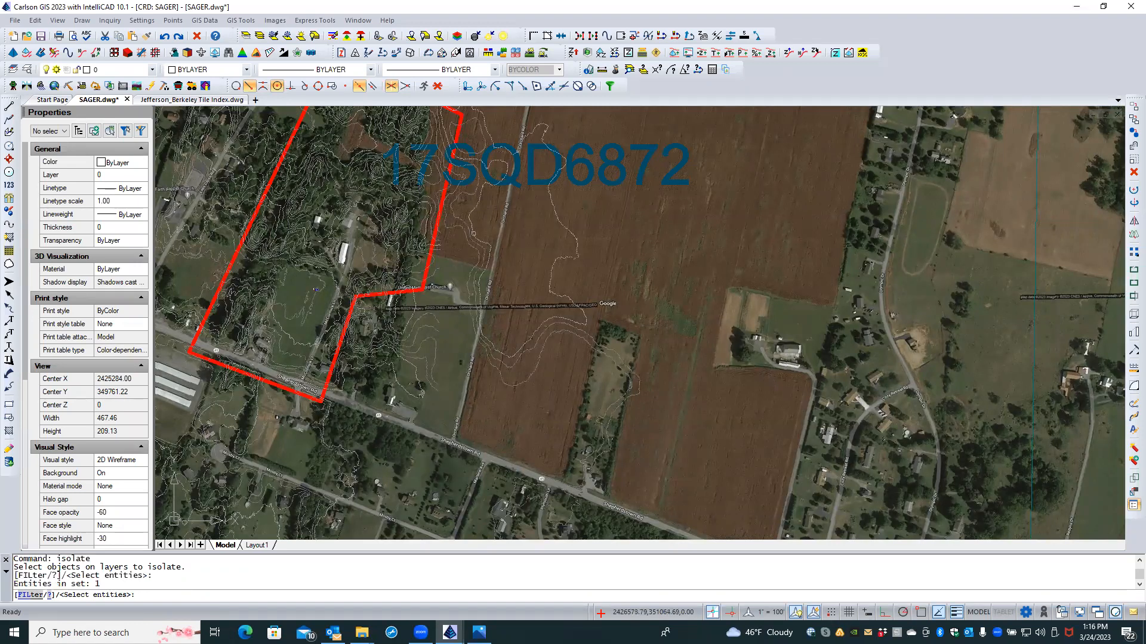
left_click(480, 231)
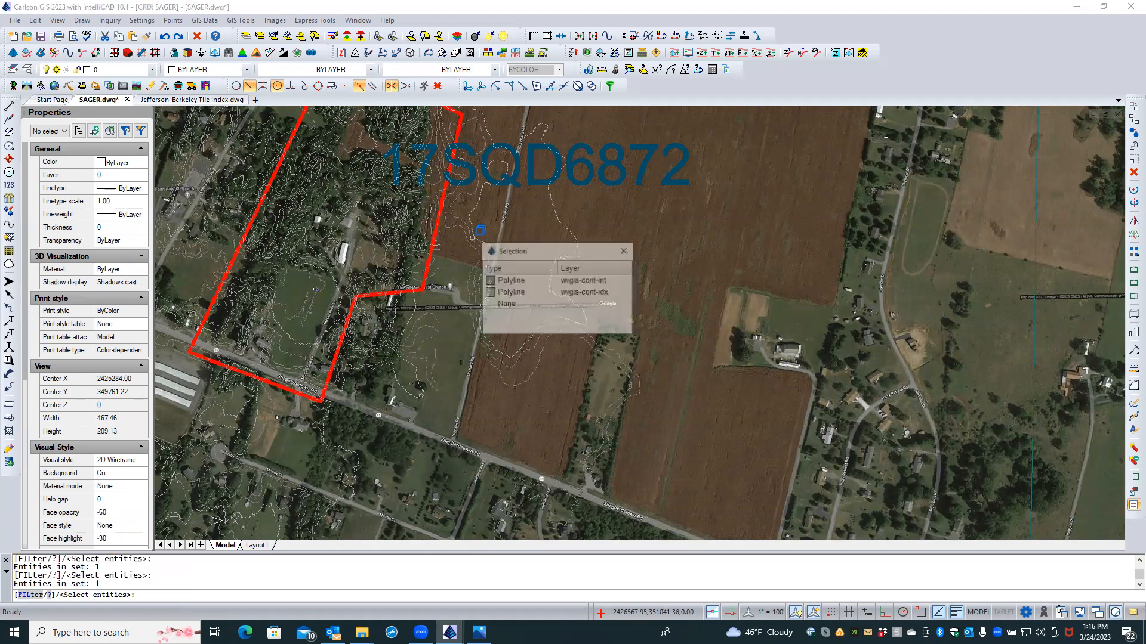
left_click(495, 286)
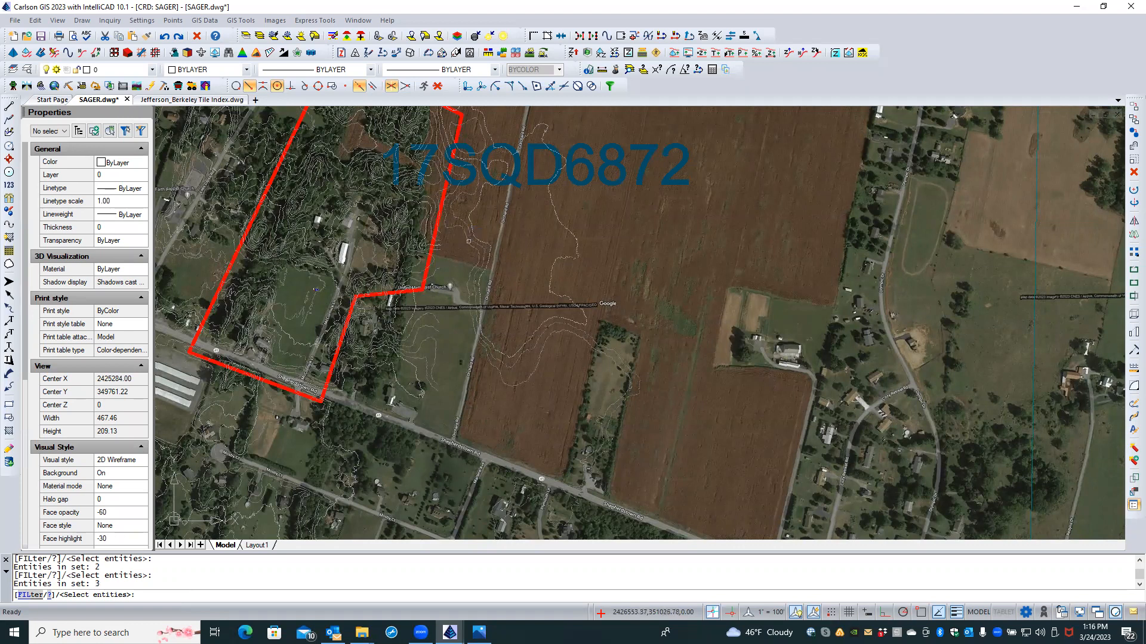
left_click(475, 243)
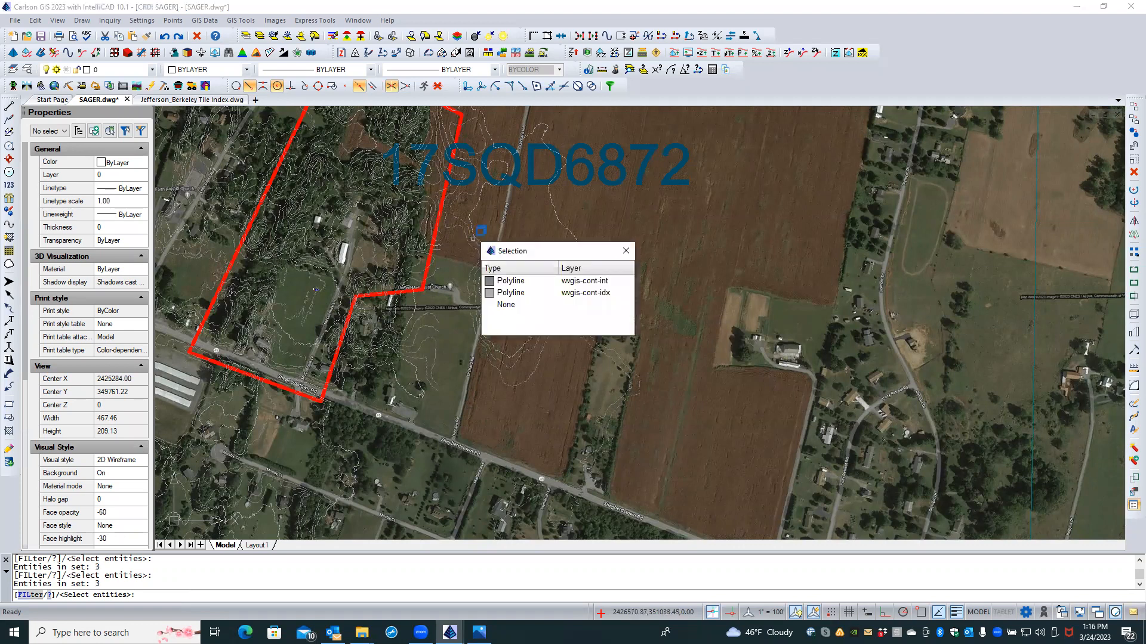
left_click(501, 281)
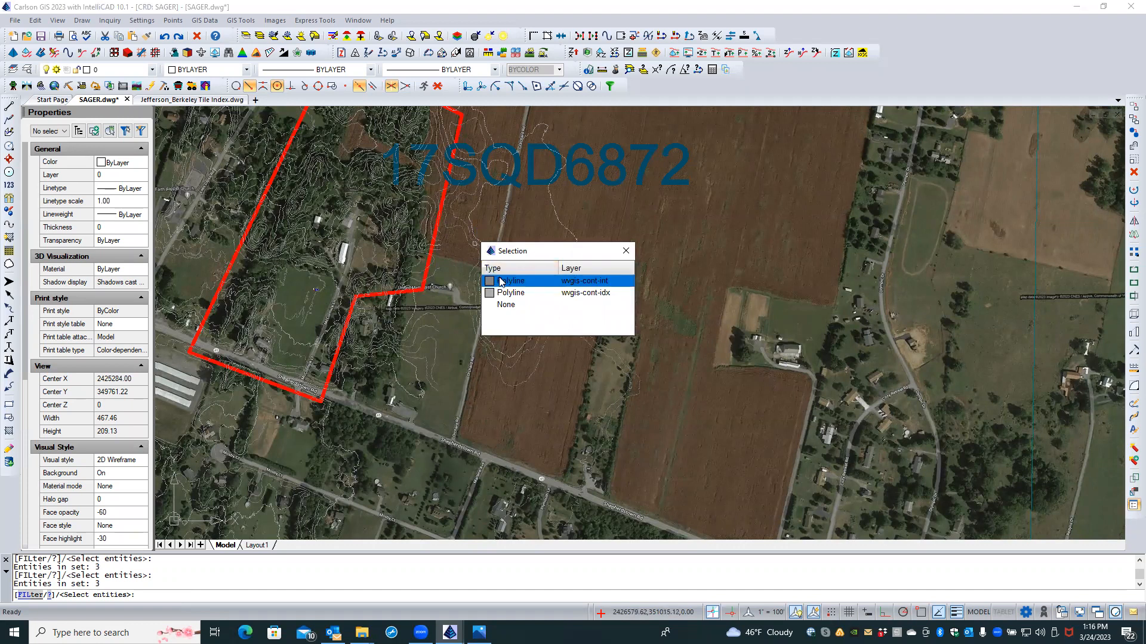
left_click(504, 293)
left_click(504, 293)
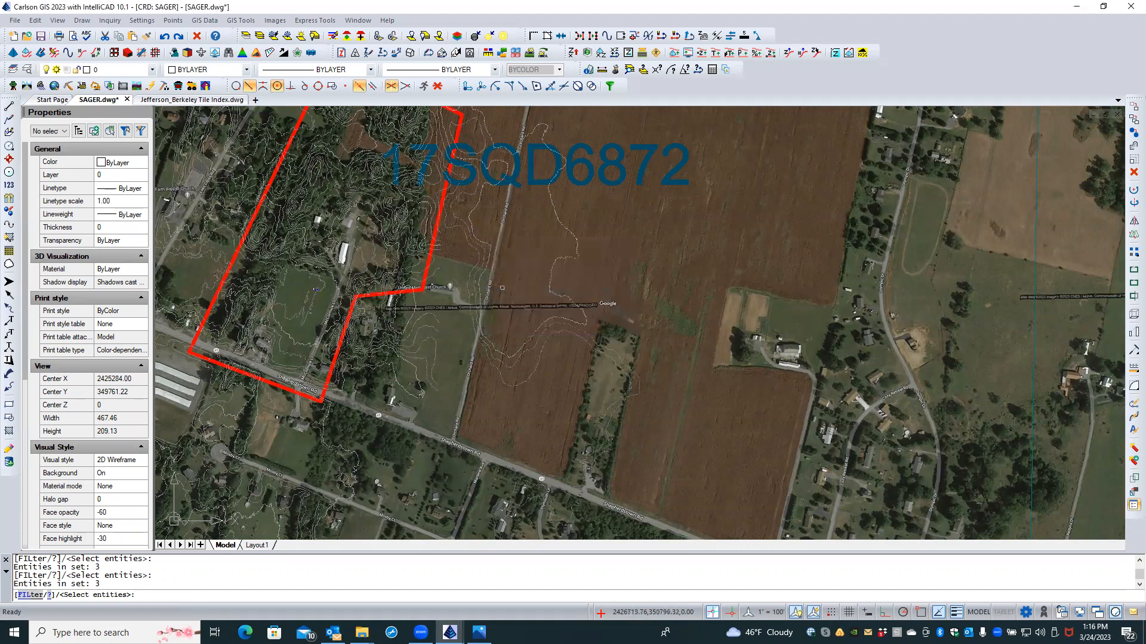
scroll(440, 242, "up", 3)
left_click(430, 228)
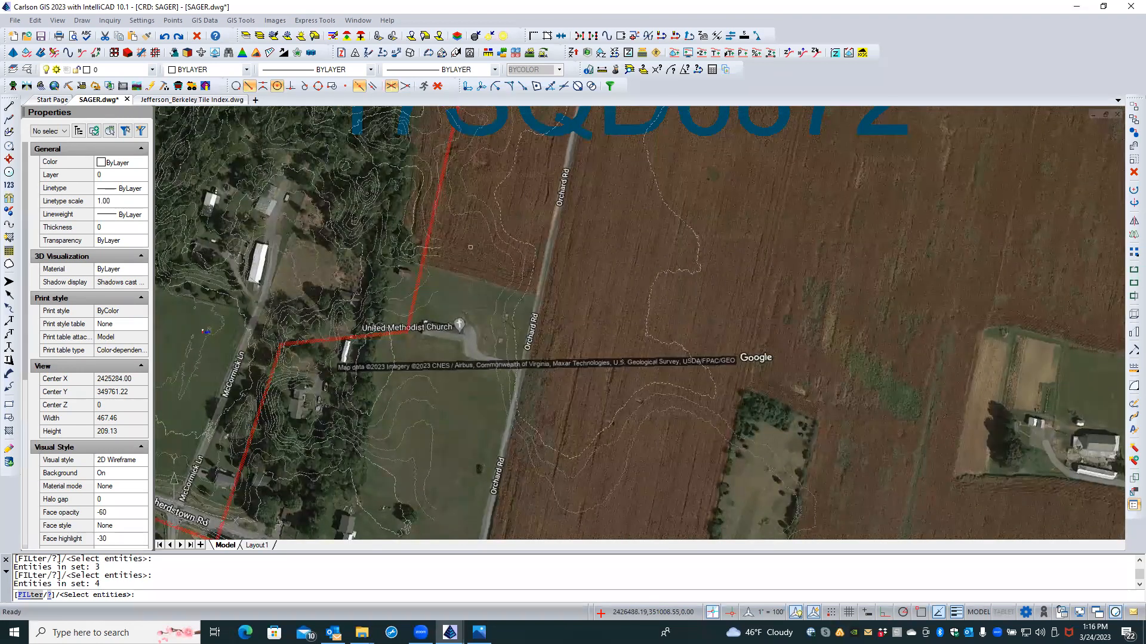
key("Return")
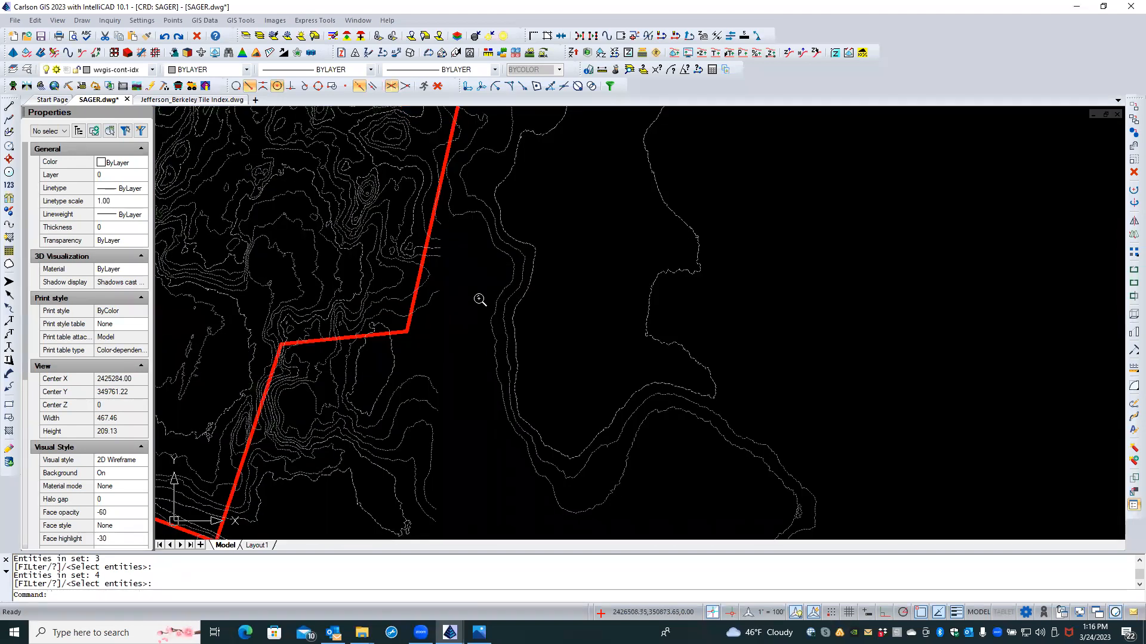
scroll(478, 298, "down", 4)
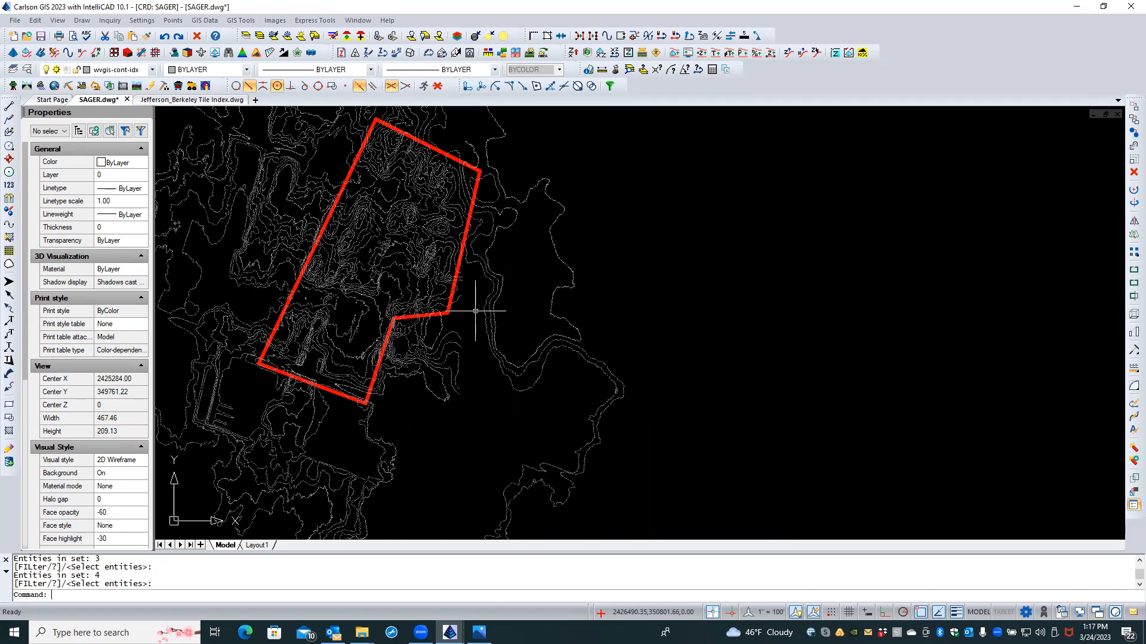
scroll(543, 314, "down", 5)
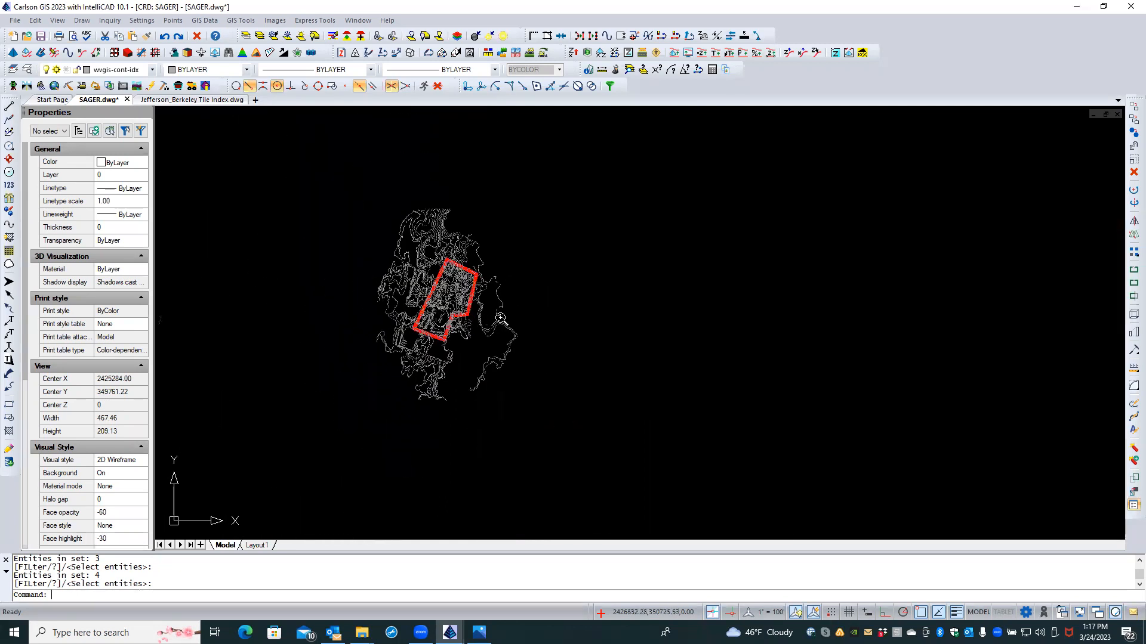
scroll(543, 315, "down", 3)
scroll(635, 316, "down", 2)
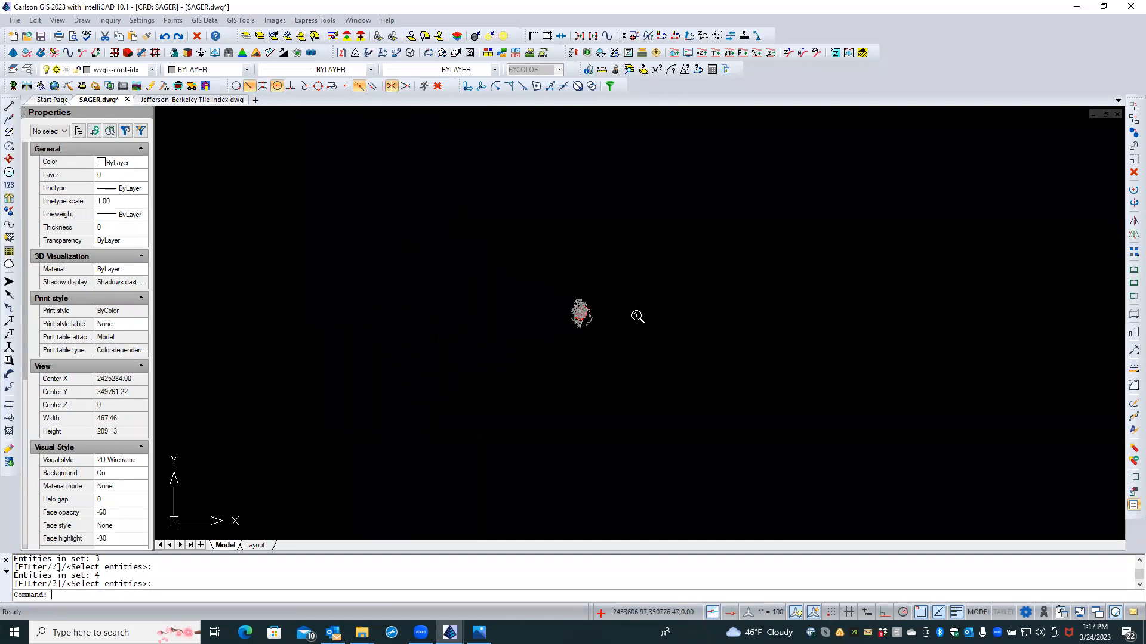
scroll(676, 351, "down", 2)
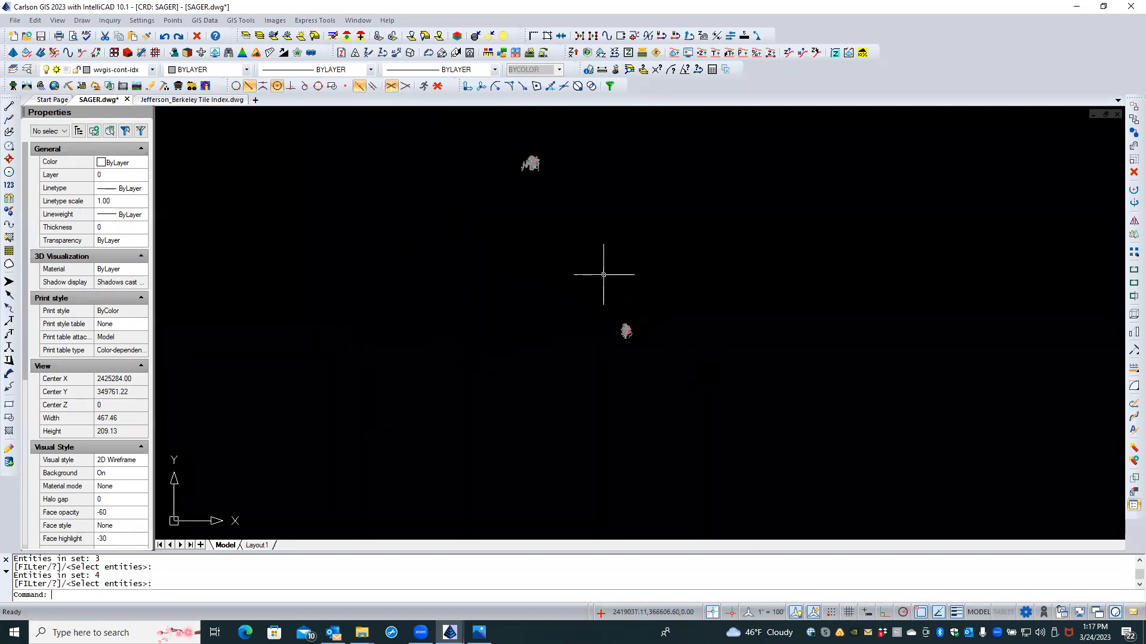
scroll(646, 302, "up", 3)
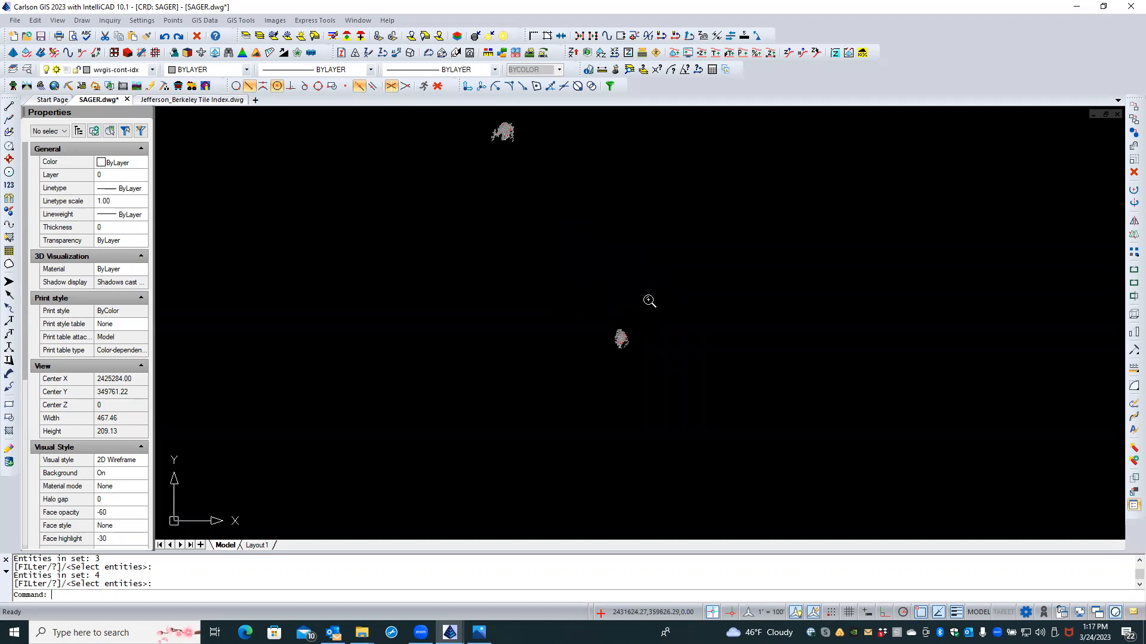
scroll(641, 358, "up", 5)
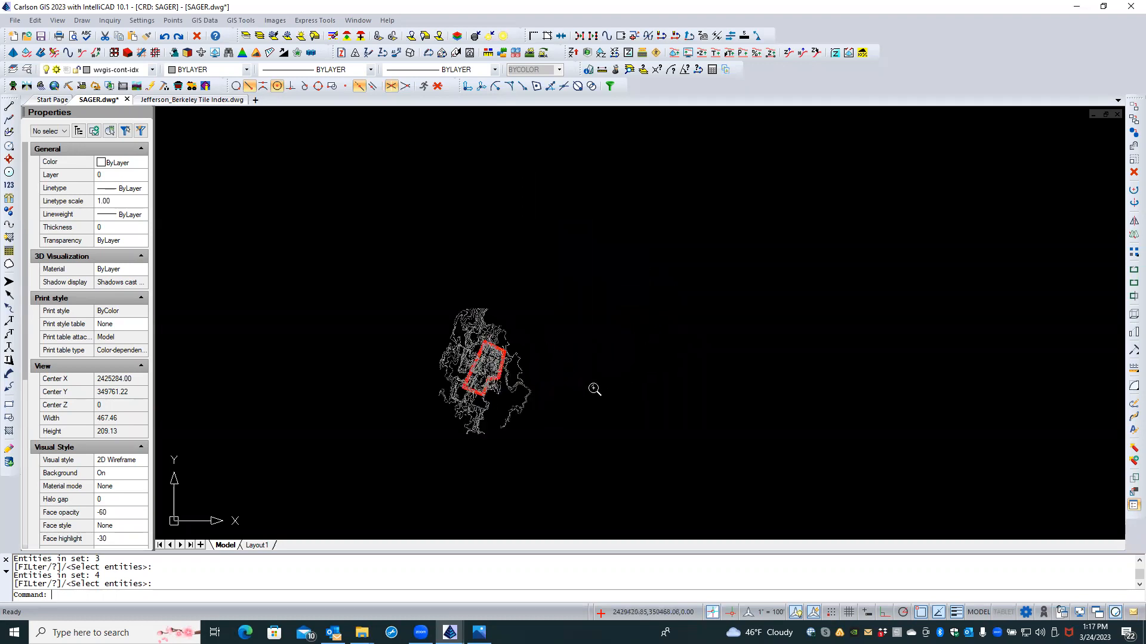
scroll(581, 393, "up", 1)
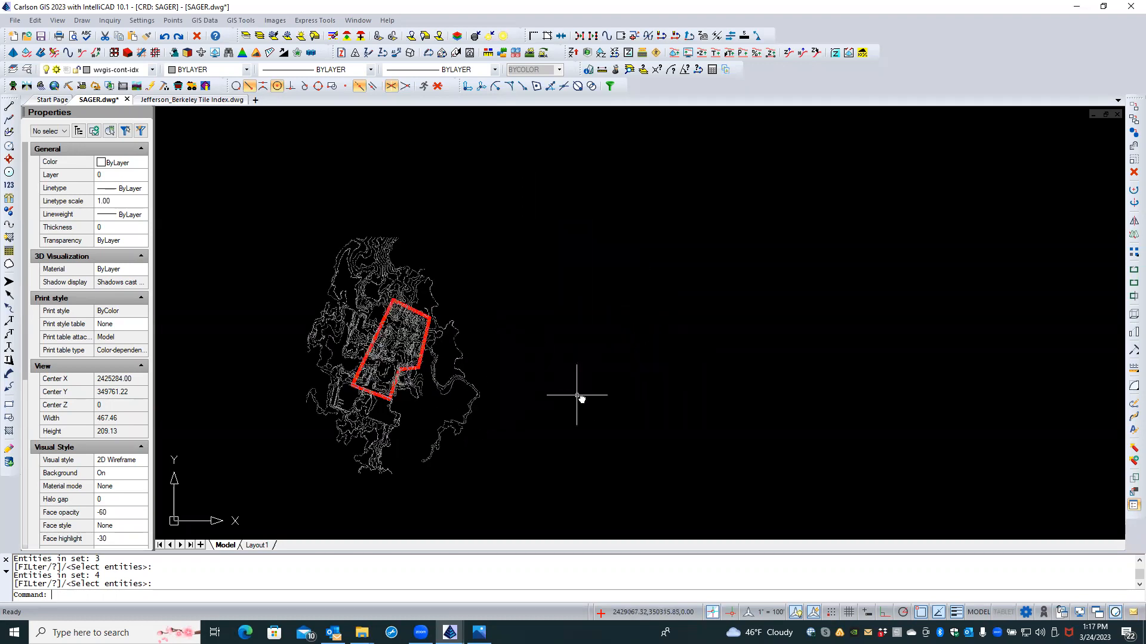
middle_click_drag(577, 395, 742, 352)
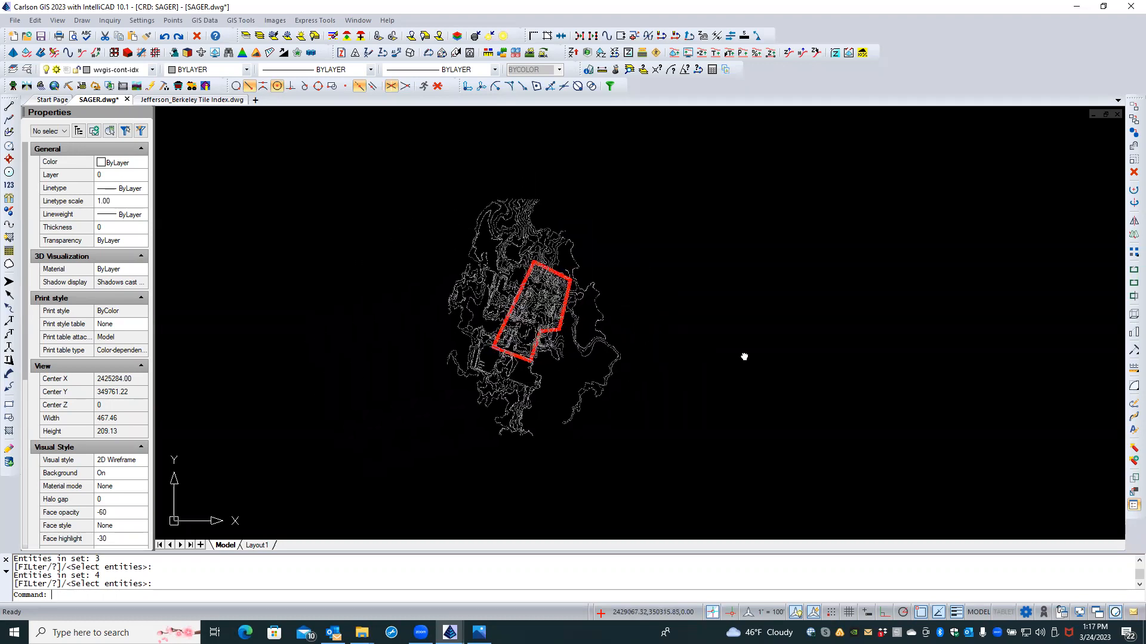
Step: Draw a closed four-corner polyline on layer BDY-TEMP around the contours and parcel boundary
left_click(10, 120)
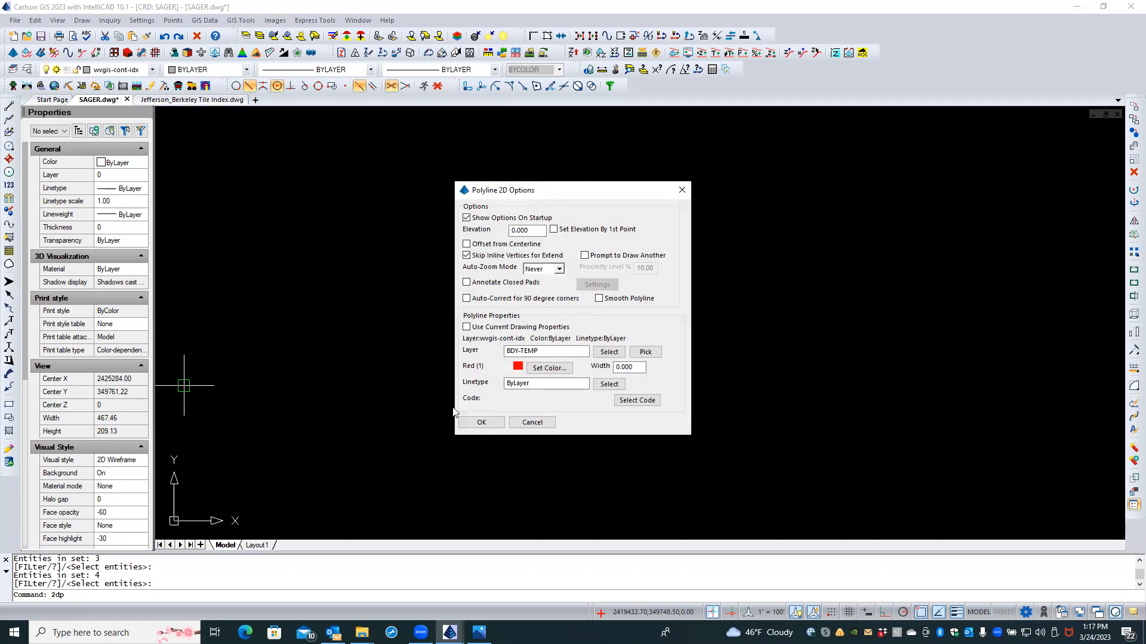
left_click(477, 423)
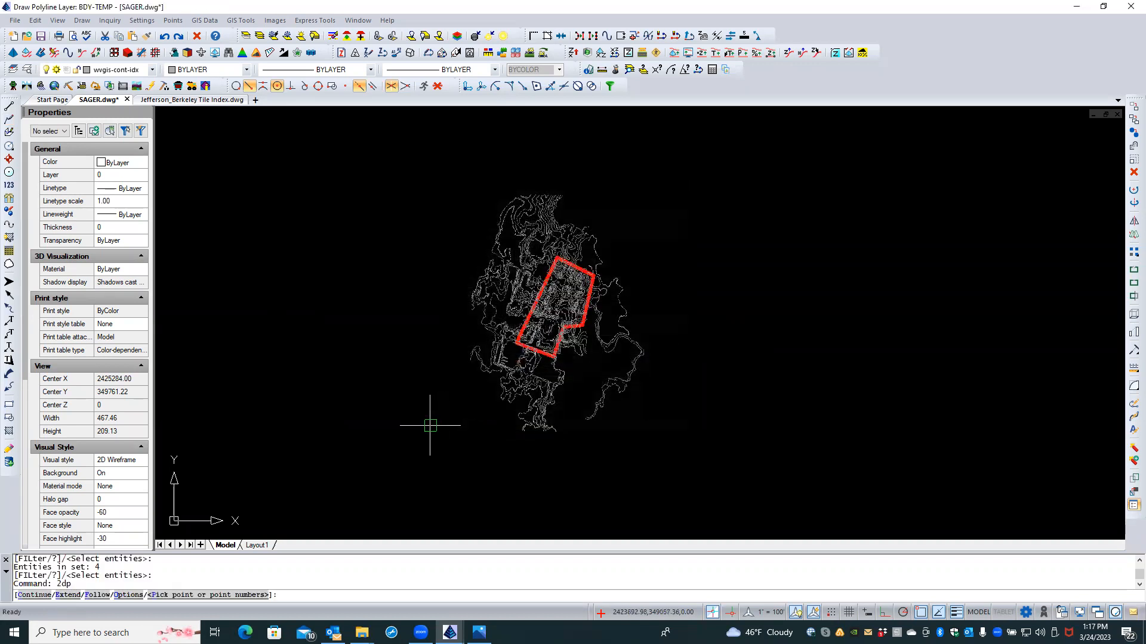
left_click(430, 425)
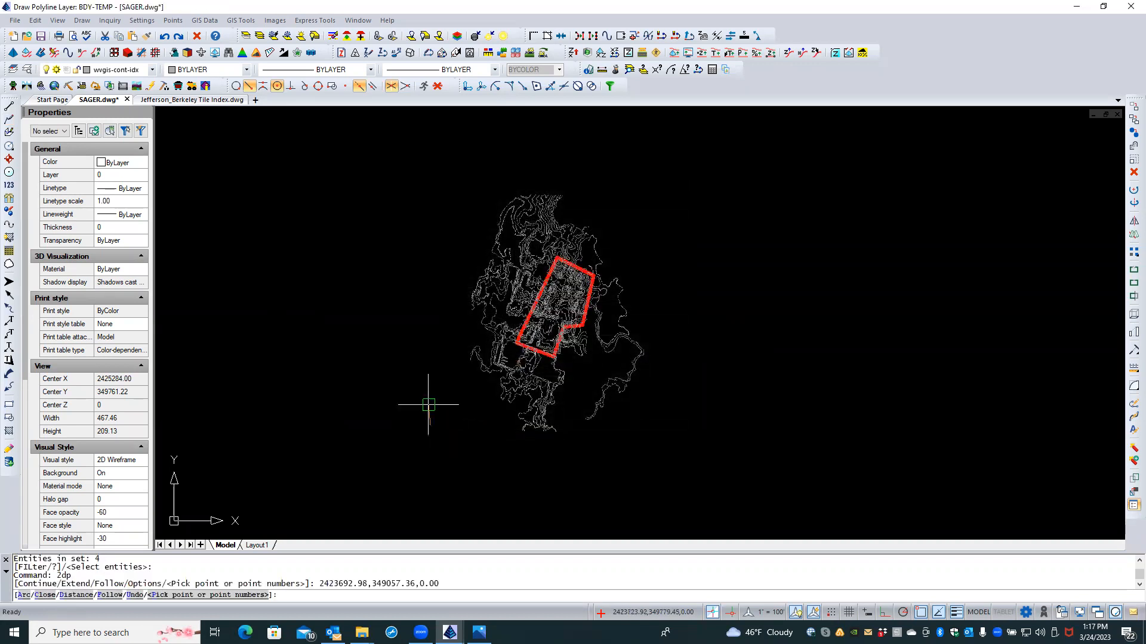
left_click(477, 165)
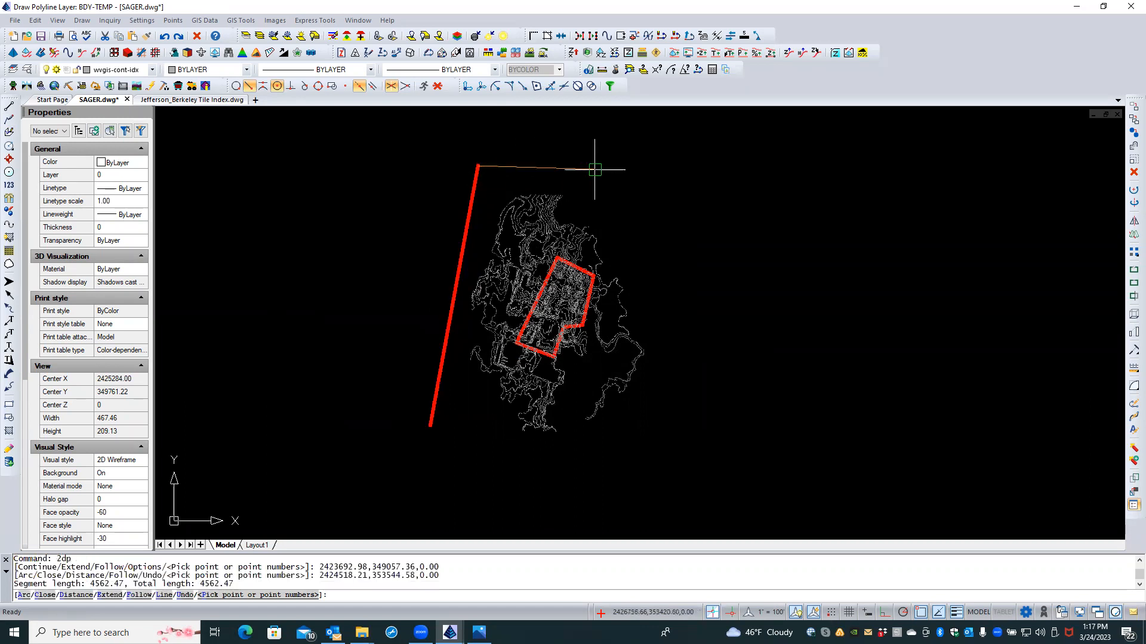
left_click(698, 196)
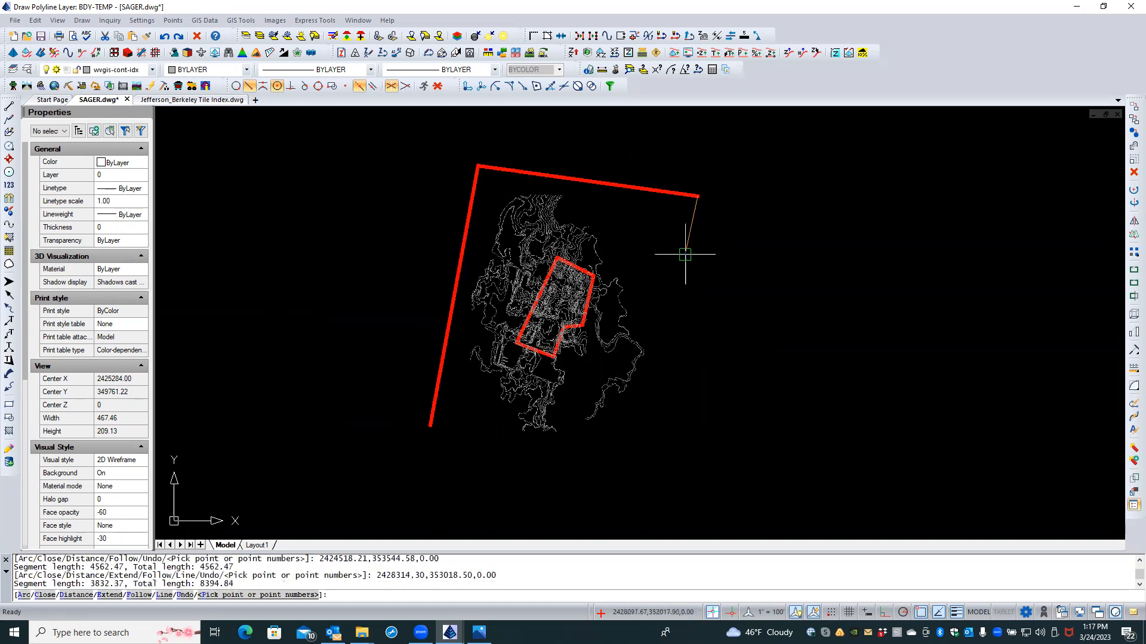
left_click(654, 463)
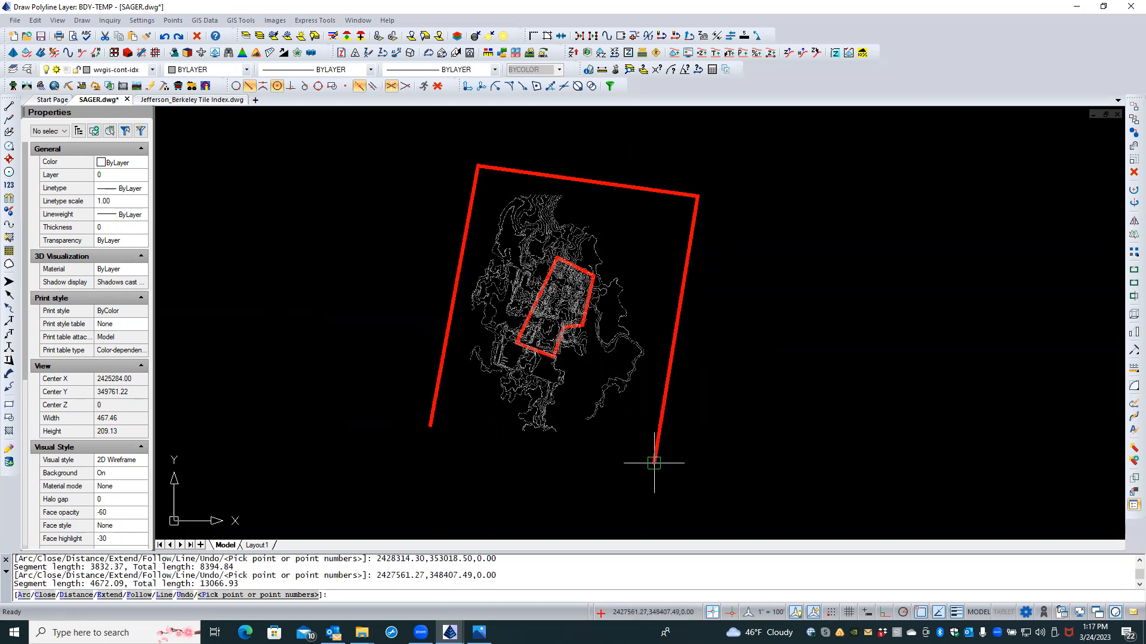
type("C")
key("Return")
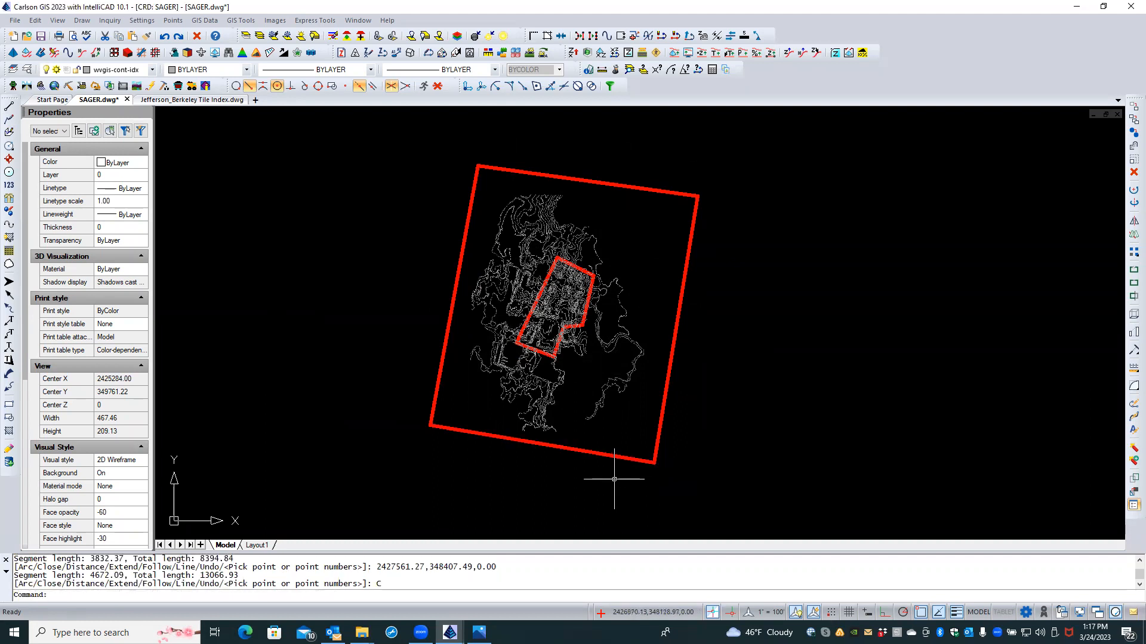
scroll(332, 358, "down", 5)
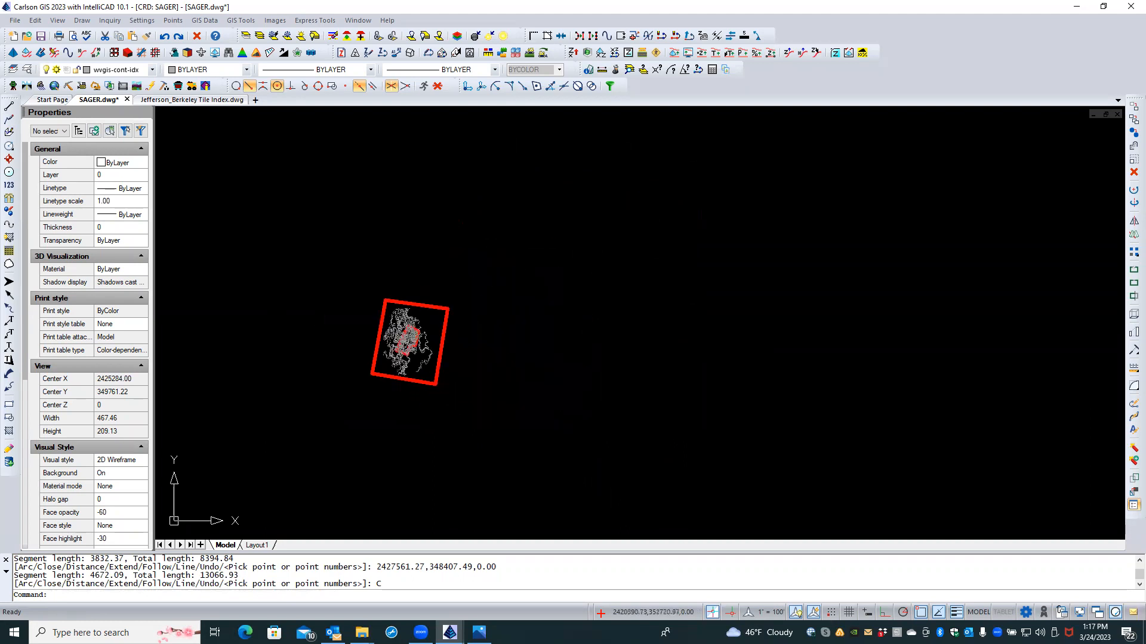
middle_click_drag(311, 263, 579, 466)
middle_click_drag(456, 301, 505, 407)
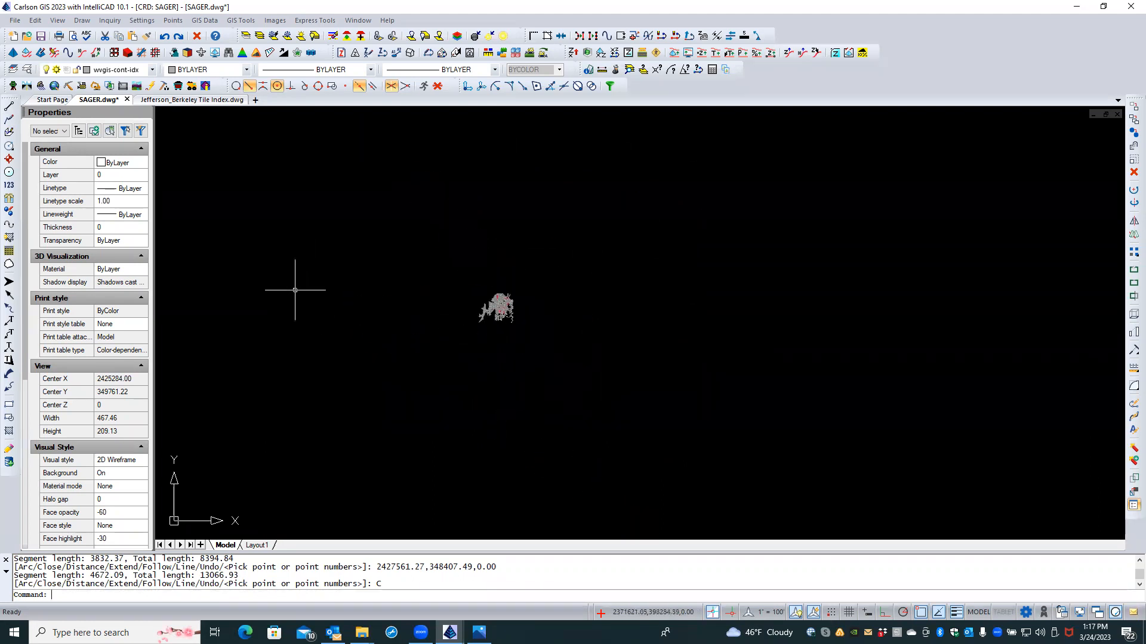
Step: Draw a second closed polyline on BDY-TEMP around the next contour cluster
left_click(8, 121)
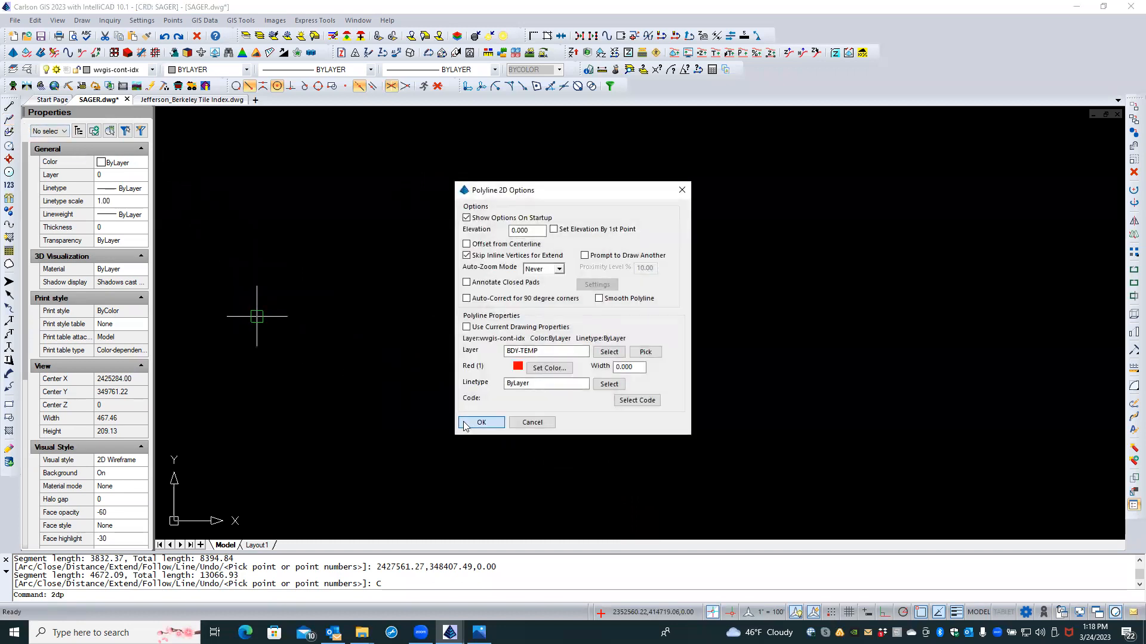
left_click(481, 423)
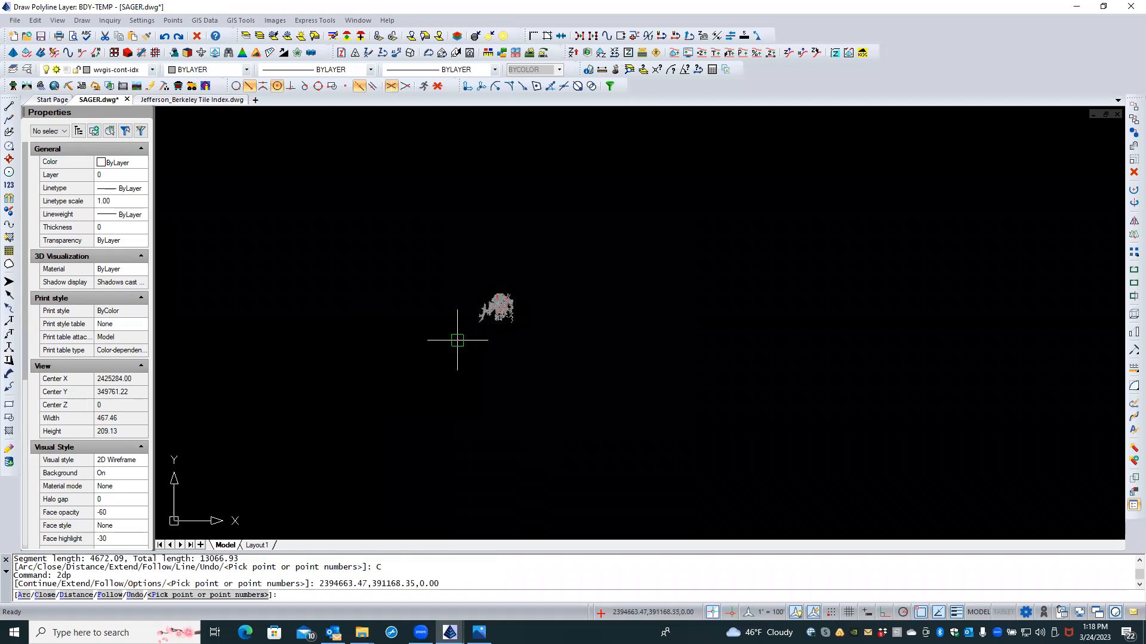
left_click(493, 265)
left_click(536, 294)
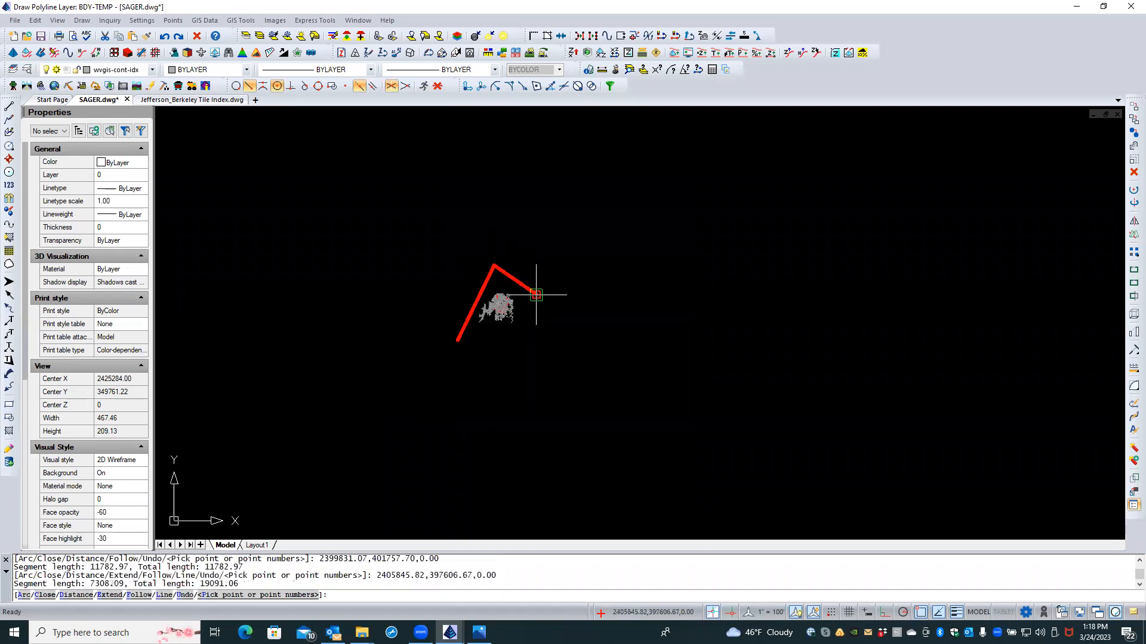
left_click(506, 348)
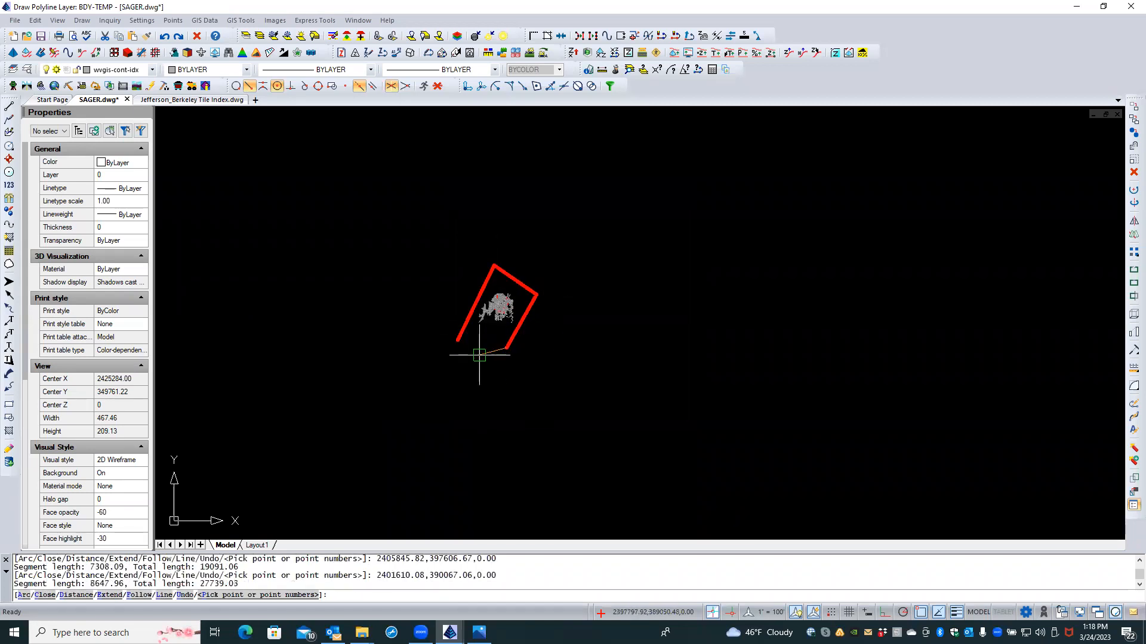
type("C")
key("Return")
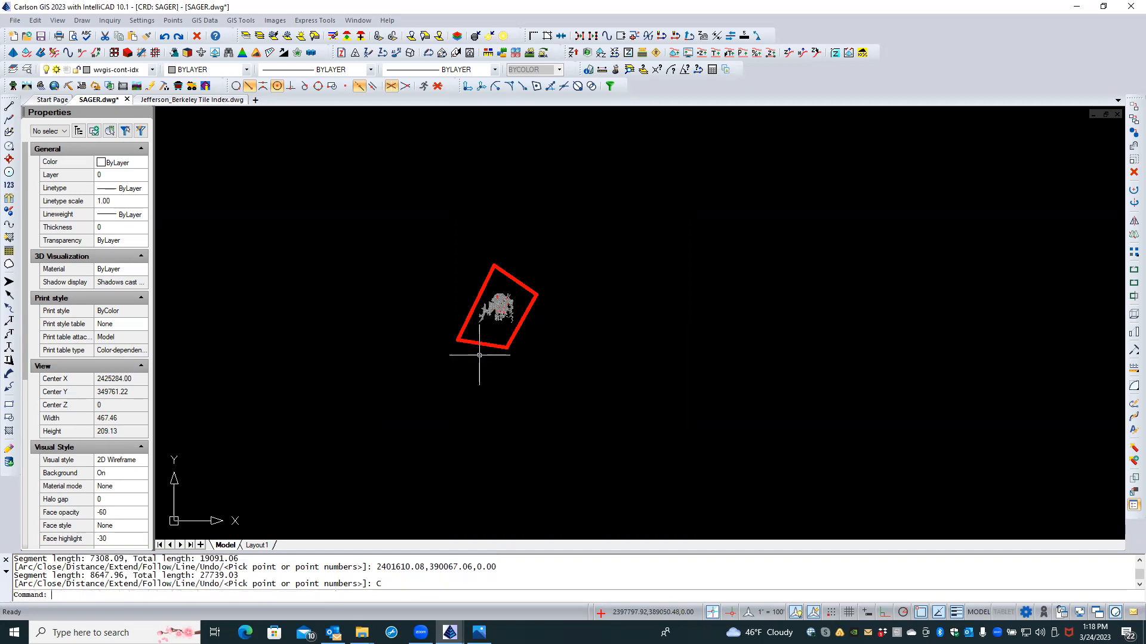
Step: Zoom and pan until the red-framed contour tile with the parcel inside is centred
scroll(505, 391, "down", 5)
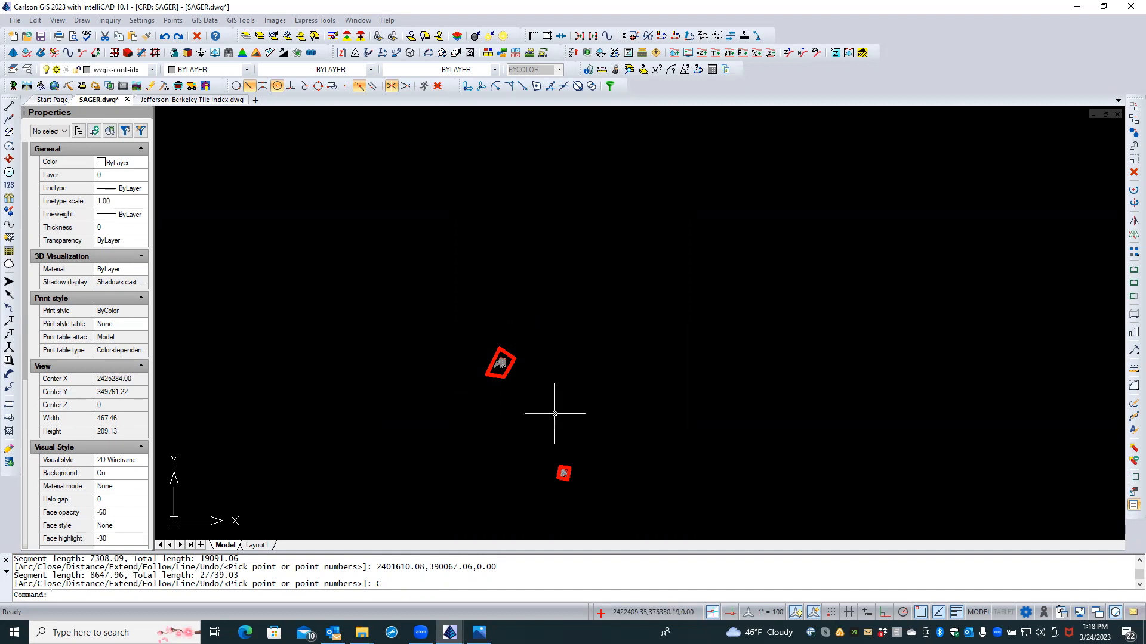
scroll(537, 405, "up", 6)
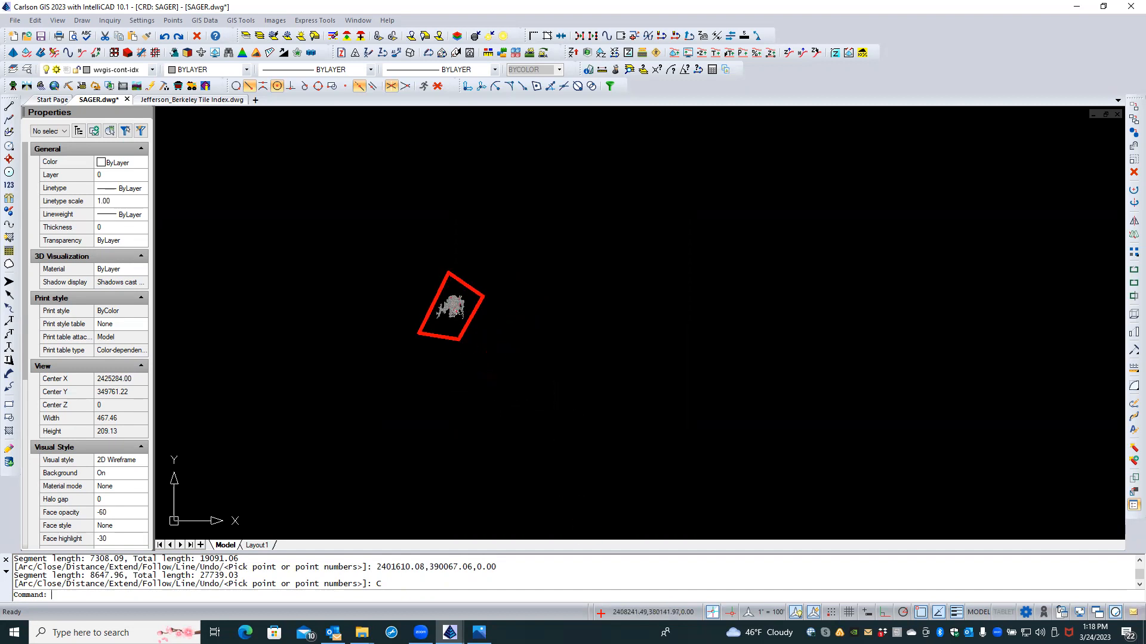
scroll(574, 416, "down", 3)
scroll(574, 416, "down", 4)
middle_click_drag(601, 434, 536, 335)
scroll(556, 377, "up", 5)
scroll(537, 379, "up", 2)
middle_click_drag(525, 383, 654, 408)
scroll(644, 405, "up", 3)
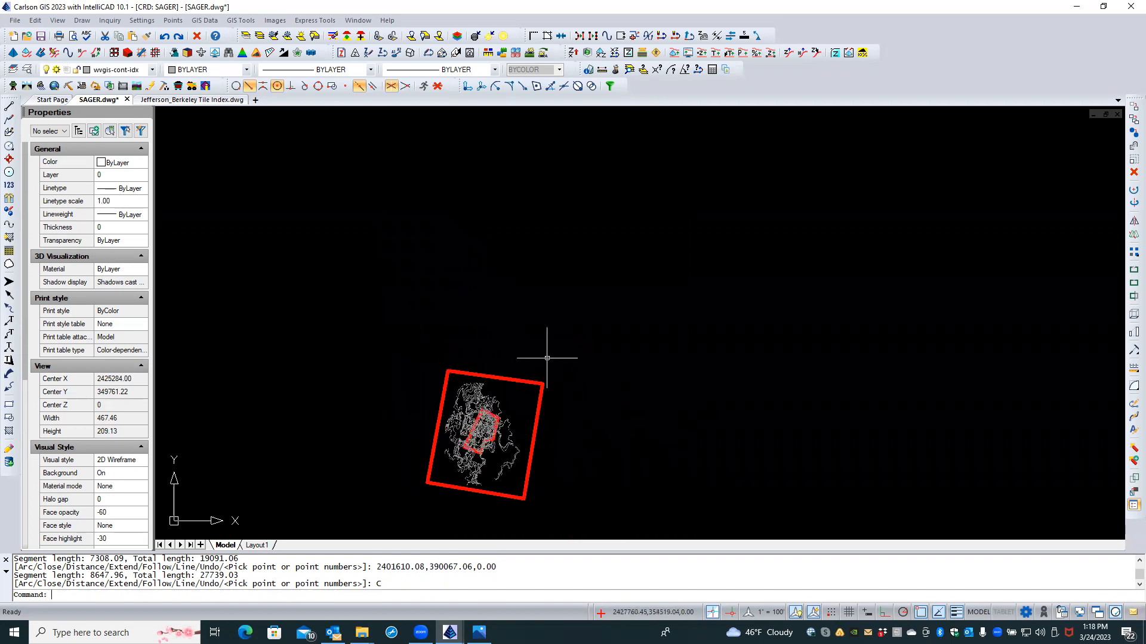
Step: Run Erase By Closed Polyline on the BDY-TEMP parcel with Prompt for Exclusion Perimeter enabled
left_click(36, 20)
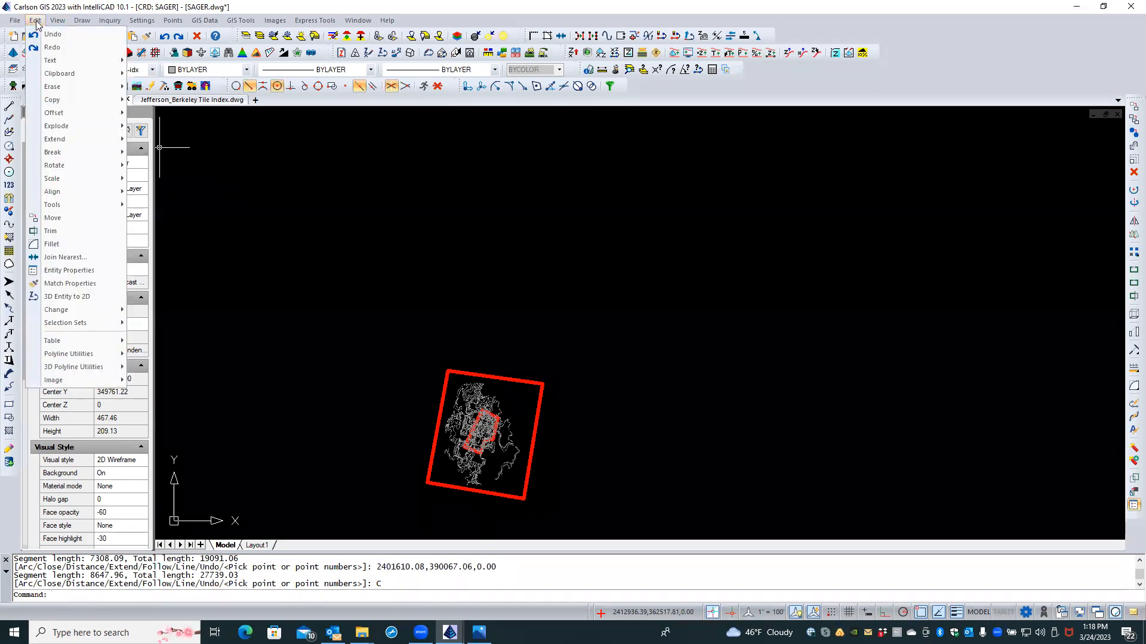
mouse_move(87, 92)
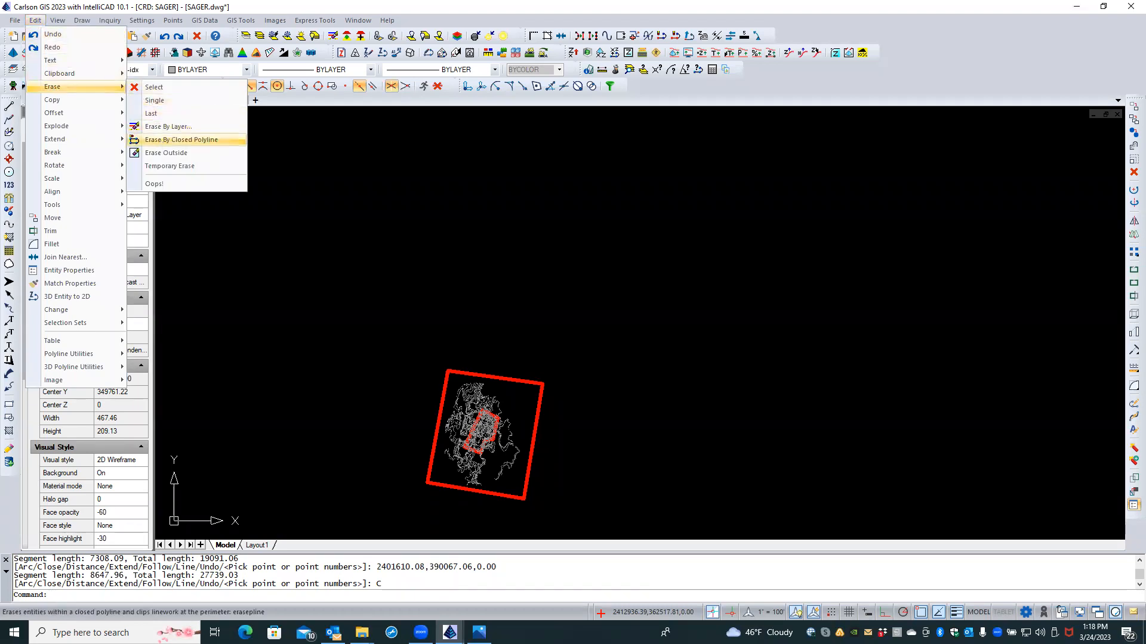
left_click(181, 140)
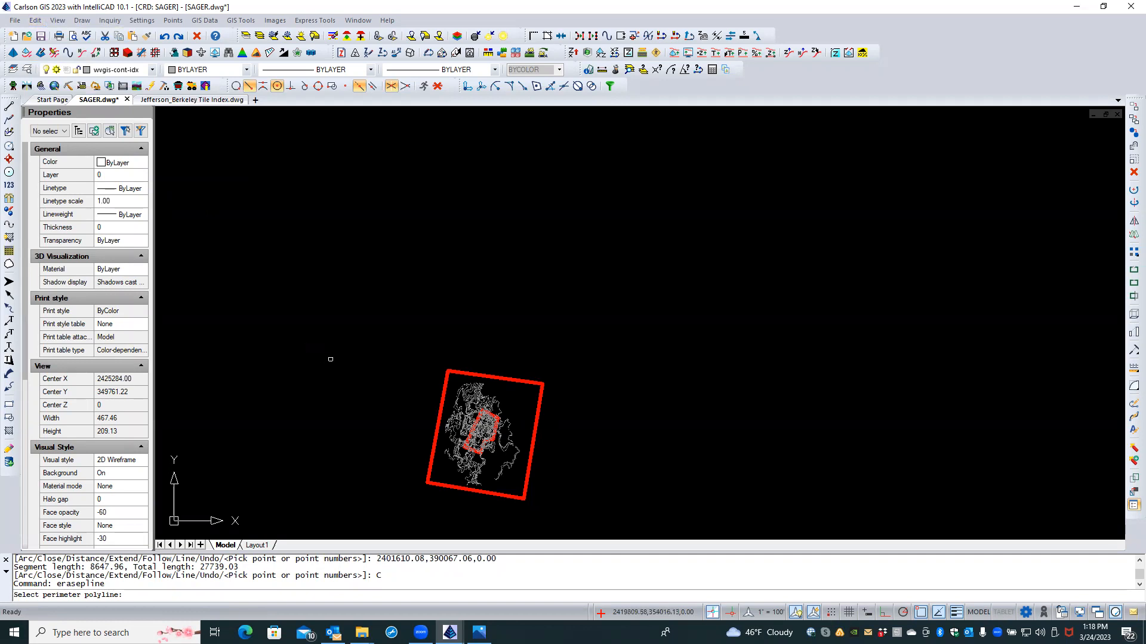
scroll(331, 359, "up", 2)
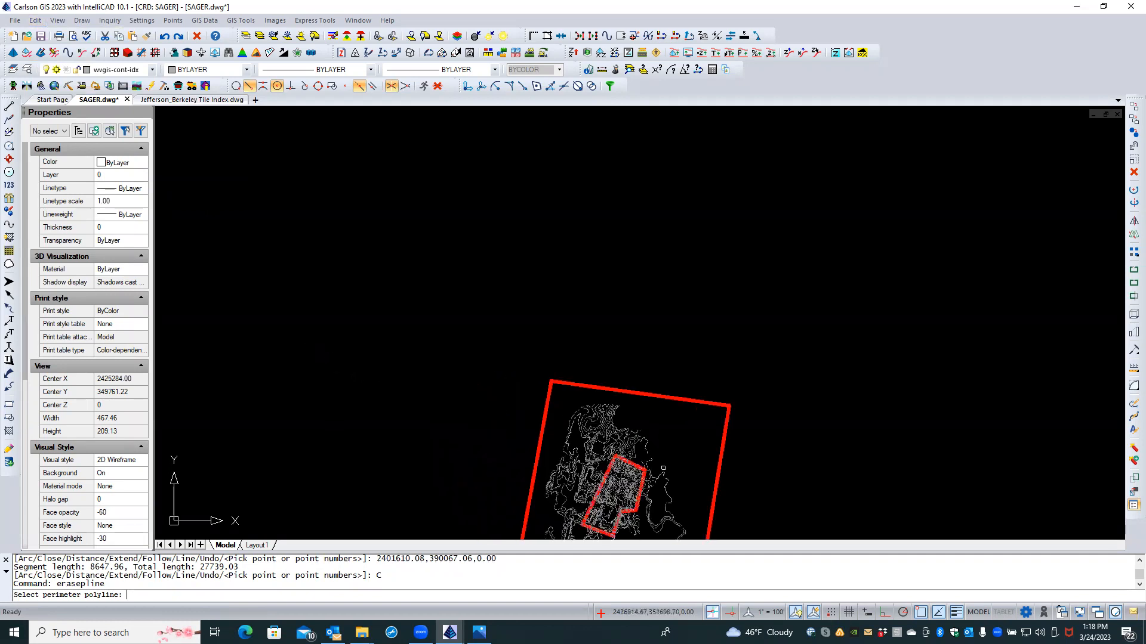
scroll(663, 469, "up", 3)
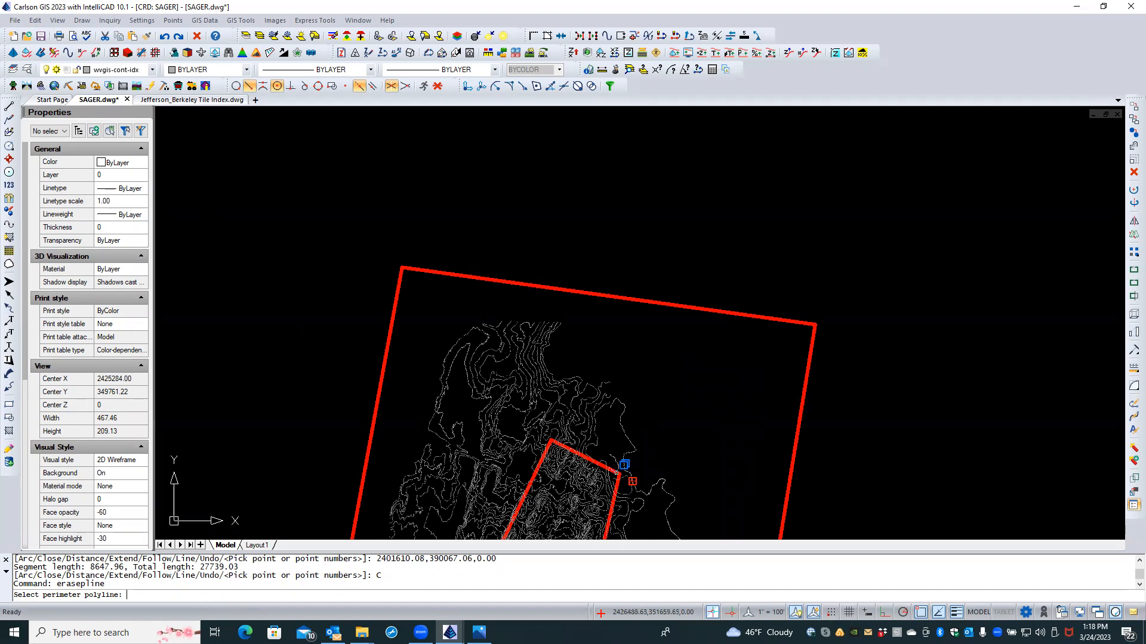
left_click(617, 472)
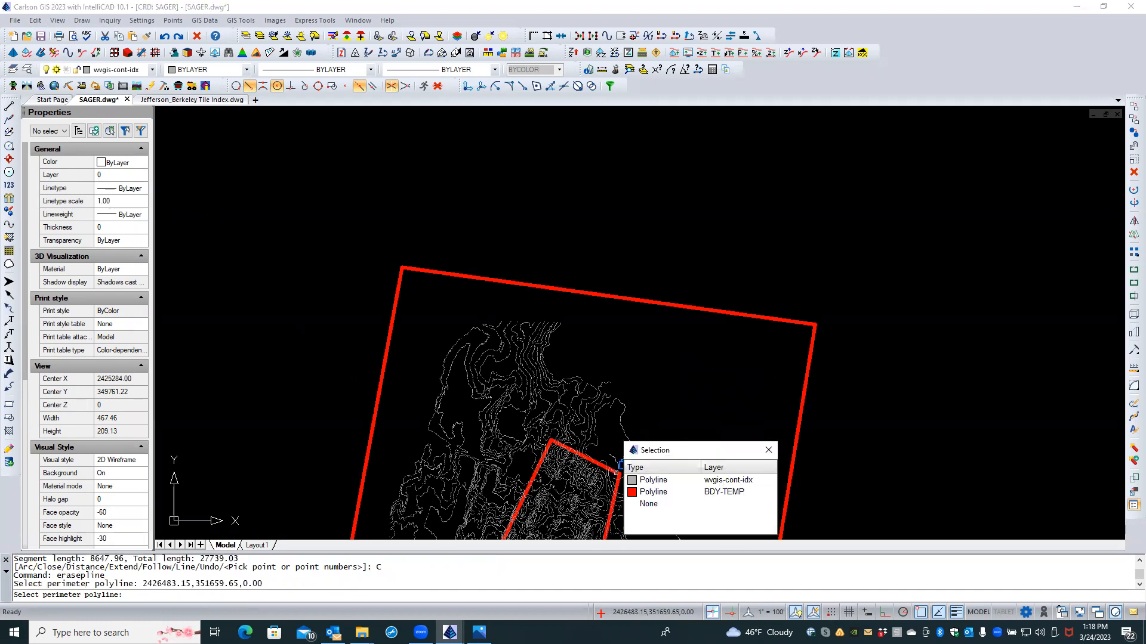
left_click(634, 493)
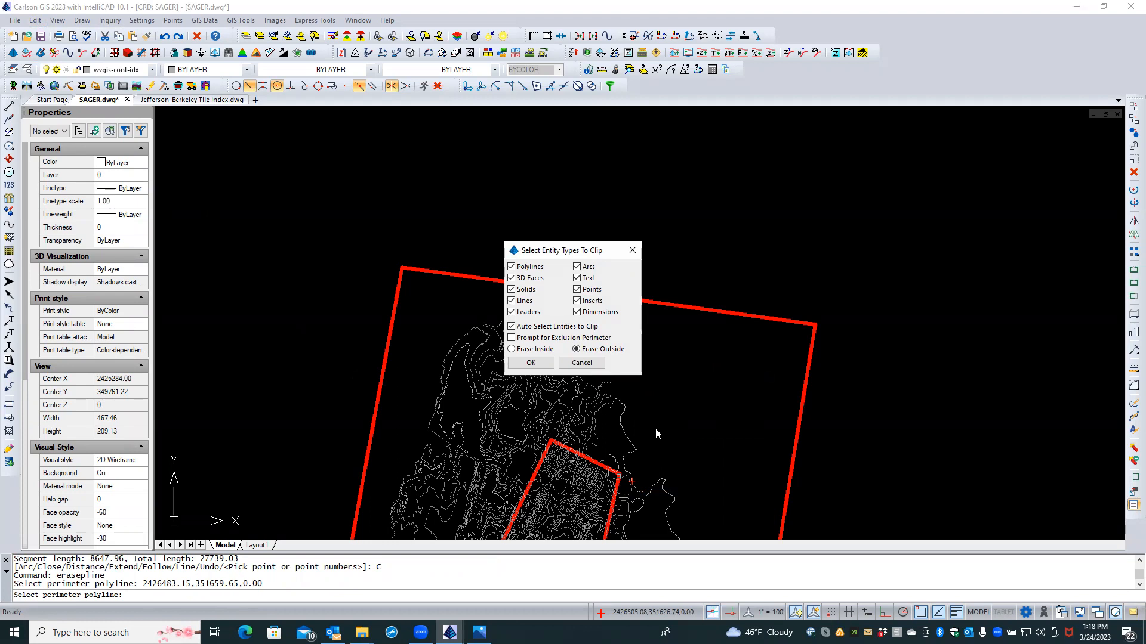
left_click(511, 338)
left_click(531, 364)
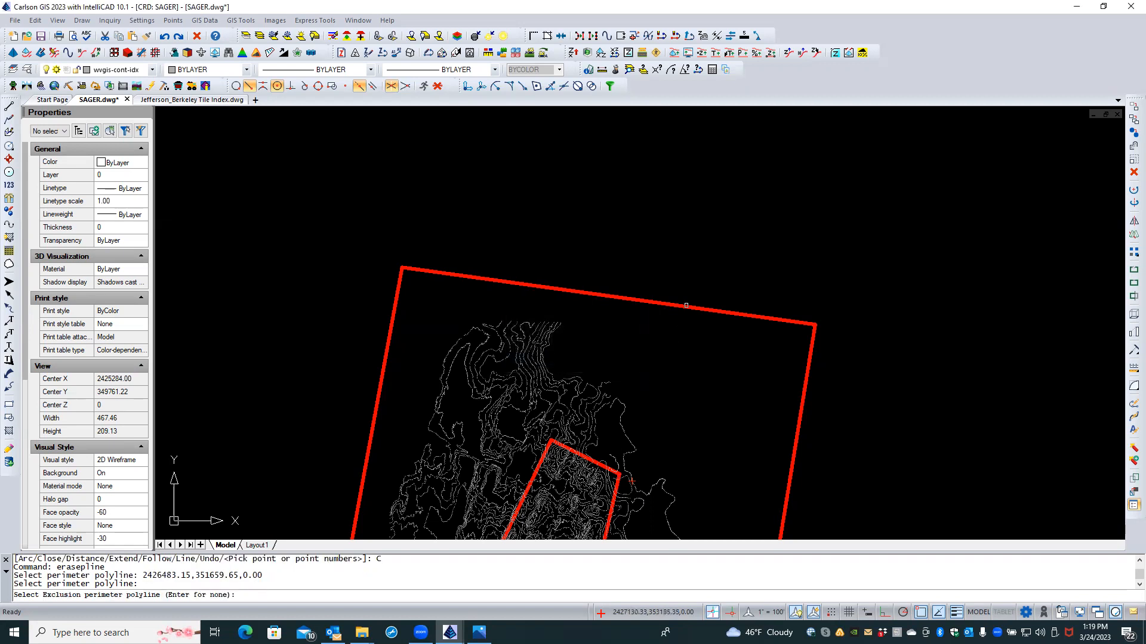
Step: Pick the other tile's boundary as the exclusion perimeter, erasing 392 contours outside the parcel
scroll(597, 238, "down", 4)
scroll(548, 232, "down", 6)
mouse_move(421, 239)
middle_mouse_down()
mouse_move(461, 269)
mouse_move(734, 384)
middle_mouse_up()
scroll(499, 310, "down", 3)
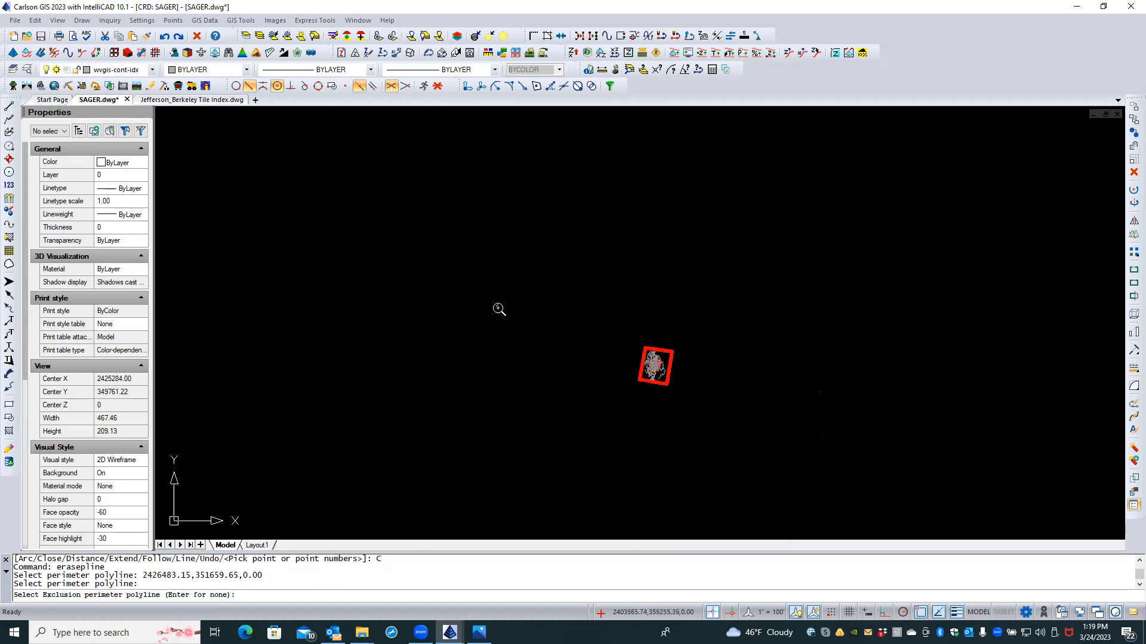
scroll(475, 173, "up", 2)
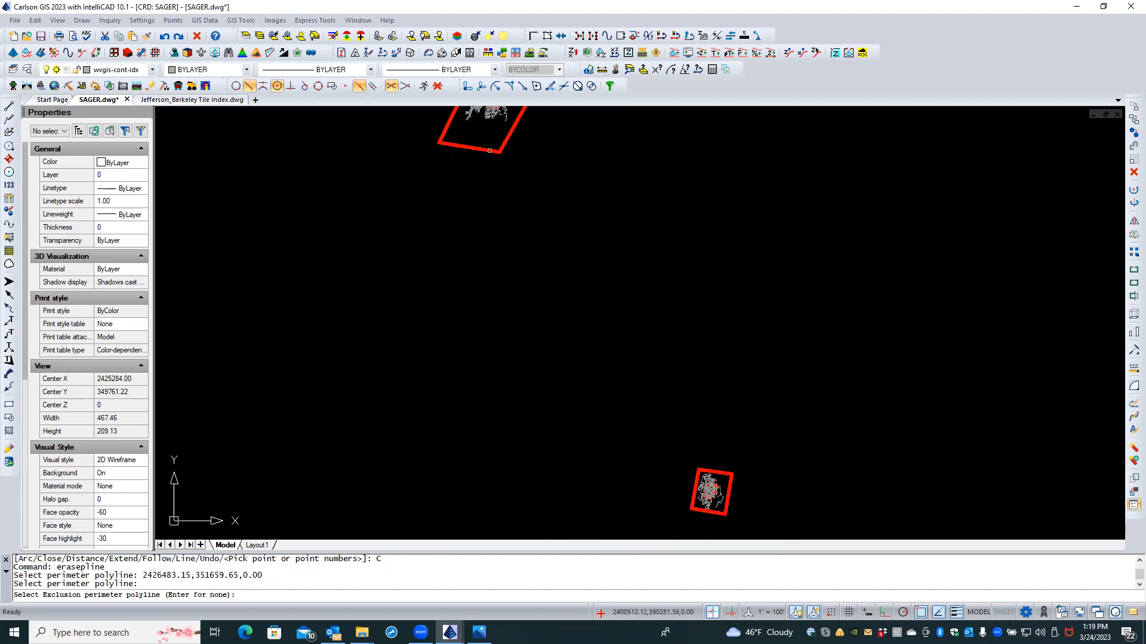
left_click(490, 150)
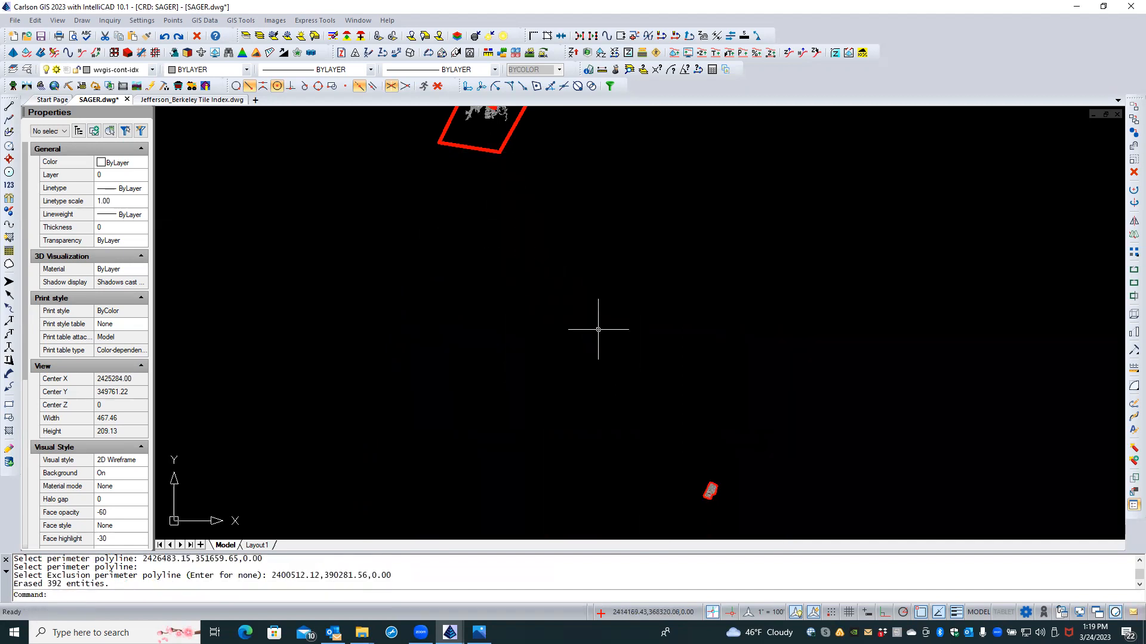
scroll(734, 448, "up", 3)
middle_click_drag(734, 475, 715, 374)
scroll(698, 409, "up", 8)
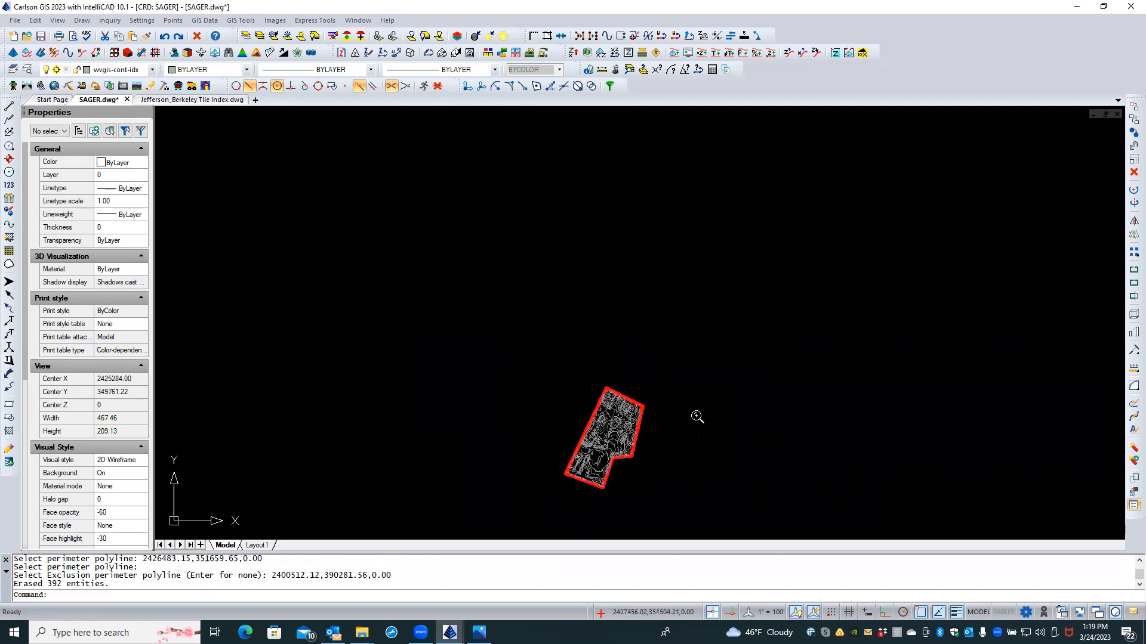
middle_click_drag(647, 438, 679, 390)
scroll(679, 391, "up", 2)
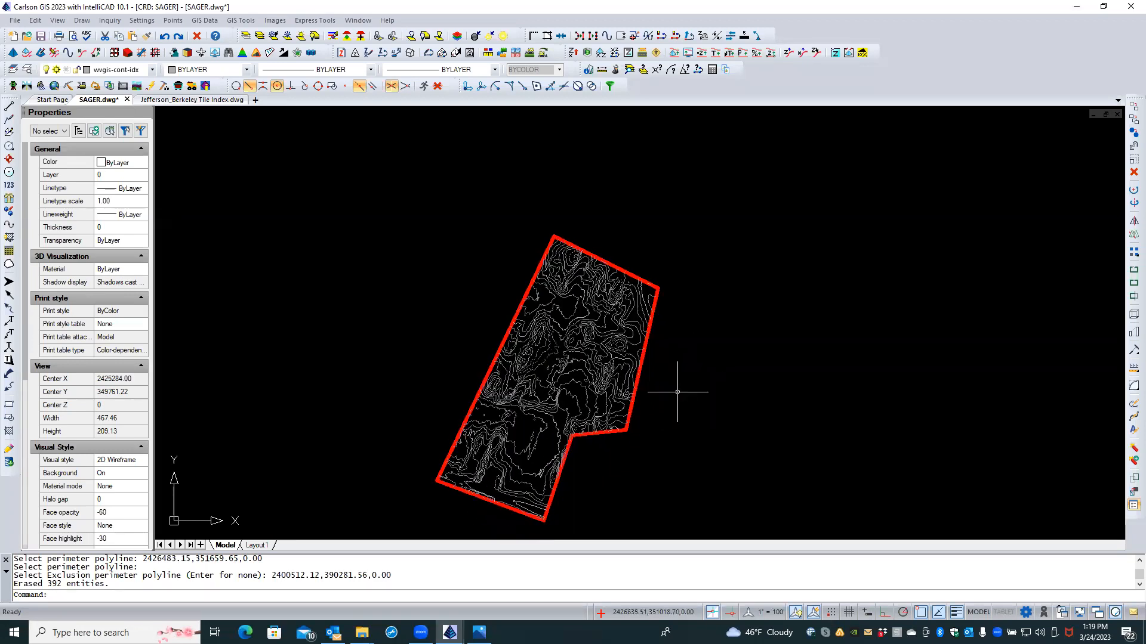
scroll(677, 392, "down", 4)
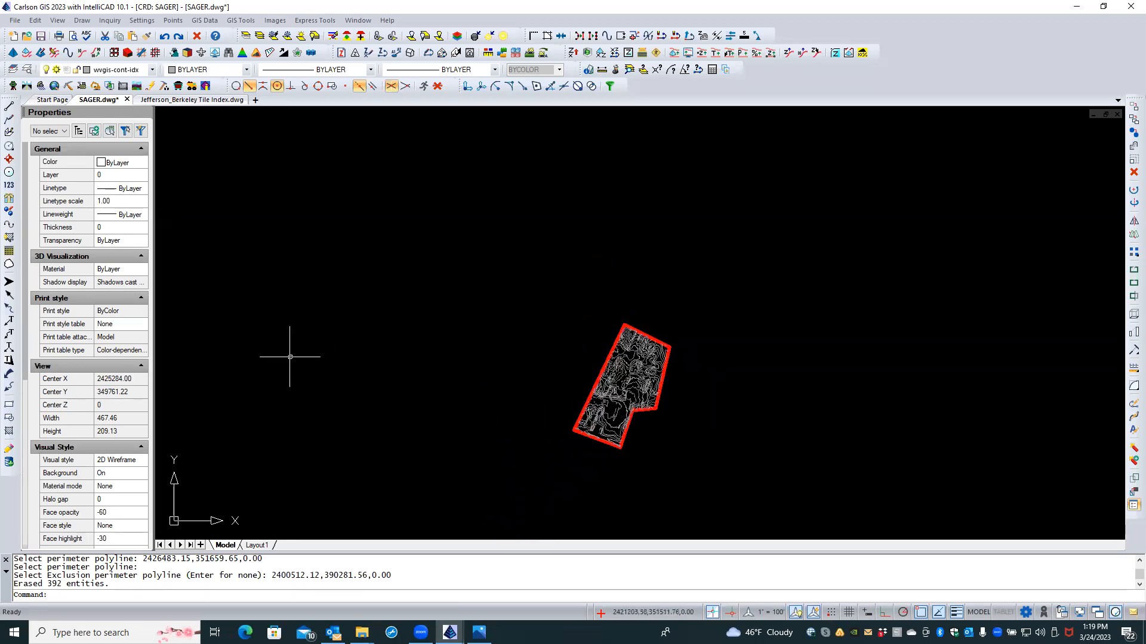
Step: Draw a closed four-corner 2D polyline rectangle around the clipped parcel using 2dp
type("2dp")
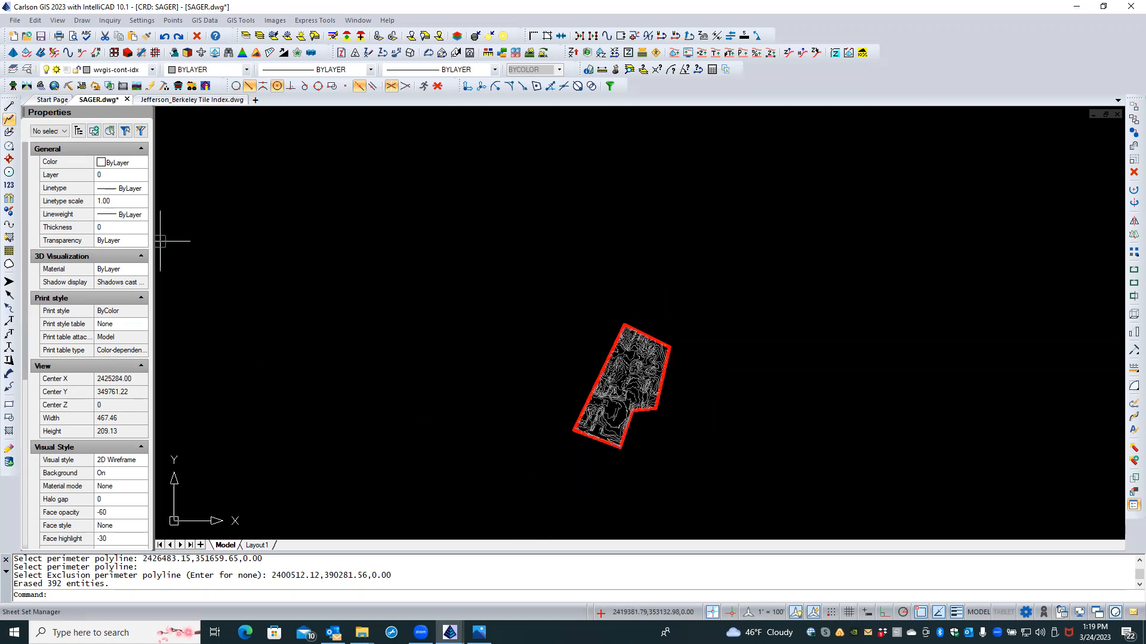
key("Return")
left_click(485, 422)
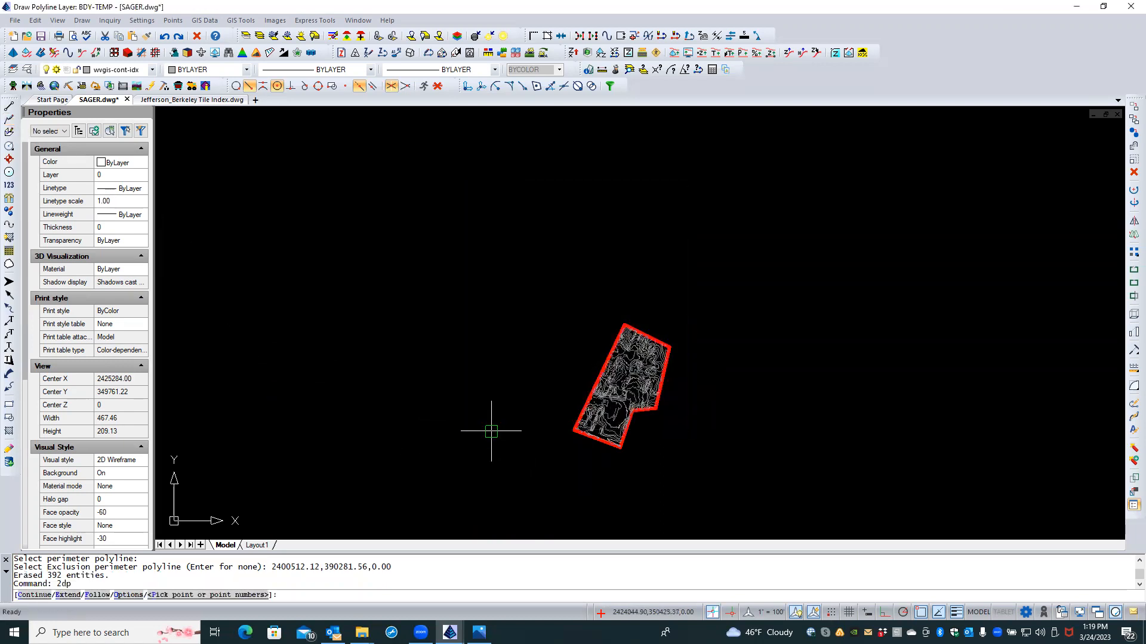
left_click(507, 450)
left_click(646, 496)
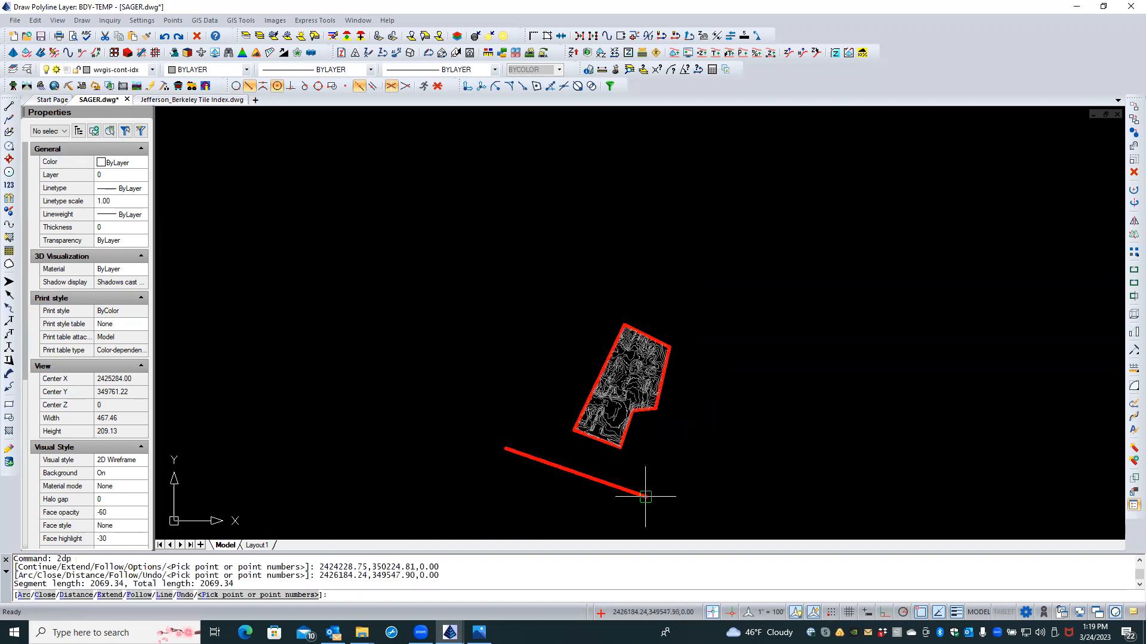
left_click(726, 300)
left_click(567, 262)
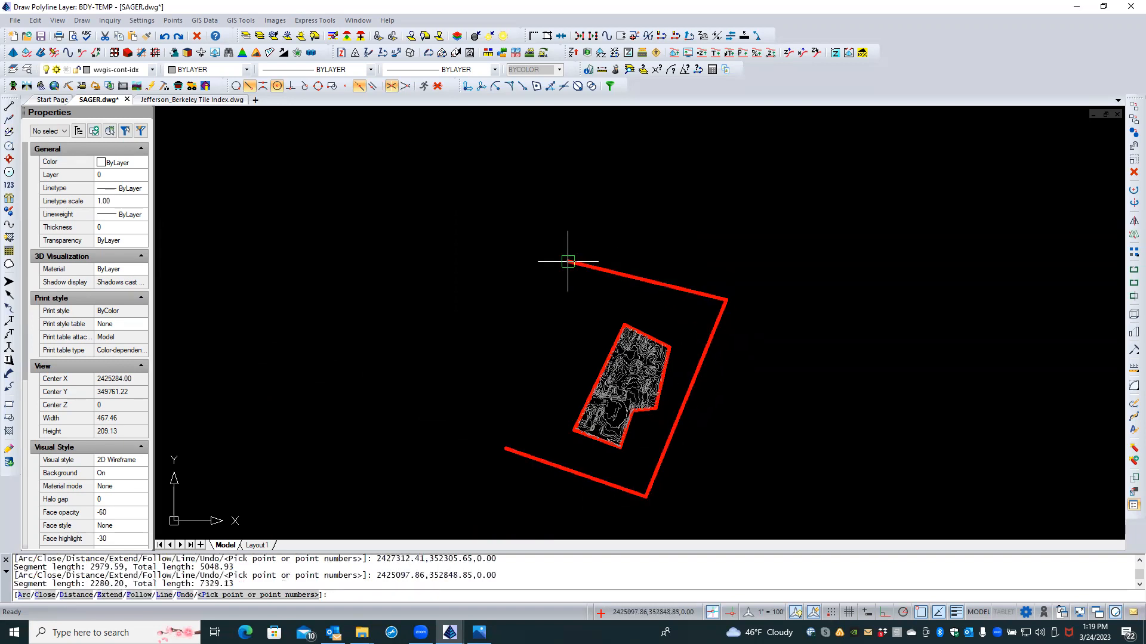
type("C")
key("Return")
Step: Pan the view over to the larger red boundary of the next contour tile
scroll(471, 282, "down", 4)
middle_click_drag(468, 283, 737, 430)
scroll(547, 301, "up", 1)
scroll(547, 300, "down", 3)
middle_click_drag(532, 295, 761, 452)
scroll(746, 272, "up", 1)
middle_click_drag(750, 266, 775, 381)
scroll(776, 382, "down", 1)
scroll(770, 365, "up", 2)
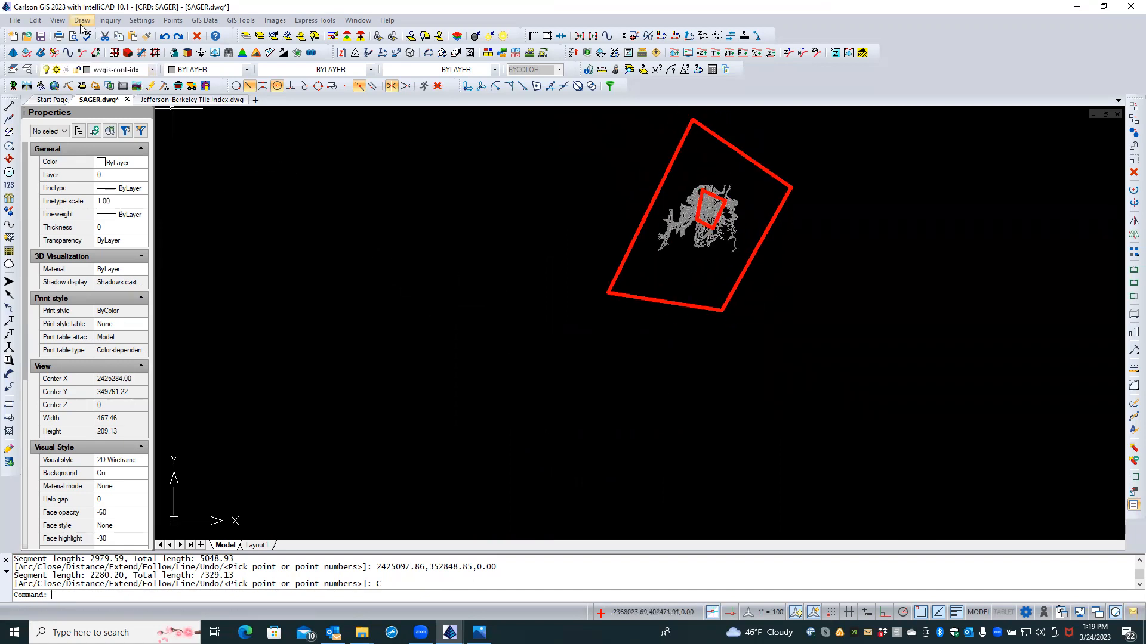
left_click(36, 20)
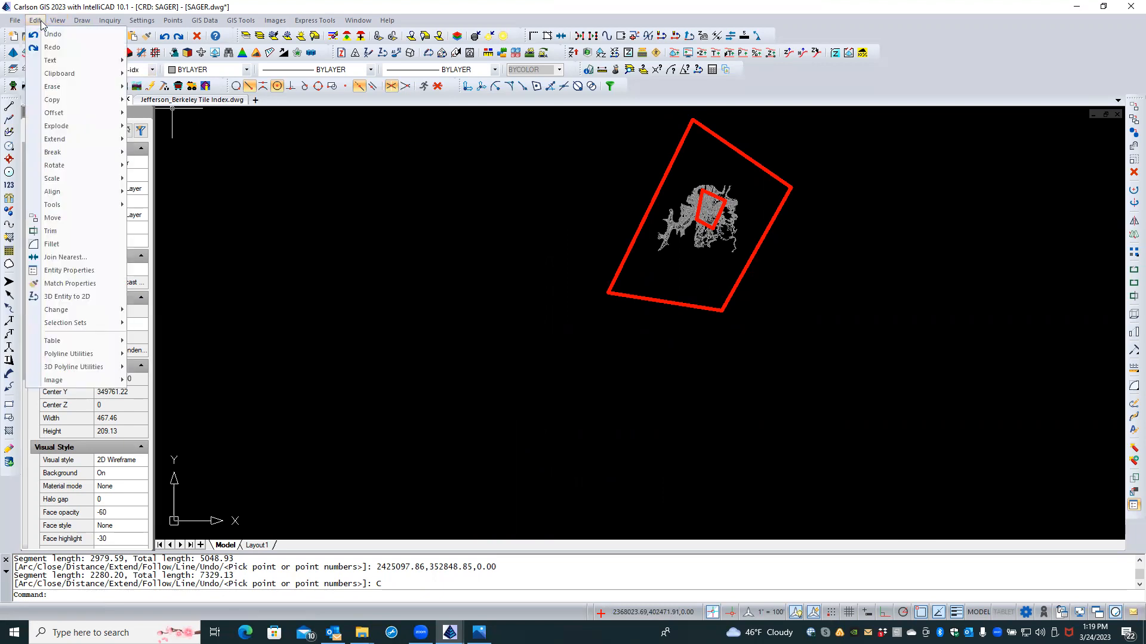
Step: Run Erase By Closed Polyline again with the large outer BDY-TEMP boundary as perimeter
mouse_move(54, 159)
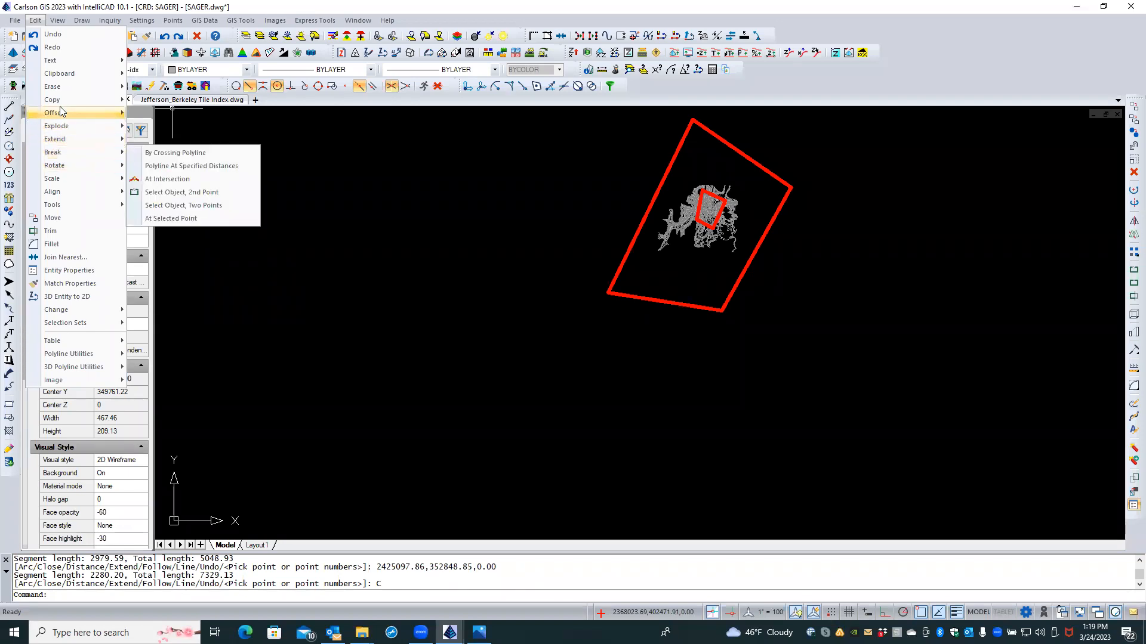
mouse_move(61, 87)
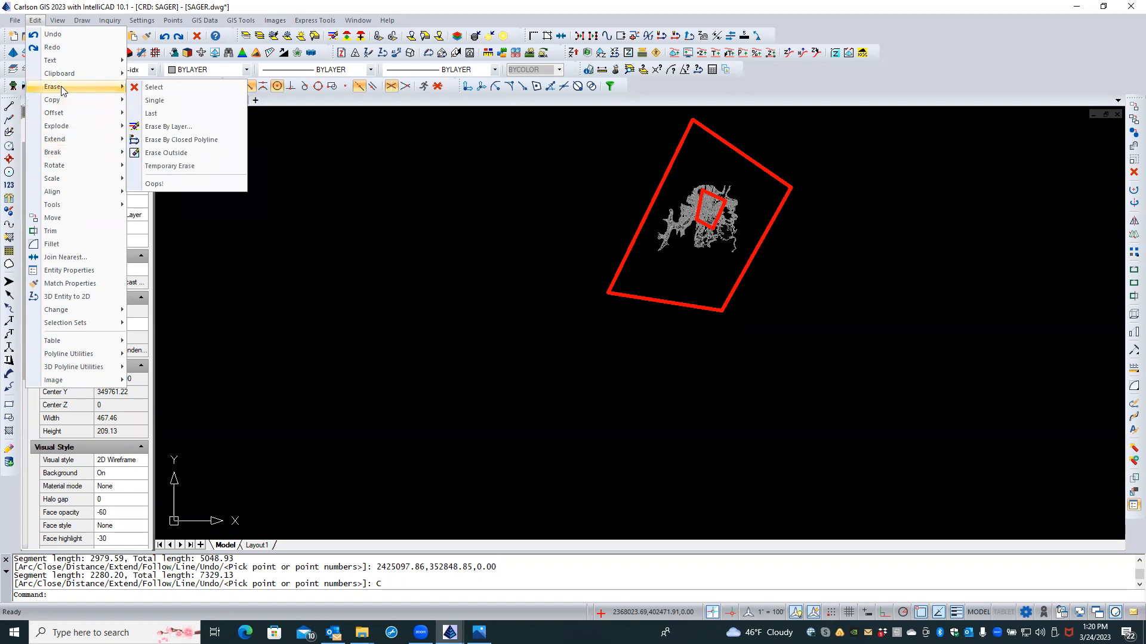
left_click(154, 141)
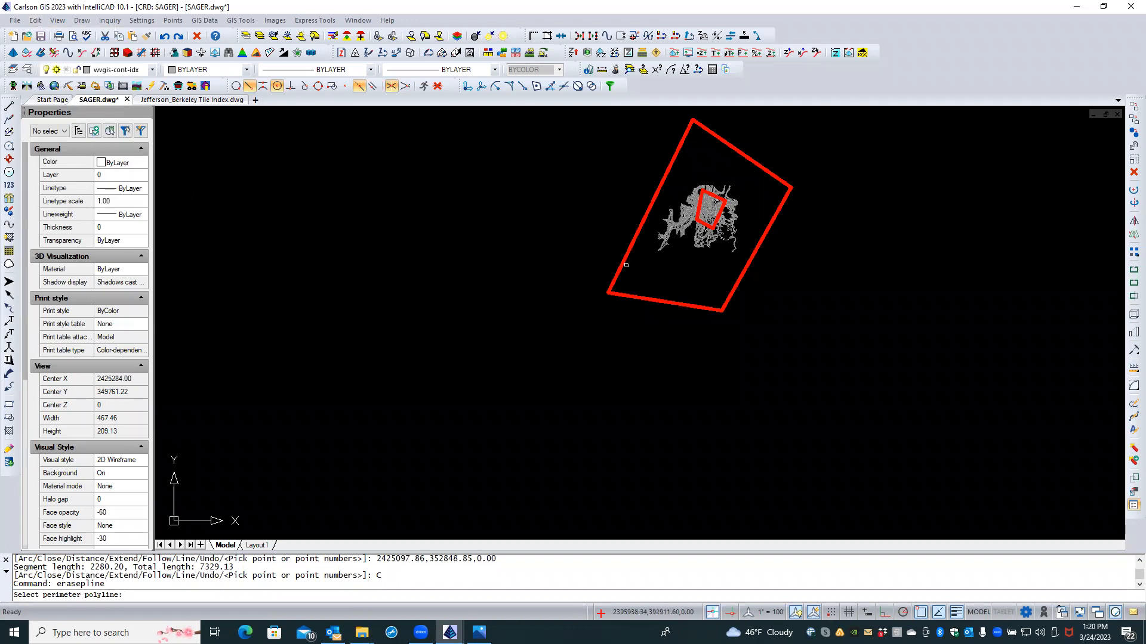
scroll(726, 237, "up", 2)
scroll(725, 237, "up", 2)
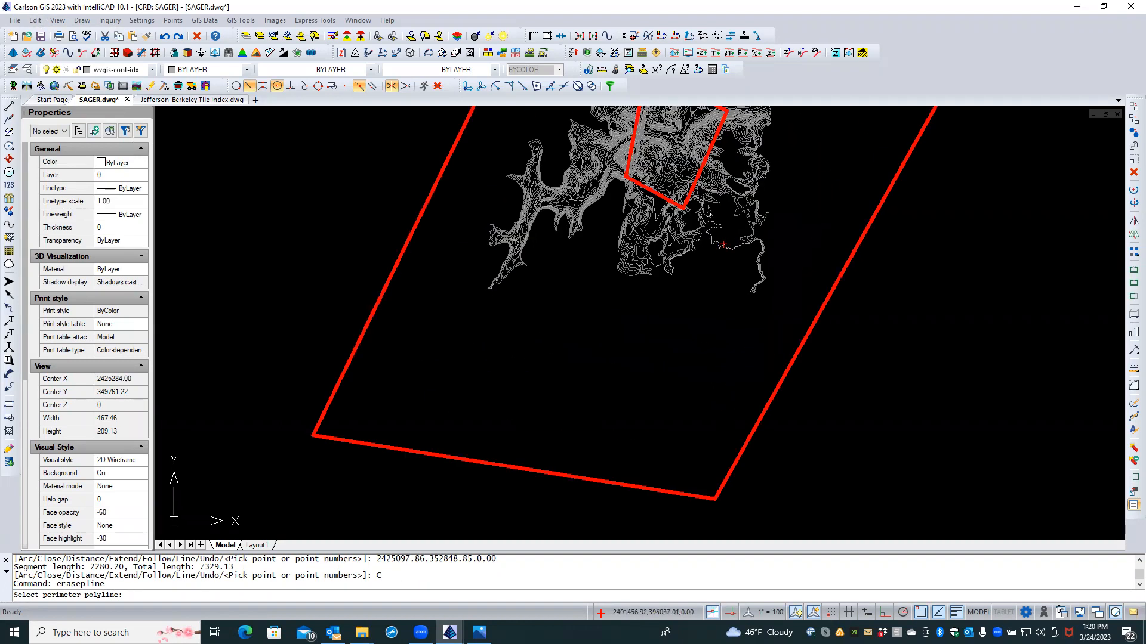
left_click(719, 135)
left_click(751, 184)
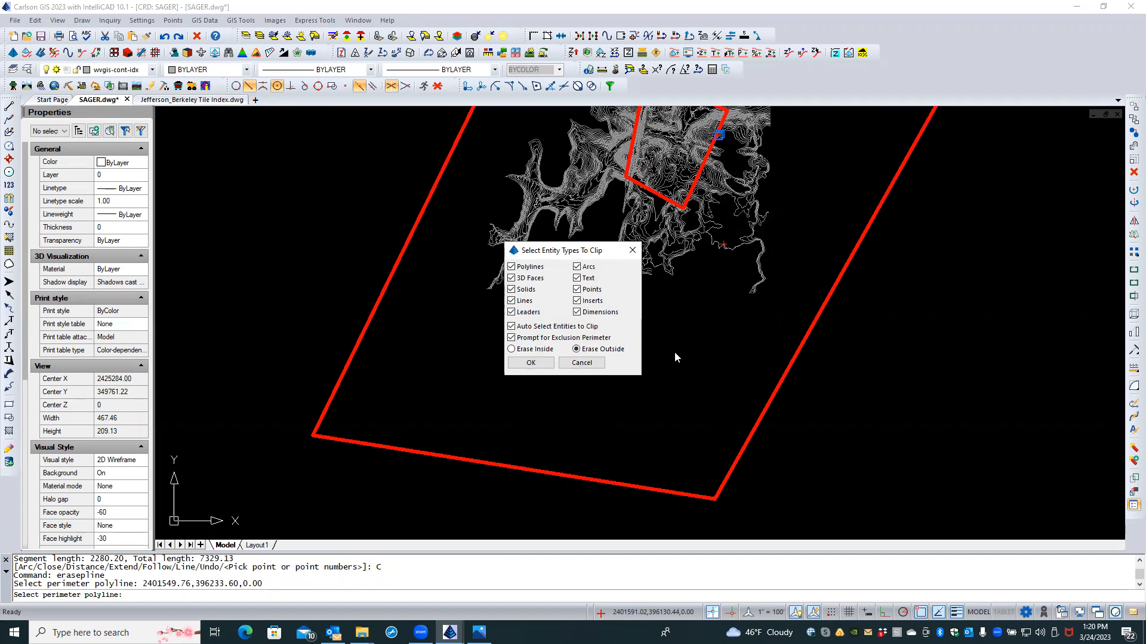
left_click(531, 363)
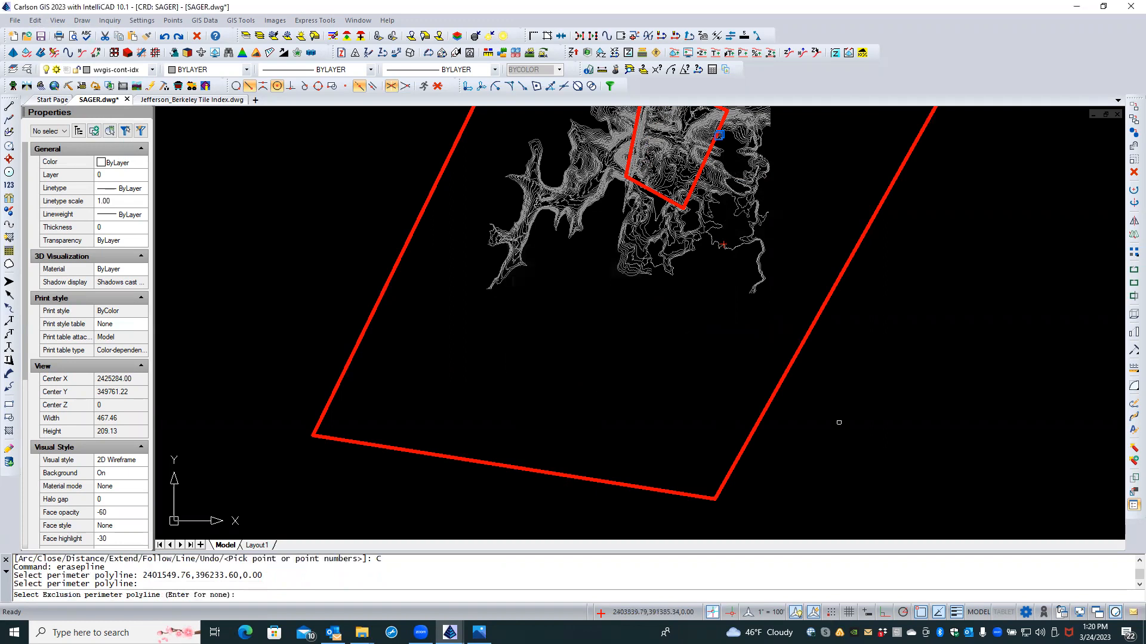
Step: Pick the new rectangle around the parcel as the exclusion, erasing 338 more contours
scroll(849, 425, "down", 5)
scroll(850, 424, "down", 3)
middle_click_drag(865, 453, 776, 339)
scroll(841, 418, "up", 5)
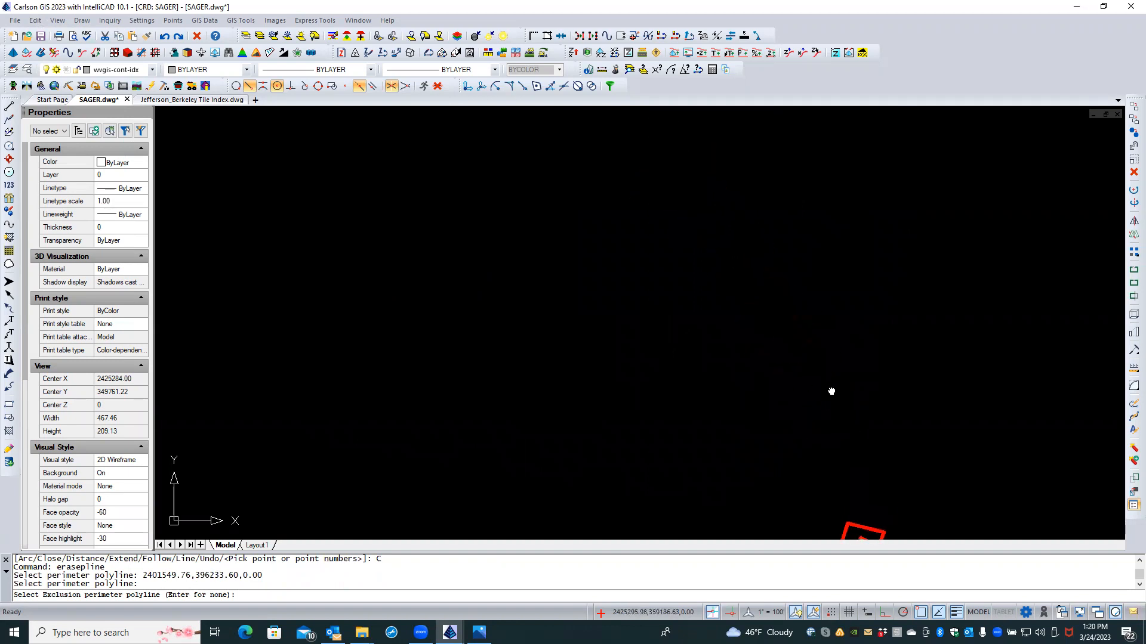
middle_click_drag(831, 391, 729, 248)
scroll(742, 301, "up", 3)
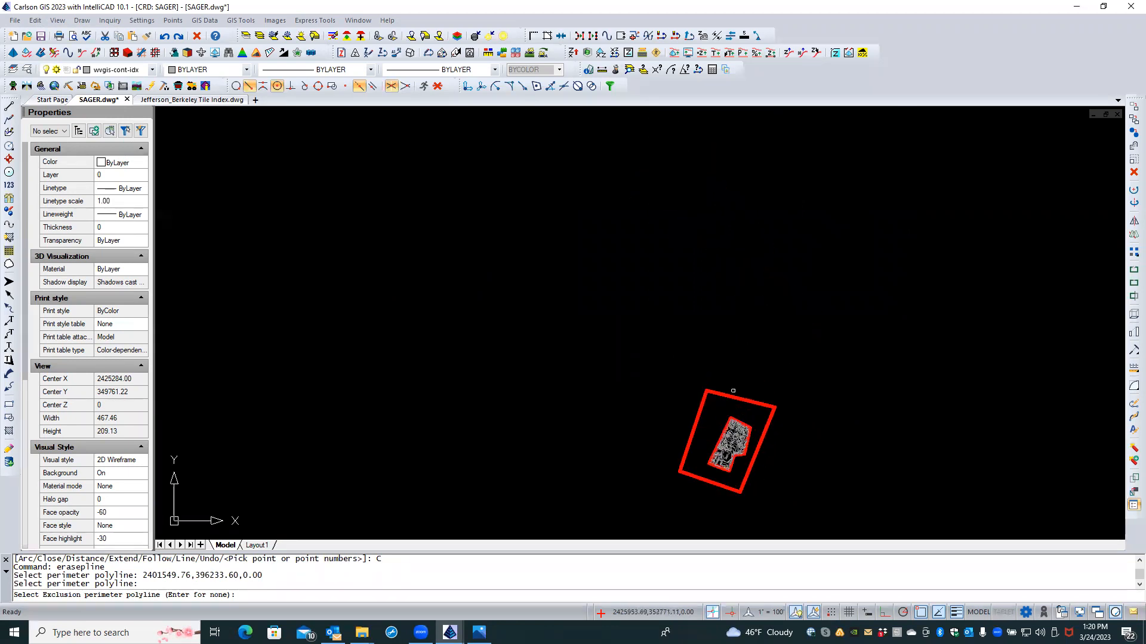
left_click(731, 397)
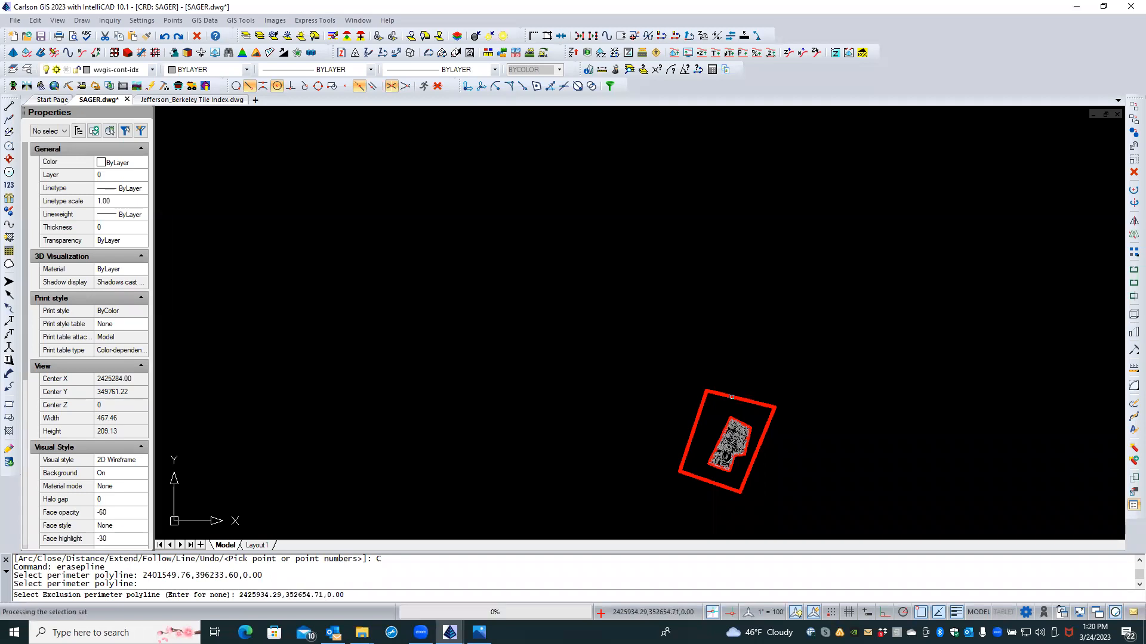
Step: Select the outer red boundary polyline and delete it
scroll(644, 304, "down", 5)
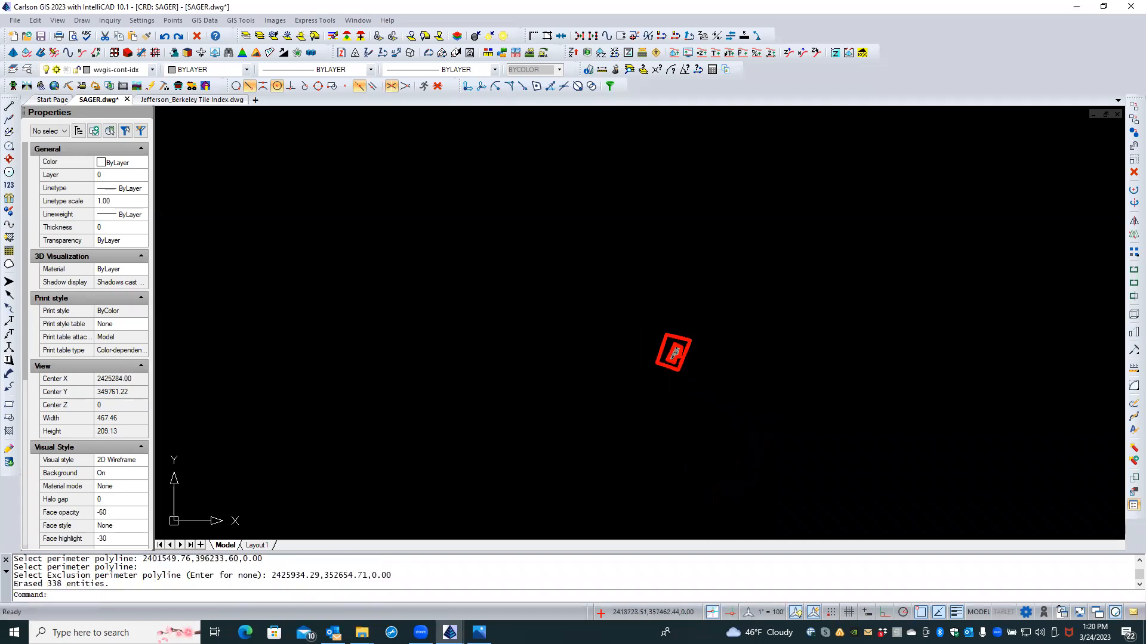
scroll(681, 297, "up", 4)
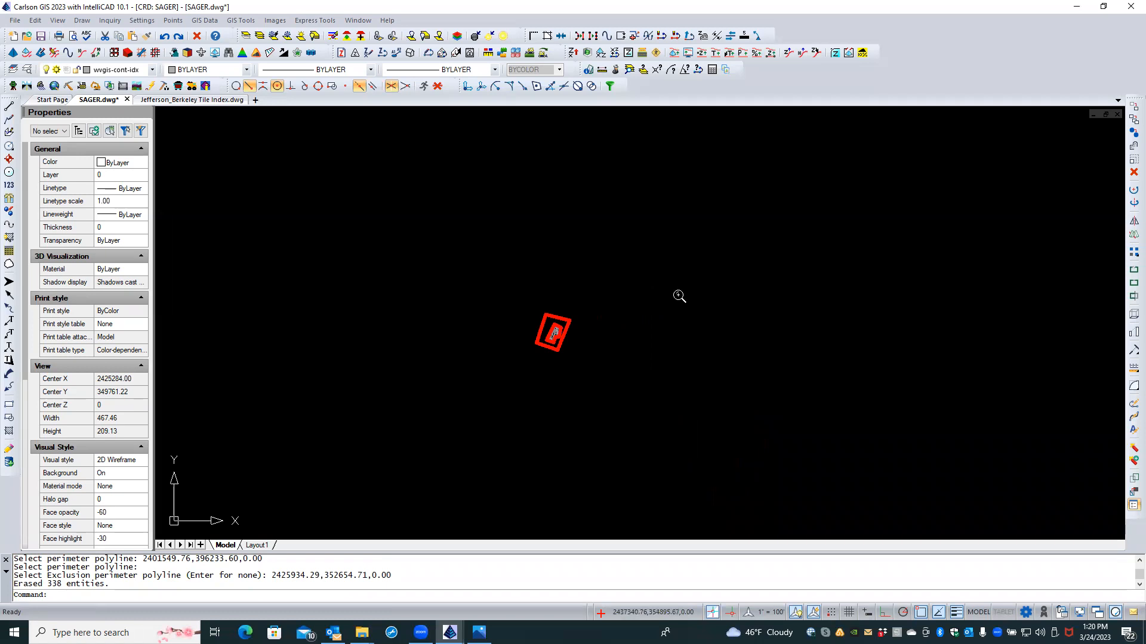
mouse_move(547, 324)
middle_mouse_down()
mouse_move(696, 349)
mouse_move(719, 372)
middle_mouse_up()
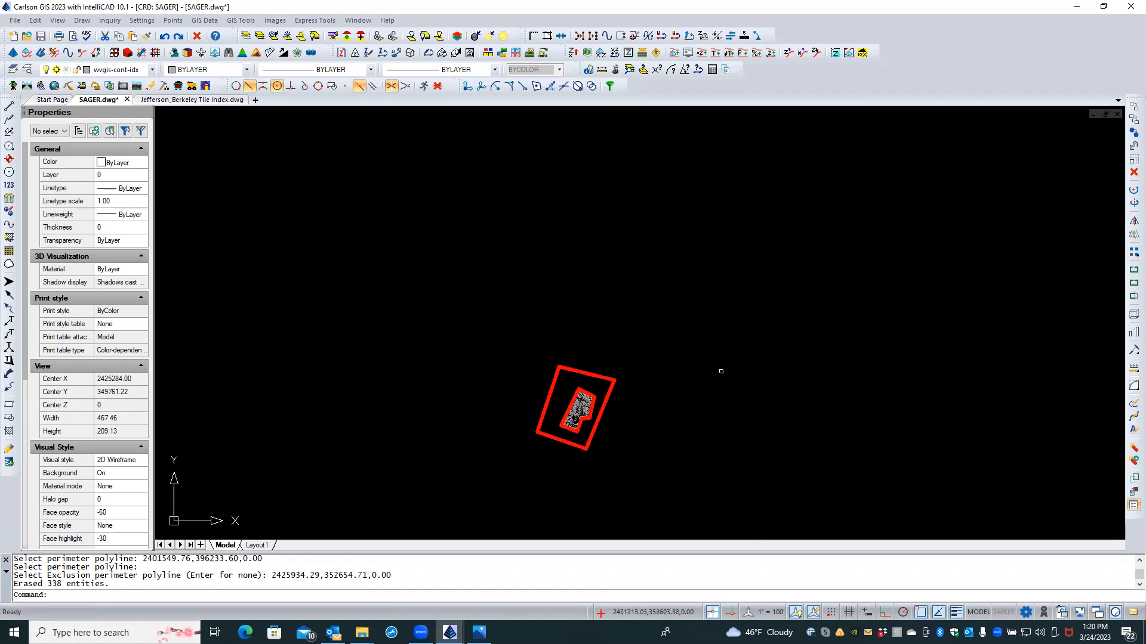
scroll(710, 370, "up", 2)
left_click(549, 380)
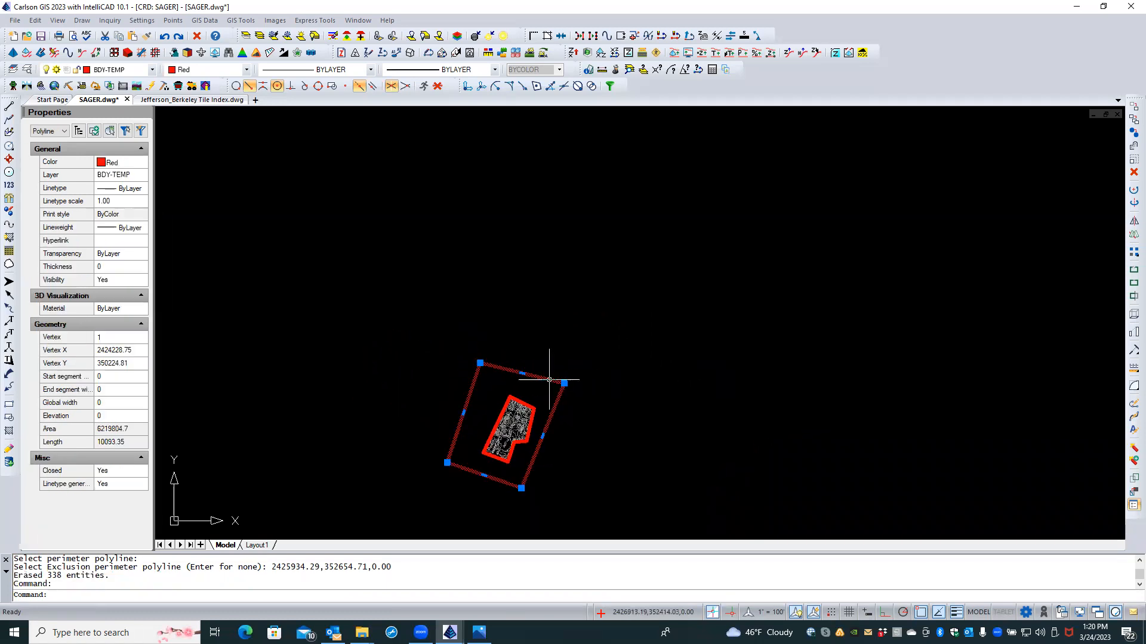
key("Delete")
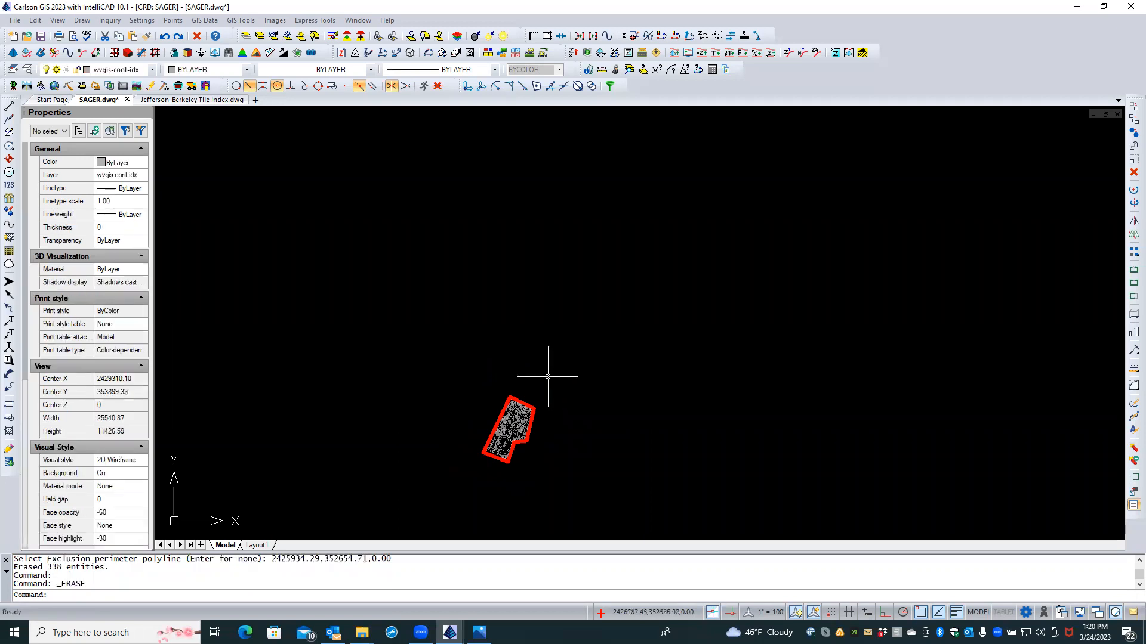
Step: Pan and zoom until the clipped contours inside the red frame fill the drawing window
mouse_move(488, 334)
middle_mouse_down()
mouse_move(447, 294)
mouse_move(660, 478)
mouse_move(616, 401)
middle_mouse_up()
scroll(559, 332, "down", 5)
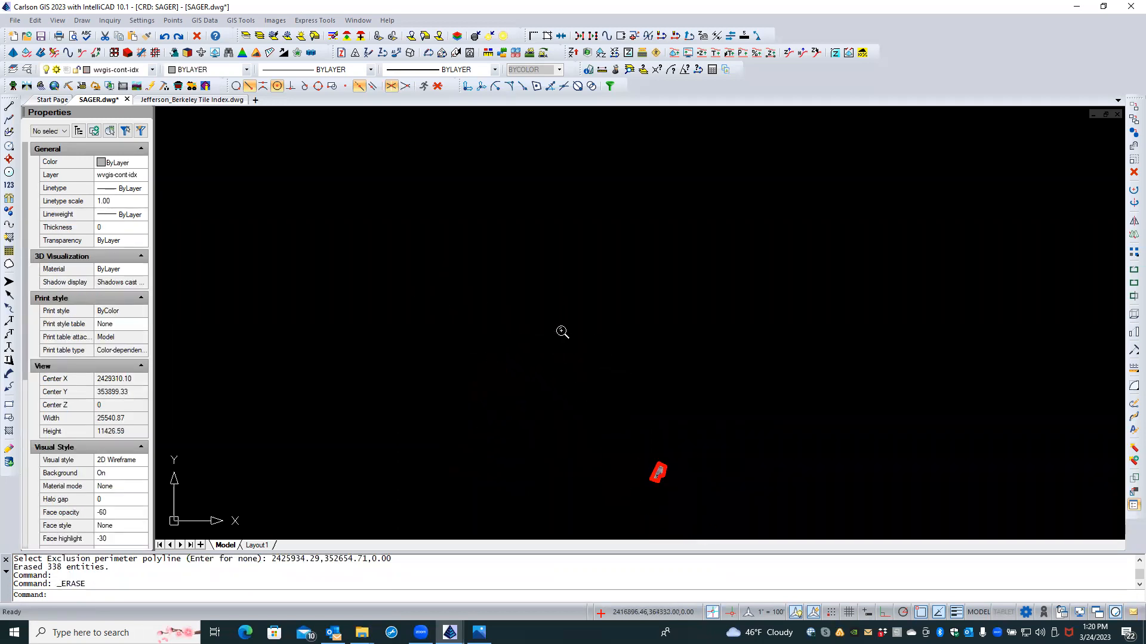
middle_click_drag(525, 240, 657, 410)
scroll(618, 353, "up", 6)
middle_click_drag(577, 305, 639, 402)
scroll(632, 382, "up", 5)
scroll(639, 414, "down", 2)
scroll(708, 404, "up", 4)
scroll(708, 402, "up", 1)
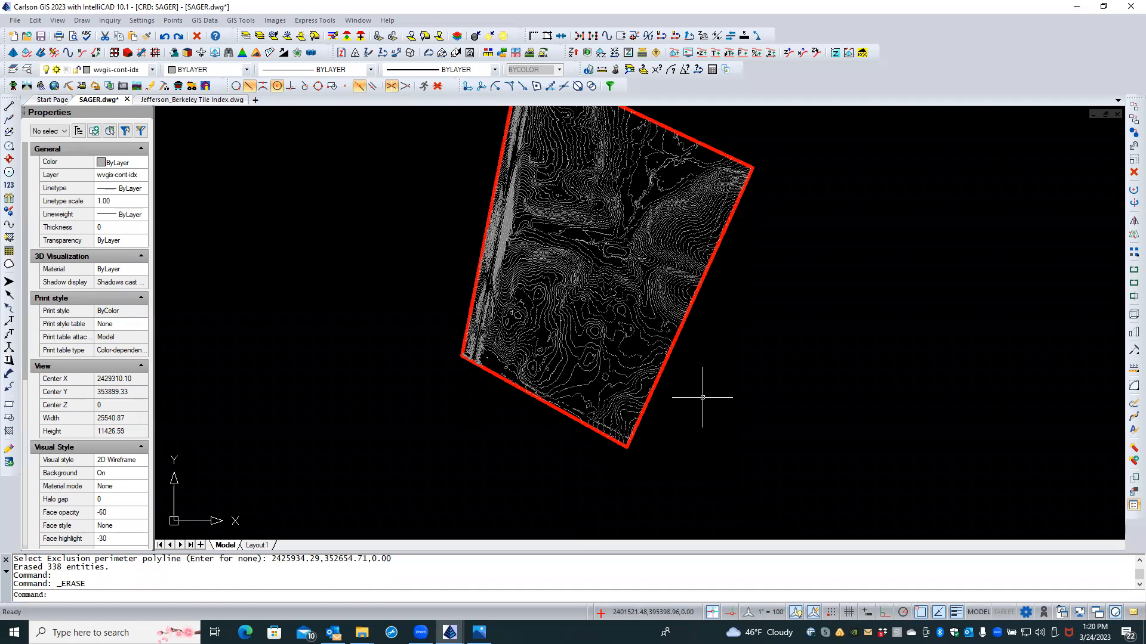
middle_click_drag(706, 405, 714, 456)
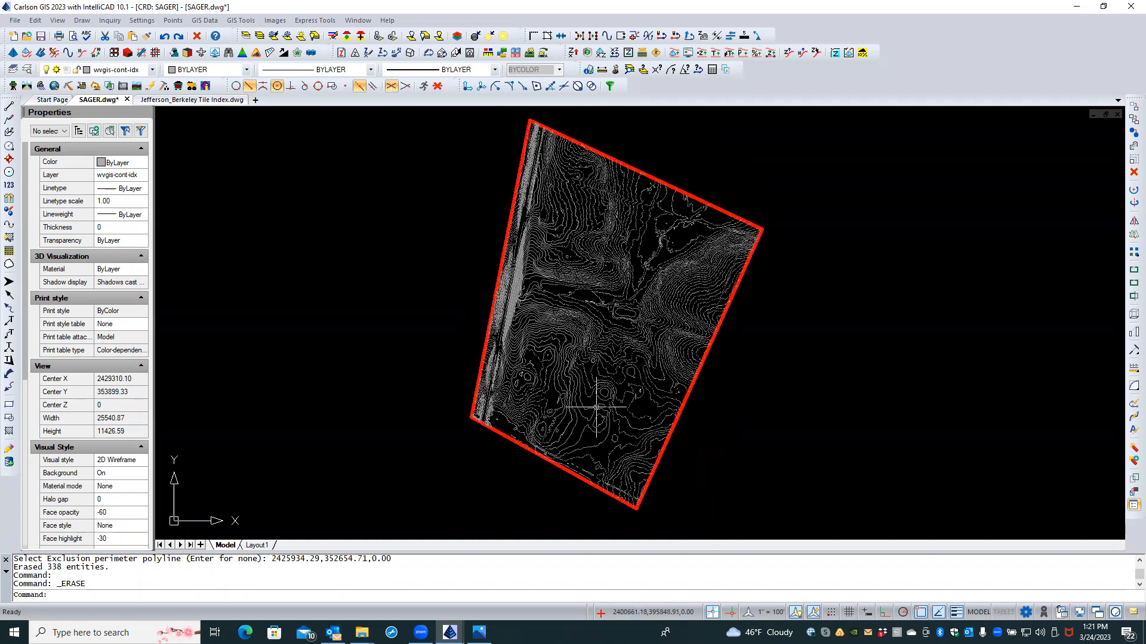
Step: Restore the hidden layers to reveal the aerial, then freeze BDY-TEMP by picking the red frame
left_click(261, 37)
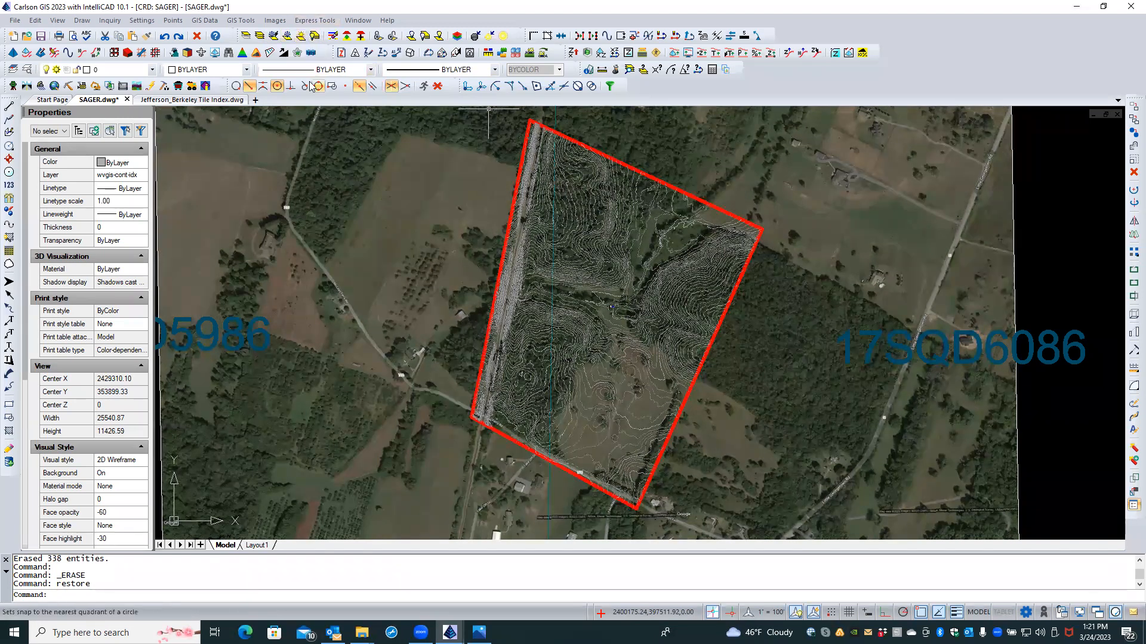
left_click(273, 37)
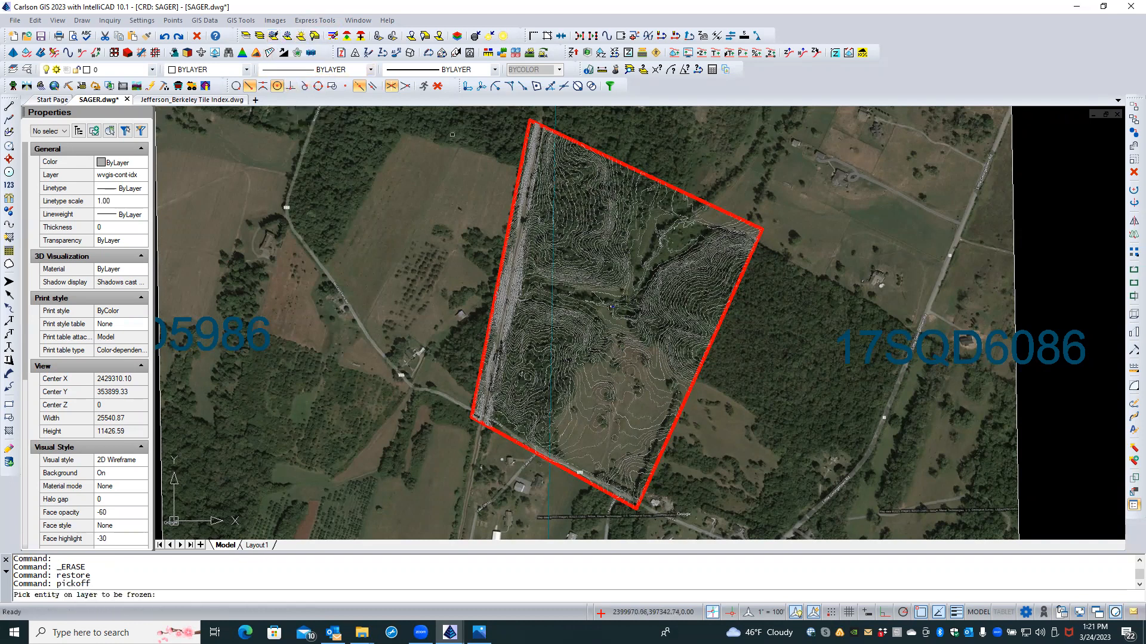
left_click(576, 142)
left_click(595, 210)
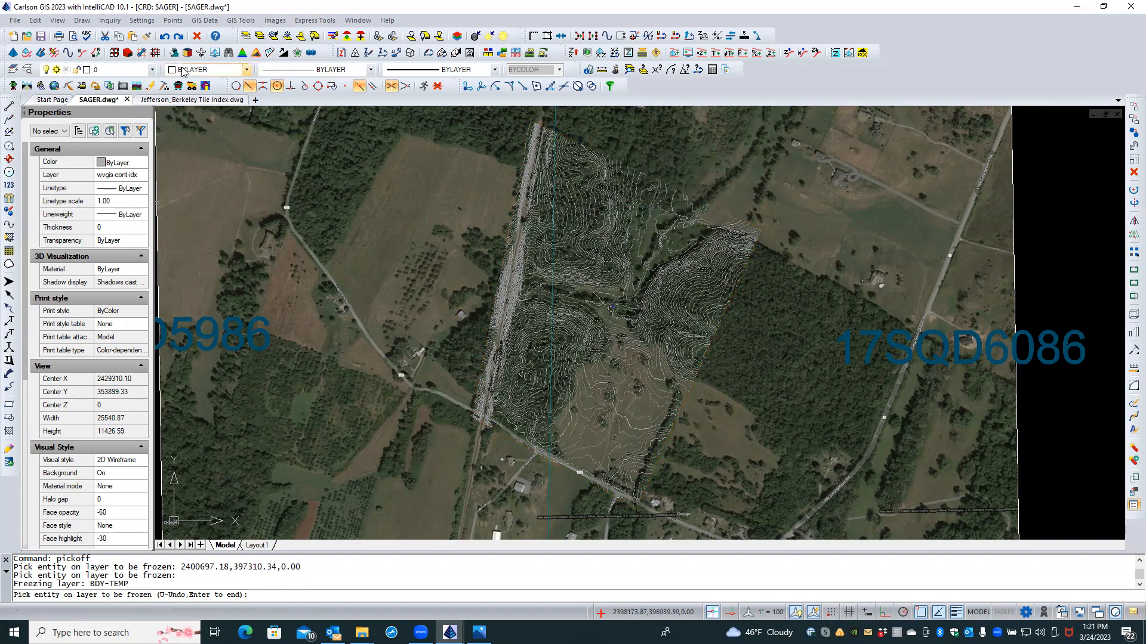
left_click(23, 70)
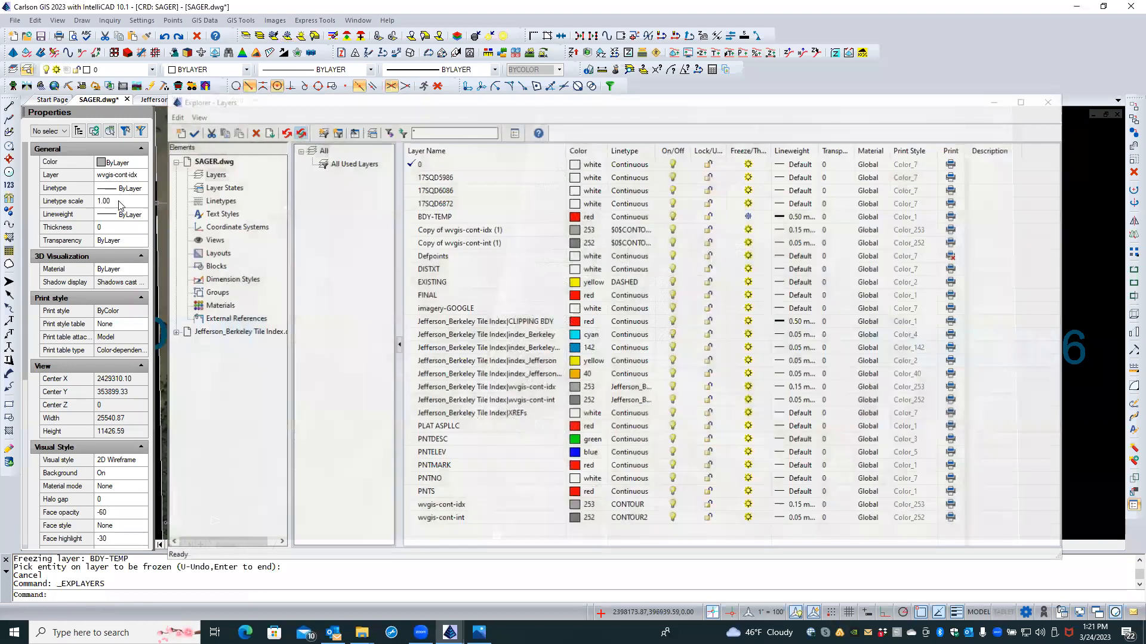
Step: Unload the Jefferson_Berkeley tile index external reference from the drawing explorer
left_click(205, 332)
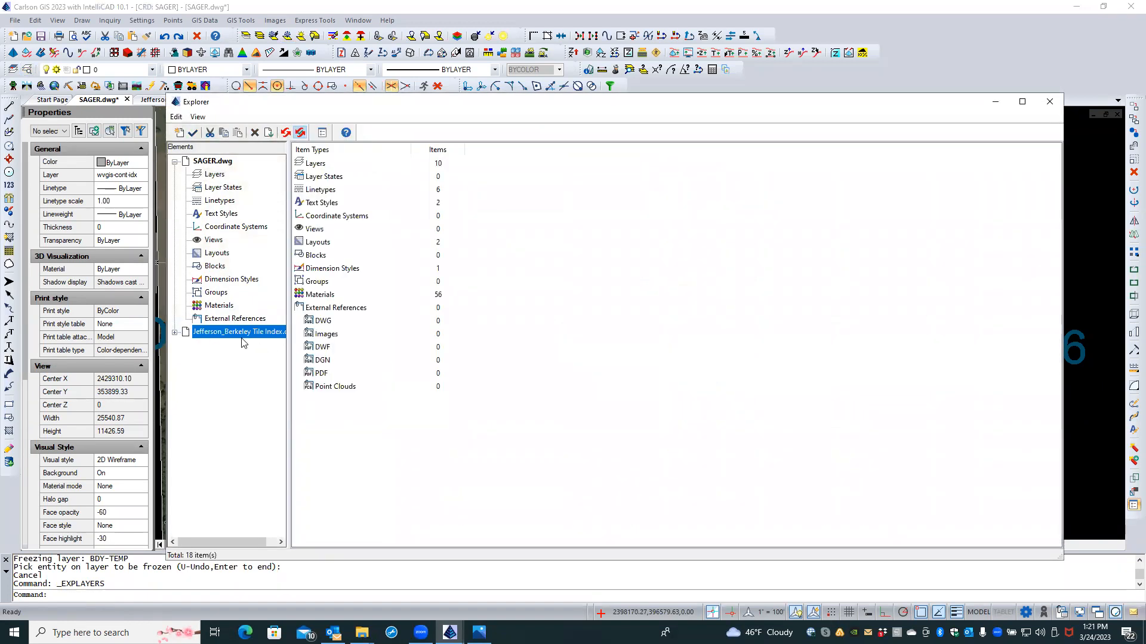
left_click(195, 333)
left_click(201, 319)
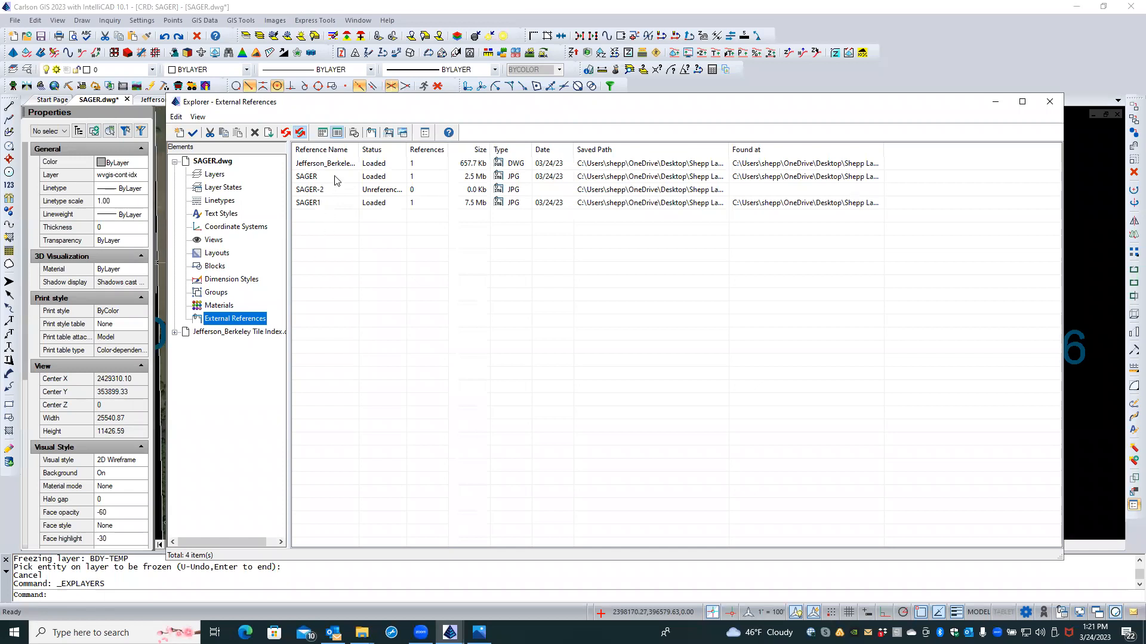
left_click(335, 150)
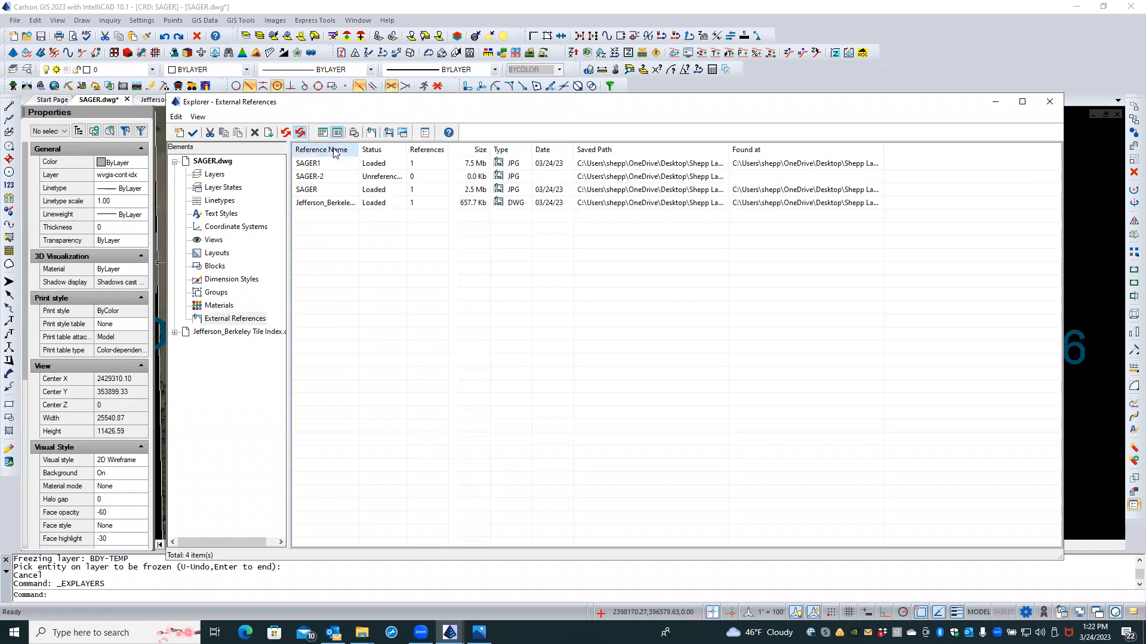
left_click(329, 203)
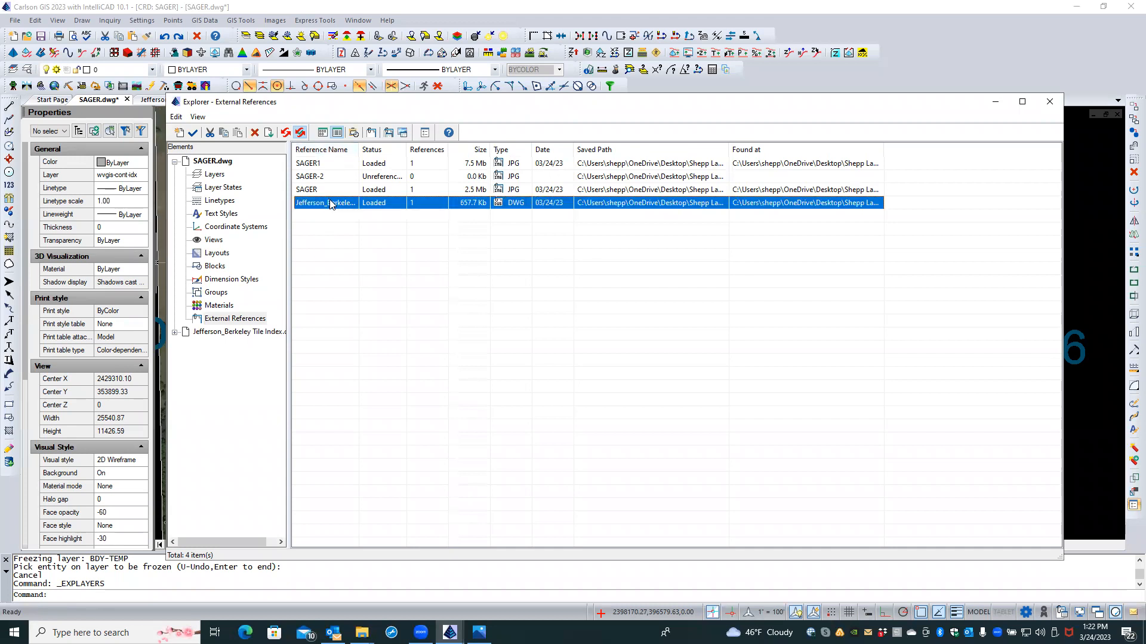
right_click(331, 205)
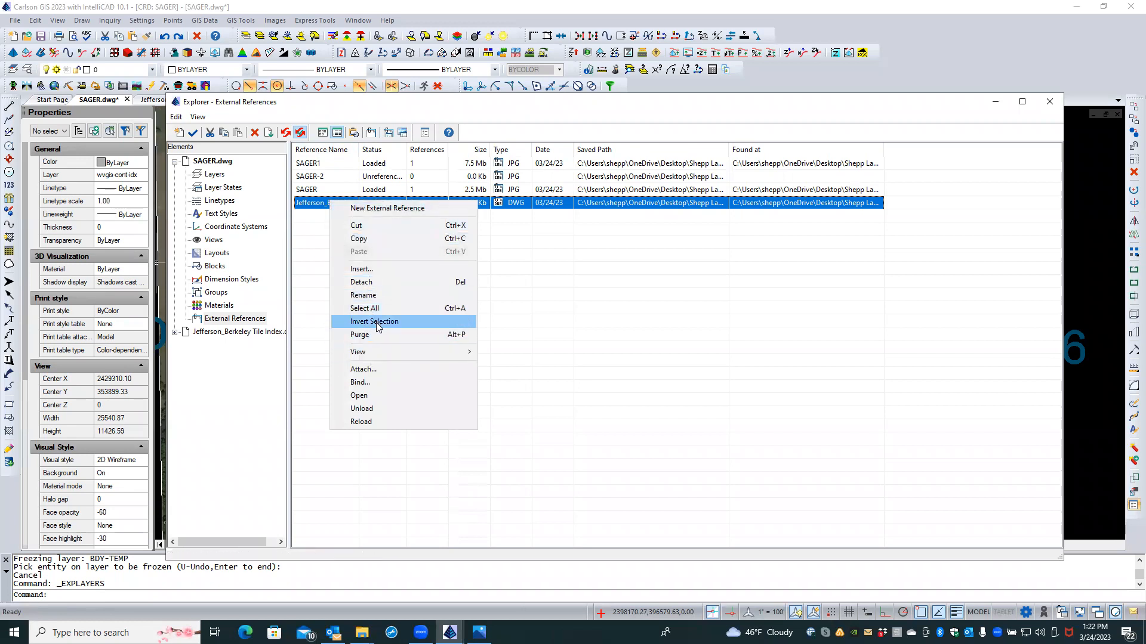
left_click(379, 409)
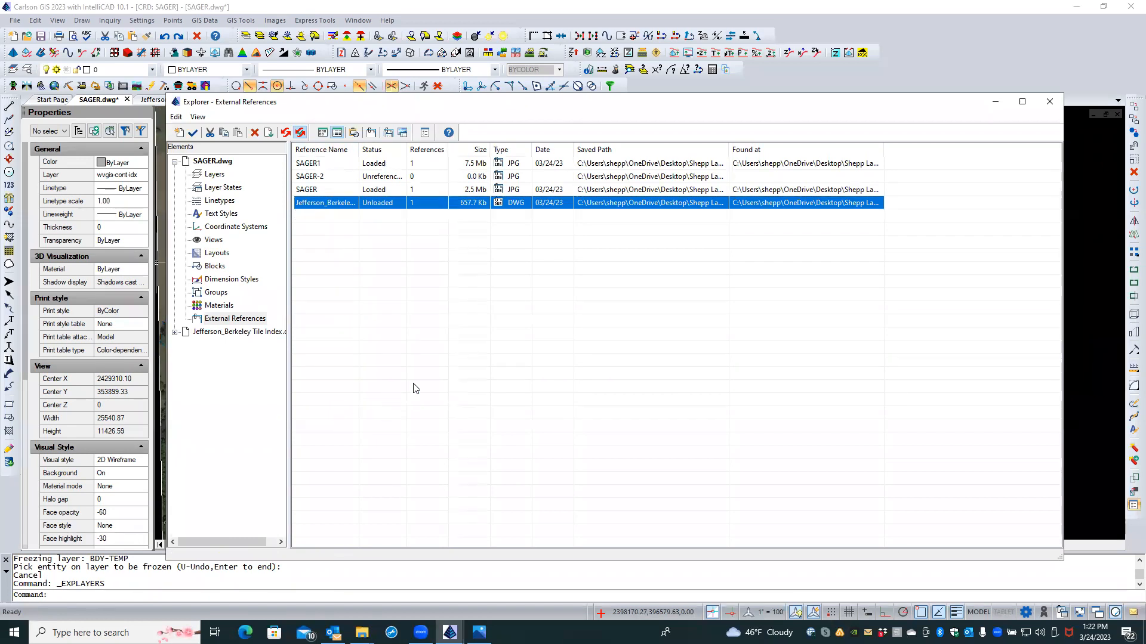
left_click(1050, 104)
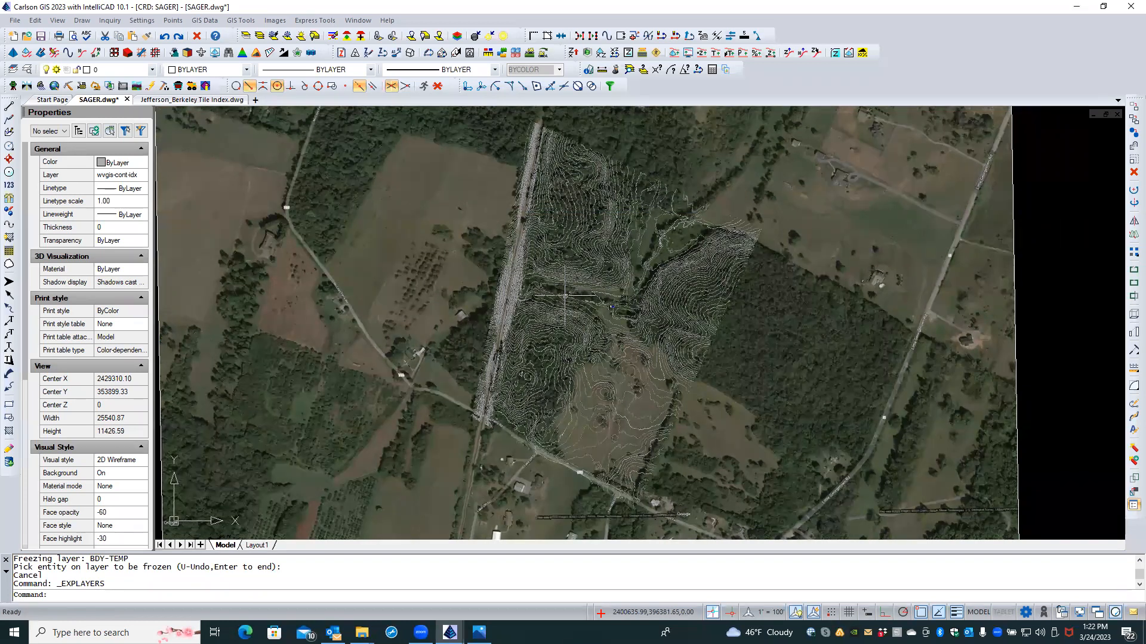
Step: Close the Jefferson_Berkeley Tile Index.dwg drawing tab
scroll(589, 300, "down", 2)
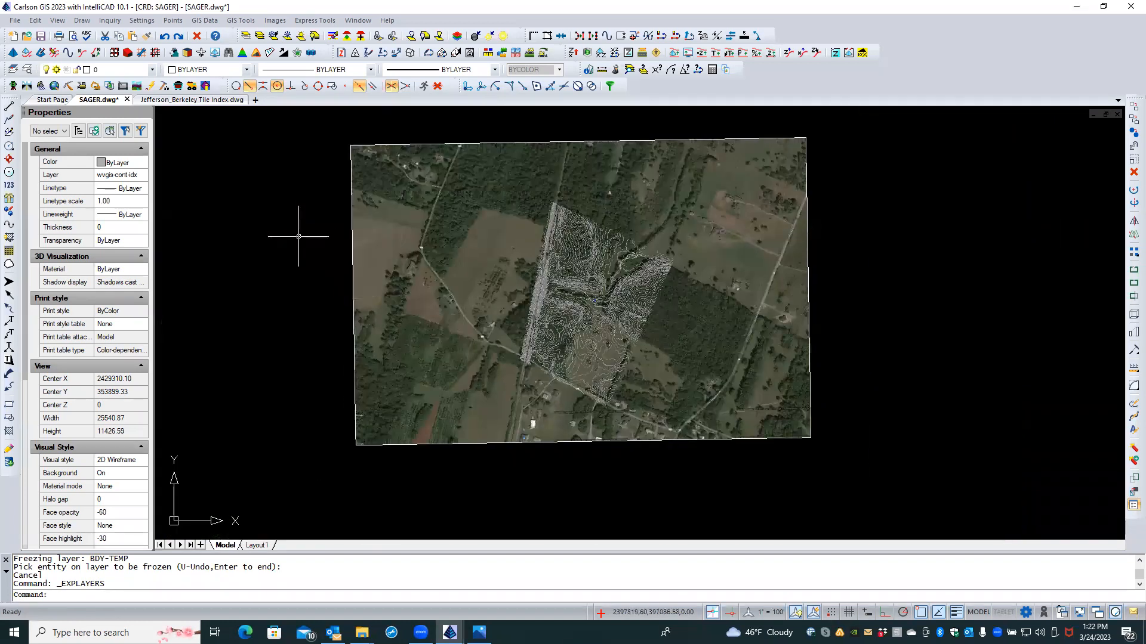
left_click(193, 100)
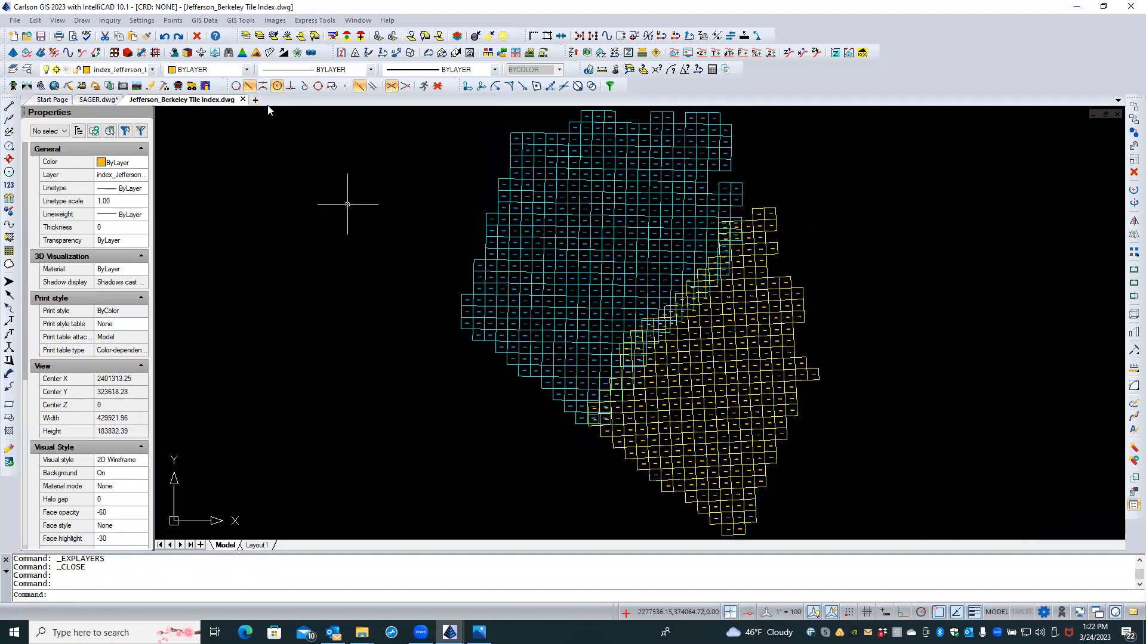
left_click(243, 100)
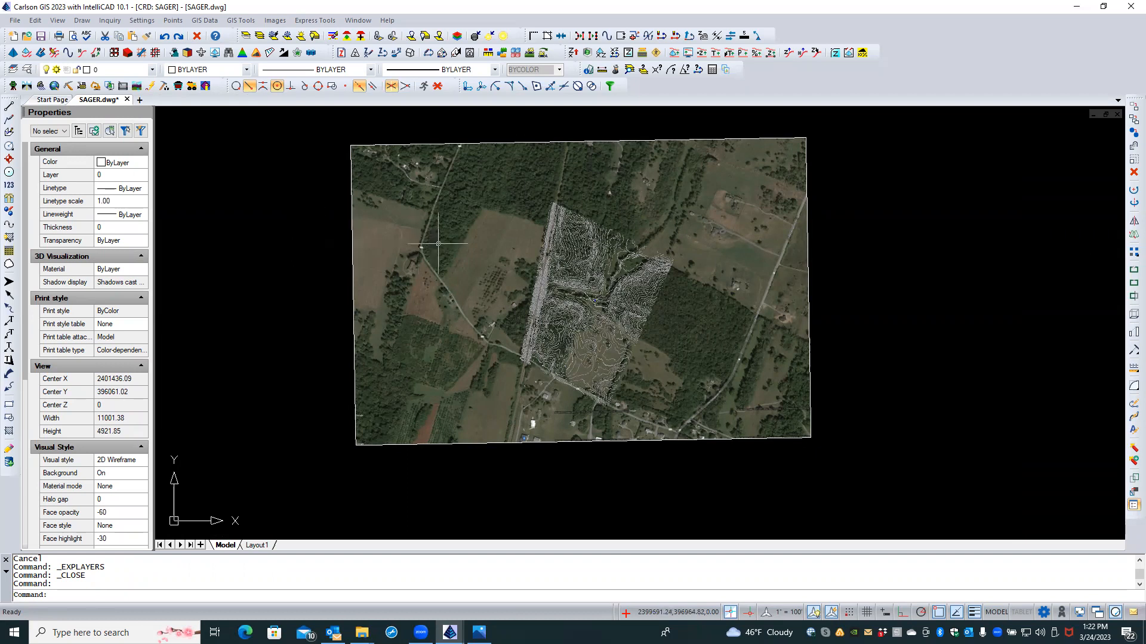
scroll(623, 268, "up", 3)
Step: Select the imagery-GOOGLE aerial image and delete it from SAGER.dwg
scroll(678, 352, "up", 2)
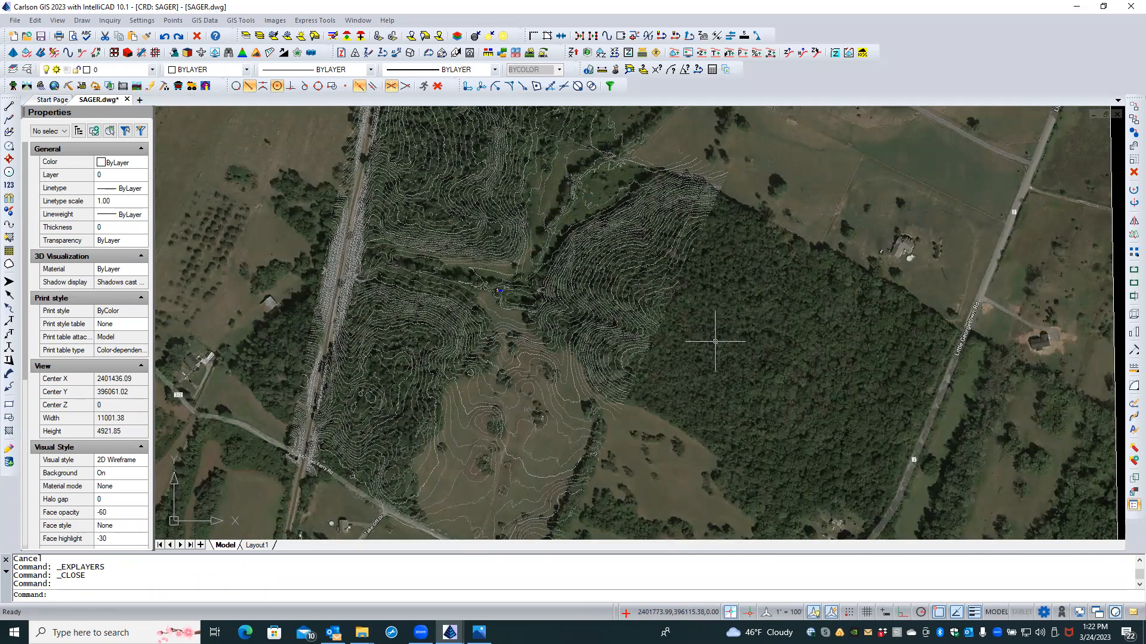
scroll(715, 342, "down", 3)
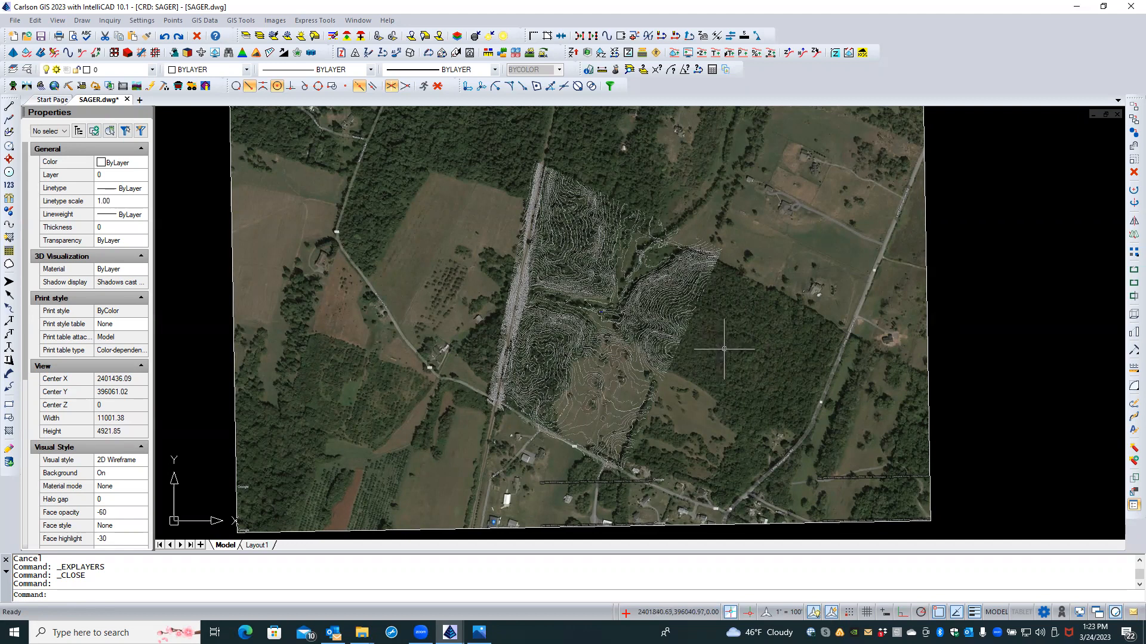
left_click(723, 349)
left_click(728, 373)
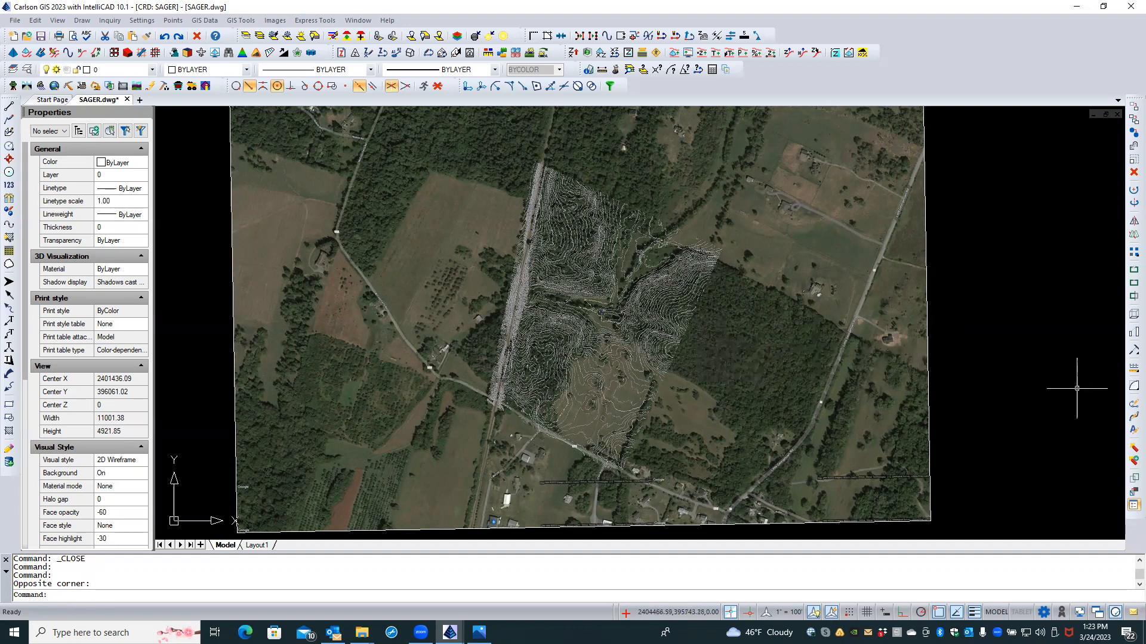
left_click(928, 420)
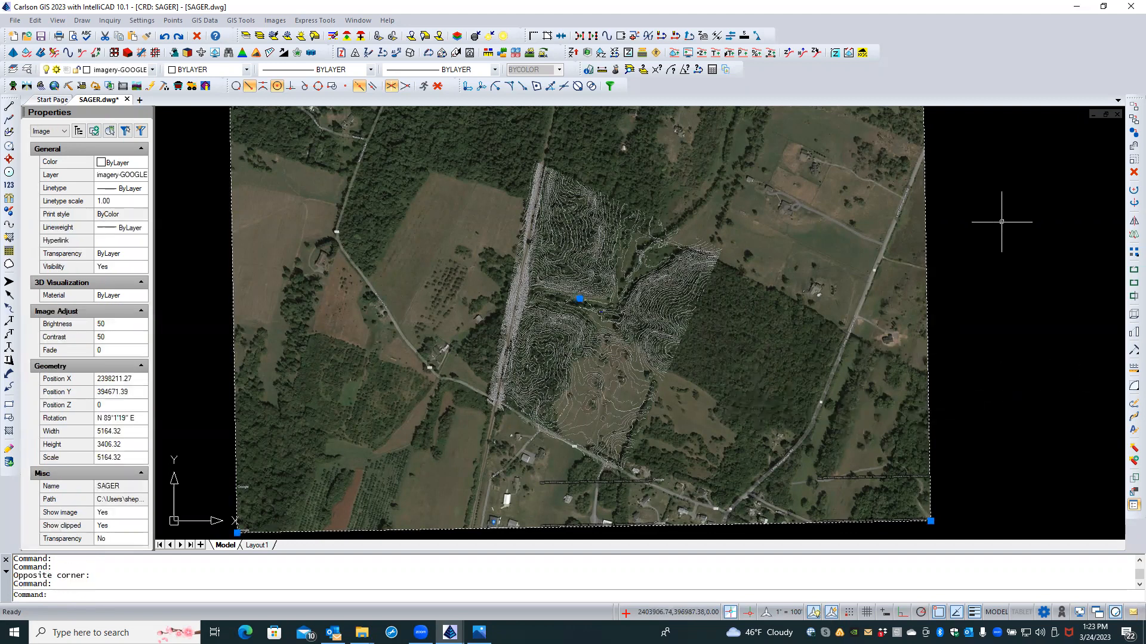
key("Delete")
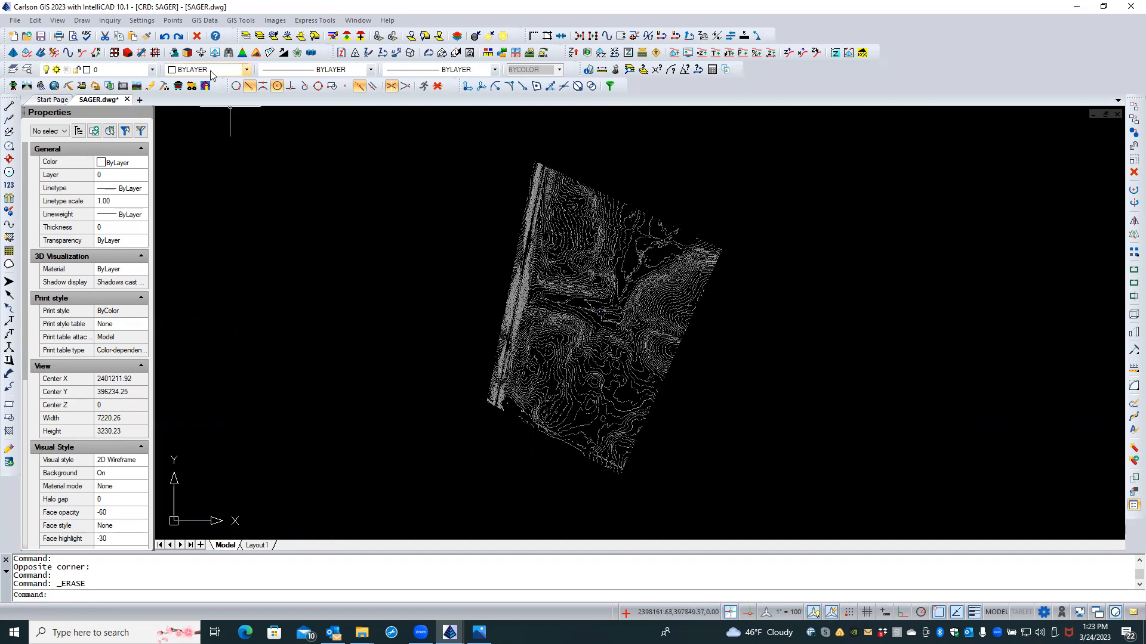
left_click(205, 21)
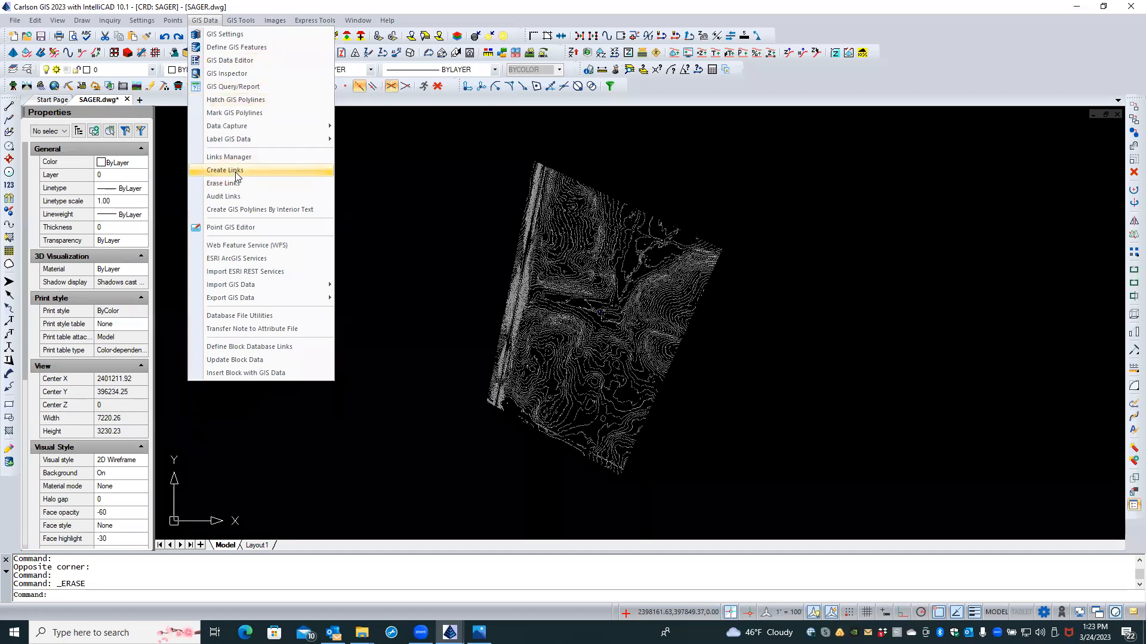
Step: Set up Place ArcGIS Map Service Image with World Imagery on a new IMAGE-AERIAL layer
left_click(255, 259)
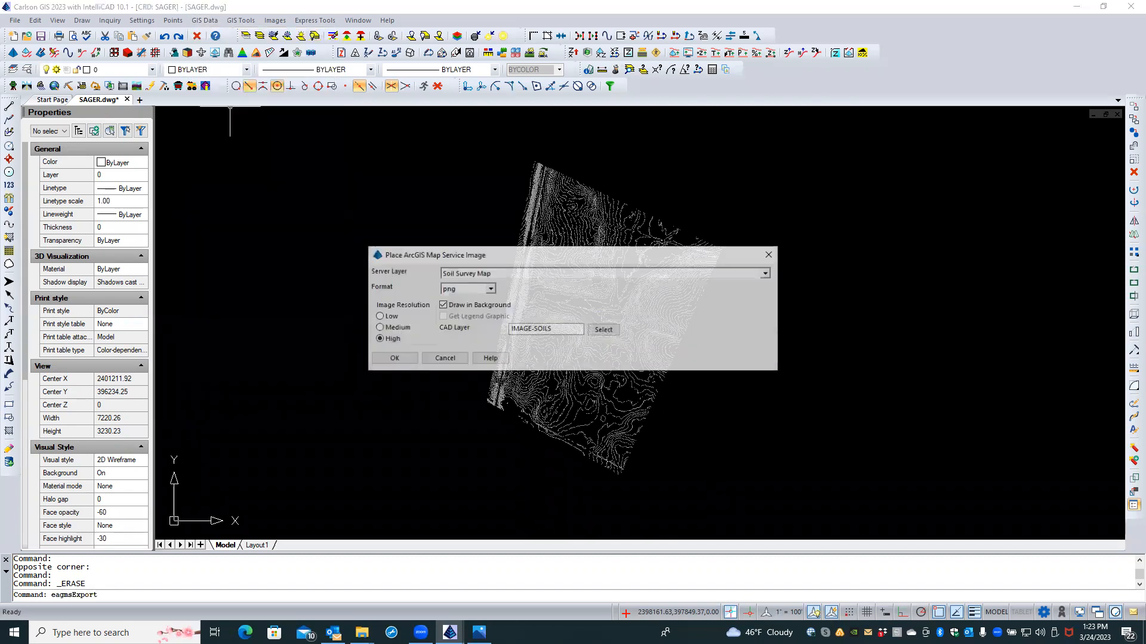
left_click(767, 274)
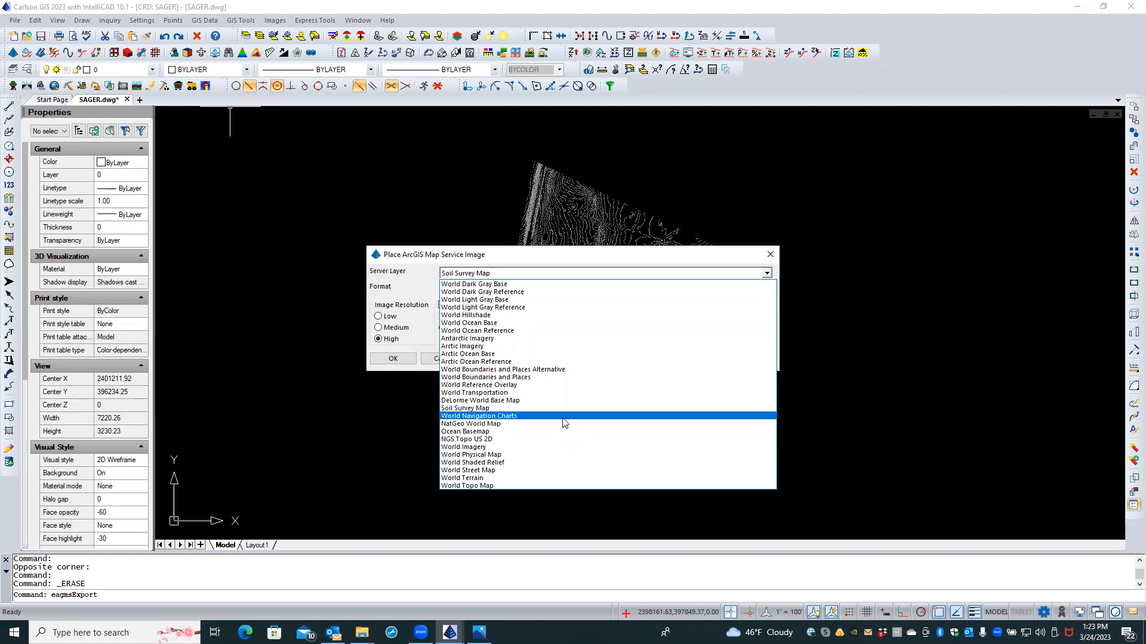
left_click(541, 448)
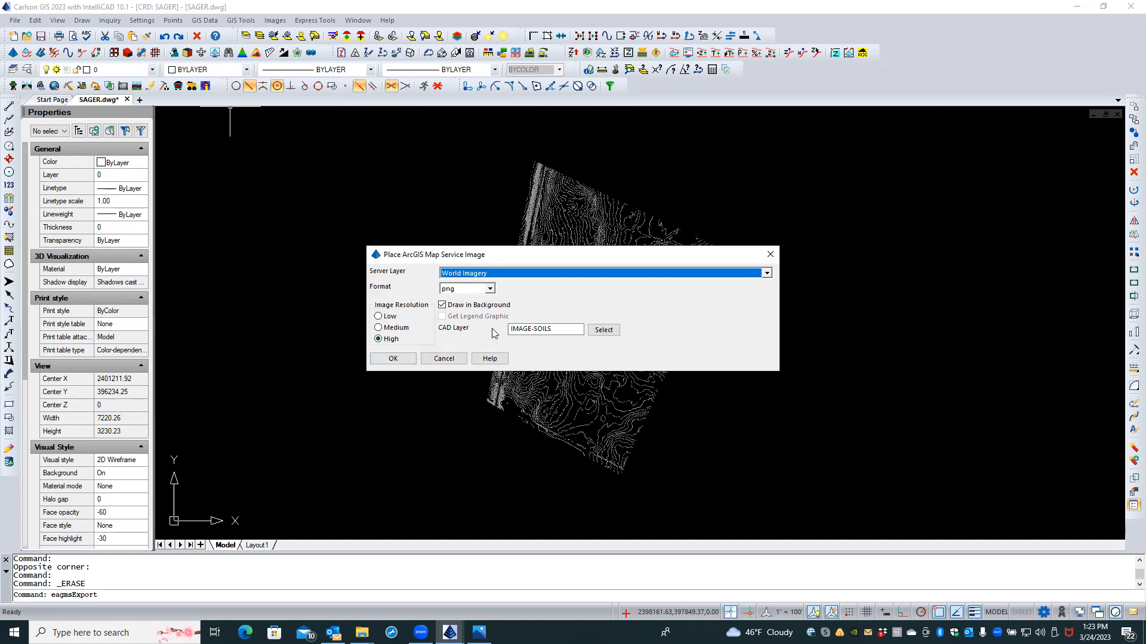
left_click(599, 333)
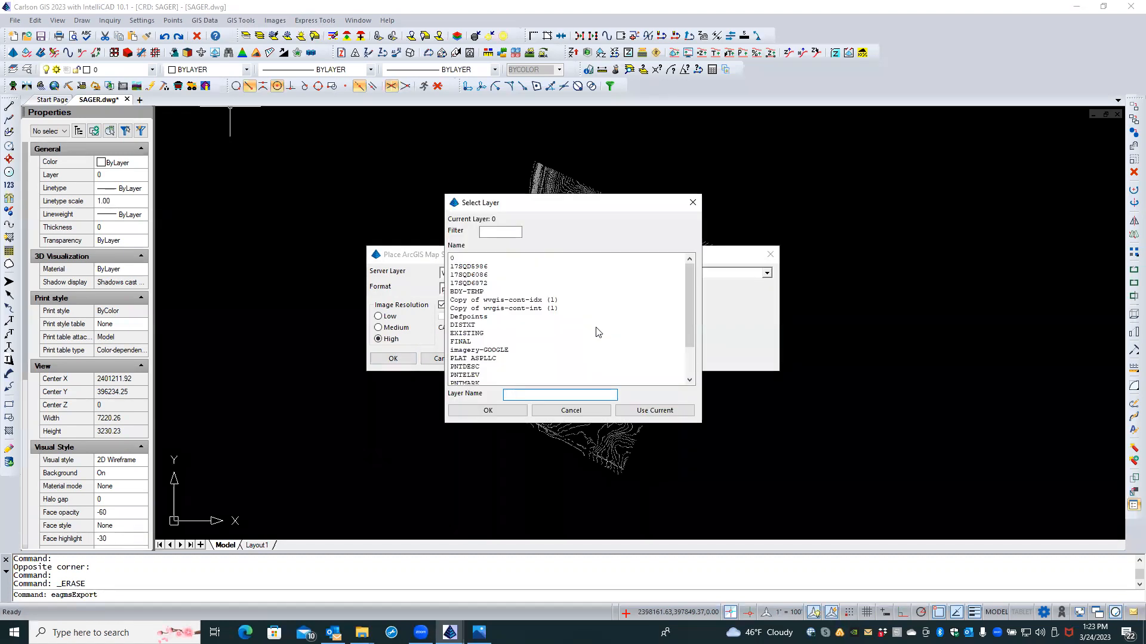
scroll(550, 350, "down", 1)
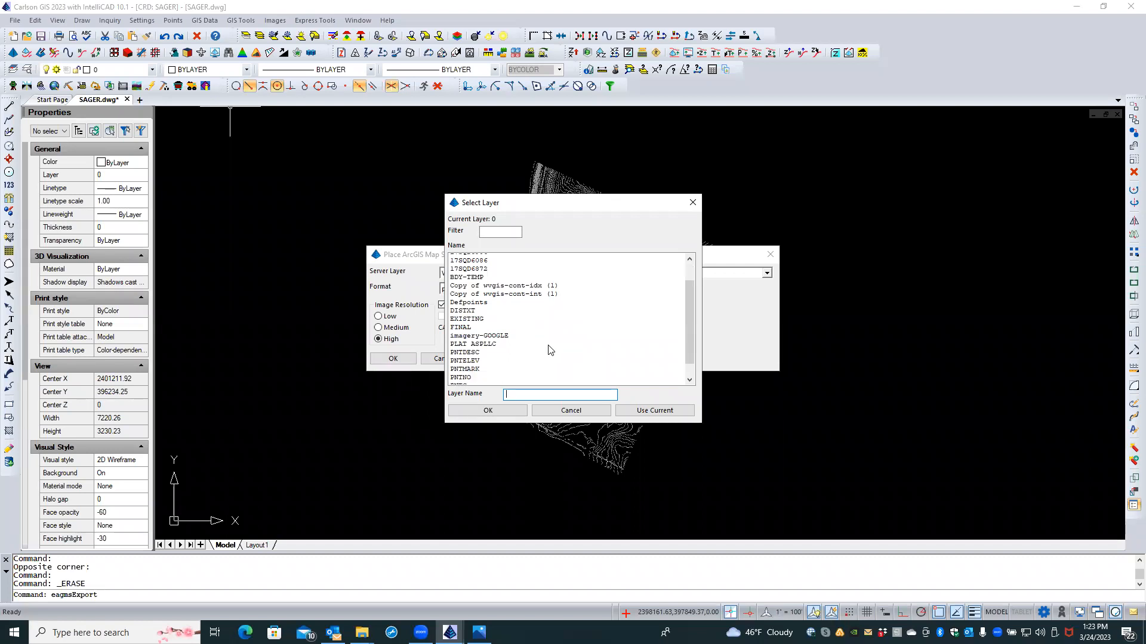
scroll(550, 350, "down", 1)
scroll(549, 350, "up", 1)
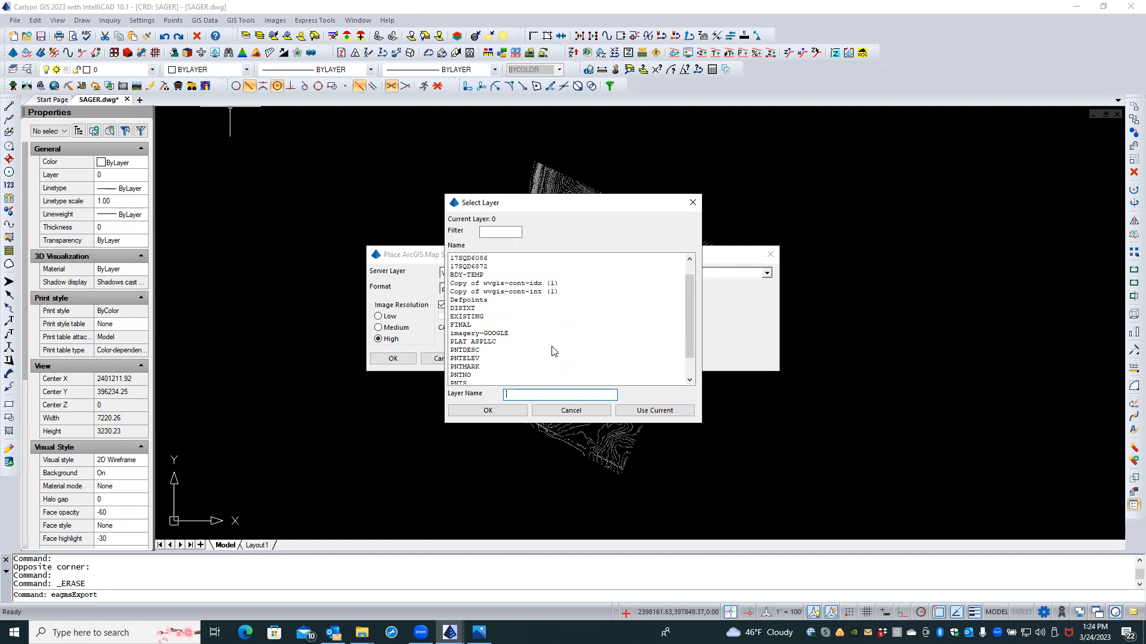
type("IMAGE-AERIAL")
left_click(525, 412)
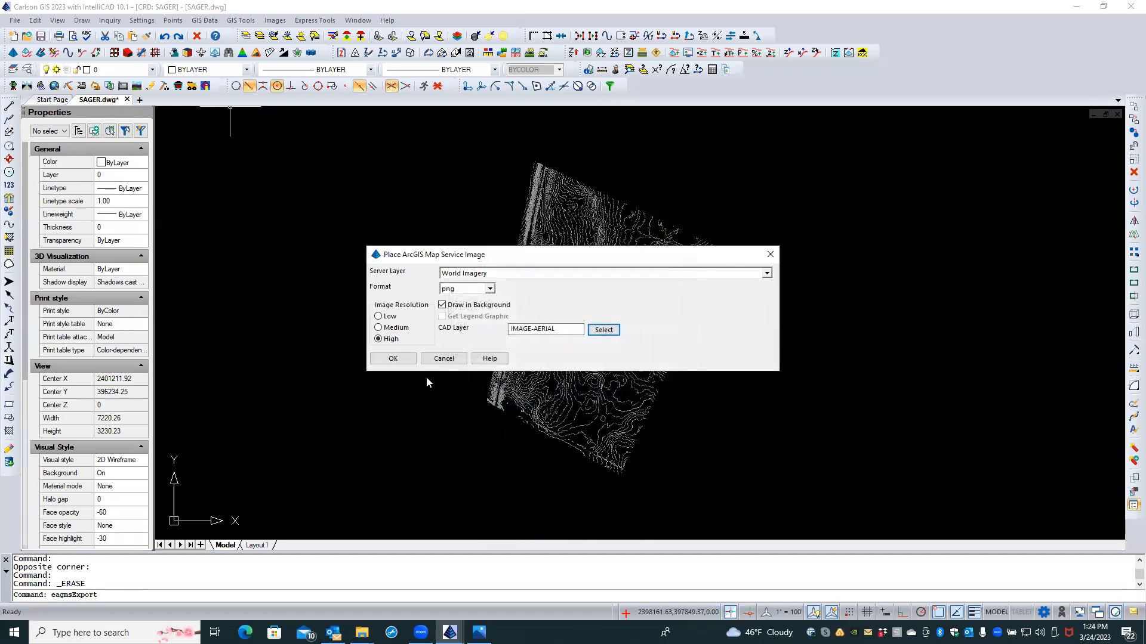
left_click(394, 359)
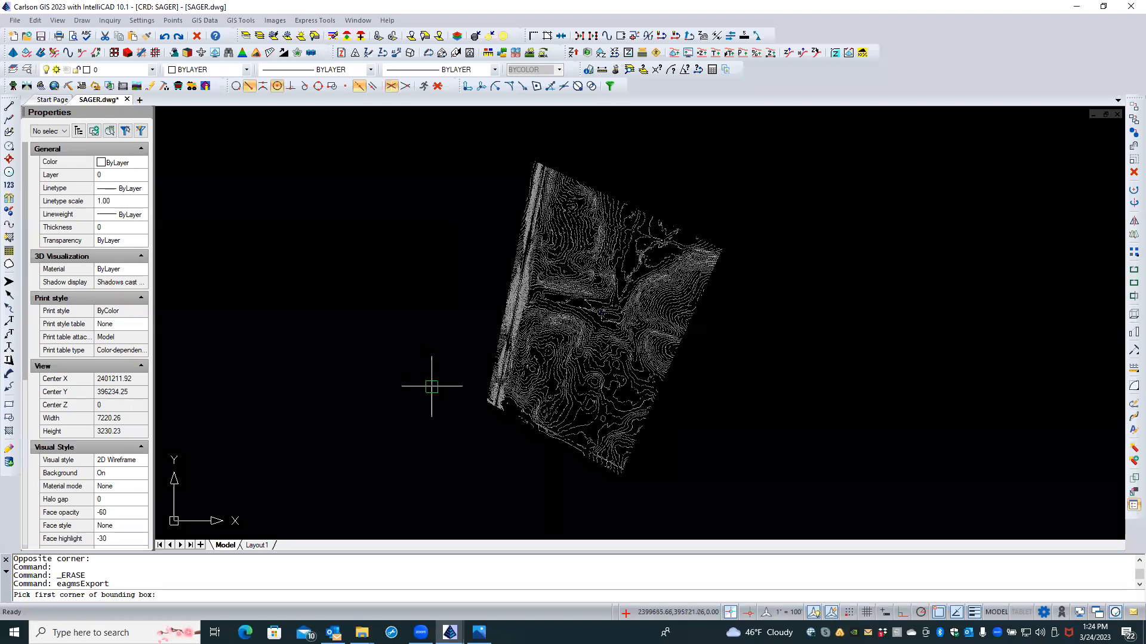
Step: Pick lower-left and upper-right bounding box corners around the contours for the aerial image
left_click(462, 481)
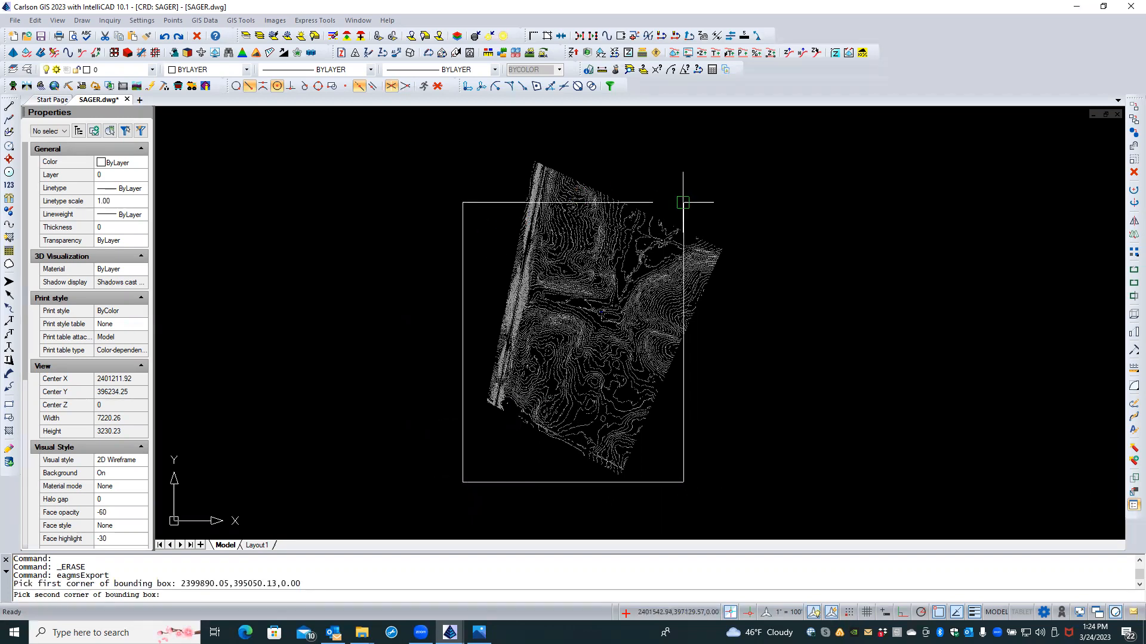
left_click(749, 143)
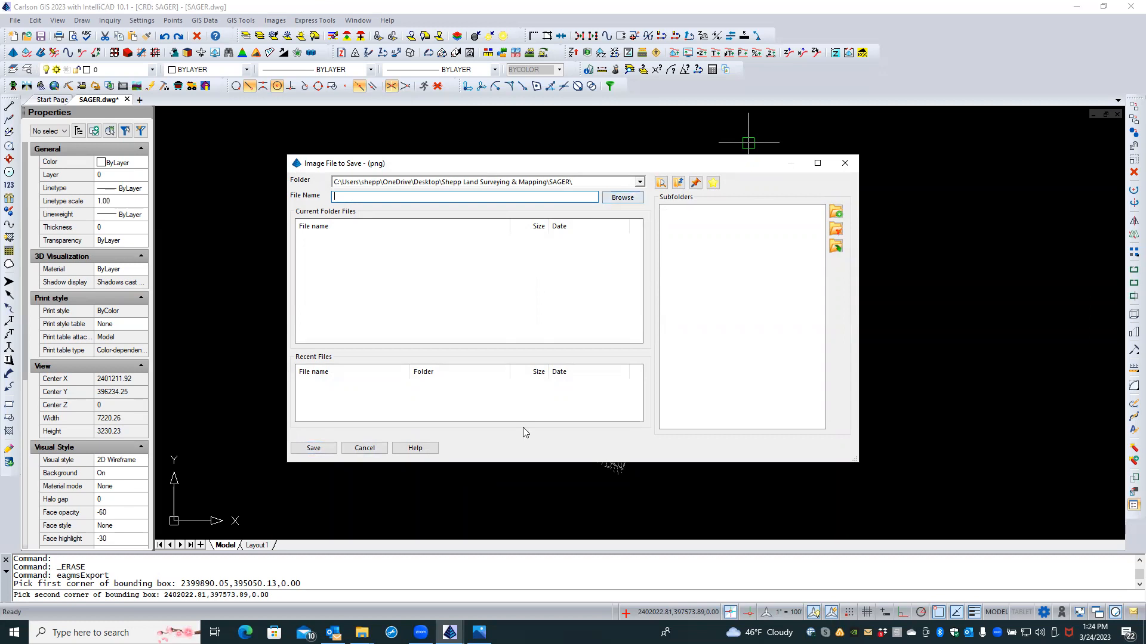
mouse_move(480, 633)
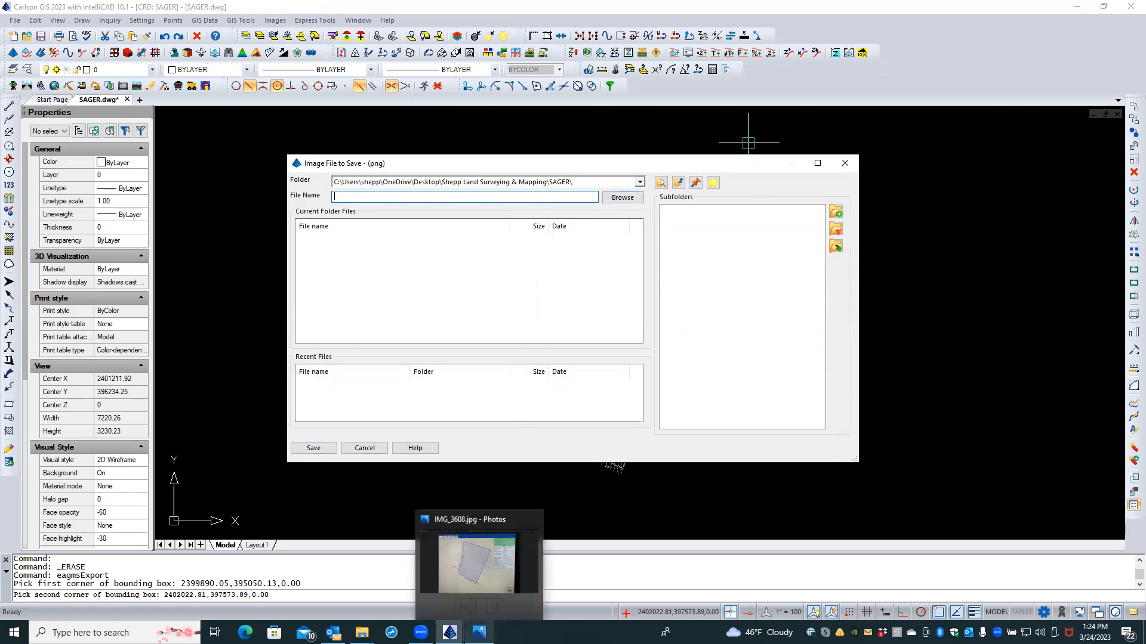
left_click(478, 572)
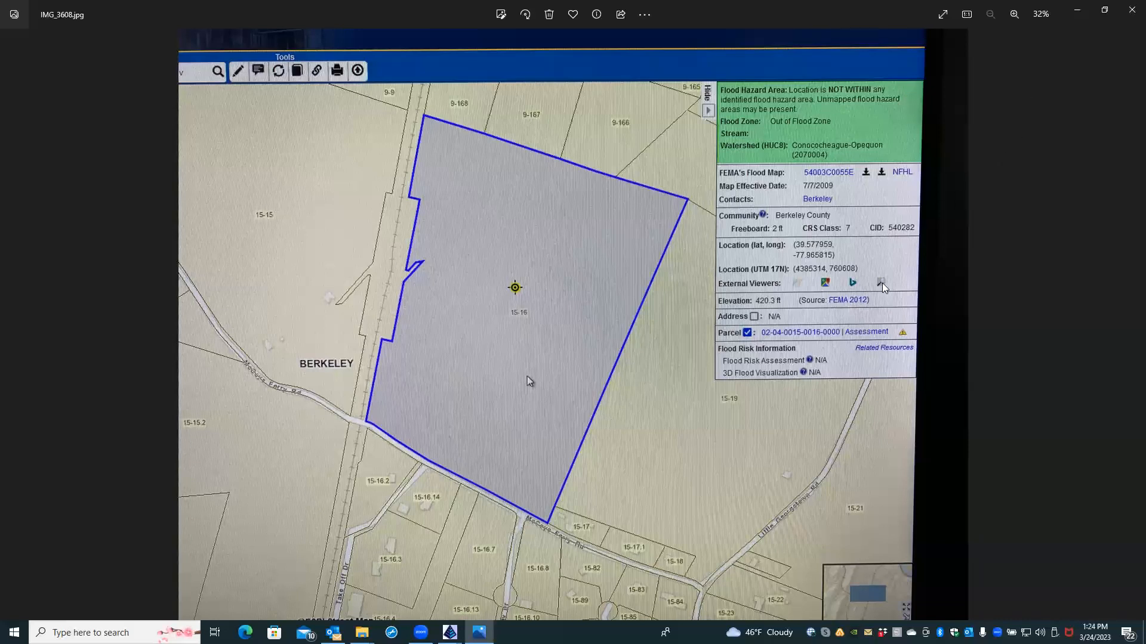
left_click(1128, 12)
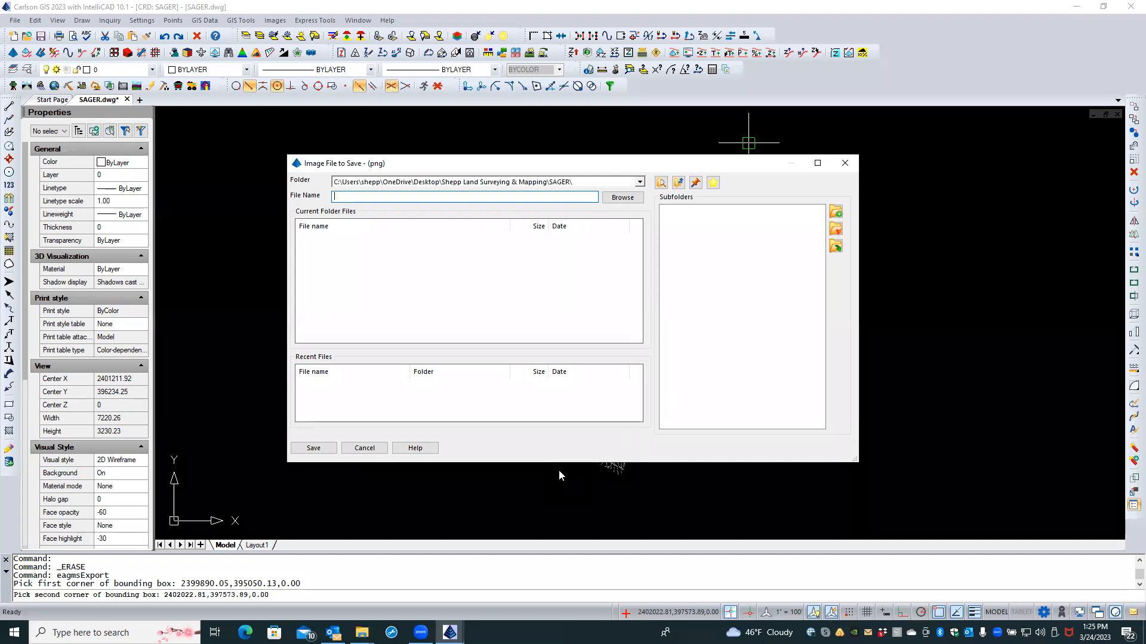
left_click(362, 449)
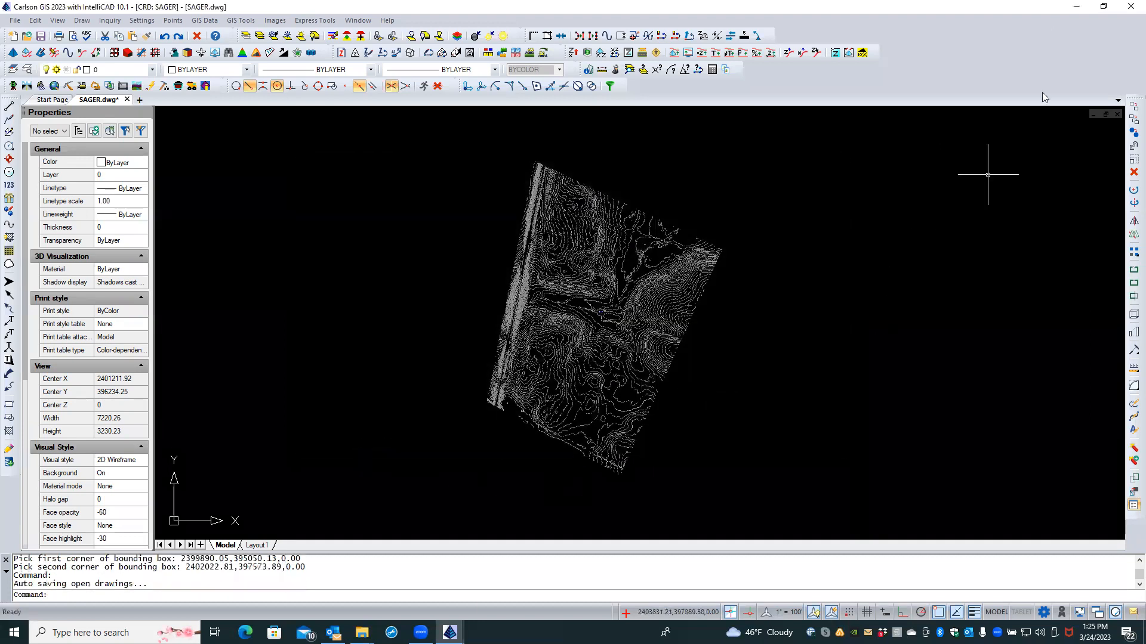
Step: Minimize Carlson, view IMG_3607.jpg, then close Photos and the SAGER folder window
left_click(1078, 7)
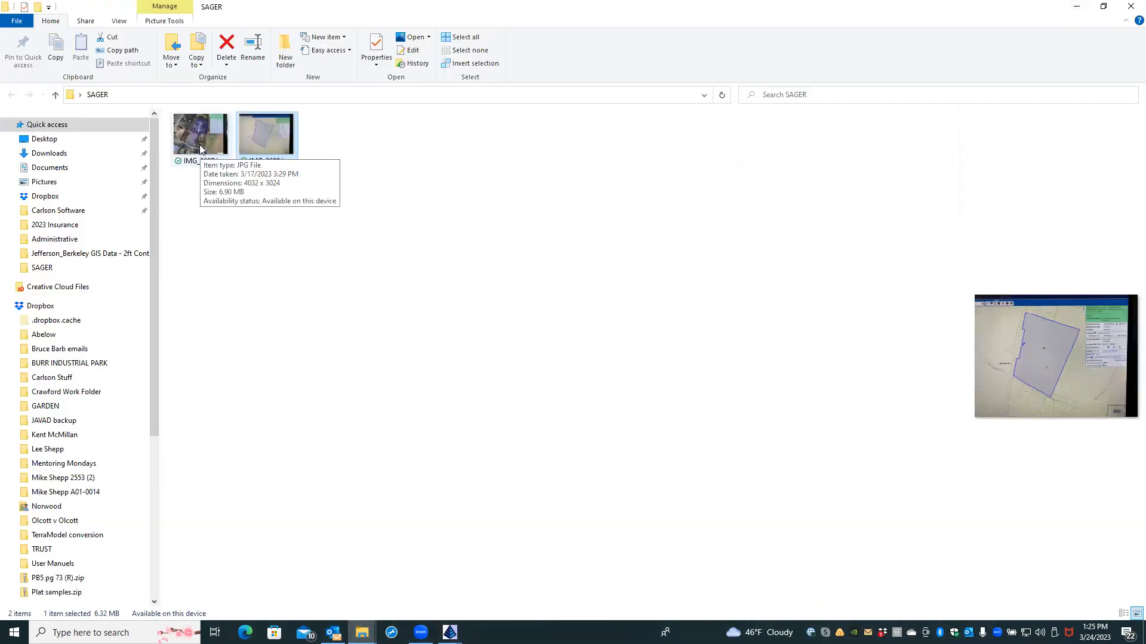
double_click(201, 138)
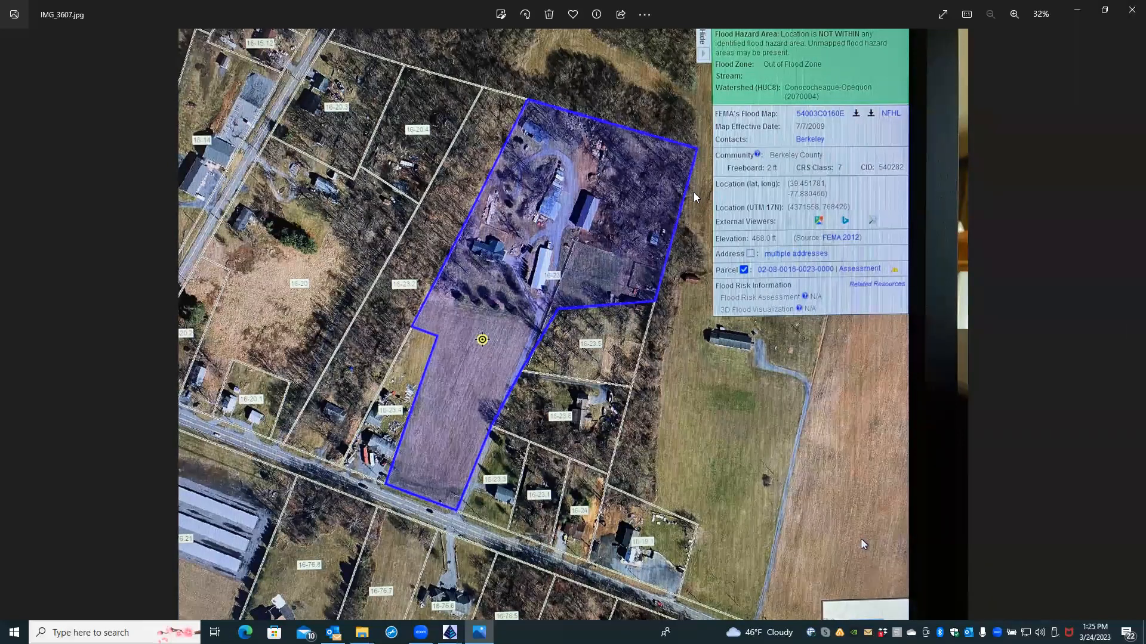
left_click(1129, 12)
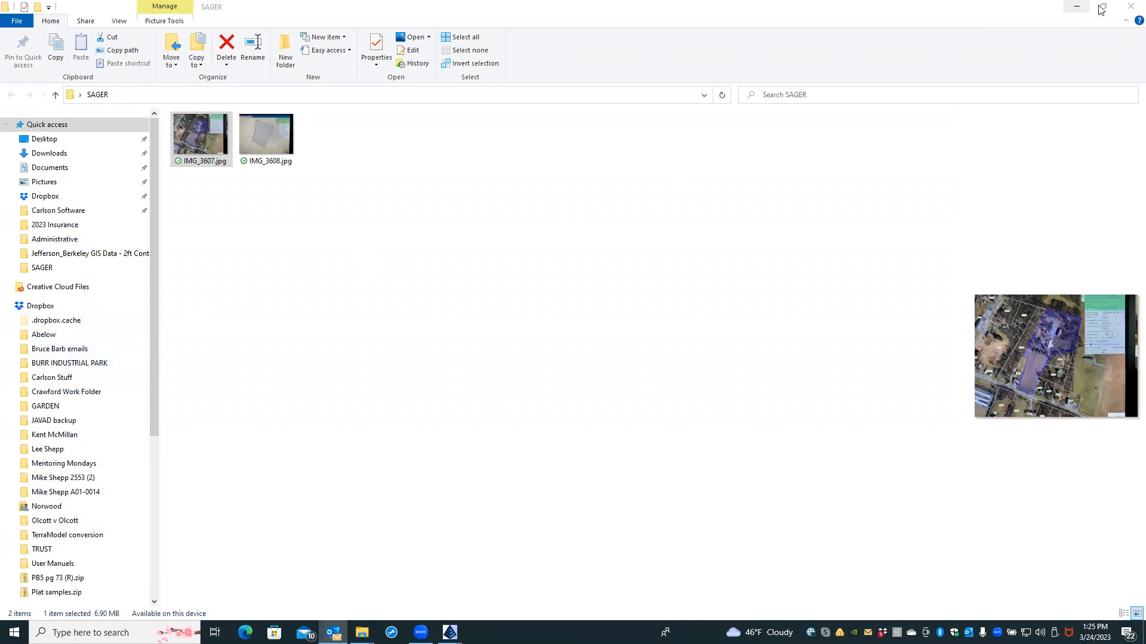
left_click(1129, 7)
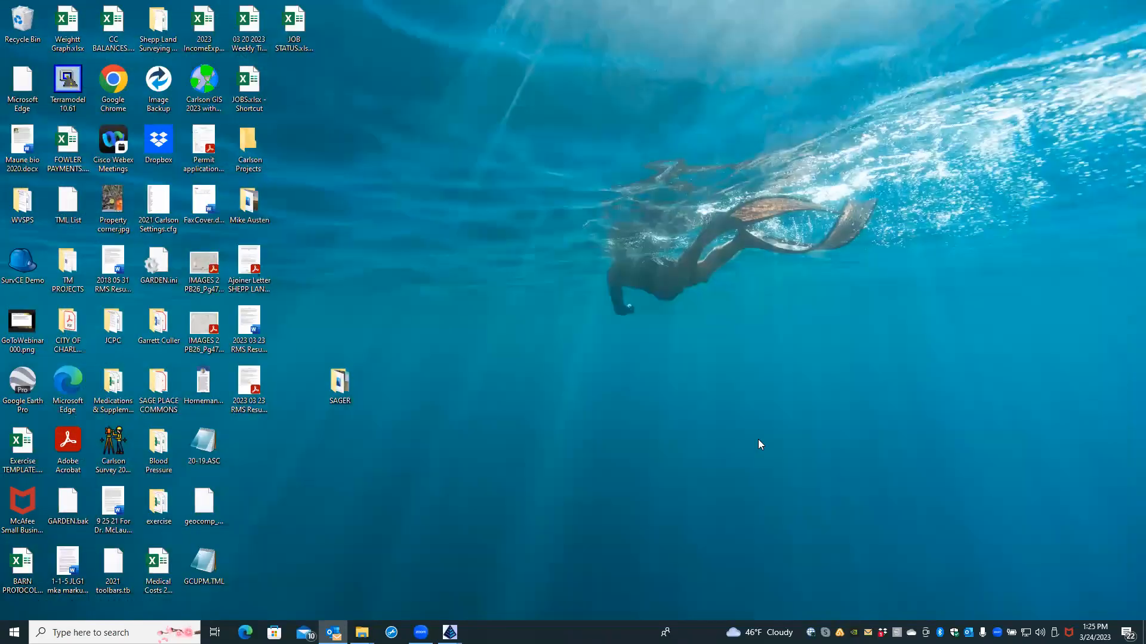
Step: Bring SAGER.dwg back and start an ESRI ArcGIS World Imagery image with default settings
mouse_move(450, 633)
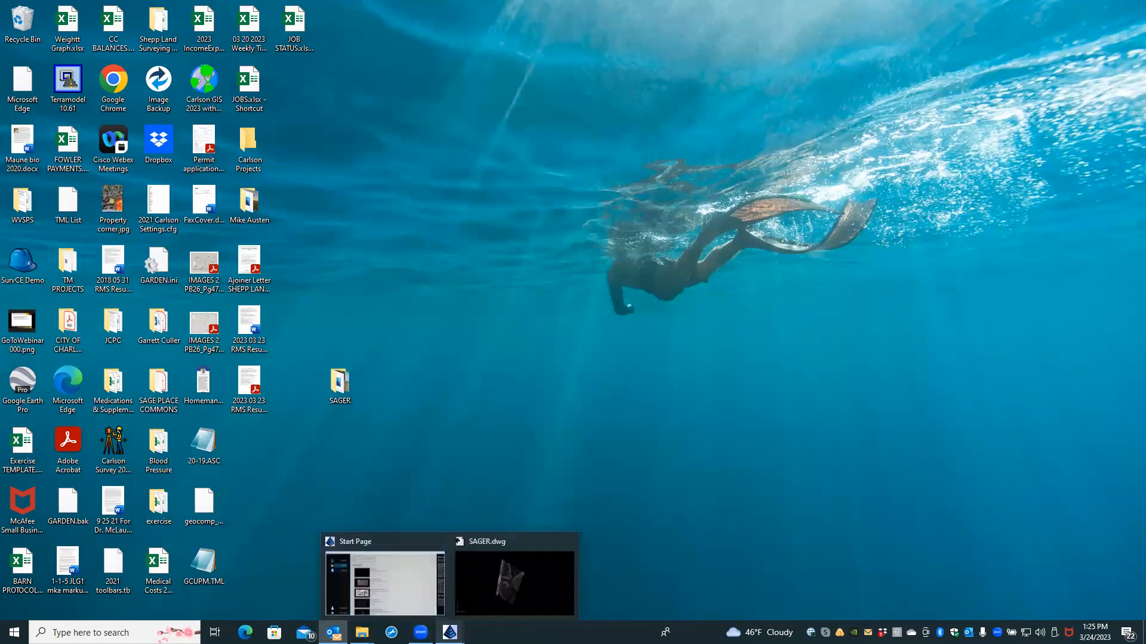
left_click(461, 595)
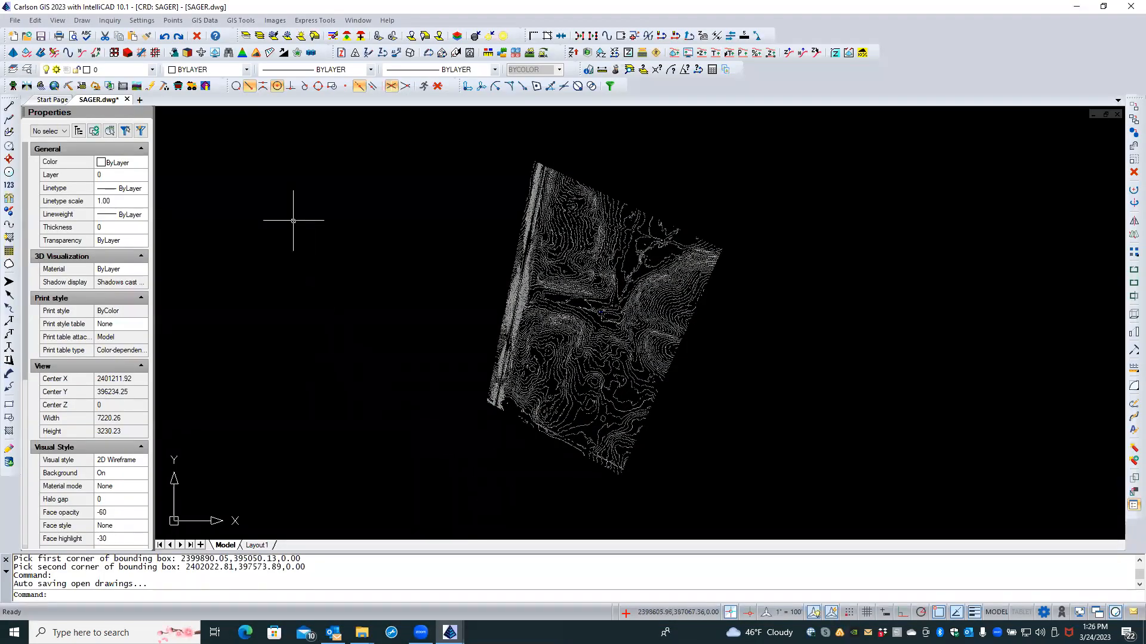
left_click(205, 20)
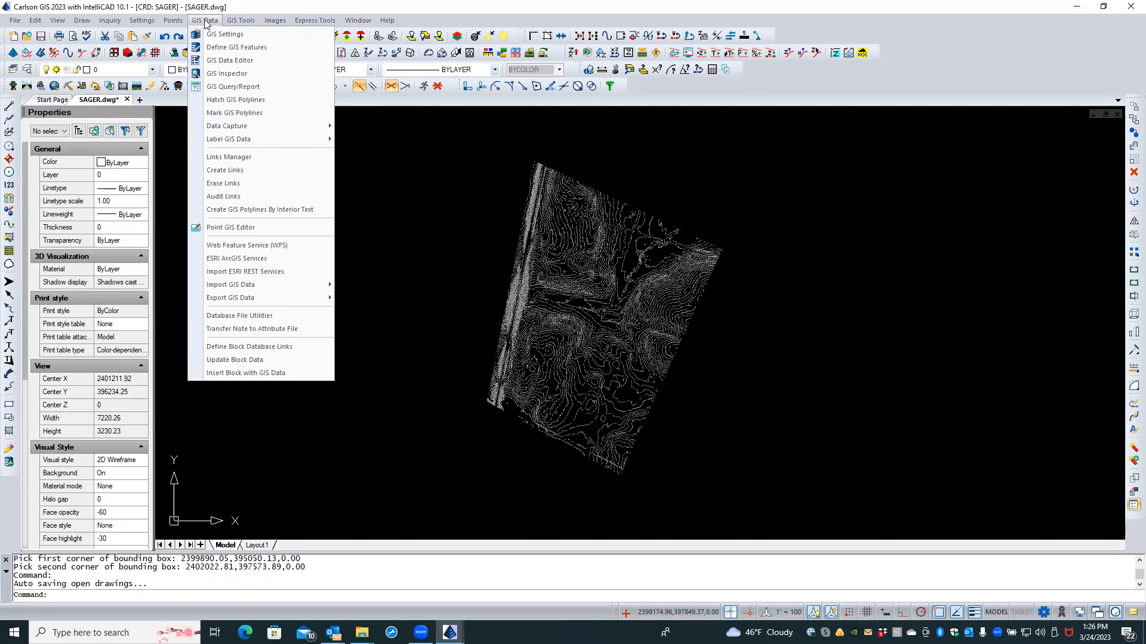
left_click(232, 259)
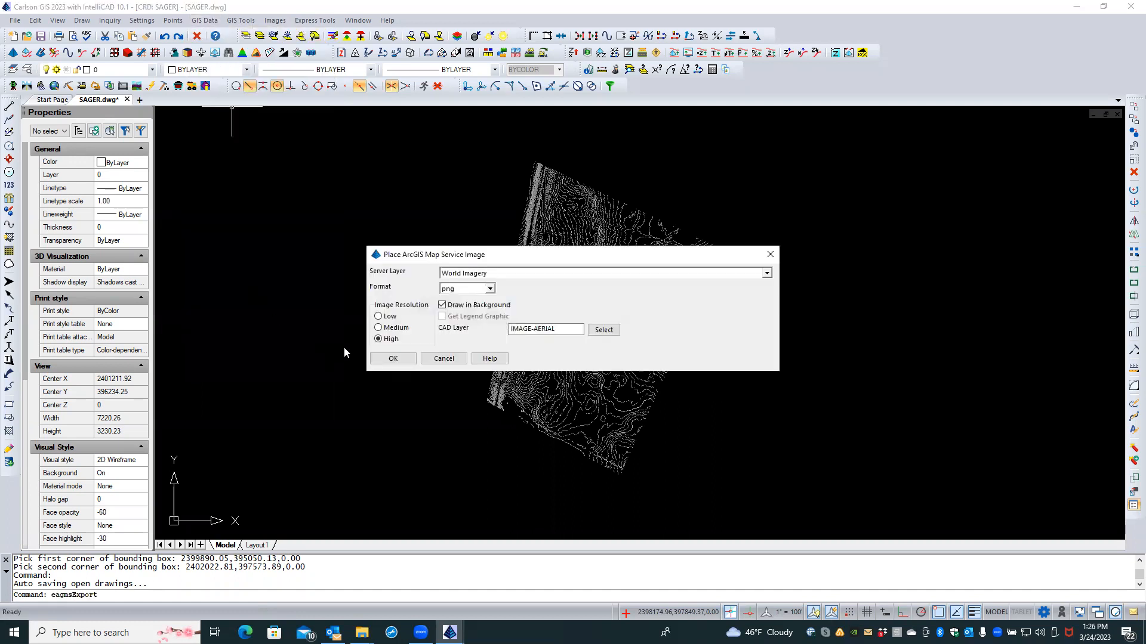
left_click(393, 360)
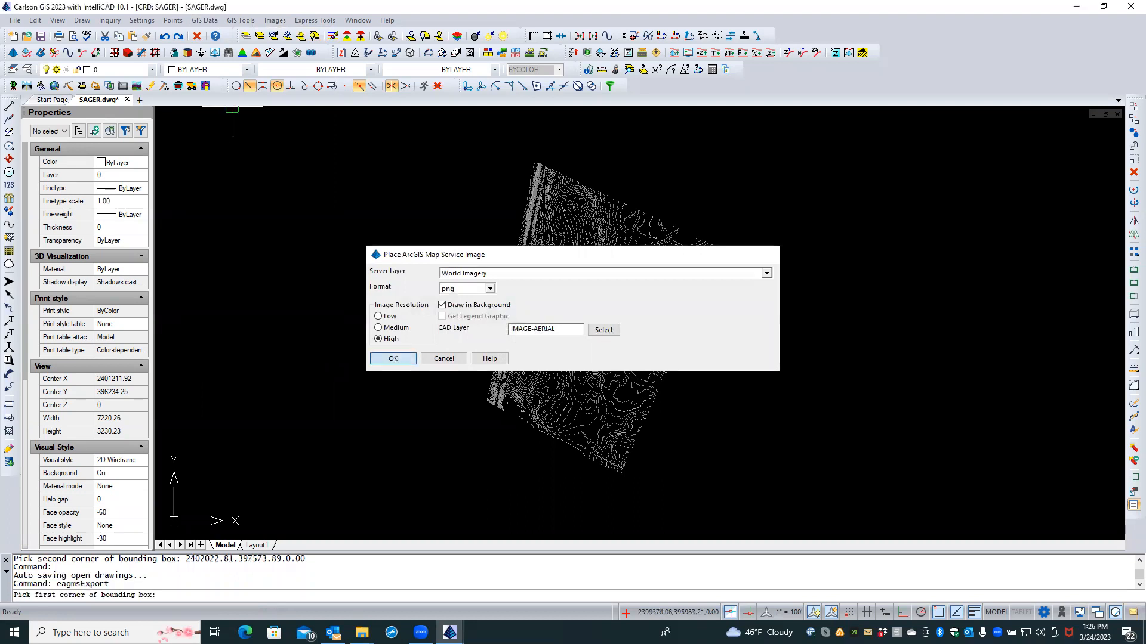
Step: Box the contours, save the image as MCCORMICK, and dismiss the image-too-large warning
left_click(432, 478)
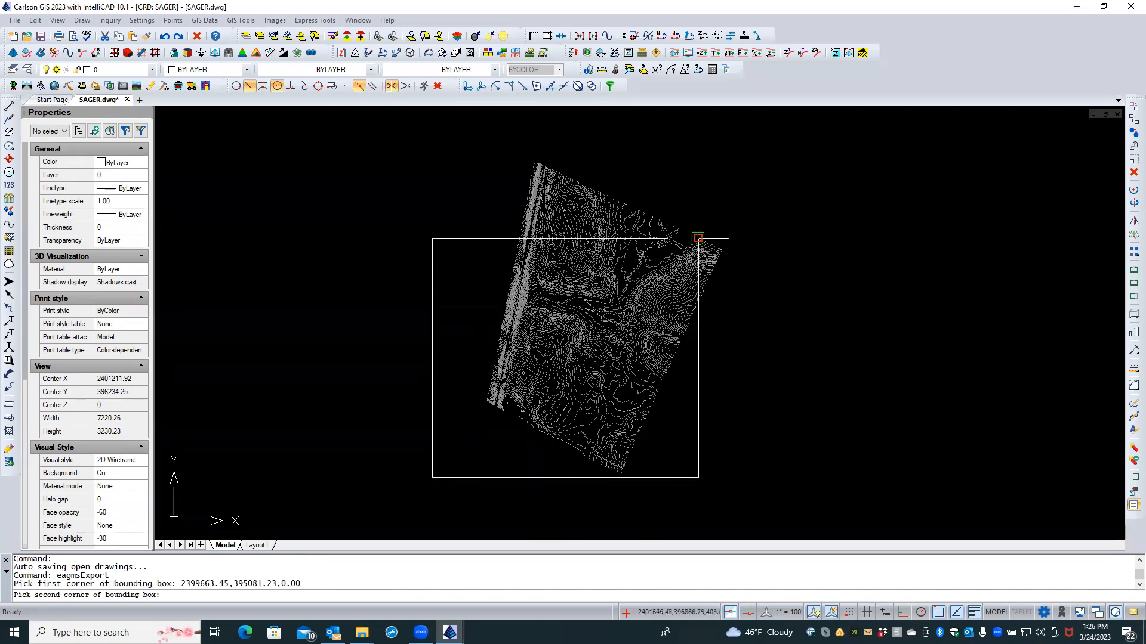
left_click(757, 150)
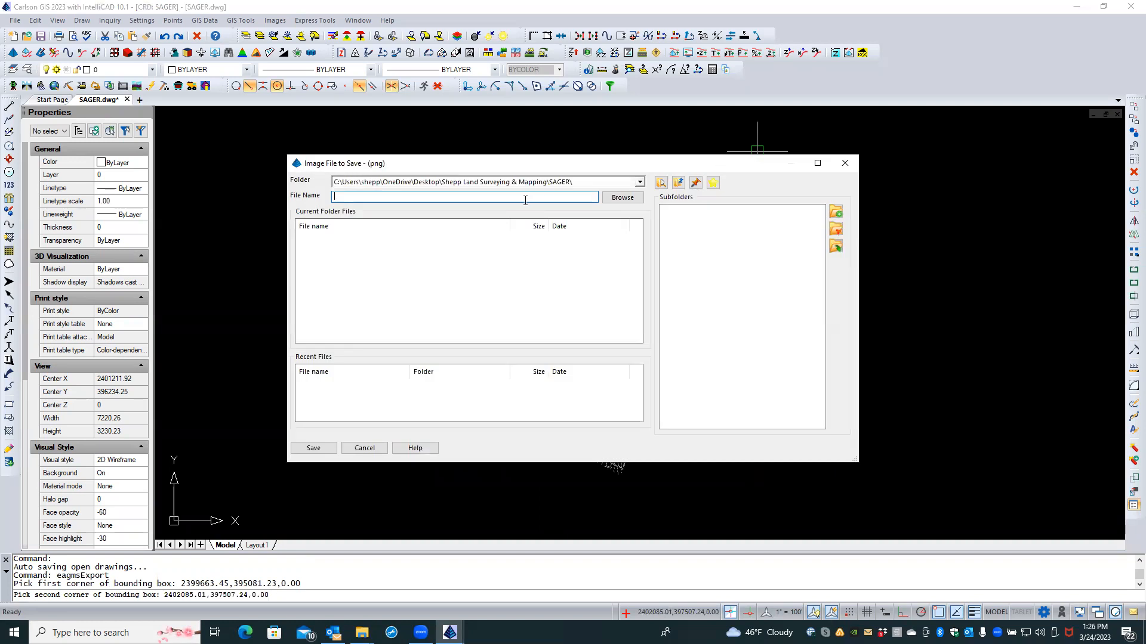
type("MCCORMICK")
left_click(327, 448)
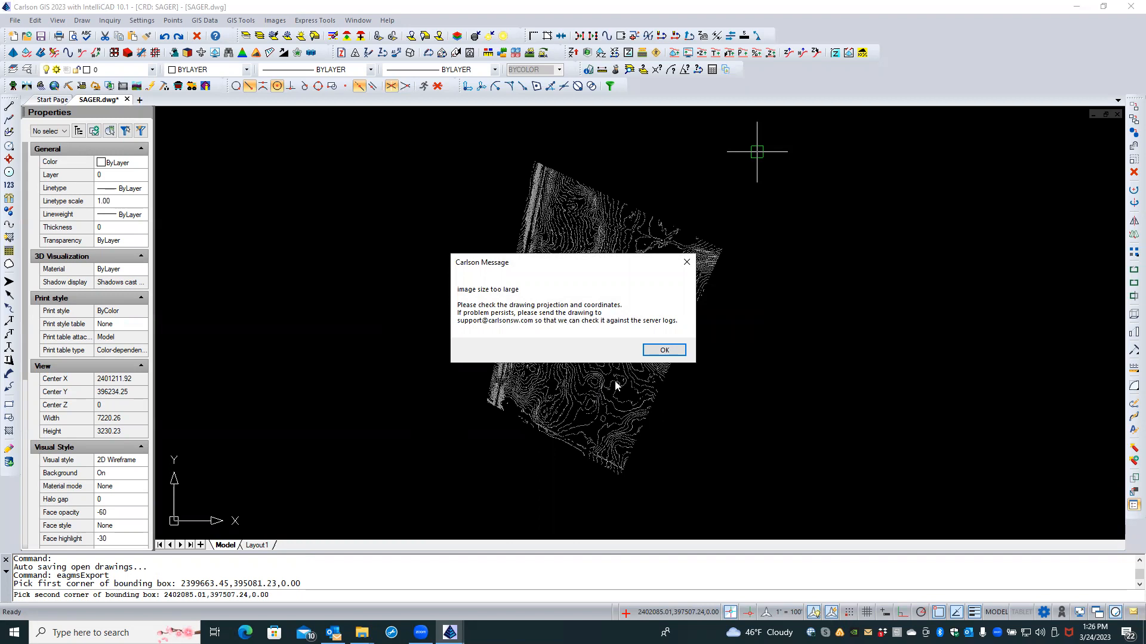
left_click(663, 350)
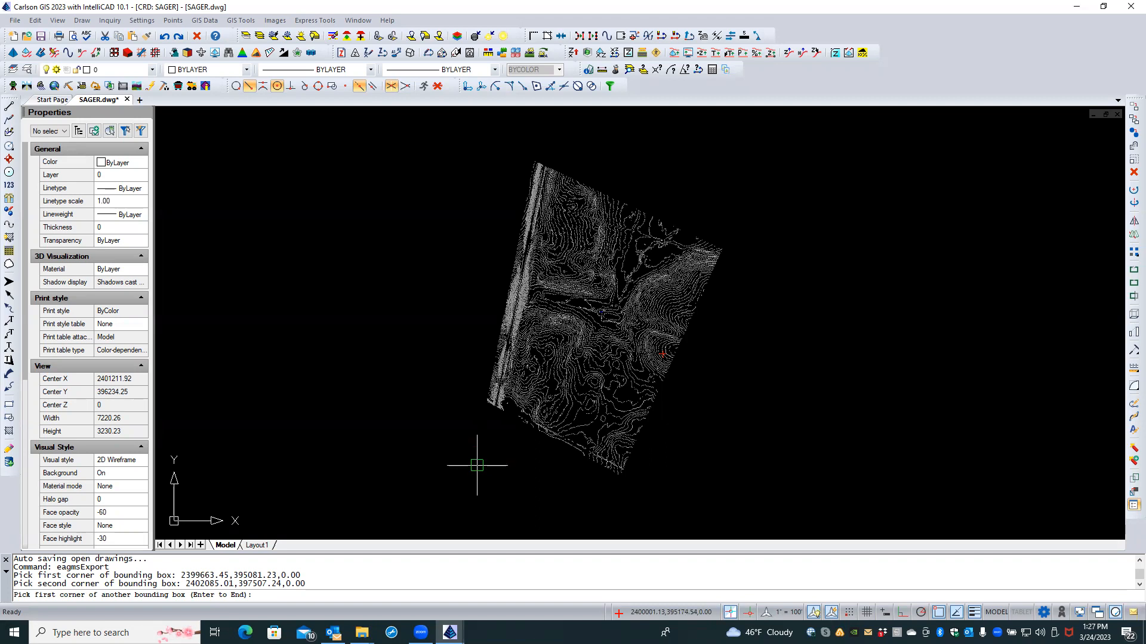
Step: Pick a smaller box tight around the contours and save the aerial as MCCORMICK png
left_click(477, 465)
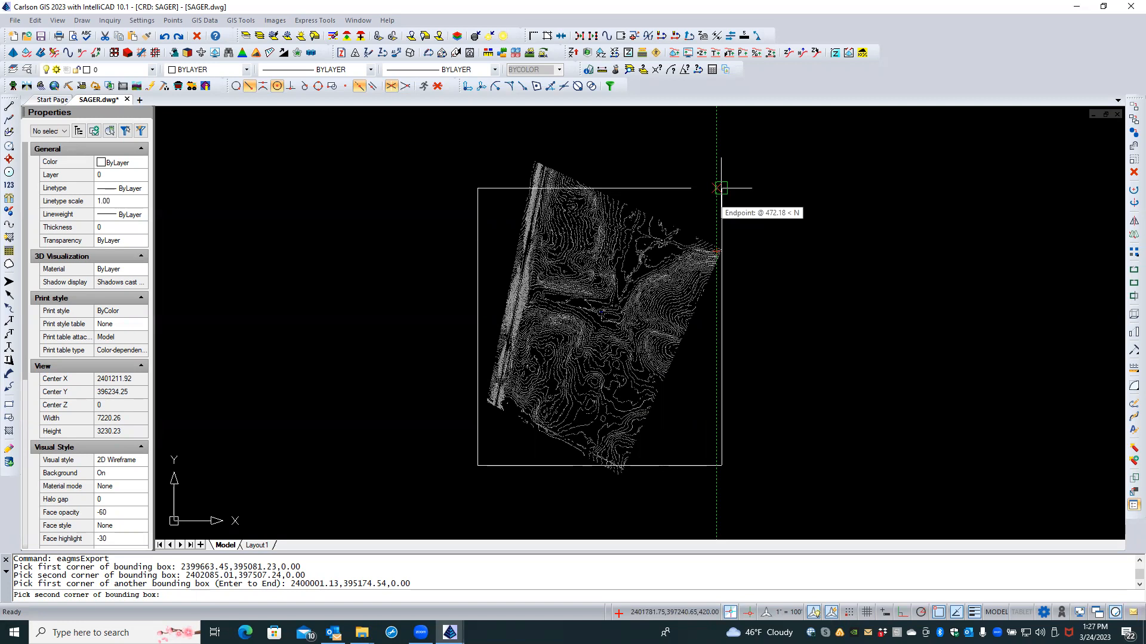
left_click(721, 188)
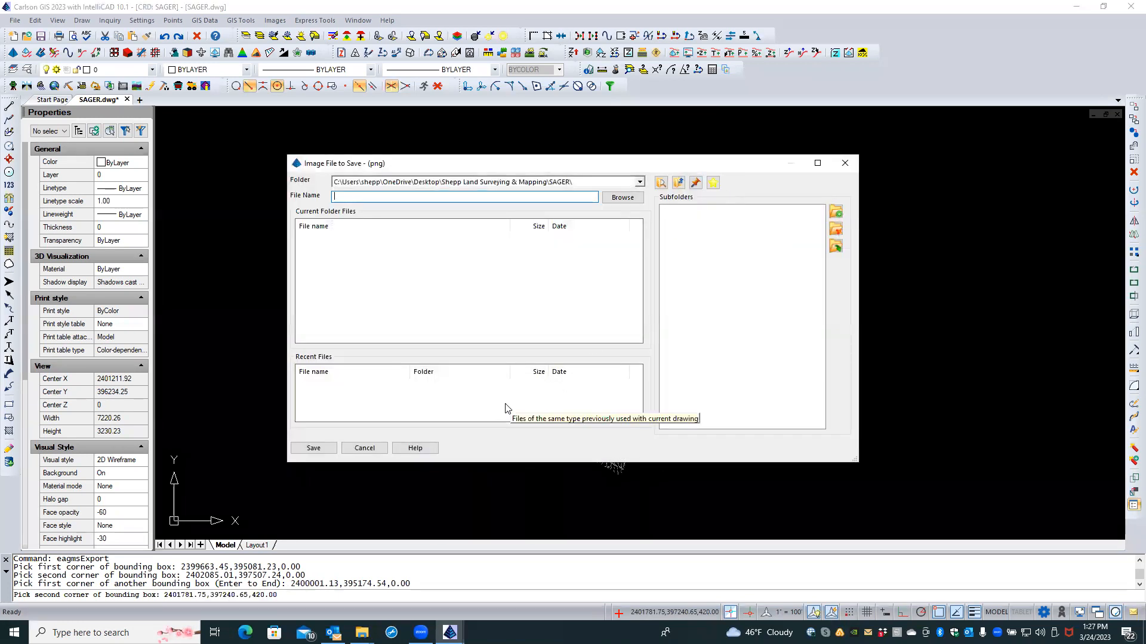
type("MCCO")
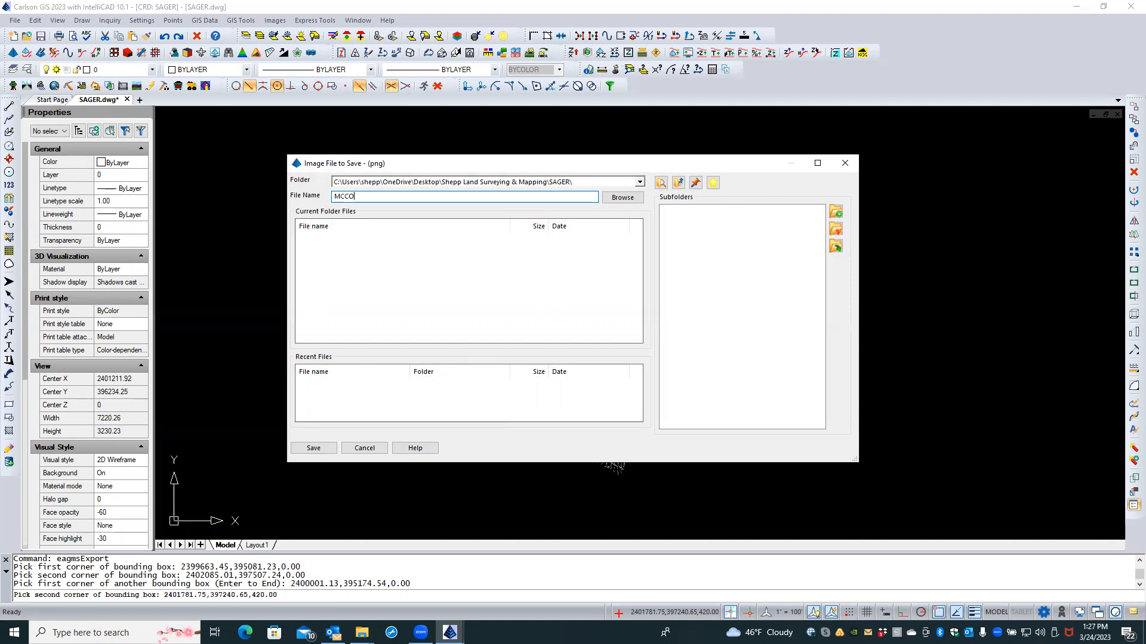
type("RMICK")
left_click(330, 449)
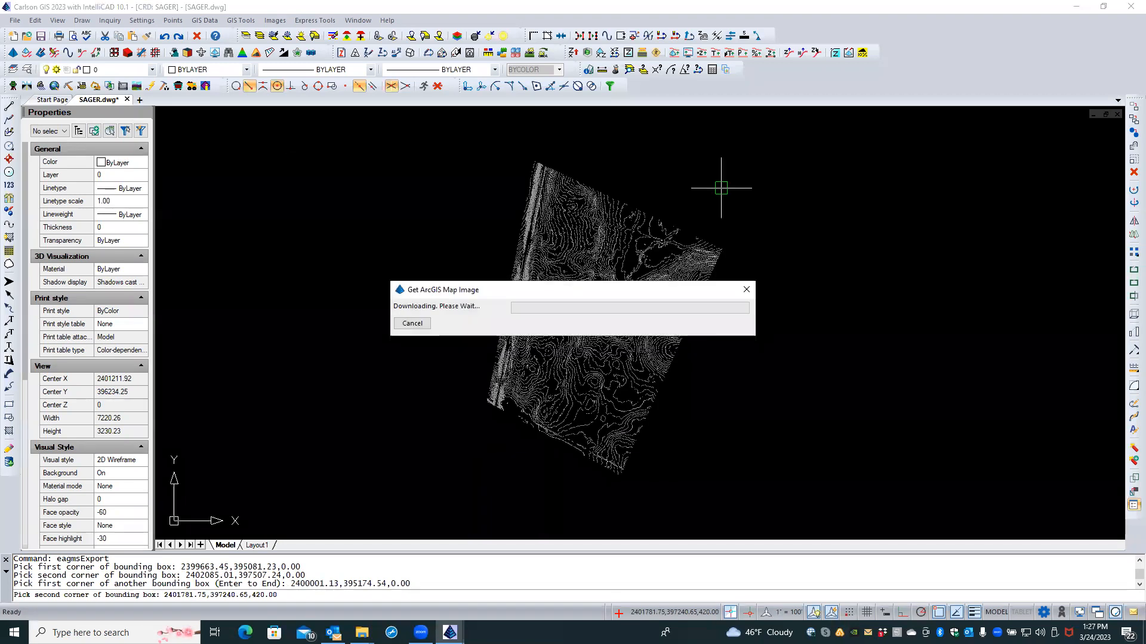
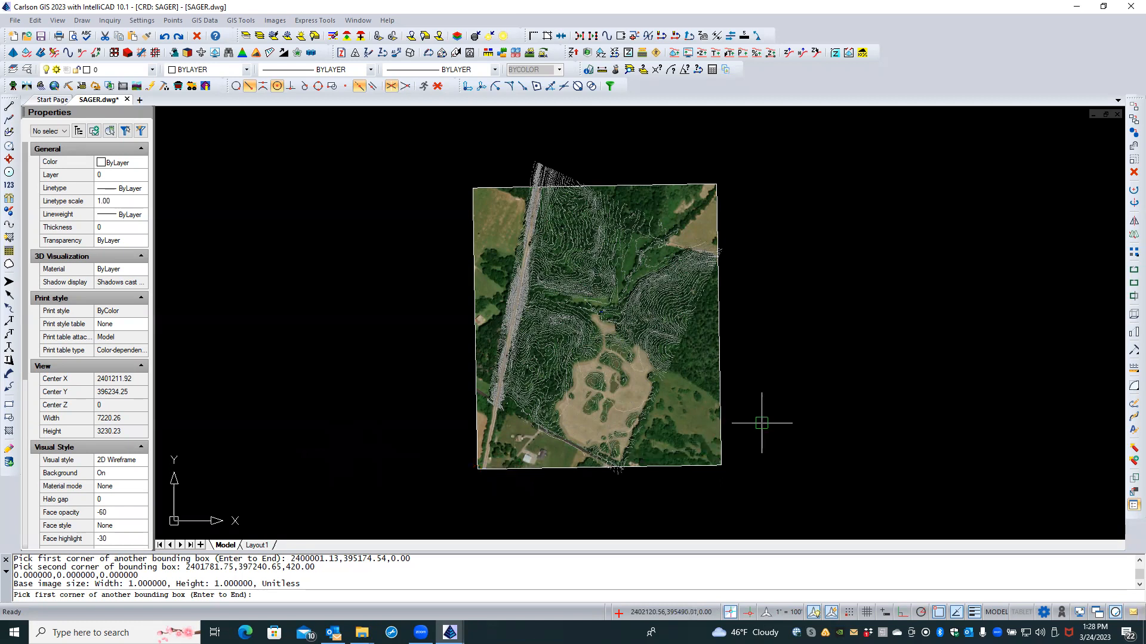
Step: Zoom out, pan, and zoom back in on the SAGER contours over the aerial image
scroll(762, 423, "down", 8)
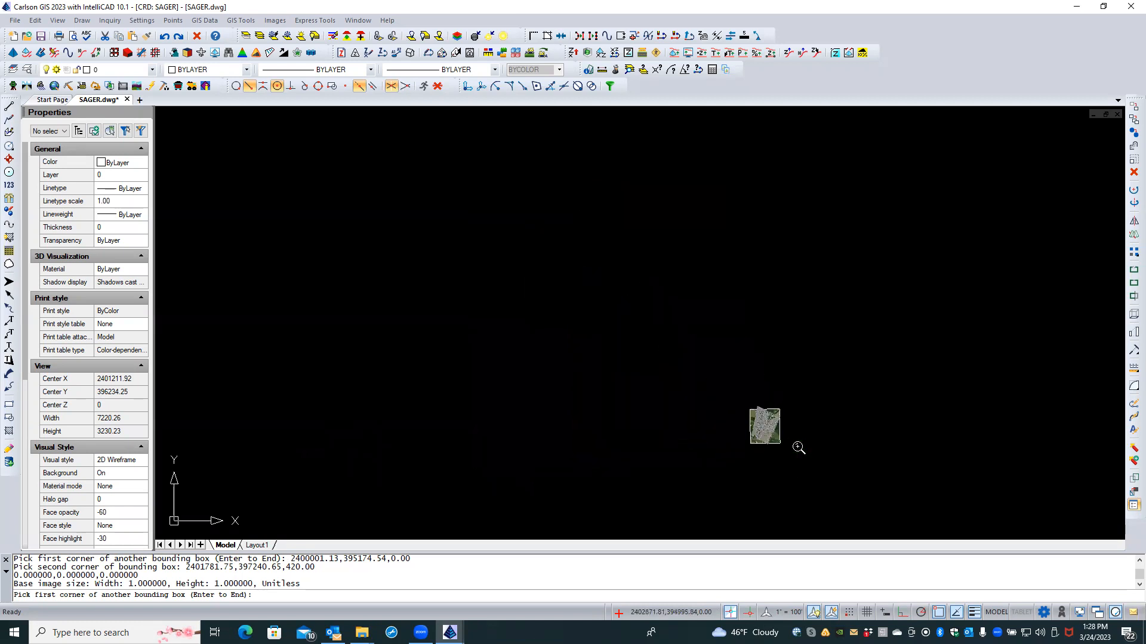
middle_click_drag(778, 426, 586, 274)
mouse_move(710, 419)
middle_mouse_down()
mouse_move(560, 267)
mouse_move(670, 376)
mouse_move(621, 271)
middle_mouse_up()
scroll(693, 409, "up", 4)
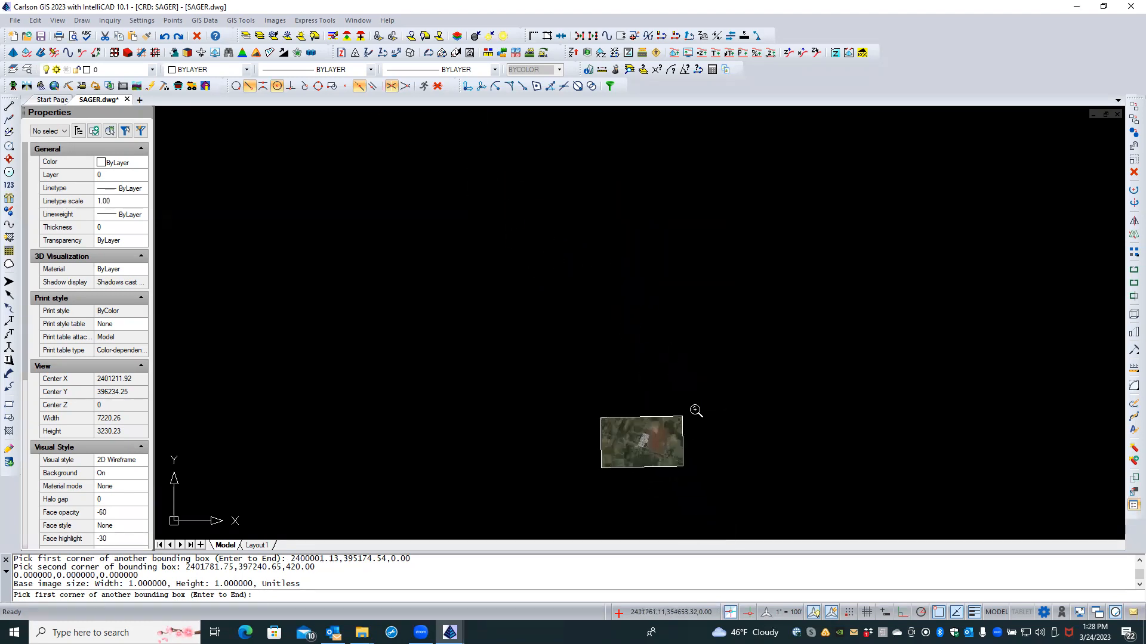
scroll(694, 410, "up", 1)
middle_click_drag(696, 414, 742, 302)
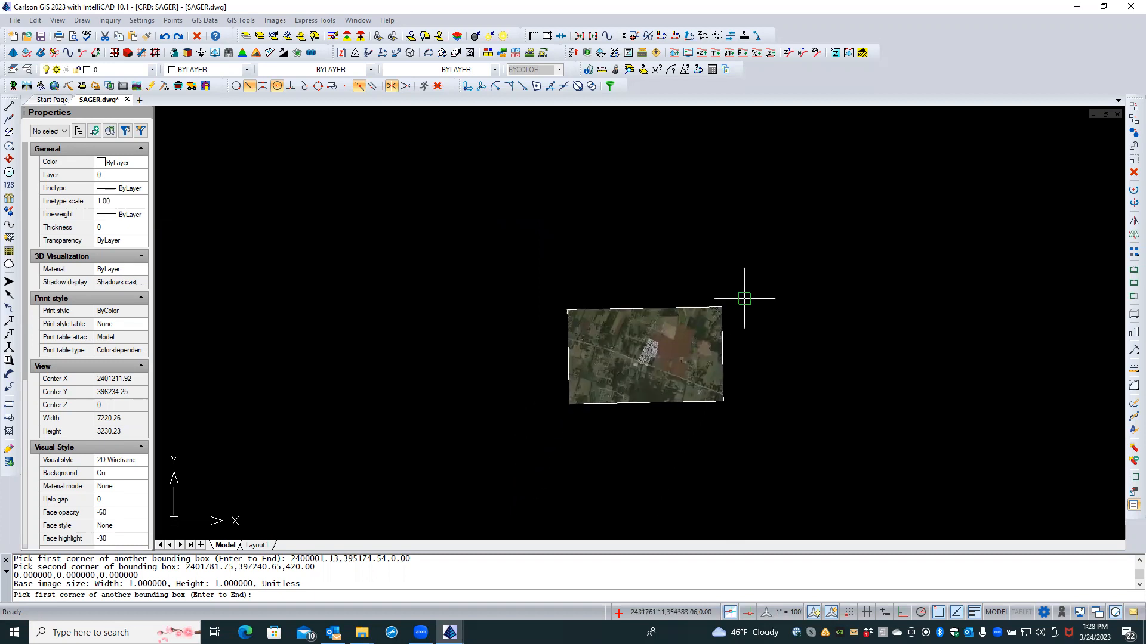
scroll(684, 411, "up", 3)
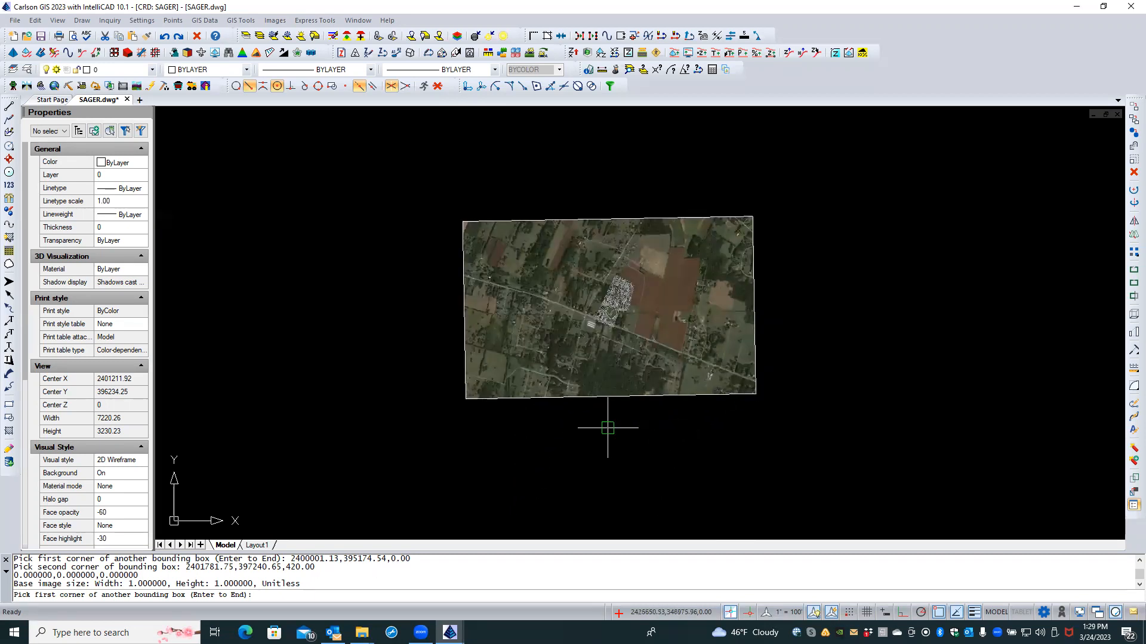
scroll(594, 340, "up", 4)
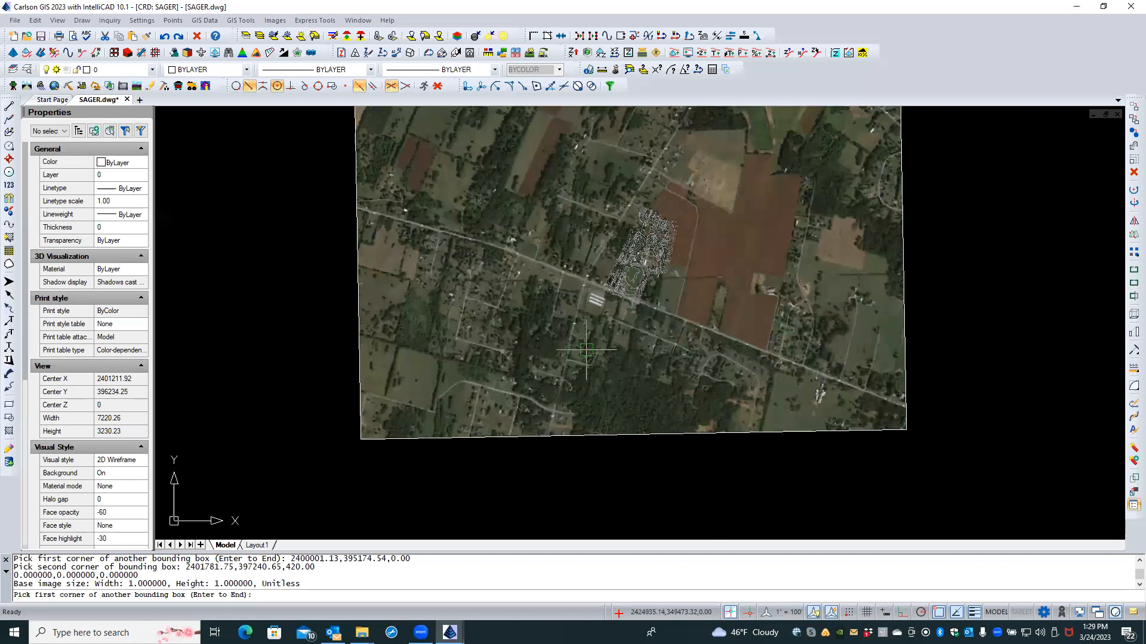
scroll(595, 336, "up", 3)
middle_click_drag(607, 314, 582, 481)
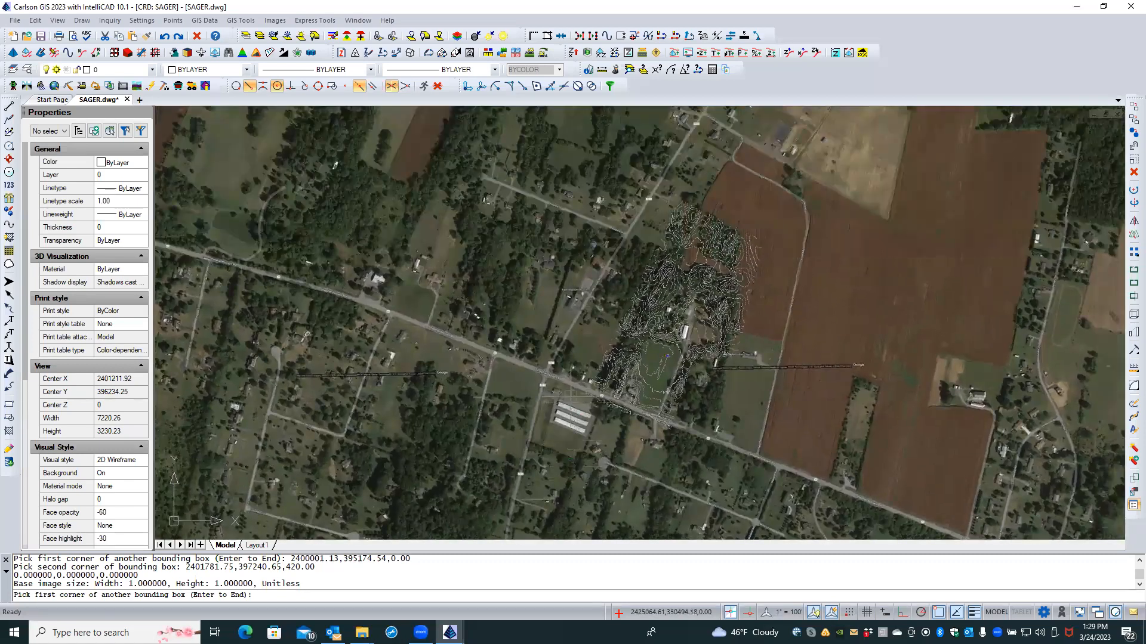
Step: Box the contoured site and save its ArcGIS aerial image under the name GREE
left_click(521, 424)
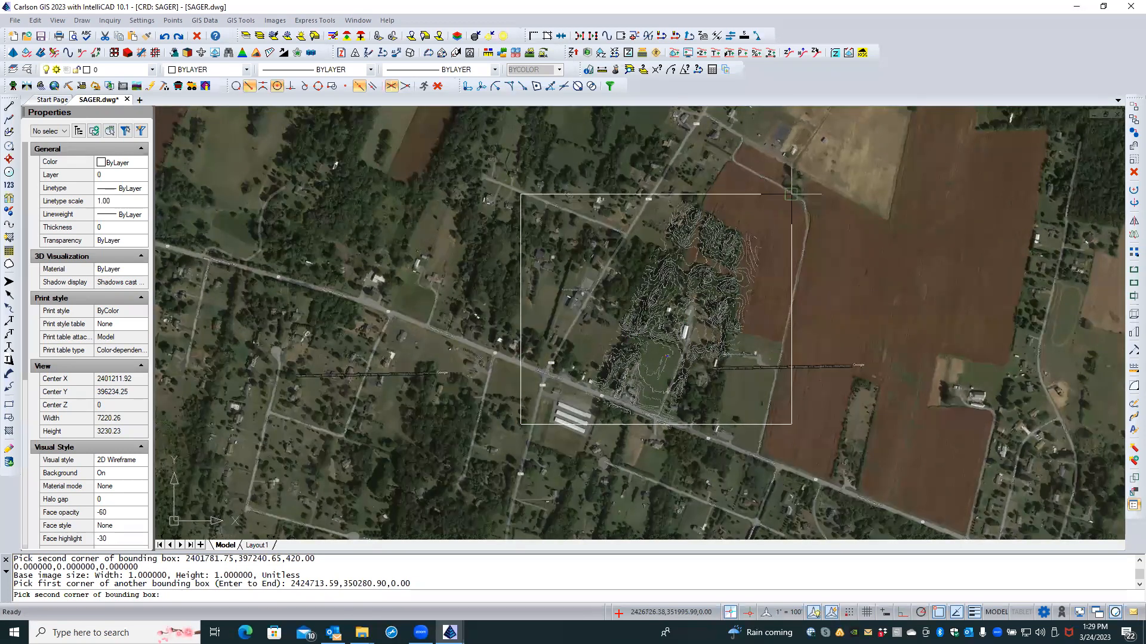
left_click(791, 194)
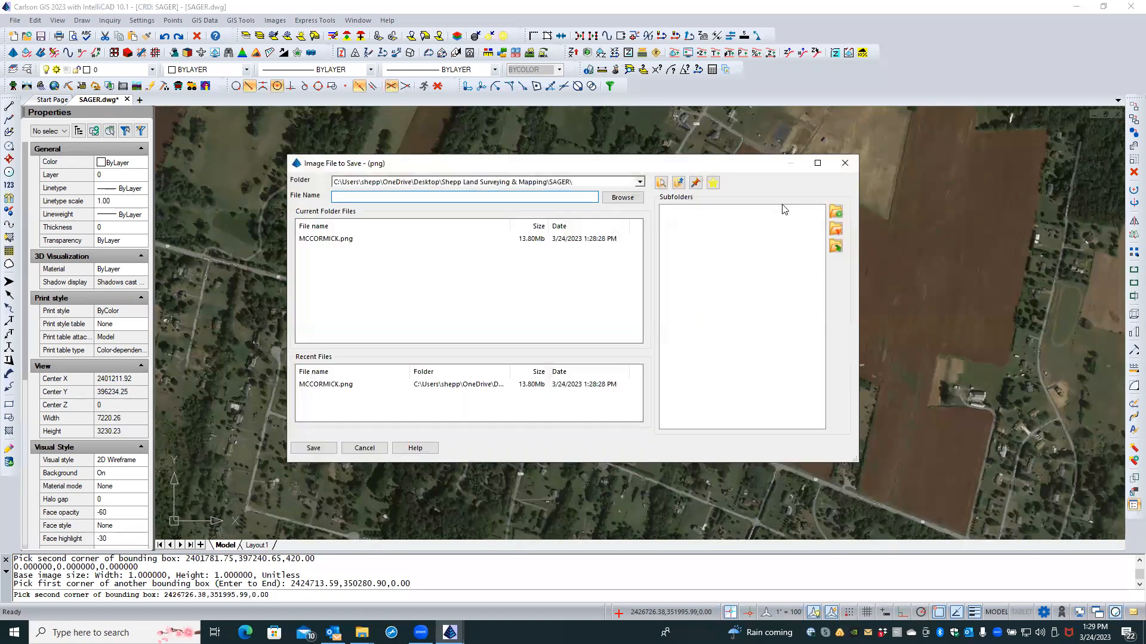
type("GREEN")
left_click(322, 452)
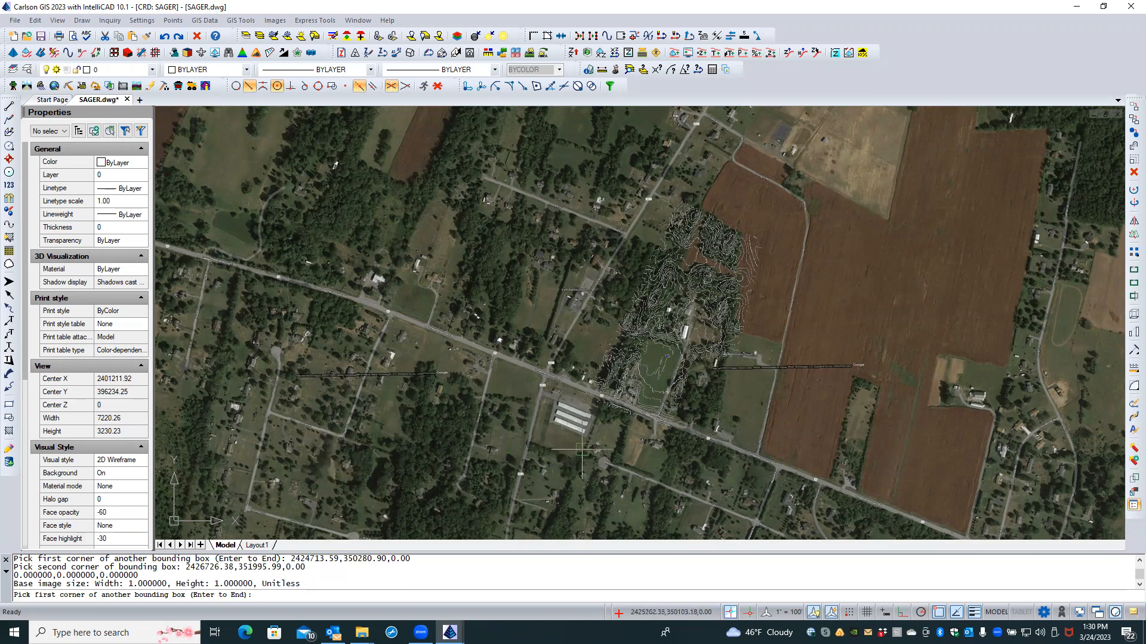
Step: End the area prompt and delete the large outer imagery-GOOGLE aerial image
scroll(600, 444, "up", 2)
scroll(601, 442, "down", 2)
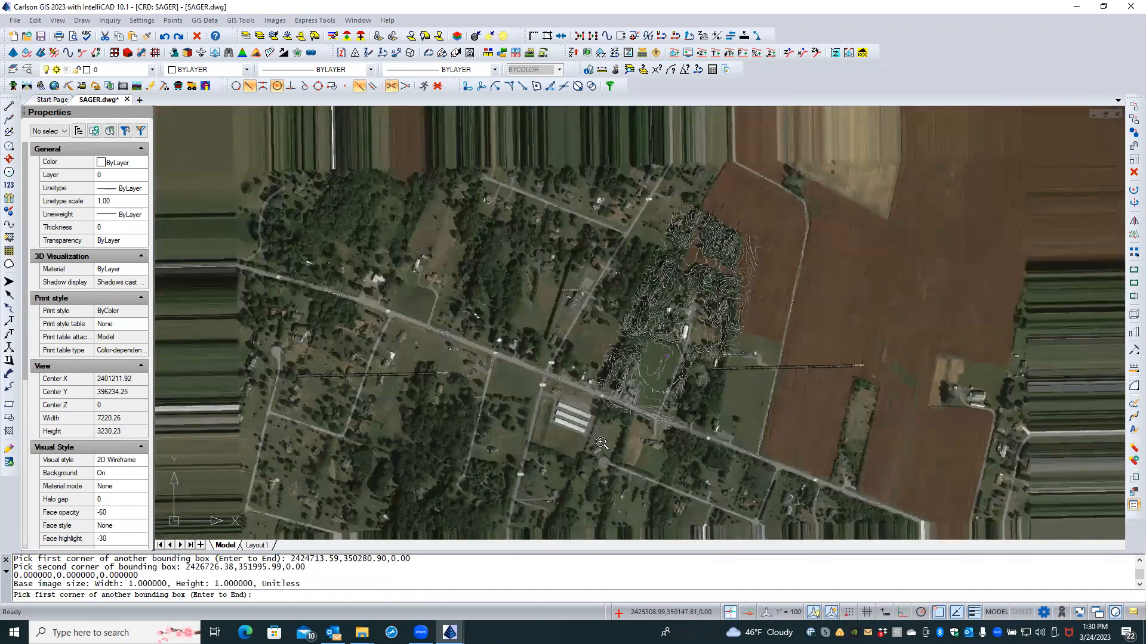
scroll(601, 443, "down", 2)
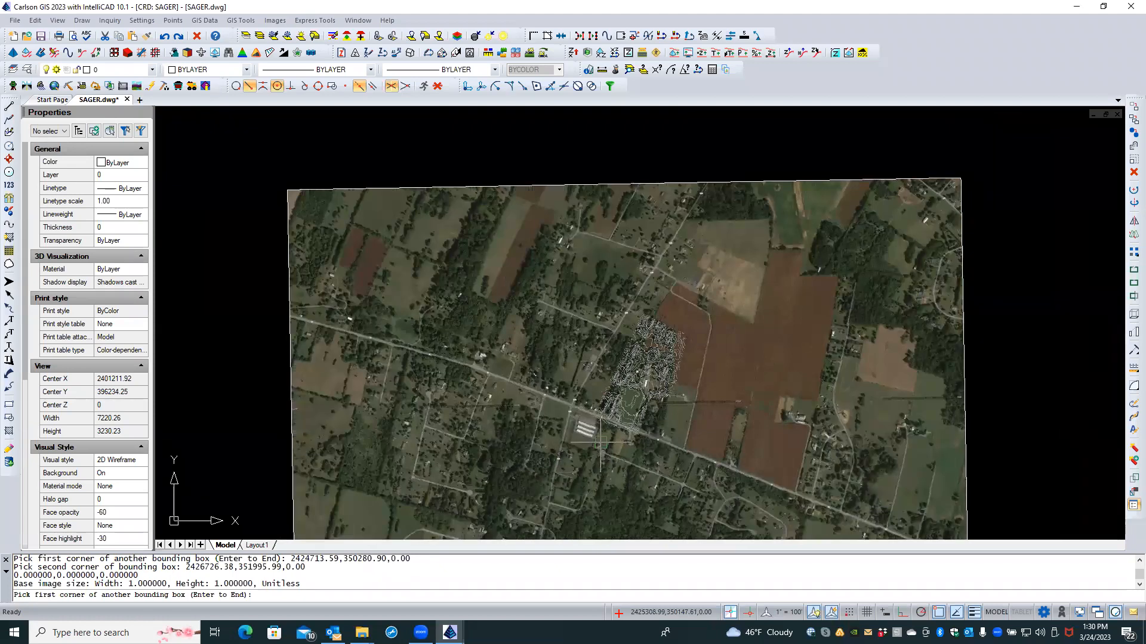
key("Return")
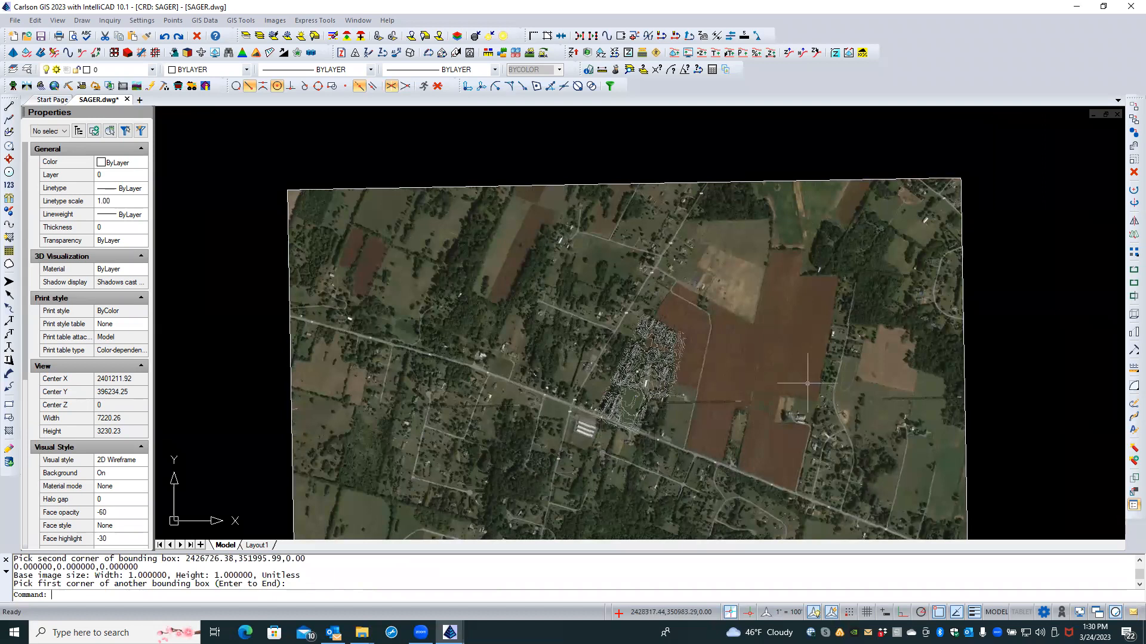
left_click(964, 371)
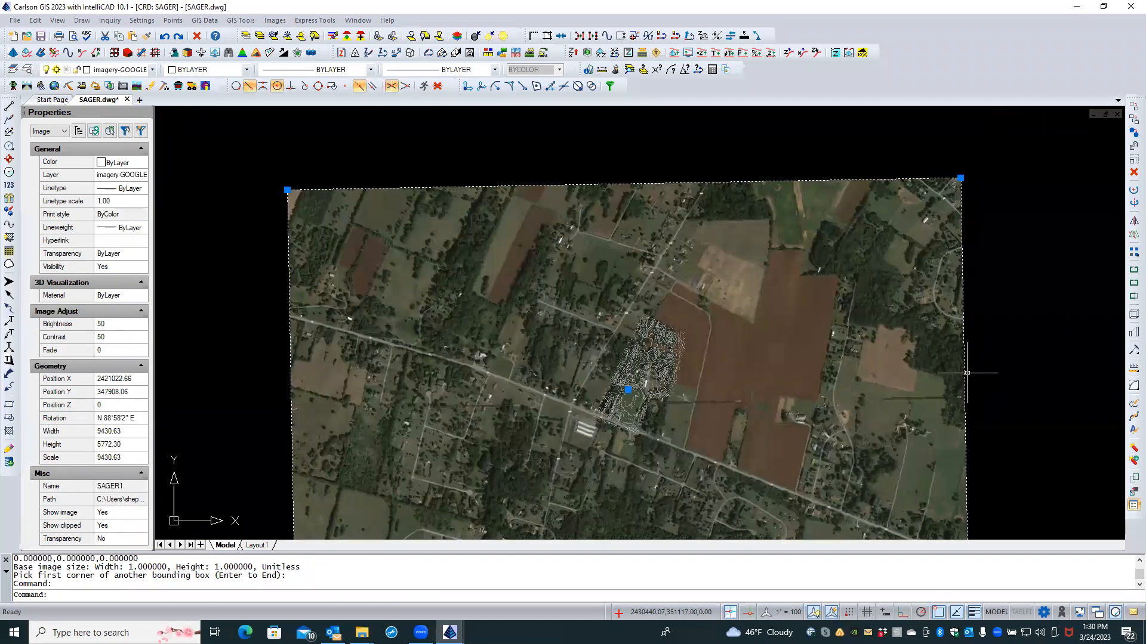
key("Delete")
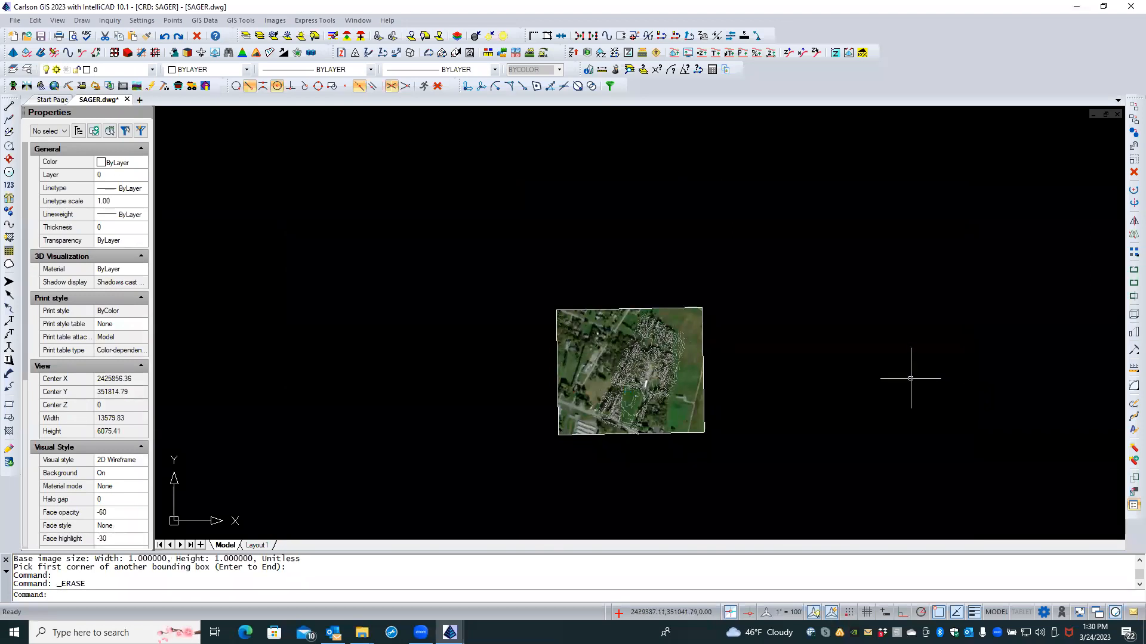
Step: Zoom in to check the remaining site image under the contours
scroll(750, 402, "up", 2)
scroll(739, 399, "up", 3)
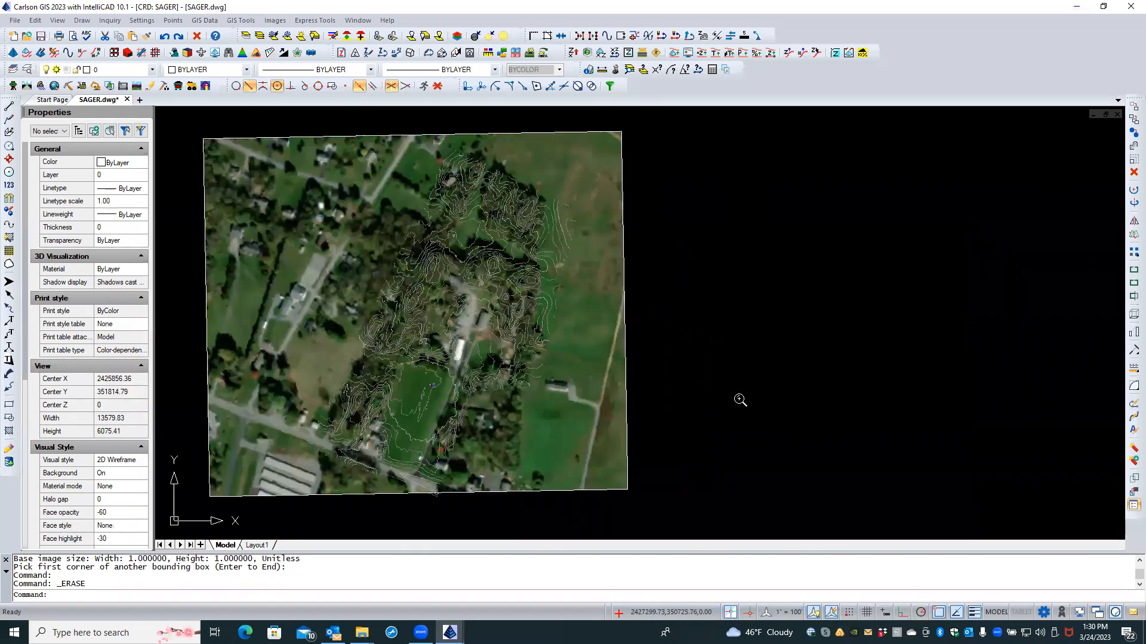
middle_click_drag(594, 401, 803, 422)
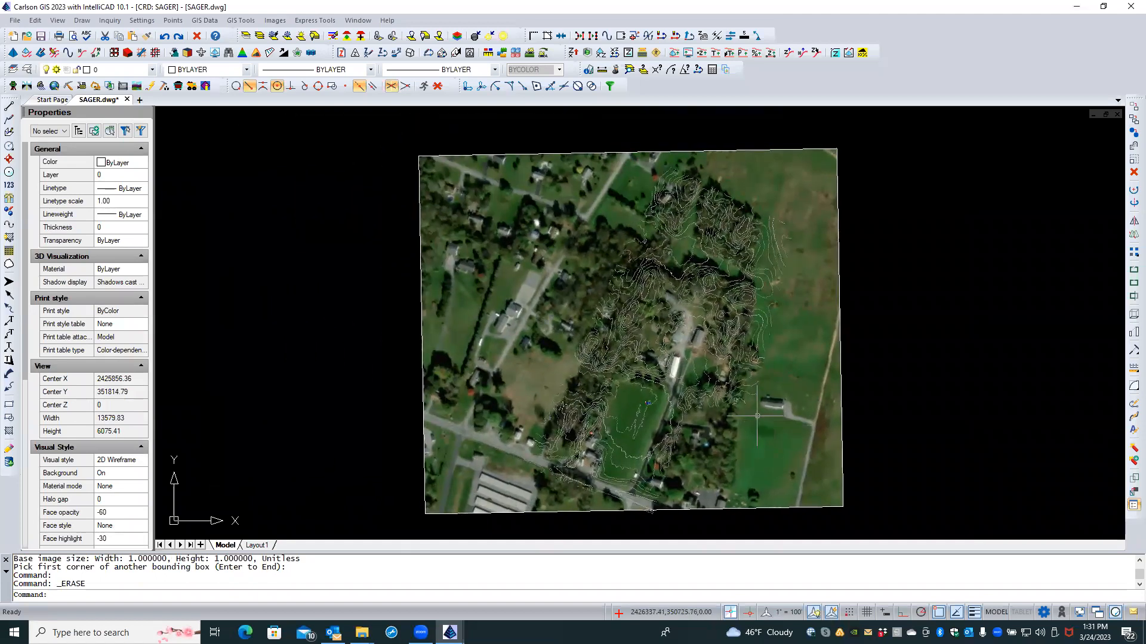
scroll(757, 416, "up", 1)
scroll(757, 416, "up", 1)
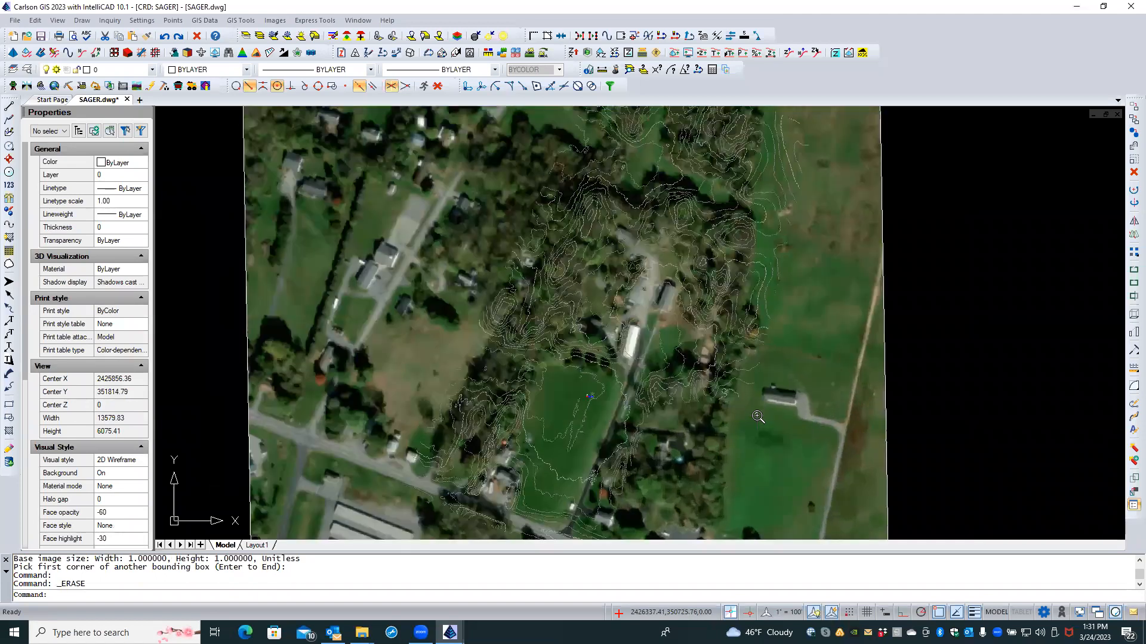
scroll(756, 416, "down", 2)
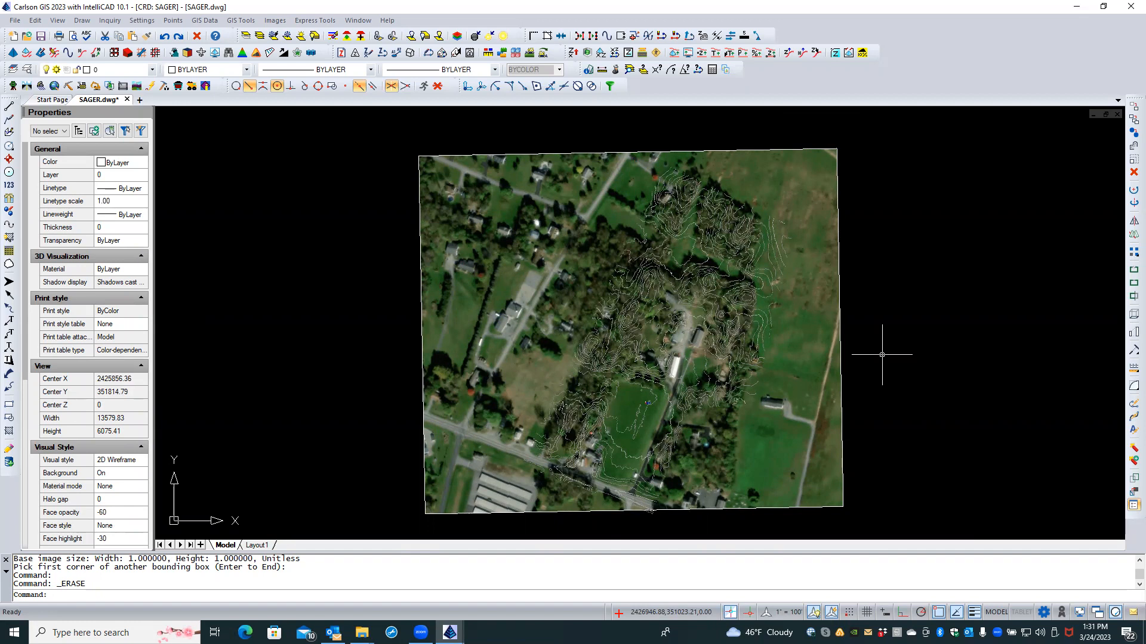
scroll(396, 396, "down", 1)
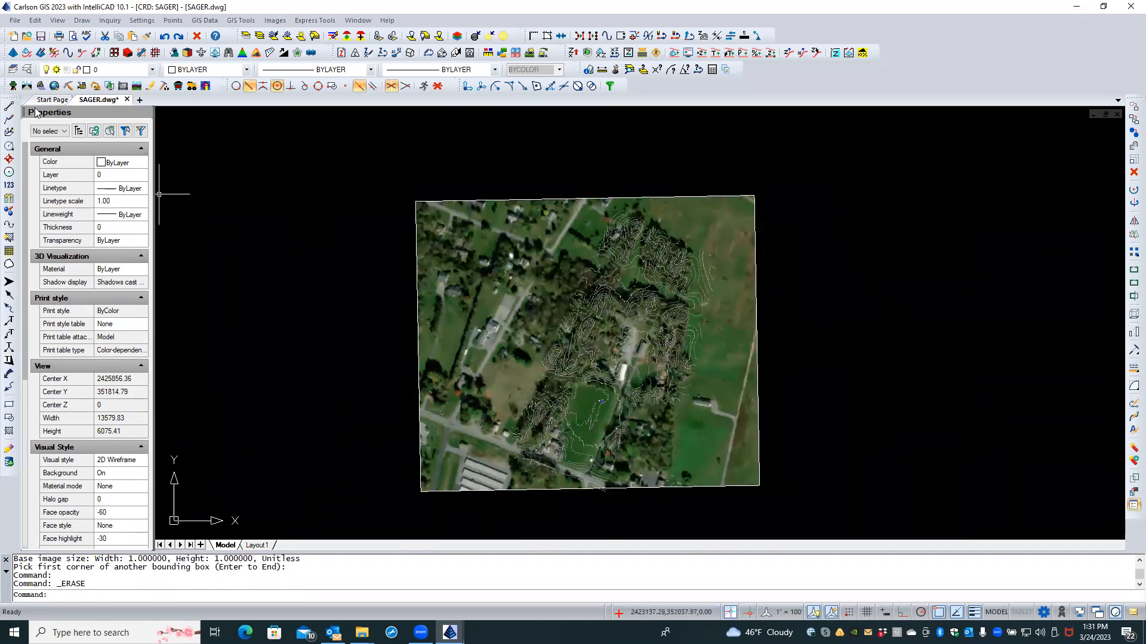
Step: Detach the SAGER, SAGER-2 and SAGER1 image references from External References
left_click(26, 70)
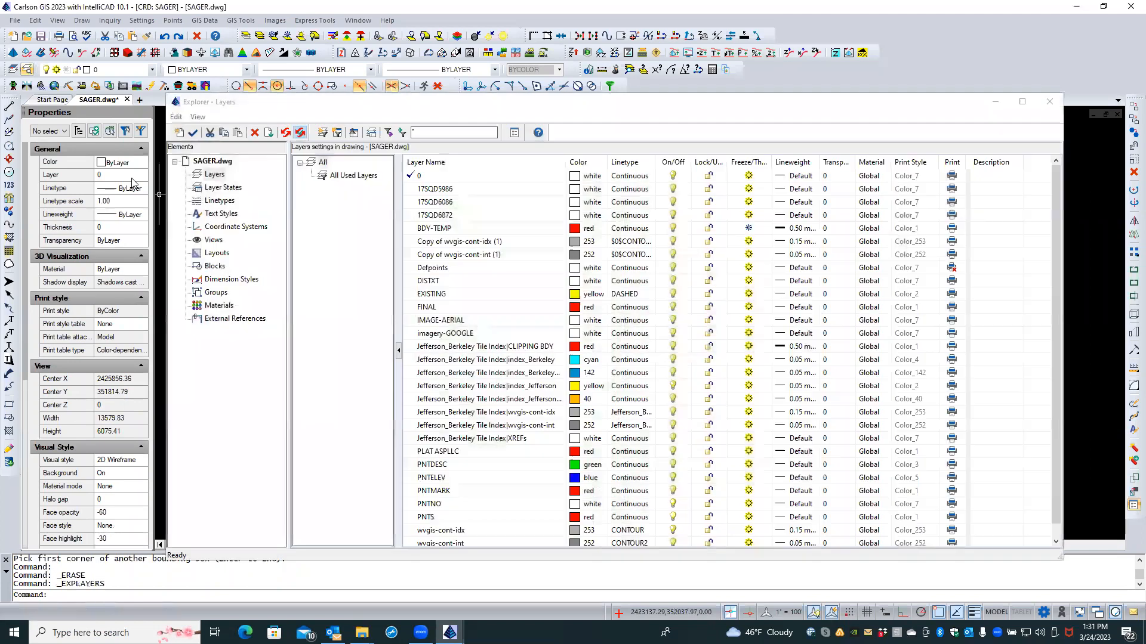
left_click(210, 320)
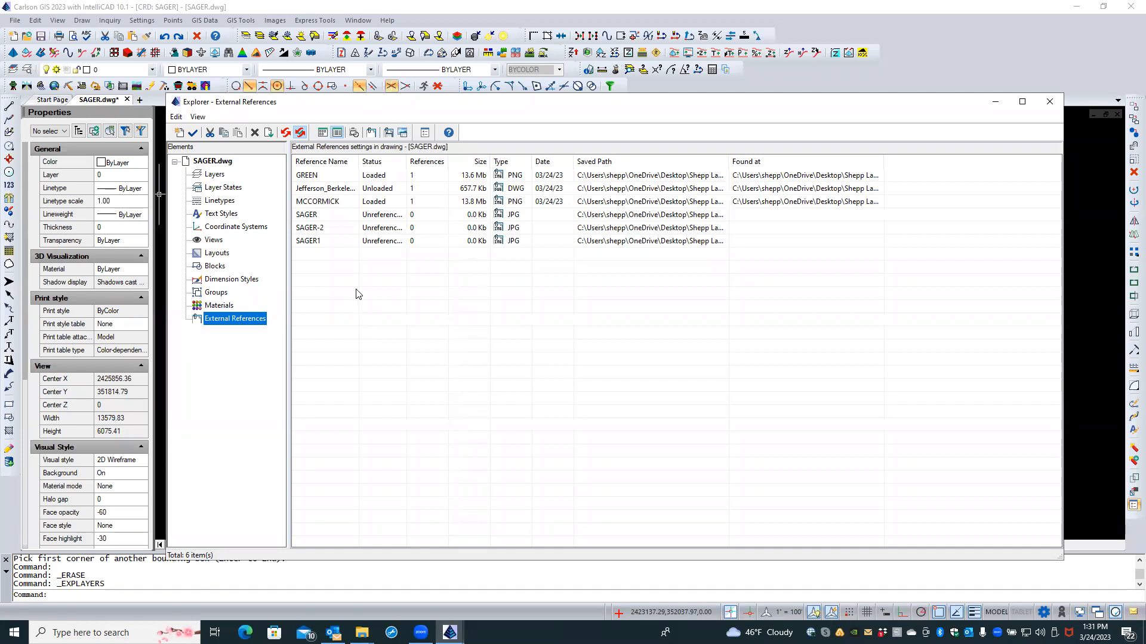
left_click(336, 216)
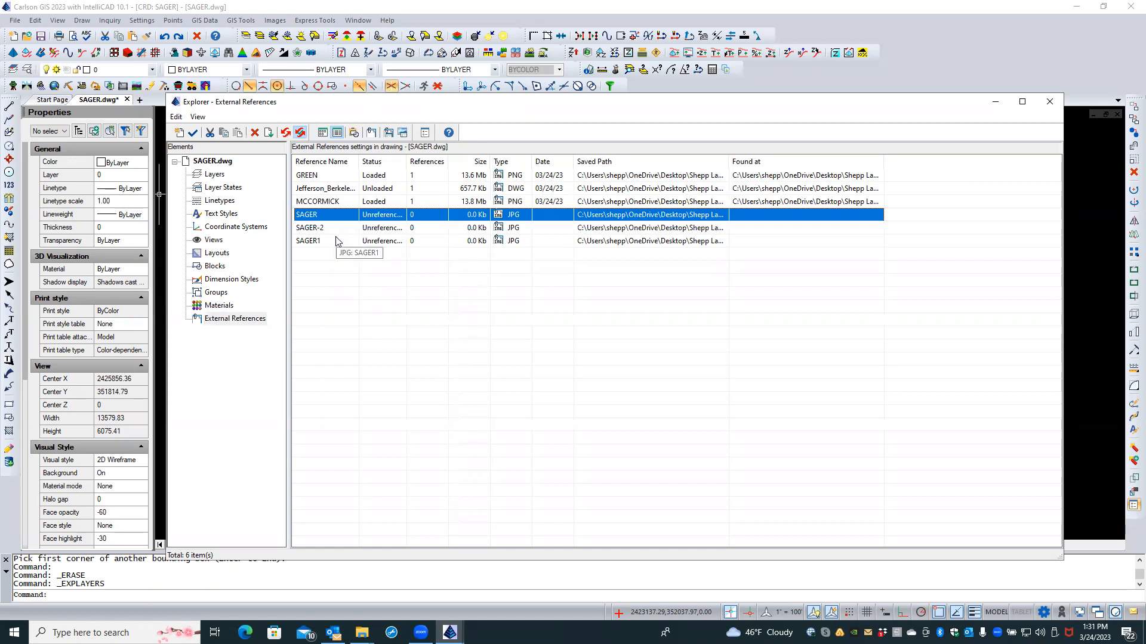
left_click(336, 240, "shift")
right_click(335, 241)
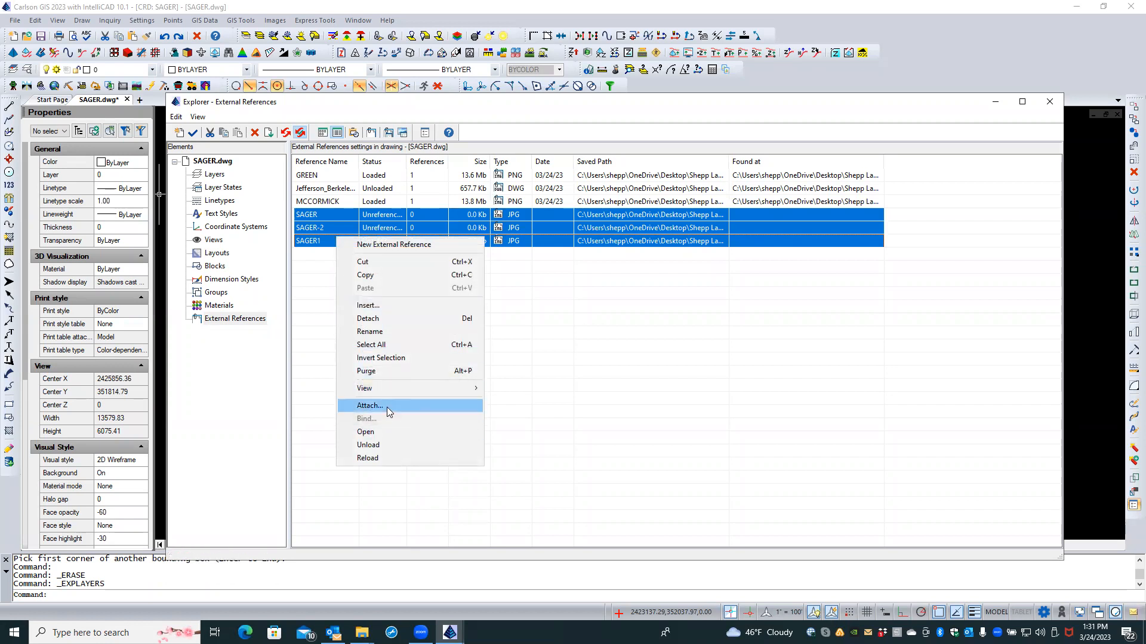
left_click(392, 317)
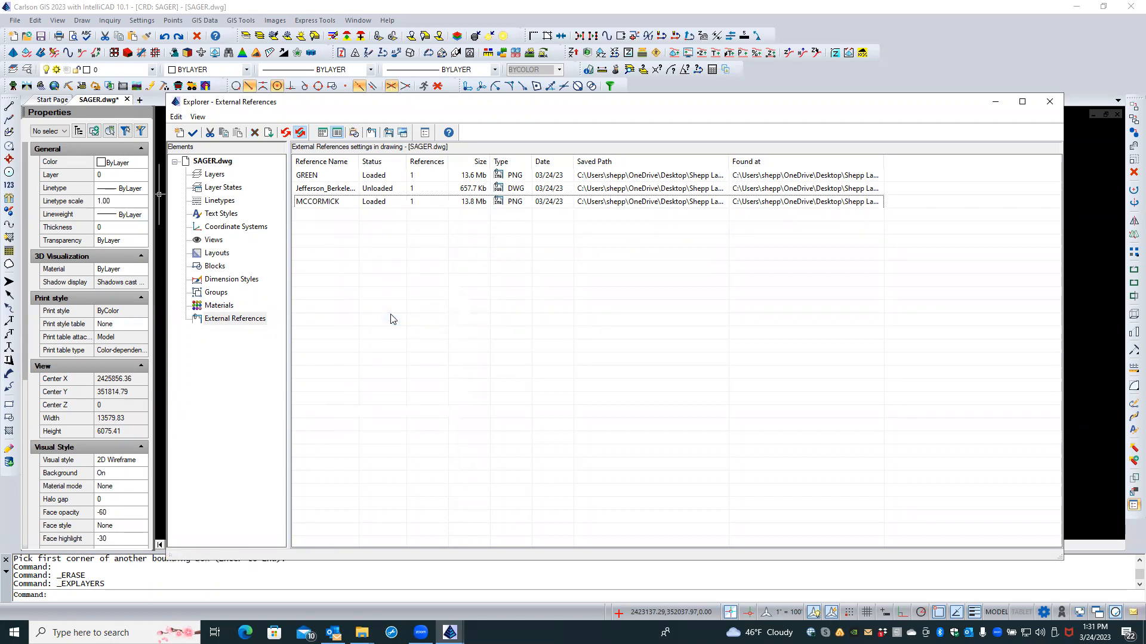
left_click(1050, 103)
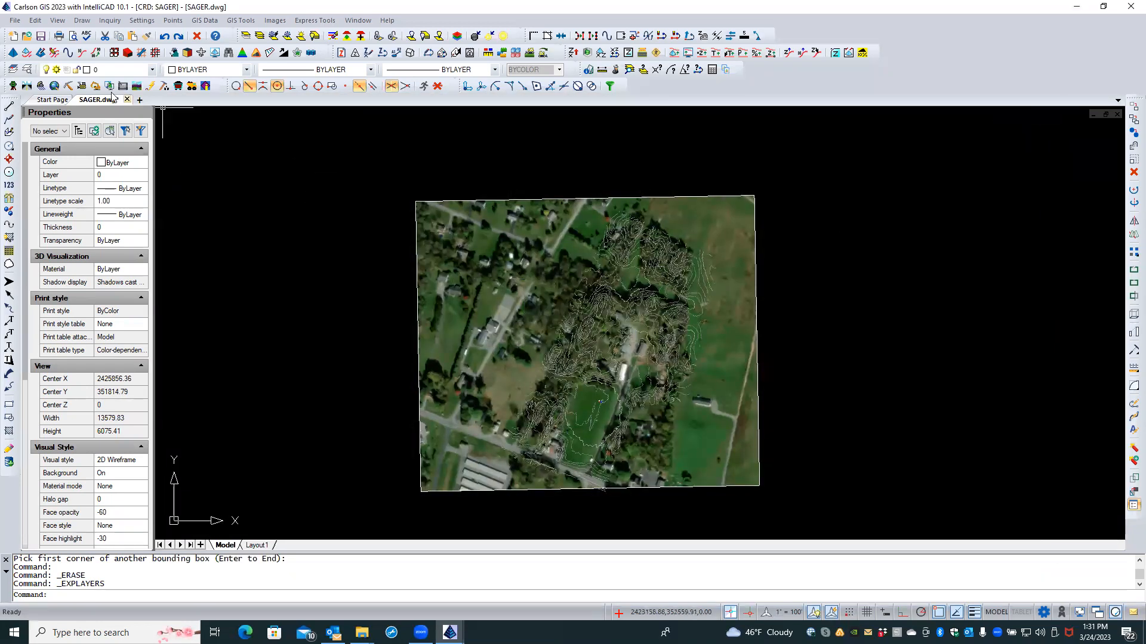
Step: Draw a rectangle over the lower part of the aerial image
scroll(361, 354, "up", 1)
scroll(439, 365, "down", 1)
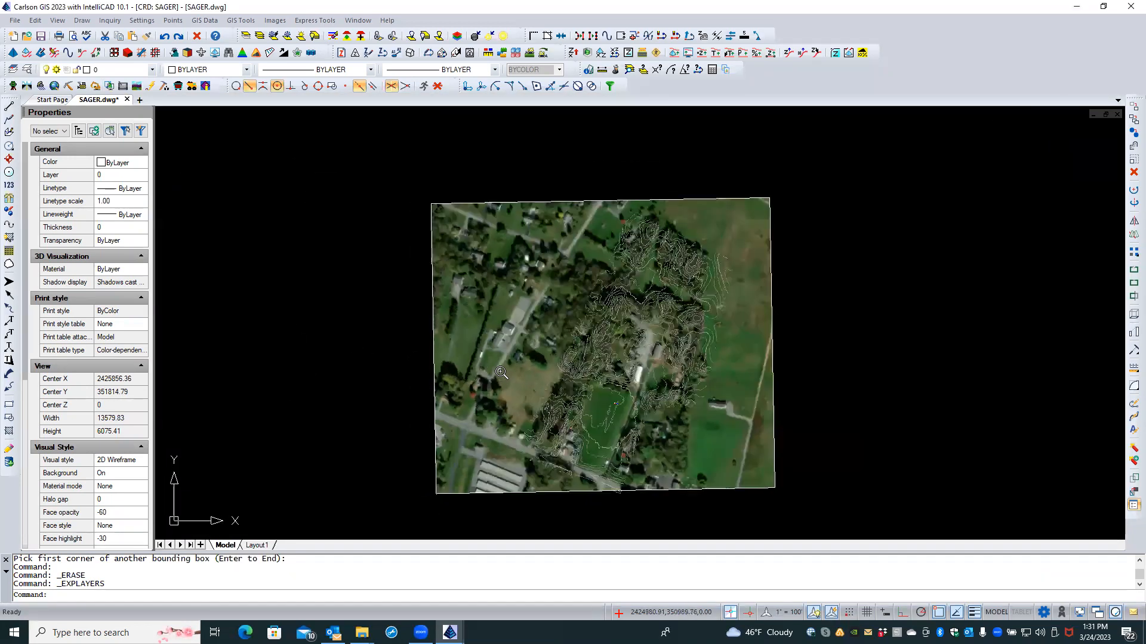
scroll(501, 373, "down", 10)
scroll(383, 160, "up", 10)
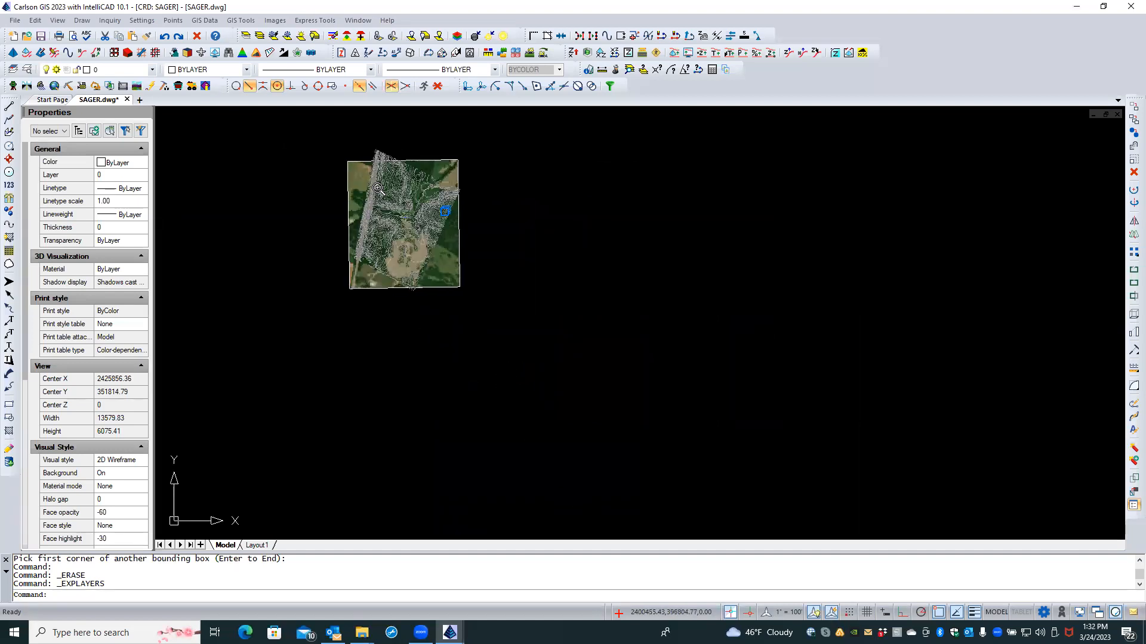
scroll(478, 231, "up", 1)
middle_click_drag(496, 242, 553, 257)
scroll(593, 355, "down", 2)
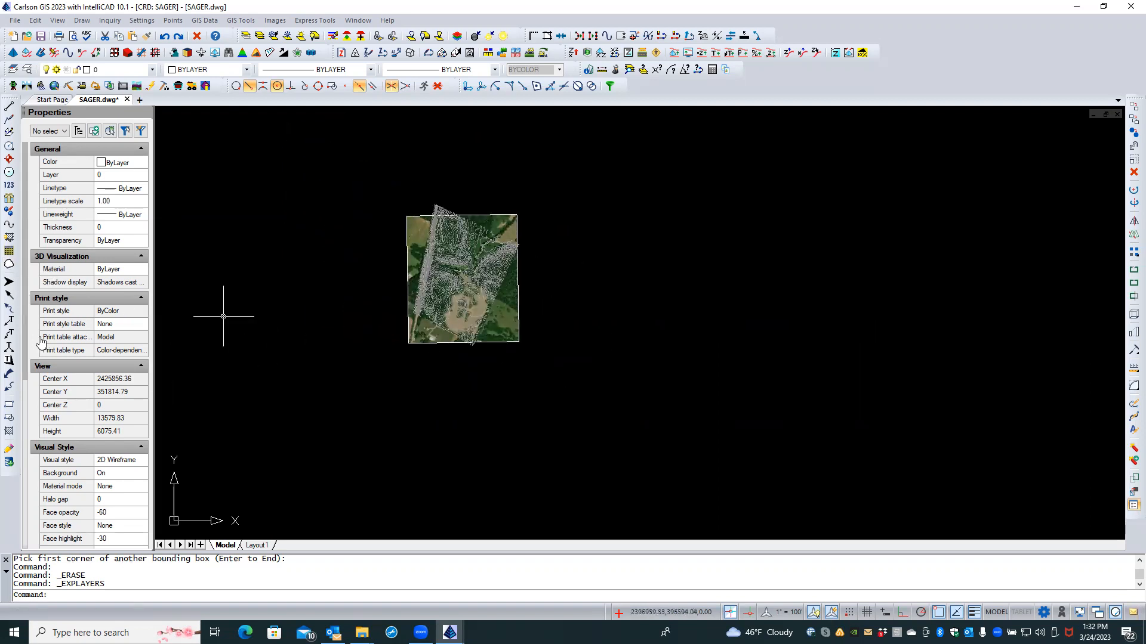
left_click(9, 404)
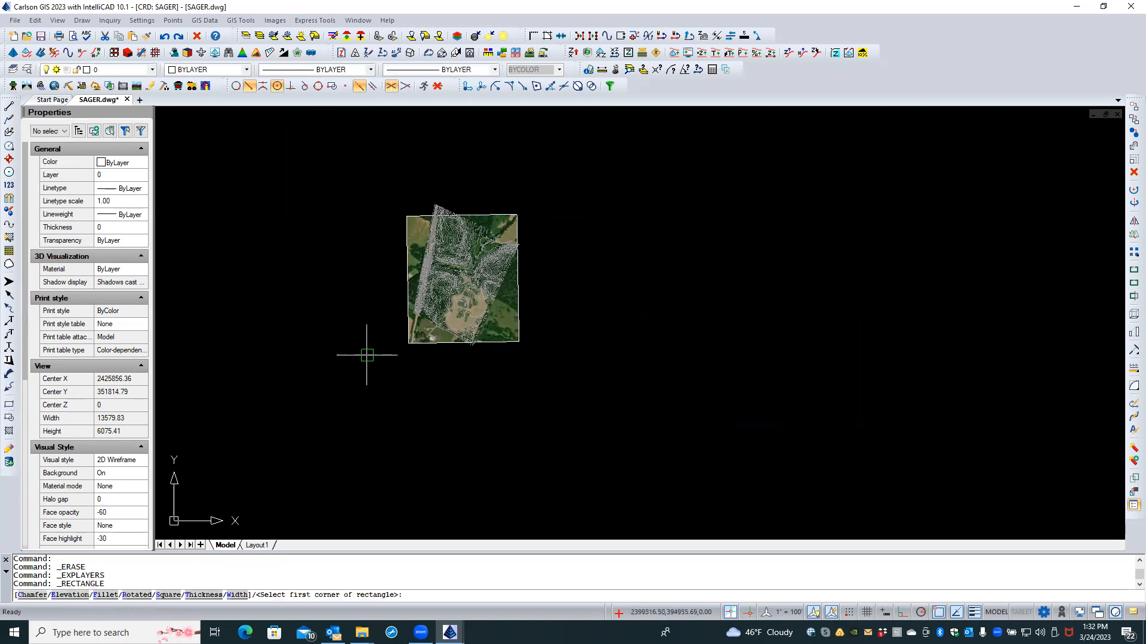
left_click(400, 358)
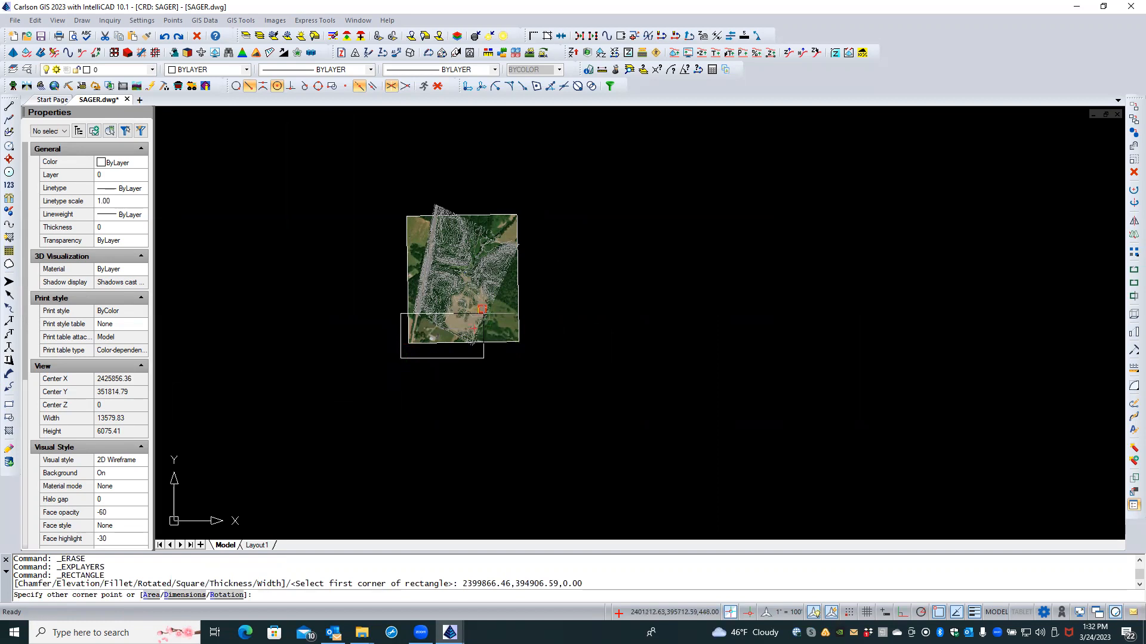
left_click(490, 309)
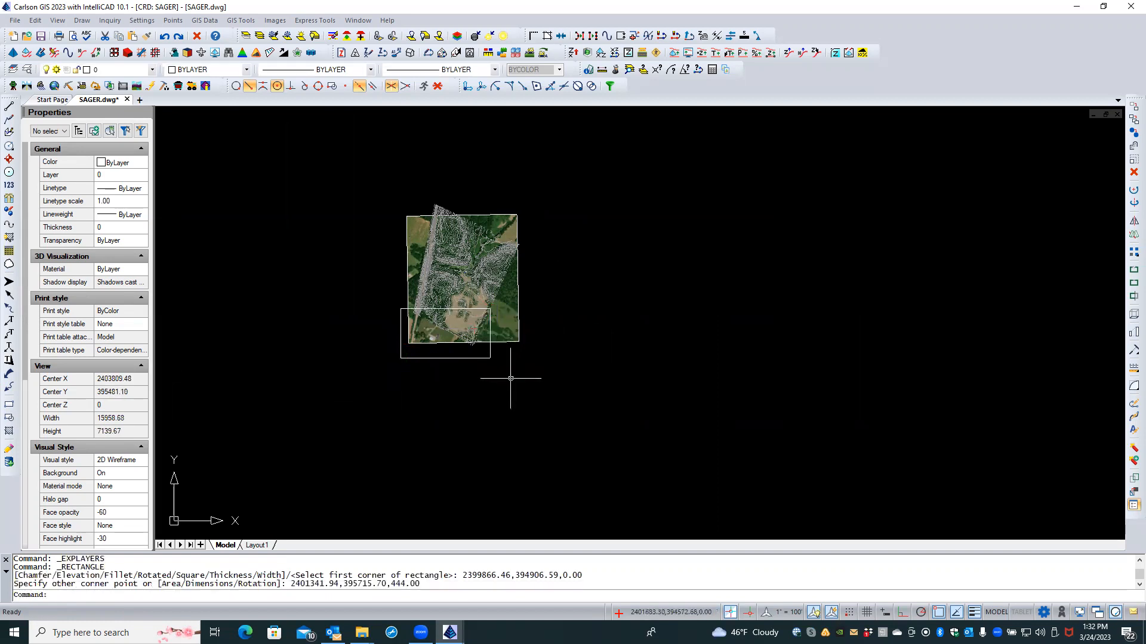
Step: Copy the rectangle twice straight upward to stack three boxes
left_click(440, 358)
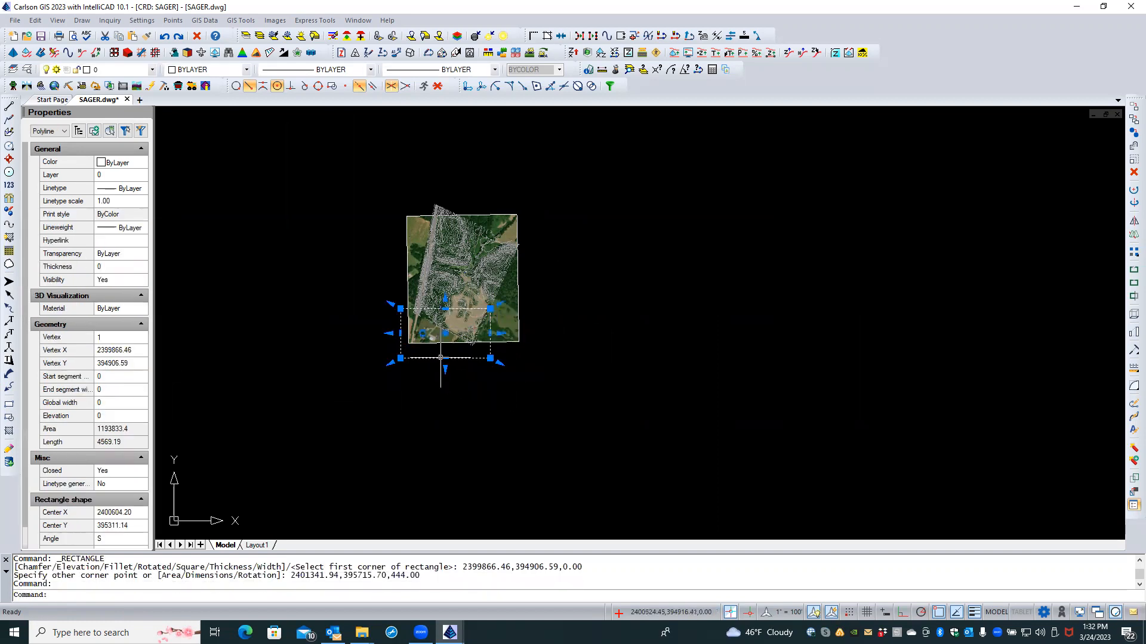
right_click(434, 371)
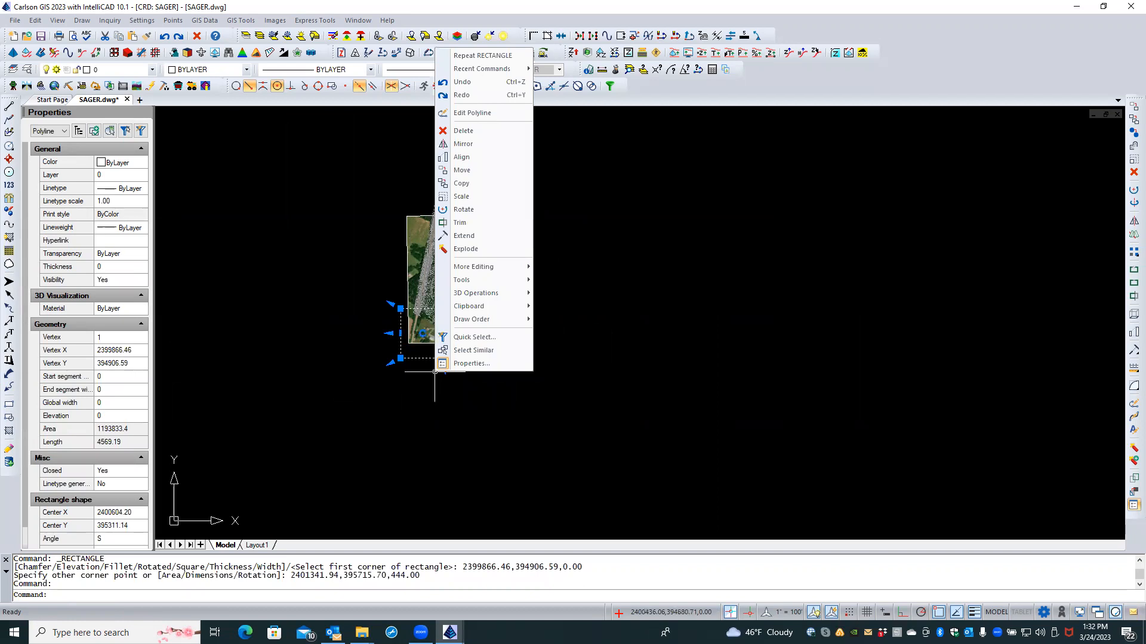
left_click(469, 183)
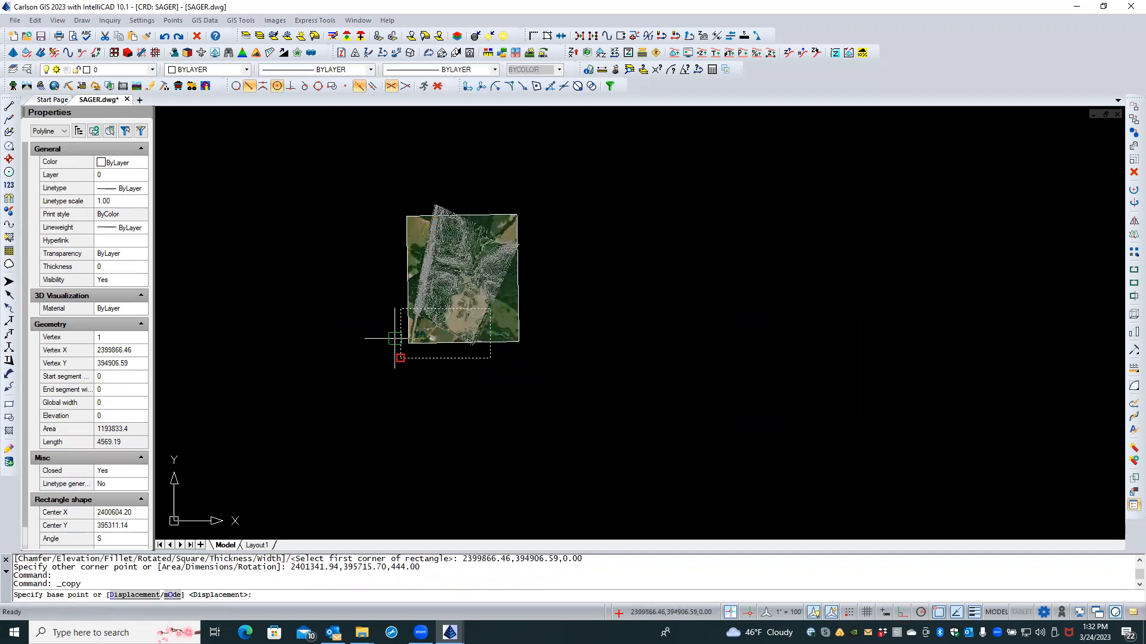
left_click(400, 358)
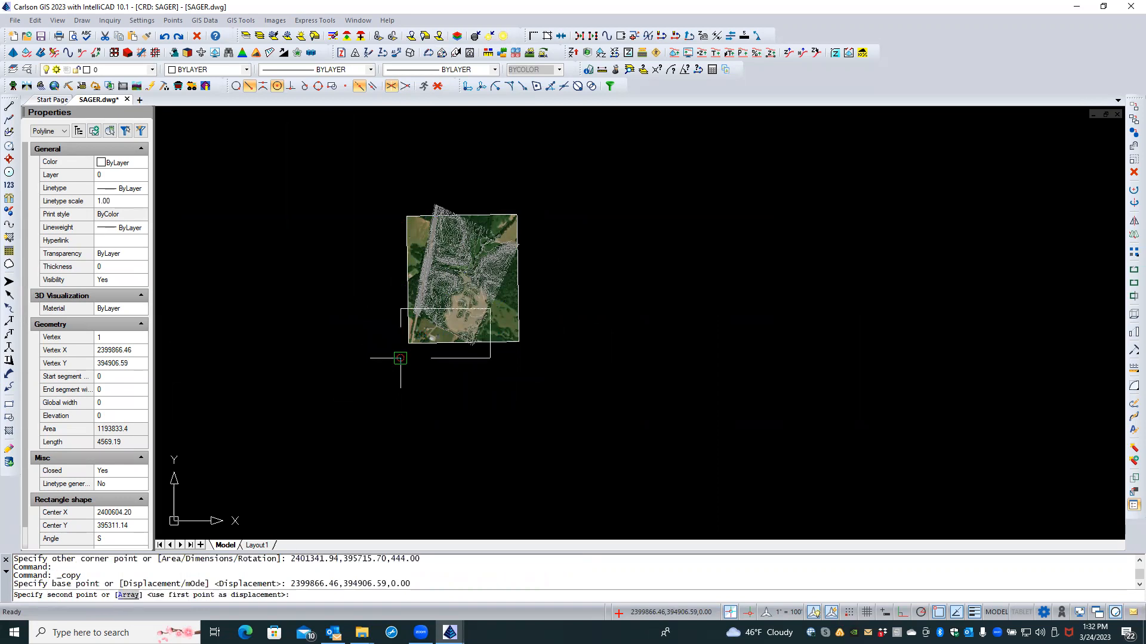
left_click(400, 309)
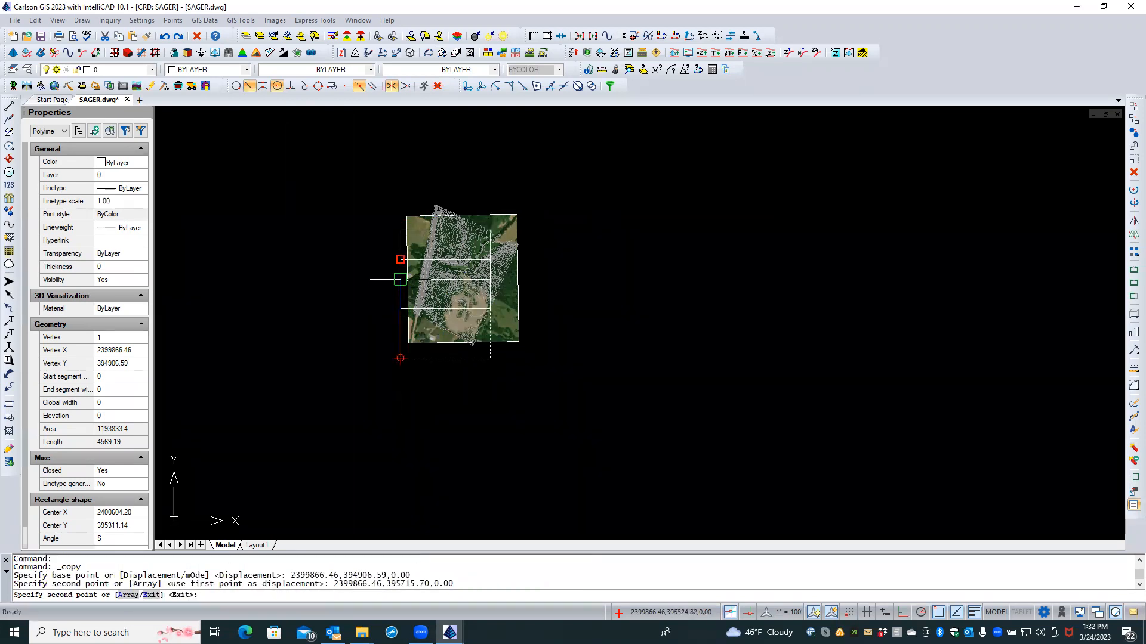
left_click(400, 259)
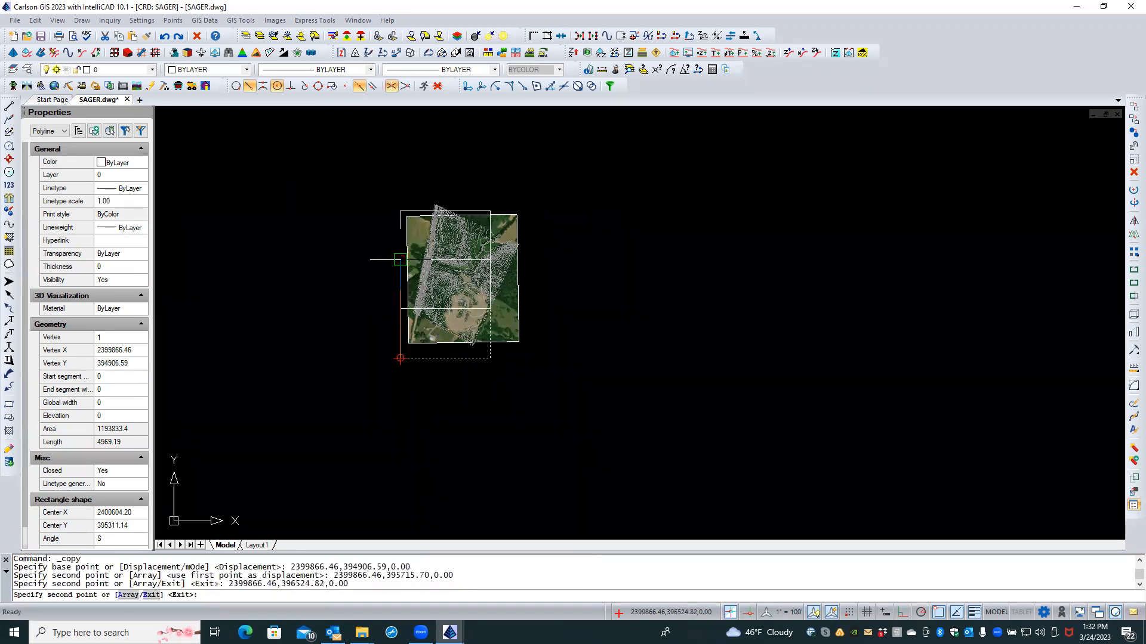
key("Return")
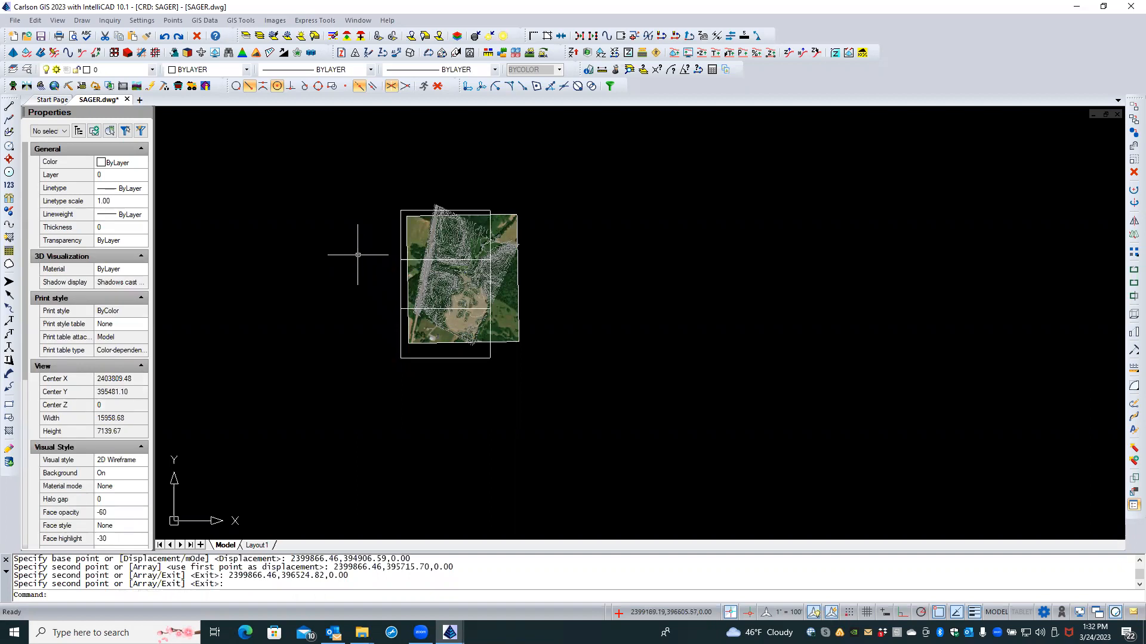
Step: Move the top and middle rectangles slightly to the right
left_click(399, 225)
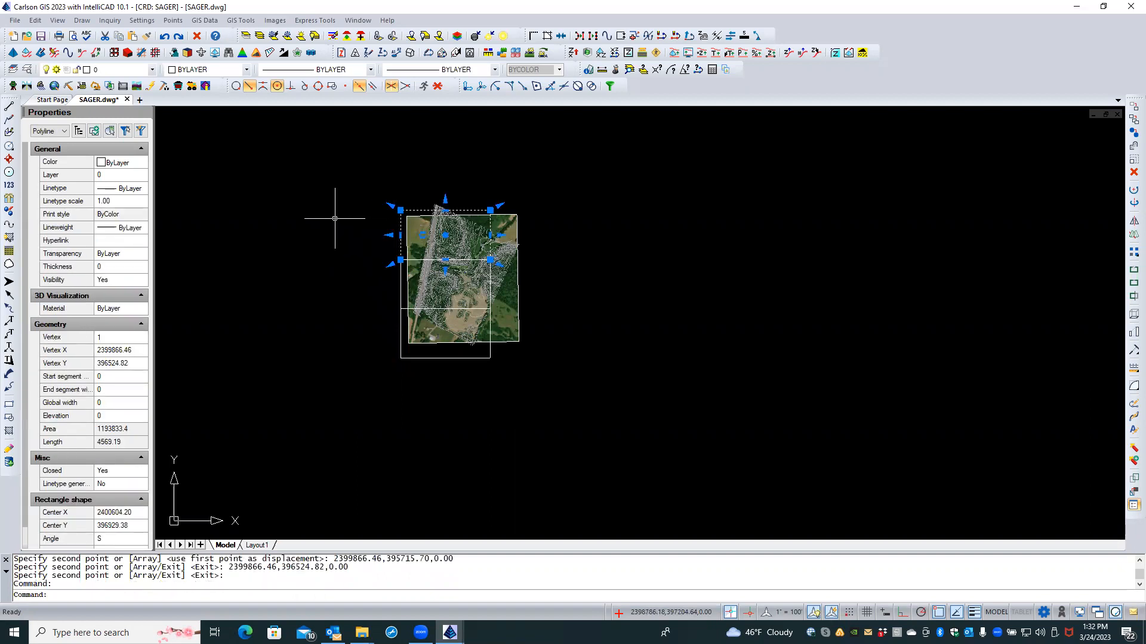
type("m")
key("Return")
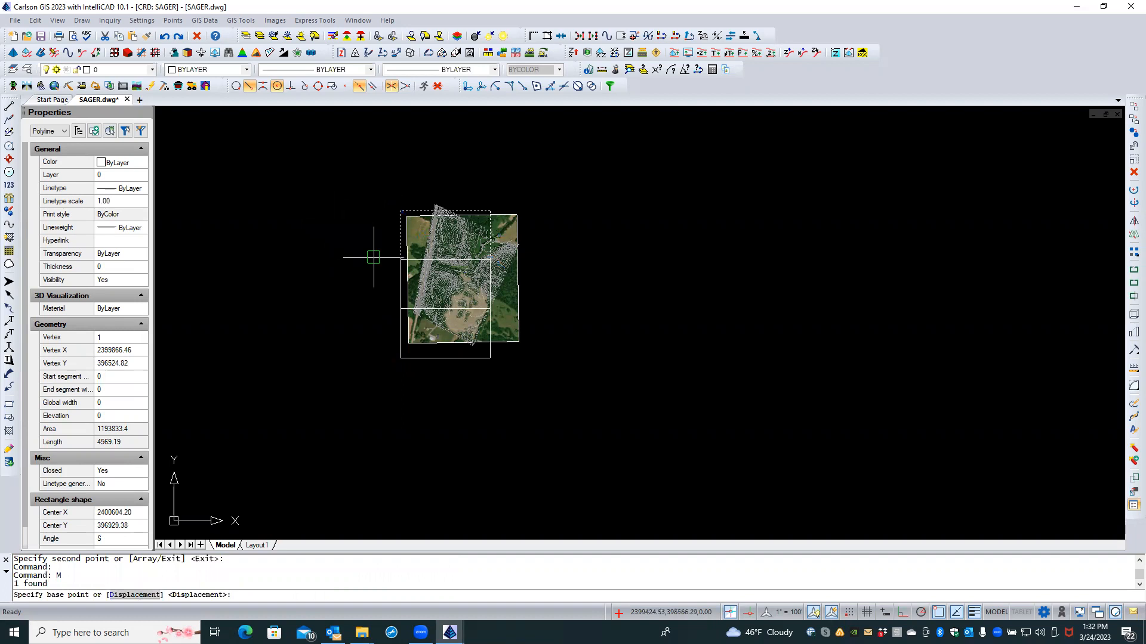
left_click(289, 249)
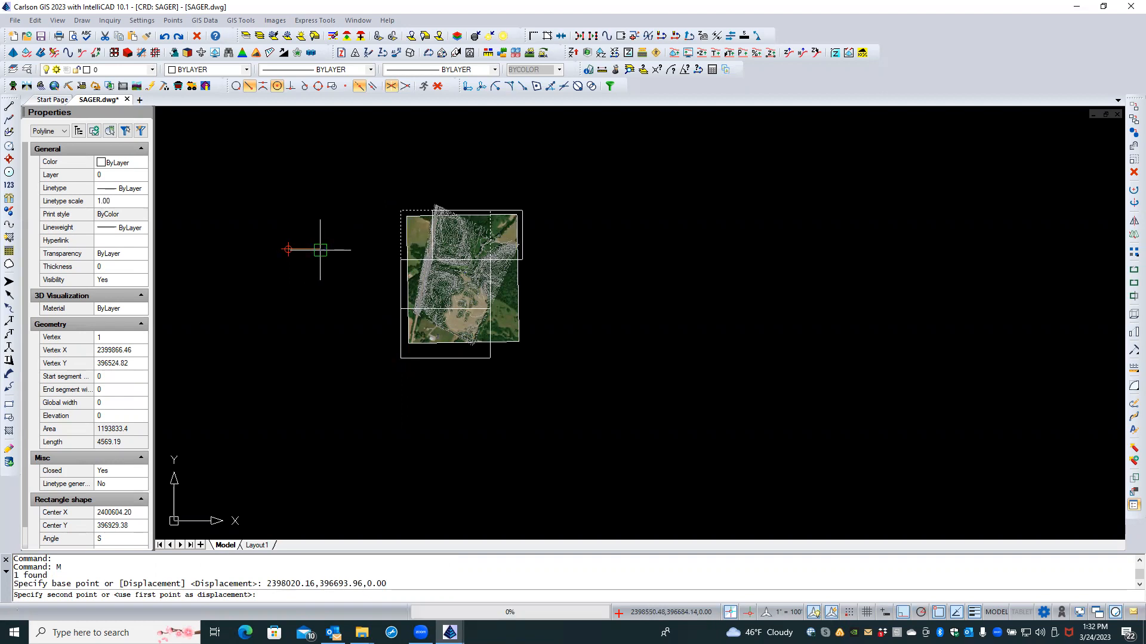
left_click(321, 249)
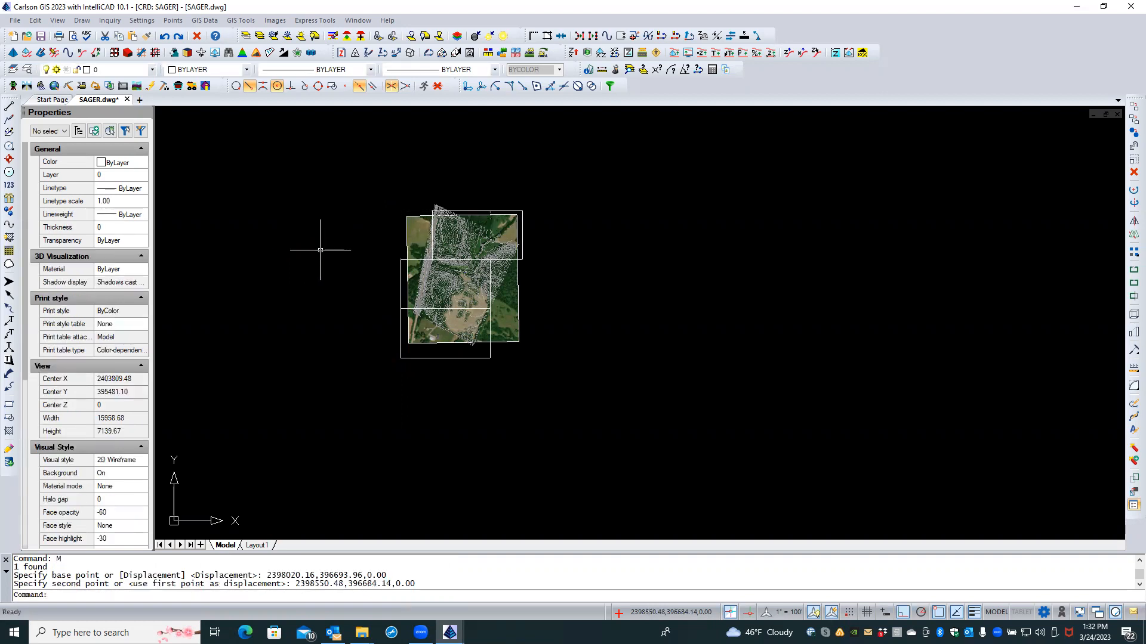
left_click(402, 274)
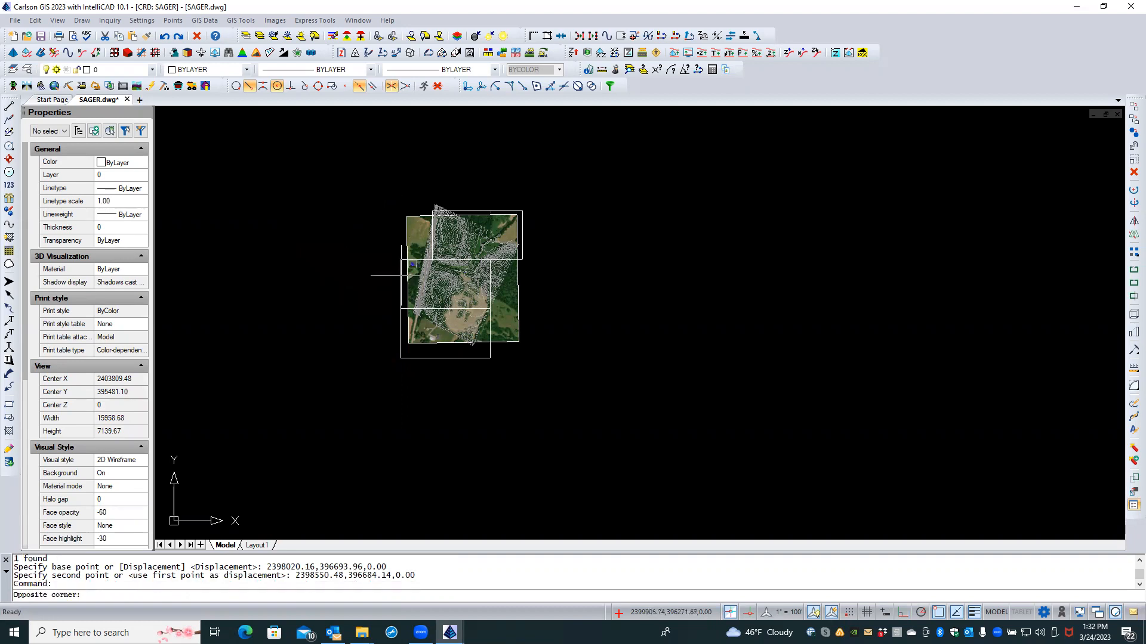
left_click(349, 267)
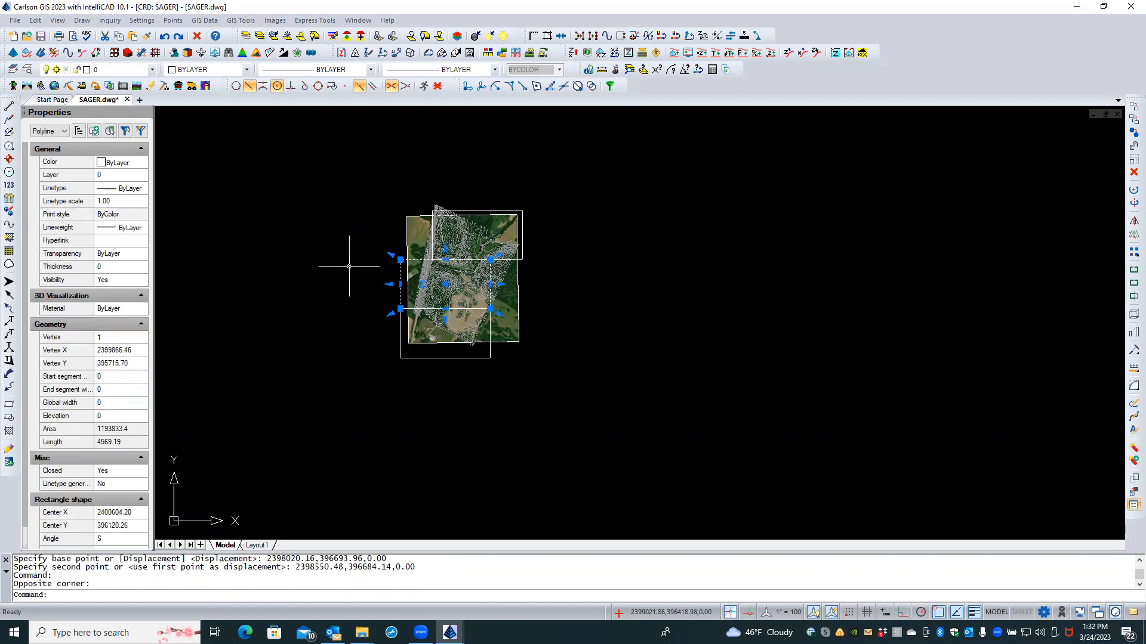
type("M")
key("Return")
left_click(349, 267)
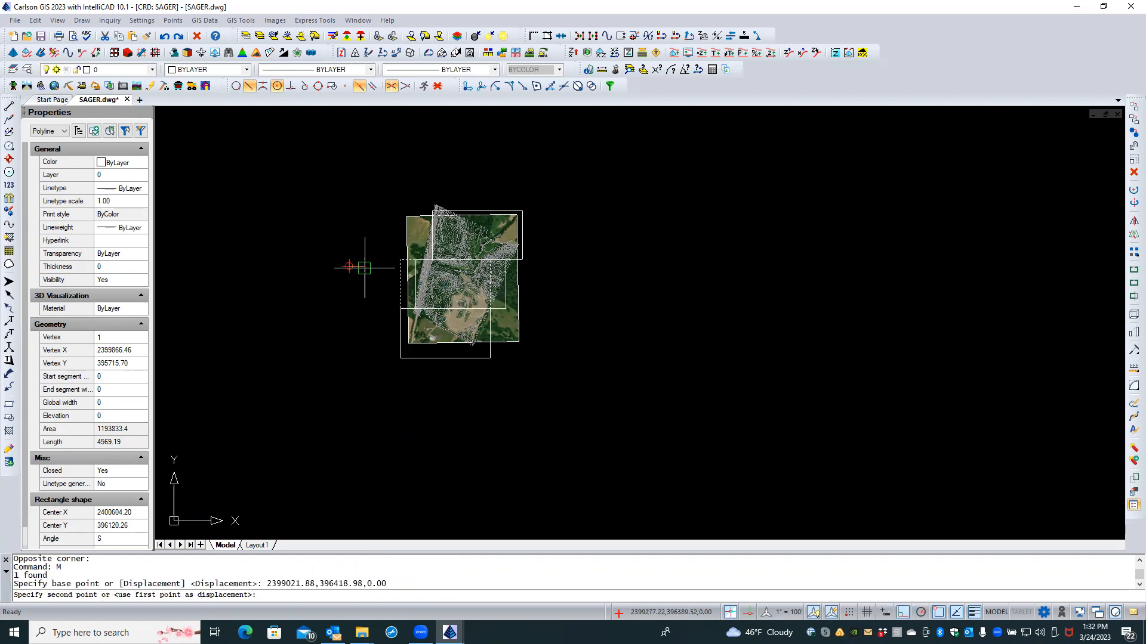
left_click(363, 268)
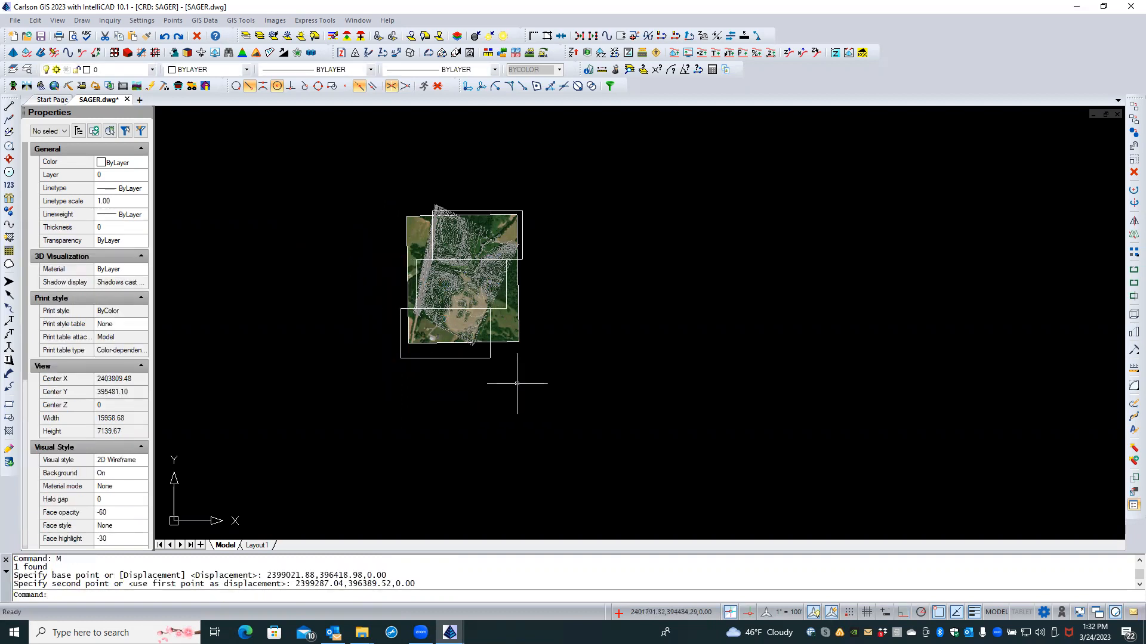
Step: Delete the MCCORMICK aerial image, leaving the contours and rectangles
key("Escape")
key("Escape")
scroll(575, 353, "down", 1)
scroll(552, 310, "up", 2)
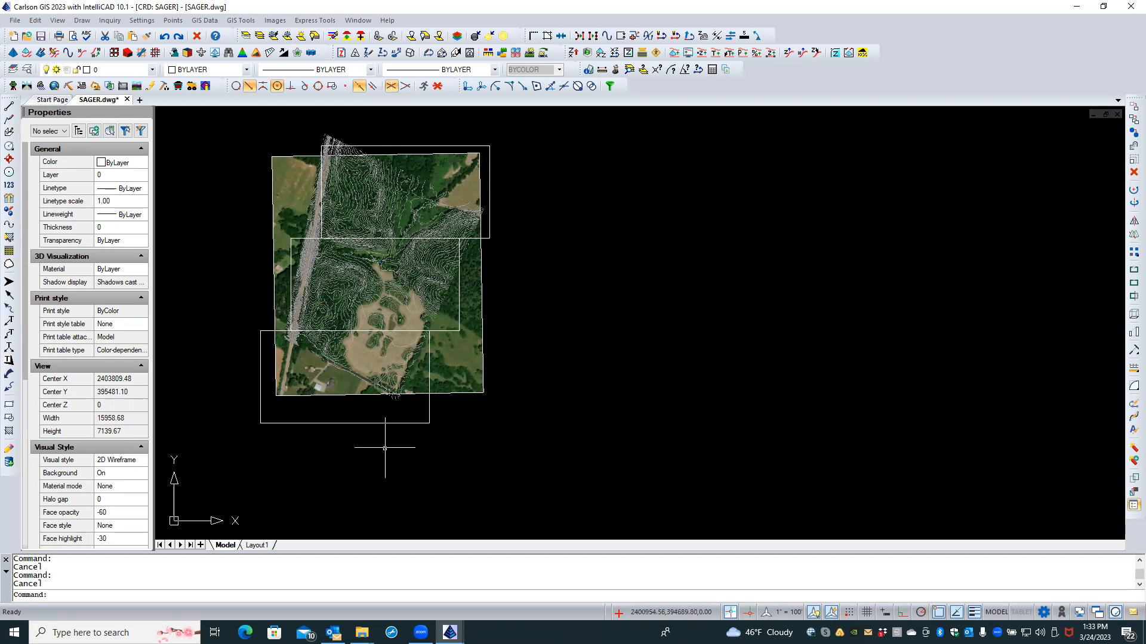
left_click(469, 392)
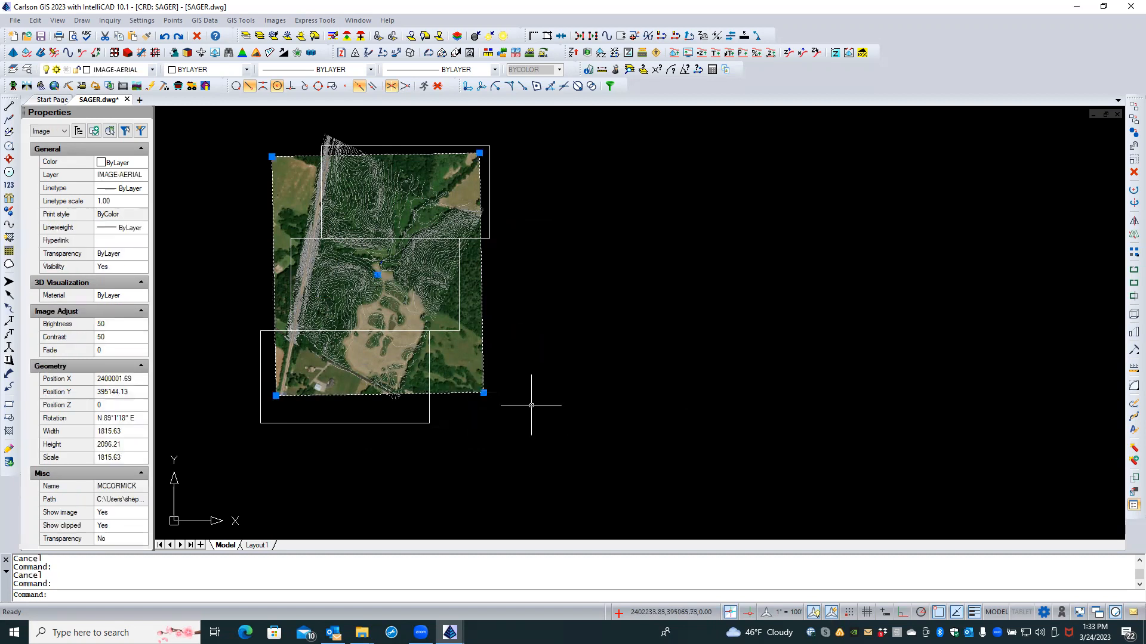
left_click(1133, 172)
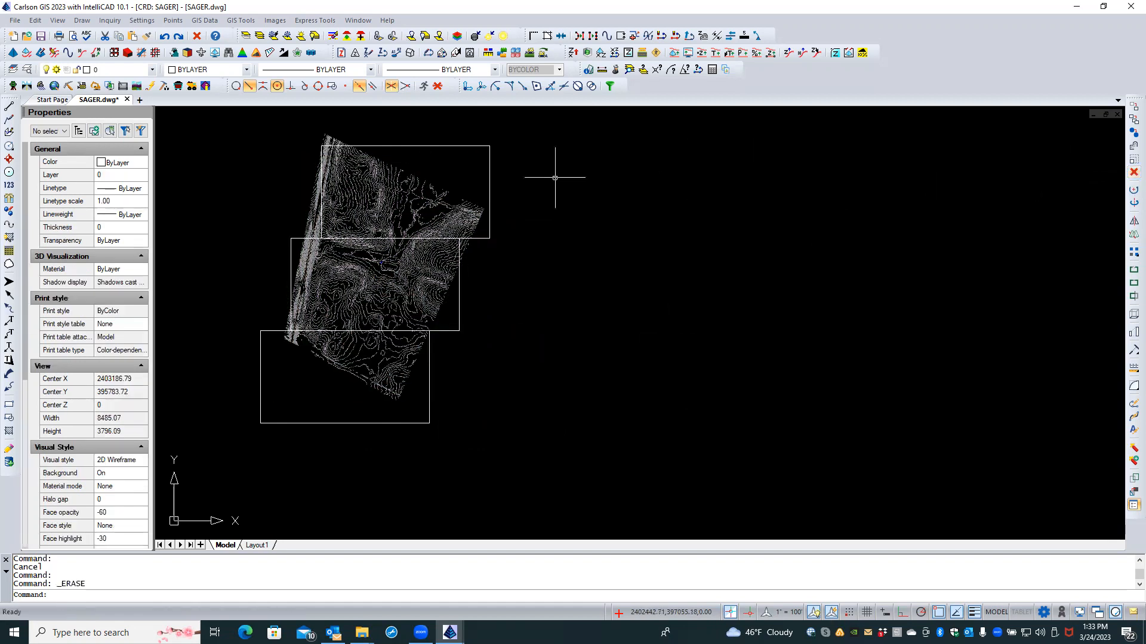
left_click(388, 145)
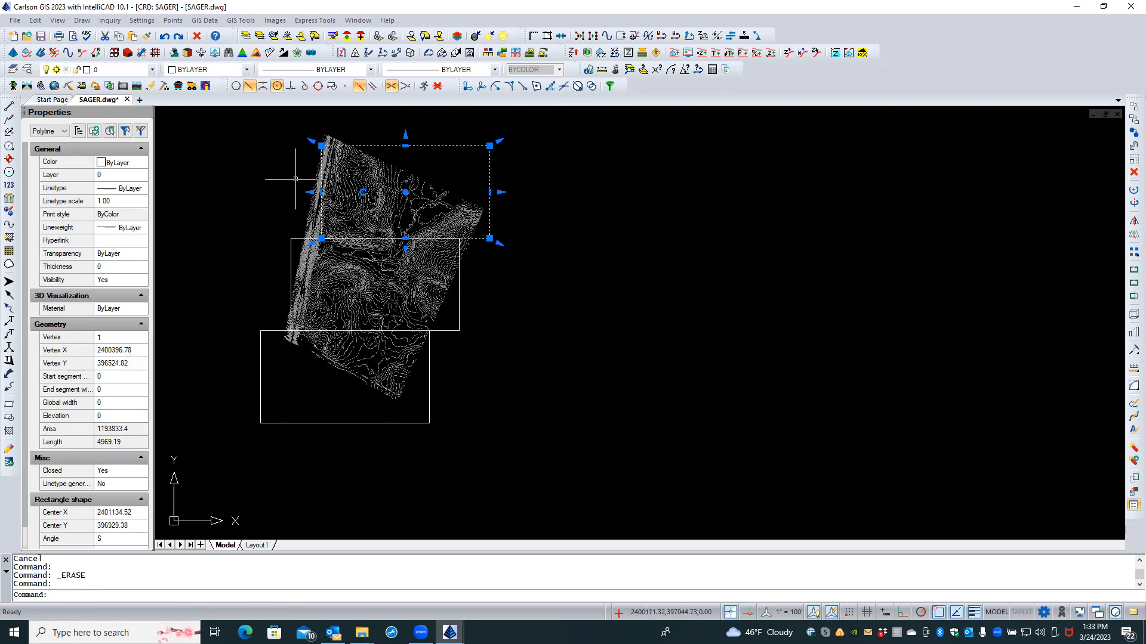
left_click(310, 192)
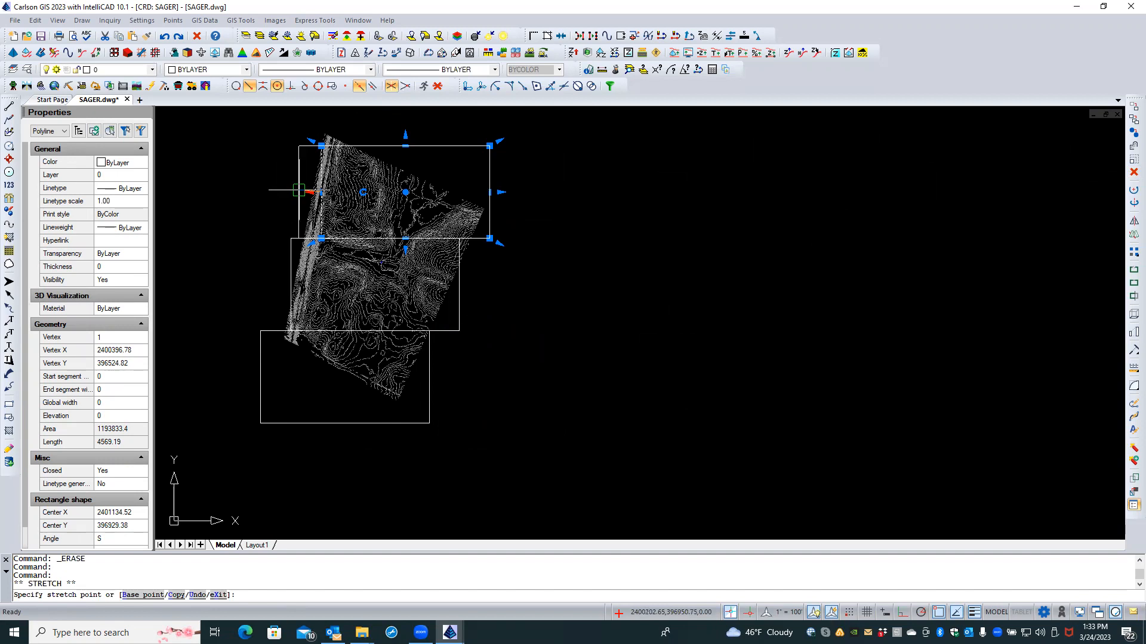
left_click(299, 190)
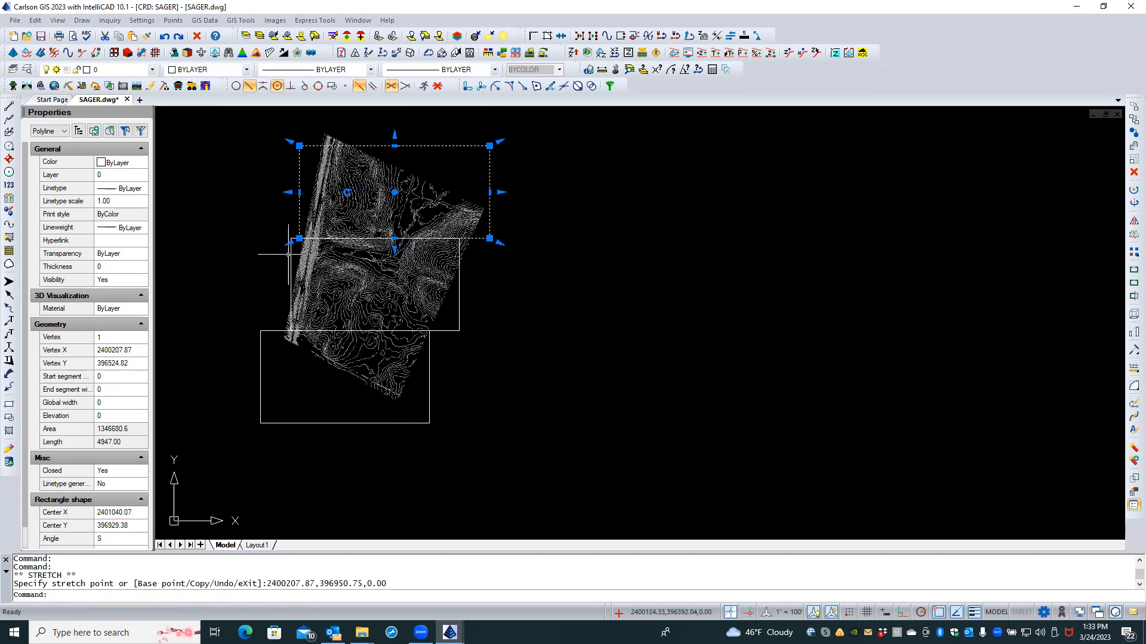
left_click(291, 255)
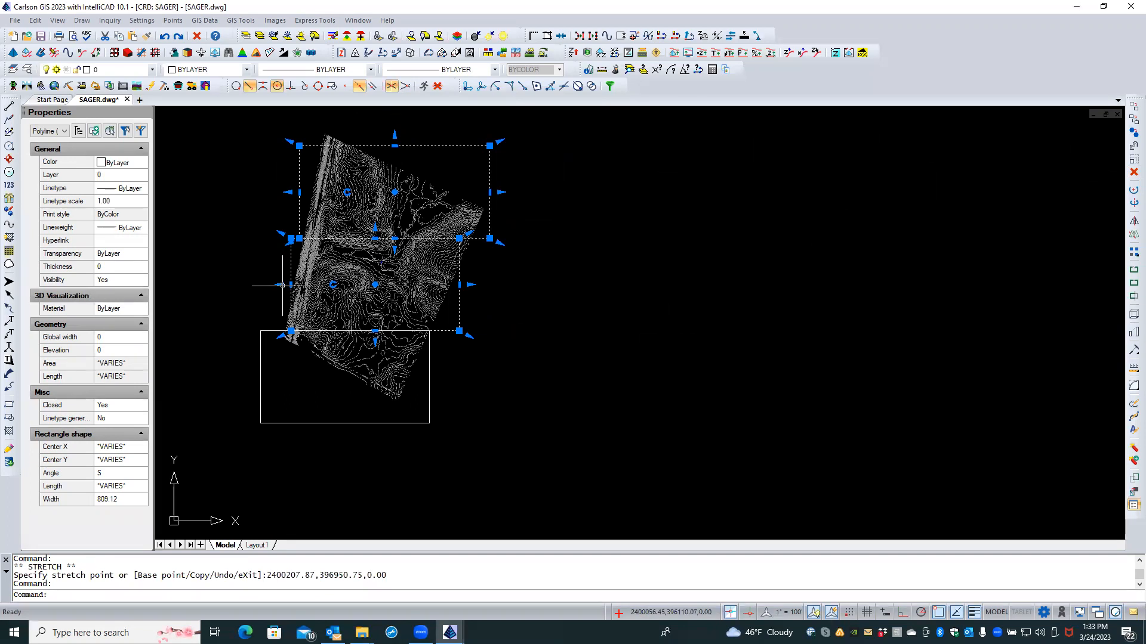
left_click(280, 284)
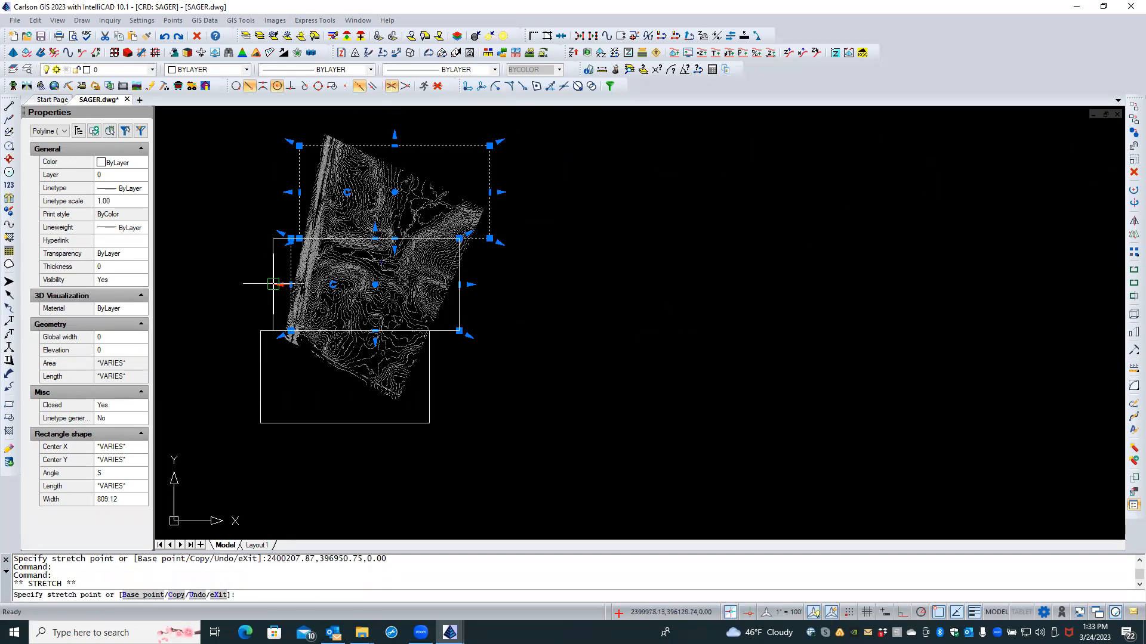
left_click(277, 285)
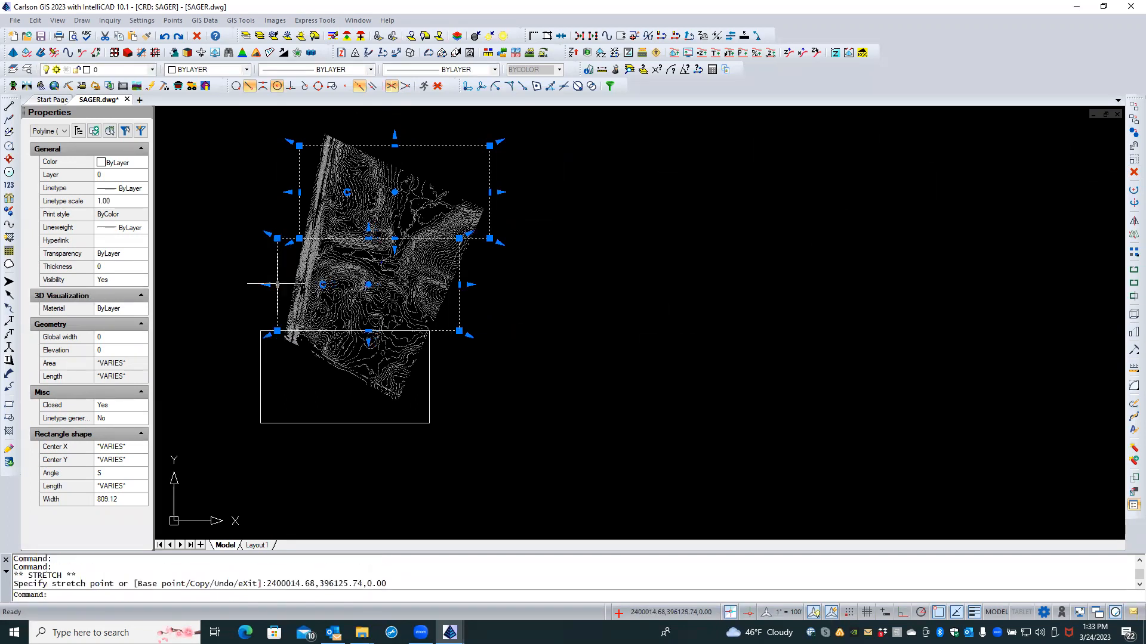
left_click(395, 146)
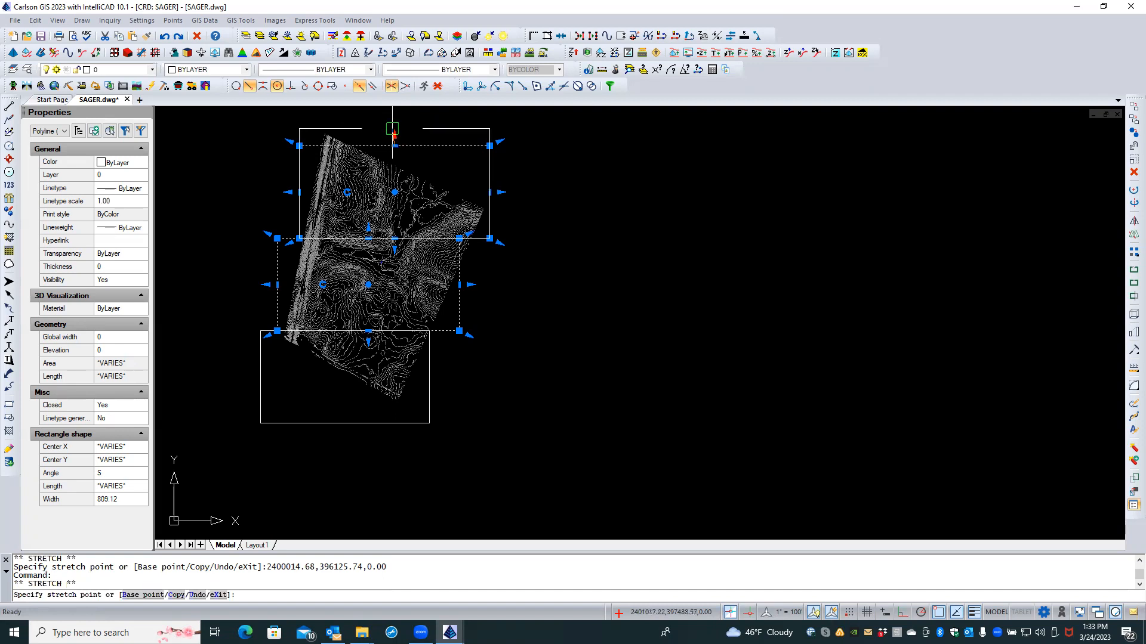
left_click(395, 127)
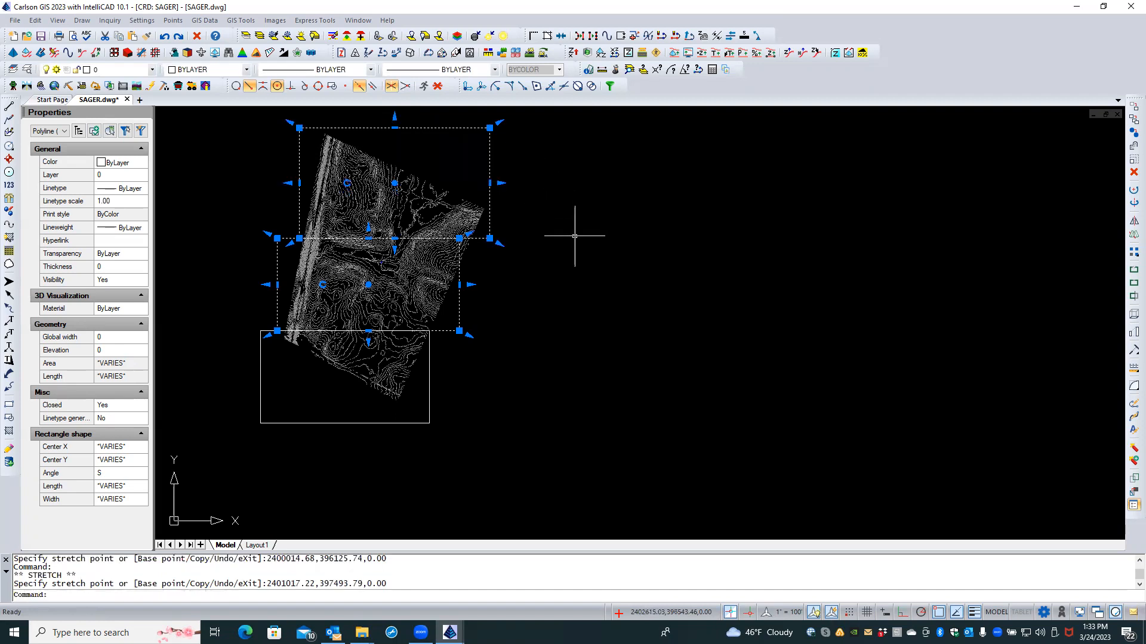
key("Escape")
key("Escape")
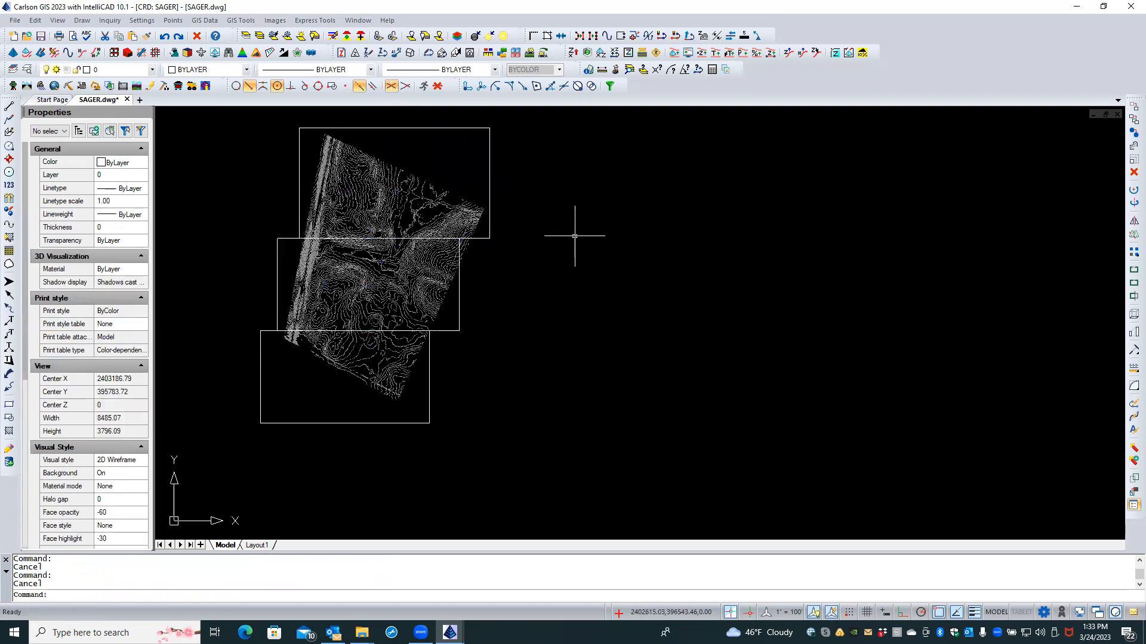
left_click(209, 20)
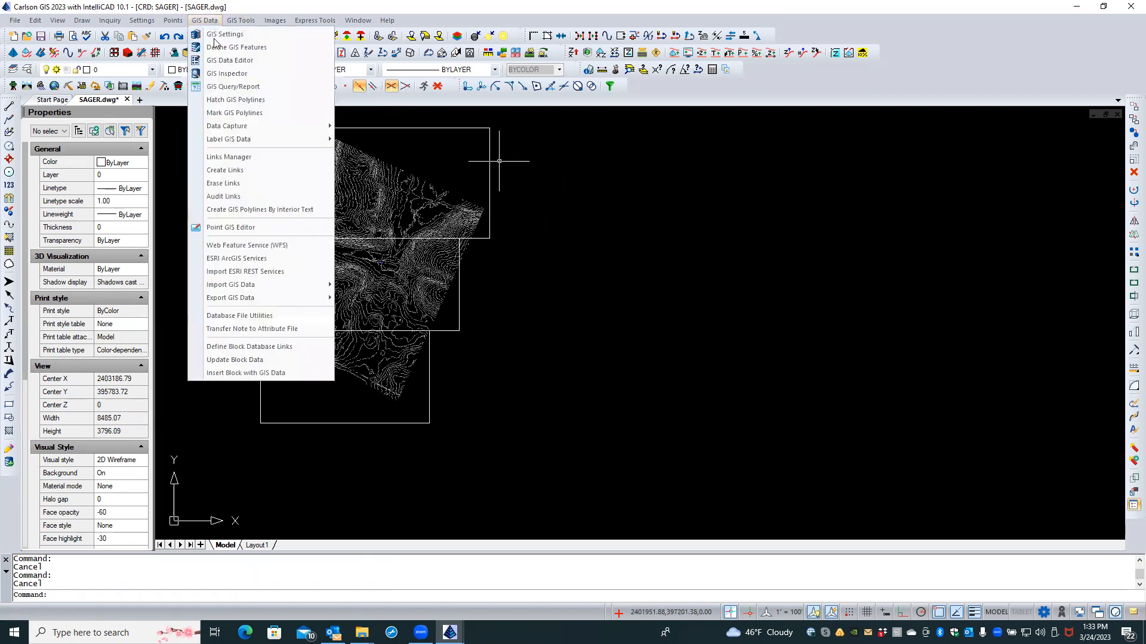
Step: Start a World Imagery aerial image on the lowest box, then cancel the save
left_click(263, 271)
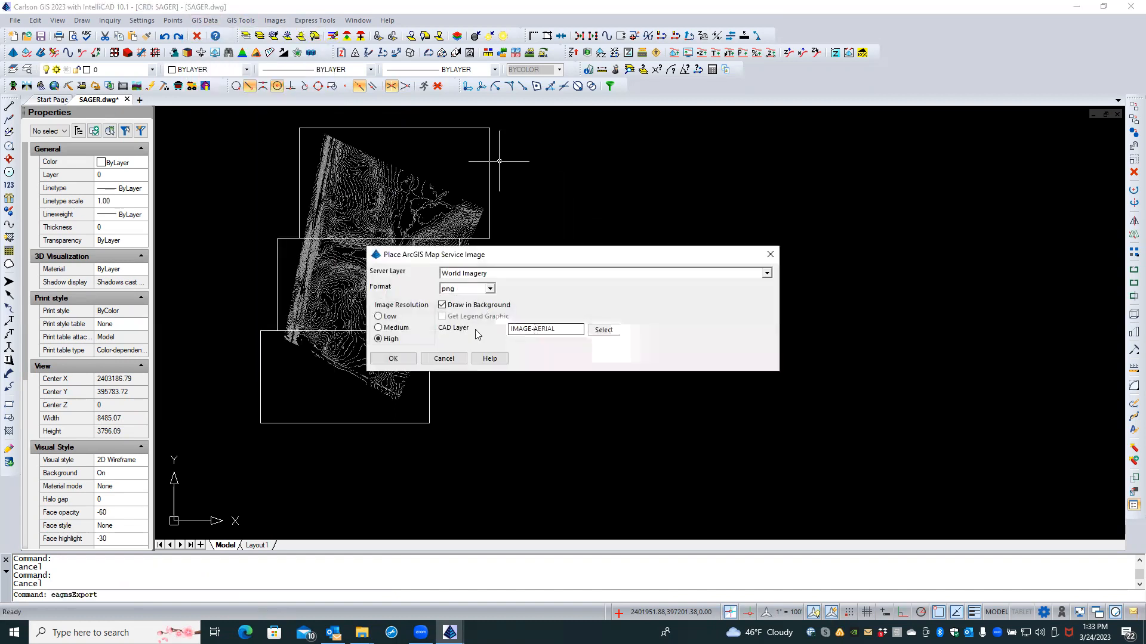
left_click(392, 358)
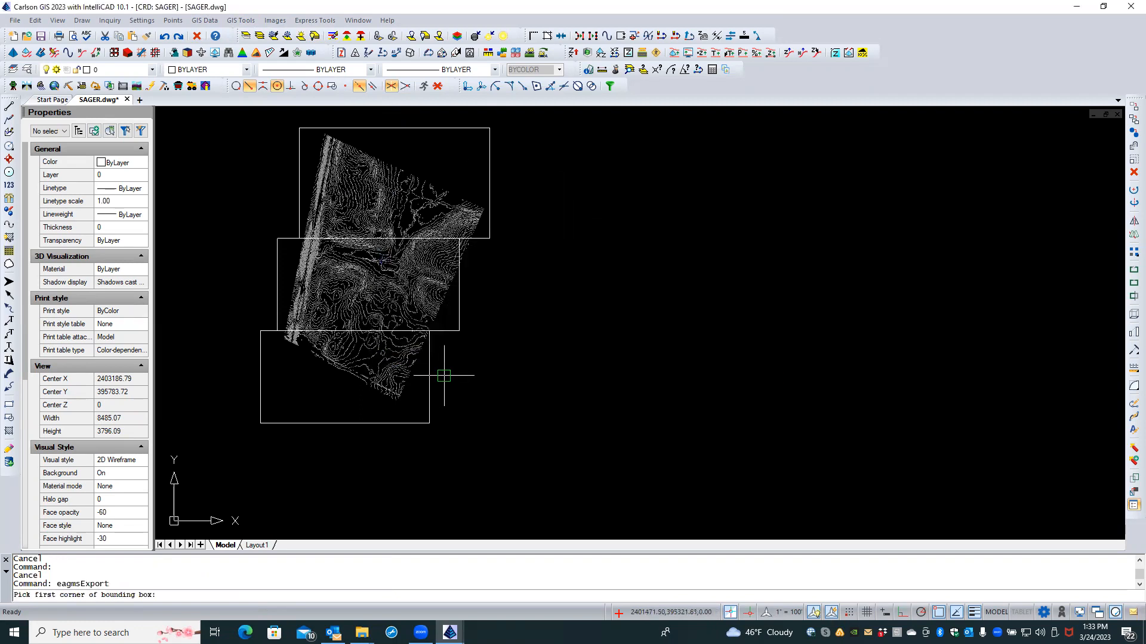
left_click(272, 420)
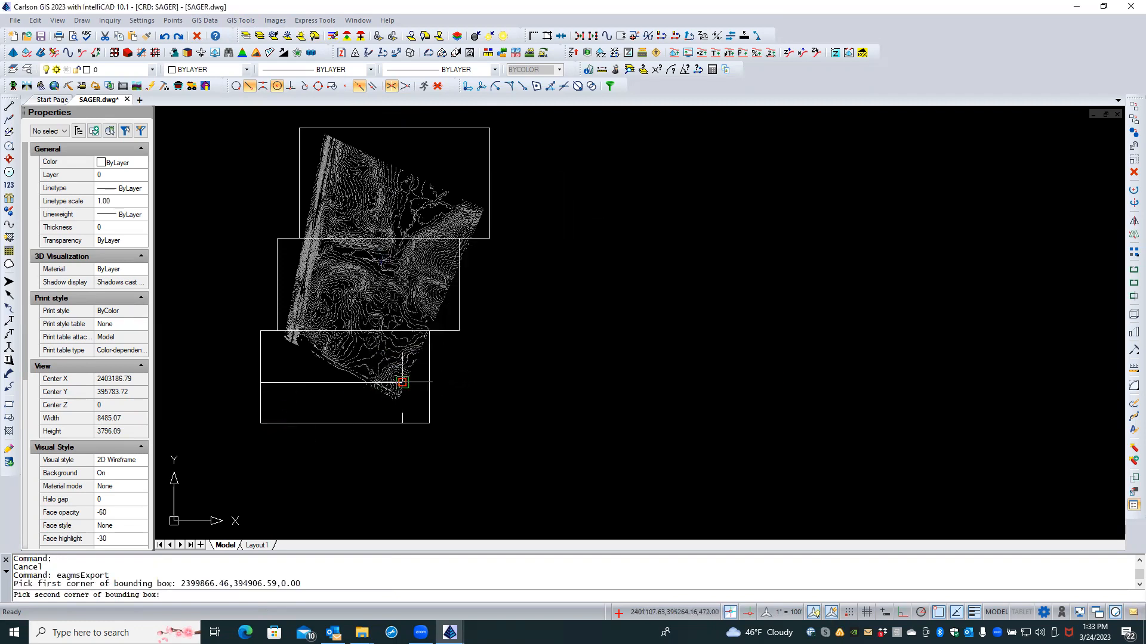
left_click(426, 353)
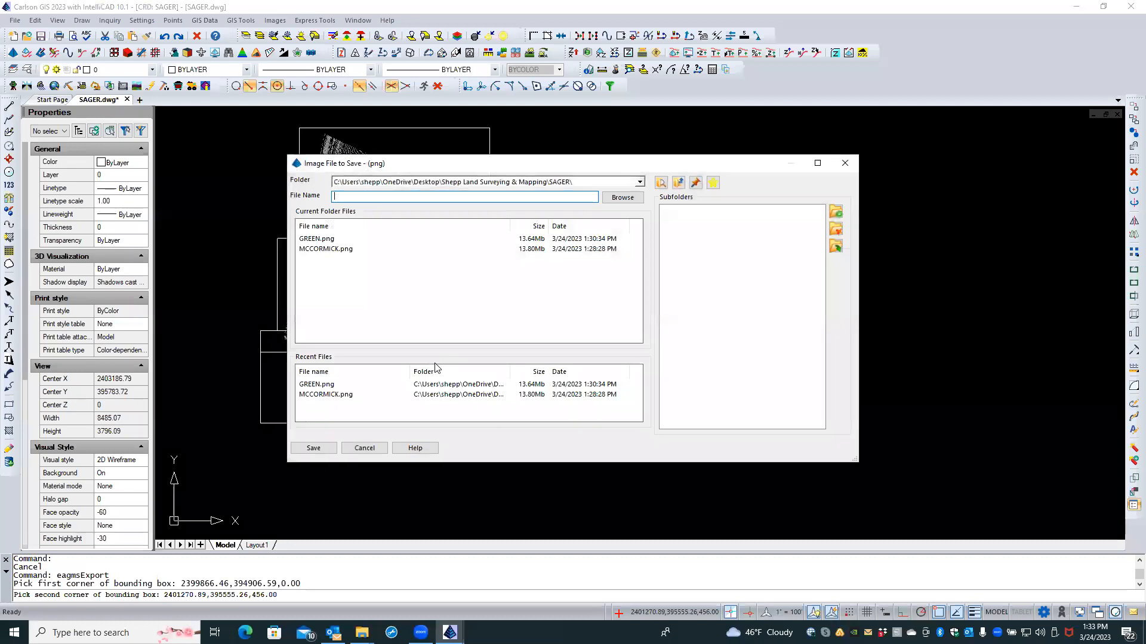
left_click(364, 448)
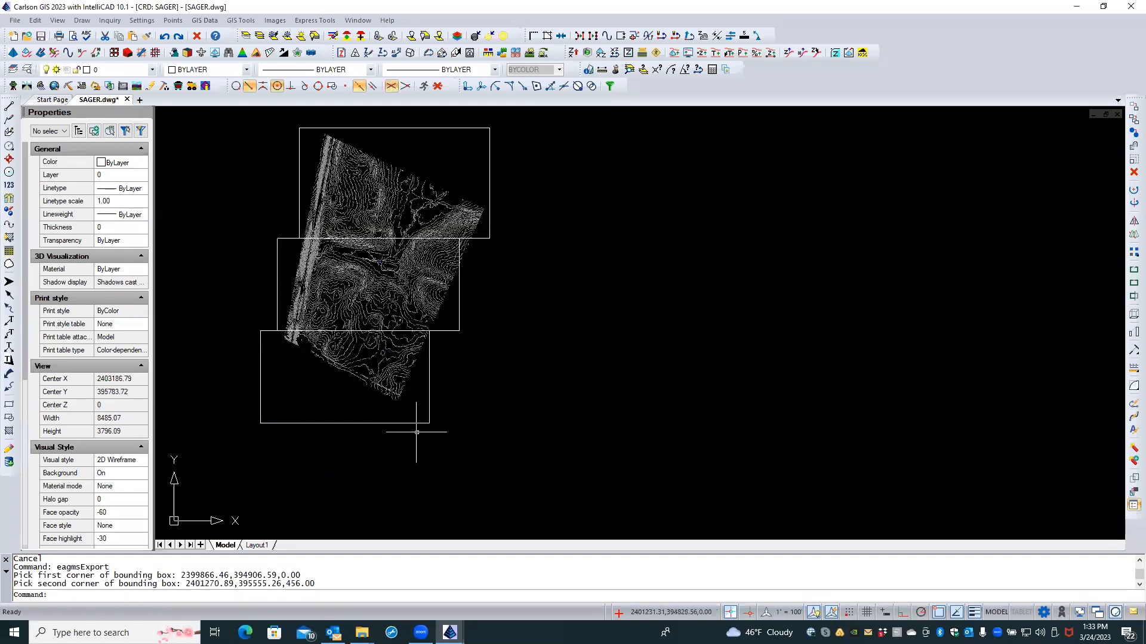
Step: Repick the lowest box corners and save its aerial image as MCCORMICK-1.png
key("Return")
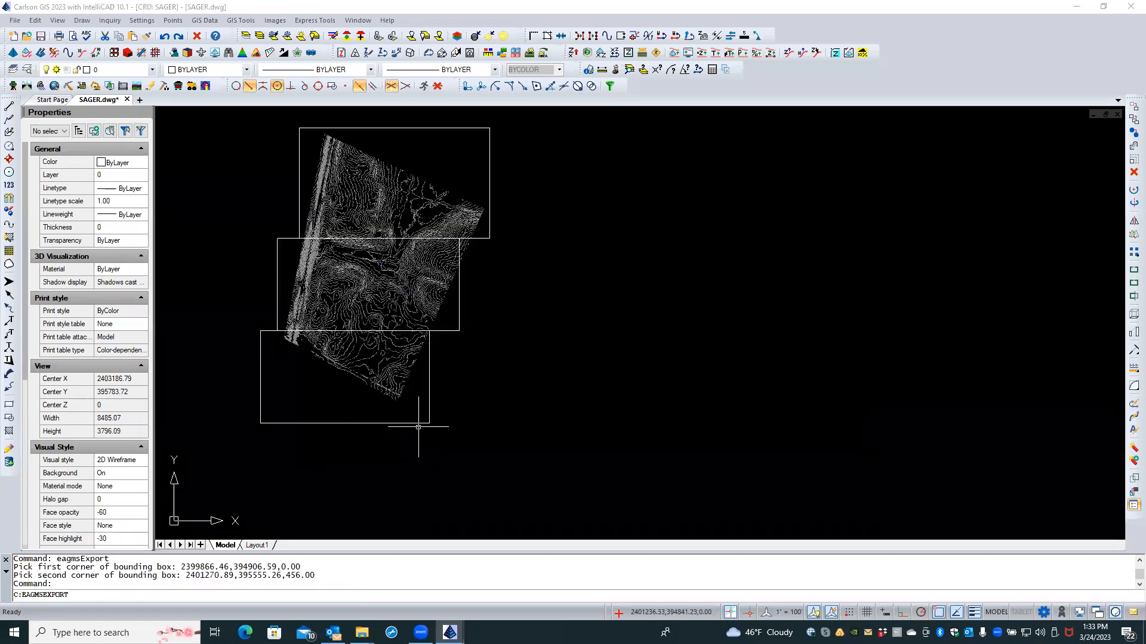
left_click(403, 360)
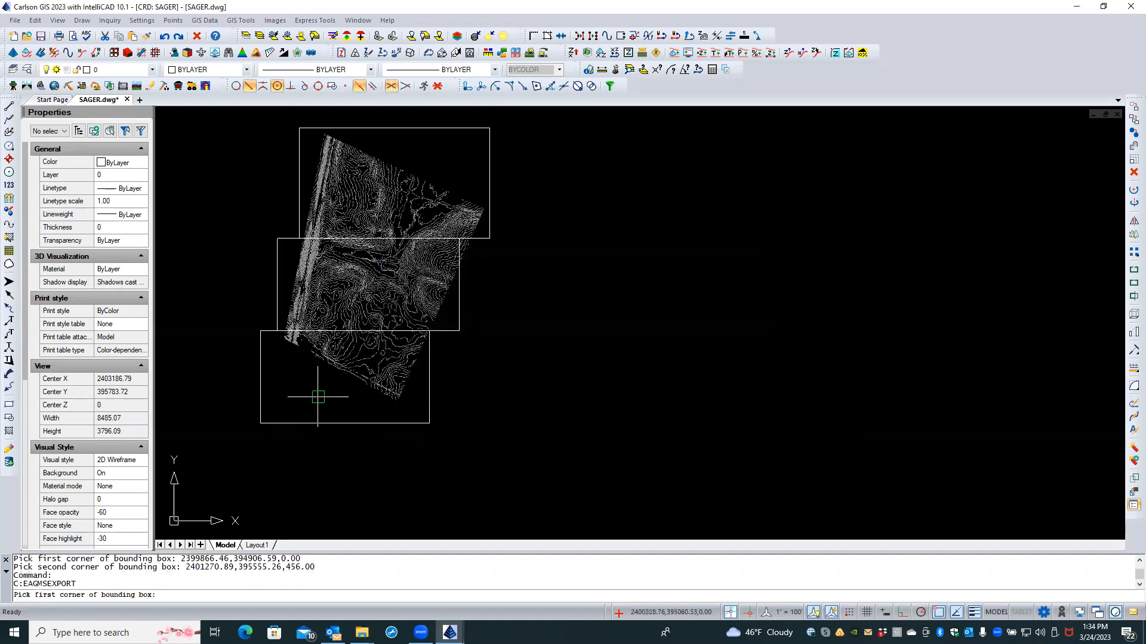
left_click(262, 422)
left_click(429, 330)
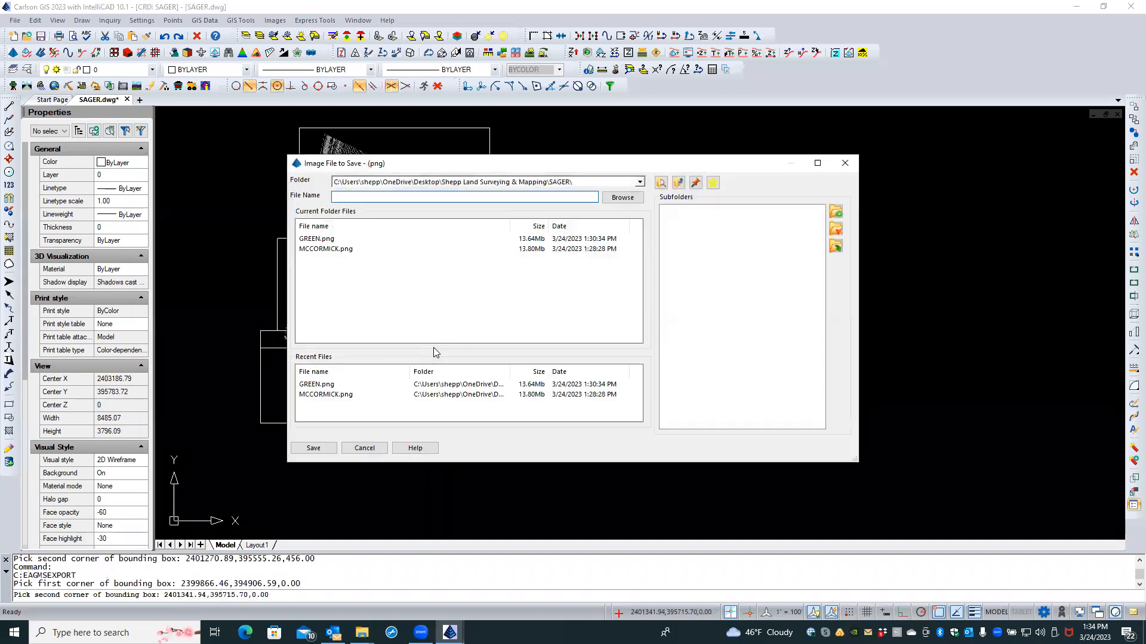
left_click(328, 250)
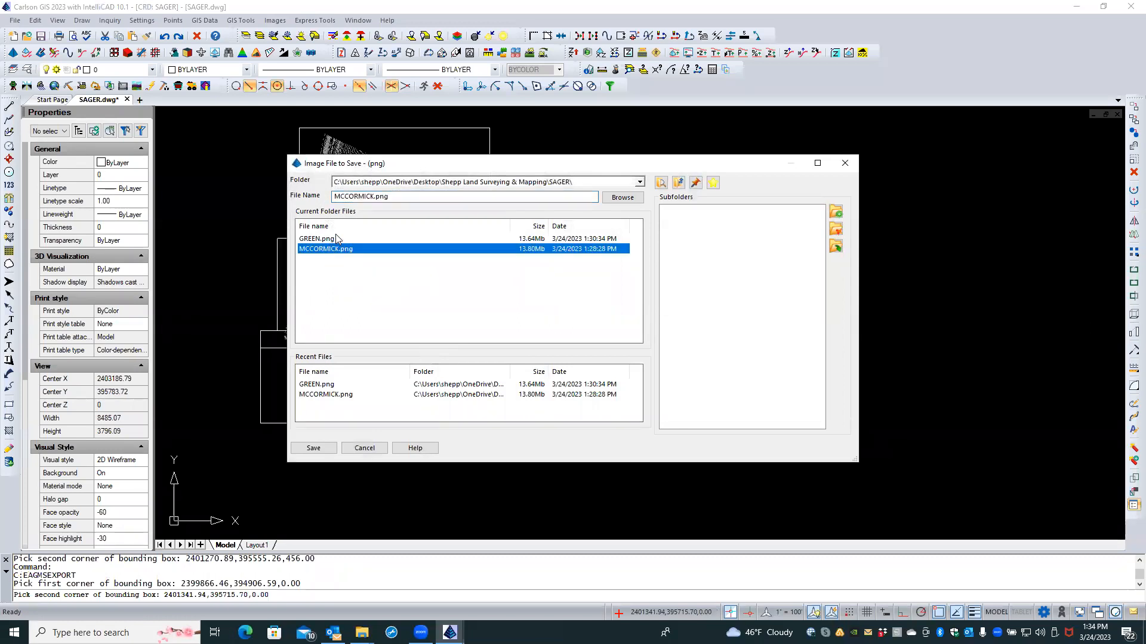
left_click(375, 196)
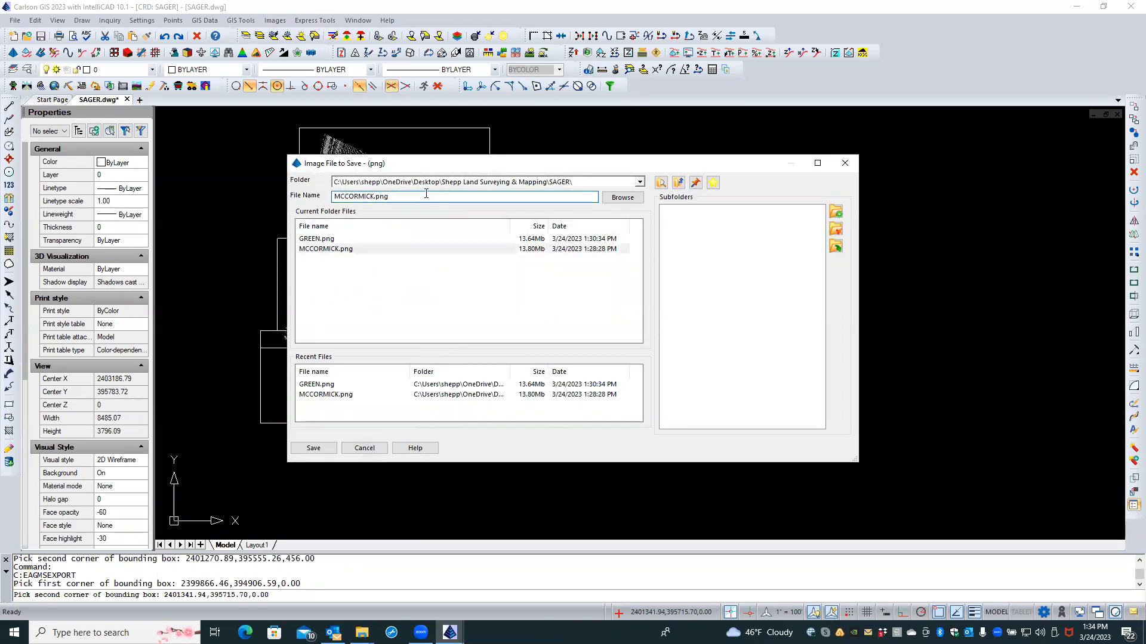
type("-1")
left_click(327, 451)
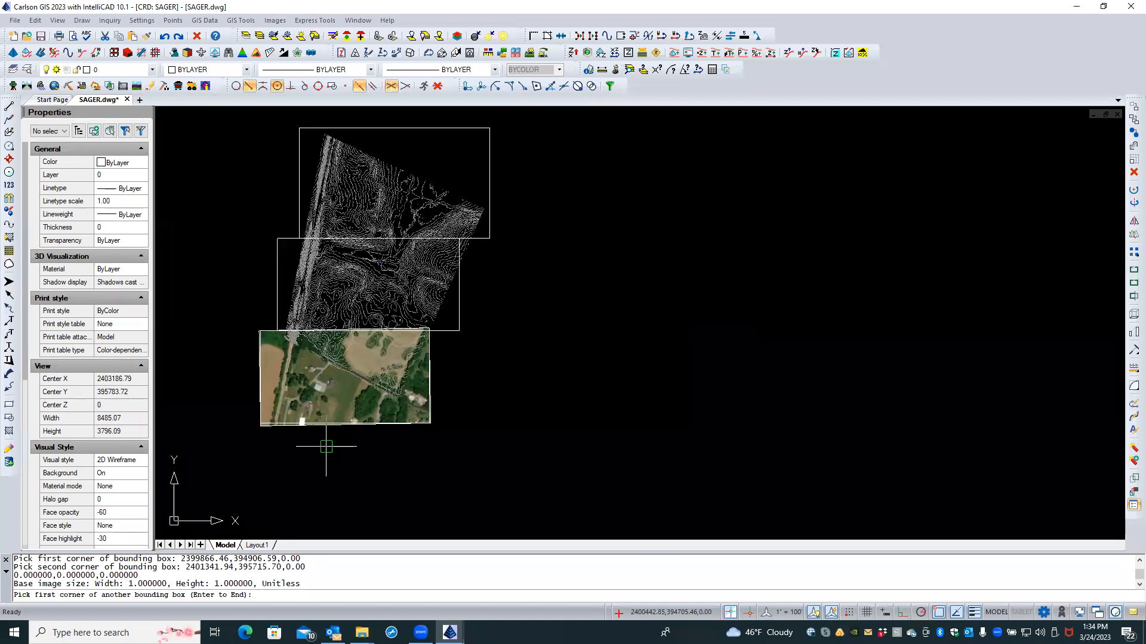
Step: Pick the middle box's corners and save its aerial image as MCCORMICK-2.png
left_click(278, 329)
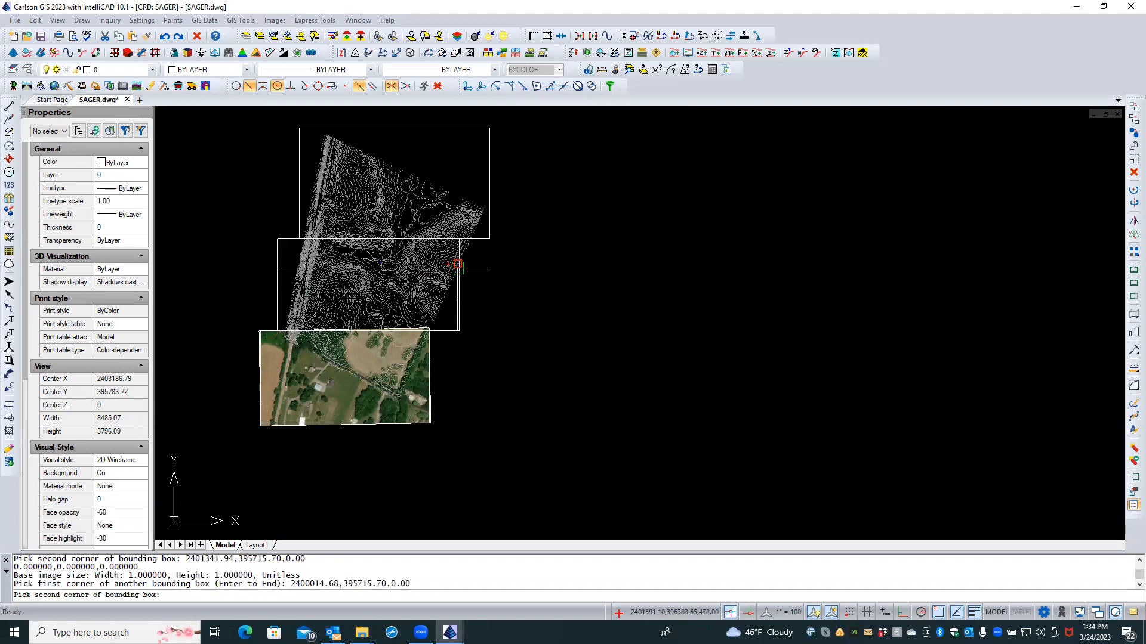
scroll(454, 274, "up", 4)
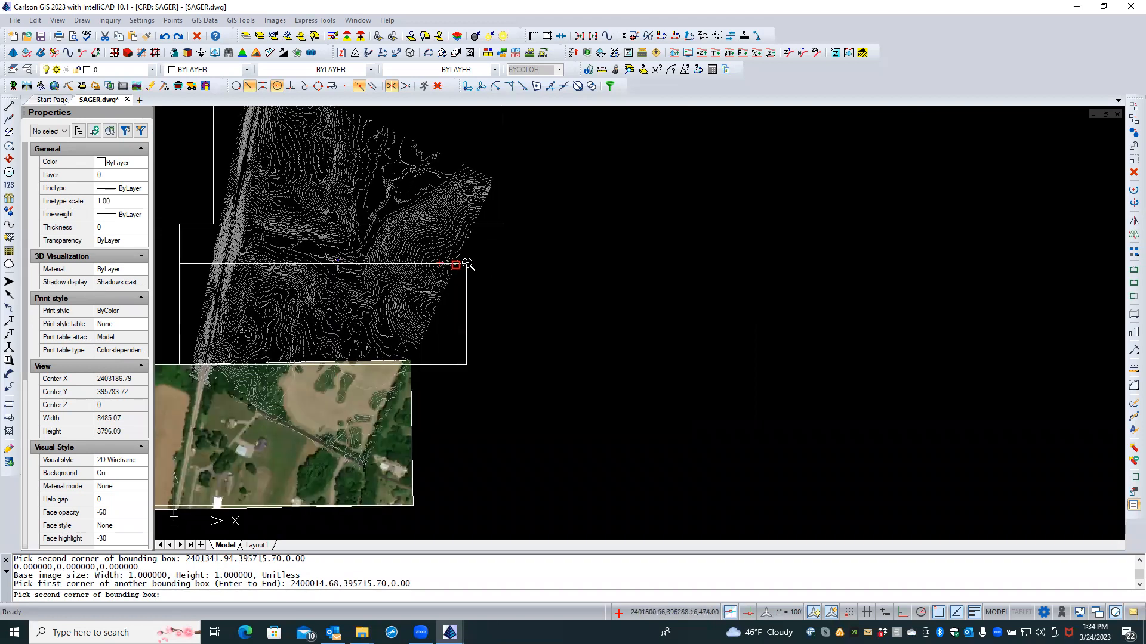
scroll(467, 261, "up", 3)
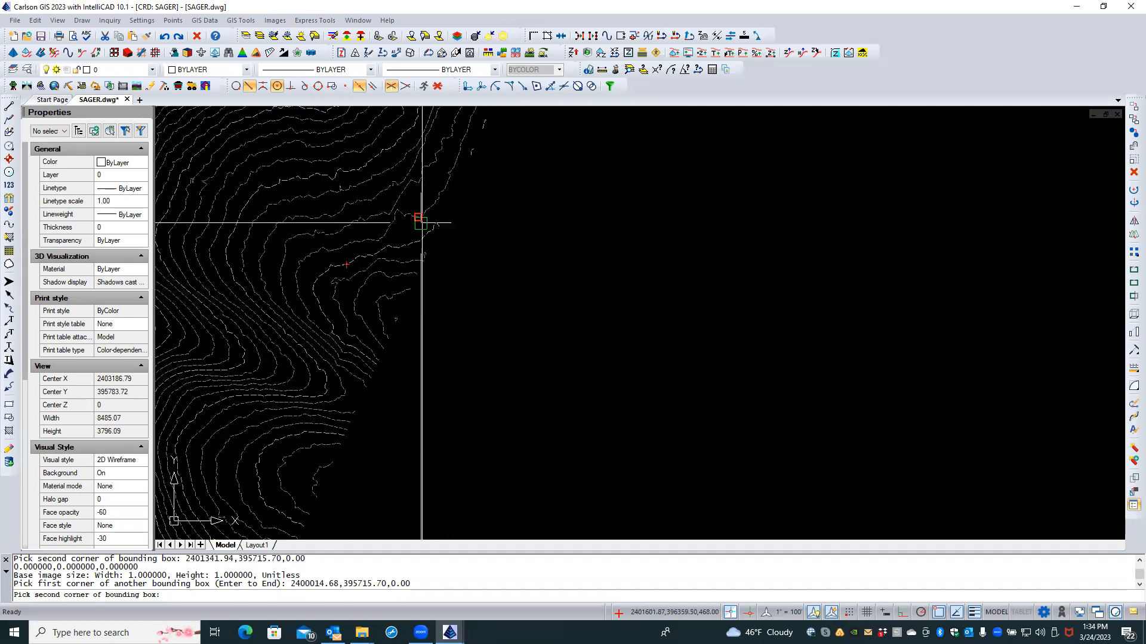
scroll(431, 304, "up", 2)
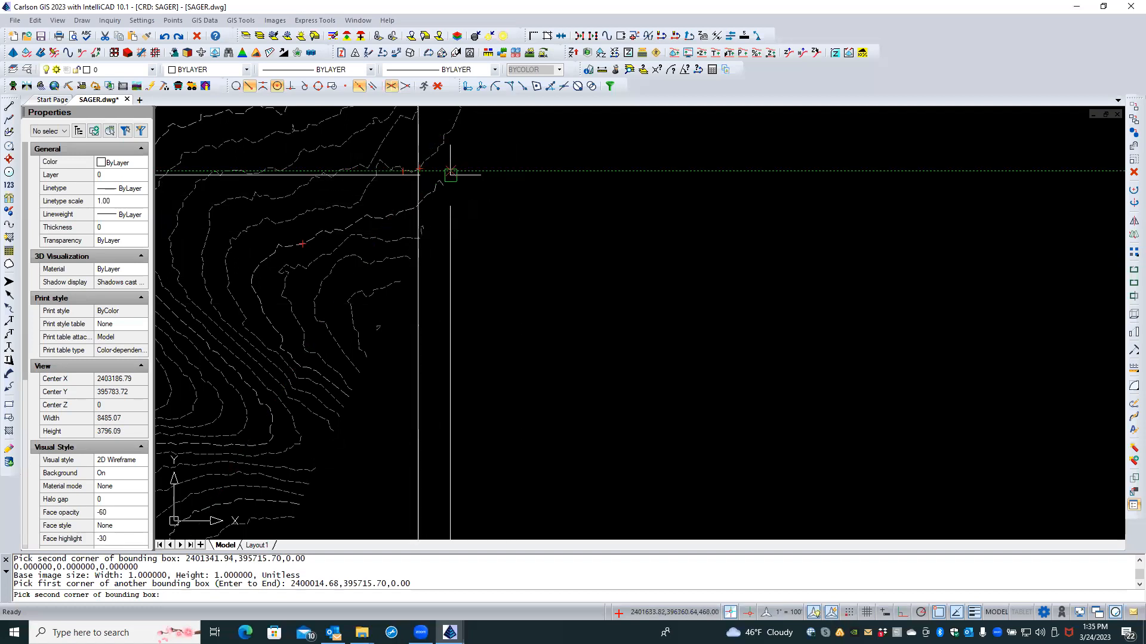
left_click(417, 182)
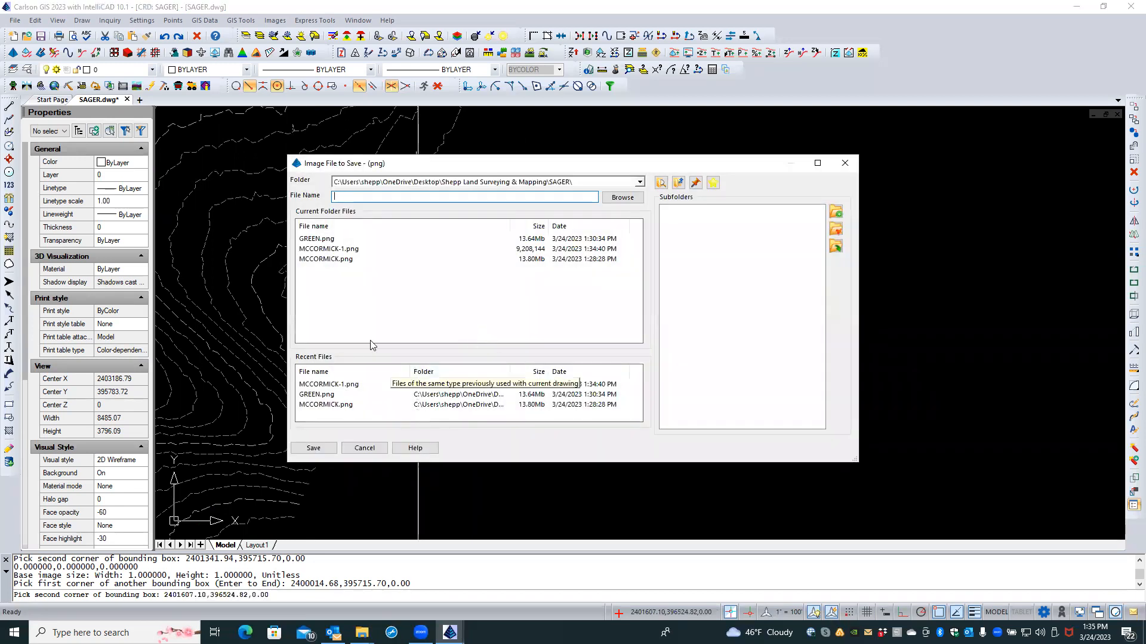
left_click(330, 249)
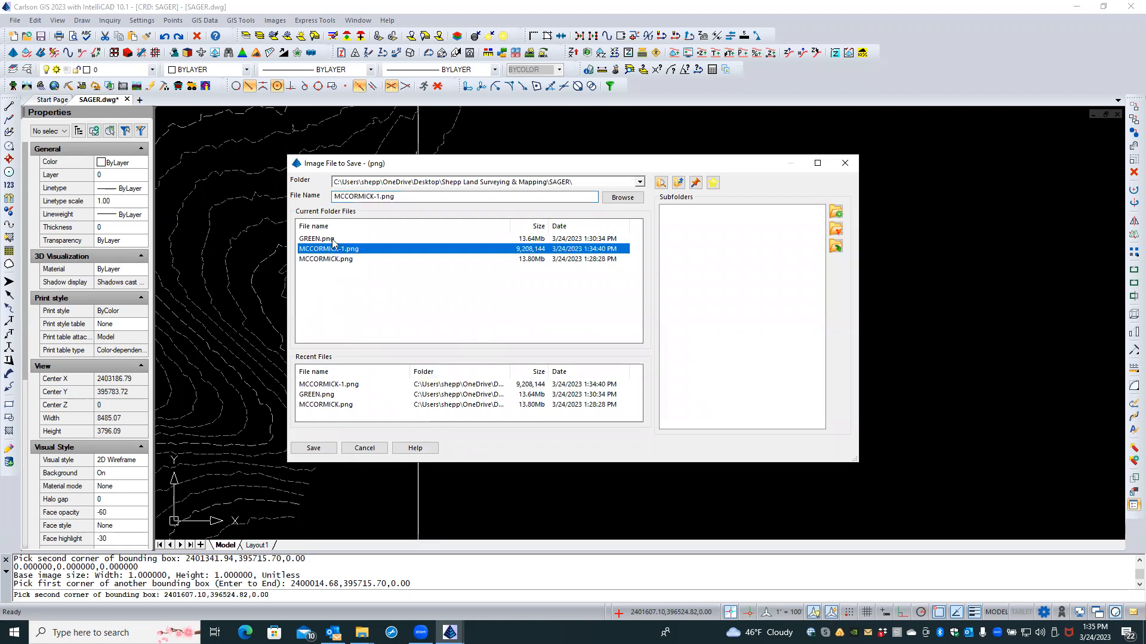
left_click(378, 196)
left_click(378, 196)
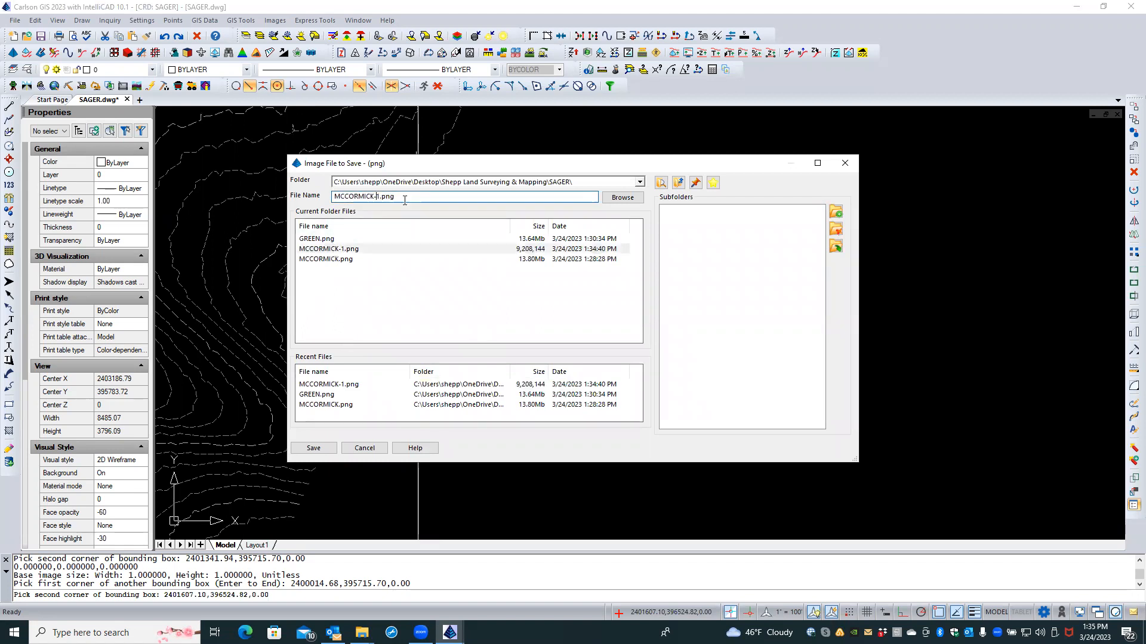
type("2")
key("Return")
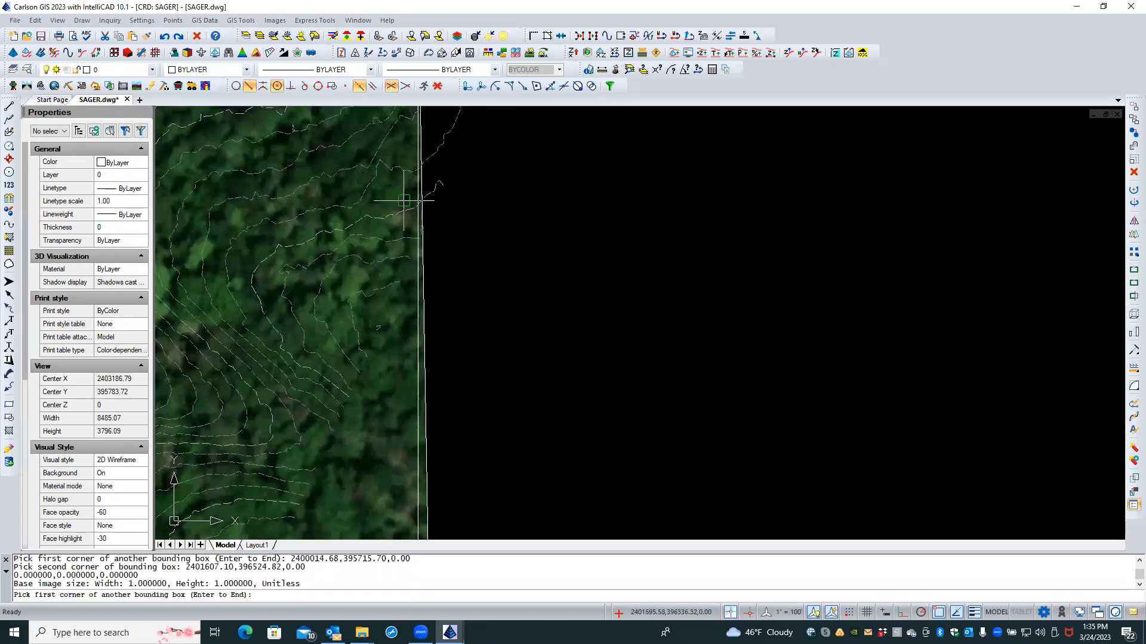
scroll(681, 245, "down", 2)
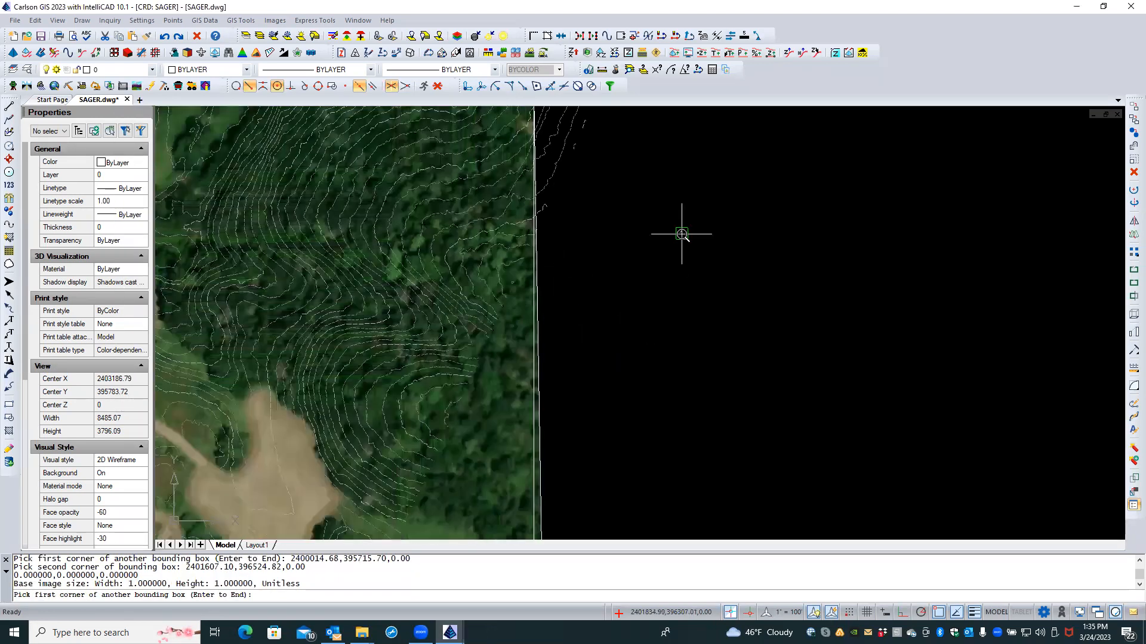
scroll(681, 234, "down", 3)
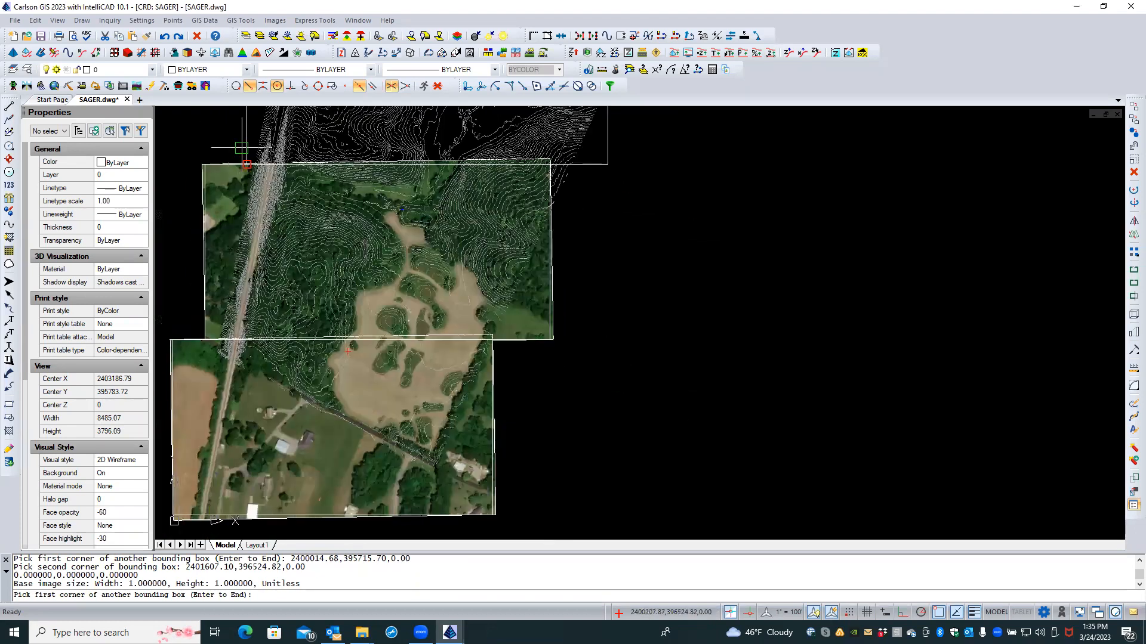
Step: Pick the top box's corners and save its aerial image as MCCORMICK-3.png
left_click(247, 164)
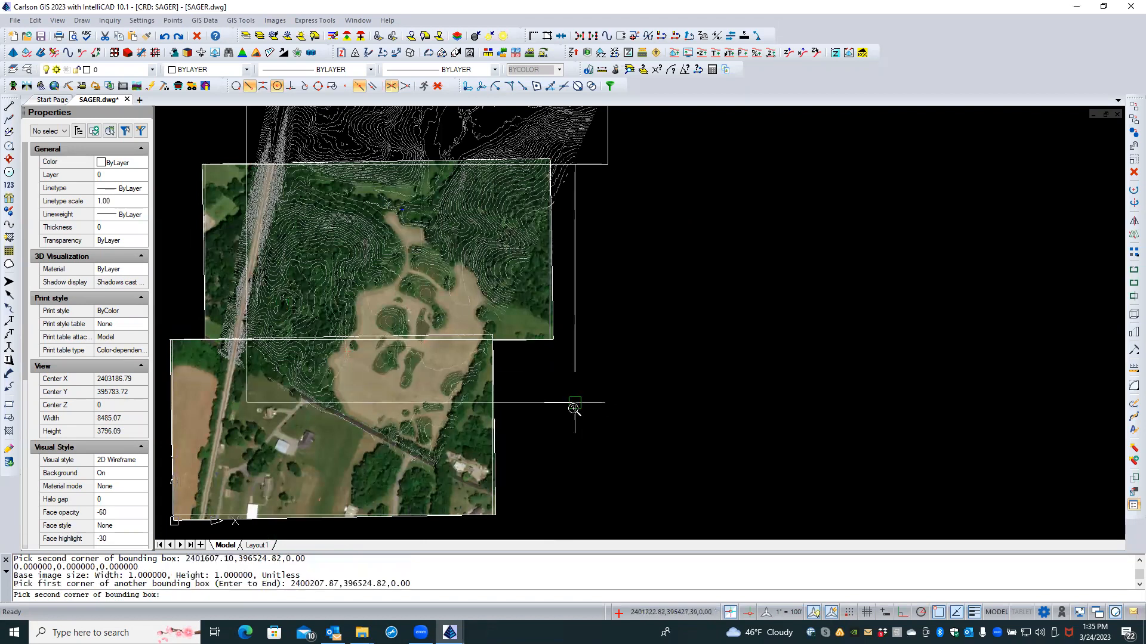
scroll(573, 404, "down", 3)
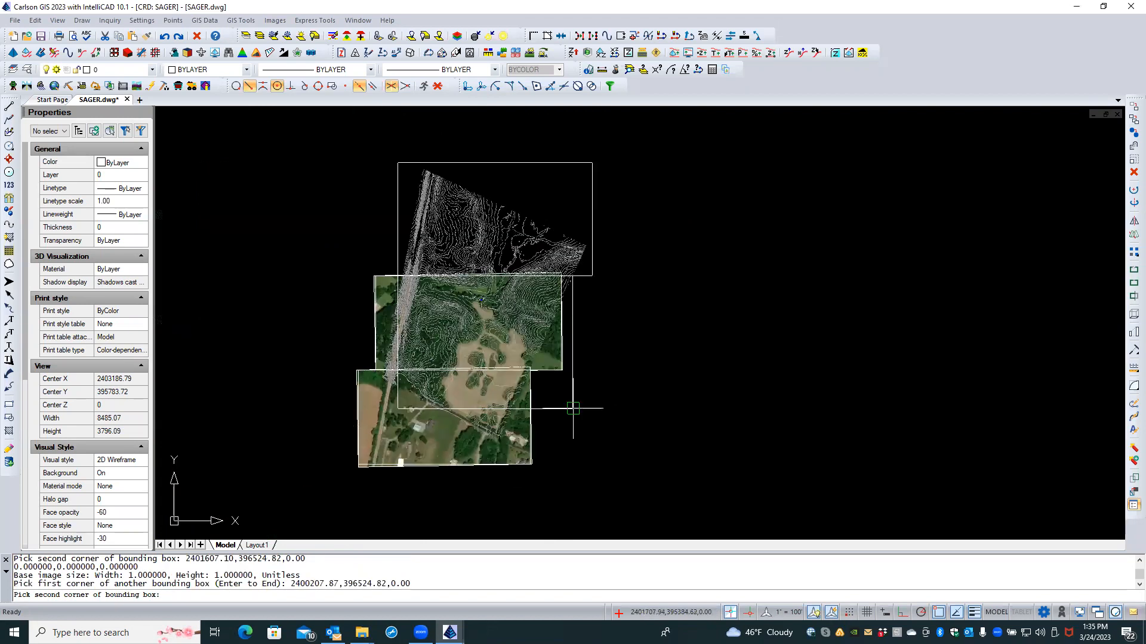
left_click(591, 203)
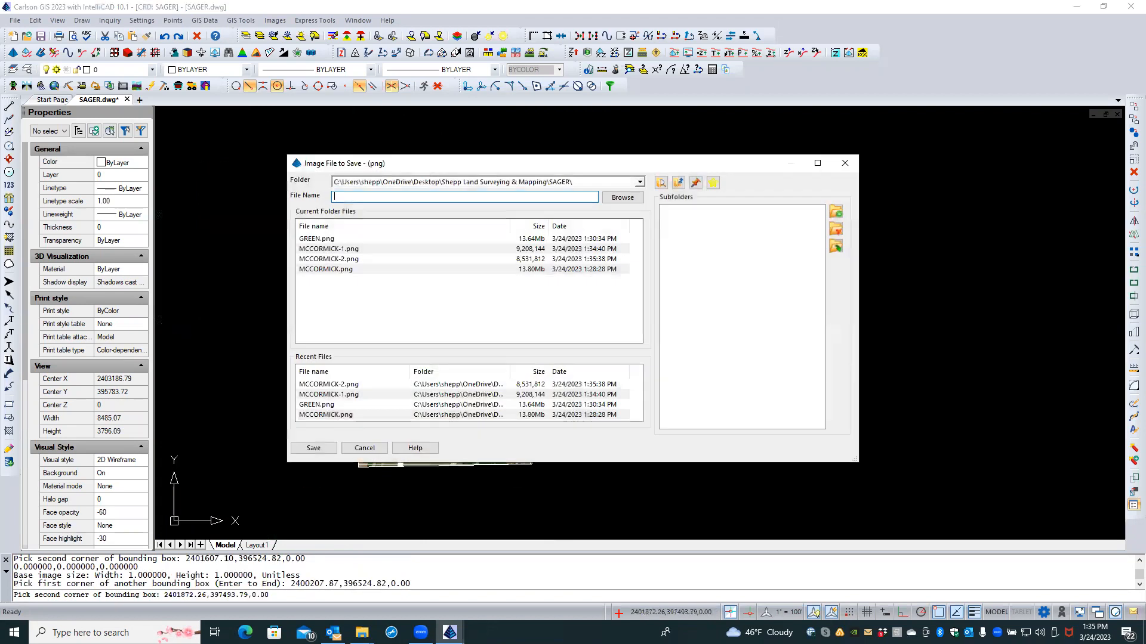
left_click(350, 260)
left_click(379, 197)
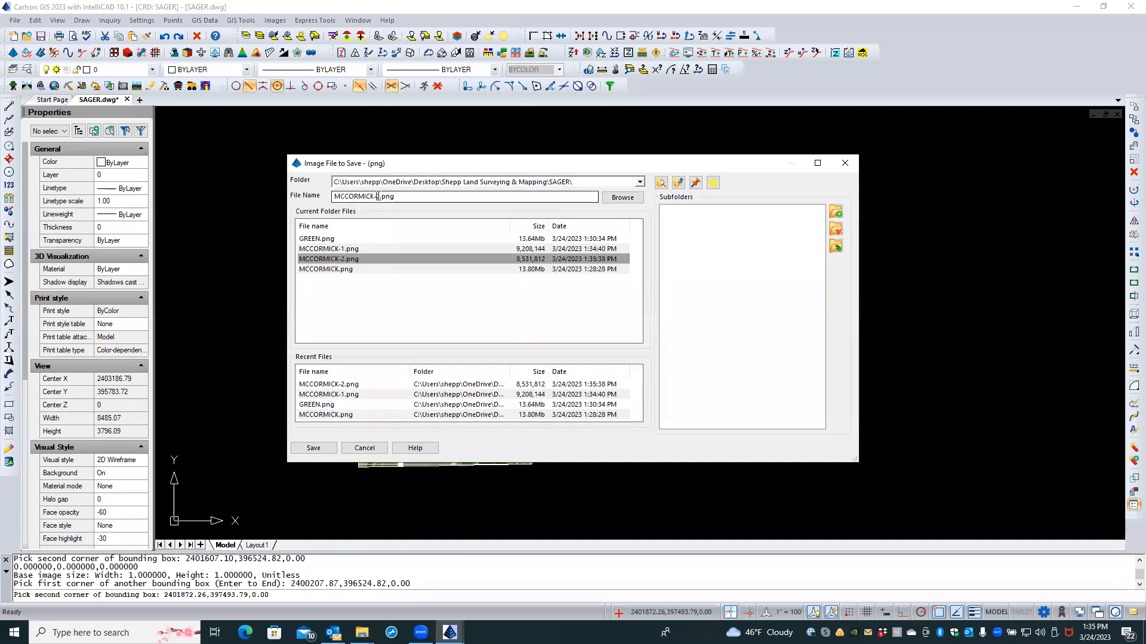
type("3")
key("Return")
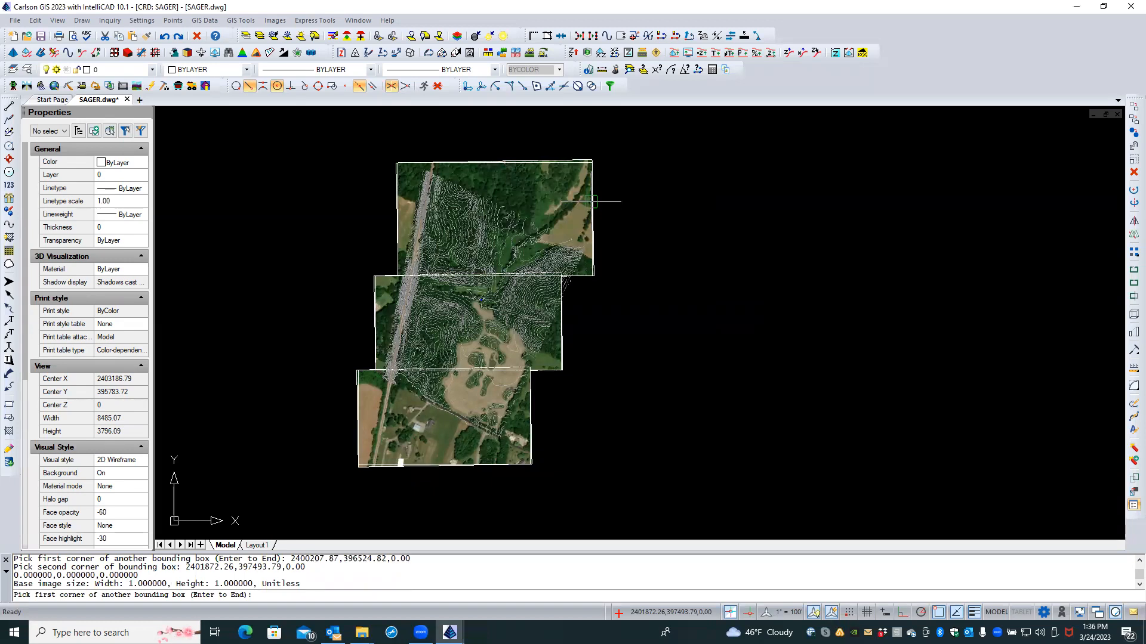
Step: Cancel the extra image pick and select the top and middle boundary polylines
left_click(406, 219)
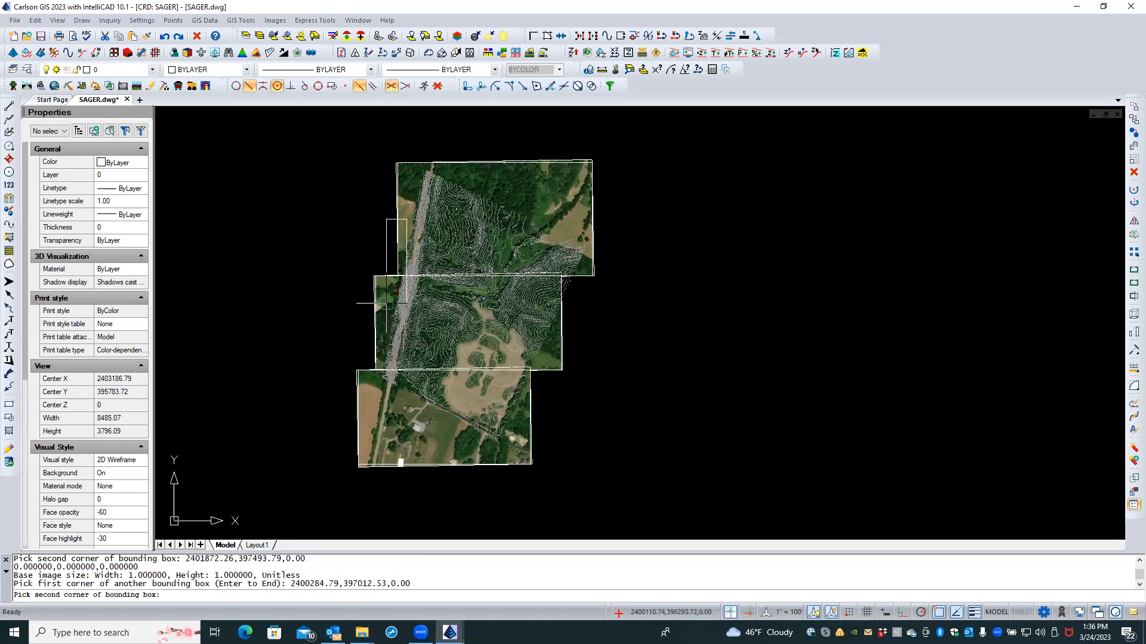
key("Escape")
key("Escape")
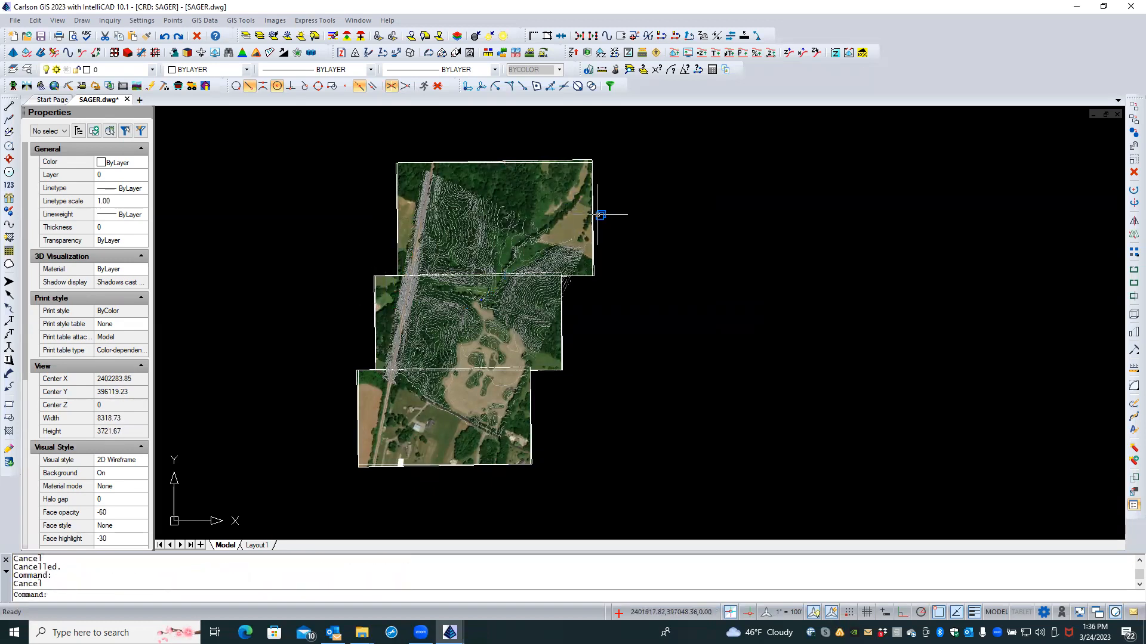
left_click(595, 190)
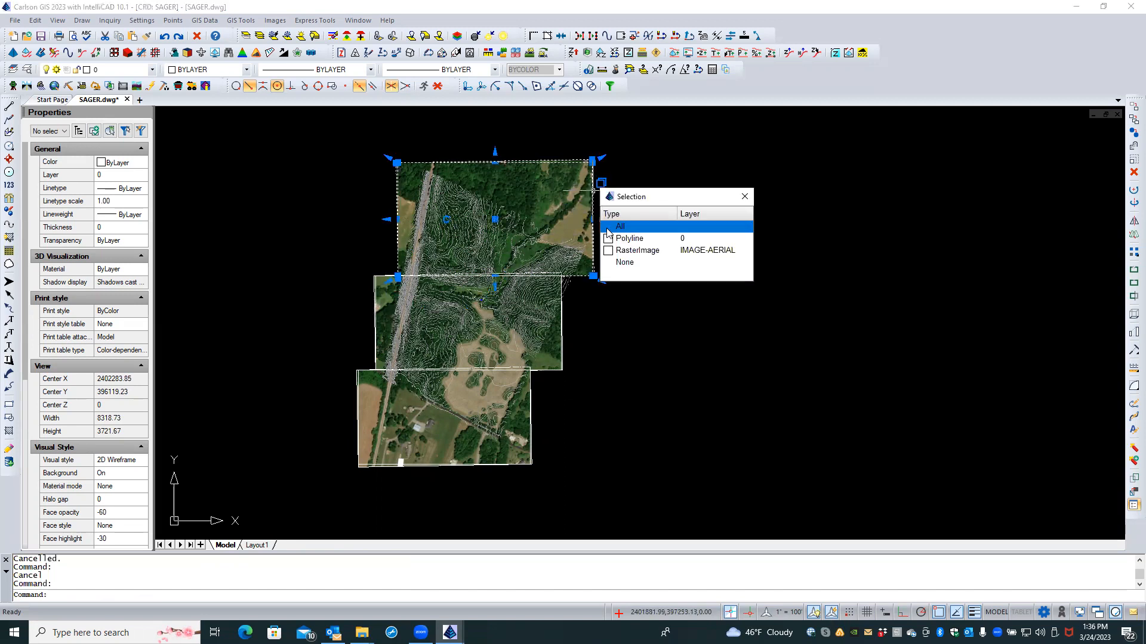
left_click(626, 239)
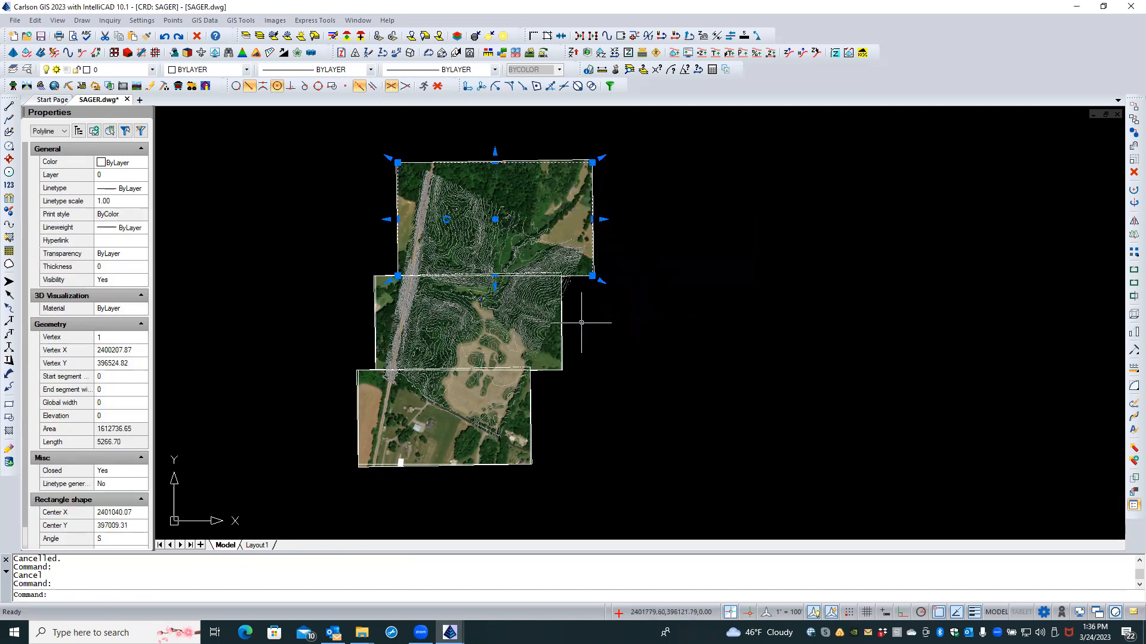
left_click(562, 322)
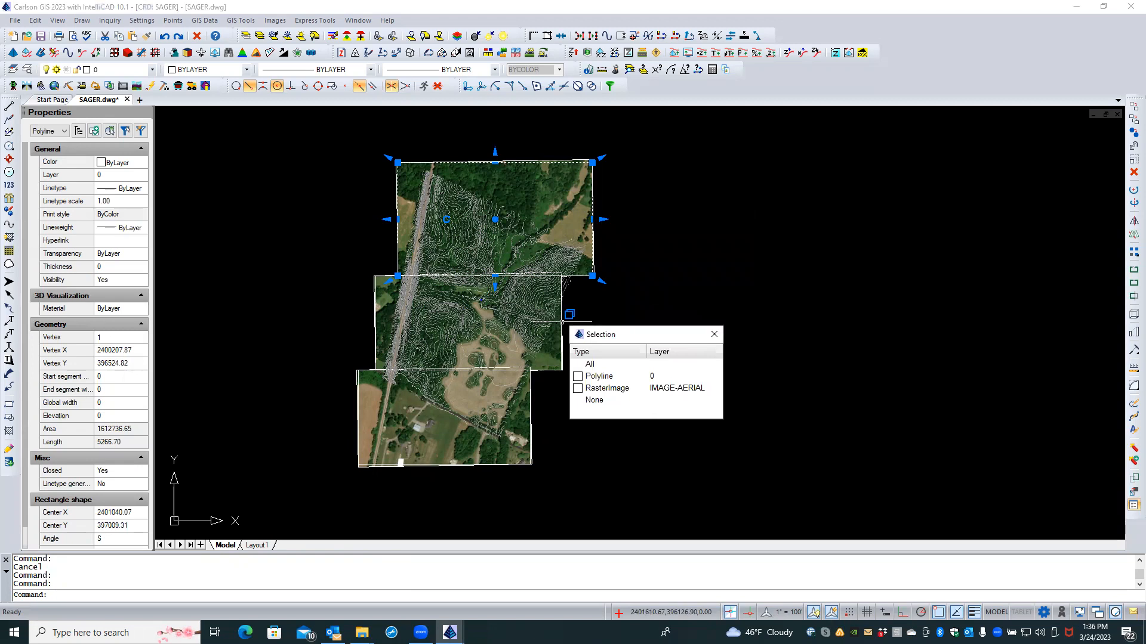
left_click(602, 376)
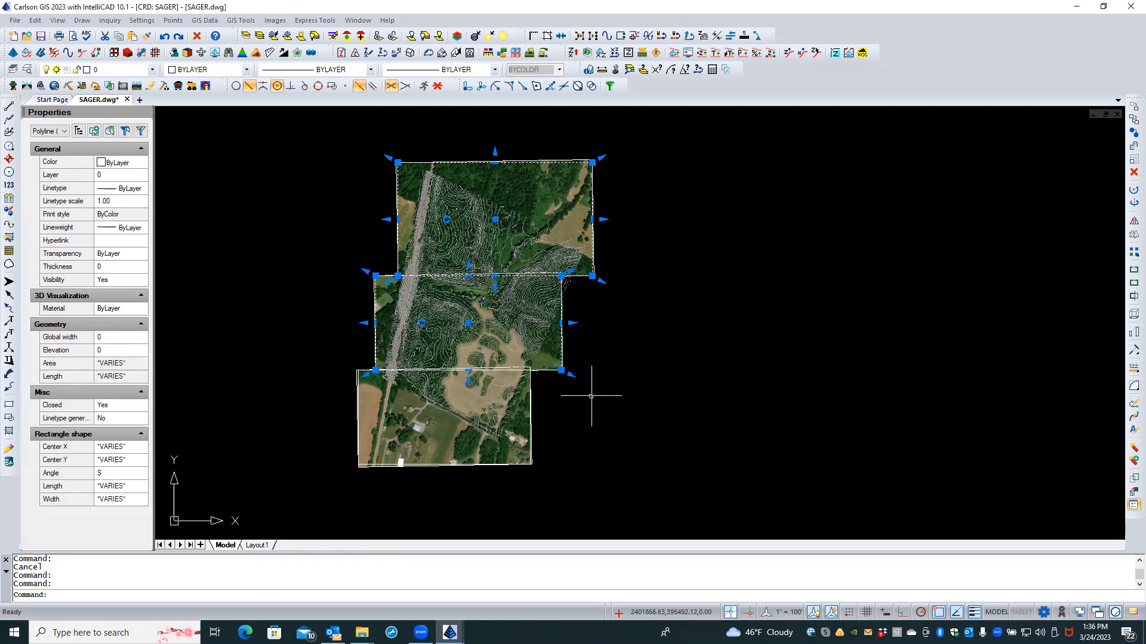
left_click(532, 428)
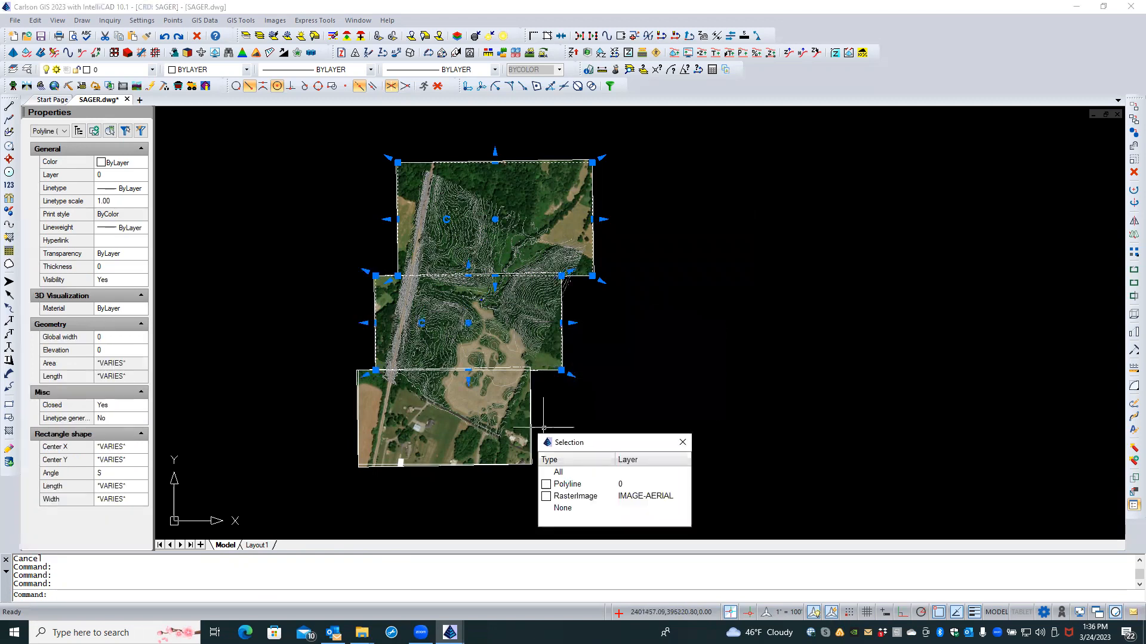
Step: Add the bottom boundary polyline and delete all three rectangles
left_click(564, 483)
left_click(197, 35)
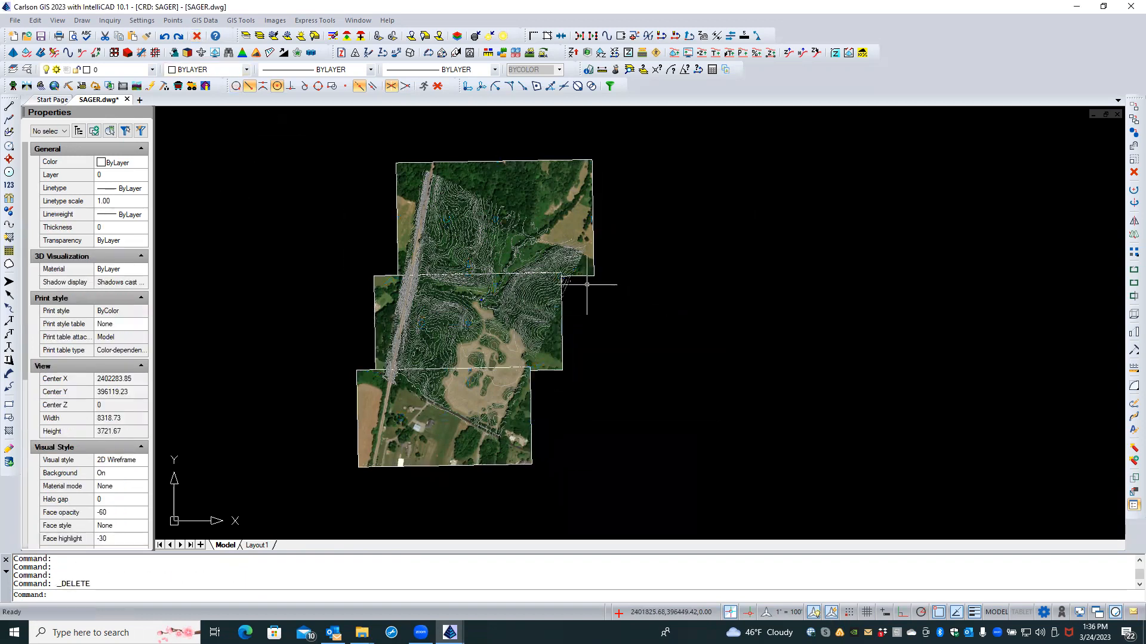
scroll(588, 284, "down", 1)
scroll(560, 371, "up", 3)
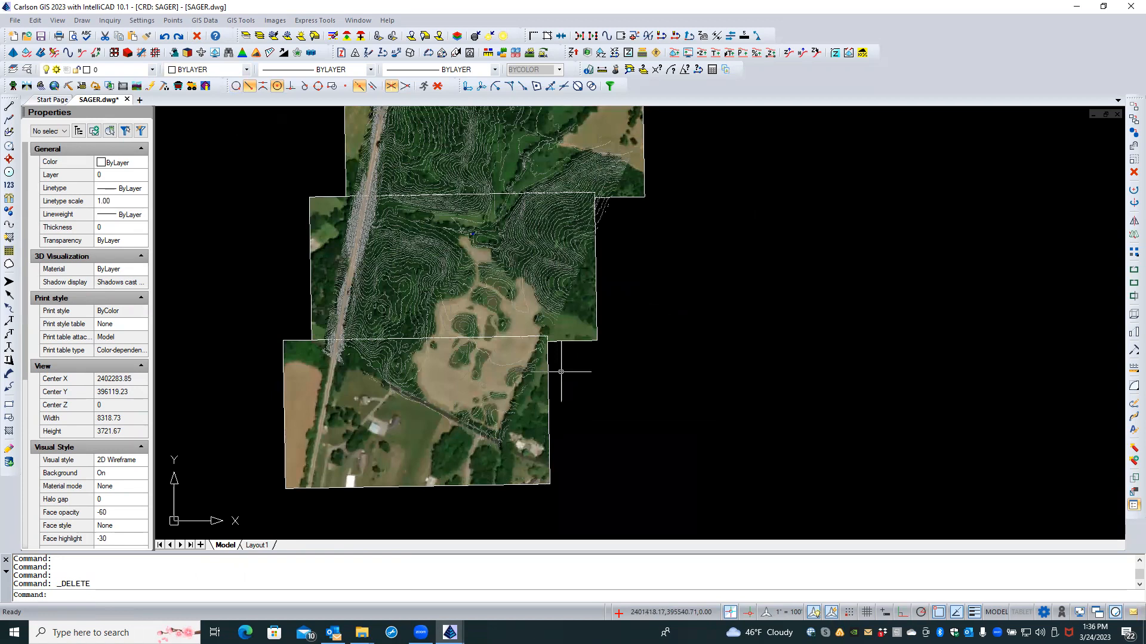
Step: Set IMAGEFRAME to 0 to hide image frames and save SAGER.dwg
type("IMAGEFRAME")
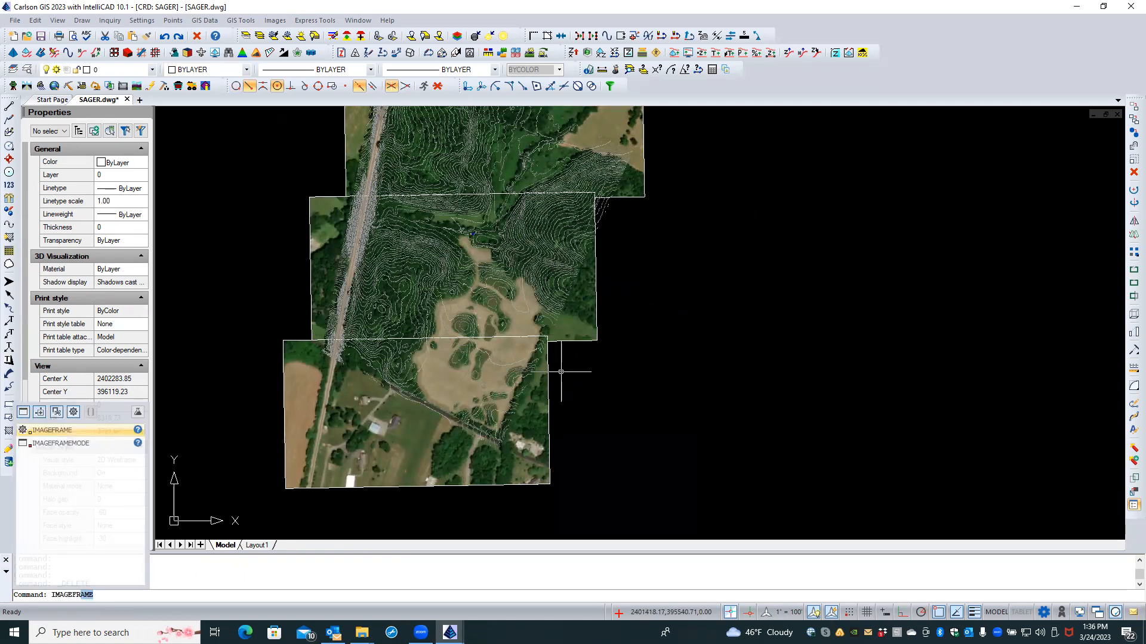
key("Return")
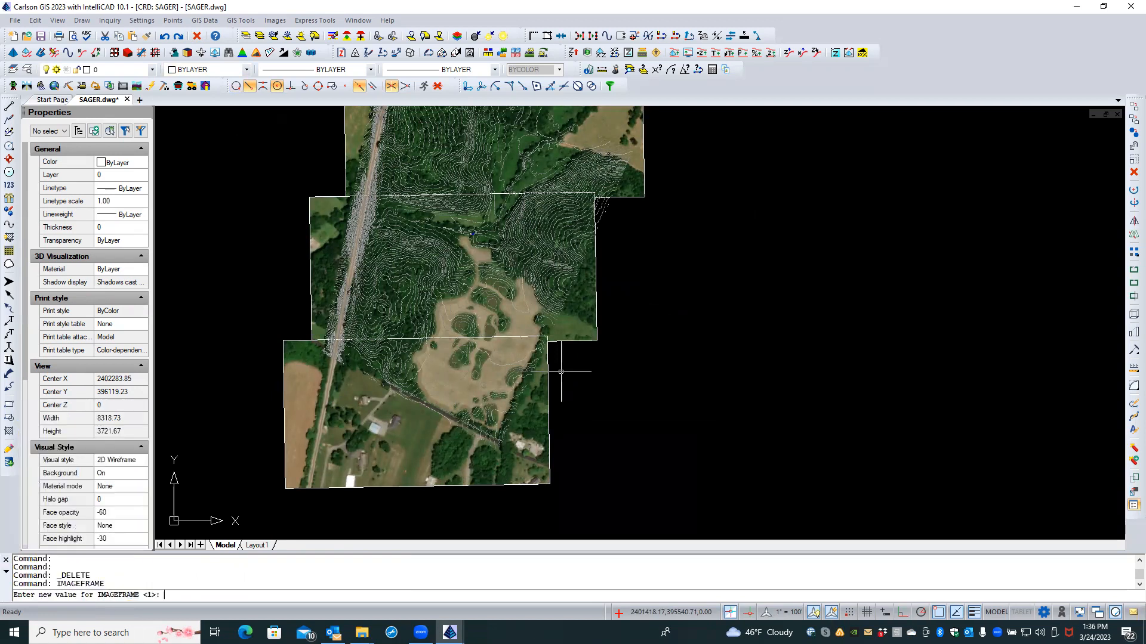
type("0")
key("Return")
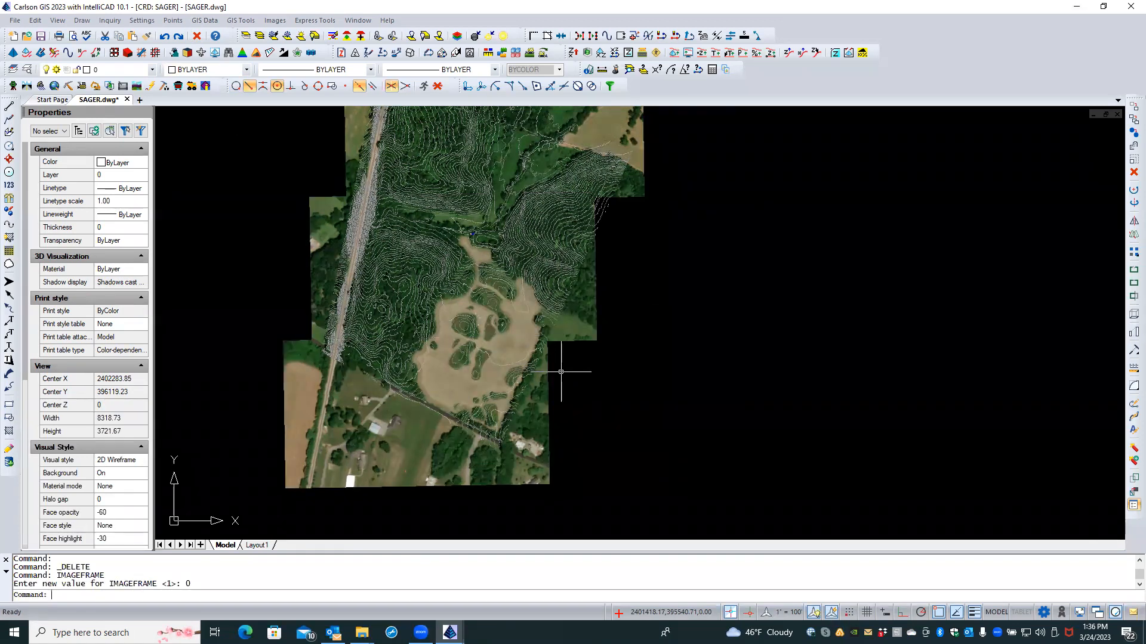
scroll(294, 332, "up", 4)
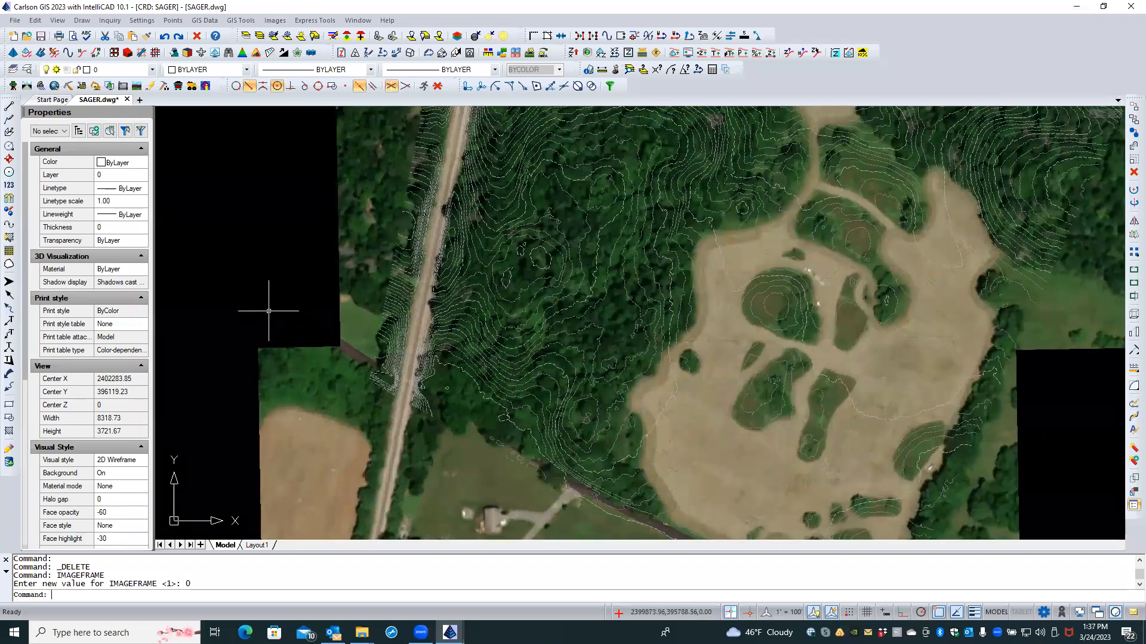
scroll(199, 307, "down", 3)
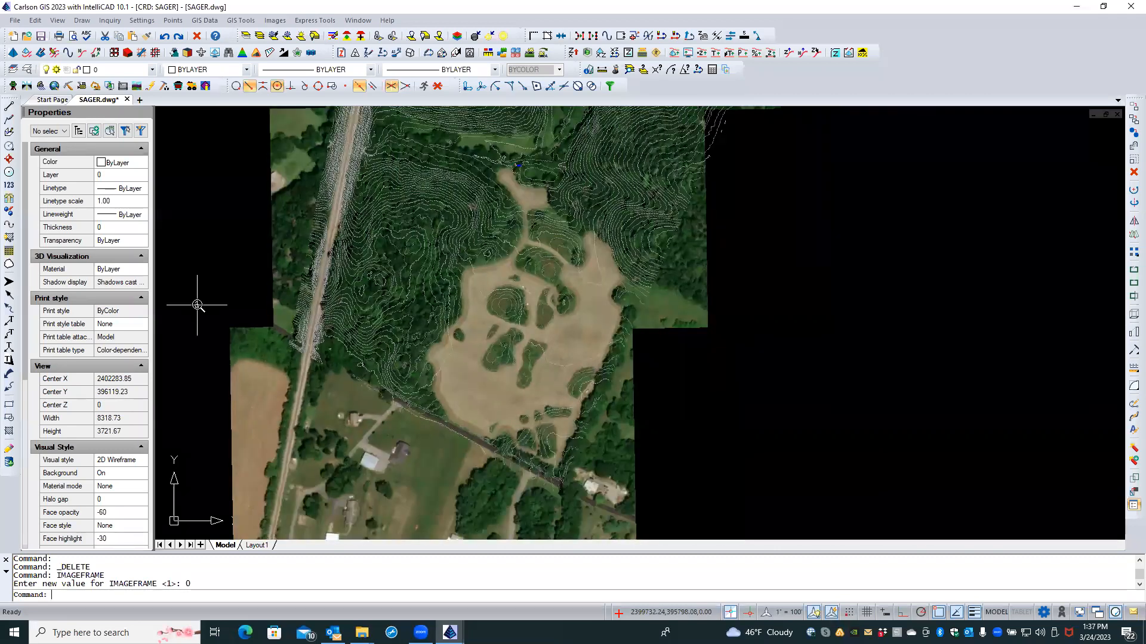
scroll(394, 400, "down", 3)
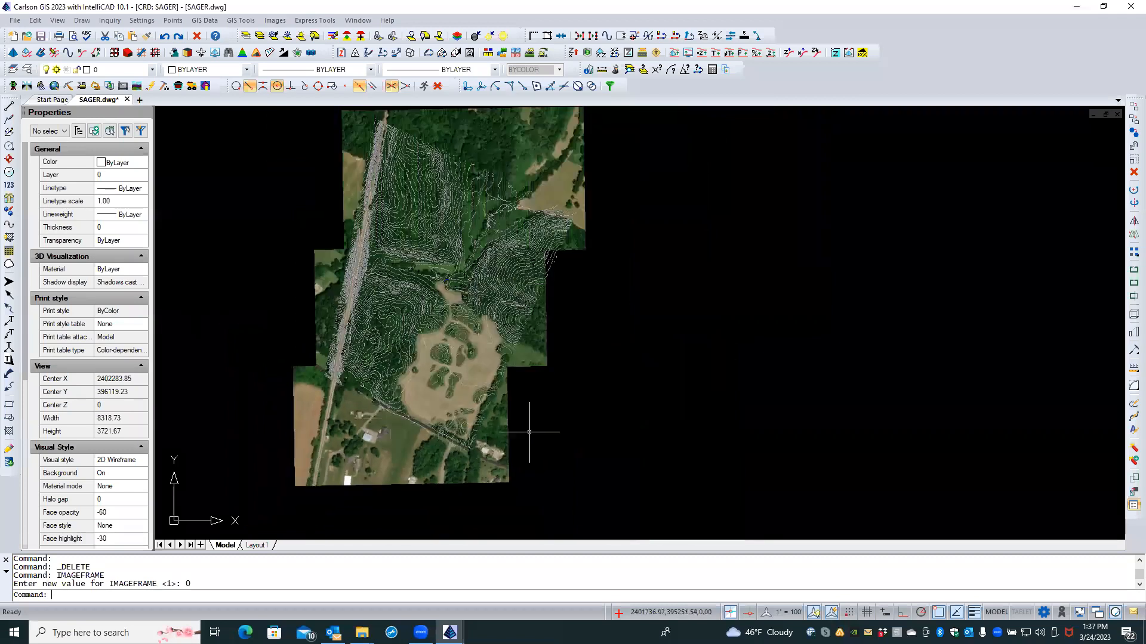
middle_click_drag(603, 344, 605, 364)
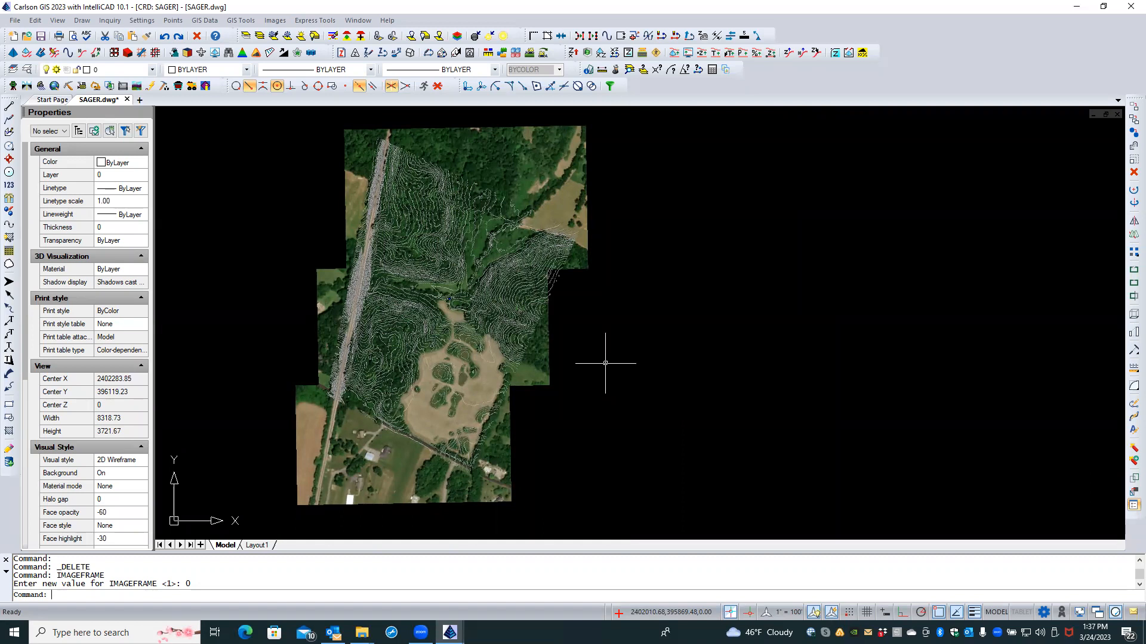
left_click(41, 37)
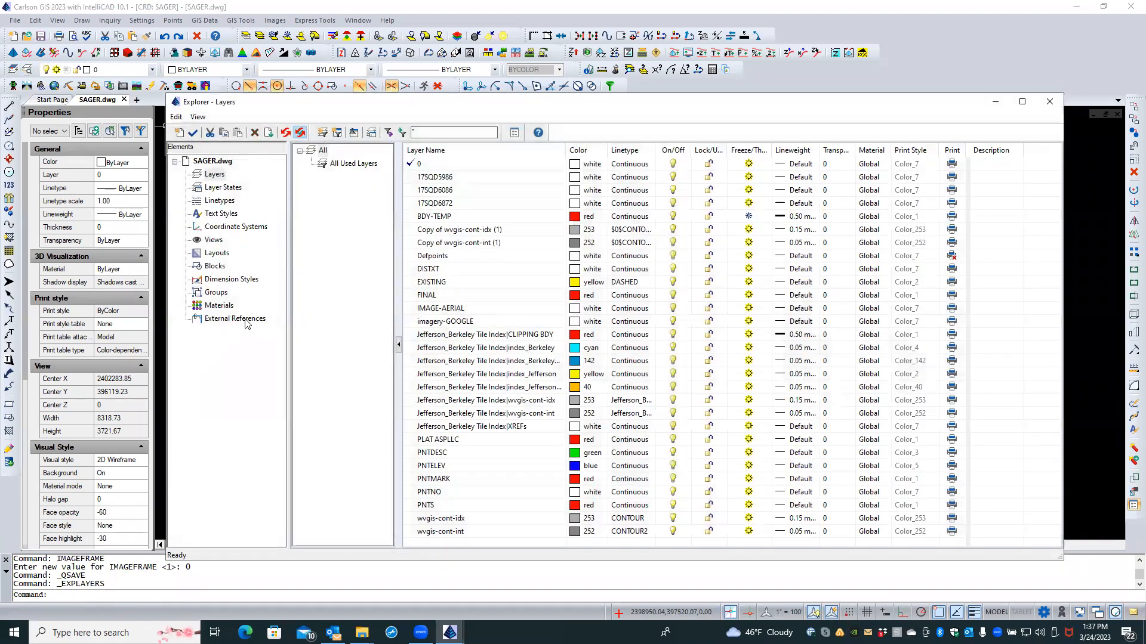
Step: Detach the unreferenced MCCORMICK image reference in External References
left_click(242, 318)
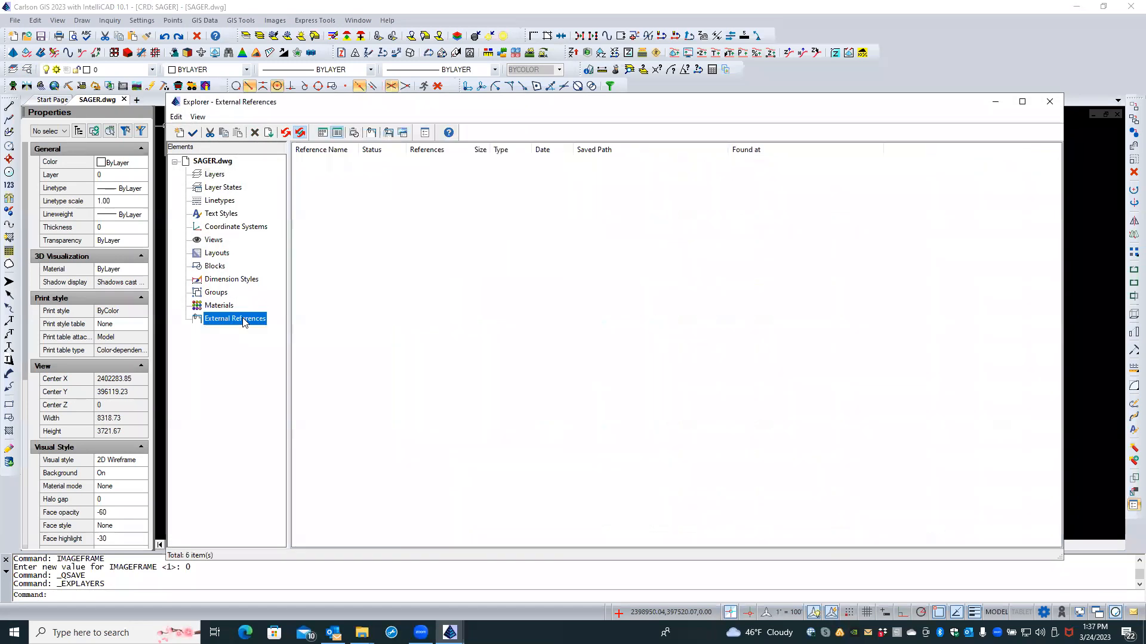
left_click(338, 191)
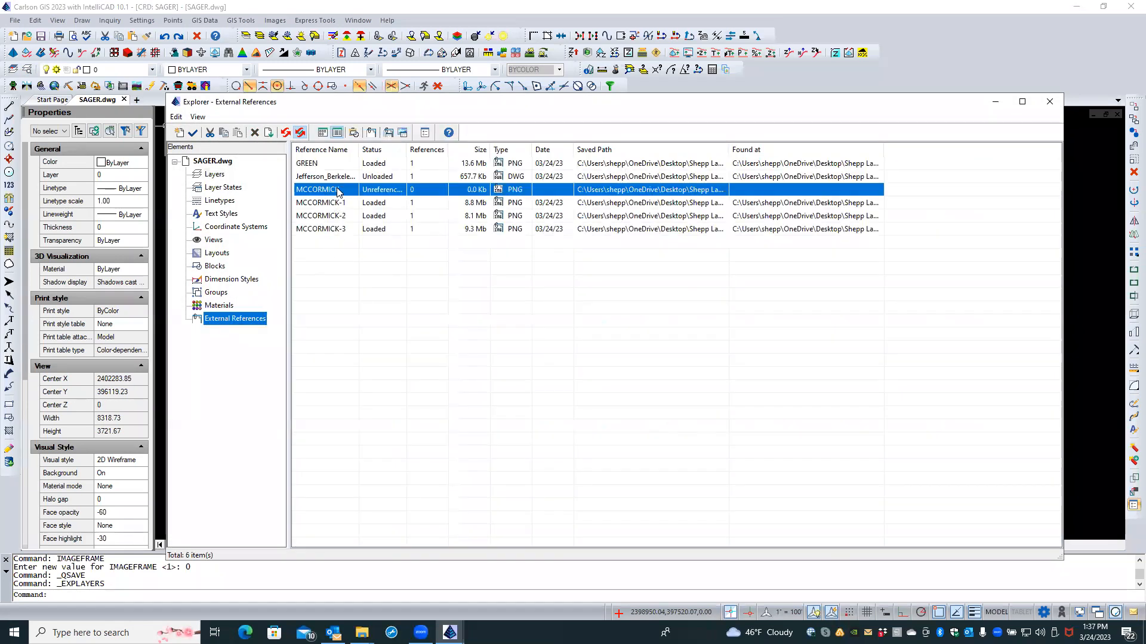
right_click(337, 190)
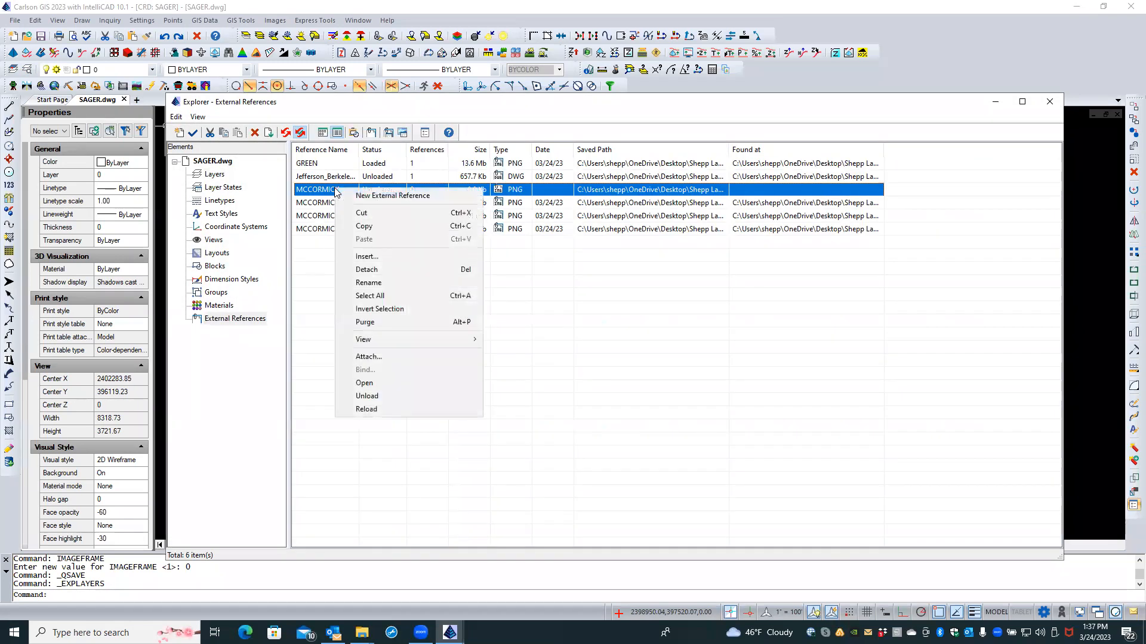
left_click(376, 271)
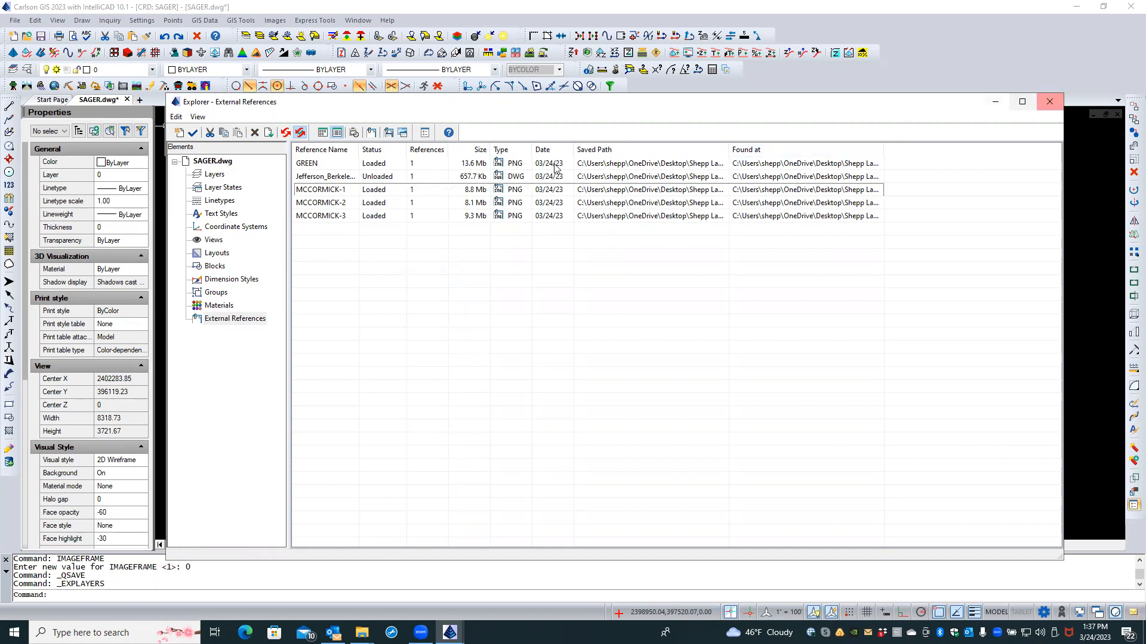
Step: Unload the GREEN, MCCORMICK-1, MCCORMICK-2 and MCCORMICK-3 image references
left_click(320, 165)
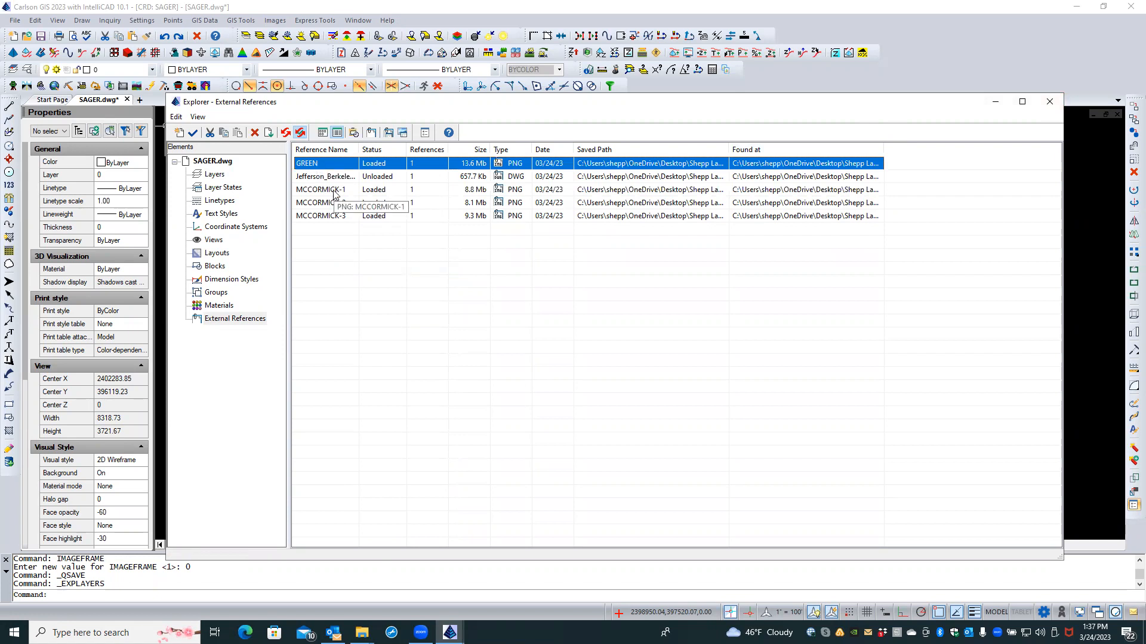
left_click(333, 190)
left_click(331, 203)
left_click(330, 164)
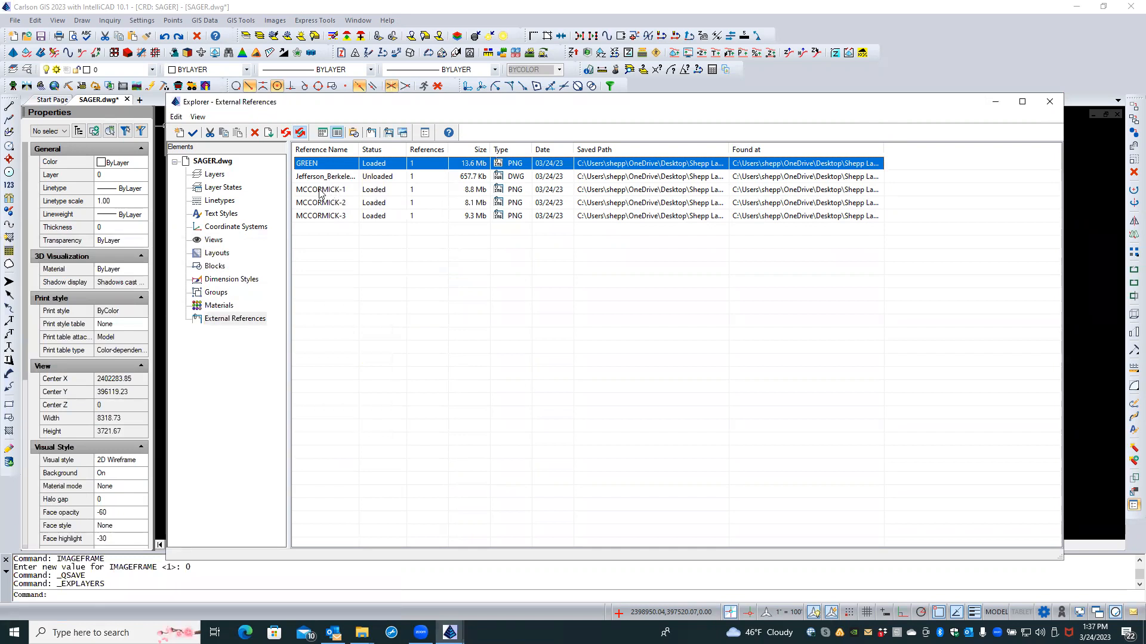
left_click(322, 191, "ctrl")
left_click(317, 204, "ctrl")
left_click(318, 216, "ctrl")
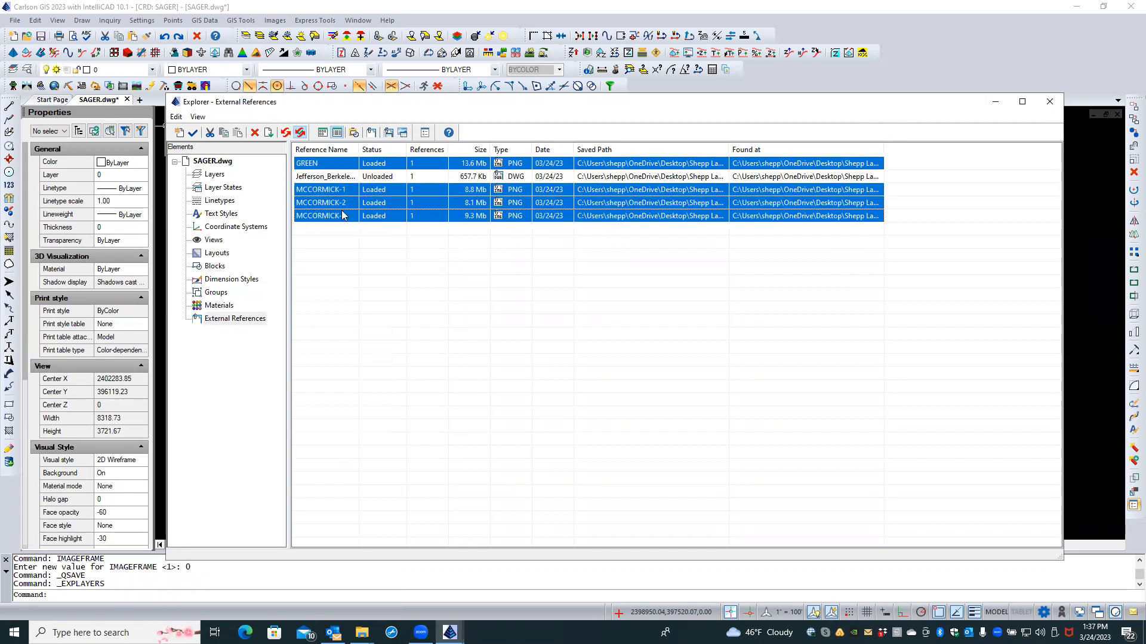
right_click(370, 217)
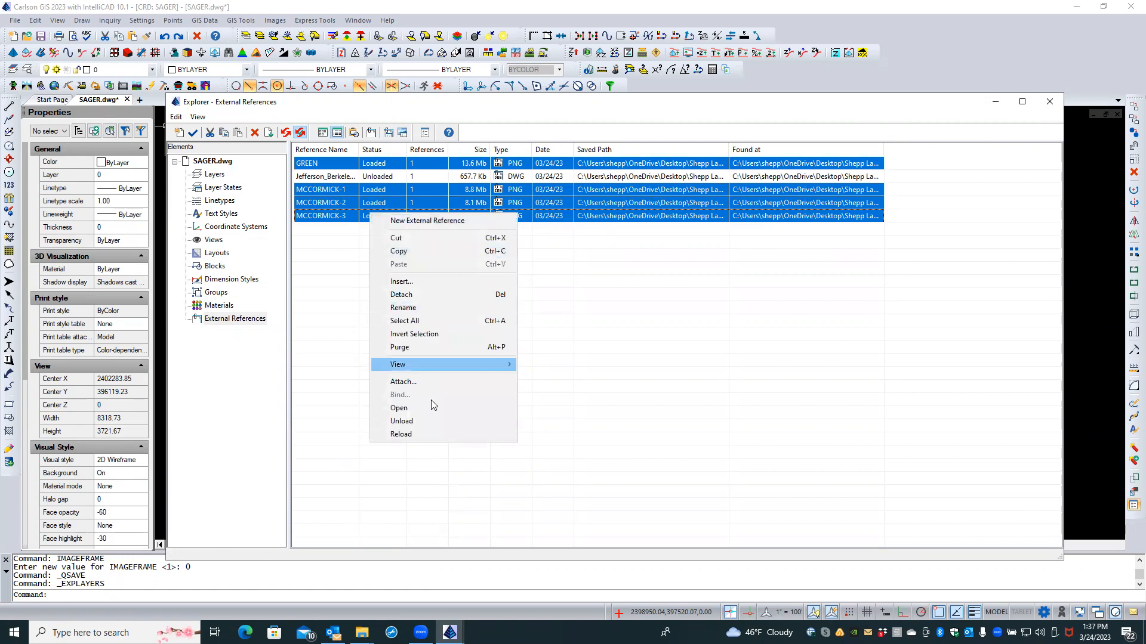
left_click(429, 426)
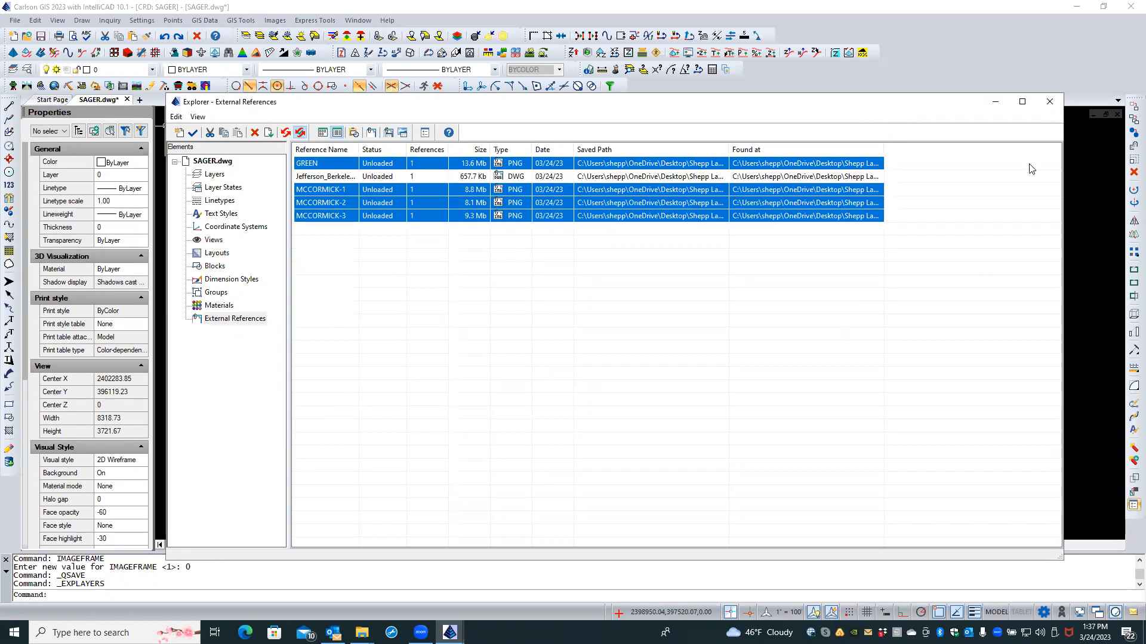
left_click(1048, 103)
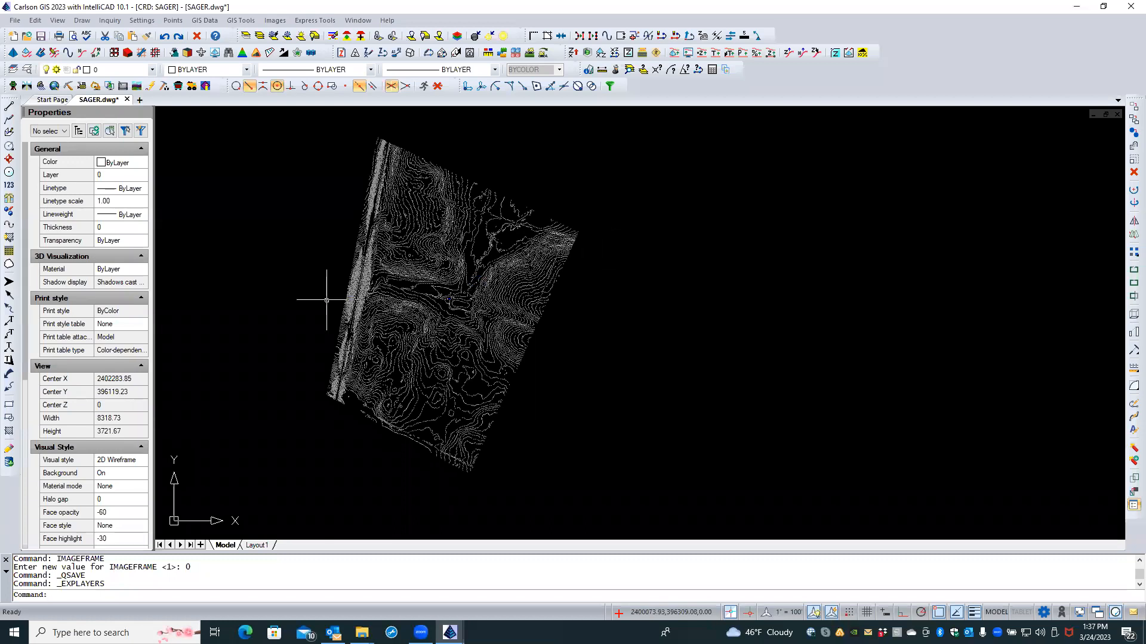
Step: Turn on and thaw all layers, then freeze the red boundary layer BDY-TEMP
left_click(314, 37)
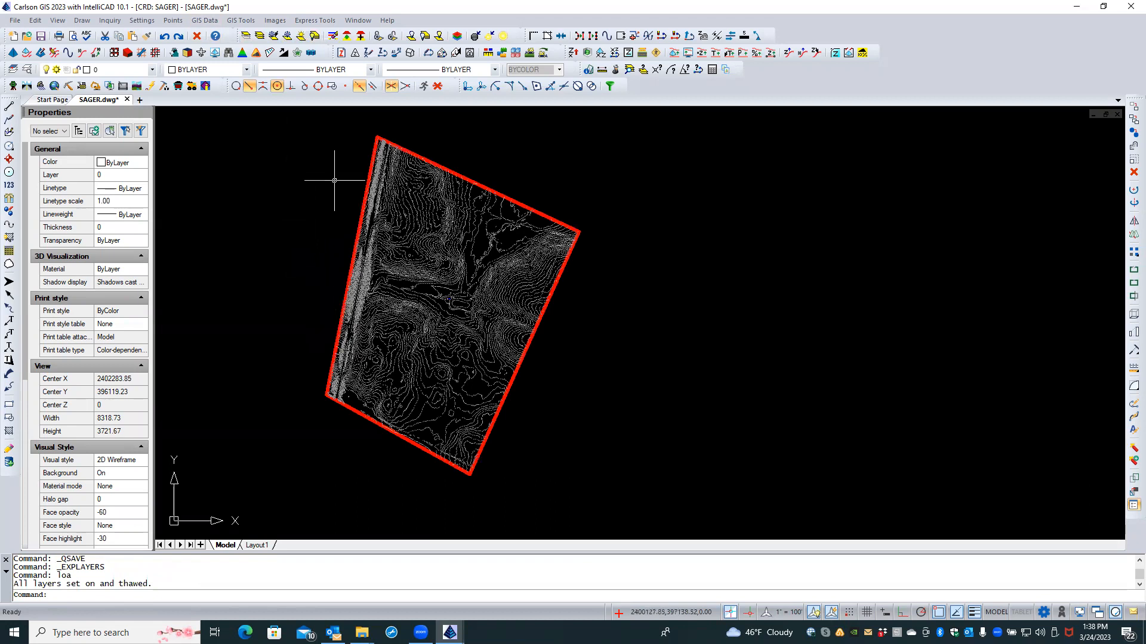
left_click(272, 37)
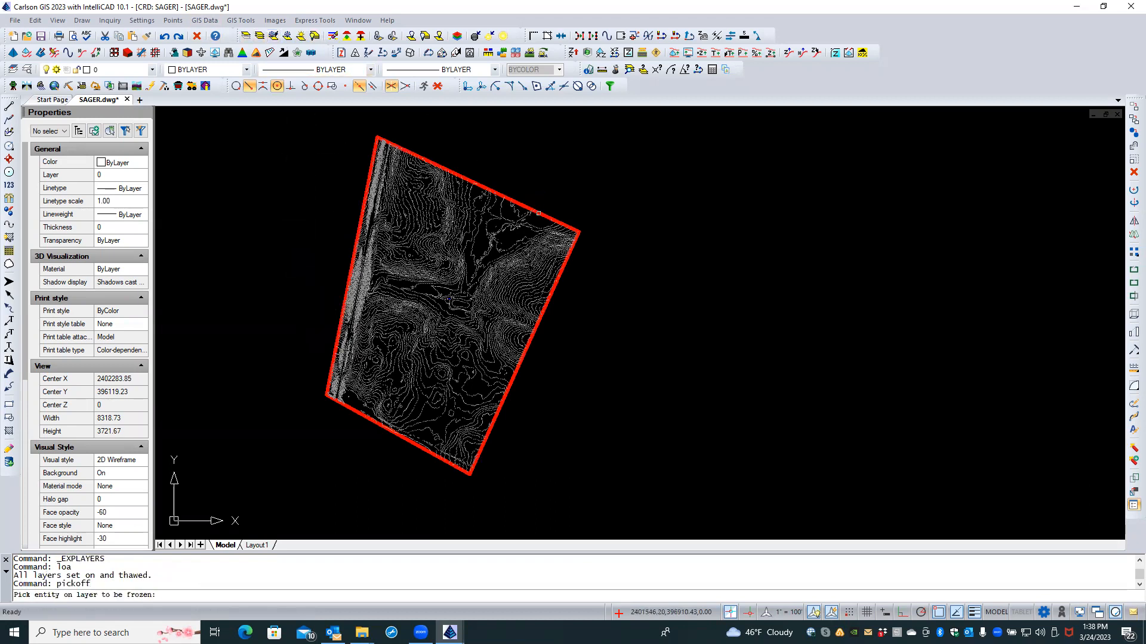
left_click(538, 213)
key("Return")
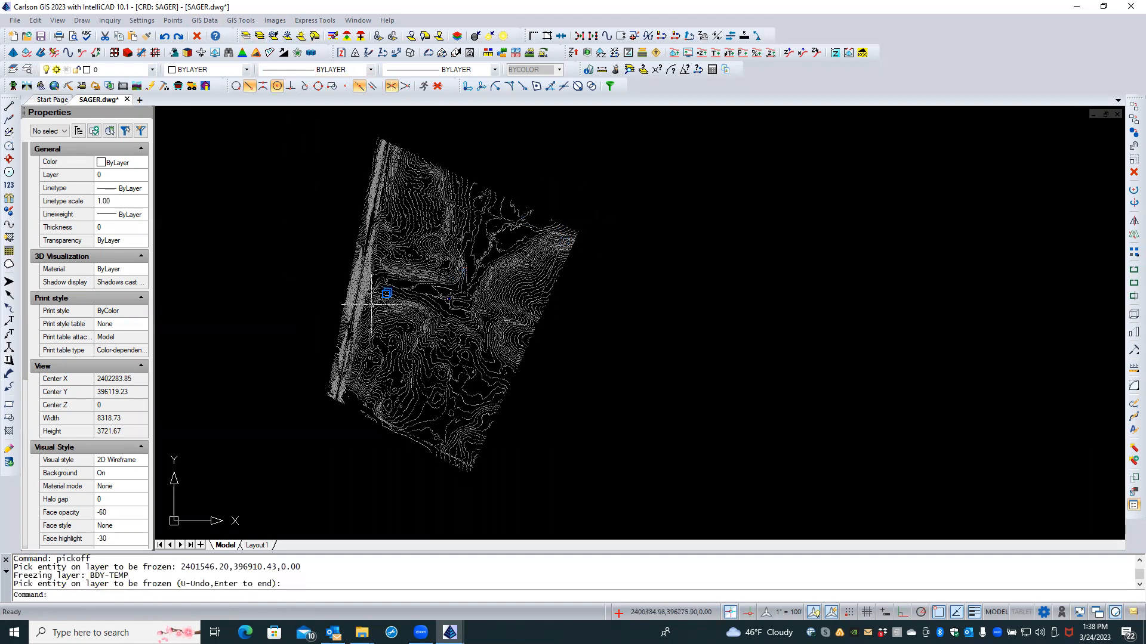
Step: Zoom in on the lower-left contours and switch to the Carlson Survey module
scroll(371, 305, "up", 3)
scroll(447, 332, "up", 3)
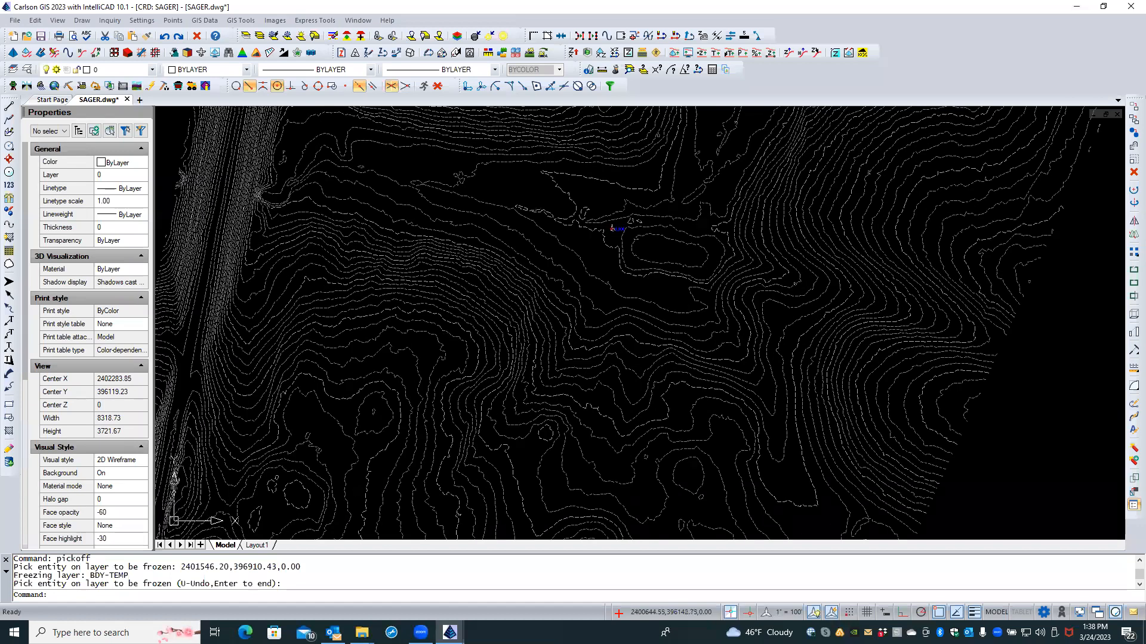
scroll(447, 332, "up", 2)
mouse_move(448, 333)
middle_mouse_down()
mouse_move(338, 235)
mouse_move(333, 192)
middle_mouse_up()
scroll(332, 194, "down", 3)
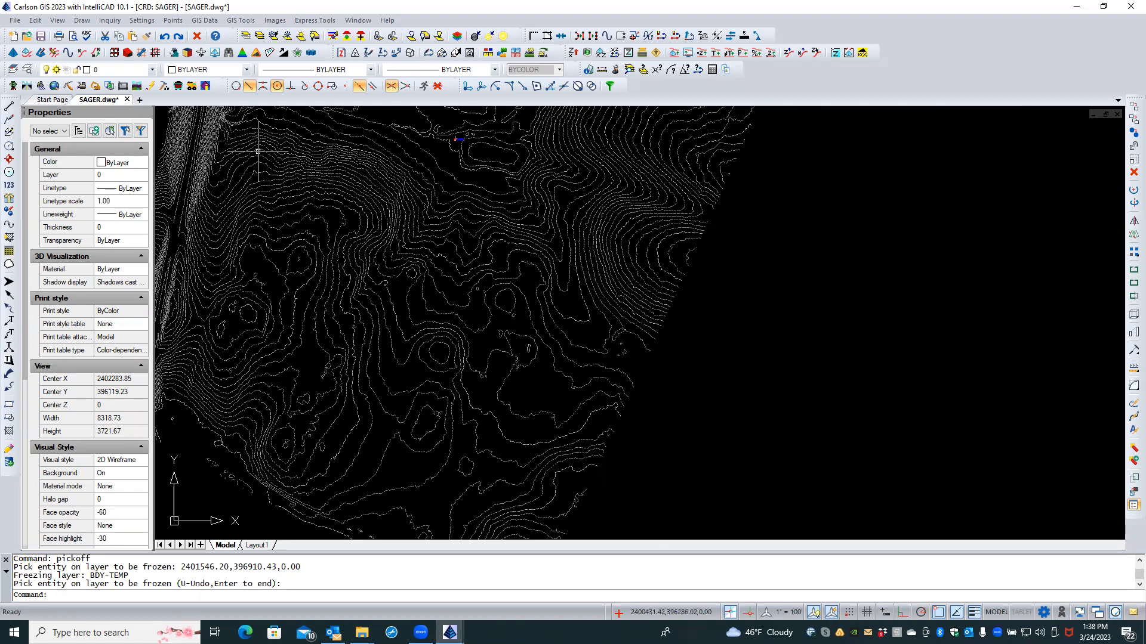
left_click(13, 86)
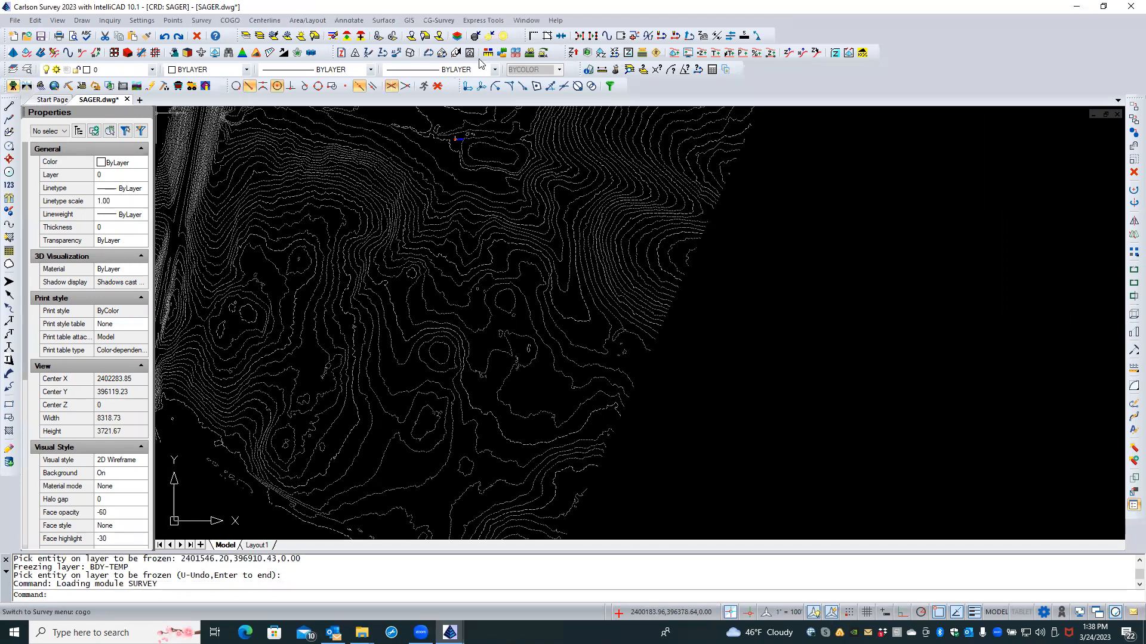
Step: Start Contour Elevation Label from Surface > Contour Utilities
left_click(386, 20)
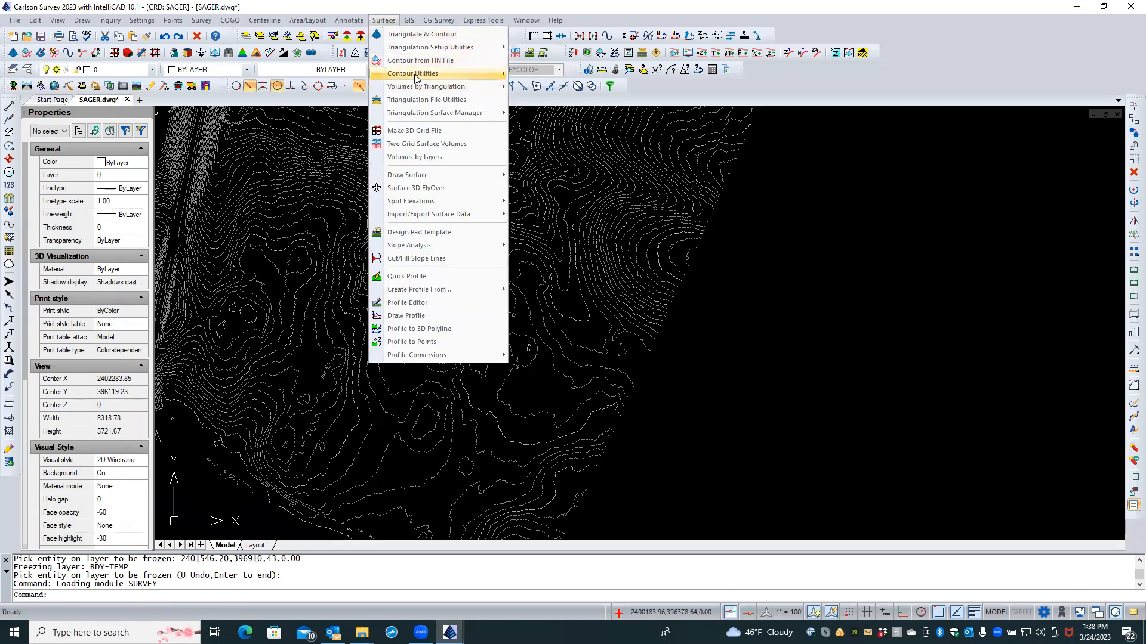
mouse_move(416, 77)
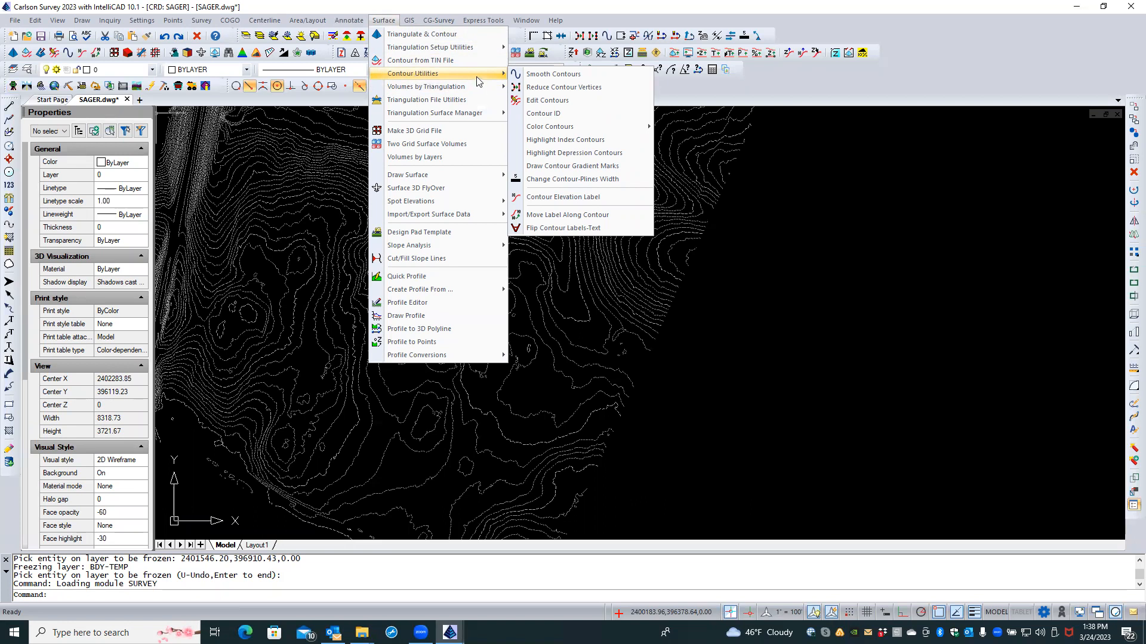
left_click(545, 198)
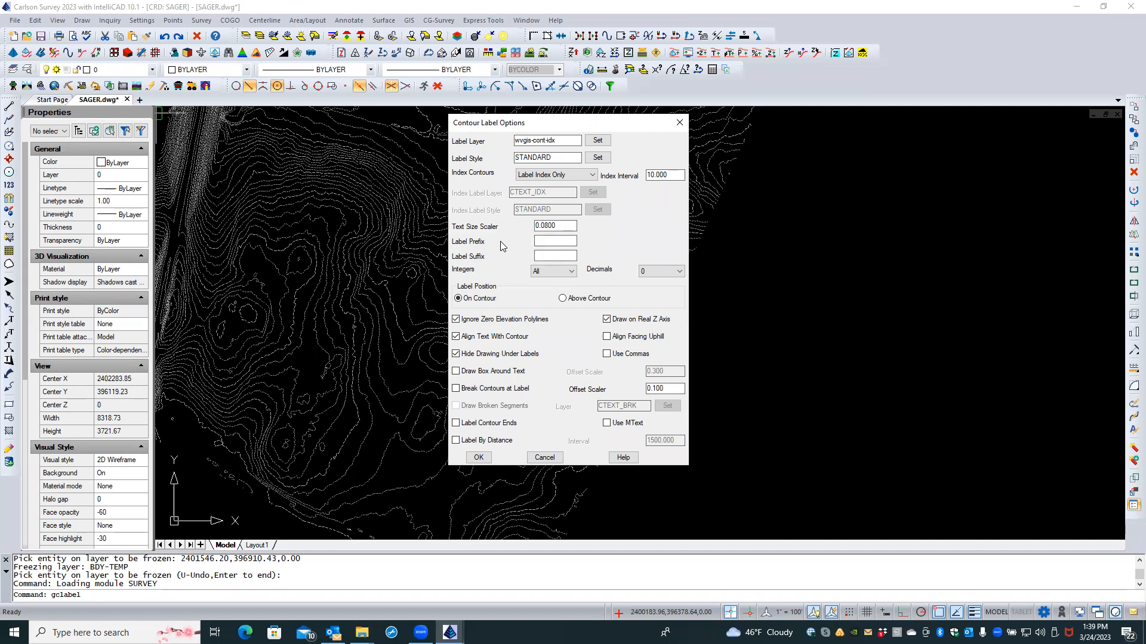
Step: Set Text Size Scaler to .06 and label style CTRLBL, then accept the contour label options
double_click(540, 226)
type(".06")
left_click(598, 158)
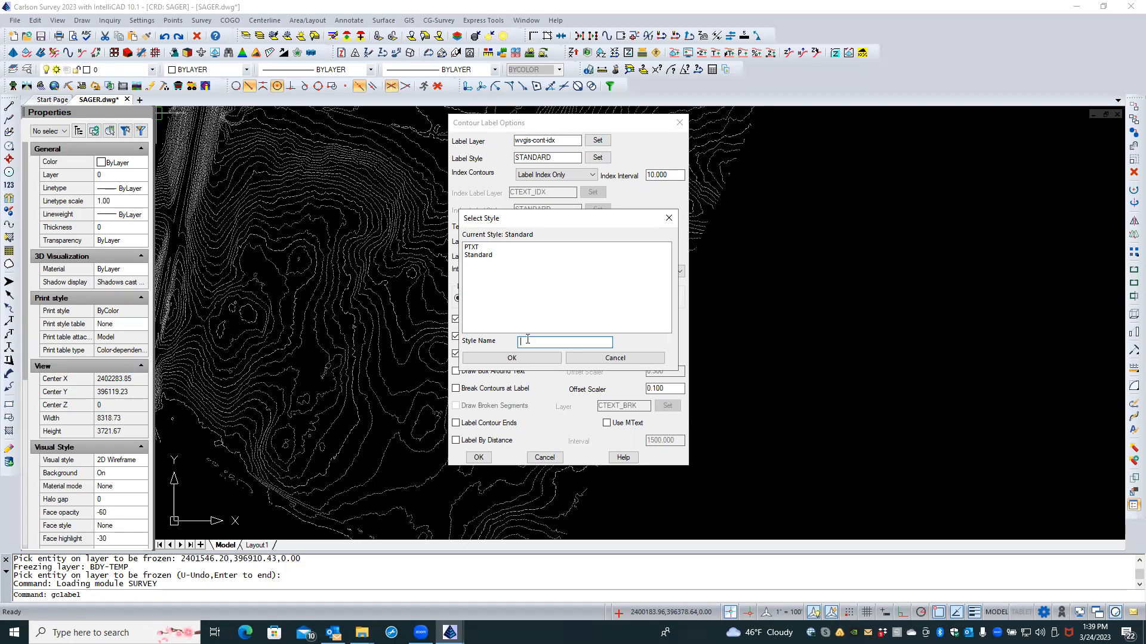
type("CTRLBL")
left_click(526, 358)
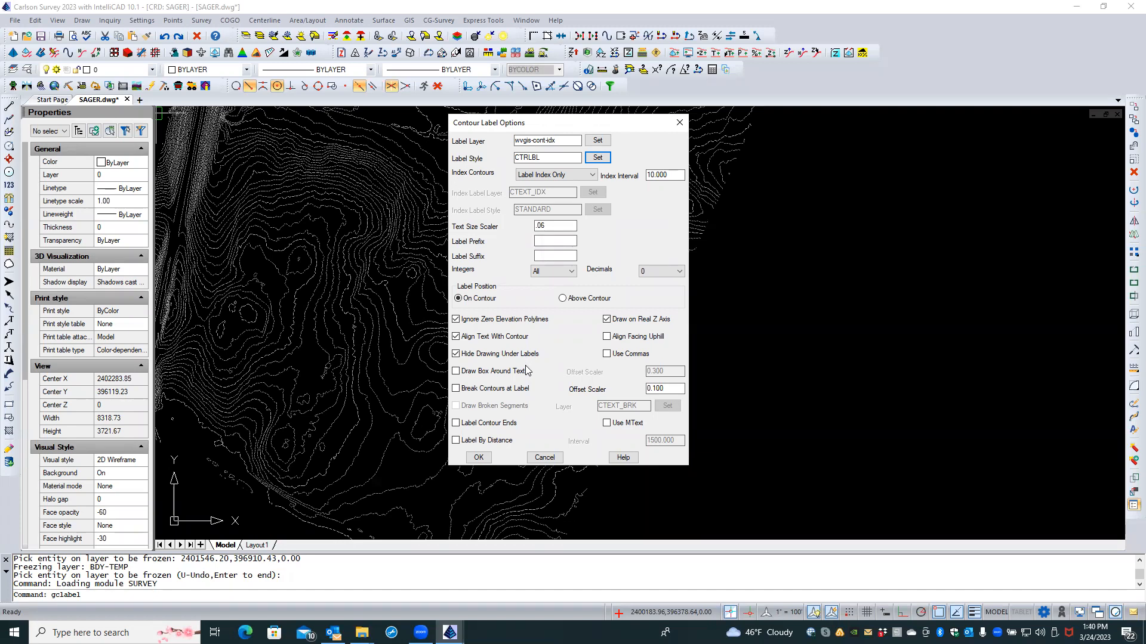
left_click(479, 457)
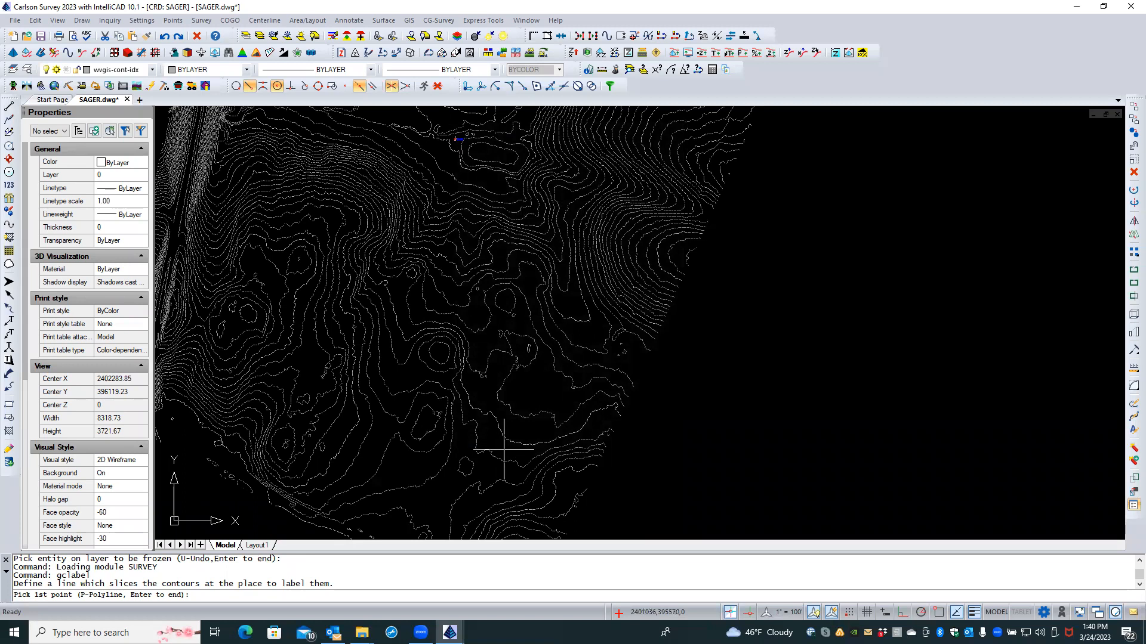
Step: Draw slicing lines across the central and lower contours, labeling the 440 contour near the hollow
left_click(738, 231)
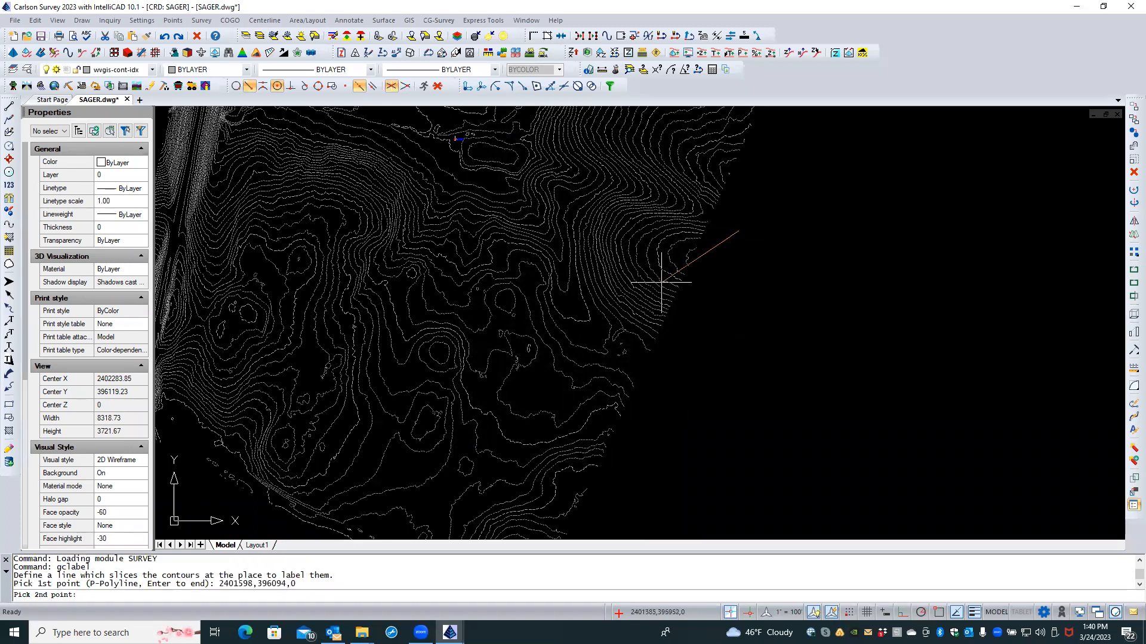
left_click(281, 514)
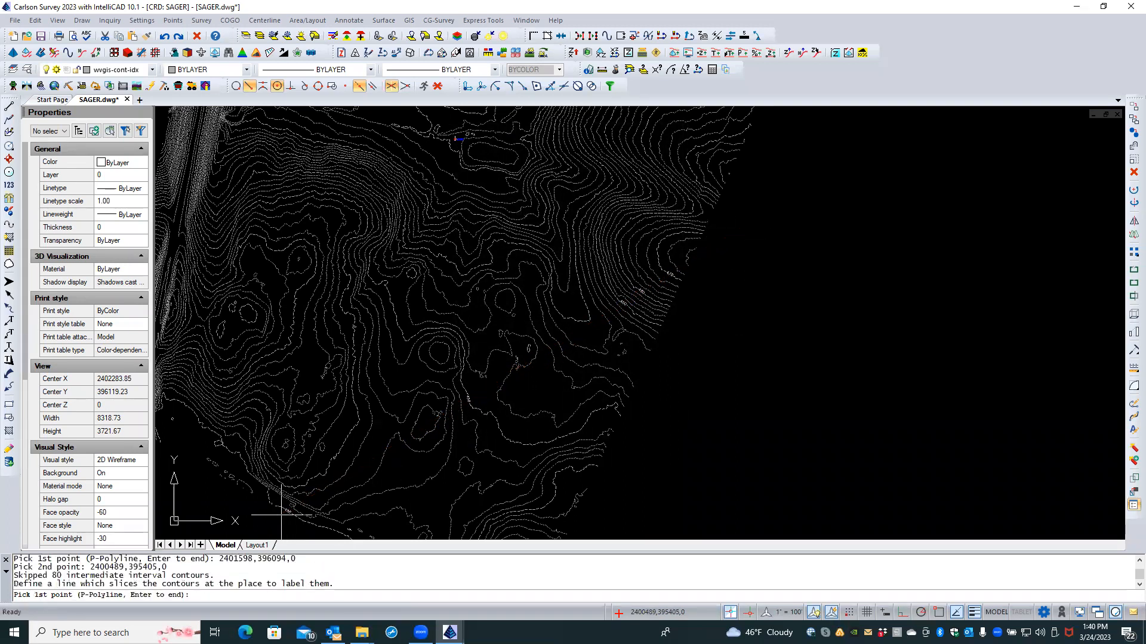
left_click(565, 524)
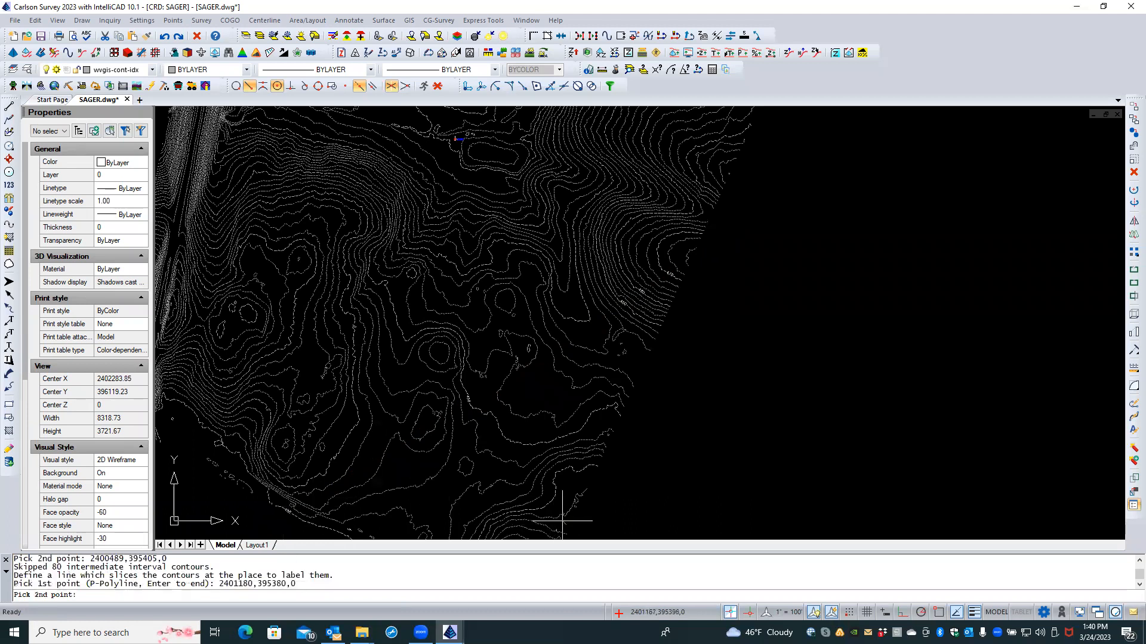
left_click(523, 418)
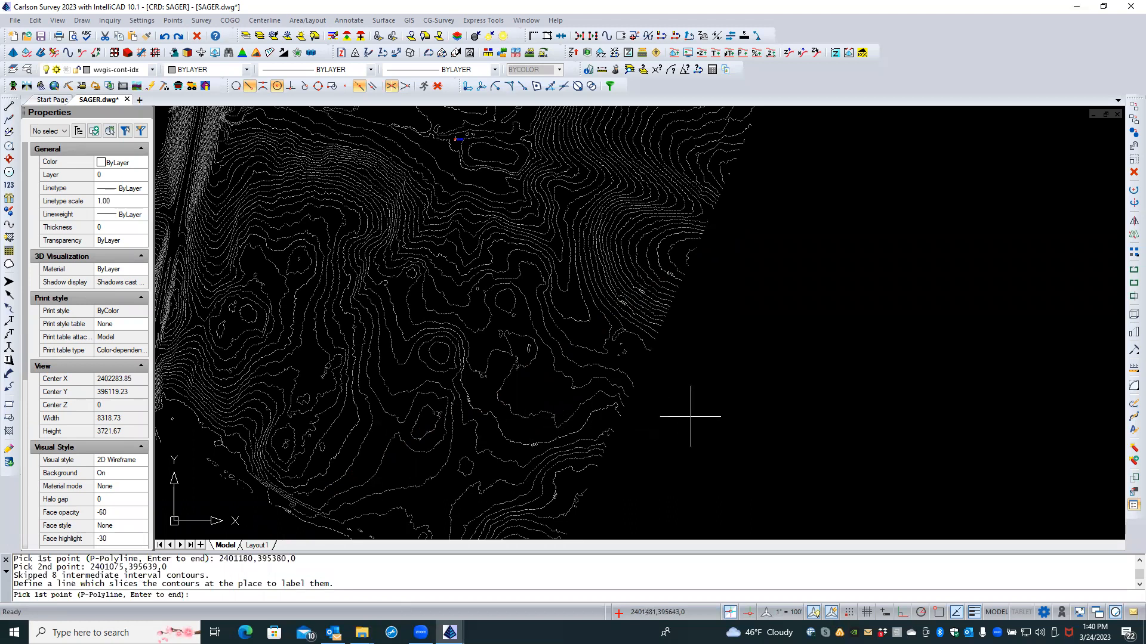
scroll(515, 434, "up", 5)
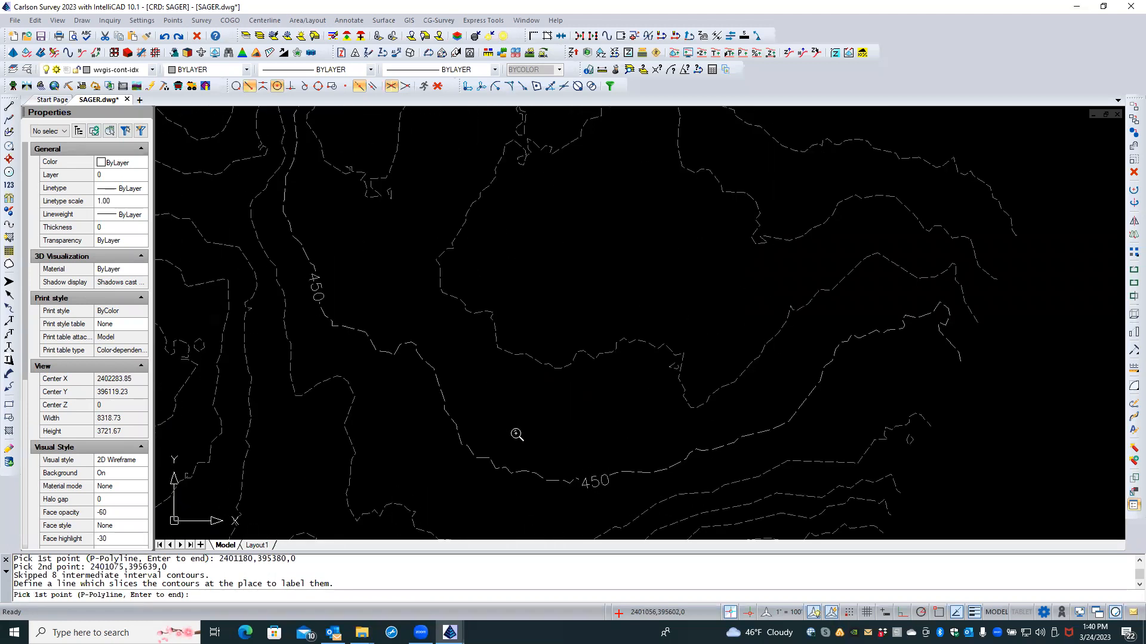
scroll(515, 434, "down", 5)
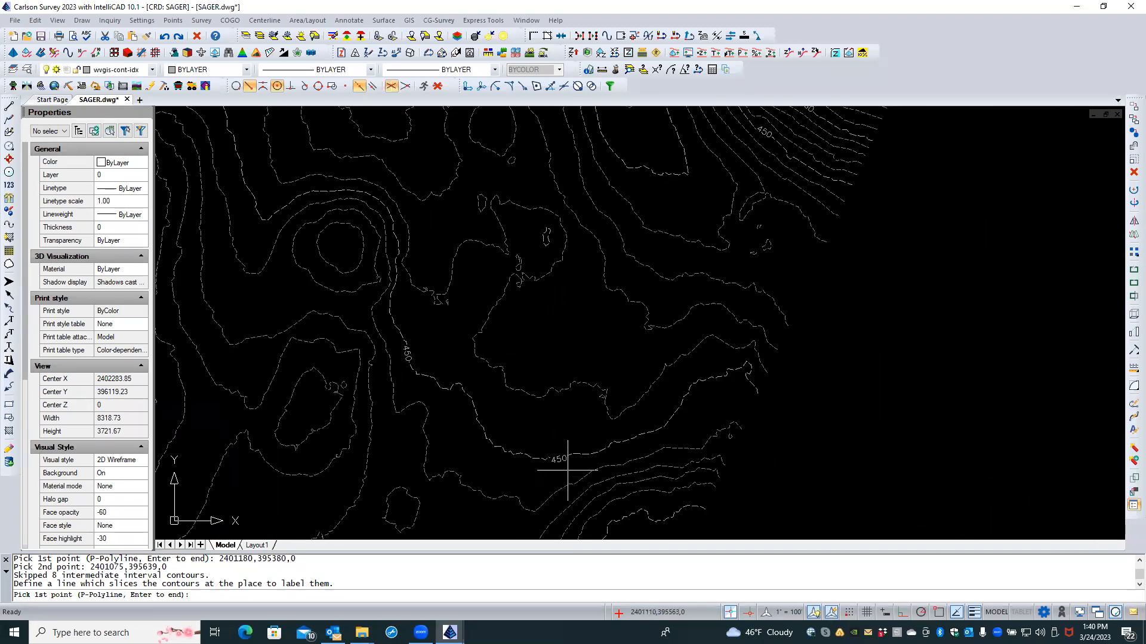
scroll(506, 460, "down", 5)
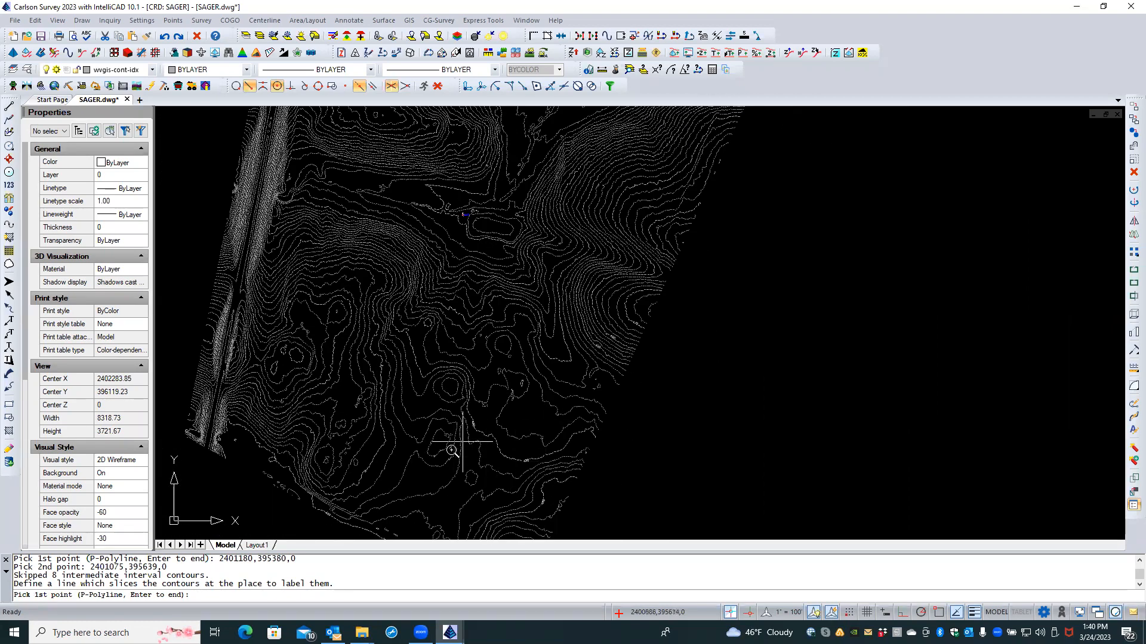
scroll(464, 424, "down", 5)
scroll(507, 334, "up", 5)
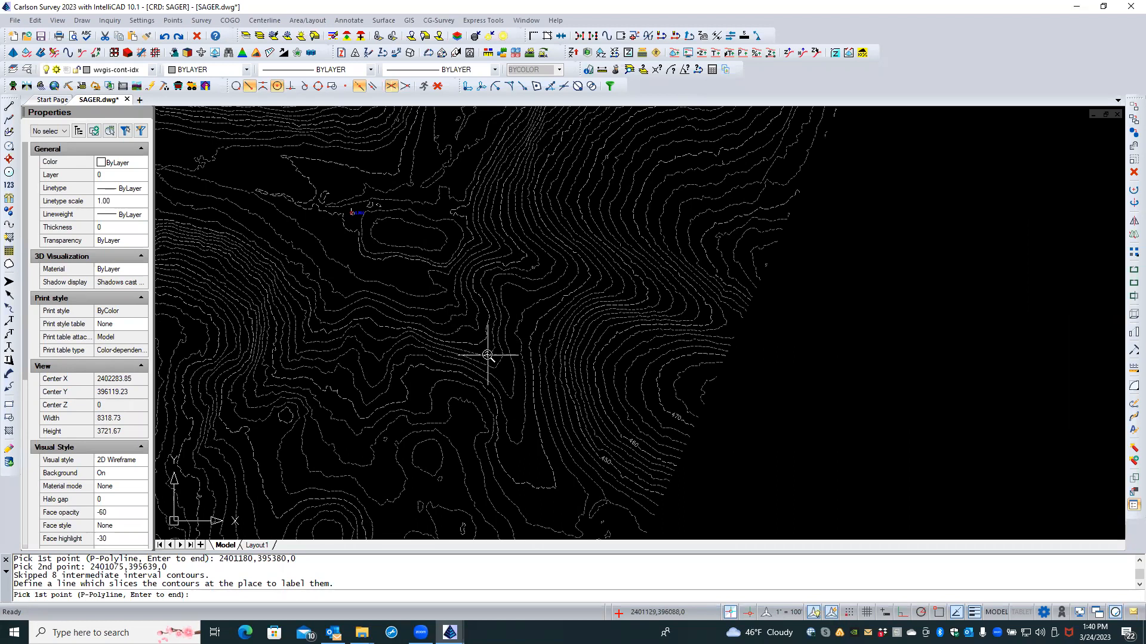
scroll(488, 355, "down", 2)
scroll(524, 376, "down", 1)
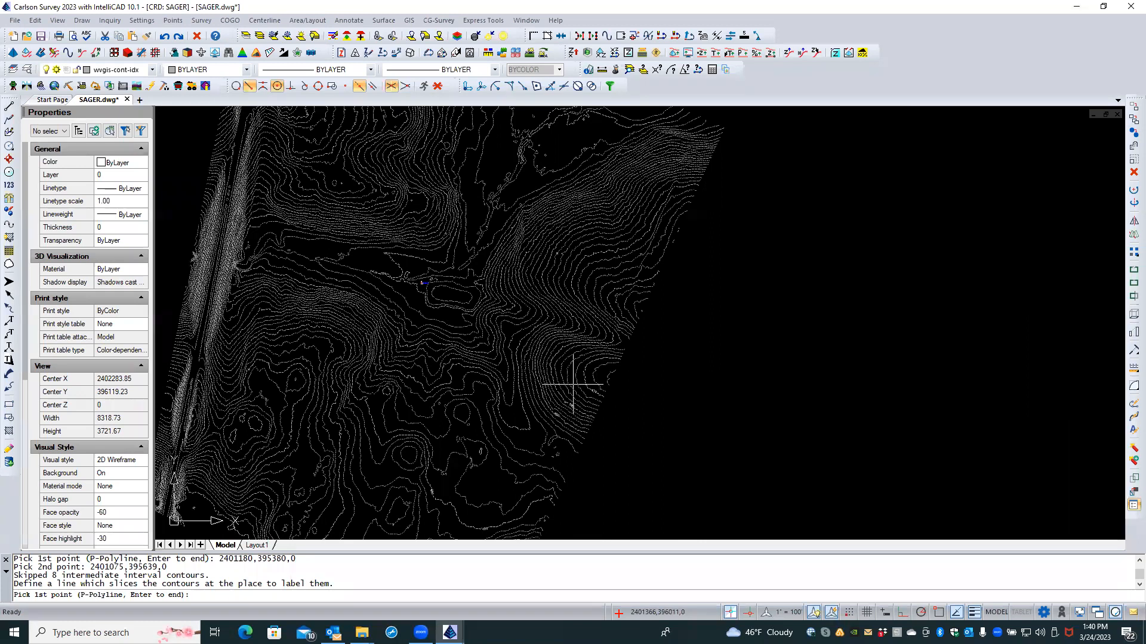
scroll(520, 414, "up", 3)
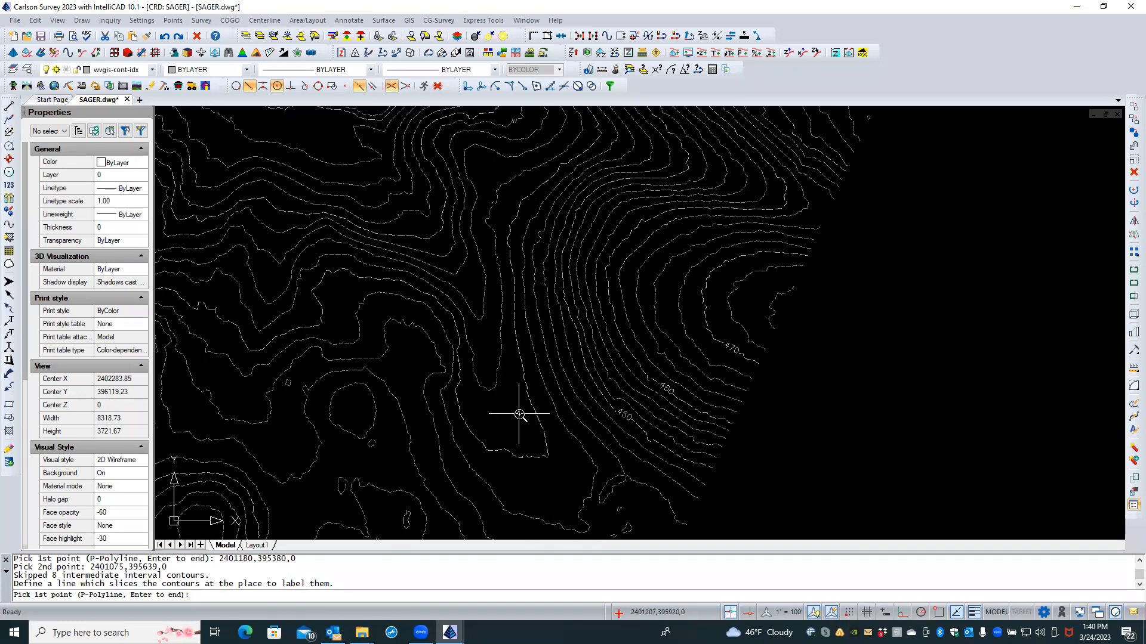
left_click(547, 387)
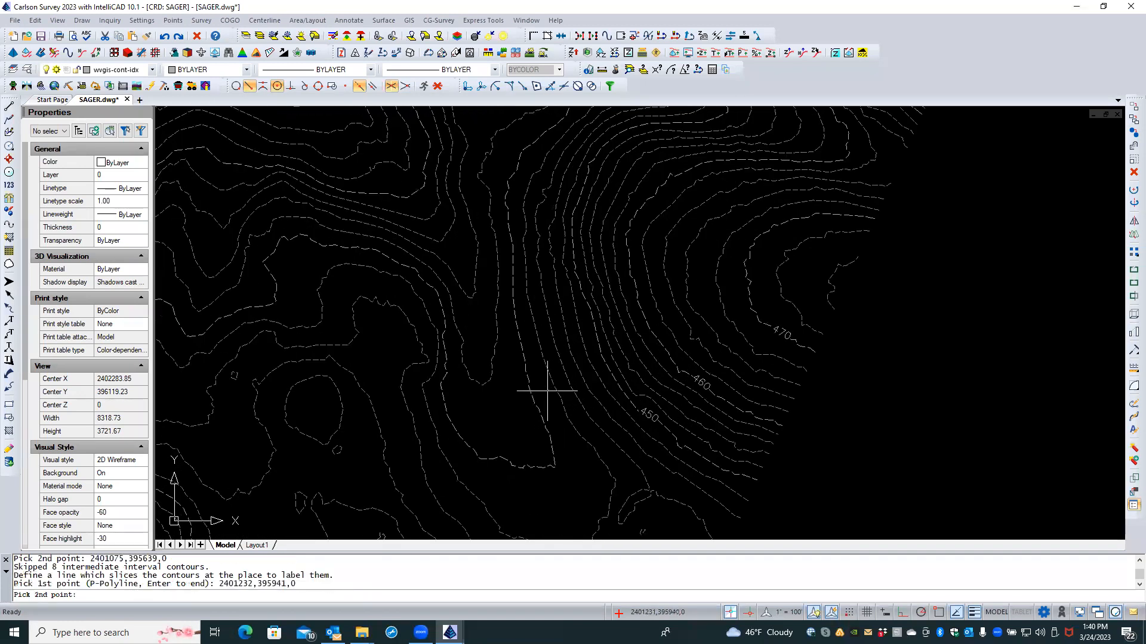
left_click(510, 407)
scroll(522, 439, "down", 3)
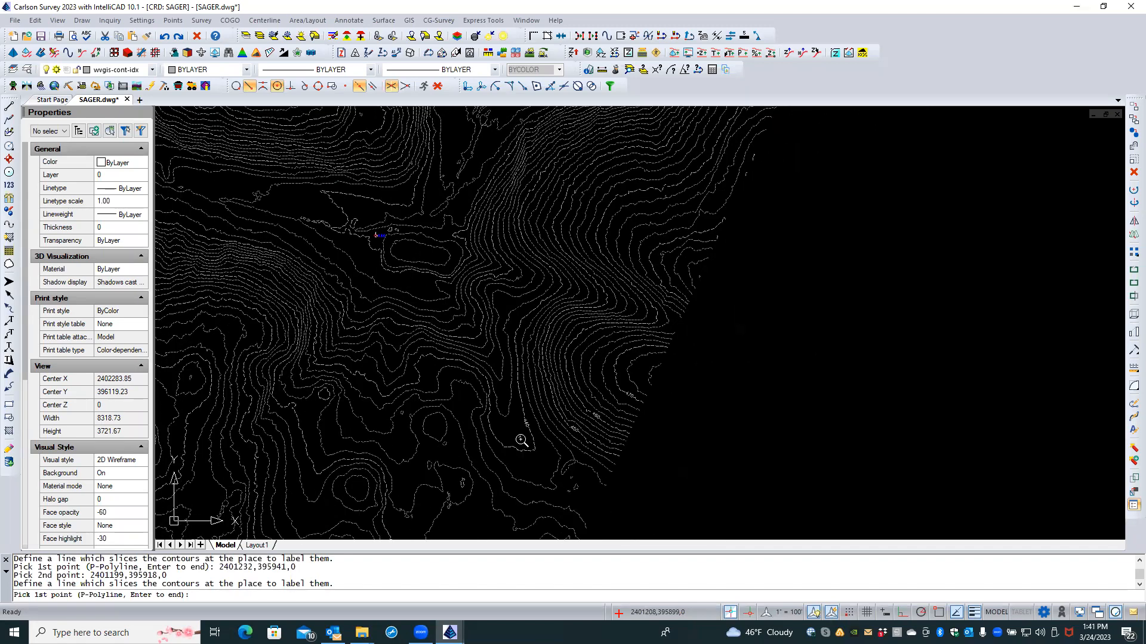
scroll(510, 334, "down", 3)
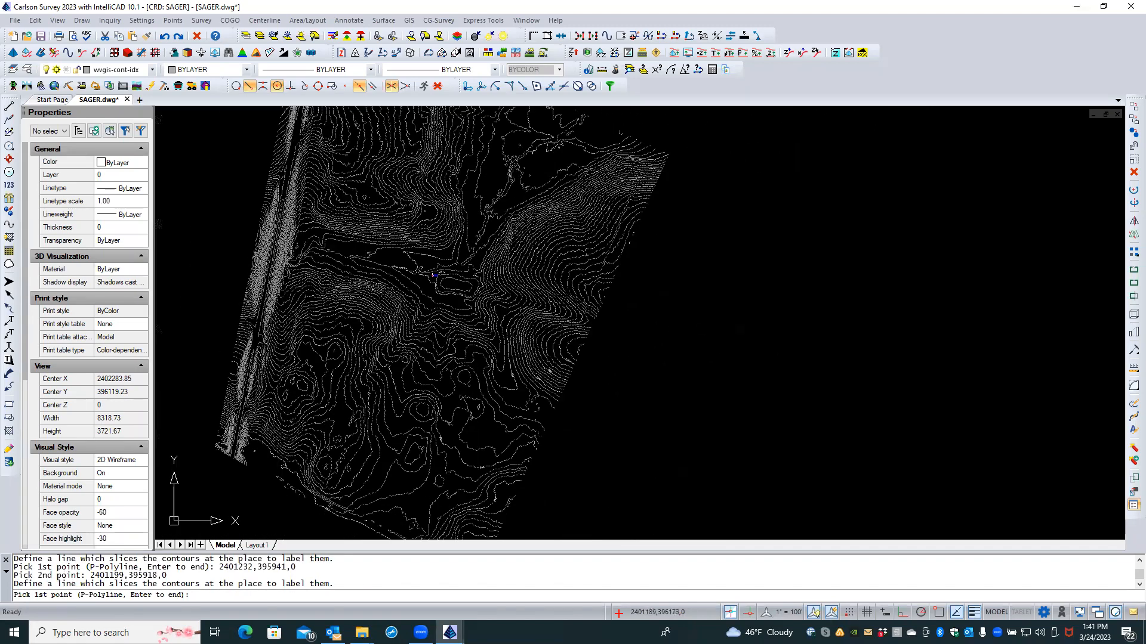
scroll(323, 350, "up", 3)
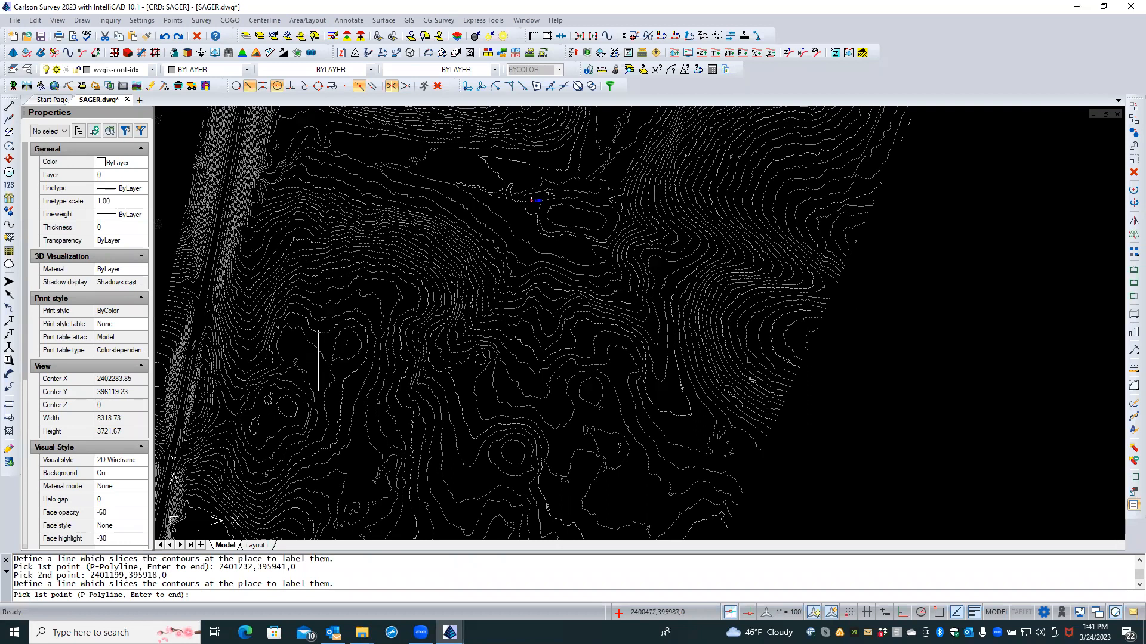
Step: Label the western contours with two more slicing lines, one crossing 17 contours
left_click(287, 408)
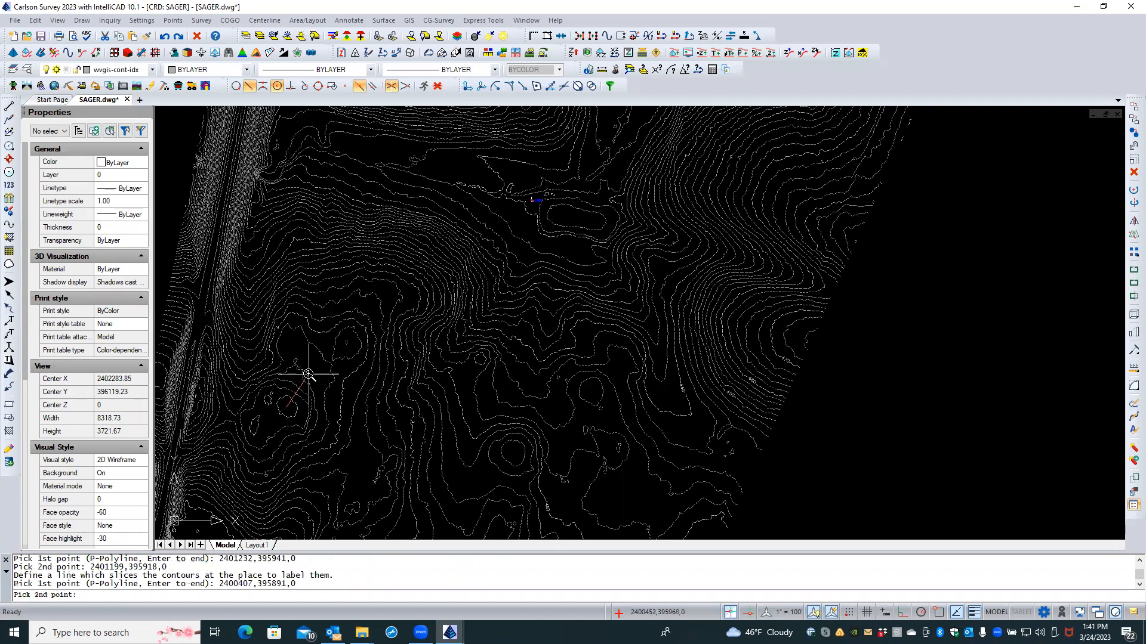
scroll(309, 374, "down", 3)
left_click(358, 237)
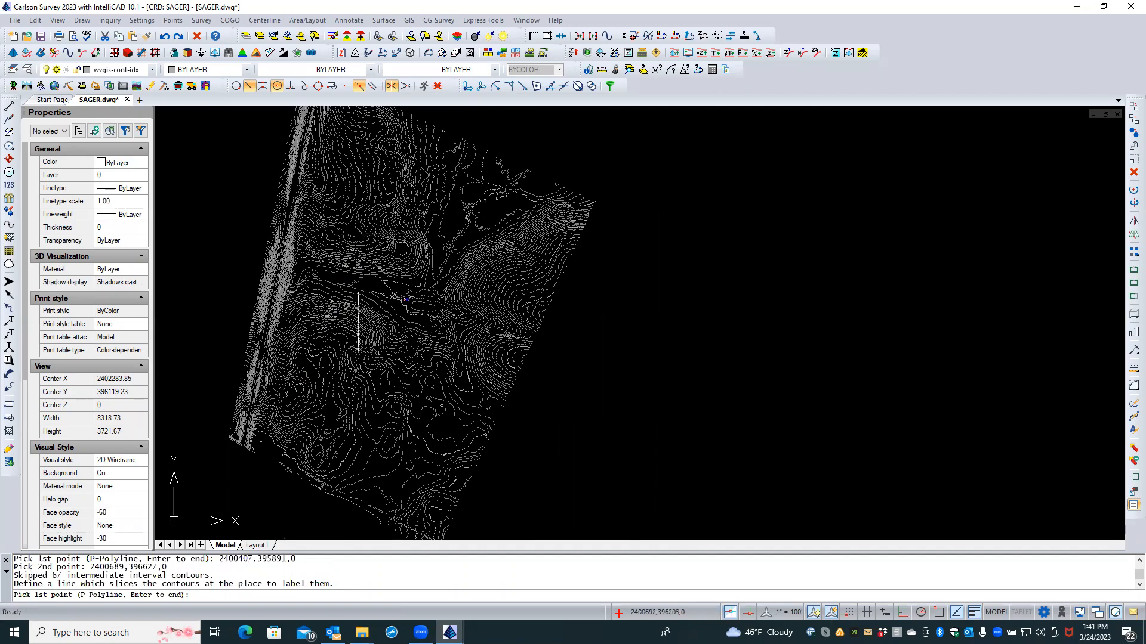
scroll(307, 376, "up", 5)
scroll(313, 376, "down", 3)
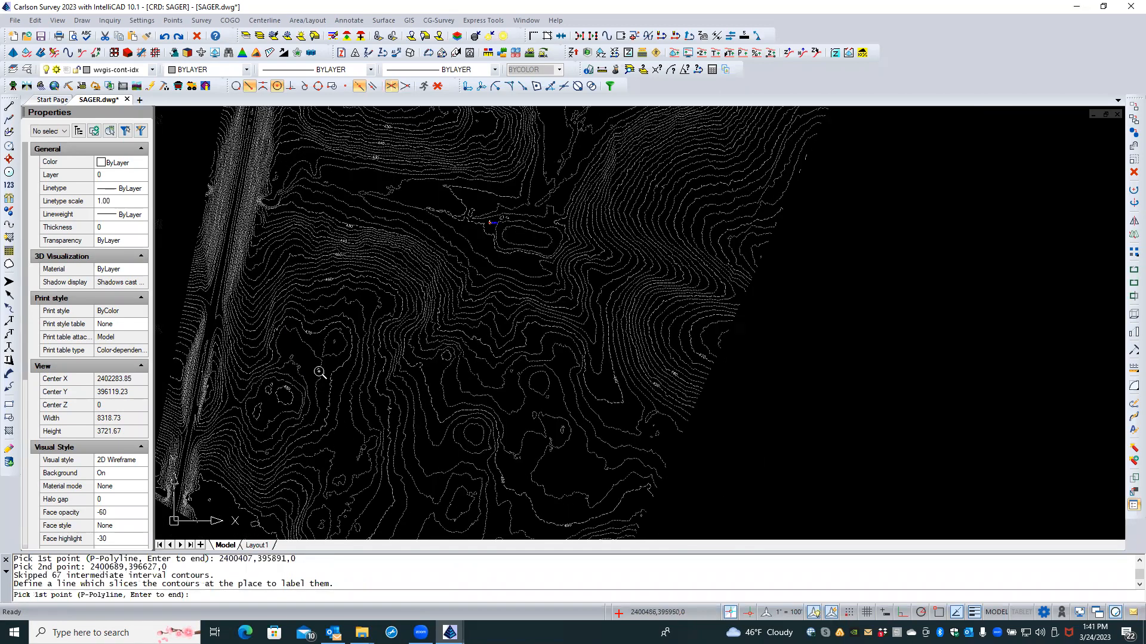
left_click(192, 368)
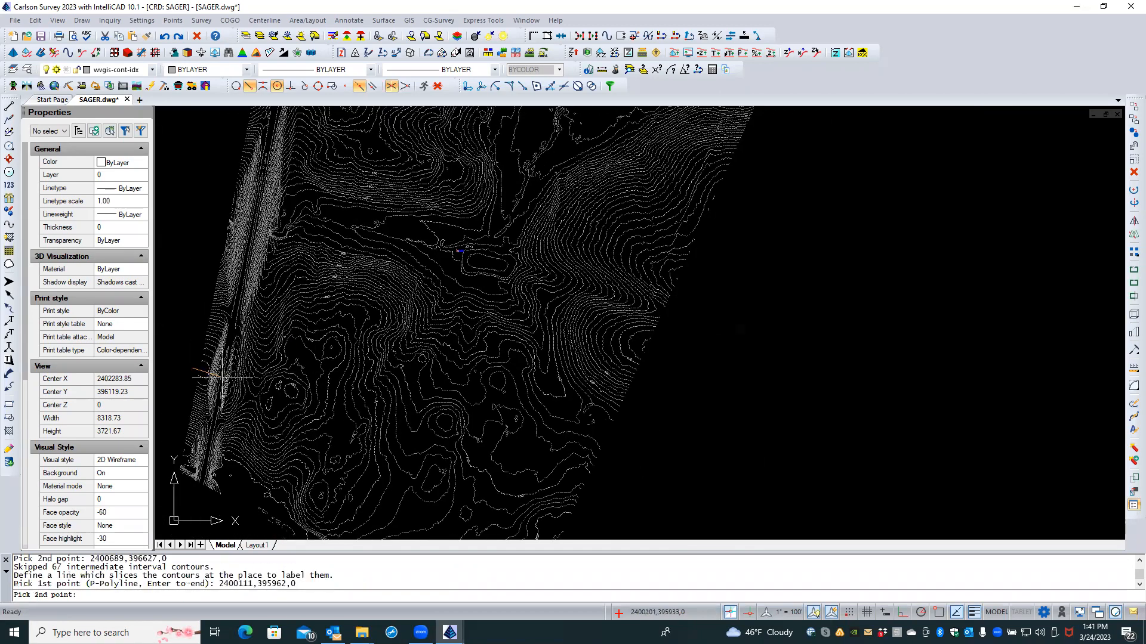
left_click(249, 395)
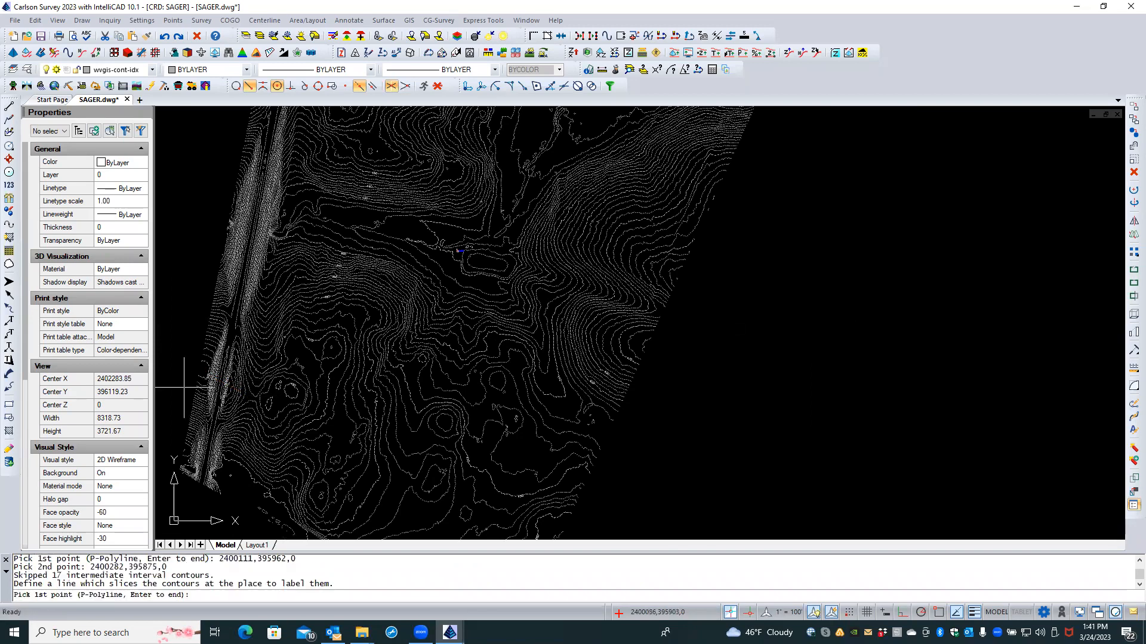
scroll(187, 385, "up", 5)
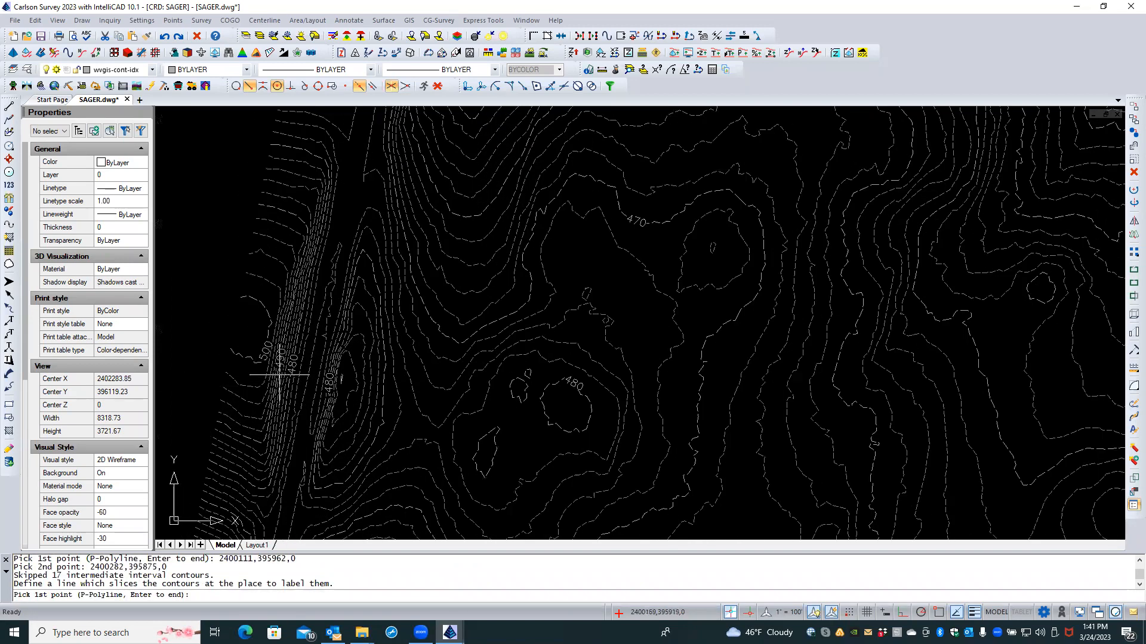
scroll(275, 357, "up", 1)
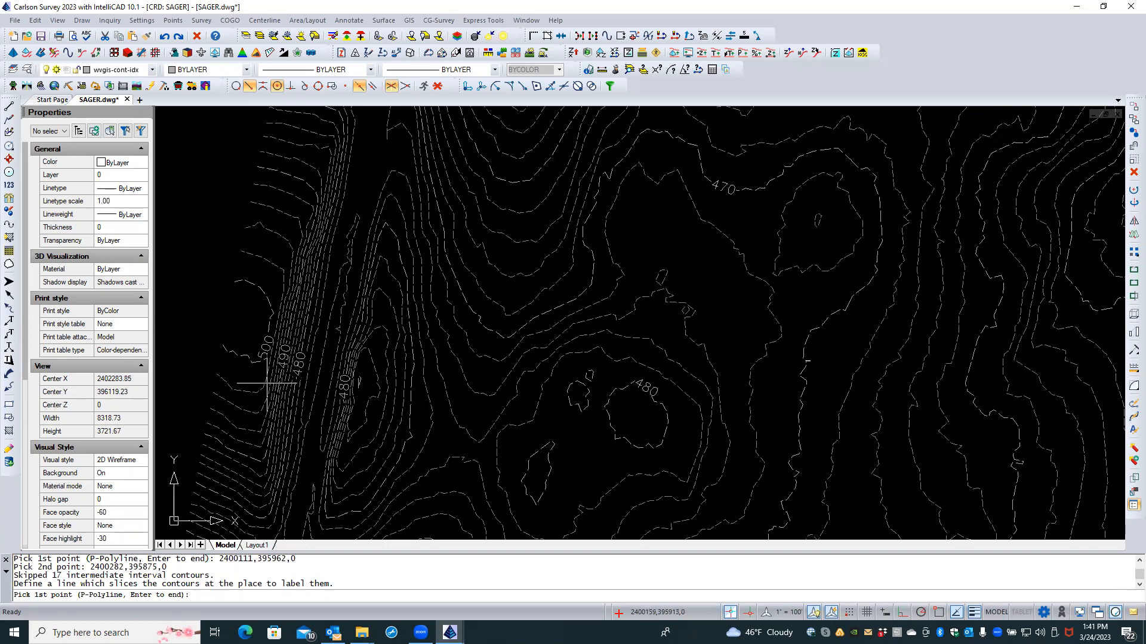
scroll(293, 336, "down", 5)
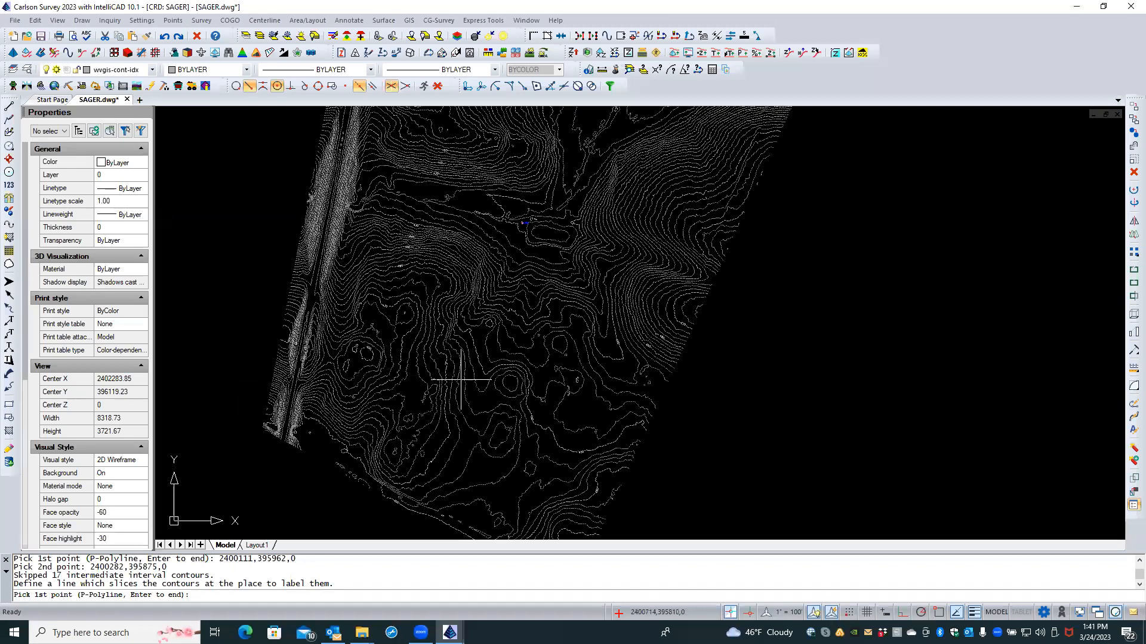
Step: Label the northern contours with two slicing lines, the second crossing 57 contours
left_click(752, 248)
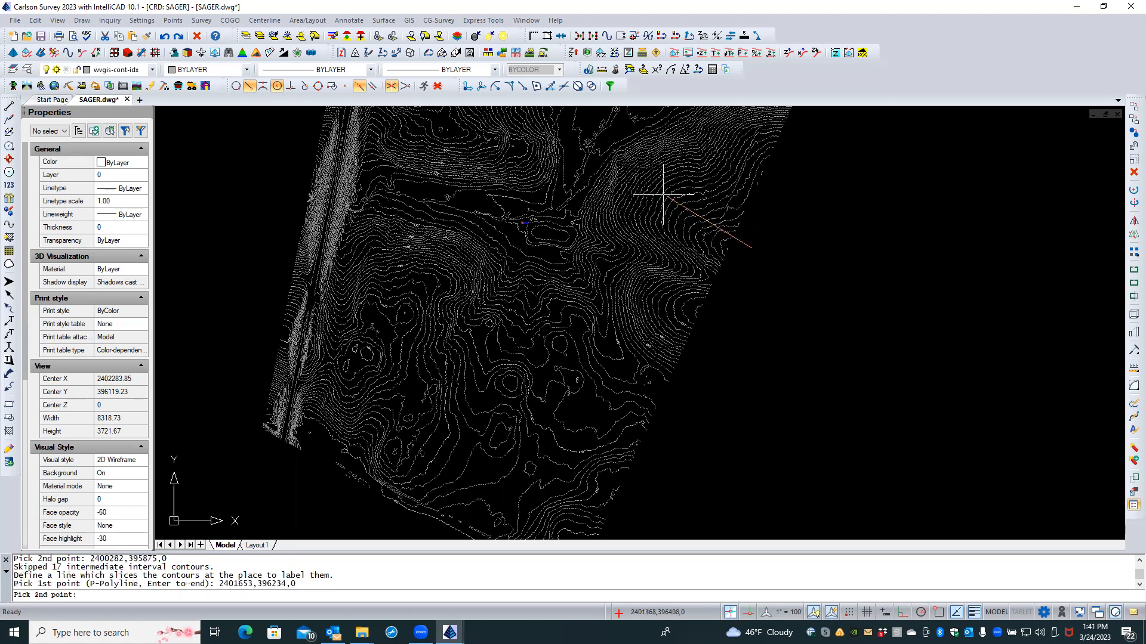
left_click(617, 165)
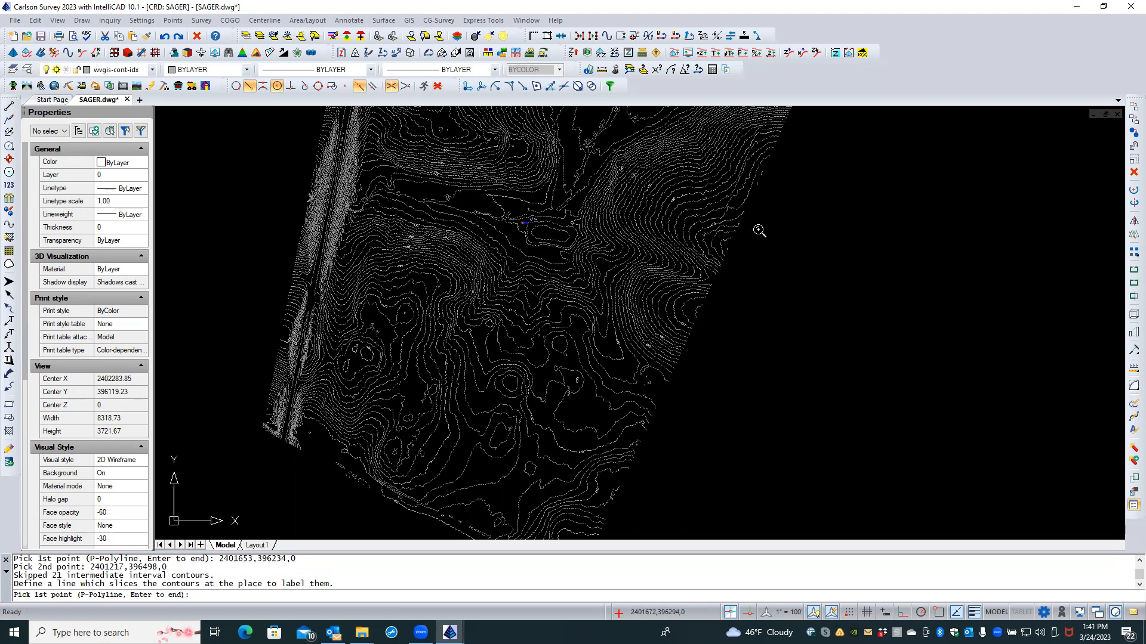
scroll(759, 231, "down", 2)
middle_click_drag(681, 196, 711, 300)
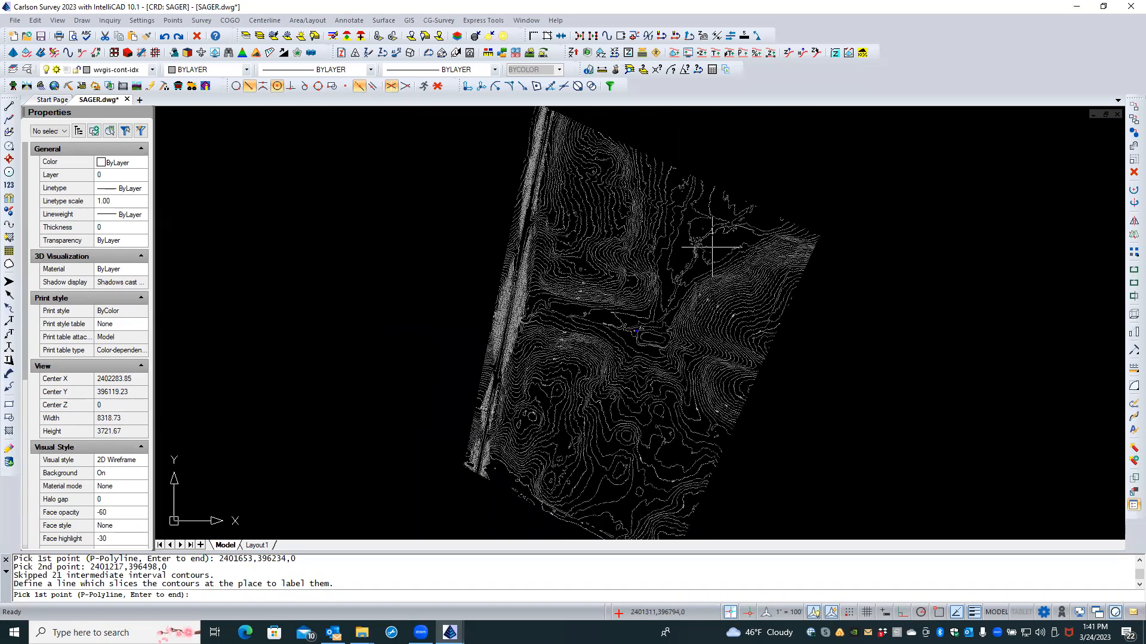
left_click(734, 197)
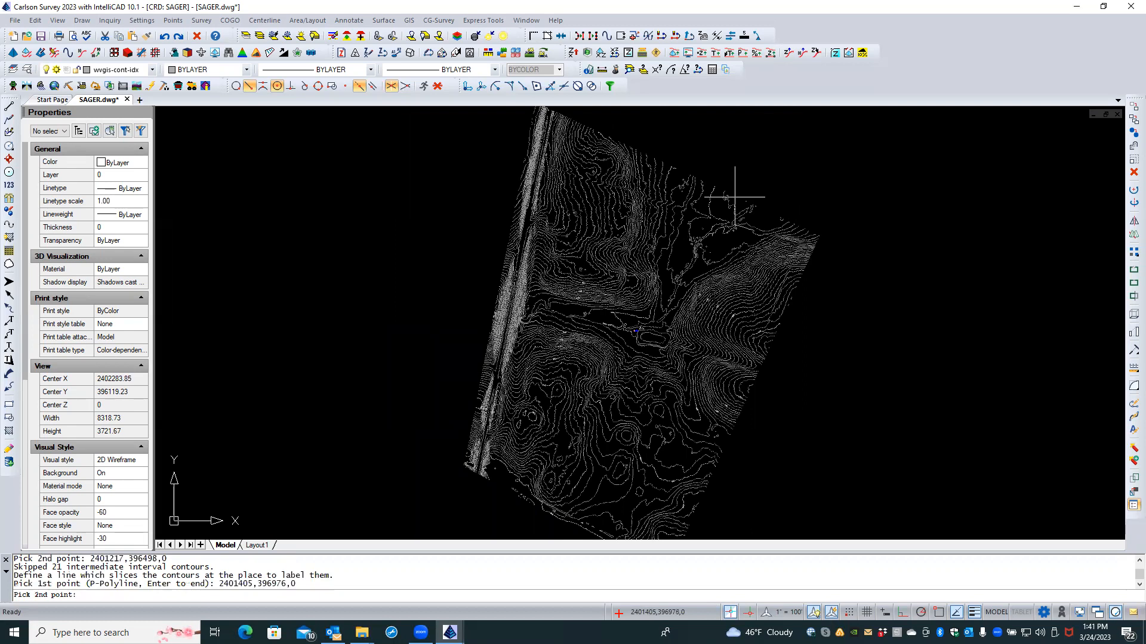
left_click(503, 222)
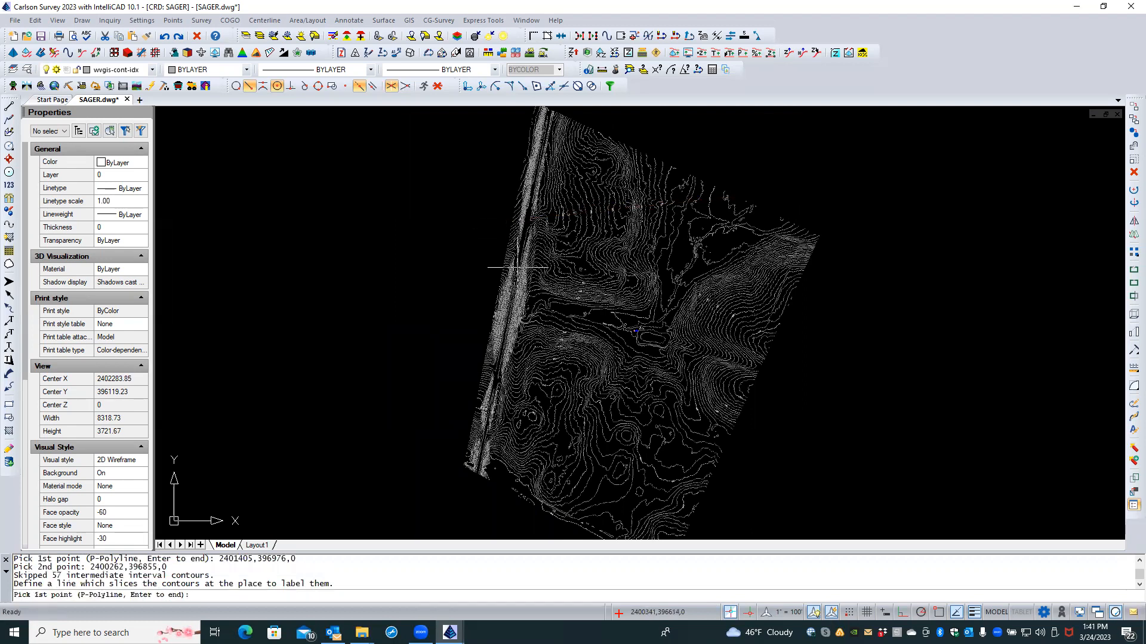
scroll(551, 289, "up", 3)
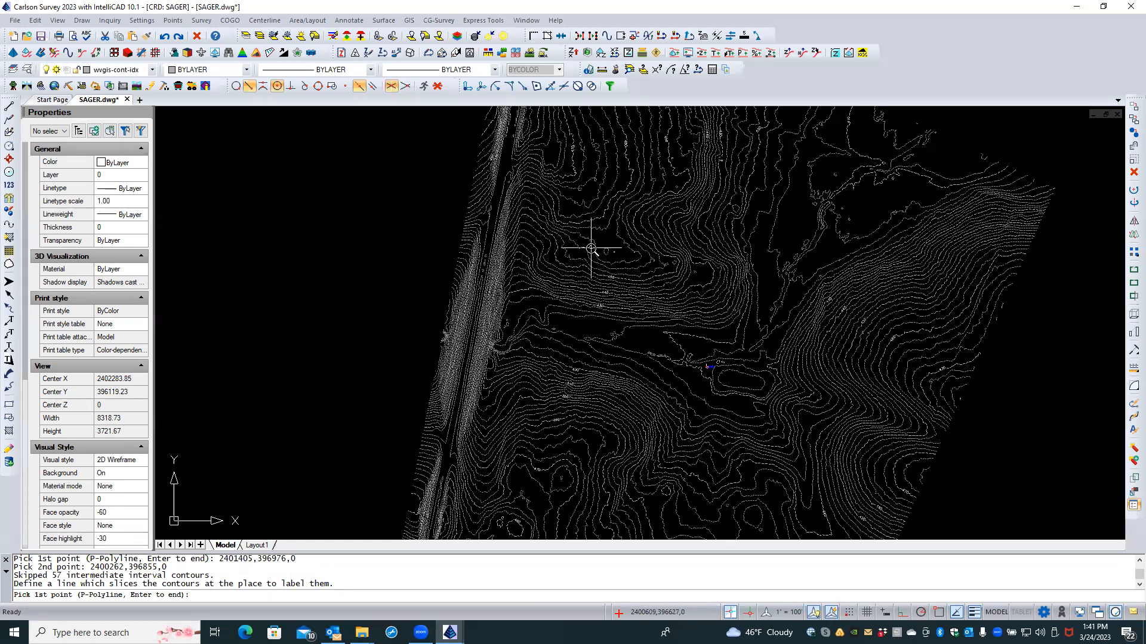
scroll(593, 245, "down", 3)
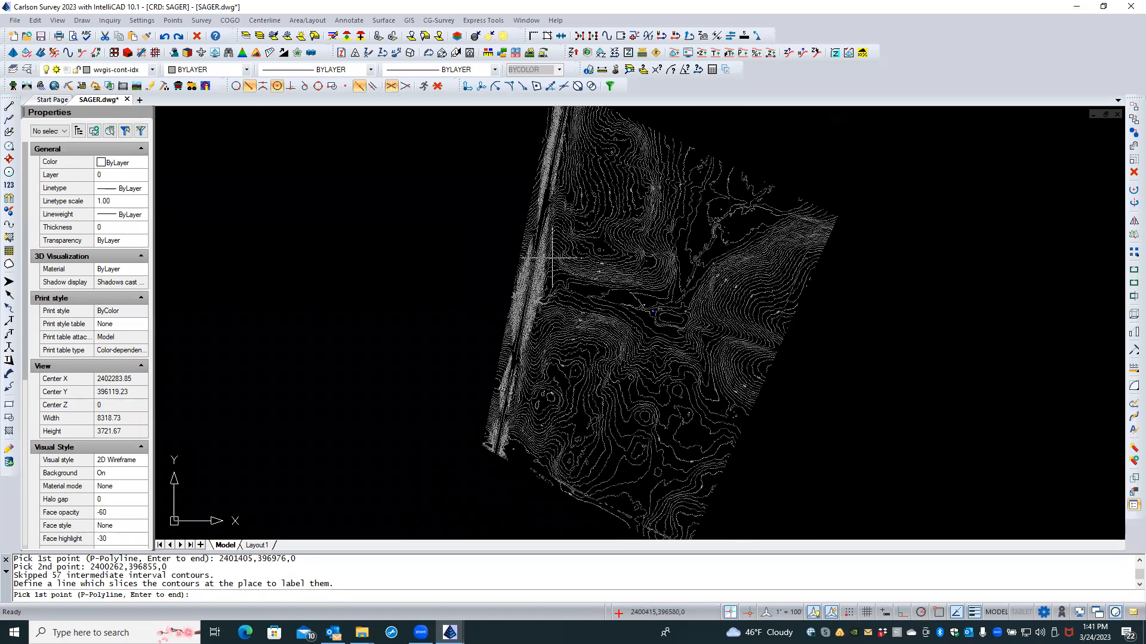
scroll(552, 256, "up", 5)
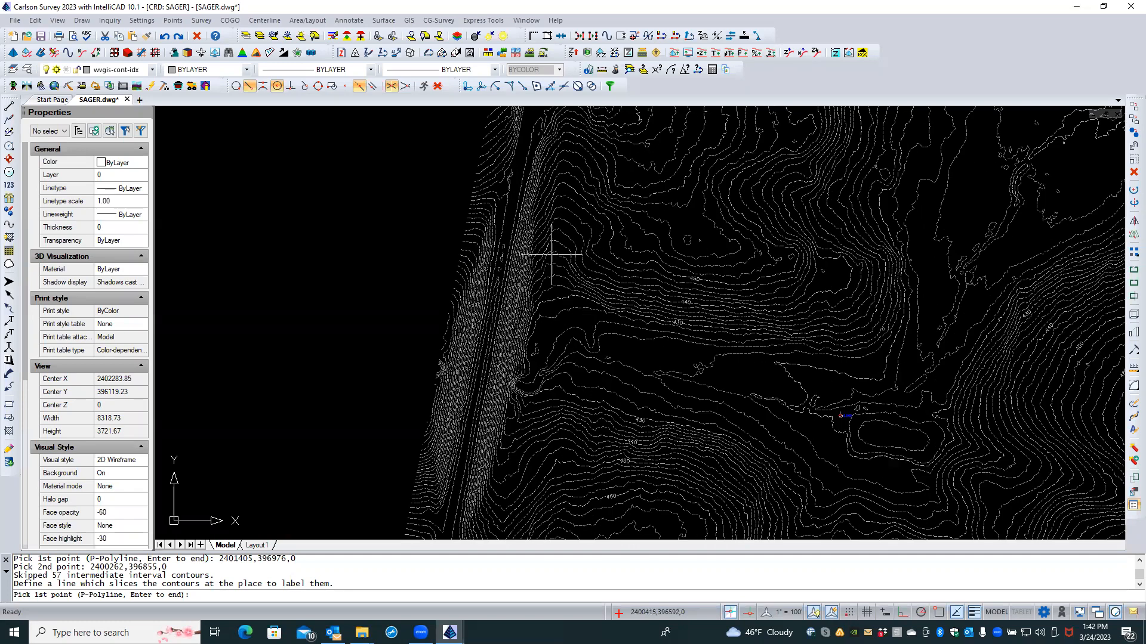
scroll(552, 255, "down", 4)
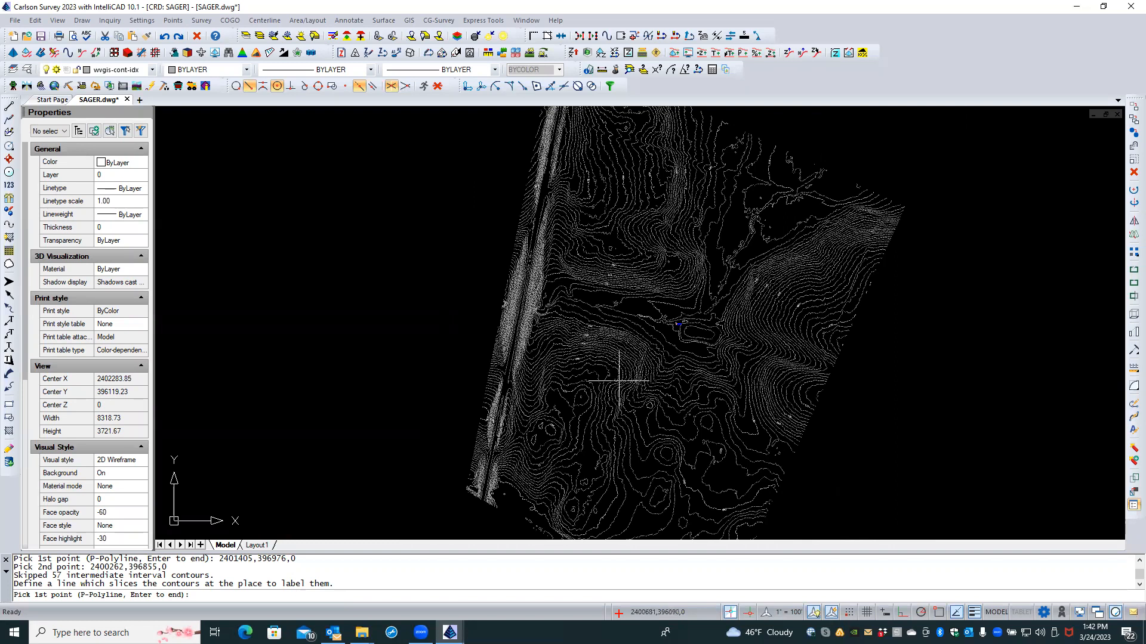
scroll(621, 381, "up", 3)
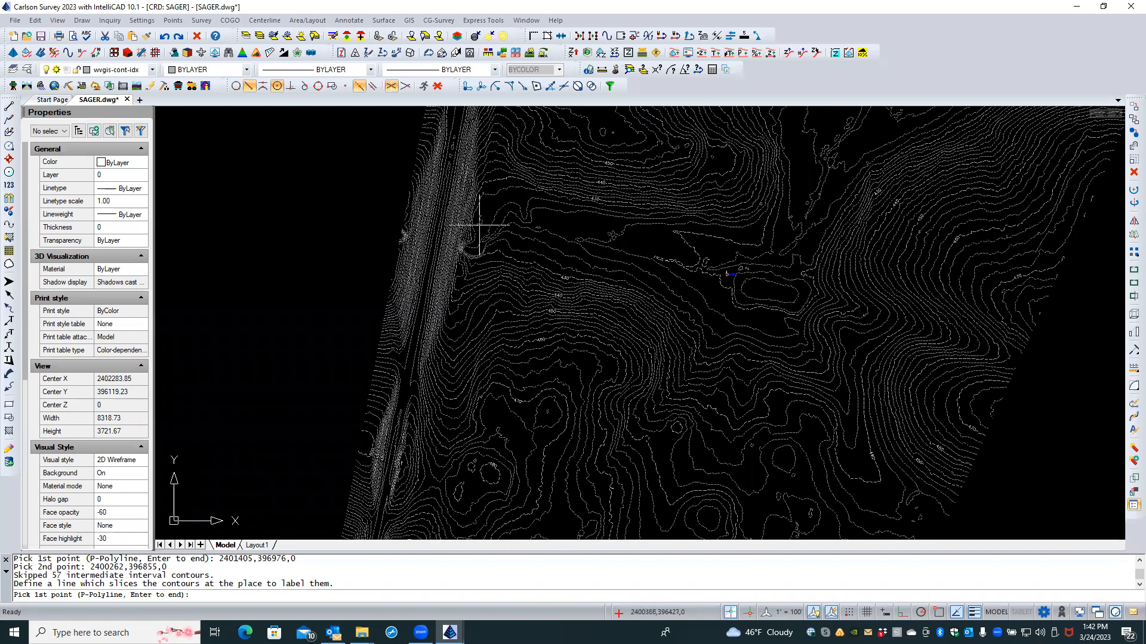
Step: Label the western contours with a slicing line across them
left_click(487, 207)
left_click(384, 199)
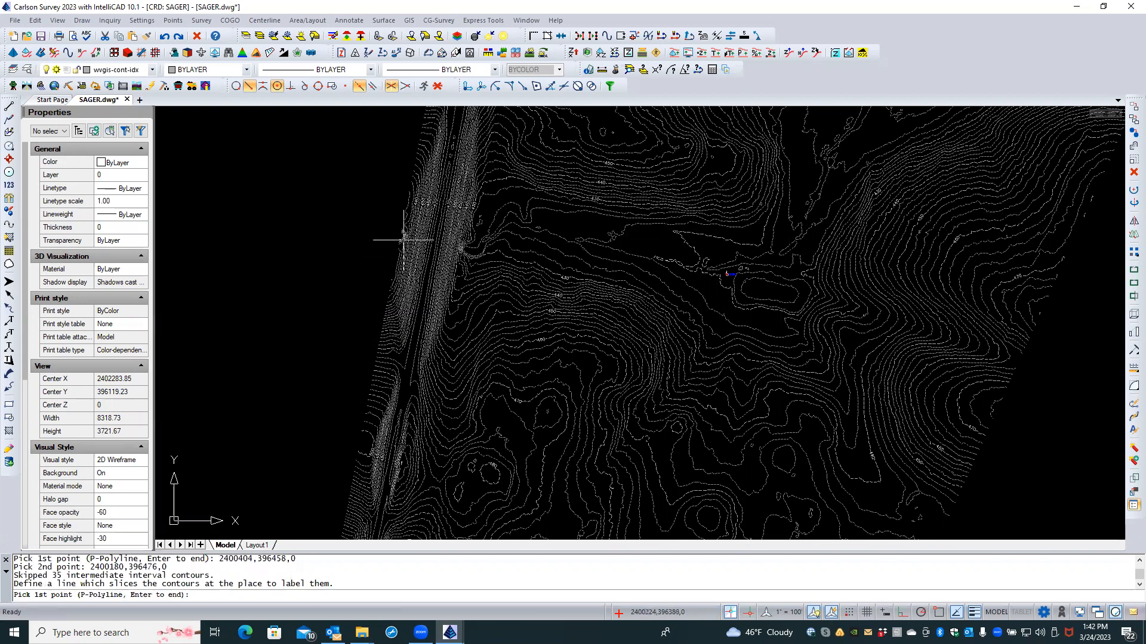
scroll(366, 185, "down", 3)
scroll(361, 318, "up", 6)
scroll(370, 320, "up", 2)
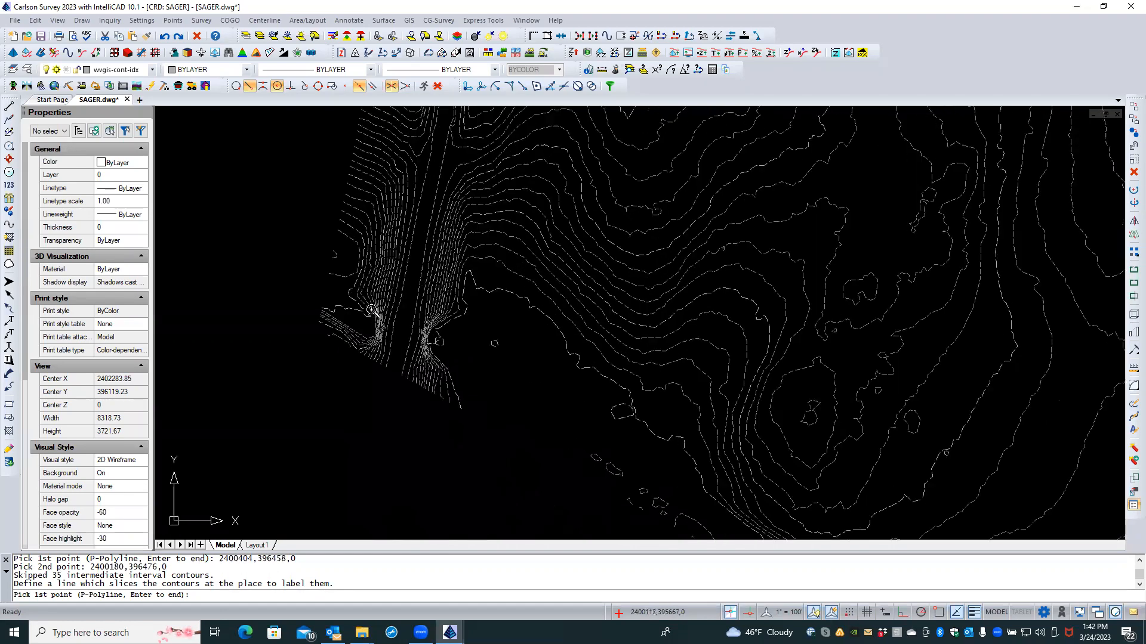
scroll(423, 339, "up", 2)
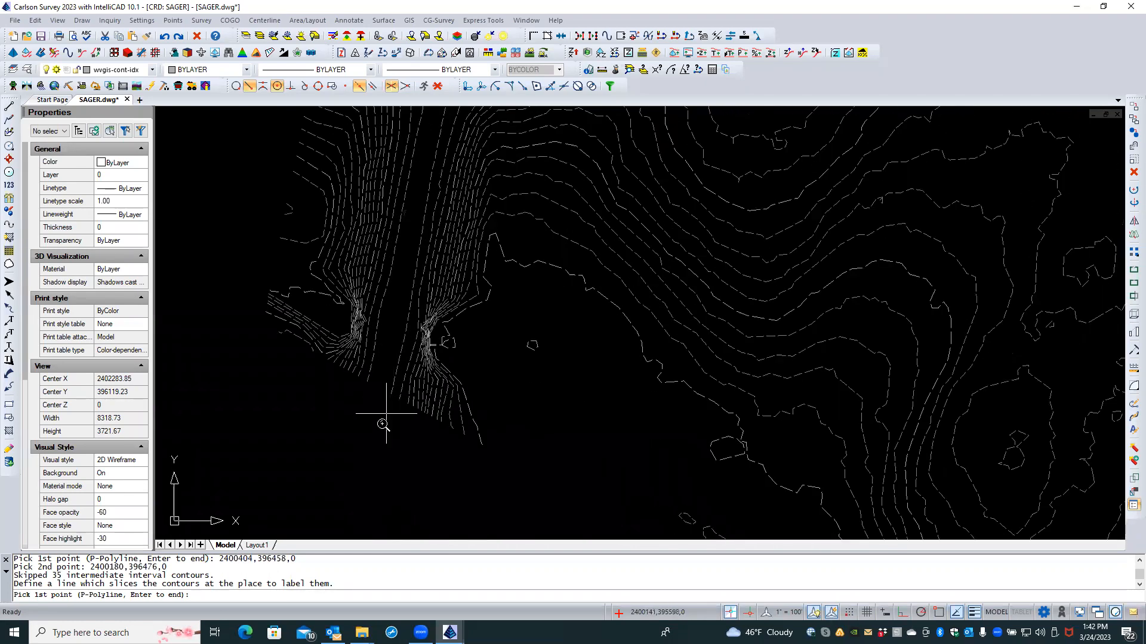
scroll(383, 422, "down", 2)
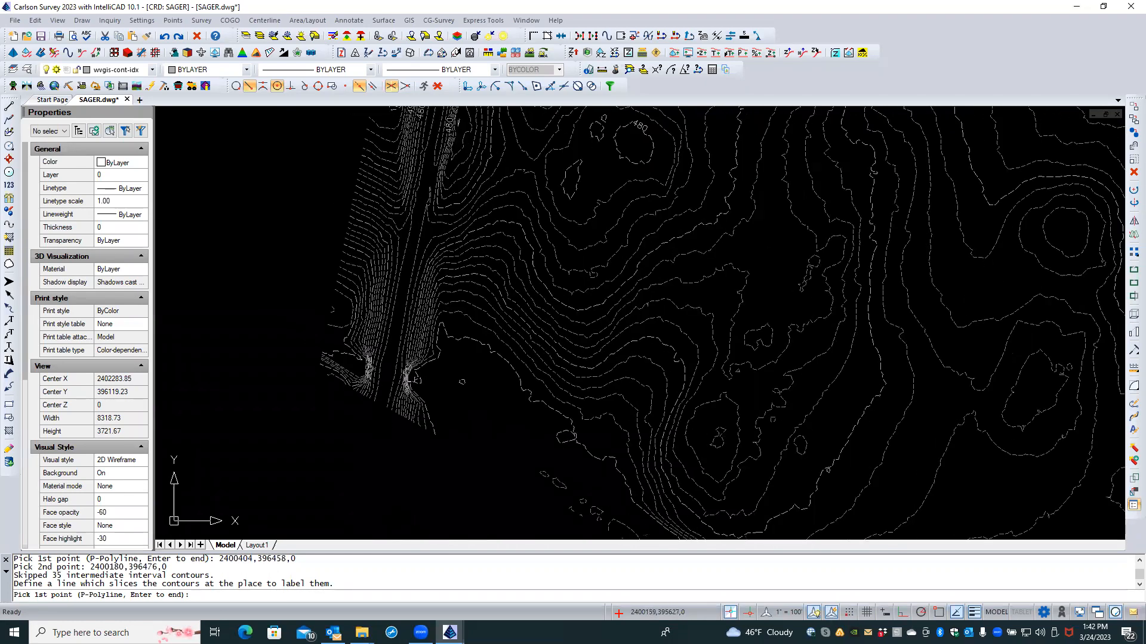
Step: Add labels 450, 460 and 470 along the steep western edge and label the southern hills
left_click(446, 345)
left_click(344, 313)
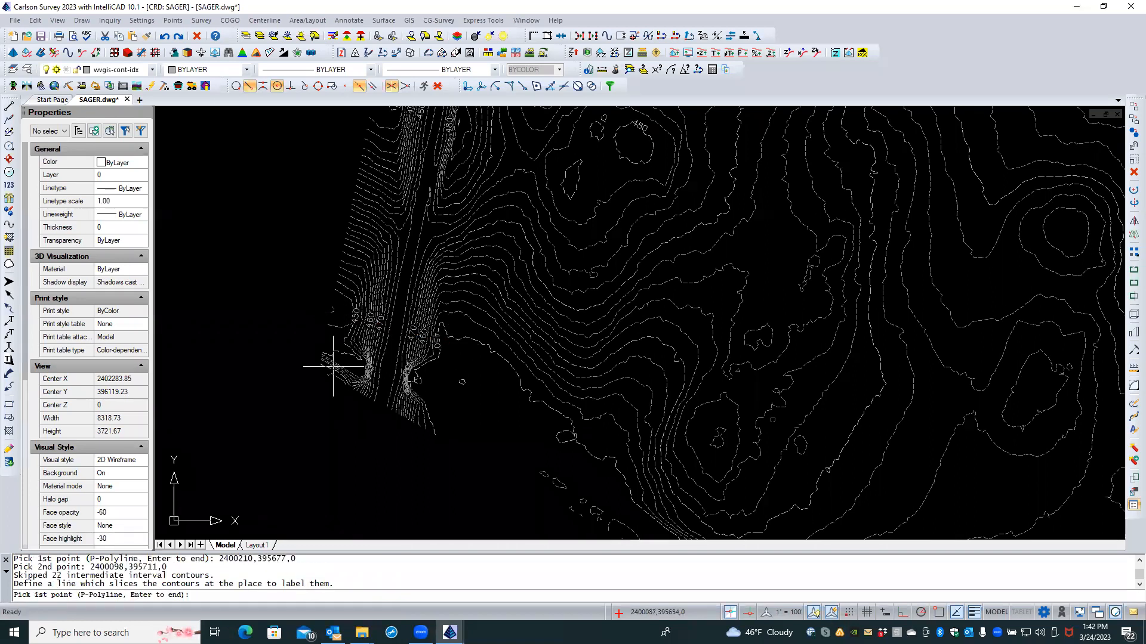
scroll(307, 386, "down", 1)
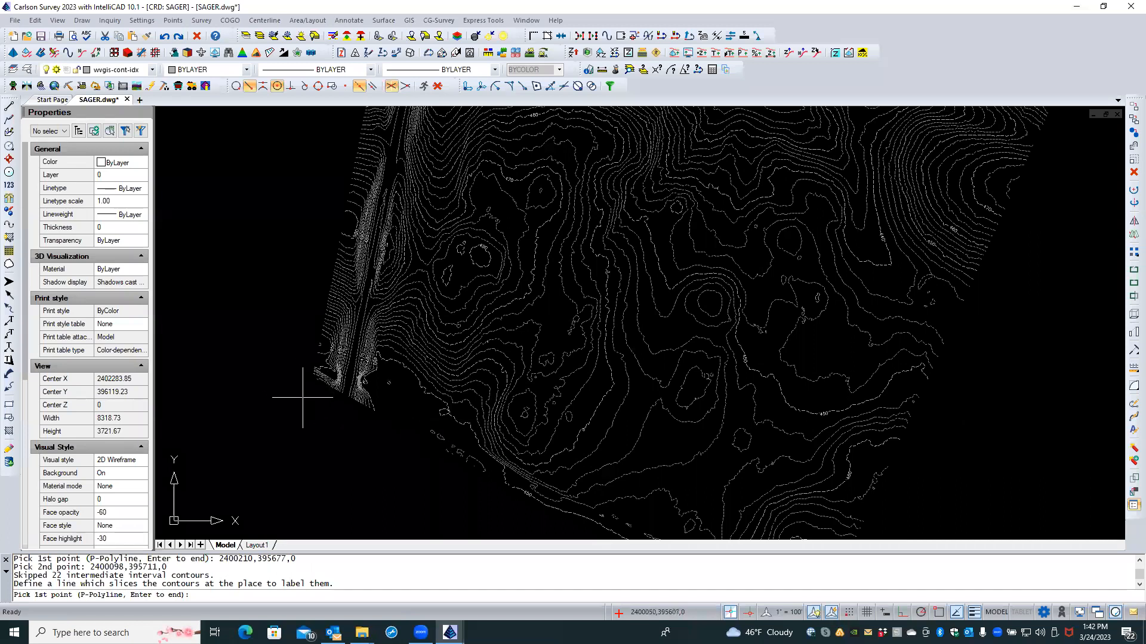
left_click(402, 415)
left_click(465, 325)
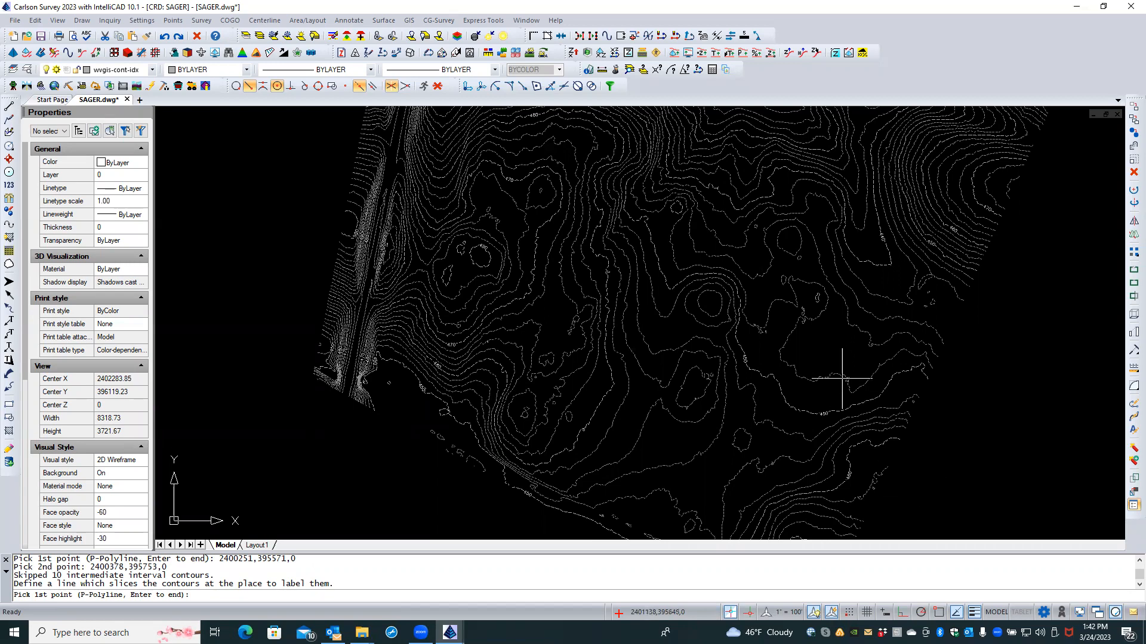
Step: Zoom out and pan until the second, separate contour patch is centred in the drawing window
scroll(841, 377, "down", 1)
scroll(826, 332, "up", 1)
scroll(824, 333, "up", 1)
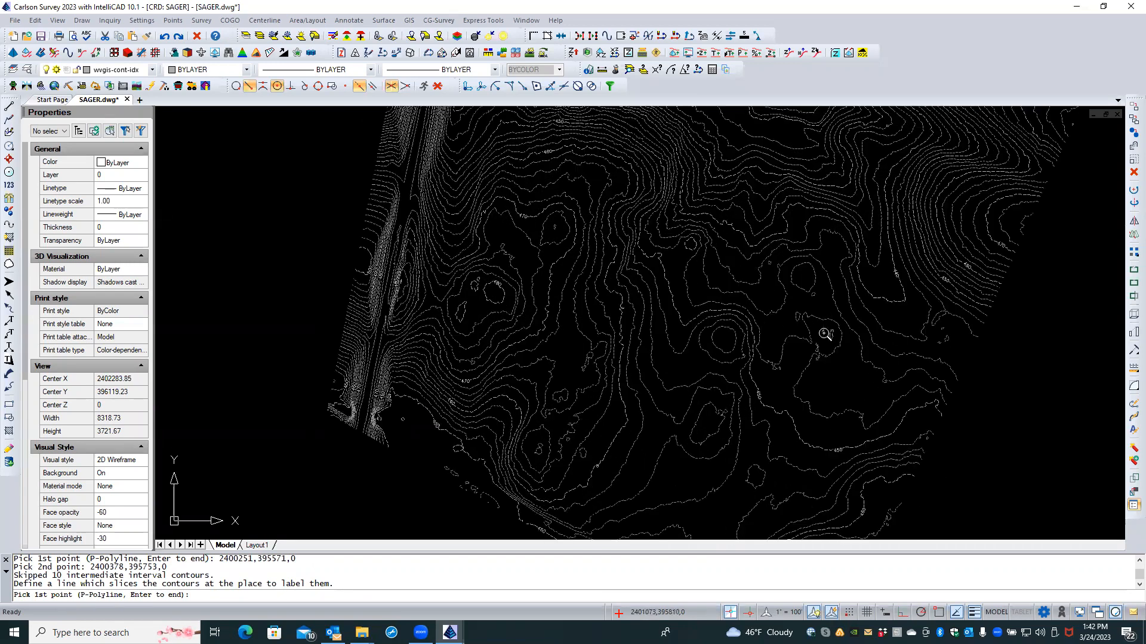
scroll(847, 358, "down", 2)
scroll(872, 384, "down", 1)
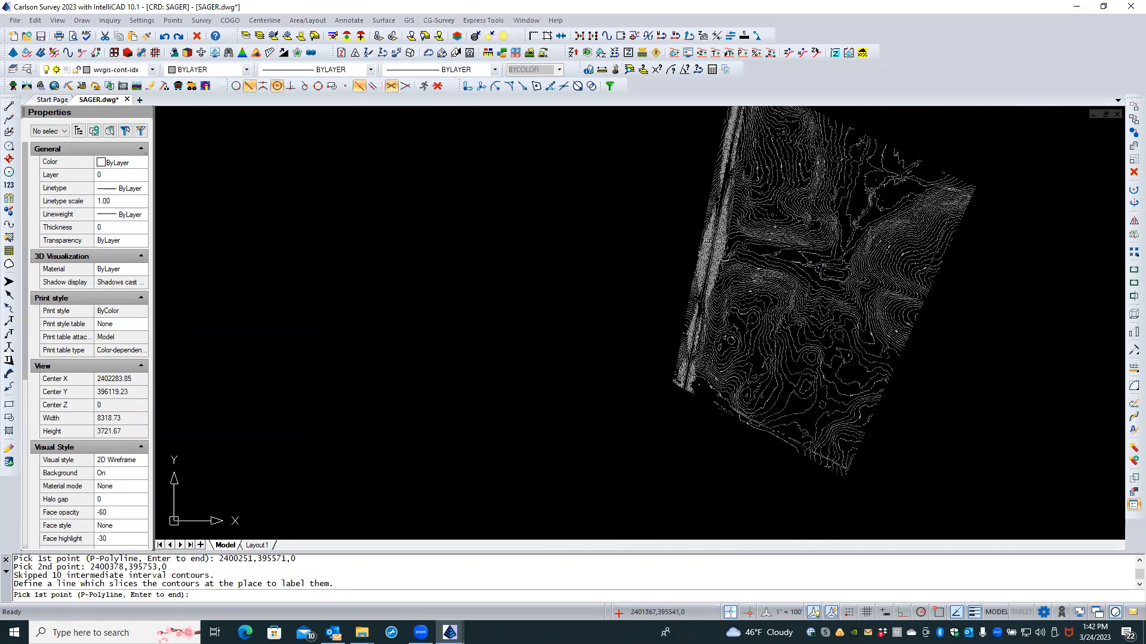
middle_click_drag(900, 406, 715, 288)
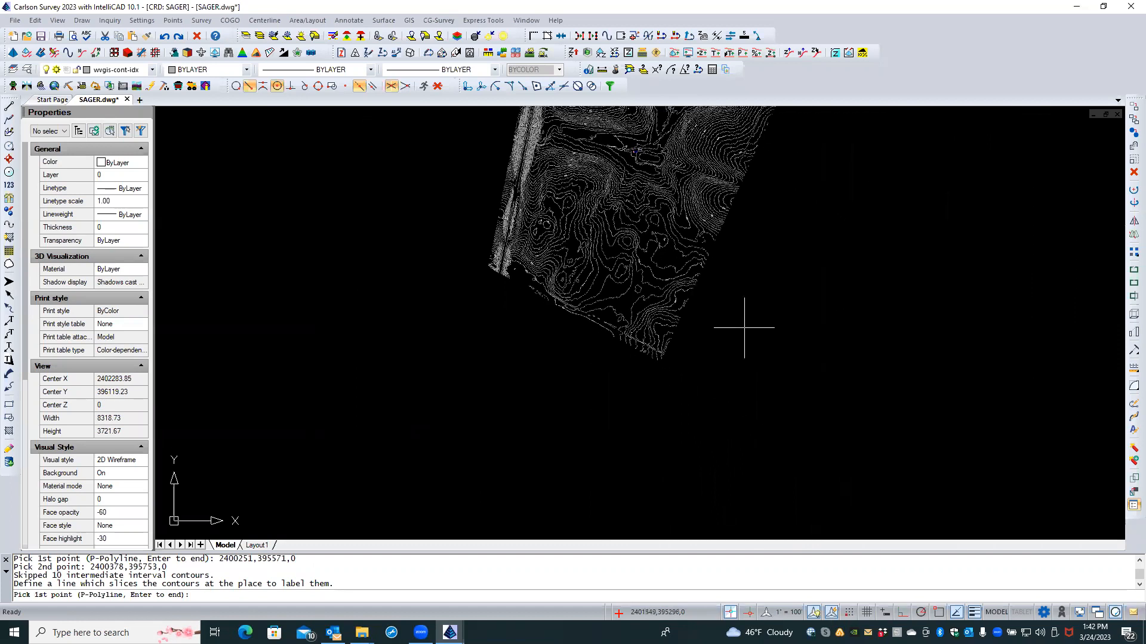
middle_click_drag(802, 369, 689, 269)
scroll(761, 353, "down", 3)
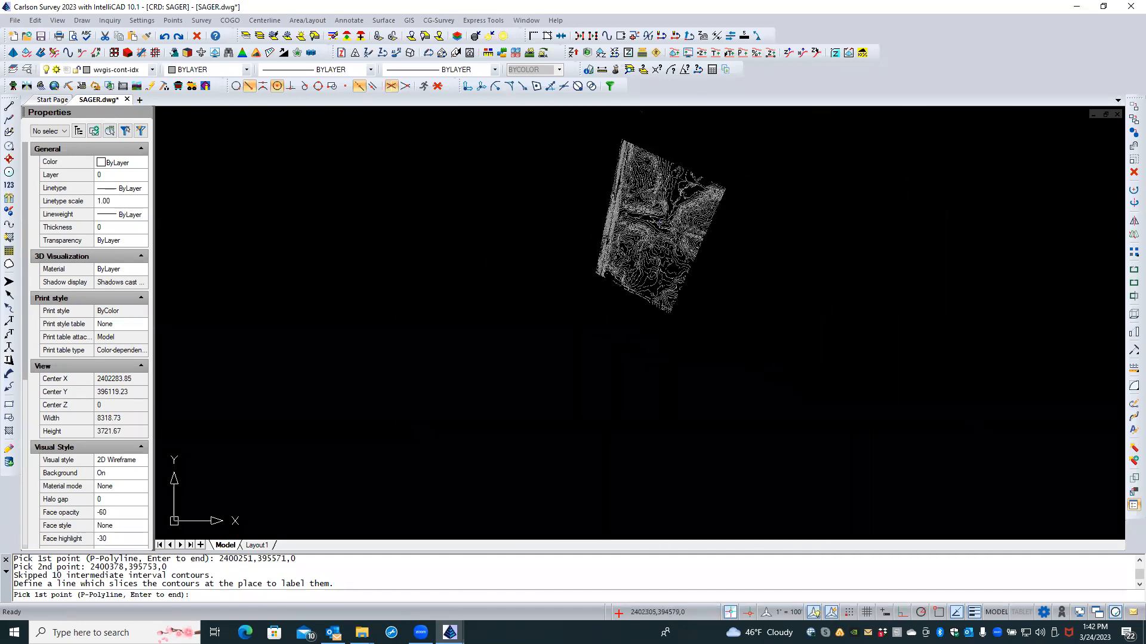
scroll(788, 382, "down", 2)
middle_click_drag(822, 411, 678, 258)
scroll(775, 361, "down", 3)
scroll(809, 382, "down", 1)
scroll(808, 382, "down", 3)
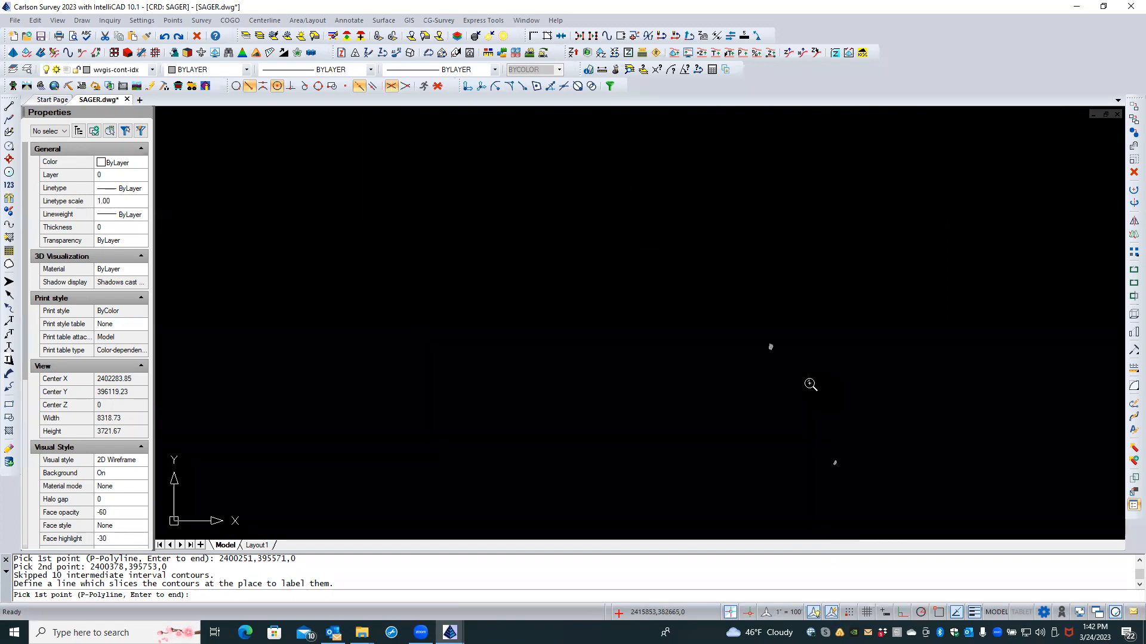
middle_click_drag(841, 410, 731, 306)
scroll(747, 402, "up", 1)
scroll(664, 391, "up", 2)
scroll(616, 371, "up", 2)
scroll(577, 353, "up", 3)
scroll(577, 353, "up", 3)
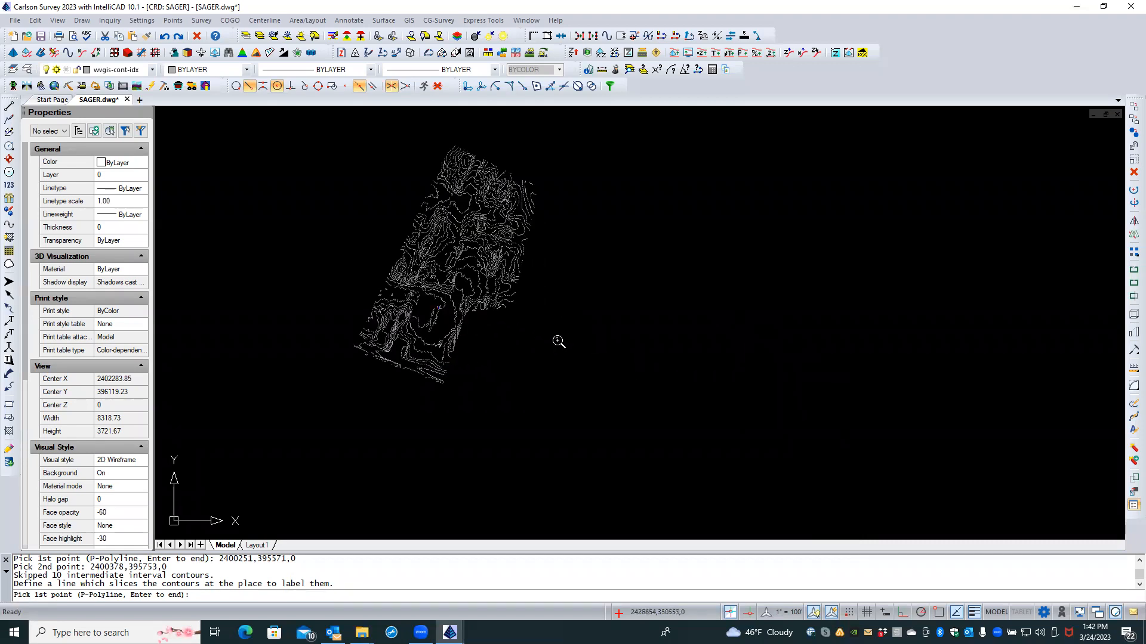
middle_click_drag(627, 370, 729, 418)
scroll(744, 370, "up", 2)
scroll(726, 333, "up", 3)
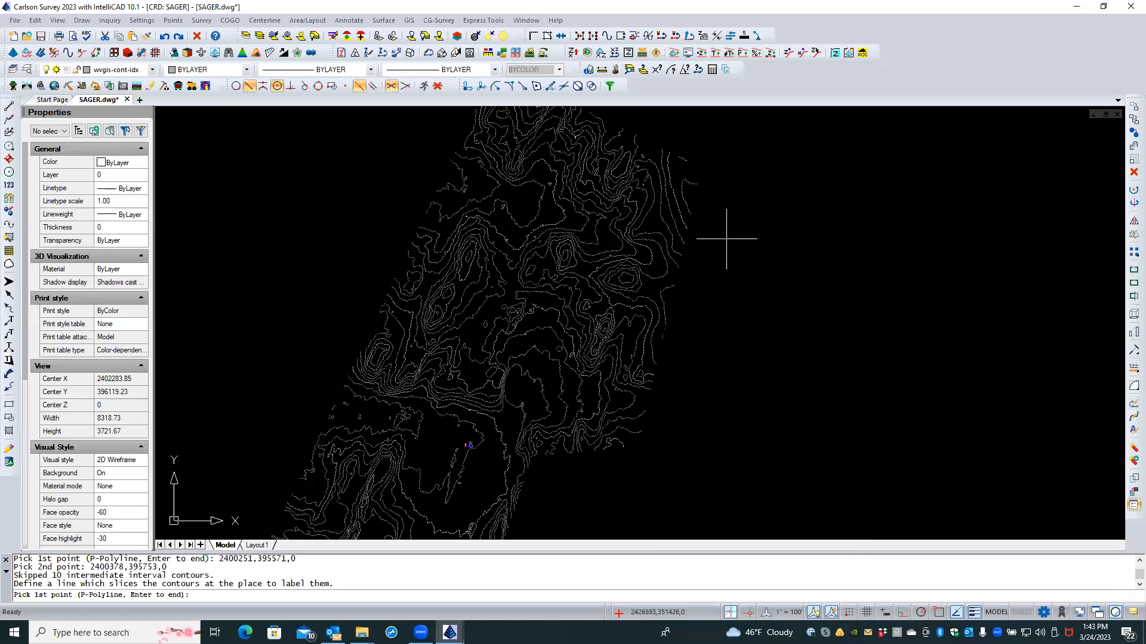
Step: Draw a labelling line across the second contour area, adding 490 contour labels
left_click(699, 205)
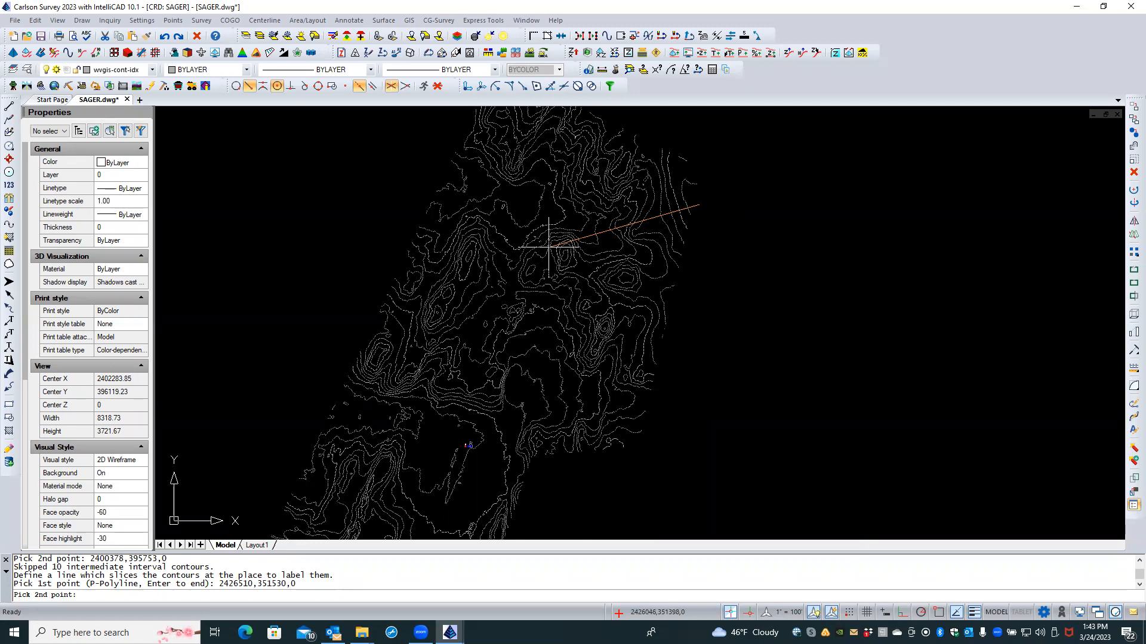
scroll(547, 248, "up", 6)
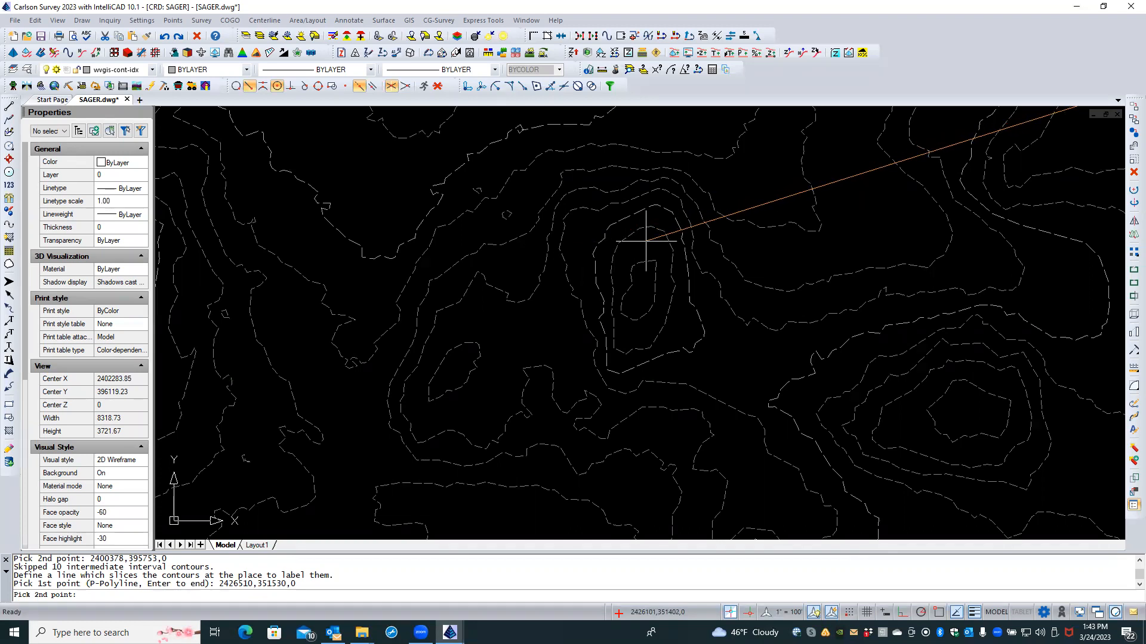
left_click(654, 289)
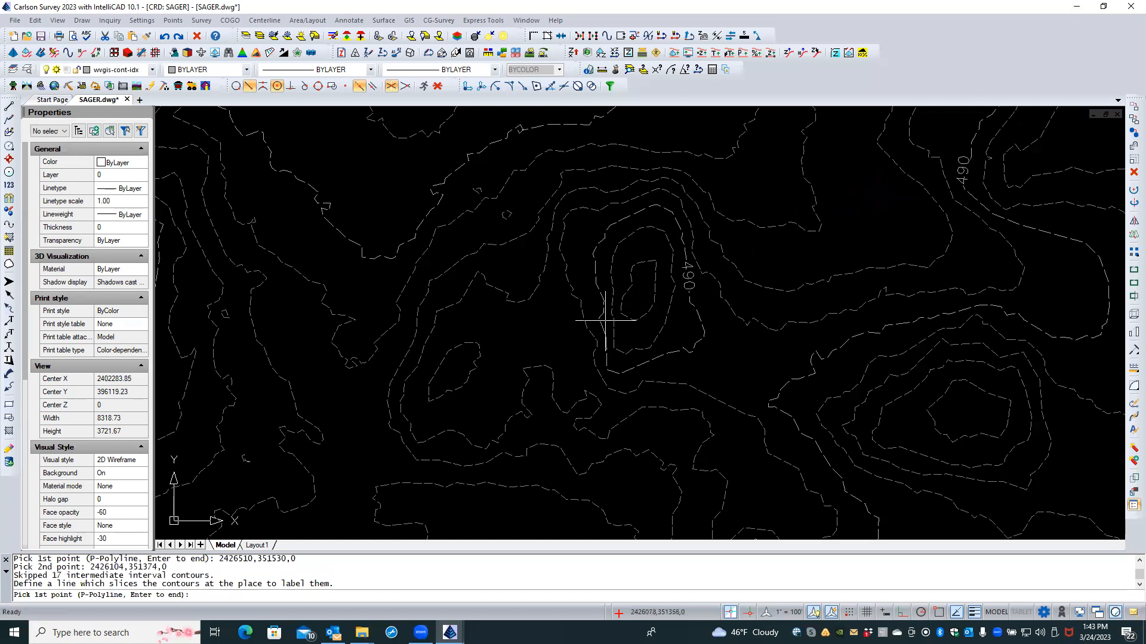
scroll(565, 334, "down", 3)
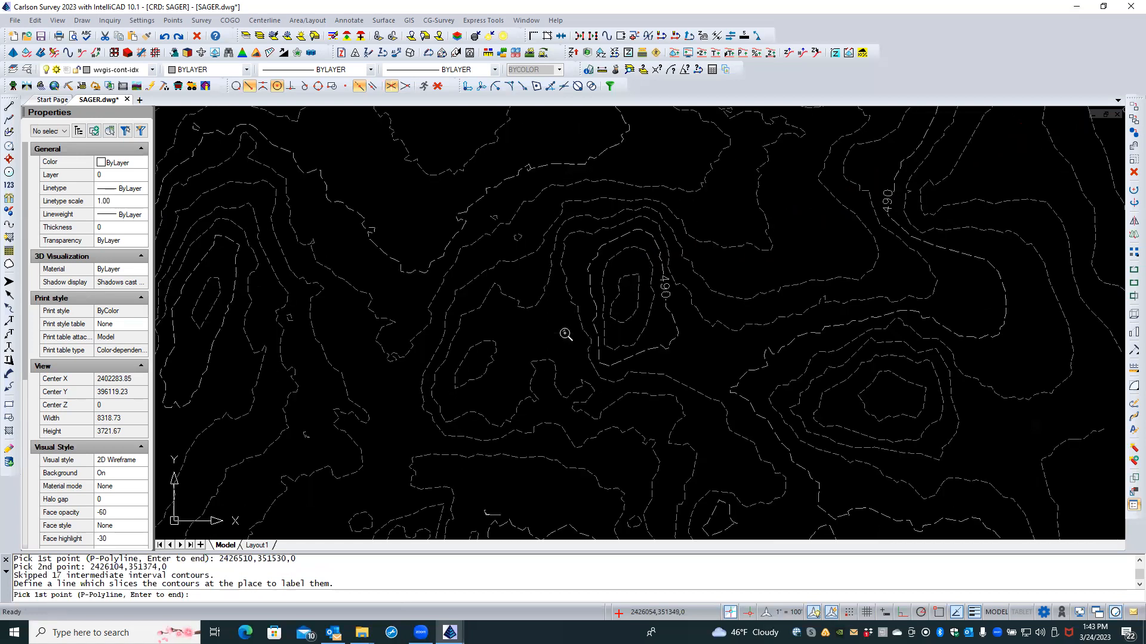
scroll(564, 334, "down", 1)
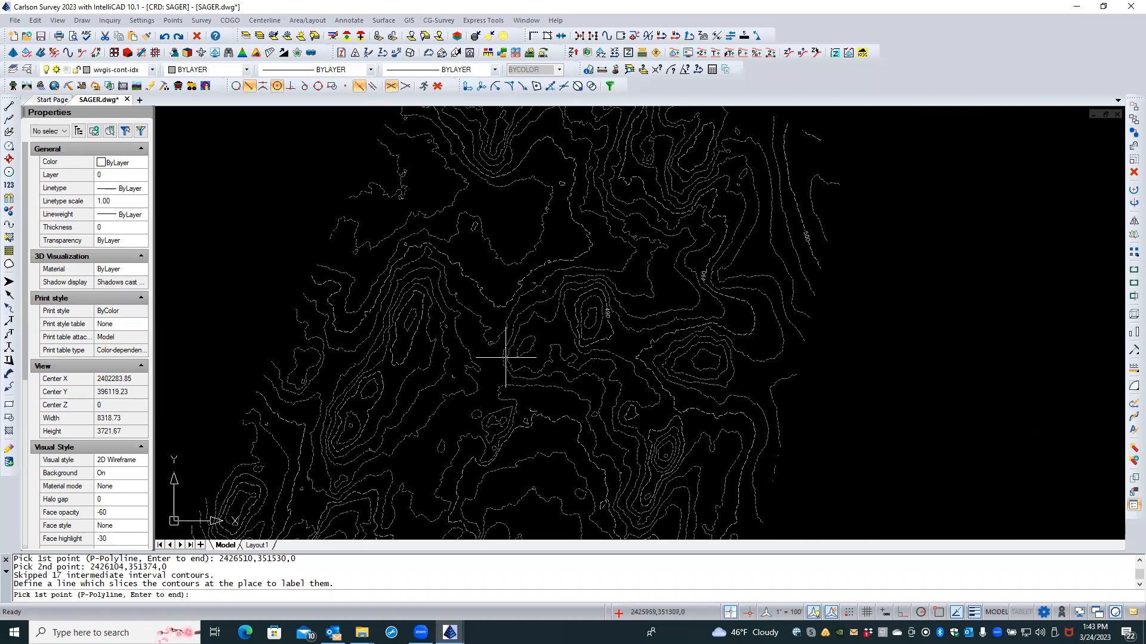
Step: Label more crossed contours: 480 on the western ridge and 490s on the southern hill
left_click(352, 258)
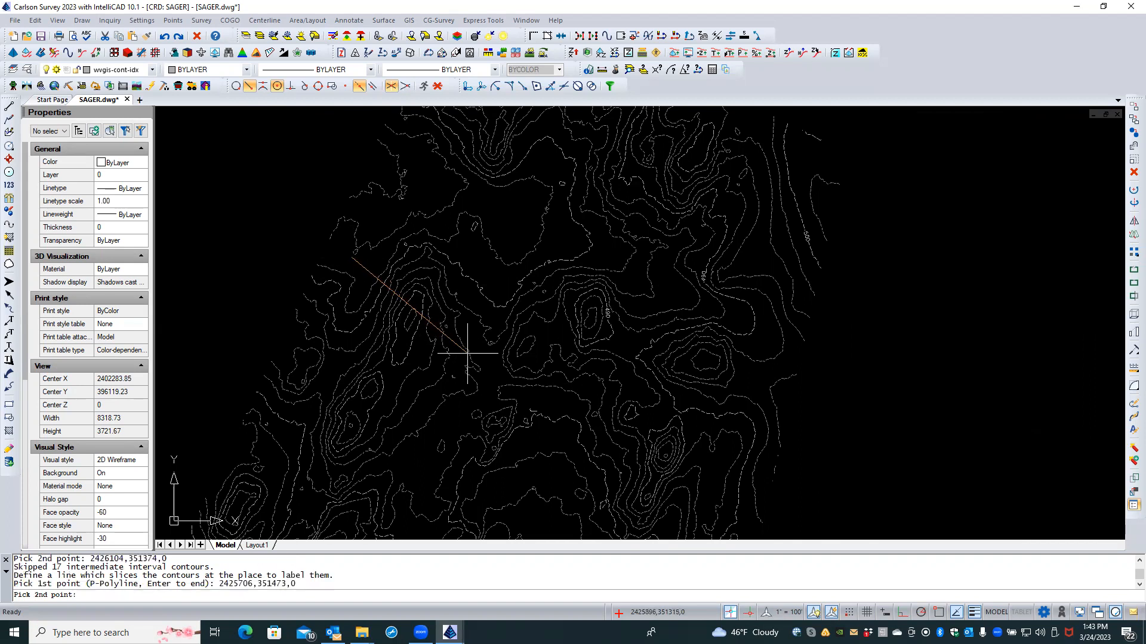
left_click(416, 308)
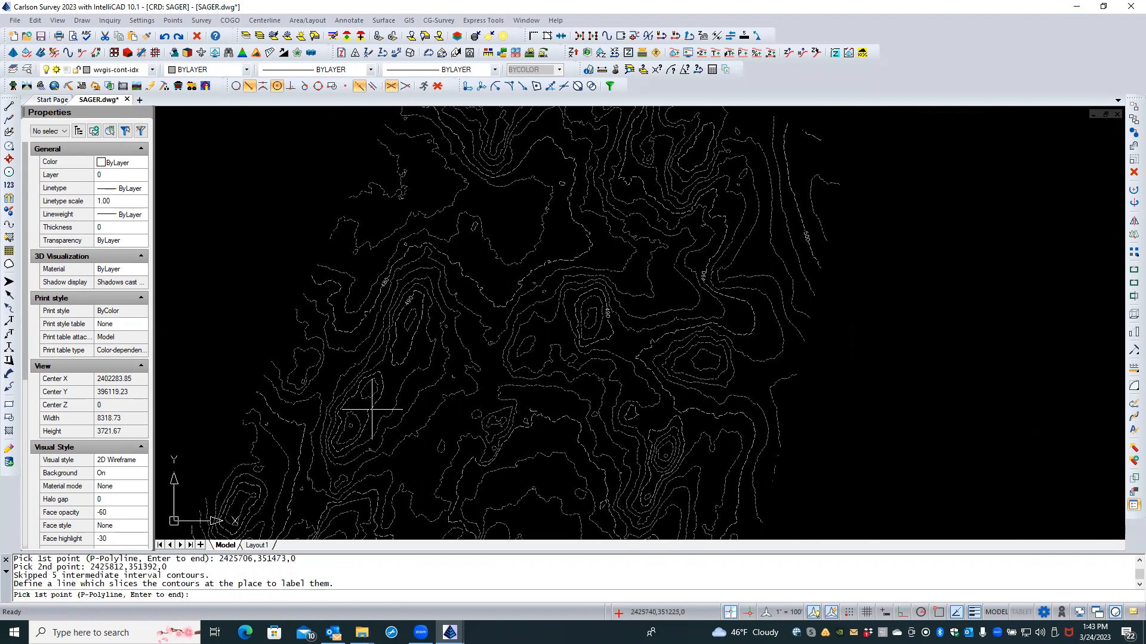
left_click(334, 395)
left_click(356, 407)
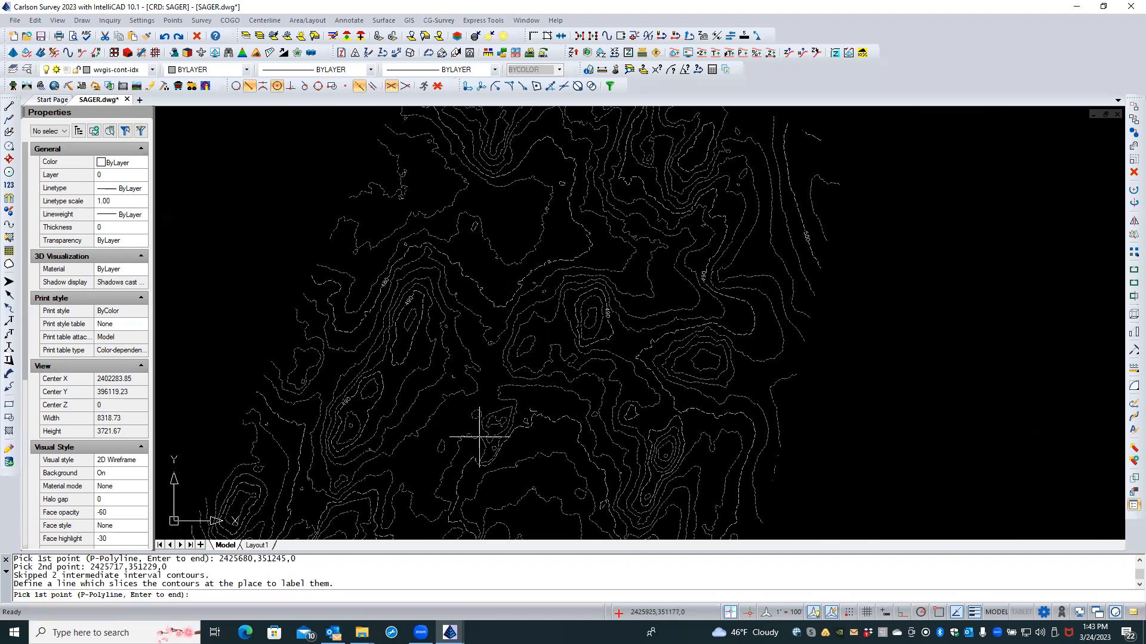
left_click(697, 425)
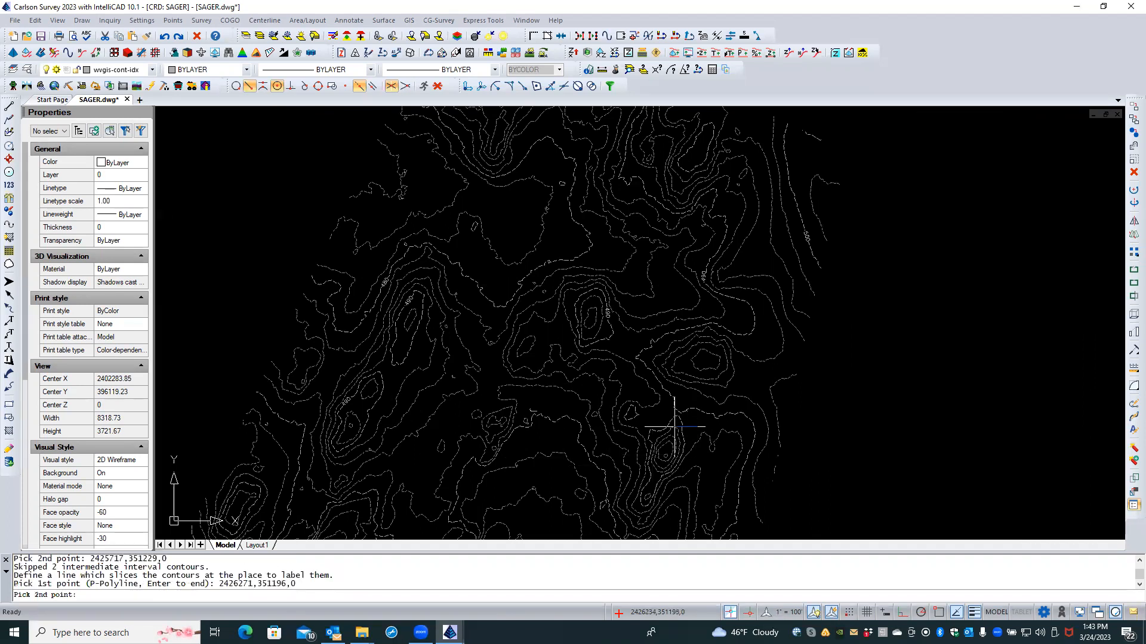
left_click(674, 427)
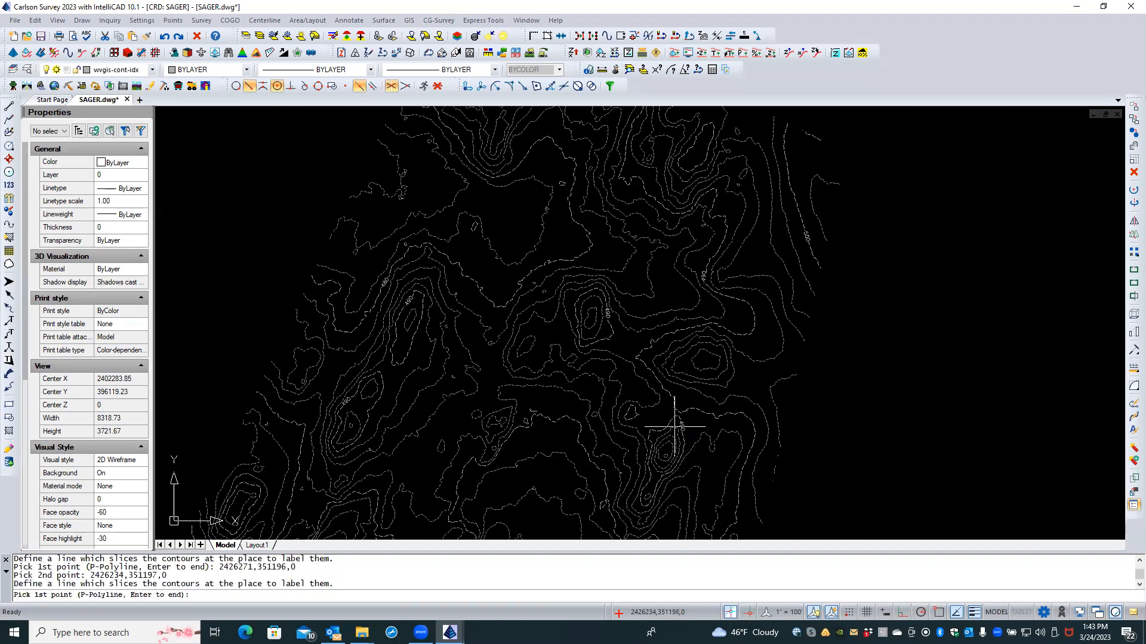
left_click(747, 405)
left_click(739, 421)
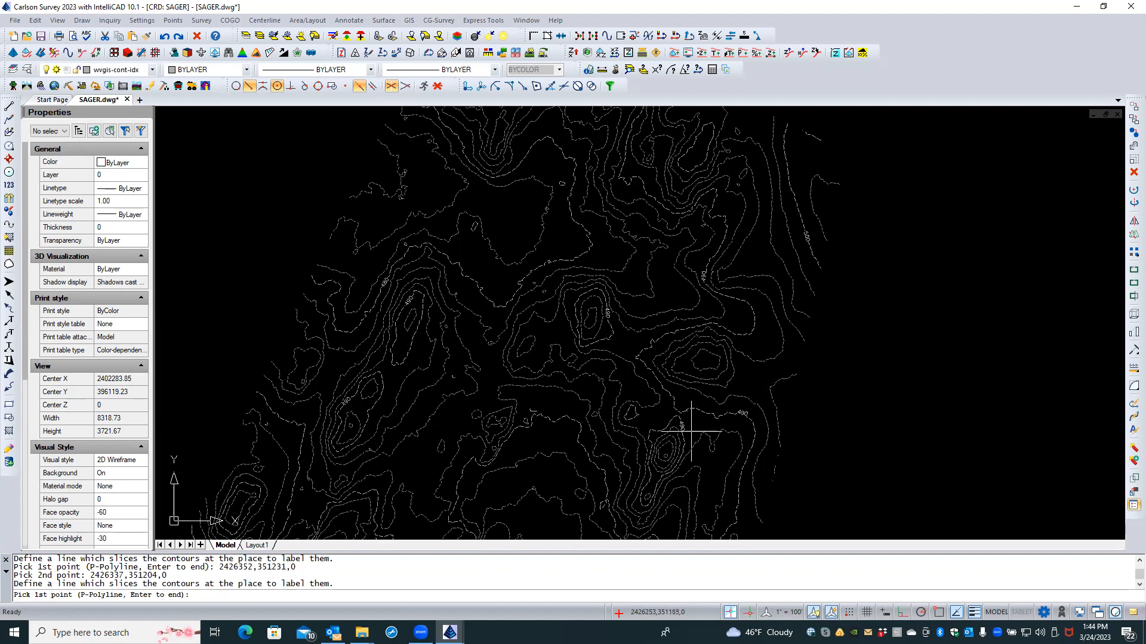
Step: Label the southern contours and the western hill contours with short slicing lines
scroll(646, 442, "down", 2)
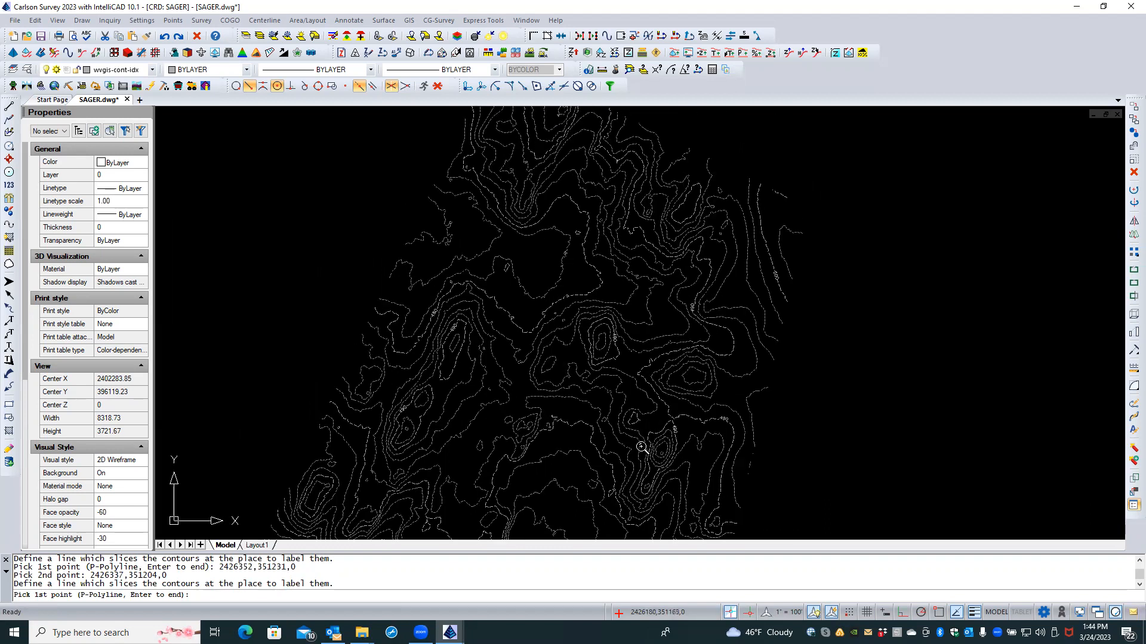
mouse_move(632, 455)
middle_mouse_down()
mouse_move(666, 394)
mouse_move(639, 376)
middle_mouse_up()
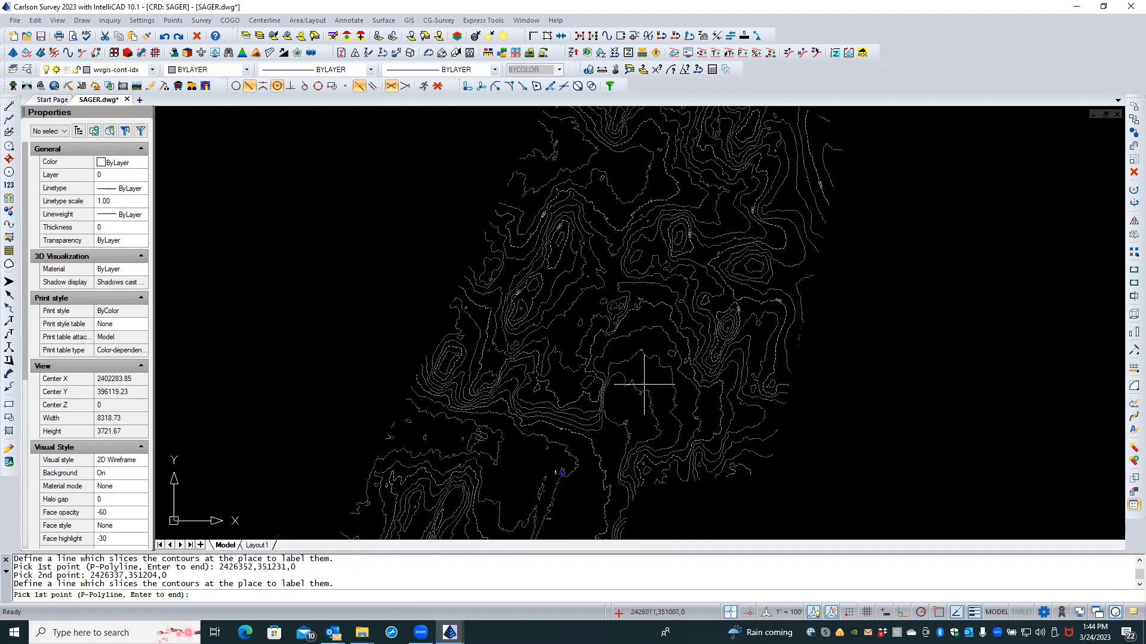
scroll(603, 400, "up", 2)
scroll(596, 408, "up", 1)
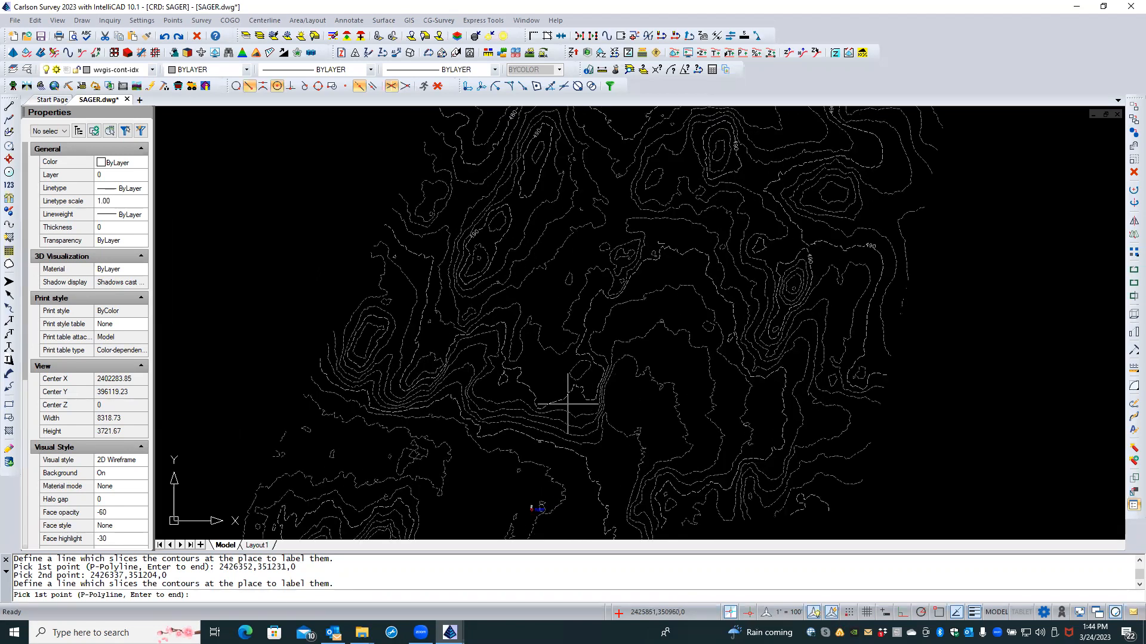
left_click(568, 399)
left_click(550, 383)
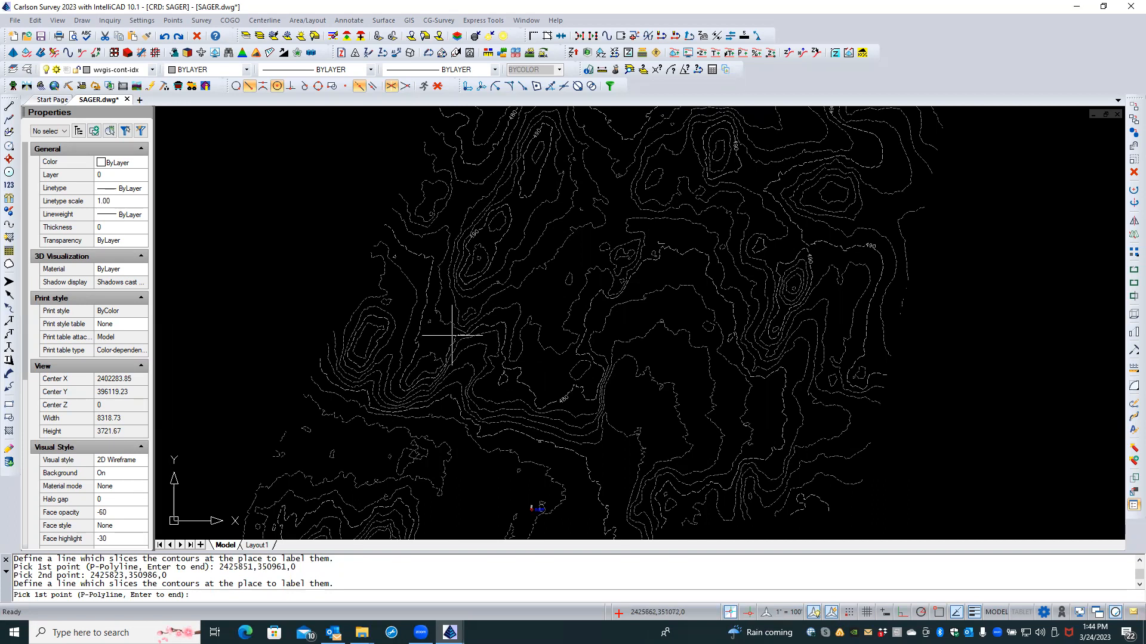
left_click(391, 327)
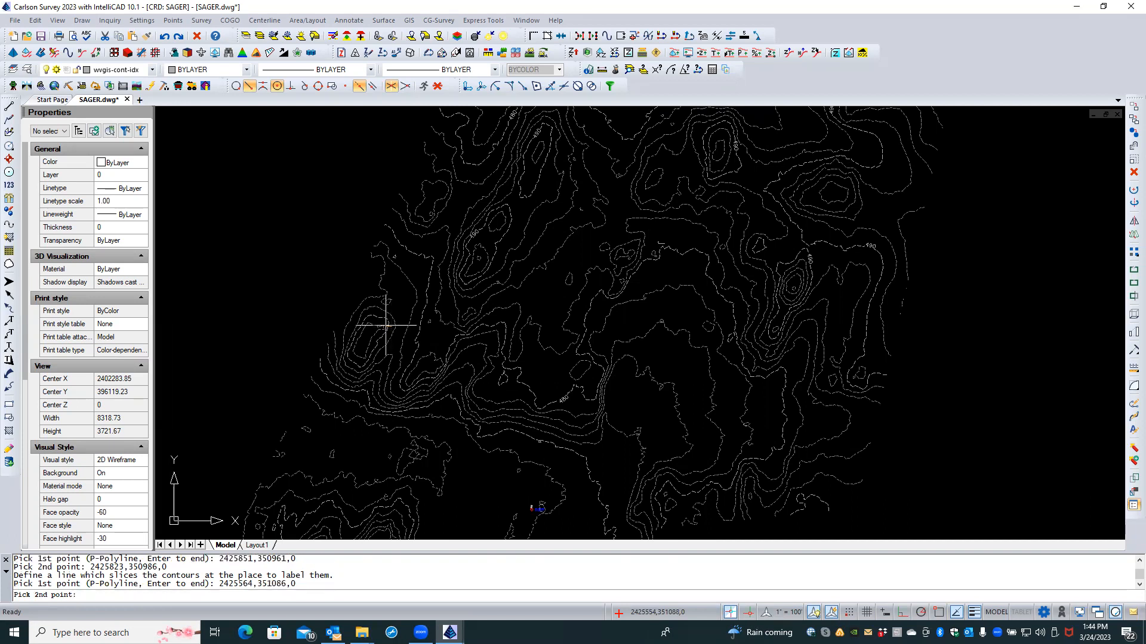
left_click(386, 326)
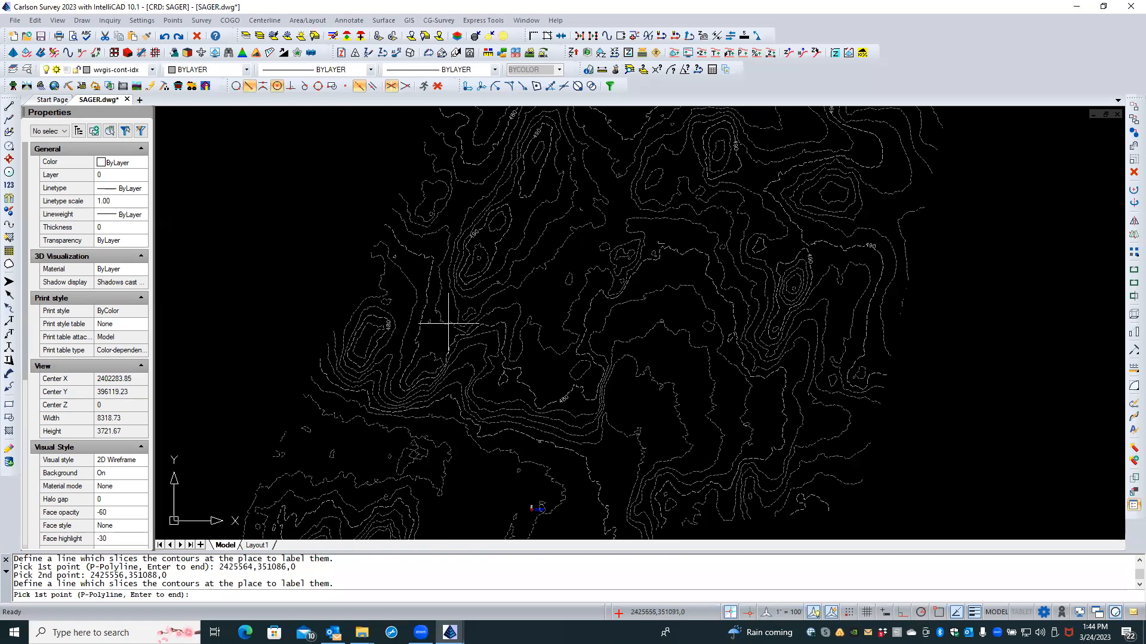
left_click(425, 325)
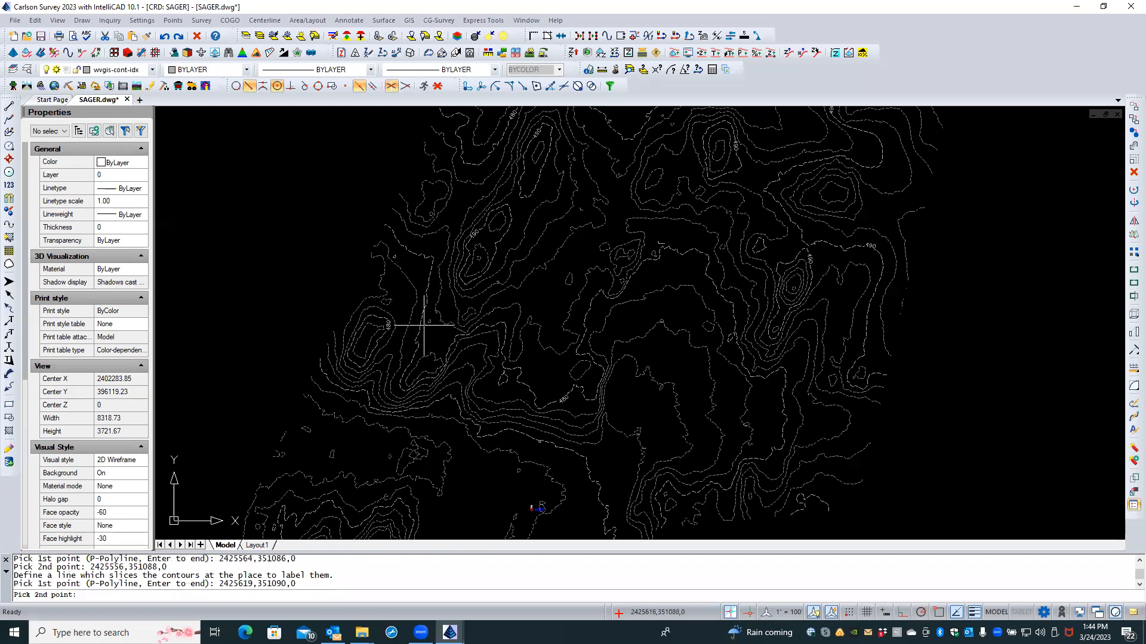
left_click(416, 325)
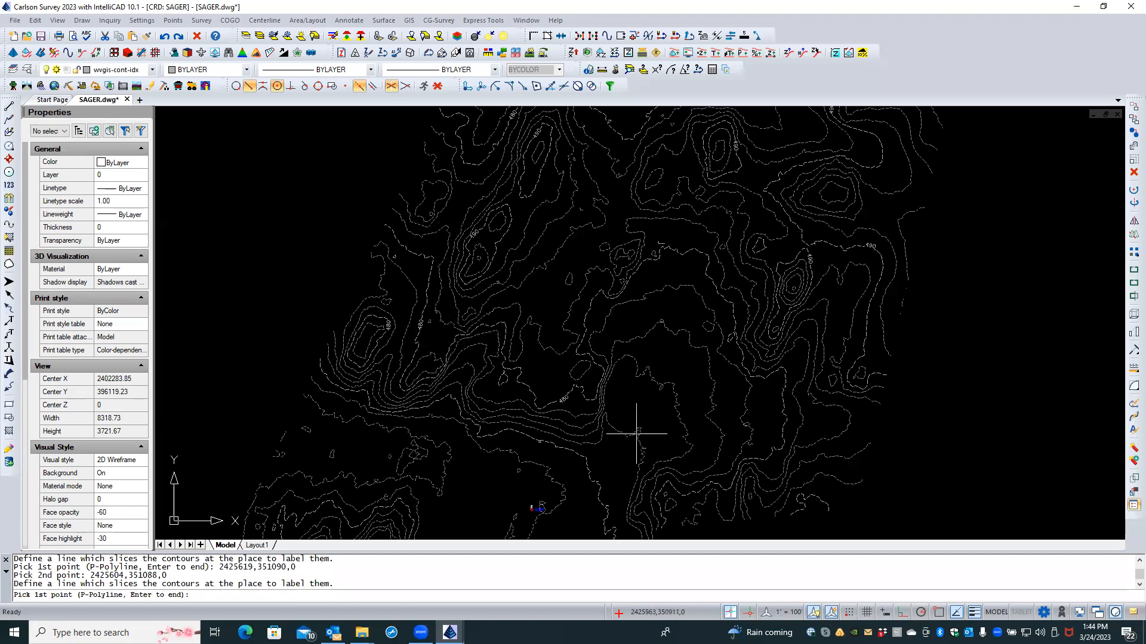
Step: Label the south-east, northern, northern hilltop and north-east contours with slicing lines
scroll(638, 436, "down", 2)
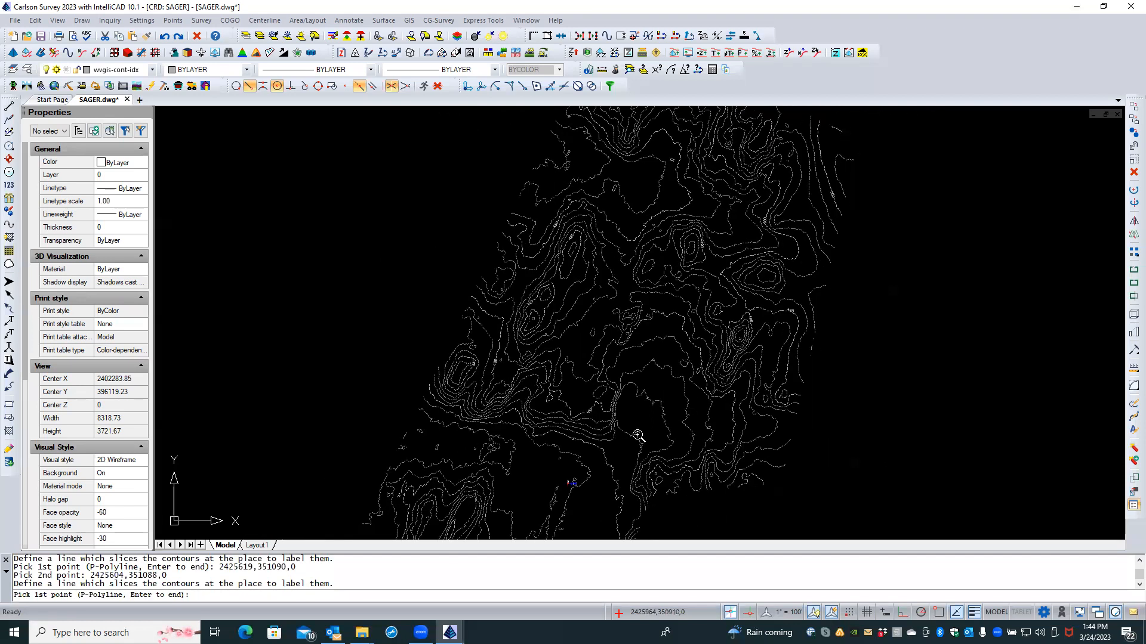
left_click(738, 421)
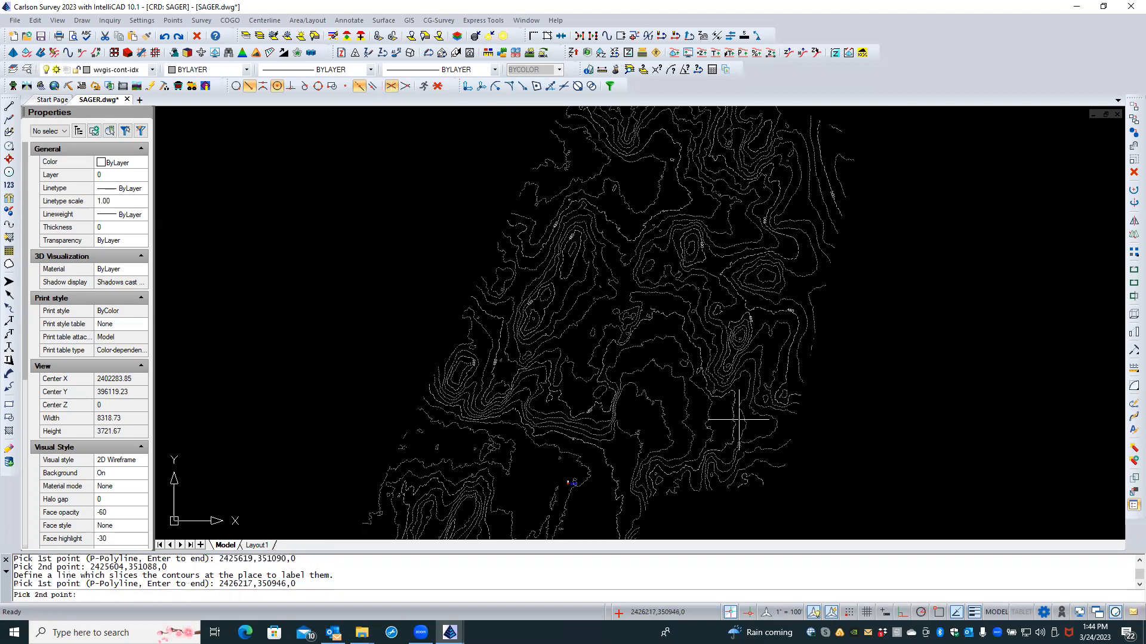
left_click(722, 422)
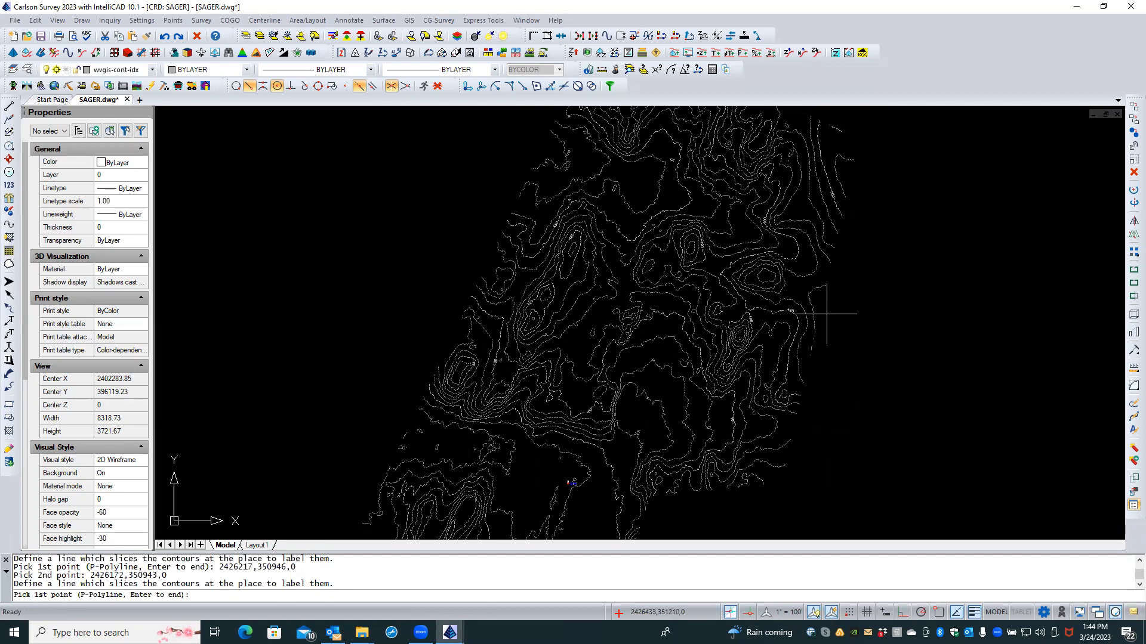
middle_click_drag(827, 313, 856, 442)
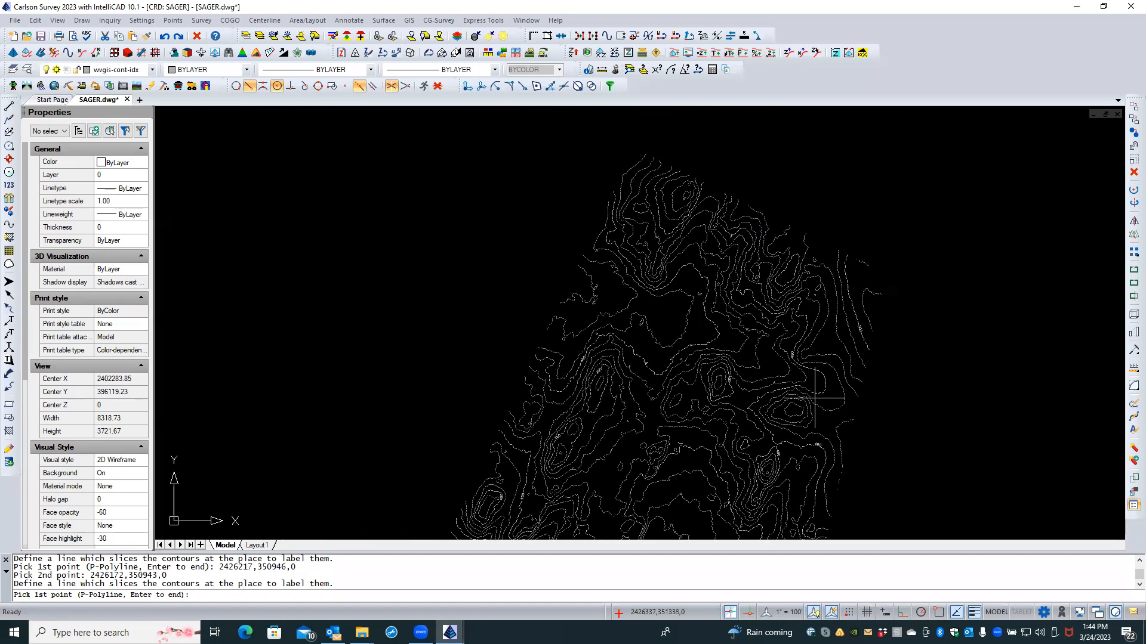
left_click(732, 336)
left_click(700, 333)
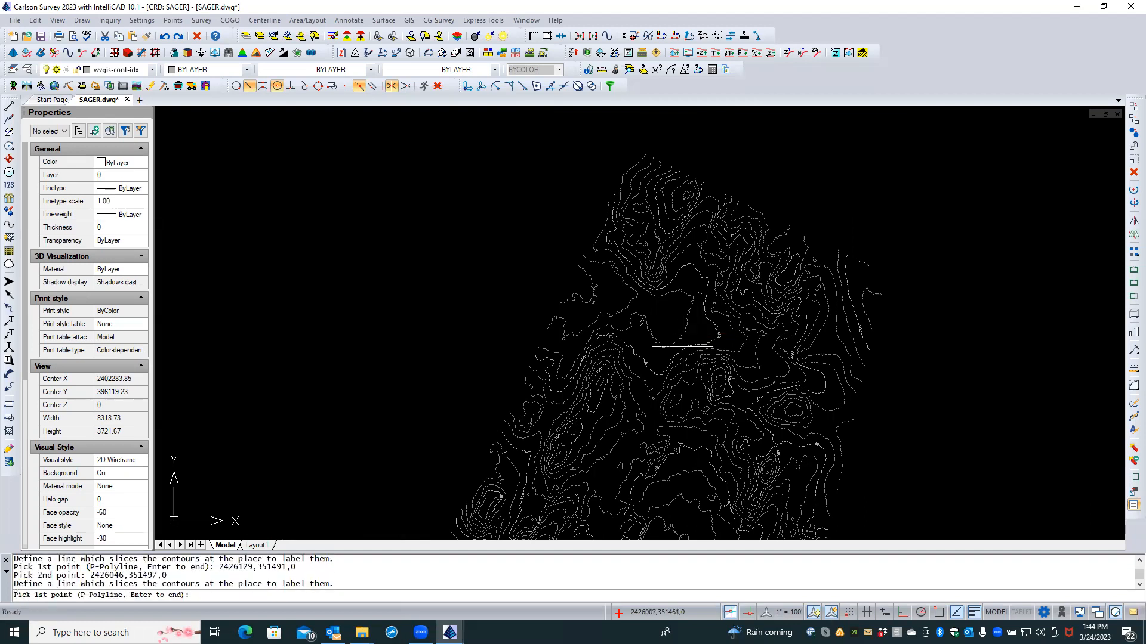
left_click(666, 238)
left_click(669, 225)
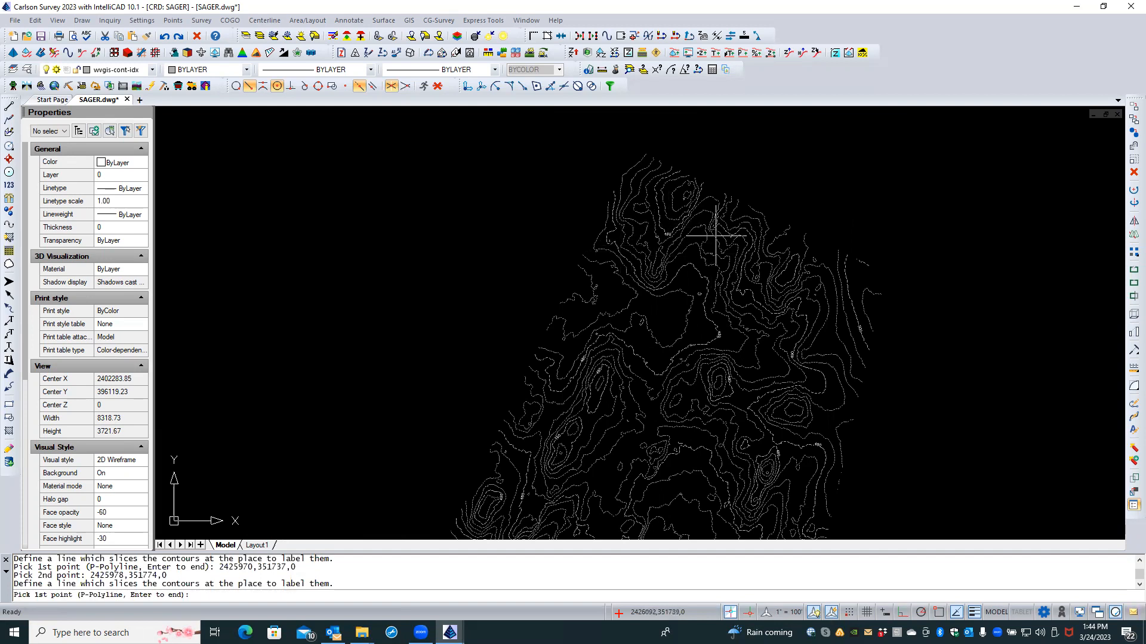
left_click(791, 265)
left_click(785, 264)
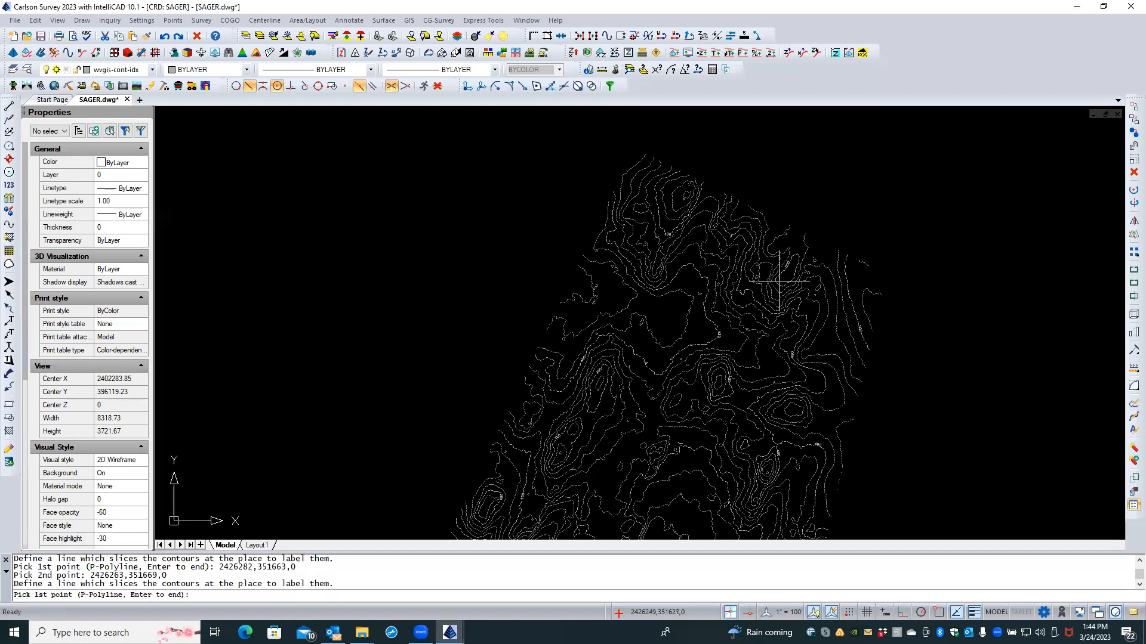
Step: Add a 490 contour label across the northern slope
scroll(738, 250, "up", 2)
scroll(740, 239, "up", 2)
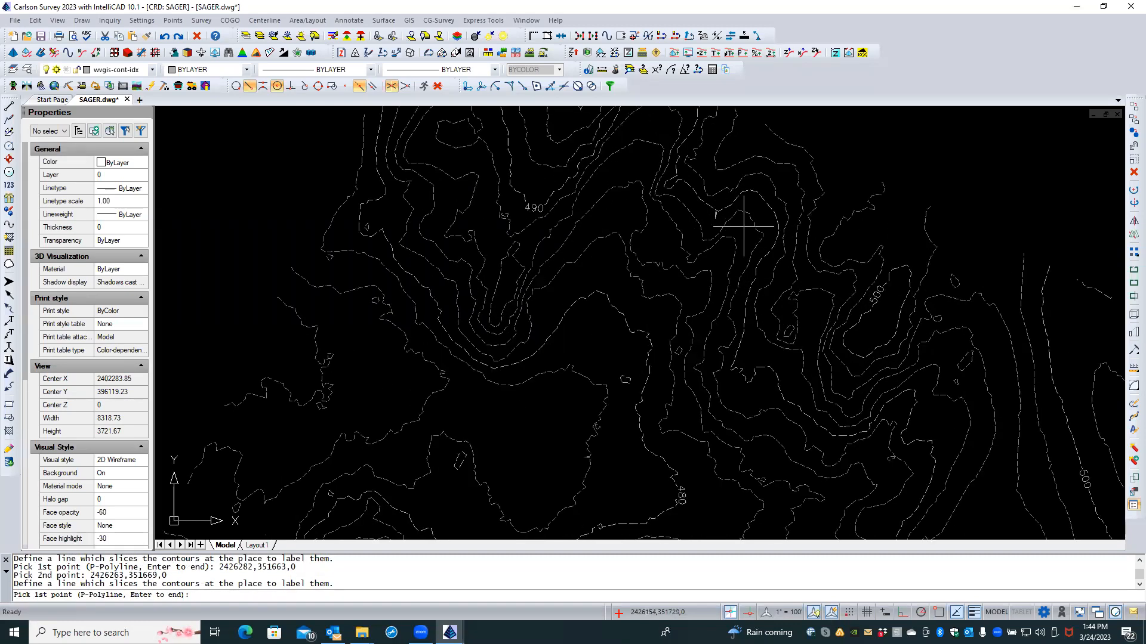
left_click(750, 206)
left_click(758, 190)
Step: Zoom out to review the whole labelled contour drawing and end the labelling command
scroll(750, 245, "down", 4)
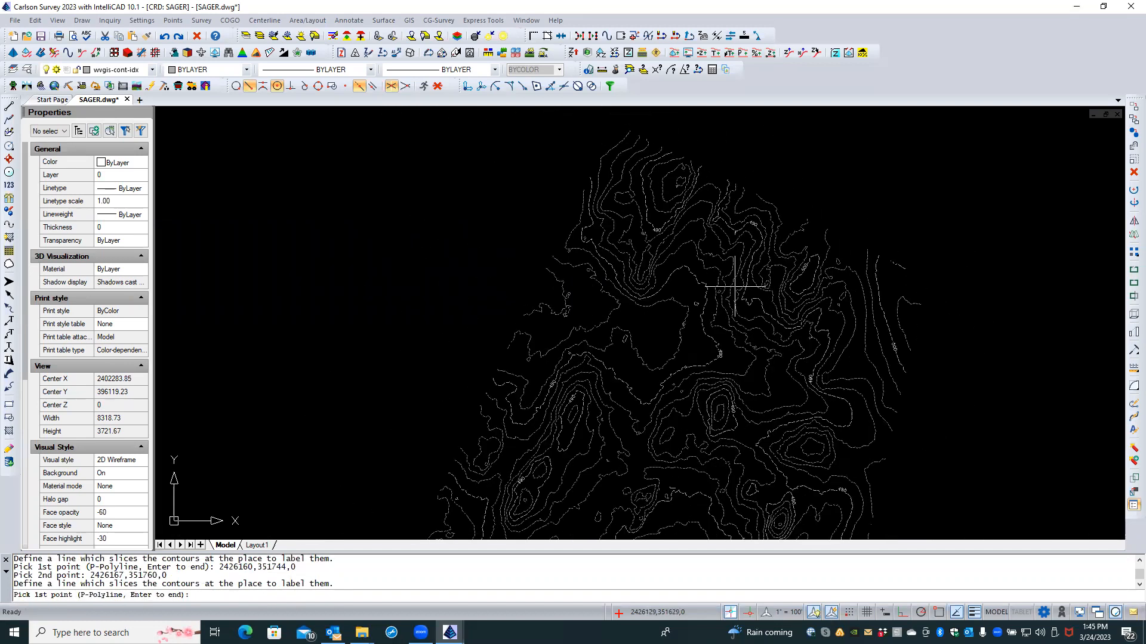
scroll(735, 287, "up", 2)
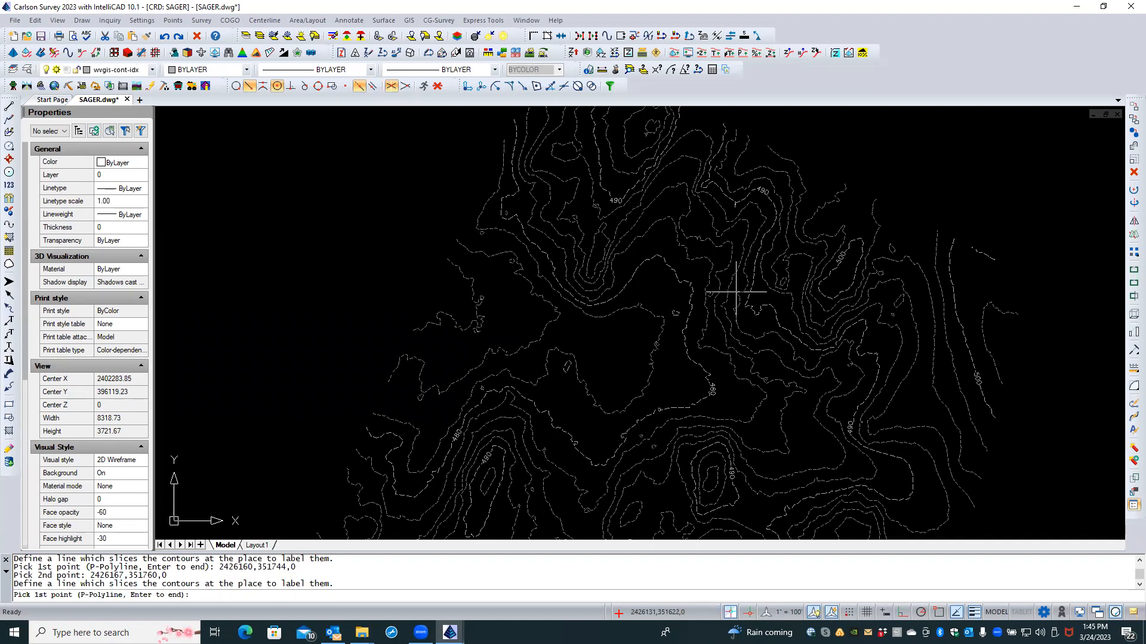
scroll(736, 291, "down", 1)
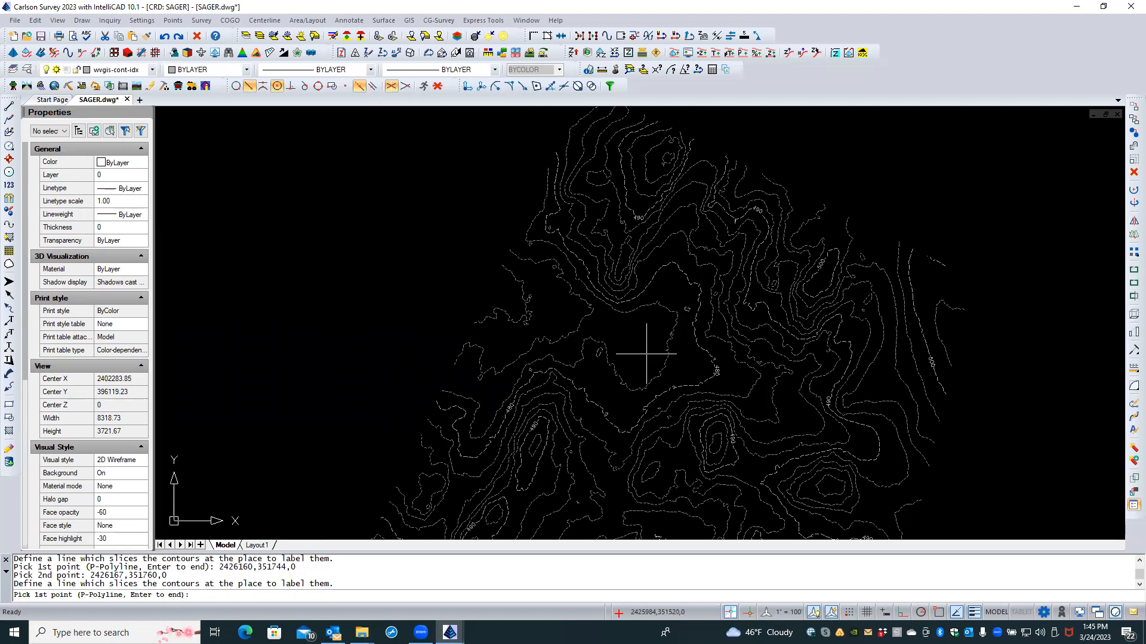
scroll(647, 354, "down", 3)
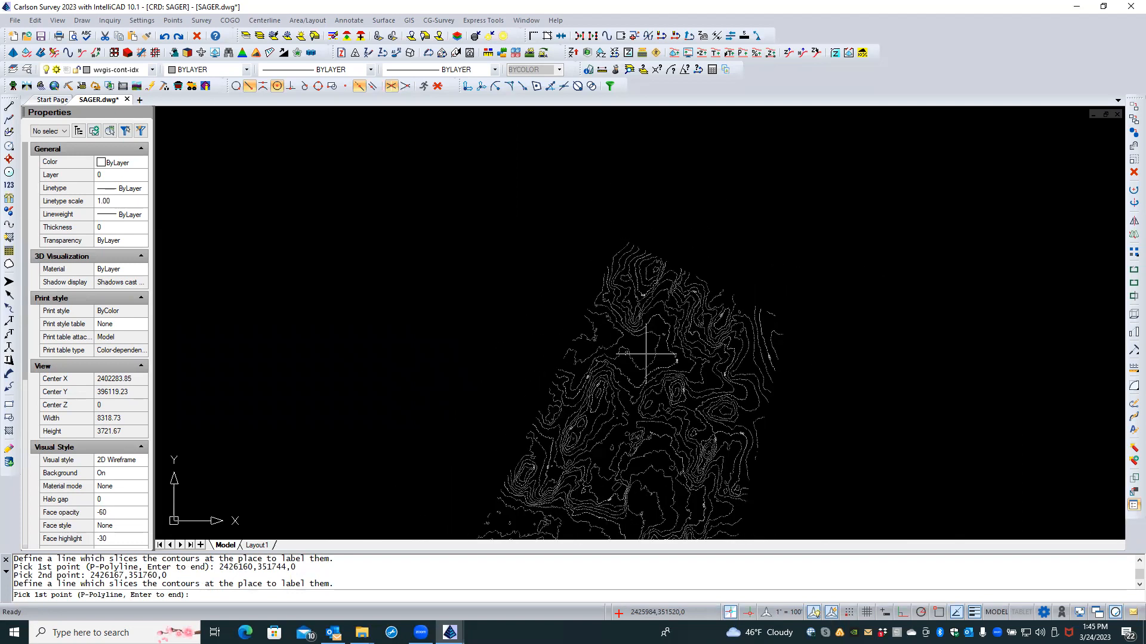
scroll(646, 354, "down", 1)
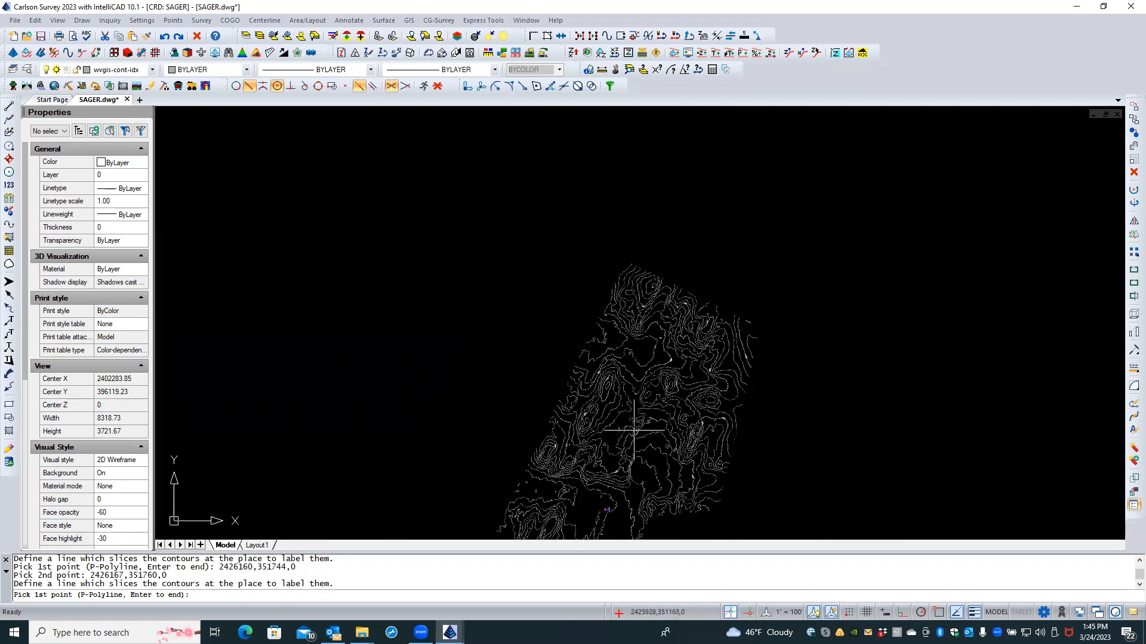
middle_click_drag(530, 401, 500, 275)
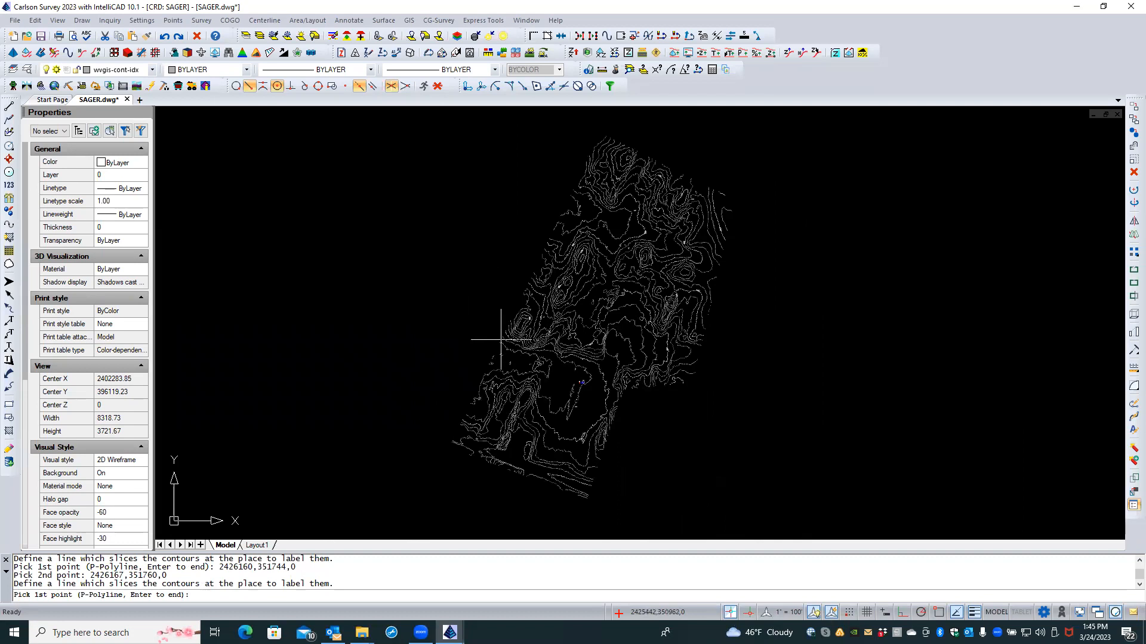
scroll(512, 325, "up", 2)
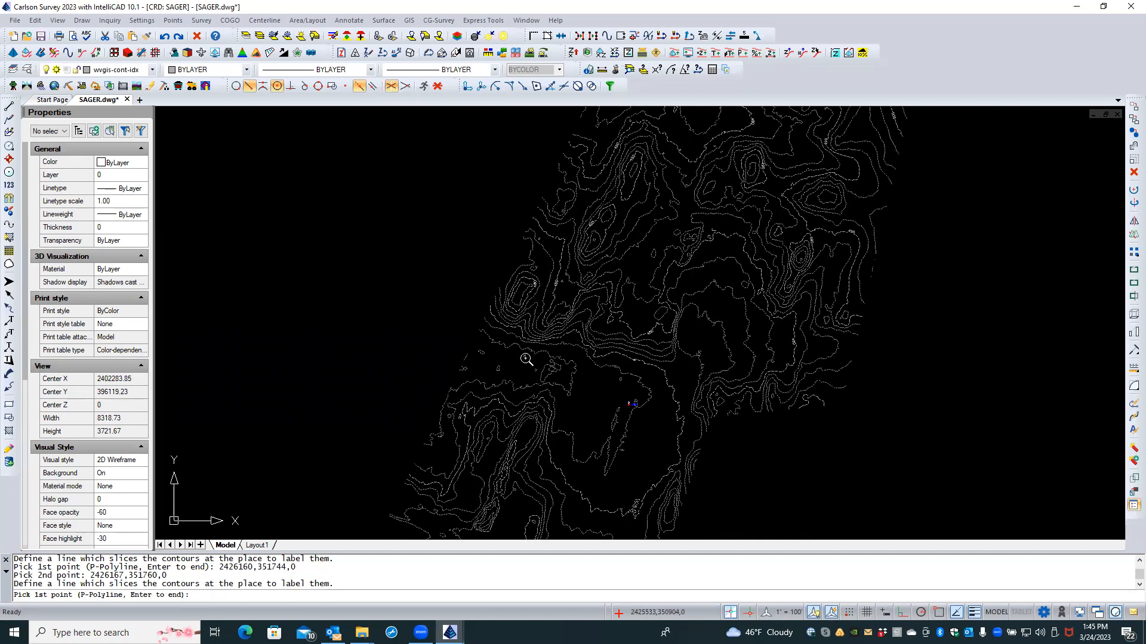
scroll(526, 360, "down", 2)
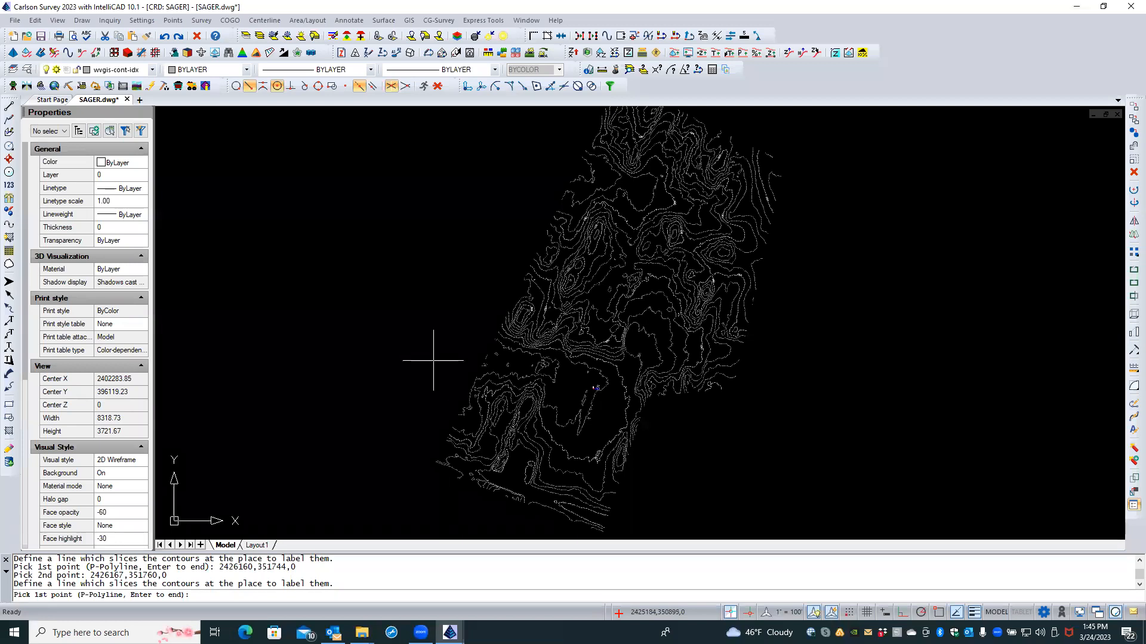
key("Return")
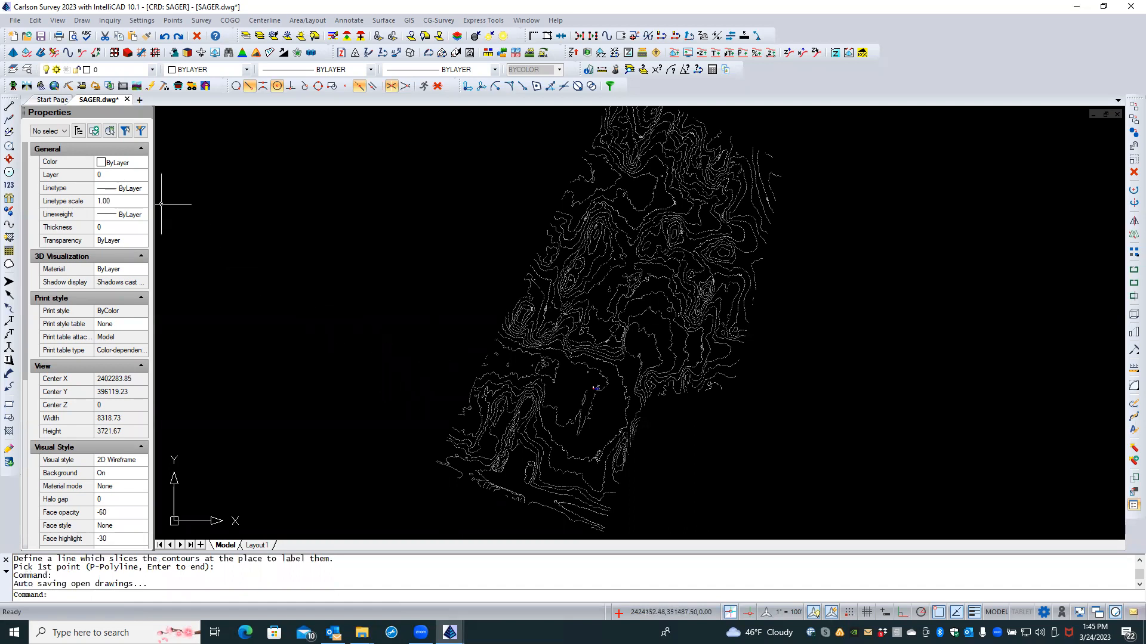
Step: In the External References list, select GREEN and MCCORMICK-1 to MCCORMICK-3 and attempt Reload
left_click(27, 70)
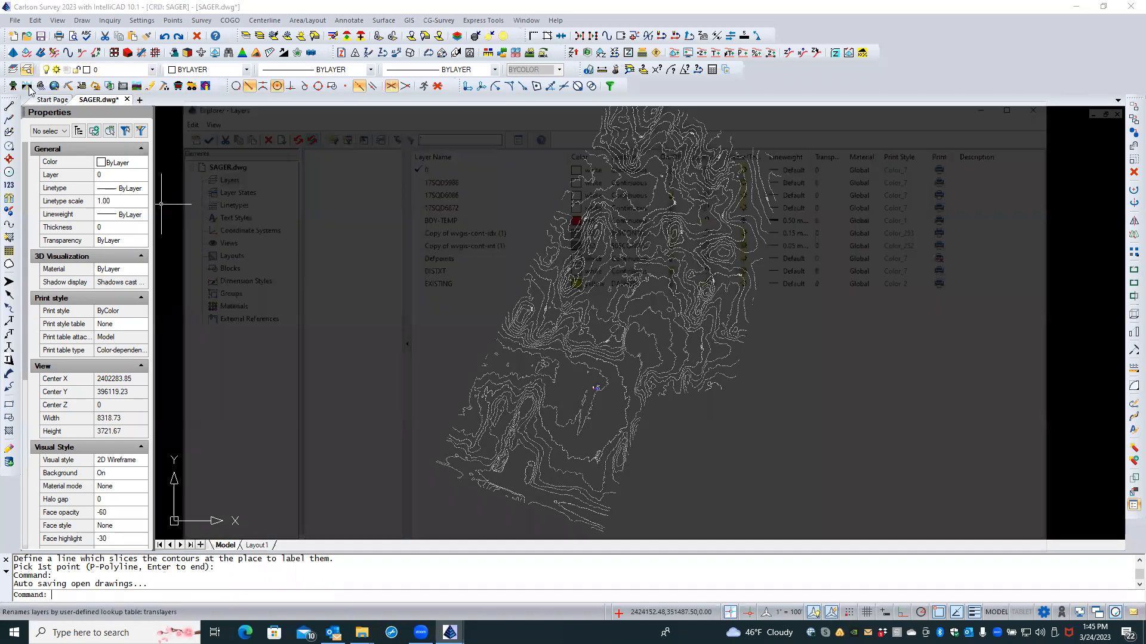
left_click(244, 320)
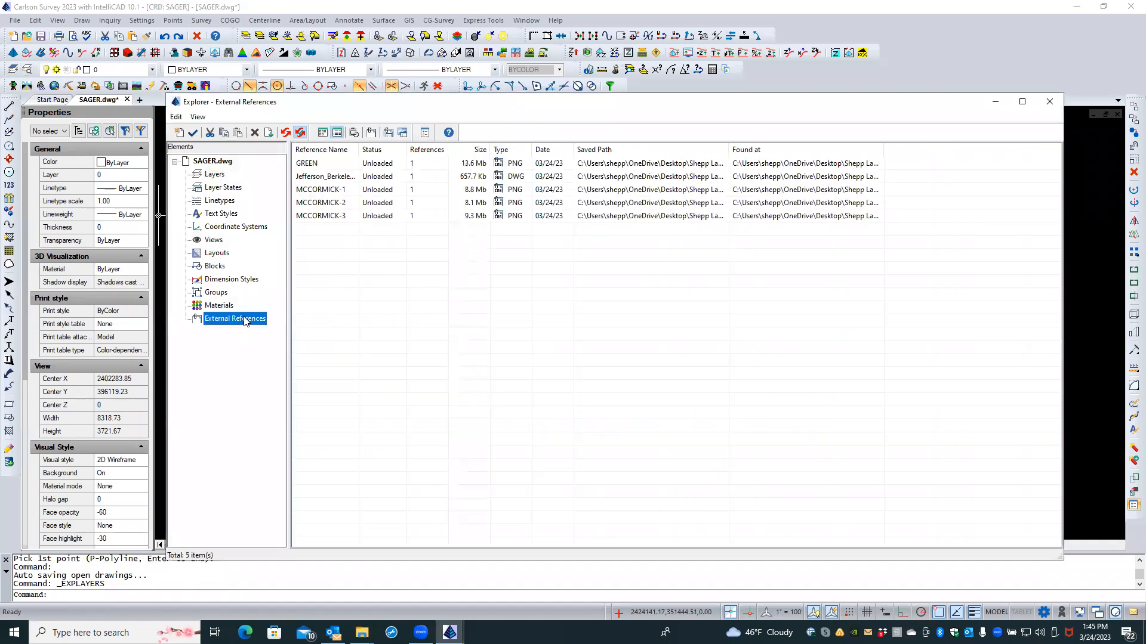
left_click(323, 191)
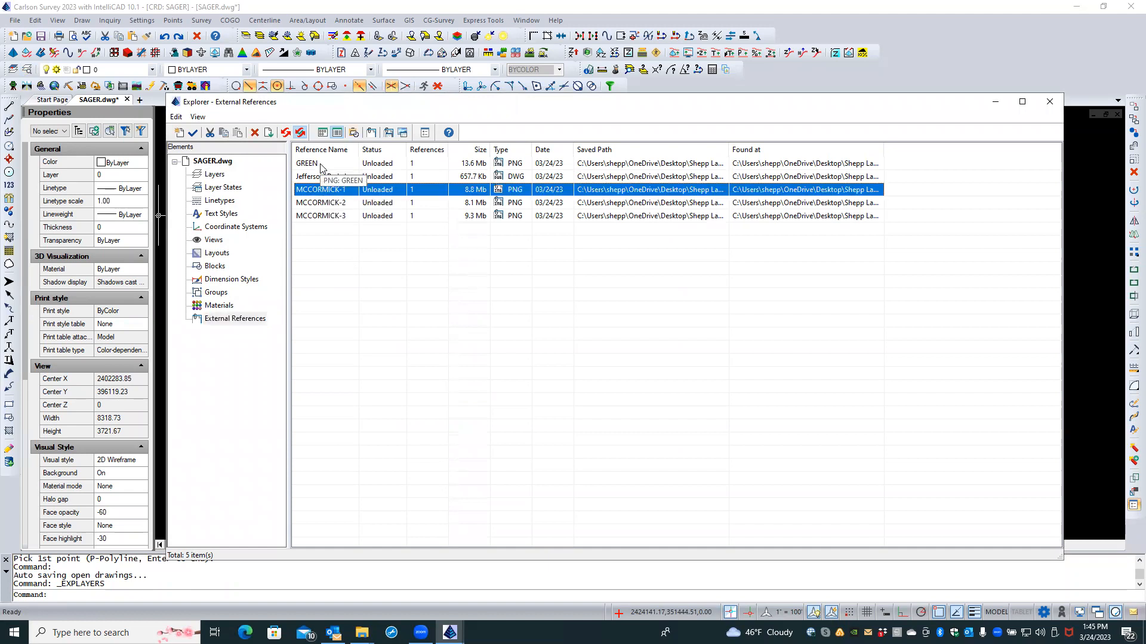
left_click(321, 164)
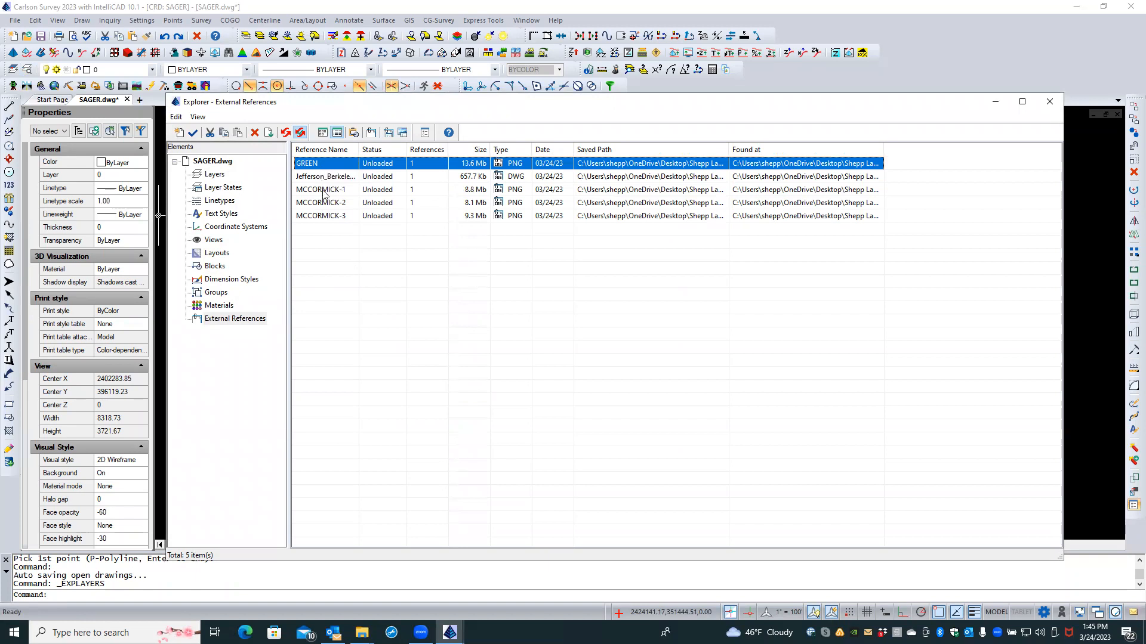
left_click(323, 191, "ctrl")
left_click(323, 203, "ctrl")
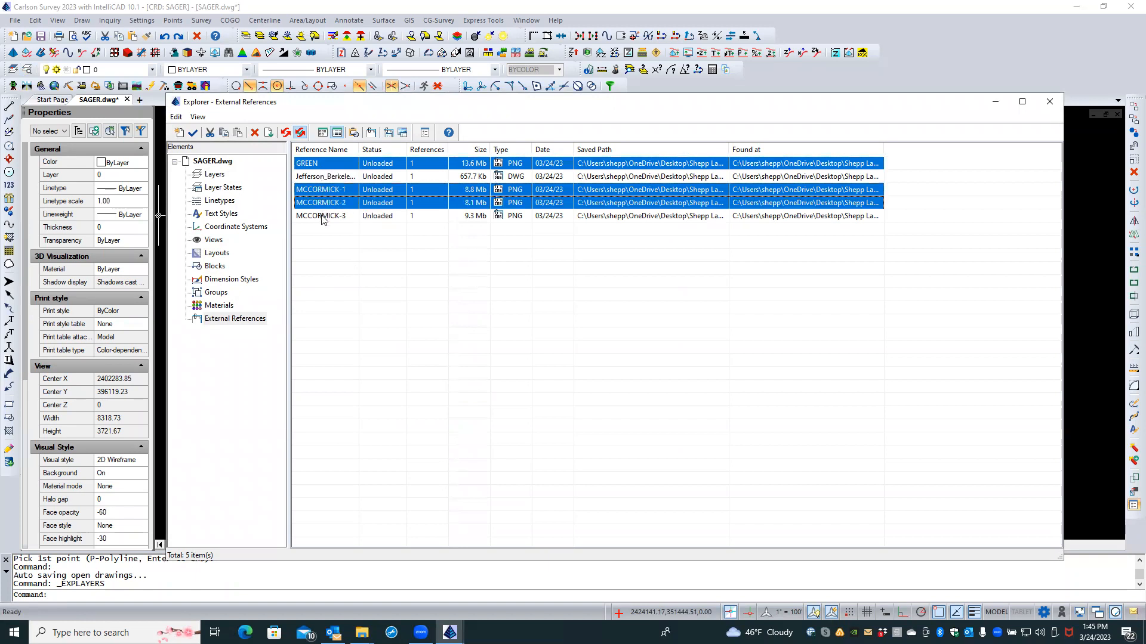
left_click(322, 216, "ctrl")
right_click(334, 235)
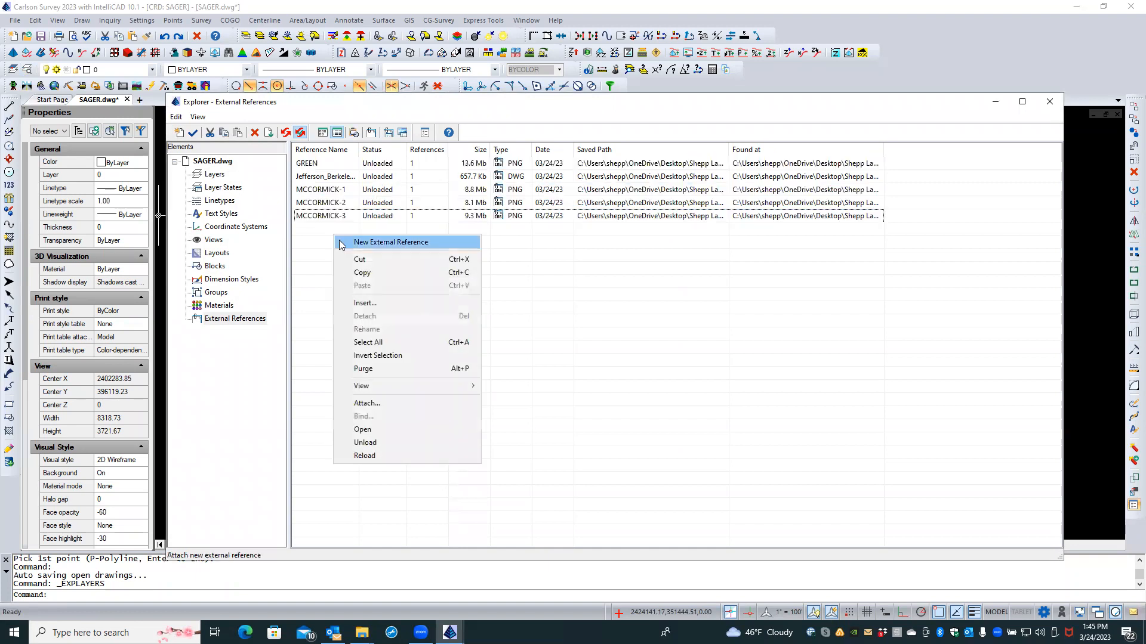
left_click(377, 457)
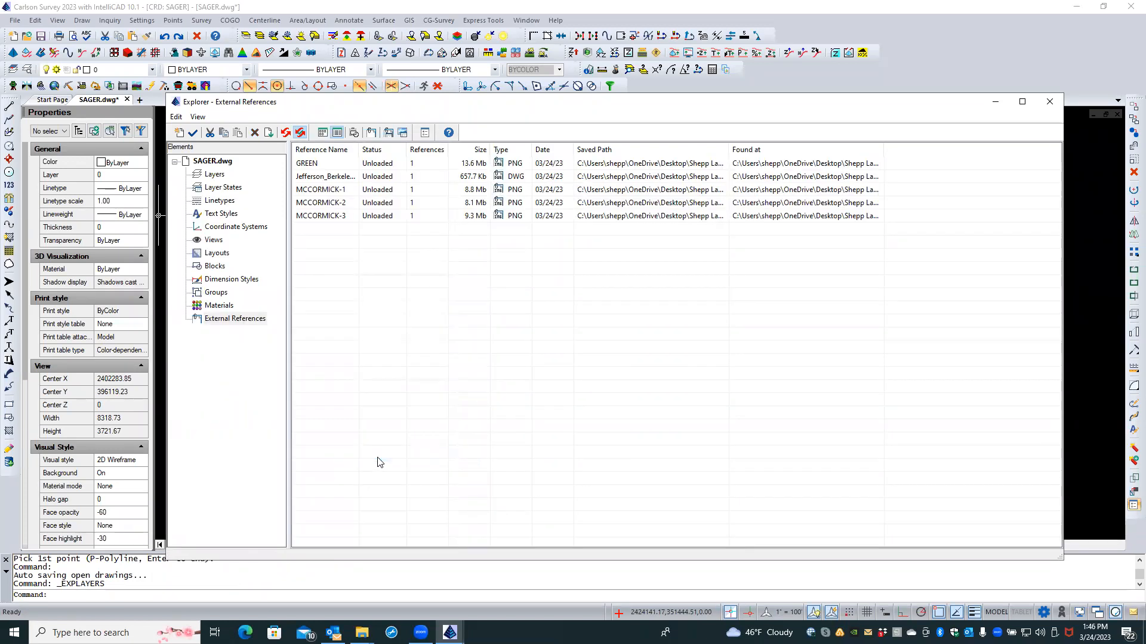
Step: Reload the GREEN aerial image reference
left_click(345, 165)
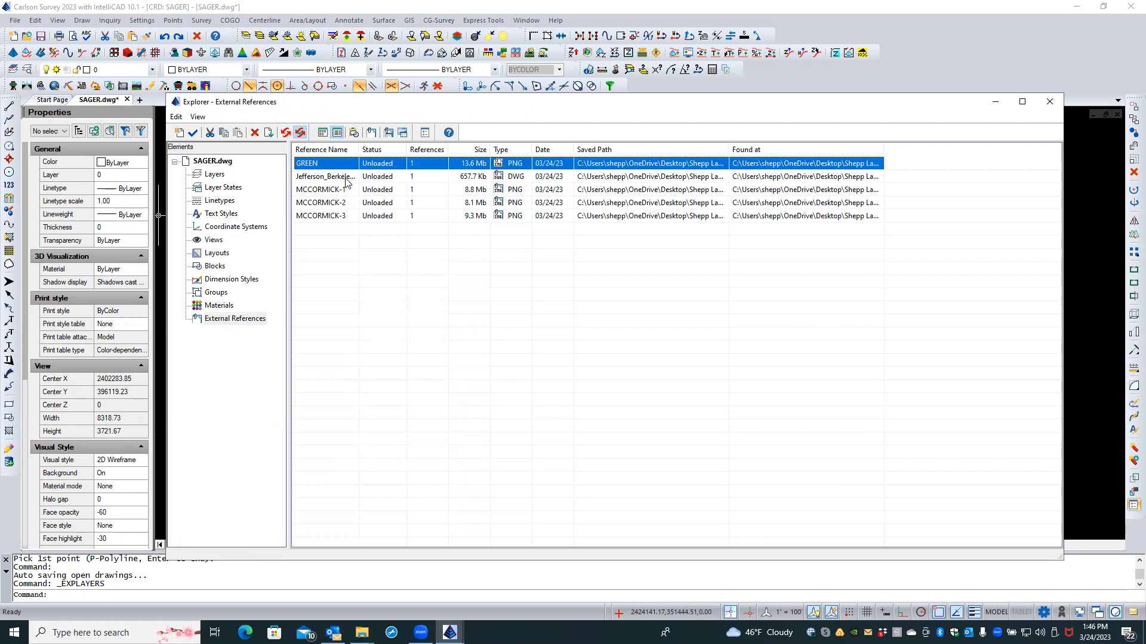
left_click(344, 189, "ctrl")
left_click(344, 204, "ctrl")
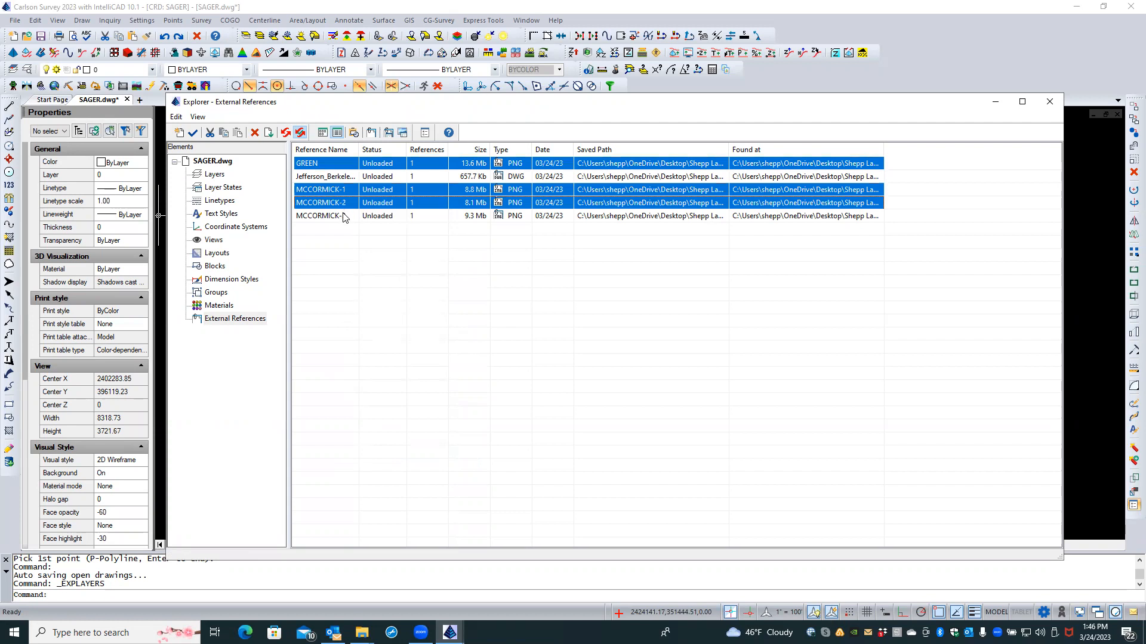
left_click(344, 218, "ctrl")
right_click(357, 258)
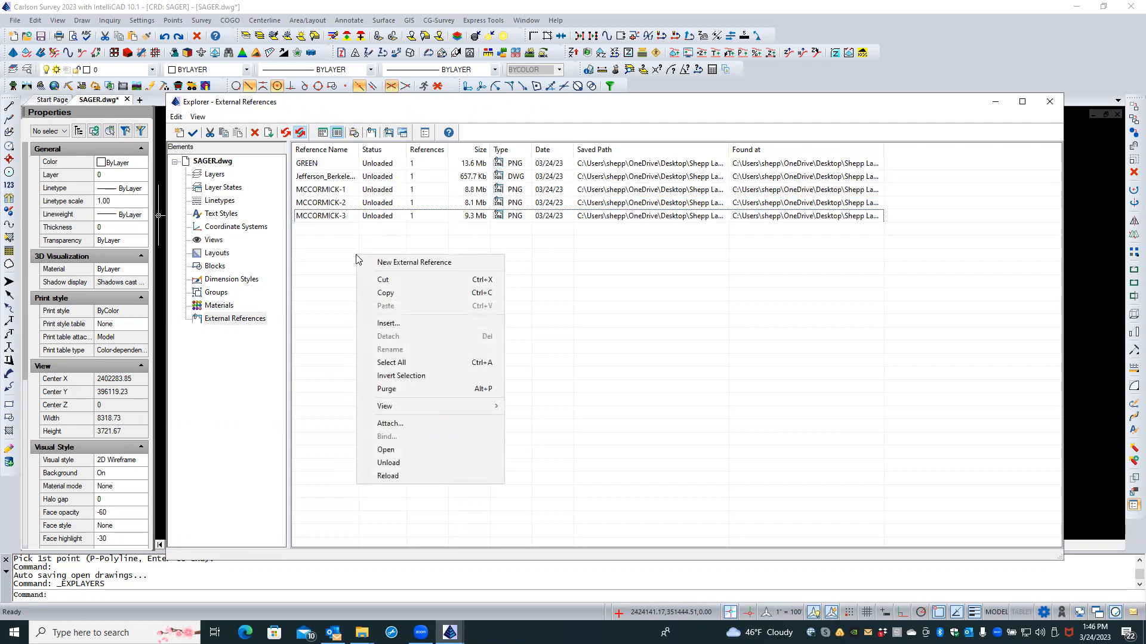
left_click(326, 166)
right_click(326, 166)
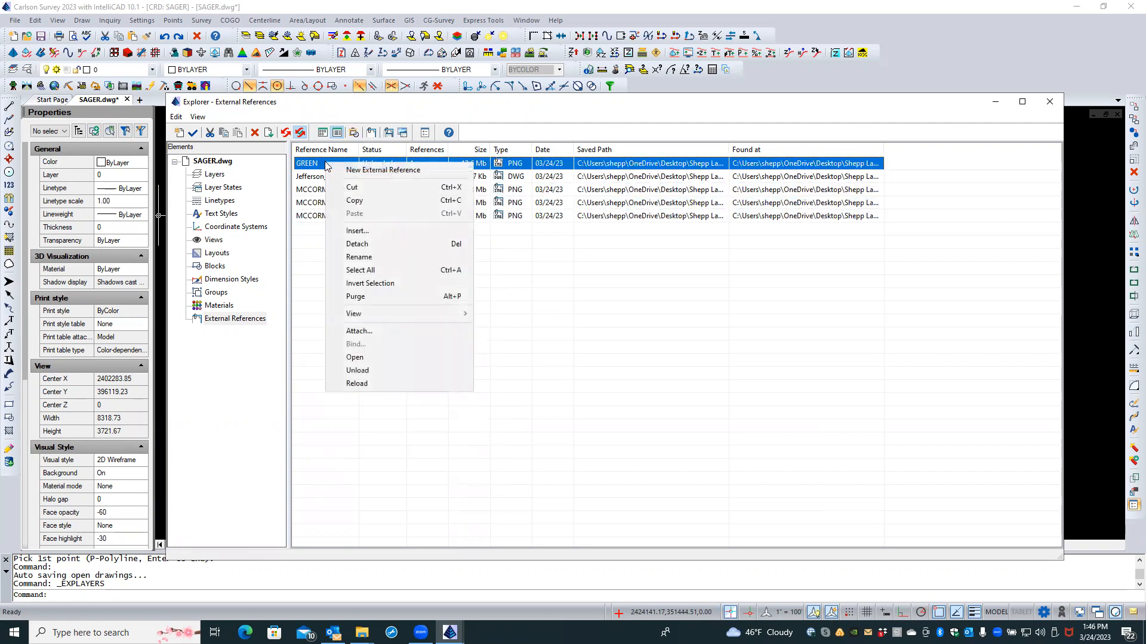
left_click(367, 385)
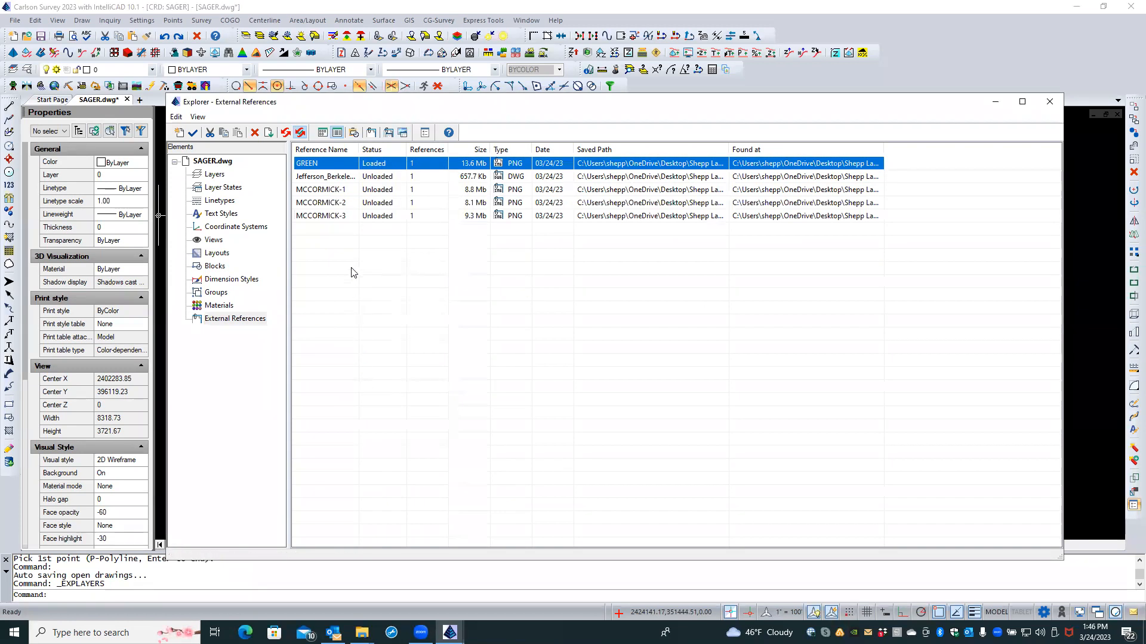
Step: Reload the MCCORMICK-1 through MCCORMICK-3 image references together
left_click(337, 191)
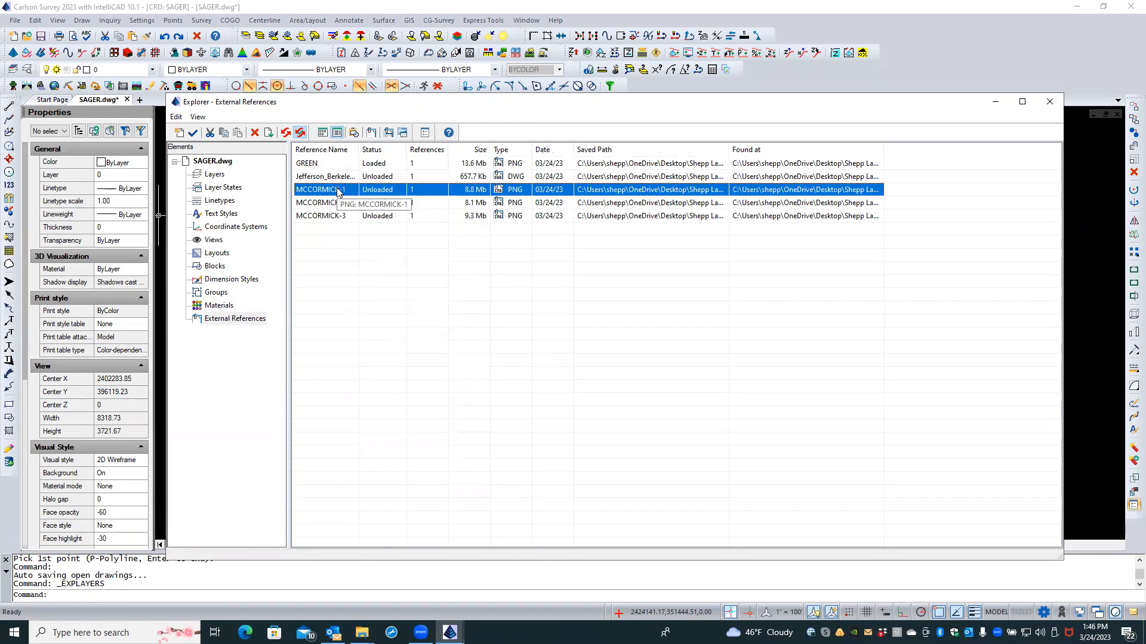
left_click(336, 216, "shift")
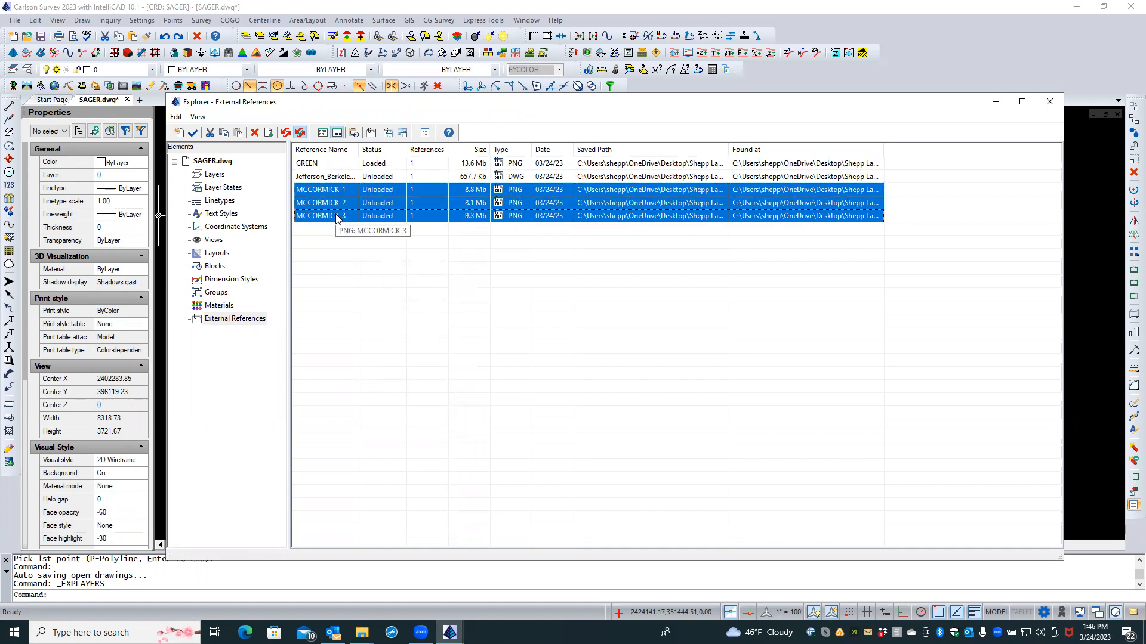
right_click(336, 216)
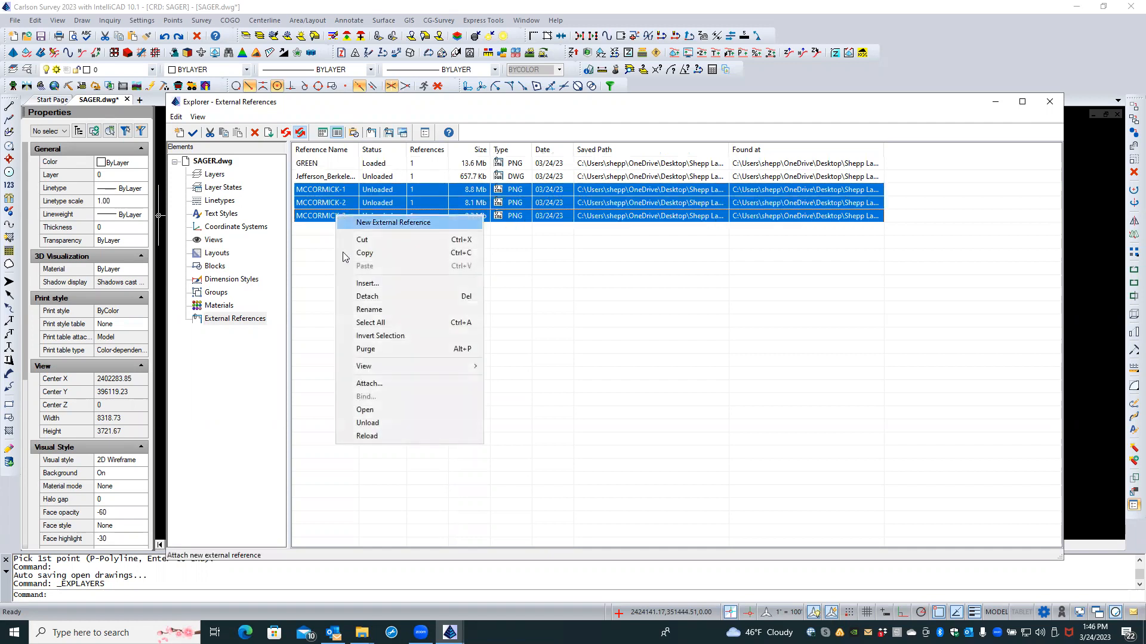
left_click(368, 436)
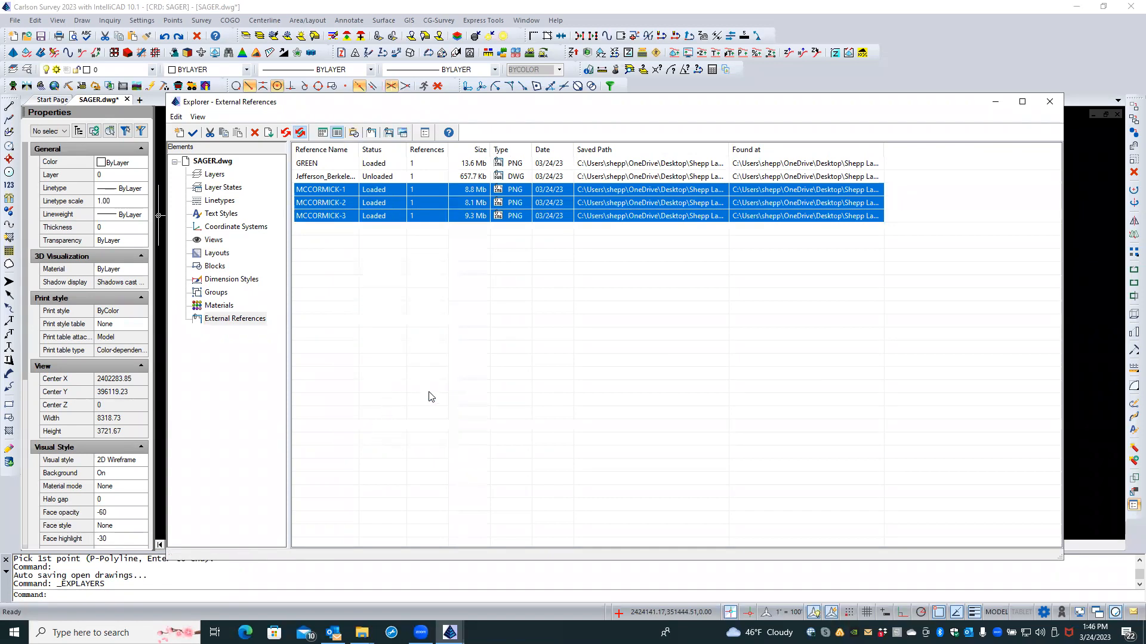
Step: Close the references window, check the aerial image under the contours, and save SAGER.dwg
left_click(1048, 104)
scroll(746, 268, "down", 5)
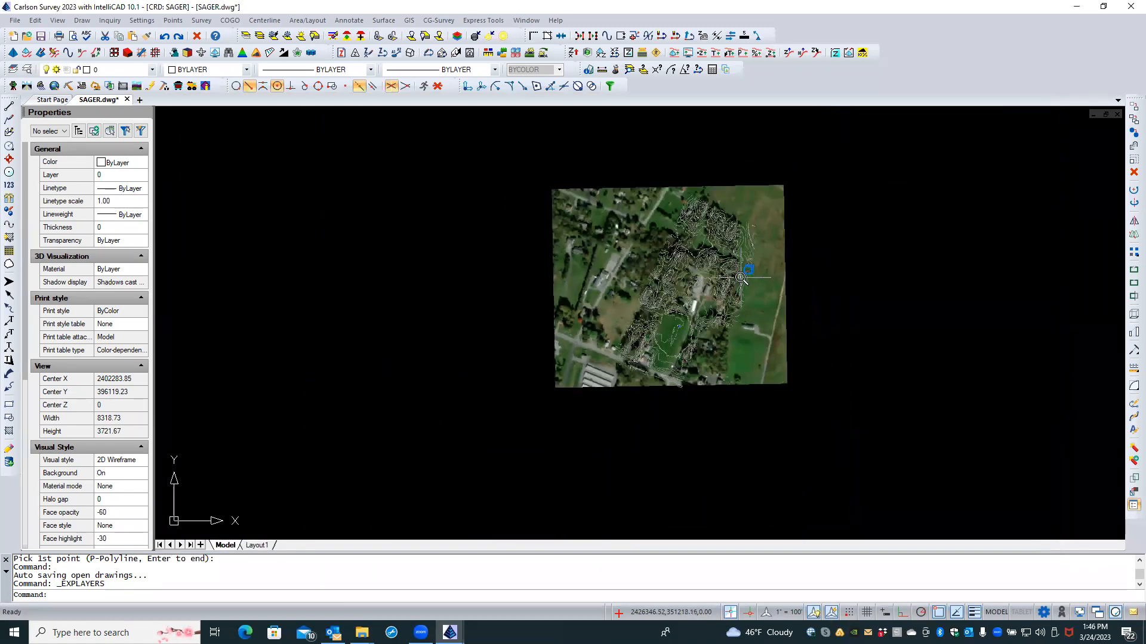
scroll(739, 277, "down", 3)
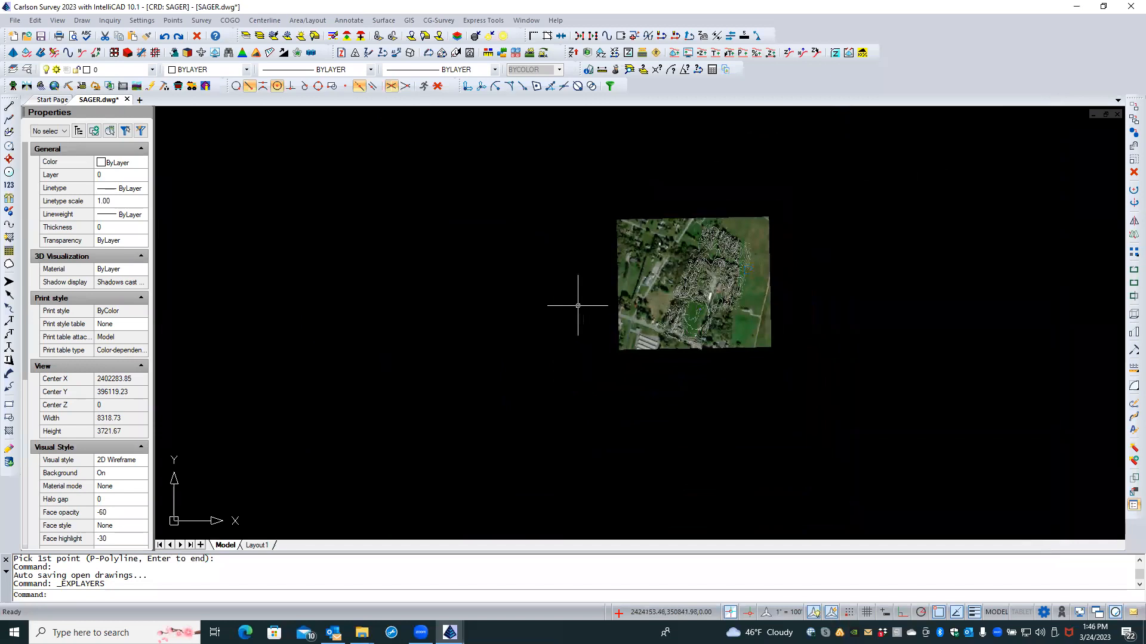
scroll(567, 301, "down", 4)
scroll(535, 293, "up", 6)
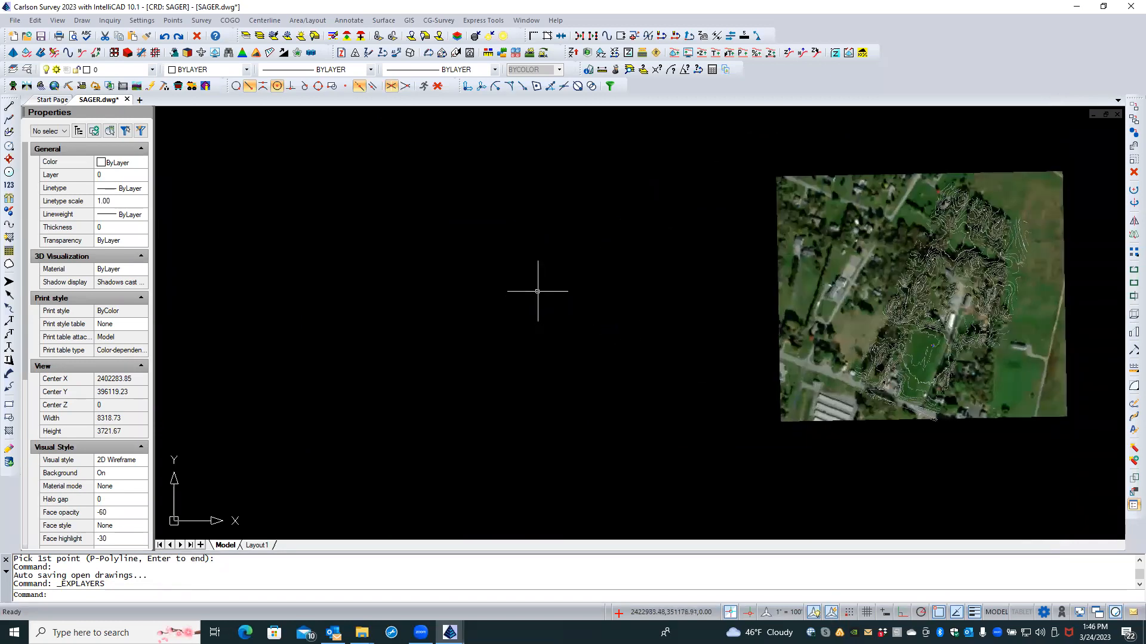
scroll(540, 286, "up", 1)
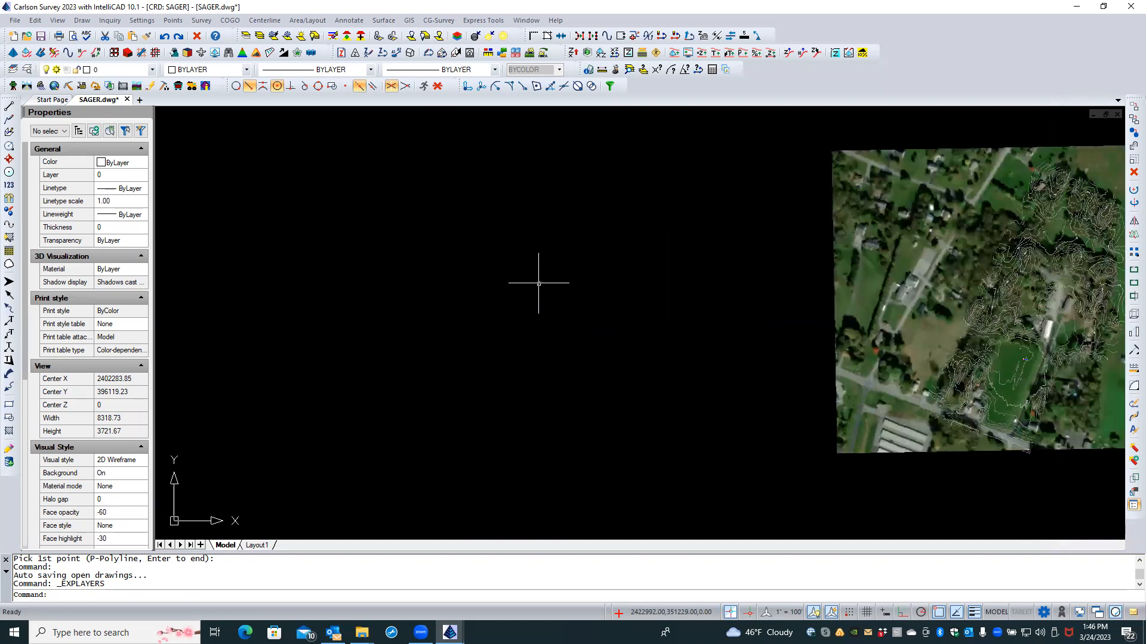
scroll(537, 271, "down", 2)
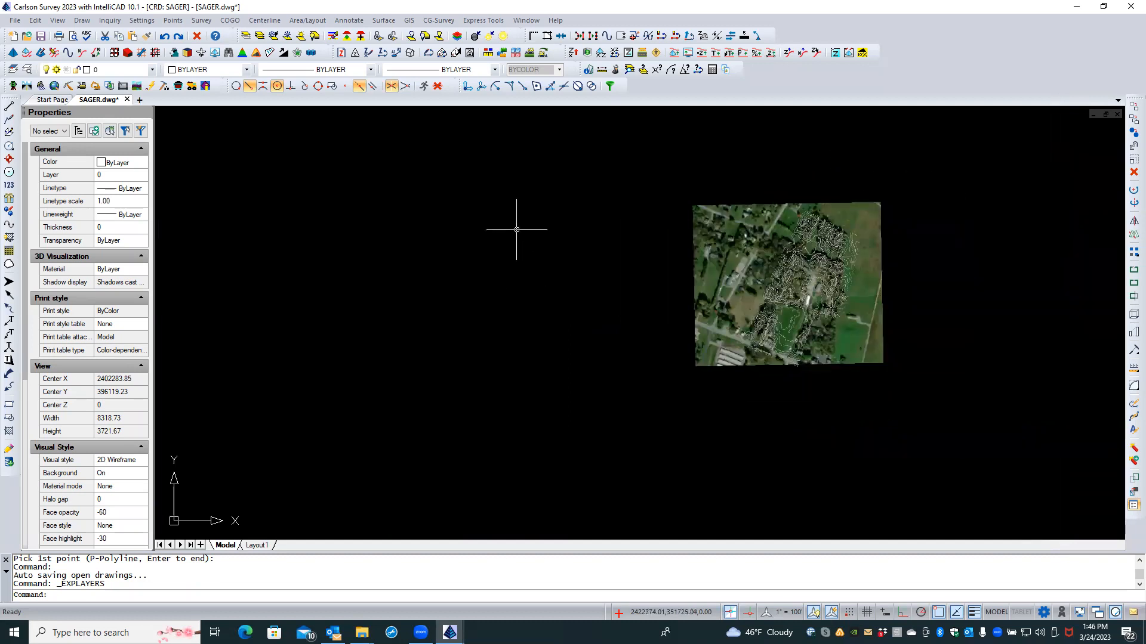
scroll(517, 235, "down", 8)
scroll(474, 253, "down", 1)
mouse_move(488, 264)
middle_mouse_down()
mouse_move(614, 292)
mouse_move(640, 314)
middle_mouse_up()
scroll(589, 293, "down", 4)
scroll(572, 290, "down", 4)
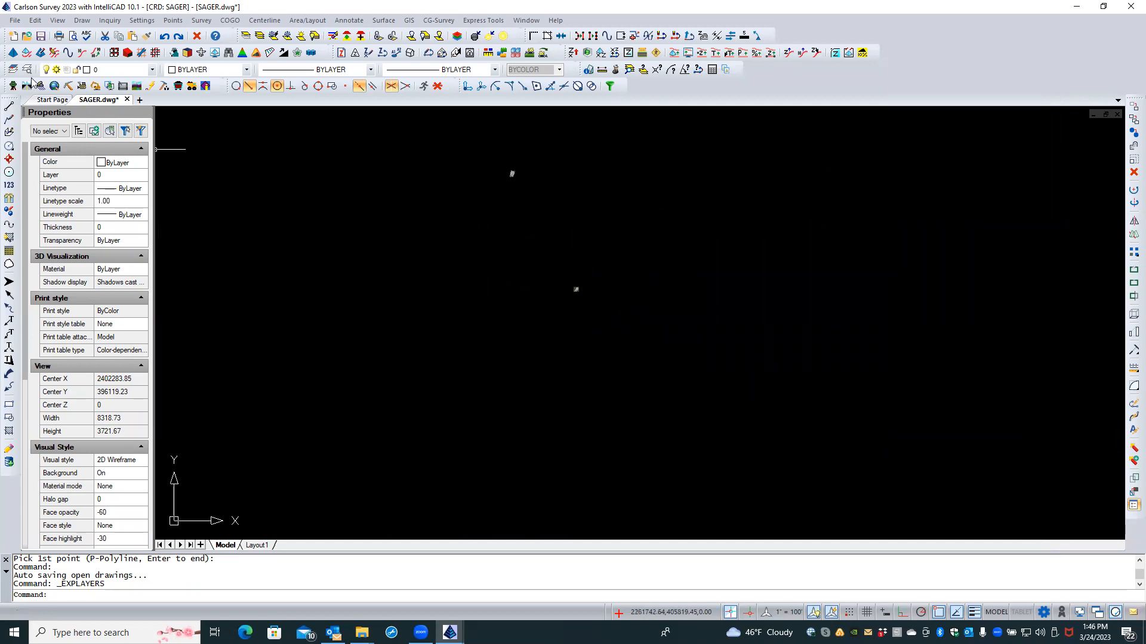
left_click(41, 39)
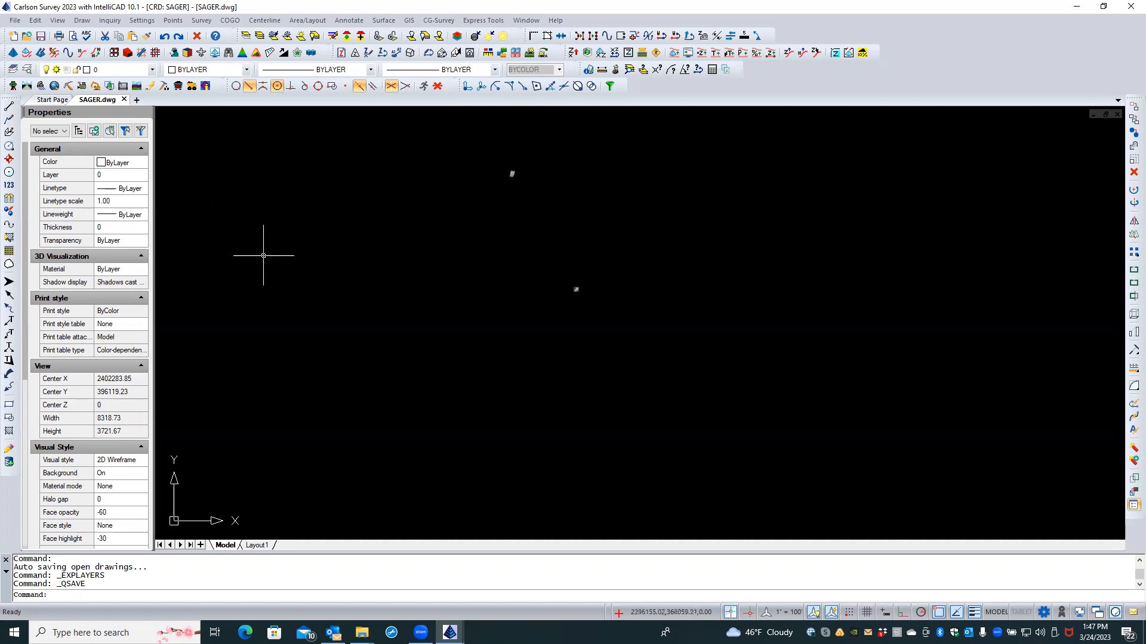
Step: Switch to the 2-Foot Contours email, glance at its File backstage, and return to the message
key("alt+Tab")
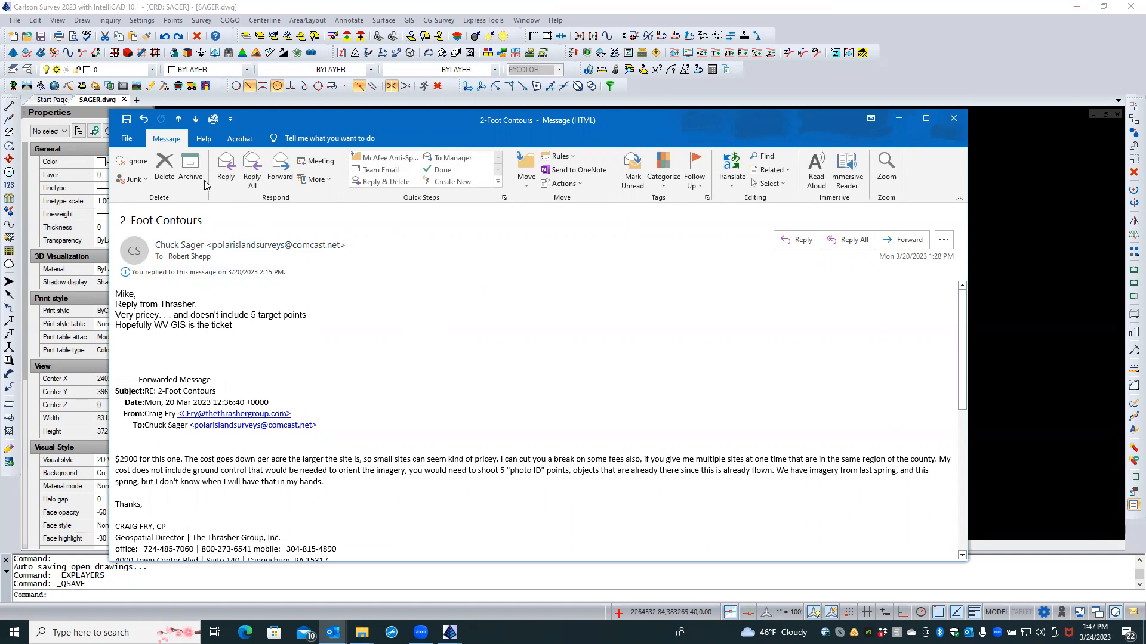
left_click(127, 141)
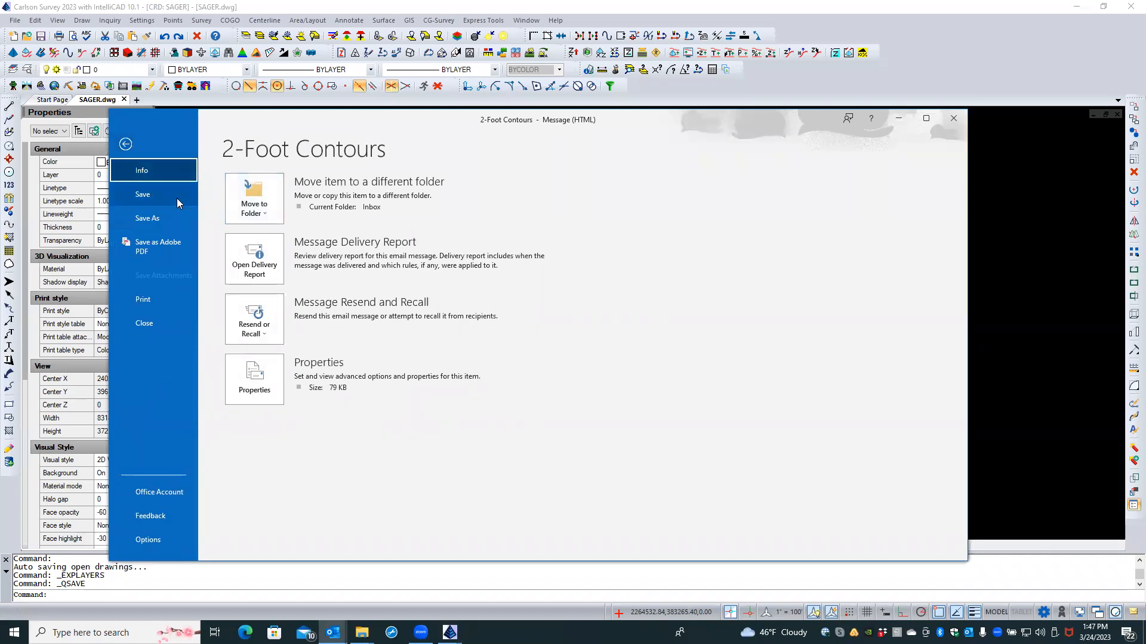
left_click(126, 145)
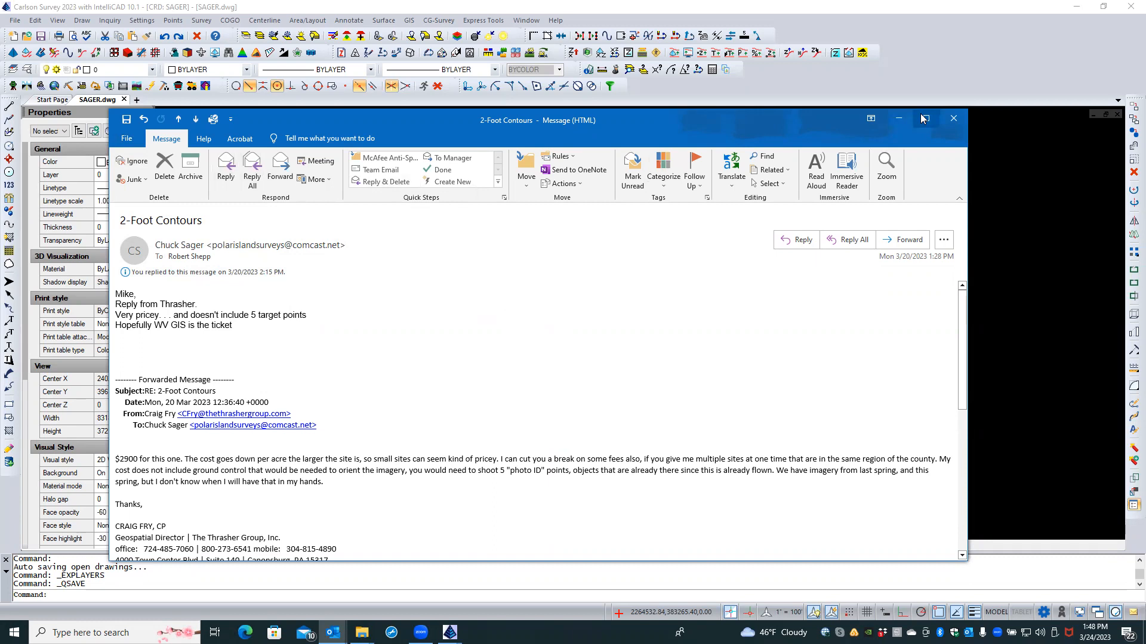
Step: Start a reply to 2-Foot Contours, check Attach File's recent items, then go back to SAGER.dwg
left_click(796, 241)
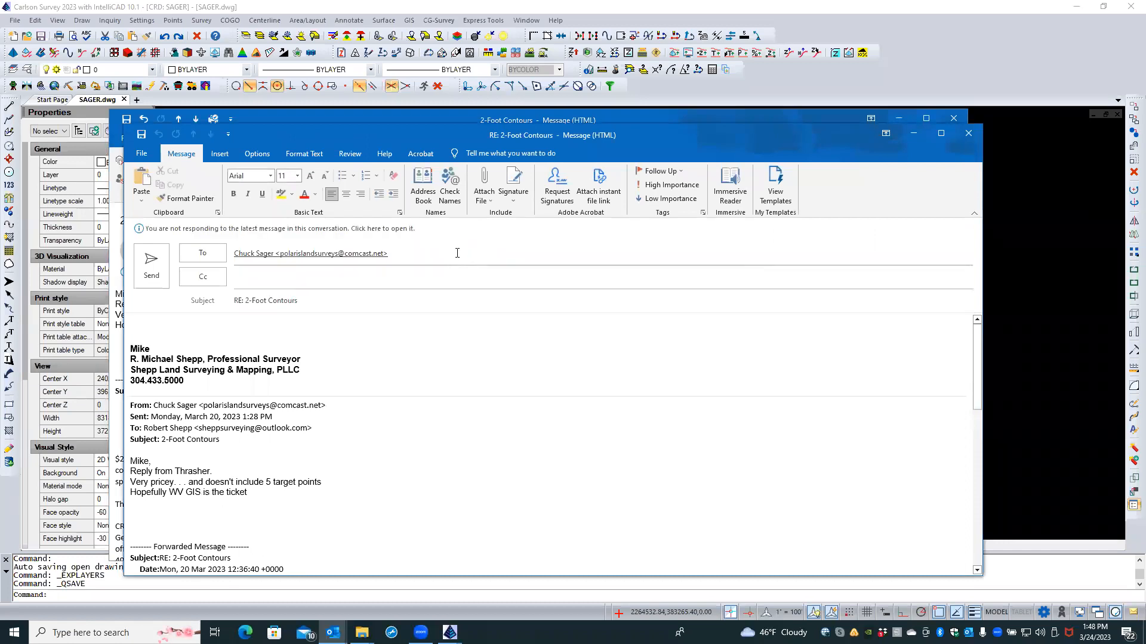
left_click(485, 186)
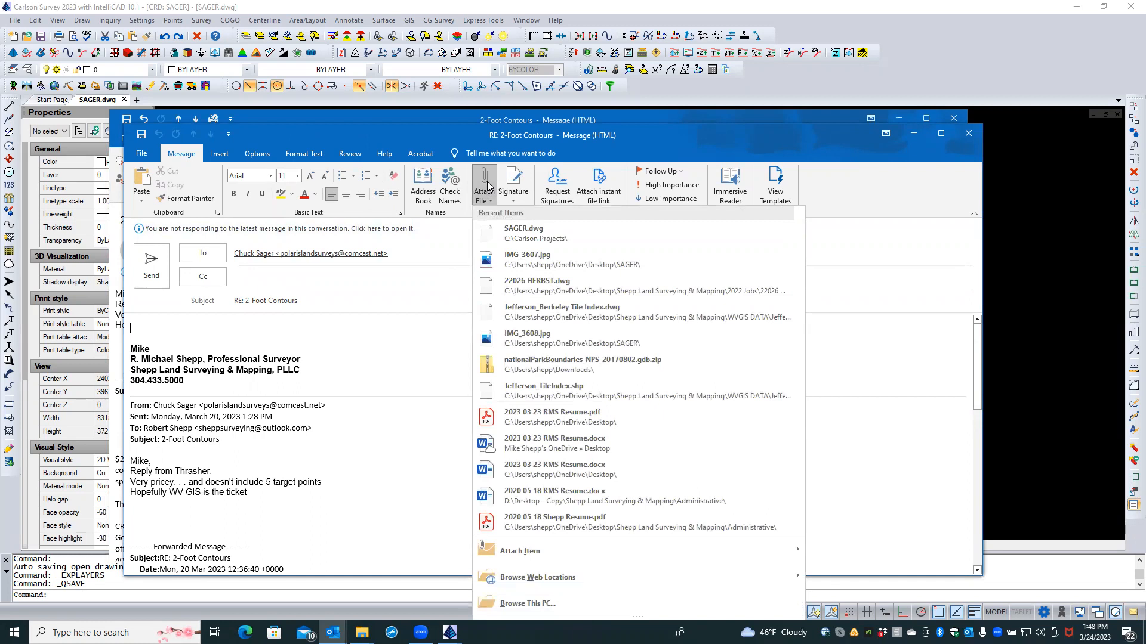
left_click(999, 193)
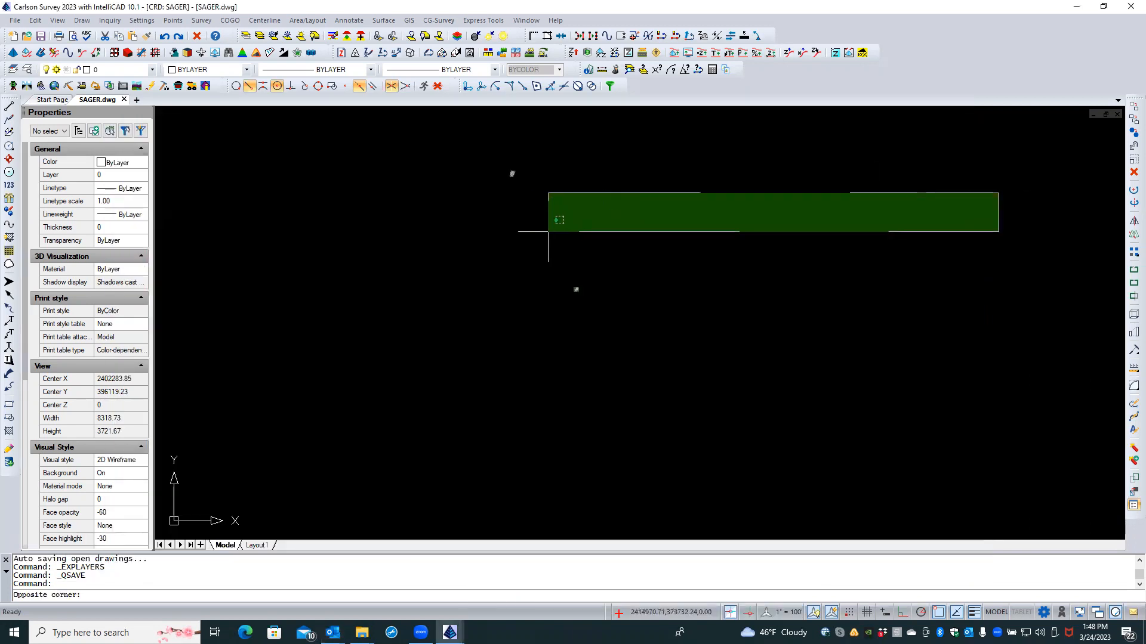
Step: Cancel the accidental selection window with Esc and save SAGER.dwg
key("Escape")
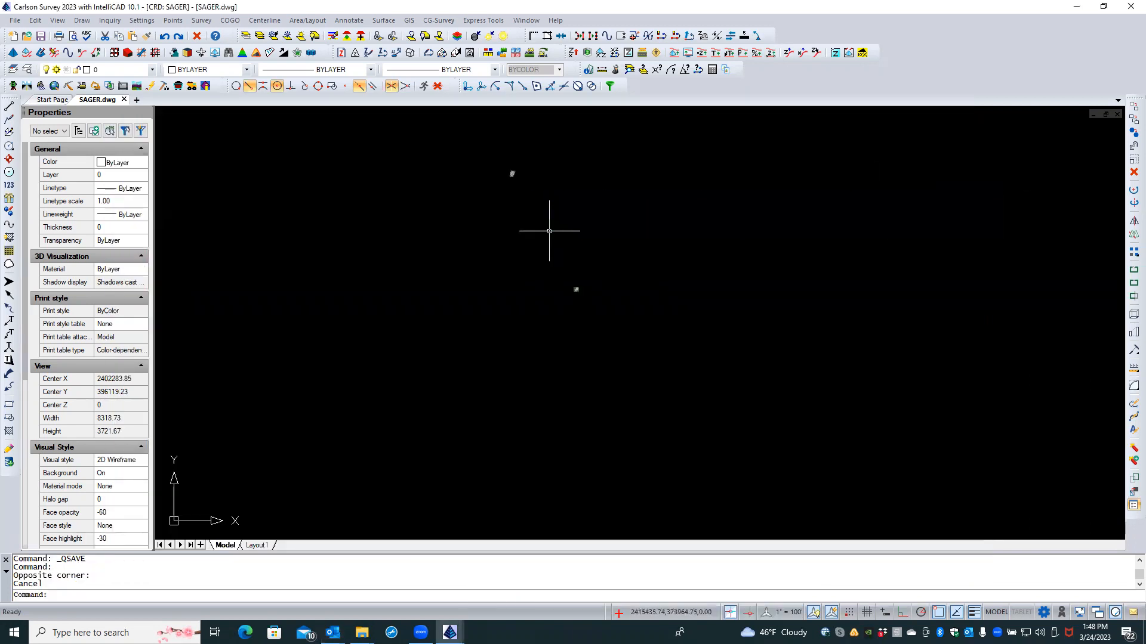
left_click(41, 37)
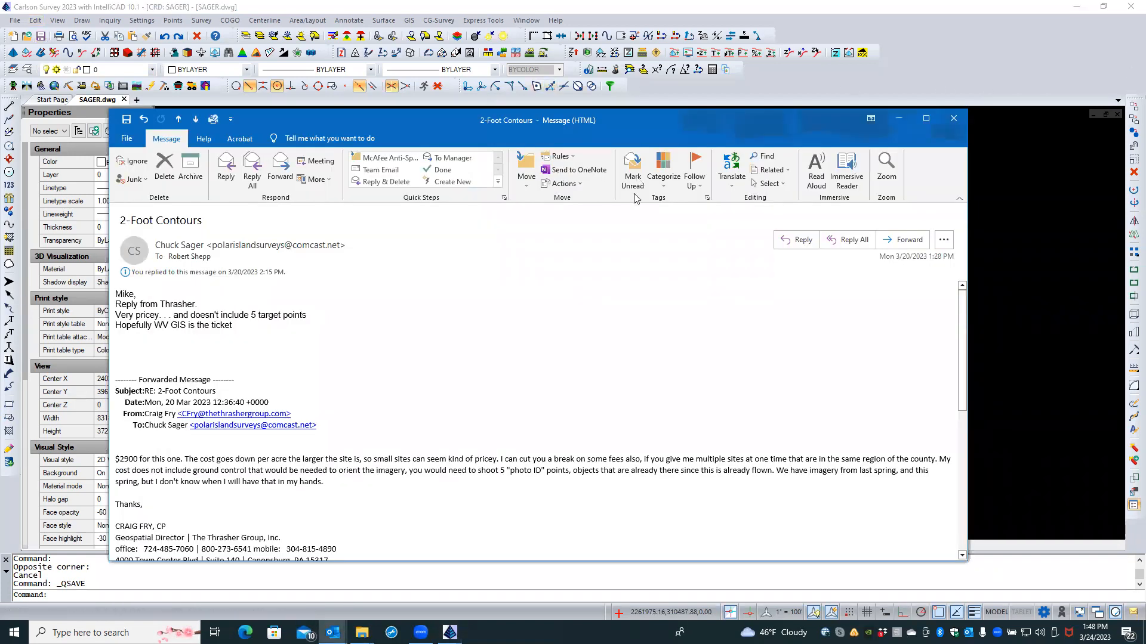
Step: Start a reply to the 2-Foot Contours email and attach the recent SAGER.dwg file
left_click(797, 240)
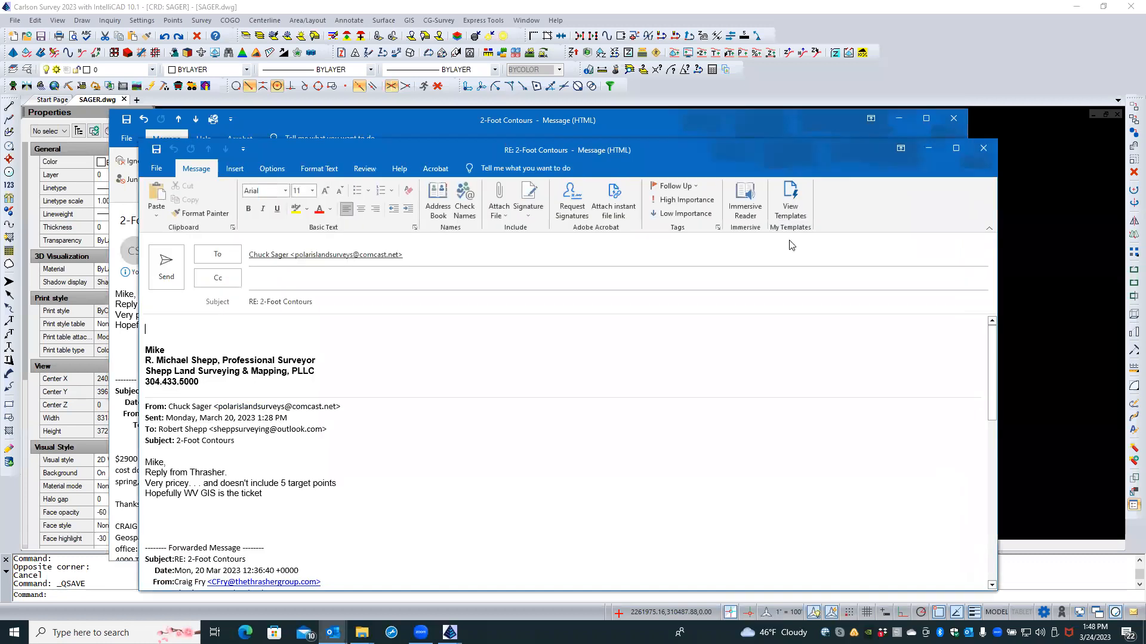
left_click(500, 209)
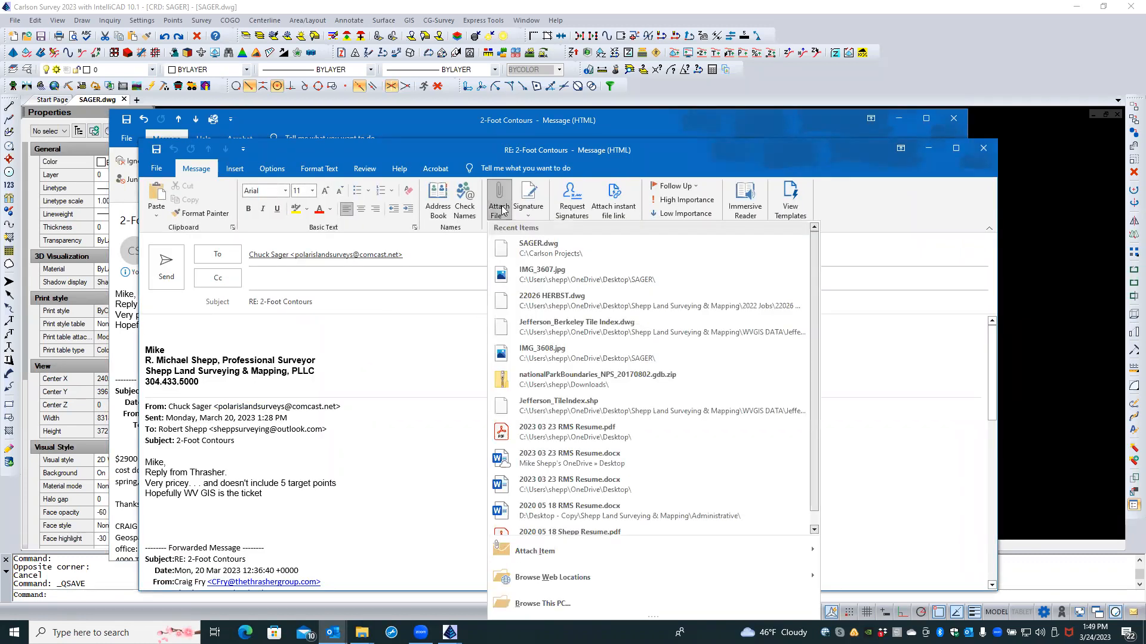
left_click(524, 250)
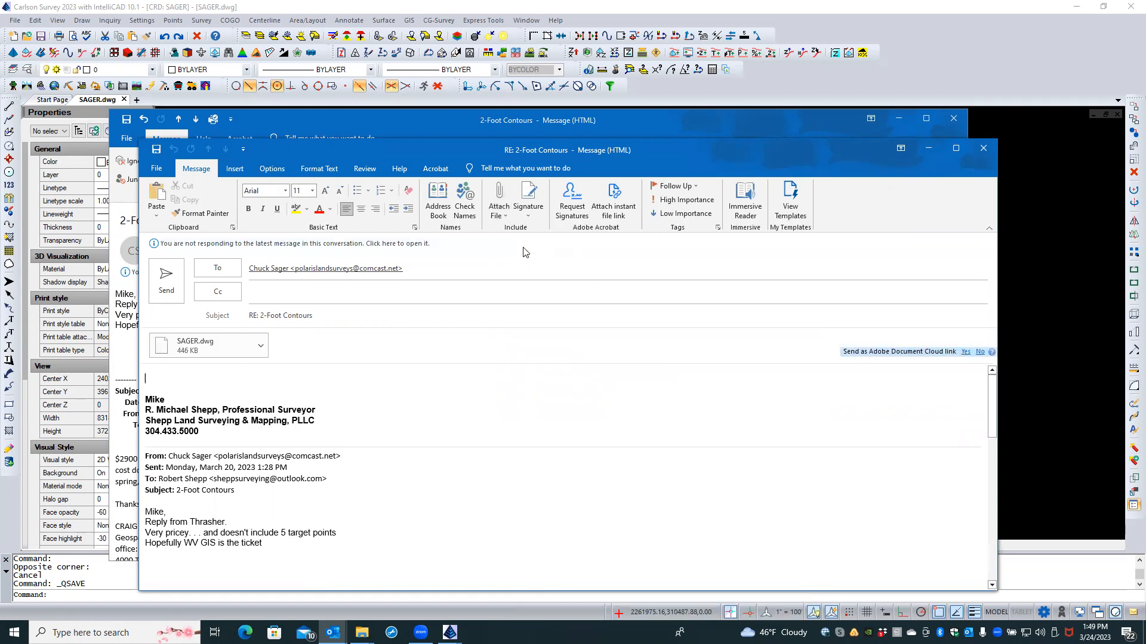
Step: Open the Browse This PC file picker, look through it, and cancel without choosing a file
left_click(499, 212)
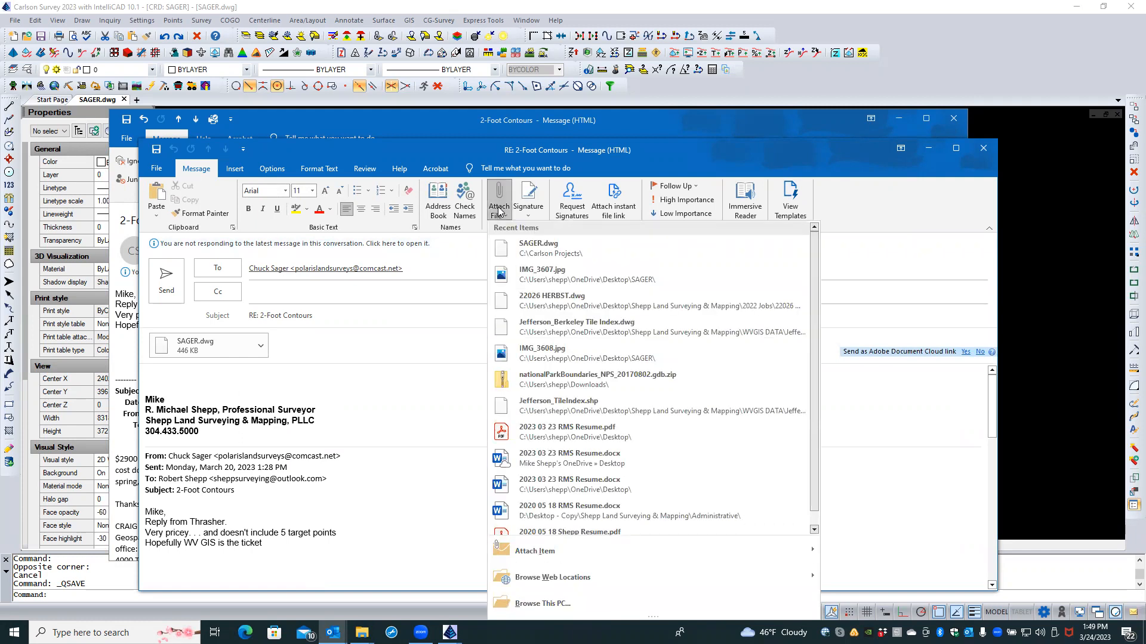
left_click(546, 603)
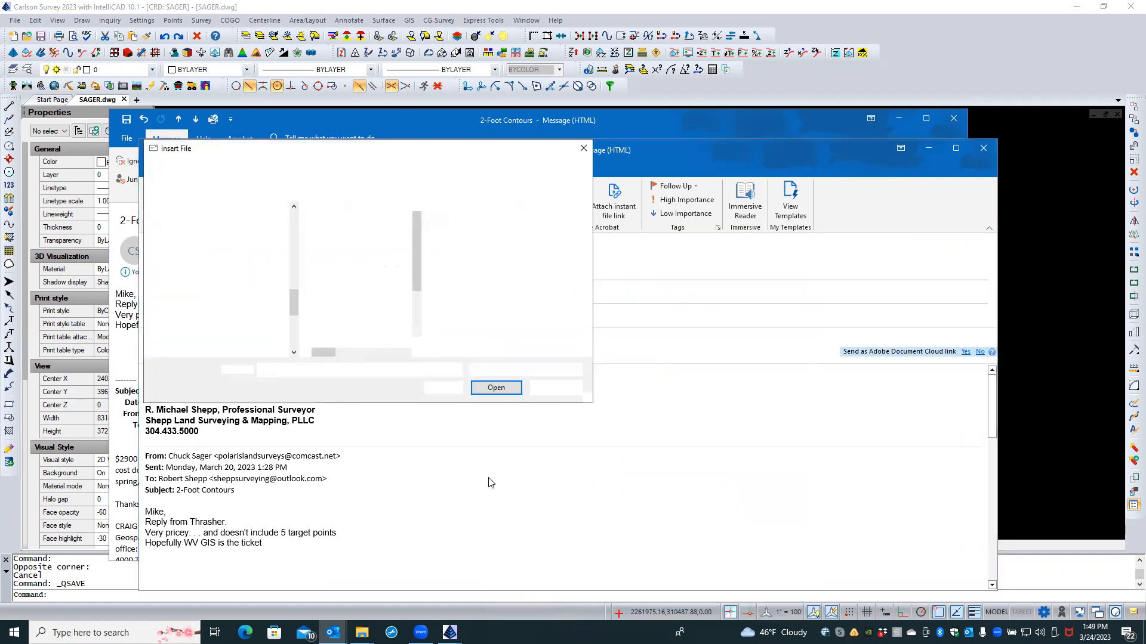
scroll(232, 318, "up", 5)
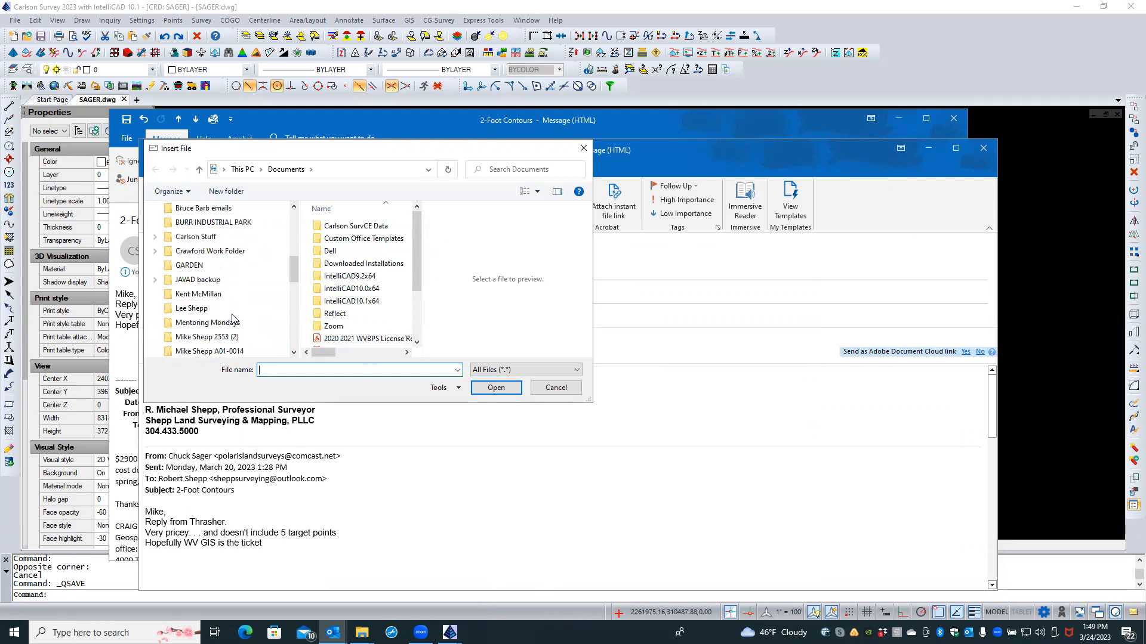
scroll(232, 318, "up", 2)
scroll(232, 319, "down", 2)
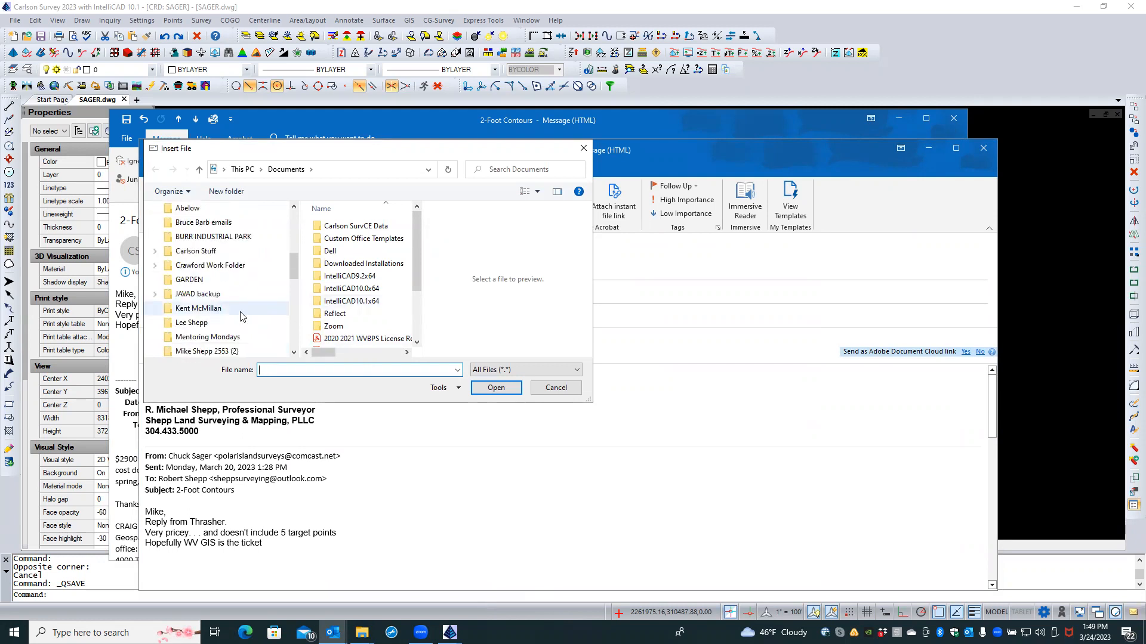
scroll(241, 316, "down", 3)
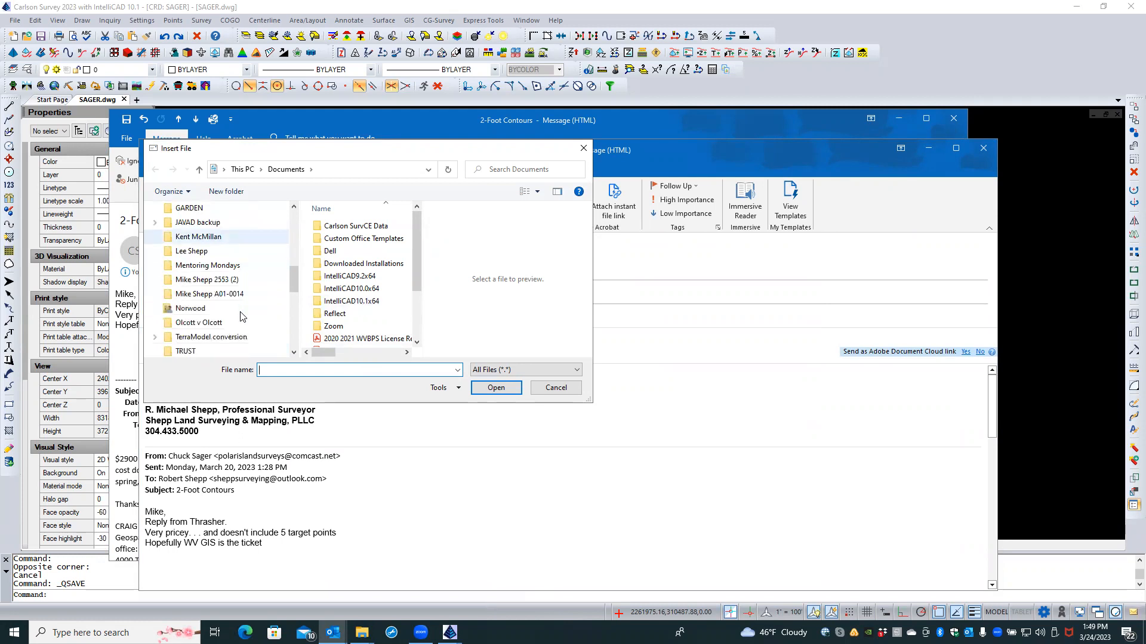
scroll(241, 316, "down", 2)
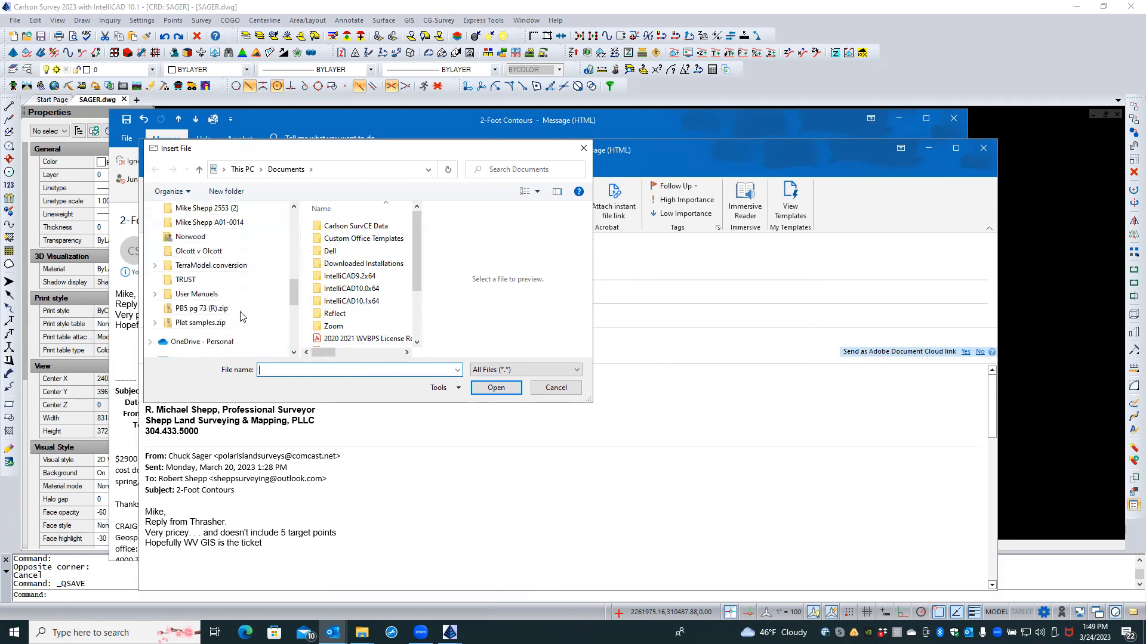
scroll(241, 316, "up", 4)
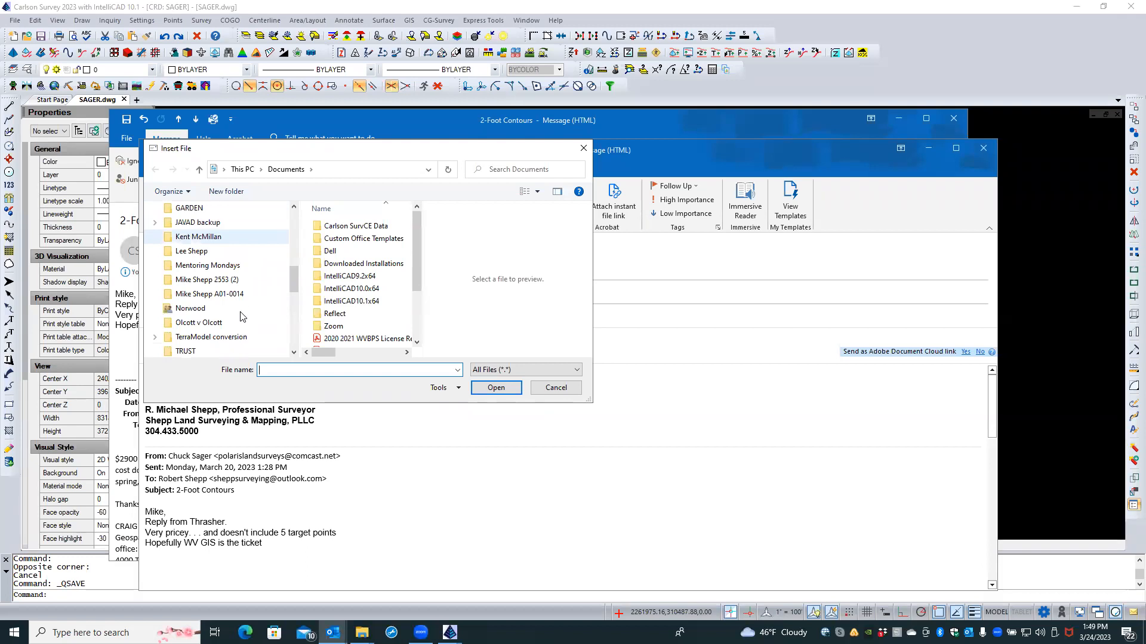
scroll(241, 317, "up", 4)
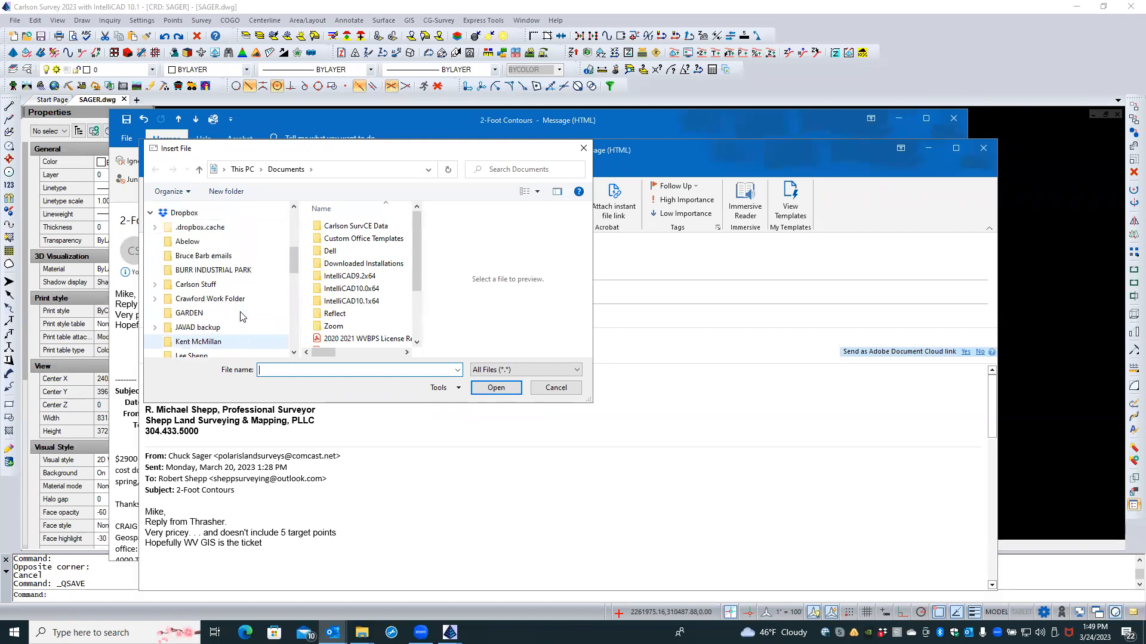
scroll(241, 316, "up", 1)
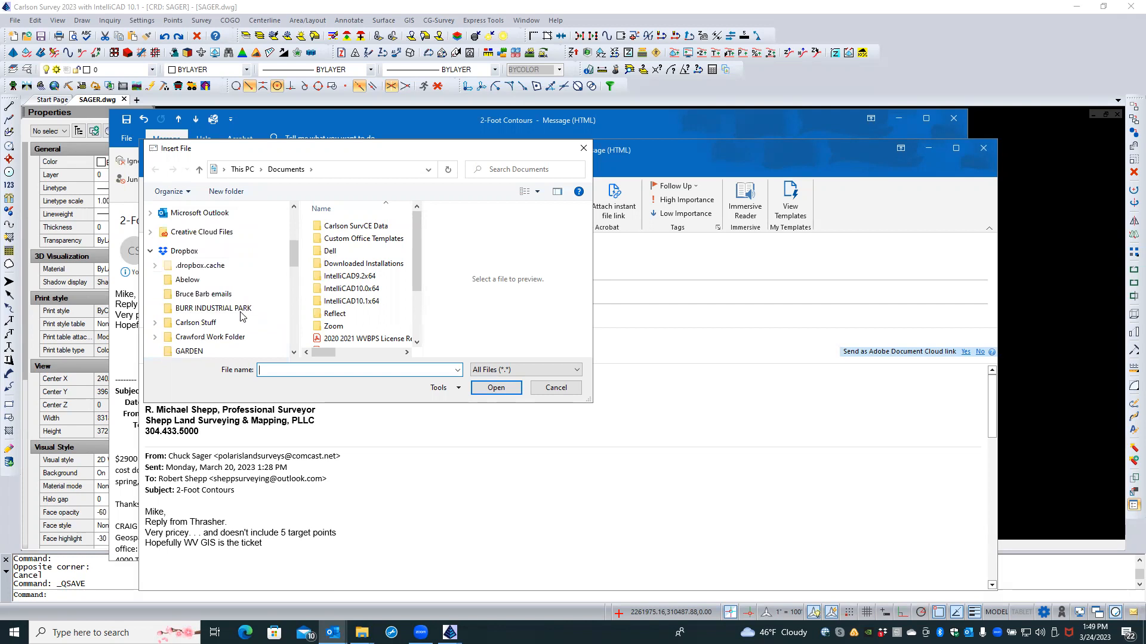
left_click(555, 387)
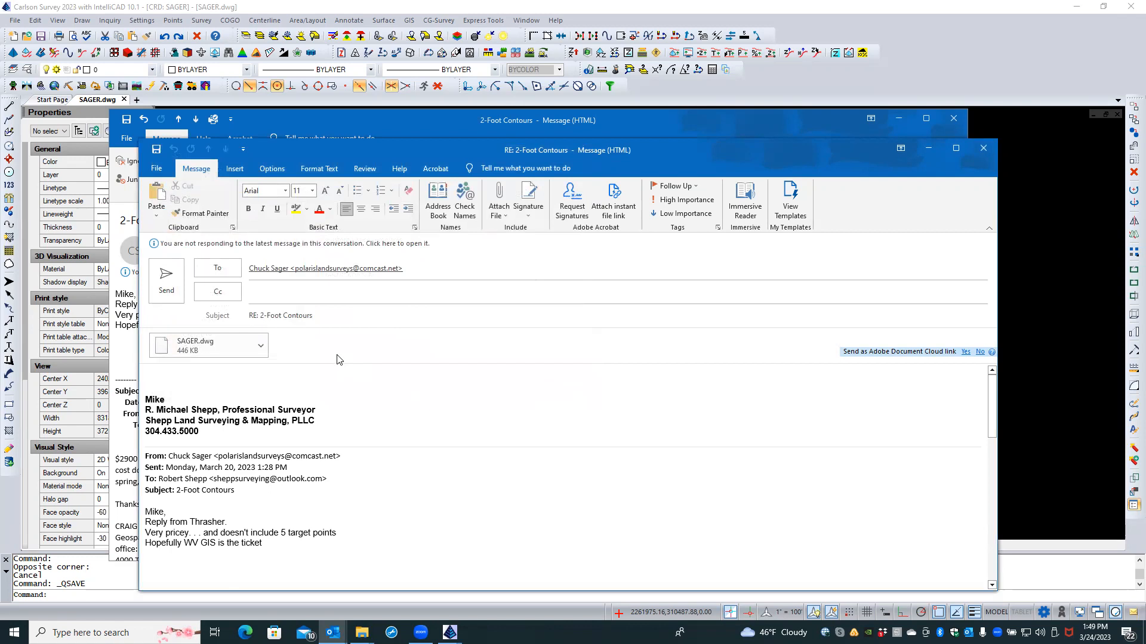
Step: Remove the SAGER.dwg attachment from the reply
left_click(230, 351)
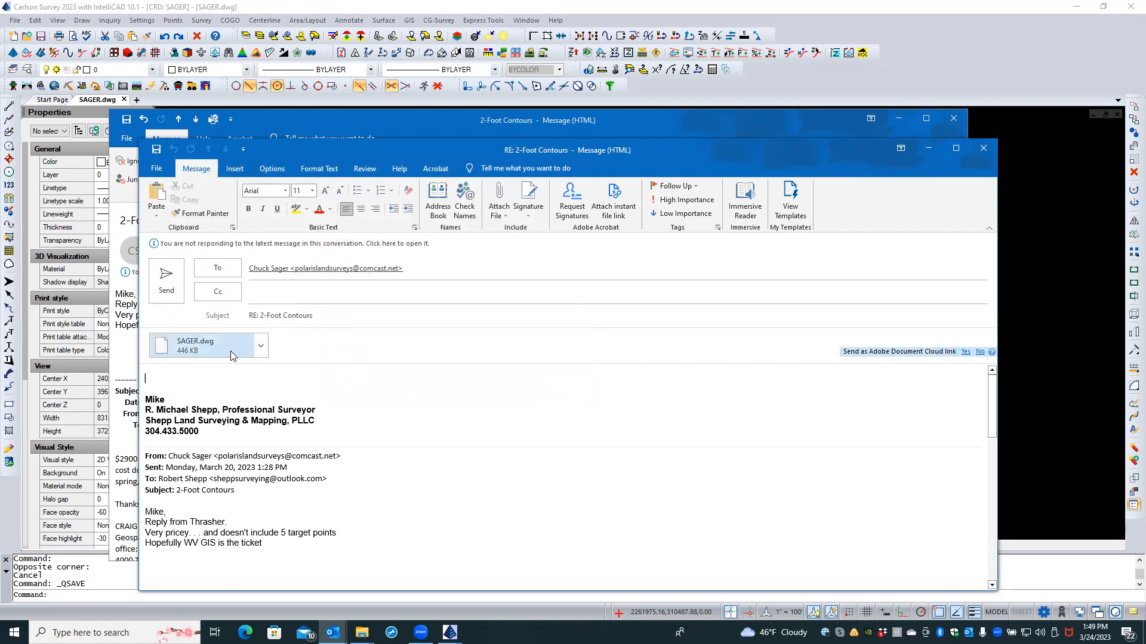
right_click(231, 351)
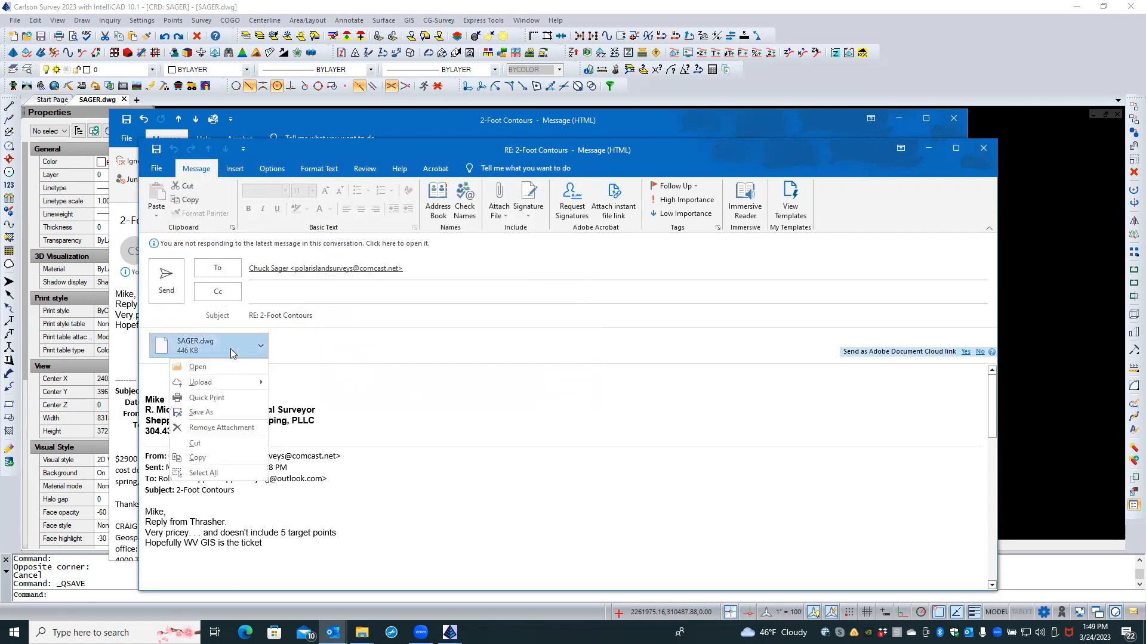
left_click(222, 428)
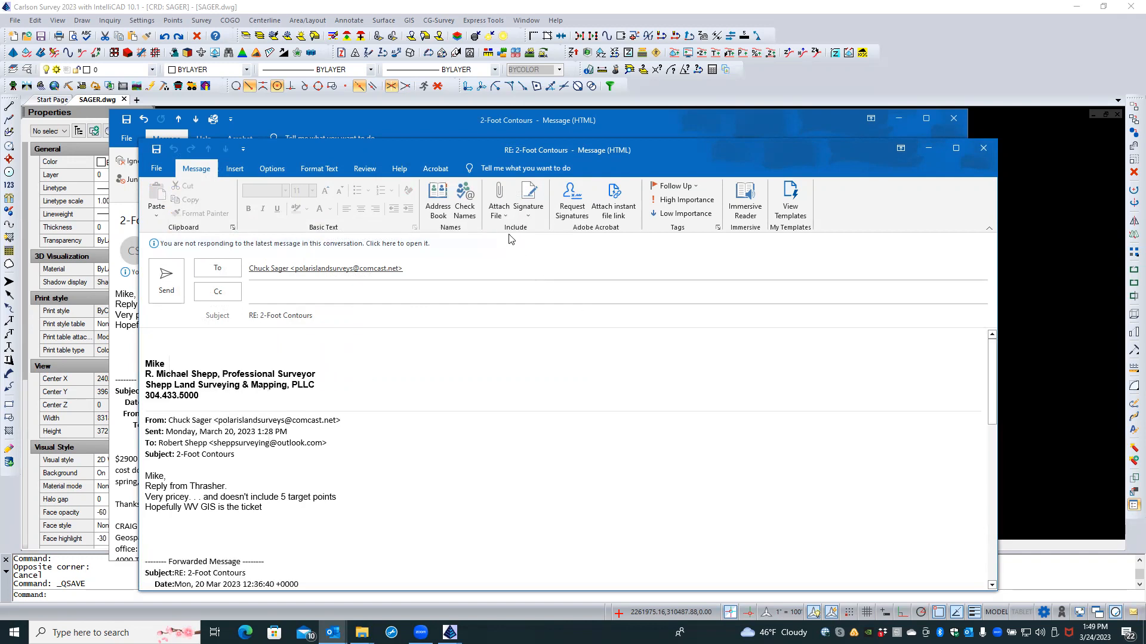
left_click(500, 216)
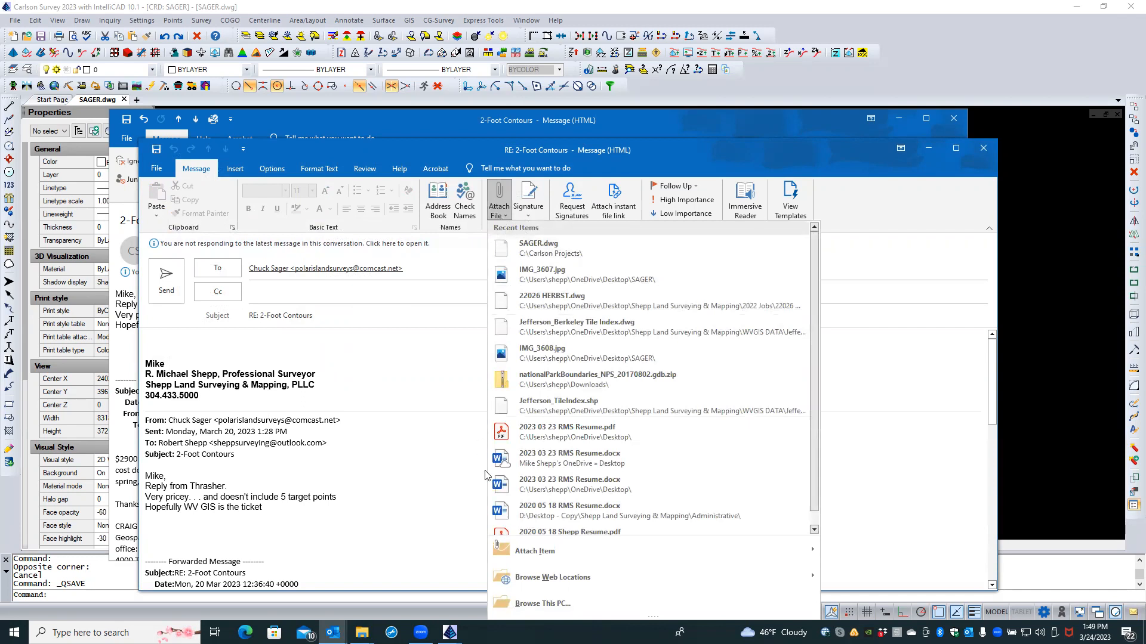
Step: Browse the Insert File picker to Desktop > Shepp Land Surveying & Mapping > 2023 Jobs
left_click(511, 603)
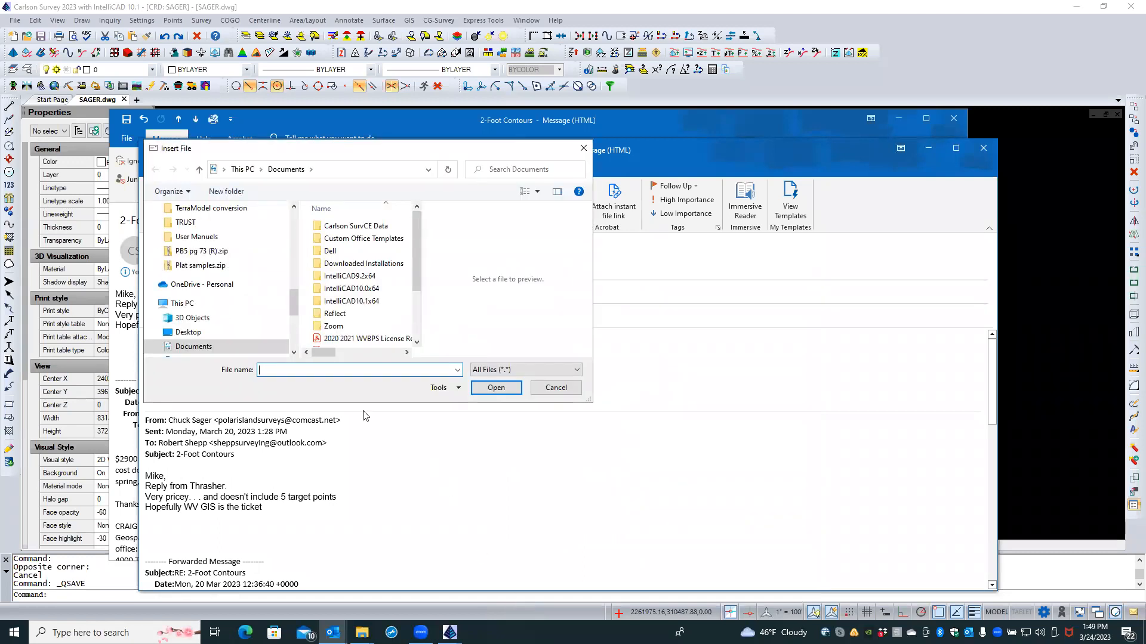
scroll(231, 262, "up", 3)
scroll(231, 263, "up", 8)
scroll(232, 263, "up", 3)
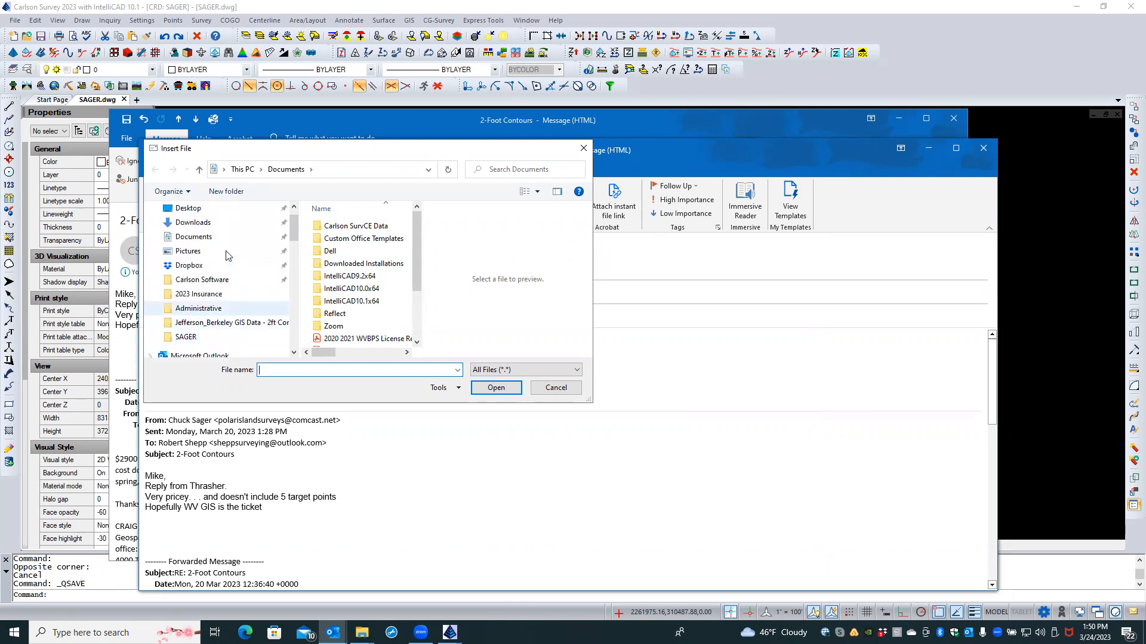
left_click(218, 209)
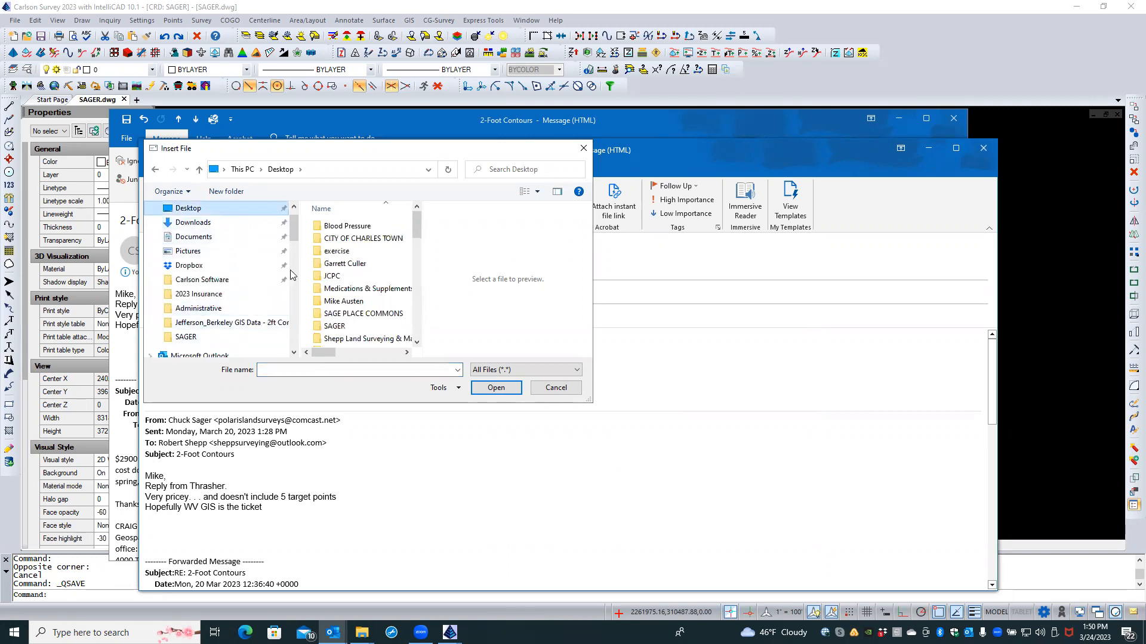
scroll(360, 291, "down", 2)
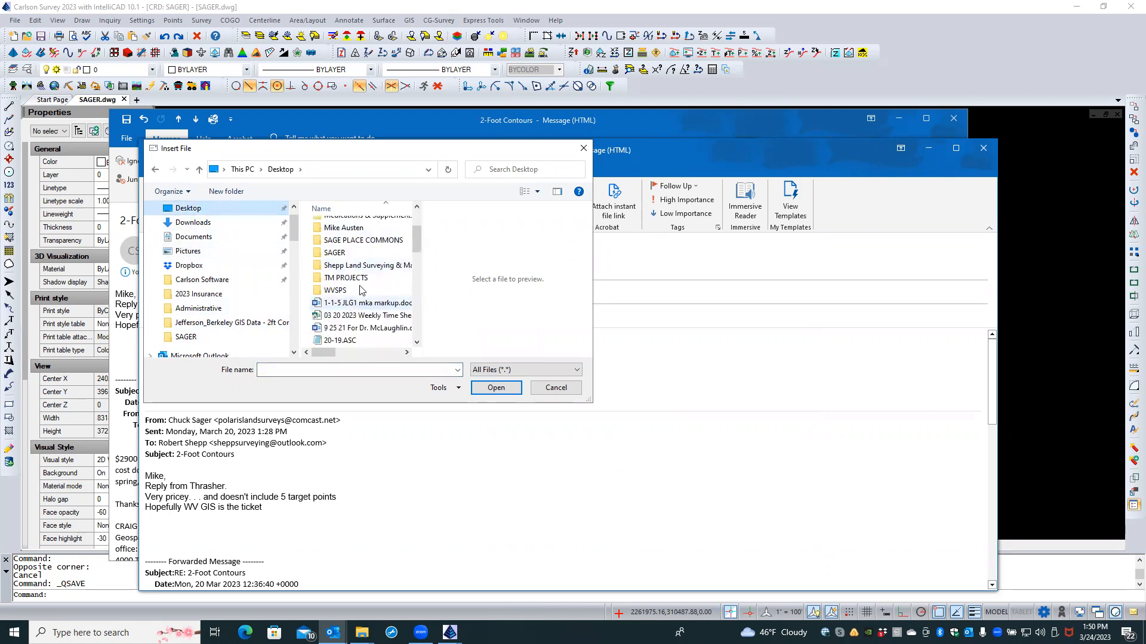
double_click(362, 267)
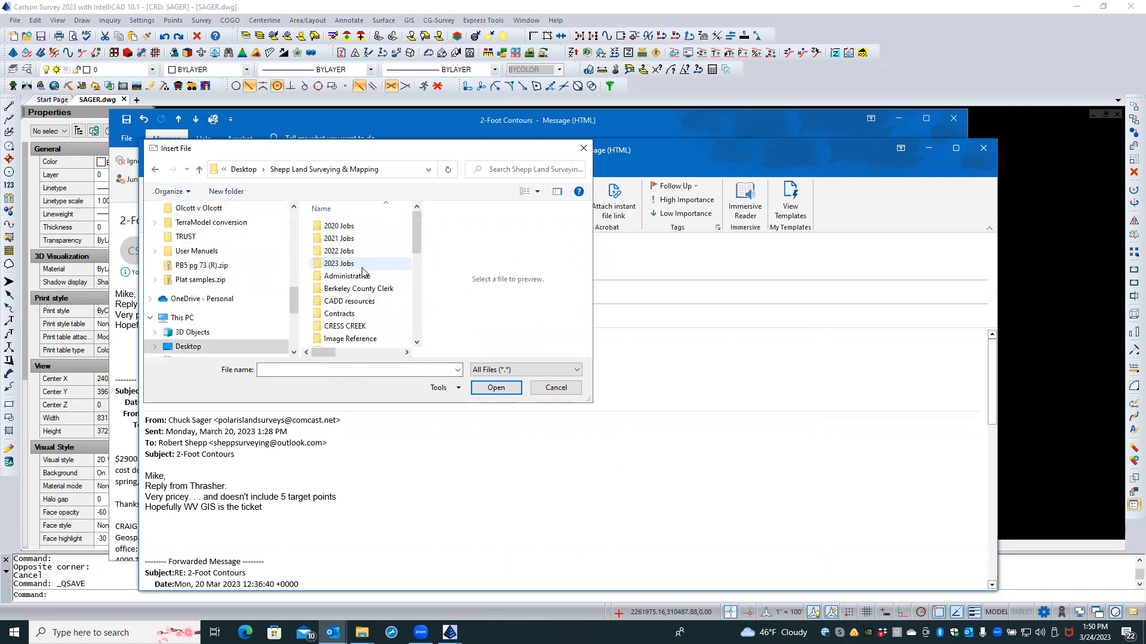
double_click(363, 266)
Step: Go back up to Shepp Land Surveying & Mapping and open the SAGER folder
scroll(363, 267, "down", 3)
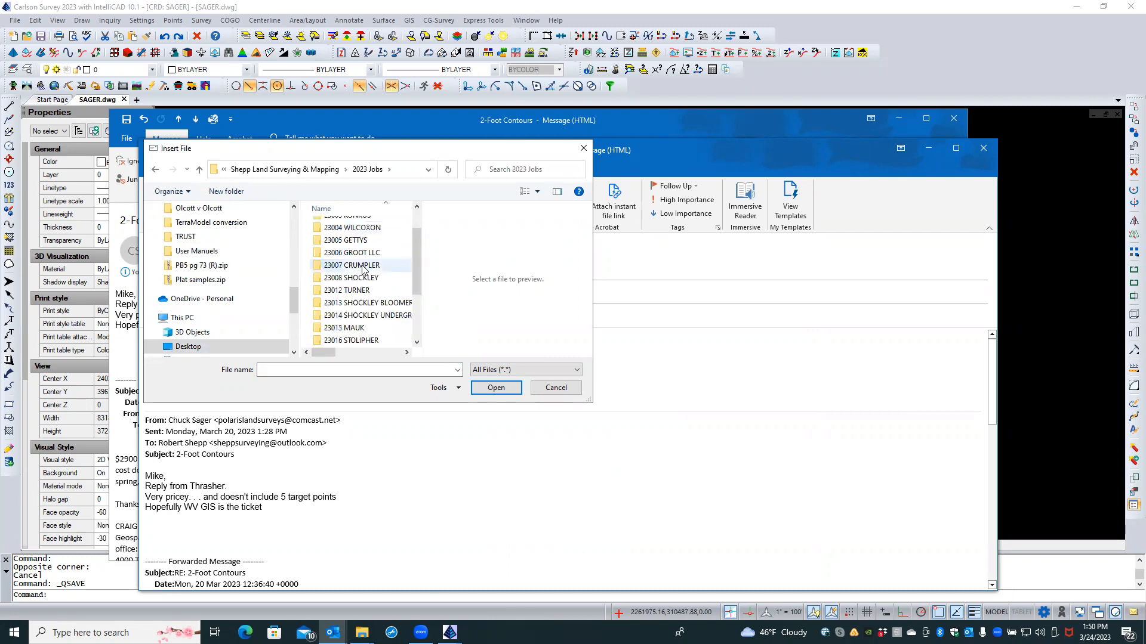
scroll(362, 269, "up", 3)
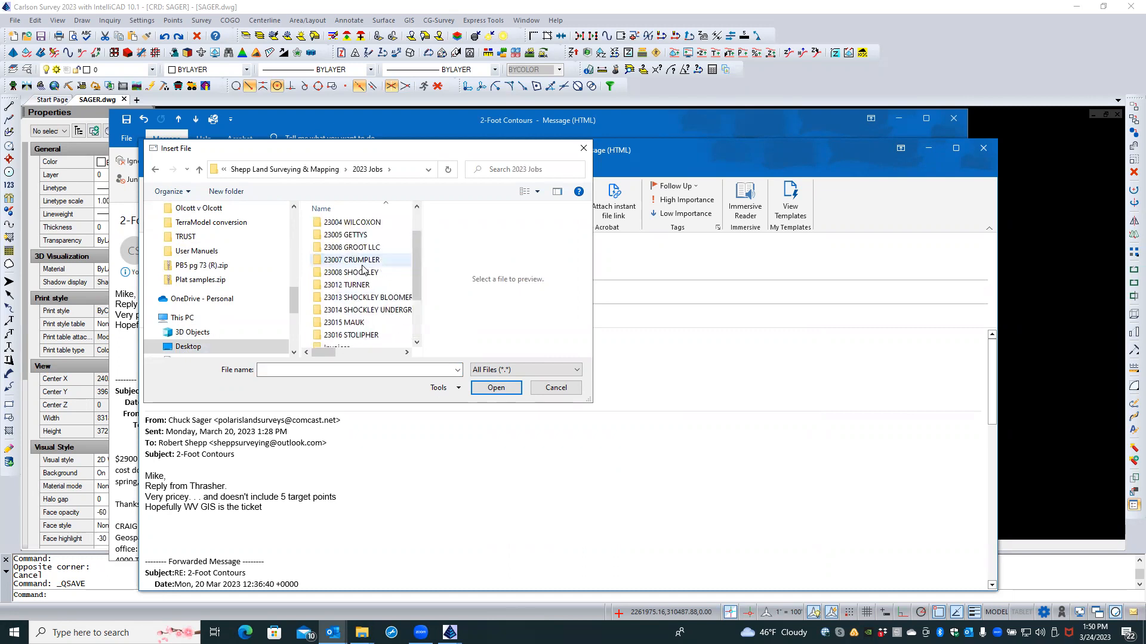
scroll(363, 269, "down", 3)
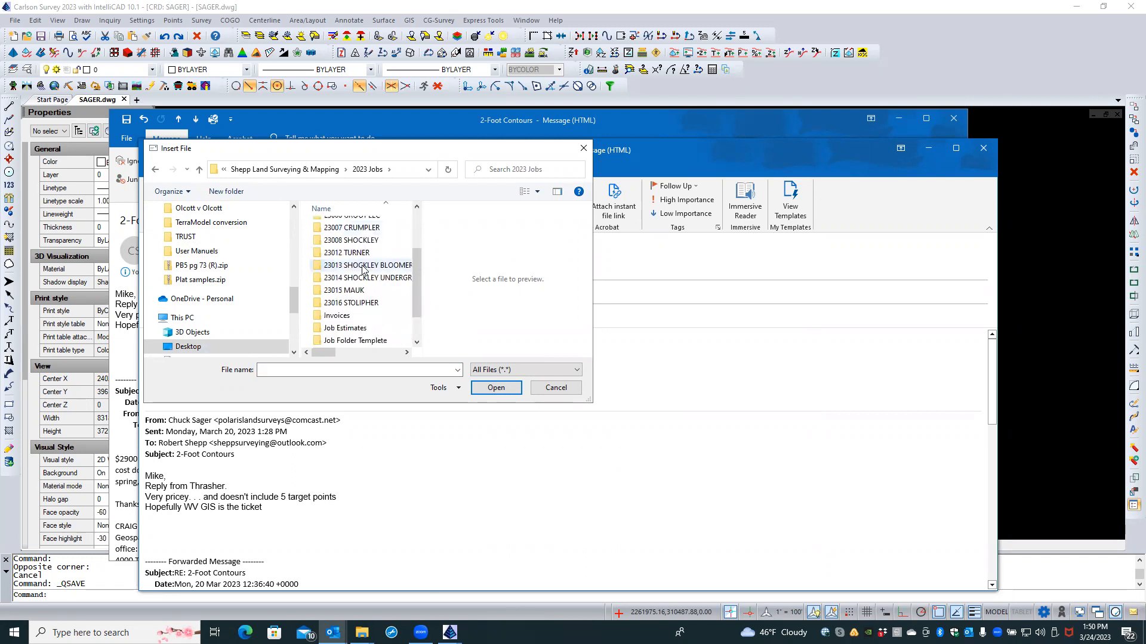
scroll(363, 269, "up", 2)
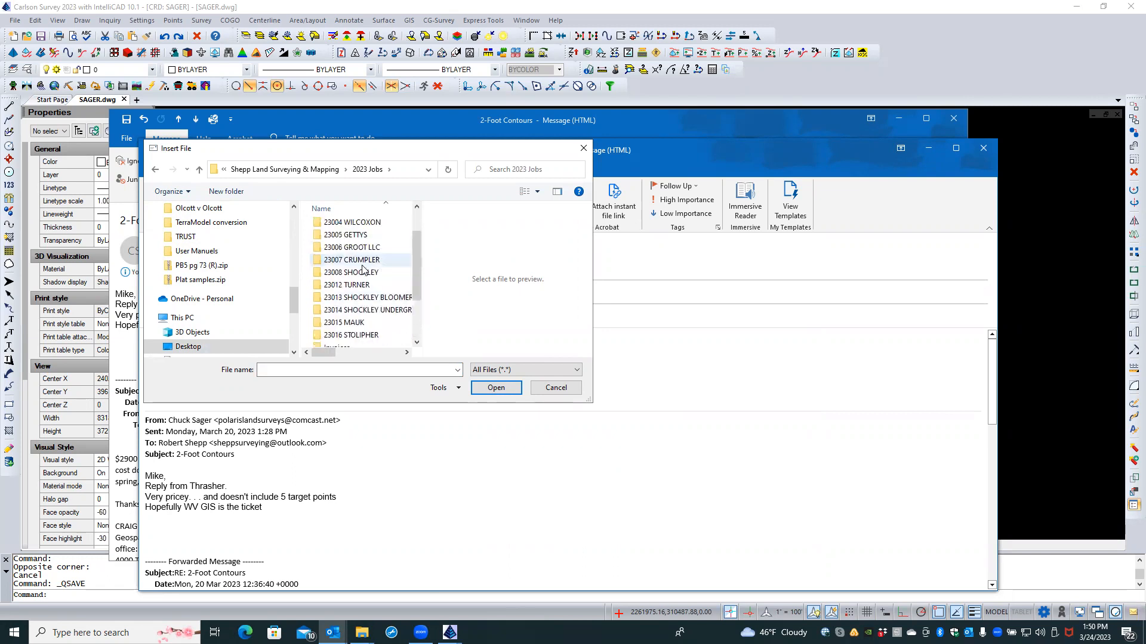
left_click(326, 175)
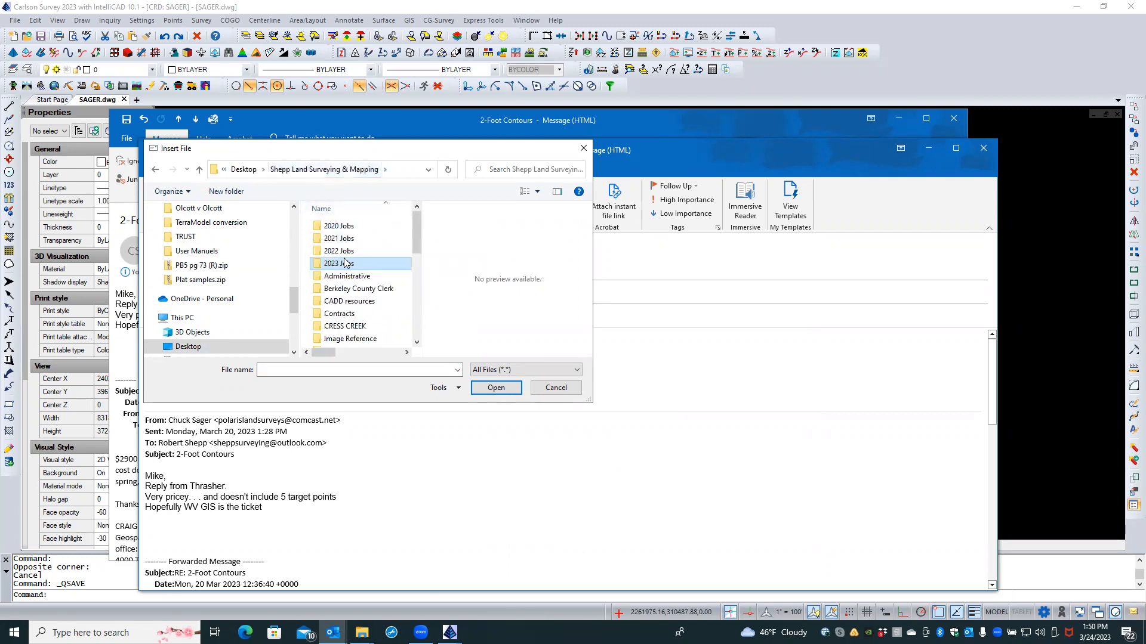
scroll(345, 266, "down", 2)
double_click(338, 320)
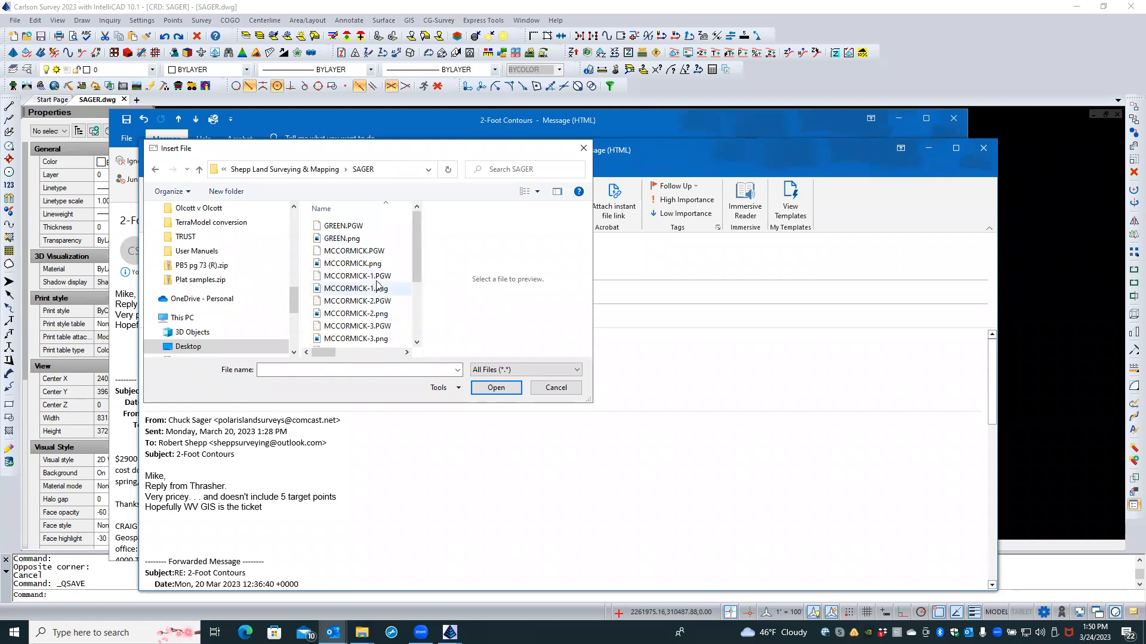
Step: Select MCCORMICK-1, -2, -3.png and GREEN.png in the SAGER folder and insert them into the reply
scroll(377, 278, "down", 2)
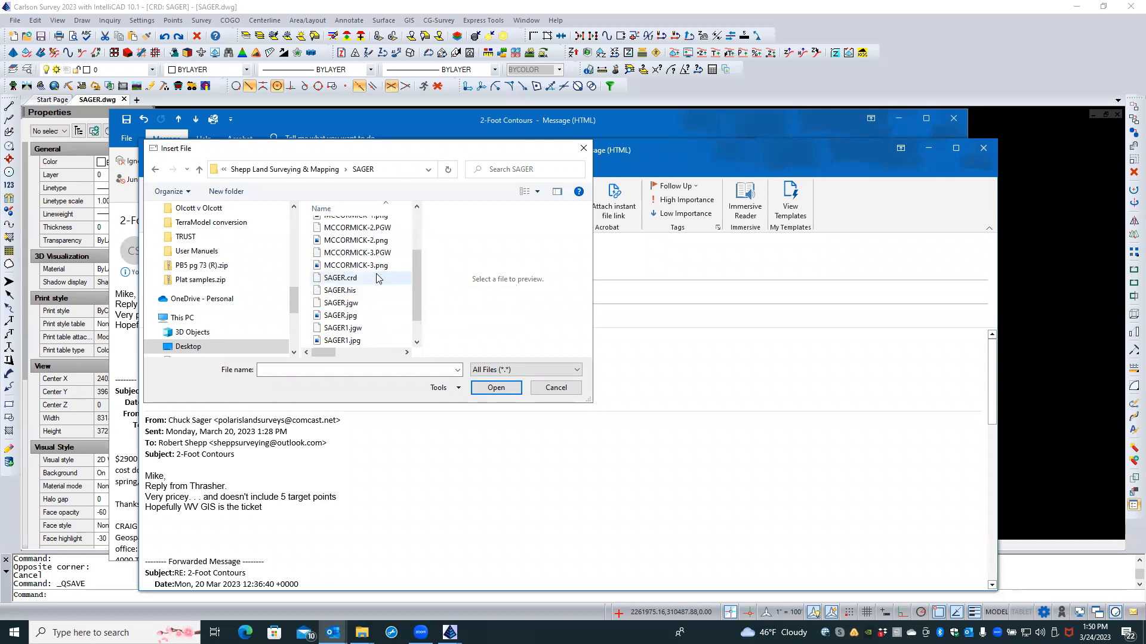
scroll(377, 278, "down", 1)
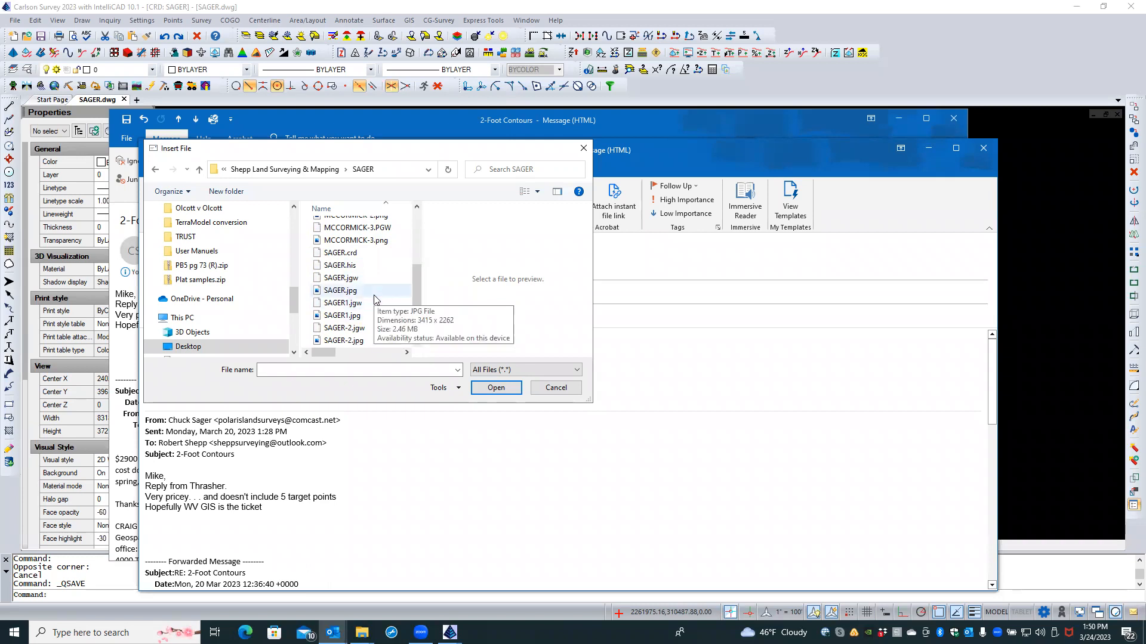
scroll(375, 299, "up", 1)
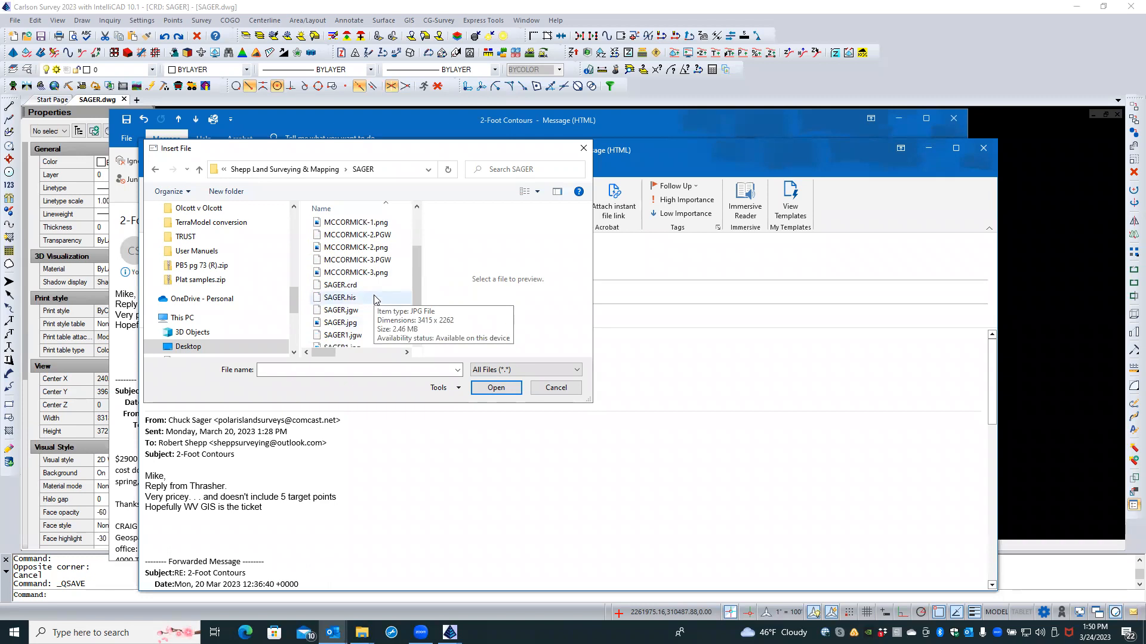
scroll(376, 298, "up", 1)
scroll(376, 299, "up", 1)
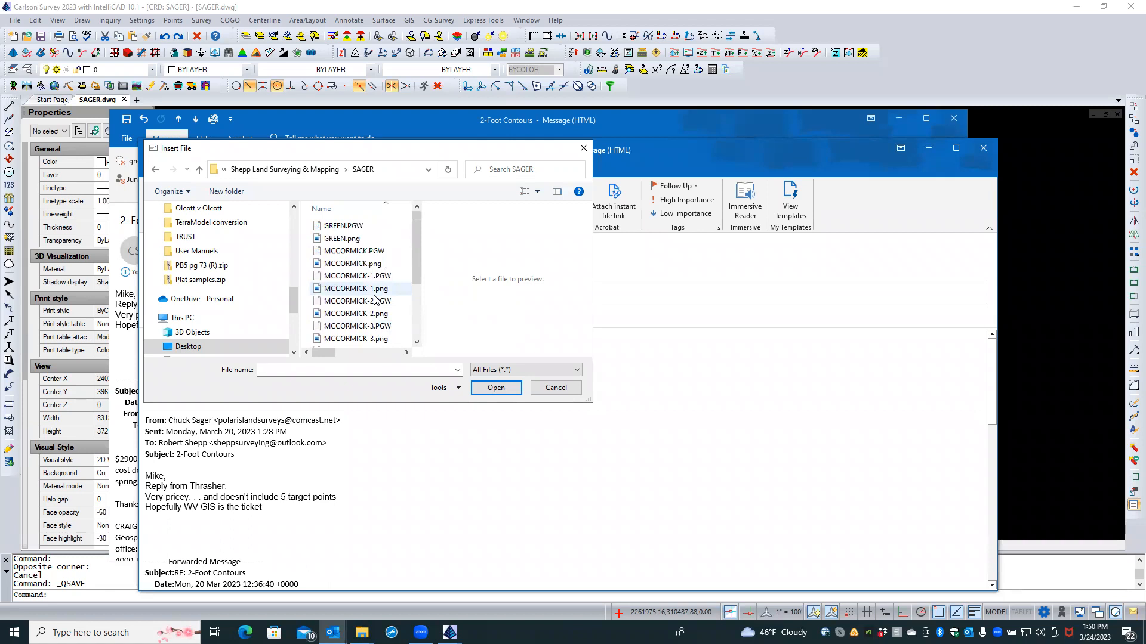
scroll(376, 300, "down", 1)
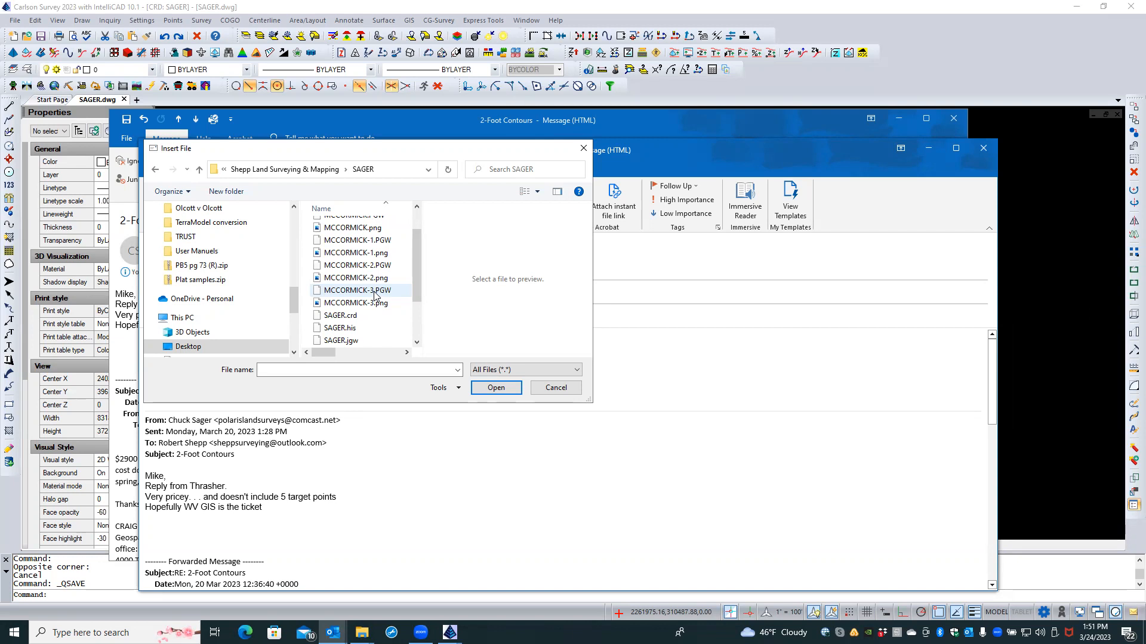
scroll(374, 296, "up", 1)
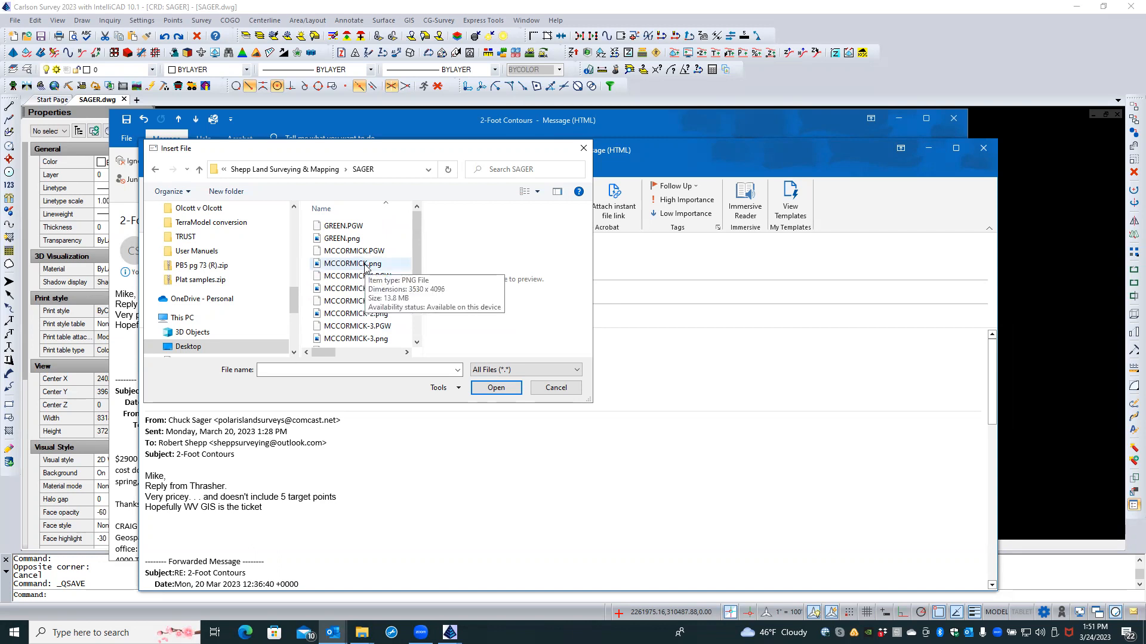
left_click(365, 264)
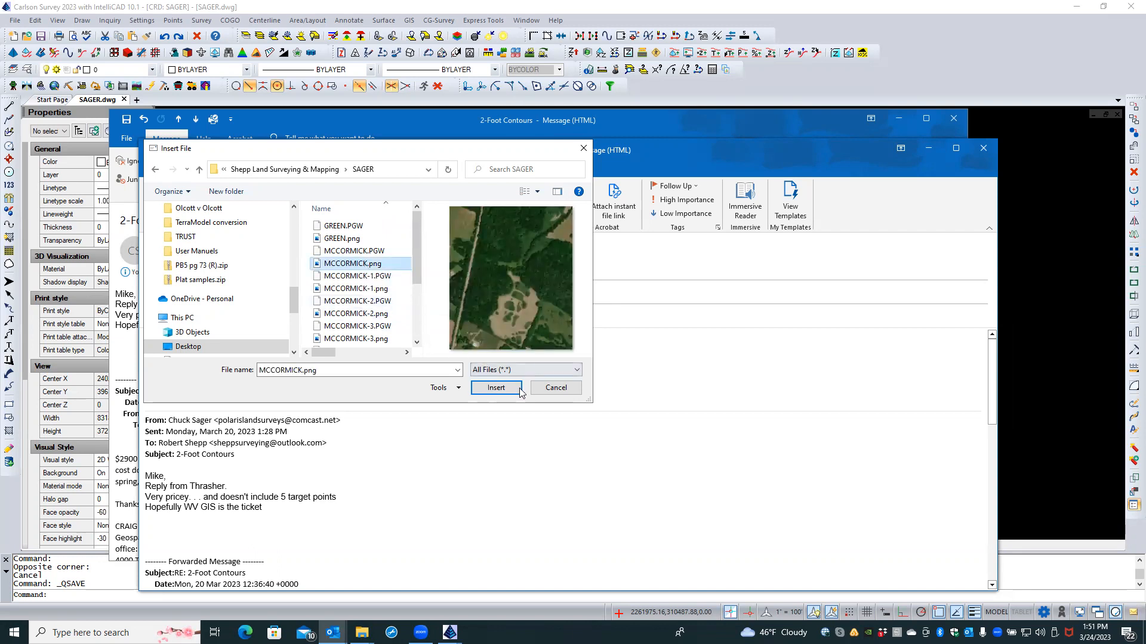
left_click(382, 290)
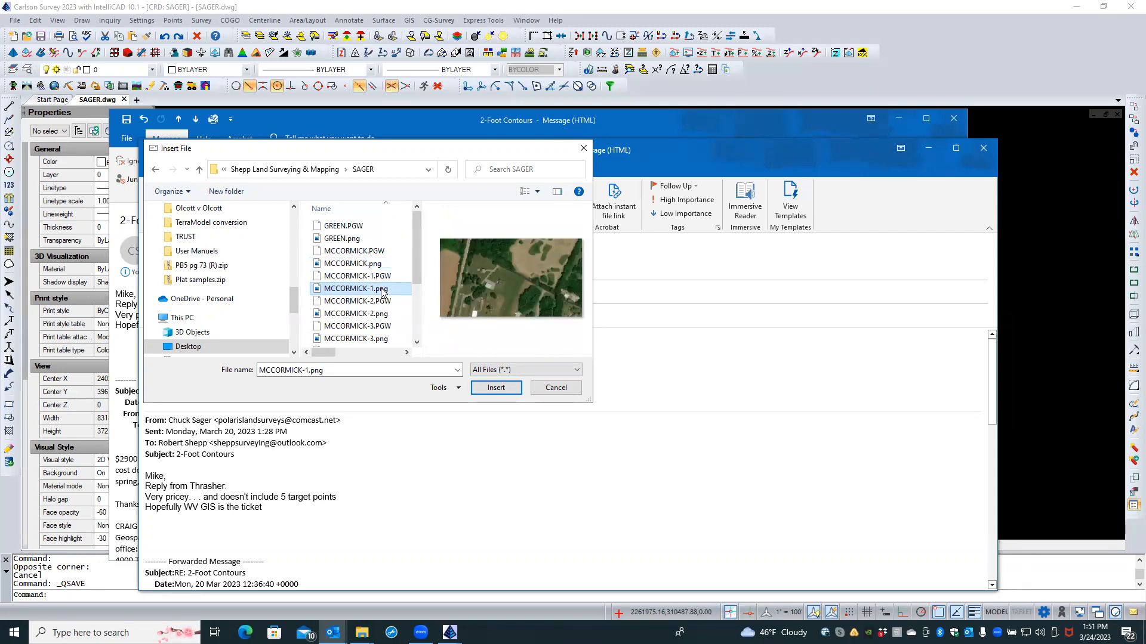
left_click(380, 313, "ctrl")
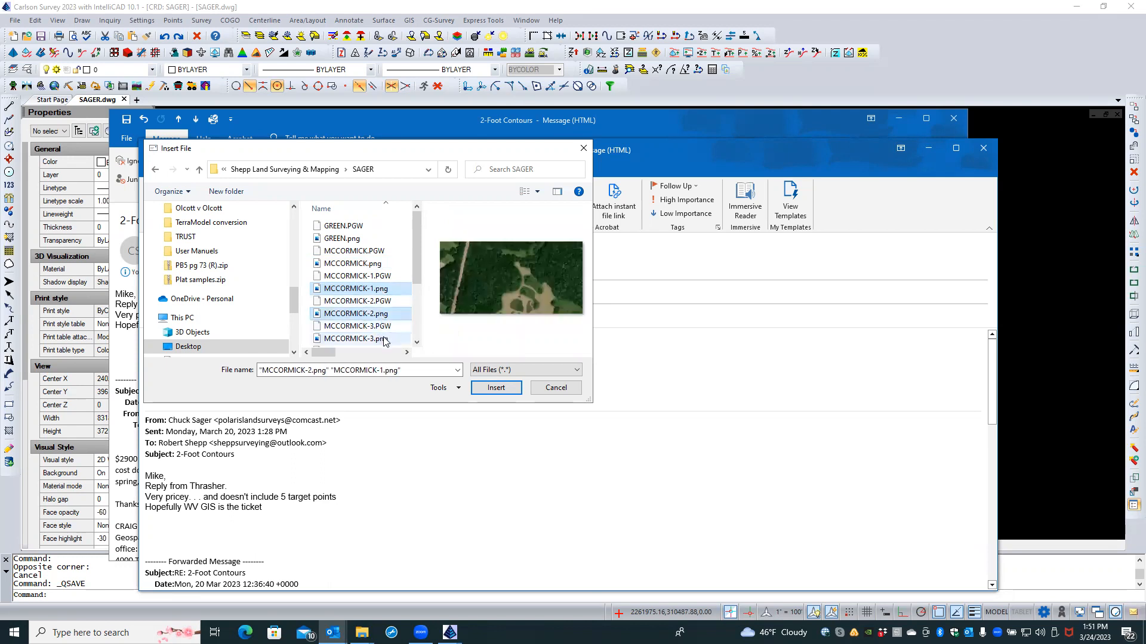
left_click(384, 339, "ctrl")
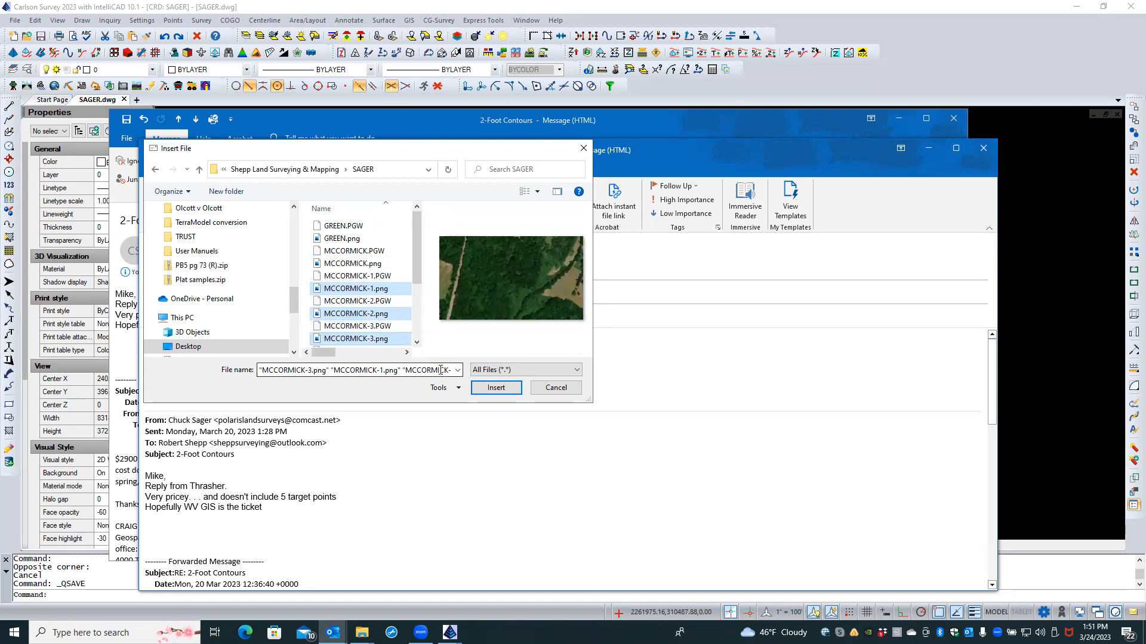
left_click(367, 240, "ctrl")
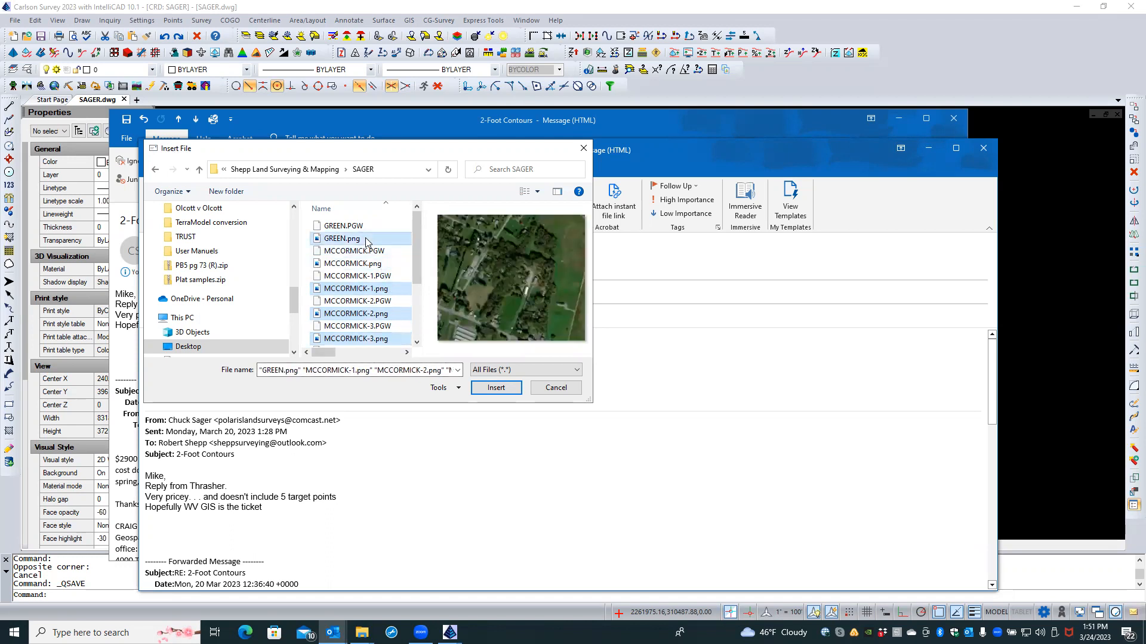
left_click(495, 388)
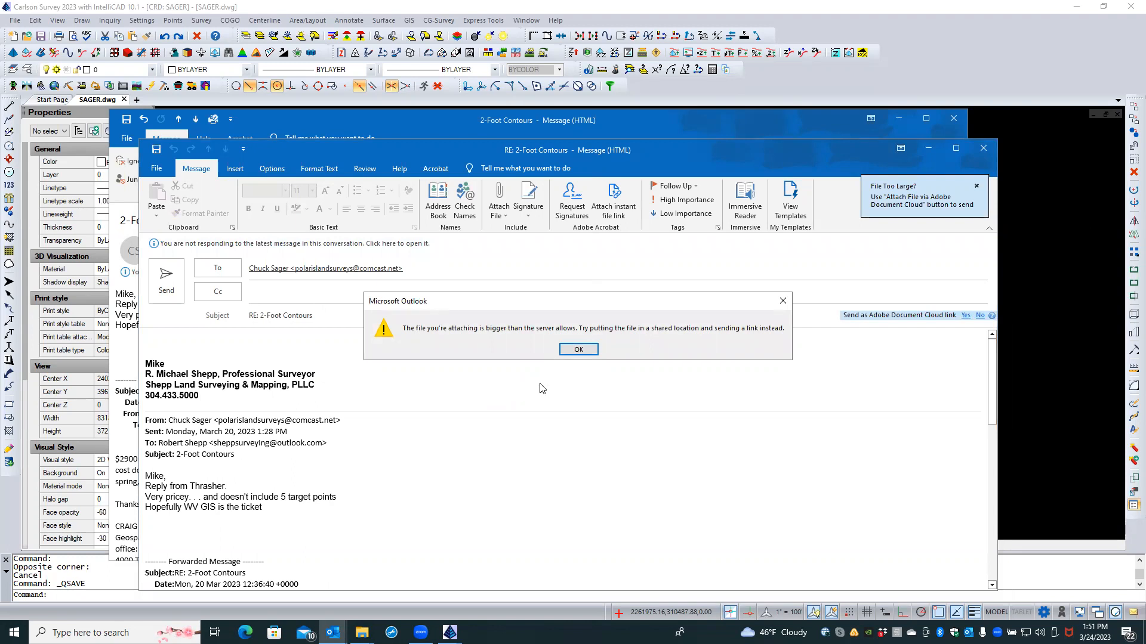
Step: Dismiss the file-too-large warning, discard the reply without saving, and close the 2-Foot Contours message
left_click(579, 349)
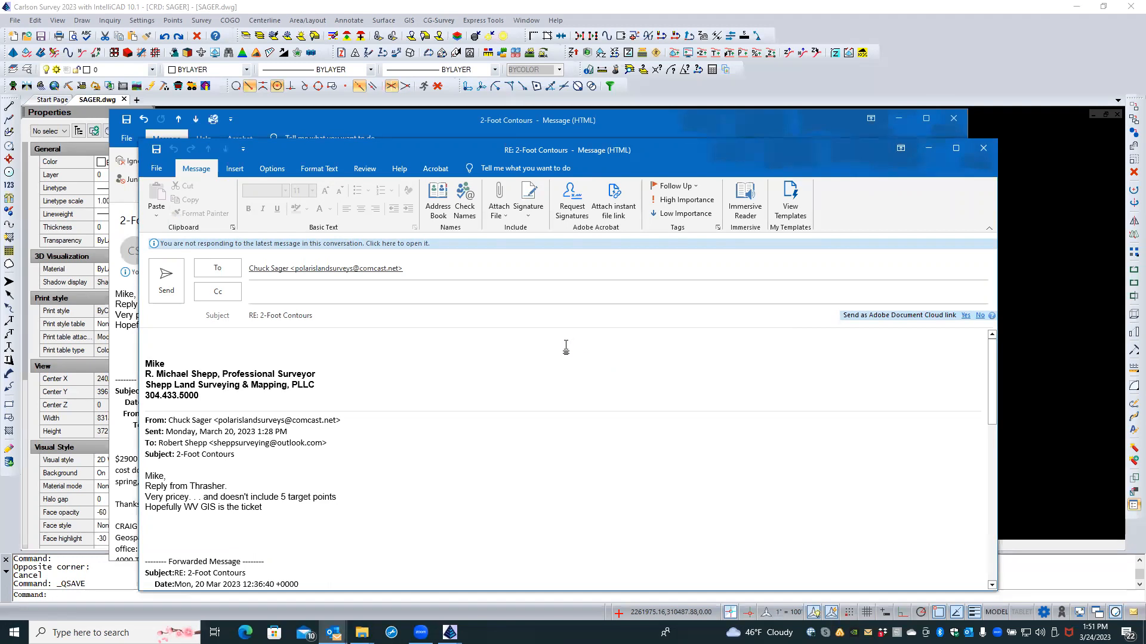
left_click(983, 148)
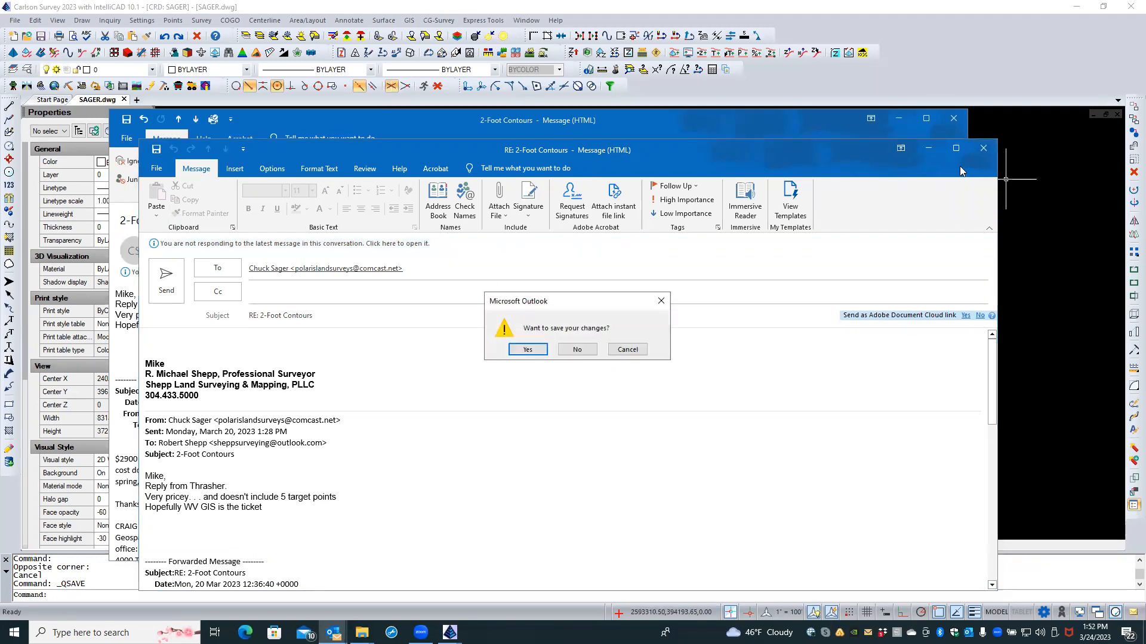
left_click(578, 350)
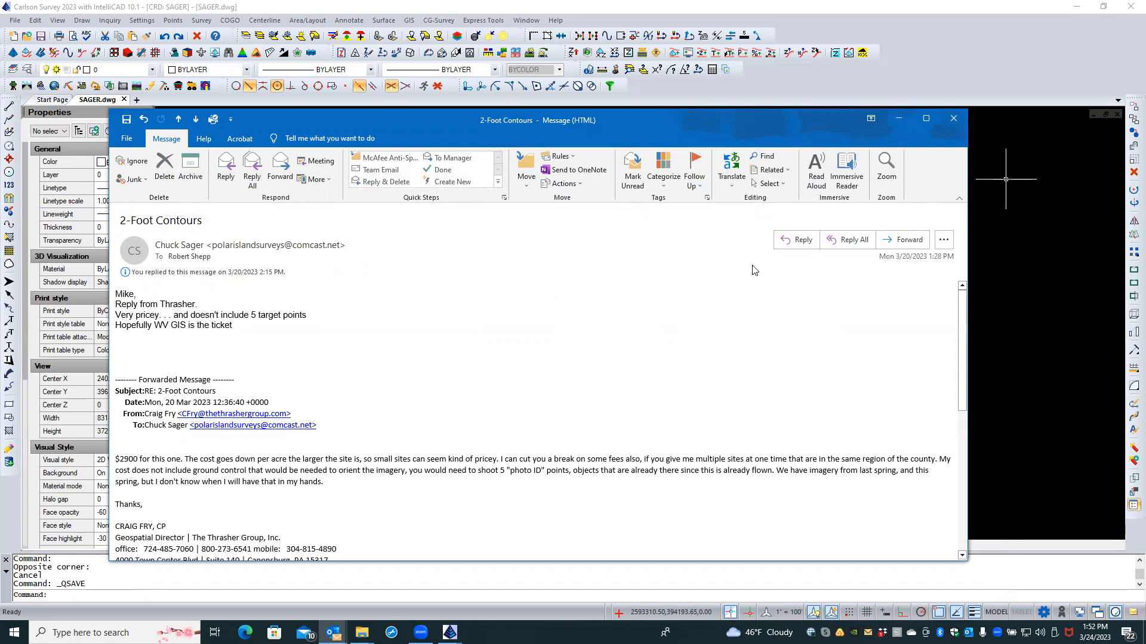
left_click(954, 121)
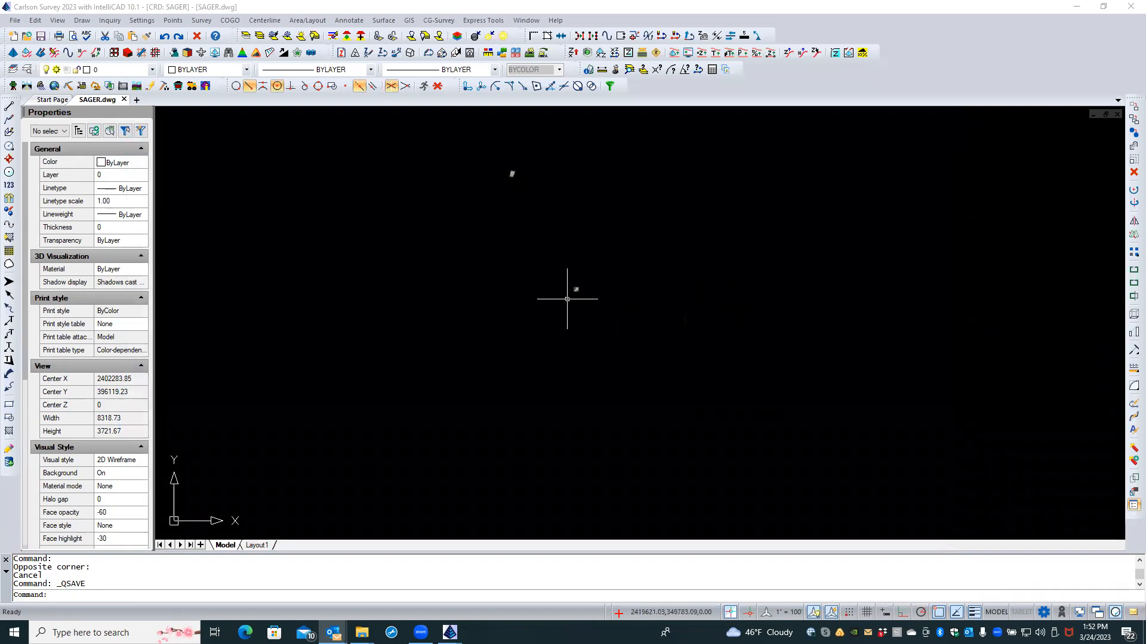
Step: Save As the drawing into Desktop > Shepp Land Surveying & Mapping > SAGER
left_click(15, 21)
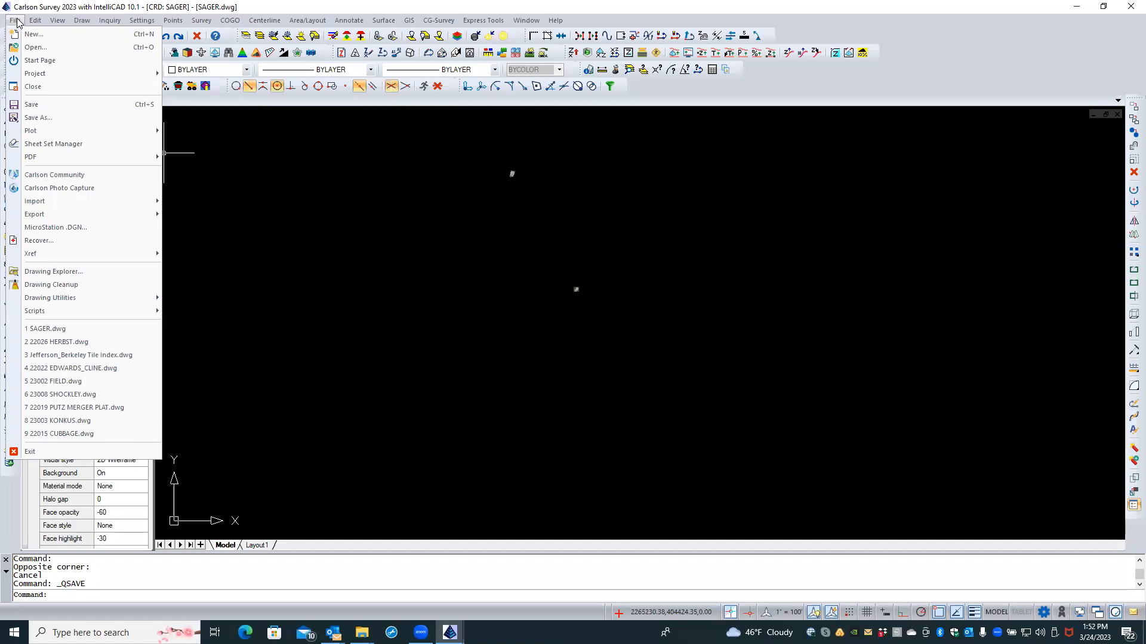
left_click(39, 118)
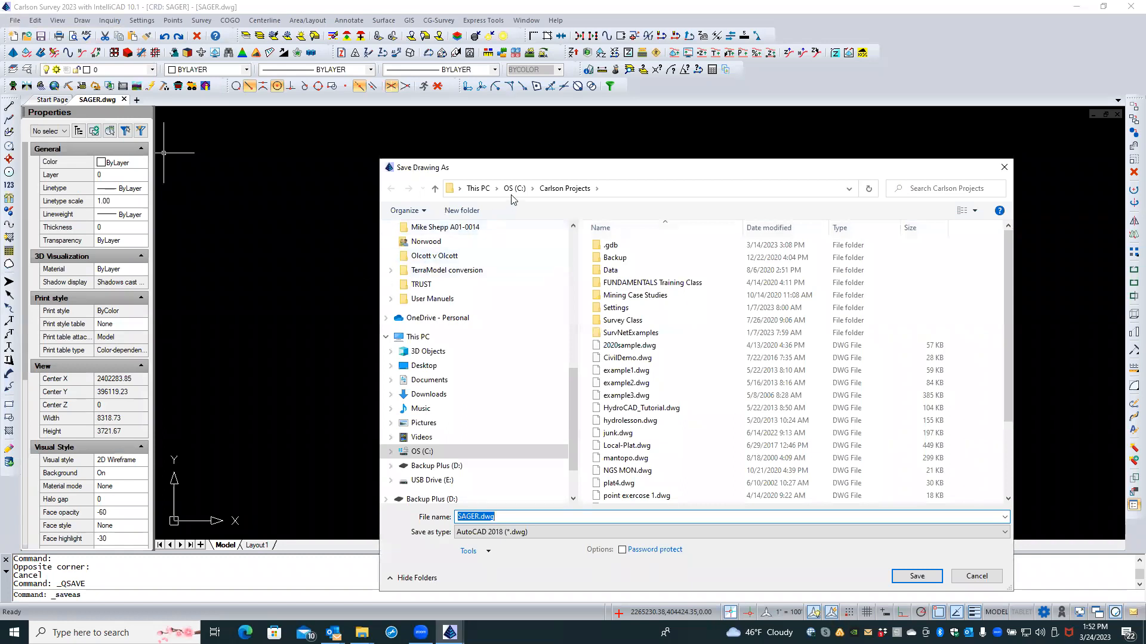
left_click(484, 190)
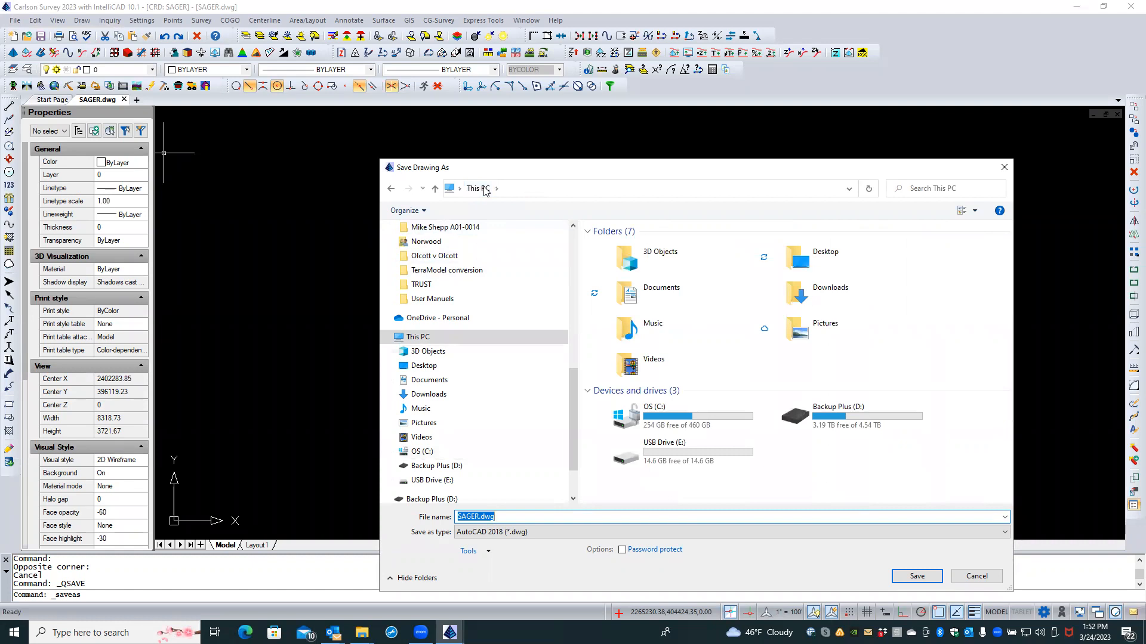
left_click(783, 263)
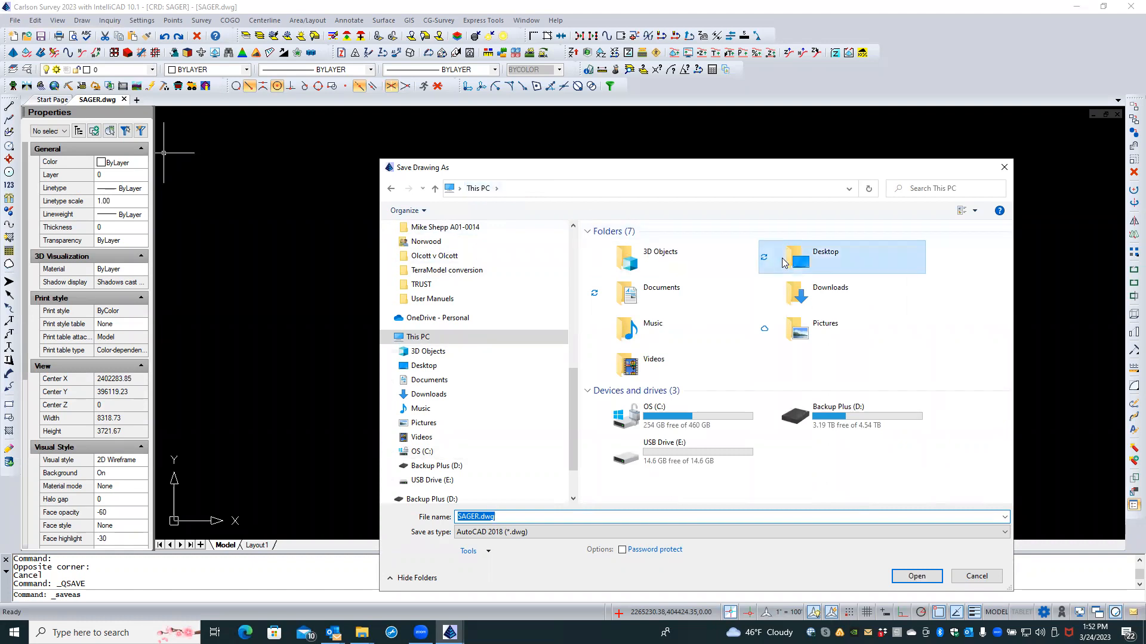
double_click(783, 263)
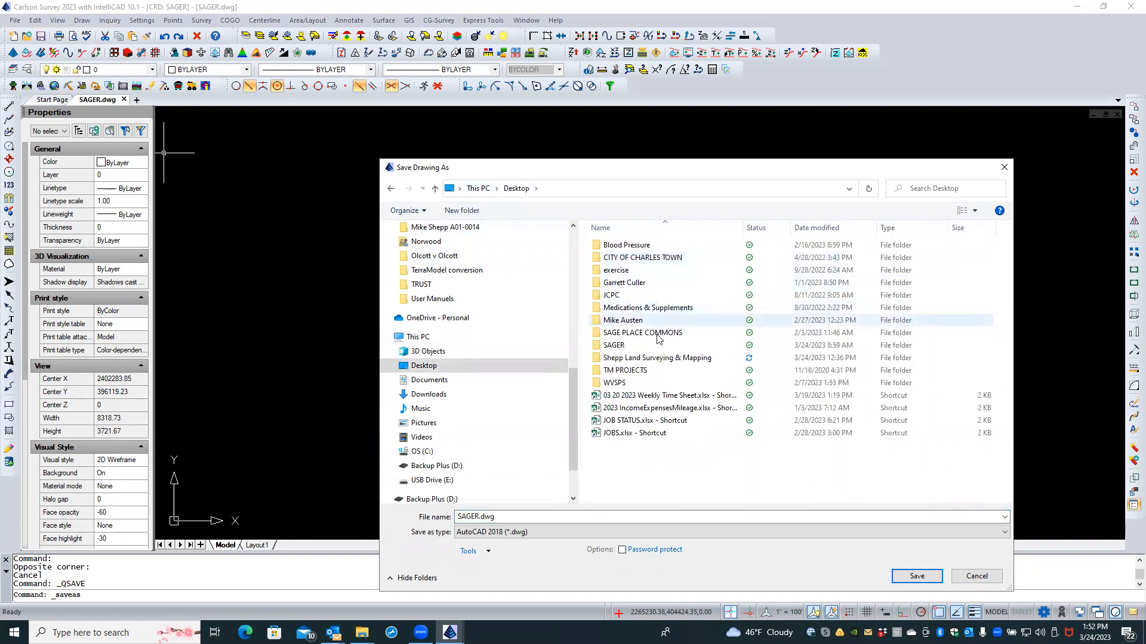
double_click(657, 358)
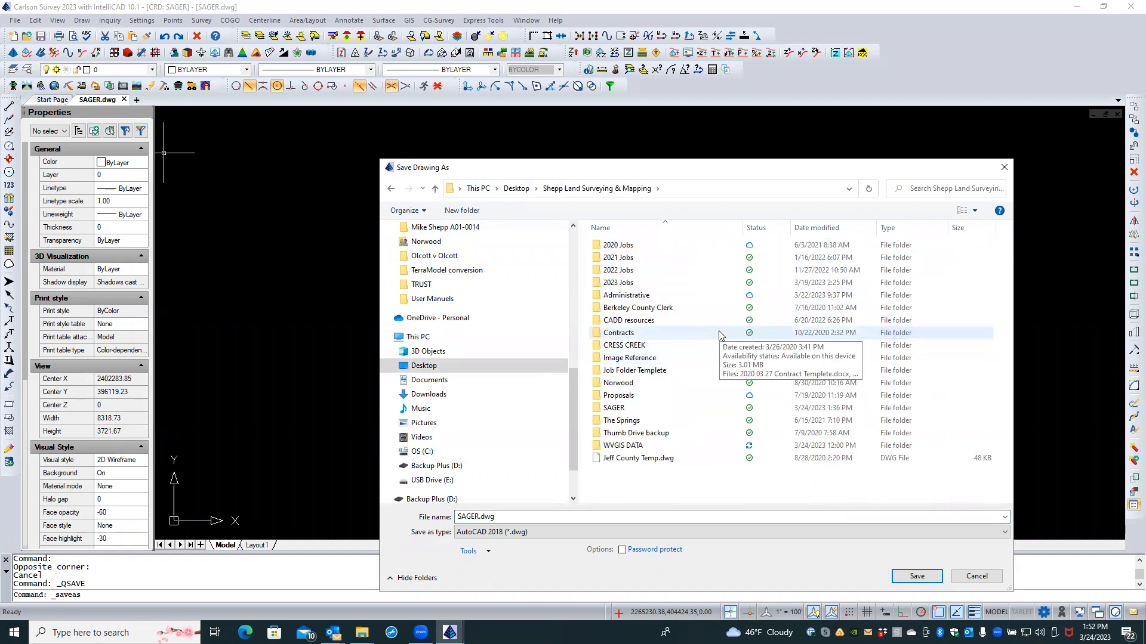
double_click(662, 411)
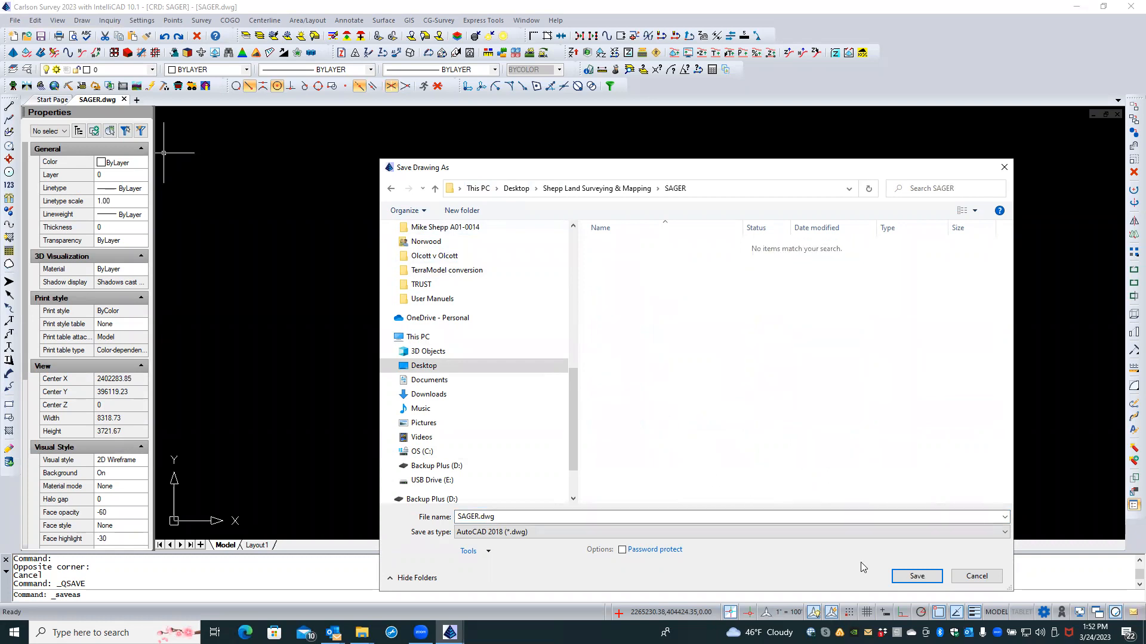
left_click(918, 576)
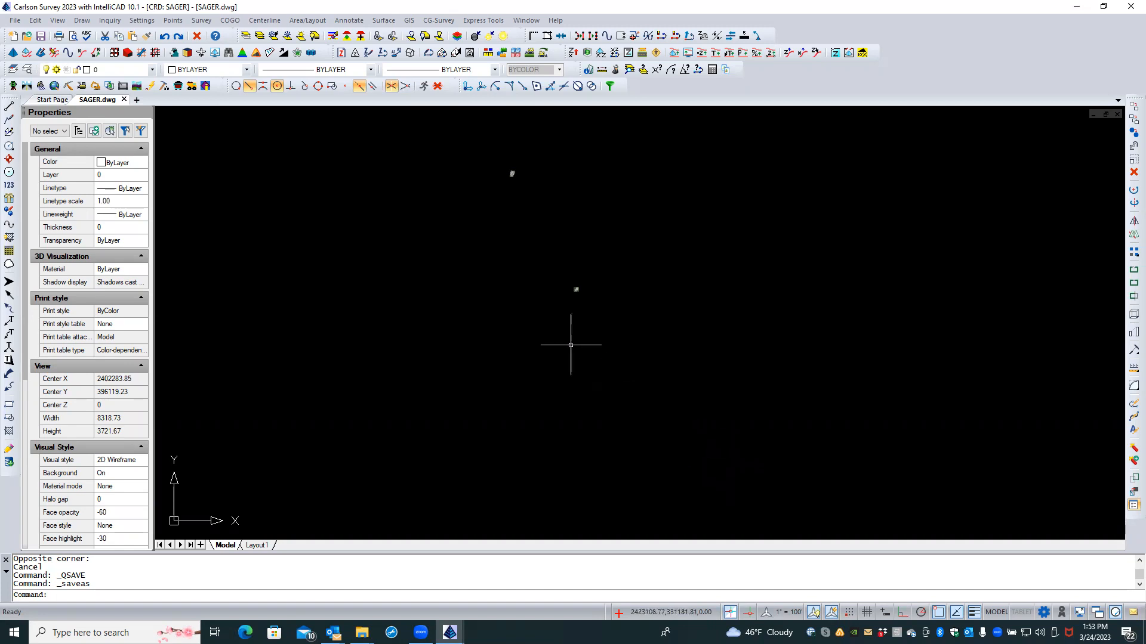
Step: Start eTransmit, review the 5 included files (SAGER.dwg plus four images), and open Transmittal Setups with Standard
left_click(15, 23)
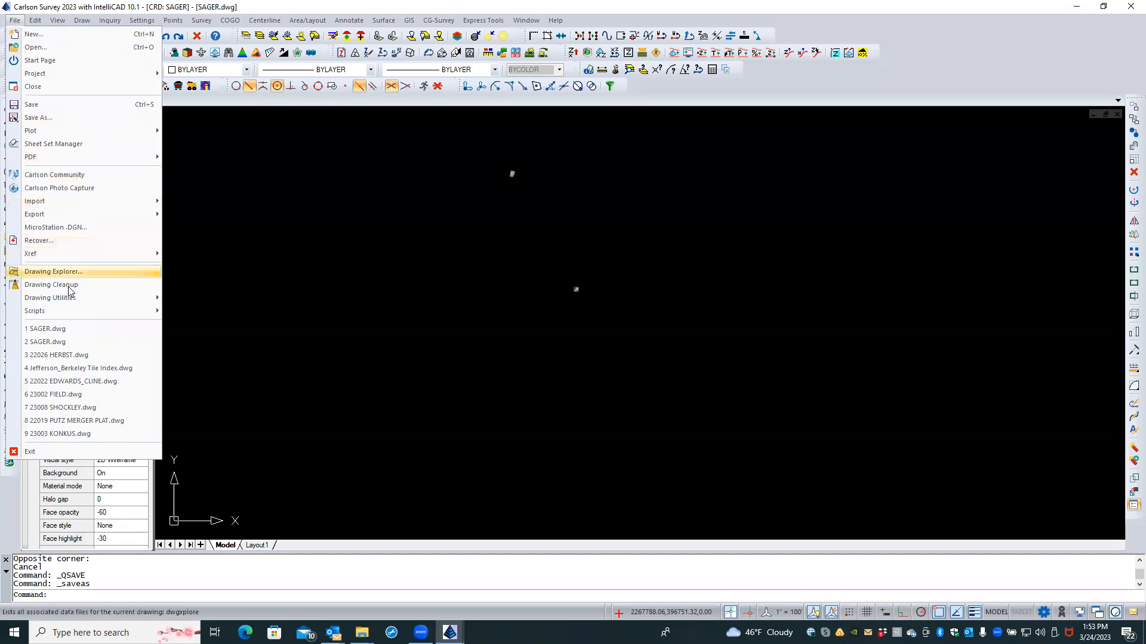
mouse_move(75, 303)
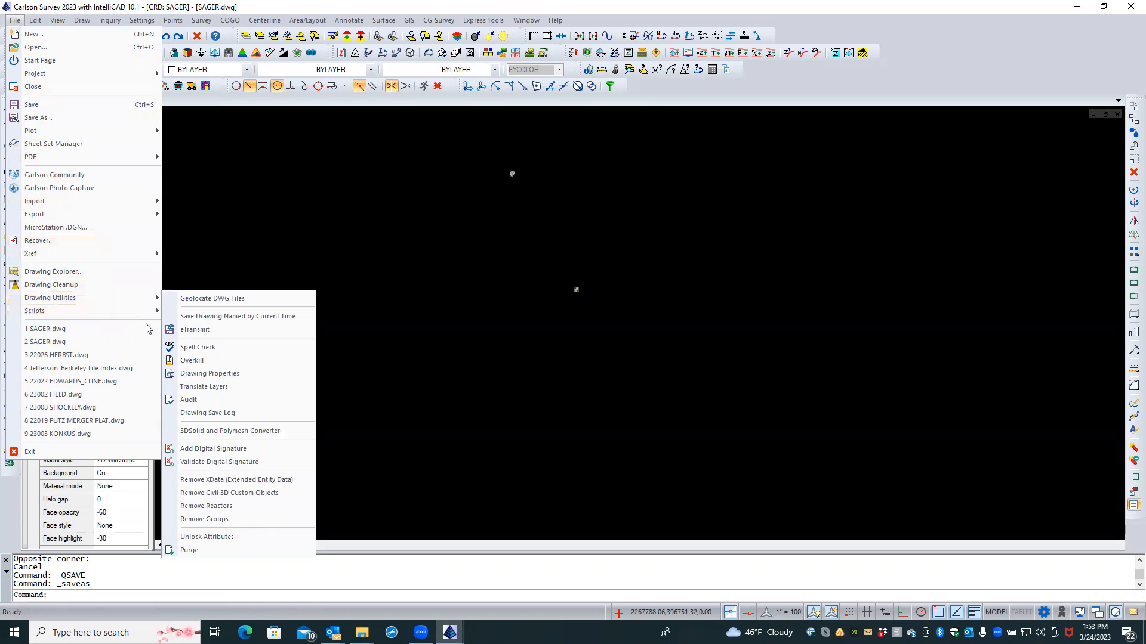
left_click(181, 331)
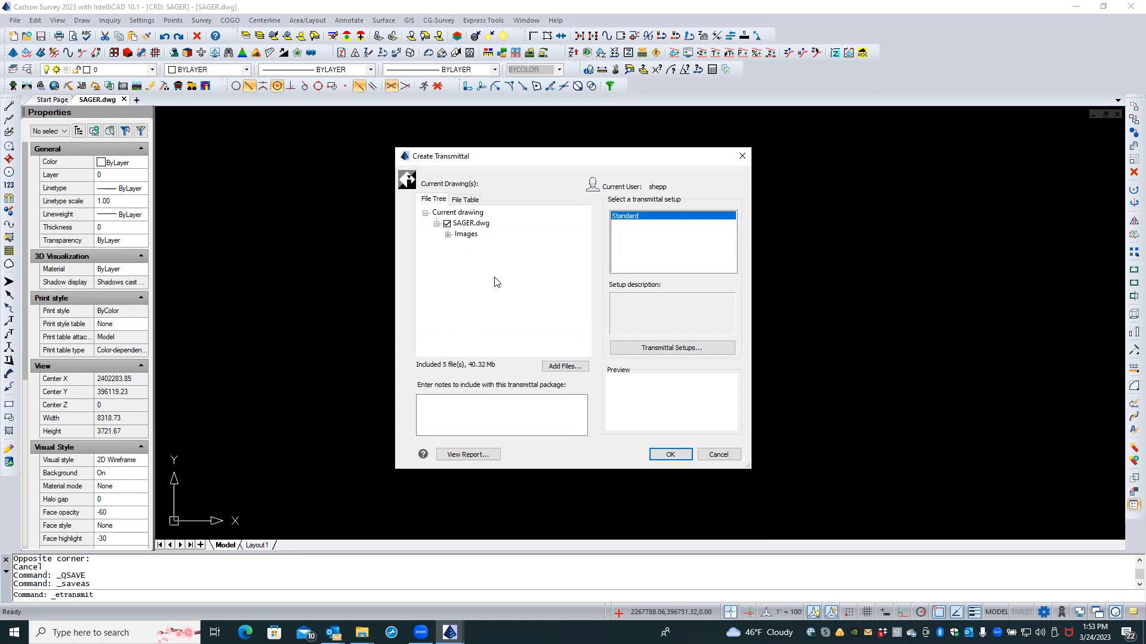
left_click(449, 235)
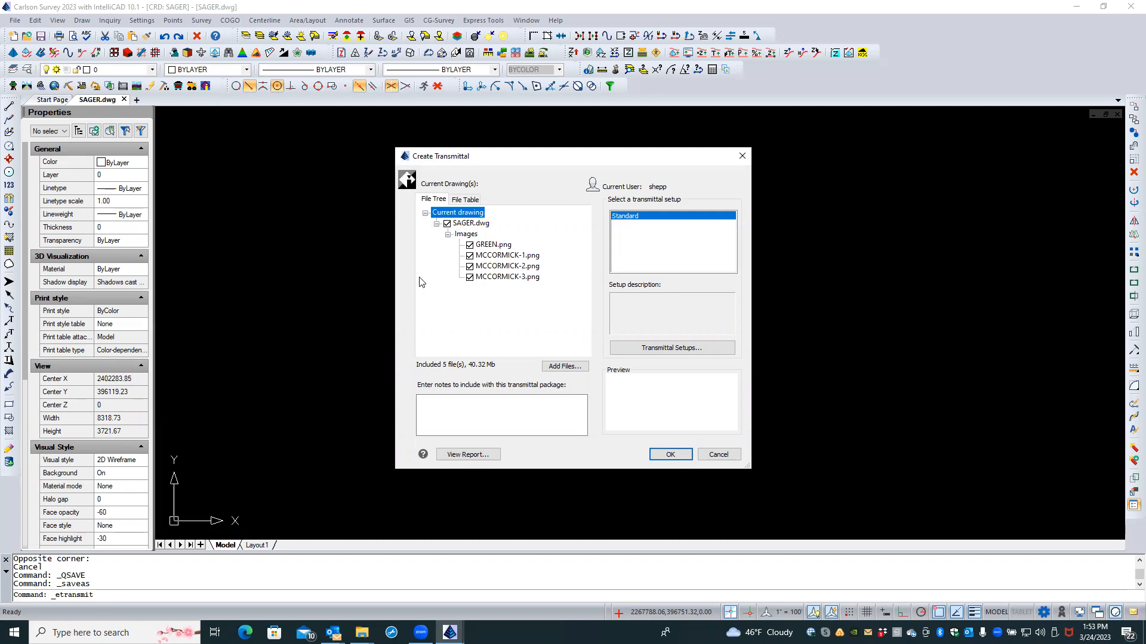
left_click(466, 199)
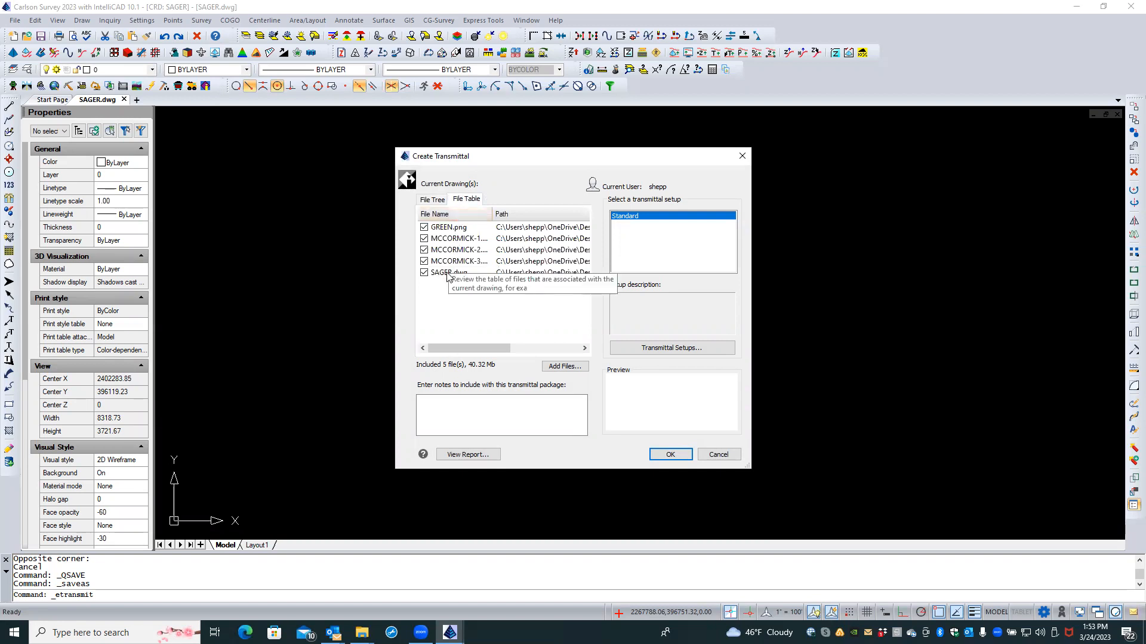
left_click(434, 200)
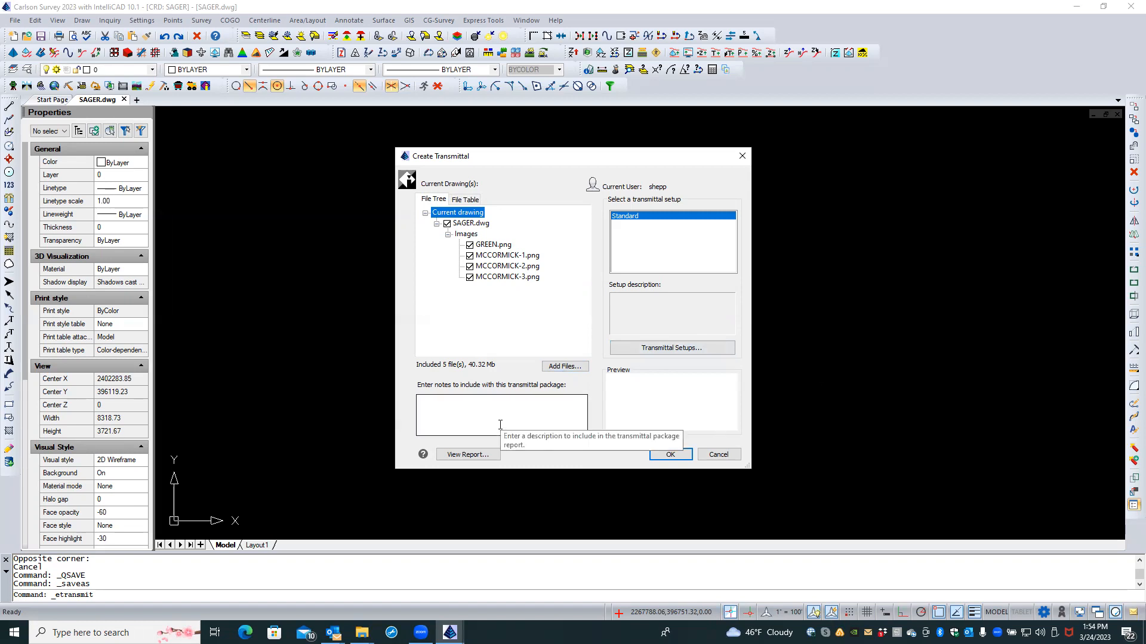
left_click(619, 218)
left_click(664, 346)
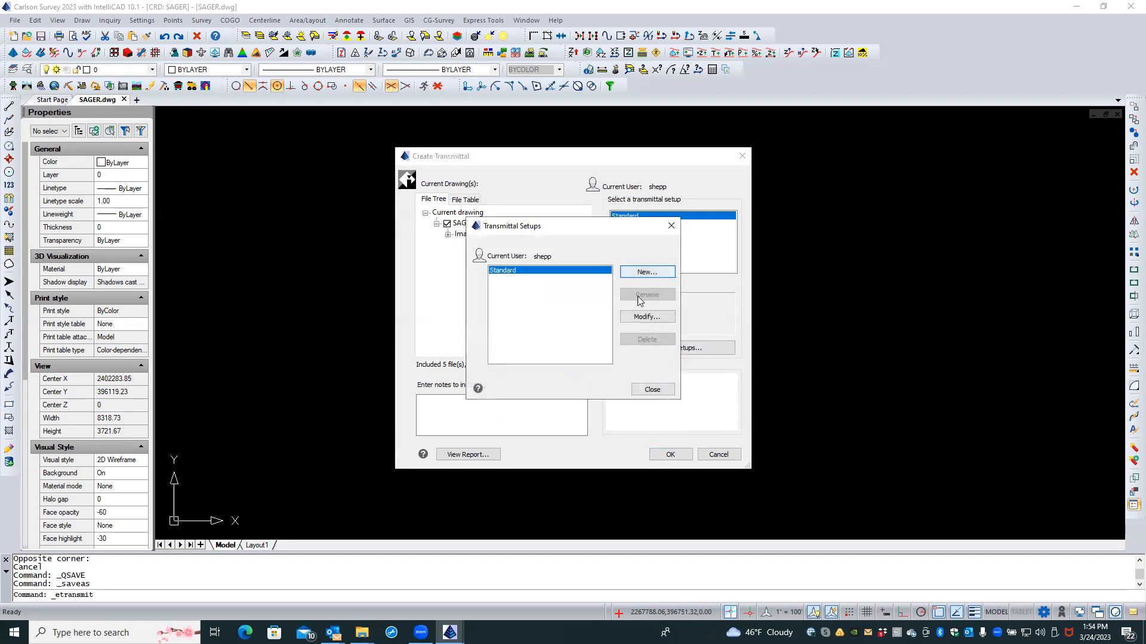
Step: Set the Standard setup's folder to Desktop > Shepp Land Surveying & Mapping > SAGER and include unloaded file references
left_click(646, 317)
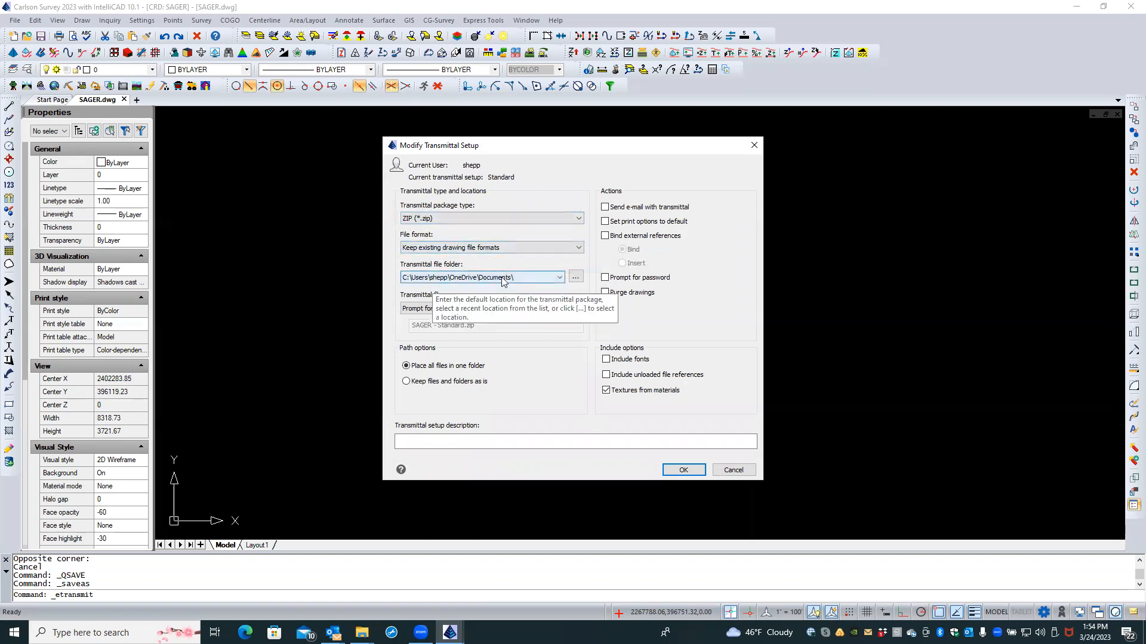
left_click(559, 278)
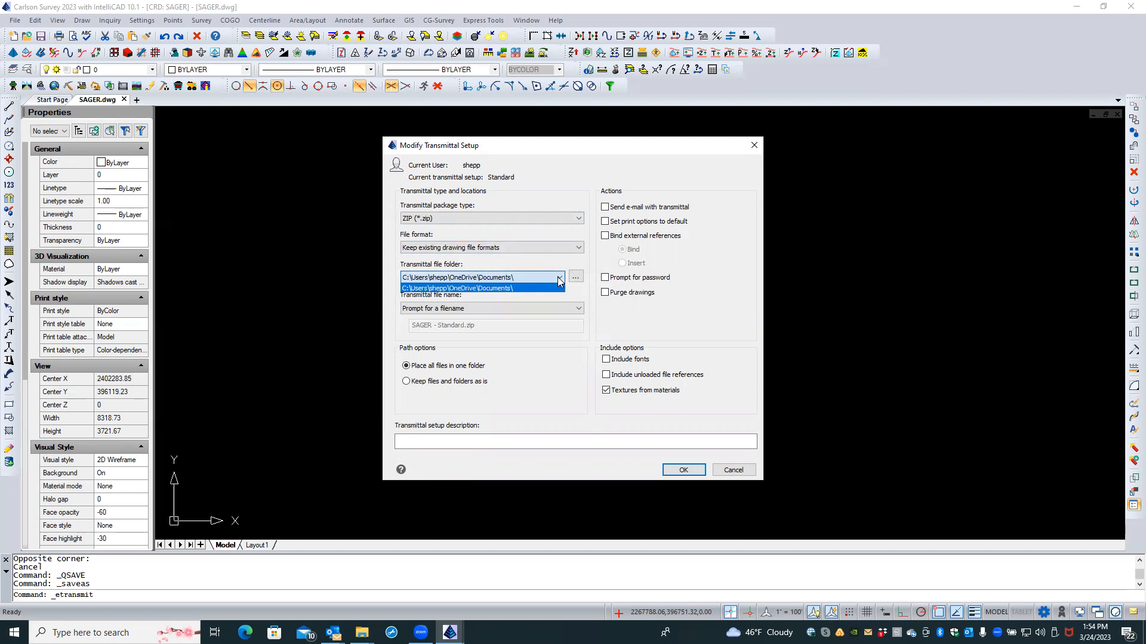
left_click(564, 275)
left_click(575, 277)
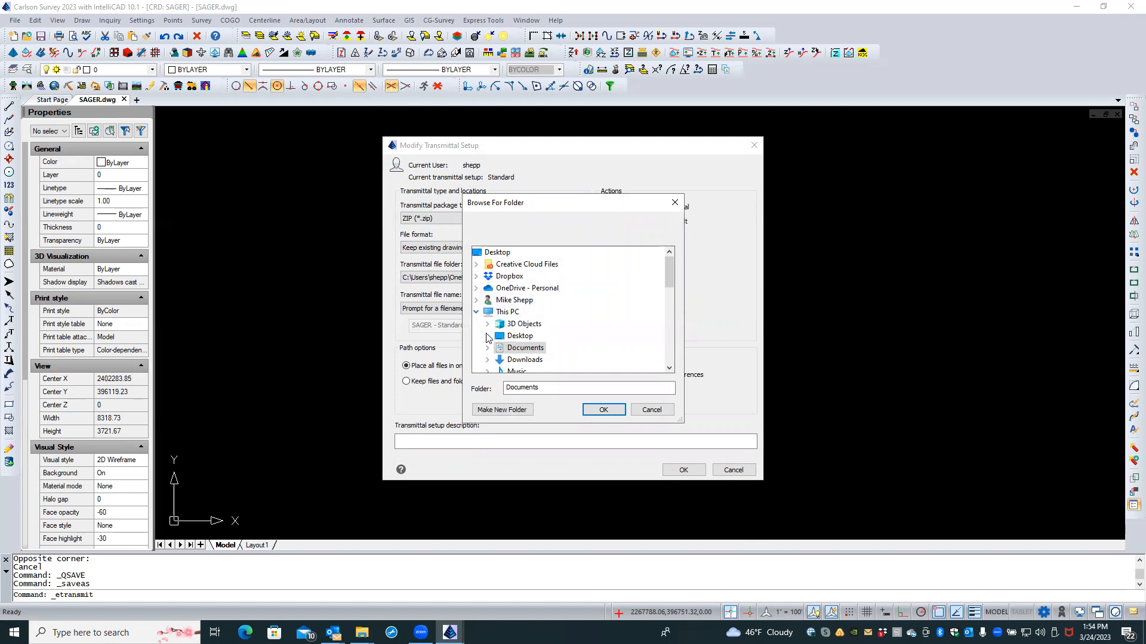
left_click(488, 336)
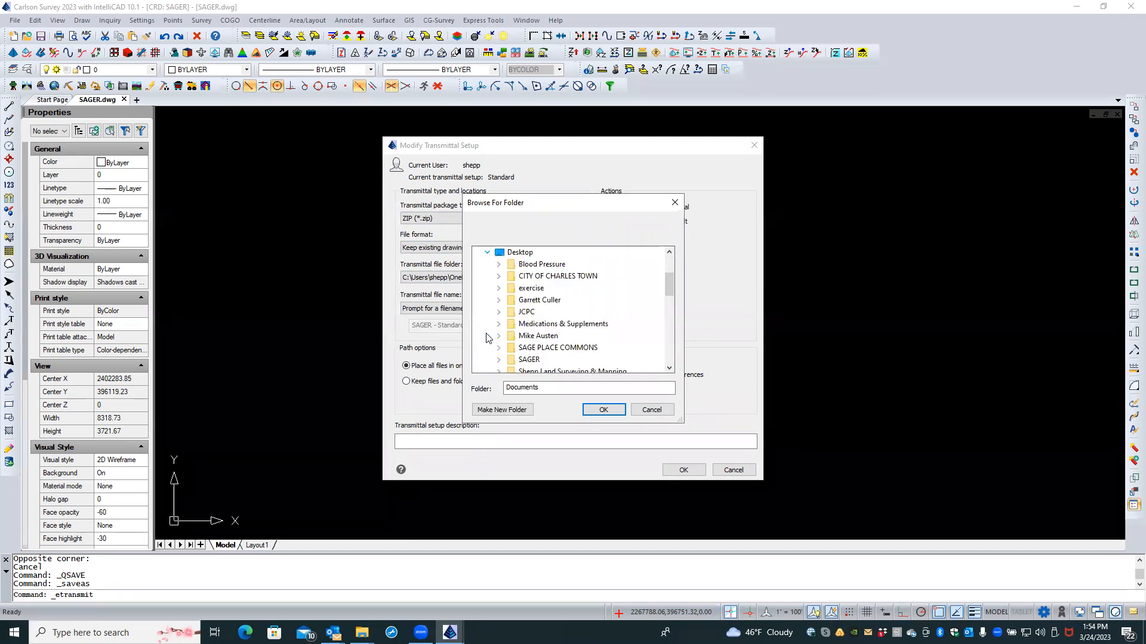
left_click(498, 372)
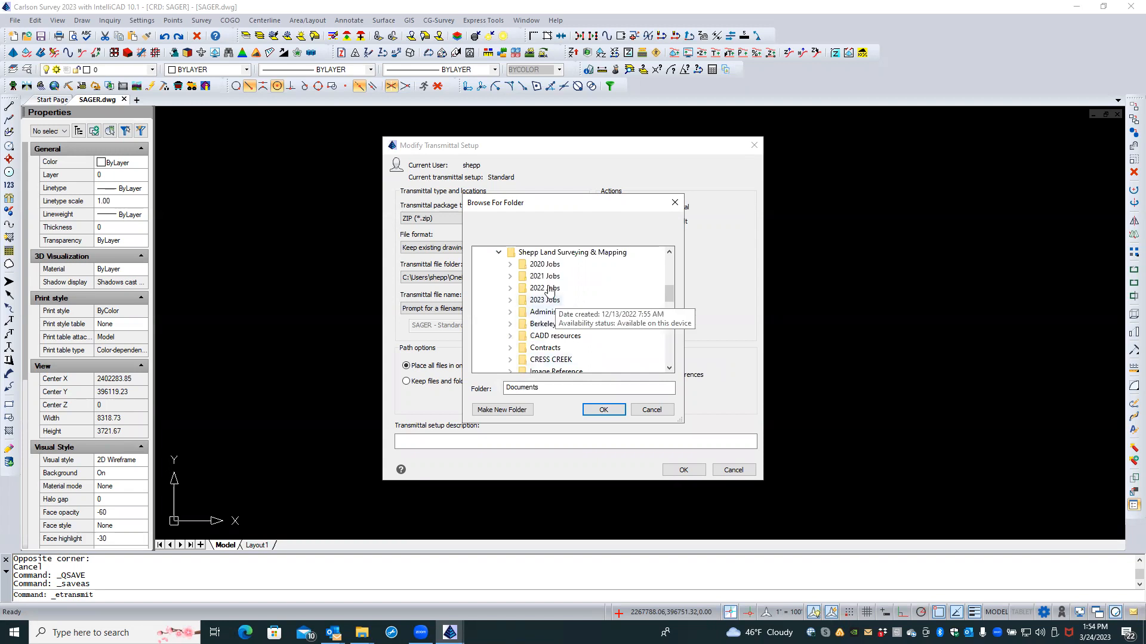
left_click_drag(669, 293, 668, 306)
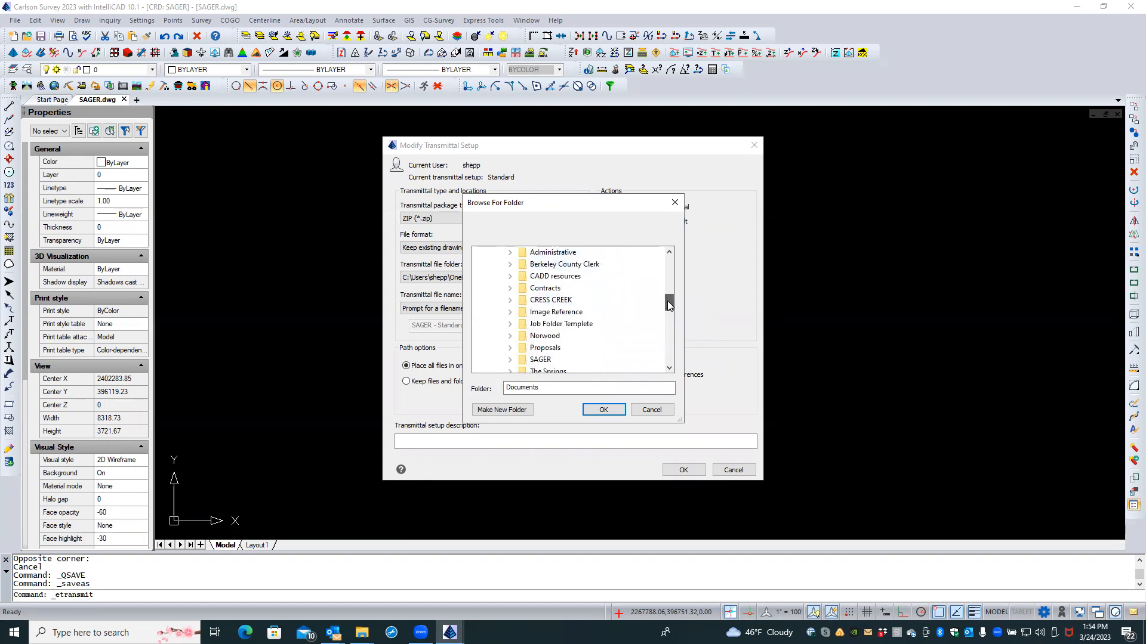
left_click(522, 359)
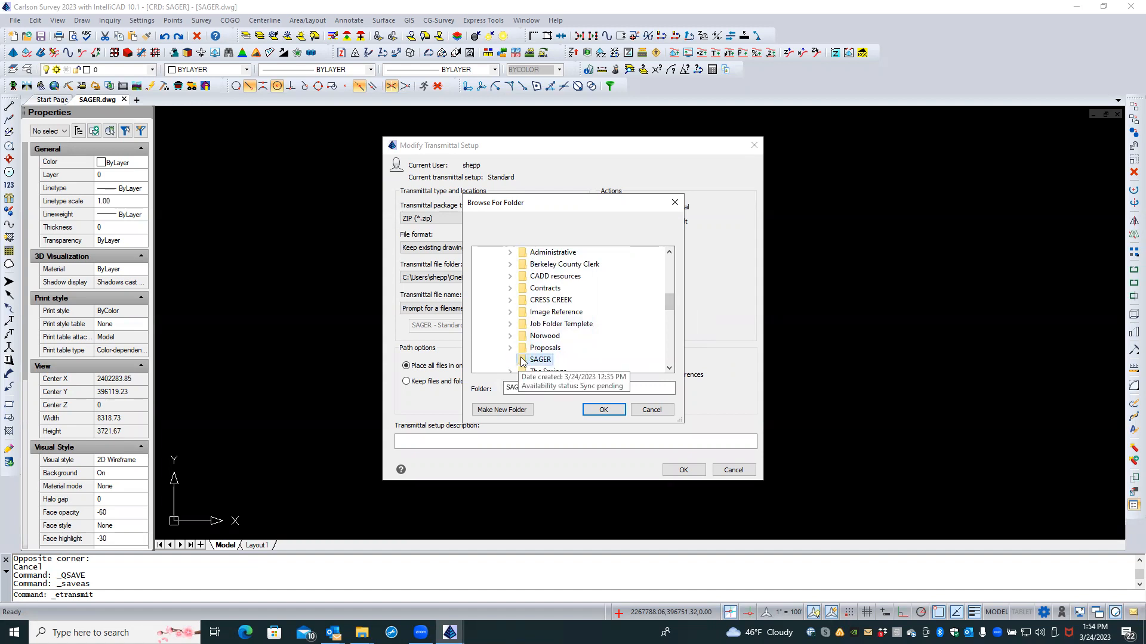
left_click(603, 410)
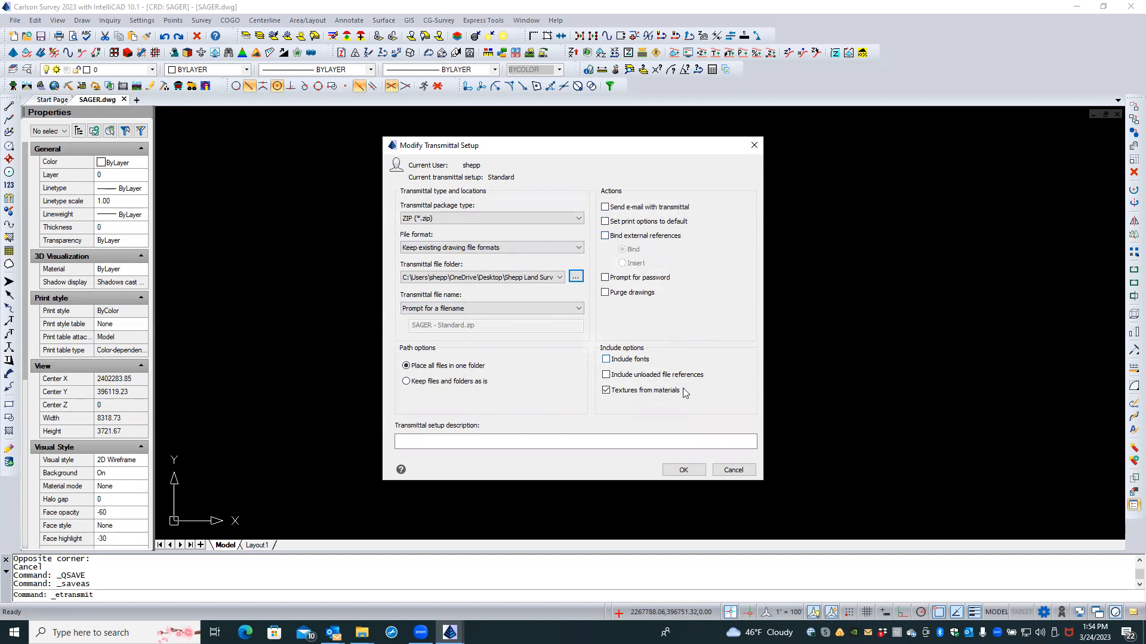
left_click(609, 376)
left_click(682, 471)
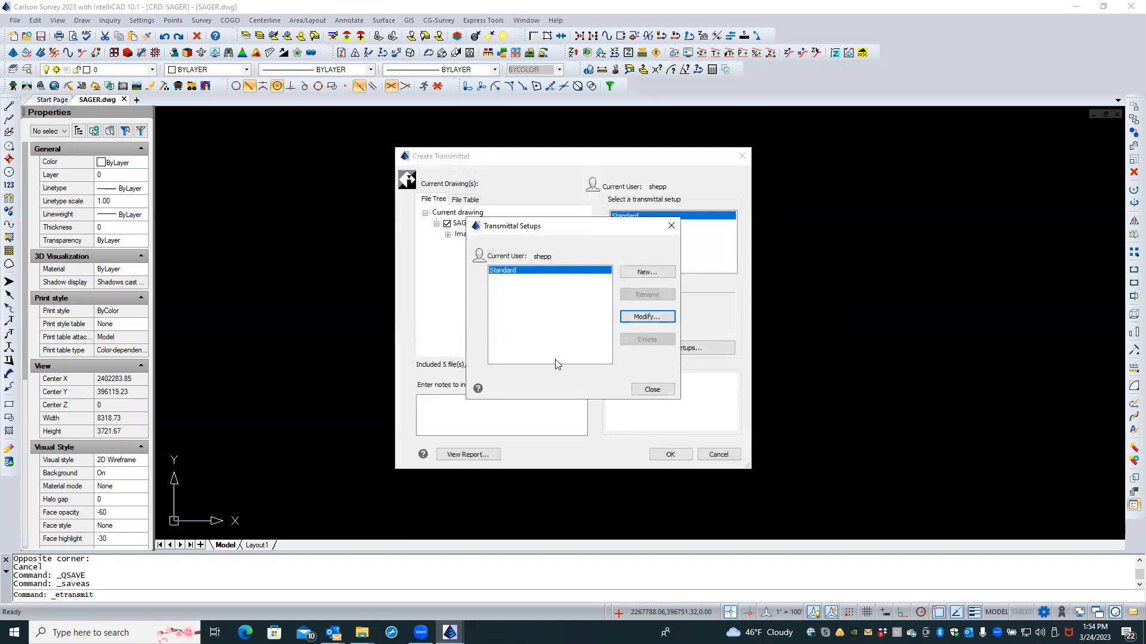
Step: Review the drawing's External References and create the transmittal package
left_click(650, 389)
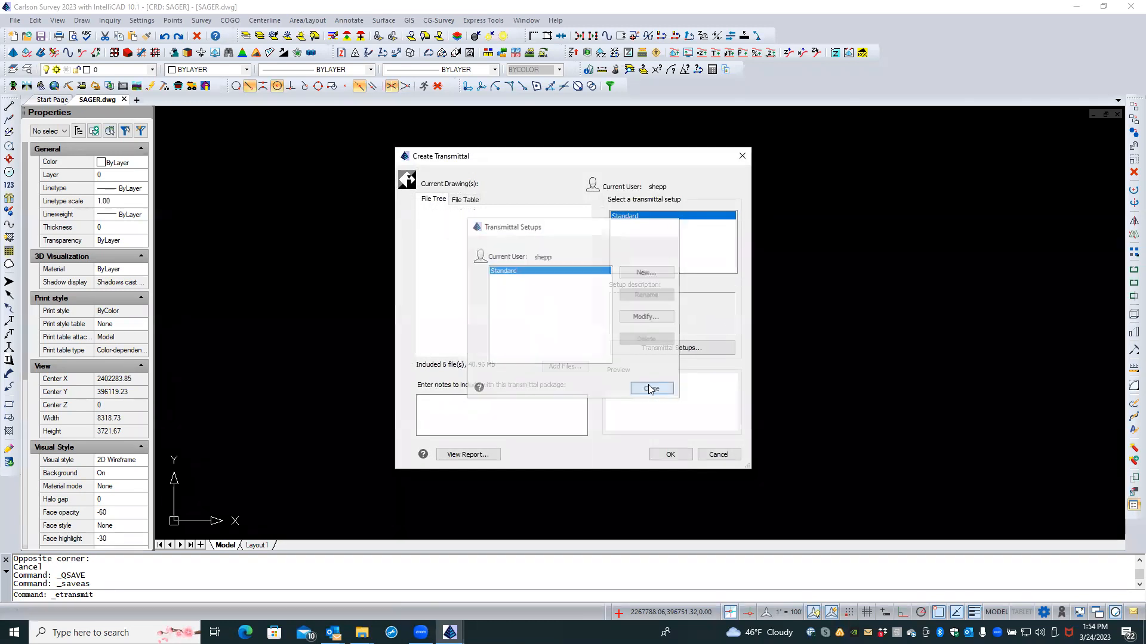
left_click(448, 244)
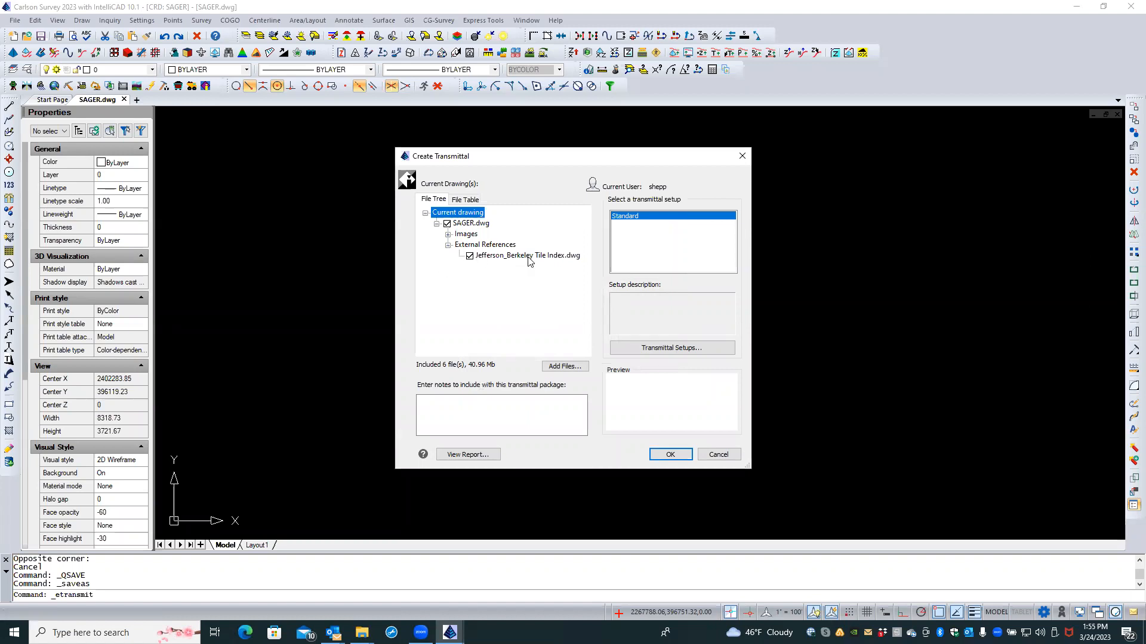
left_click(447, 245)
left_click(661, 457)
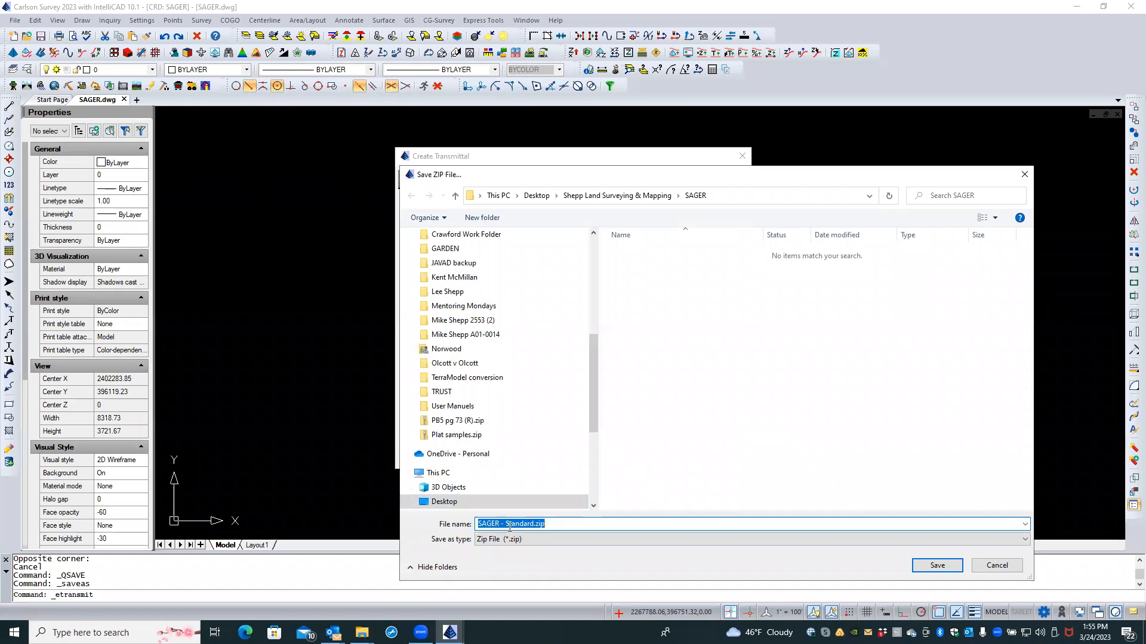
Step: Name the ZIP 'SAGER - 2FT CTRS FROM WVGIS.zip' and save it in the SAGER folder
left_click(533, 523)
key("BackSpace")
key("BackSpace")
key("BackSpace")
key("BackSpace")
key("BackSpace")
key("BackSpace")
key("BackSpace")
key("BackSpace")
type("2FT CTRS FROM WVGIS")
key("Return")
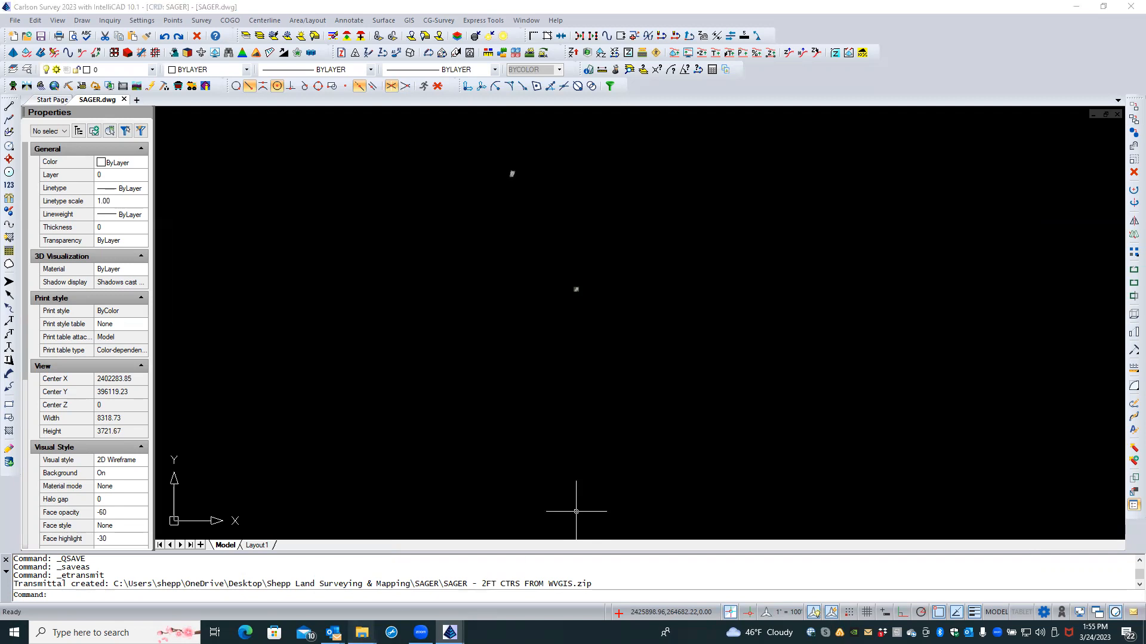
mouse_move(362, 632)
left_click(452, 564)
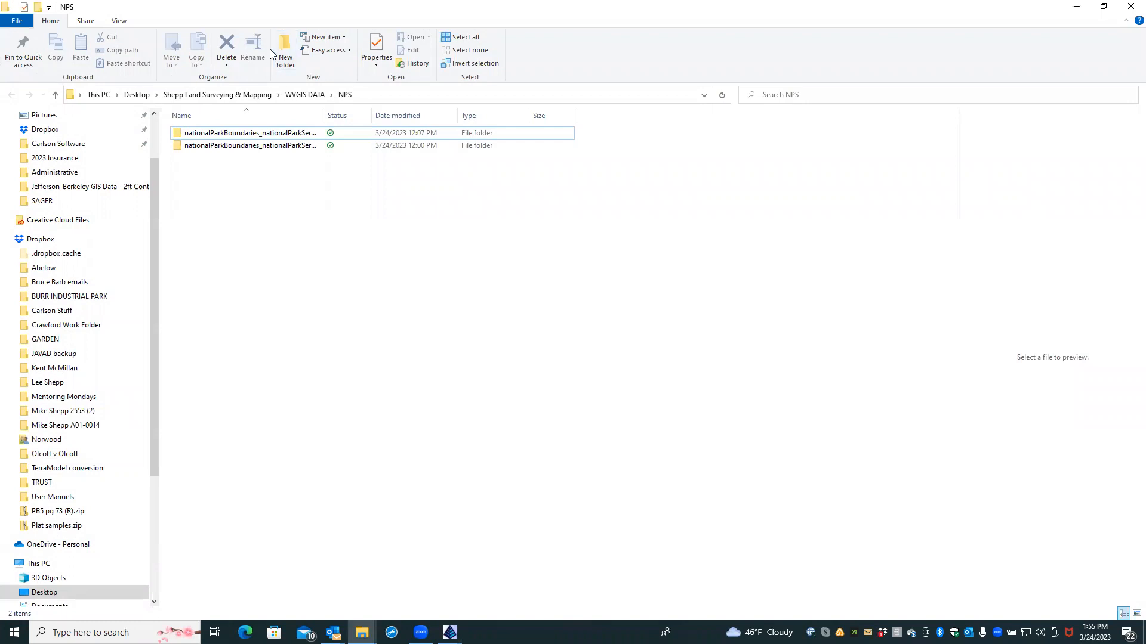
left_click(241, 98)
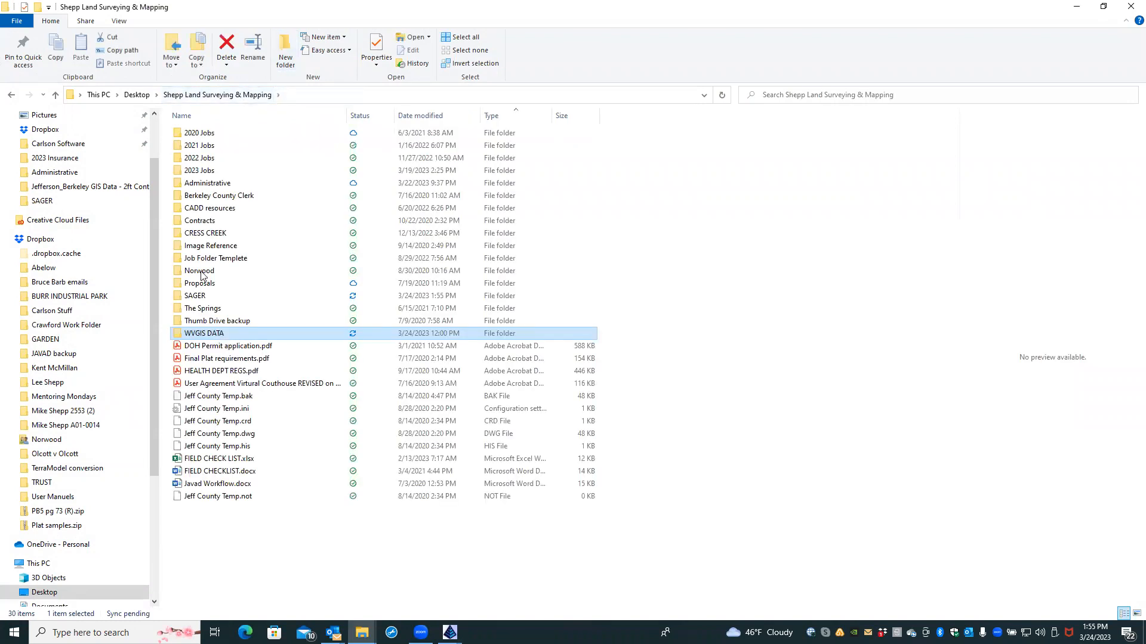
double_click(197, 295)
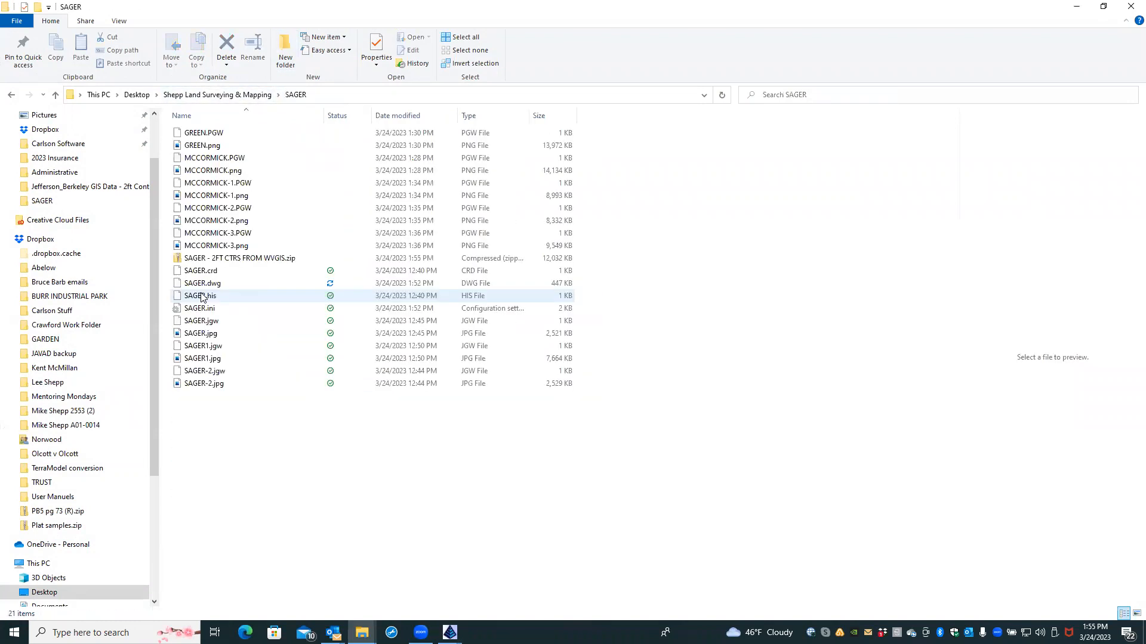
left_click(239, 258)
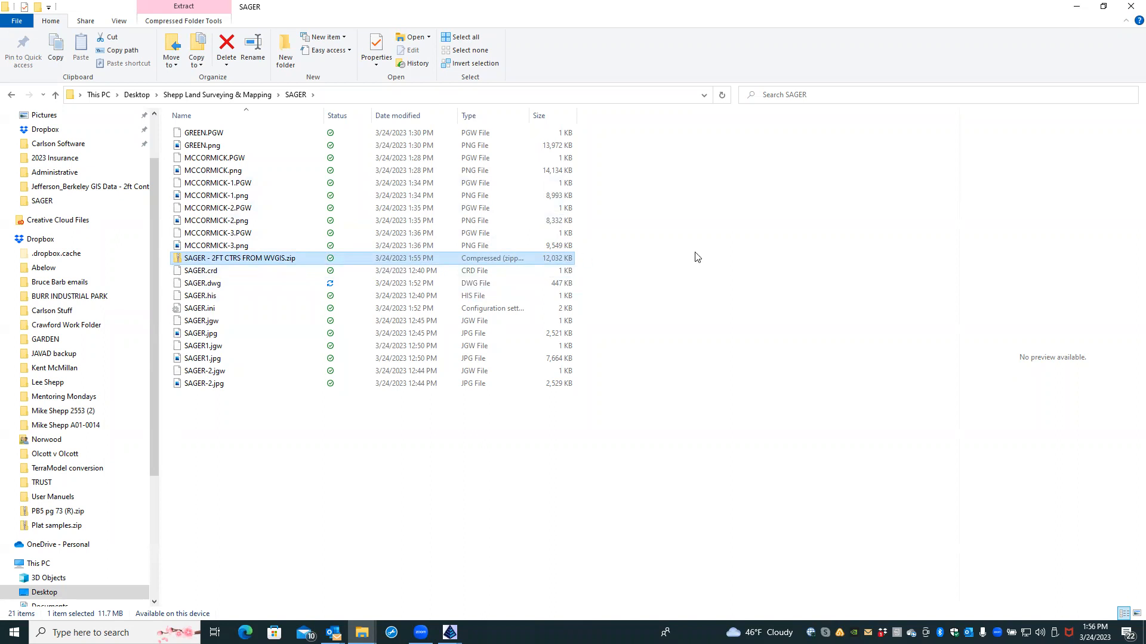
left_click(1123, 10)
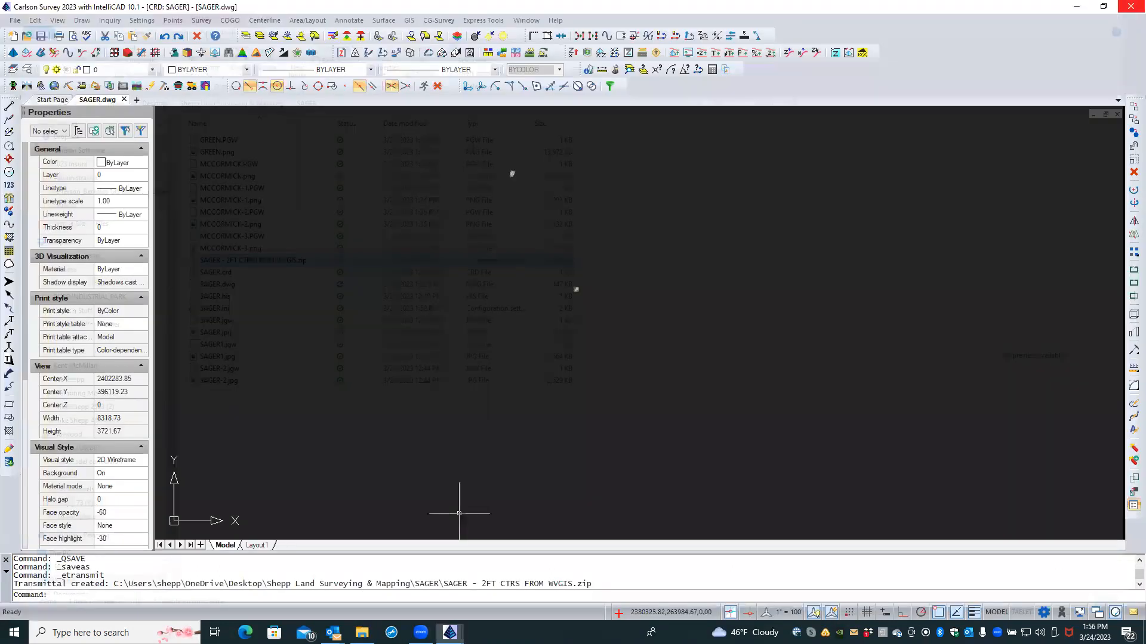
Step: Zoom in on the SAGER drawing so its two small objects separate, then open the local Dropbox folder
scroll(556, 162, "up", 3)
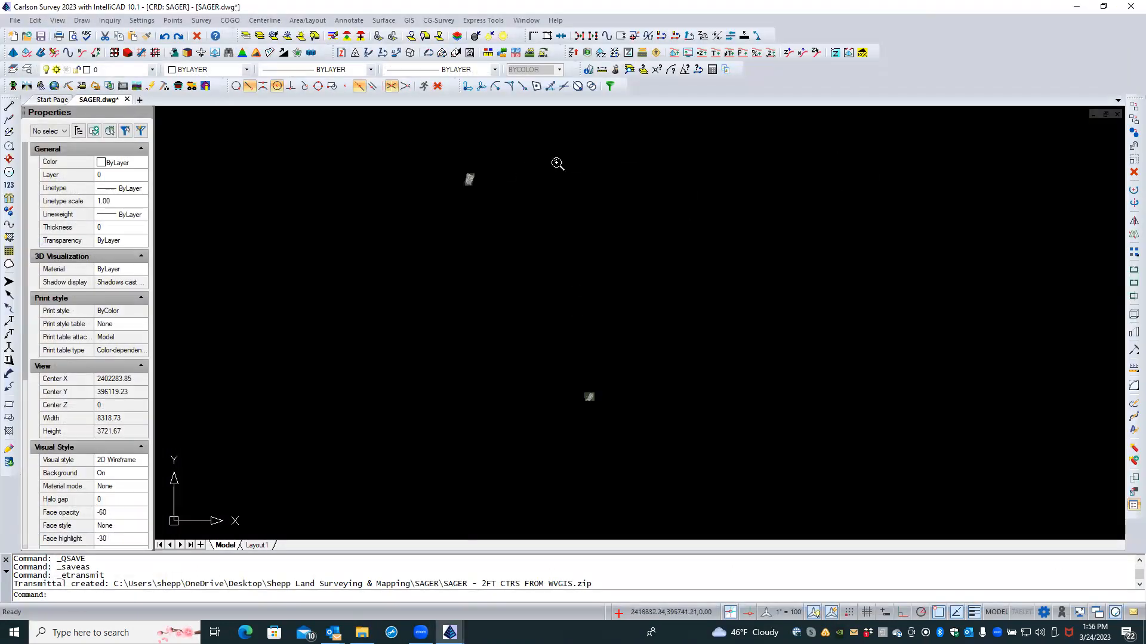
scroll(556, 162, "up", 1)
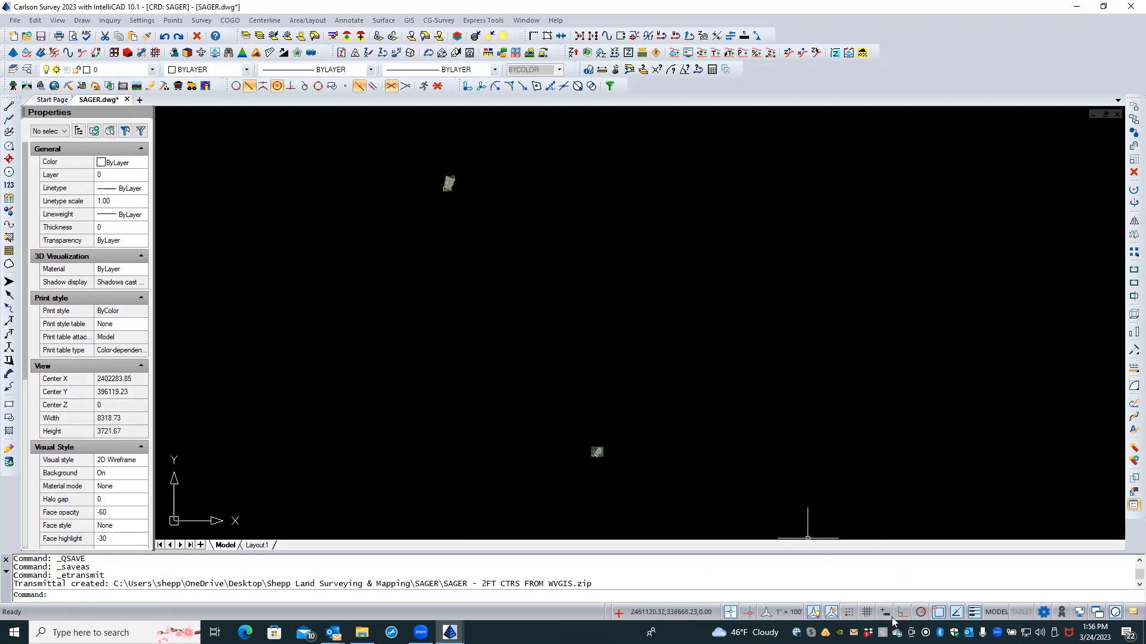
double_click(868, 633)
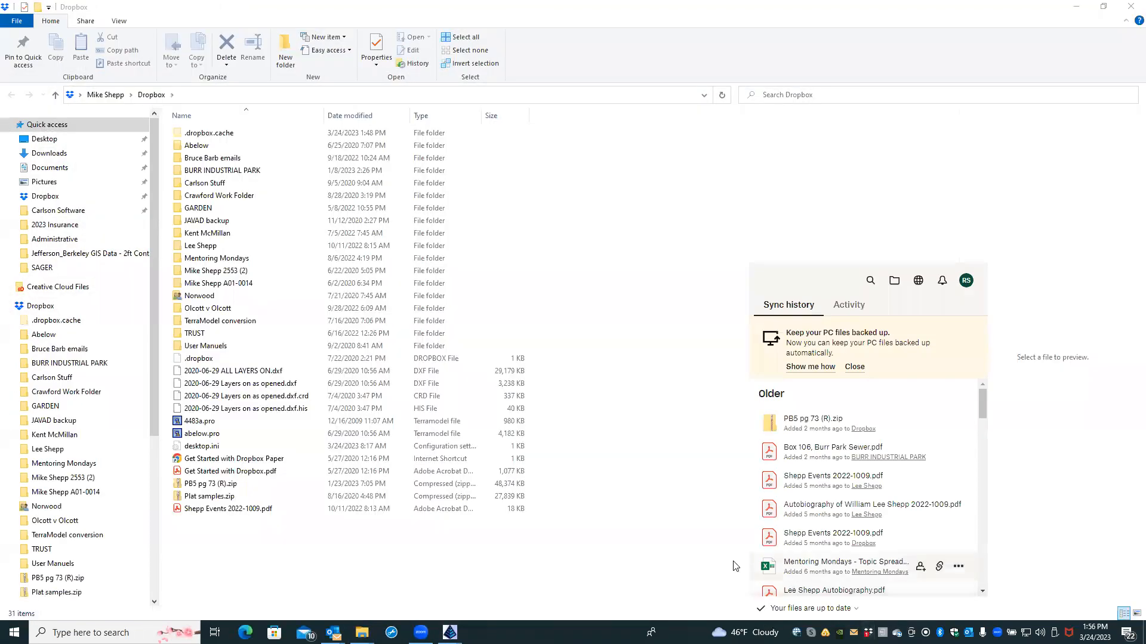
Step: Make a new folder named DATA TRANSFER in the Dropbox folder and open it
left_click(707, 546)
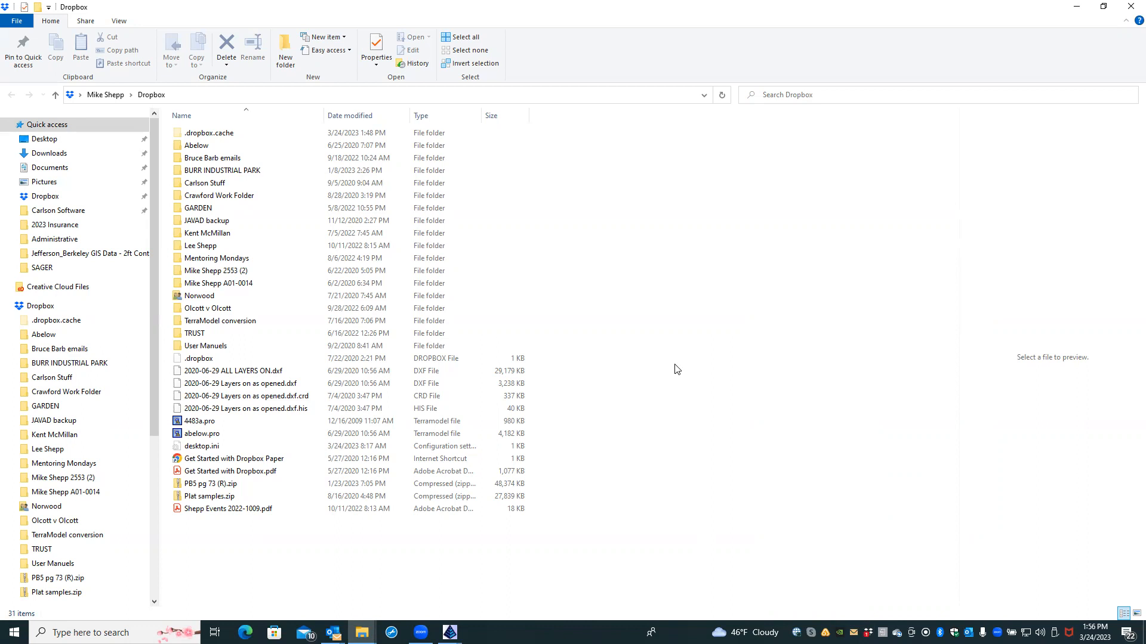
right_click(410, 559)
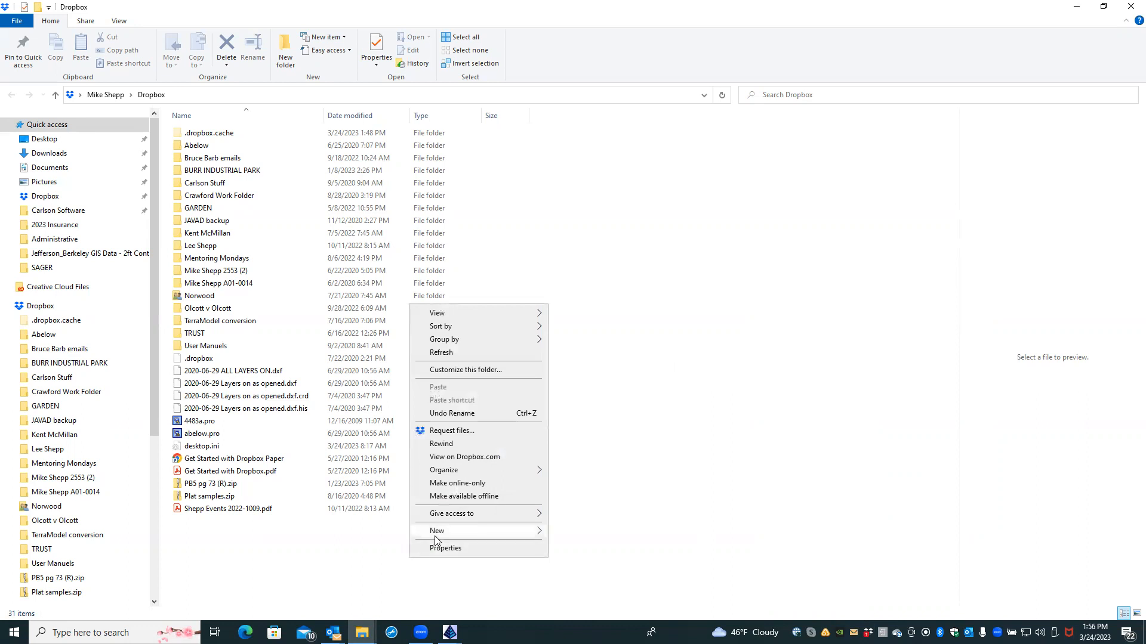
mouse_move(435, 536)
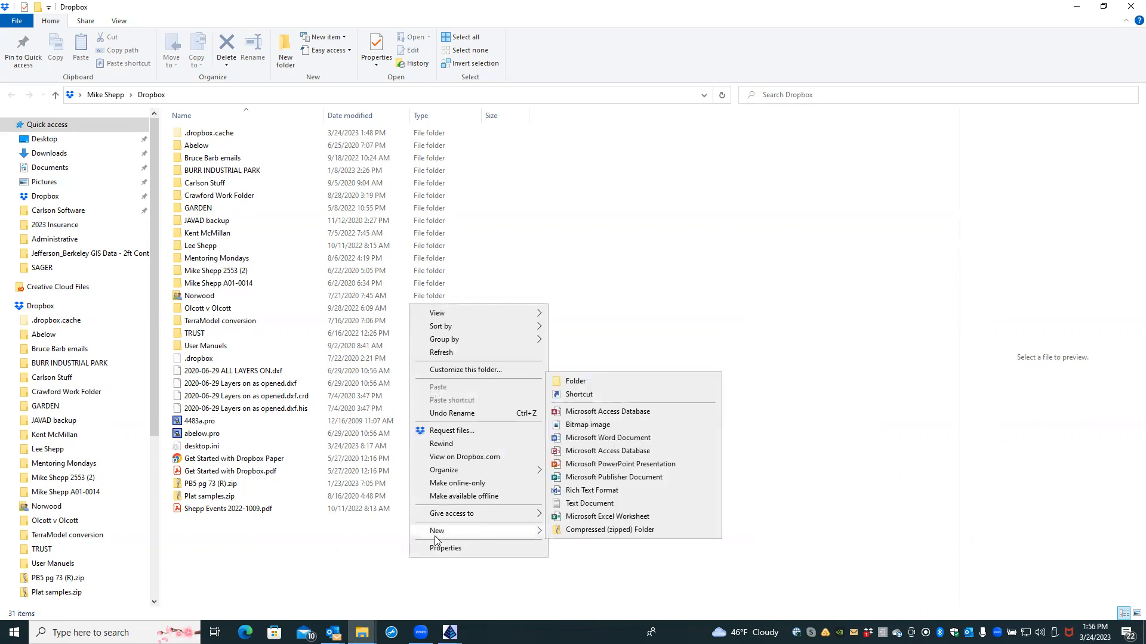
left_click(576, 382)
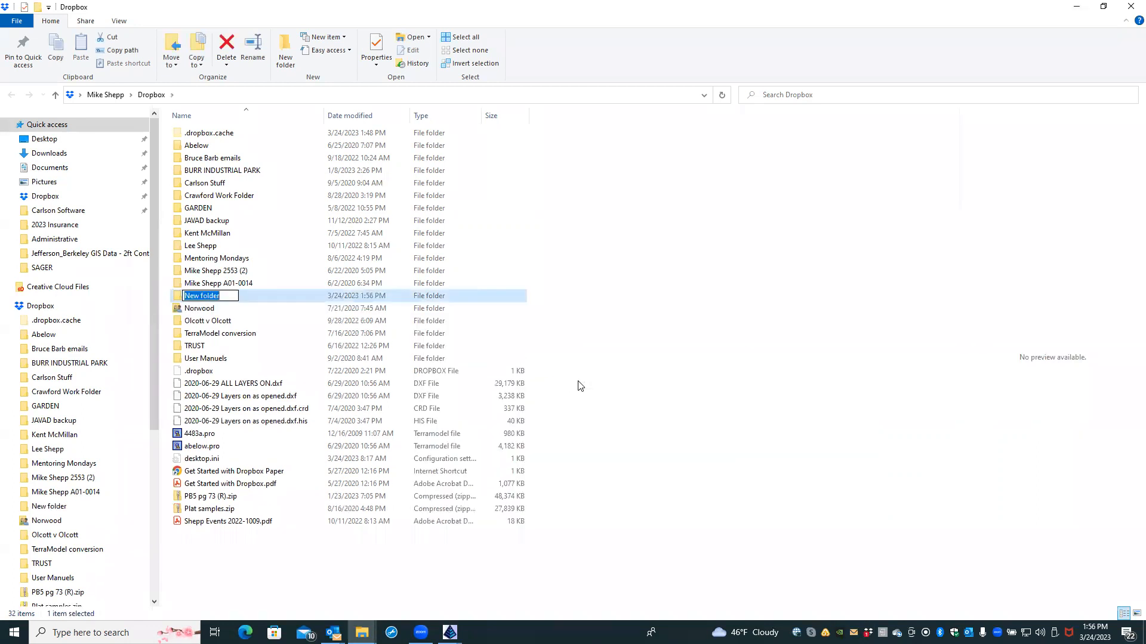
type("DATA TRANSFER")
left_click(316, 315)
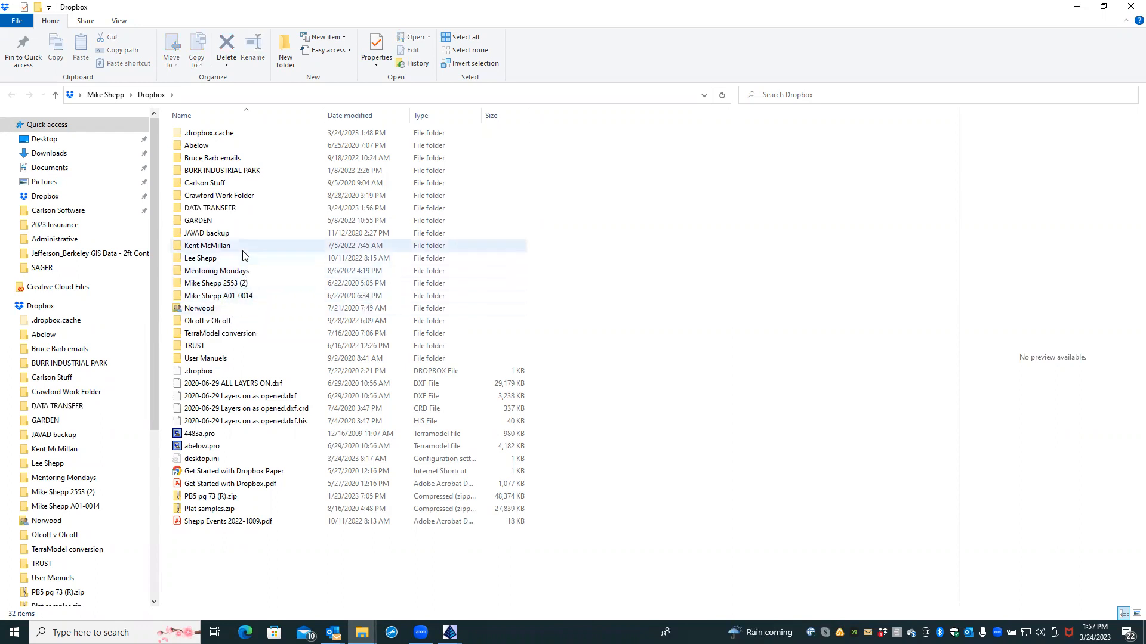
double_click(225, 209)
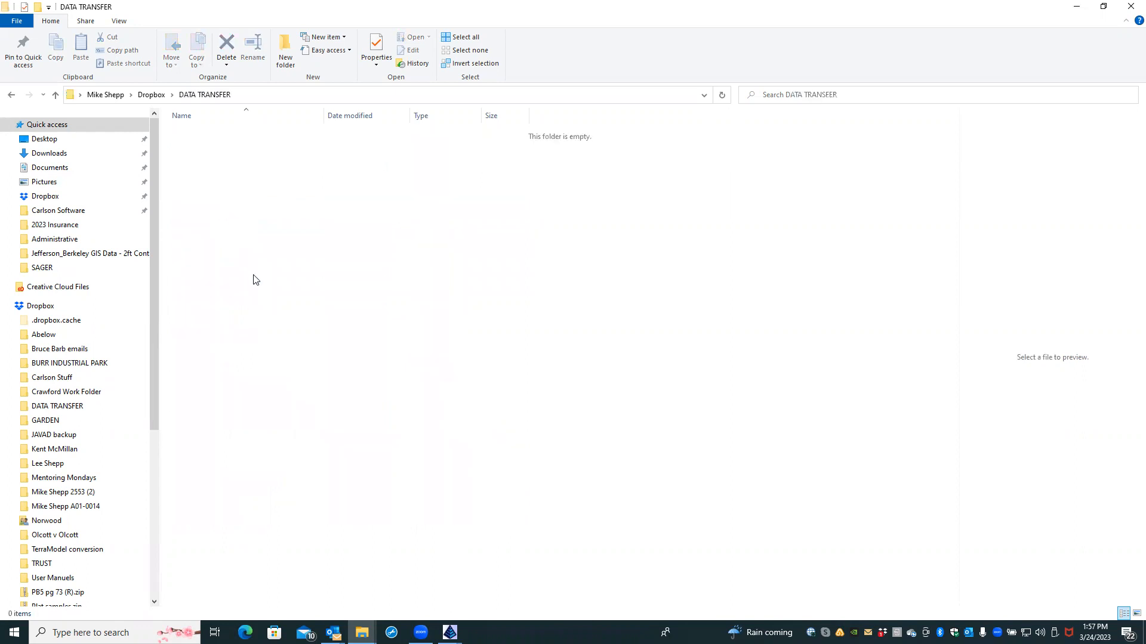
Step: Create a SAGER subfolder inside DATA TRANSFER and open it
right_click(255, 274)
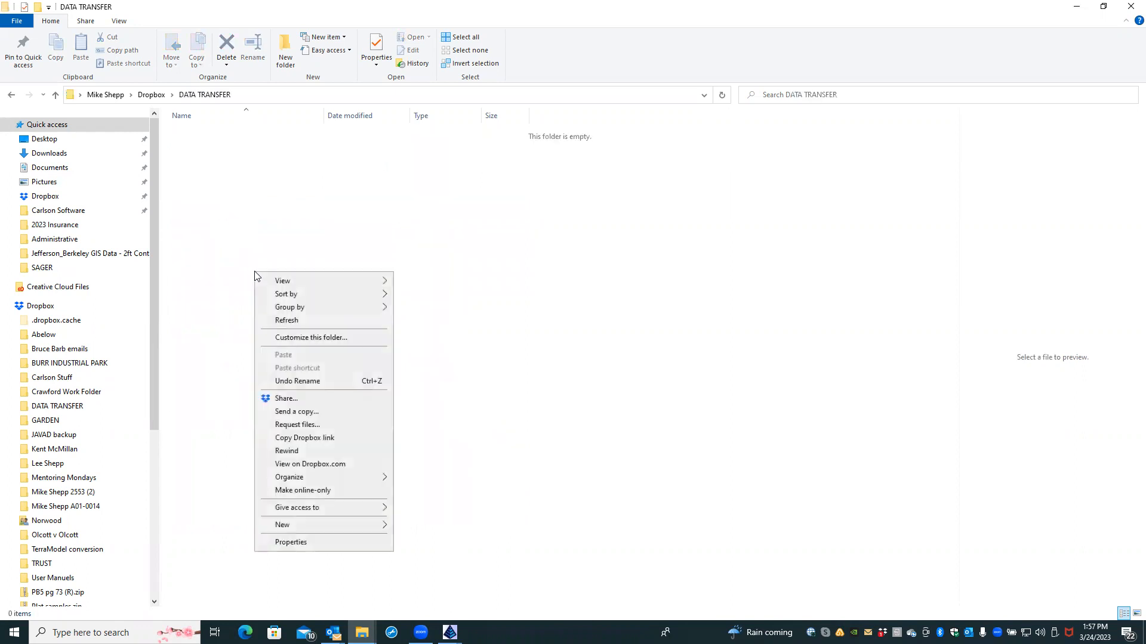
mouse_move(303, 528)
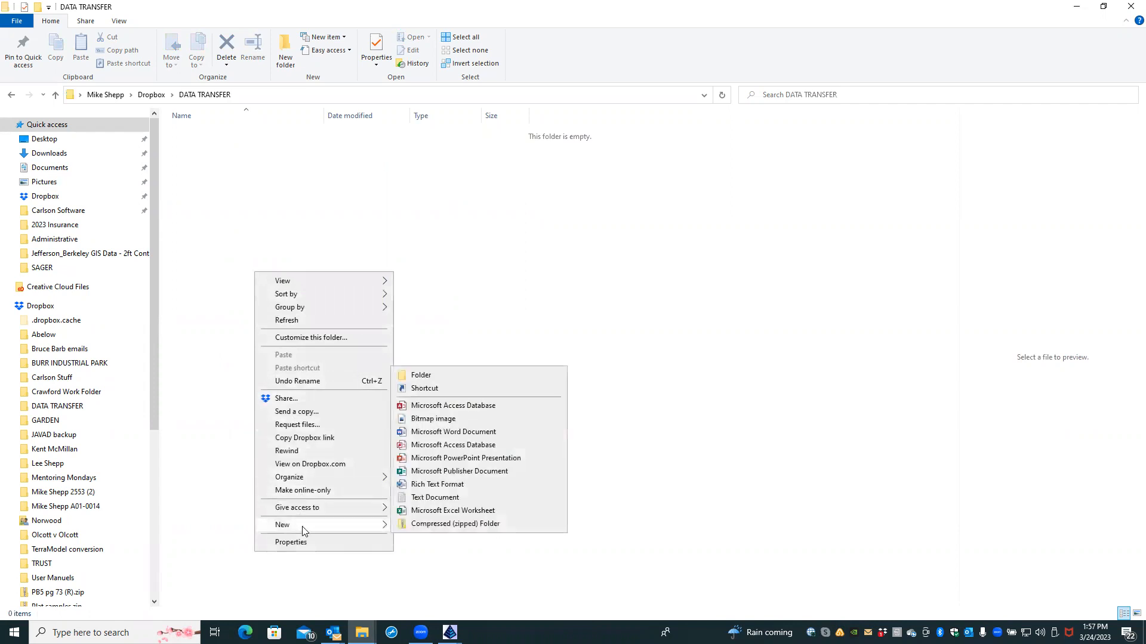
left_click(439, 378)
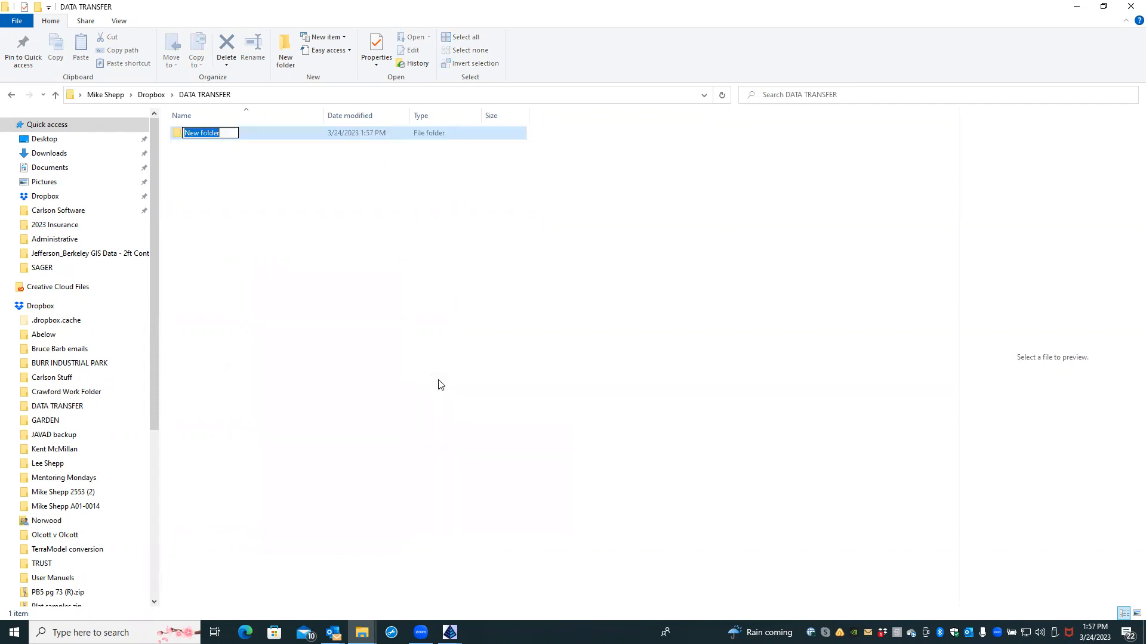
type("SAGER")
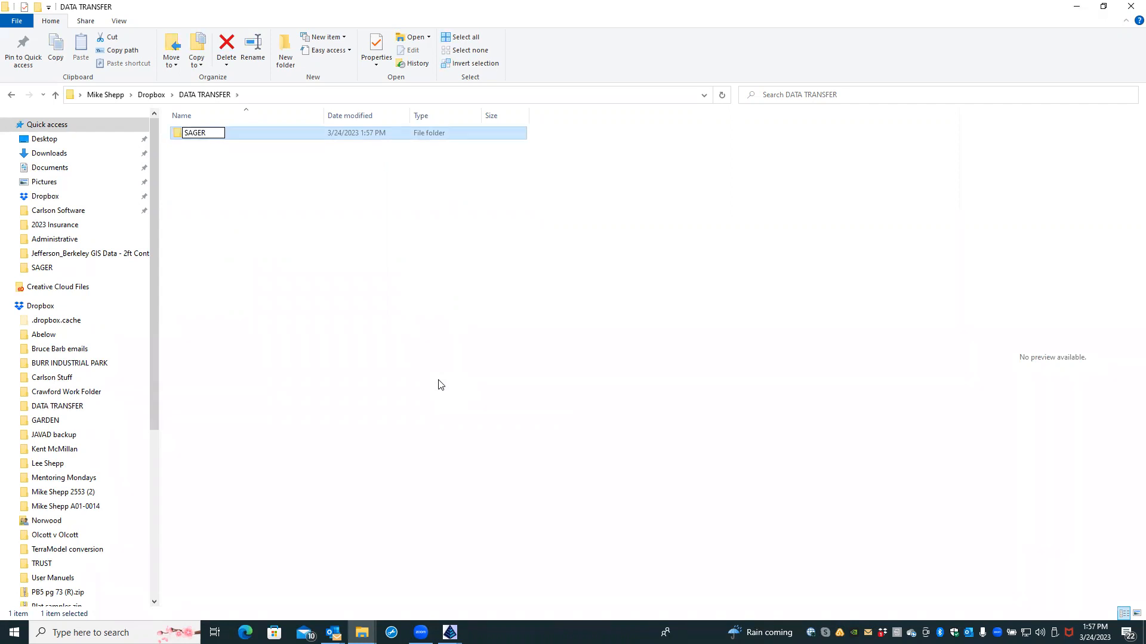
left_click(438, 384)
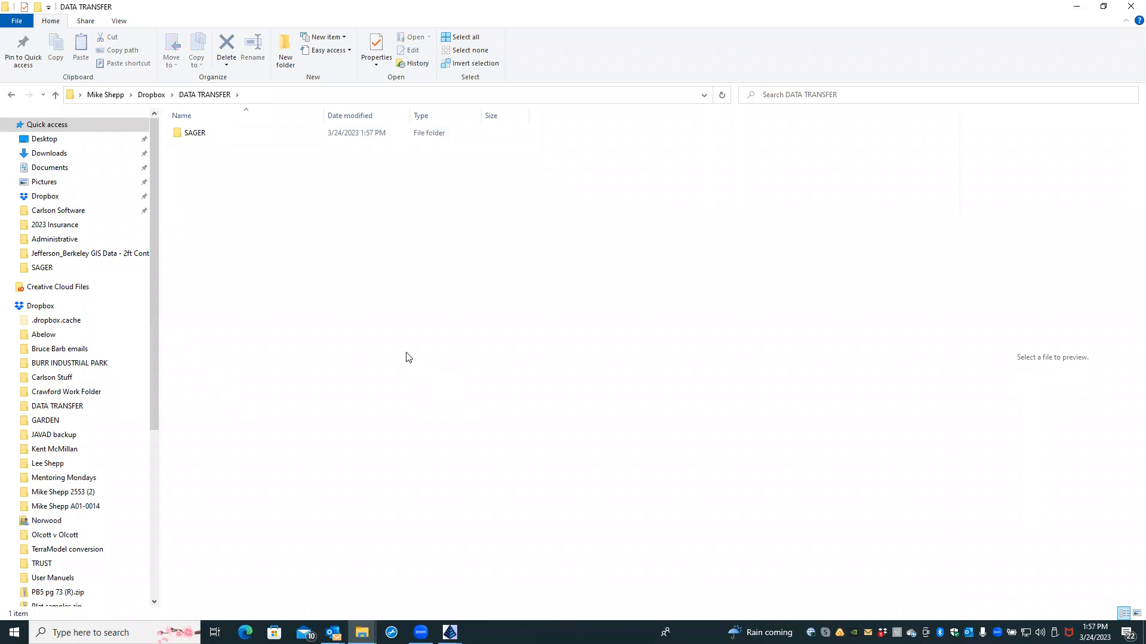
double_click(190, 134)
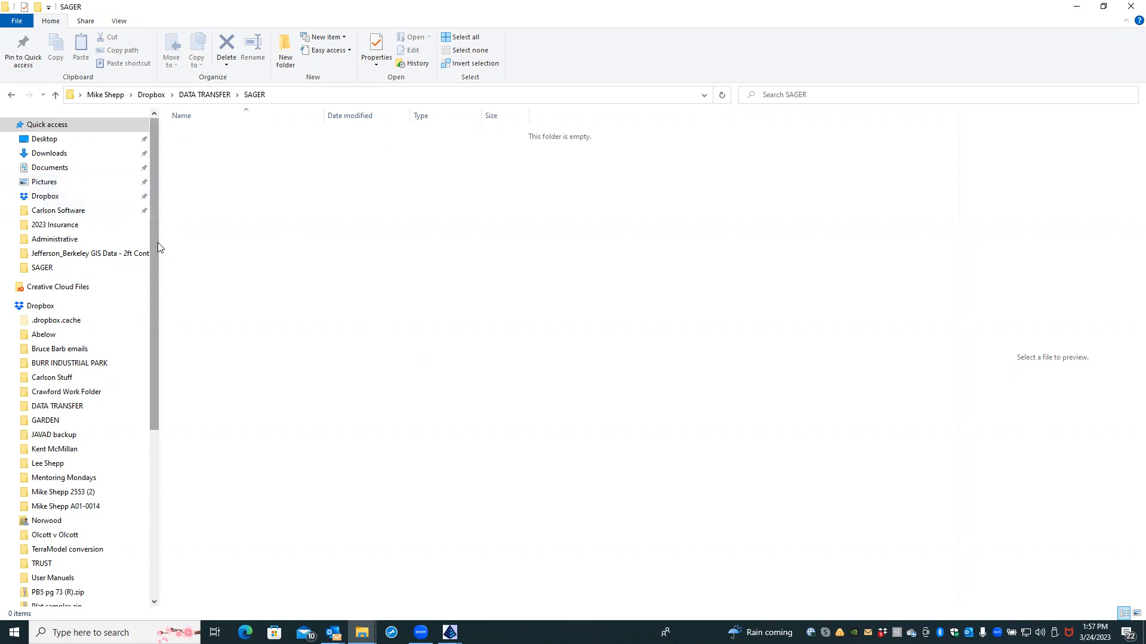
left_click(58, 141)
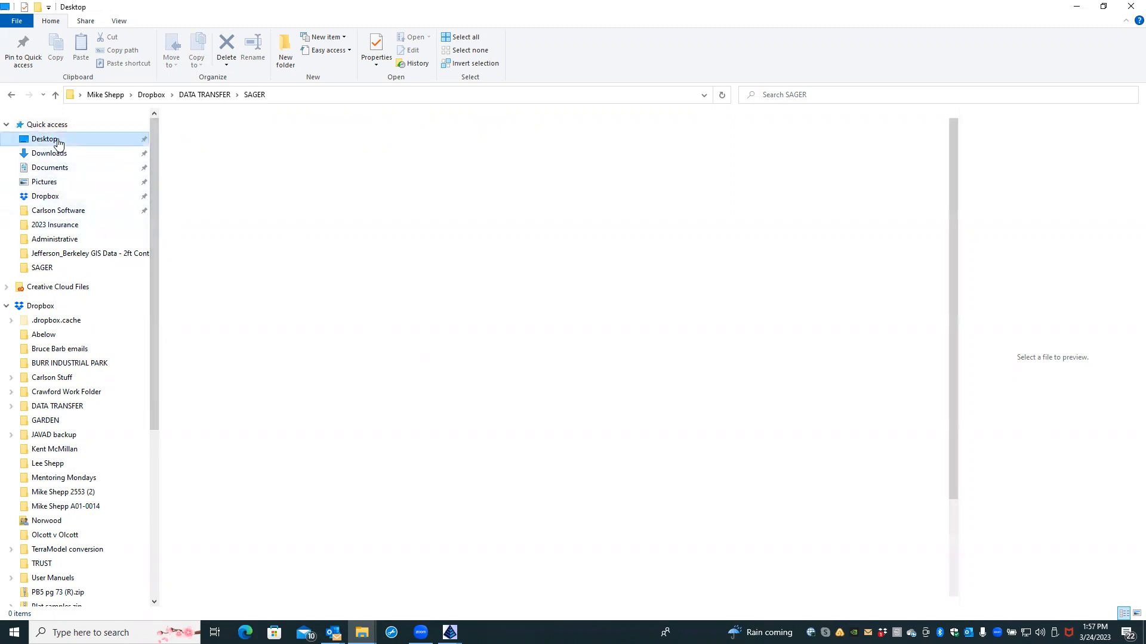
Step: Copy SAGER - 2FT CTRS FROM WVGIS.zip from Desktop > Shepp Land Surveying & Mapping > SAGER
double_click(200, 248)
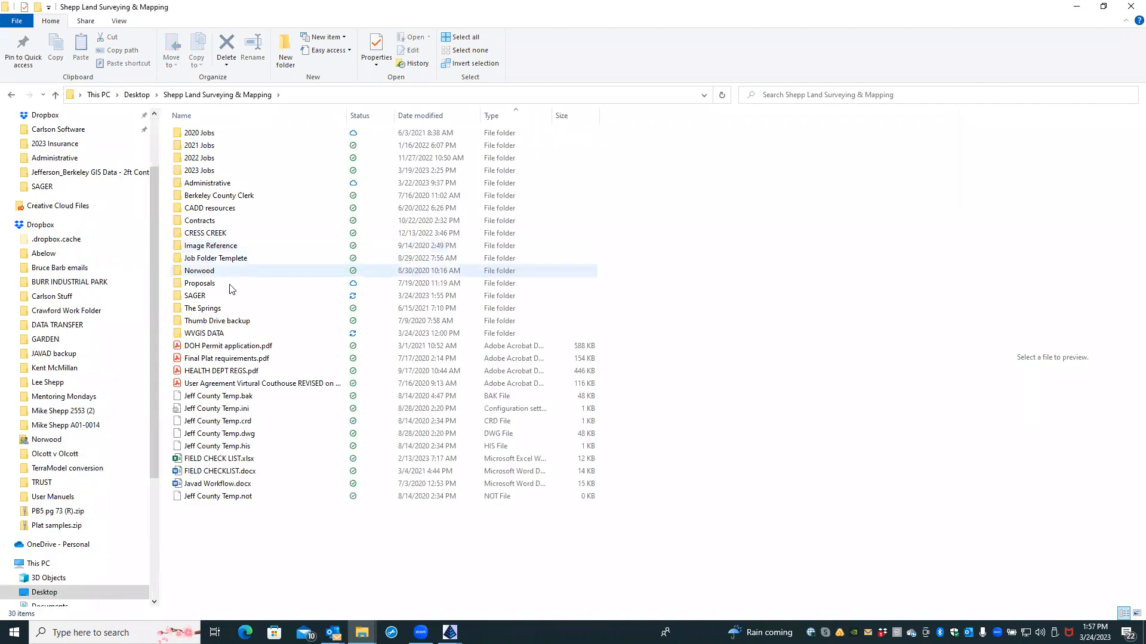
double_click(226, 294)
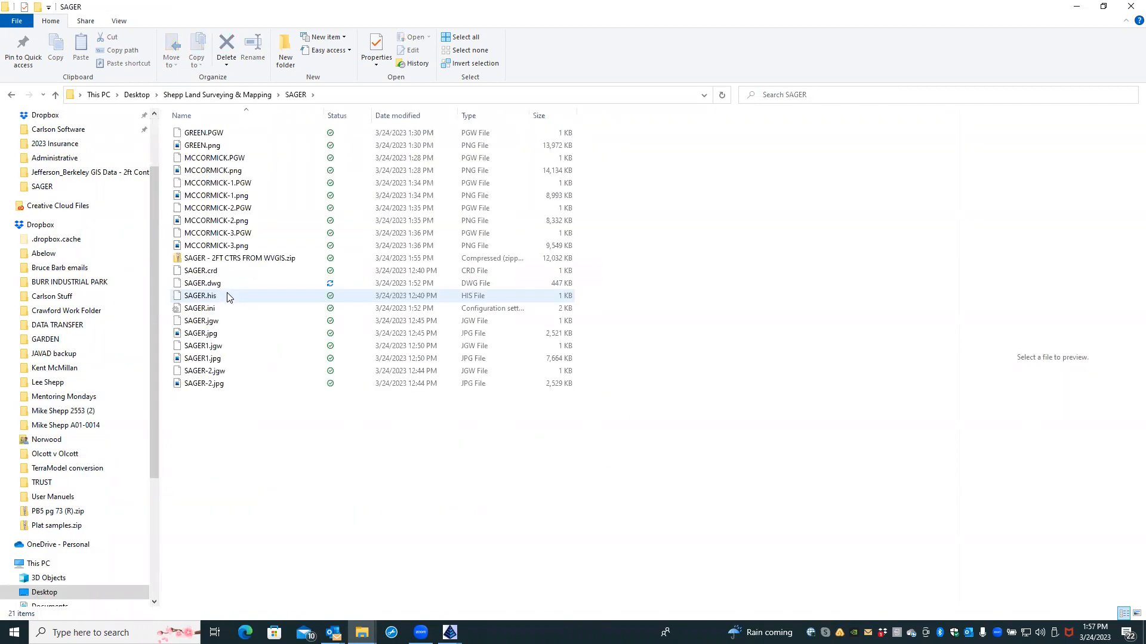
left_click(248, 260)
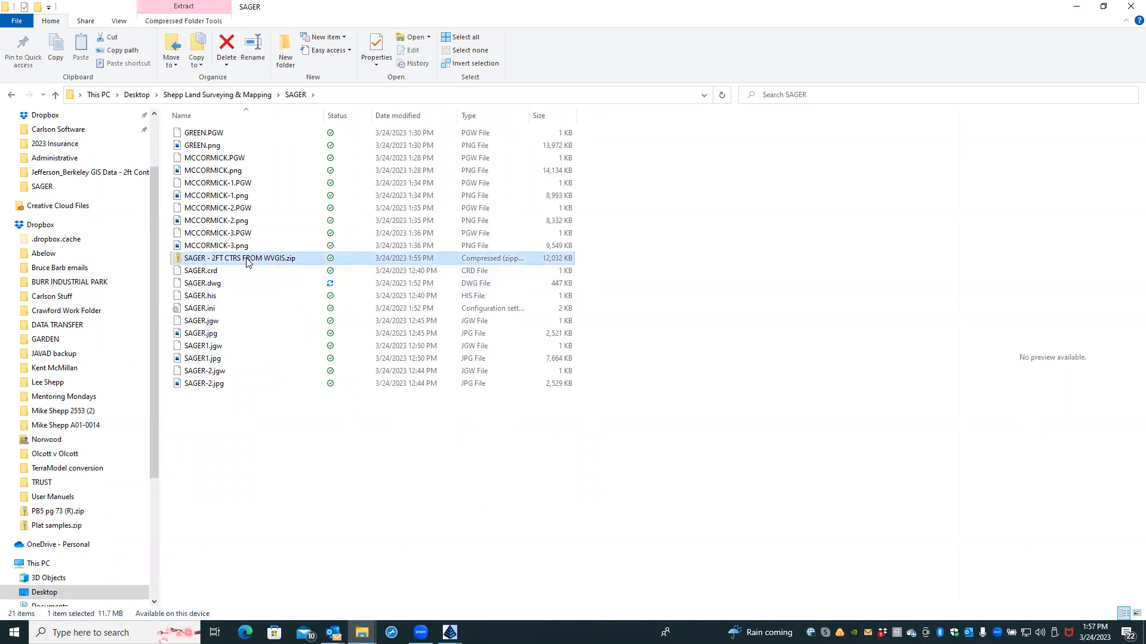
right_click(248, 262)
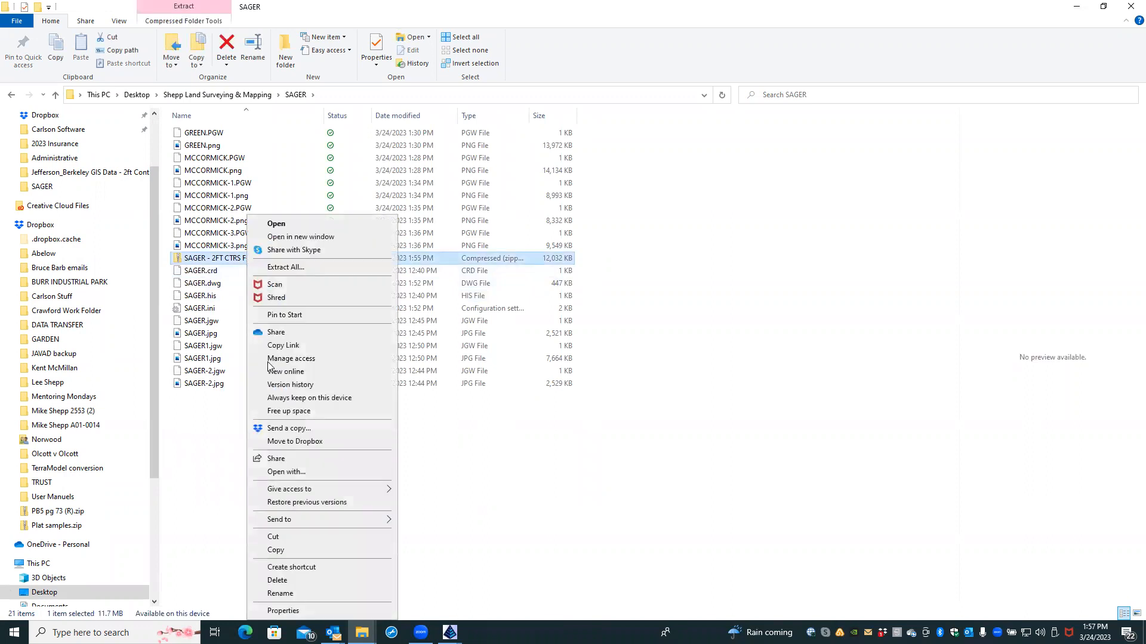
left_click(294, 549)
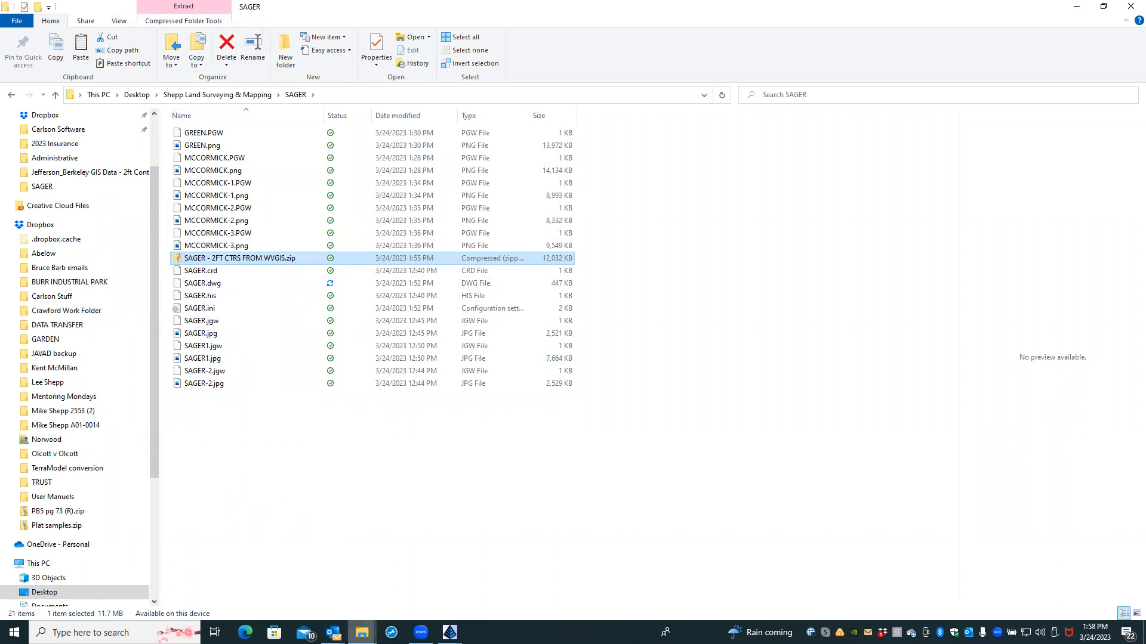
mouse_move(362, 632)
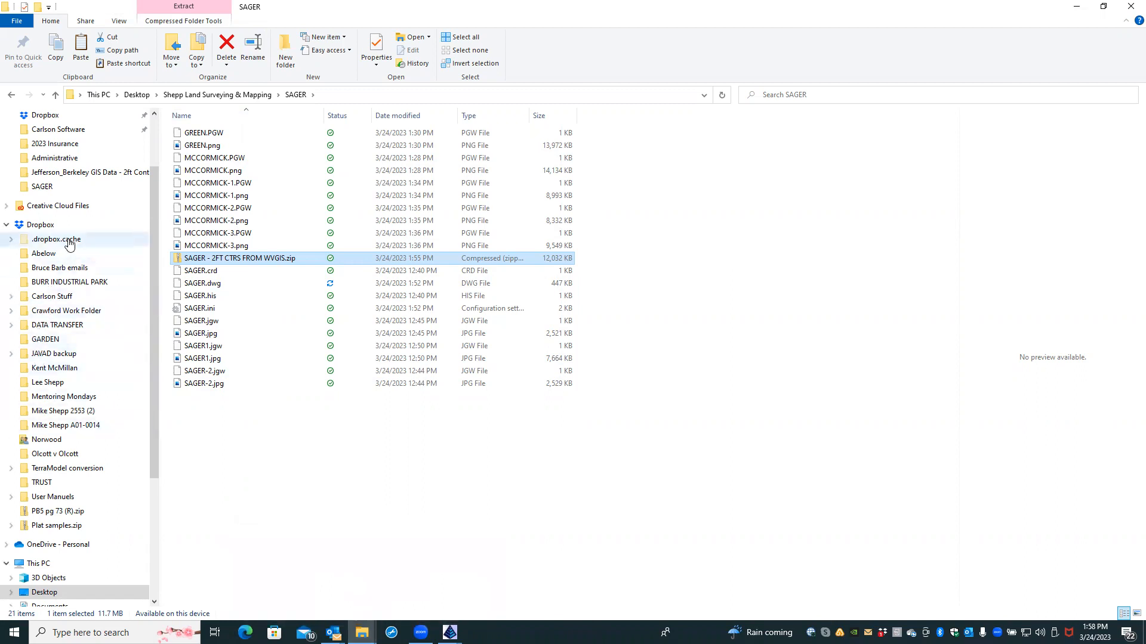
left_click(70, 325)
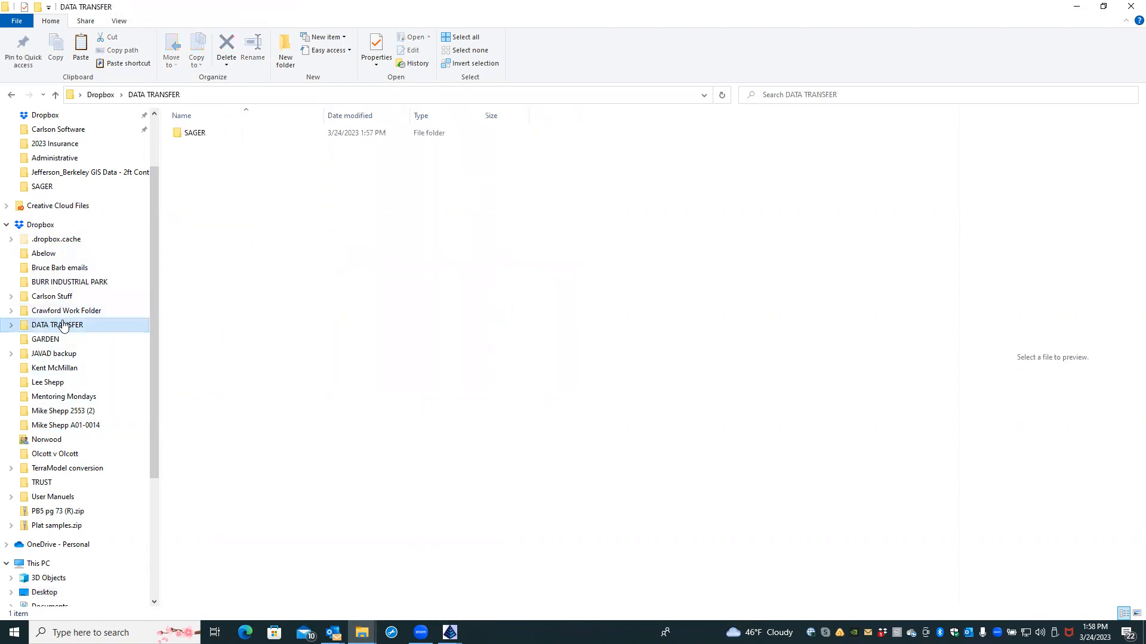
Step: Paste the zip into Dropbox's DATA TRANSFER/SAGER folder
double_click(203, 133)
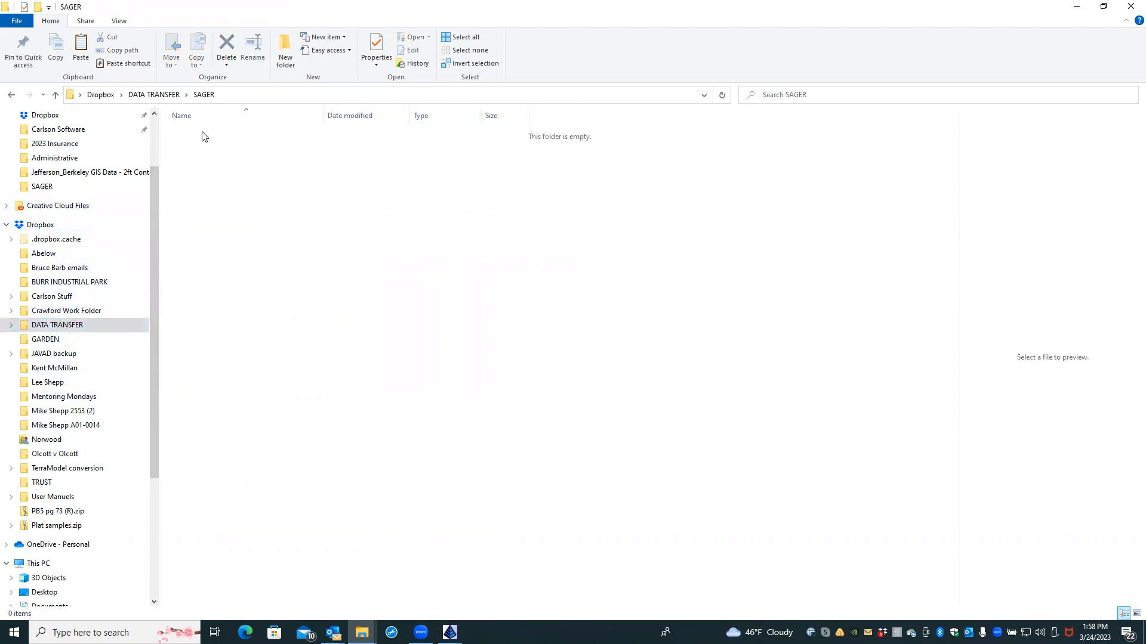
right_click(200, 182)
left_click(227, 262)
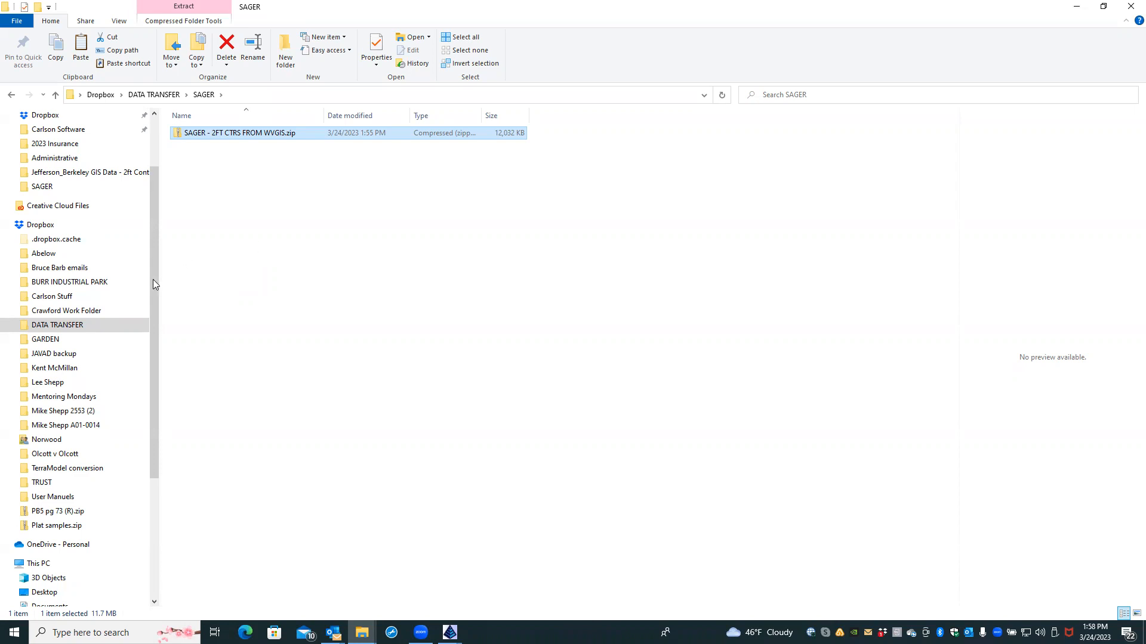
Step: Copy the Dropbox share link for the SAGER folder from the navigation pane
left_click(11, 327)
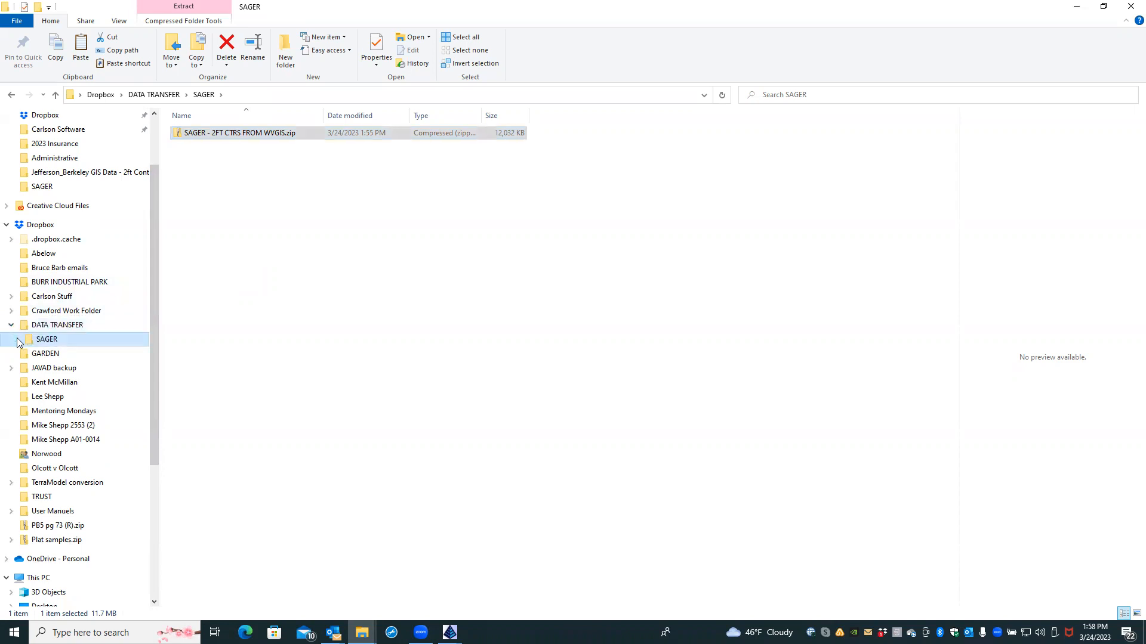
left_click(16, 339)
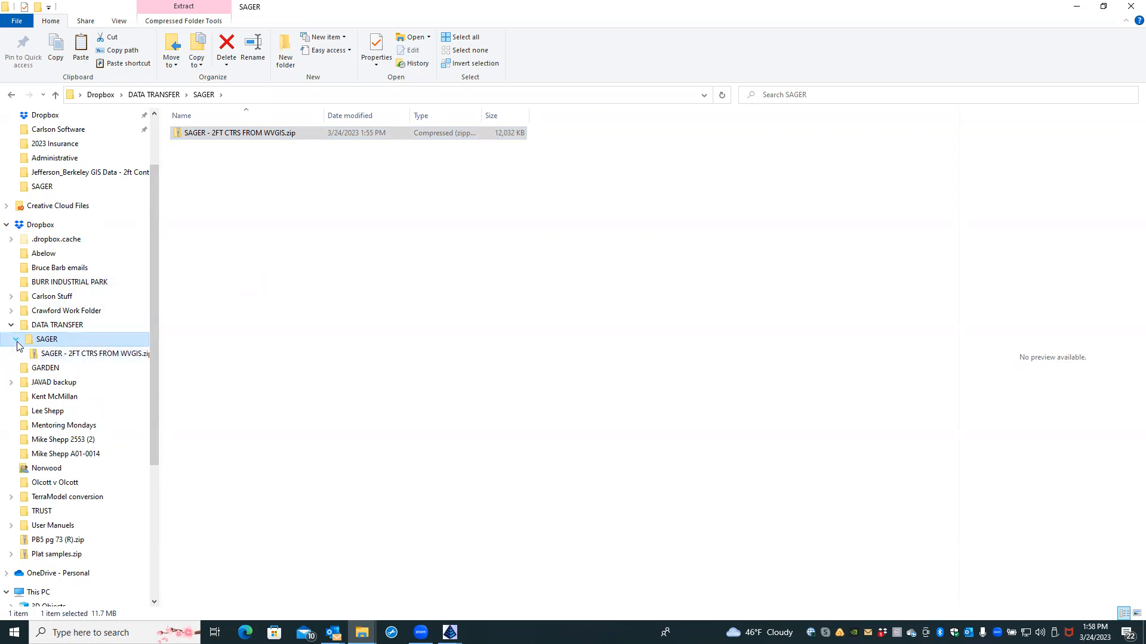
left_click(17, 341)
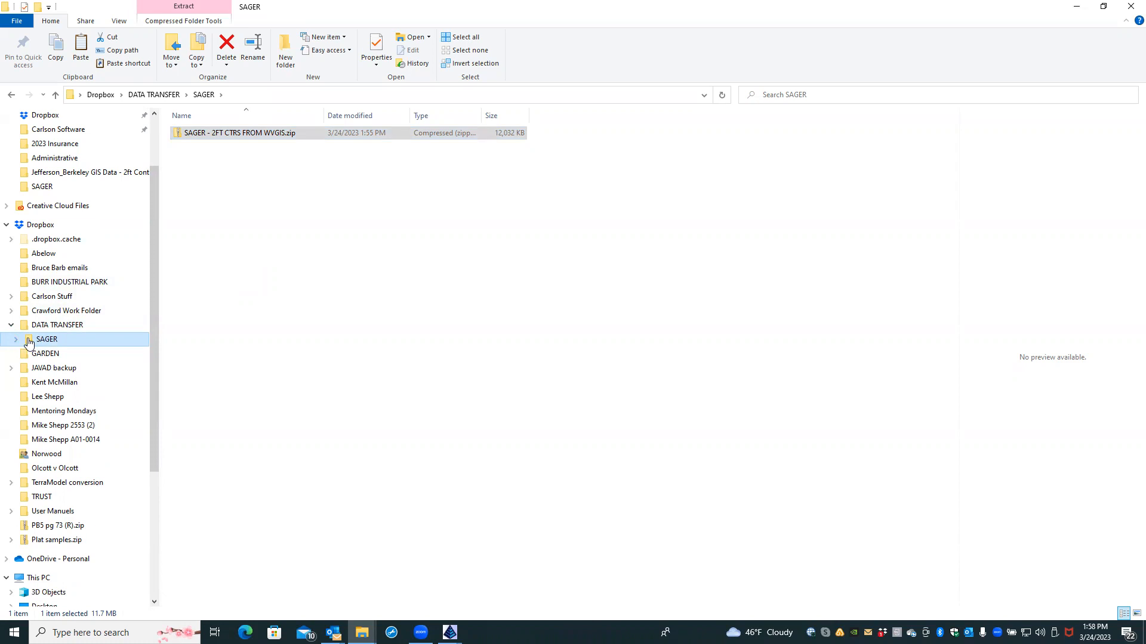
right_click(28, 344)
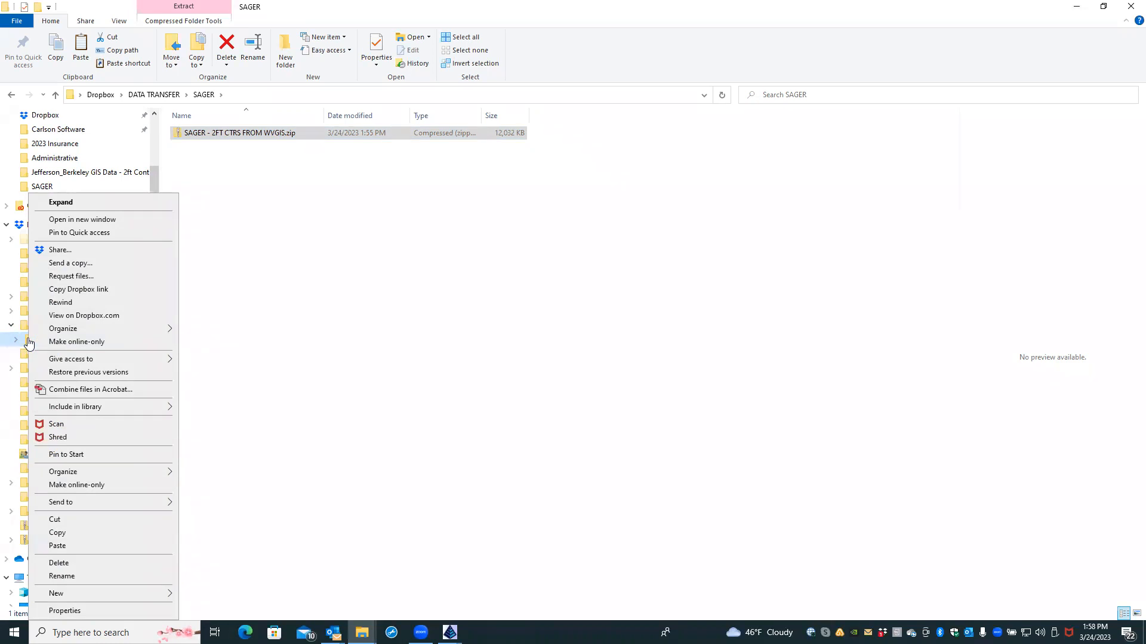
left_click(89, 292)
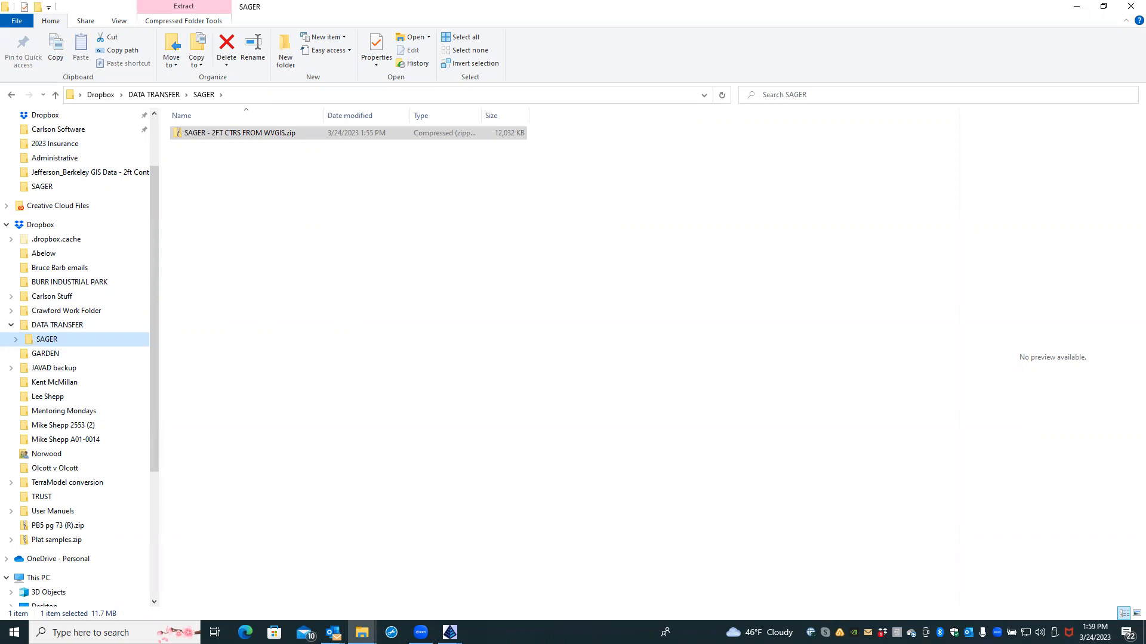
left_click(333, 633)
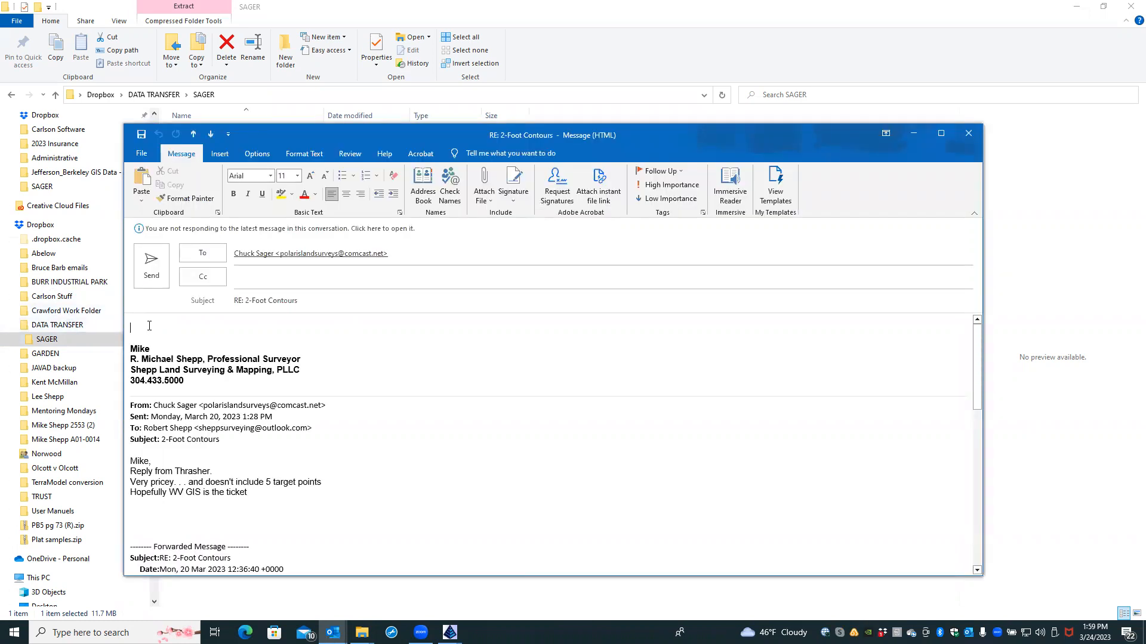
Step: Greet the recipient, explain the zip holds 2' contours for both sites in one dwg, and add 'Link:'
type("cH")
key("BackSpace")
key("BackSpace")
key("Caps_Lock")
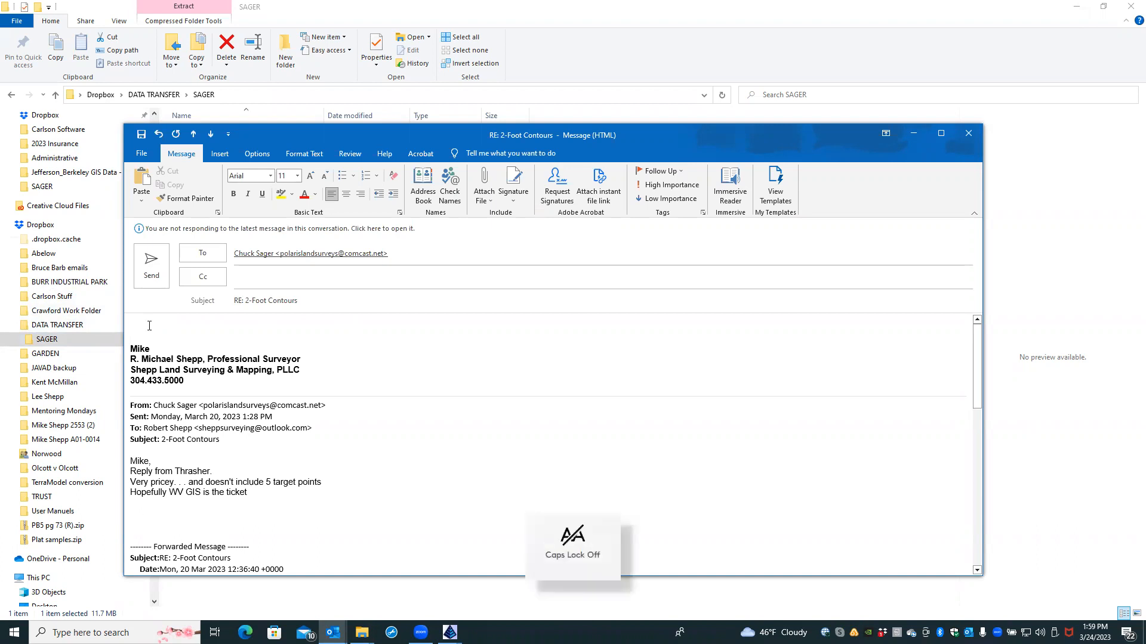
type("Chuc")
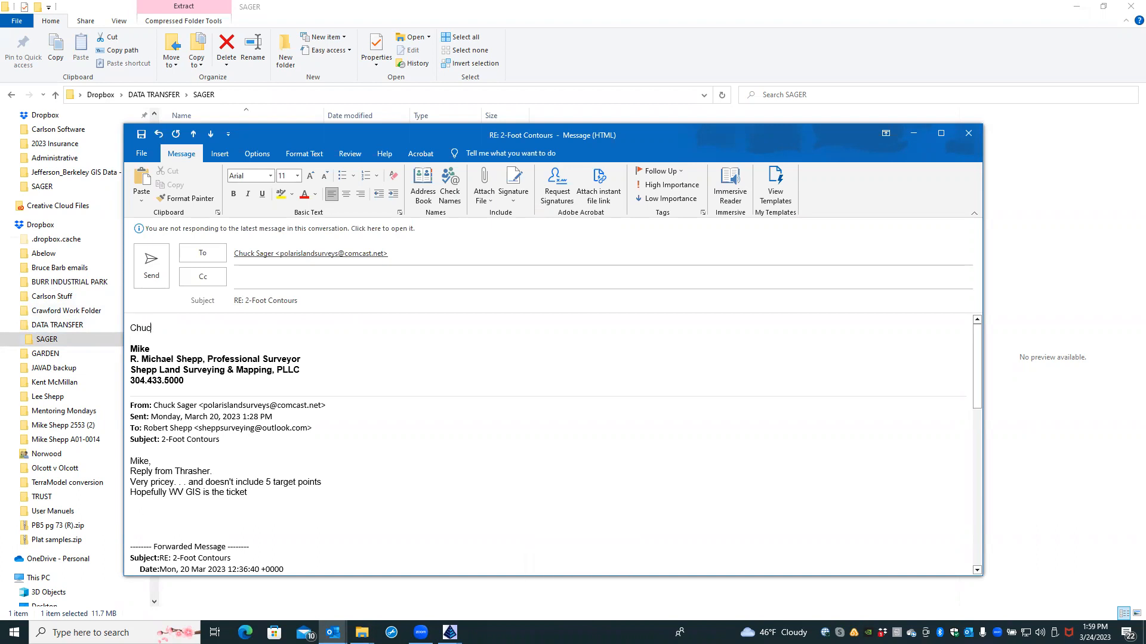
type("k:")
key("Return")
key("Return")
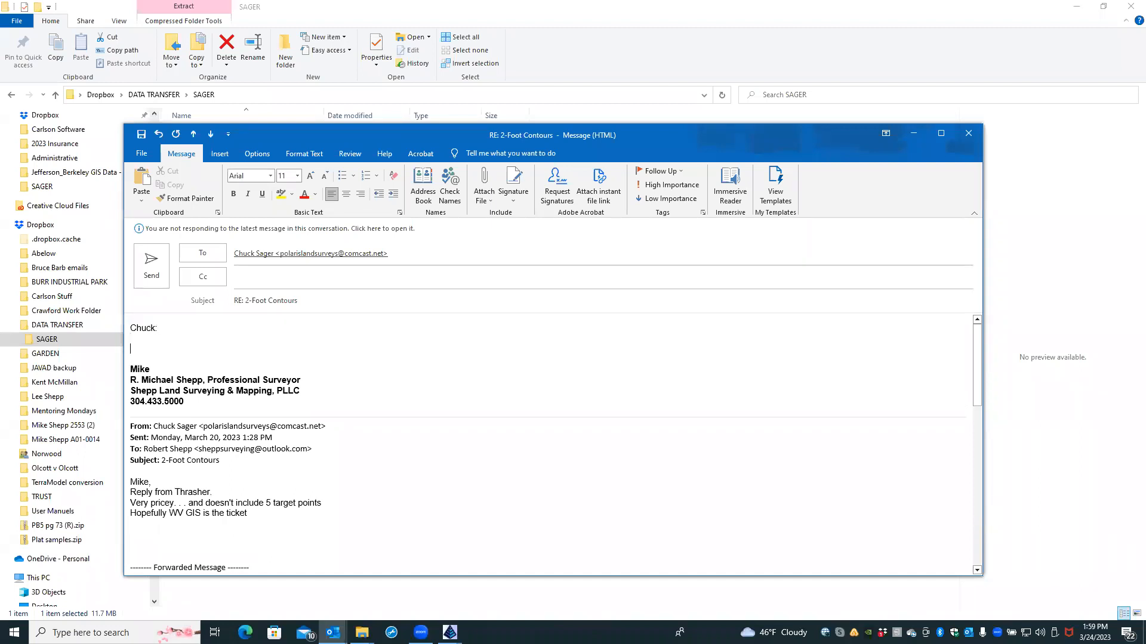
type("Here is a link to a zip file tha tt has 2' con")
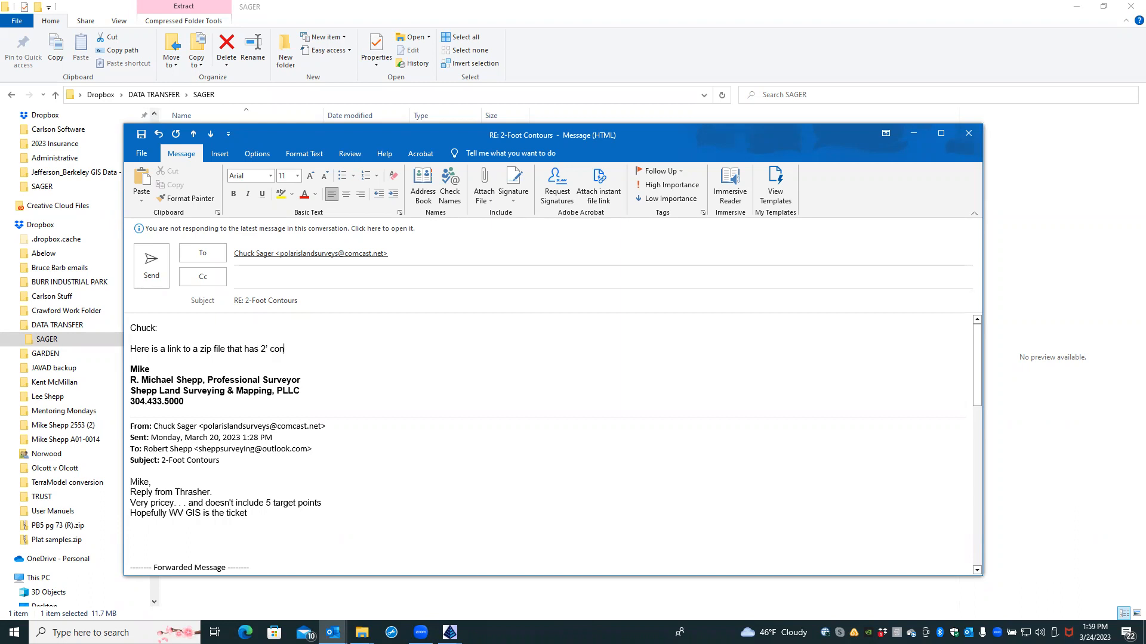
type("tours for both sites. They are both on ")
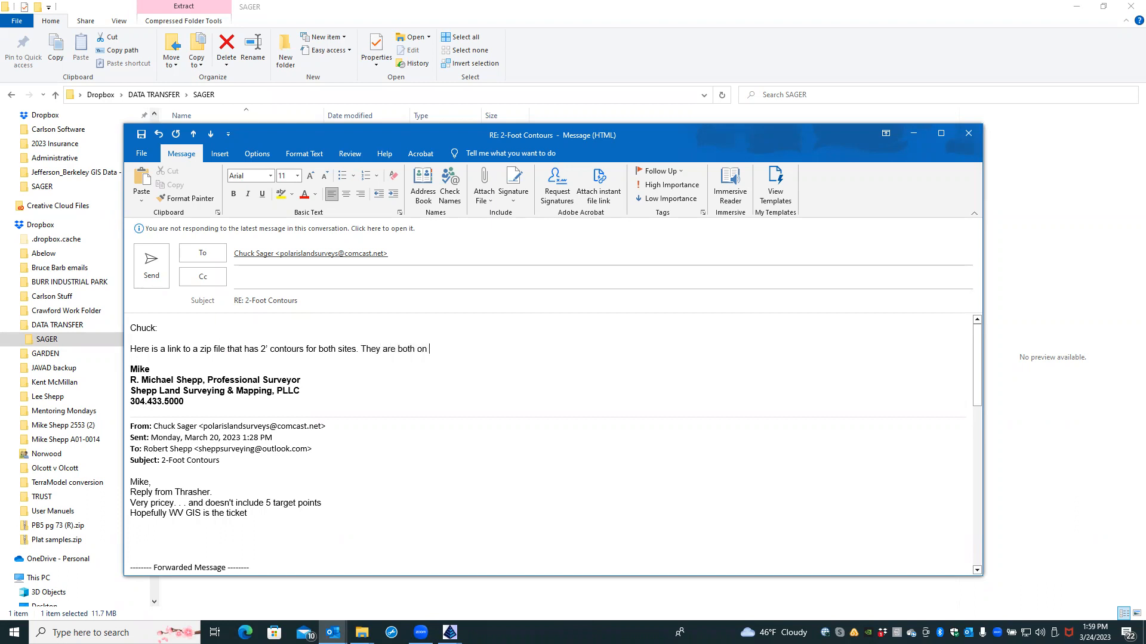
type("one dwg file.")
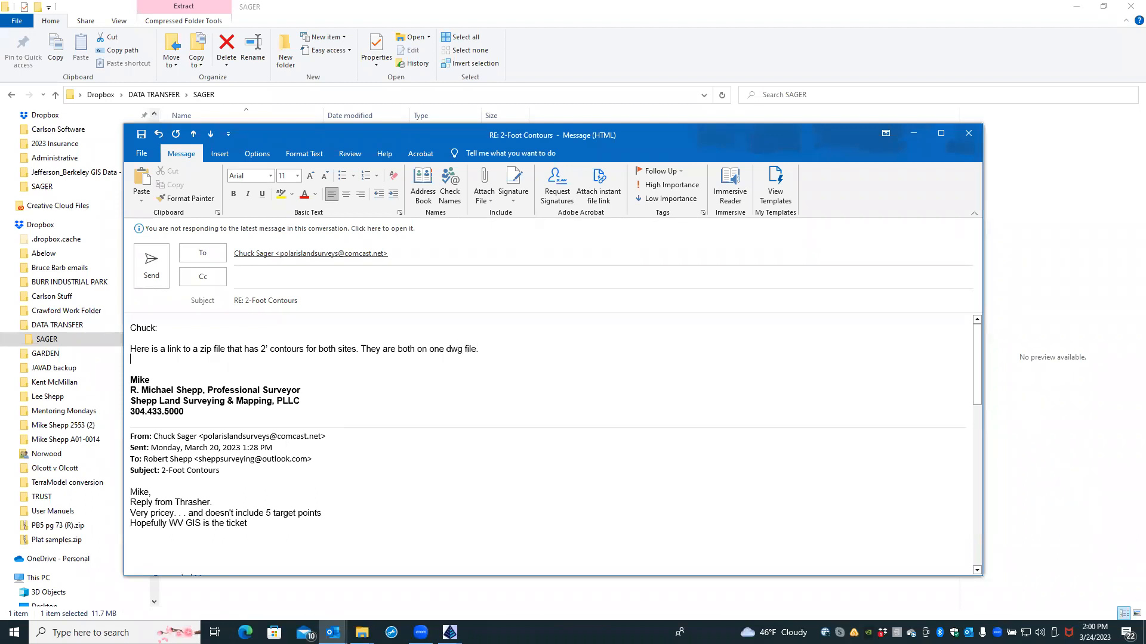
key("Return")
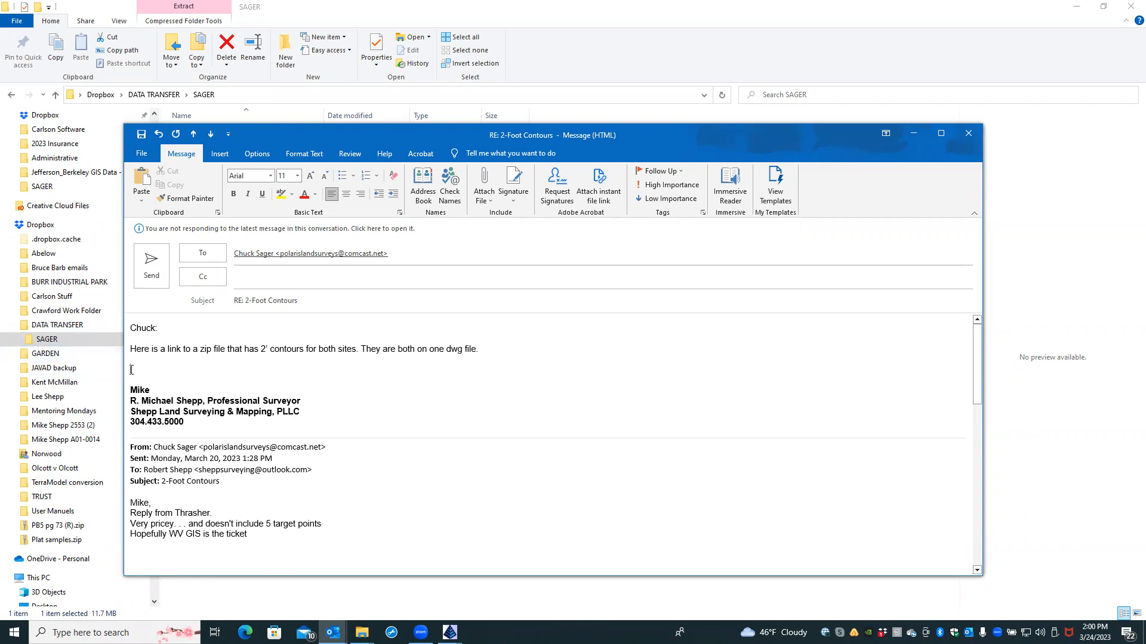
type("link:")
right_click(152, 372)
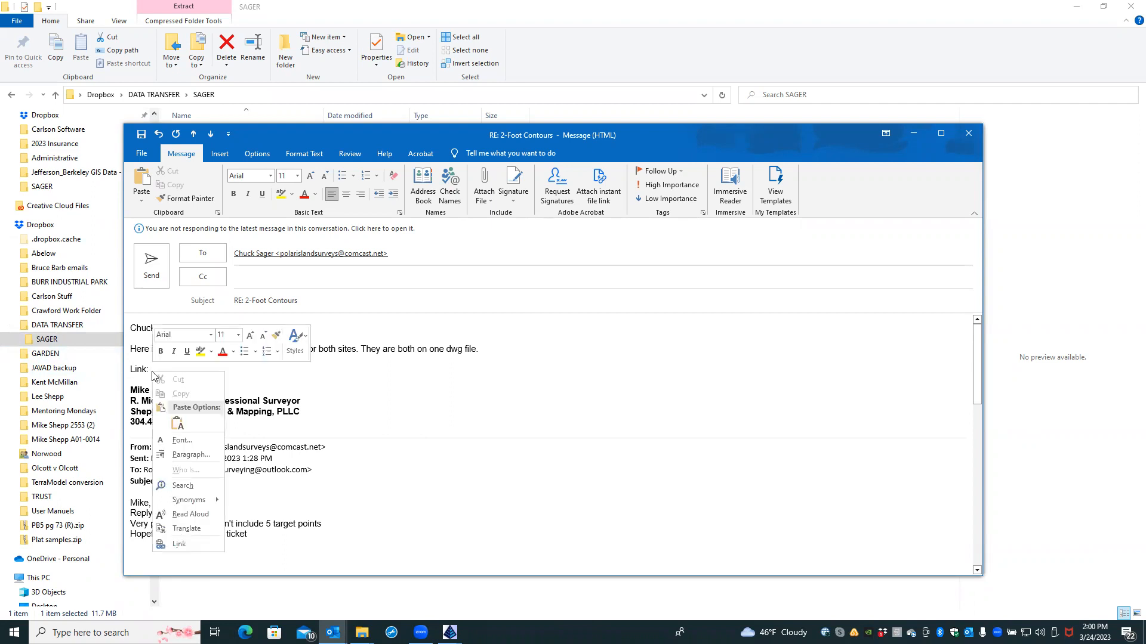
Step: Paste the Dropbox link, add 'Let me know if you have trouble.' and send the reply
left_click(177, 424)
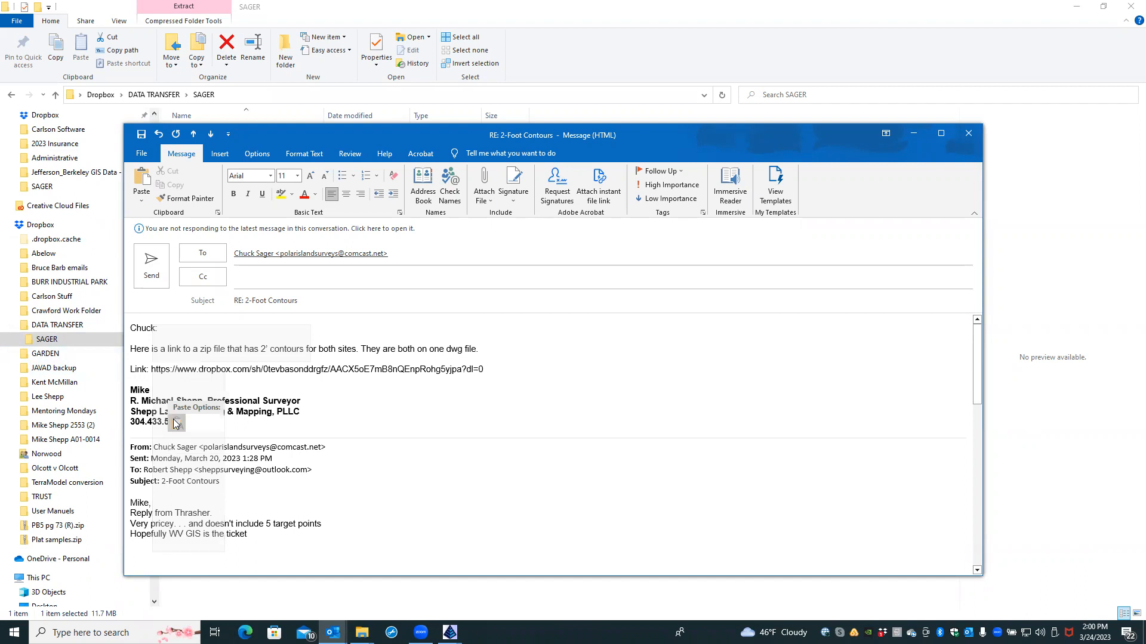
key("Return")
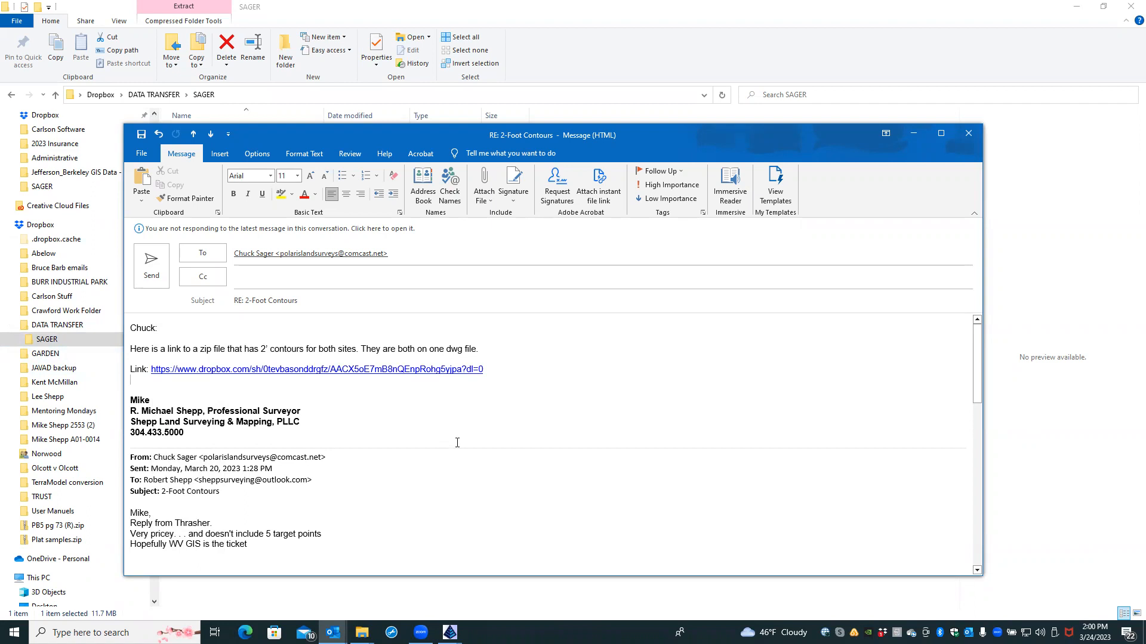
key("Return")
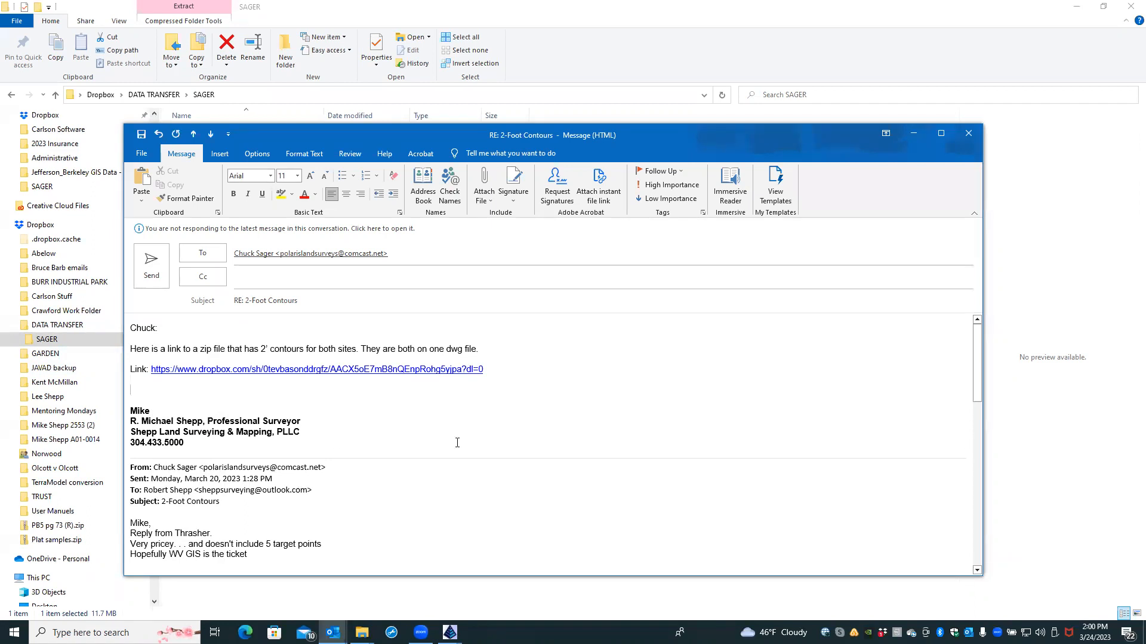
type("Let me know if you hav")
key("BackSpace")
type("e trou")
type("g")
type("ble")
type(".")
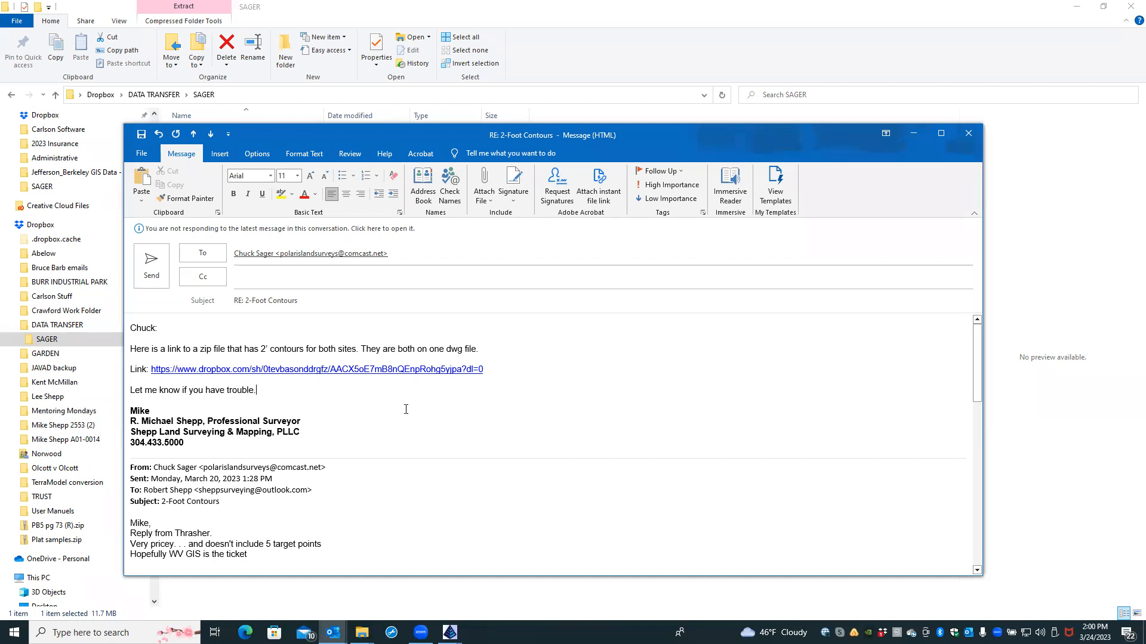
left_click(149, 265)
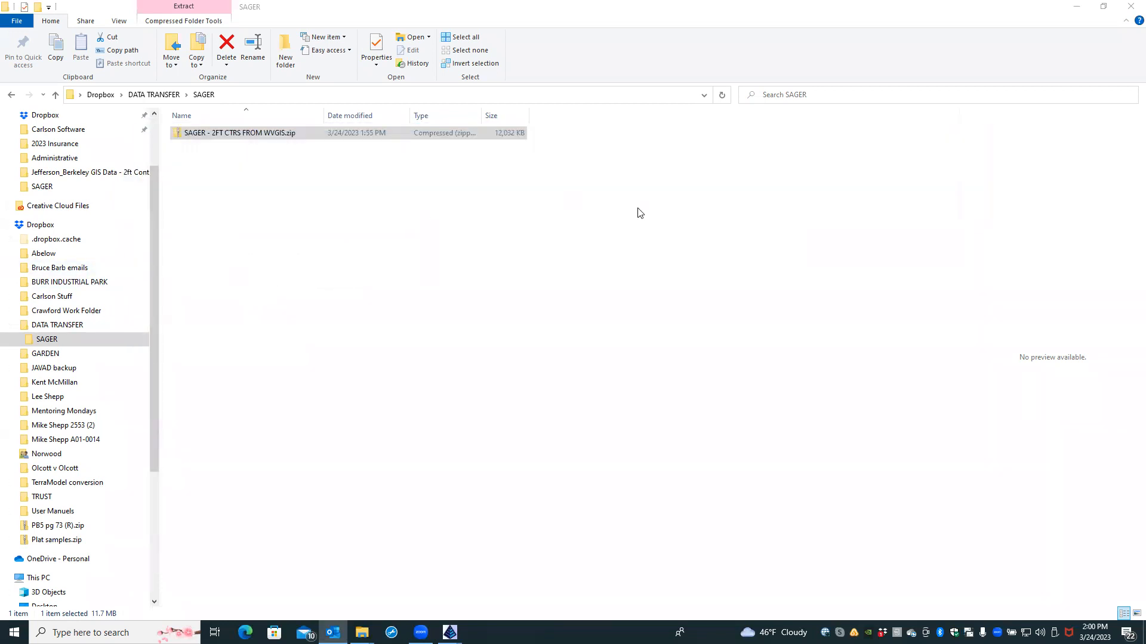
Step: Close the File Explorer window showing Dropbox's SAGER folder
left_click(1130, 7)
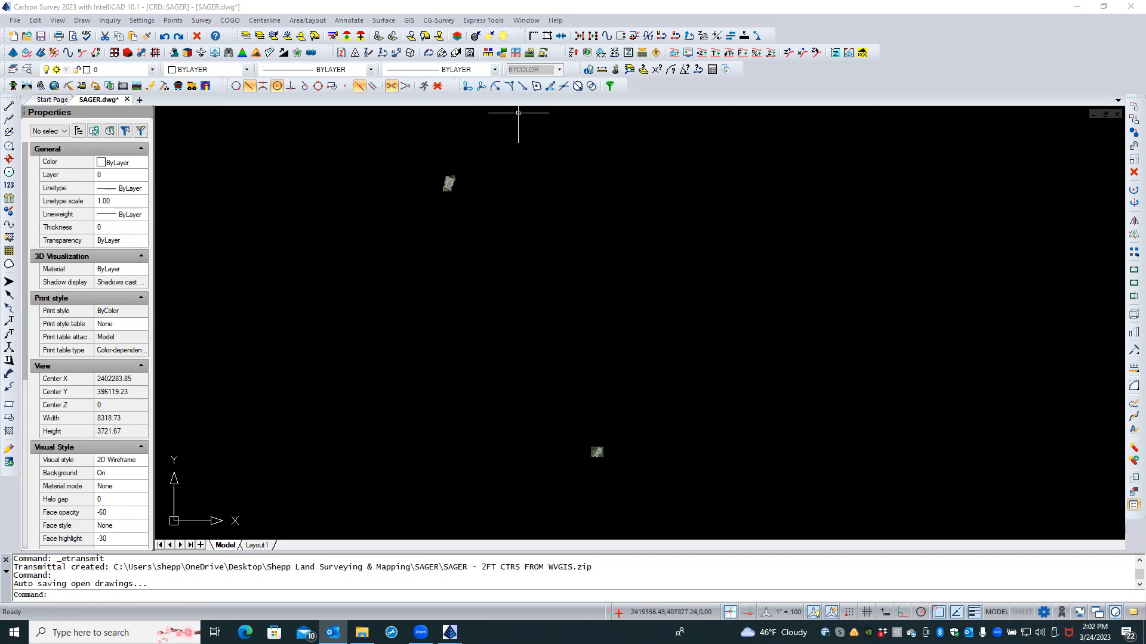
Step: Exit Carlson Survey, saving the changes to SAGER.dwg
left_click(1130, 6)
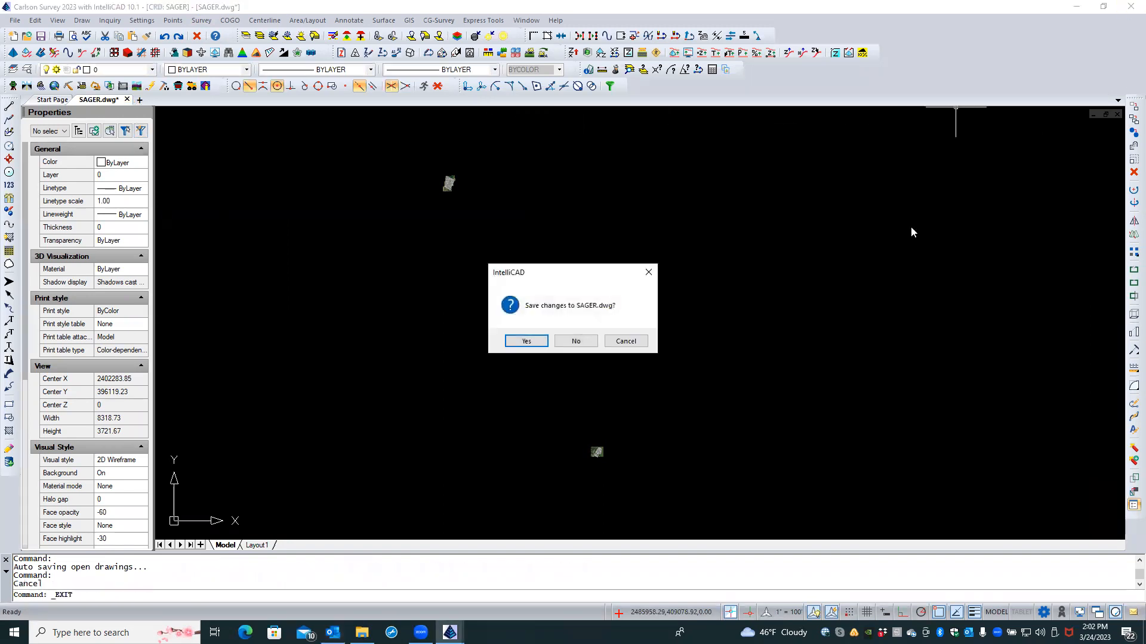
left_click(537, 341)
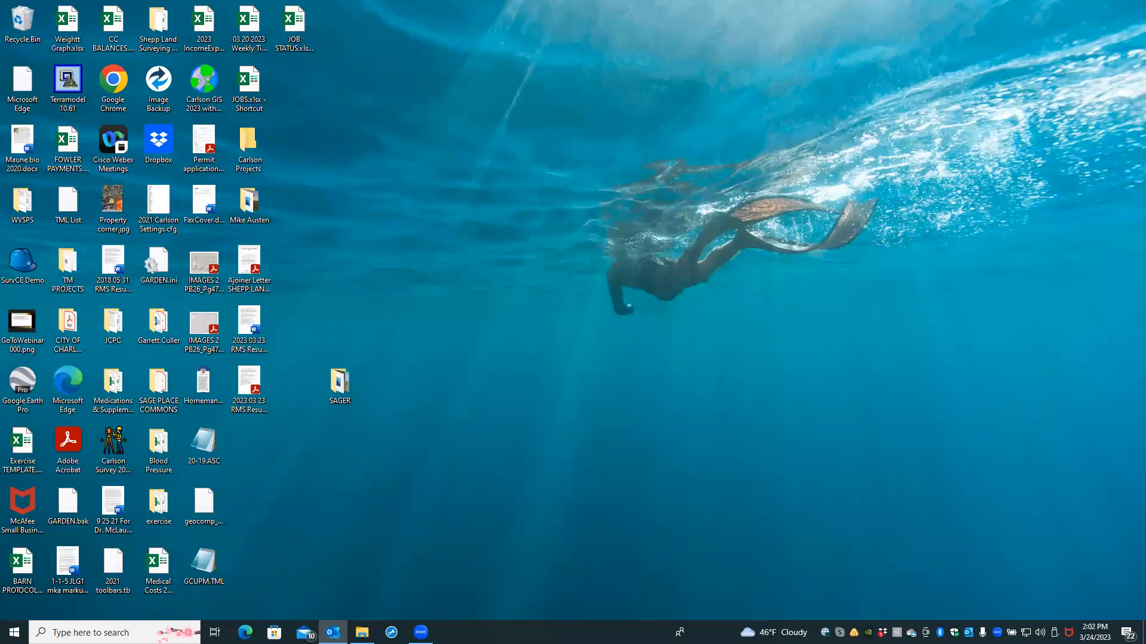
left_click(416, 630)
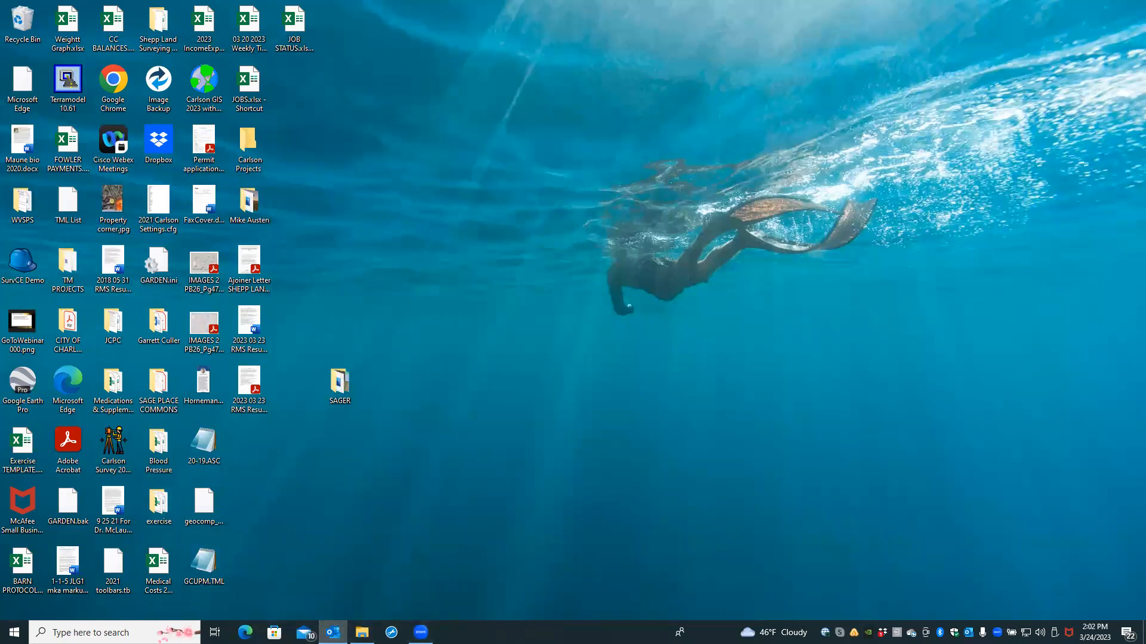